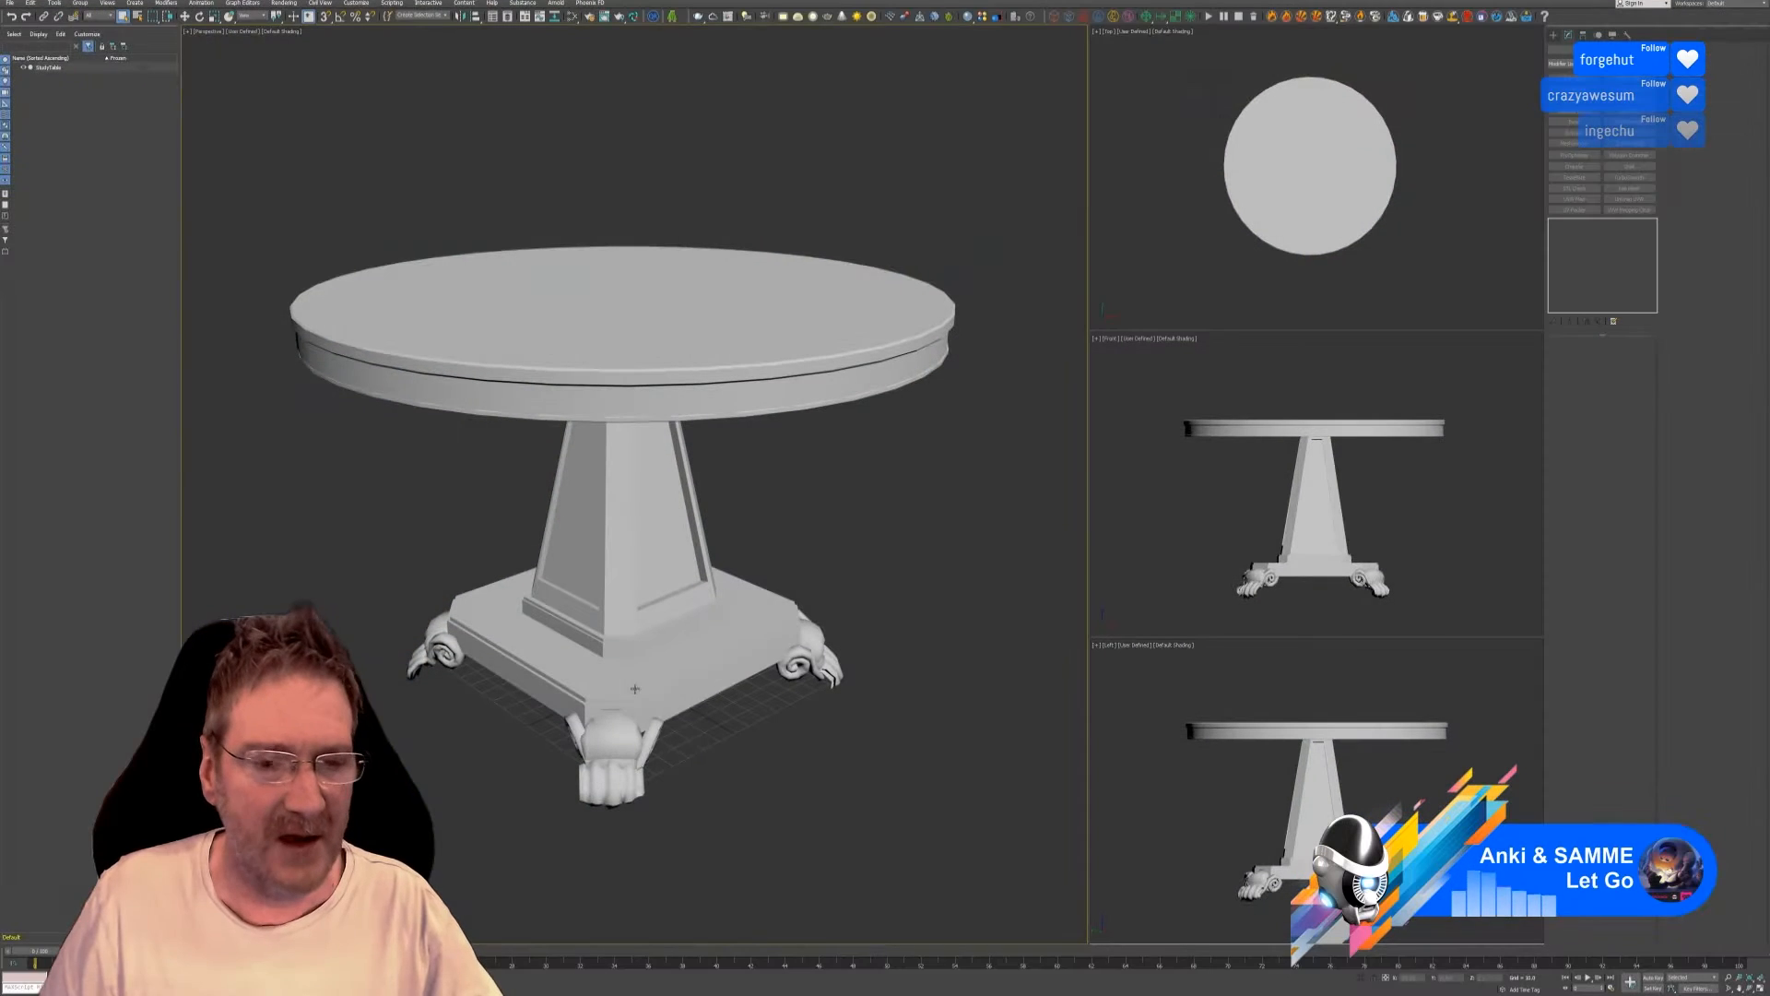
# Select the whole table model and send it to RizomUV for unwrapping.
pyautogui.click(979, 556)
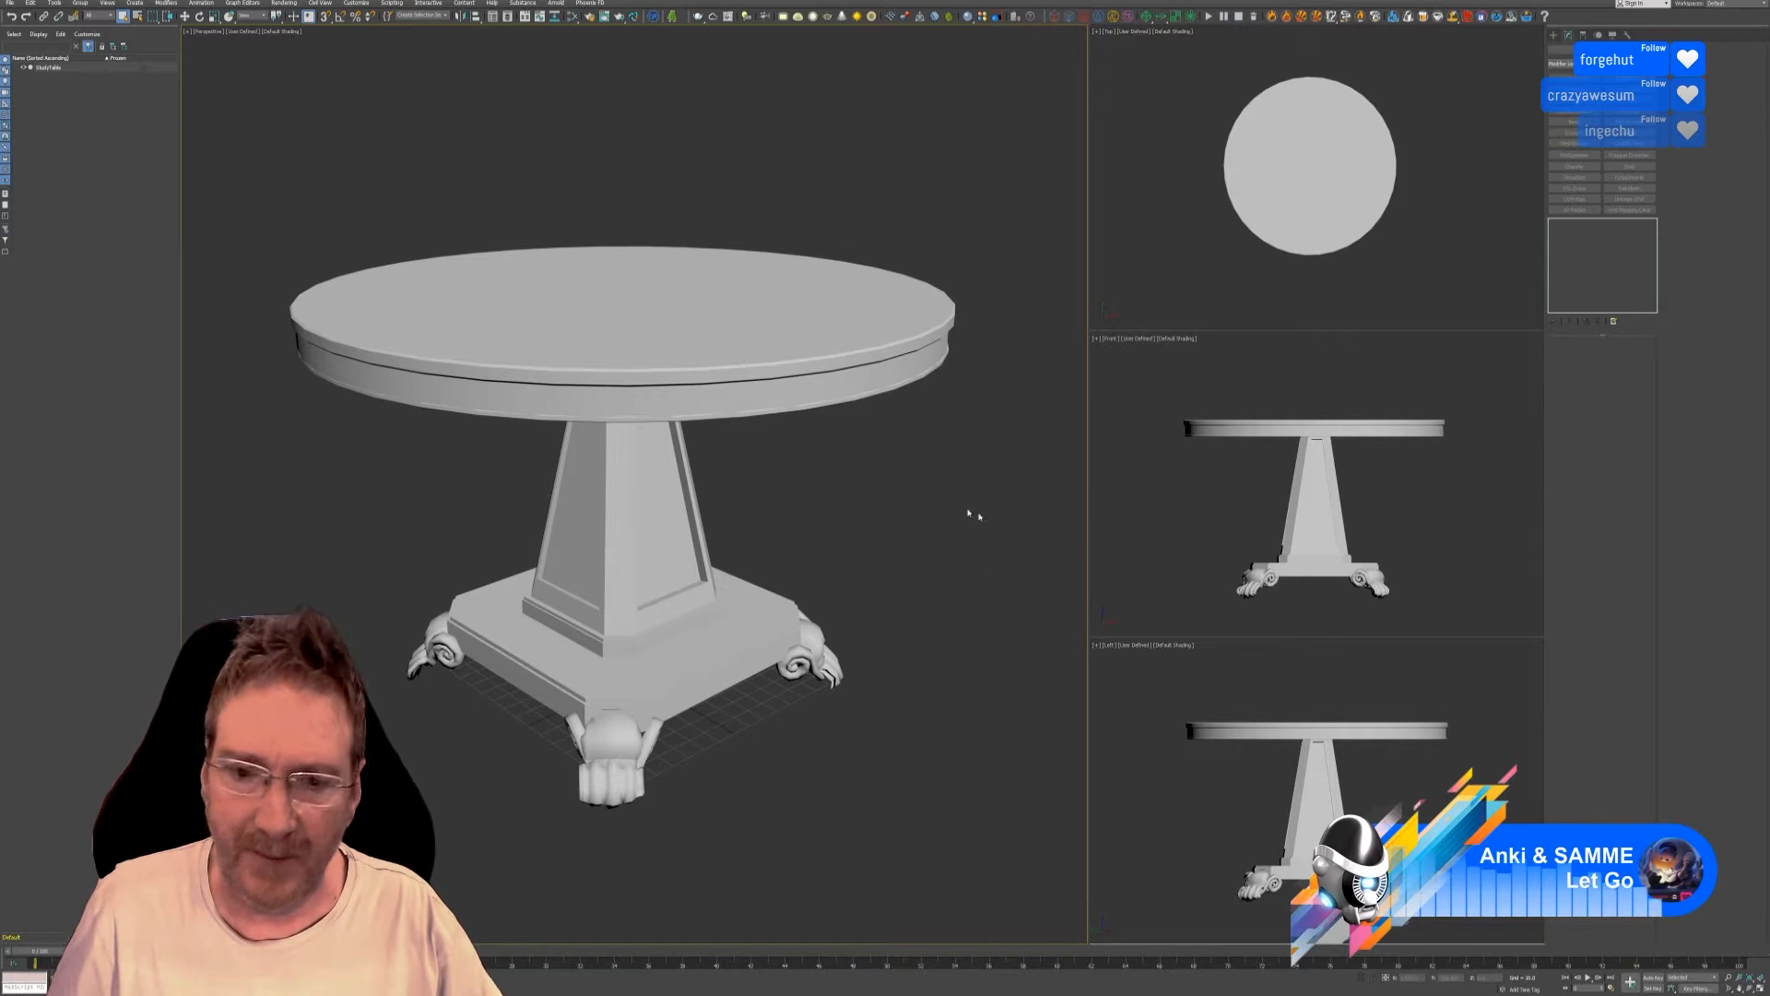
pyautogui.click(870, 364)
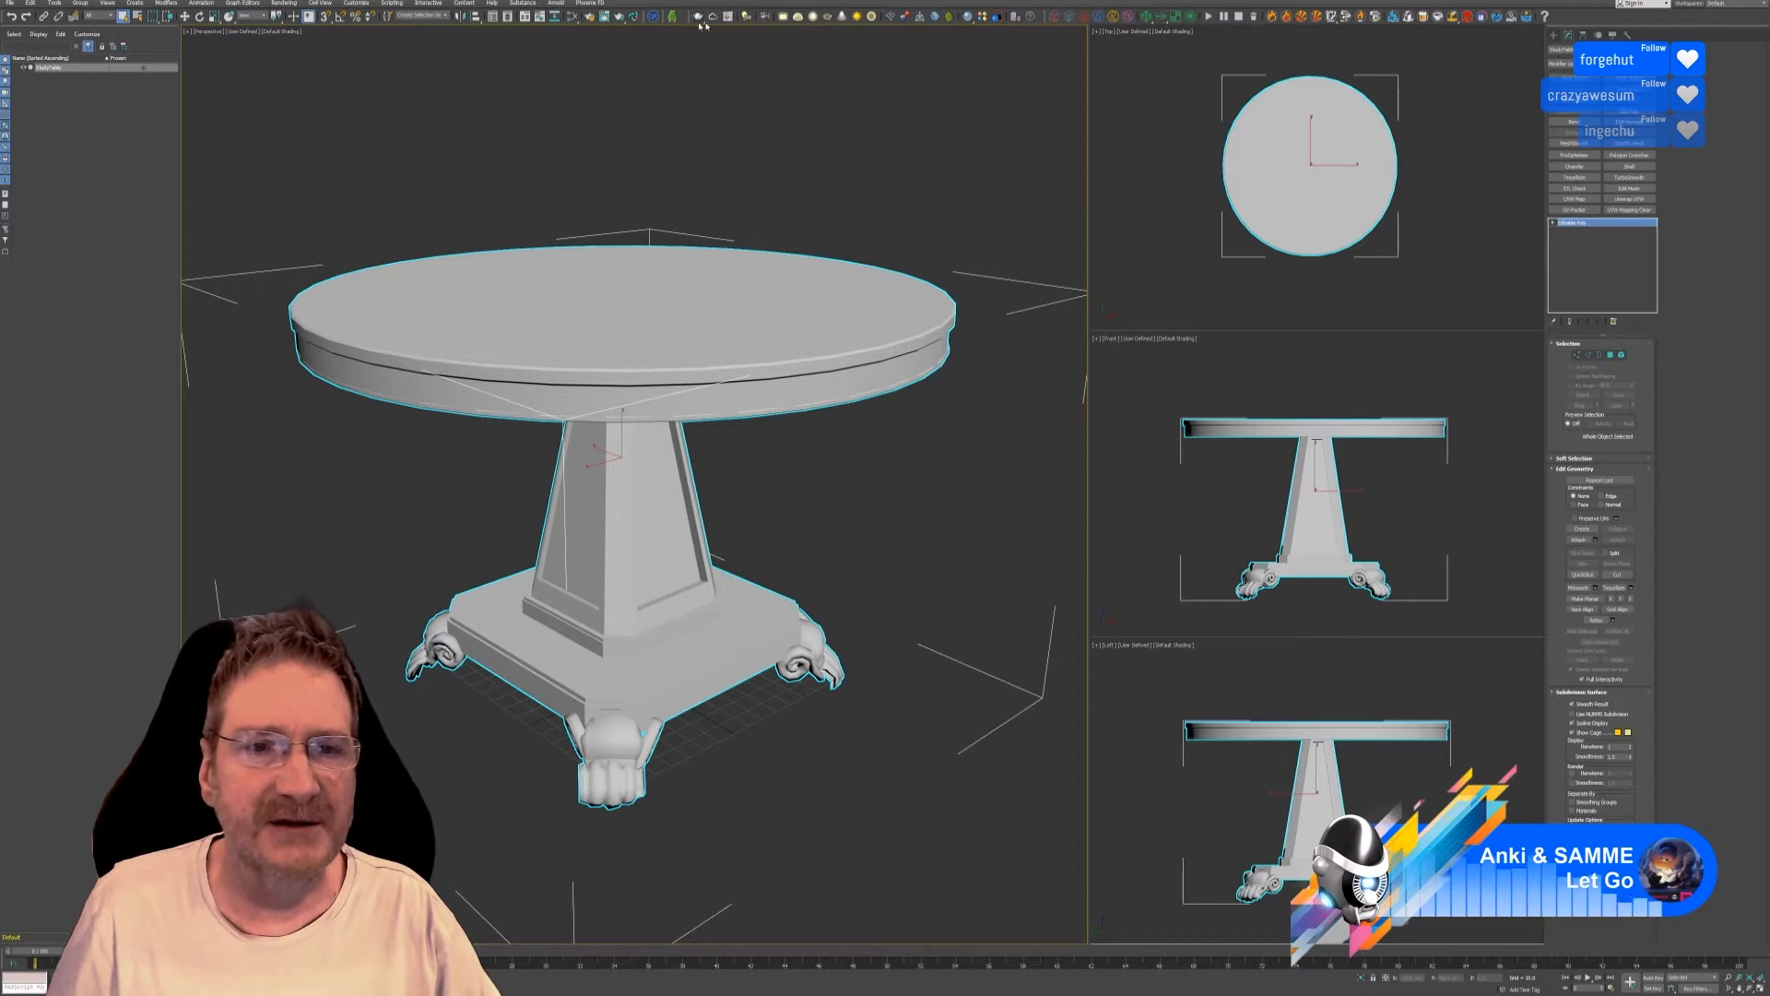
pyautogui.click(635, 17)
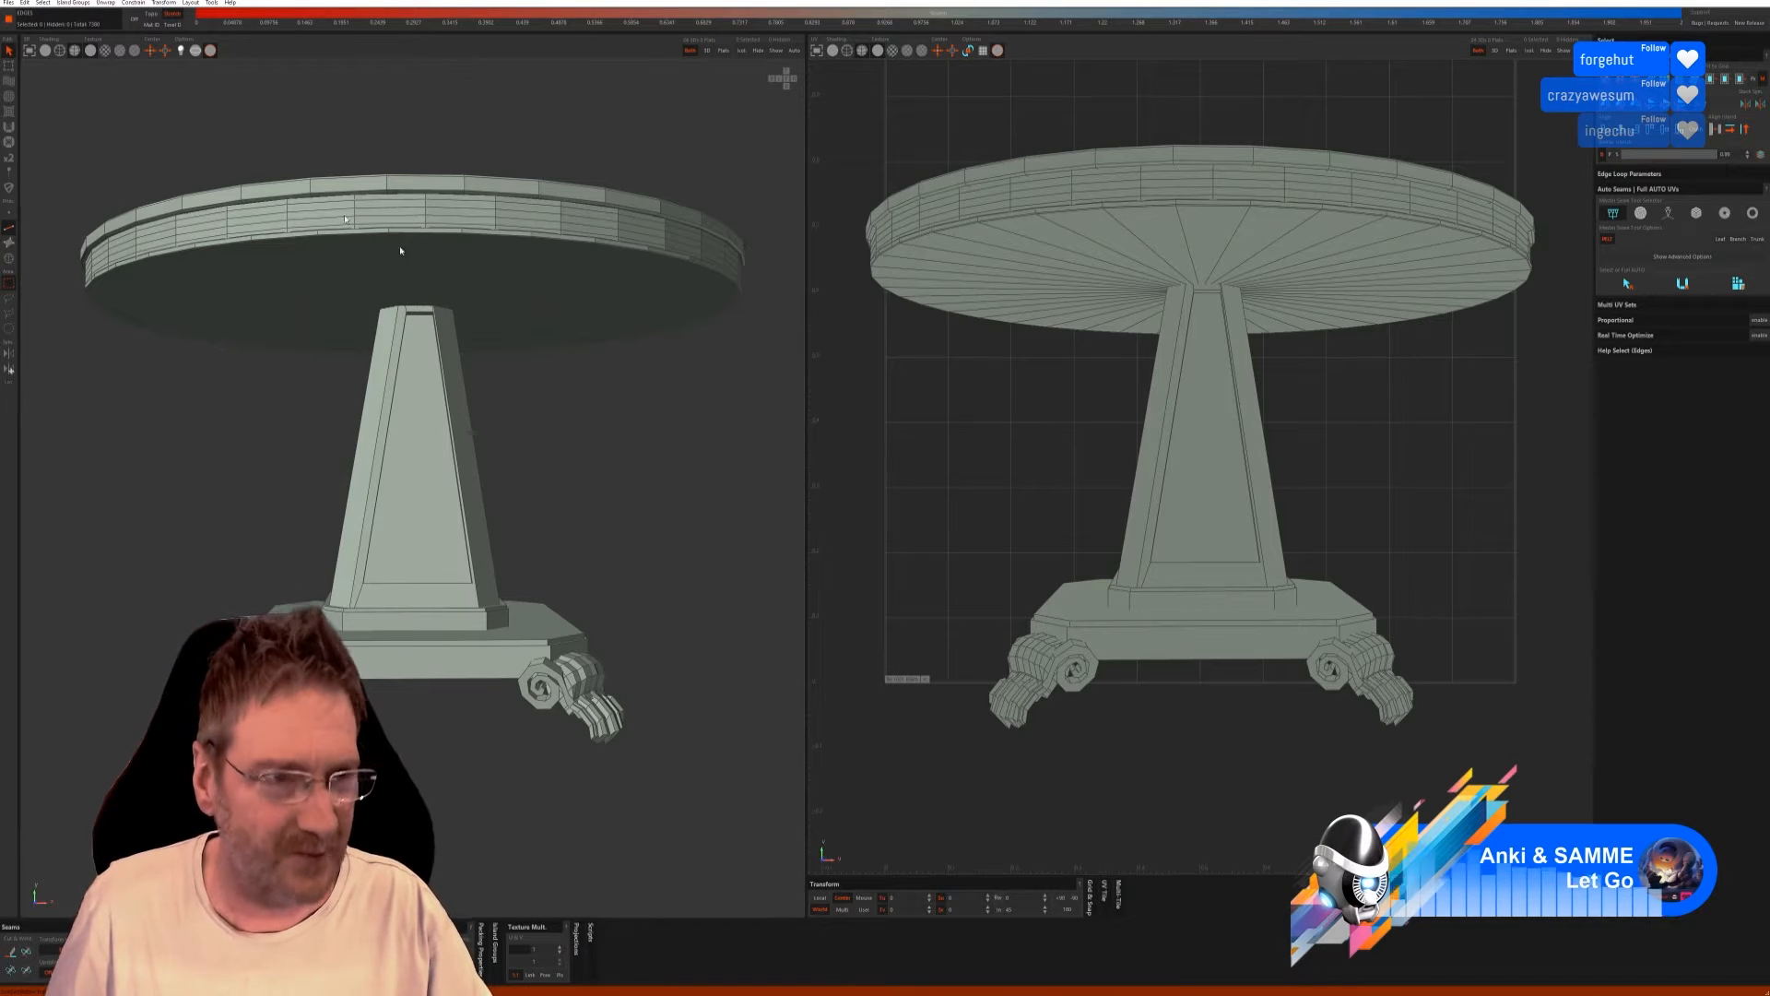
# Turn off the wireframe display in the 3D view and bring the table's upper surface into view.
pyautogui.click(48, 52)
pyautogui.click(104, 51)
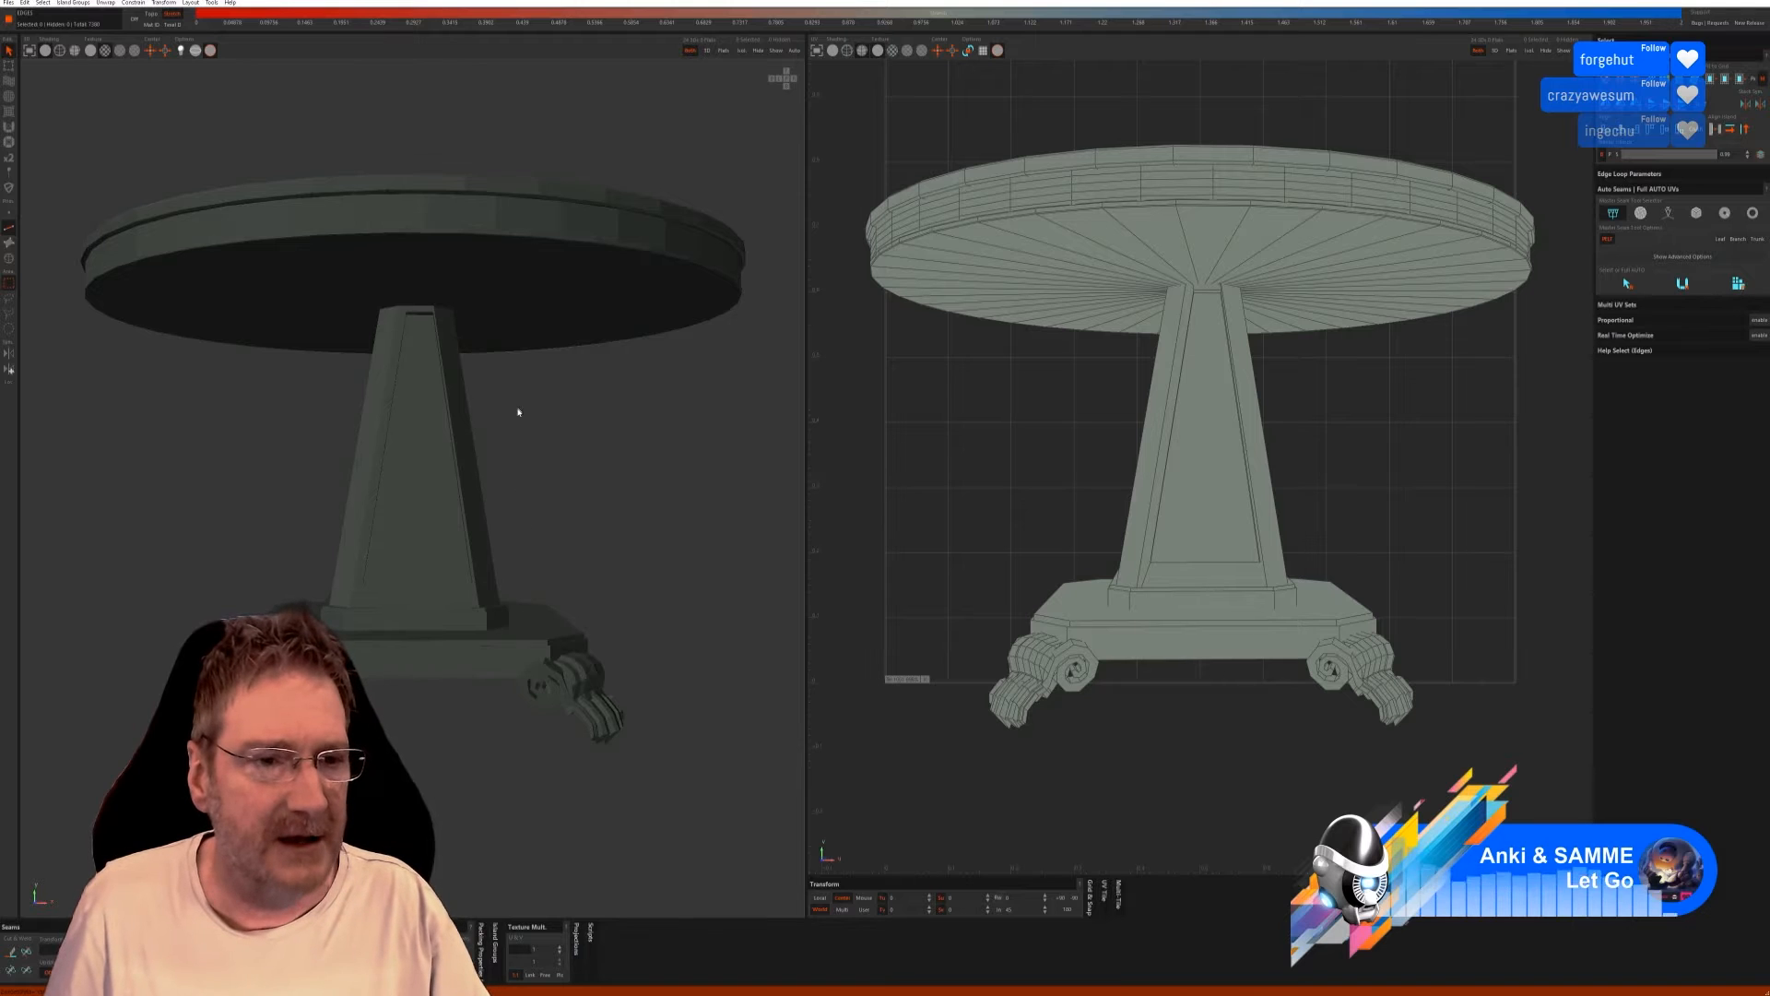
pyautogui.moveTo(518, 412); pyautogui.dragTo(606, 489, button='middle')
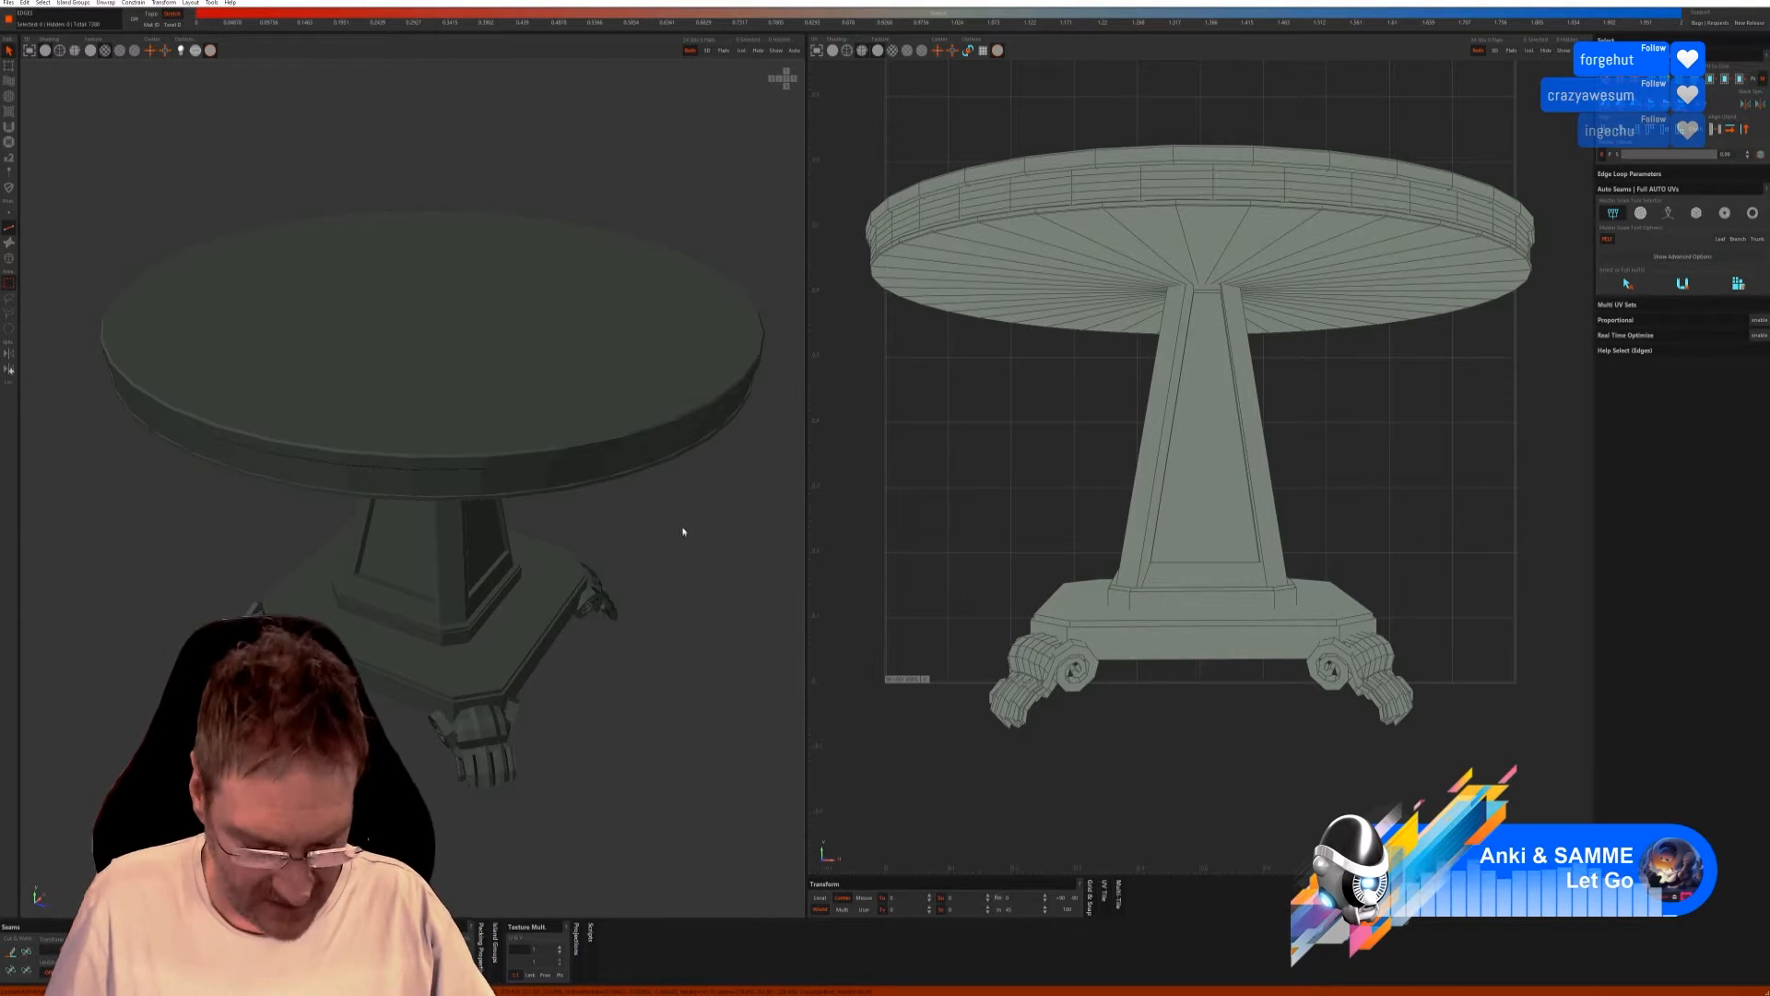
pyautogui.moveTo(669, 529); pyautogui.dragTo(661, 468, button='middle')
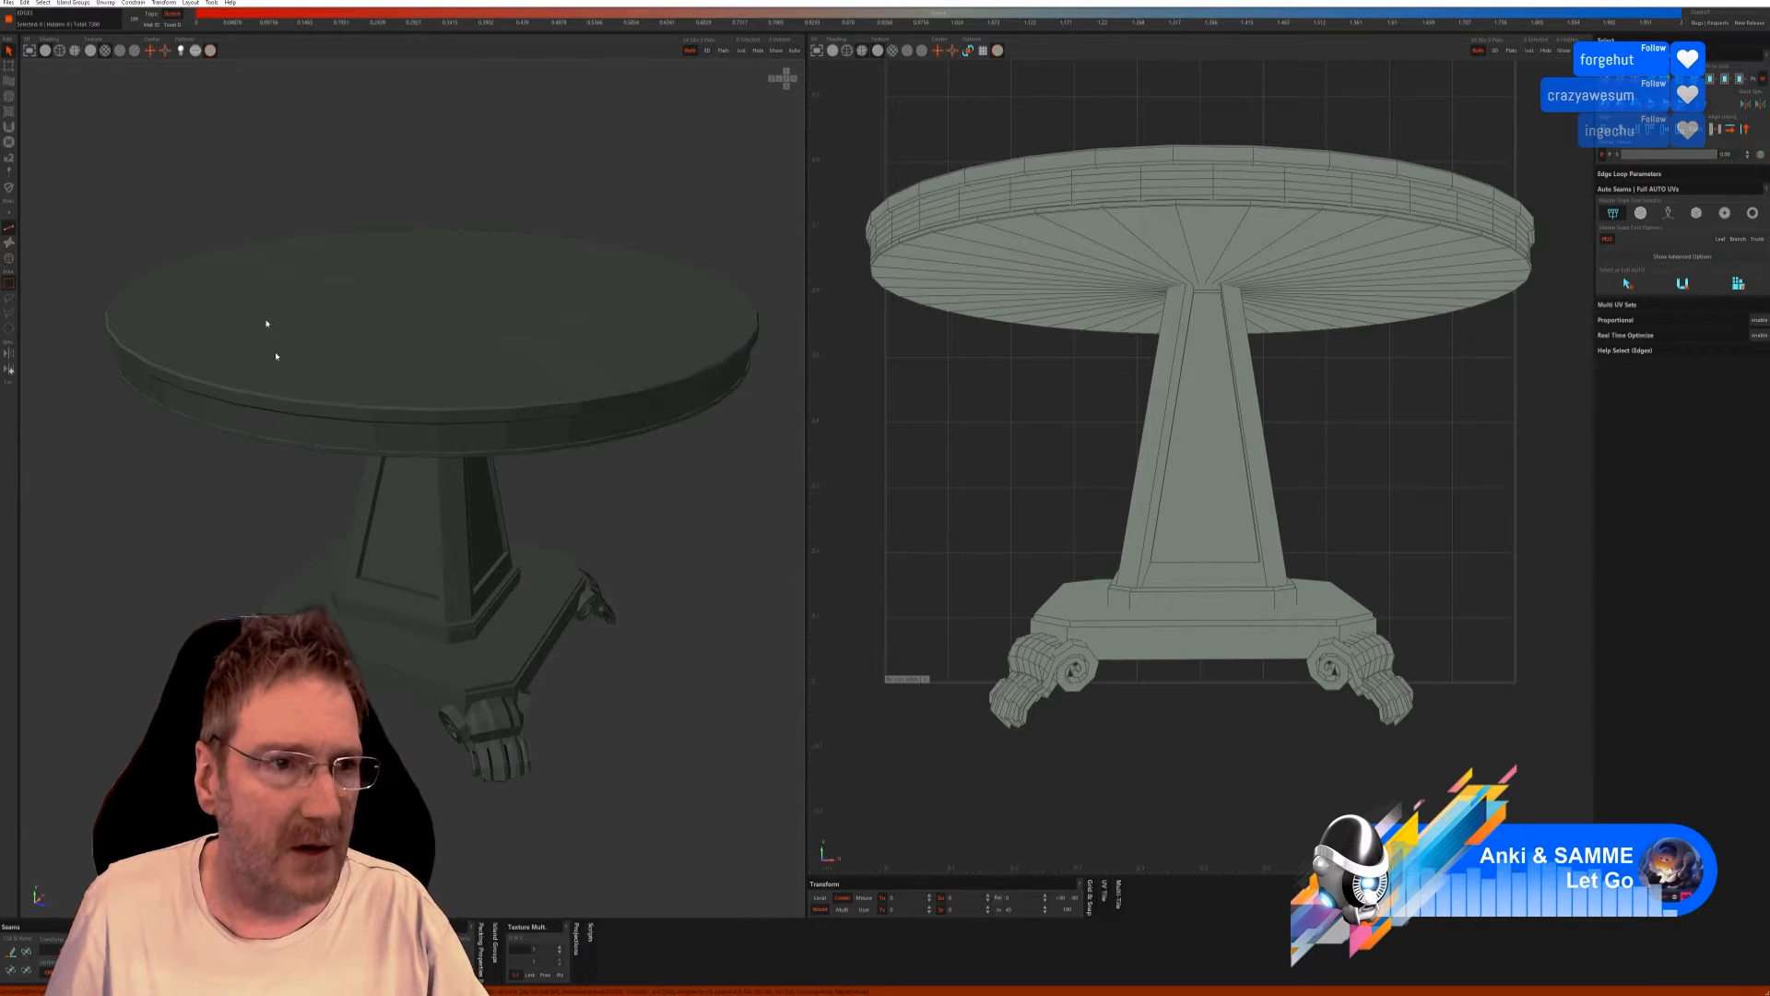
# Select the table's uppermost round slab as an island and isolate it.
pyautogui.click(10, 261)
pyautogui.click(271, 330)
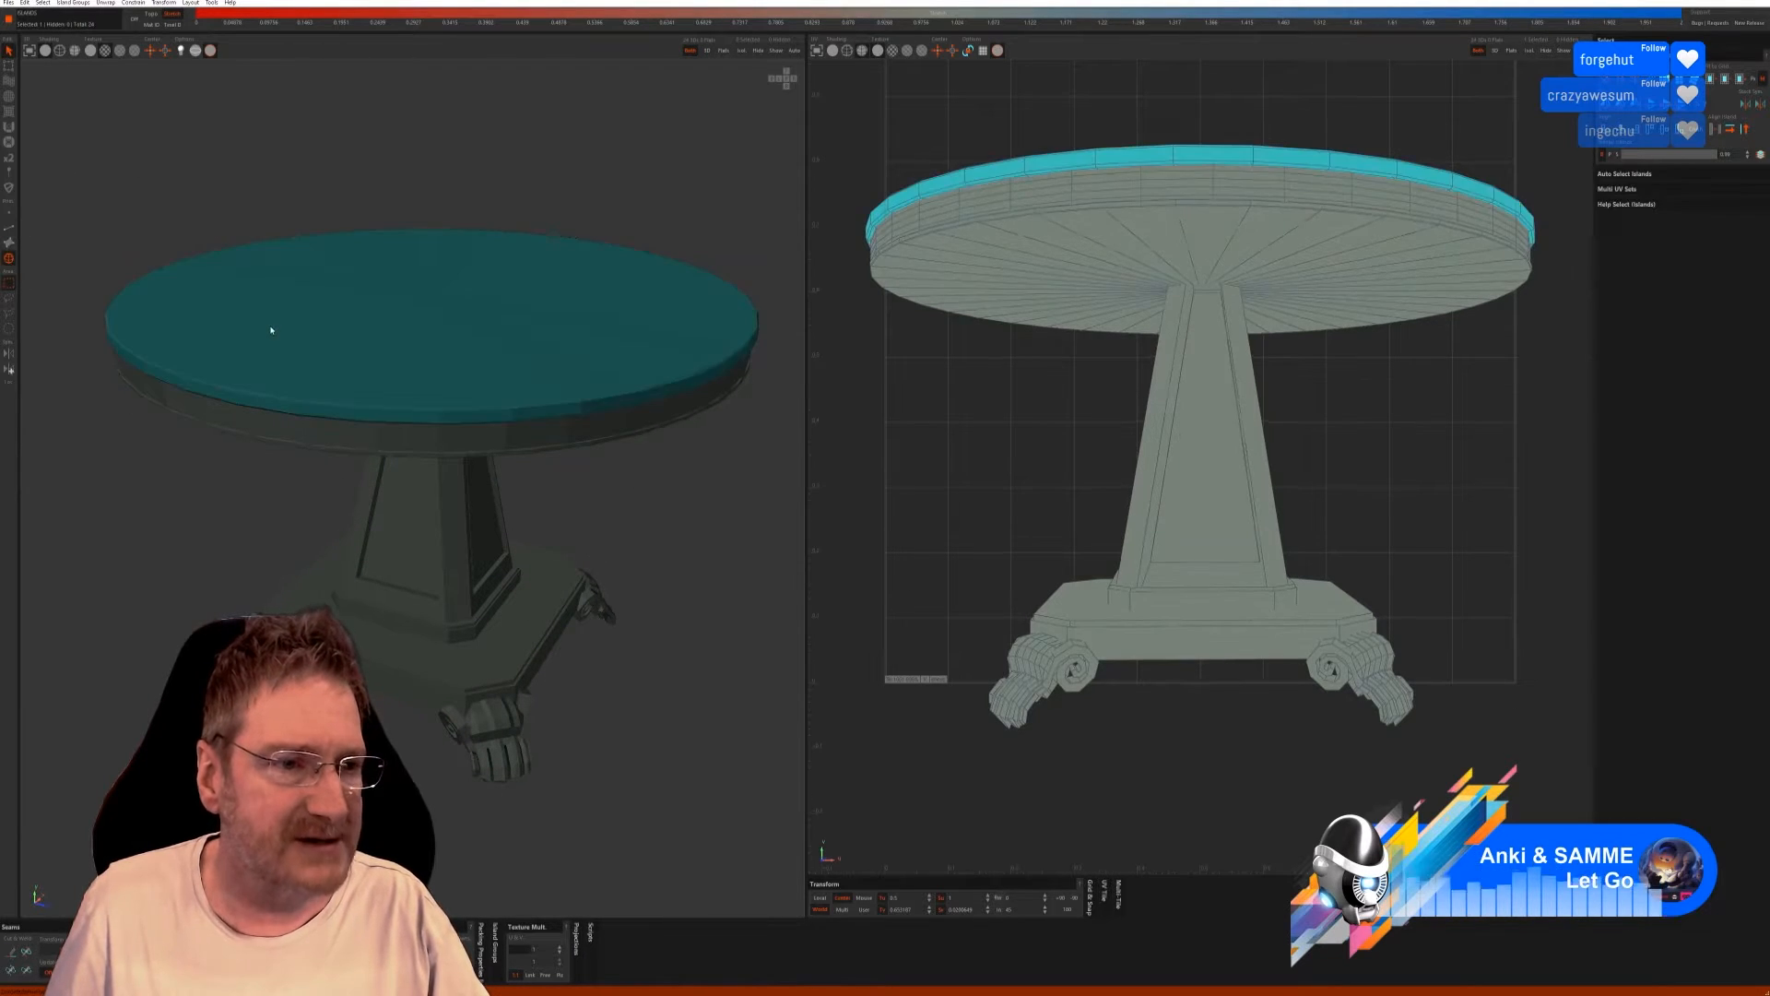
pyautogui.click(743, 53)
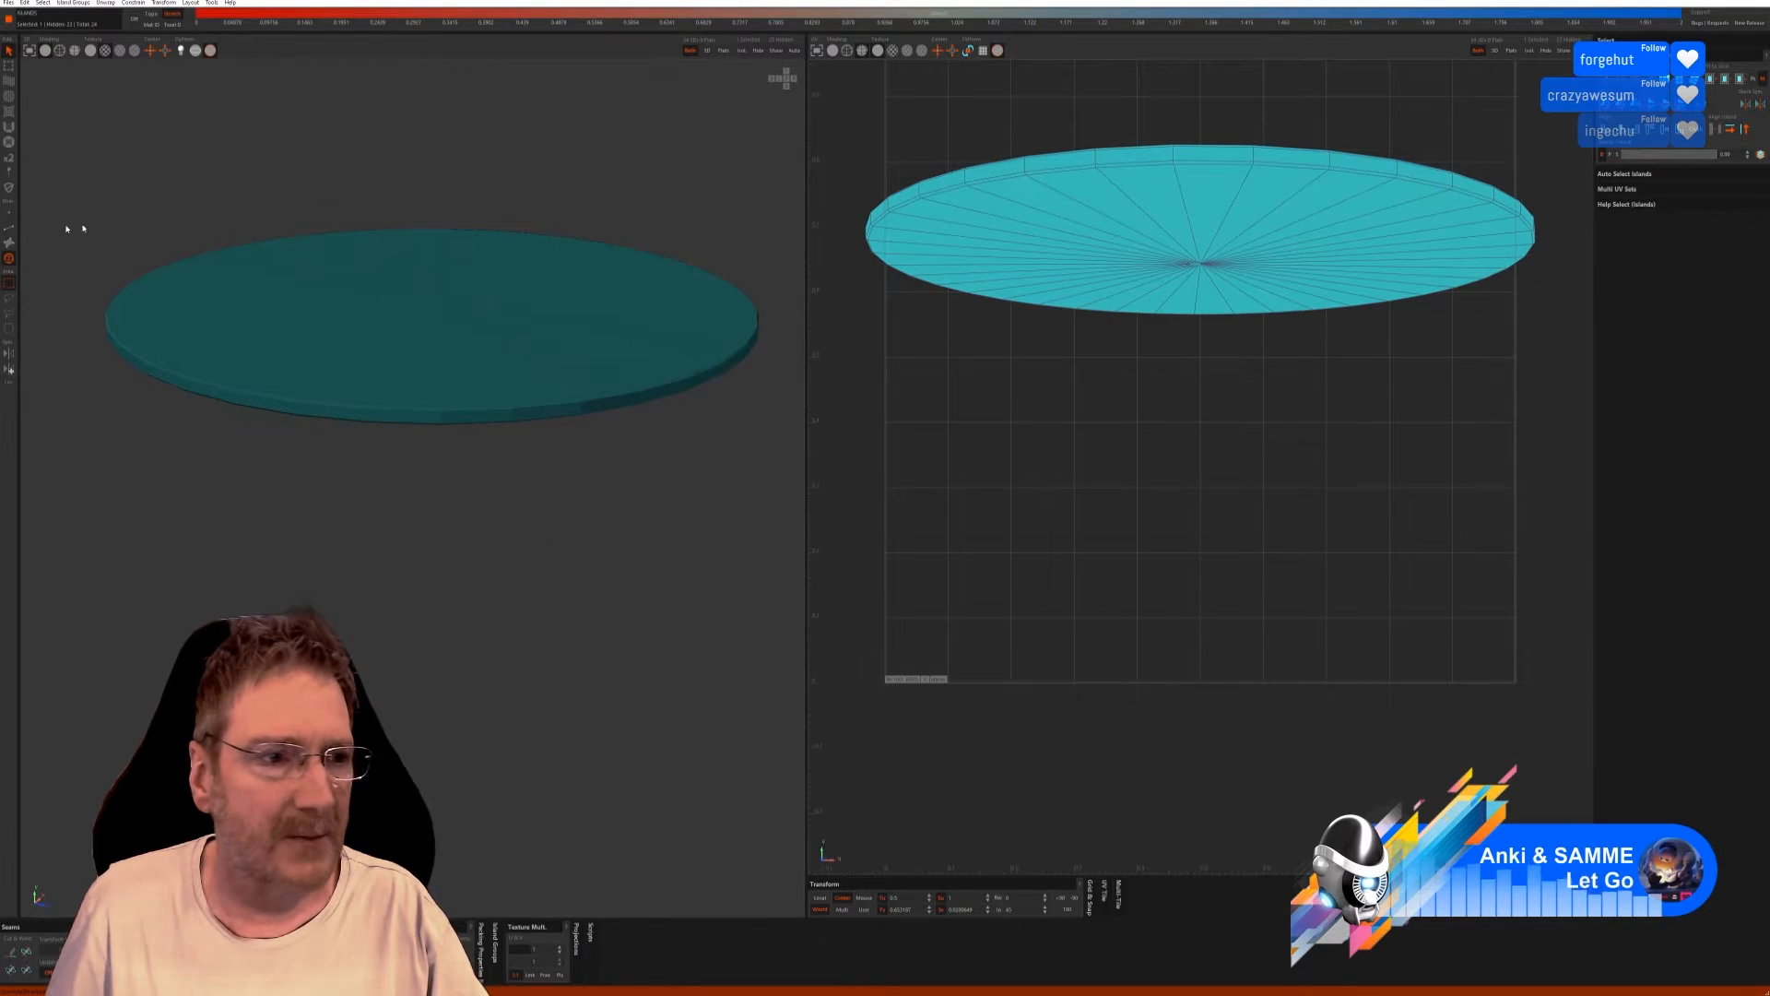
# Unwrap the isolated top slab with Box auto seams and pack its UV islands.
pyautogui.click(11, 229)
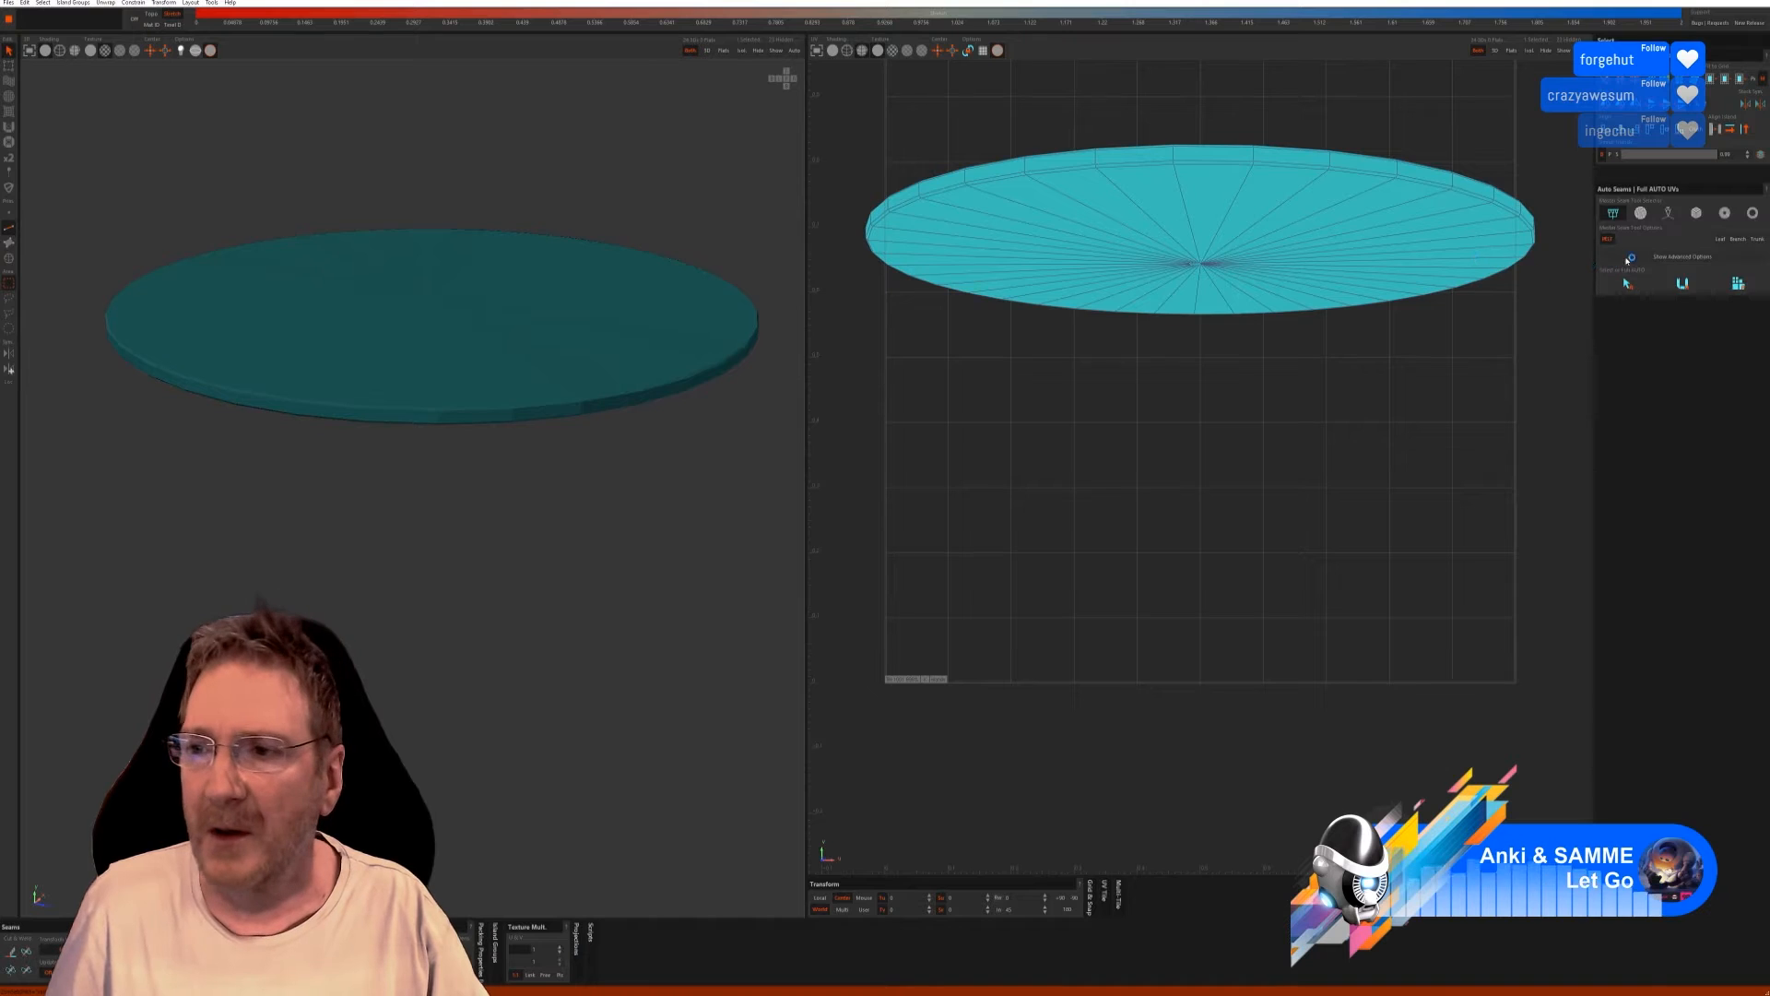
pyautogui.click(1701, 217)
pyautogui.click(1620, 314)
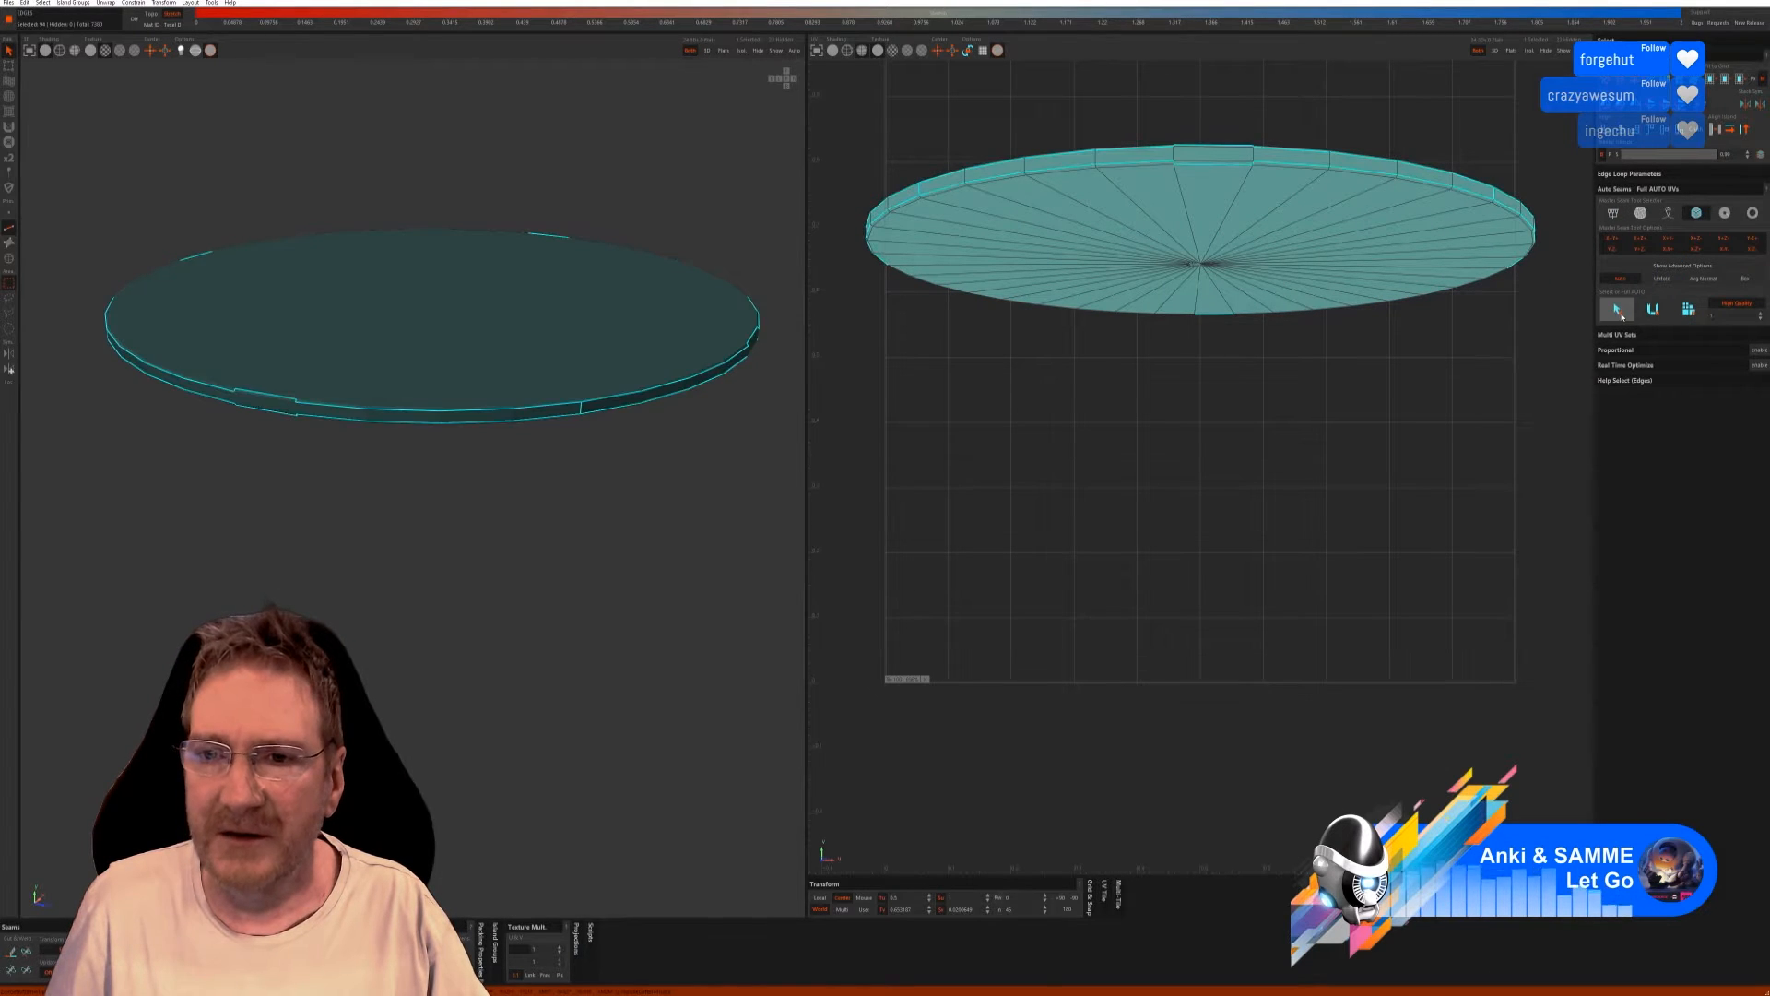
pyautogui.click(1656, 313)
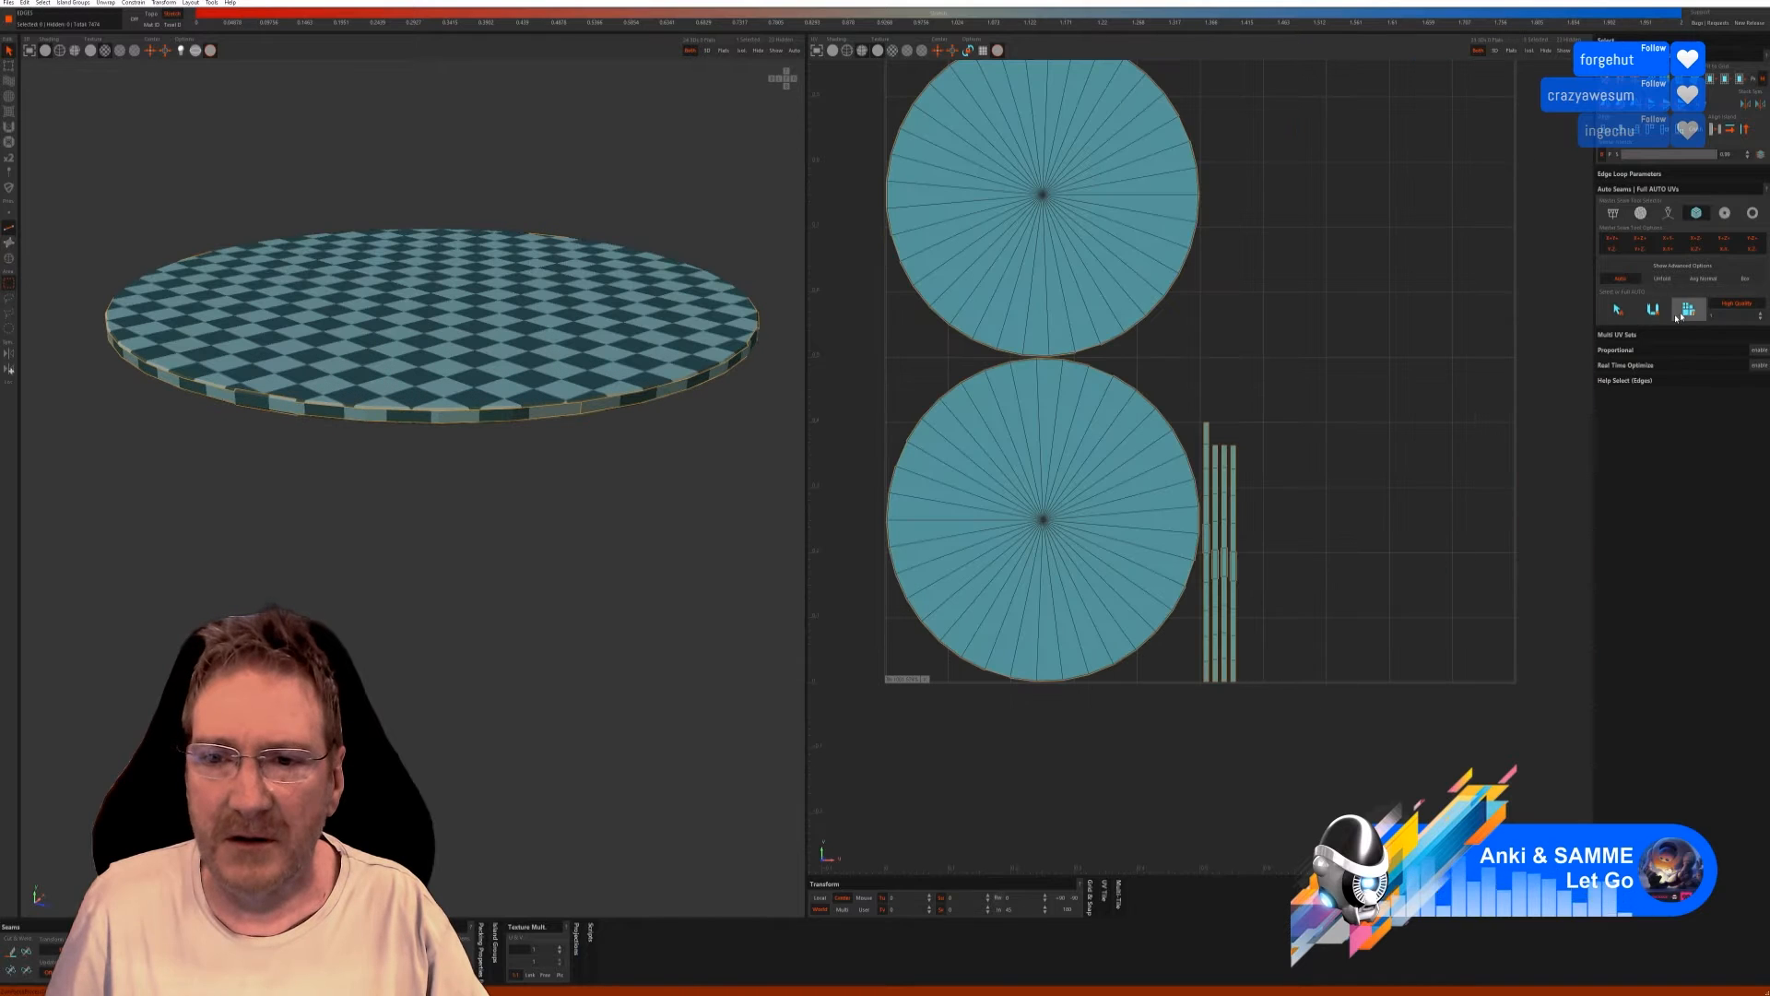
pyautogui.moveTo(672, 435); pyautogui.dragTo(535, 432, button='middle')
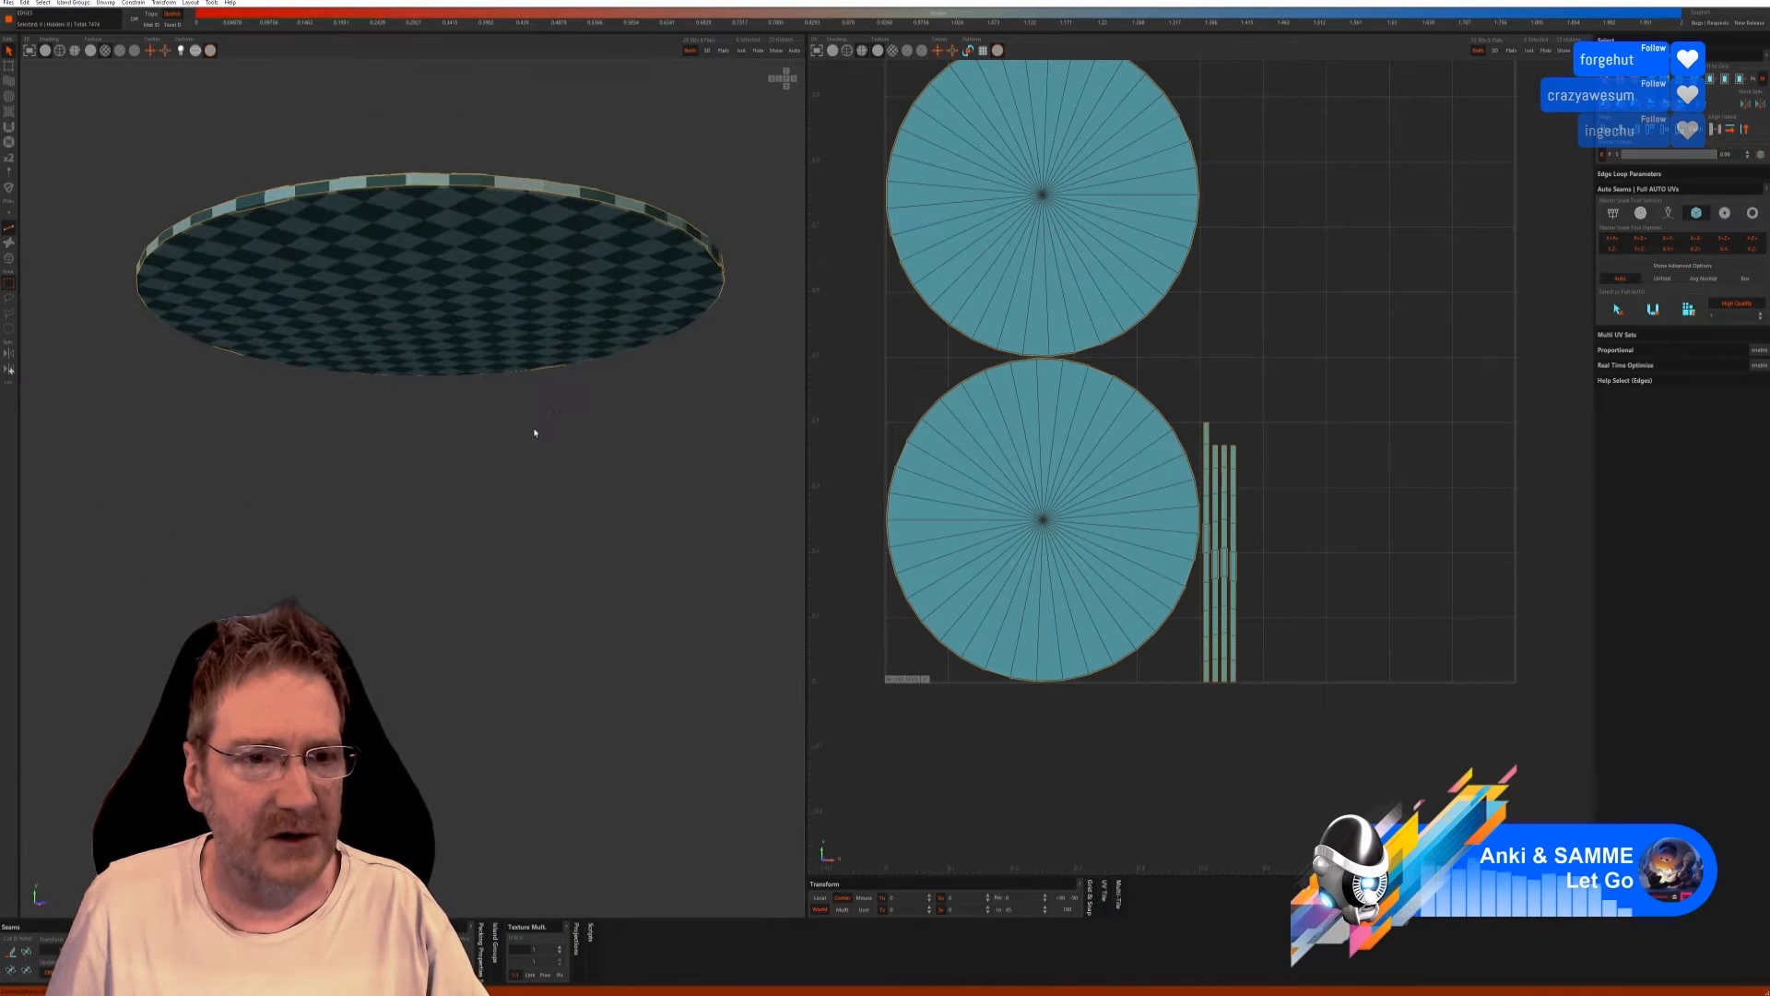
# Bring the hidden table parts back, then select and isolate the round rim section directly under the top slab.
pyautogui.click(775, 51)
pyautogui.click(9, 259)
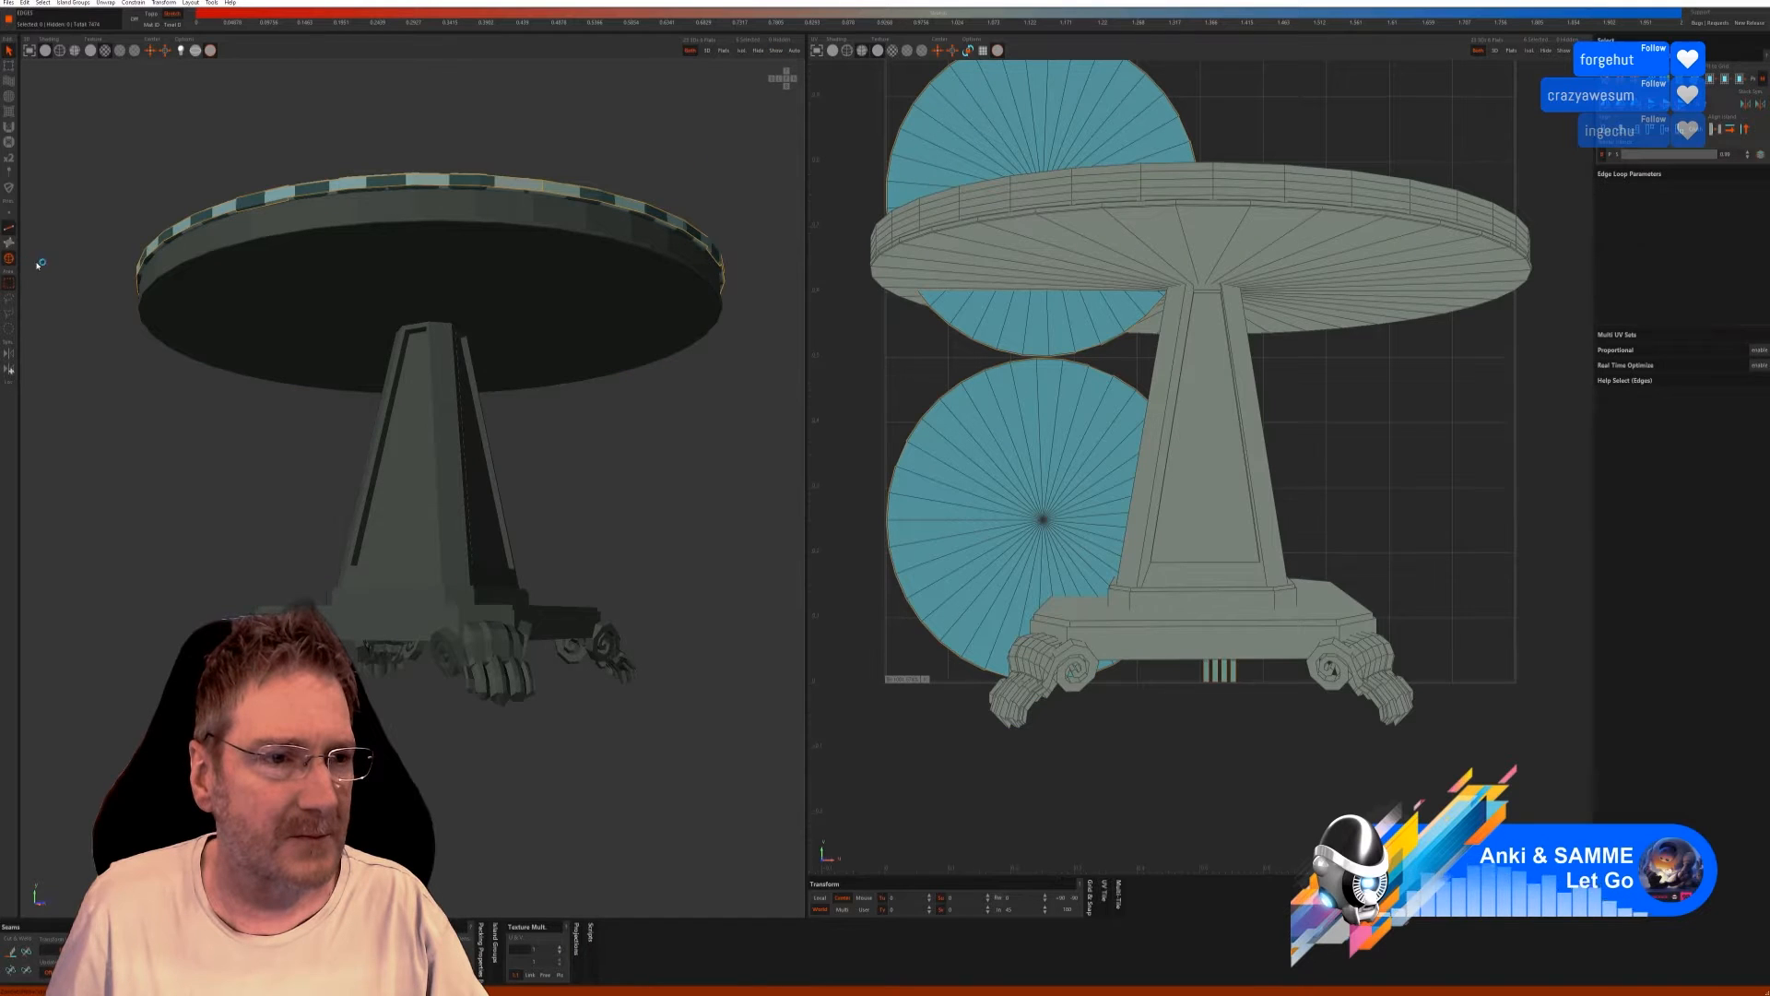
pyautogui.click(236, 240)
pyautogui.click(238, 234)
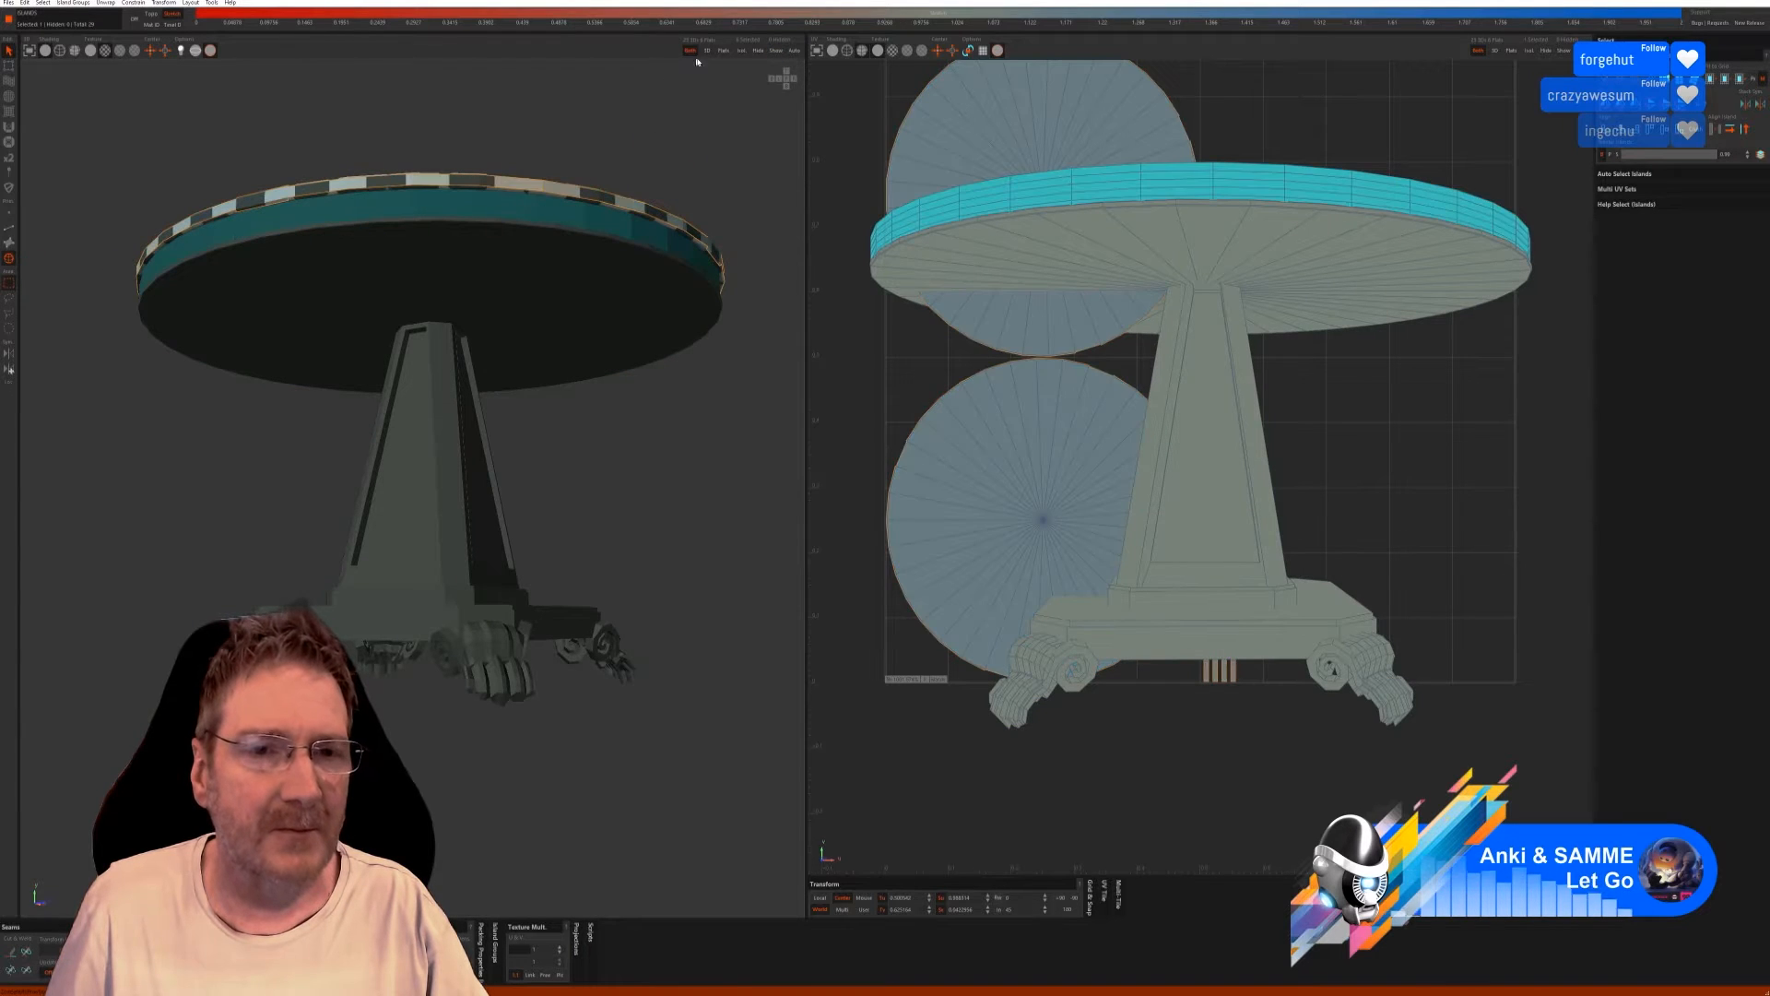
pyautogui.click(742, 53)
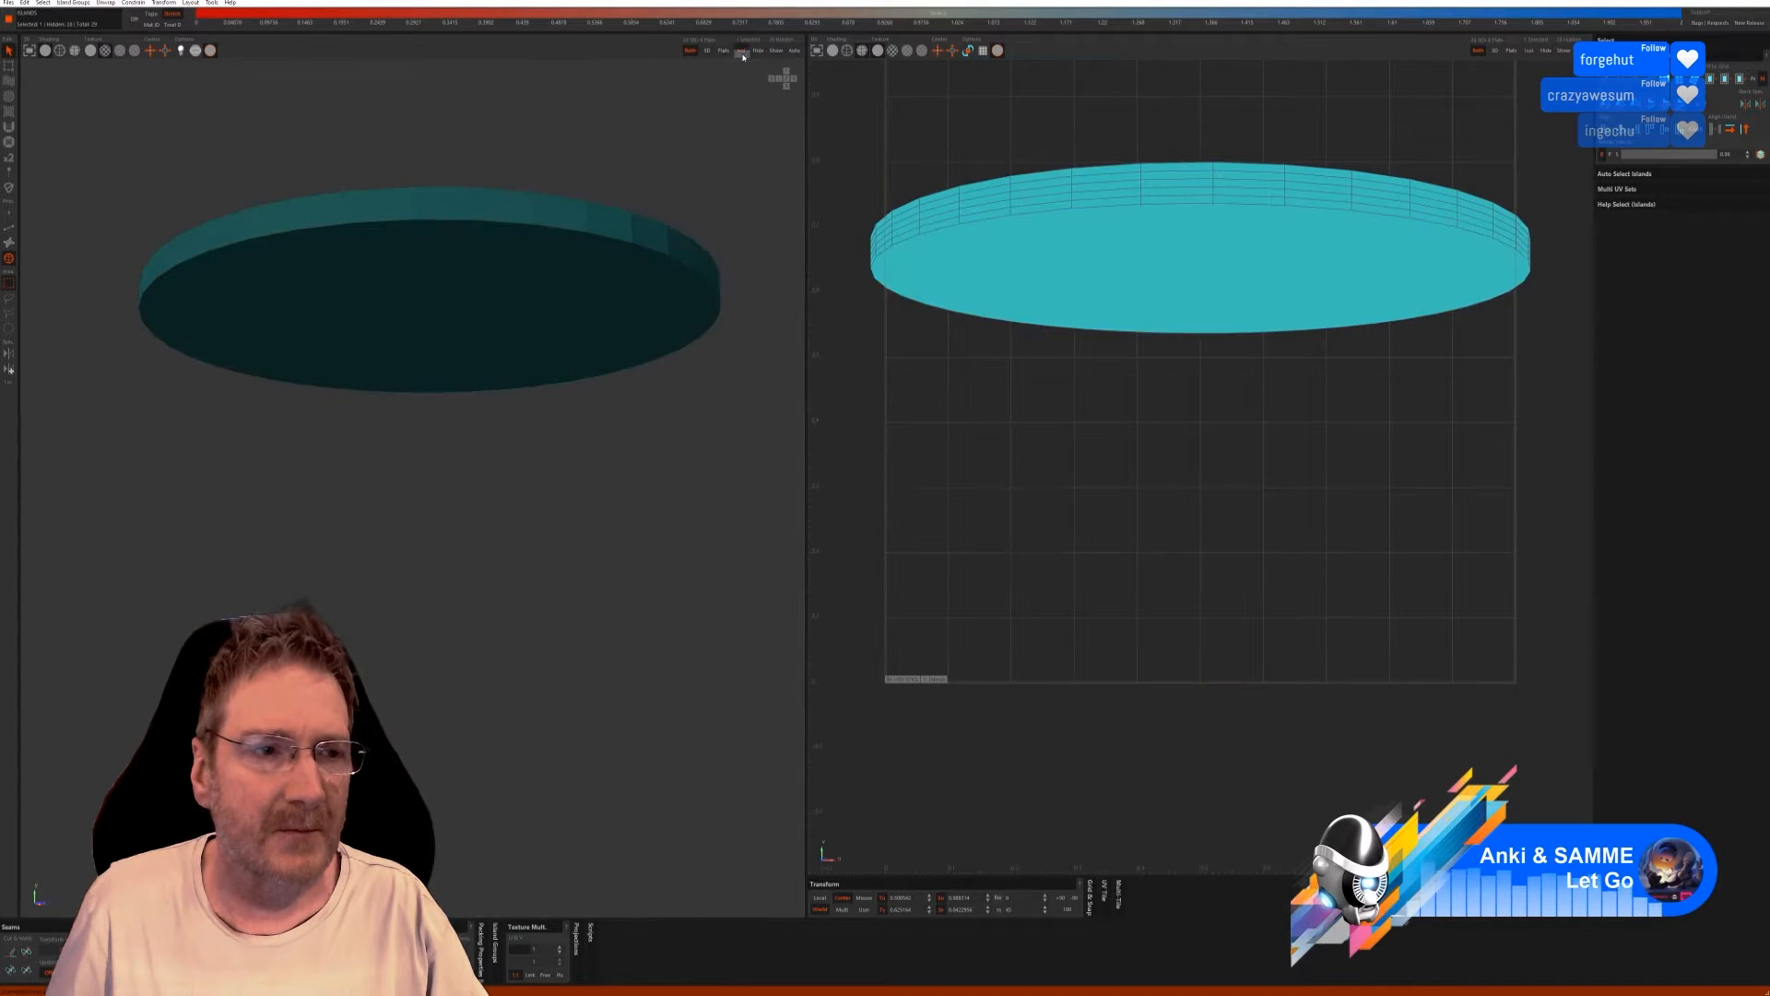
# Unwrap the isolated rim section with Box auto seams and pack its UV islands.
pyautogui.click(11, 228)
pyautogui.moveTo(268, 221); pyautogui.dragTo(403, 201, button='middle')
pyautogui.click(452, 197)
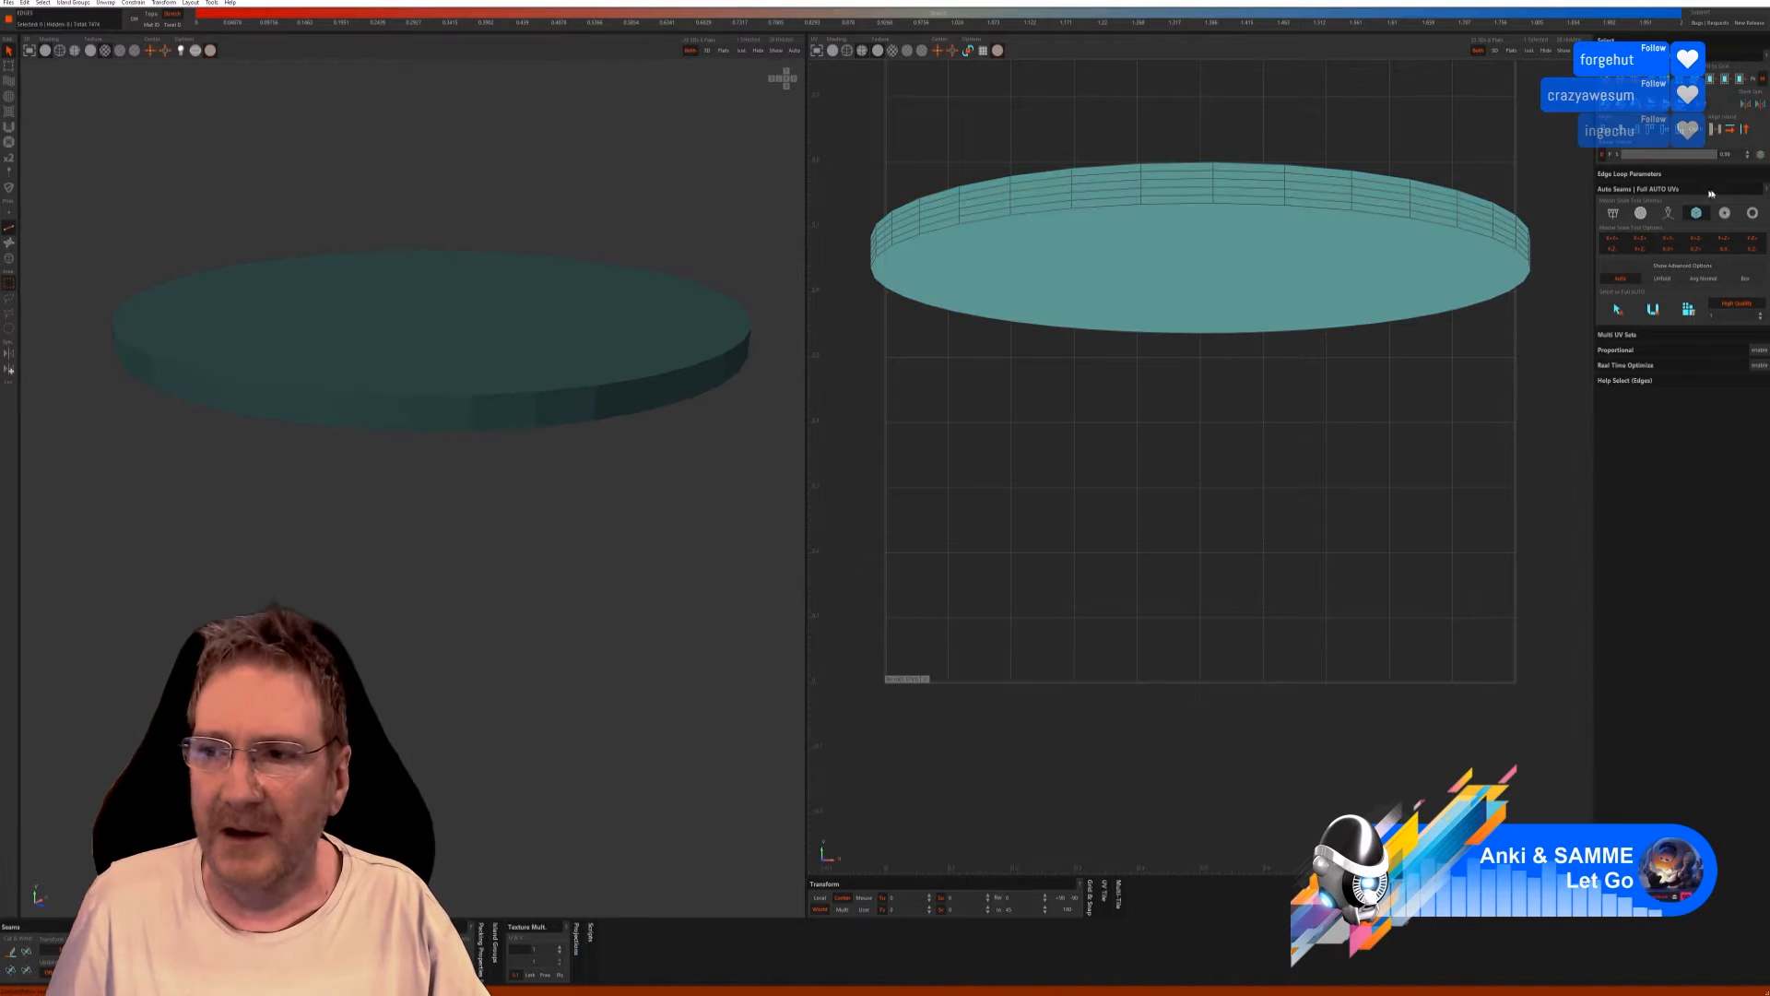
pyautogui.click(1617, 309)
pyautogui.click(1654, 309)
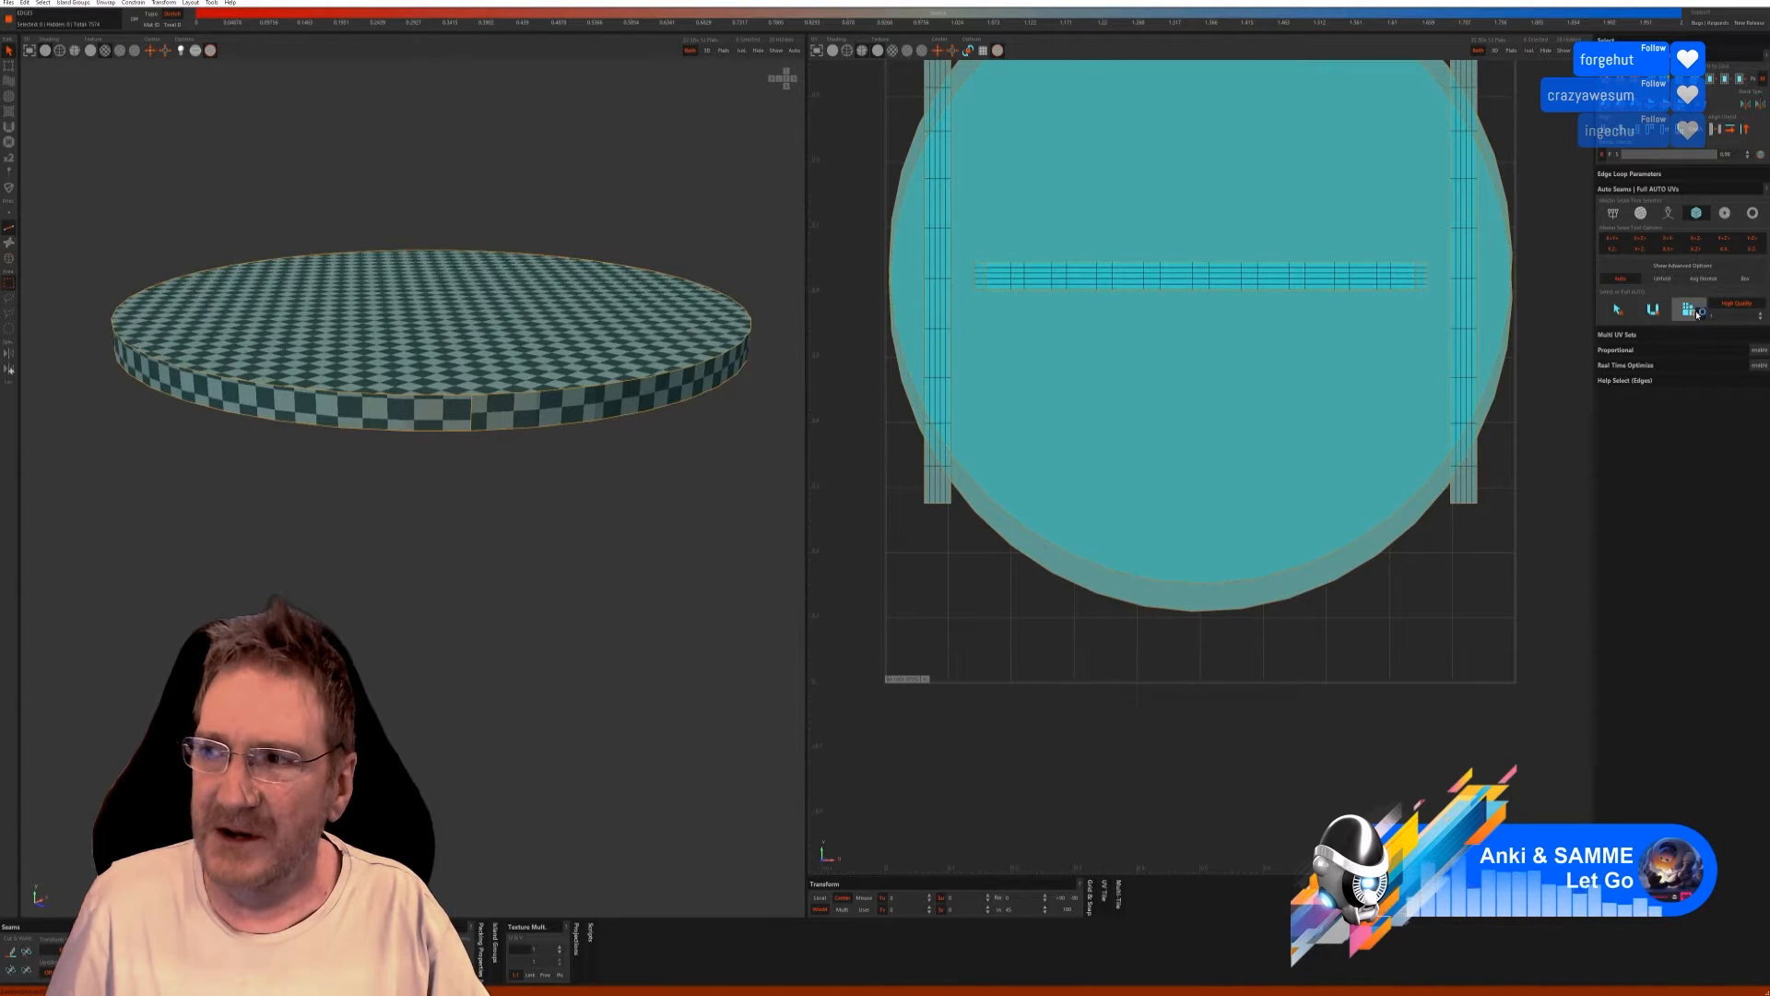
pyautogui.click(1697, 312)
pyautogui.moveTo(553, 454); pyautogui.dragTo(609, 339, button='middle')
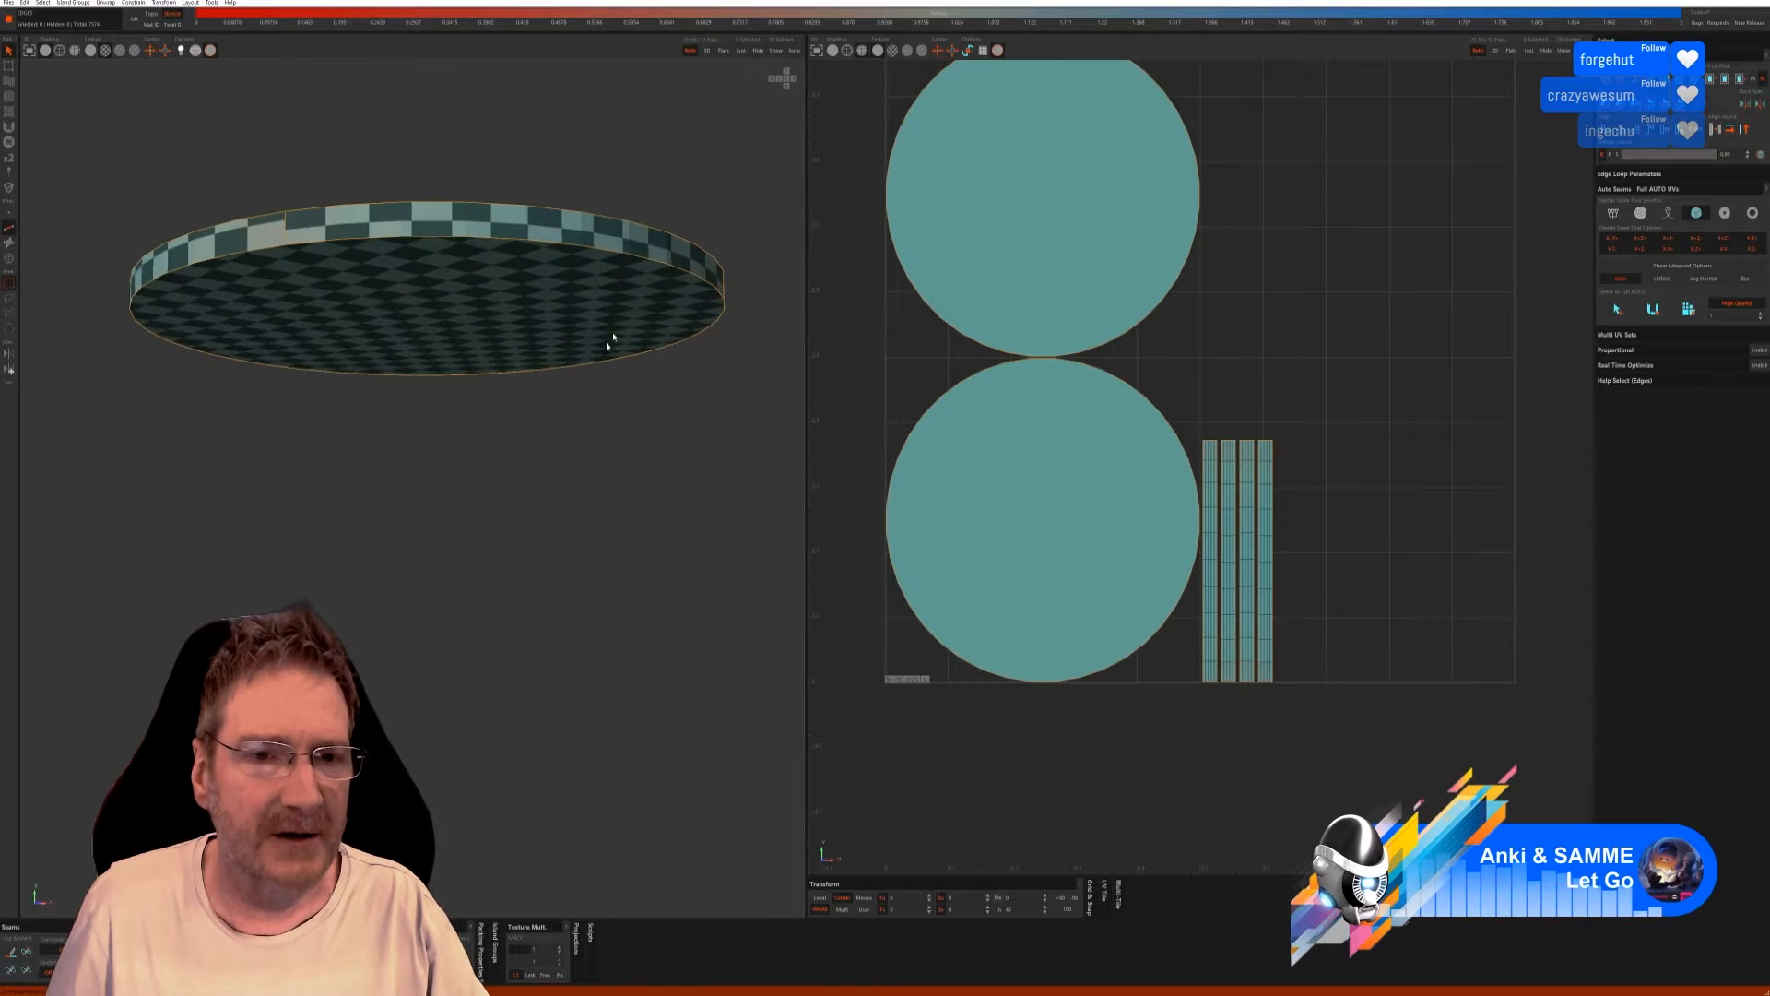
# Show all table parts again, then select and isolate the thin disc on the tabletop's underside.
pyautogui.click(776, 51)
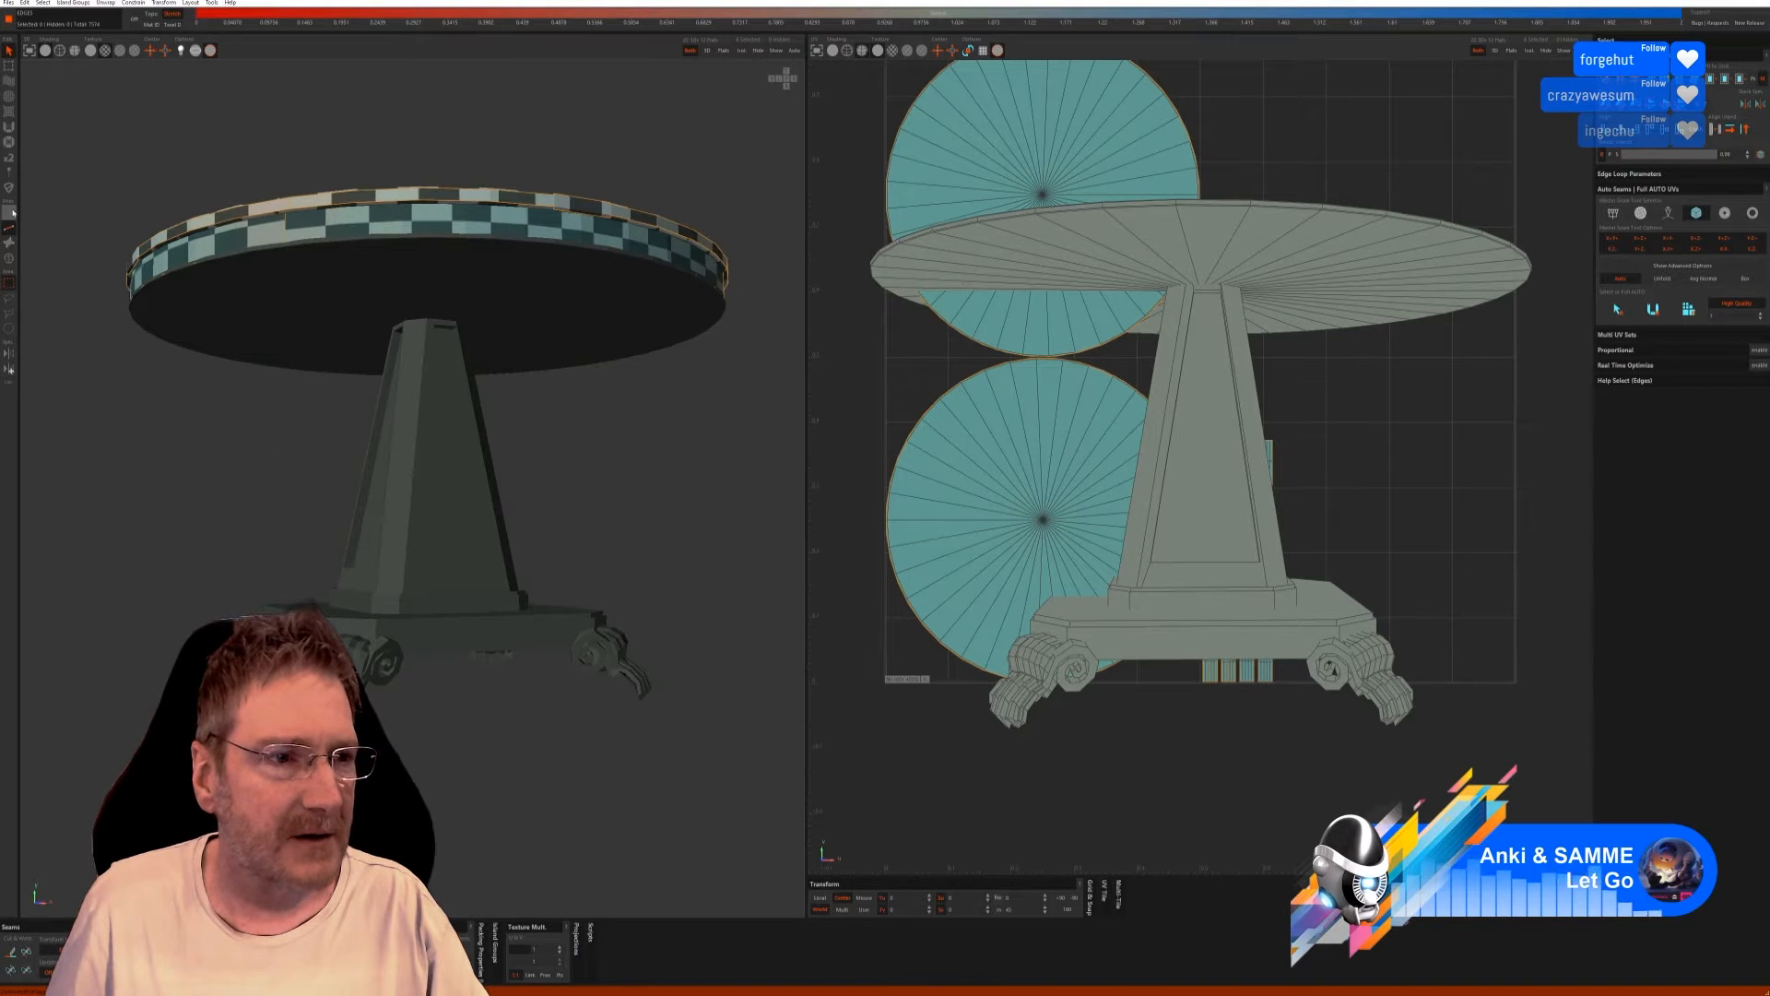
pyautogui.click(10, 258)
pyautogui.click(233, 261)
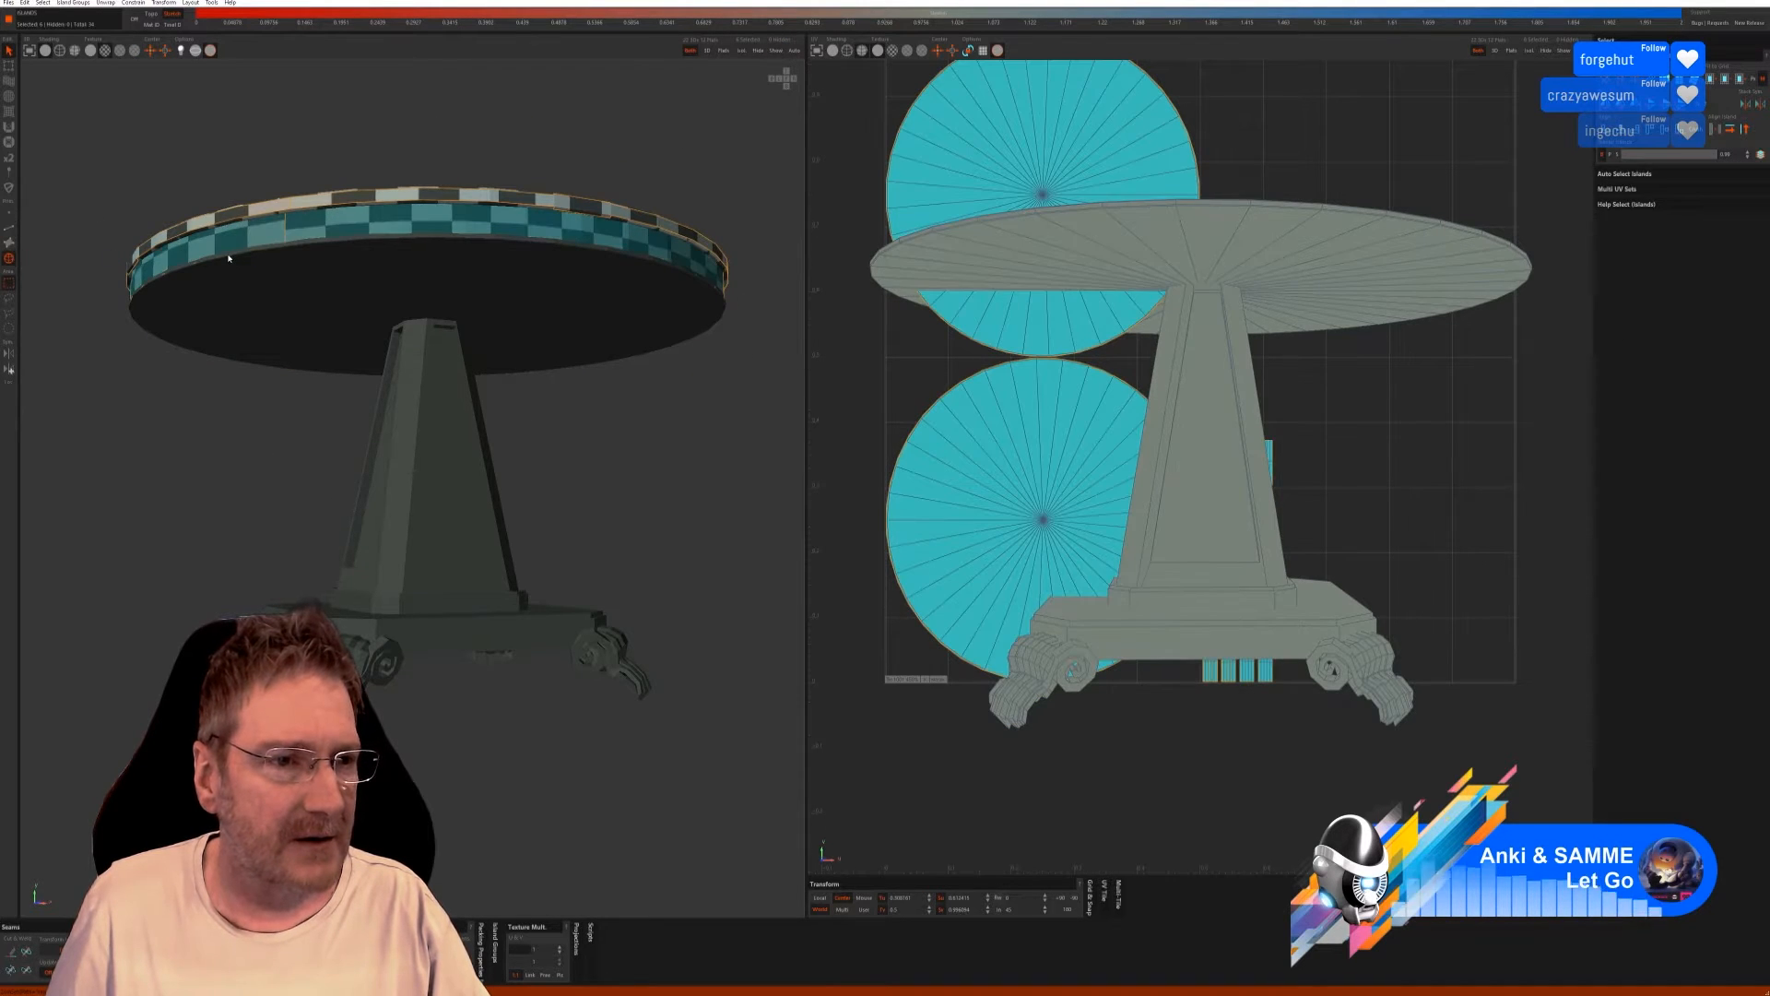
pyautogui.click(230, 259)
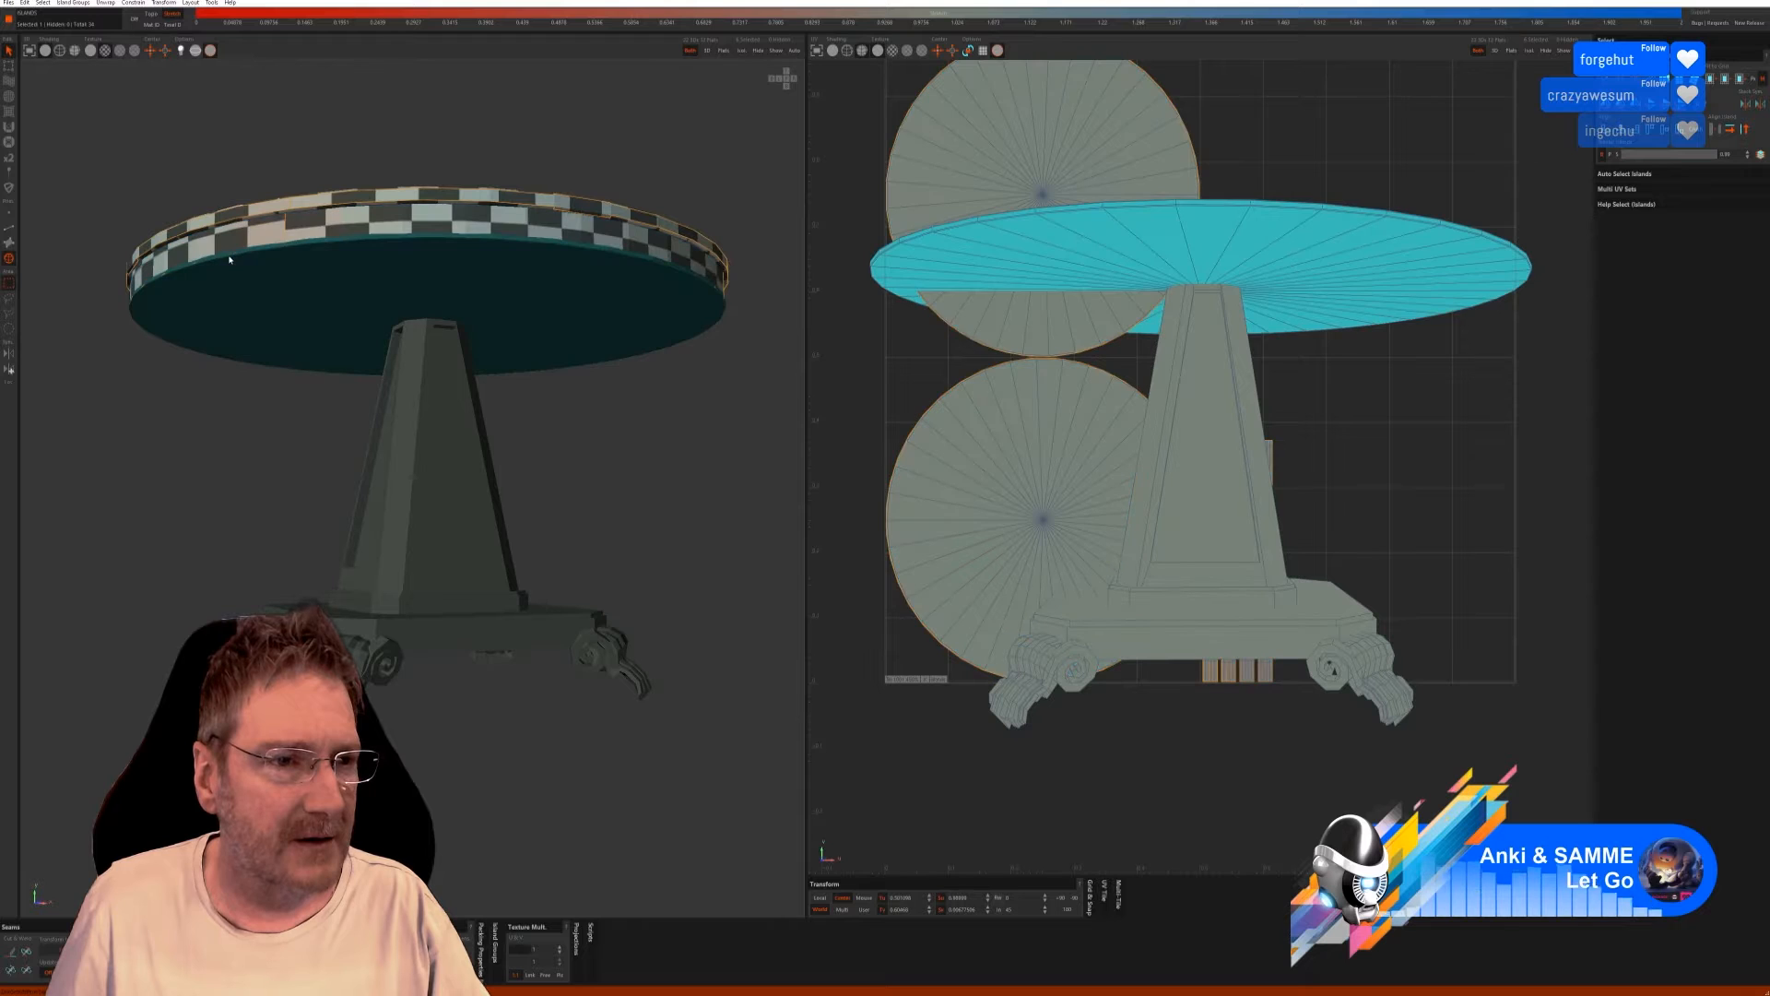
pyautogui.click(741, 53)
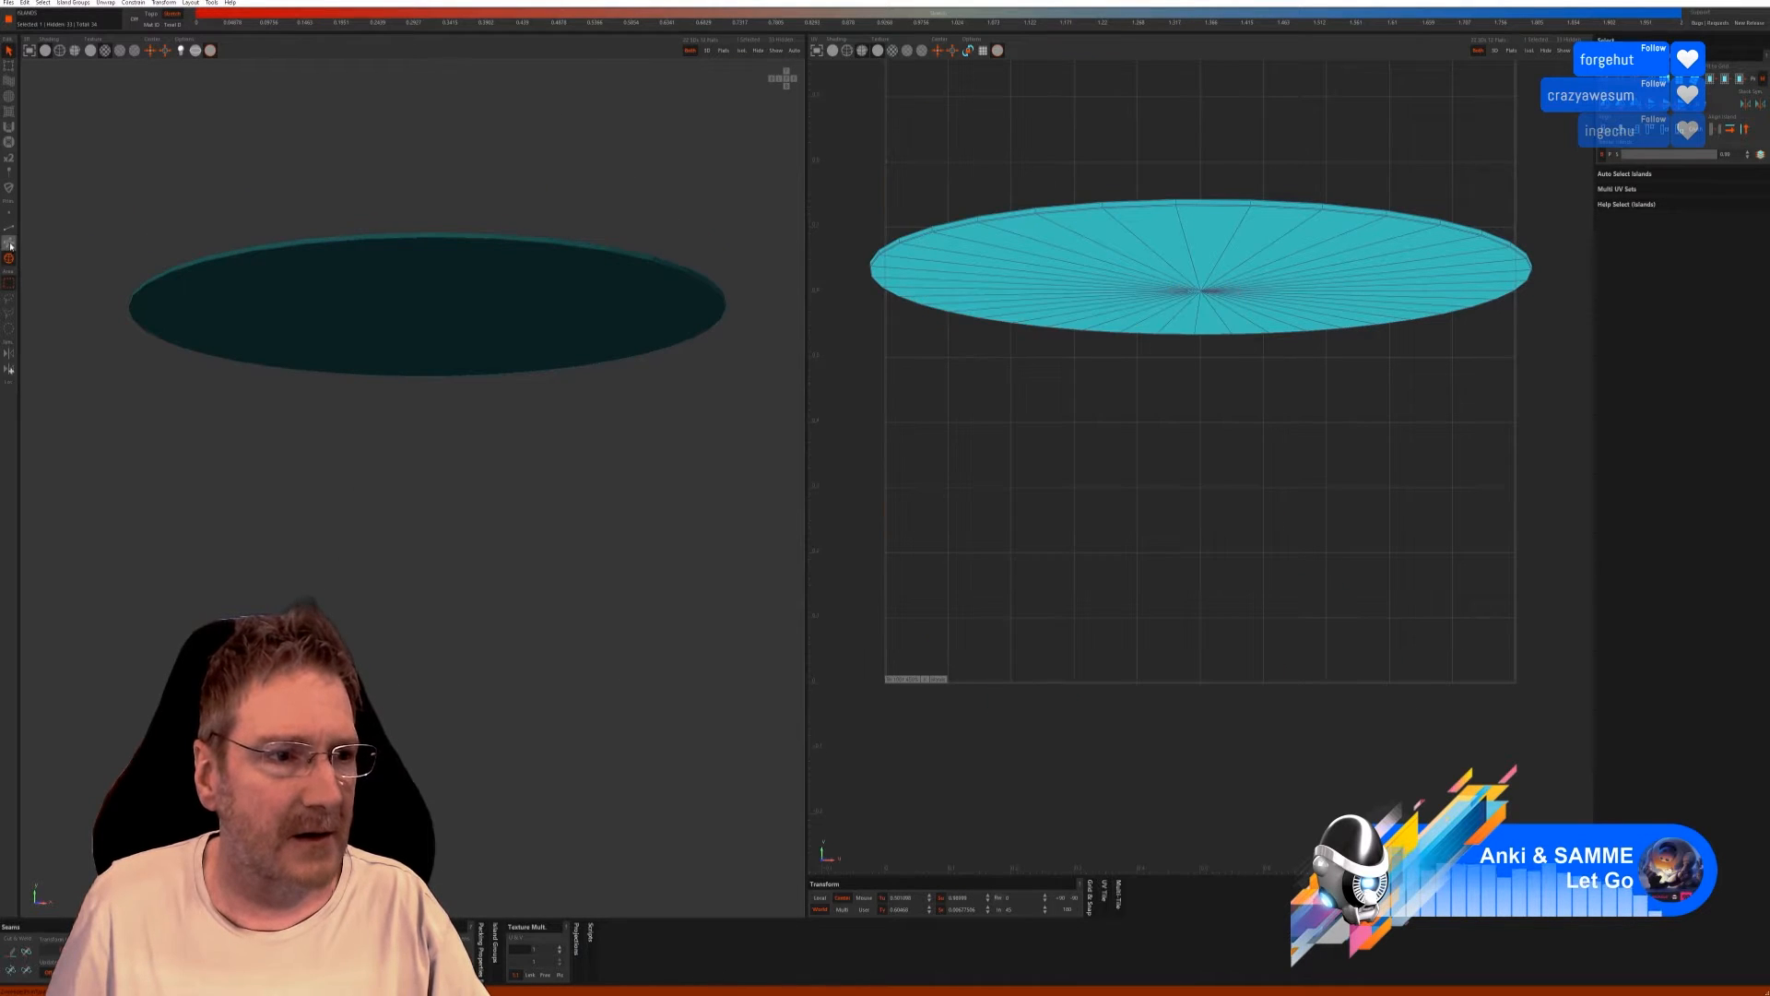
# Unwrap the isolated underside disc with Box auto seams and pack its UV islands.
pyautogui.click(9, 230)
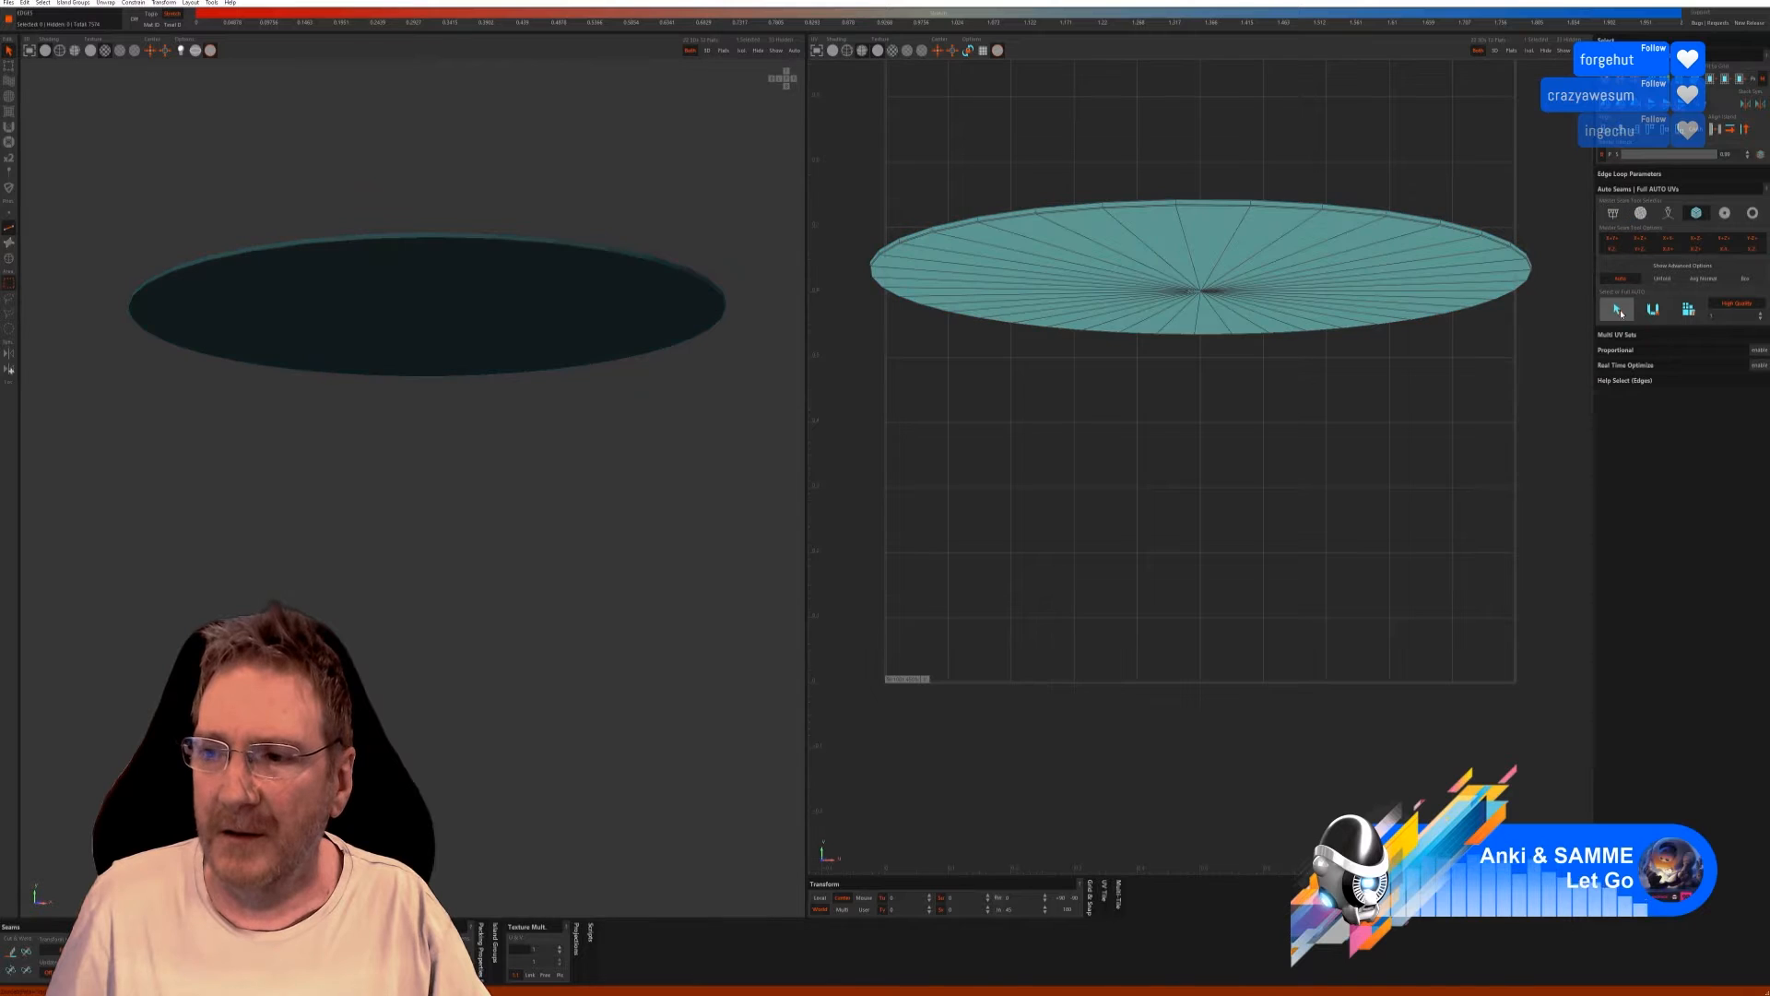
pyautogui.click(1650, 311)
pyautogui.click(1651, 311)
pyautogui.click(1689, 310)
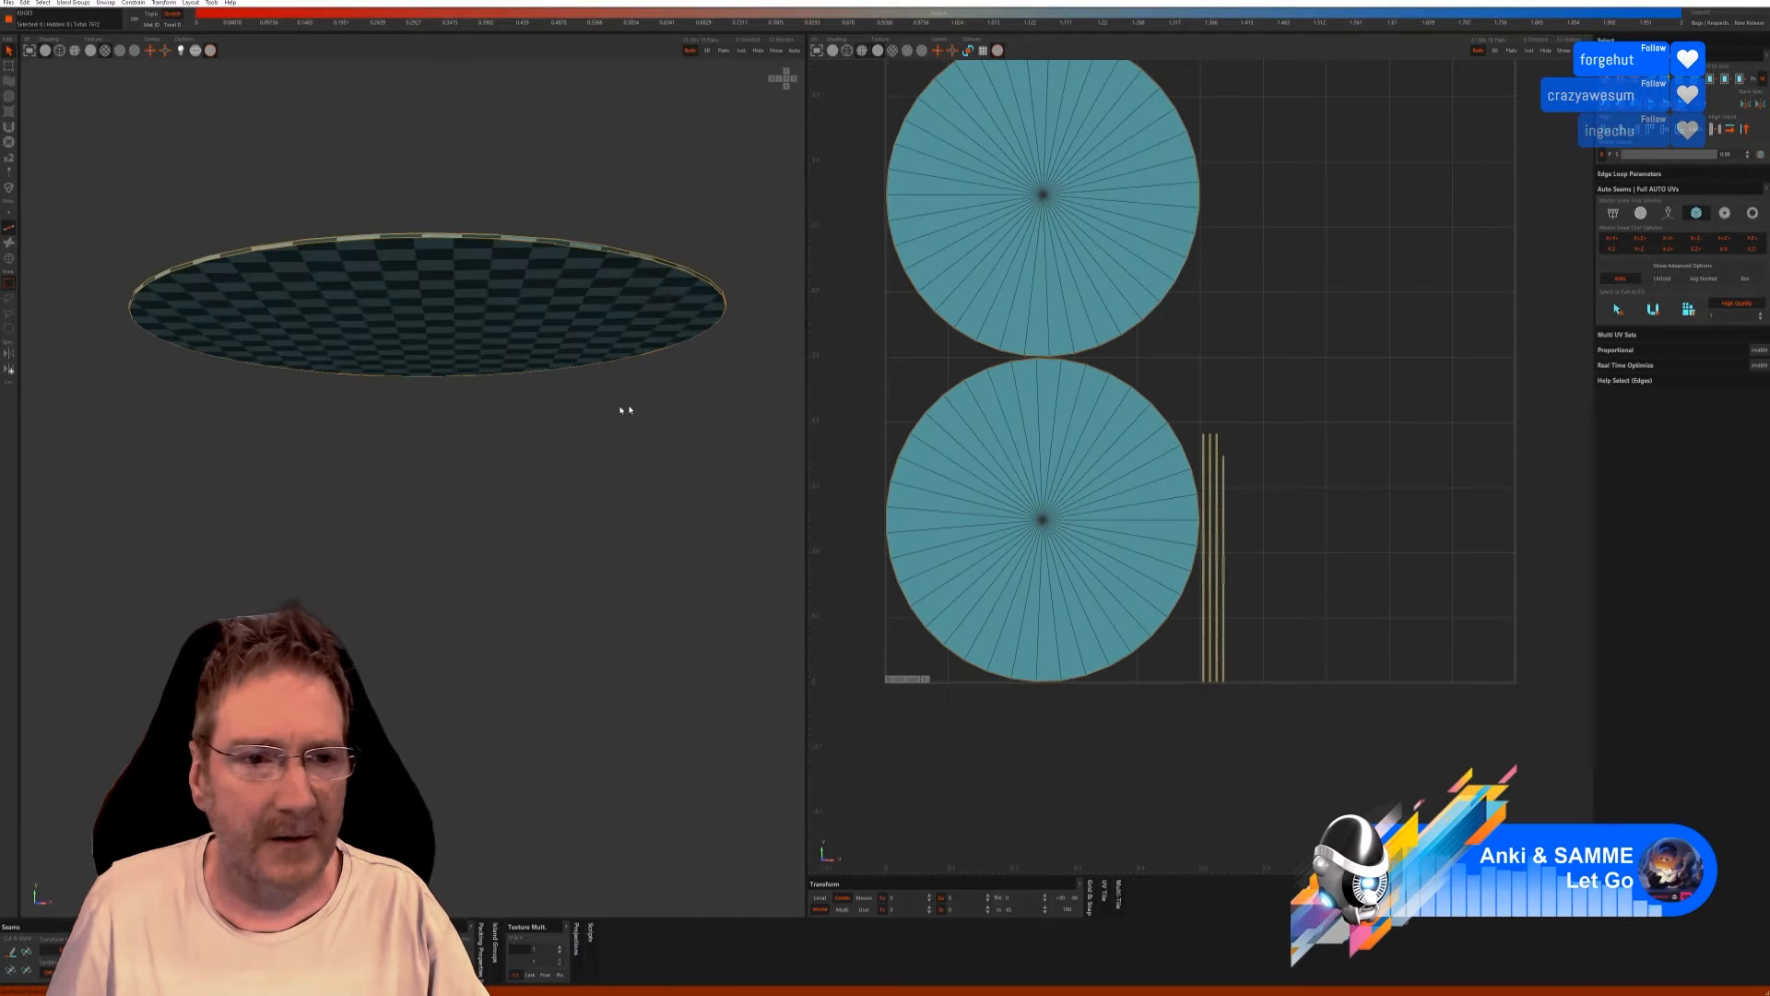
pyautogui.moveTo(624, 403); pyautogui.dragTo(563, 469, button='middle')
# Show all table parts again, isolate the tapered pedestal column and switch to edge selection.
pyautogui.click(789, 54)
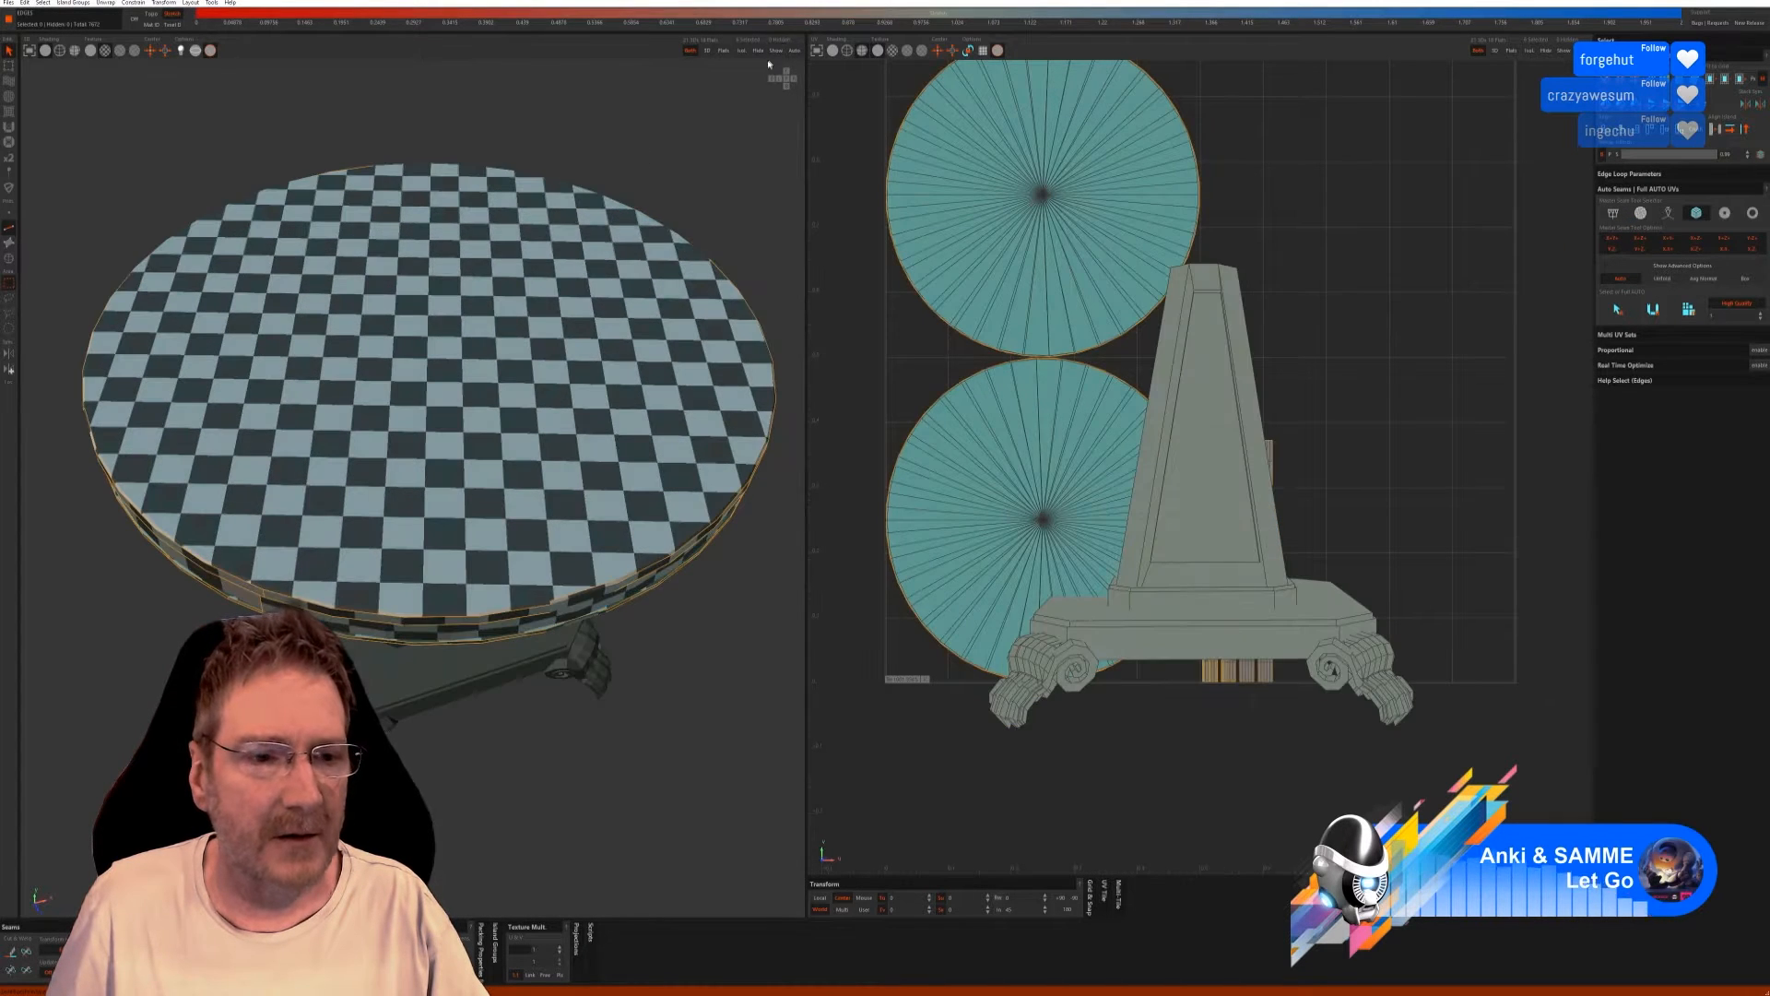
pyautogui.moveTo(621, 604); pyautogui.dragTo(169, 319, button='middle')
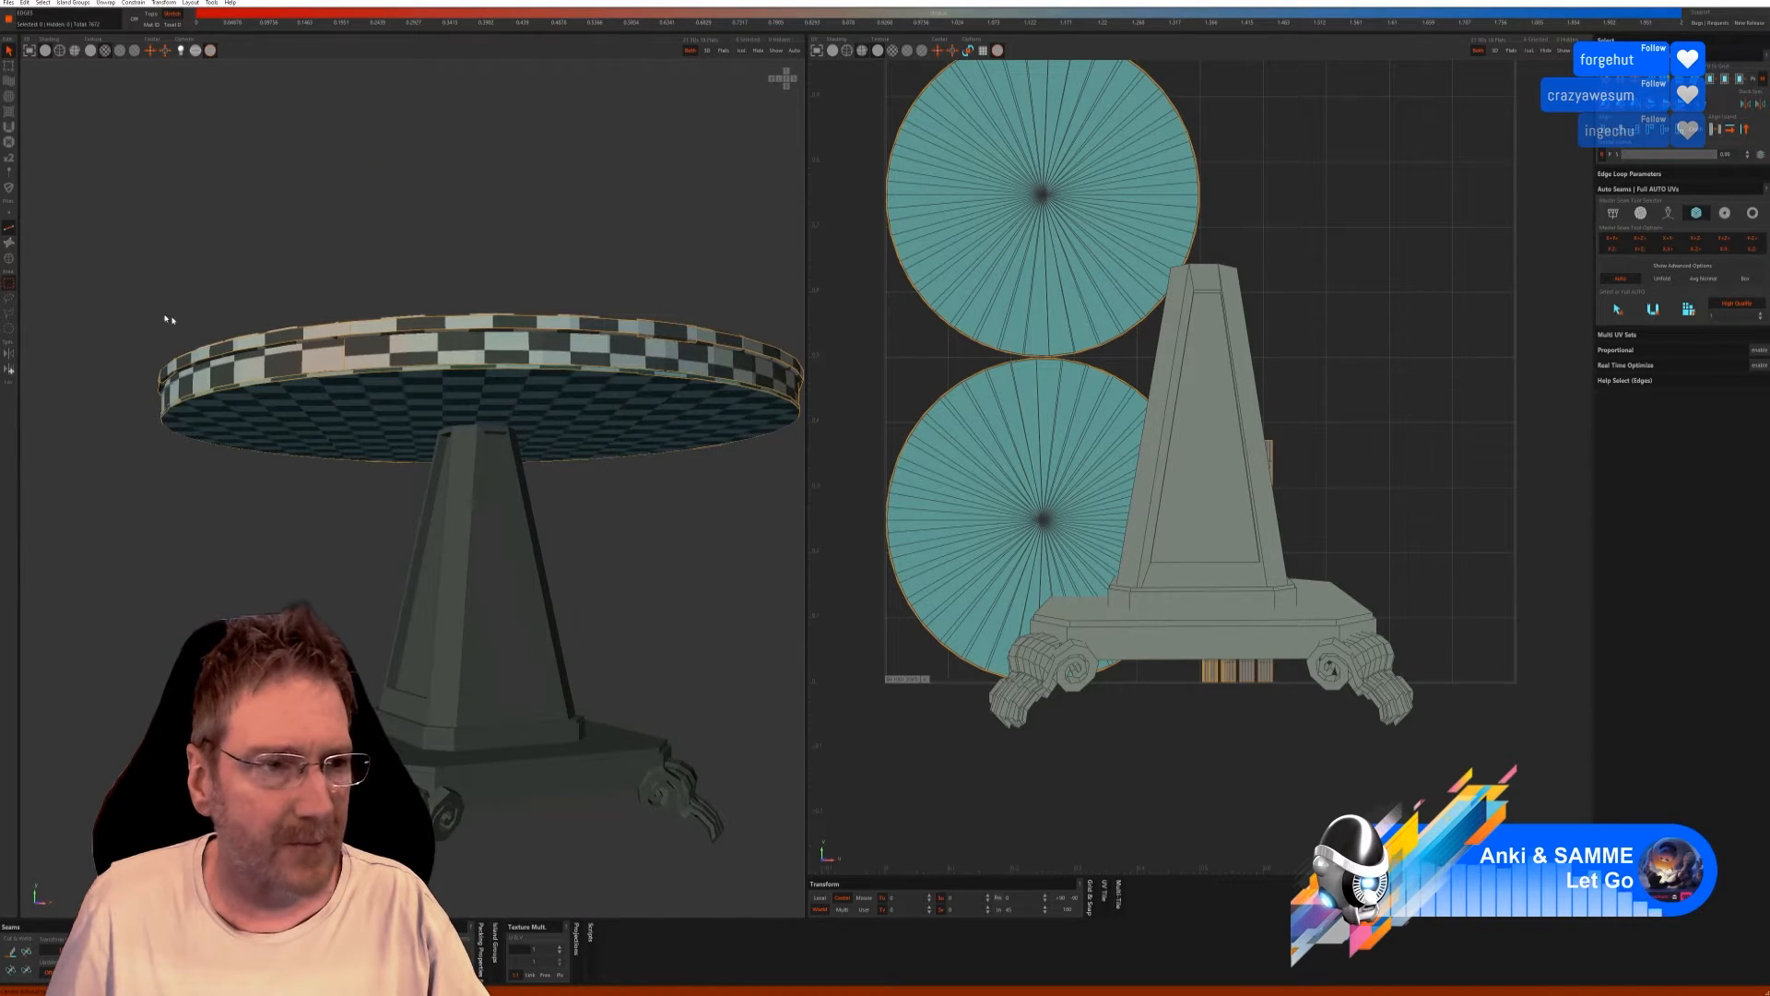
pyautogui.click(9, 261)
pyautogui.click(467, 471)
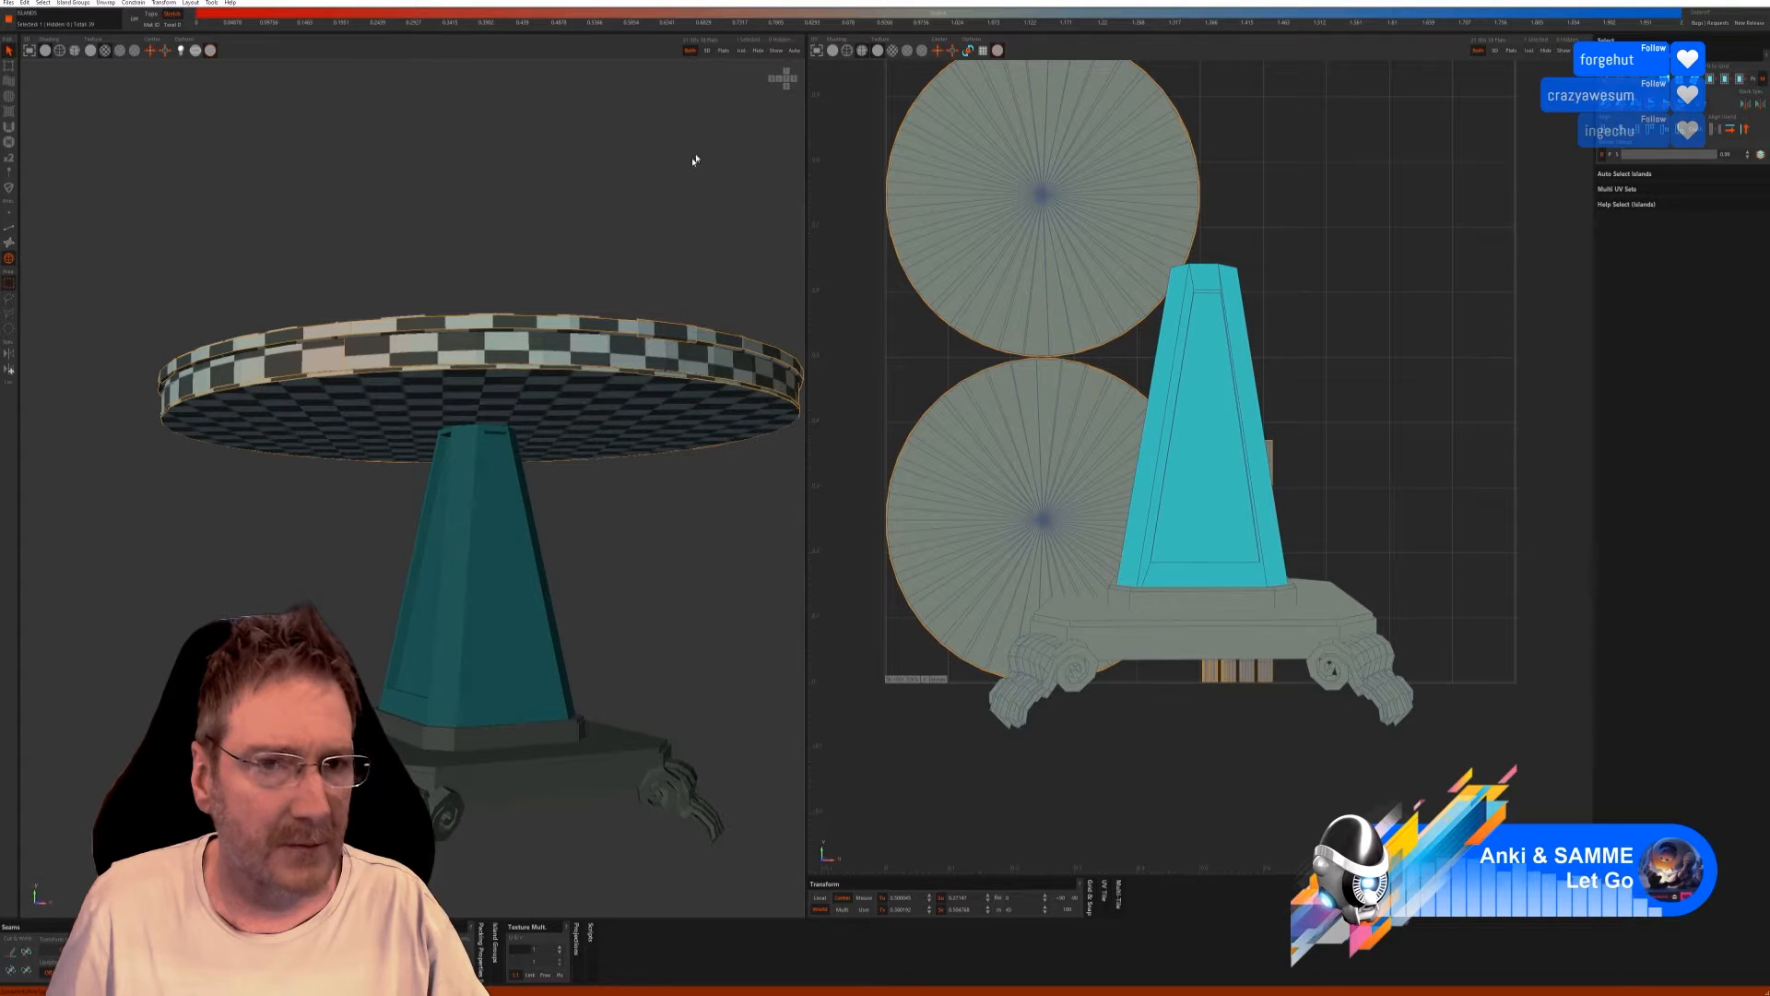
pyautogui.click(744, 51)
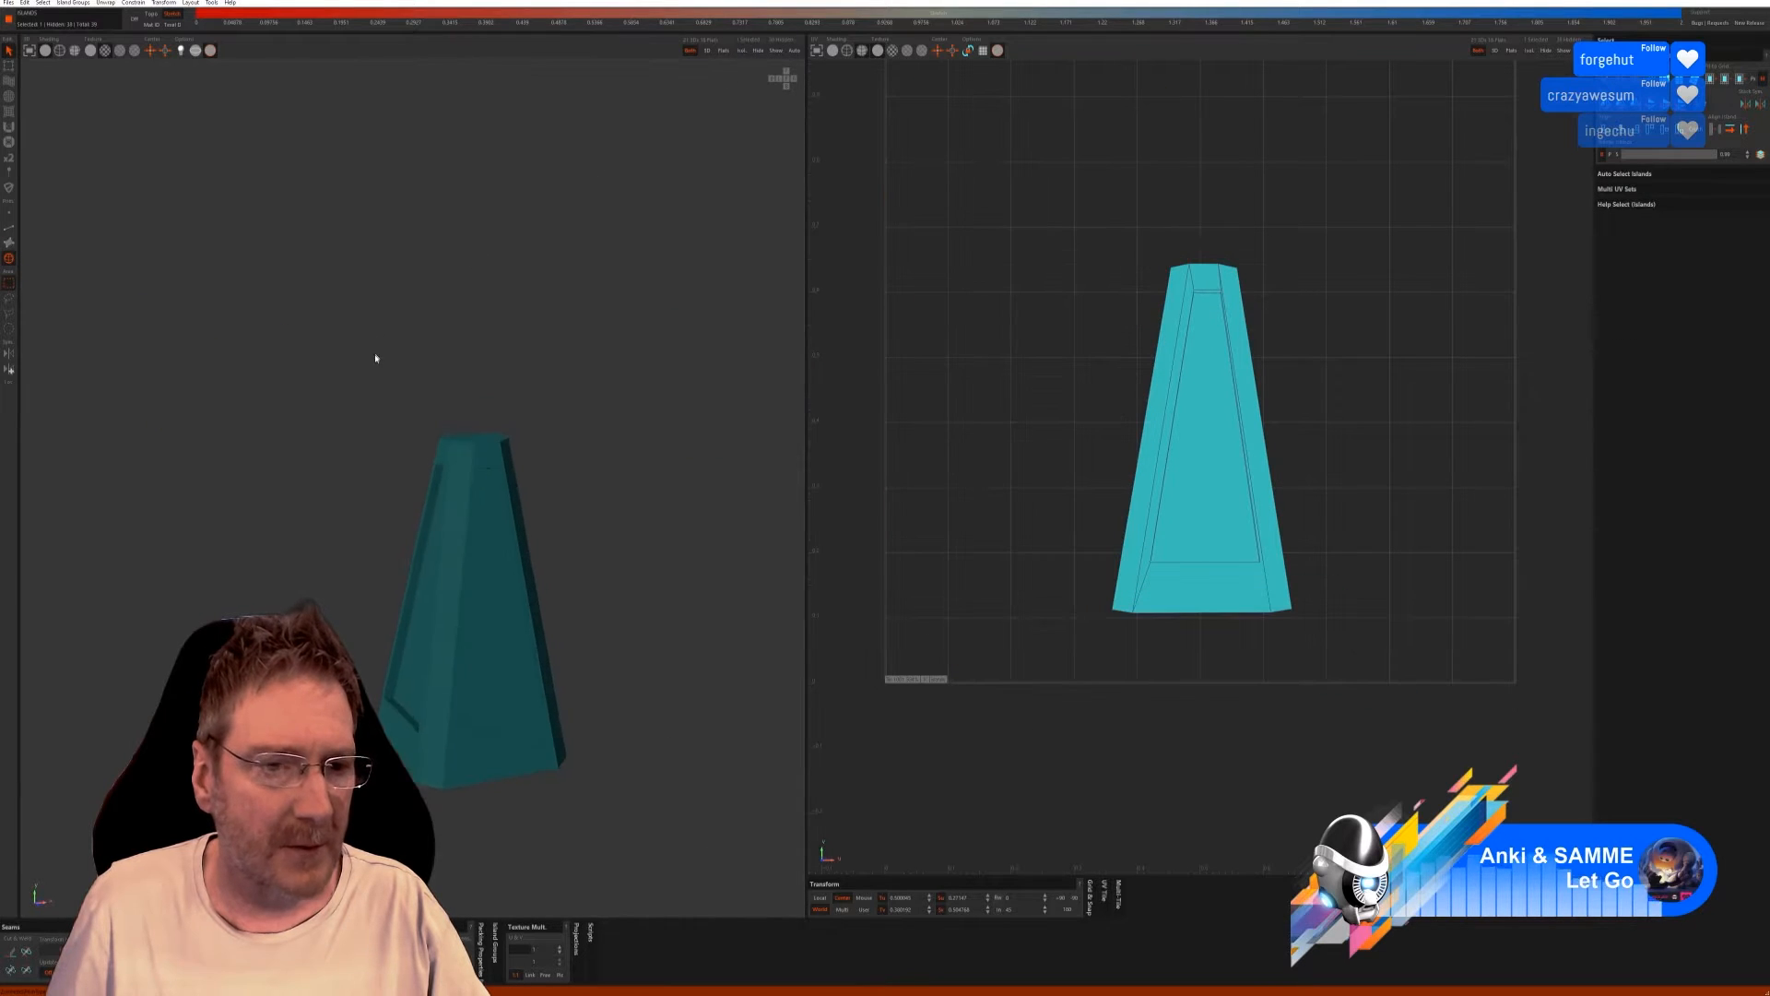
pyautogui.click(14, 228)
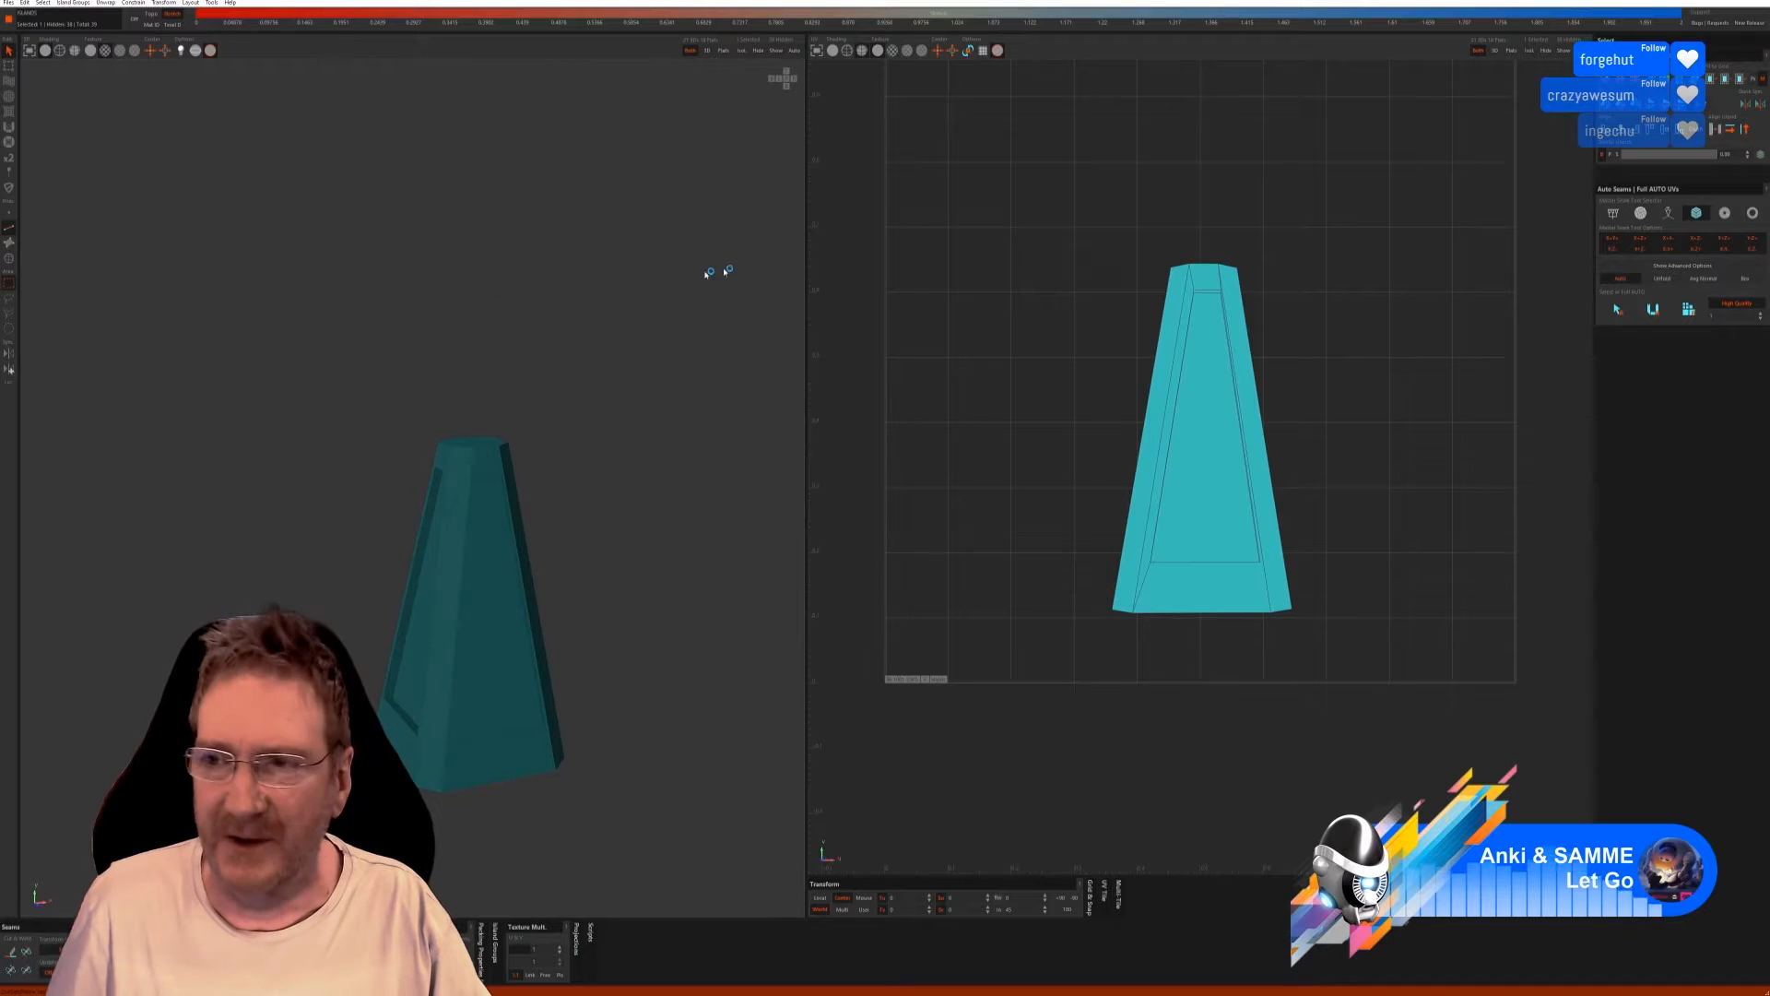
# Try to unwrap the pedestal column with Pelt auto seams.
pyautogui.click(1670, 213)
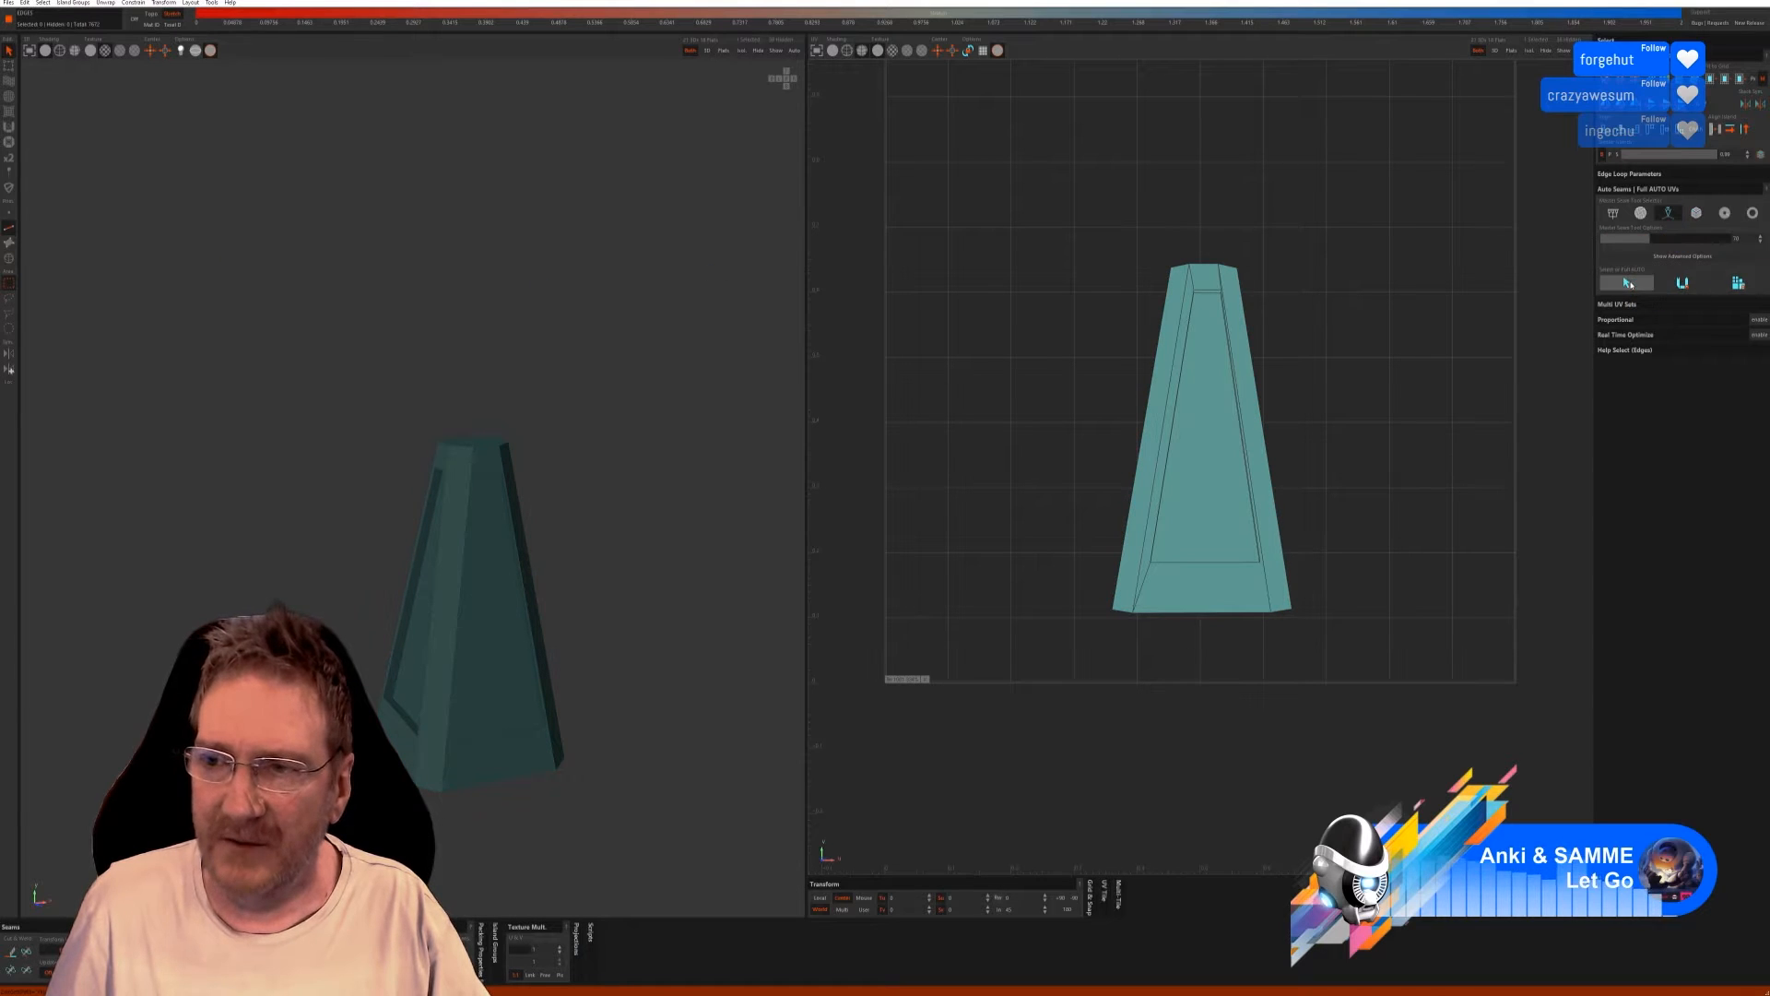
pyautogui.click(1684, 283)
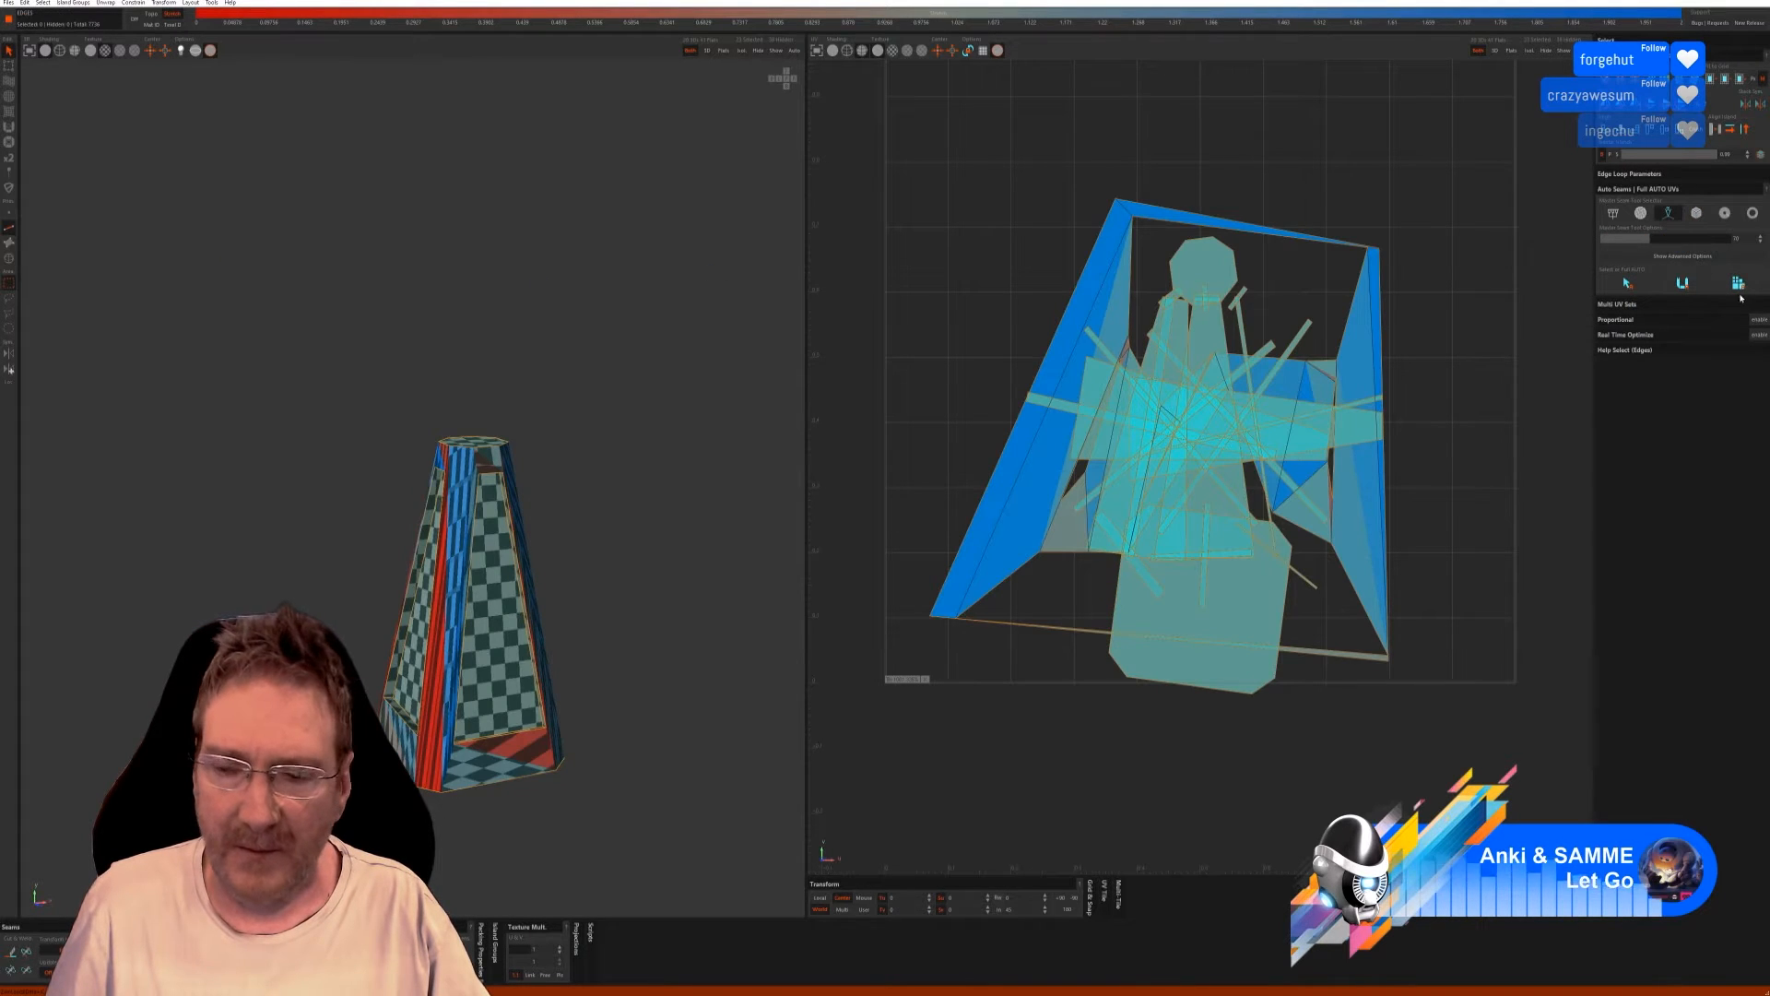
pyautogui.hotkey('ctrl', 'z')
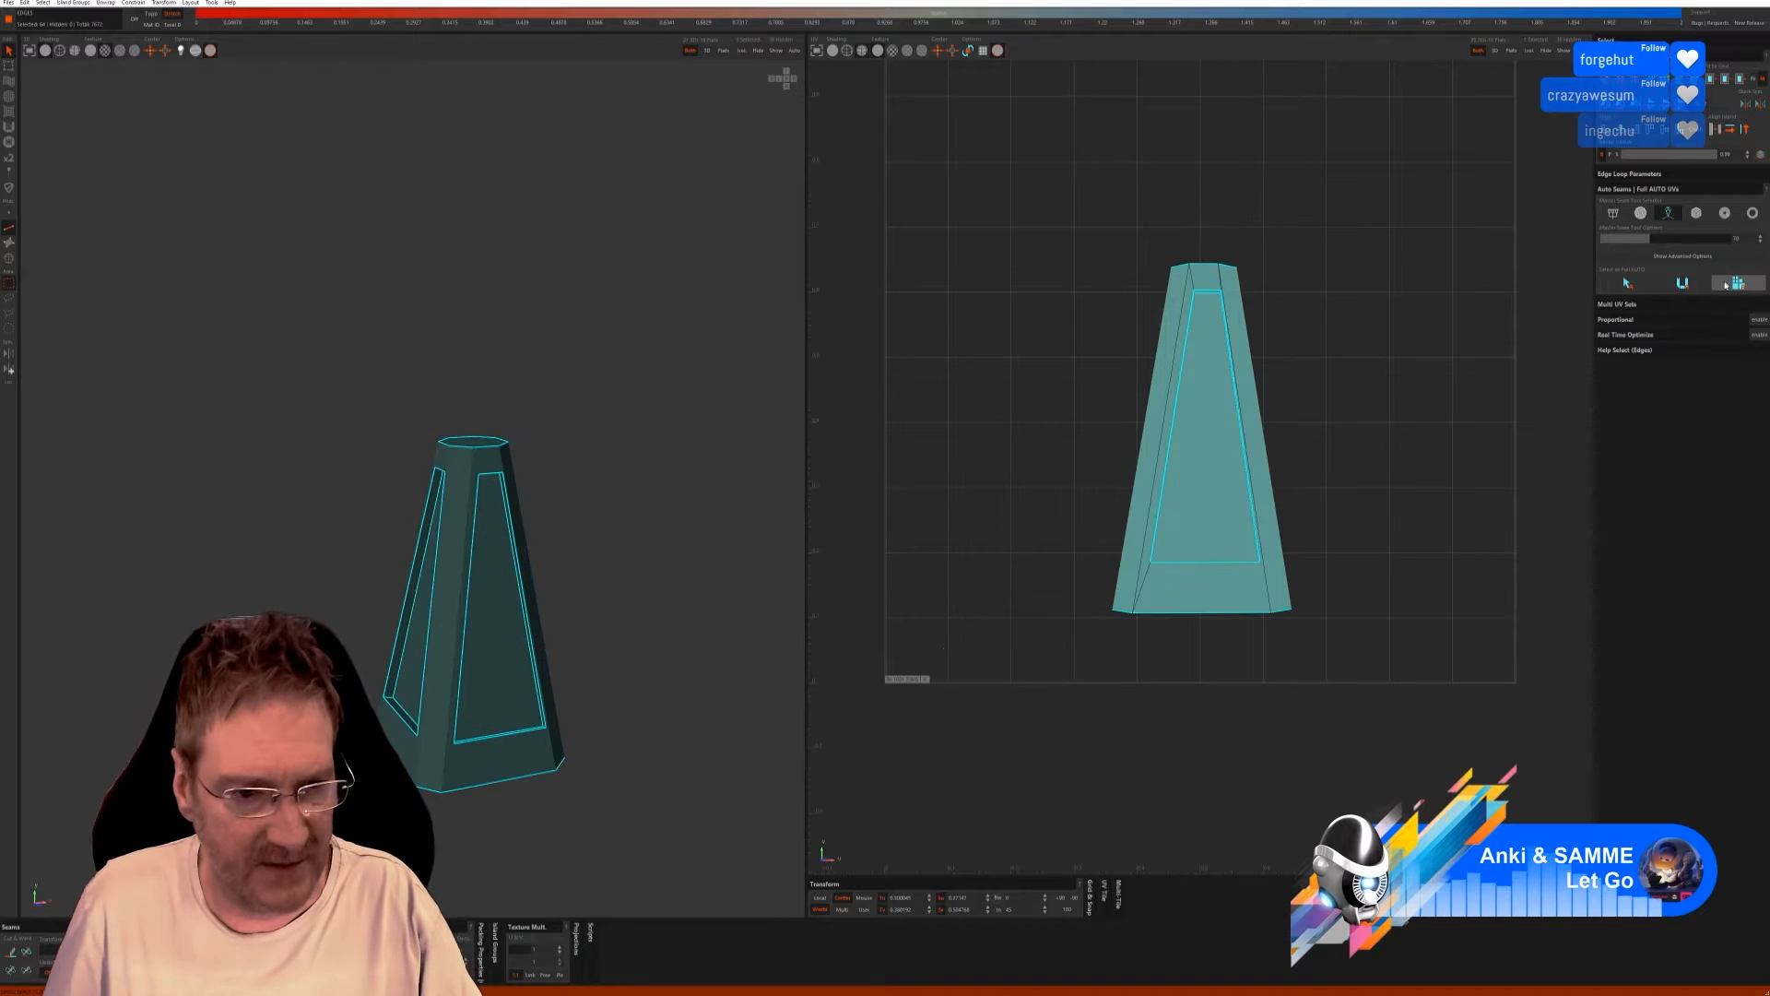
# Unwrap the pedestal column with Box auto seams and pack its UV islands.
pyautogui.click(1697, 213)
pyautogui.click(1623, 310)
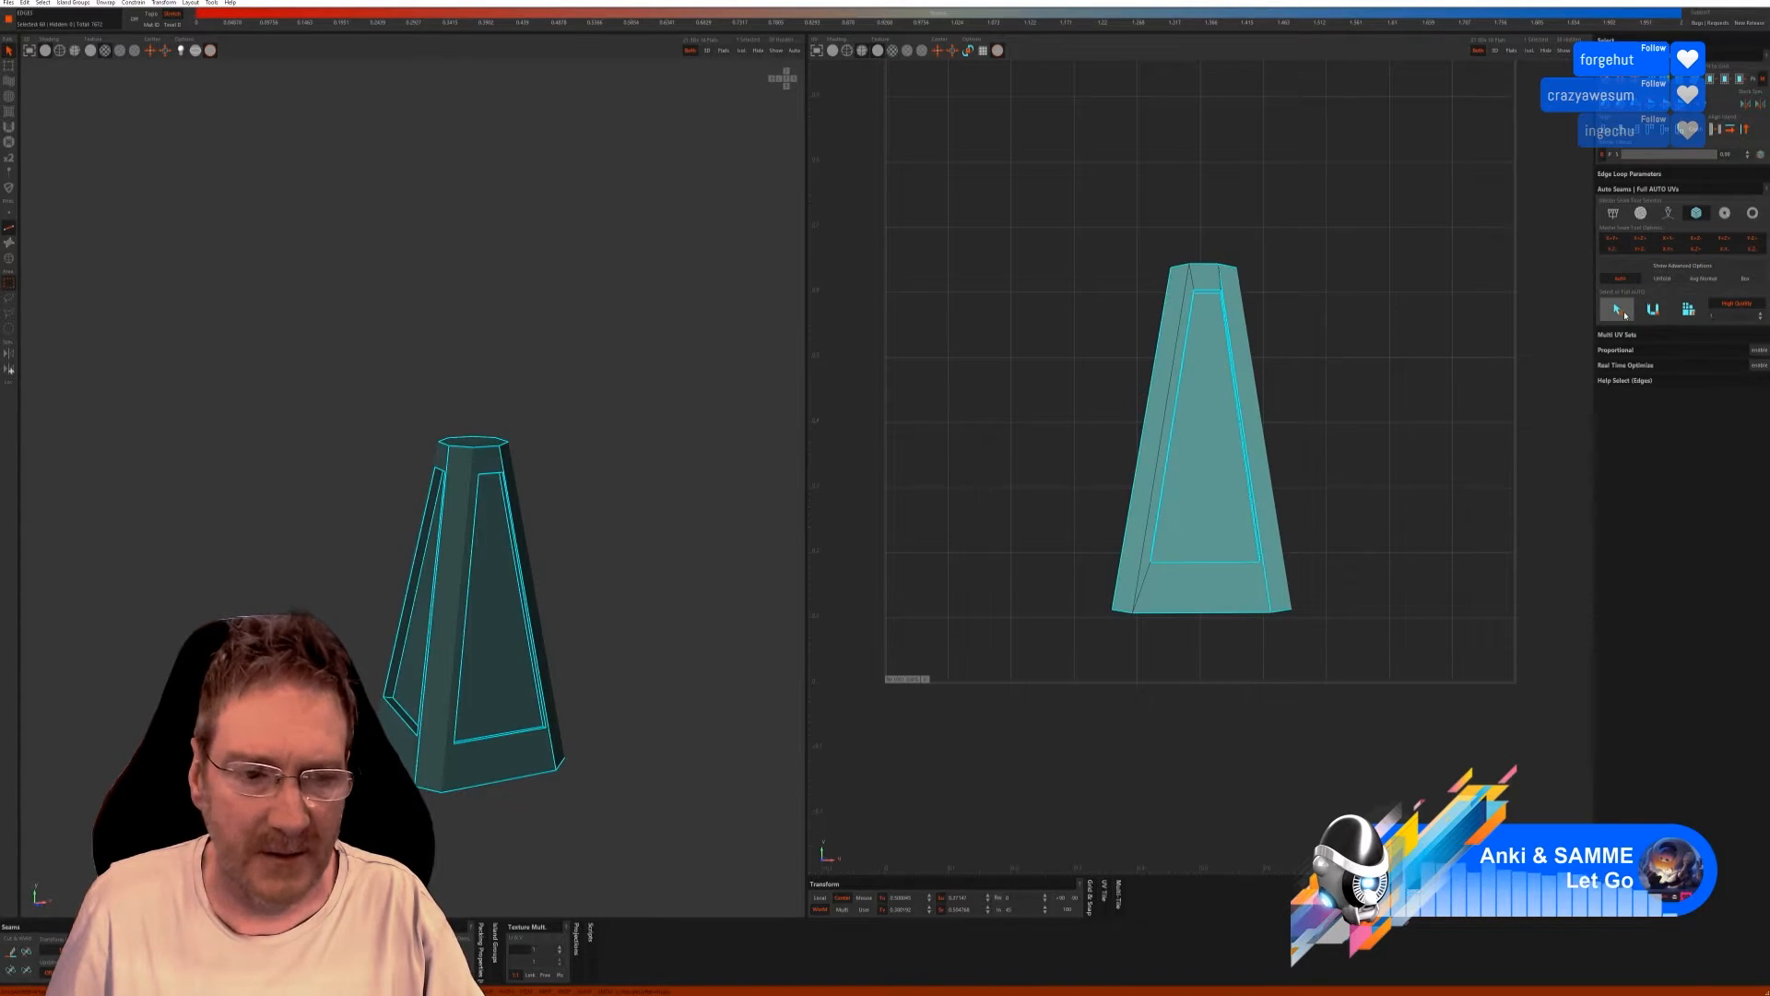
pyautogui.click(1655, 310)
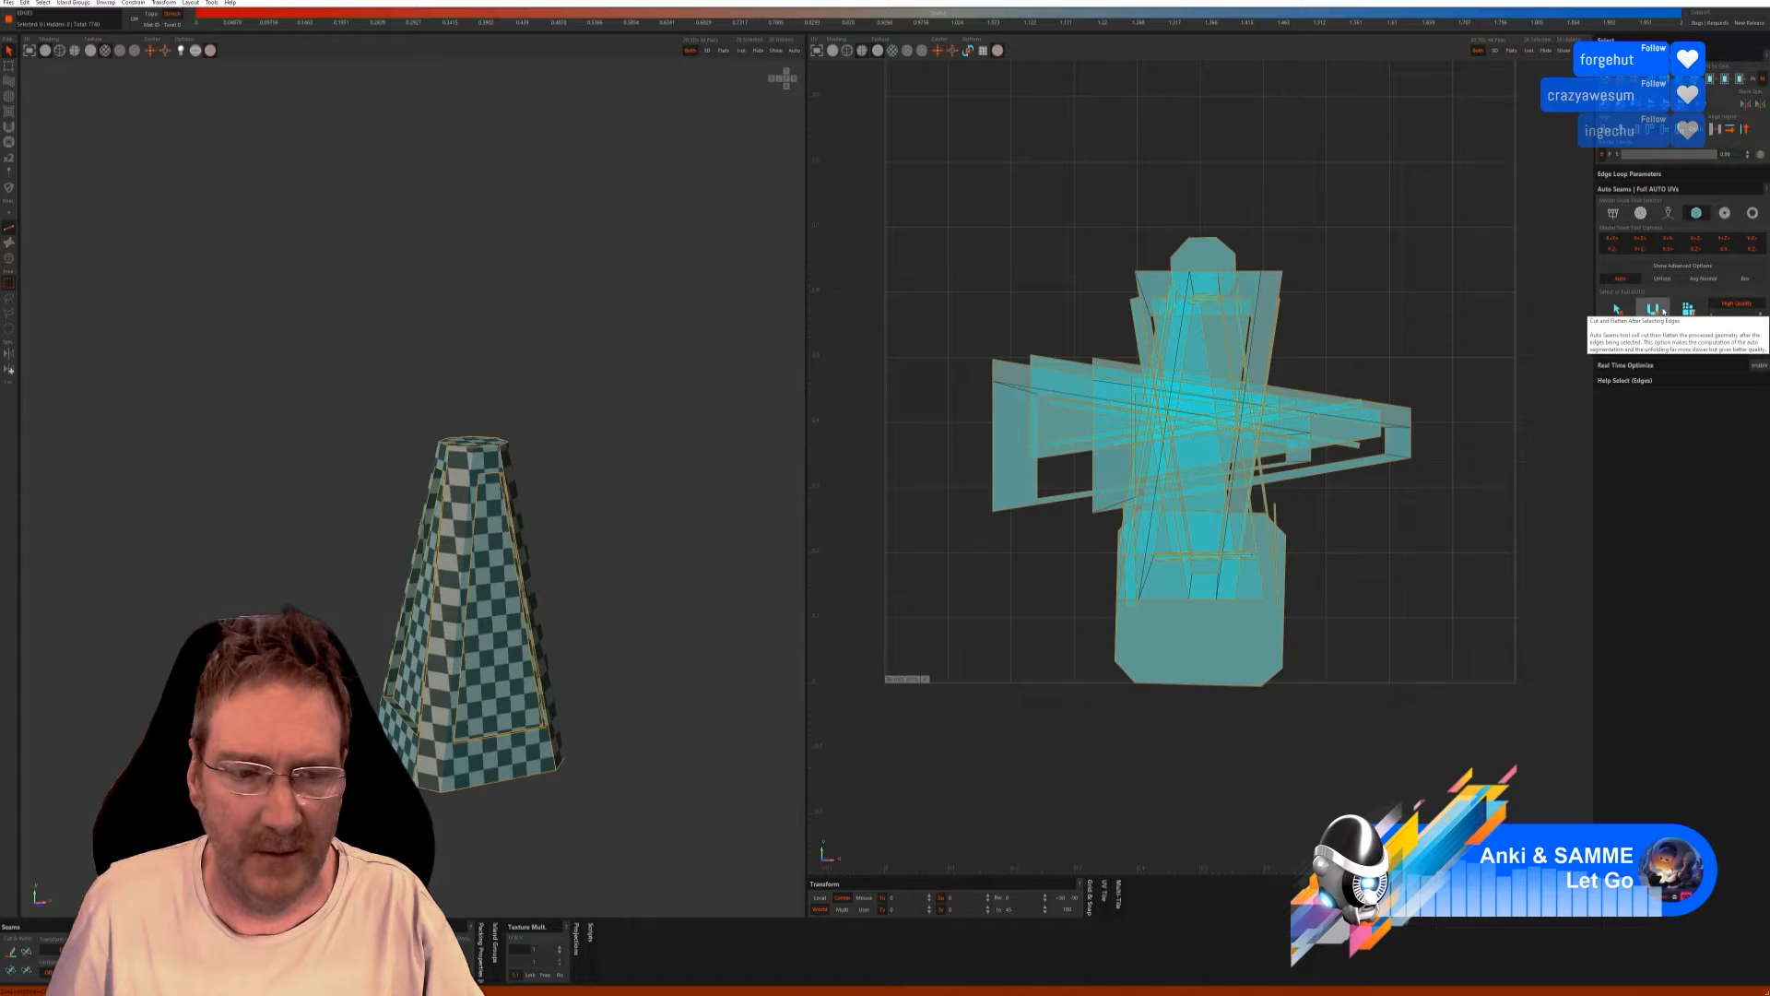
pyautogui.click(1689, 310)
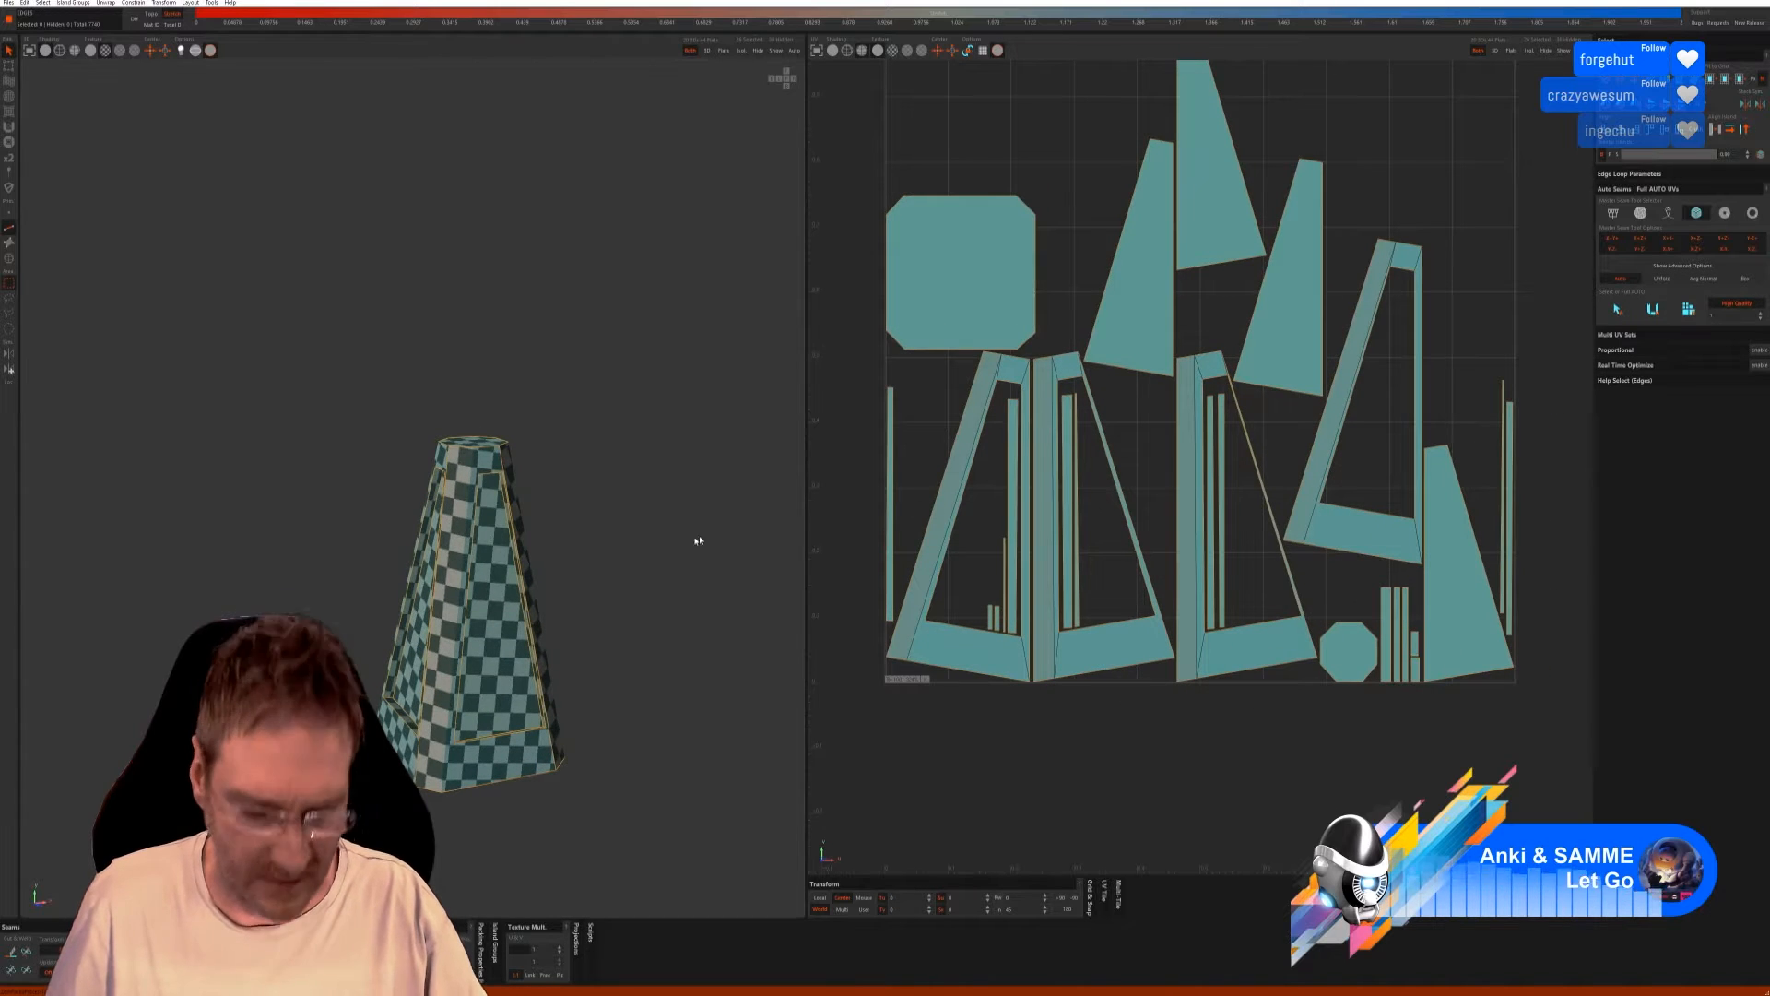
# Inspect the checkered column and undo its Box auto-seam unwrap and packing.
pyautogui.keyDown('alt'); pyautogui.moveTo(553, 513); pyautogui.dragTo(638, 497); pyautogui.keyUp('alt')
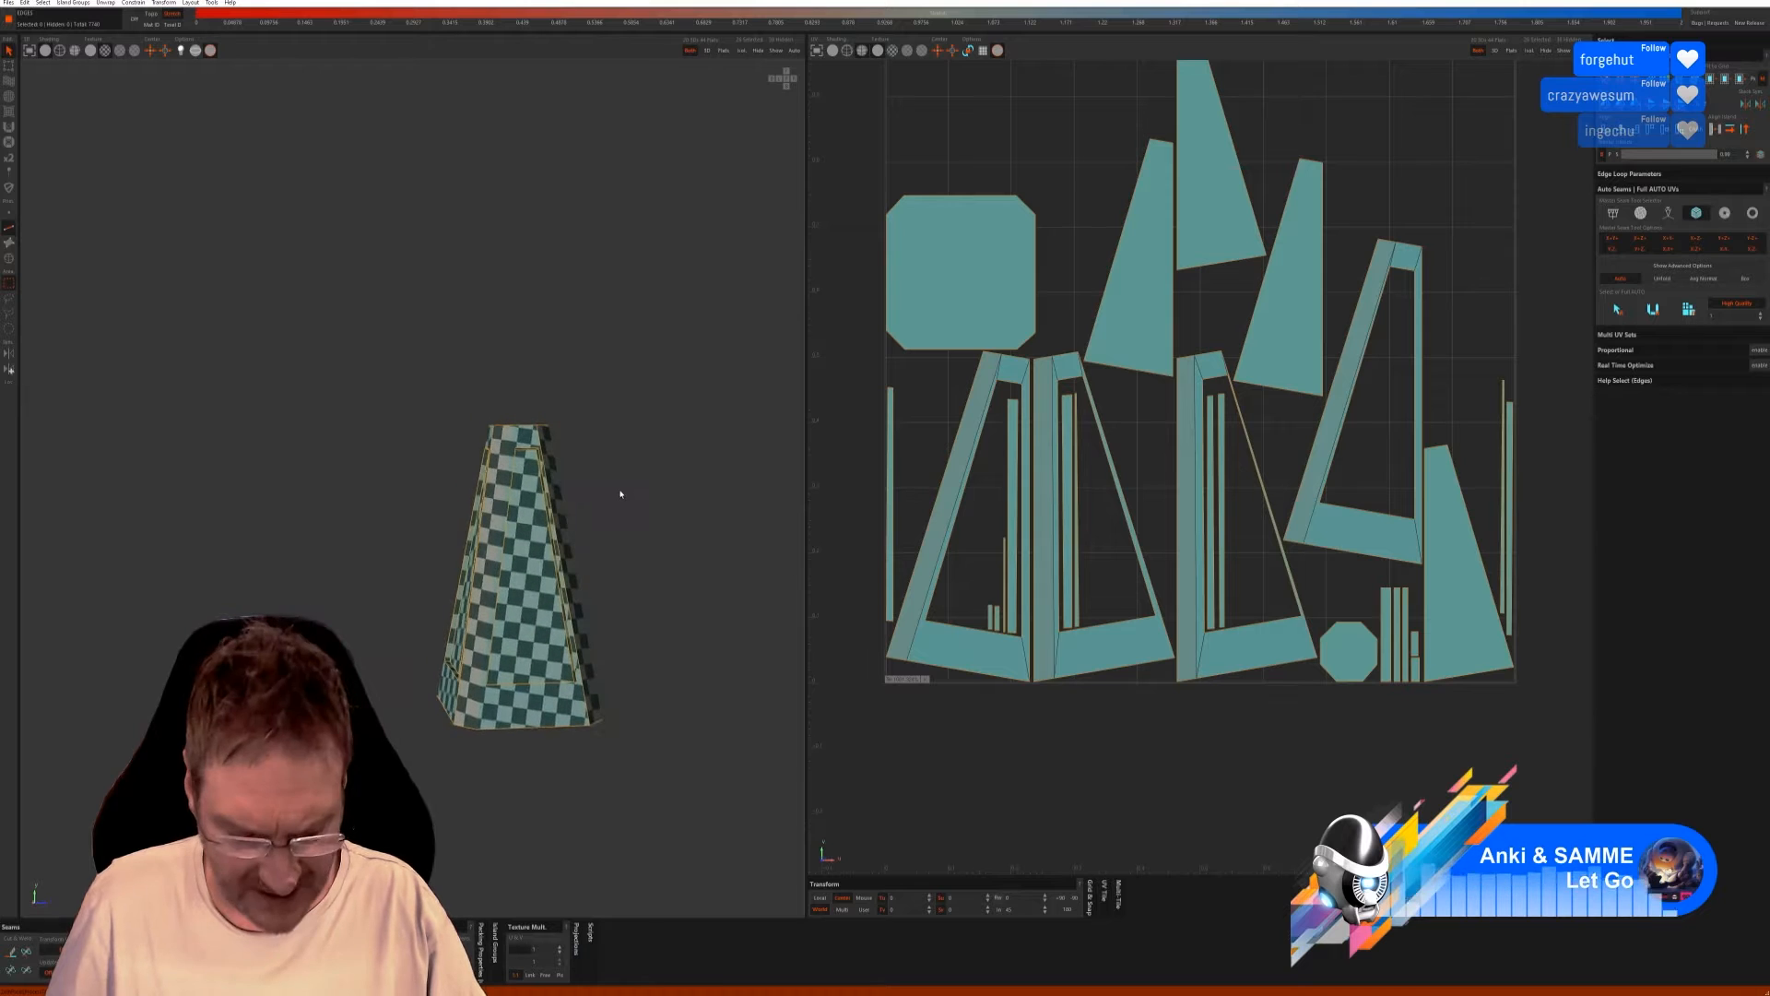
pyautogui.hotkey('ctrl', 'z')
pyautogui.hotkey('ctrl', 'z')
pyautogui.hotkey('ctrl', 'z')
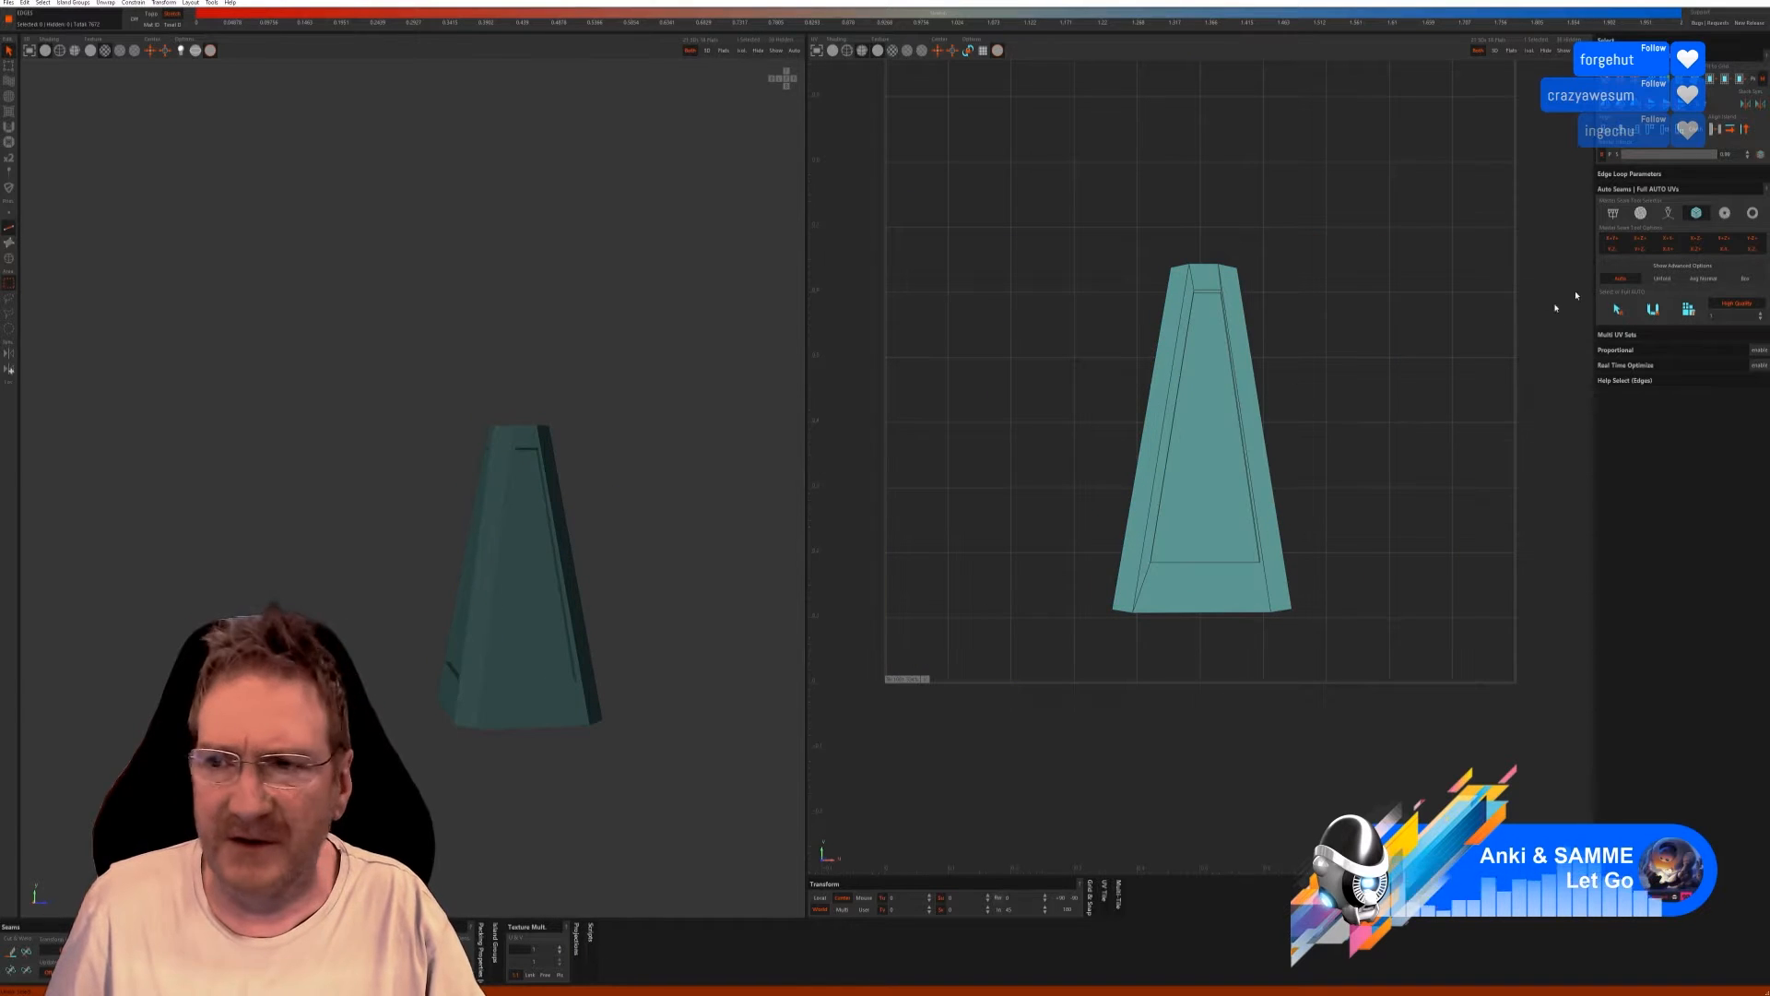
# Try unfolding and packing the pedestal column with the Leaf/Branch/Trunk auto-seam method, and undo the result.
pyautogui.click(1615, 213)
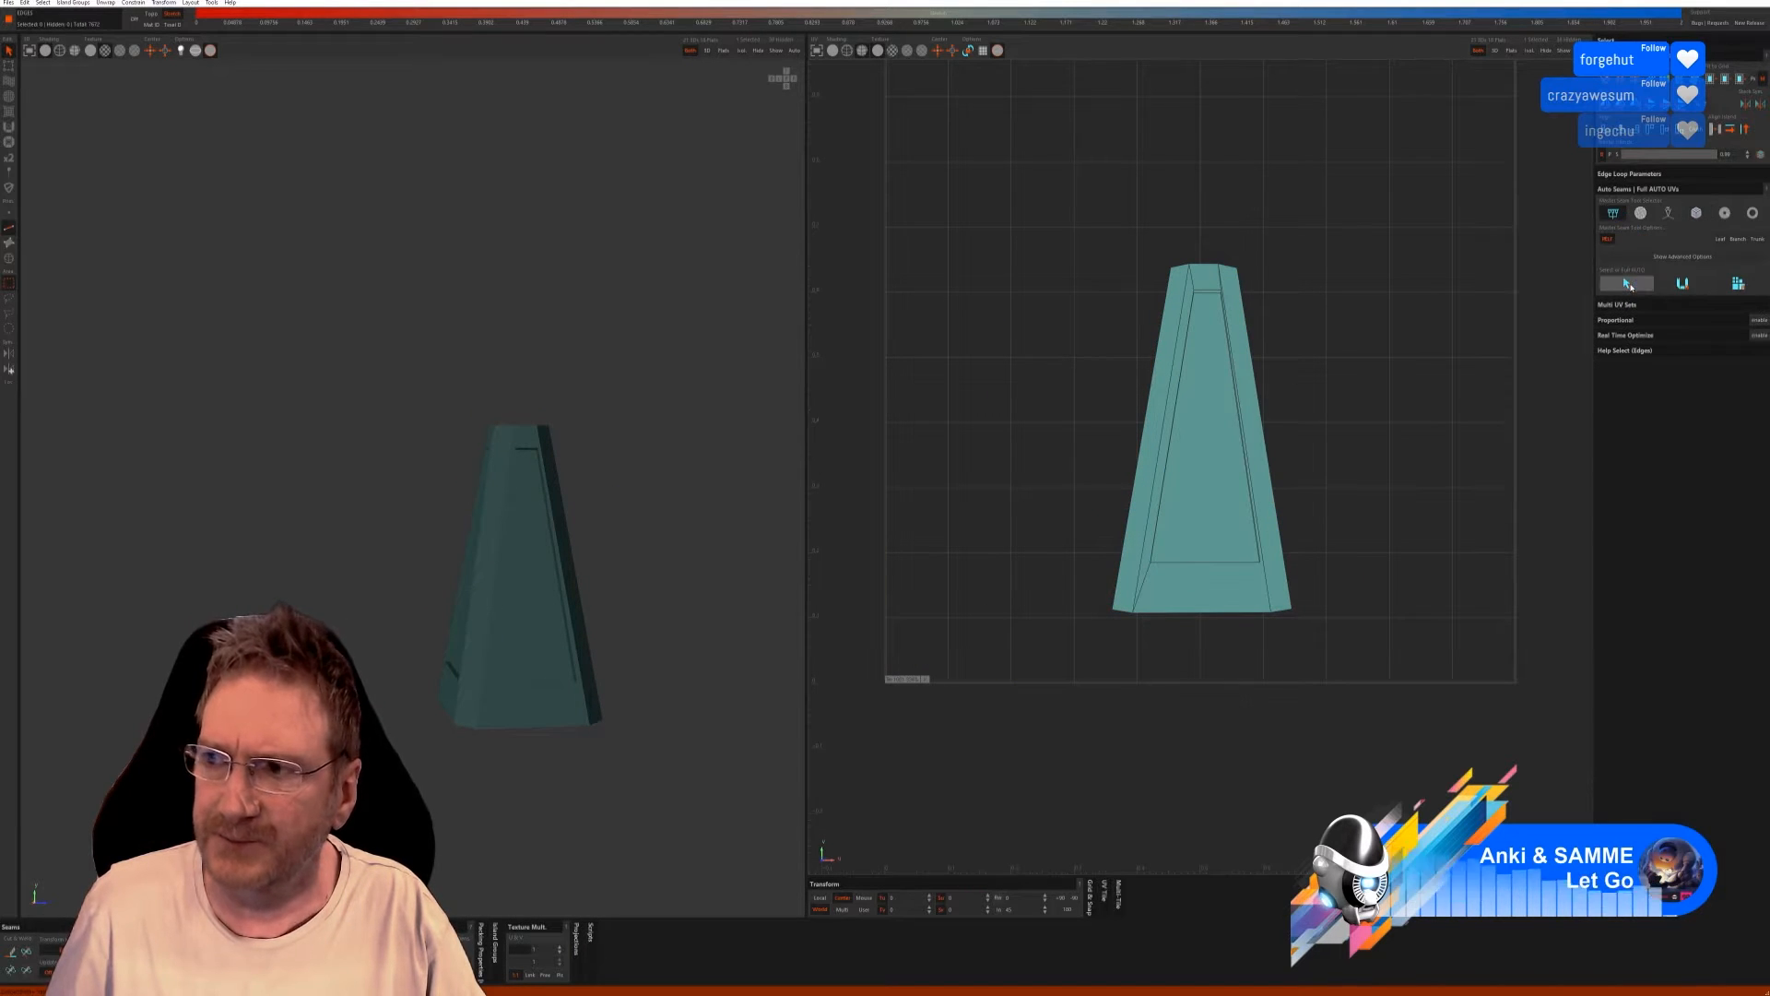
pyautogui.click(1682, 284)
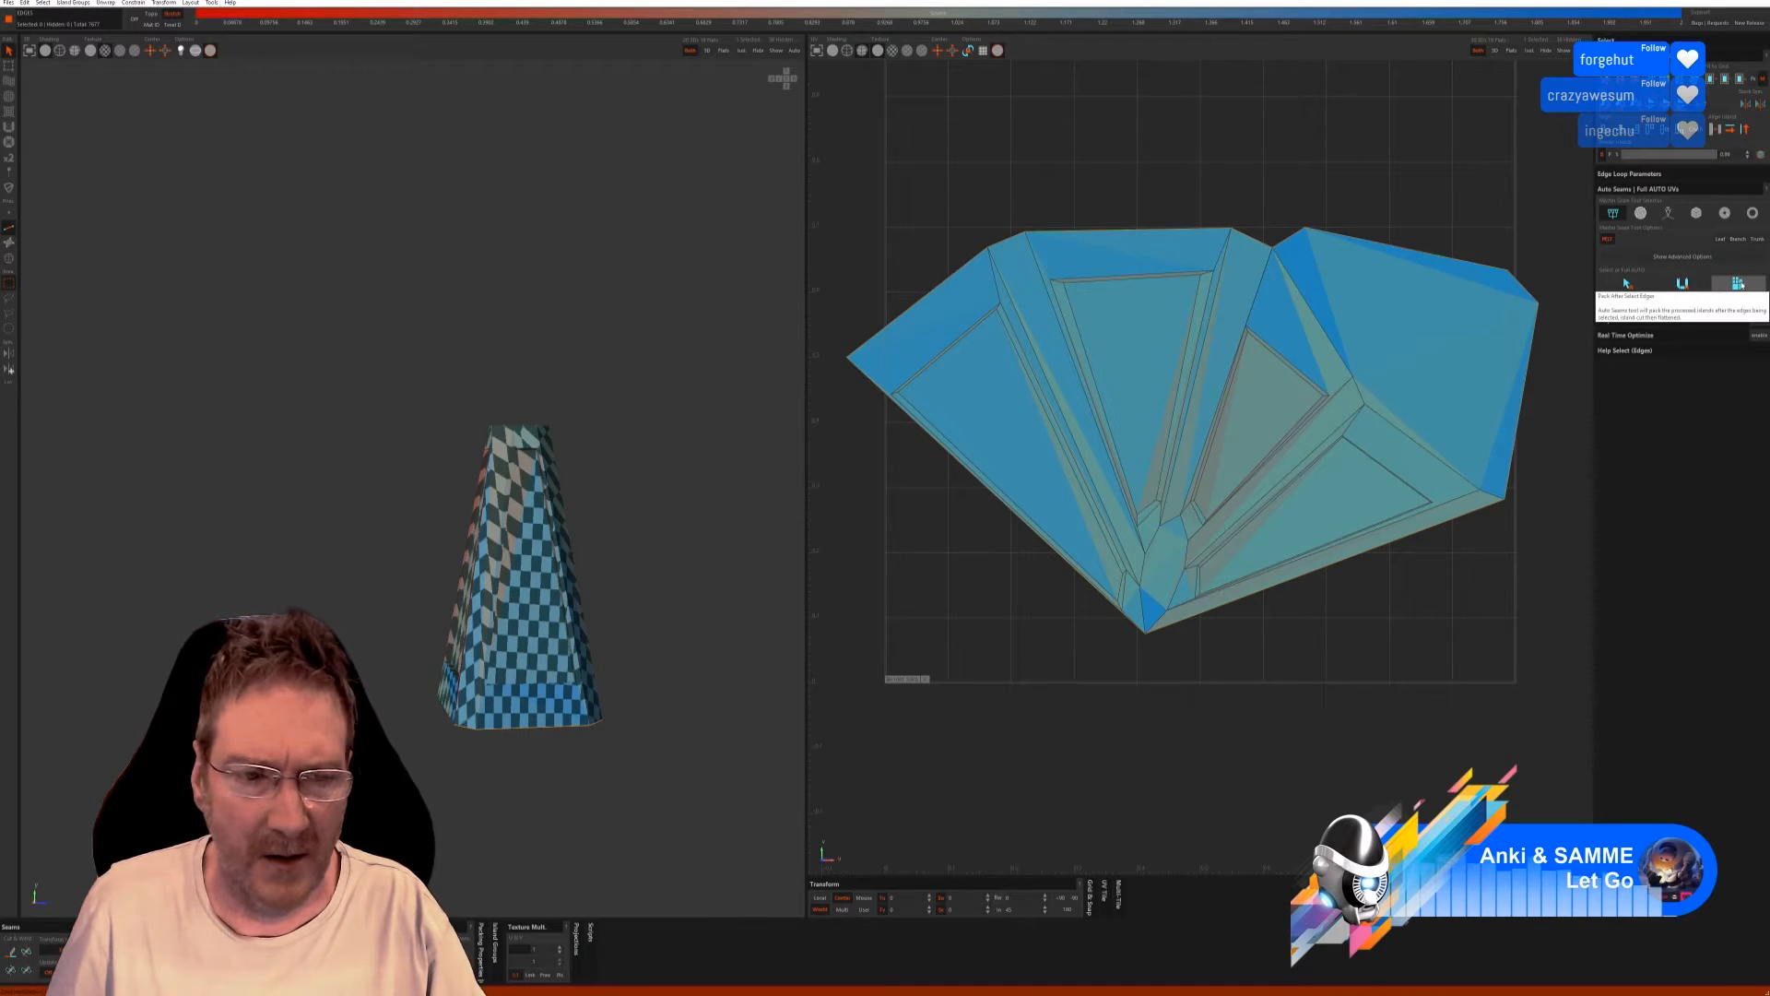
pyautogui.click(1738, 284)
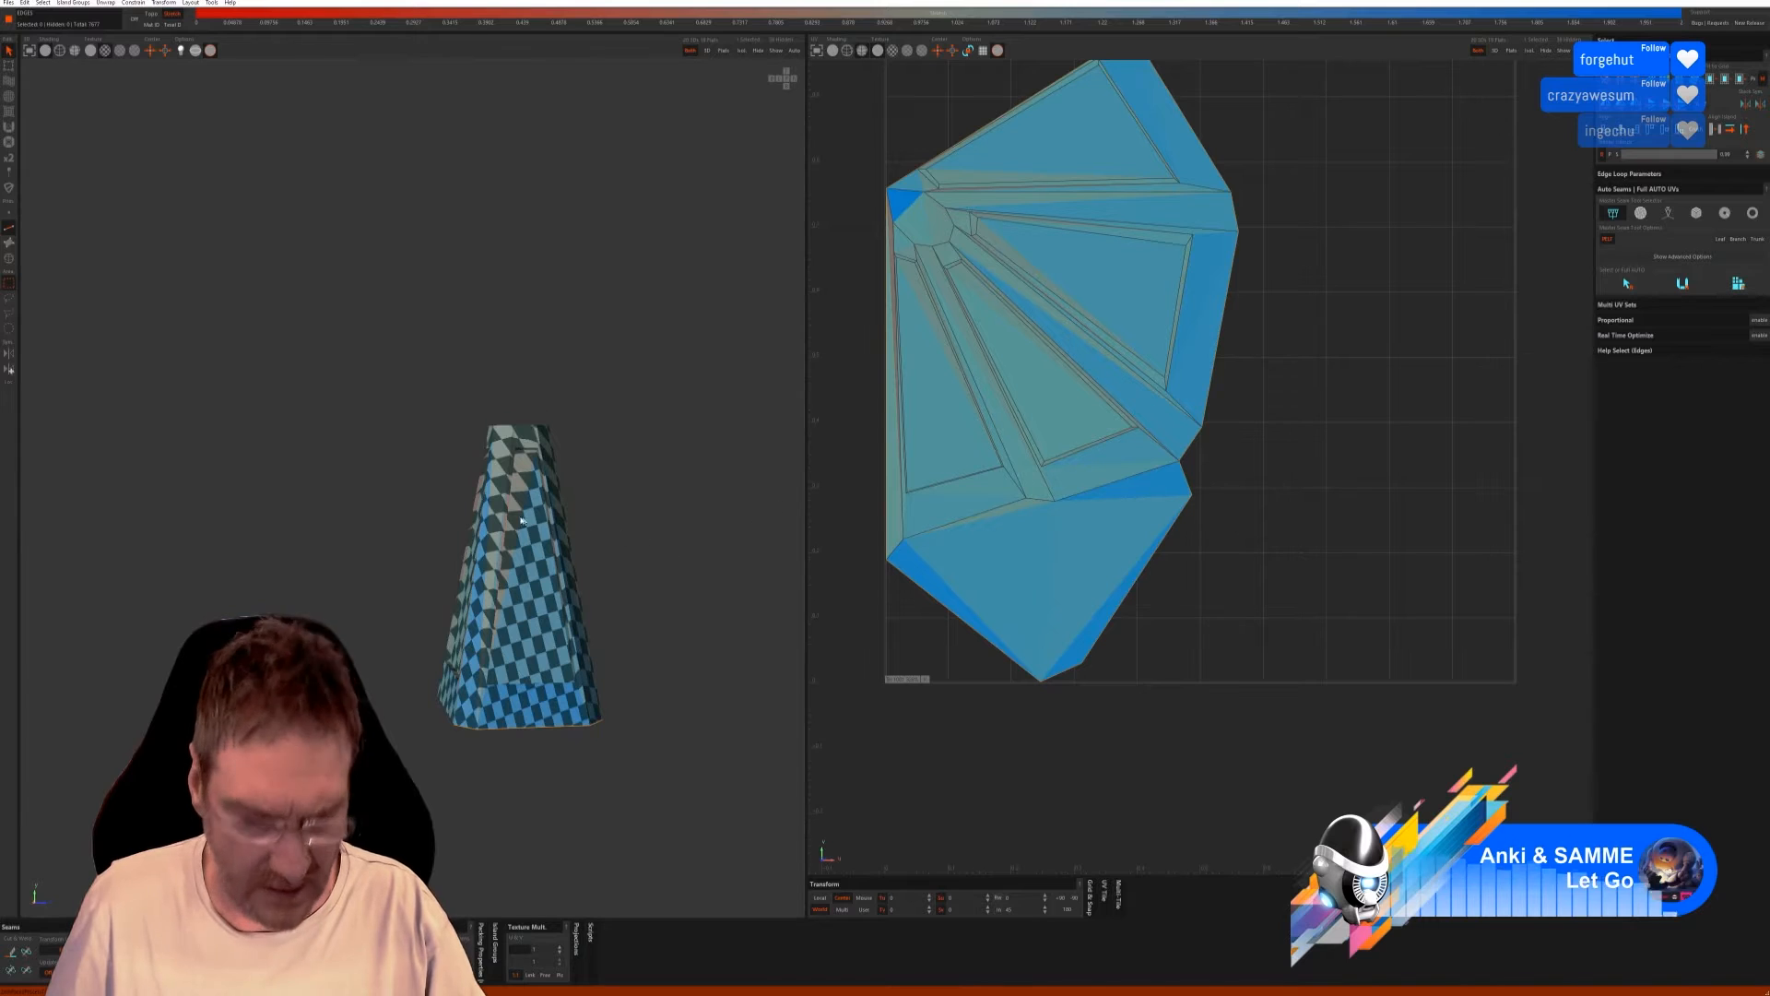
pyautogui.keyDown('alt'); pyautogui.moveTo(498, 544); pyautogui.dragTo(727, 542); pyautogui.keyUp('alt')
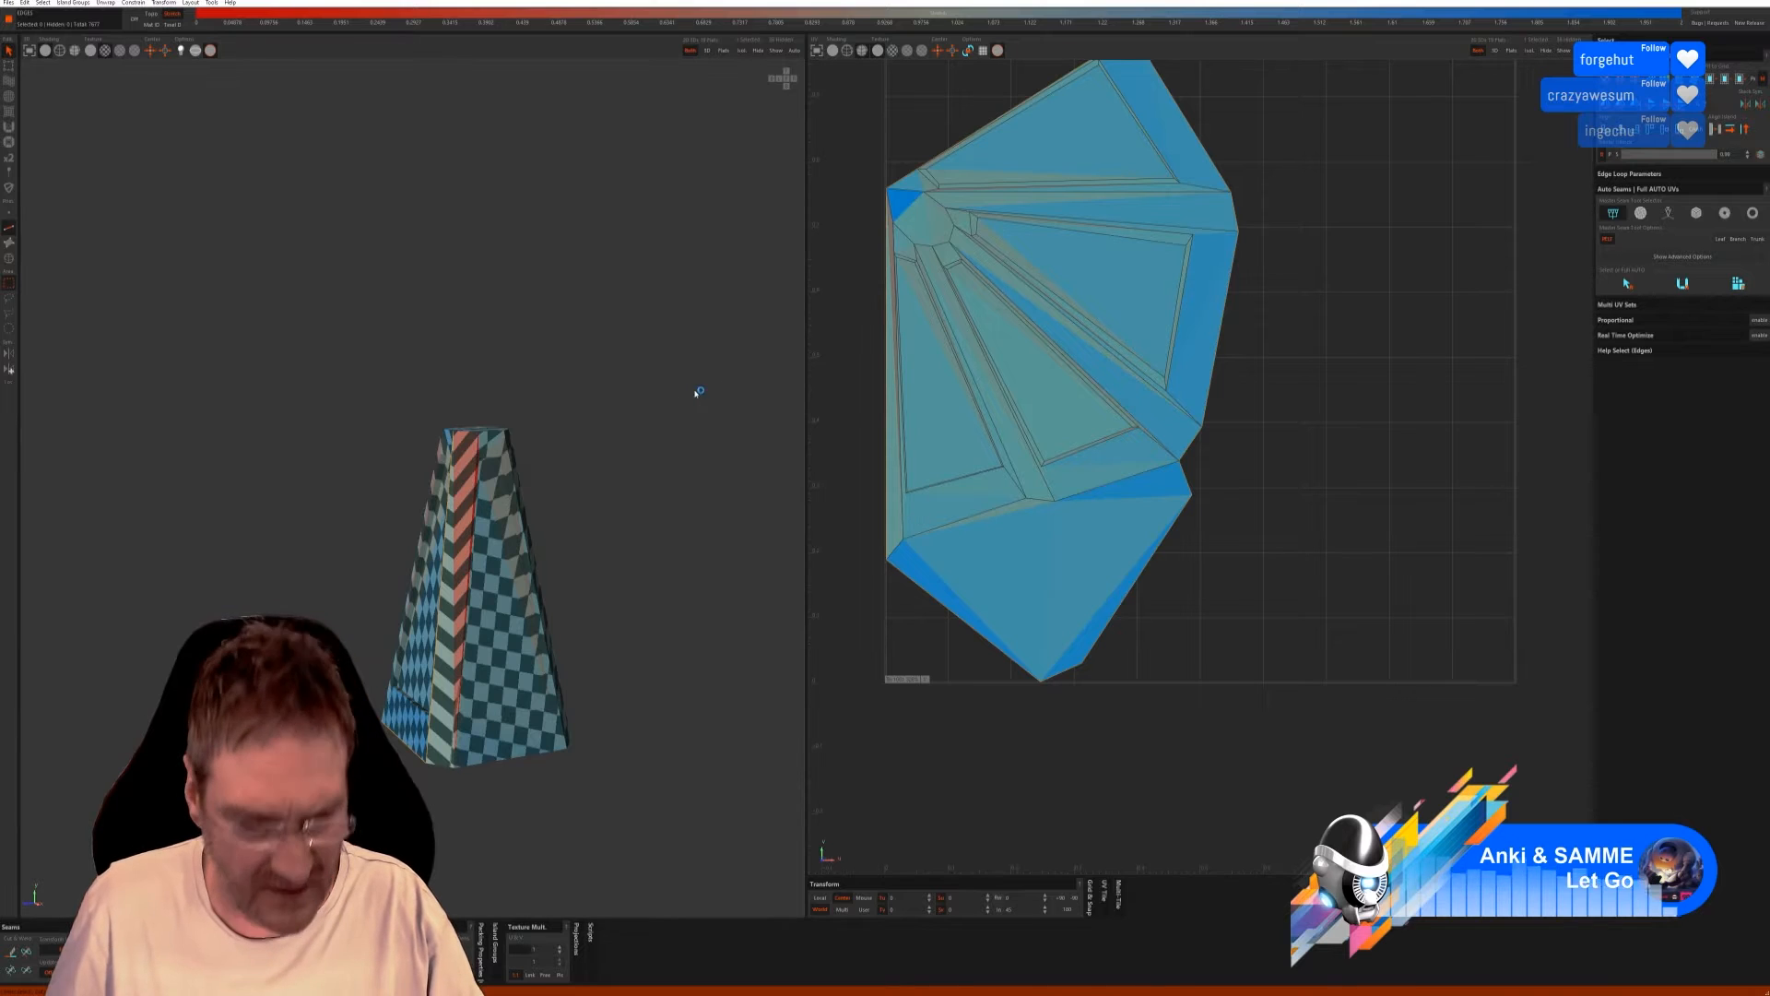
pyautogui.hotkey('ctrl', 'z')
pyautogui.hotkey('ctrl', 'z')
pyautogui.hotkey('ctrl', 'z')
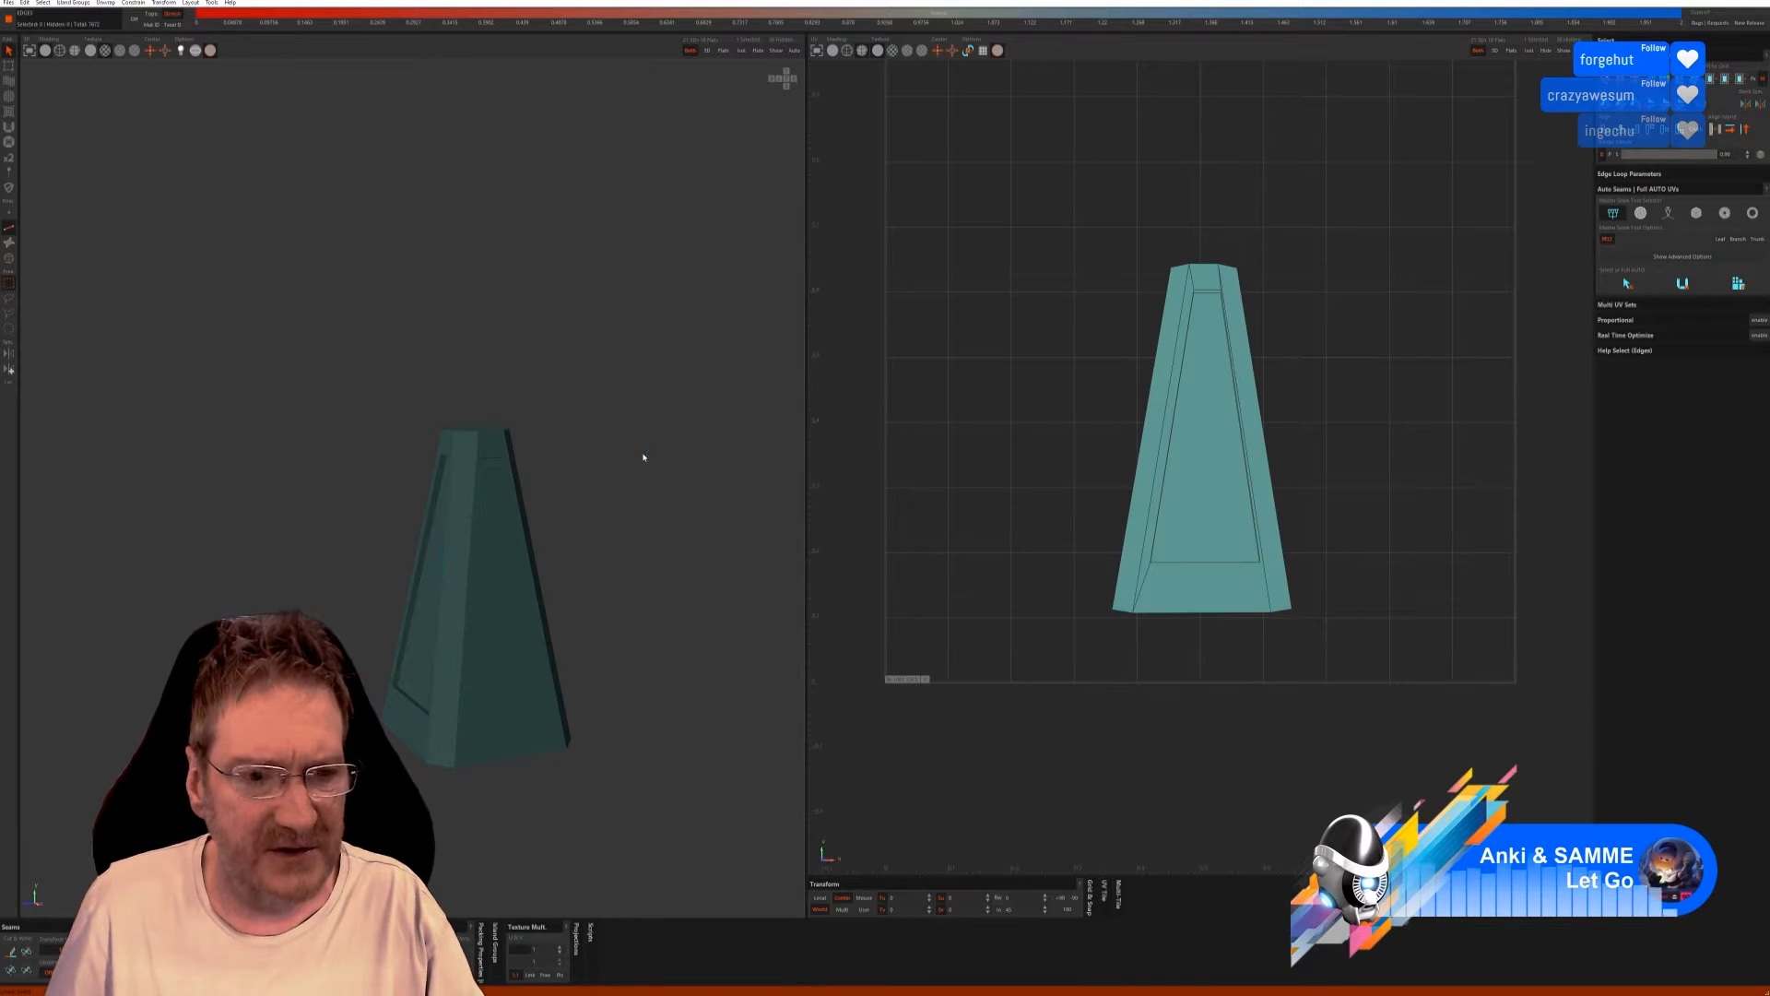
# Try to unwrap and pack the pedestal column with Mosaic auto seams, and undo the result.
pyautogui.click(1643, 213)
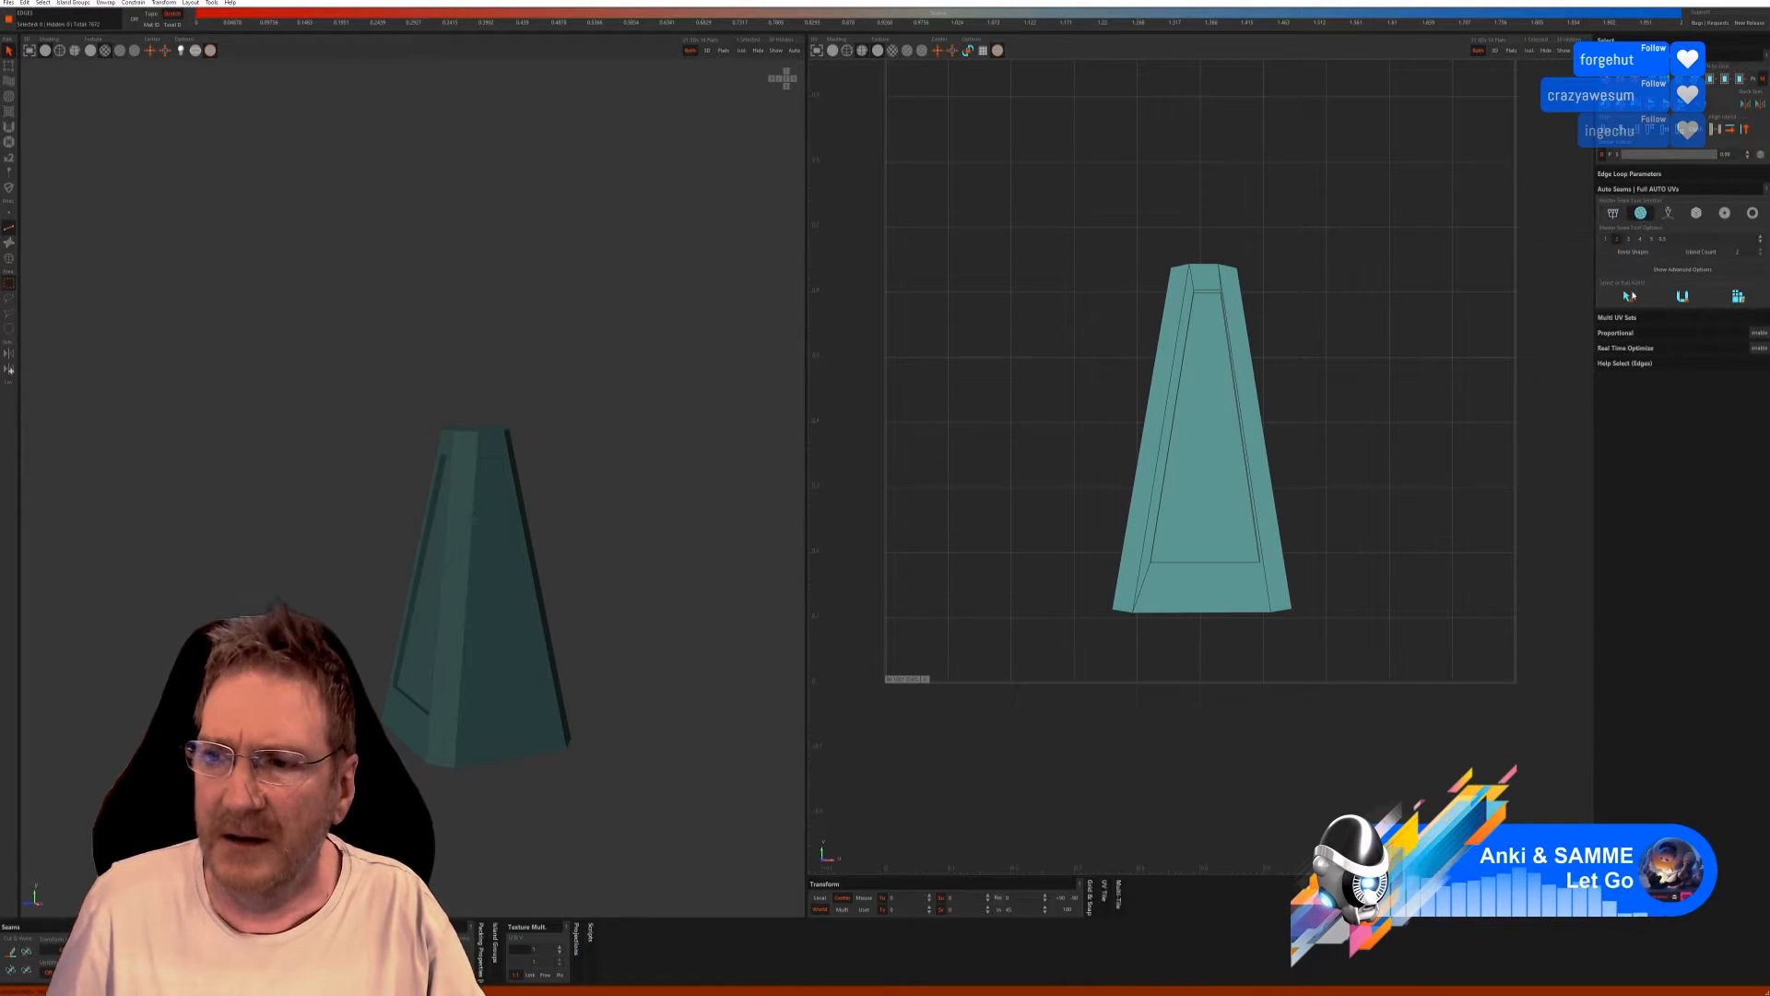
pyautogui.click(1684, 296)
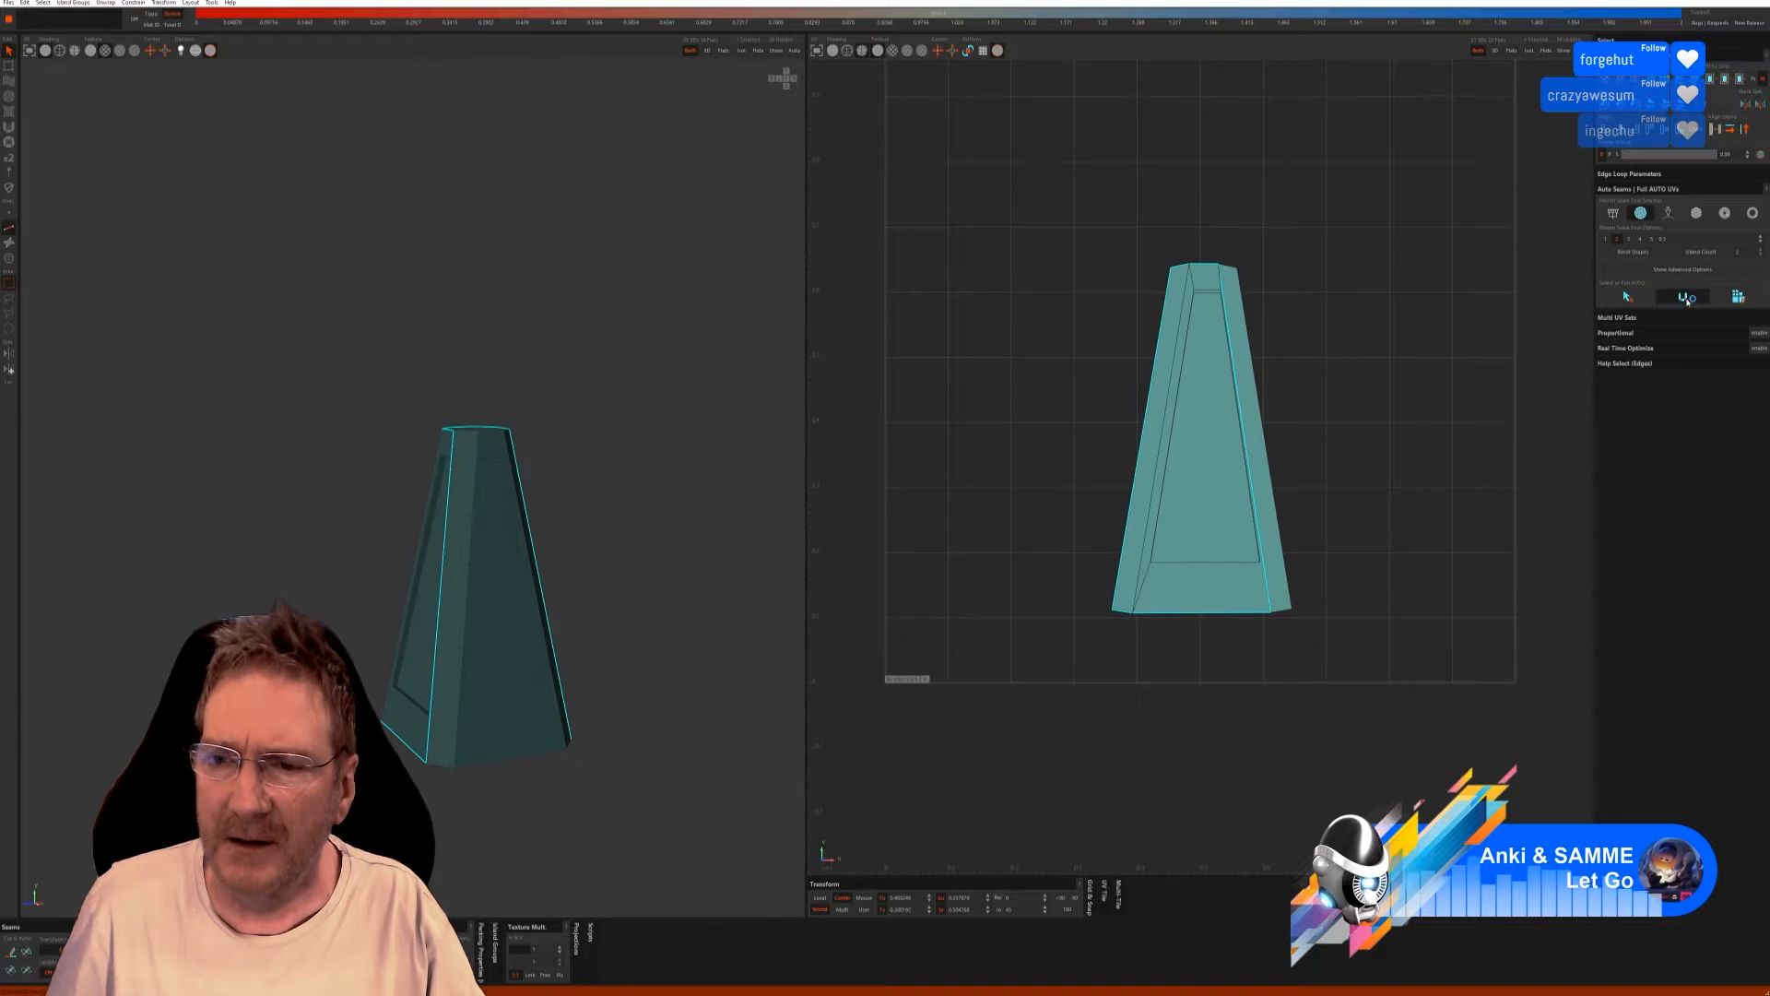
pyautogui.click(1738, 296)
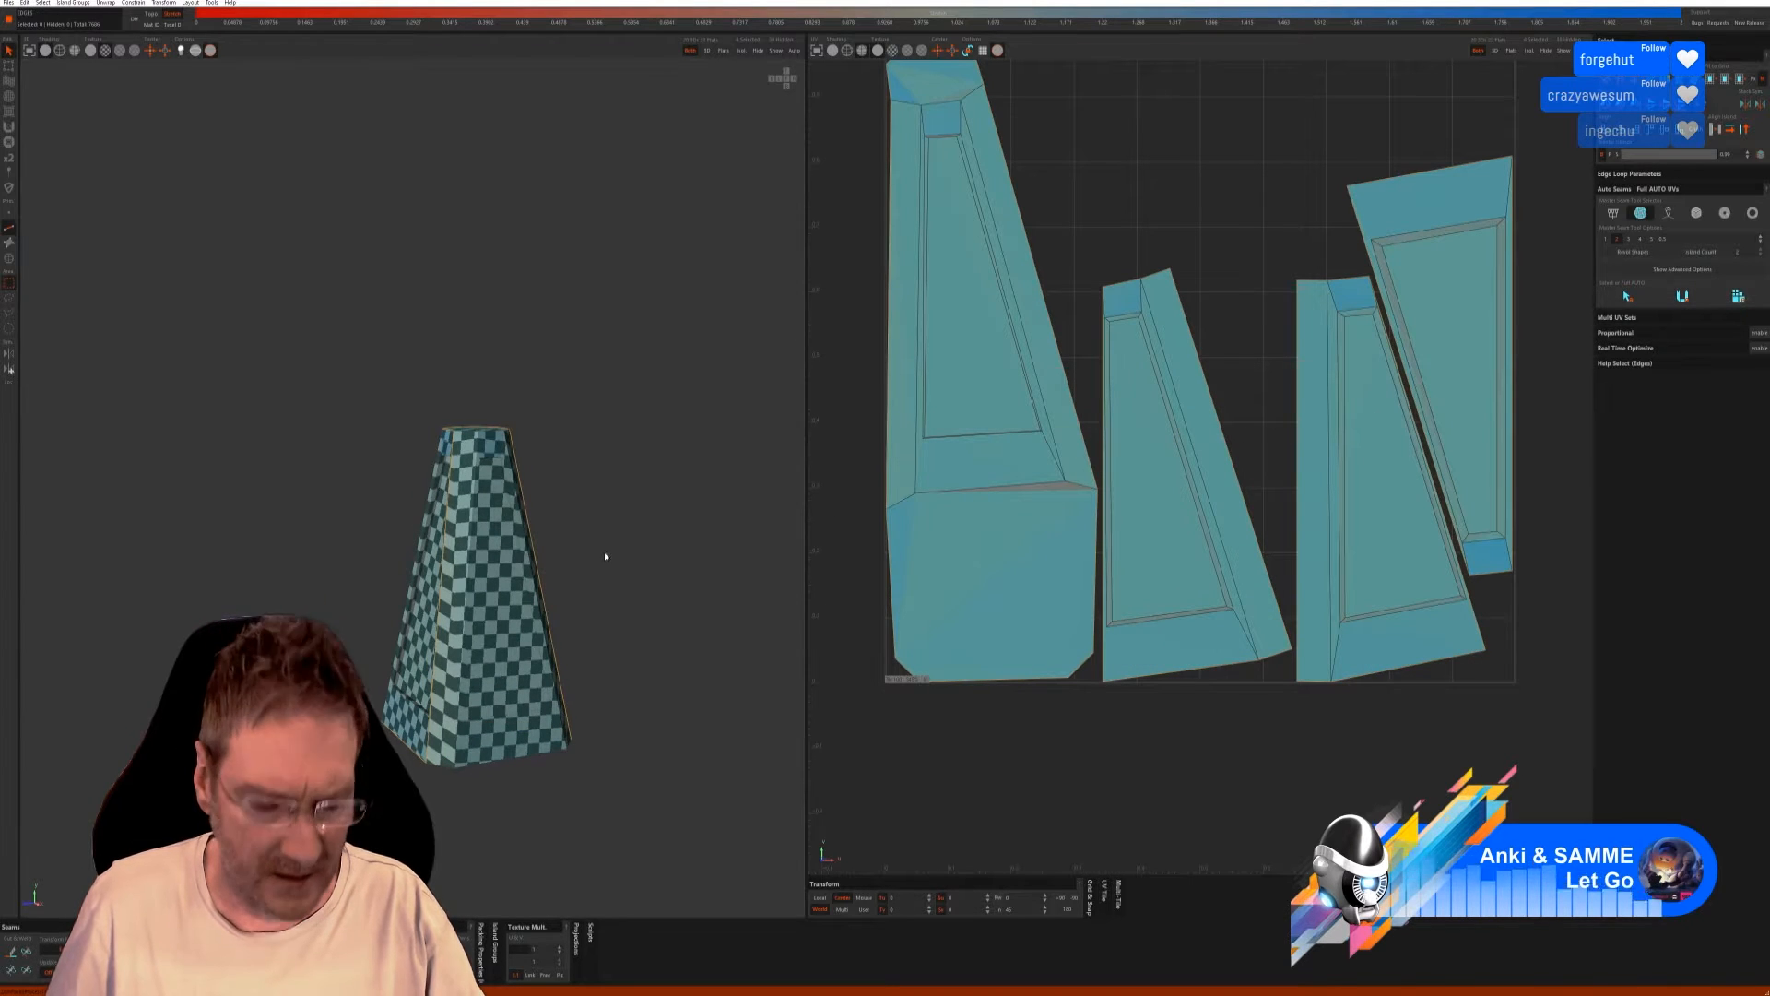
pyautogui.moveTo(565, 547)
pyautogui.mouseDown(button='middle')
pyautogui.moveTo(680, 541)
pyautogui.moveTo(644, 517)
pyautogui.moveTo(601, 517)
pyautogui.moveTo(593, 536)
pyautogui.mouseUp(button='middle')
pyautogui.hotkey('ctrl', 'z')
pyautogui.hotkey('ctrl', 'z')
pyautogui.hotkey('ctrl', 'z')
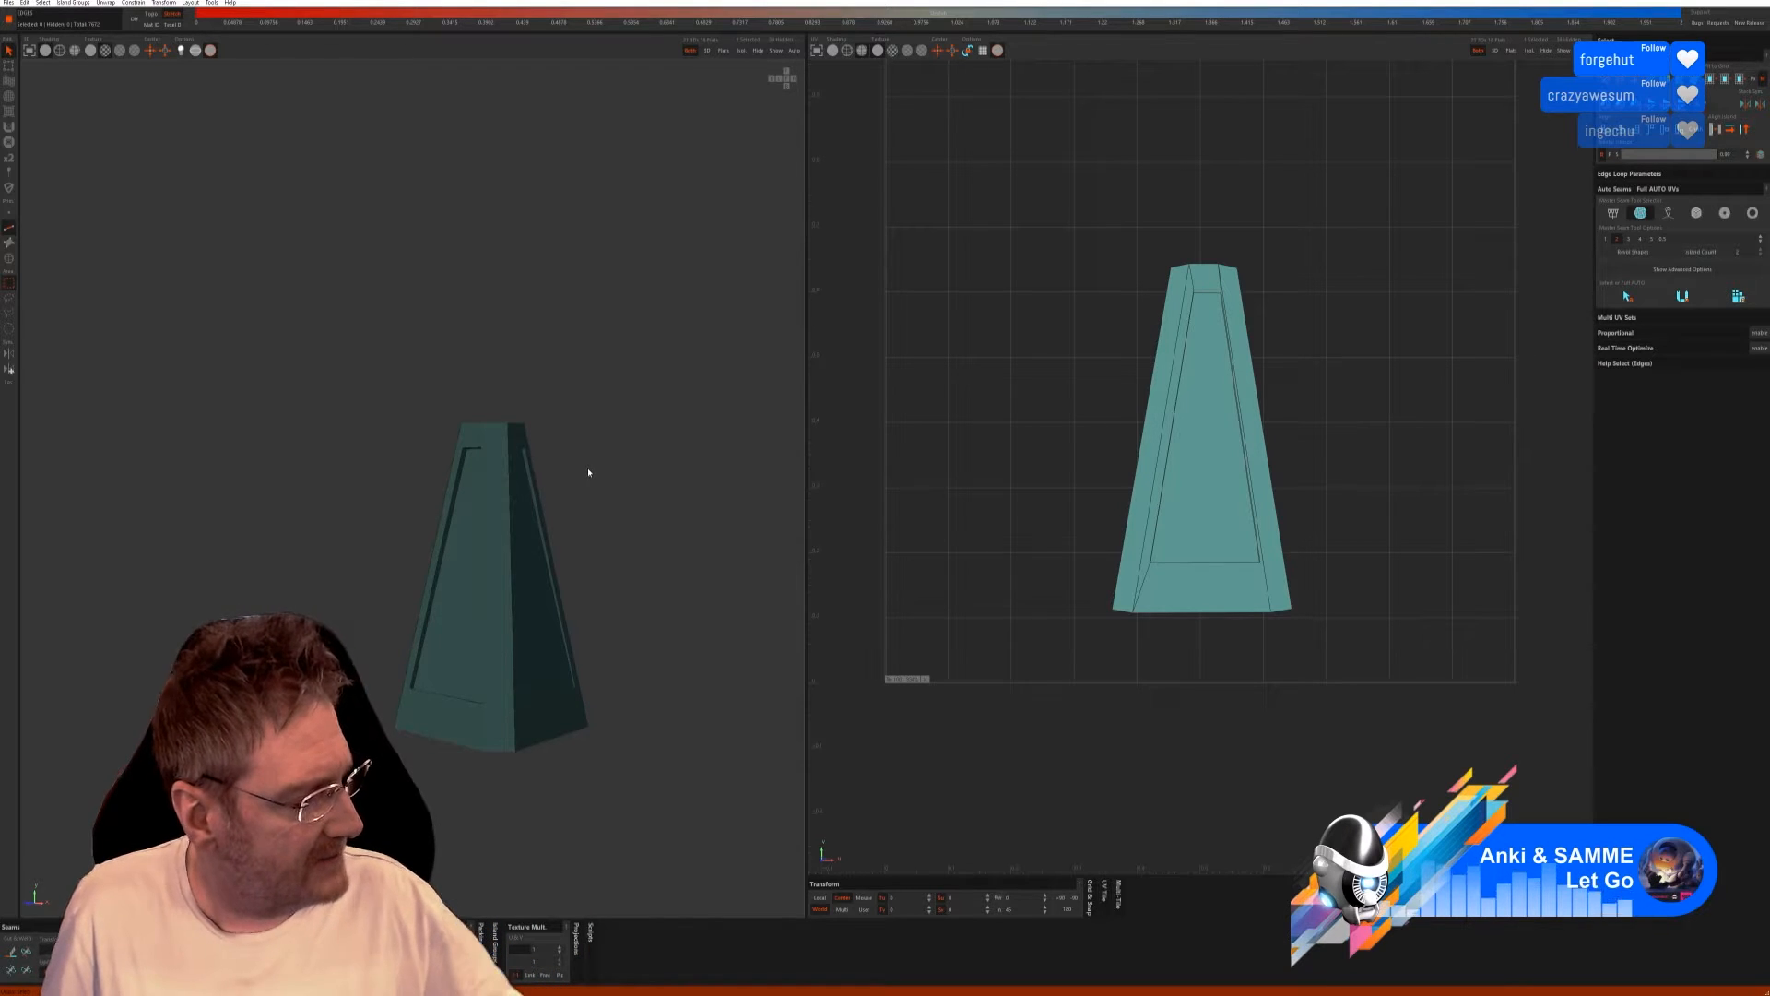
# Select the inner edges around one recessed panel of the pedestal column and cut them as UV seams.
pyautogui.scroll(5, 458, 524)
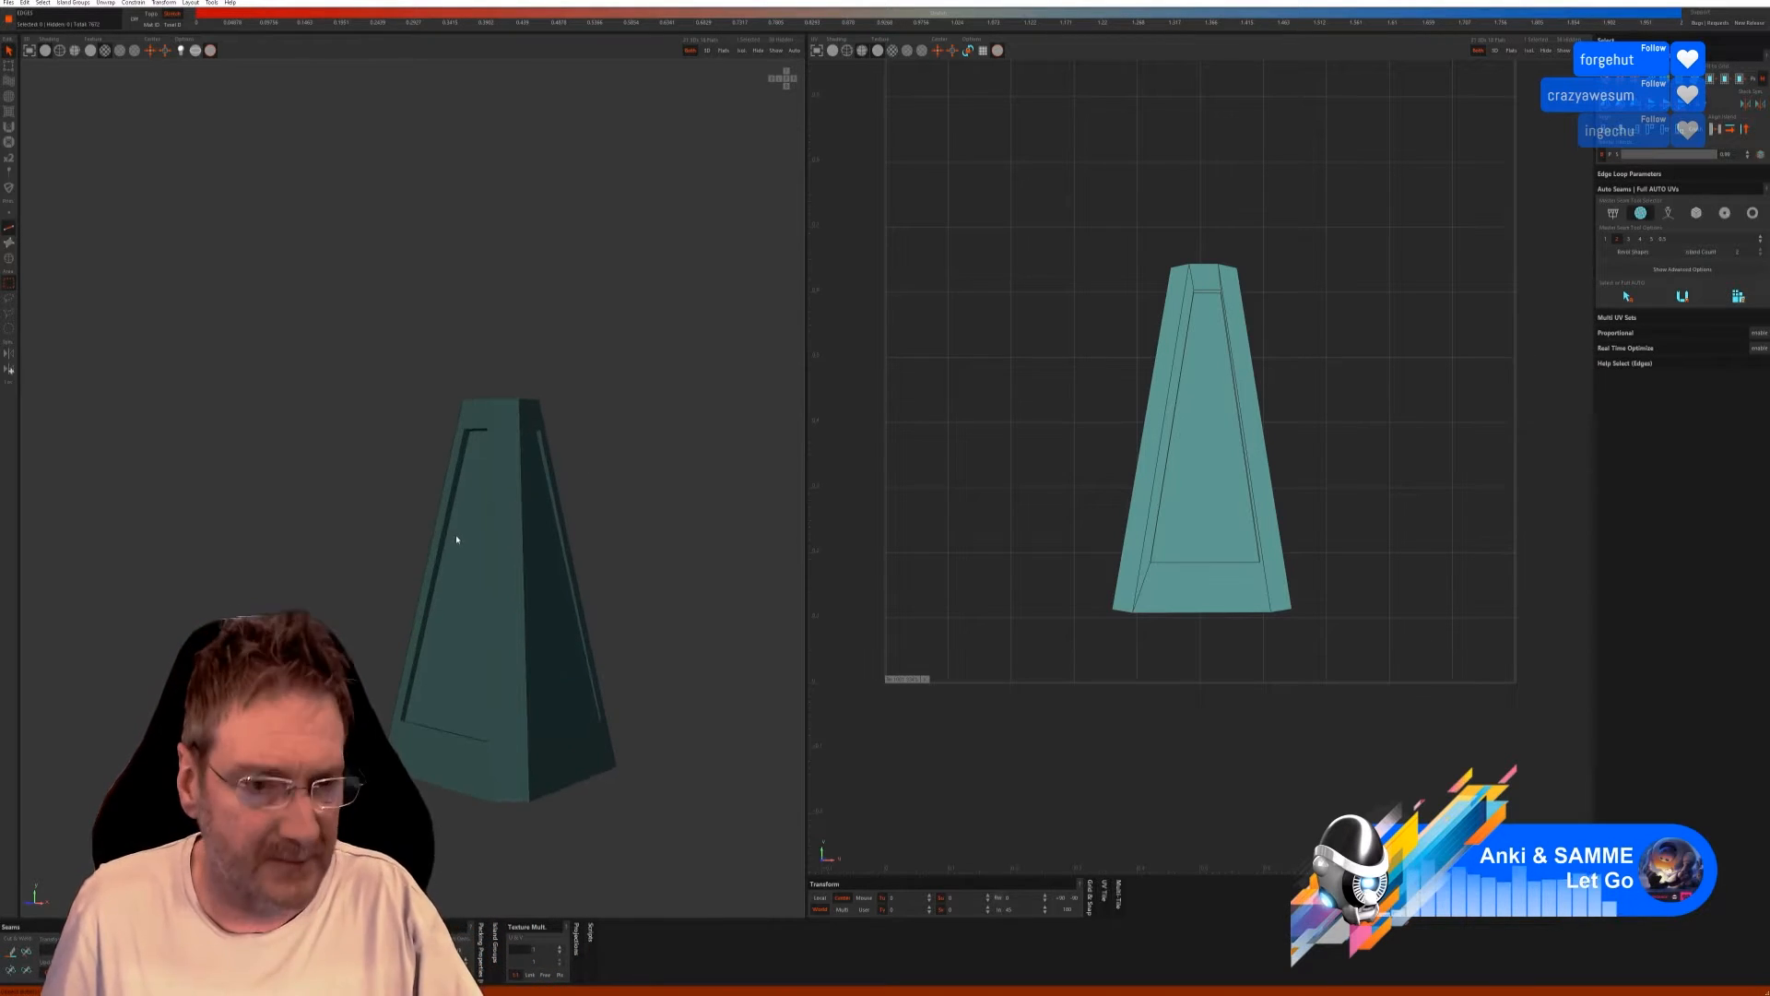
pyautogui.scroll(2, 465, 510)
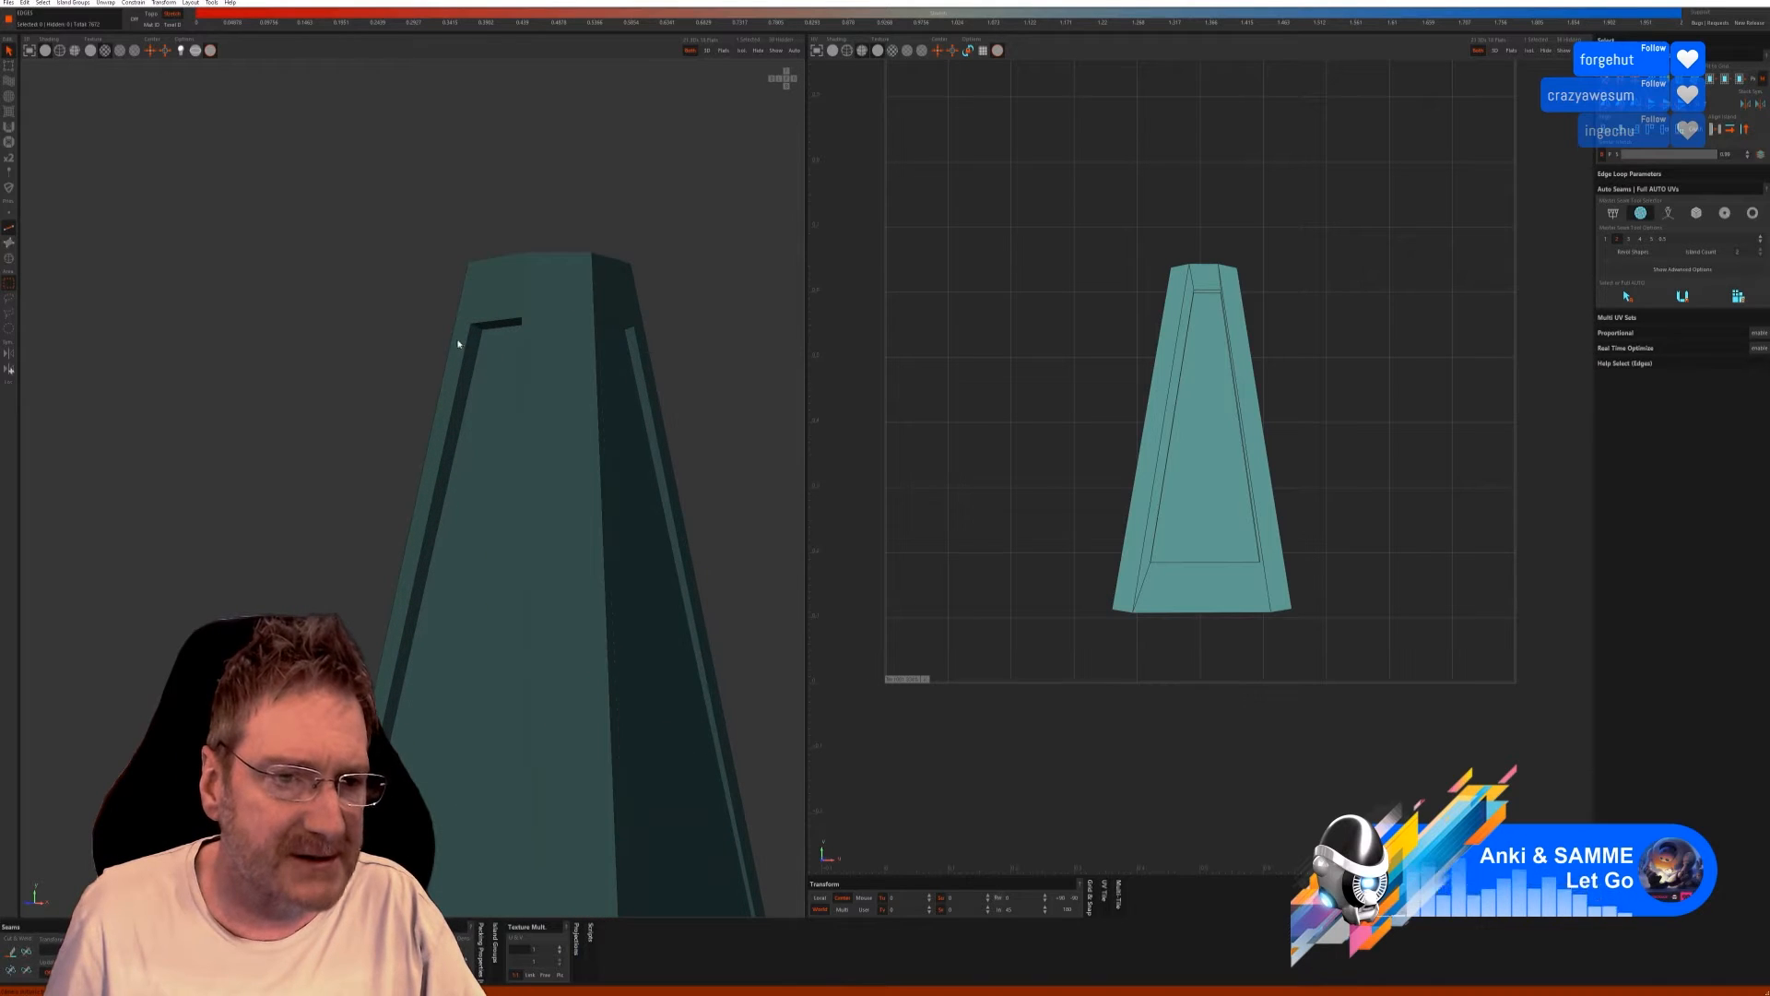
pyautogui.click(476, 370)
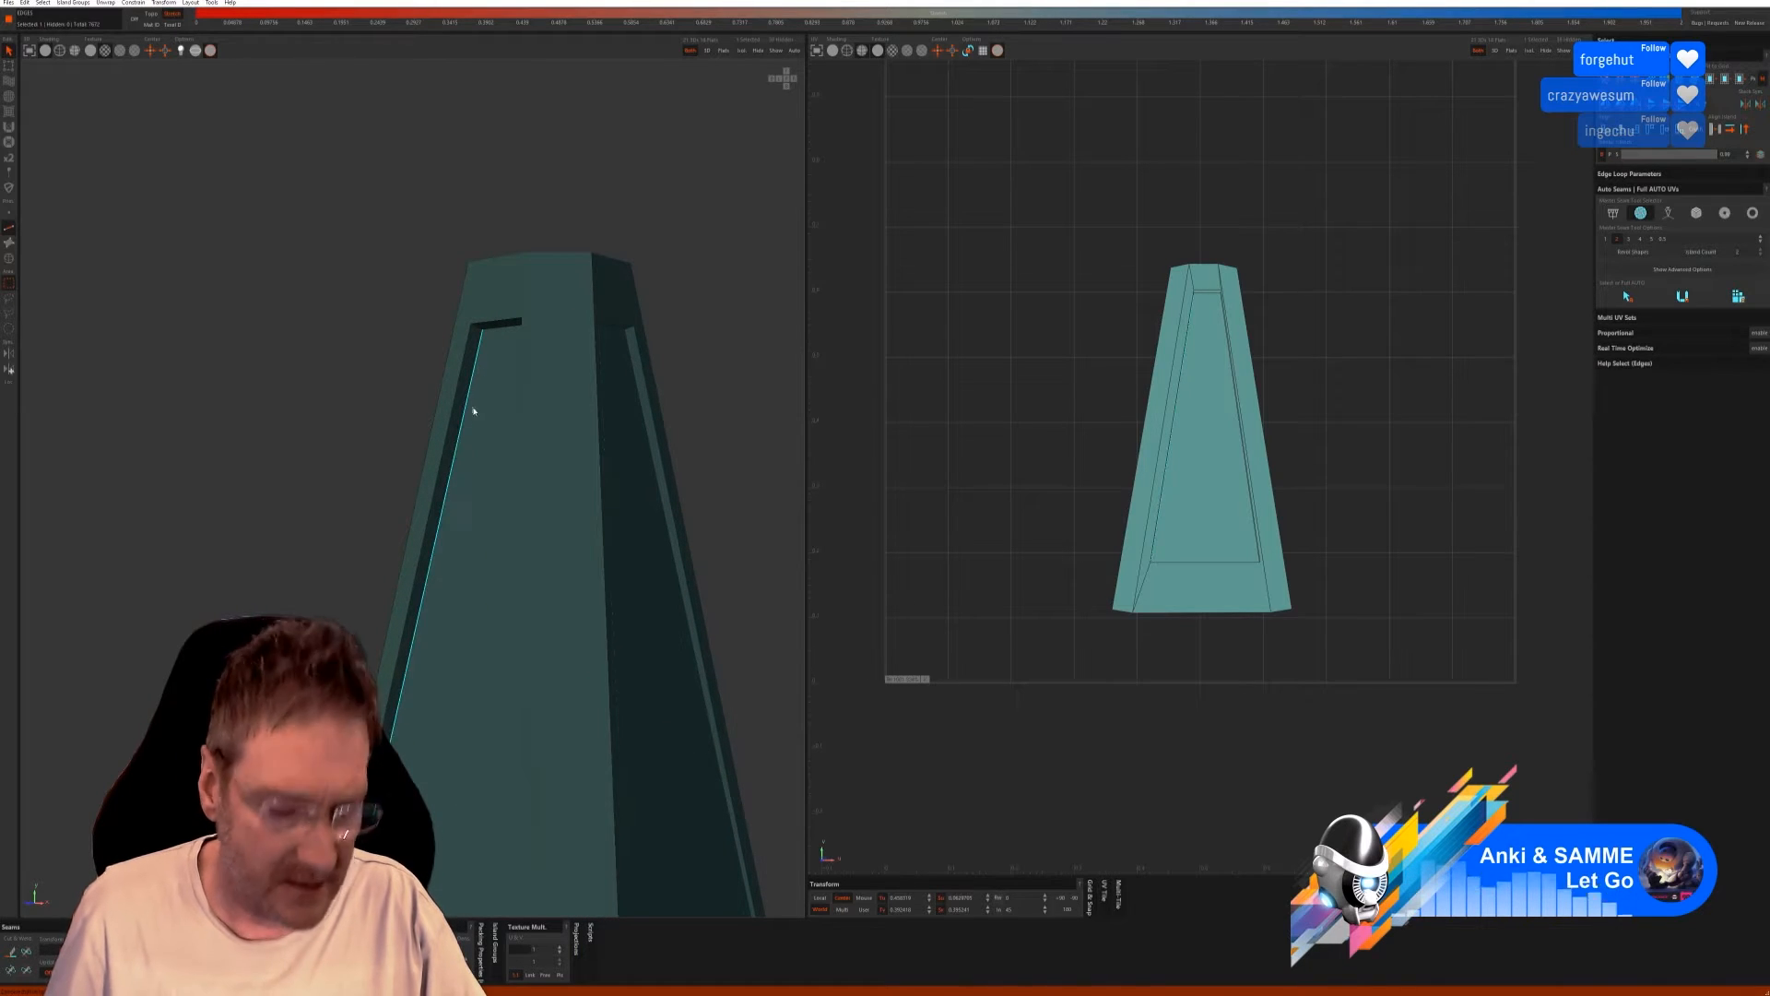
pyautogui.keyDown('alt'); pyautogui.moveTo(467, 466); pyautogui.dragTo(478, 654); pyautogui.keyUp('alt')
pyautogui.keyDown('shift'); pyautogui.click(537, 398); pyautogui.keyUp('shift')
pyautogui.keyDown('shift'); pyautogui.click(388, 652); pyautogui.keyUp('shift')
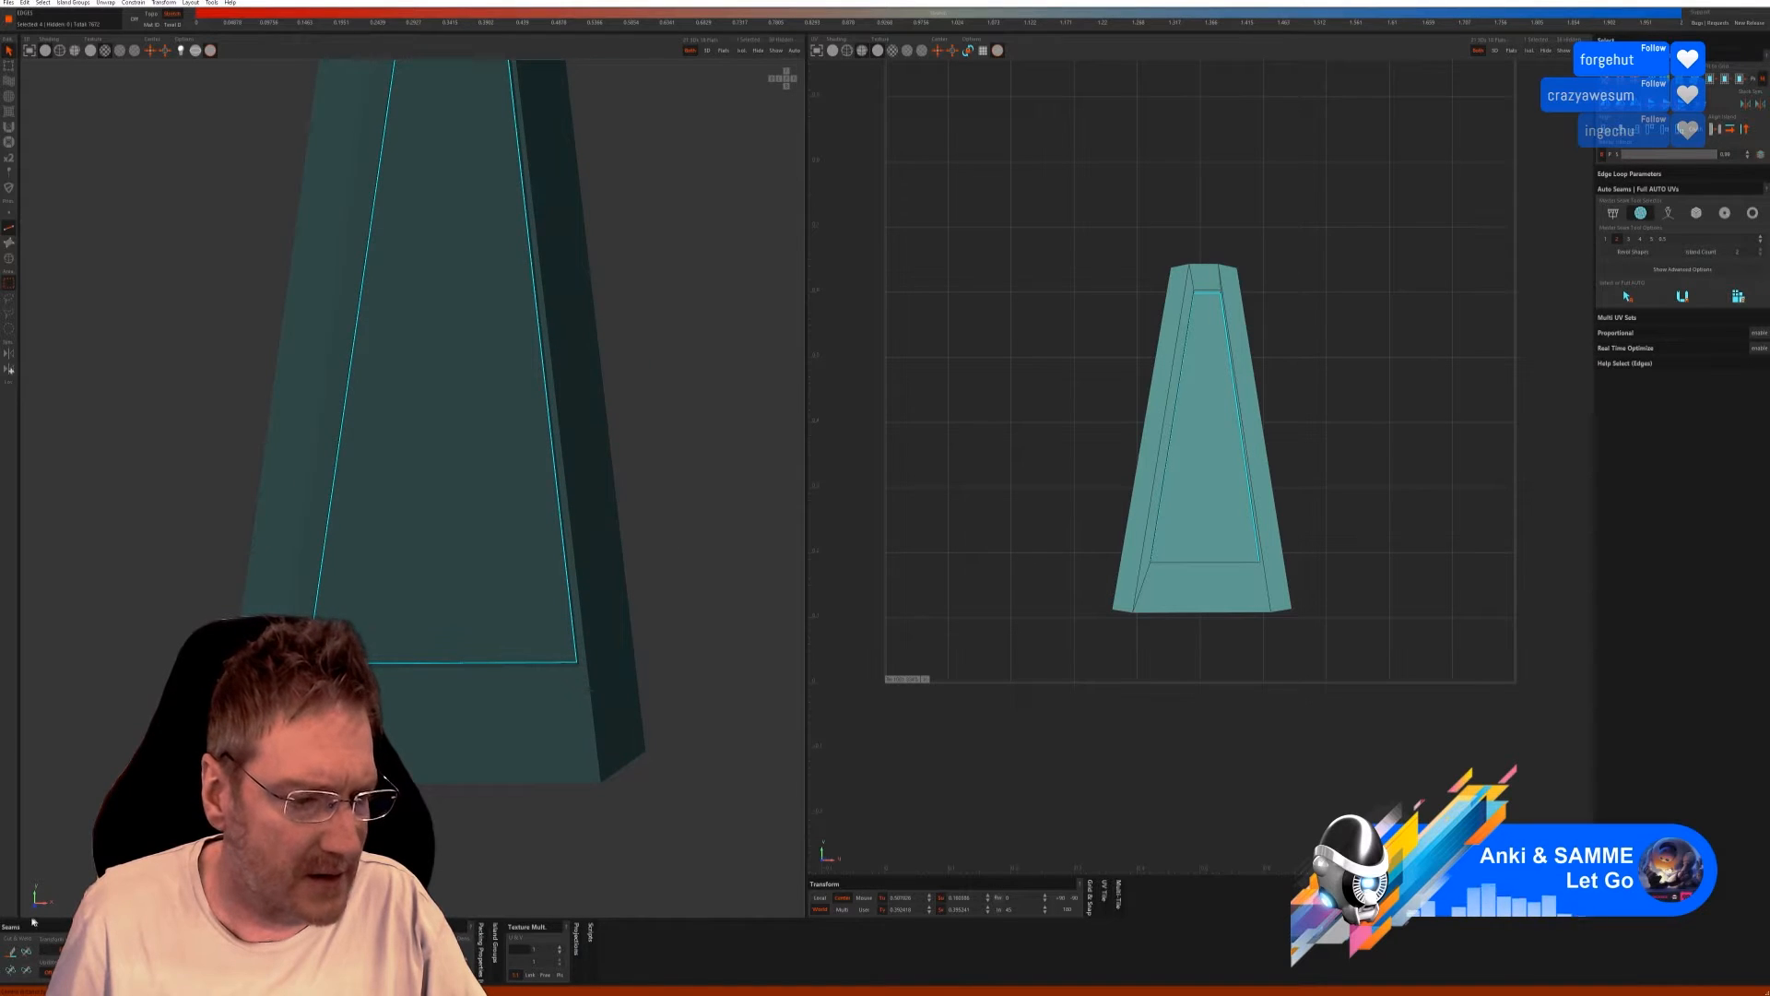
pyautogui.click(11, 951)
# Select the inner edge outline of a second recessed panel on the column and cut it as a seam.
pyautogui.keyDown('alt'); pyautogui.moveTo(535, 720); pyautogui.dragTo(376, 208); pyautogui.keyUp('alt')
pyautogui.click(376, 208)
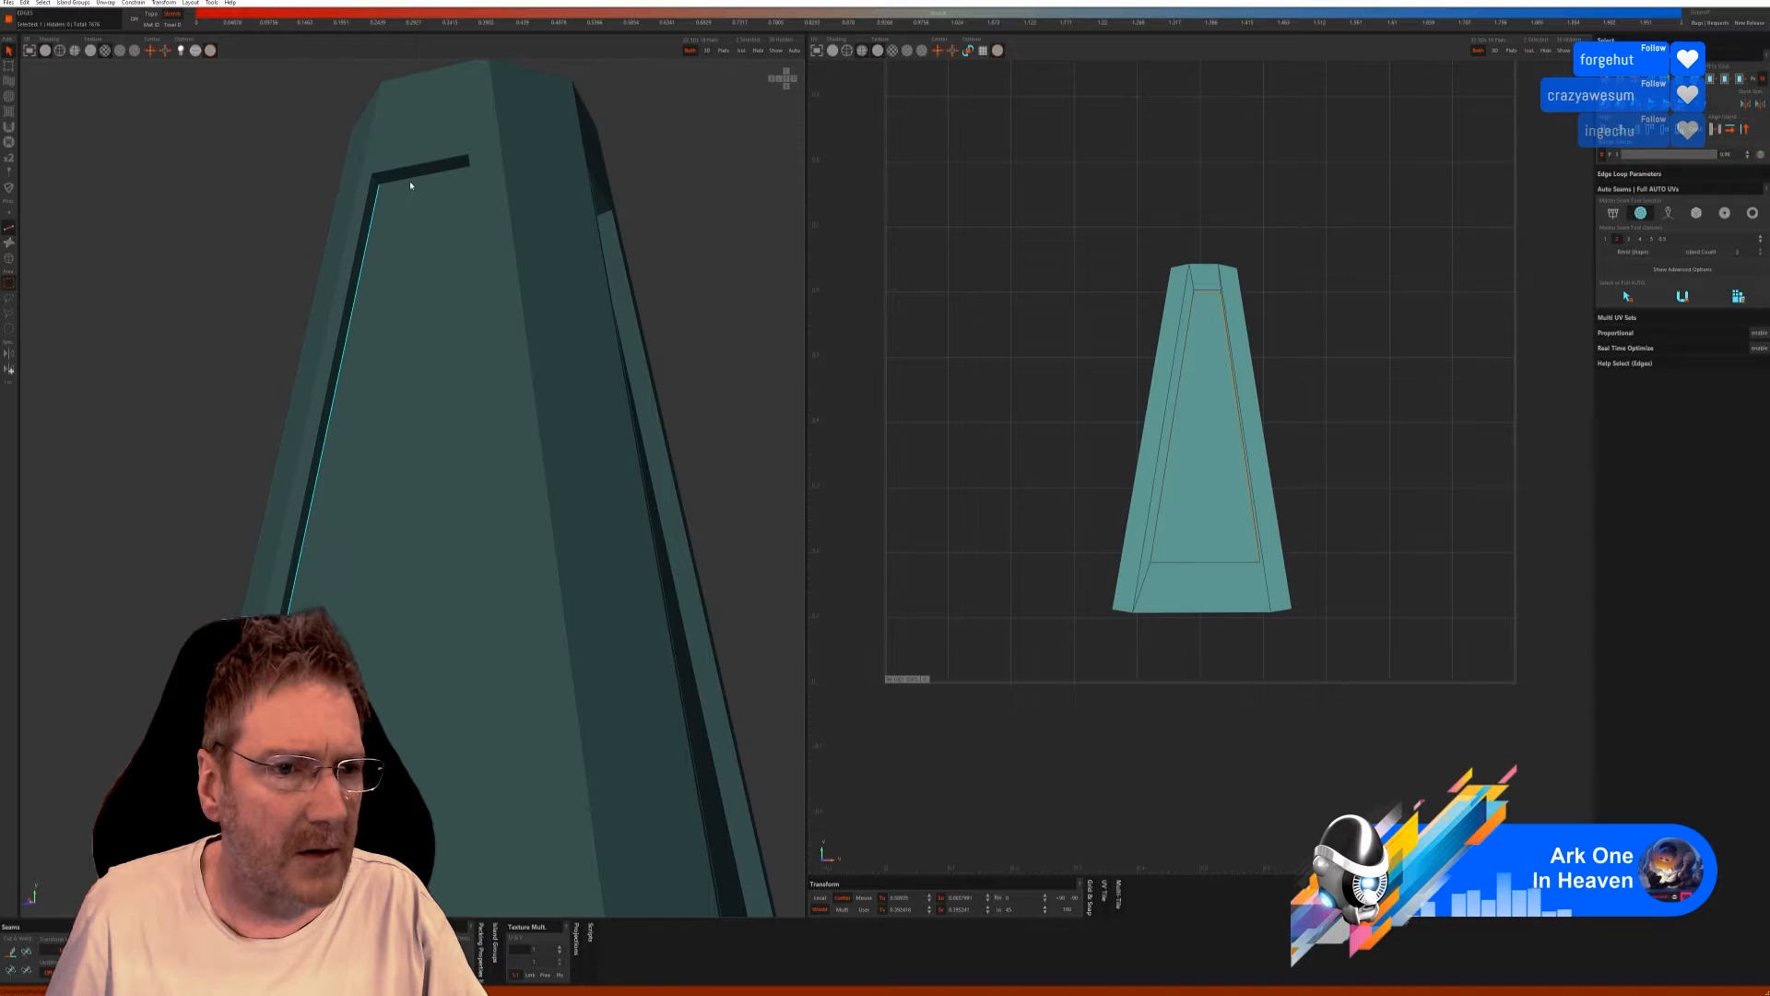
pyautogui.keyDown('alt'); pyautogui.moveTo(420, 292); pyautogui.dragTo(443, 462); pyautogui.keyUp('alt')
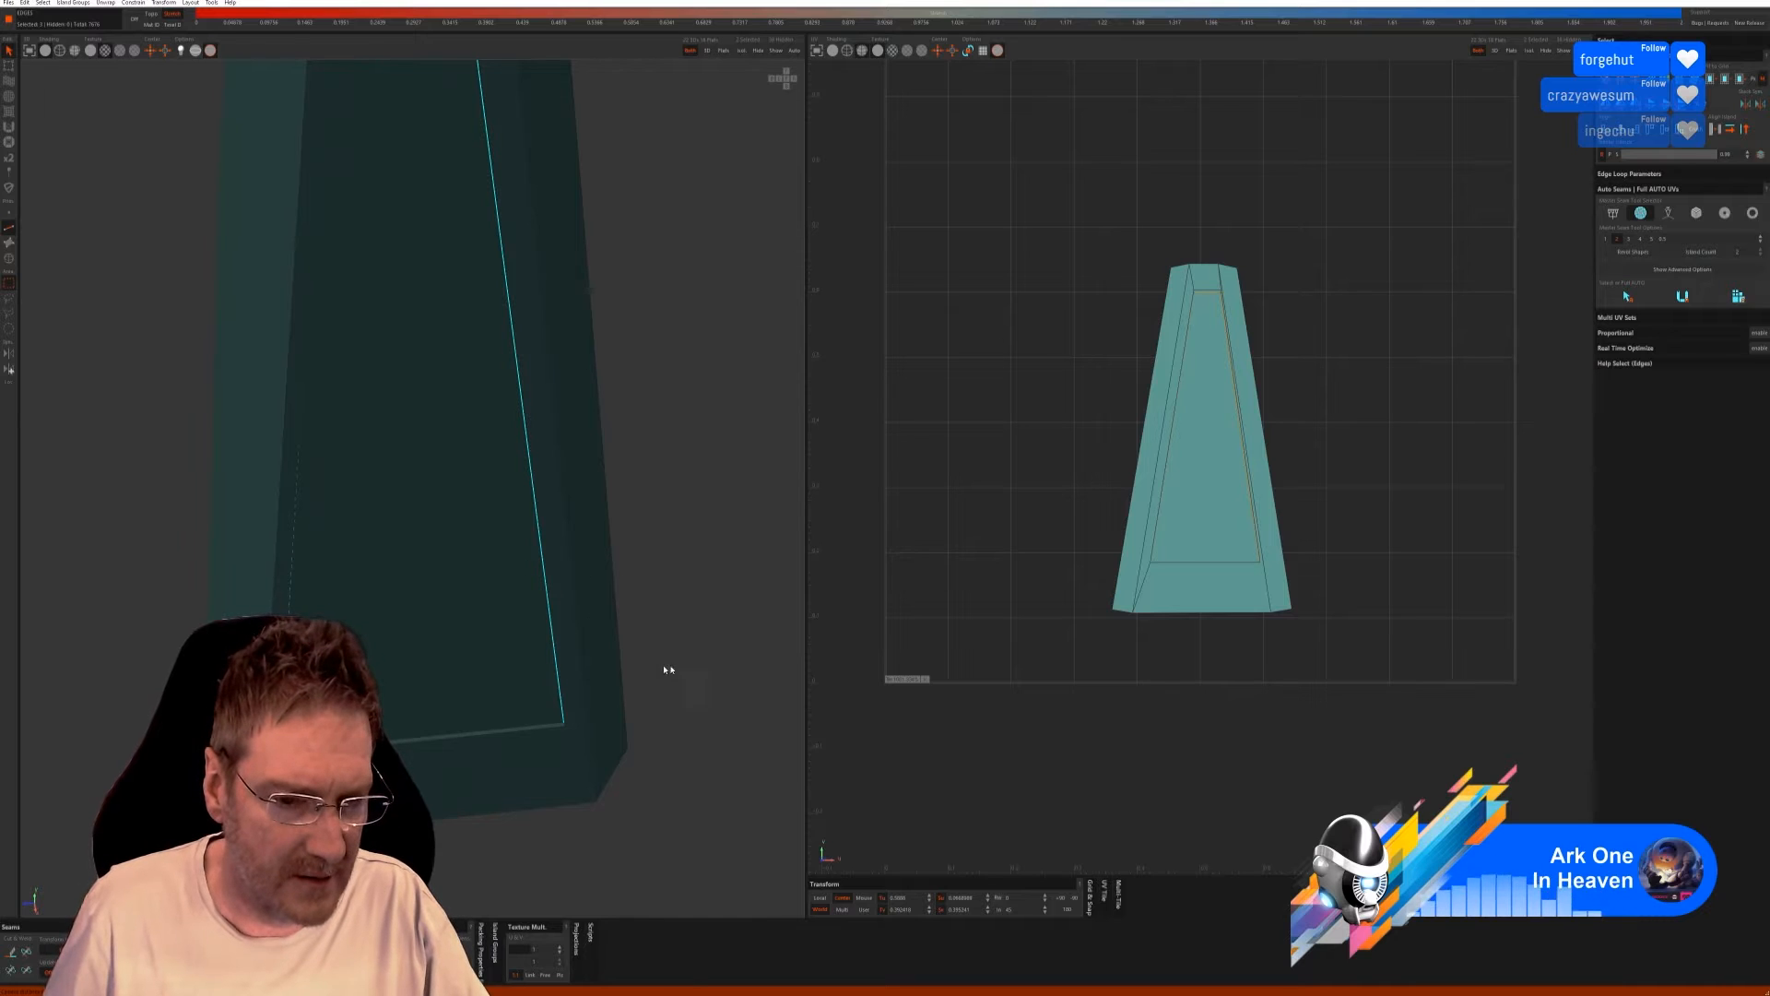
pyautogui.moveTo(670, 672)
pyautogui.keyDown('alt'); pyautogui.mouseDown()
pyautogui.moveTo(693, 645)
pyautogui.moveTo(676, 648)
pyautogui.mouseUp(); pyautogui.keyUp('alt')
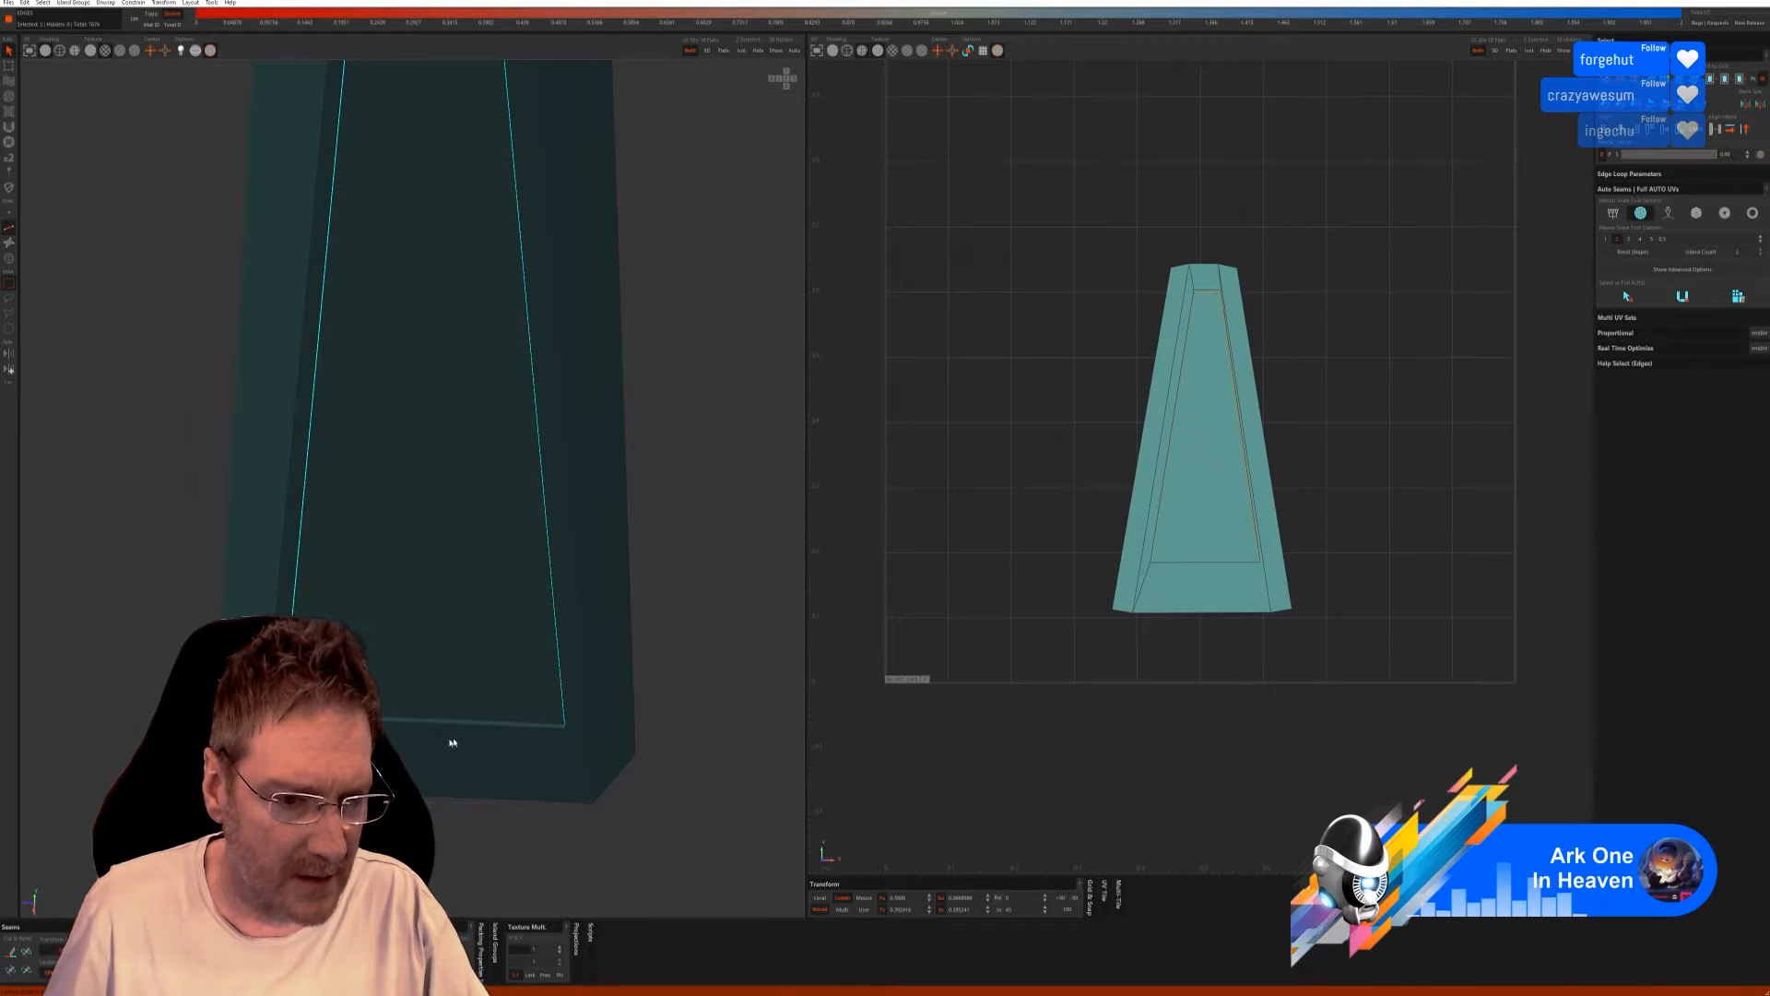
pyautogui.keyDown('shift'); pyautogui.click(389, 720); pyautogui.keyUp('shift')
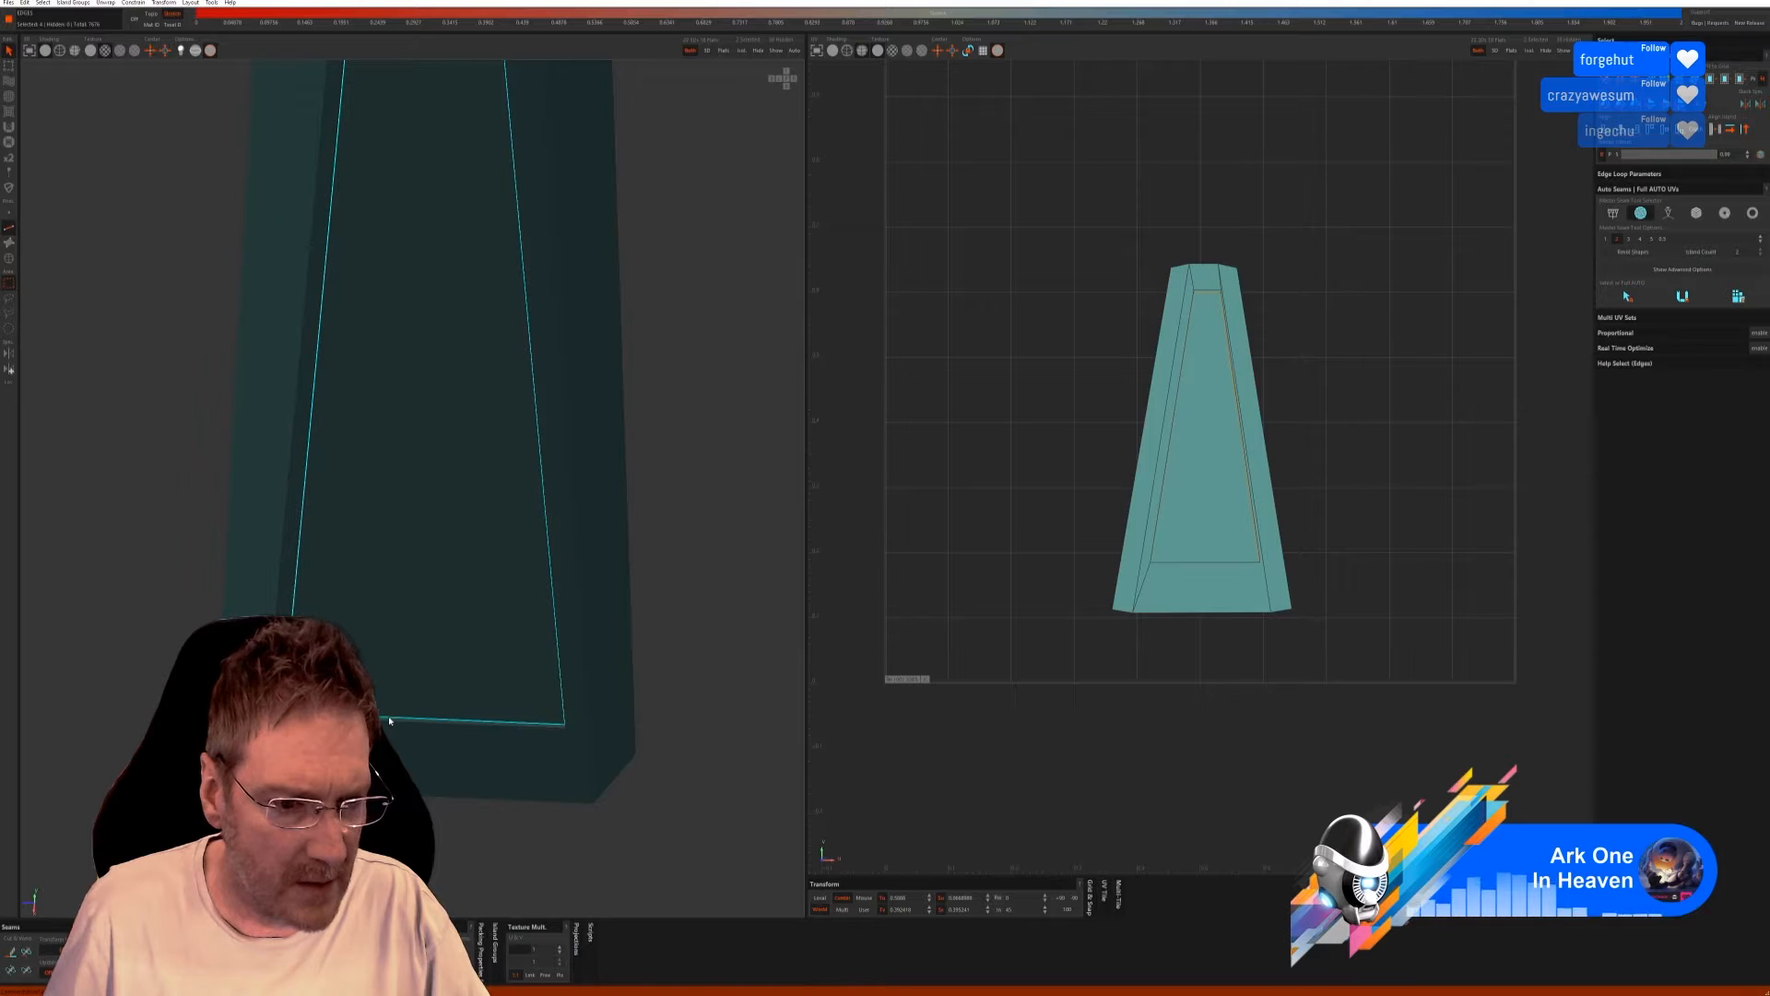
pyautogui.click(14, 955)
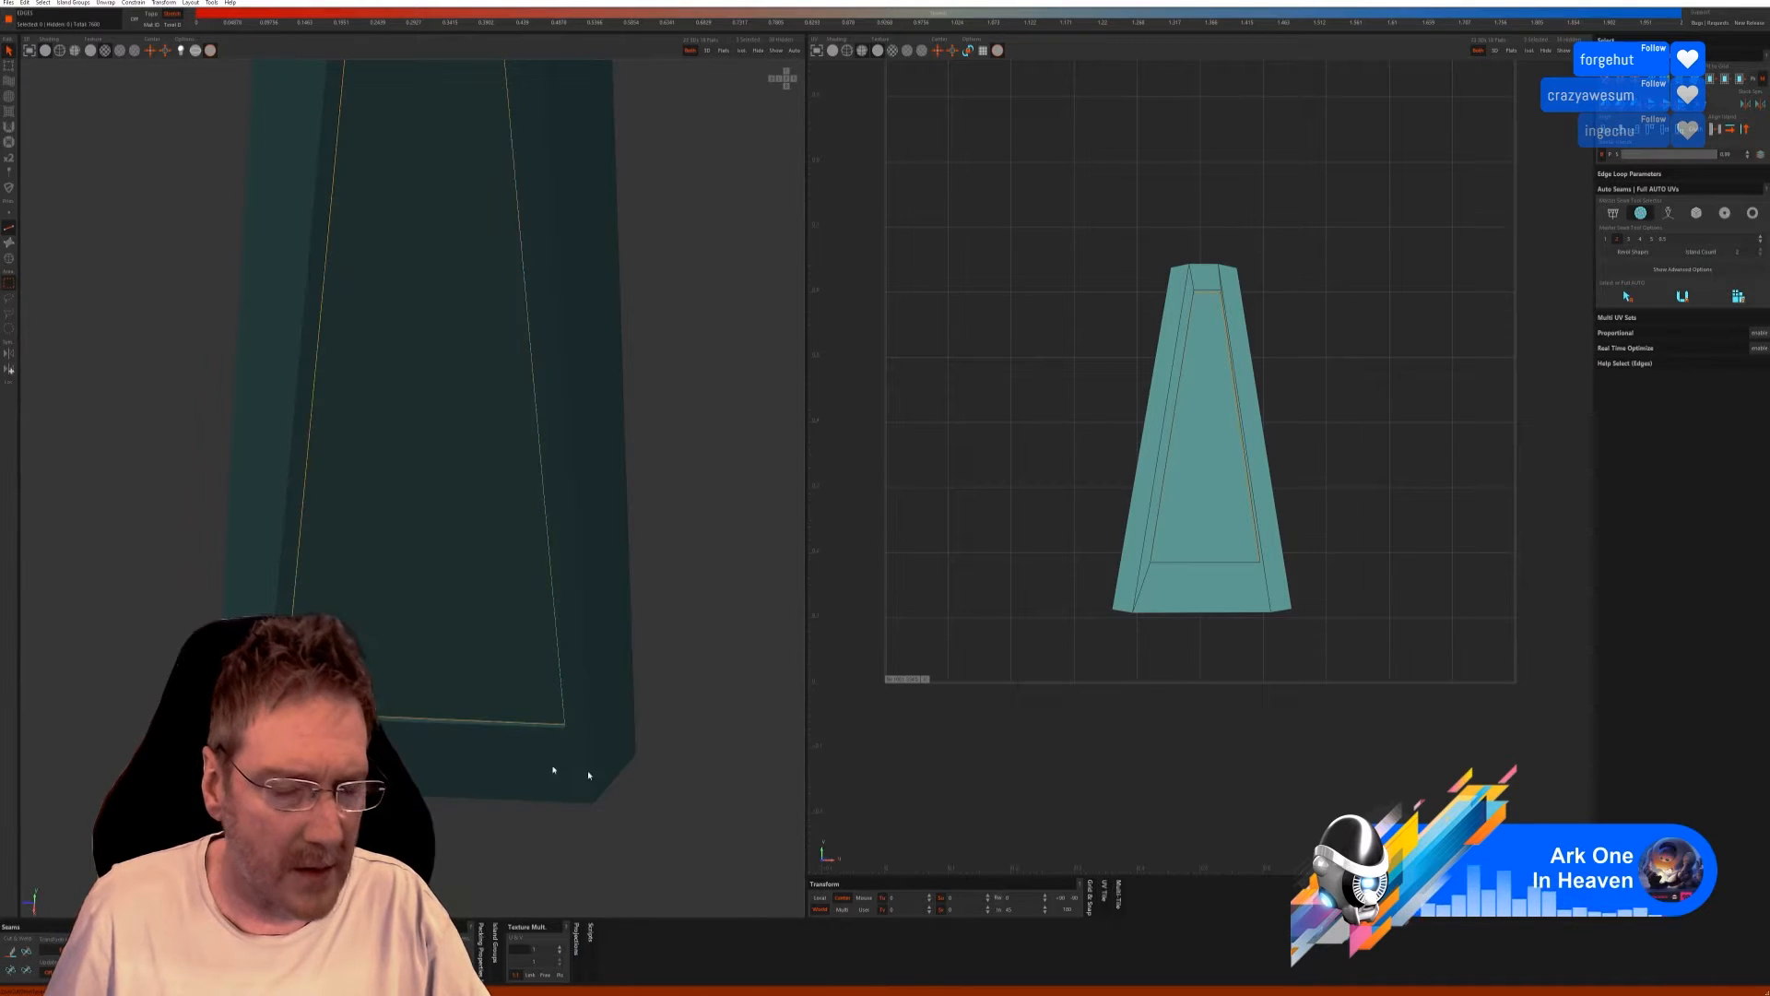
# Select the four inner edges of the column's third recessed panel and cut them as UV seams.
pyautogui.moveTo(685, 743); pyautogui.dragTo(672, 612, button='middle')
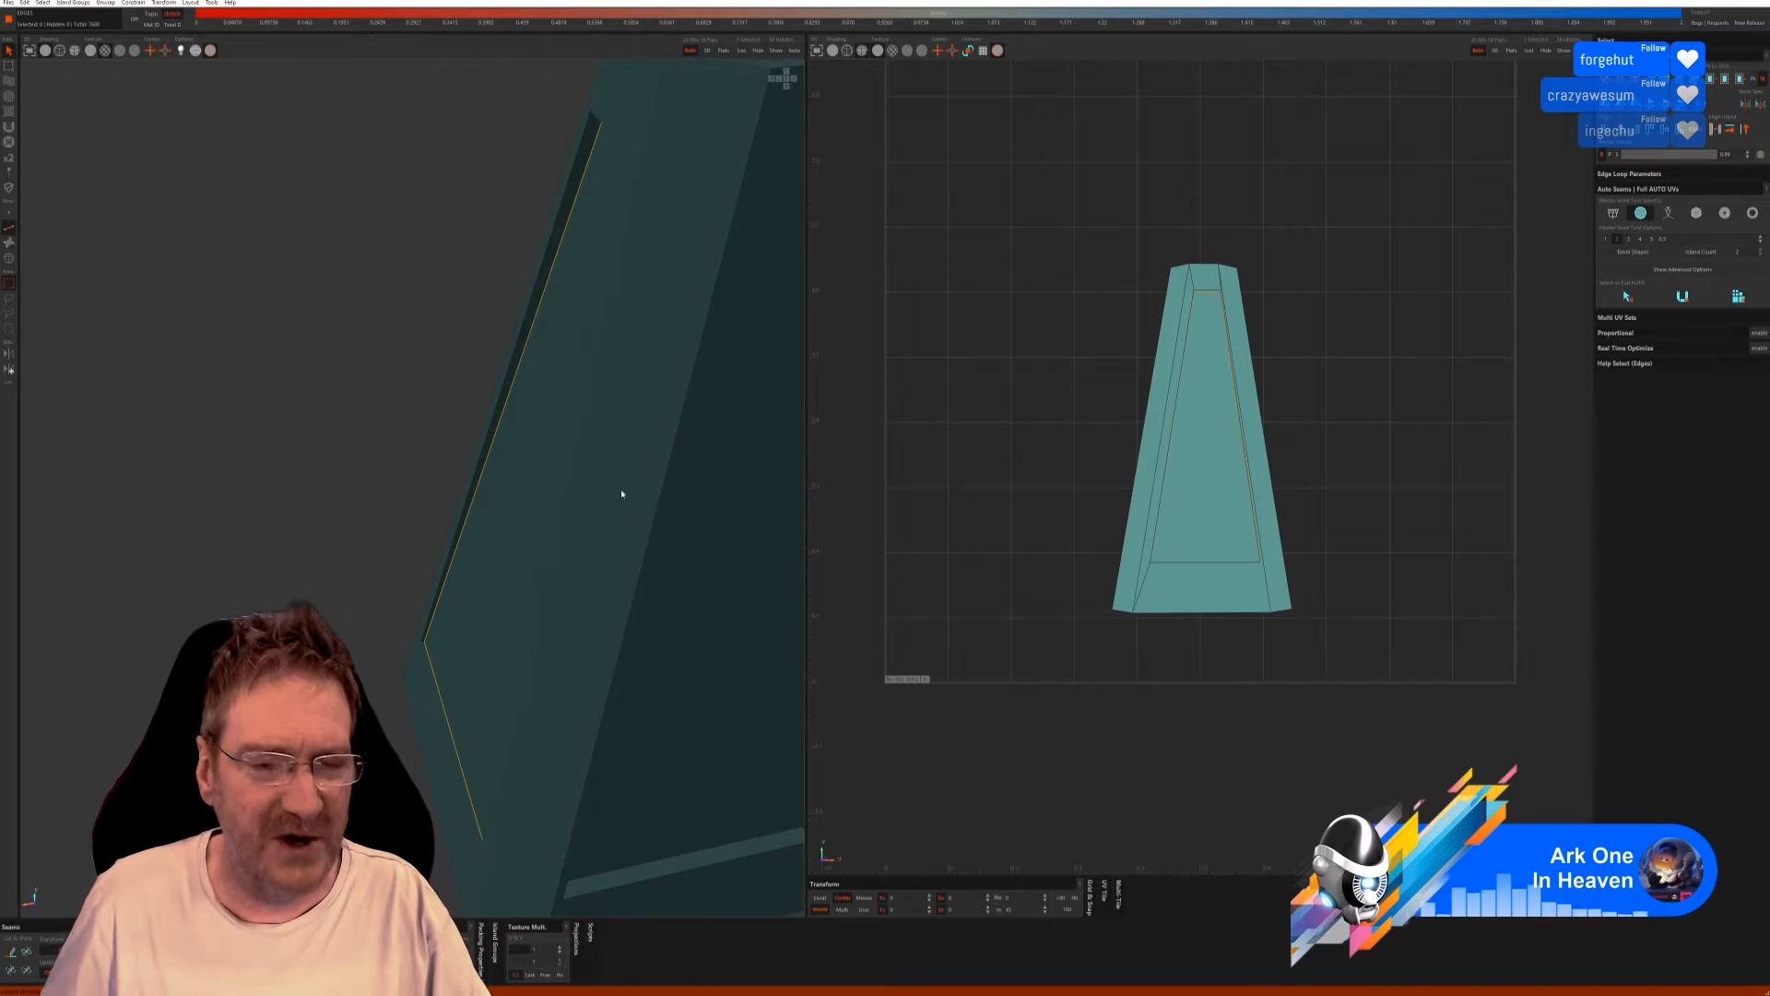
pyautogui.scroll(-3, 704, 544)
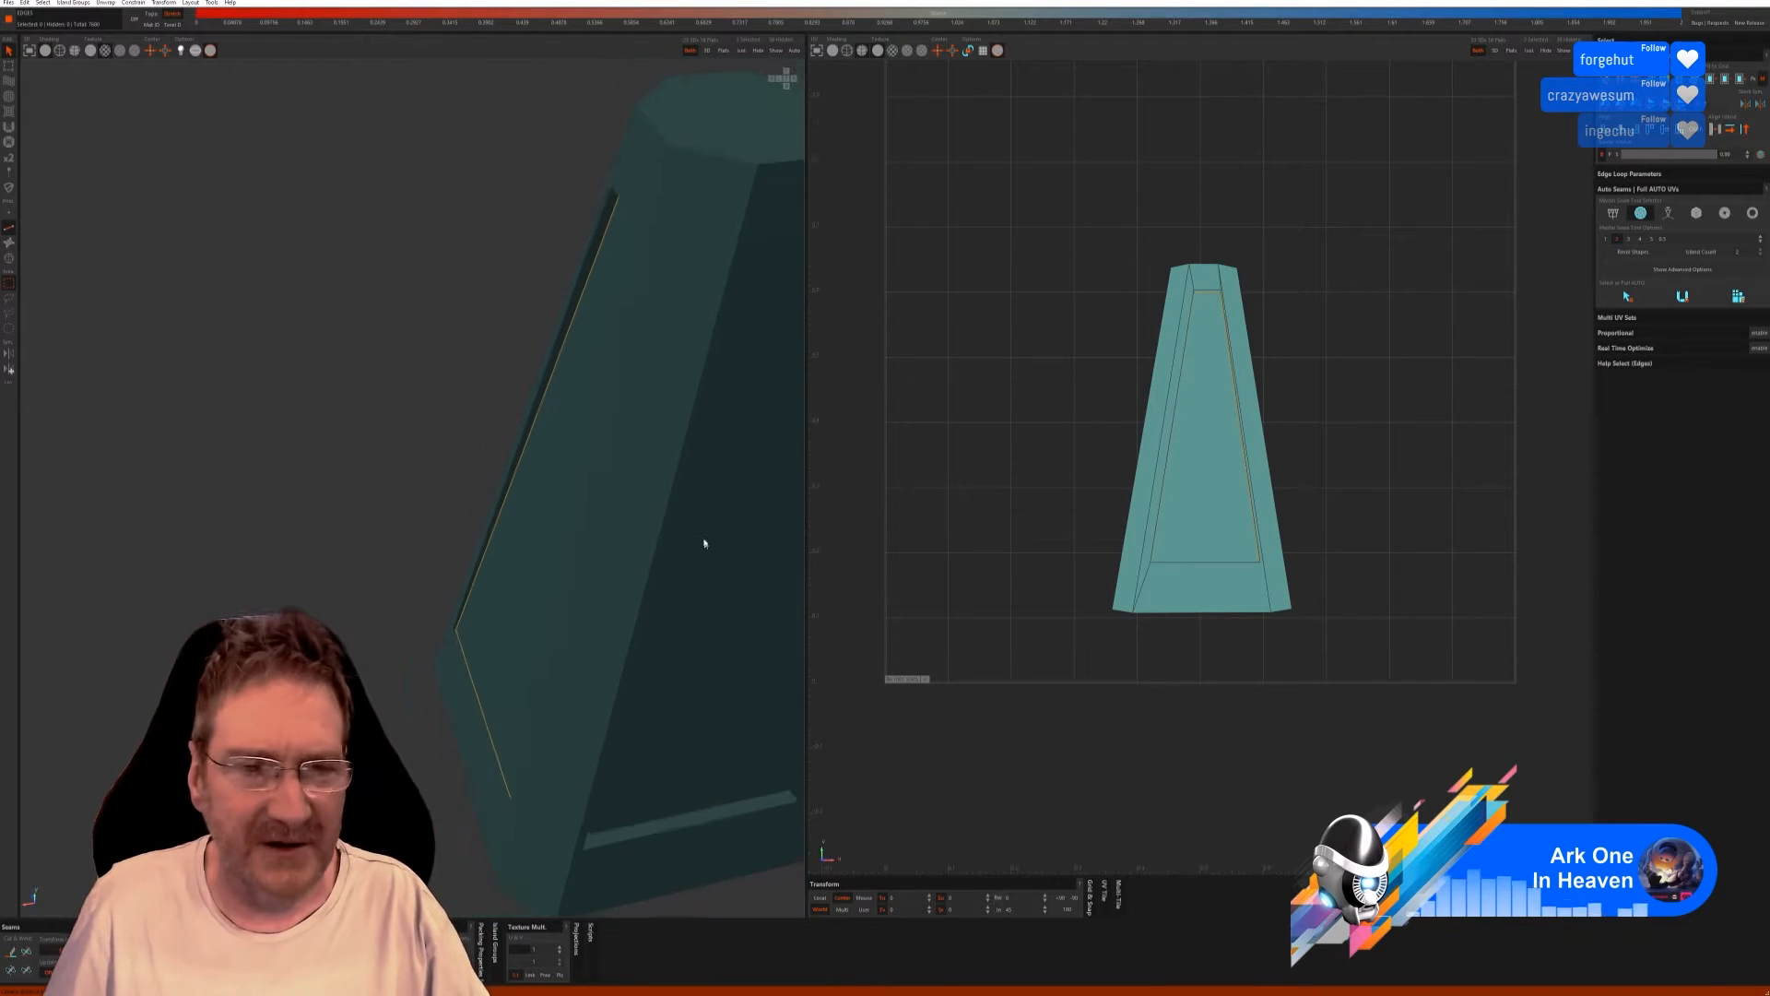
pyautogui.moveTo(707, 517); pyautogui.dragTo(652, 458, button='middle')
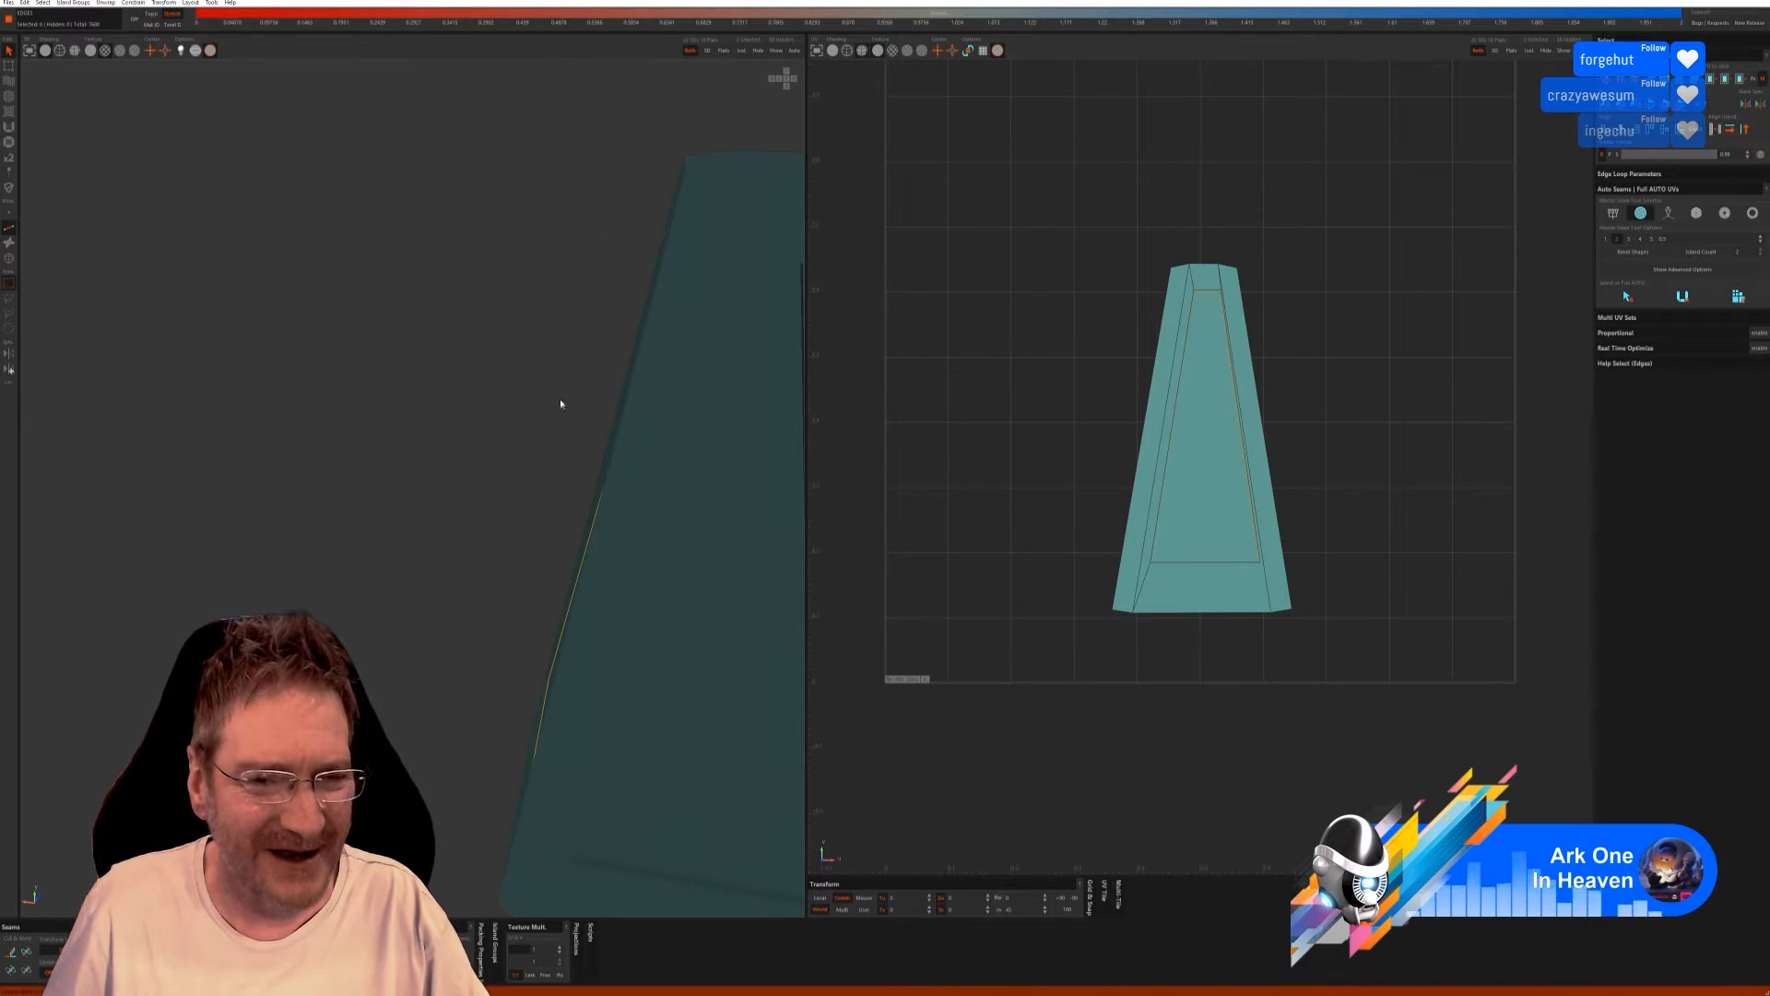
pyautogui.moveTo(541, 391); pyautogui.dragTo(575, 436, button='middle')
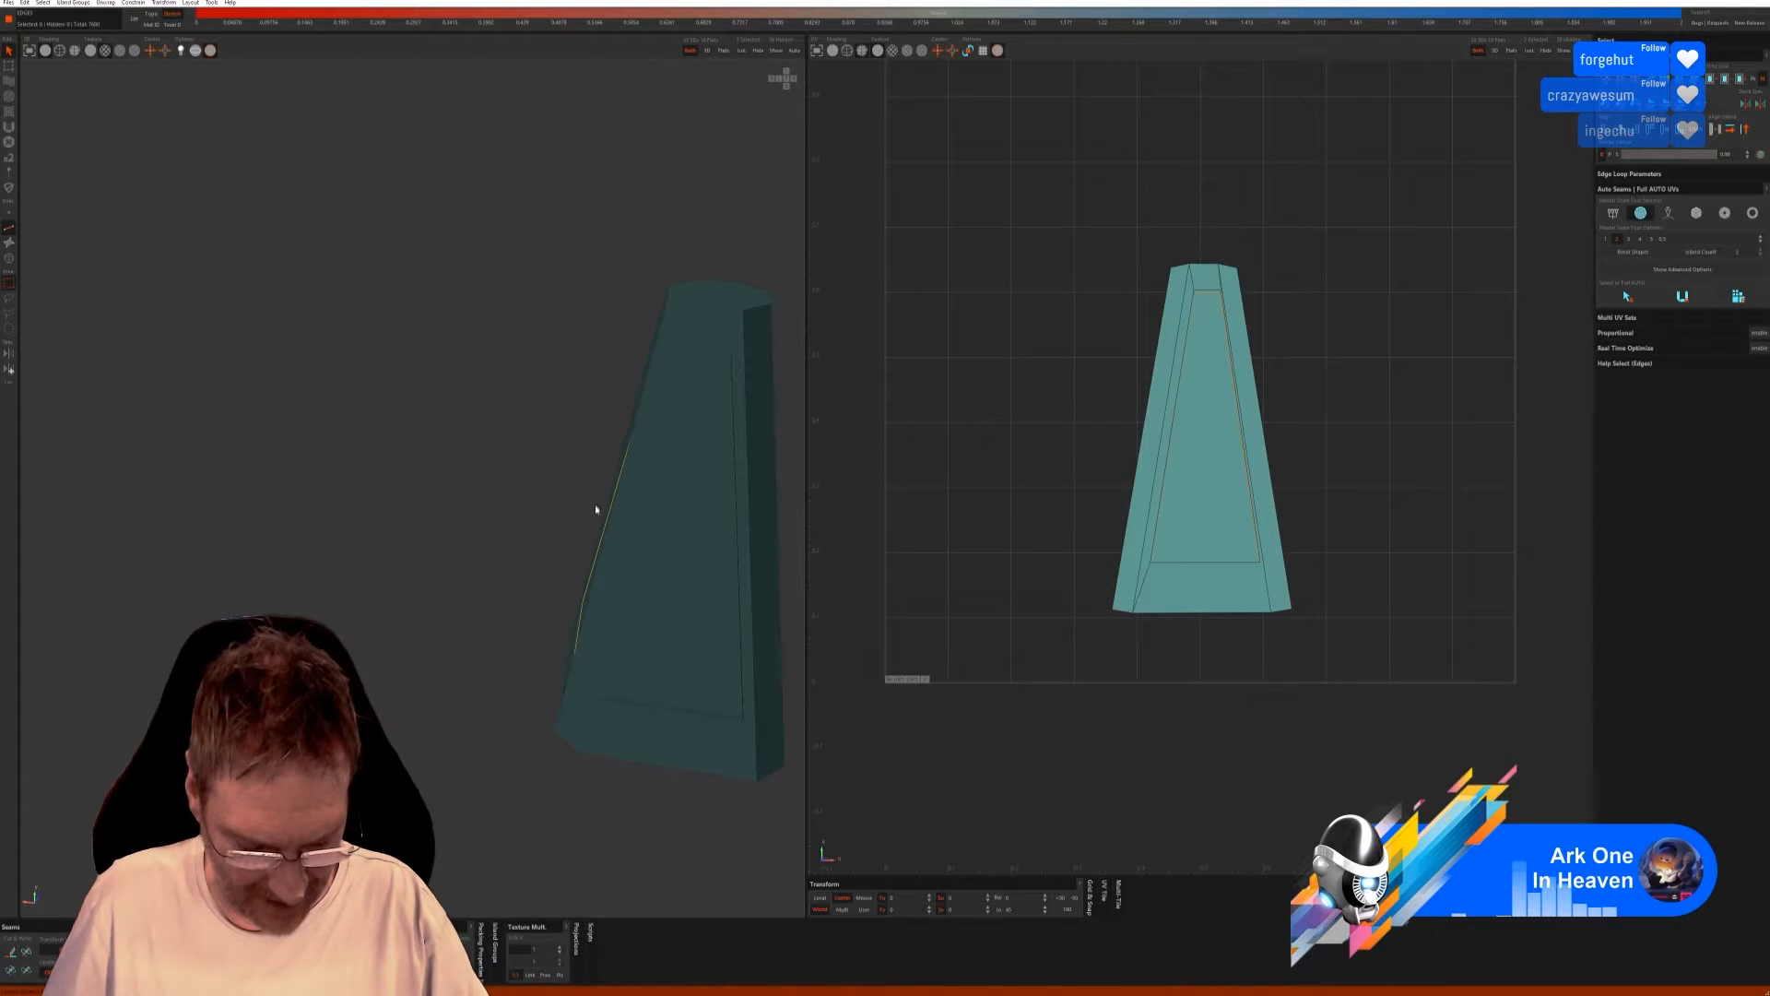
pyautogui.moveTo(618, 518); pyautogui.dragTo(579, 432, button='middle')
pyautogui.scroll(3, 461, 315)
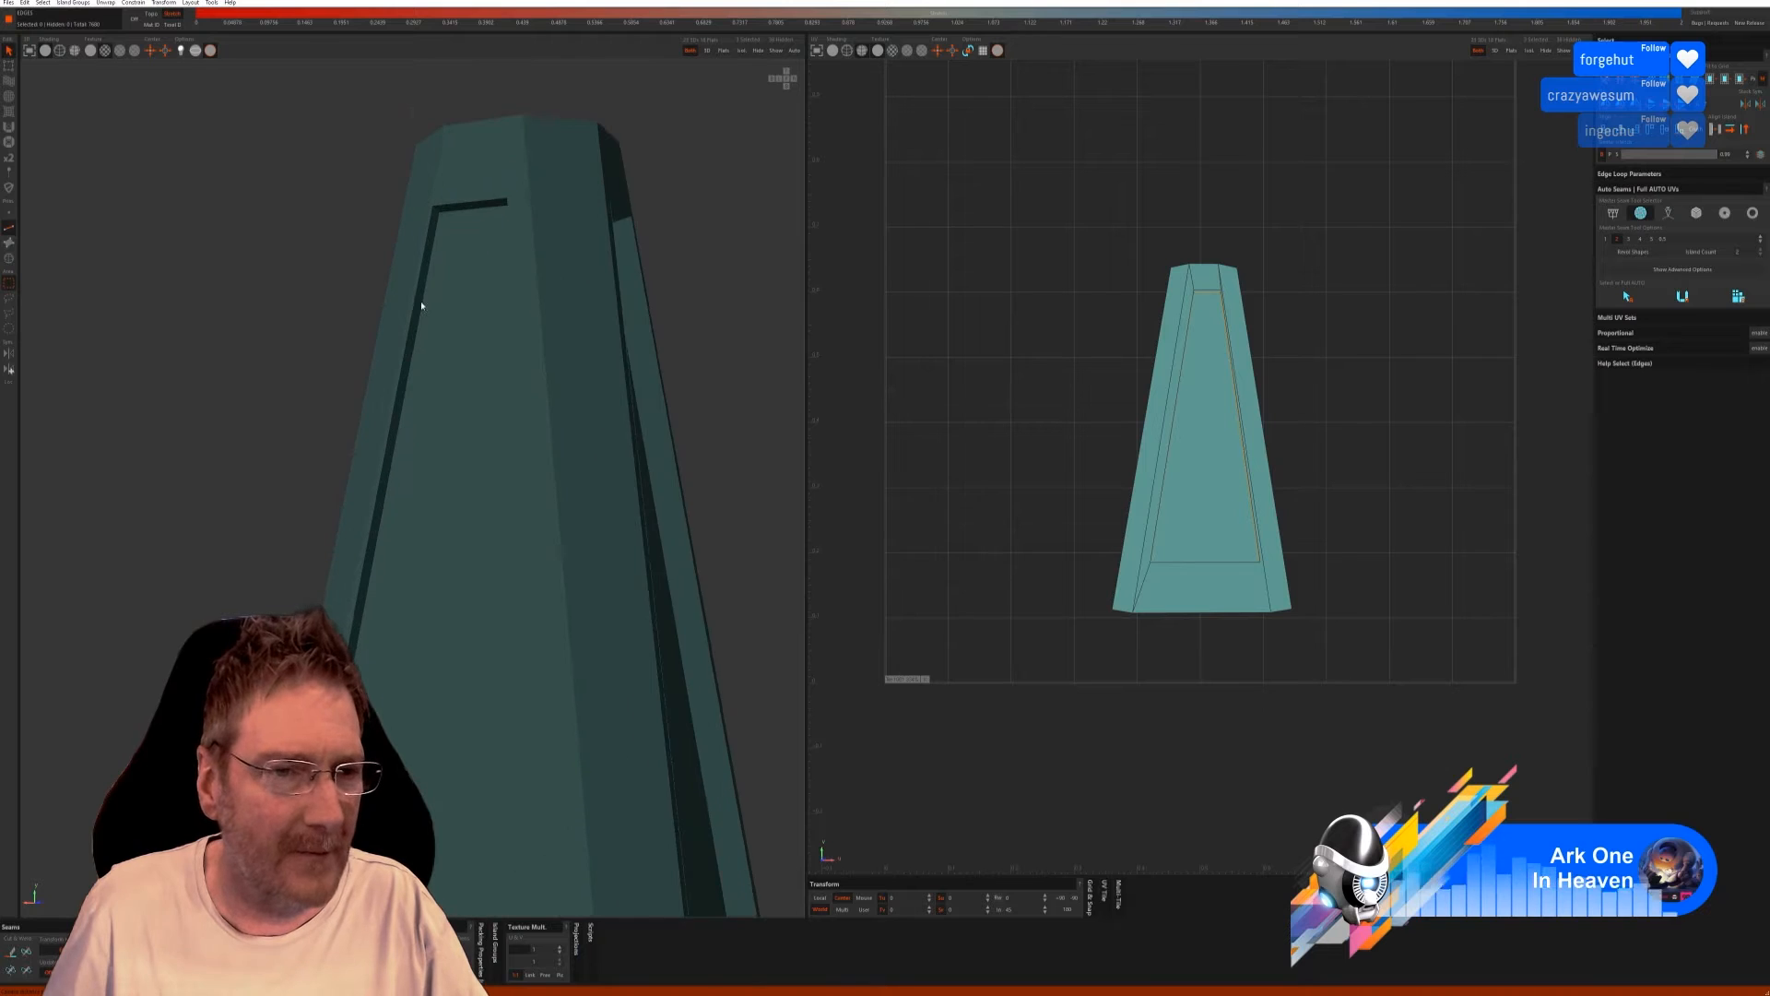
pyautogui.click(424, 306)
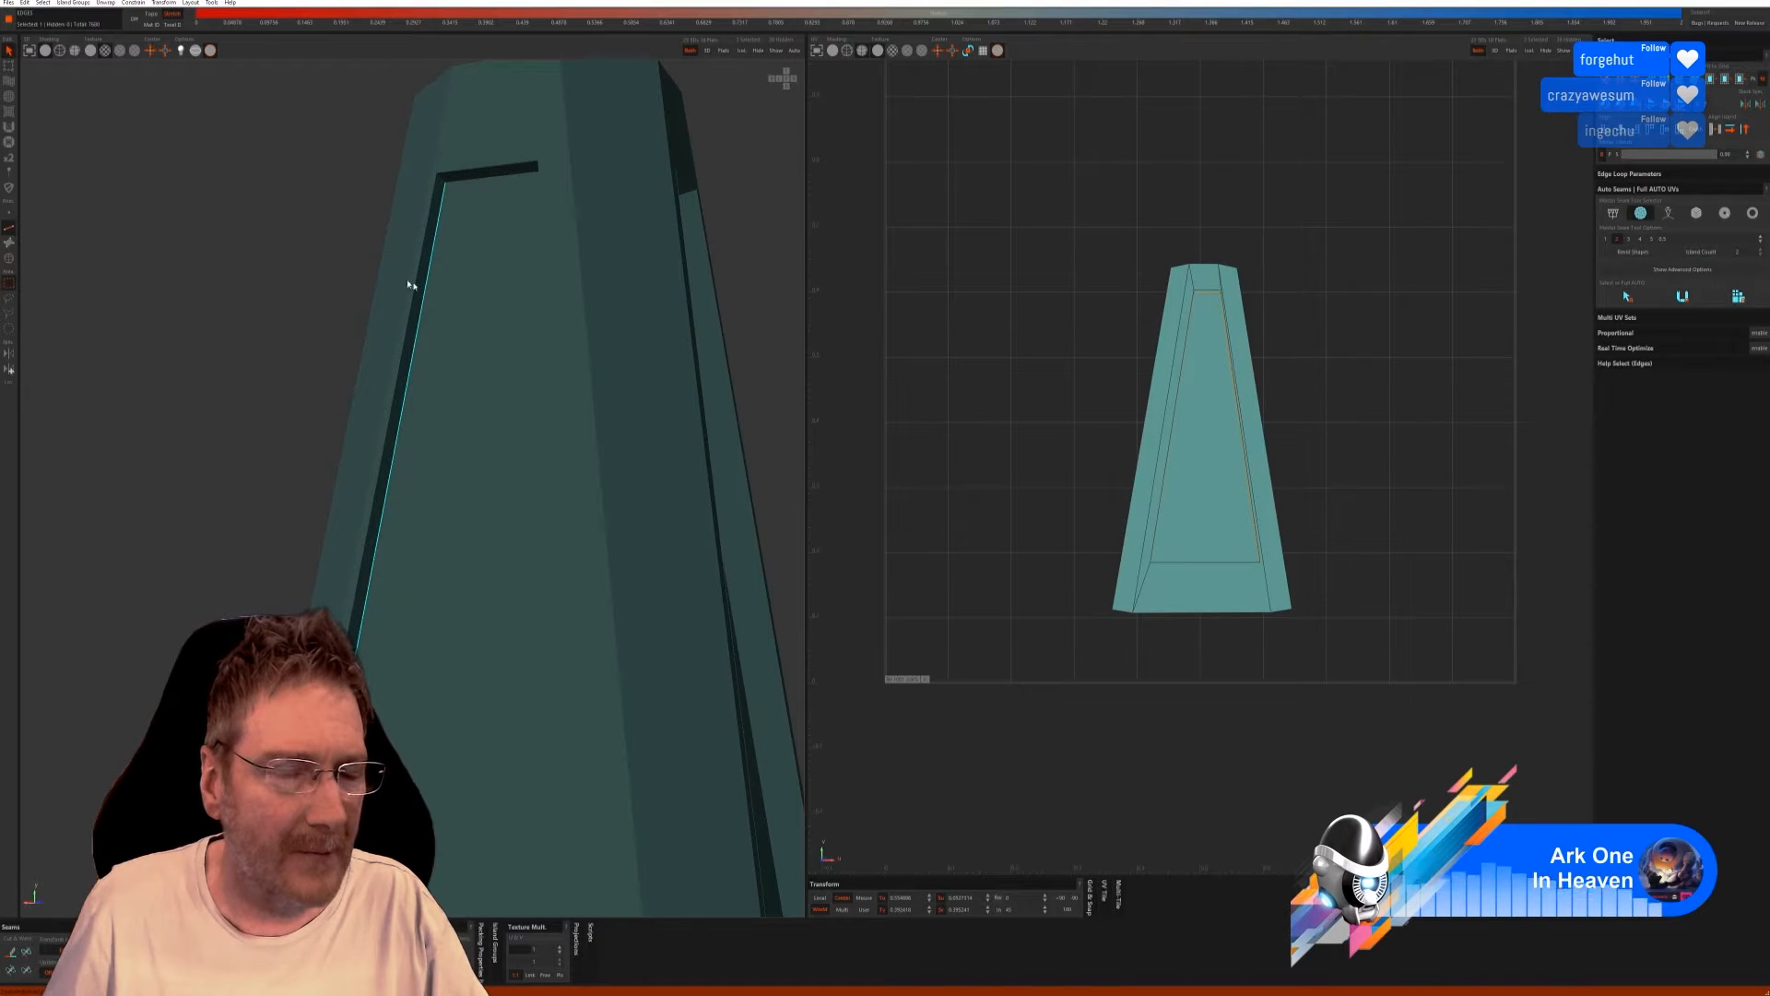
pyautogui.keyDown('alt'); pyautogui.moveTo(535, 392); pyautogui.dragTo(533, 342); pyautogui.keyUp('alt')
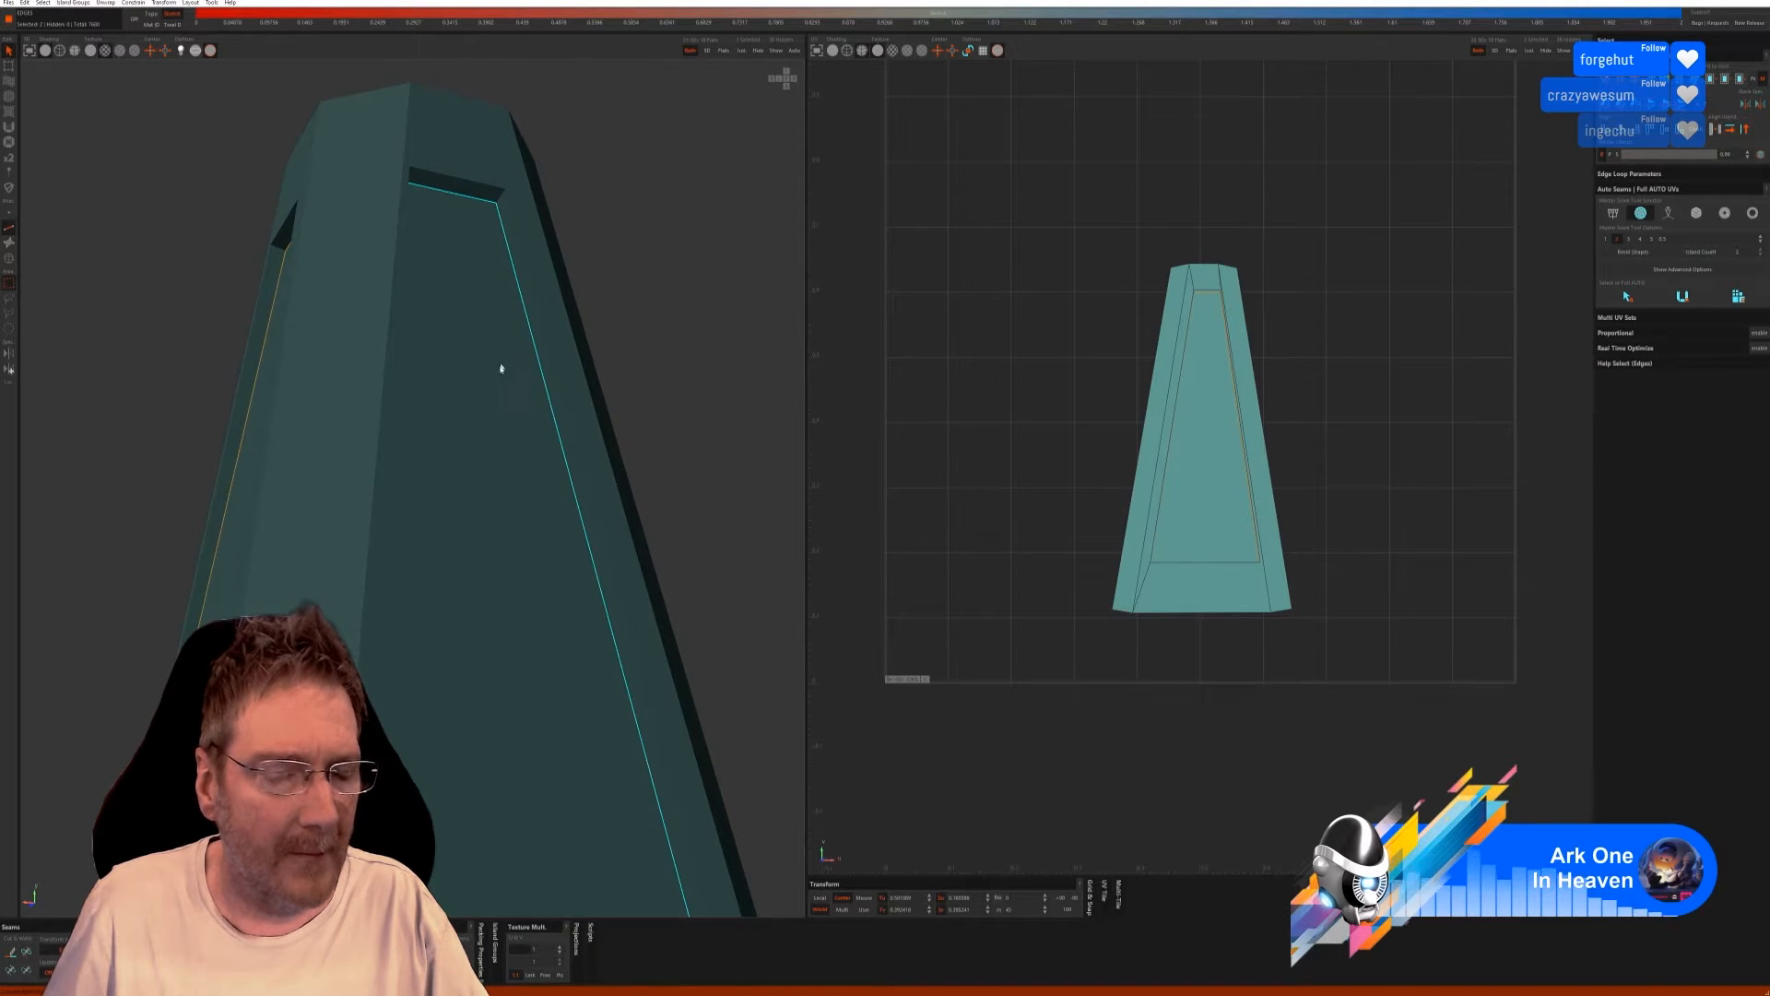
pyautogui.keyDown('alt'); pyautogui.moveTo(532, 438); pyautogui.dragTo(496, 107); pyautogui.keyUp('alt')
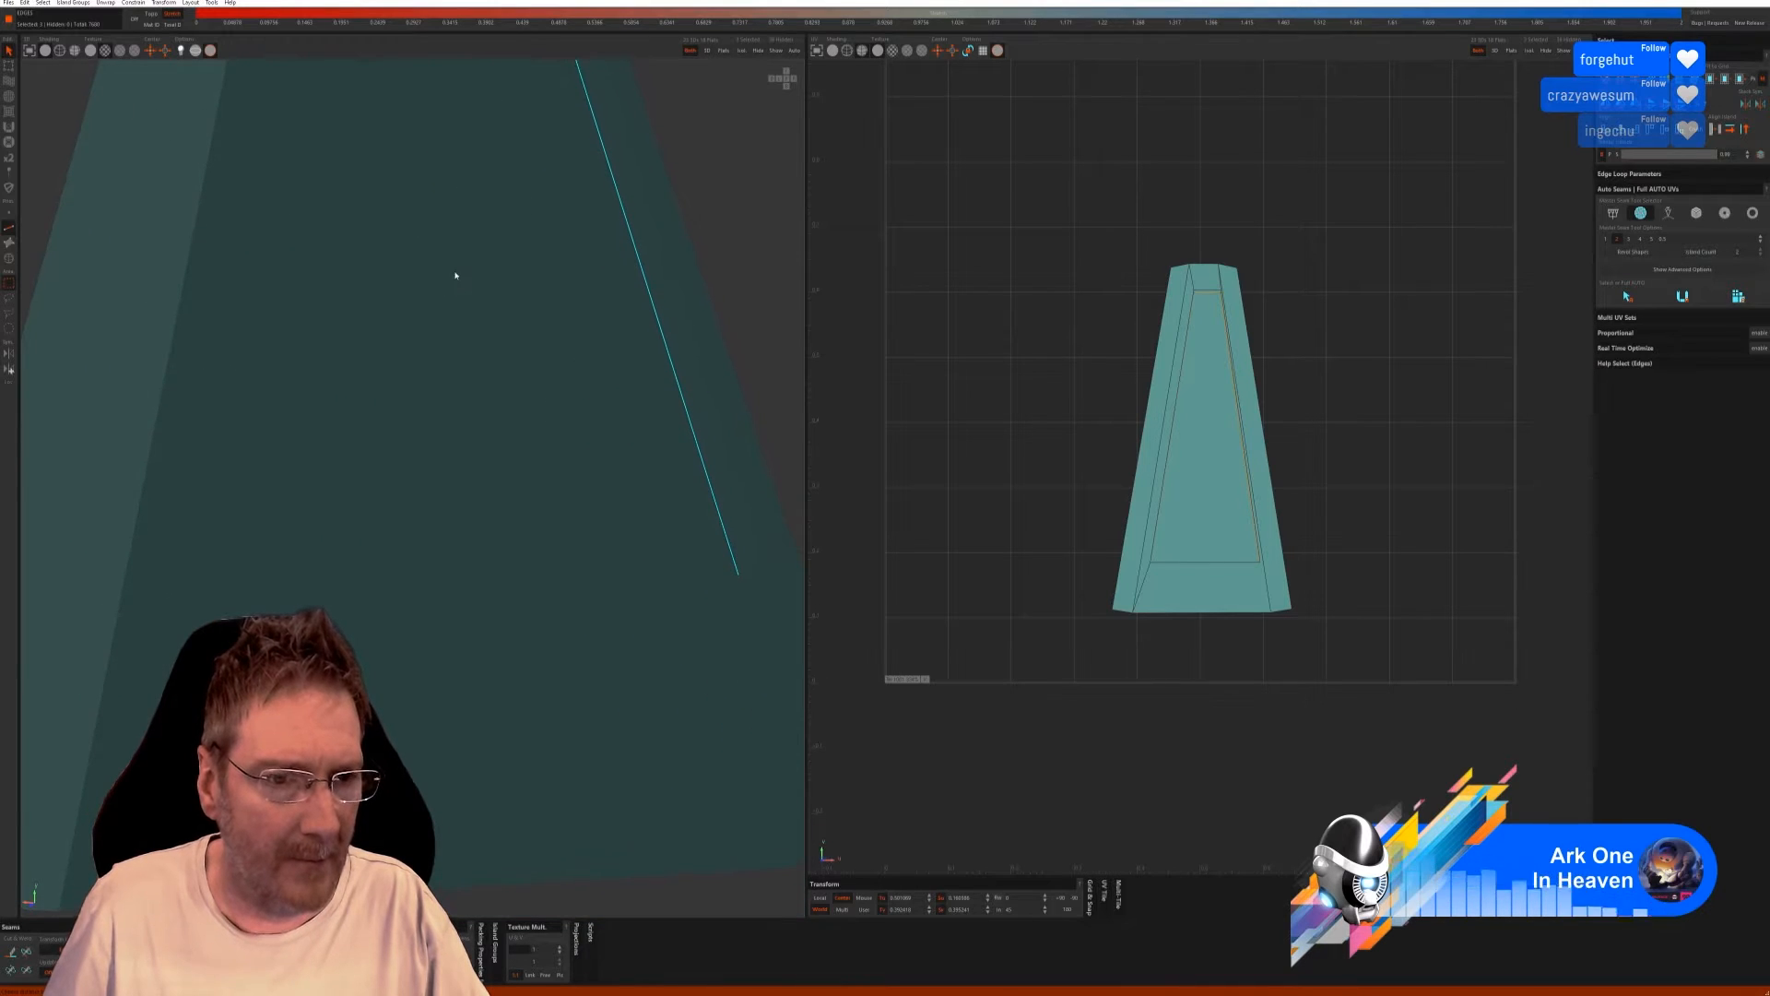
pyautogui.keyDown('alt'); pyautogui.moveTo(455, 275); pyautogui.dragTo(434, 351); pyautogui.keyUp('alt')
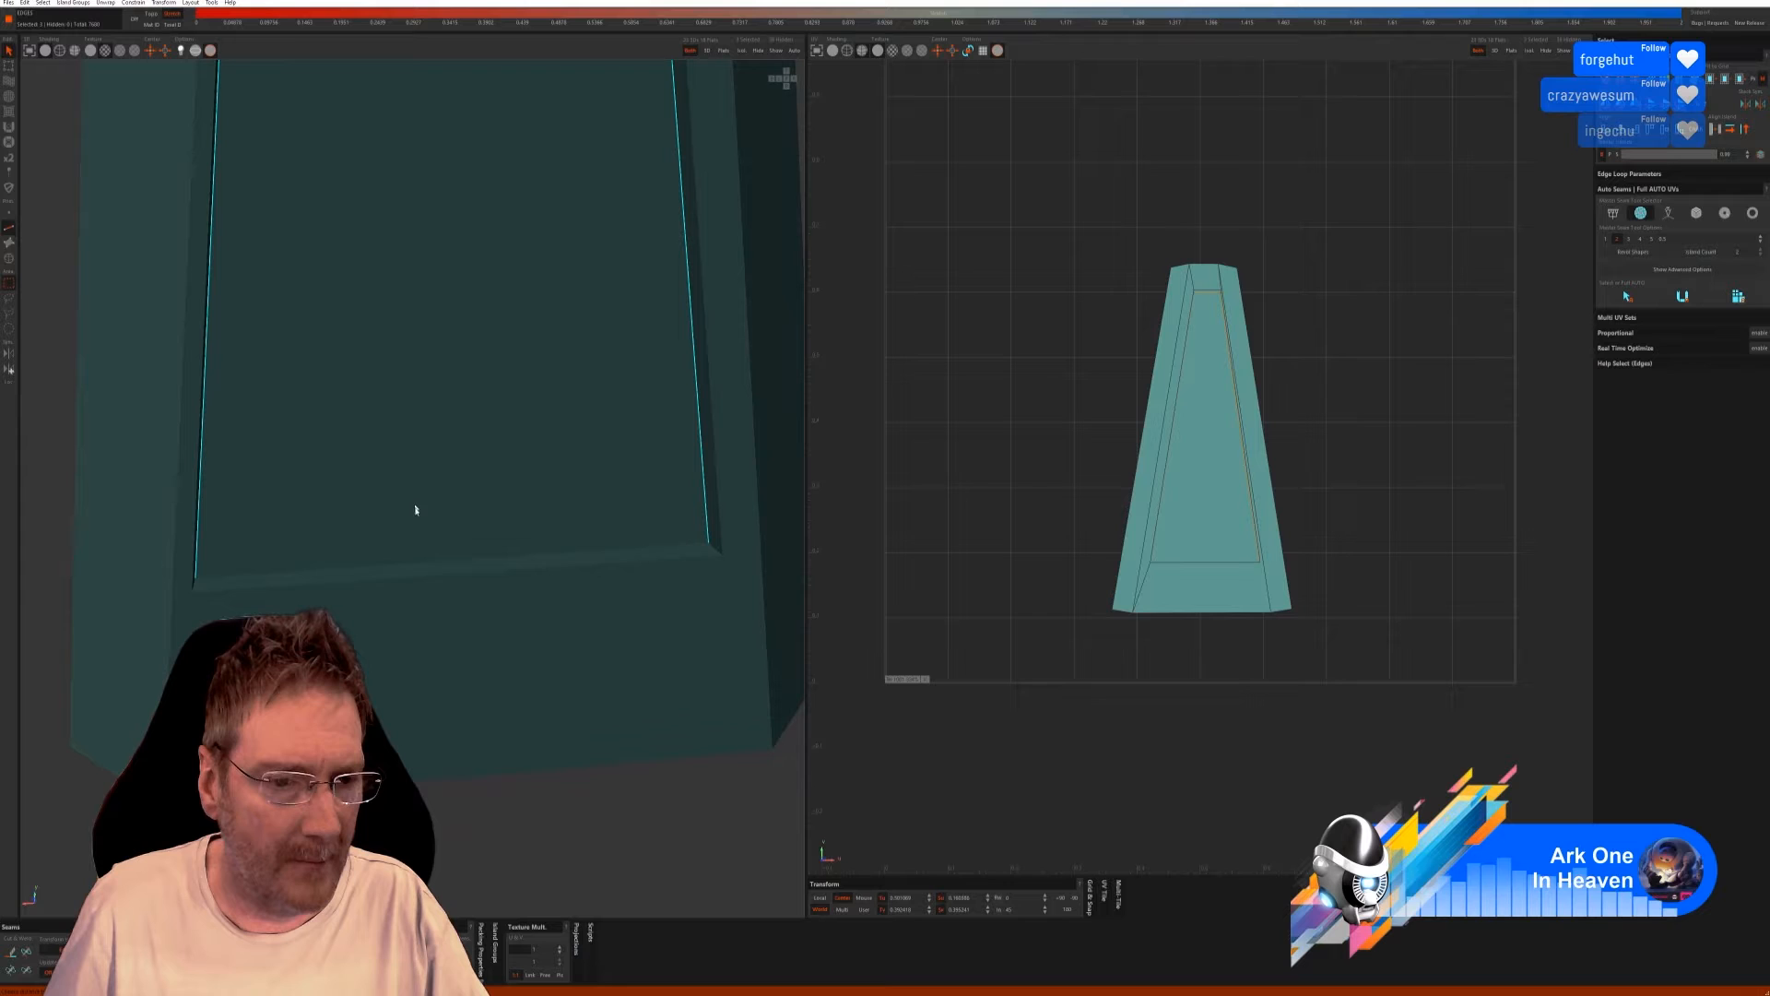
pyautogui.keyDown('shift'); pyautogui.click(399, 568); pyautogui.keyUp('shift')
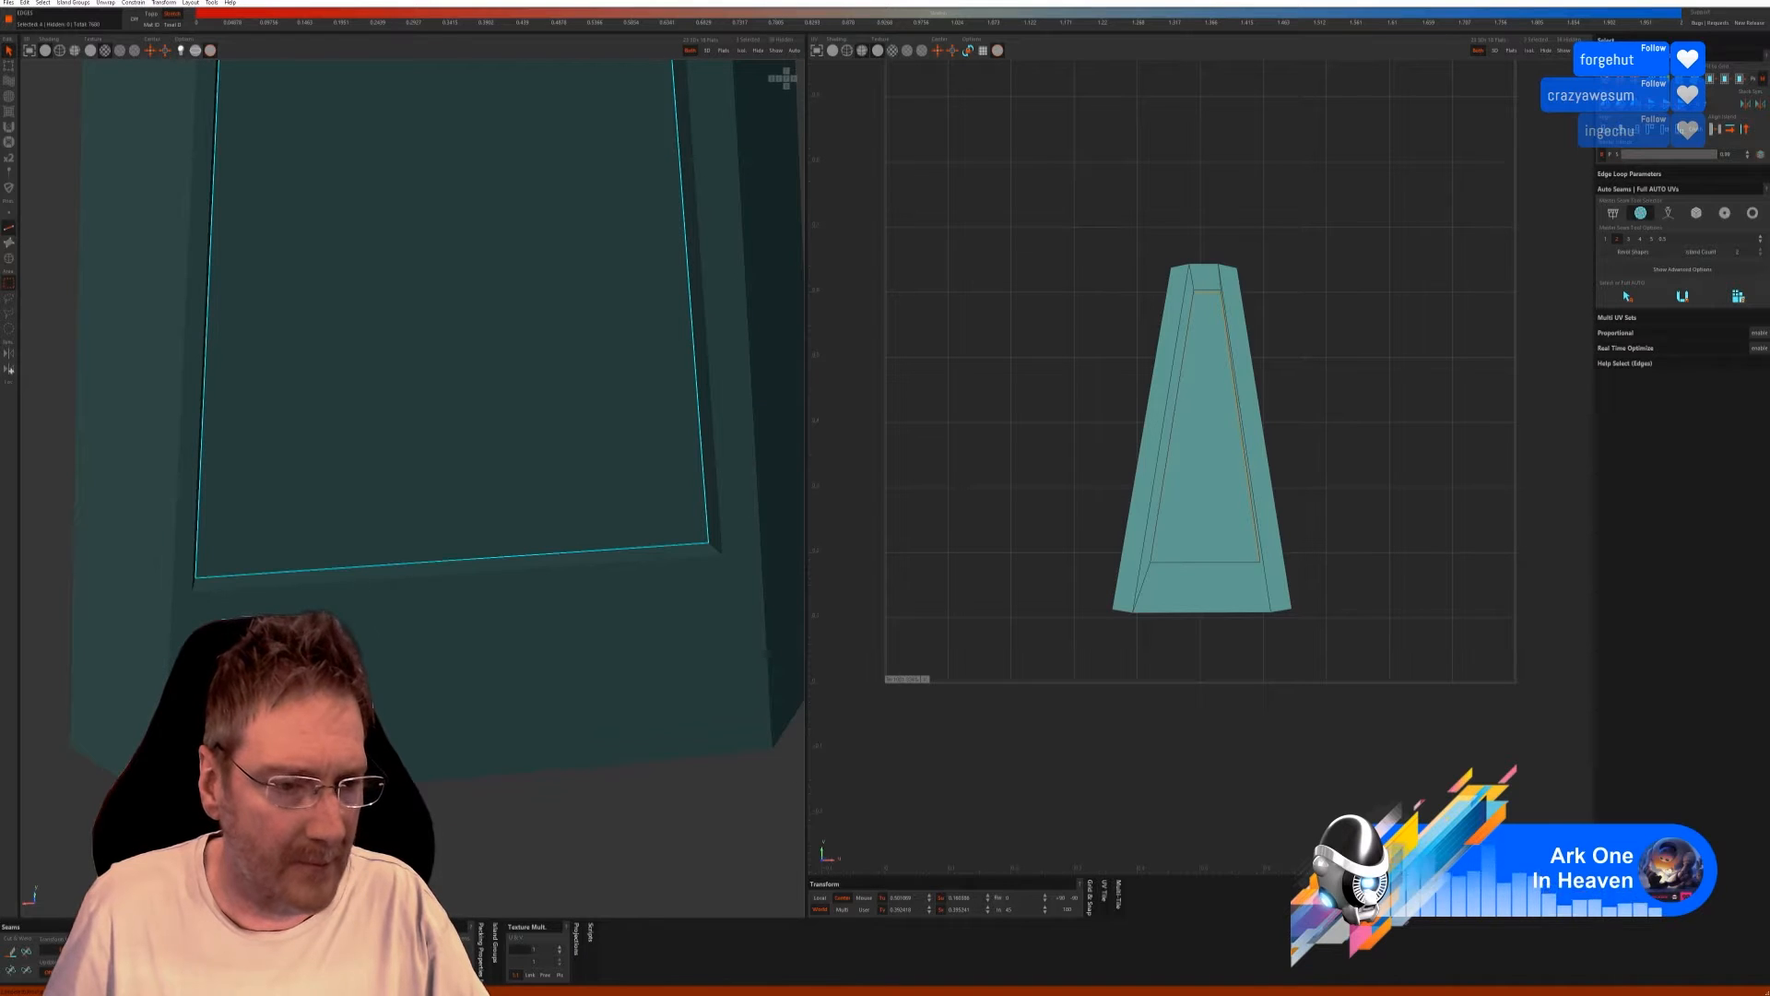
pyautogui.click(13, 951)
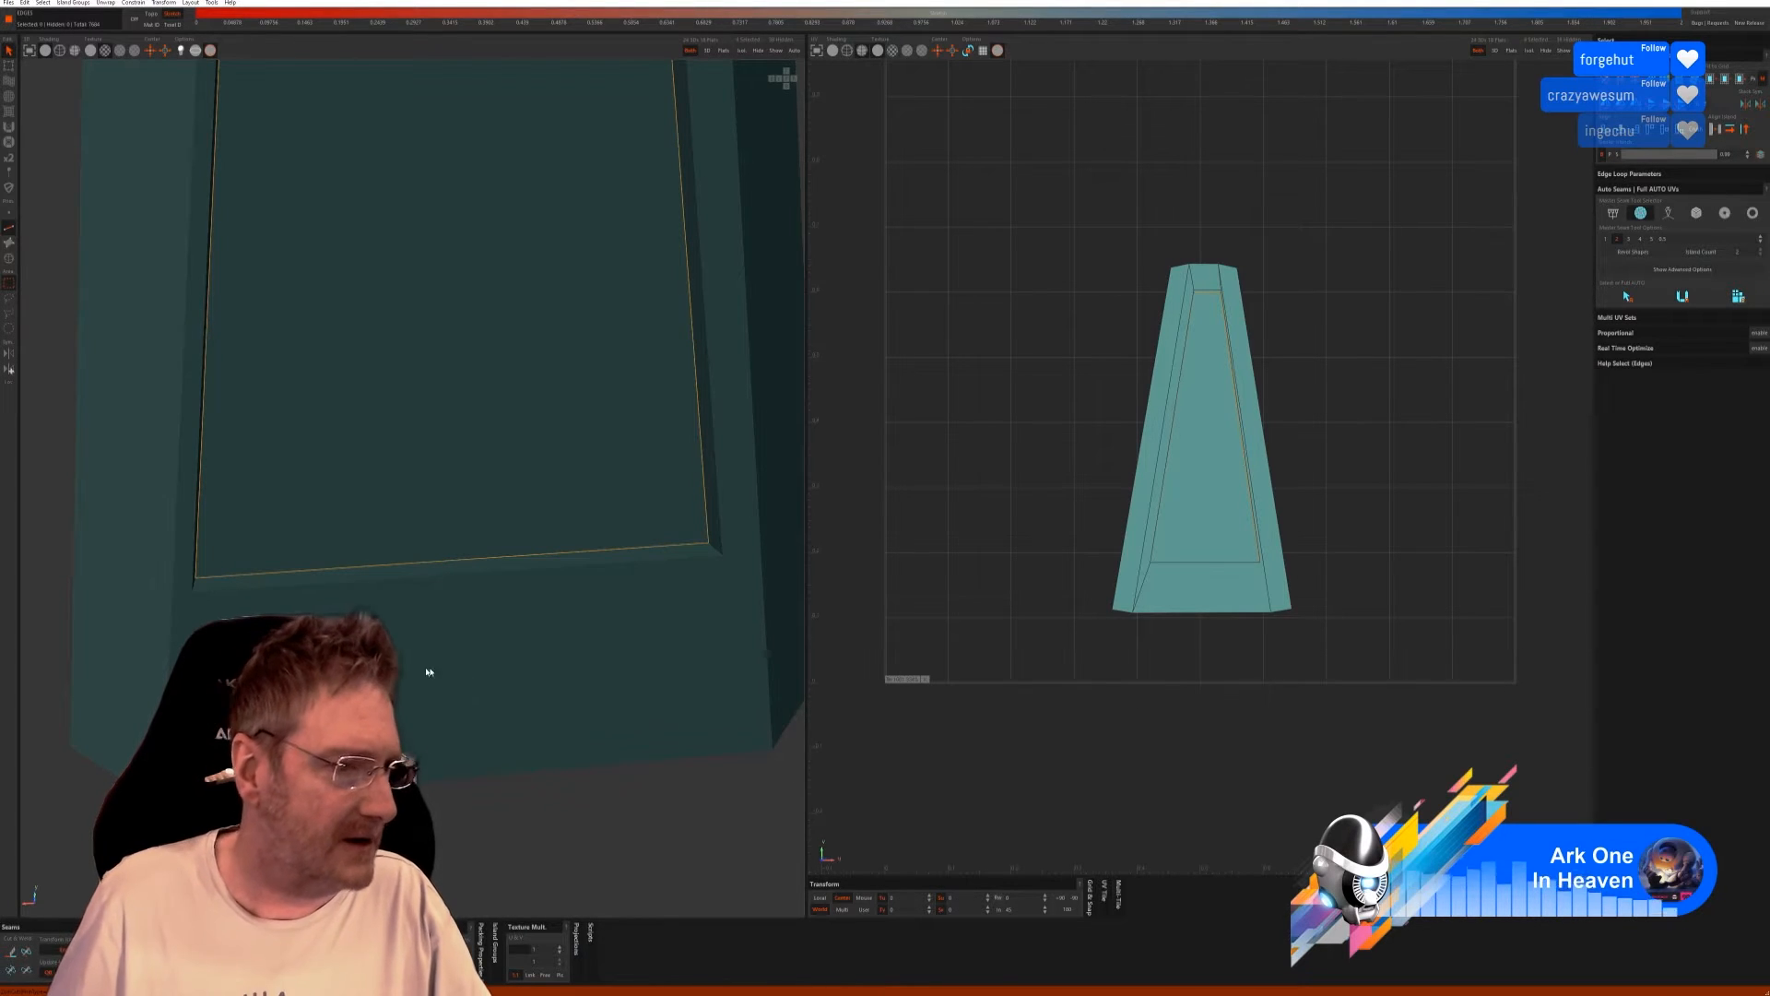
# Select the four inner edges of the column's fourth recessed panel and cut them as UV seams.
pyautogui.keyDown('alt'); pyautogui.moveTo(494, 572); pyautogui.dragTo(468, 487); pyautogui.keyUp('alt')
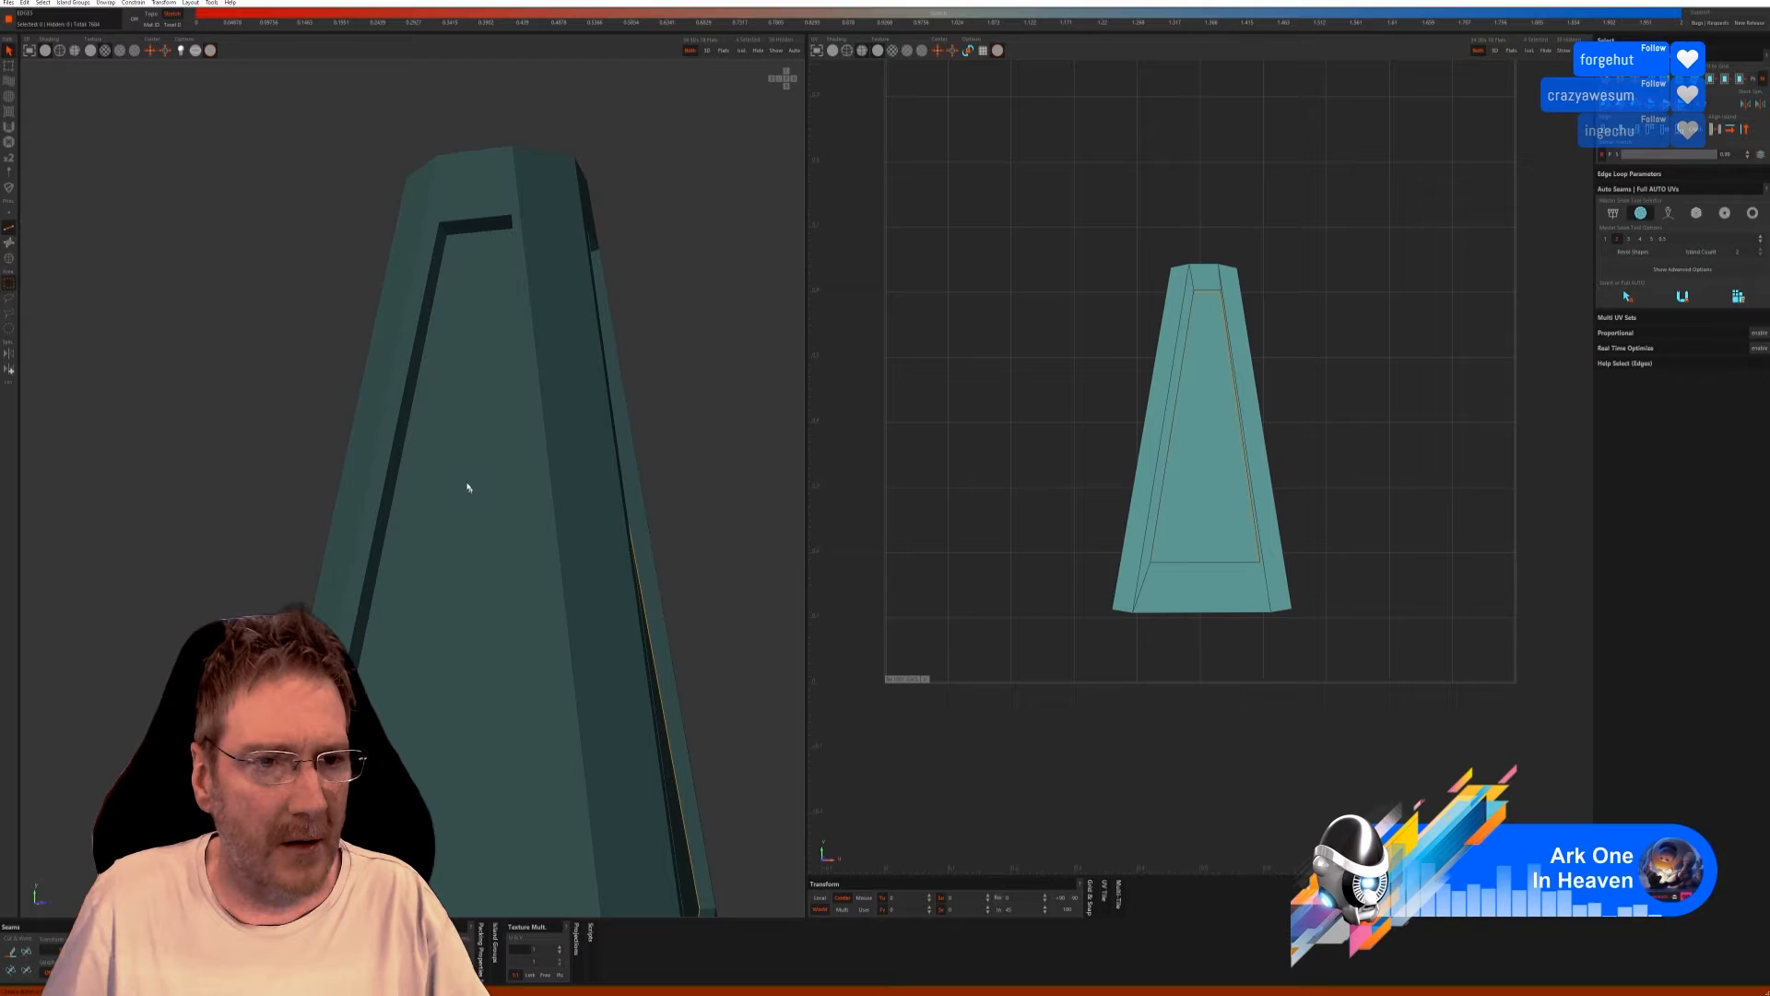
pyautogui.click(441, 281)
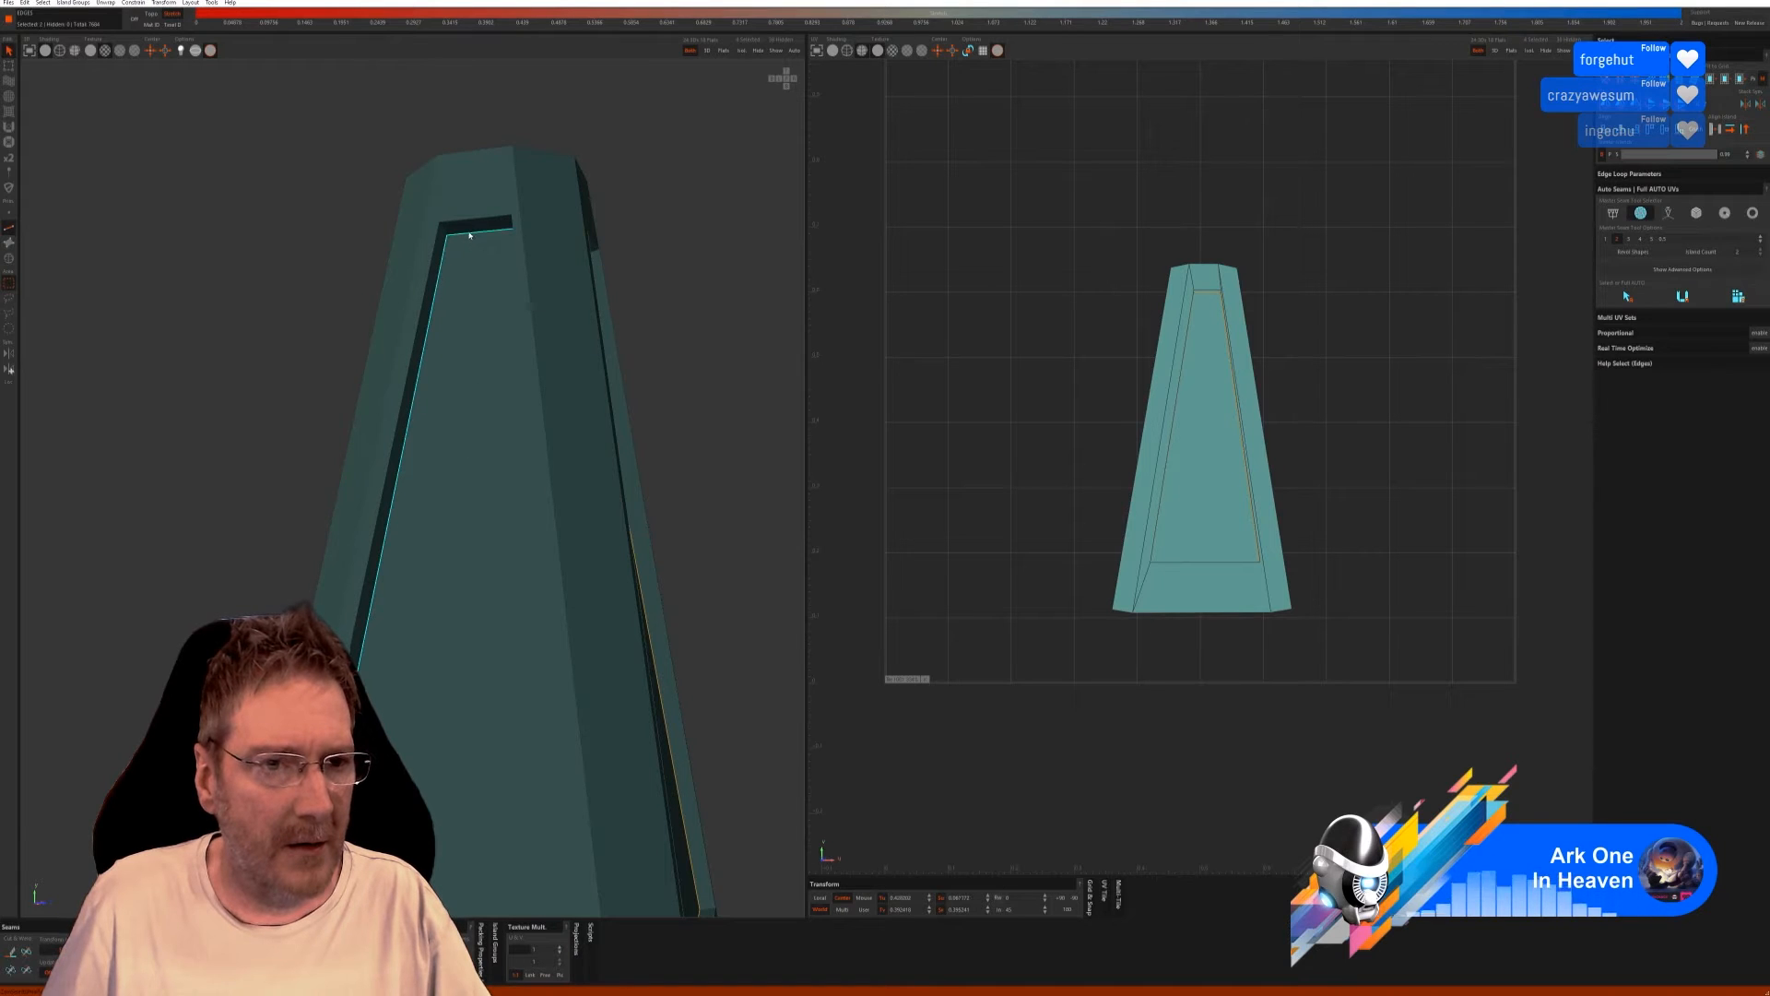
pyautogui.moveTo(506, 367)
pyautogui.keyDown('alt'); pyautogui.mouseDown()
pyautogui.moveTo(545, 383)
pyautogui.moveTo(541, 365)
pyautogui.mouseUp(); pyautogui.keyUp('alt')
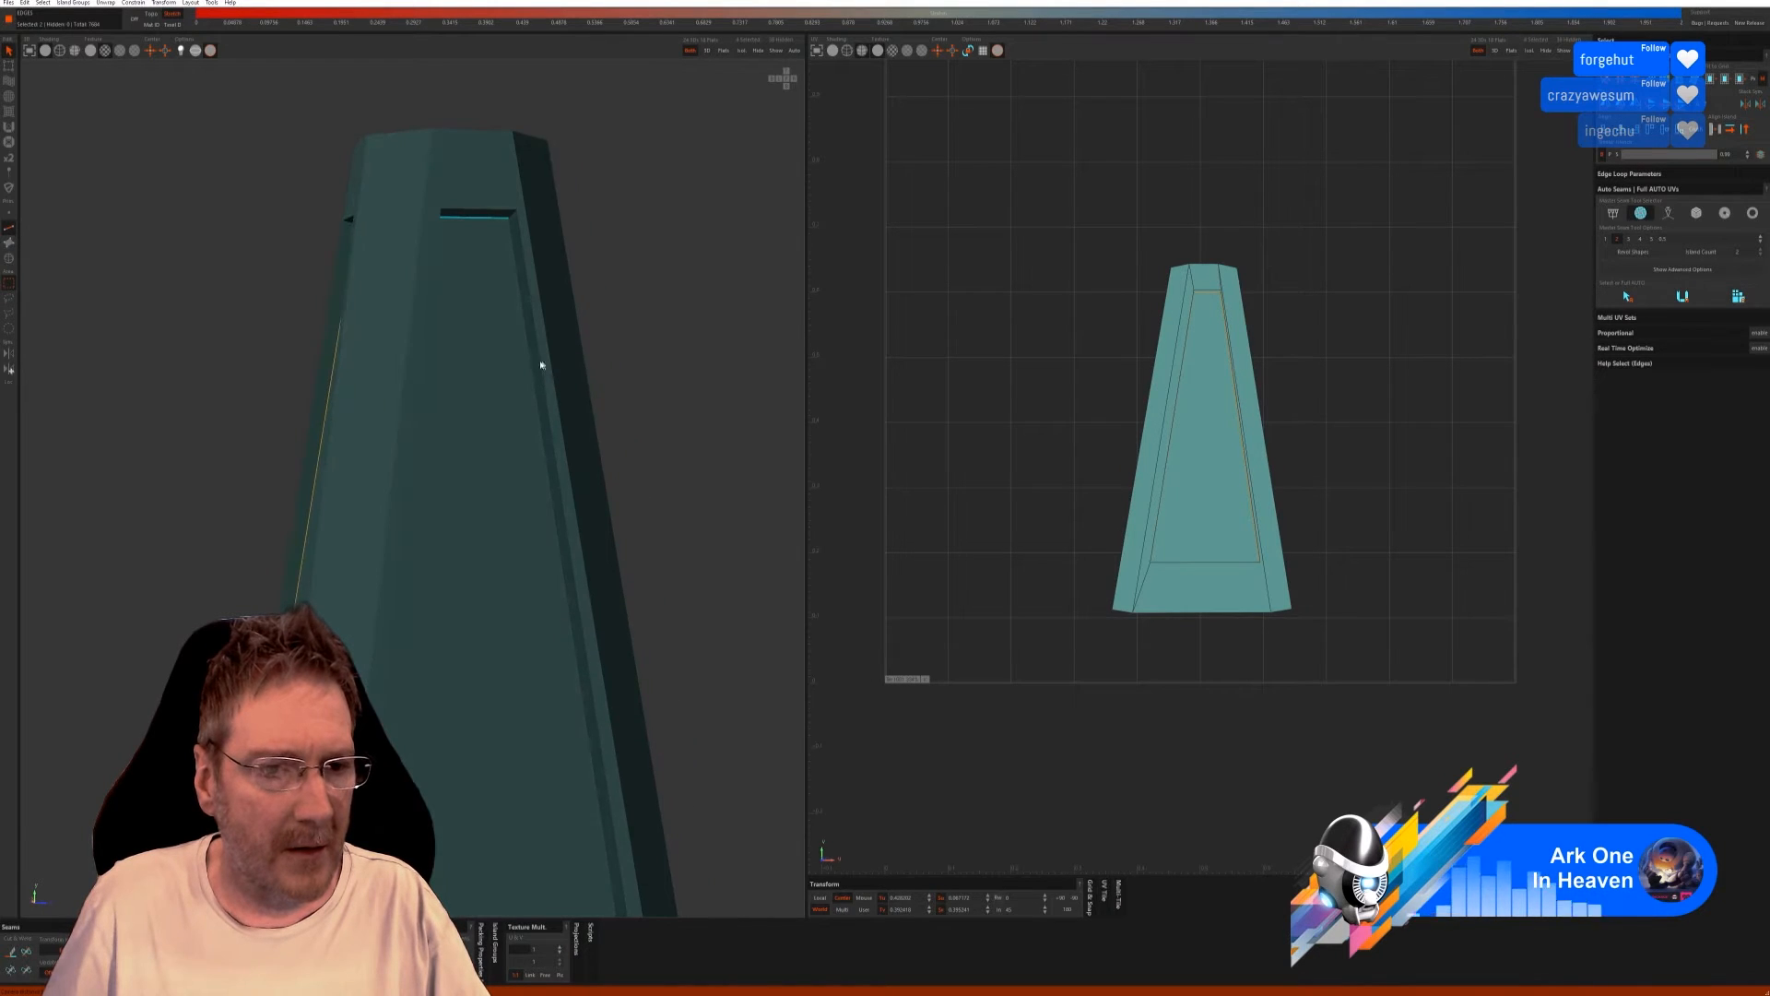
pyautogui.keyDown('shift'); pyautogui.click(532, 367); pyautogui.keyUp('shift')
pyautogui.keyDown('alt'); pyautogui.moveTo(599, 500); pyautogui.dragTo(601, 567); pyautogui.keyUp('alt')
pyautogui.keyDown('shift'); pyautogui.click(468, 821); pyautogui.keyUp('shift')
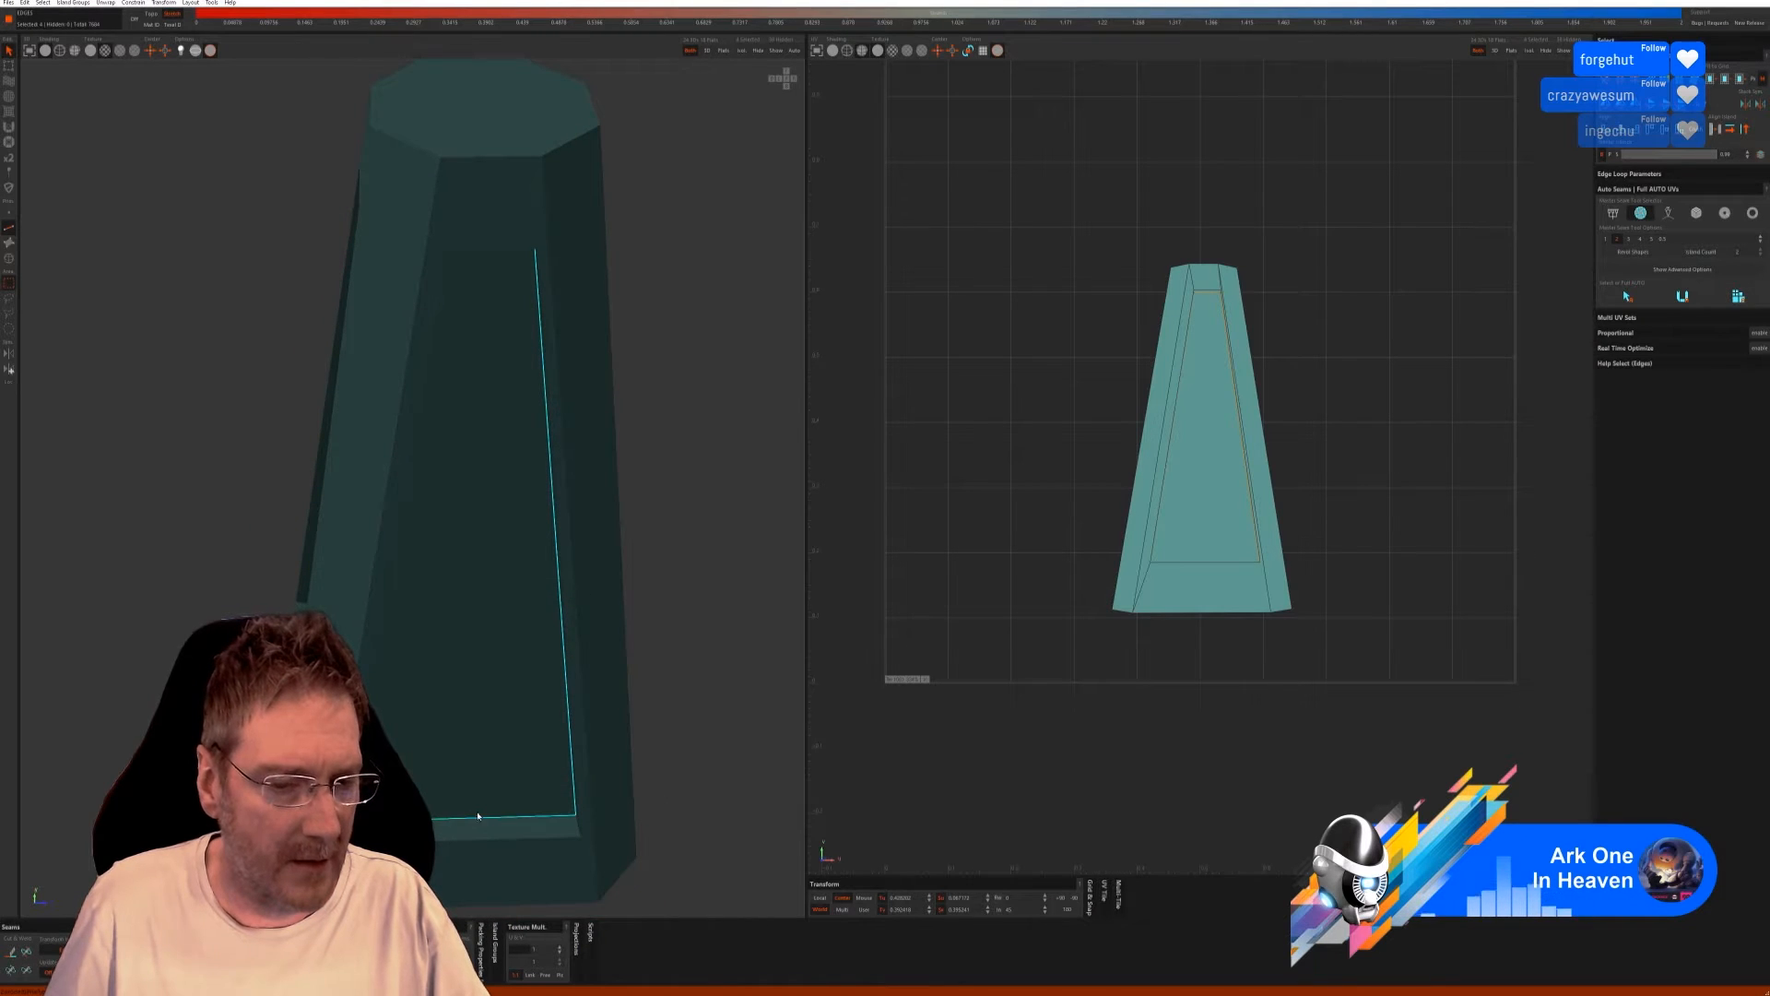
pyautogui.keyDown('alt'); pyautogui.moveTo(624, 743); pyautogui.dragTo(645, 703); pyautogui.keyUp('alt')
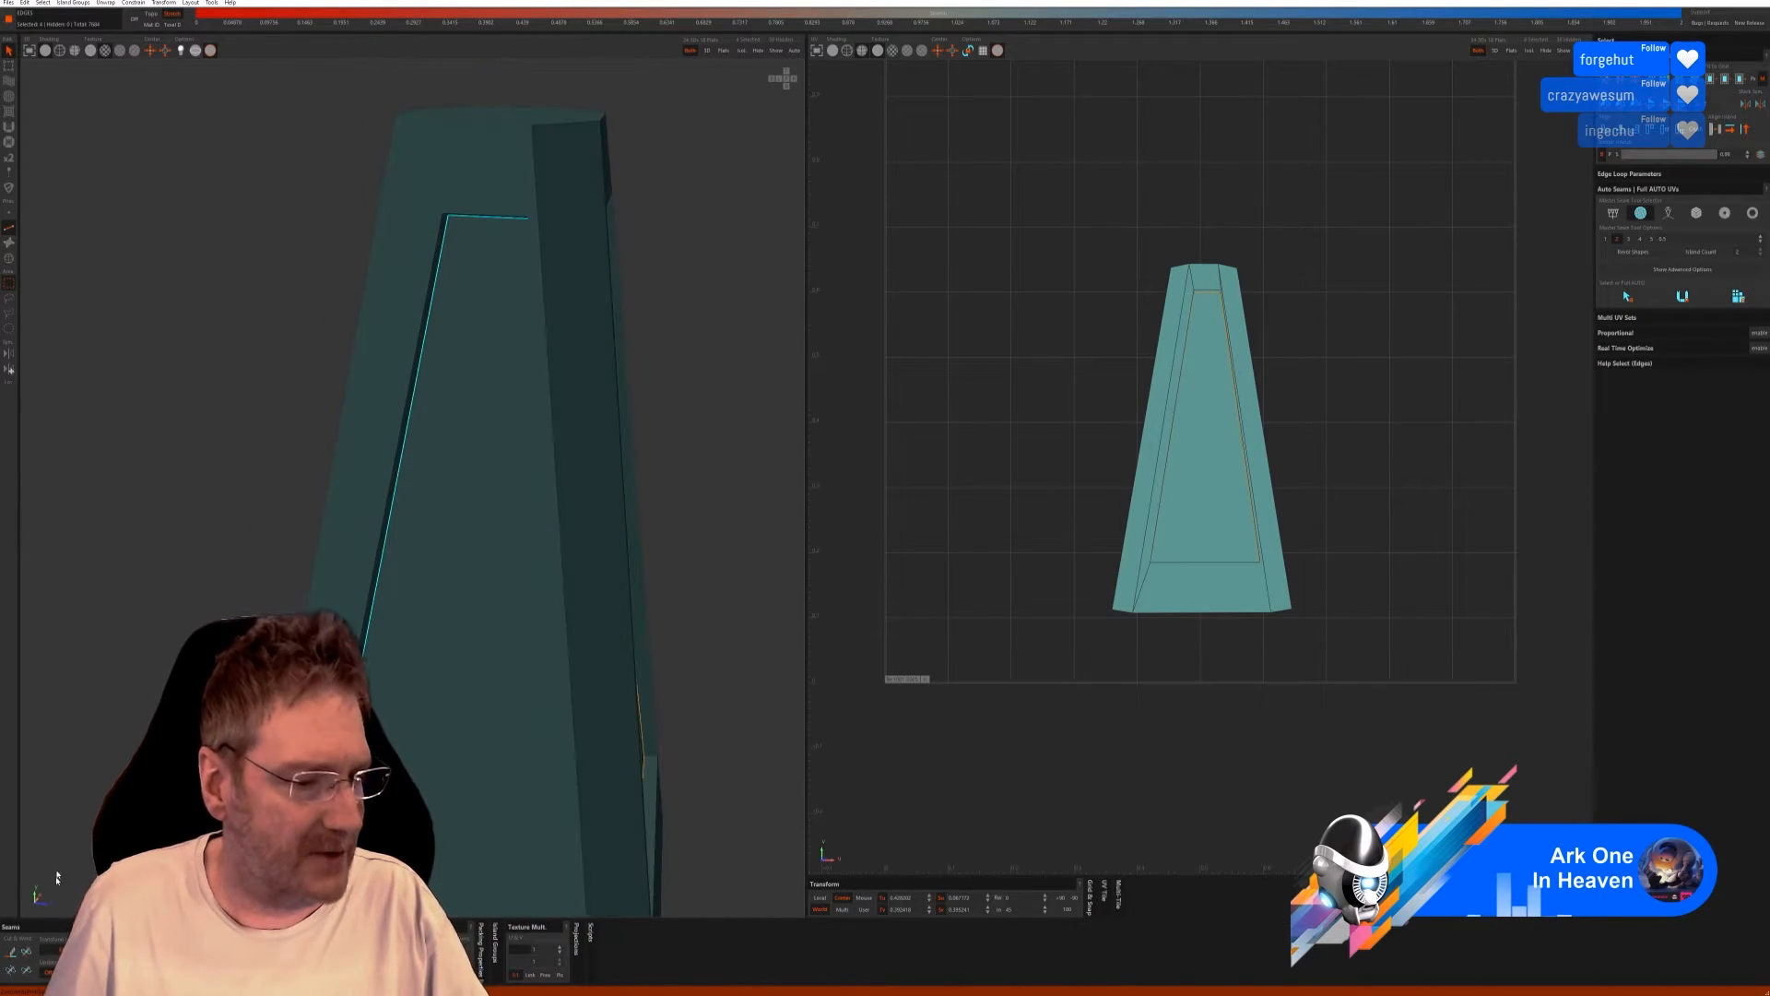
pyautogui.click(13, 955)
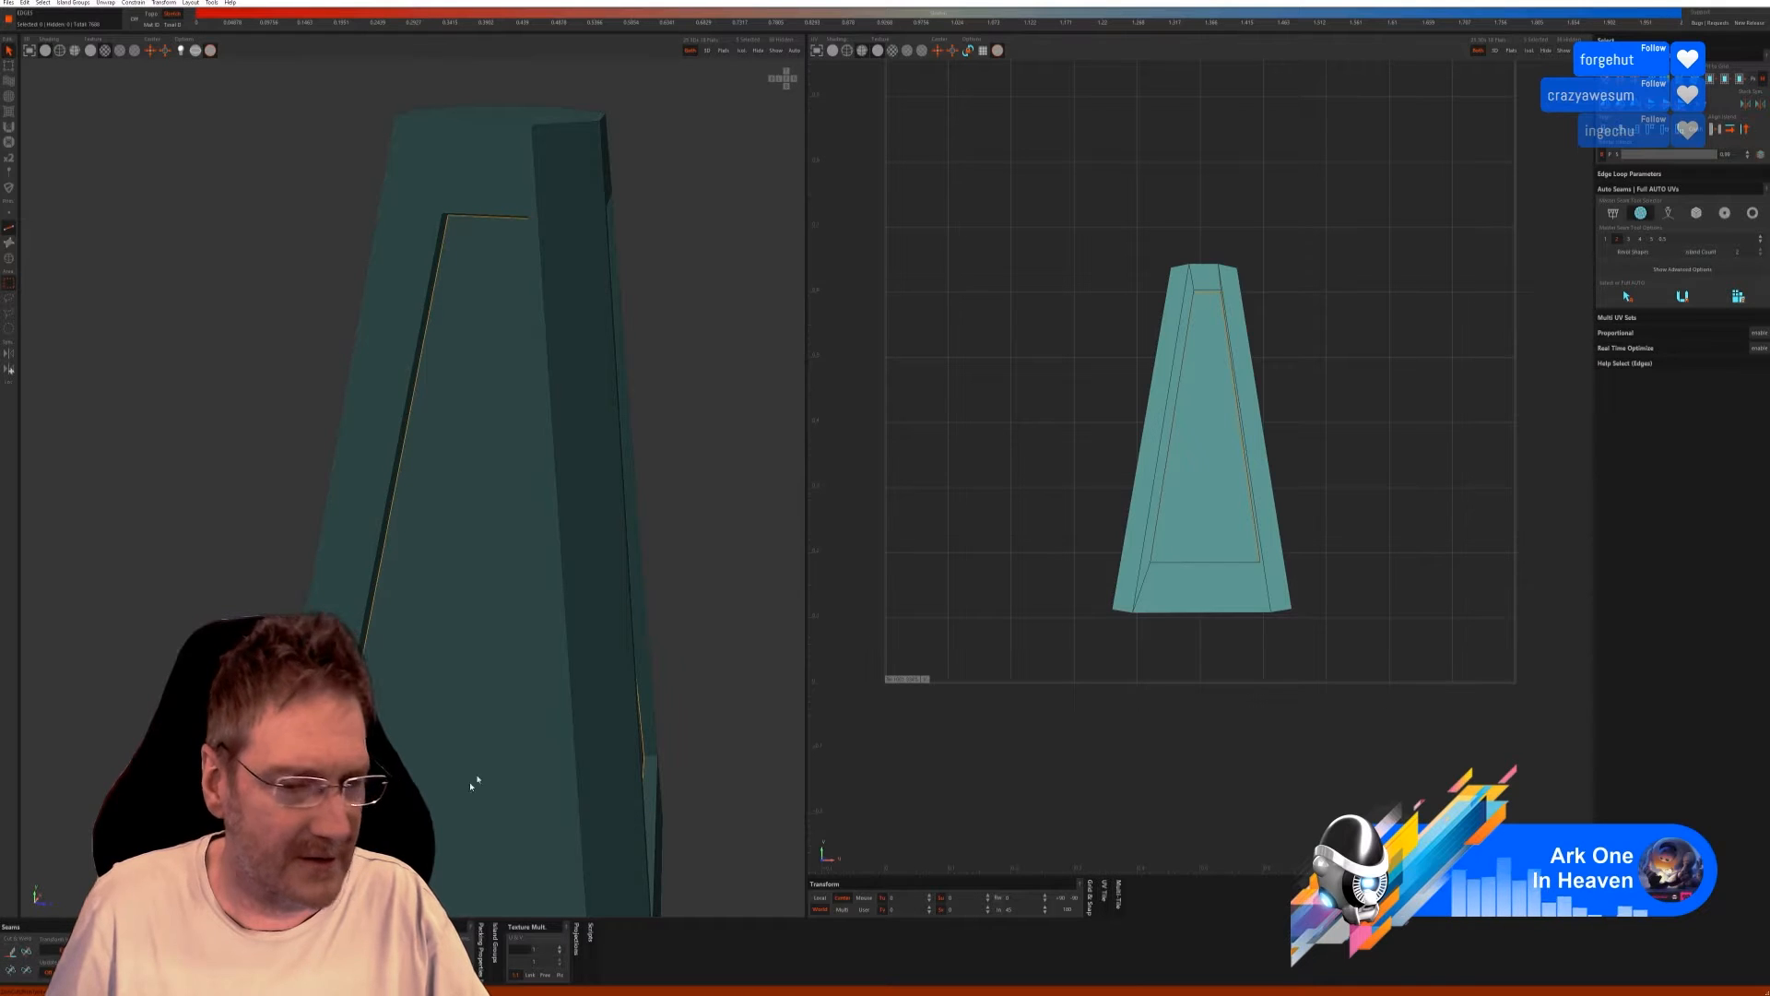
# Select all eight long corner edges running up the pedestal column and cut them as UV seams.
pyautogui.moveTo(593, 640)
pyautogui.keyDown('alt'); pyautogui.mouseDown()
pyautogui.moveTo(557, 636)
pyautogui.moveTo(580, 628)
pyautogui.mouseUp(); pyautogui.keyUp('alt')
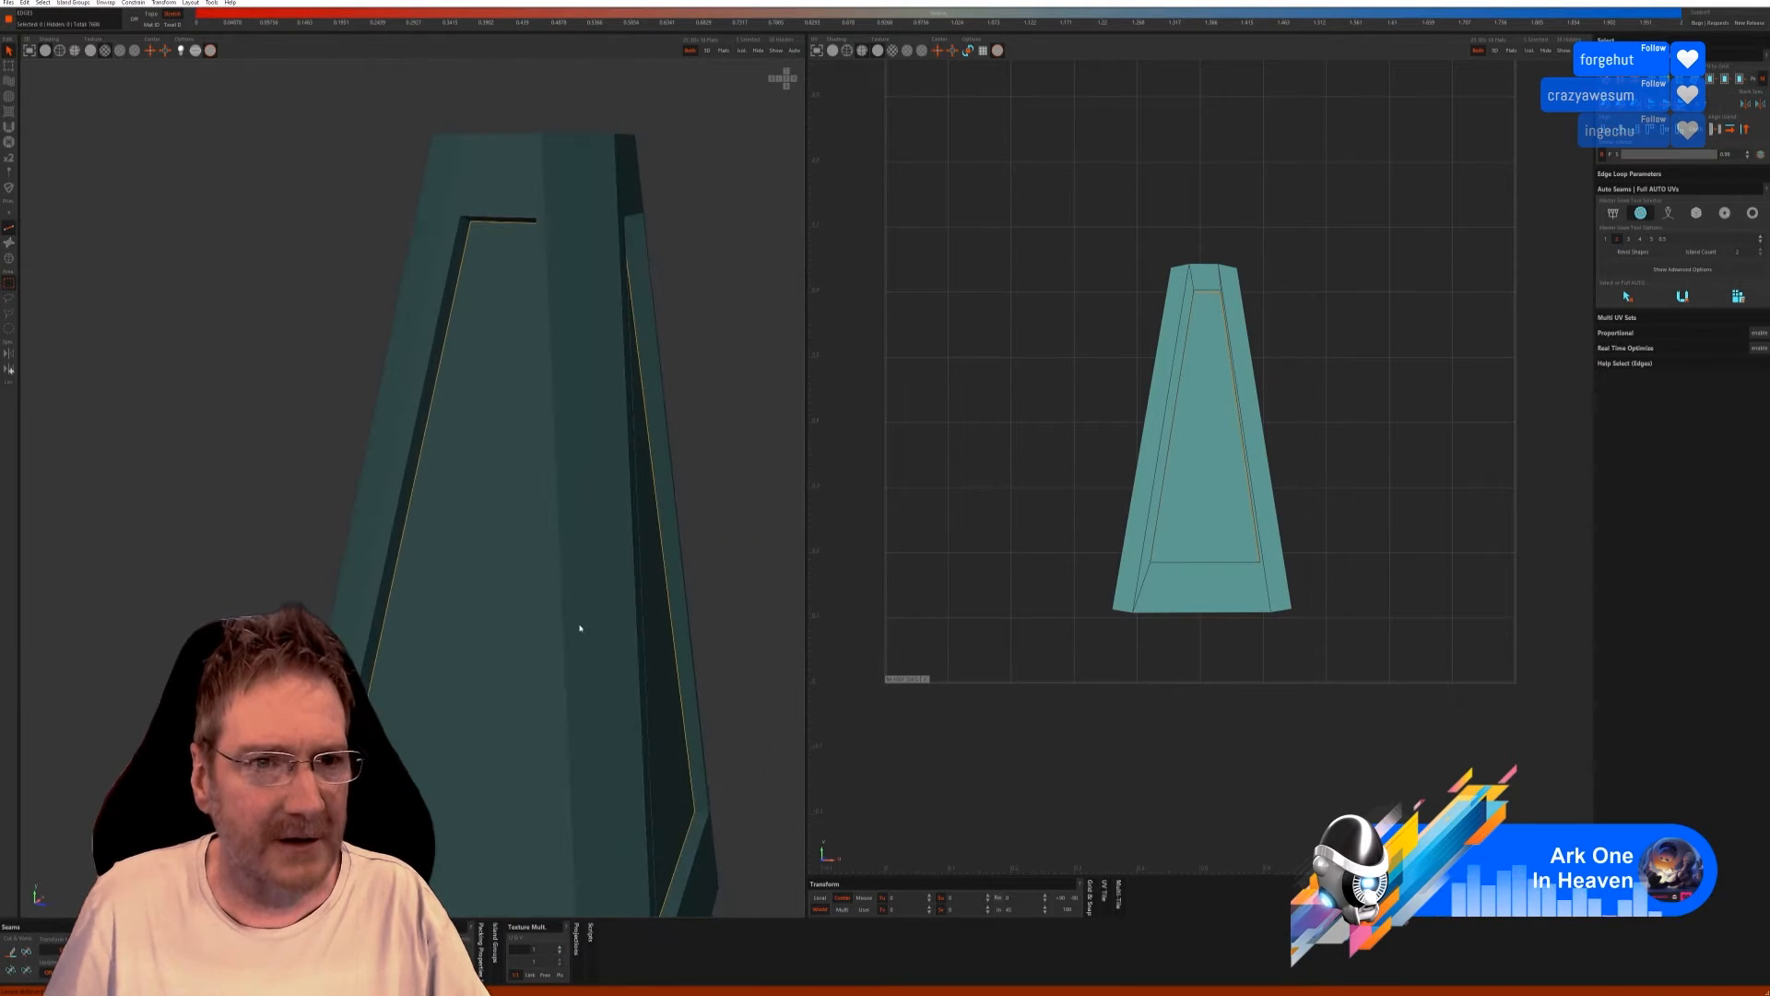
pyautogui.click(544, 192)
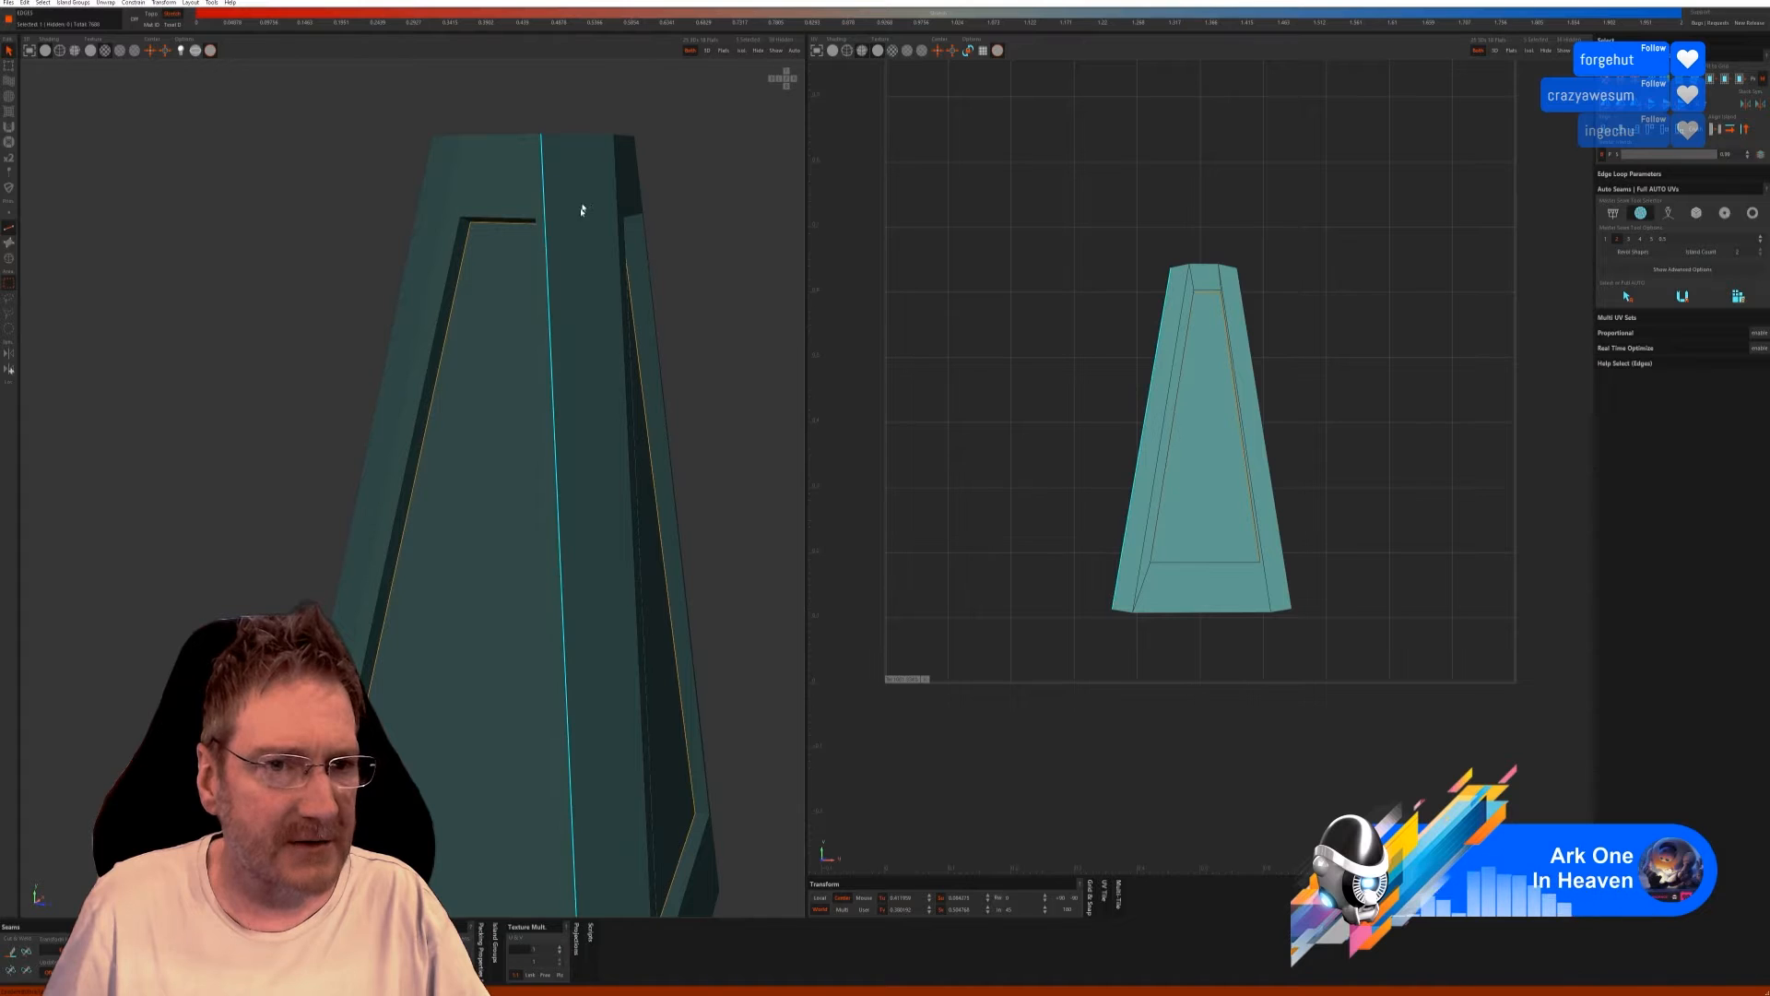
pyautogui.keyDown('shift'); pyautogui.click(613, 221); pyautogui.keyUp('shift')
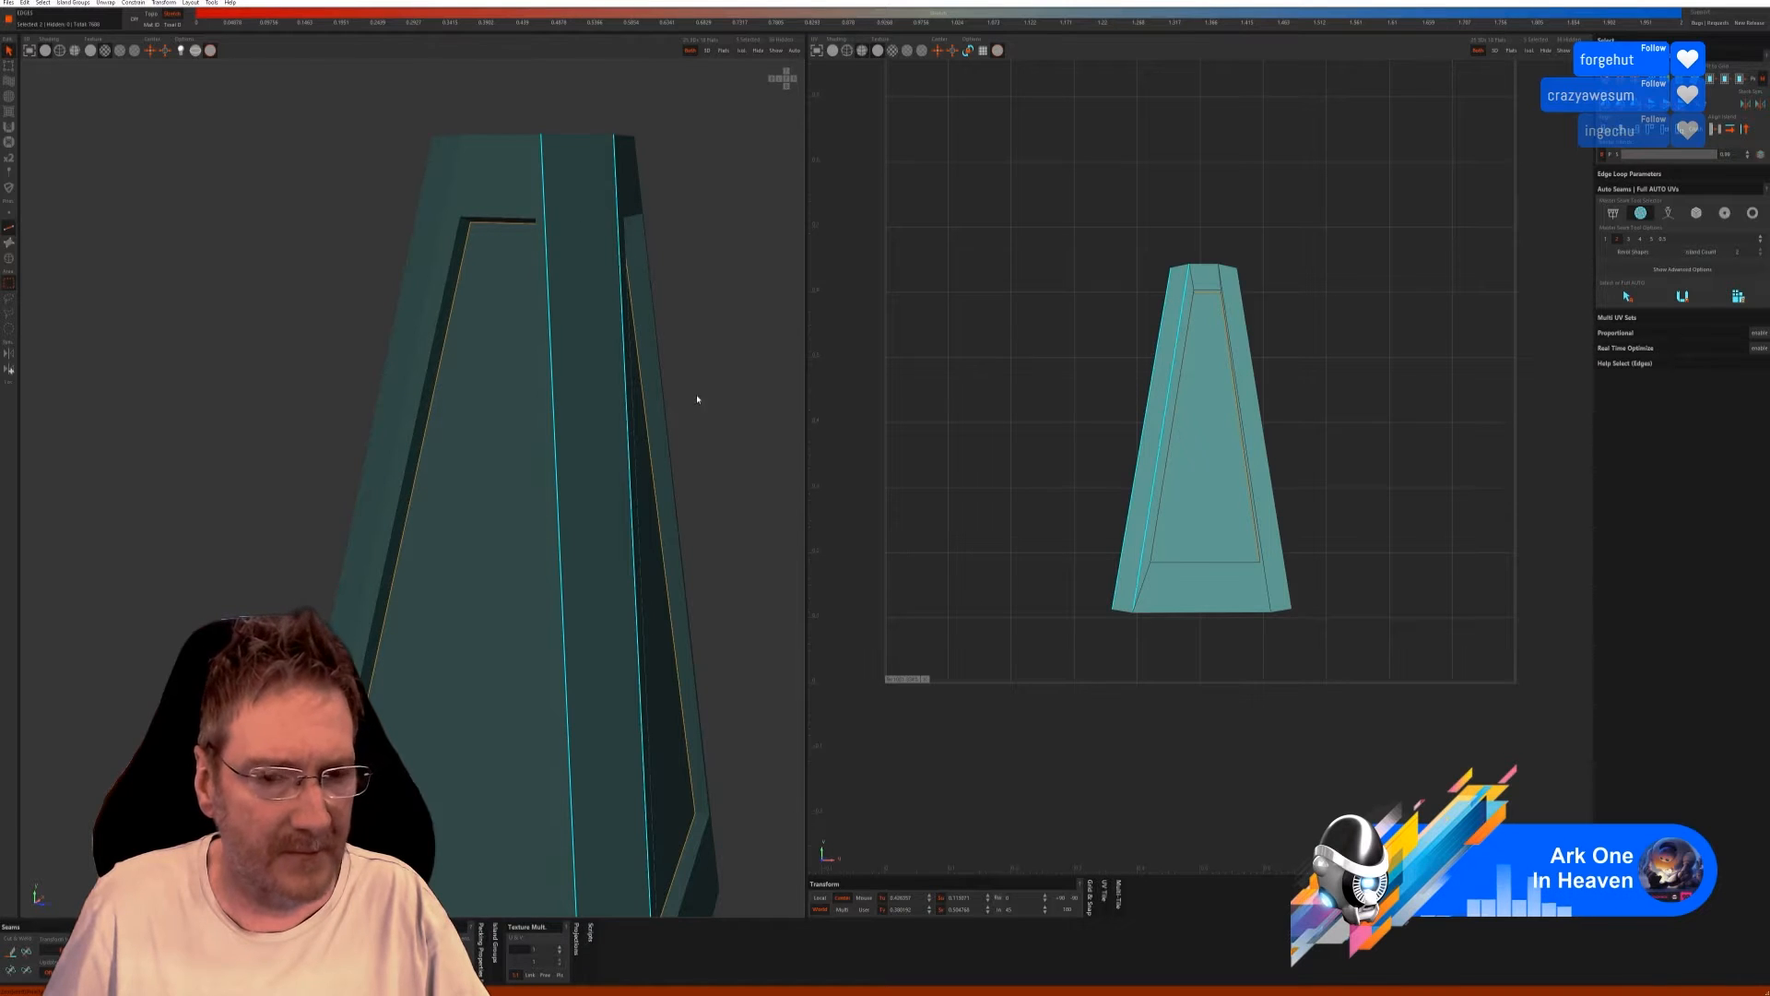
pyautogui.keyDown('alt'); pyautogui.moveTo(710, 433); pyautogui.dragTo(576, 257); pyautogui.keyUp('alt')
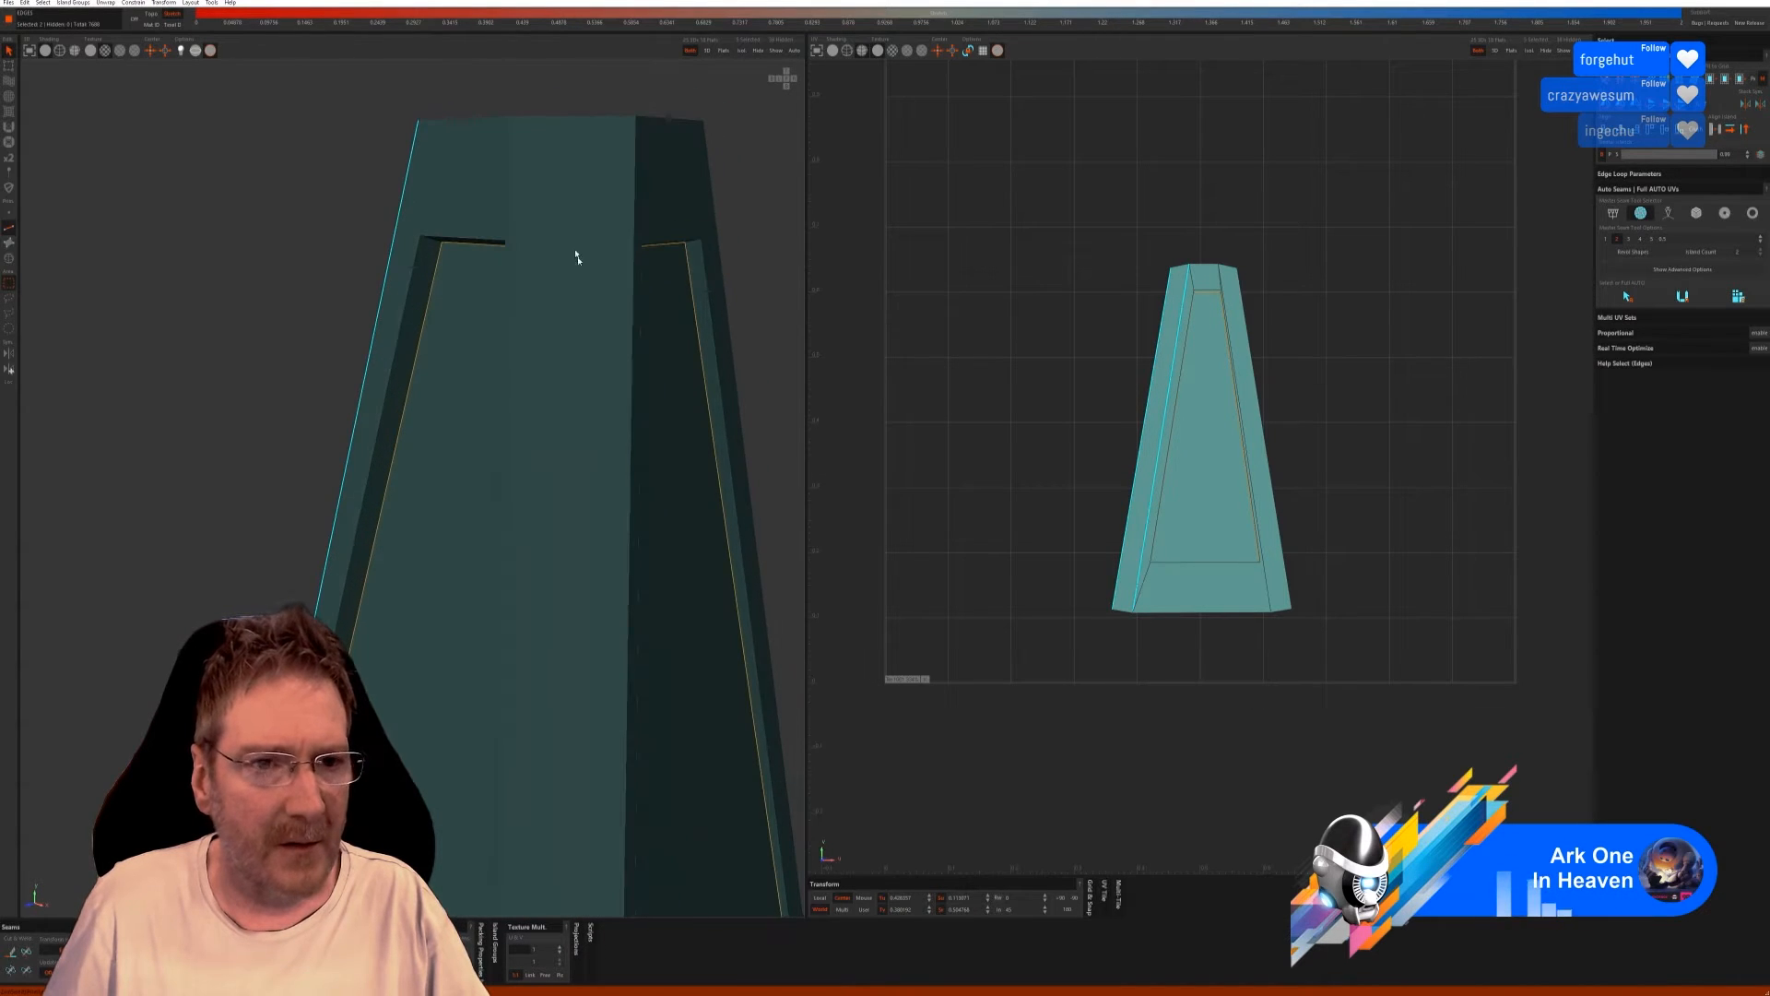
pyautogui.keyDown('shift'); pyautogui.click(510, 185); pyautogui.keyUp('shift')
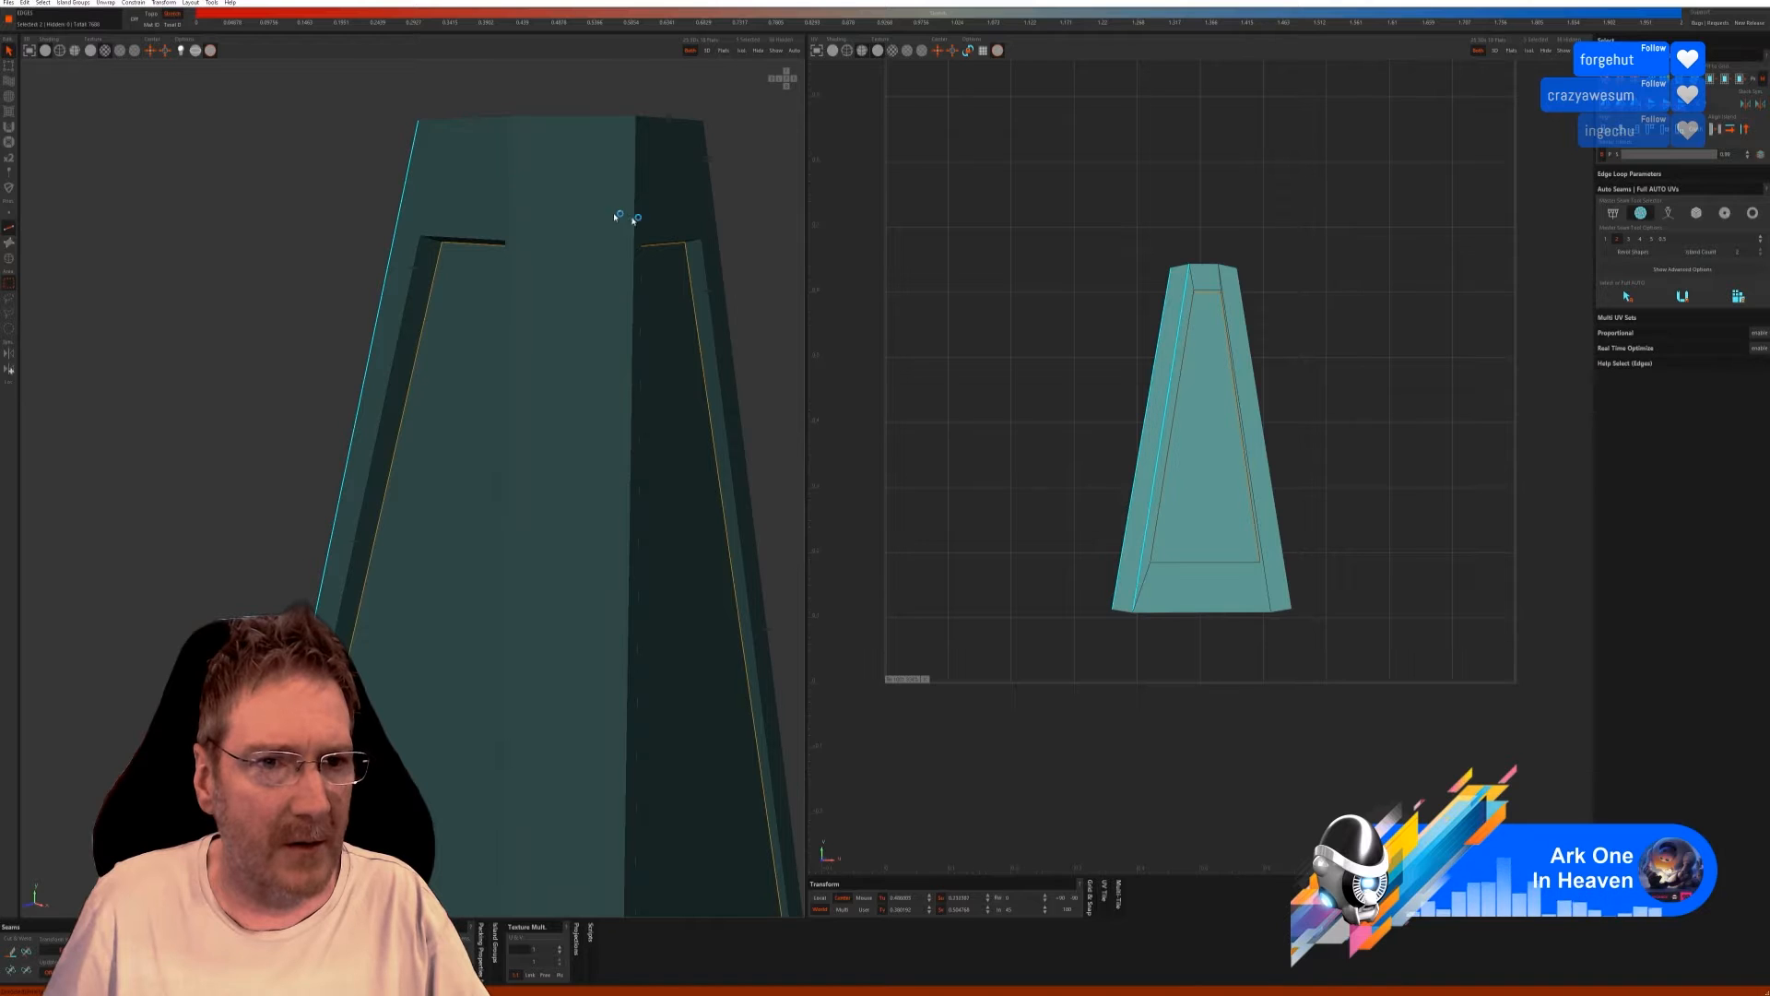
pyautogui.keyDown('shift'); pyautogui.click(634, 219); pyautogui.keyUp('shift')
pyautogui.keyDown('alt'); pyautogui.moveTo(717, 365); pyautogui.dragTo(571, 347); pyautogui.keyUp('alt')
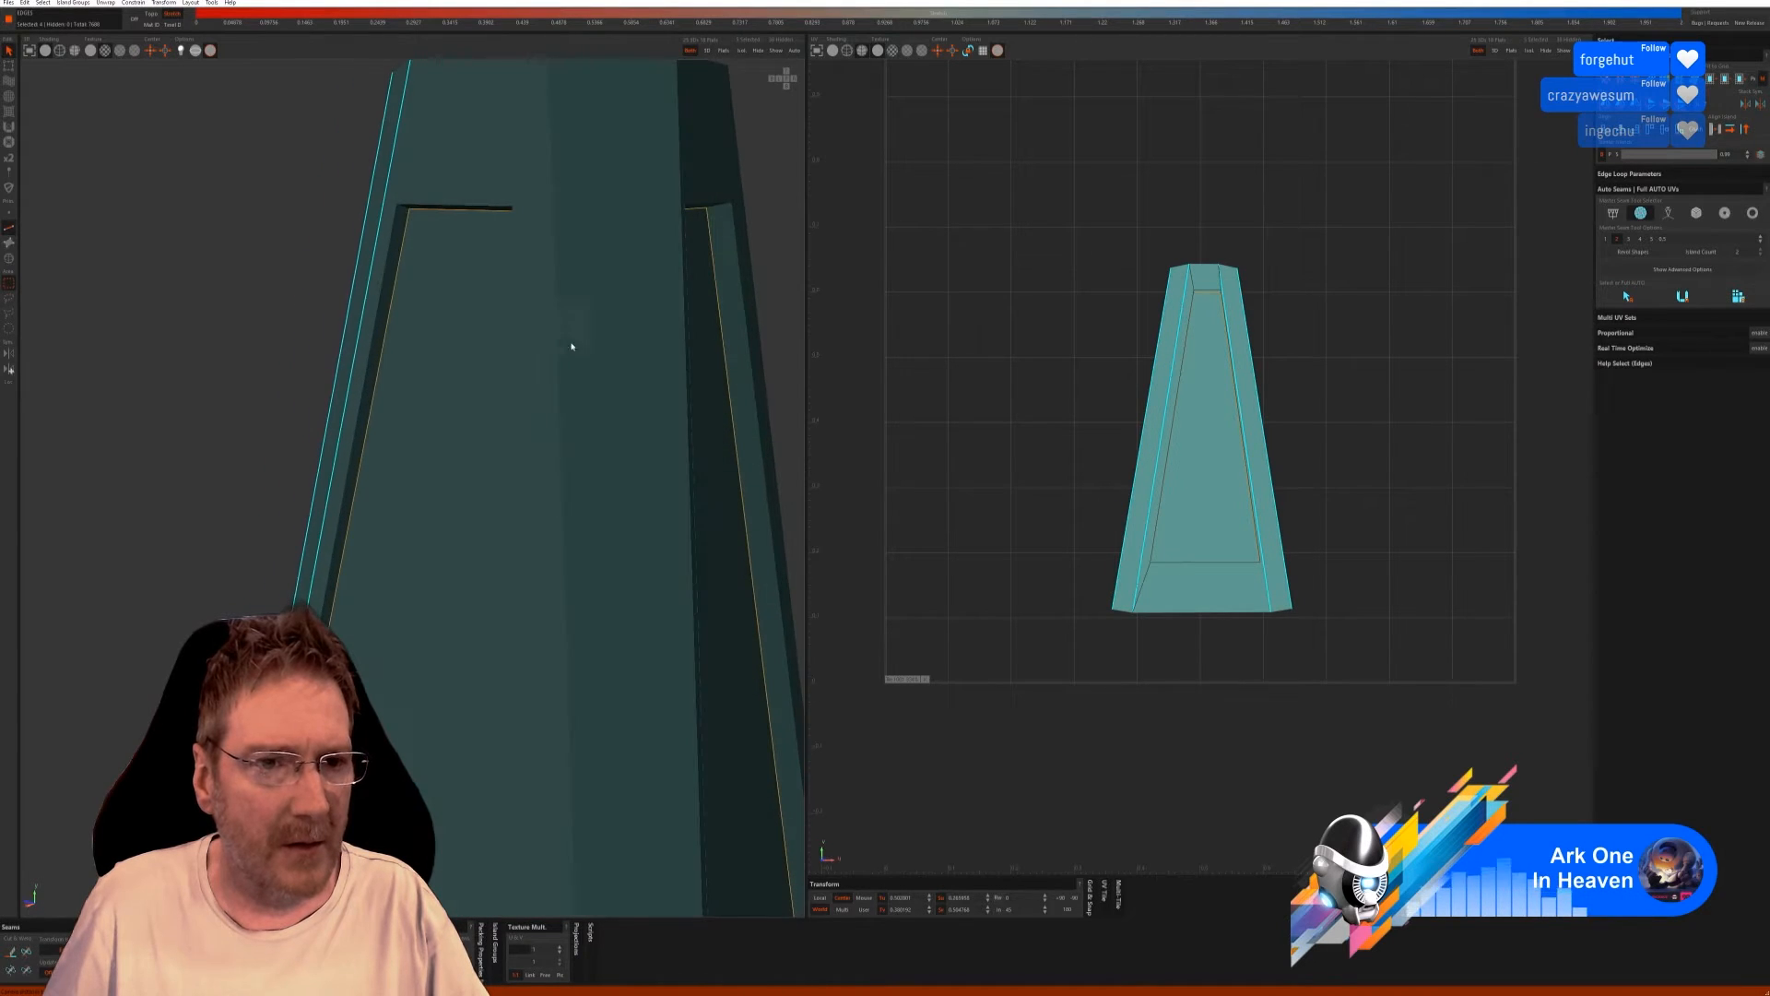
pyautogui.keyDown('shift'); pyautogui.click(556, 277); pyautogui.keyUp('shift')
pyautogui.keyDown('shift'); pyautogui.click(681, 204); pyautogui.keyUp('shift')
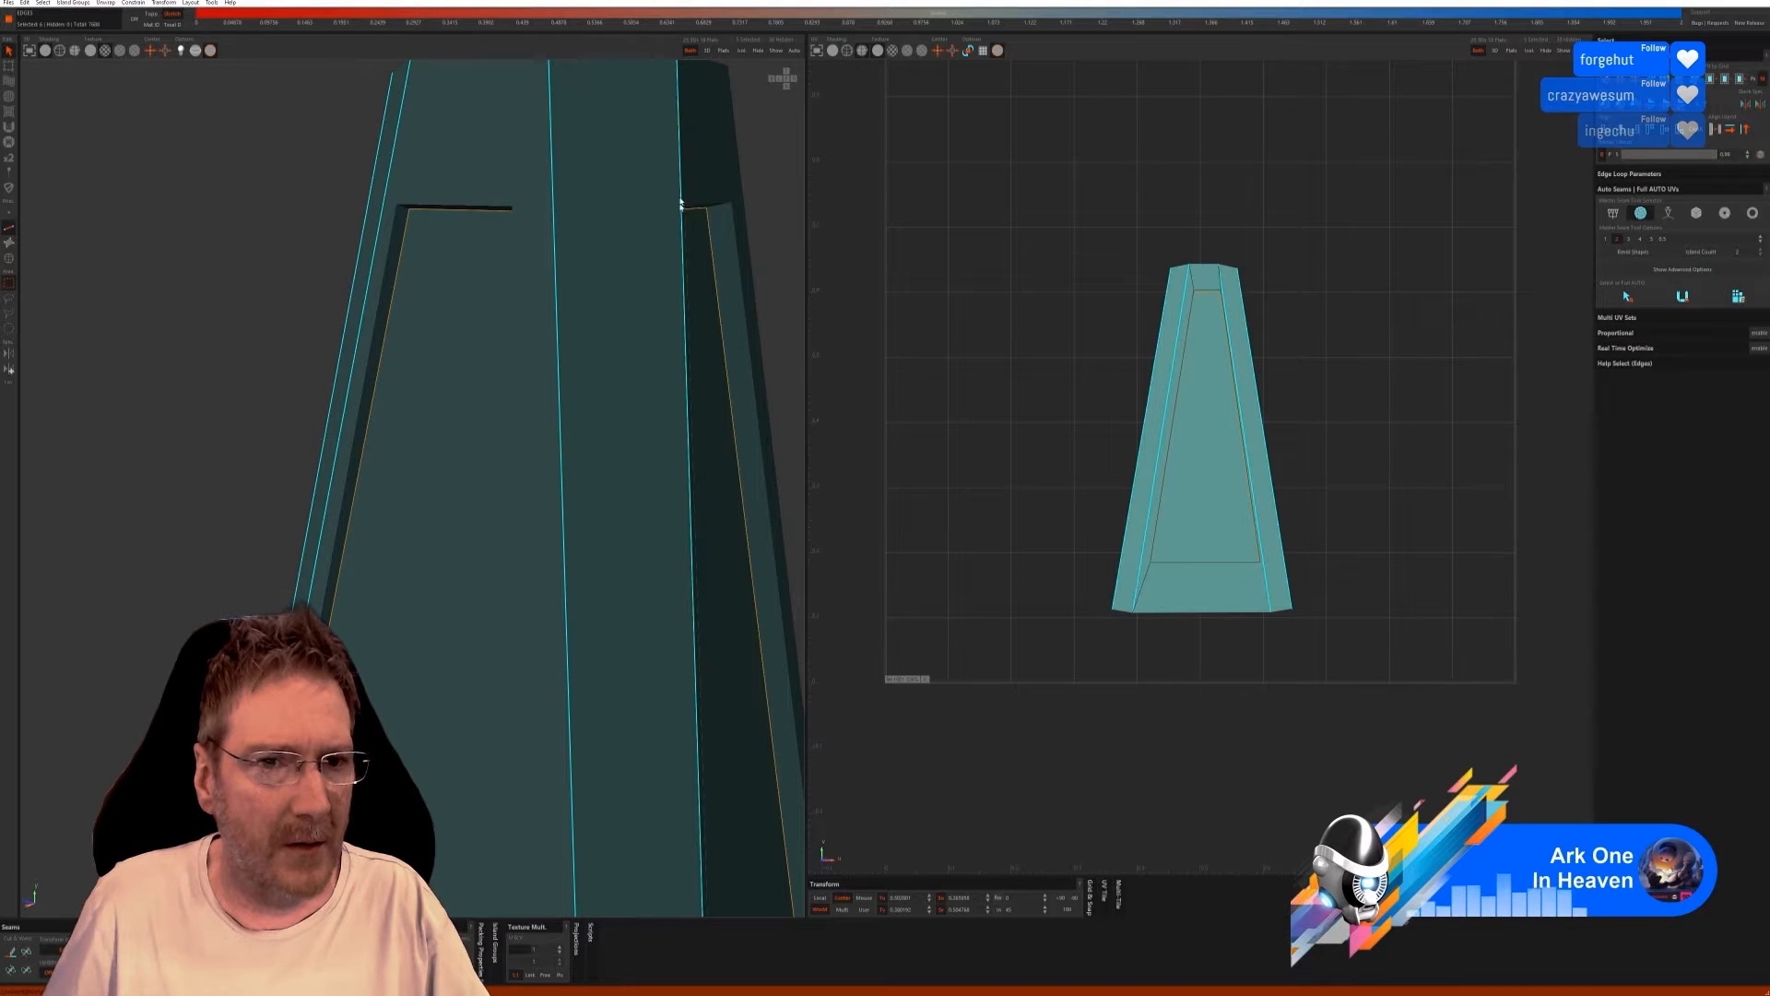
pyautogui.keyDown('alt'); pyautogui.moveTo(705, 363); pyautogui.dragTo(504, 388); pyautogui.keyUp('alt')
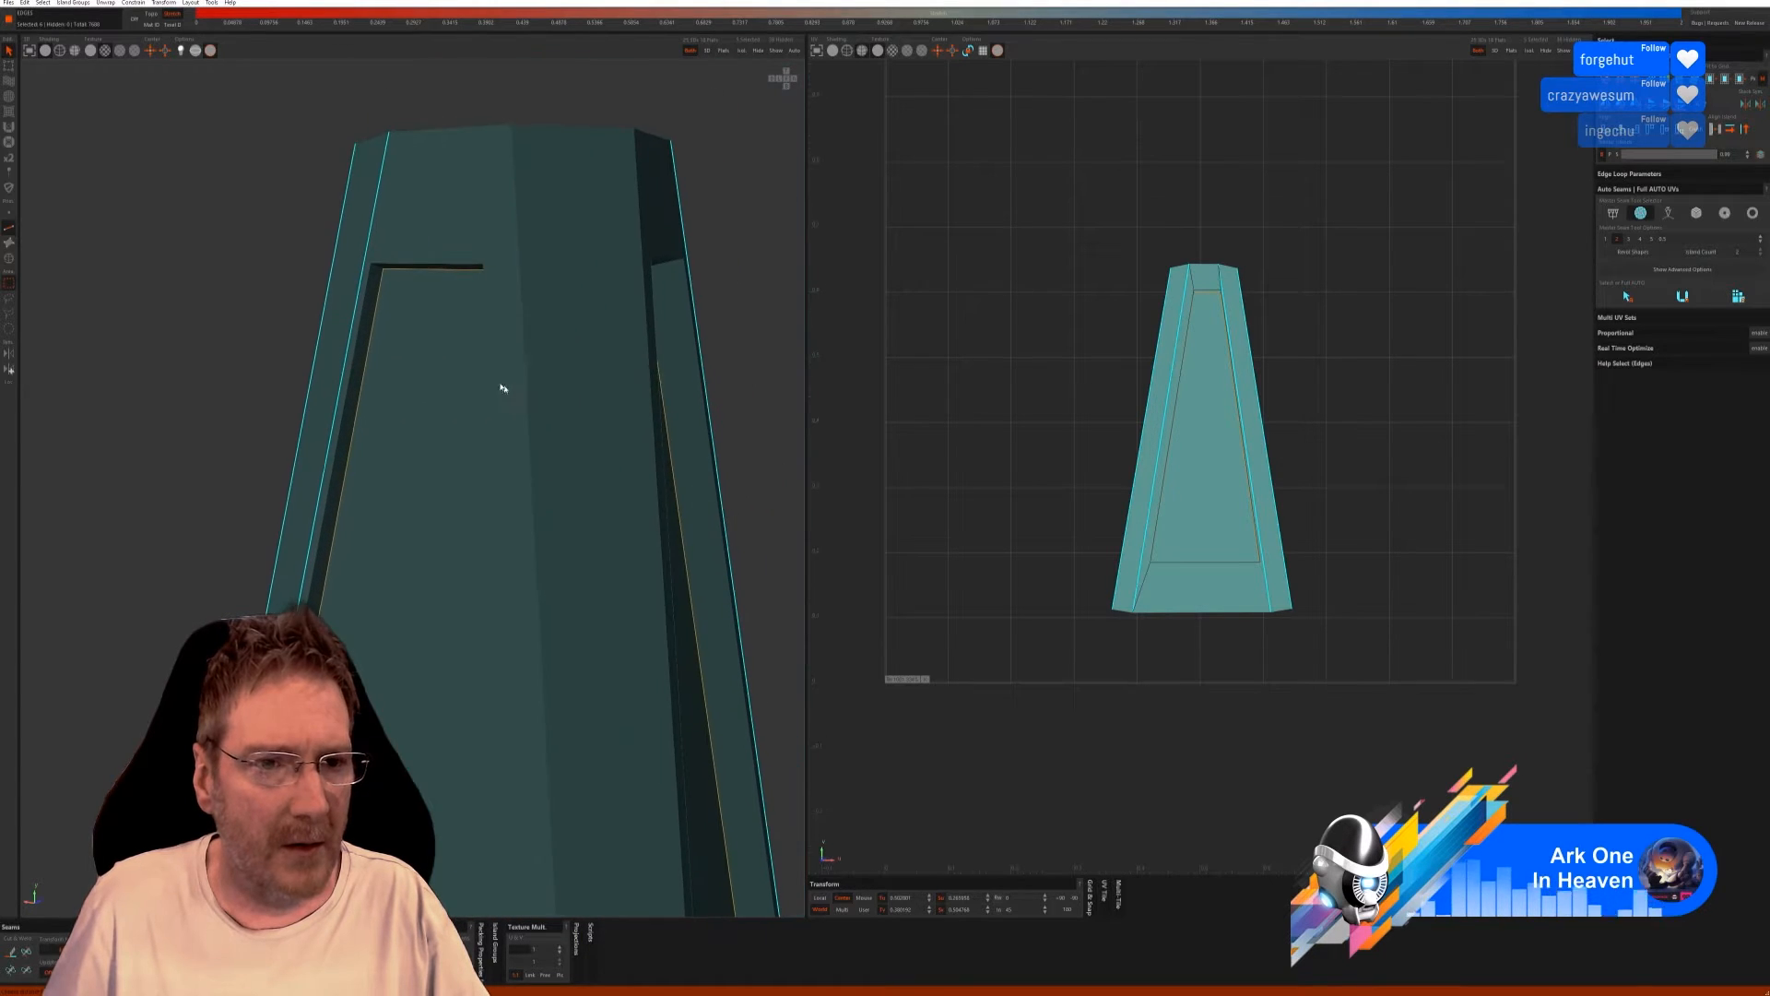
pyautogui.keyDown('shift'); pyautogui.click(523, 318); pyautogui.keyUp('shift')
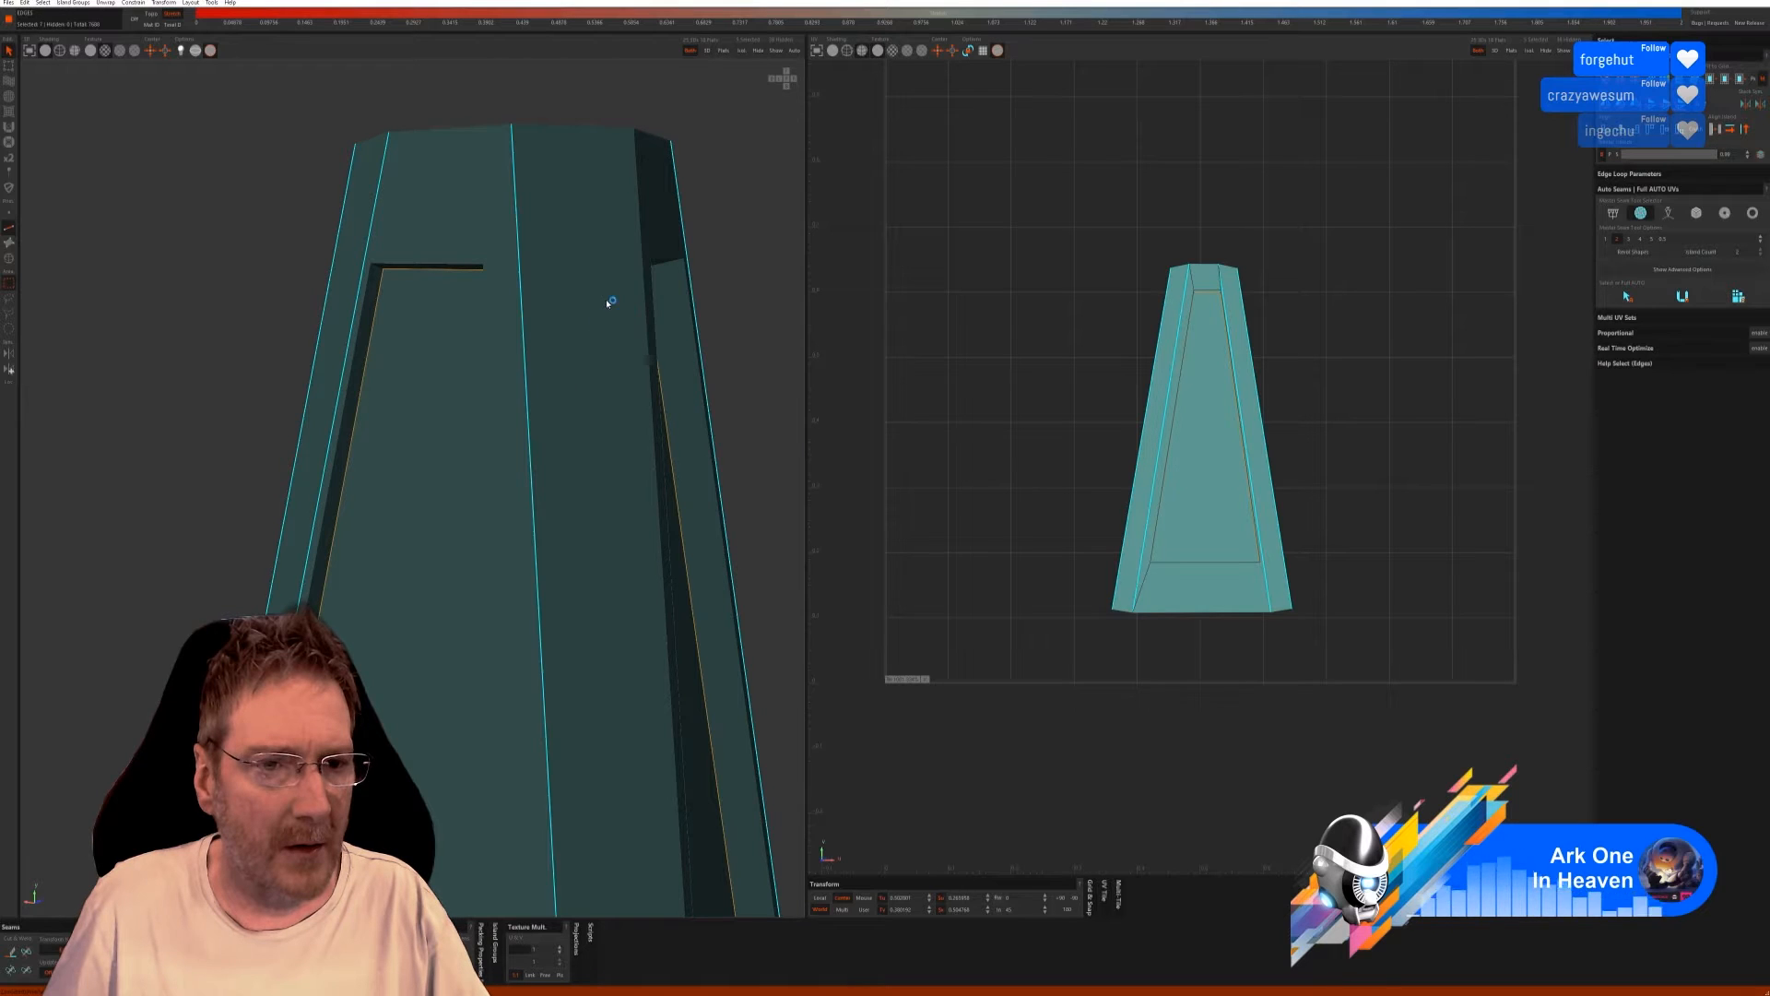
pyautogui.keyDown('shift'); pyautogui.click(640, 221); pyautogui.keyUp('shift')
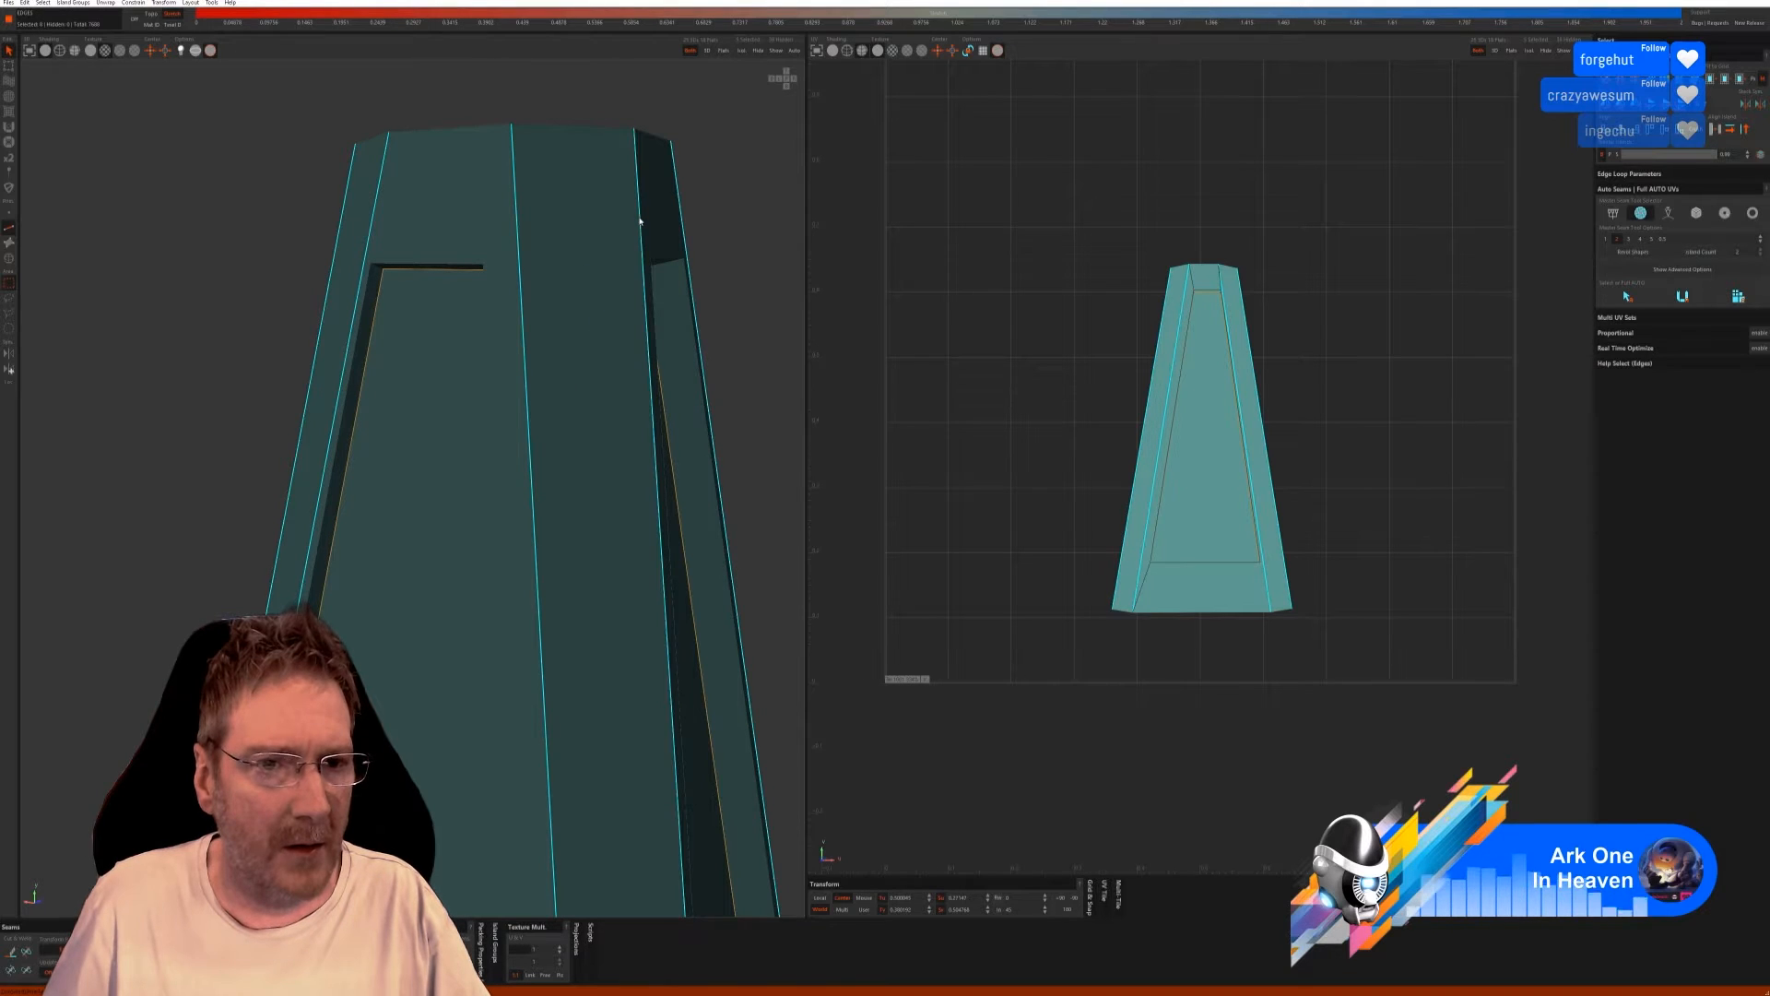
pyautogui.click(11, 957)
# Select the octagonal edge outline of the column's top cap and cut it as a UV seam.
pyautogui.keyDown('alt'); pyautogui.moveTo(490, 419); pyautogui.dragTo(461, 489); pyautogui.keyUp('alt')
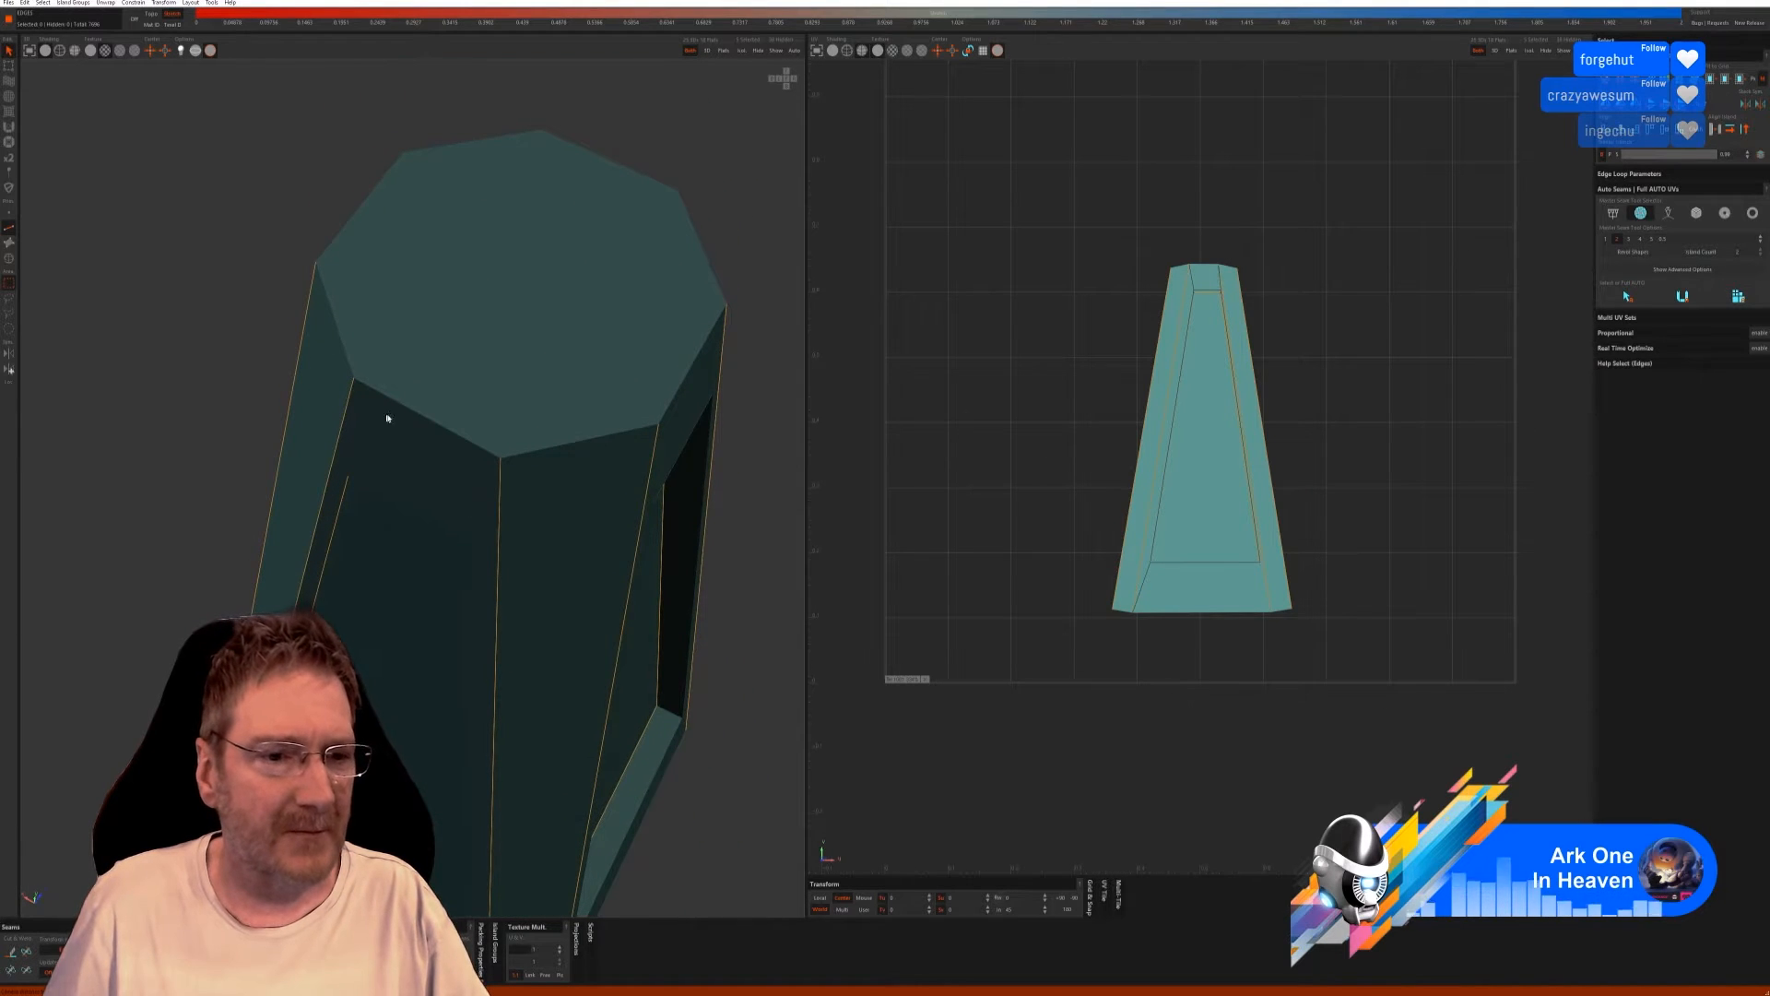
pyautogui.moveTo(403, 406)
pyautogui.mouseDown()
pyautogui.moveTo(330, 323)
pyautogui.moveTo(359, 208)
pyautogui.mouseUp()
pyautogui.moveTo(466, 170)
pyautogui.mouseDown()
pyautogui.moveTo(600, 162)
pyautogui.moveTo(716, 249)
pyautogui.moveTo(710, 279)
pyautogui.mouseUp()
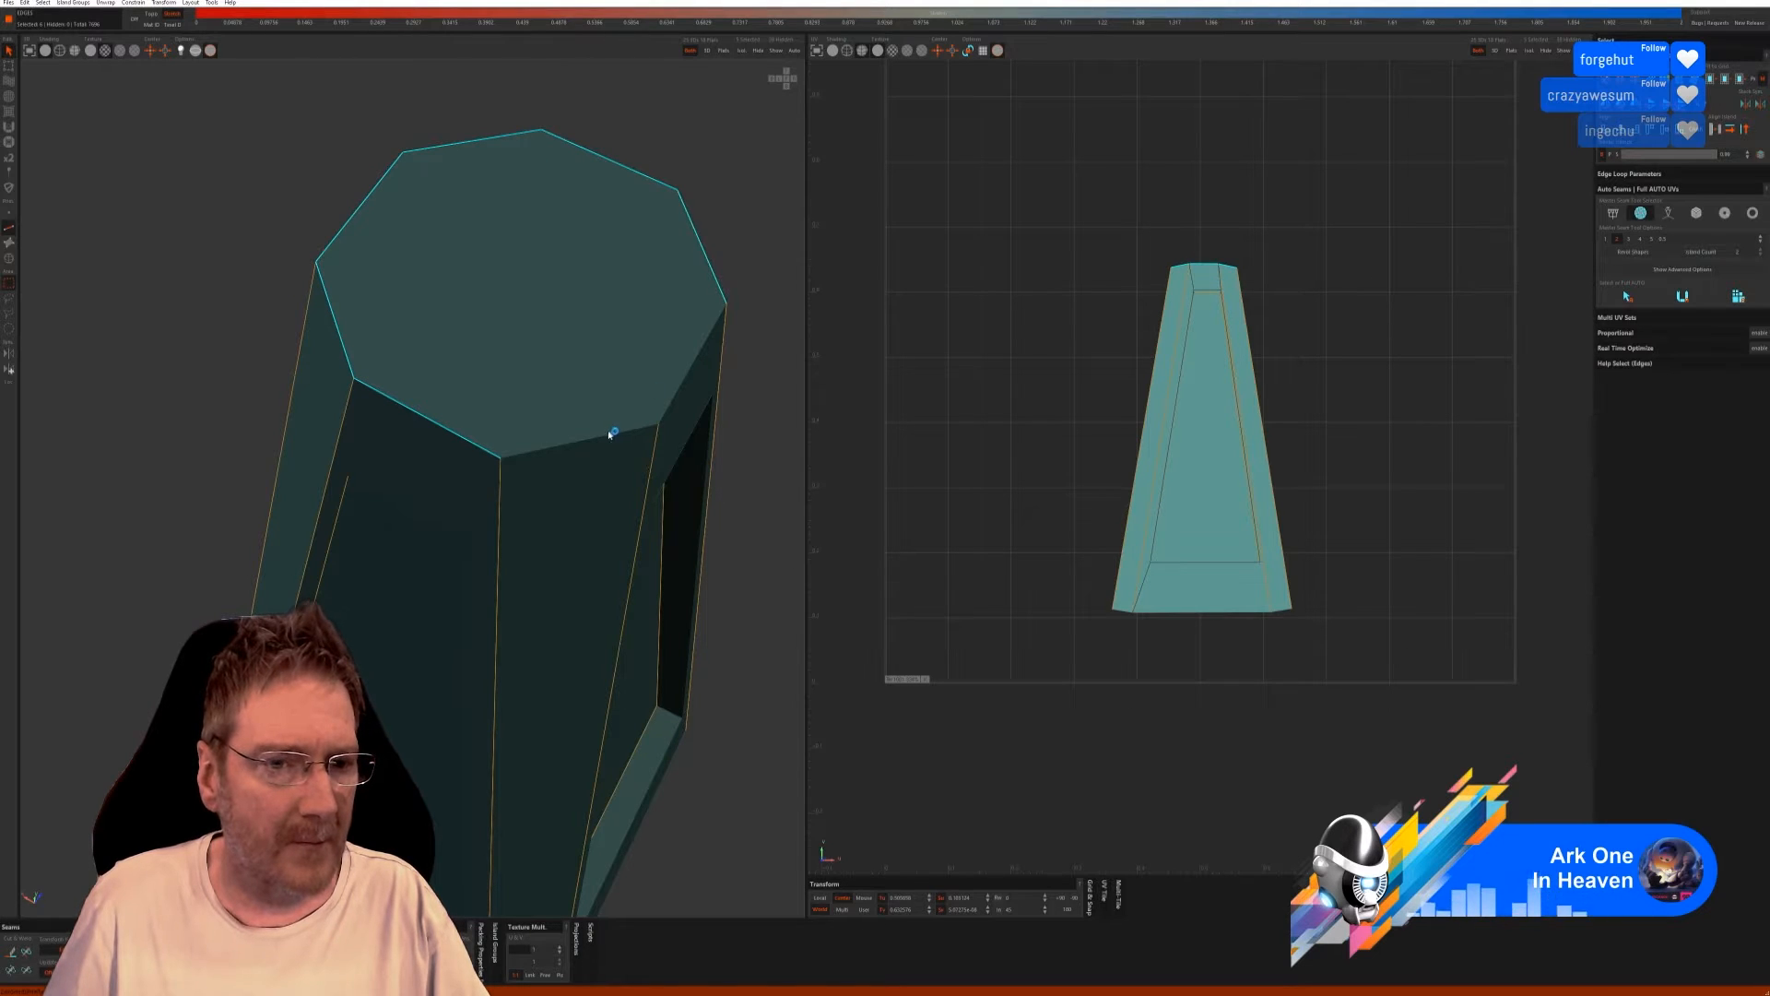
pyautogui.moveTo(609, 434); pyautogui.dragTo(582, 475)
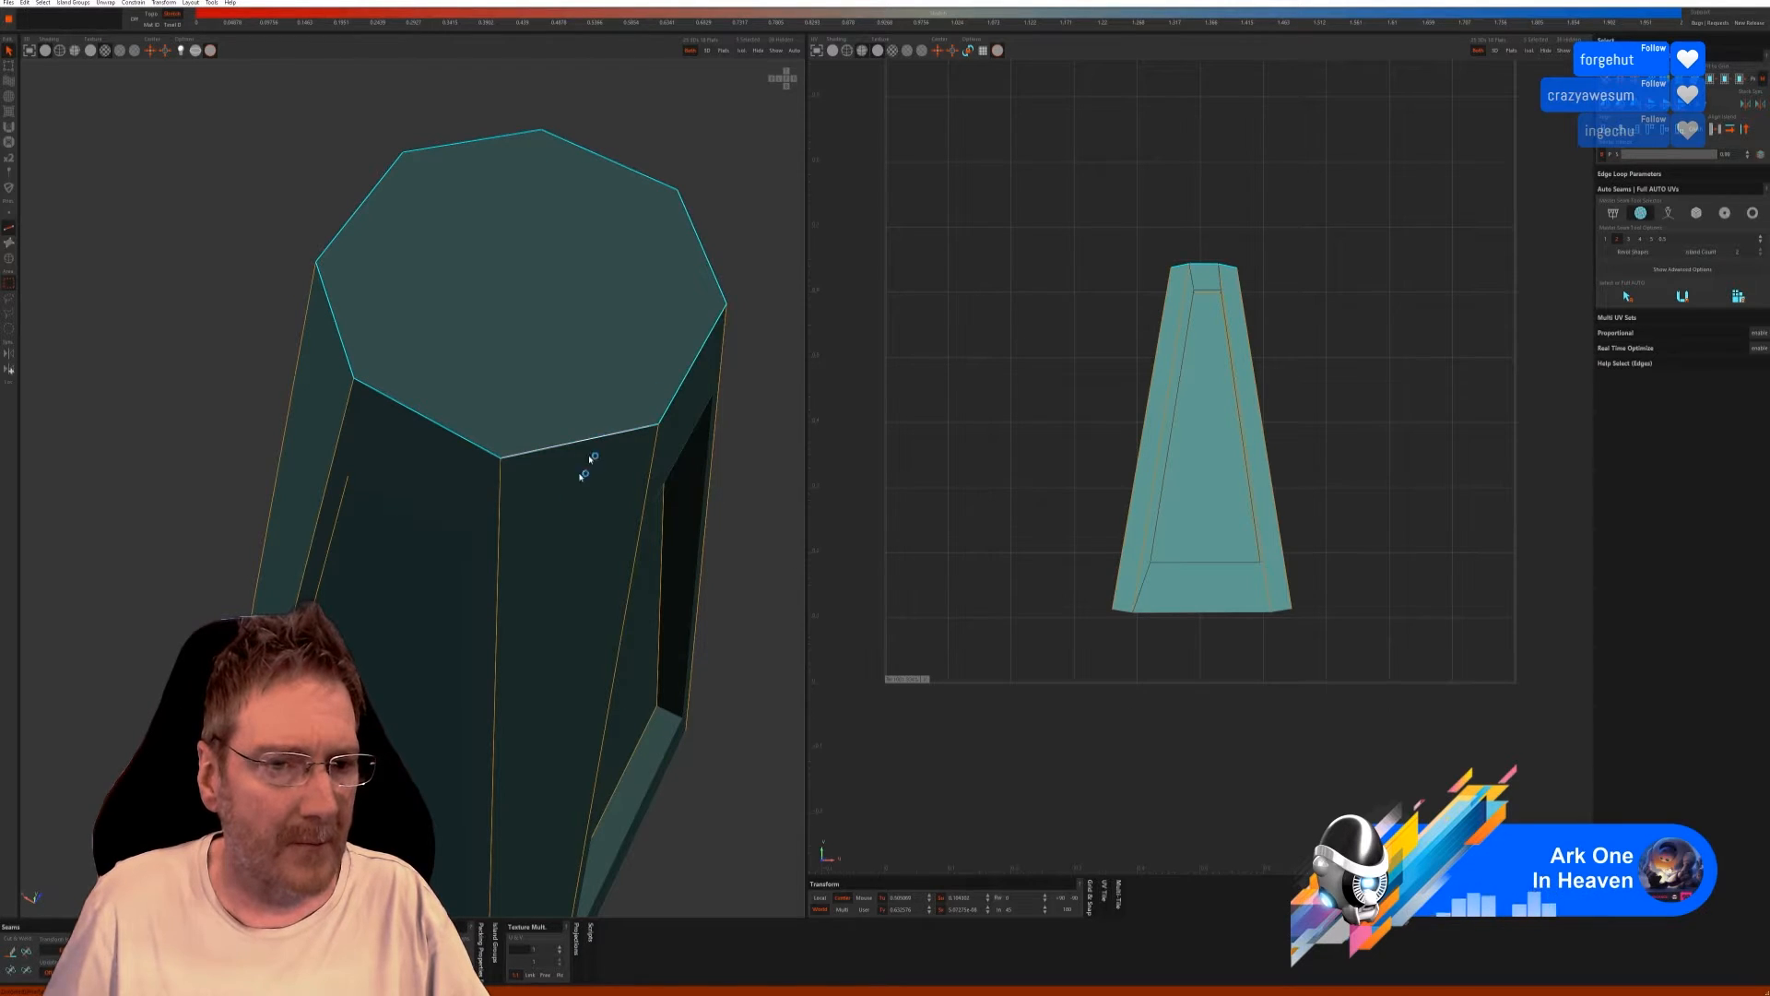
pyautogui.click(12, 951)
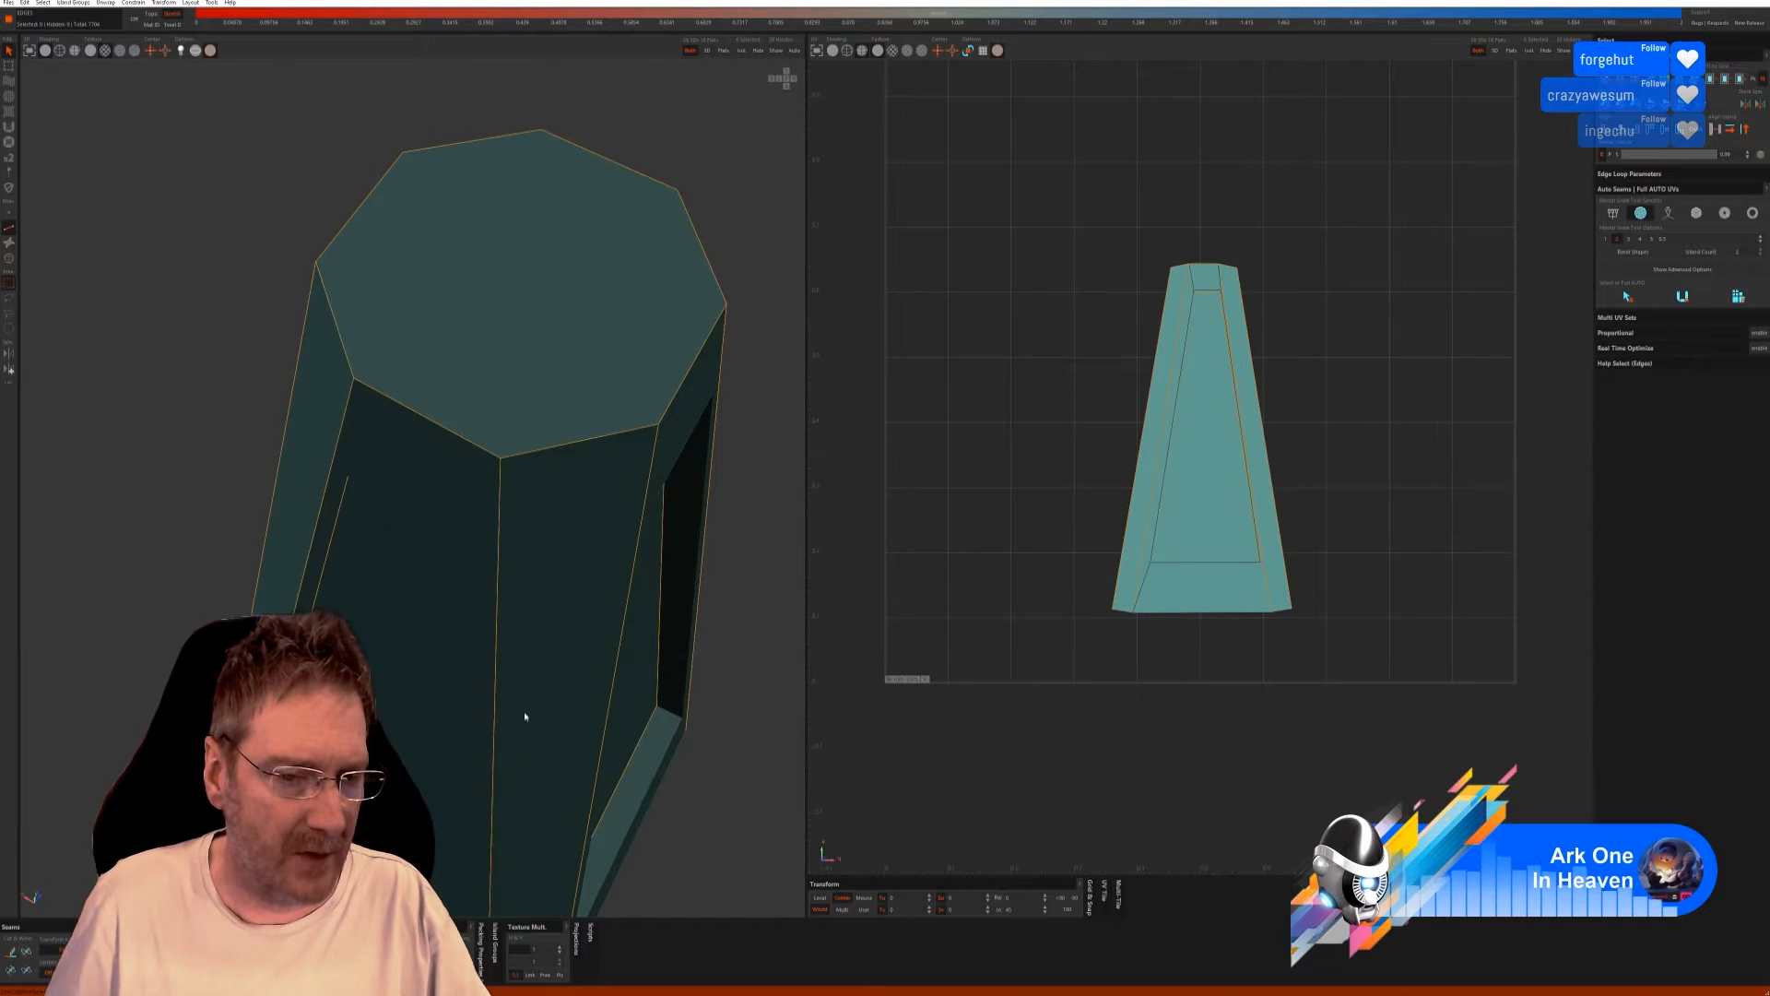
# Select the complete edge outline of the column's bottom face and cut it as a UV seam.
pyautogui.keyDown('alt'); pyautogui.moveTo(525, 716); pyautogui.dragTo(489, 392); pyautogui.keyUp('alt')
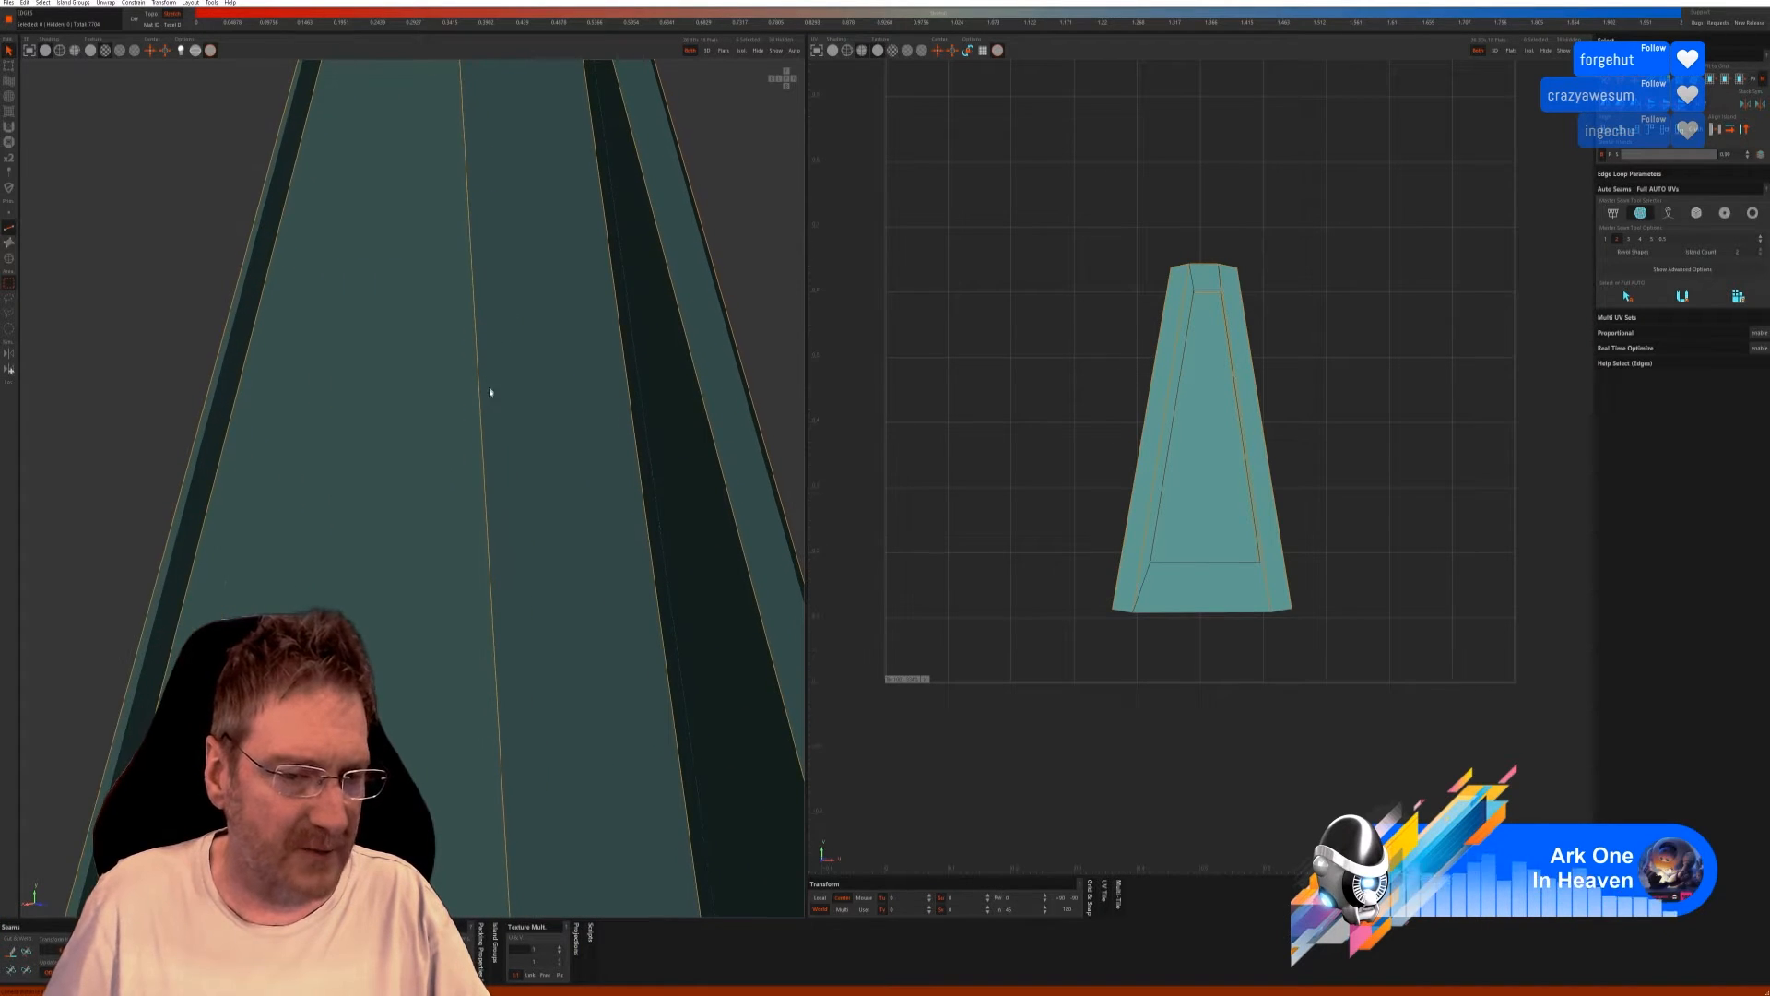
pyautogui.scroll(-8, 466, 430)
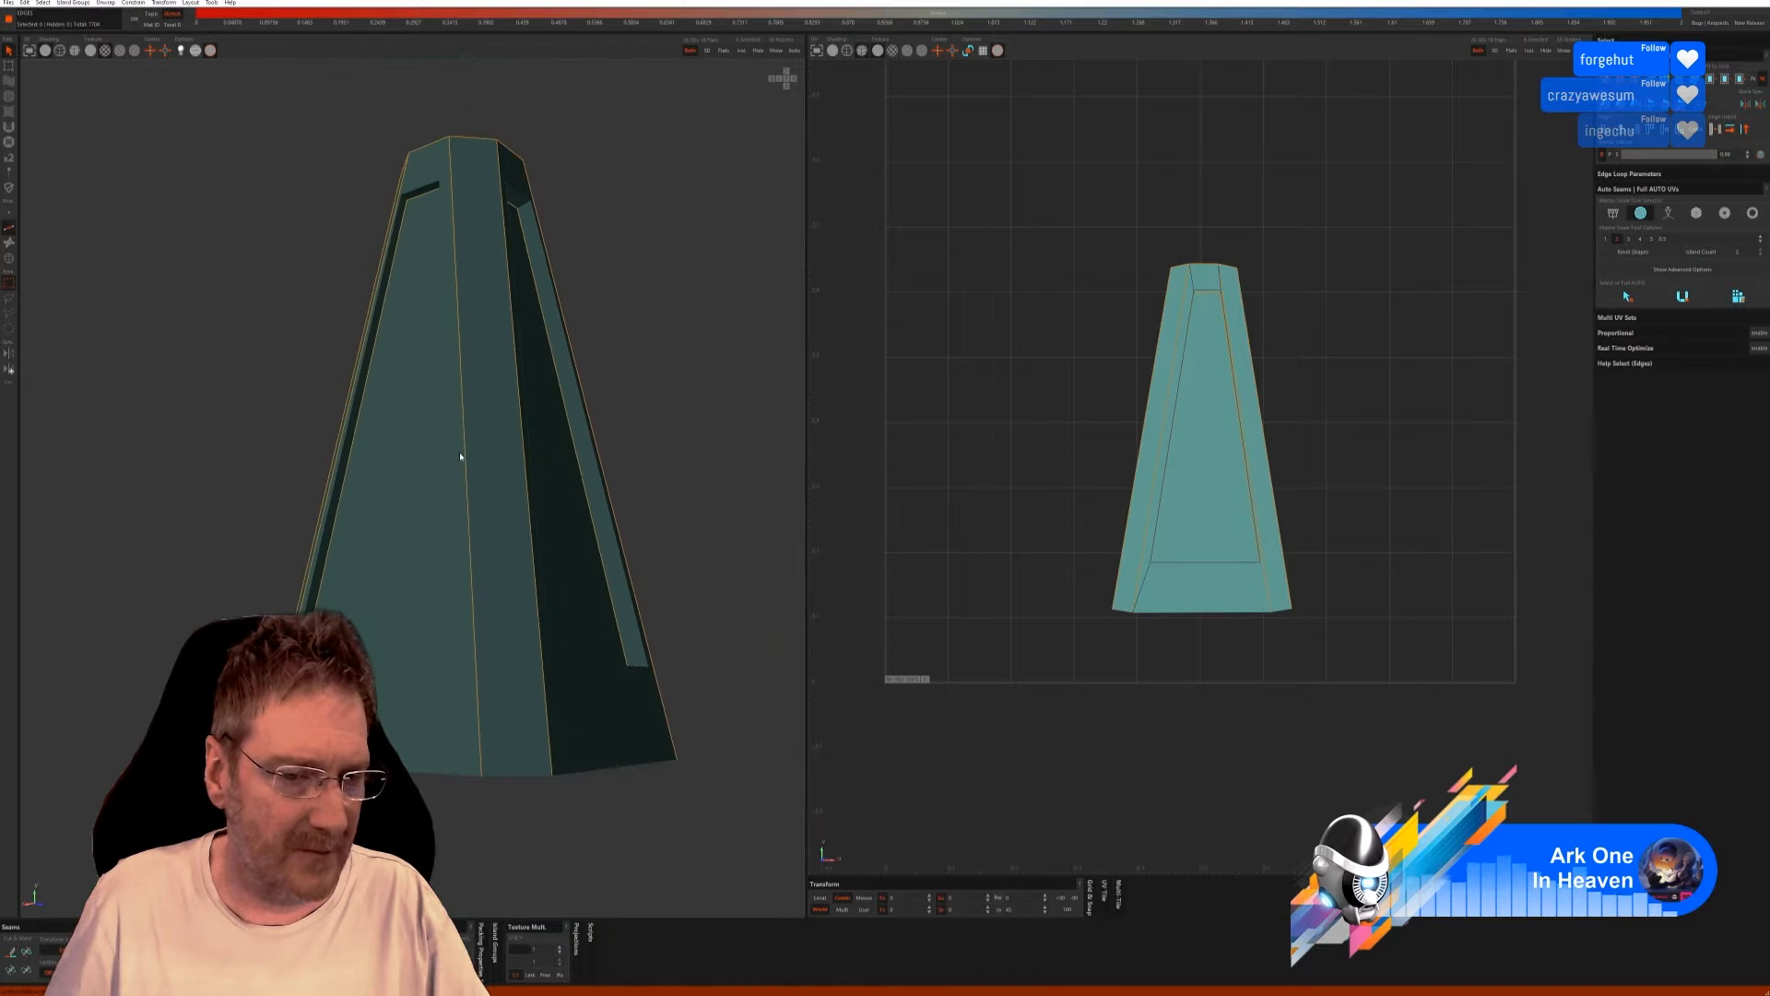
pyautogui.keyDown('alt'); pyautogui.moveTo(639, 687); pyautogui.dragTo(662, 583); pyautogui.keyUp('alt')
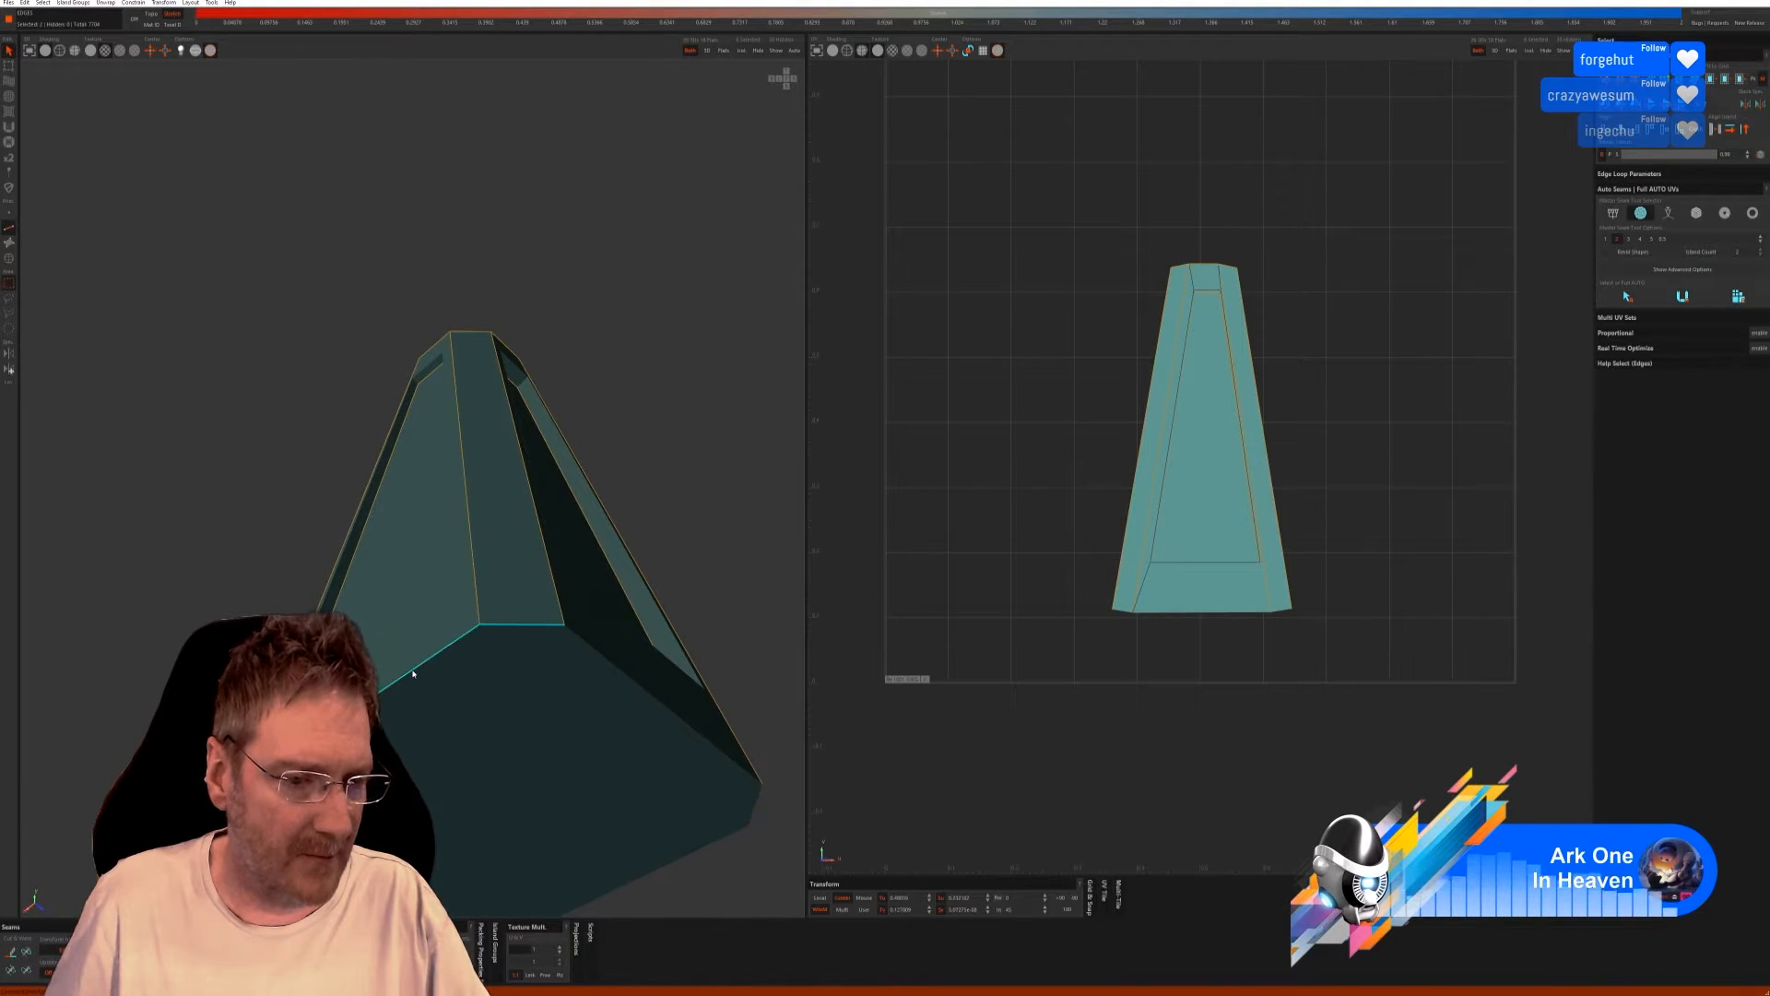
pyautogui.keyDown('alt'); pyautogui.moveTo(433, 783); pyautogui.dragTo(426, 723); pyautogui.keyUp('alt')
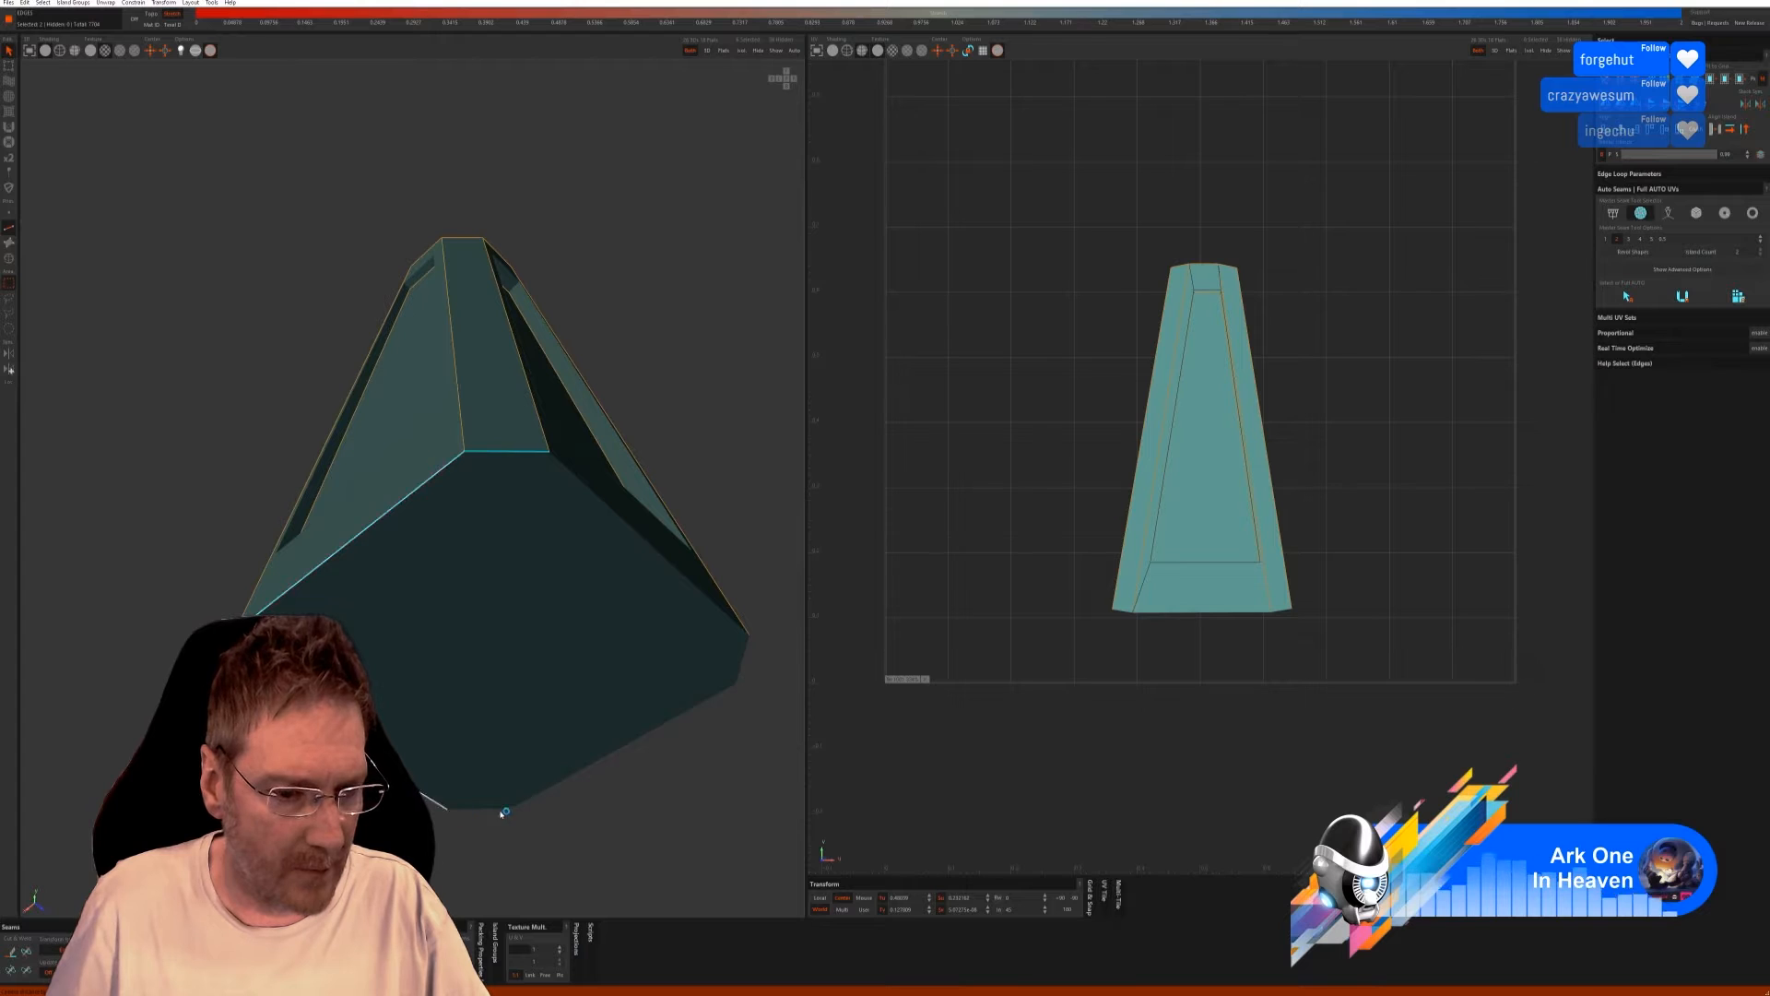
pyautogui.click(563, 785)
pyautogui.click(475, 812)
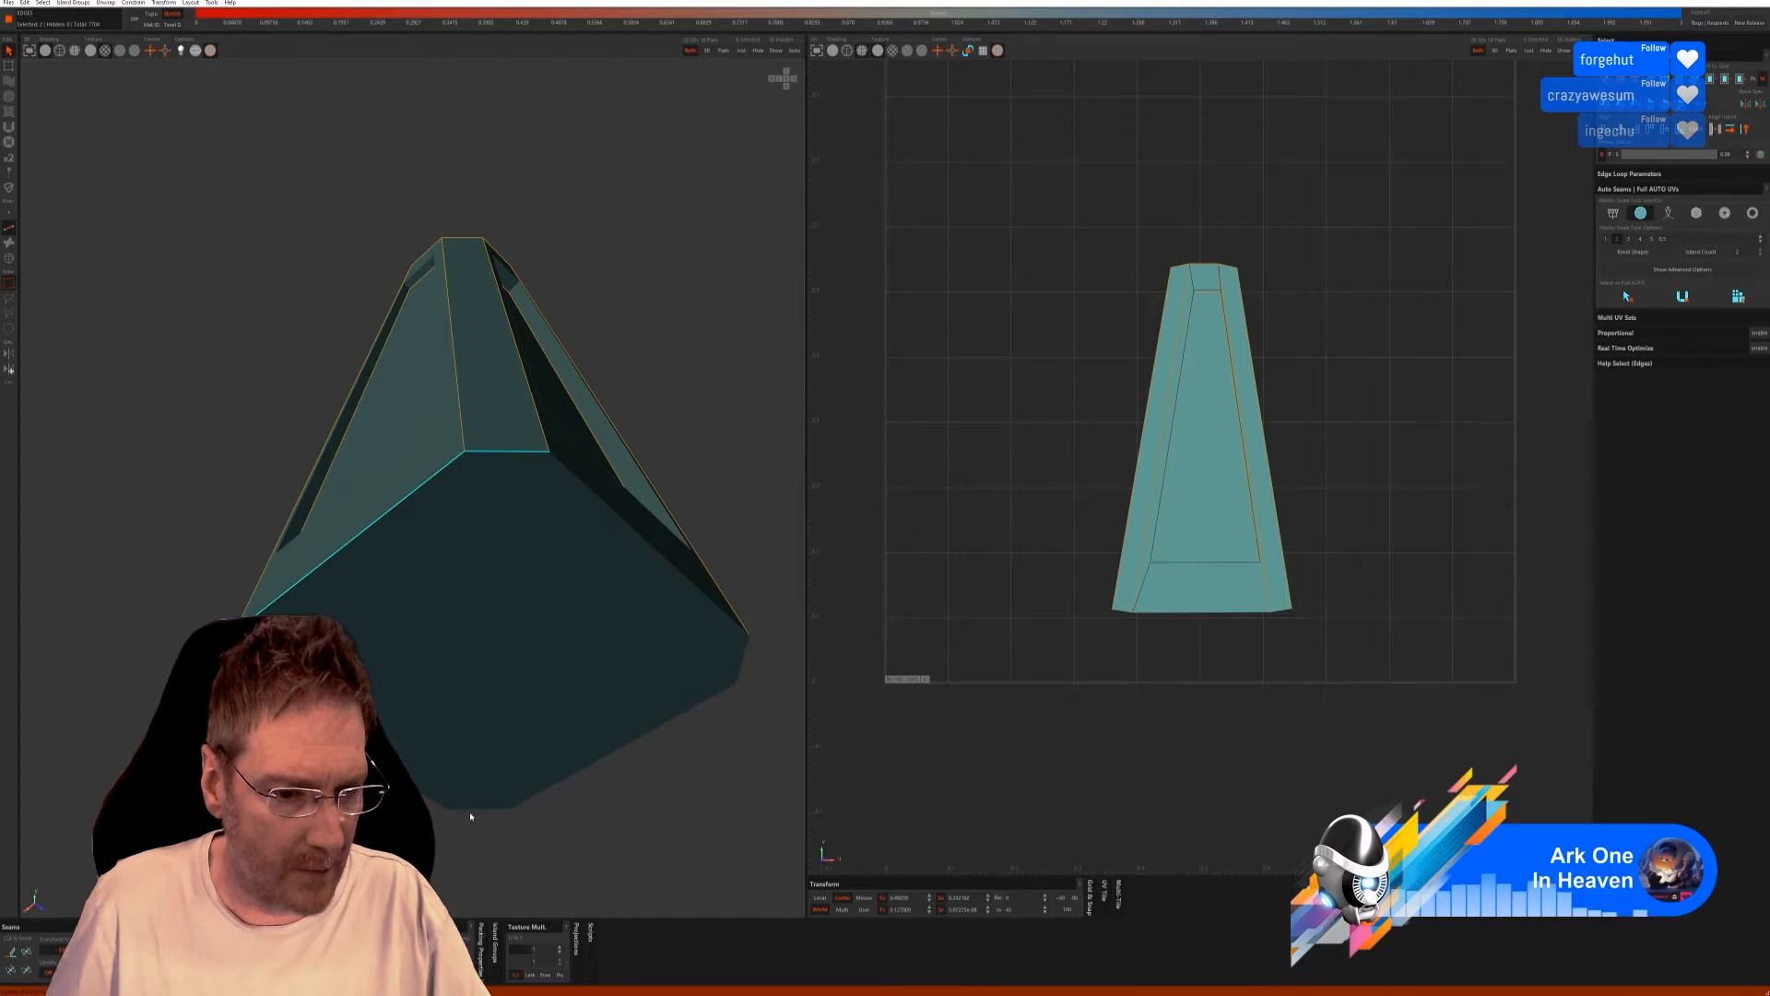
pyautogui.keyDown('shift'); pyautogui.click(691, 709); pyautogui.keyUp('shift')
pyautogui.keyDown('shift'); pyautogui.click(587, 477); pyautogui.keyUp('shift')
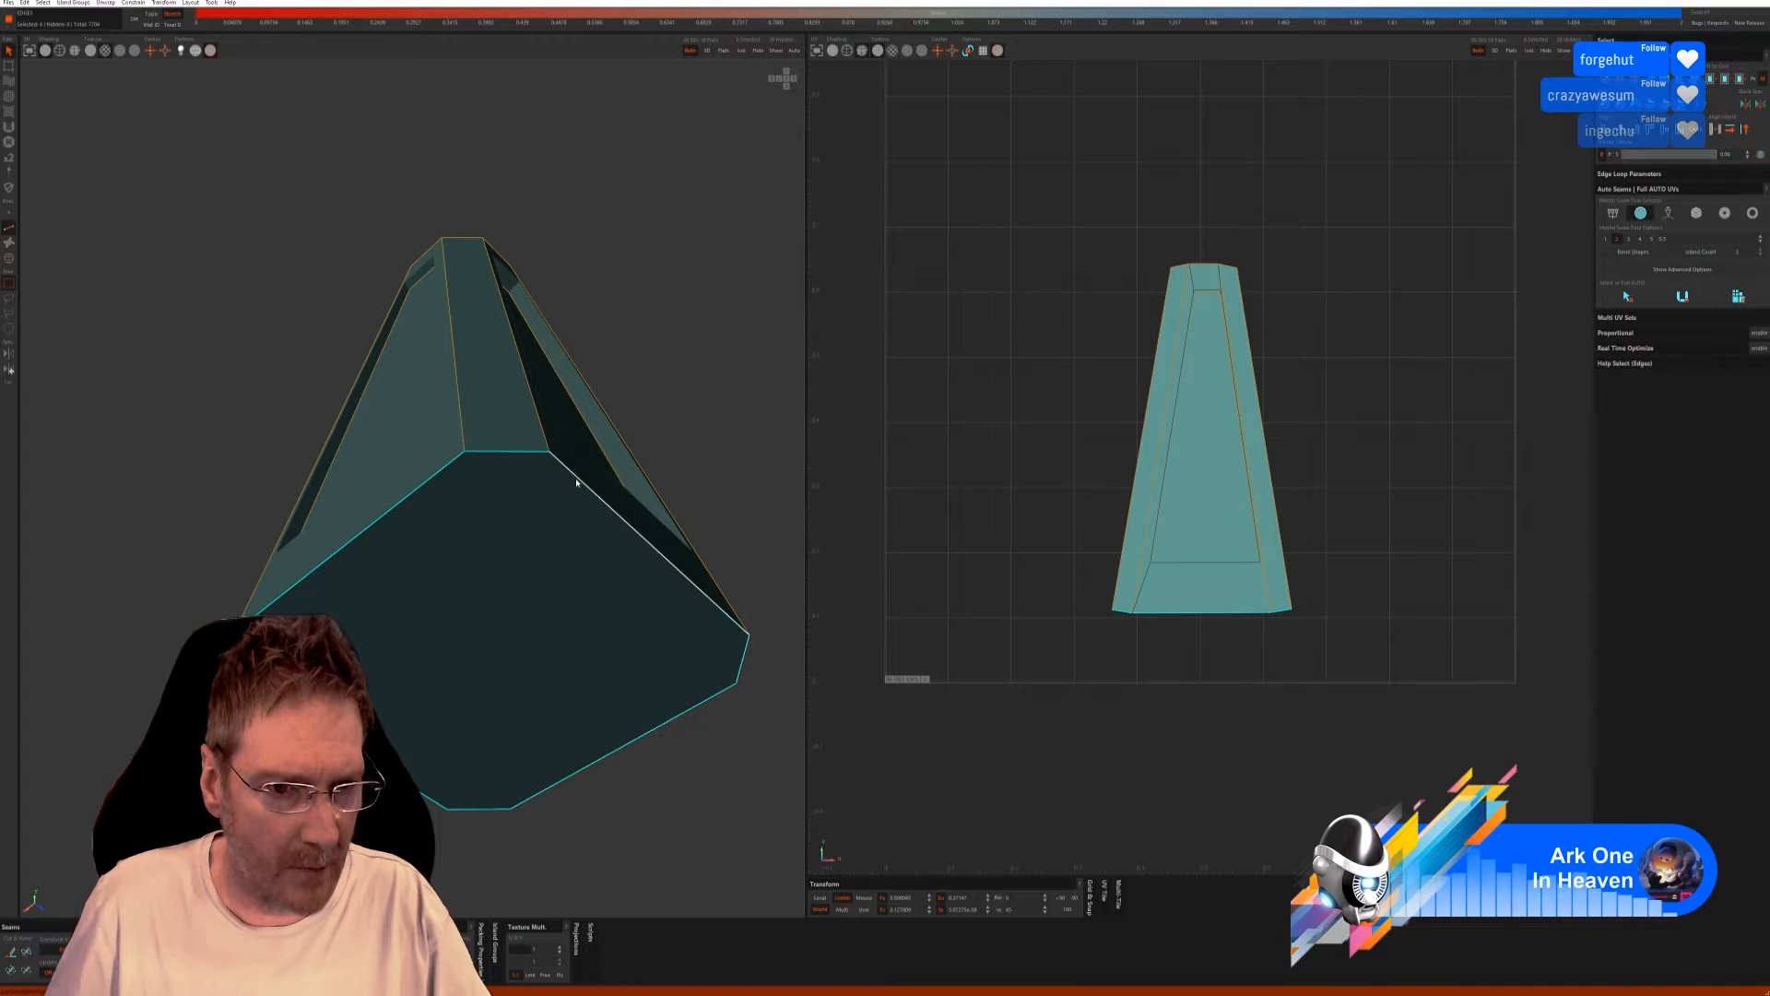
pyautogui.click(11, 952)
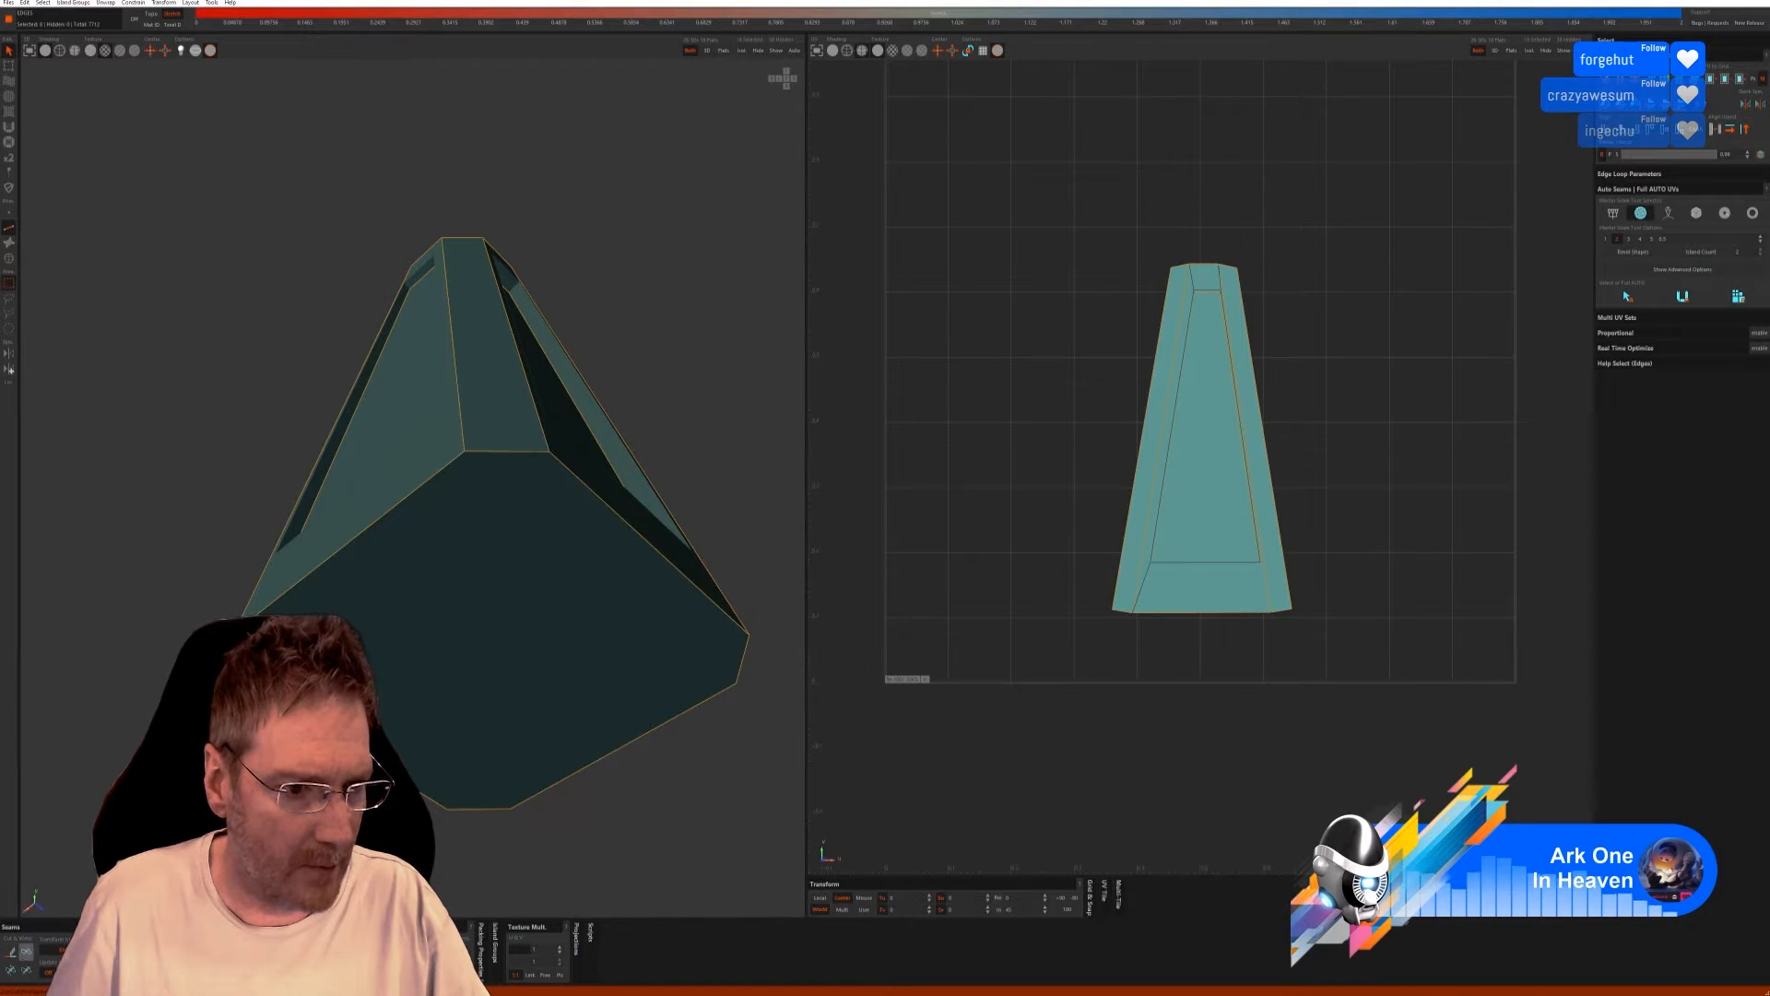
# Select the four outer rim edges of the column's first recessed panel and cut them as UV seams.
pyautogui.keyDown('alt'); pyautogui.moveTo(366, 551); pyautogui.dragTo(380, 601); pyautogui.keyUp('alt')
pyautogui.keyDown('alt'); pyautogui.moveTo(365, 185); pyautogui.dragTo(387, 696, button='middle'); pyautogui.keyUp('alt')
pyautogui.scroll(1, 430, 223)
pyautogui.scroll(2, 425, 221)
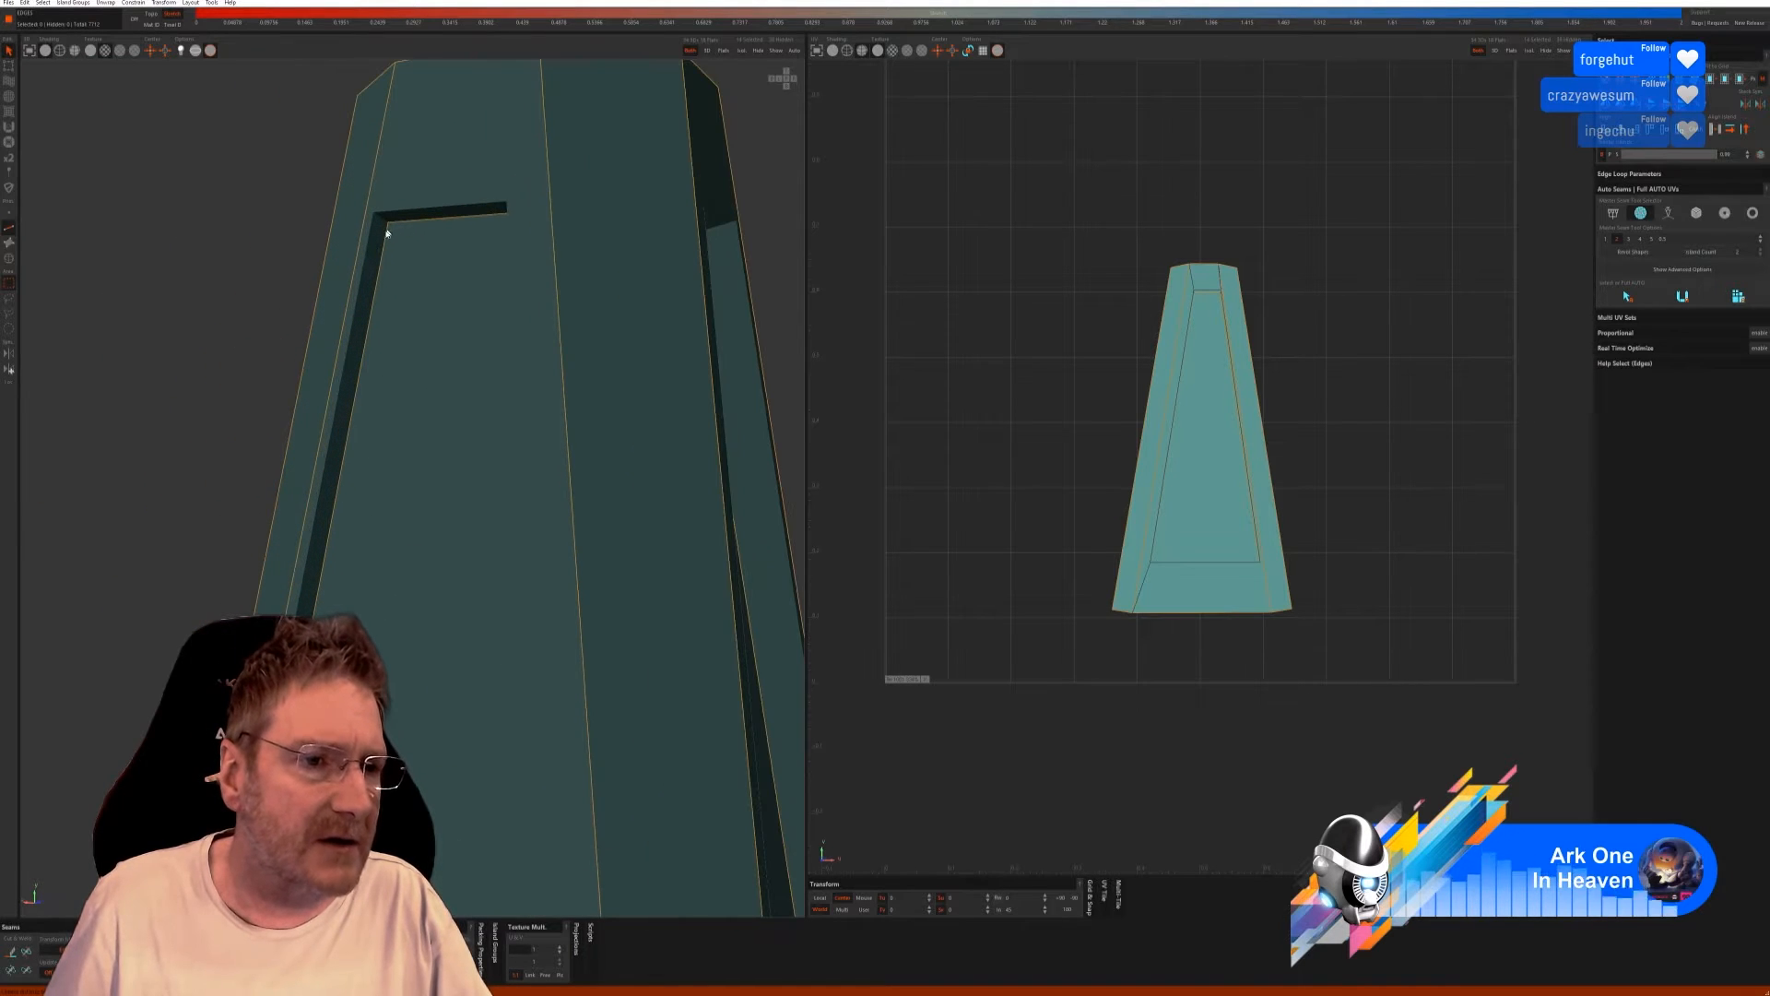
pyautogui.click(368, 244)
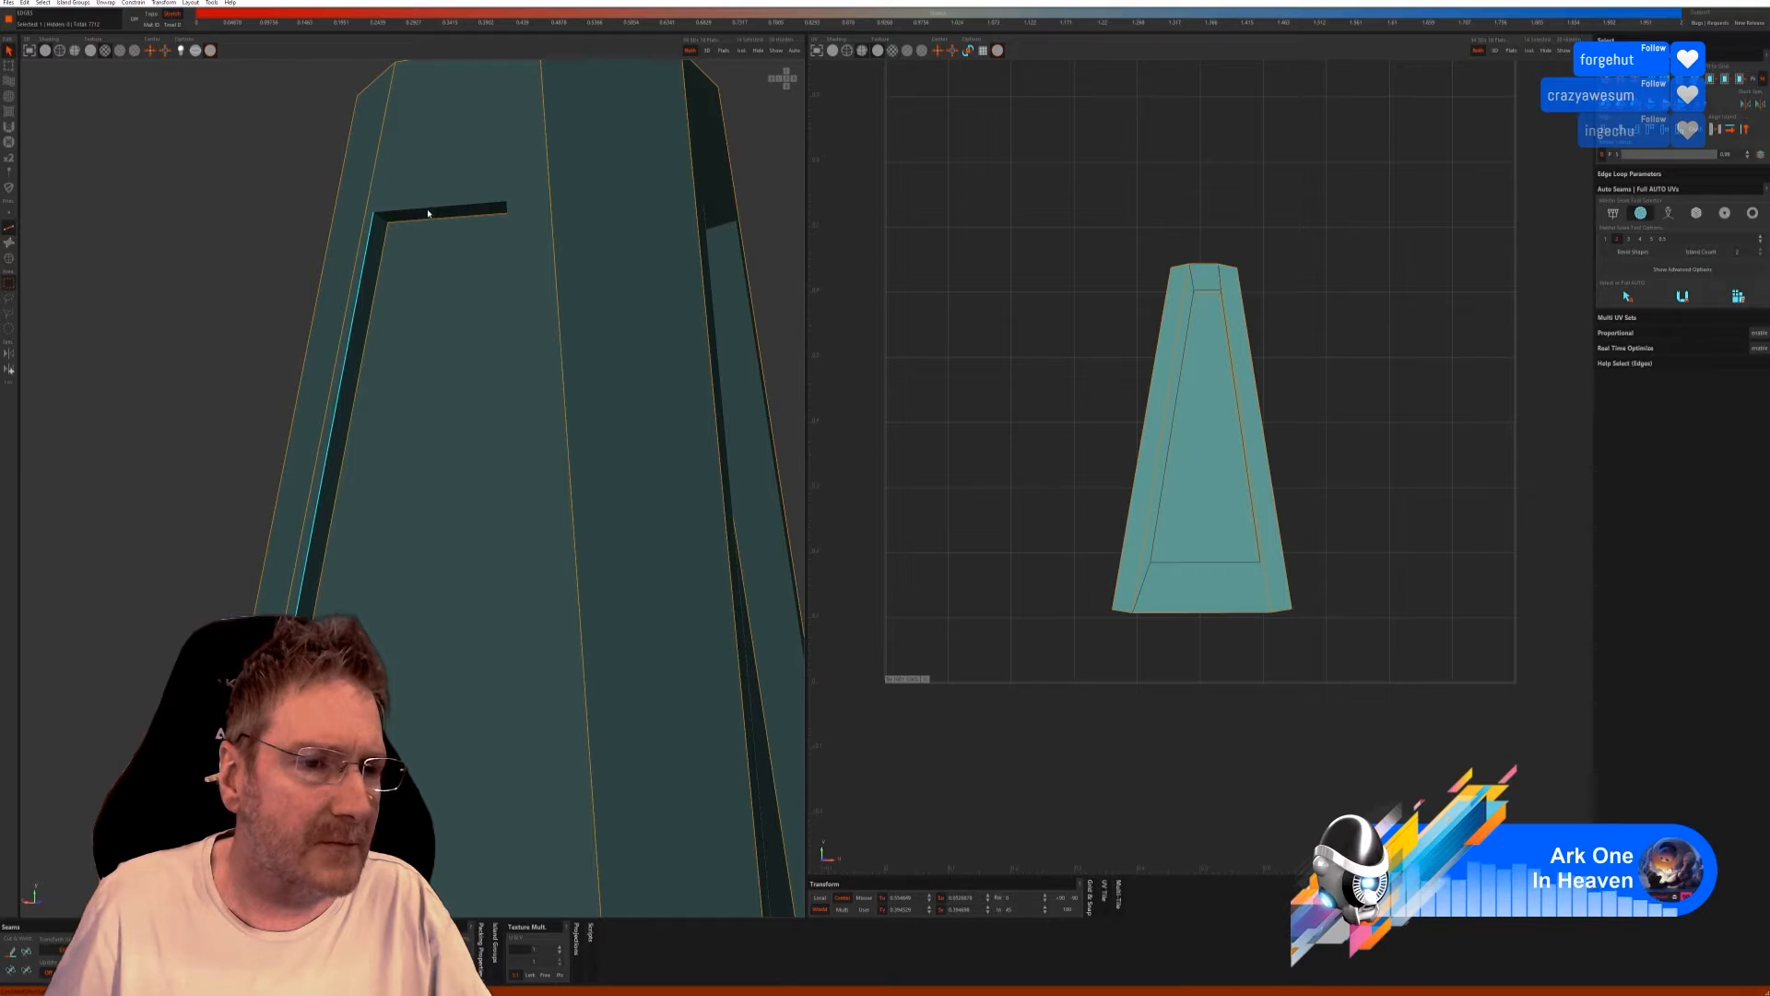
pyautogui.keyDown('shift'); pyautogui.click(439, 211); pyautogui.keyUp('shift')
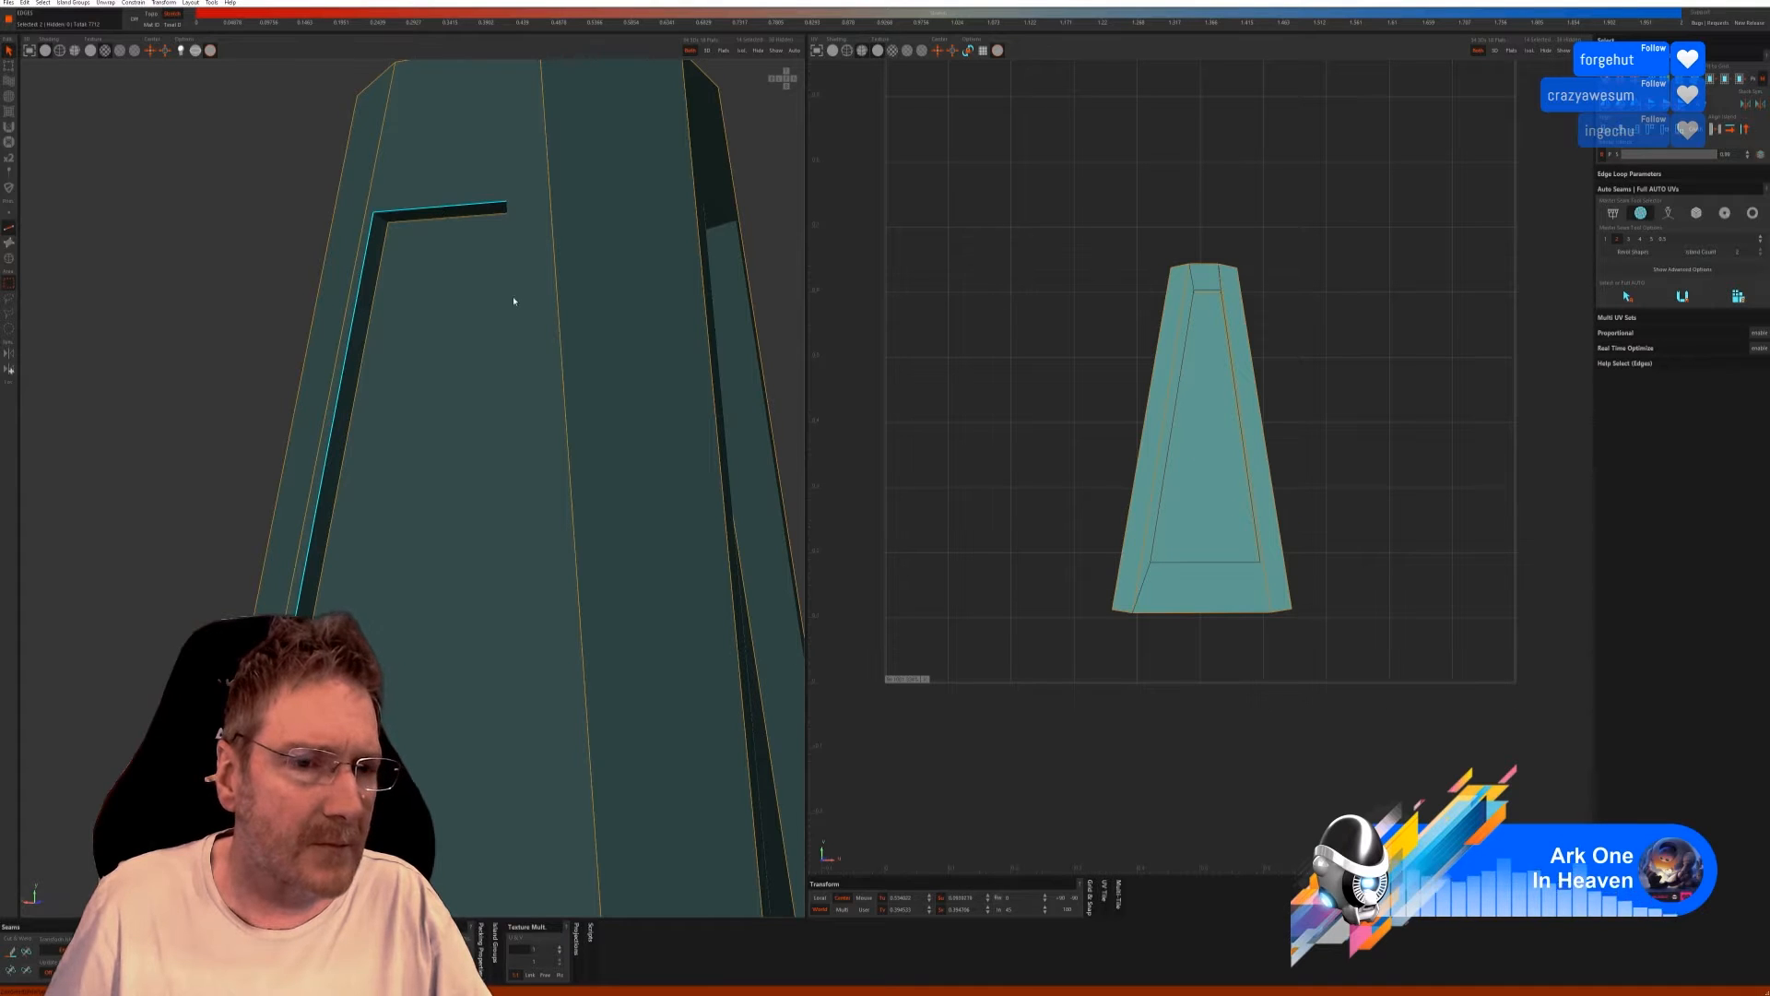
pyautogui.moveTo(512, 296)
pyautogui.keyDown('alt'); pyautogui.mouseDown()
pyautogui.moveTo(510, 341)
pyautogui.moveTo(564, 359)
pyautogui.moveTo(532, 285)
pyautogui.mouseUp(); pyautogui.keyUp('alt')
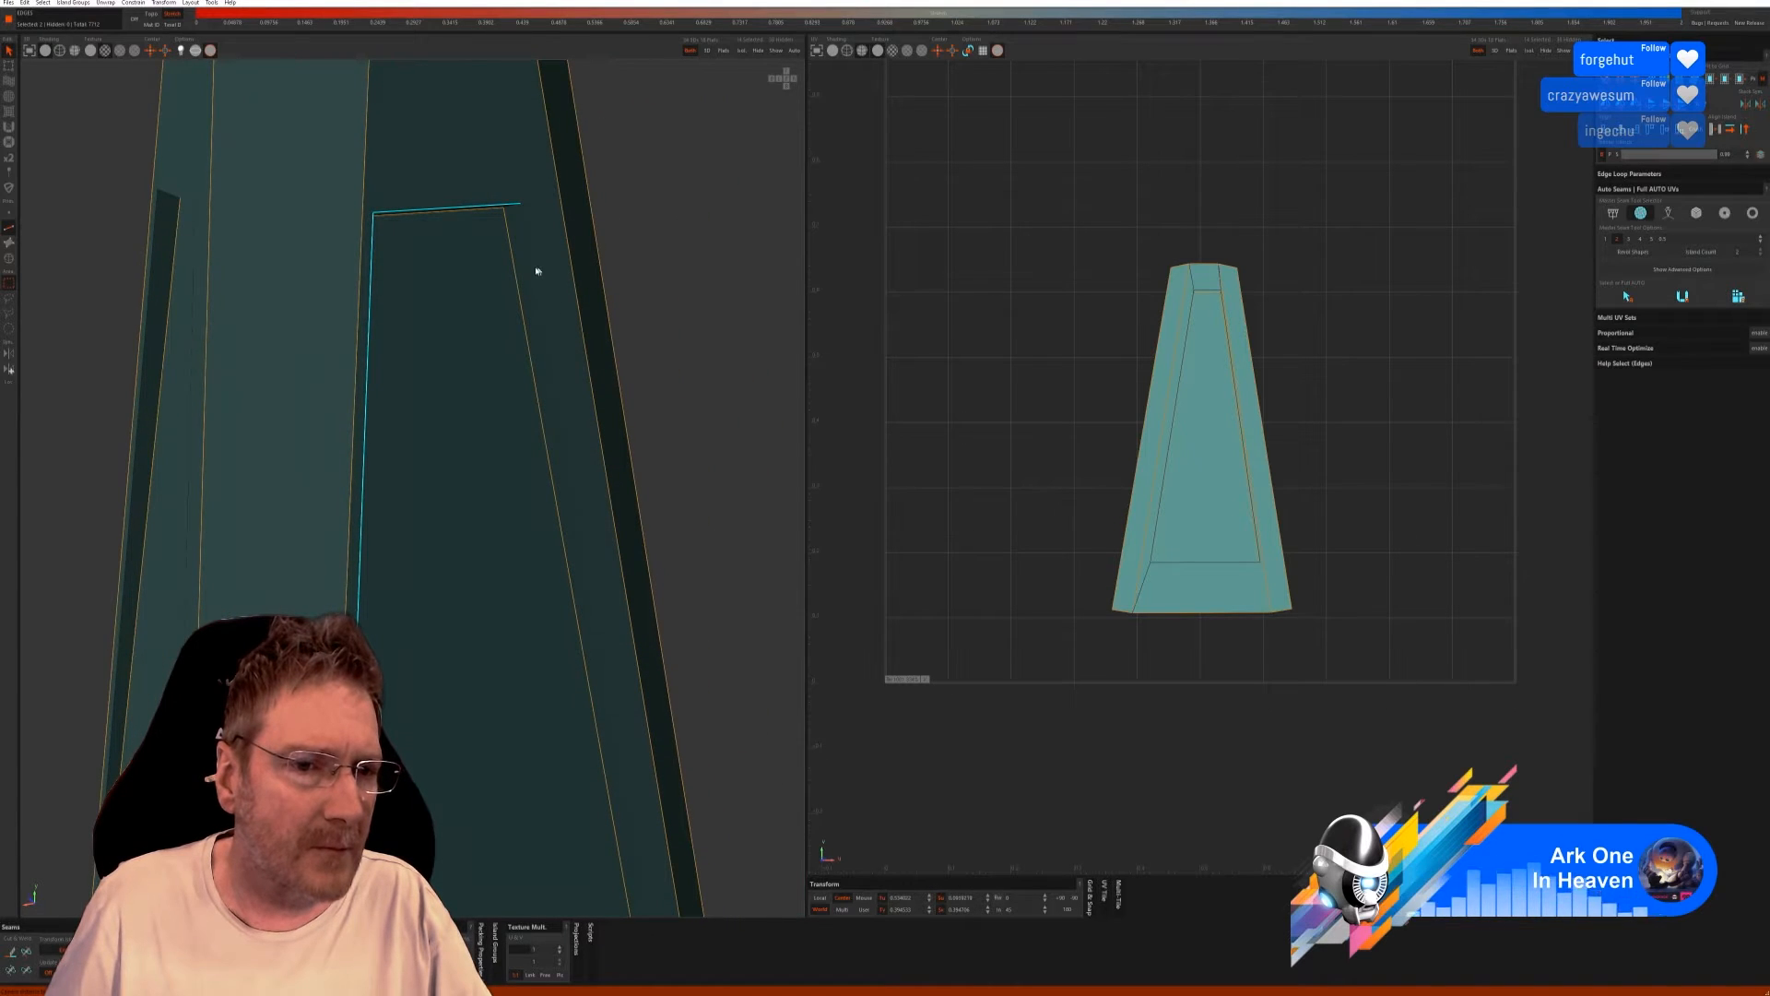
pyautogui.keyDown('shift'); pyautogui.click(533, 270); pyautogui.keyUp('shift')
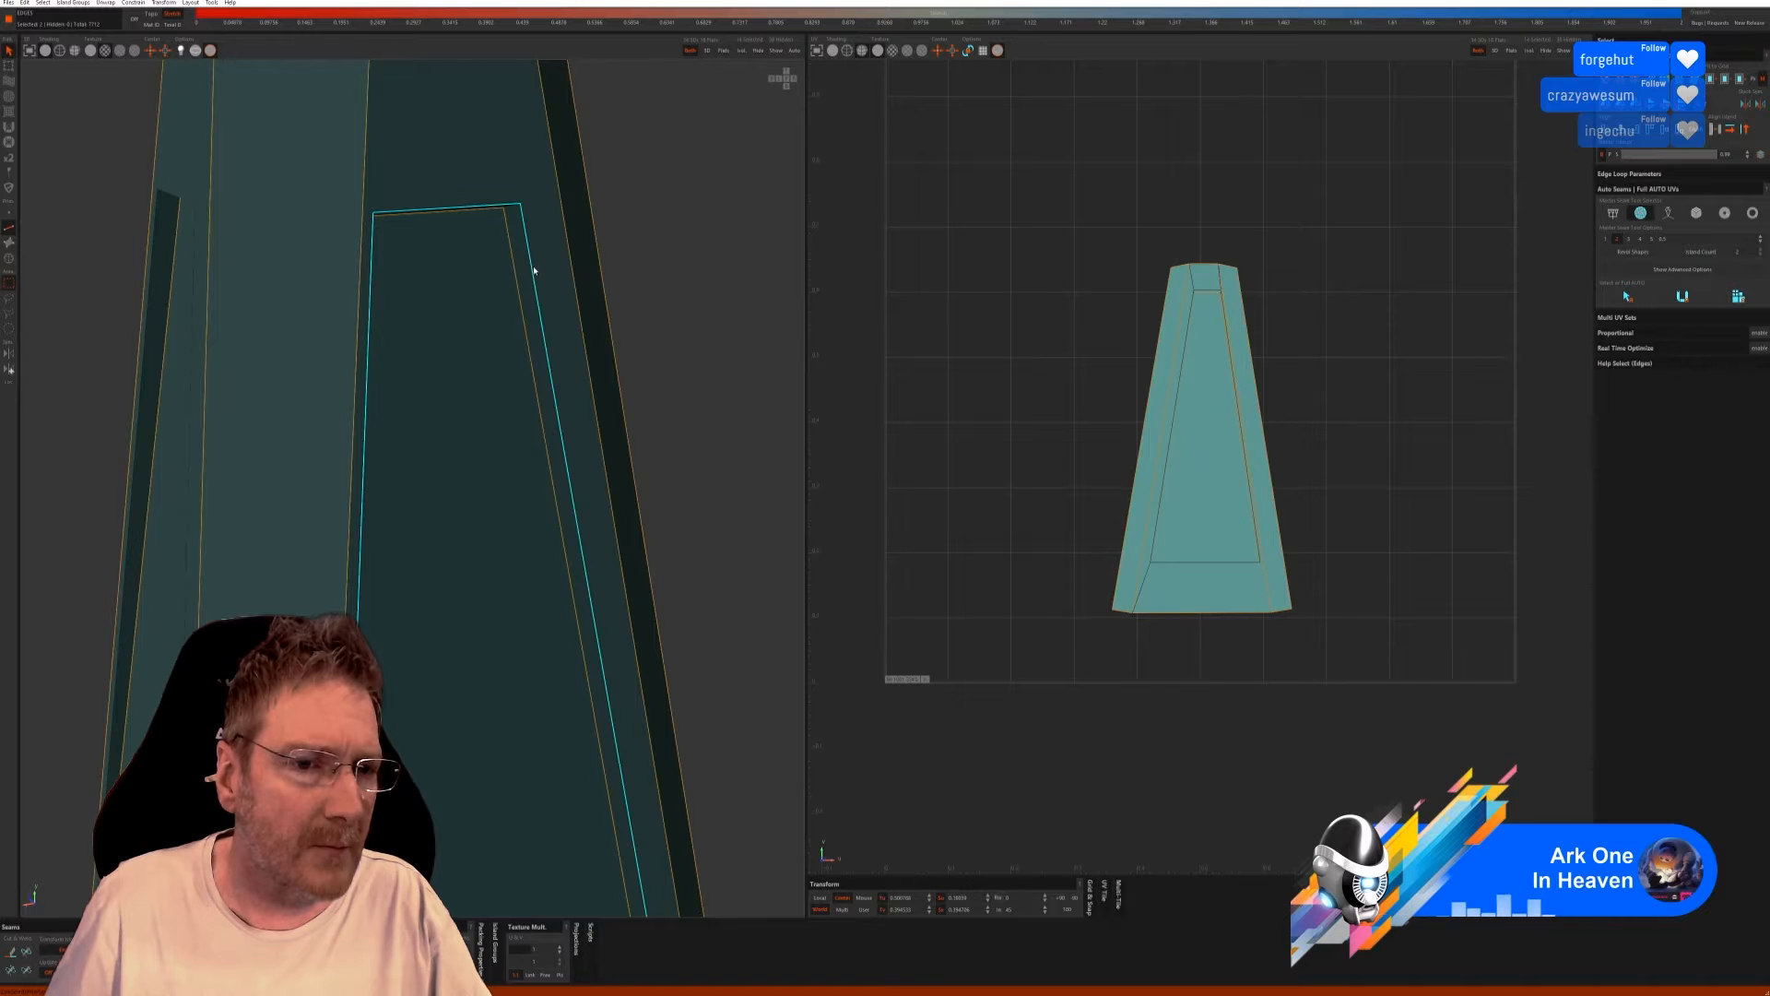
pyautogui.keyDown('alt'); pyautogui.moveTo(609, 517); pyautogui.dragTo(590, 221); pyautogui.keyUp('alt')
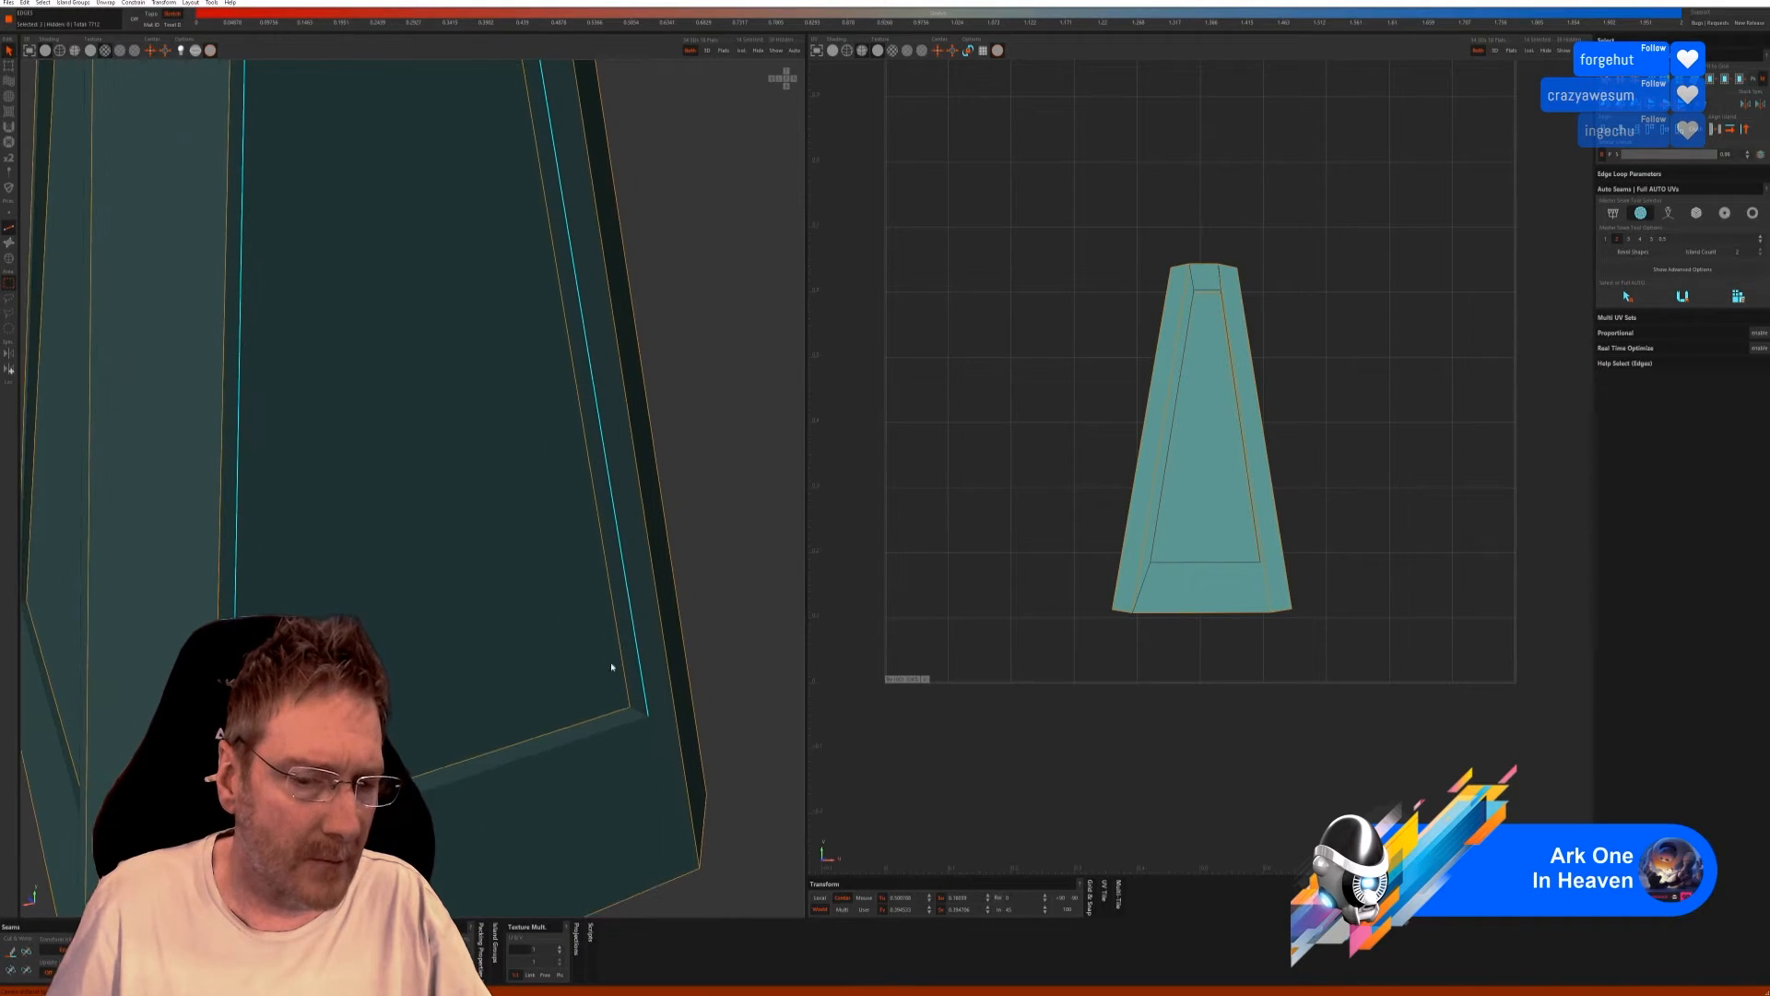
pyautogui.keyDown('shift'); pyautogui.click(530, 758); pyautogui.keyUp('shift')
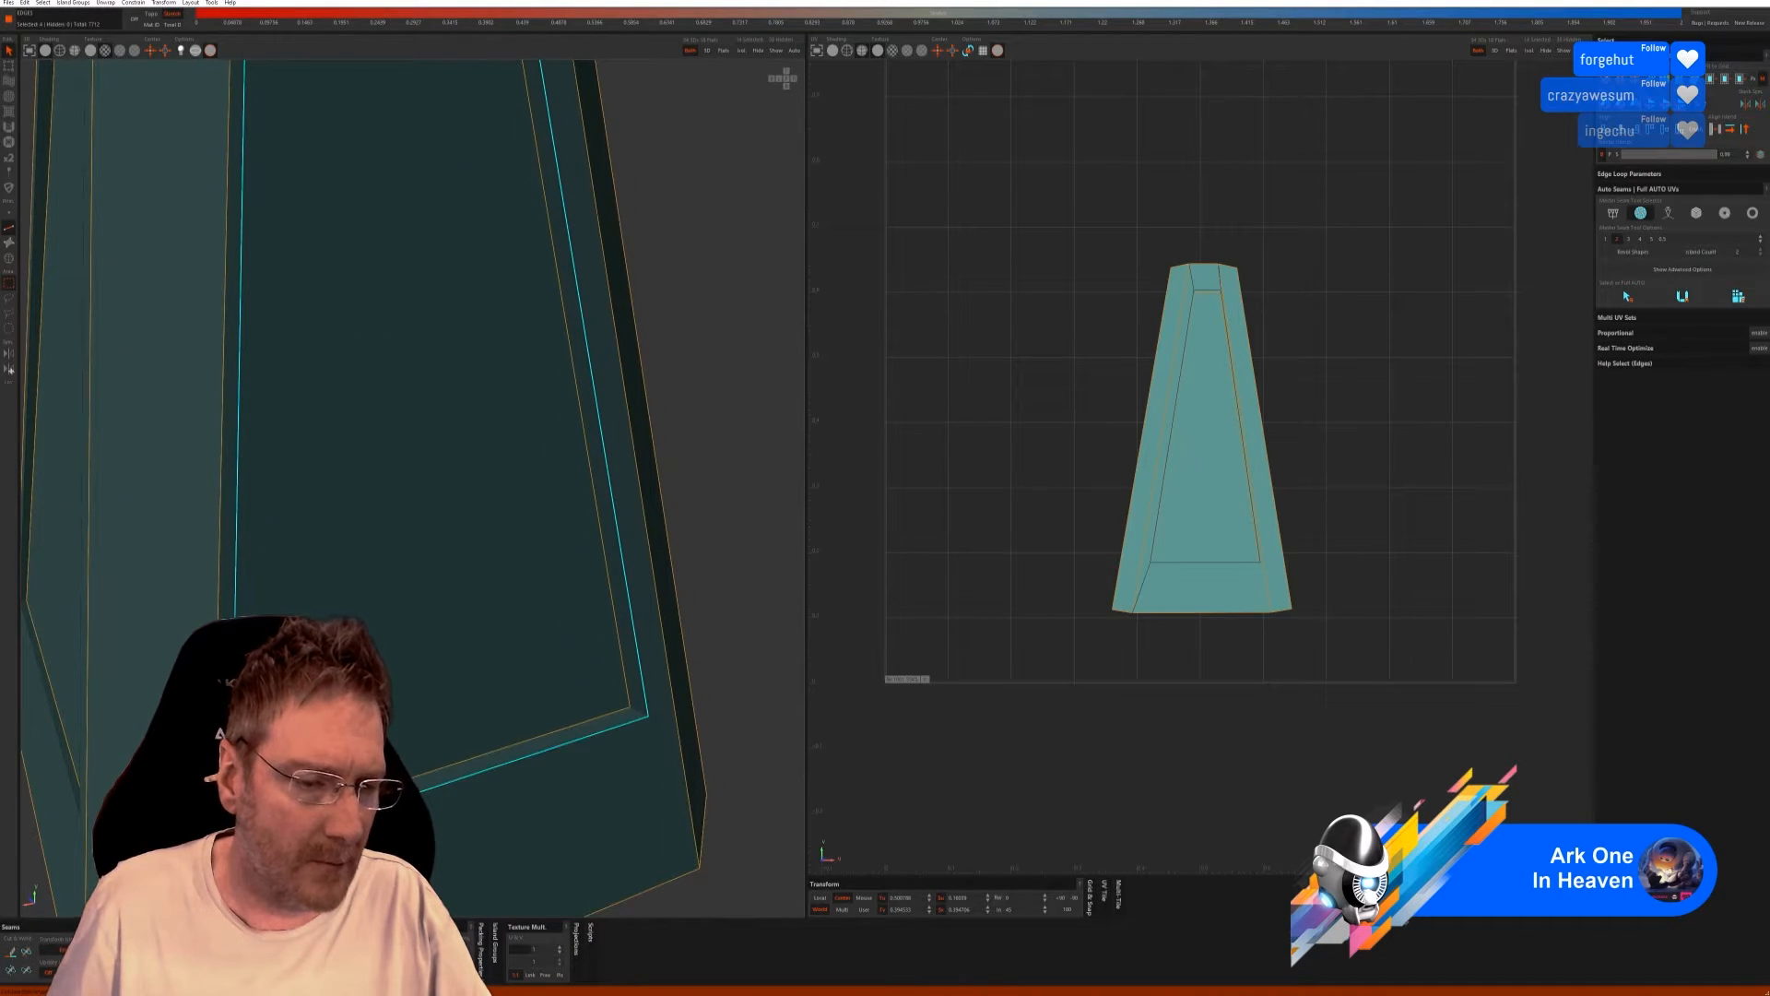
pyautogui.click(14, 954)
pyautogui.scroll(-4, 391, 593)
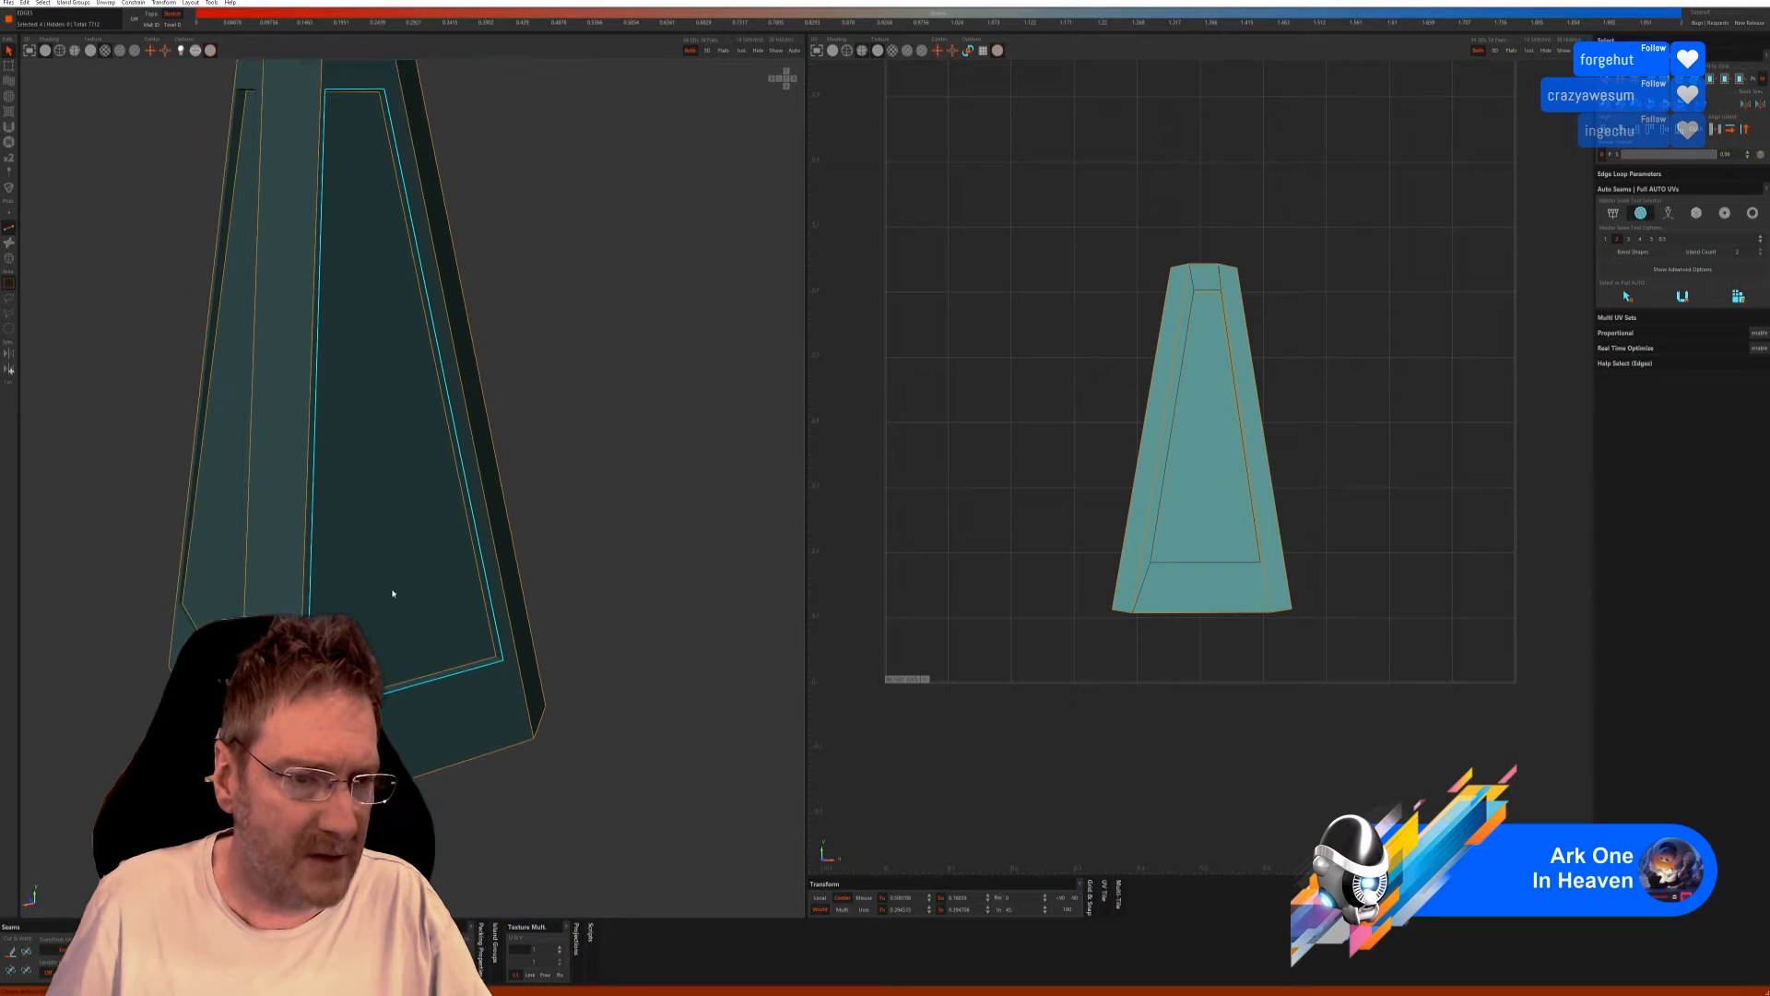
pyautogui.keyDown('alt'); pyautogui.moveTo(612, 482); pyautogui.dragTo(513, 491); pyautogui.keyUp('alt')
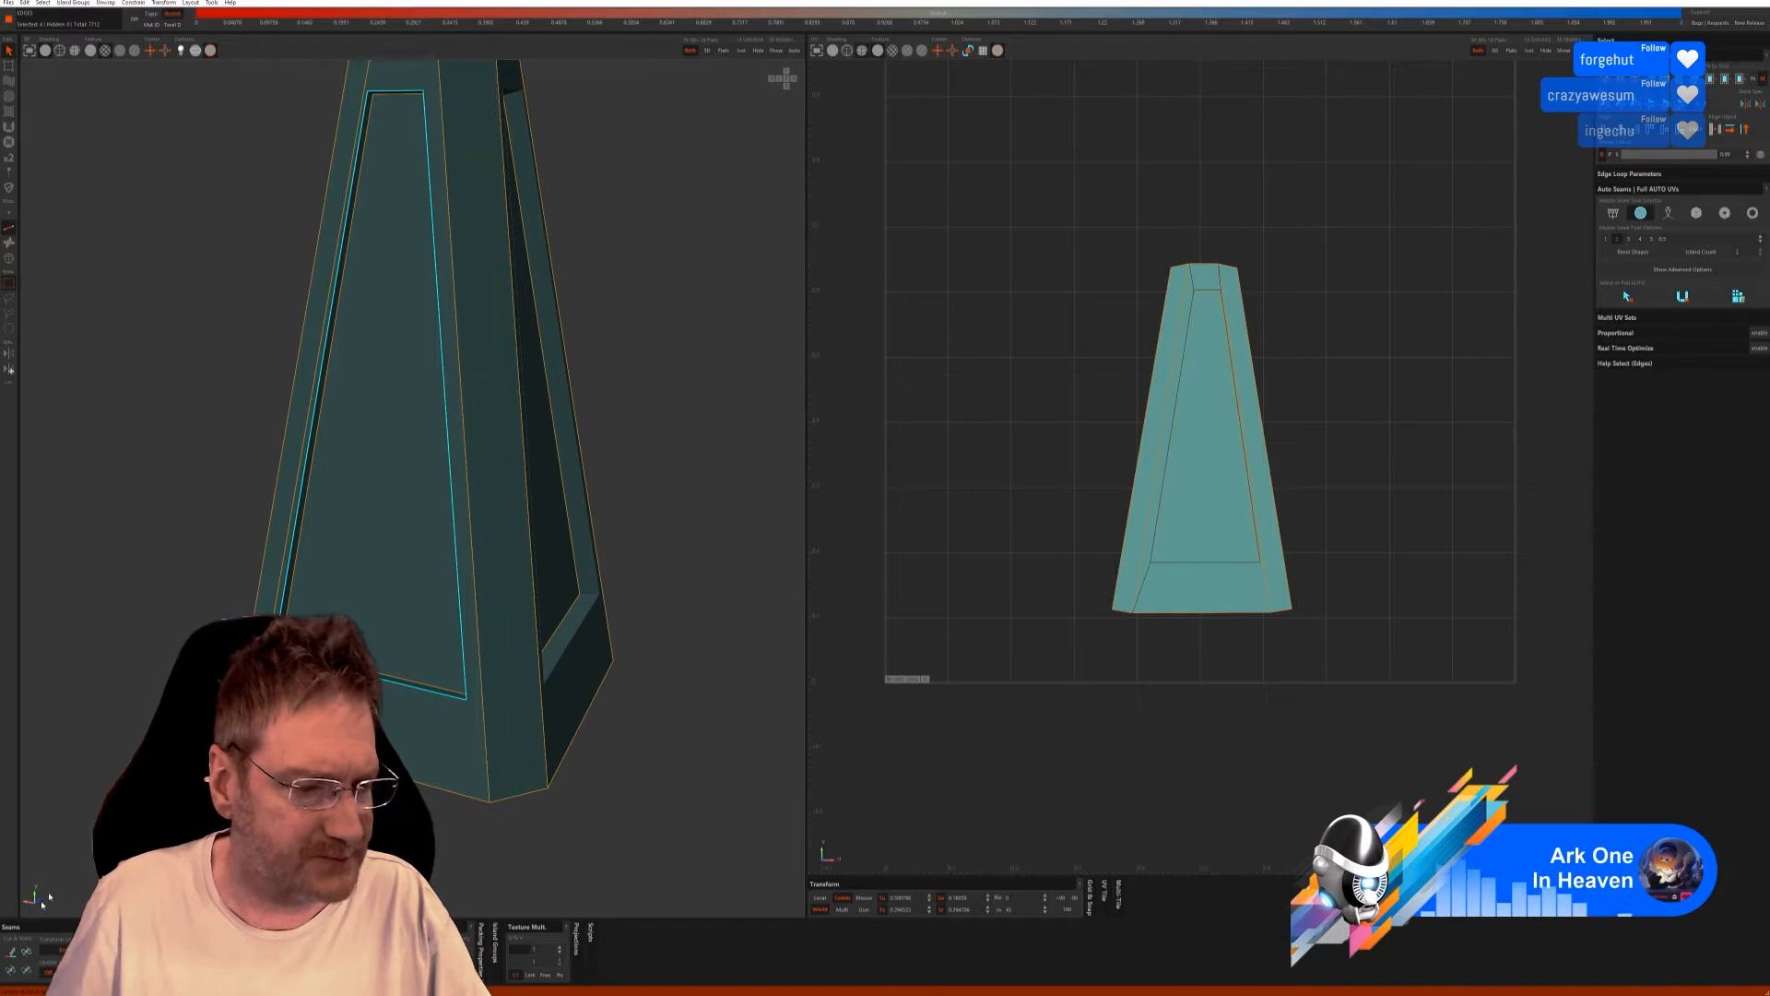
pyautogui.click(14, 957)
# Select the four outer rim edges of the column's second recessed panel and cut them as UV seams.
pyautogui.keyDown('alt'); pyautogui.moveTo(624, 531); pyautogui.dragTo(490, 526); pyautogui.keyUp('alt')
pyautogui.scroll(2, 480, 208)
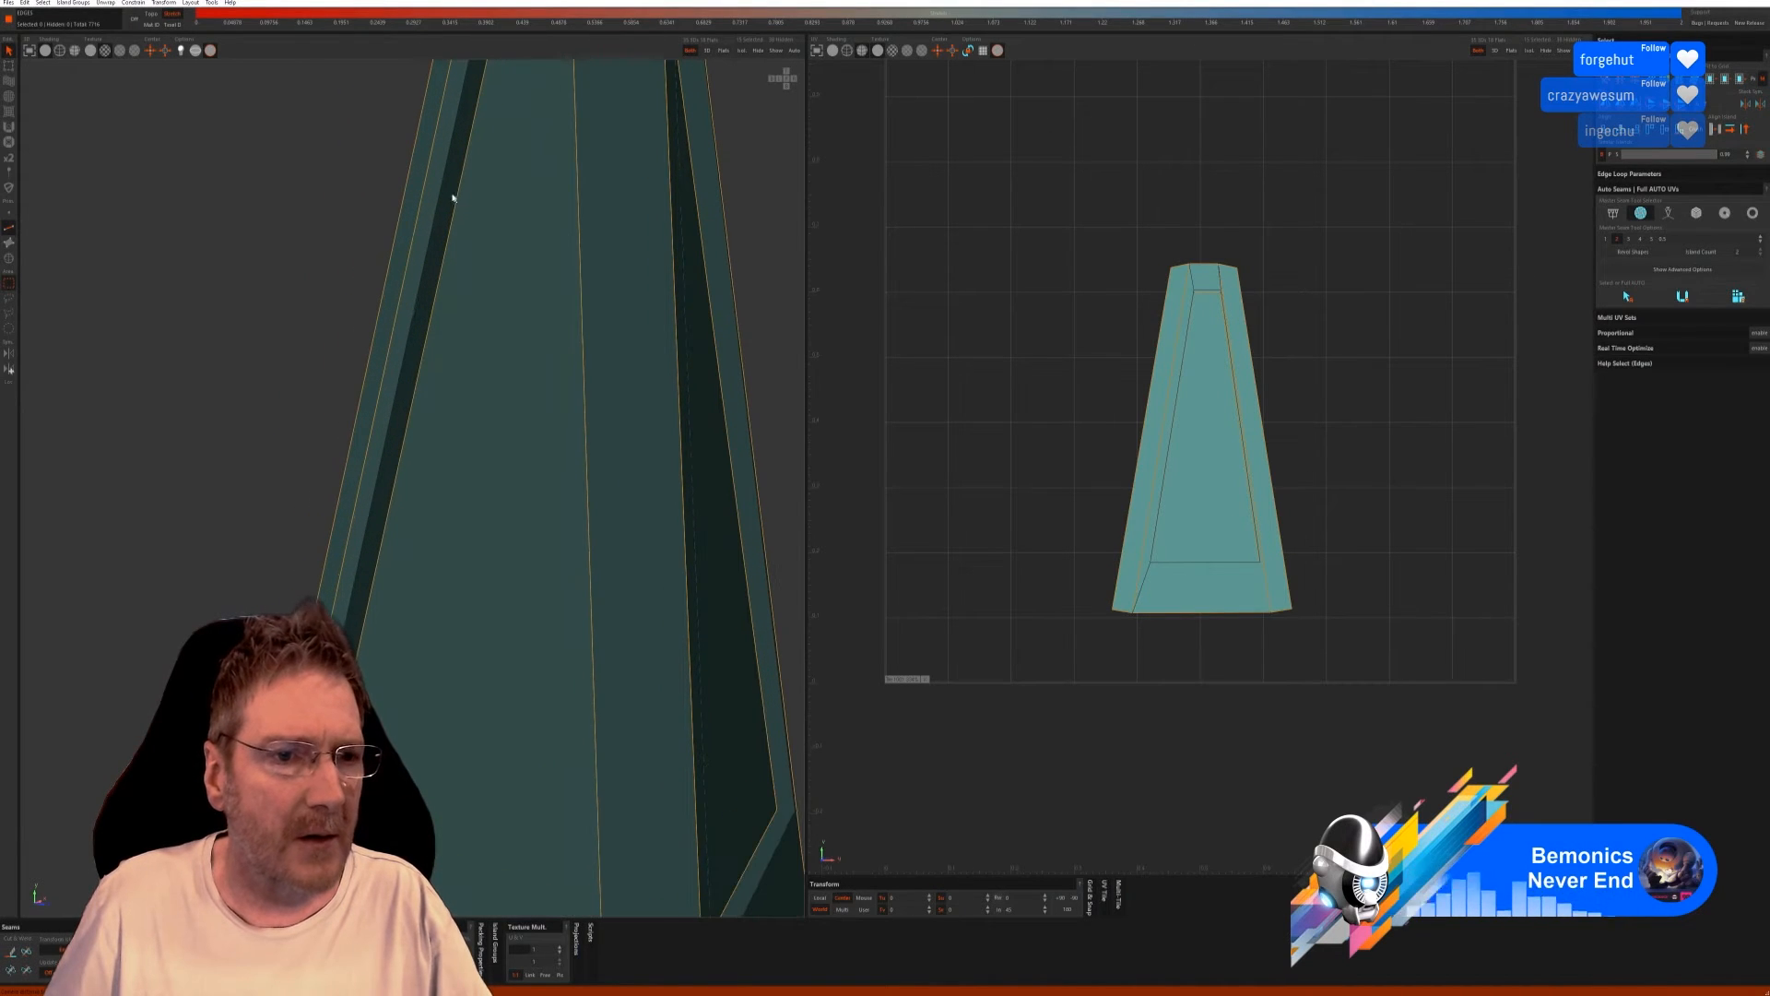
pyautogui.click(444, 192)
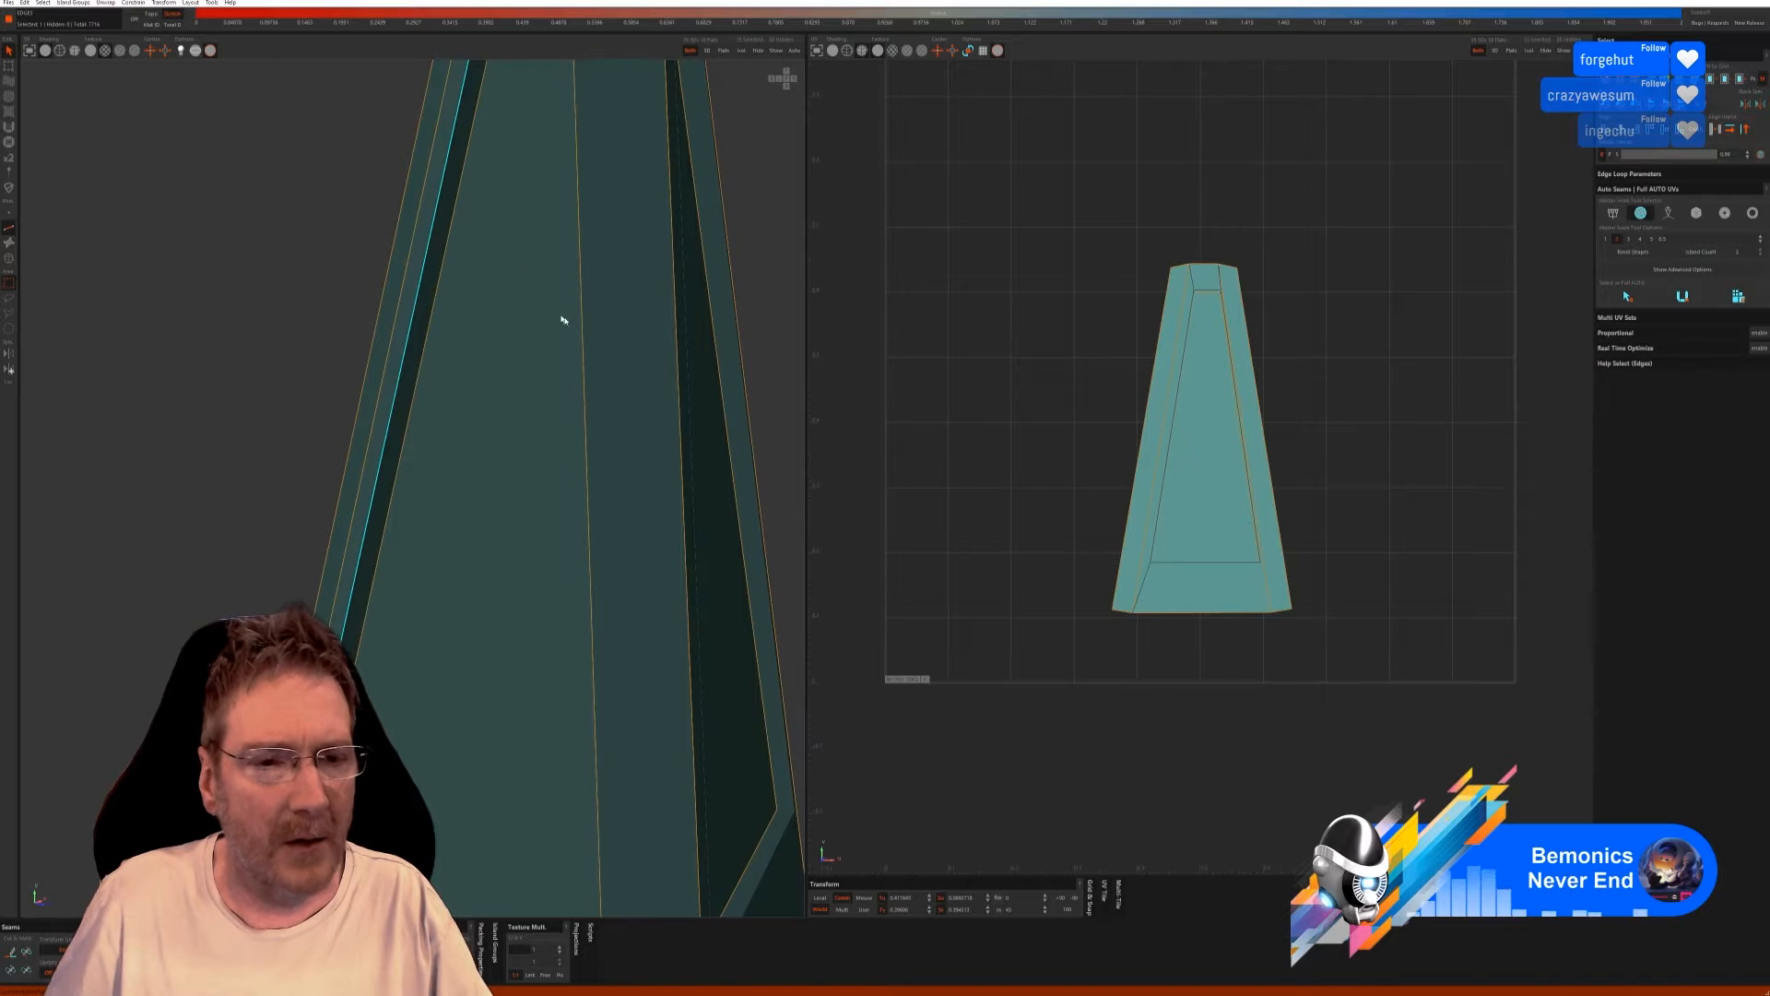
pyautogui.scroll(-4, 564, 307)
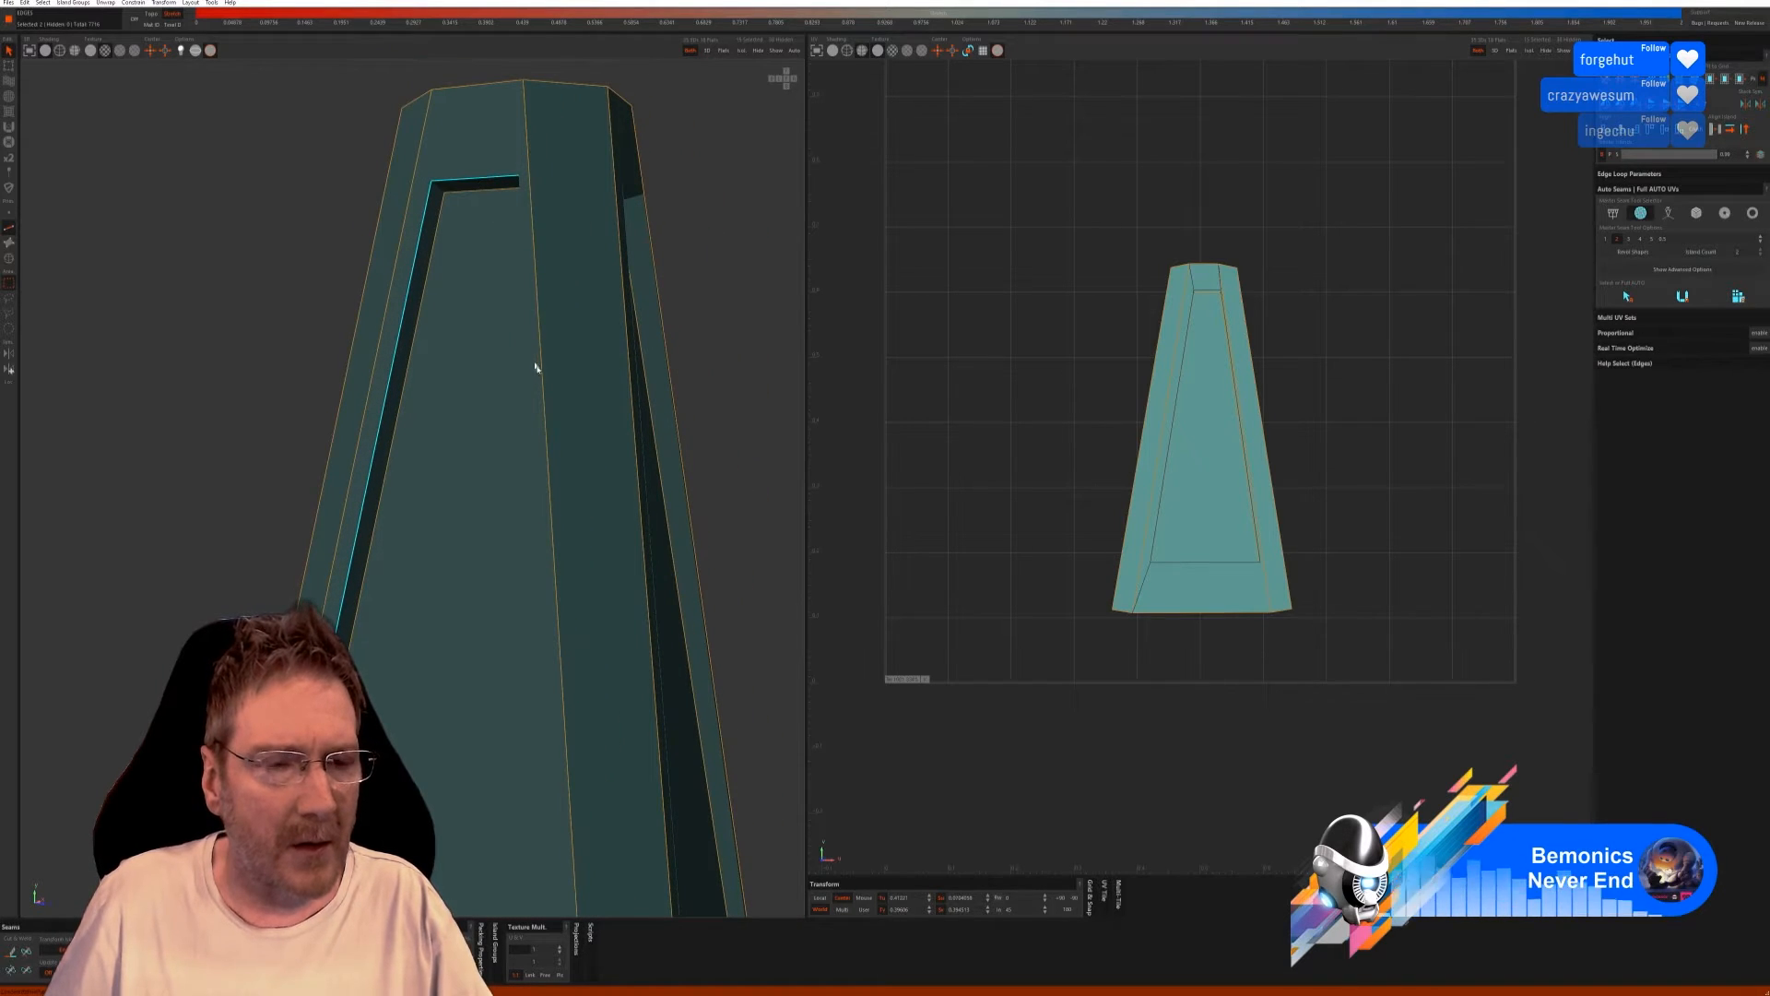
pyautogui.moveTo(535, 367); pyautogui.dragTo(597, 381, button='middle')
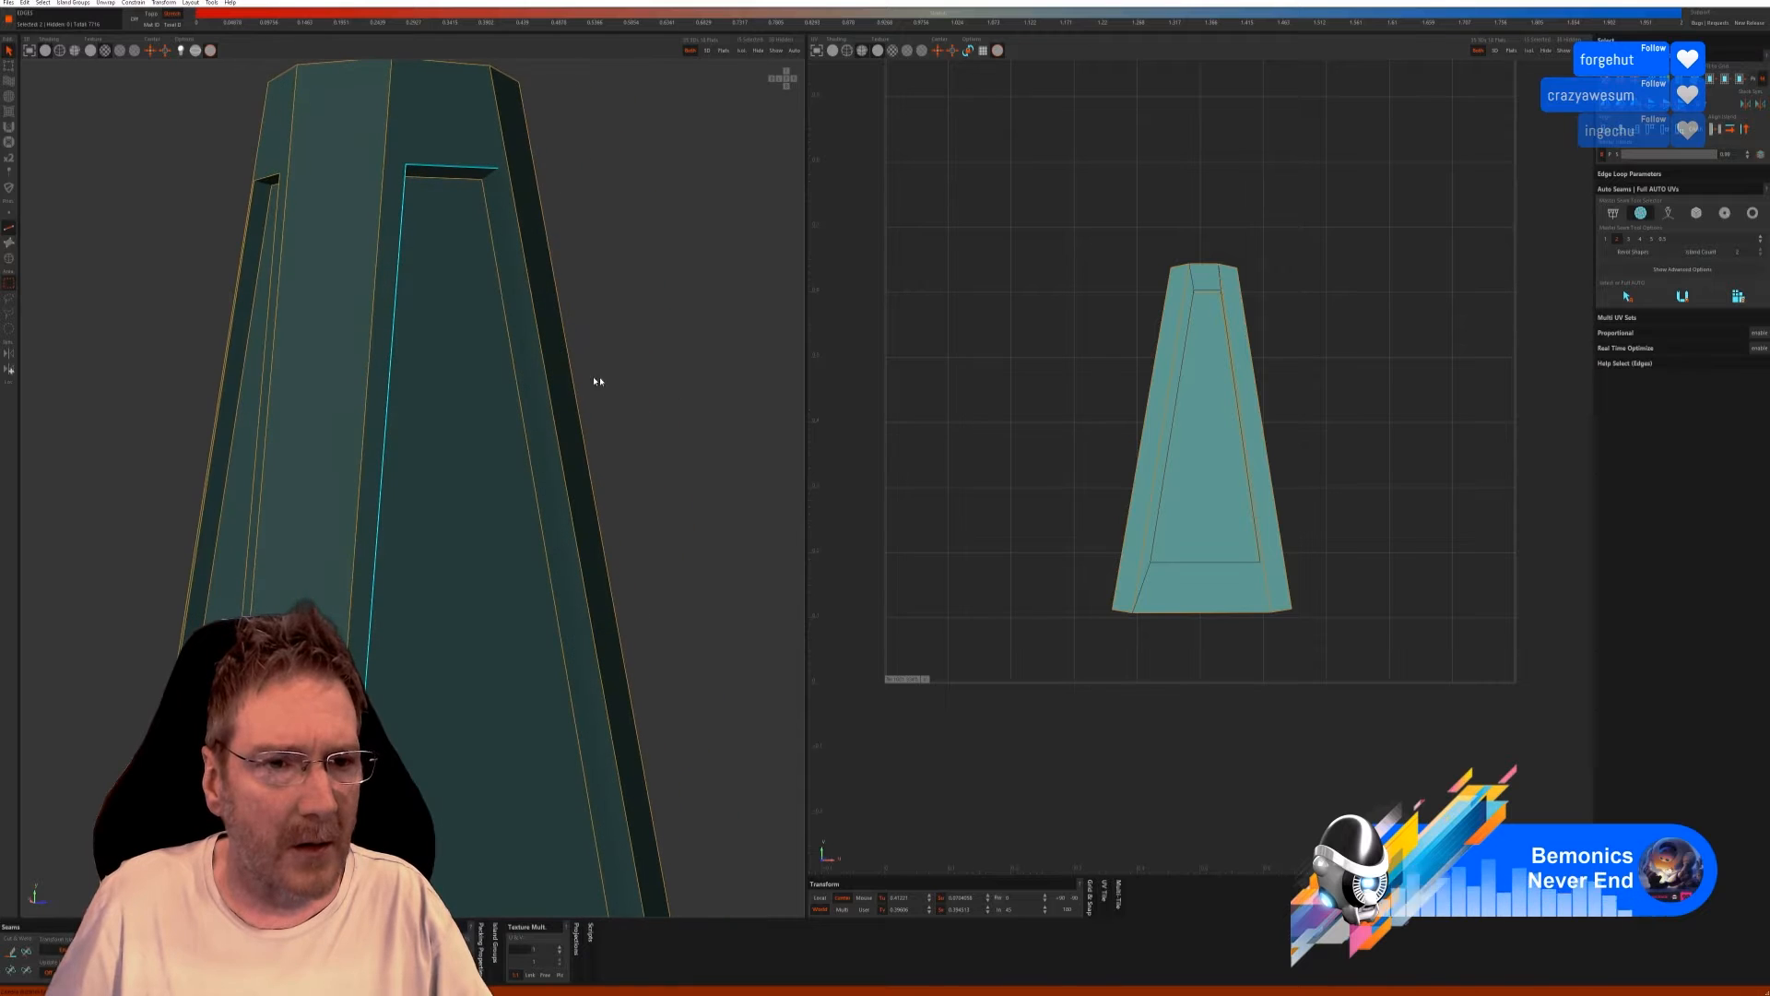
pyautogui.keyDown('shift'); pyautogui.click(531, 351); pyautogui.keyUp('shift')
pyautogui.moveTo(573, 579); pyautogui.dragTo(544, 267, button='middle')
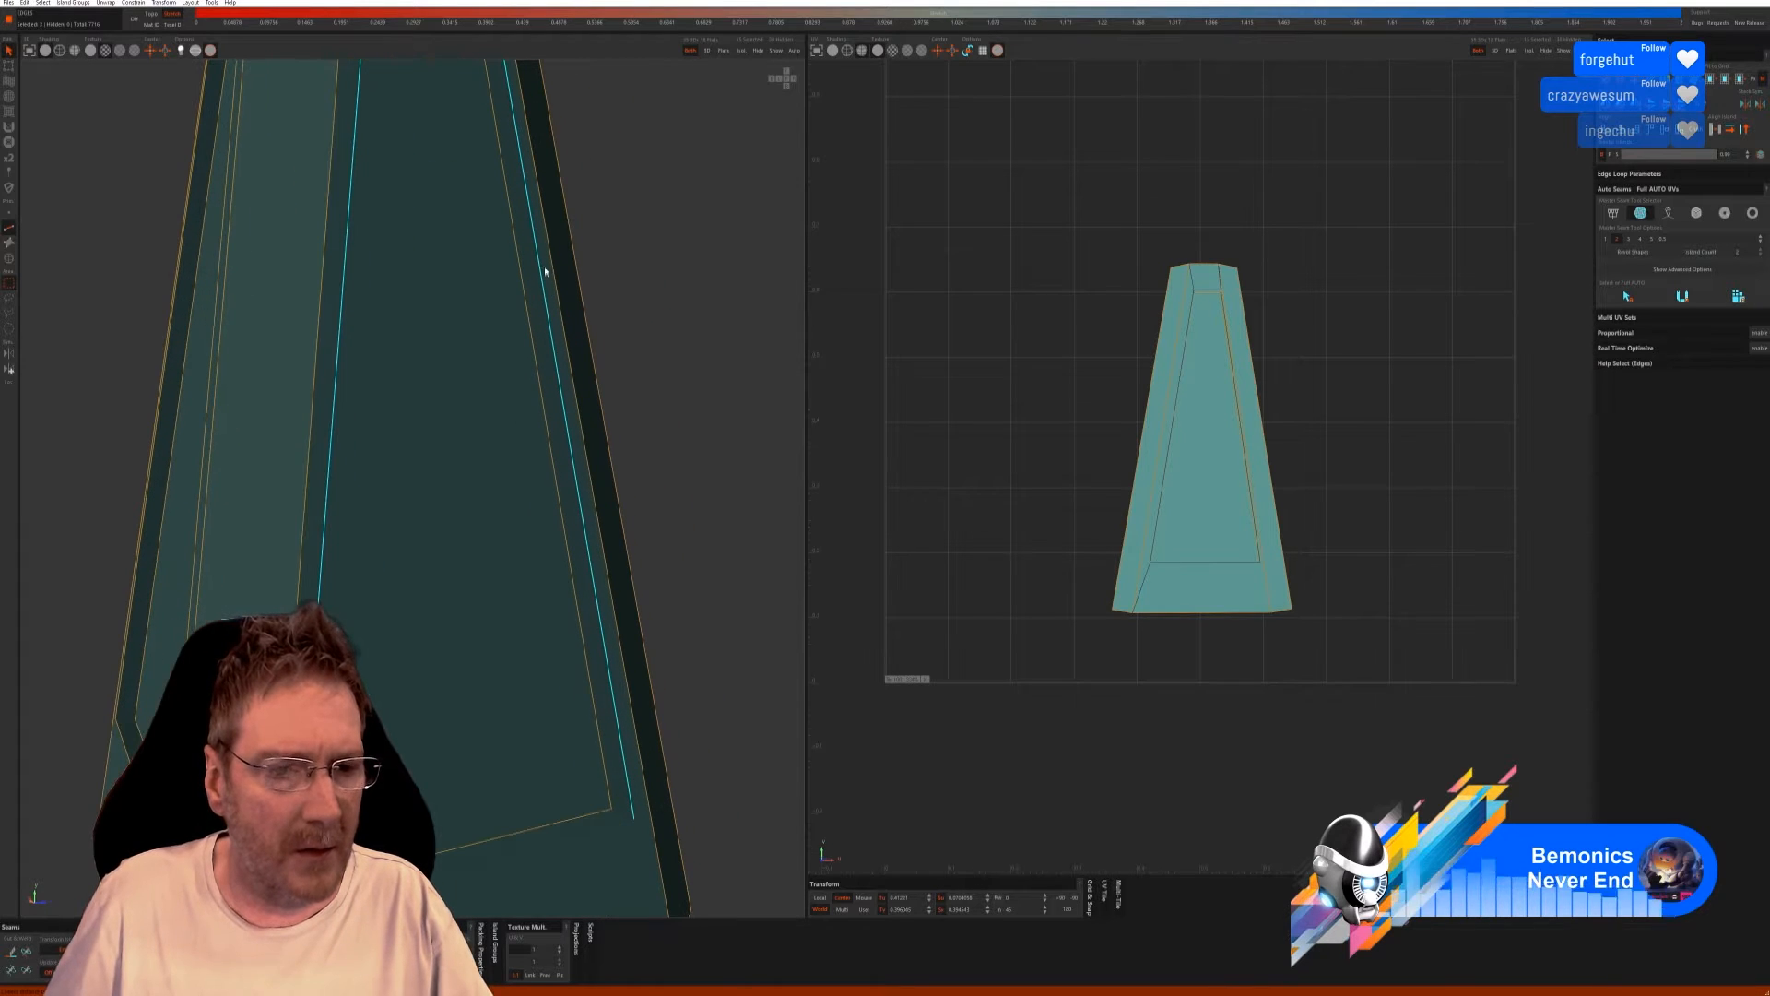
pyautogui.scroll(1, 578, 782)
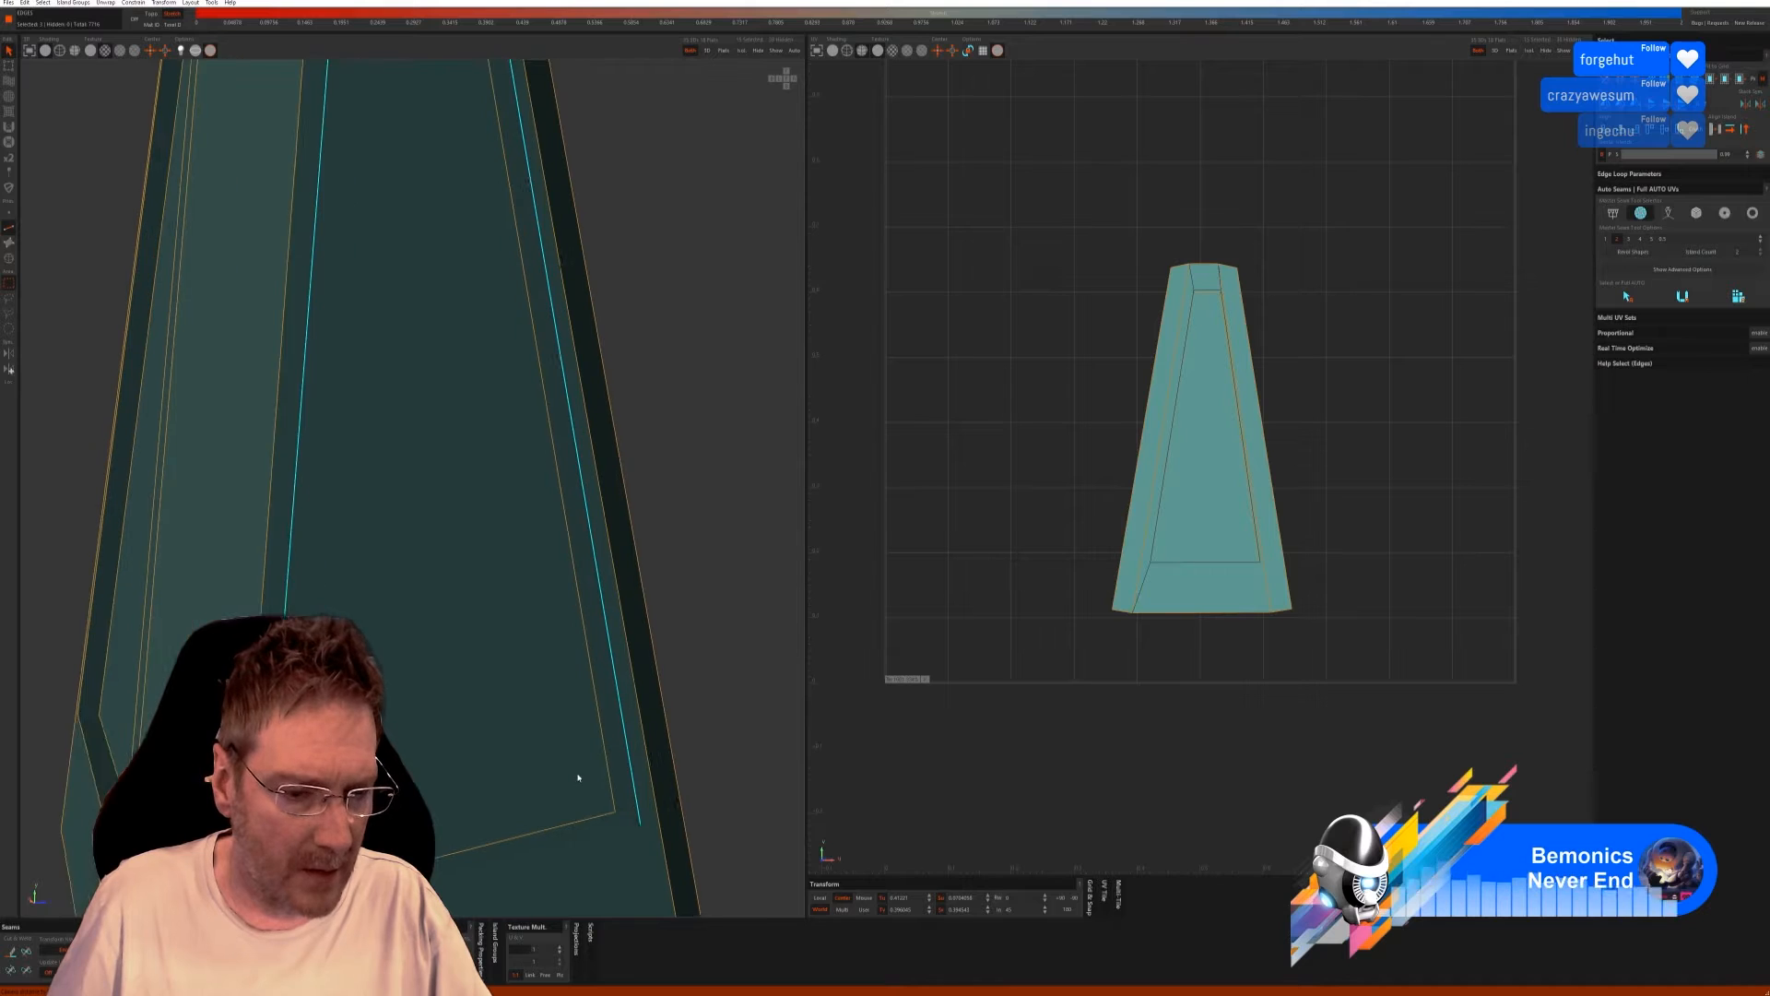
pyautogui.moveTo(577, 779); pyautogui.dragTo(577, 638, button='middle')
pyautogui.scroll(2, 577, 636)
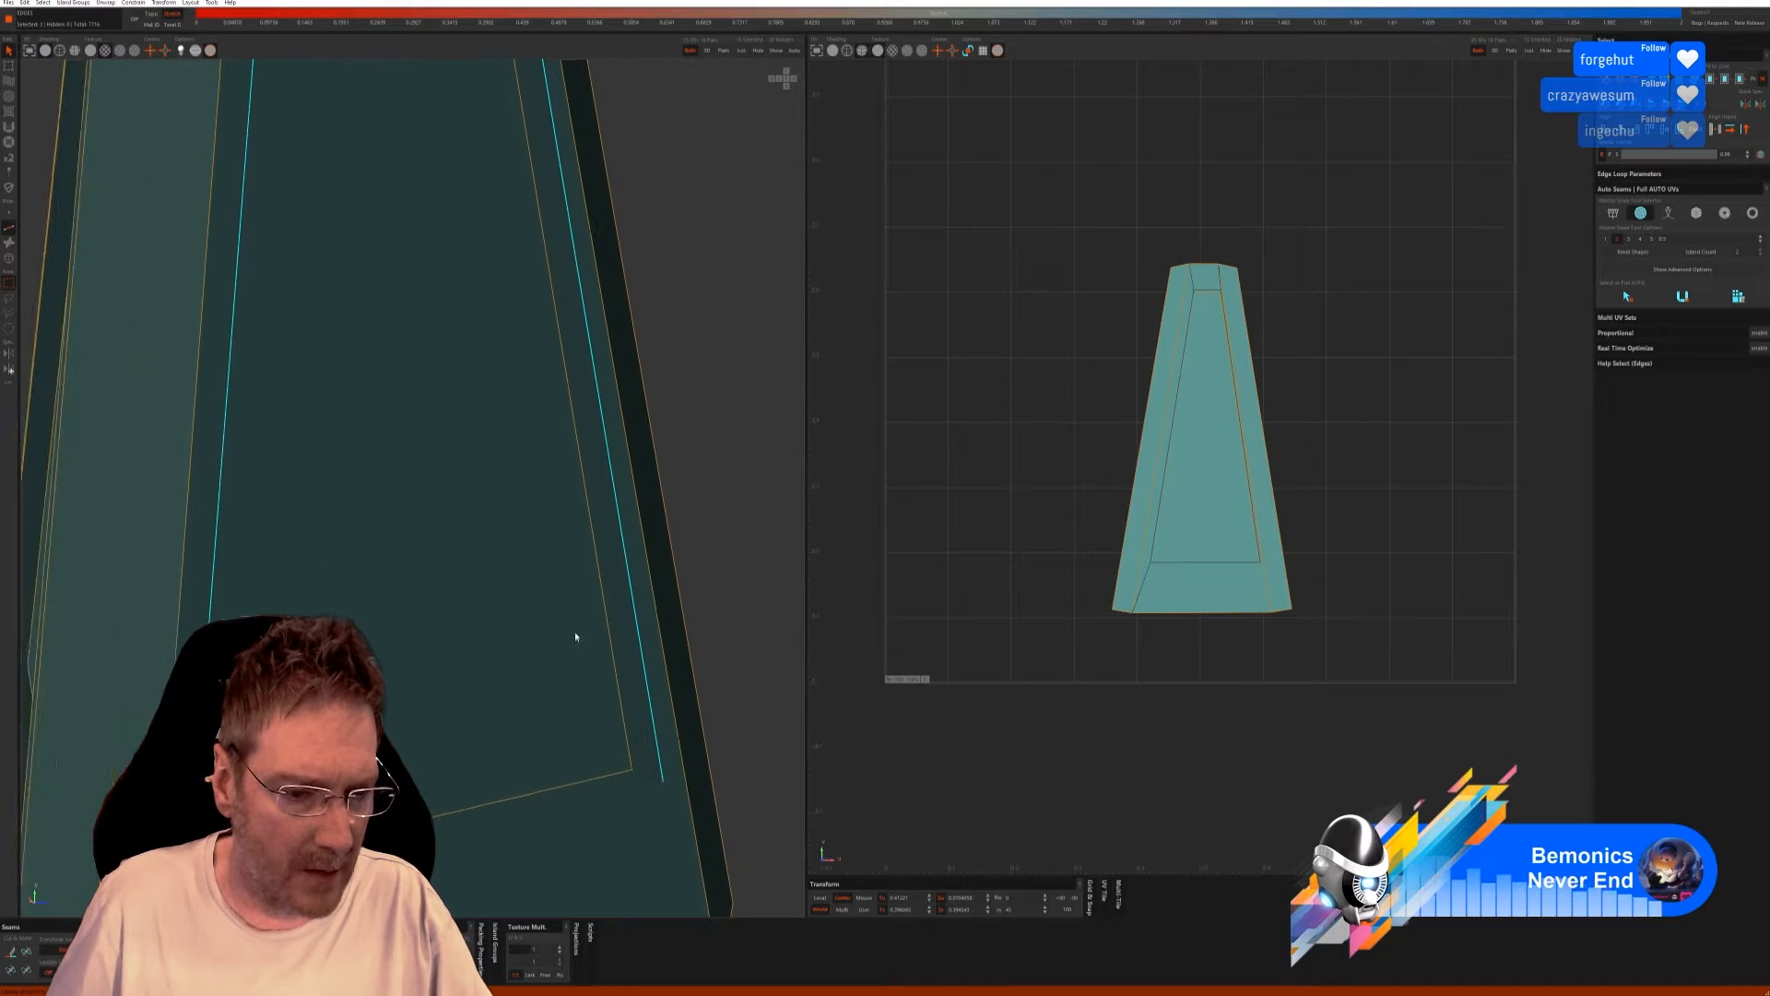
pyautogui.keyDown('shift'); pyautogui.click(652, 802); pyautogui.keyUp('shift')
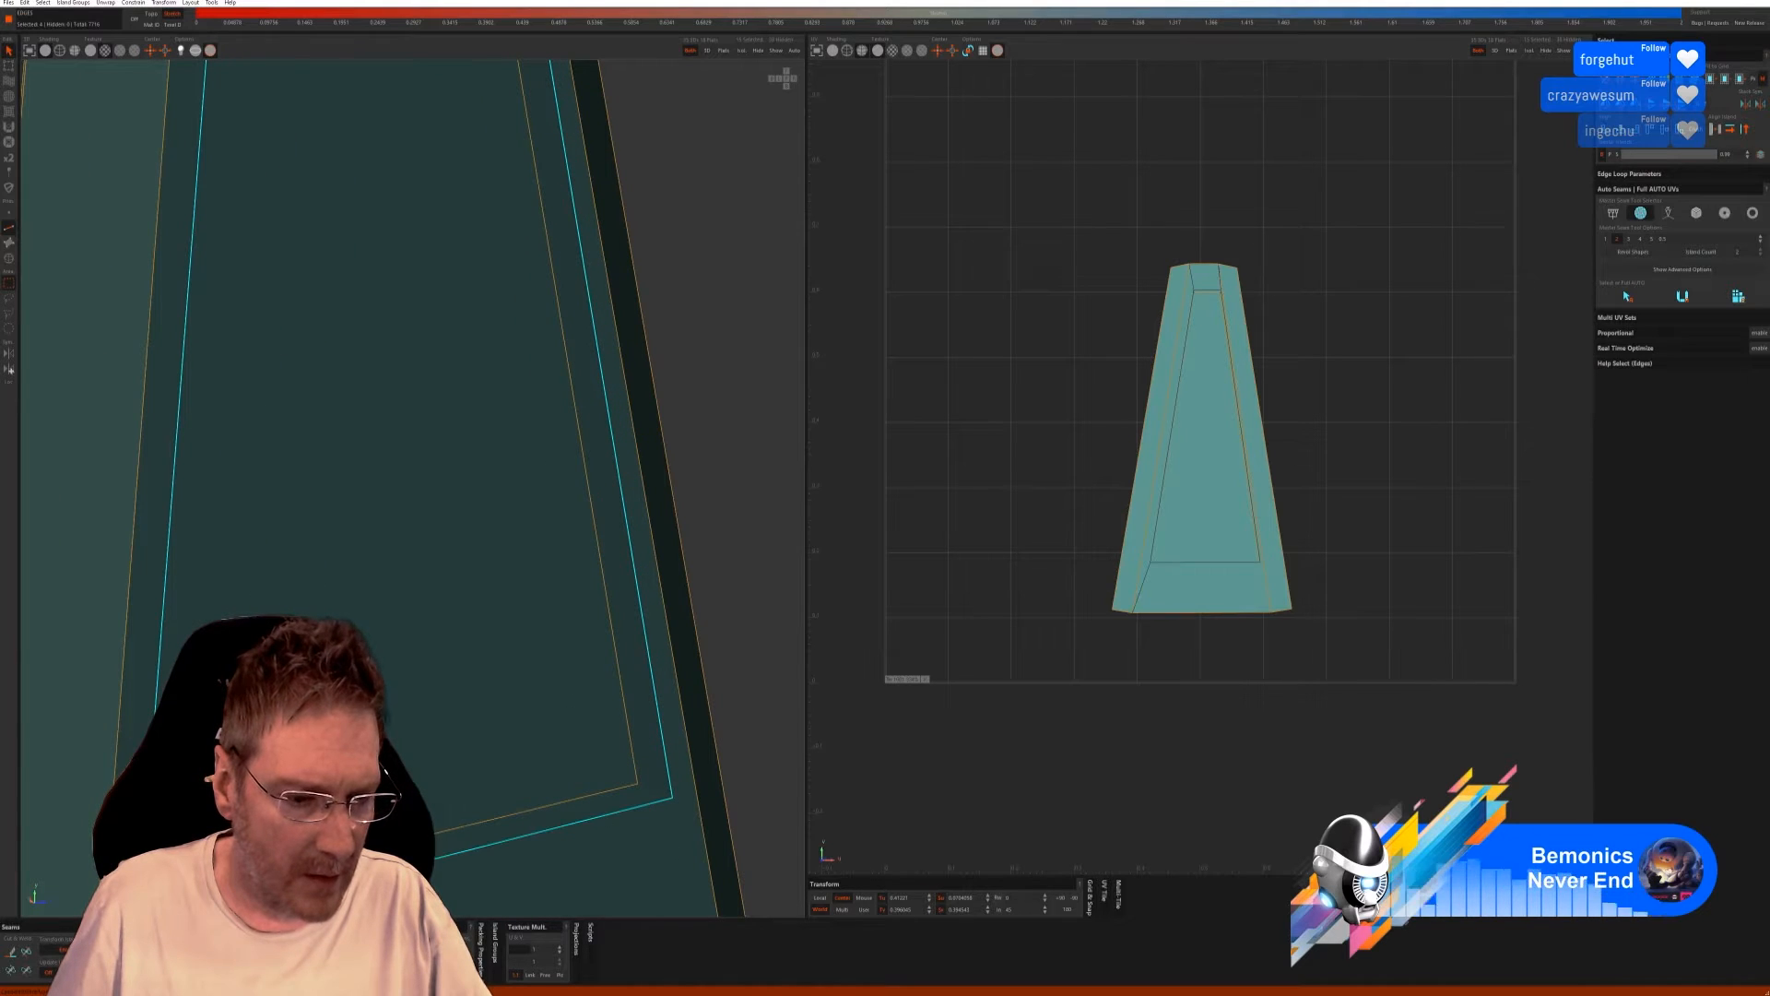
pyautogui.click(12, 951)
# Select the four outer rim edges of the column's third recessed panel and cut them as UV seams.
pyautogui.scroll(-3, 406, 662)
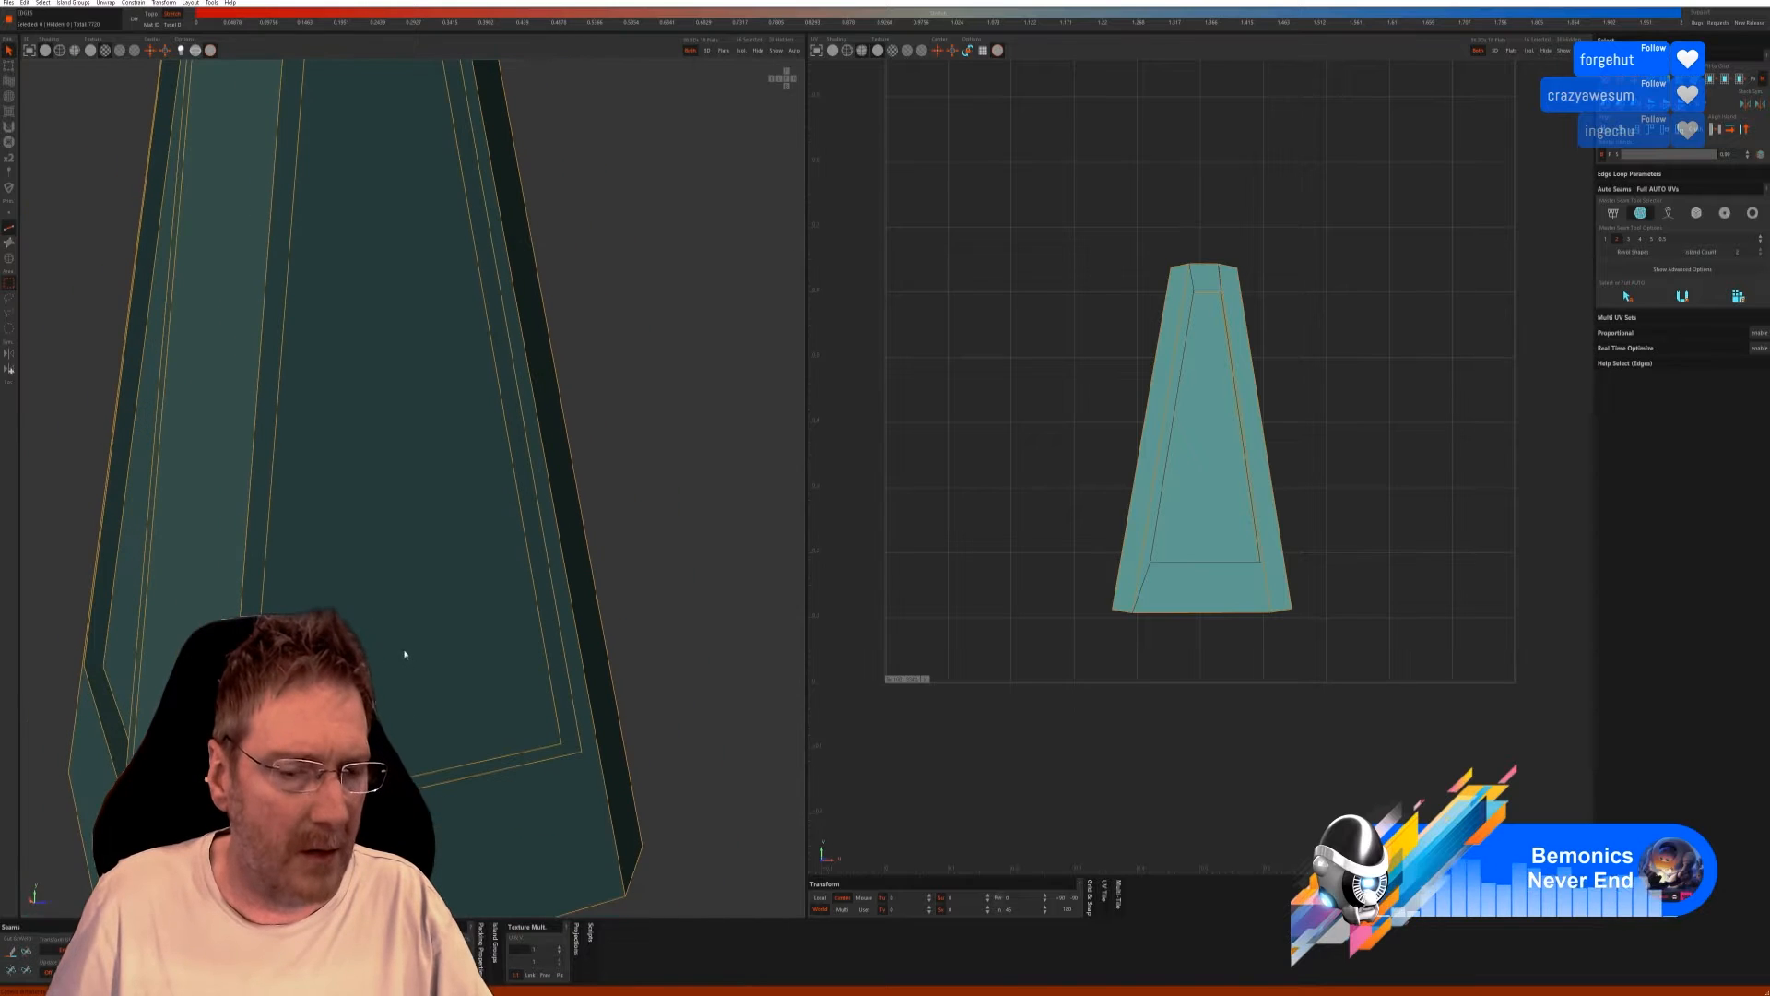
pyautogui.keyDown('alt'); pyautogui.moveTo(523, 595); pyautogui.dragTo(383, 570); pyautogui.keyUp('alt')
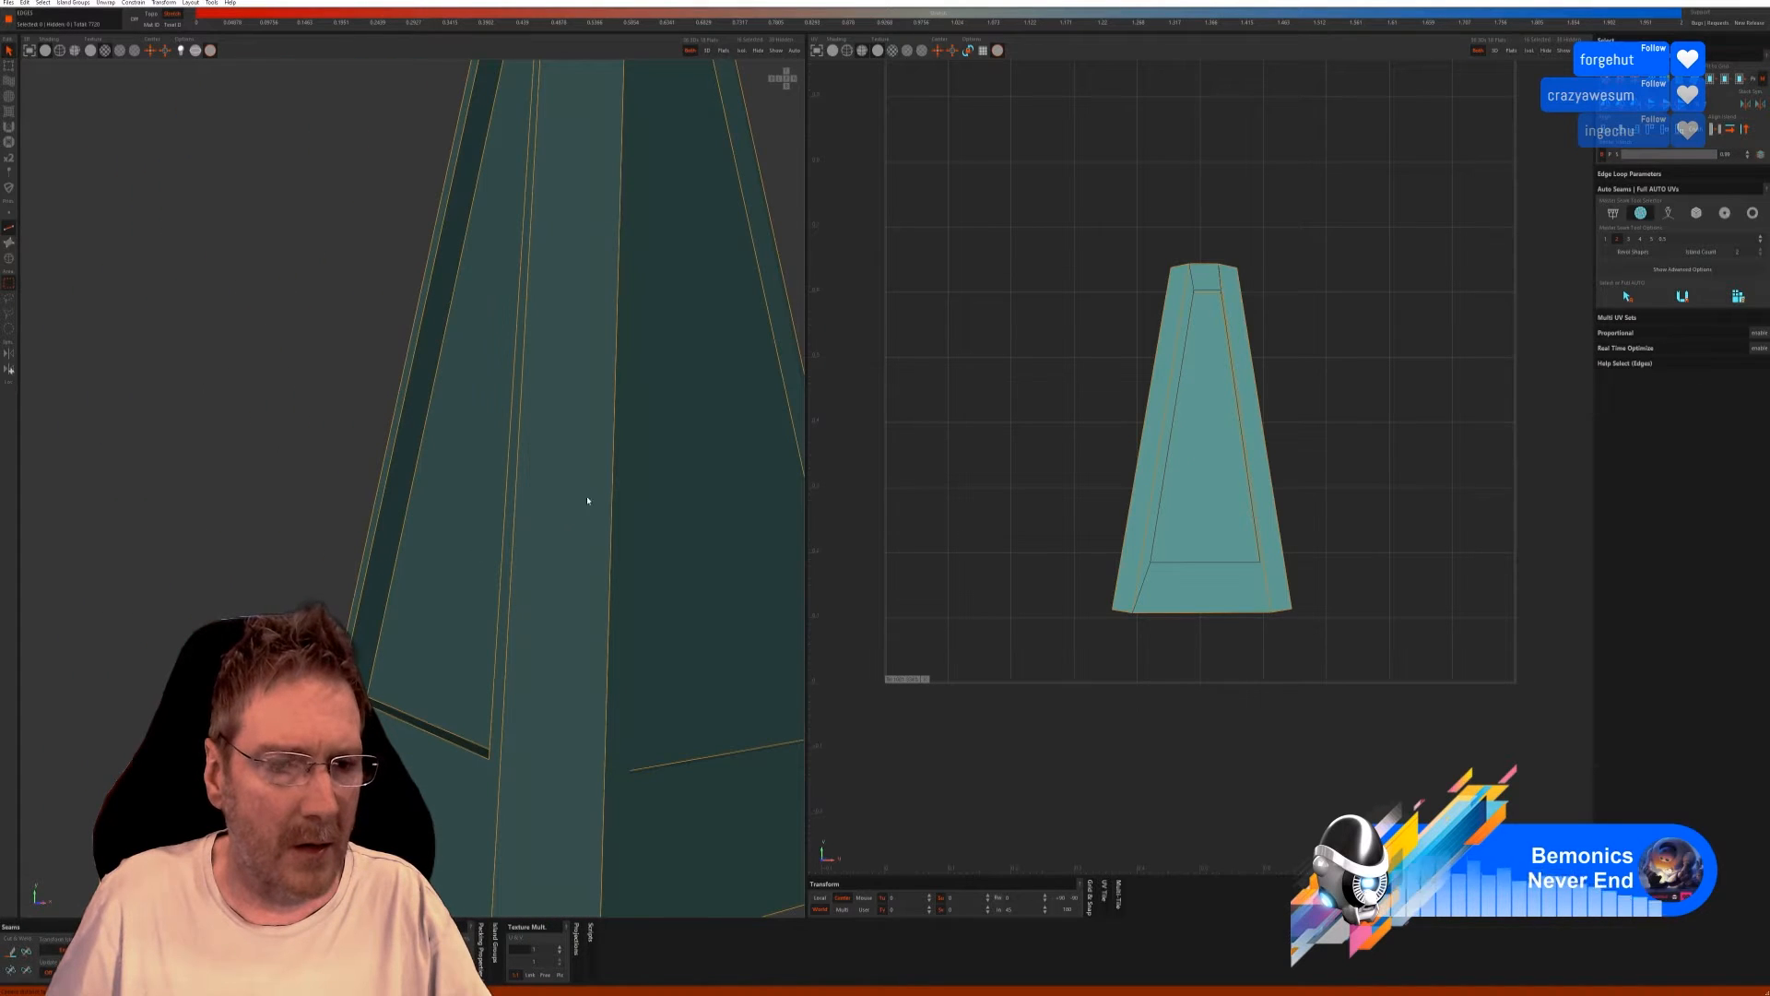
pyautogui.keyDown('alt'); pyautogui.moveTo(584, 507); pyautogui.dragTo(410, 451); pyautogui.keyUp('alt')
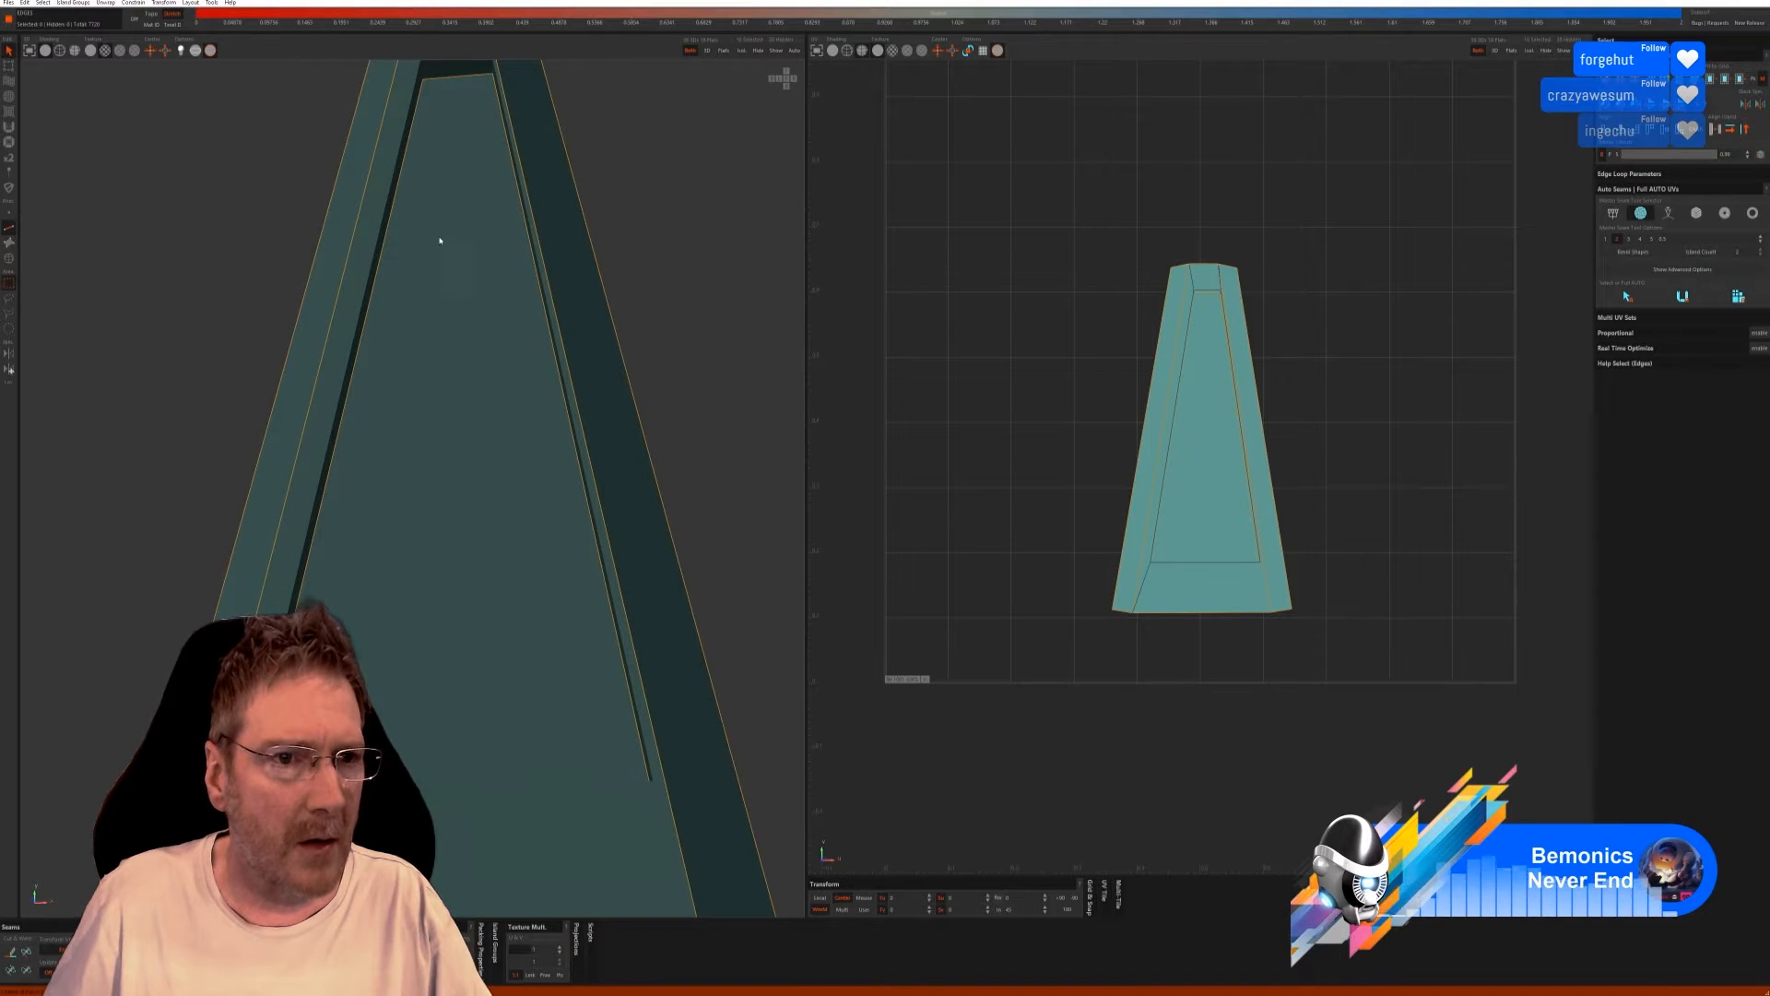
pyautogui.keyDown('alt'); pyautogui.moveTo(422, 265); pyautogui.dragTo(437, 169); pyautogui.keyUp('alt')
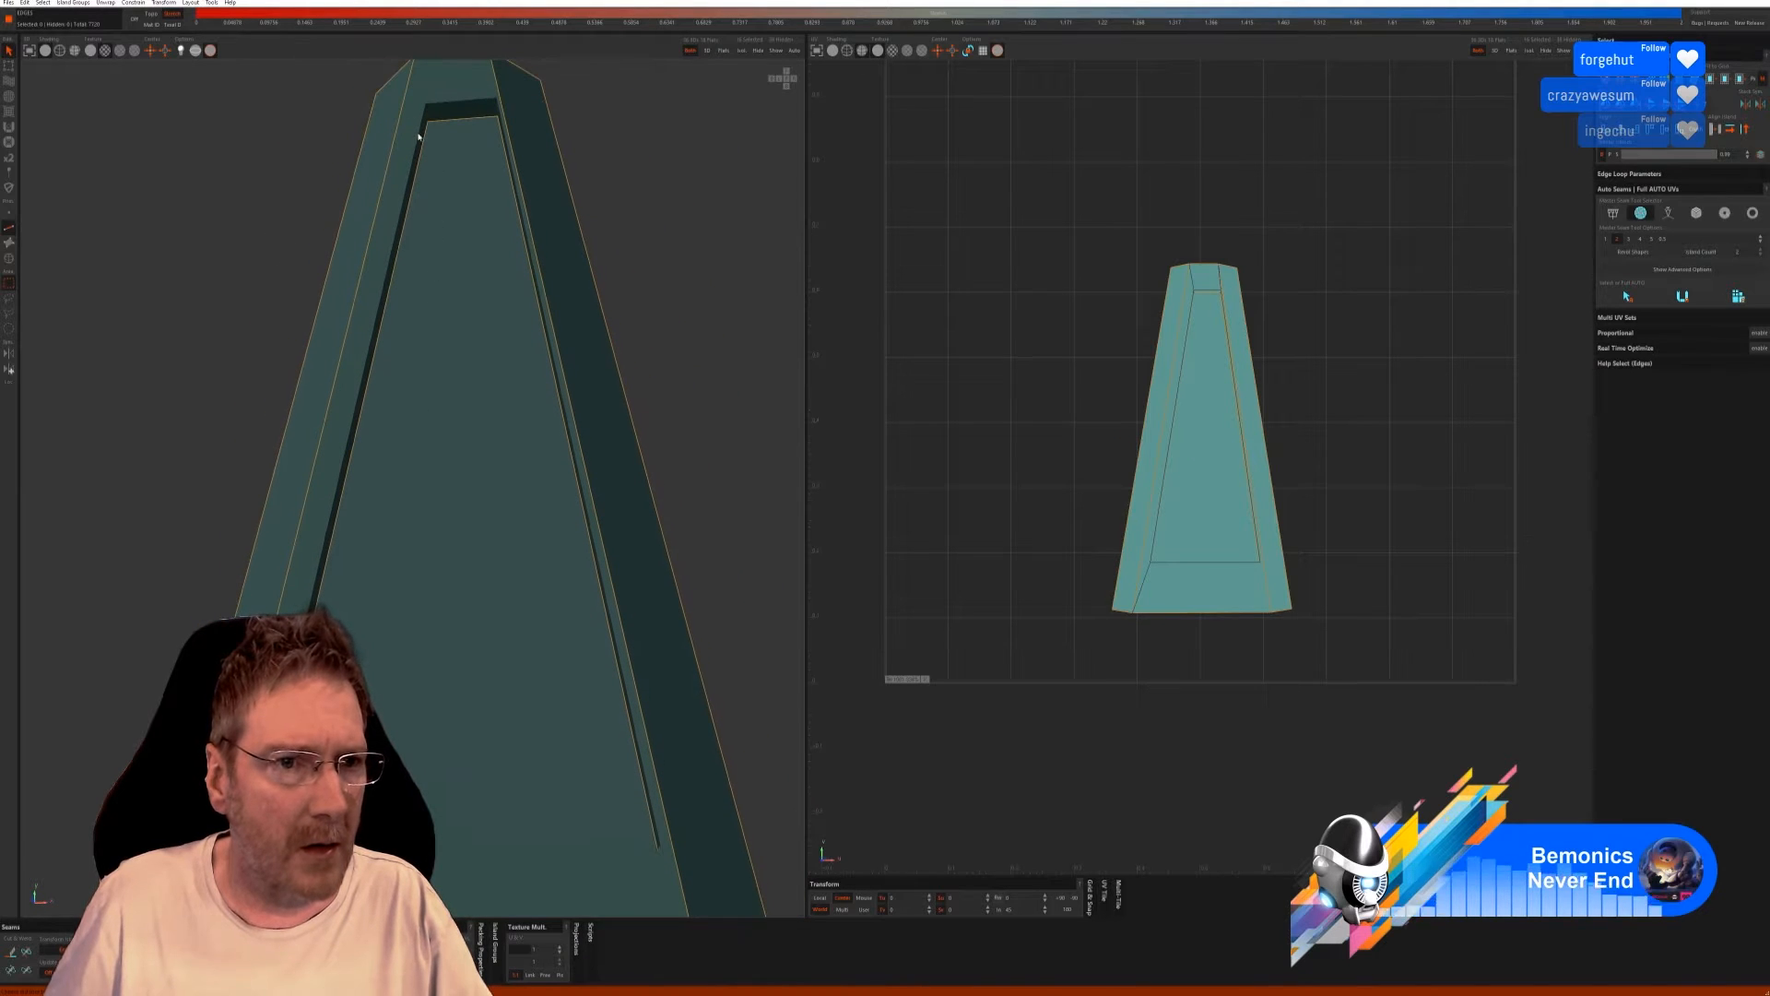
pyautogui.click(441, 124)
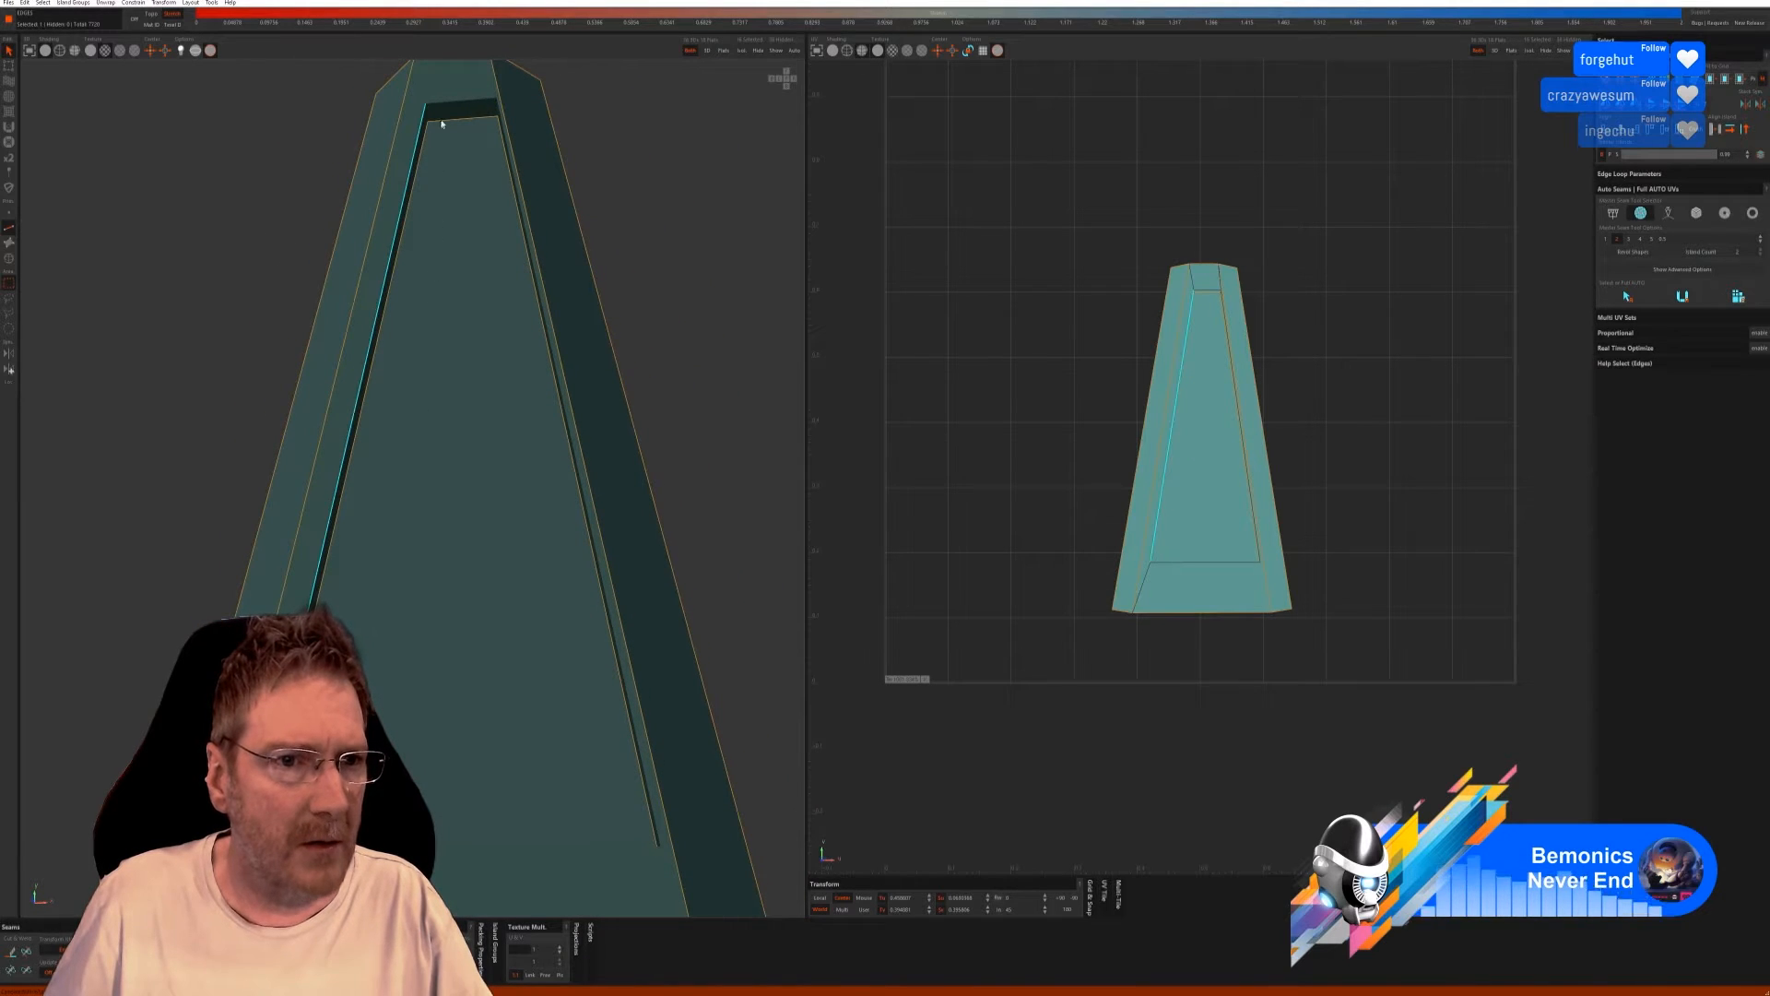
pyautogui.keyDown('shift'); pyautogui.click(503, 126); pyautogui.keyUp('shift')
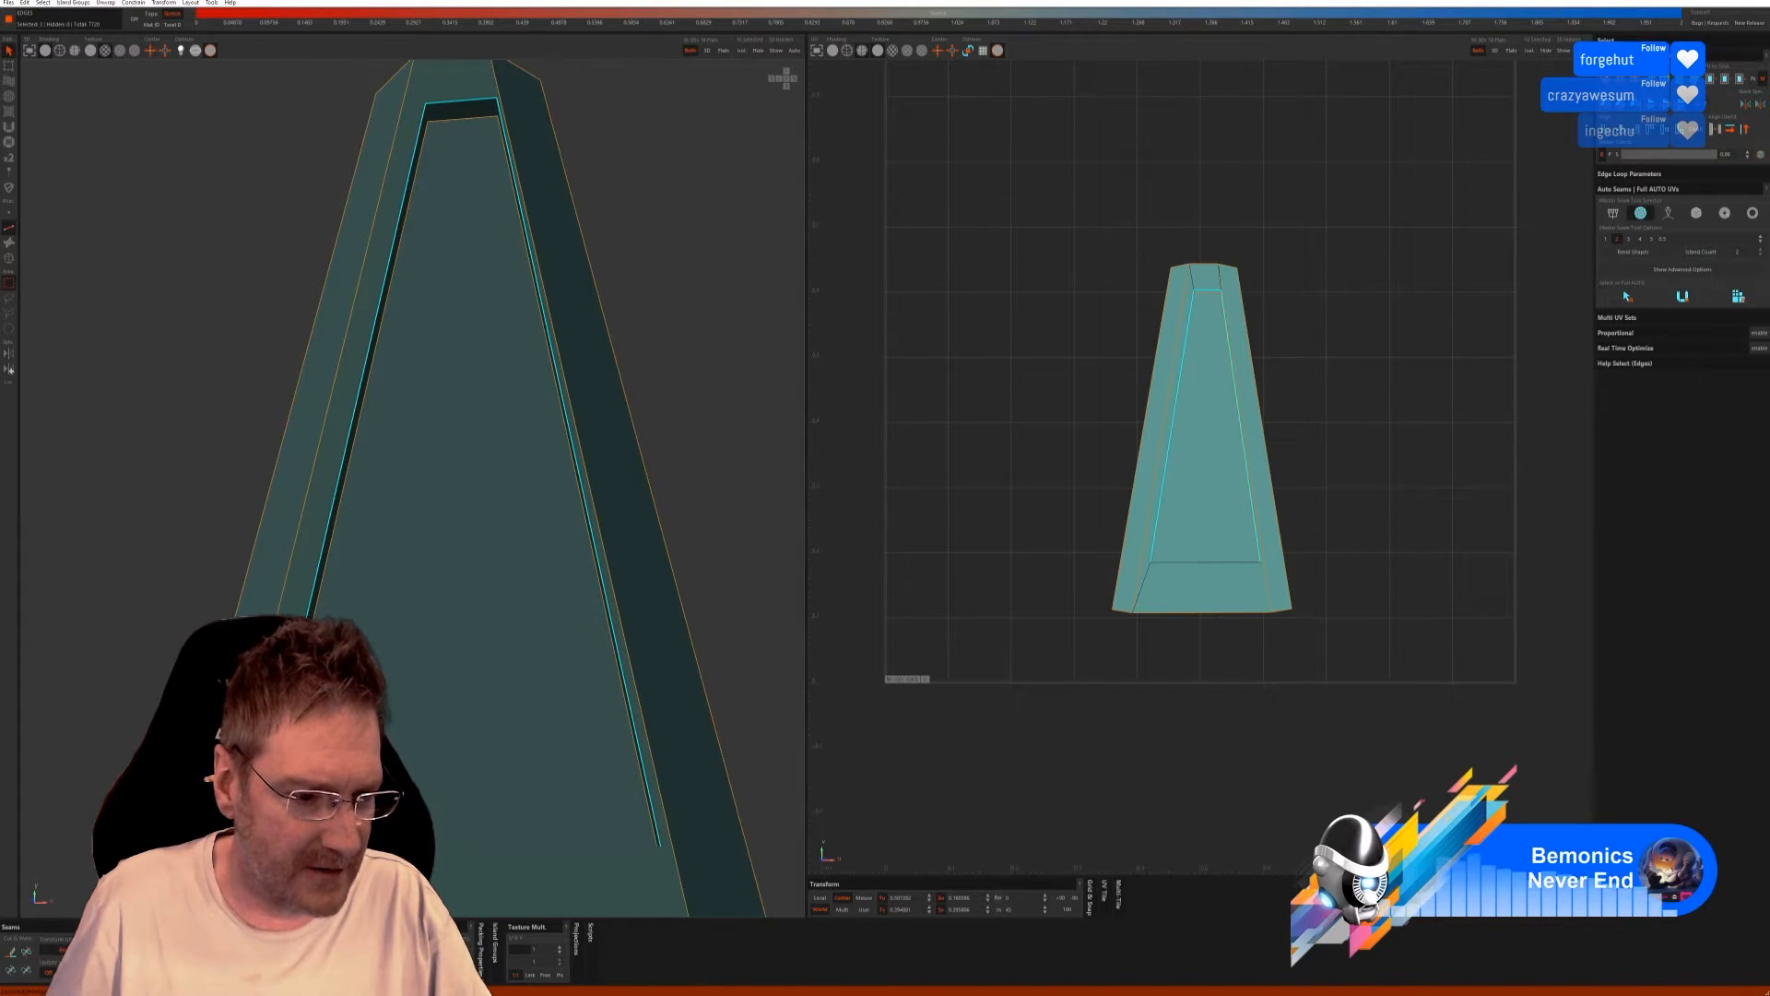
pyautogui.keyDown('ctrl'); pyautogui.click(551, 845); pyautogui.keyUp('ctrl')
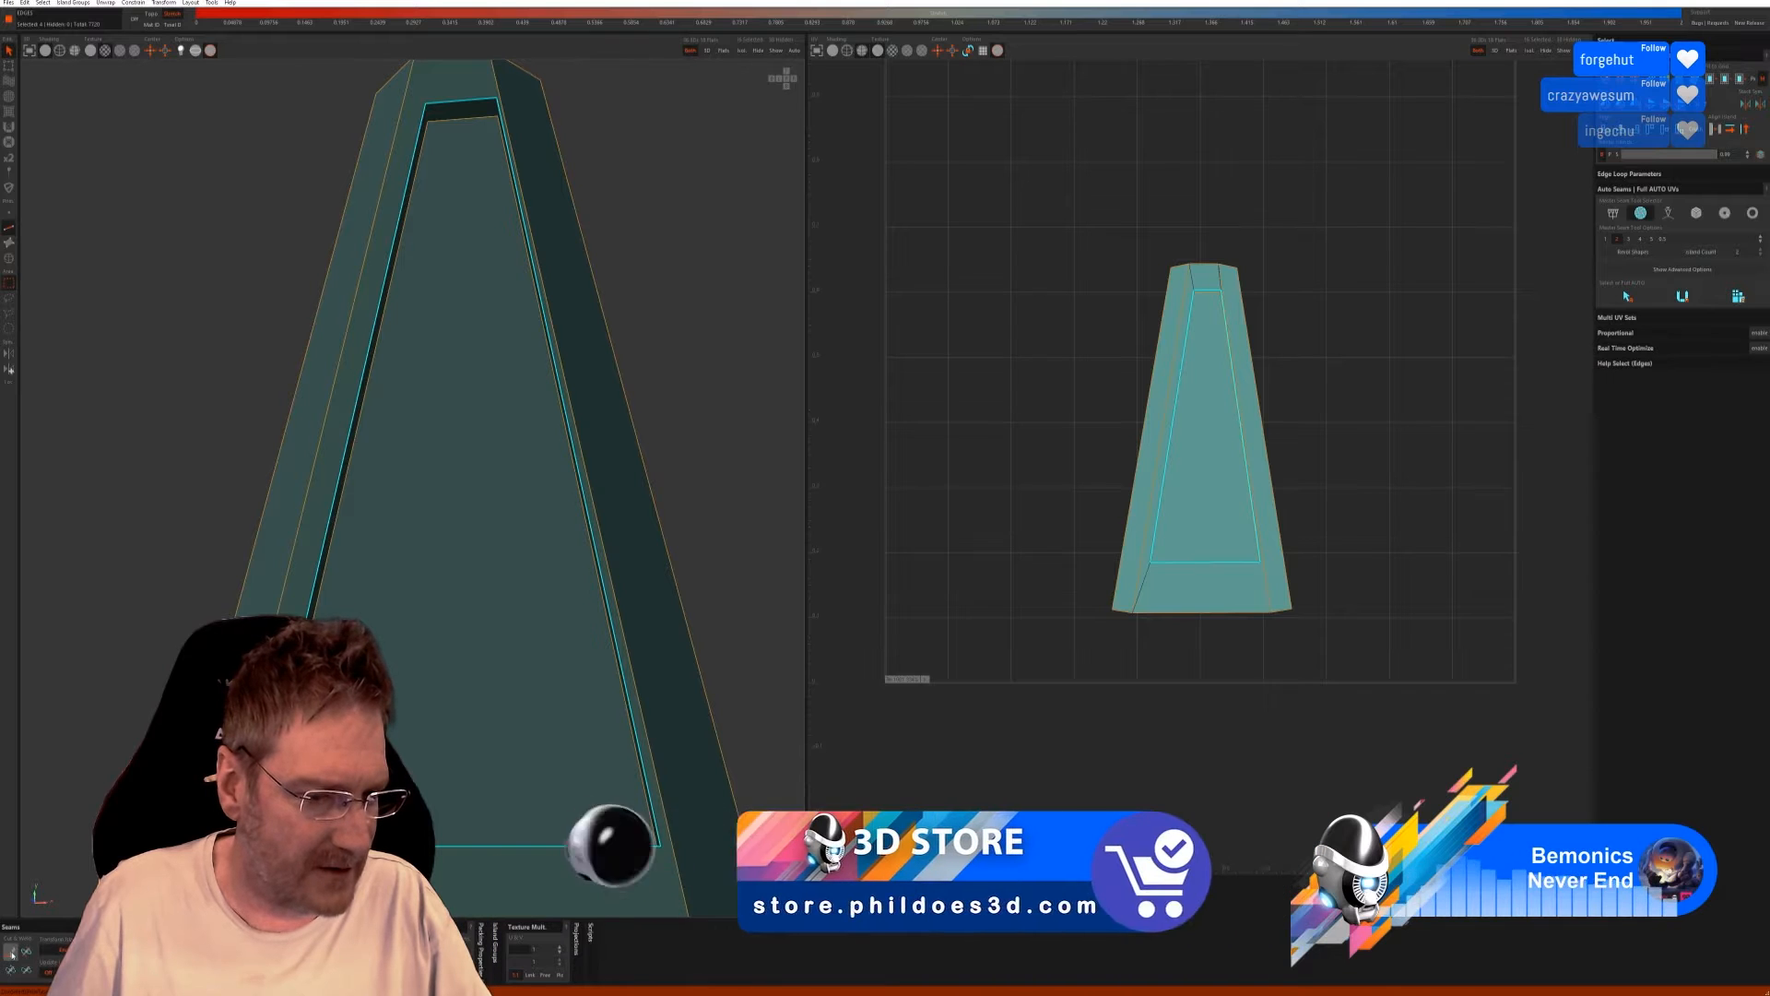
pyautogui.press('c')
# Select the four outer rim edges of the column's remaining uncut recessed panel and cut them as UV seams.
pyautogui.keyDown('alt'); pyautogui.moveTo(648, 541); pyautogui.dragTo(558, 541); pyautogui.keyUp('alt')
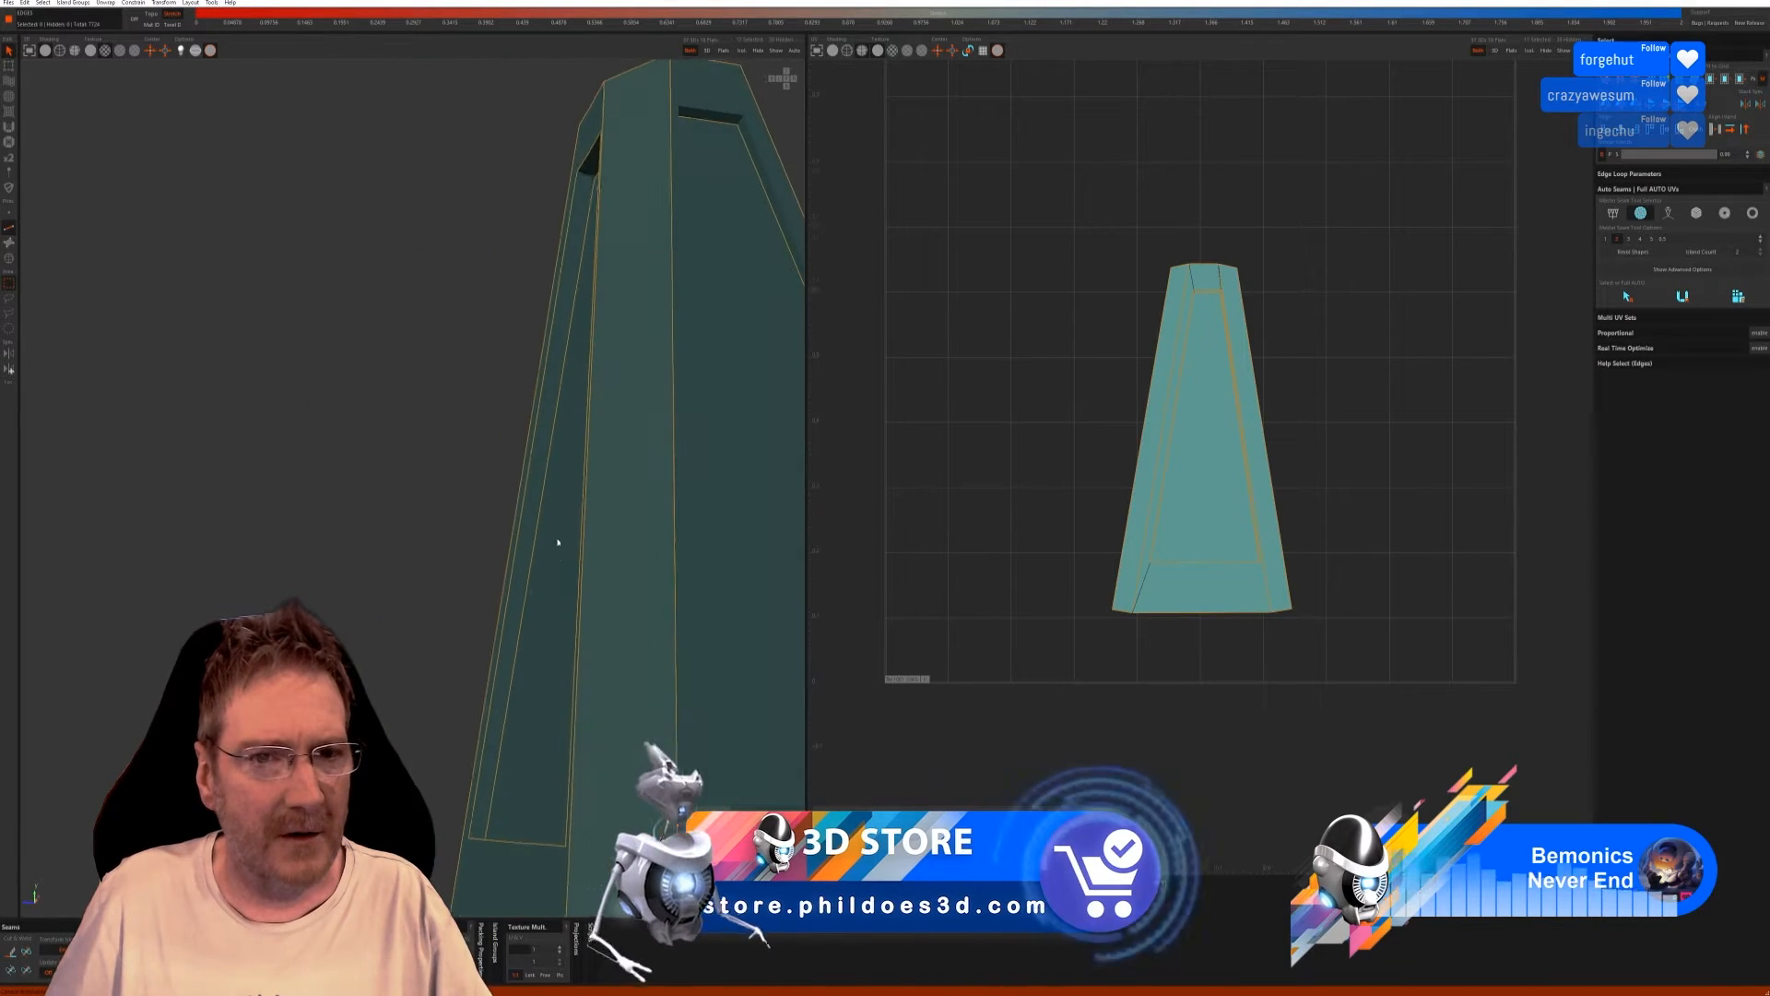
pyautogui.keyDown('alt'); pyautogui.moveTo(599, 481); pyautogui.dragTo(556, 441); pyautogui.keyUp('alt')
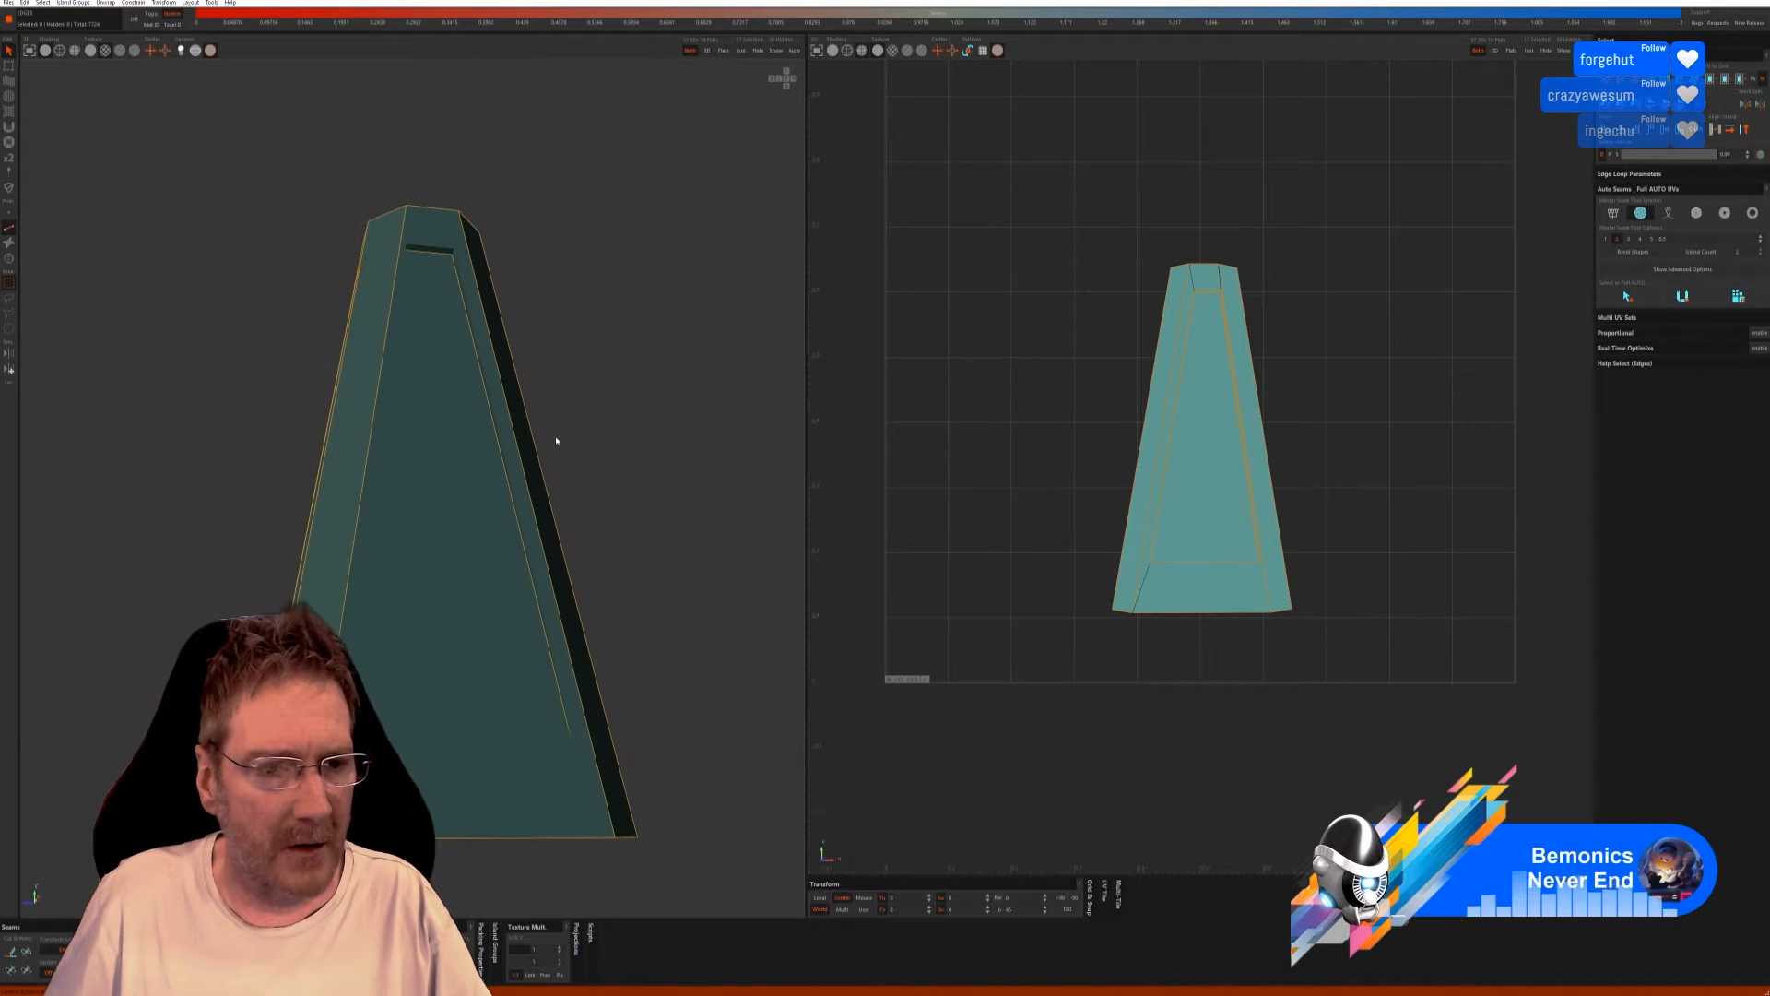
pyautogui.keyDown('alt'); pyautogui.moveTo(450, 418); pyautogui.dragTo(425, 371); pyautogui.keyUp('alt')
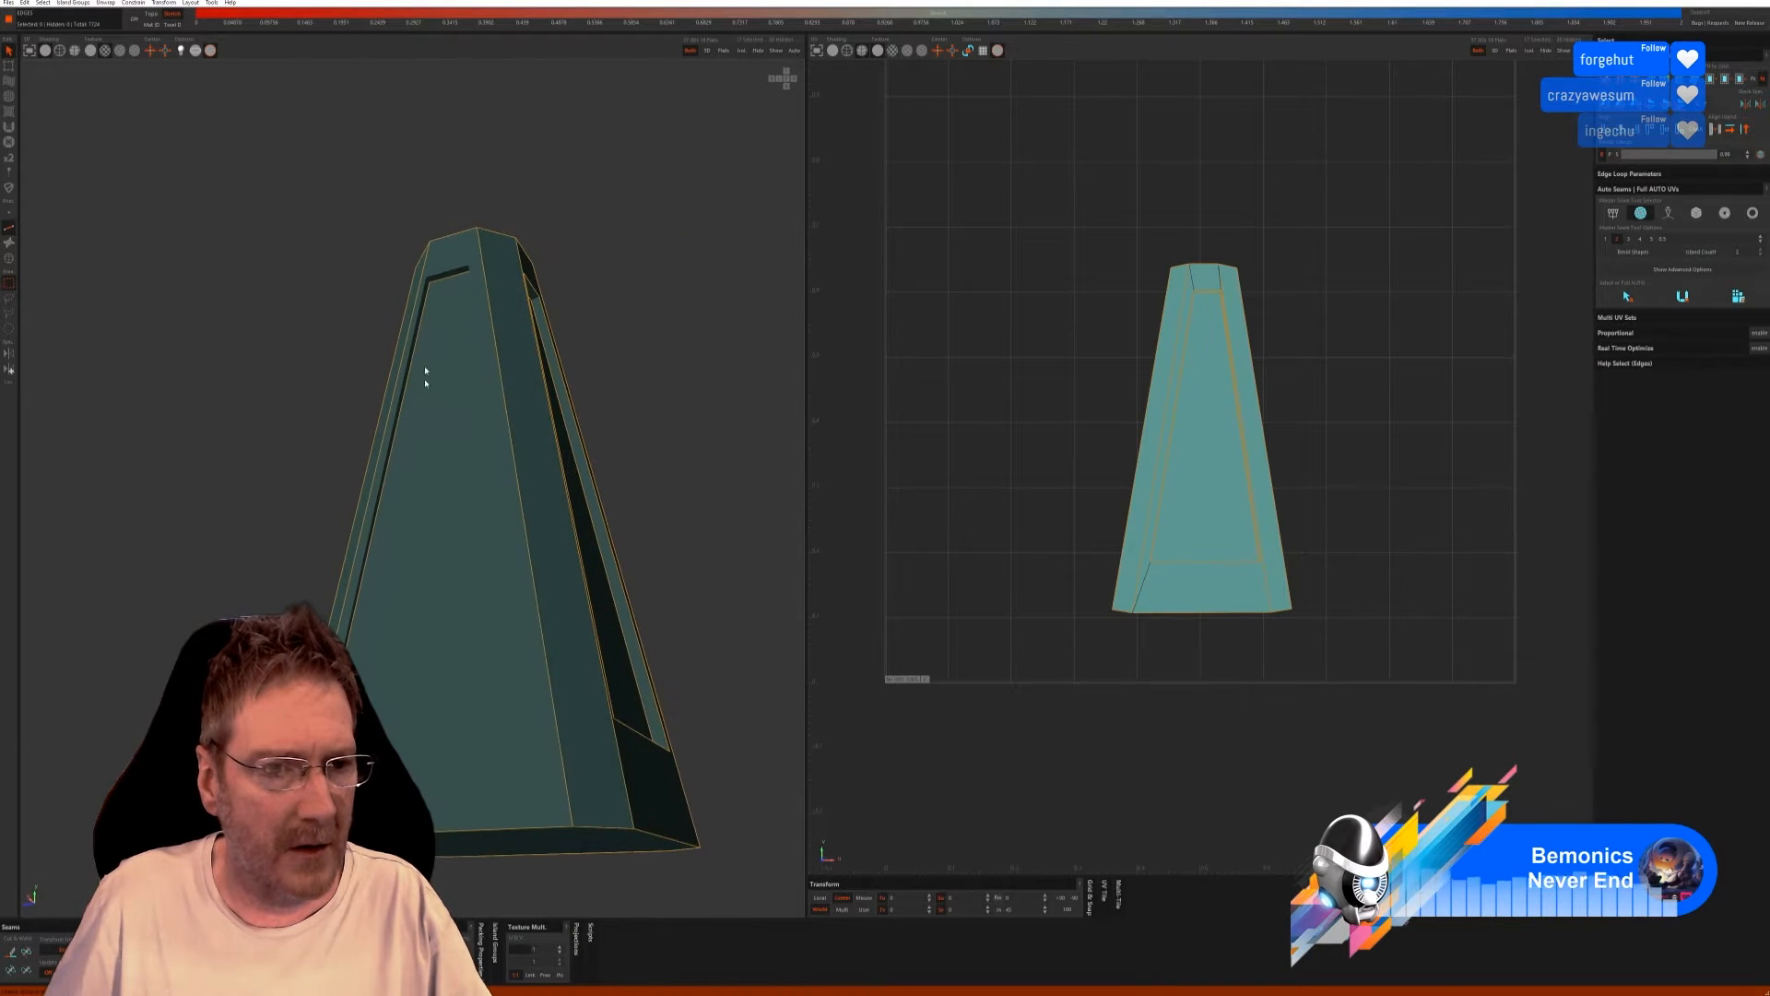
pyautogui.scroll(2, 409, 327)
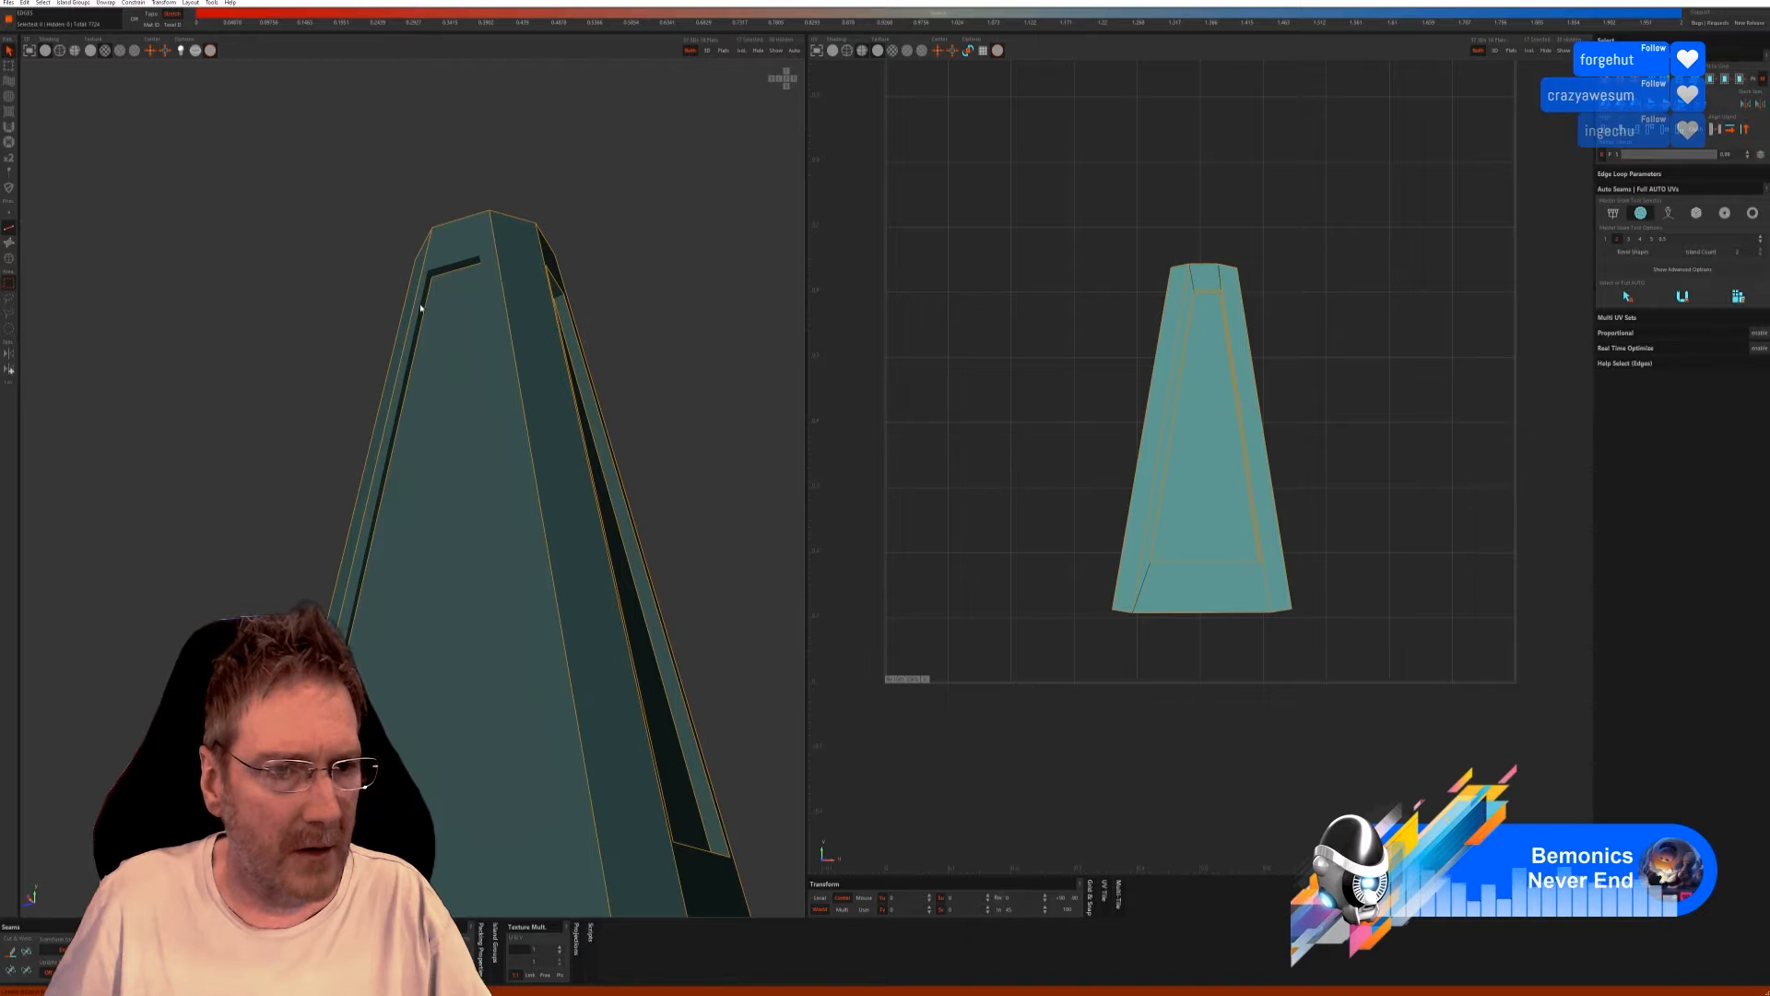
pyautogui.click(421, 308)
pyautogui.keyDown('shift'); pyautogui.click(449, 268); pyautogui.keyUp('shift')
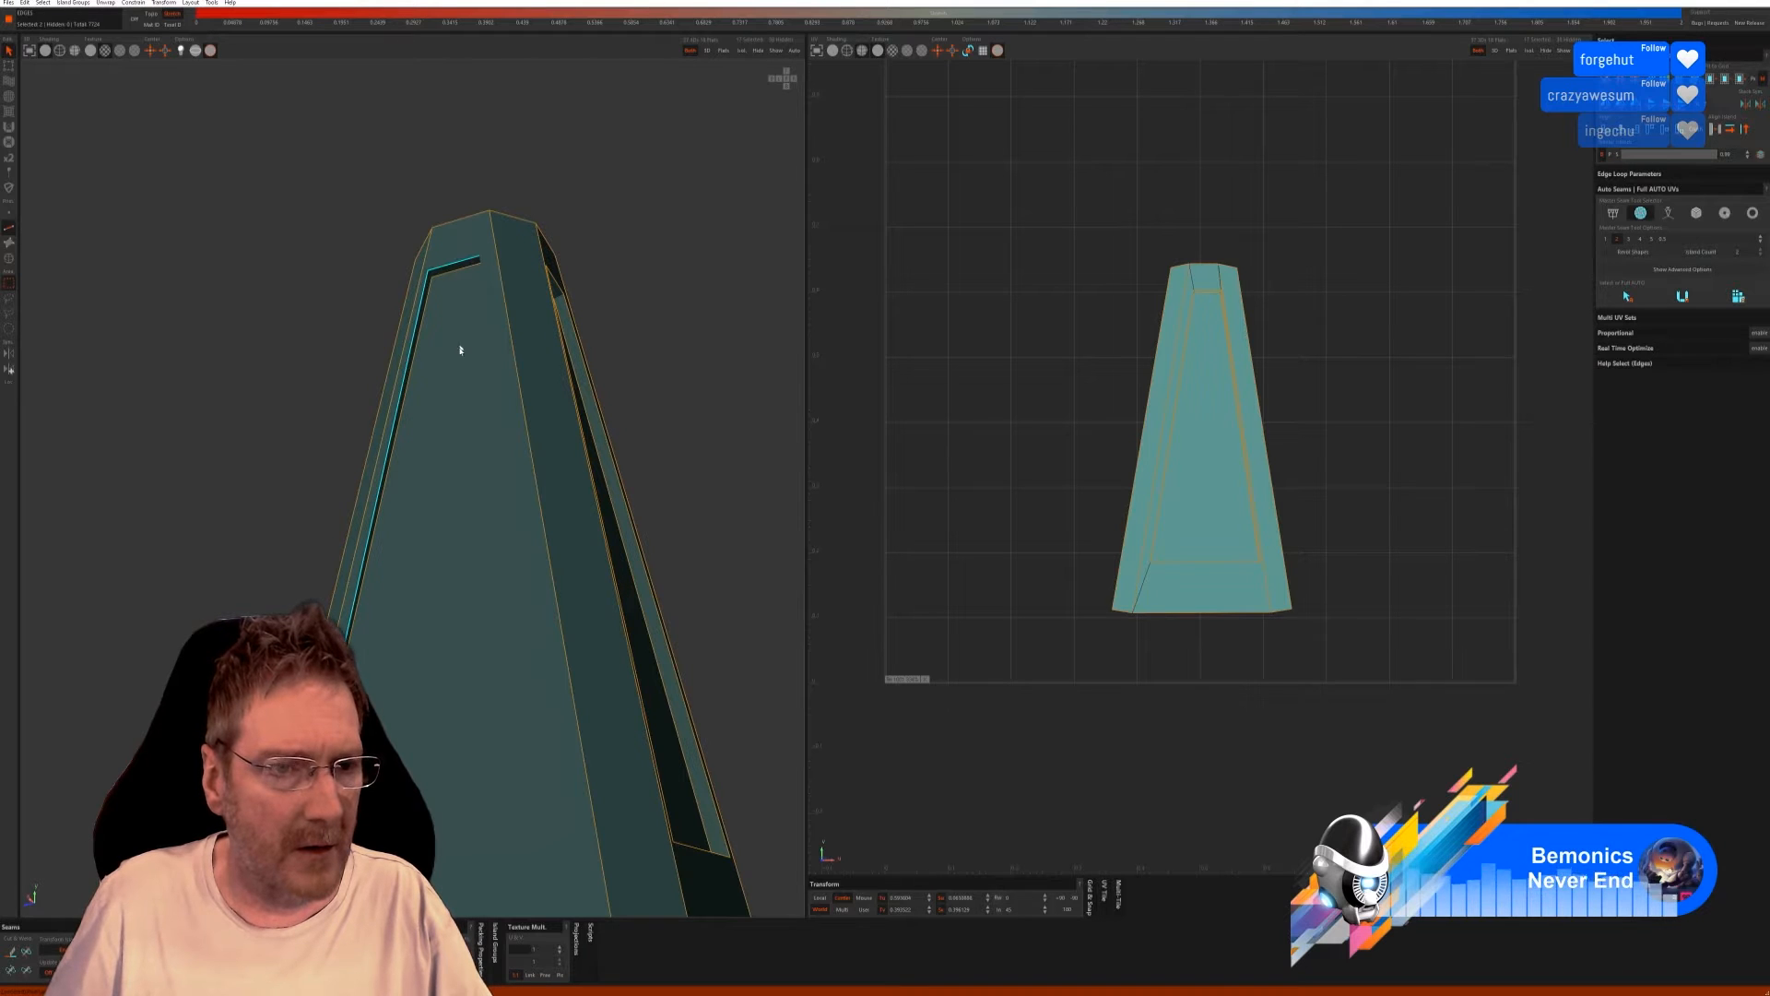
pyautogui.moveTo(481, 429); pyautogui.dragTo(531, 382, button='middle')
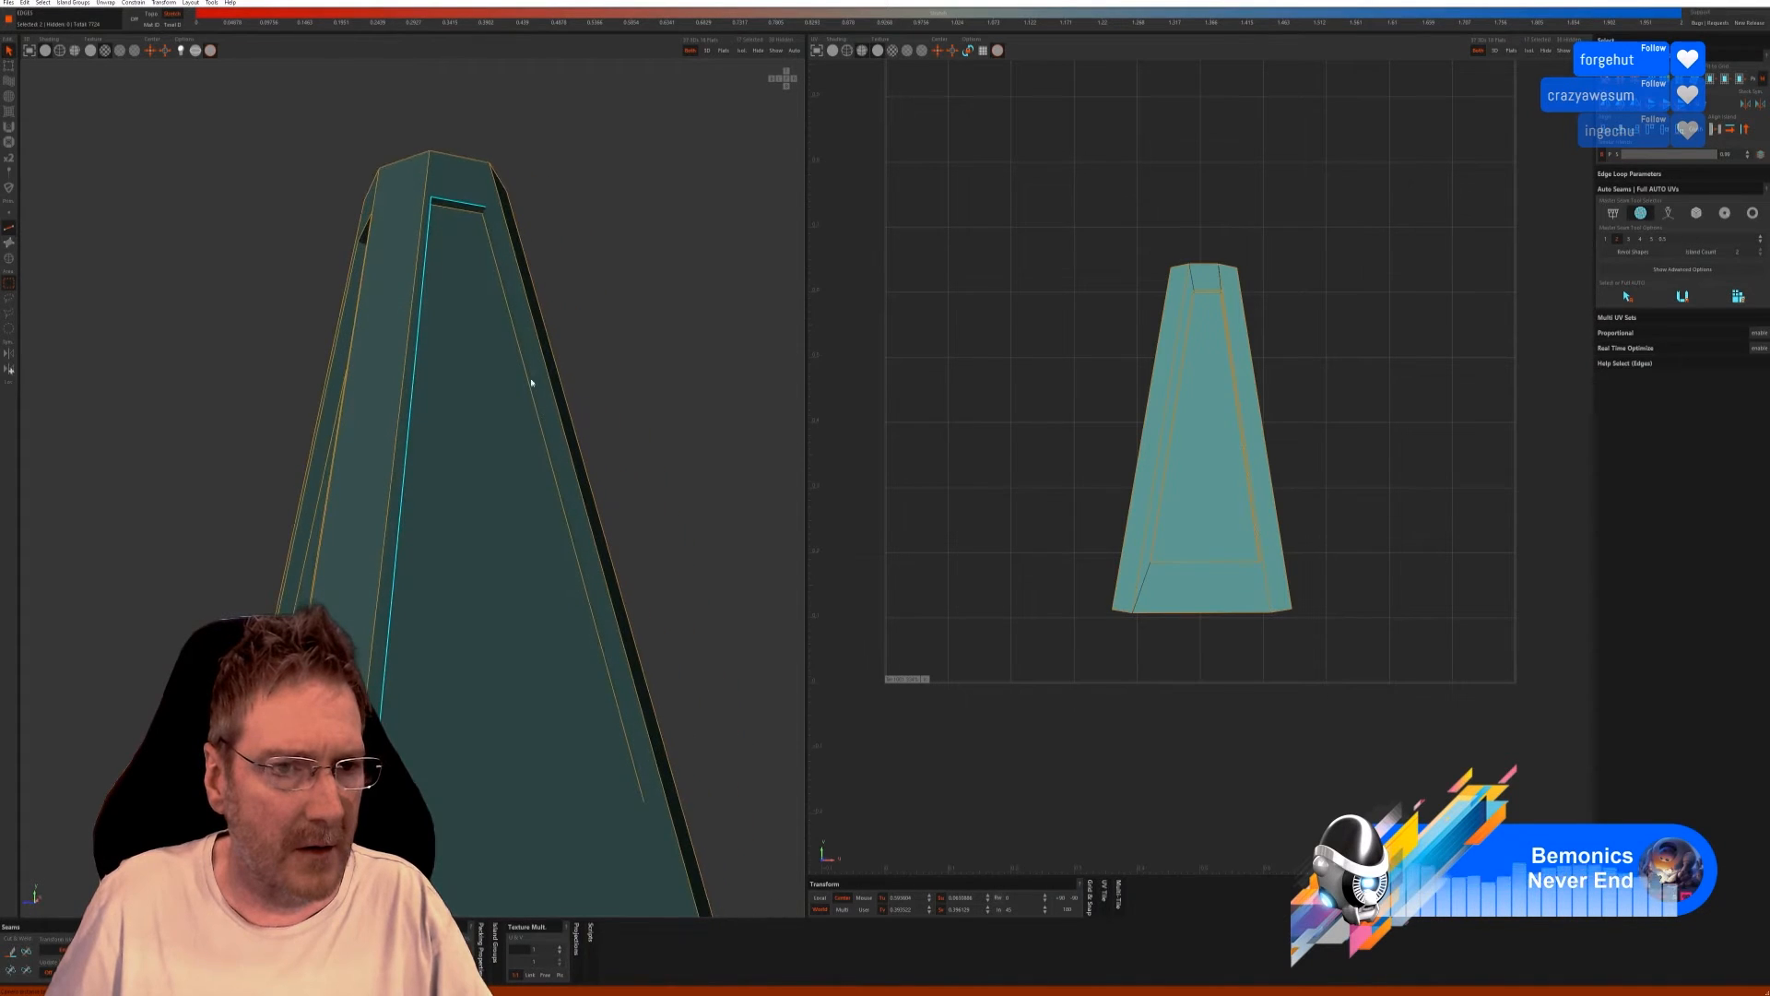
pyautogui.keyDown('shift'); pyautogui.click(491, 219); pyautogui.keyUp('shift')
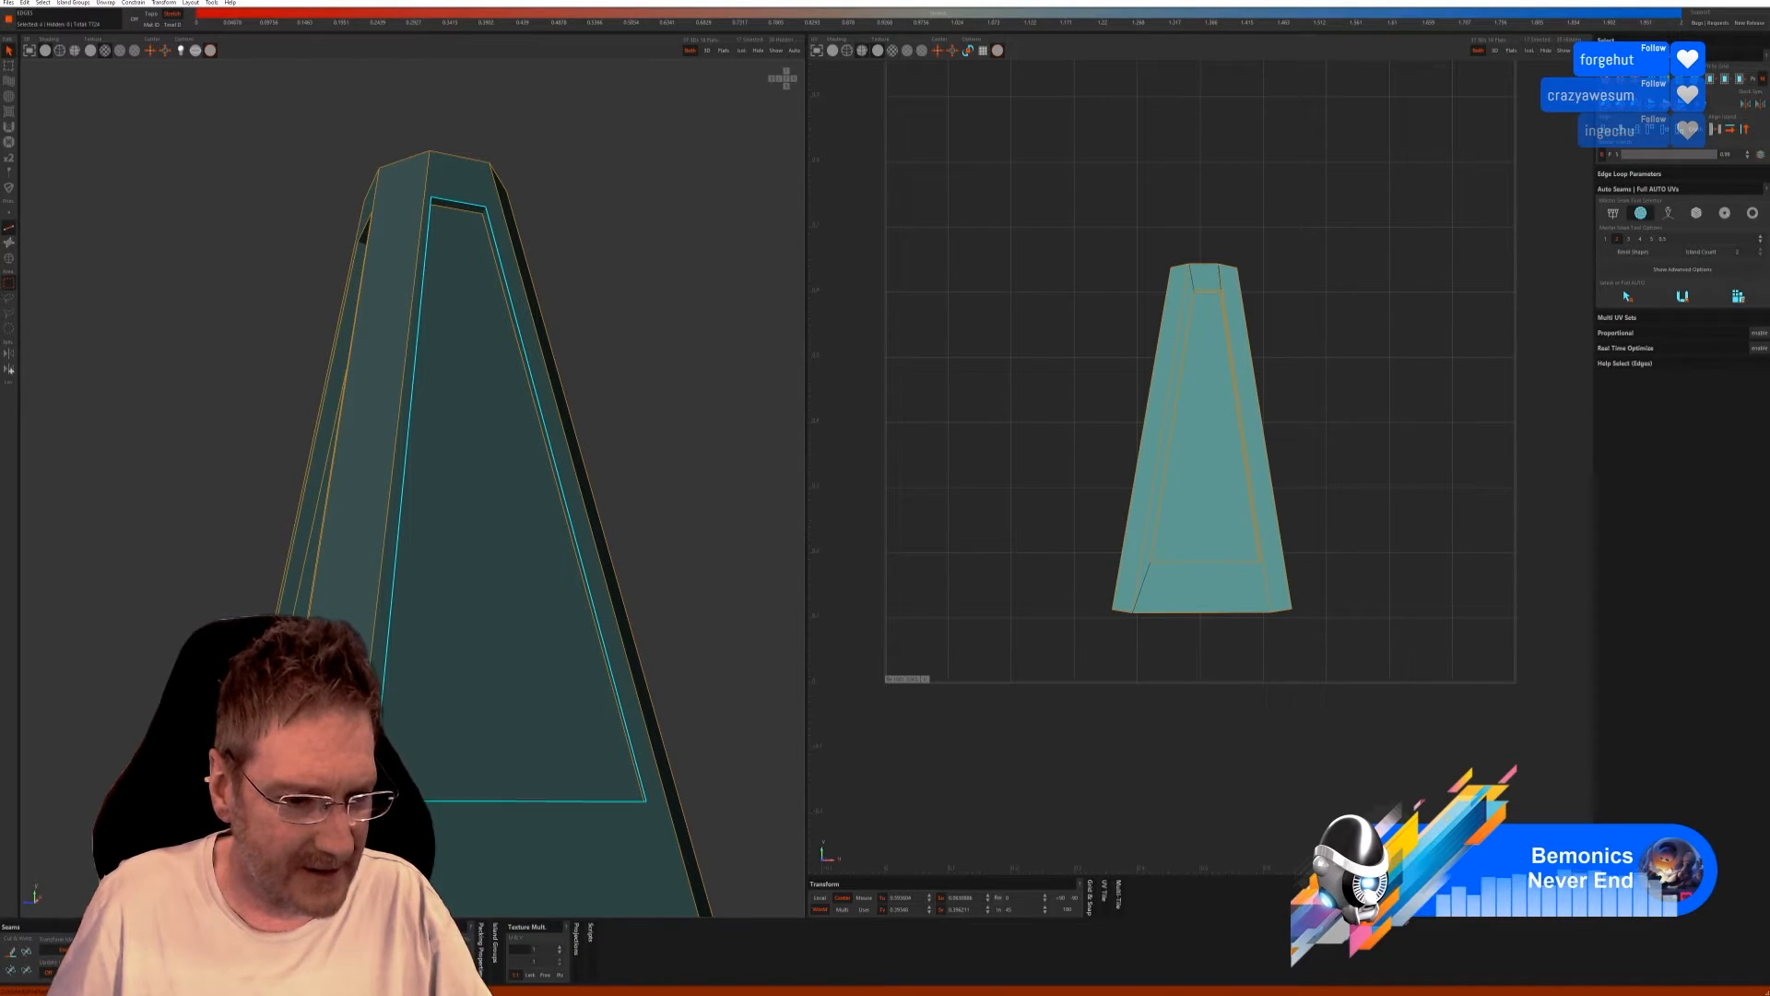
pyautogui.click(11, 959)
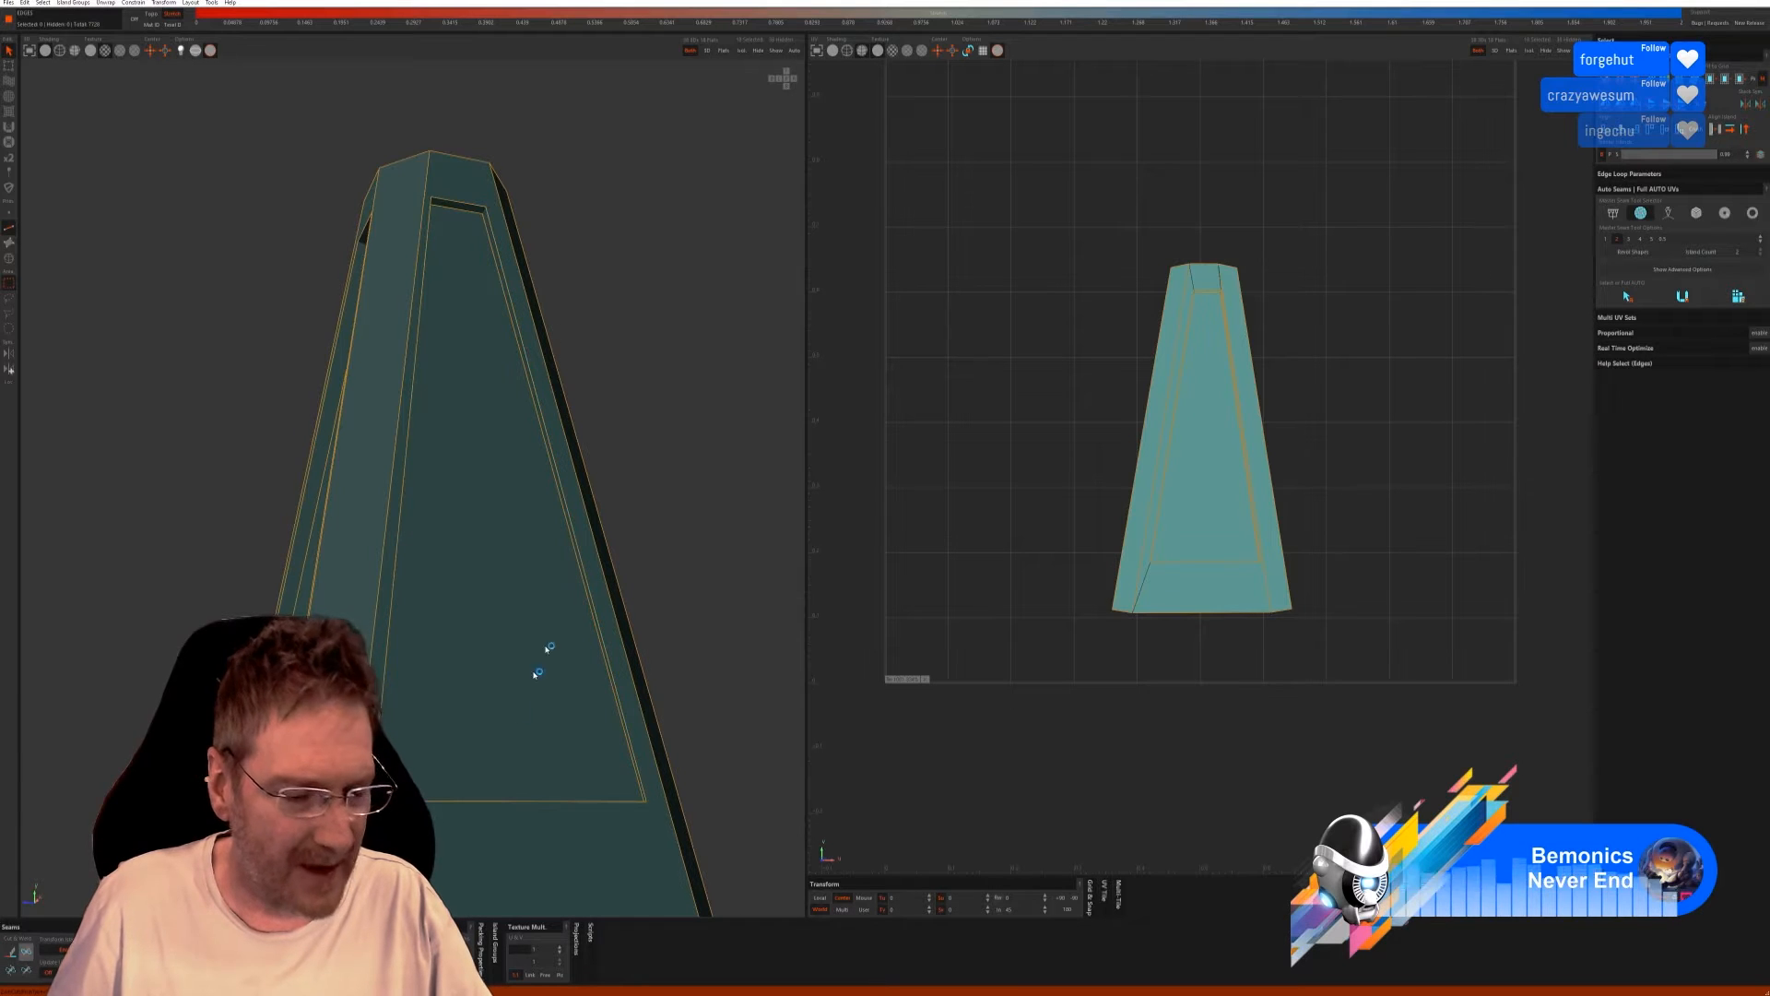
pyautogui.keyDown('alt'); pyautogui.moveTo(617, 512); pyautogui.dragTo(460, 483); pyautogui.keyUp('alt')
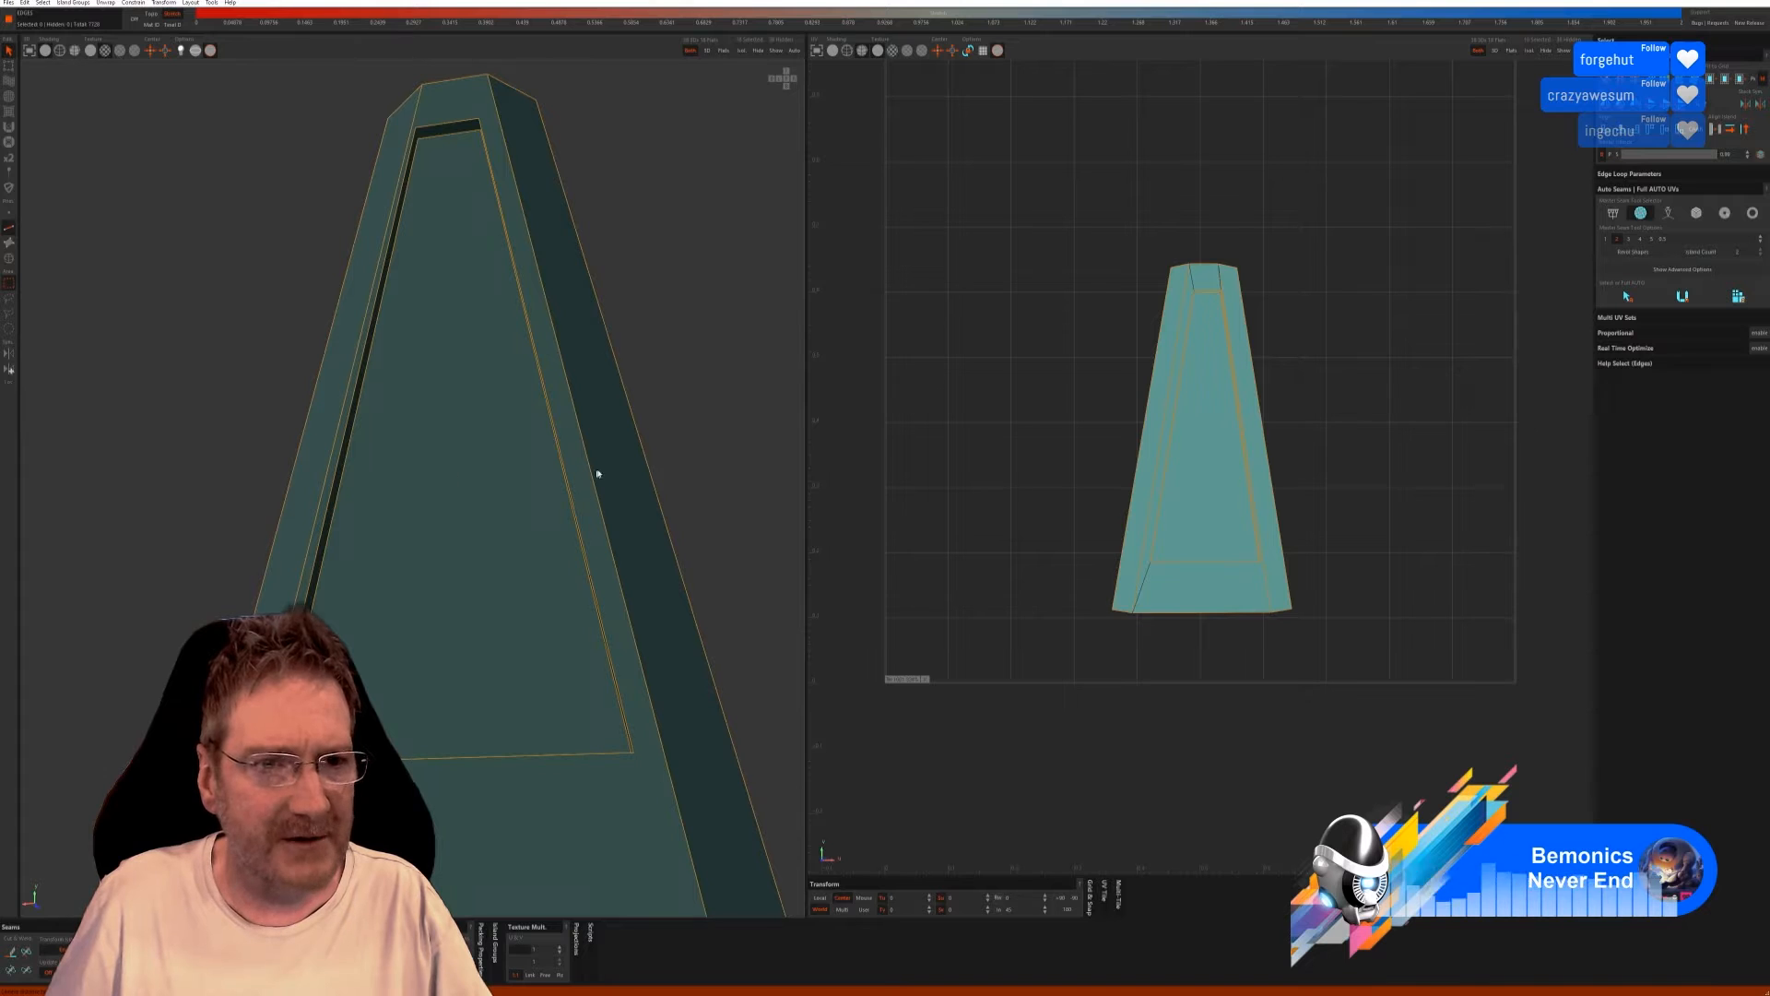
pyautogui.scroll(-3, 528, 433)
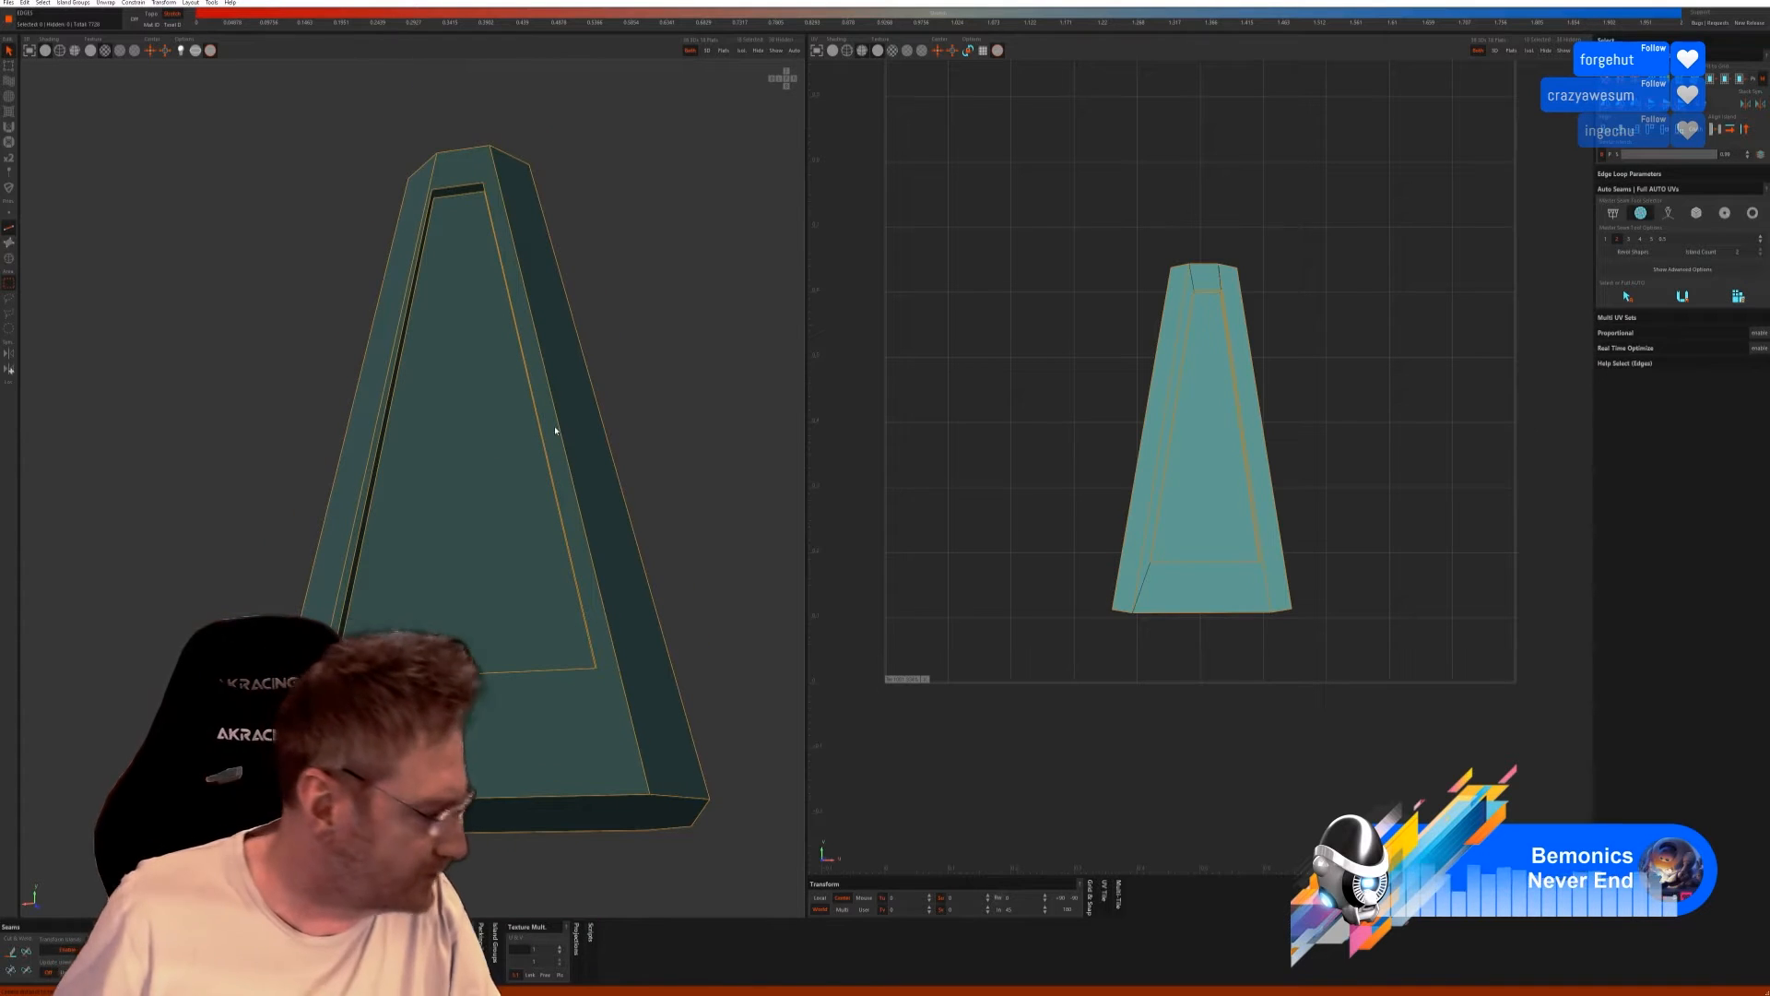
pyautogui.keyDown('alt'); pyautogui.moveTo(657, 396); pyautogui.dragTo(578, 423); pyautogui.keyUp('alt')
pyautogui.moveTo(602, 423)
pyautogui.mouseDown(button='middle')
pyautogui.moveTo(620, 387)
pyautogui.moveTo(636, 420)
pyautogui.moveTo(609, 418)
pyautogui.mouseUp(button='middle')
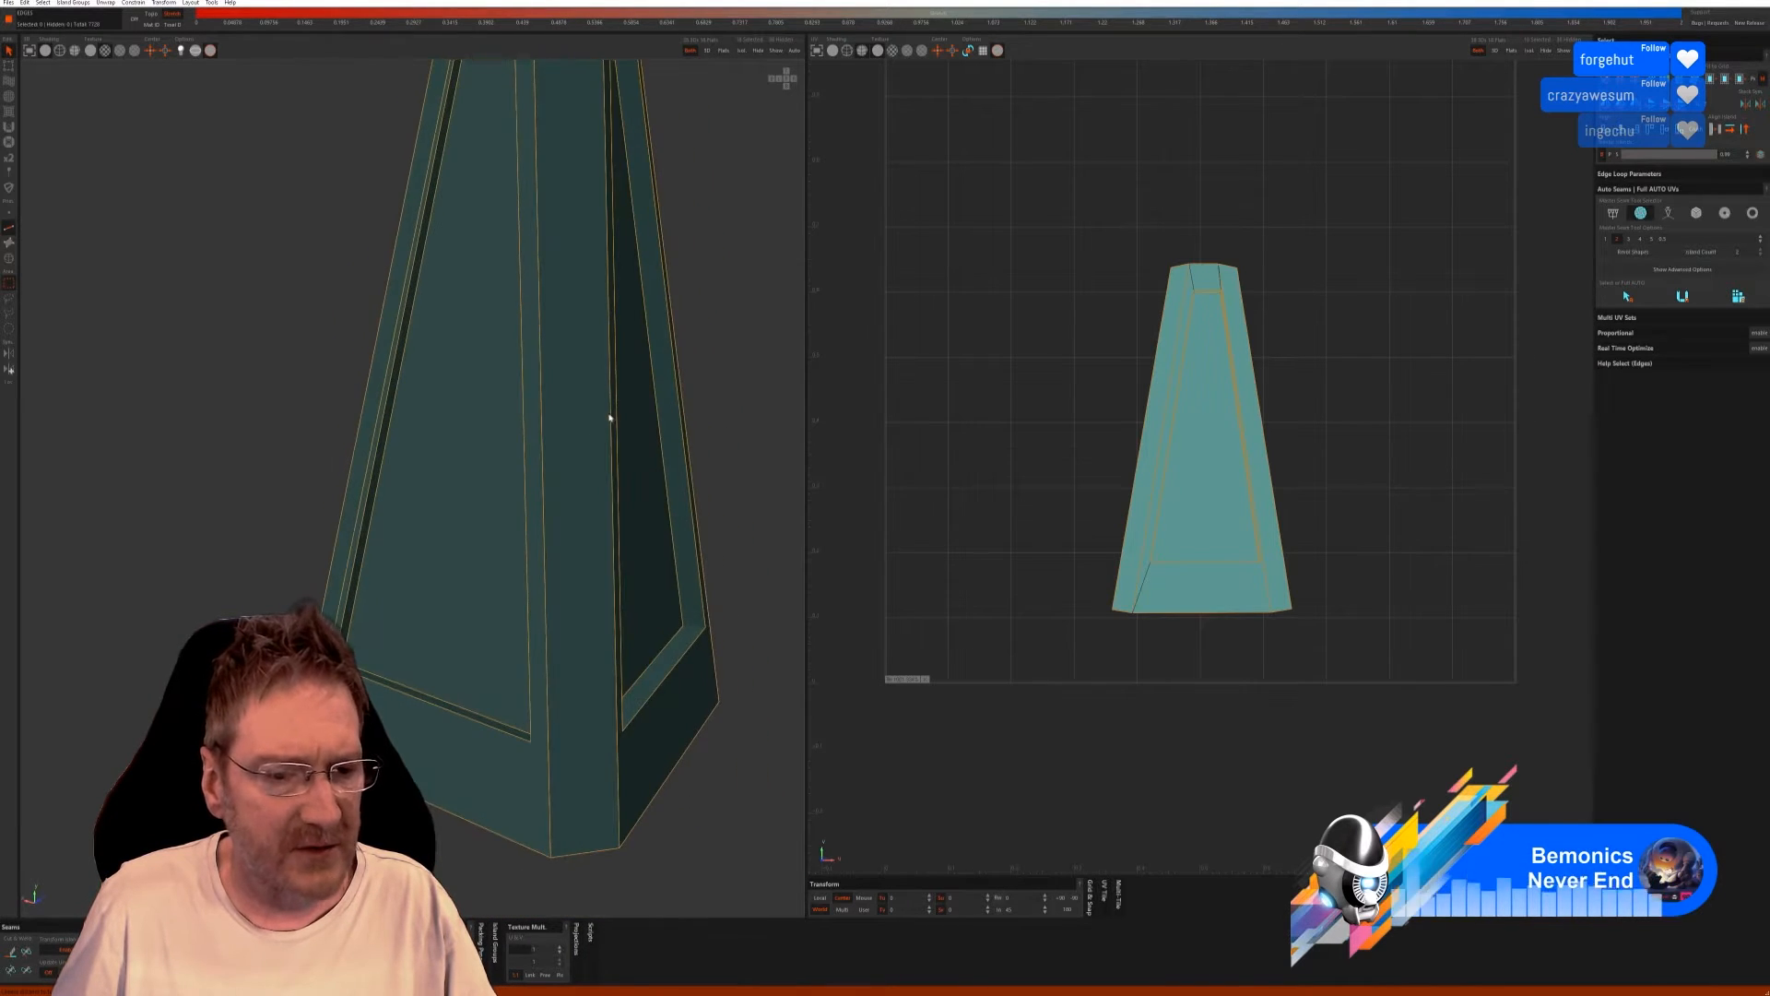
# Select a short corner edge on the inner side walls of the column's recessed panels and cut each as a UV seam.
pyautogui.scroll(6, 365, 678)
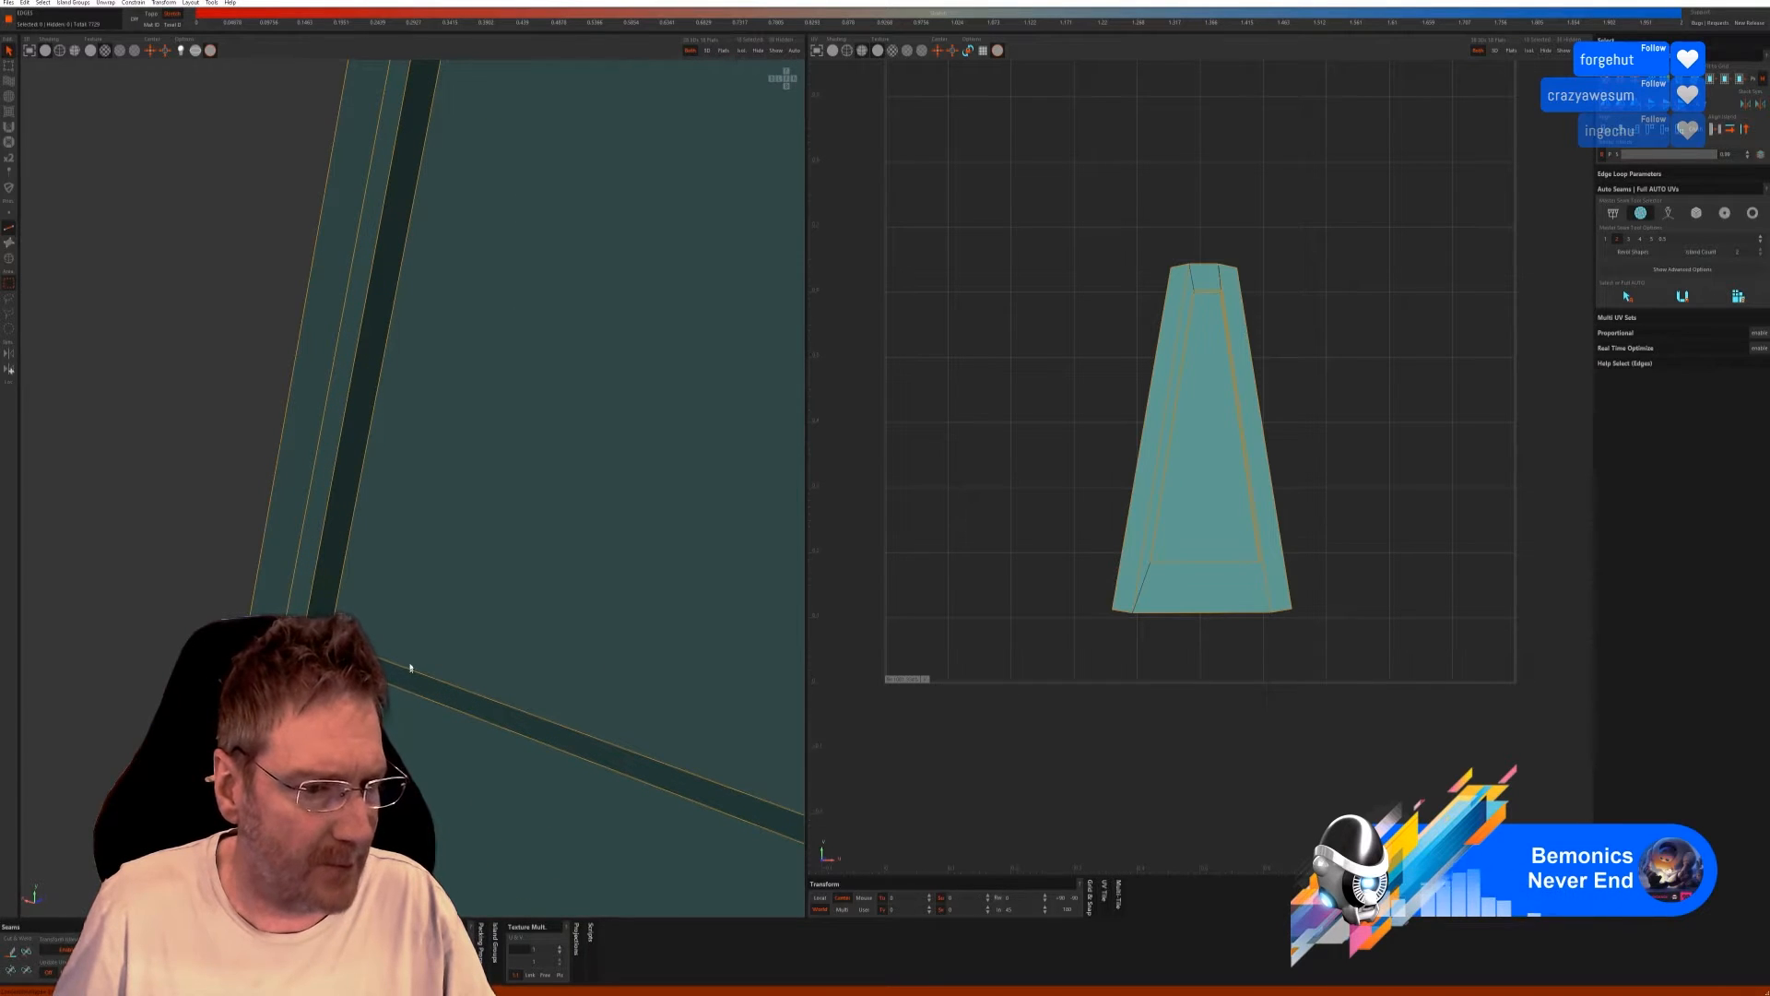
pyautogui.scroll(-5, 496, 578)
pyautogui.moveTo(495, 578); pyautogui.dragTo(422, 622, button='middle')
pyautogui.moveTo(537, 632); pyautogui.dragTo(470, 645, button='middle')
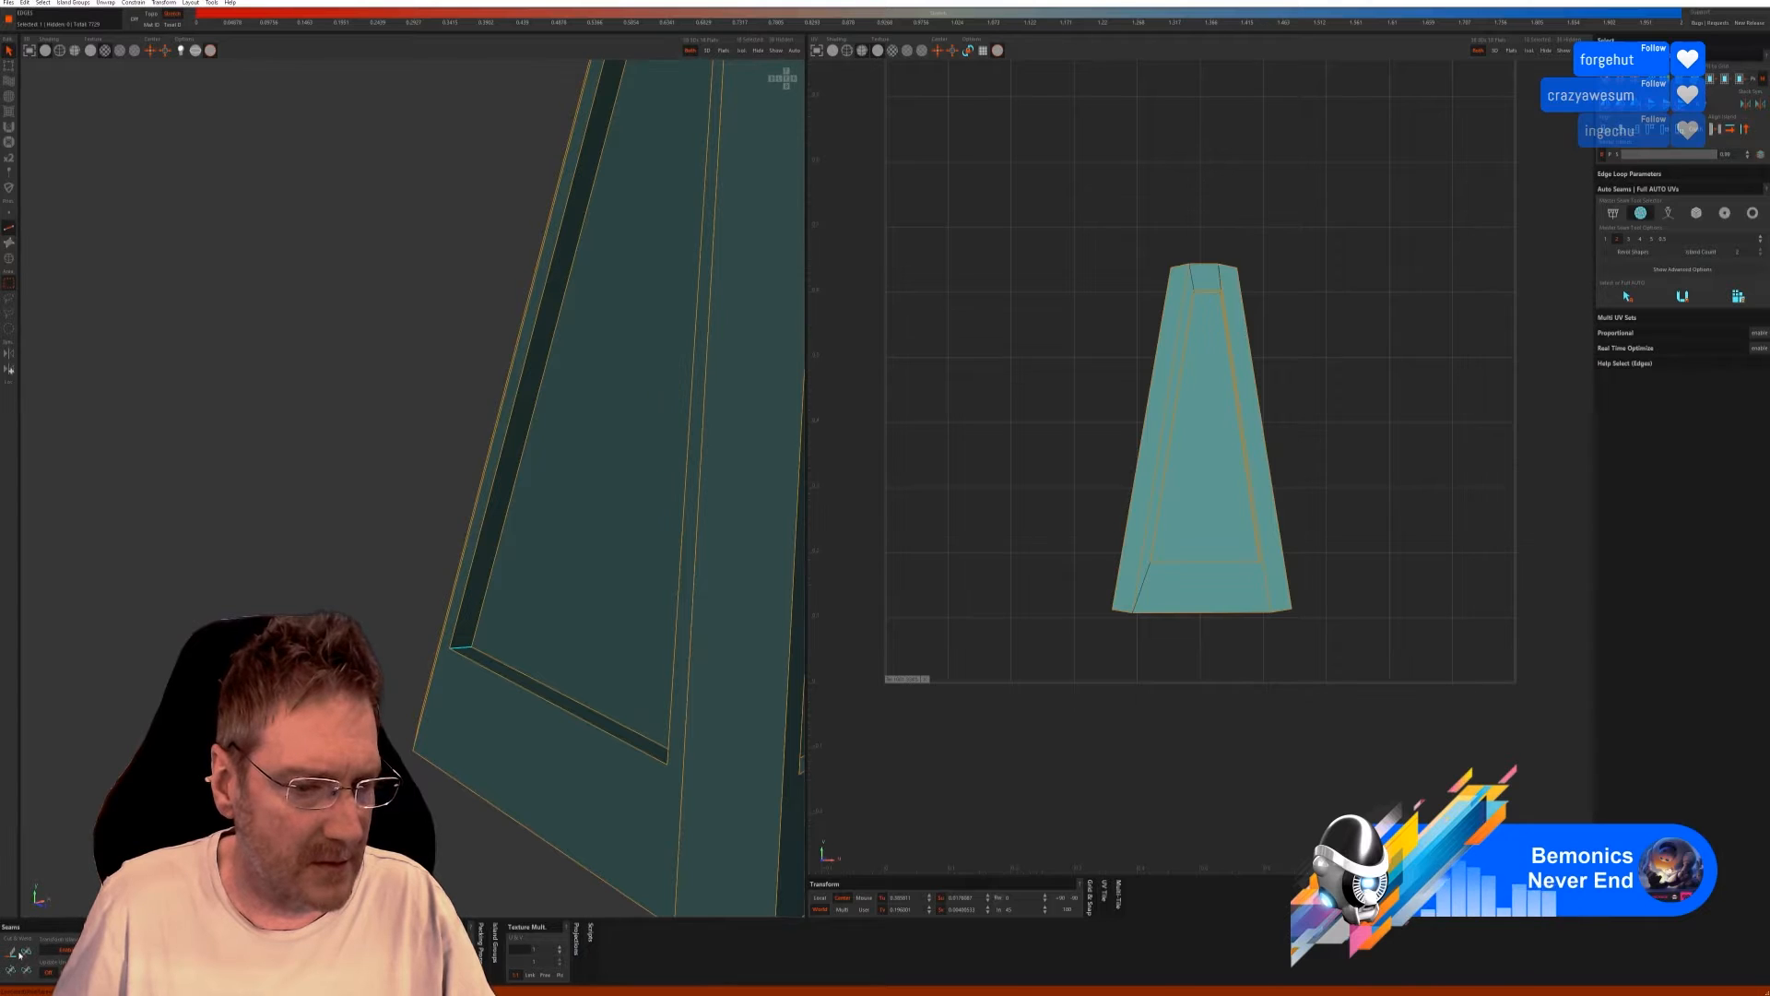
pyautogui.moveTo(552, 700); pyautogui.dragTo(441, 647, button='middle')
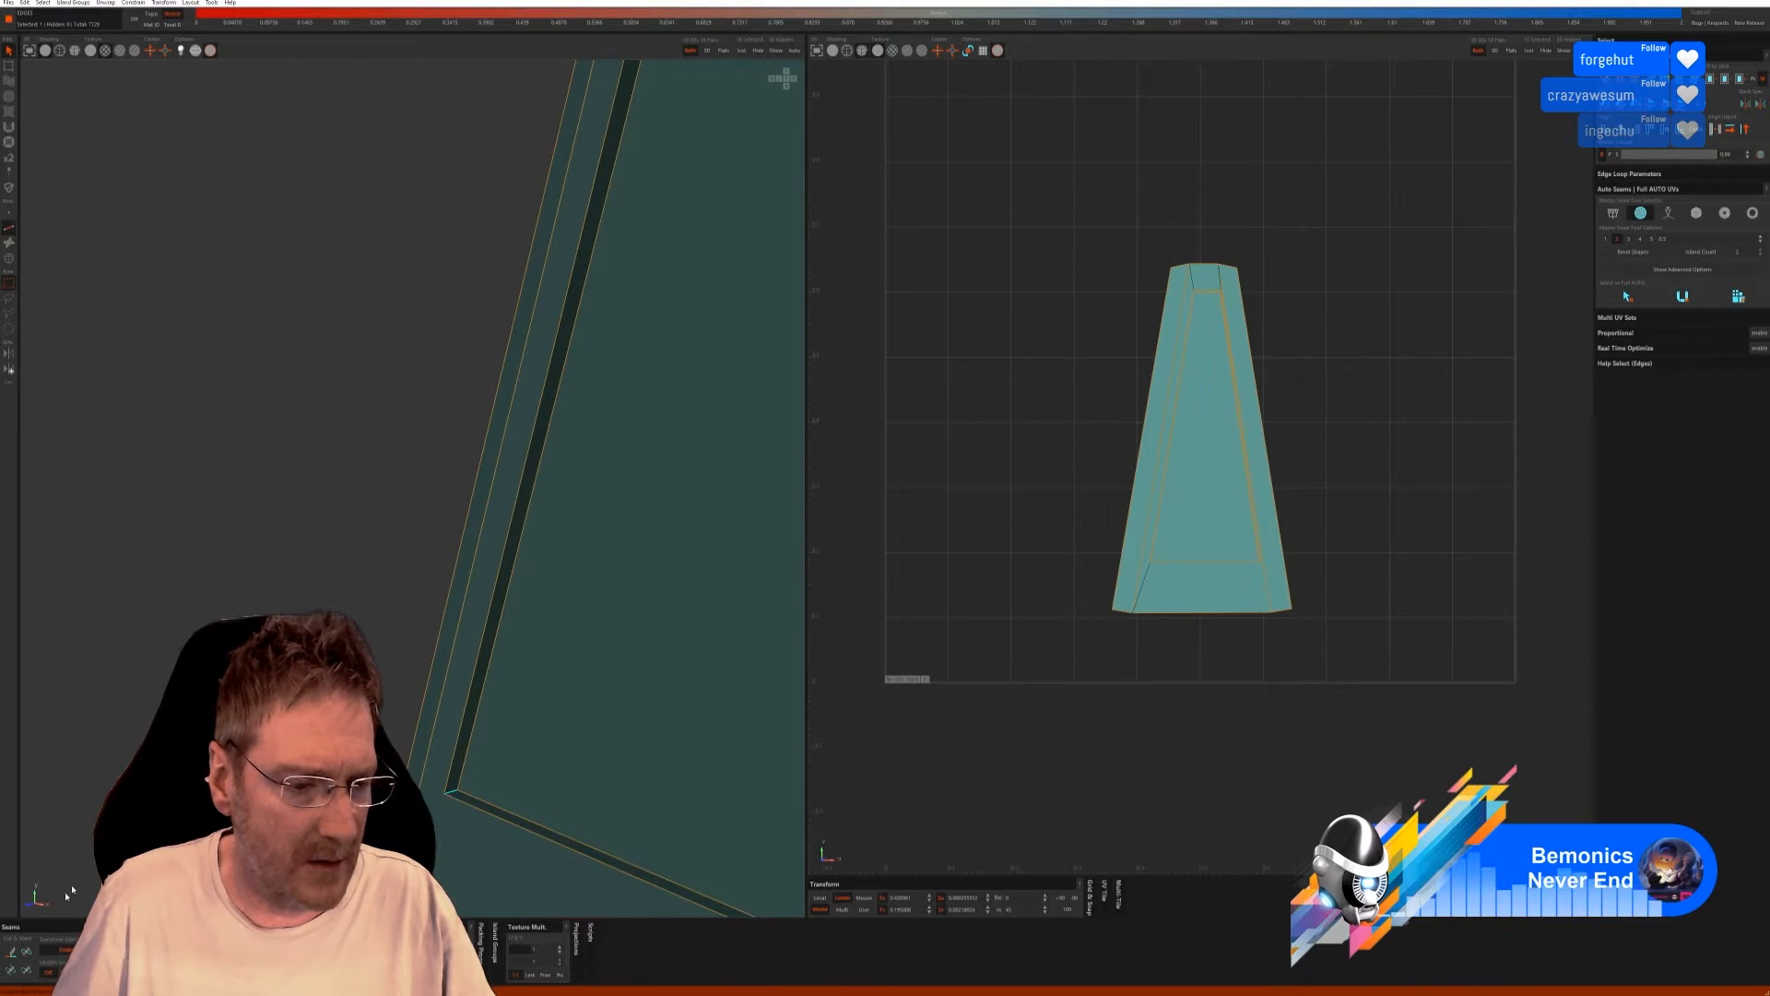
pyautogui.click(11, 949)
pyautogui.moveTo(452, 650); pyautogui.dragTo(444, 818, button='middle')
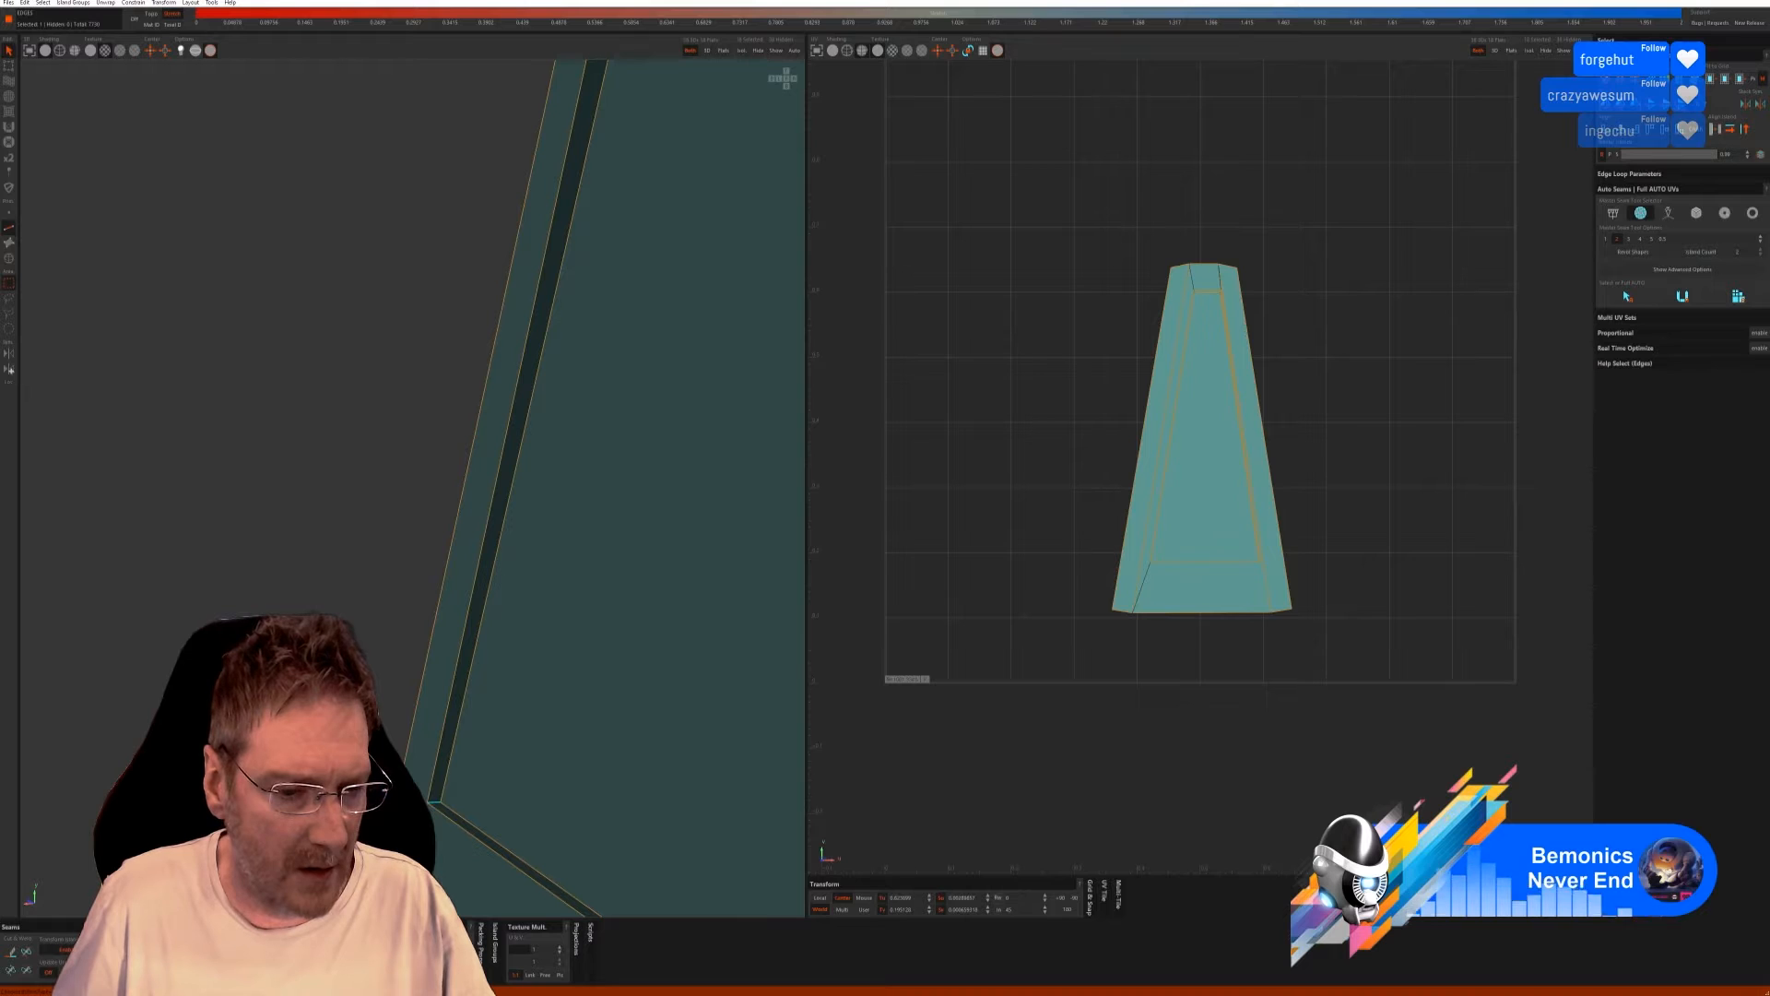
pyautogui.click(24, 939)
pyautogui.moveTo(433, 645); pyautogui.dragTo(533, 595, button='middle')
pyautogui.scroll(-3, 530, 531)
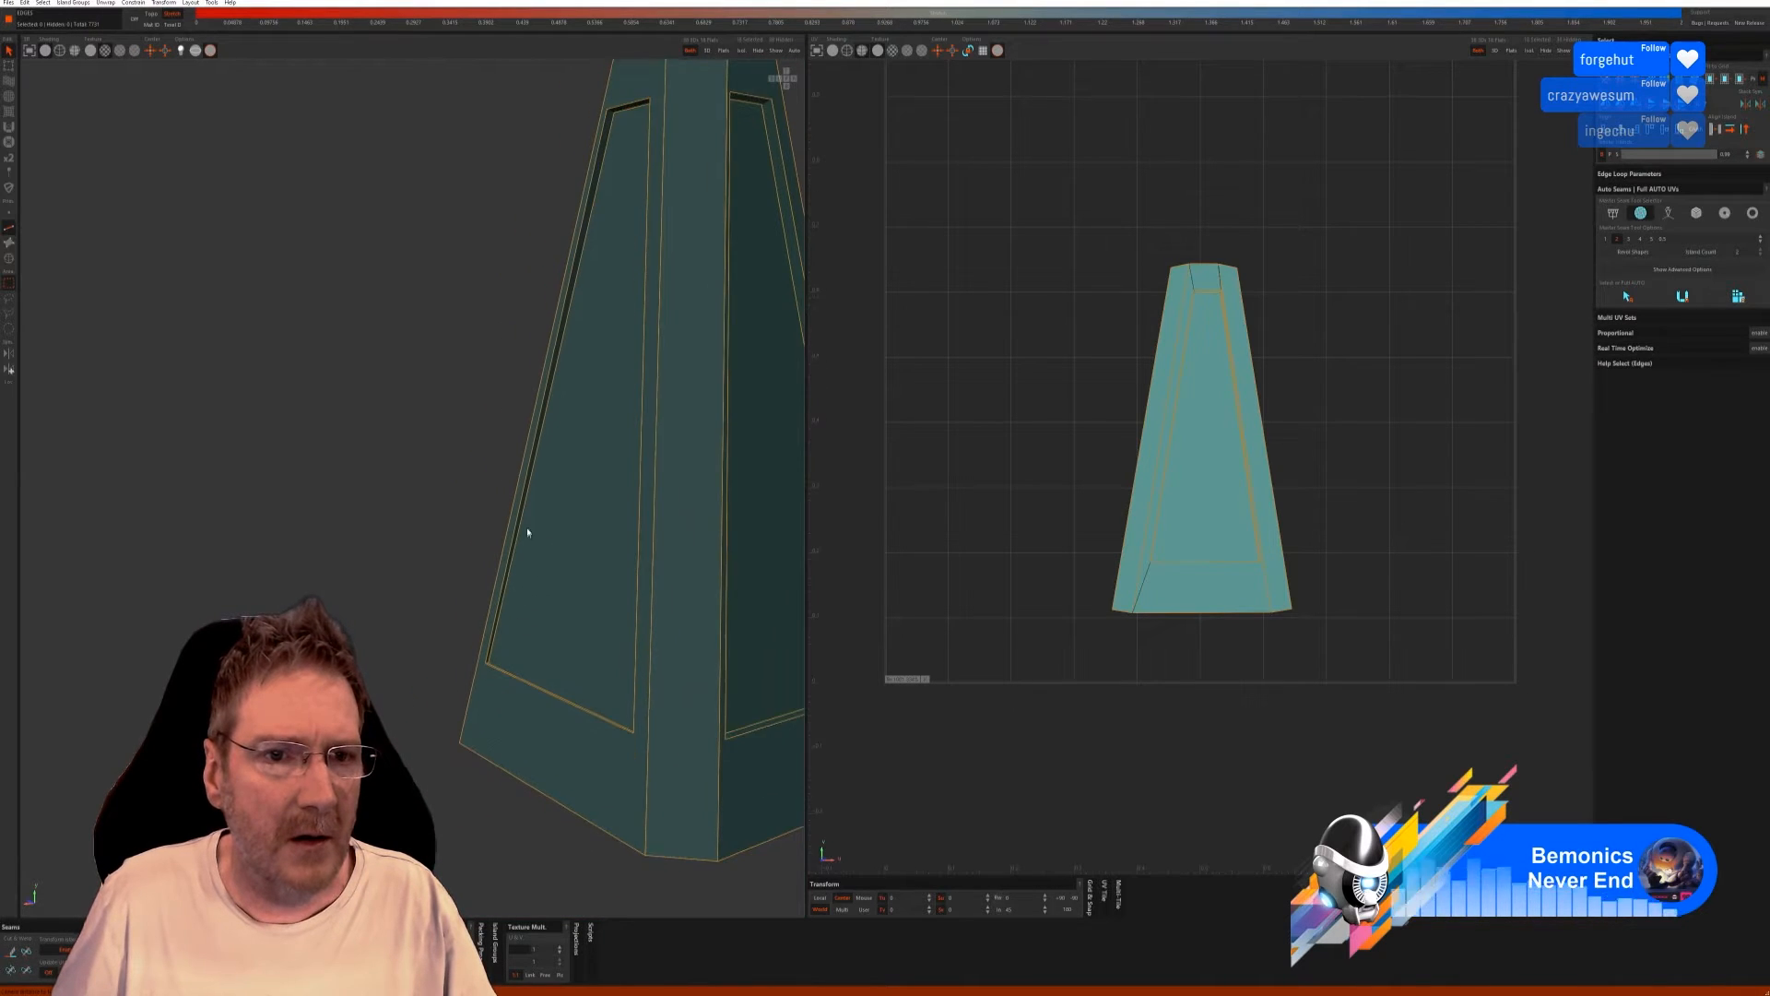
pyautogui.moveTo(475, 321); pyautogui.dragTo(538, 270, button='middle')
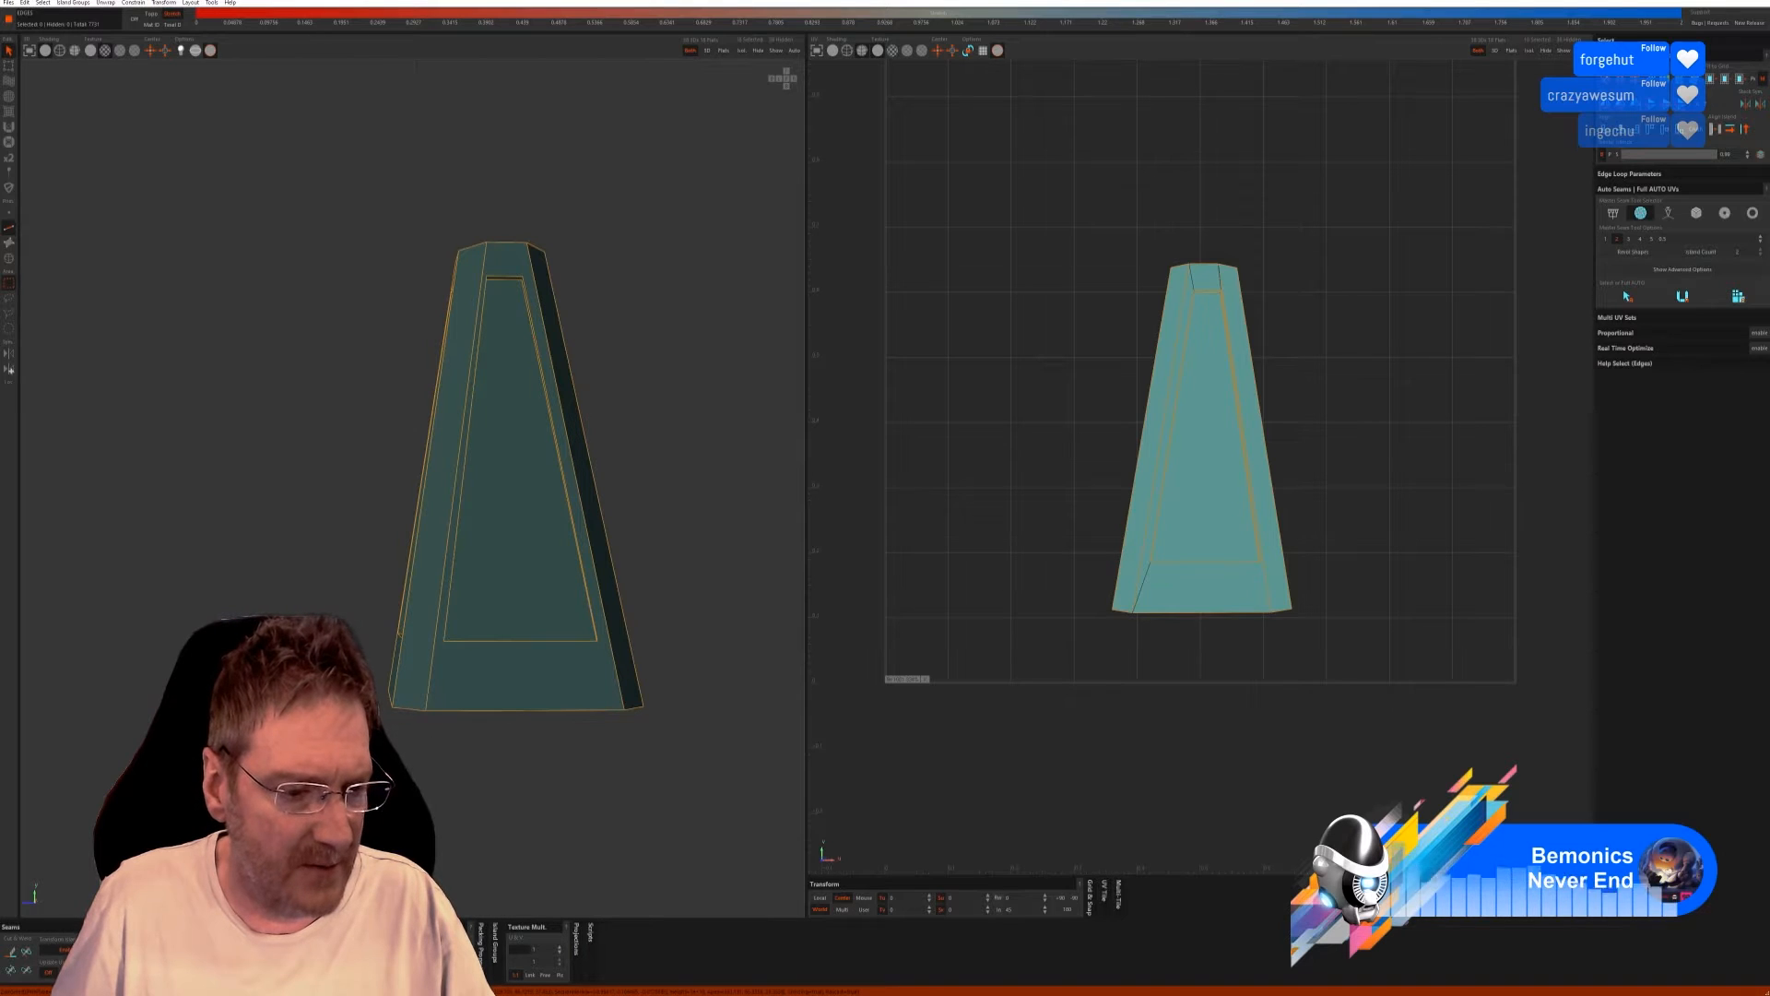
# Unfold the column's UV islands and pack them into the UV tile.
pyautogui.press('u')
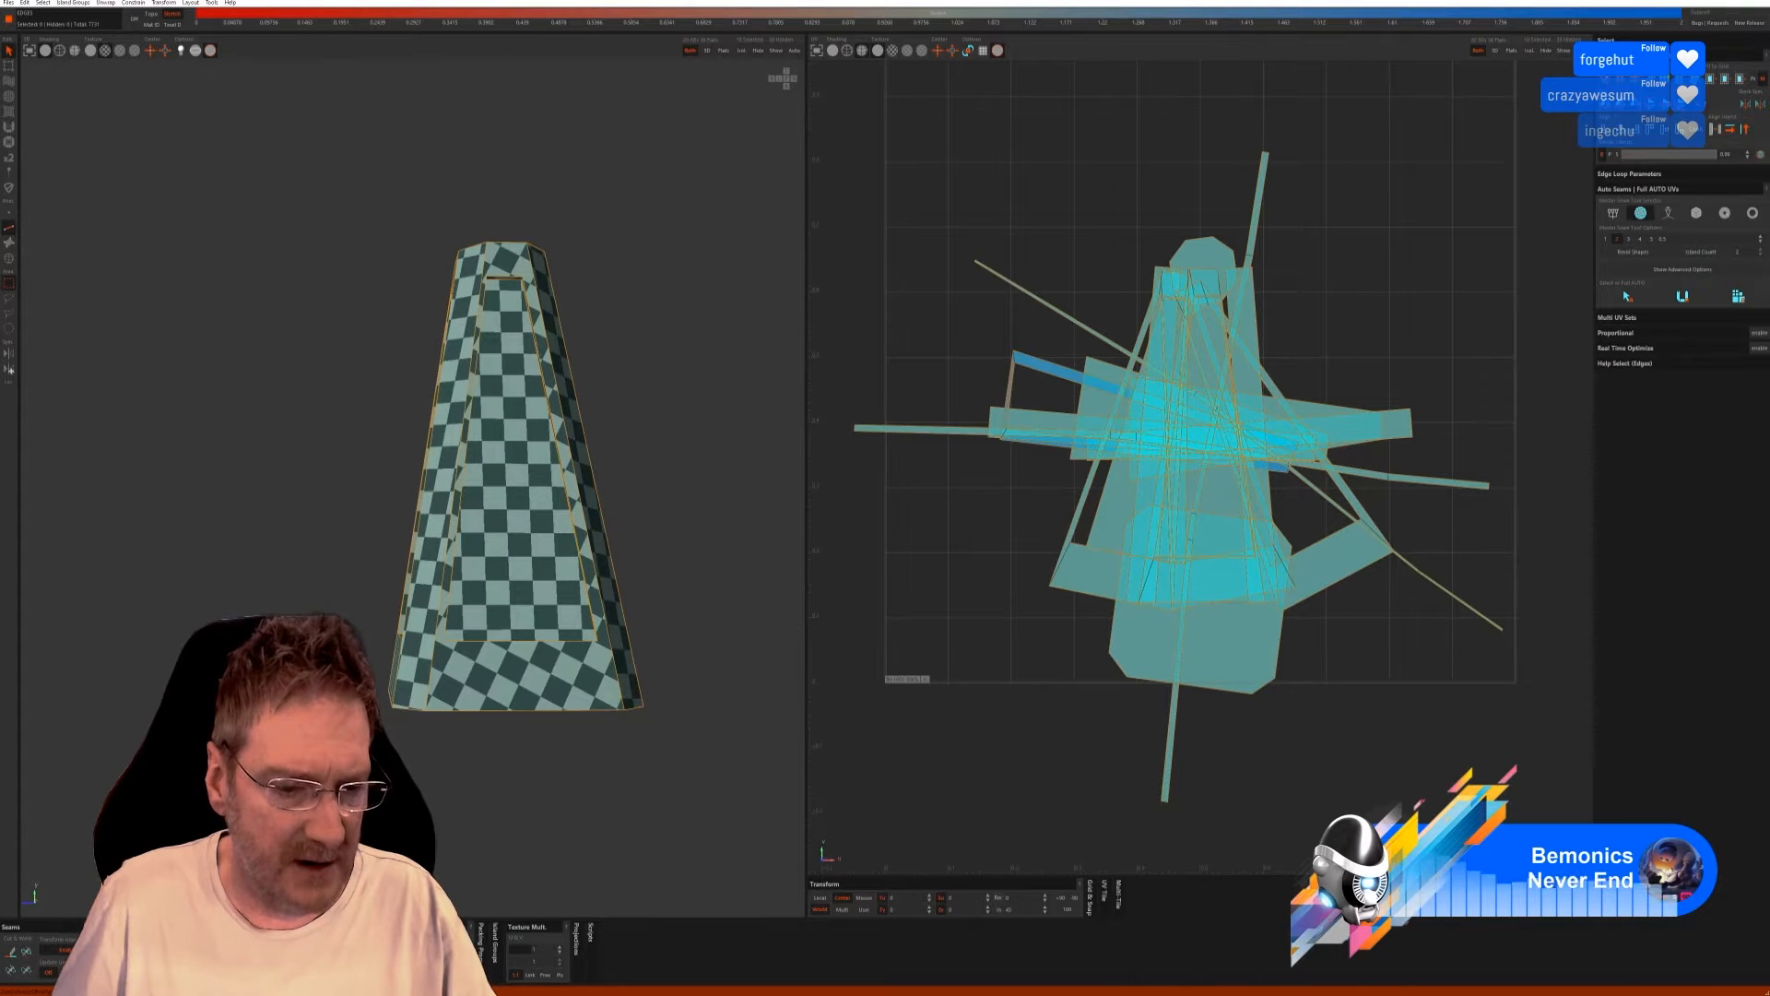
pyautogui.press('p')
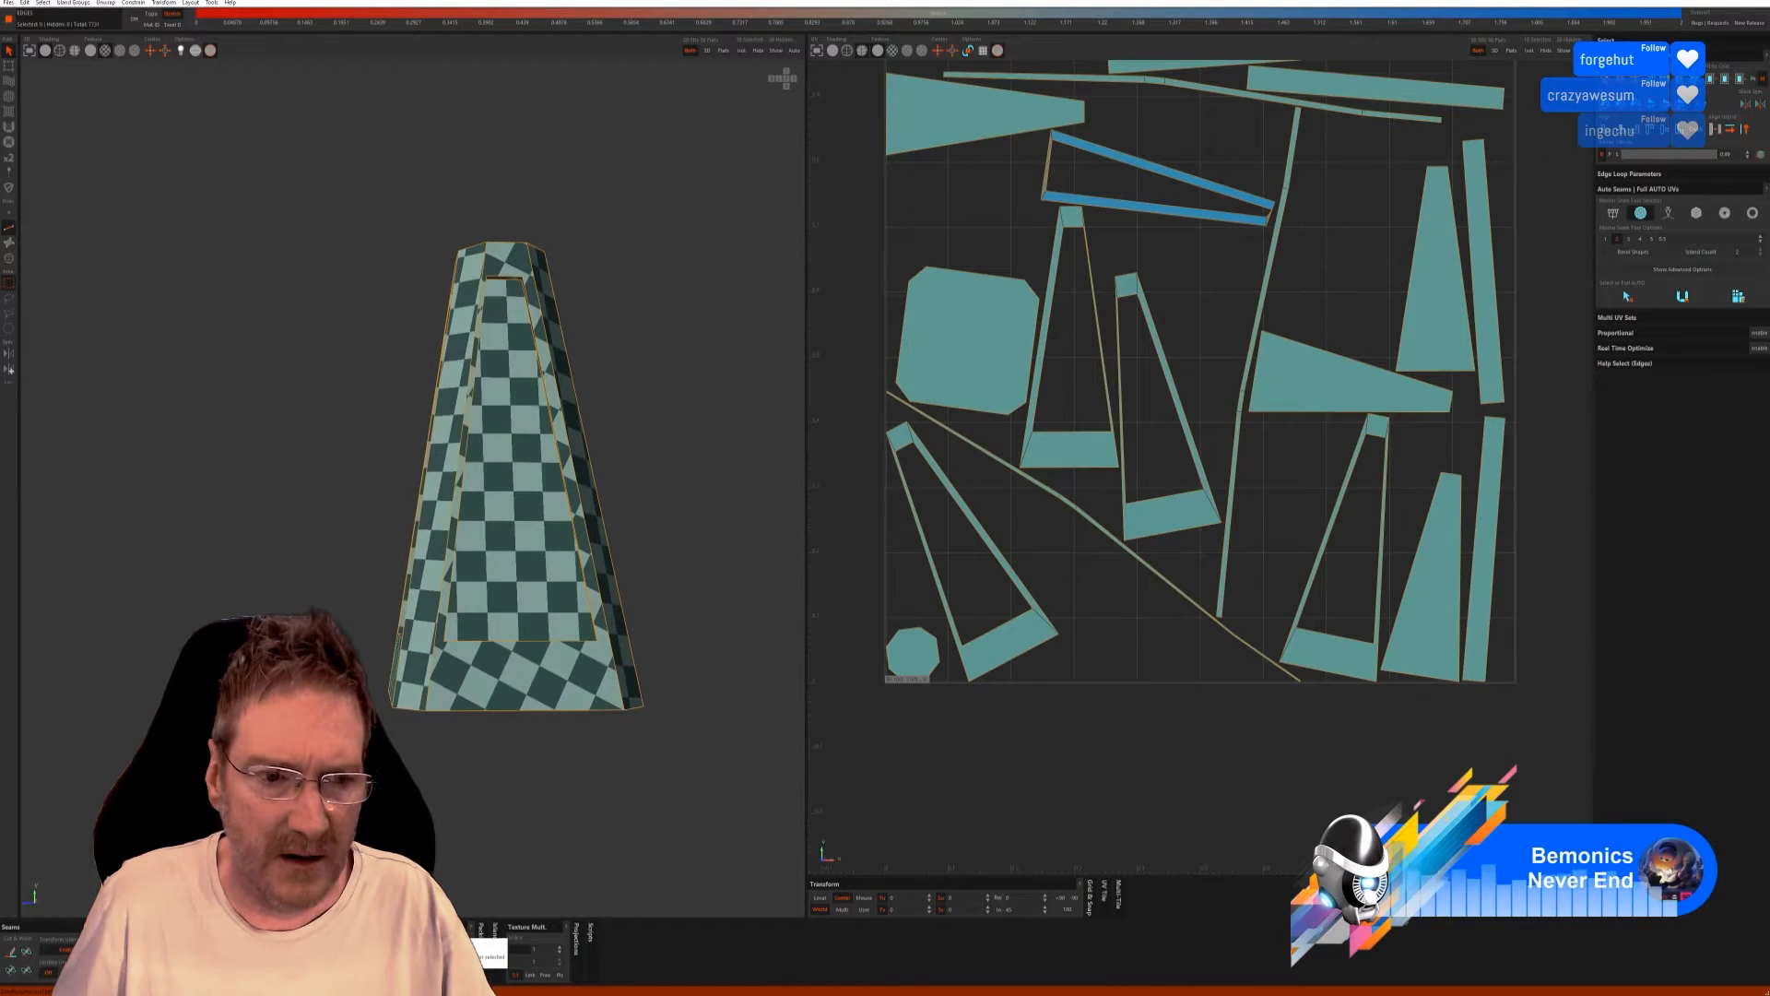
pyautogui.scroll(-2, 609, 489)
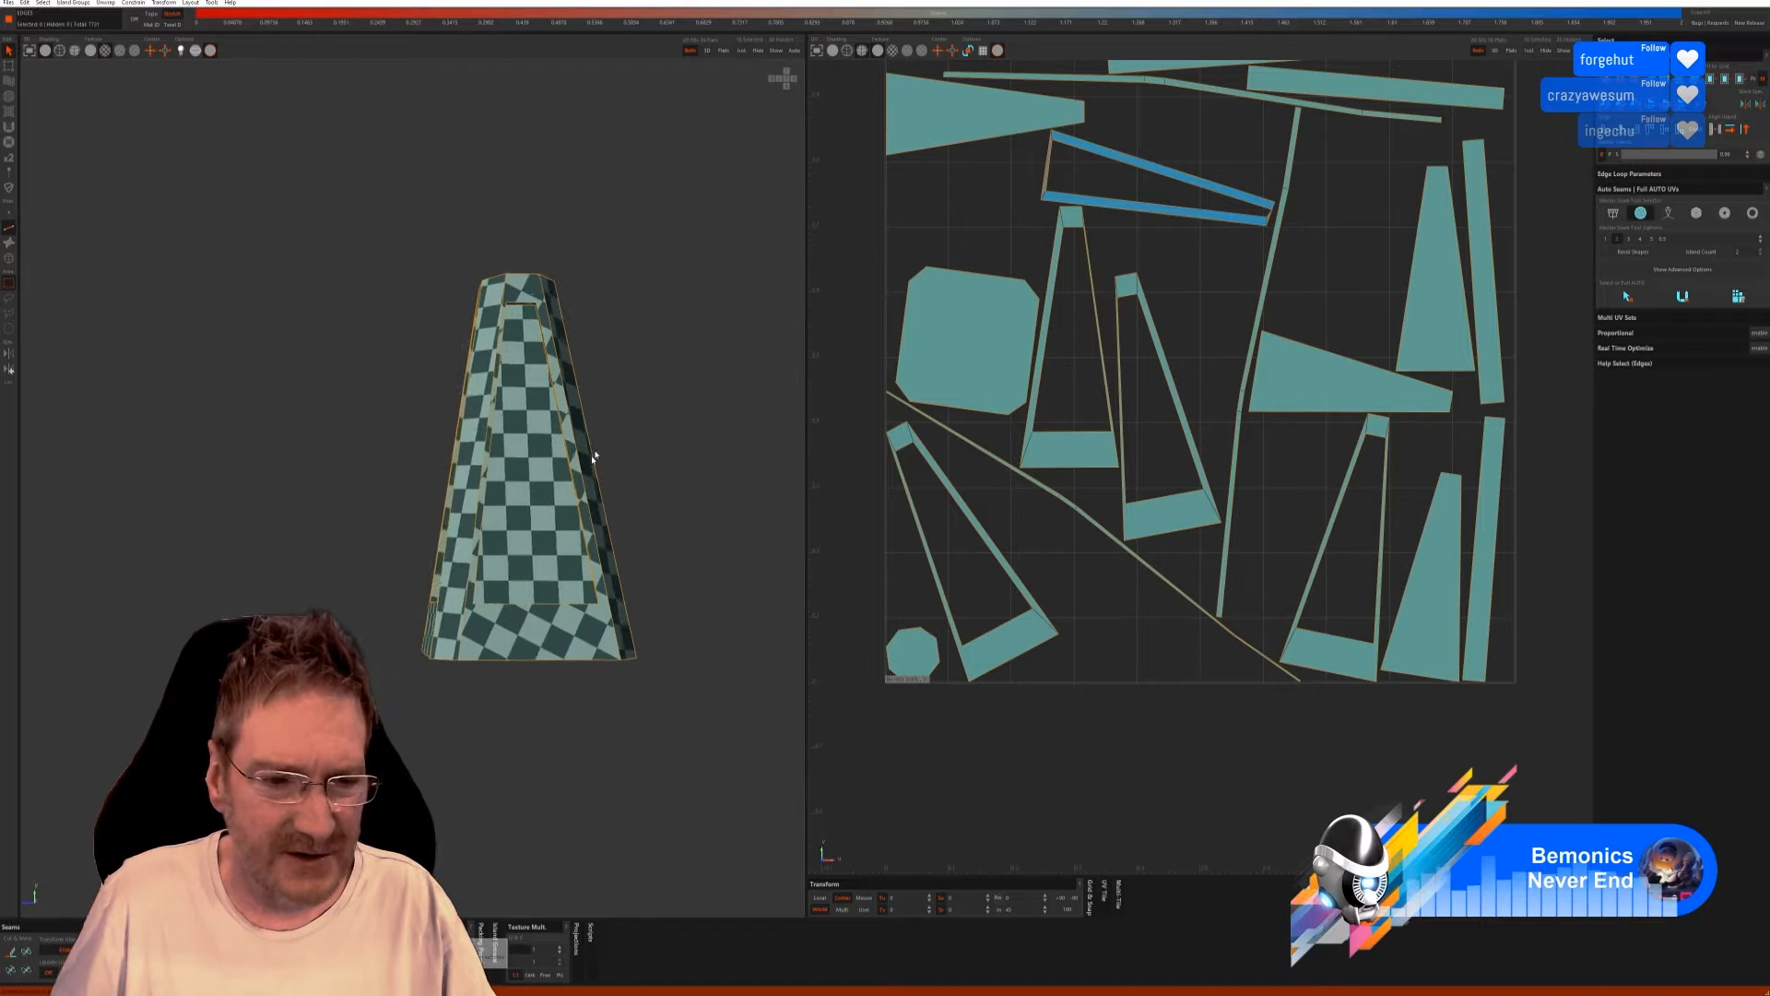
pyautogui.moveTo(605, 470); pyautogui.dragTo(662, 482, button='middle')
pyautogui.scroll(-1, 1083, 496)
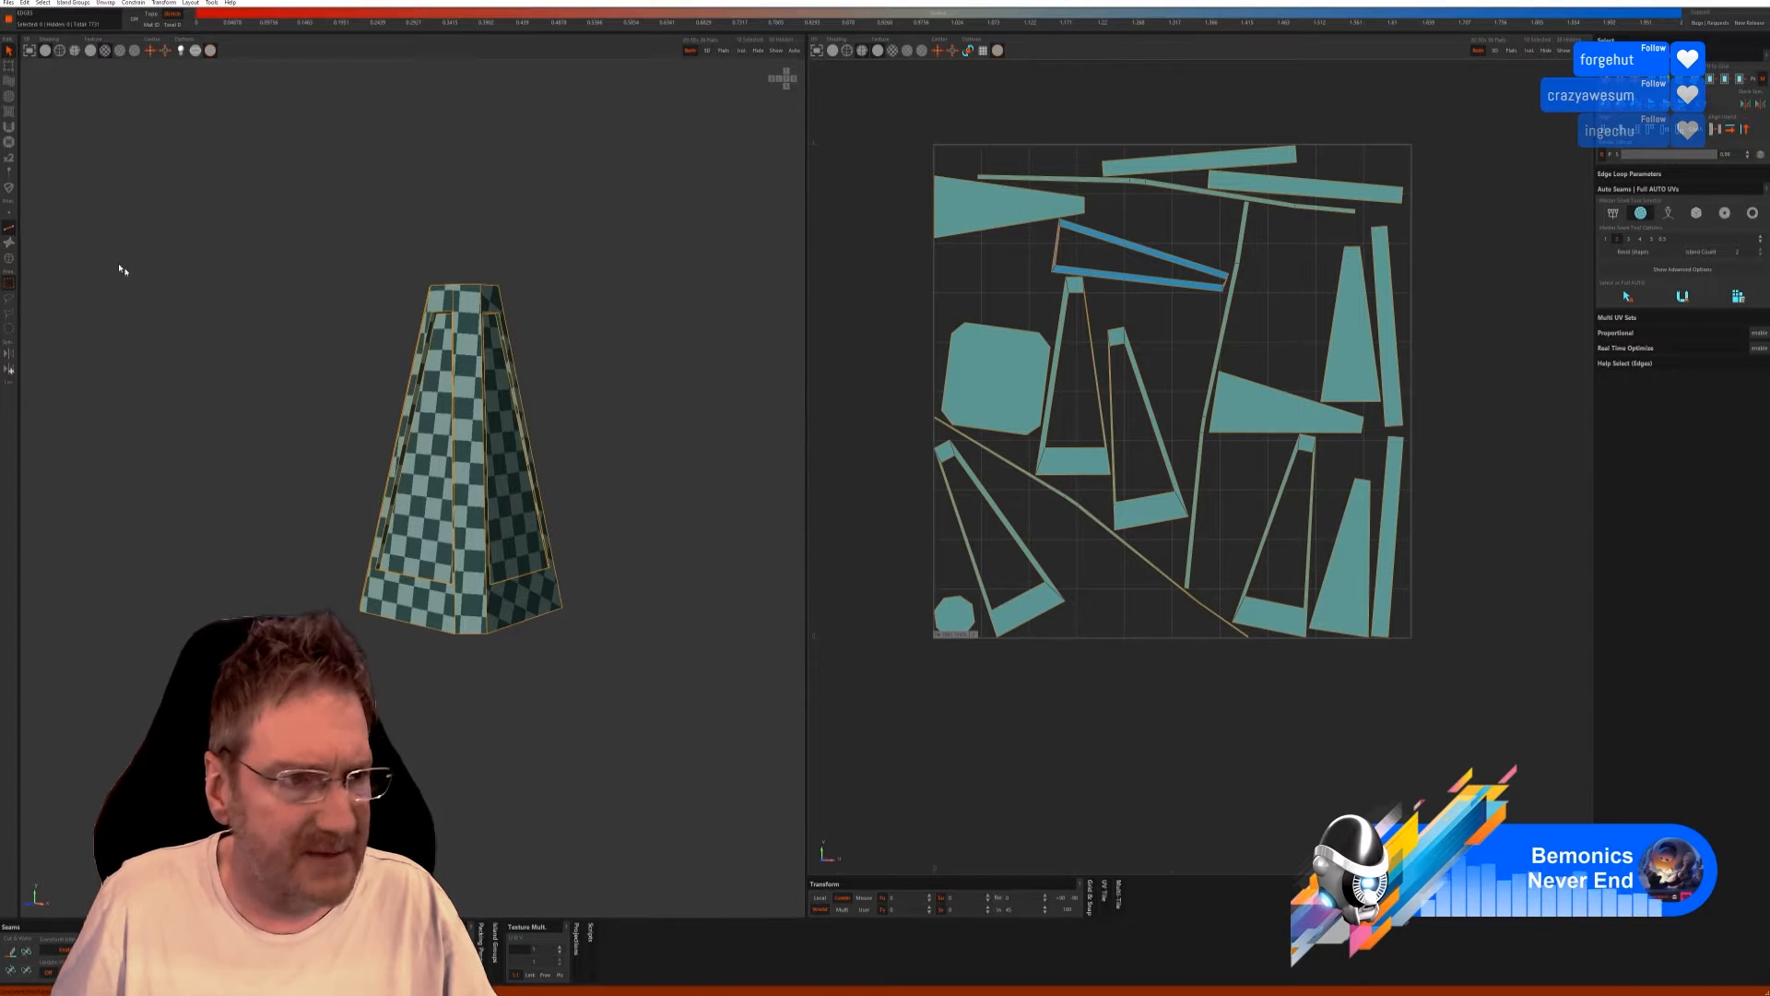
# Switch to island selection and rotate the two tilted panel-frame islands on the lower left and centre upright.
pyautogui.click(9, 258)
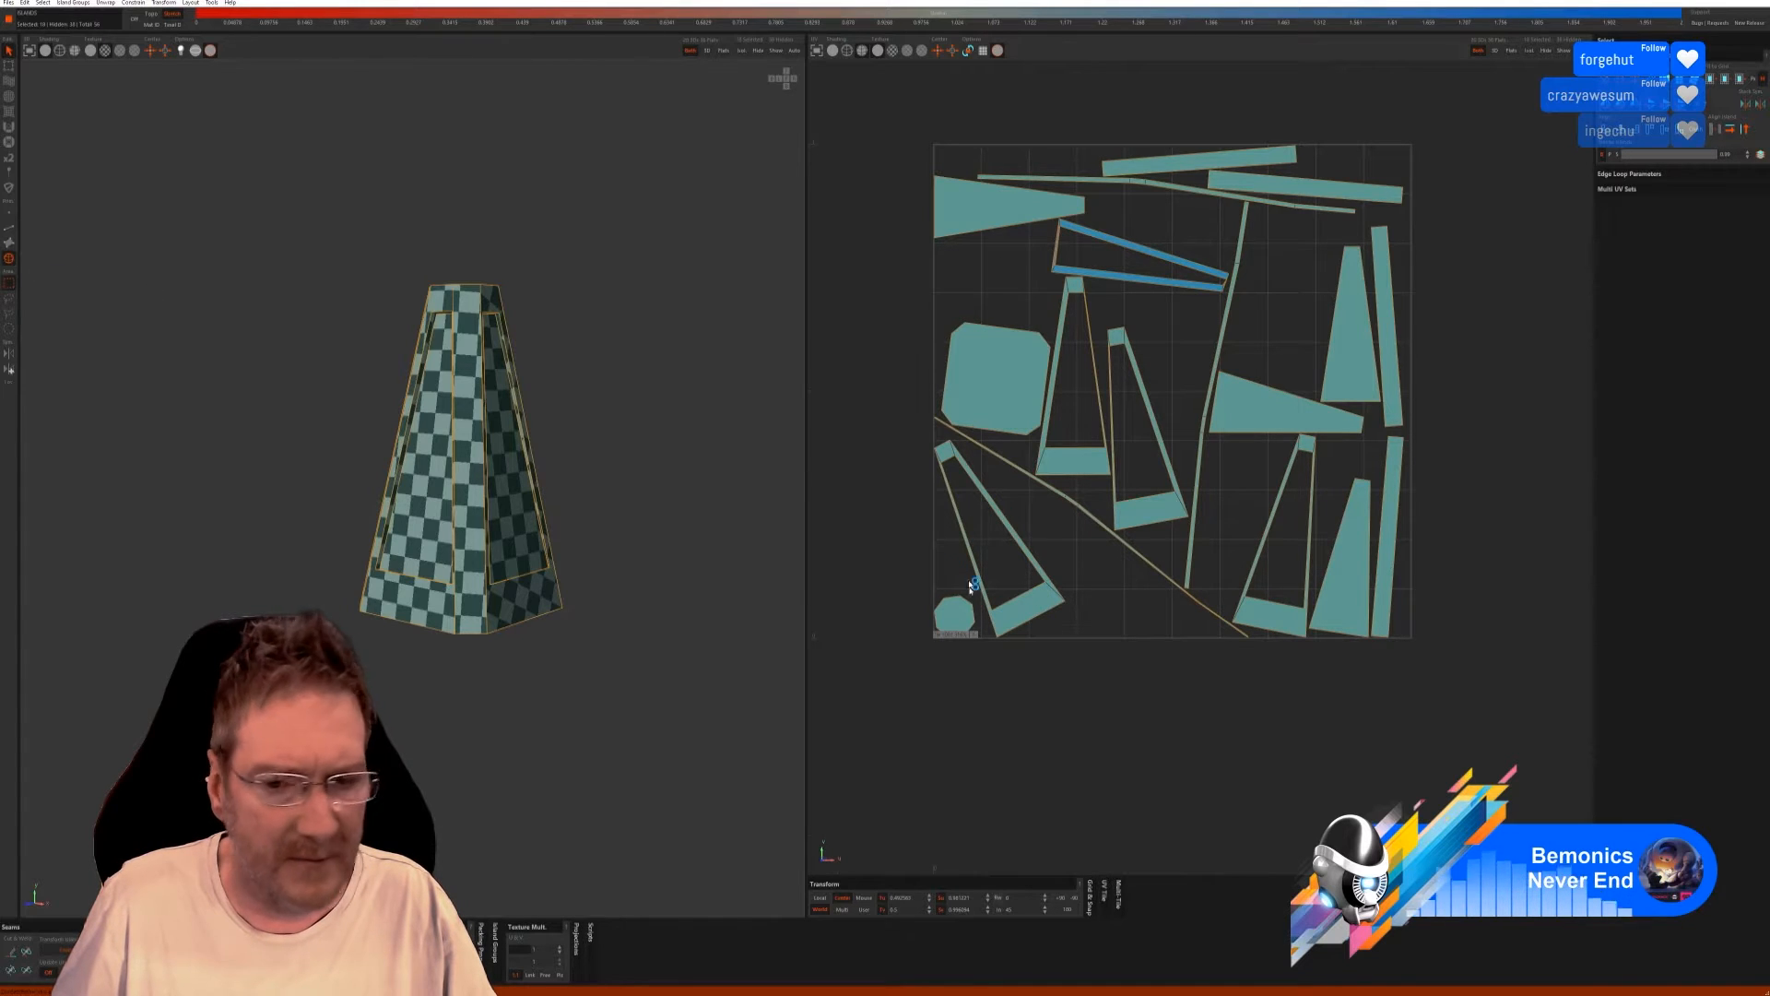
pyautogui.click(1025, 615)
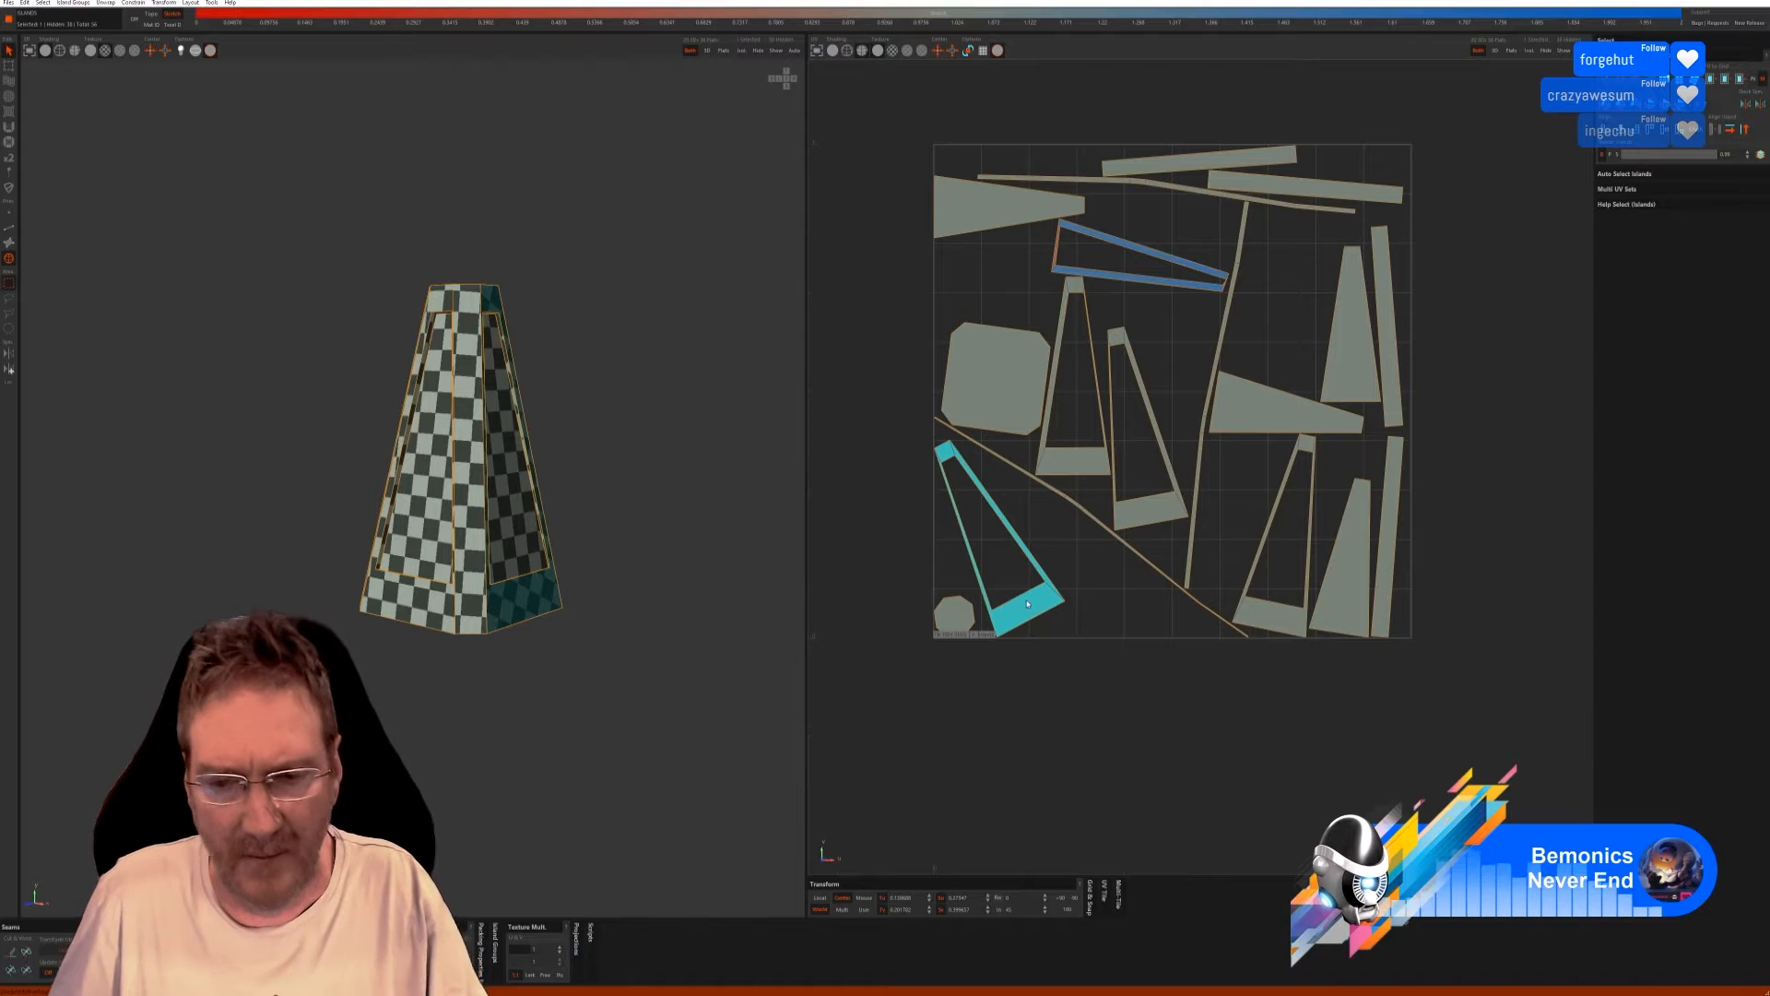
pyautogui.moveTo(1024, 615); pyautogui.dragTo(1051, 609, button='right')
pyautogui.moveTo(1051, 609); pyautogui.dragTo(1120, 638, button='middle')
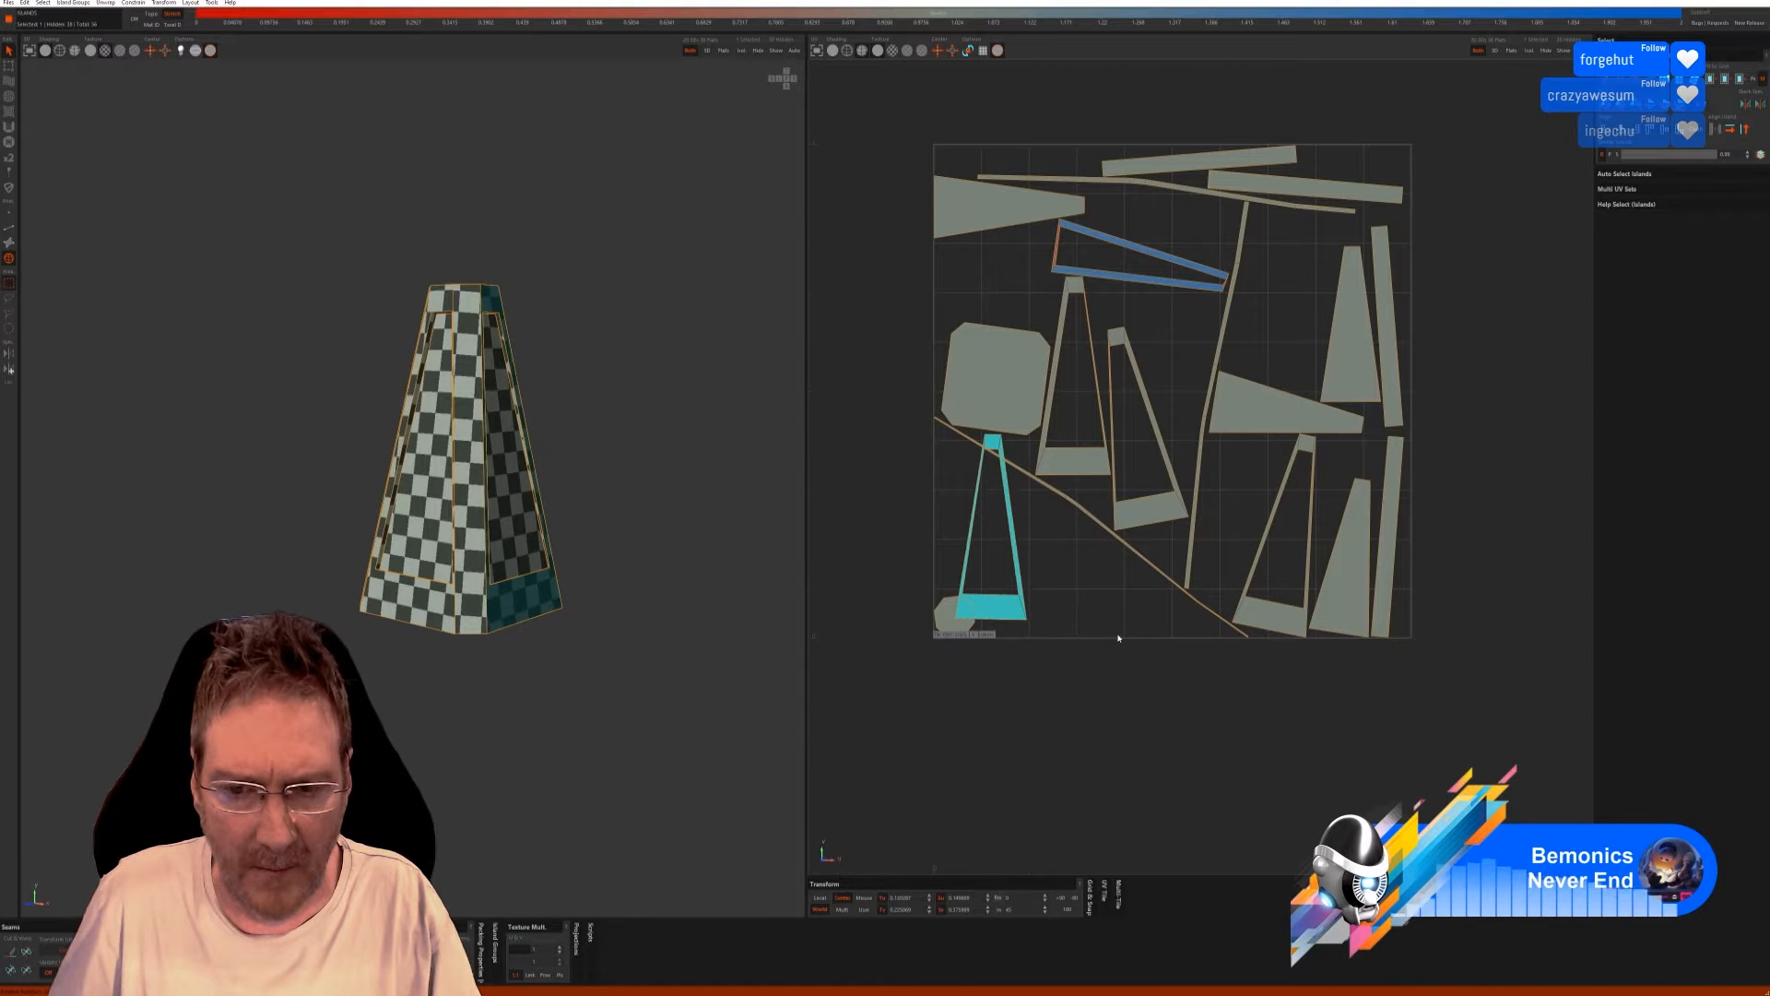
pyautogui.click(1150, 513)
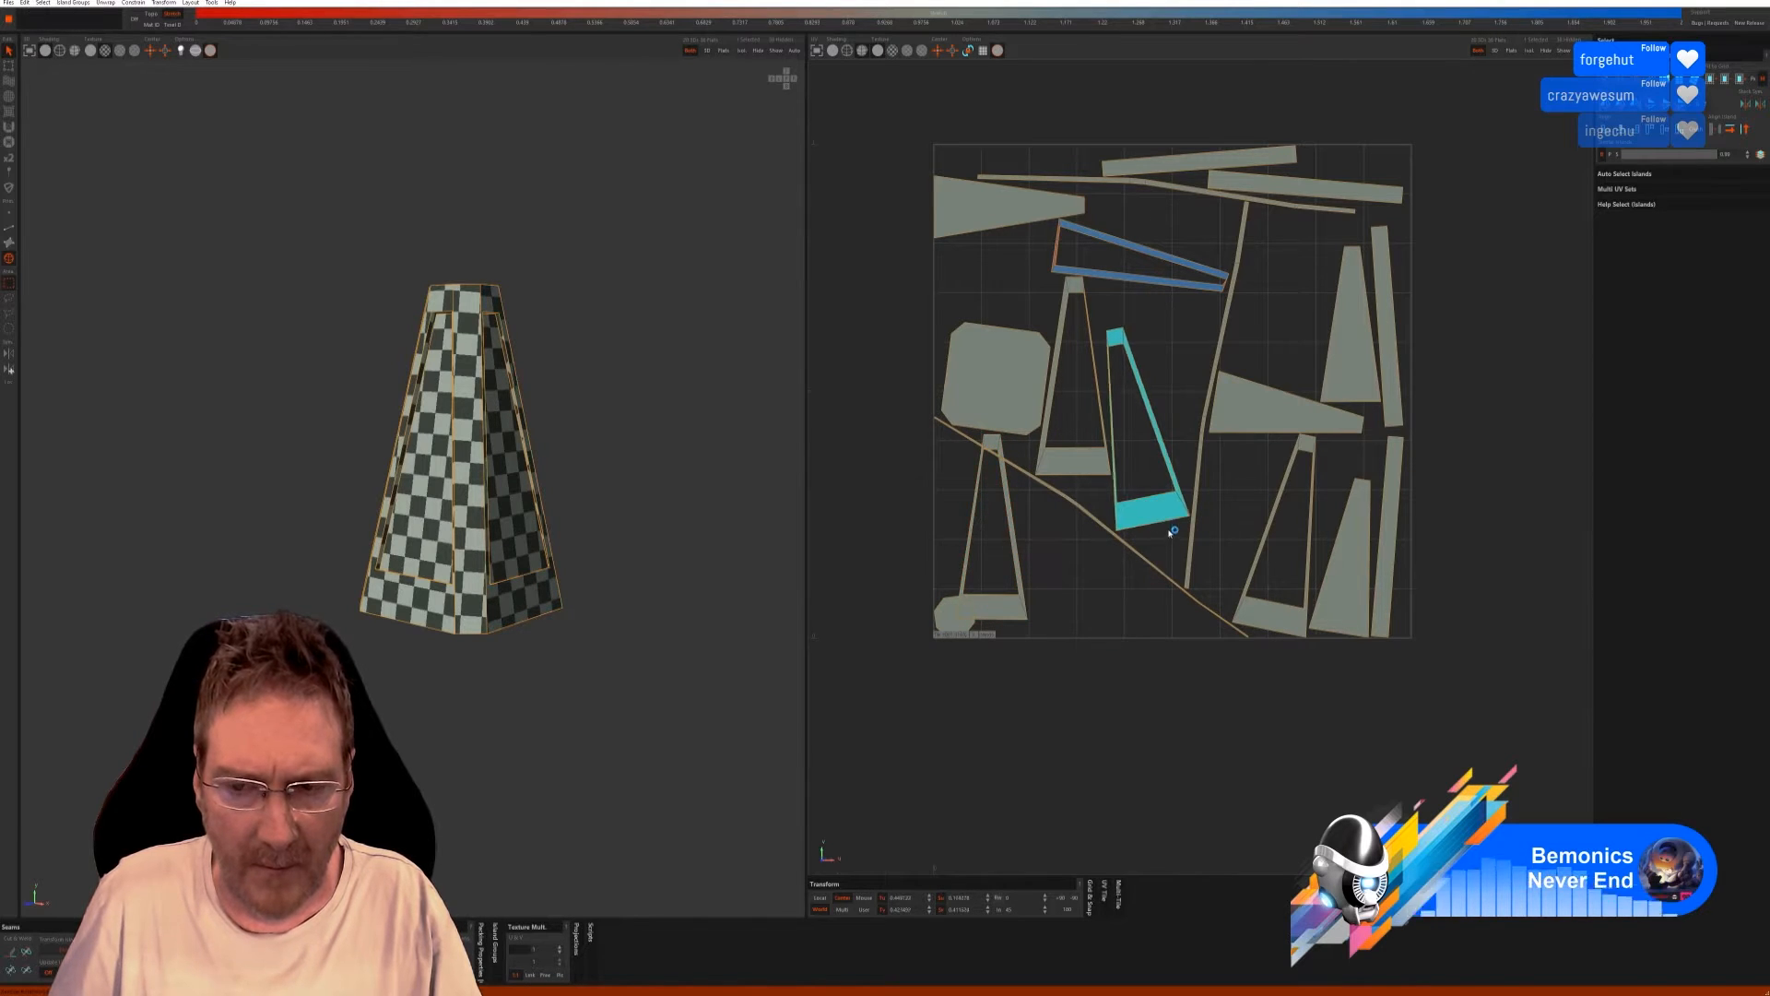
pyautogui.moveTo(1166, 544); pyautogui.dragTo(1164, 550, button='middle')
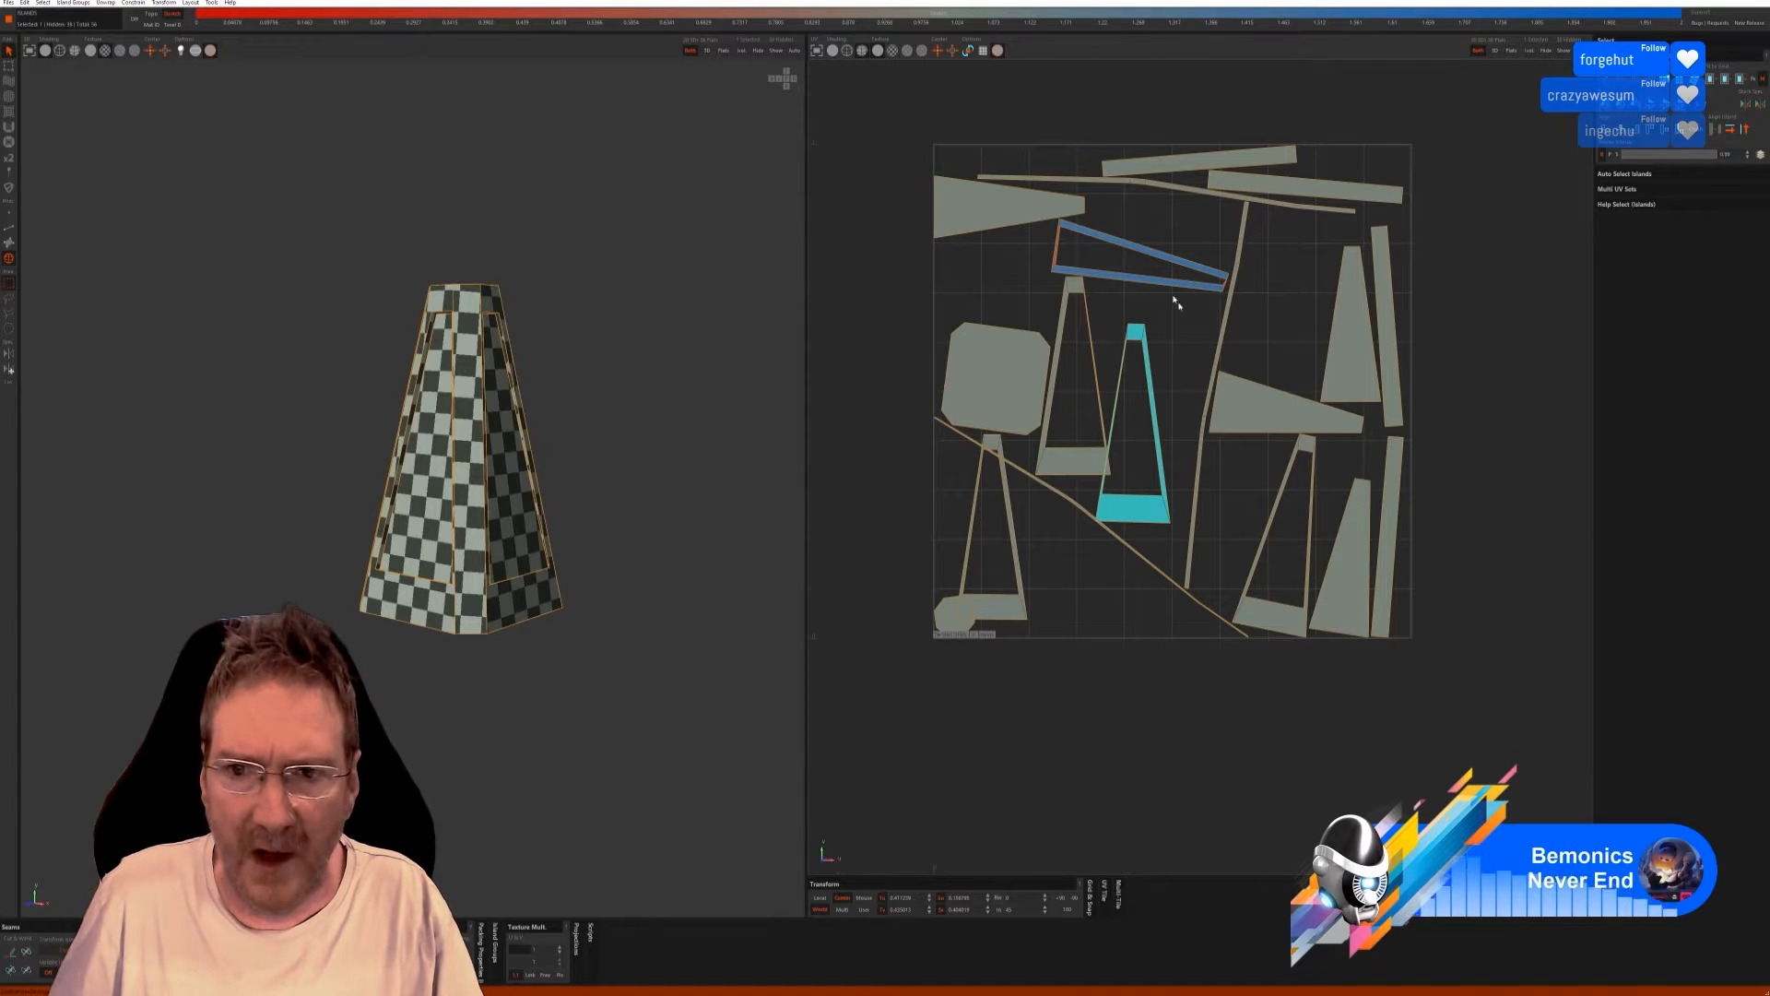
# Rotate three tilted solid trapezoid panel islands and the remaining tilted frame island upright.
pyautogui.click(996, 207)
pyautogui.moveTo(996, 207)
pyautogui.mouseDown(button='middle')
pyautogui.moveTo(1008, 190)
pyautogui.moveTo(1030, 214)
pyautogui.moveTo(1014, 205)
pyautogui.mouseUp(button='middle')
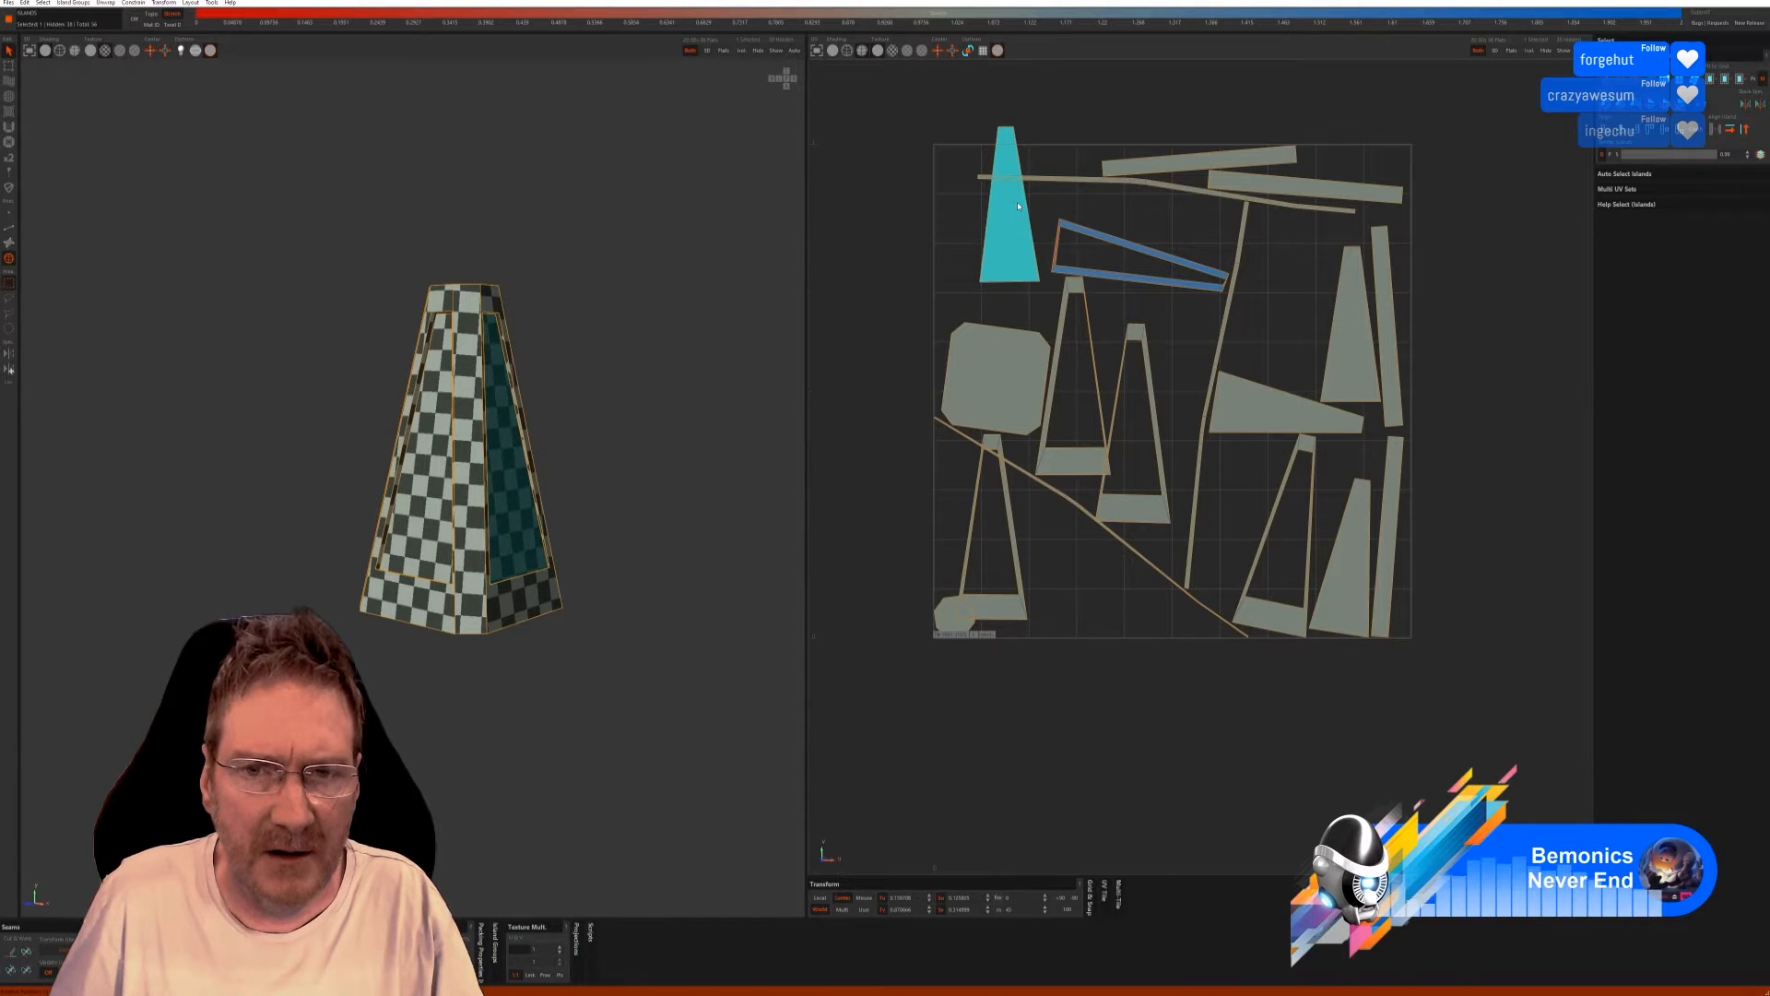
pyautogui.click(1282, 409)
pyautogui.moveTo(1281, 409); pyautogui.dragTo(1298, 357, button='middle')
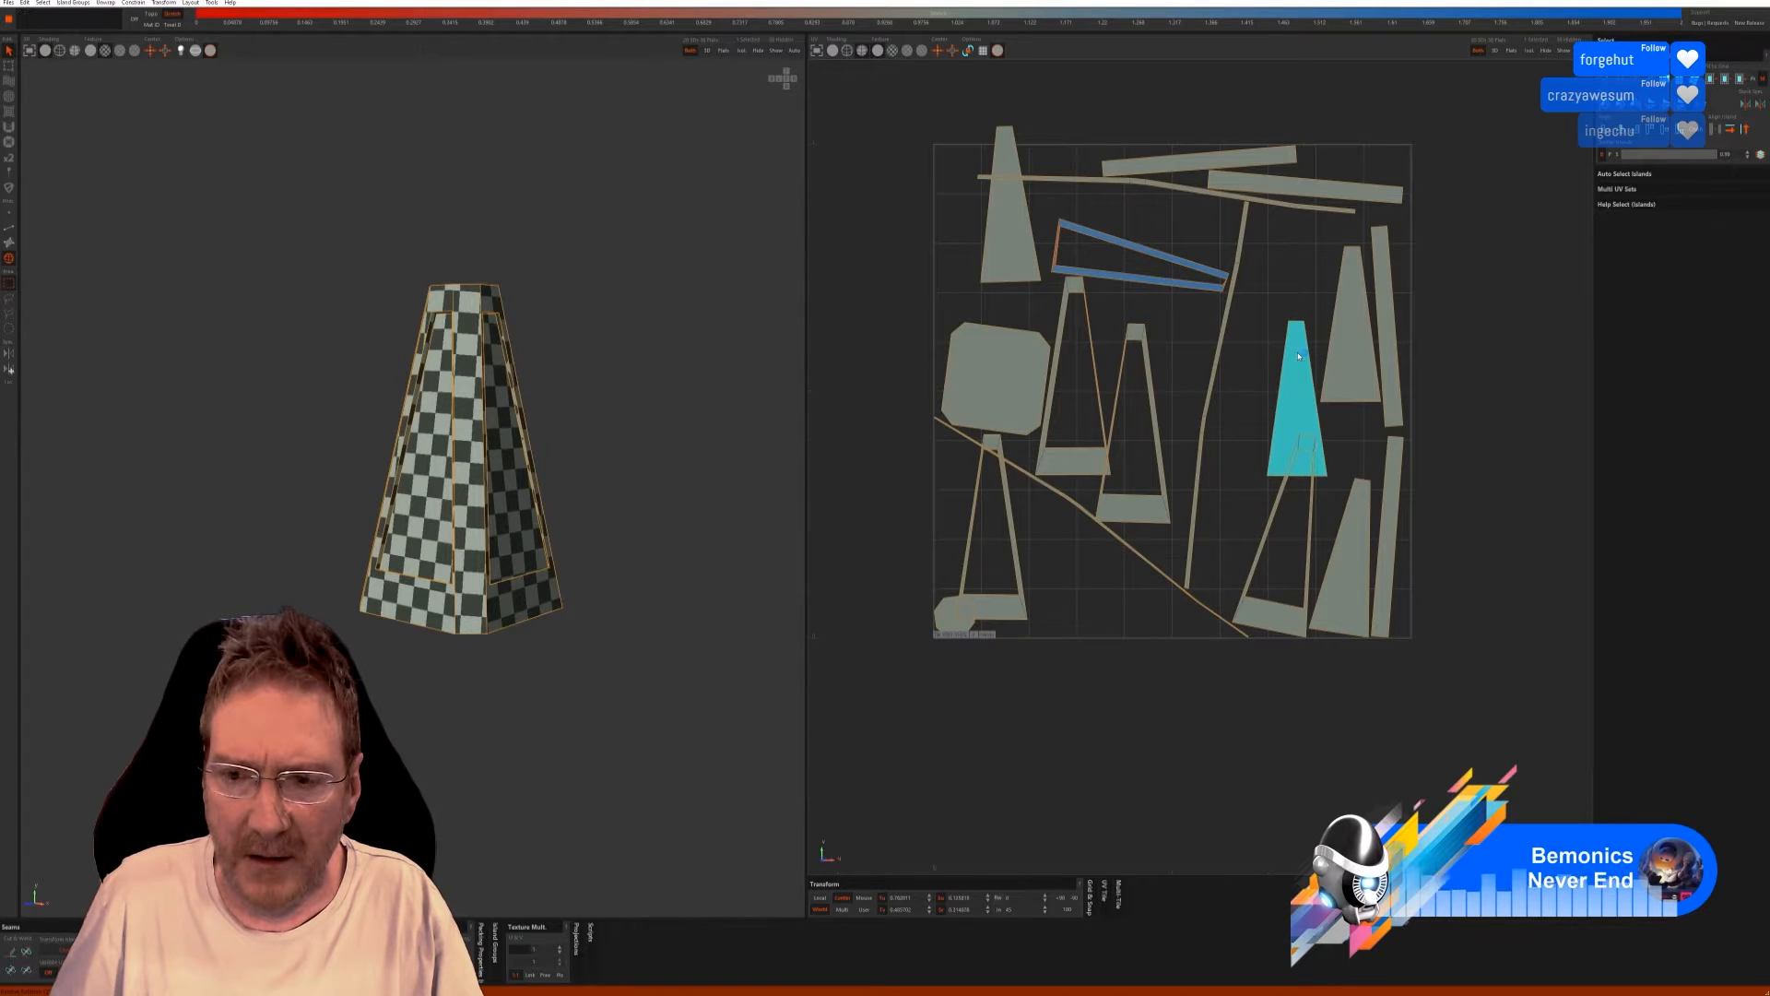
pyautogui.click(1284, 625)
pyautogui.click(1323, 565)
pyautogui.moveTo(1323, 564); pyautogui.dragTo(1319, 587, button='middle')
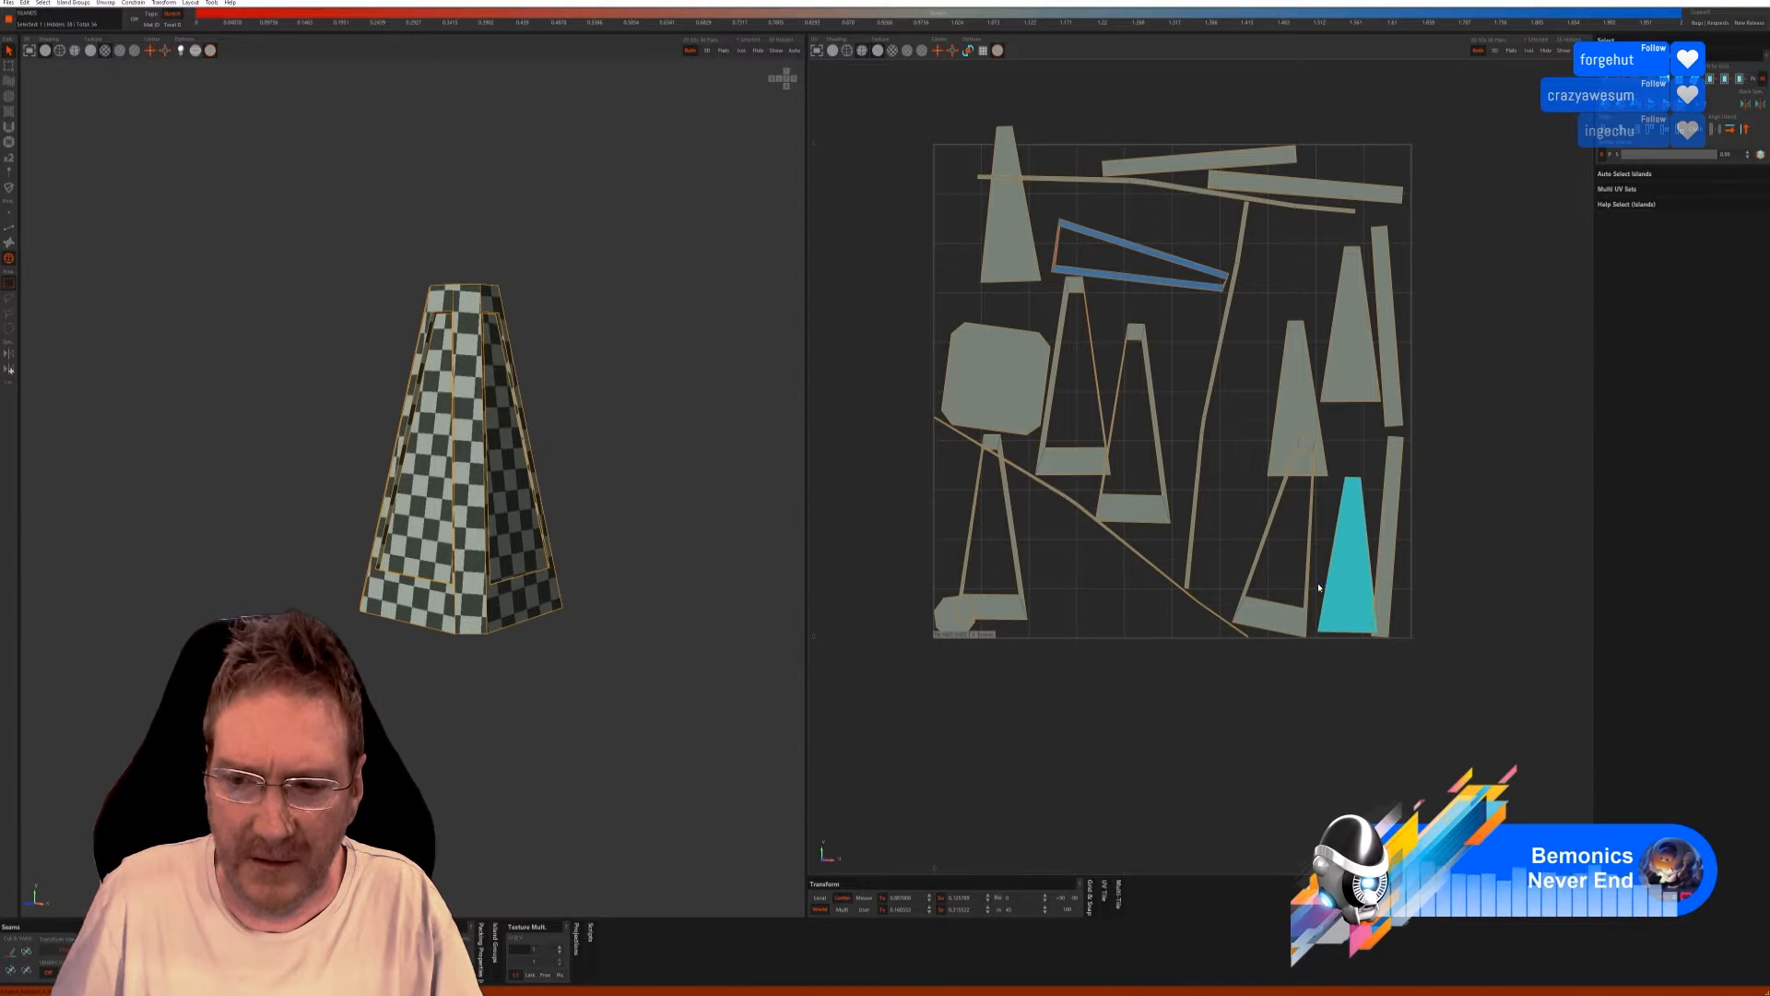
pyautogui.moveTo(1288, 619); pyautogui.dragTo(1295, 607)
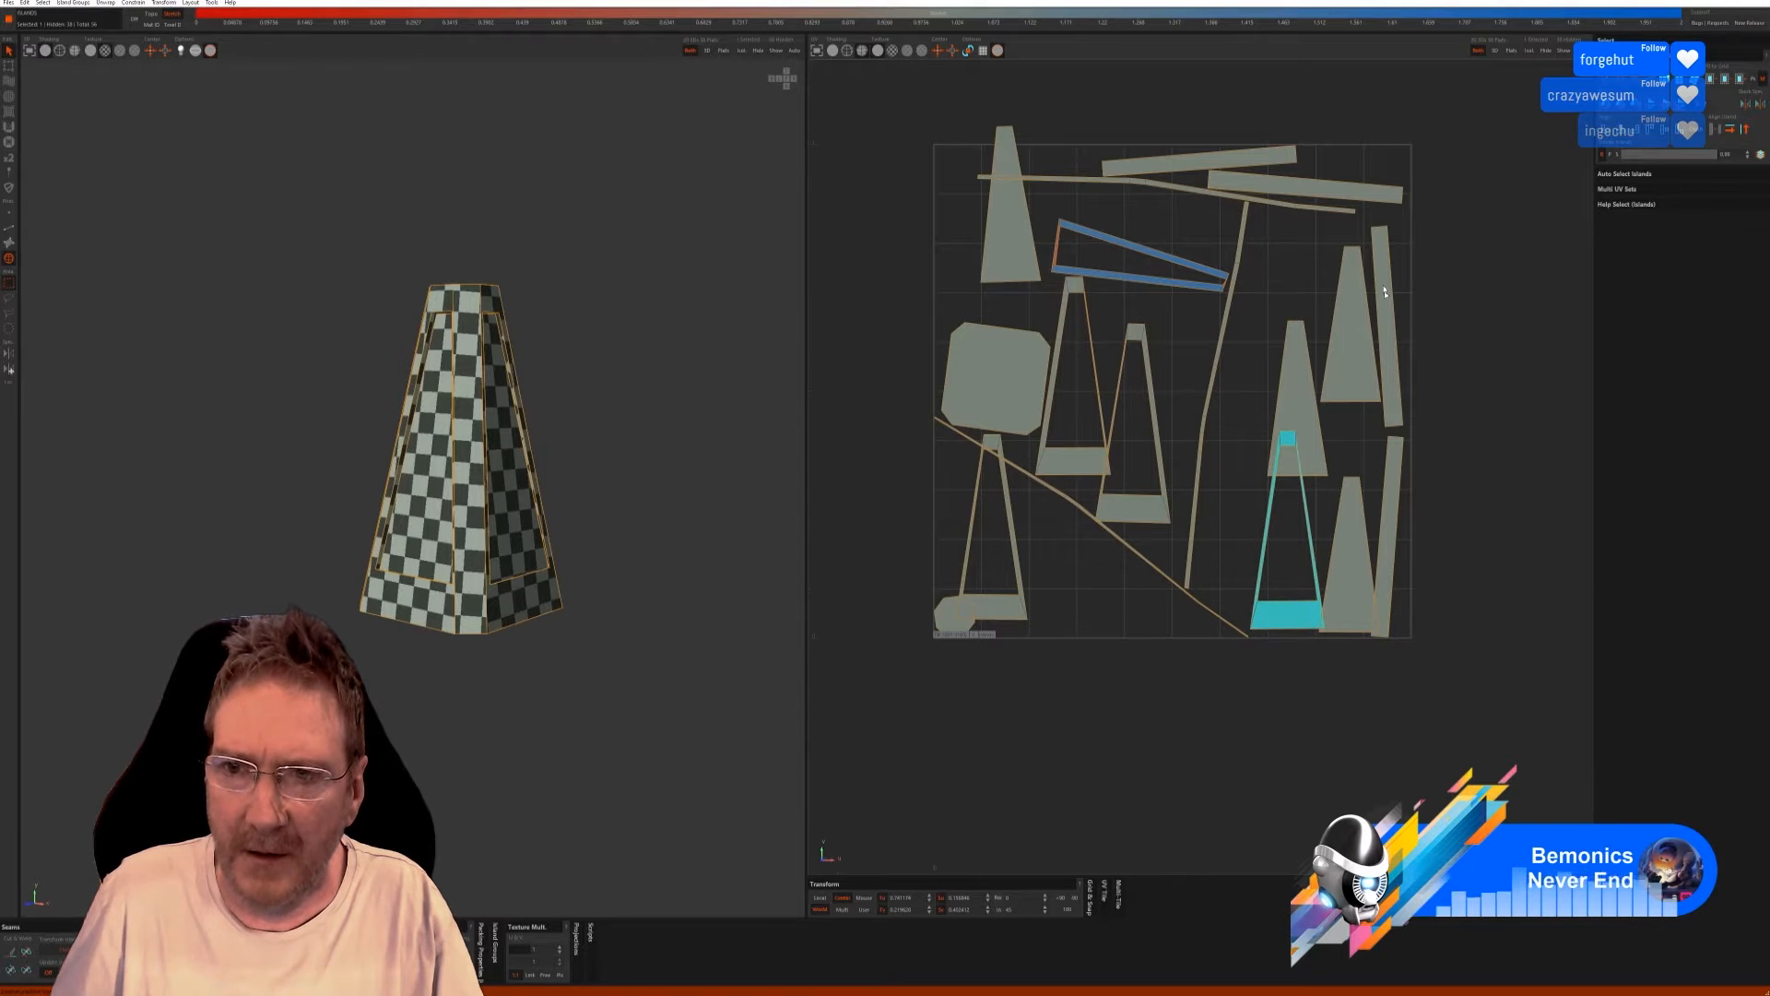
# Straighten the four column corner strips, two to horizontal and two to vertical.
pyautogui.click(1212, 157)
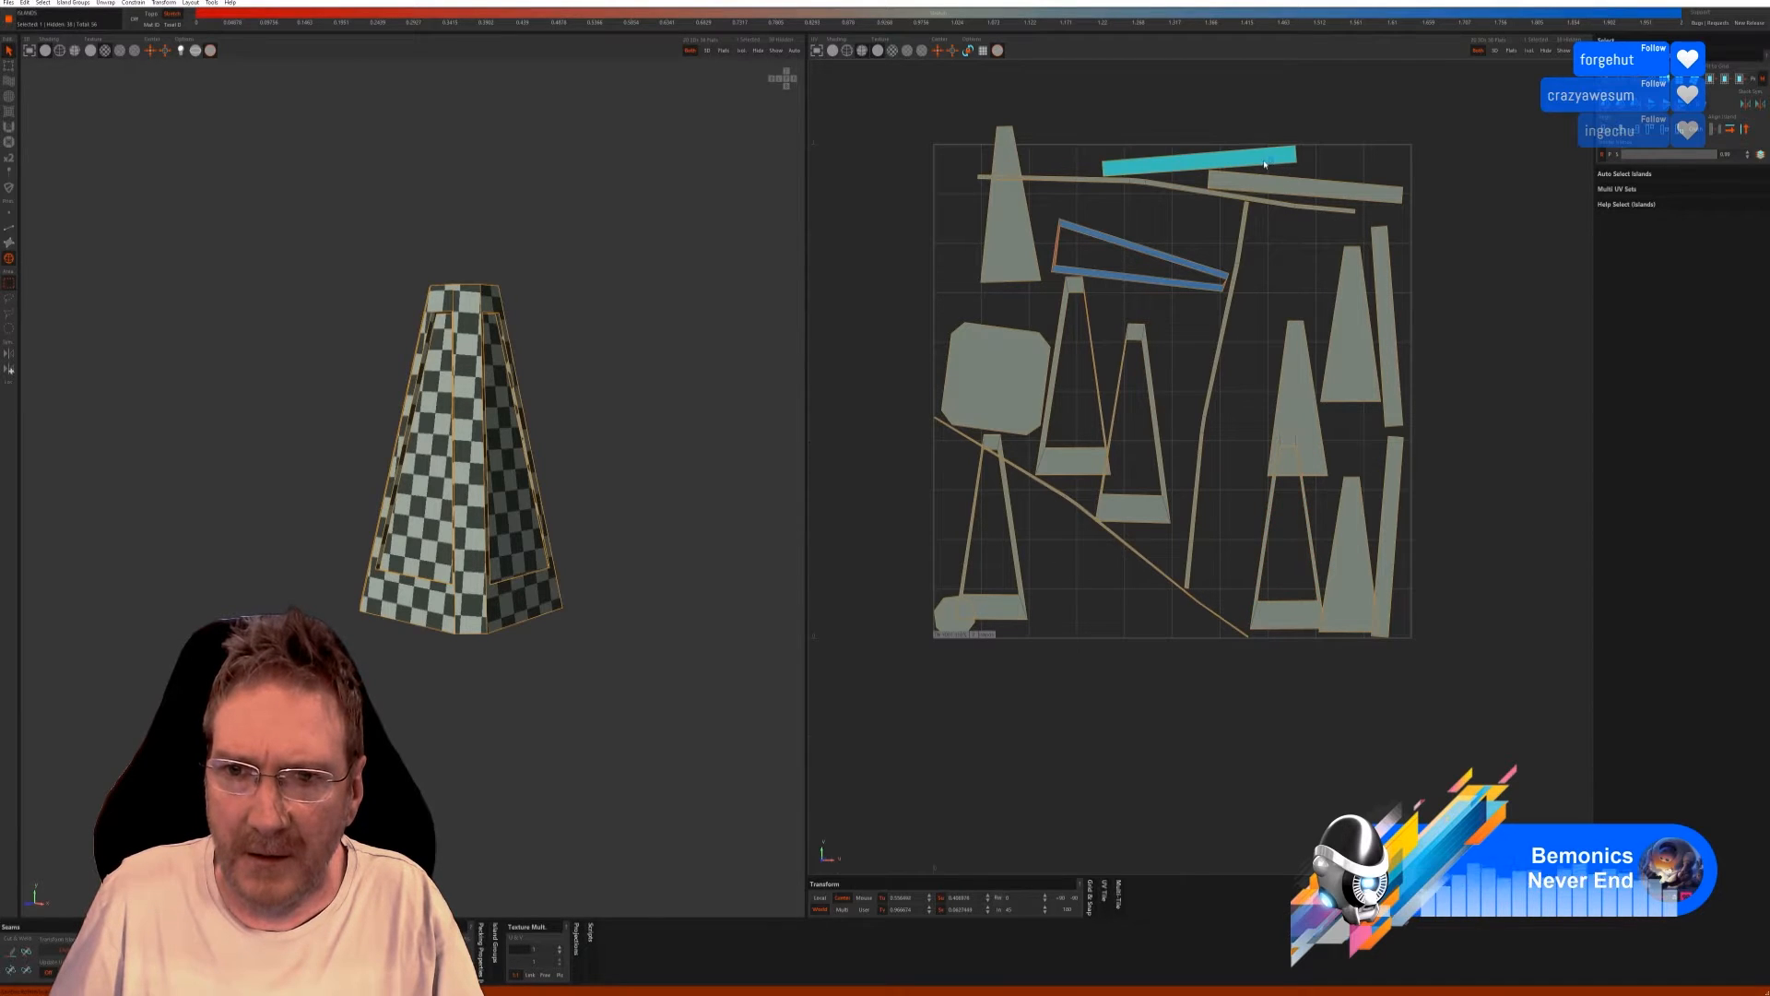
pyautogui.moveTo(1266, 164); pyautogui.dragTo(1397, 257)
pyautogui.click(1314, 196)
pyautogui.click(1385, 240)
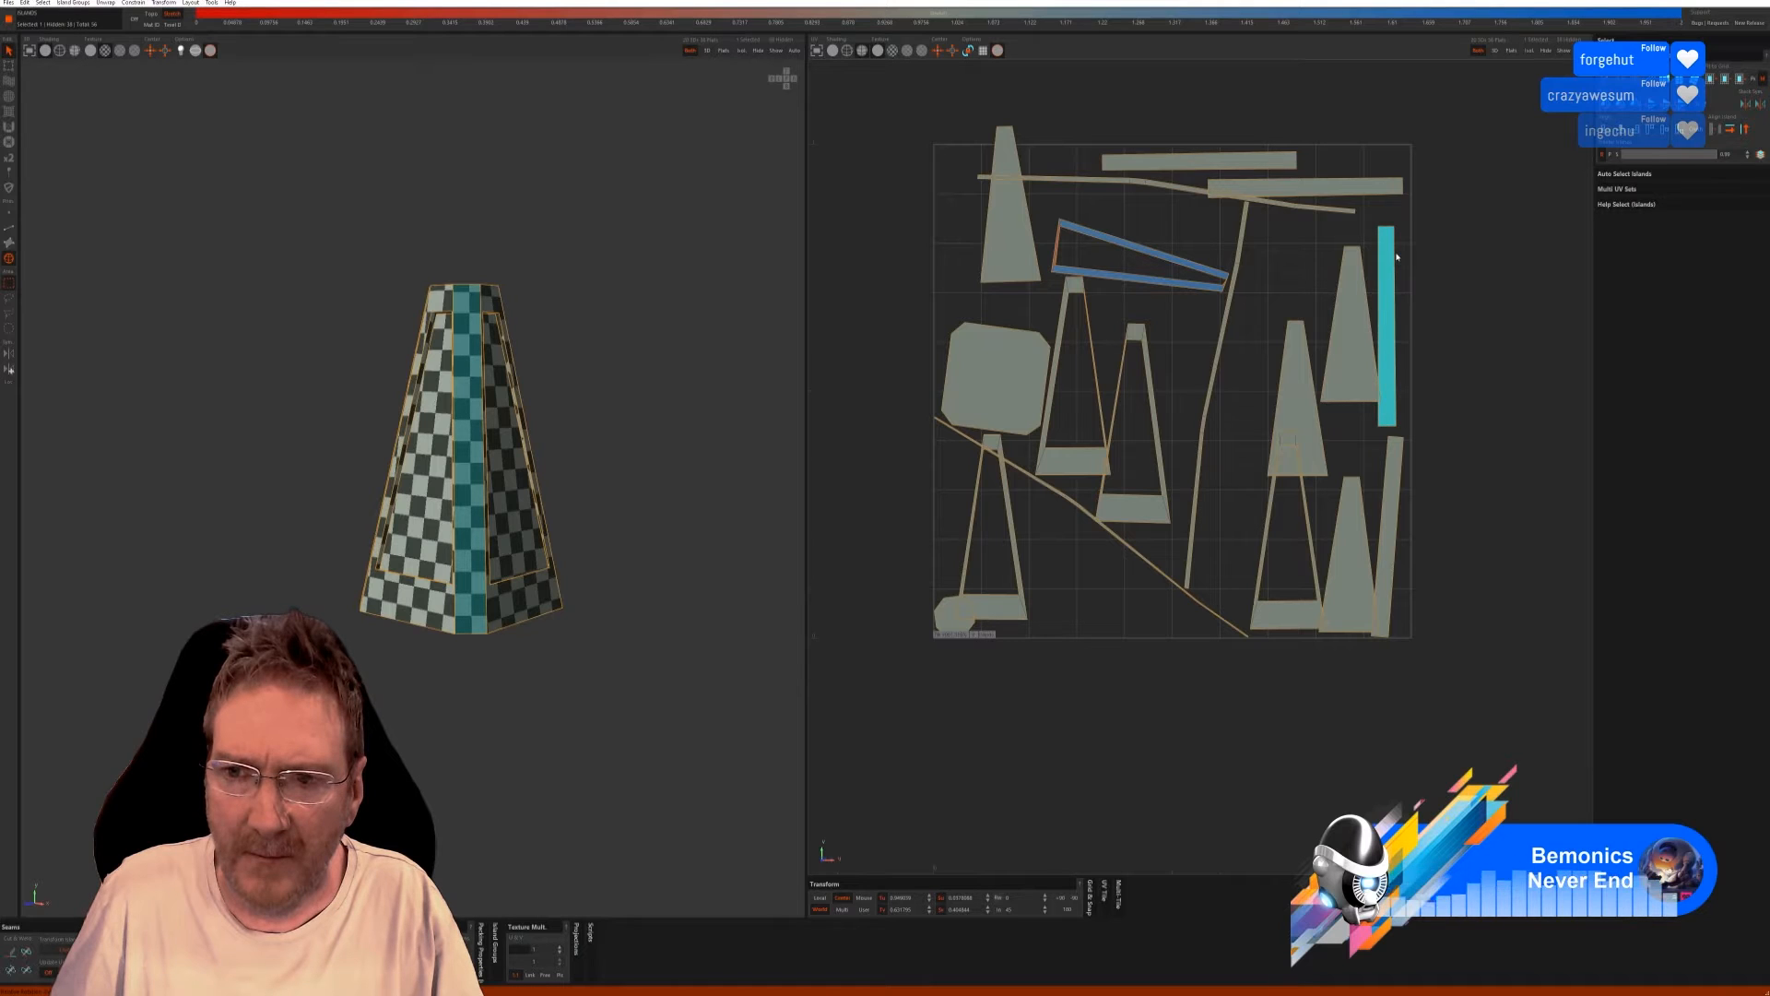
pyautogui.click(1398, 452)
pyautogui.moveTo(1398, 452); pyautogui.dragTo(1425, 449)
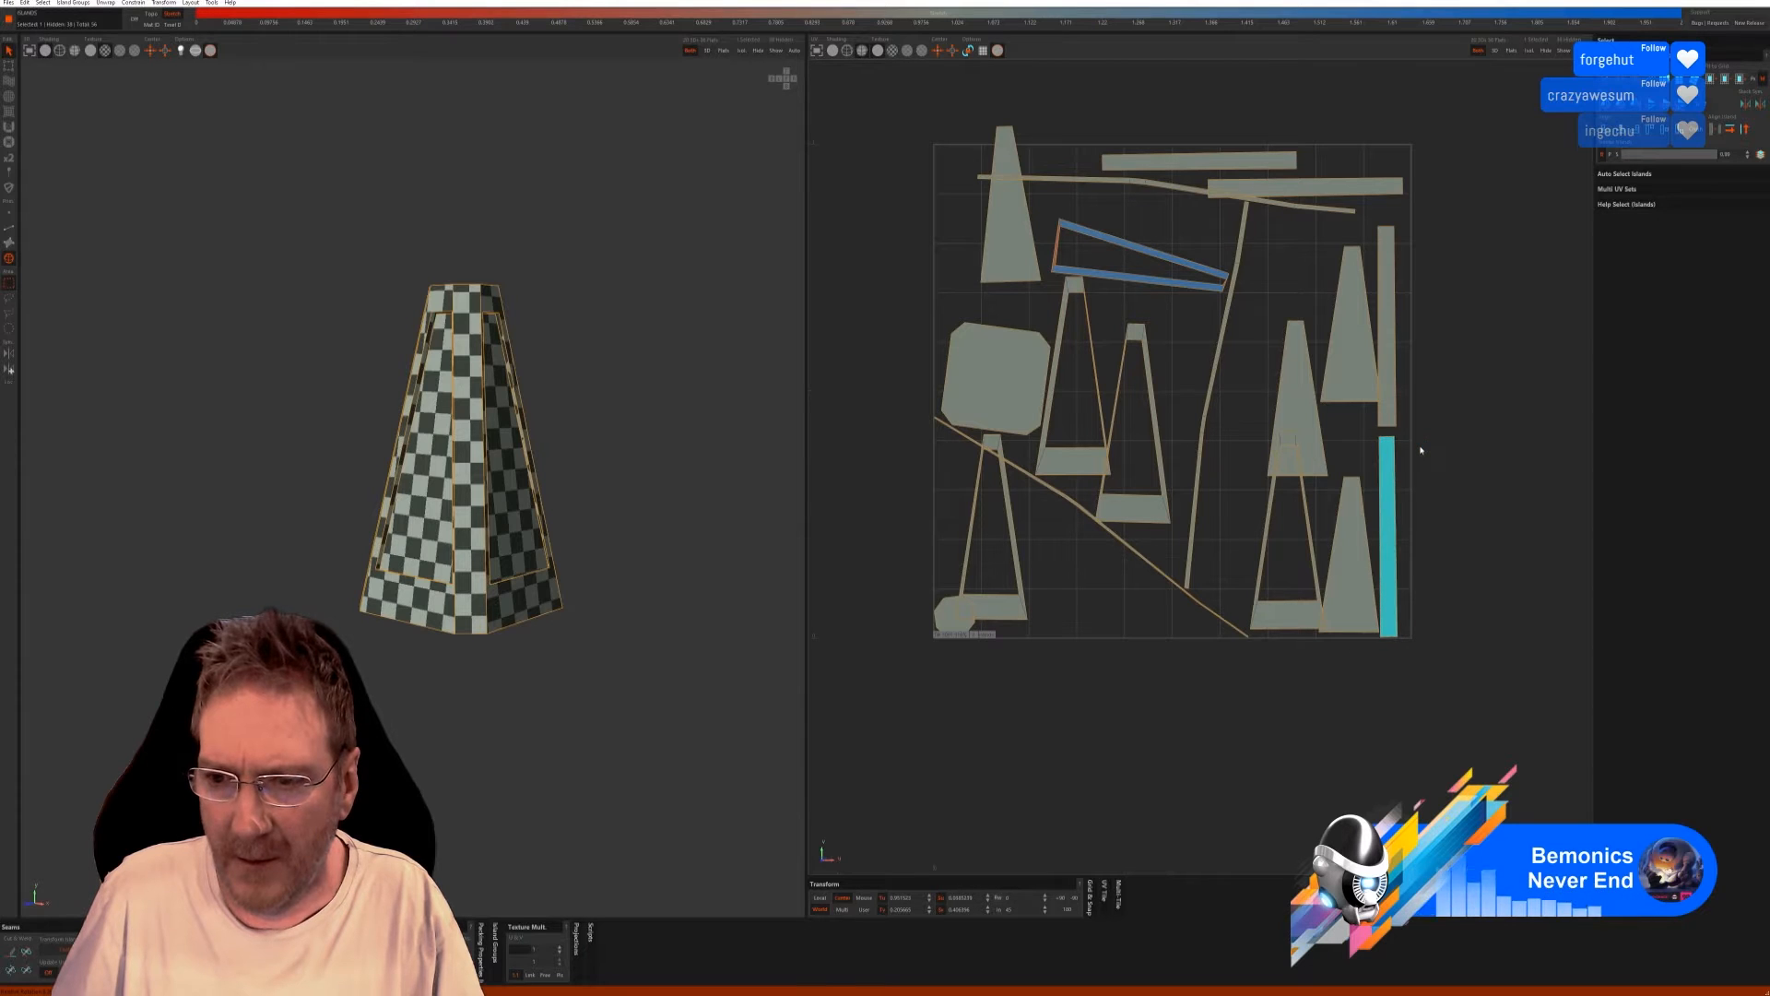
# Rotate the large octagonal cap island square and turn the thin central recess-wall strip to roughly vertical.
pyautogui.click(1026, 360)
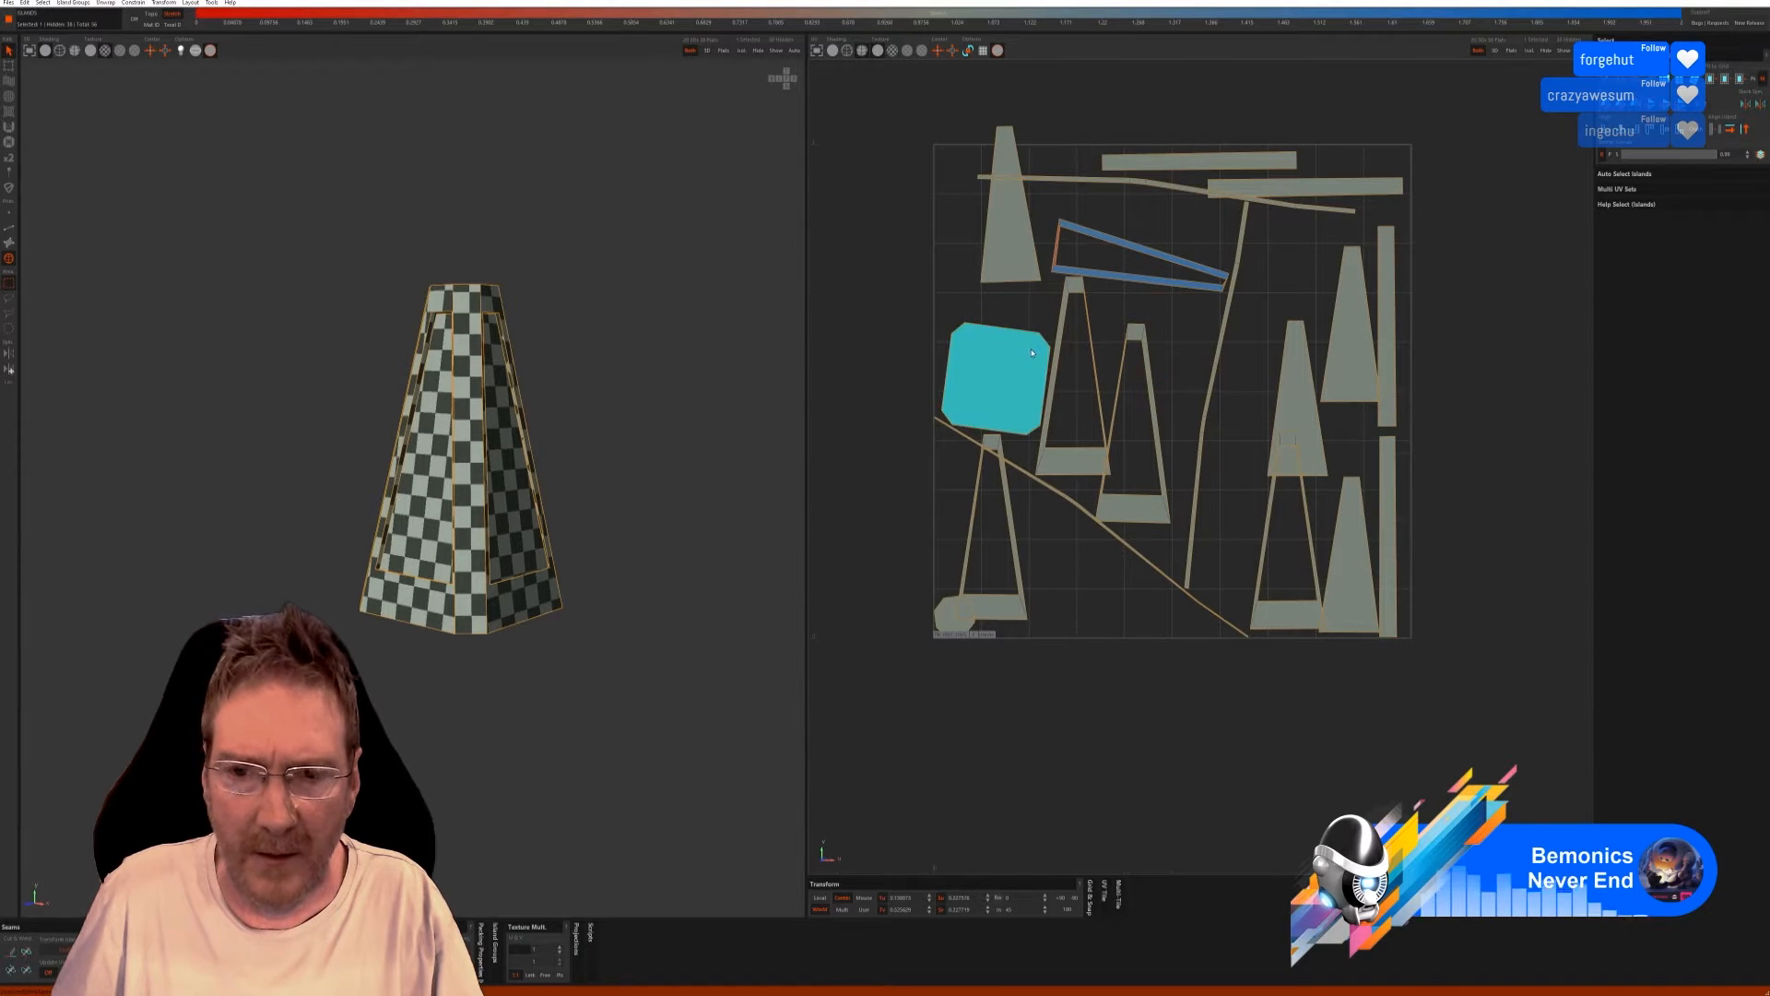
pyautogui.moveTo(1035, 343); pyautogui.dragTo(1034, 344)
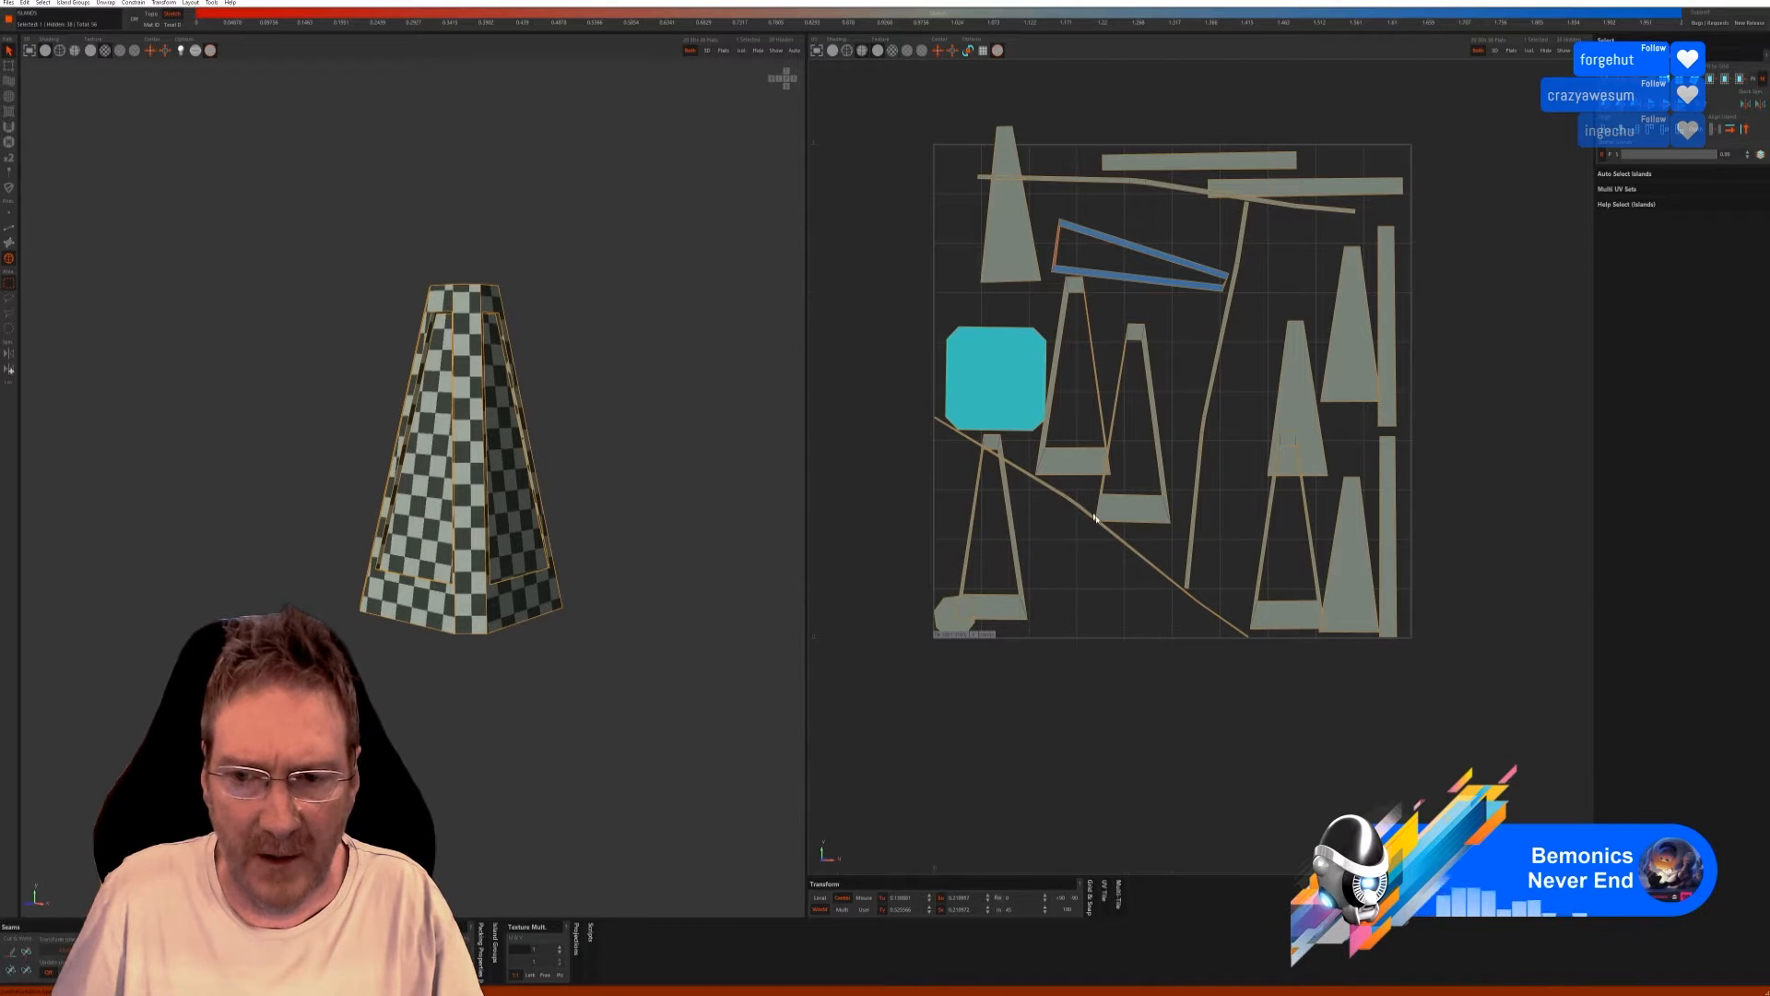
pyautogui.click(1213, 401)
pyautogui.click(1213, 388)
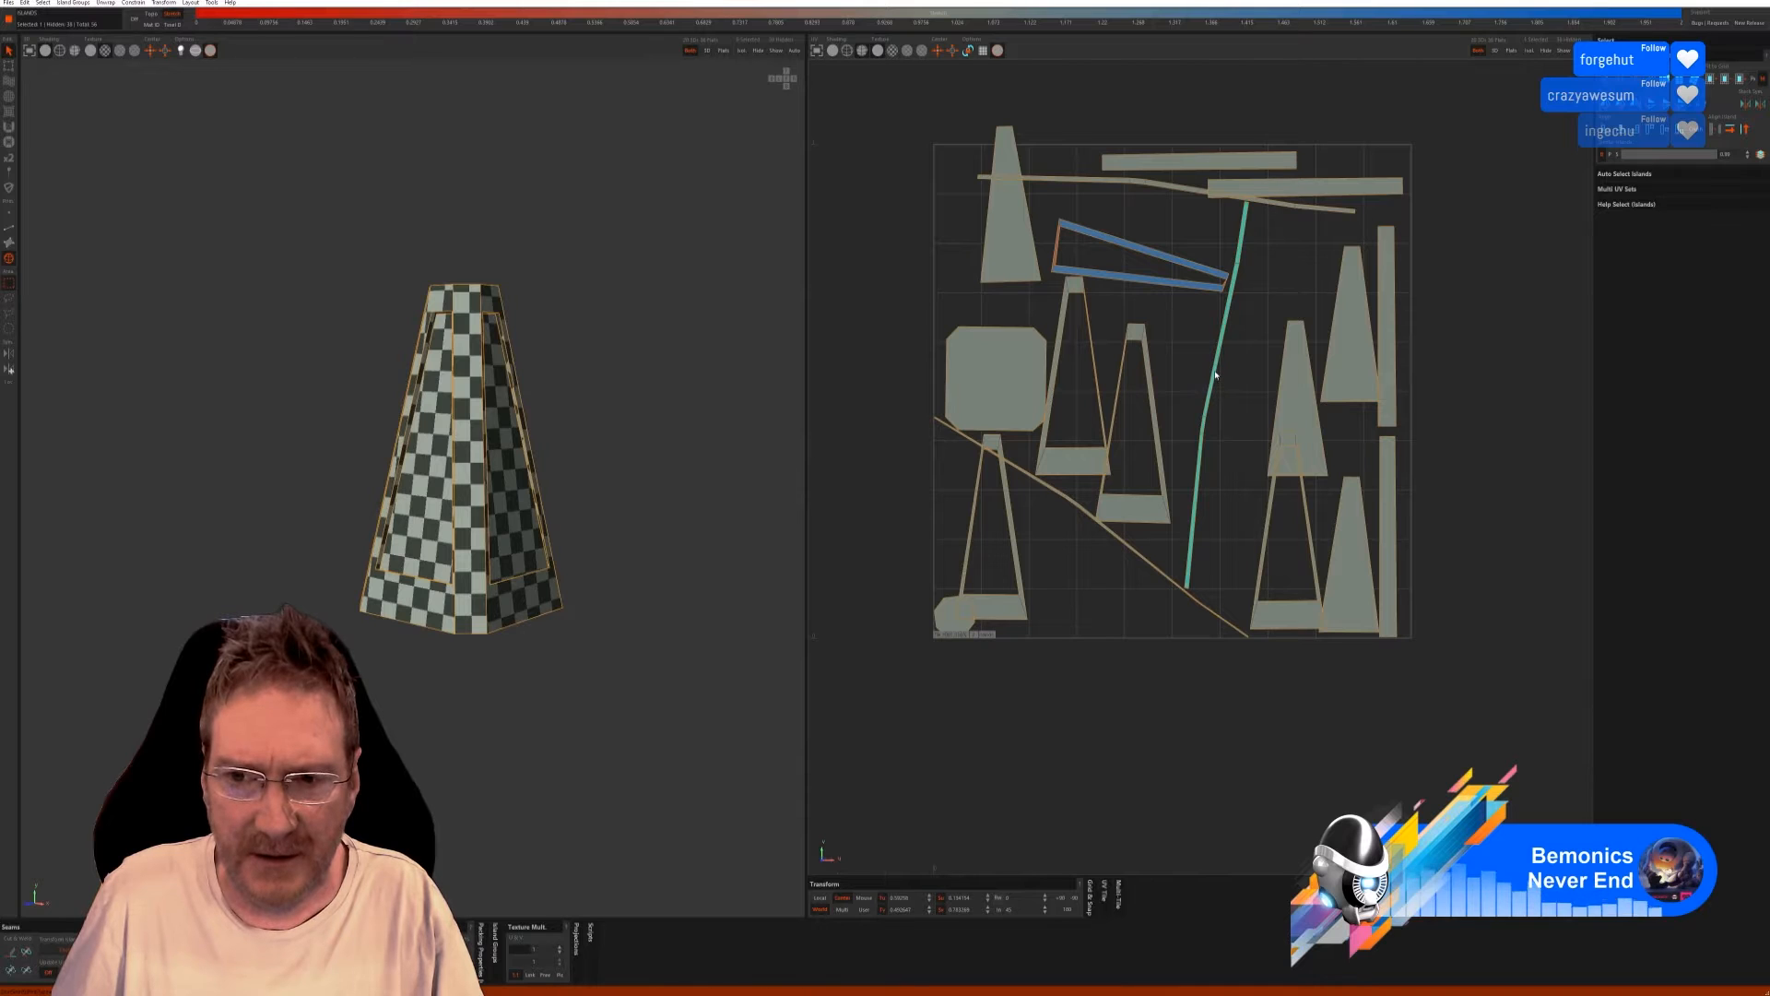
pyautogui.moveTo(1212, 388); pyautogui.dragTo(1180, 394)
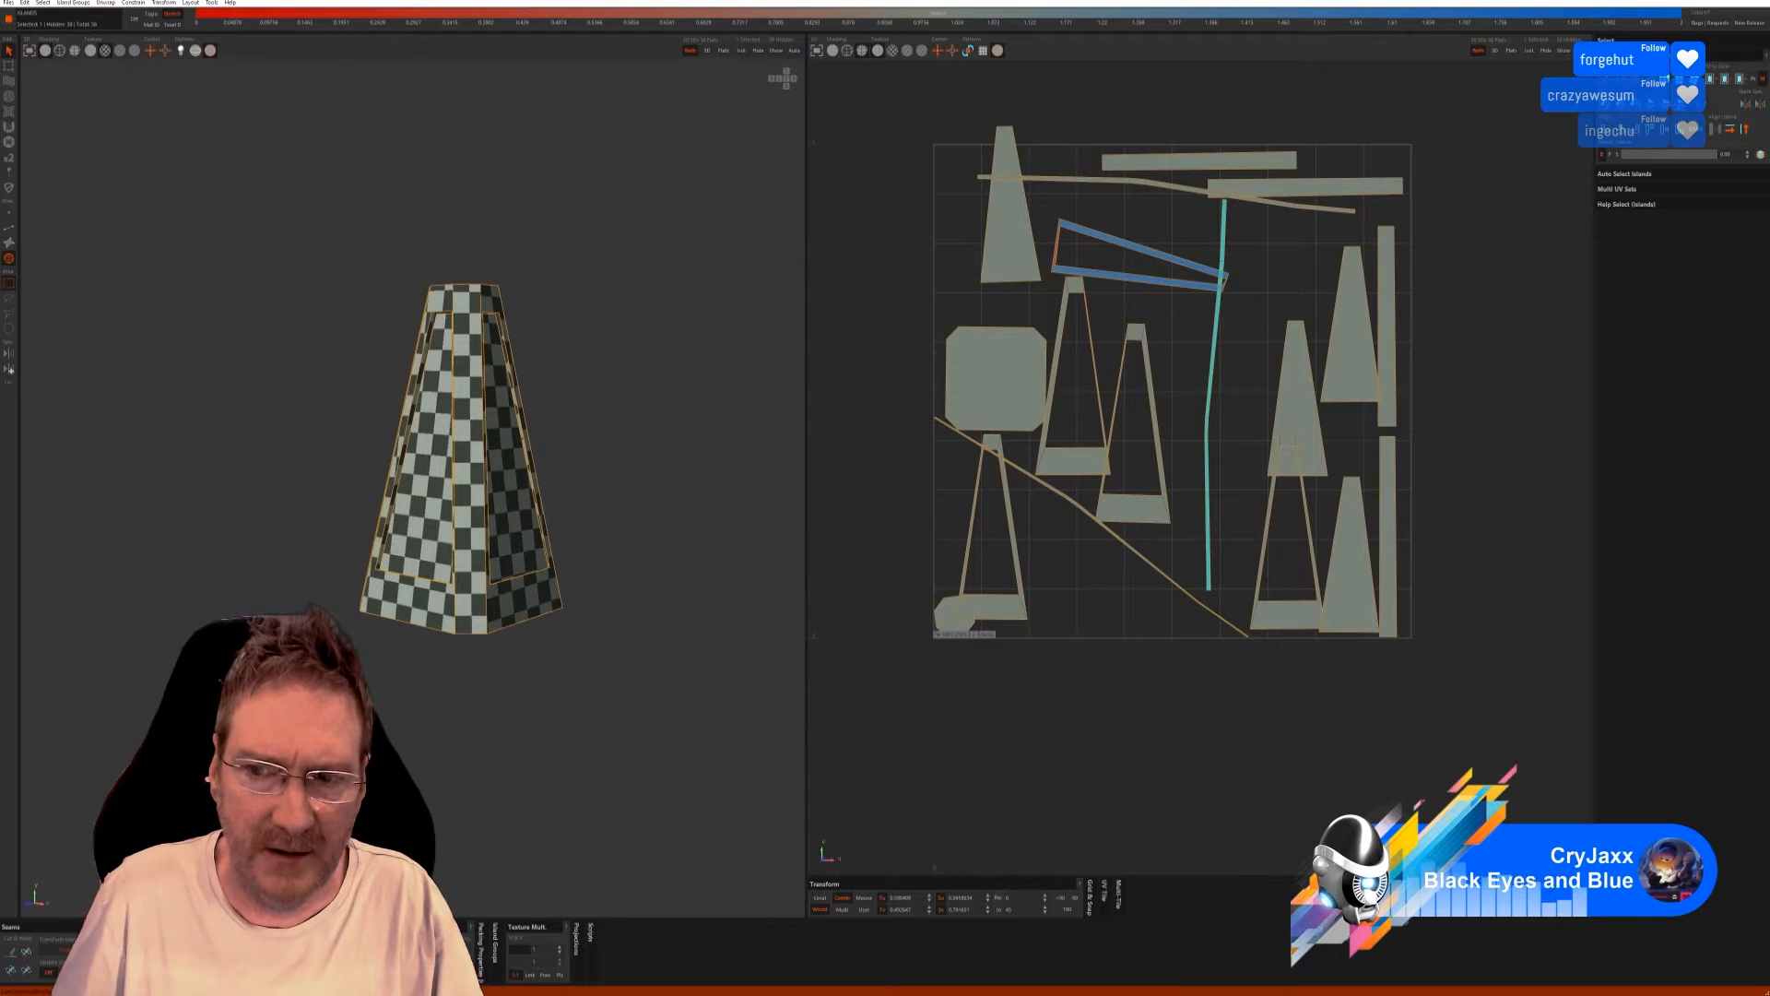
# Rotate the long diagonal recess-wall strip to roughly vertical.
pyautogui.click(1148, 564)
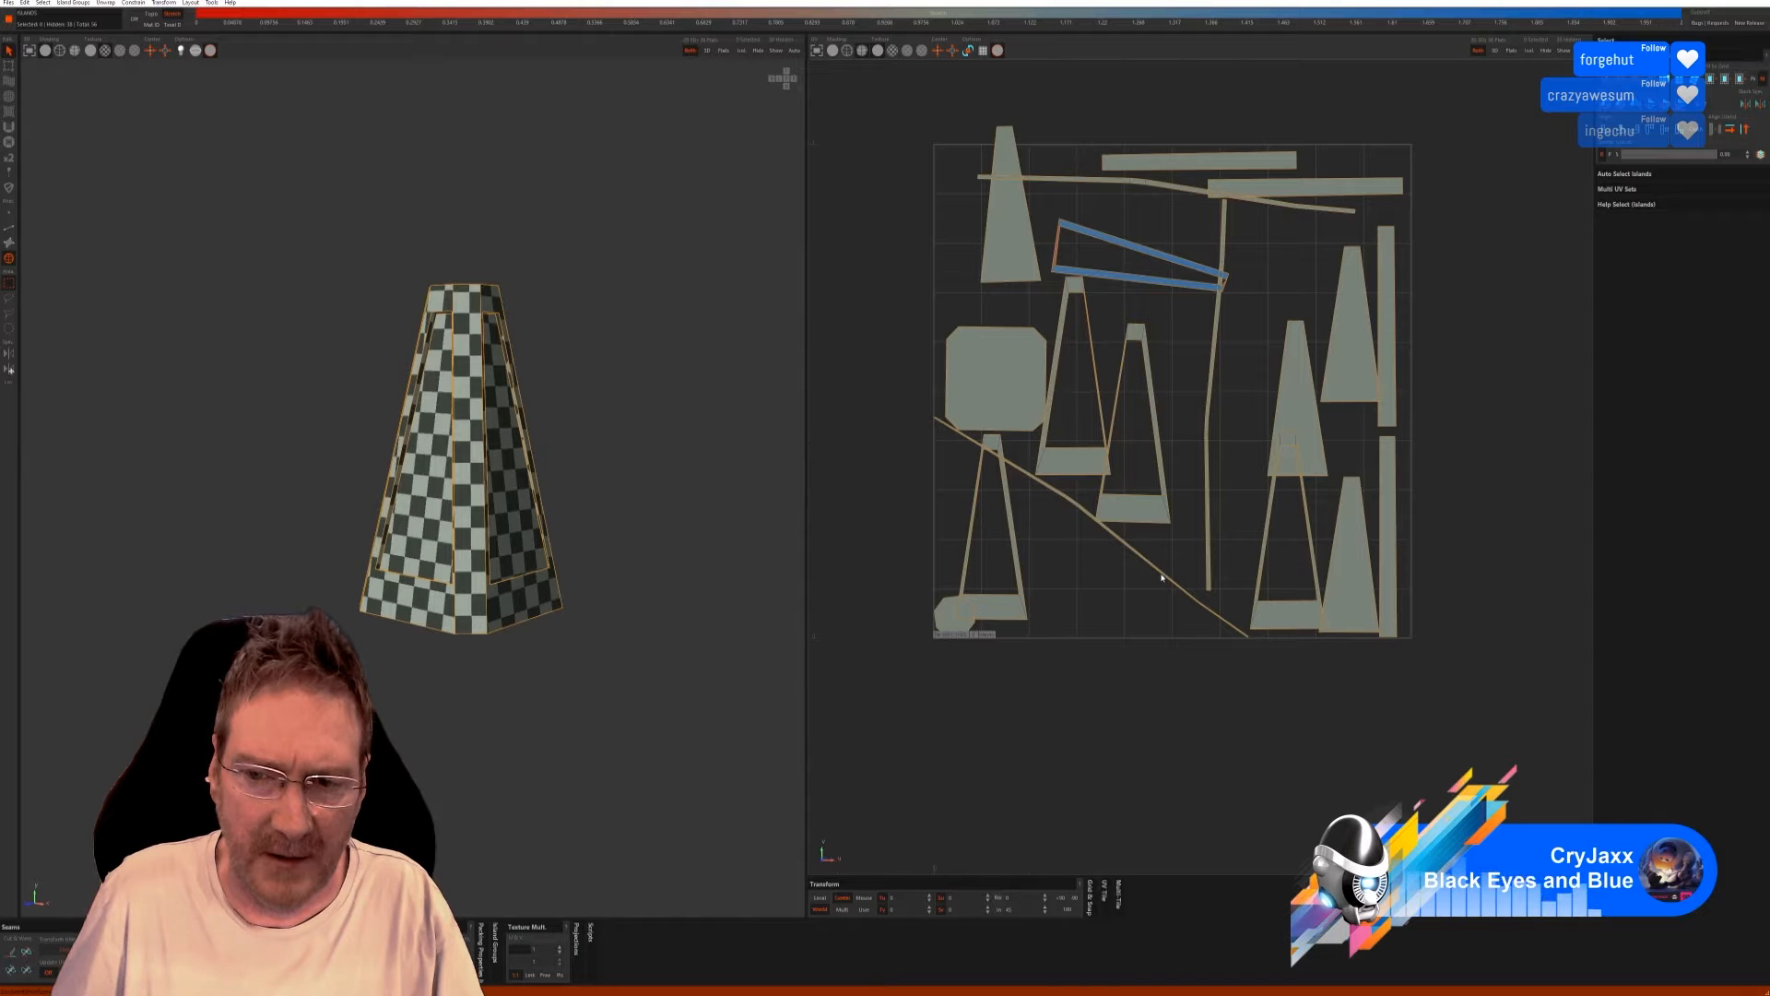
pyautogui.scroll(3, 1045, 487)
pyautogui.click(1091, 530)
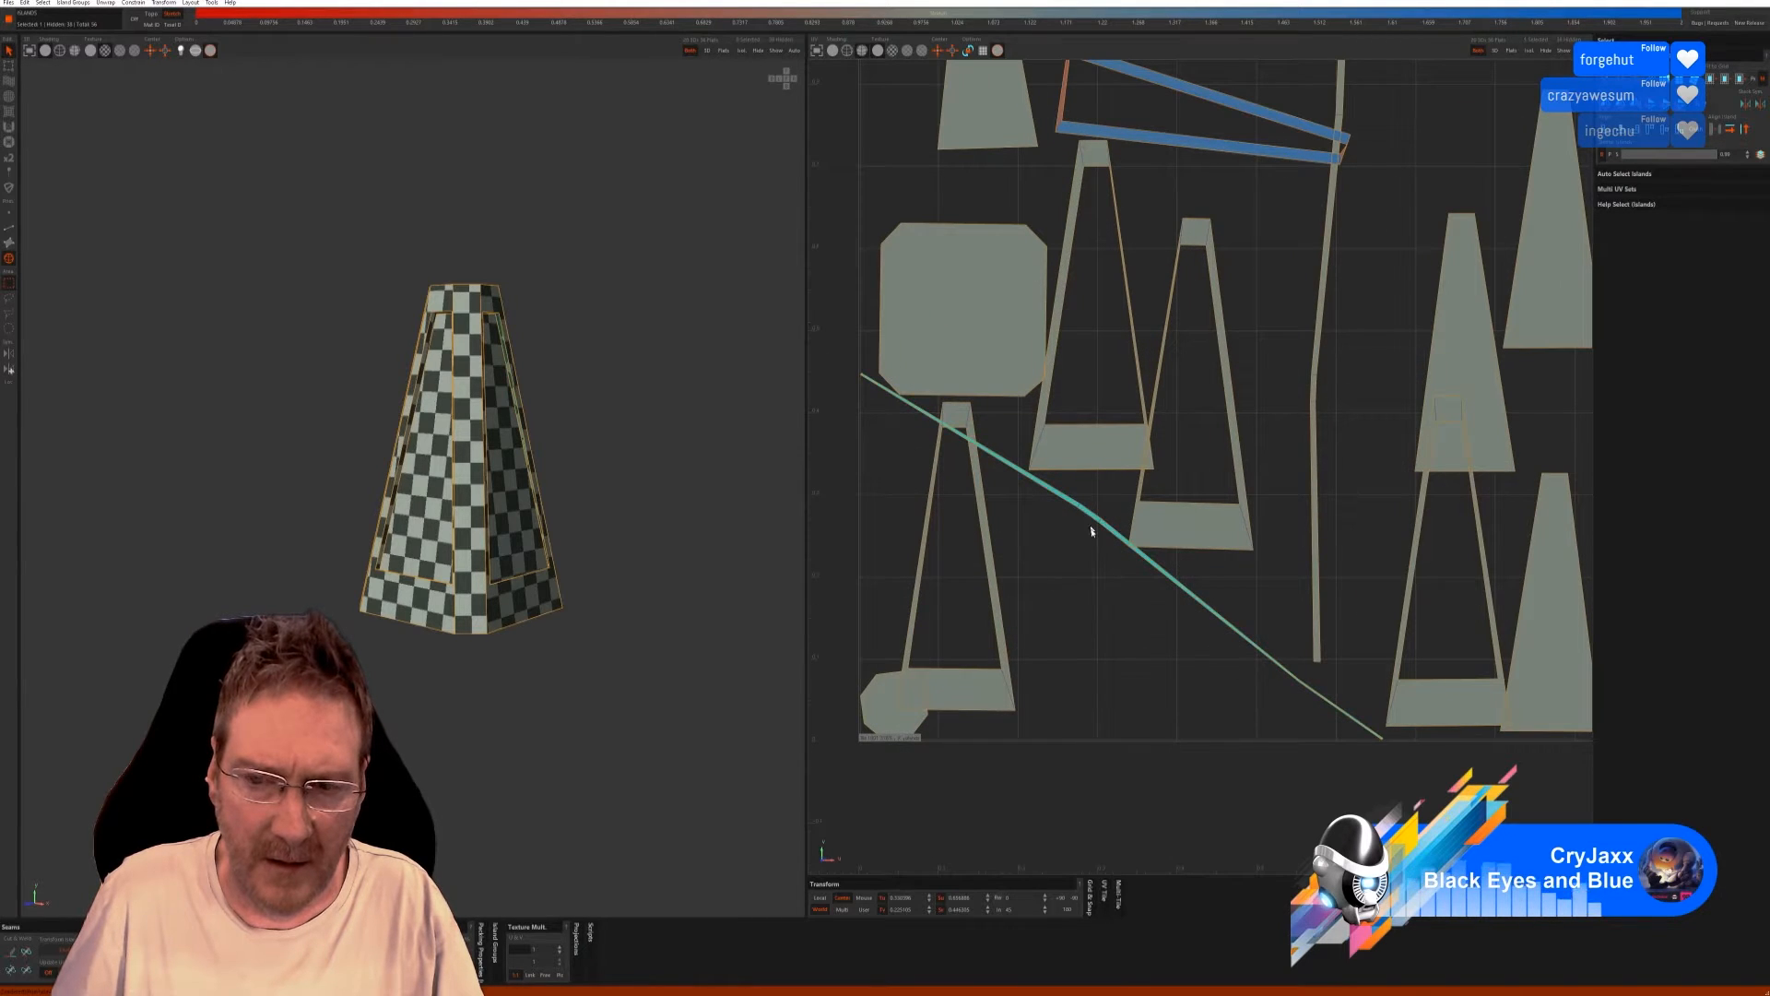
pyautogui.moveTo(1065, 556); pyautogui.dragTo(1083, 599)
pyautogui.scroll(-3, 1104, 564)
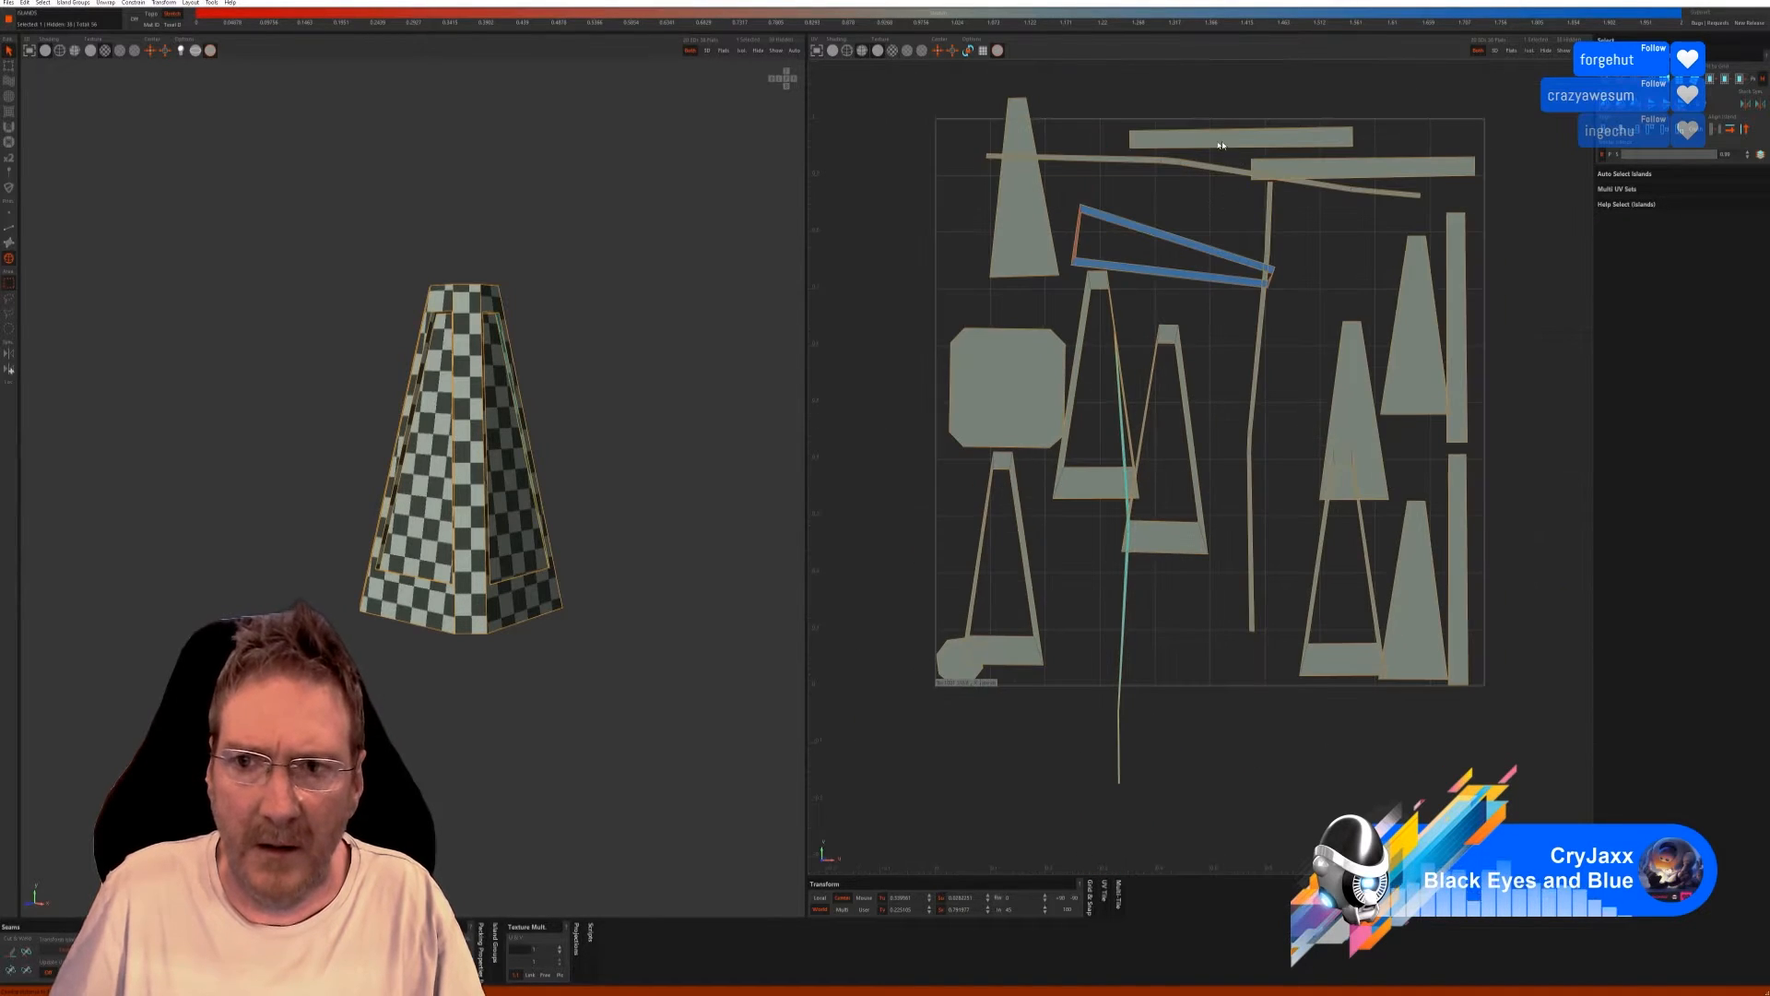
# Rotate the thin upper recess-wall strip to roughly horizontal and fine-tune the topmost corner strip's rotation.
pyautogui.click(1153, 162)
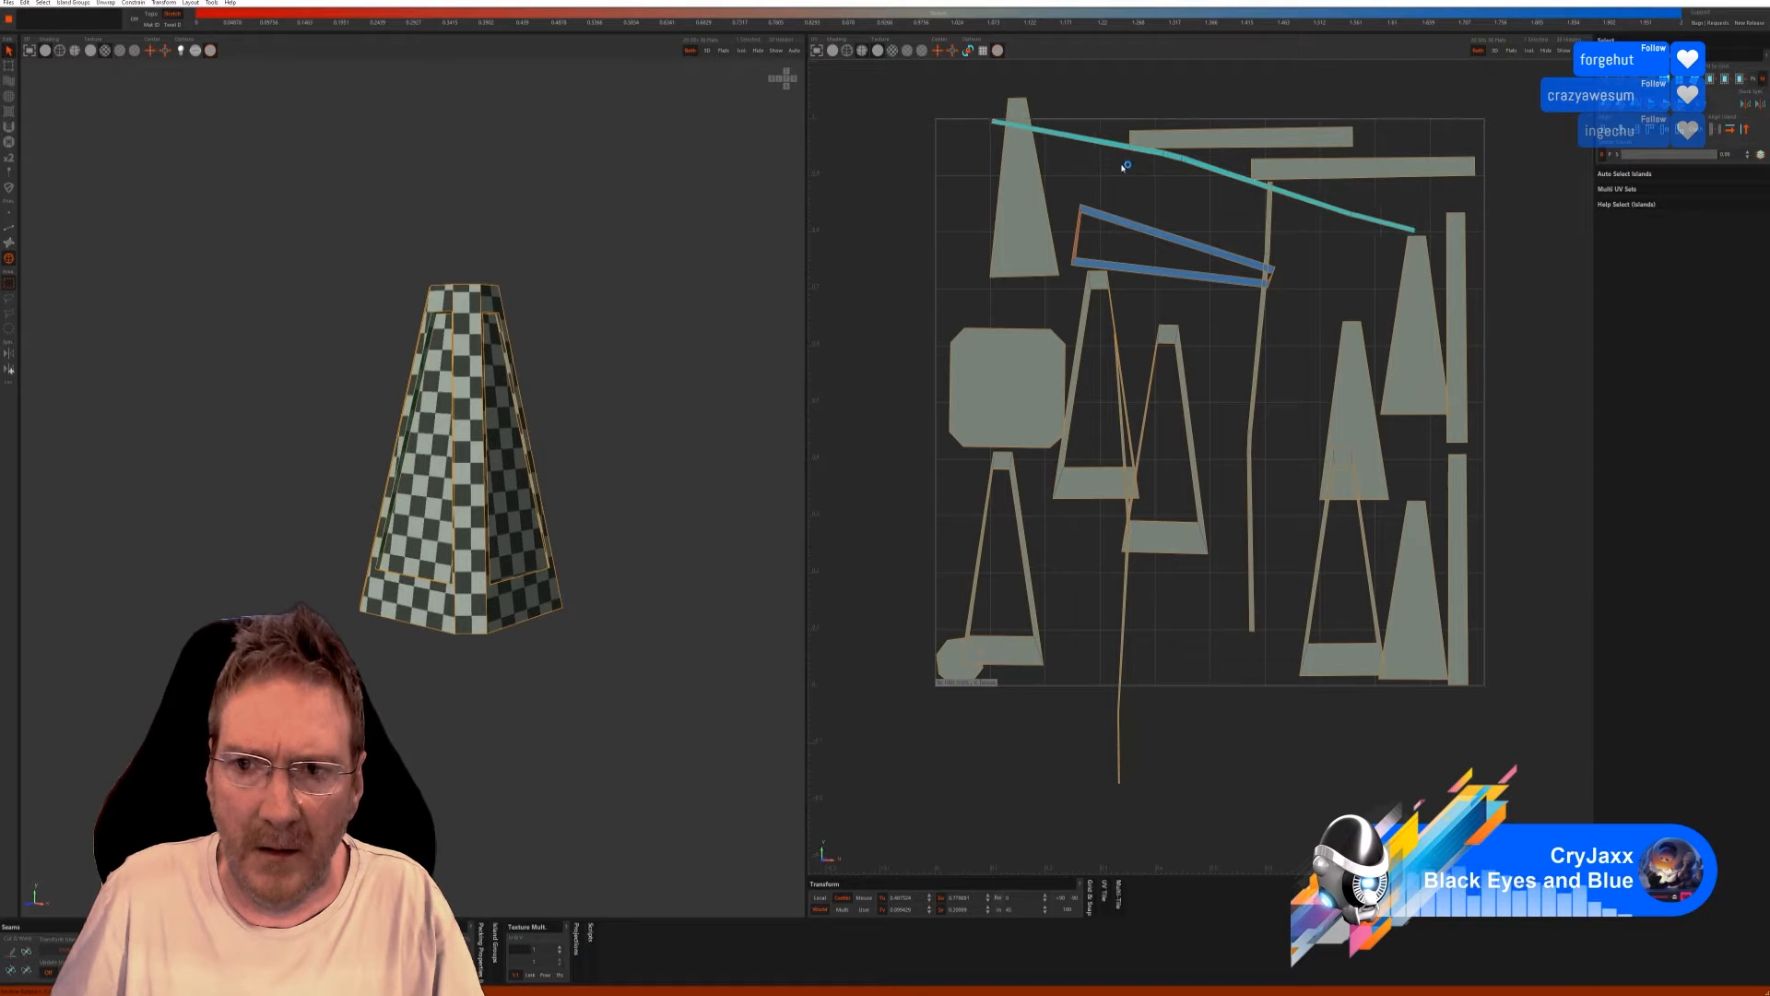
pyautogui.moveTo(1117, 161); pyautogui.dragTo(1111, 174)
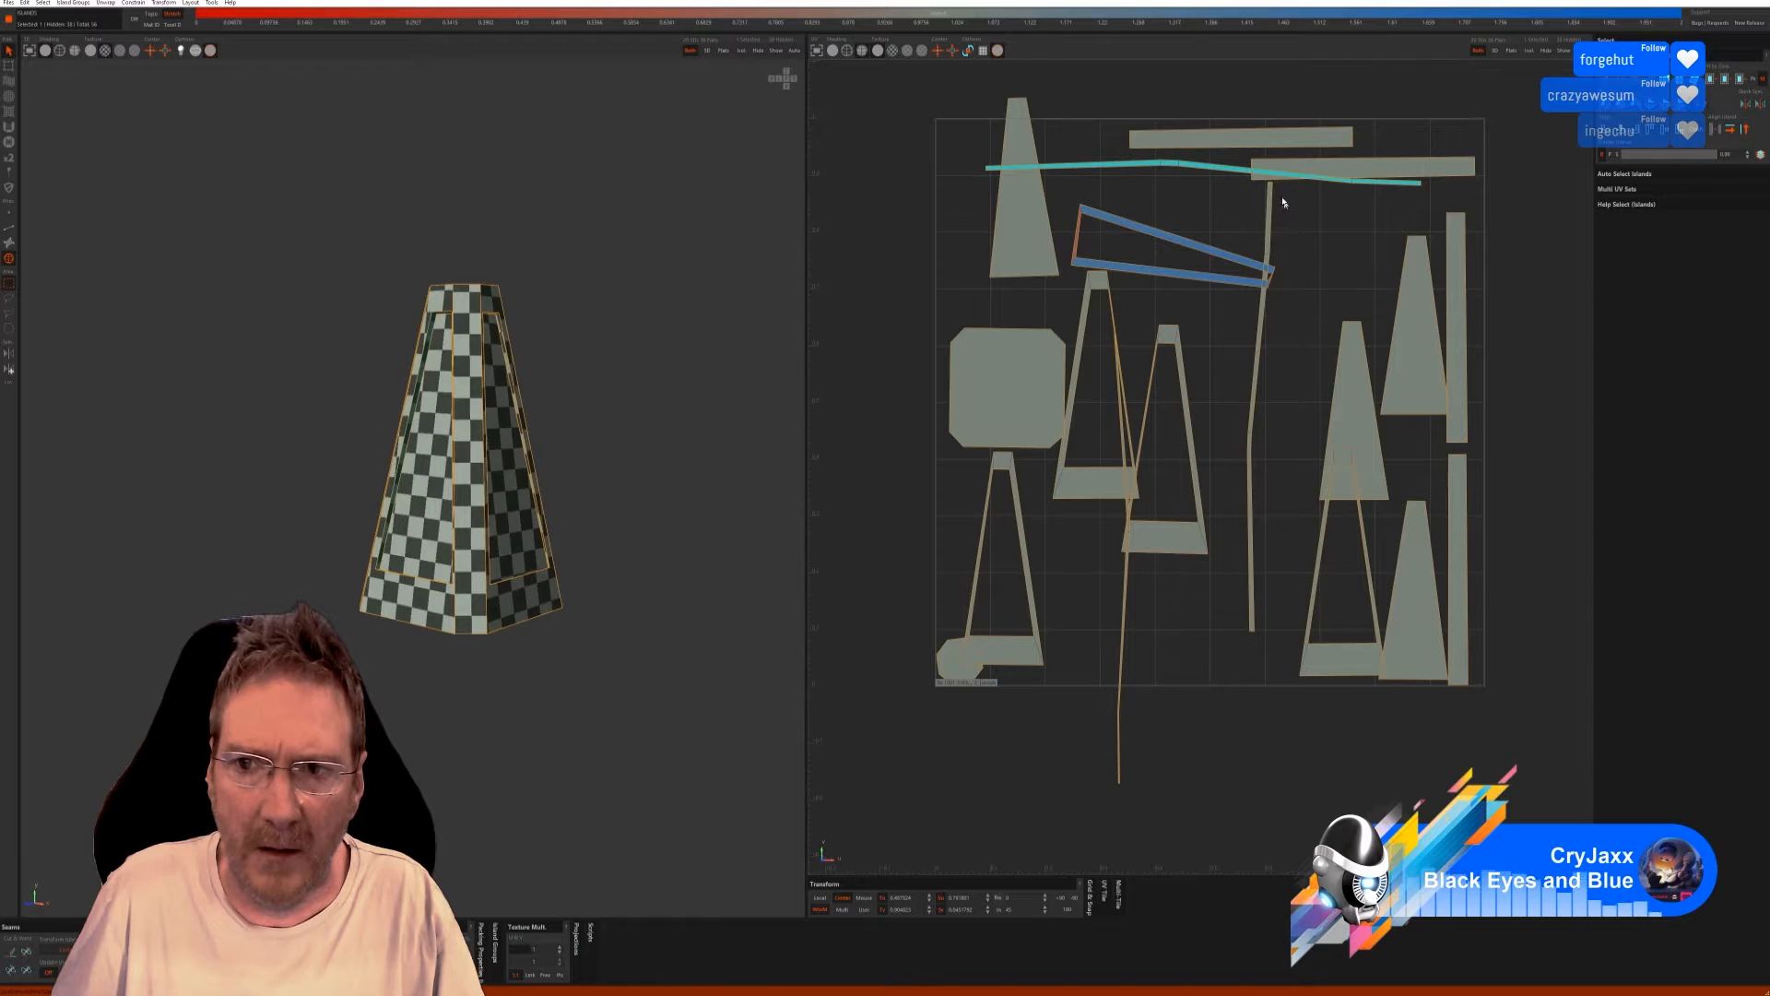
pyautogui.click(1217, 144)
pyautogui.moveTo(1278, 139); pyautogui.dragTo(1373, 143)
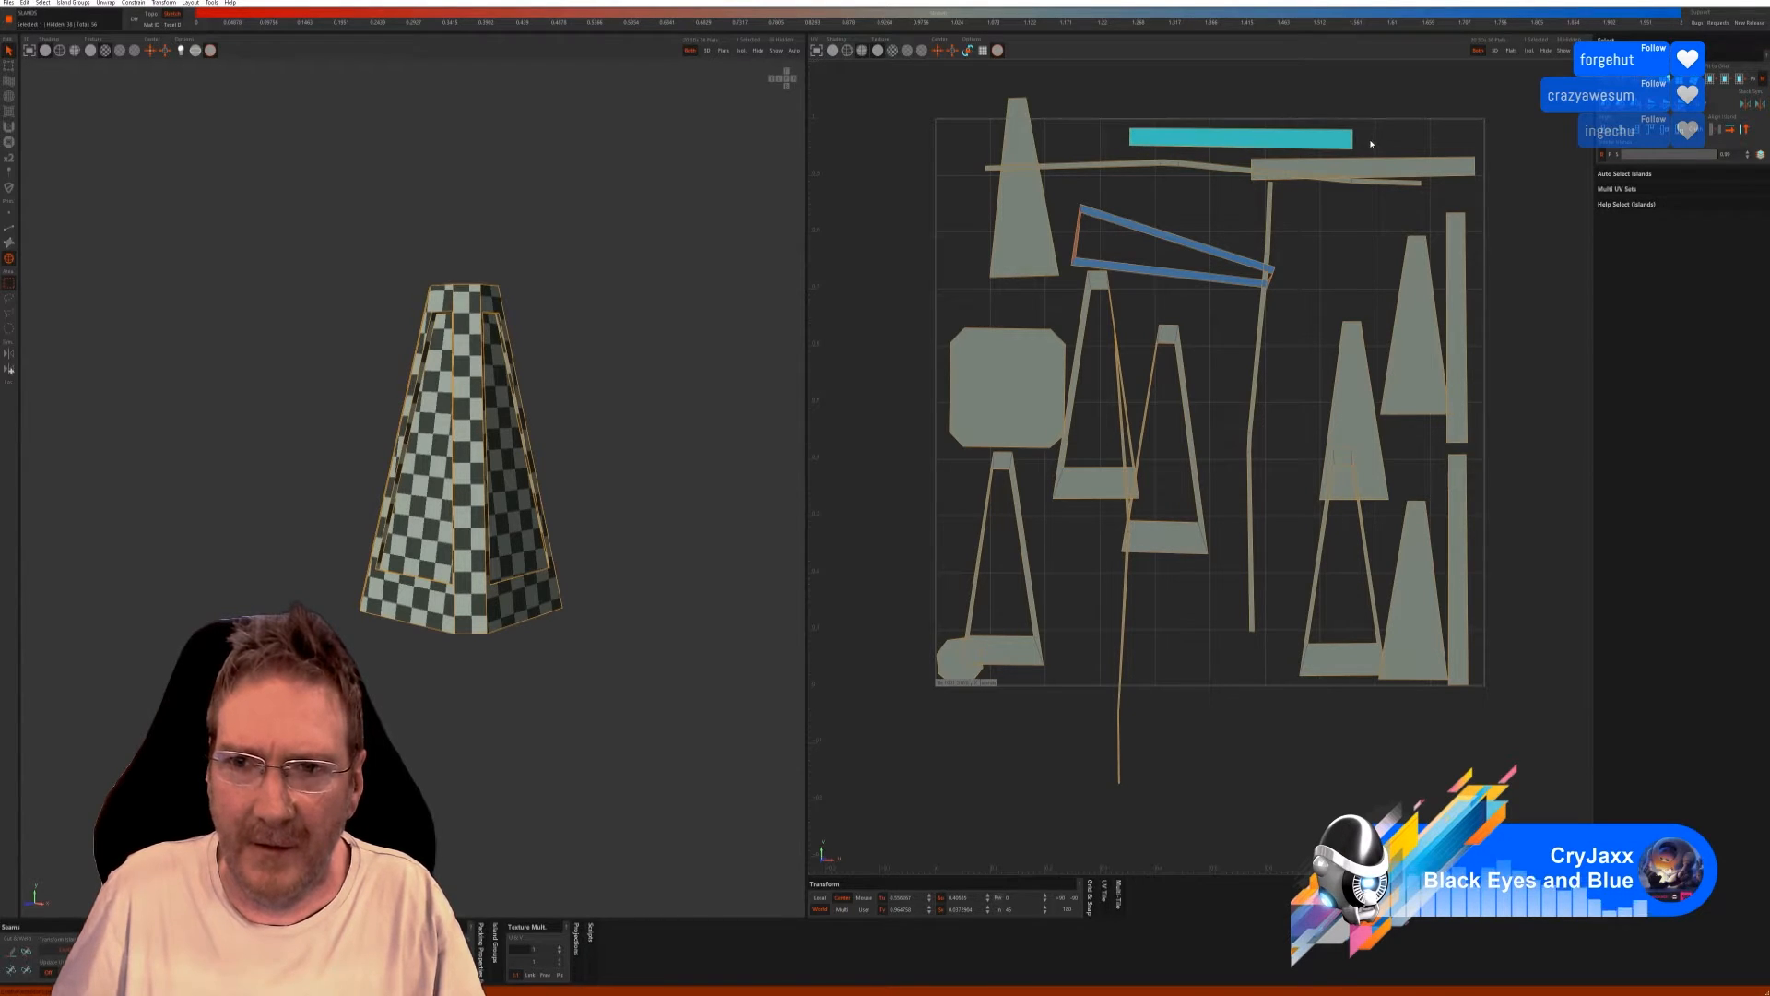
# Restore the whole table's visibility and isolate the upper of the two small octagonal slabs directly beneath the column.
pyautogui.click(777, 51)
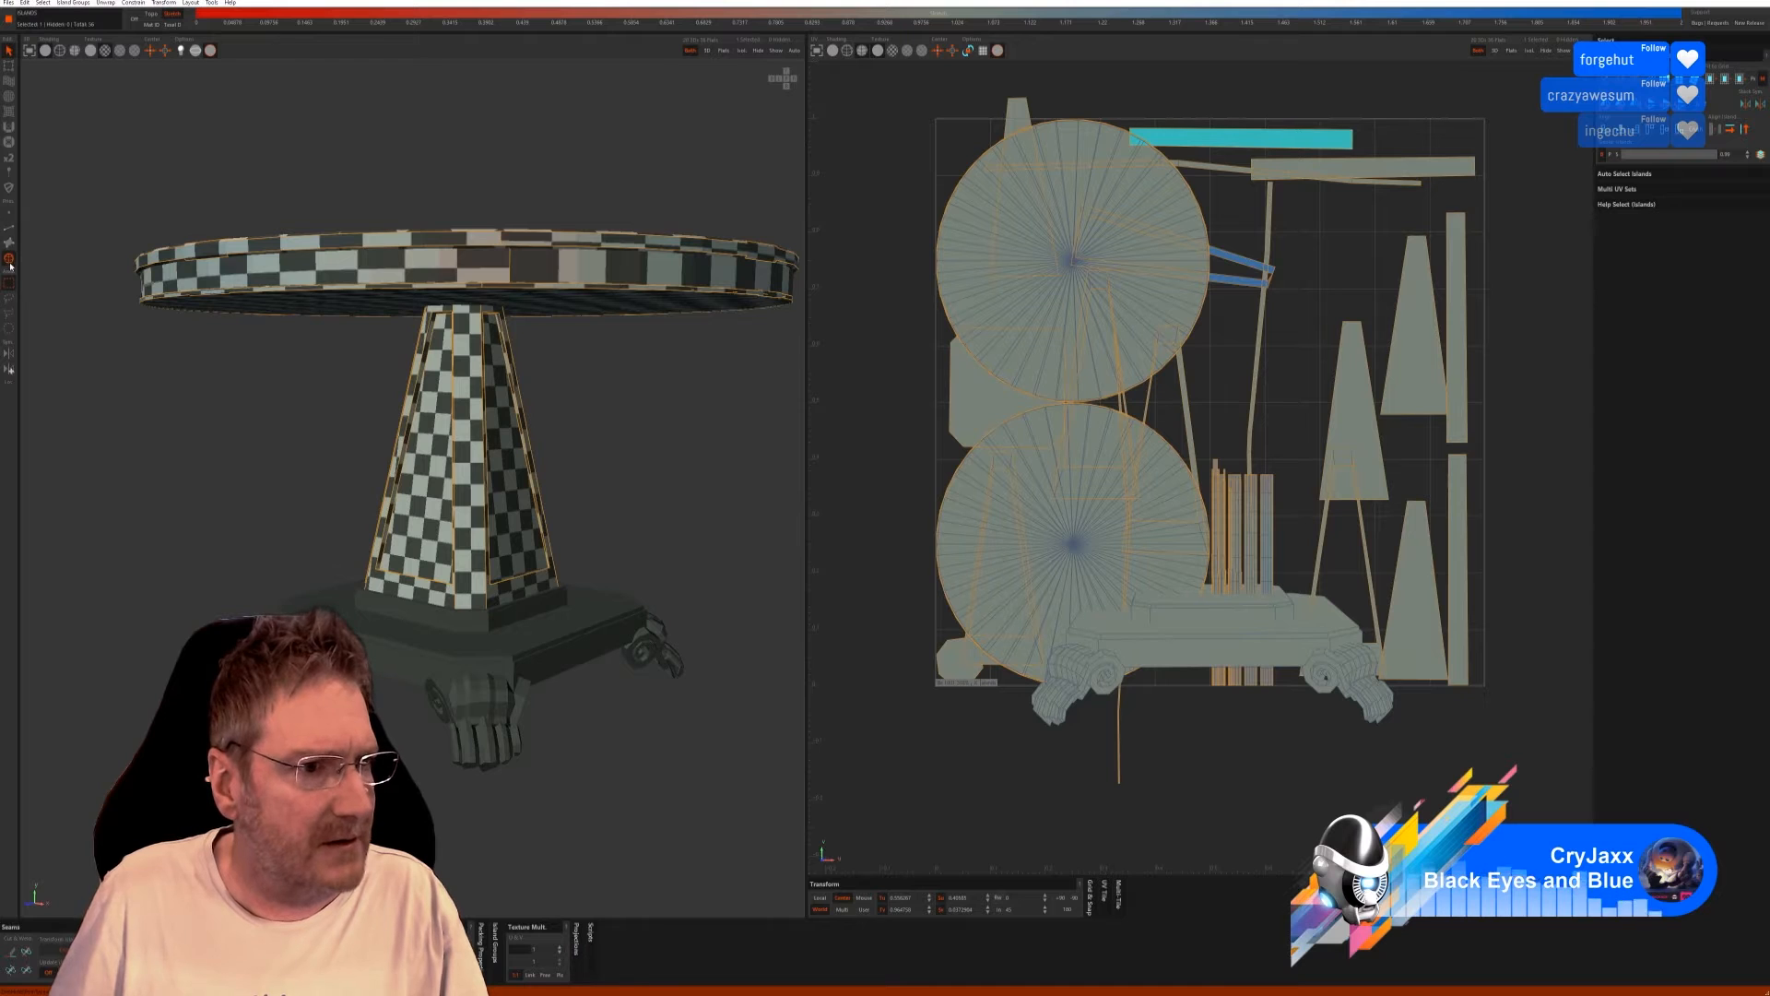
pyautogui.click(407, 616)
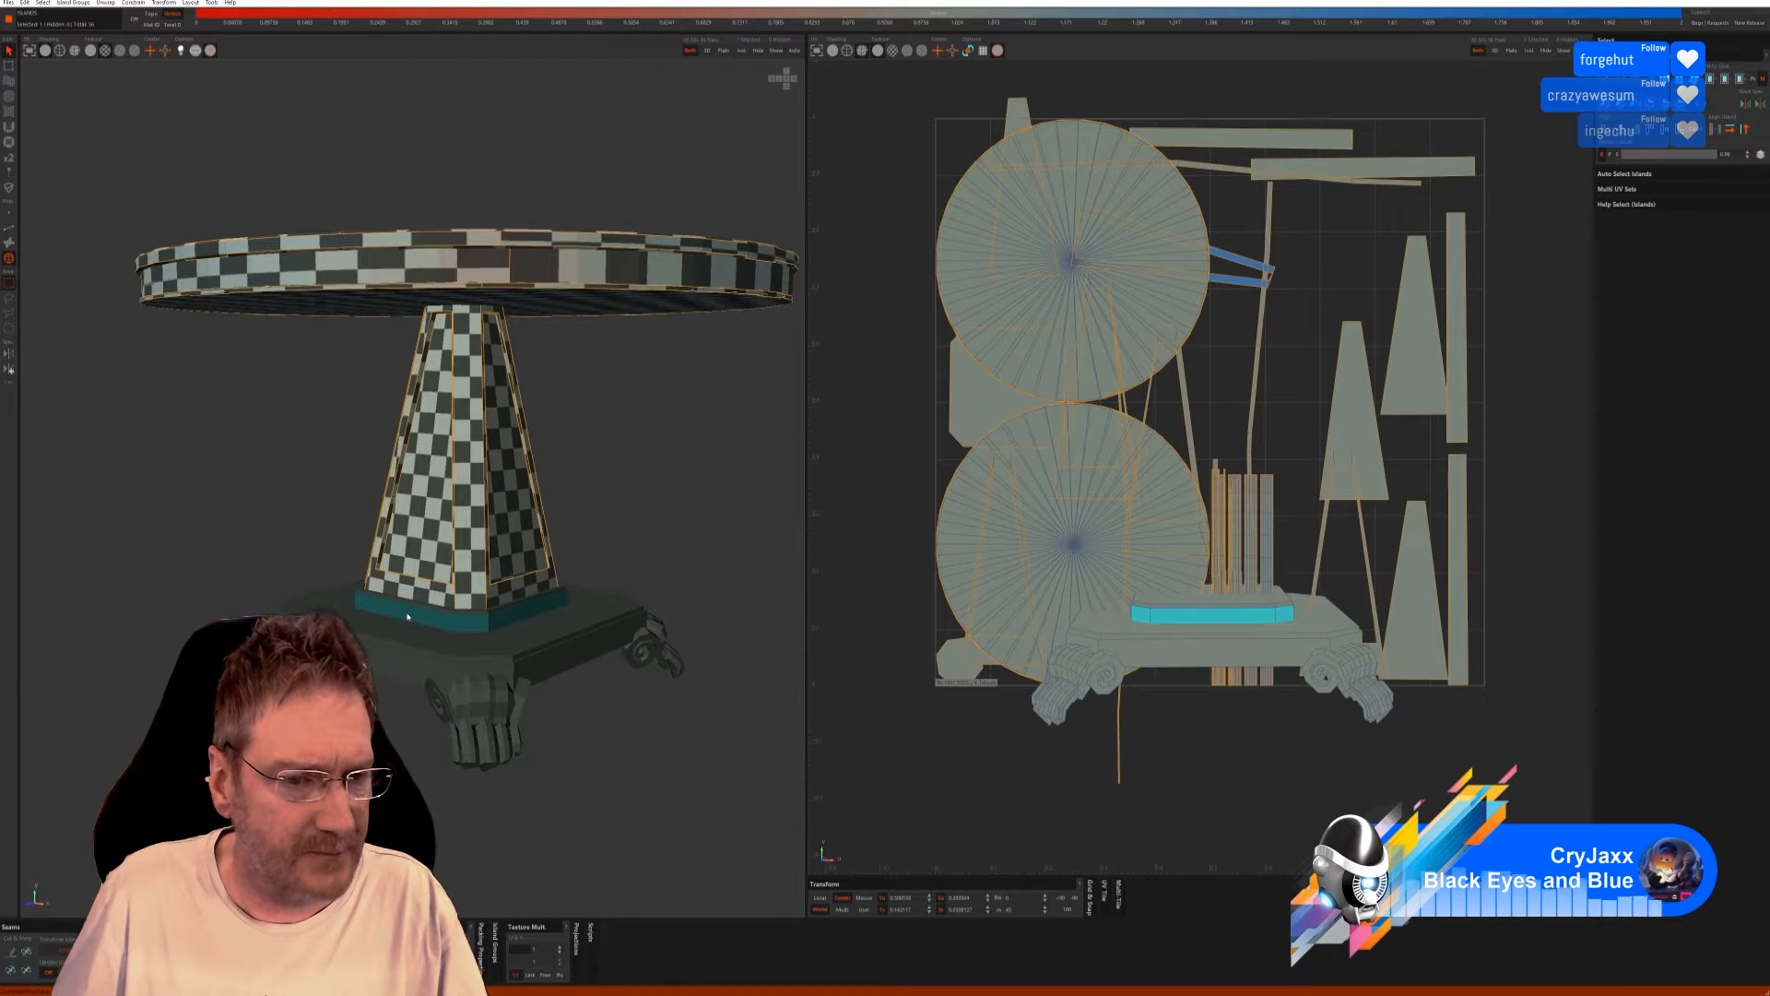
pyautogui.click(467, 614)
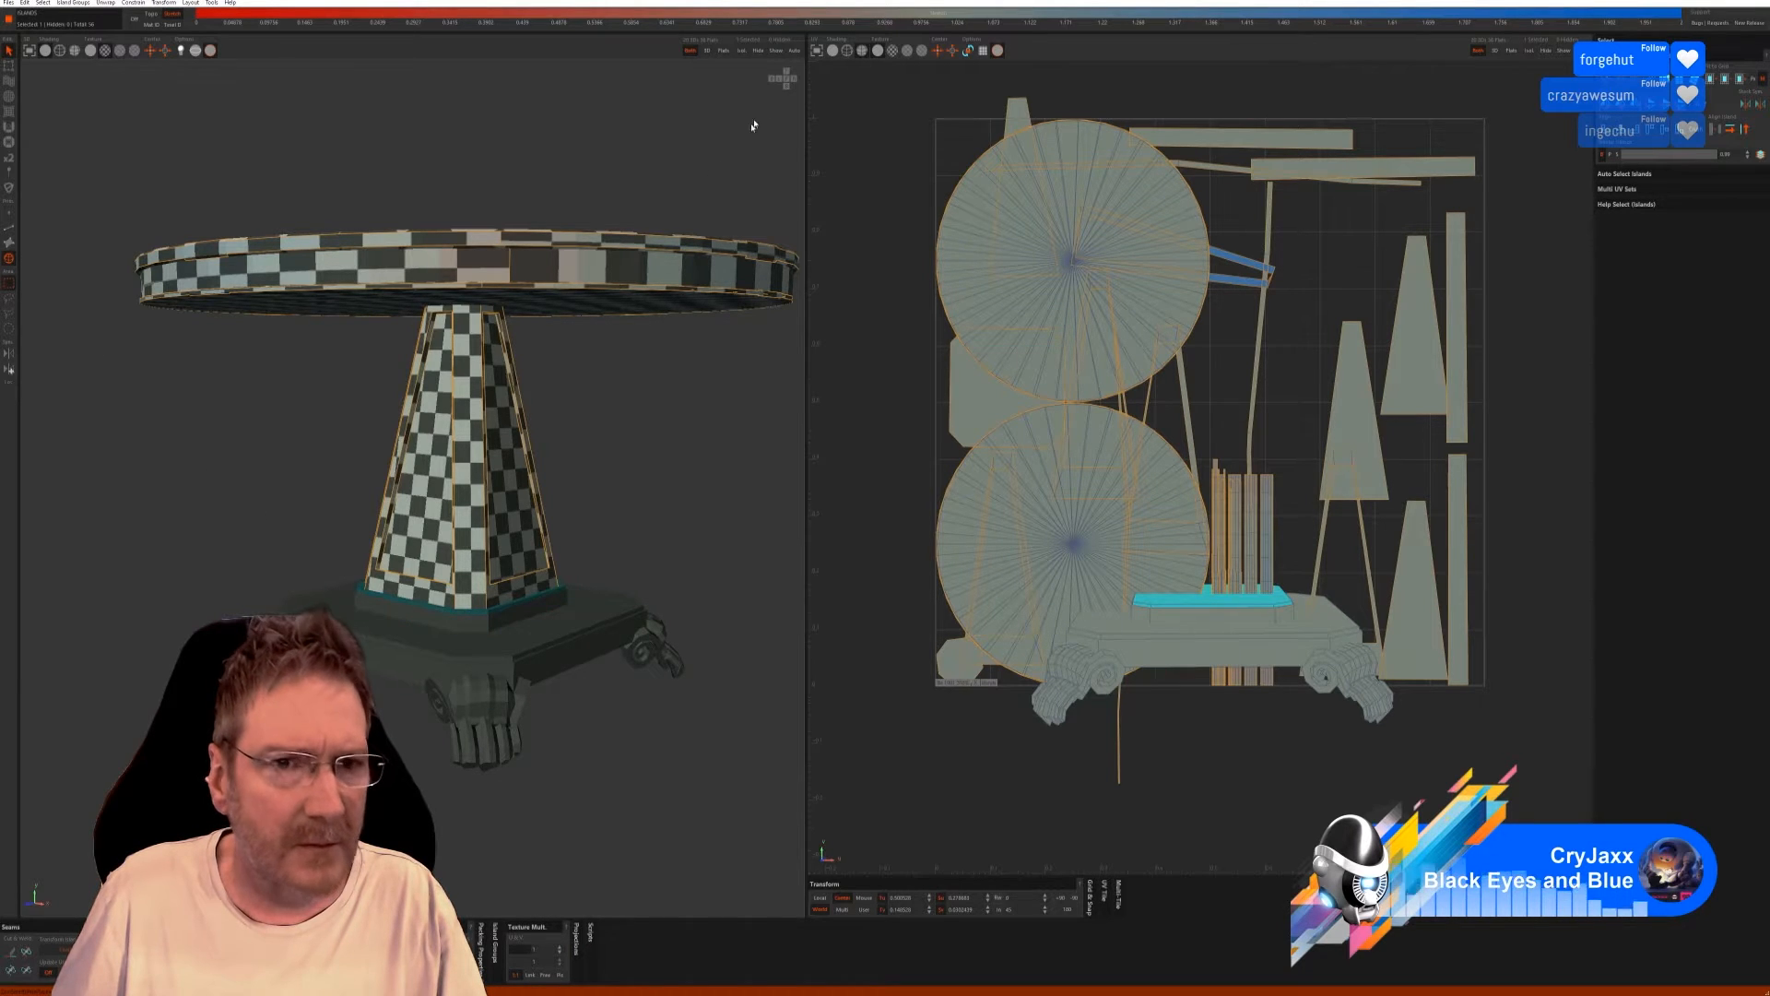
pyautogui.click(743, 52)
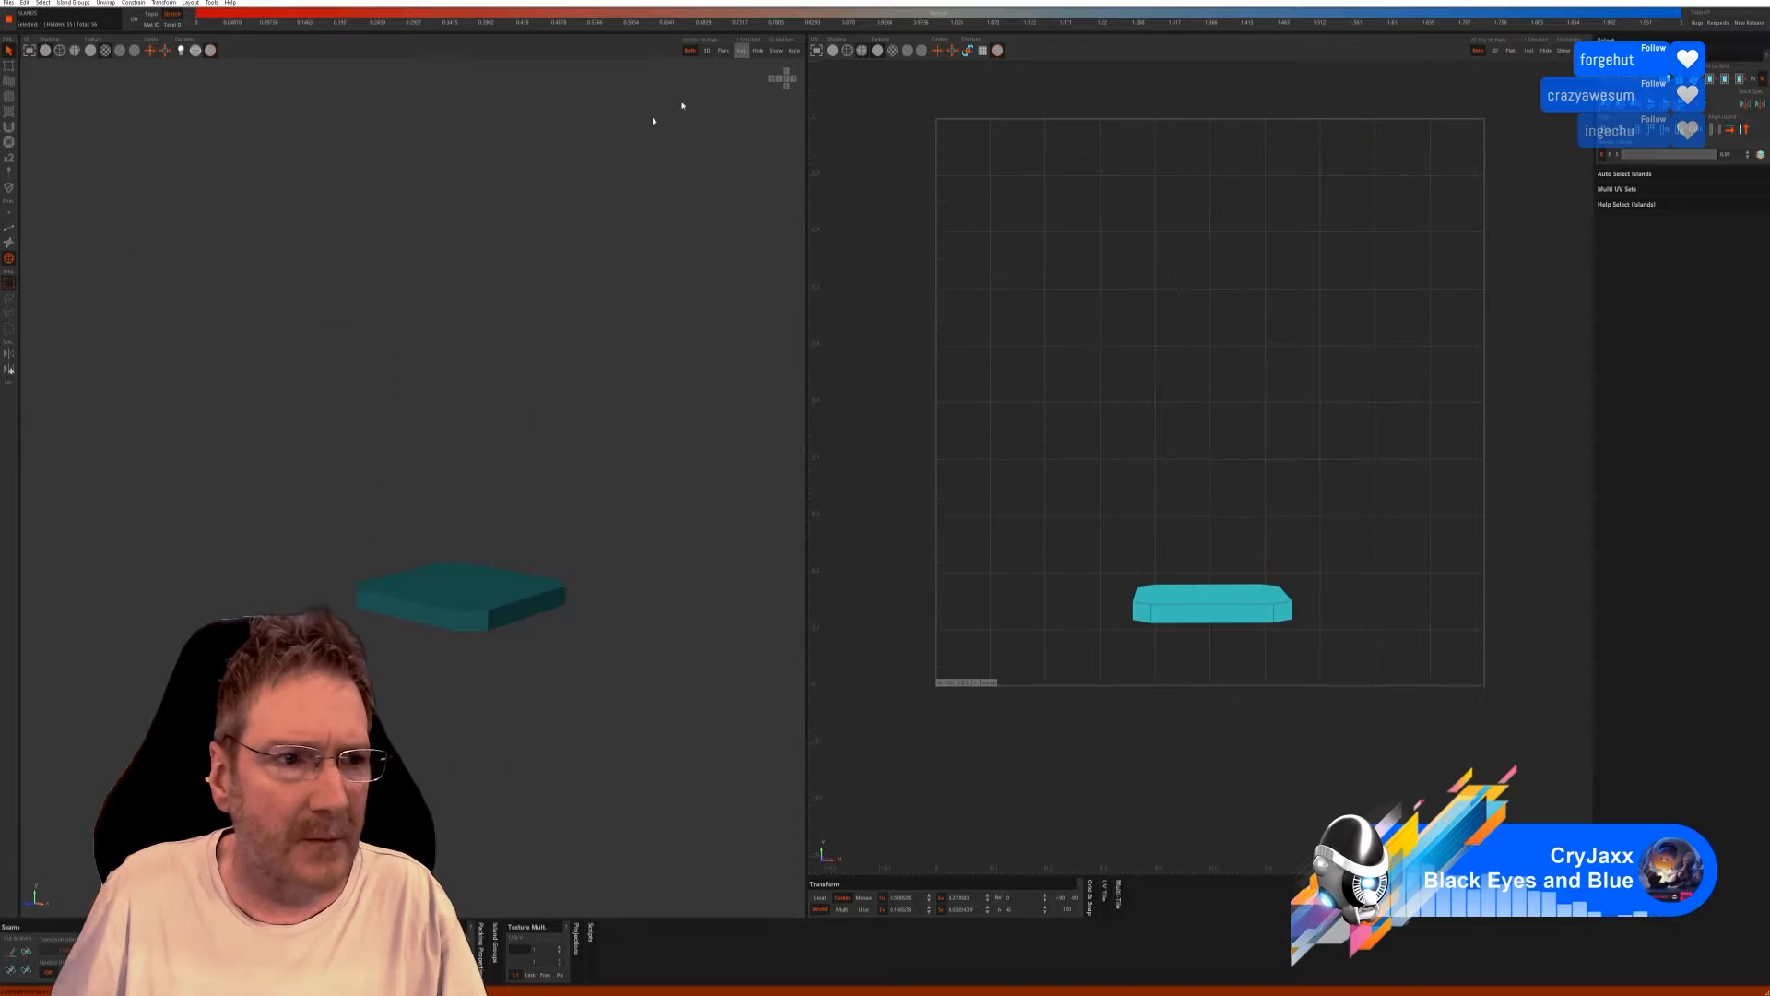
# Cut the isolated slab with automatic Box seams, unfold and pack its islands, and show the full table again.
pyautogui.click(9, 228)
pyautogui.click(1696, 213)
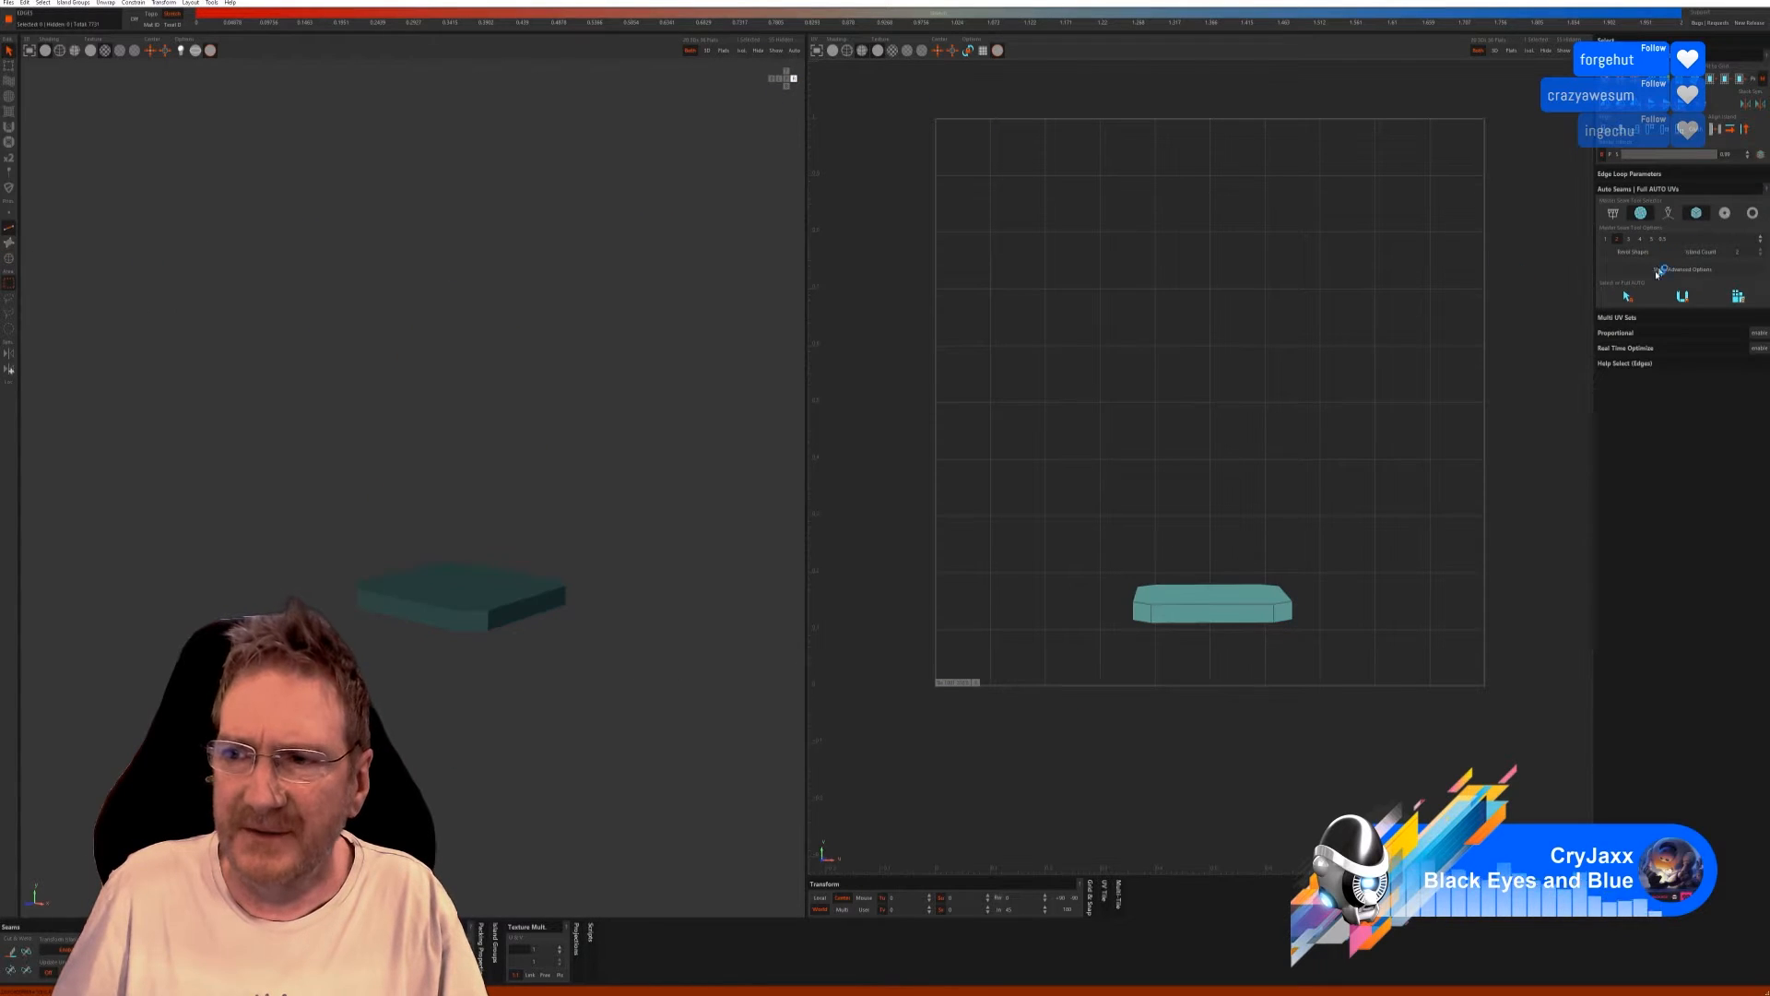
pyautogui.click(1616, 310)
pyautogui.click(1652, 310)
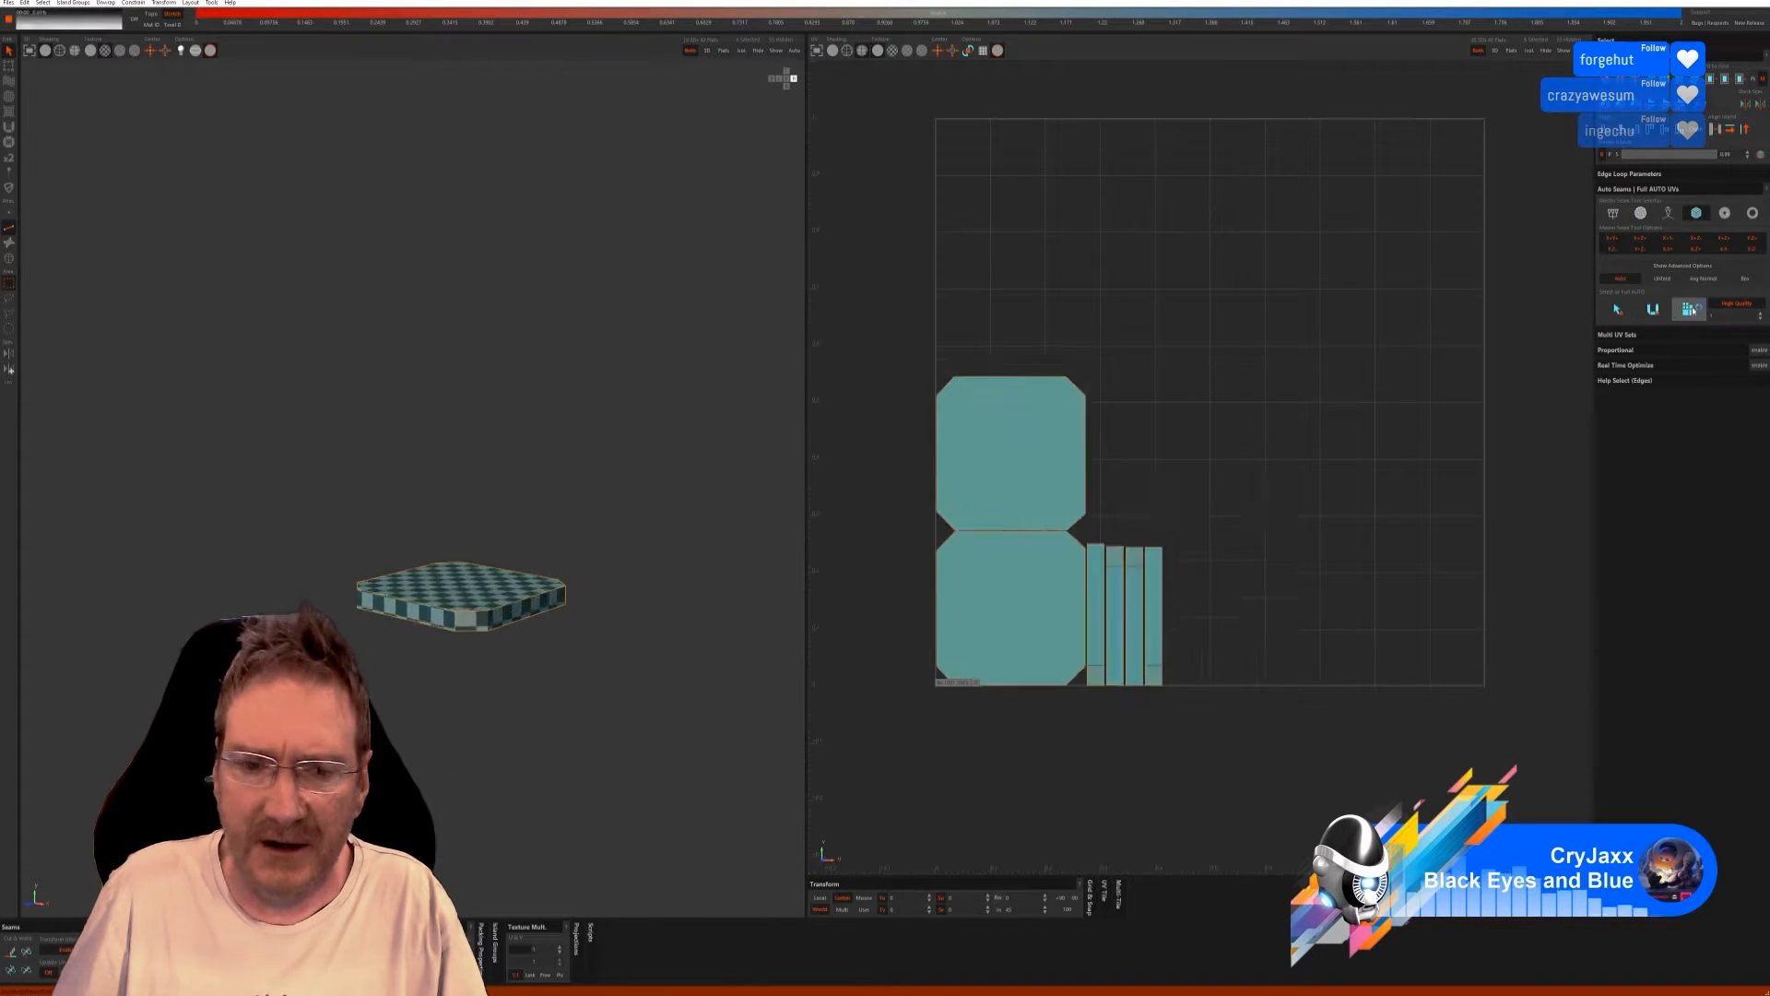
pyautogui.click(776, 51)
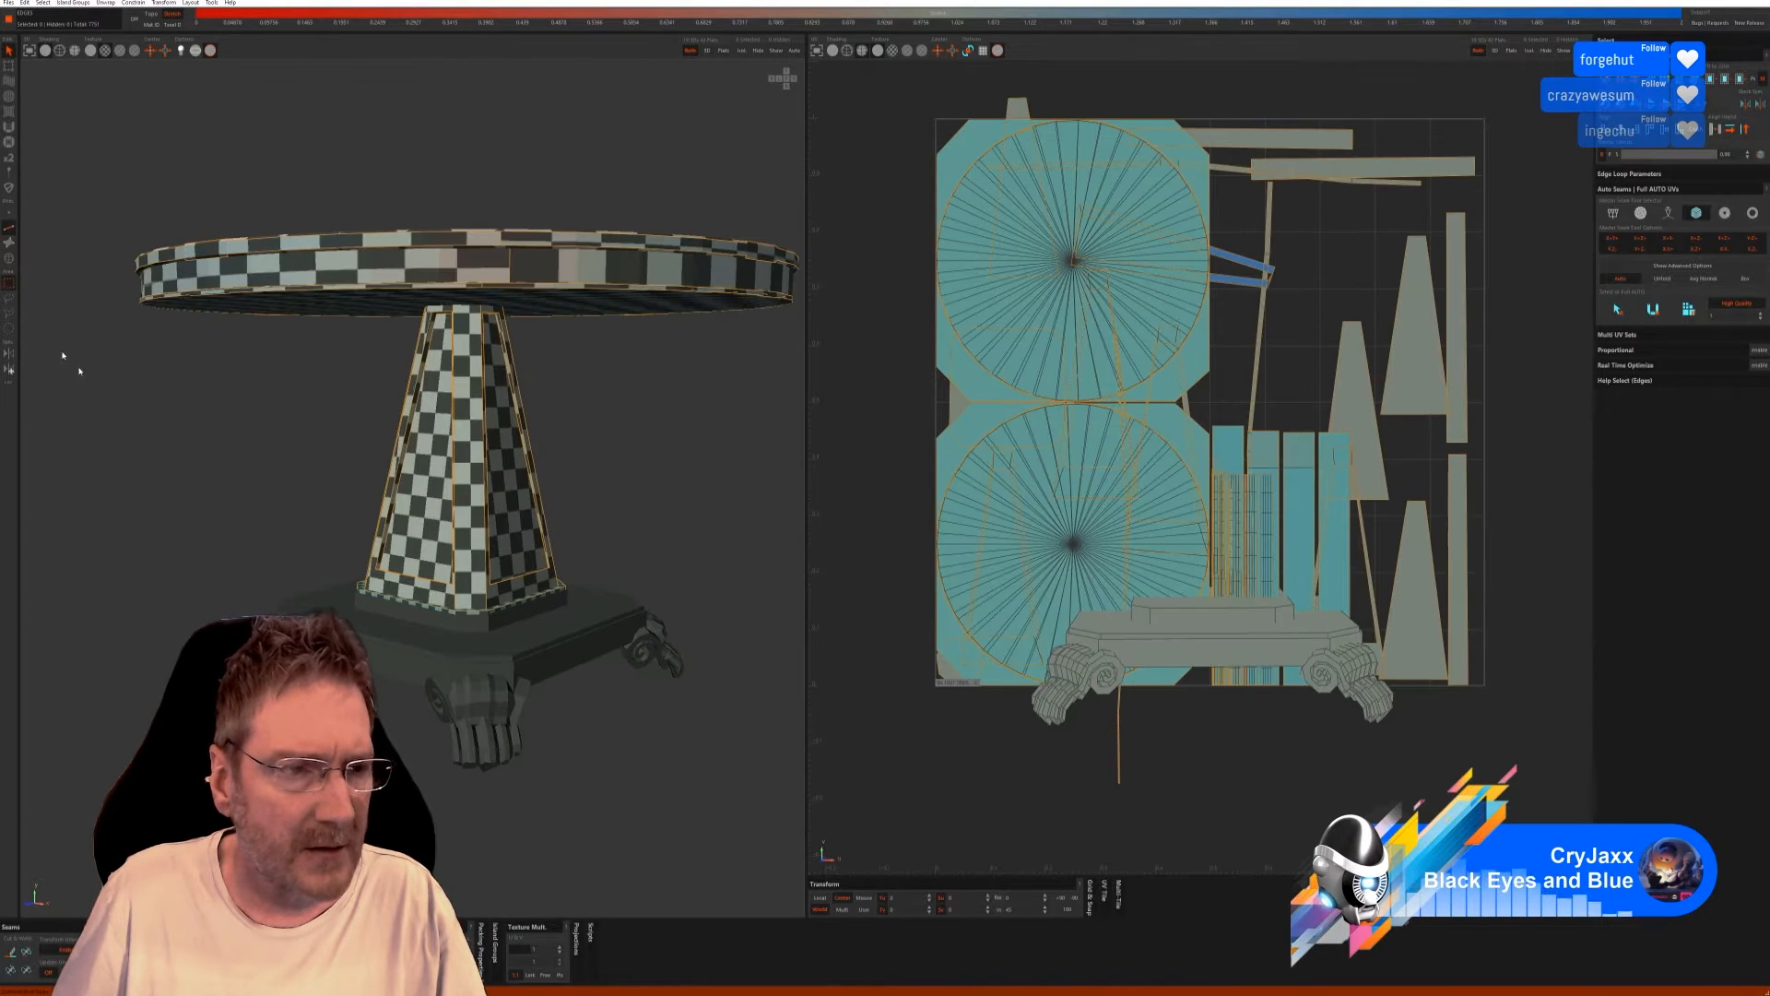
# Isolate the second small octagonal slab beneath the column, unwrap it with automatic Box seams, and restore all parts.
pyautogui.click(10, 261)
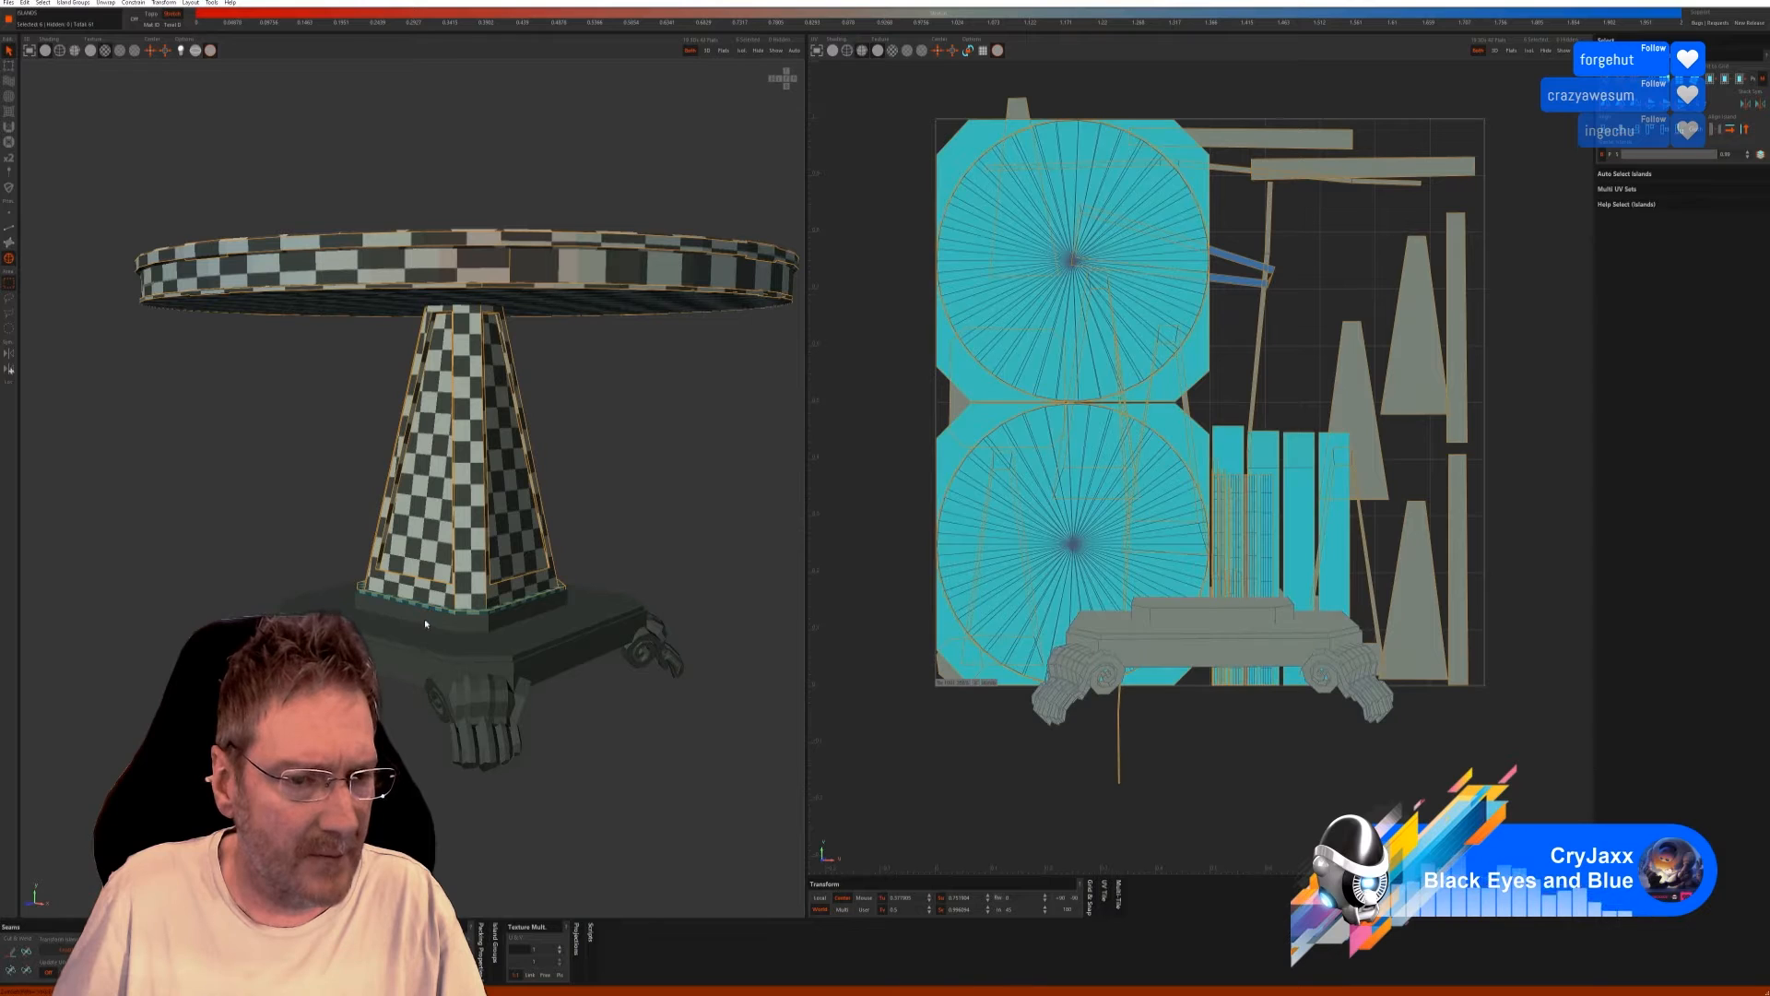
pyautogui.click(742, 52)
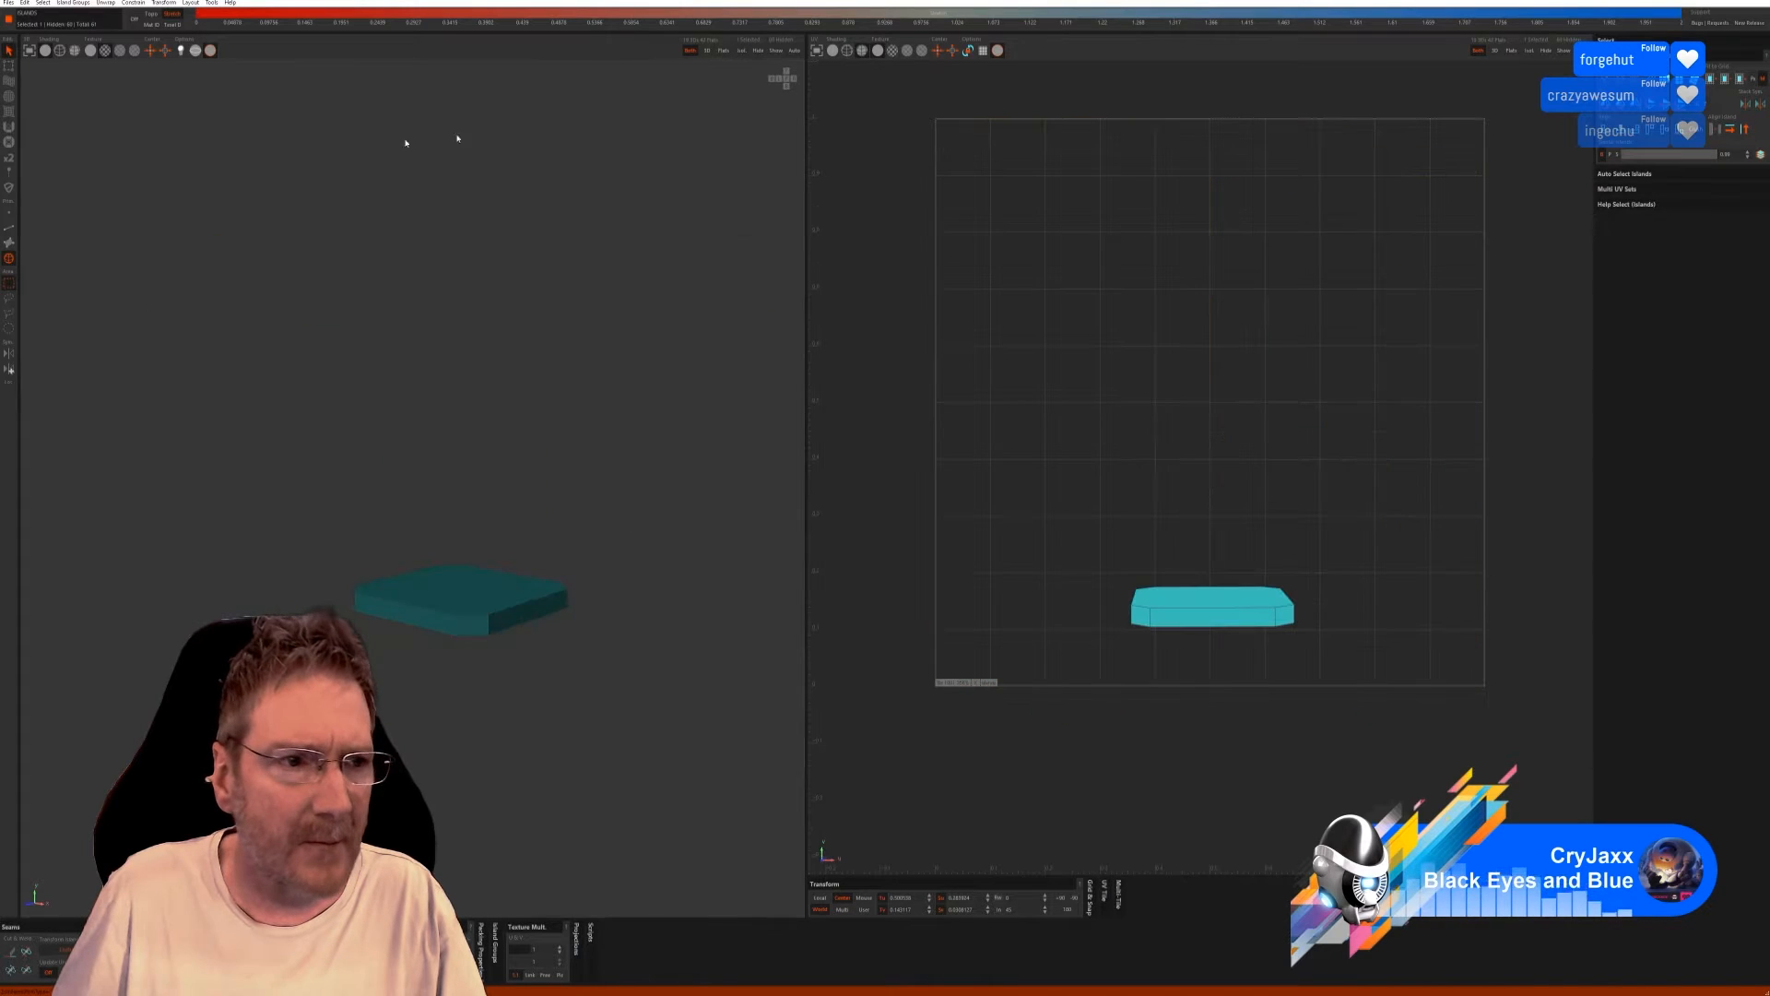
pyautogui.click(9, 227)
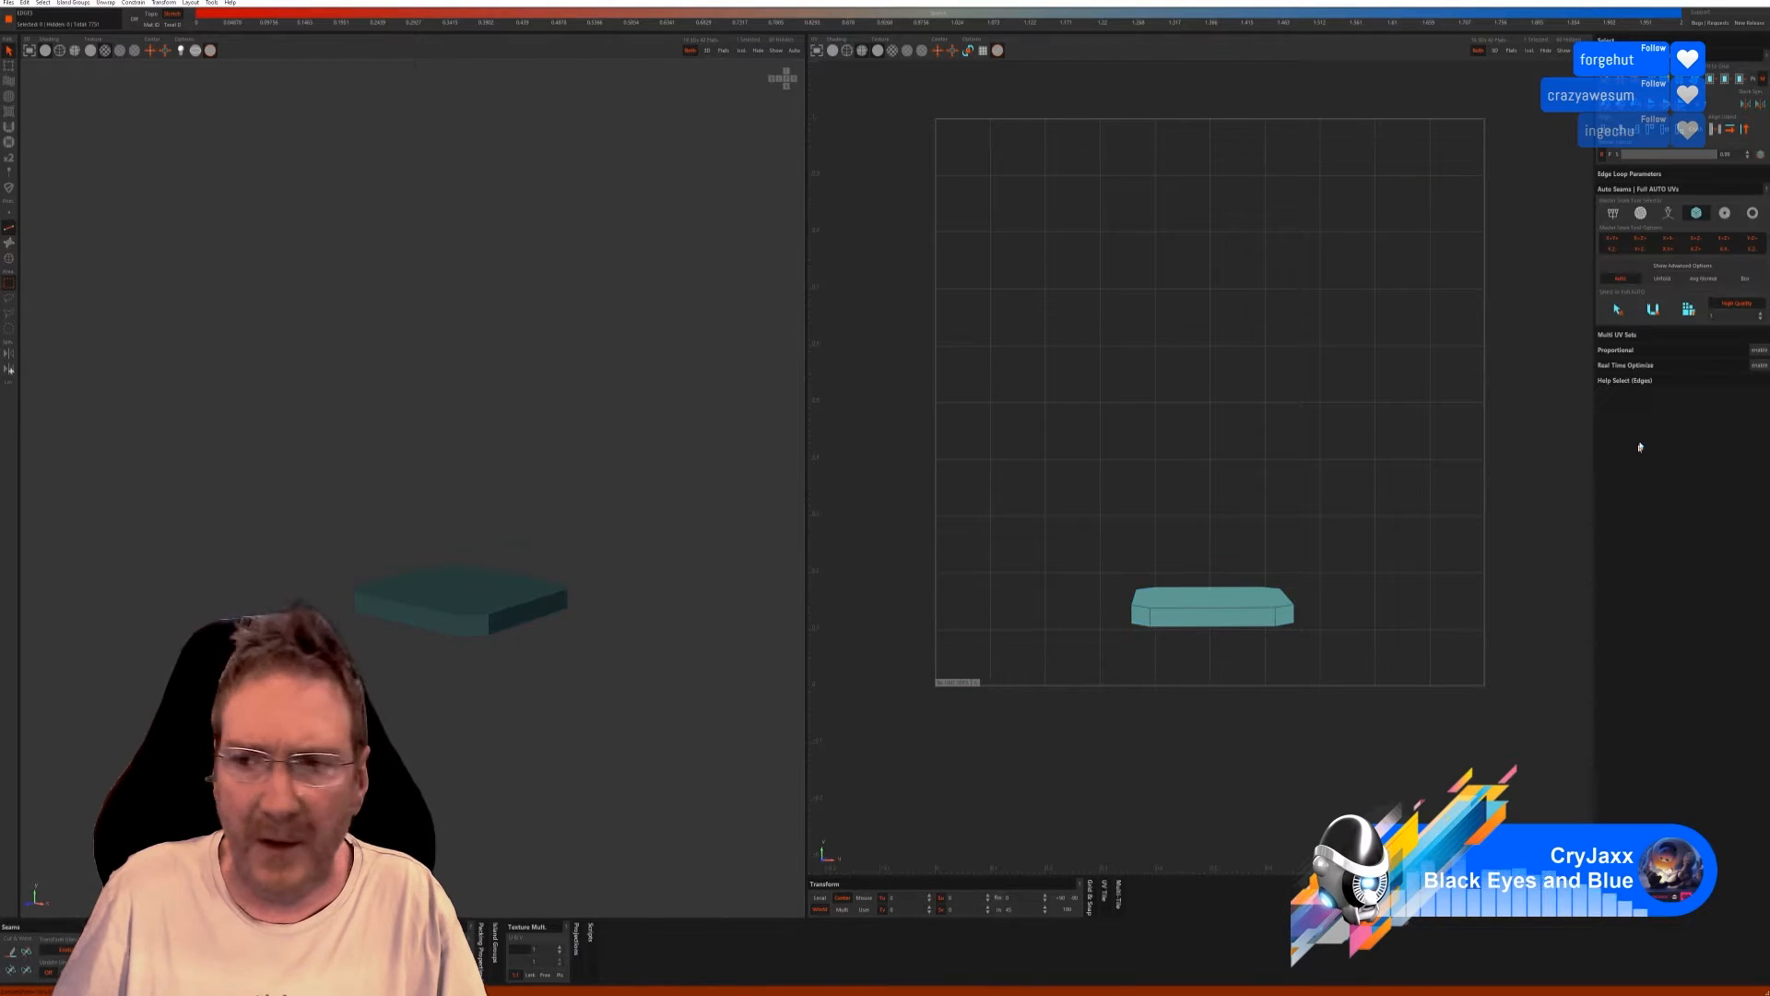
pyautogui.click(1651, 310)
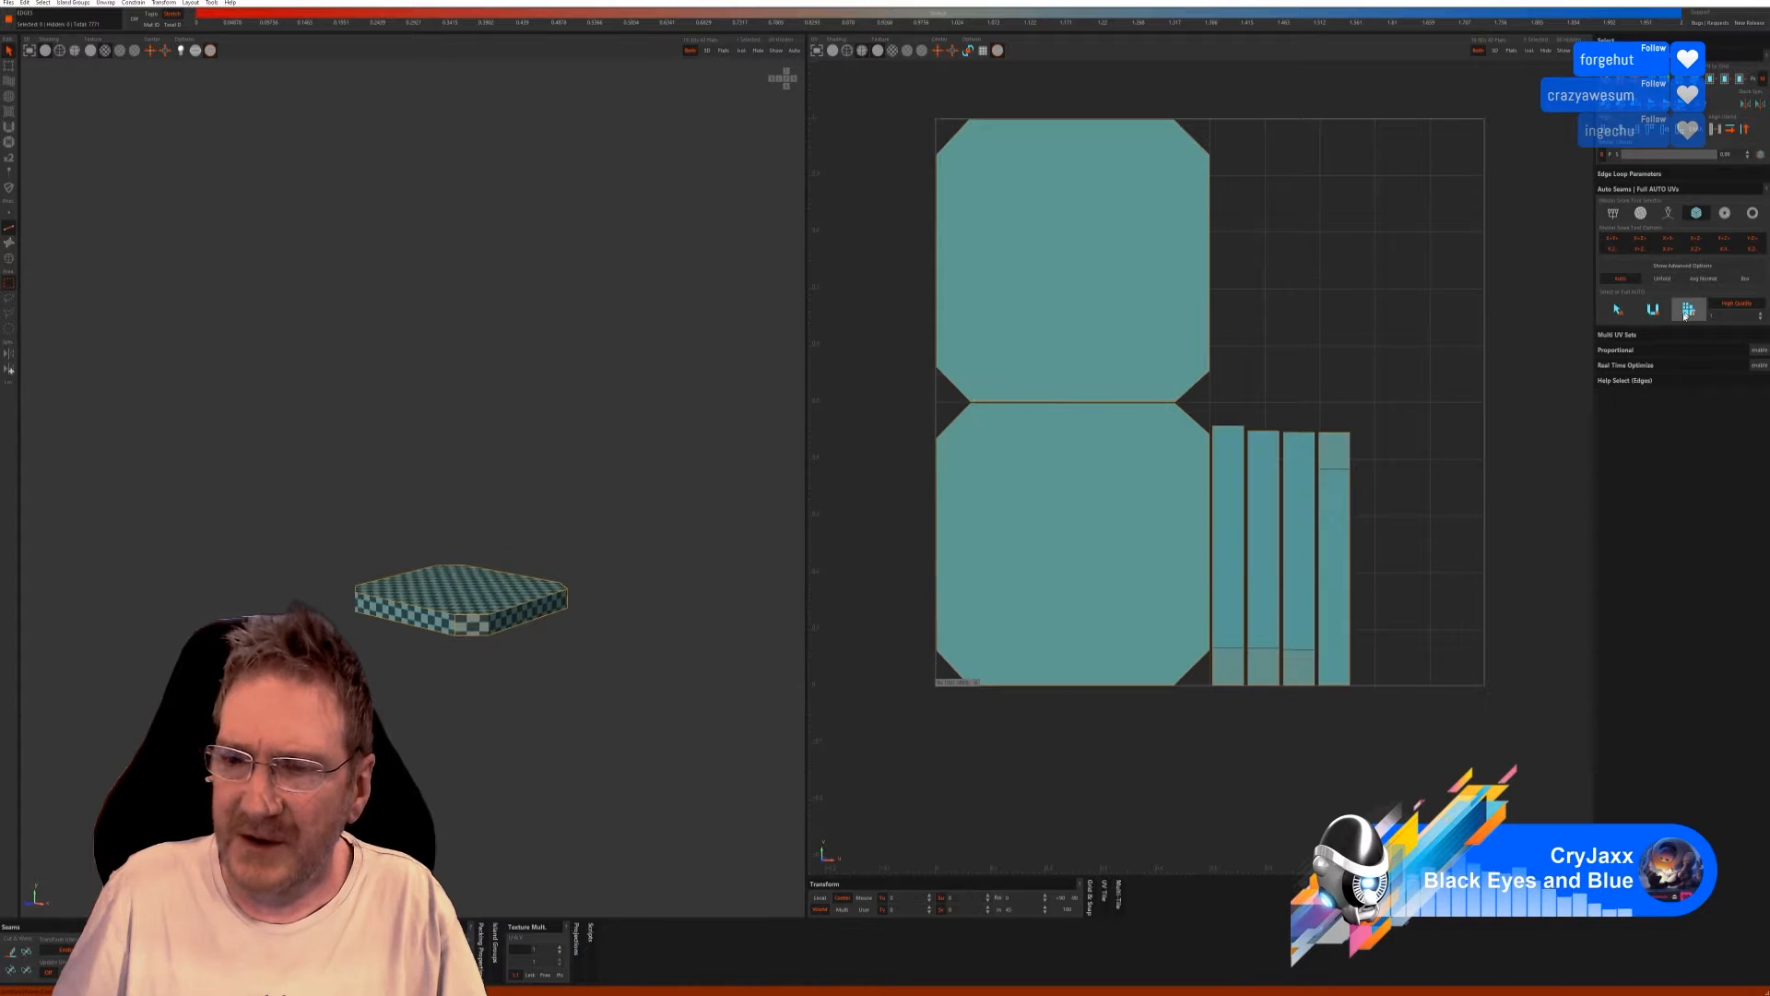
pyautogui.click(776, 50)
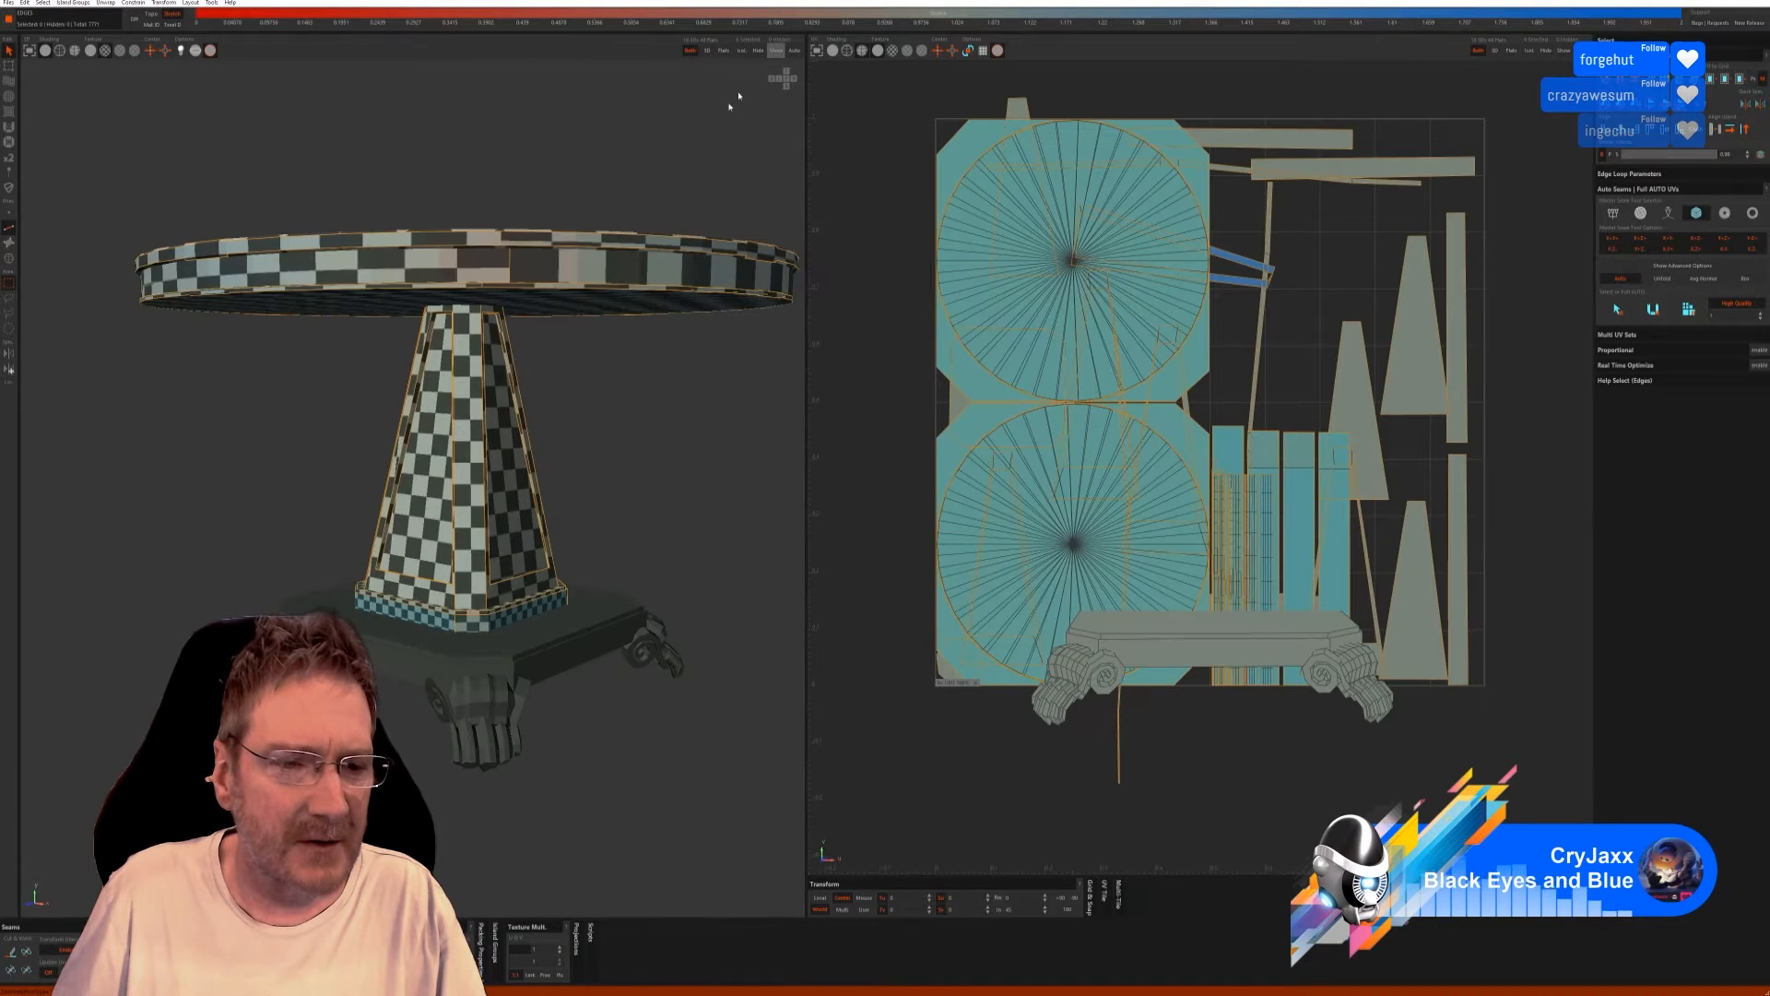
# Isolate the upper large octagonal base plate, unwrap it with automatic Box seams and packing, and restore all parts.
pyautogui.click(9, 259)
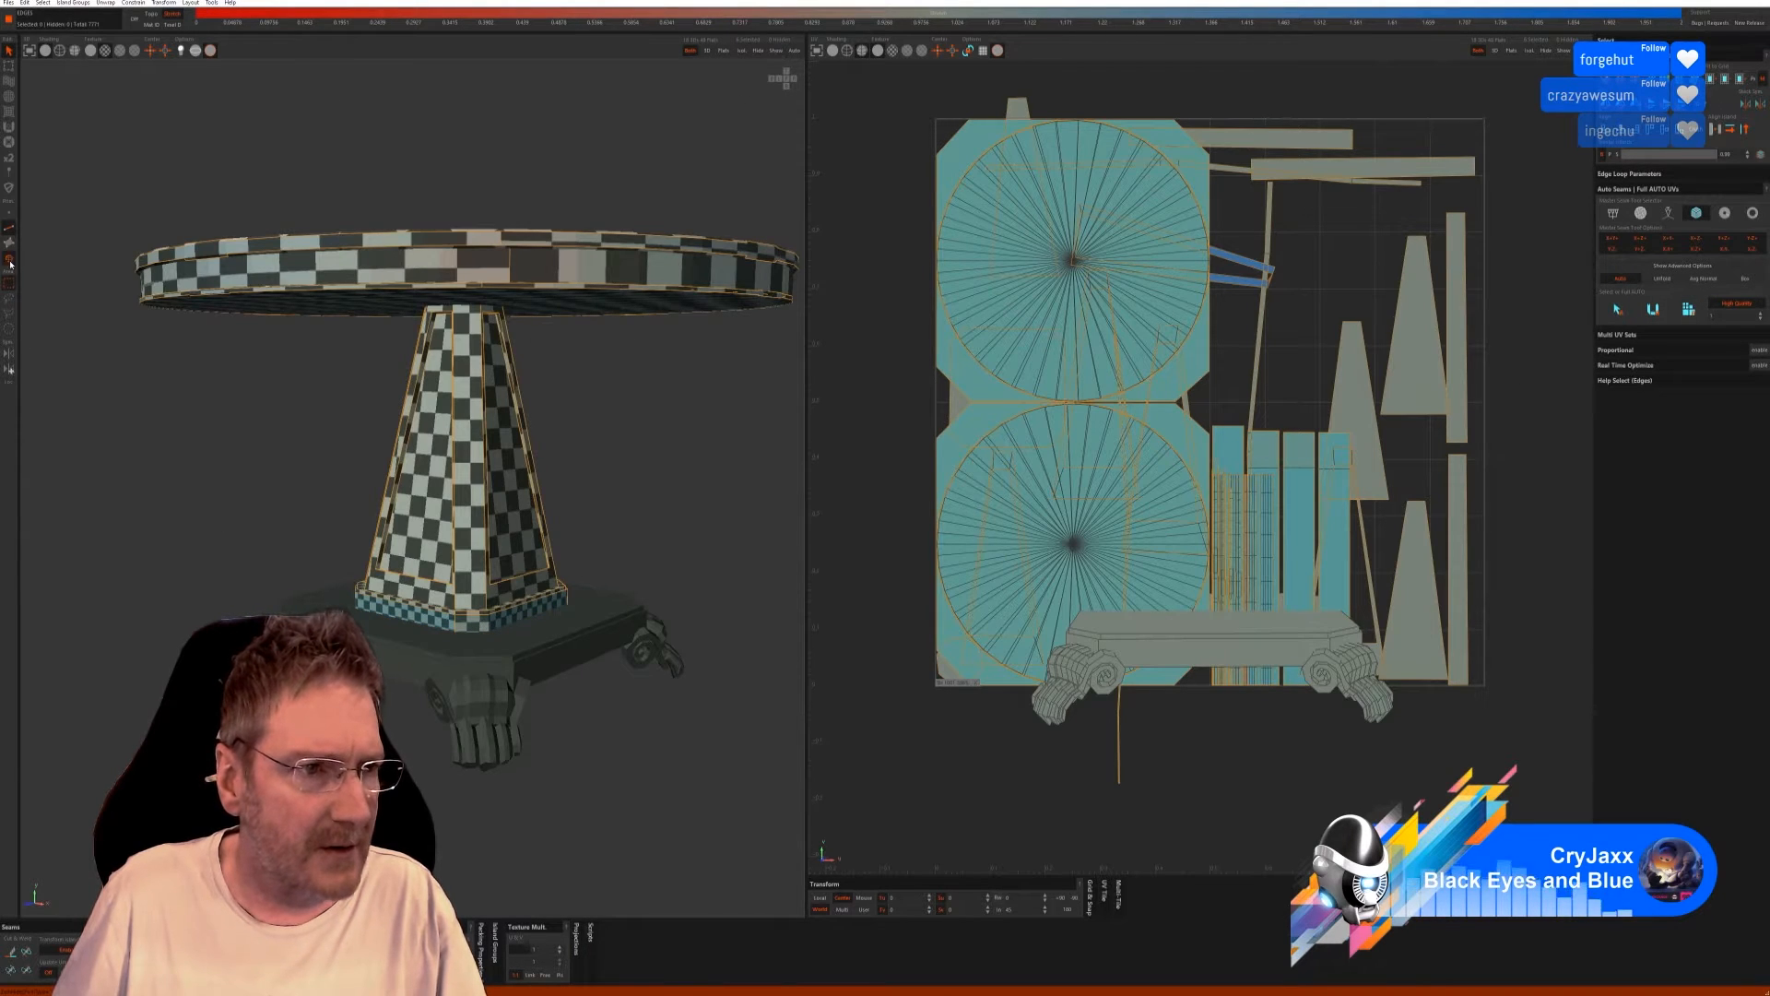
pyautogui.click(364, 622)
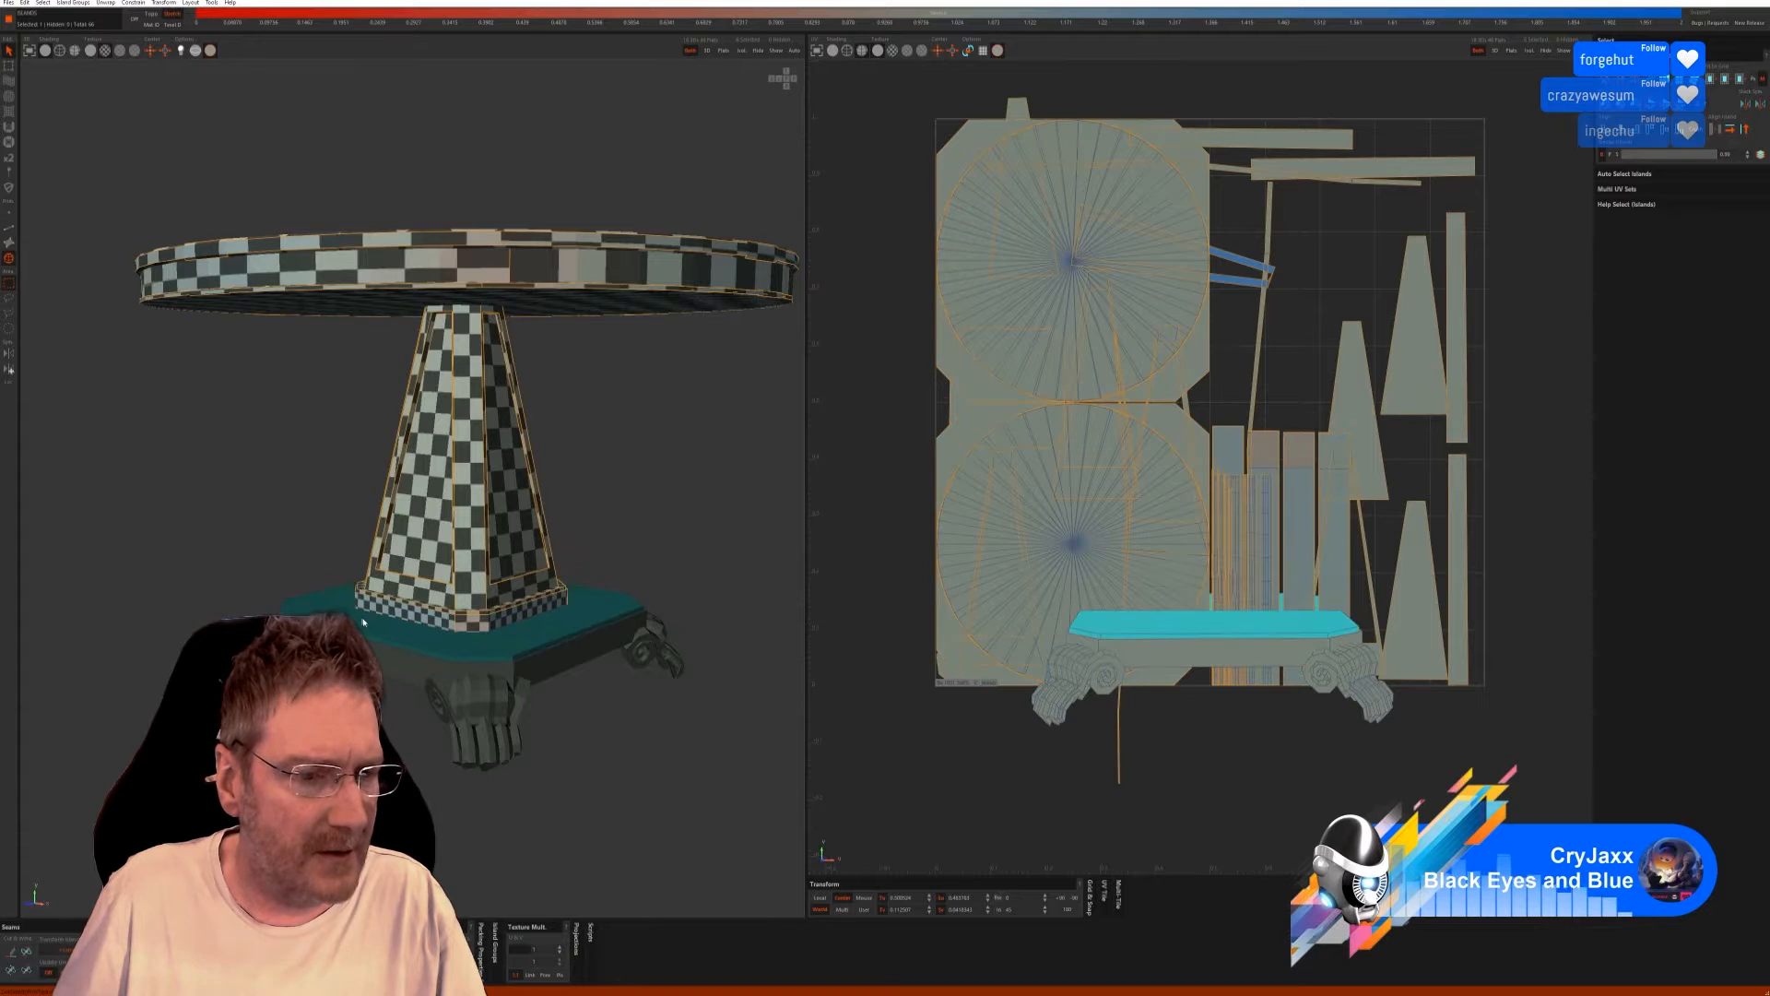
pyautogui.click(743, 51)
pyautogui.click(8, 229)
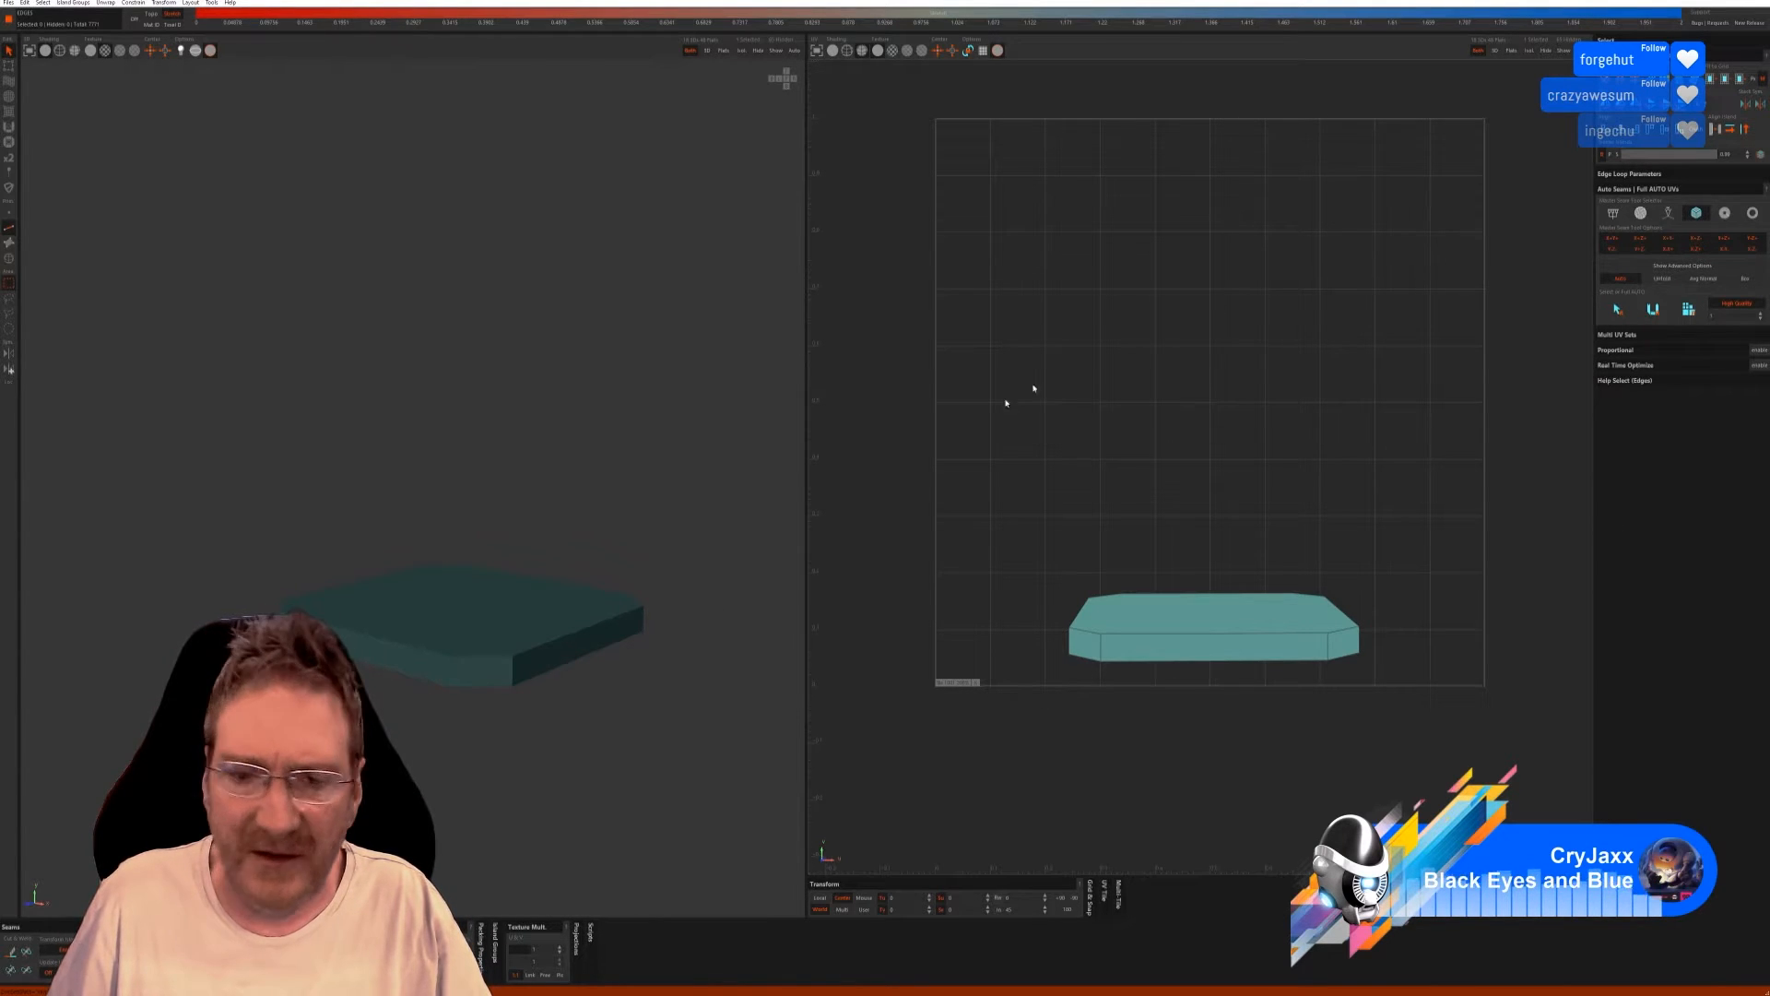
pyautogui.click(1689, 310)
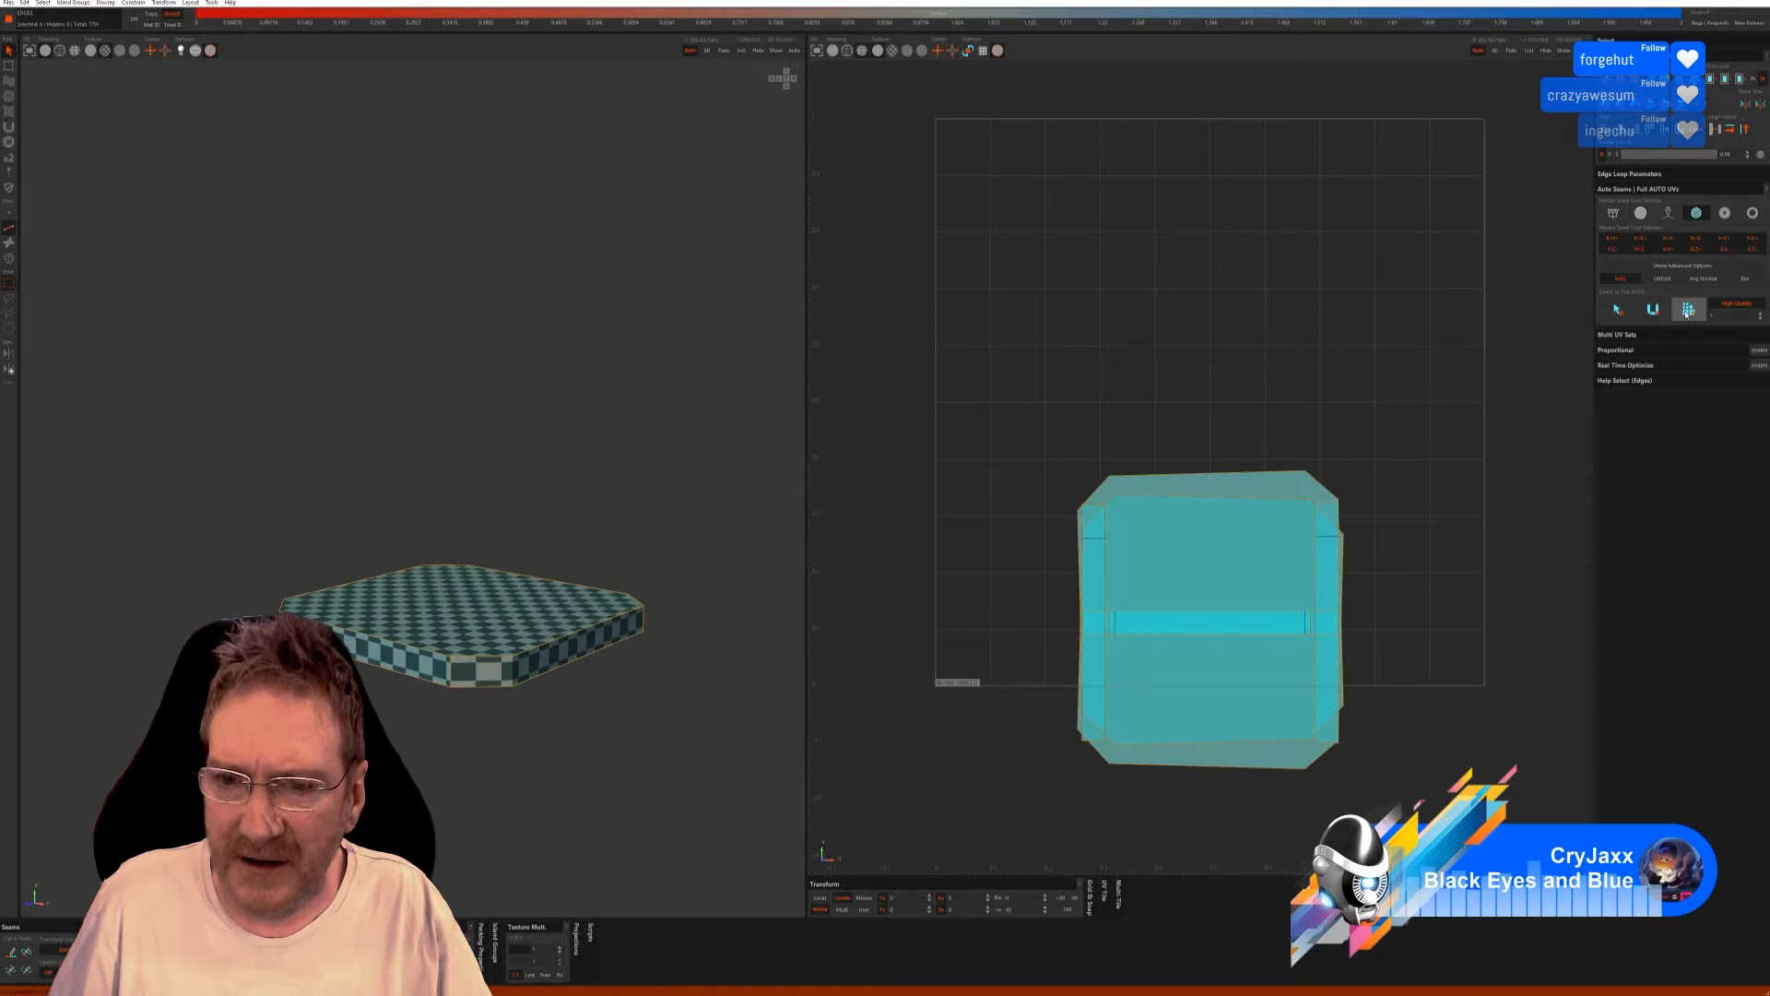
pyautogui.click(774, 49)
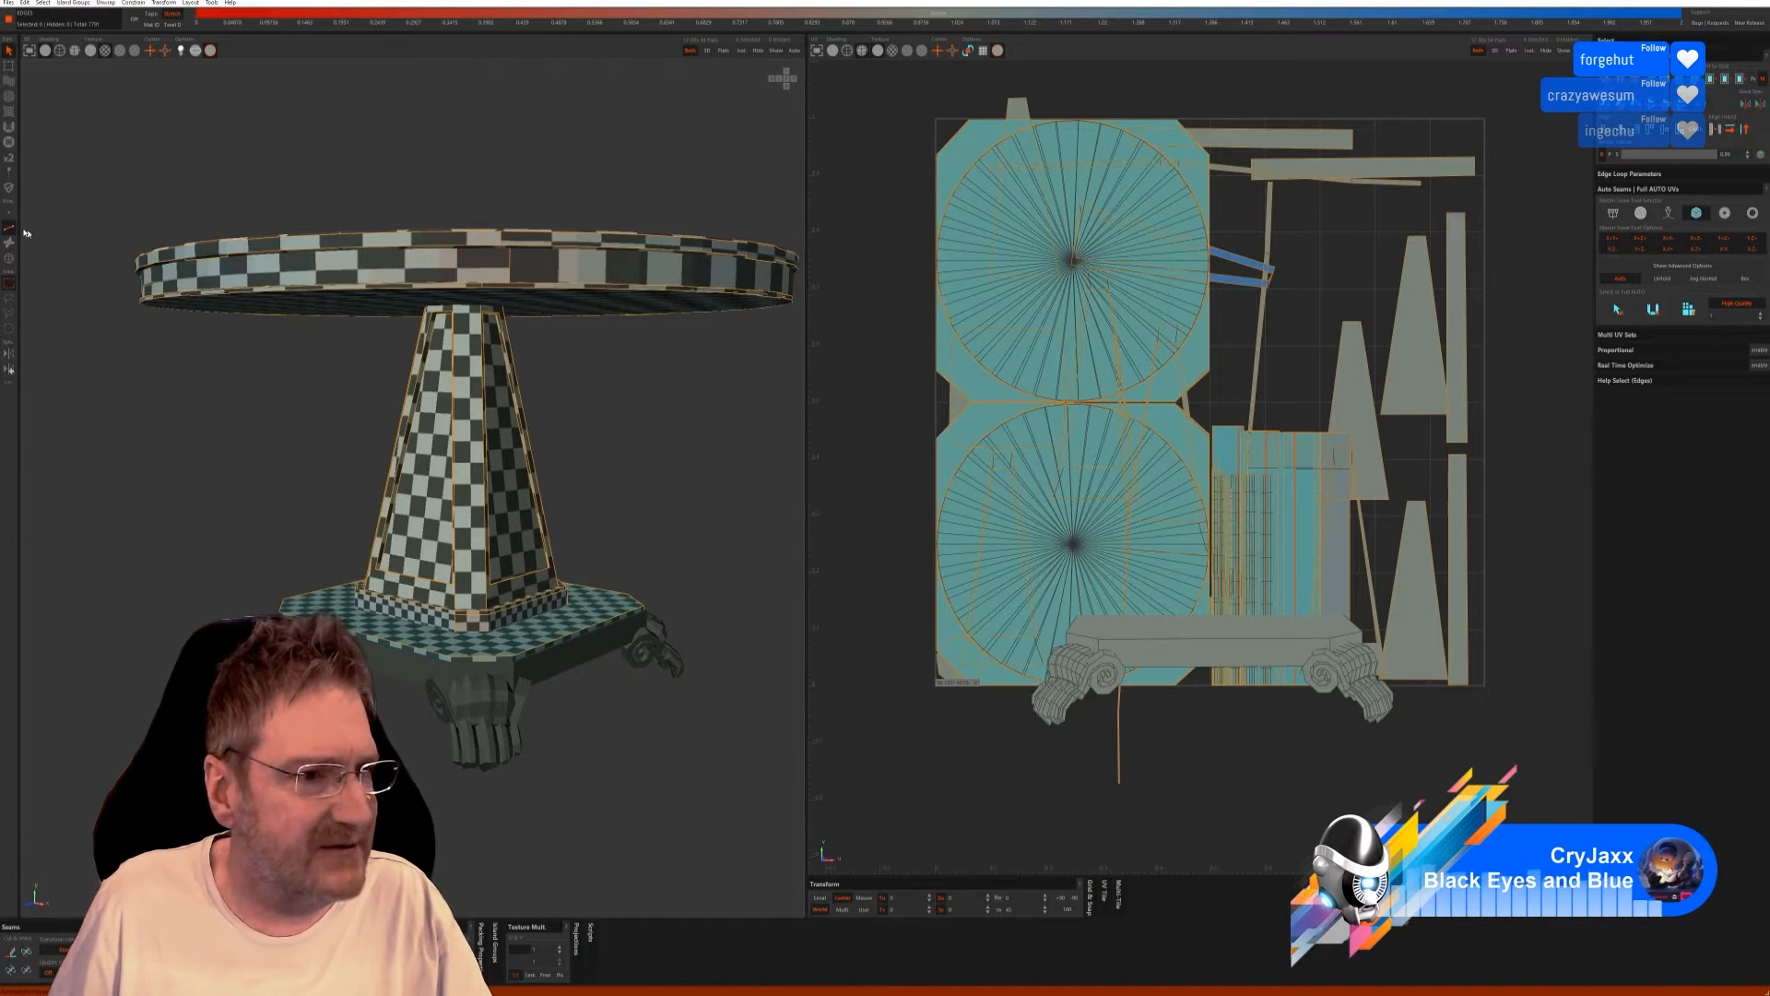
# Isolate the lower large base plate above the claw feet, unwrap it with automatic Box seams, and restore all parts.
pyautogui.click(10, 259)
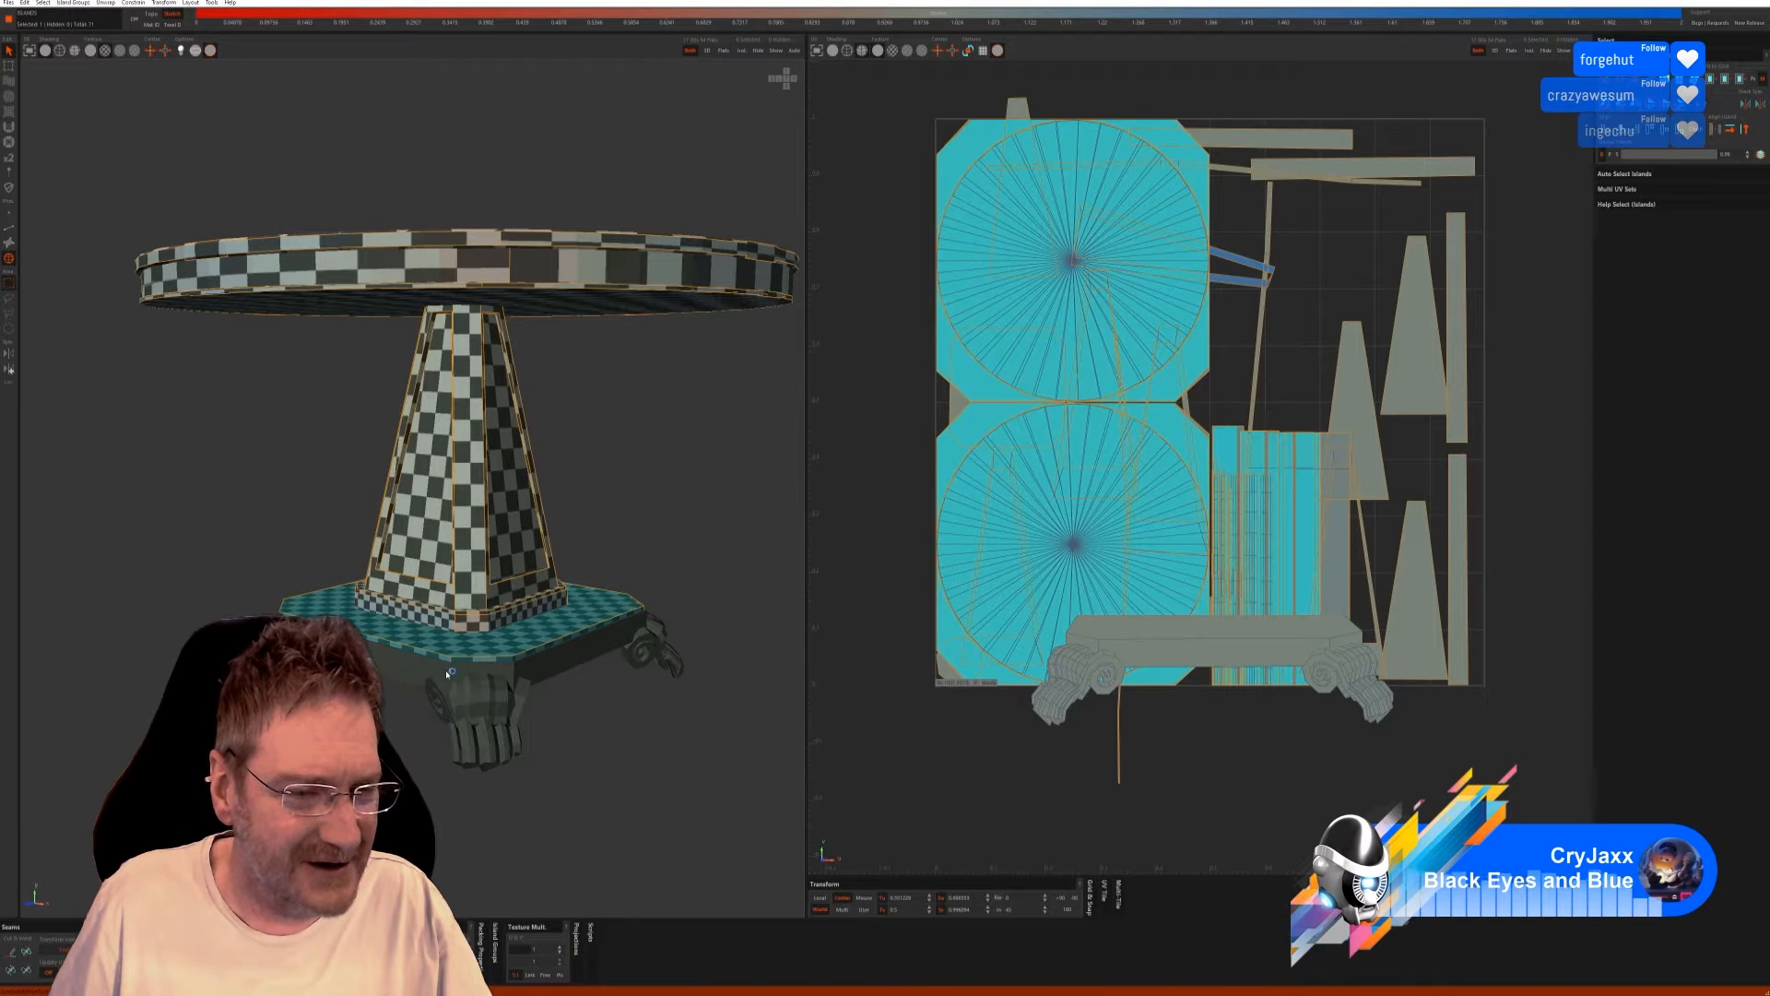
pyautogui.click(447, 674)
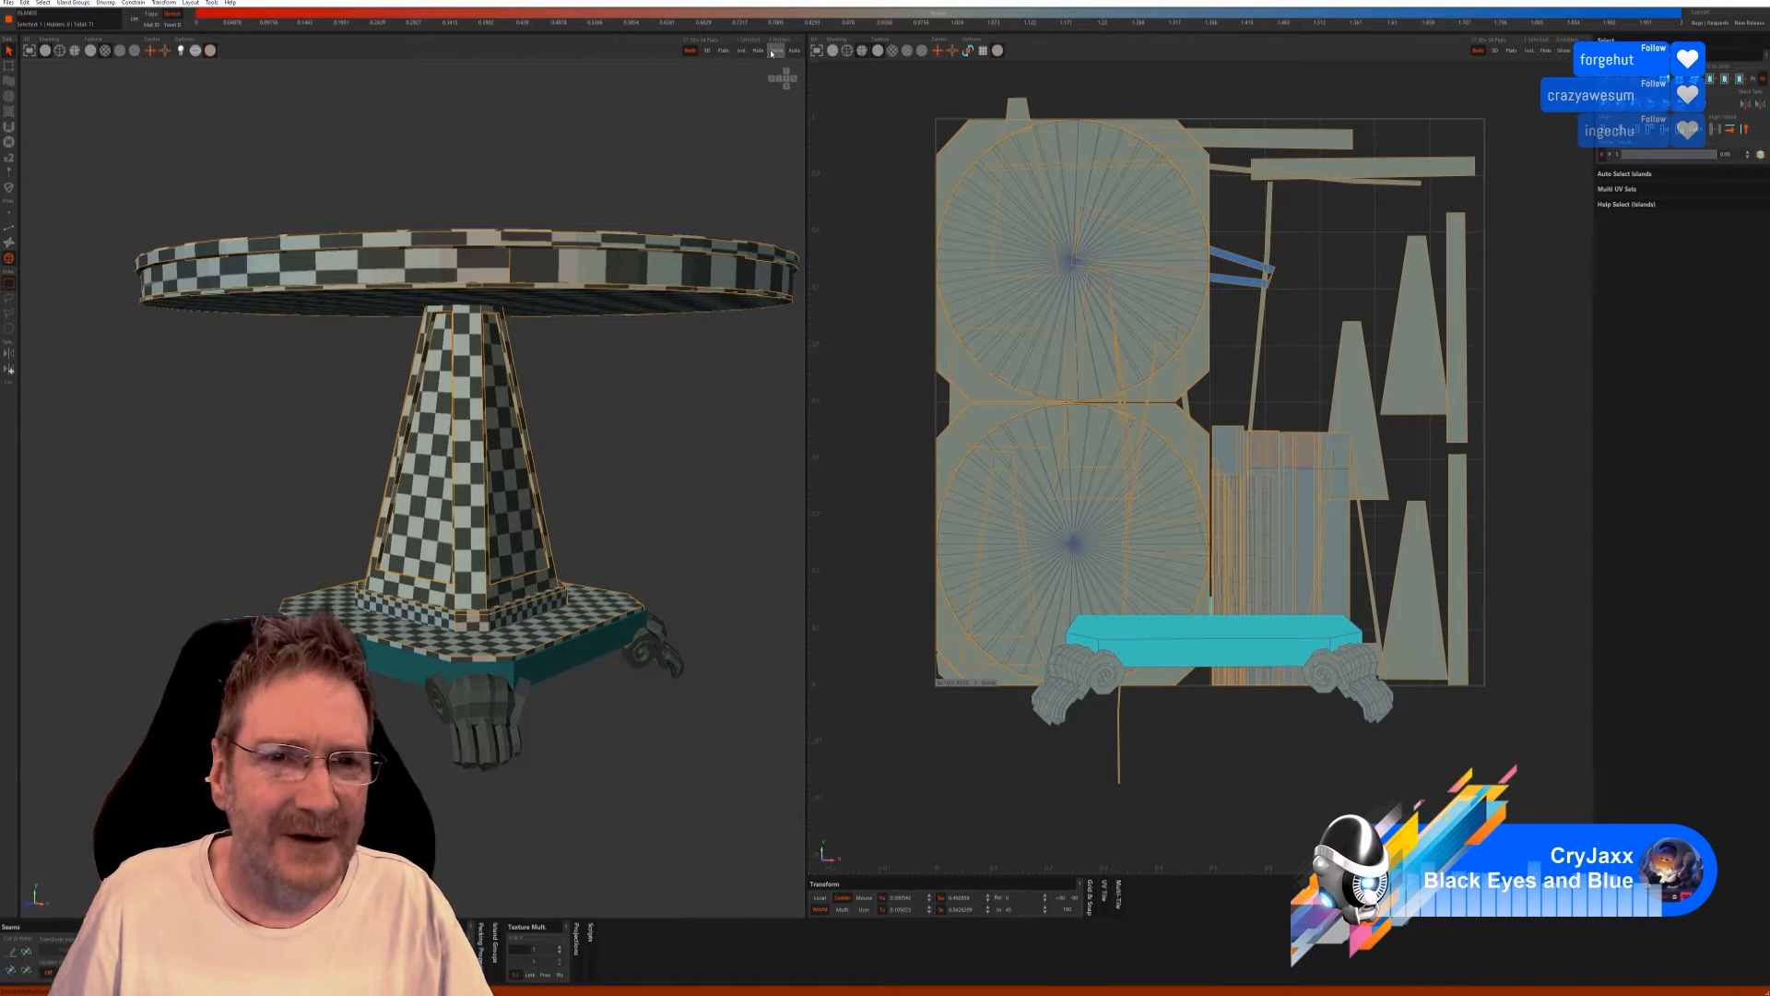
pyautogui.click(742, 50)
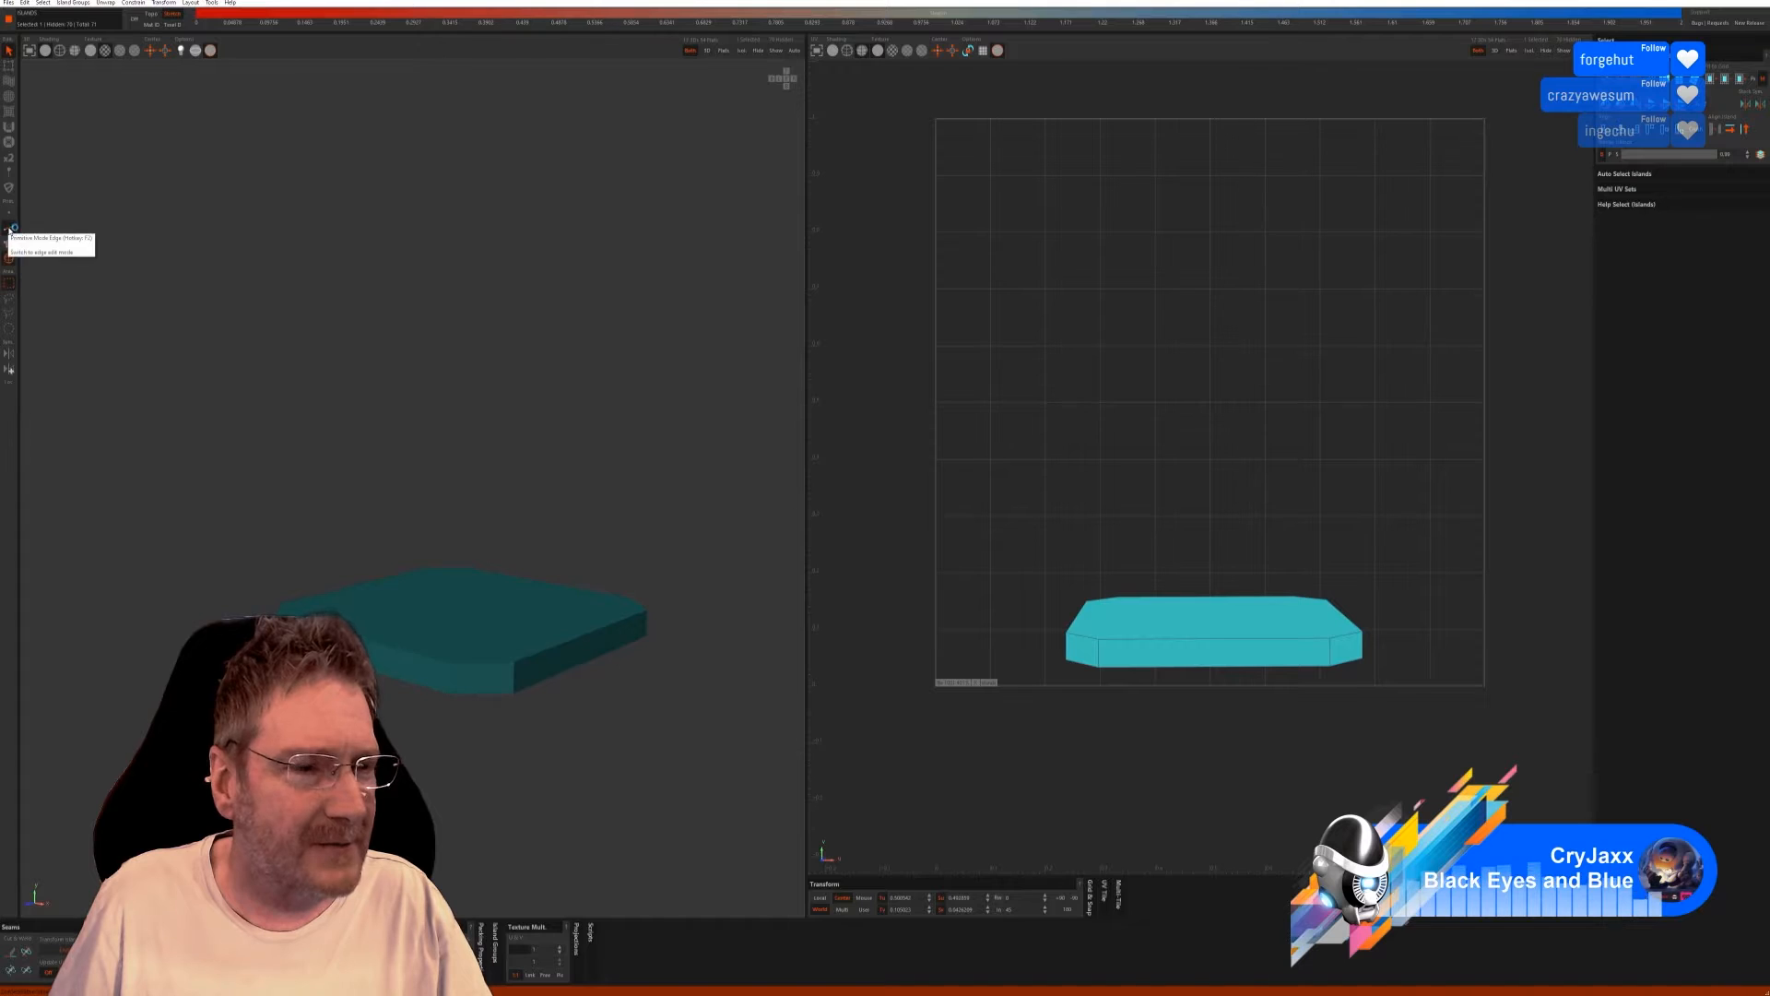
pyautogui.click(9, 227)
pyautogui.click(1648, 311)
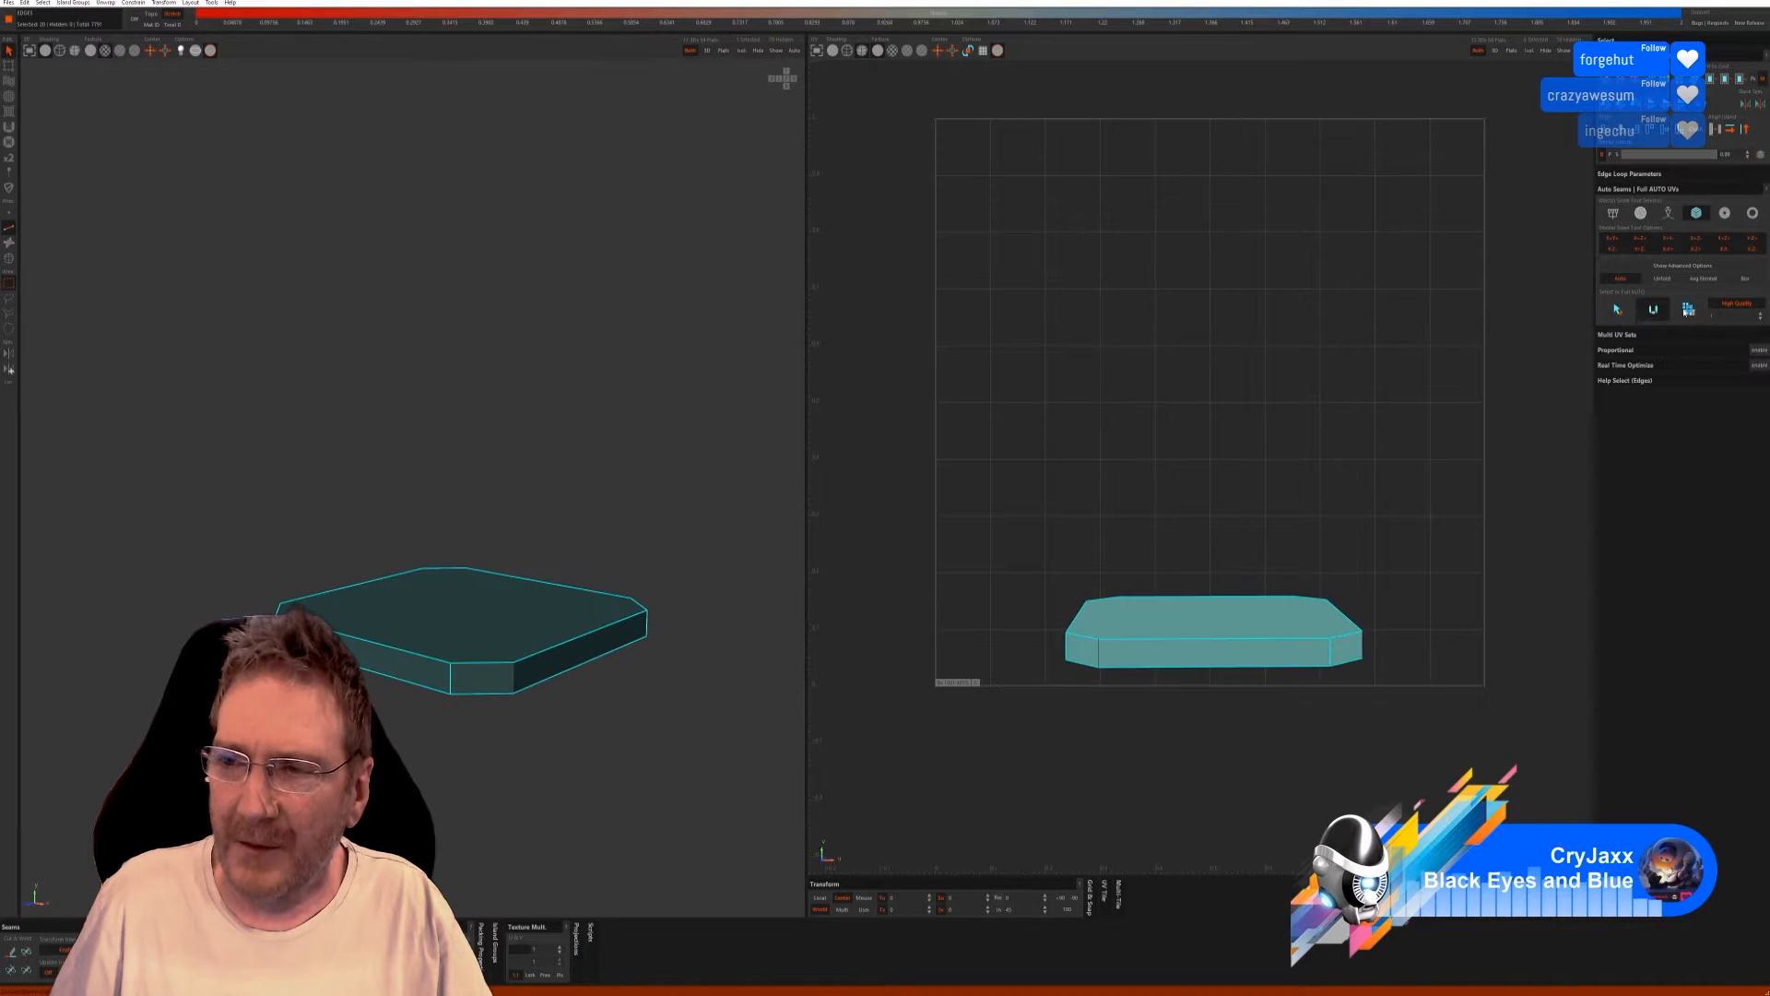
pyautogui.click(776, 50)
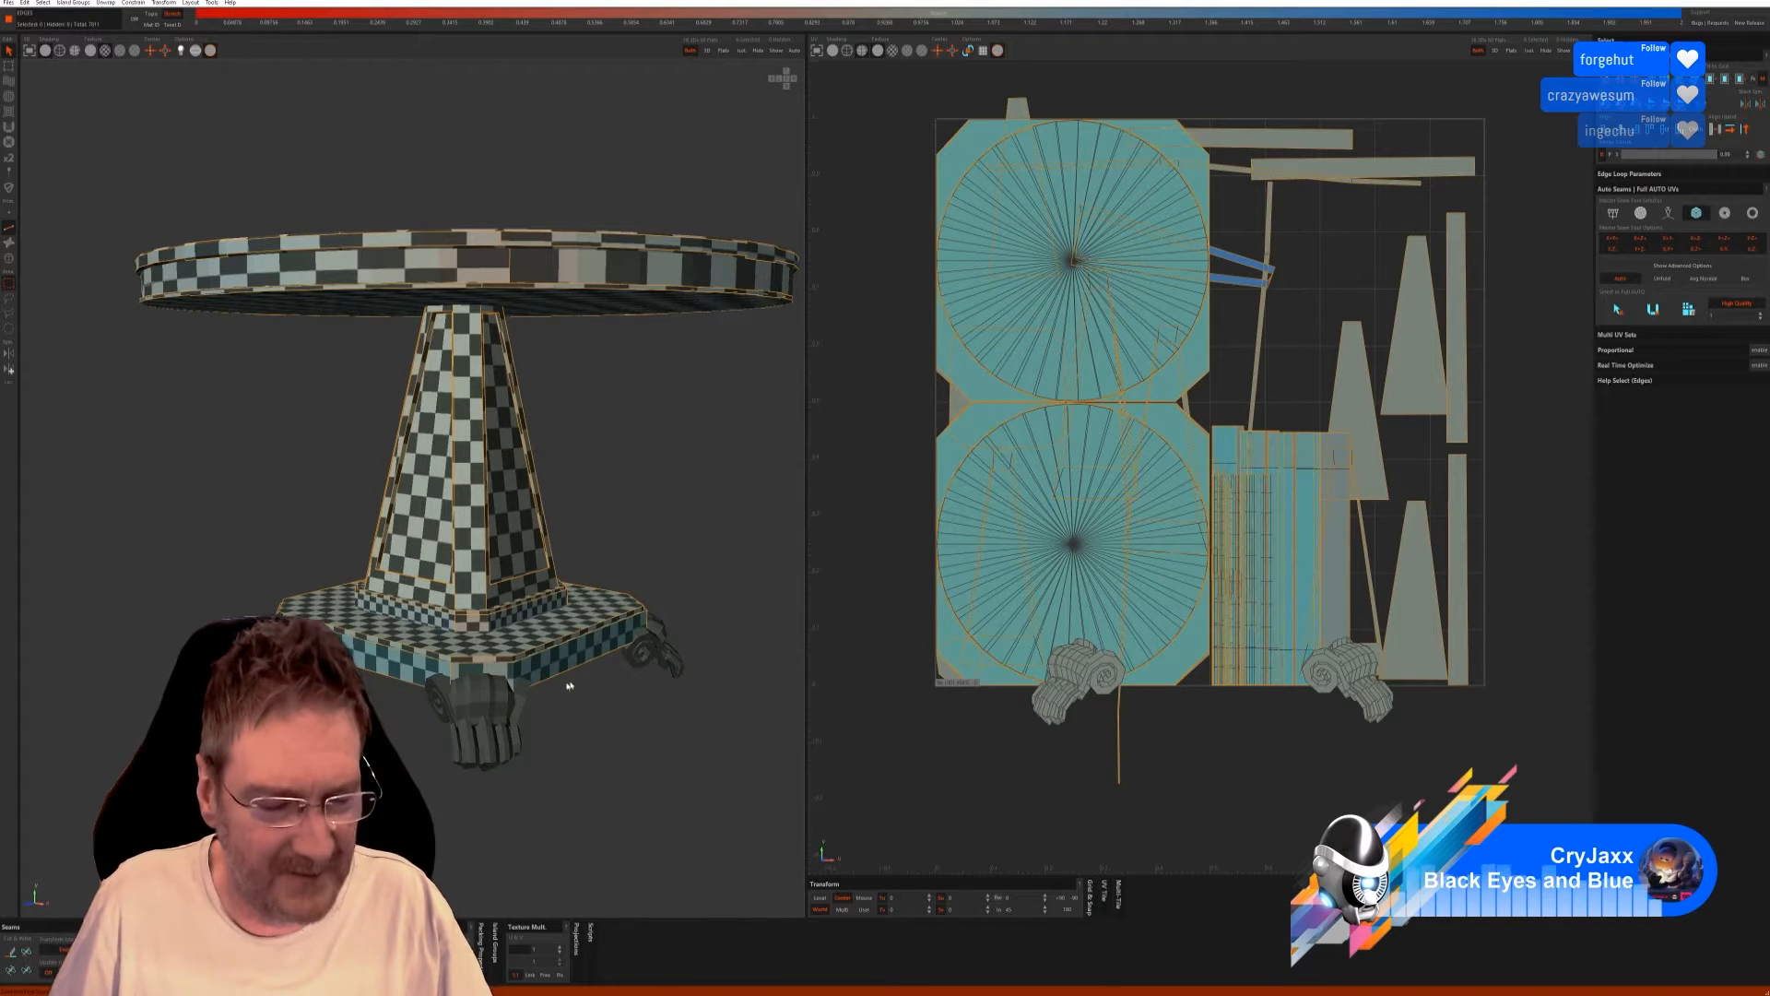
# Select only the spiral scroll piece on the nearest claw foot under the base and isolate it.
pyautogui.moveTo(585, 707); pyautogui.dragTo(548, 746, button='middle')
pyautogui.scroll(3, 549, 747)
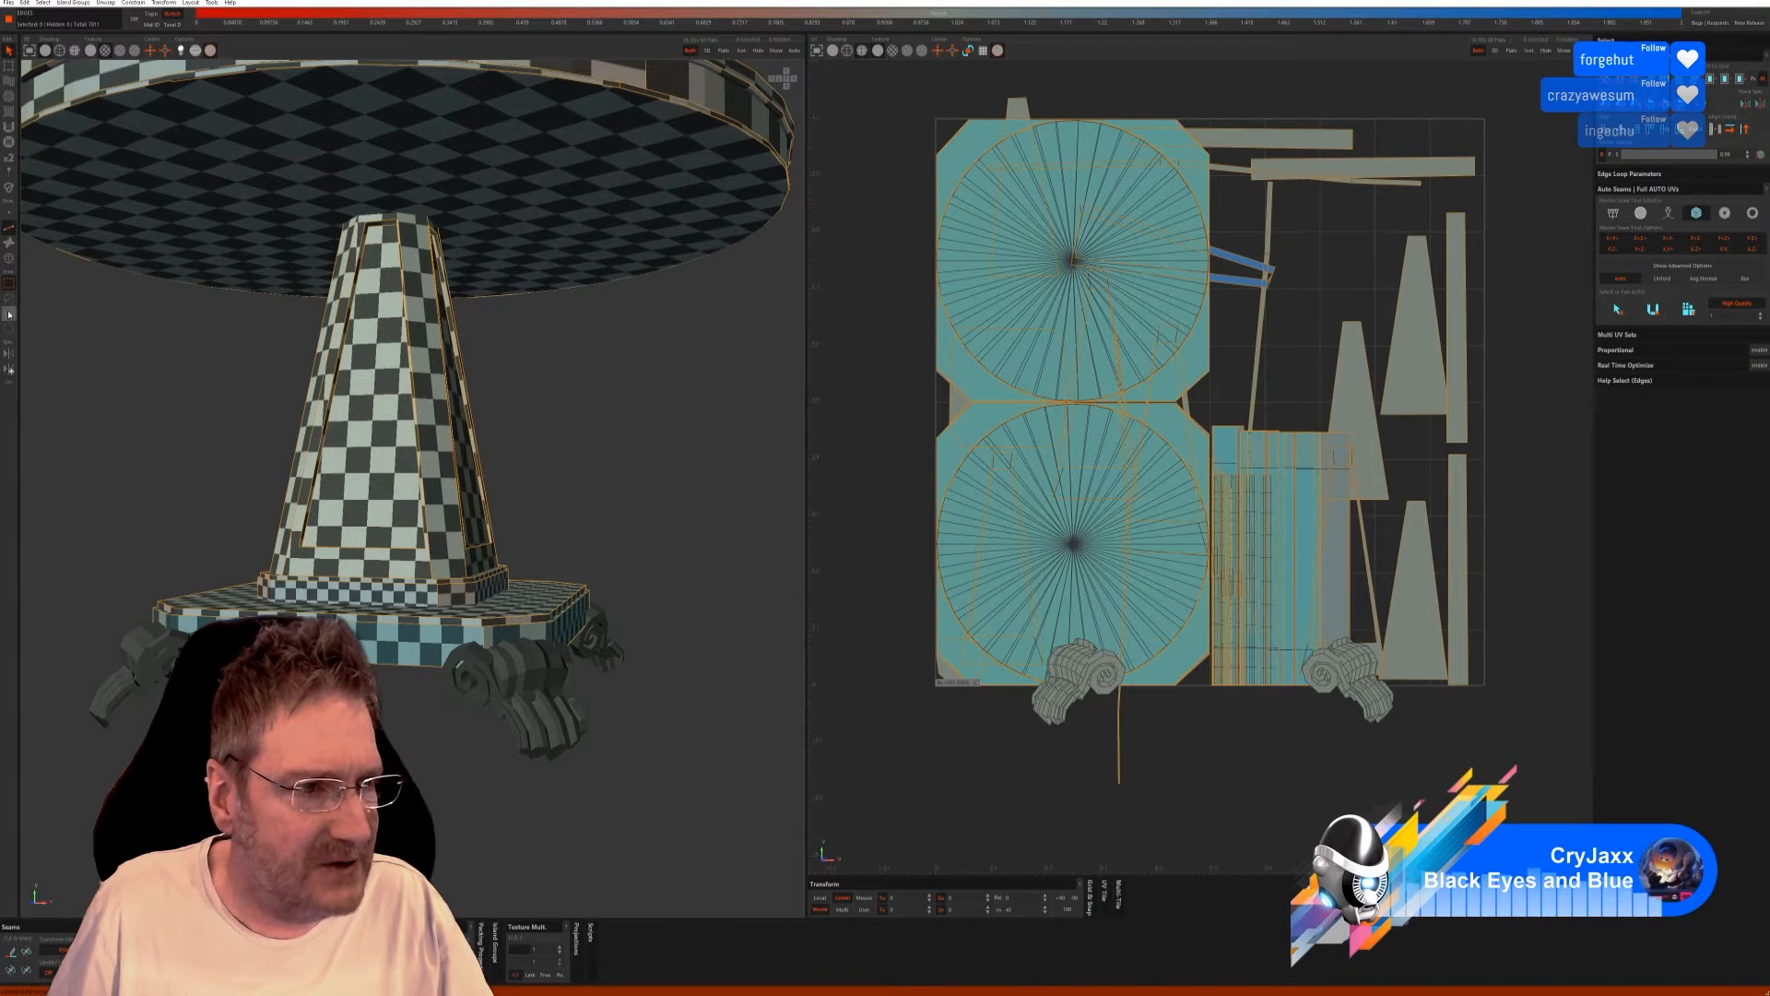
pyautogui.click(474, 658)
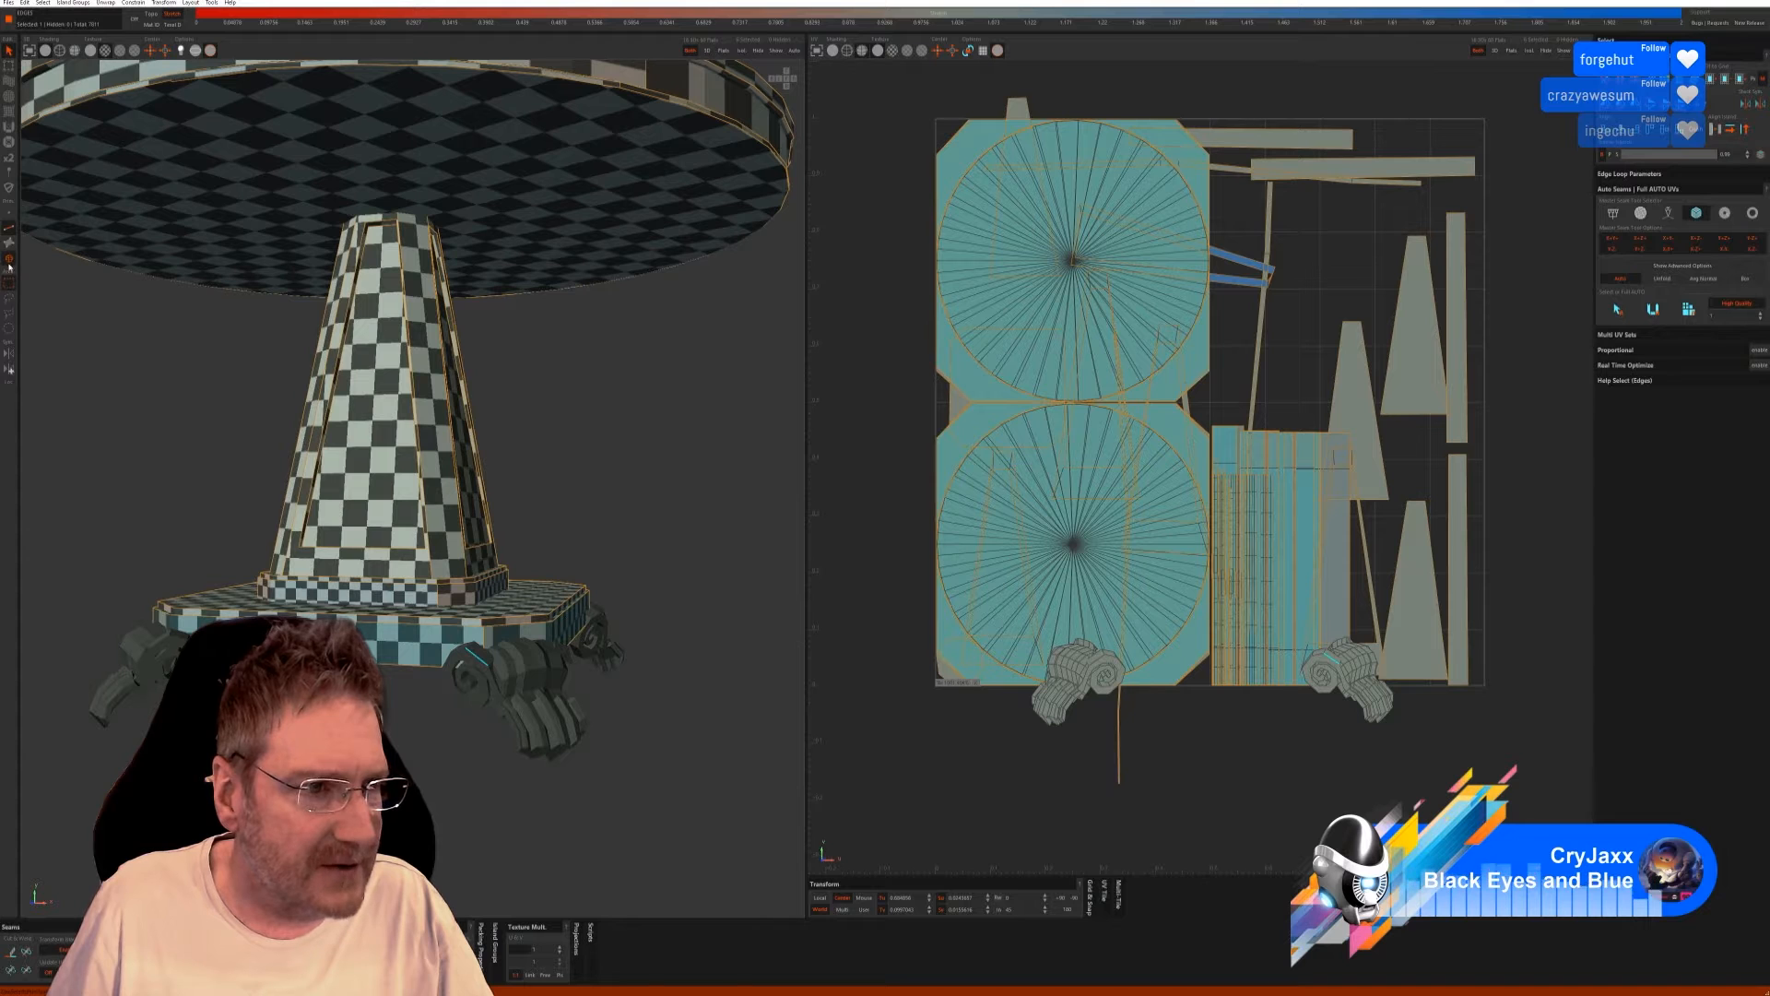
pyautogui.click(10, 259)
pyautogui.click(469, 674)
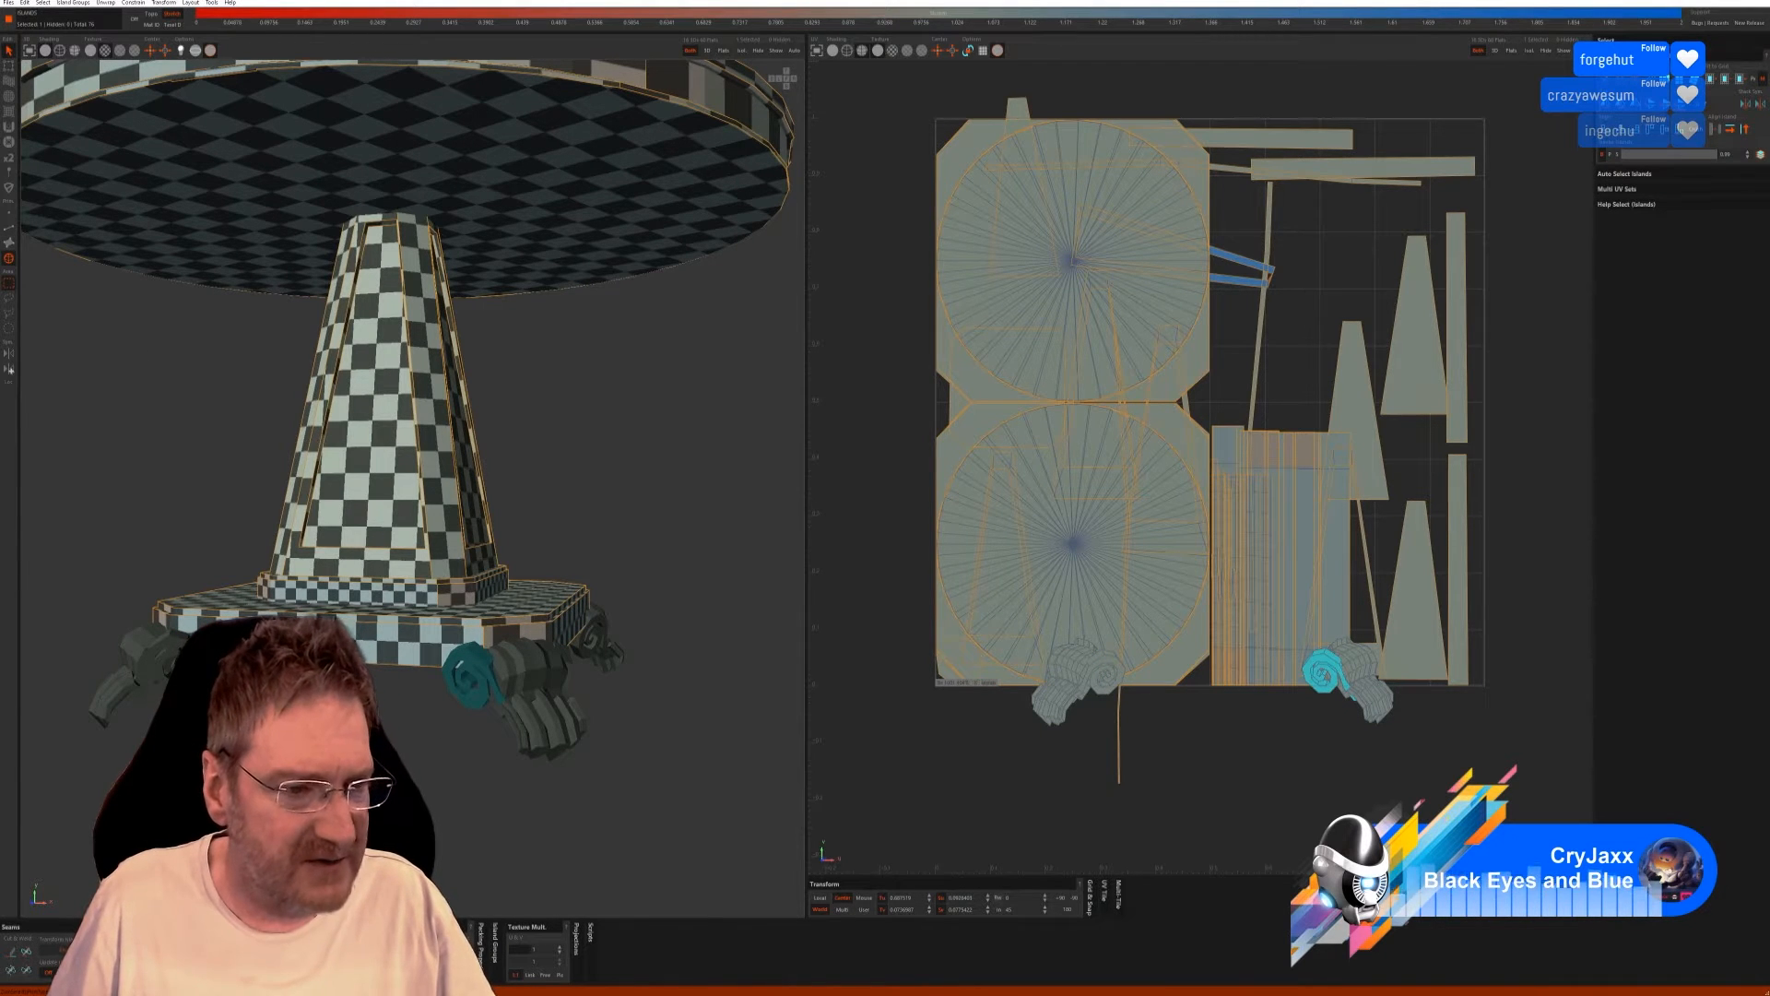
pyautogui.keyDown('shift'); pyautogui.click(175, 638); pyautogui.keyUp('shift')
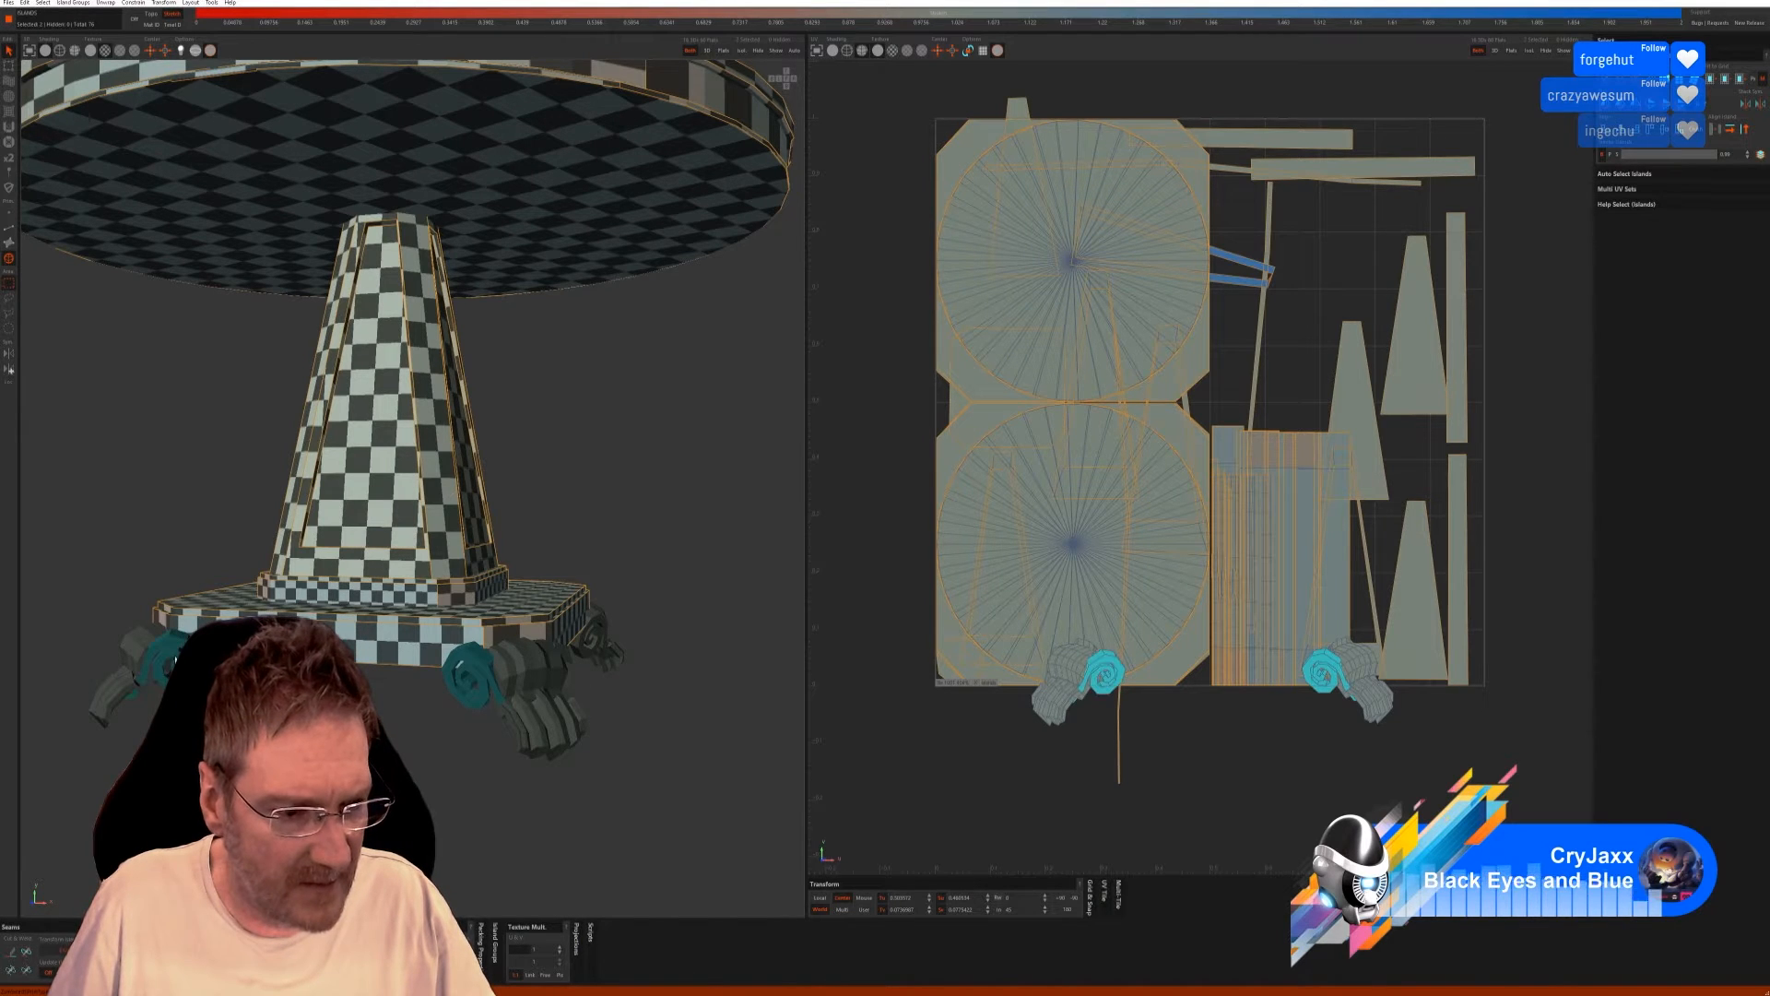
pyautogui.click(387, 726)
pyautogui.click(464, 679)
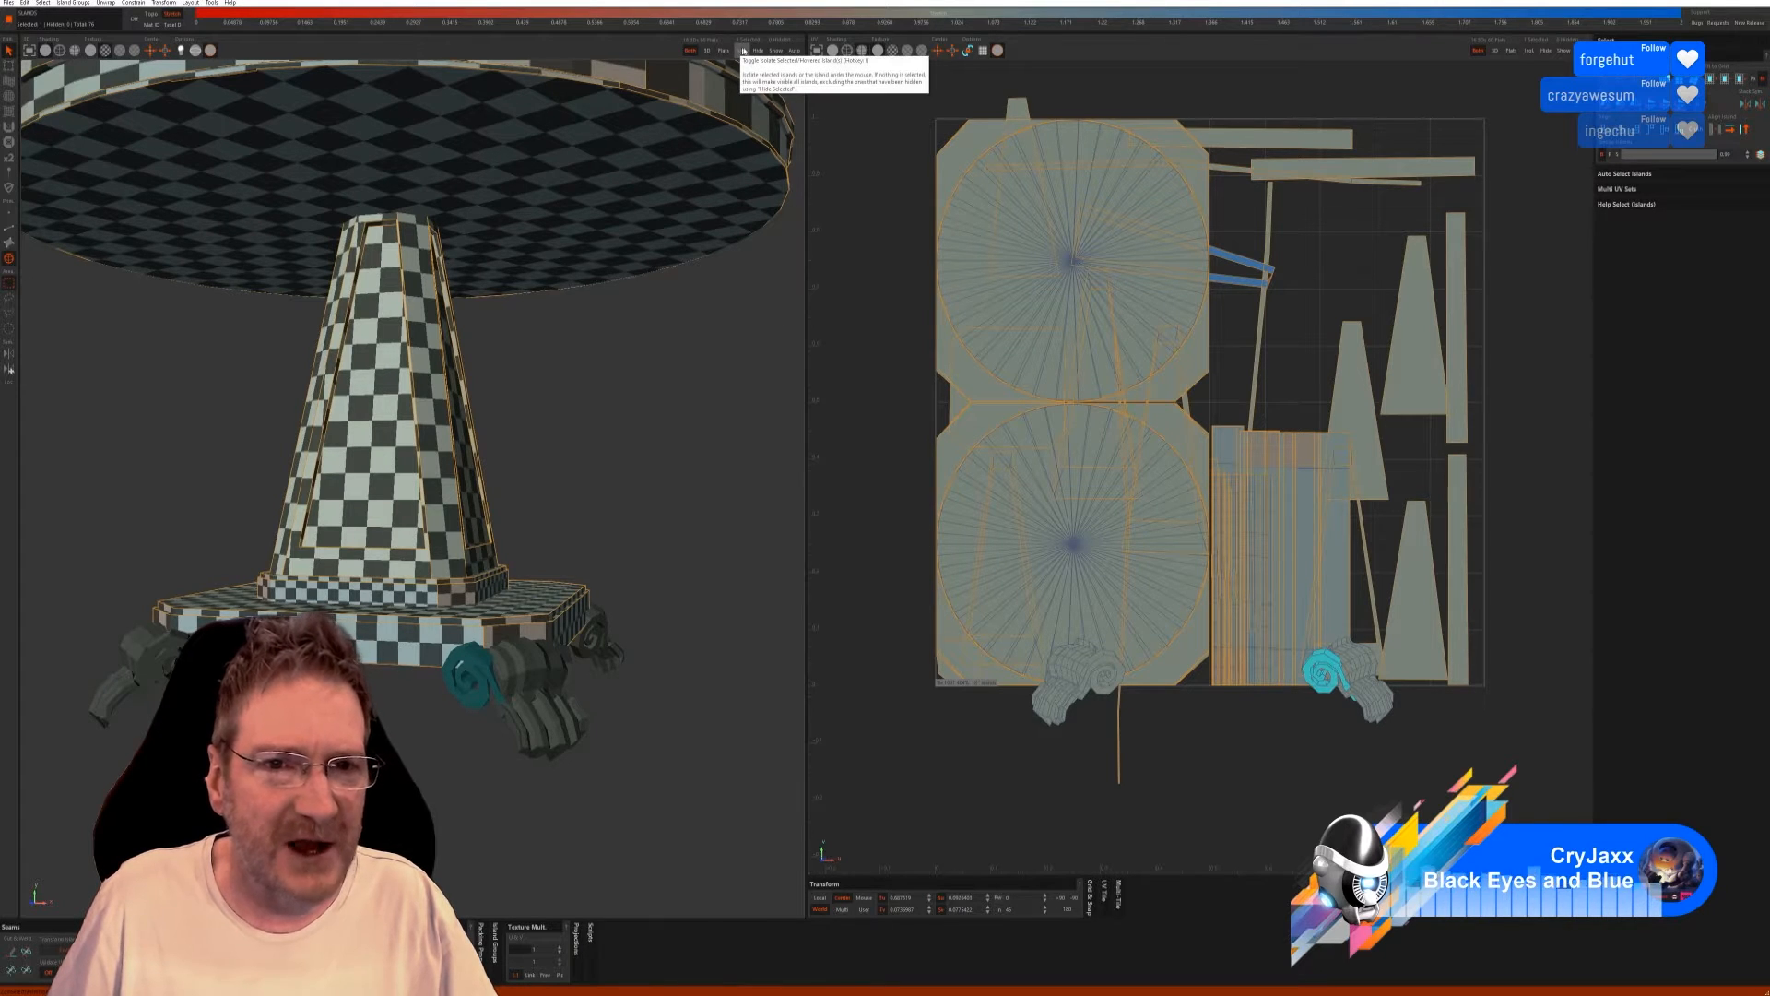
pyautogui.click(747, 53)
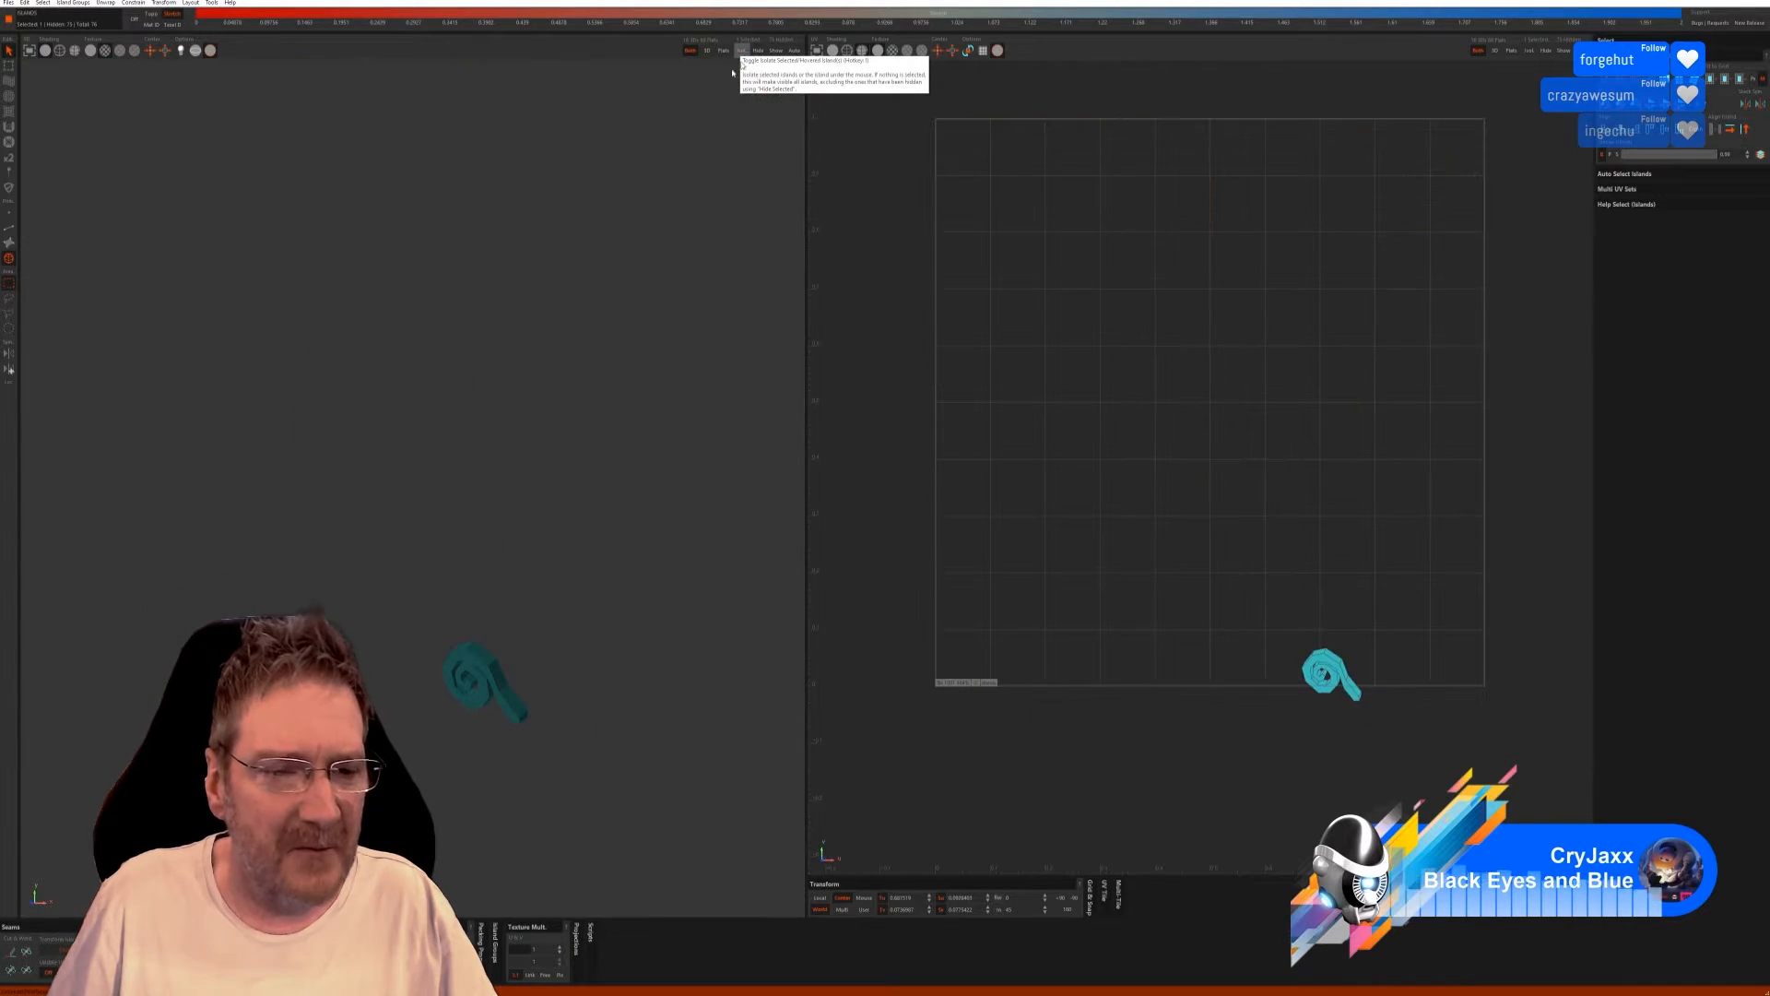
# Try automatic Pelt seams on the isolated scroll, unfold and pack it, and inspect the checker pattern up close.
pyautogui.click(12, 230)
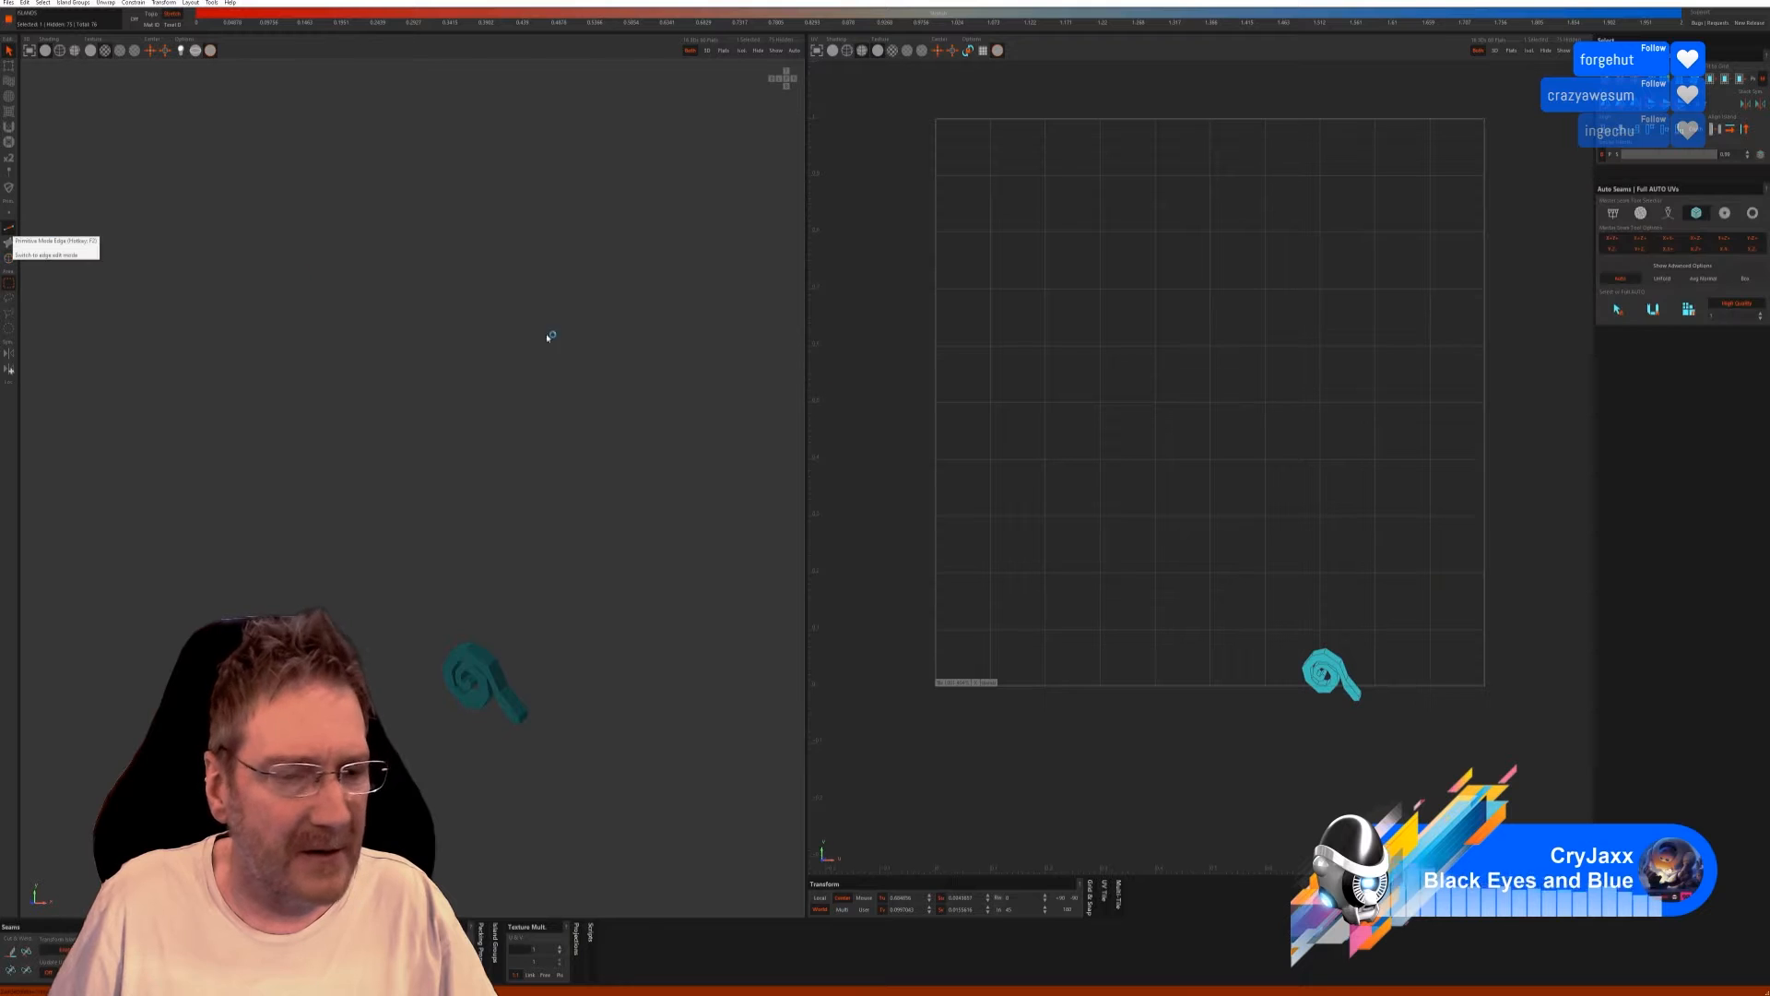
pyautogui.click(1614, 214)
pyautogui.click(1626, 288)
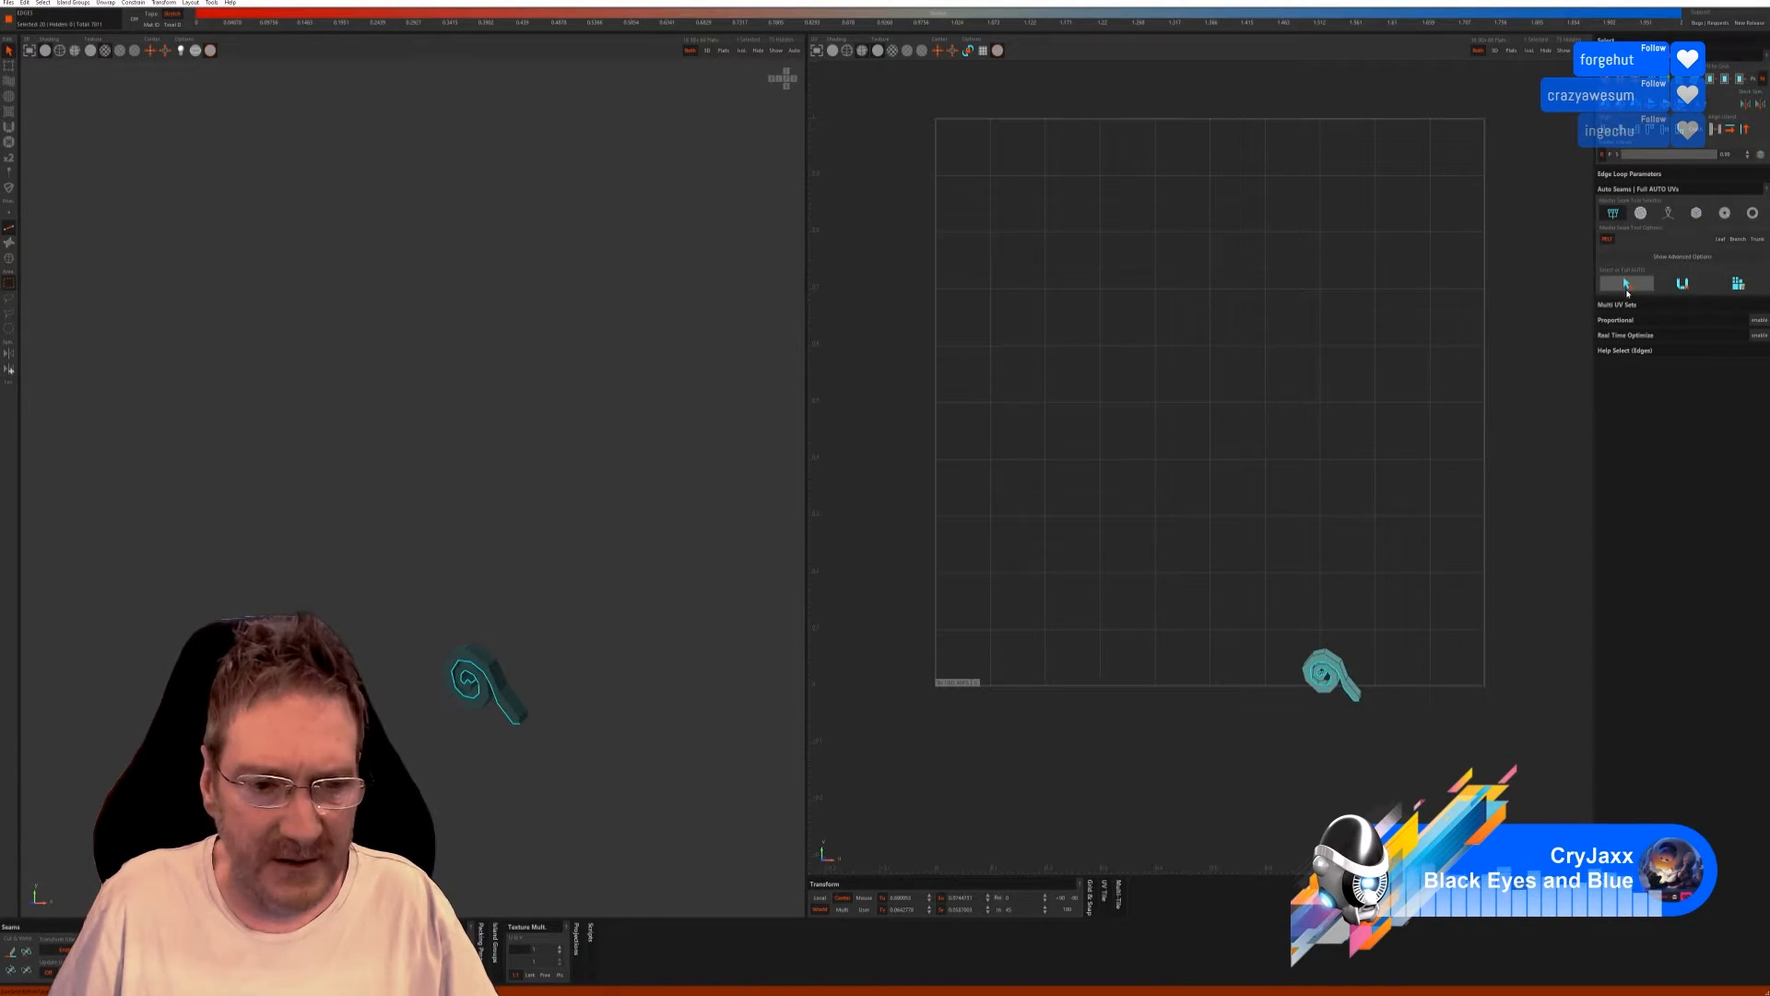
pyautogui.click(1681, 285)
pyautogui.click(1738, 286)
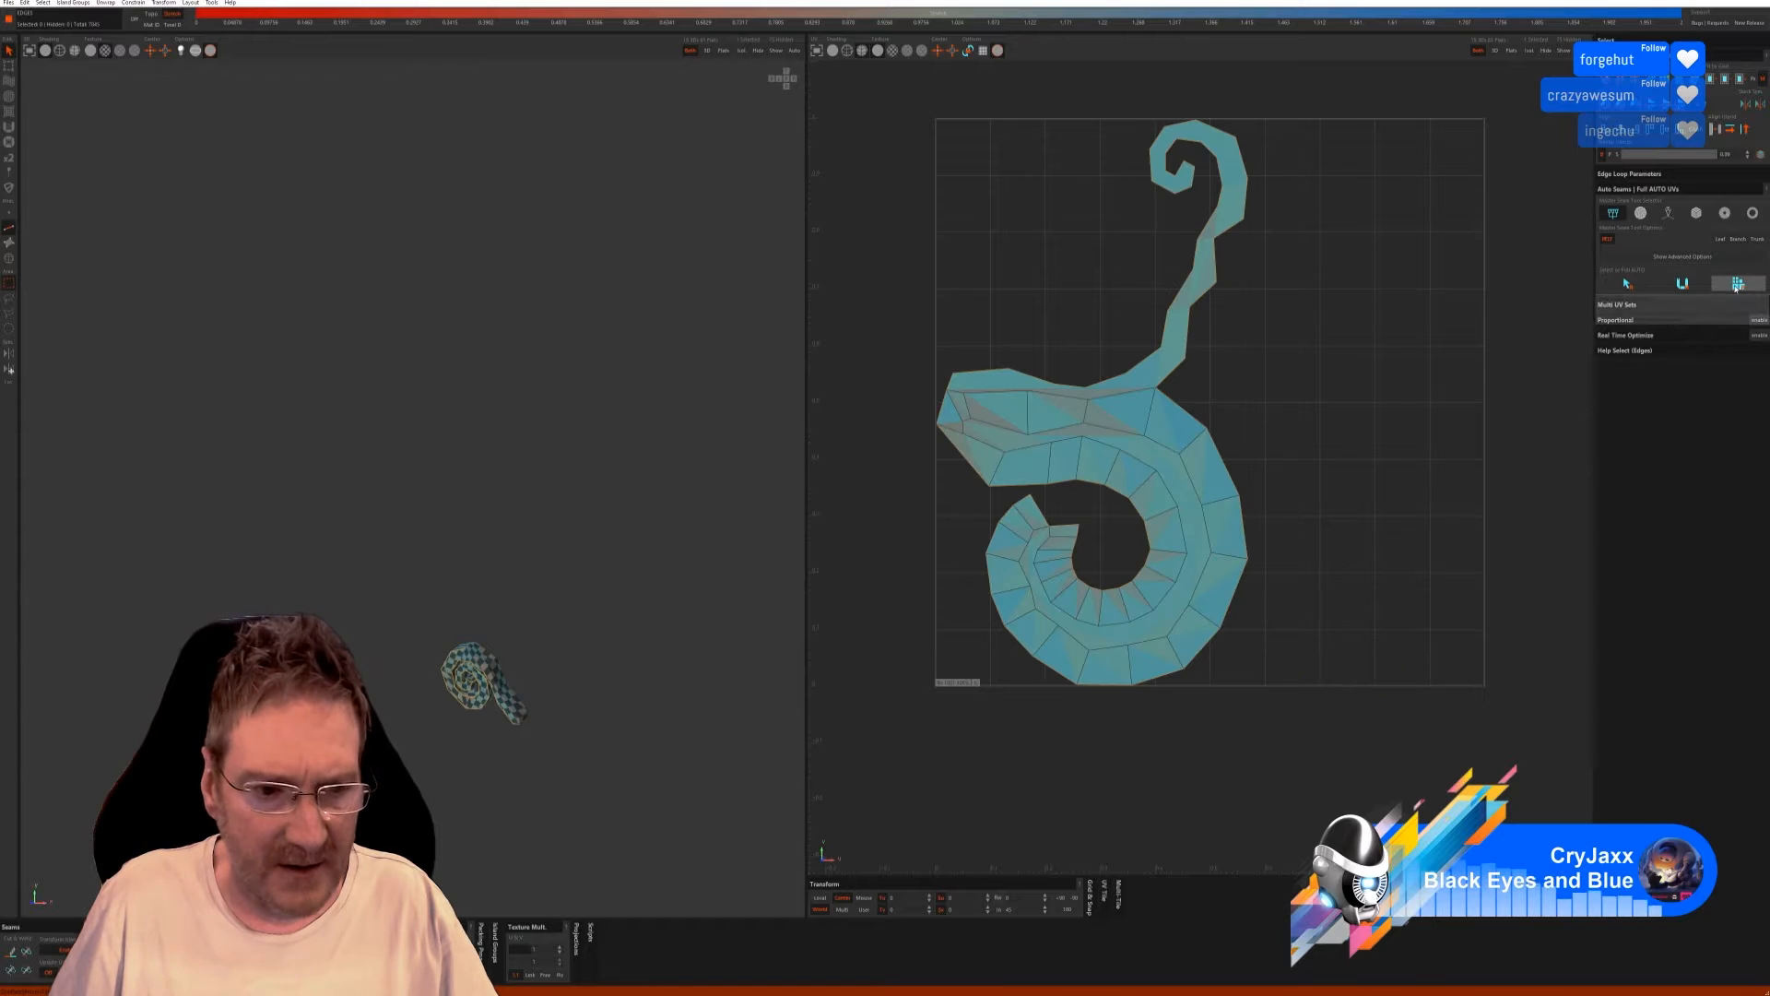
pyautogui.moveTo(594, 655); pyautogui.dragTo(654, 662, button='middle')
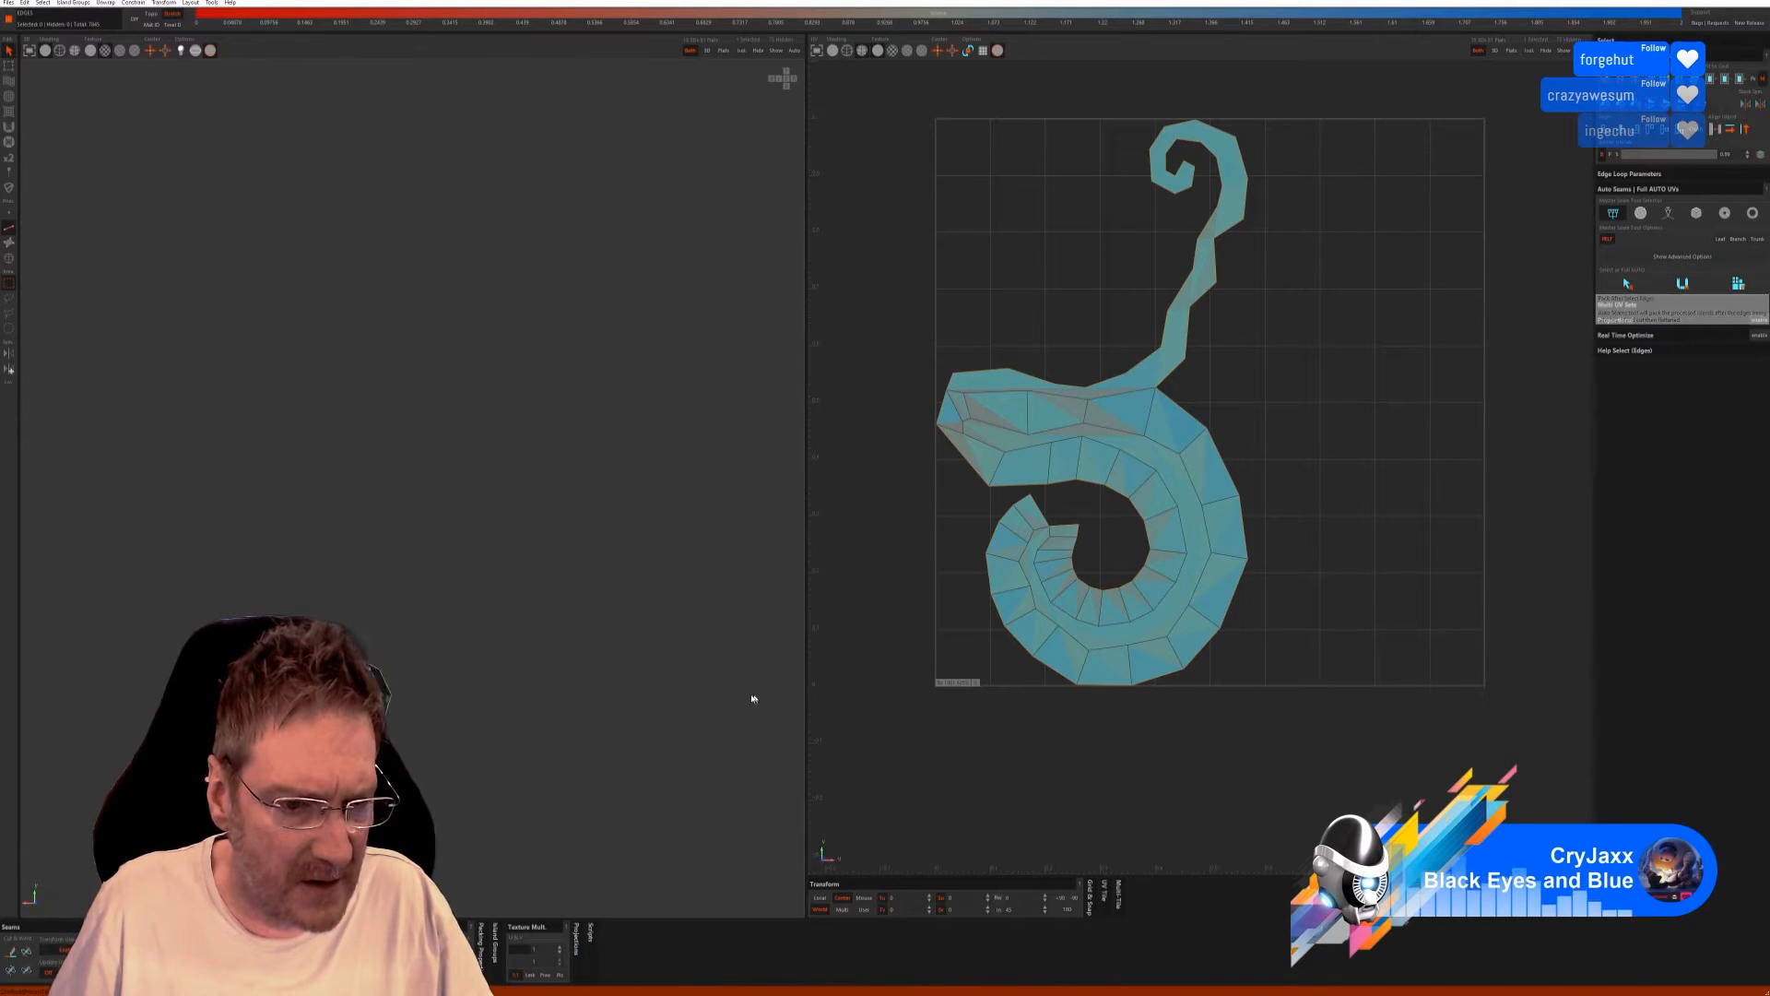
pyautogui.scroll(-5, 754, 699)
pyautogui.moveTo(533, 680); pyautogui.dragTo(471, 627, button='middle')
pyautogui.scroll(5, 505, 690)
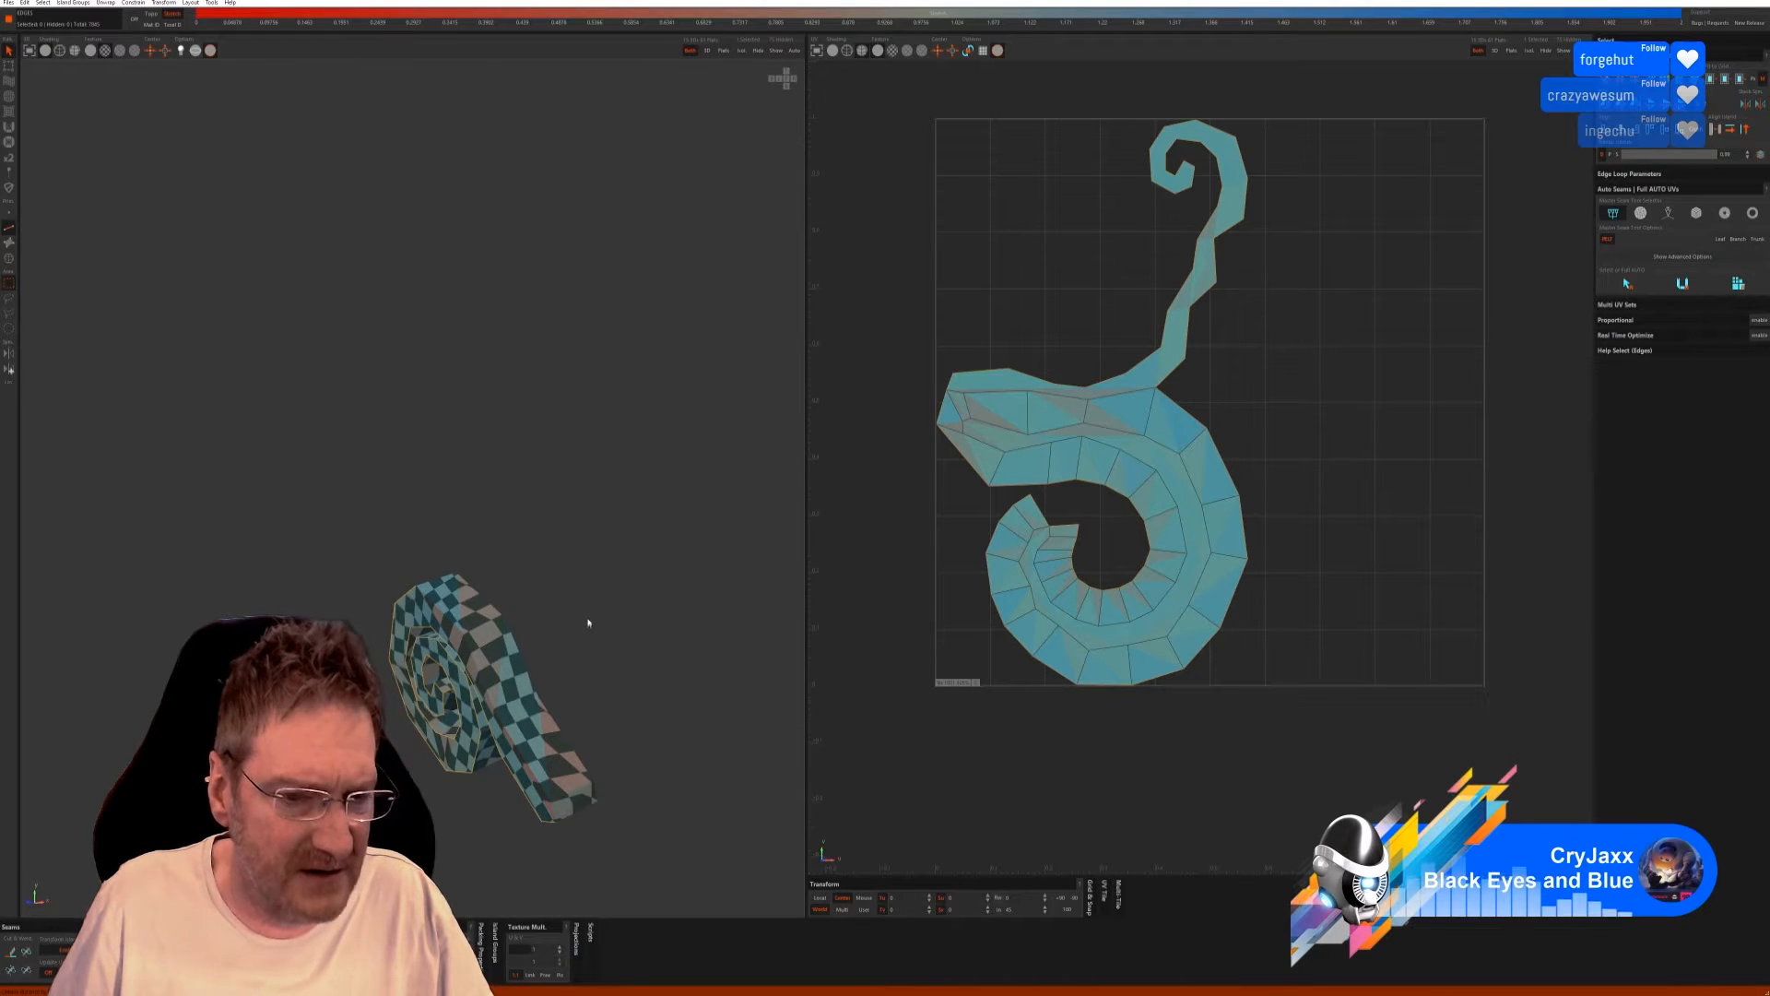
# Undo the scroll's packing, unfolding and automatic seam cuts.
pyautogui.hotkey('ctrl', 'z')
pyautogui.hotkey('ctrl', 'z')
pyautogui.hotkey('ctrl', 'z')
pyautogui.hotkey('ctrl', 'z')
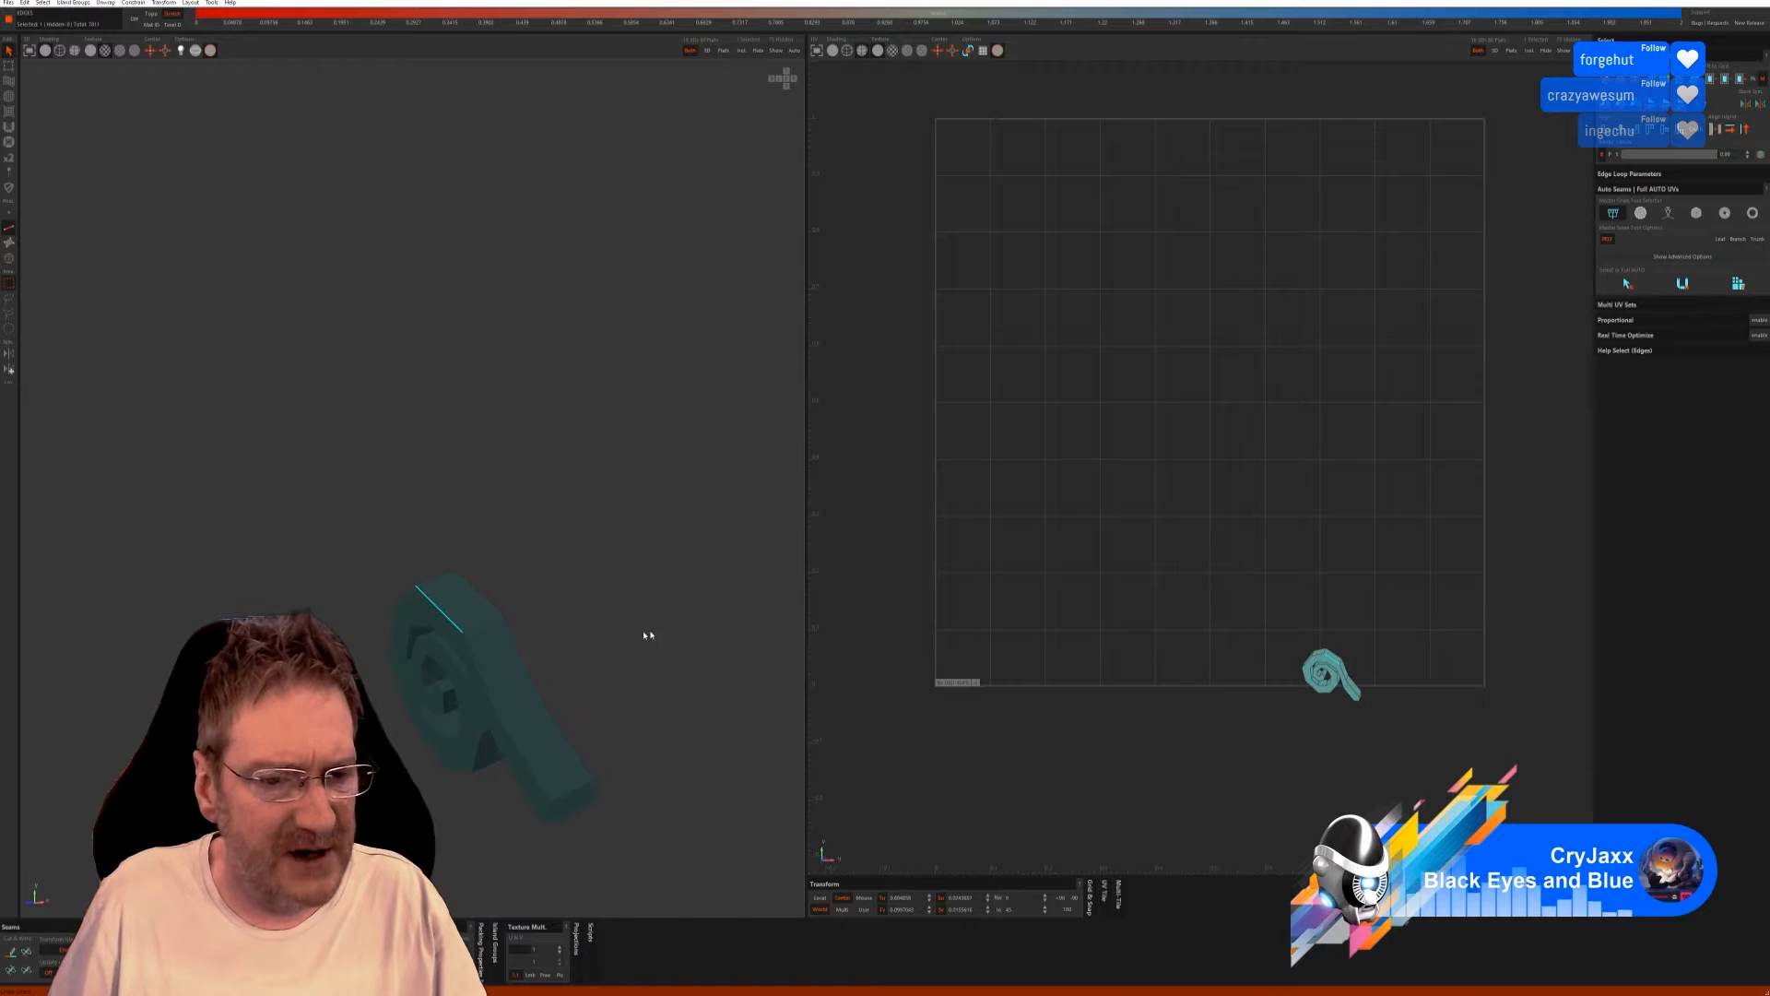
# Try a different automatic seam method on the isolated scroll, unfold and pack it, and inspect the resulting islands.
pyautogui.click(1647, 217)
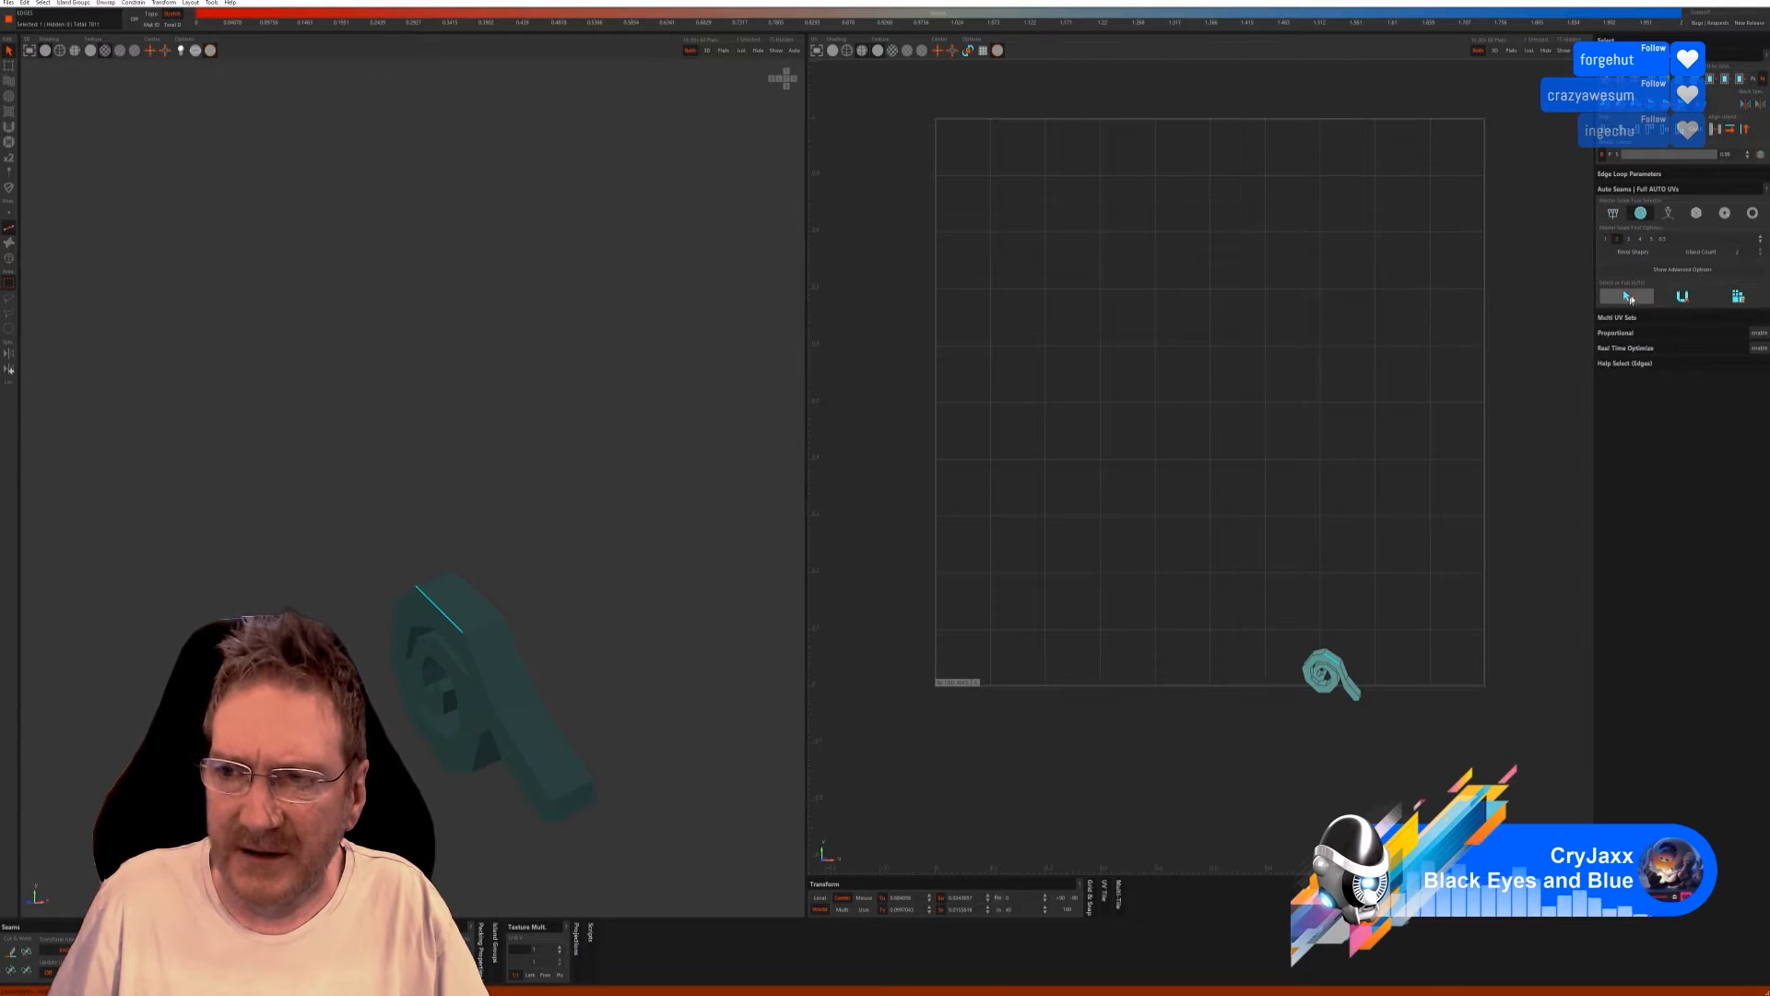
pyautogui.click(1687, 296)
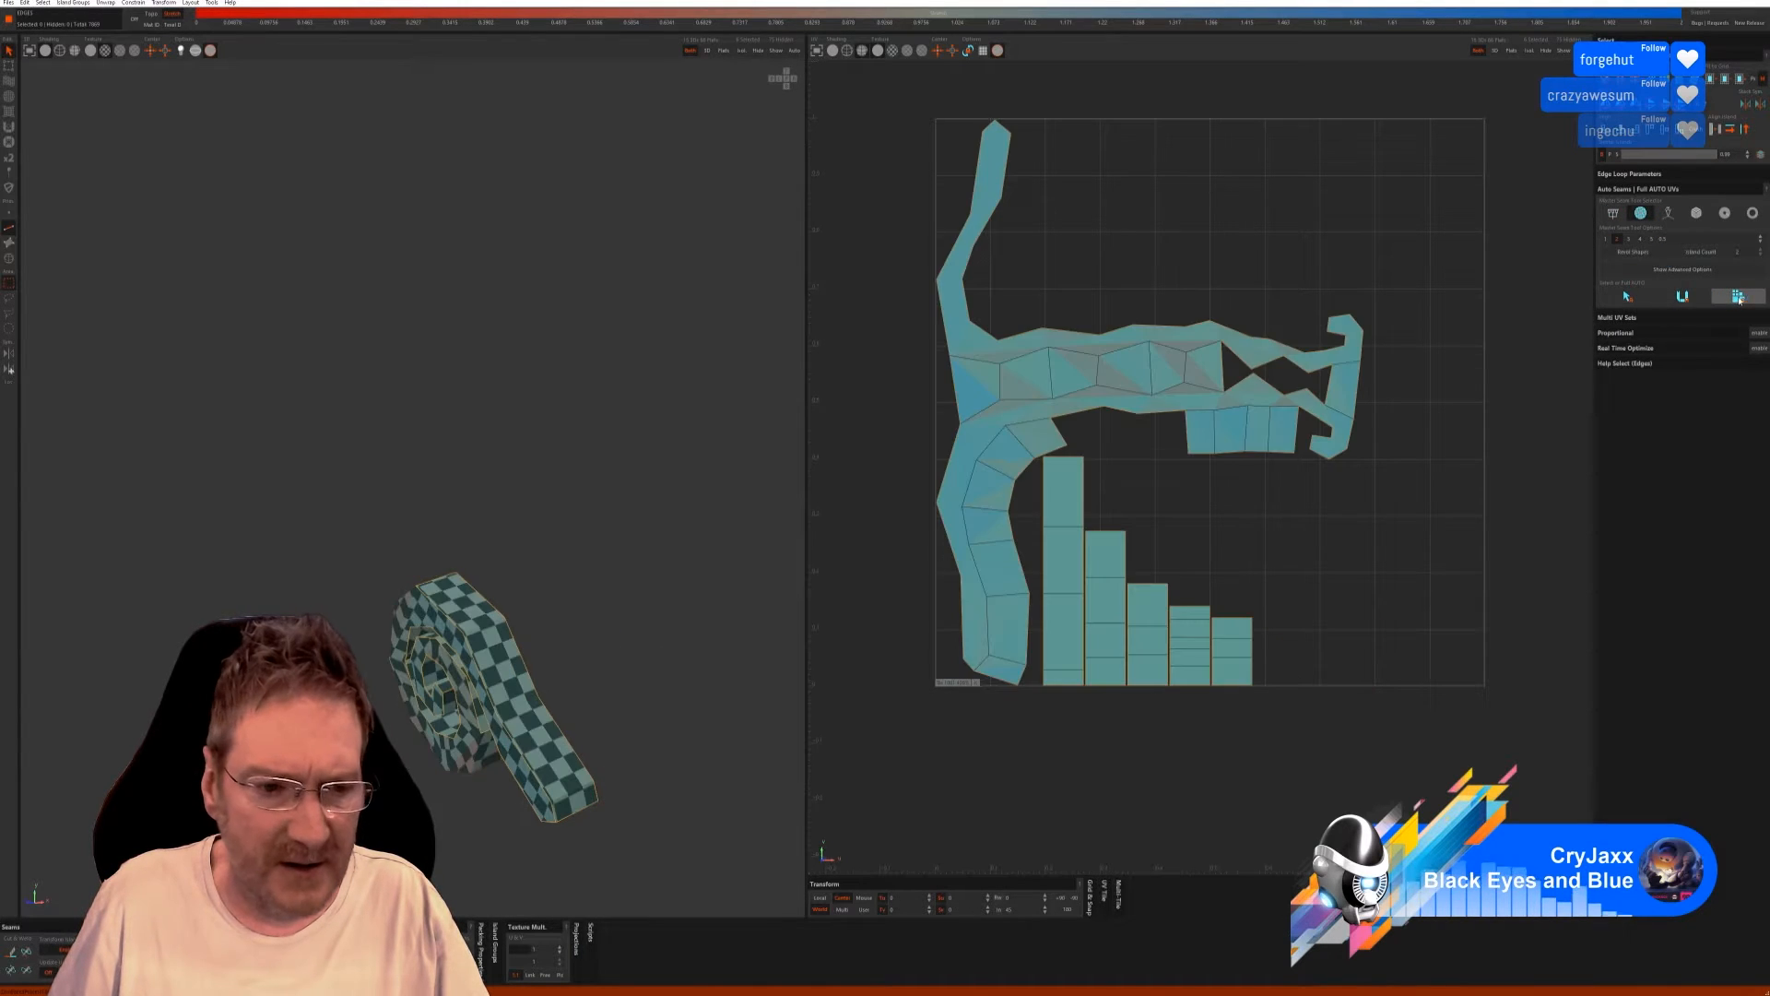
pyautogui.moveTo(664, 531); pyautogui.dragTo(451, 679, button='middle')
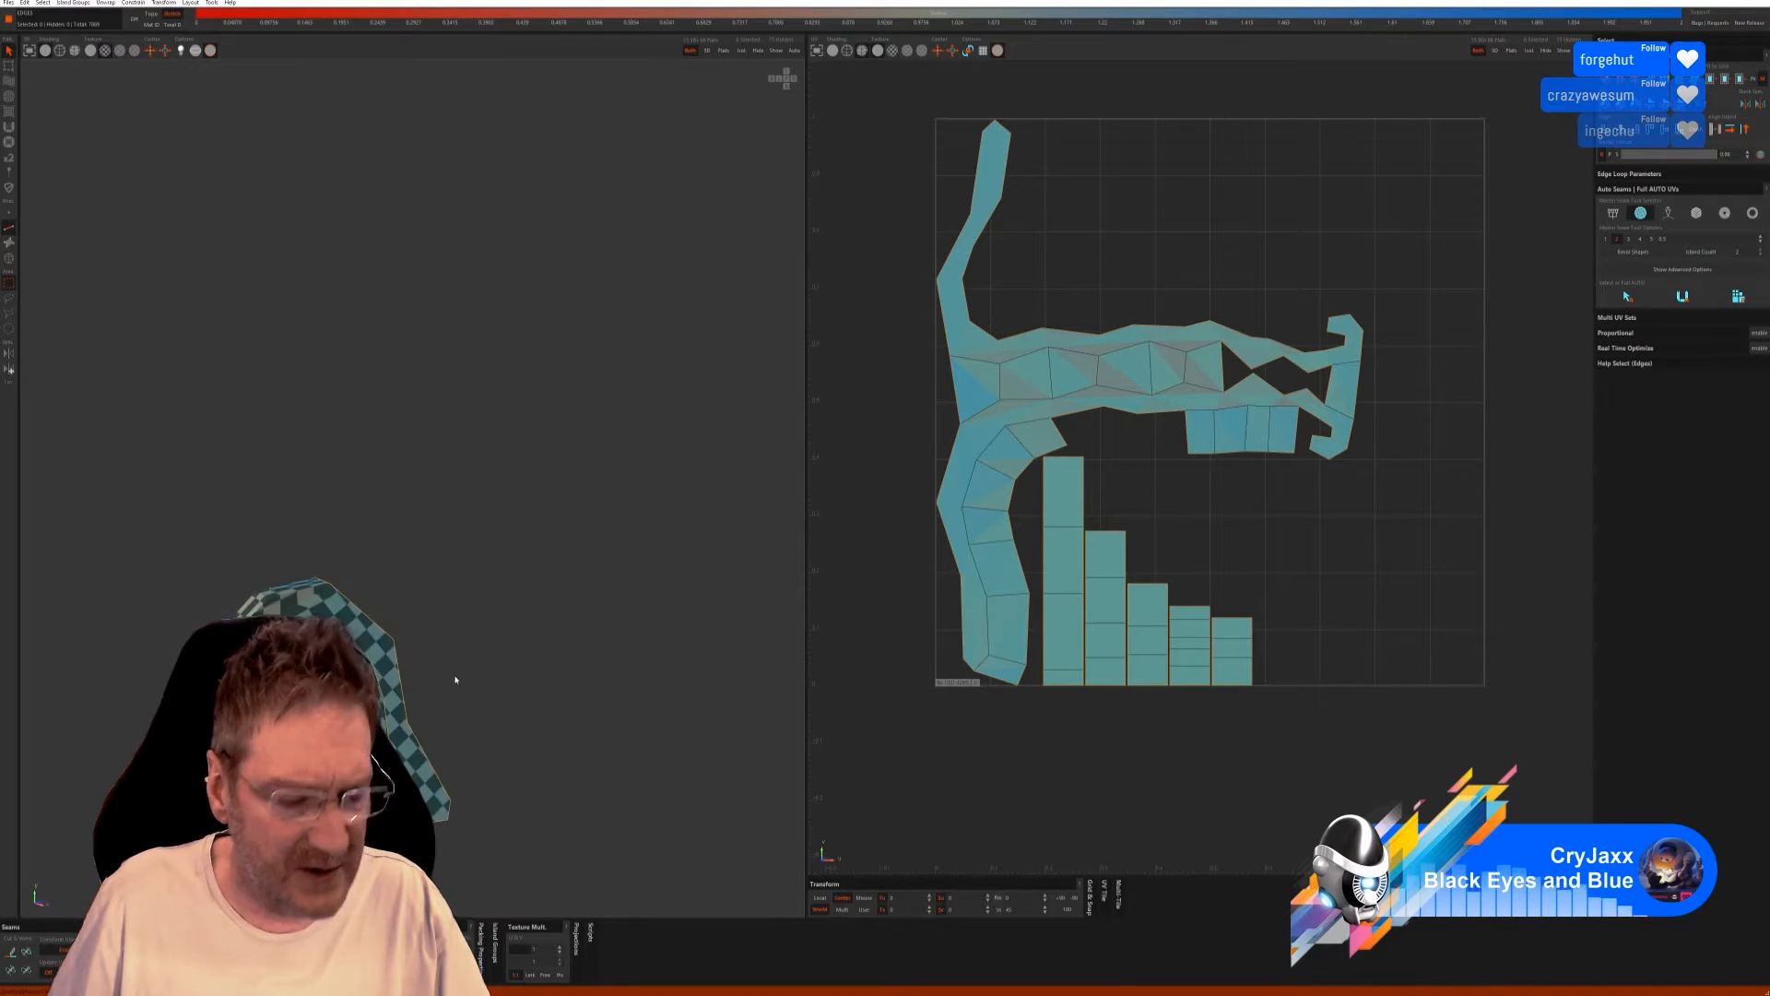
# Undo the latest packing, unfolding and automatic seam cuts on the isolated scroll.
pyautogui.hotkey('ctrl', 'z')
pyautogui.hotkey('ctrl', 'z')
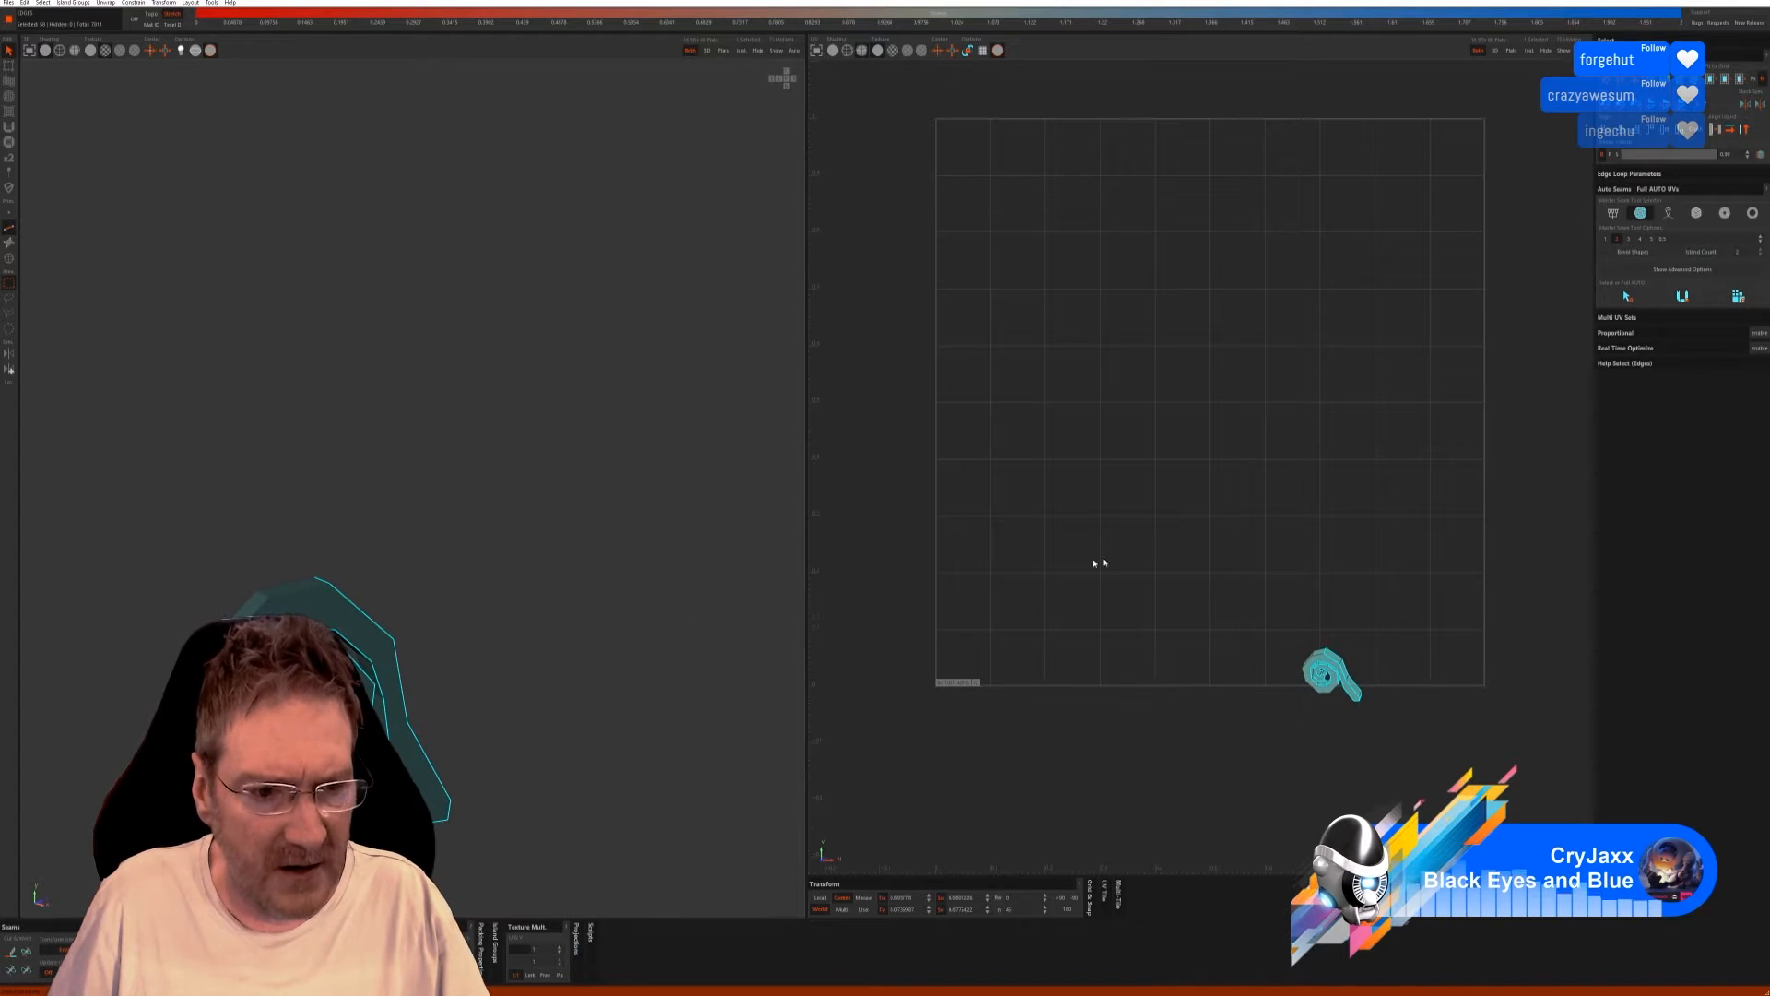
pyautogui.hotkey('ctrl', 'z')
# Unwrap the isolated scroll with automatic seams separating its flat spiral sides from the edge strips, pack it, and restore all parts.
pyautogui.click(1671, 215)
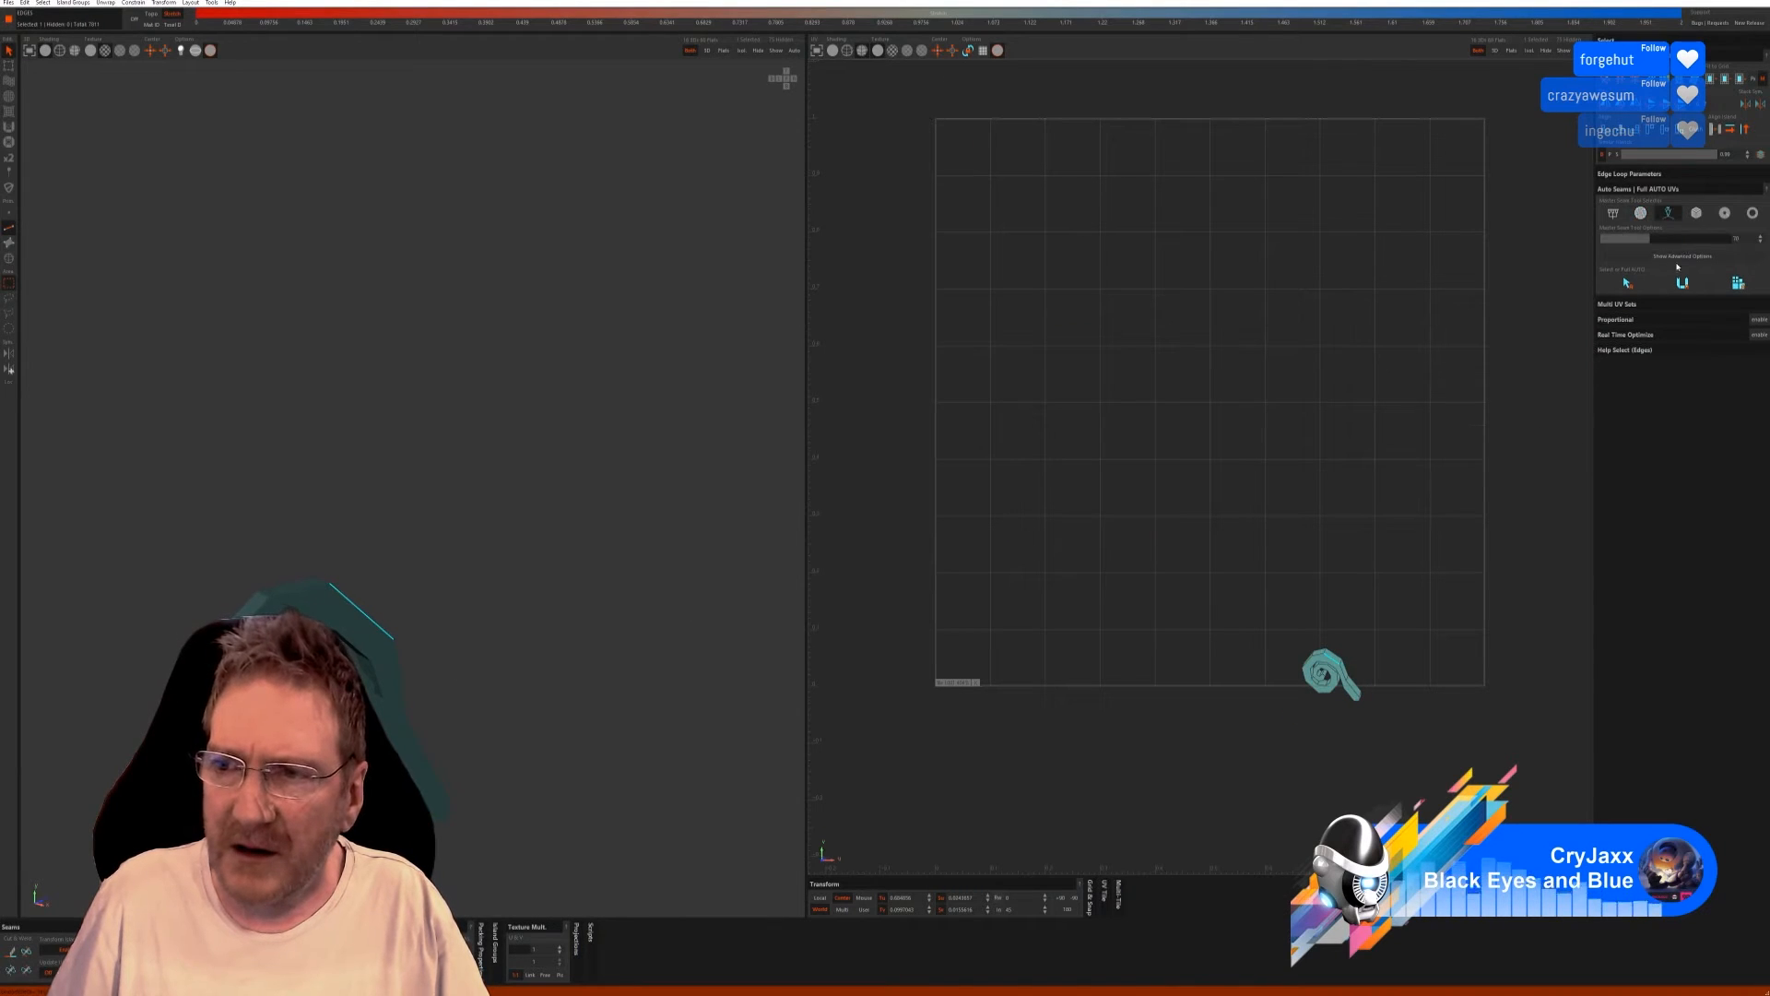
pyautogui.click(1637, 284)
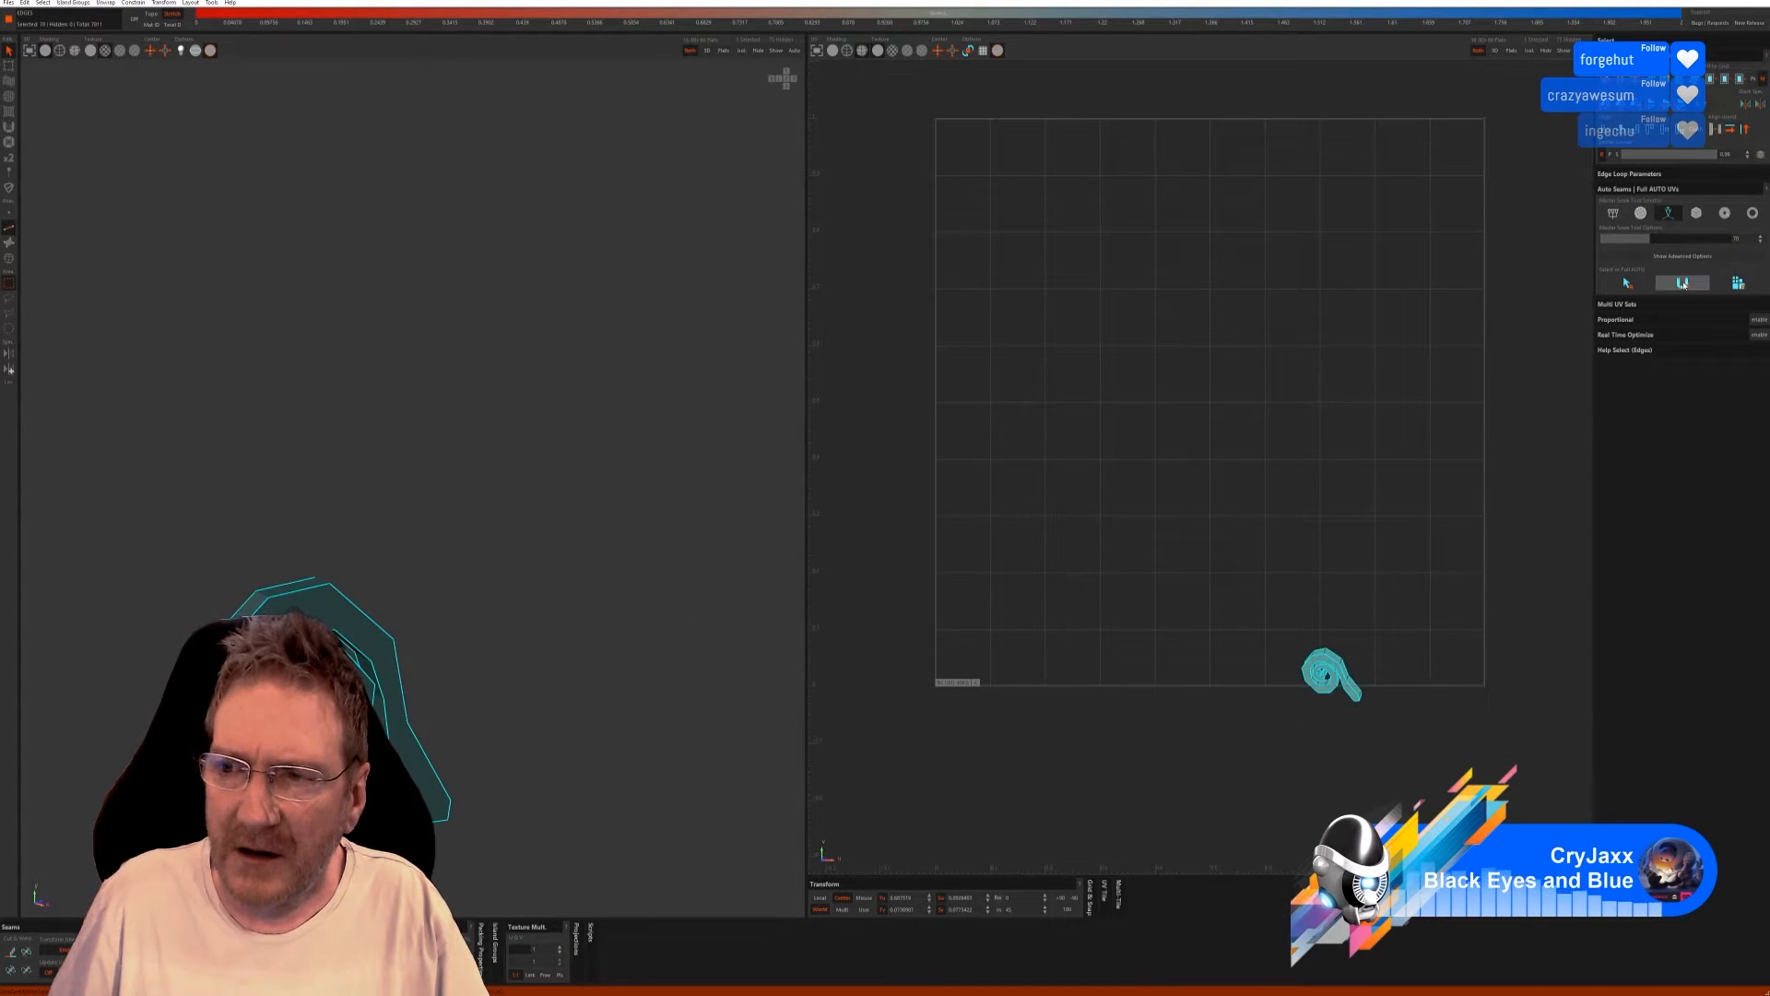
pyautogui.click(1739, 284)
pyautogui.keyDown('alt'); pyautogui.moveTo(522, 649); pyautogui.dragTo(557, 700); pyautogui.keyUp('alt')
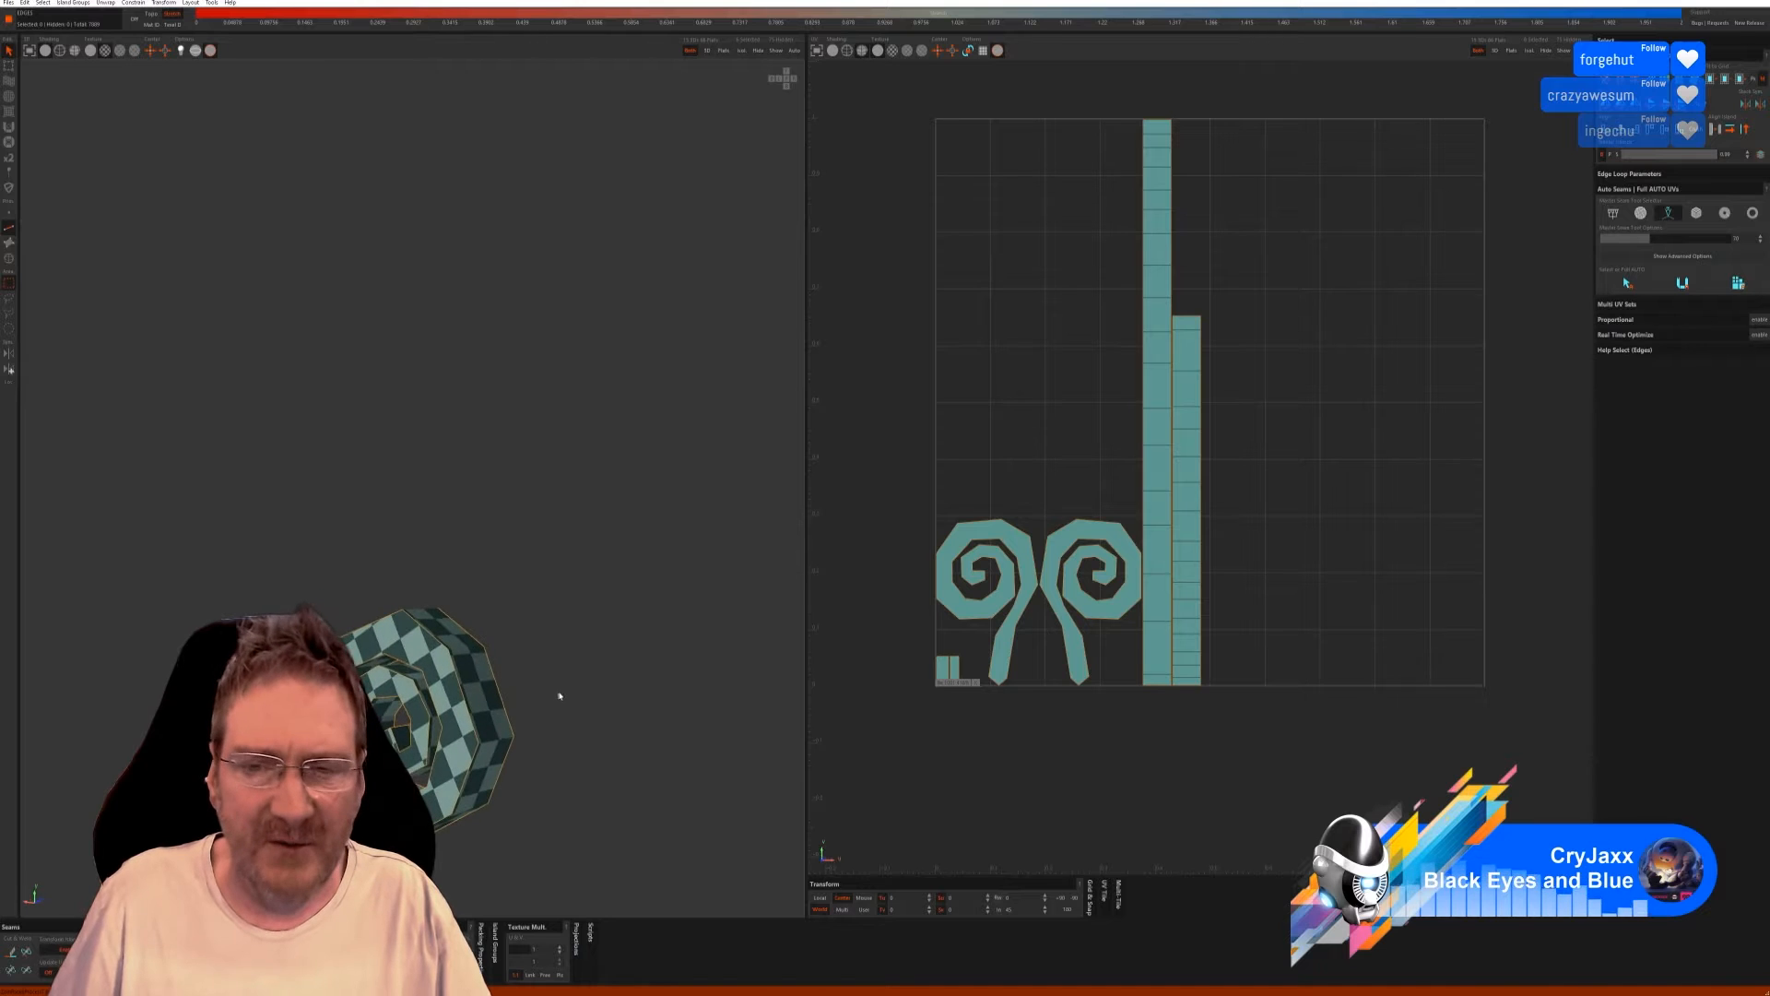
pyautogui.click(784, 52)
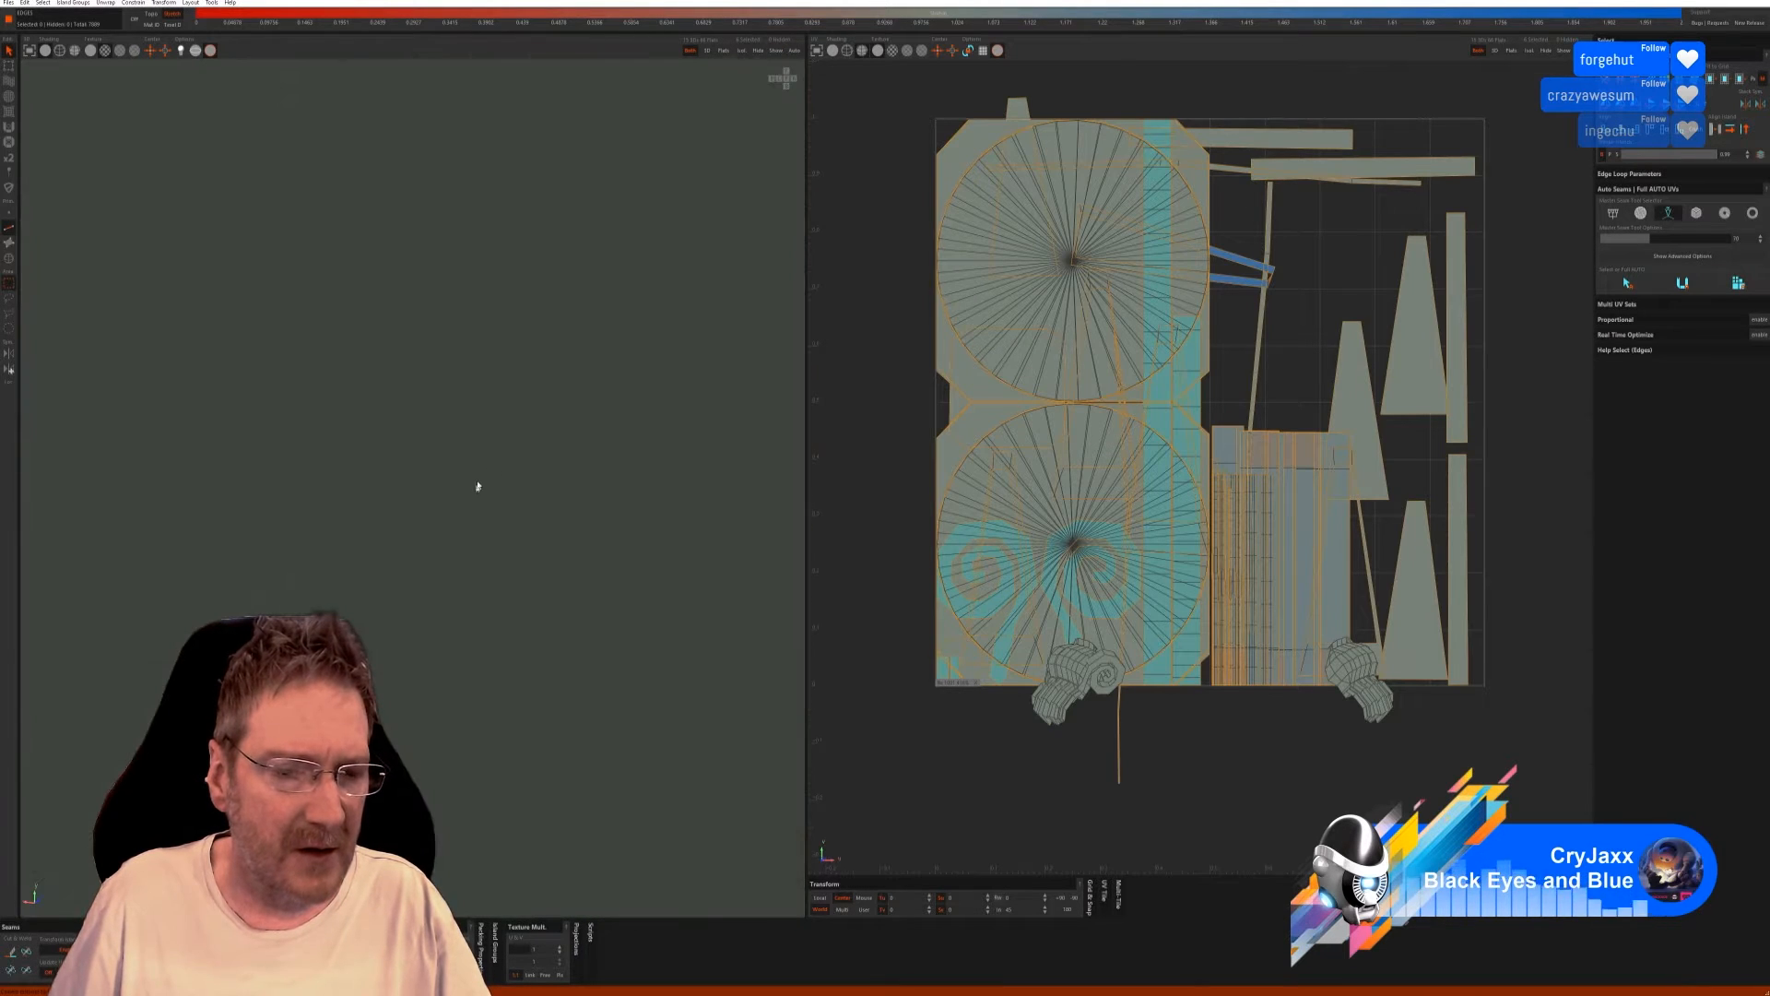
# Select only the untextured spiral scroll on the claw foot at the base's far corner and isolate it.
pyautogui.scroll(-8, 478, 486)
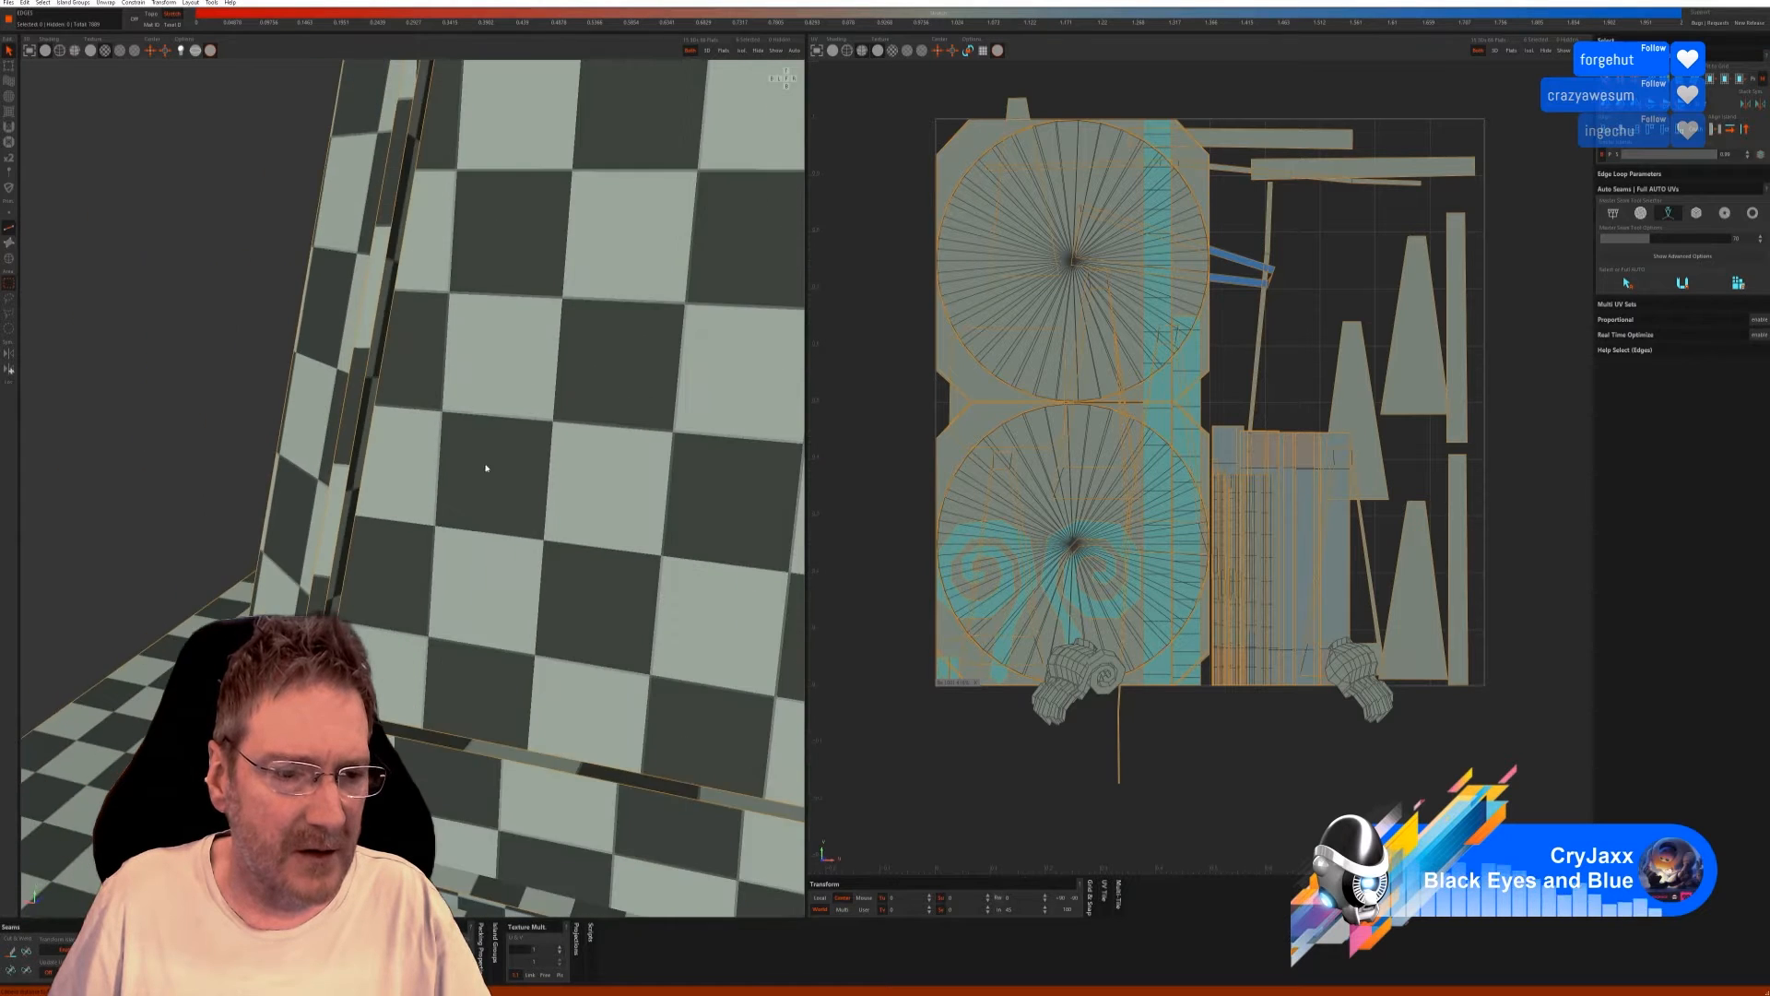
pyautogui.scroll(-6, 486, 468)
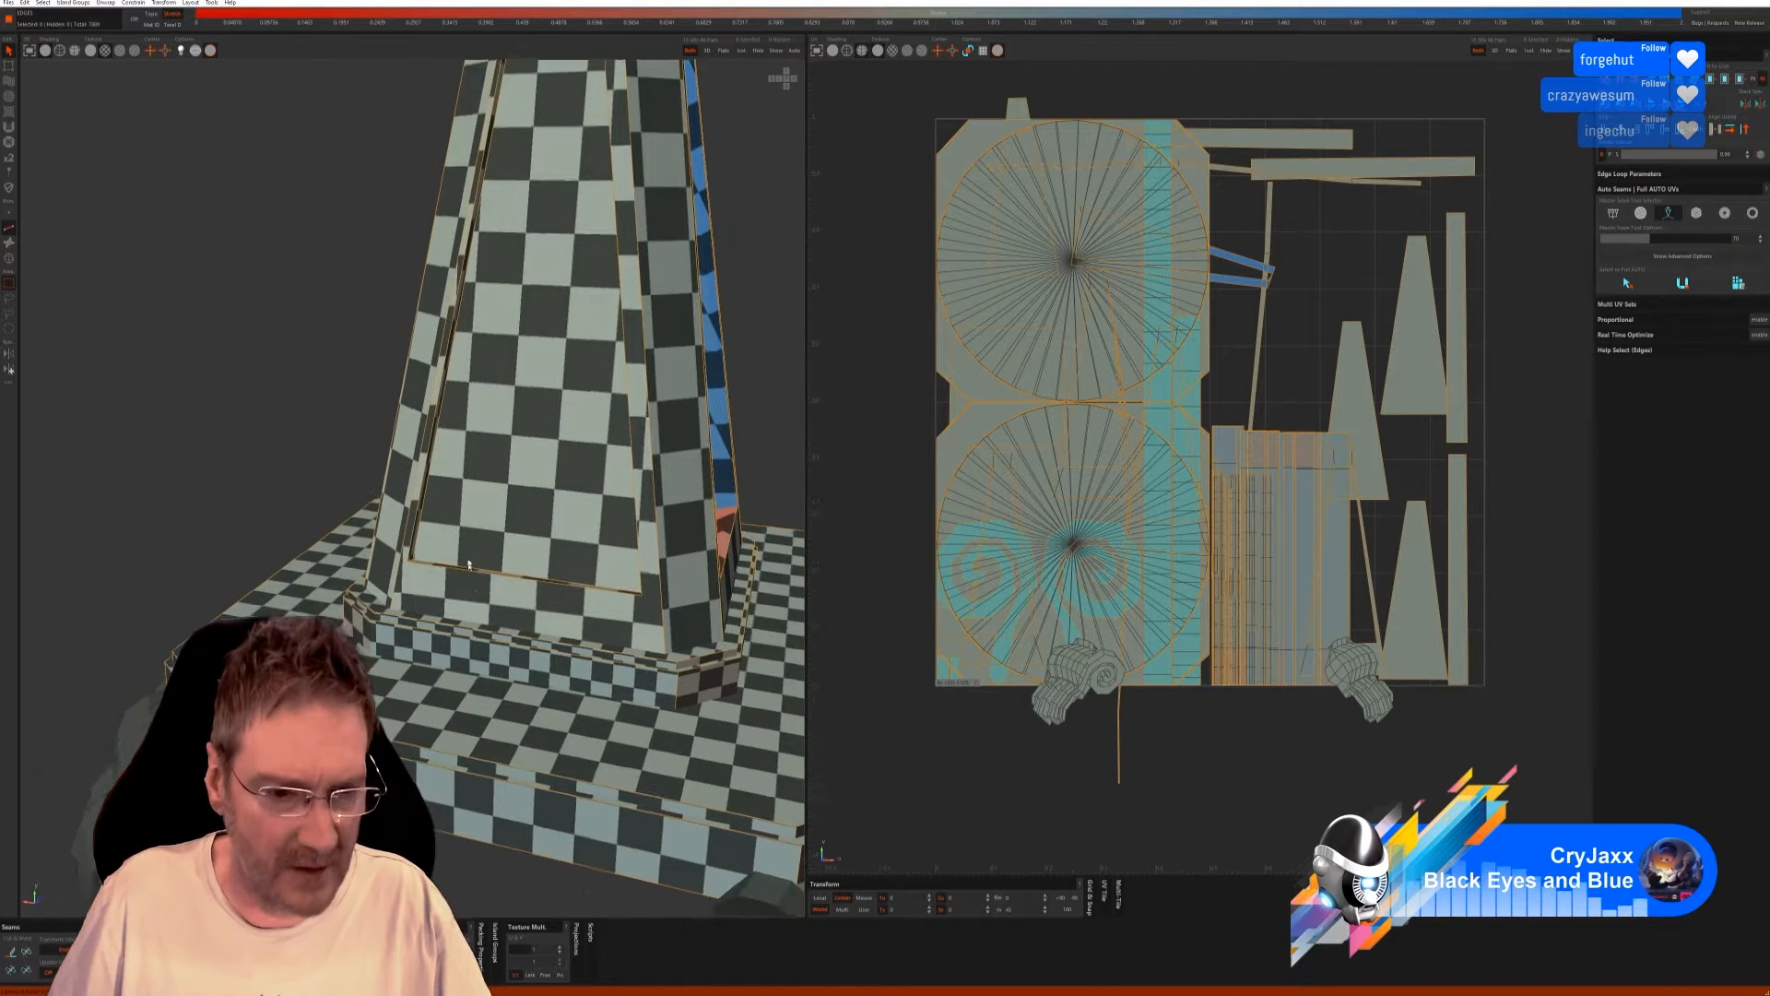
pyautogui.scroll(-5, 468, 564)
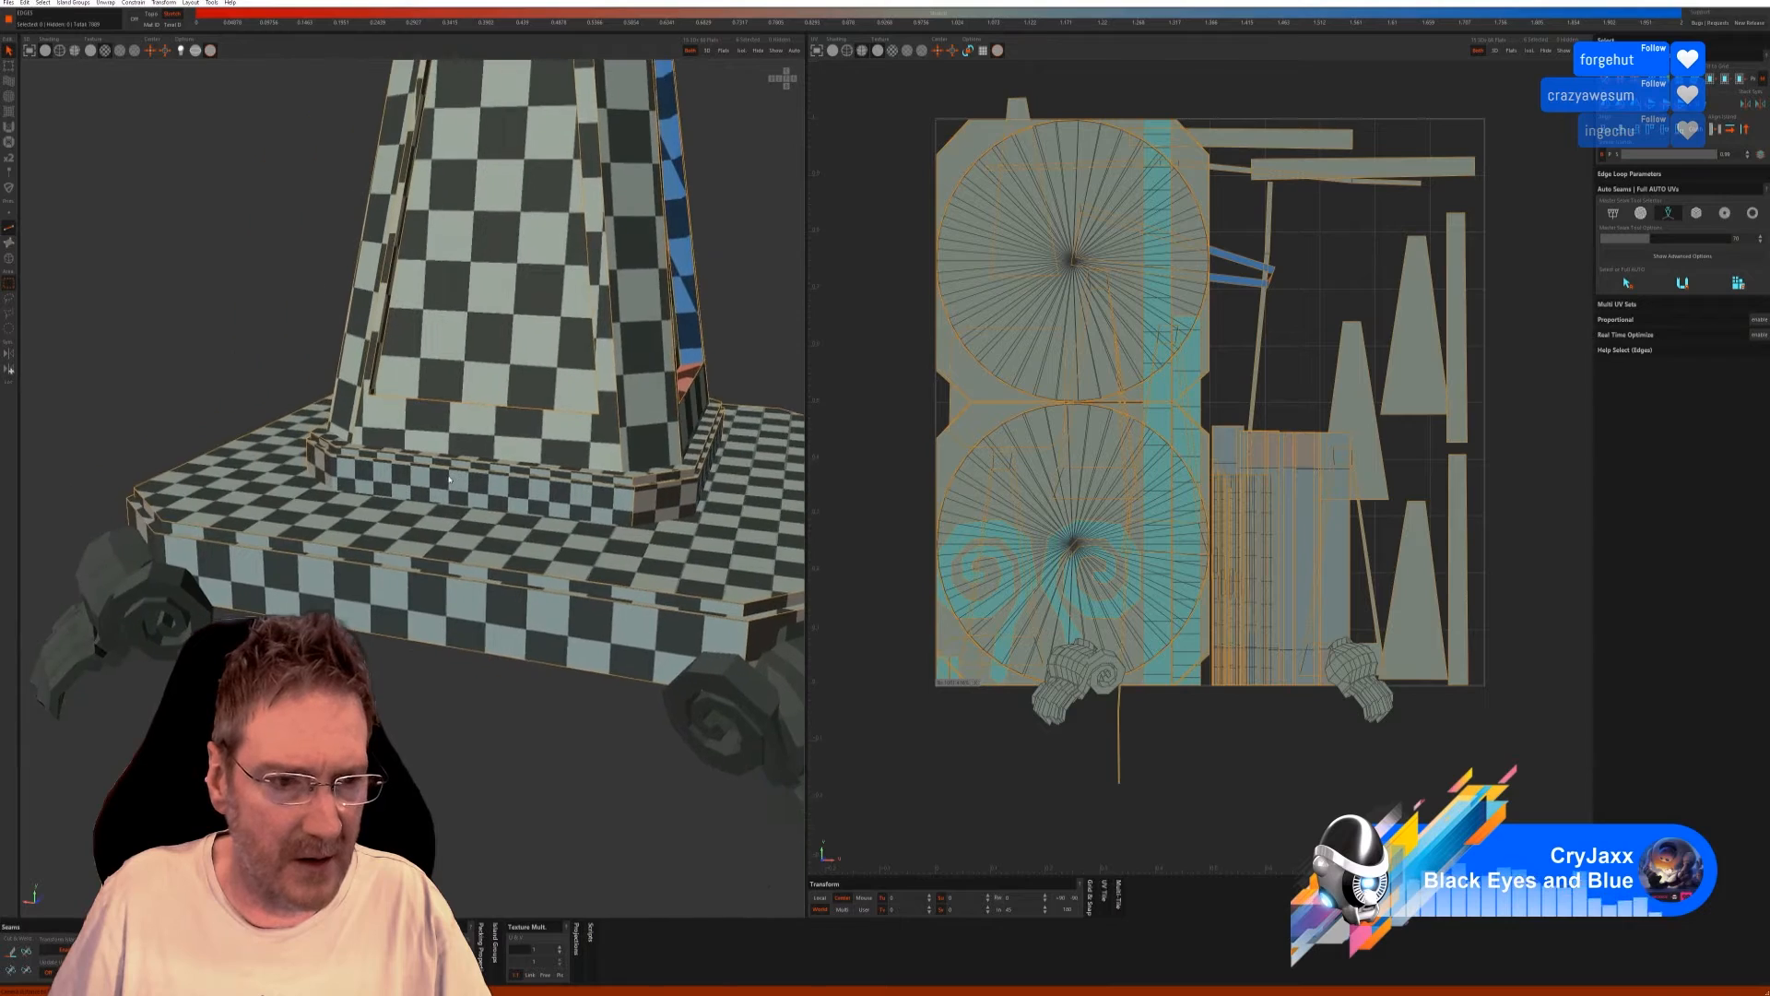
pyautogui.keyDown('alt'); pyautogui.moveTo(449, 479); pyautogui.dragTo(231, 525); pyautogui.keyUp('alt')
pyautogui.scroll(-4, 454, 531)
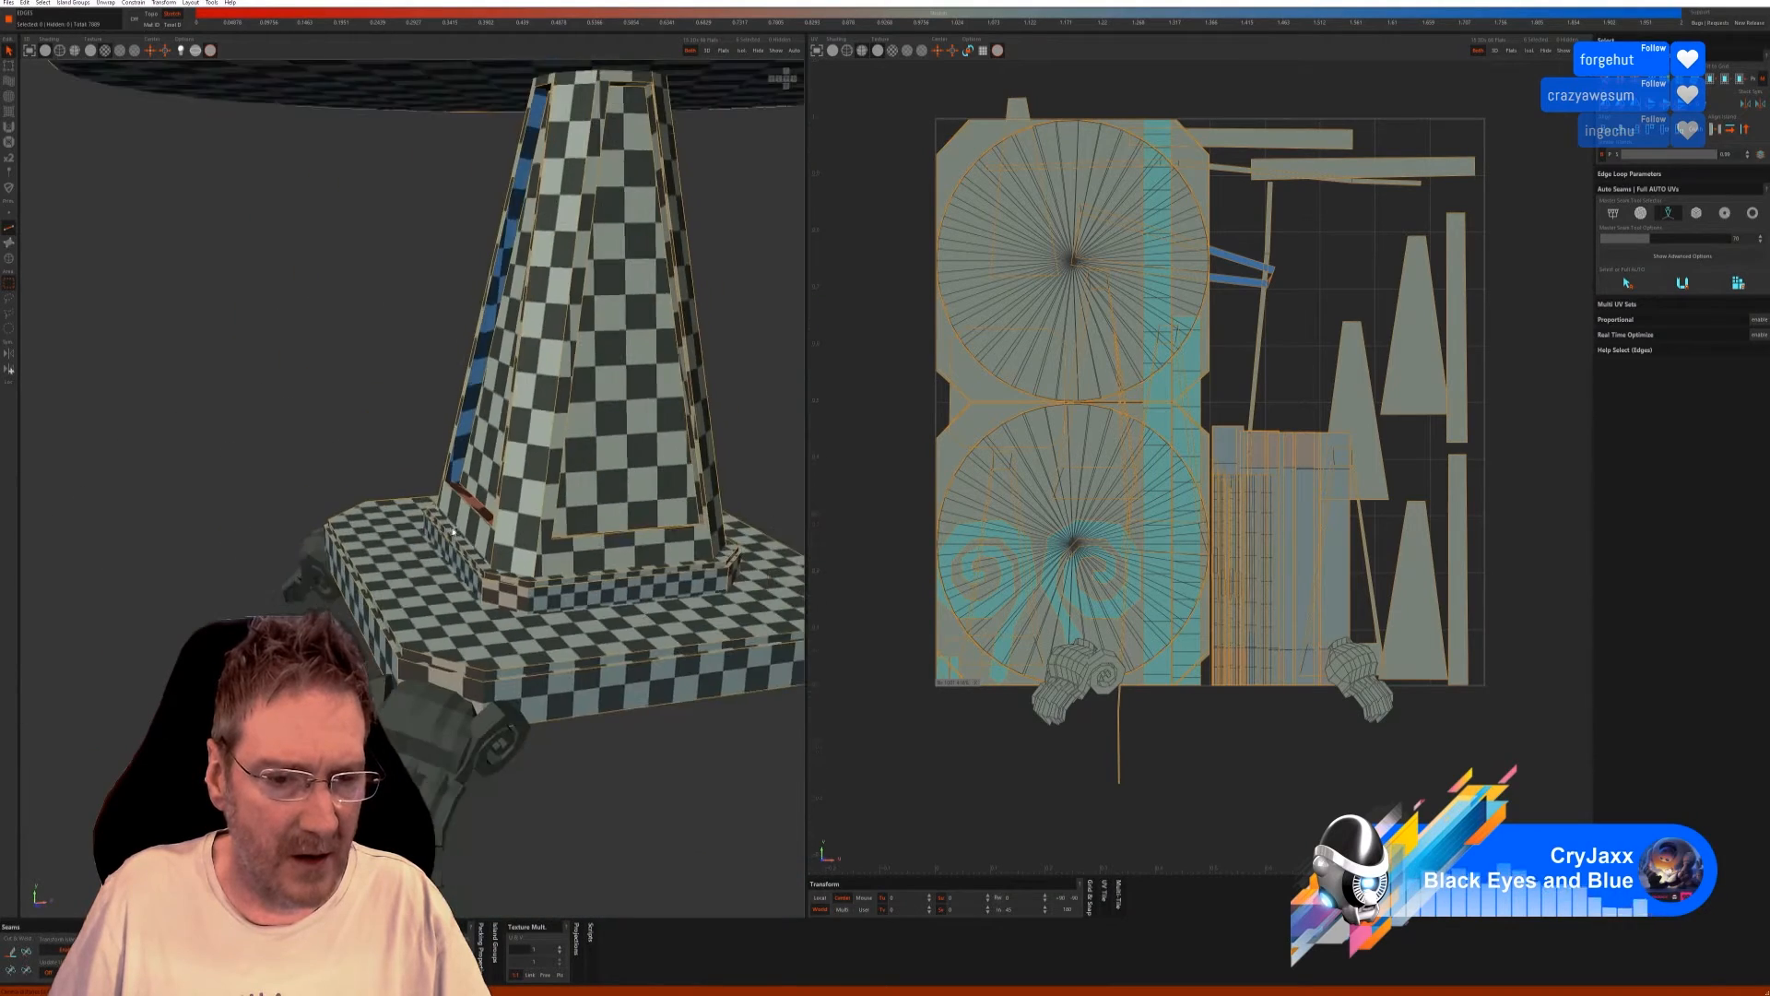
pyautogui.scroll(-4, 454, 531)
pyautogui.keyDown('alt'); pyautogui.moveTo(454, 531); pyautogui.dragTo(441, 636); pyautogui.keyUp('alt')
pyautogui.scroll(4, 442, 651)
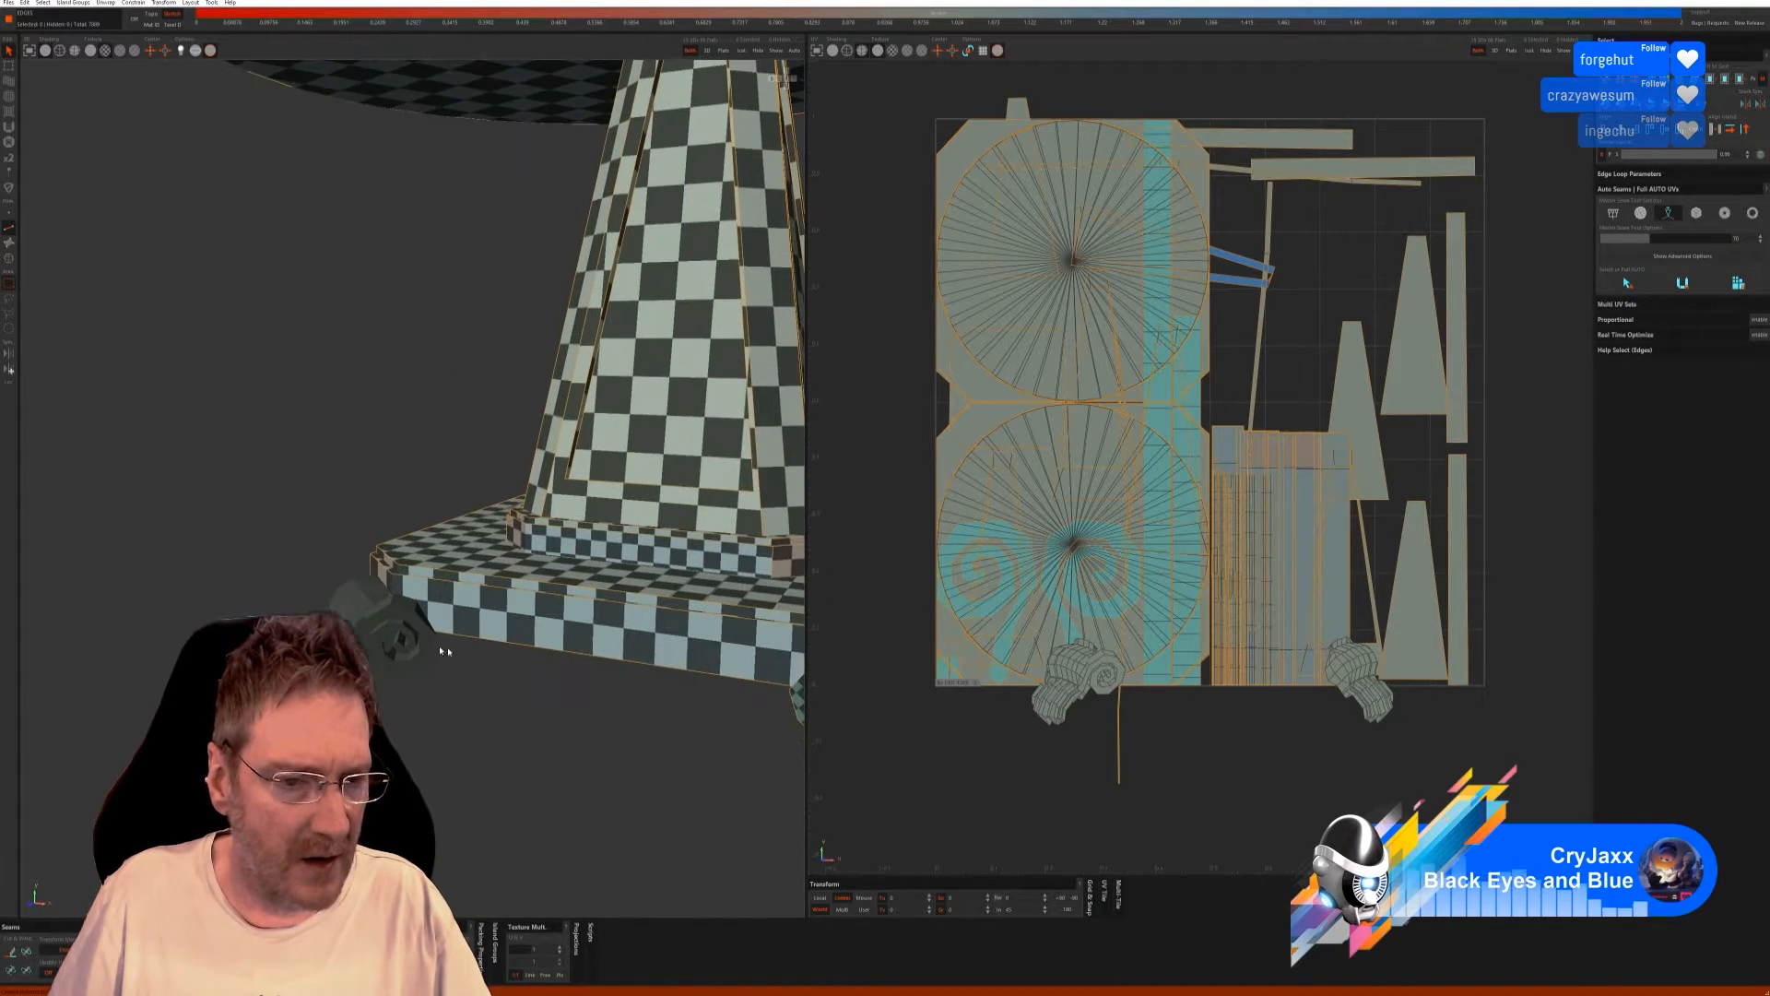
pyautogui.click(8, 259)
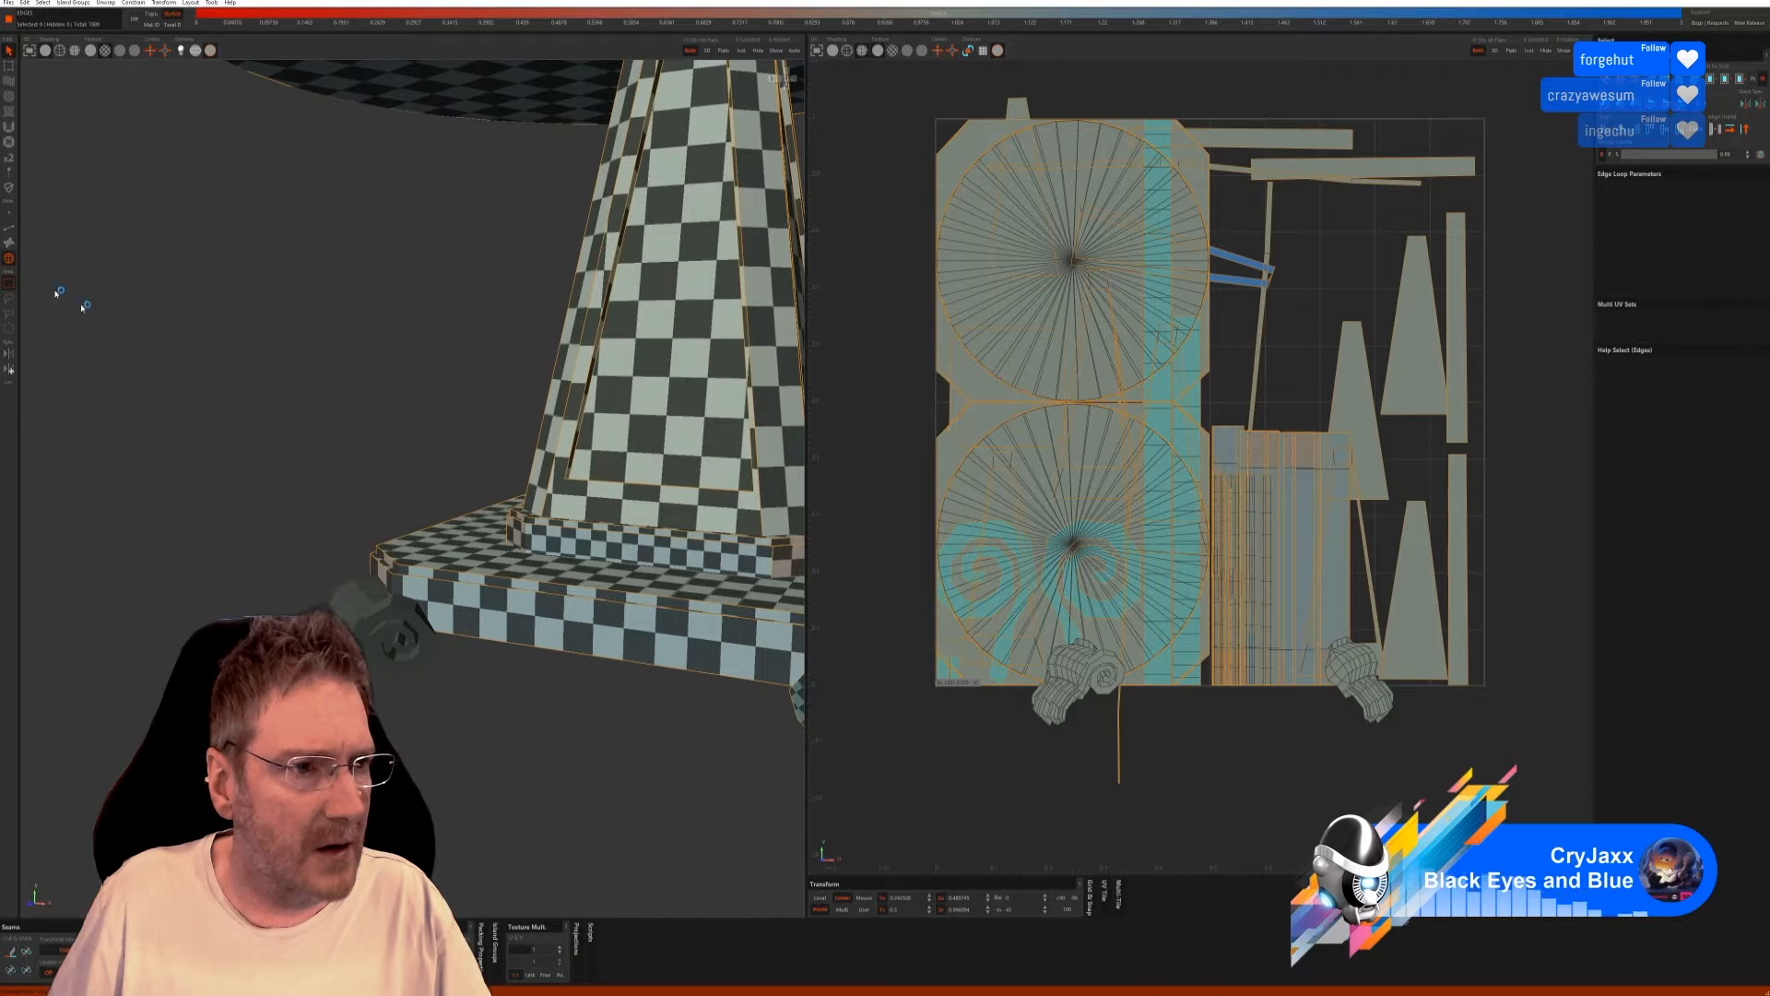
pyautogui.click(392, 611)
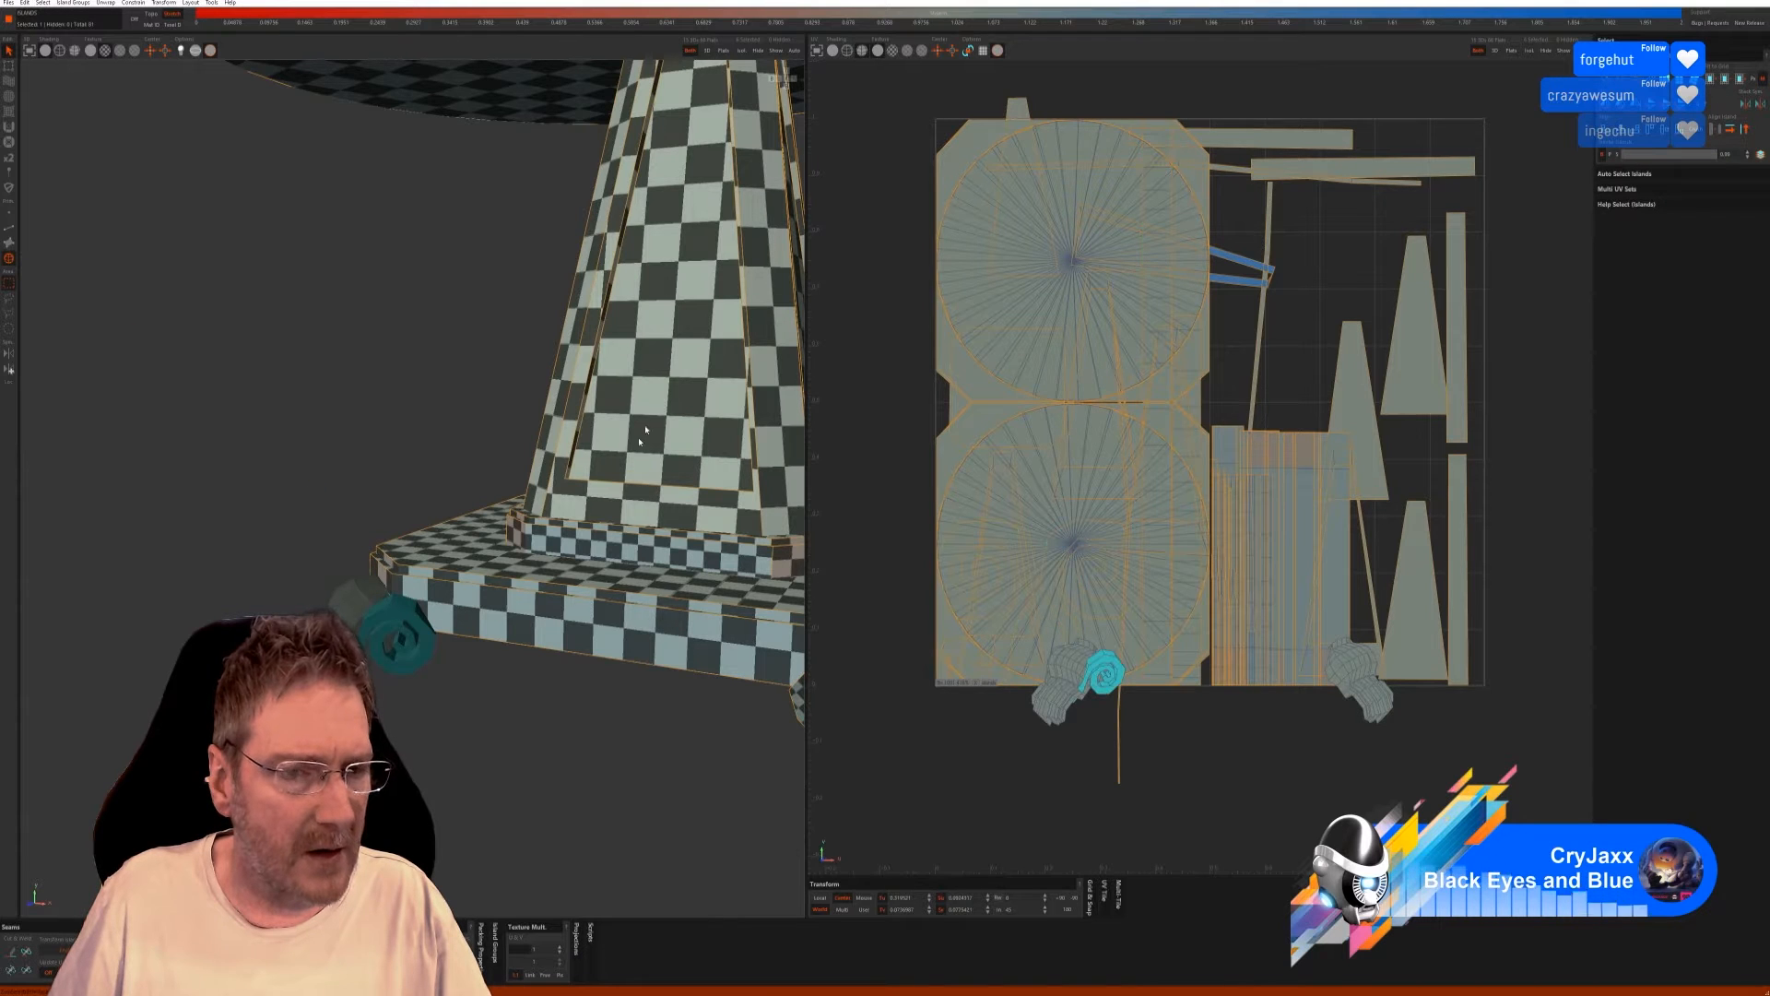
pyautogui.click(742, 52)
# Cut the isolated scroll with the same automatic seams, unfold and pack it, and restore all parts.
pyautogui.click(8, 227)
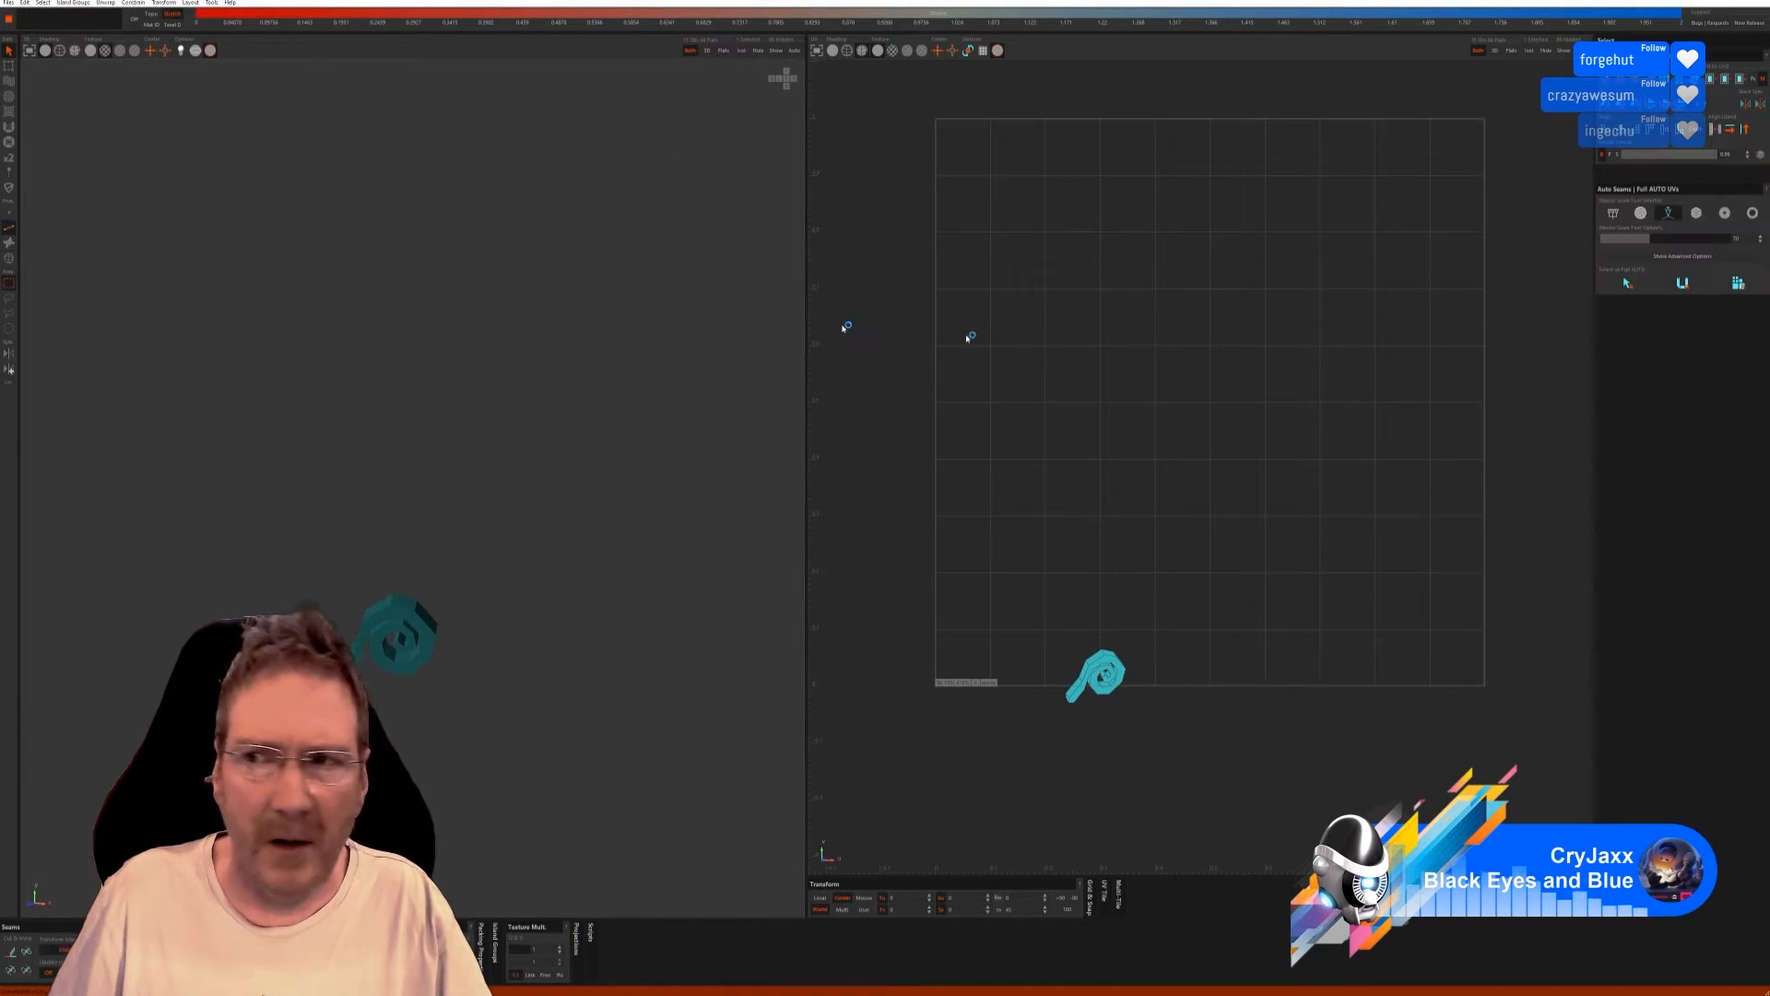
pyautogui.click(1621, 292)
pyautogui.click(1737, 285)
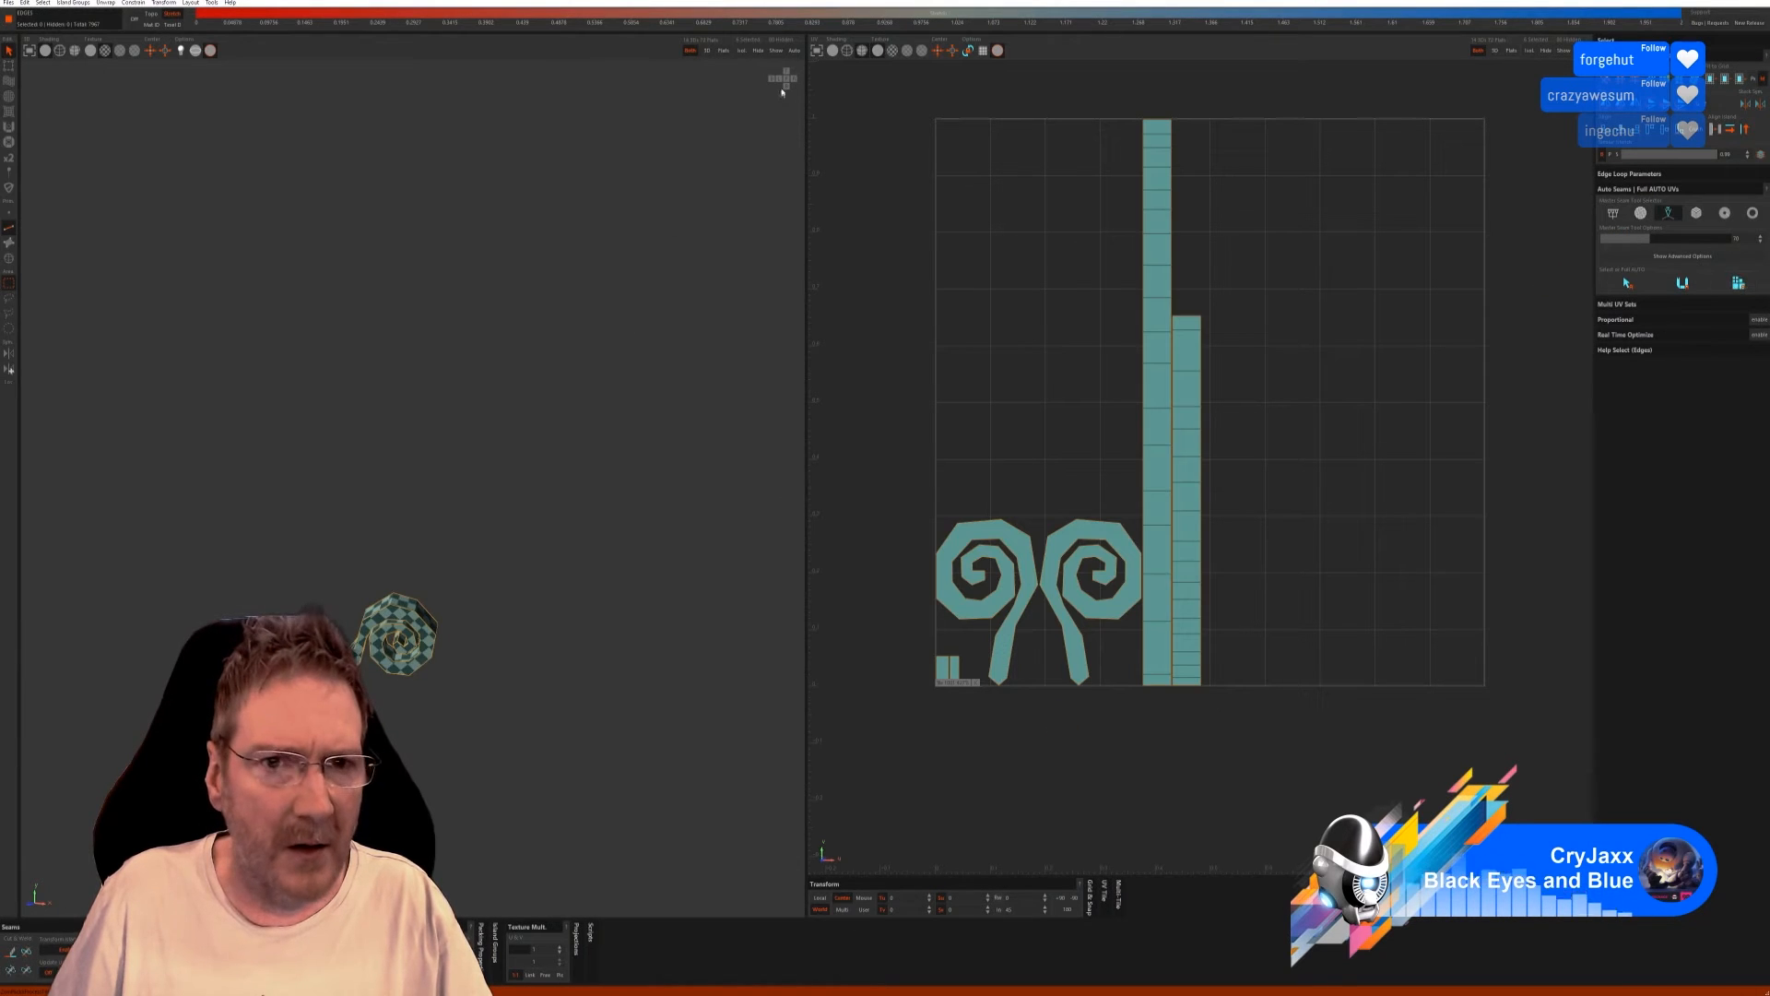
pyautogui.click(775, 52)
# Isolate the inner spiral scroll on the right-hand claw foot, unwrap and pack it with the same automatic seams, and restore all parts.
pyautogui.keyDown('alt'); pyautogui.moveTo(484, 502); pyautogui.dragTo(43, 191); pyautogui.keyUp('alt')
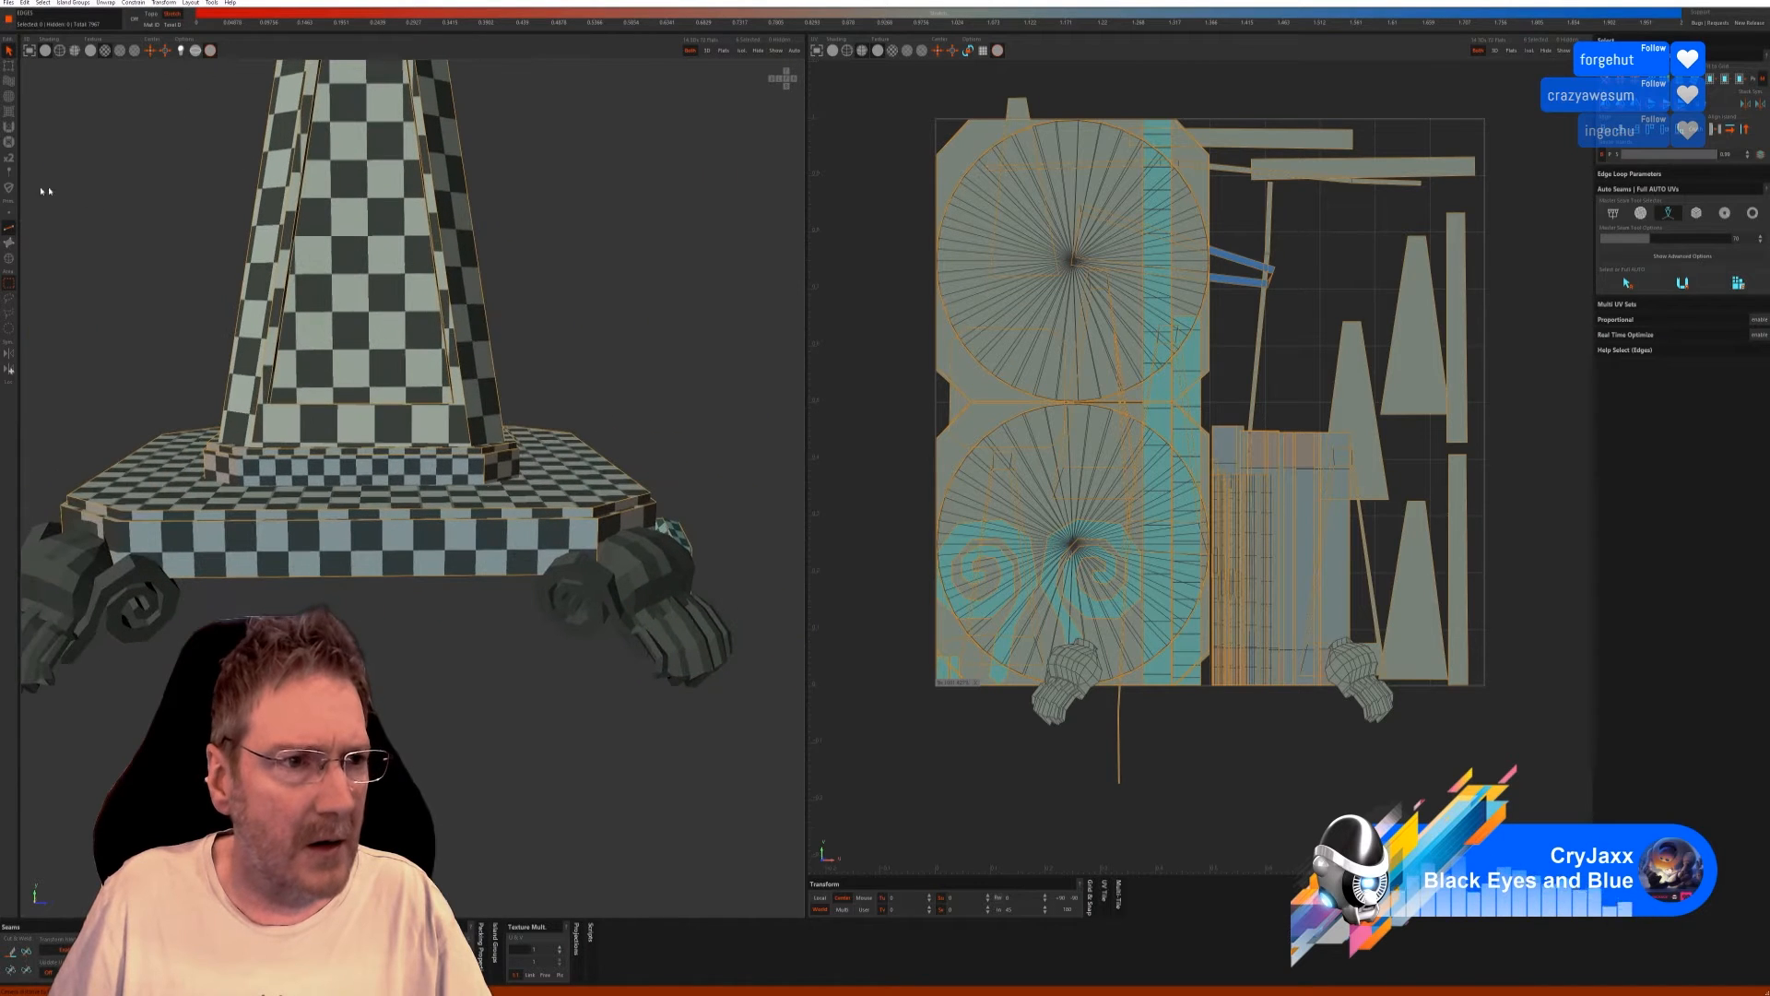
pyautogui.click(10, 258)
pyautogui.click(598, 578)
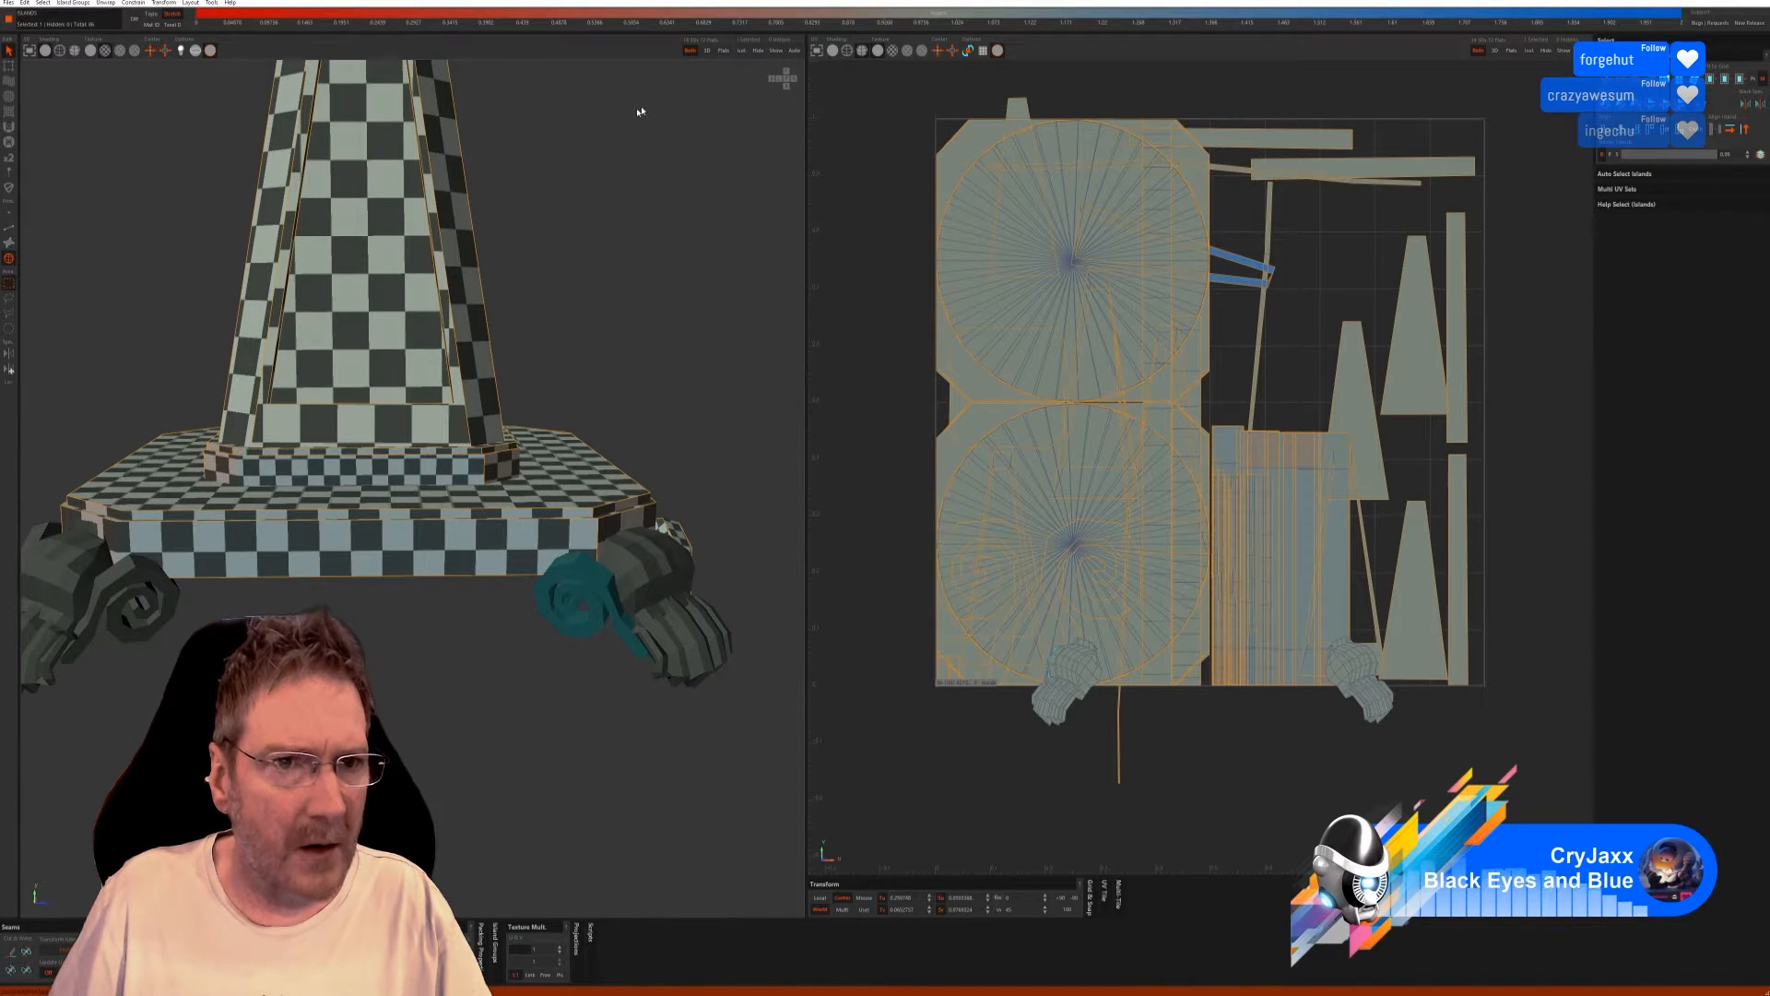
pyautogui.click(743, 52)
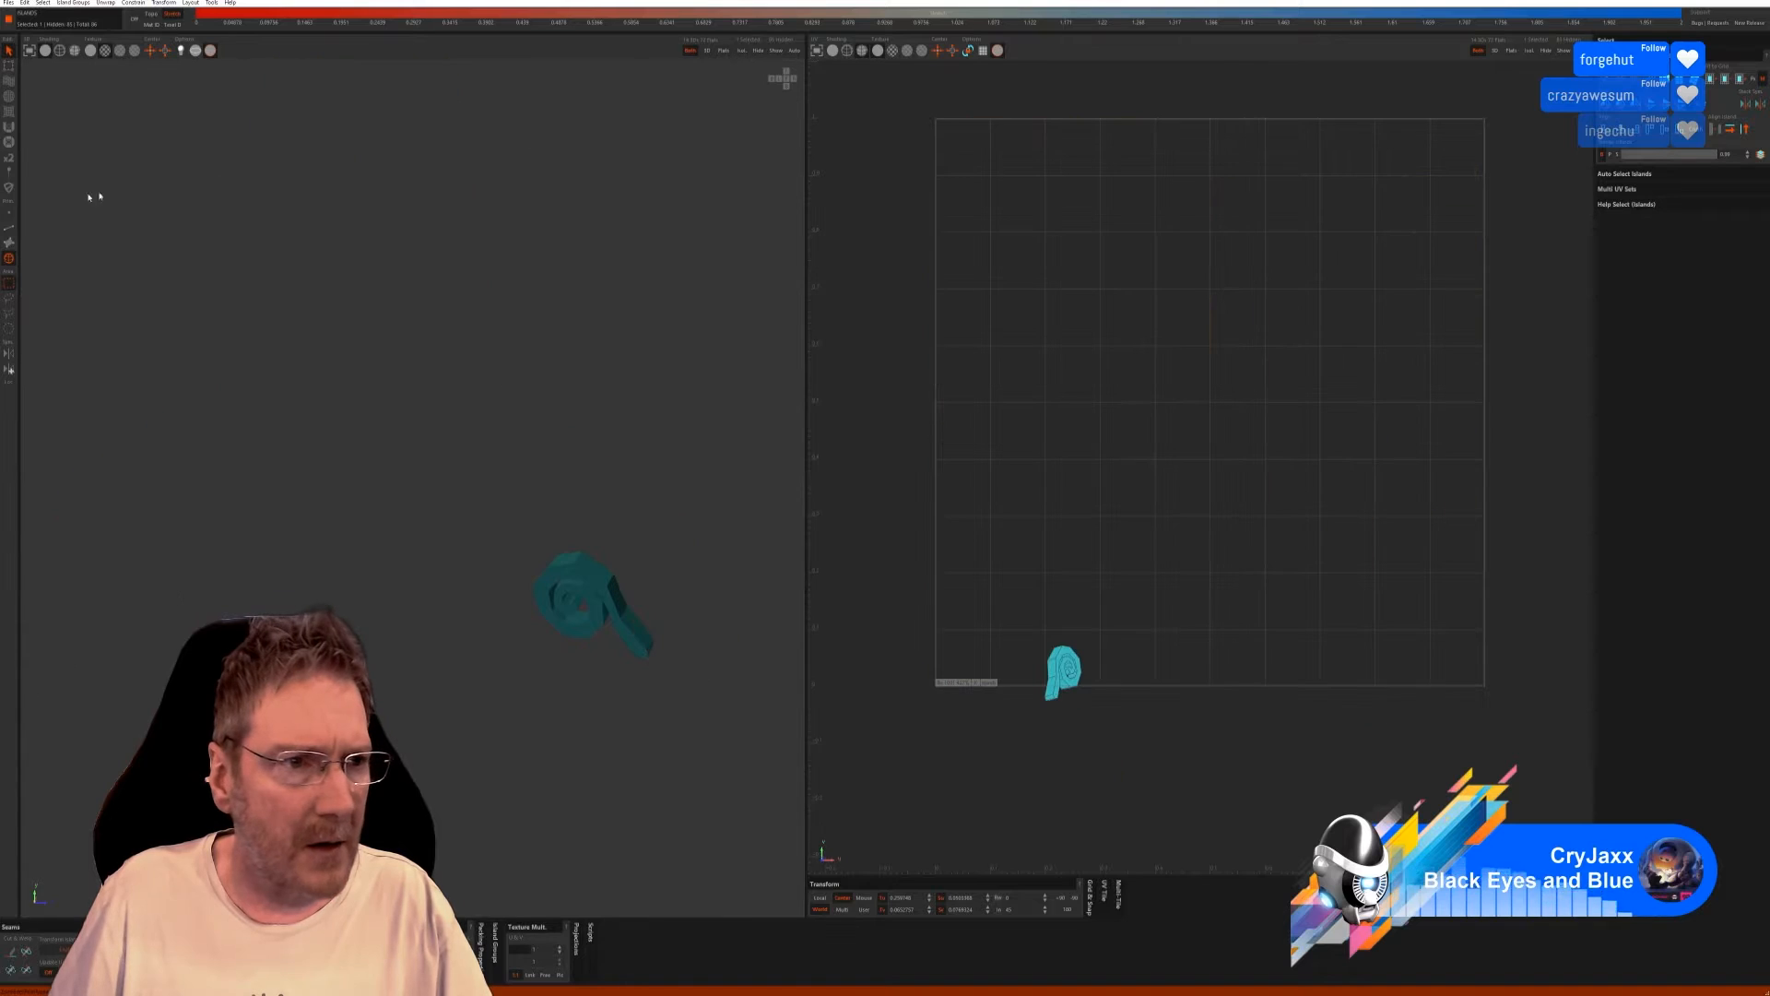
pyautogui.click(7, 231)
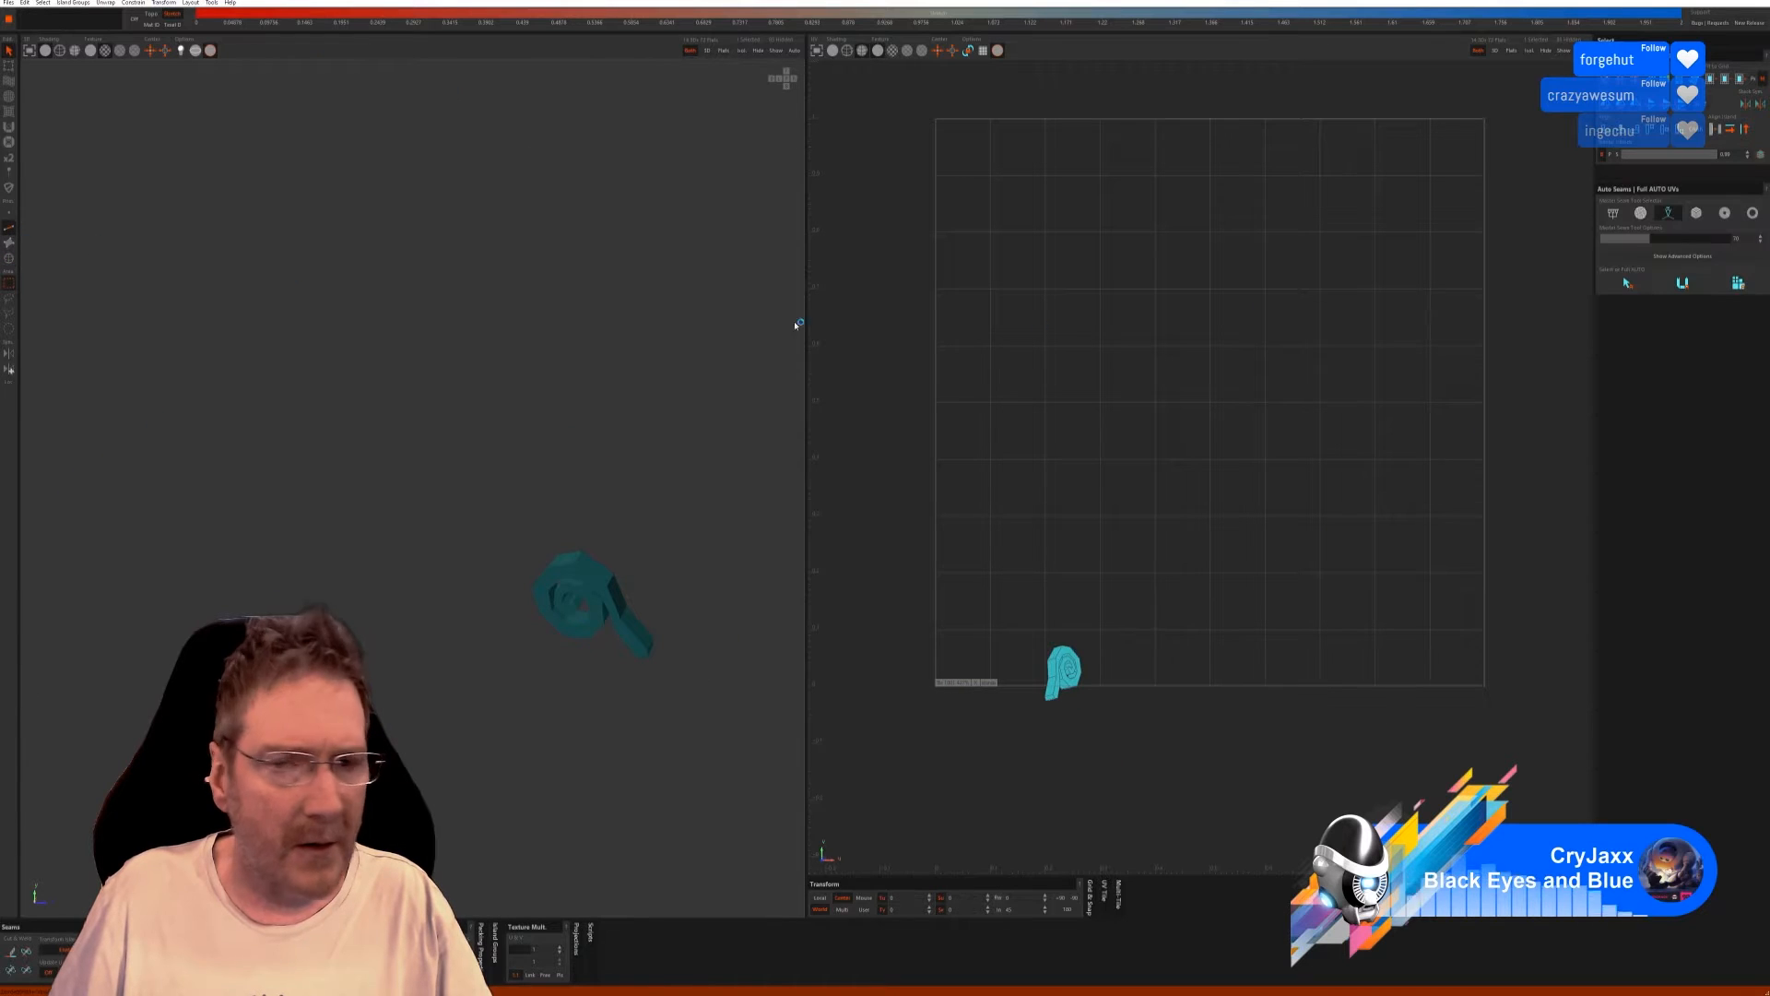
pyautogui.click(1629, 285)
pyautogui.click(1735, 285)
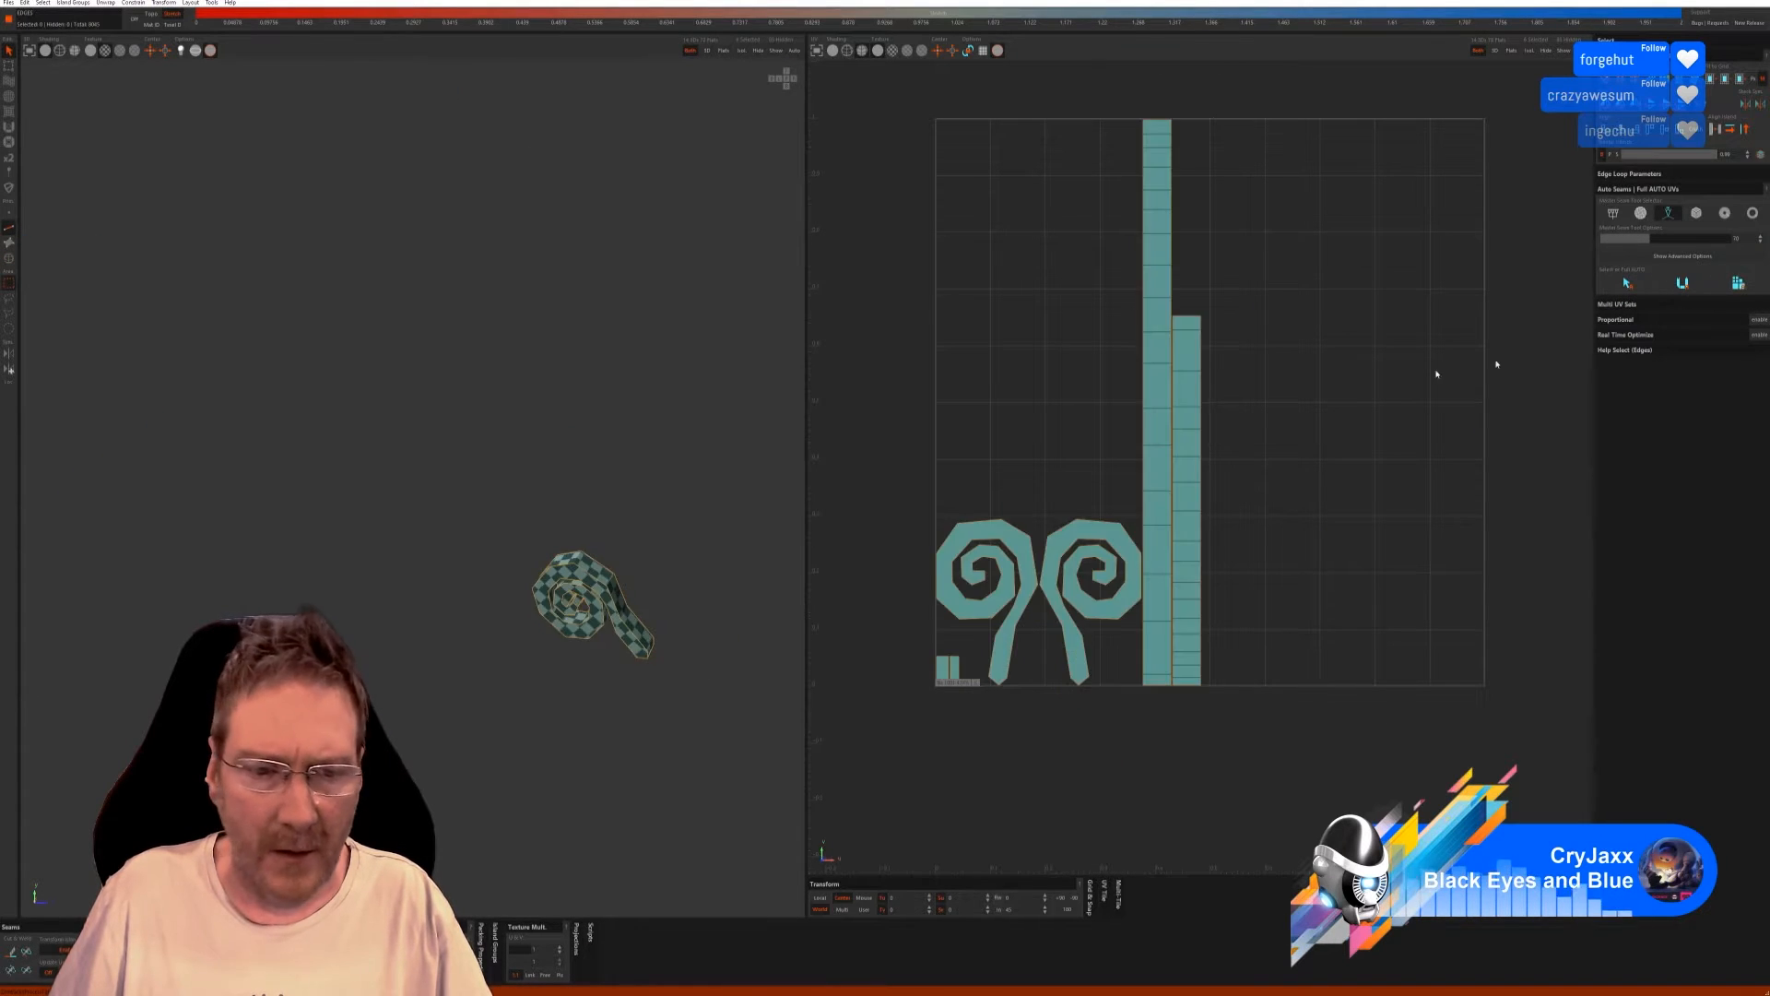
pyautogui.click(775, 53)
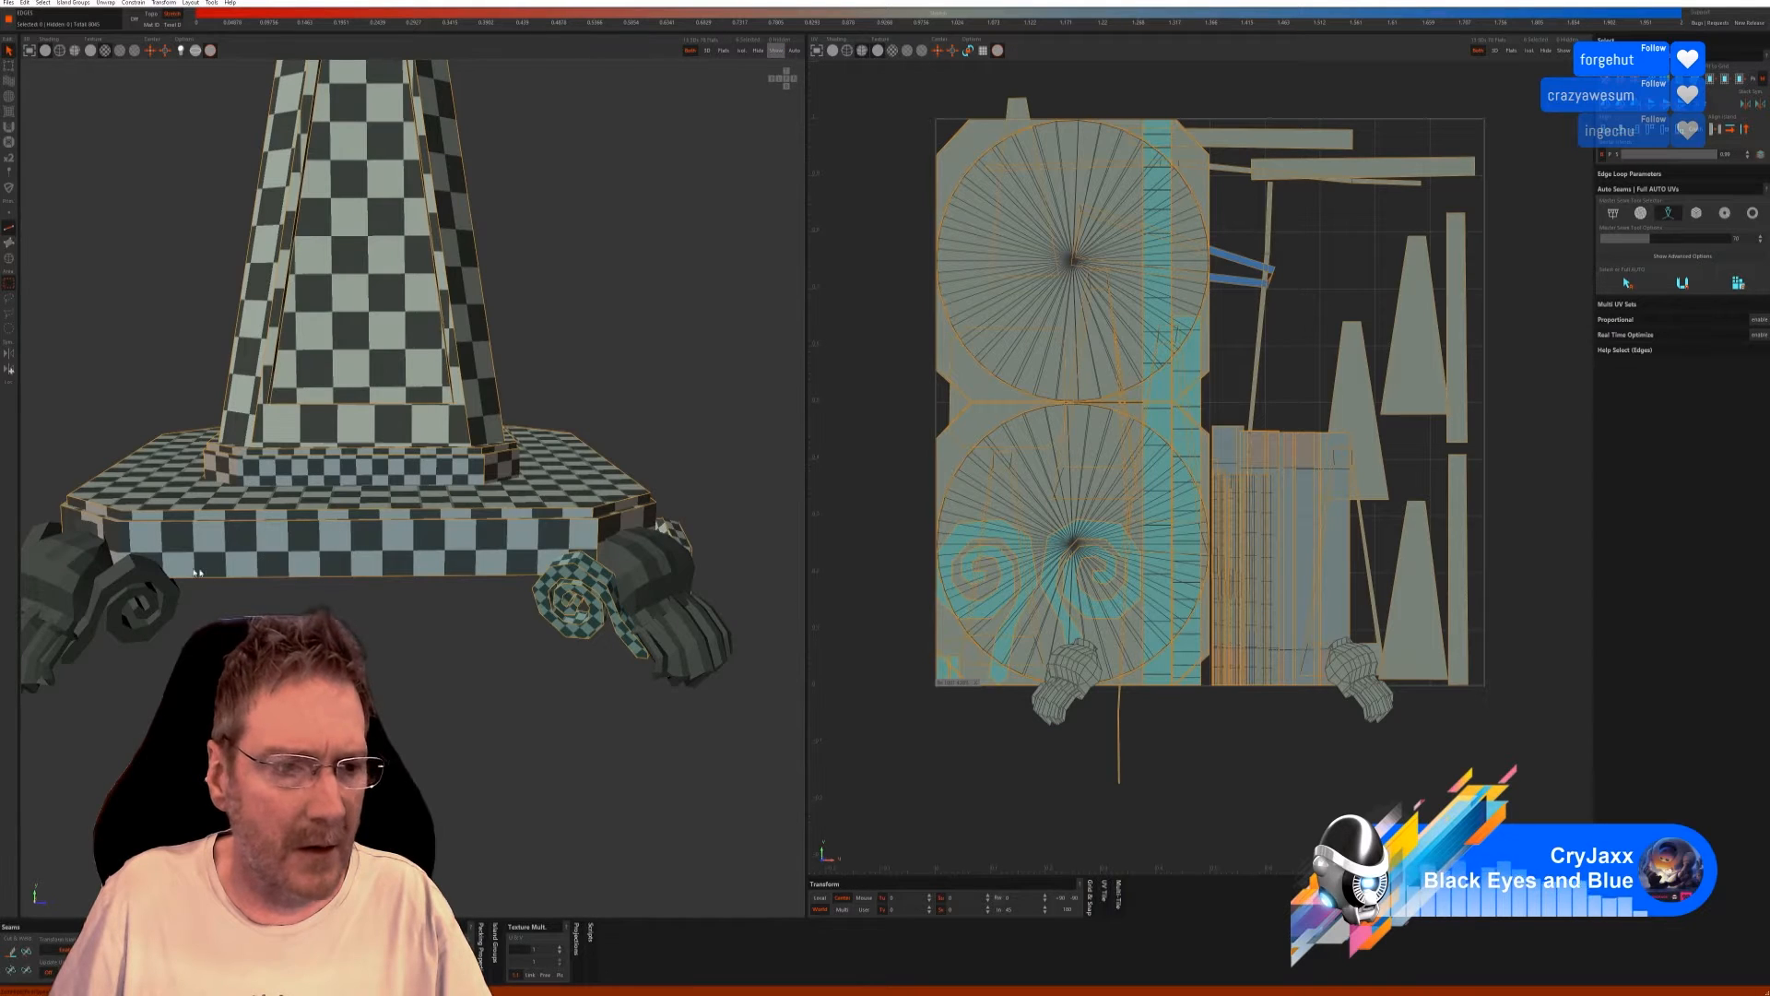
# Isolate the inner spiral scroll on the left-hand claw foot, unwrap and pack it with the same automatic seams, and restore all parts.
pyautogui.click(4, 261)
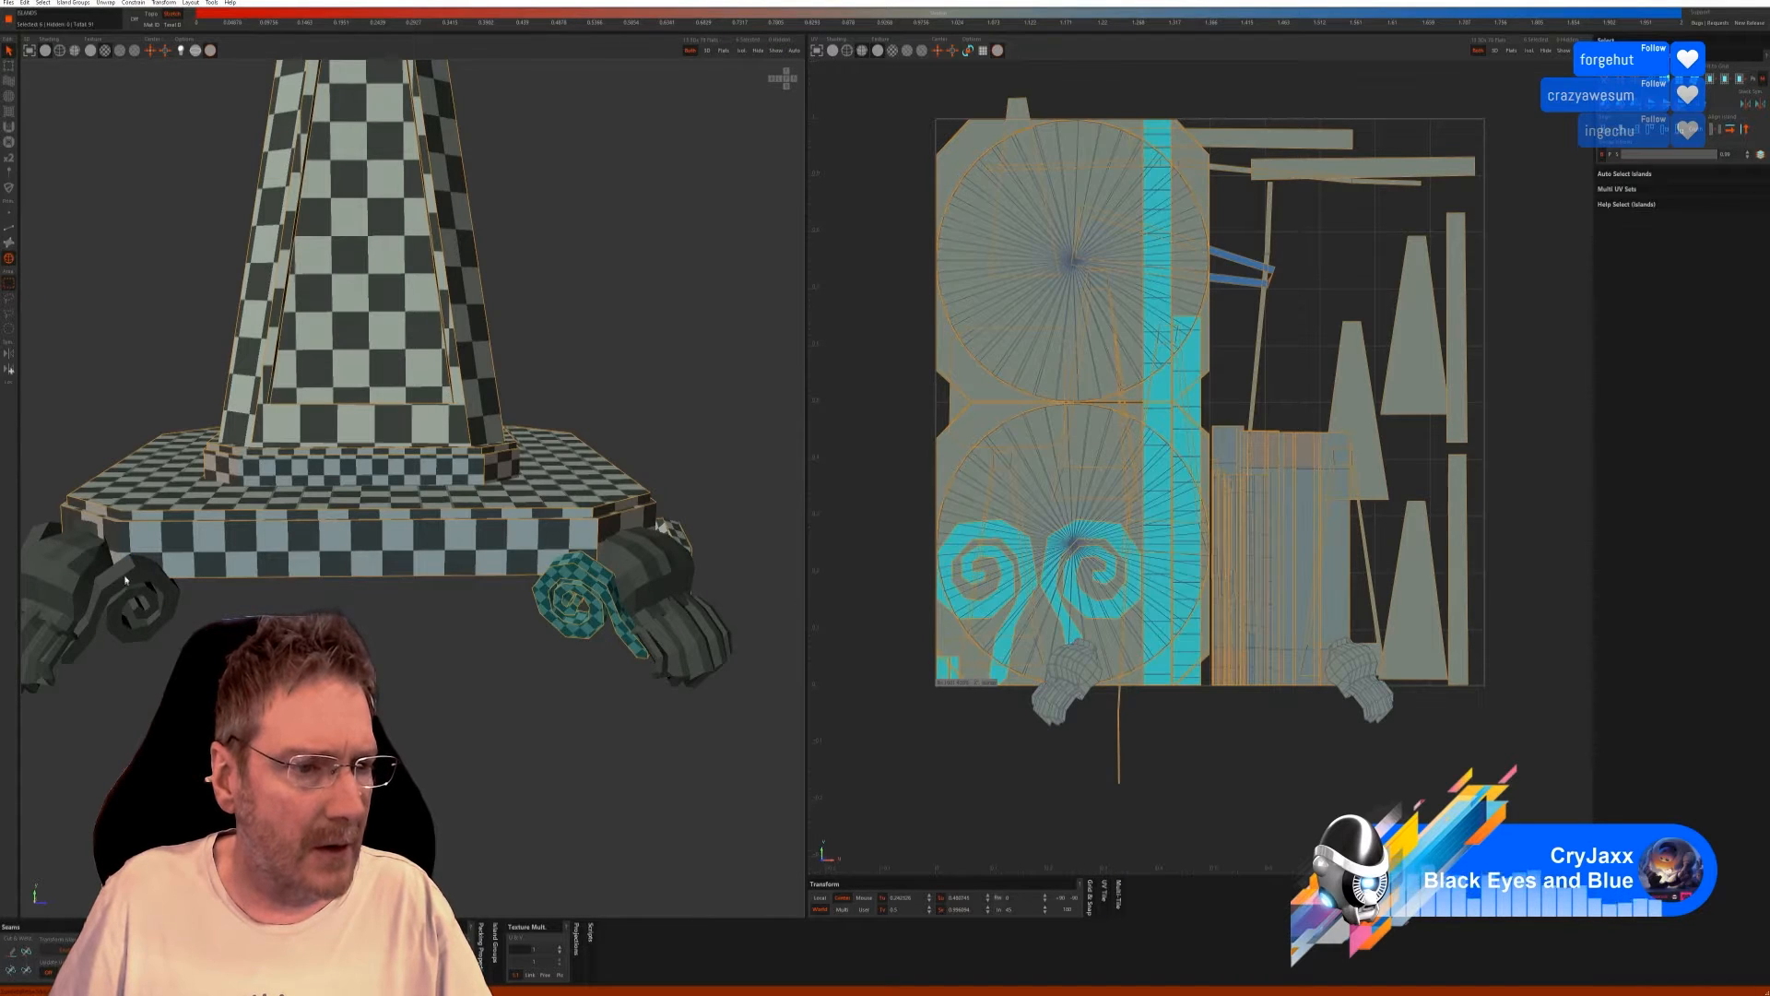
pyautogui.click(179, 565)
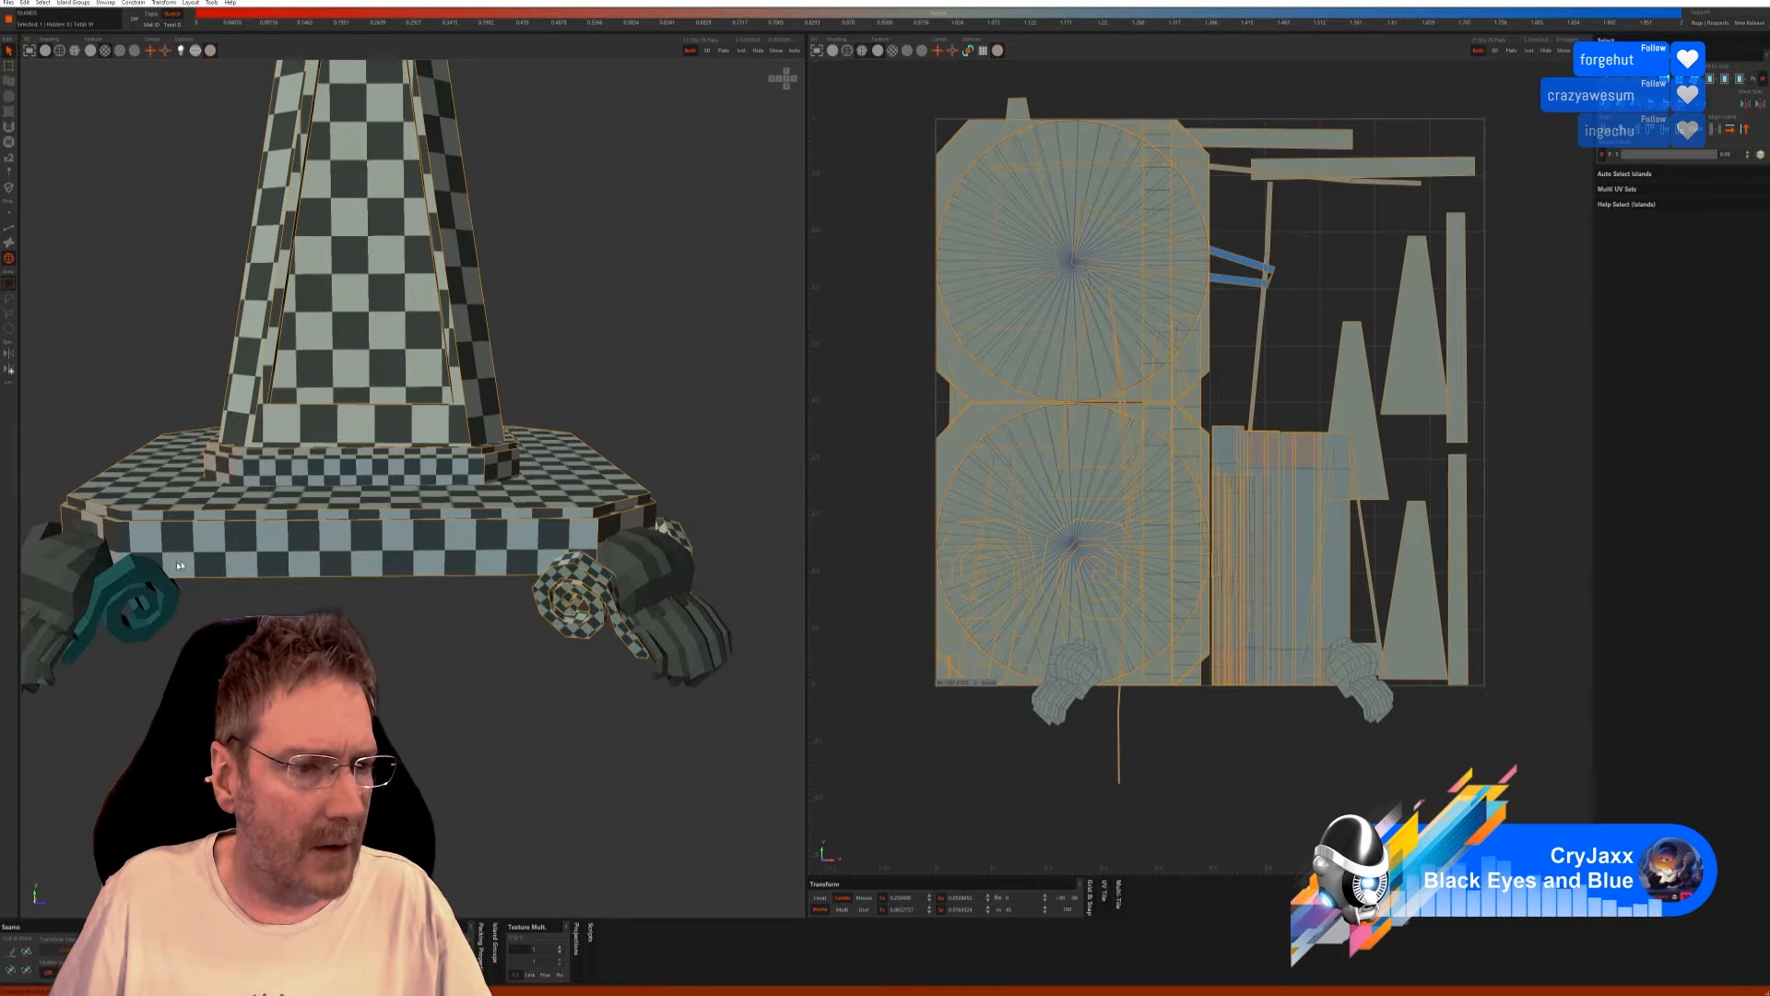
pyautogui.click(745, 52)
pyautogui.click(10, 228)
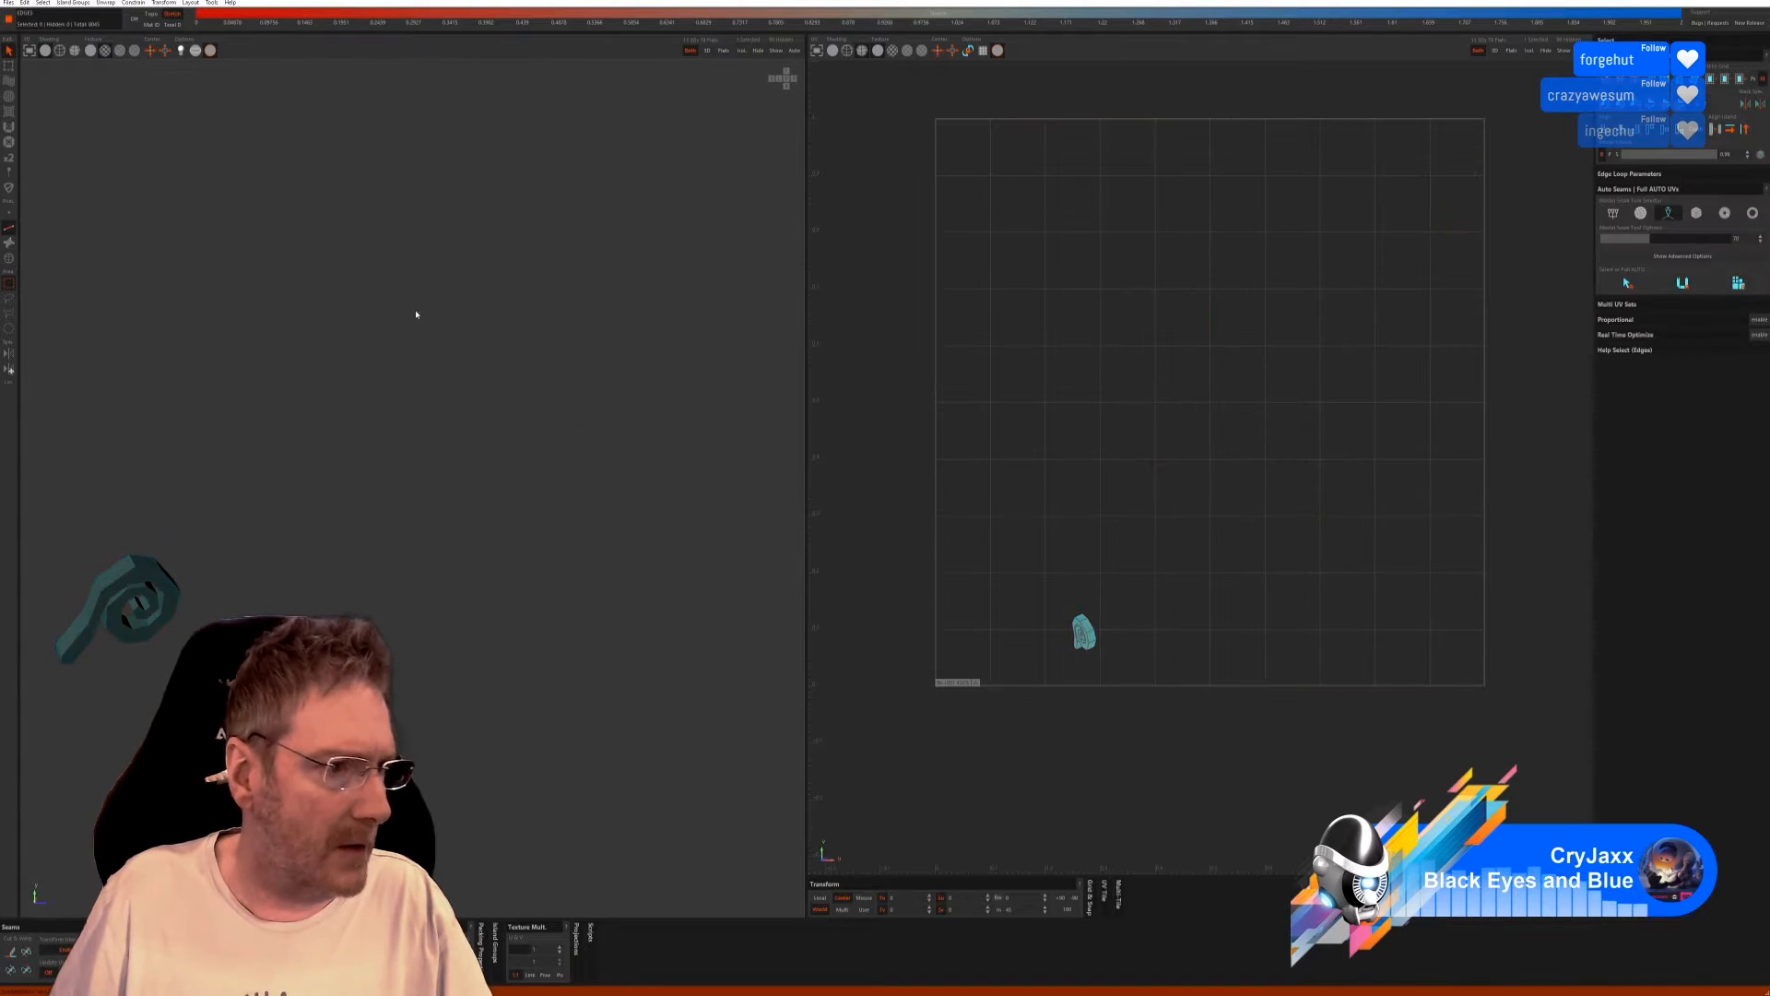
pyautogui.click(1629, 285)
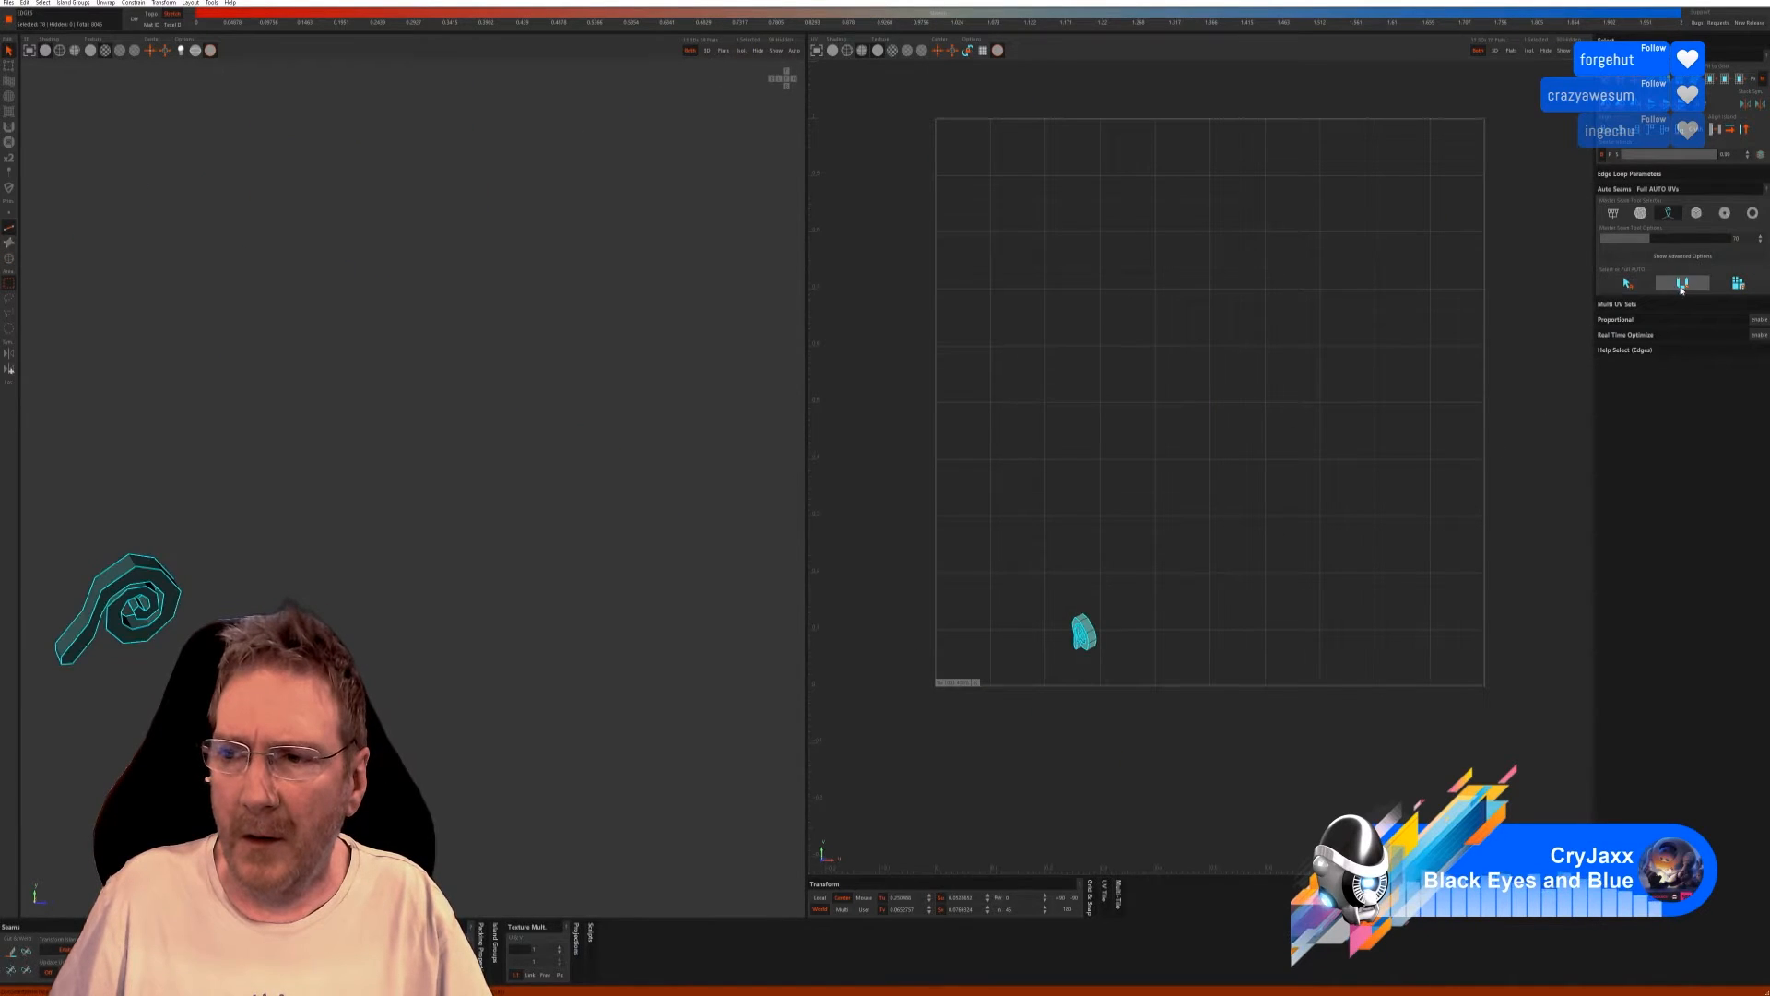
pyautogui.click(1683, 285)
pyautogui.click(1740, 288)
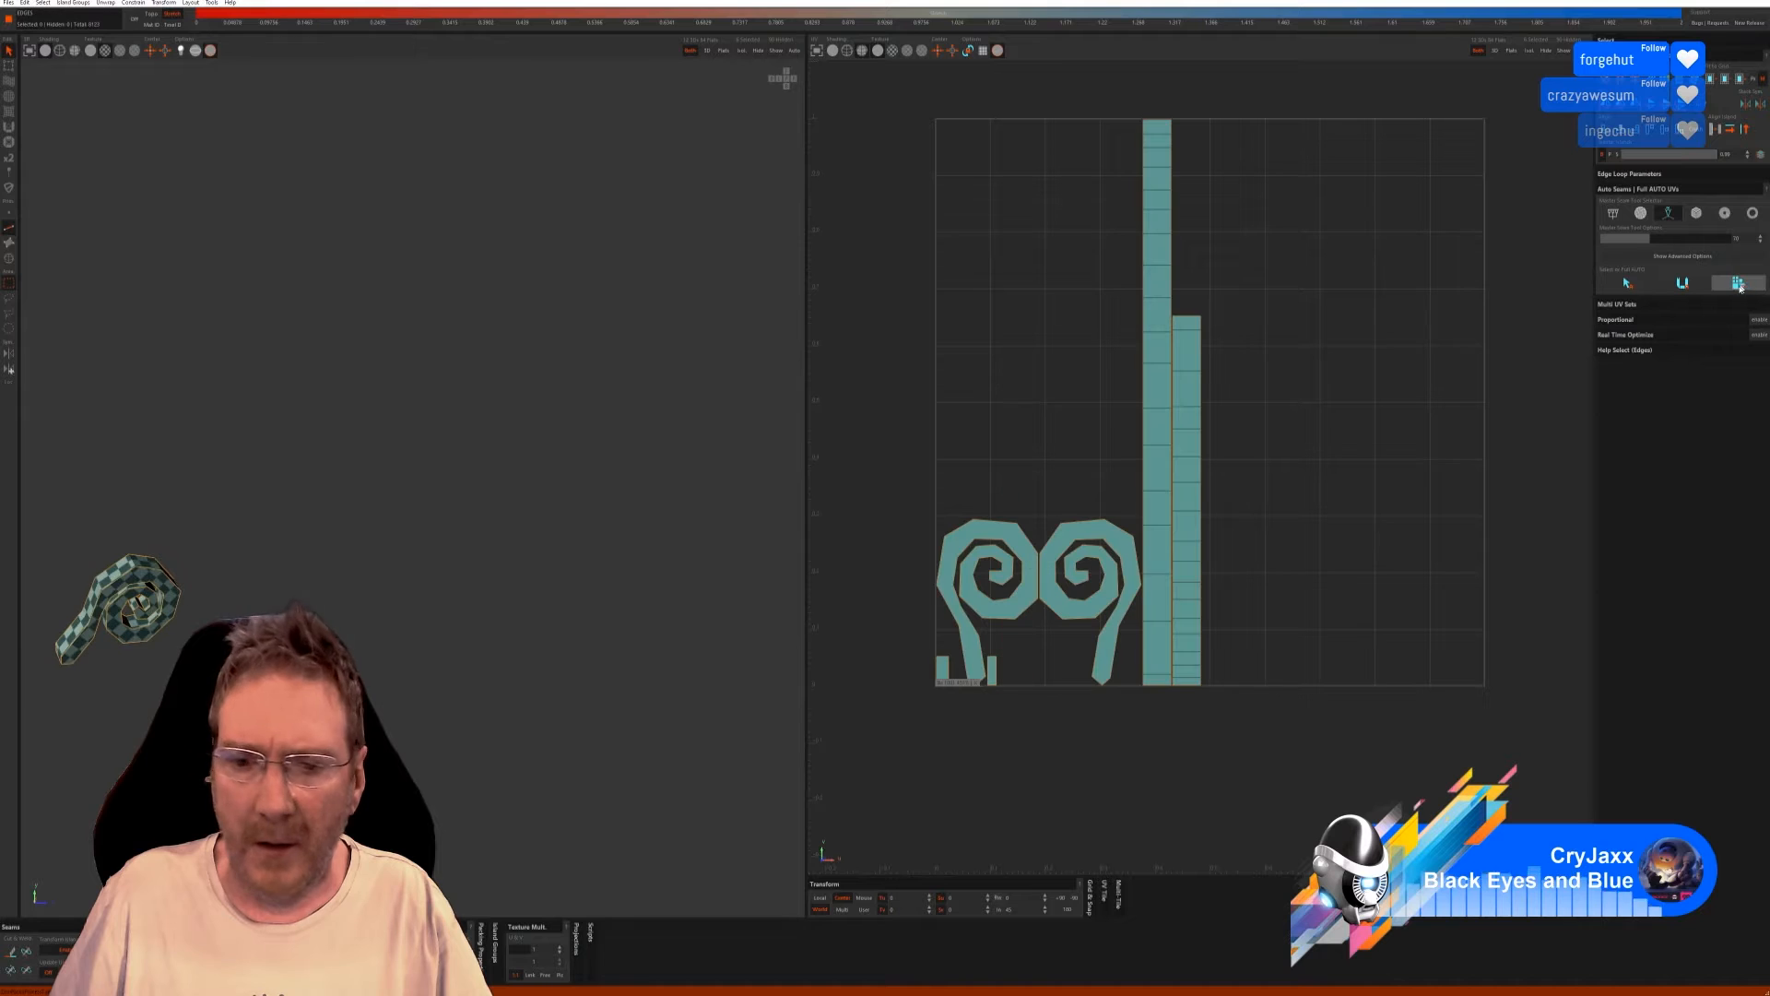
pyautogui.click(776, 52)
# Rotate to the next side of the base, isolate the right-hand foot's untextured scroll, unwrap it with the same automatic seams, and restore all parts.
pyautogui.keyDown('alt'); pyautogui.moveTo(590, 442); pyautogui.dragTo(419, 496); pyautogui.keyUp('alt')
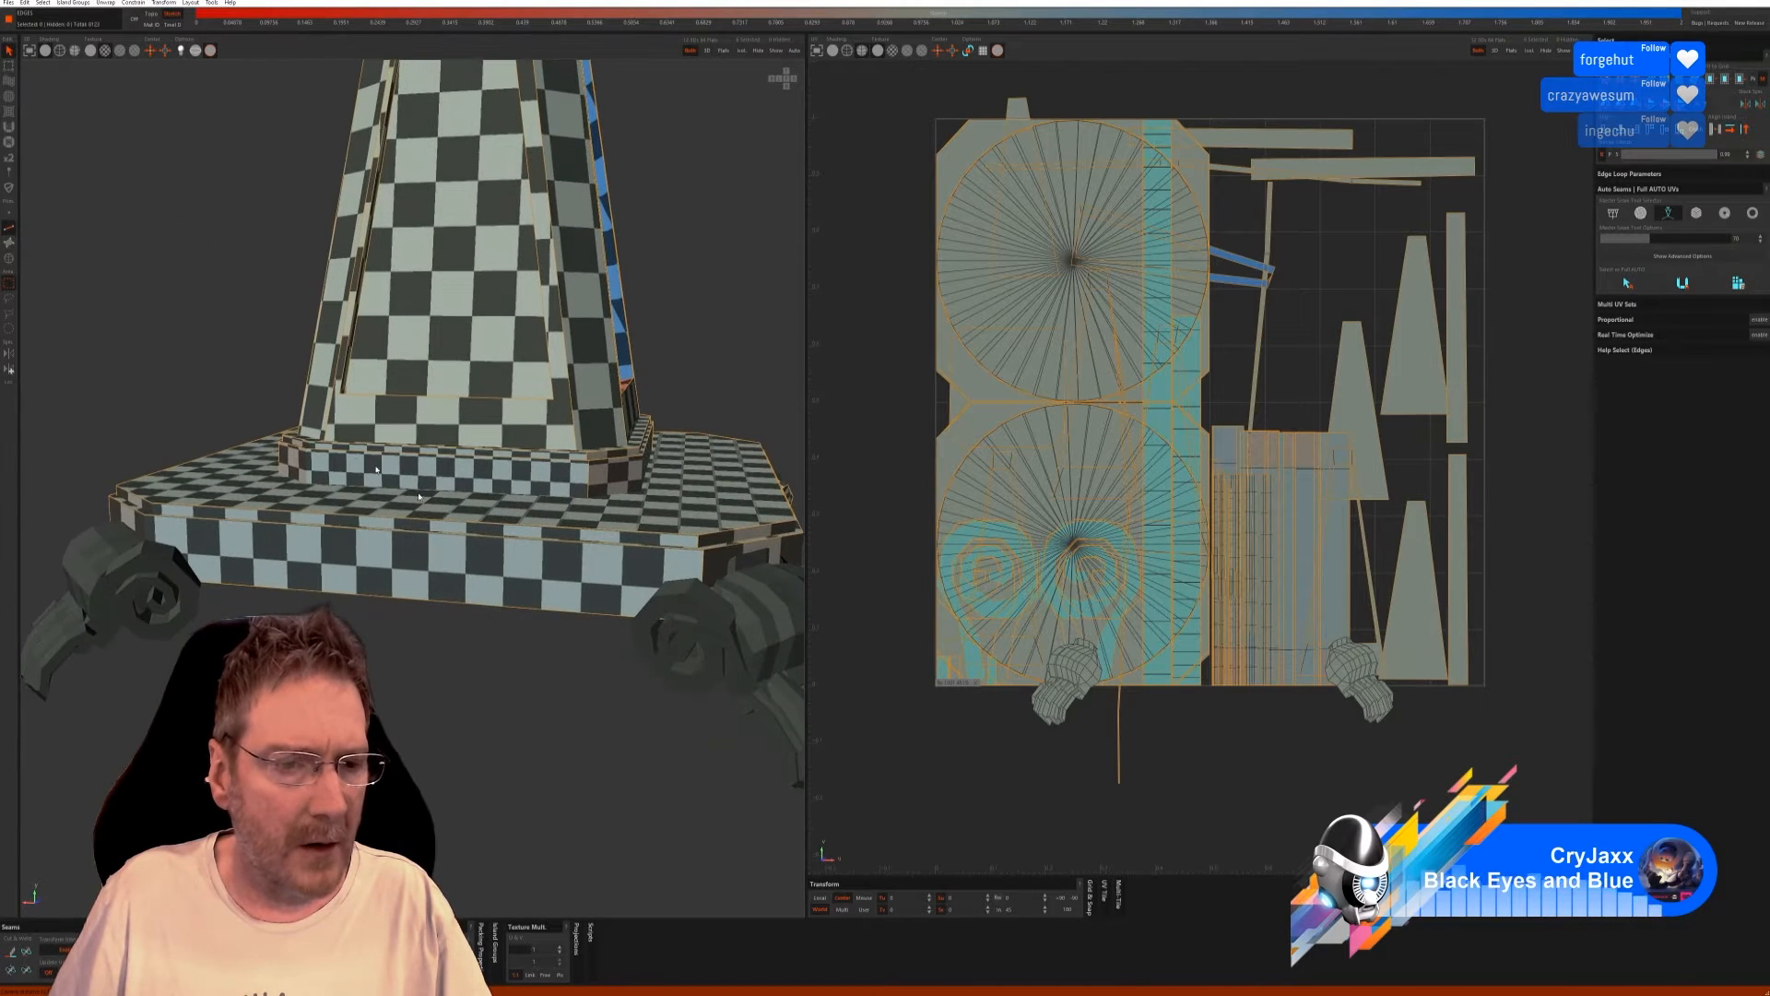
pyautogui.click(10, 261)
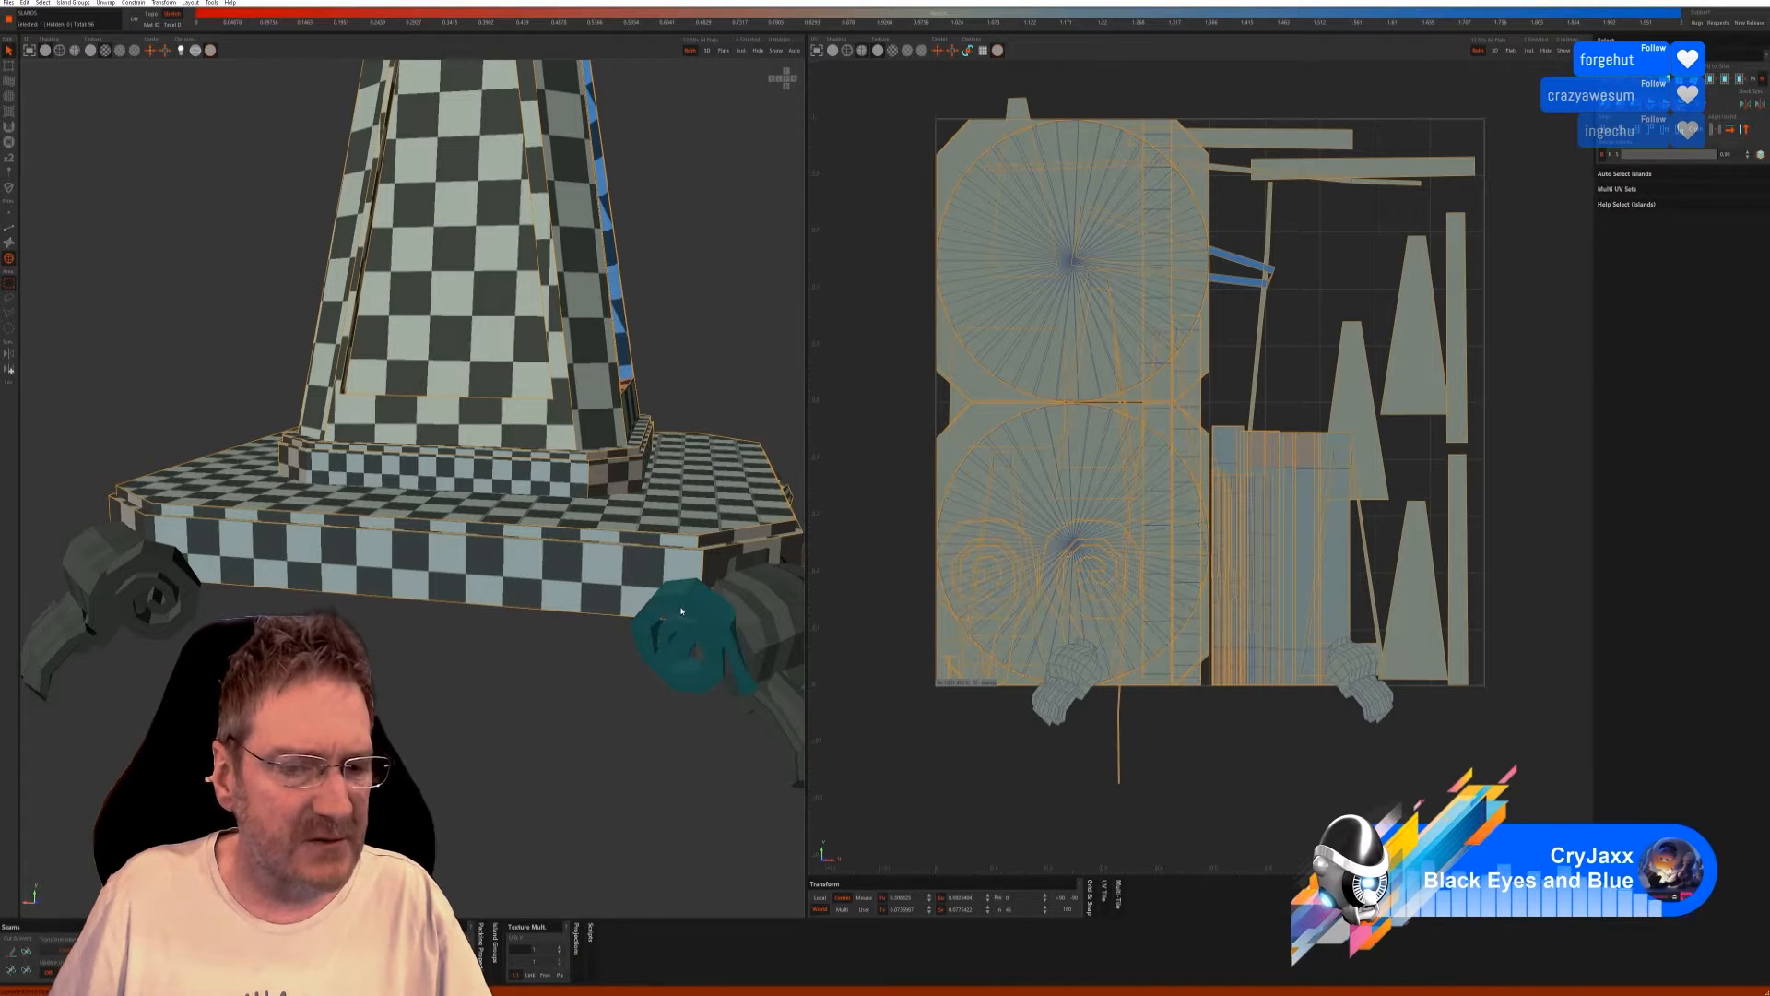
pyautogui.click(742, 54)
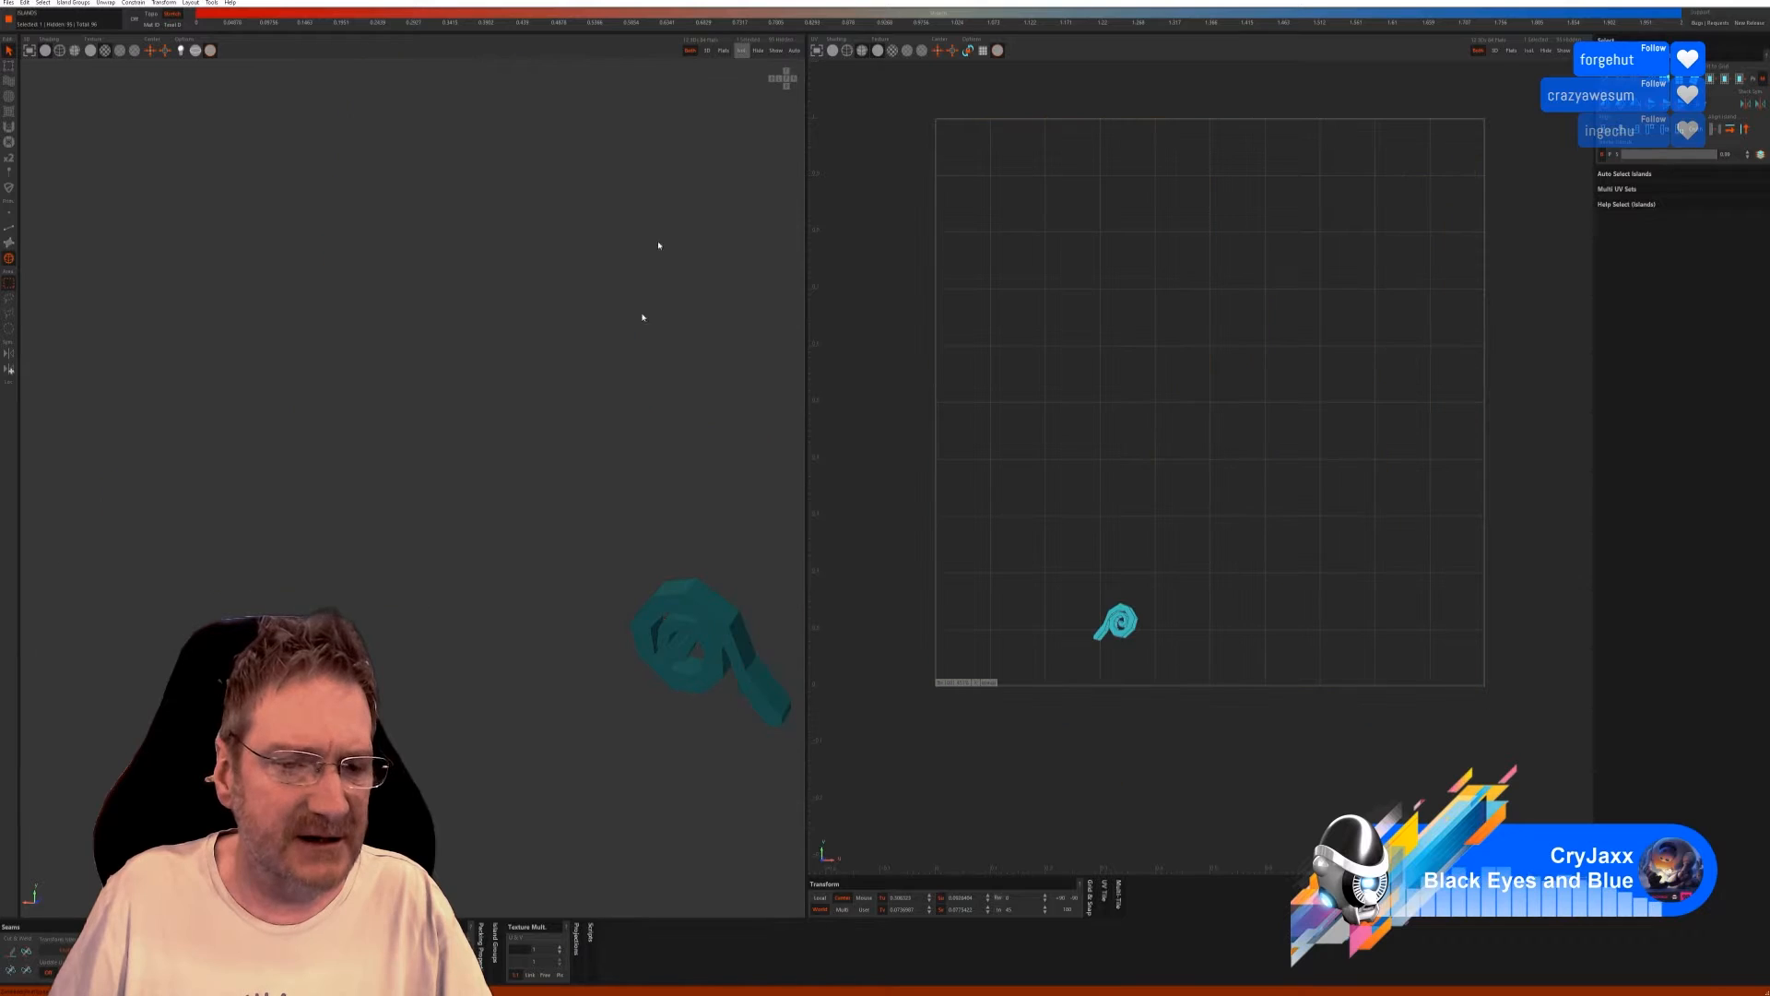
pyautogui.click(10, 228)
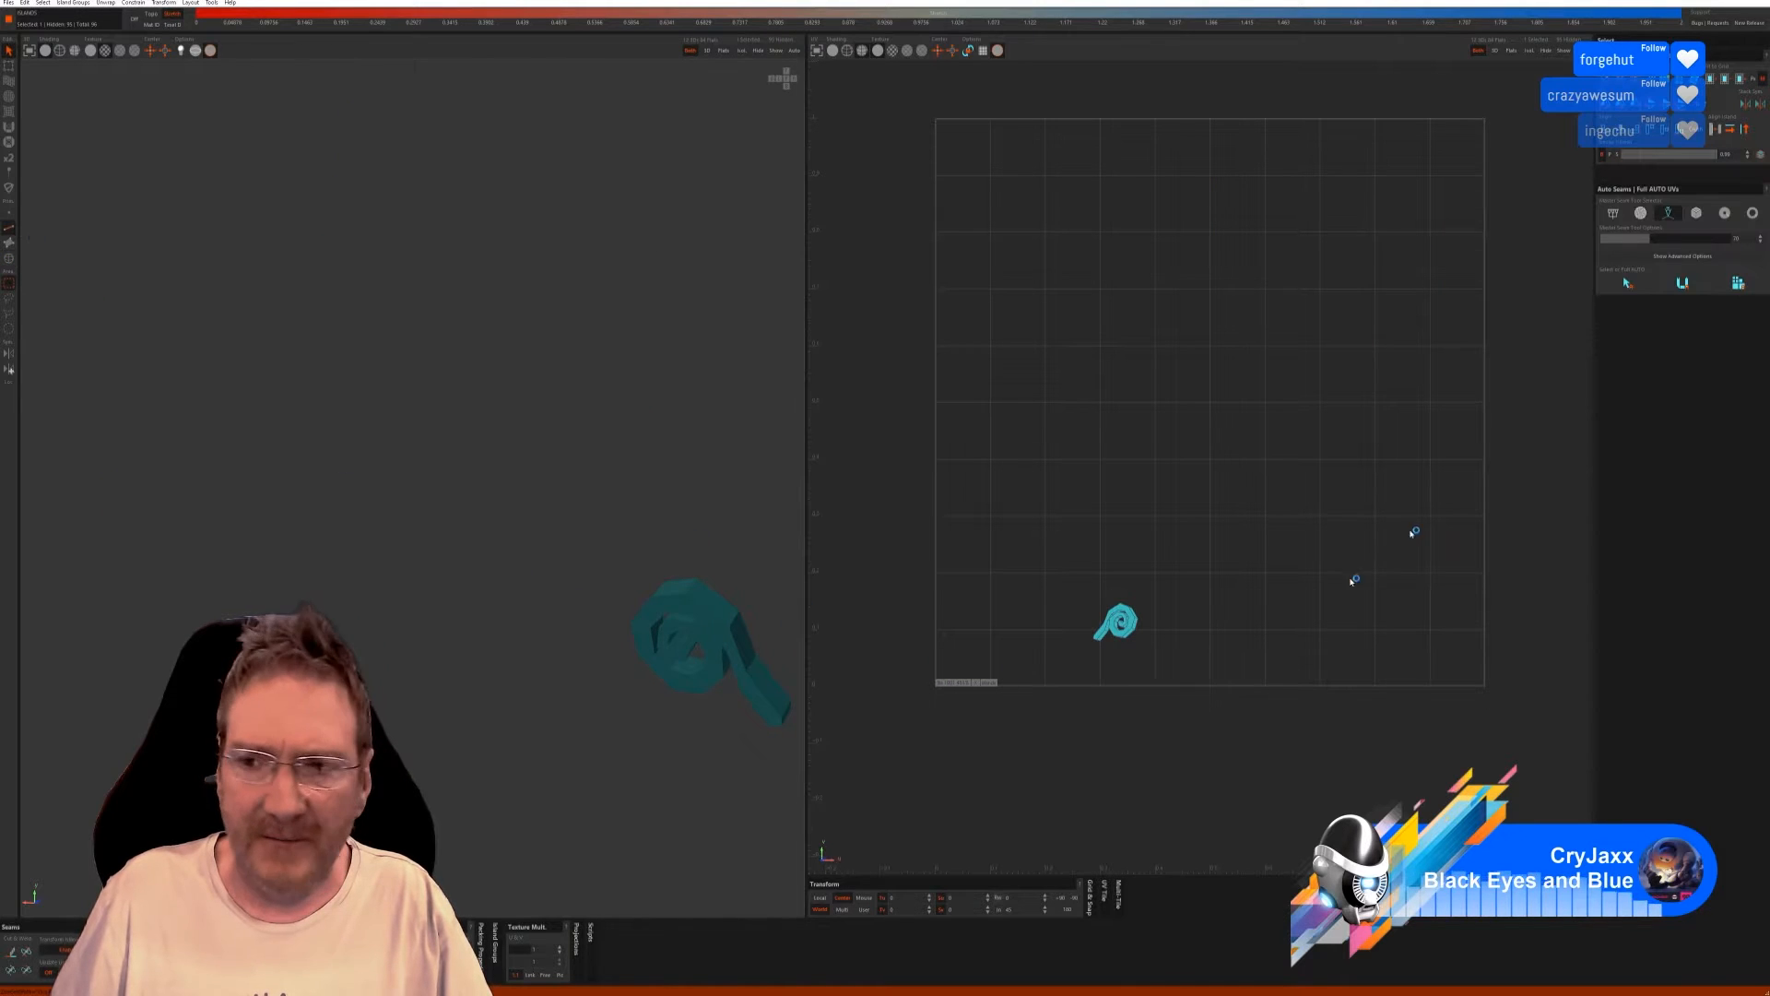
pyautogui.click(1682, 284)
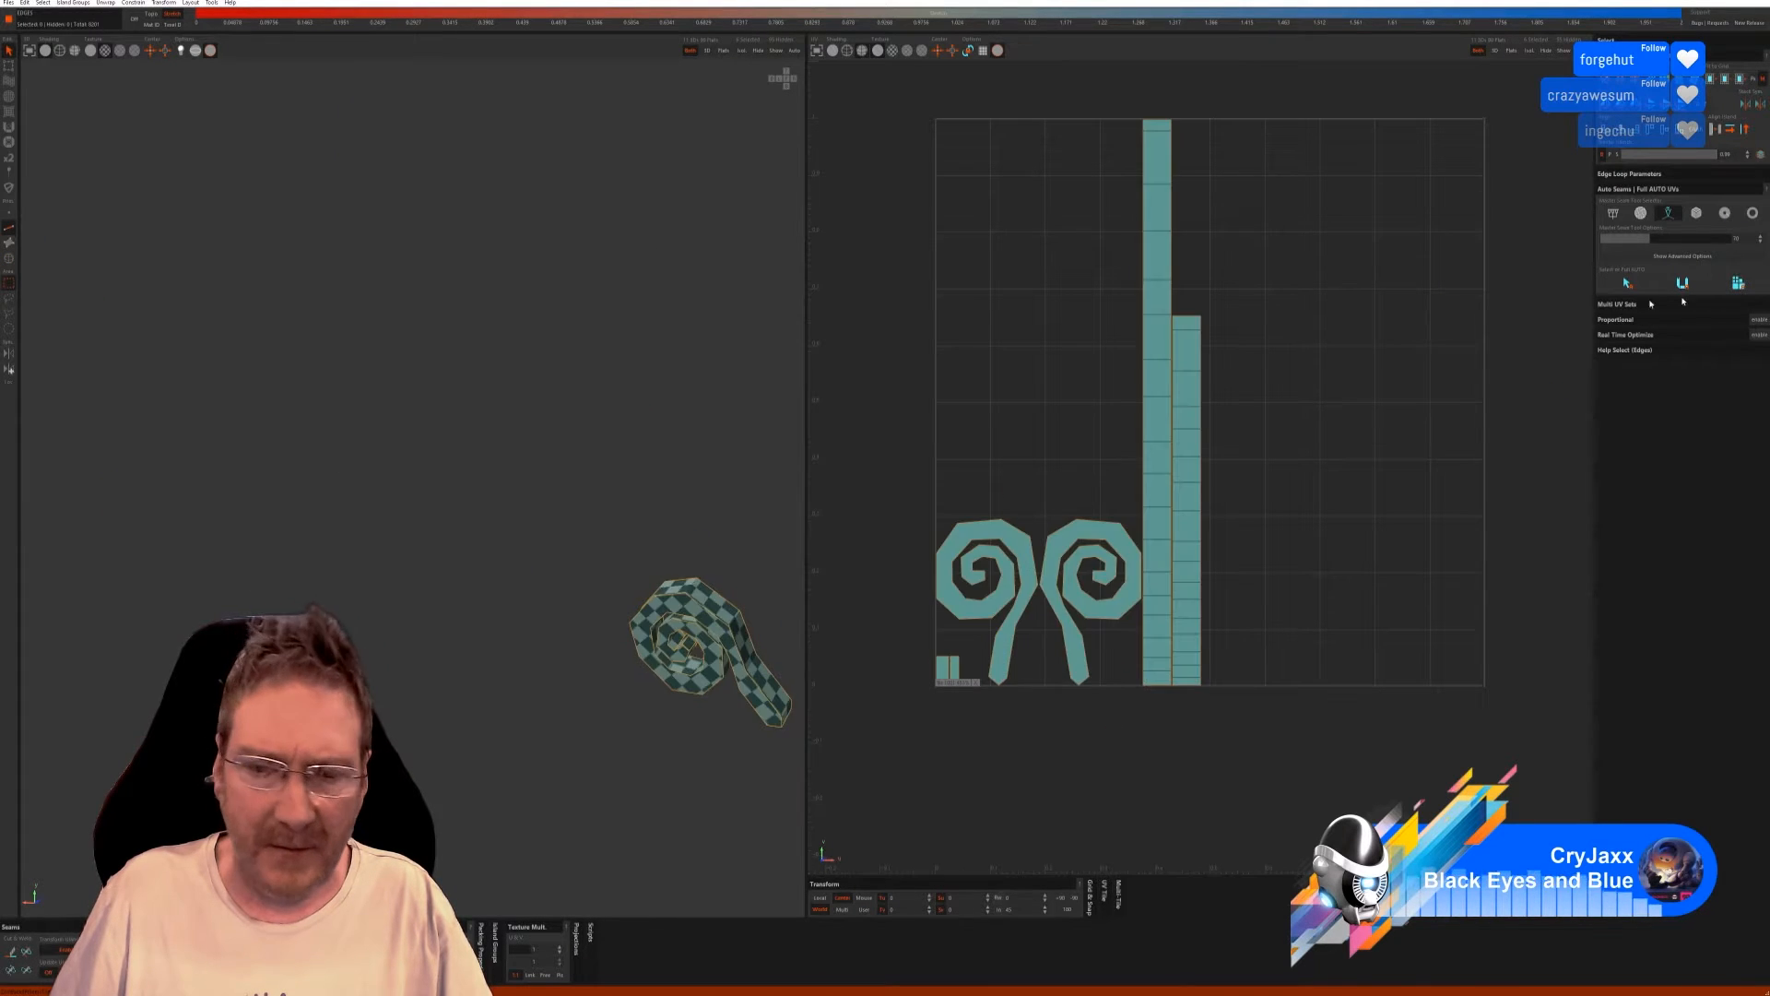
pyautogui.click(776, 53)
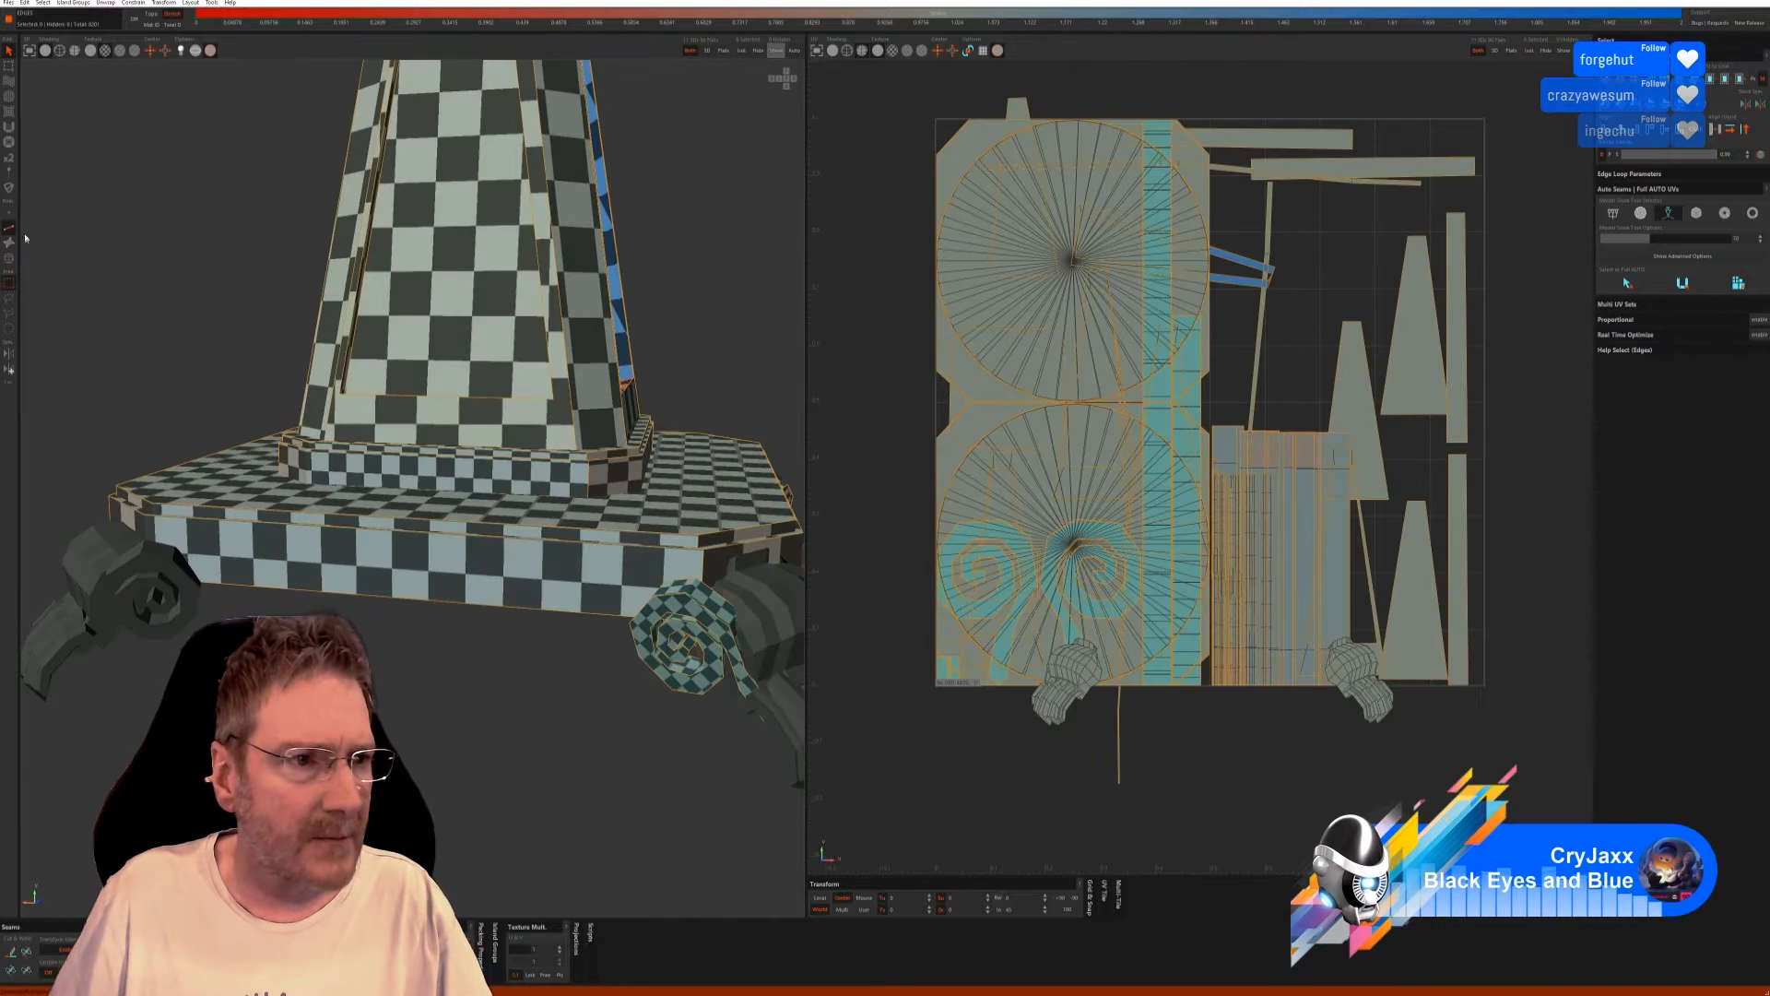
# Isolate the untextured spiral scroll on the left-hand claw foot, cut, unfold and pack it with the same automatic seams, and restore all parts.
pyautogui.click(8, 261)
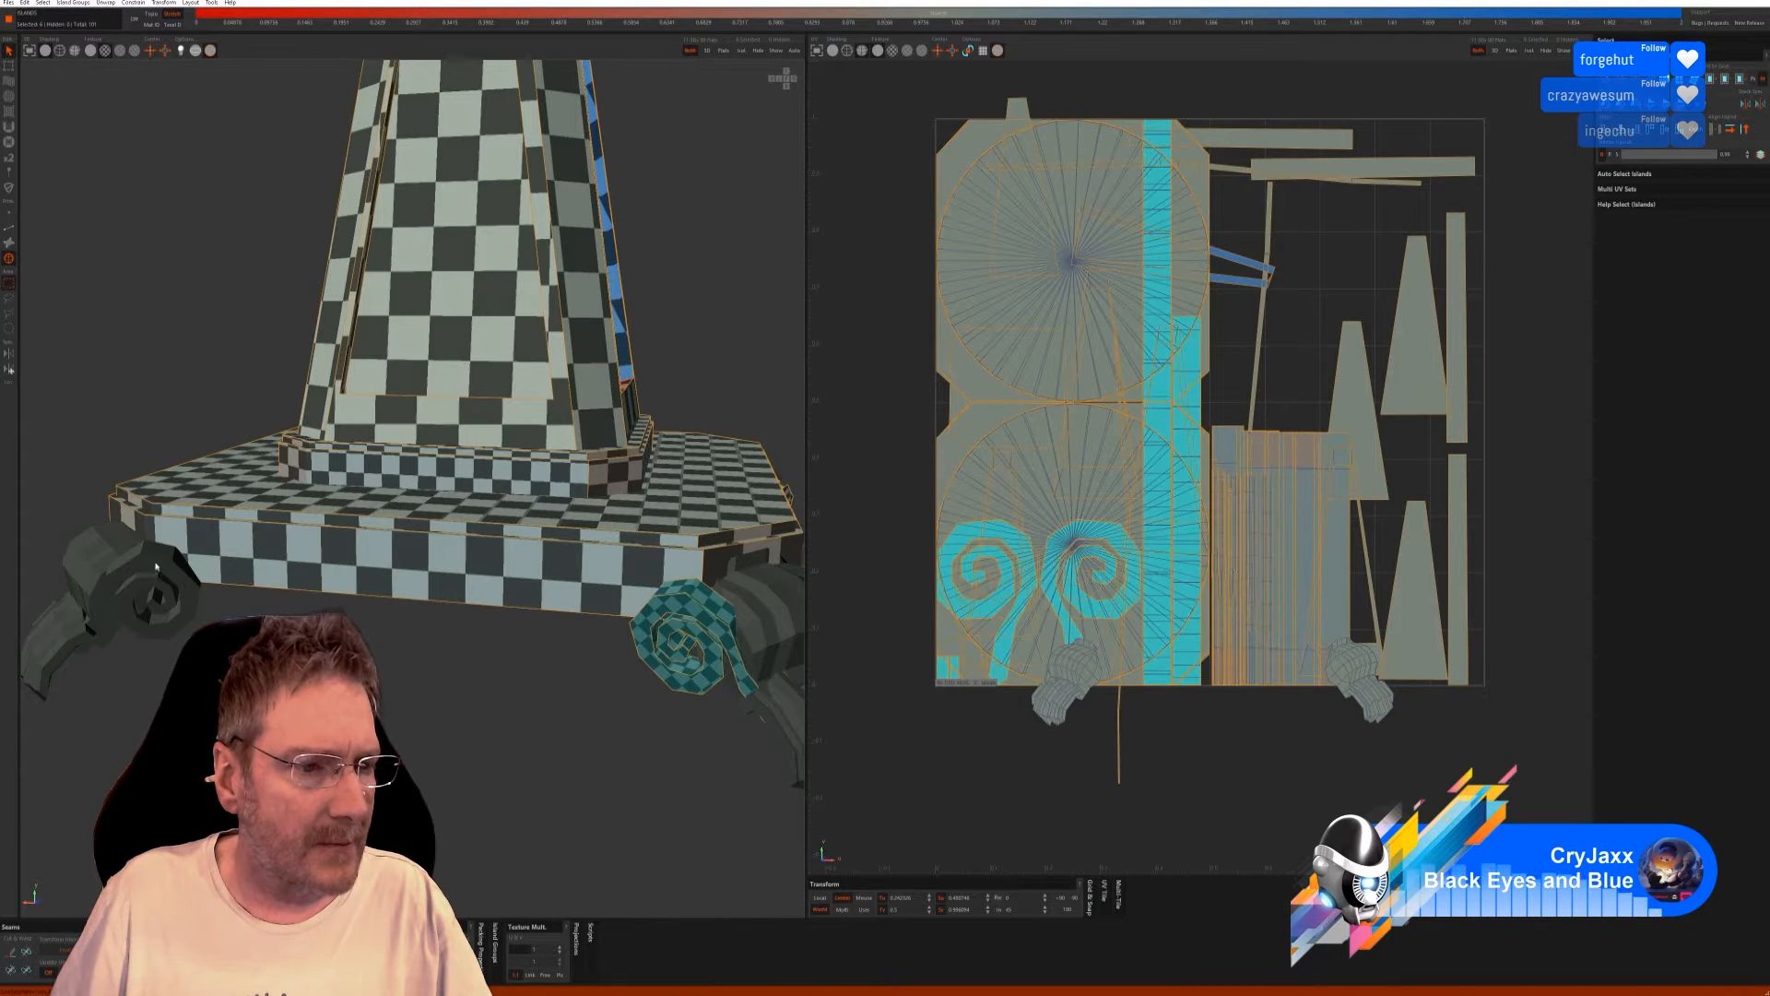
pyautogui.click(740, 51)
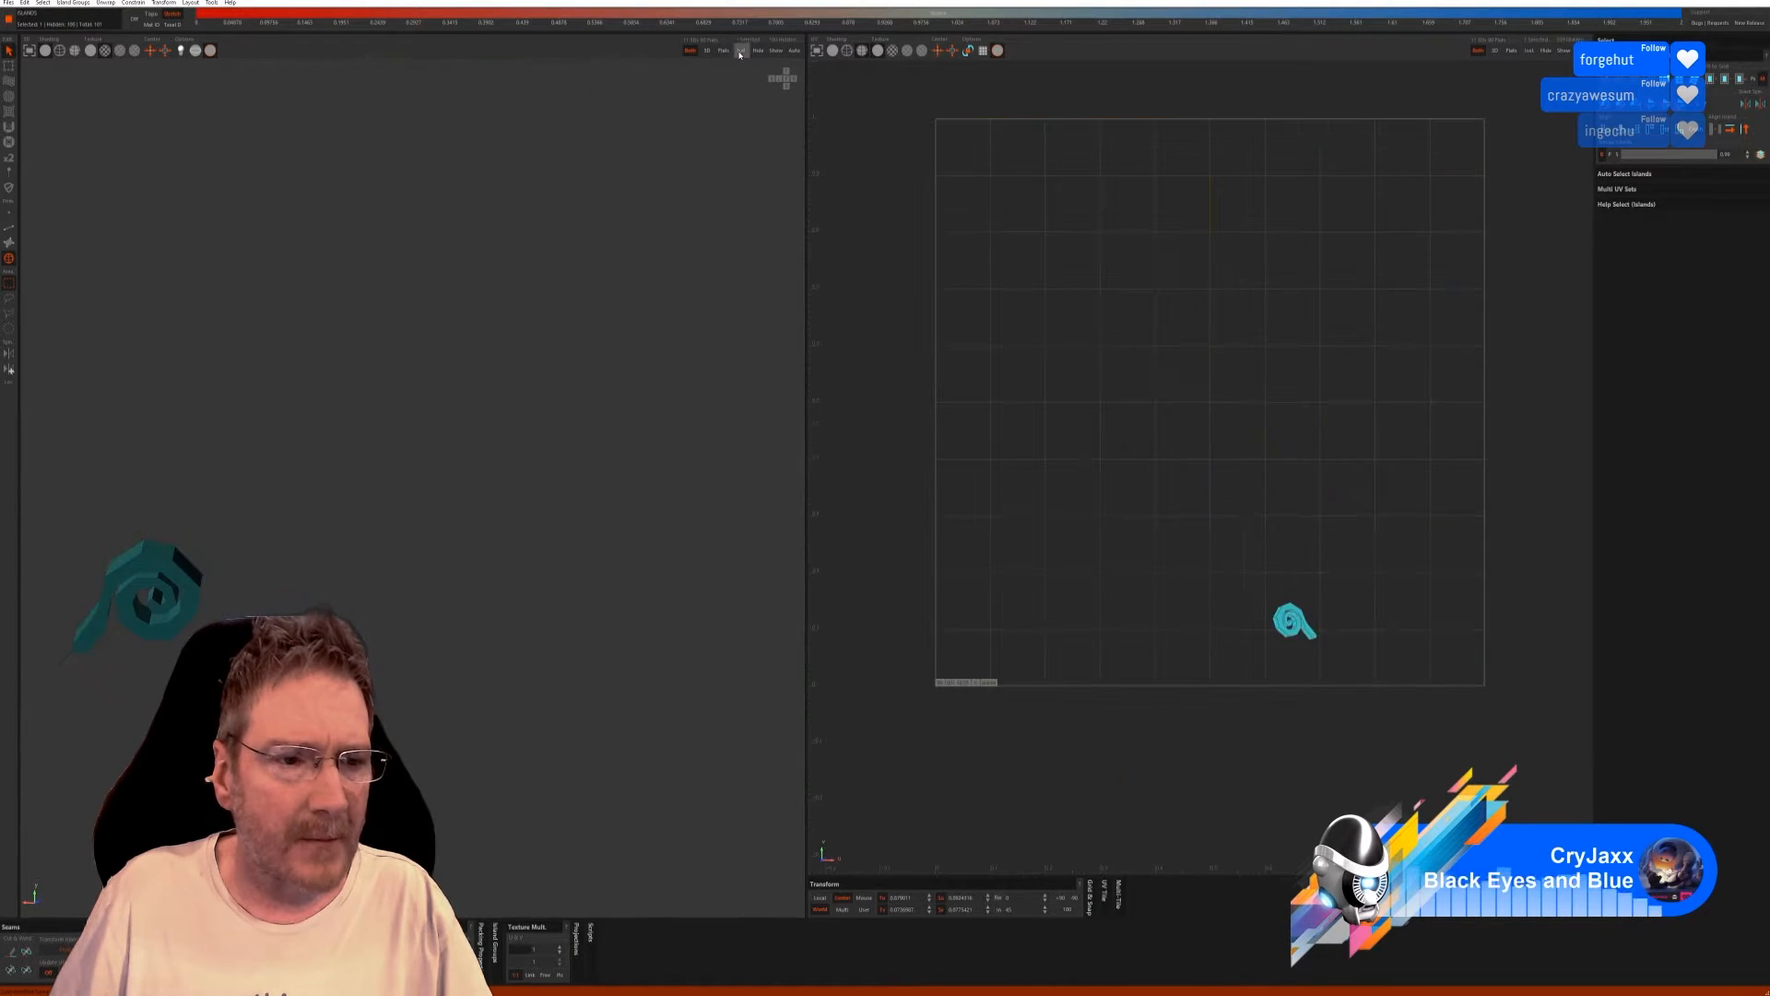
pyautogui.click(8, 236)
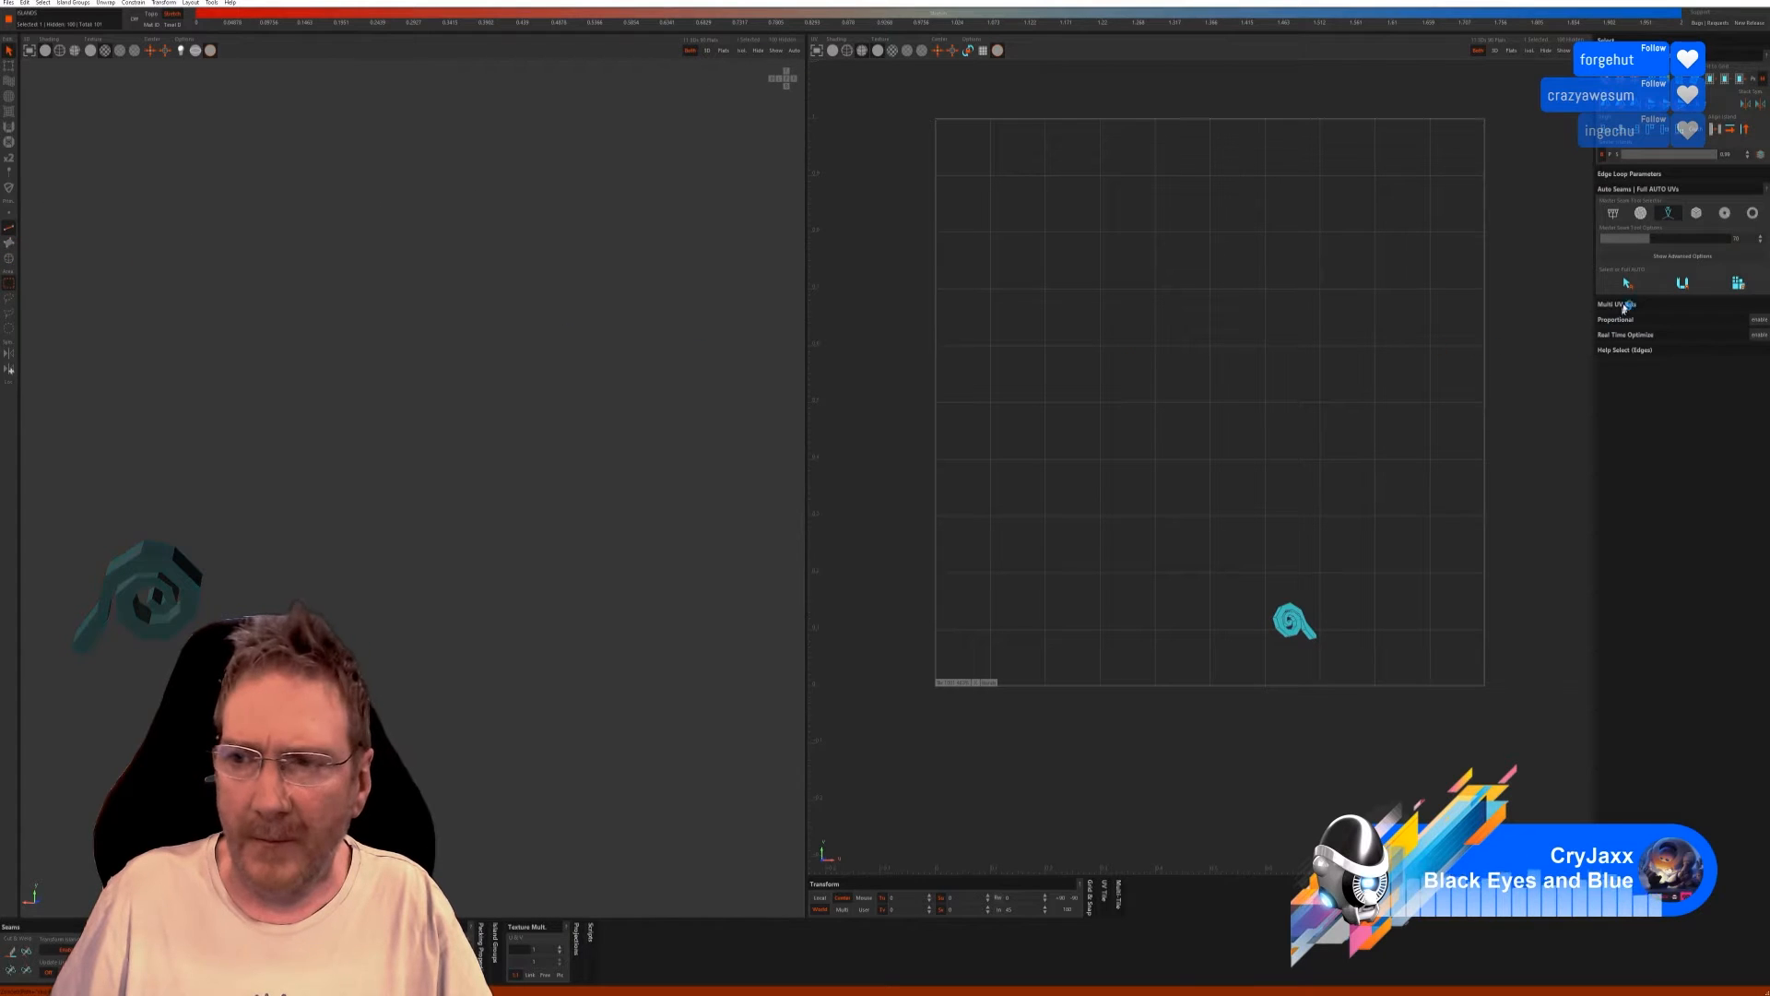
pyautogui.click(1628, 285)
pyautogui.click(1708, 287)
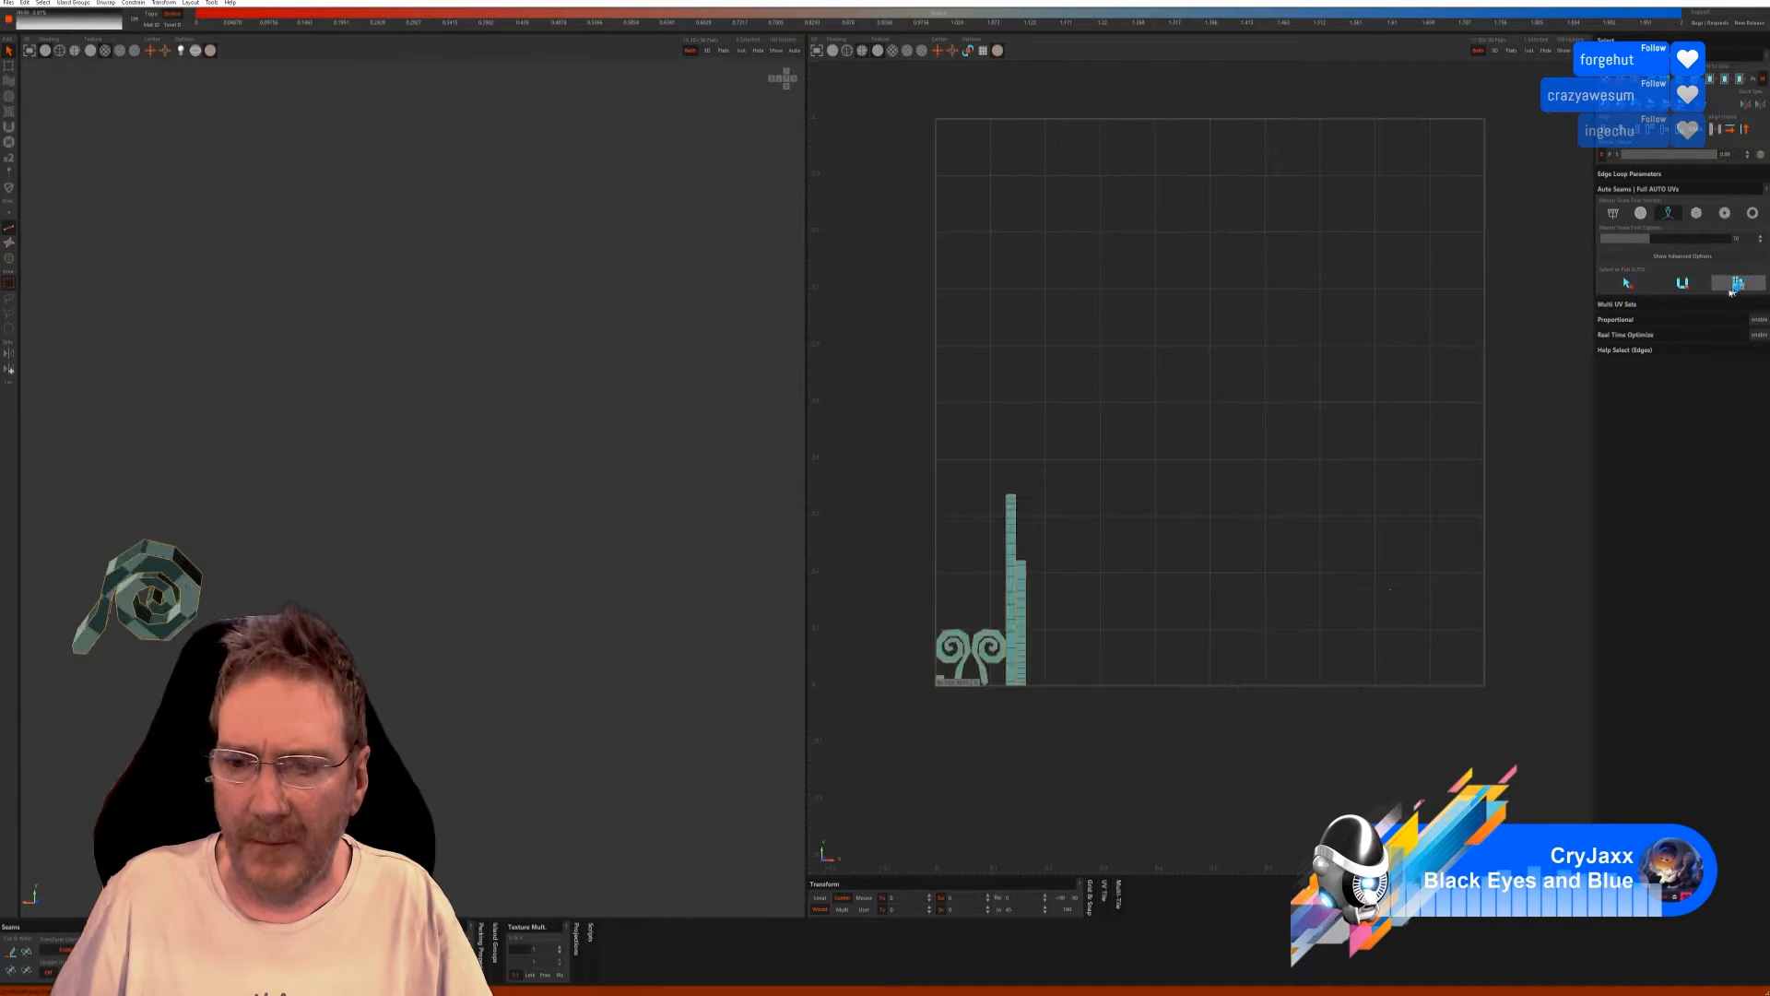
pyautogui.click(772, 53)
# Rotate to the next side of the base, isolate the right-hand foot's spiral scroll, unwrap and pack it with the same automatic seams, and restore all parts.
pyautogui.keyDown('alt'); pyautogui.moveTo(544, 512); pyautogui.dragTo(311, 454); pyautogui.keyUp('alt')
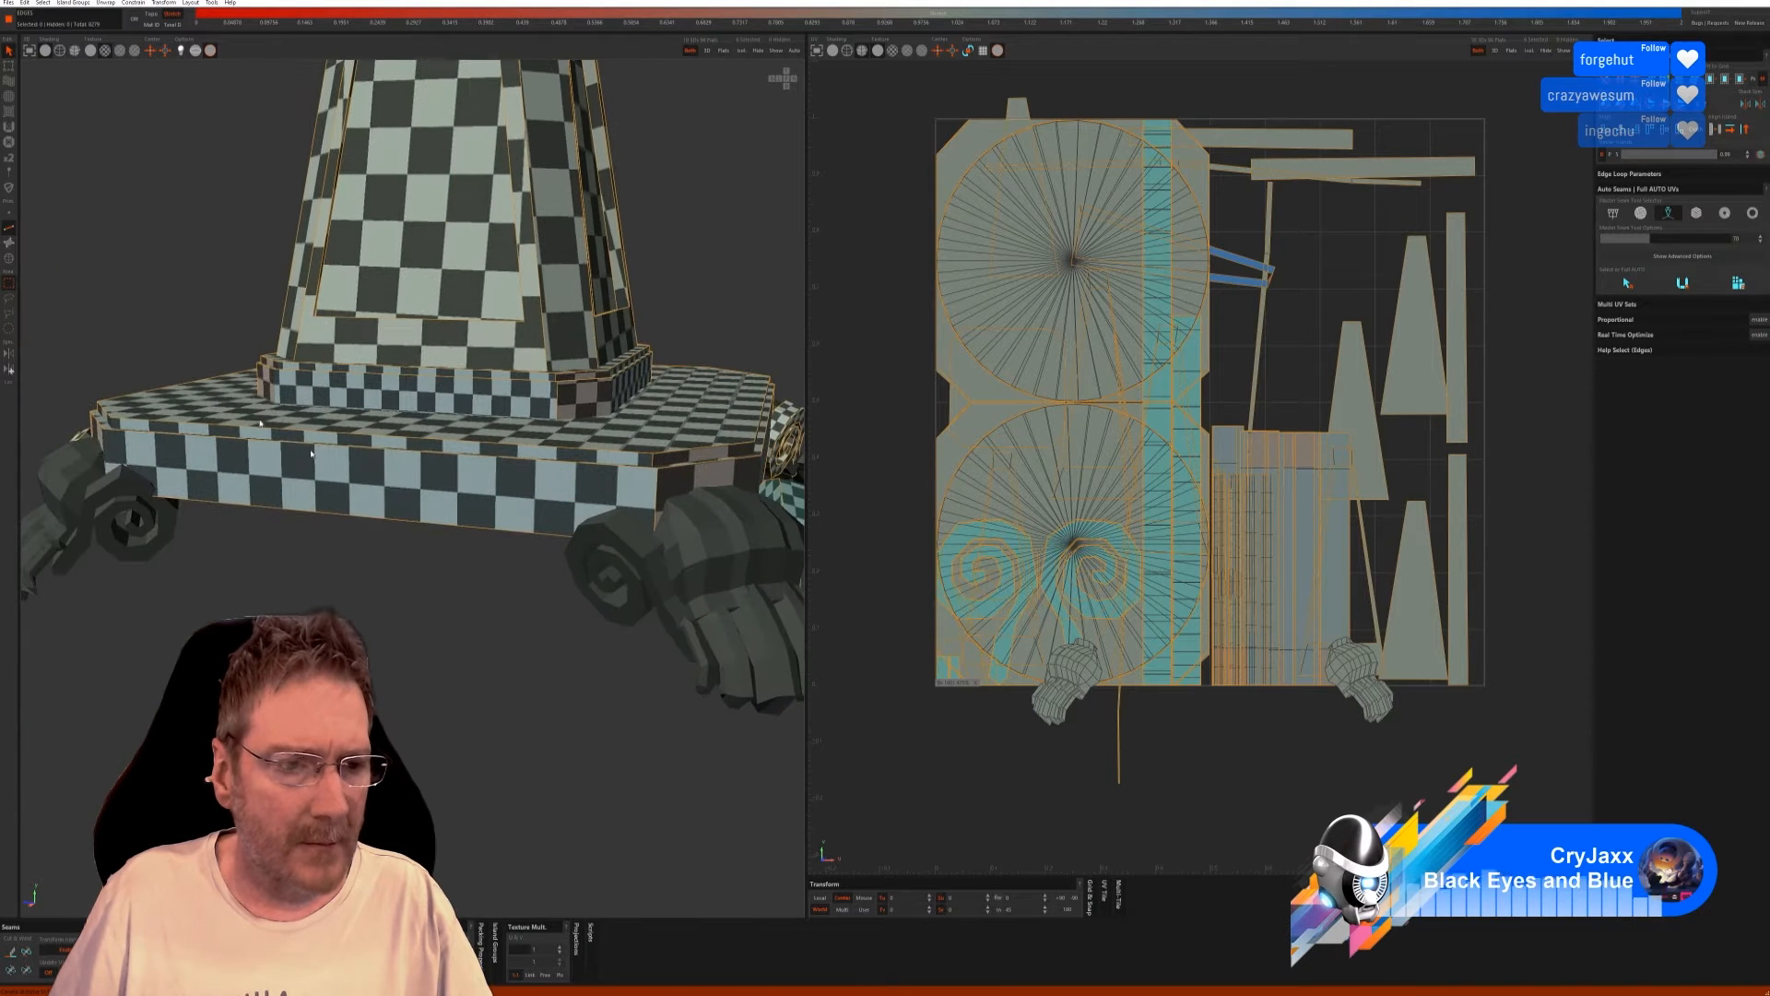
pyautogui.click(9, 258)
pyautogui.click(595, 533)
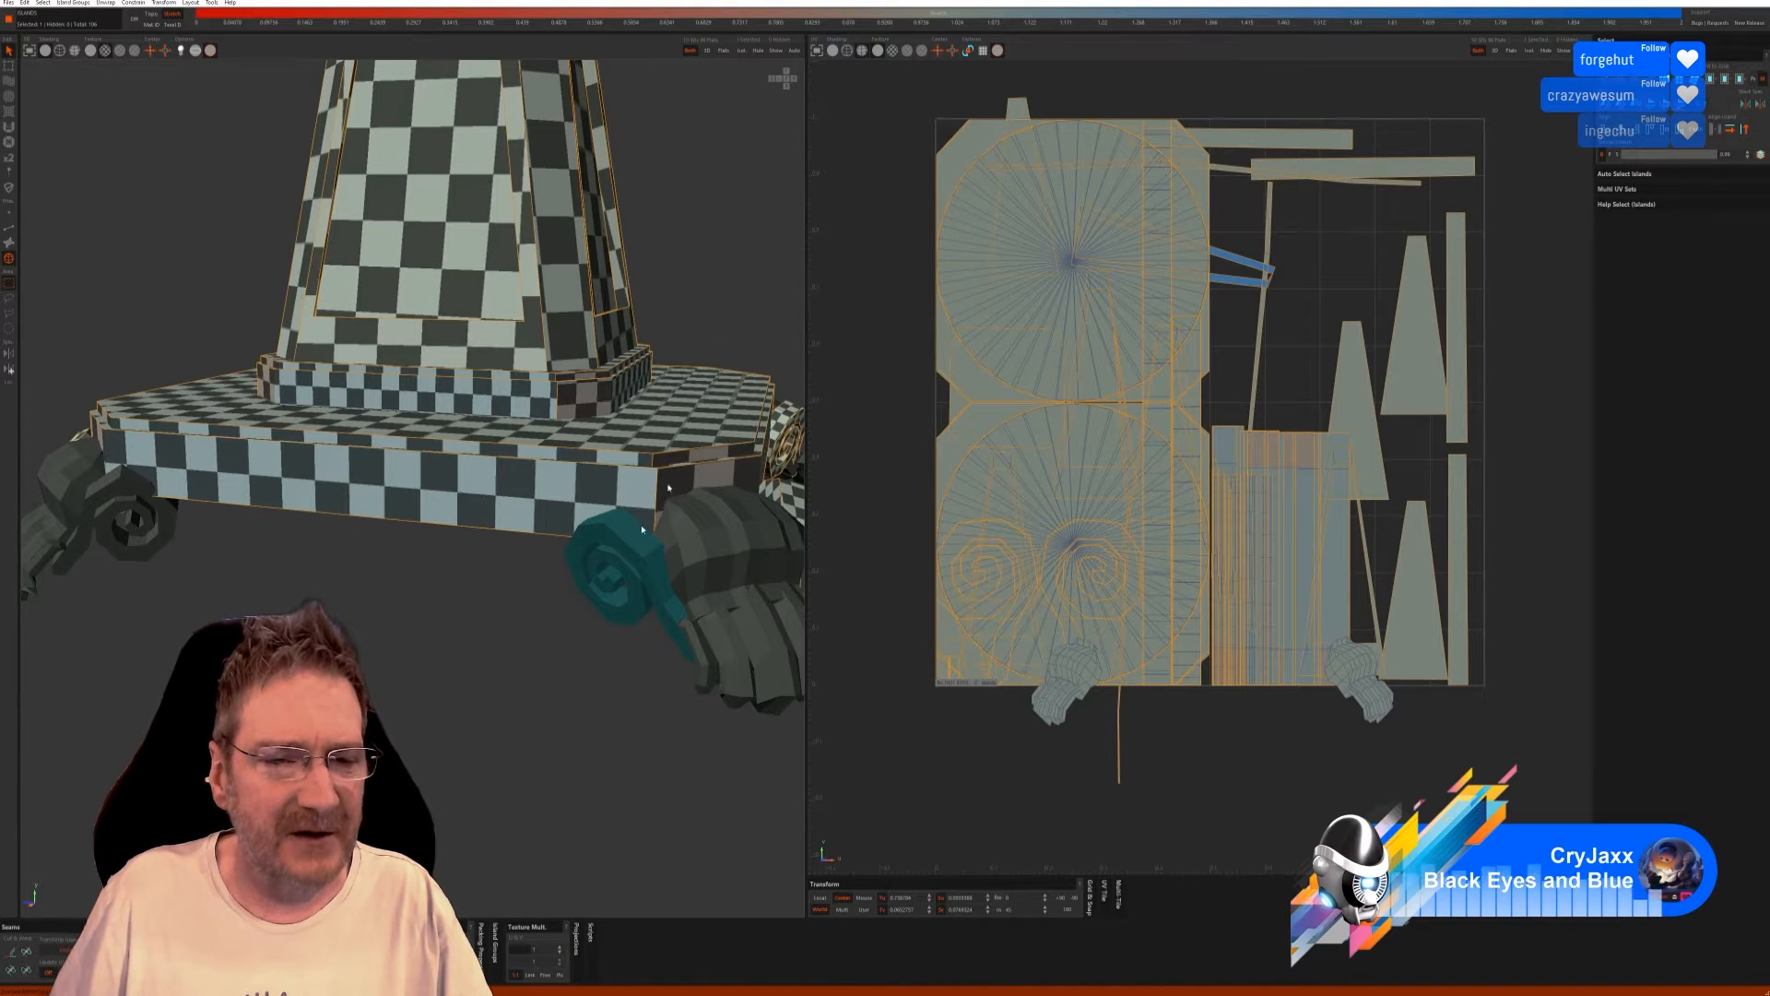
pyautogui.click(743, 52)
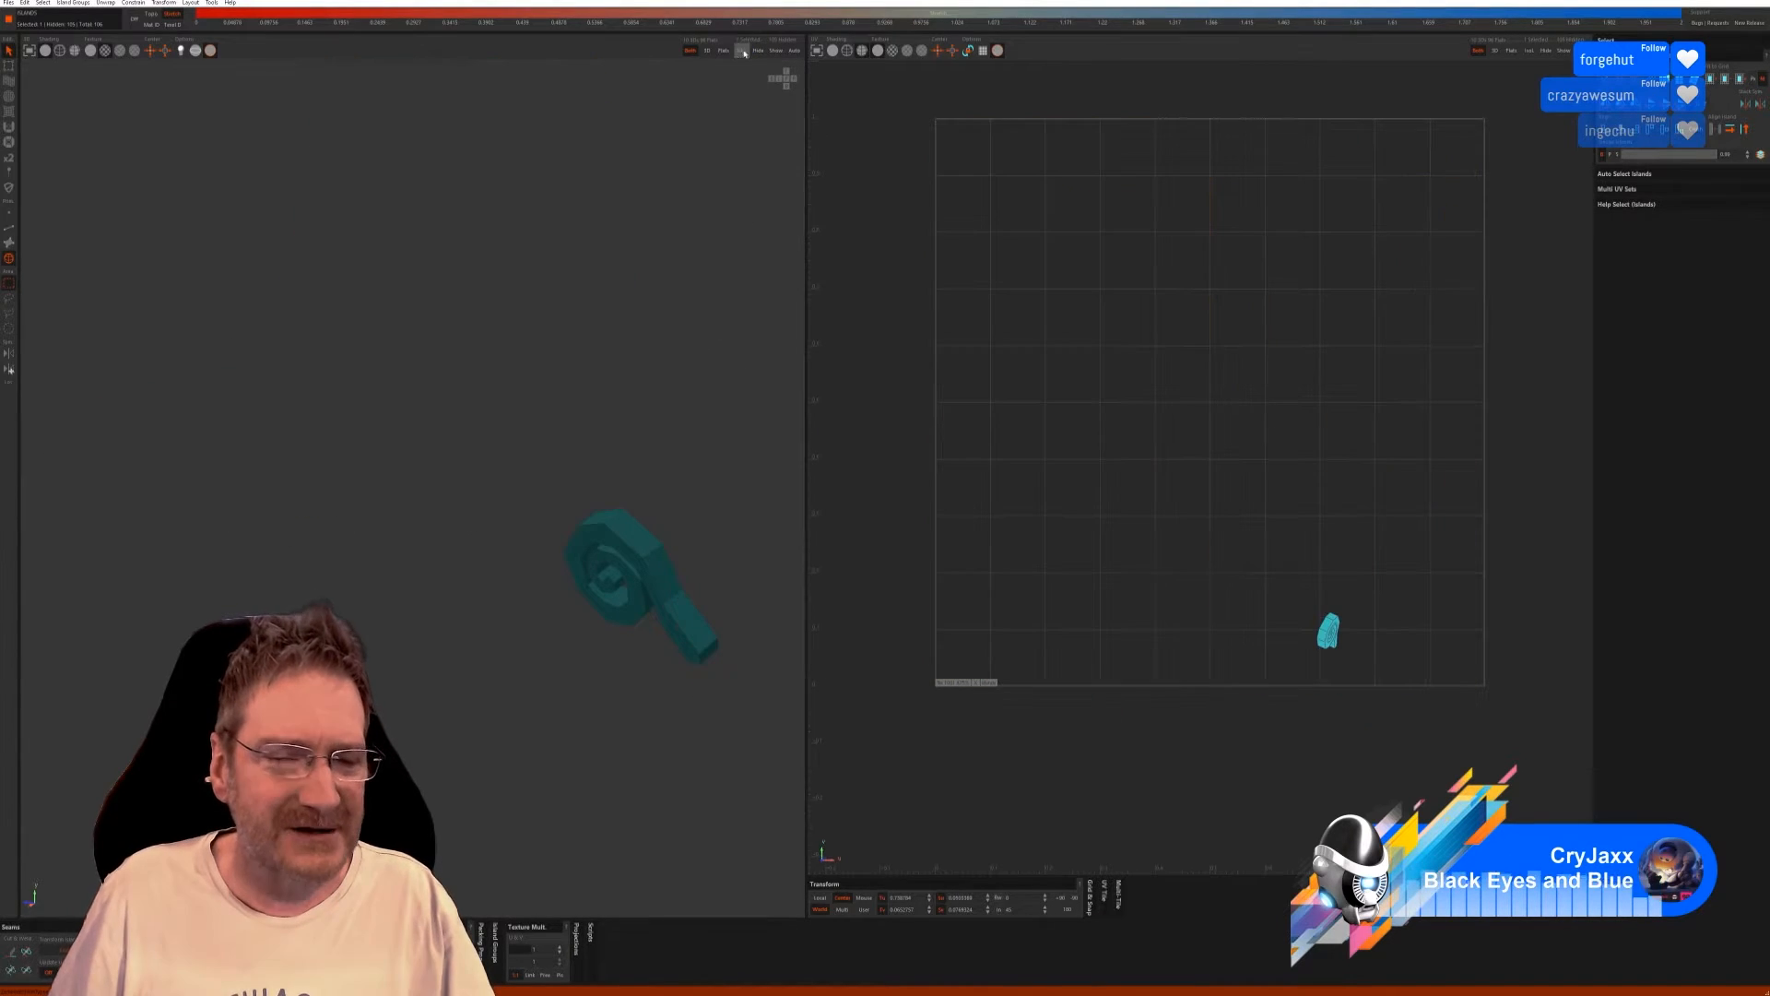
pyautogui.click(7, 229)
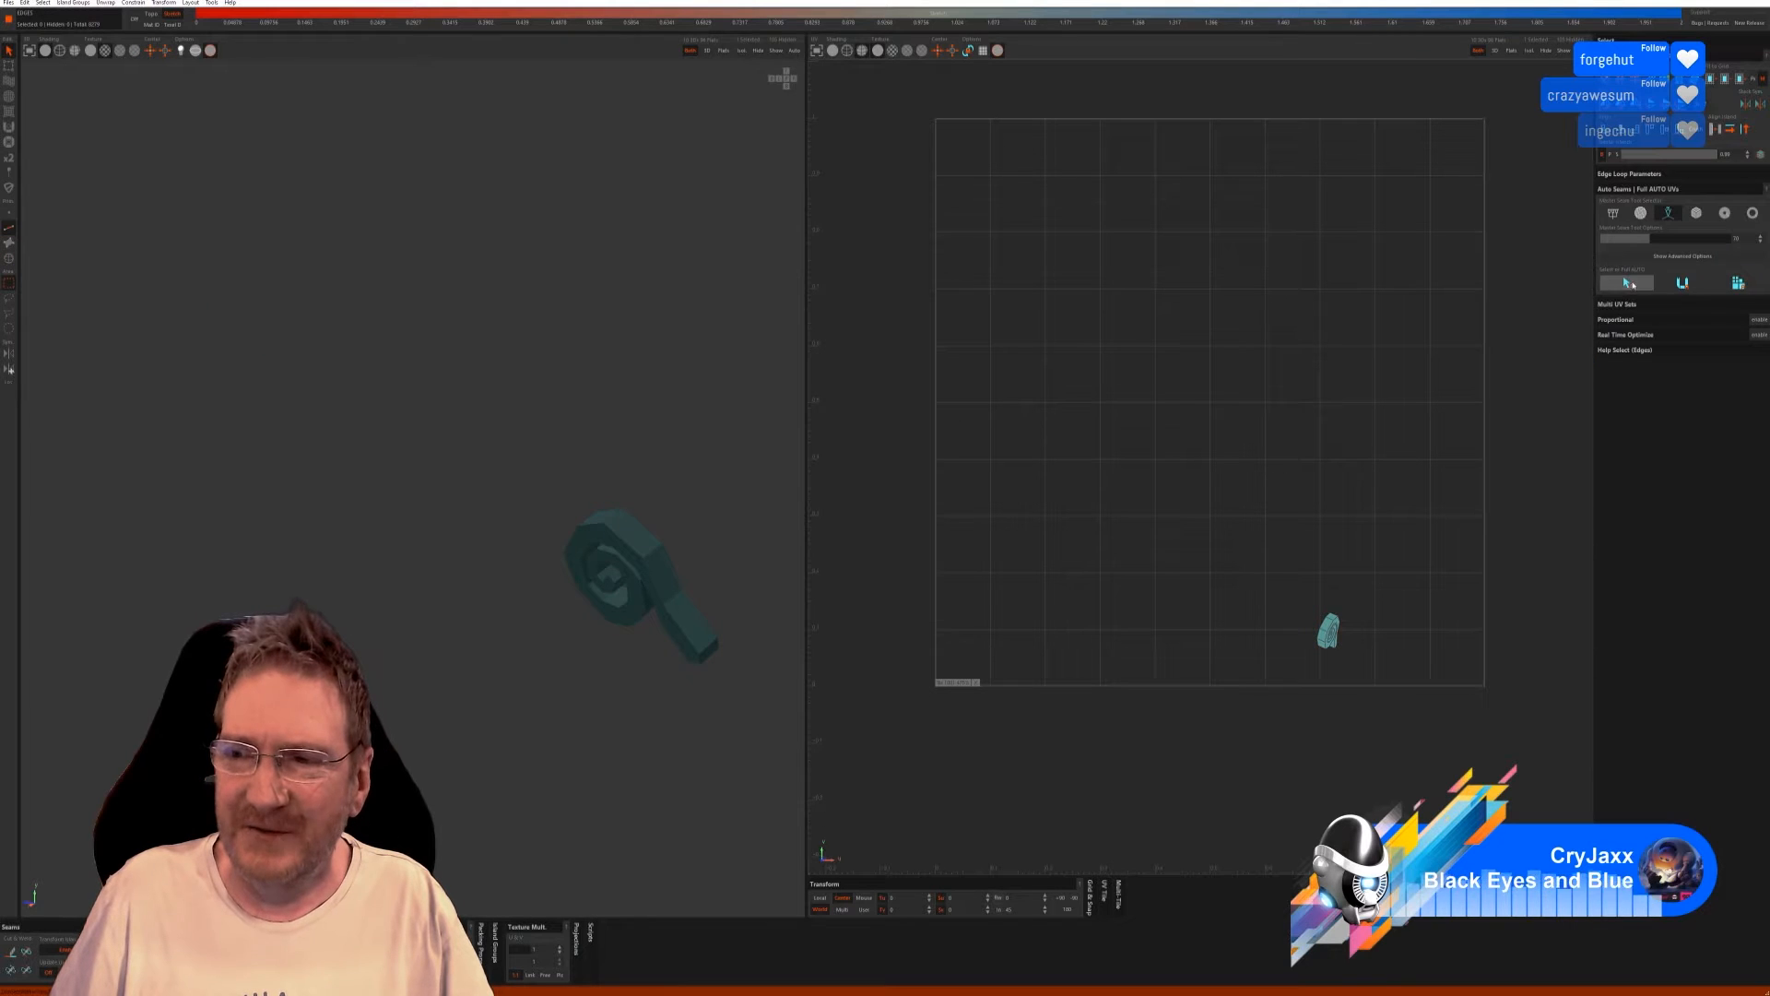
pyautogui.click(1630, 283)
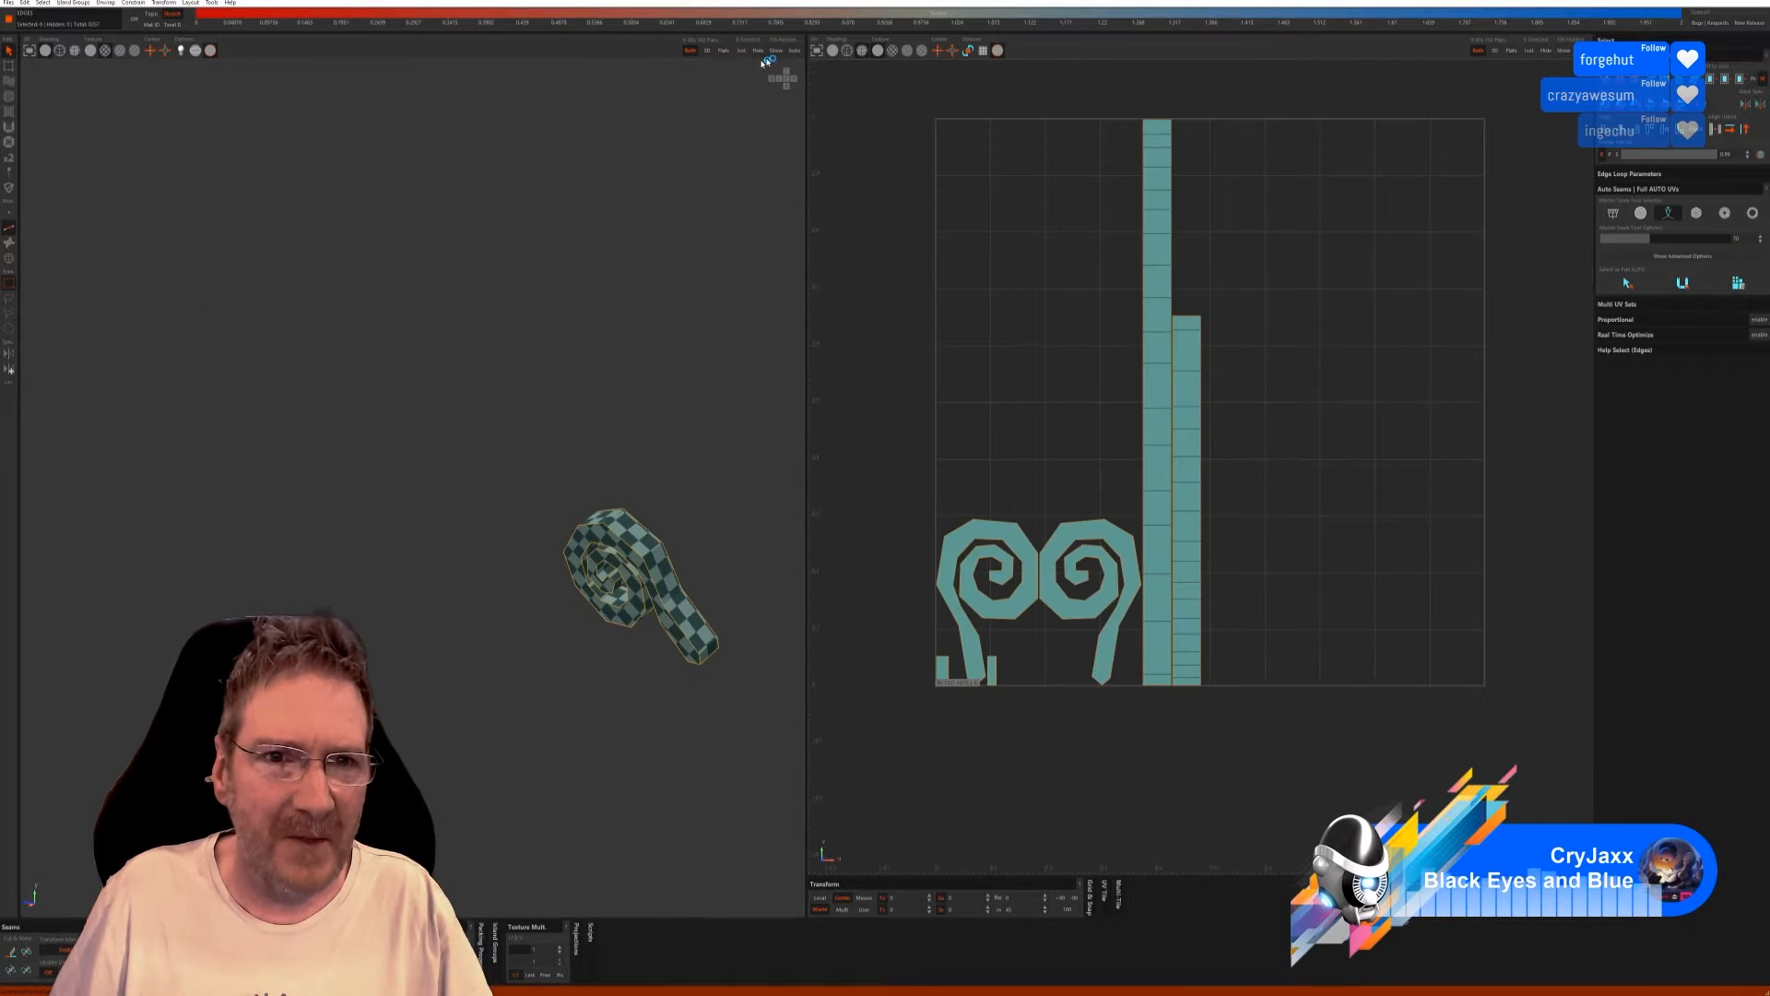
pyautogui.click(776, 52)
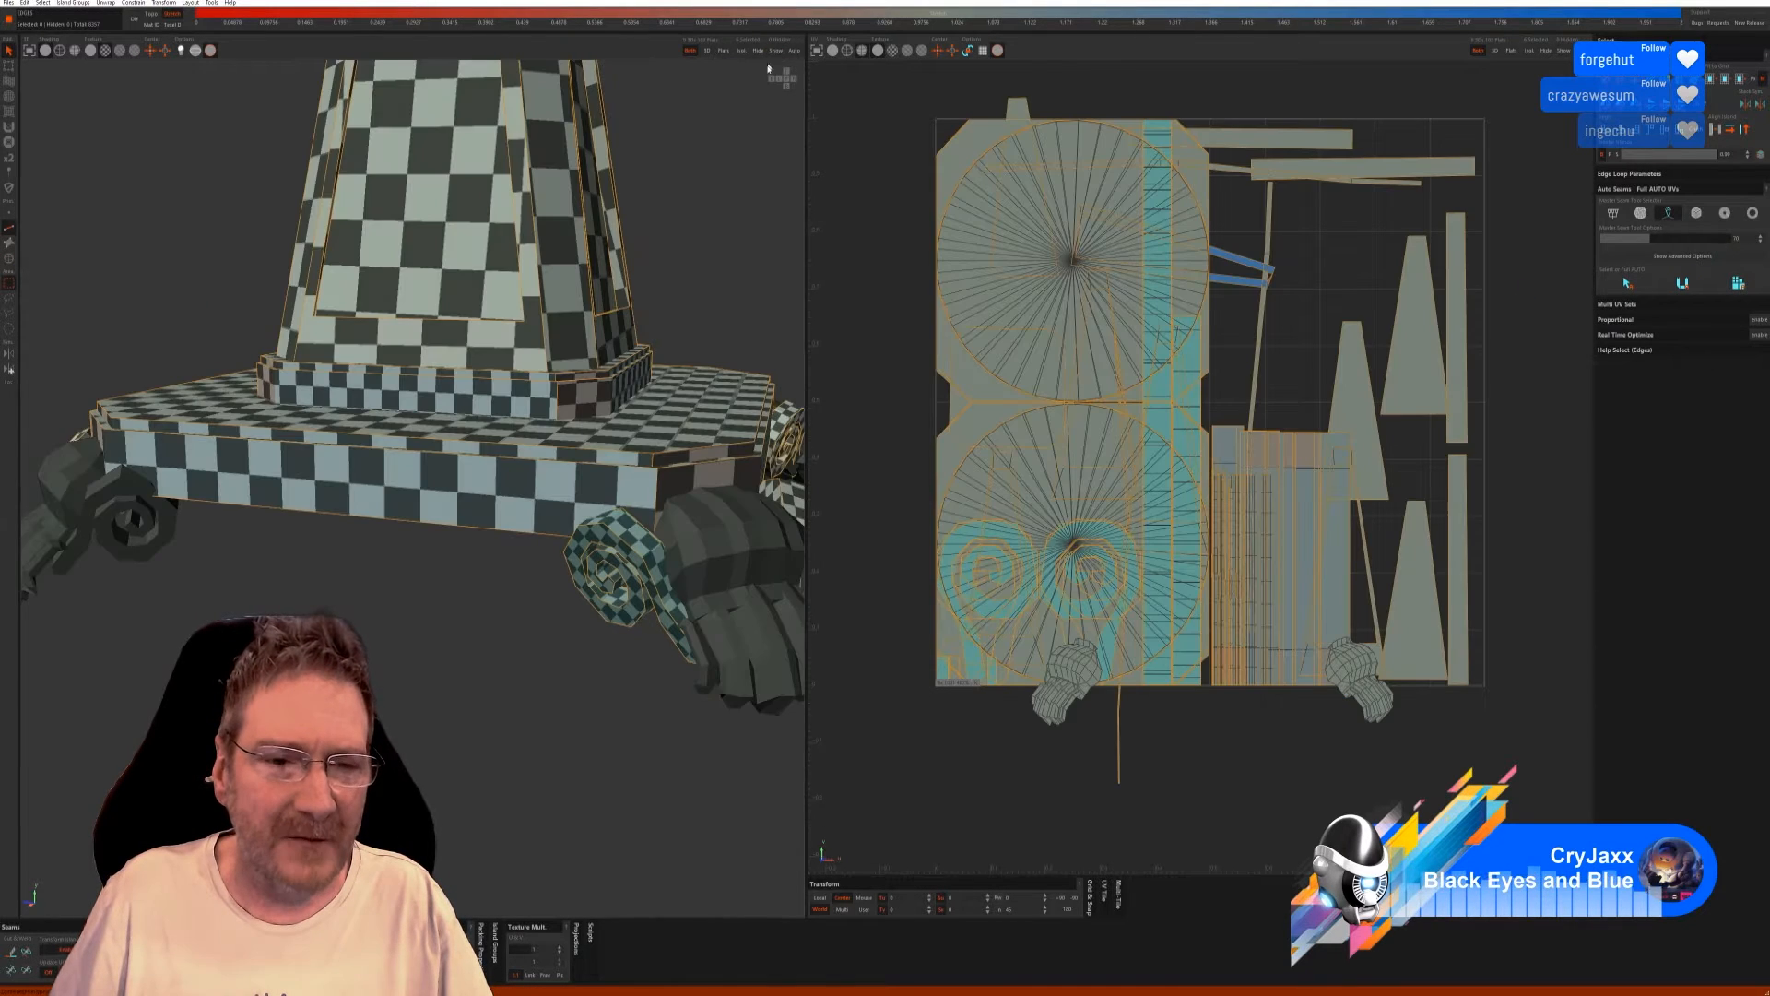
# On this same side, isolate the left-hand foot's spiral scroll, unwrap and pack it with the same automatic seams, and restore all parts.
pyautogui.click(7, 260)
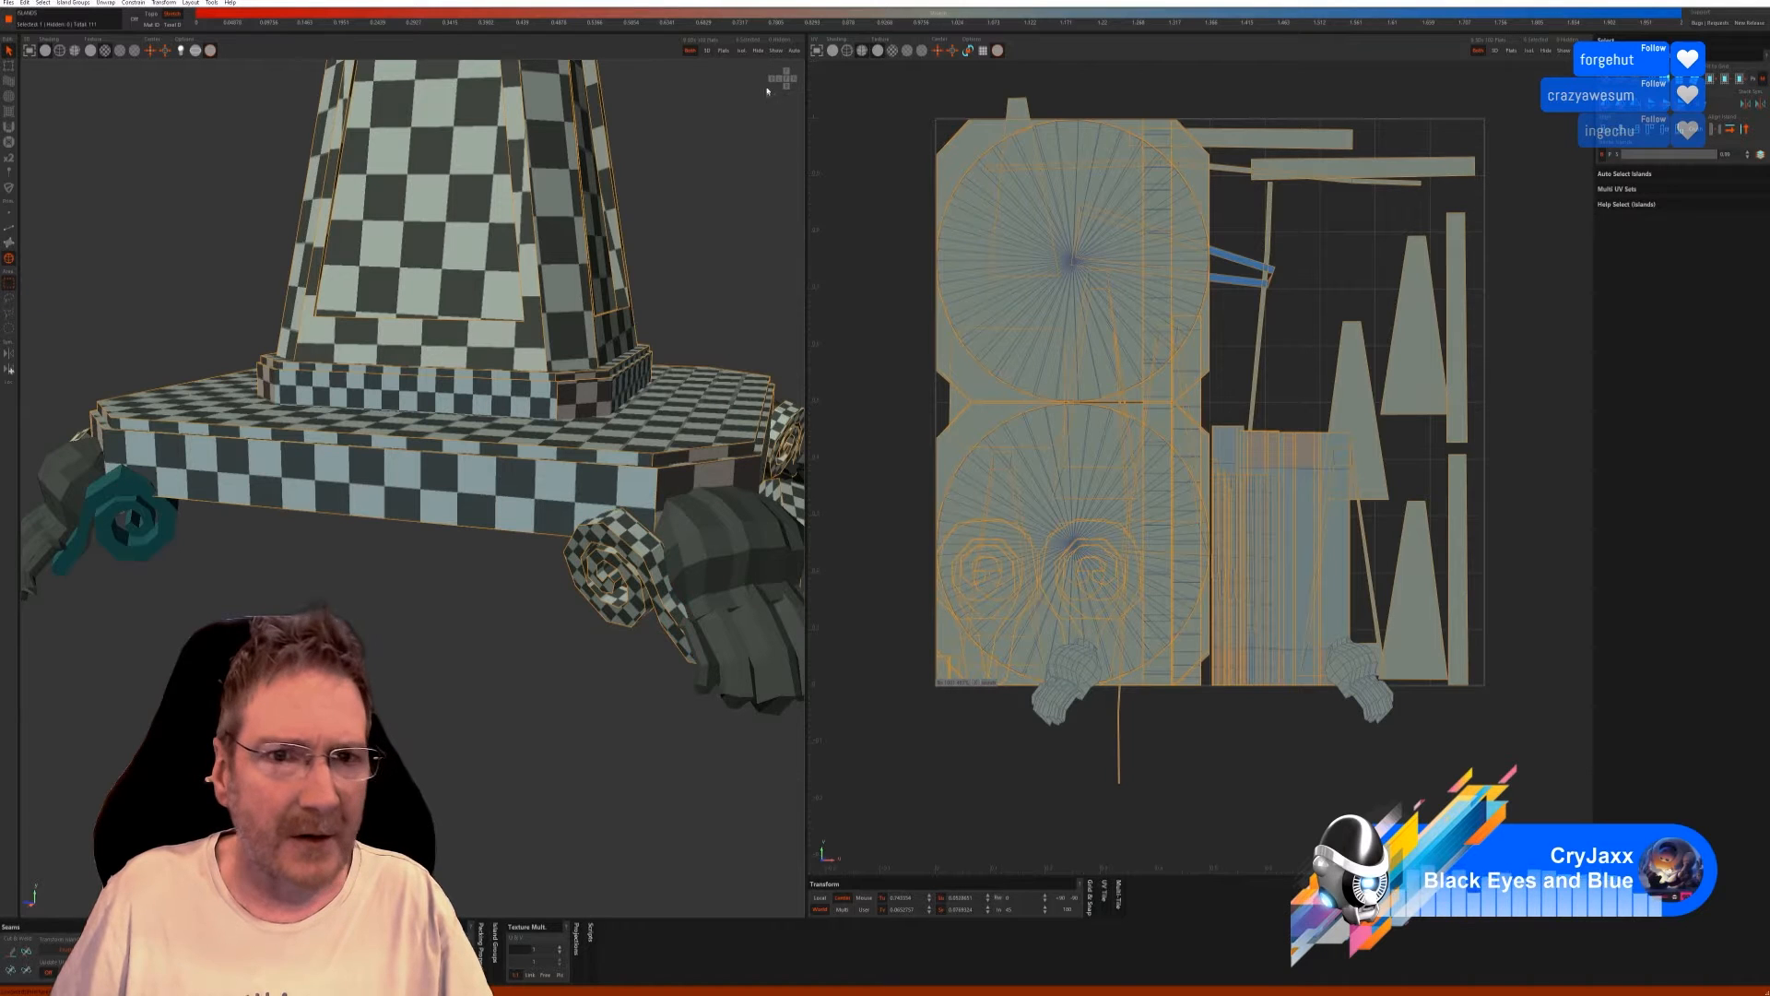
pyautogui.click(741, 51)
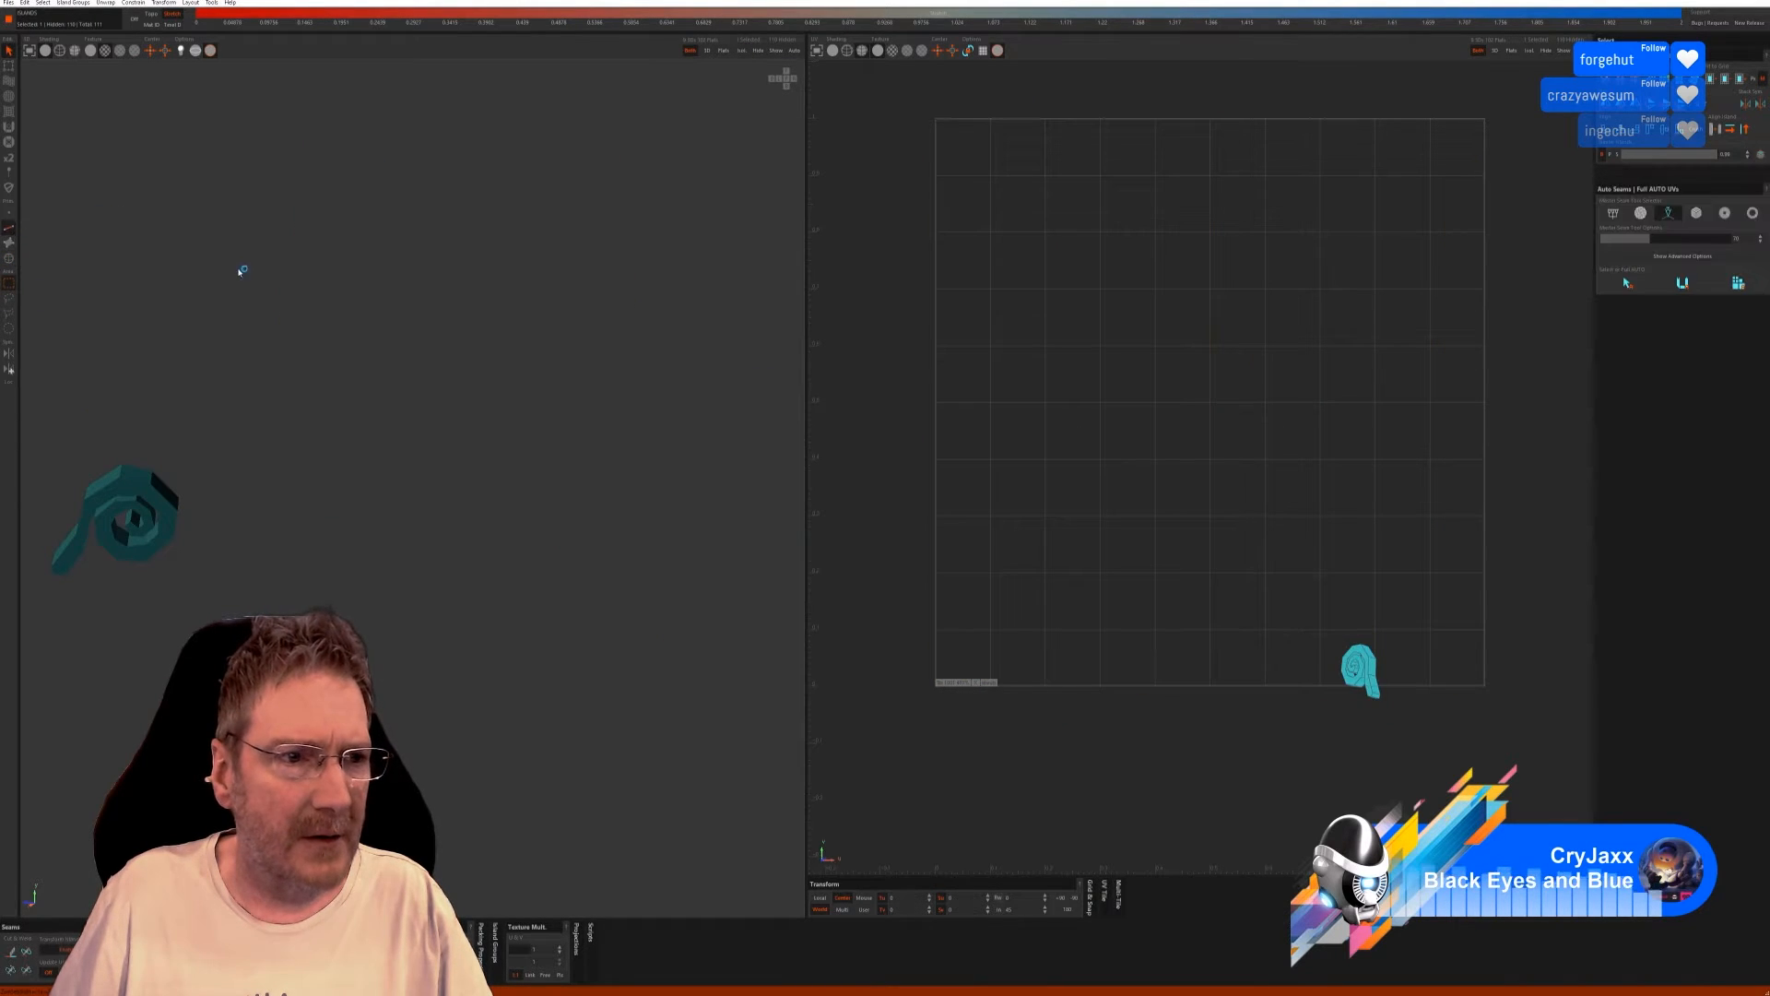
pyautogui.click(1630, 284)
pyautogui.click(1684, 284)
pyautogui.click(1737, 284)
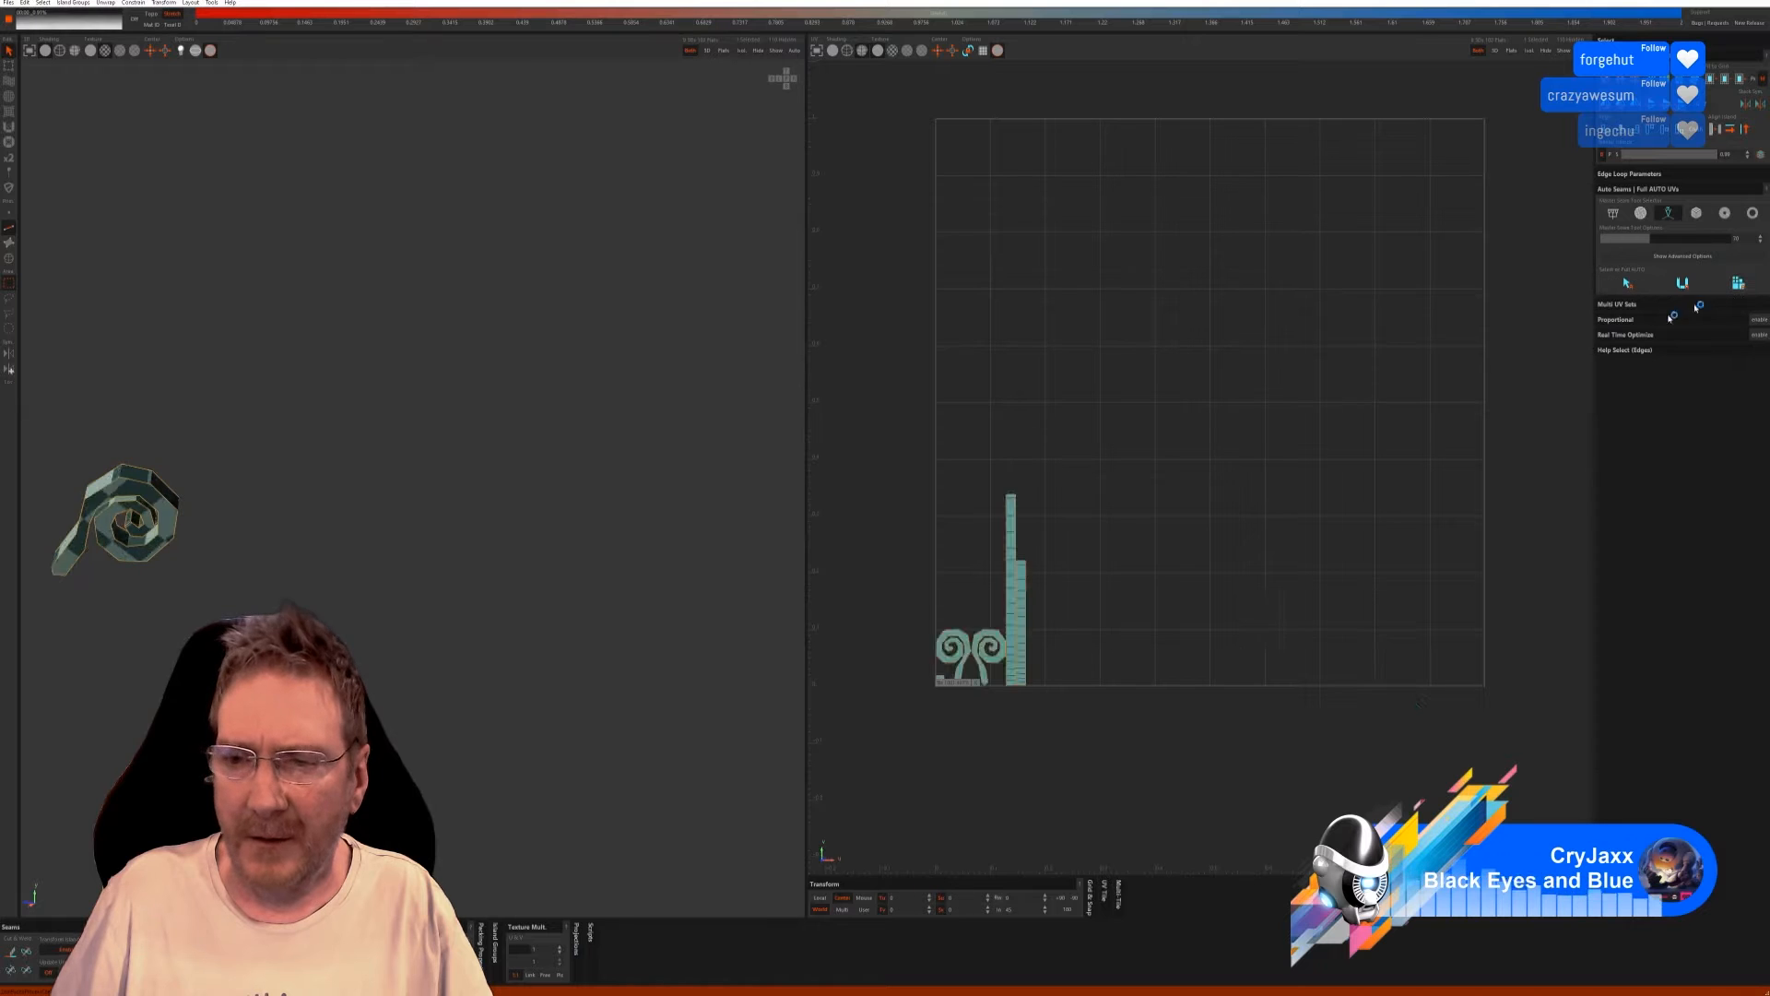
pyautogui.click(774, 53)
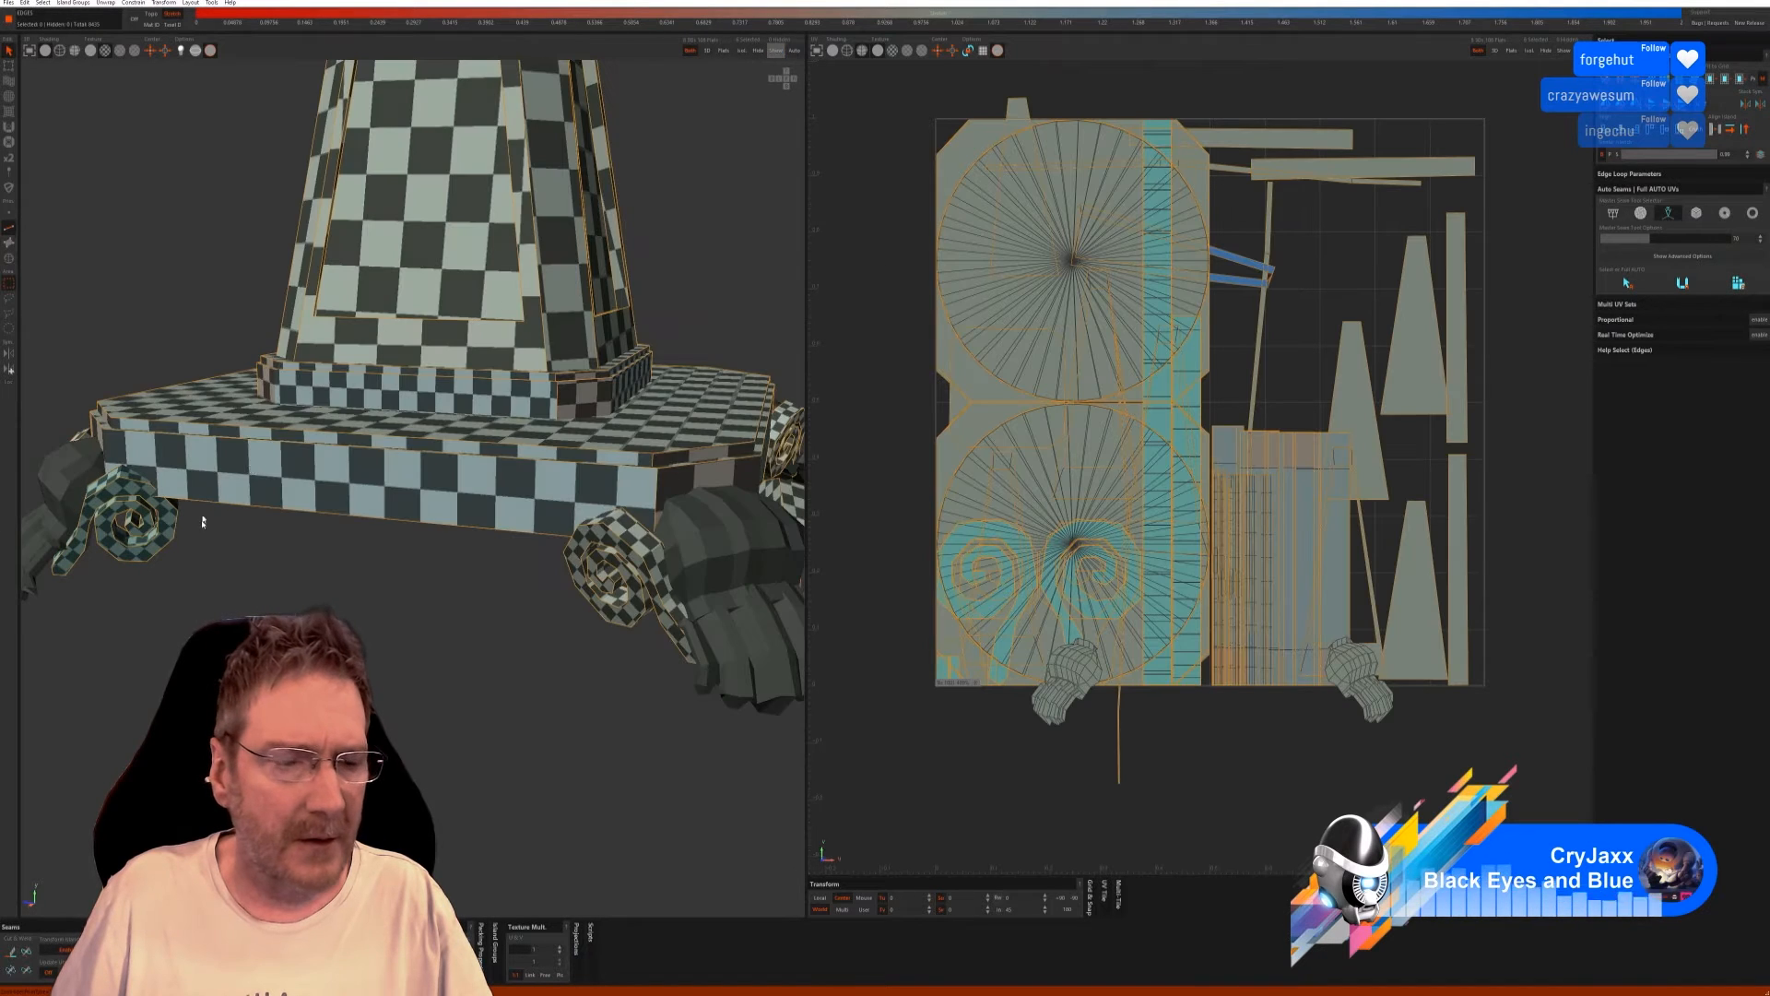
# Rotate to the front of the nearest claw foot and isolate its rounded upper section between the two scrolls.
pyautogui.keyDown('alt'); pyautogui.moveTo(202, 519); pyautogui.dragTo(252, 544); pyautogui.keyUp('alt')
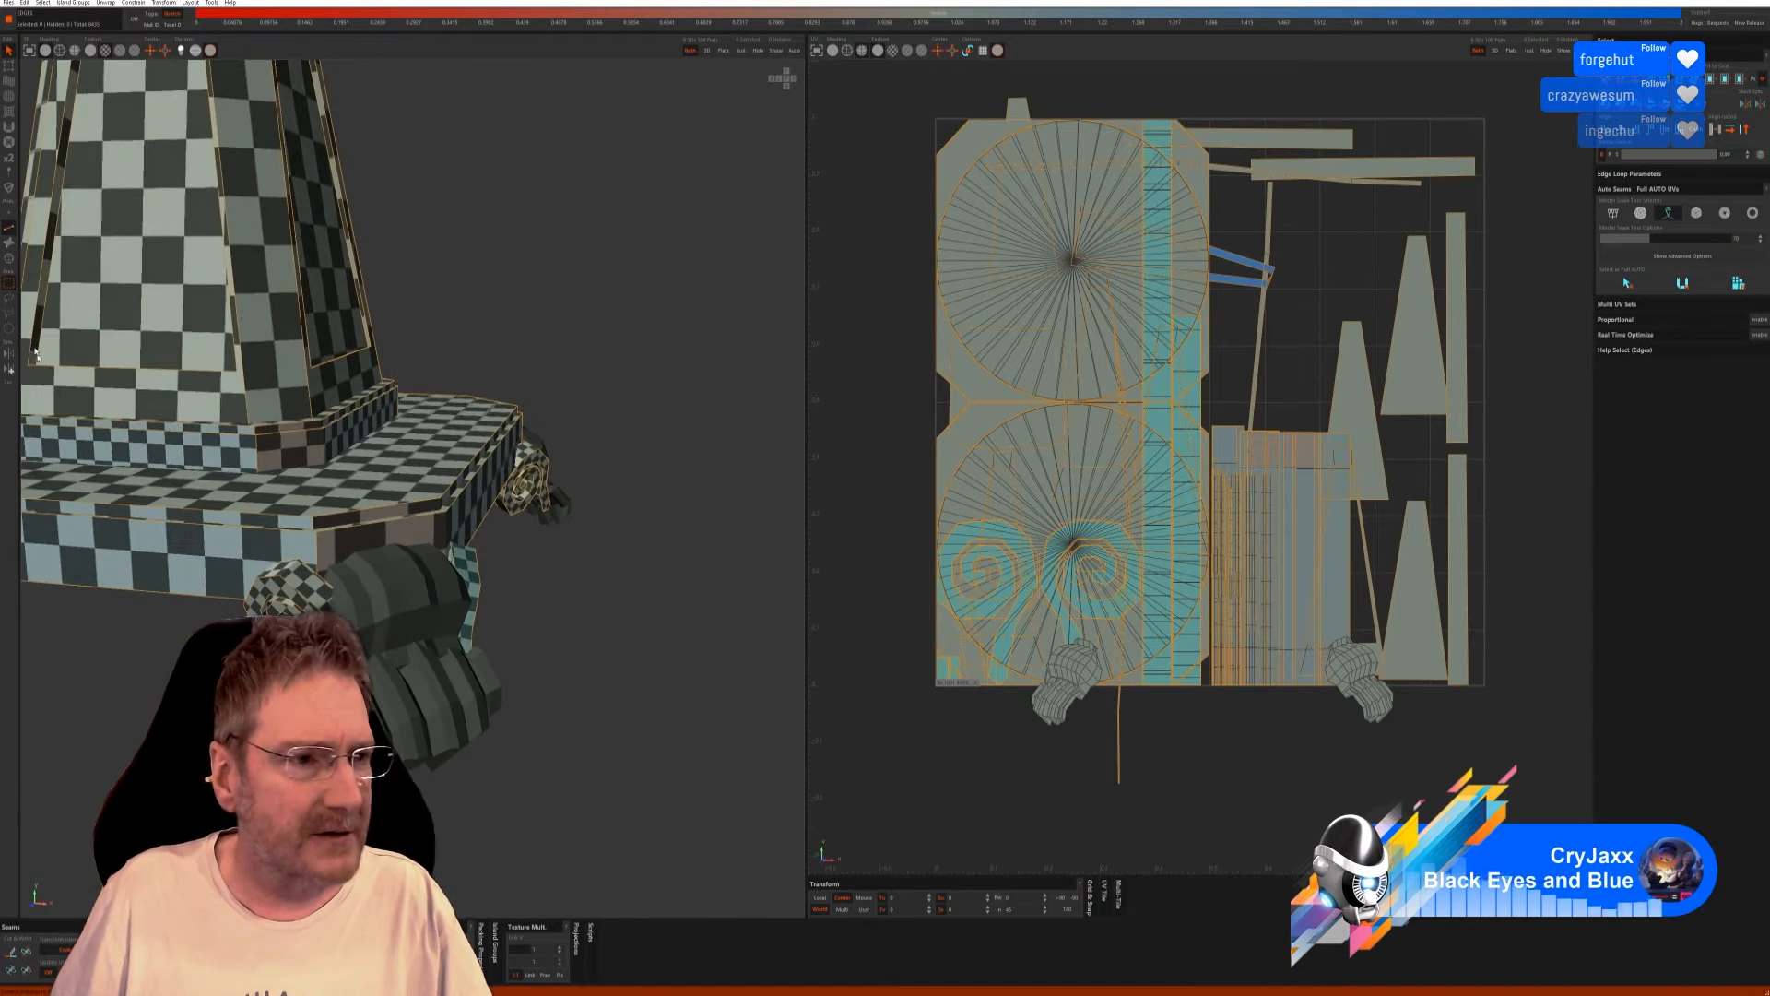
pyautogui.press('F4')
pyautogui.click(397, 587)
pyautogui.click(397, 587)
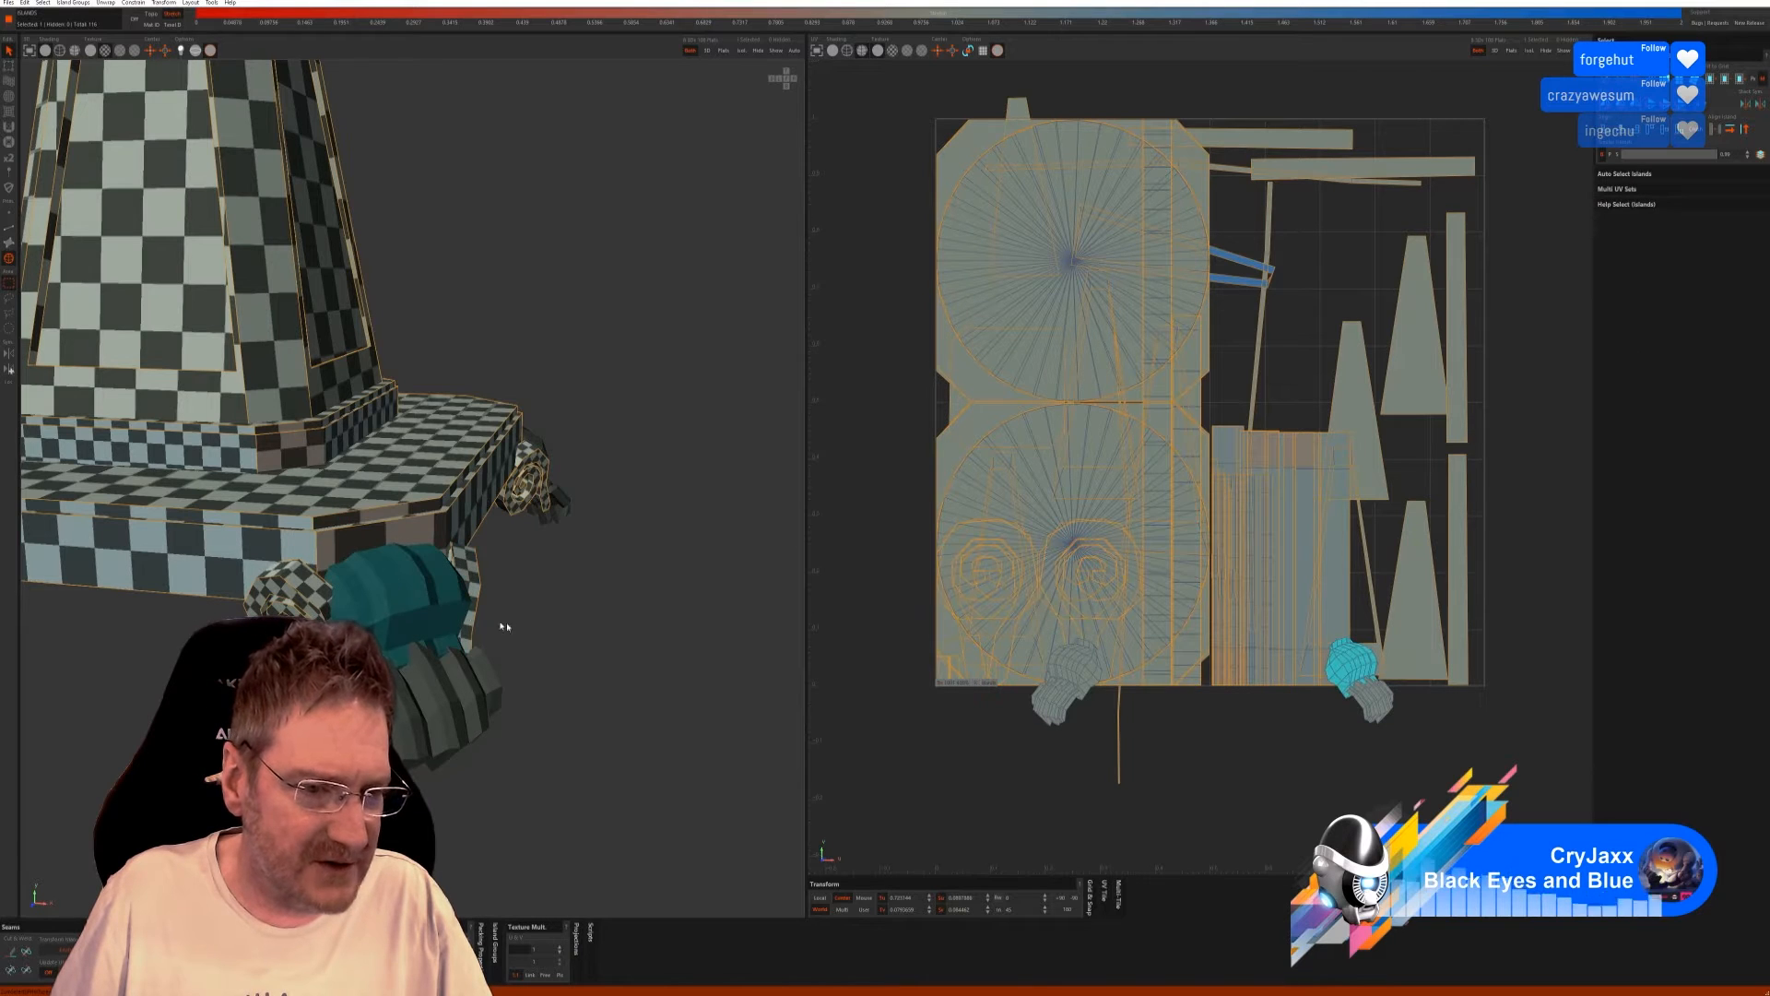
pyautogui.click(743, 54)
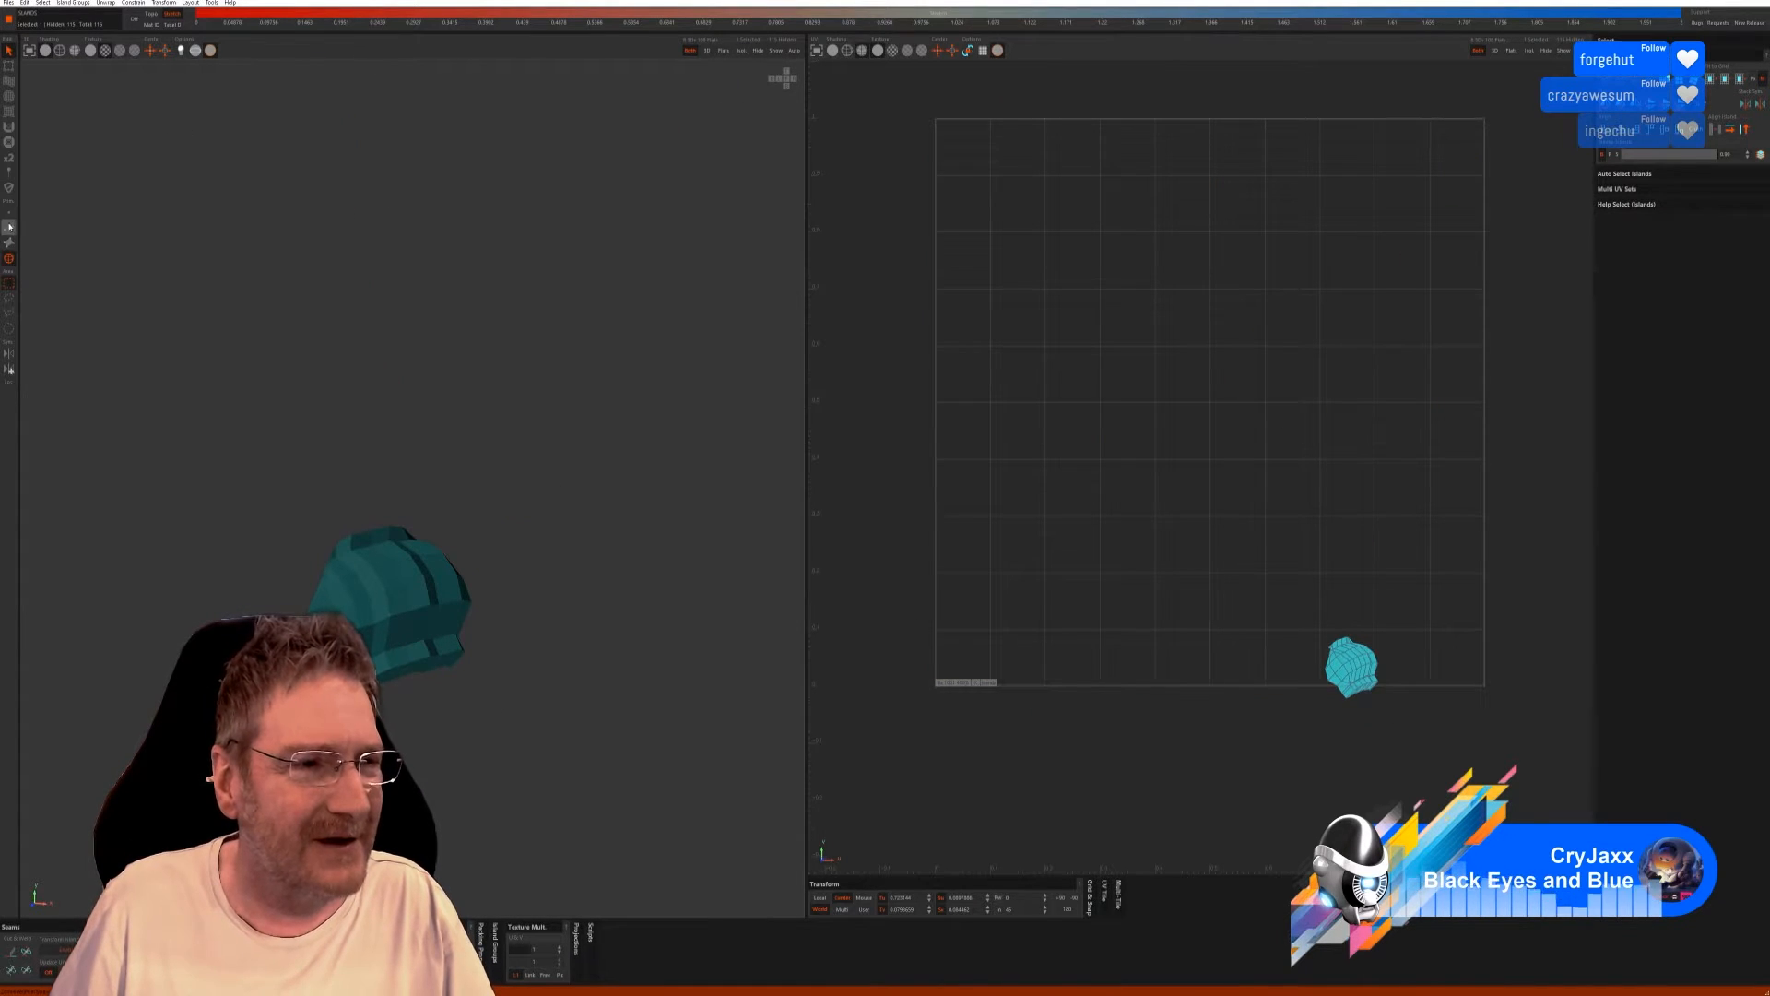
# Try the scrolls' automatic seam method on the isolated foot section, unfolding and packing it, and undo the unwrap.
pyautogui.press('F2')
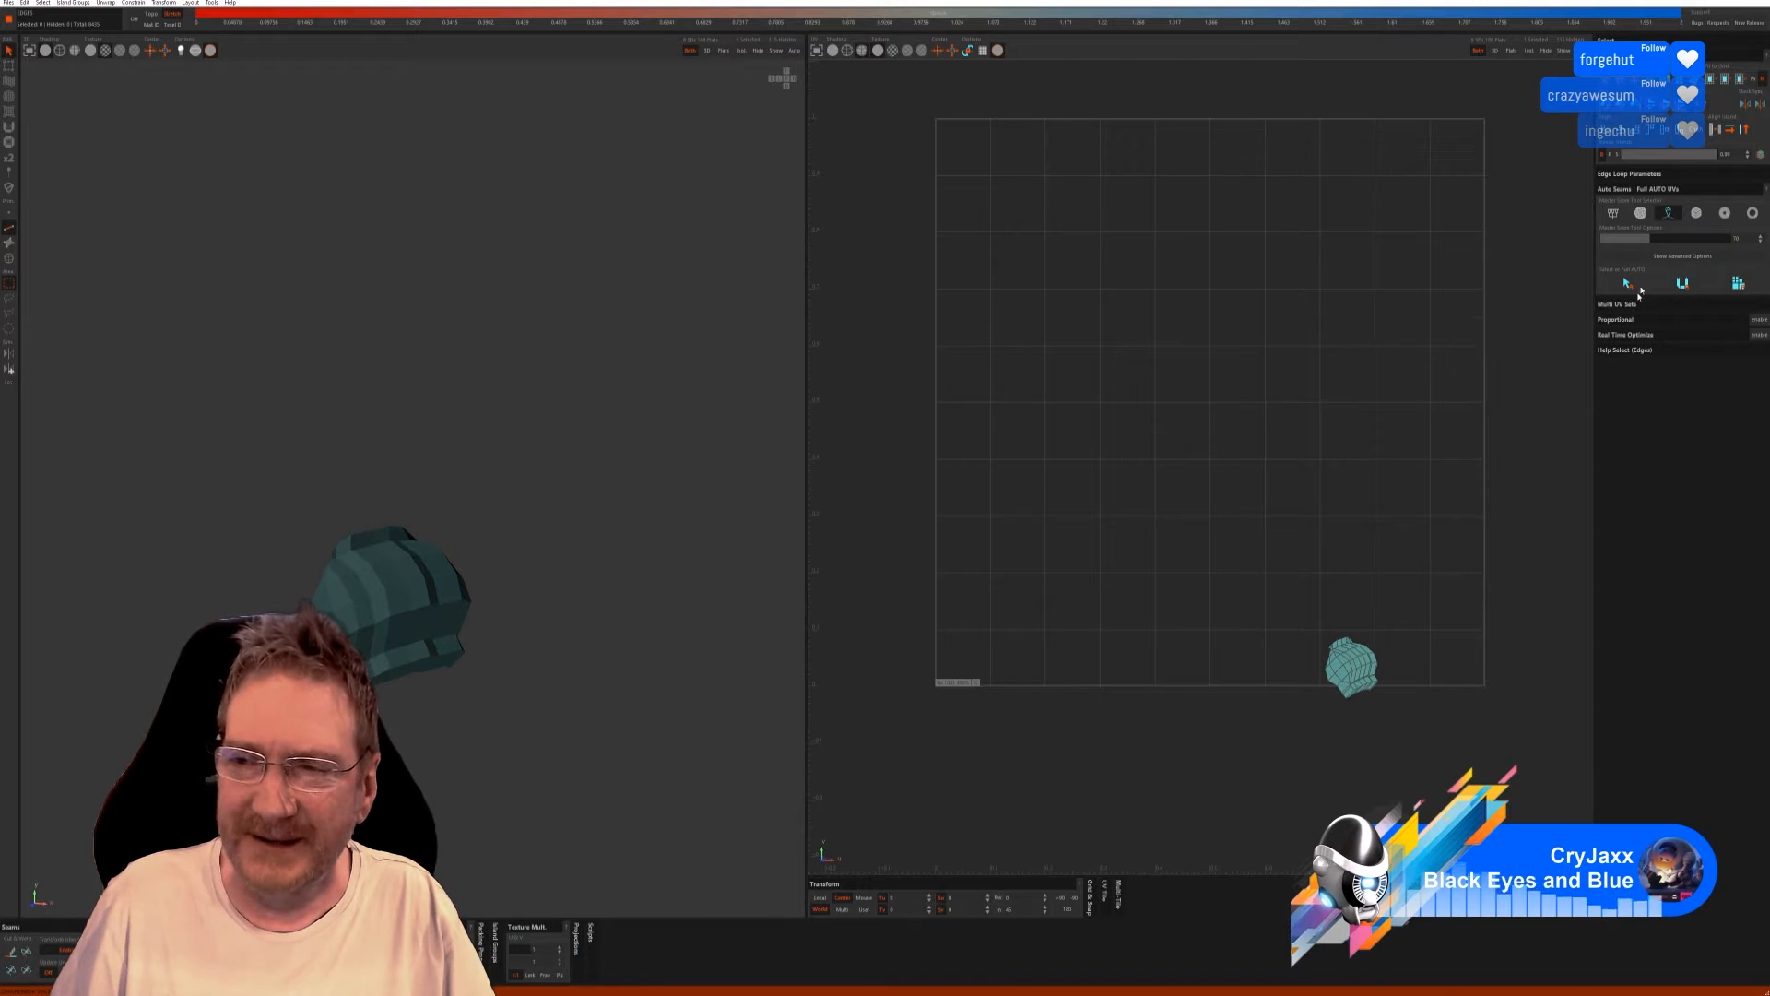
pyautogui.click(1683, 284)
pyautogui.click(1682, 285)
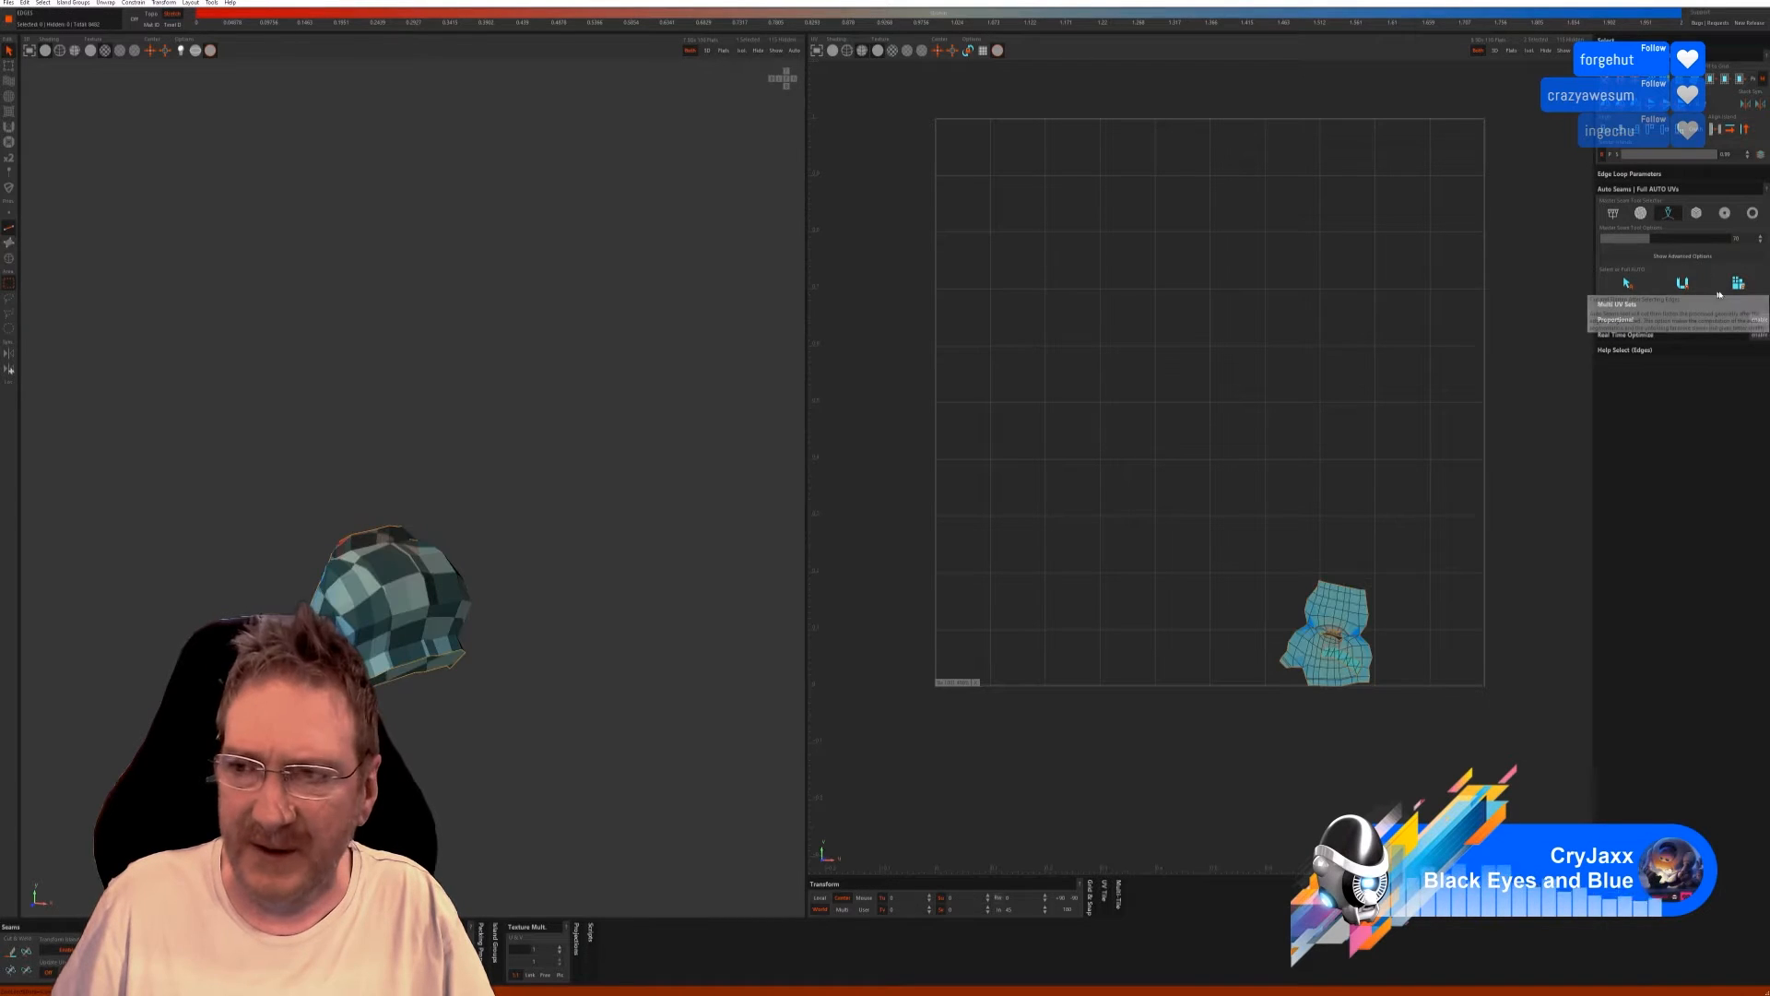
pyautogui.click(1737, 285)
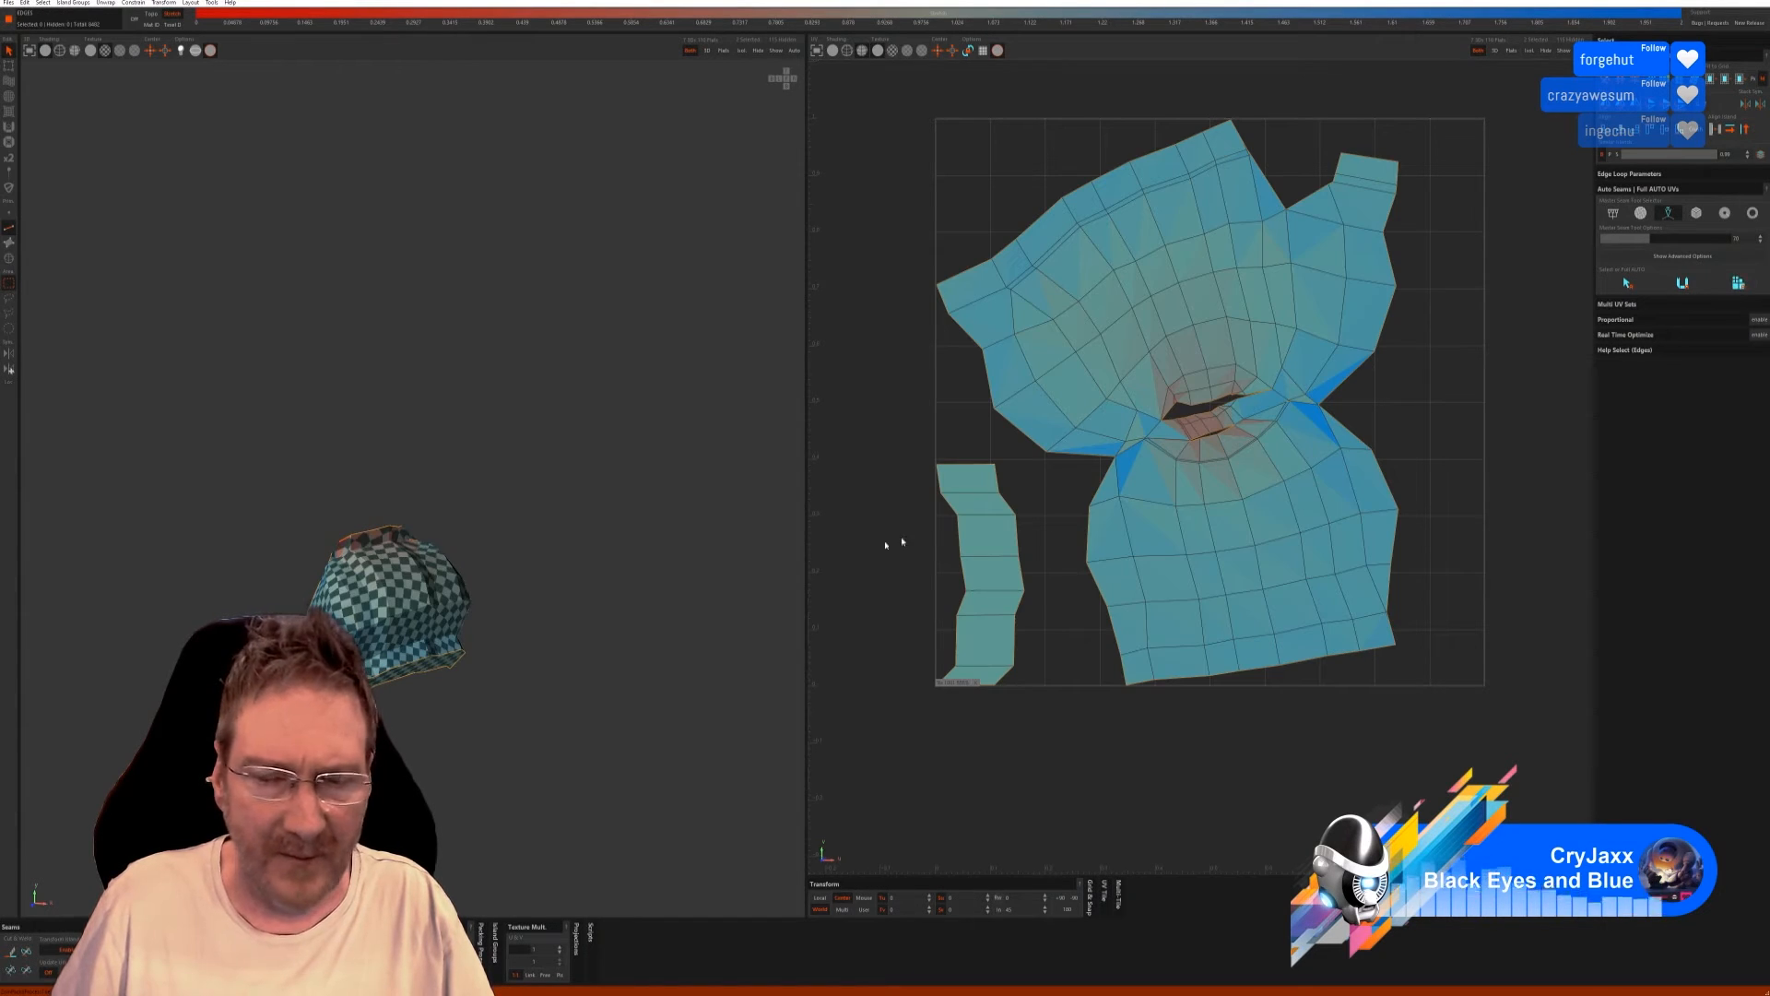
pyautogui.keyDown('alt'); pyautogui.moveTo(571, 590); pyautogui.dragTo(470, 570); pyautogui.keyUp('alt')
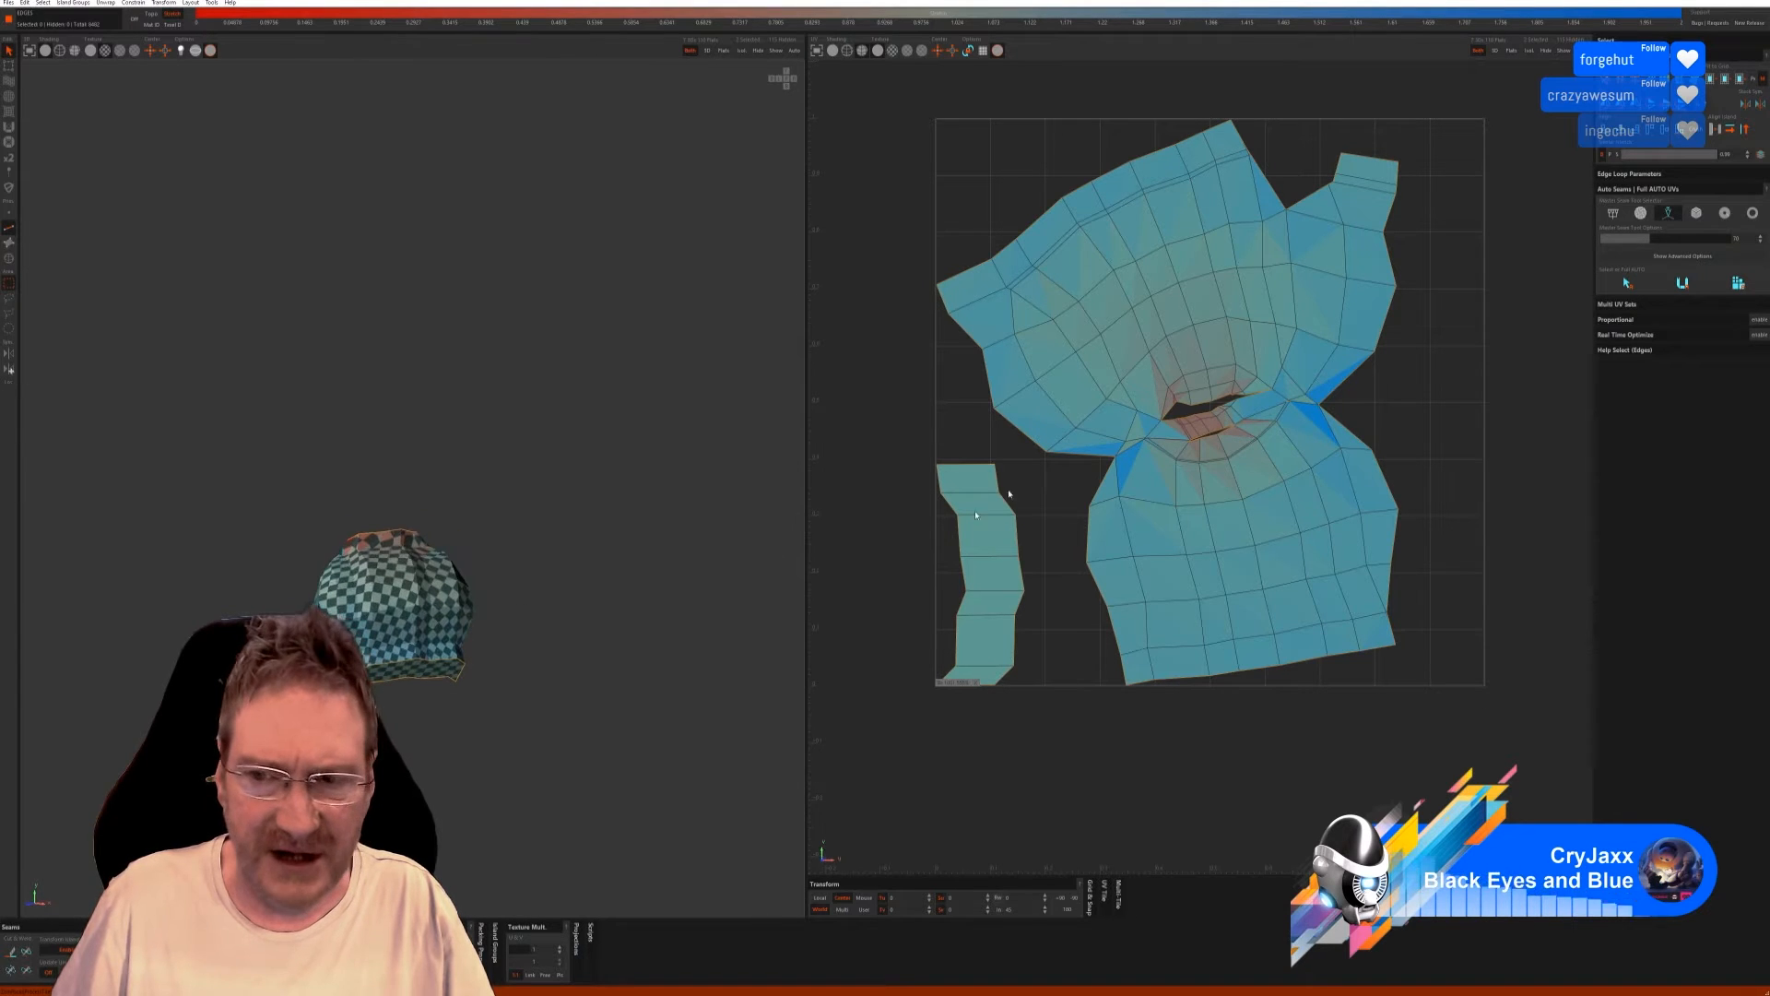
pyautogui.hotkey('ctrl', 'z')
pyautogui.hotkey('ctrl', 'z')
pyautogui.click(687, 483)
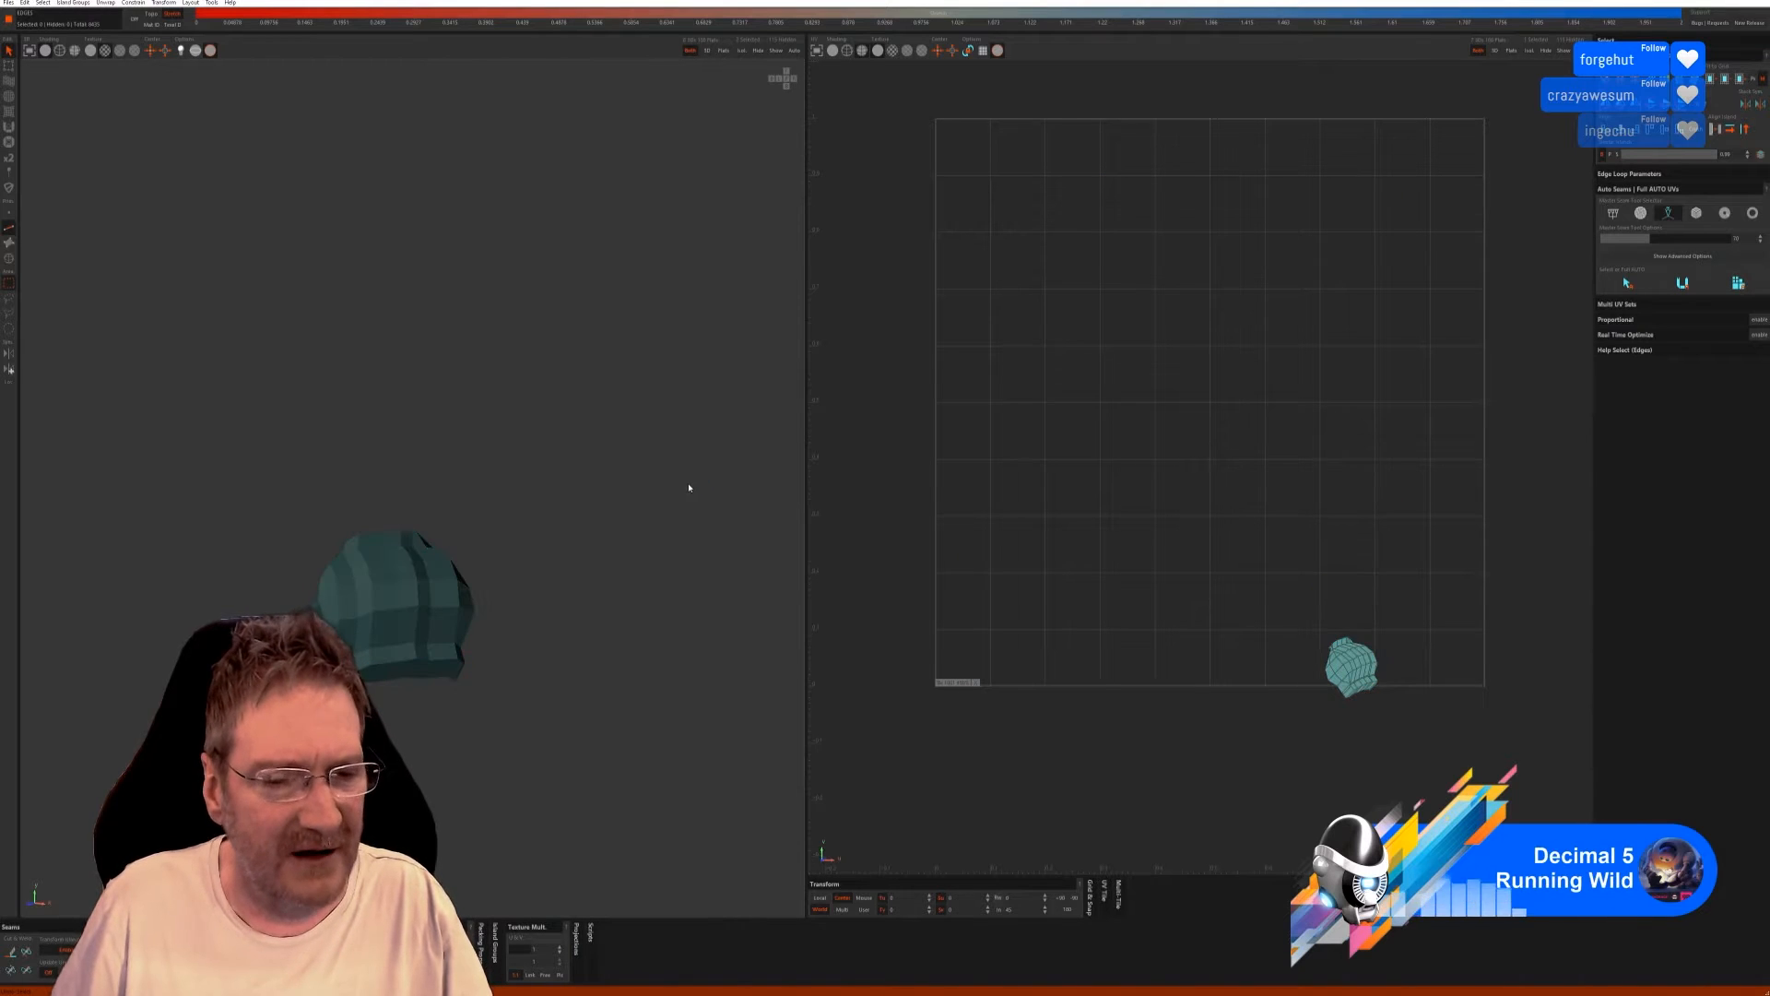
# Try the first and second automatic seam methods on the foot section, unfolding and packing the islands with the second.
pyautogui.click(1615, 215)
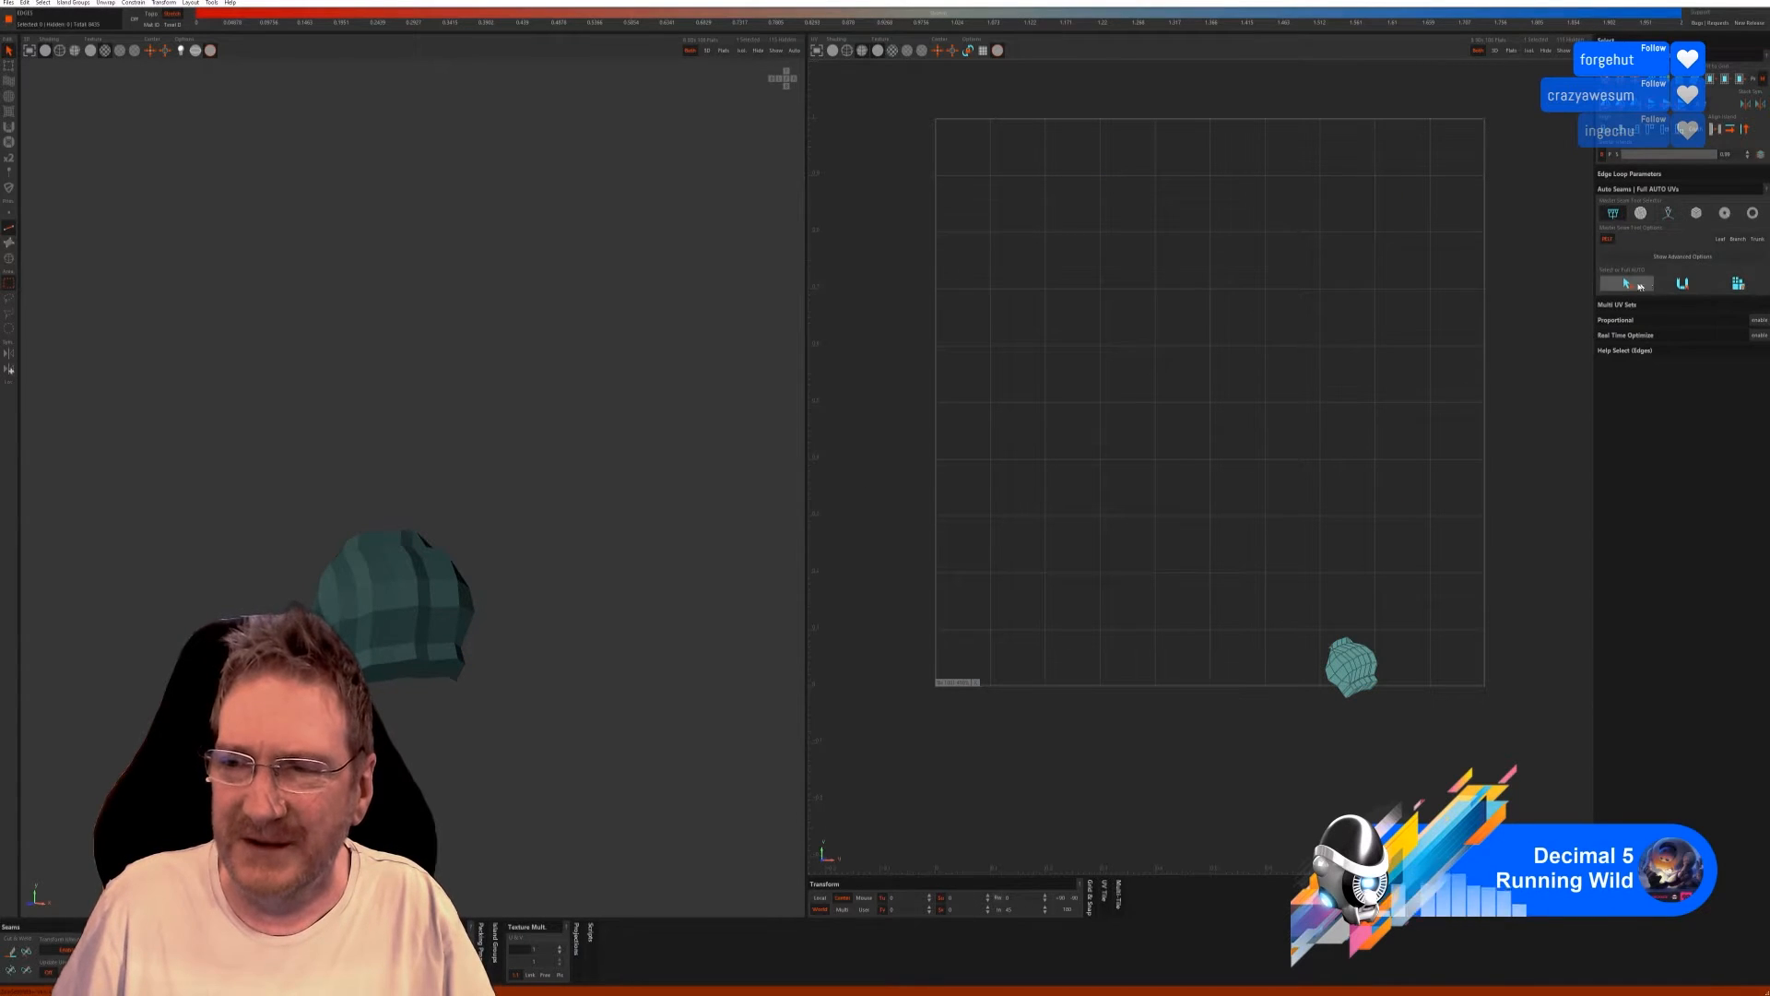
pyautogui.click(1627, 283)
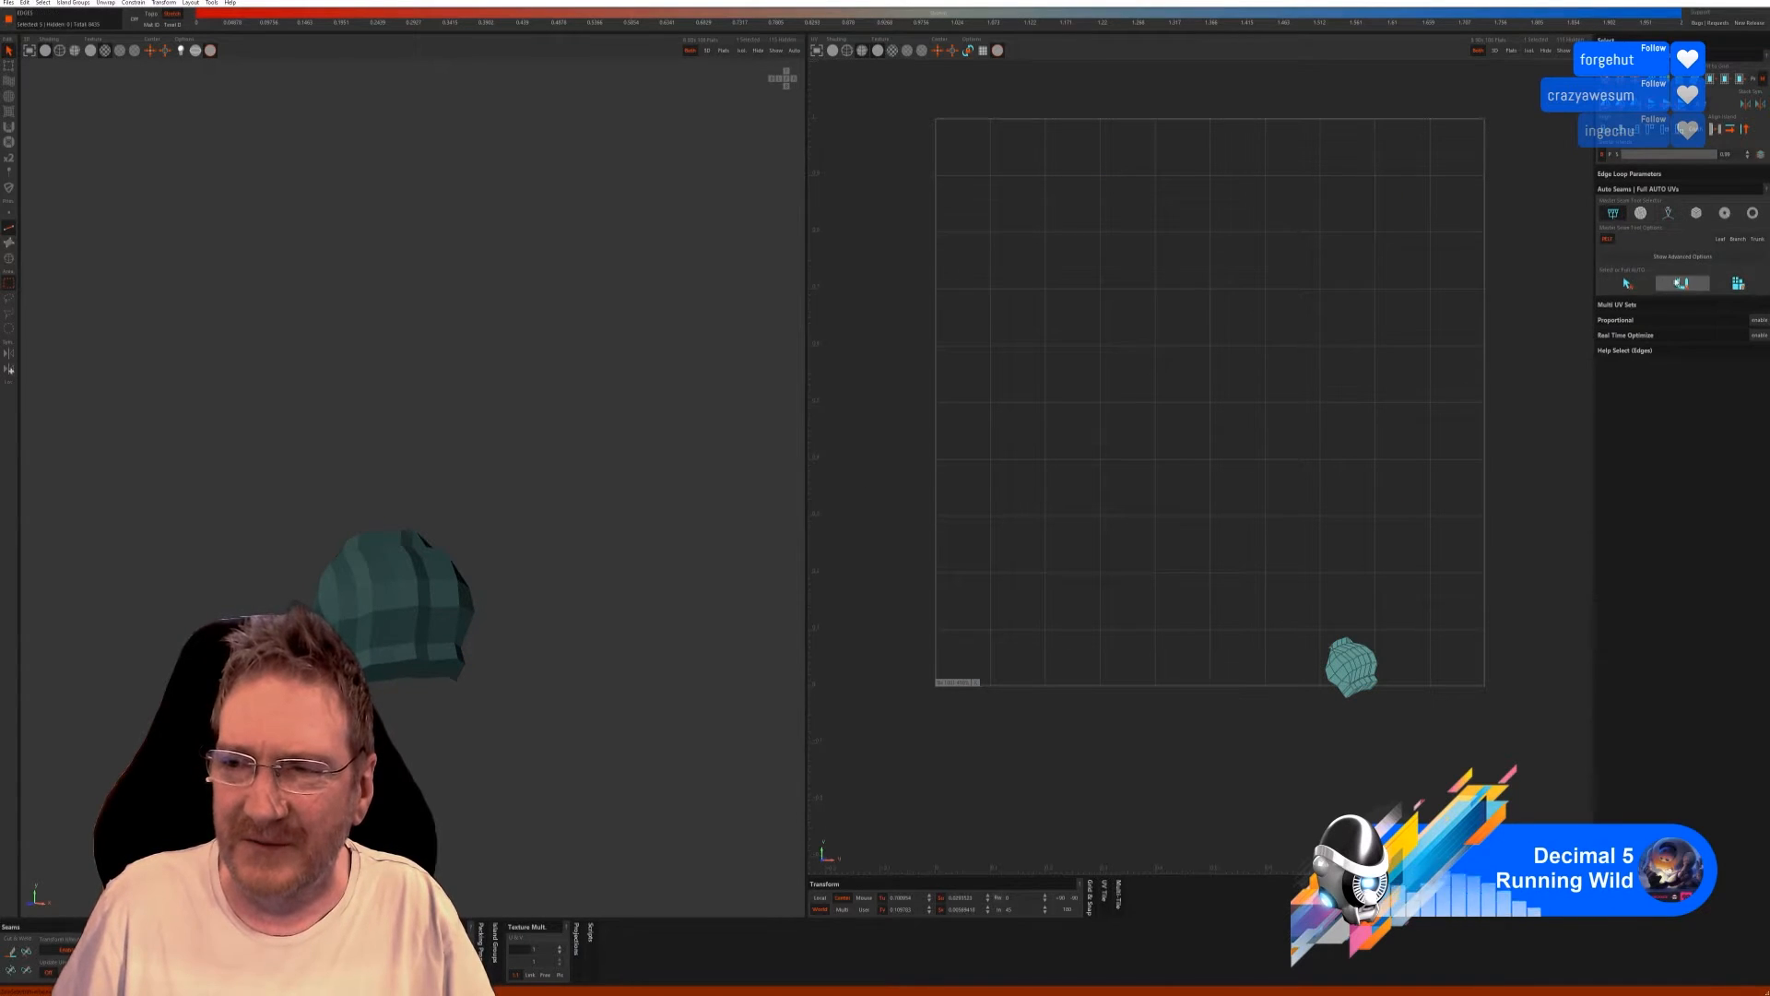
pyautogui.click(1641, 213)
pyautogui.click(1627, 296)
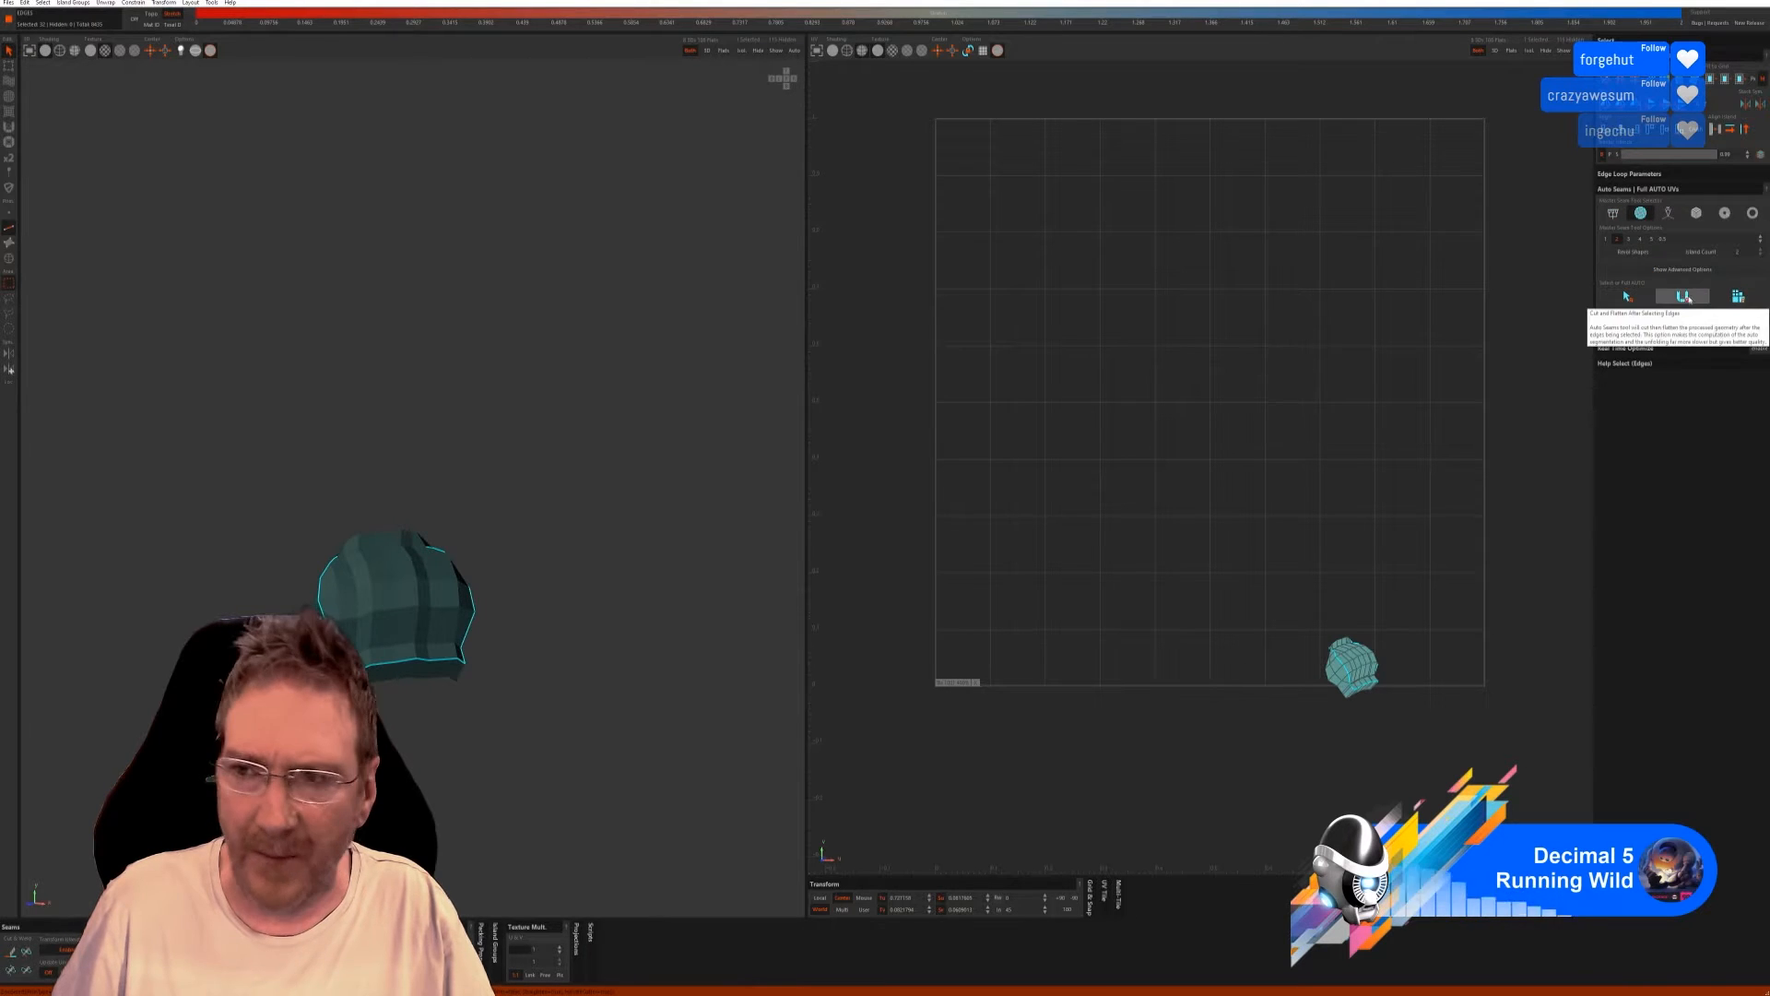
pyautogui.click(1737, 296)
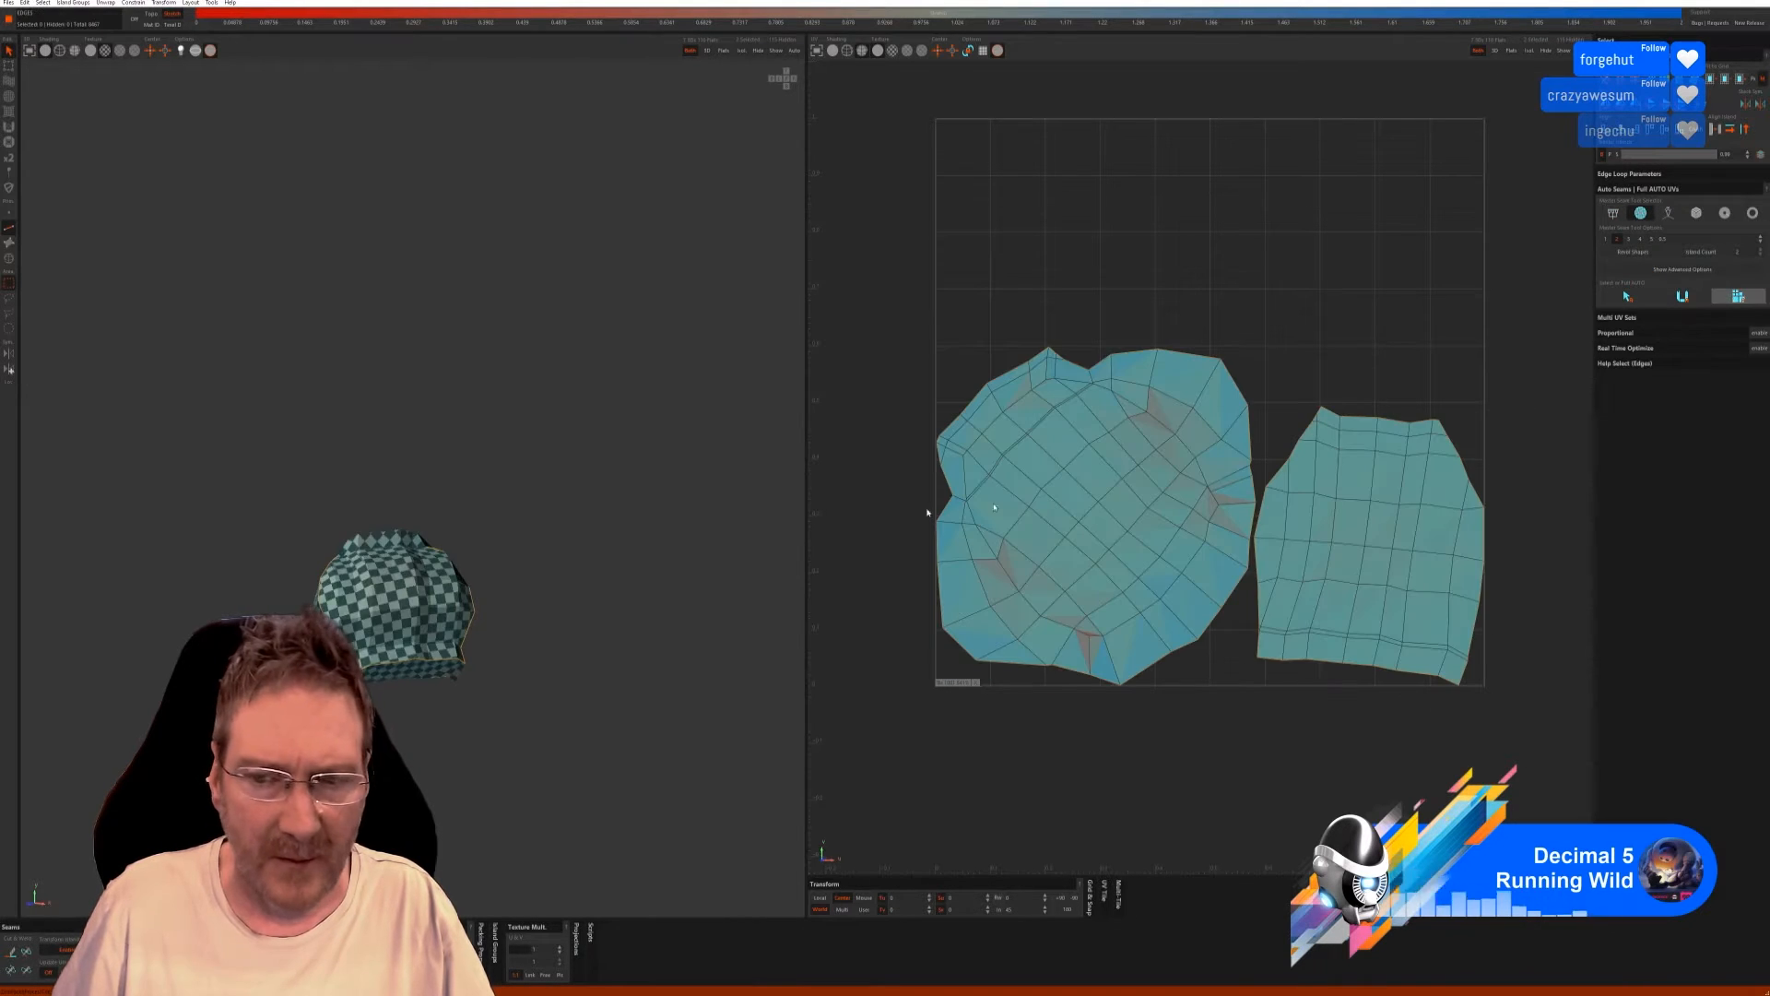
# Inspect the checker pattern and seams around the foot section from several sides, and undo the test unwrap.
pyautogui.moveTo(513, 501); pyautogui.dragTo(467, 608, button='middle')
pyautogui.moveTo(407, 676); pyautogui.dragTo(747, 657, button='middle')
pyautogui.moveTo(406, 657); pyautogui.dragTo(450, 647, button='middle')
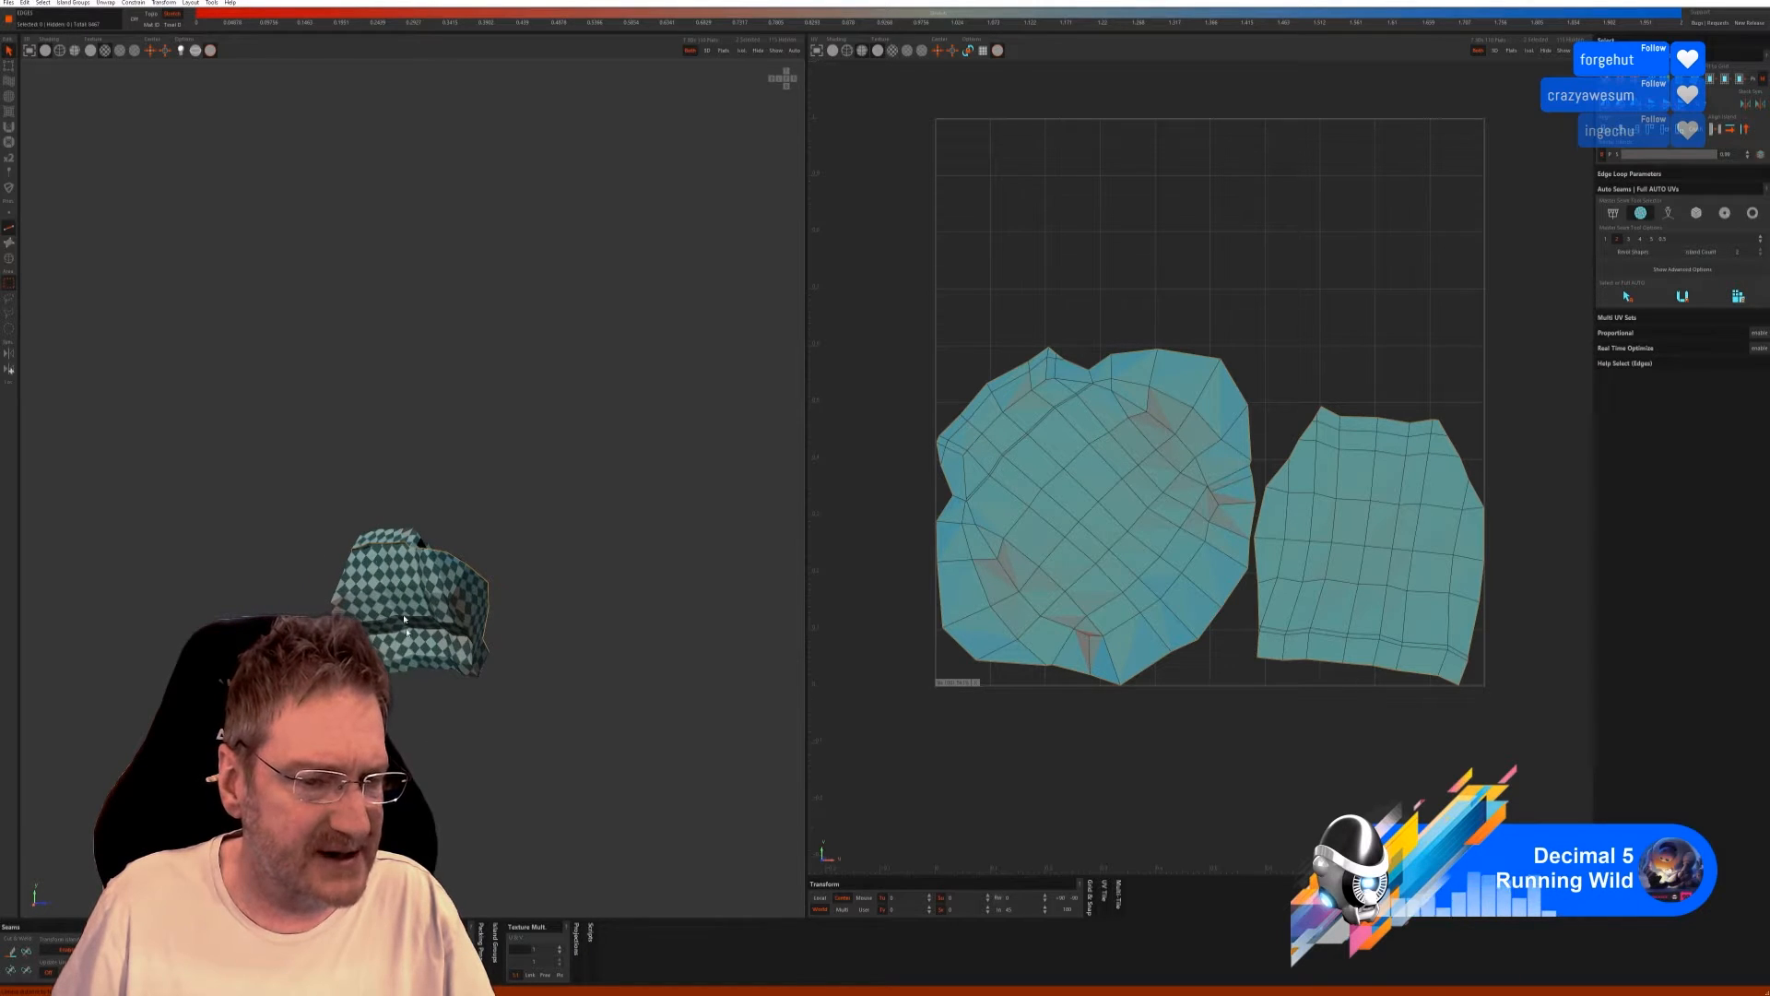
pyautogui.moveTo(389, 644)
pyautogui.mouseDown(button='middle')
pyautogui.moveTo(384, 629)
pyautogui.moveTo(479, 650)
pyautogui.moveTo(382, 648)
pyautogui.moveTo(447, 650)
pyautogui.moveTo(415, 647)
pyautogui.mouseUp(button='middle')
pyautogui.hotkey('ctrl', 'z')
pyautogui.hotkey('ctrl', 'z')
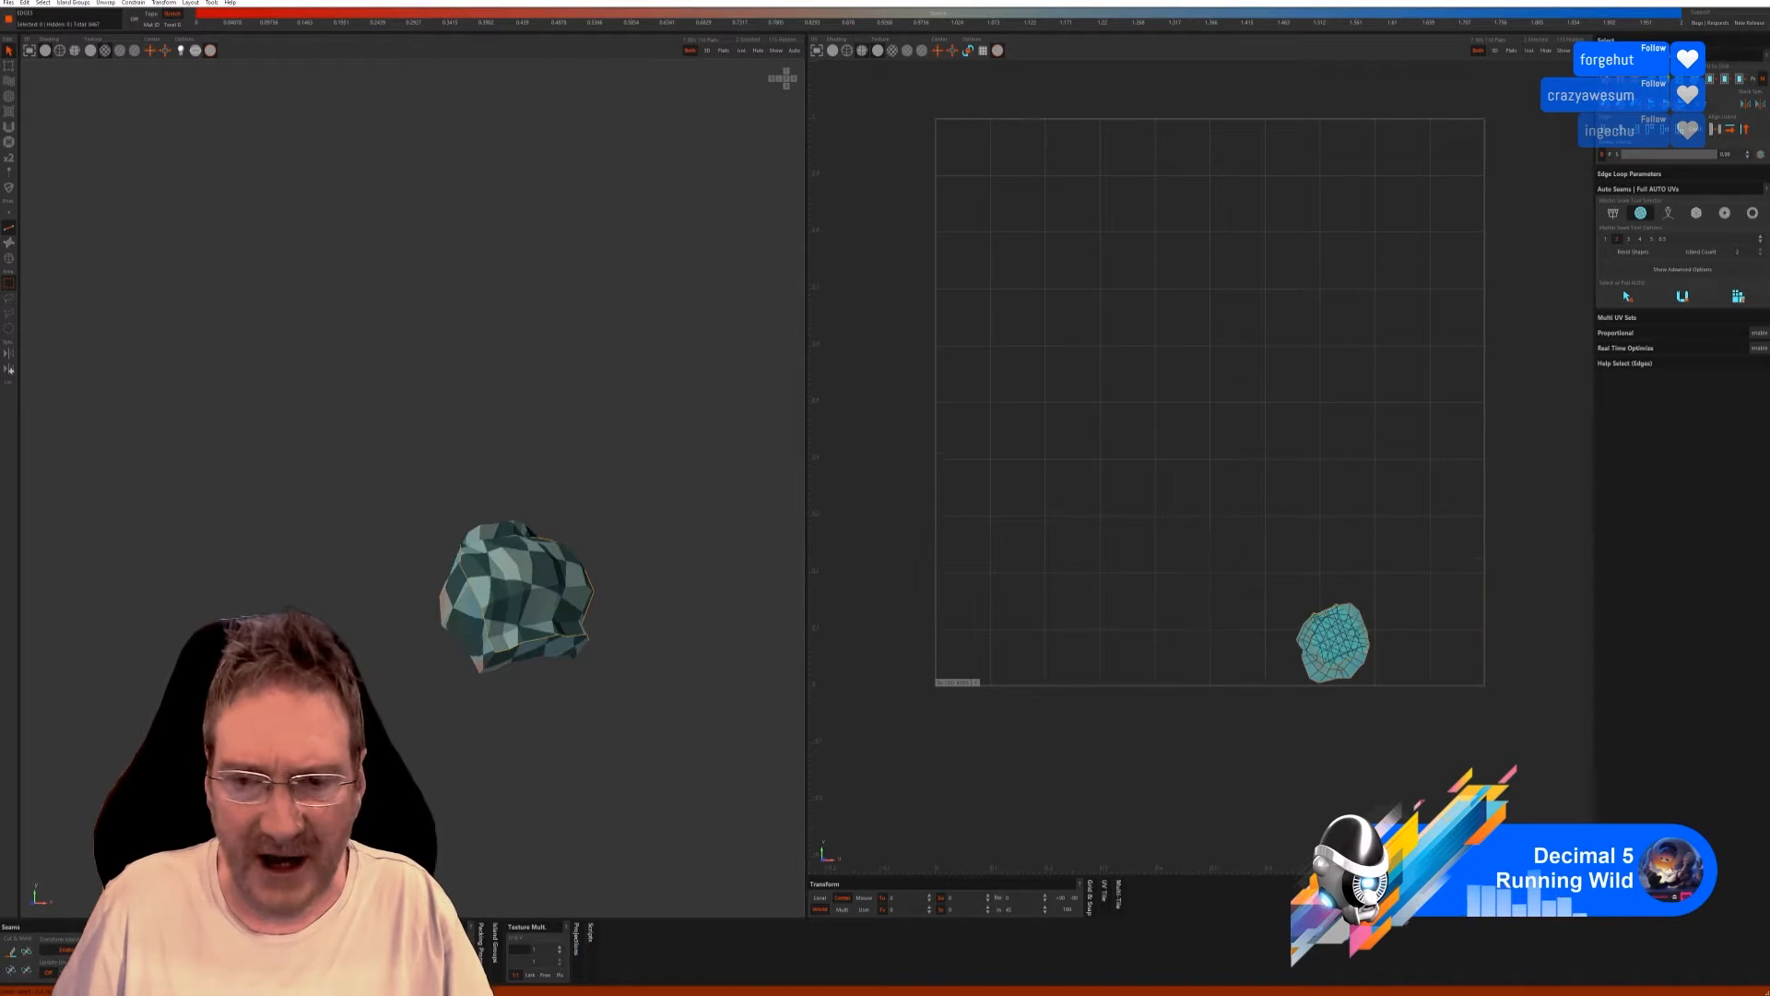
pyautogui.hotkey('ctrl', 'z')
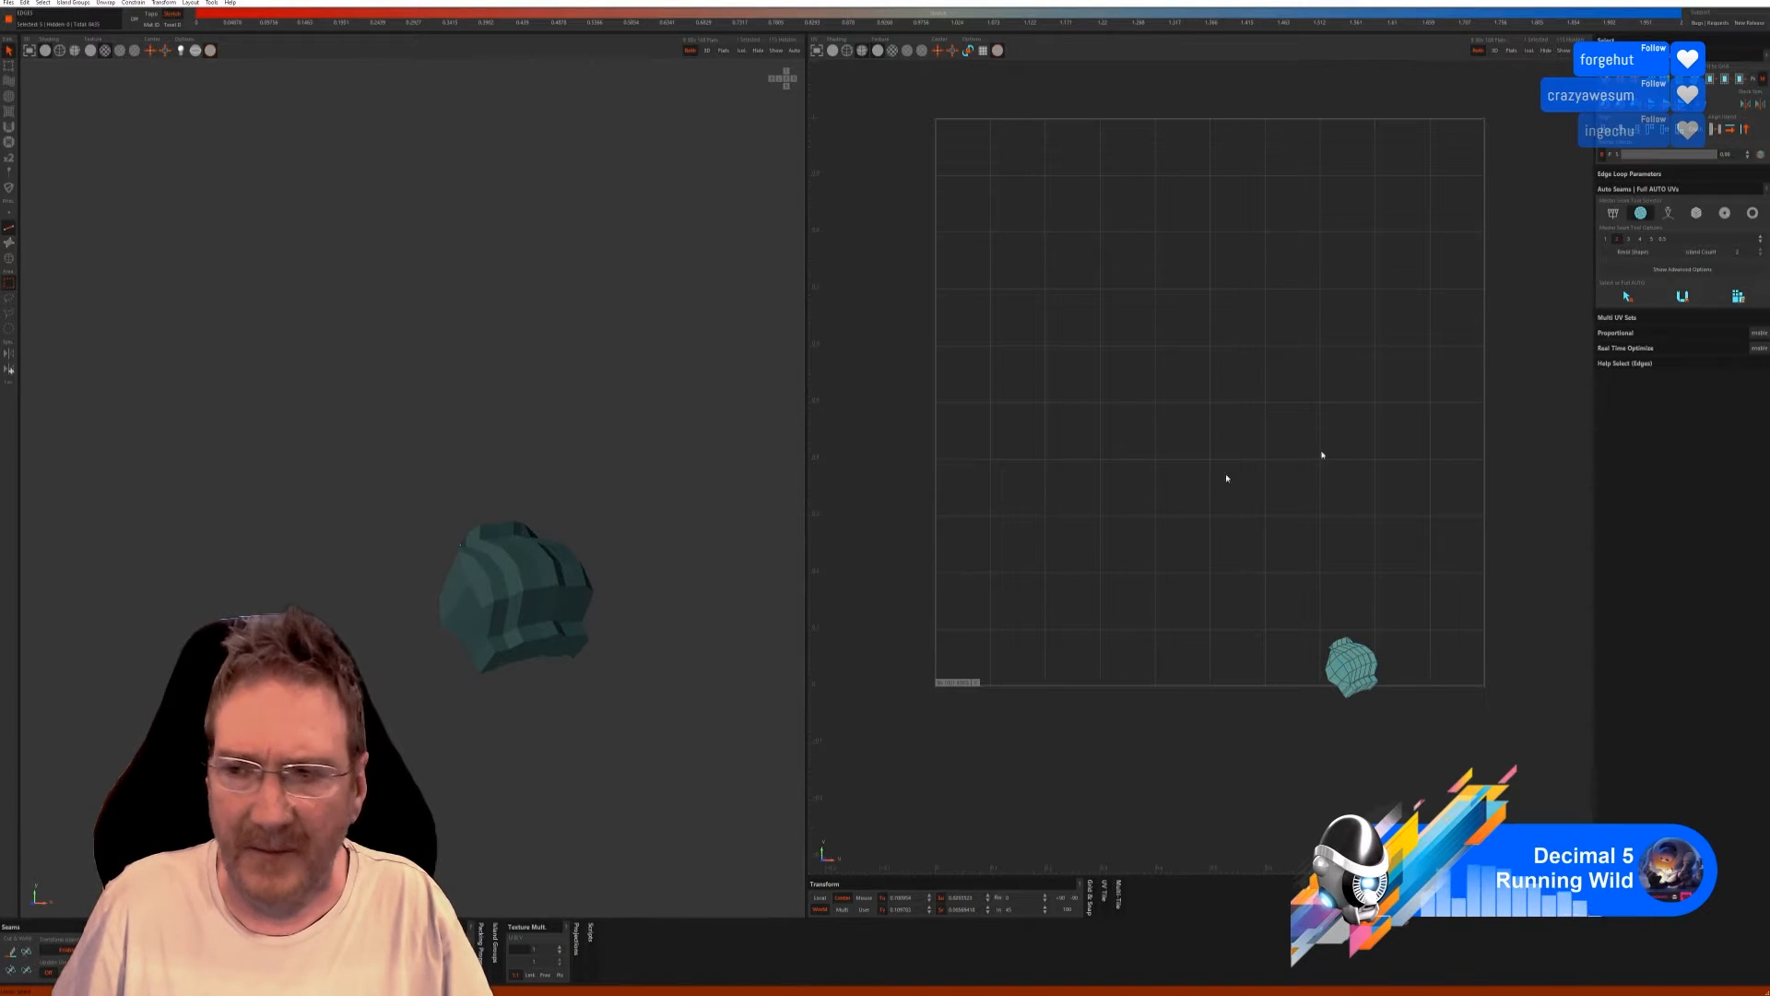
# Try the fourth automatic seam method on the foot section and undo its edge selection.
pyautogui.click(1669, 214)
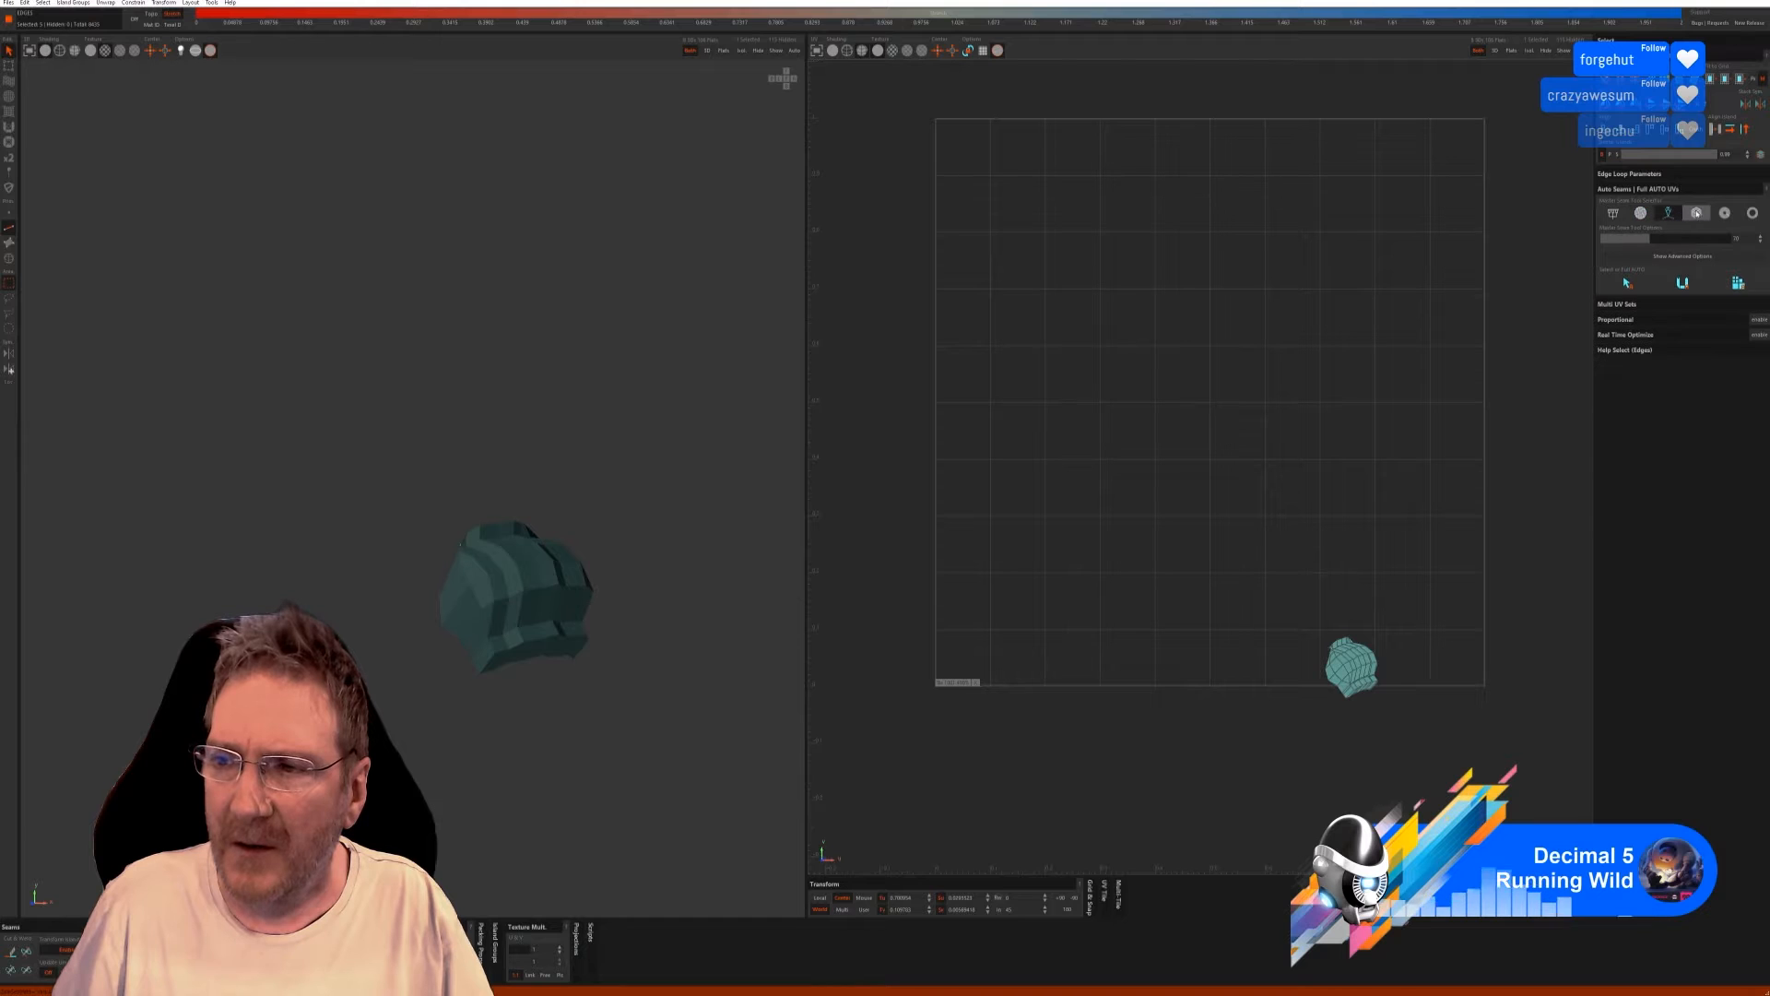
pyautogui.click(1617, 311)
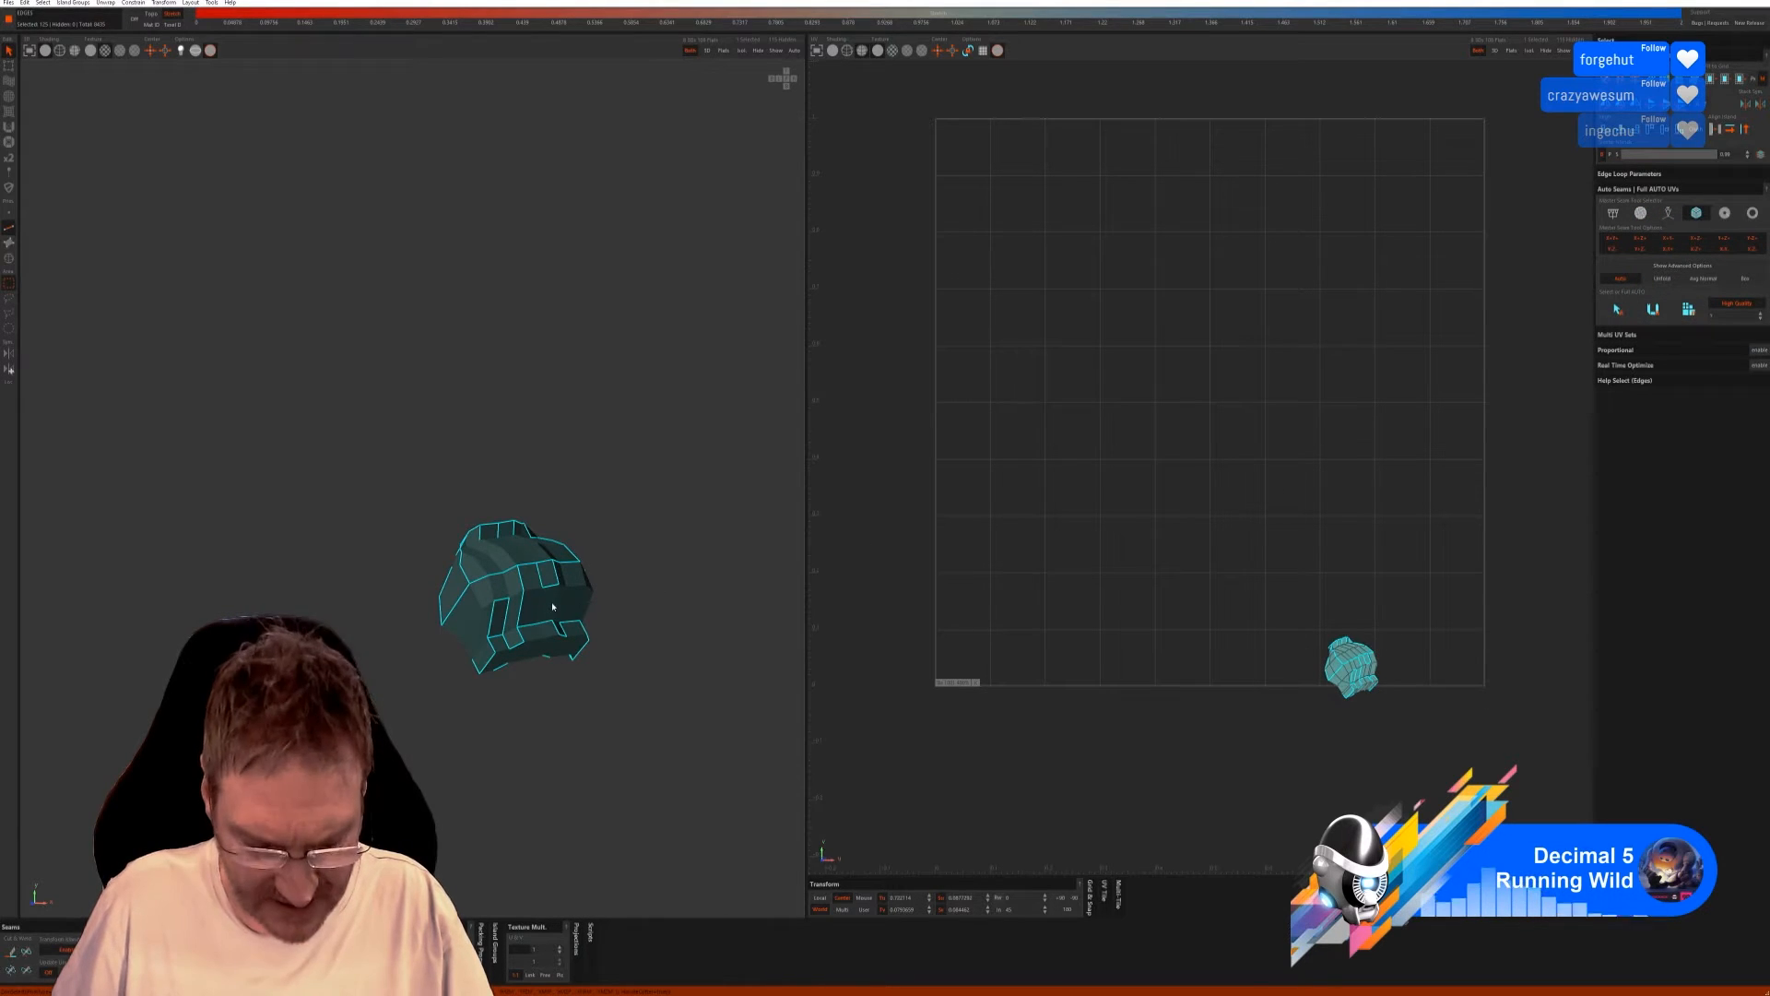
pyautogui.hotkey('ctrl', 'z')
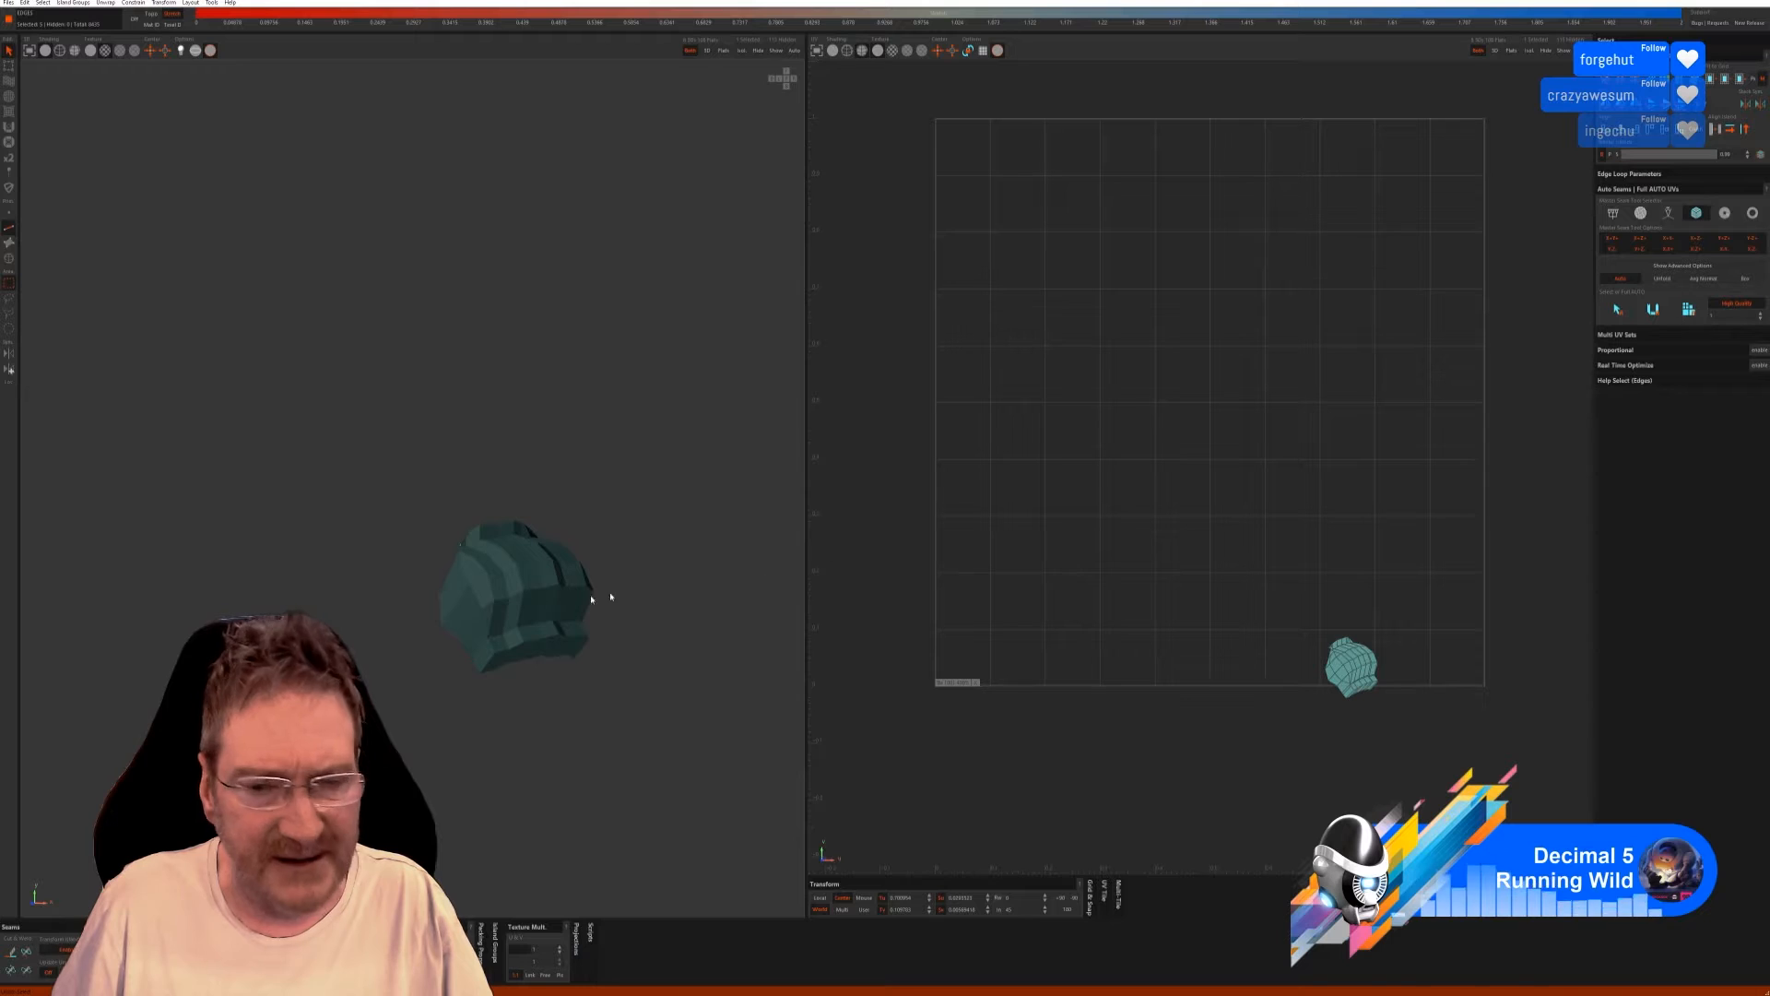
# Return to the automatic seam method used for the scrolls and cut, unfold and pack the isolated foot section with it.
pyautogui.click(1668, 213)
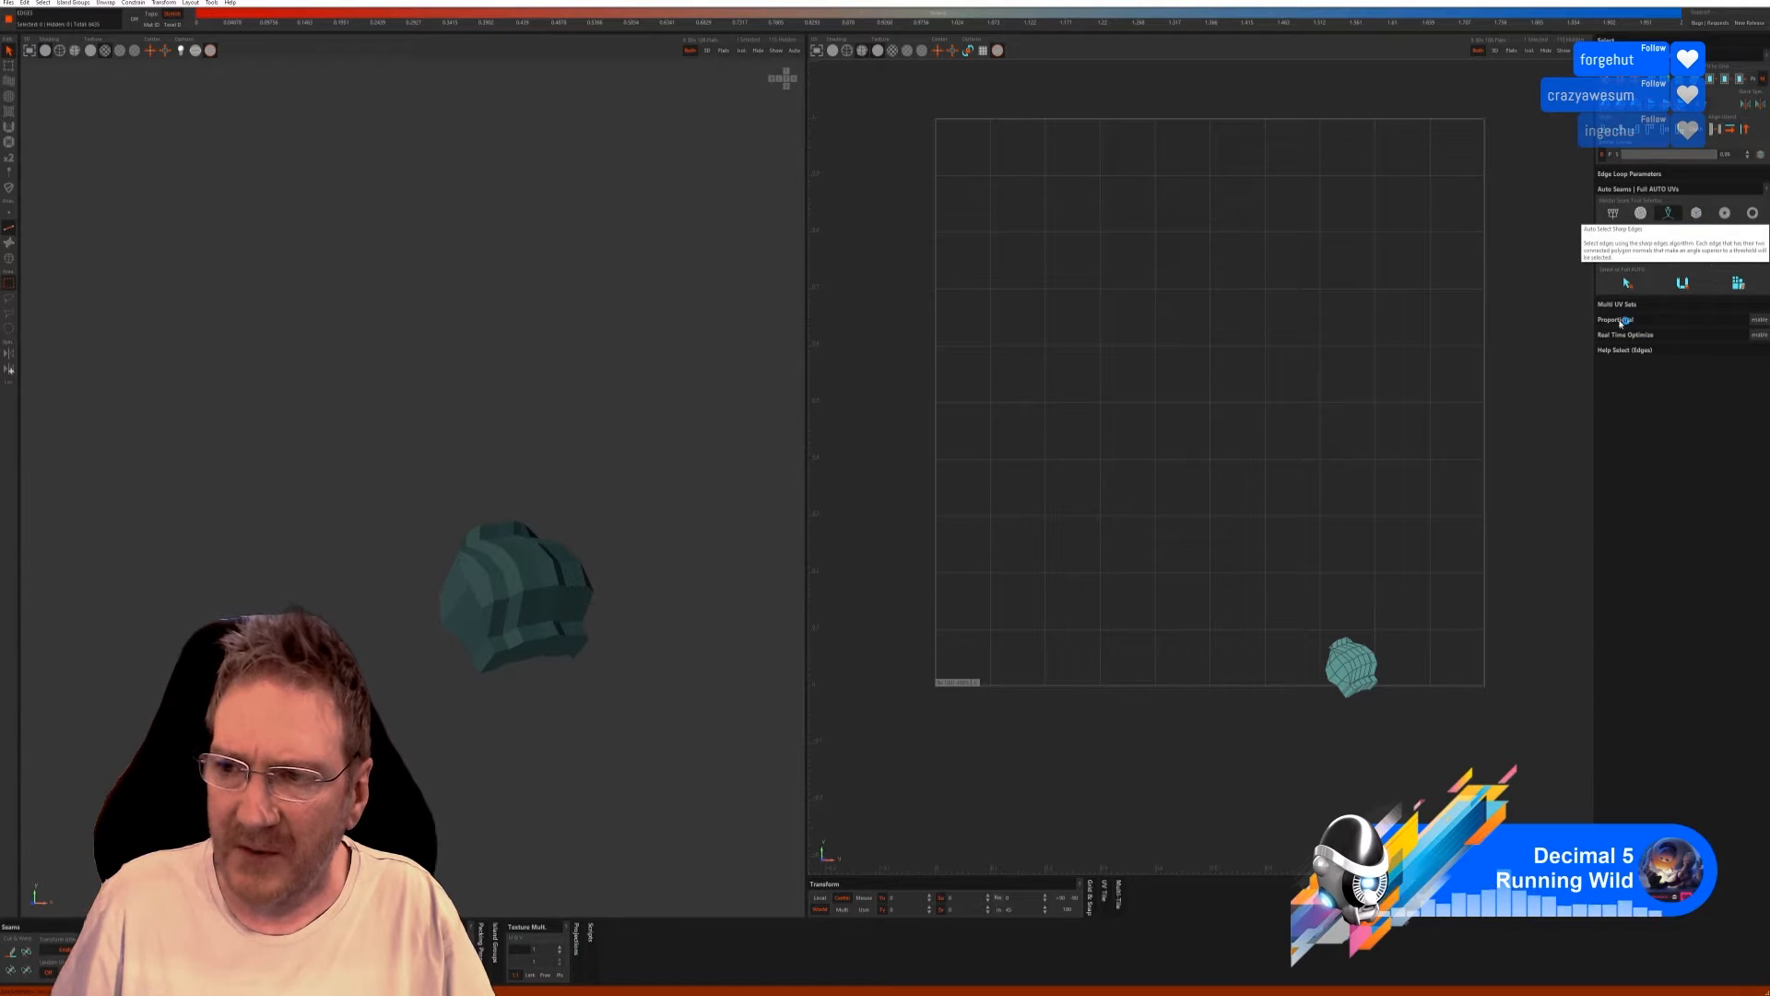
pyautogui.click(1638, 290)
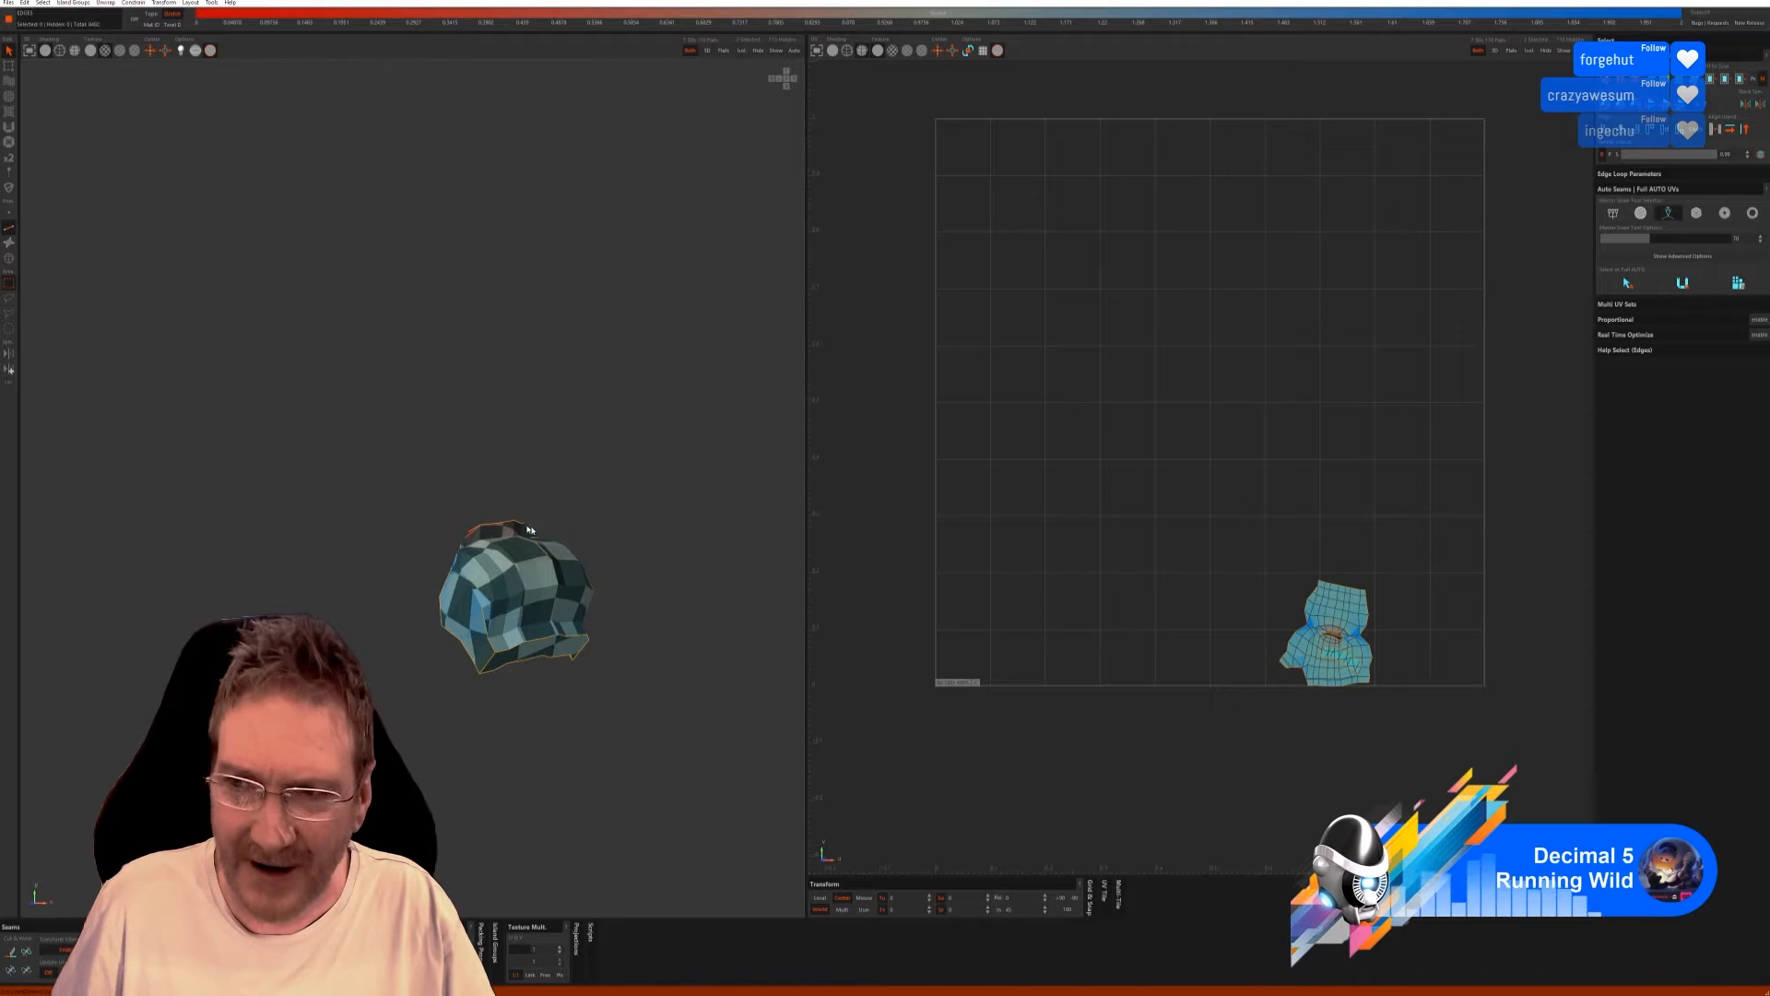
pyautogui.click(1737, 284)
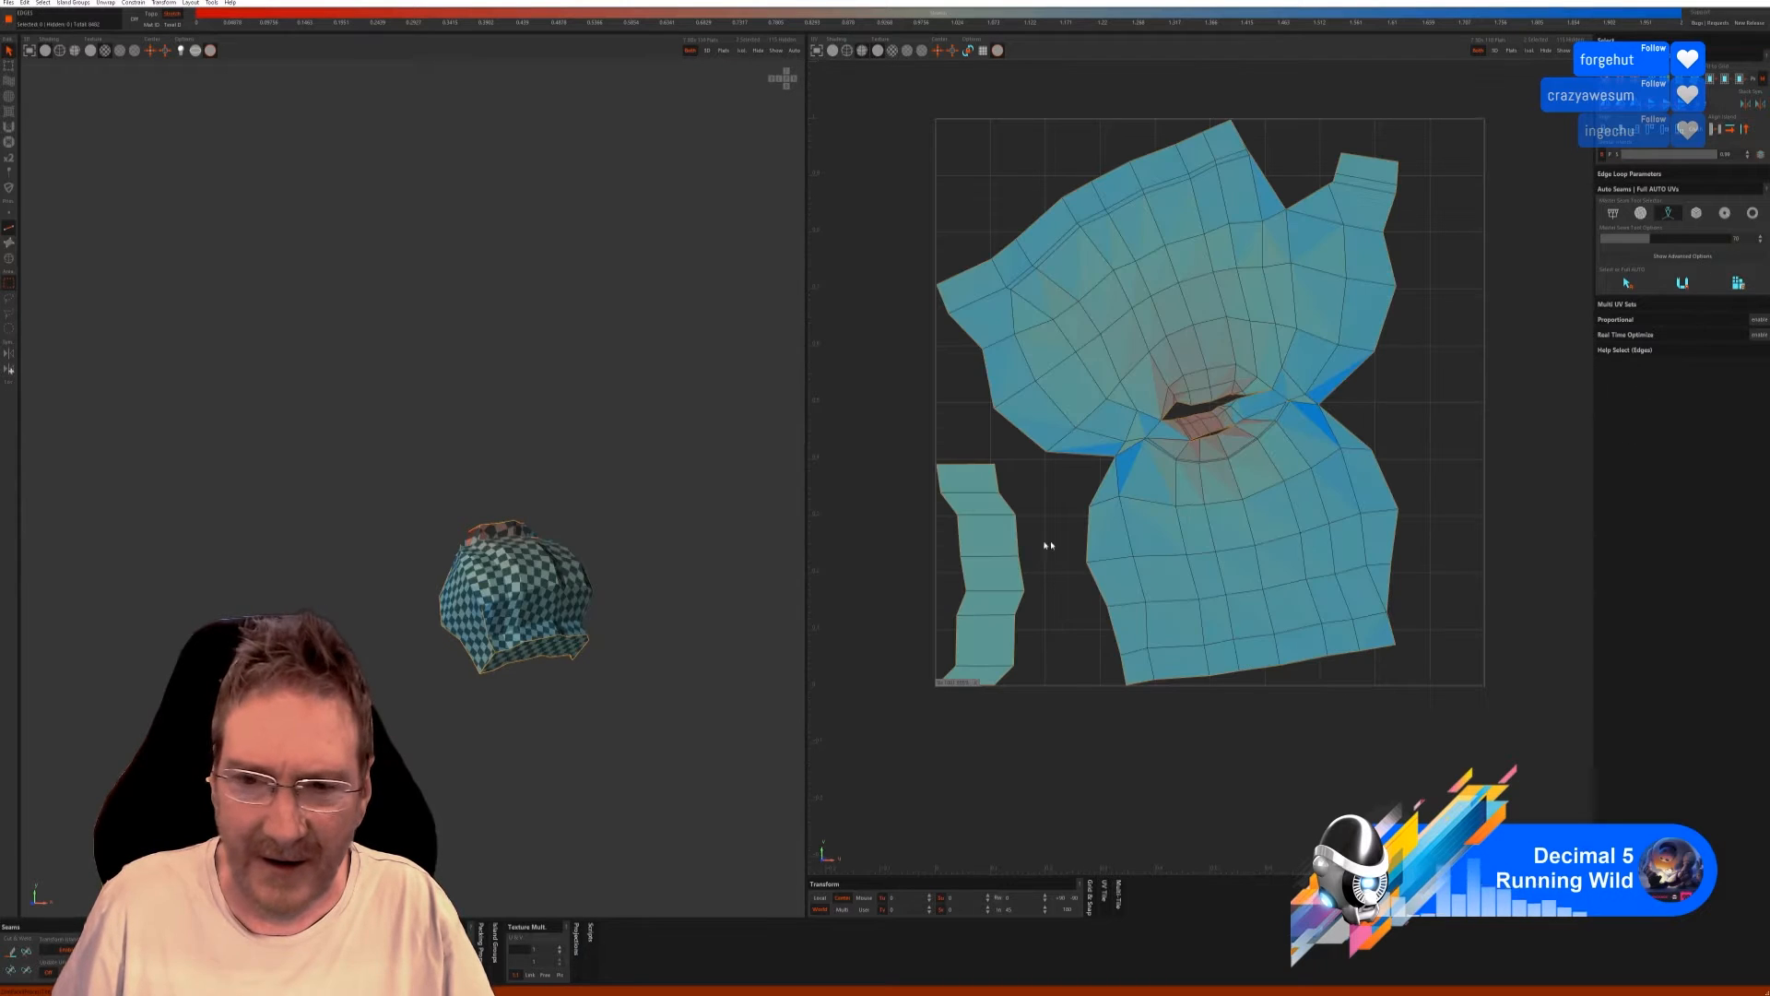
# Undo the foot section's unwrap, then cut, unfold and pack it with the second automatic seam method and check its checker pattern.
pyautogui.keyDown('alt'); pyautogui.moveTo(528, 481); pyautogui.dragTo(486, 489); pyautogui.keyUp('alt')
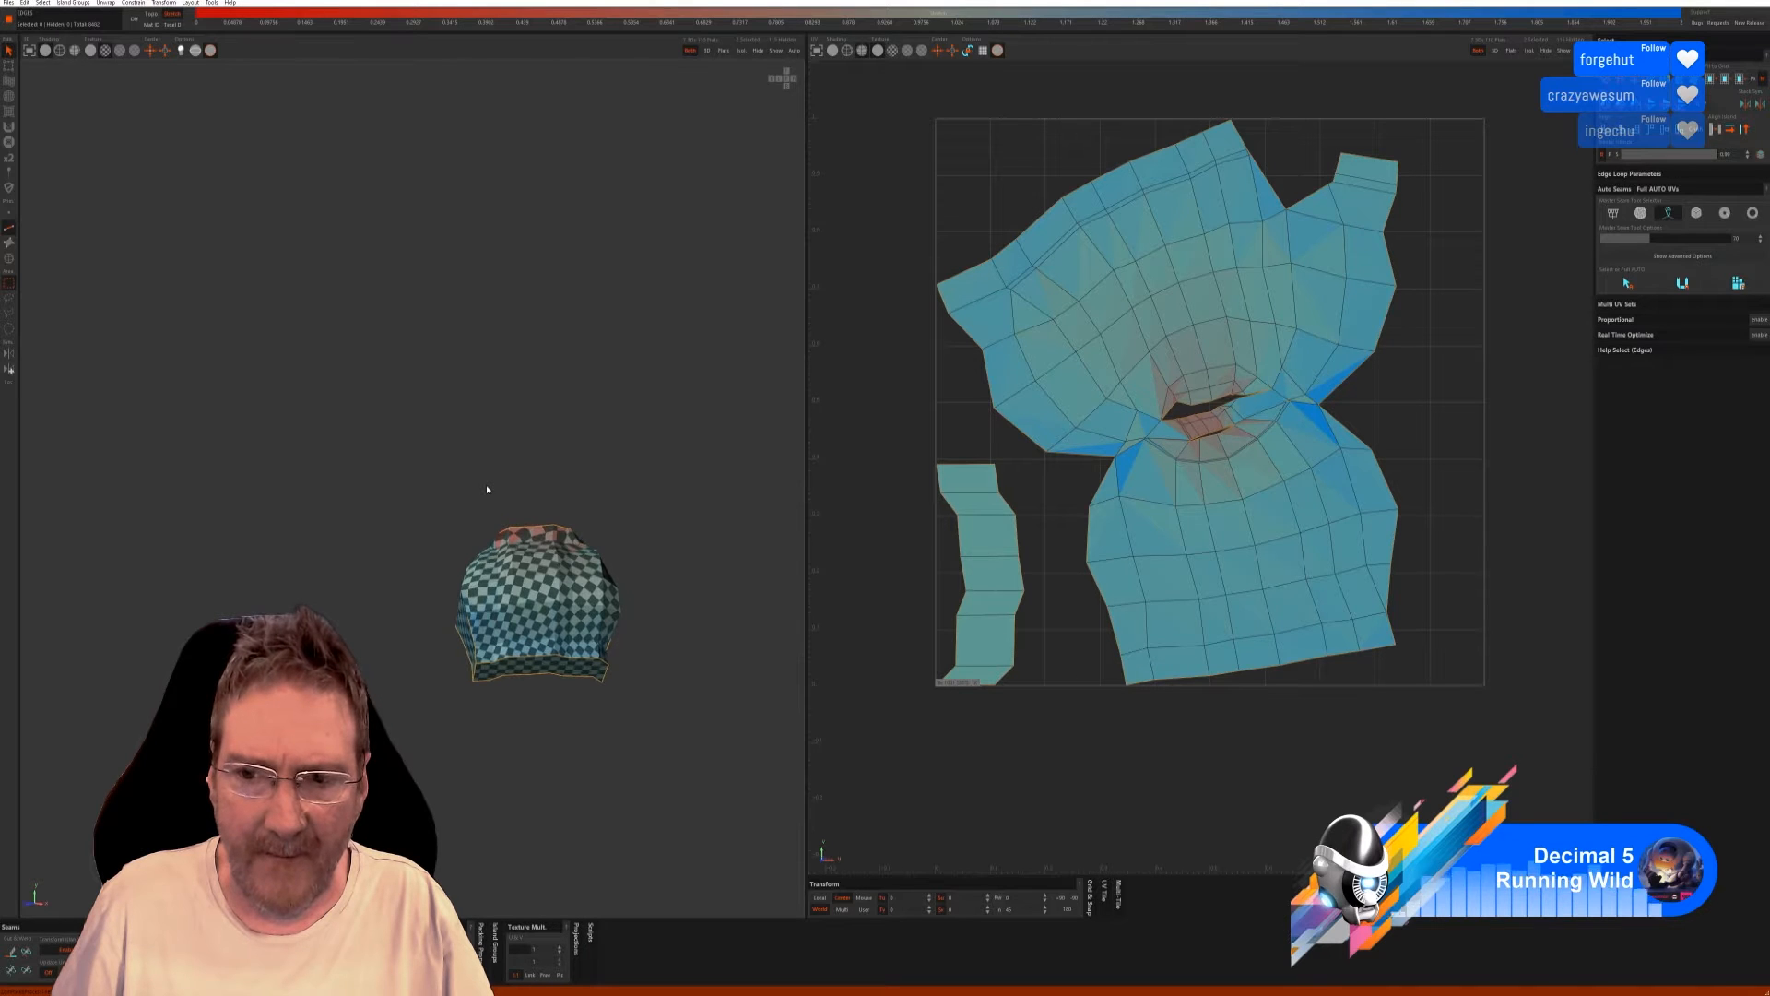
pyautogui.hotkey('ctrl', 'z')
pyautogui.hotkey('ctrl', 'z')
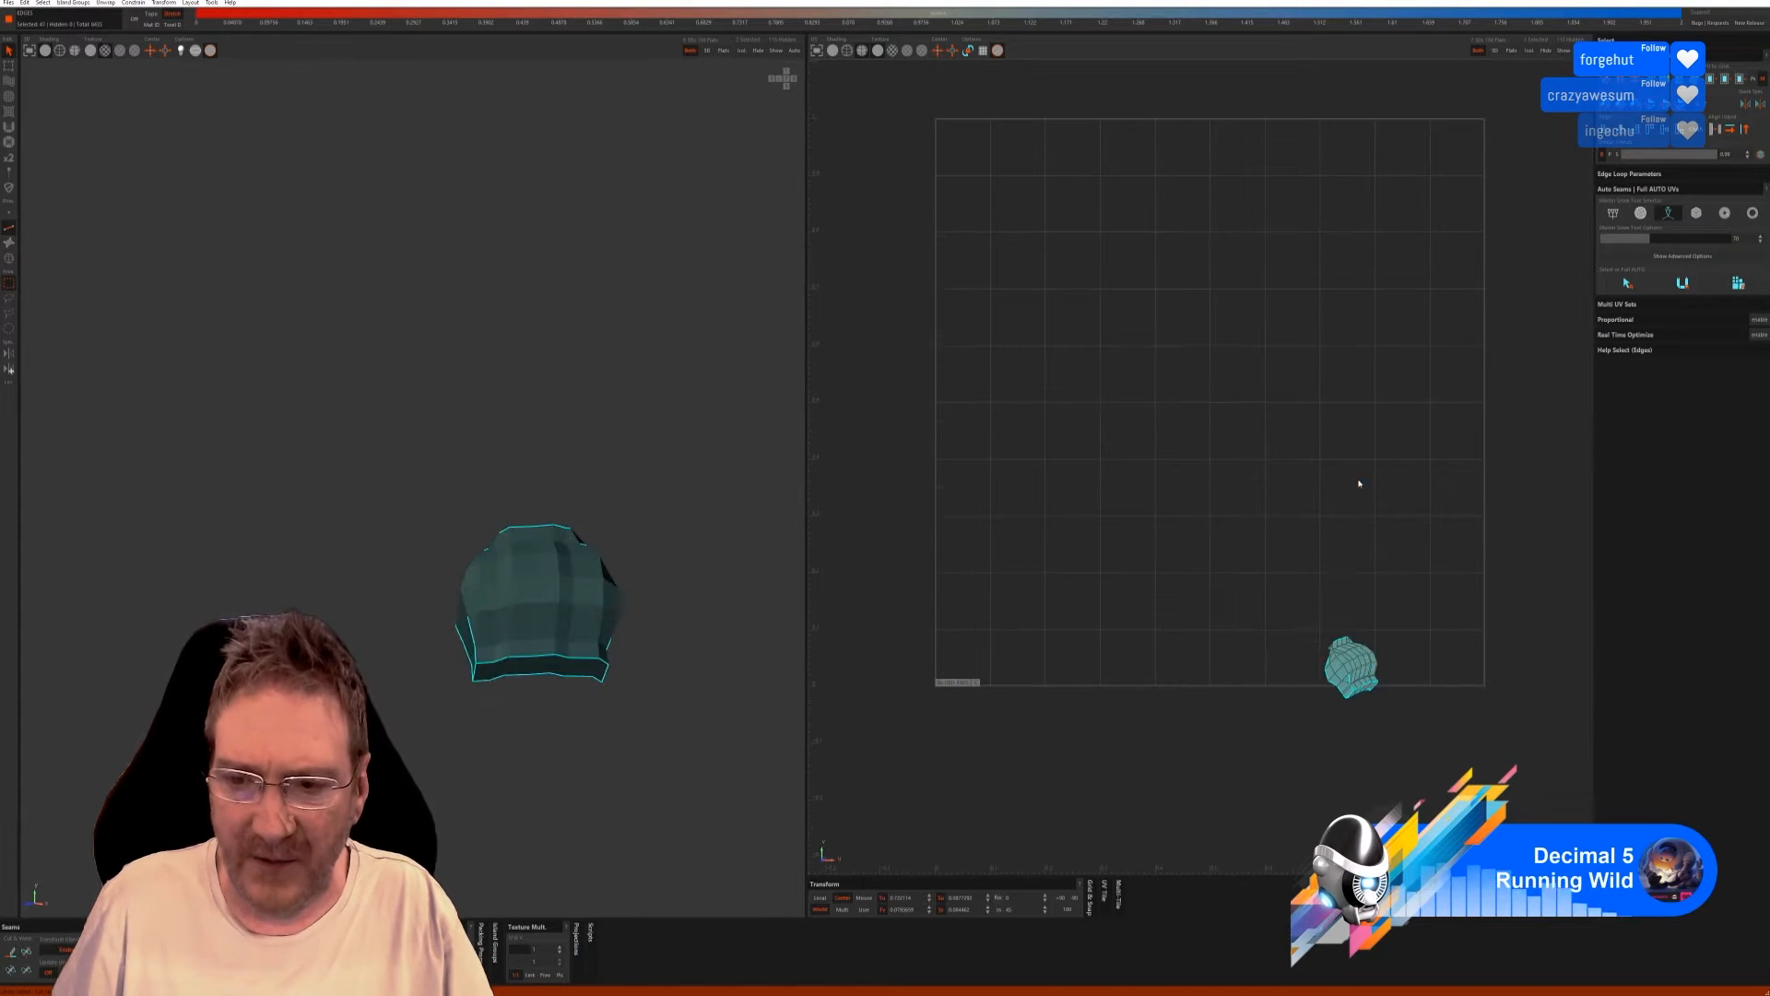
pyautogui.click(1642, 213)
pyautogui.click(1685, 295)
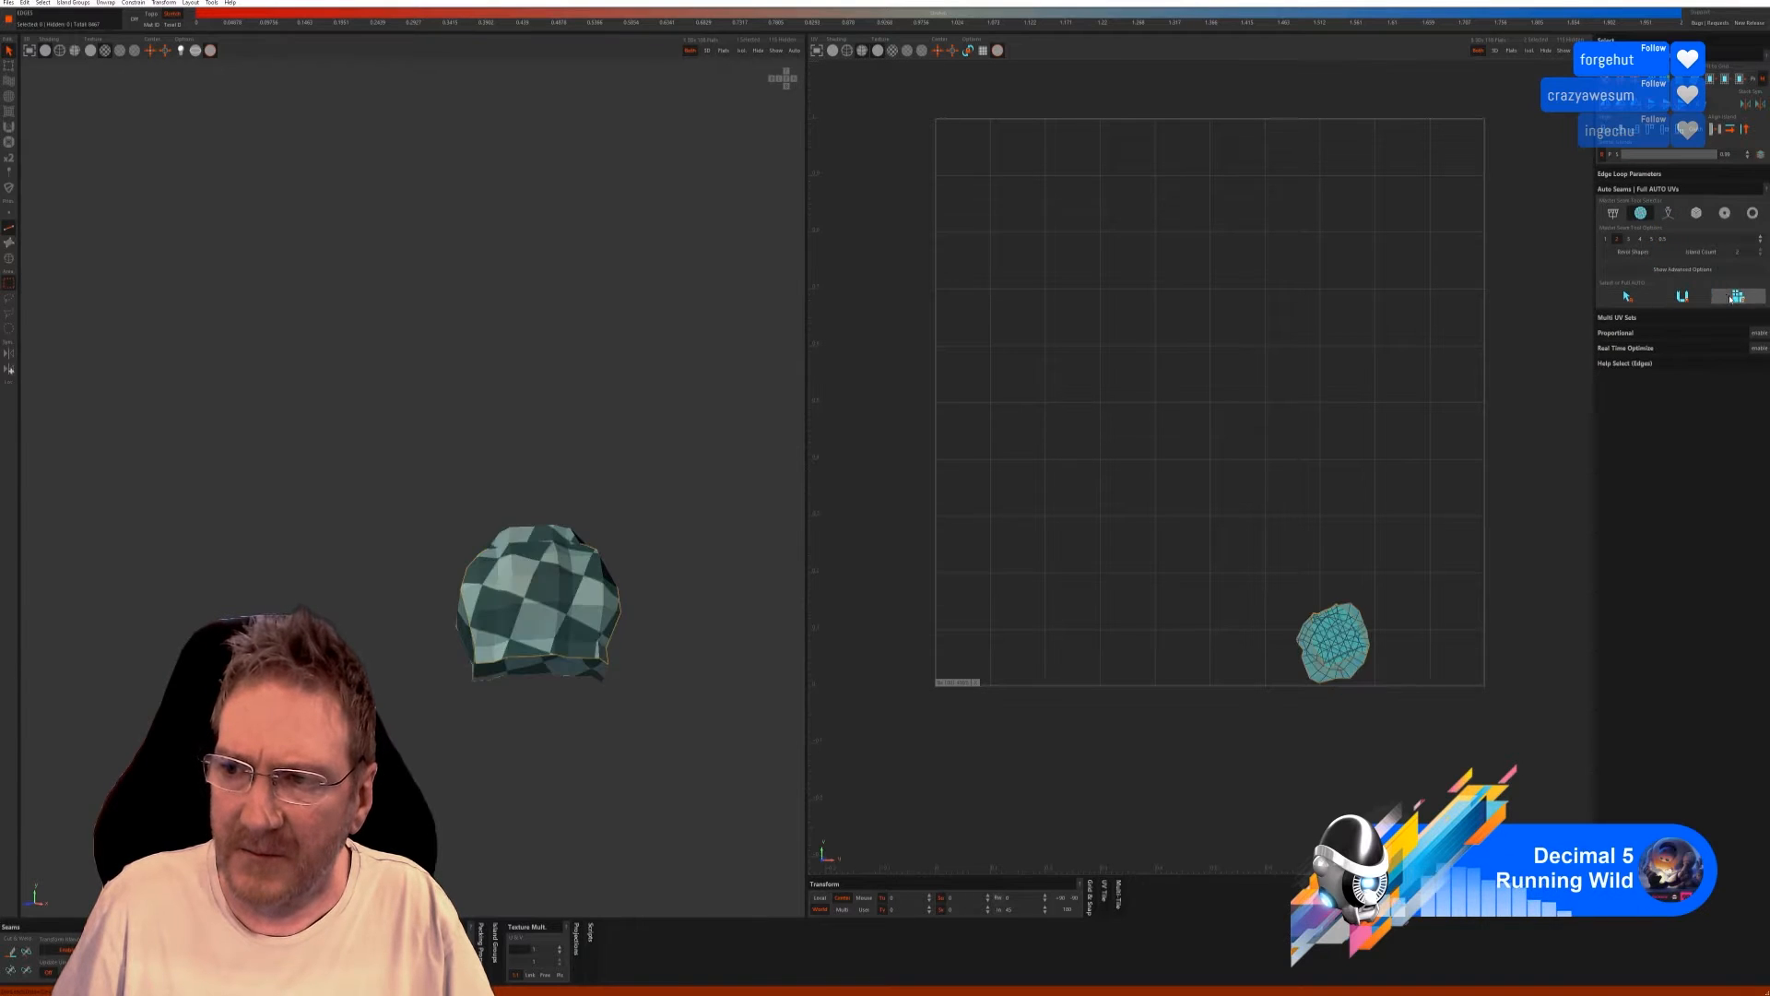
pyautogui.keyDown('alt'); pyautogui.moveTo(544, 536); pyautogui.dragTo(614, 555); pyautogui.keyUp('alt')
pyautogui.keyDown('alt'); pyautogui.moveTo(503, 627); pyautogui.dragTo(616, 613); pyautogui.keyUp('alt')
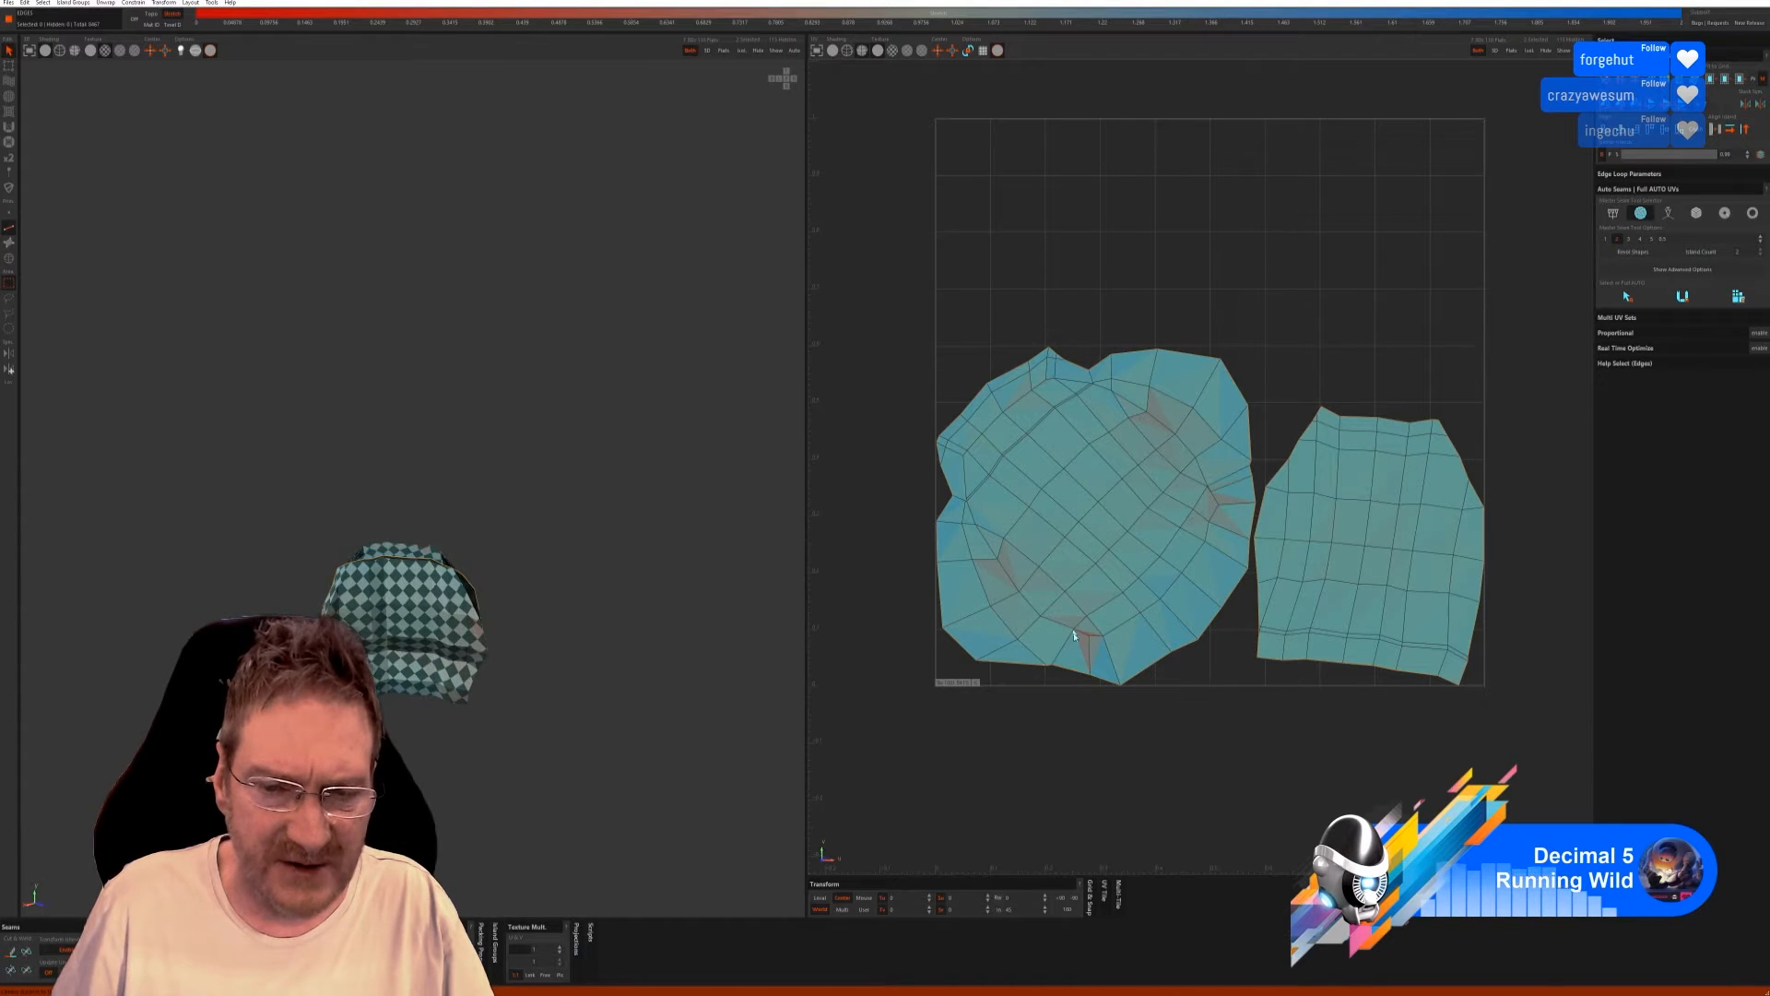
pyautogui.keyDown('alt'); pyautogui.moveTo(433, 636); pyautogui.dragTo(482, 640); pyautogui.keyUp('alt')
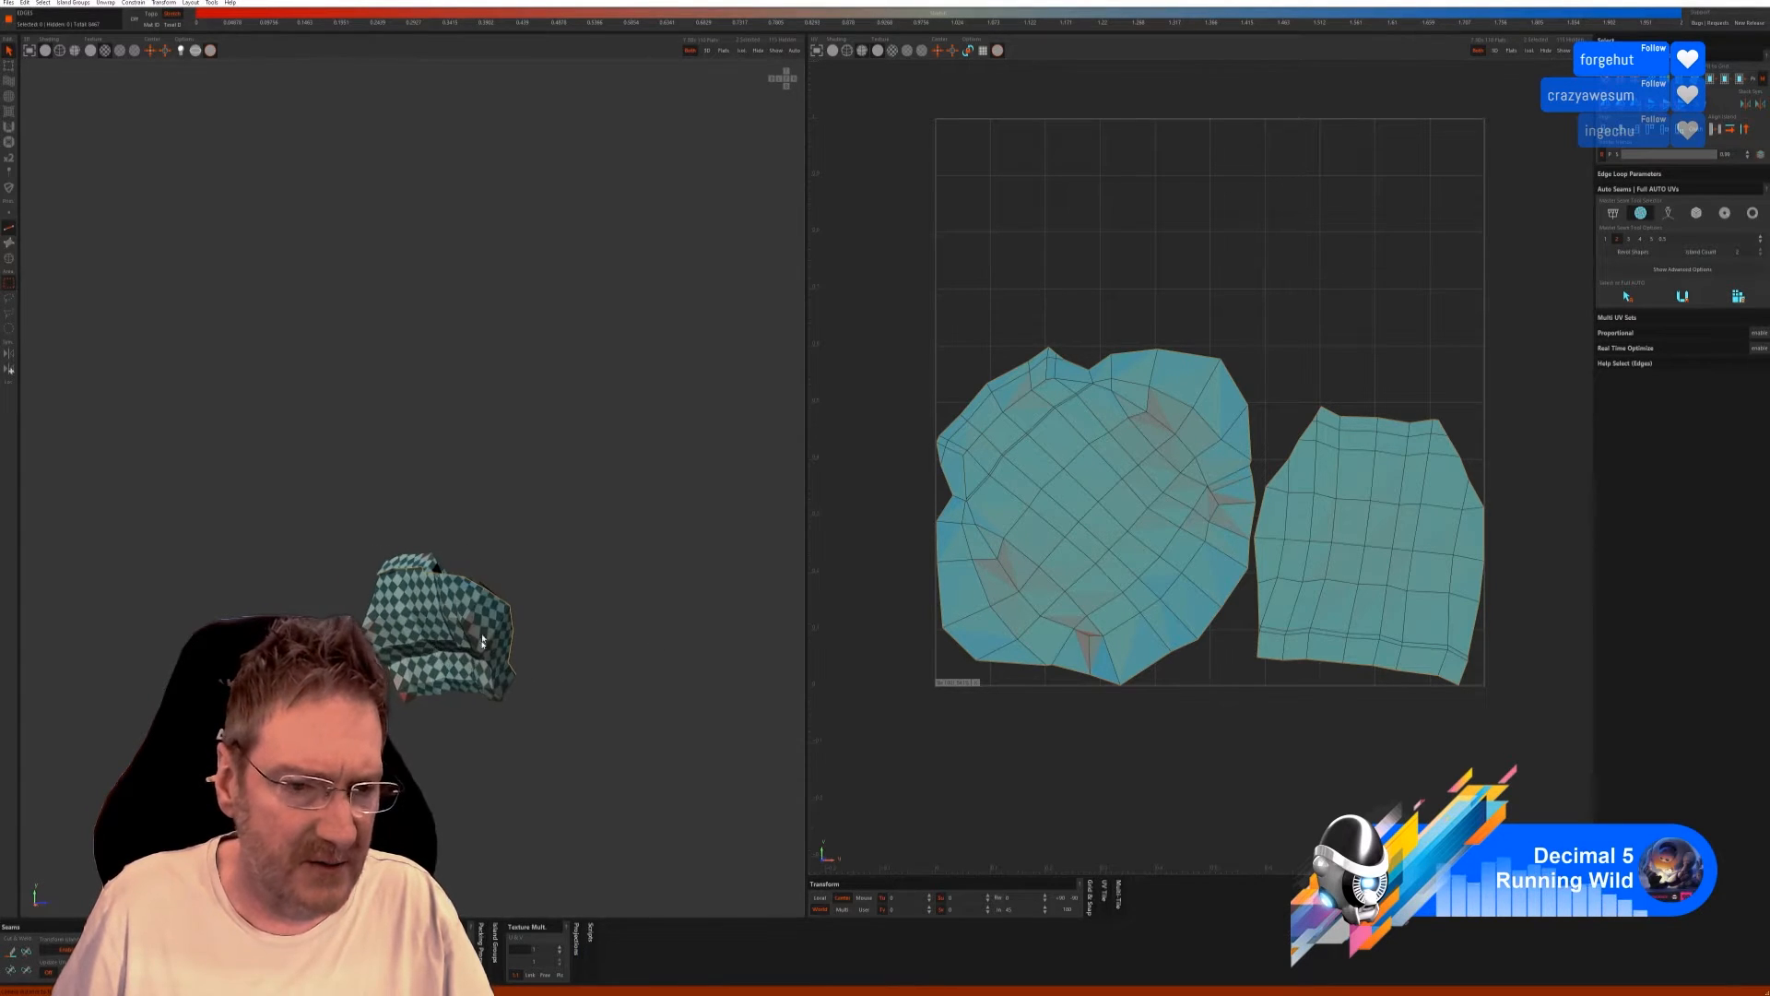
pyautogui.keyDown('alt'); pyautogui.moveTo(577, 609); pyautogui.dragTo(452, 635); pyautogui.keyUp('alt')
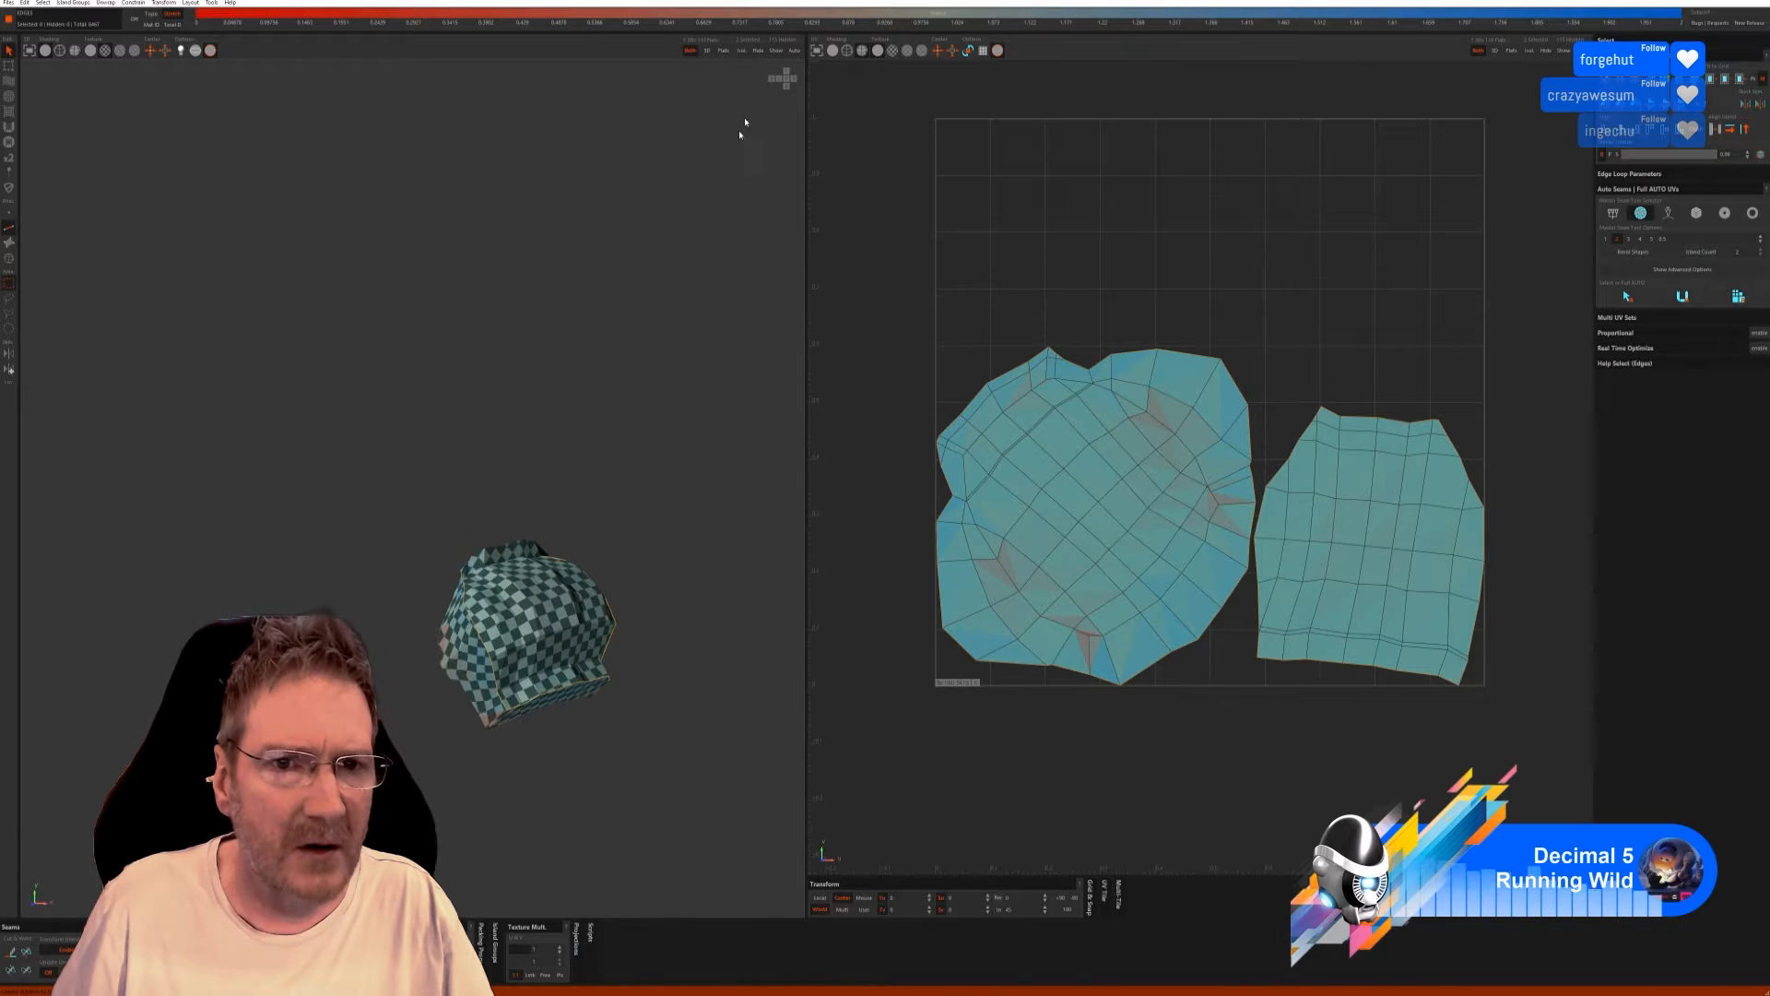
# Show the whole table again and isolate the rounded upper section of the second claw foot.
pyautogui.click(777, 52)
pyautogui.keyDown('alt'); pyautogui.moveTo(598, 600); pyautogui.dragTo(399, 613, button='right'); pyautogui.keyUp('alt')
pyautogui.keyDown('alt'); pyautogui.moveTo(399, 612); pyautogui.dragTo(446, 621); pyautogui.keyUp('alt')
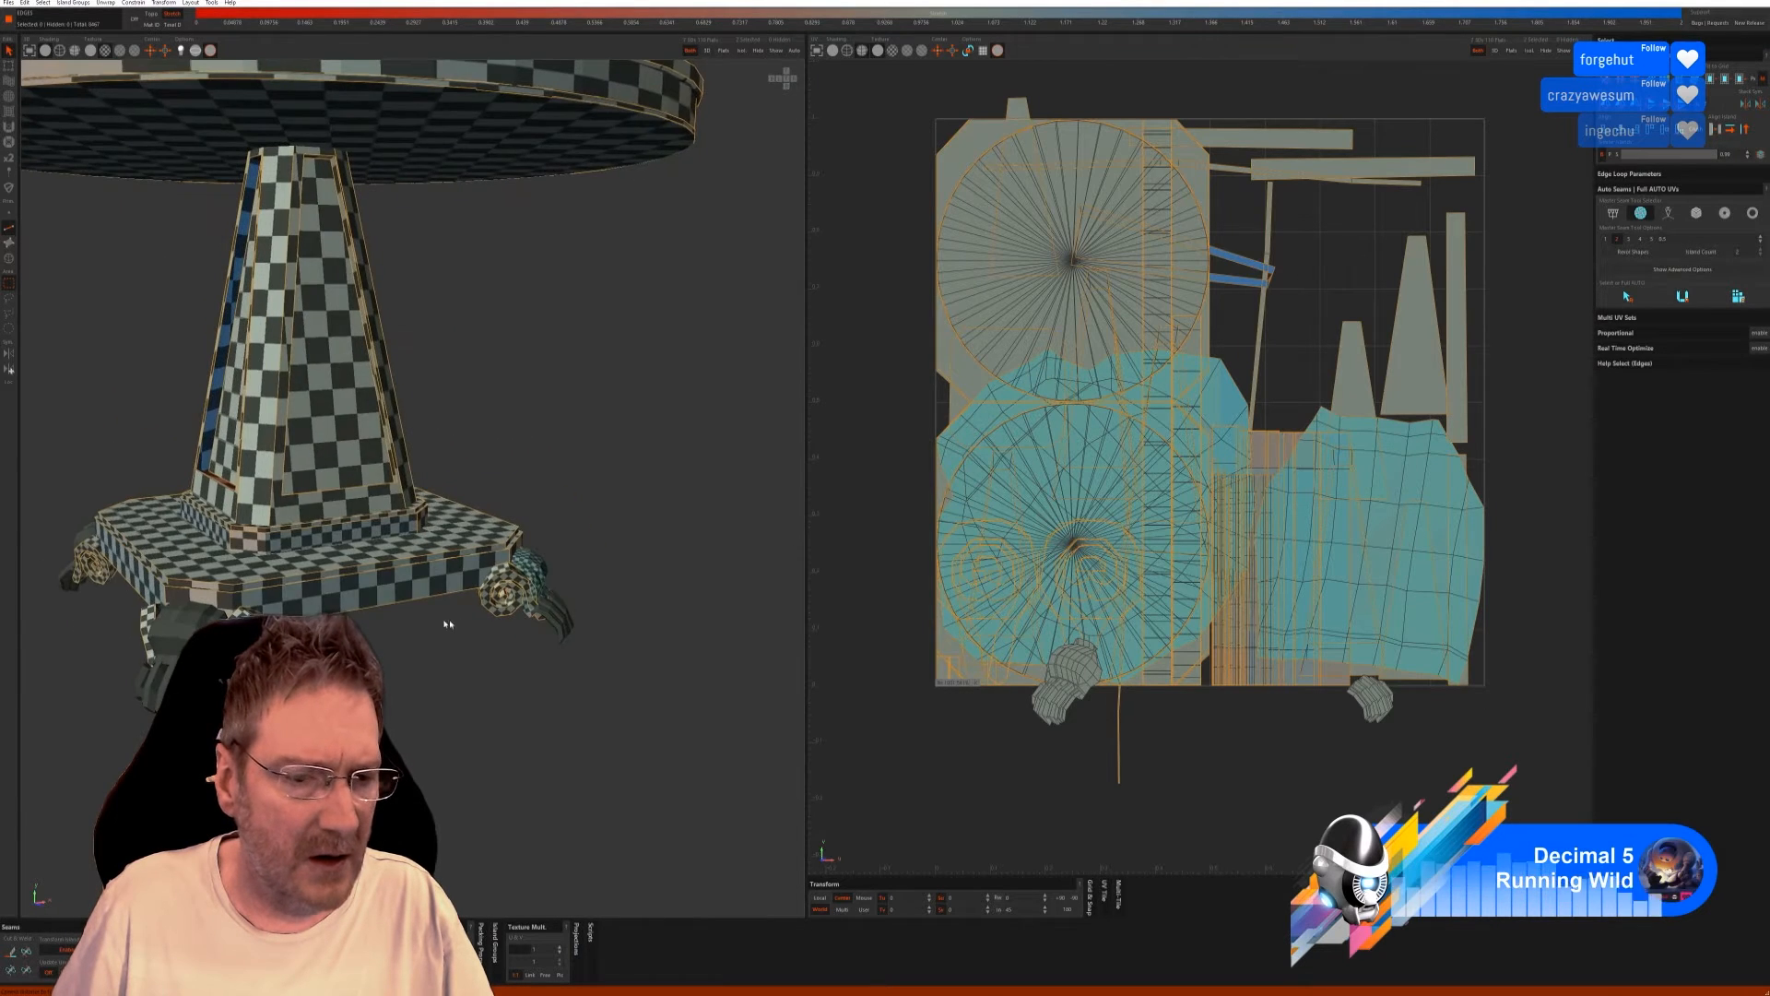
pyautogui.keyDown('alt'); pyautogui.moveTo(286, 576); pyautogui.dragTo(465, 591, button='middle'); pyautogui.keyUp('alt')
pyautogui.click(9, 258)
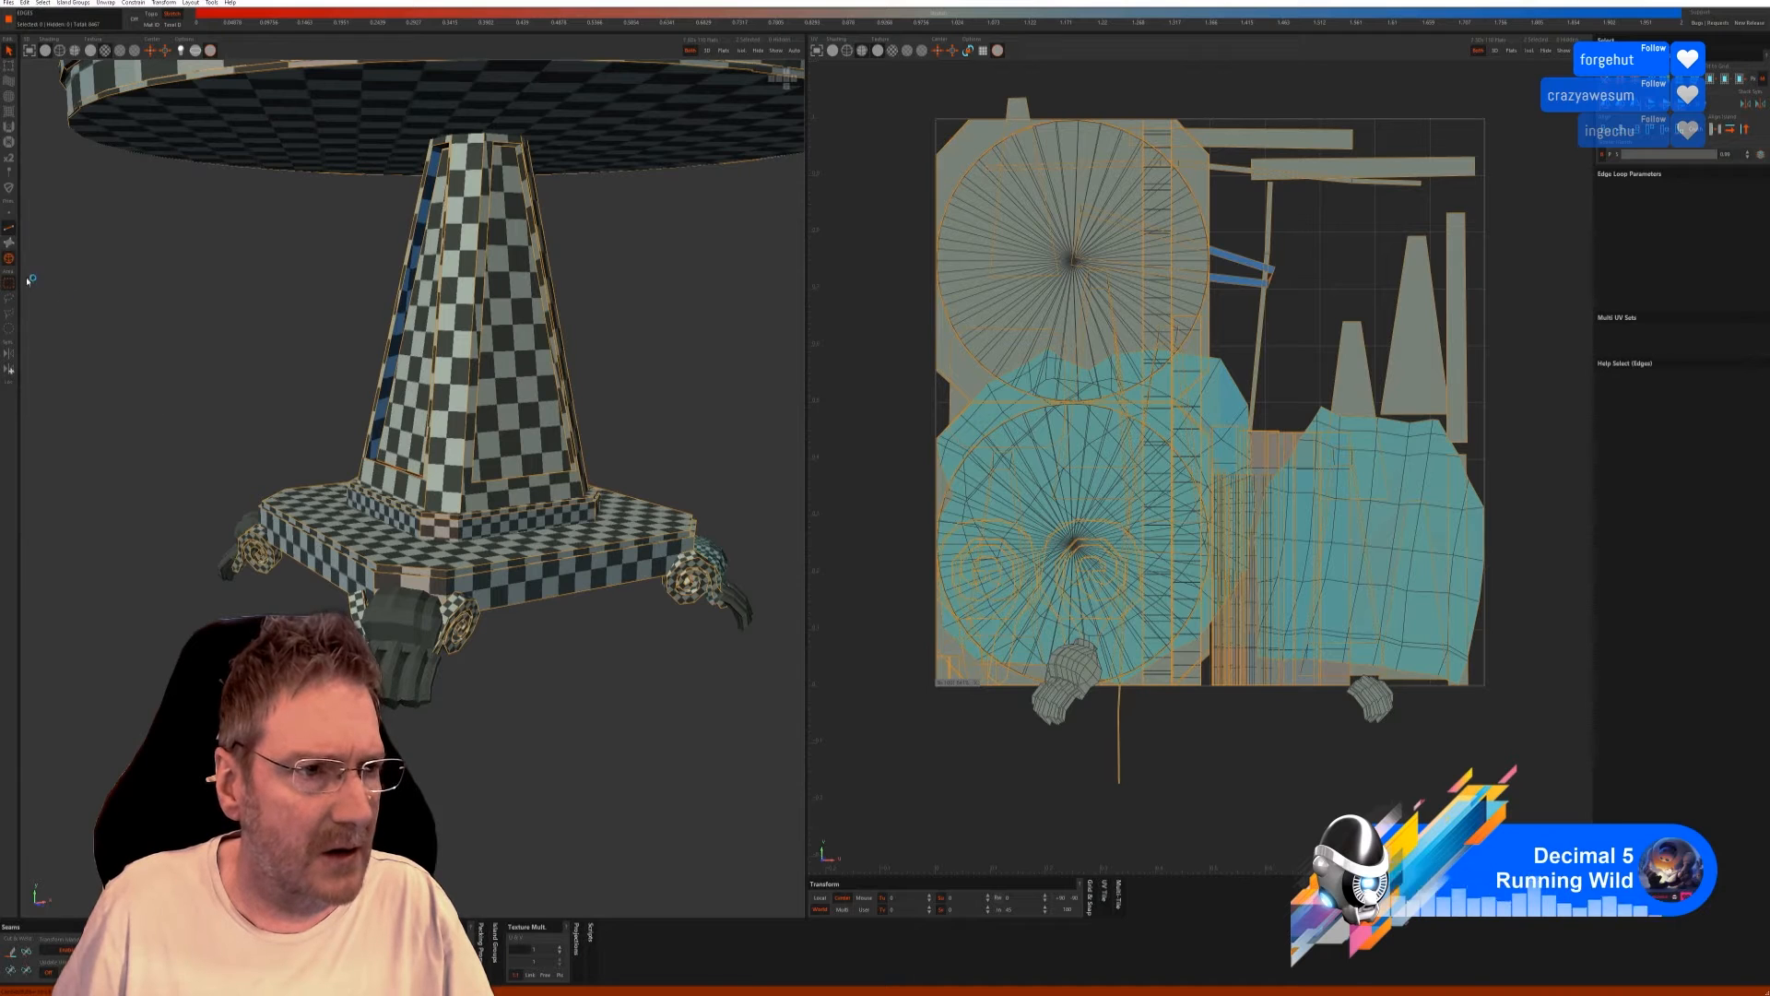
pyautogui.click(409, 618)
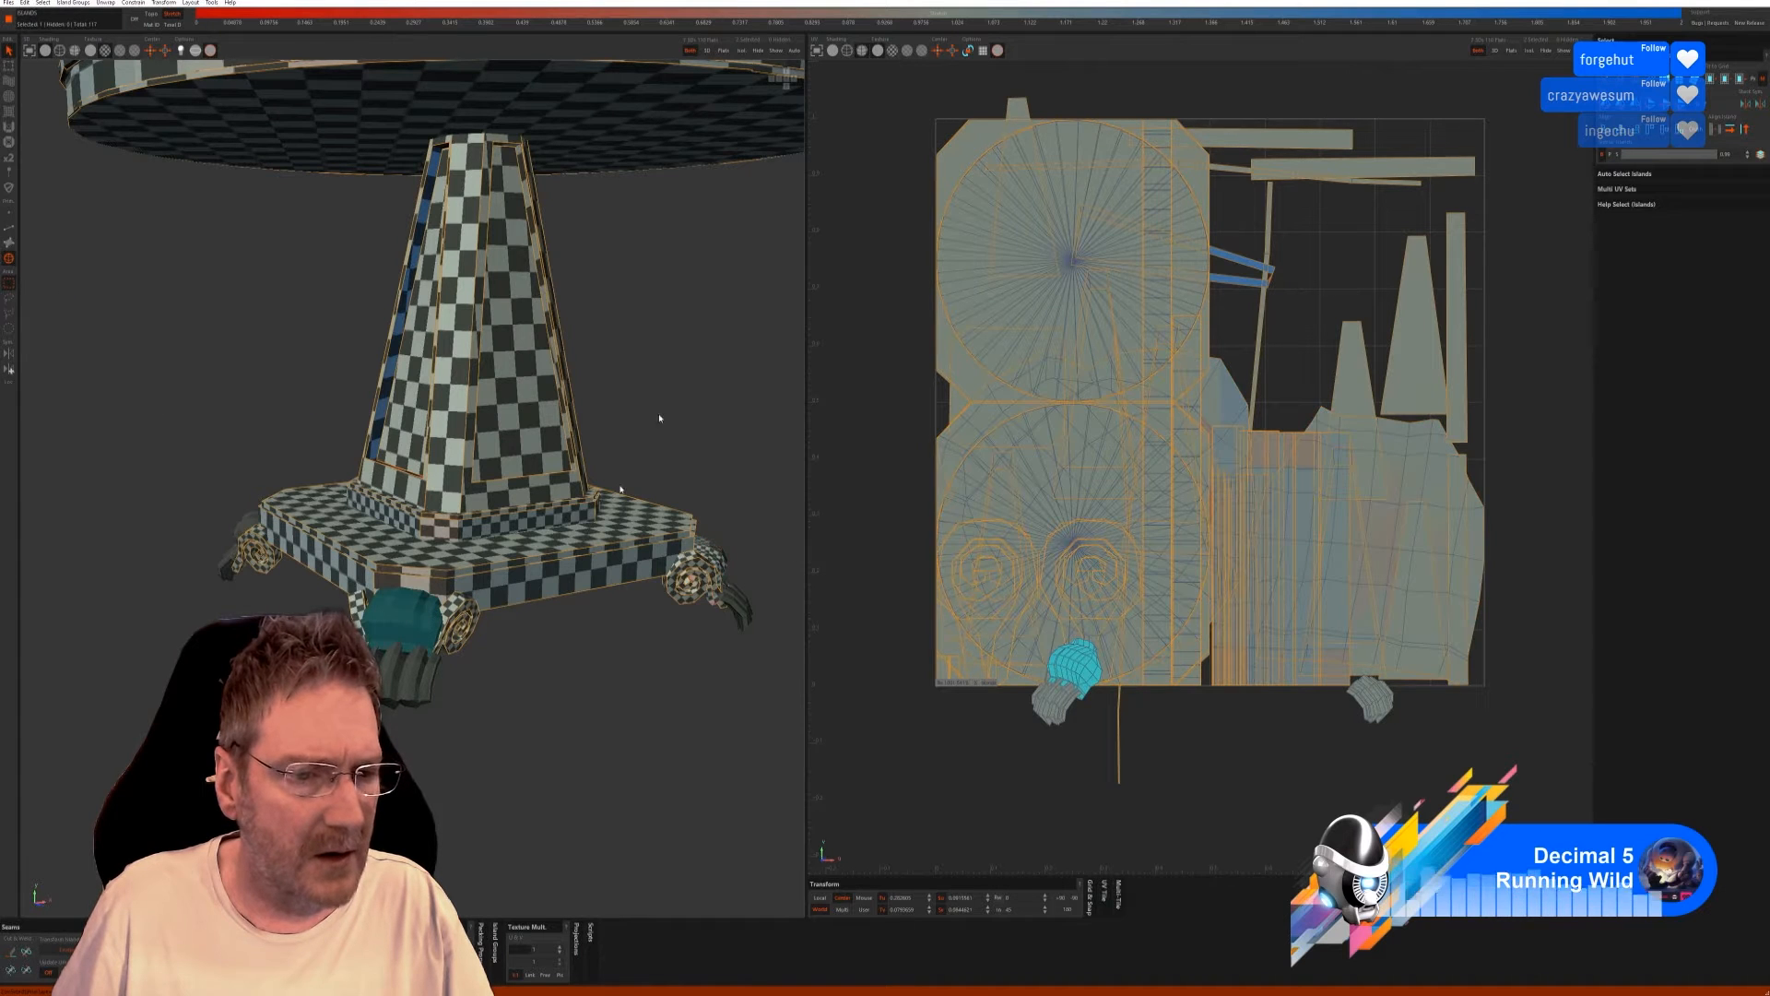
pyautogui.click(743, 53)
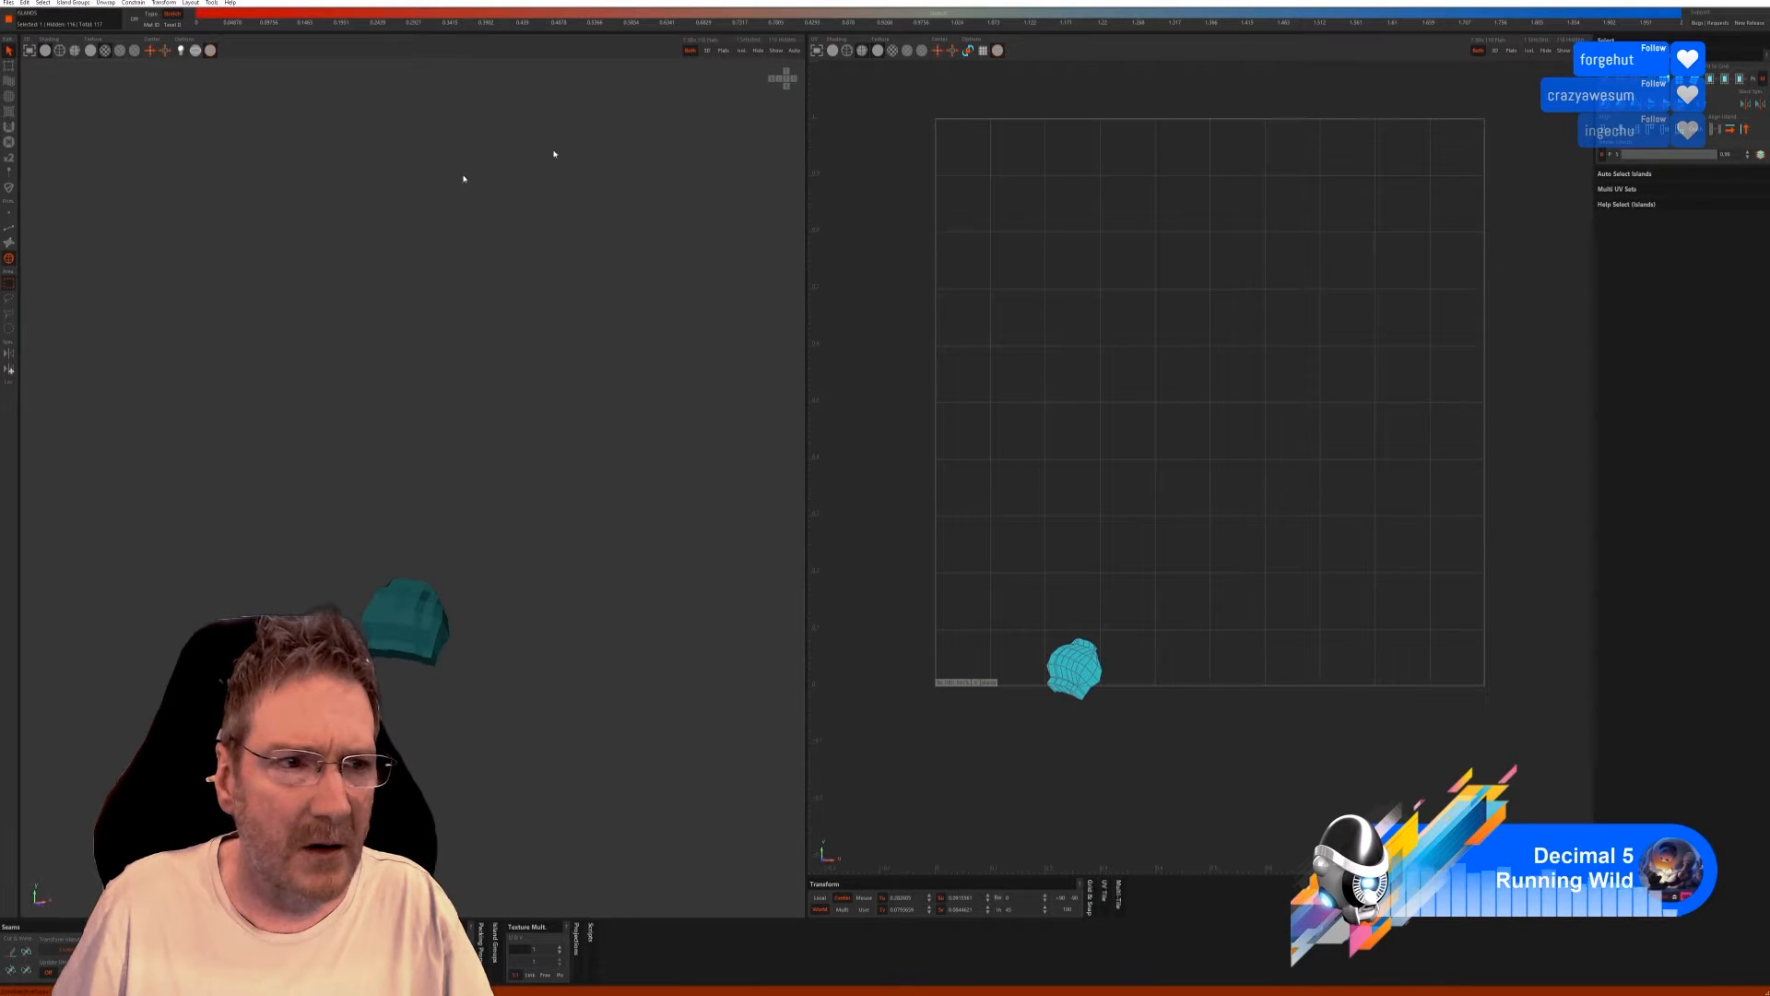
# Cut, unfold and pack the isolated upper section of the second foot with the same automatic seam method.
pyautogui.click(8, 230)
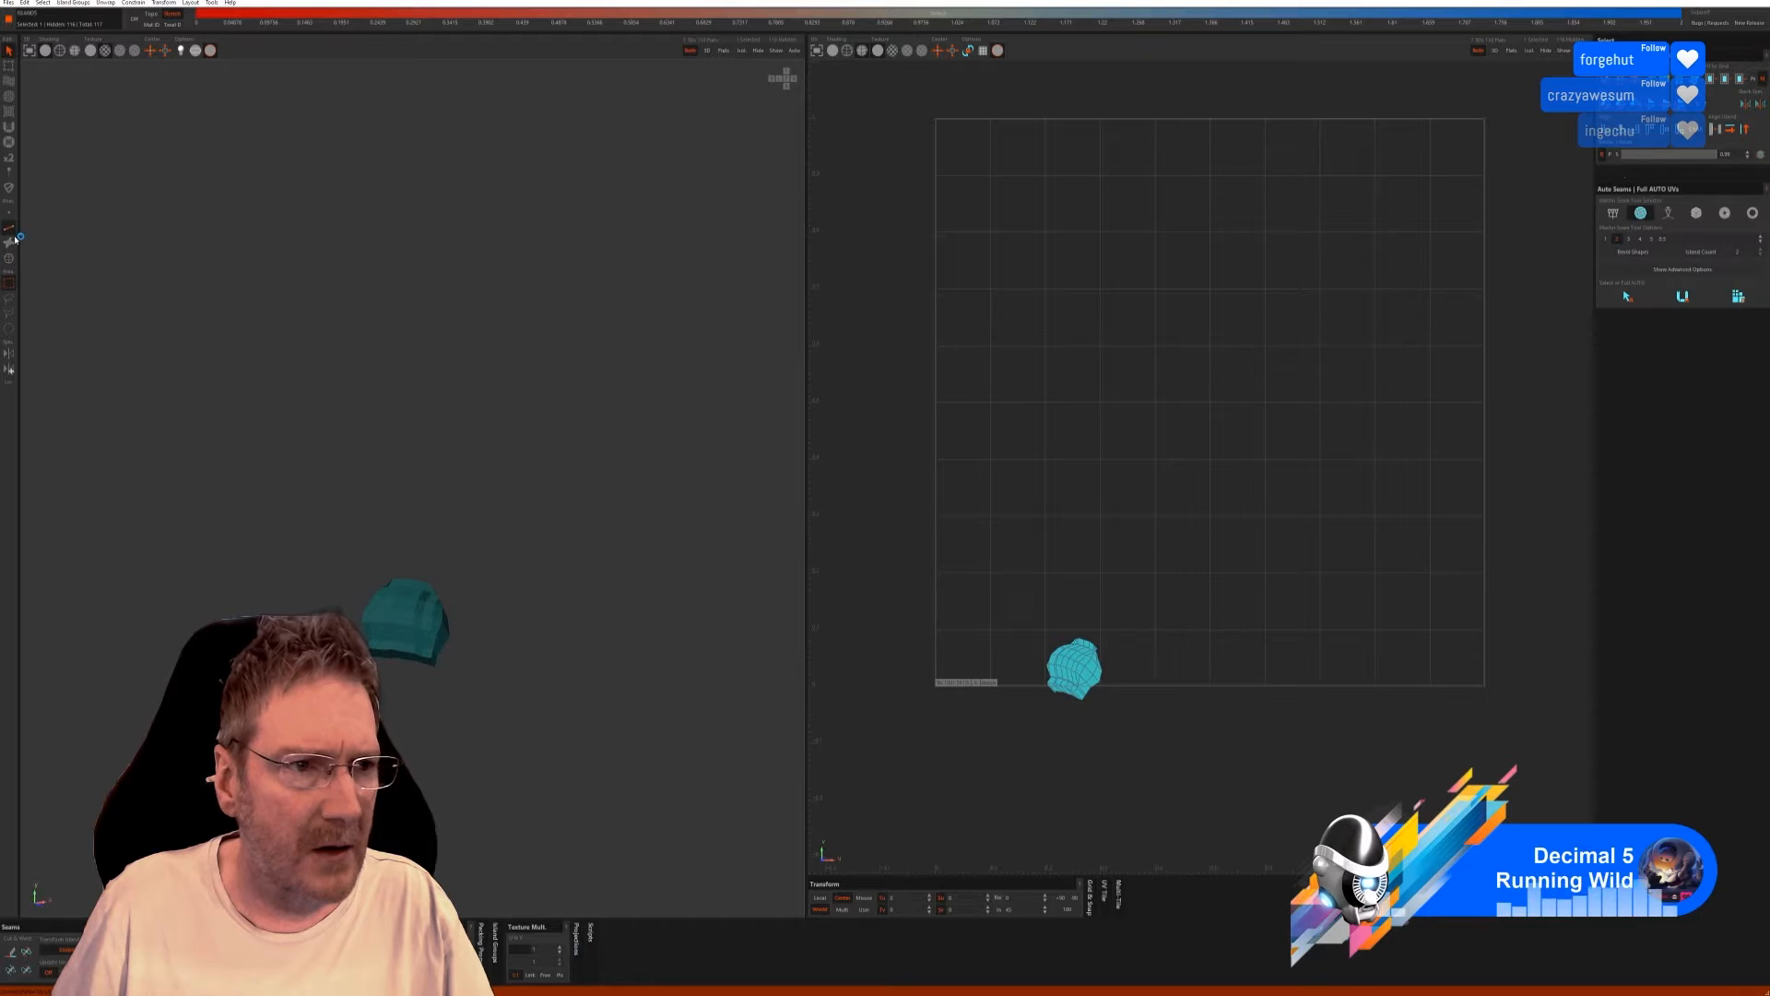
pyautogui.click(1640, 297)
pyautogui.click(1738, 296)
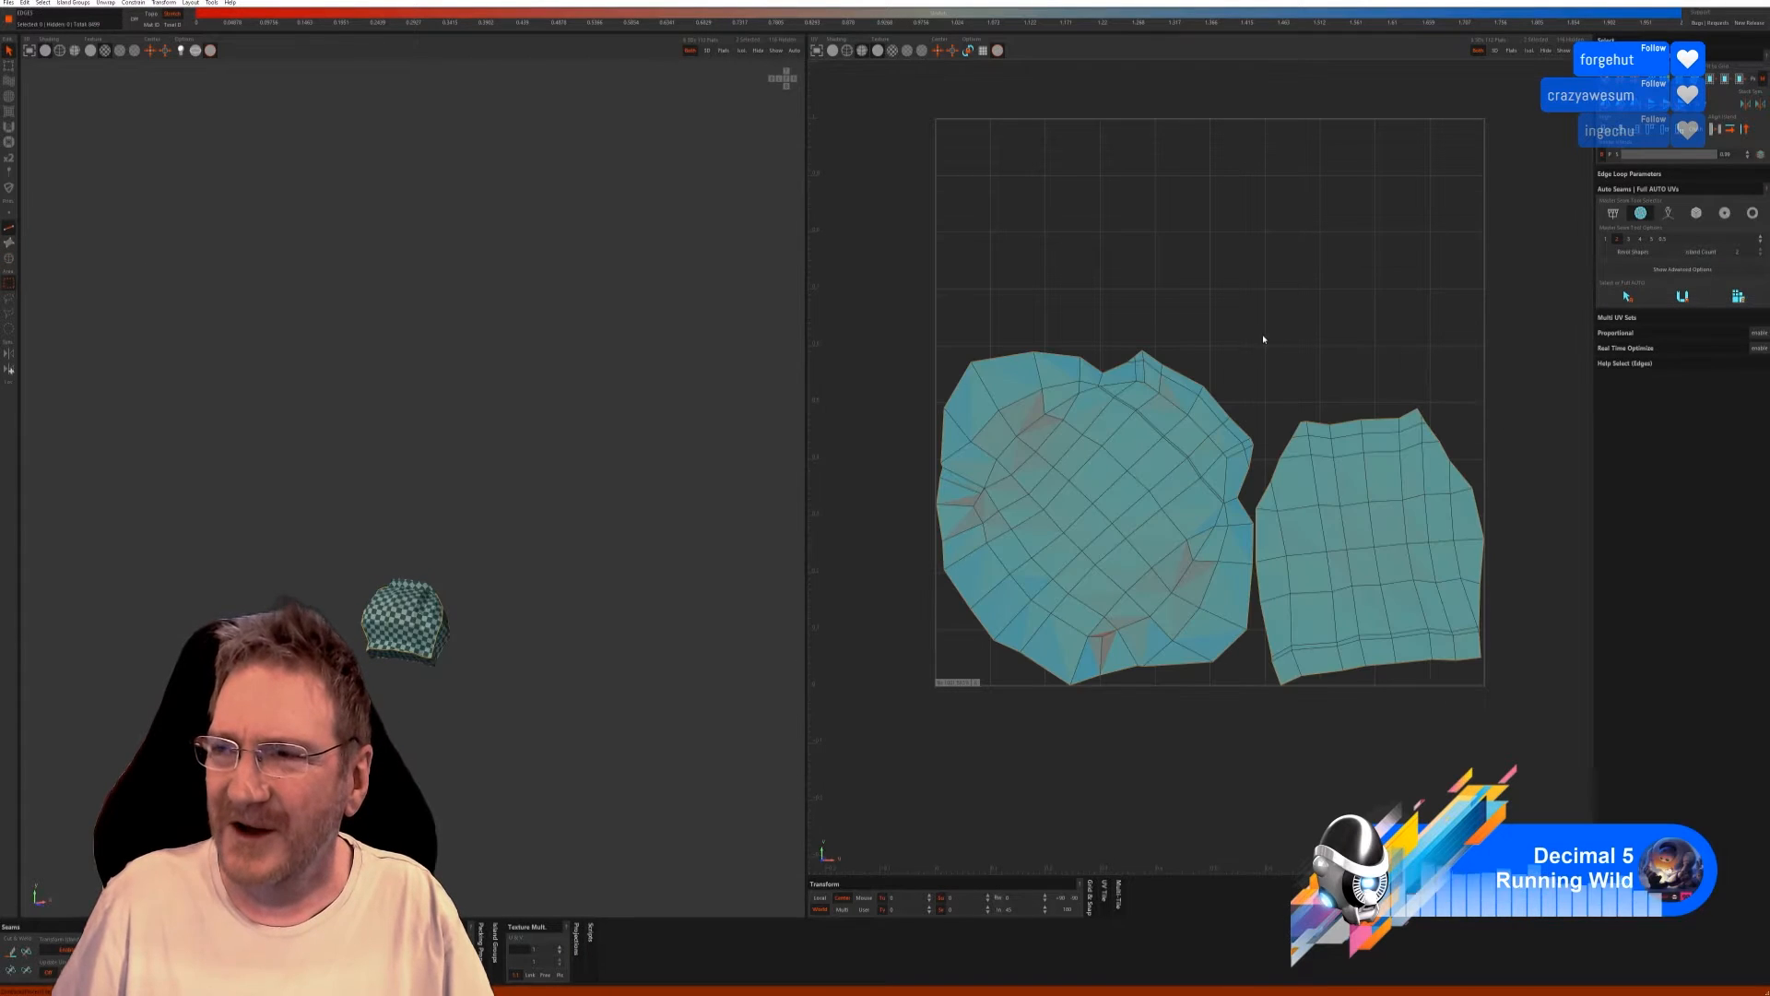
pyautogui.keyDown('alt'); pyautogui.moveTo(492, 585); pyautogui.dragTo(439, 581); pyautogui.keyUp('alt')
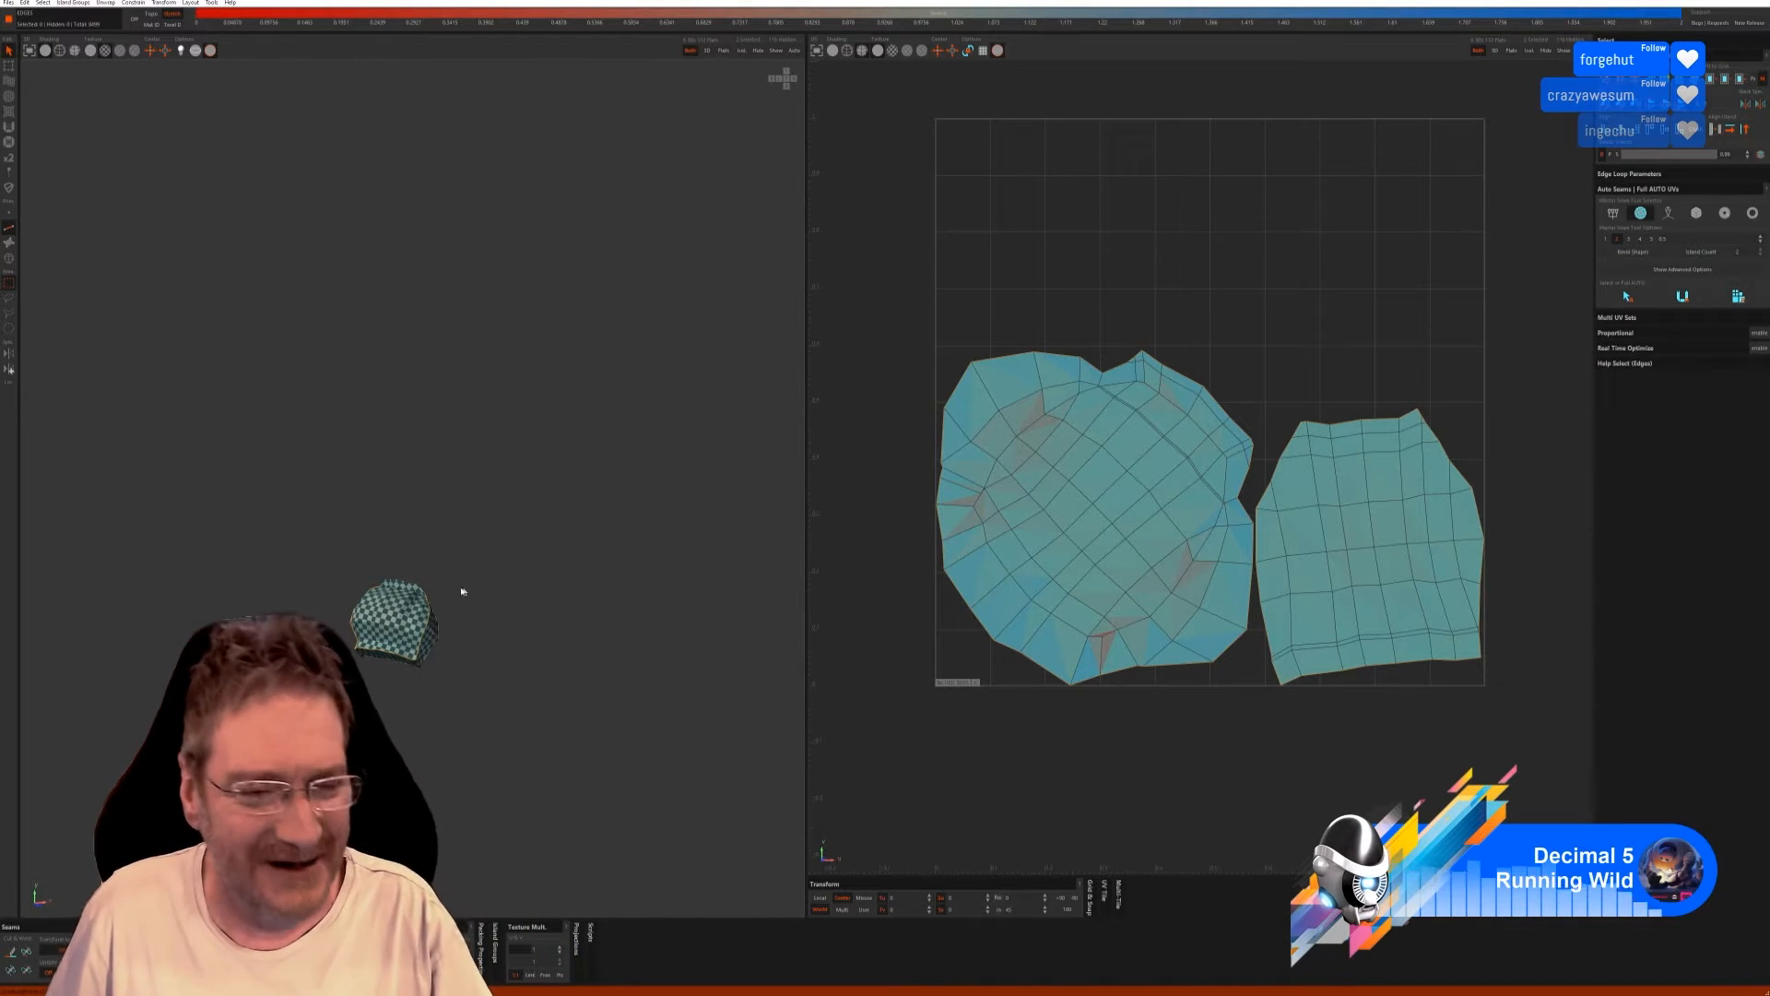
# Isolate the third foot's rounded upper section from the full table and unwrap it with the same automatic seam method.
pyautogui.click(774, 53)
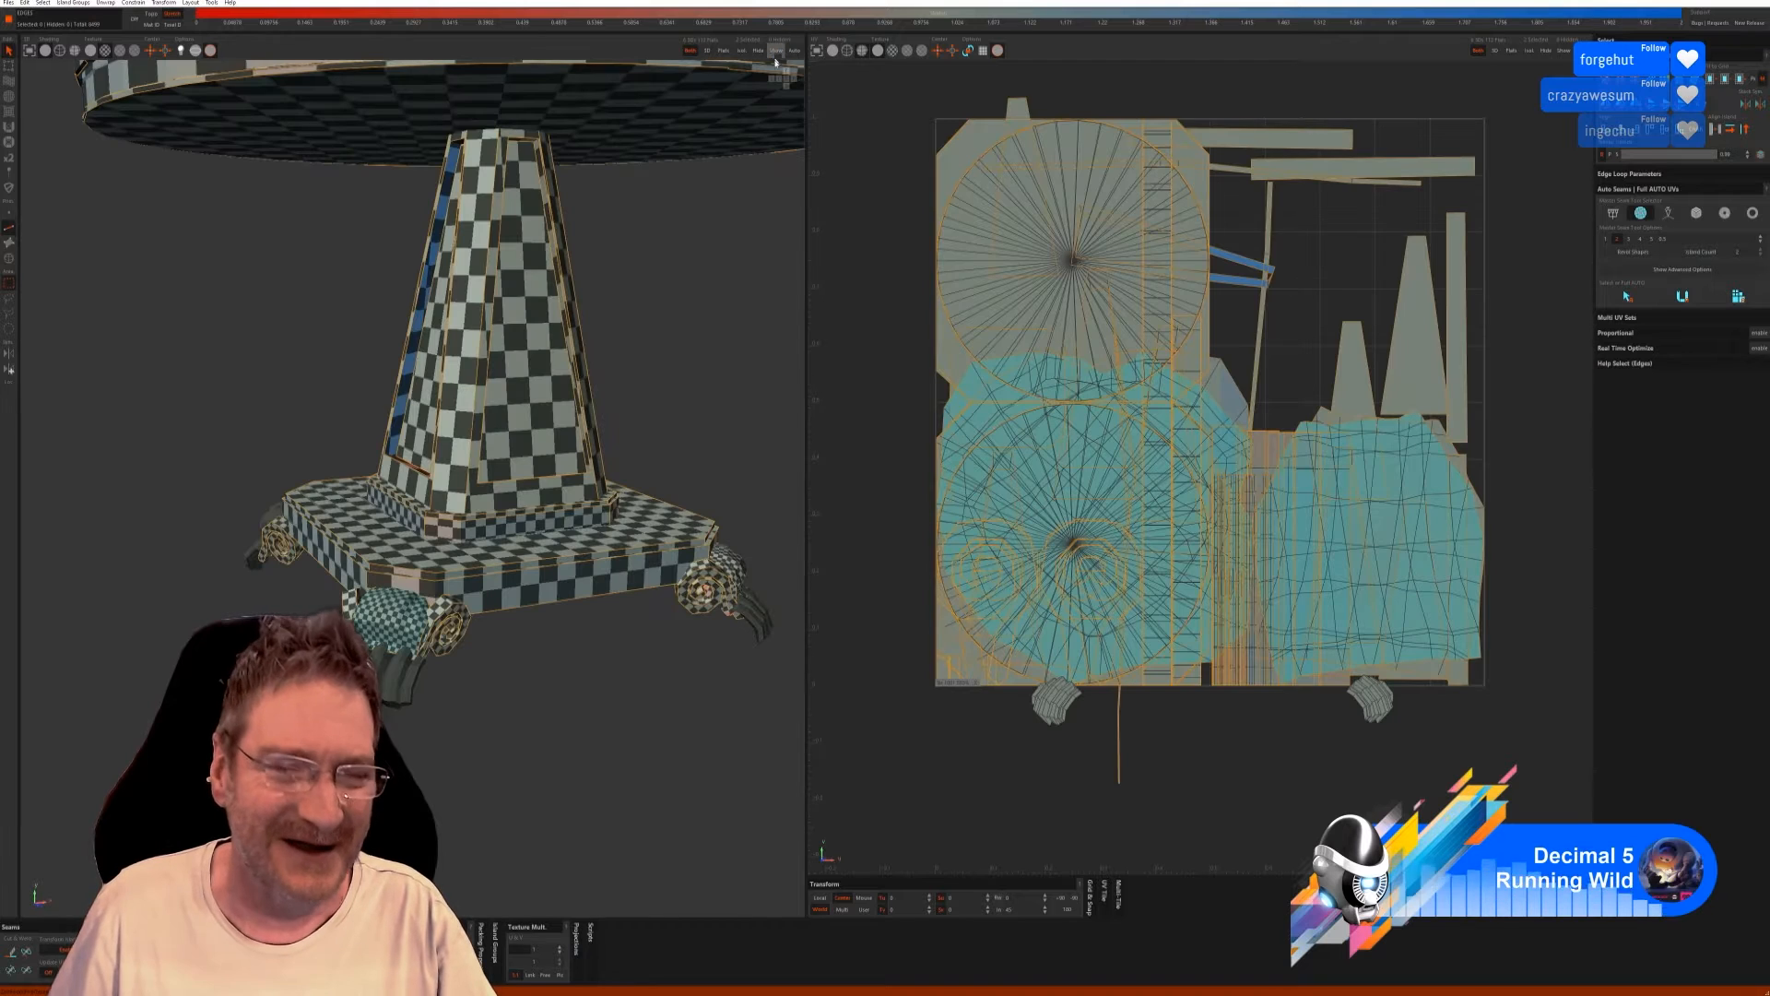
pyautogui.keyDown('alt'); pyautogui.moveTo(111, 405); pyautogui.dragTo(313, 406); pyautogui.keyUp('alt')
pyautogui.keyDown('alt'); pyautogui.moveTo(28, 475); pyautogui.dragTo(150, 439, button='middle'); pyautogui.keyUp('alt')
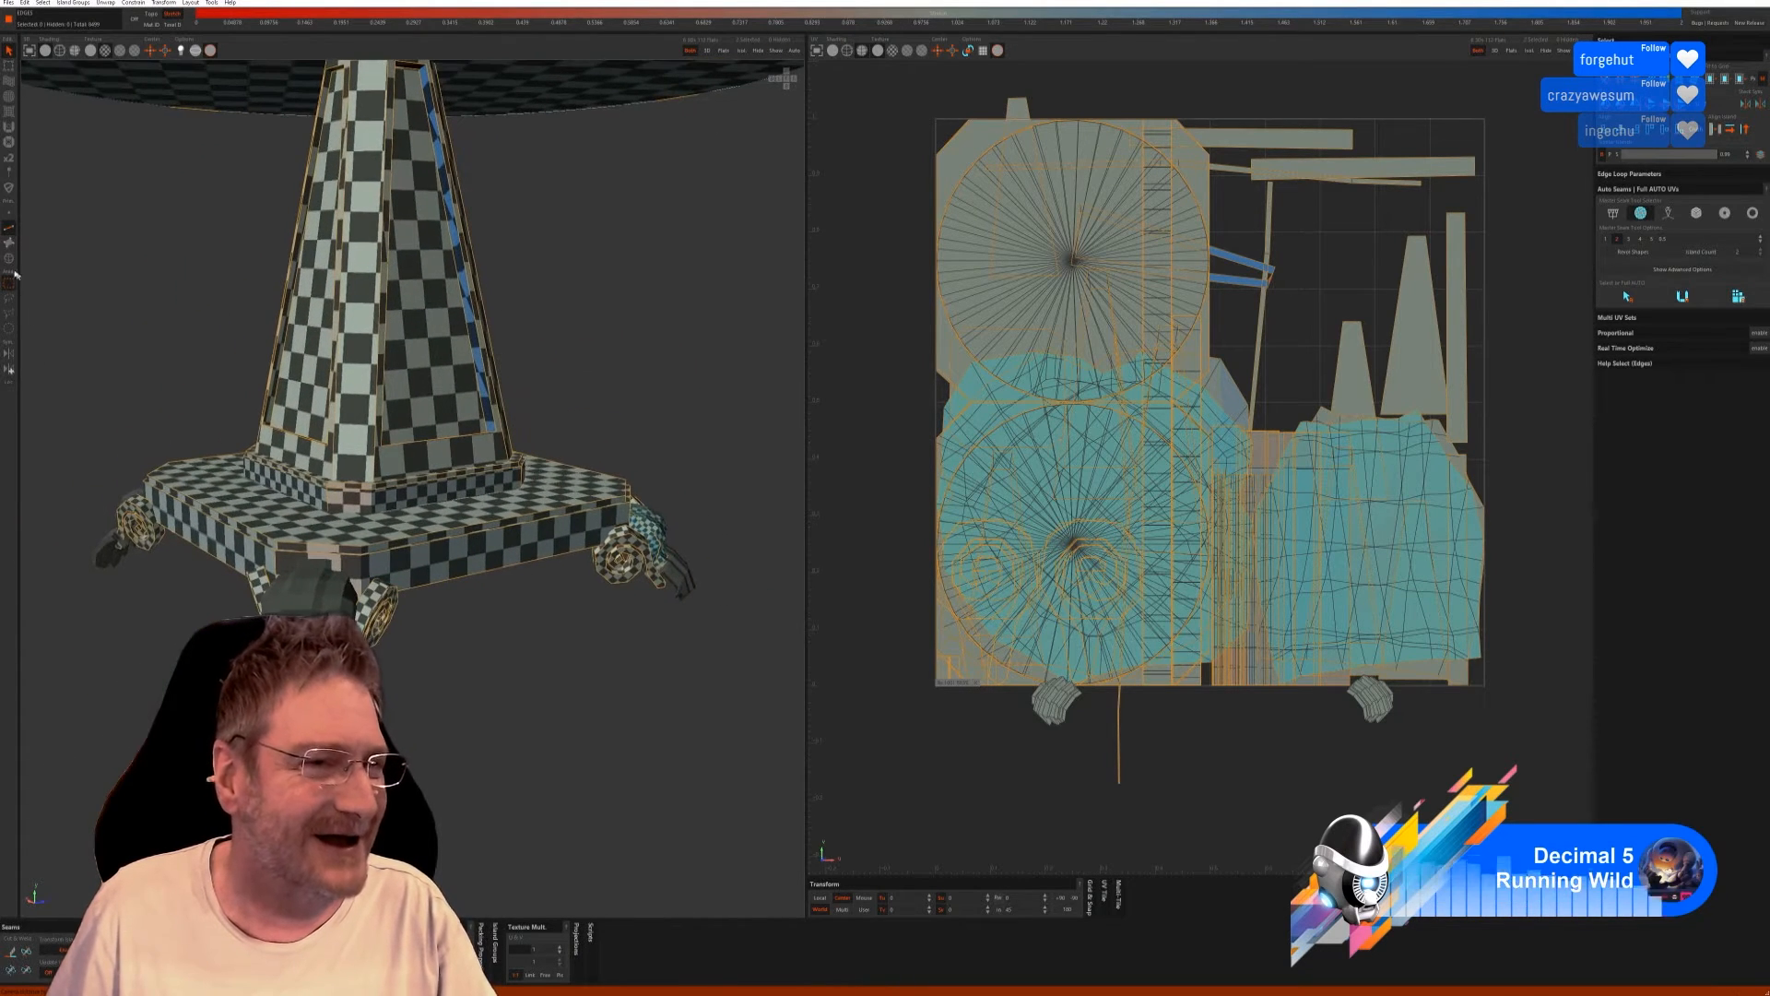
pyautogui.press('F4')
pyautogui.click(312, 611)
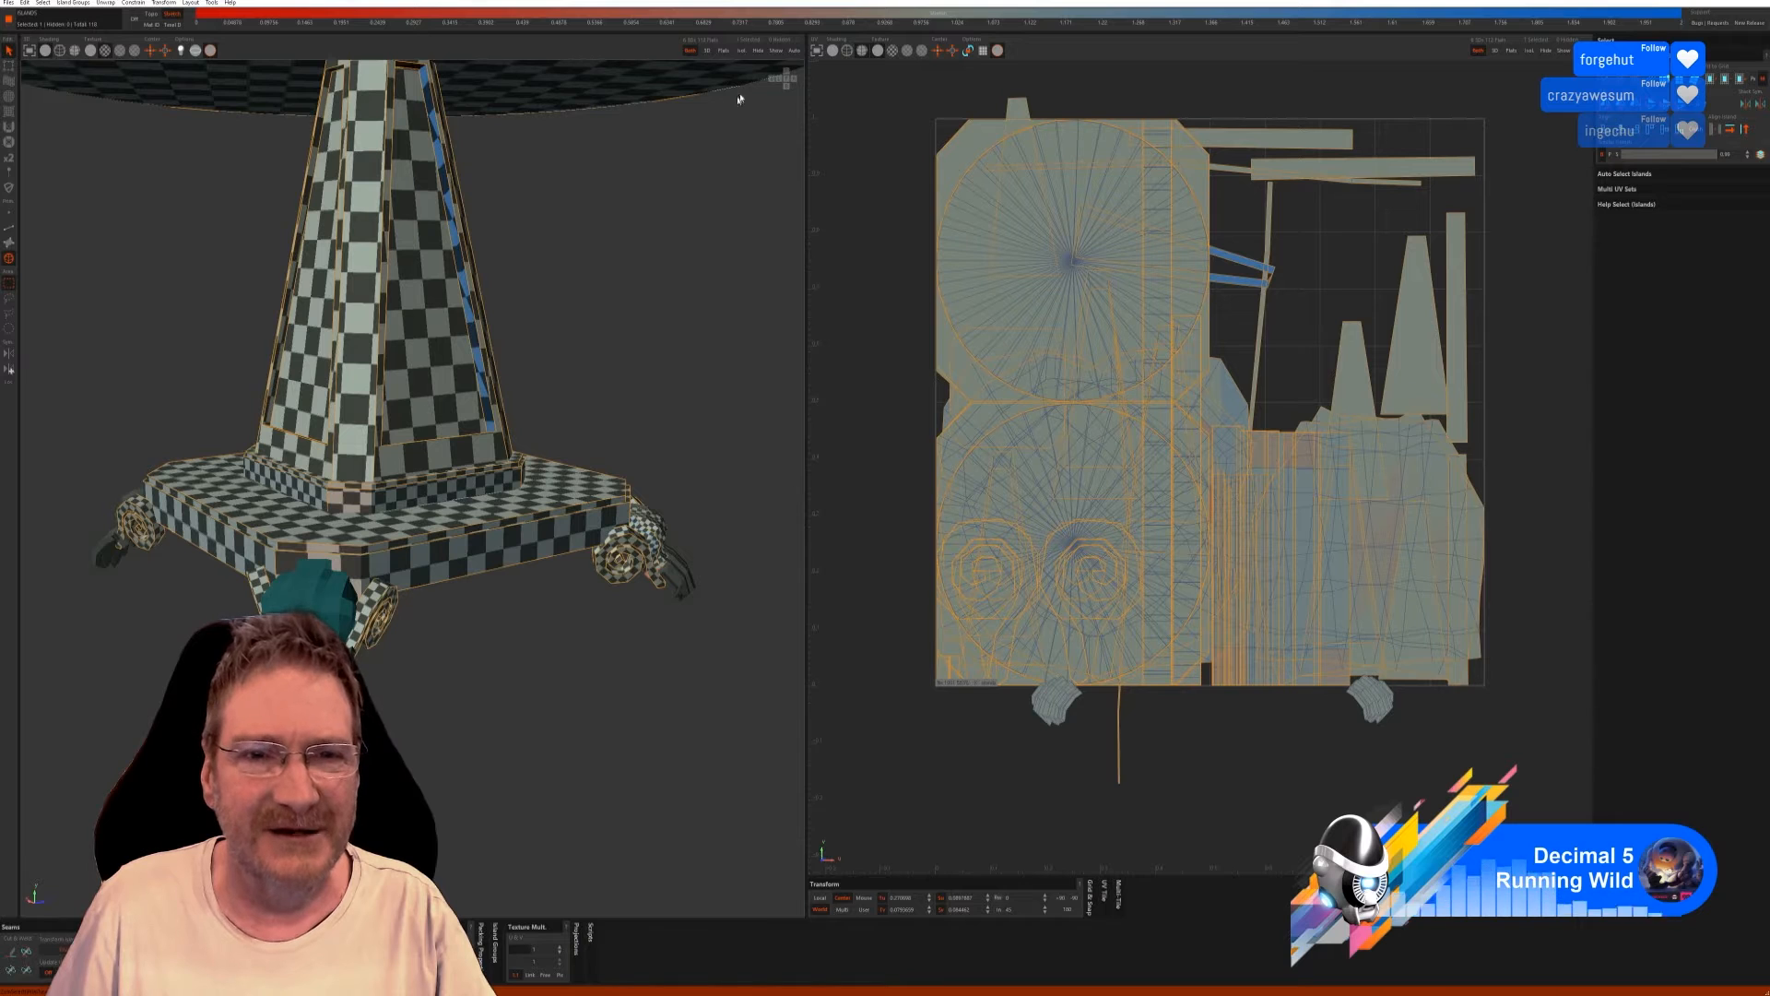
pyautogui.click(741, 51)
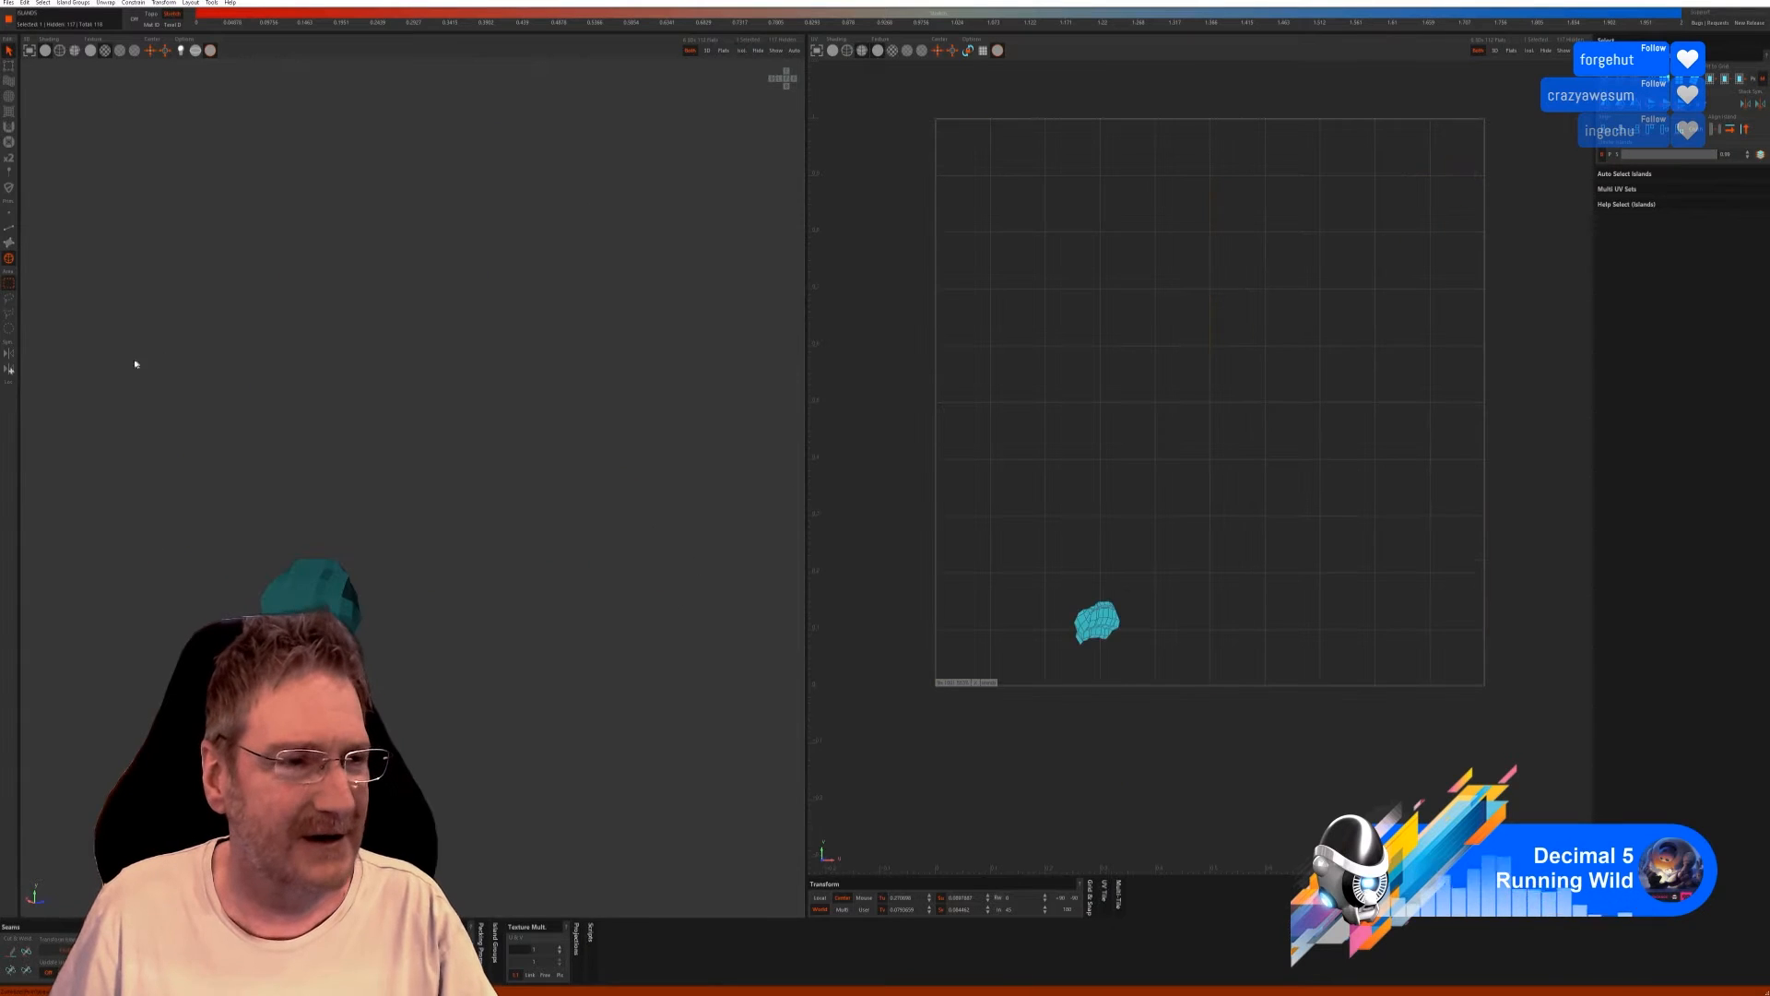
pyautogui.click(8, 227)
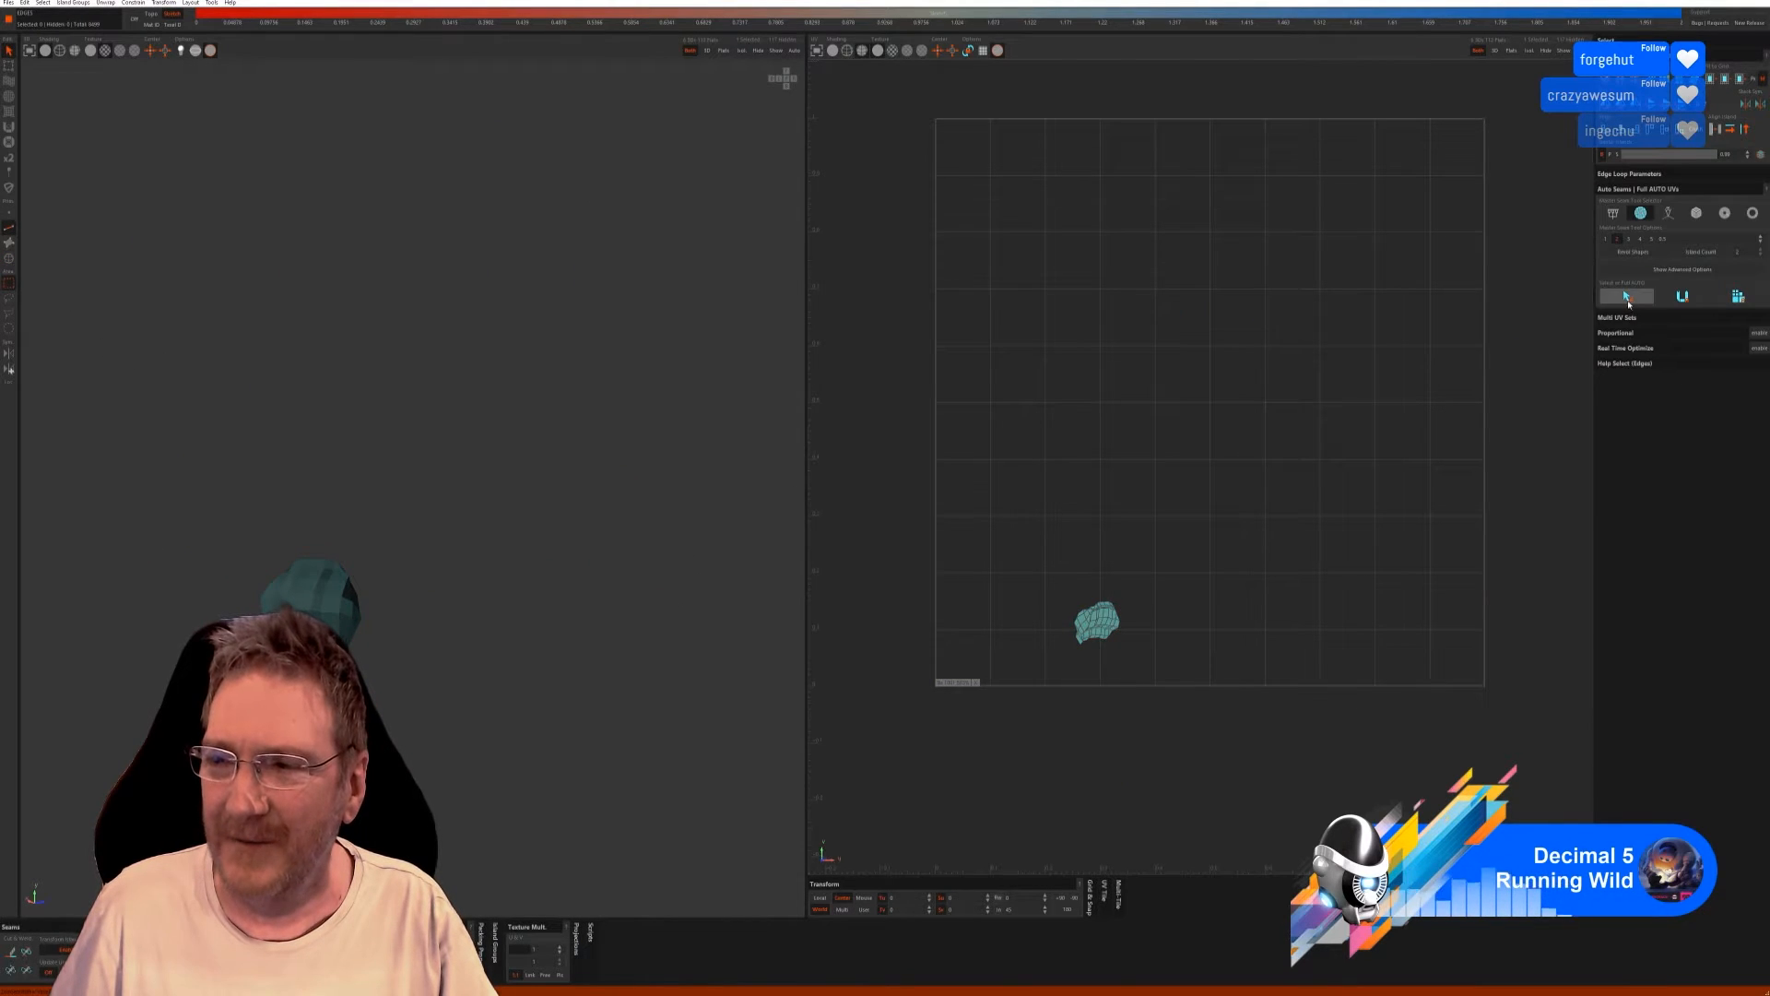
pyautogui.click(1684, 297)
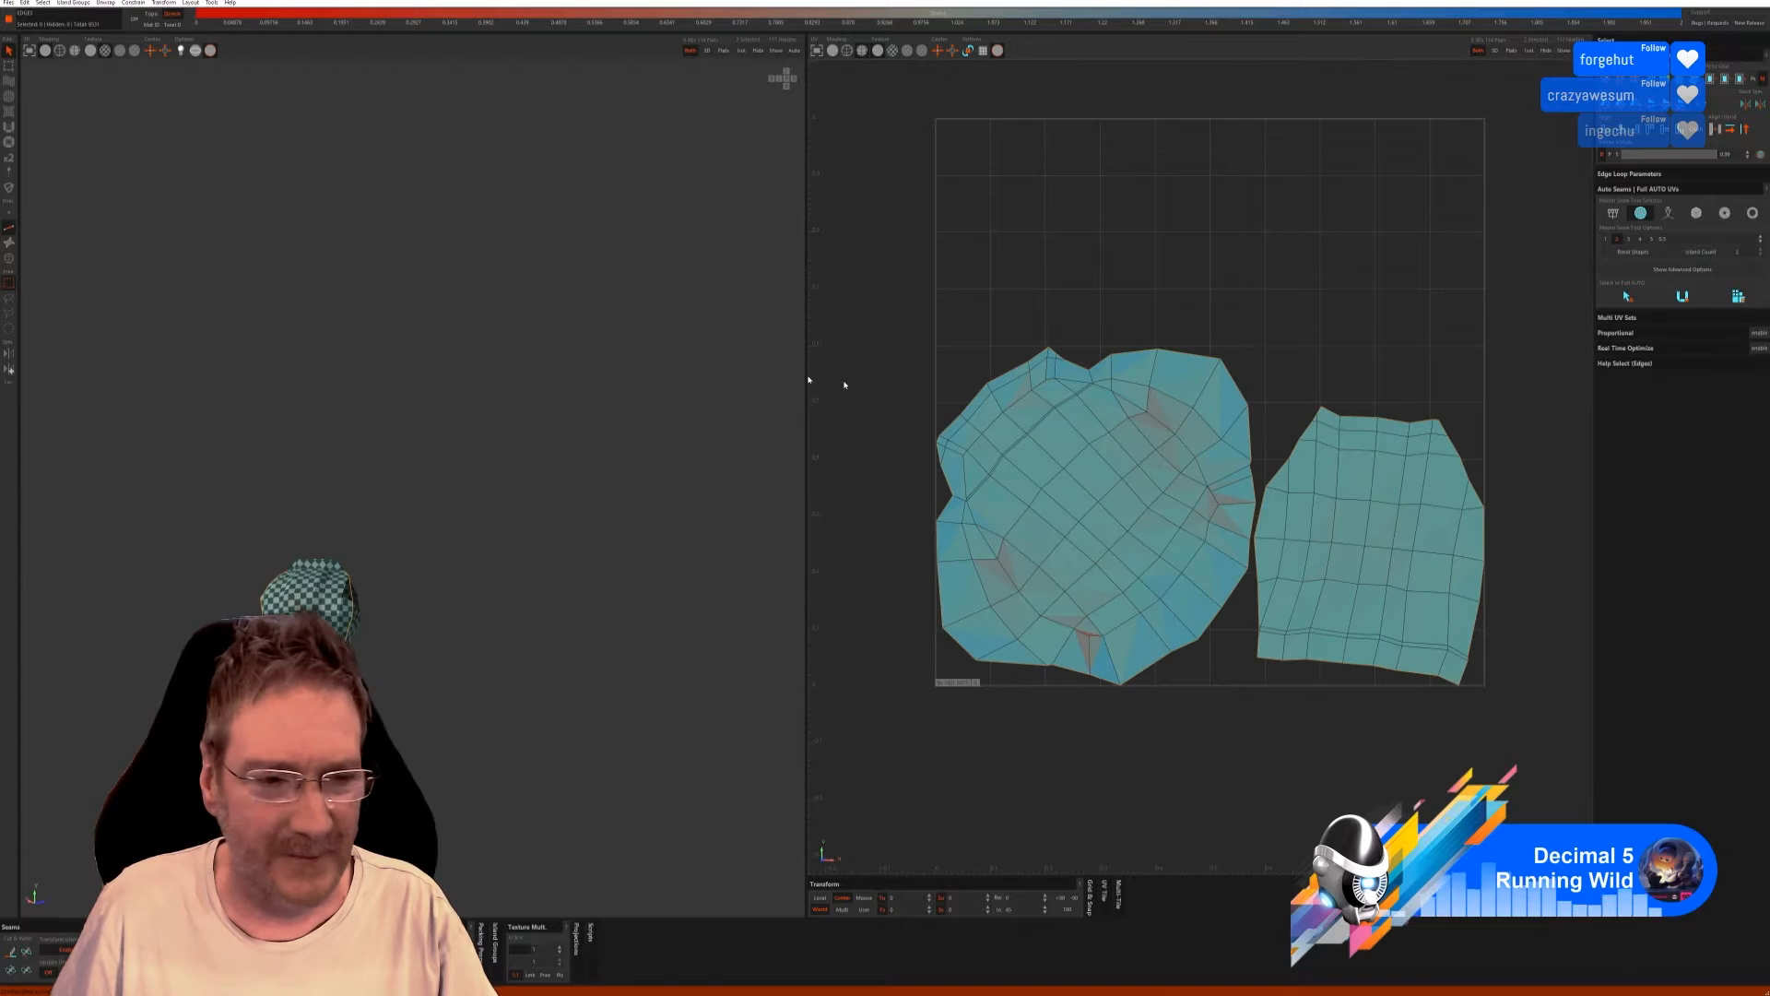
# Isolate the last foot's rounded upper section from the full table and unwrap it with the same automatic seam method.
pyautogui.click(780, 55)
pyautogui.keyDown('alt'); pyautogui.moveTo(489, 498); pyautogui.dragTo(127, 345); pyautogui.keyUp('alt')
pyautogui.click(10, 258)
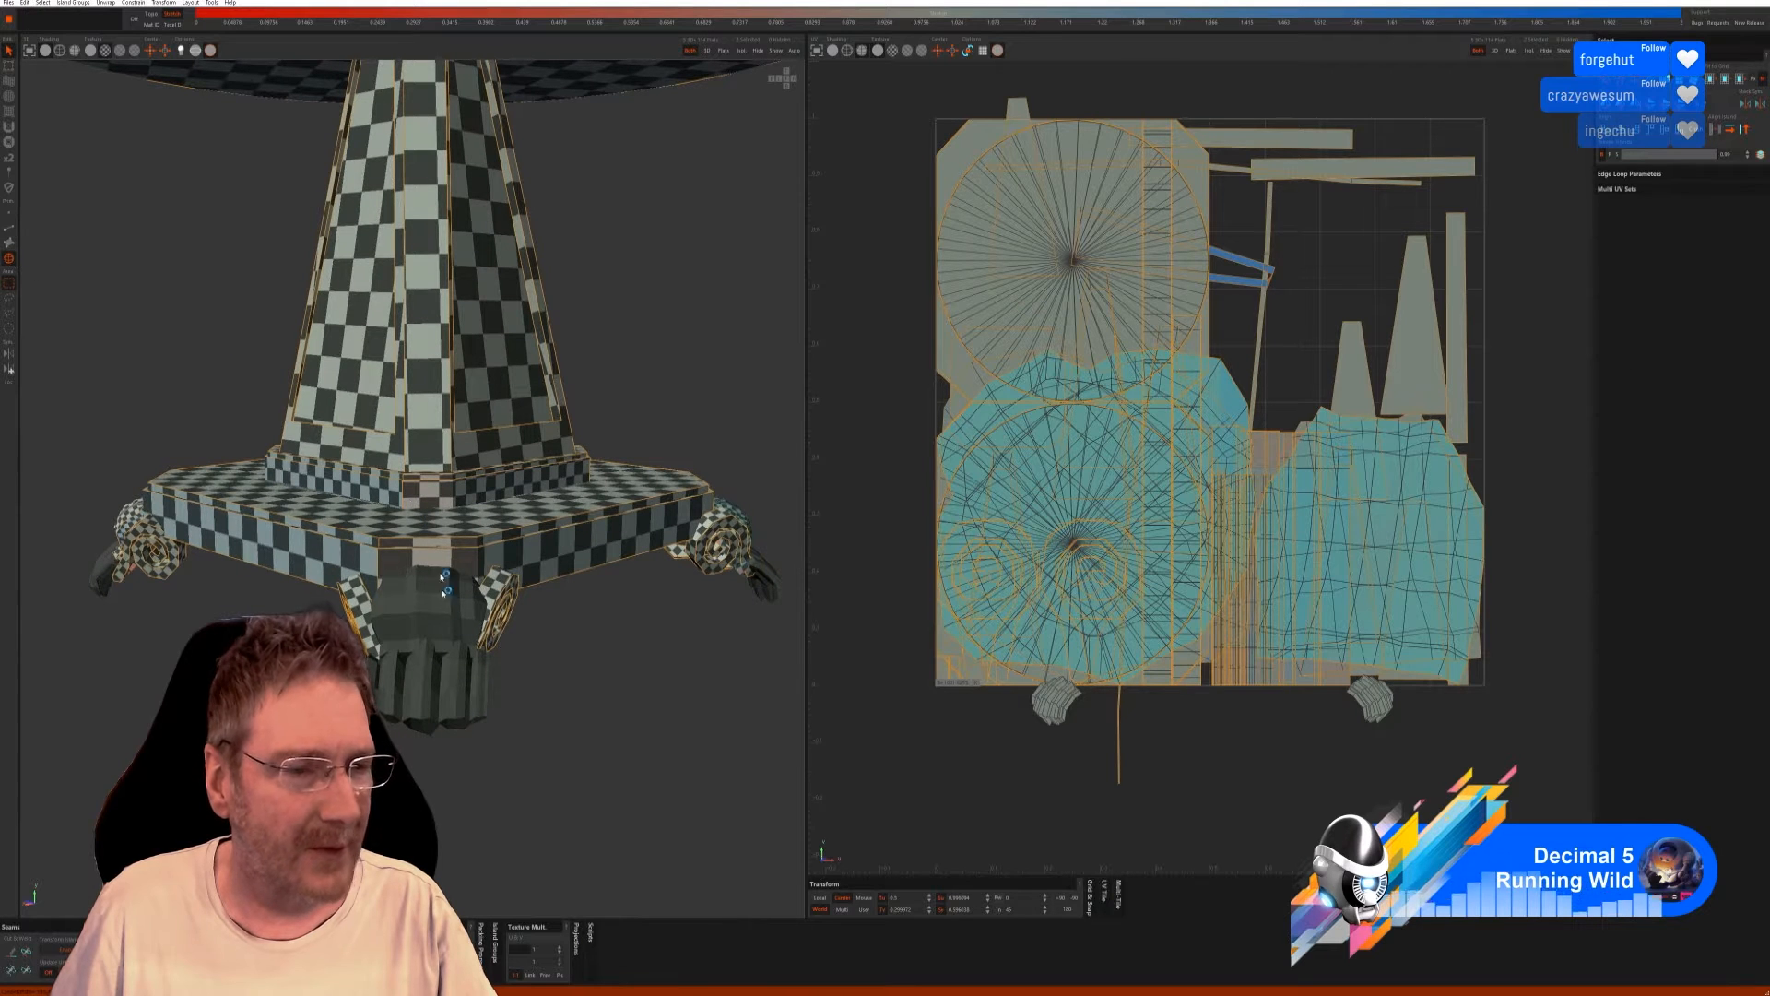
pyautogui.click(426, 609)
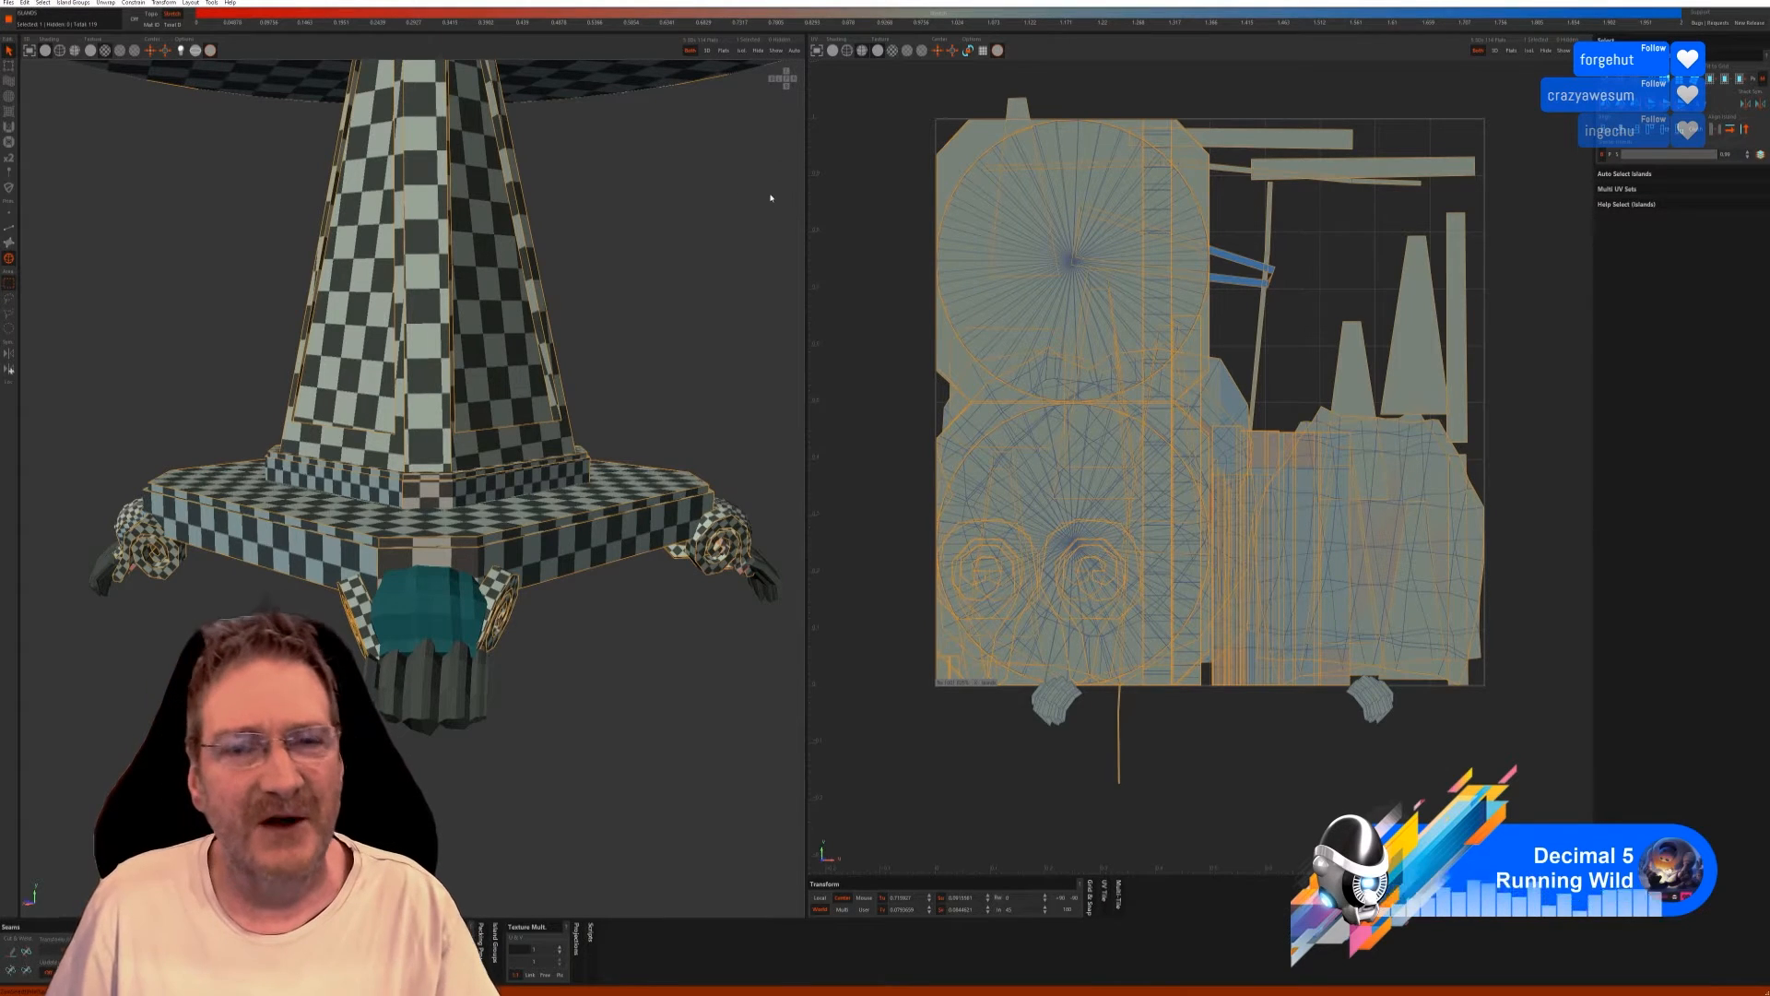
pyautogui.click(741, 50)
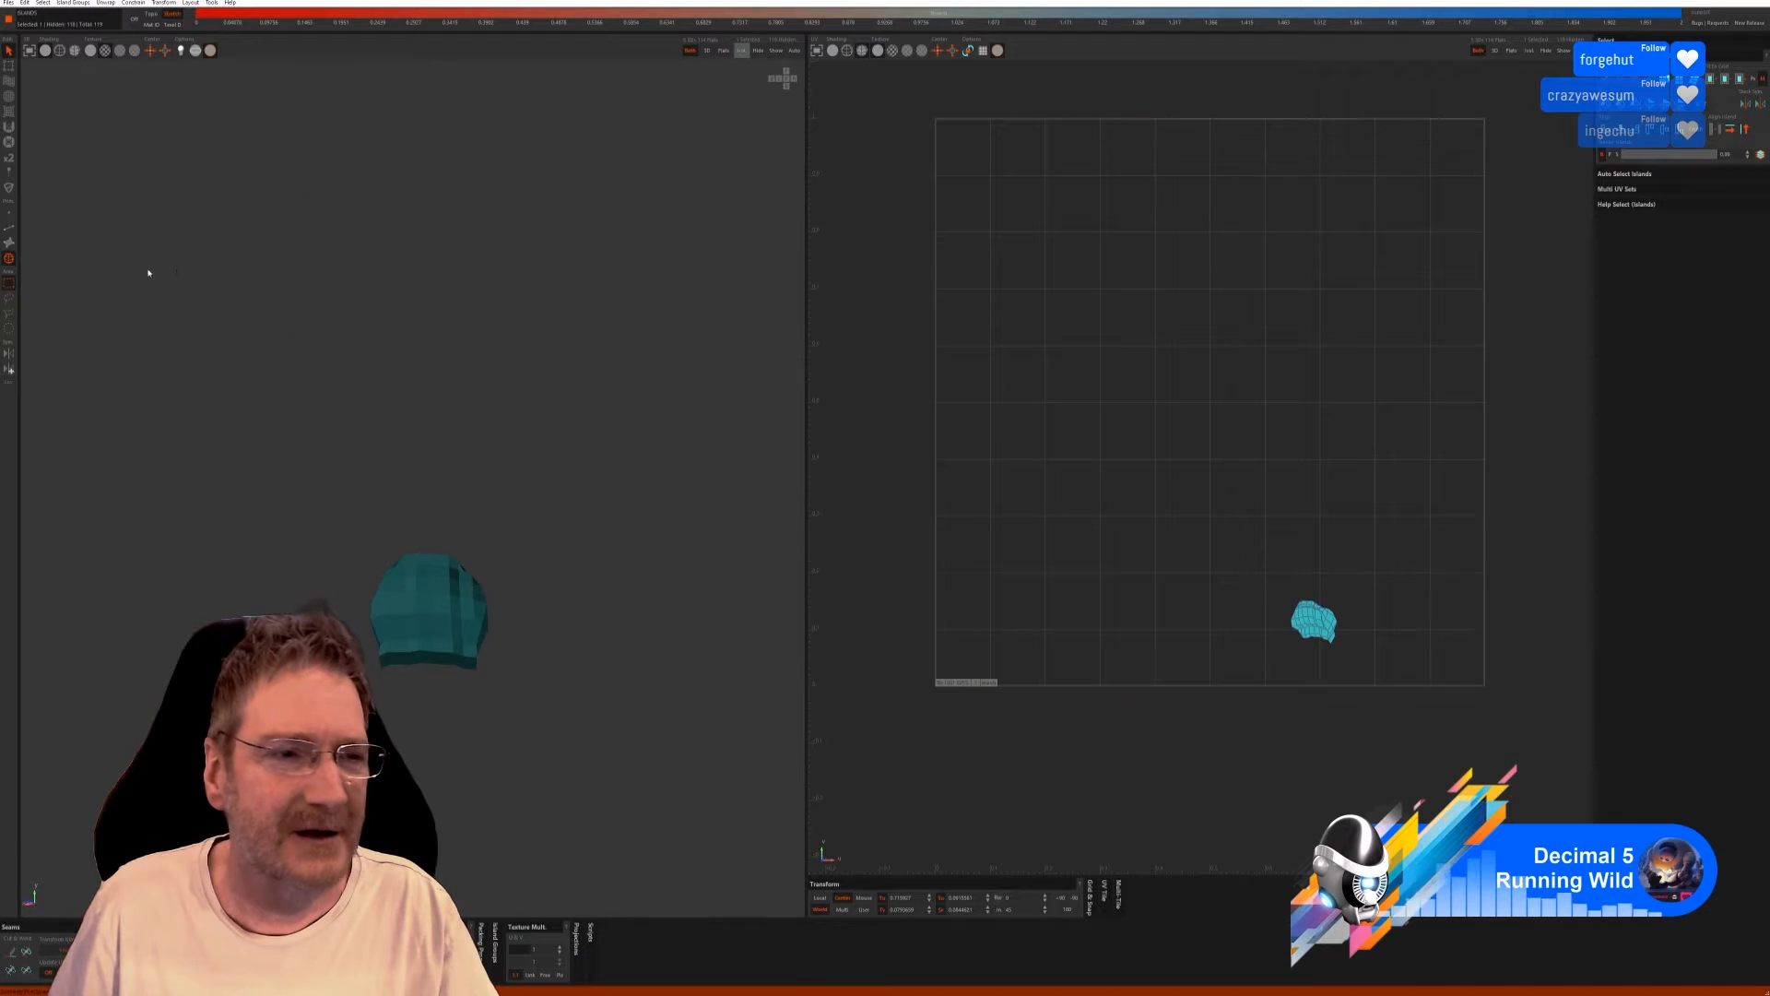
pyautogui.click(8, 231)
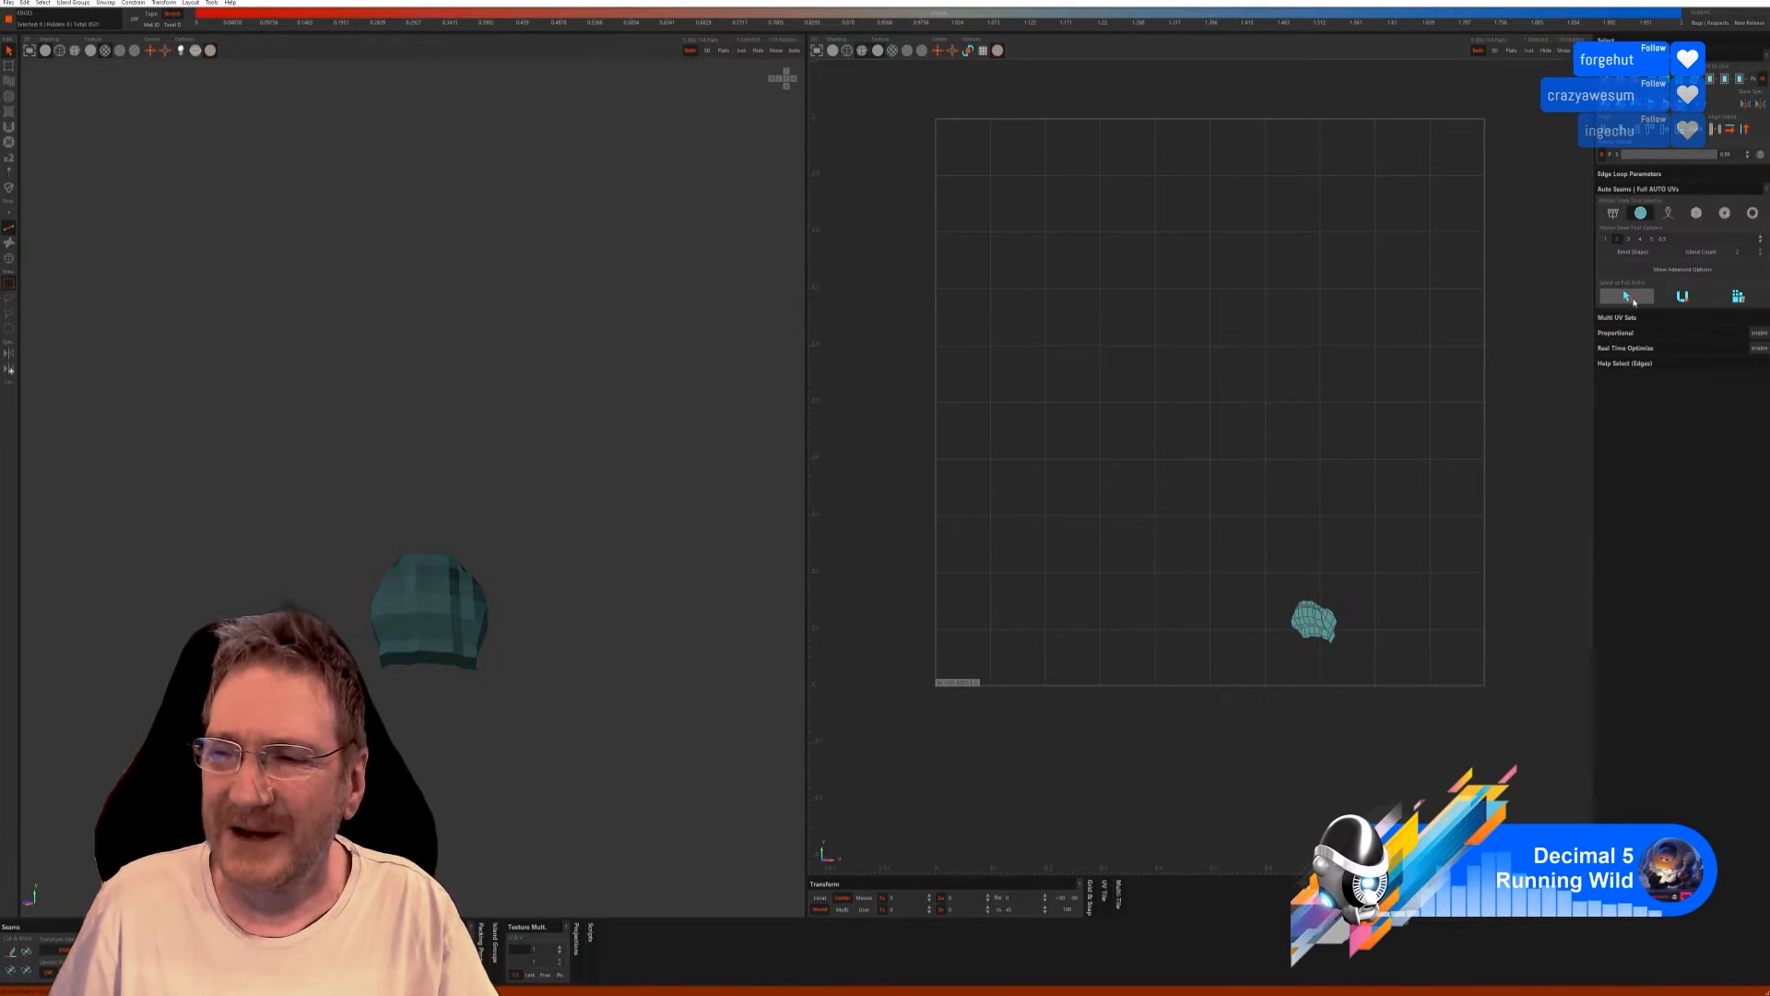
pyautogui.click(1627, 297)
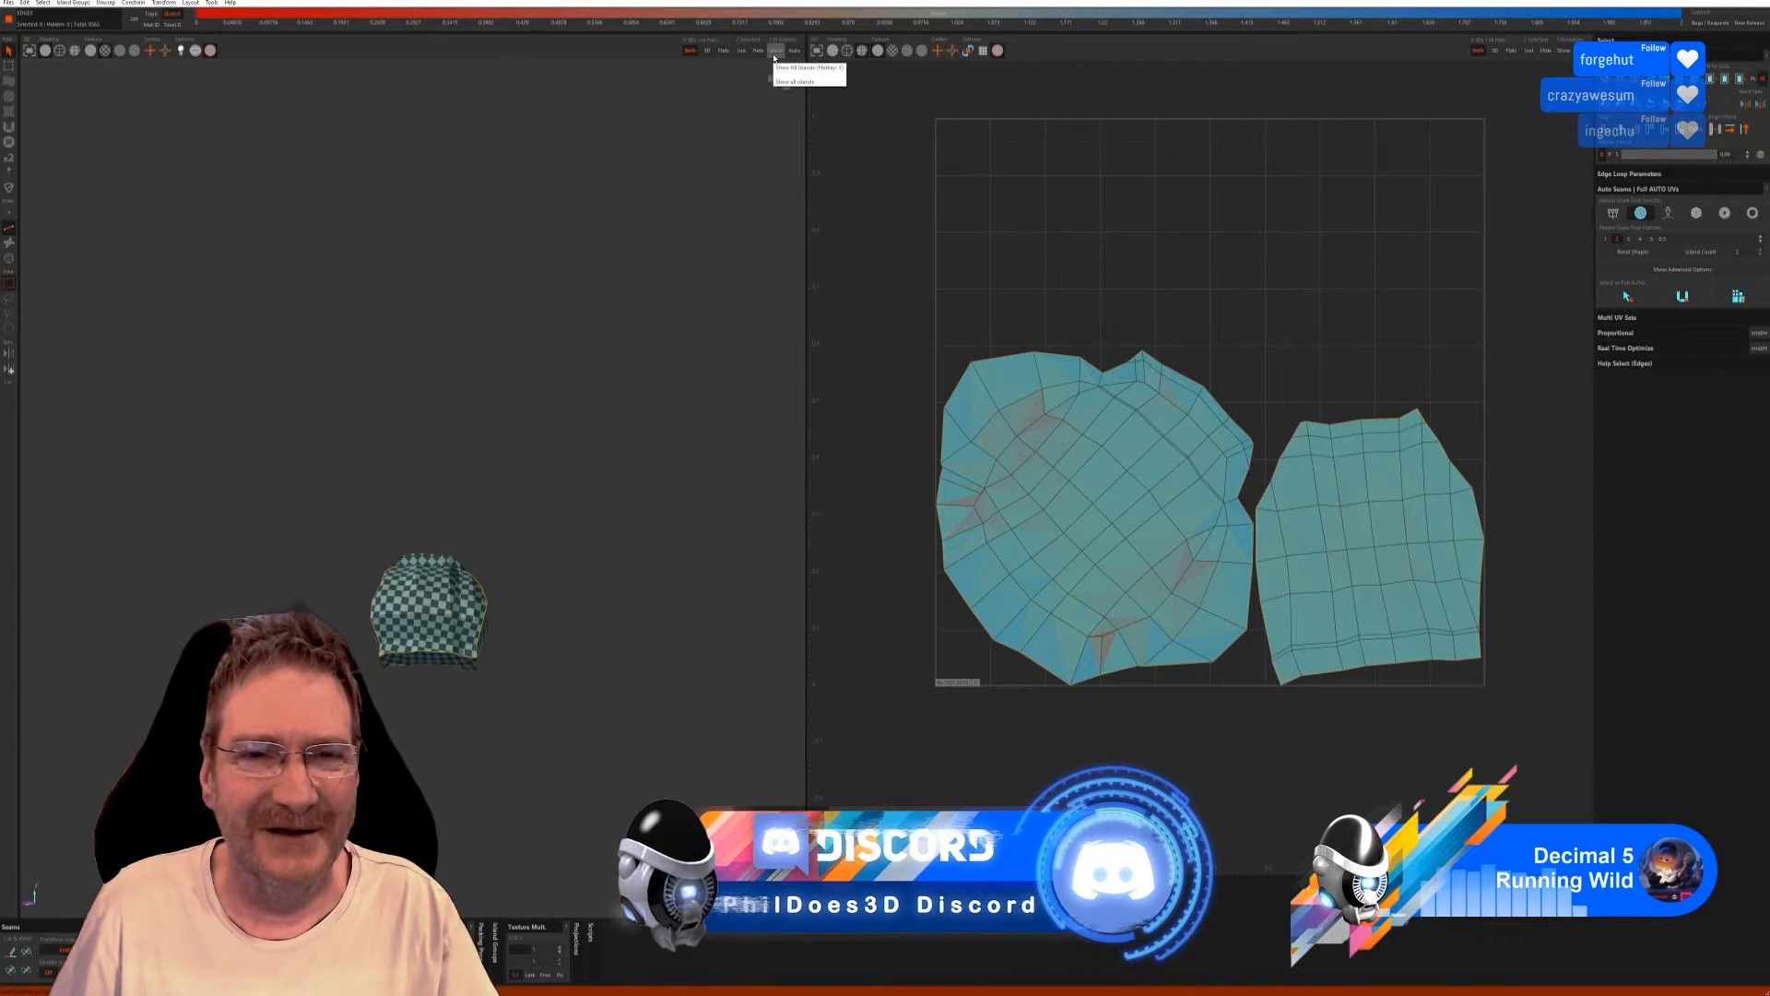
# Show the whole table and isolate the ribbed claw toes beneath the section just unwrapped.
pyautogui.press('y')
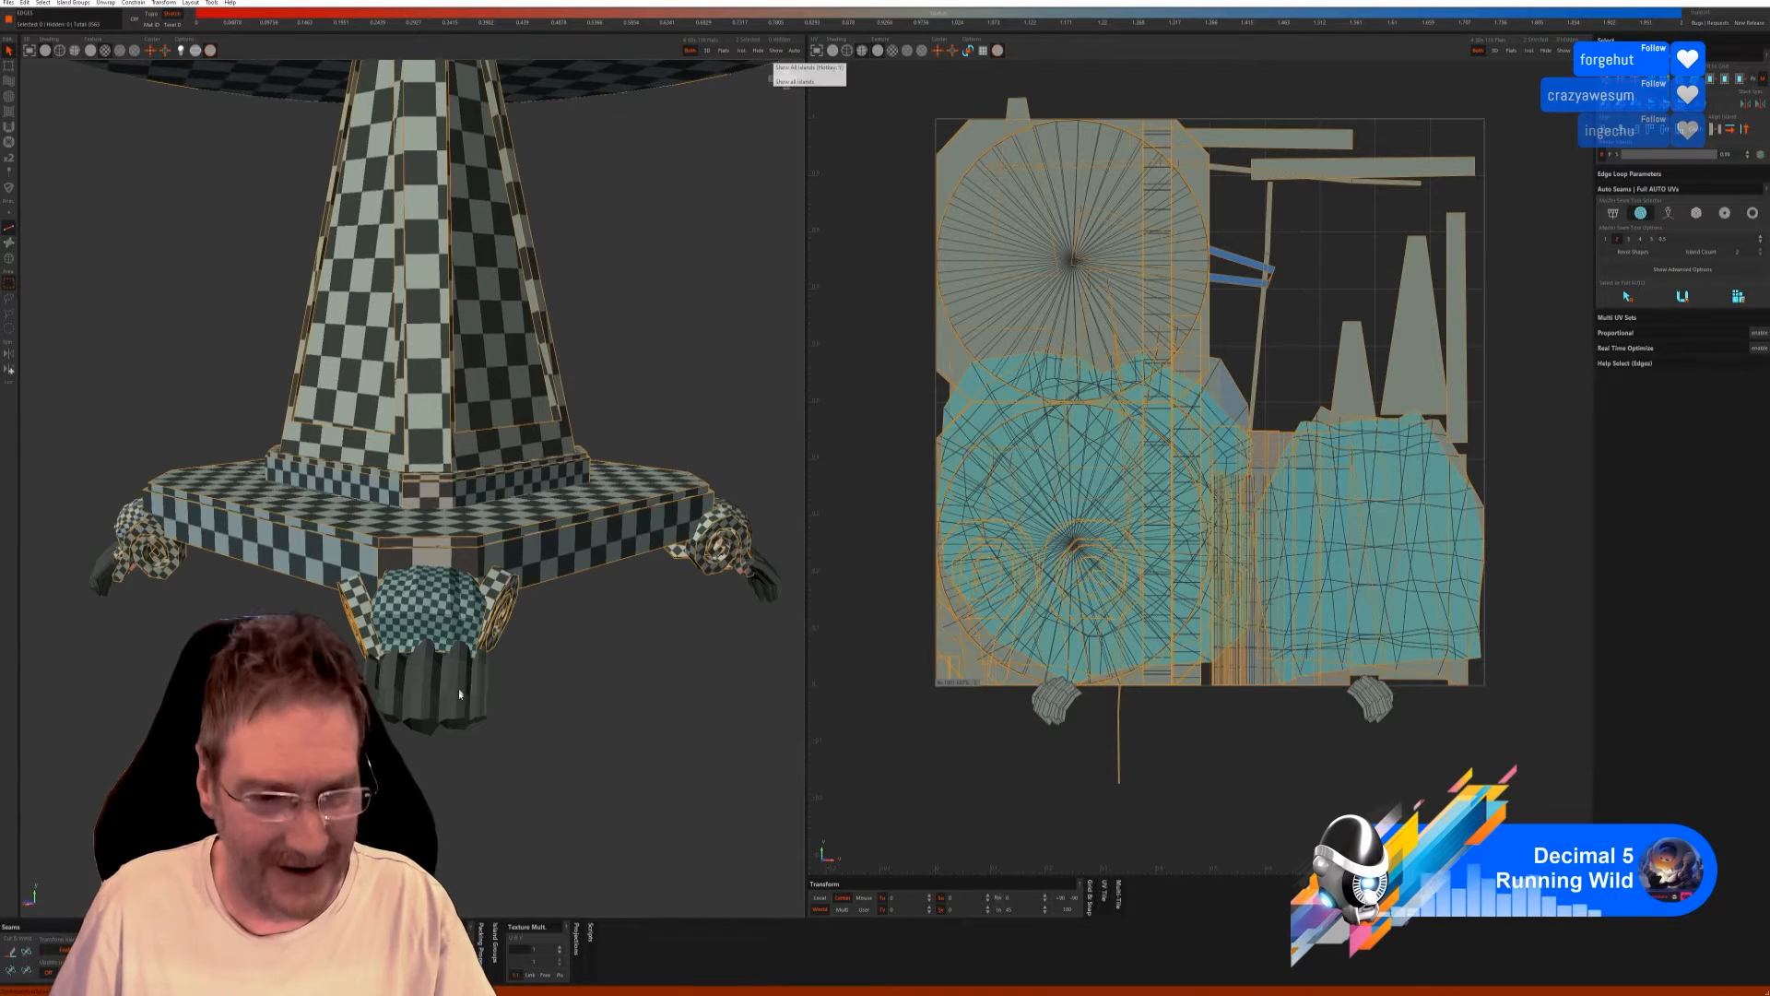
pyautogui.moveTo(459, 693); pyautogui.dragTo(505, 665, button='middle')
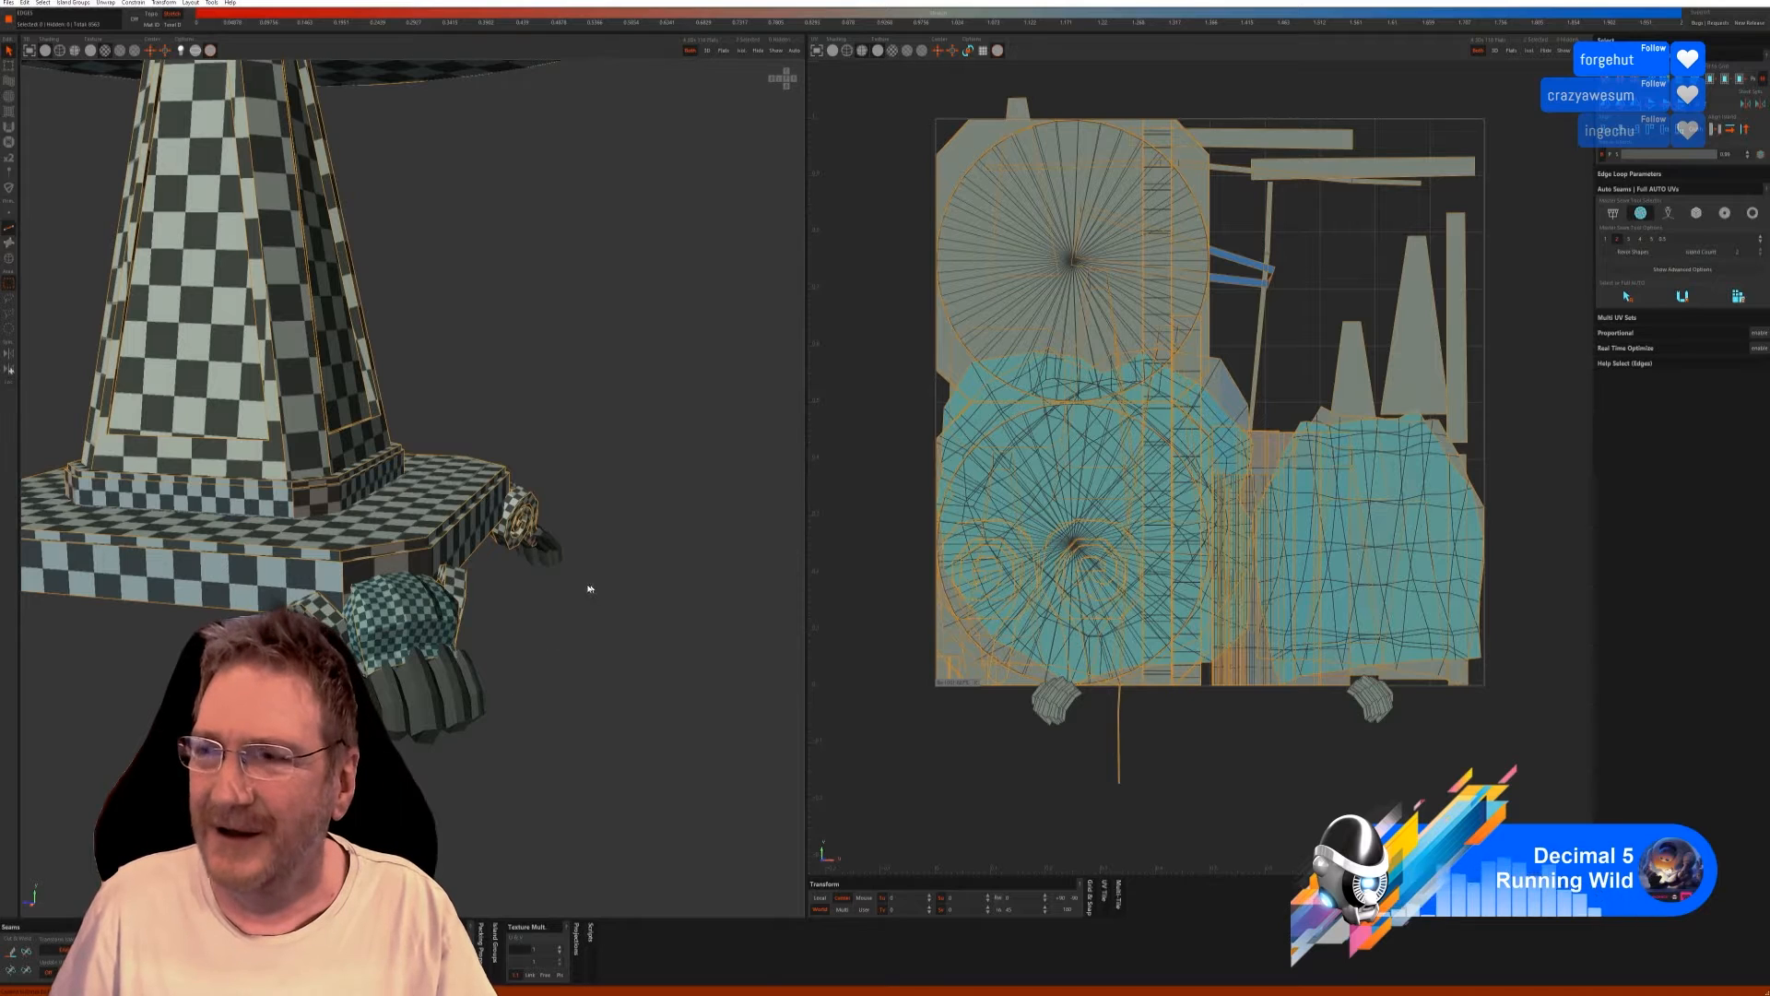
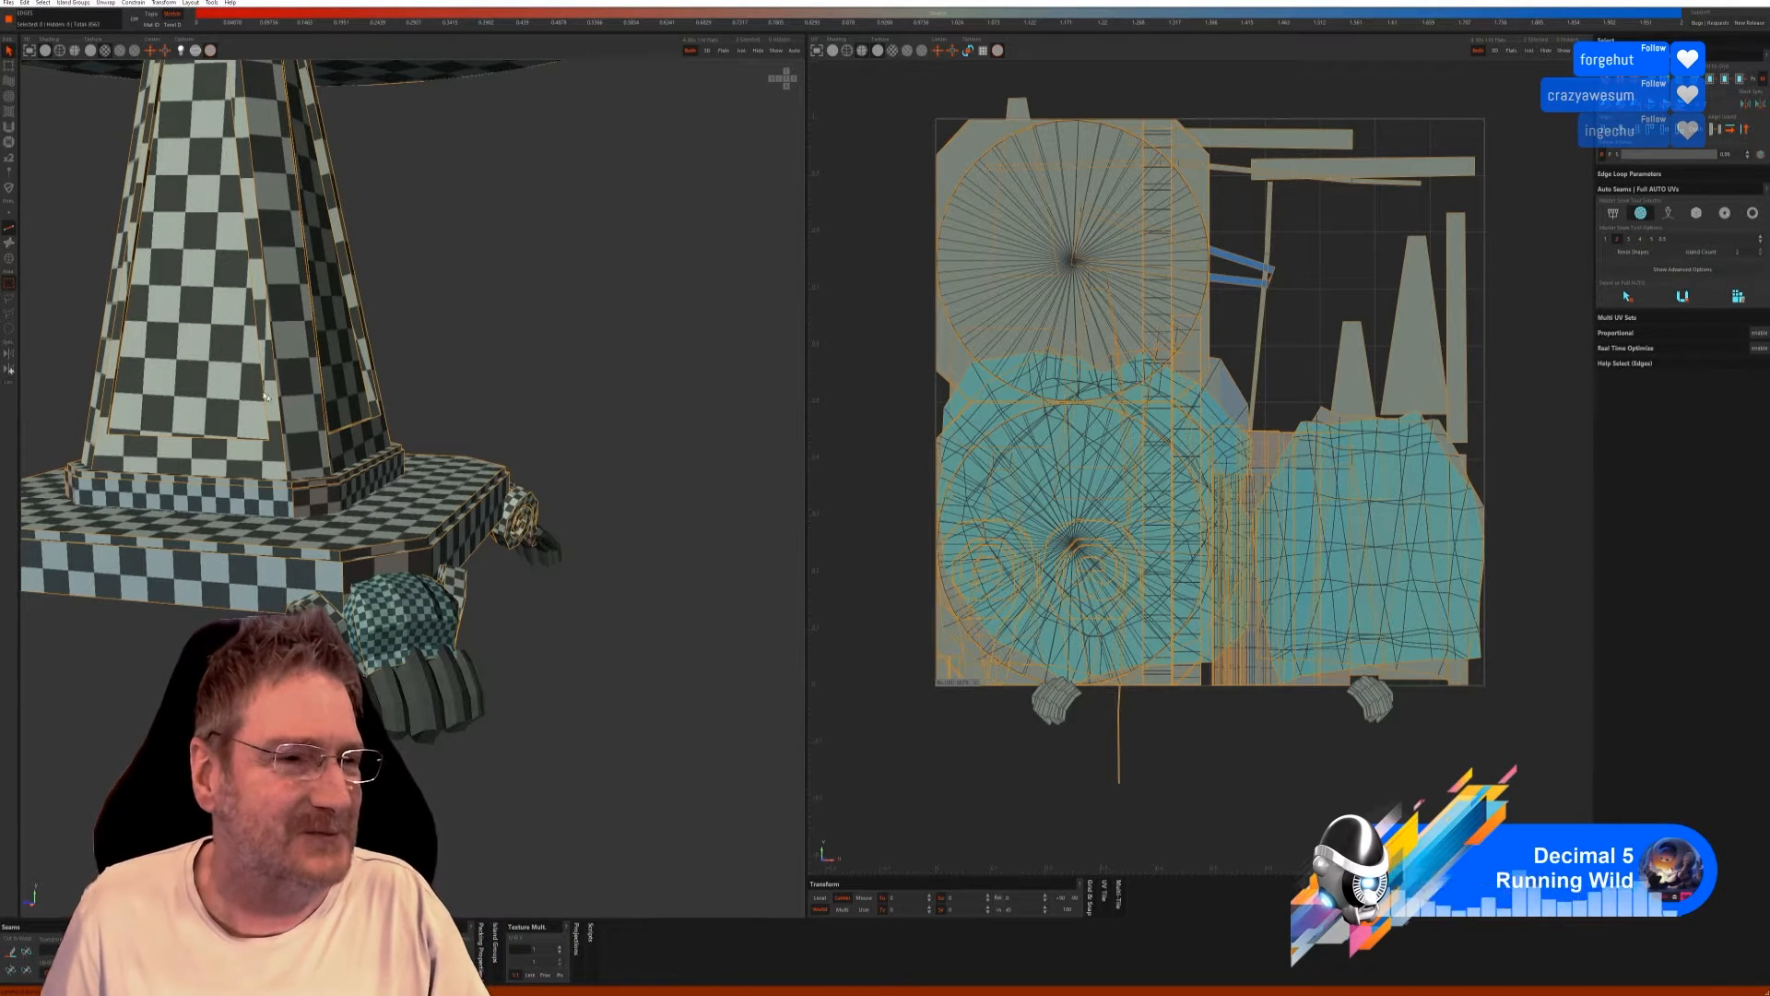
pyautogui.click(9, 259)
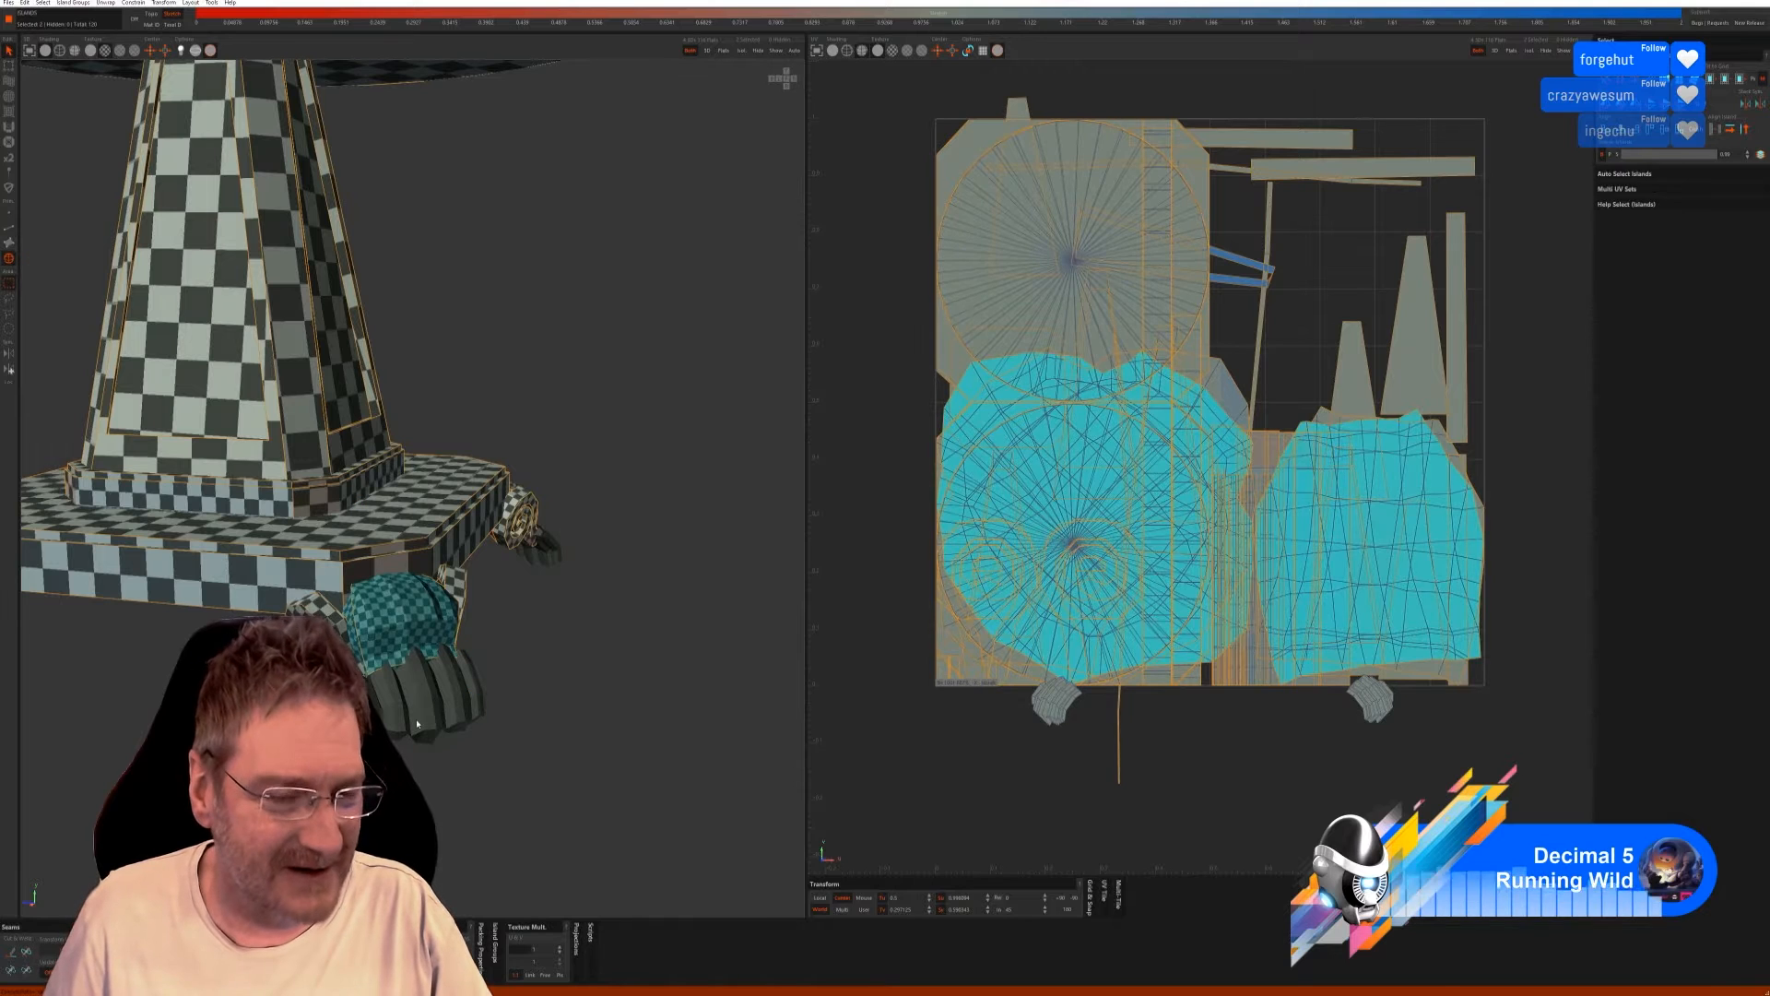
pyautogui.click(384, 708)
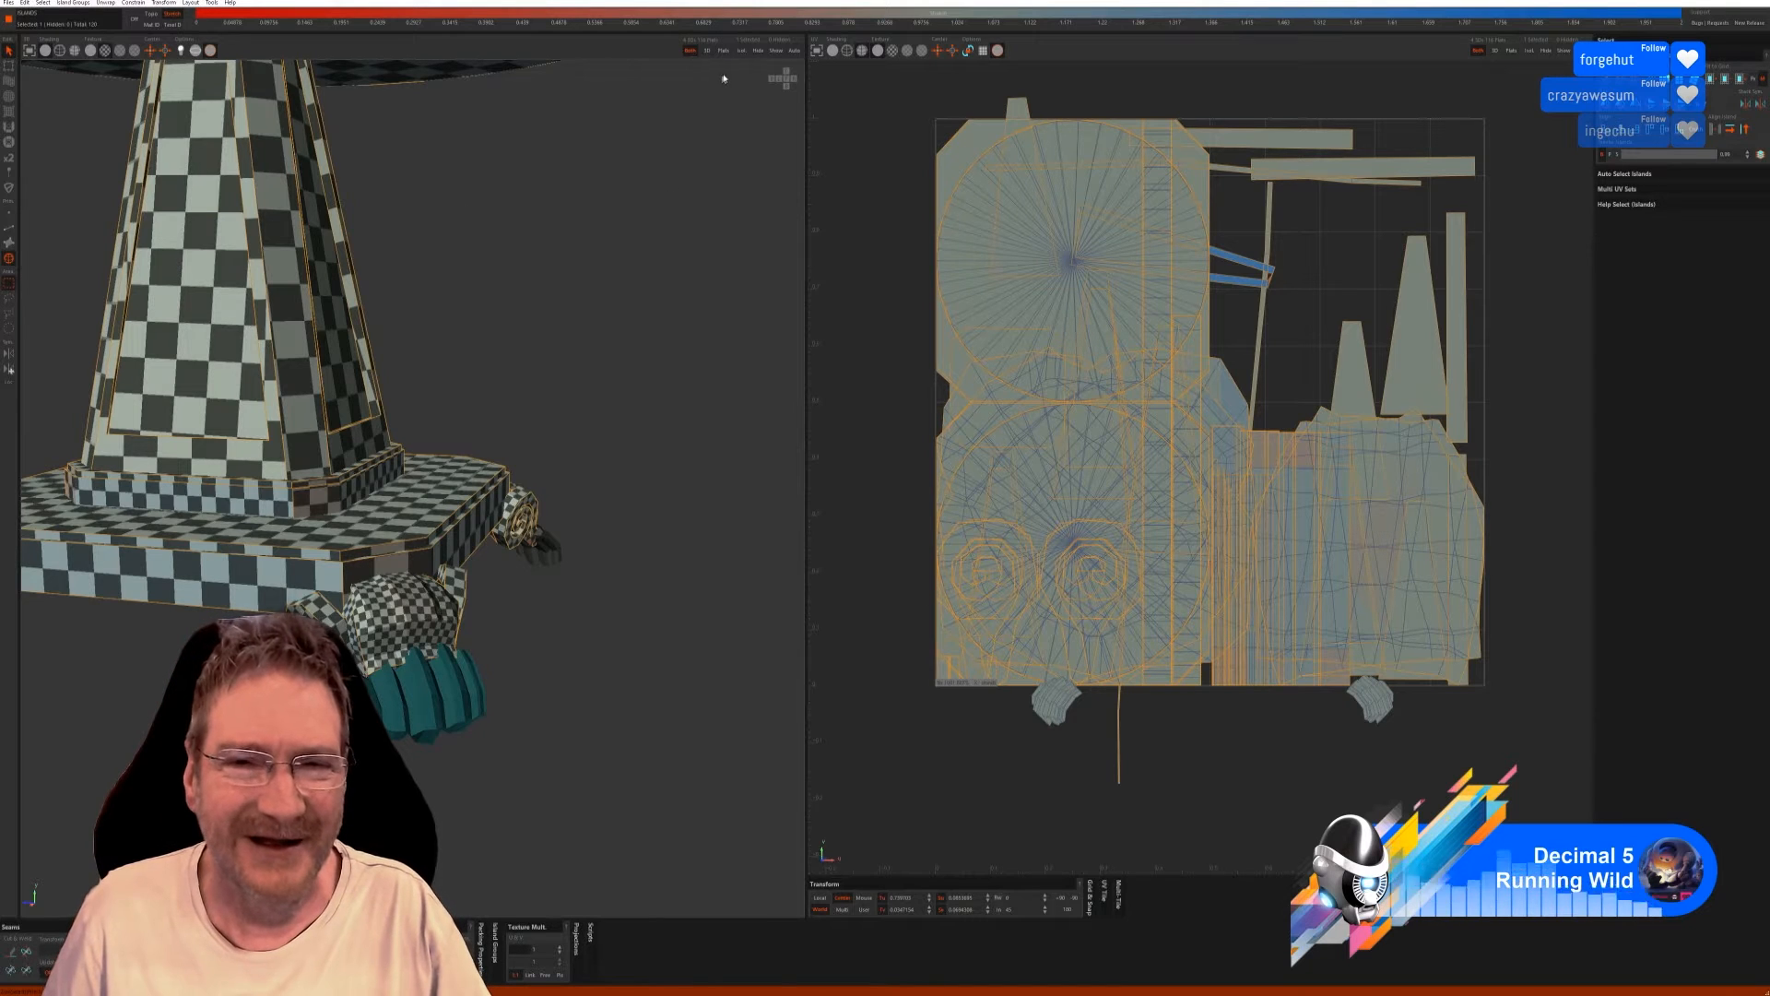
pyautogui.press('i')
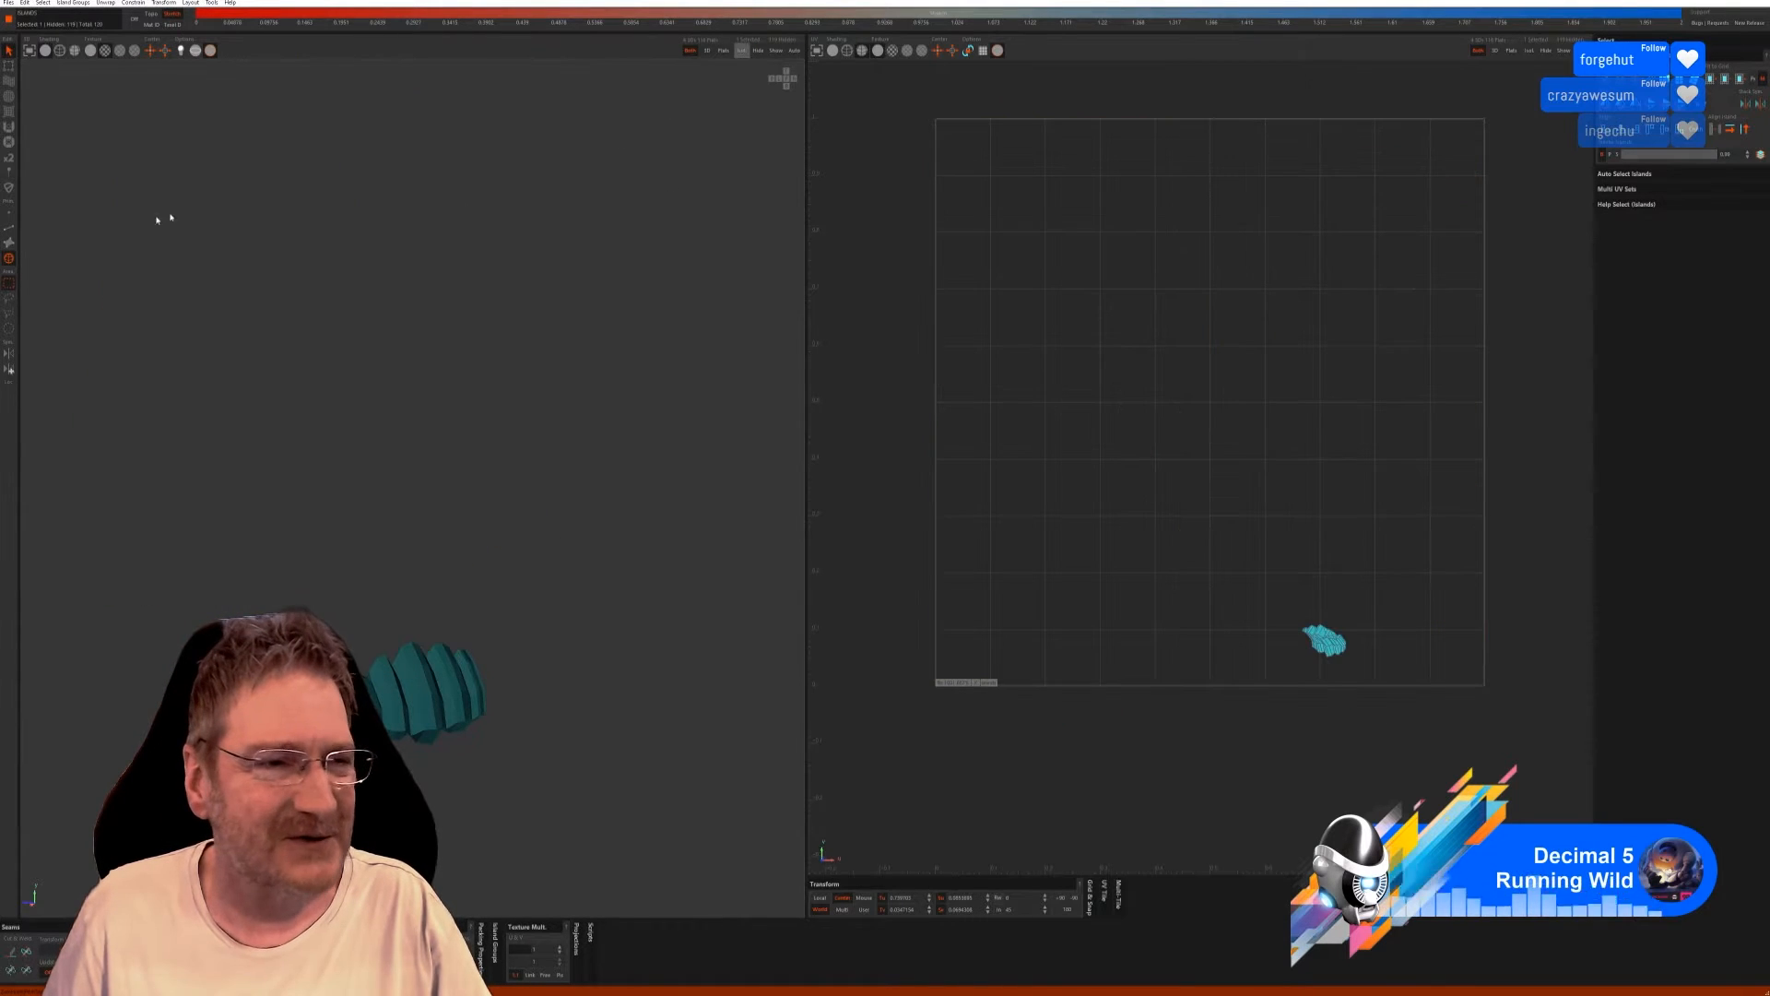
# Cut, unfold and pack the isolated toes with the second automatic seam method, check their checker pattern and show the whole table.
pyautogui.click(9, 228)
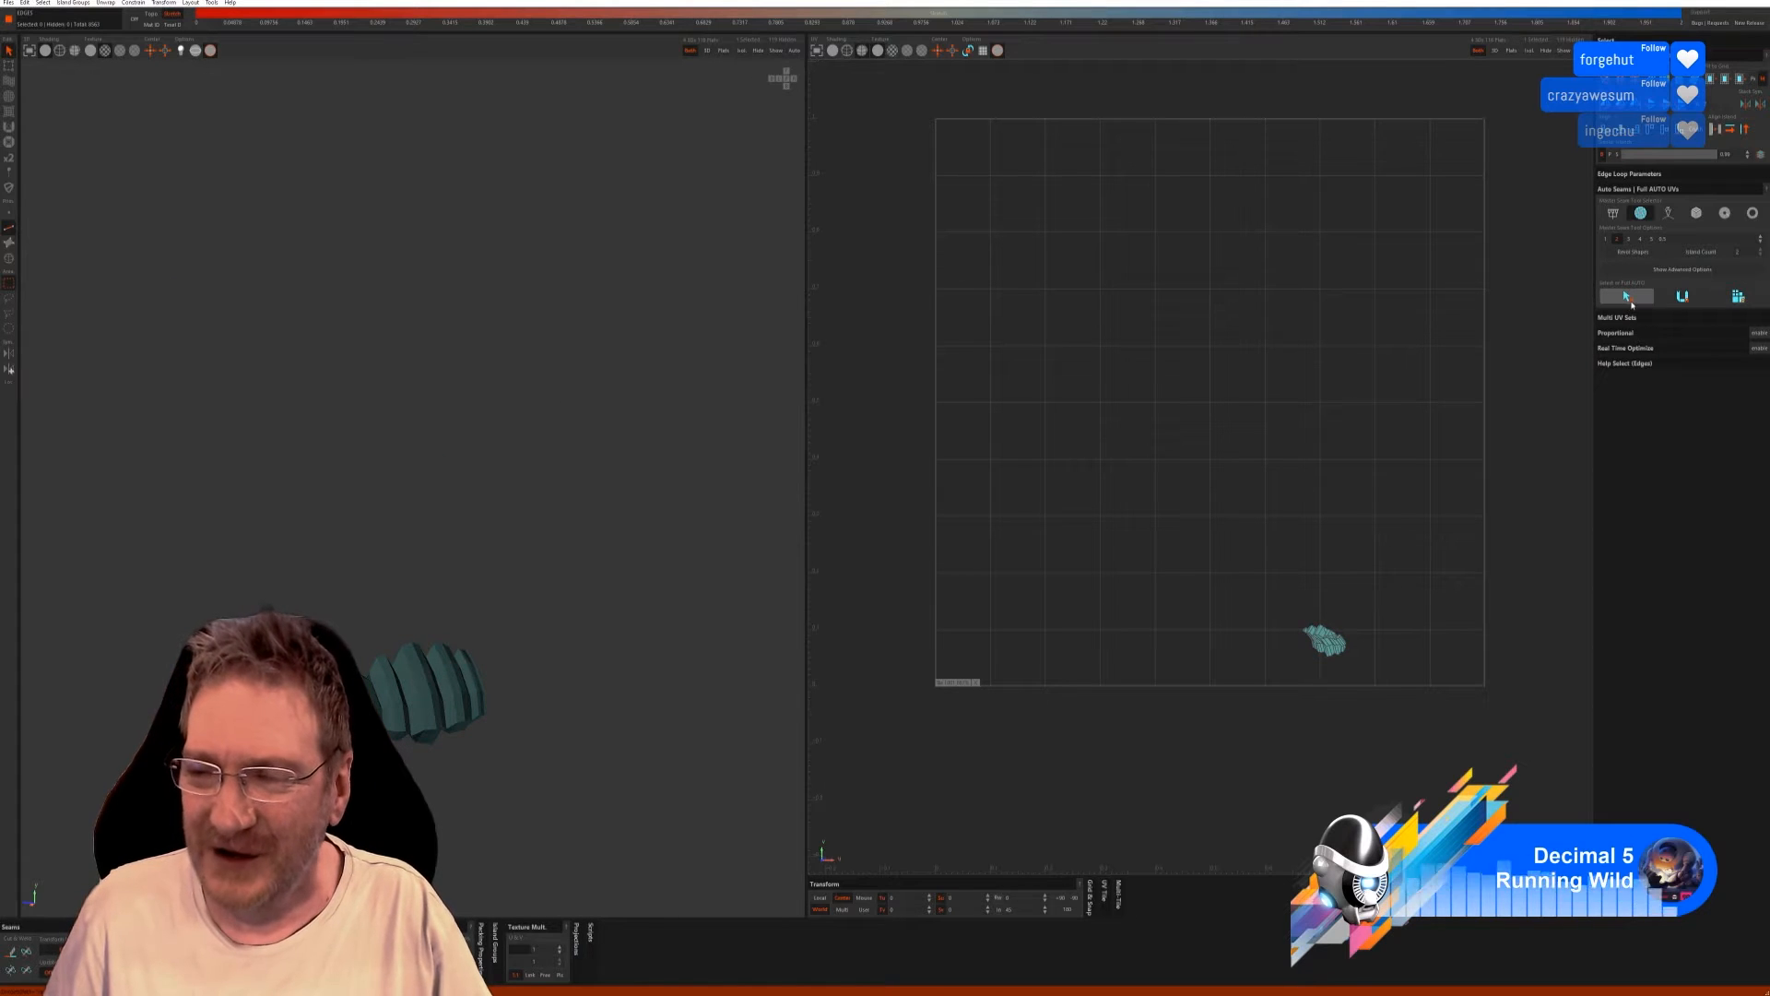
pyautogui.click(1738, 296)
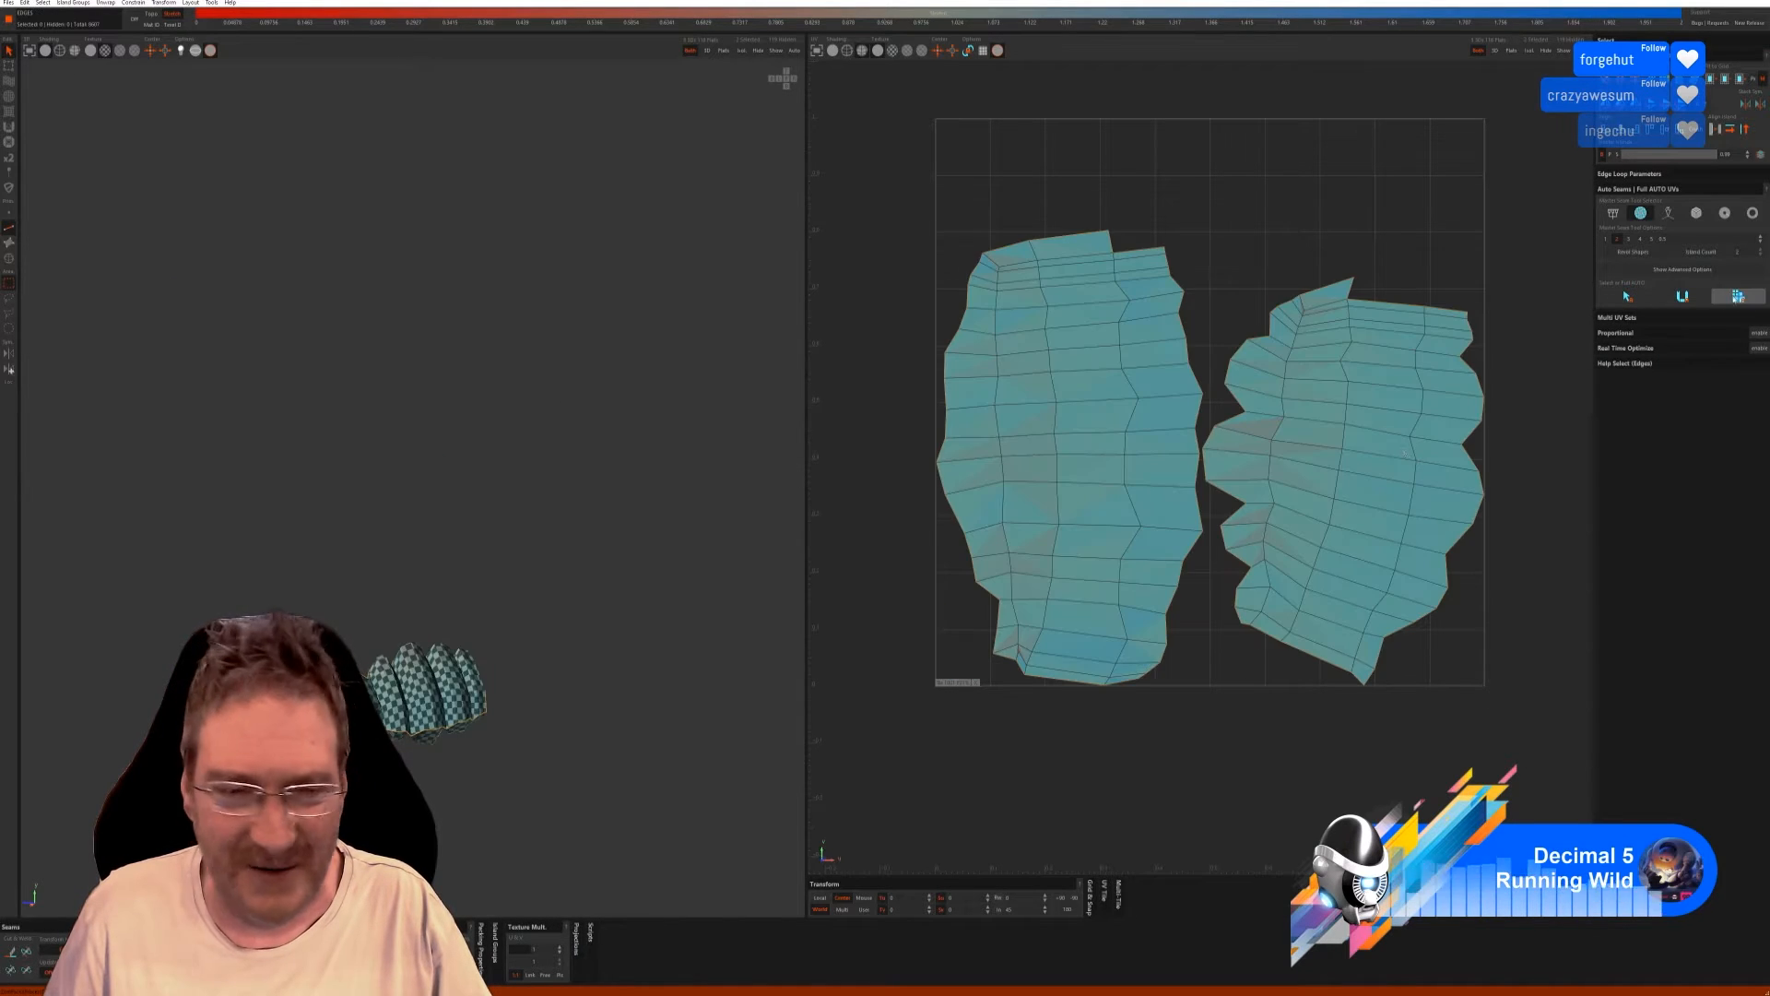
pyautogui.moveTo(686, 652); pyautogui.dragTo(399, 671, button='middle')
pyautogui.scroll(3, 402, 664)
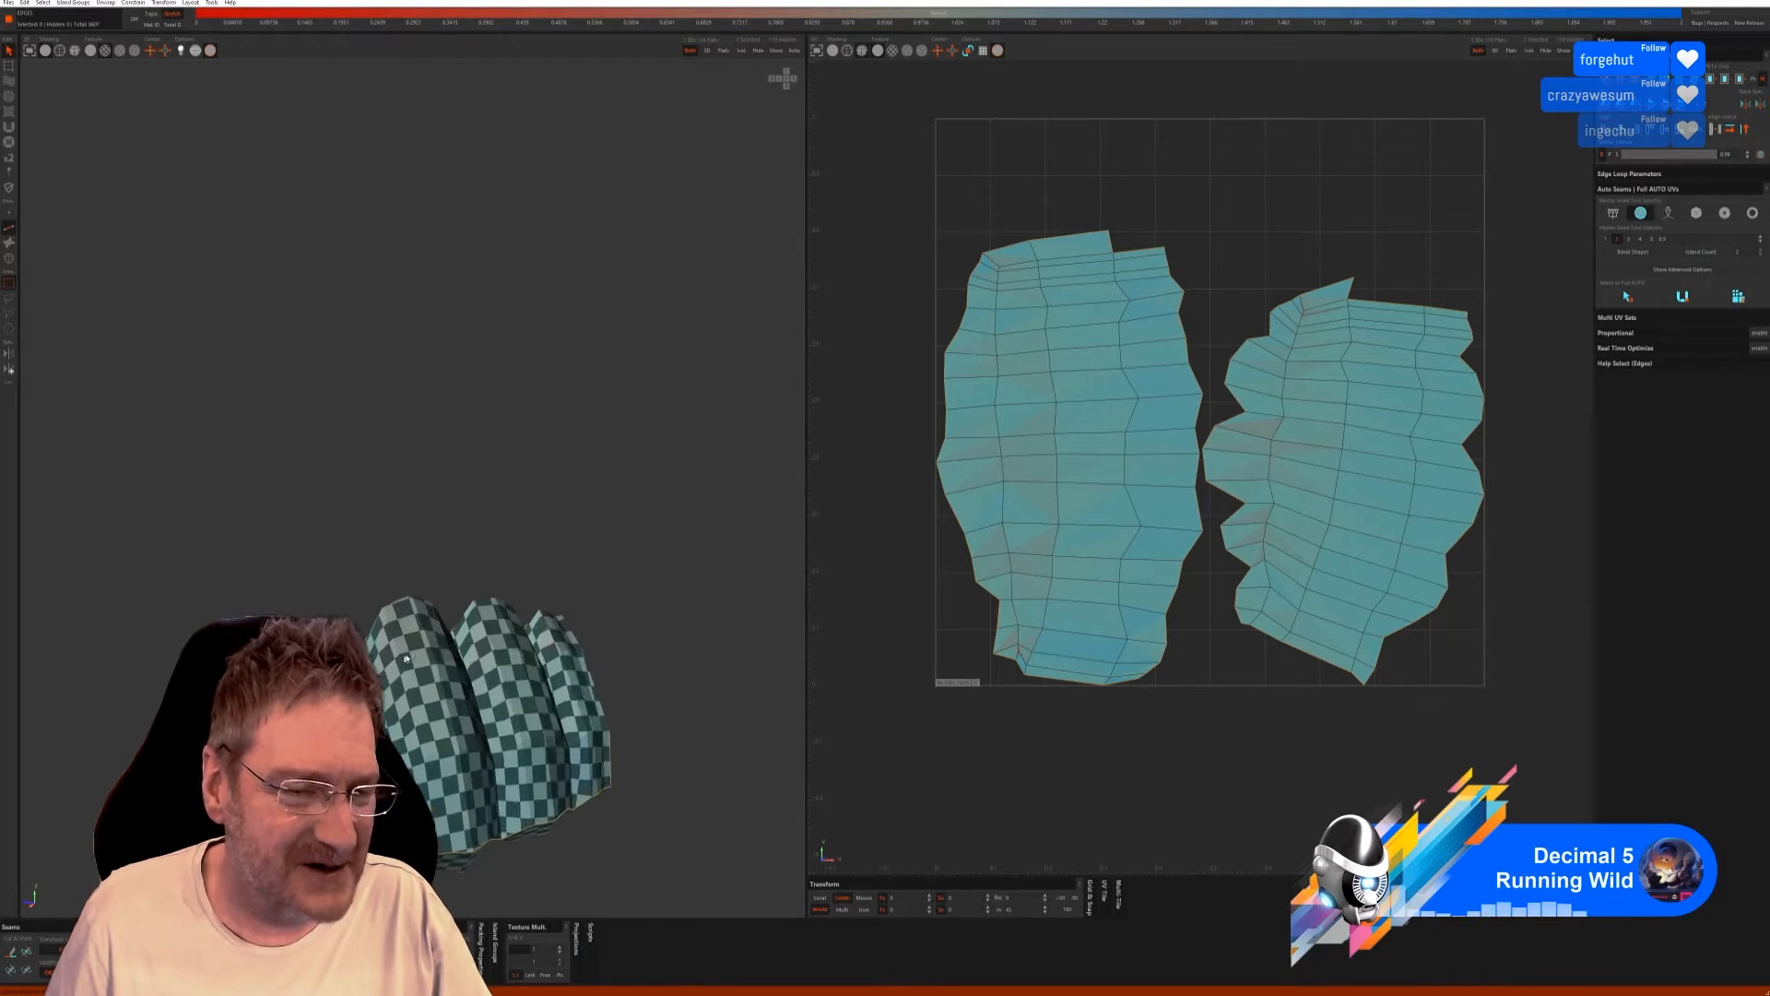
pyautogui.scroll(-3, 513, 647)
pyautogui.moveTo(513, 647); pyautogui.dragTo(580, 616, button='middle')
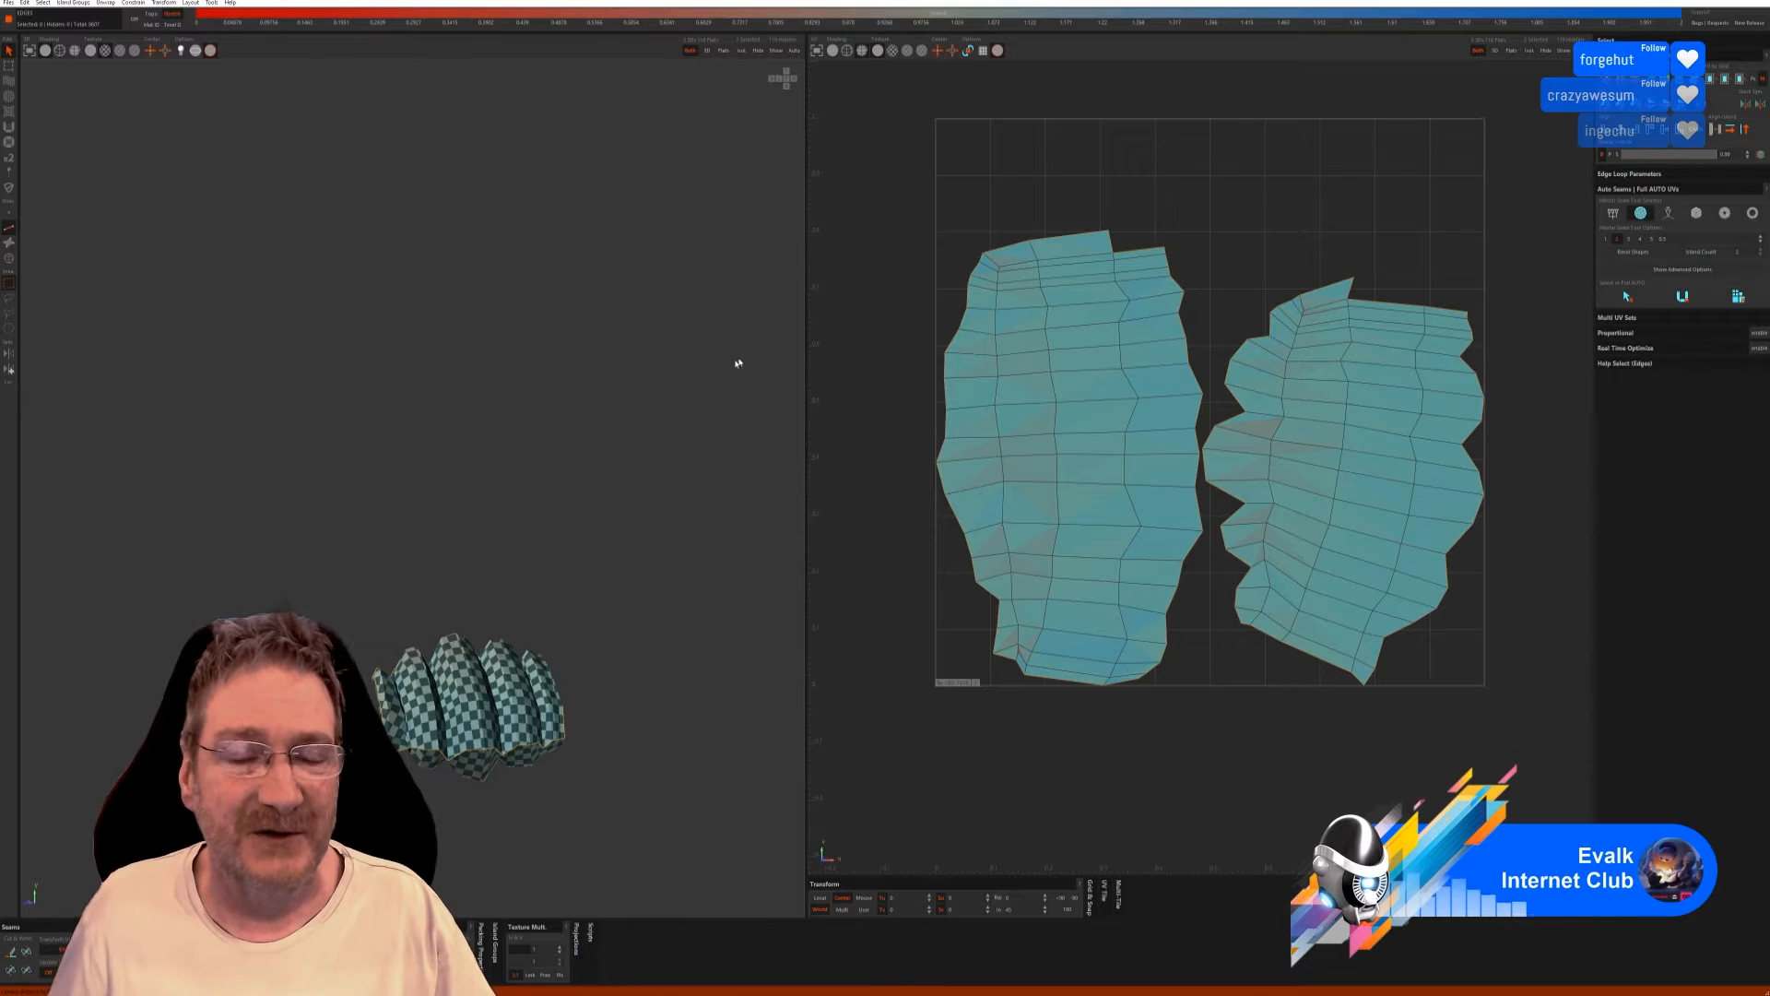
pyautogui.click(777, 53)
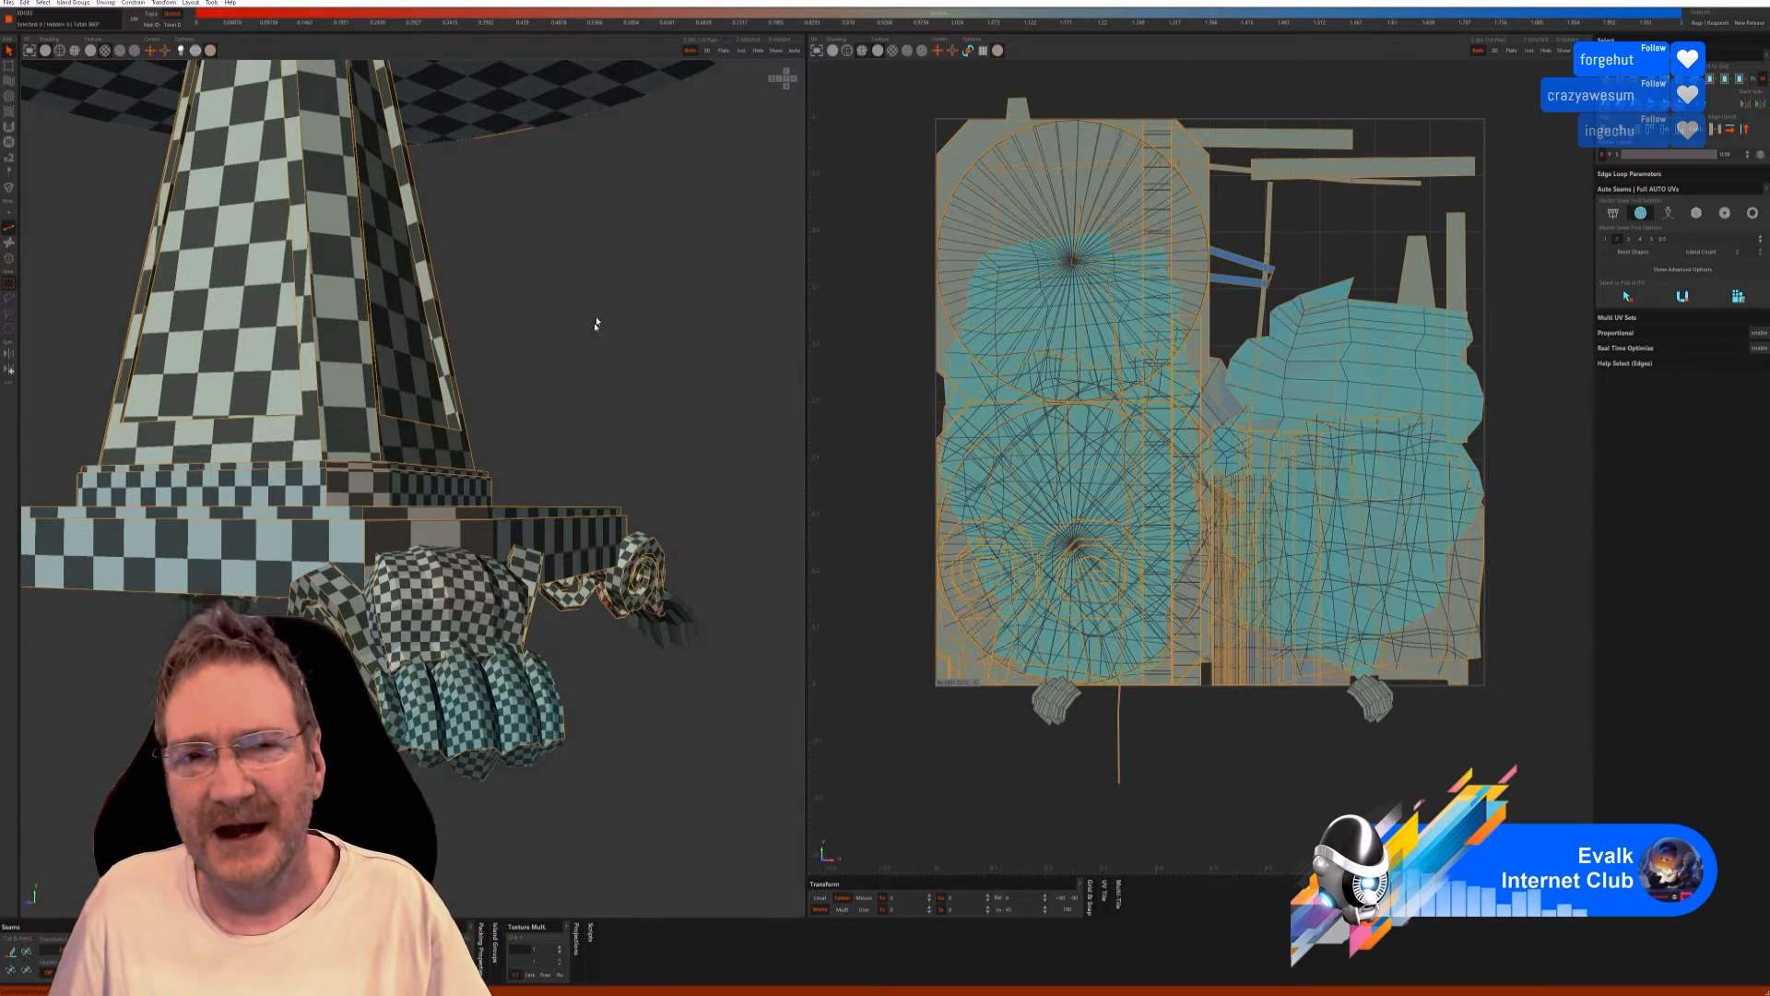
# Isolate the second foot's ribbed toes, cut, unfold and pack them with the second automatic seam method, and show the whole table.
pyautogui.moveTo(595, 323); pyautogui.dragTo(574, 357, button='middle')
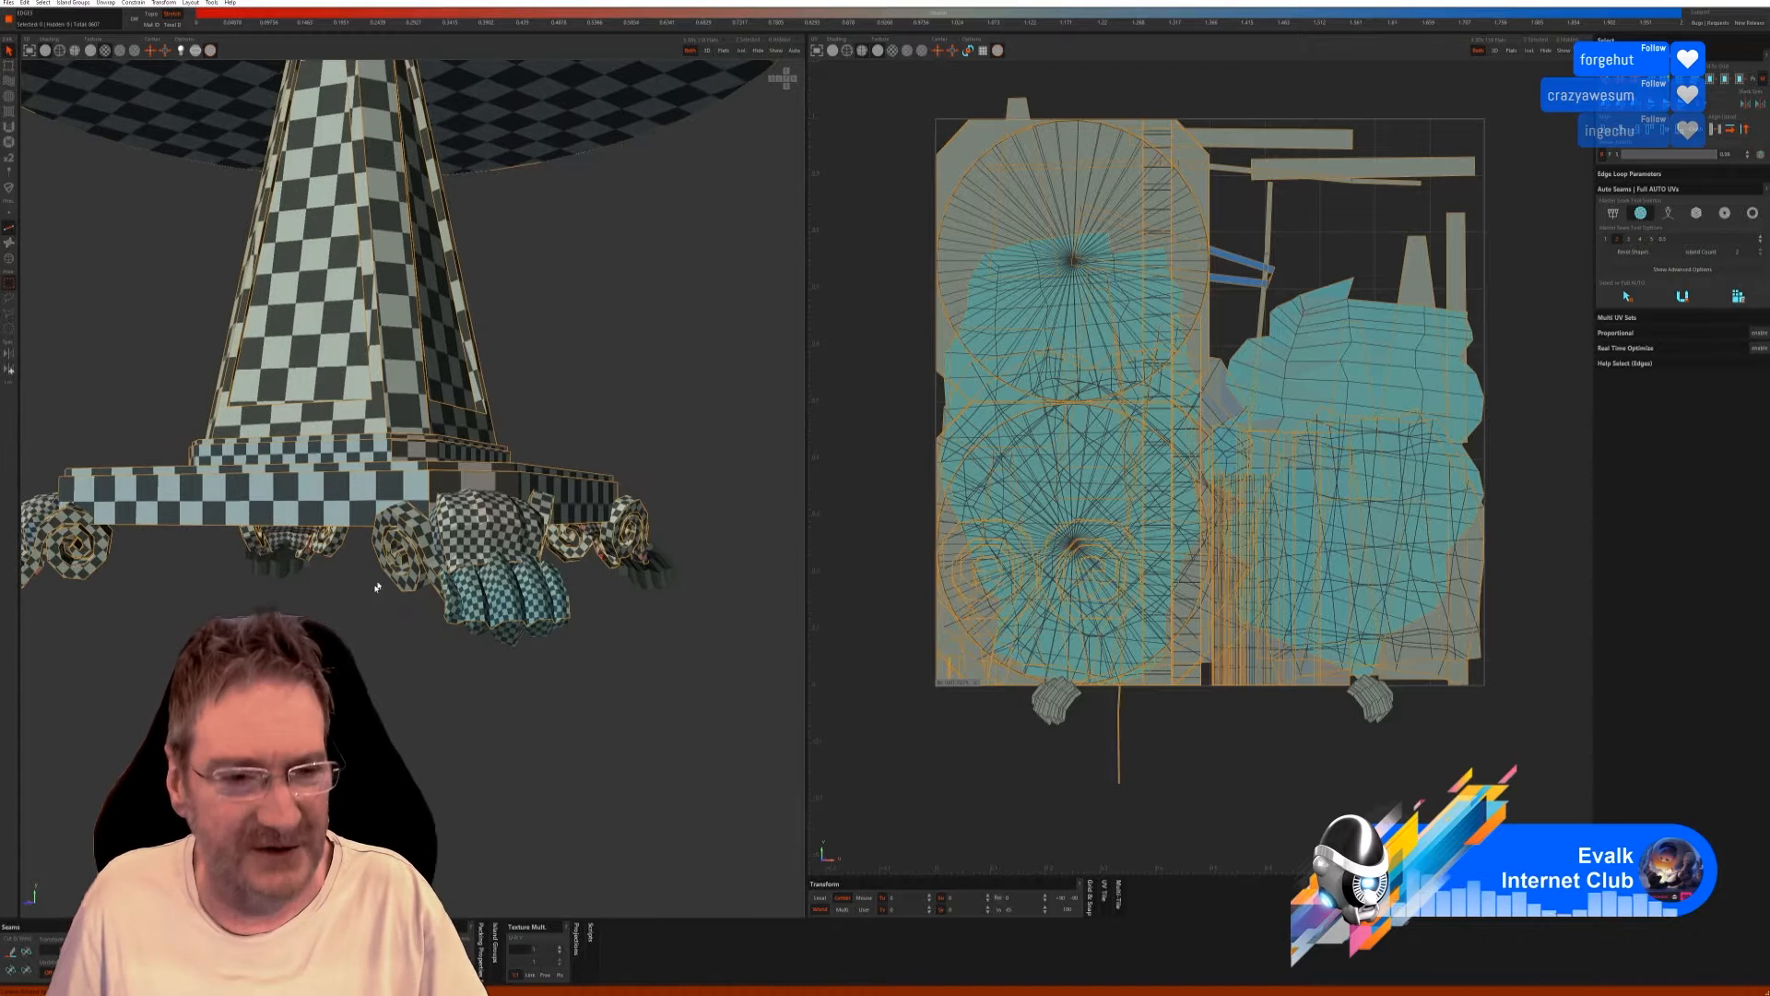
pyautogui.moveTo(376, 586); pyautogui.dragTo(511, 598, button='middle')
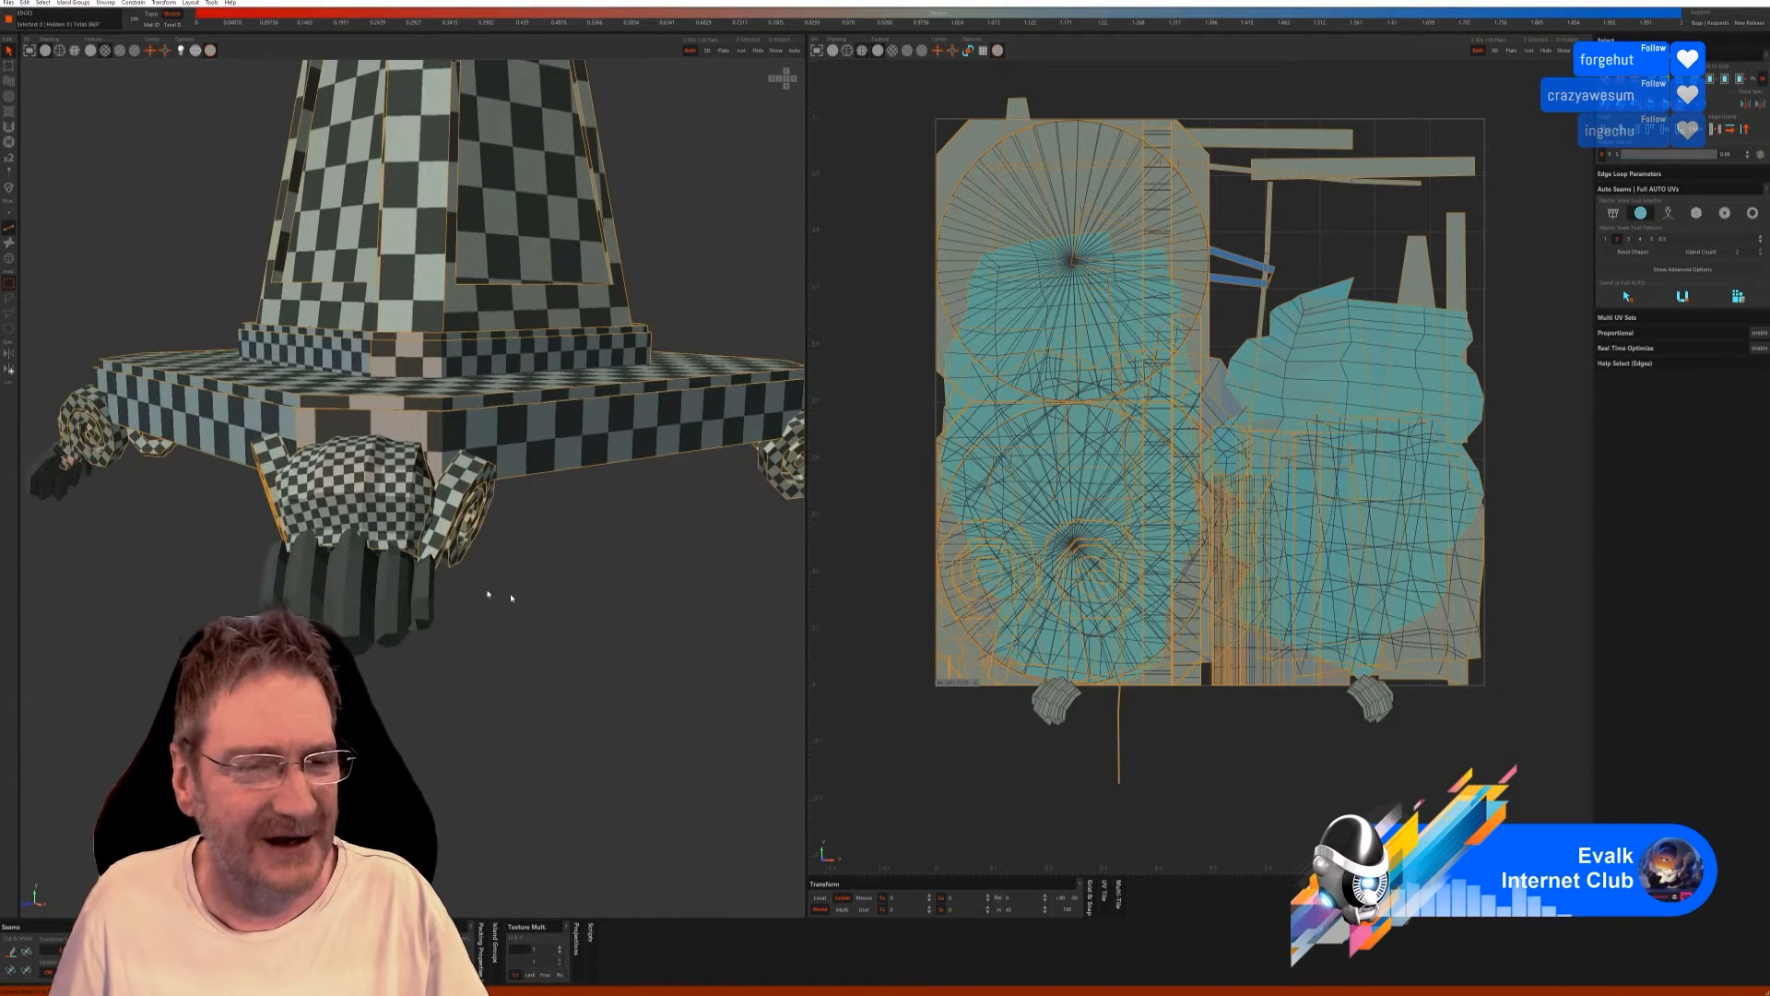
pyautogui.click(9, 261)
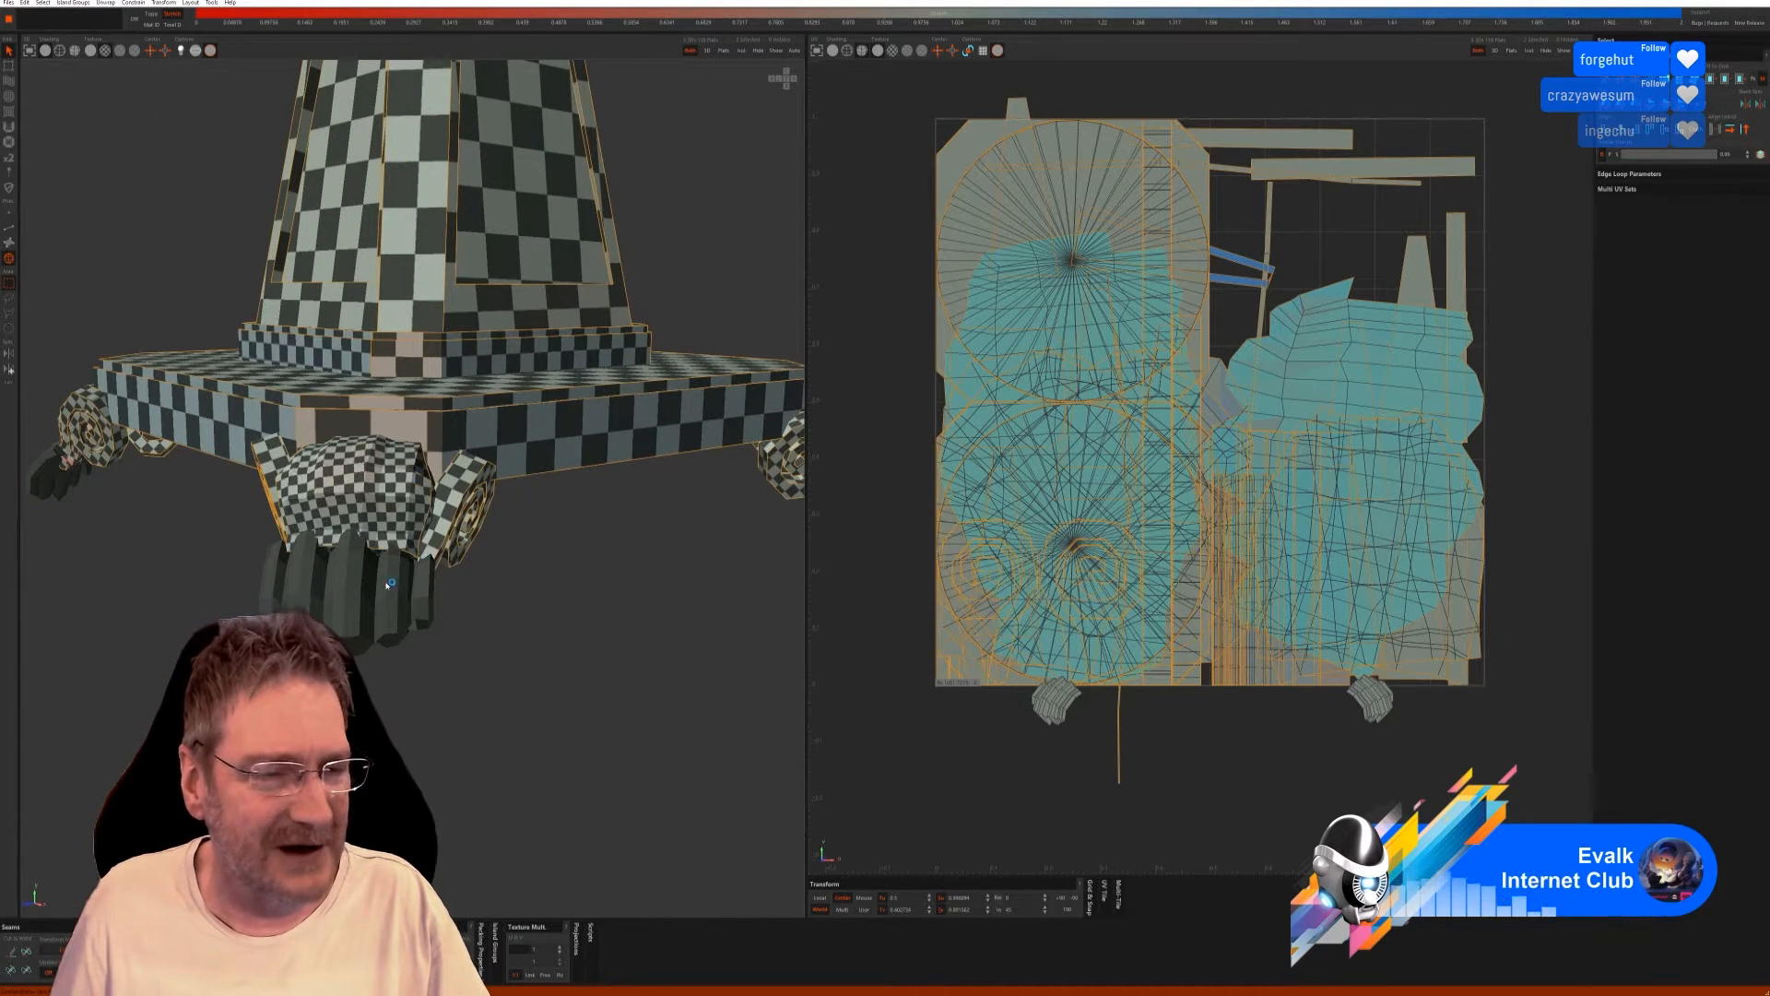
pyautogui.click(387, 585)
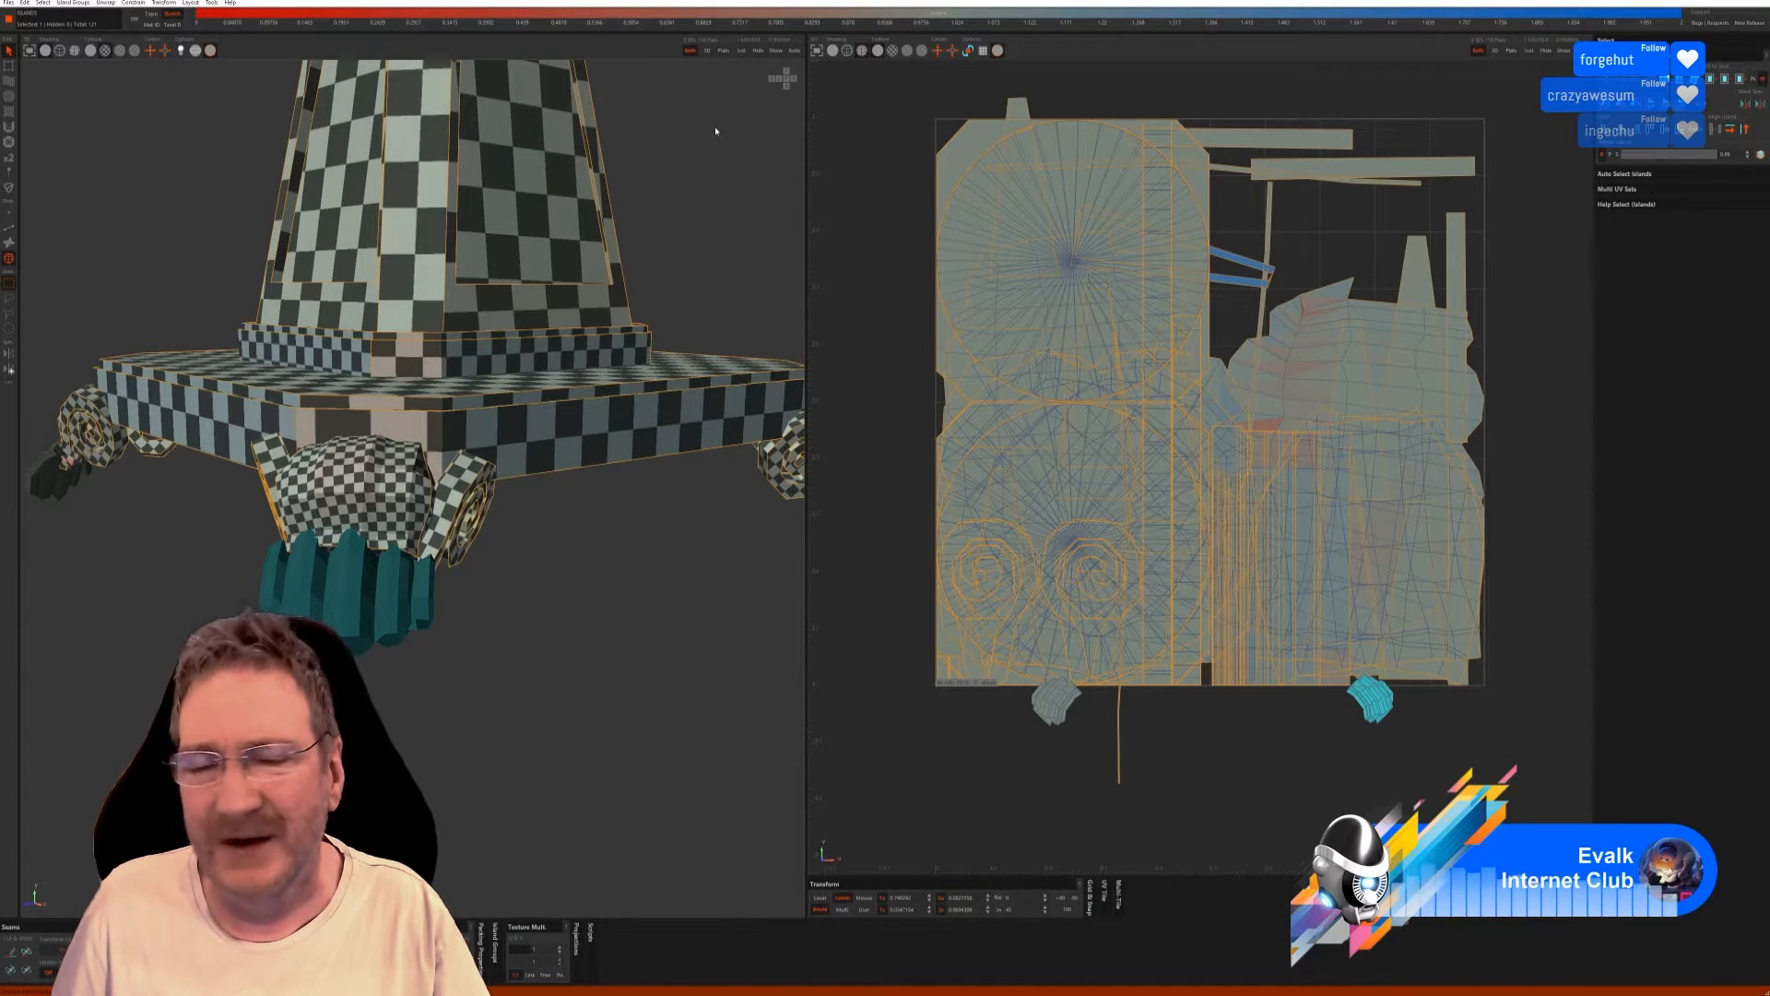
pyautogui.click(741, 53)
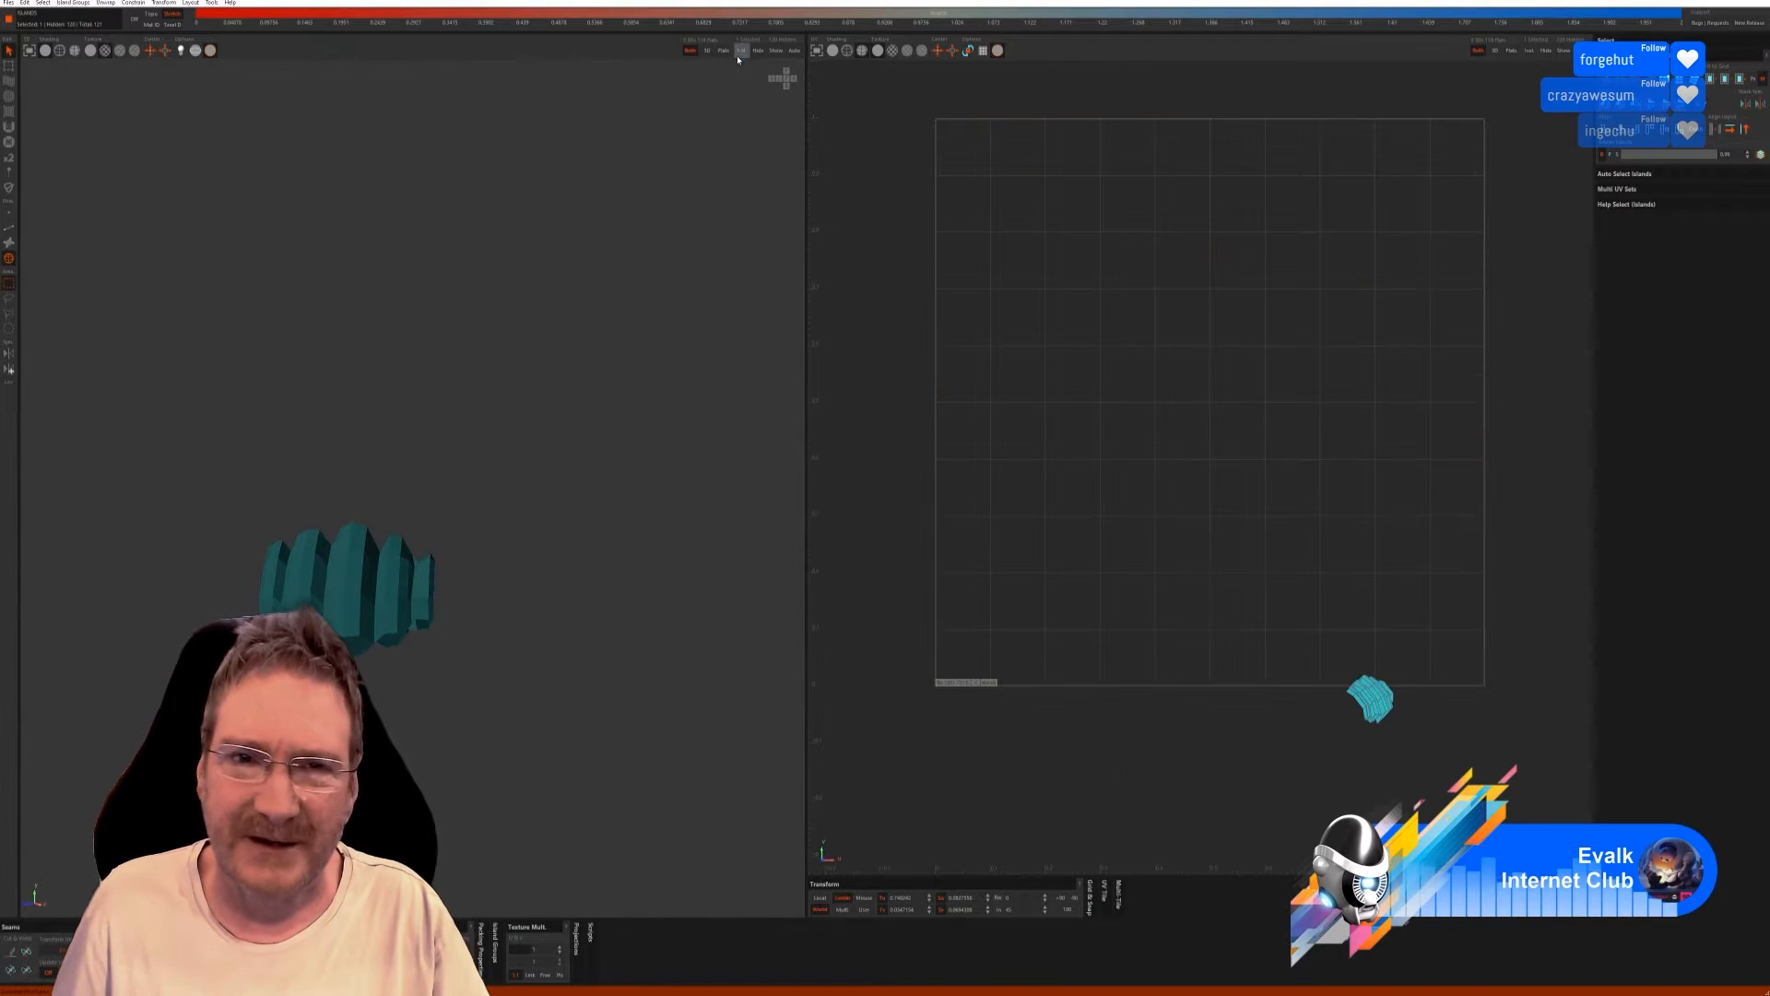
pyautogui.click(10, 230)
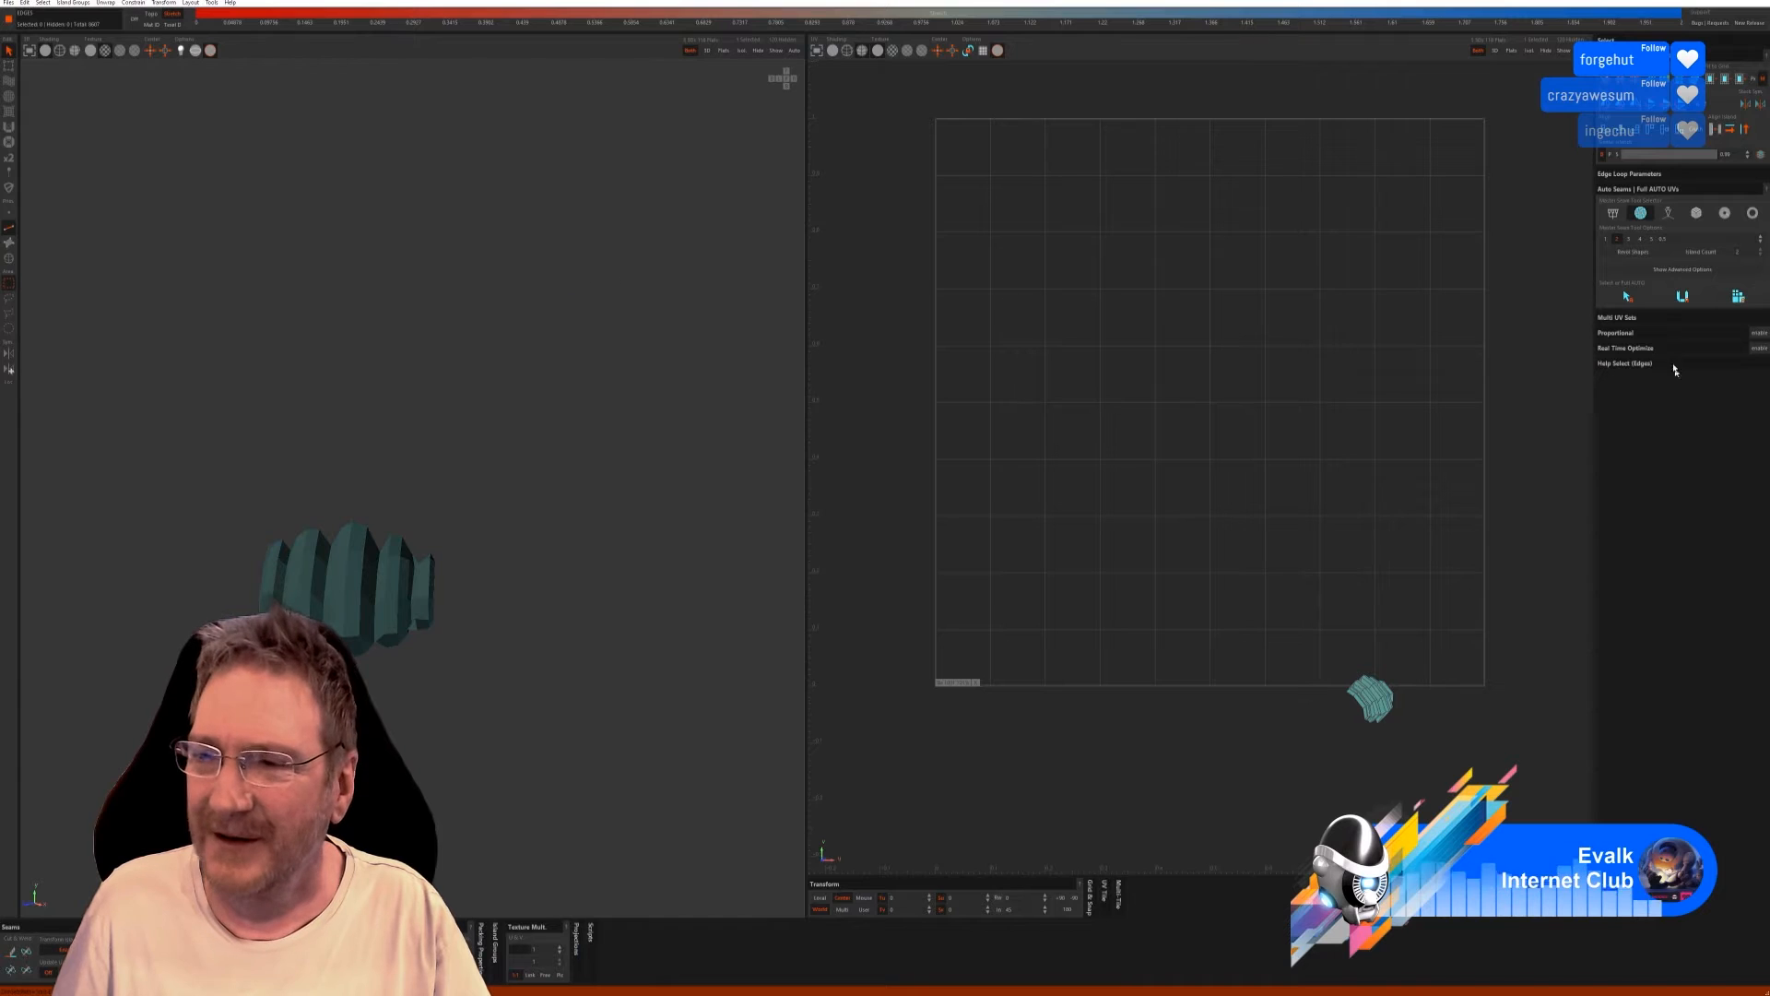
pyautogui.click(1738, 296)
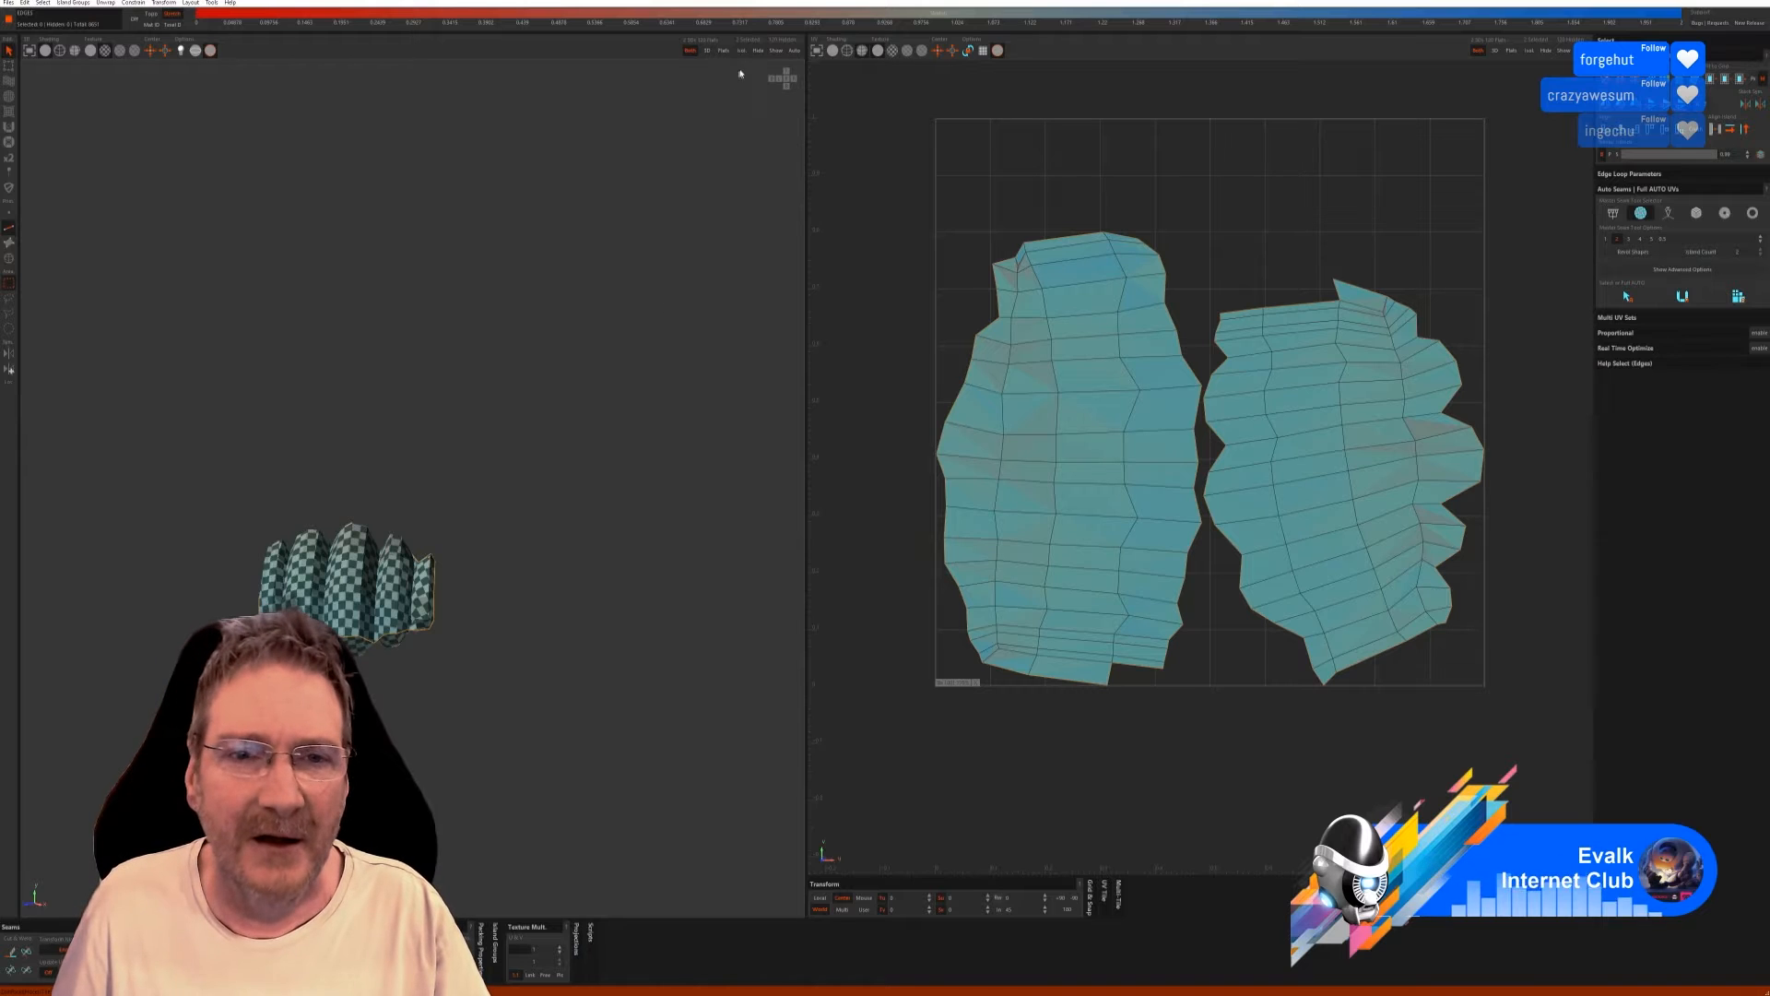
pyautogui.click(775, 55)
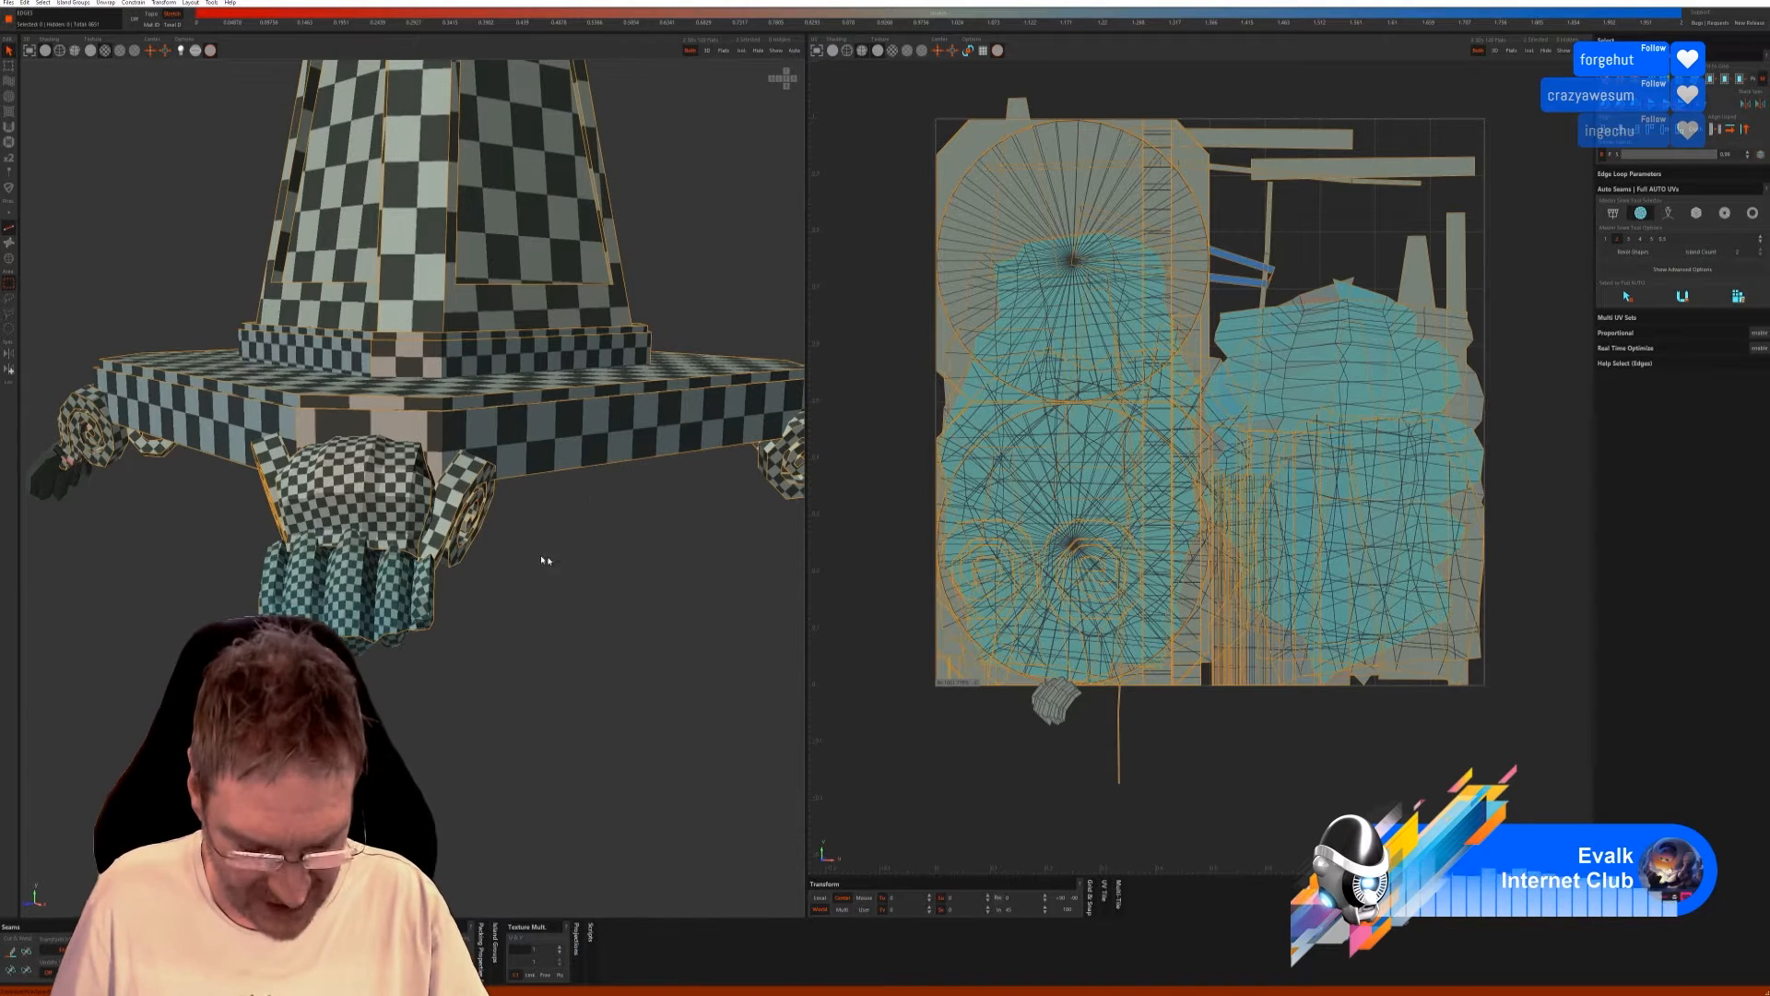
# Isolate the third foot's ribbed toes, unwrap them with the same automatic seam method, and show the whole table.
pyautogui.keyDown('alt'); pyautogui.moveTo(545, 557); pyautogui.dragTo(461, 558); pyautogui.keyUp('alt')
pyautogui.click(11, 260)
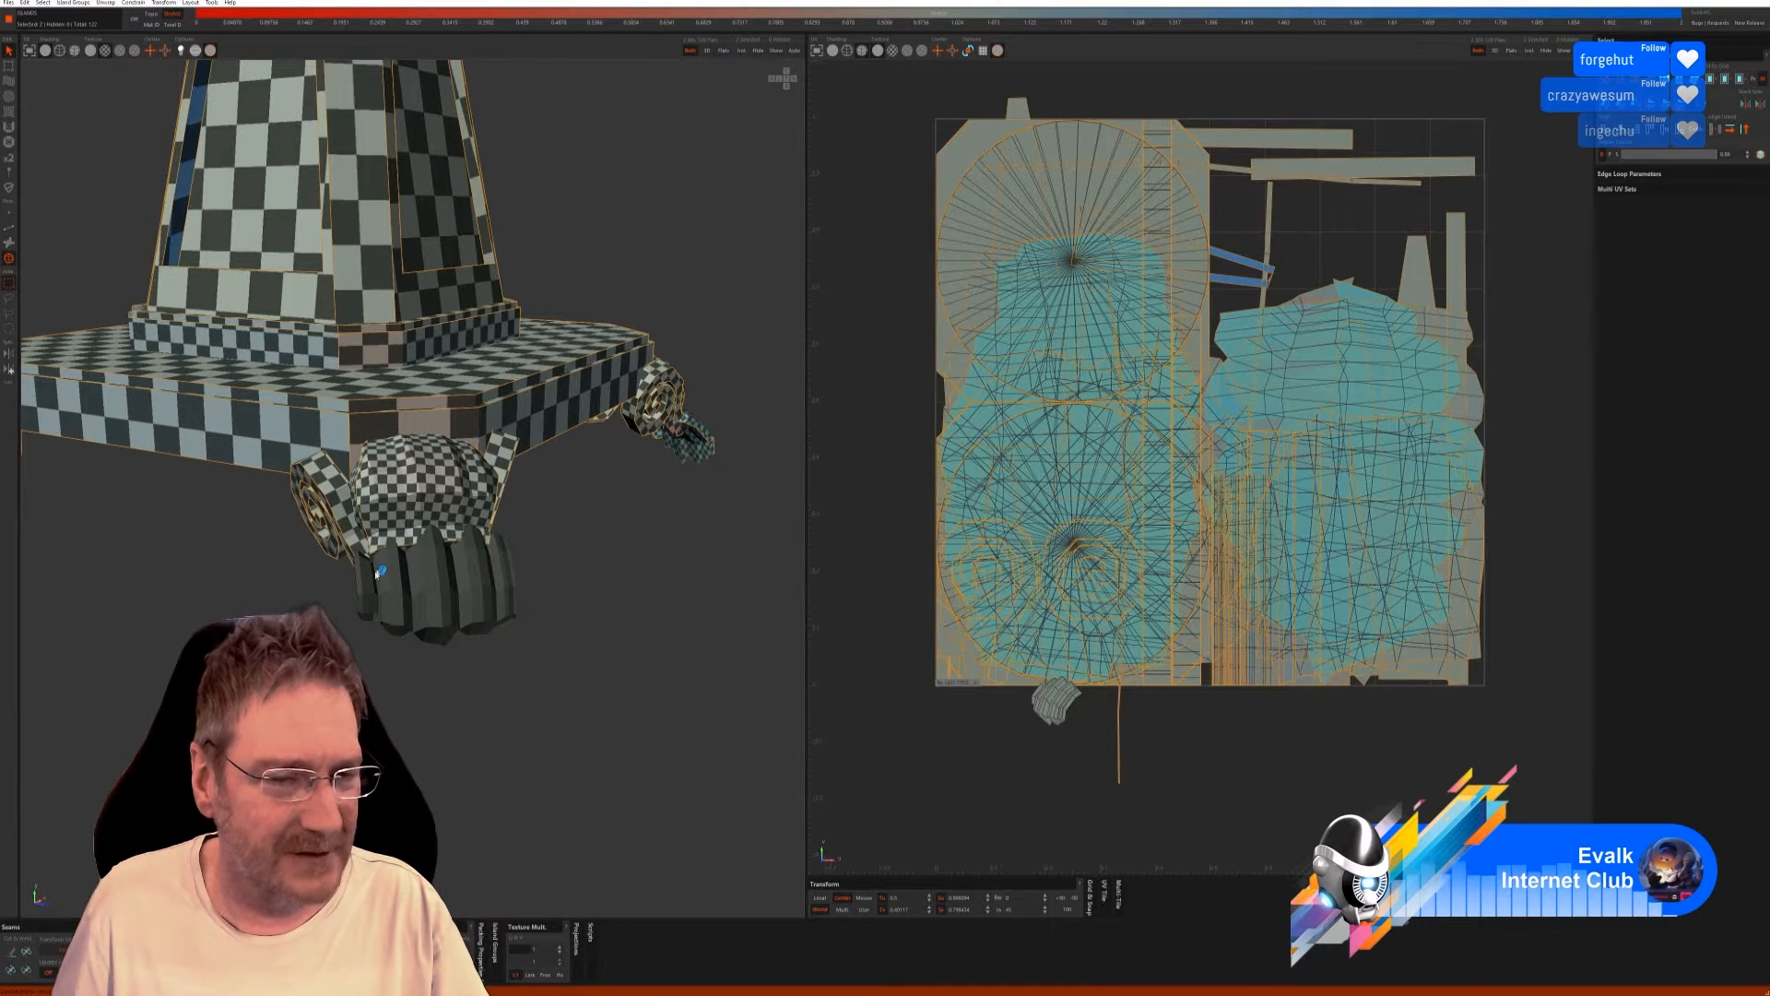
pyautogui.click(444, 590)
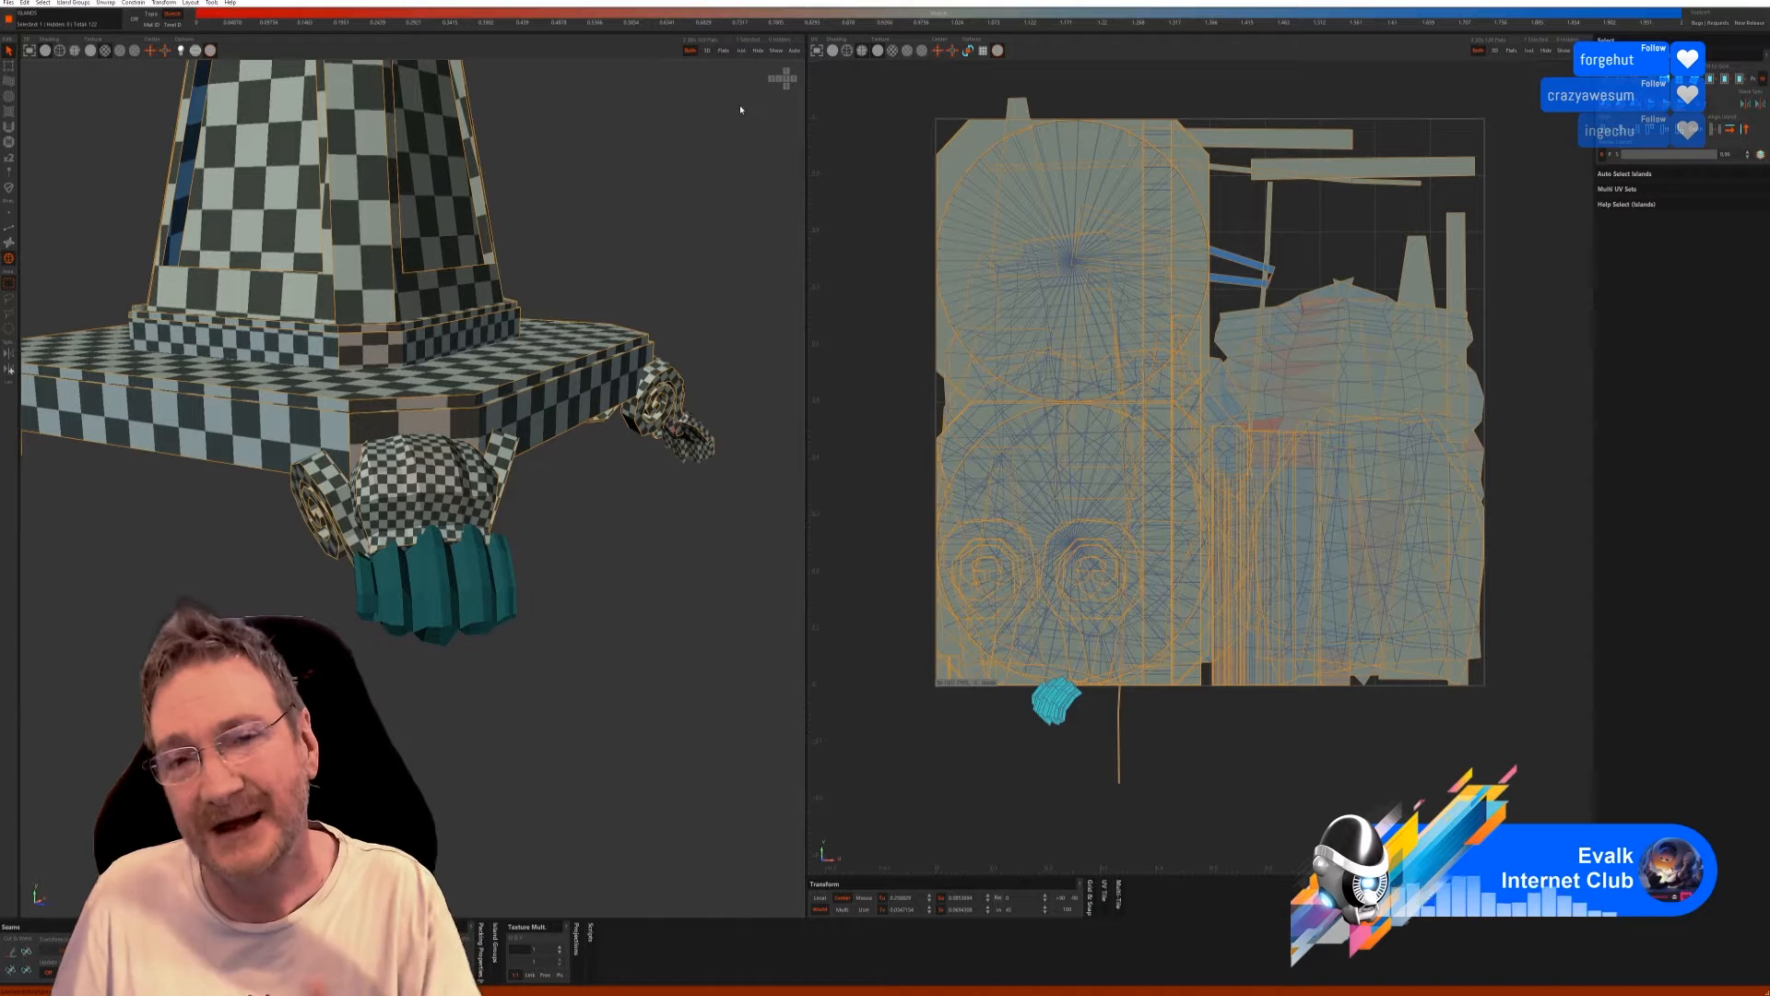
pyautogui.click(742, 50)
pyautogui.click(9, 228)
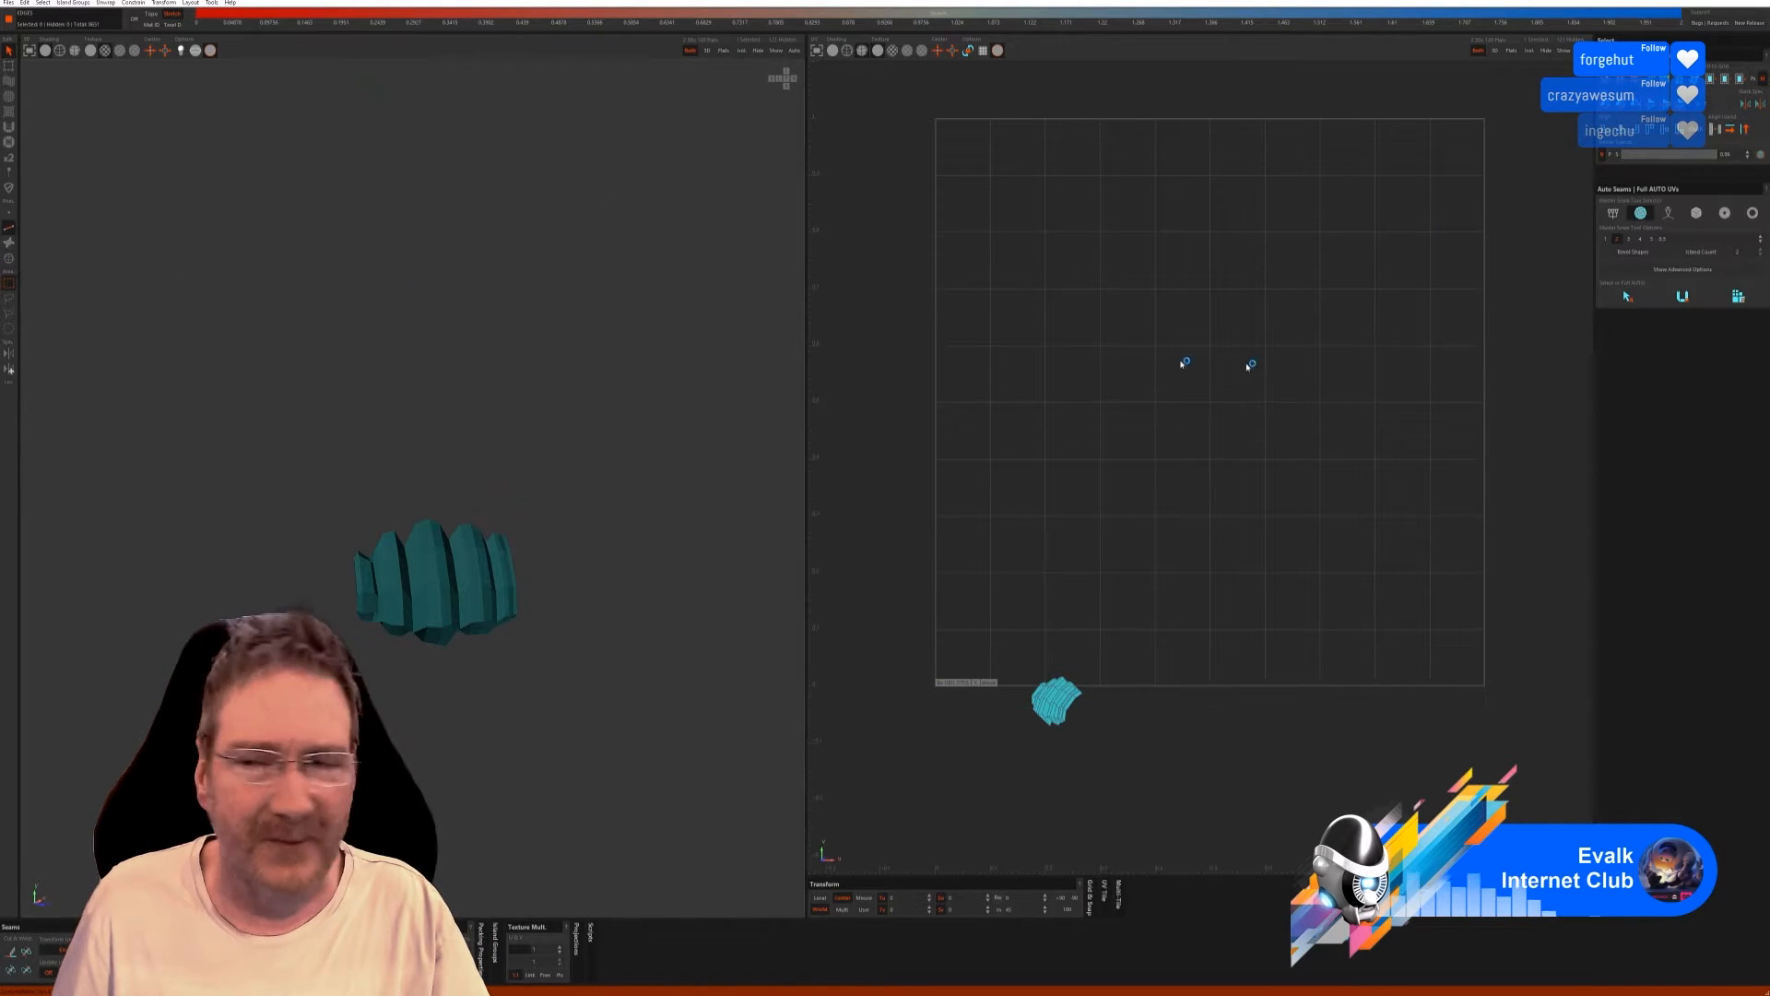
pyautogui.click(1679, 297)
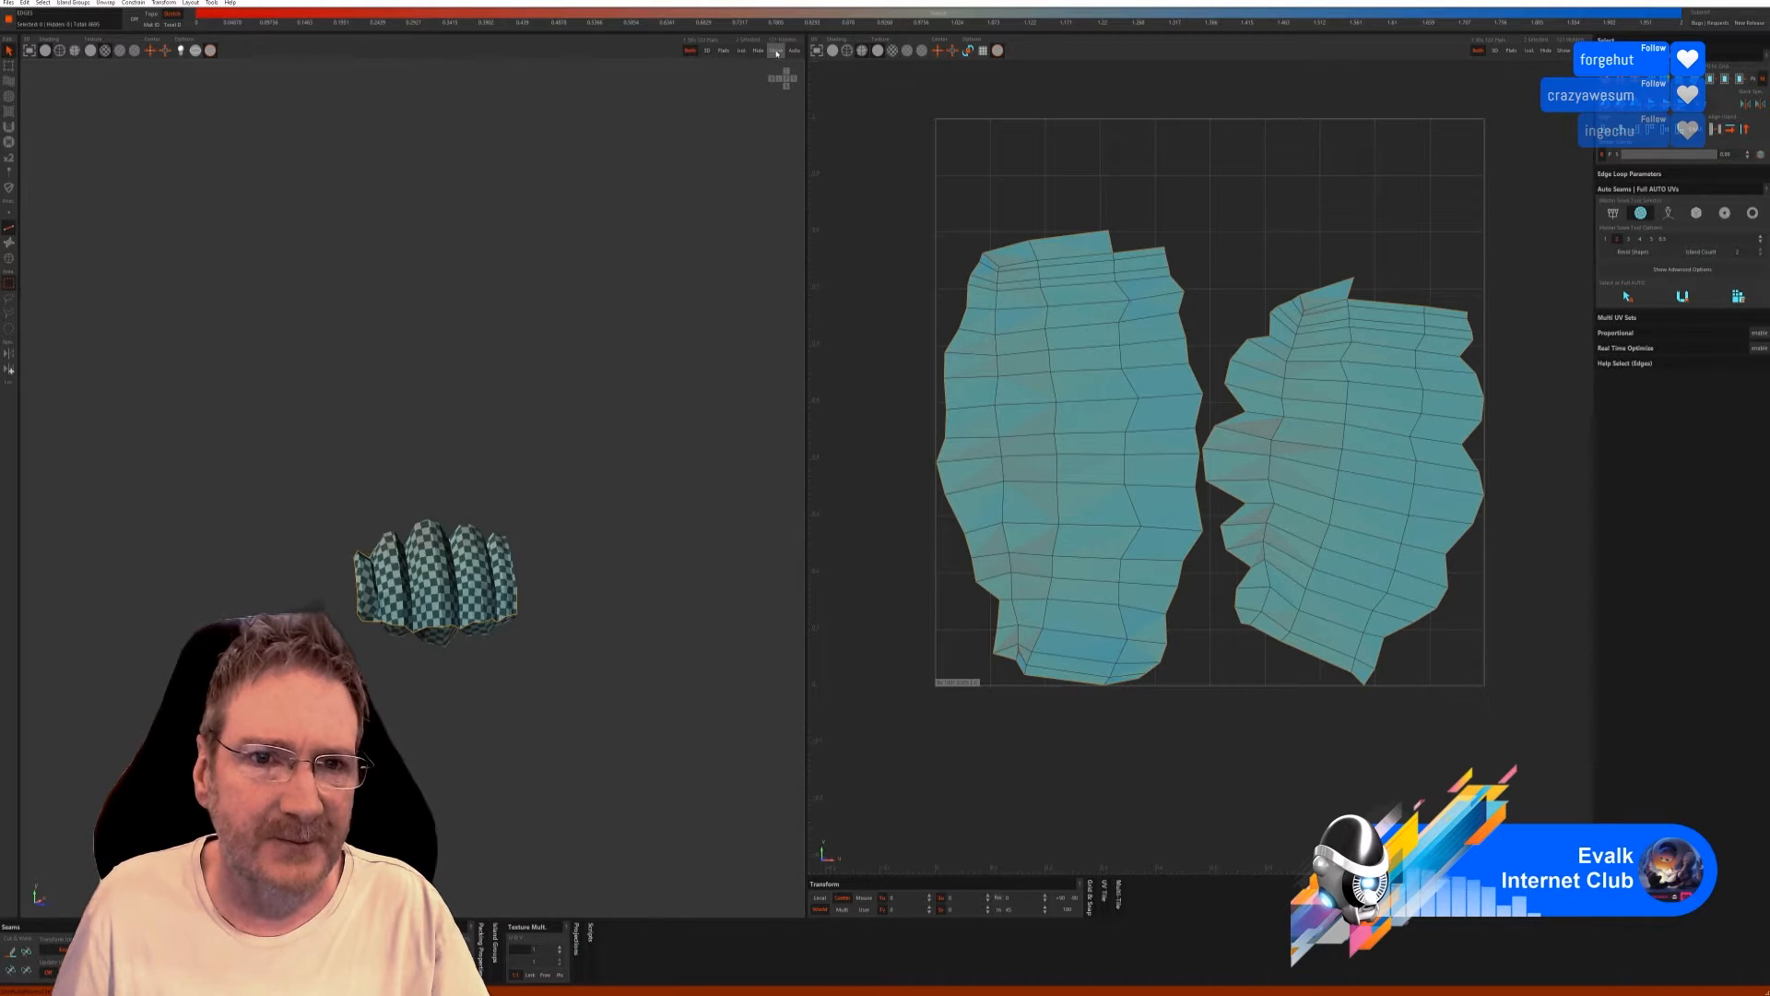
pyautogui.click(777, 51)
# Isolate the last foot's ribbed toes, unwrap them with the same automatic seam method, and show the whole table.
pyautogui.scroll(3, 347, 628)
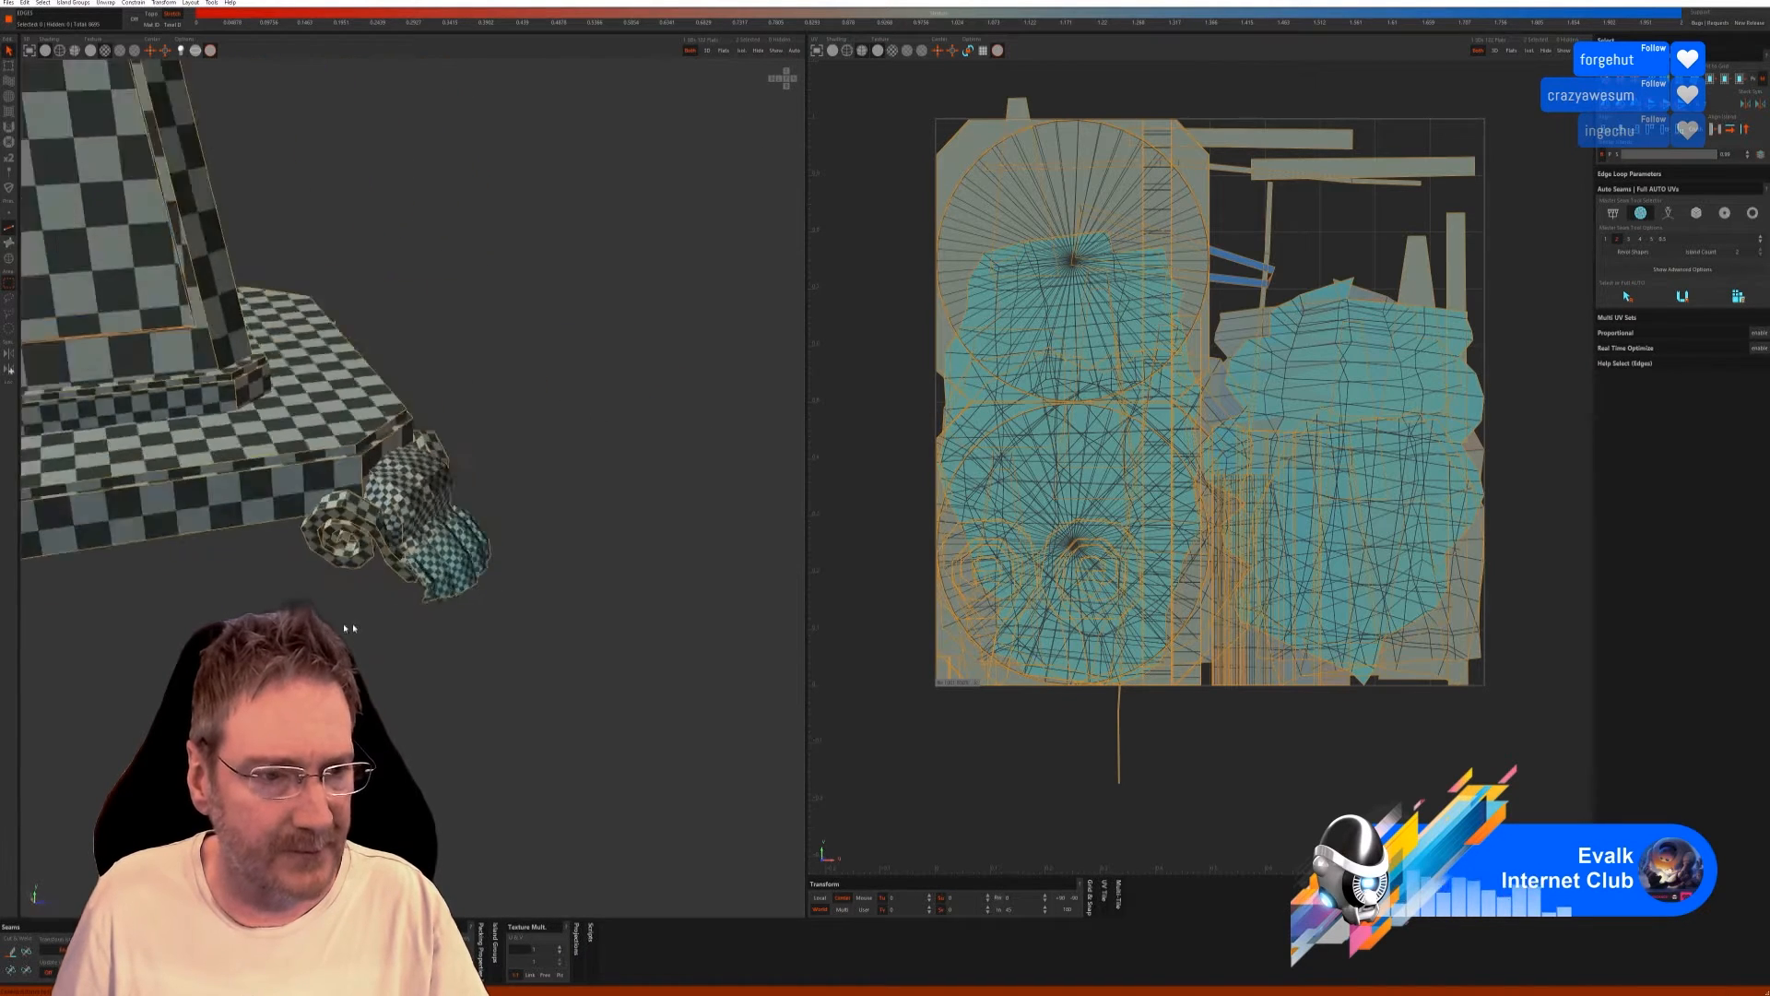
pyautogui.keyDown('alt'); pyautogui.moveTo(347, 628); pyautogui.dragTo(430, 553); pyautogui.keyUp('alt')
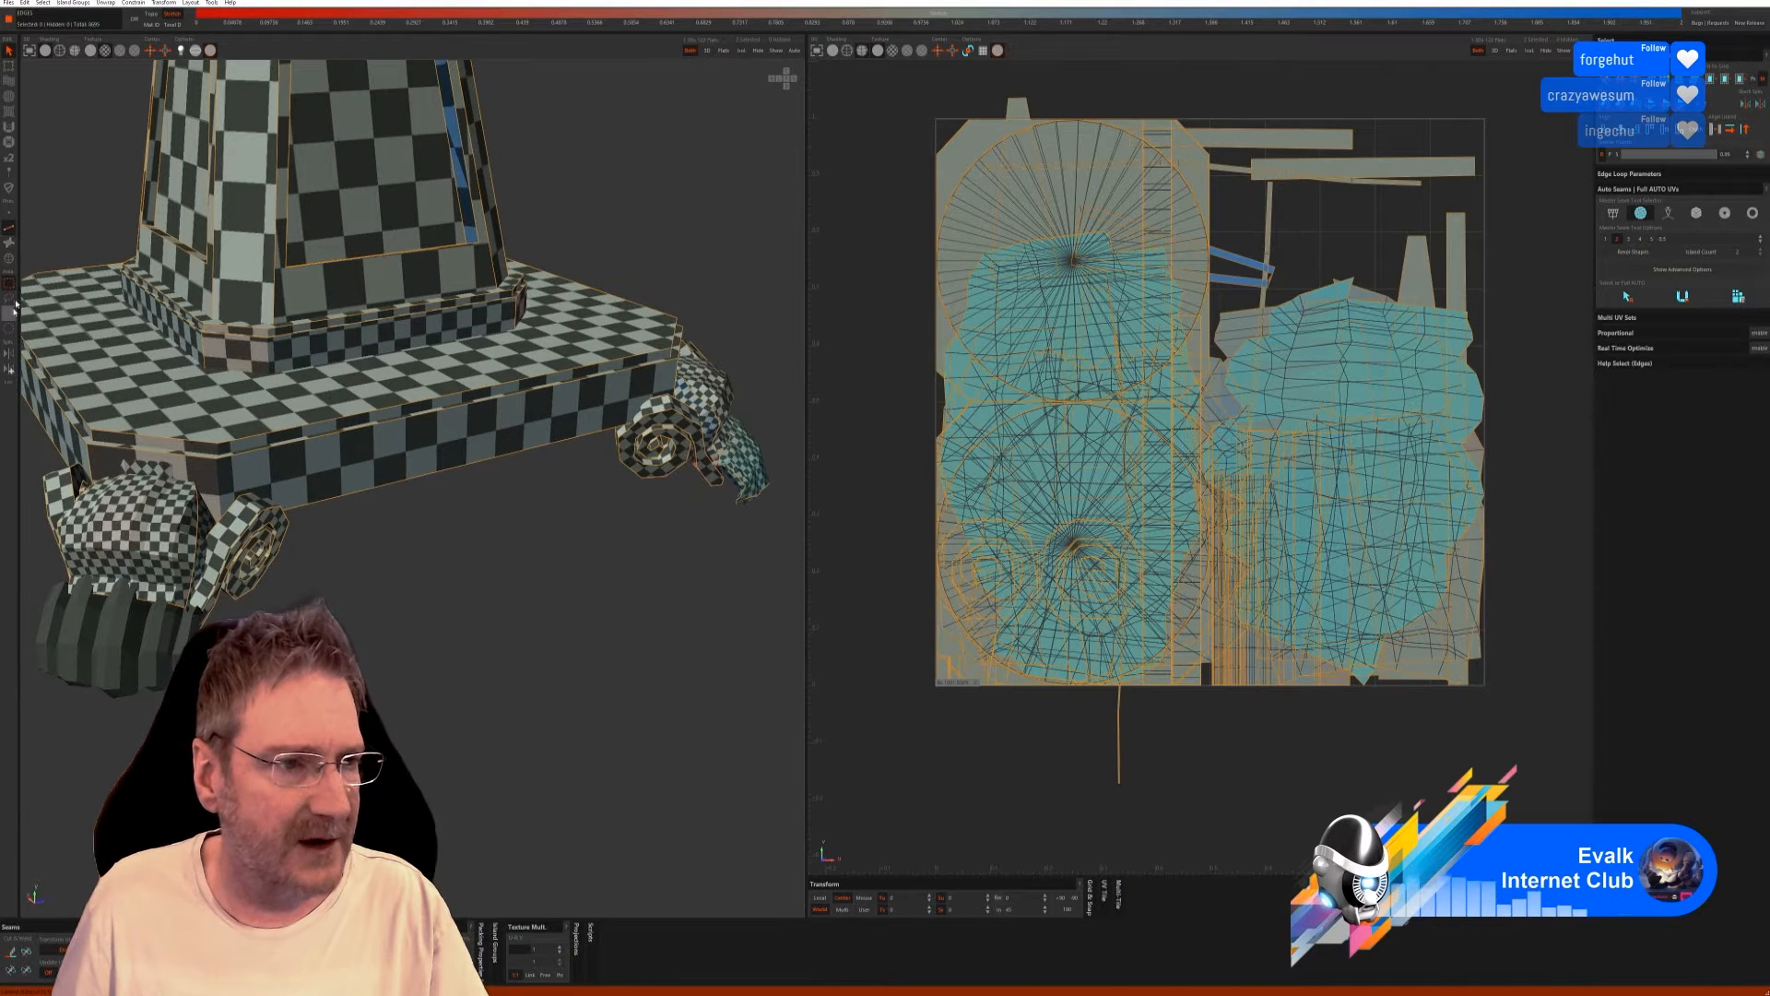
pyautogui.click(9, 258)
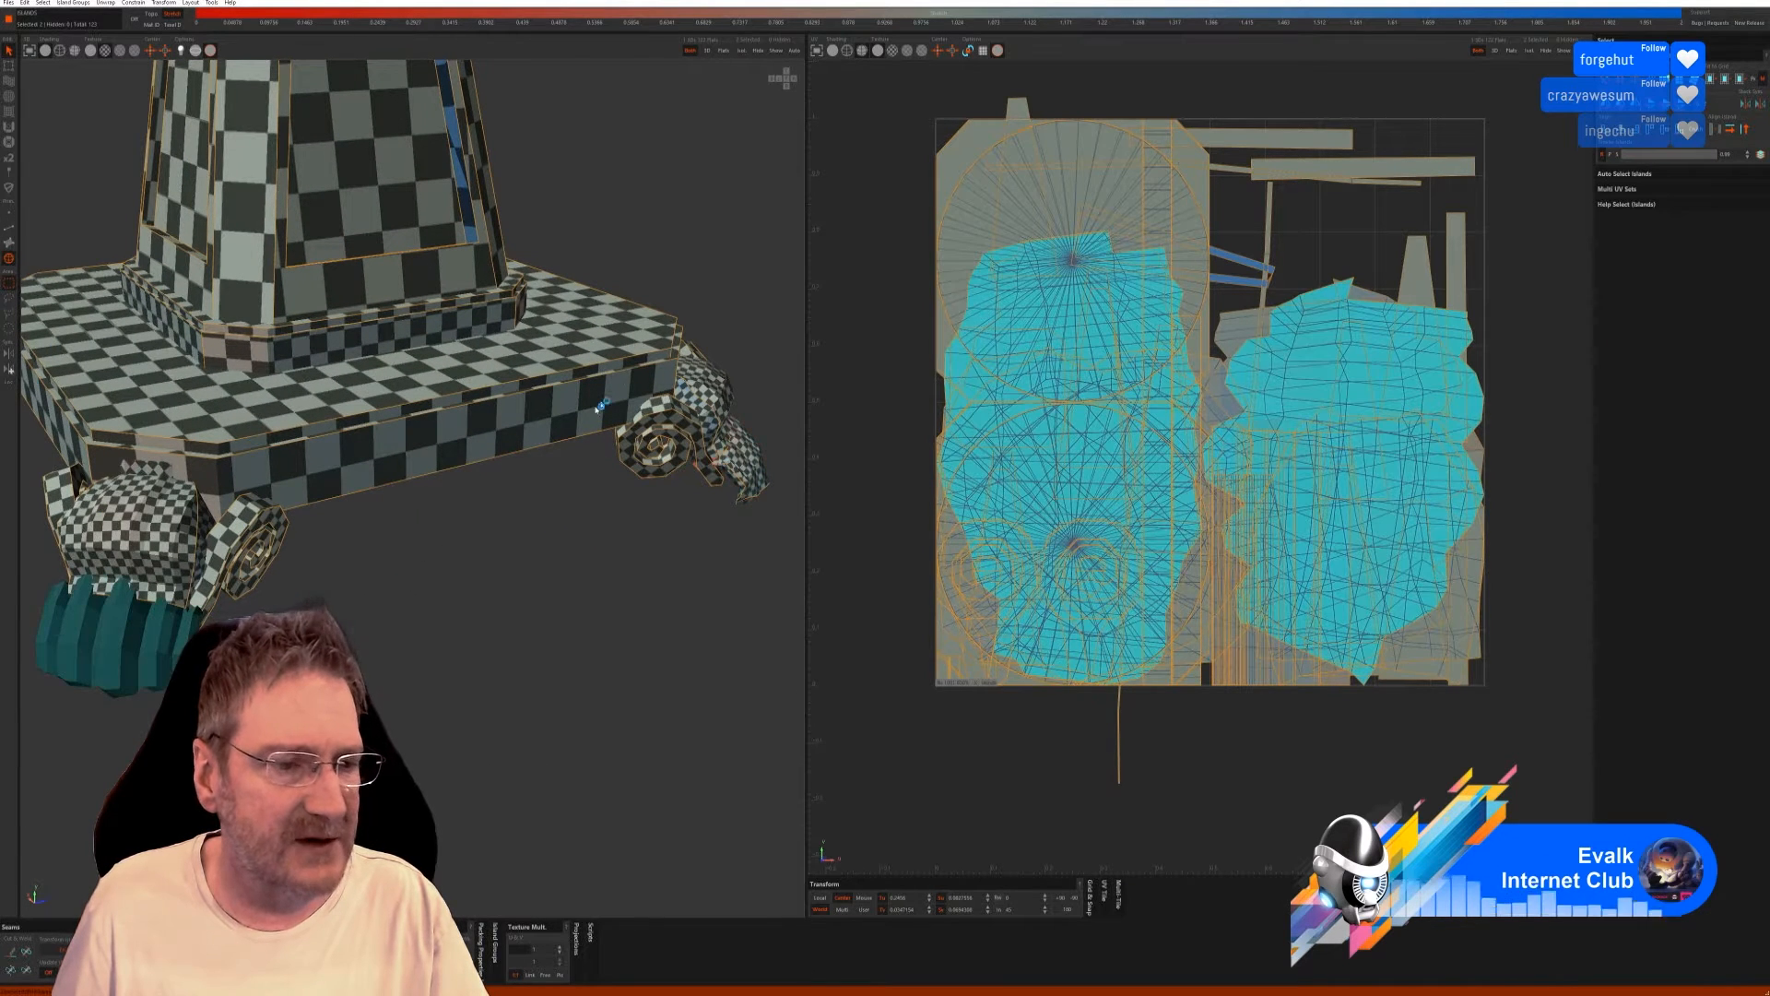
pyautogui.click(742, 50)
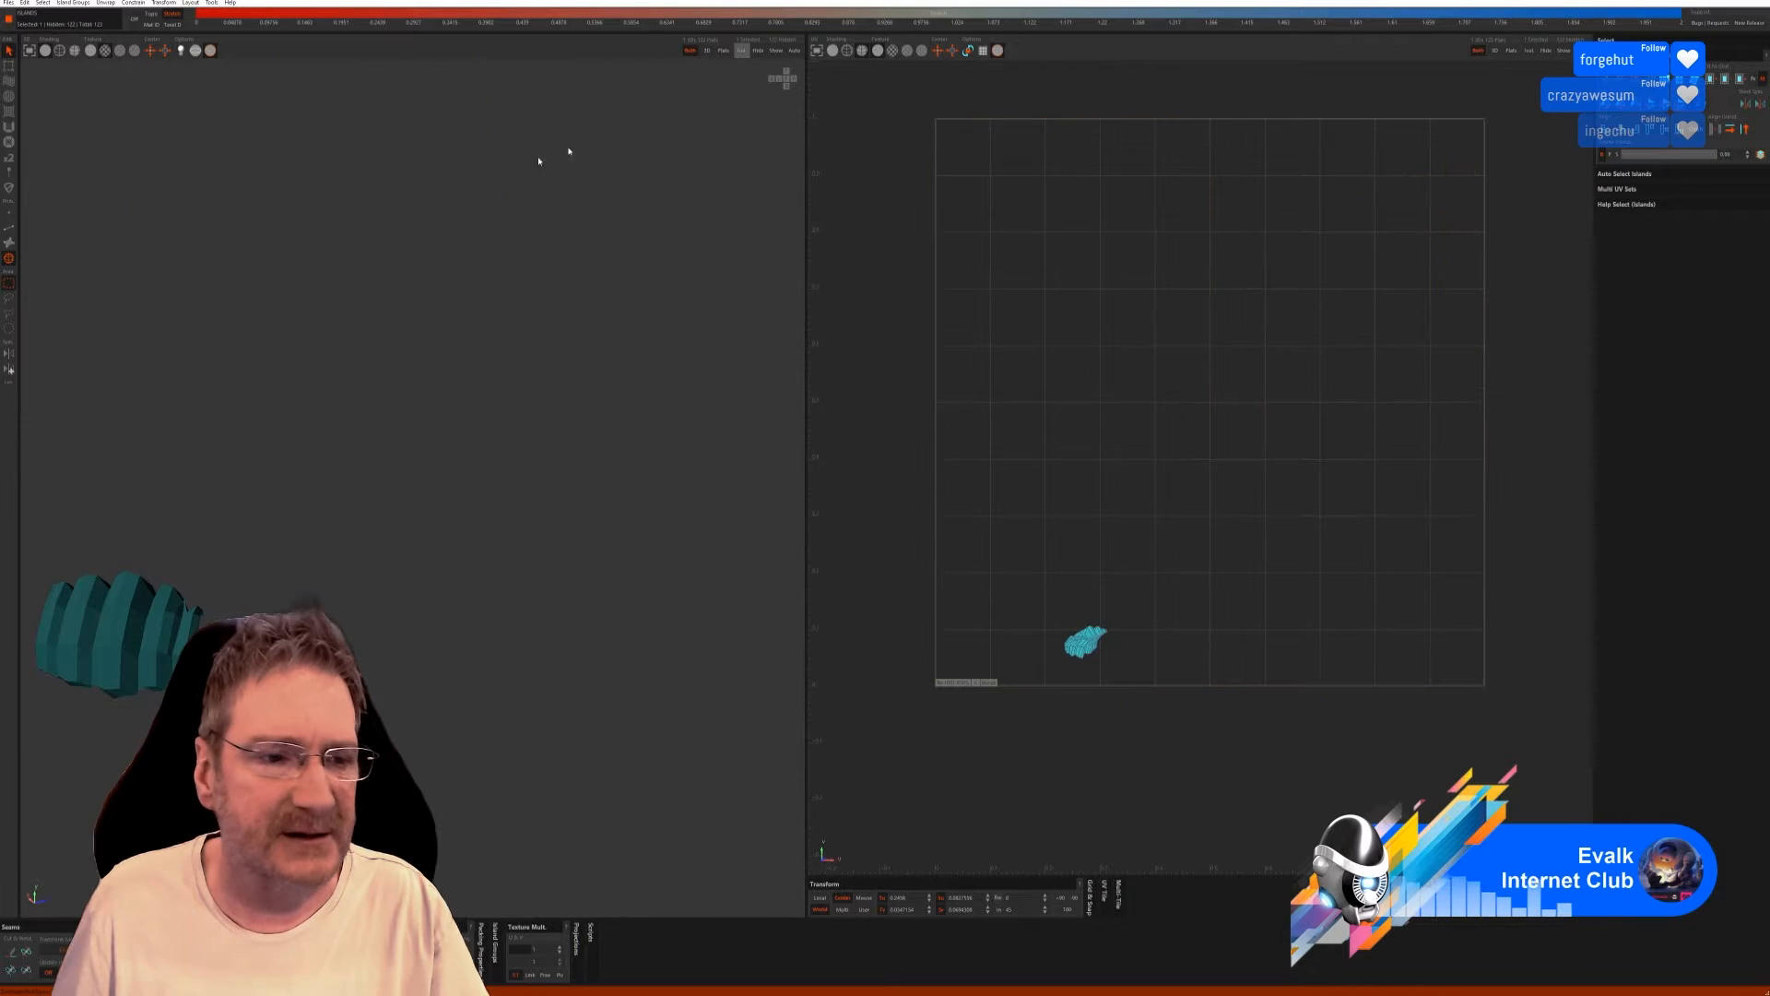
pyautogui.click(8, 231)
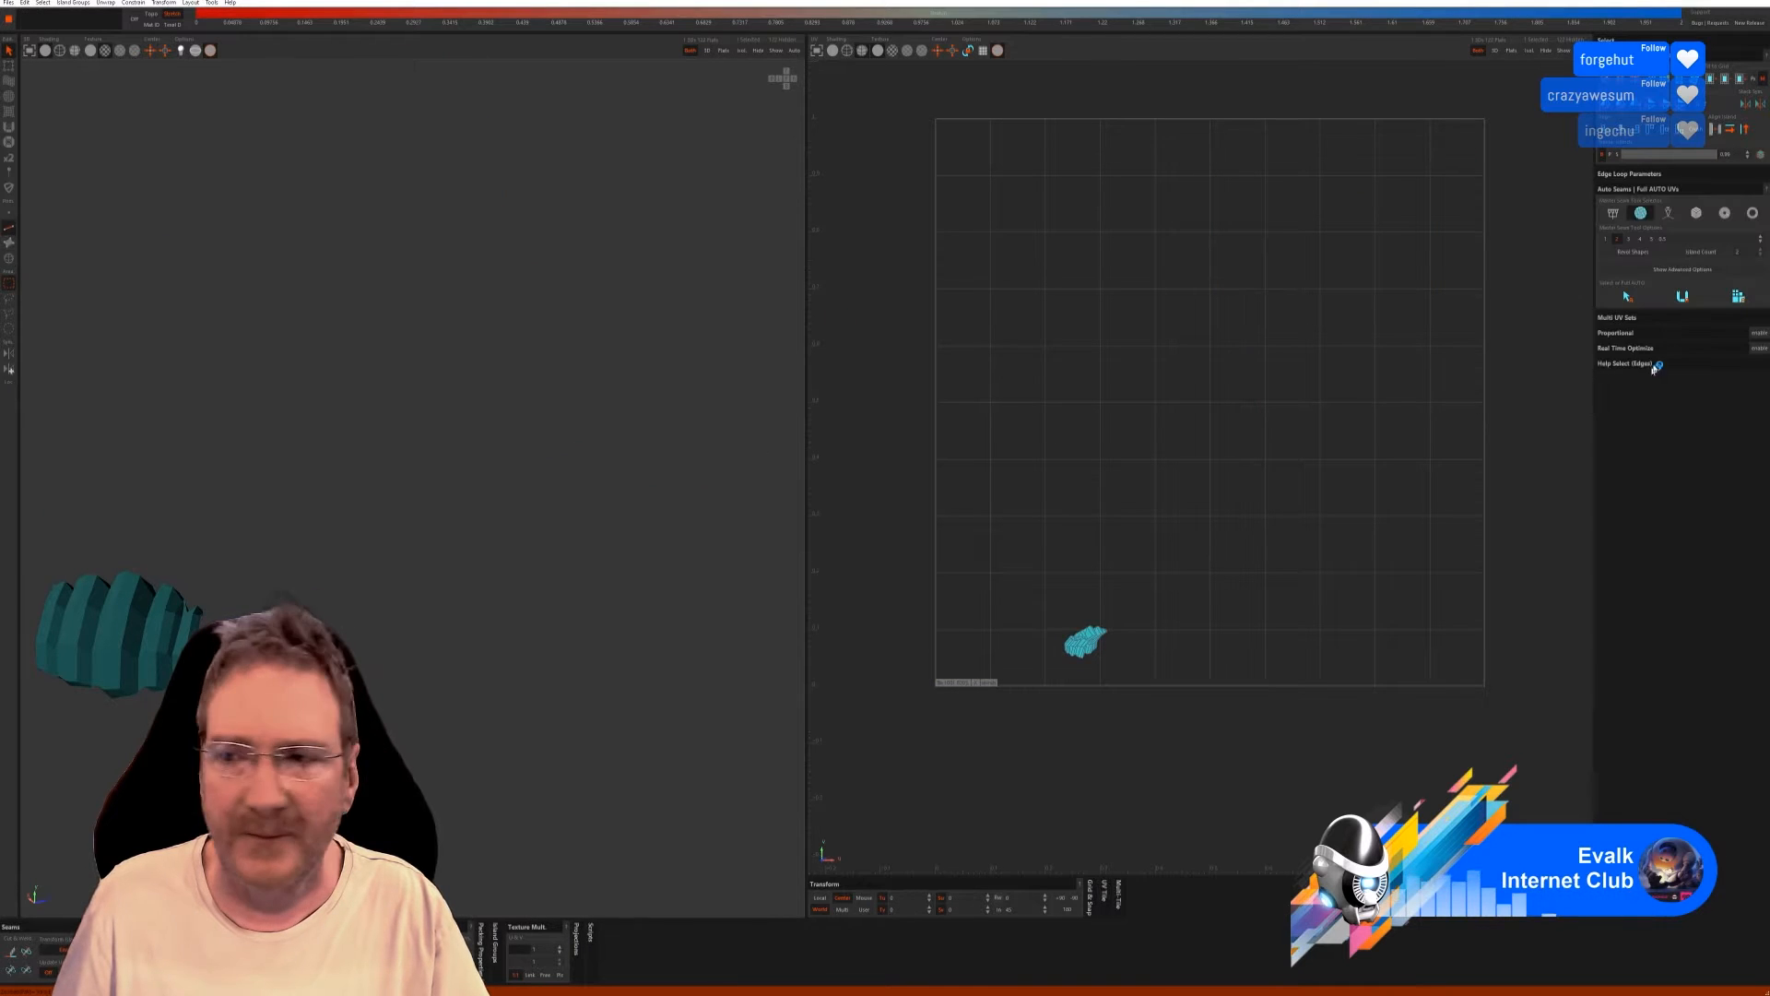
pyautogui.click(1739, 297)
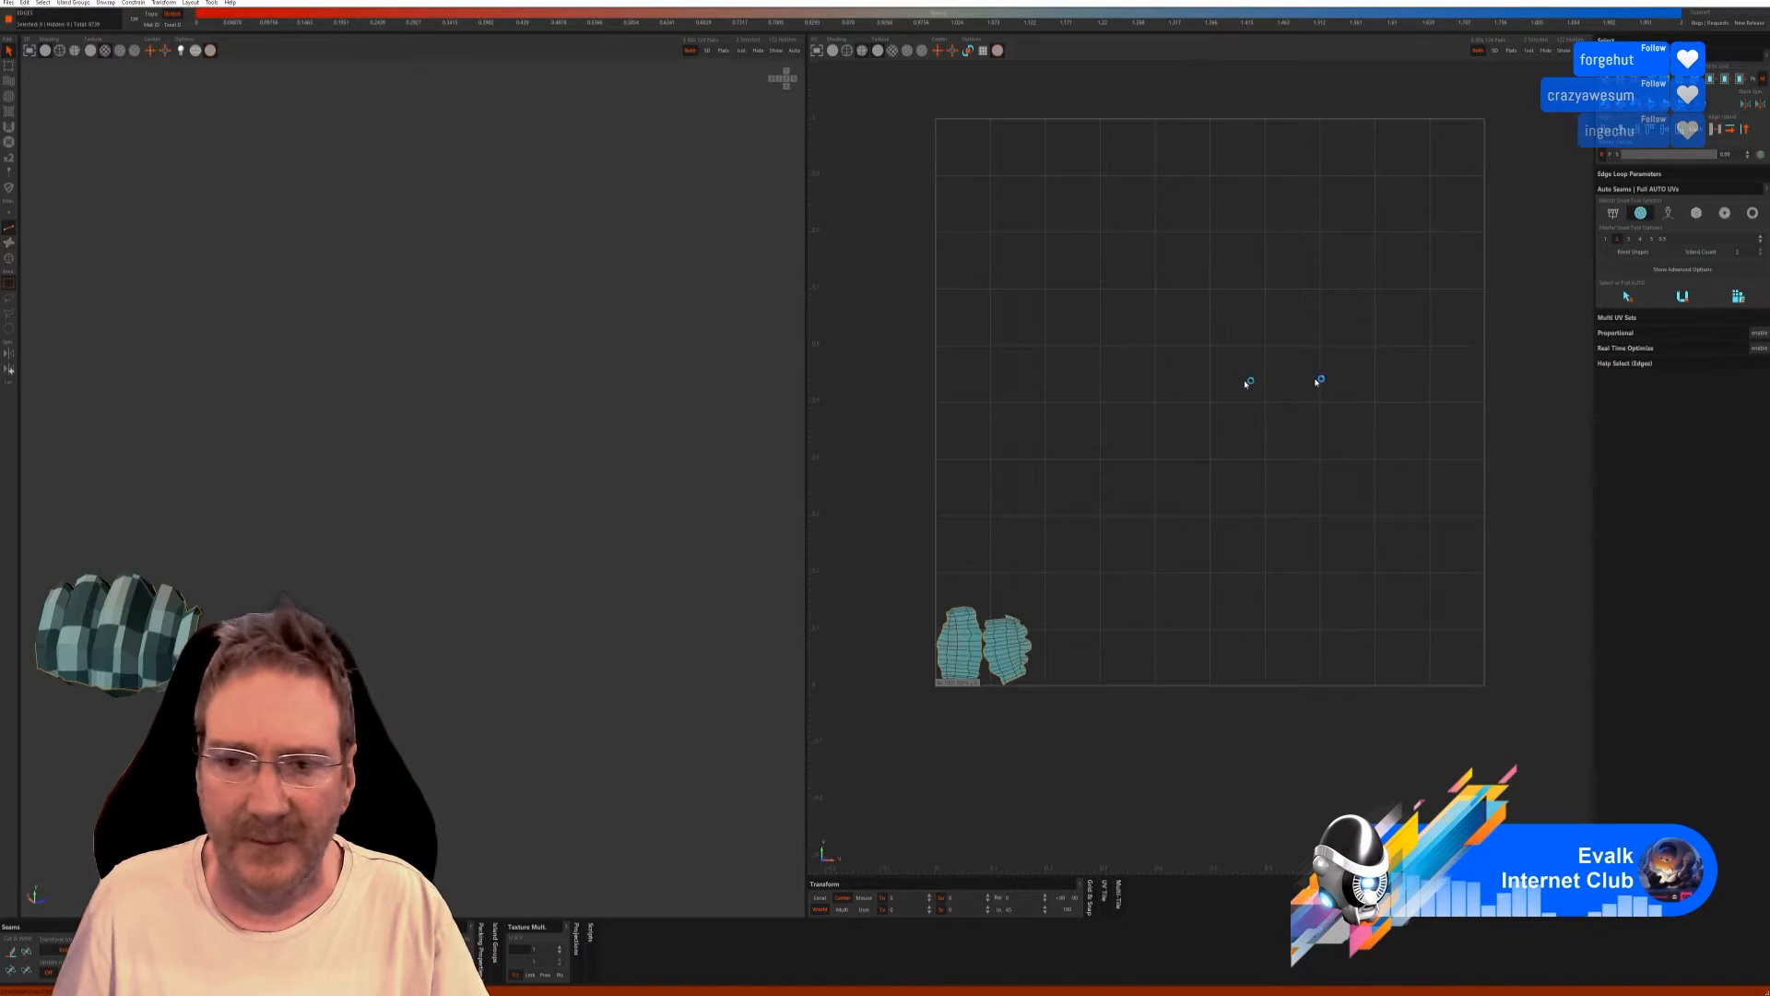
pyautogui.click(780, 54)
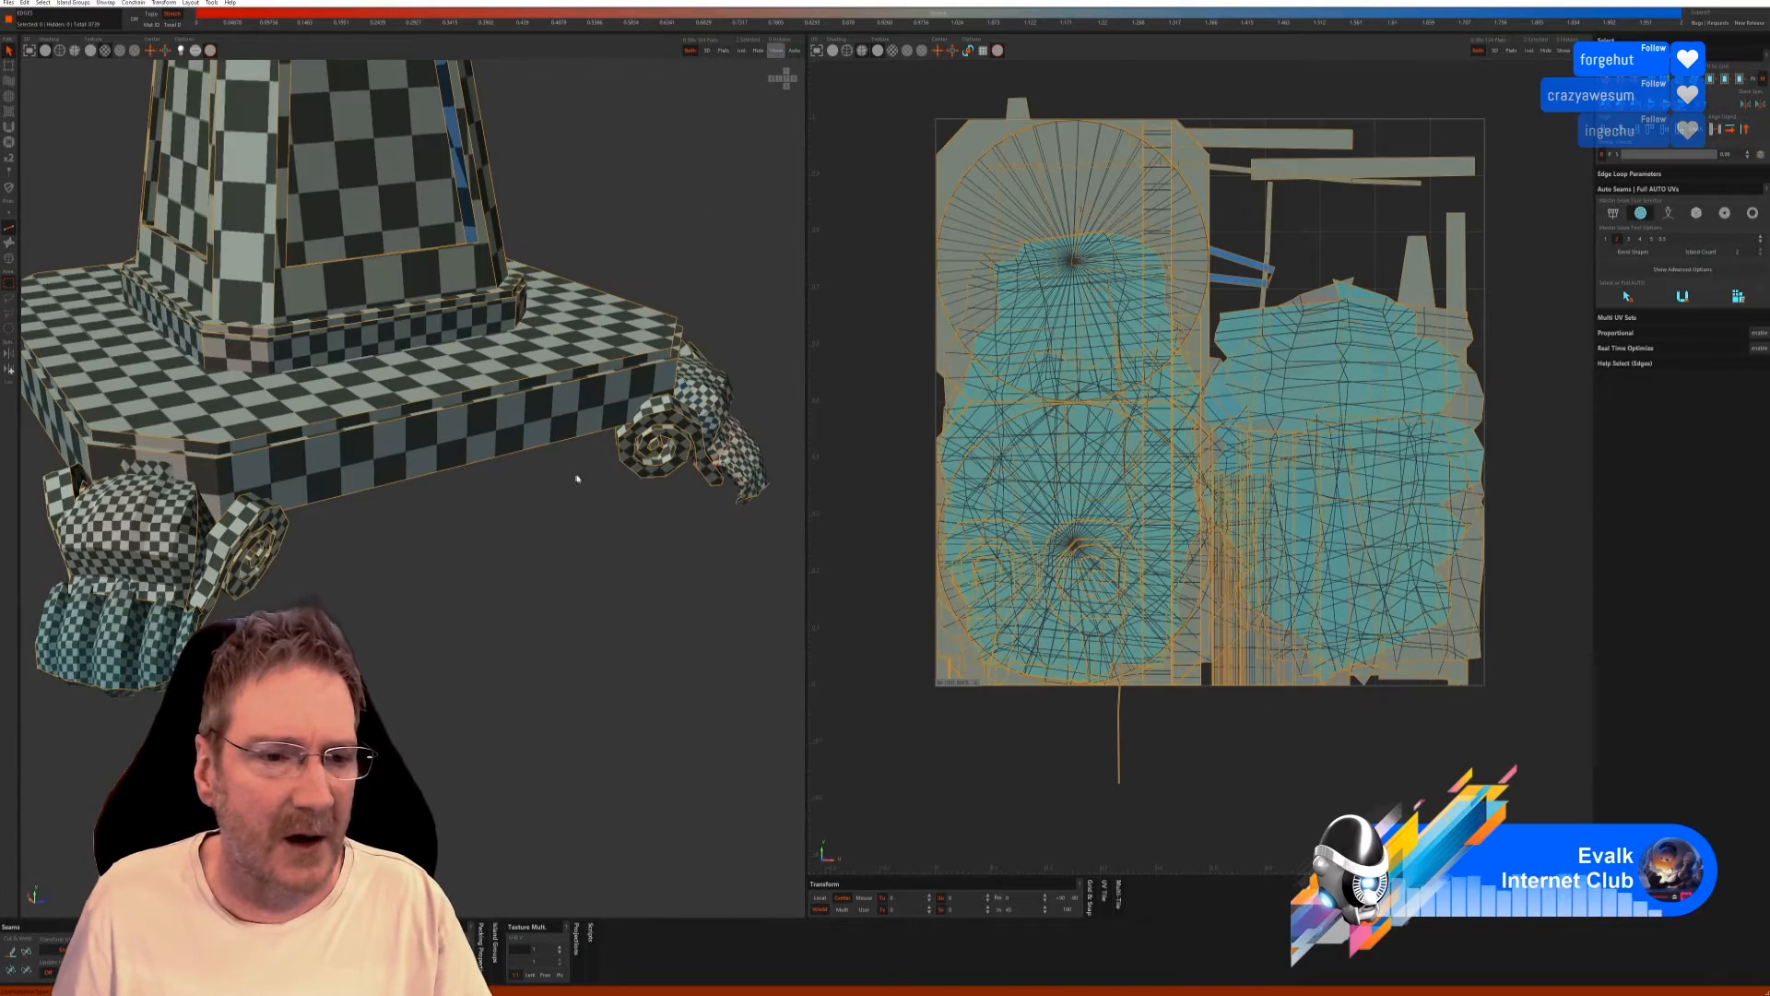
# Examine the checker pattern on the tapered column's recessed panel and the narrow strips bordering it.
pyautogui.scroll(-5, 578, 478)
pyautogui.keyDown('alt'); pyautogui.moveTo(329, 534); pyautogui.dragTo(533, 129); pyautogui.keyUp('alt')
pyautogui.scroll(5, 375, 606)
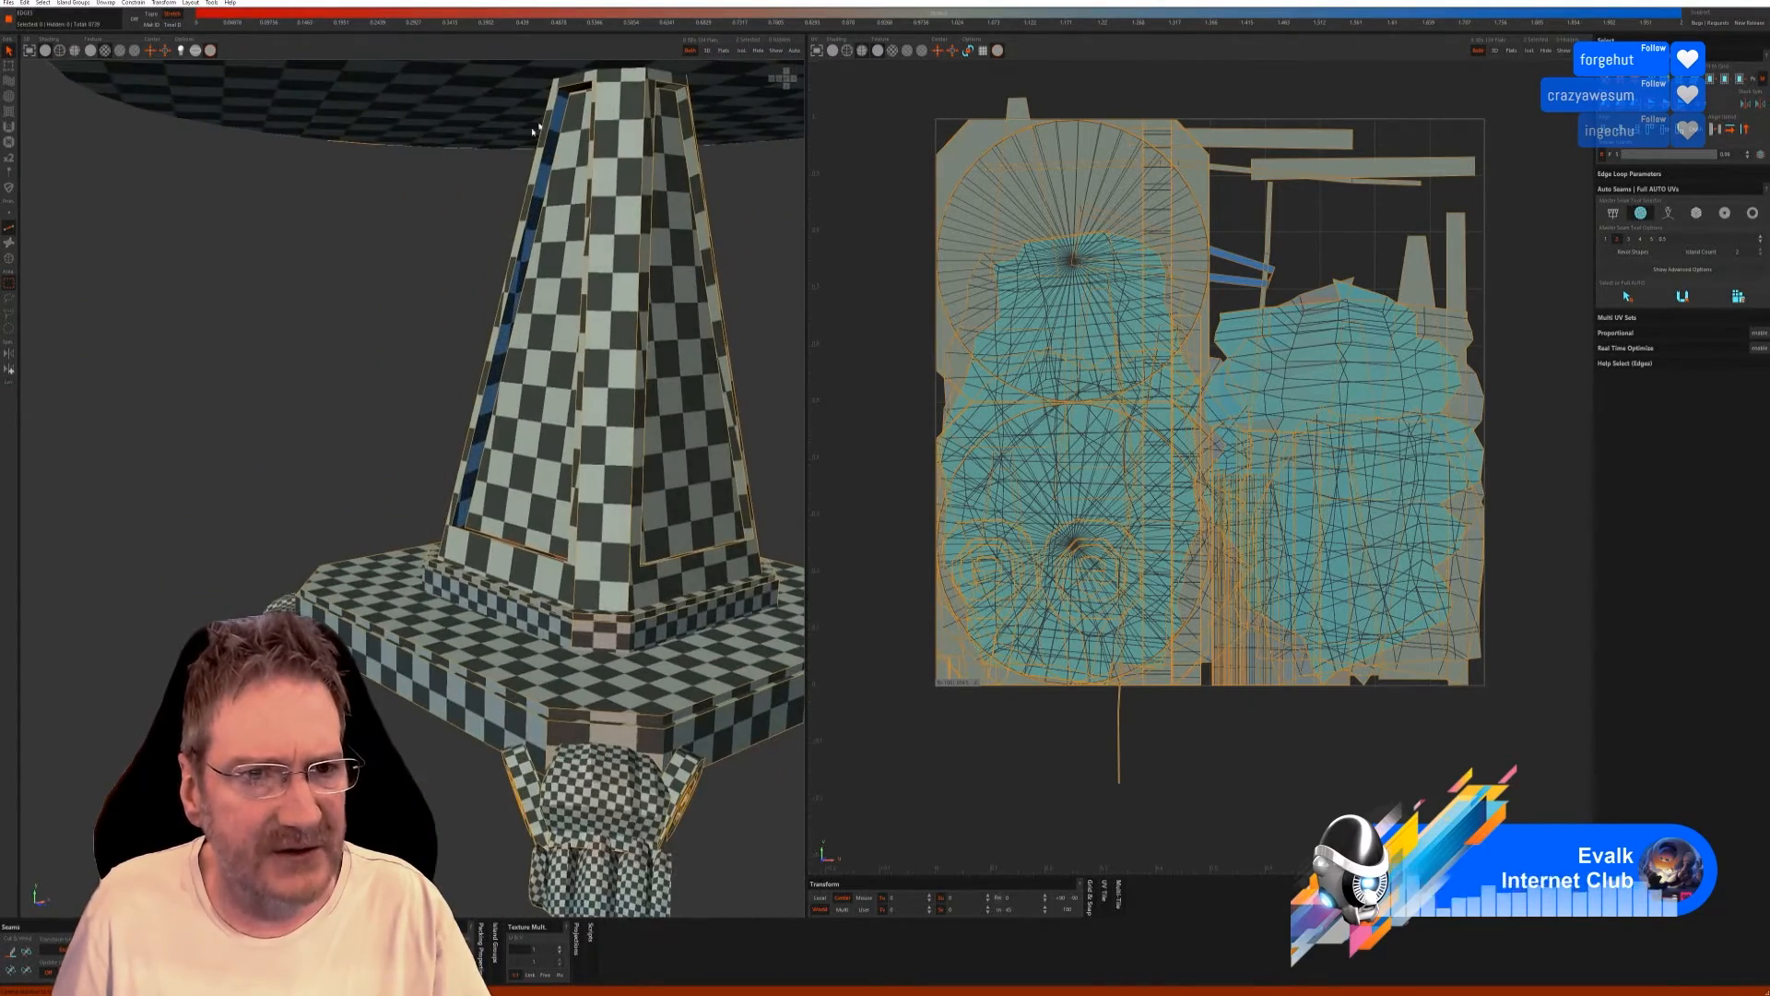
pyautogui.click(14, 263)
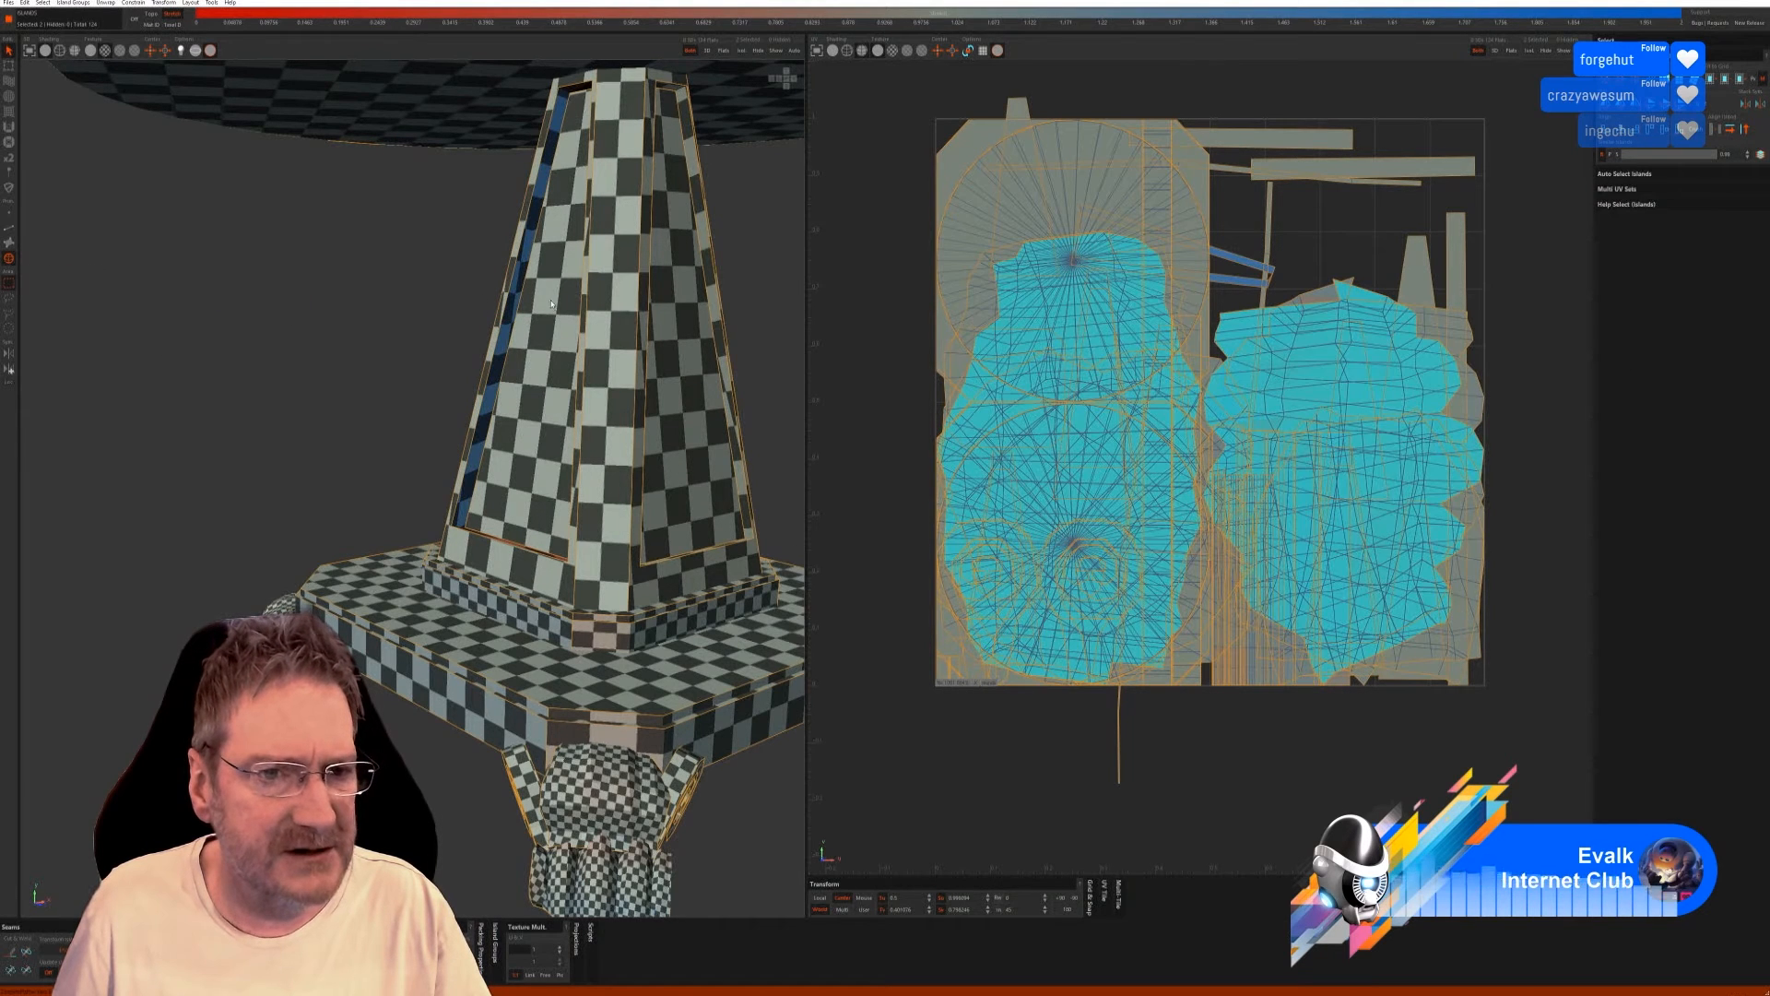
pyautogui.click(559, 302)
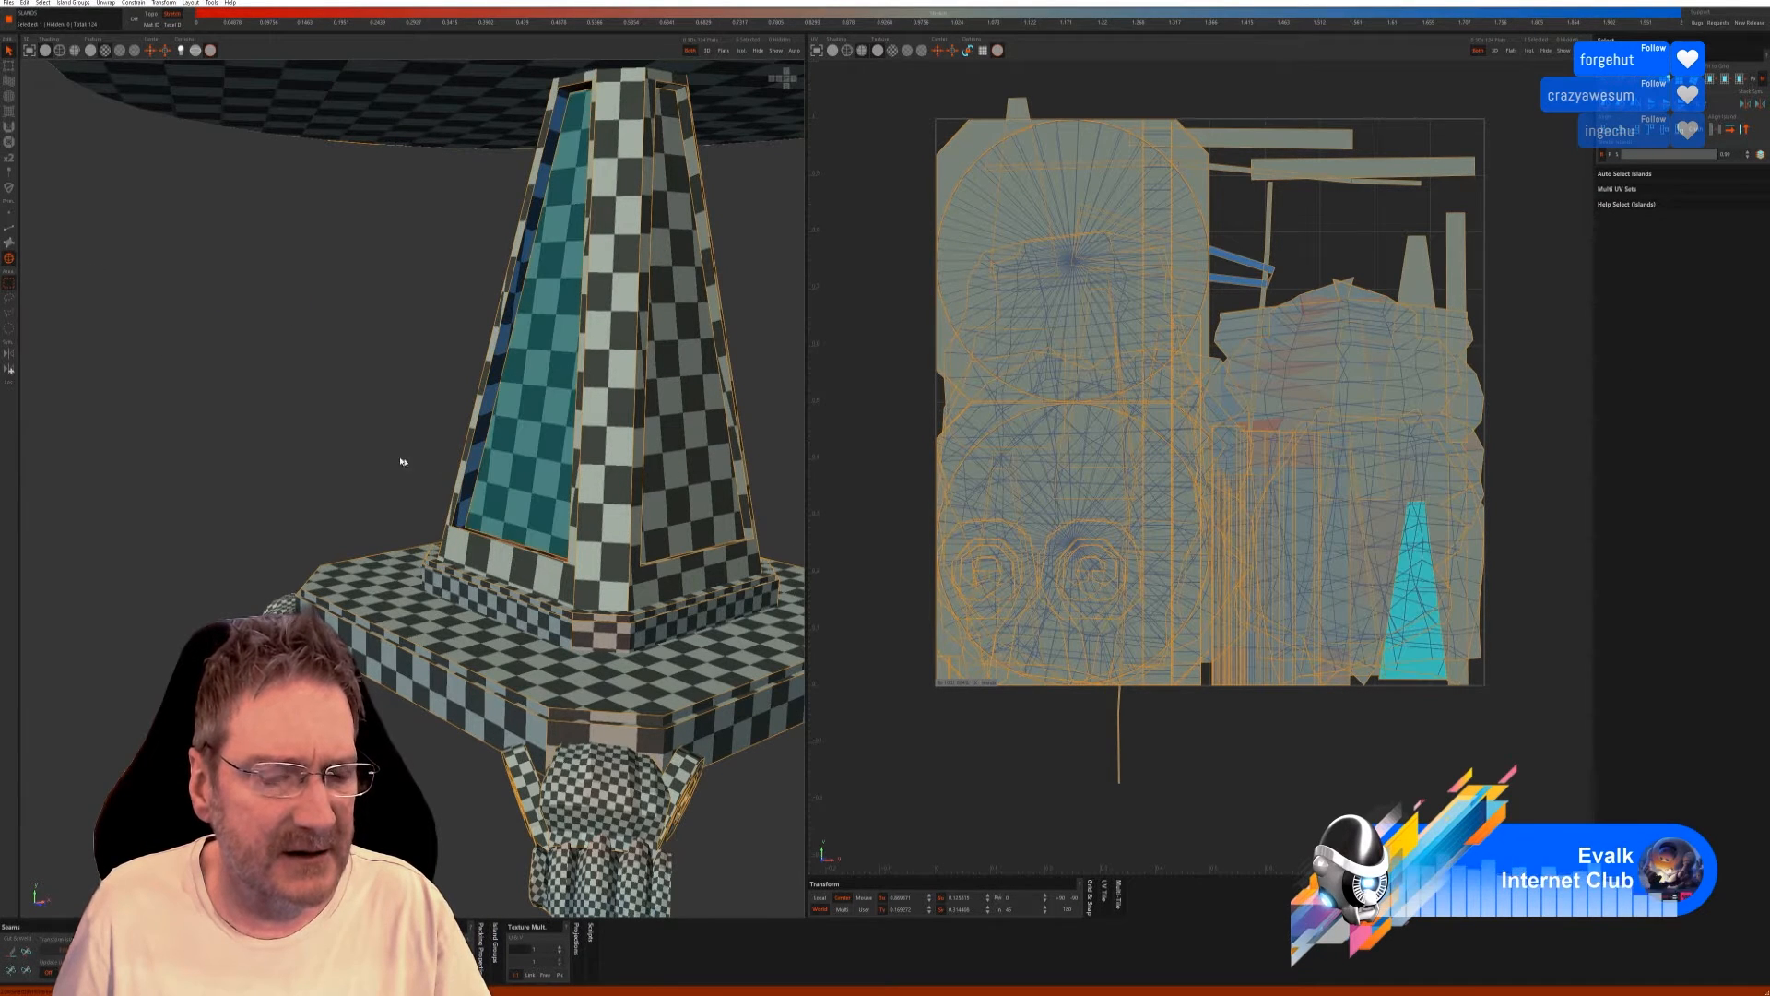
pyautogui.keyDown('alt'); pyautogui.moveTo(403, 462); pyautogui.dragTo(391, 514); pyautogui.keyUp('alt')
pyautogui.scroll(-2, 519, 612)
pyautogui.scroll(5, 525, 627)
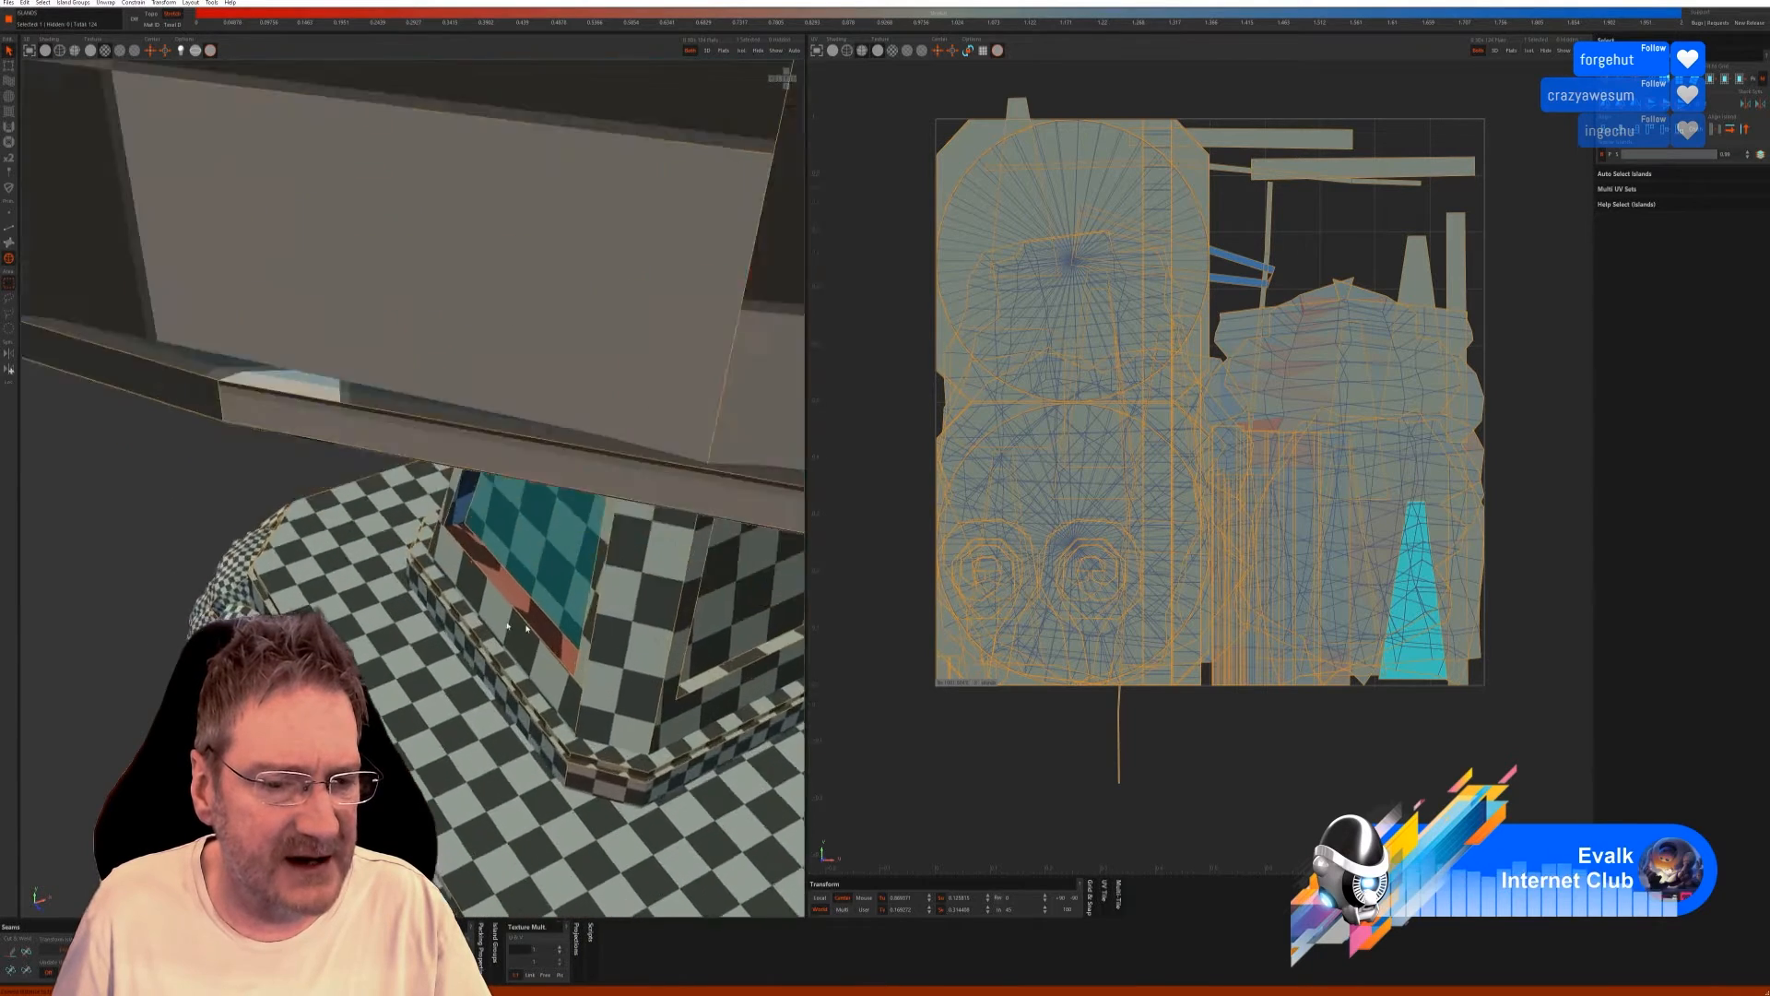
pyautogui.scroll(5, 508, 627)
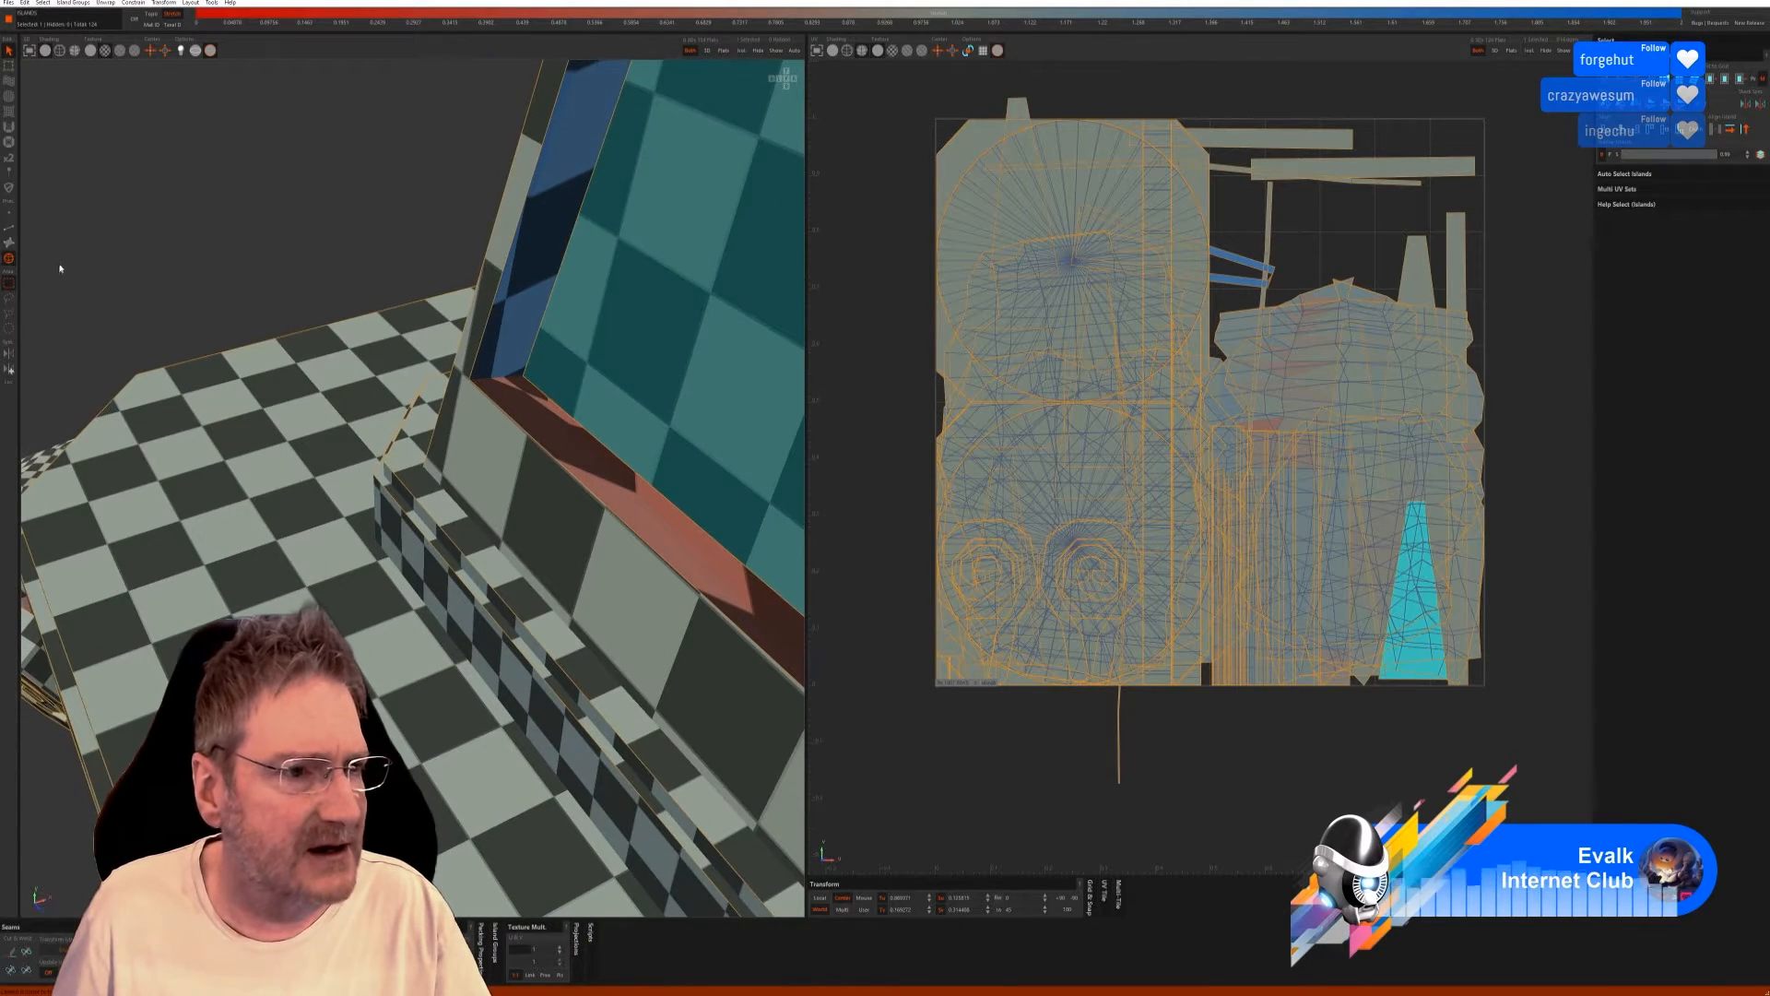
pyautogui.click(10, 227)
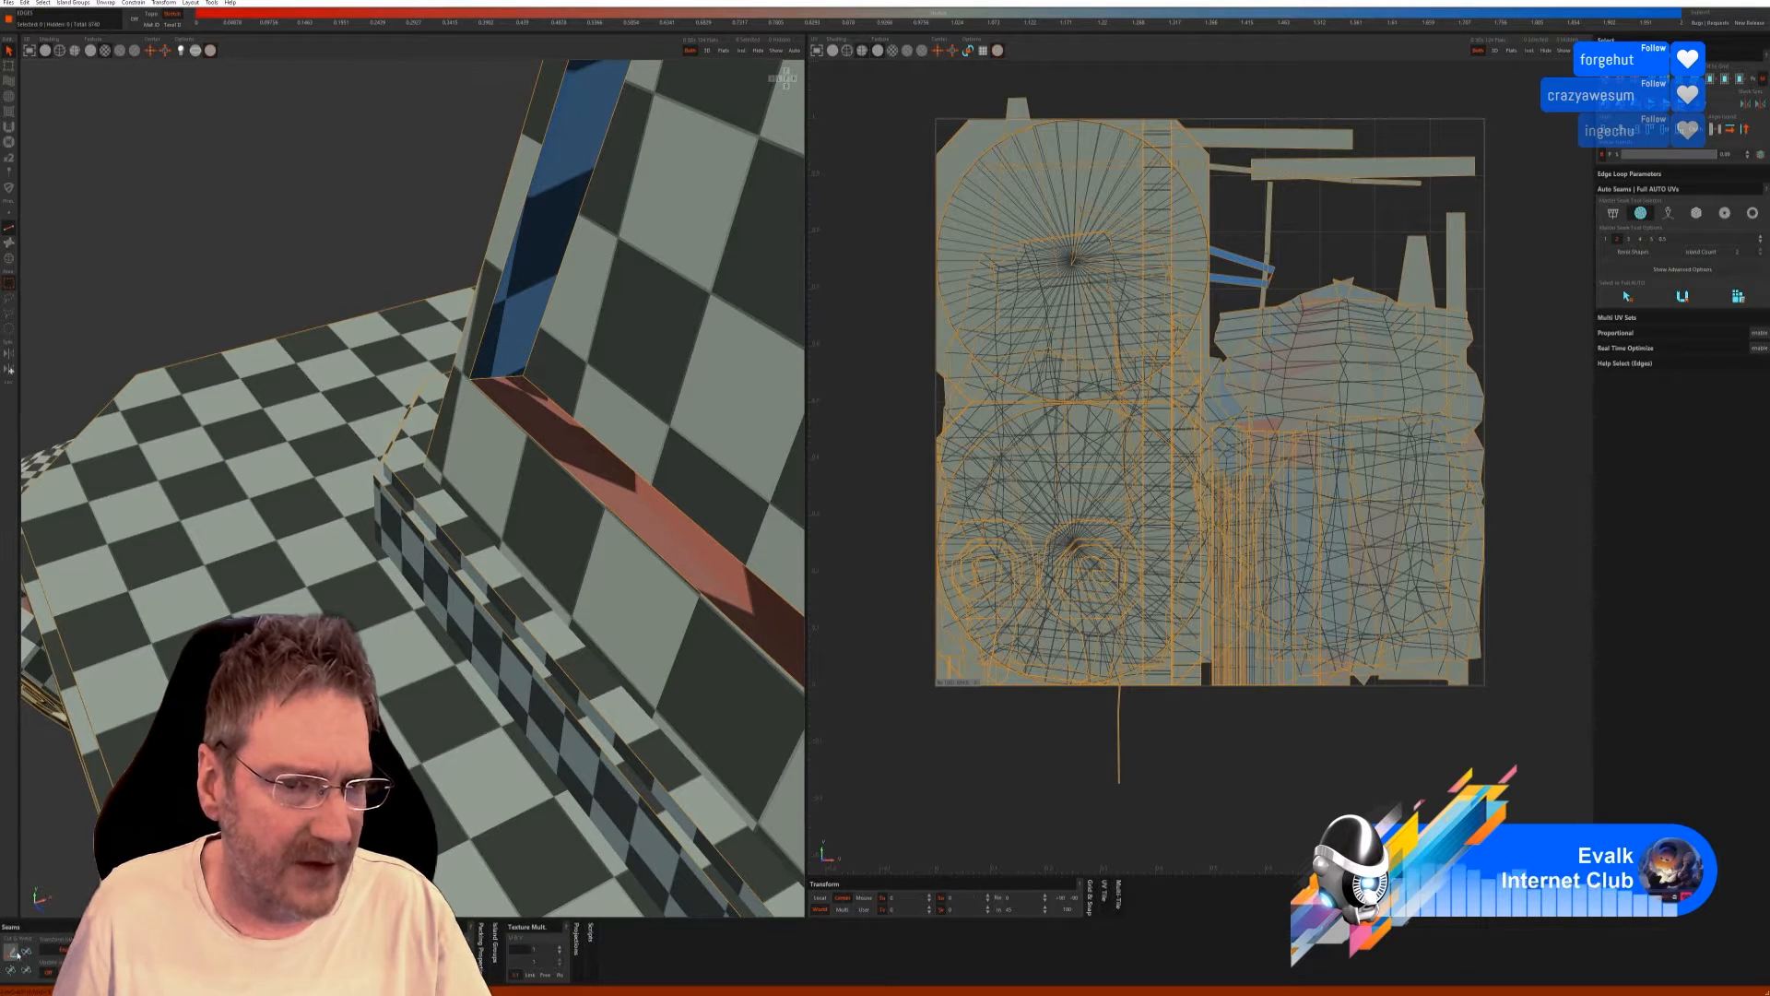
# Select the narrow border strip framing the tapered column's recessed panel and isolate it from the full table.
pyautogui.scroll(-6, 489, 623)
pyautogui.keyDown('alt'); pyautogui.moveTo(489, 624); pyautogui.dragTo(412, 633); pyautogui.keyUp('alt')
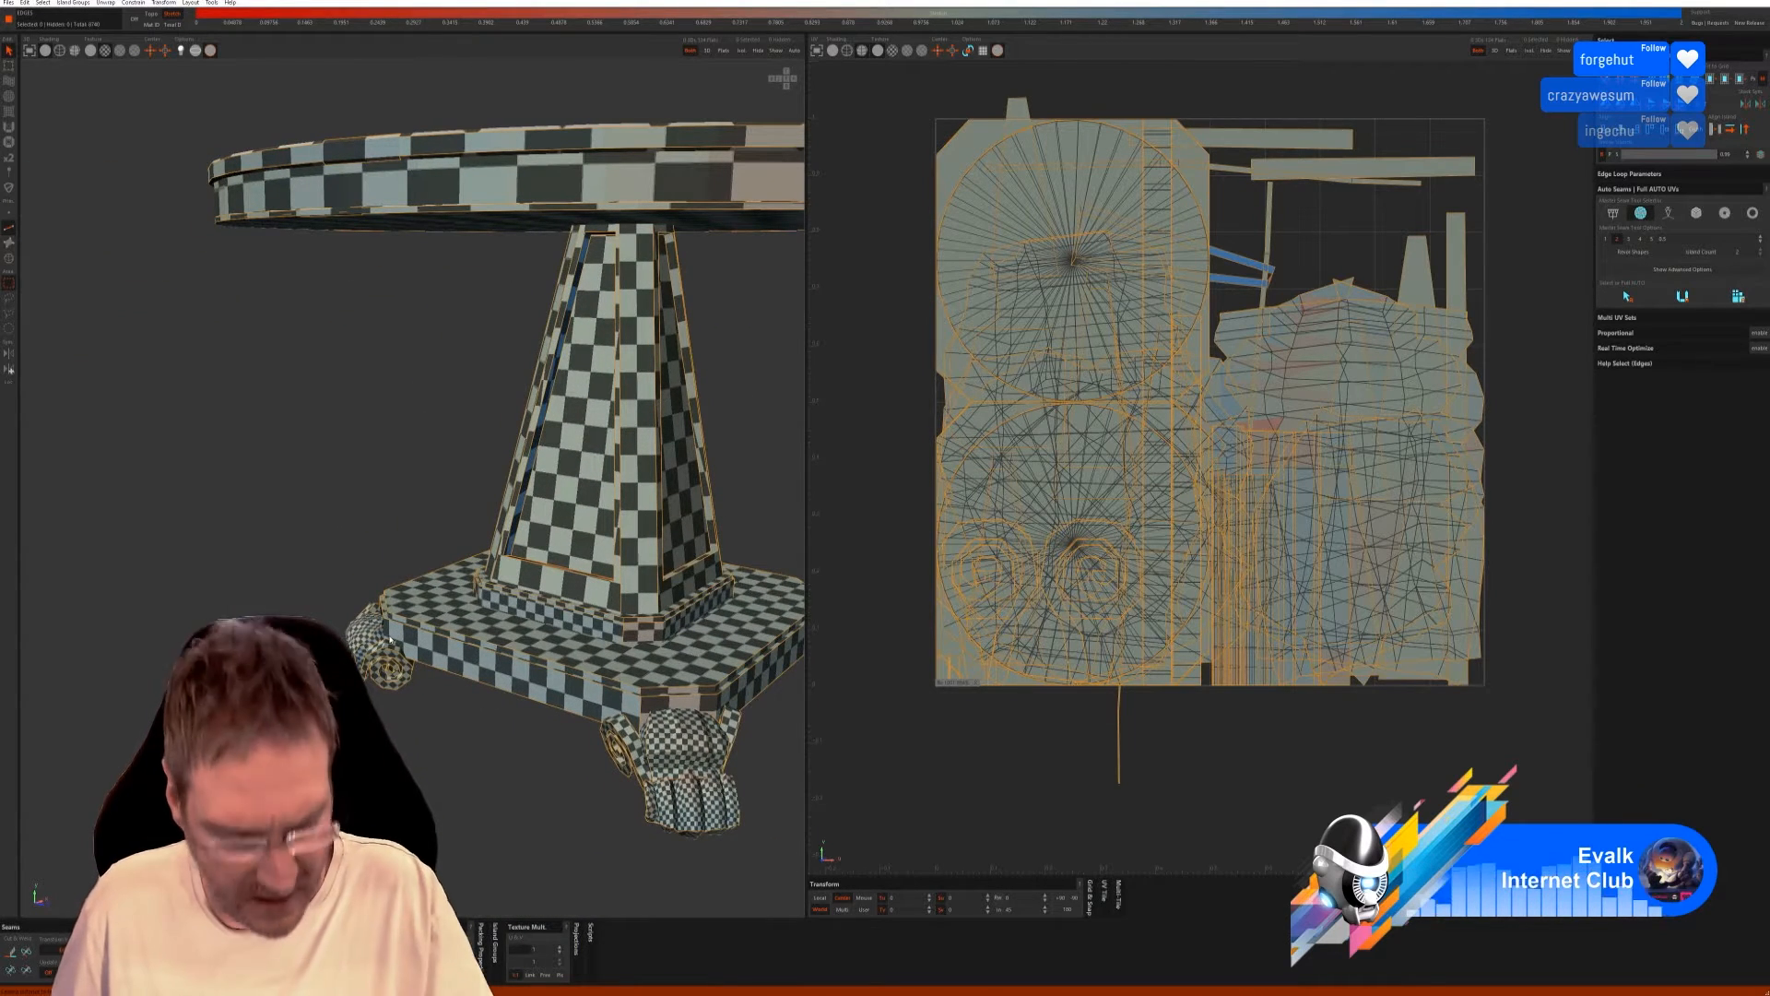
pyautogui.scroll(3, 401, 632)
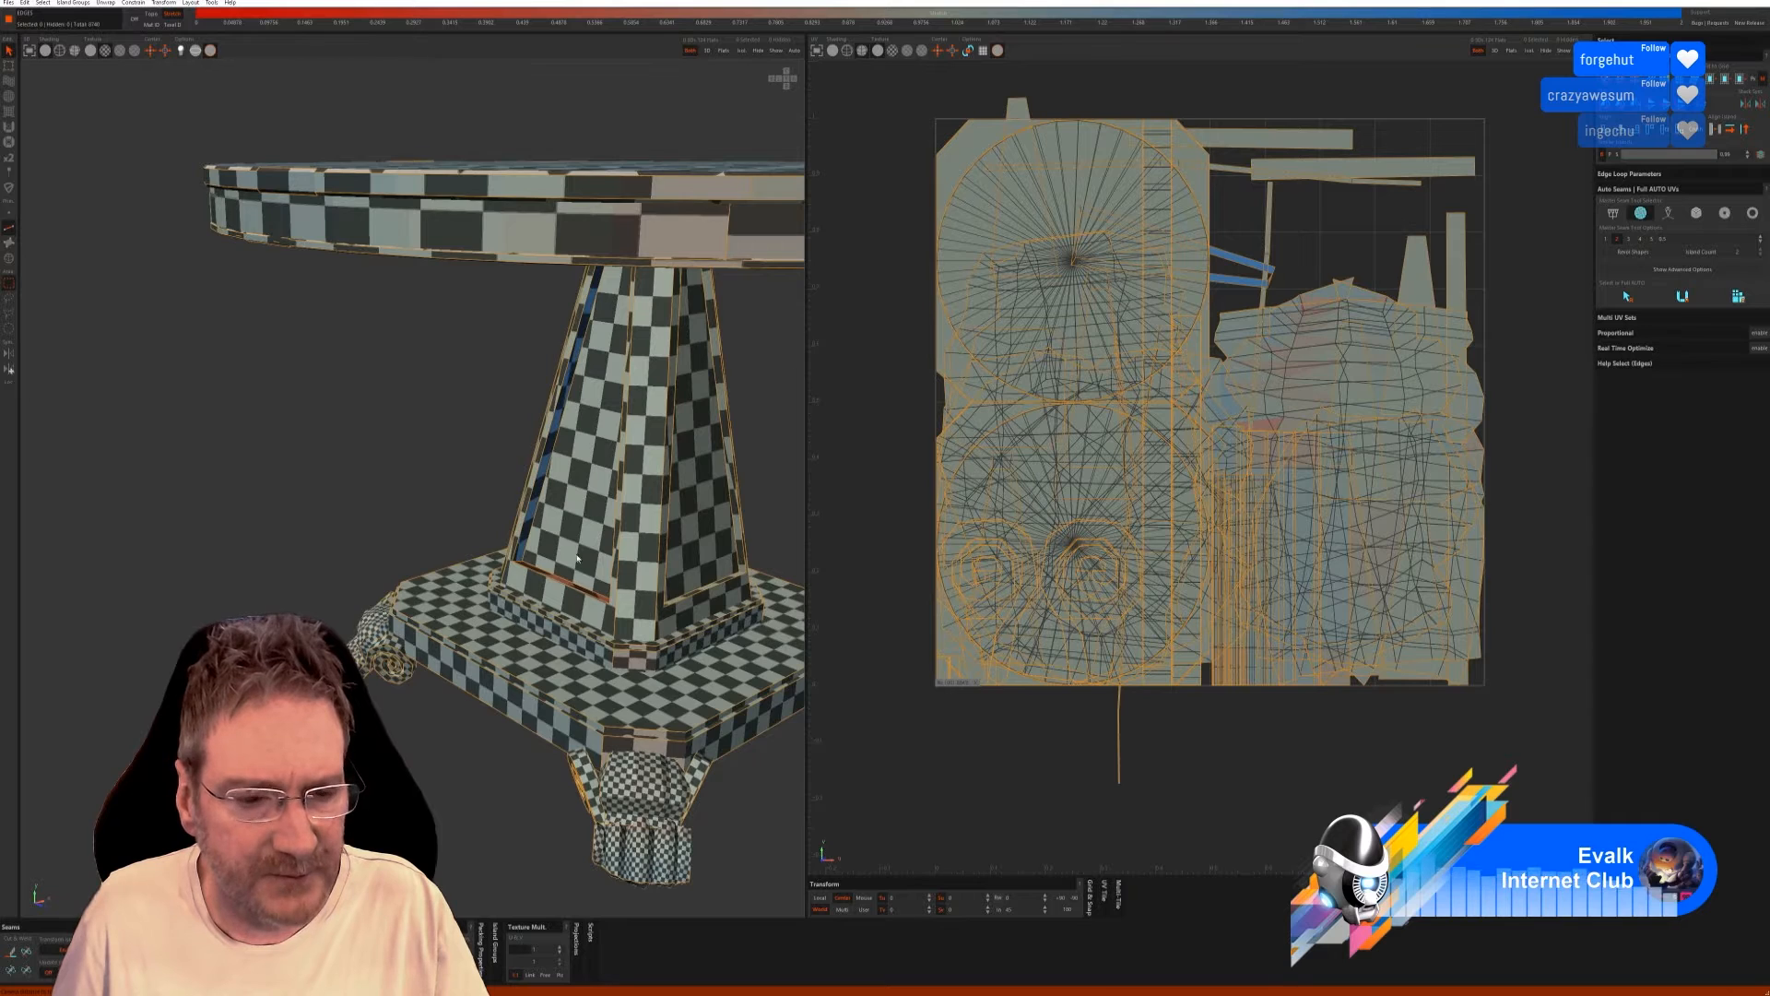
pyautogui.scroll(3, 577, 557)
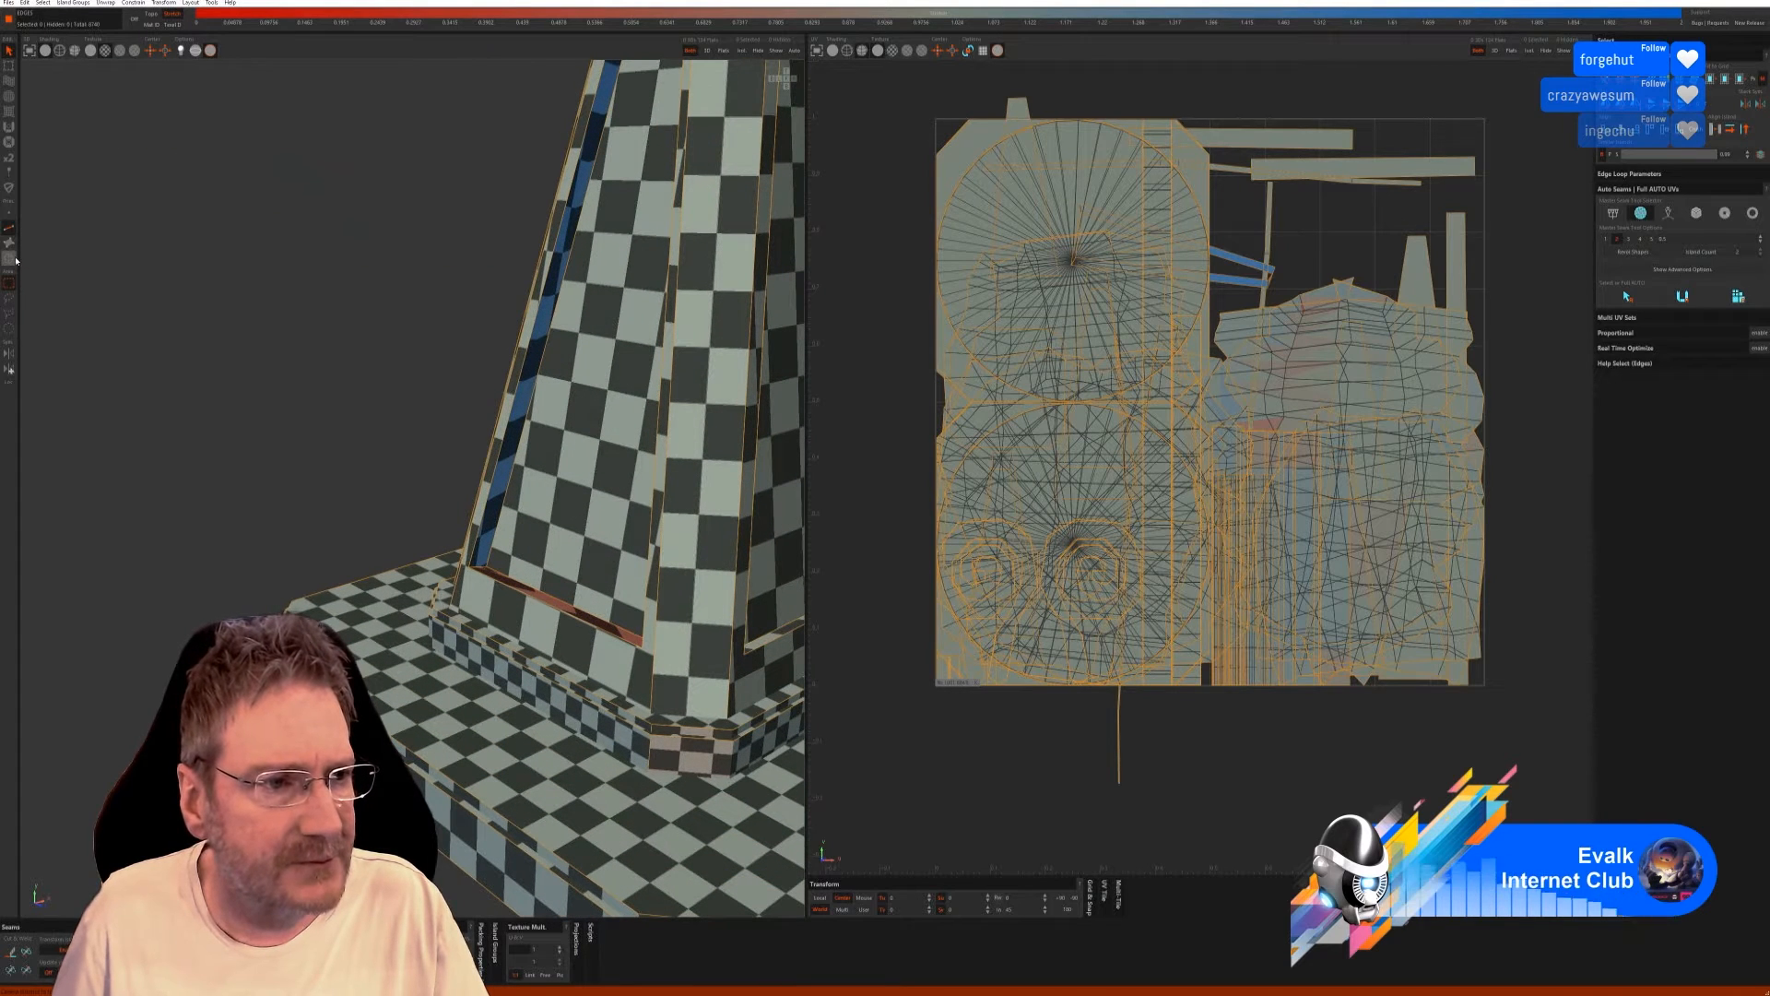
pyautogui.click(16, 261)
pyautogui.click(500, 482)
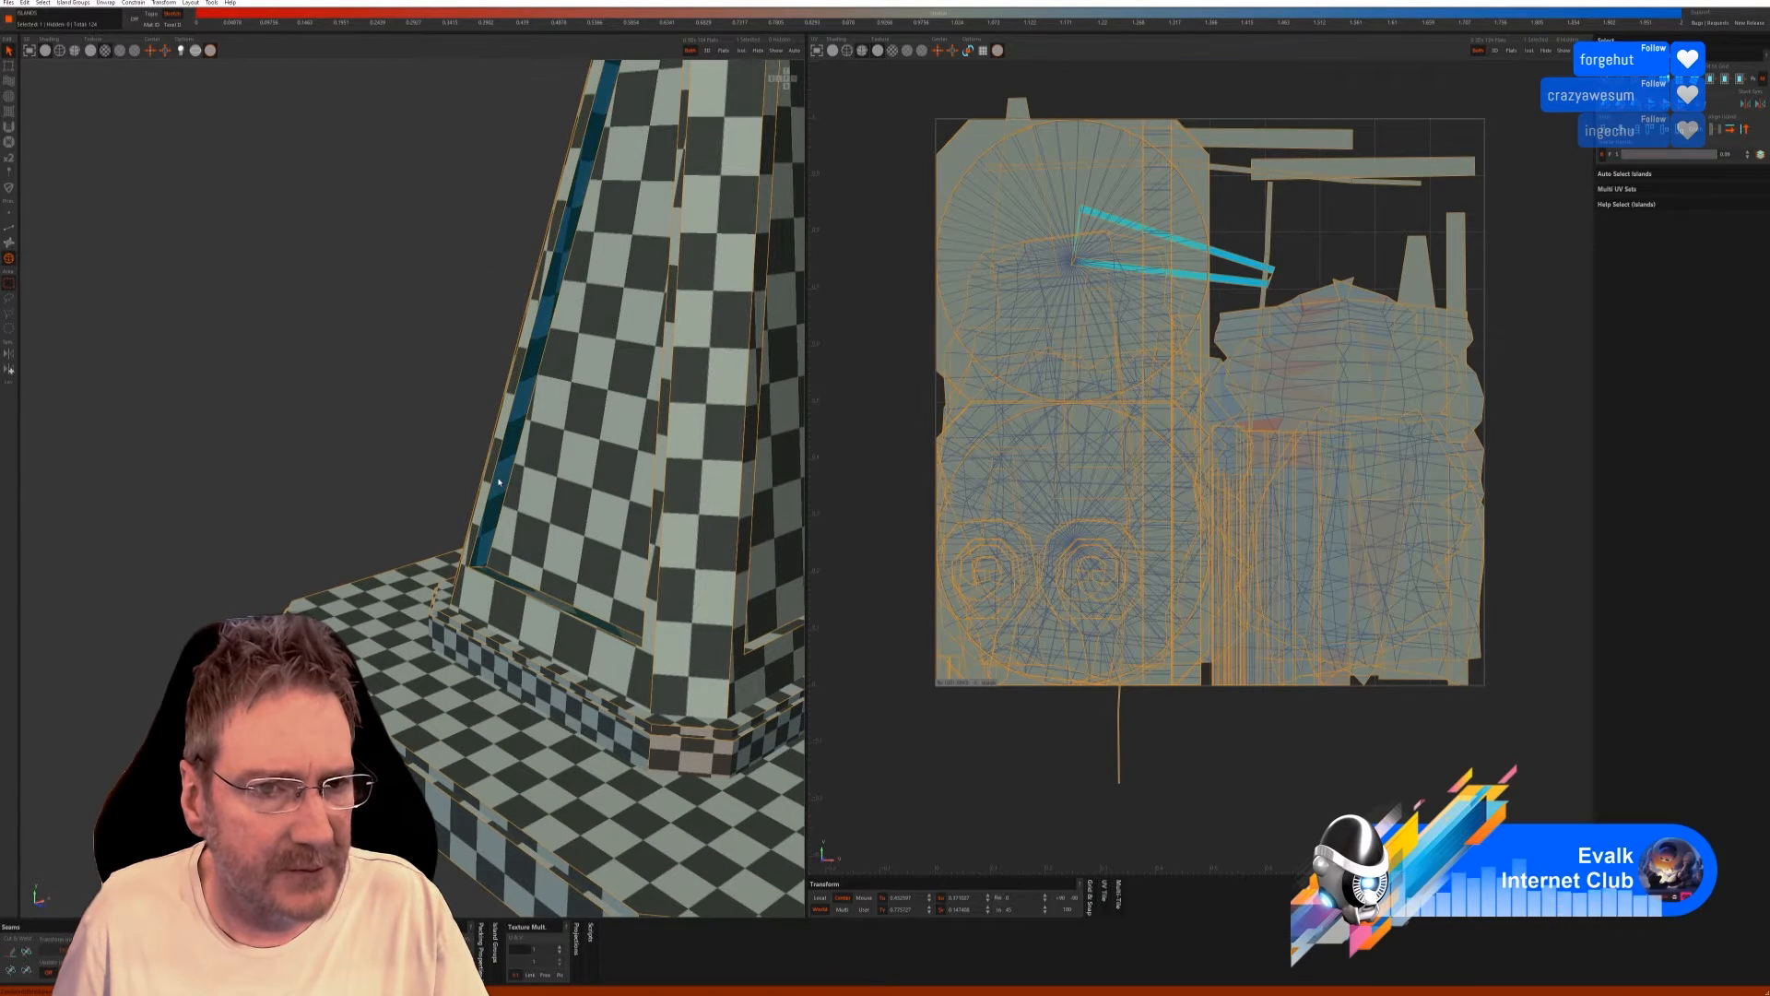
pyautogui.keyDown('alt'); pyautogui.moveTo(499, 482); pyautogui.dragTo(624, 481); pyautogui.keyUp('alt')
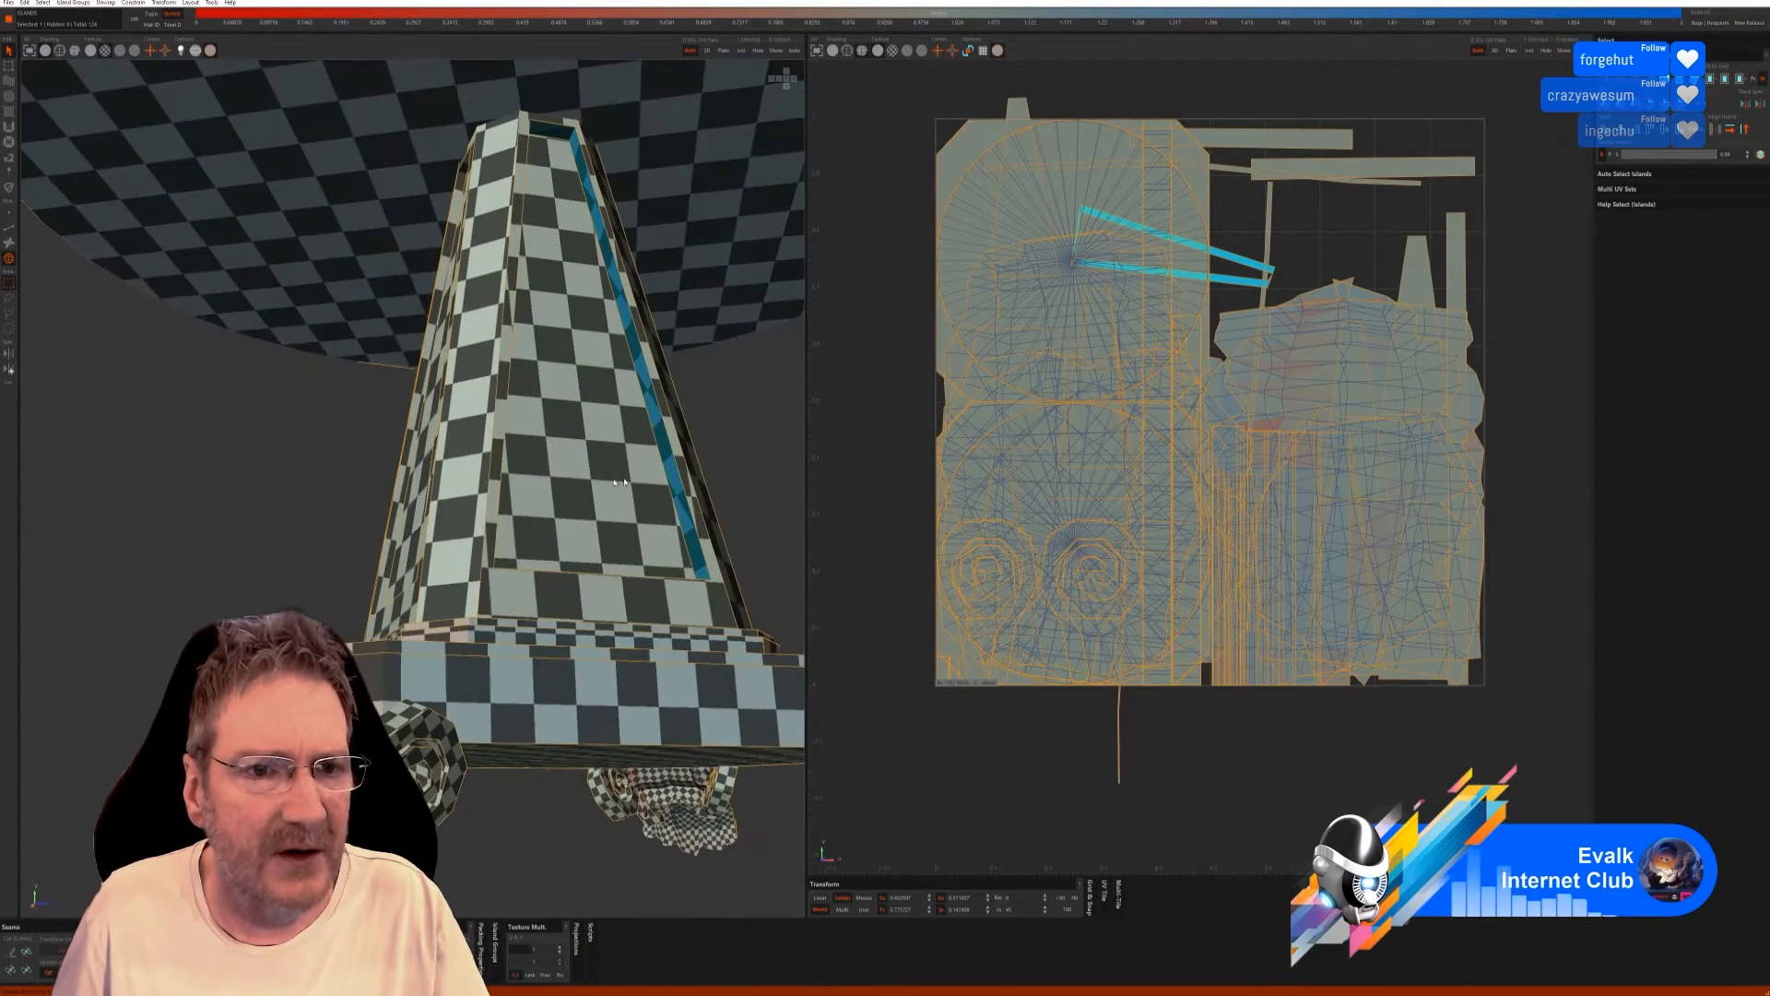
pyautogui.click(744, 52)
pyautogui.keyDown('alt'); pyautogui.moveTo(665, 159); pyautogui.dragTo(538, 334); pyautogui.keyUp('alt')
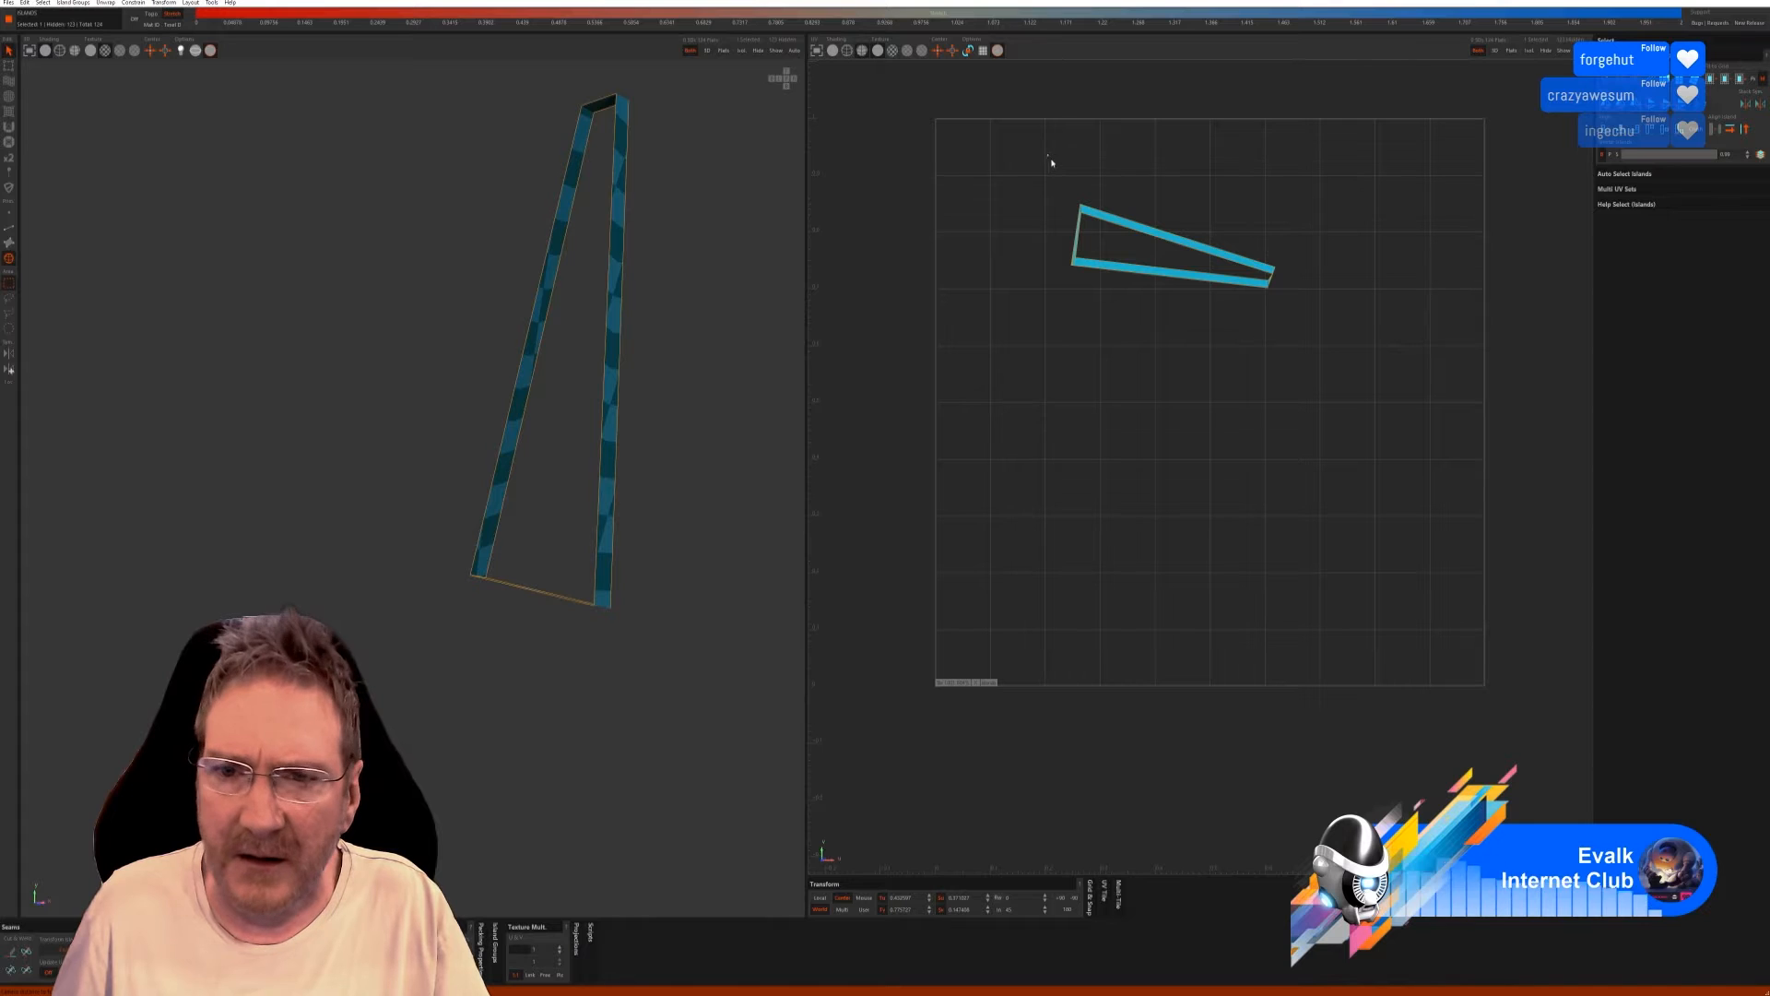
# Unwrap the isolated border strip with the same automatic seam method, show the whole table and check the column's checker pattern.
pyautogui.click(9, 228)
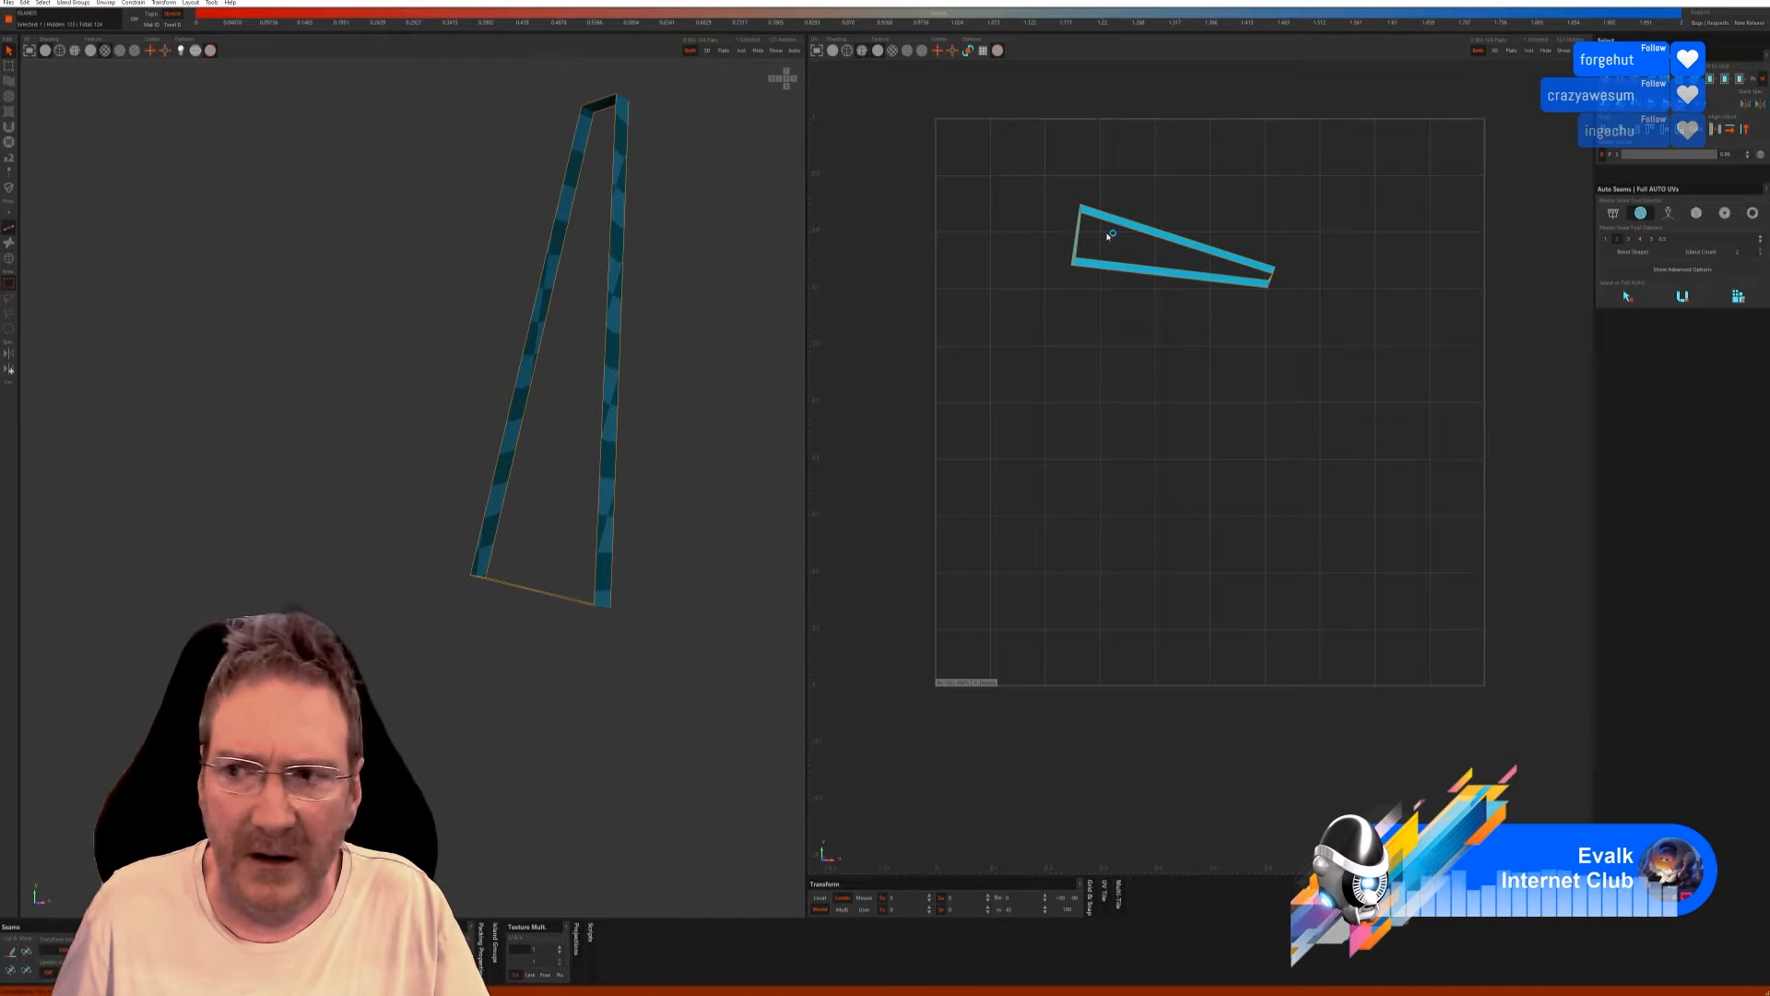
pyautogui.click(1683, 297)
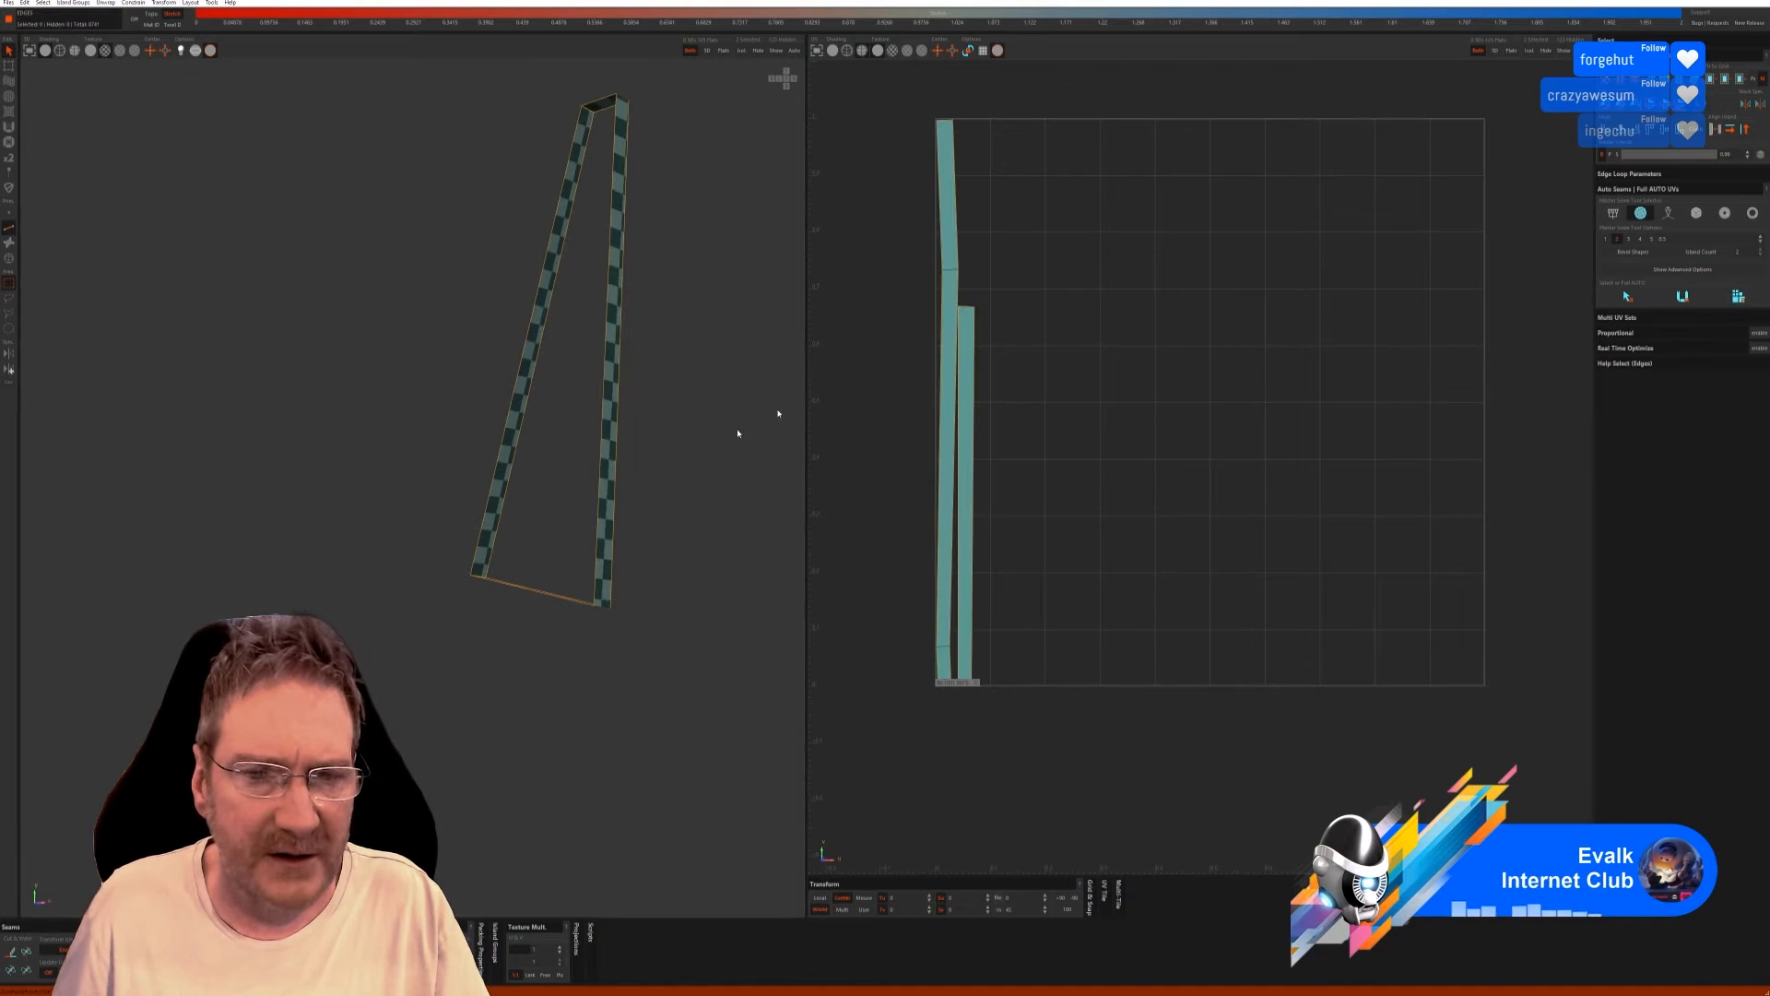
pyautogui.click(776, 51)
pyautogui.moveTo(558, 352); pyautogui.dragTo(775, 357, button='middle')
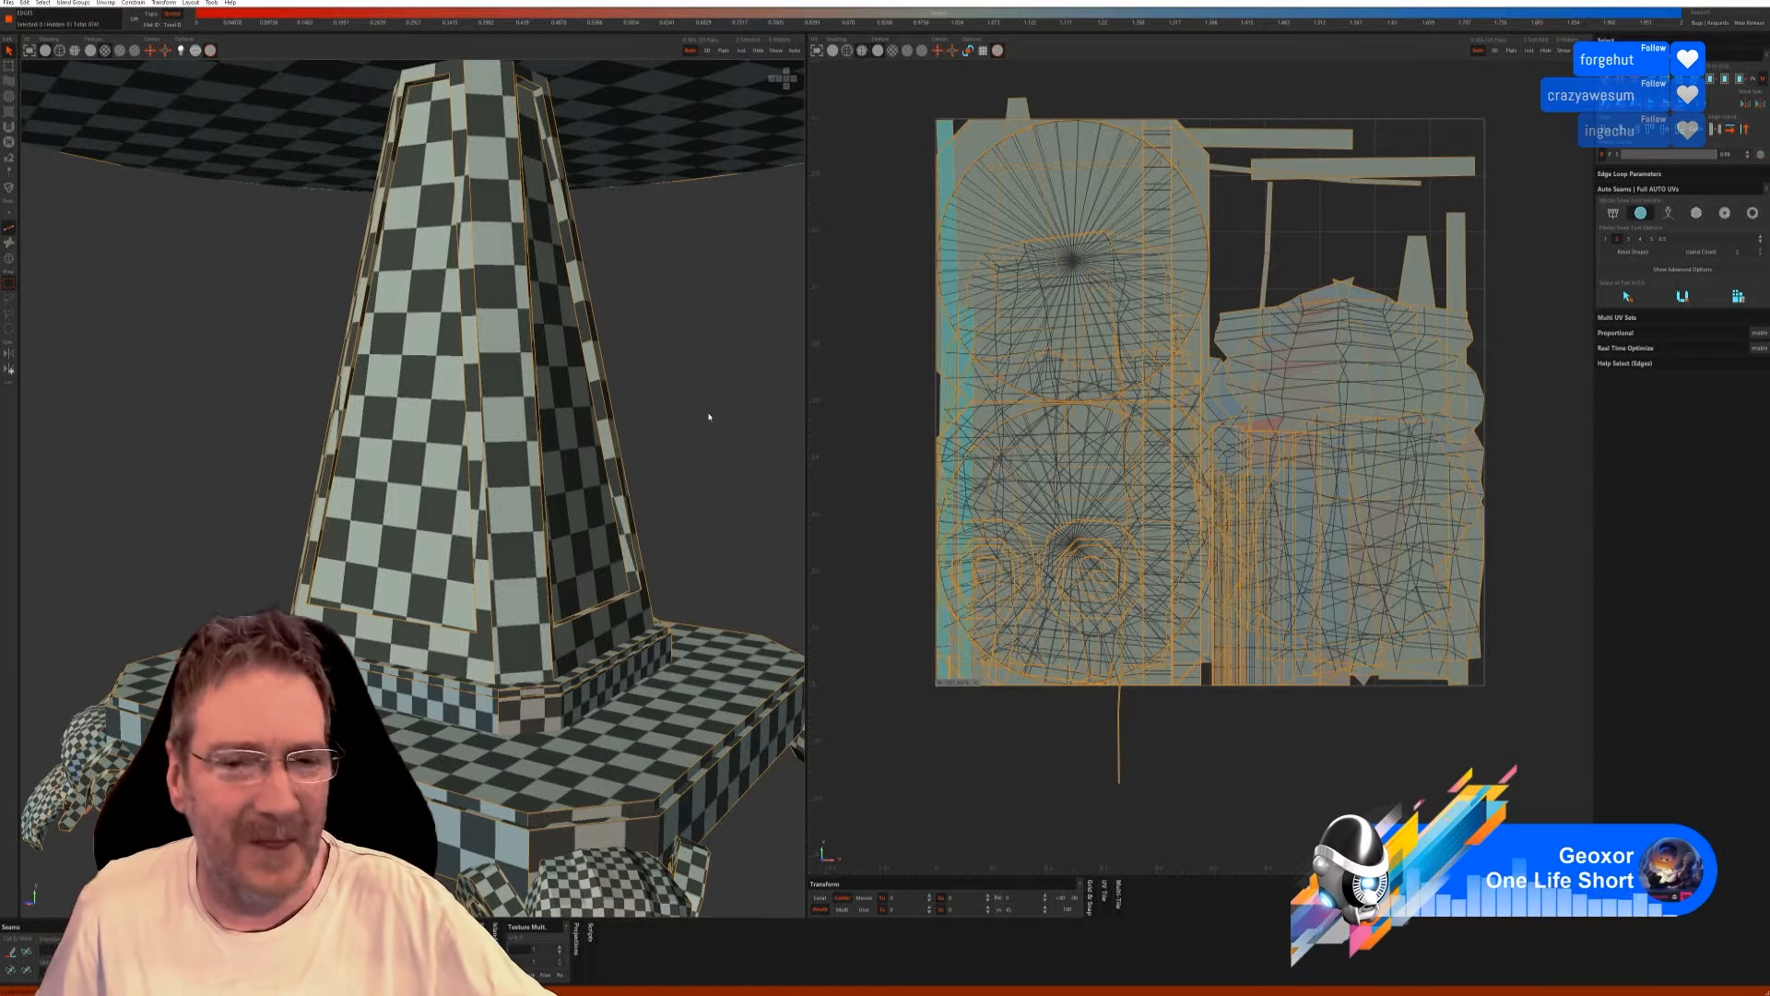
pyautogui.scroll(-6, 531, 413)
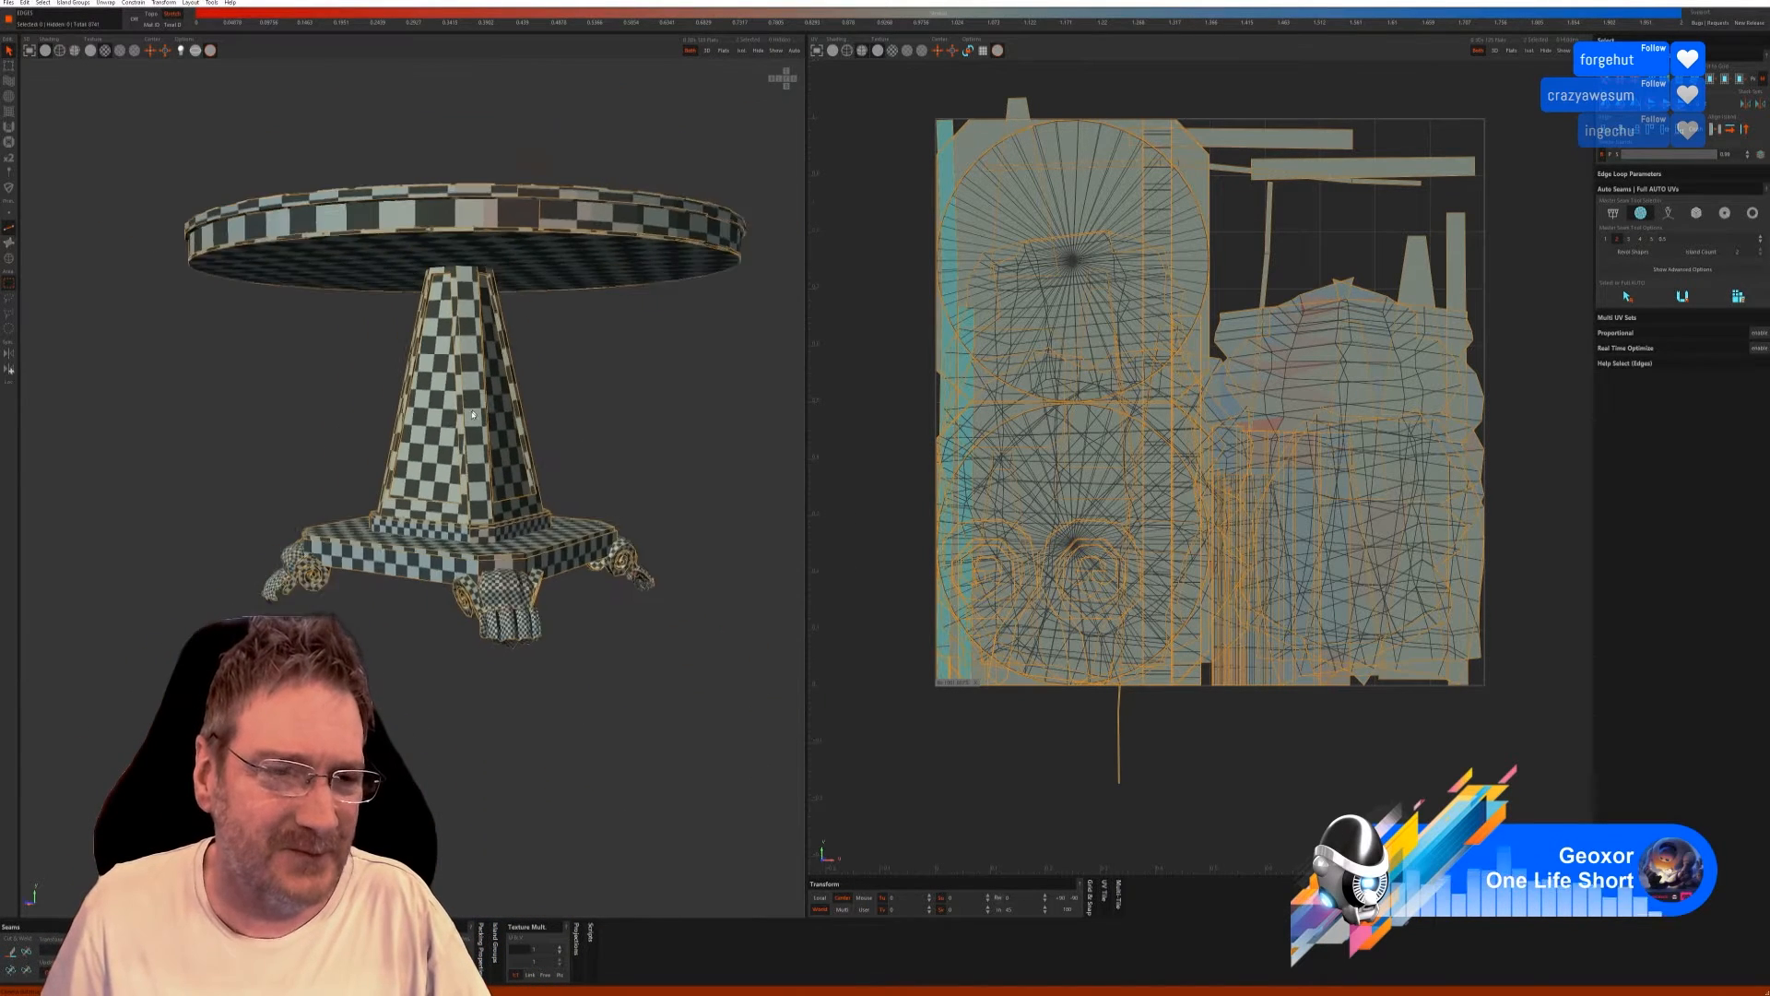
# Save the unwrapped table's UVs, then switch to 3ds Max and close the floating bridge window.
pyautogui.moveTo(557, 399); pyautogui.dragTo(621, 422, button='middle')
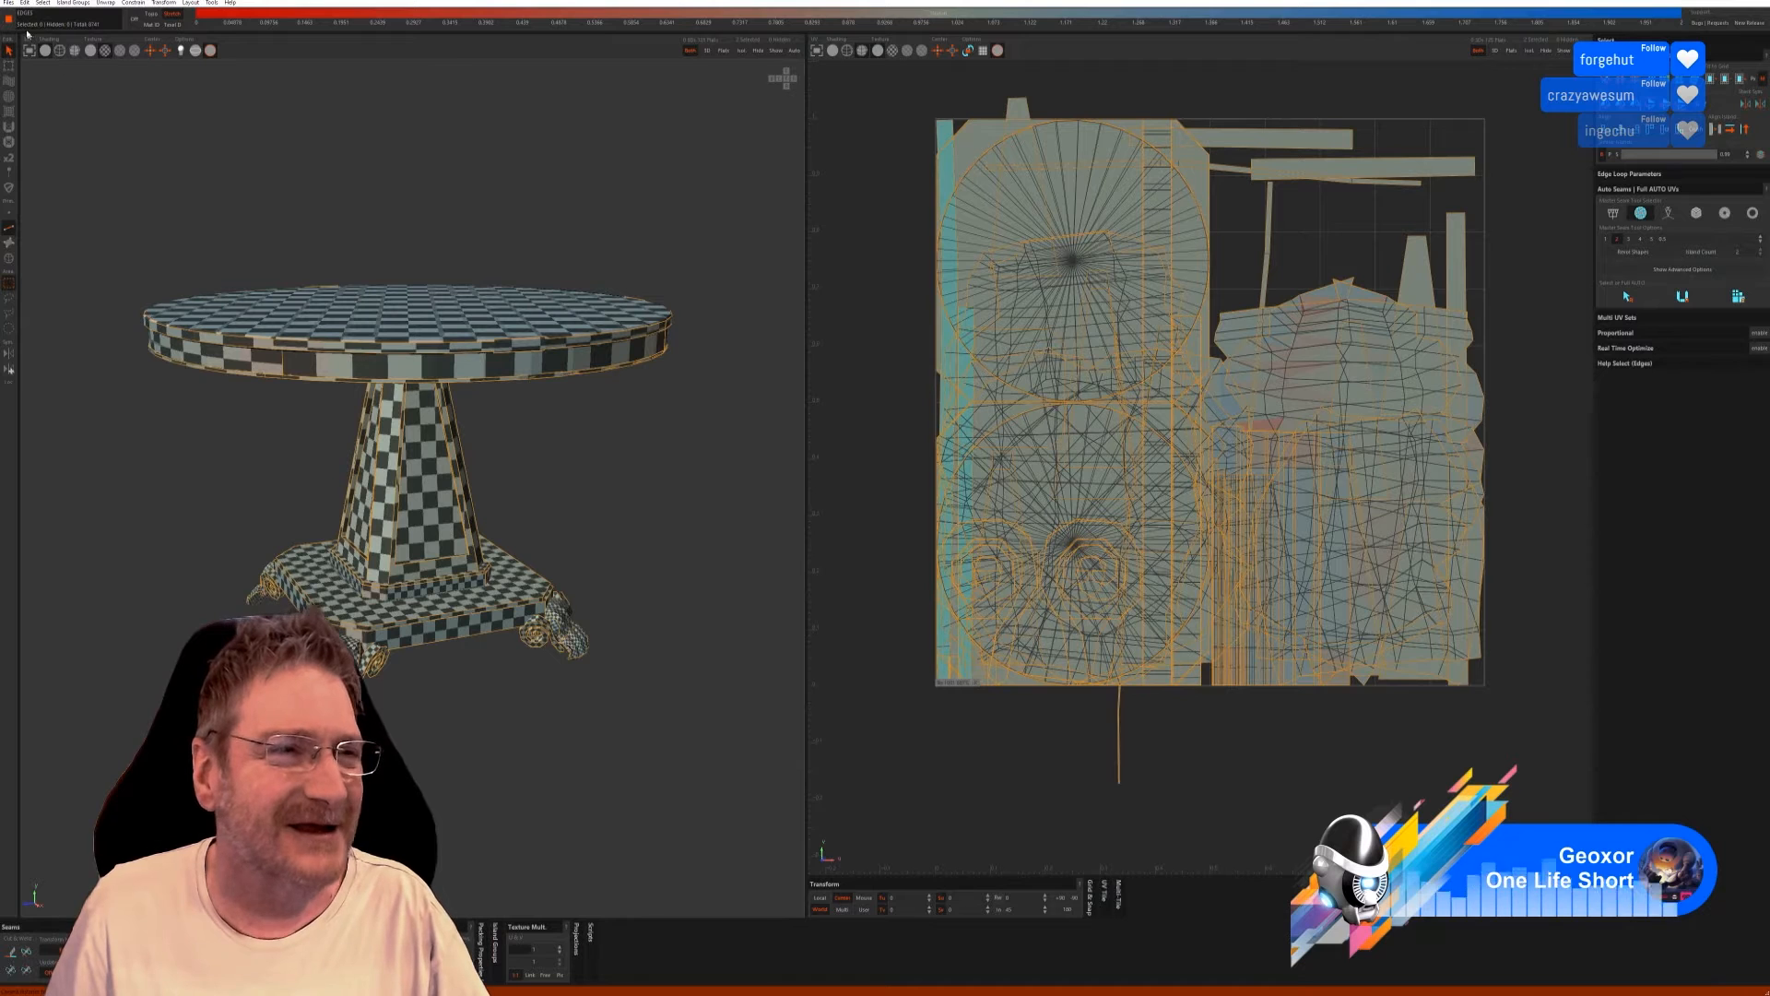
pyautogui.click(7, 3)
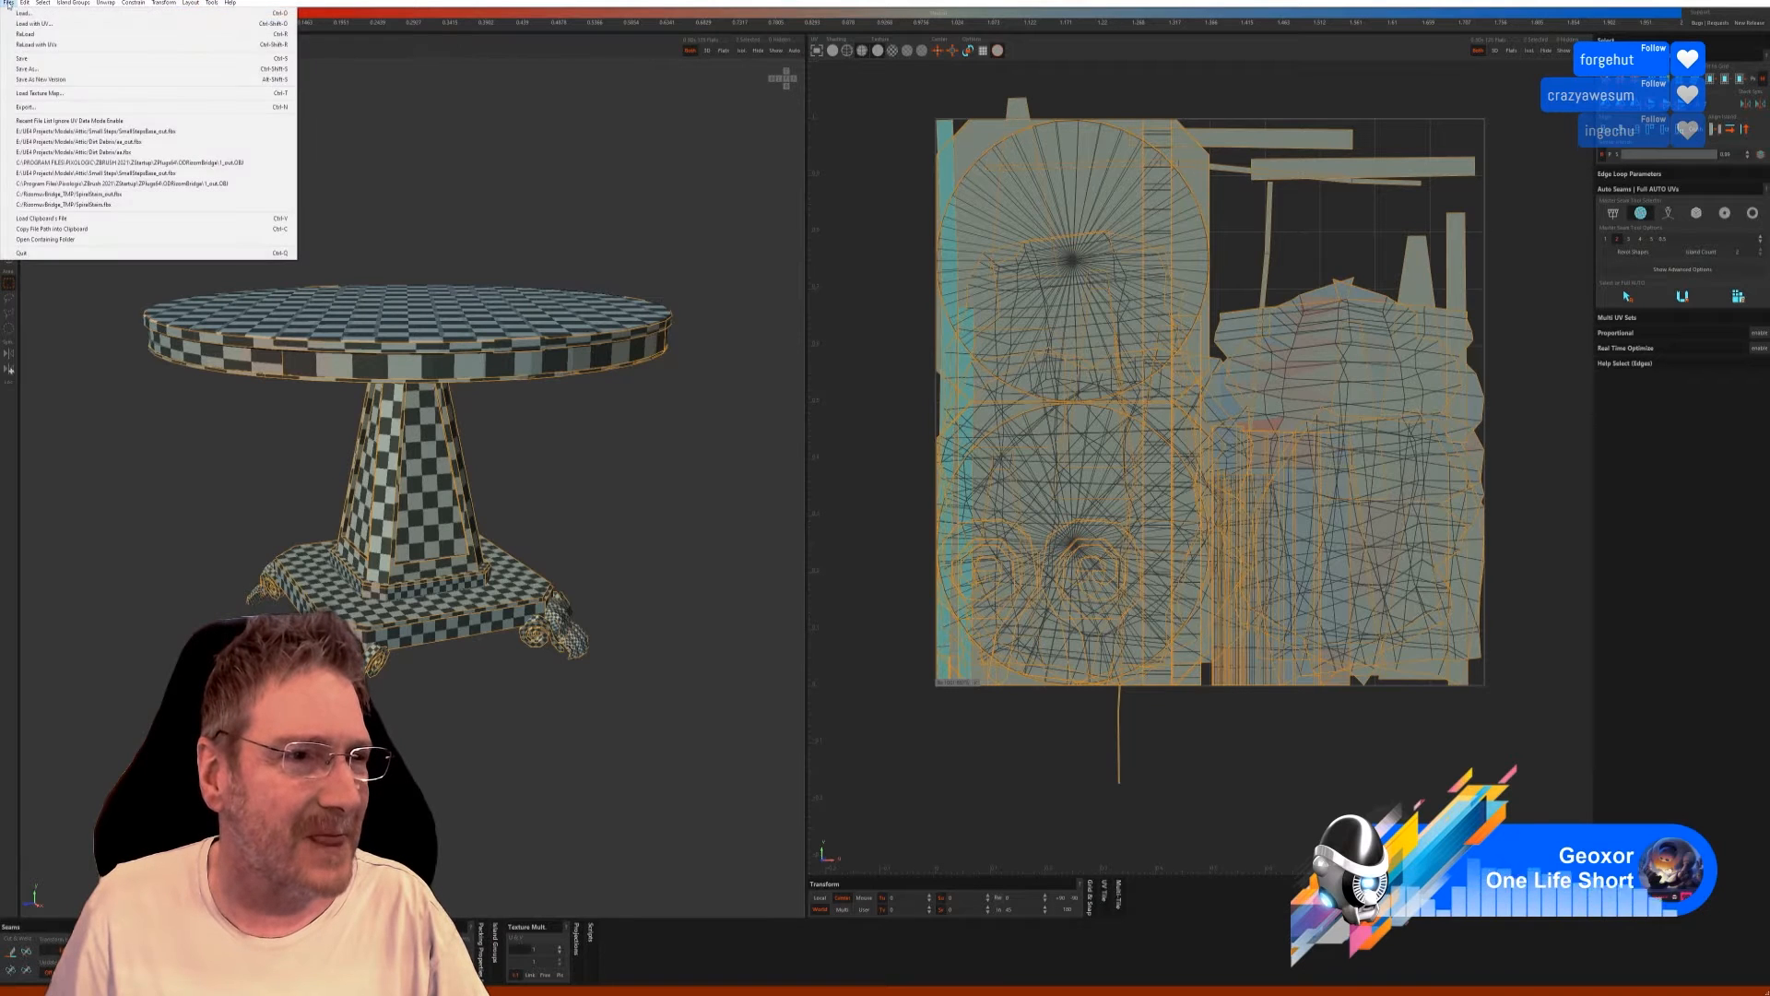
pyautogui.click(24, 60)
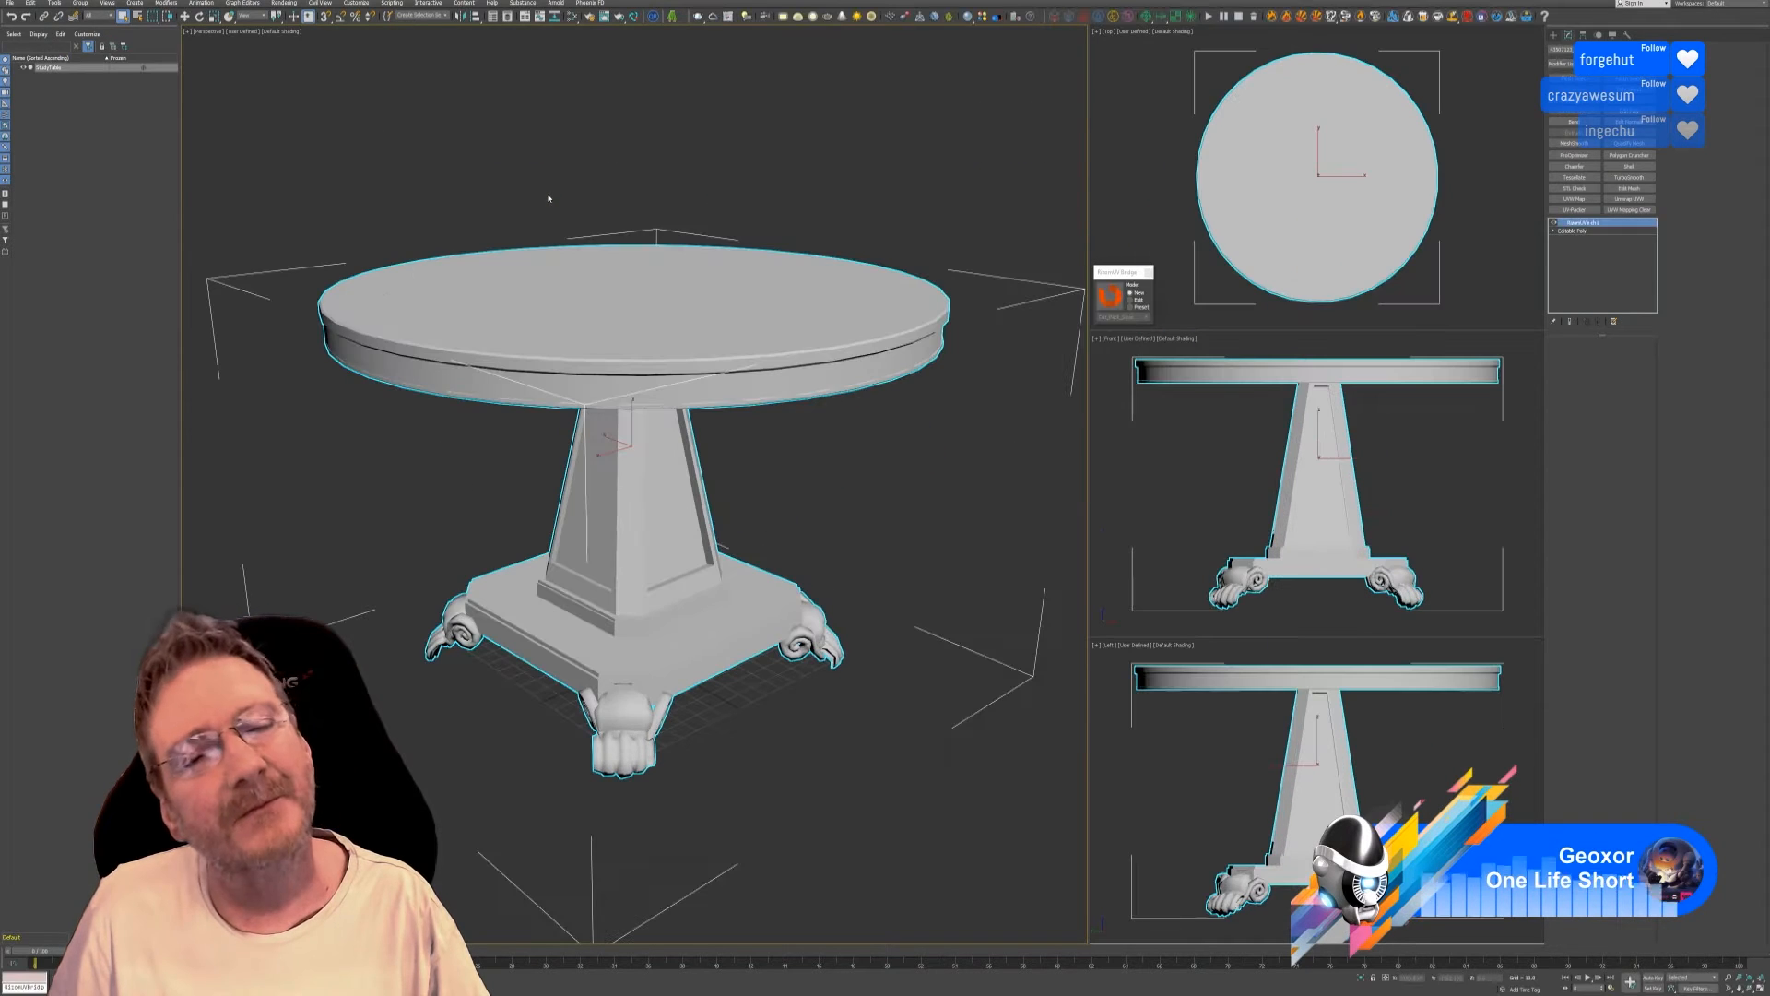
pyautogui.click(1148, 272)
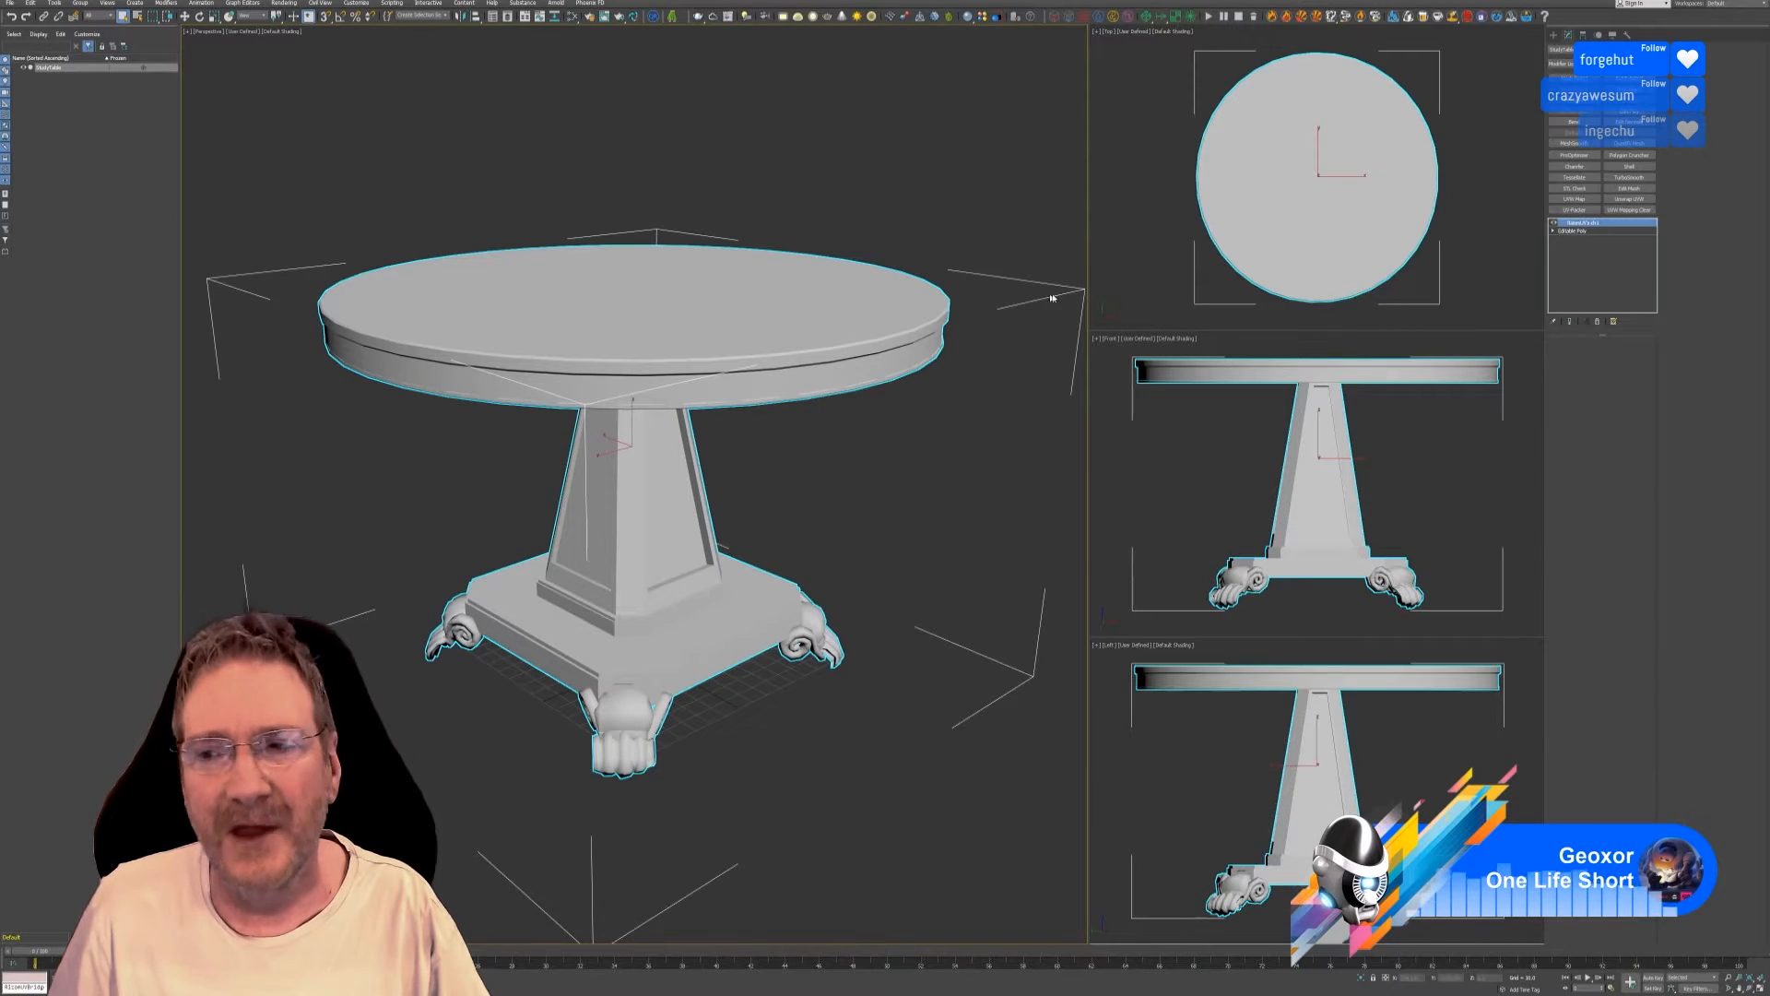
# Apply Unwrap UVW to the table, pack all its UV clusters with the existing pack settings, and close the UV editor.
pyautogui.click(1630, 199)
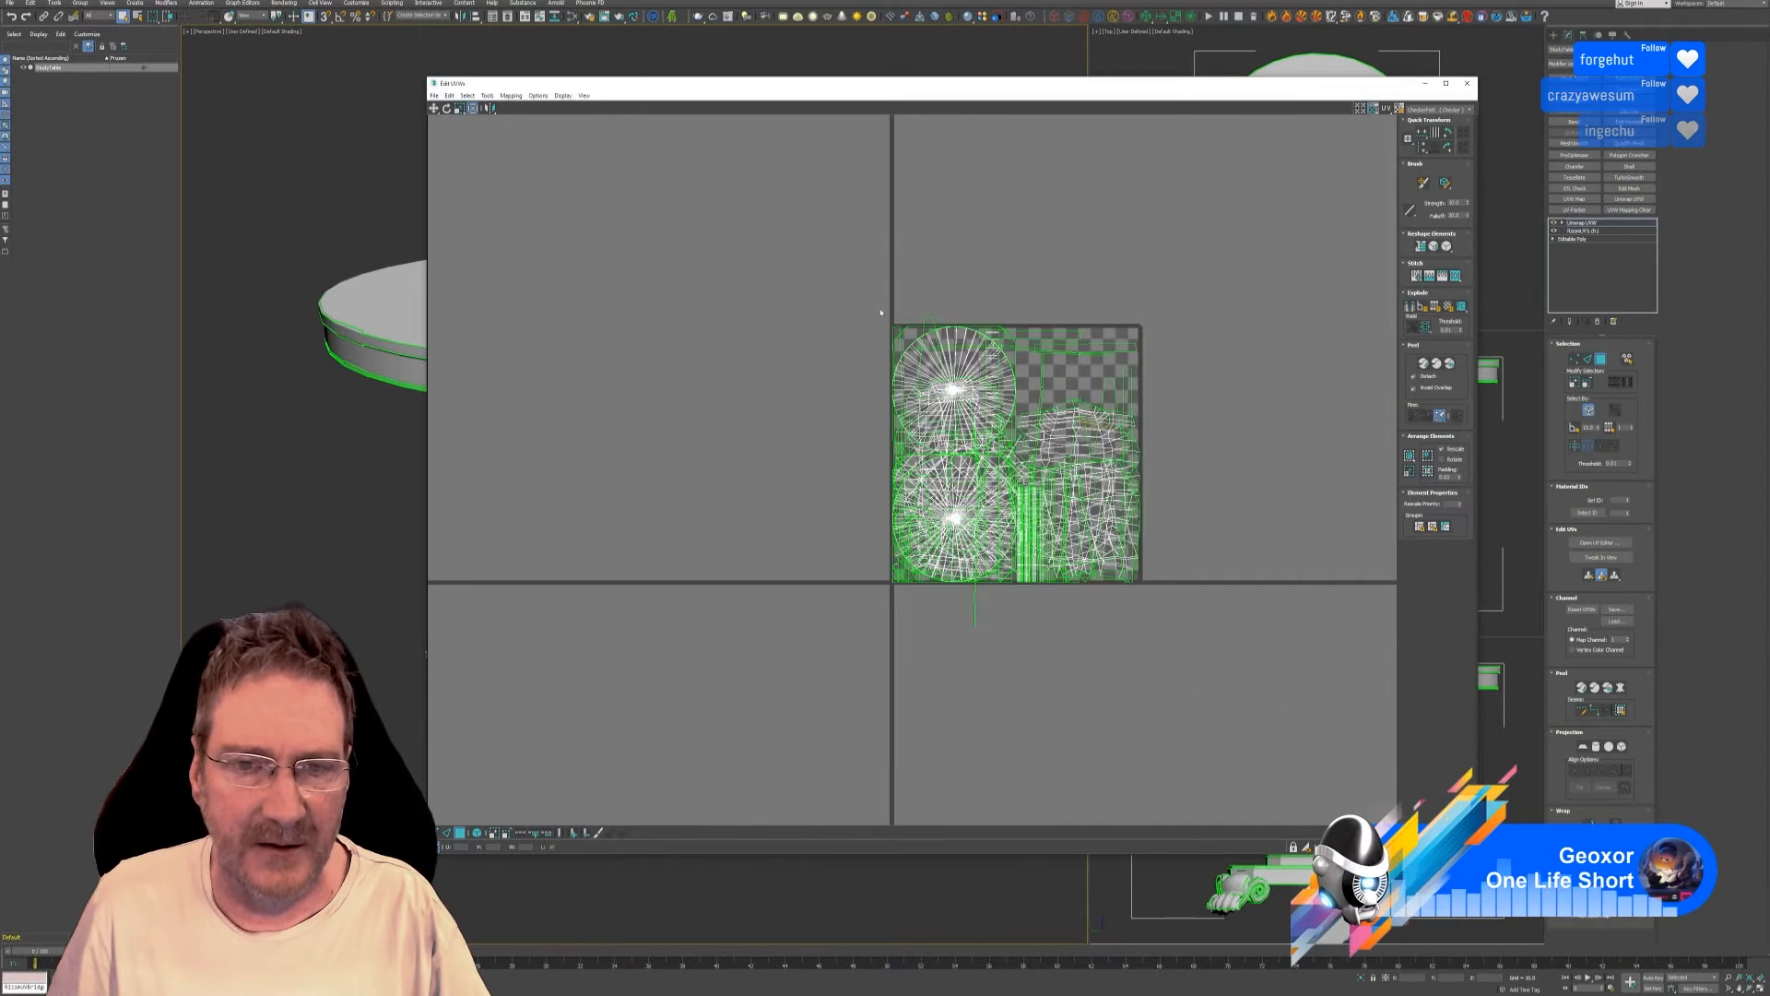
pyautogui.hotkey('ctrl', 'a')
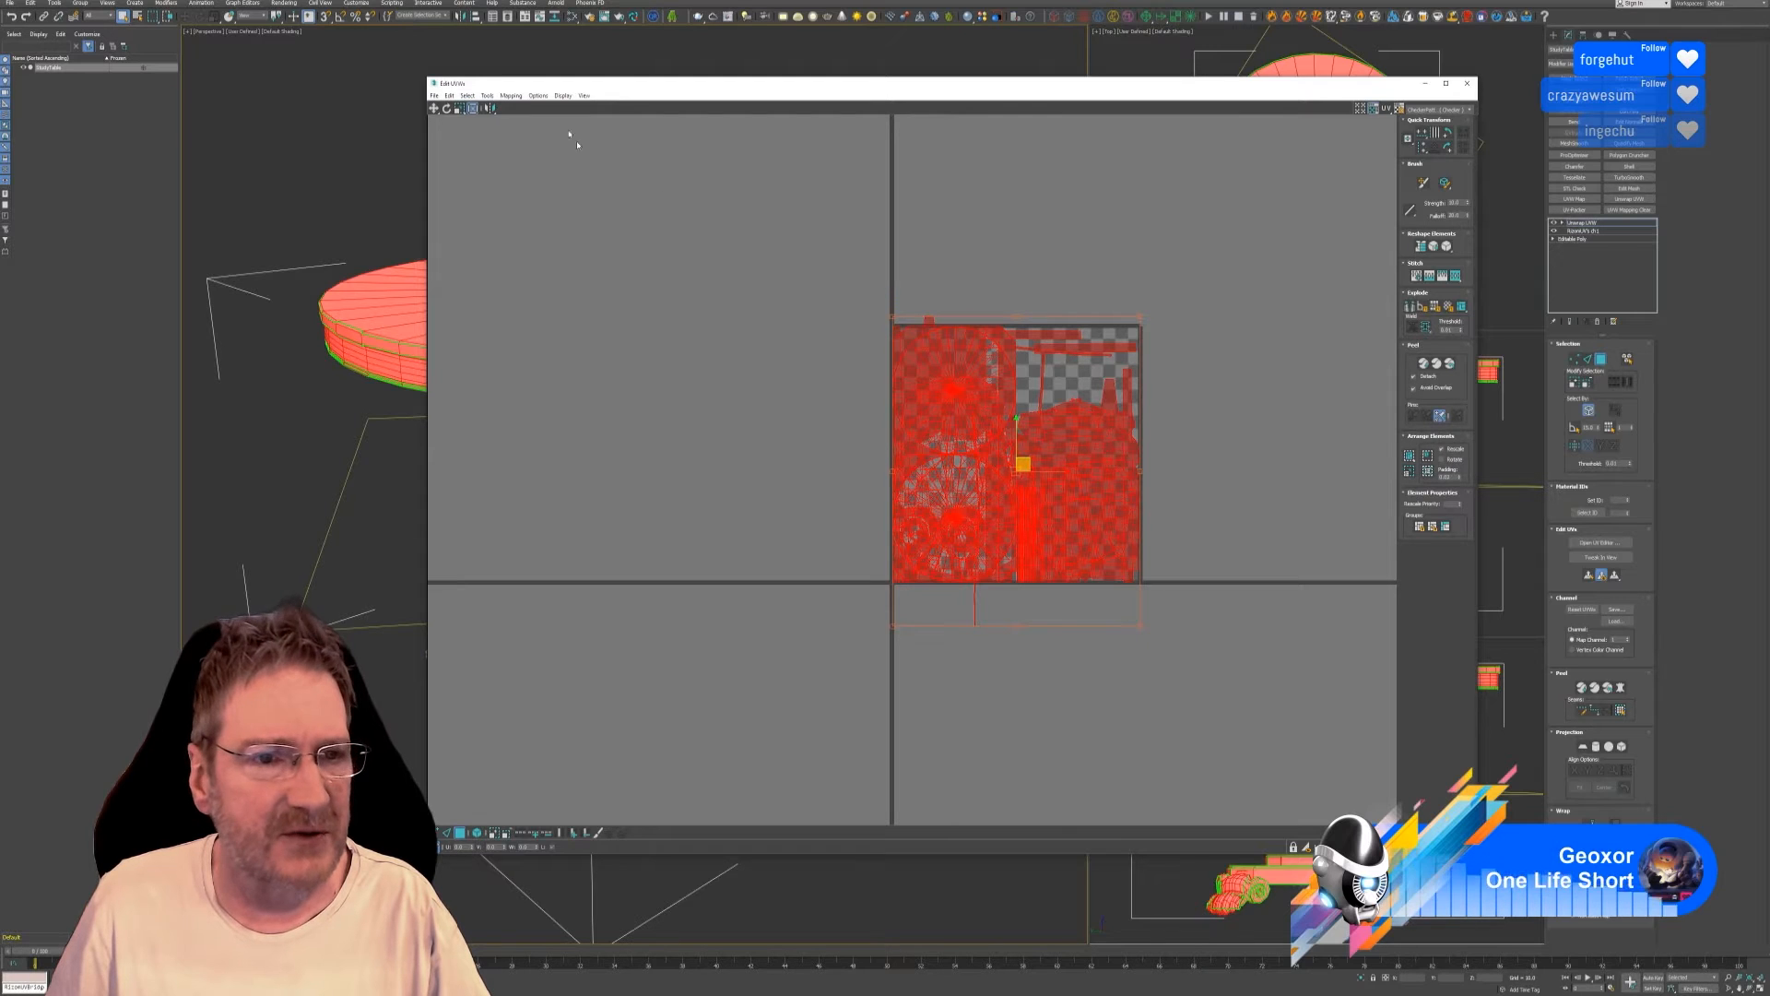
pyautogui.click(487, 95)
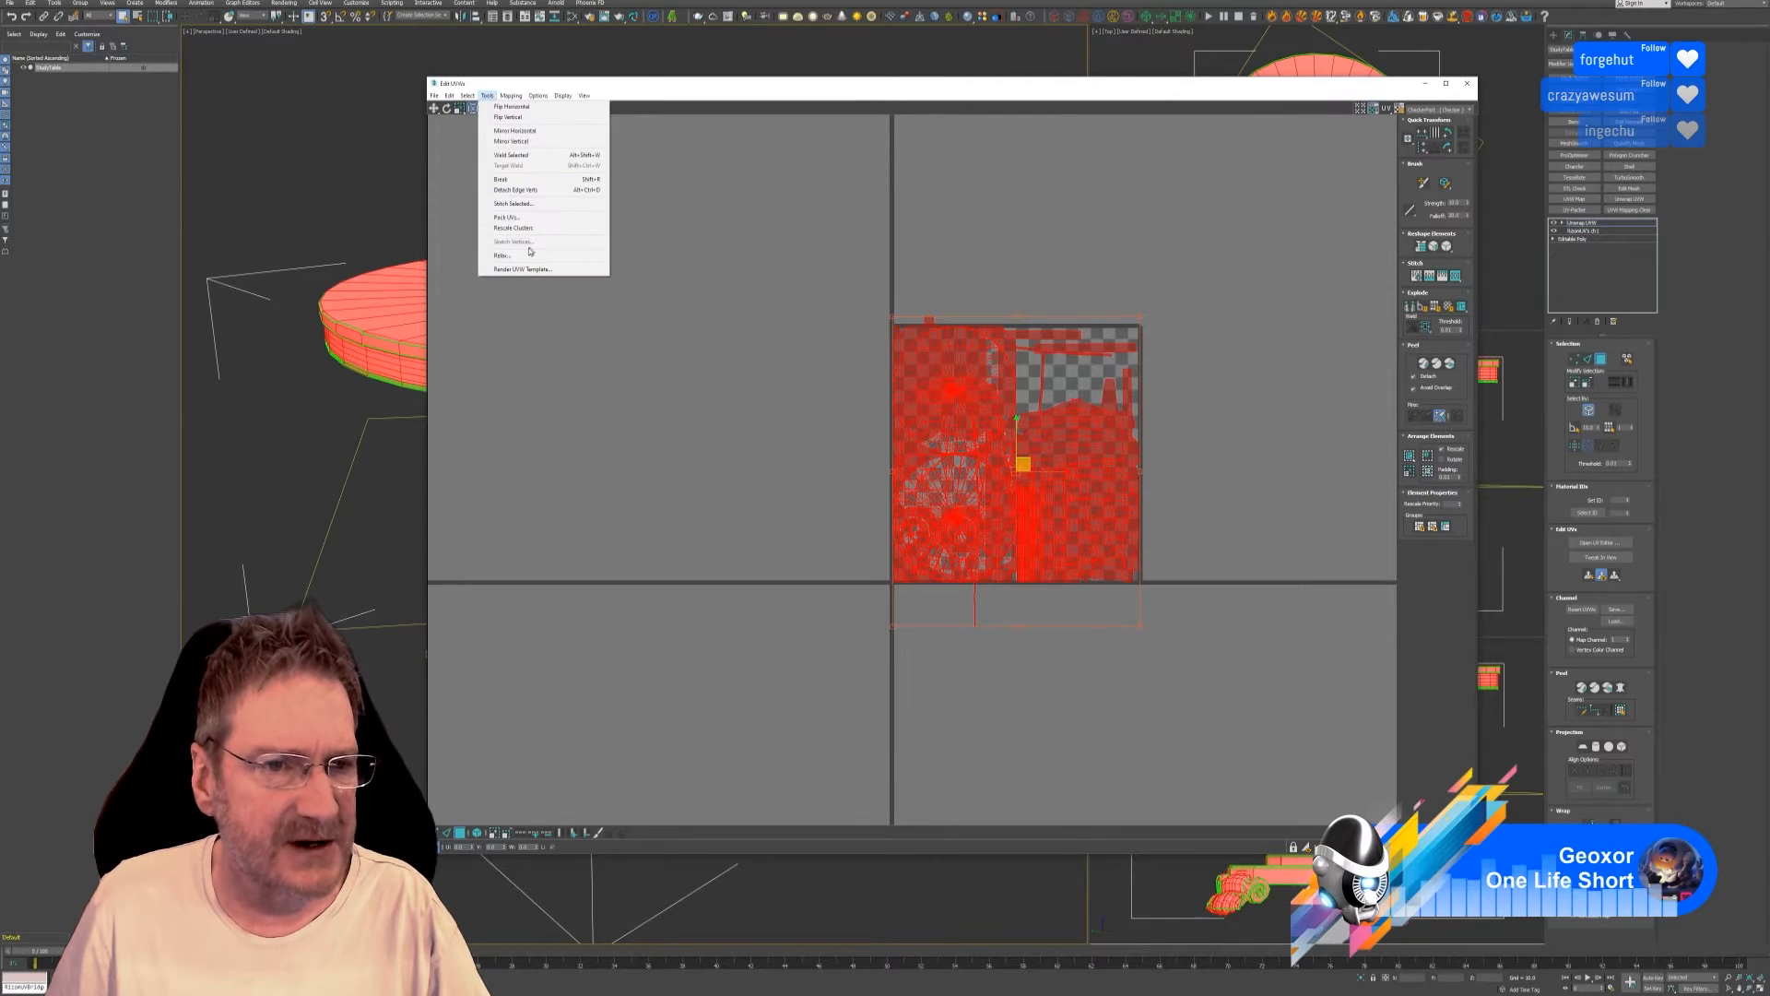
pyautogui.click(513, 217)
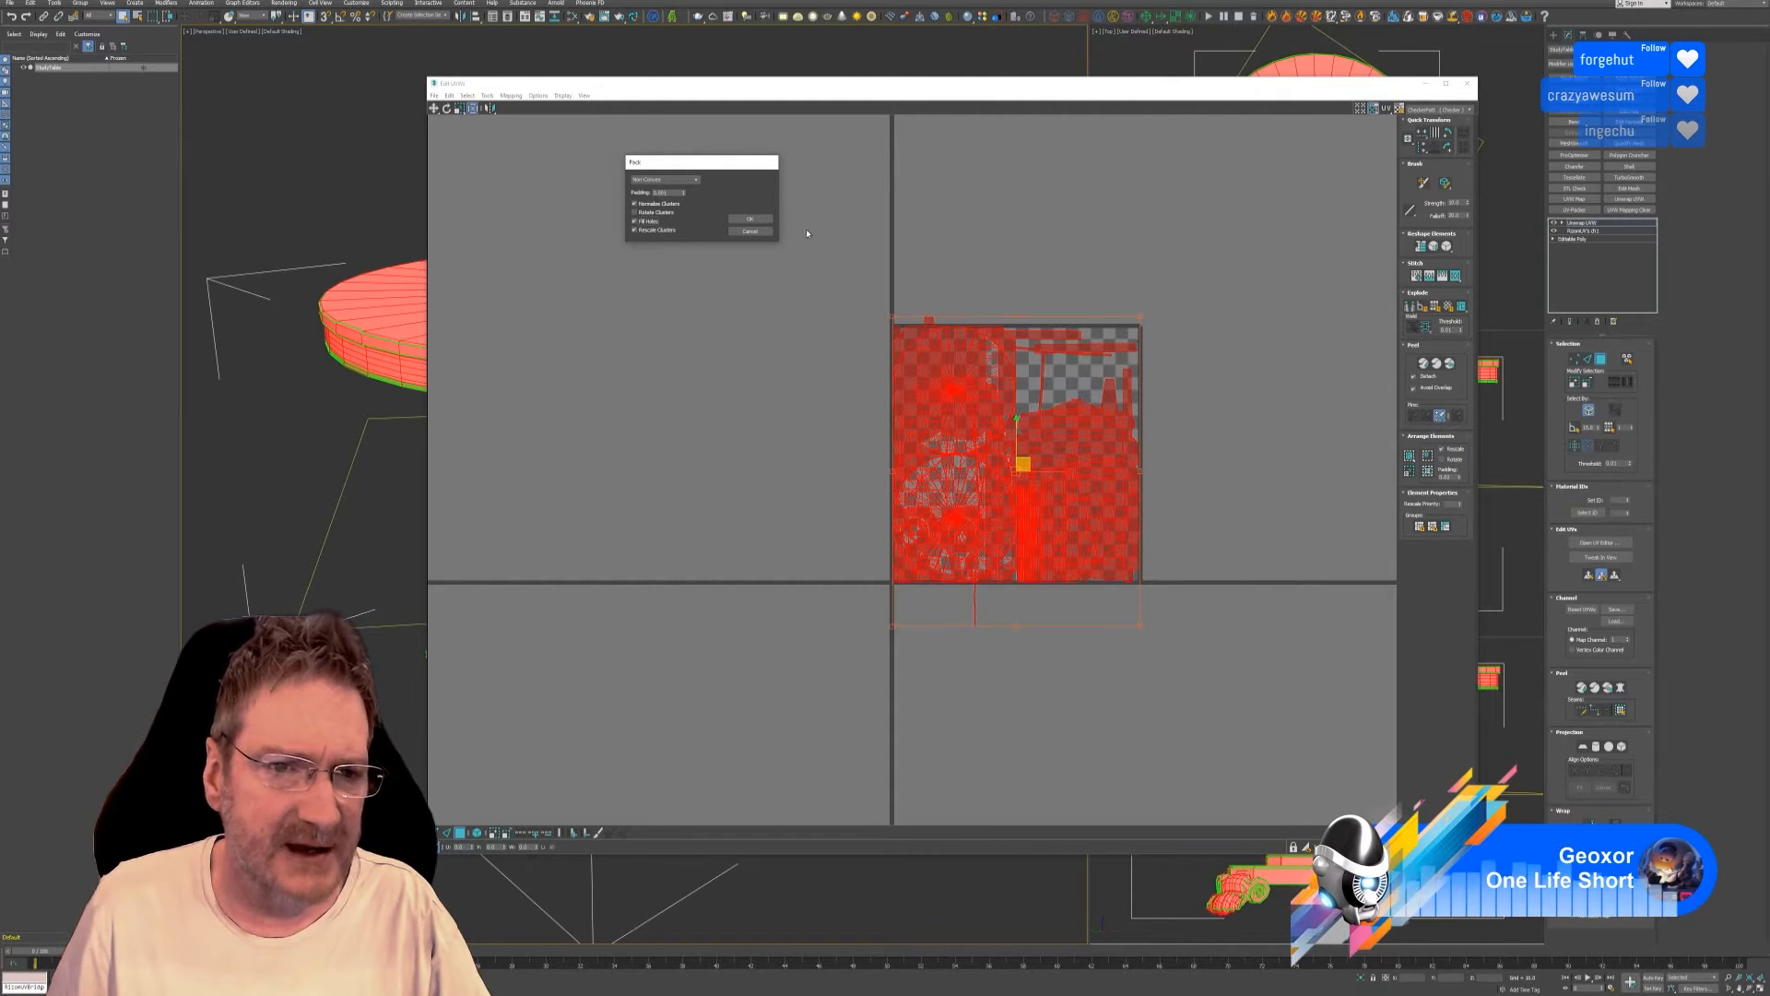
pyautogui.click(750, 219)
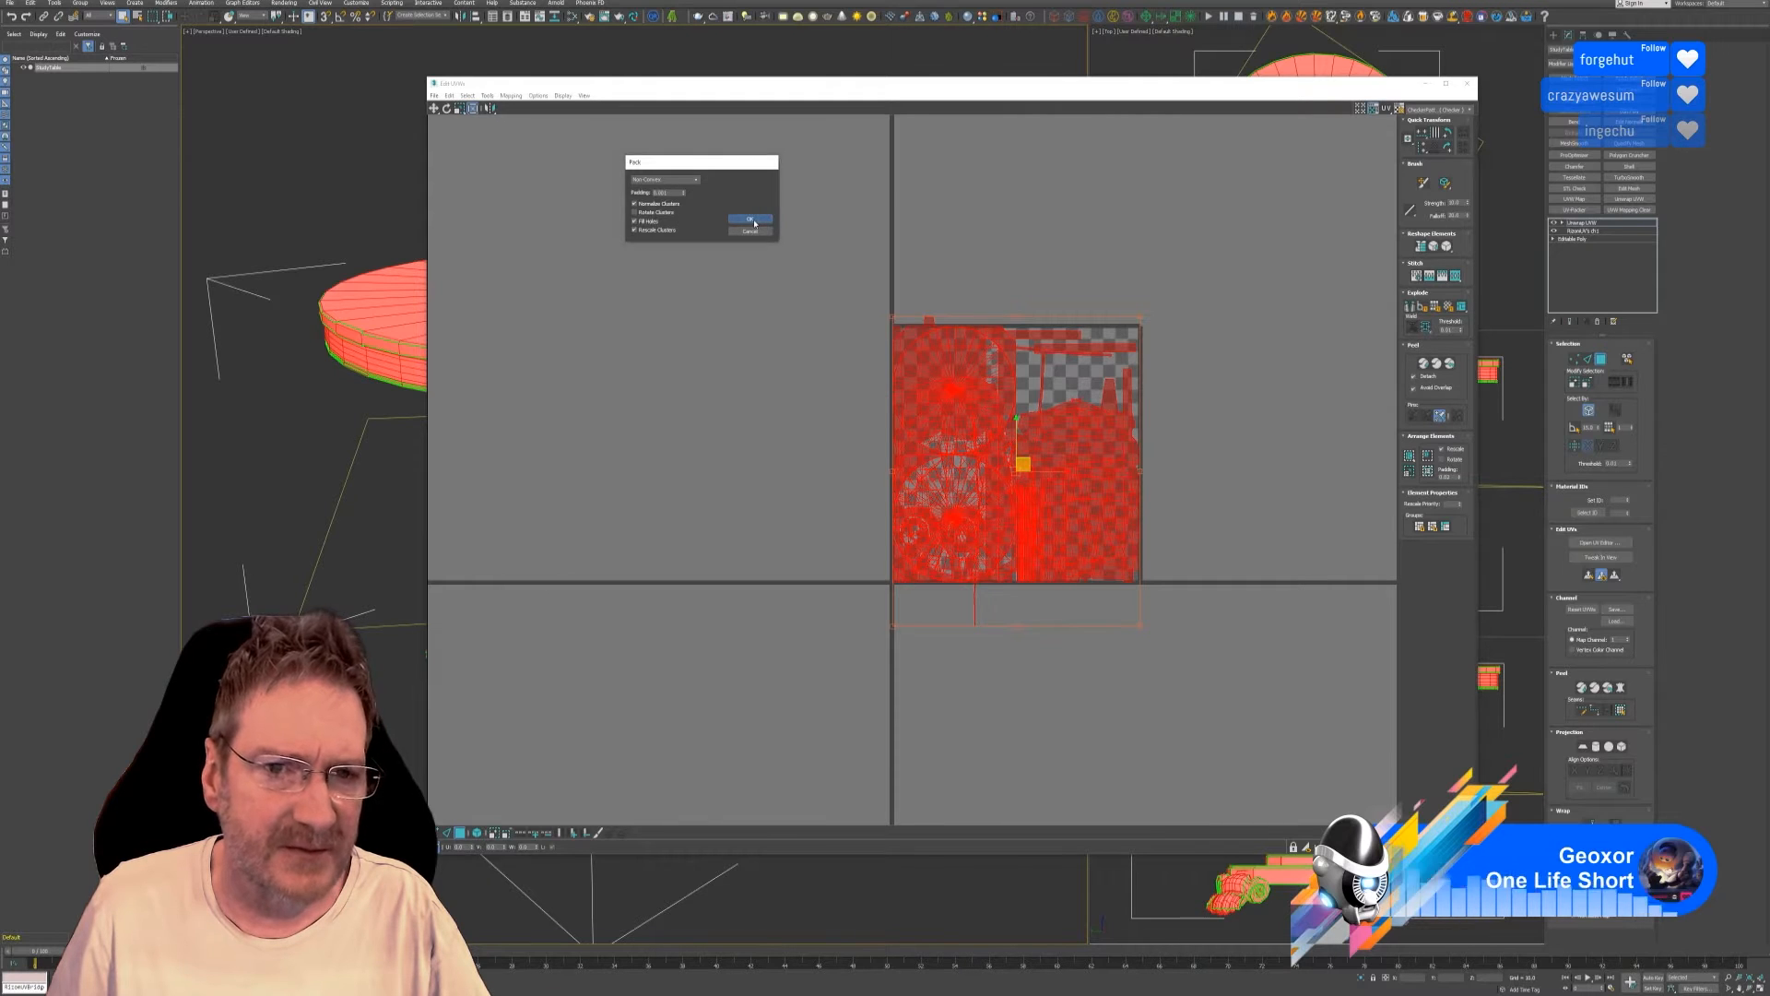
pyautogui.click(1225, 398)
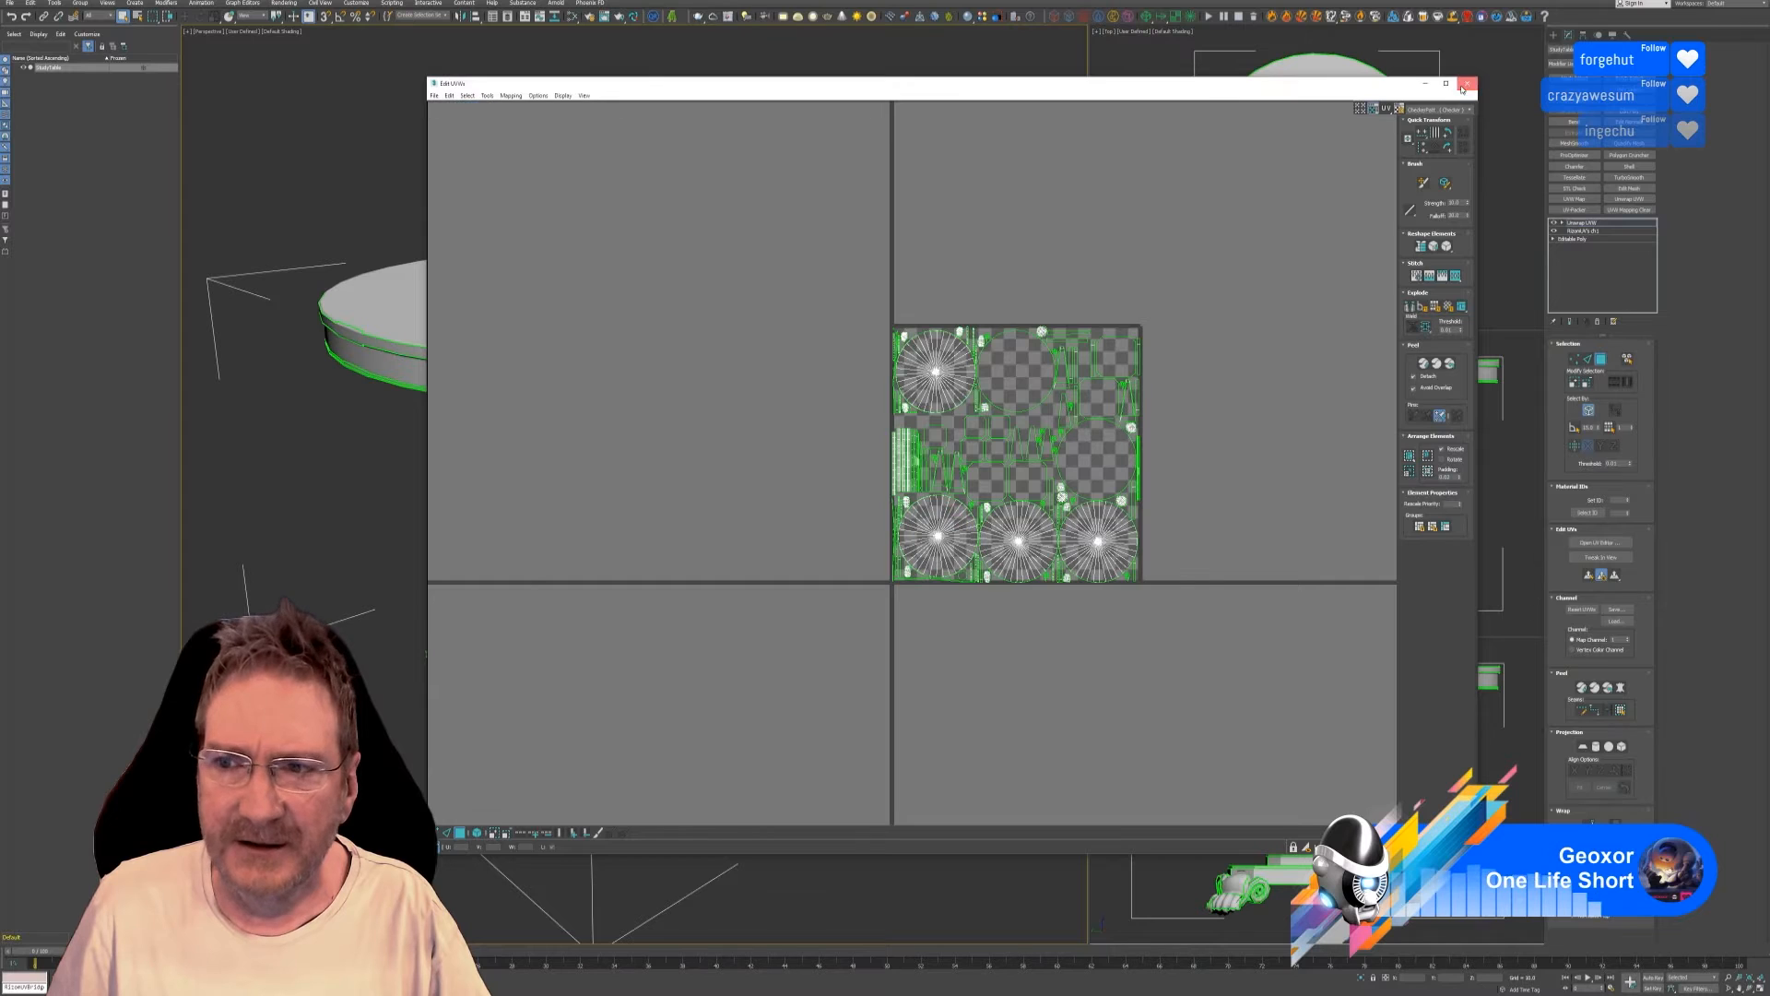
pyautogui.click(1467, 83)
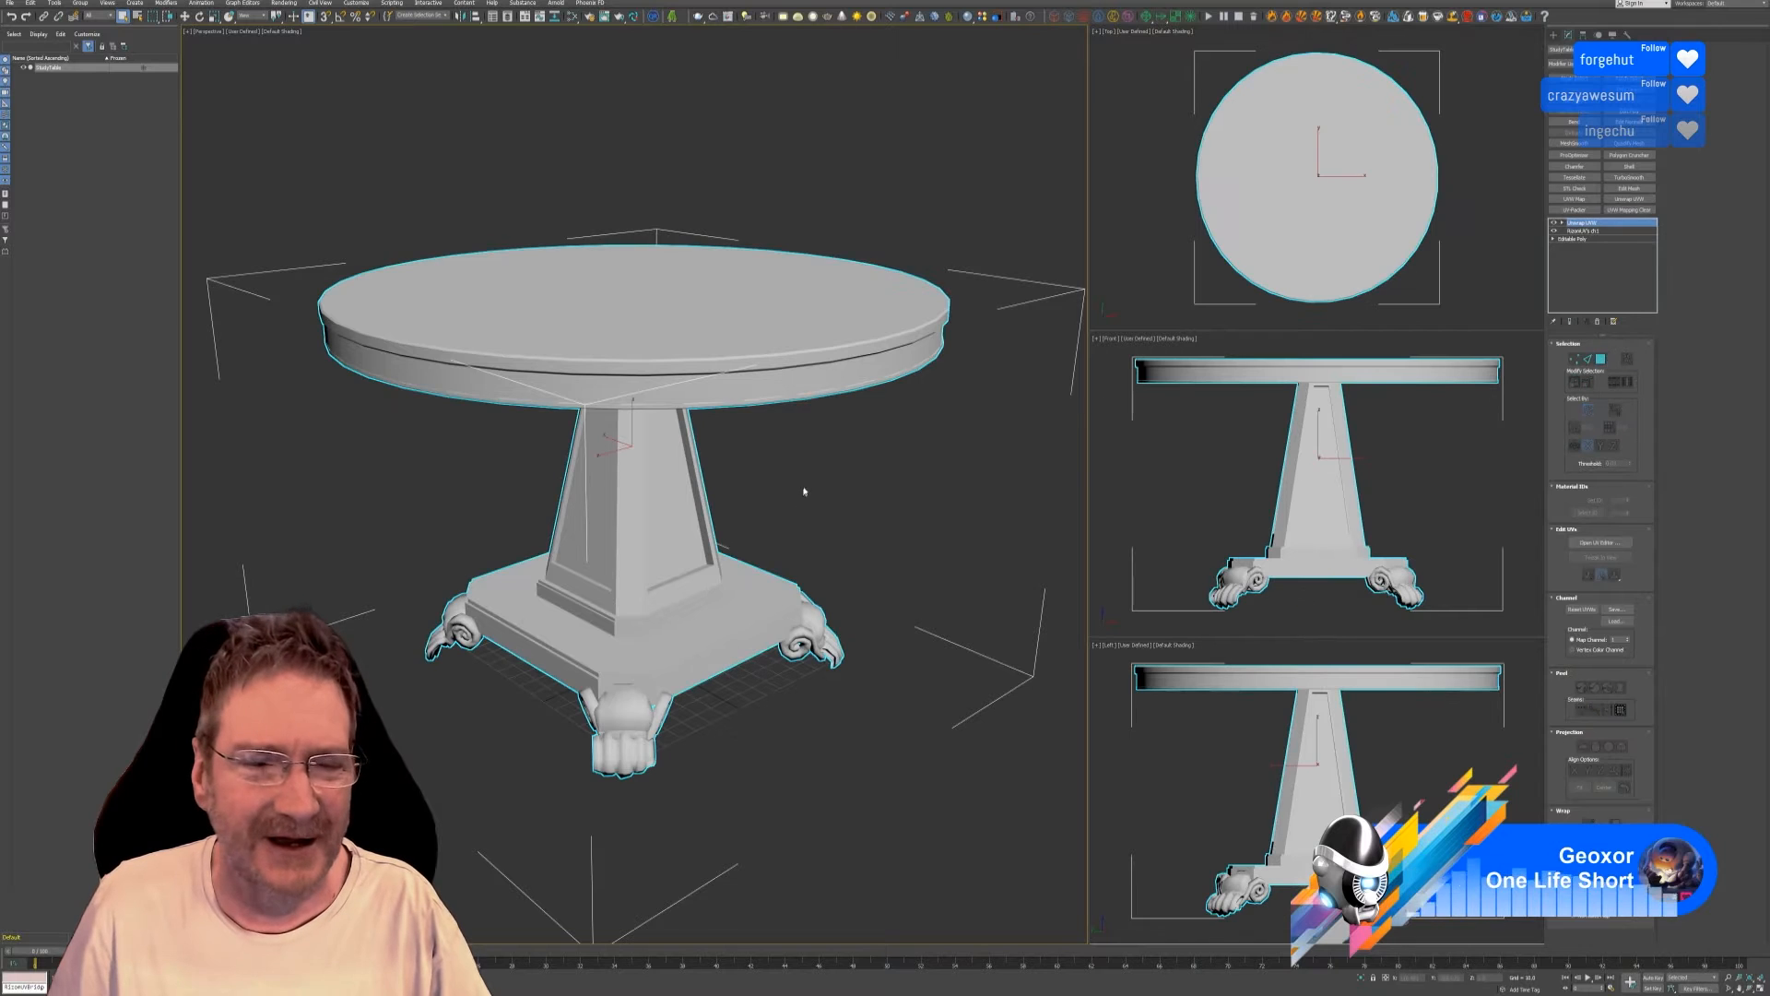
# Save the scene with the packed table.
pyautogui.scroll(-3, 802, 484)
pyautogui.scroll(4, 812, 464)
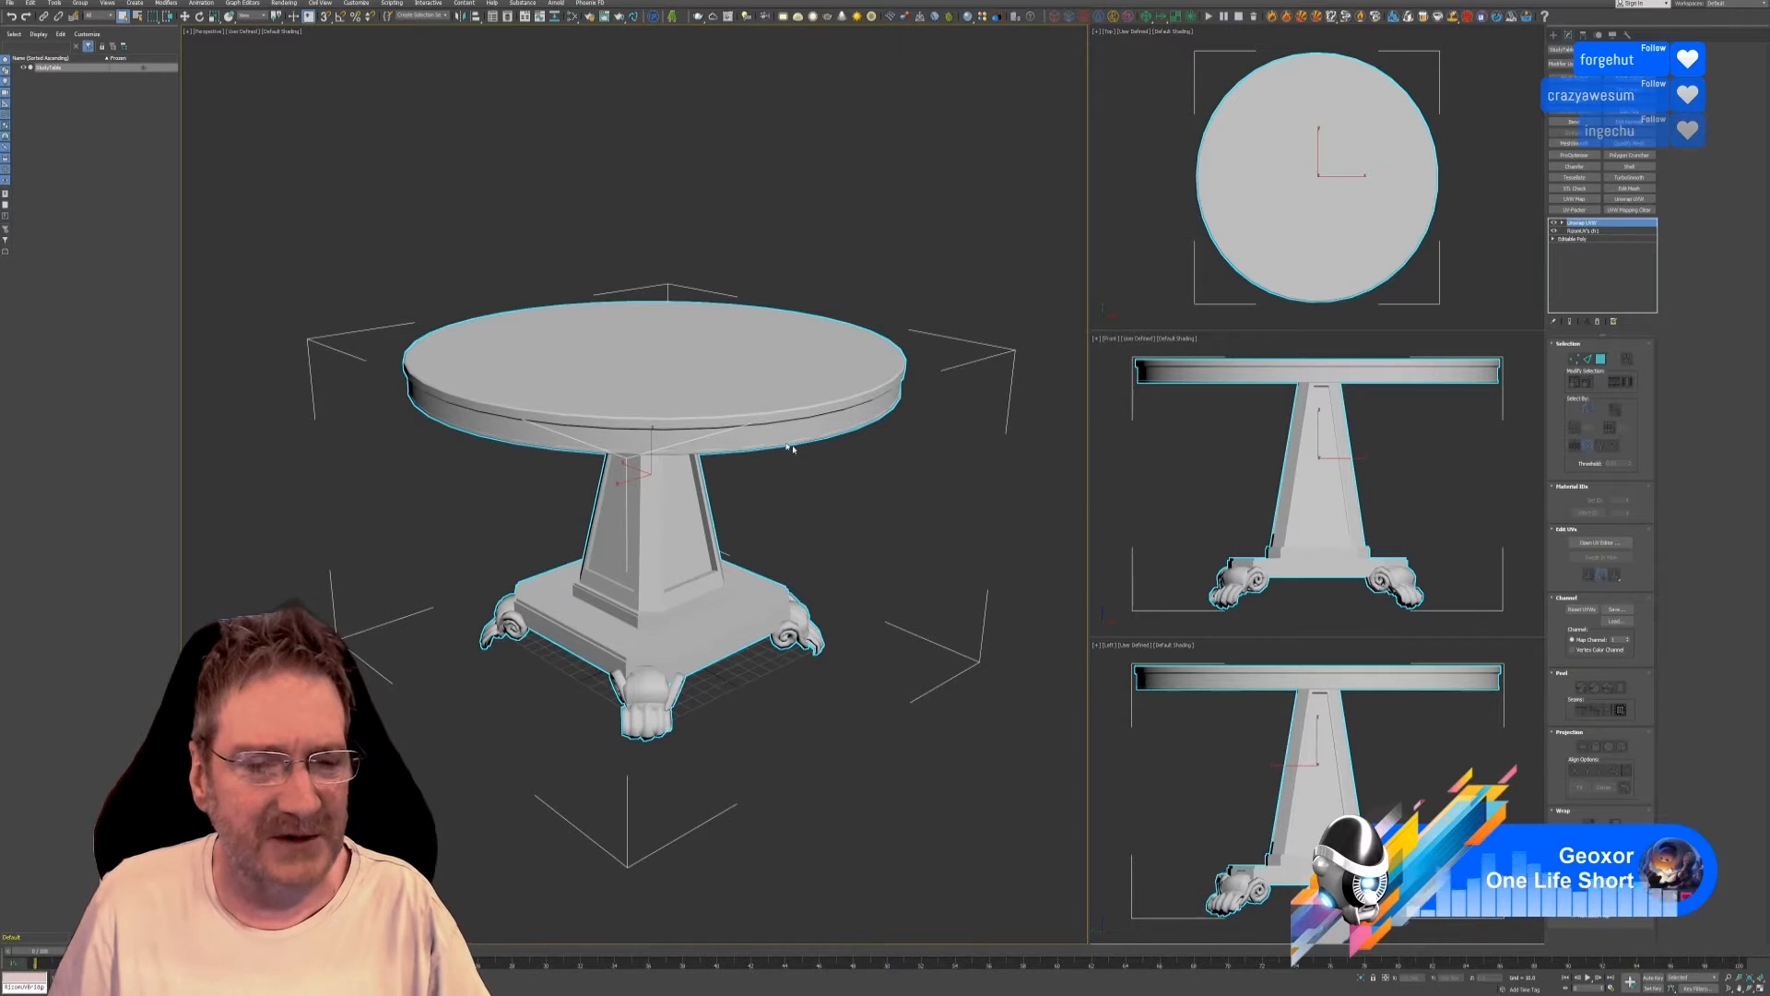
pyautogui.click(14, 5)
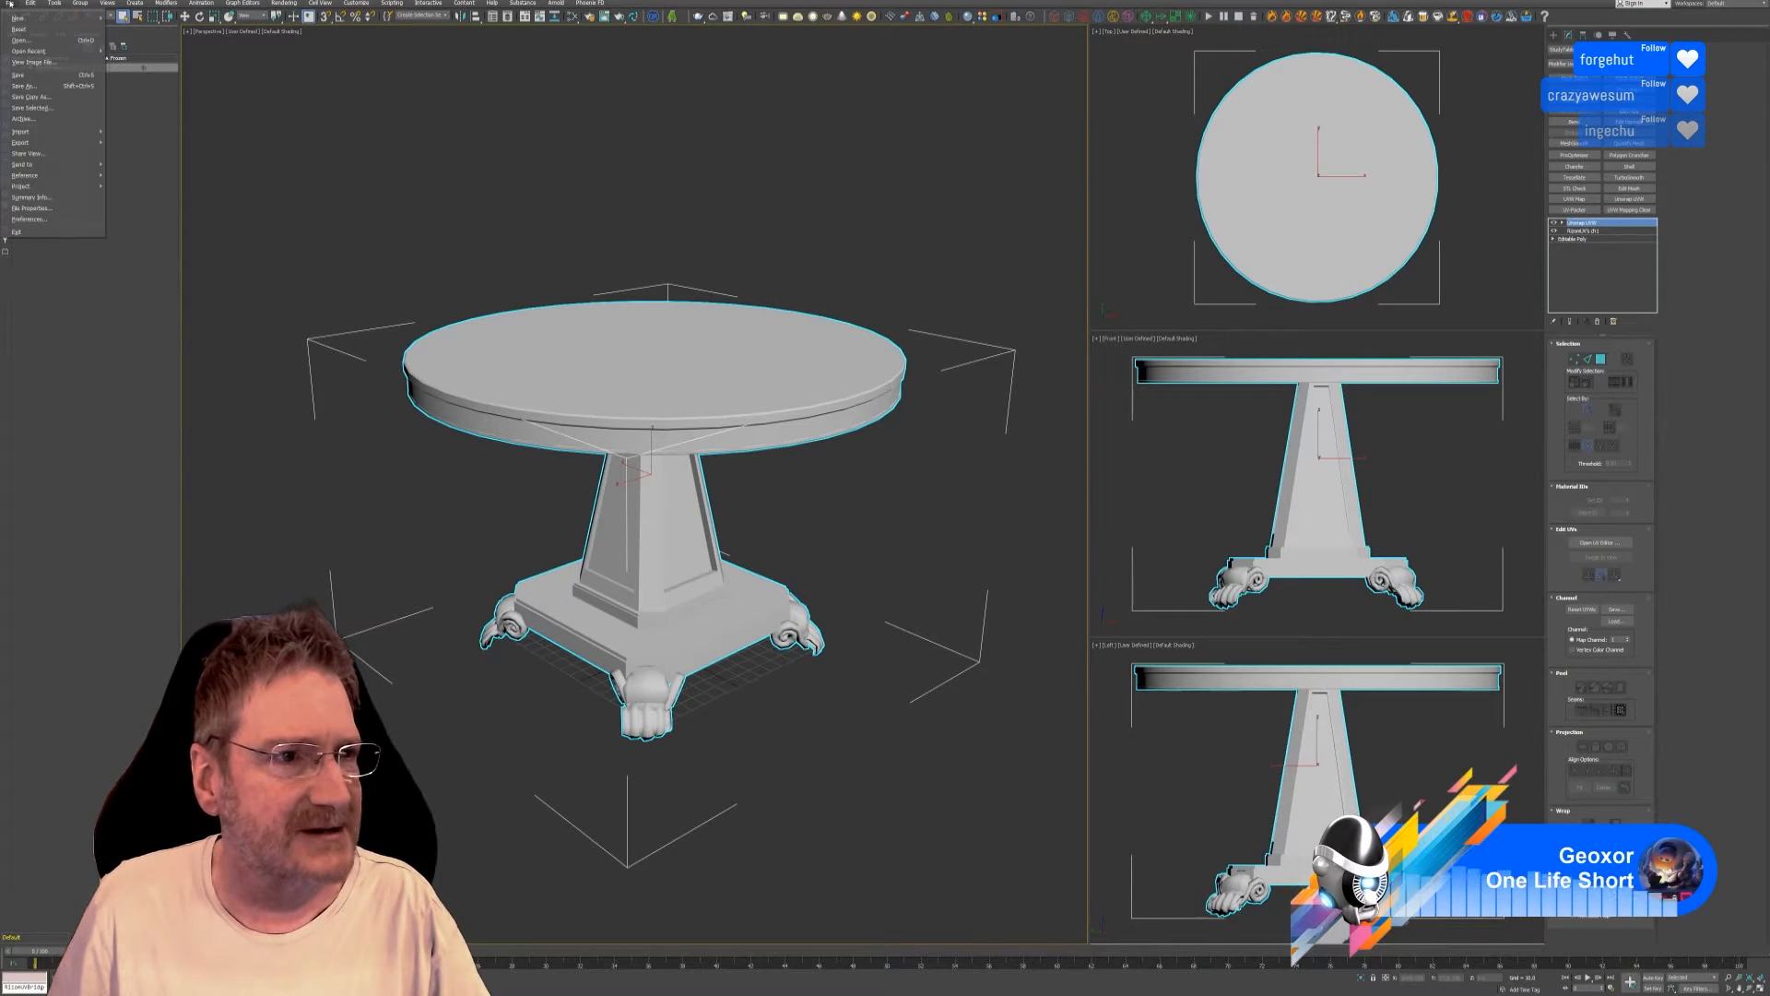
pyautogui.click(24, 76)
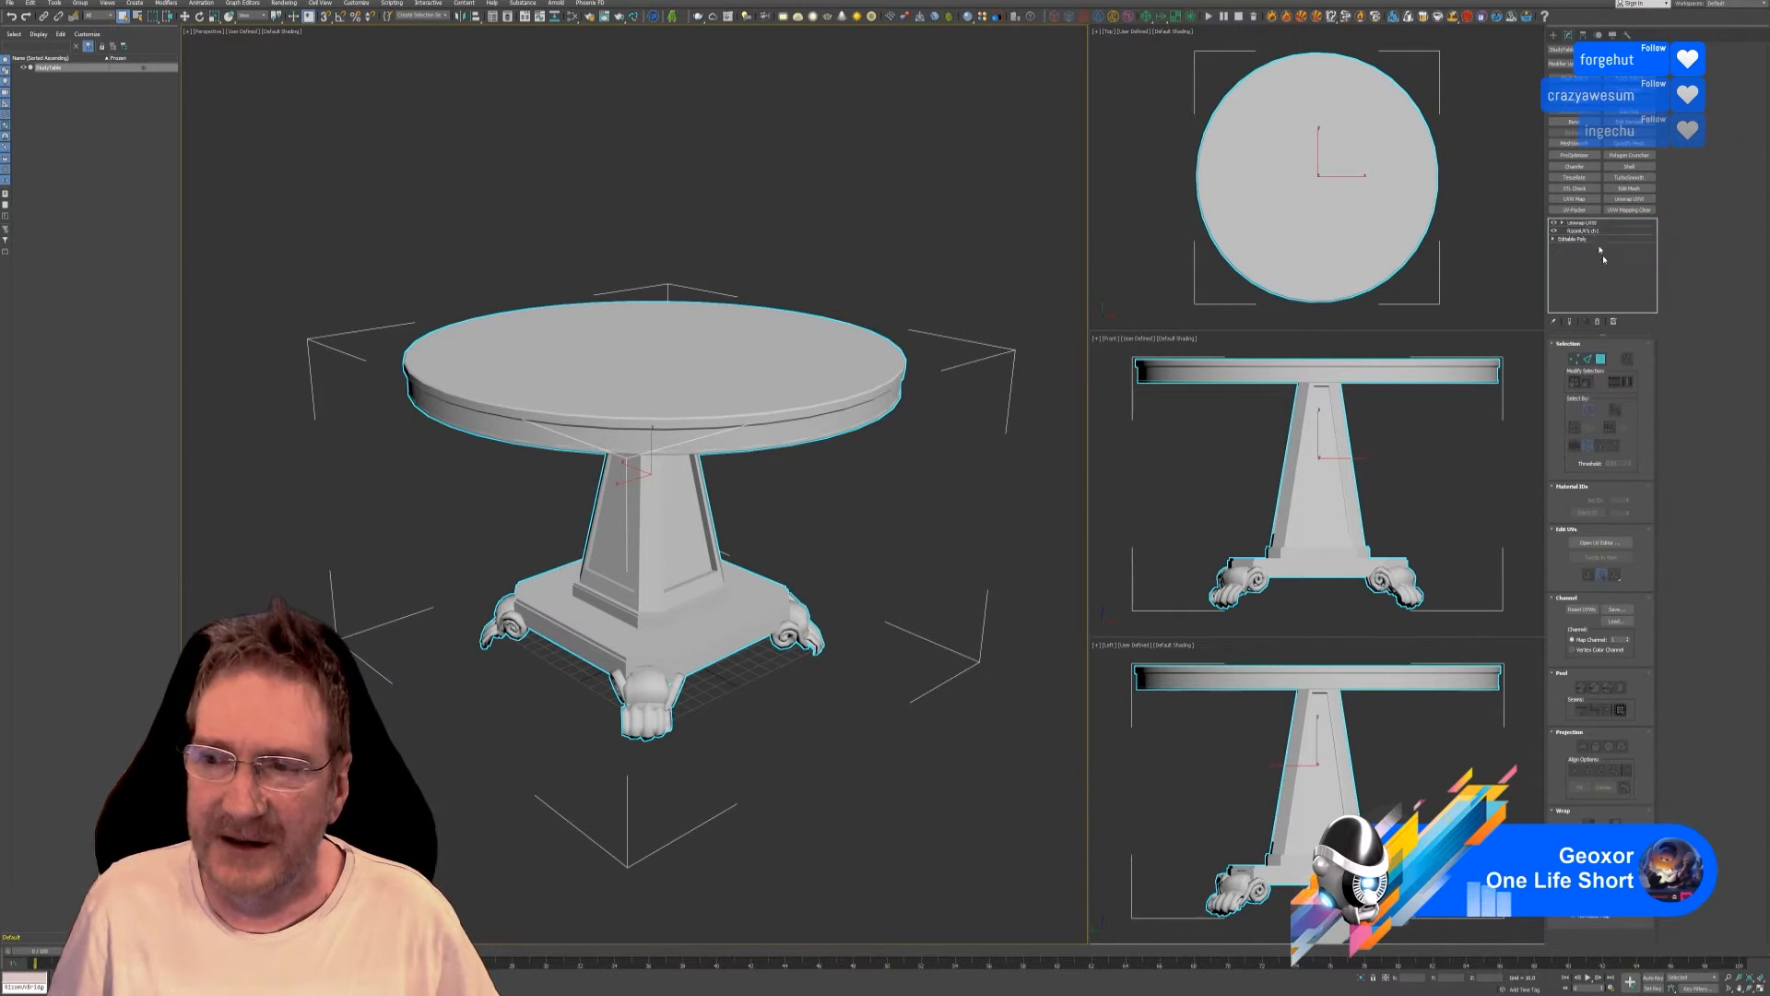
# Collapse the table's whole modifier stack into a single Editable Poly.
pyautogui.rightClick(1586, 226)
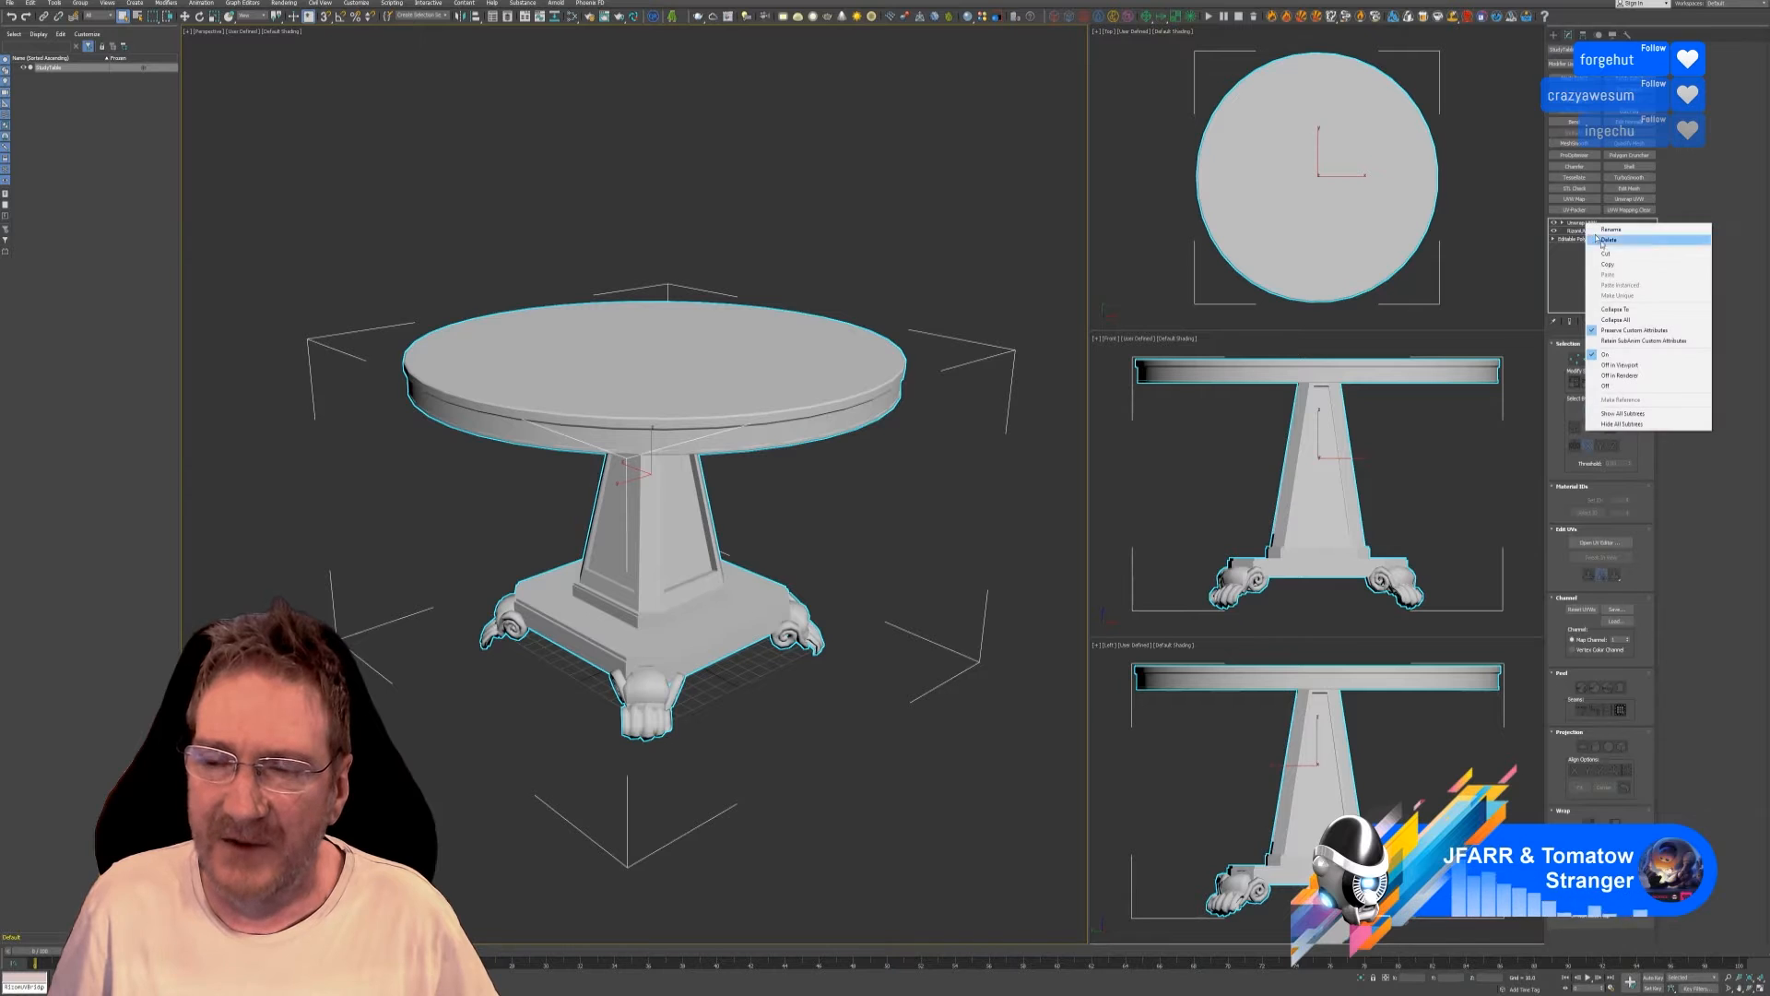
pyautogui.click(1609, 321)
pyautogui.click(929, 524)
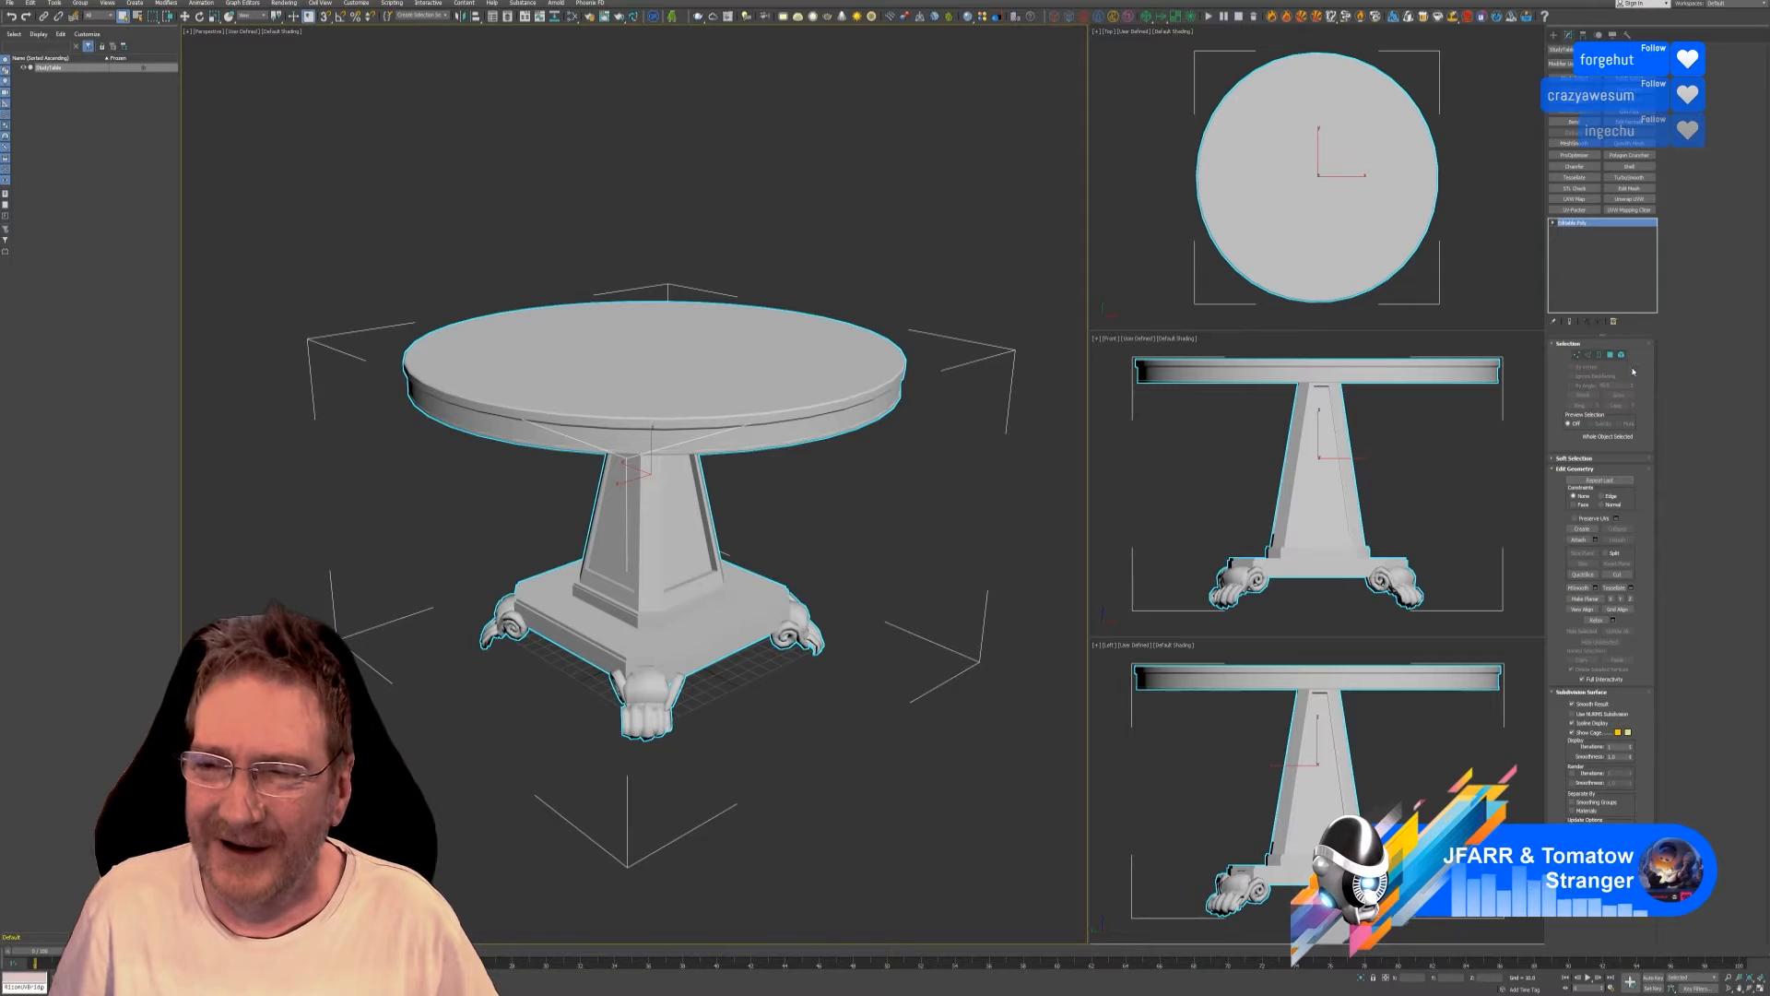
# Select the round tabletop slab as an element and assign it a vertex color.
pyautogui.click(1626, 356)
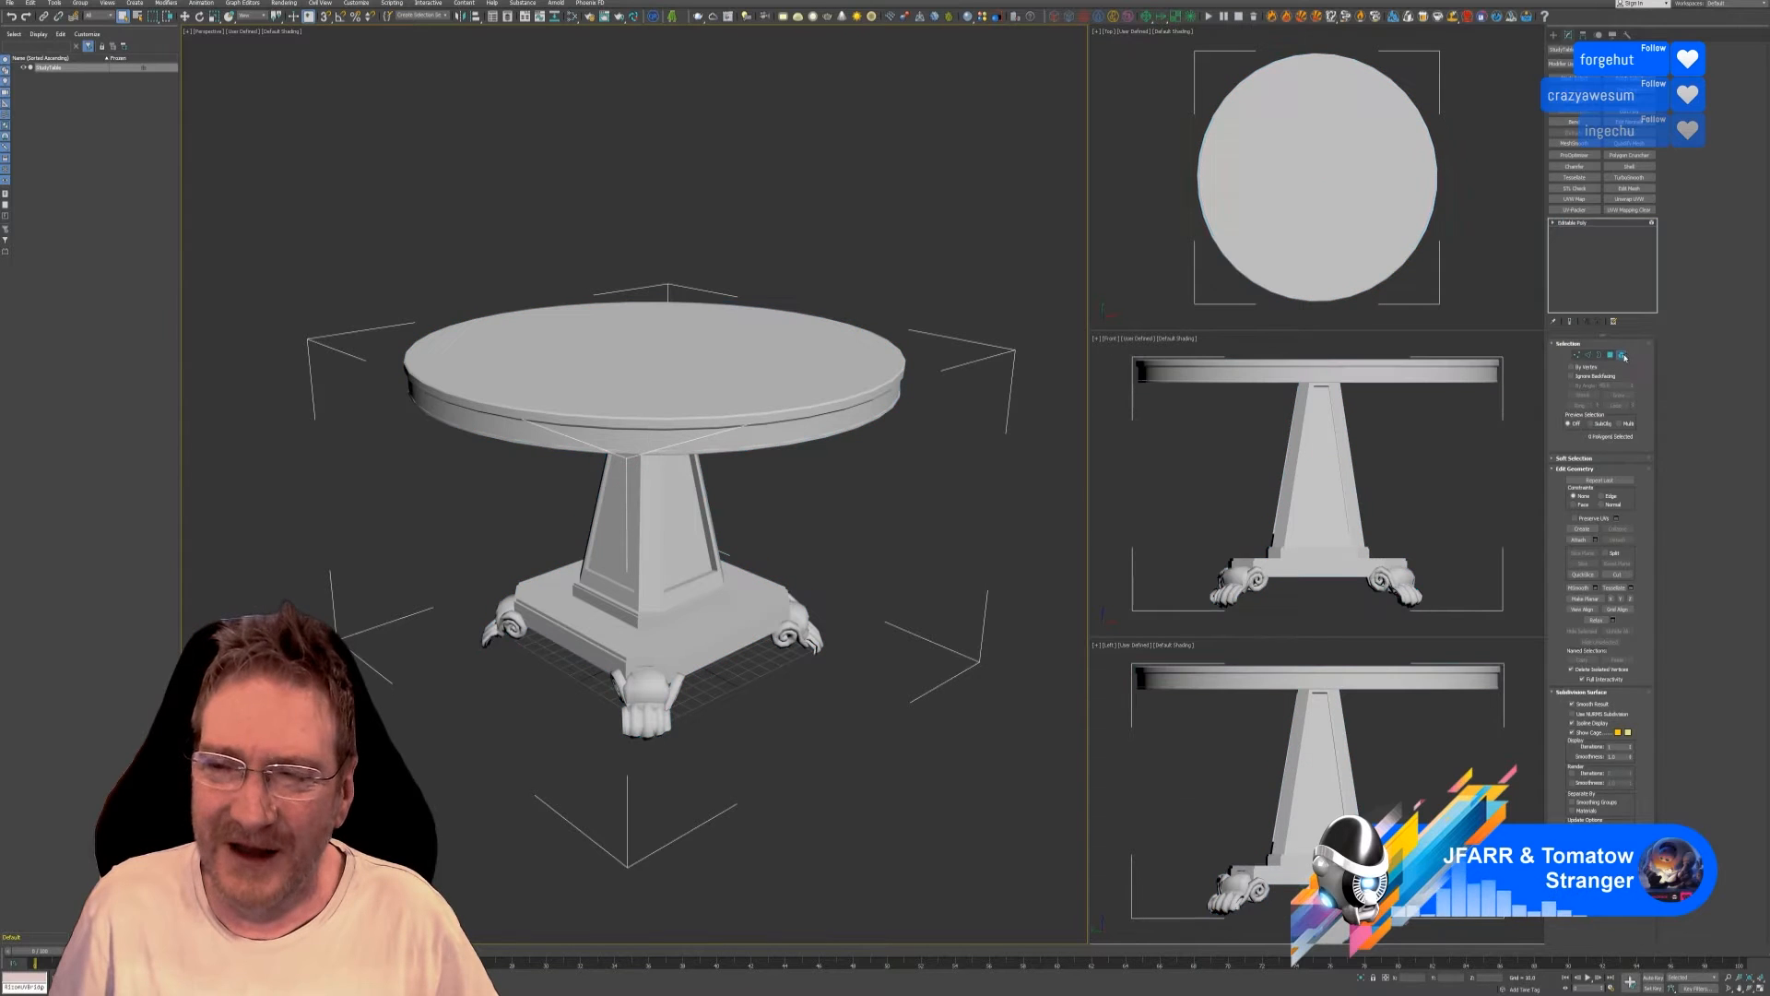
pyautogui.click(783, 374)
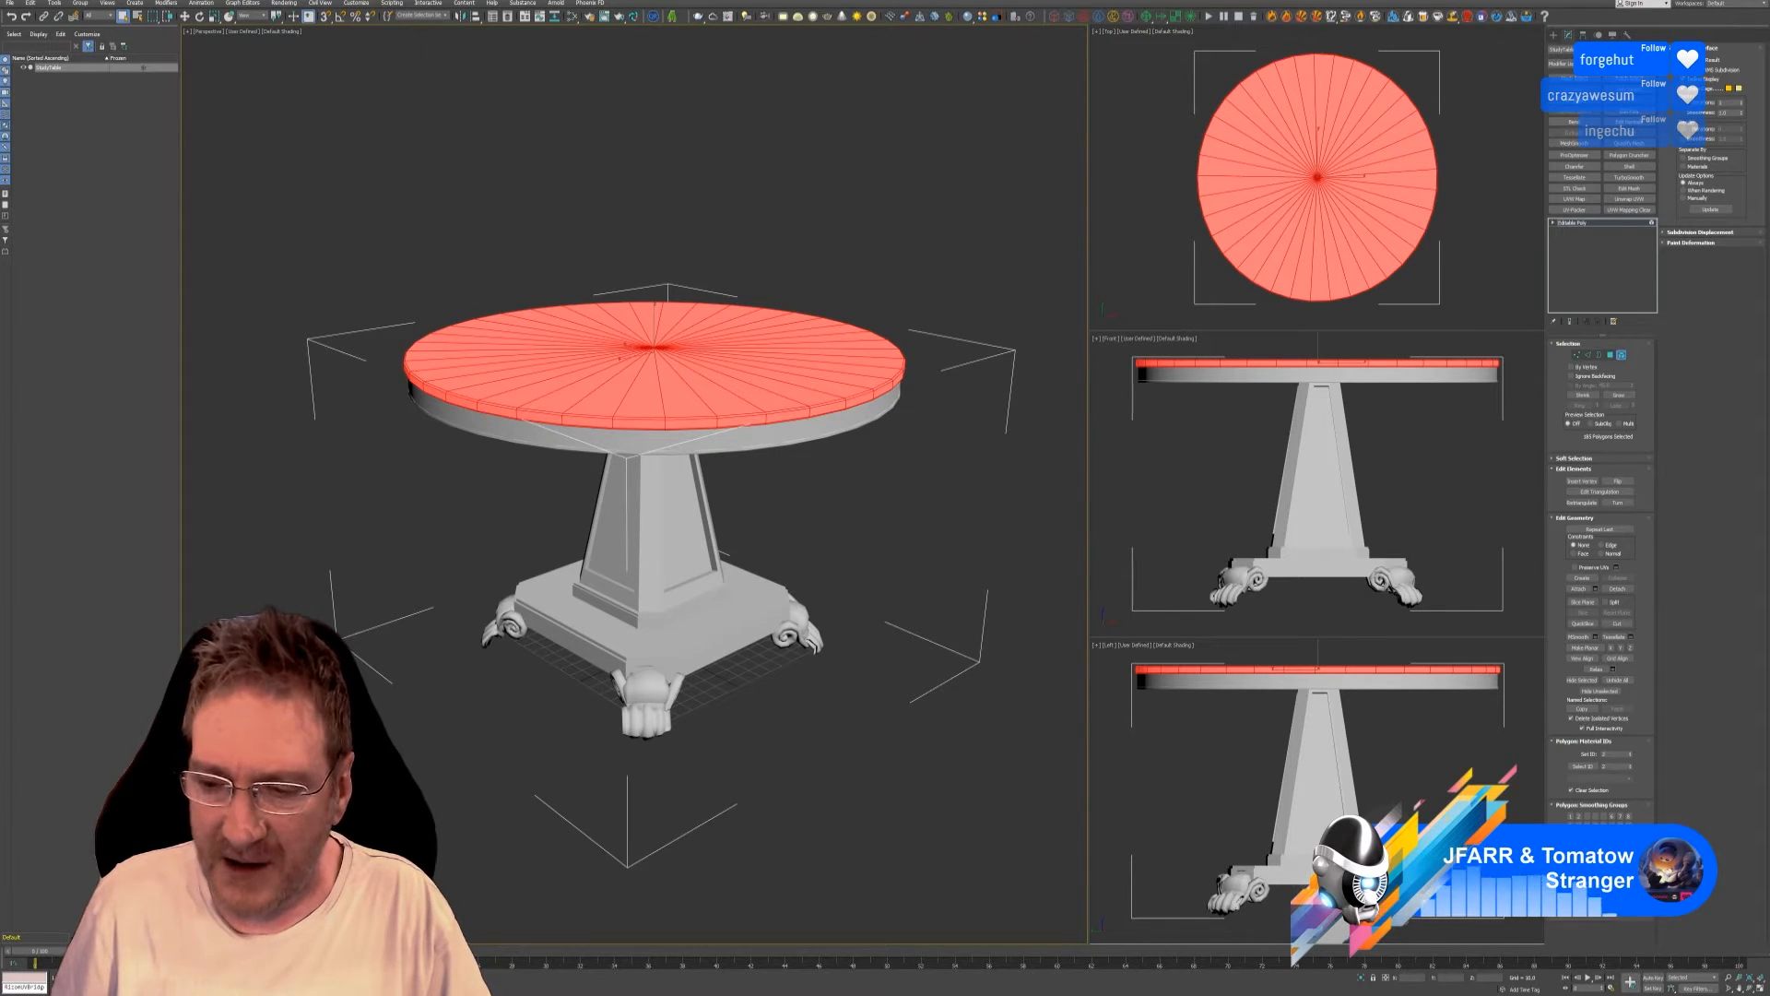
pyautogui.click(1619, 890)
pyautogui.click(253, 63)
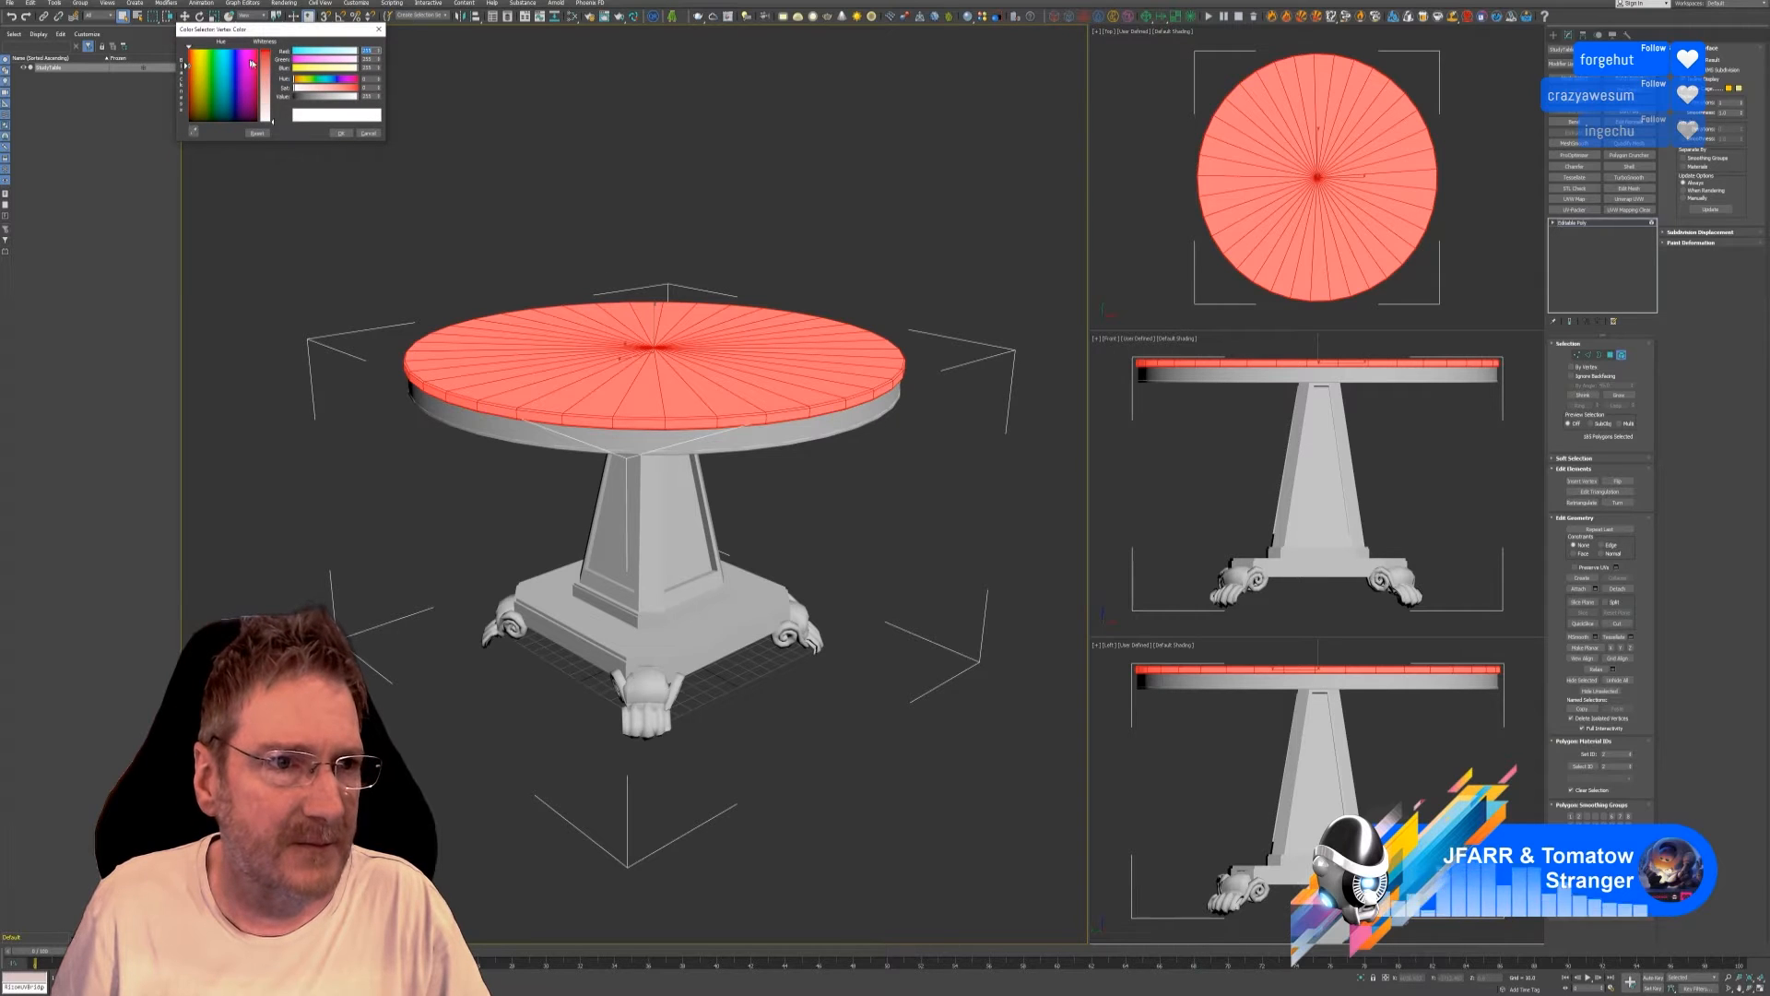
pyautogui.moveTo(266, 58); pyautogui.dragTo(265, 92)
pyautogui.click(340, 133)
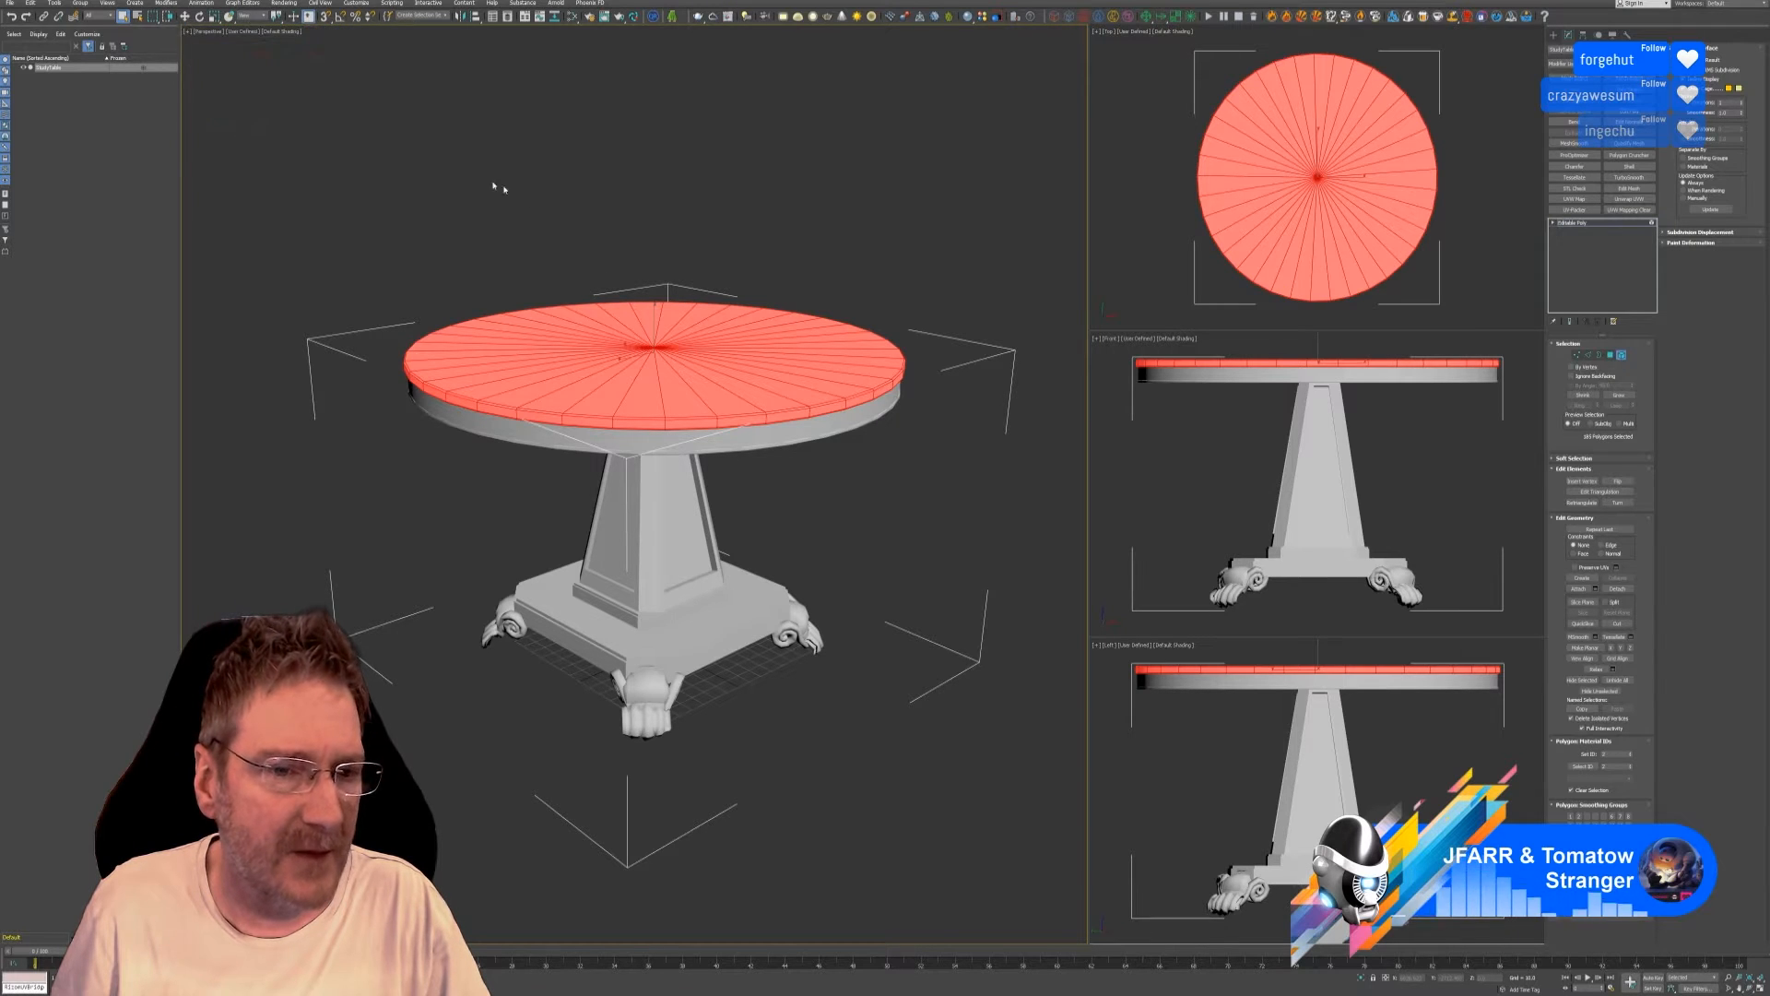
# Select the apron band directly beneath the tabletop slab and assign it a vertex color.
pyautogui.click(749, 438)
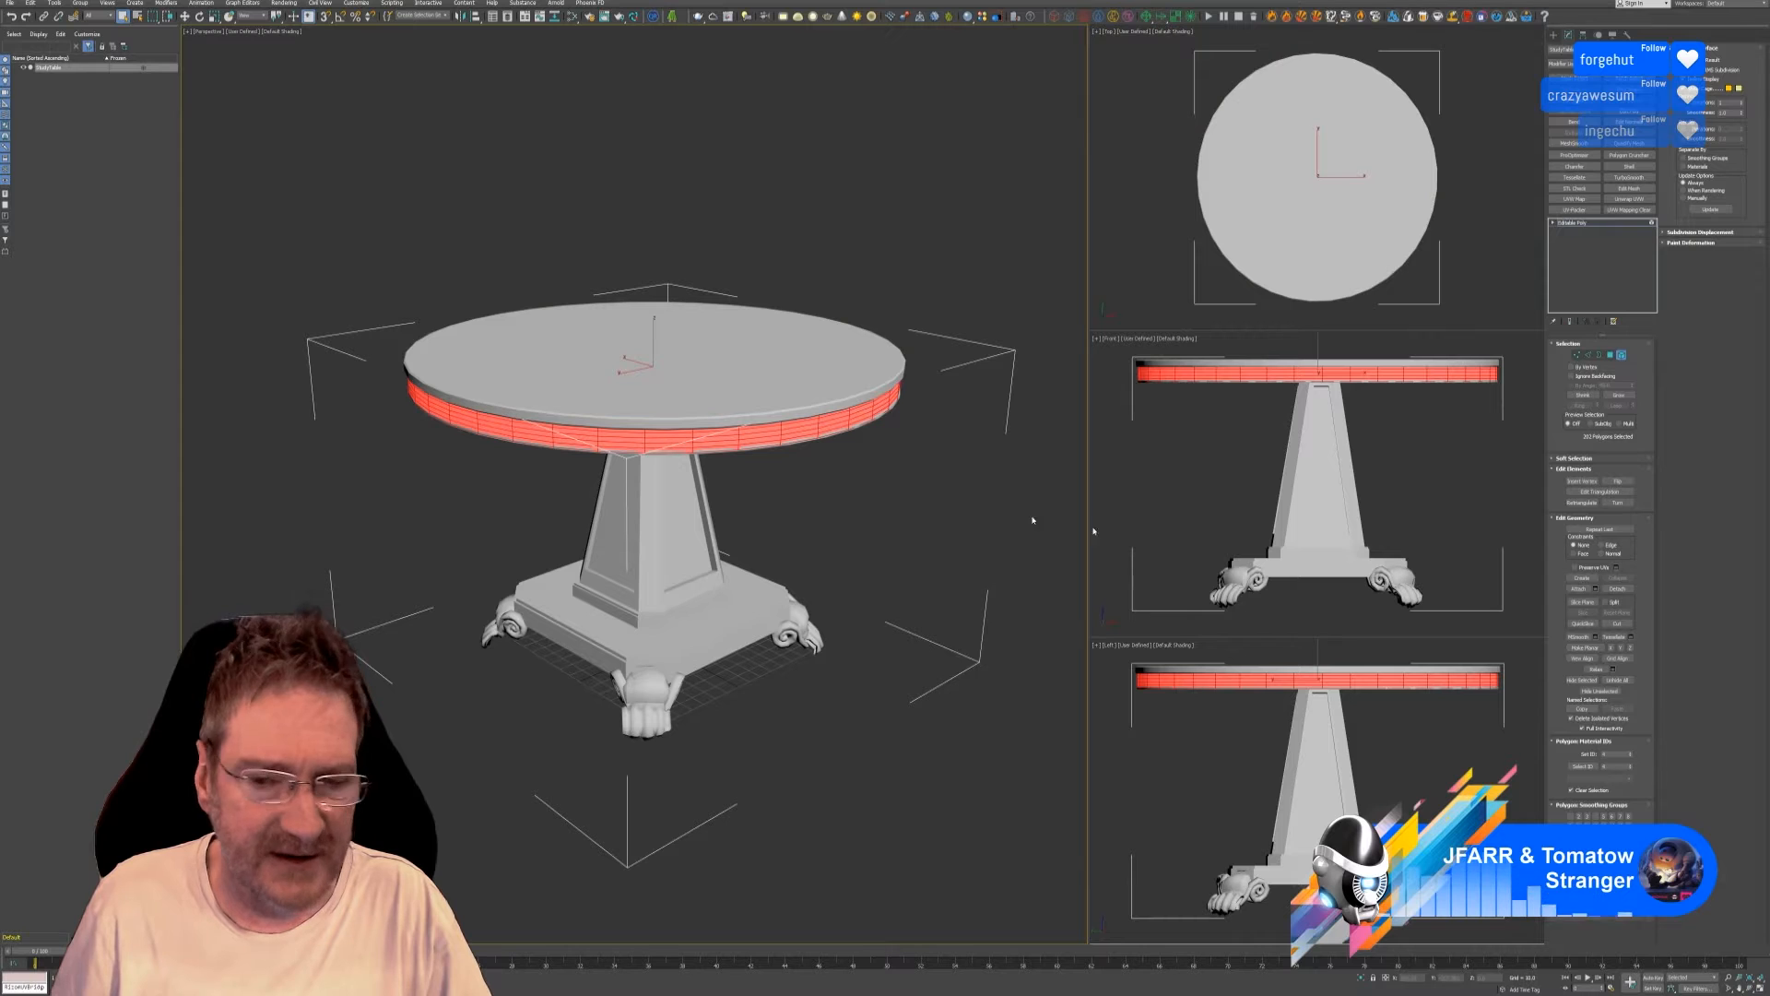
pyautogui.click(1620, 892)
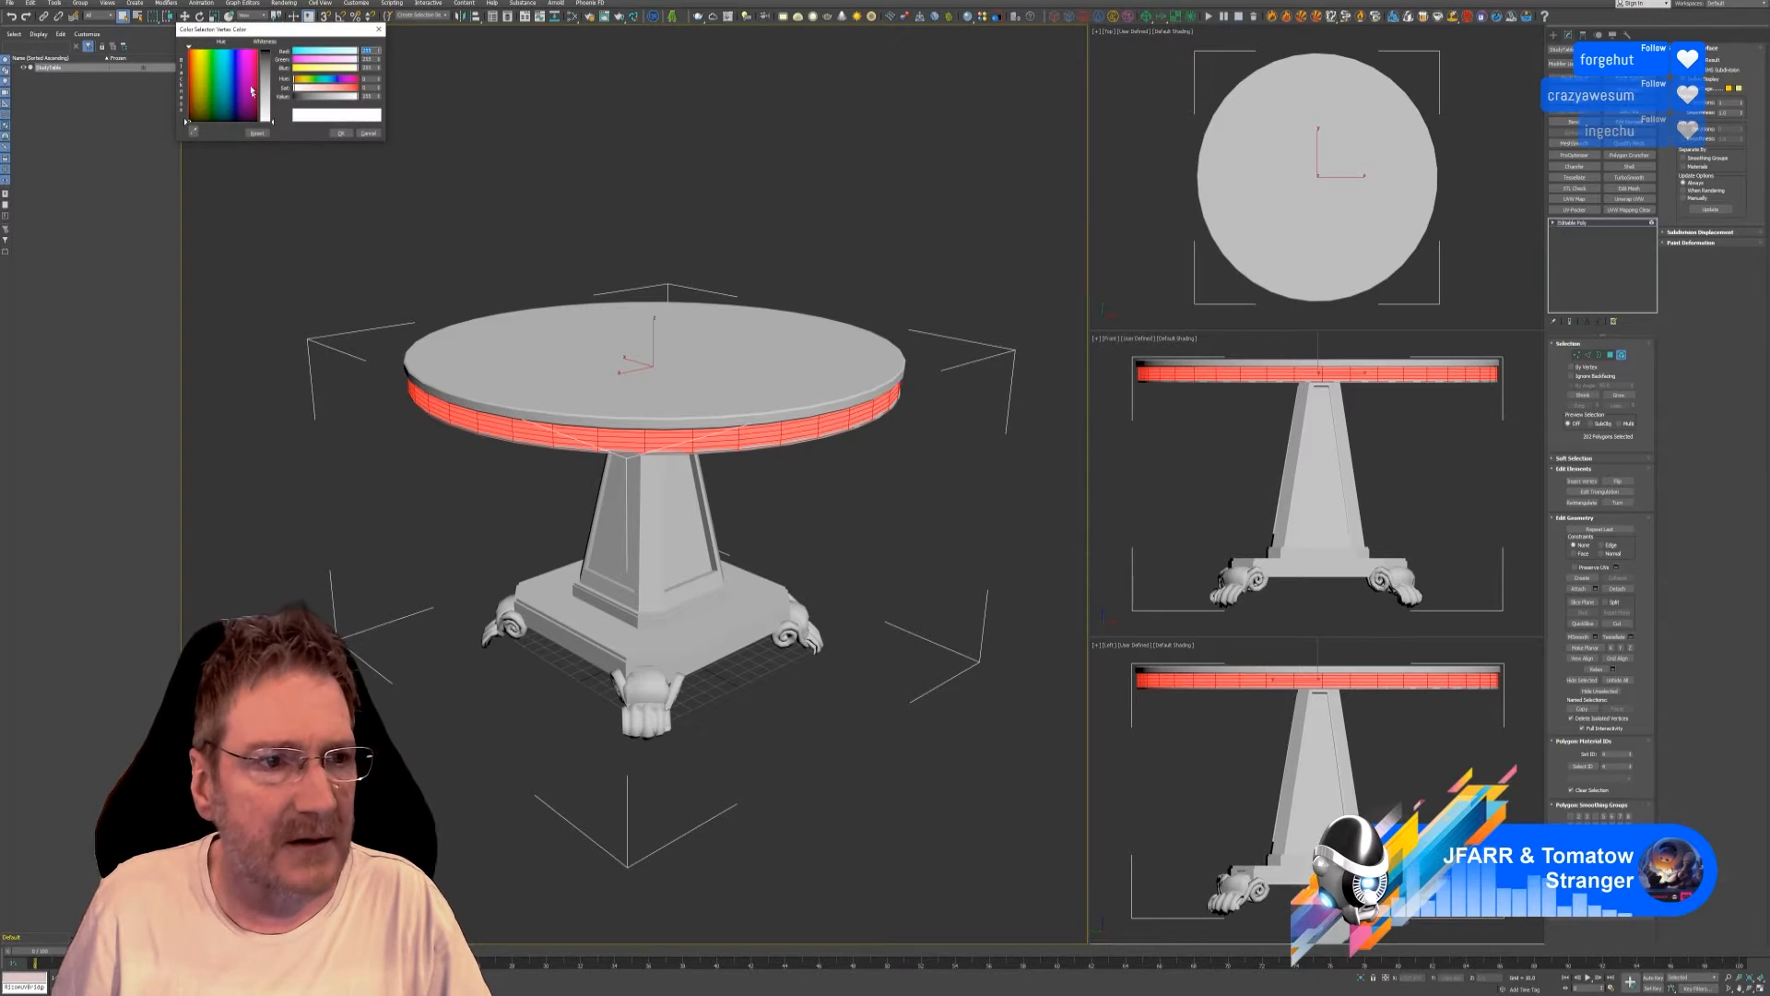
pyautogui.click(340, 133)
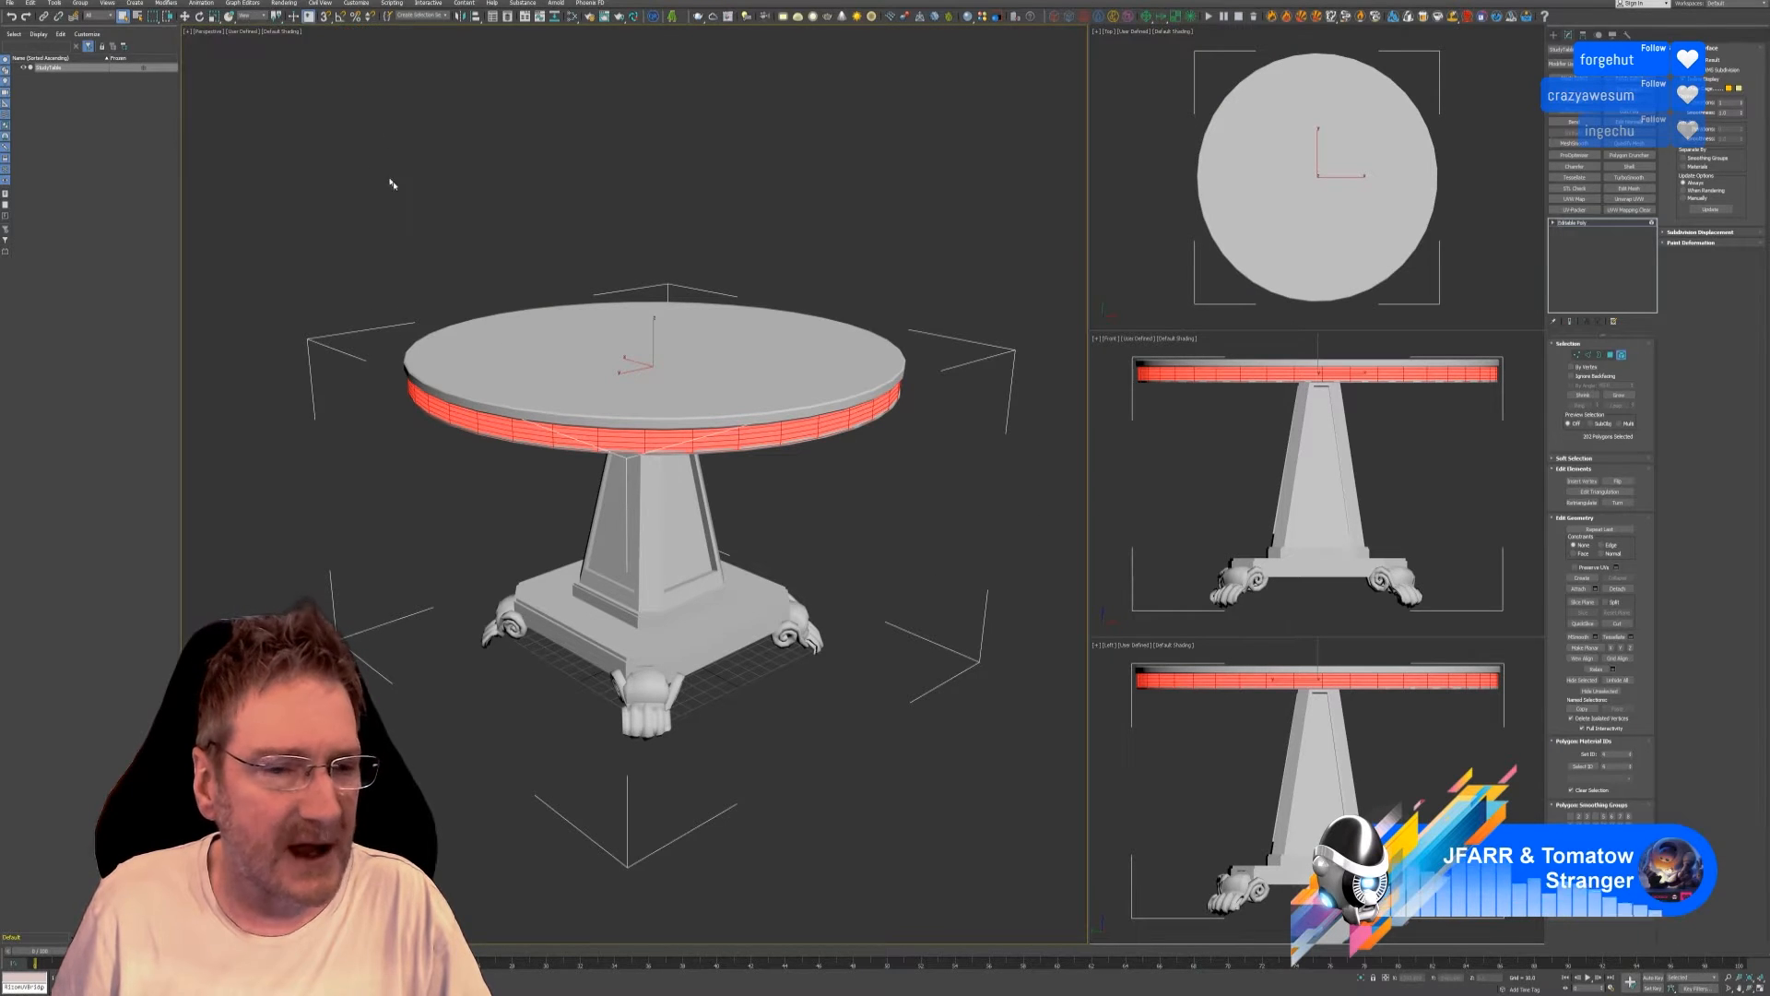
# Select the thin molding ring along the lower edge of the table's apron.
pyautogui.click(754, 448)
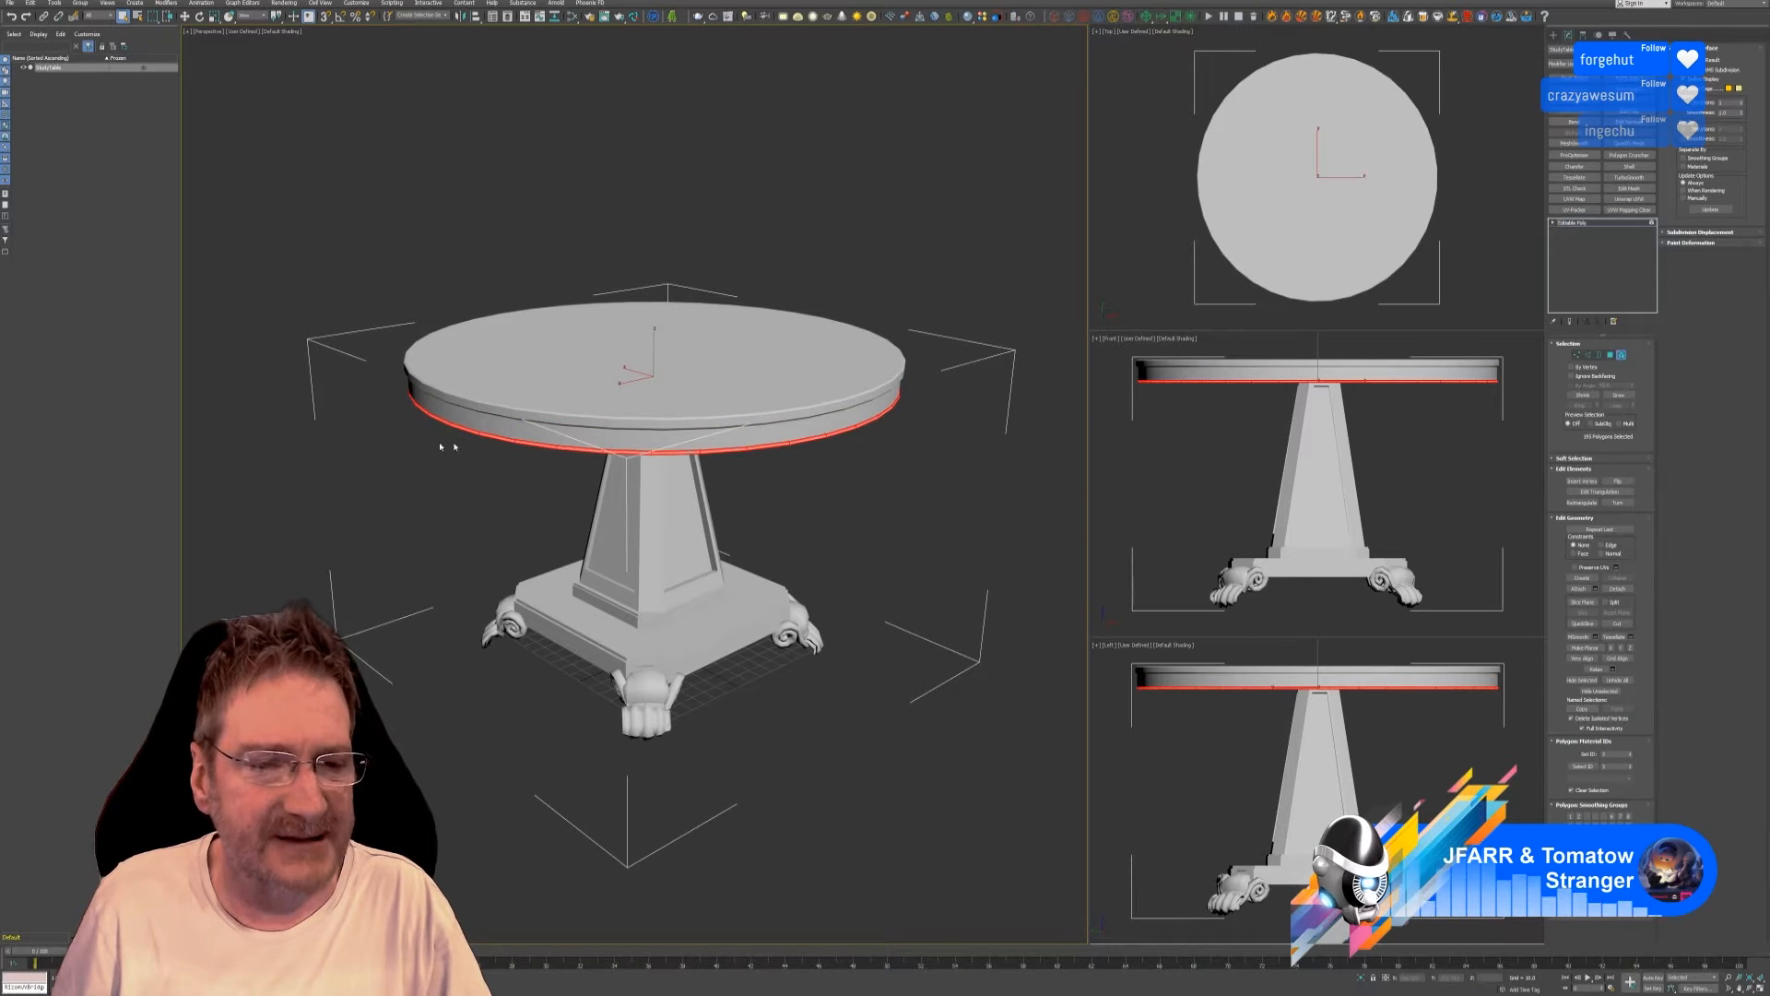
pyautogui.press('z')
pyautogui.scroll(-6, 759, 468)
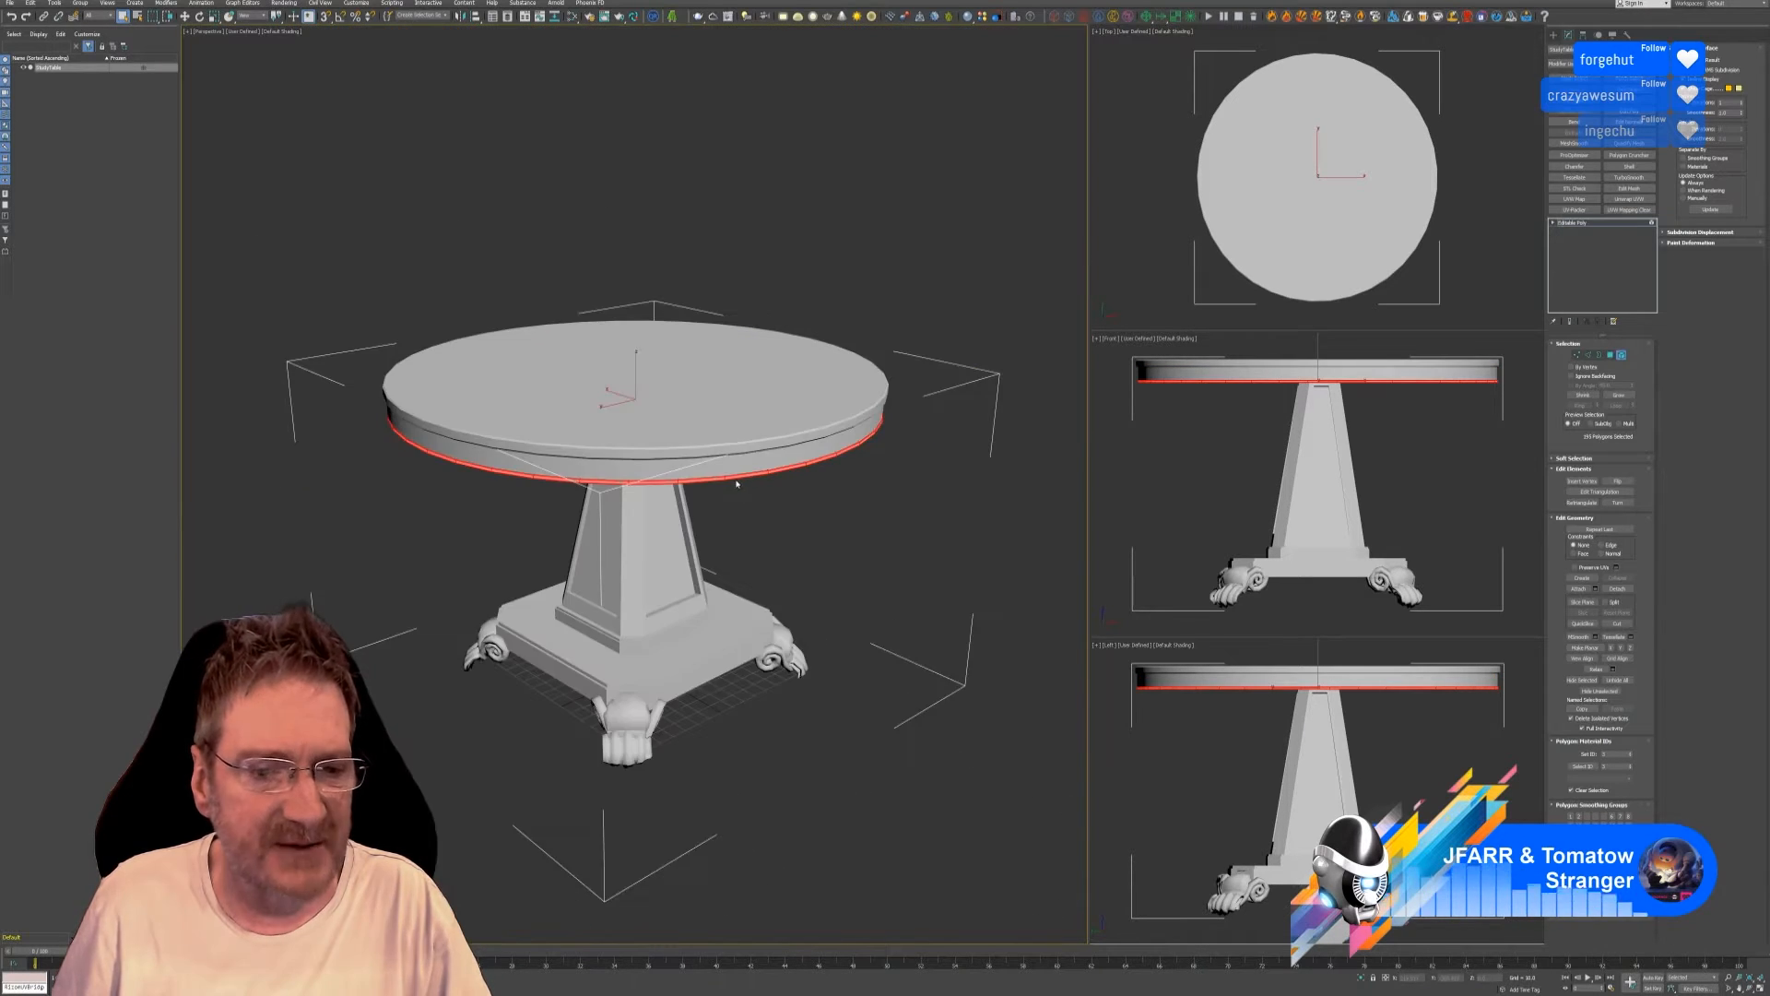
# Assign a red vertex color to the tabletop's lower rim and add the upper slab to the selection.
pyautogui.scroll(3, 760, 467)
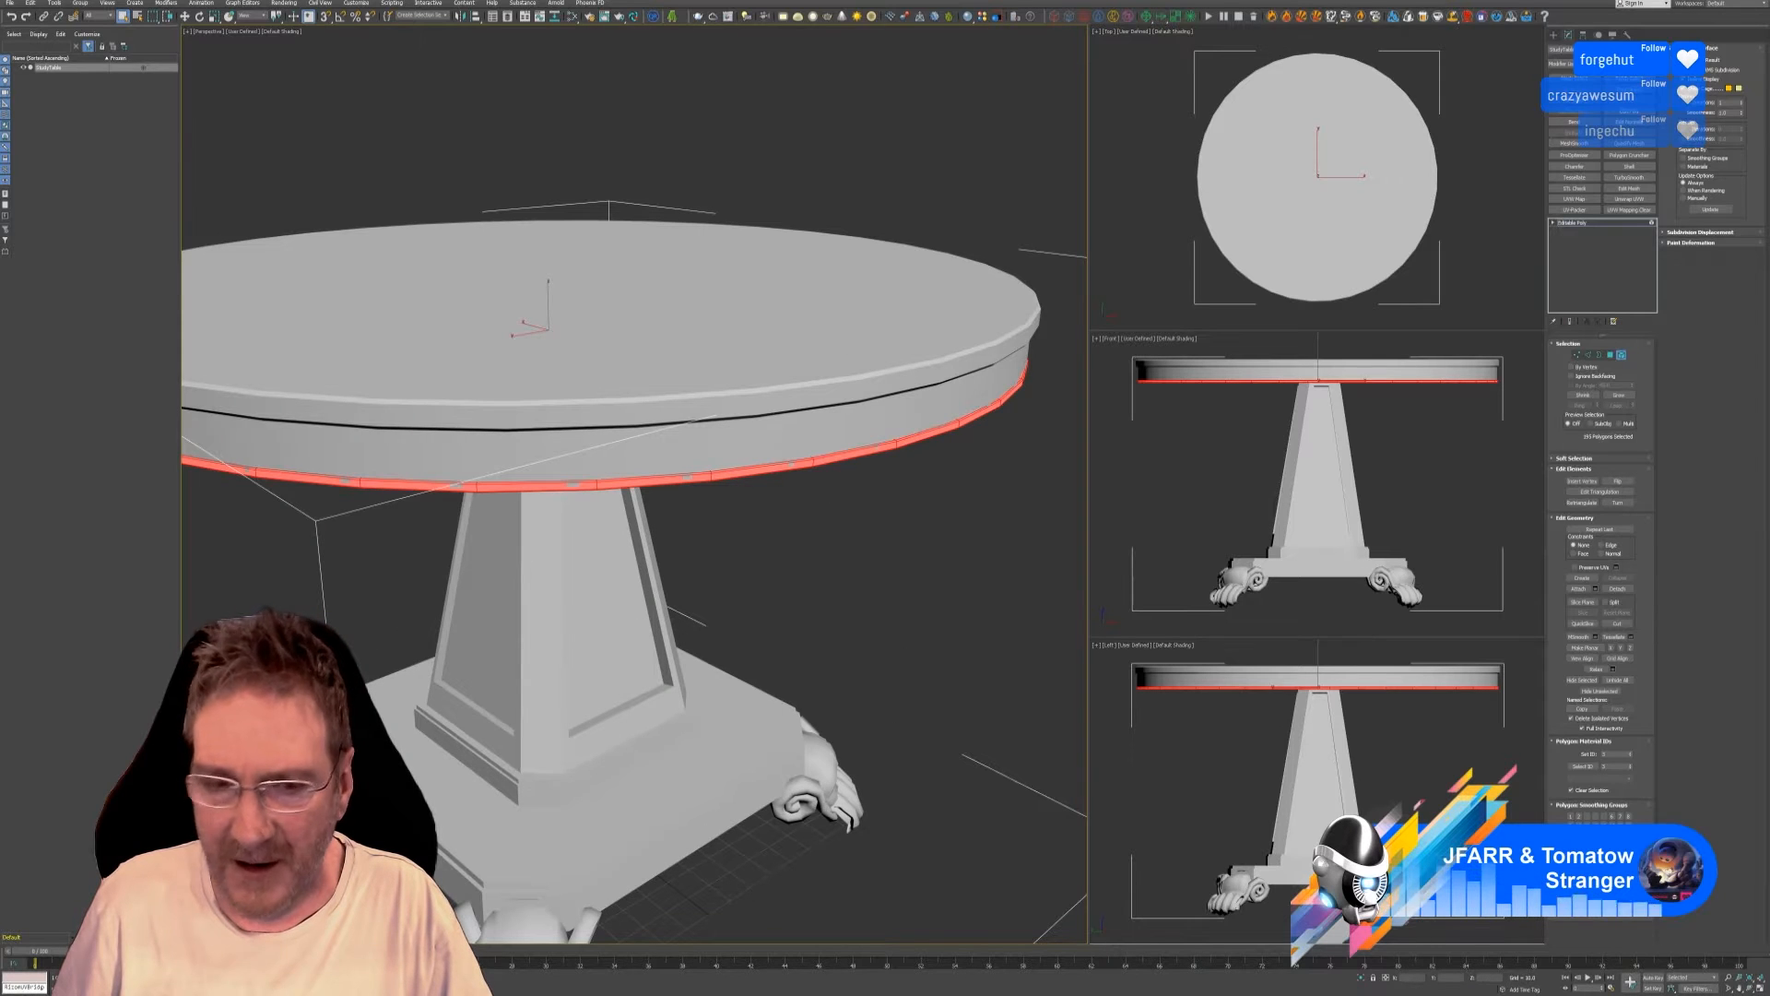
pyautogui.click(1616, 892)
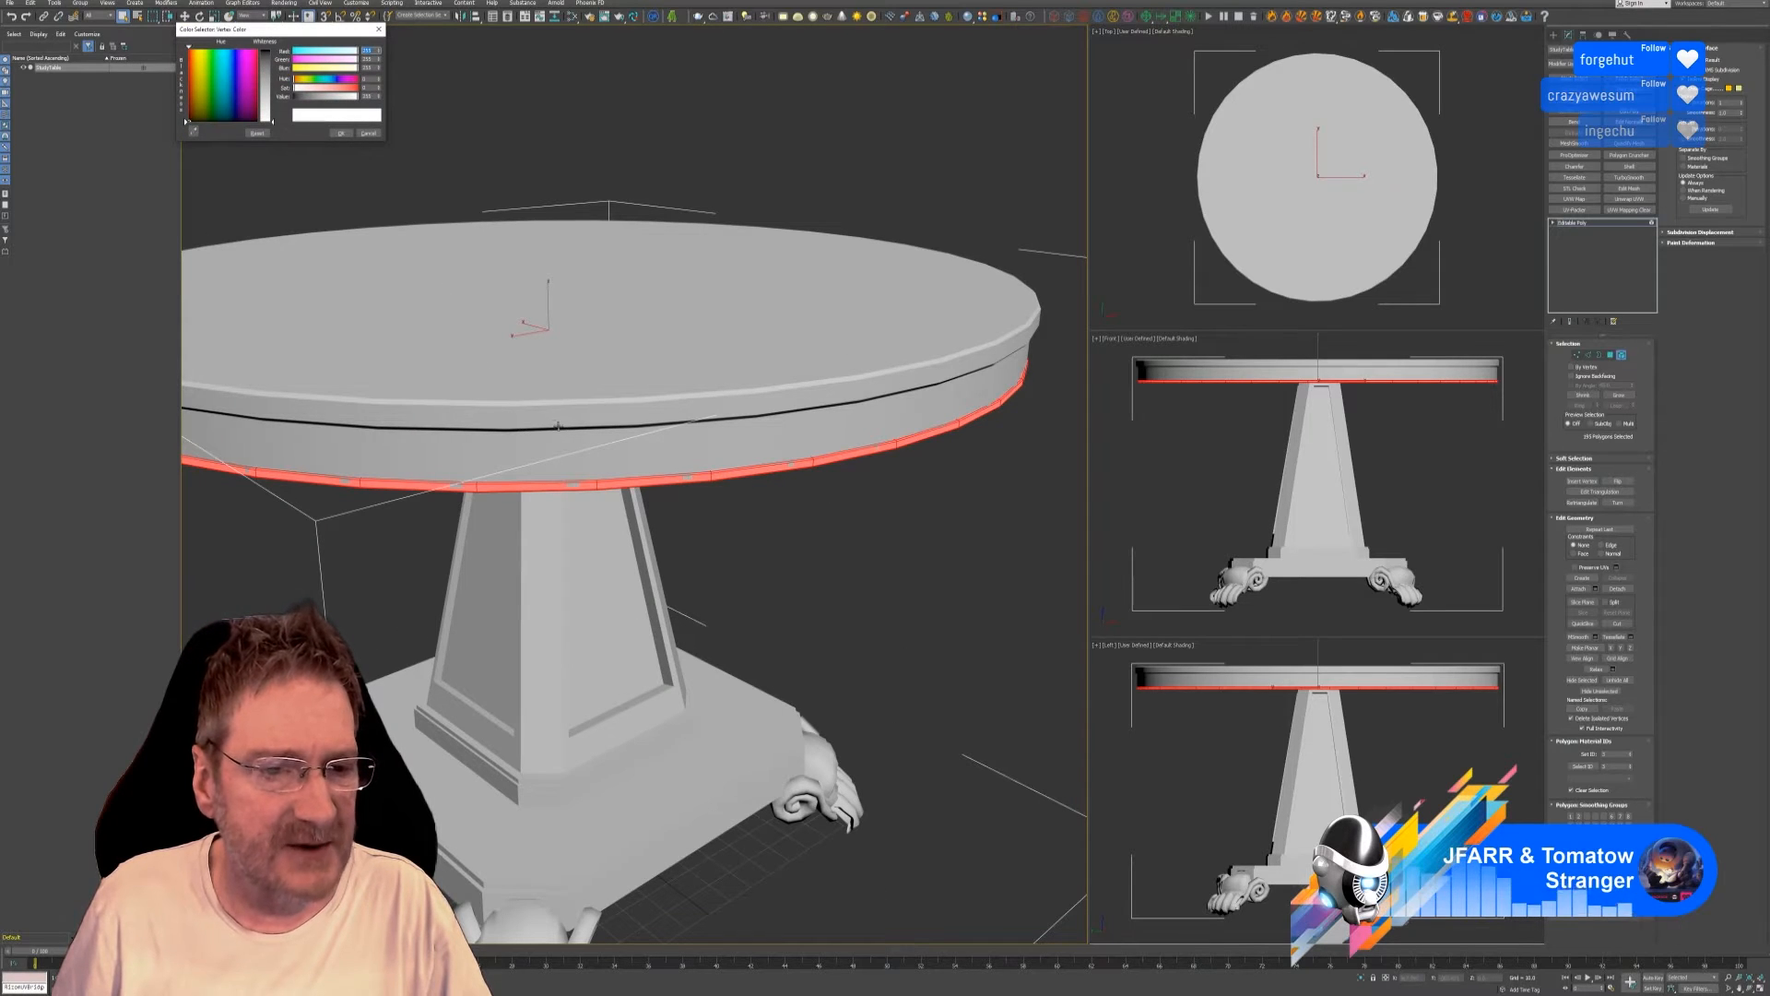
pyautogui.keyDown('ctrl'); pyautogui.click(557, 424); pyautogui.keyUp('ctrl')
pyautogui.moveTo(194, 82); pyautogui.dragTo(190, 58)
pyautogui.click(342, 134)
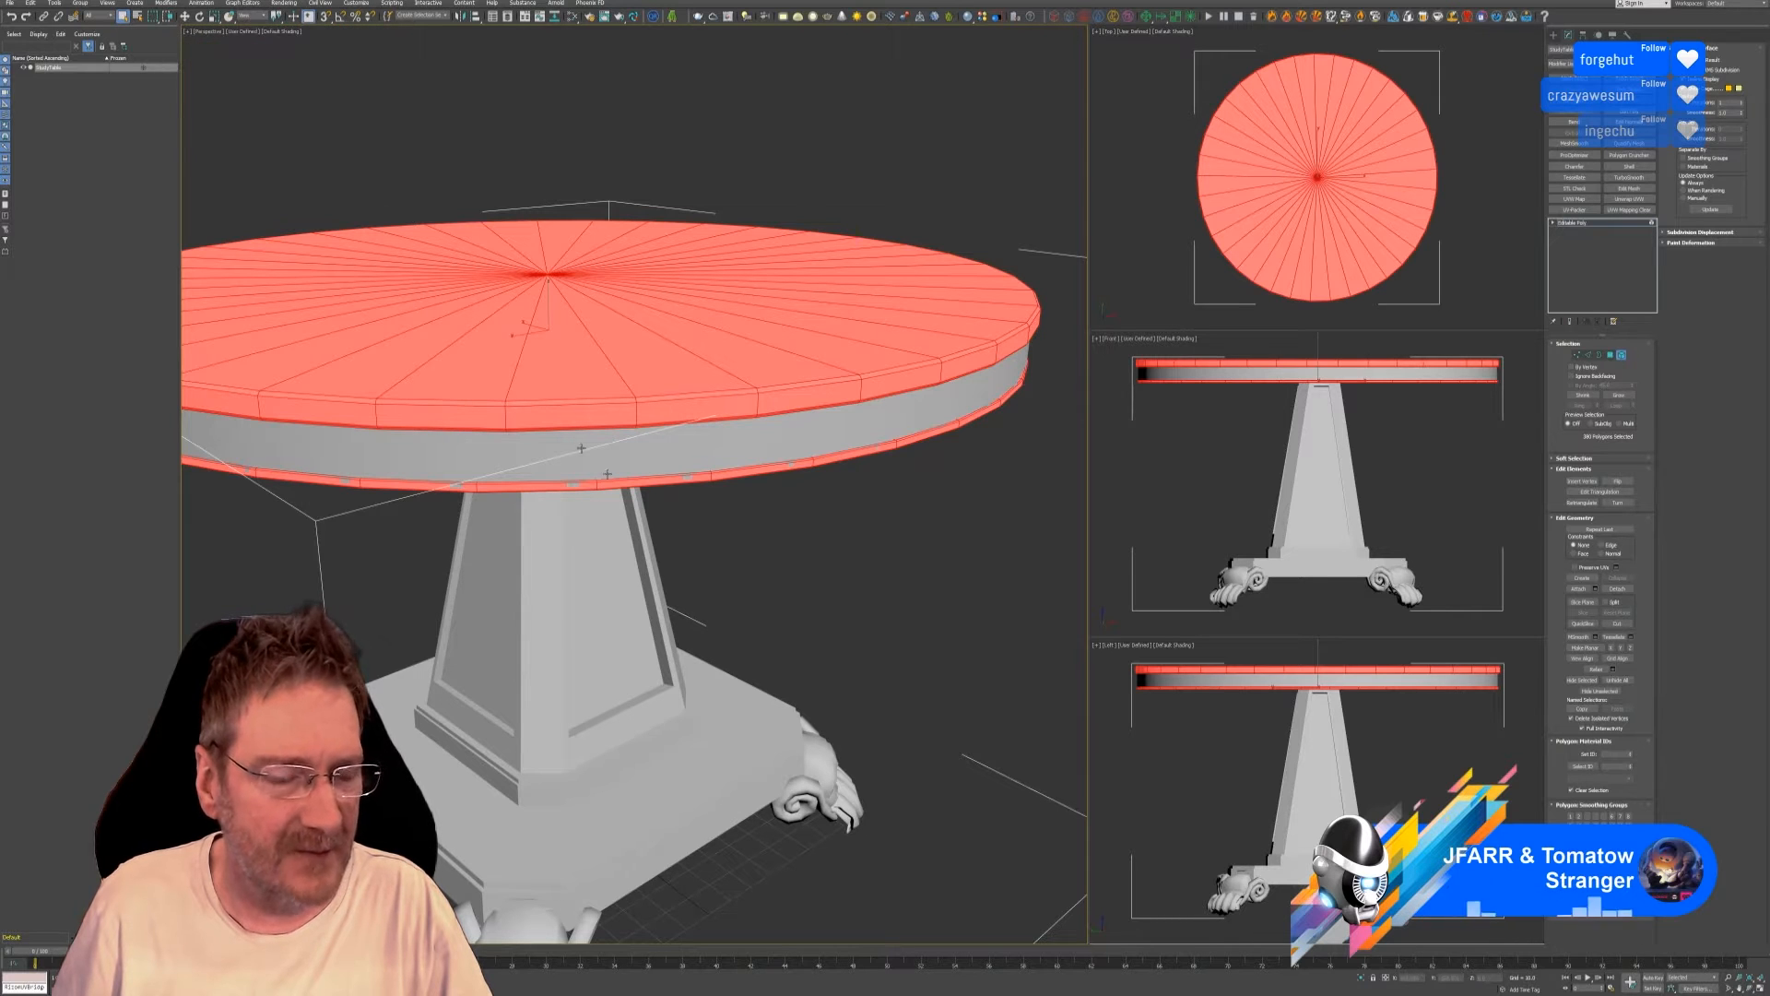
# Select the tapered pedestal column below the tabletop and assign it a light blue vertex color.
pyautogui.scroll(-5, 701, 530)
pyautogui.keyDown('alt'); pyautogui.moveTo(874, 600); pyautogui.dragTo(848, 566, button='middle'); pyautogui.keyUp('alt')
pyautogui.press('F2')
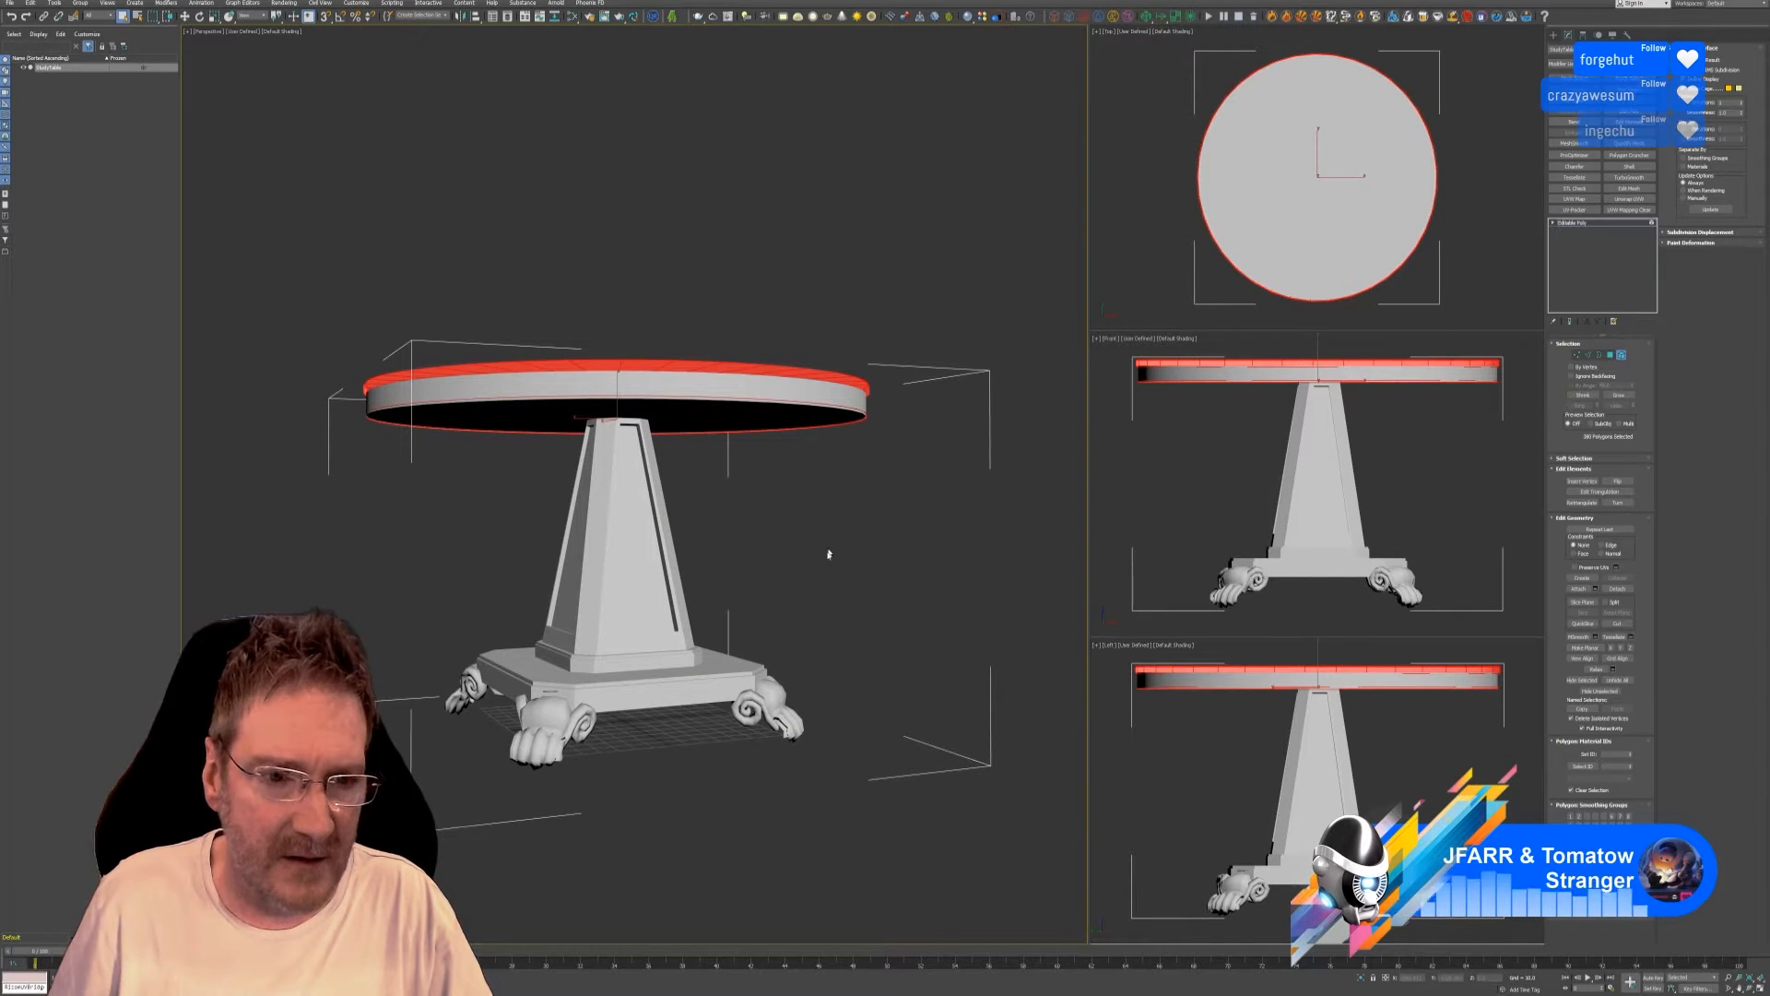
pyautogui.press('F2')
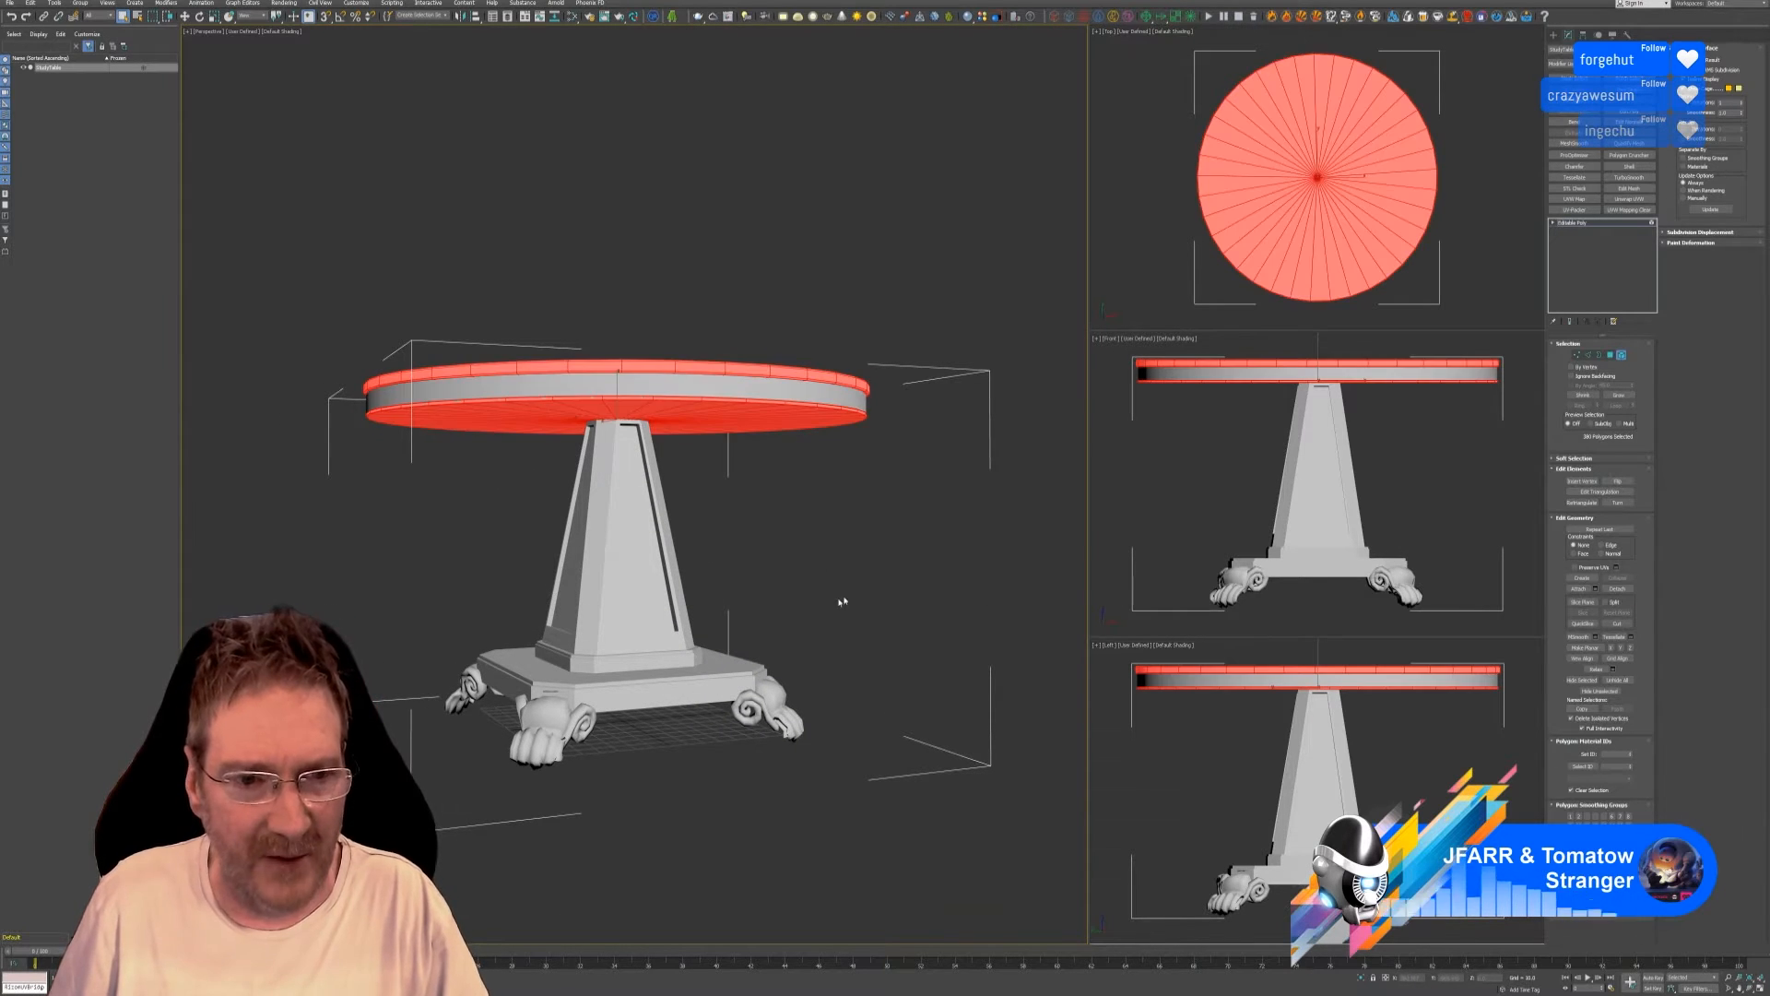
pyautogui.click(858, 586)
pyautogui.keyDown('alt'); pyautogui.moveTo(894, 595); pyautogui.dragTo(886, 566, button='middle'); pyautogui.keyUp('alt')
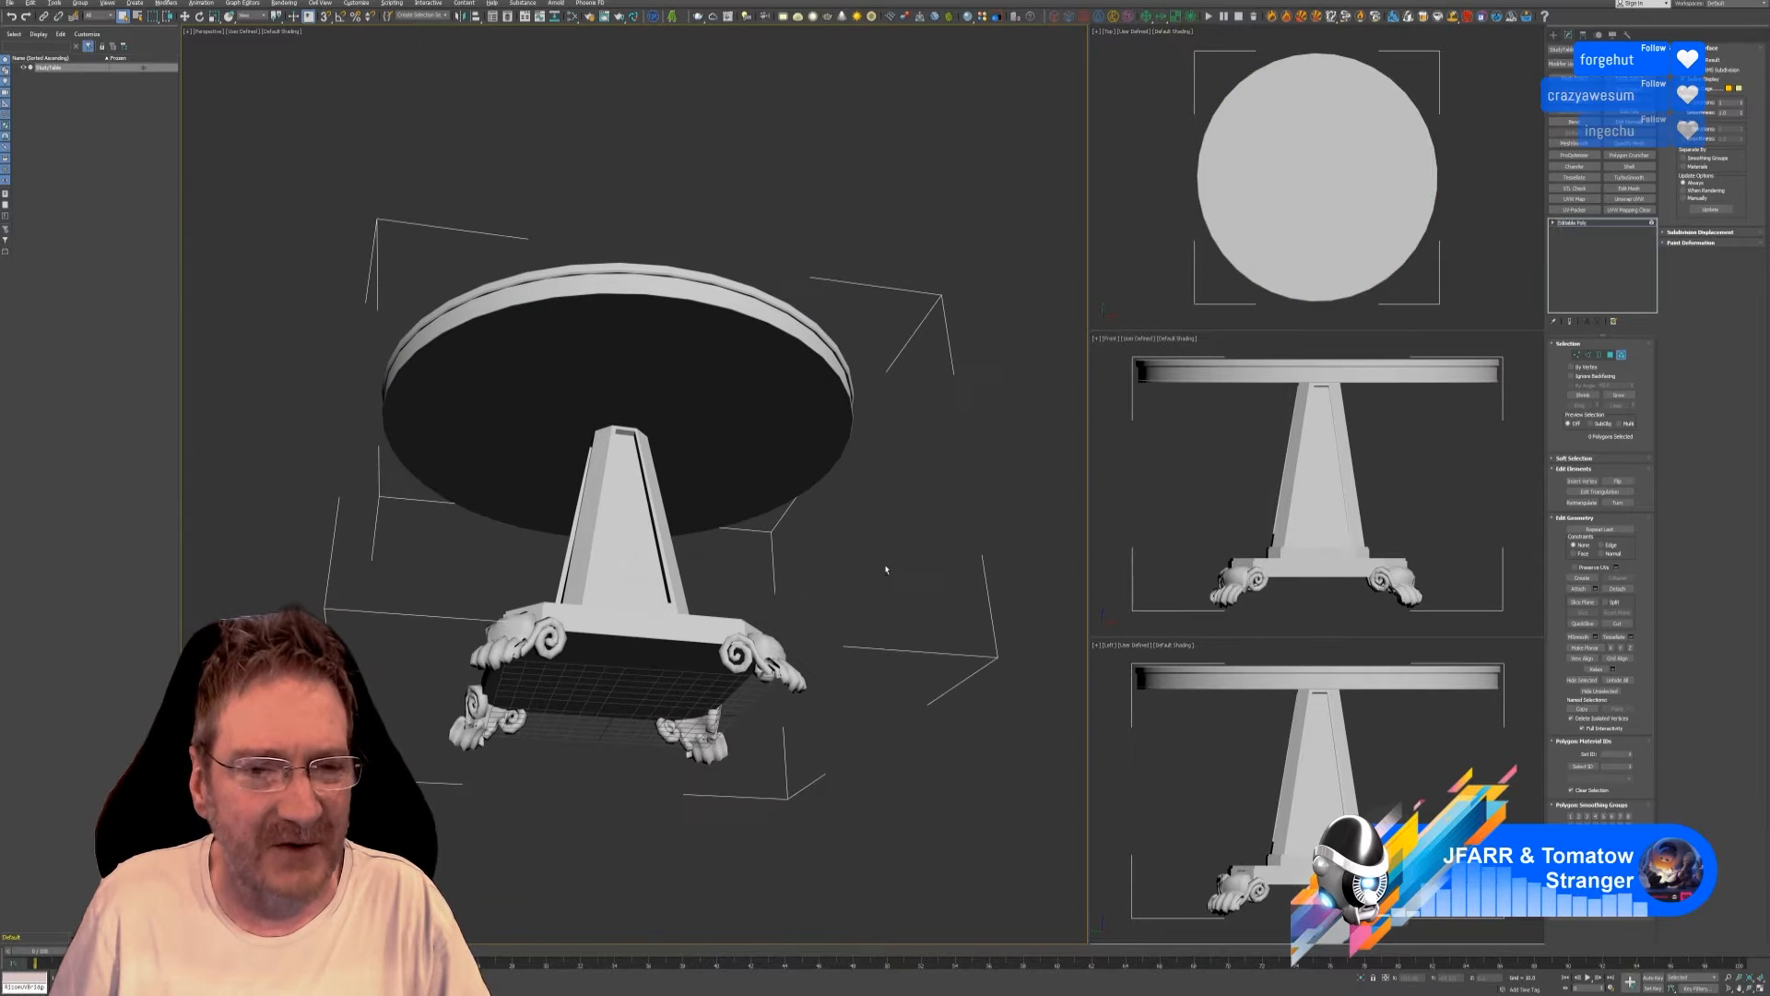
pyautogui.click(635, 500)
pyautogui.keyDown('alt'); pyautogui.moveTo(802, 561); pyautogui.dragTo(868, 599, button='middle'); pyautogui.keyUp('alt')
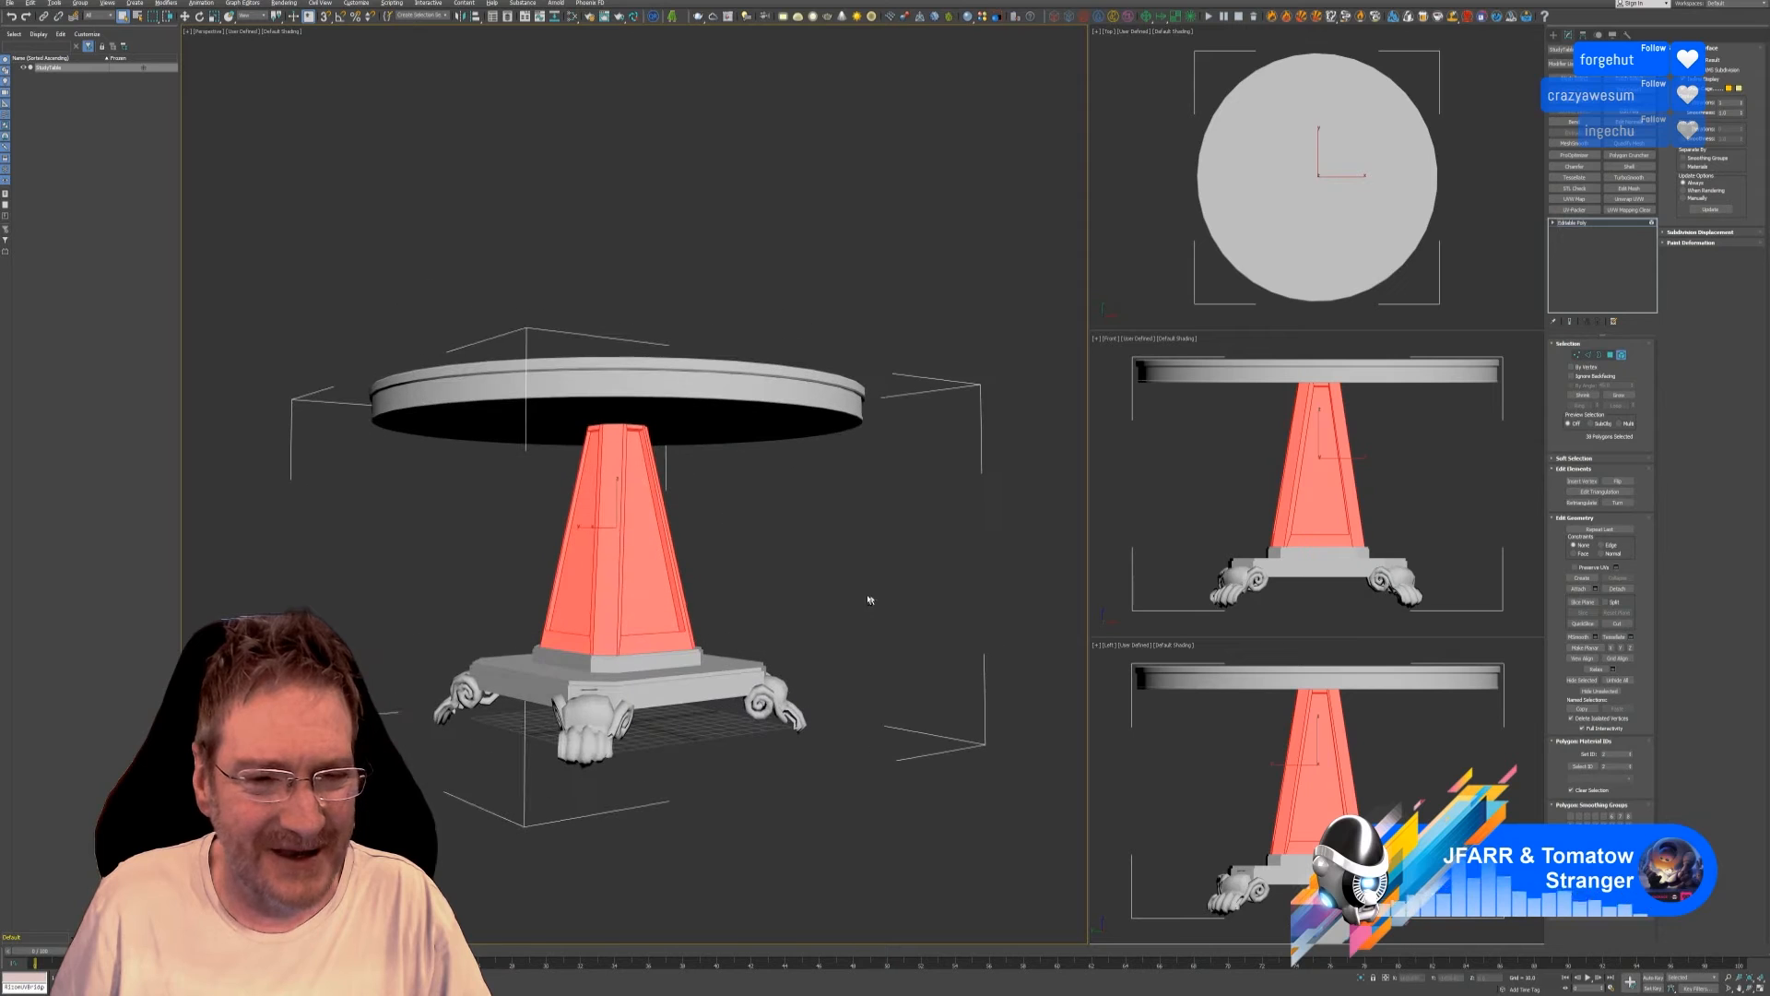
pyautogui.click(1617, 890)
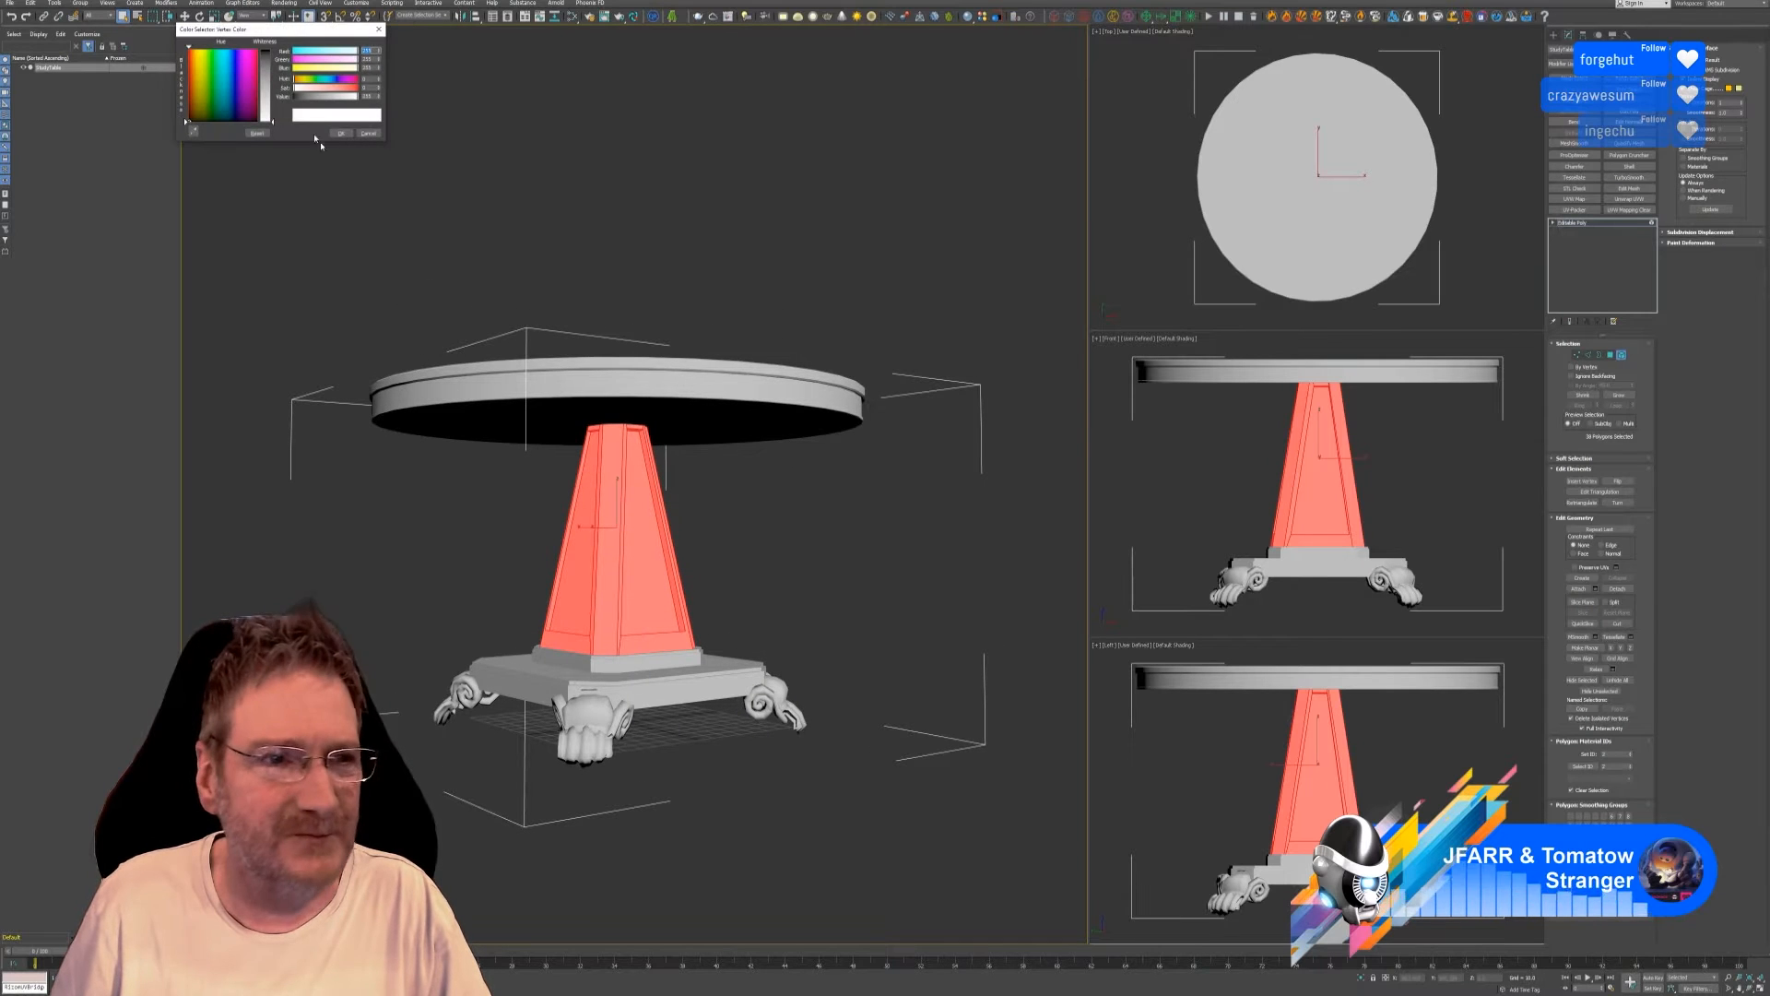
pyautogui.click(230, 74)
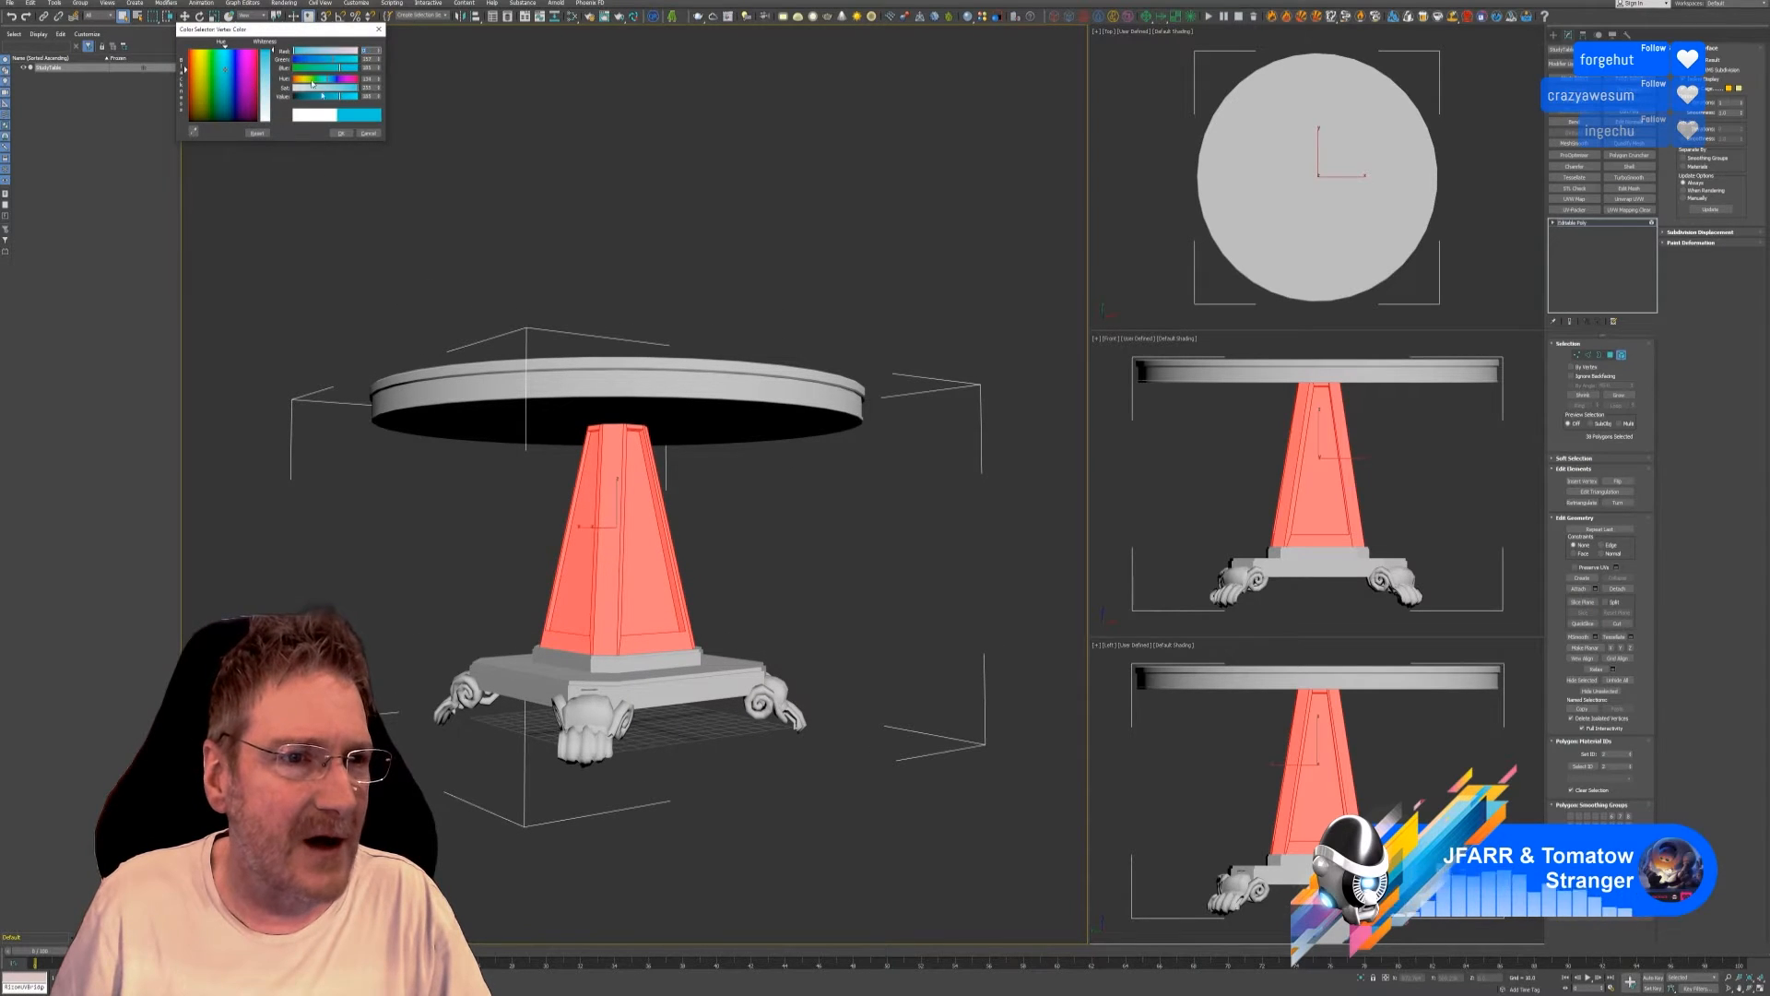
pyautogui.click(340, 133)
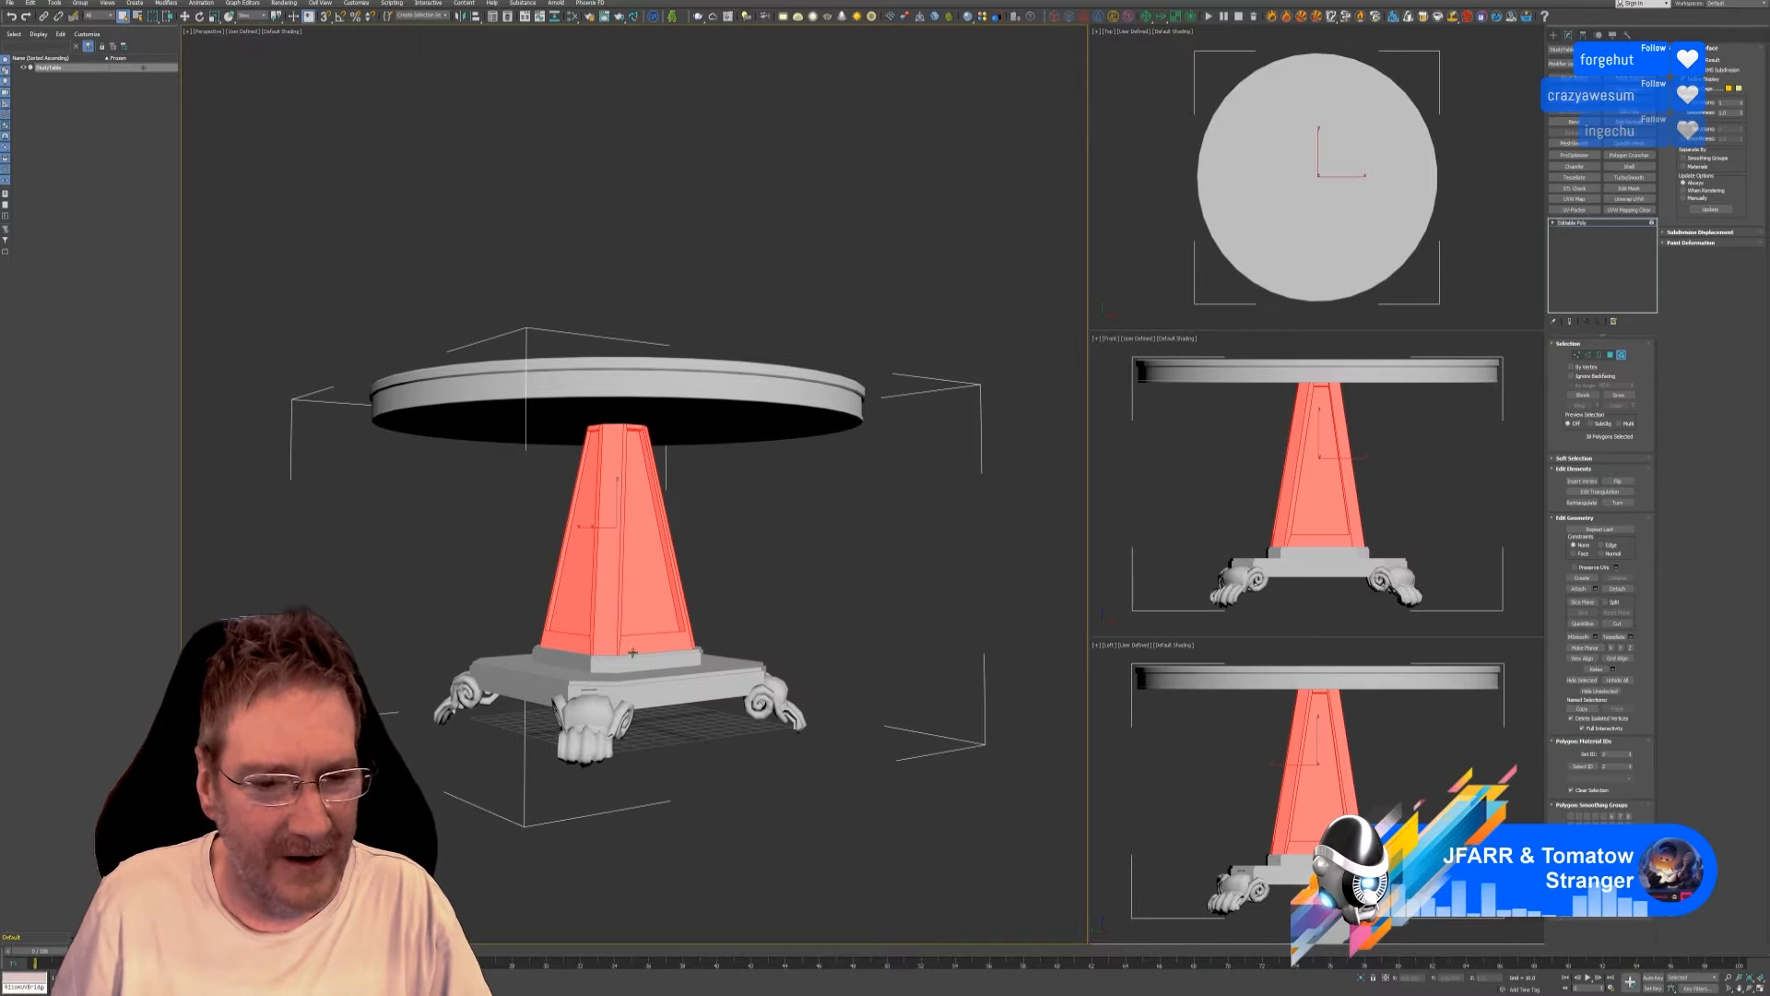
# Select the thin trim strip around the foot of the pedestal column and assign it a purple vertex color.
pyautogui.scroll(5, 633, 653)
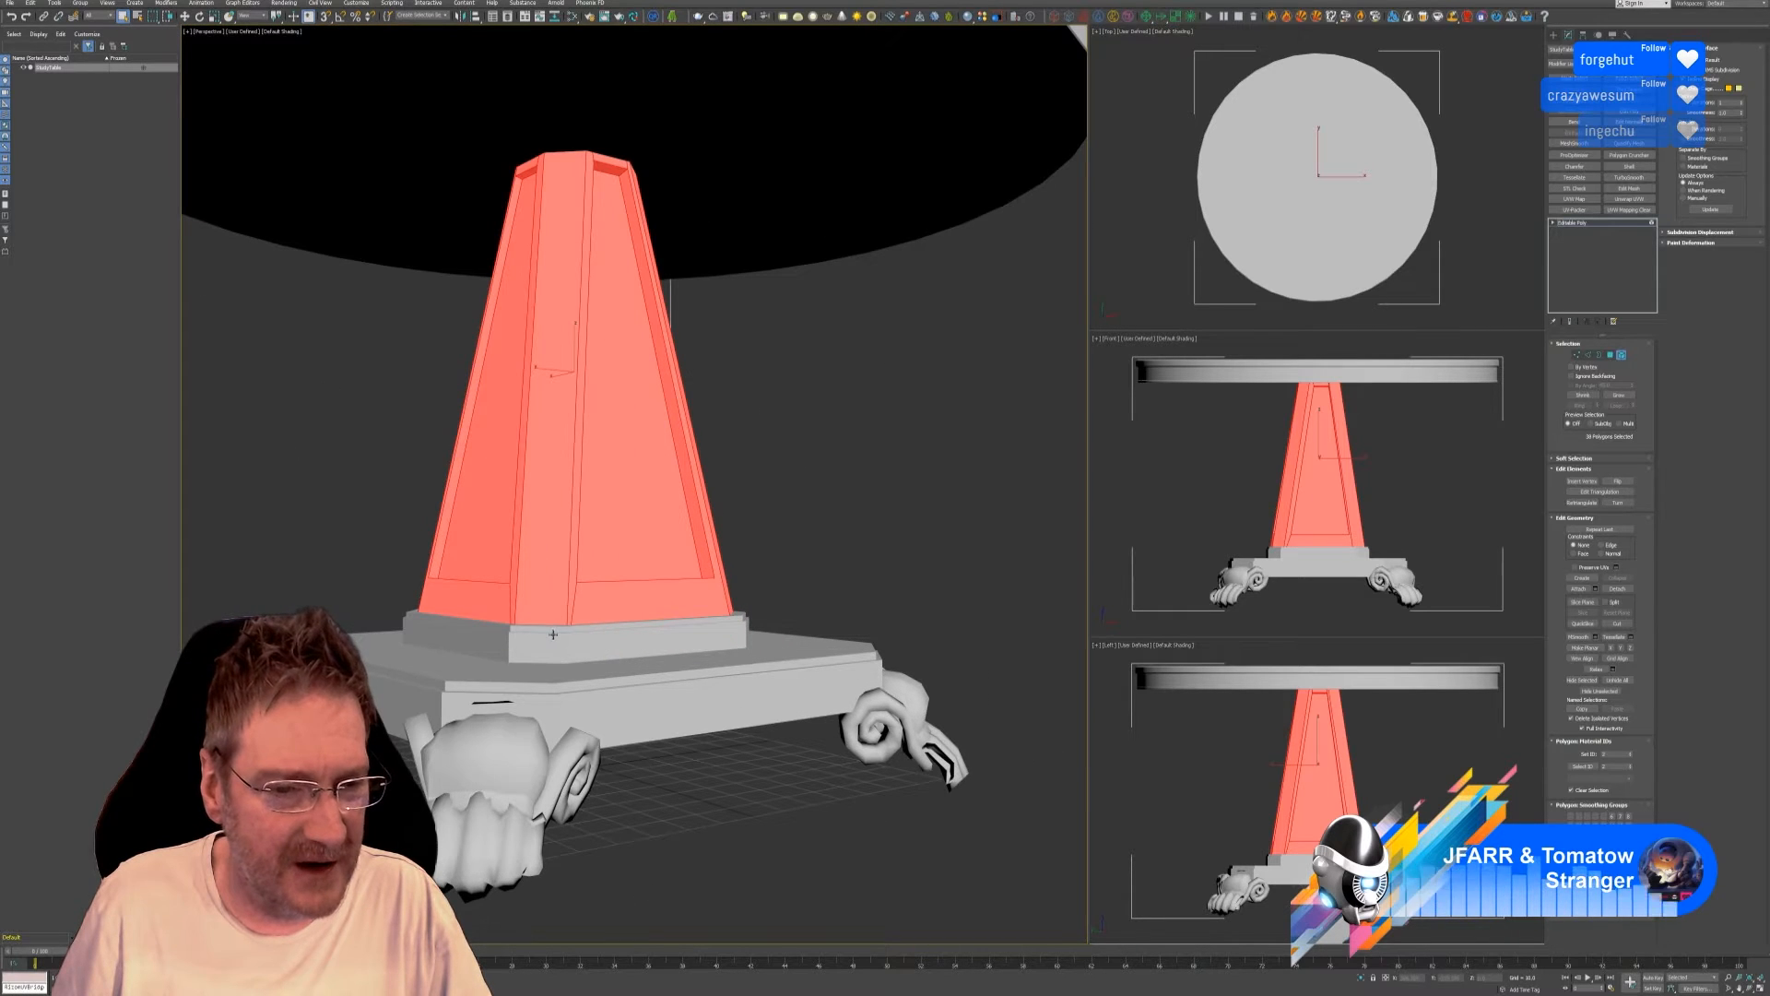
pyautogui.click(550, 626)
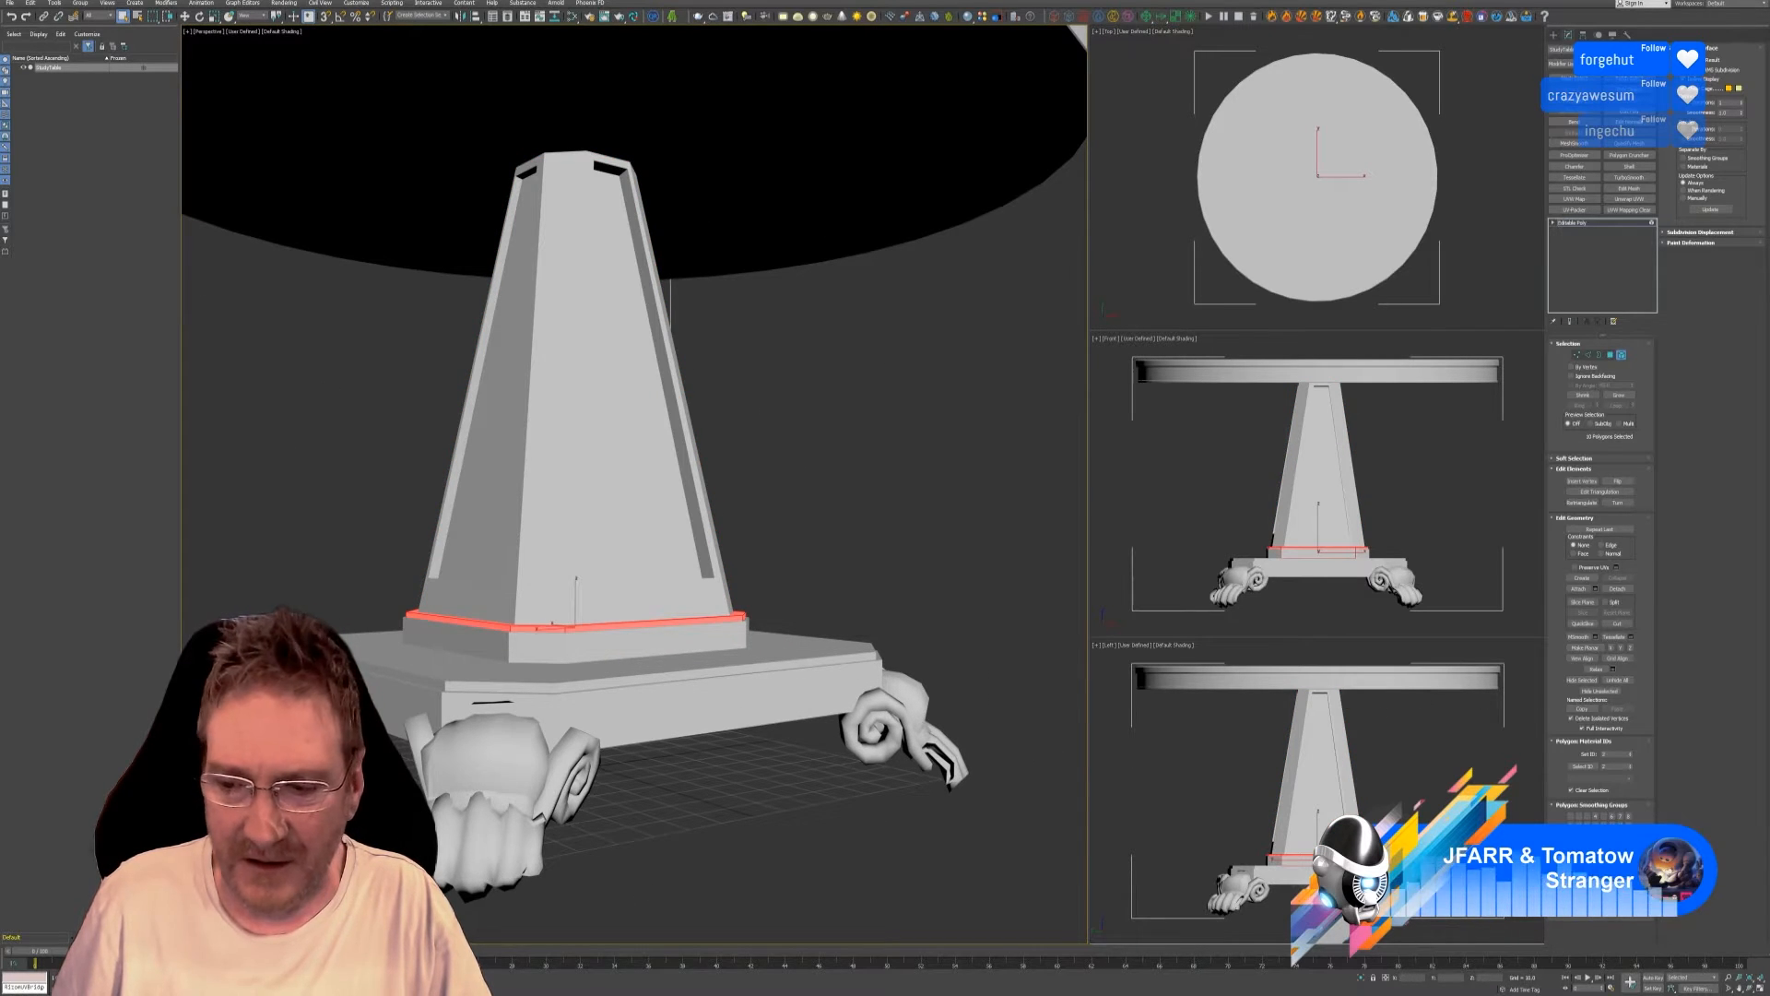
pyautogui.click(1618, 887)
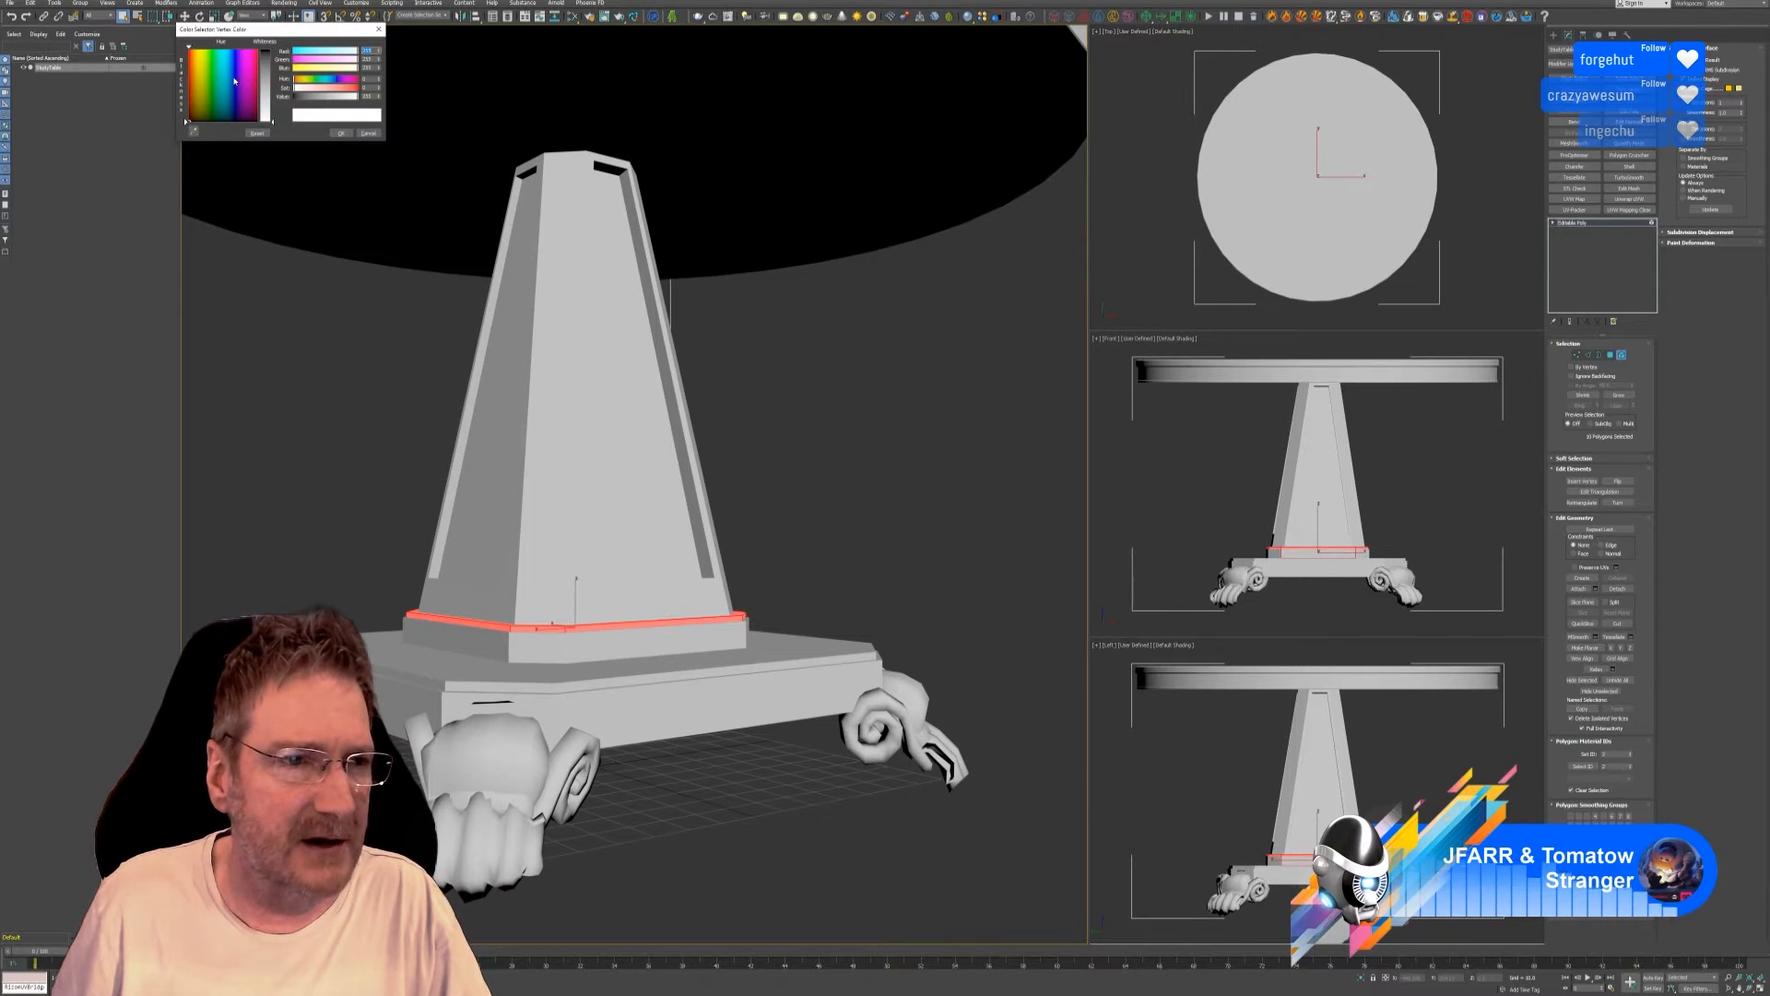
pyautogui.moveTo(237, 82); pyautogui.dragTo(254, 82)
pyautogui.click(268, 65)
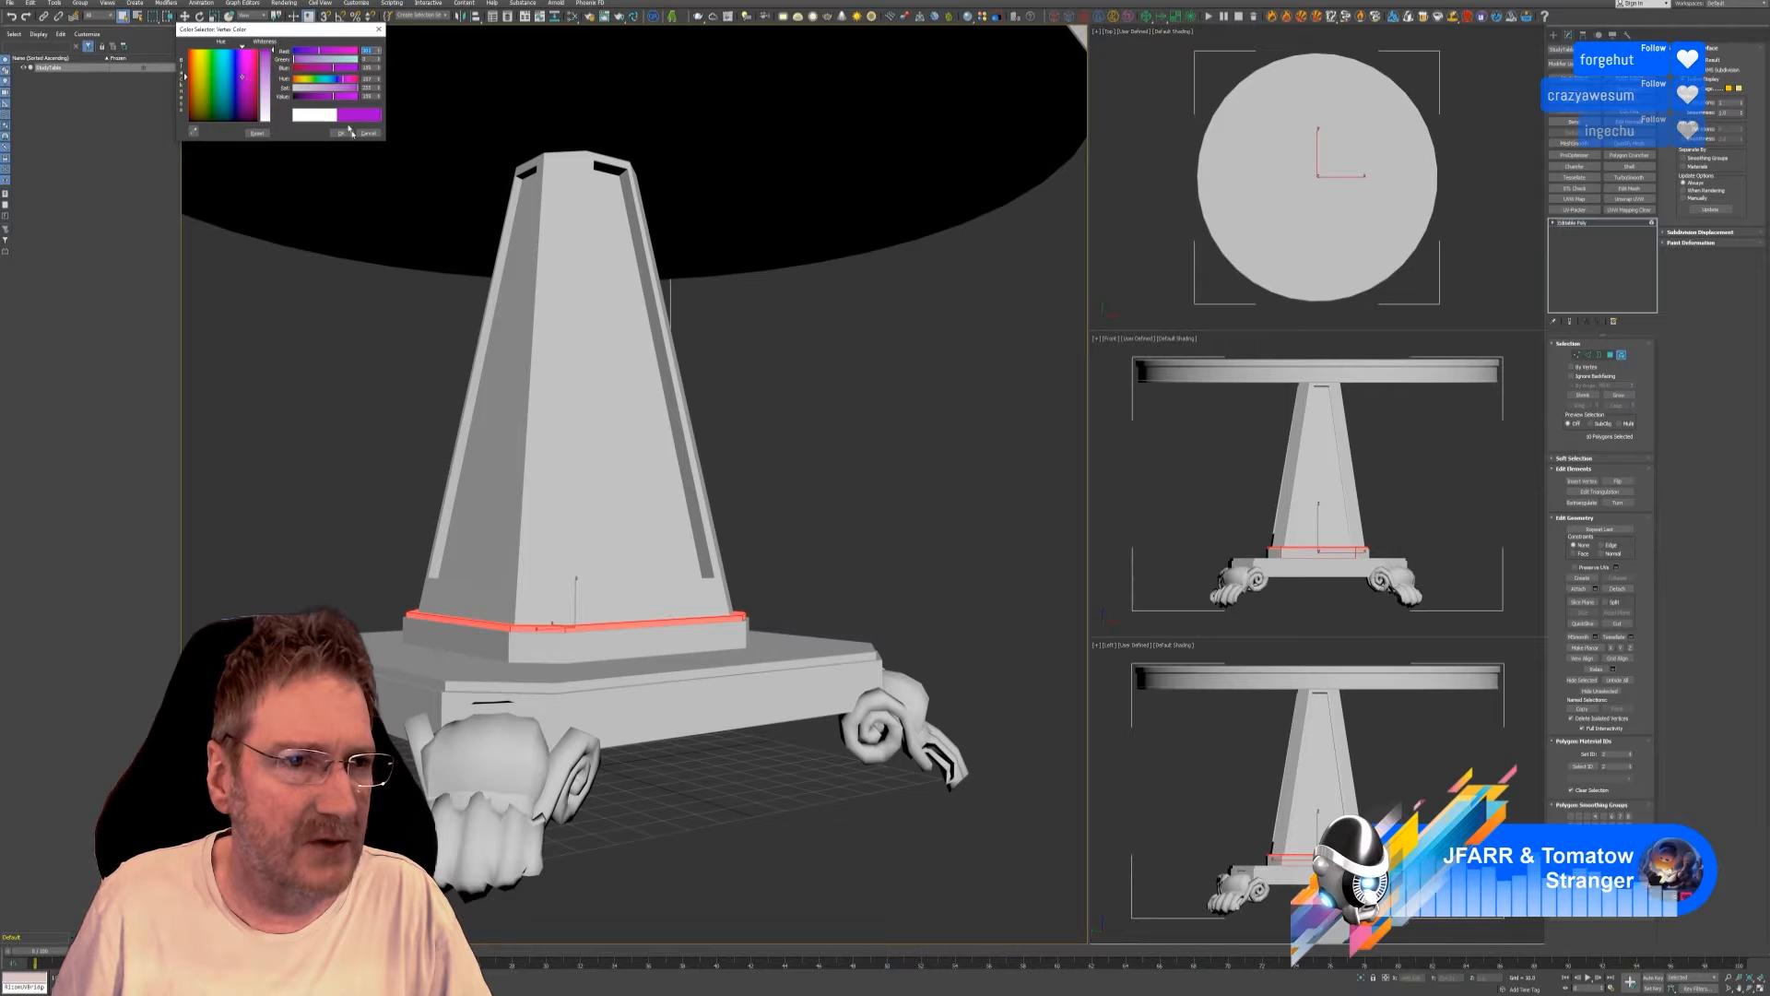
pyautogui.click(343, 133)
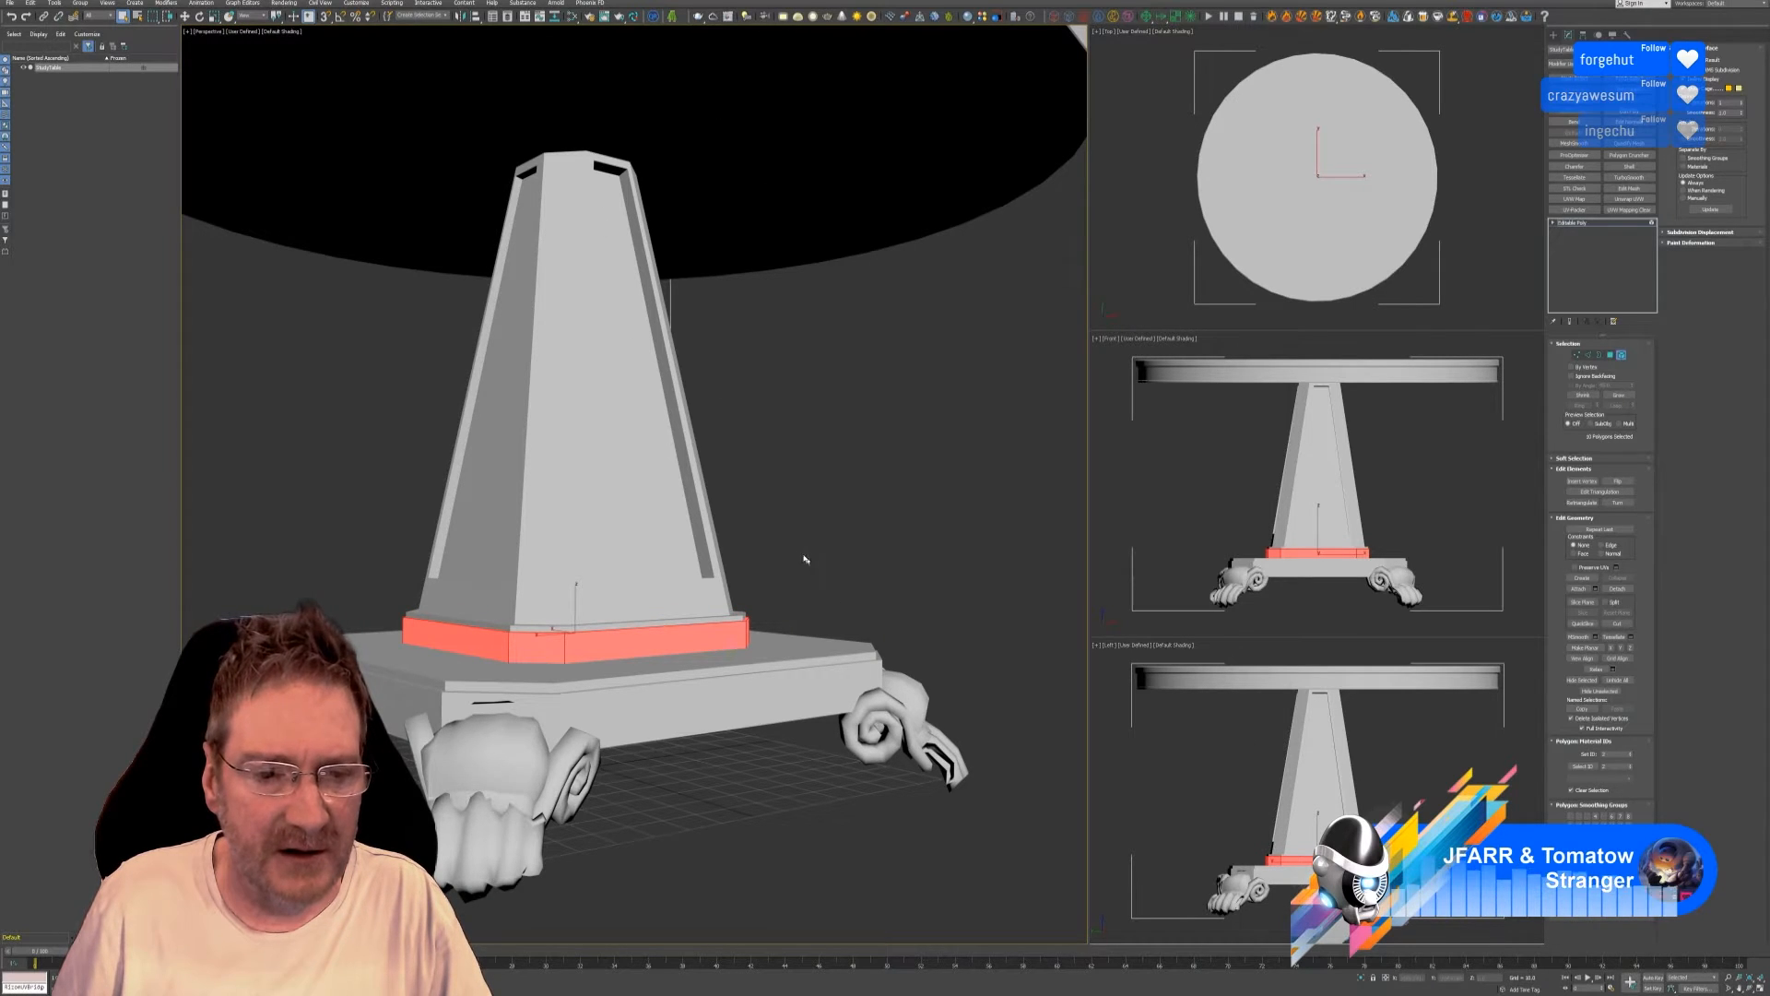
# Select the tabletop's upper slab and lower rim, the column's collar and the plinth's body, and assign them one shared orange-red vertex color.
pyautogui.scroll(-5, 804, 558)
pyautogui.scroll(4, 775, 543)
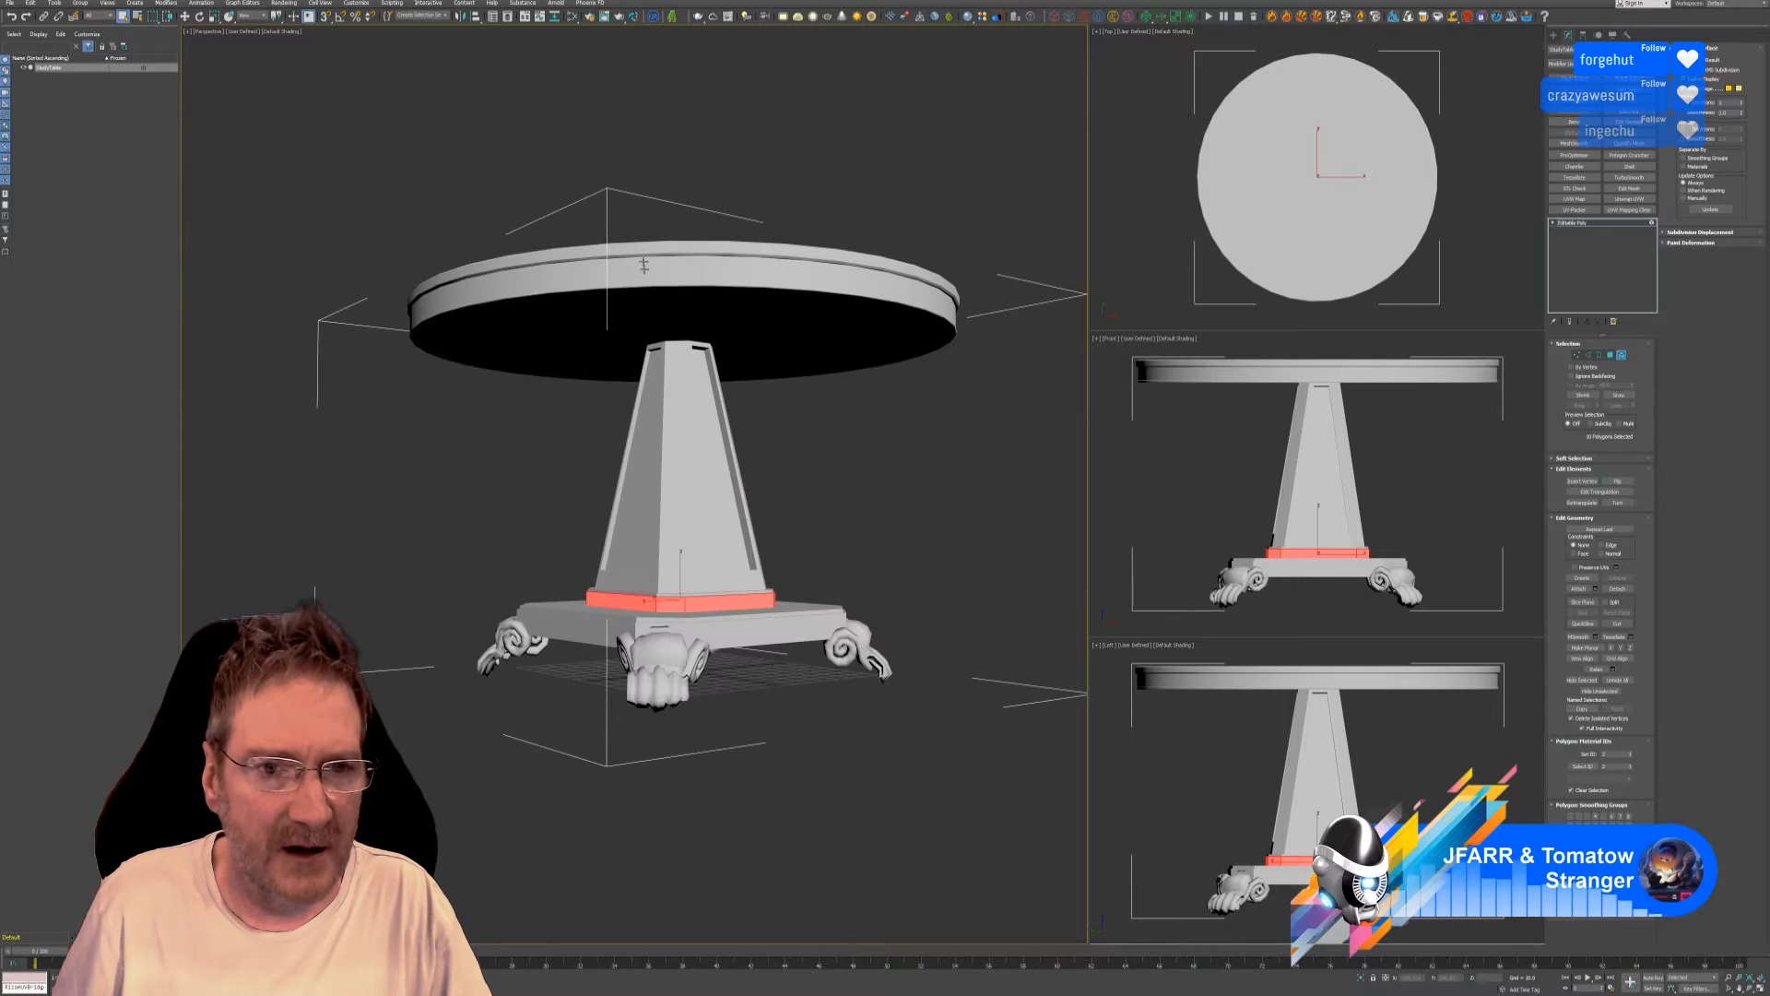
pyautogui.doubleClick(684, 248)
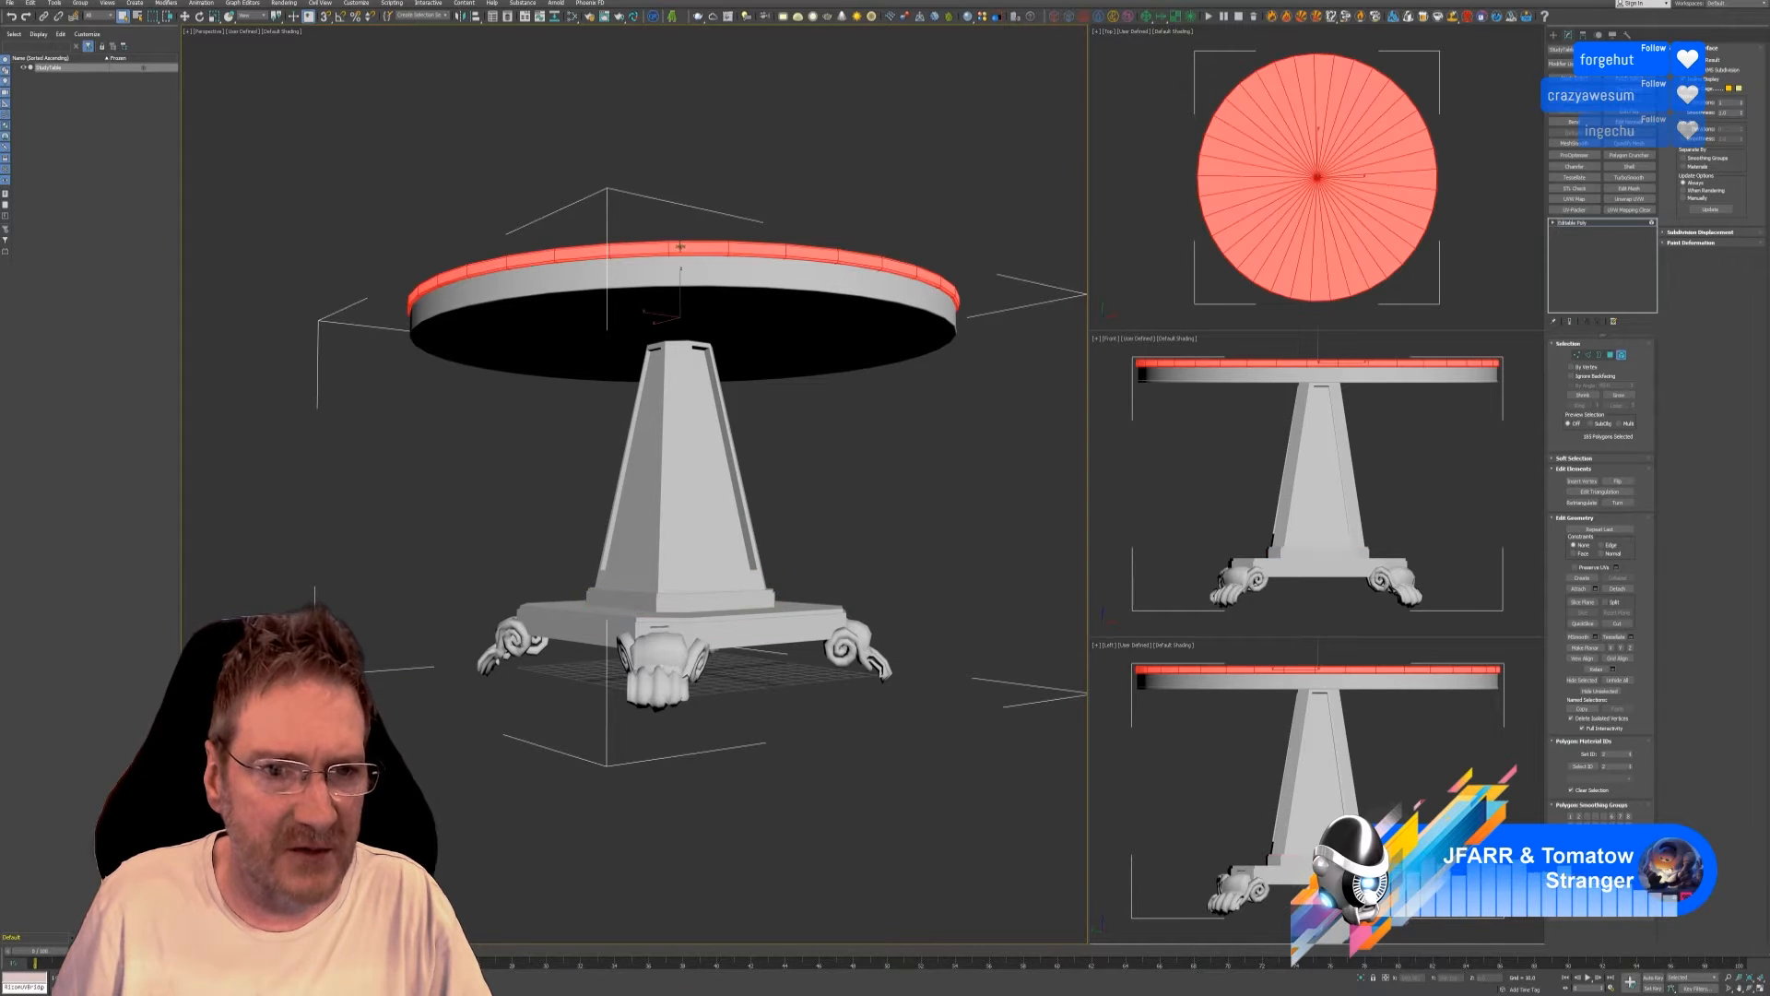
pyautogui.keyDown('ctrl'); pyautogui.click(682, 287); pyautogui.keyUp('ctrl')
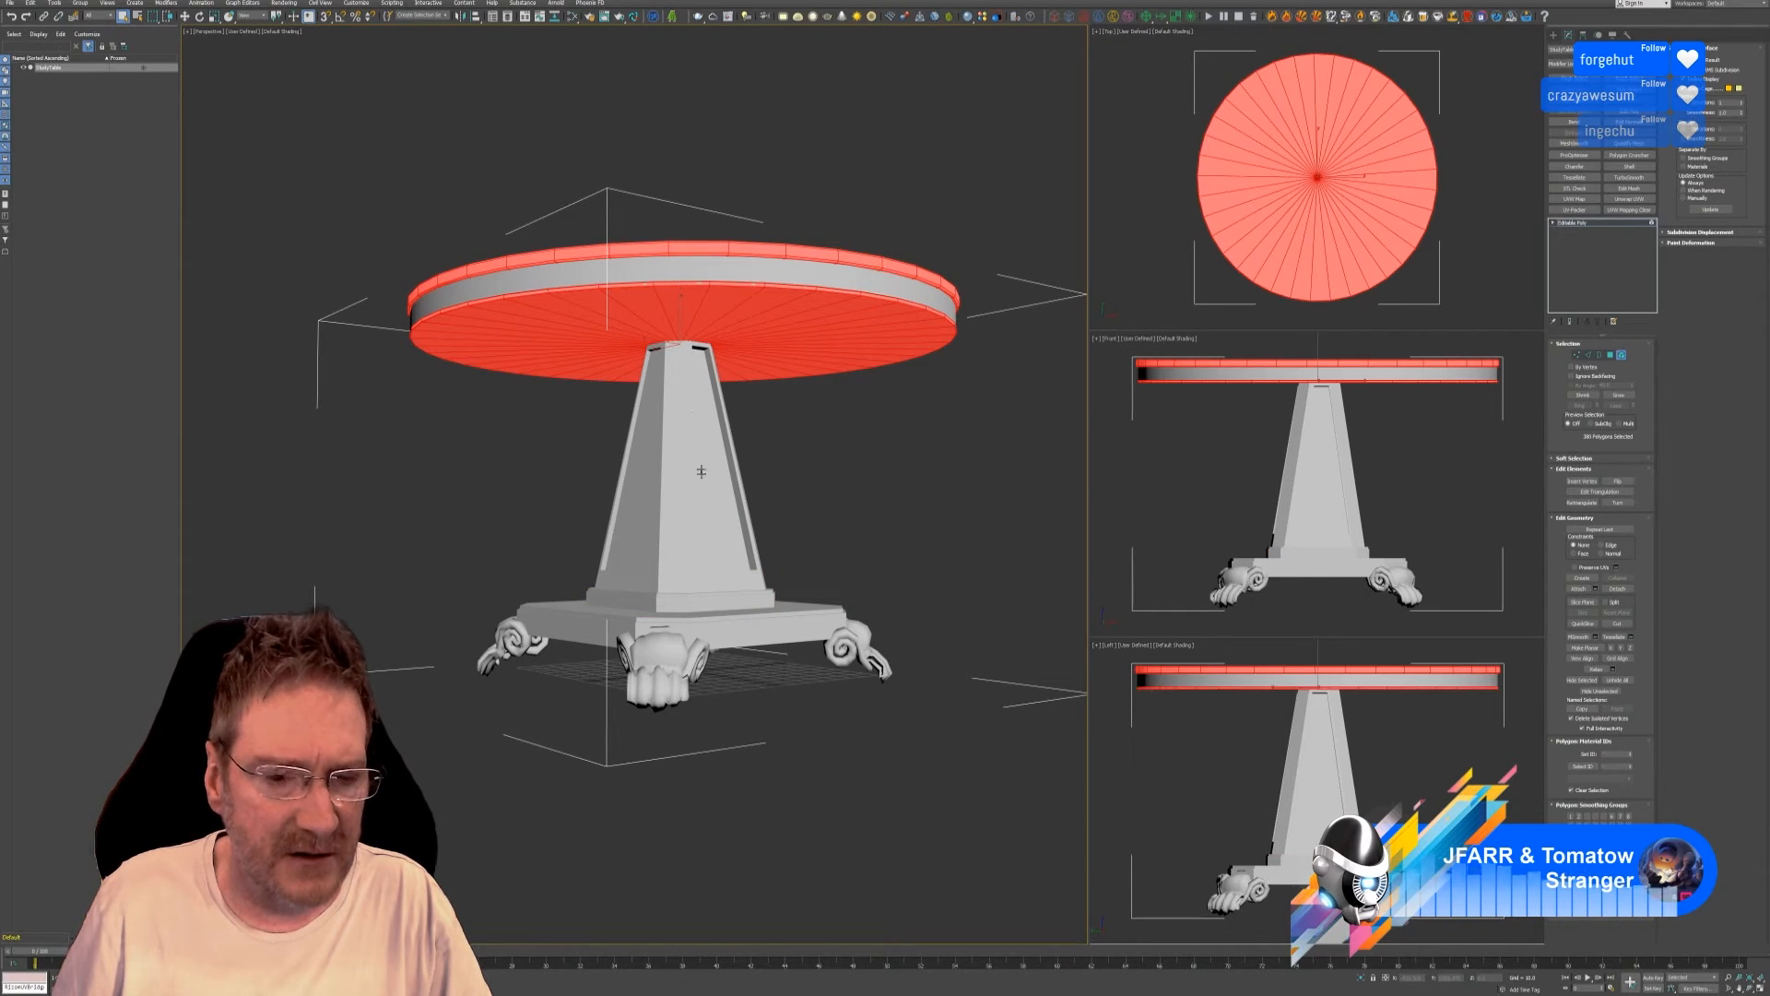
pyautogui.keyDown('ctrl'); pyautogui.doubleClick(686, 602); pyautogui.keyUp('ctrl')
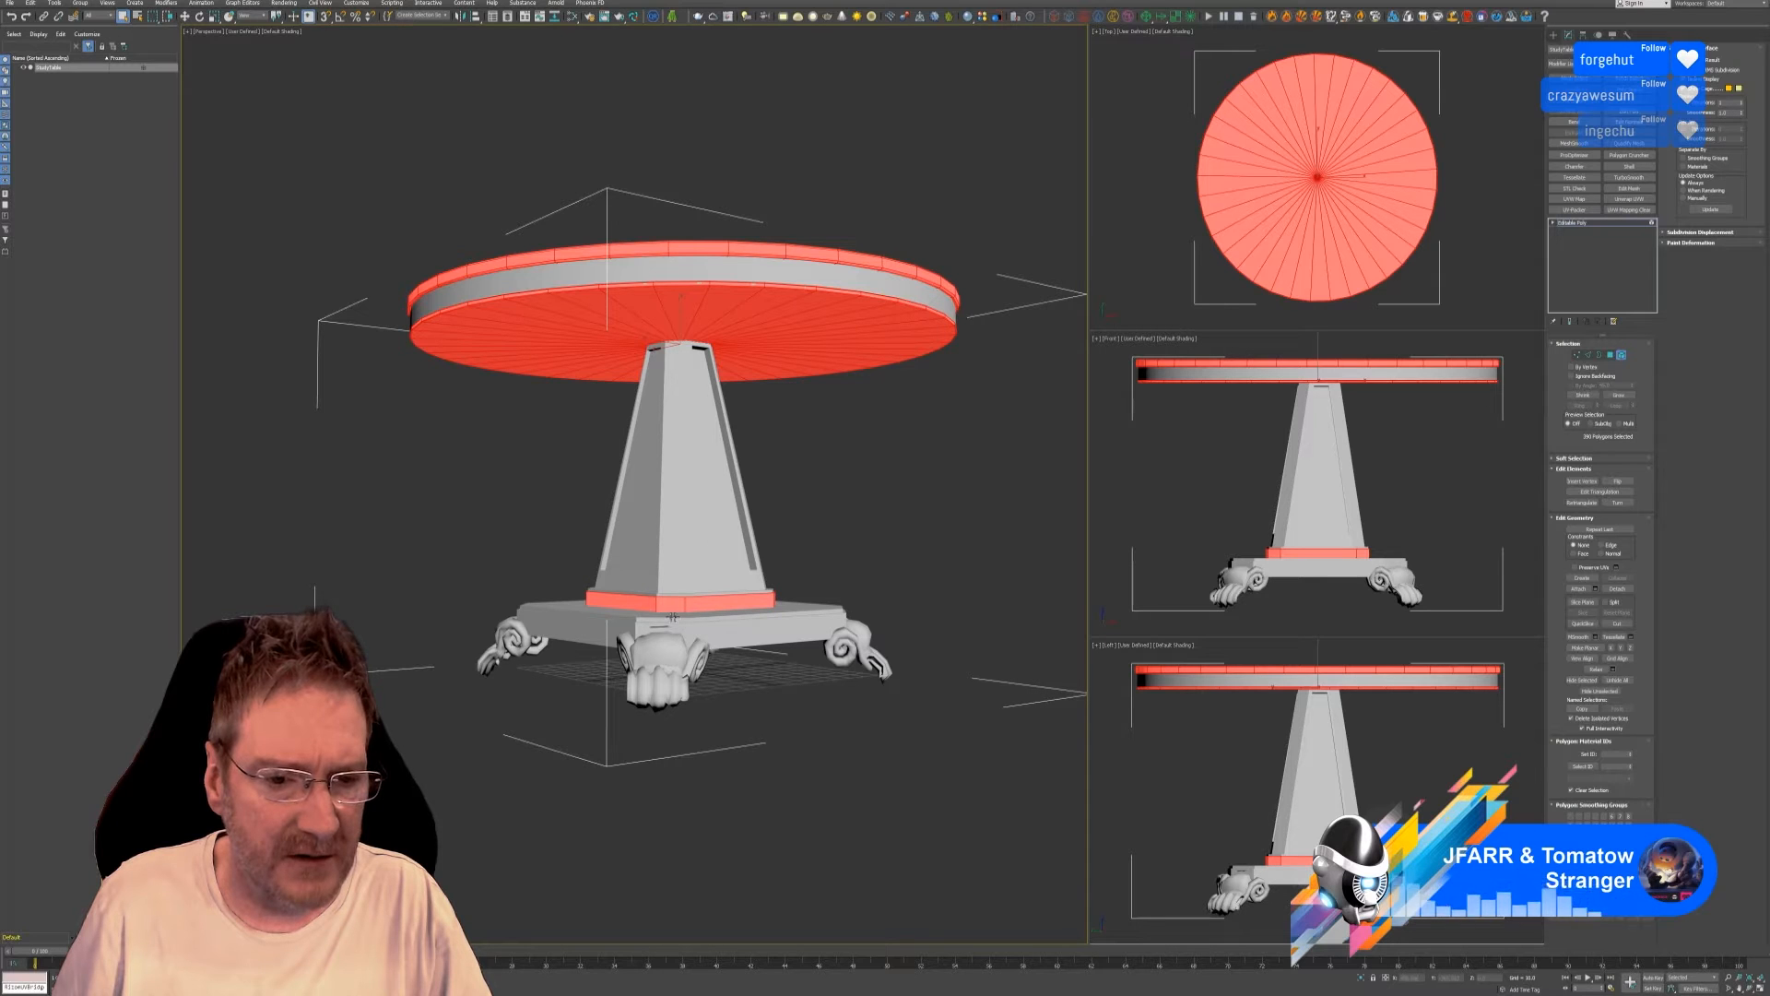
pyautogui.keyDown('ctrl'); pyautogui.doubleClick(604, 628); pyautogui.keyUp('ctrl')
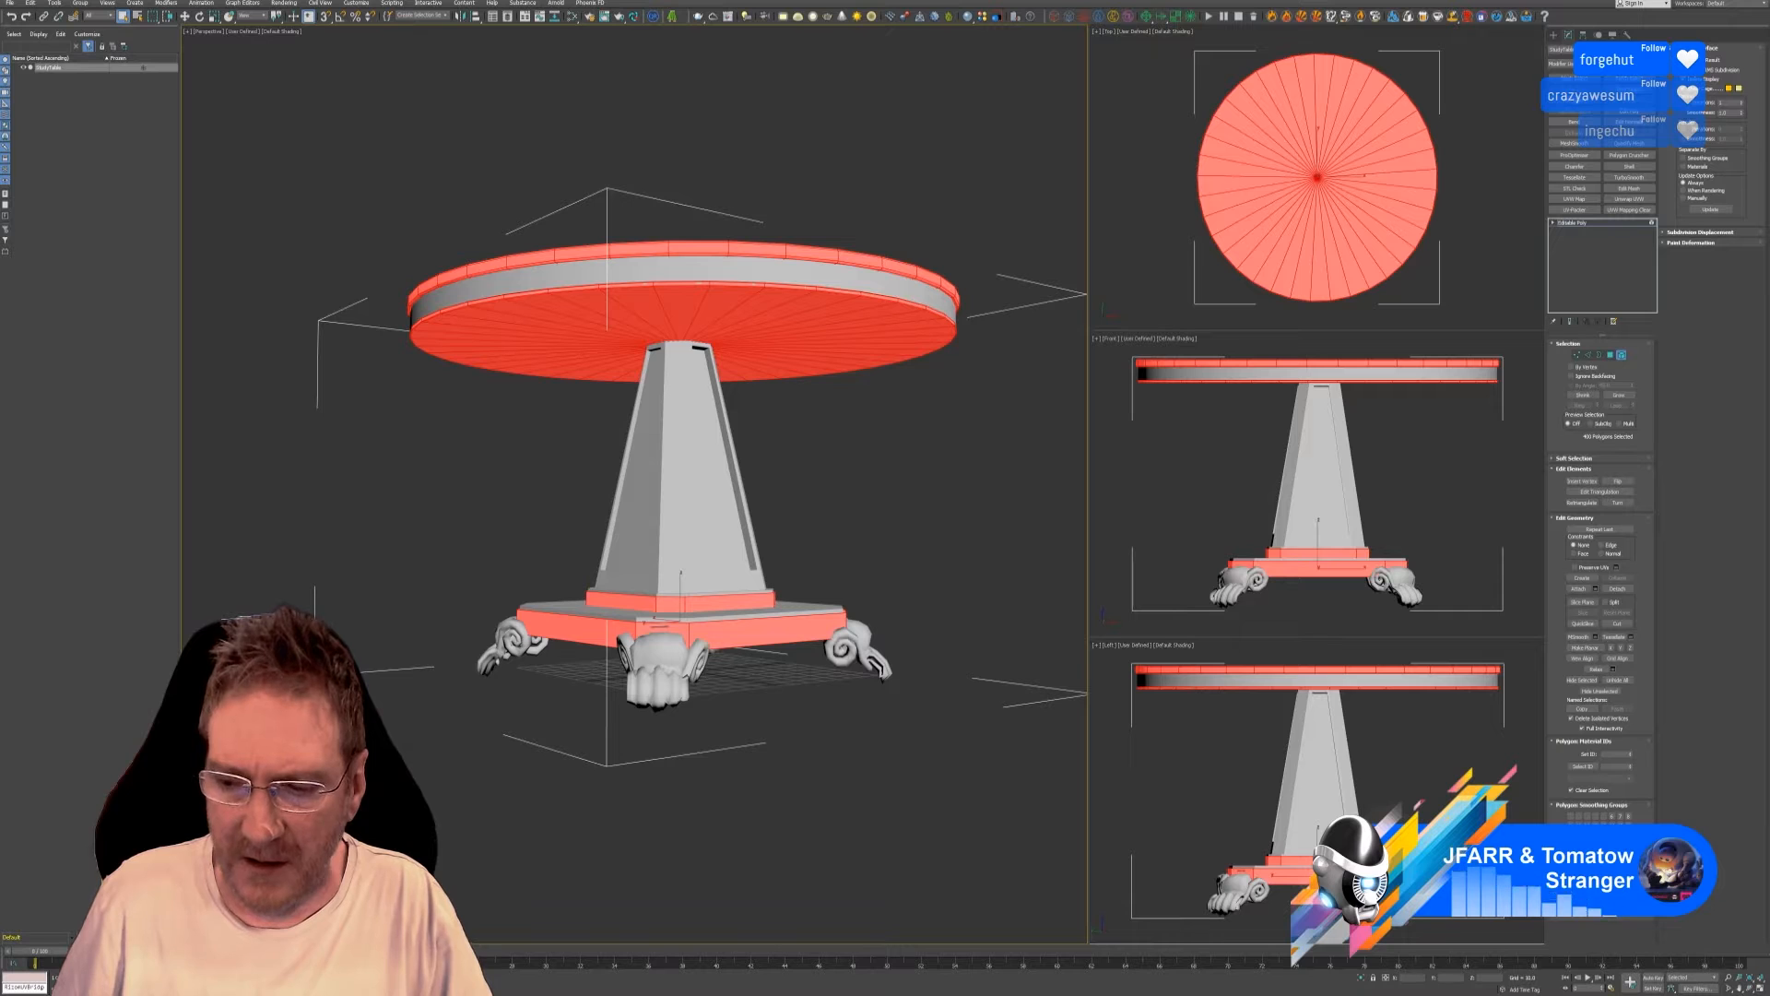
pyautogui.hotkey('alt', 'v')
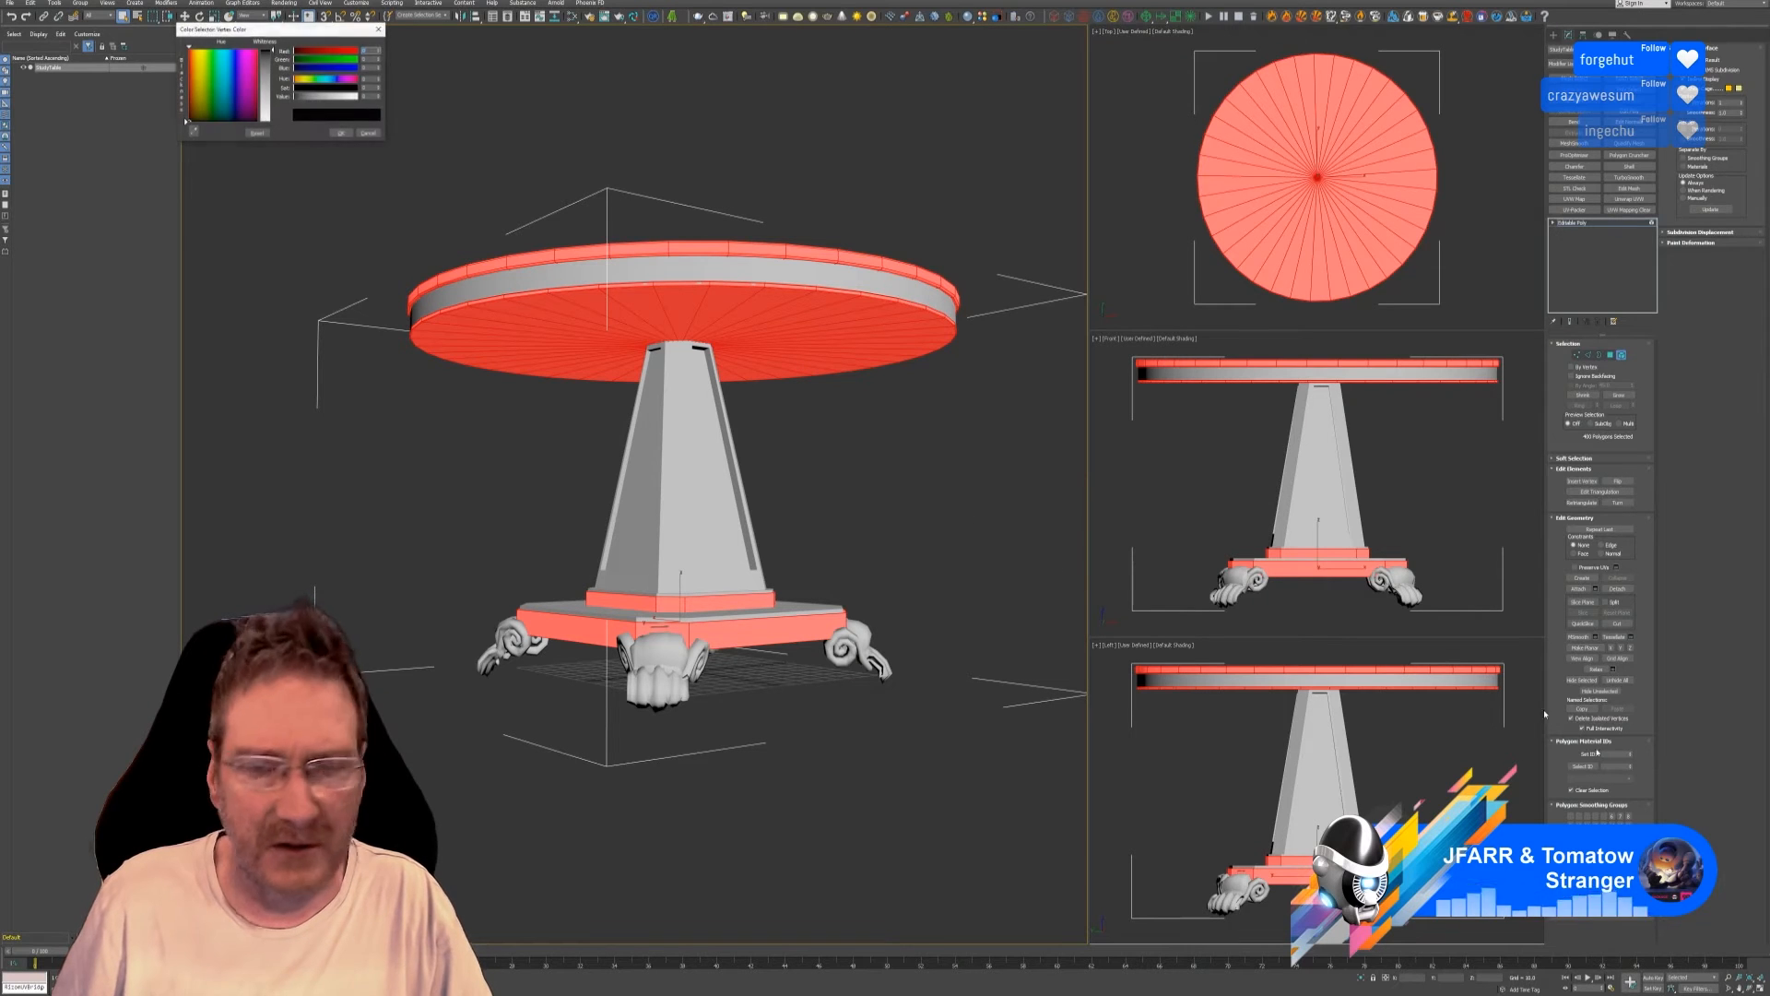
pyautogui.click(199, 68)
pyautogui.click(340, 133)
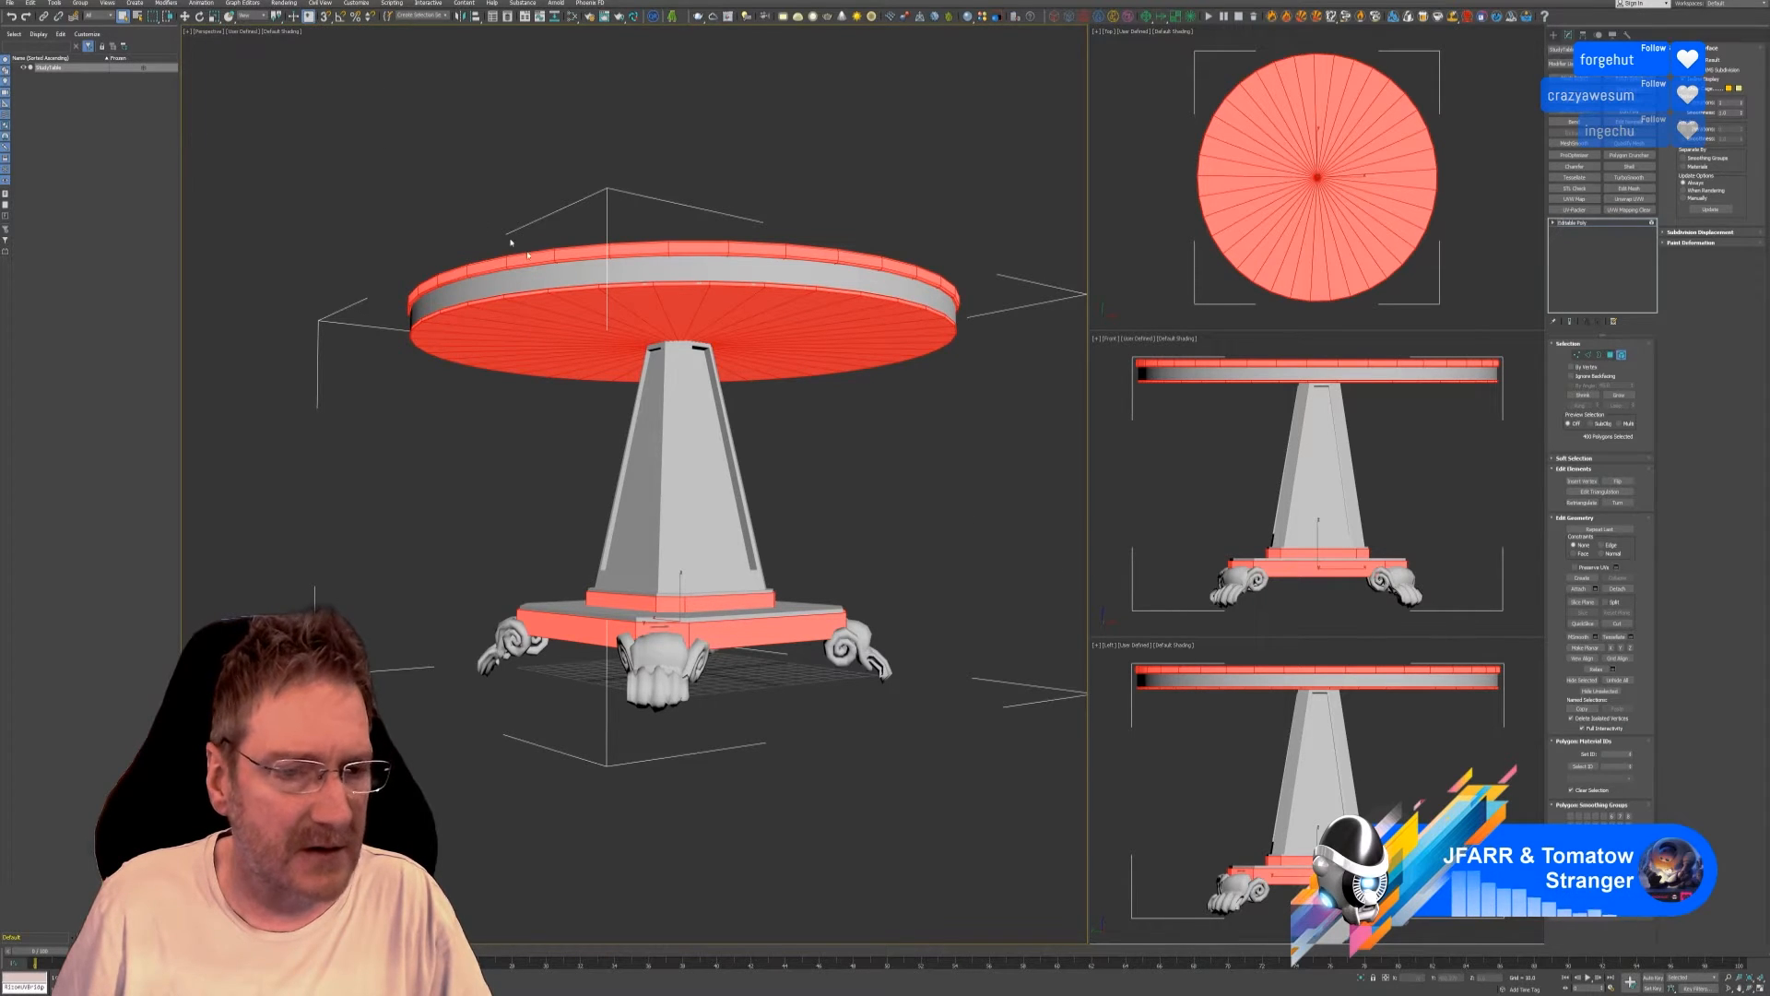
# Select the plinth's top surface with its thin edge and assign it a blue-violet vertex color.
pyautogui.click(626, 617)
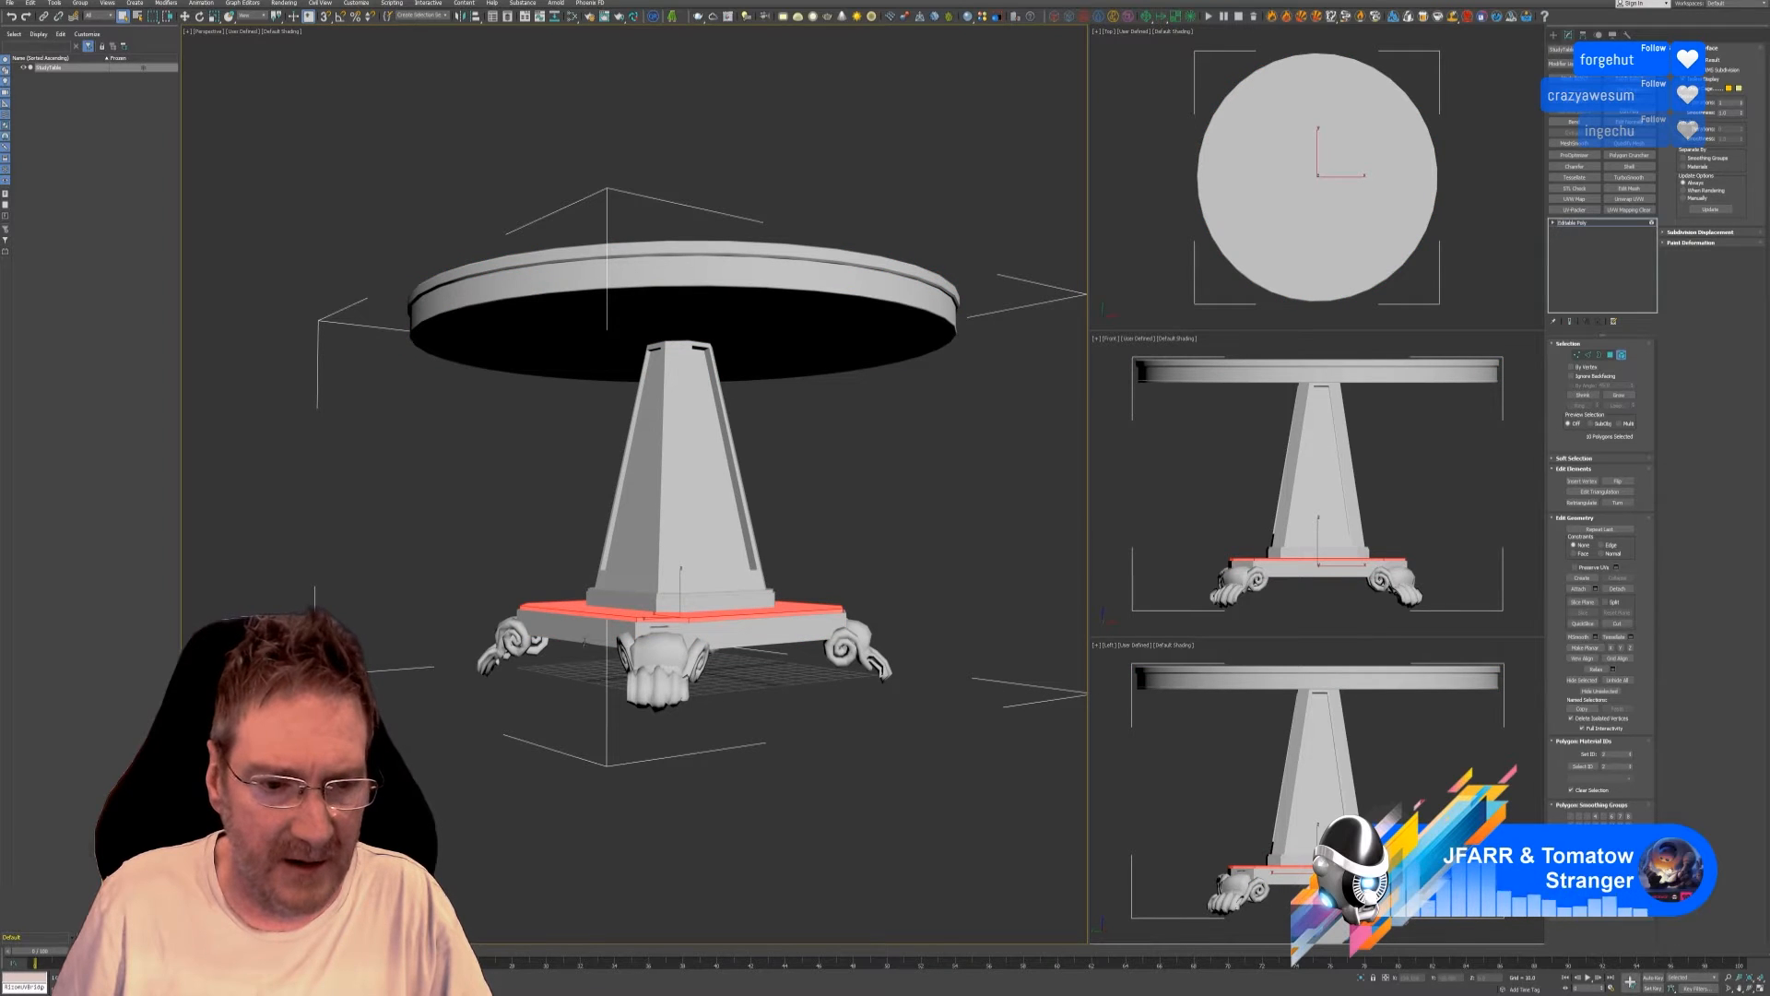
pyautogui.keyDown('ctrl'); pyautogui.click(586, 640); pyautogui.keyUp('ctrl')
pyautogui.click(591, 682)
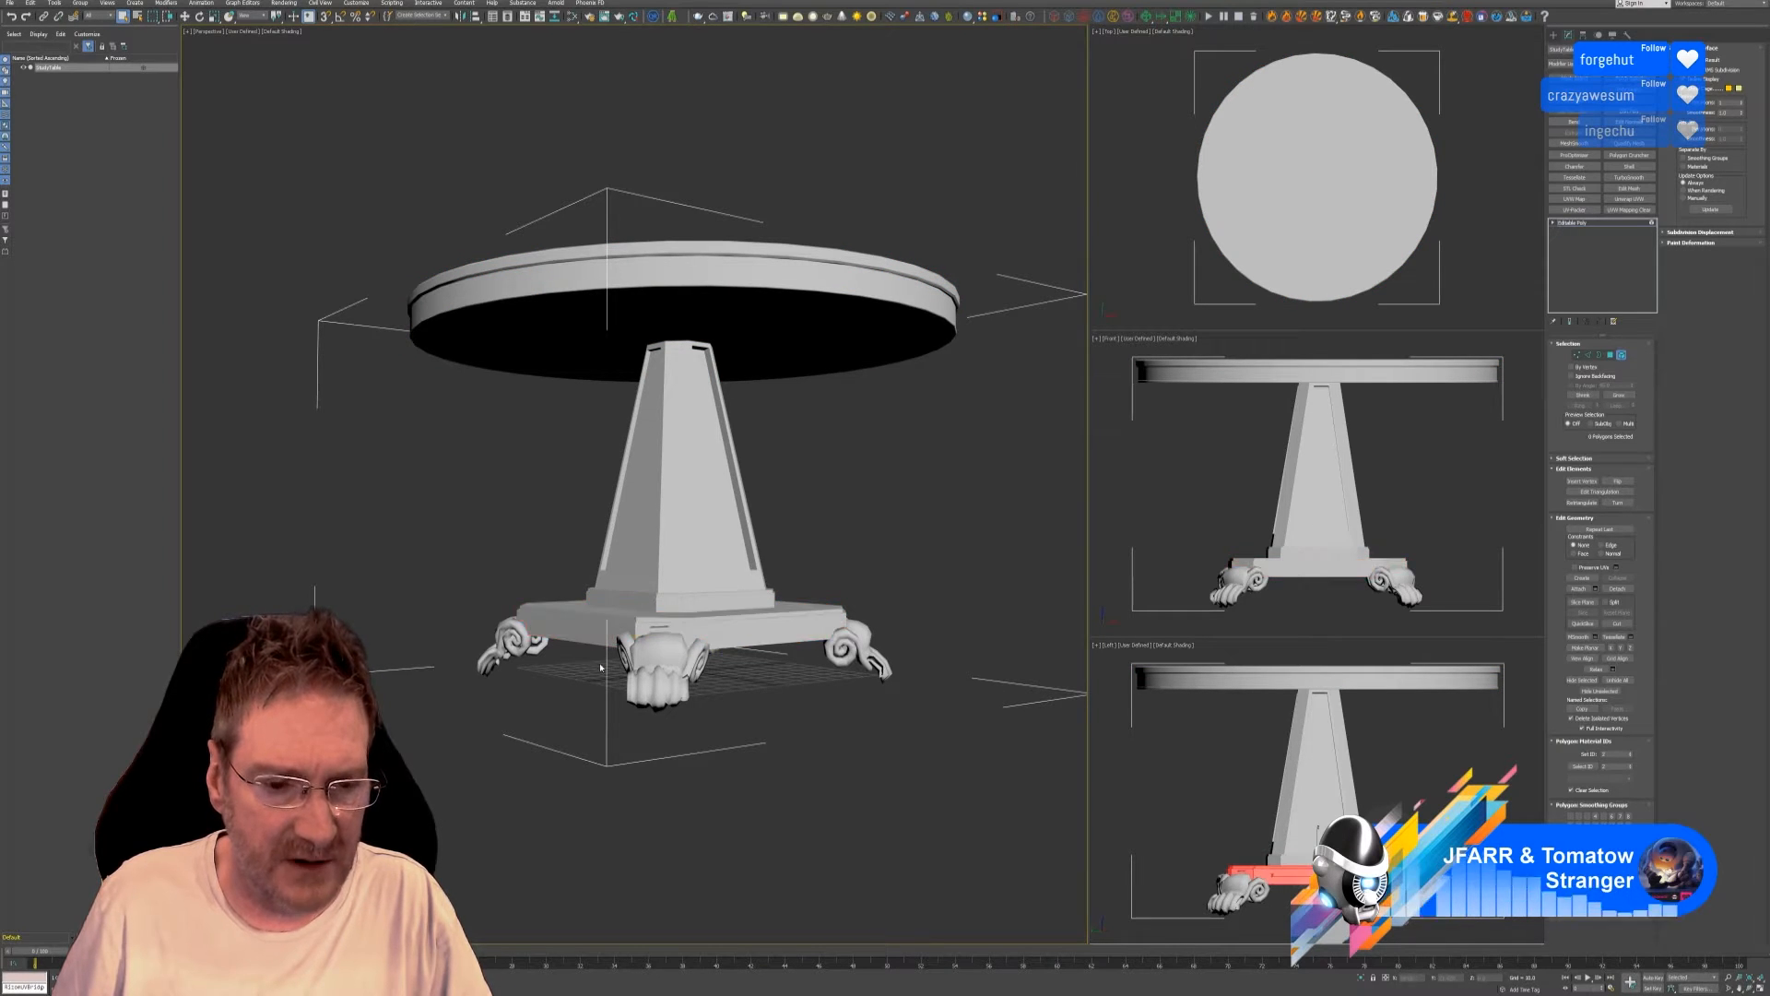
pyautogui.click(636, 616)
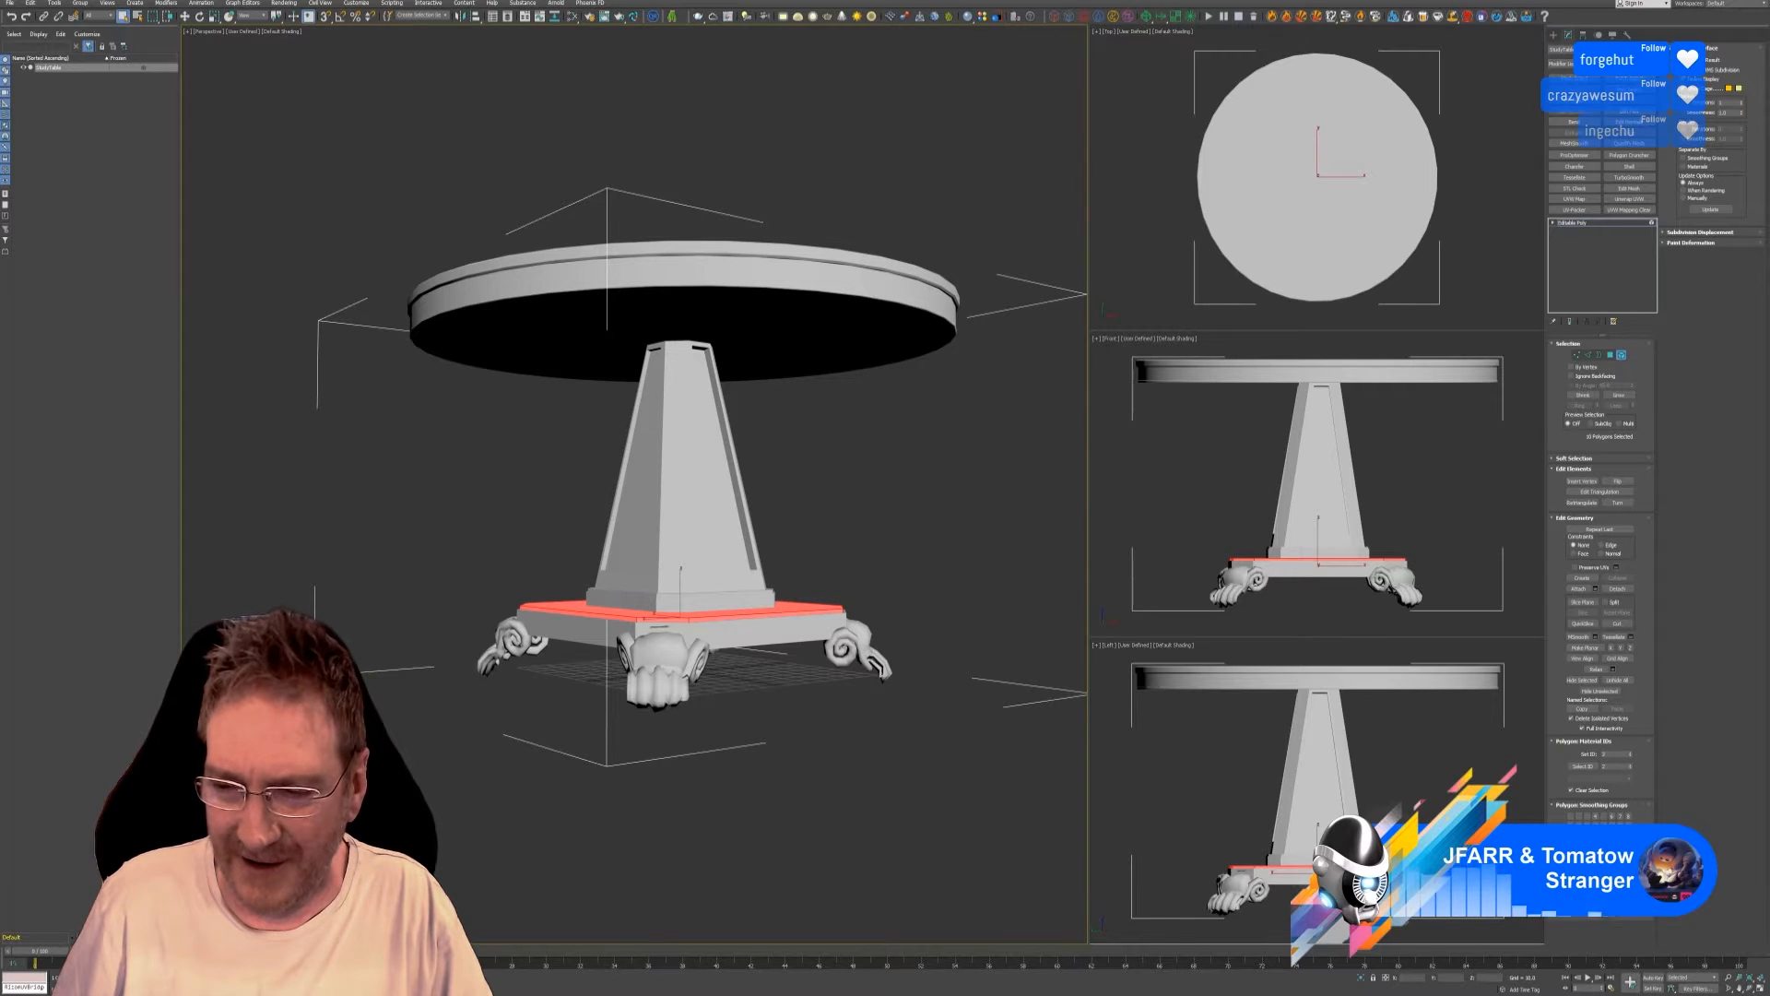
pyautogui.click(1617, 889)
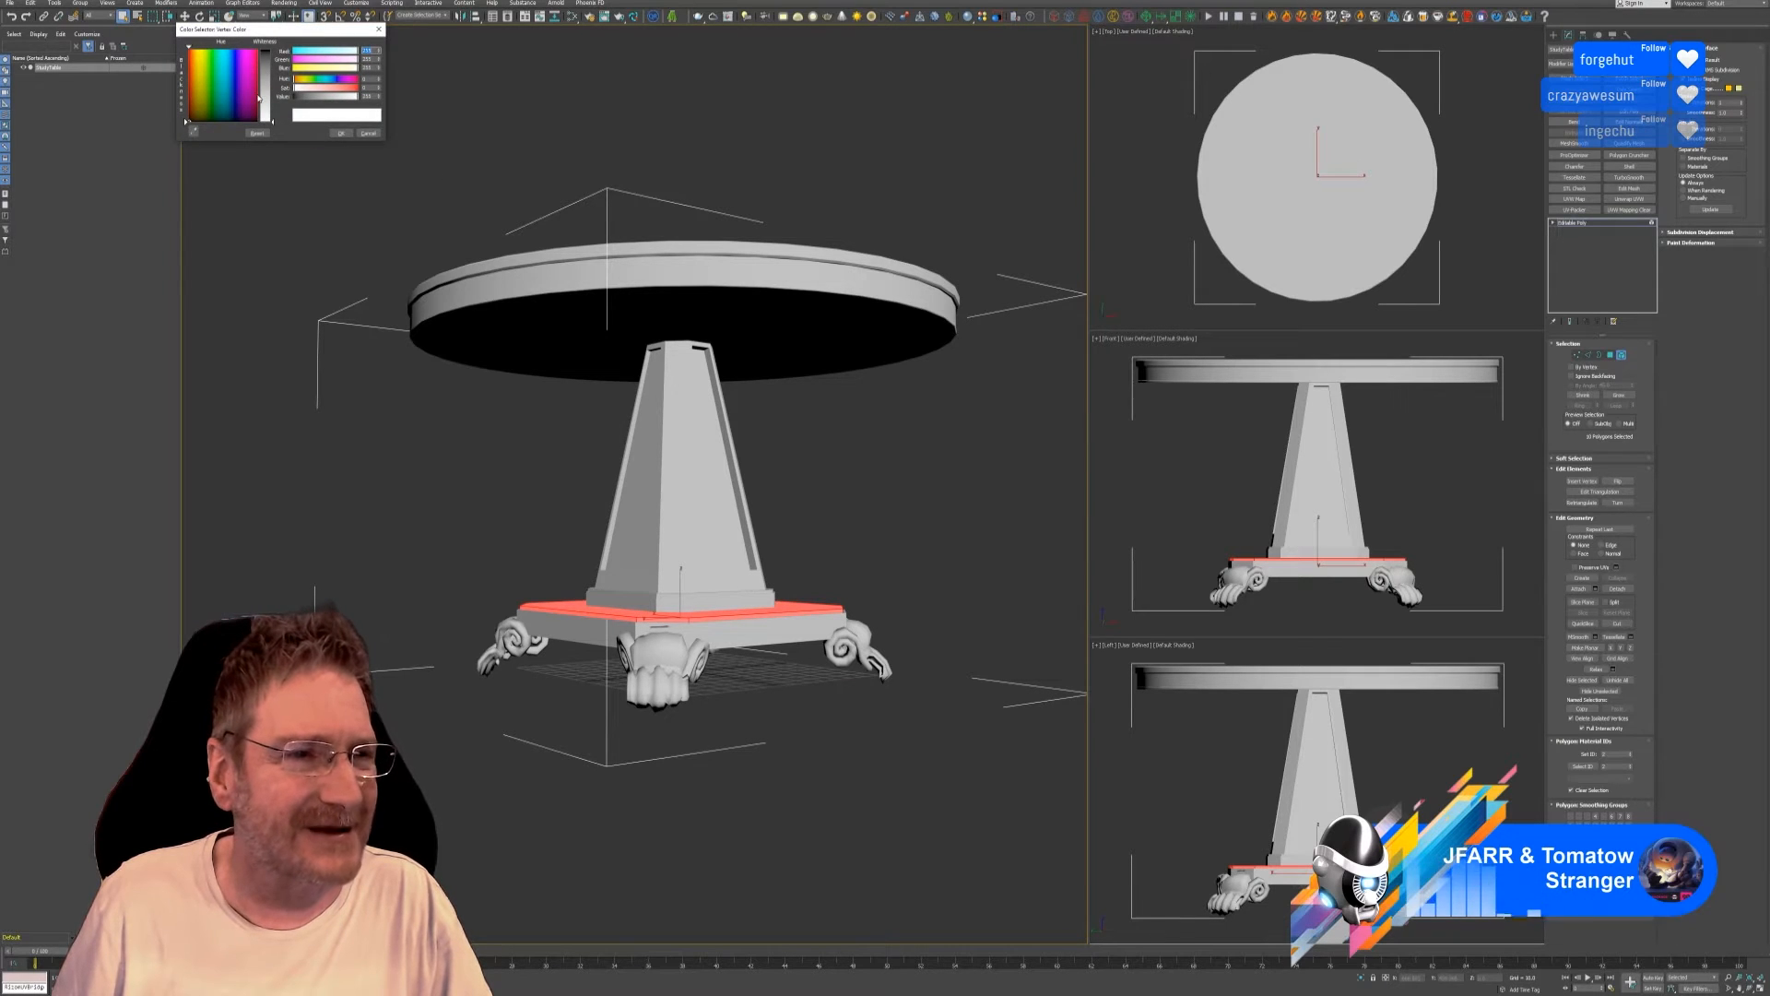
pyautogui.click(238, 96)
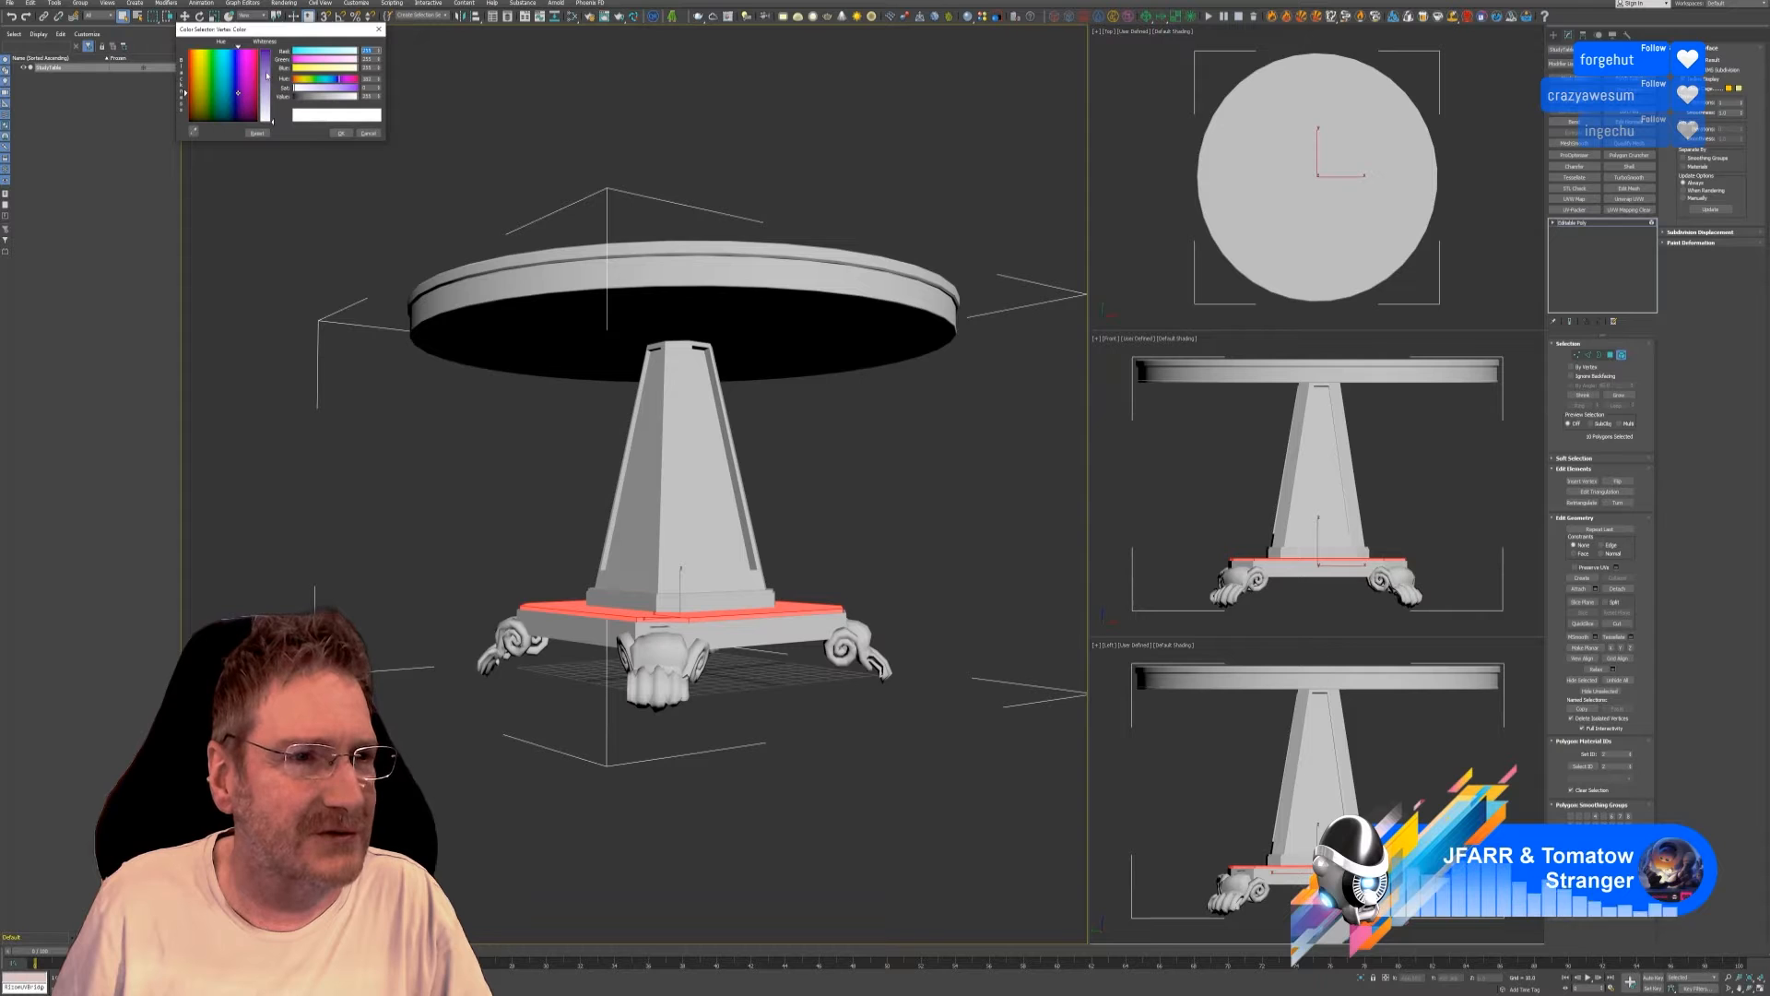
pyautogui.click(340, 133)
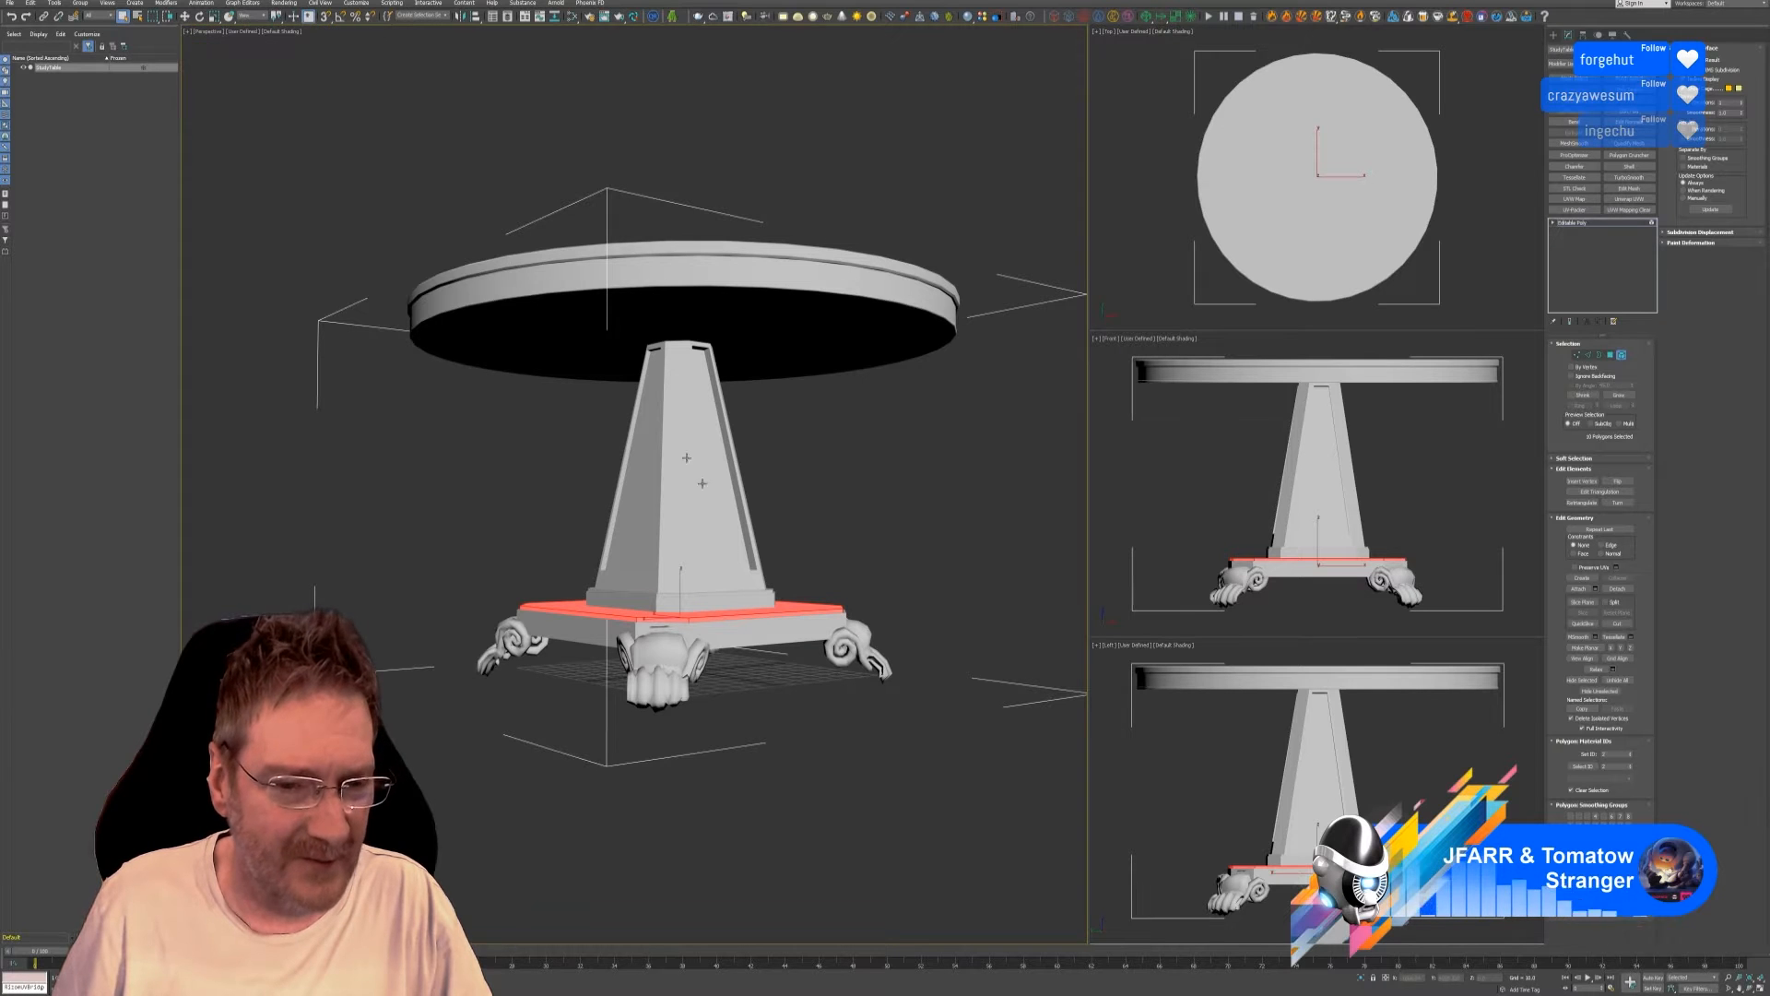
# Select the spiral scrolls on both sides of all four claw feet and assign them a brown vertex color.
pyautogui.scroll(4, 698, 692)
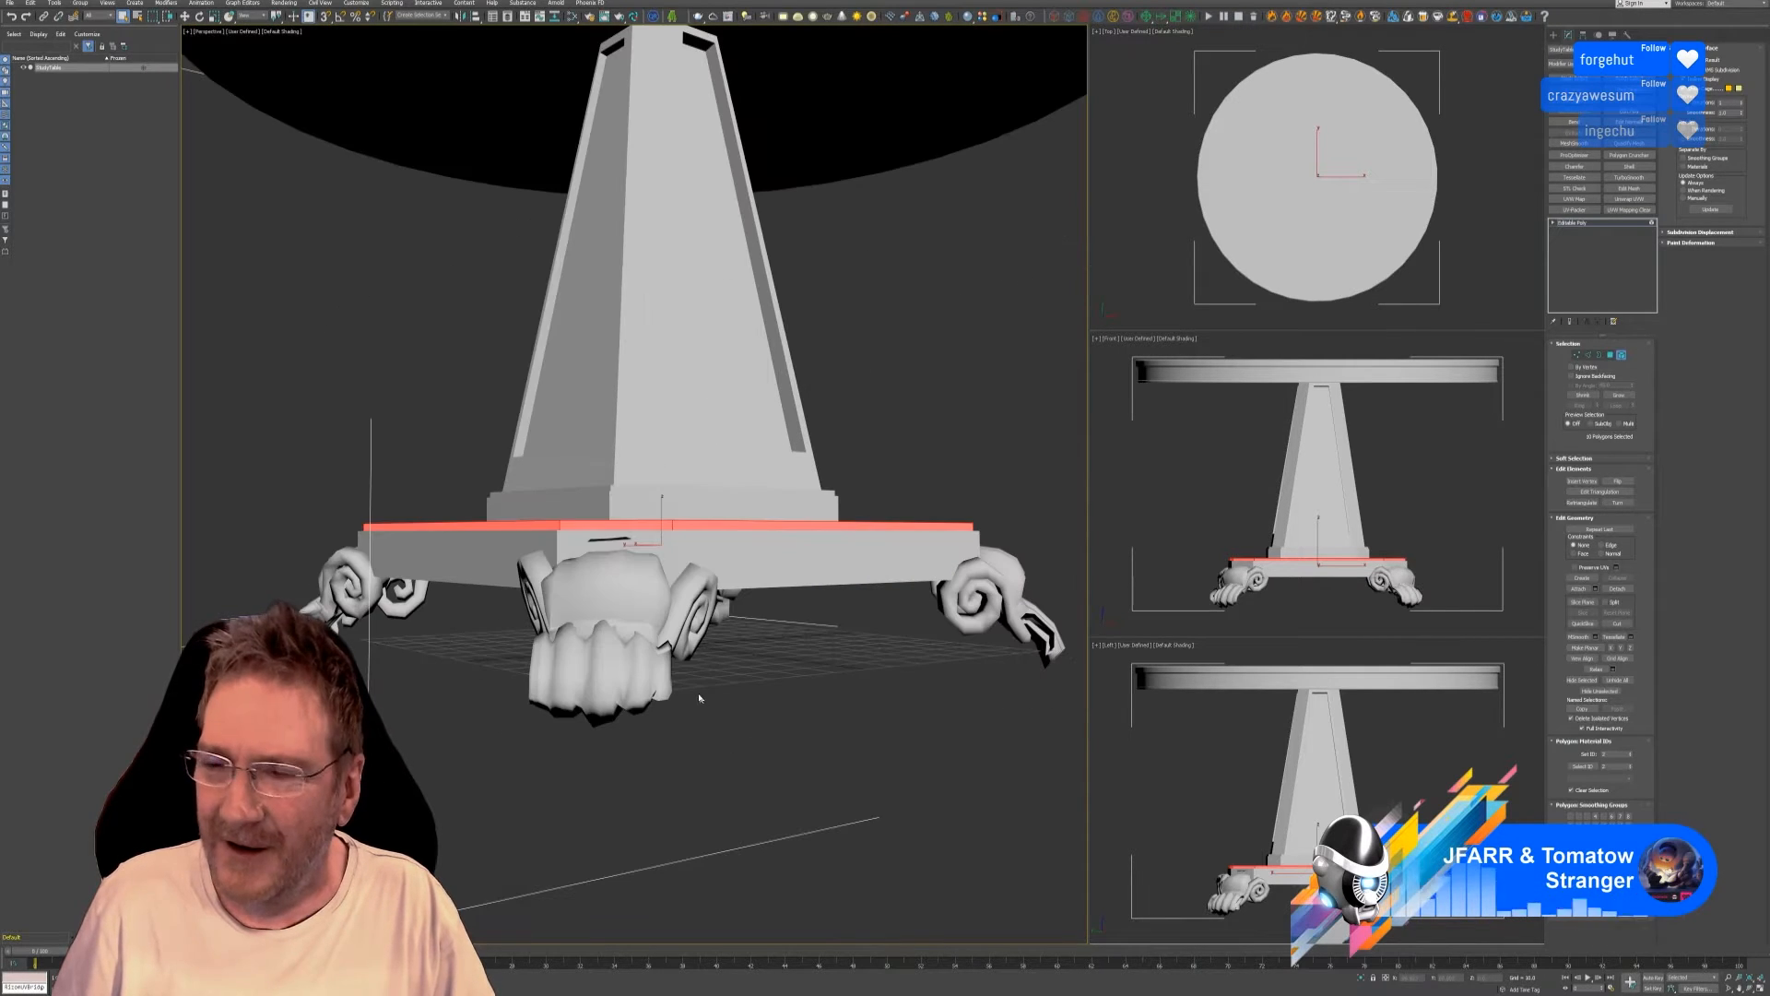
pyautogui.keyDown('alt'); pyautogui.moveTo(818, 750); pyautogui.dragTo(906, 779, button='middle'); pyautogui.keyUp('alt')
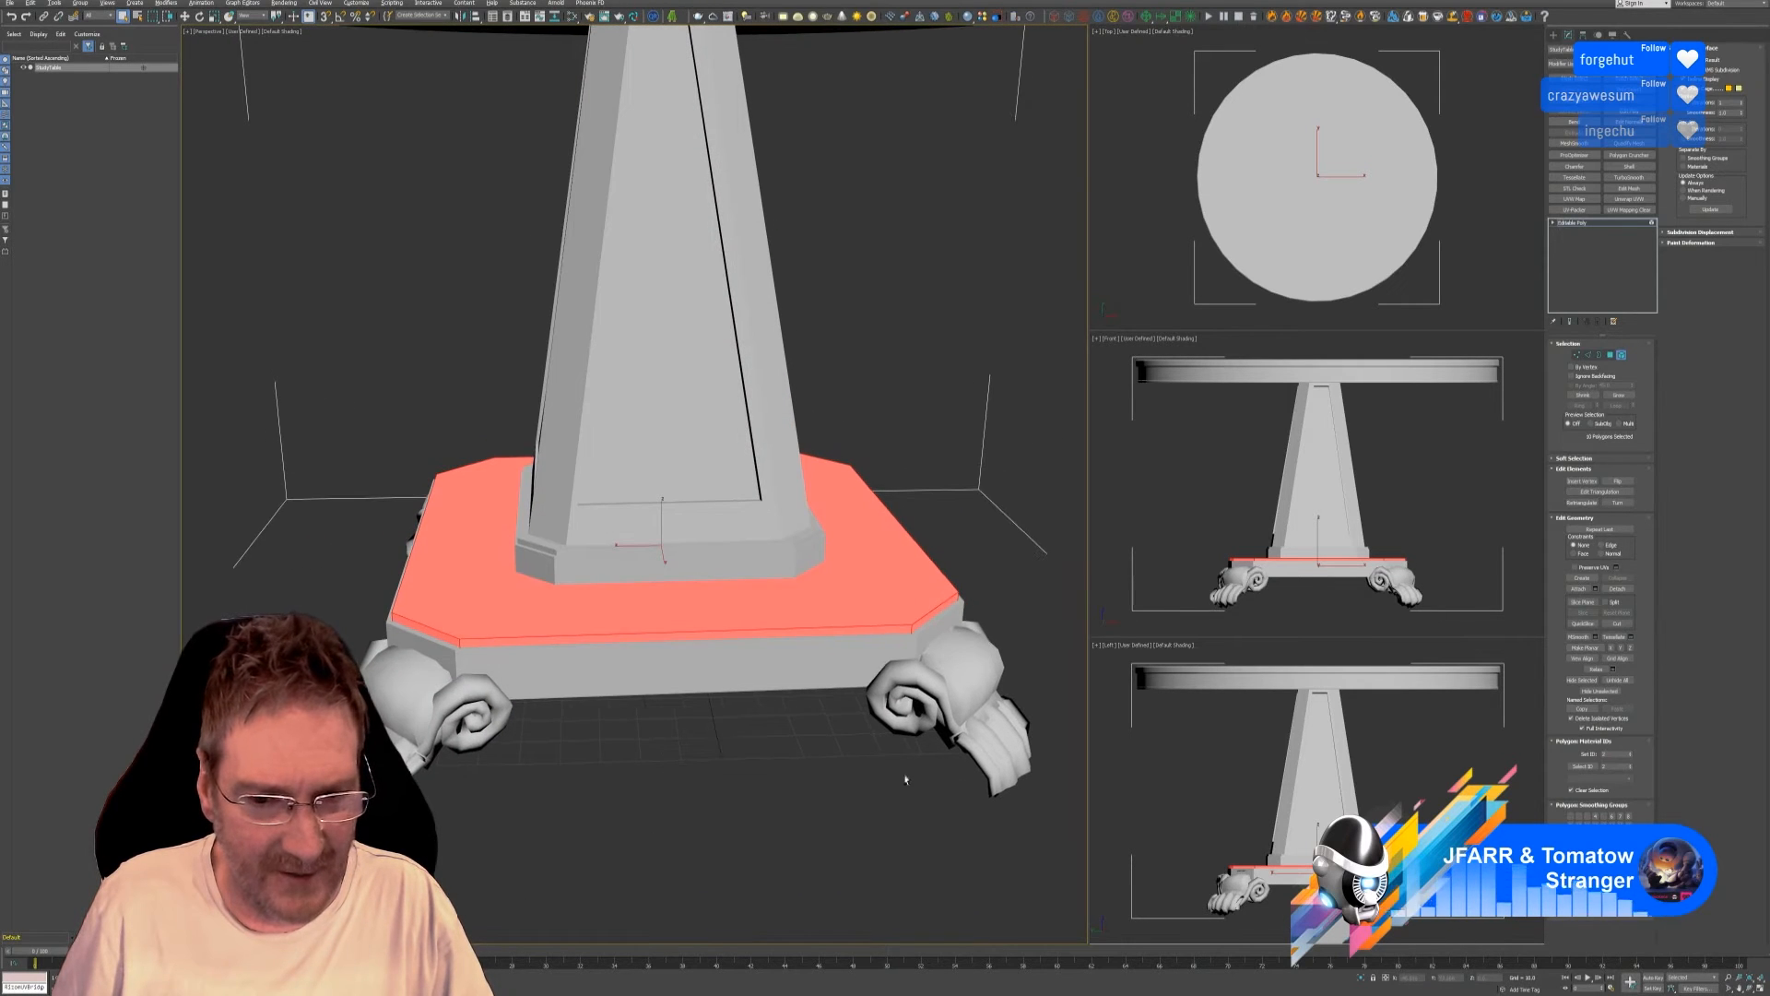
pyautogui.click(908, 683)
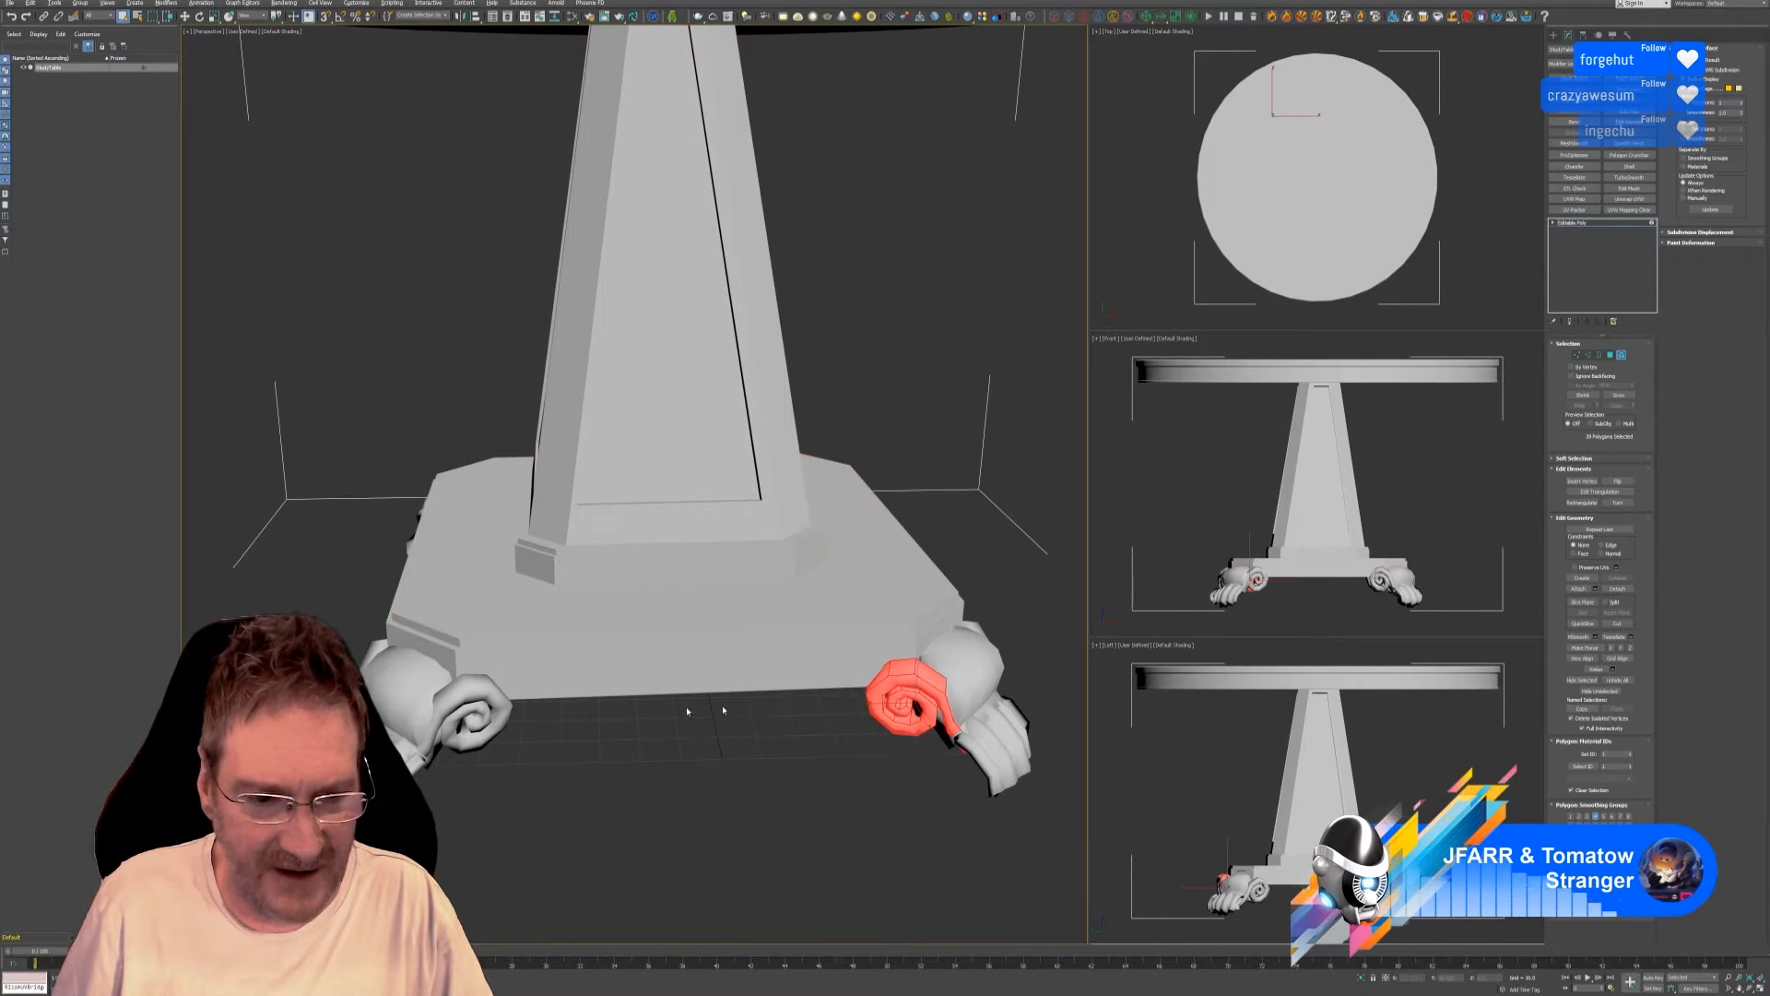
pyautogui.keyDown('ctrl'); pyautogui.click(481, 690); pyautogui.keyUp('ctrl')
pyautogui.keyDown('alt'); pyautogui.moveTo(662, 782); pyautogui.dragTo(657, 780, button='middle'); pyautogui.keyUp('alt')
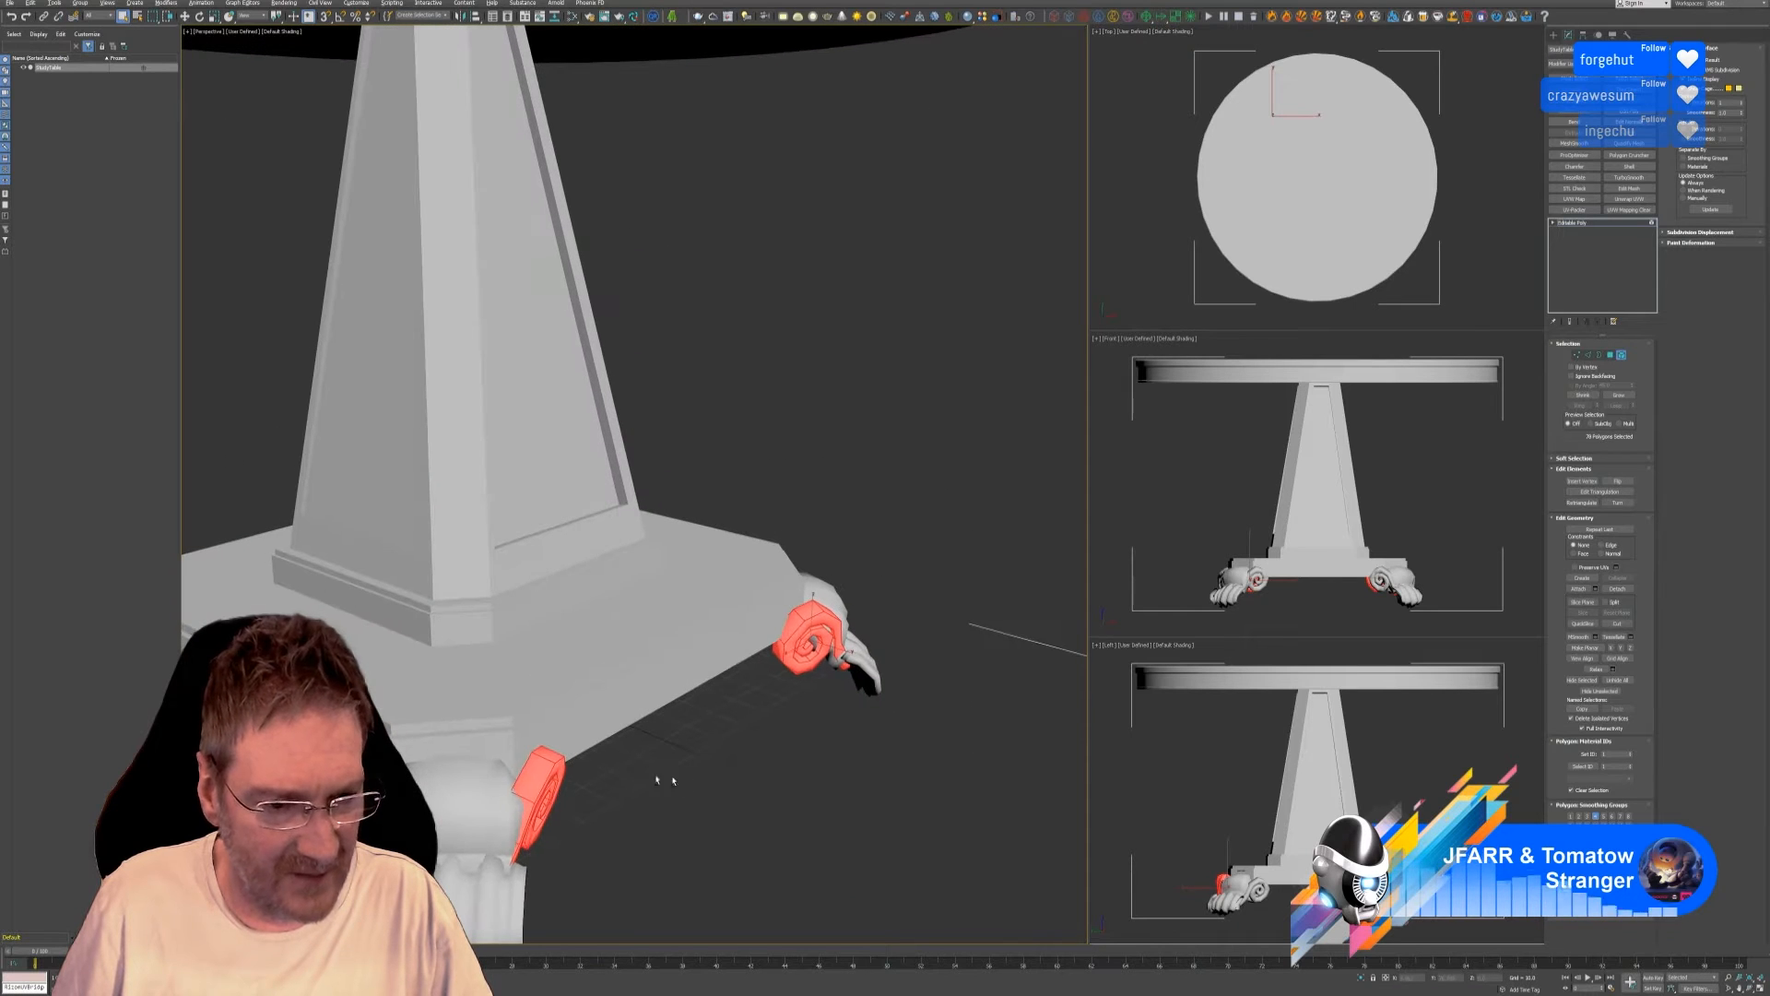
pyautogui.scroll(-8, 554, 791)
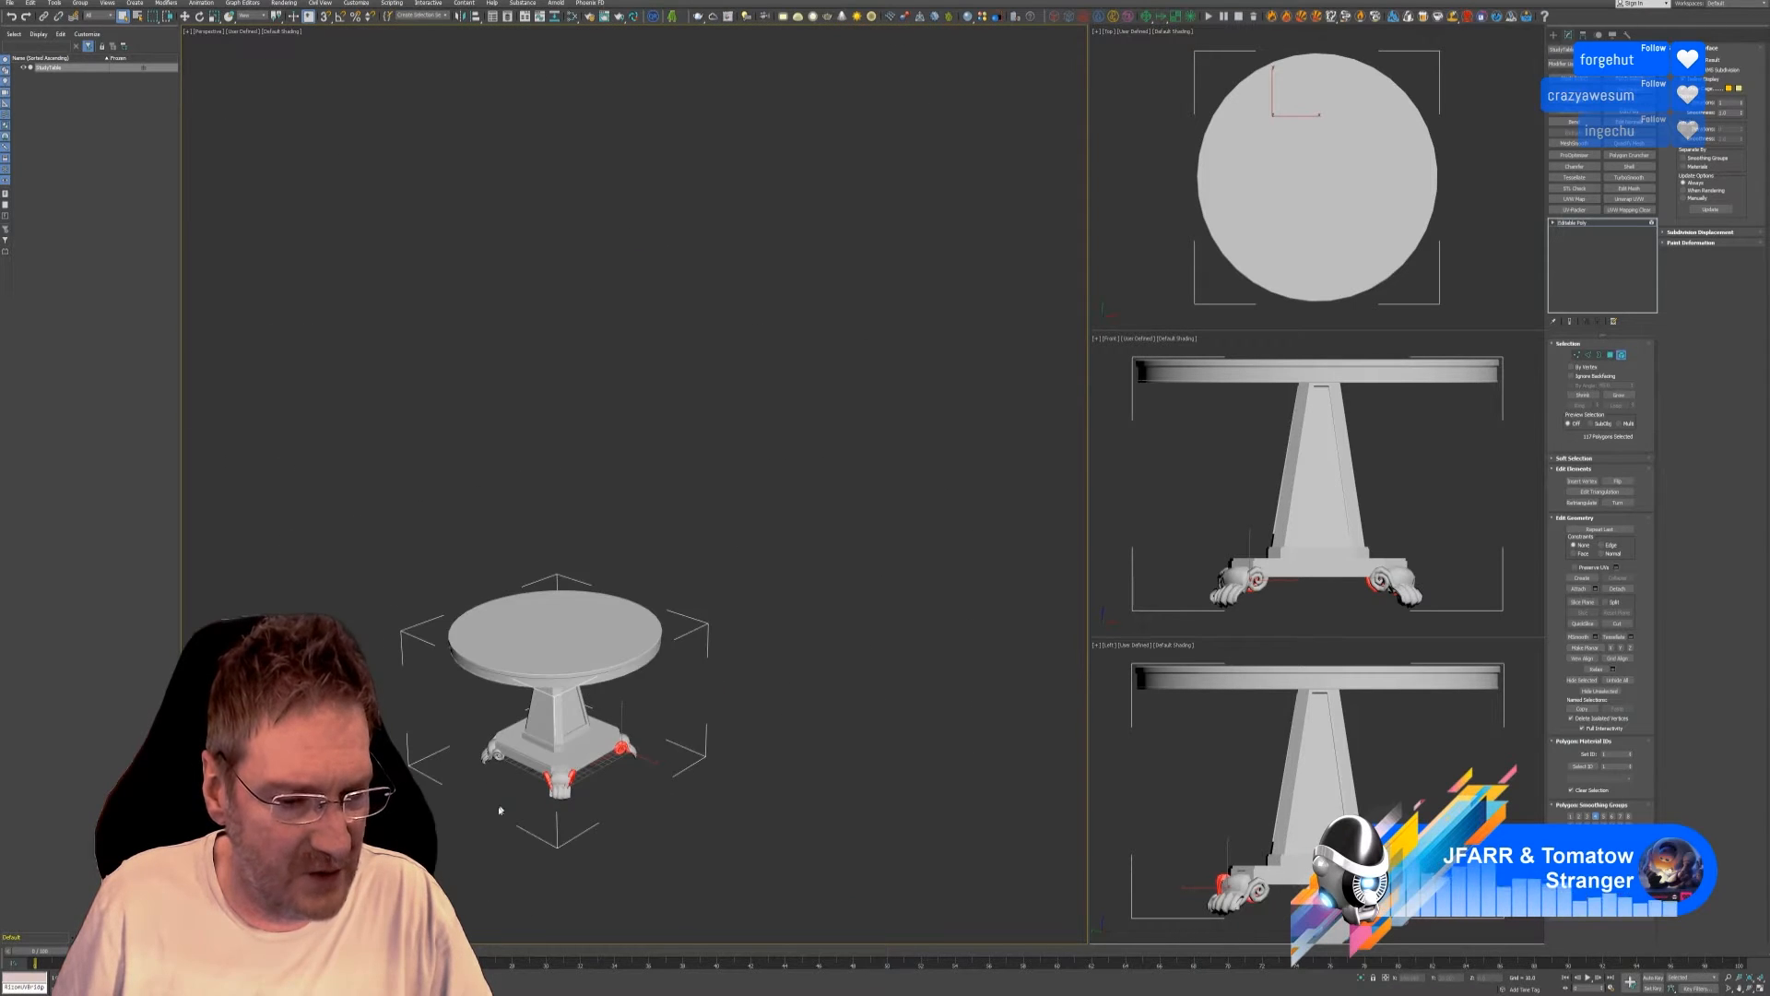
pyautogui.scroll(4, 493, 786)
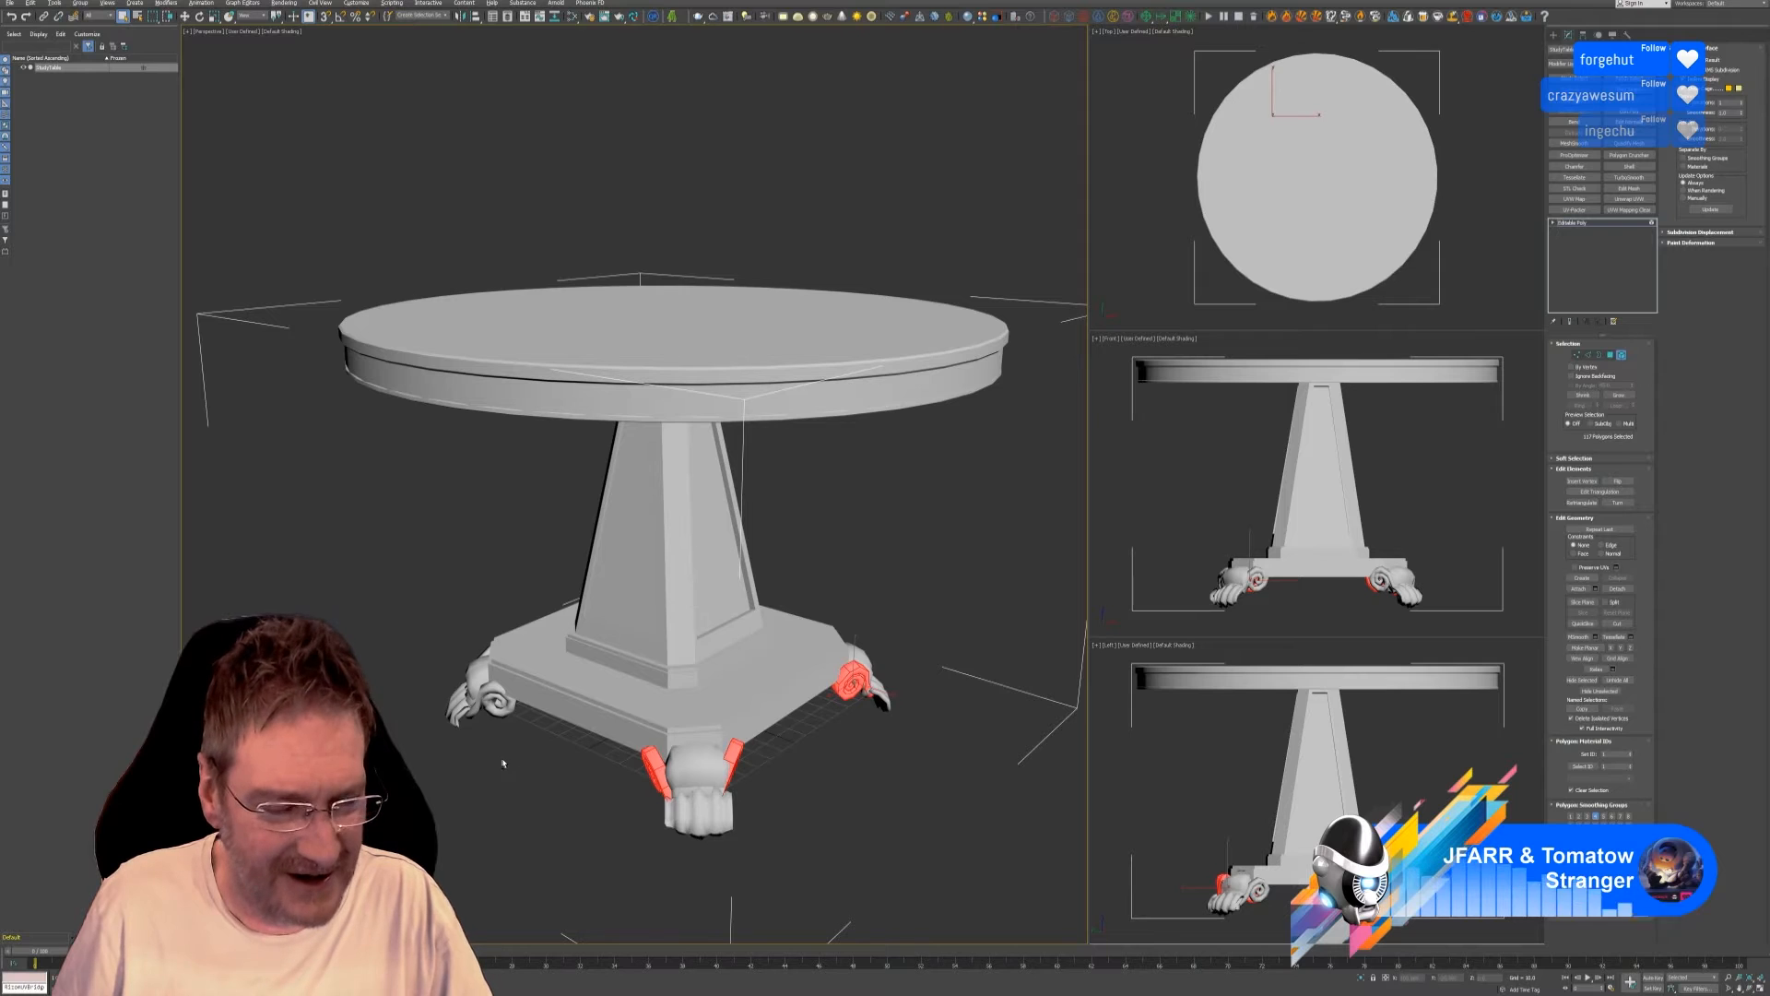
pyautogui.keyDown('alt'); pyautogui.moveTo(505, 763); pyautogui.dragTo(528, 771, button='middle'); pyautogui.keyUp('alt')
pyautogui.keyDown('ctrl'); pyautogui.click(478, 791); pyautogui.keyUp('ctrl')
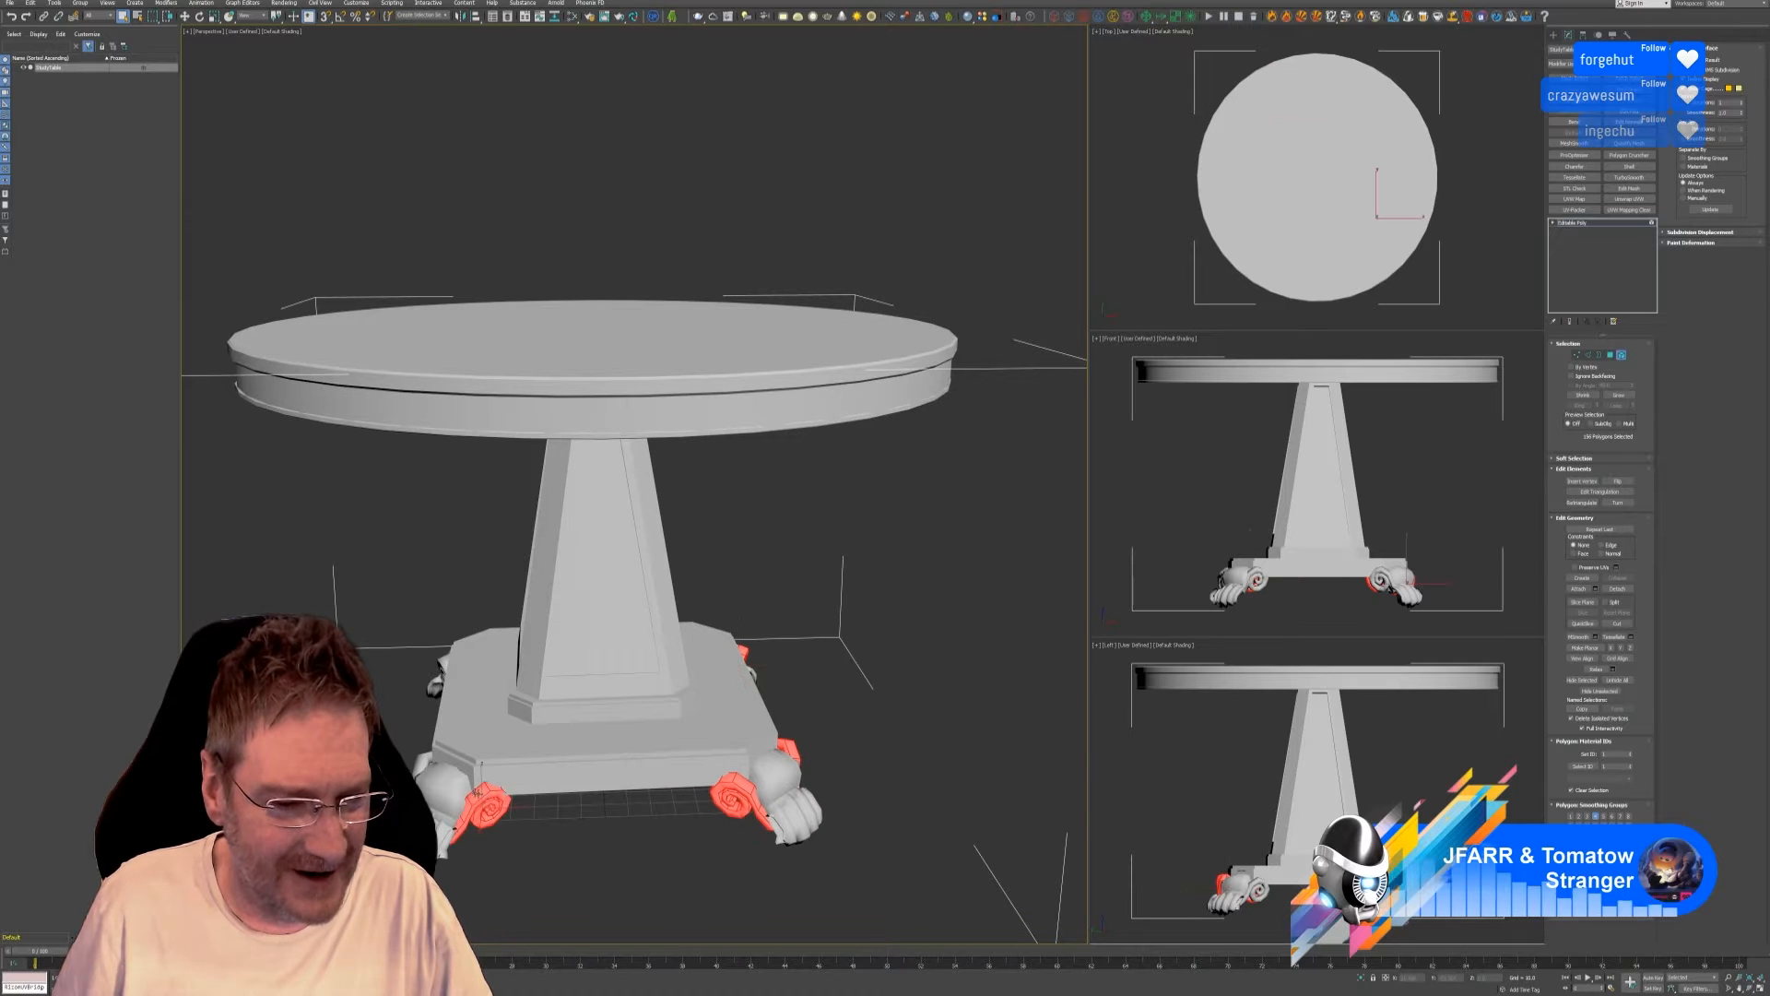
pyautogui.keyDown('ctrl'); pyautogui.click(423, 762); pyautogui.keyUp('ctrl')
pyautogui.moveTo(565, 885)
pyautogui.keyDown('alt'); pyautogui.mouseDown(button='middle')
pyautogui.moveTo(672, 870)
pyautogui.moveTo(561, 879)
pyautogui.mouseUp(button='middle'); pyautogui.keyUp('alt')
pyautogui.keyDown('ctrl'); pyautogui.click(480, 868); pyautogui.keyUp('ctrl')
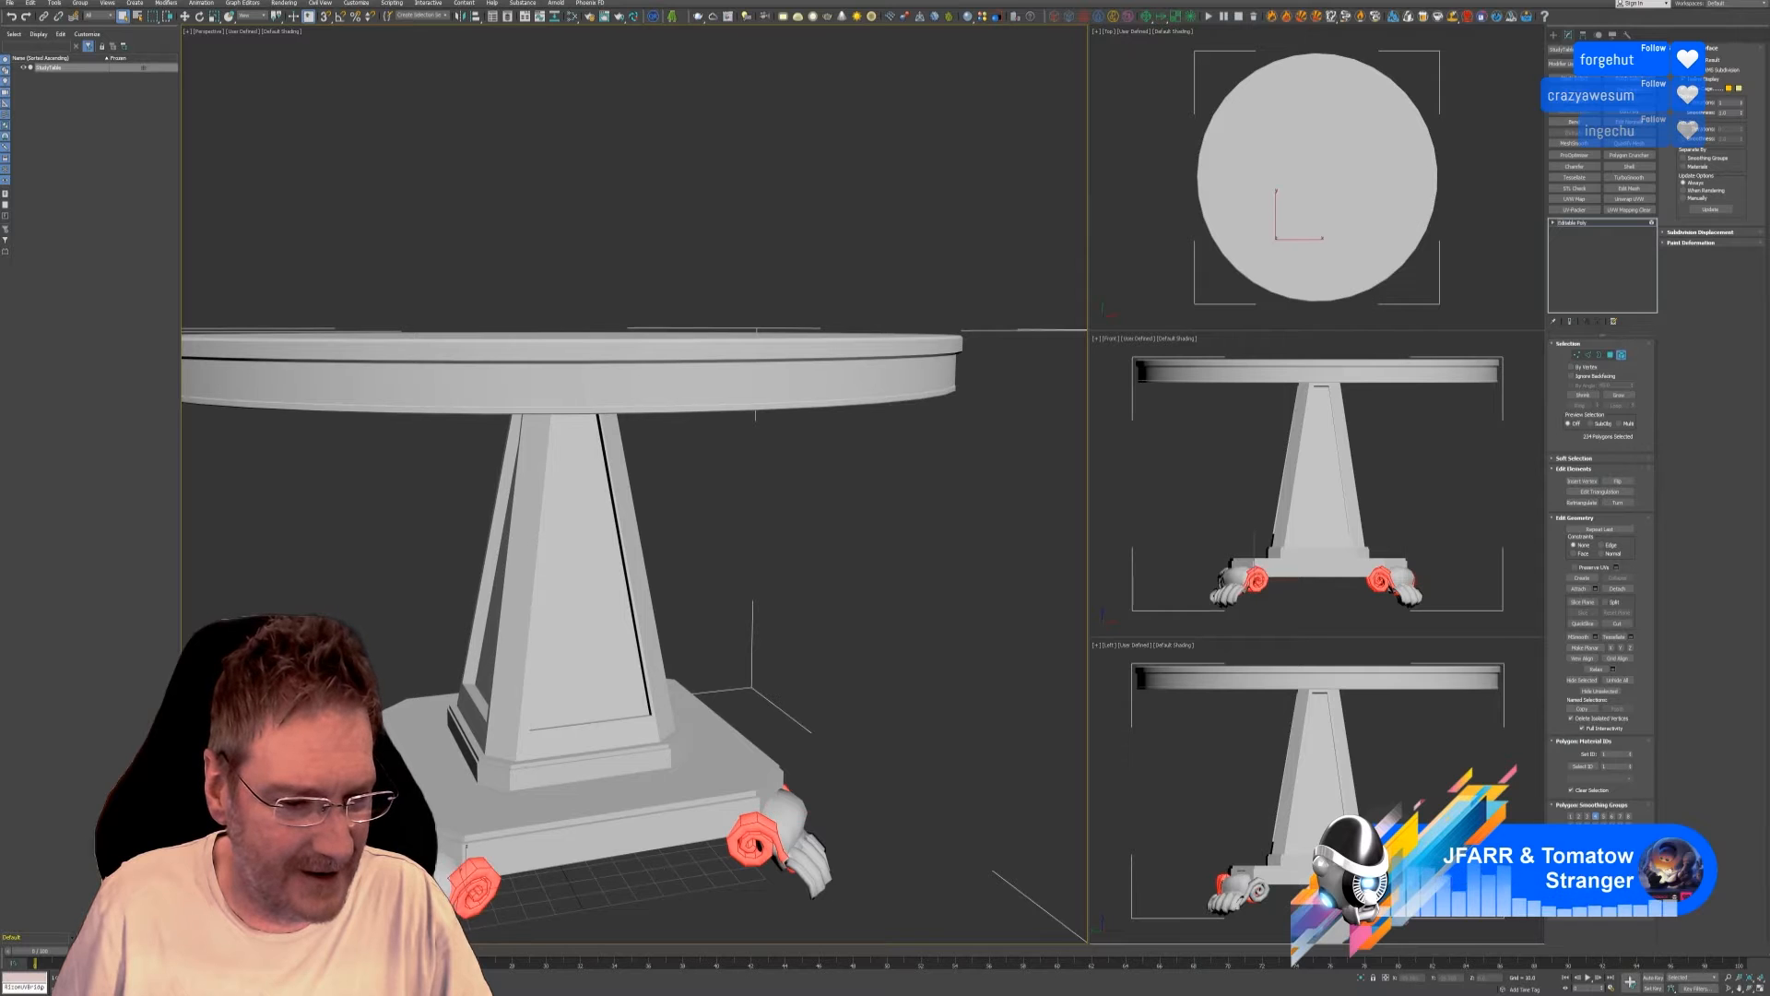
pyautogui.keyDown('ctrl'); pyautogui.click(440, 867); pyautogui.keyUp('ctrl')
pyautogui.keyDown('ctrl'); pyautogui.click(397, 771); pyautogui.keyUp('ctrl')
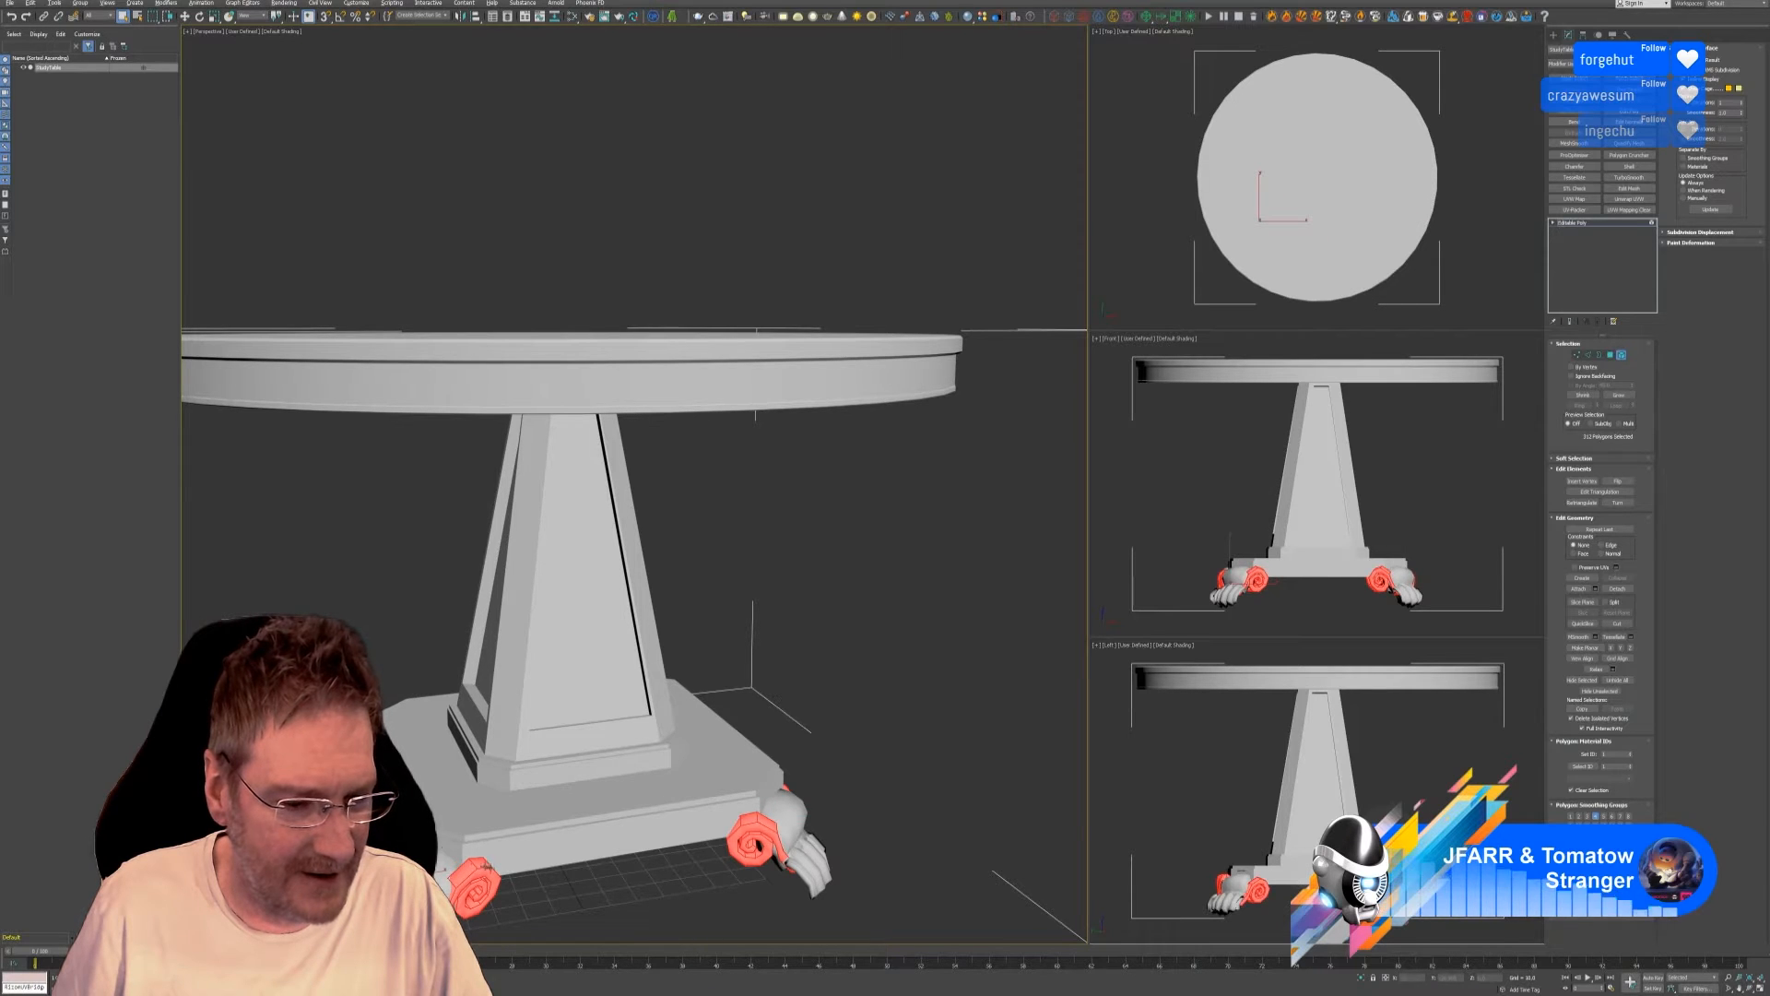
pyautogui.keyDown('alt'); pyautogui.moveTo(642, 524); pyautogui.dragTo(707, 492, button='middle'); pyautogui.keyUp('alt')
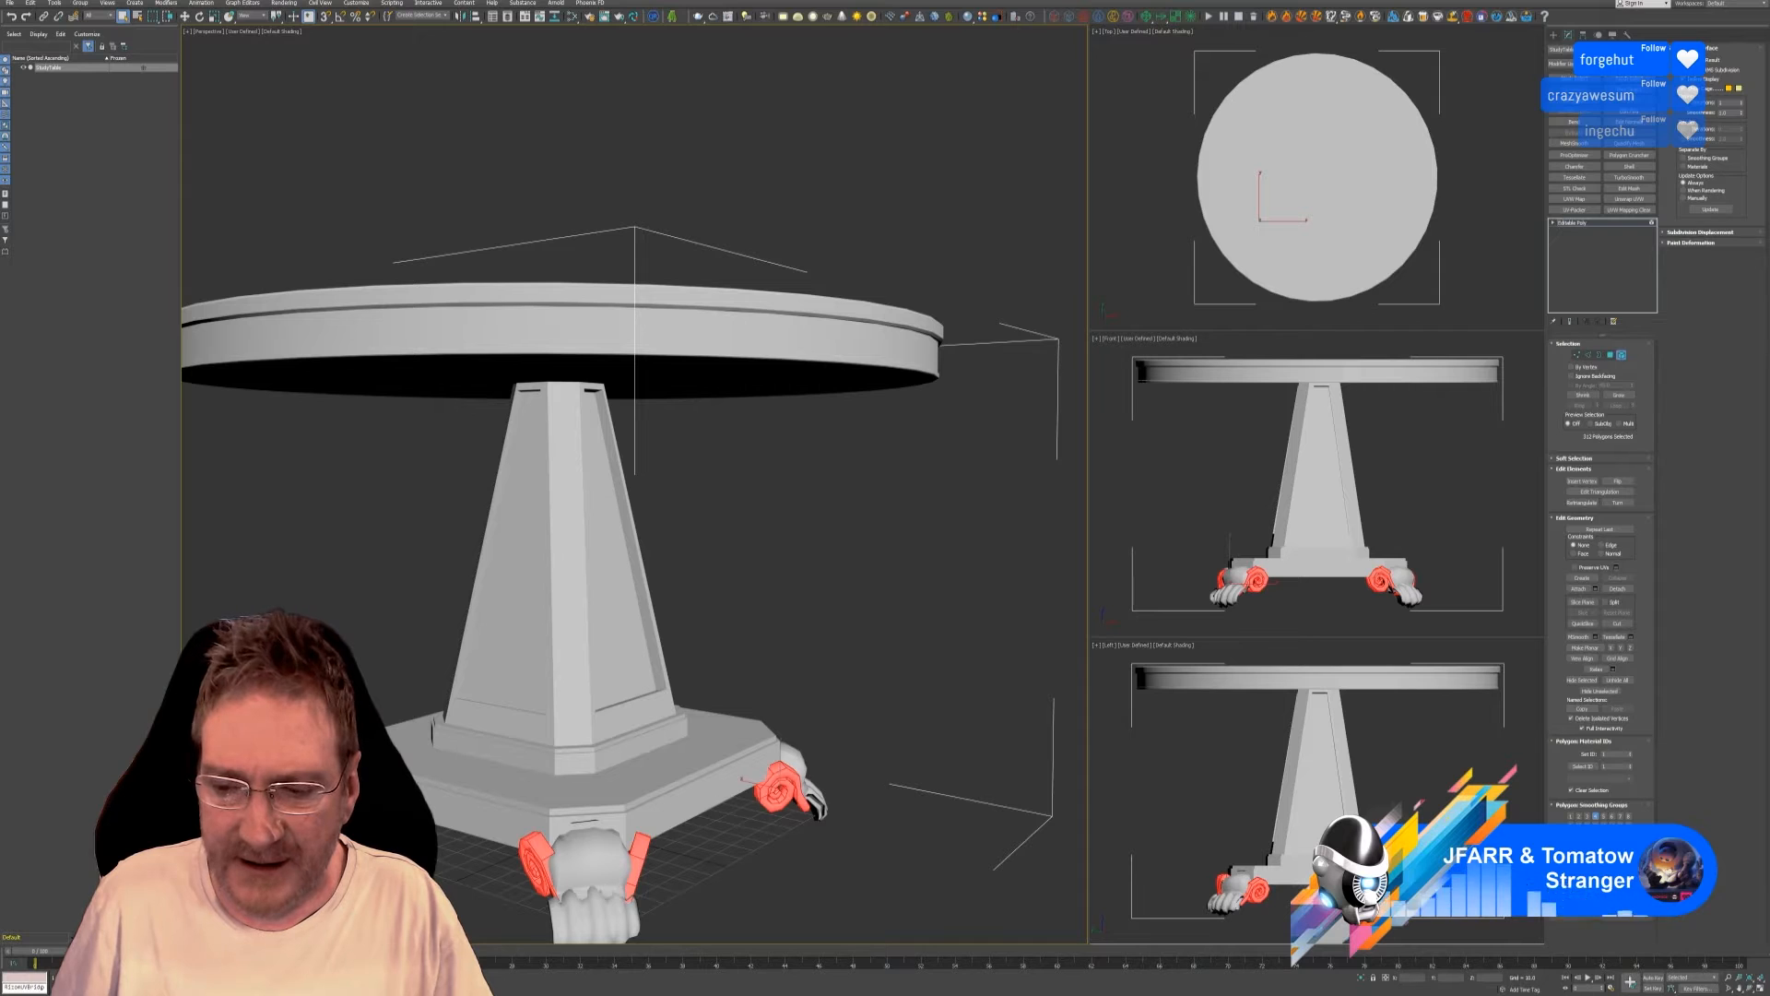
pyautogui.click(1616, 893)
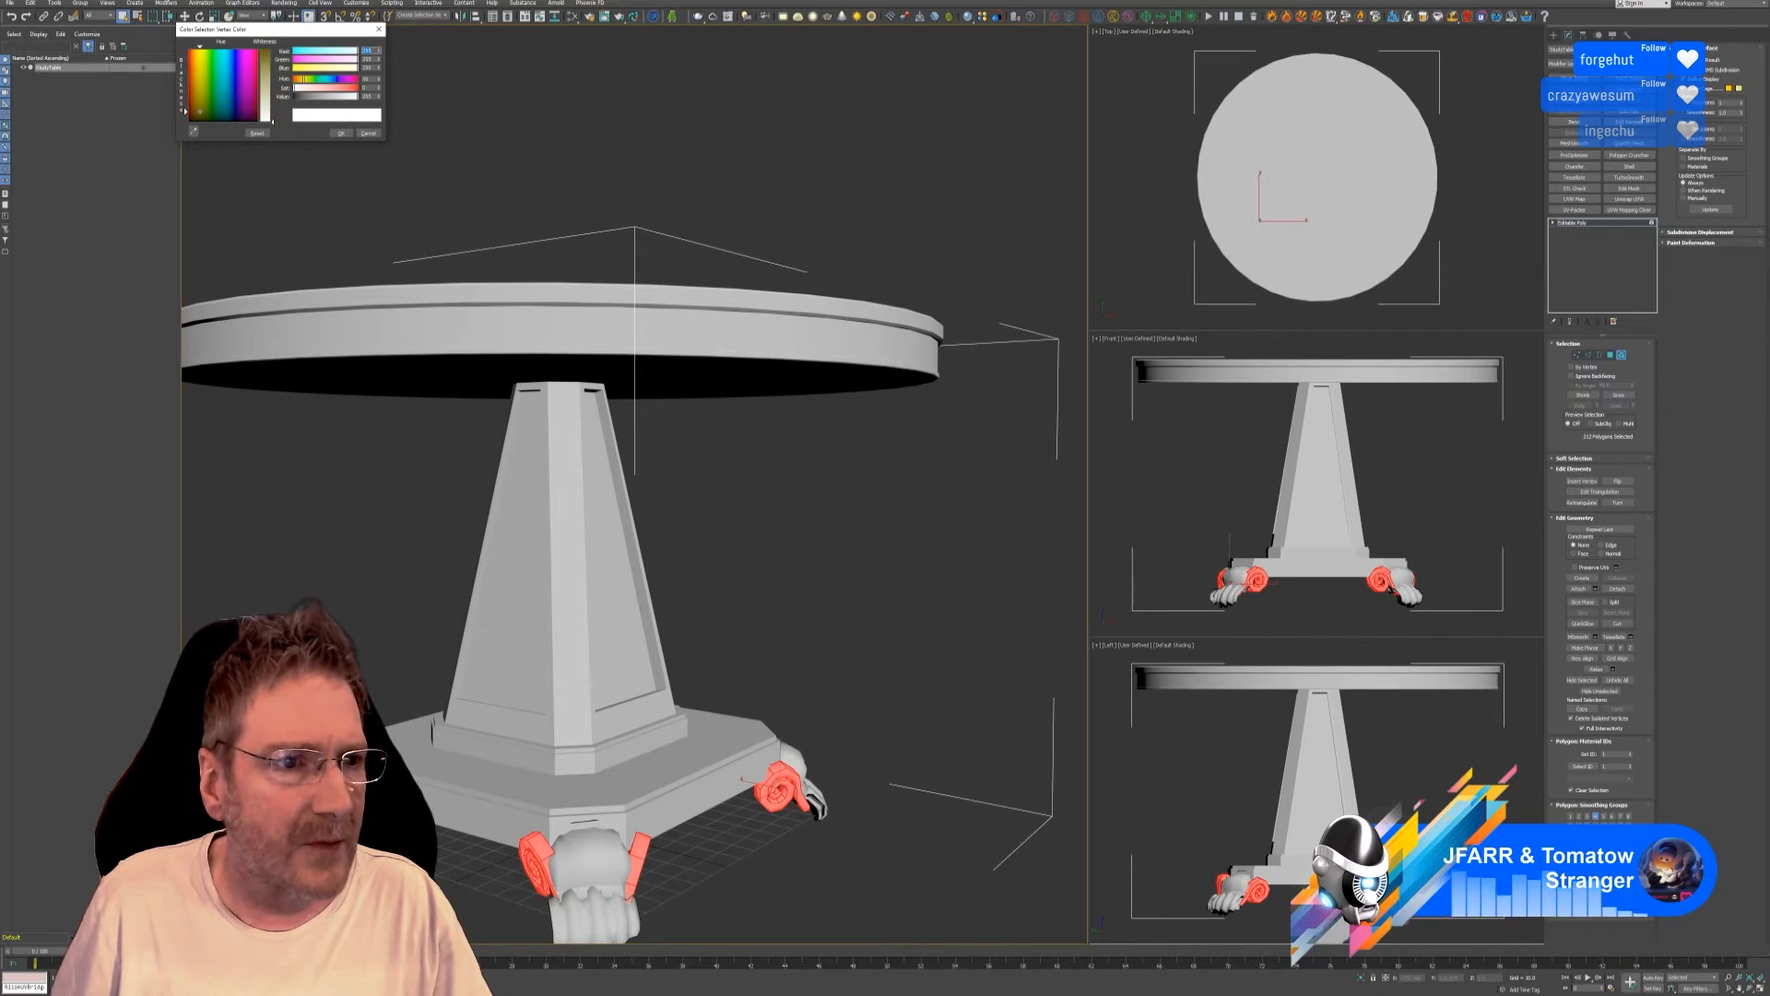
pyautogui.moveTo(200, 112)
pyautogui.mouseDown()
pyautogui.moveTo(269, 92)
pyautogui.moveTo(268, 64)
pyautogui.mouseUp()
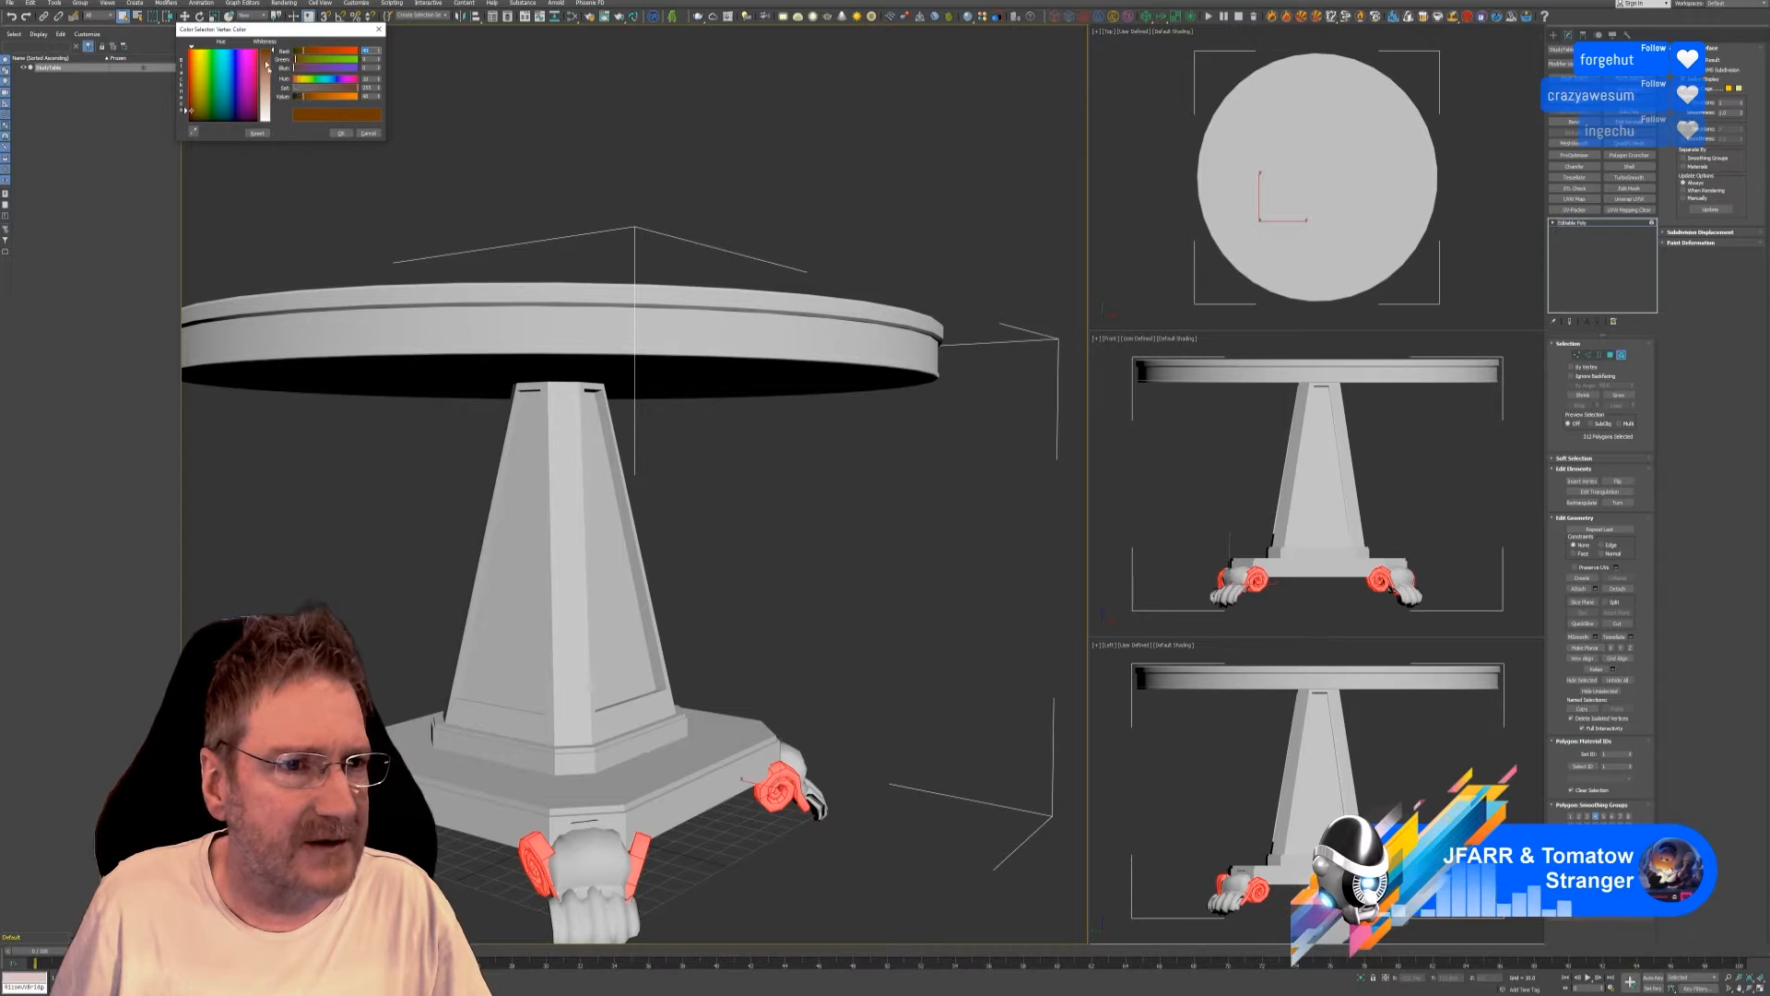
pyautogui.click(340, 133)
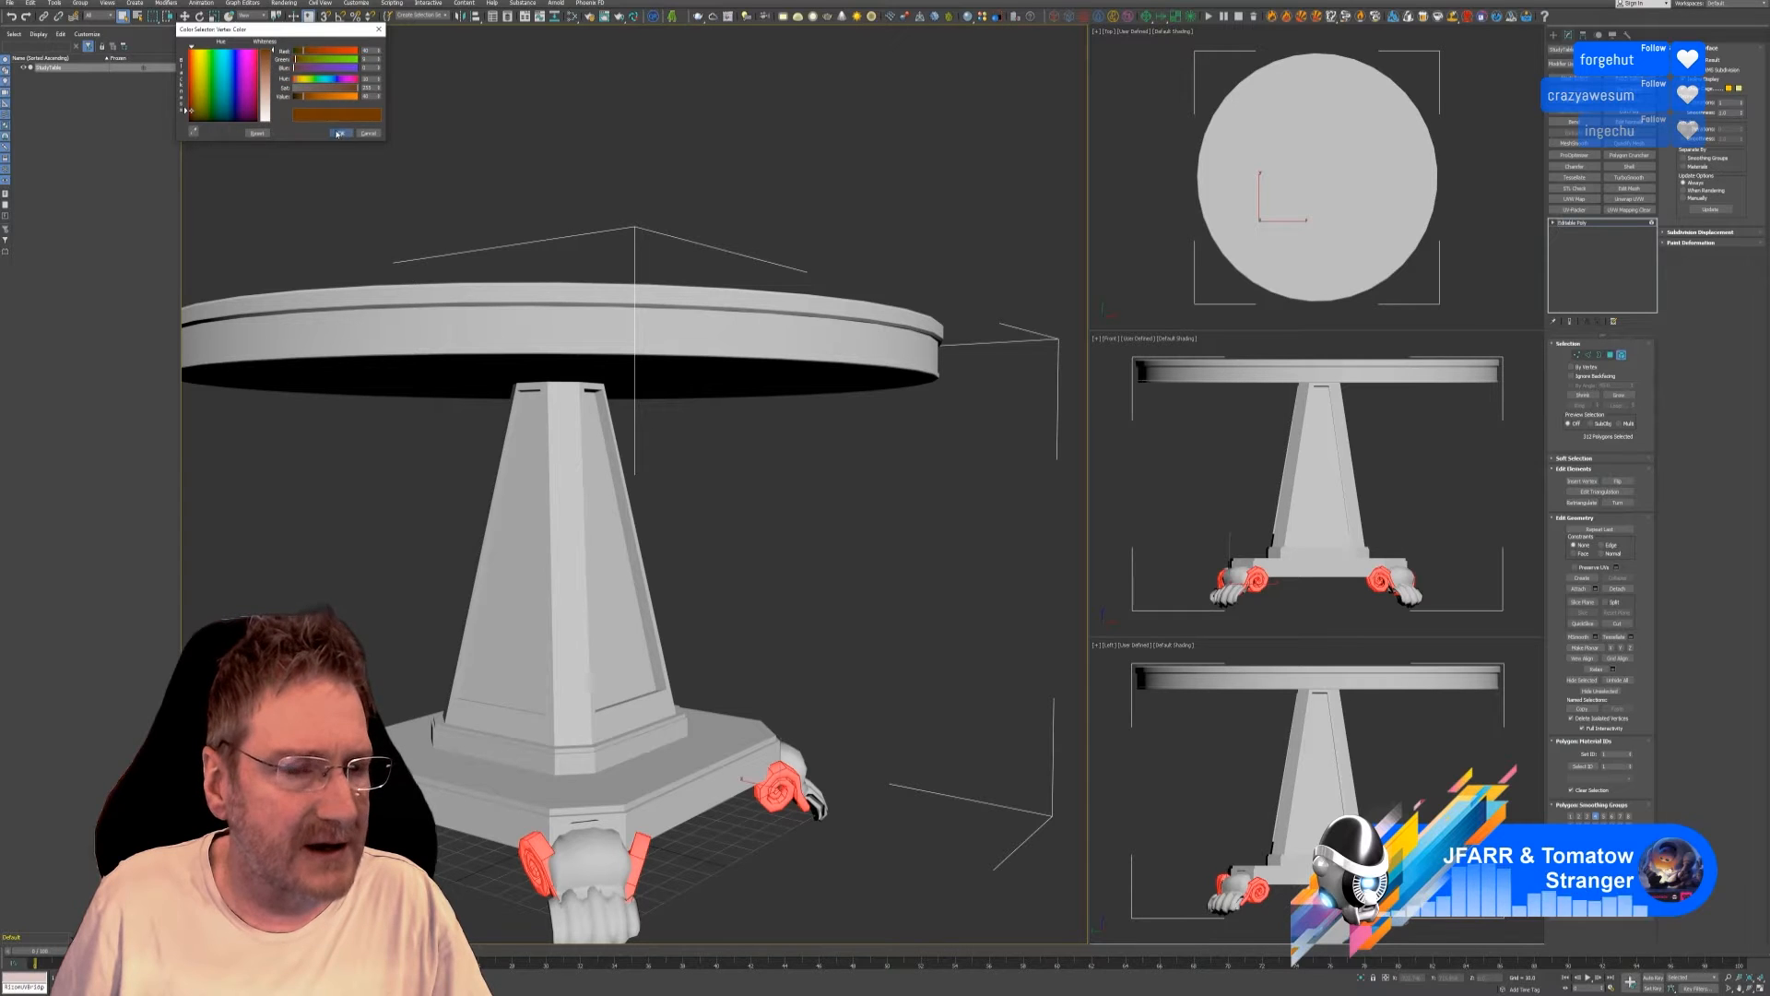
# Select the clawed toes of all four feet and assign them a dark green vertex color.
pyautogui.click(589, 918)
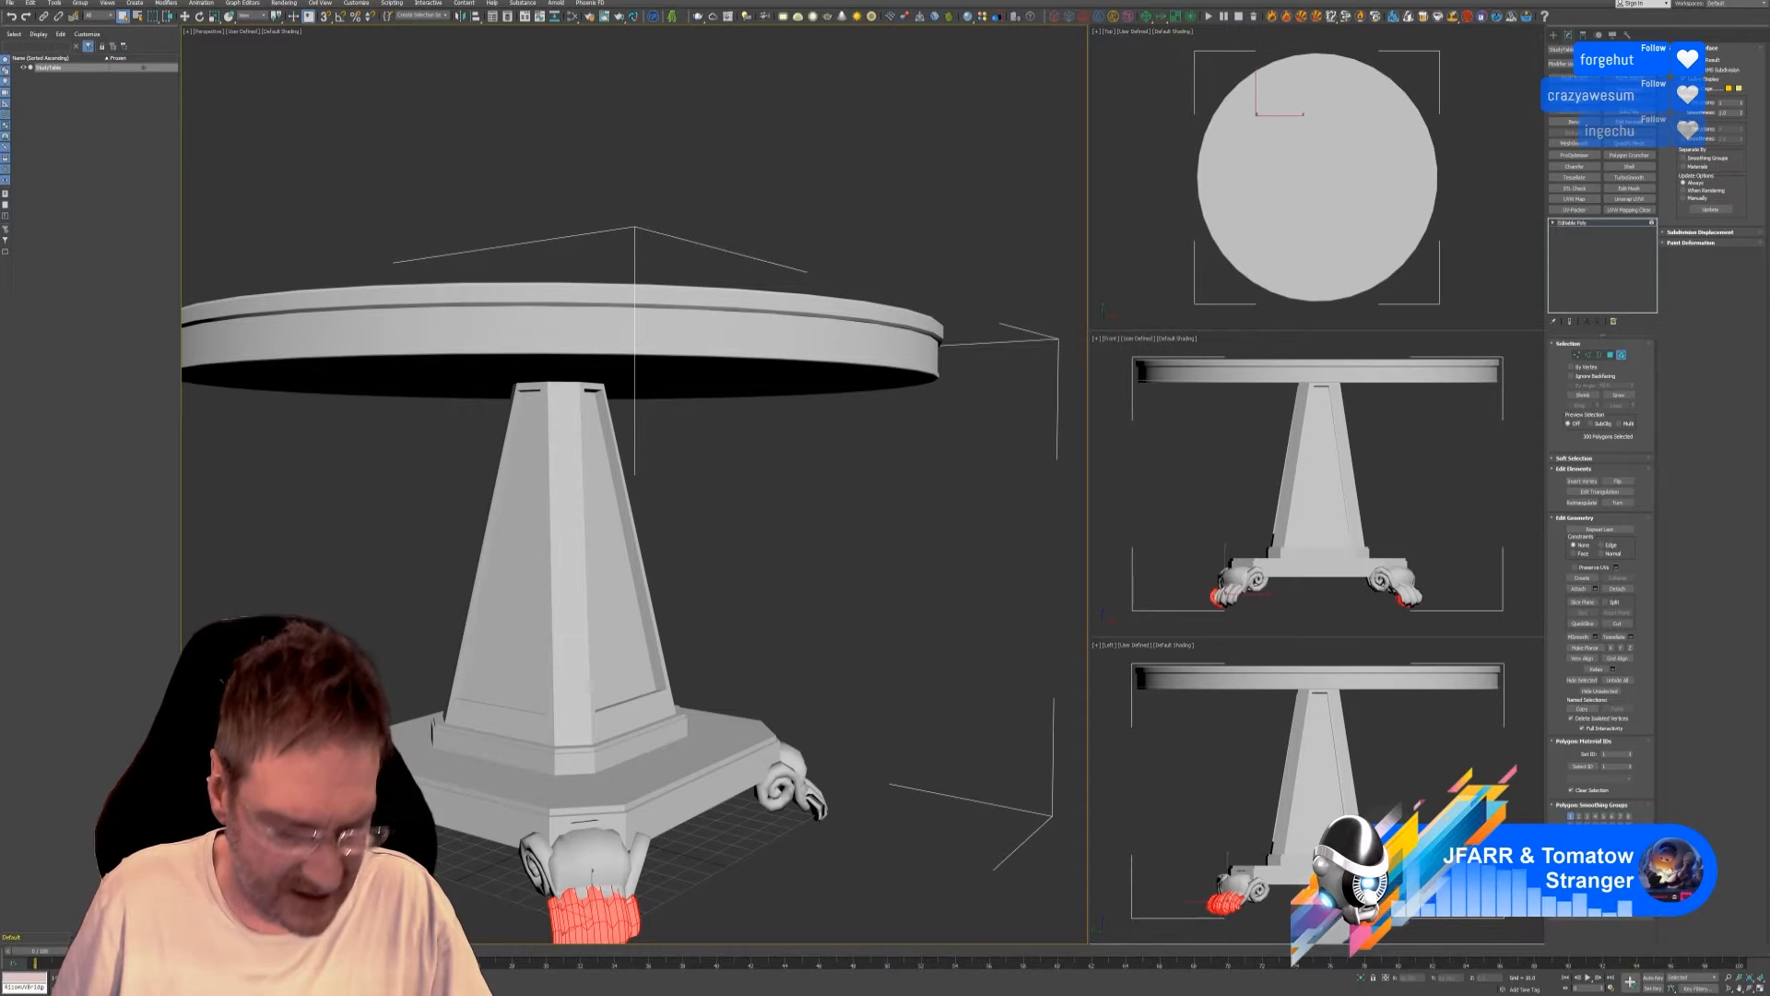
pyautogui.keyDown('alt'); pyautogui.moveTo(341, 844); pyautogui.dragTo(461, 881, button='middle'); pyautogui.keyUp('alt')
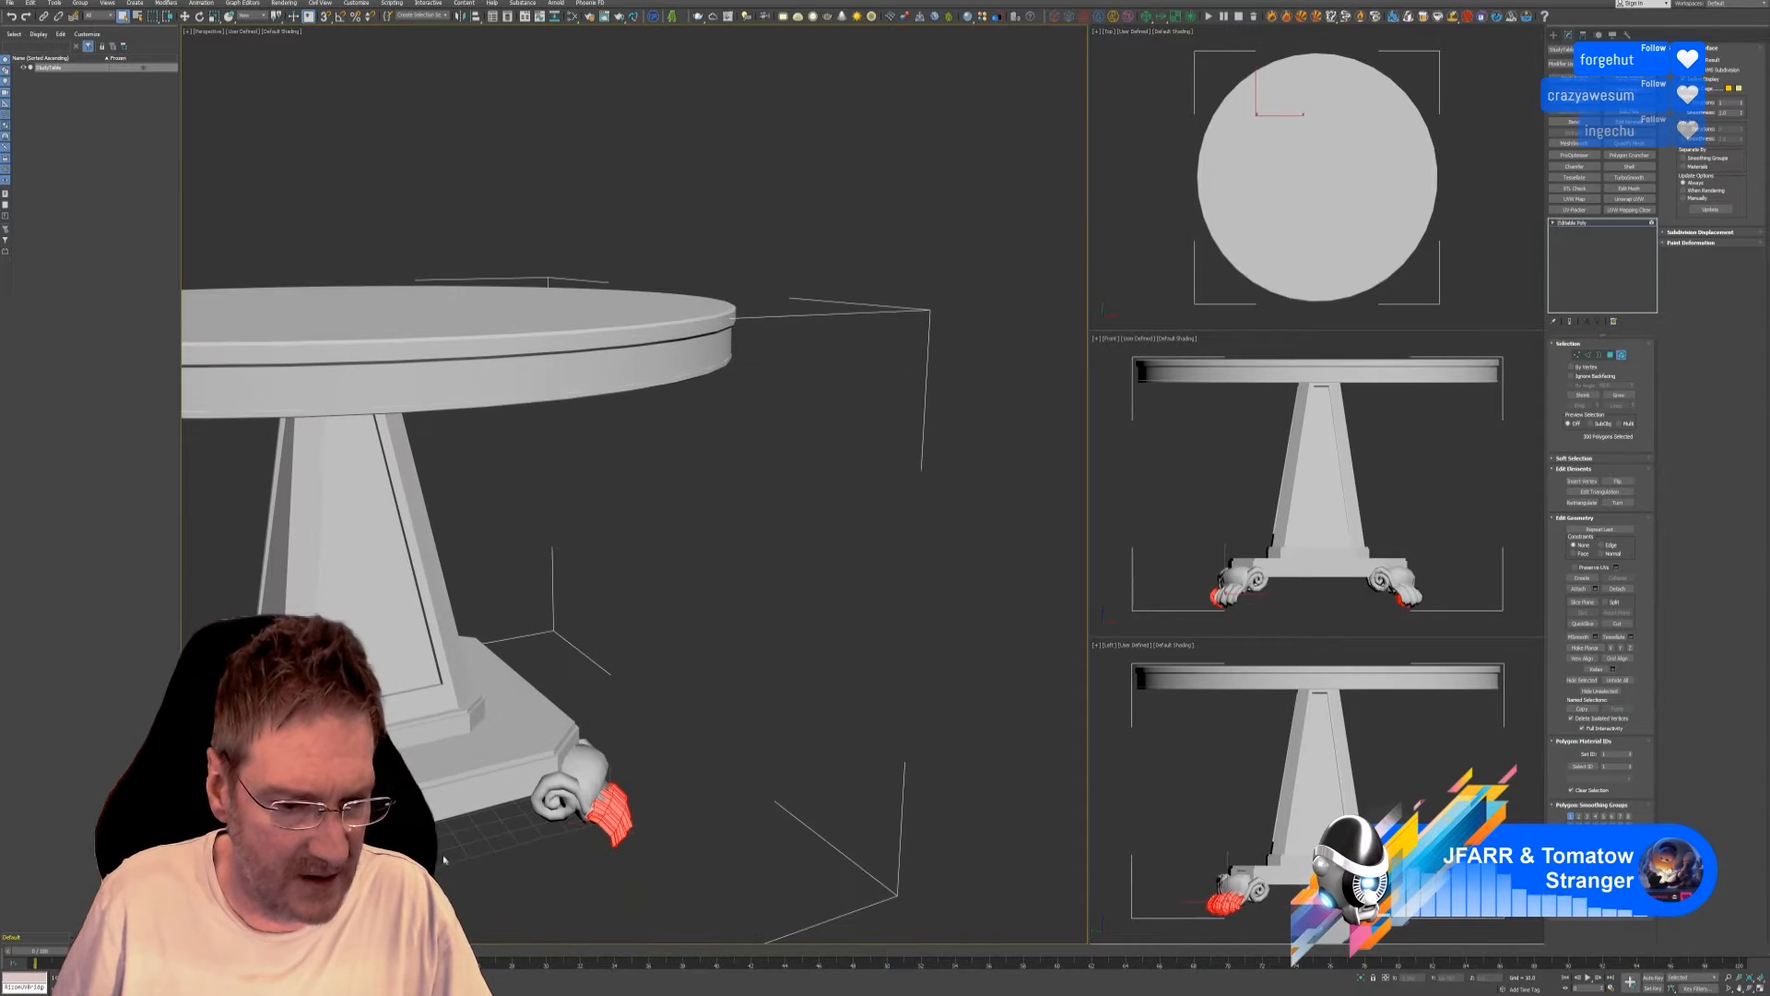
pyautogui.moveTo(120, 807); pyautogui.dragTo(443, 756, button='middle')
pyautogui.keyDown('ctrl'); pyautogui.click(432, 713); pyautogui.keyUp('ctrl')
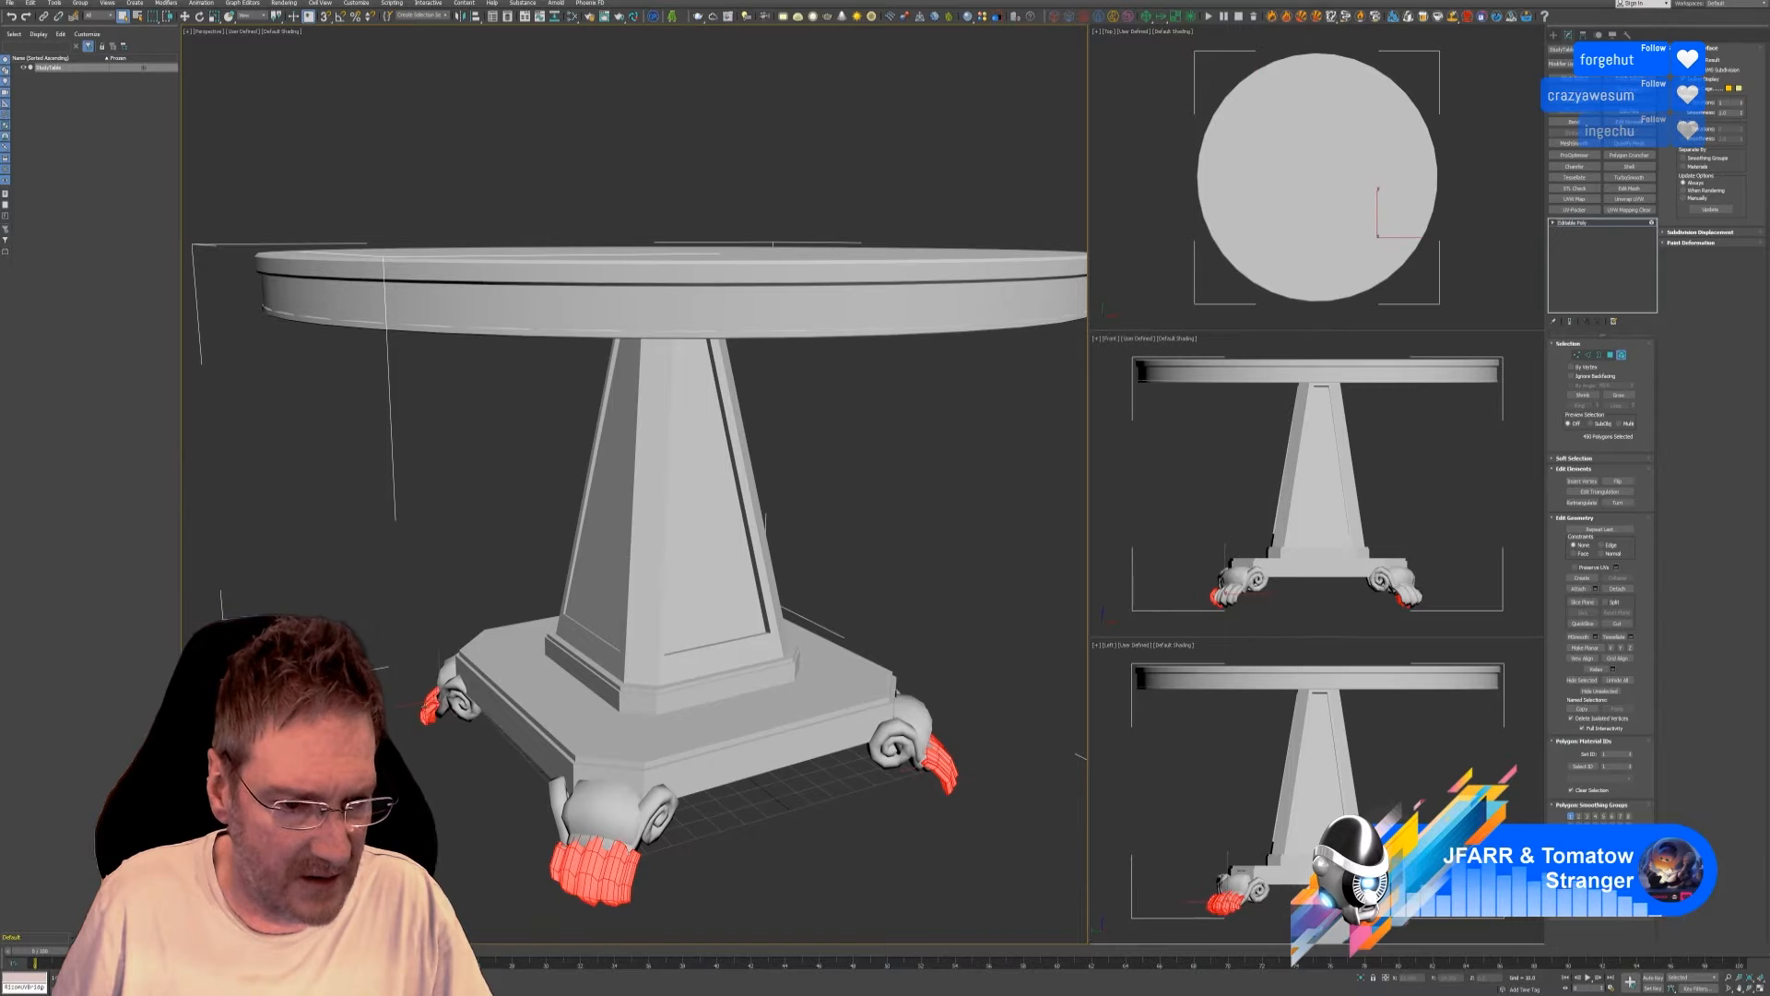
pyautogui.keyDown('alt'); pyautogui.moveTo(493, 826); pyautogui.dragTo(622, 826, button='middle'); pyautogui.keyUp('alt')
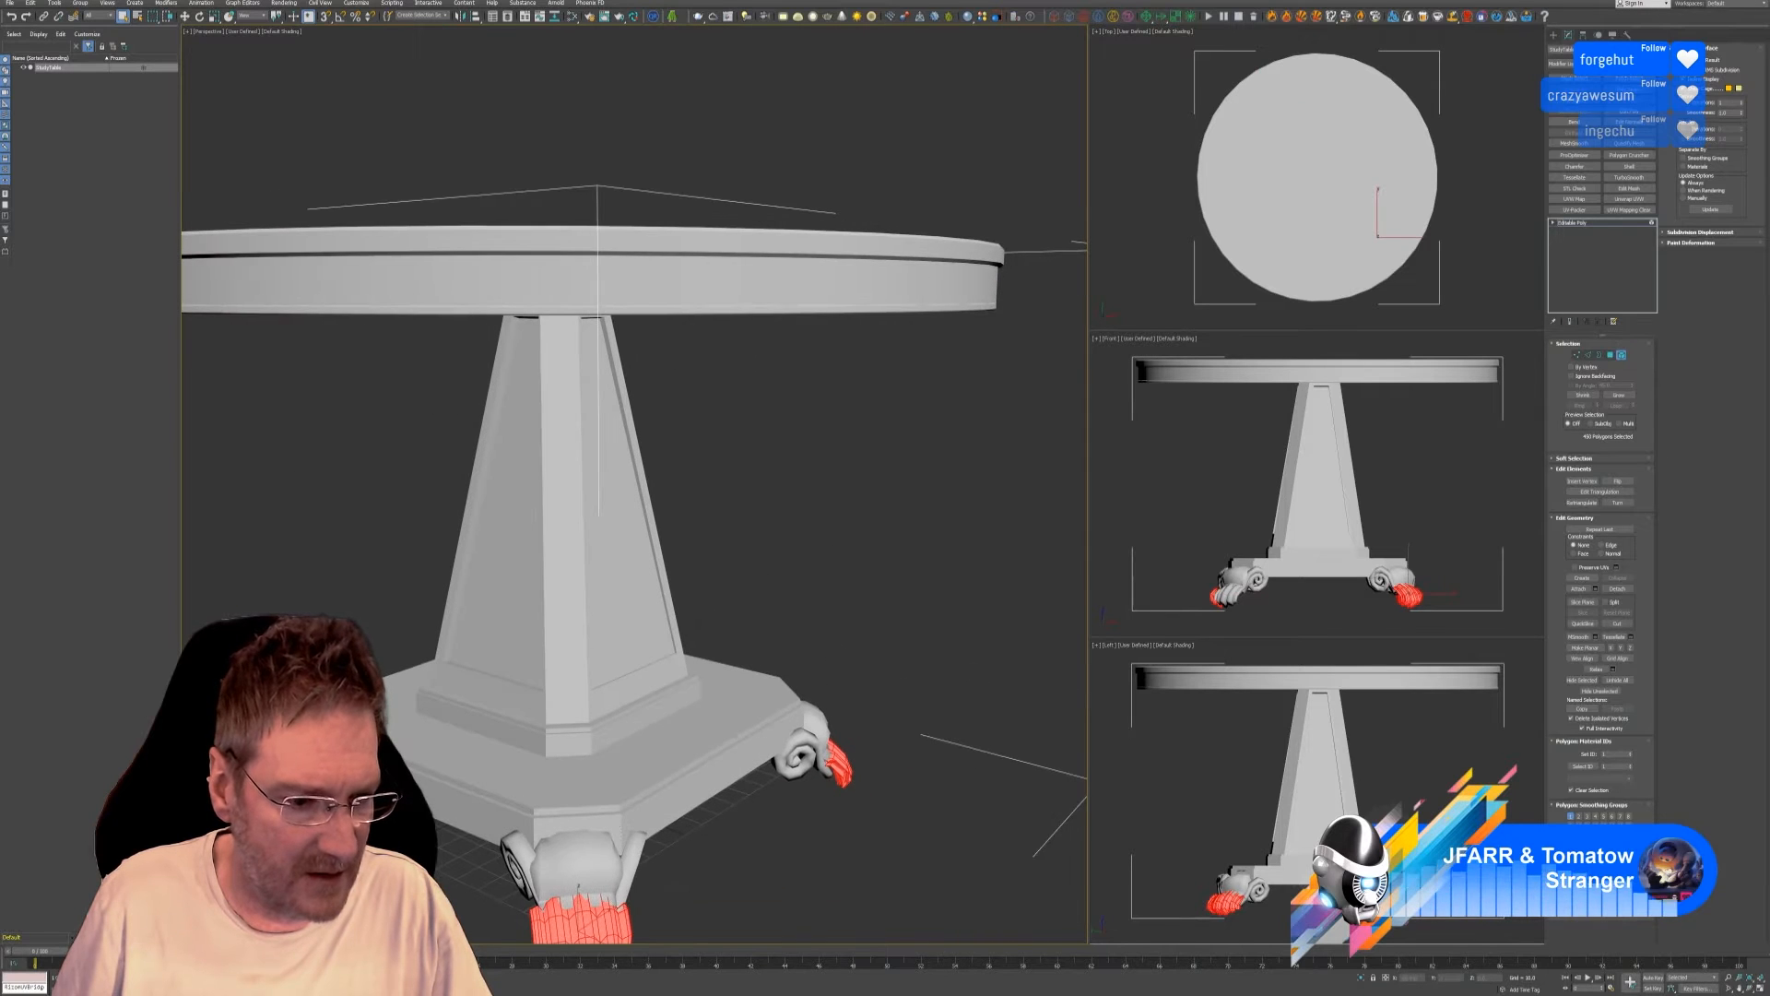
pyautogui.keyDown('ctrl'); pyautogui.click(284, 776); pyautogui.keyUp('ctrl')
pyautogui.keyDown('alt'); pyautogui.moveTo(334, 895); pyautogui.dragTo(465, 888, button='middle'); pyautogui.keyUp('alt')
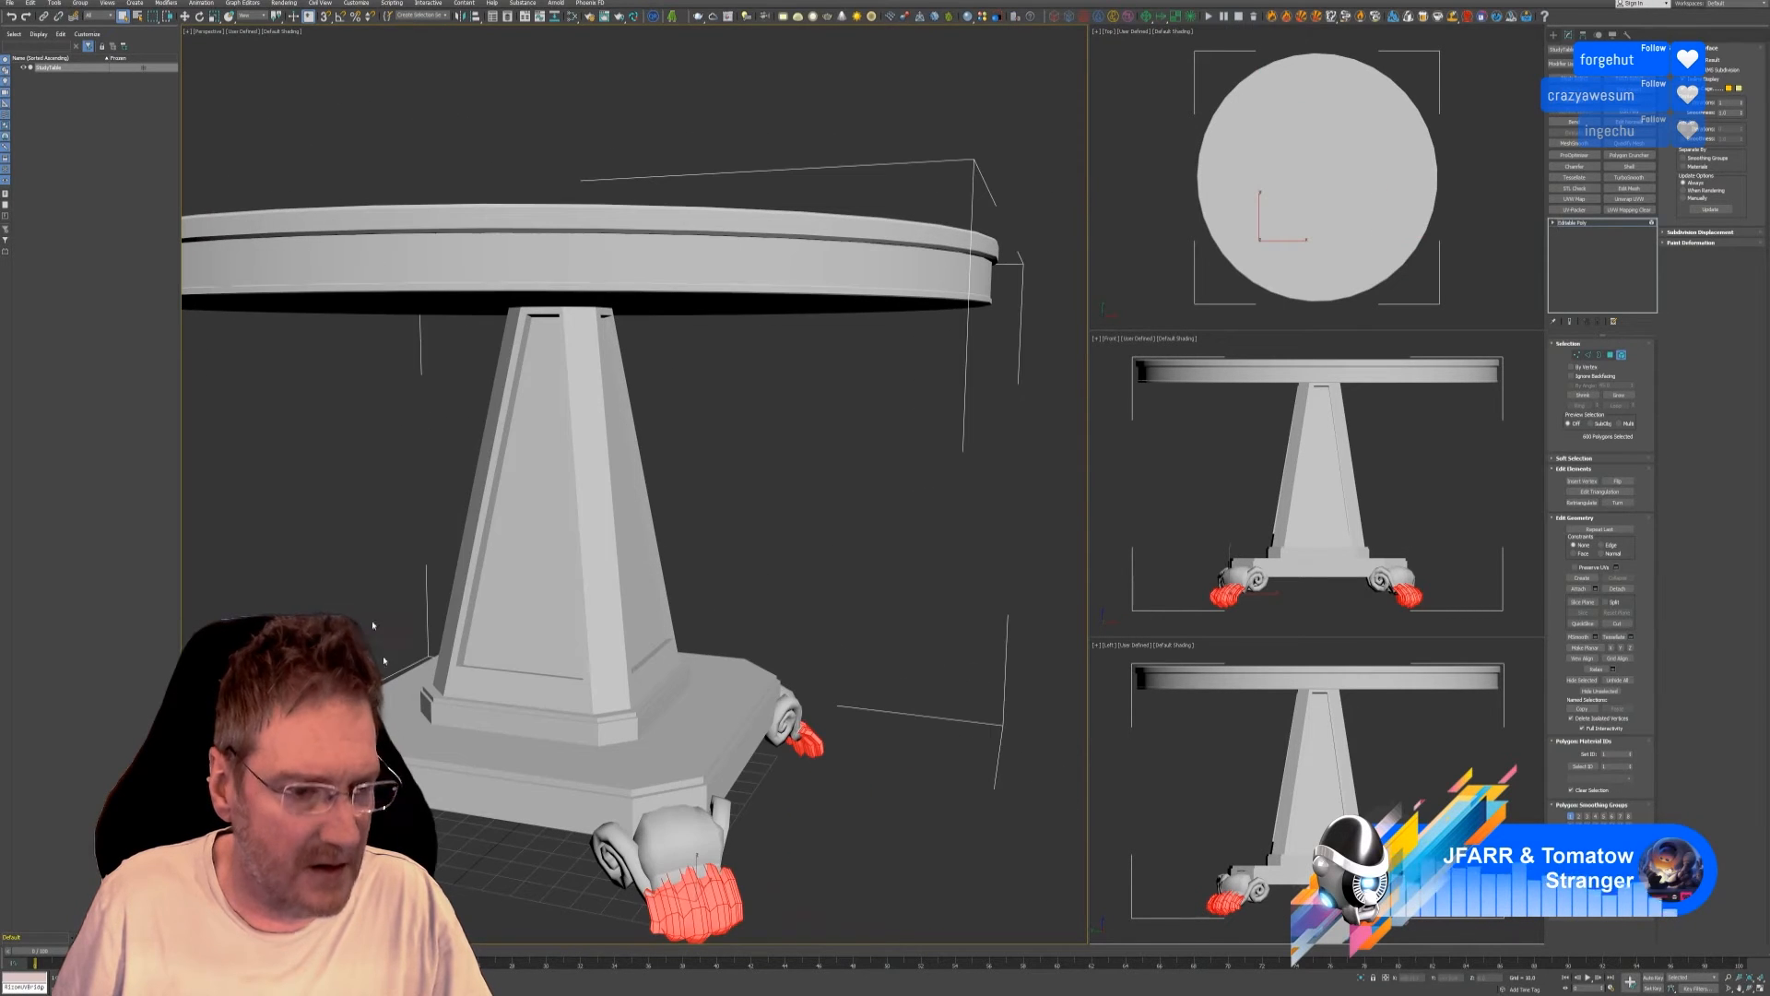
pyautogui.click(1618, 897)
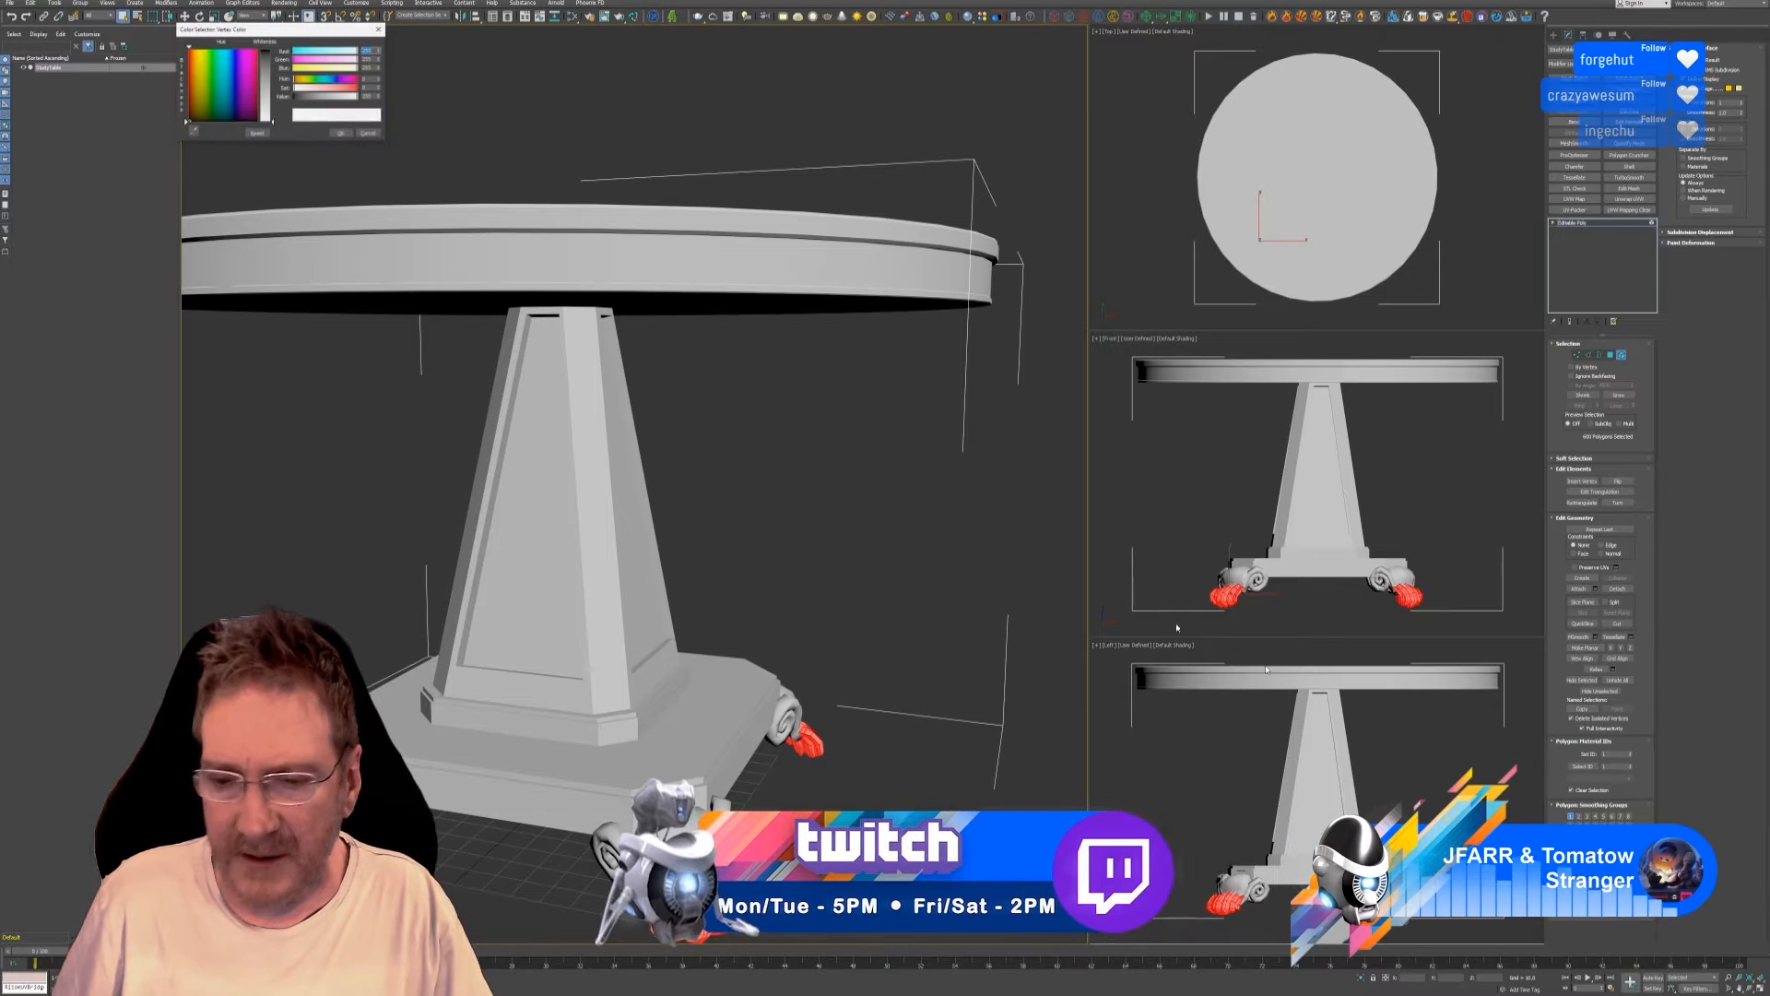
pyautogui.click(212, 117)
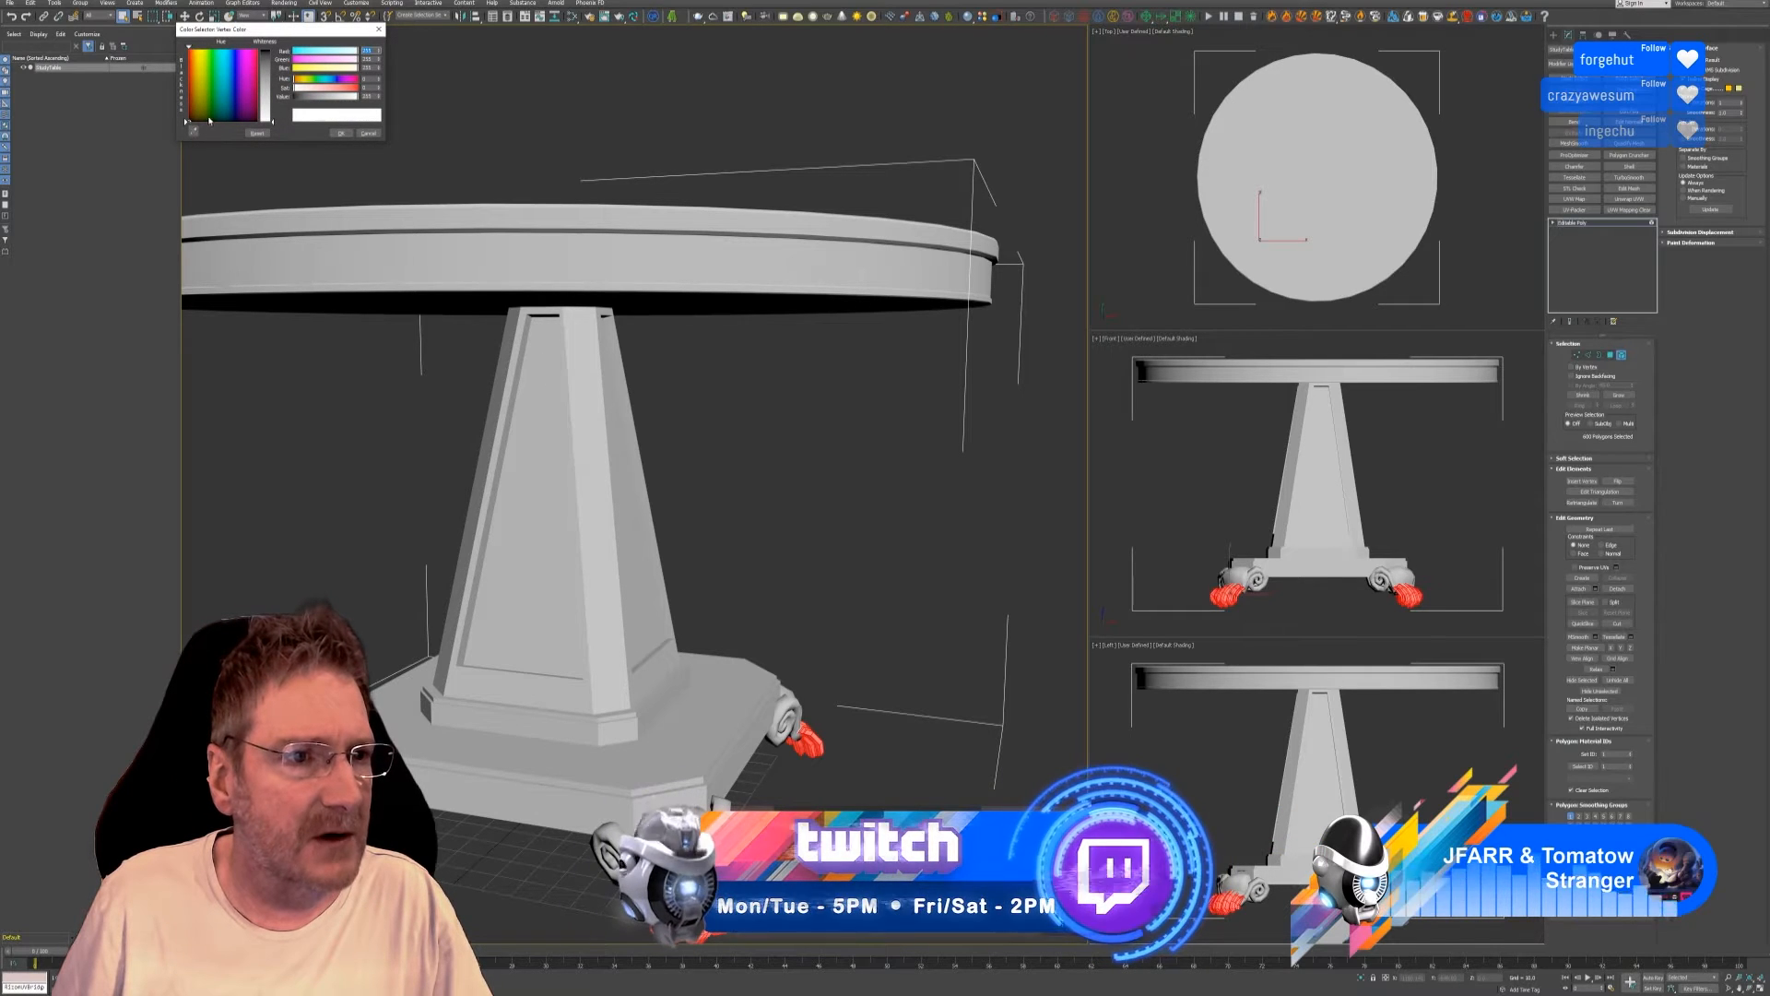
pyautogui.moveTo(272, 121); pyautogui.dragTo(272, 50)
pyautogui.click(340, 132)
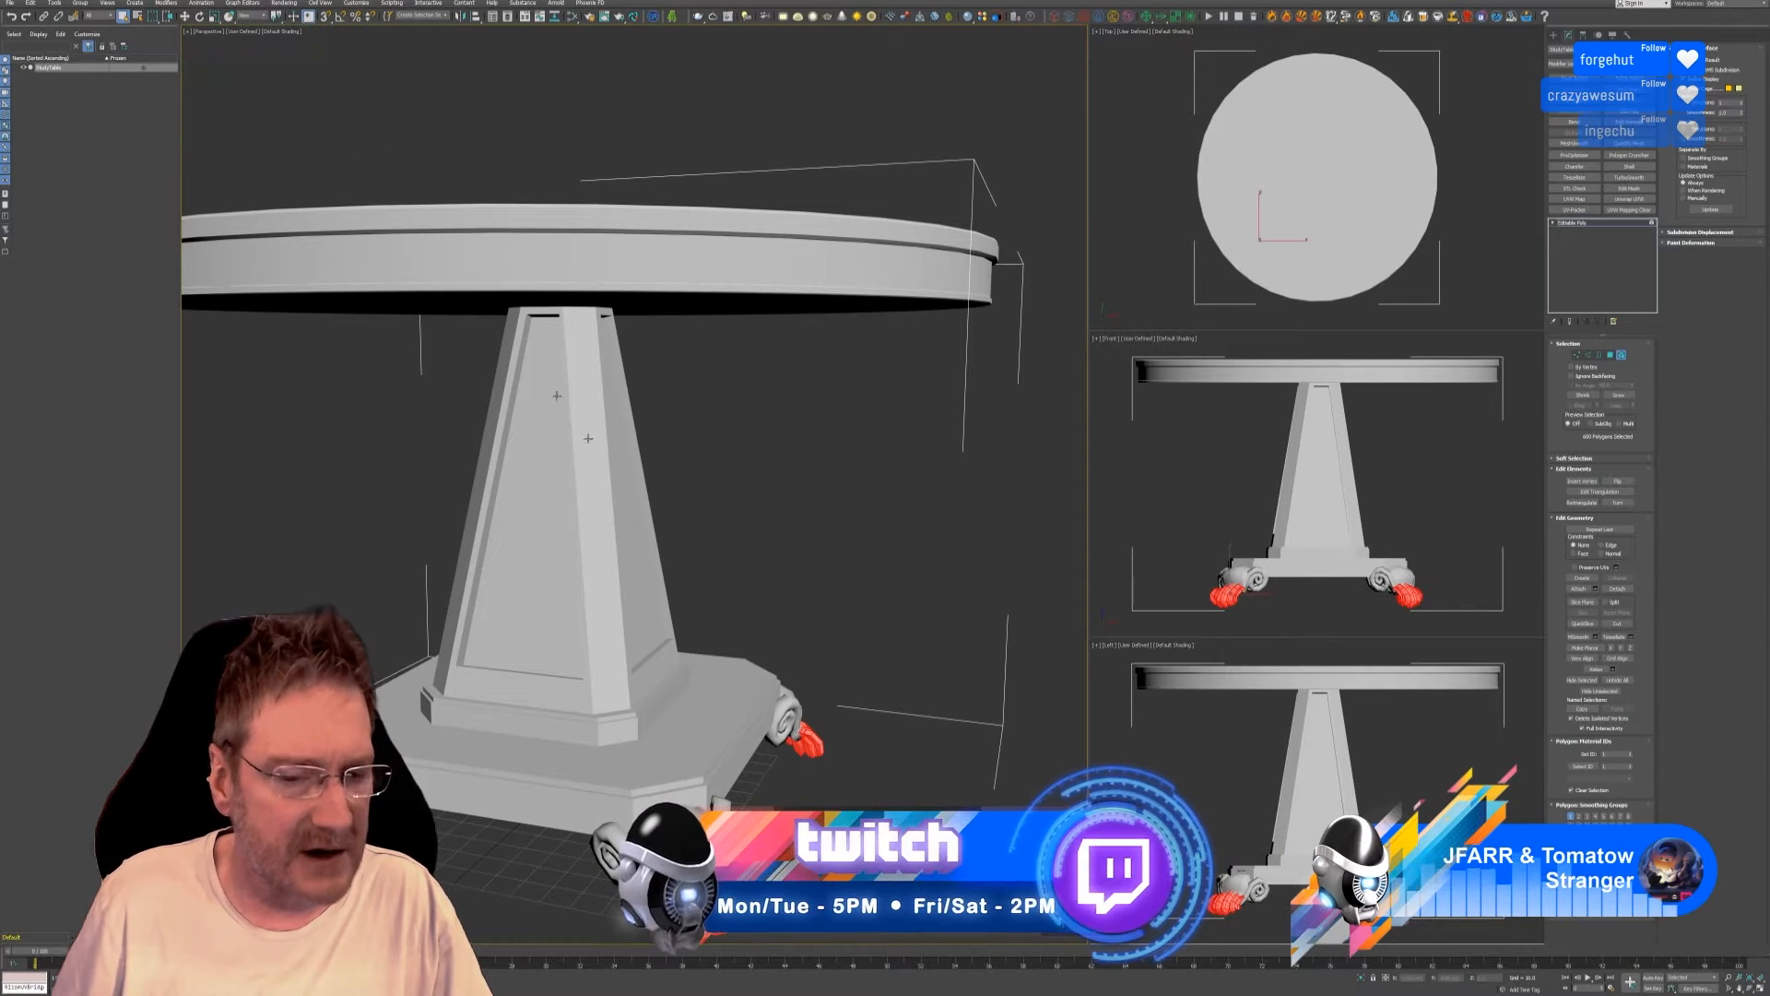
# Select the rounded upper parts of all four feet, between the scrolls, and assign them a dark red vertex color.
pyautogui.click(677, 834)
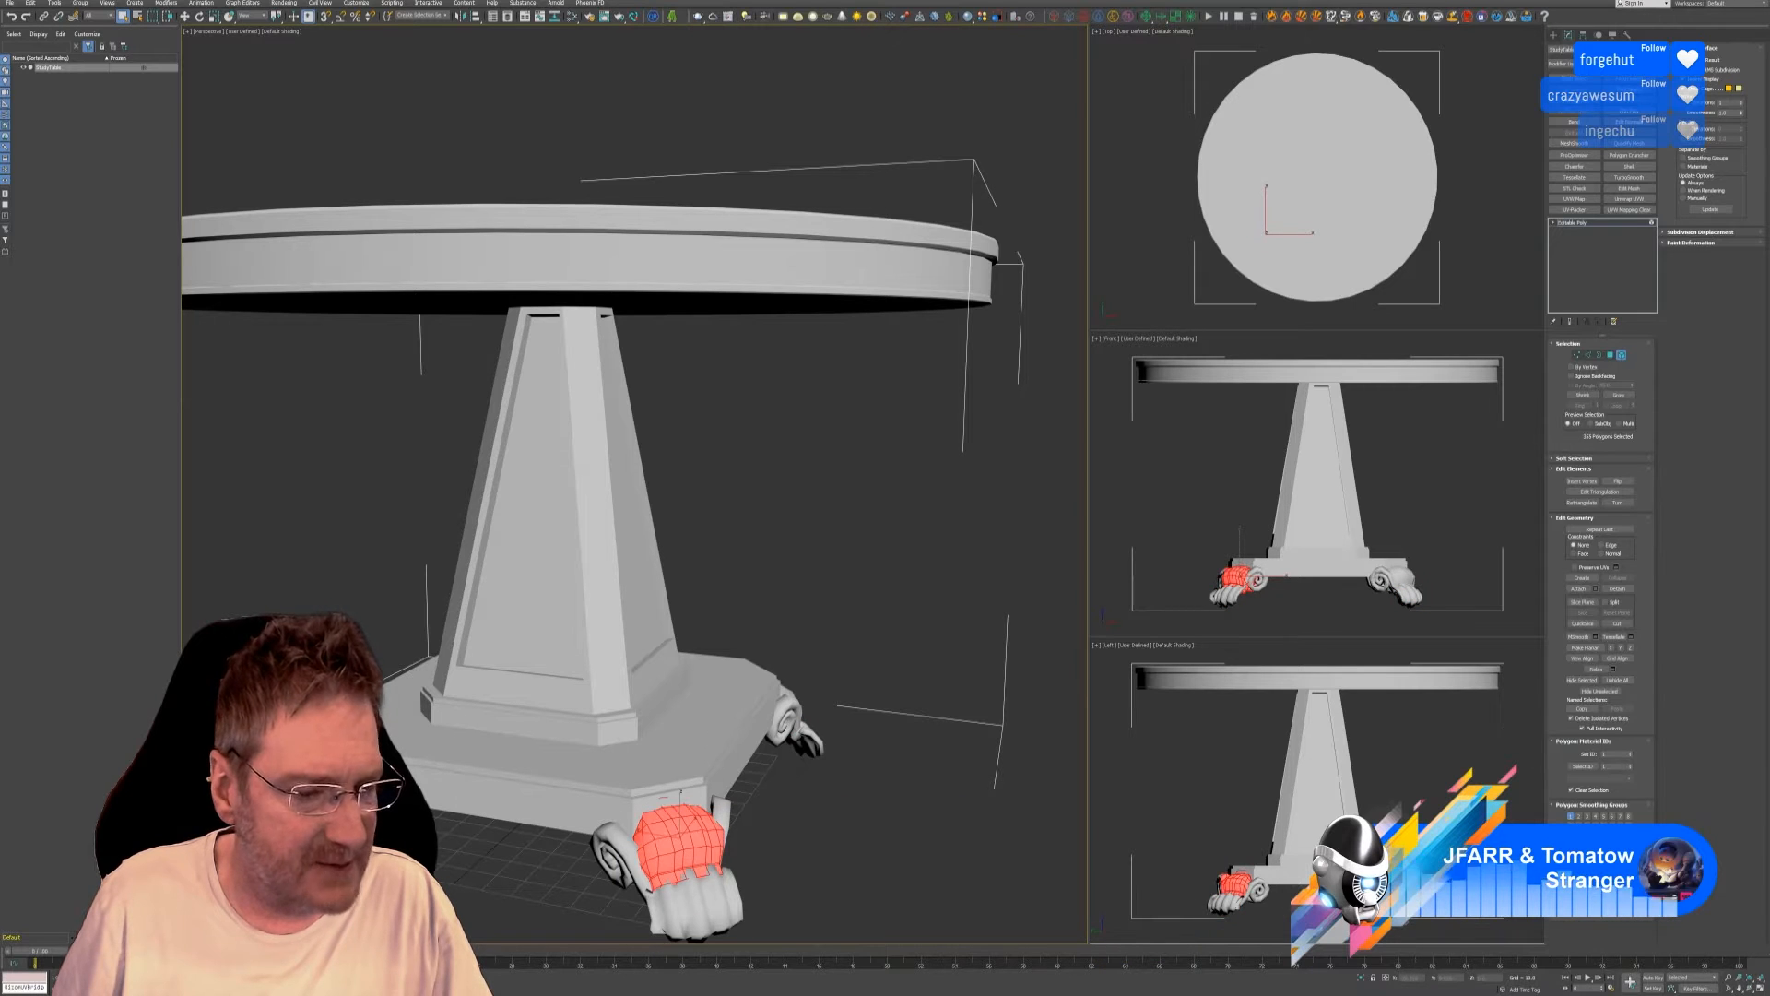
pyautogui.hotkey('ctrl', 'd')
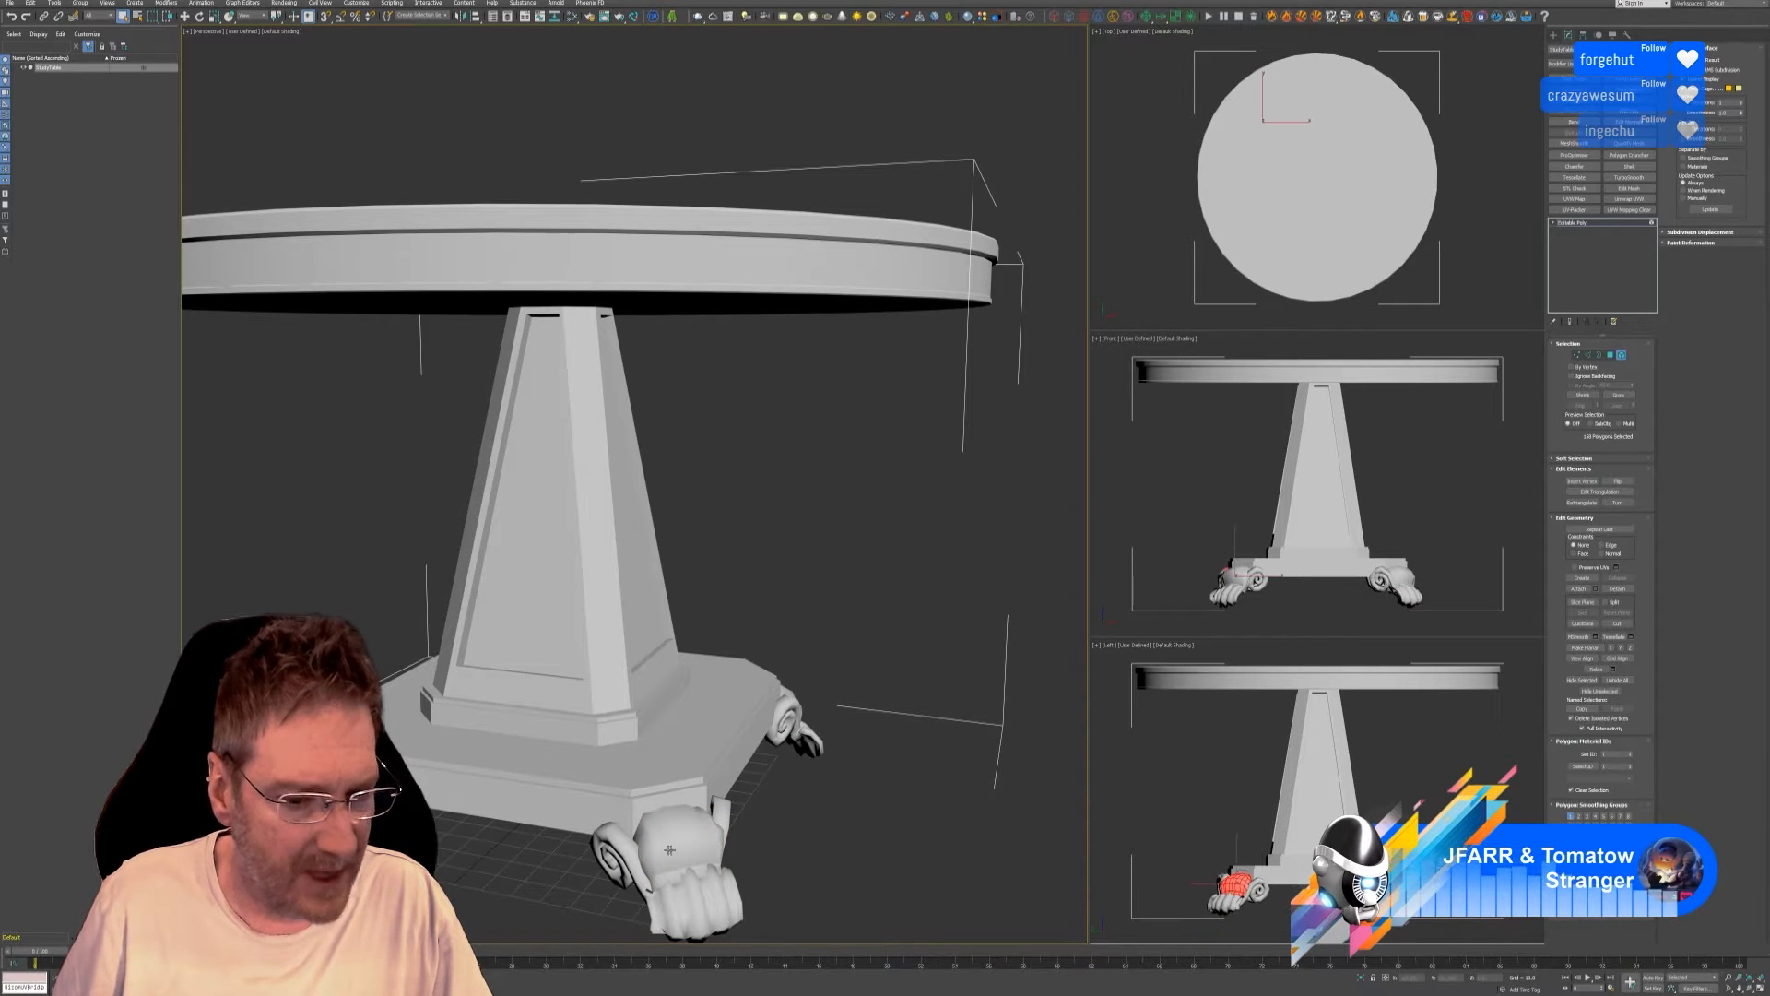
pyautogui.click(682, 835)
pyautogui.scroll(-3, 468, 890)
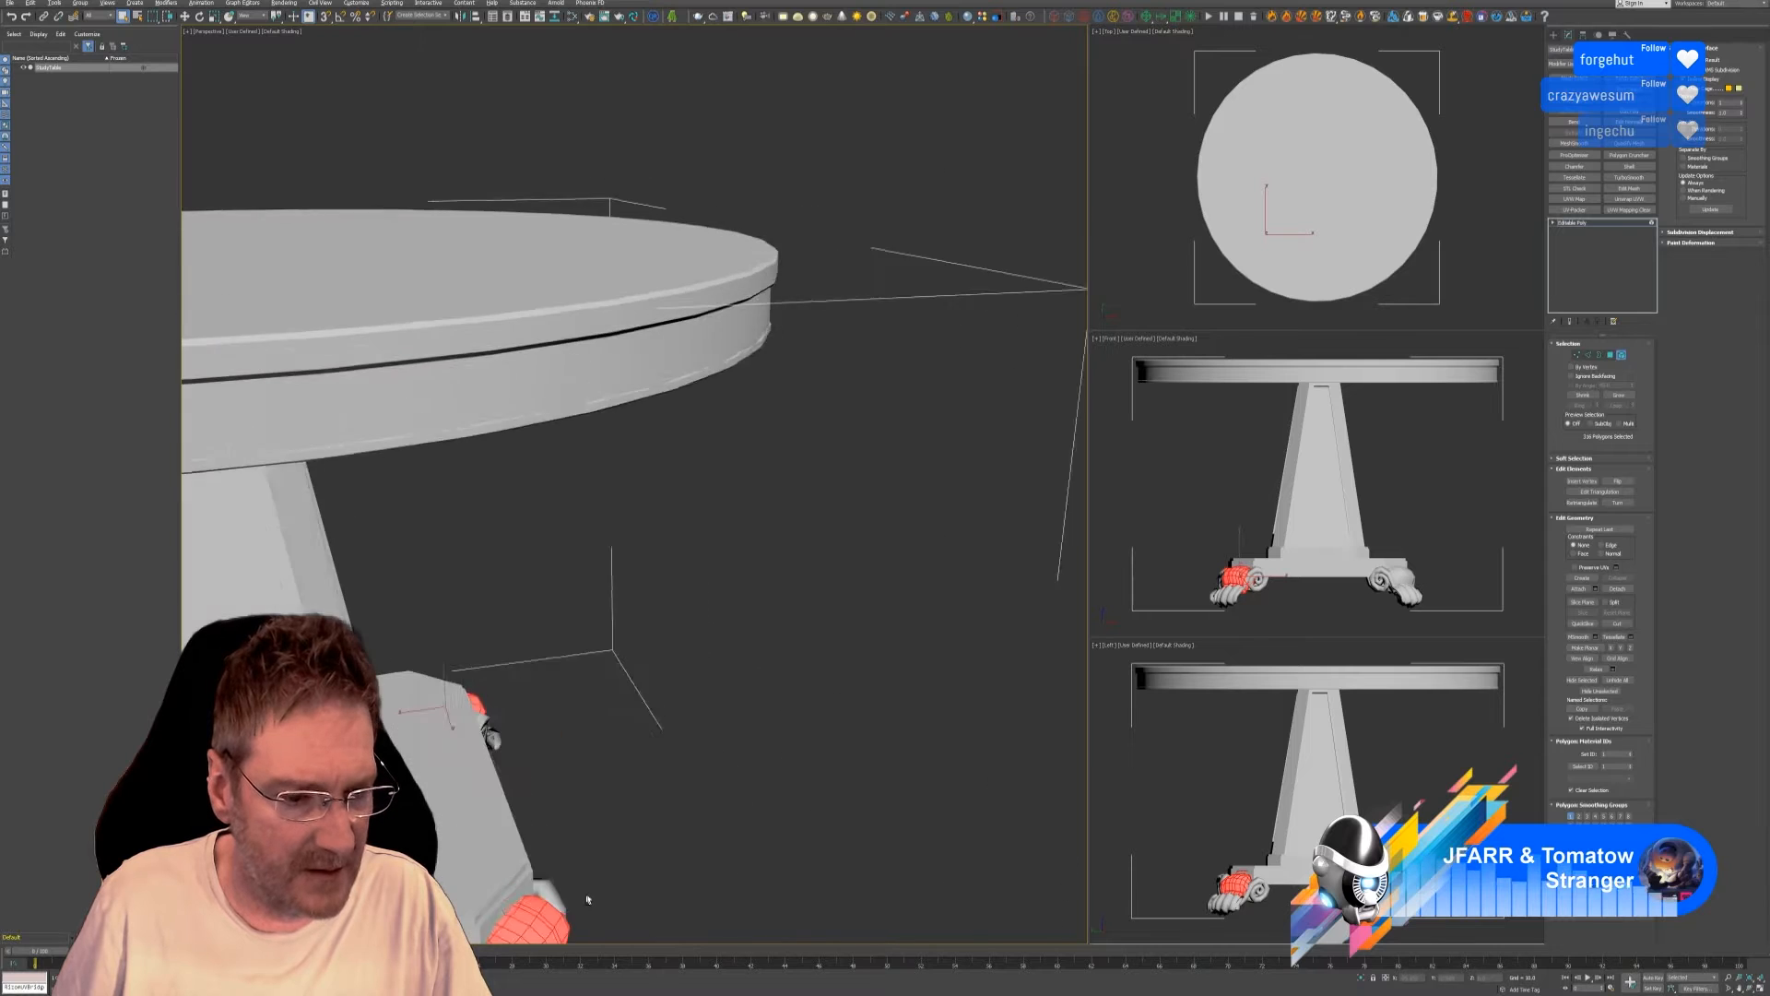
pyautogui.scroll(-4, 553, 799)
pyautogui.scroll(3, 420, 829)
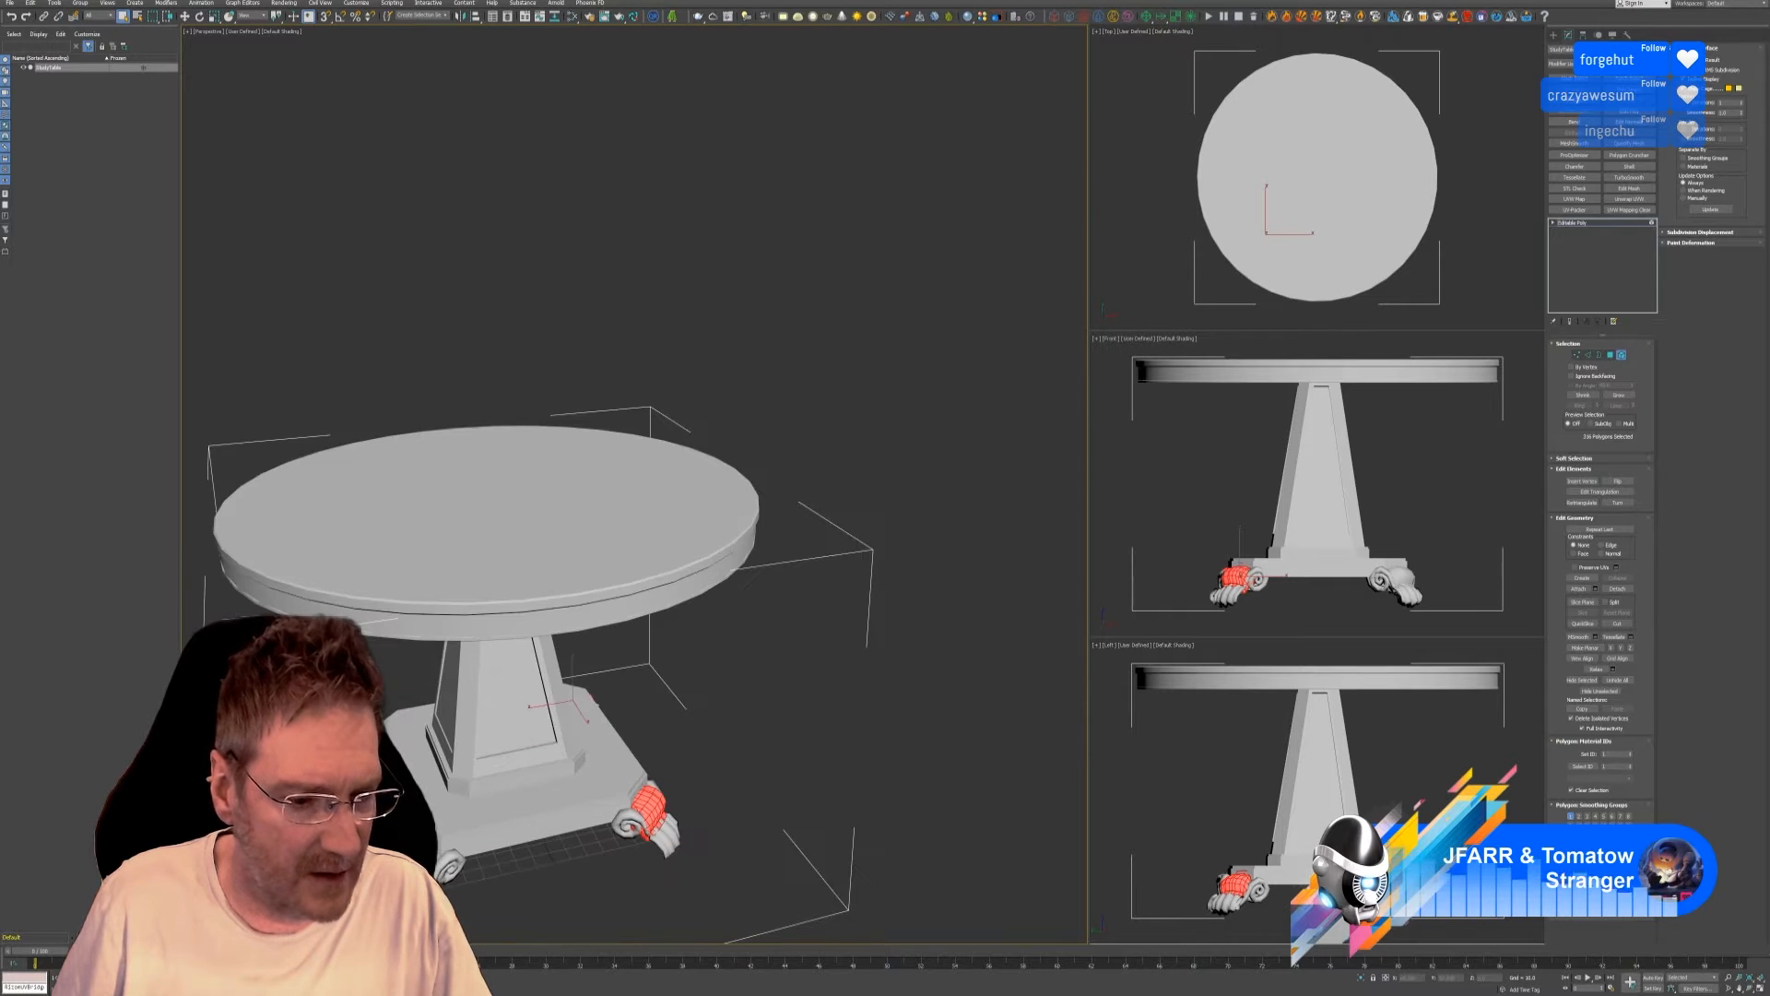
pyautogui.keyDown('alt'); pyautogui.moveTo(553, 756); pyautogui.dragTo(687, 781, button='middle'); pyautogui.keyUp('alt')
pyautogui.keyDown('ctrl'); pyautogui.click(362, 850); pyautogui.keyUp('ctrl')
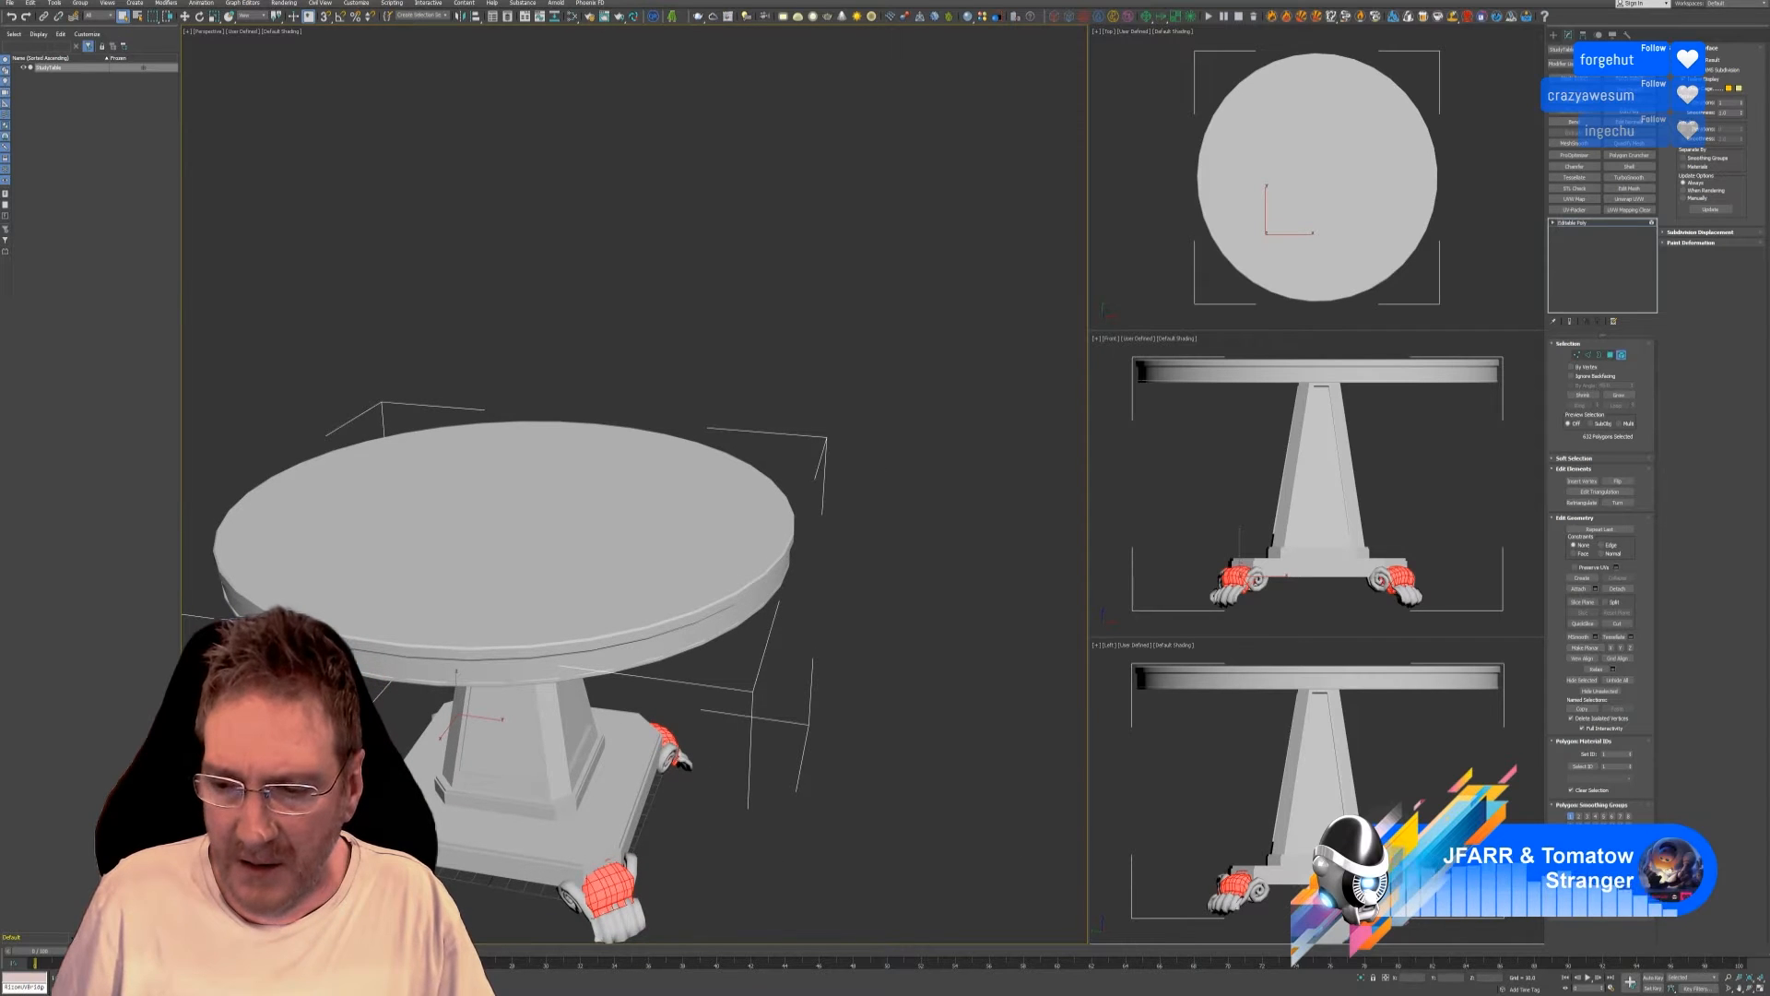
pyautogui.click(1620, 890)
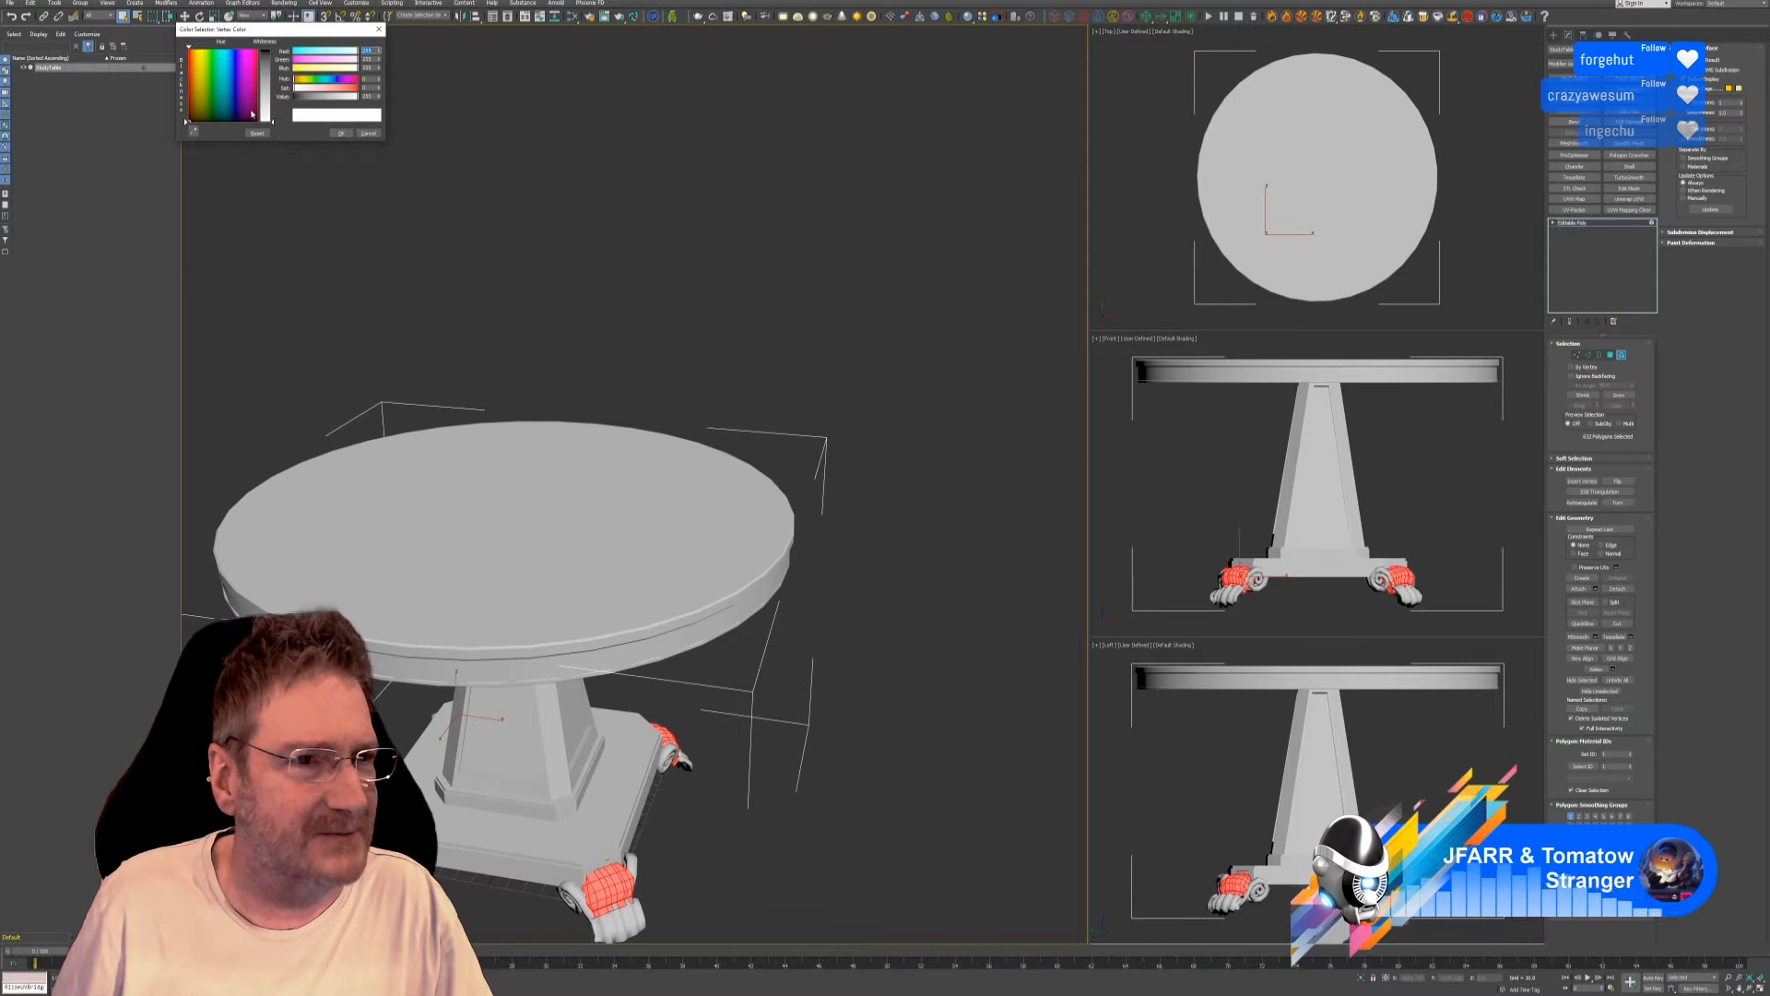
pyautogui.moveTo(252, 114); pyautogui.dragTo(251, 108)
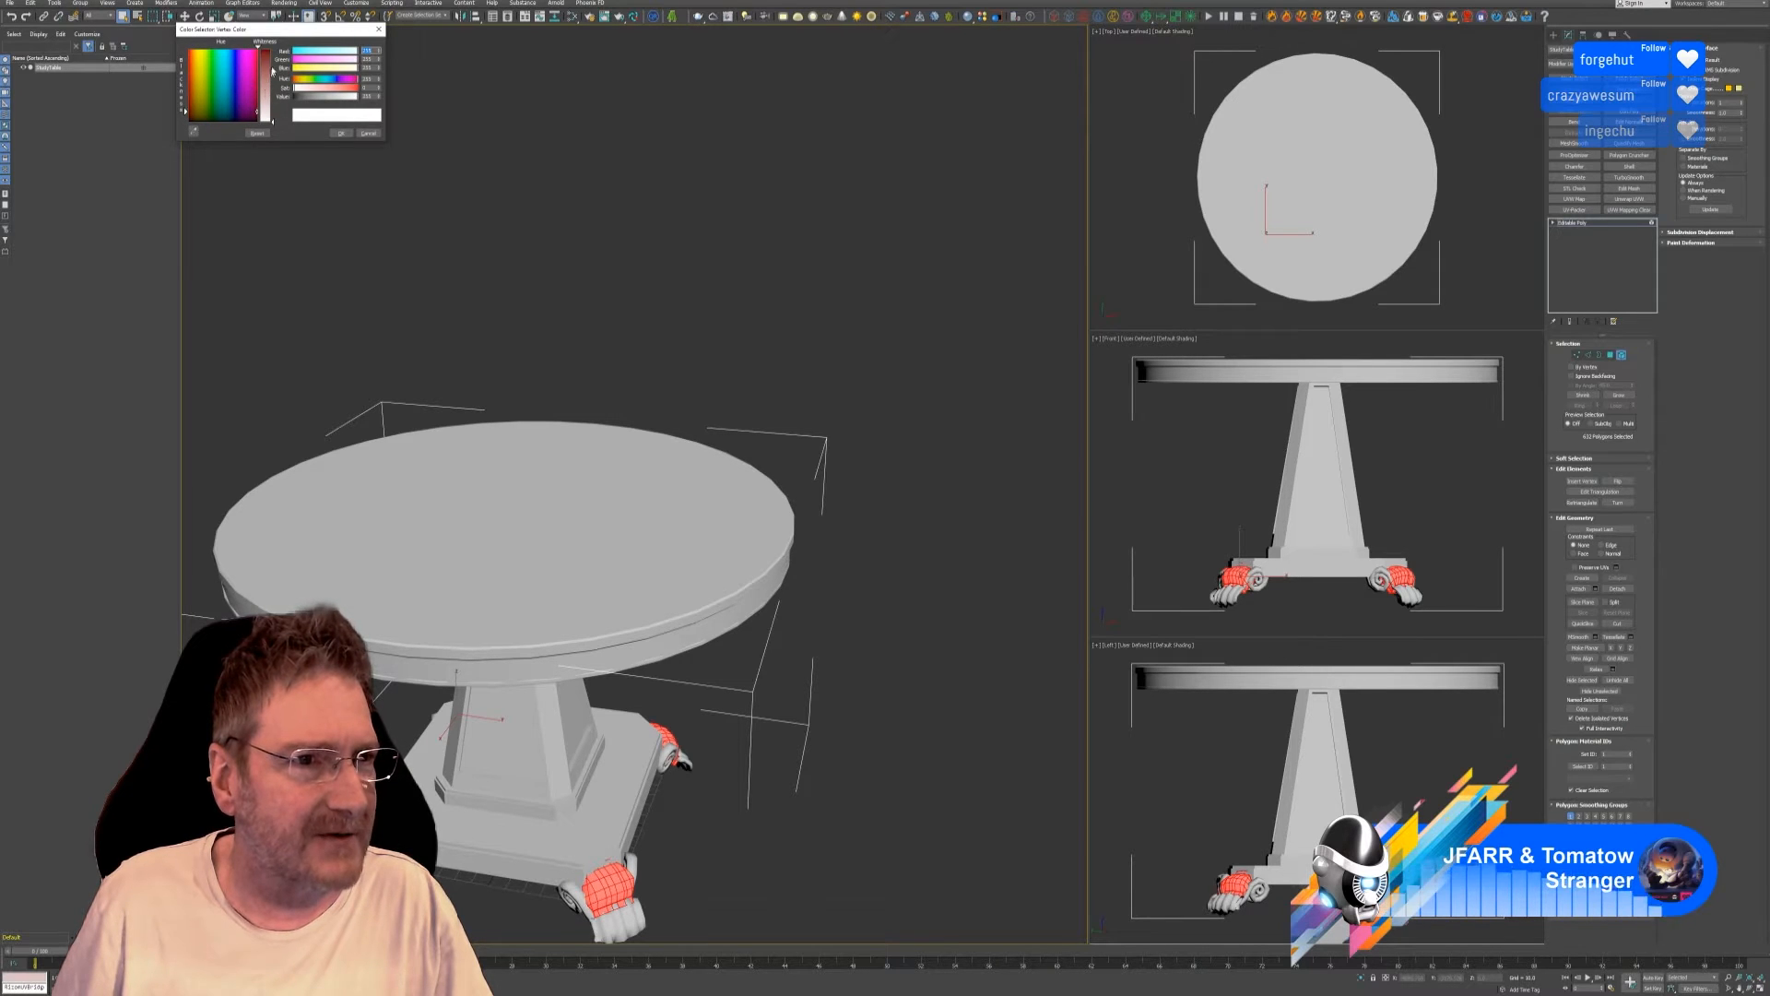
pyautogui.click(270, 73)
pyautogui.click(341, 133)
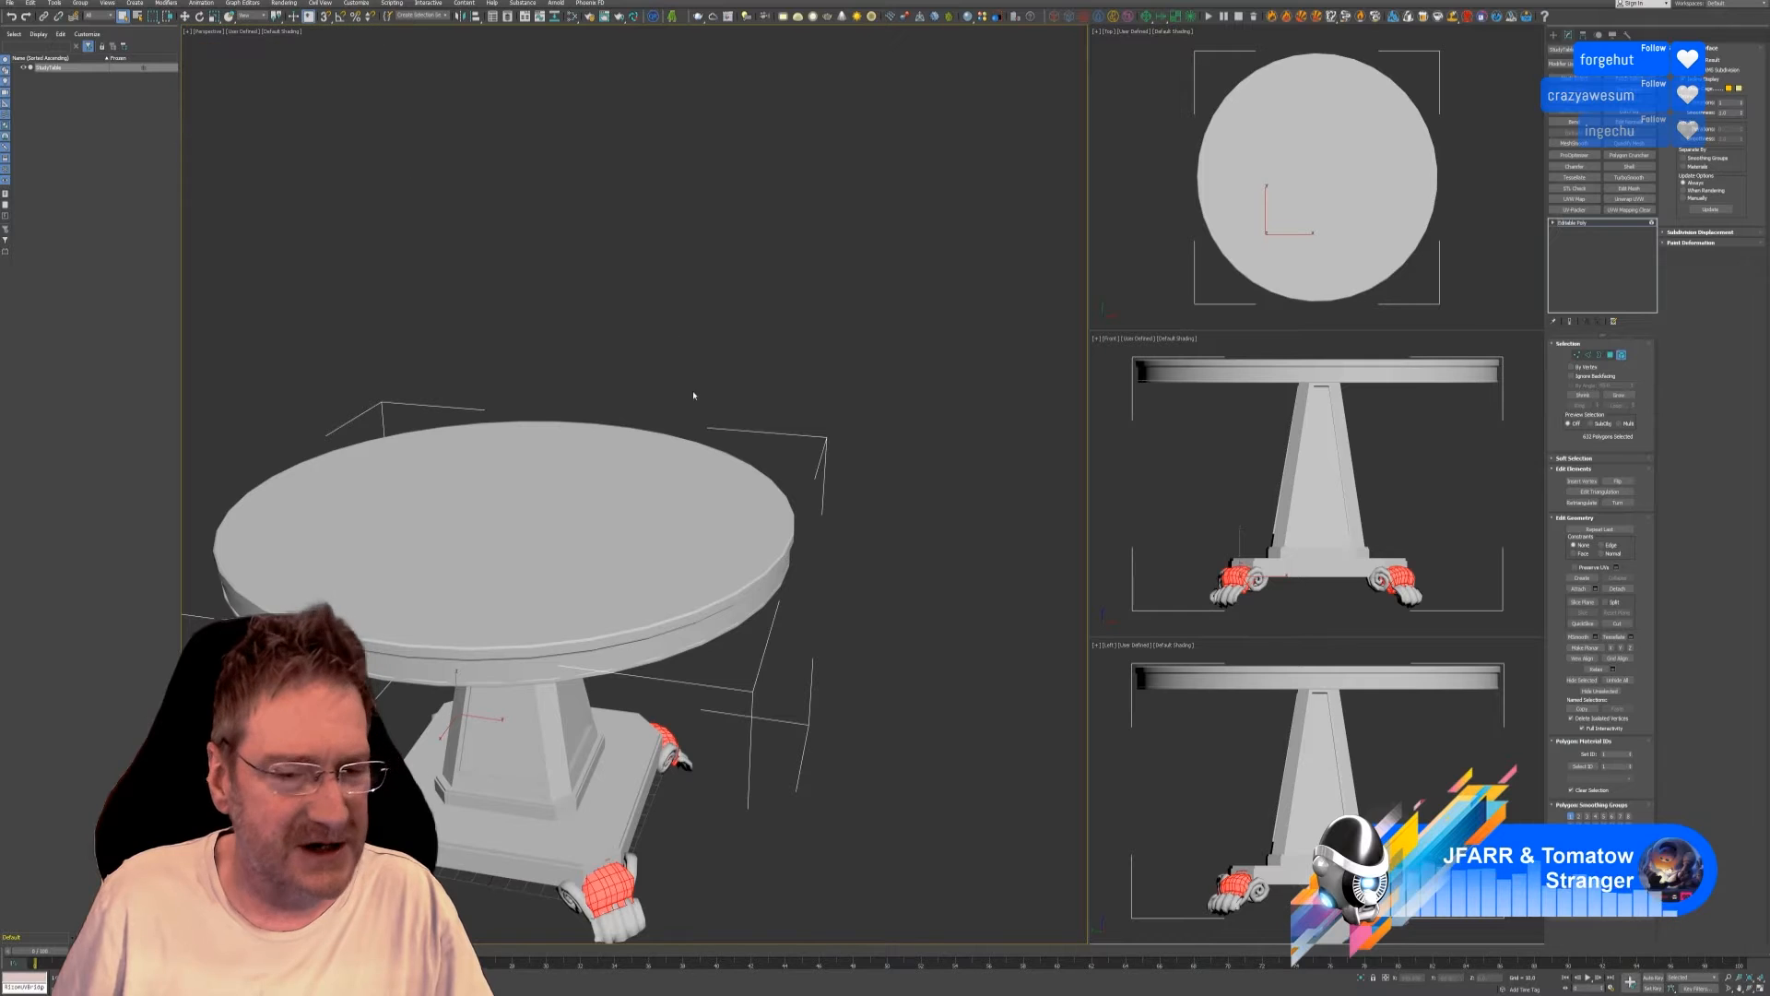
# Leave element editing and turn on the vertex color display in the table's object properties to check the colors.
pyautogui.keyDown('alt'); pyautogui.moveTo(849, 485); pyautogui.dragTo(946, 461, button='middle'); pyautogui.keyUp('alt')
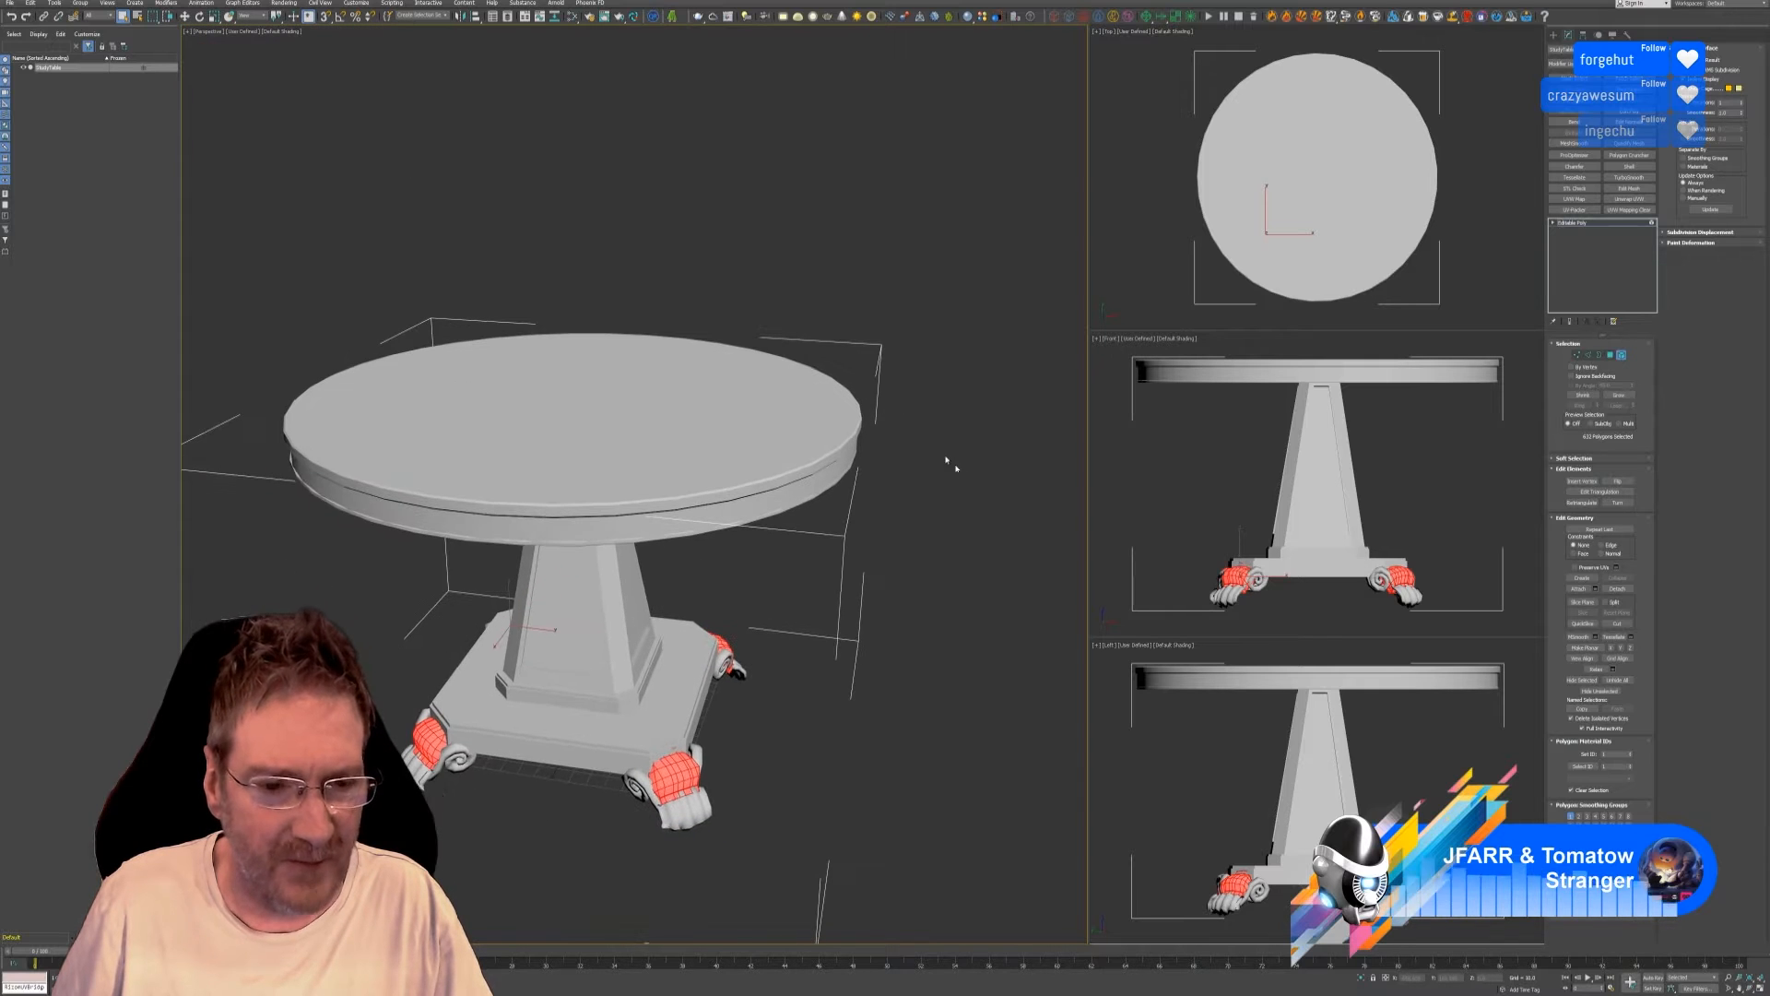
pyautogui.click(1622, 357)
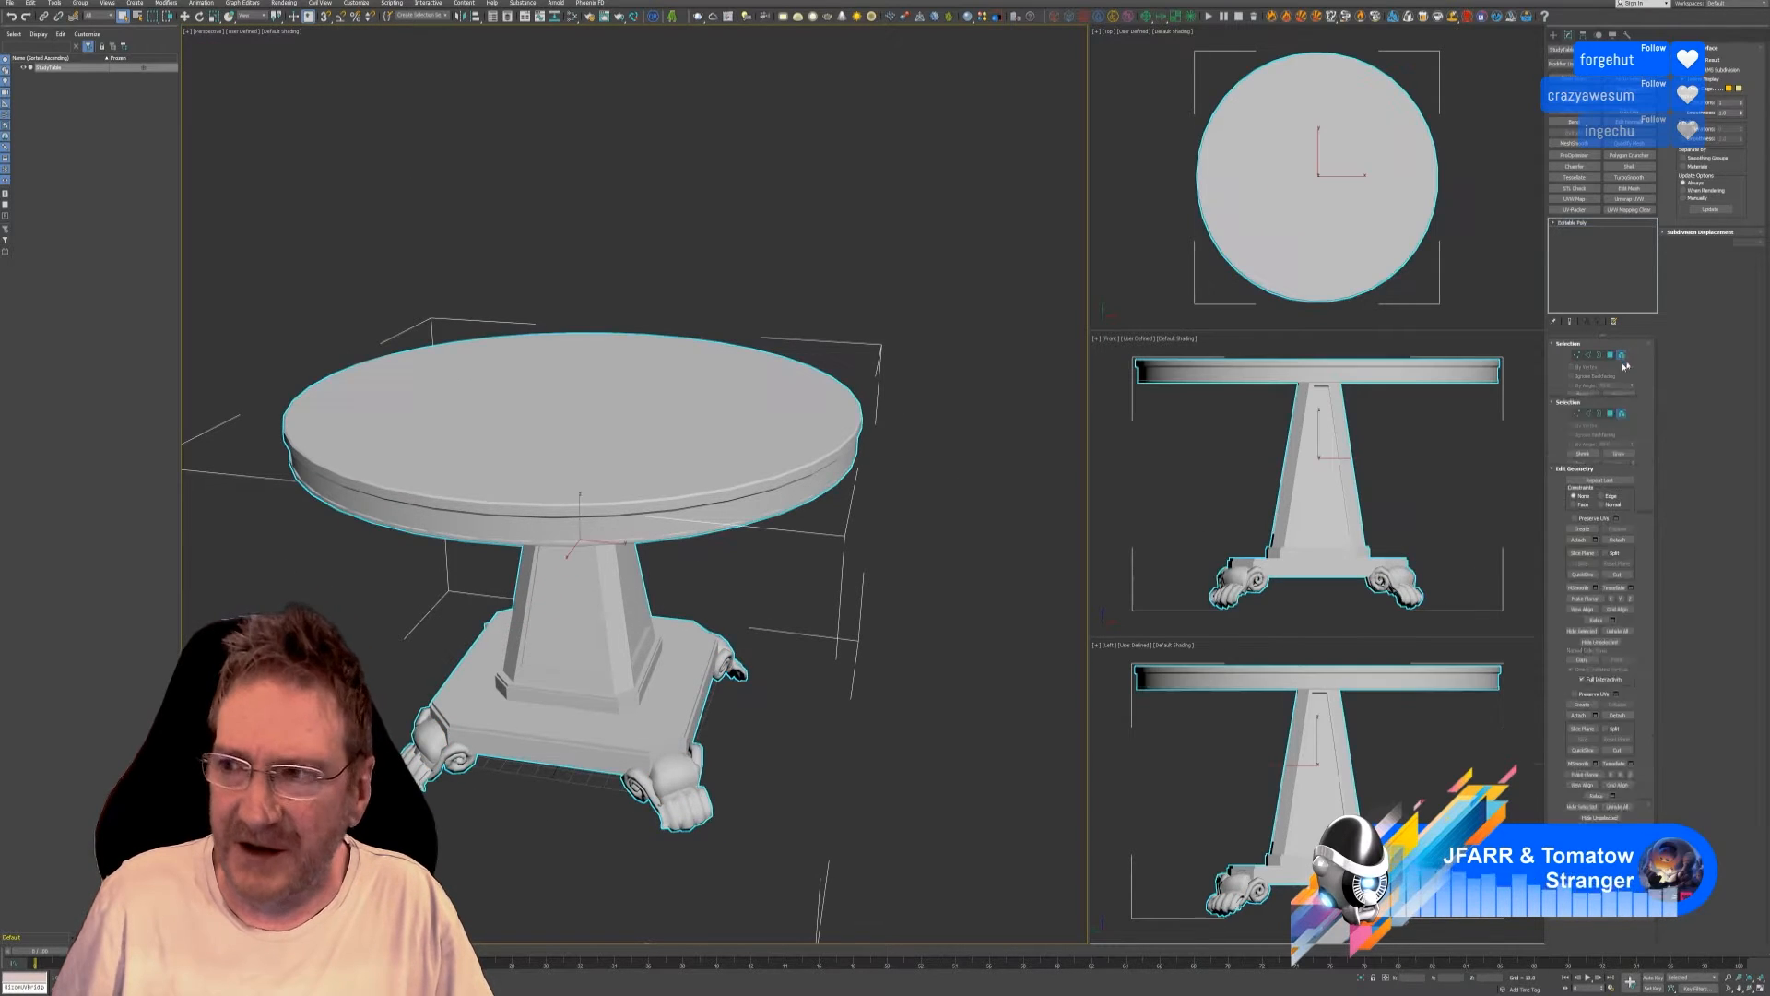
pyautogui.rightClick(553, 397)
pyautogui.click(584, 430)
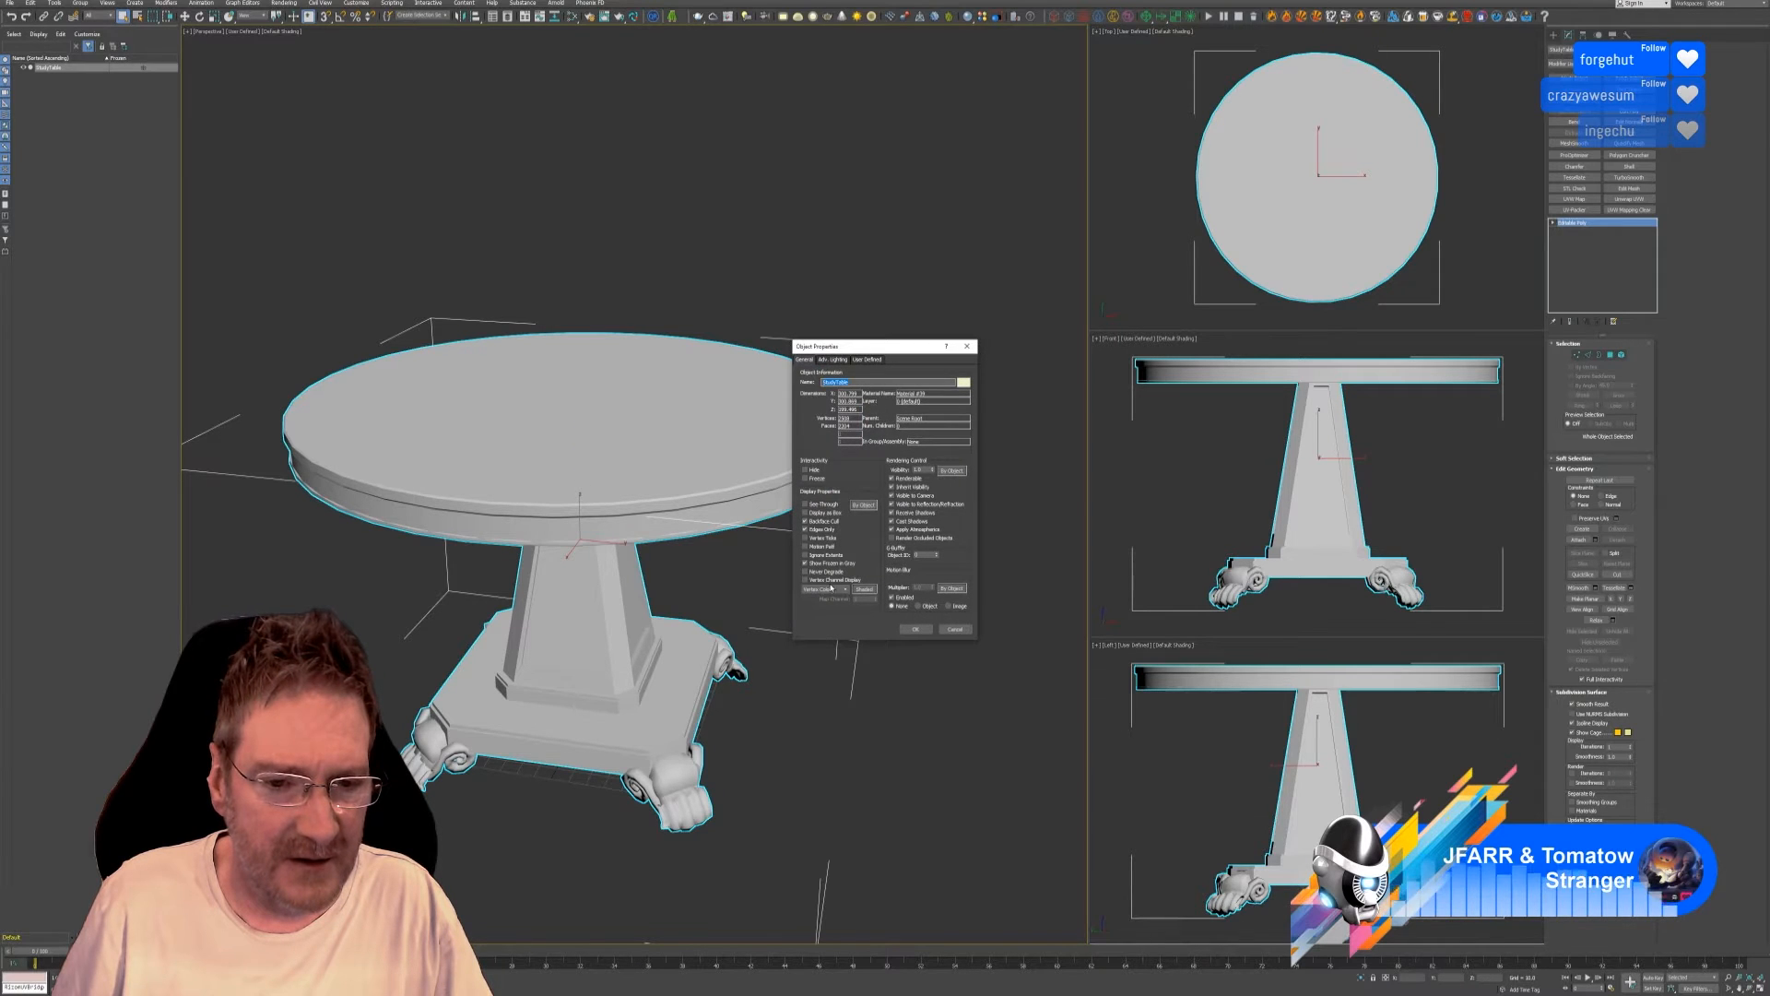
pyautogui.click(905, 630)
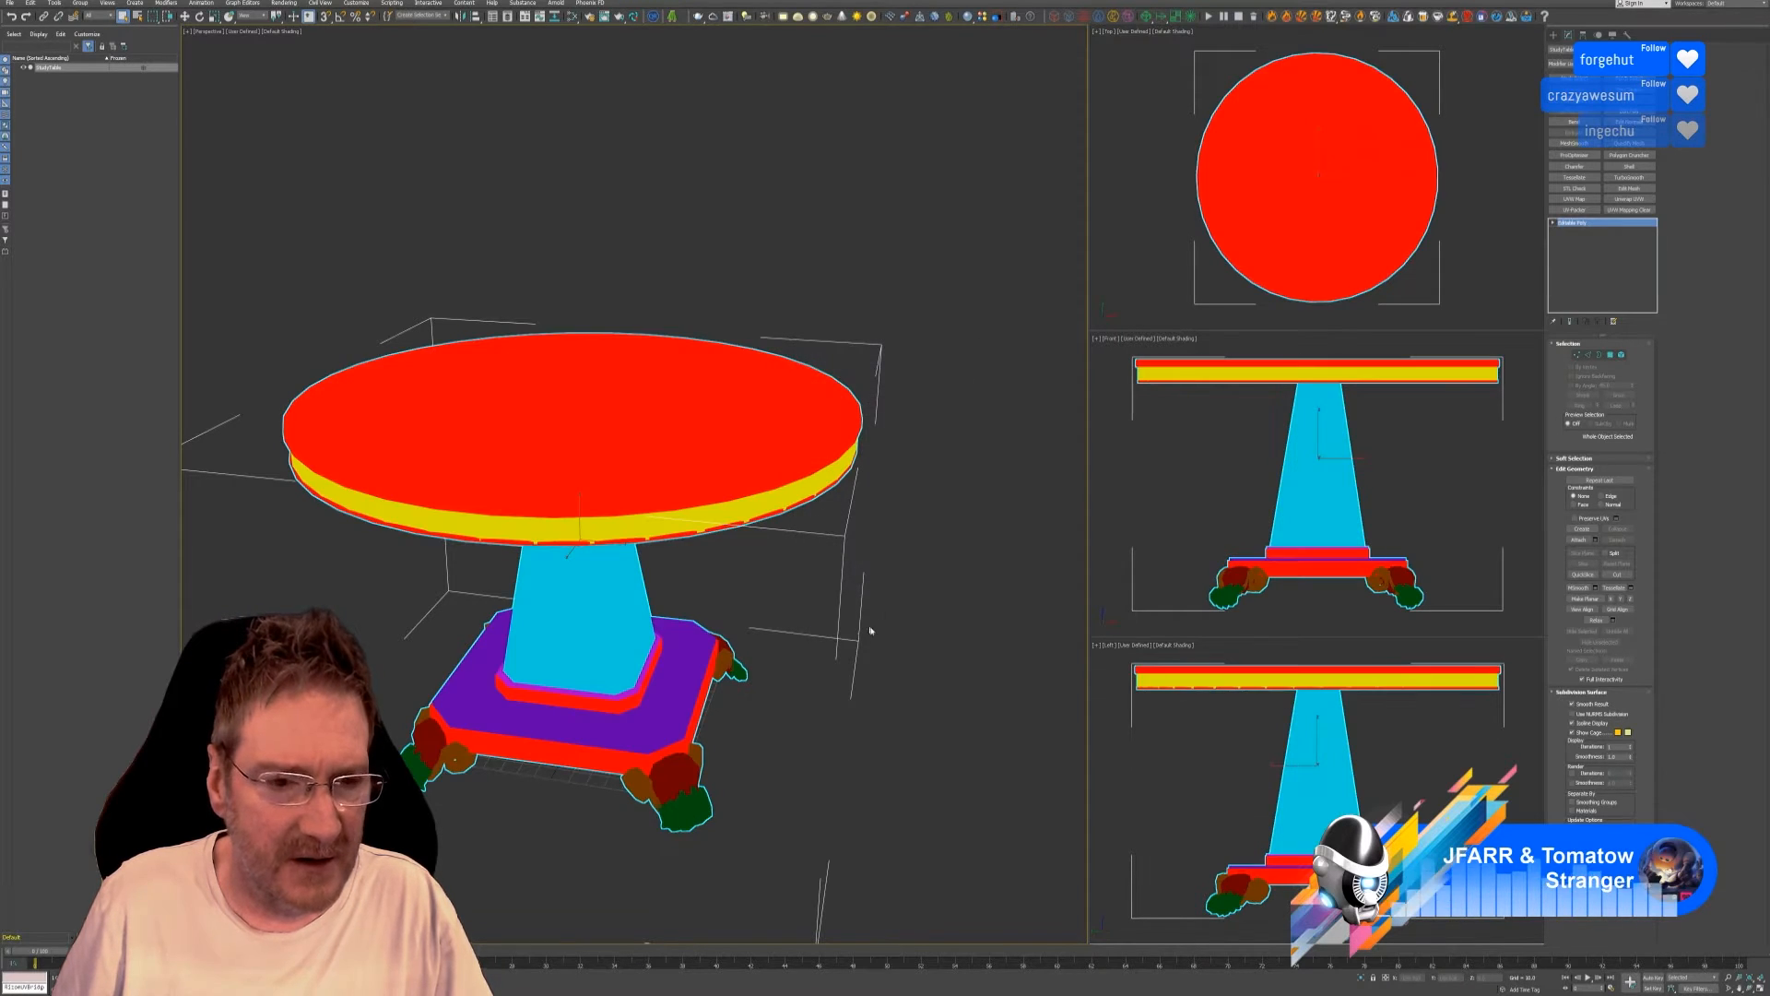
pyautogui.keyDown('alt'); pyautogui.moveTo(914, 650); pyautogui.dragTo(798, 628, button='middle'); pyautogui.keyUp('alt')
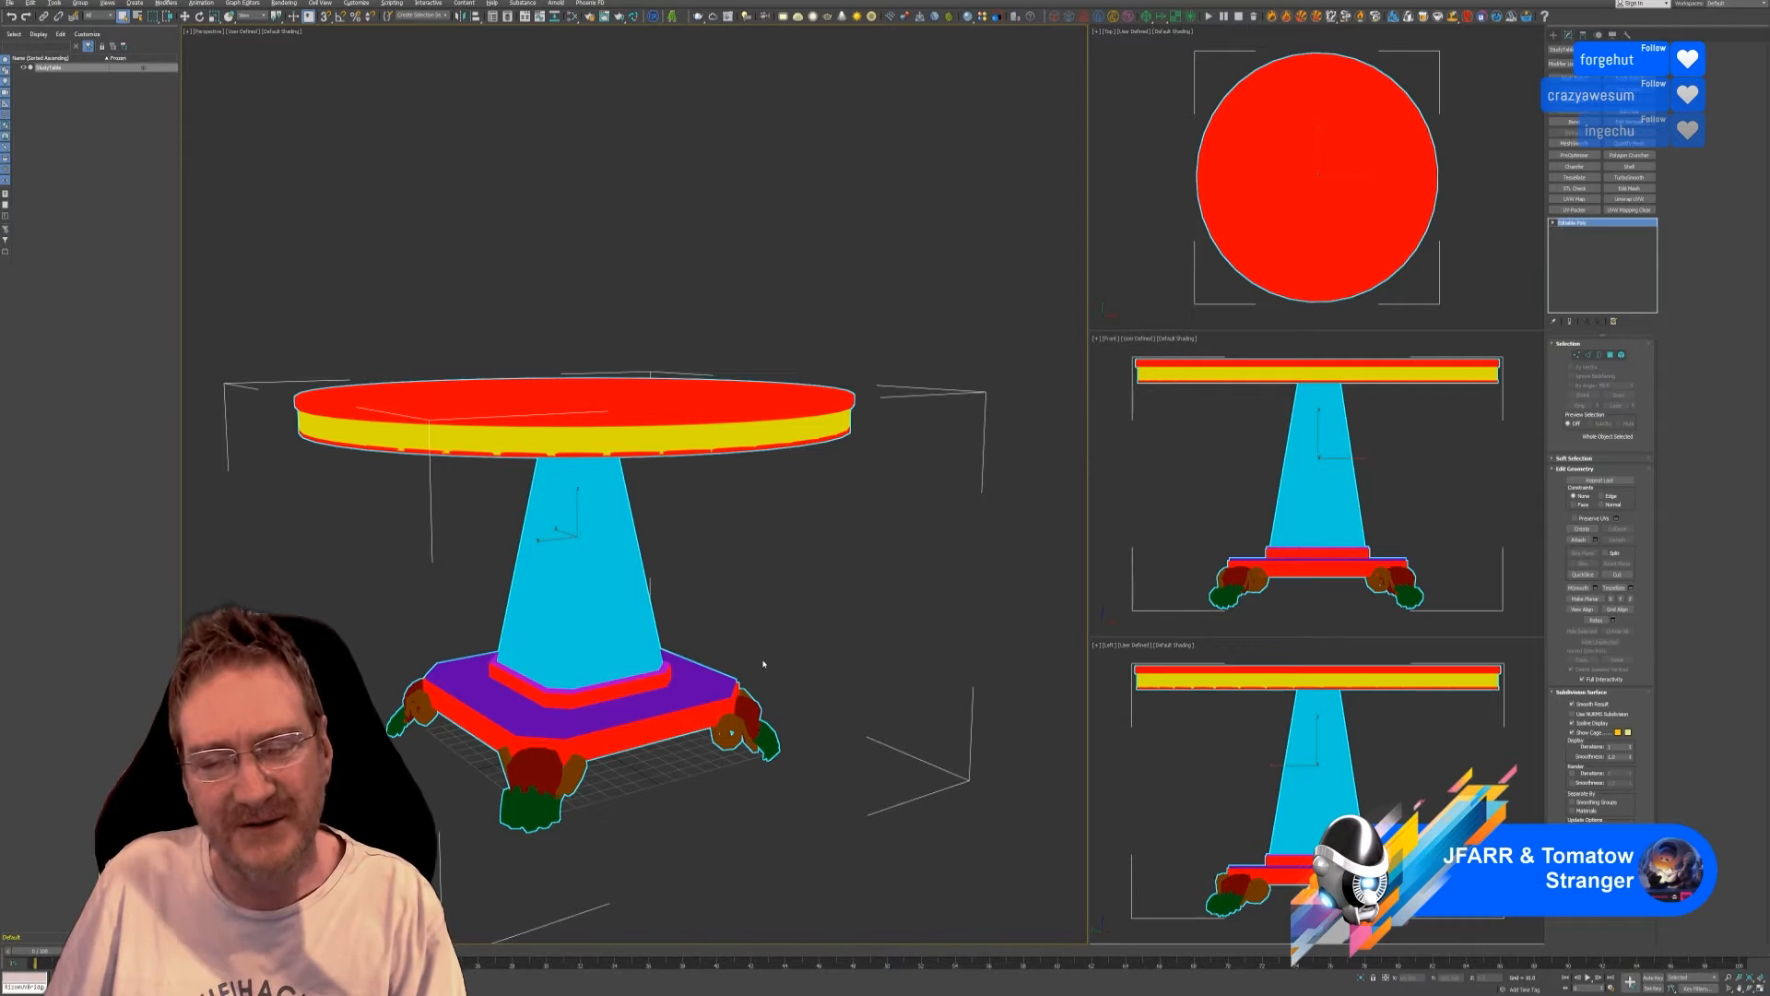
pyautogui.scroll(-3, 748, 657)
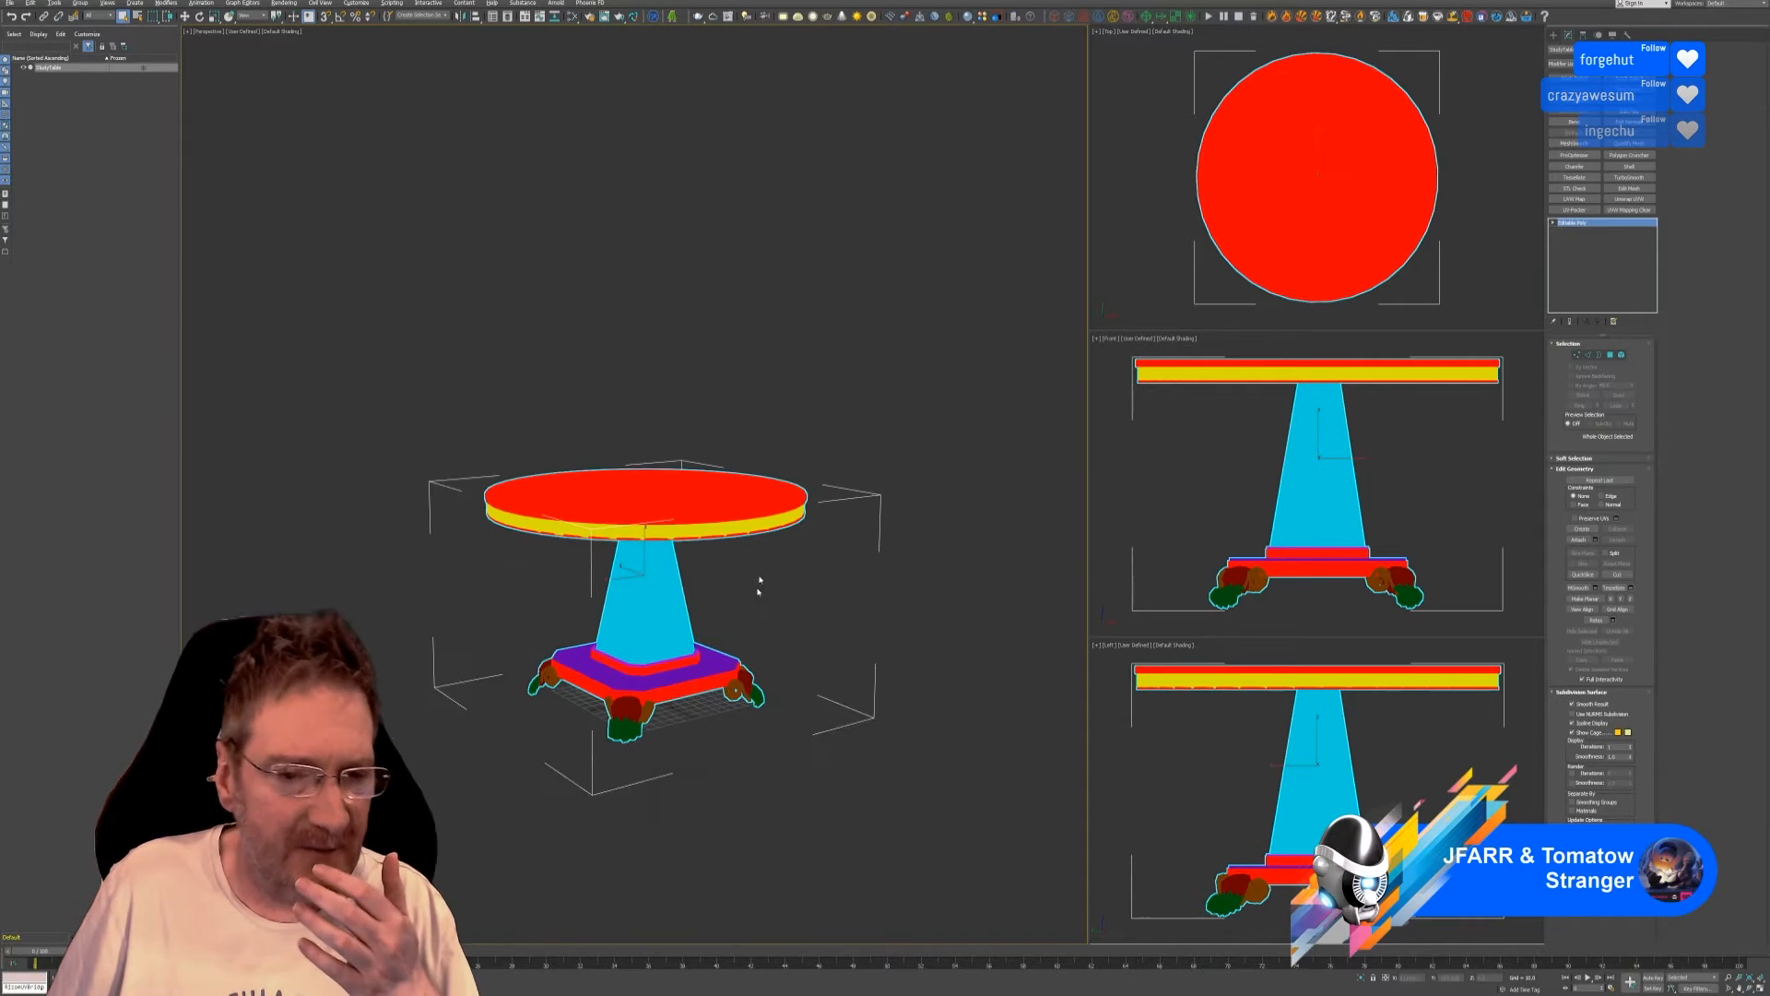
# Inspect the tabletop's lower rim up close and from several angles where the yellow band meets the red ring.
pyautogui.scroll(3, 727, 515)
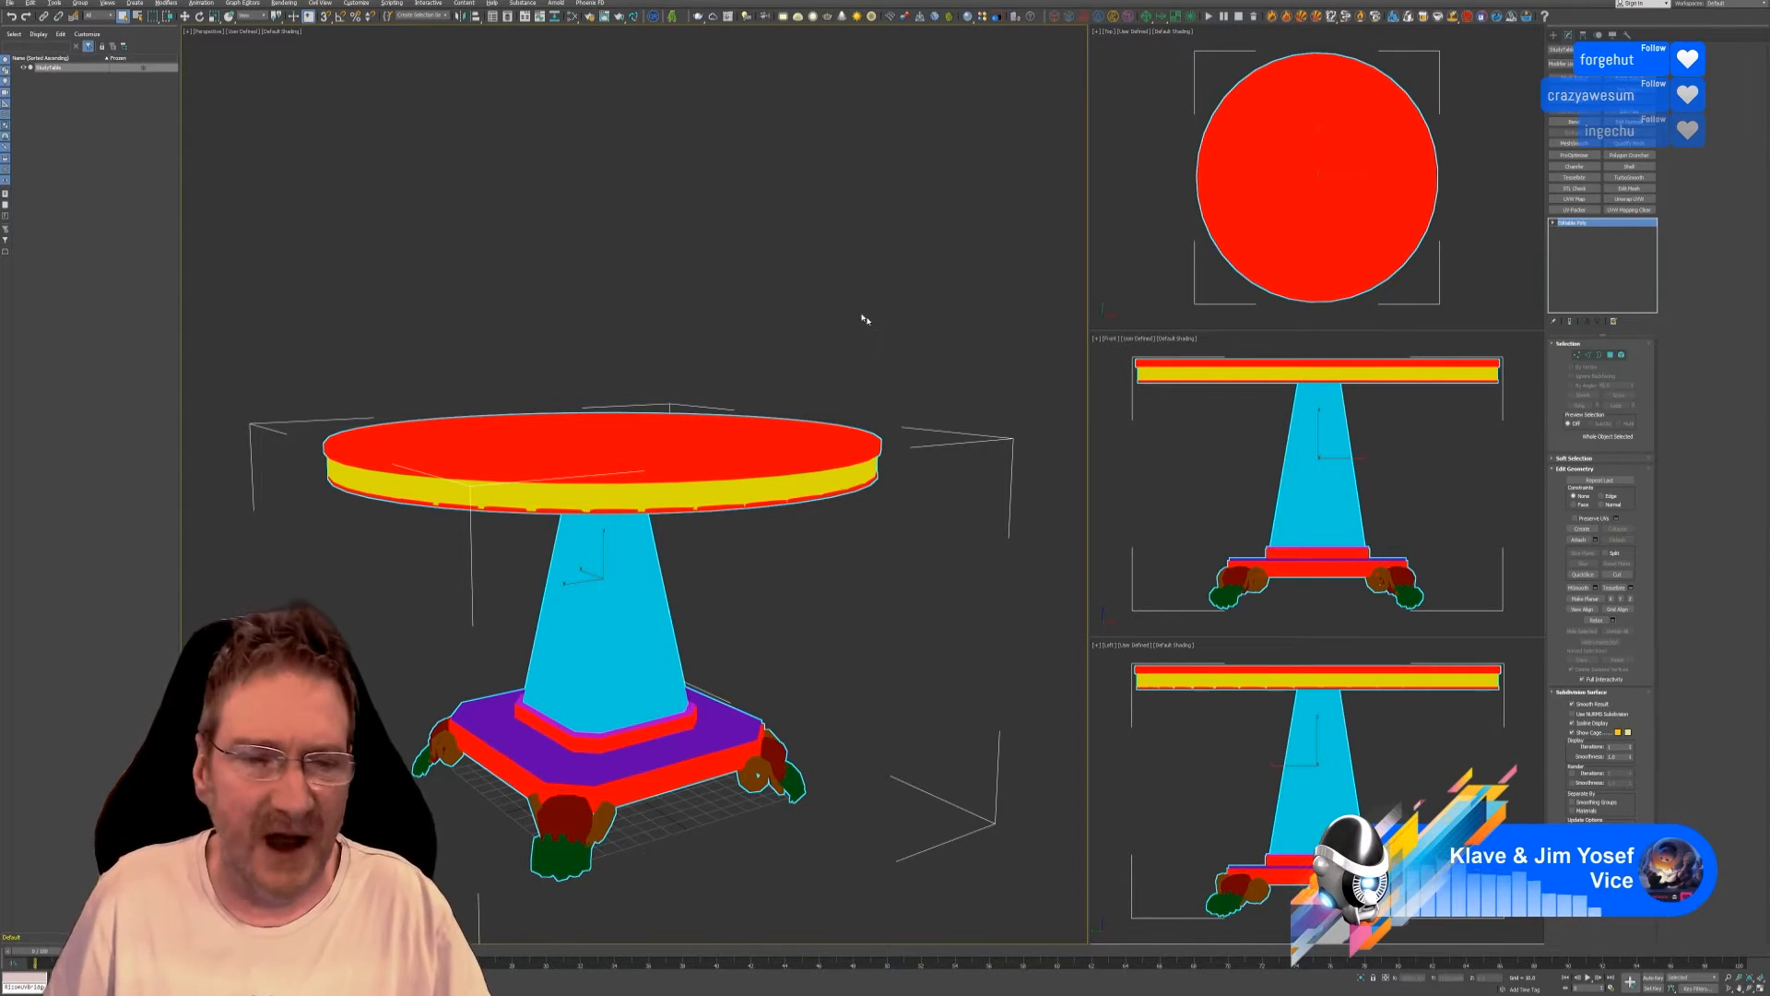
pyautogui.scroll(10, 649, 516)
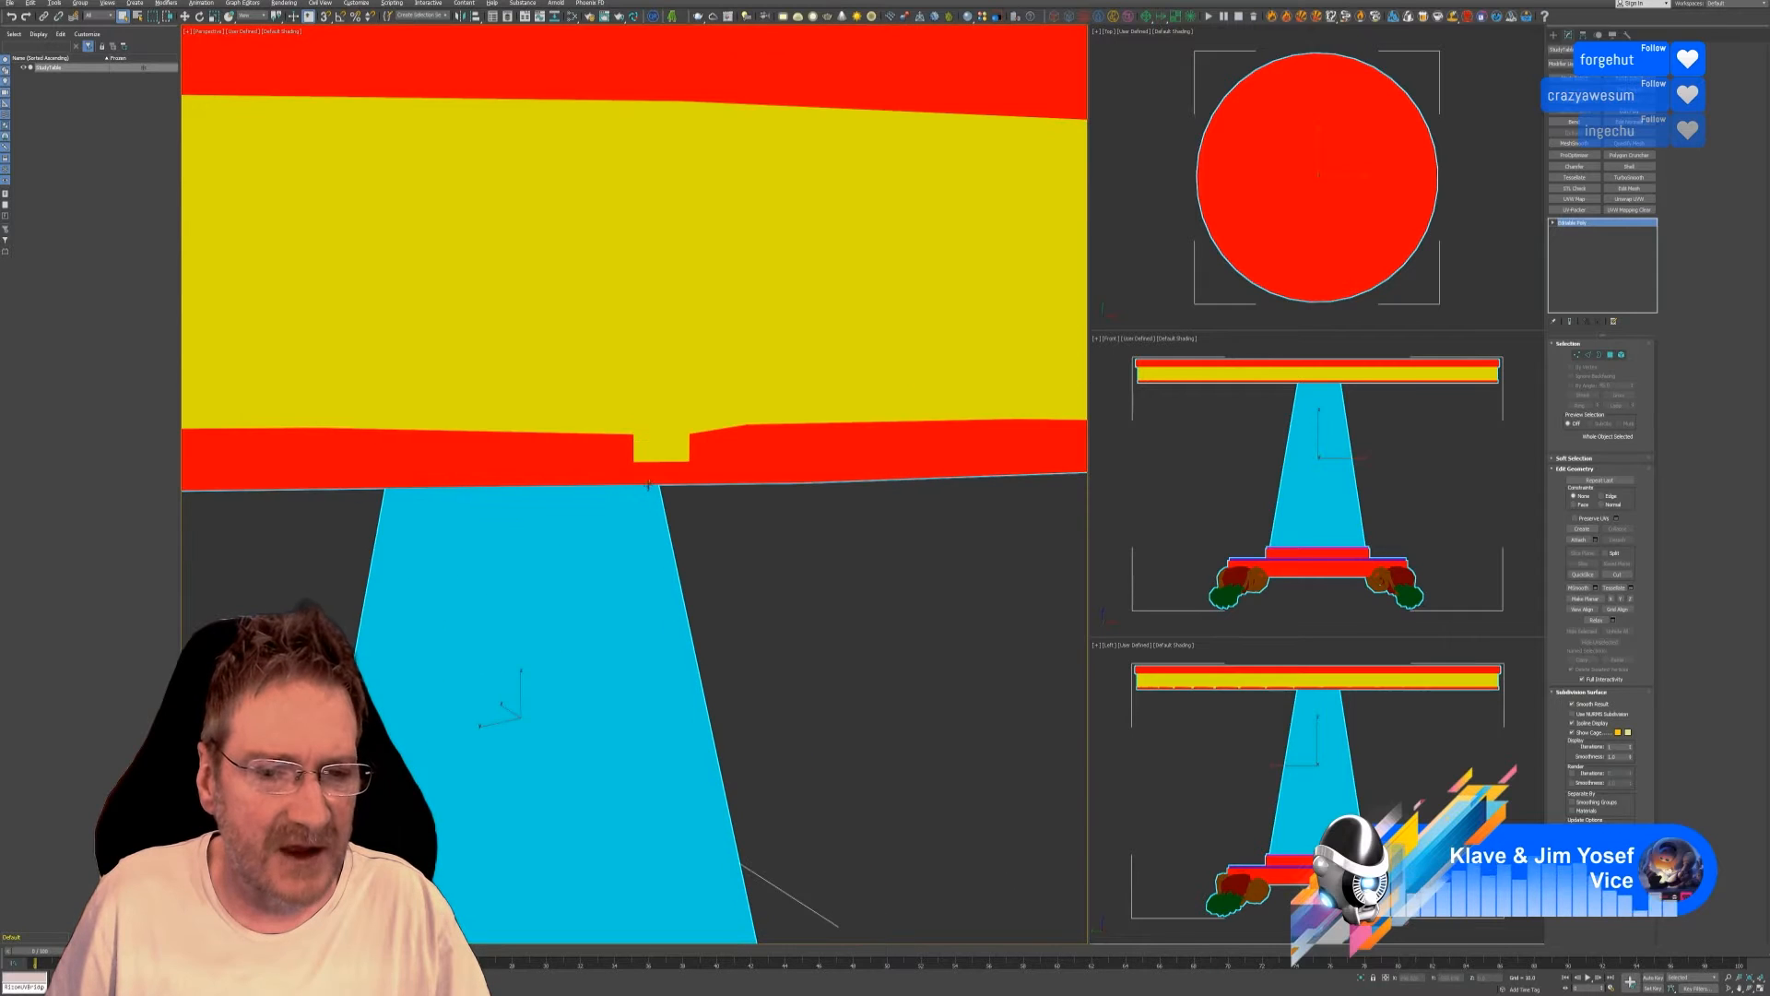
pyautogui.scroll(-12, 684, 464)
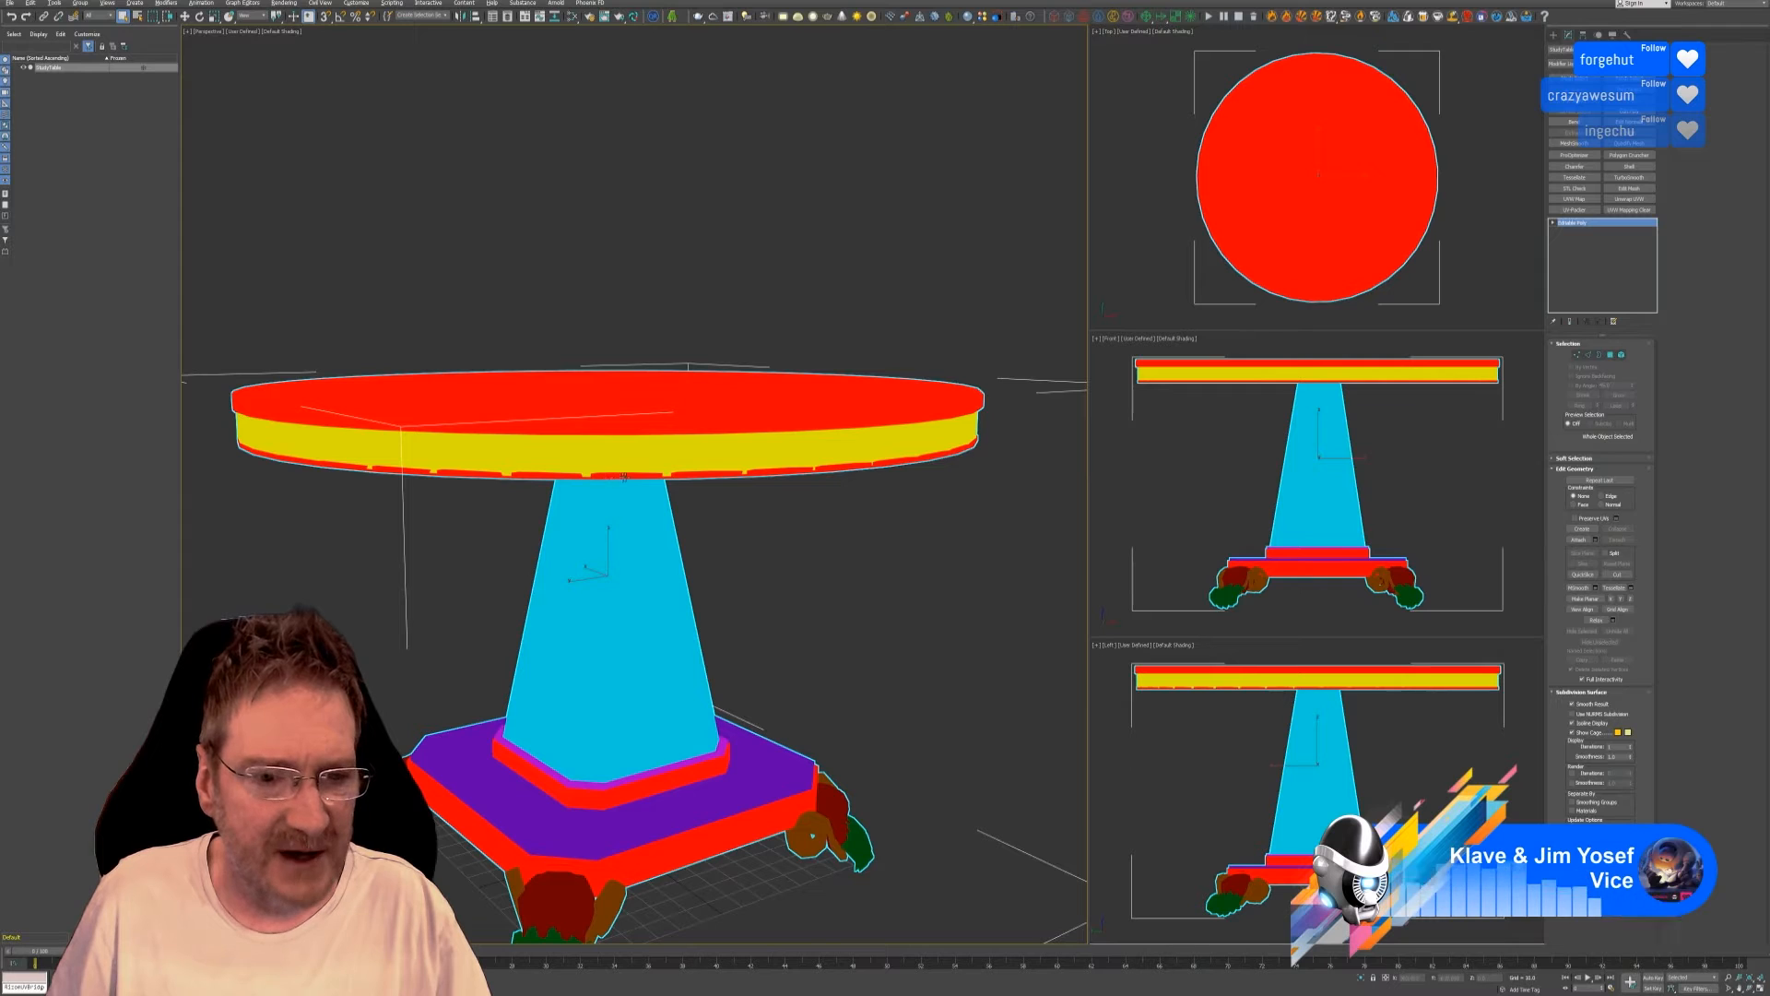
pyautogui.scroll(6, 596, 476)
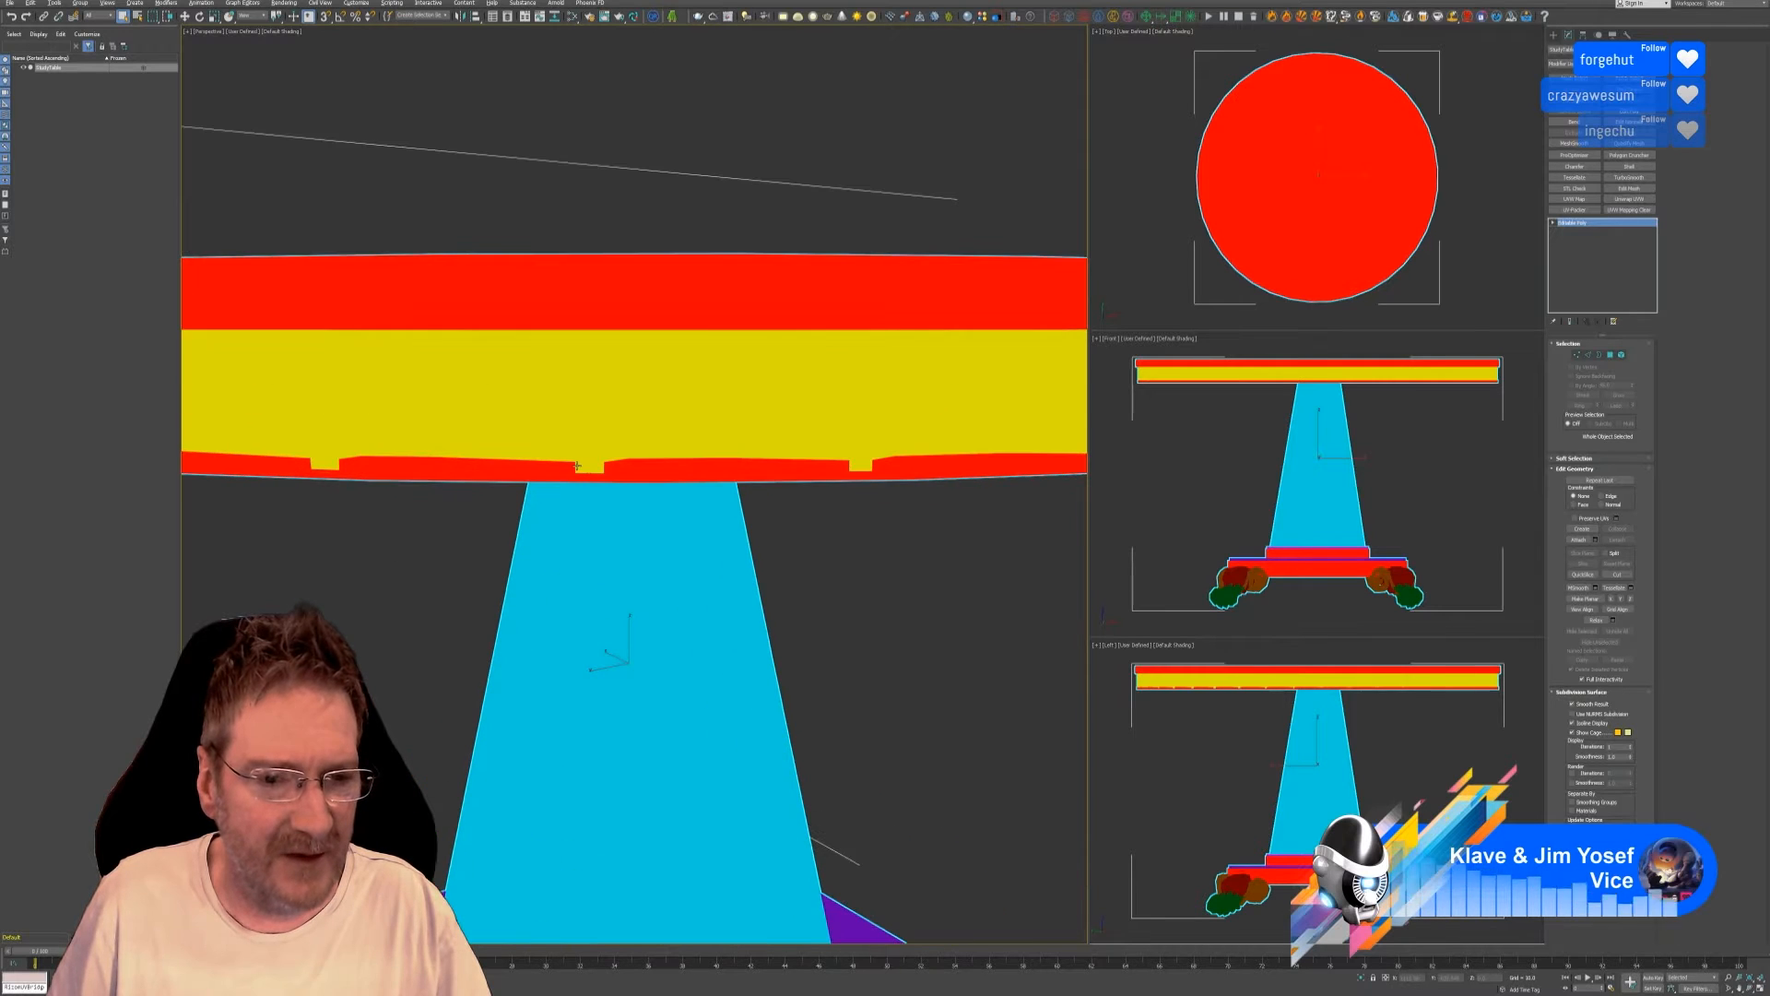
pyautogui.scroll(-3, 470, 476)
pyautogui.scroll(-6, 473, 478)
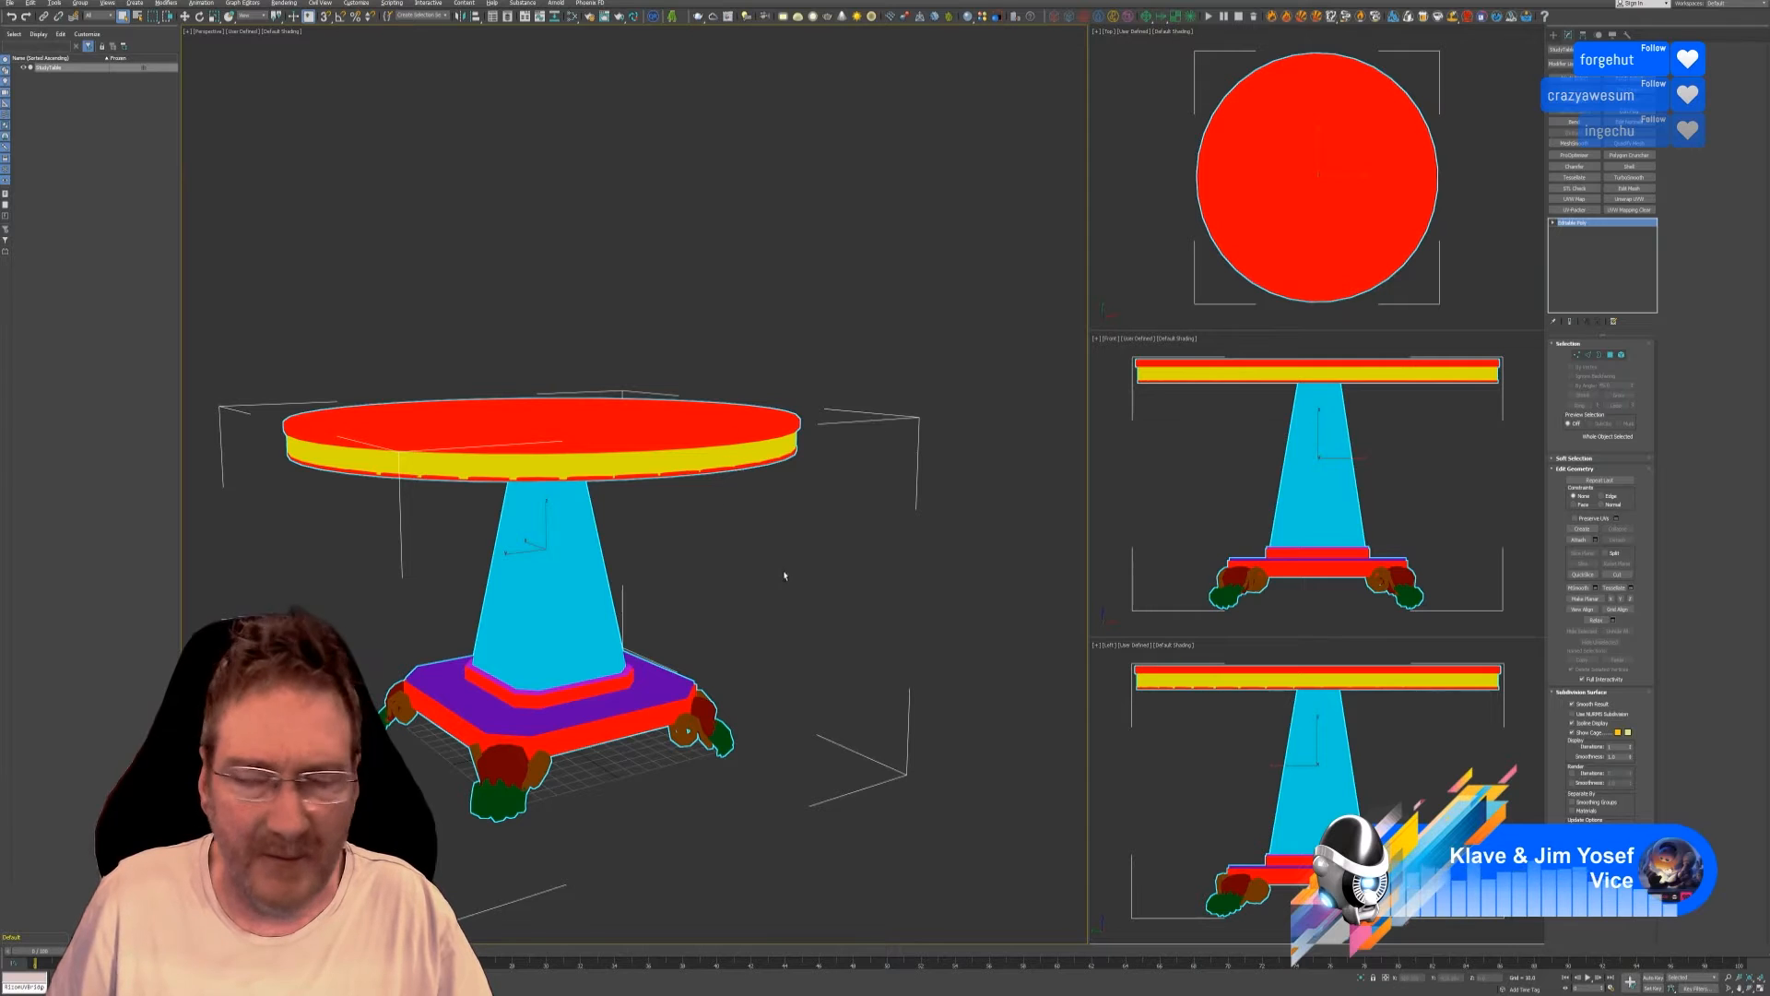
pyautogui.keyDown('alt'); pyautogui.moveTo(779, 581); pyautogui.dragTo(723, 569, button='middle'); pyautogui.keyUp('alt')
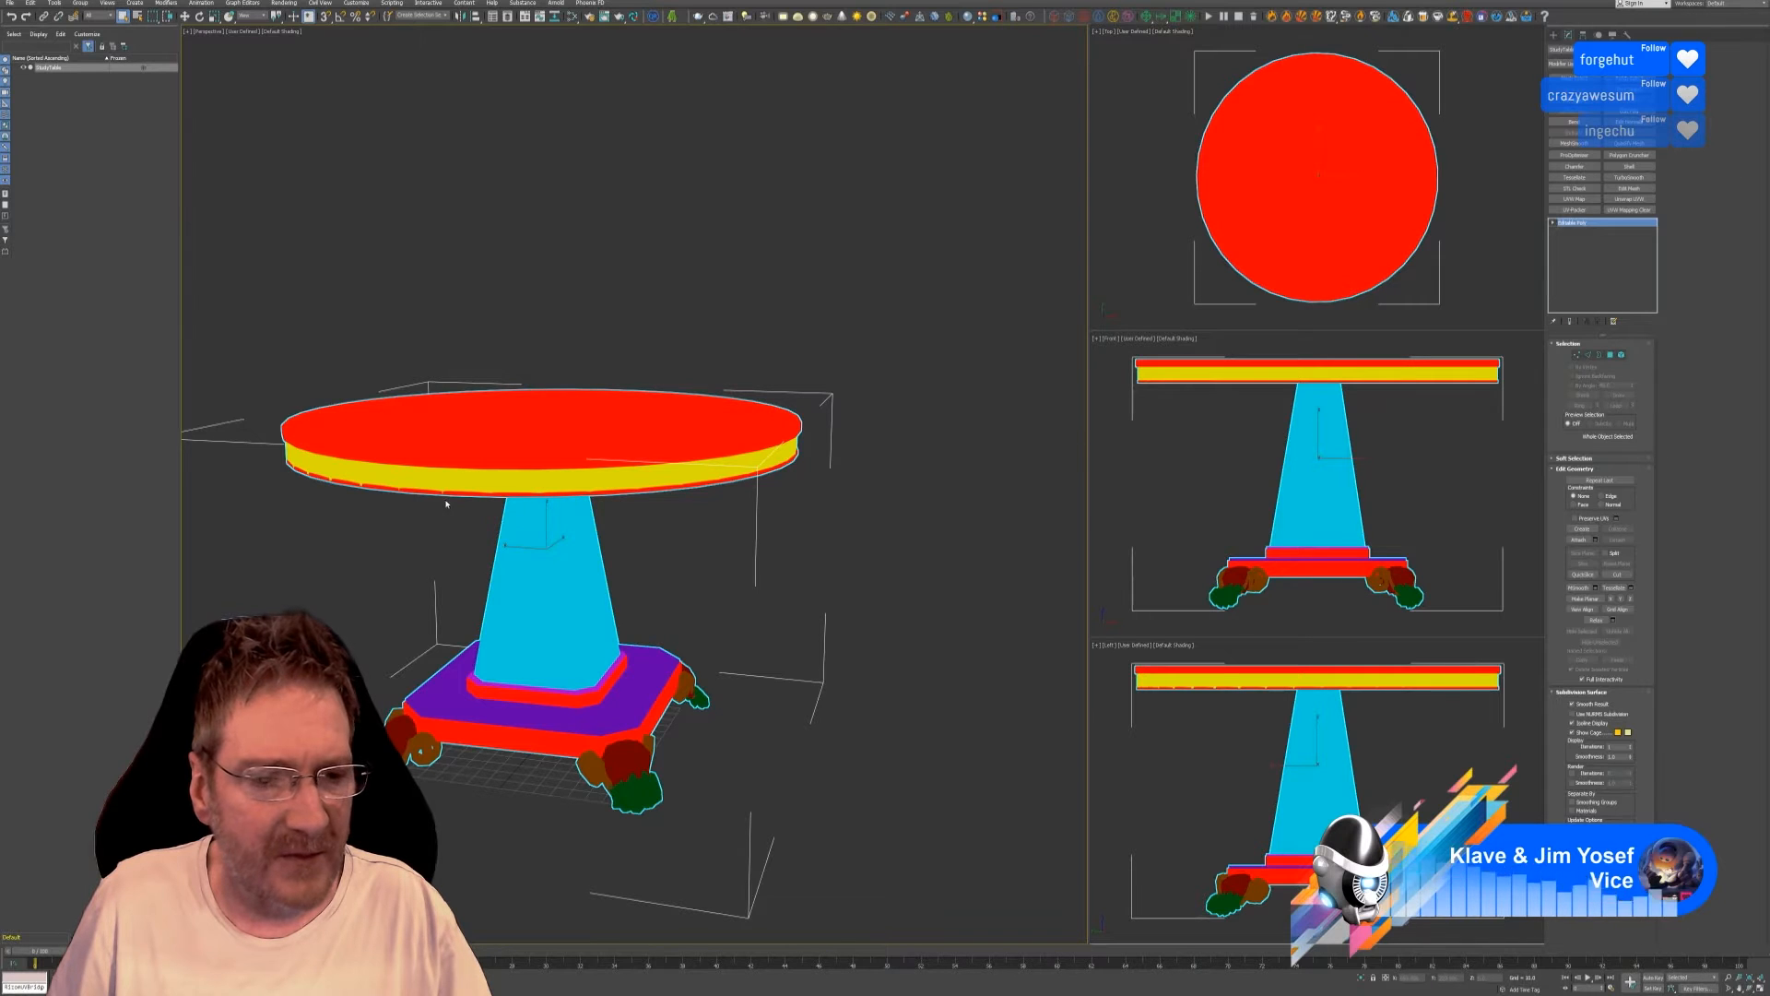
pyautogui.scroll(4, 446, 503)
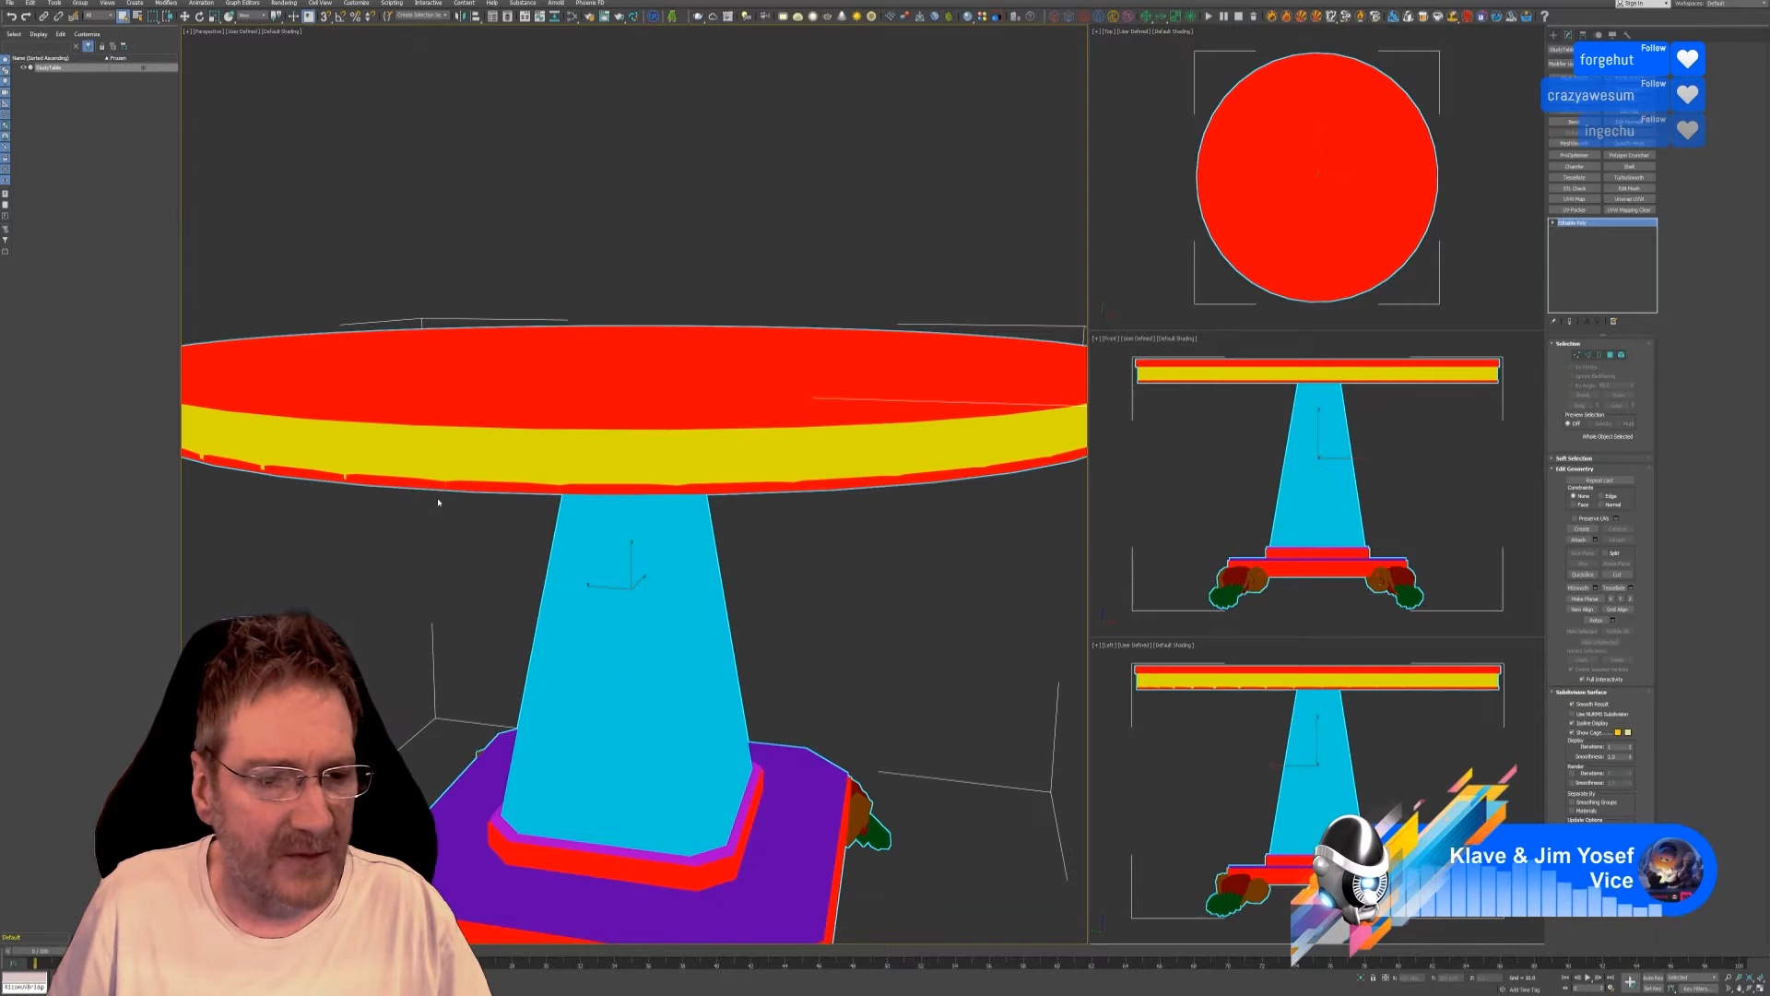
# Select the red ring element below the tabletop's yellow band, scale it up slightly in the horizontal plane, and leave element editing.
pyautogui.click(1621, 355)
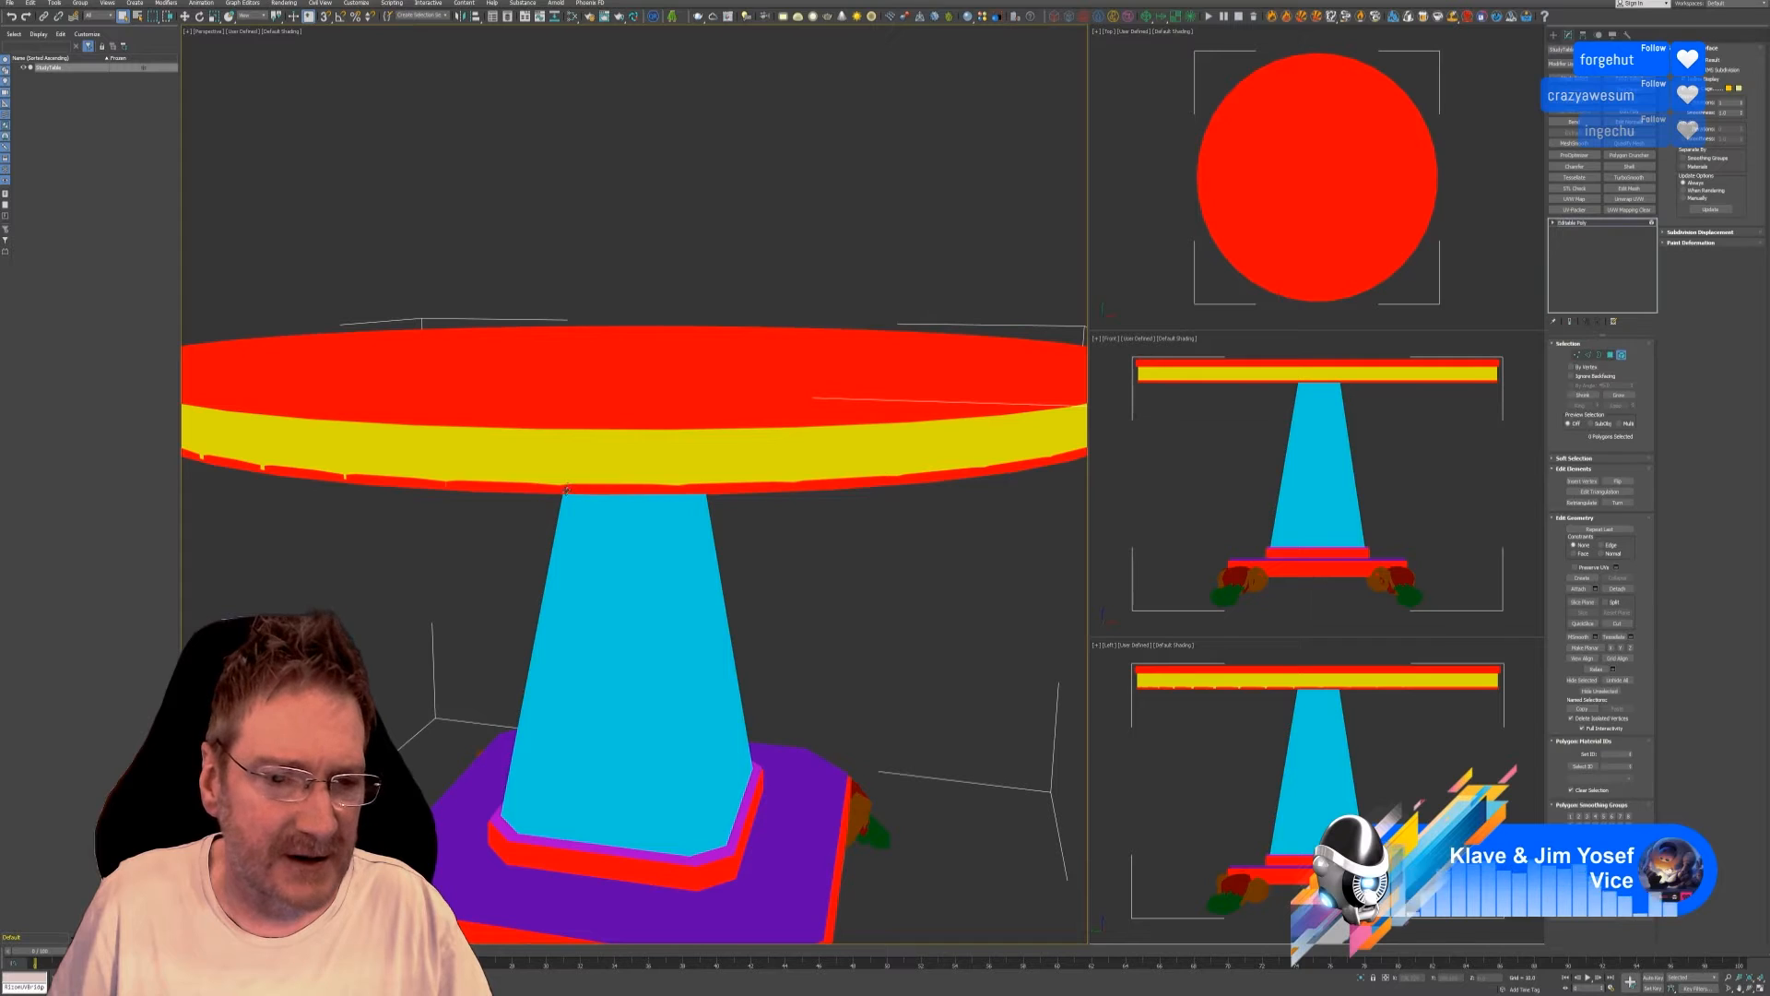
pyautogui.click(692, 539)
pyautogui.click(768, 542)
pyautogui.click(721, 487)
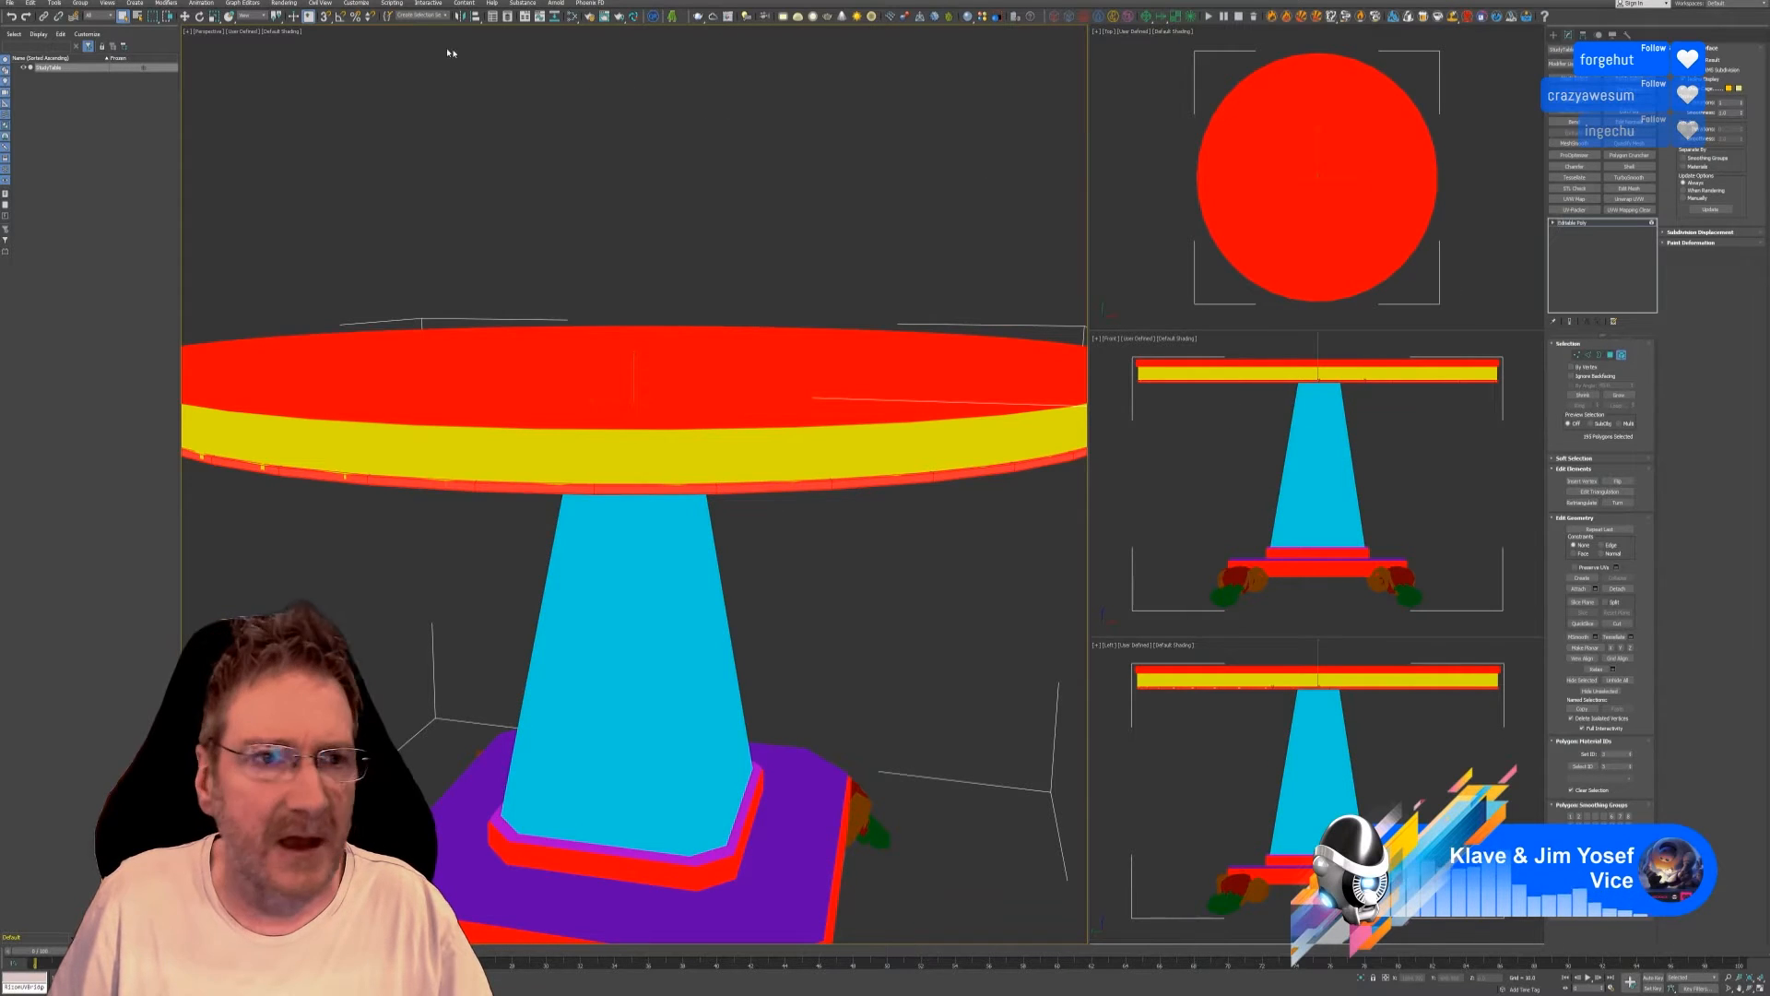
pyautogui.click(214, 18)
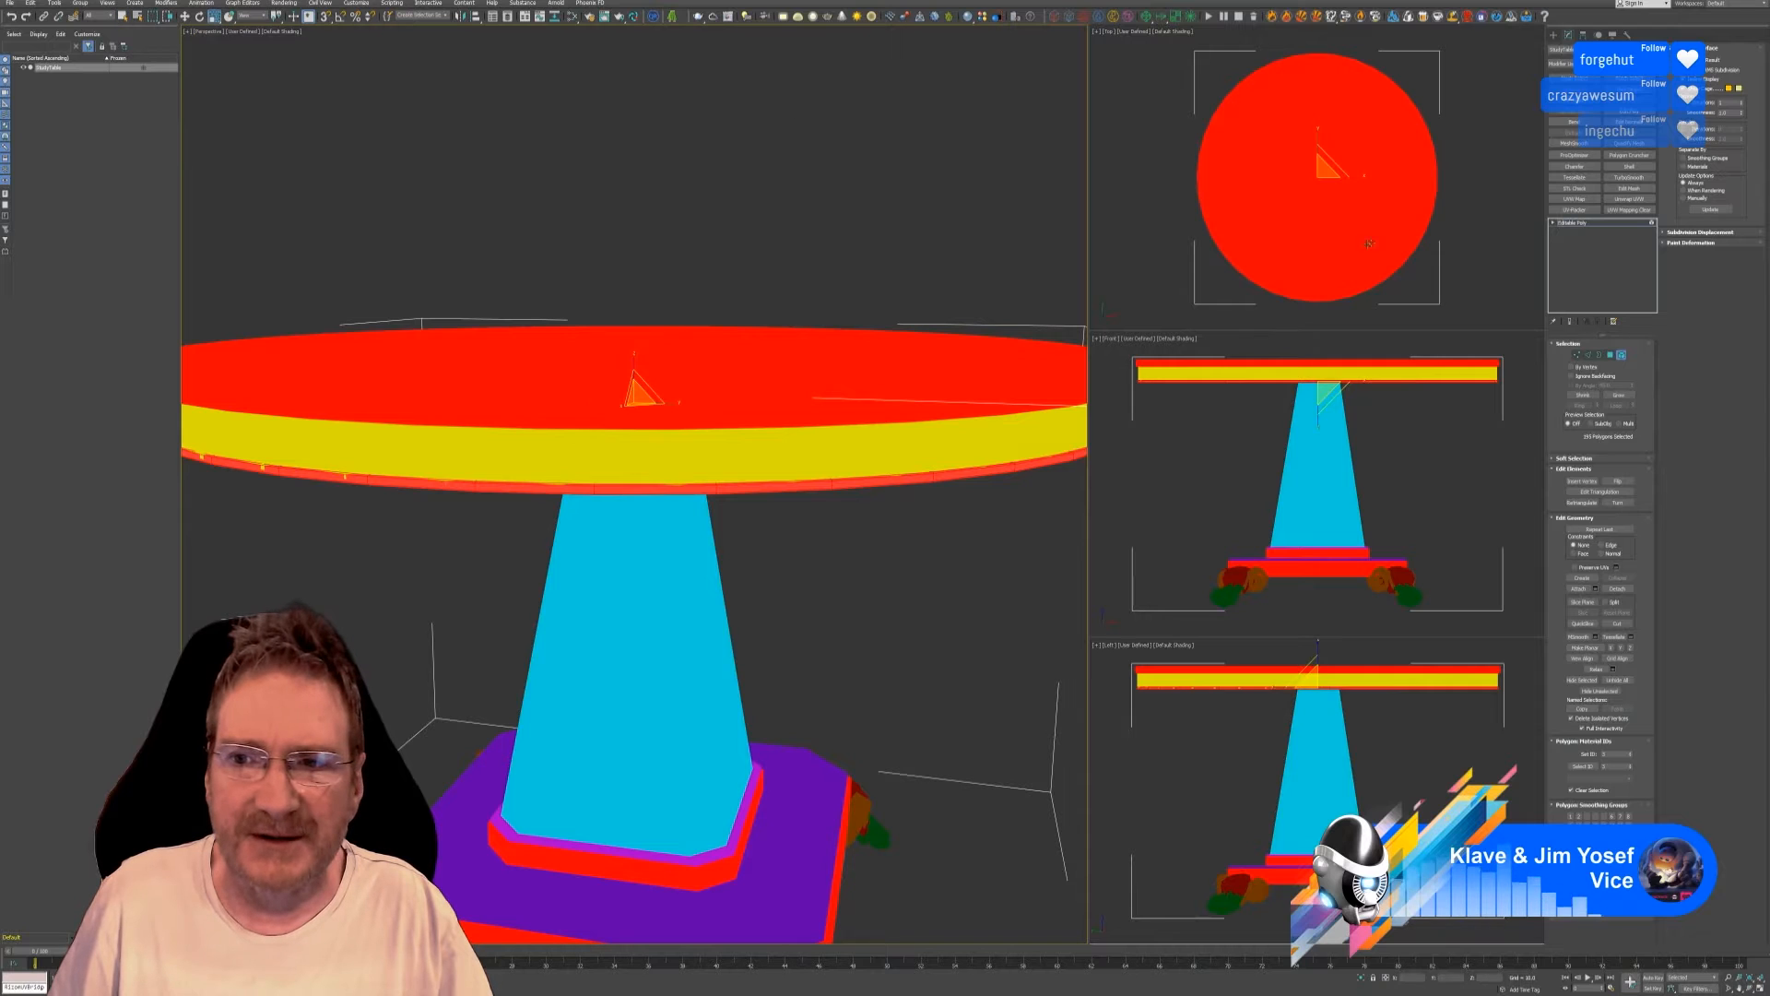
pyautogui.scroll(2, 1342, 166)
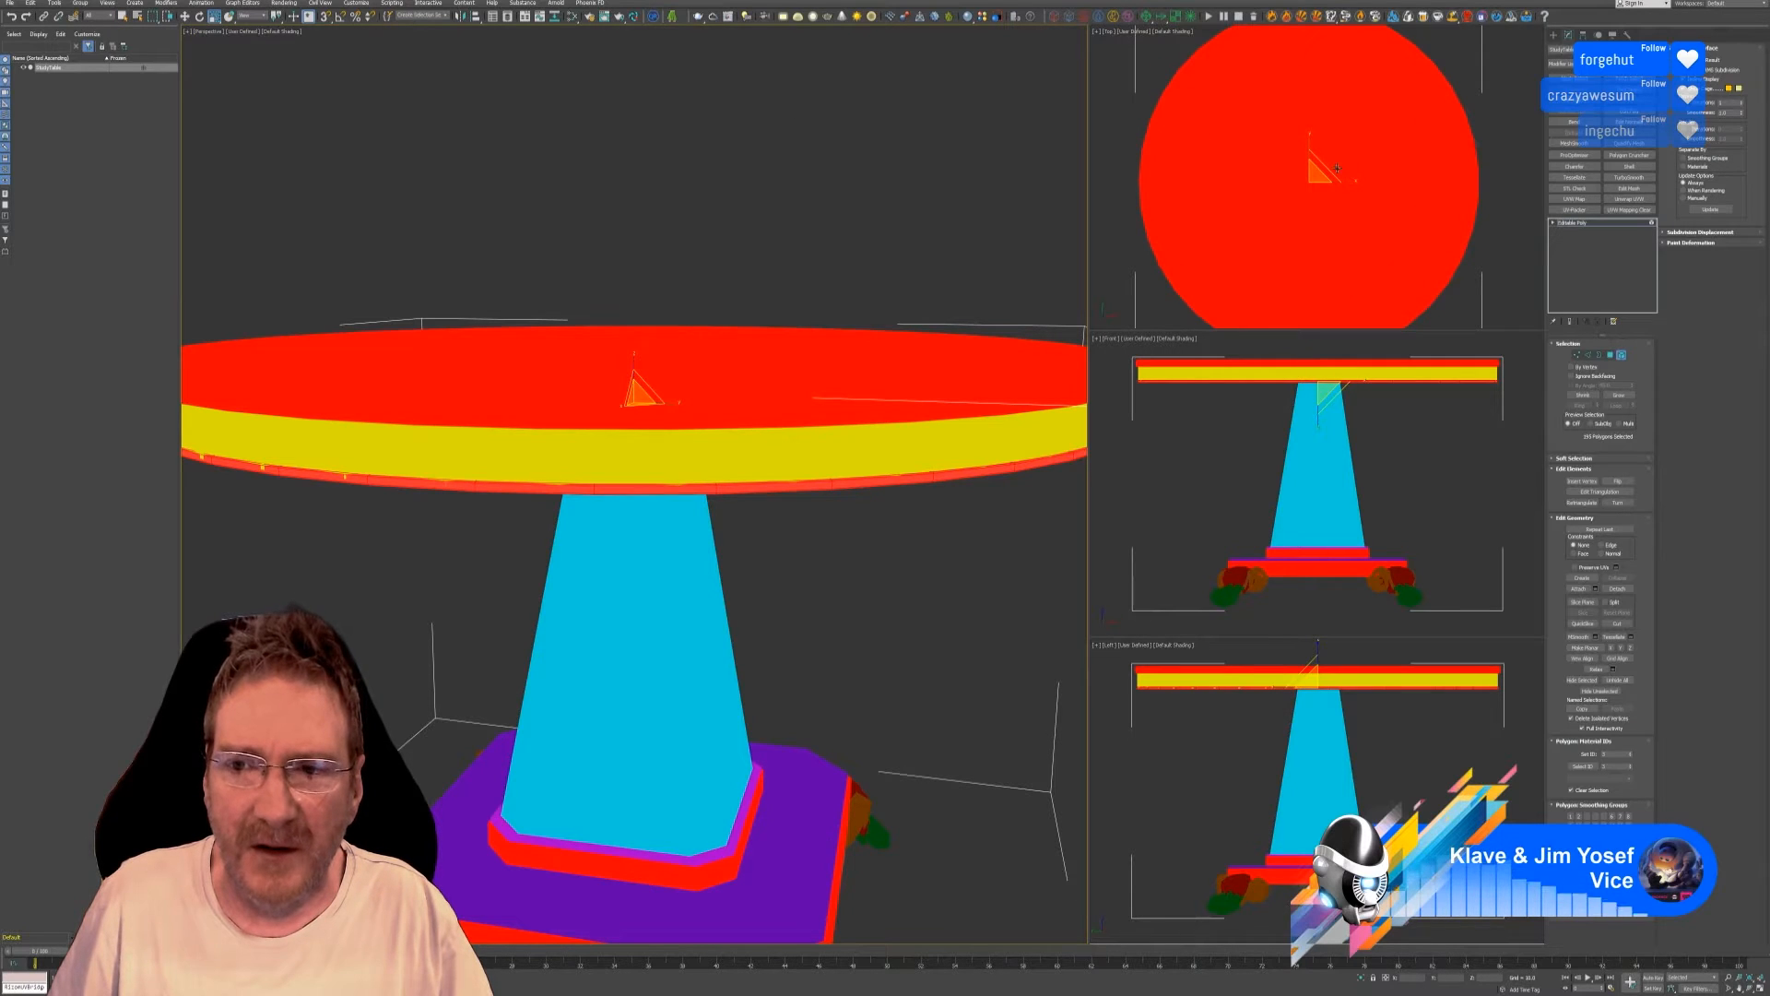
pyautogui.rightClick(1500, 144)
pyautogui.scroll(4, 1496, 138)
pyautogui.scroll(-4, 1227, 201)
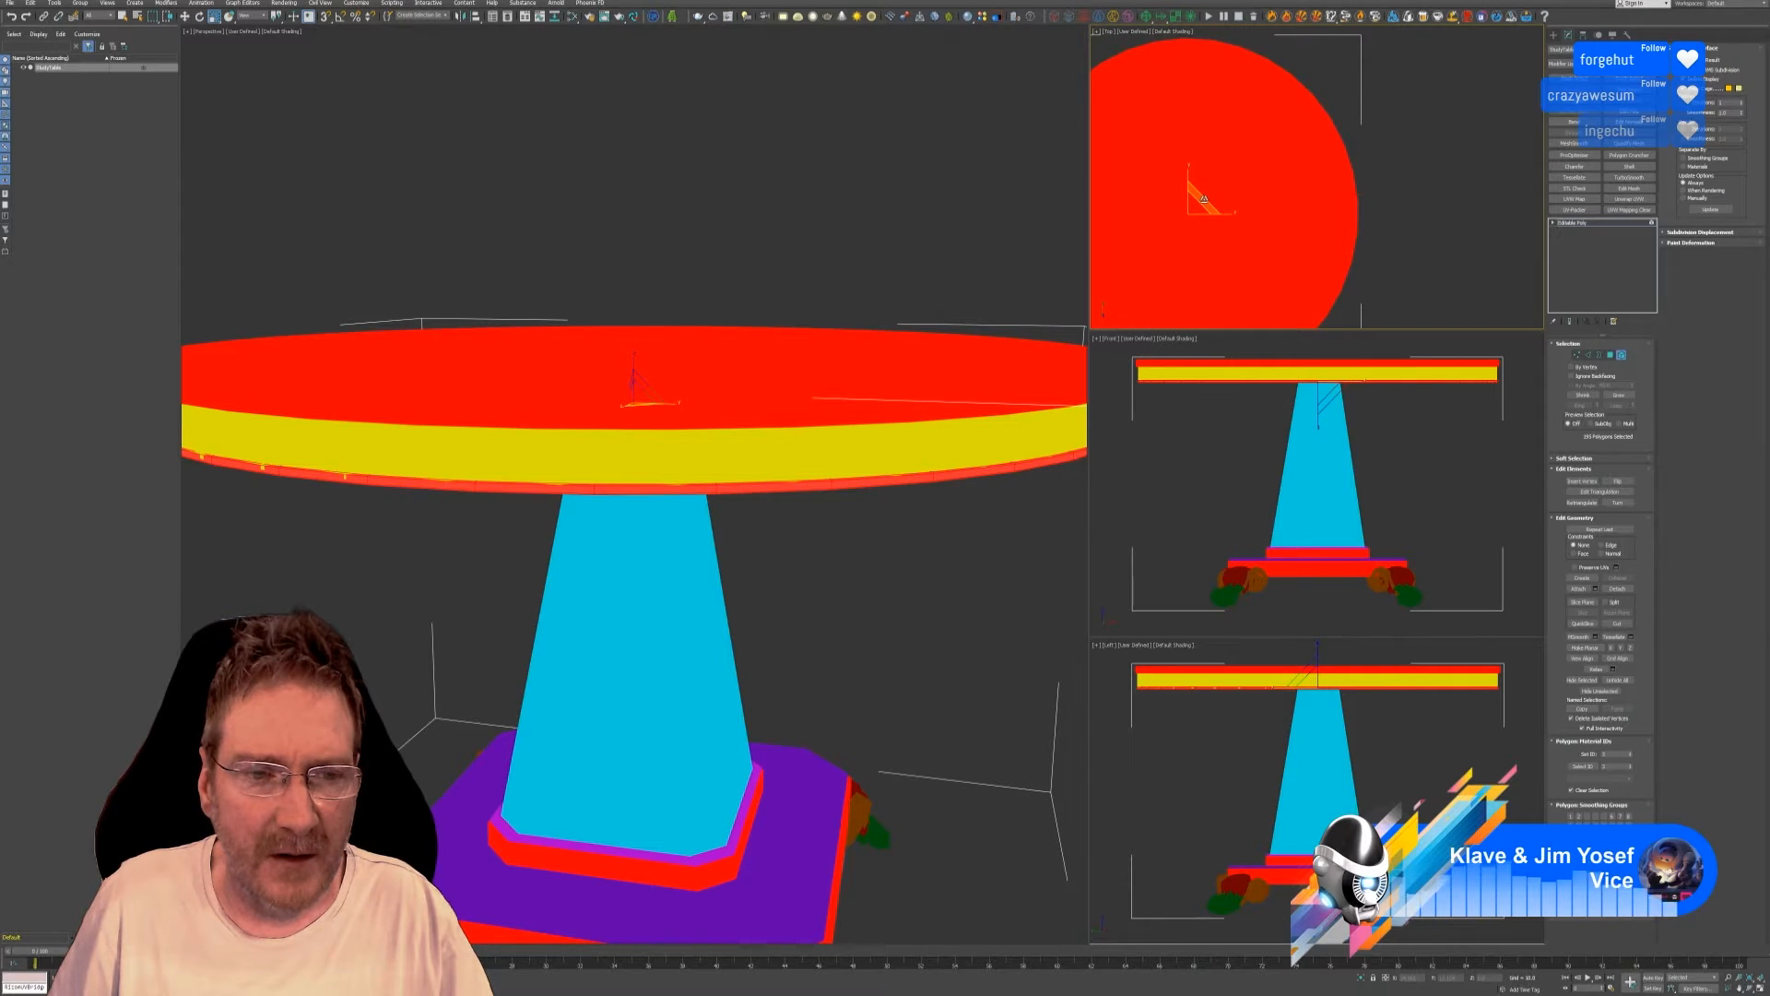
pyautogui.moveTo(1203, 199); pyautogui.dragTo(1202, 198)
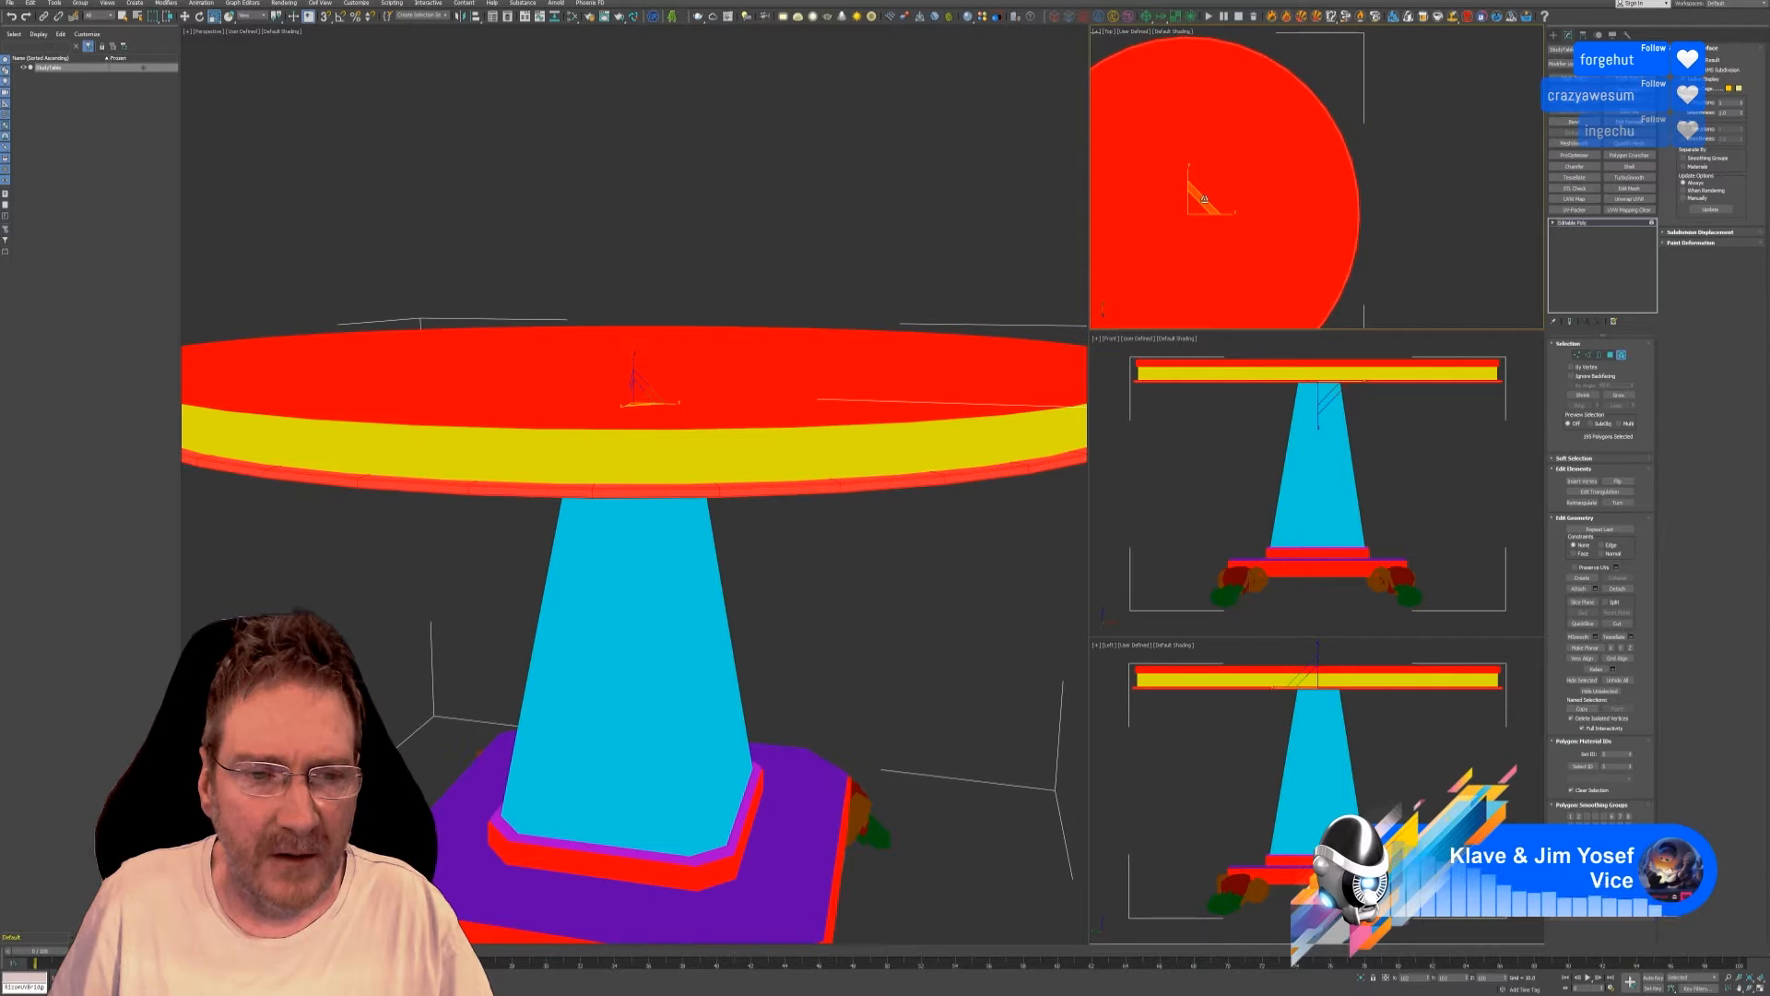
pyautogui.scroll(-3, 876, 495)
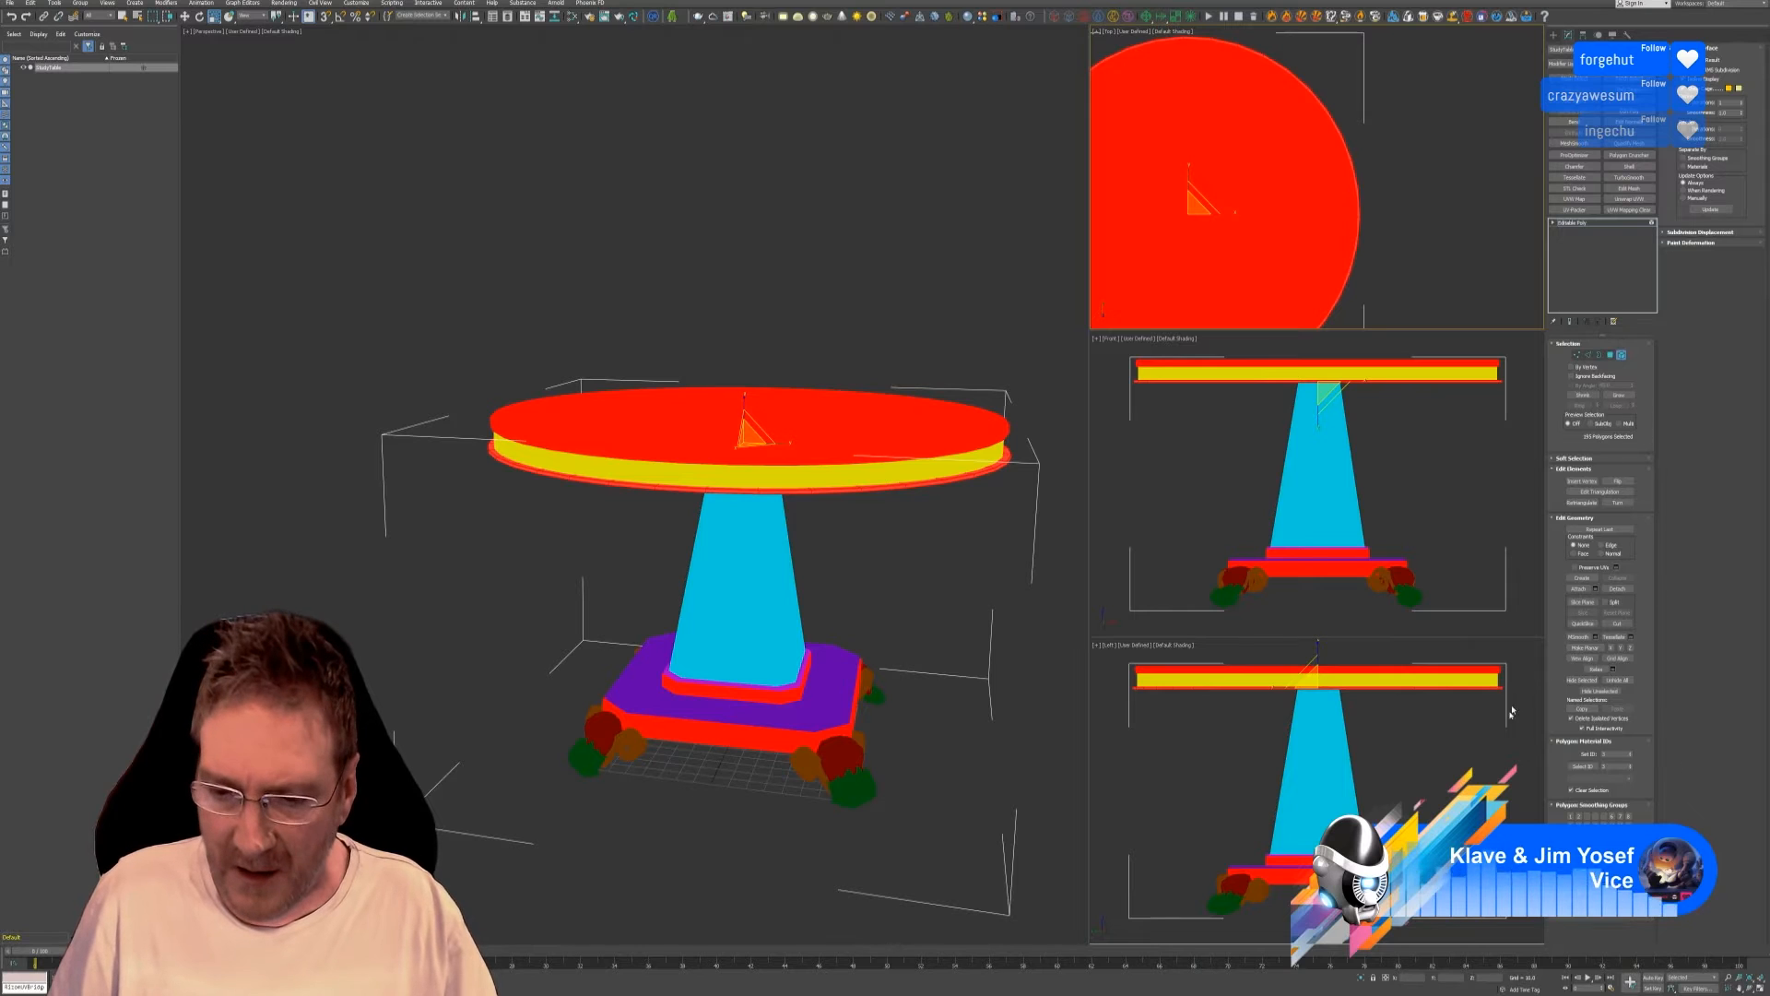
pyautogui.click(1622, 356)
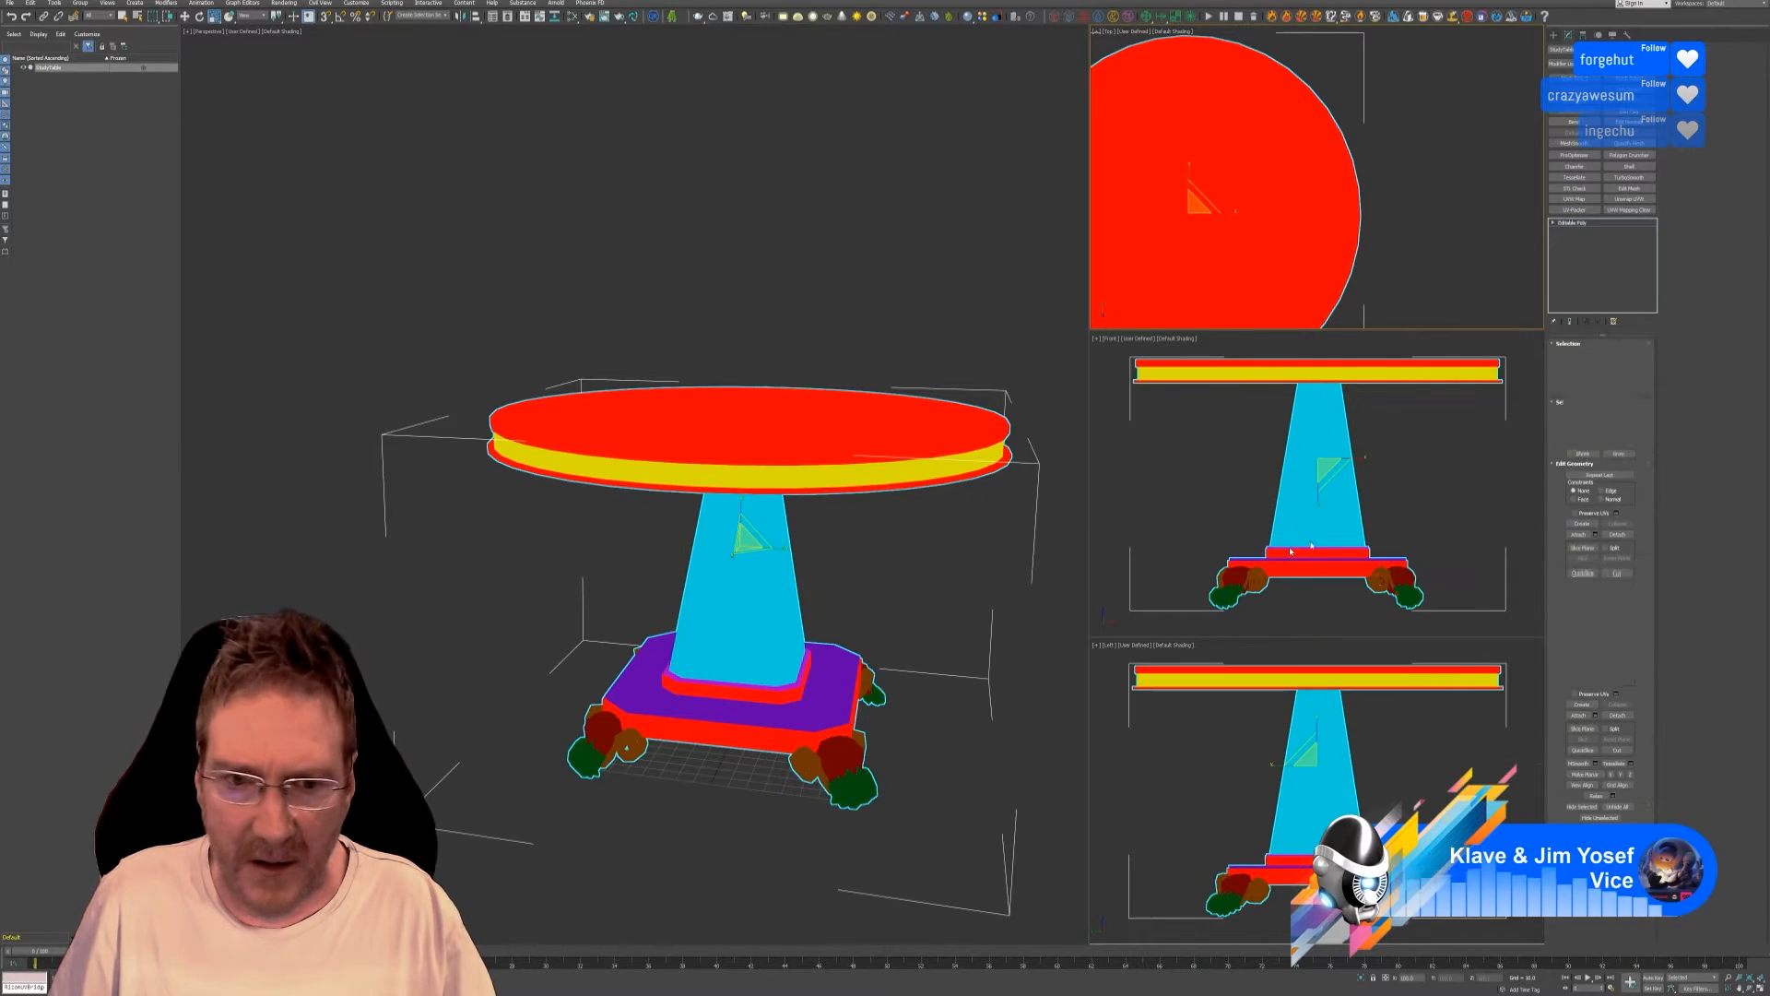
# Check the enlarged rim from several angles and turn off the vertex channel display in the table's object properties.
pyautogui.keyDown('alt'); pyautogui.moveTo(903, 556); pyautogui.dragTo(1051, 540, button='middle'); pyautogui.keyUp('alt')
pyautogui.scroll(3, 1051, 540)
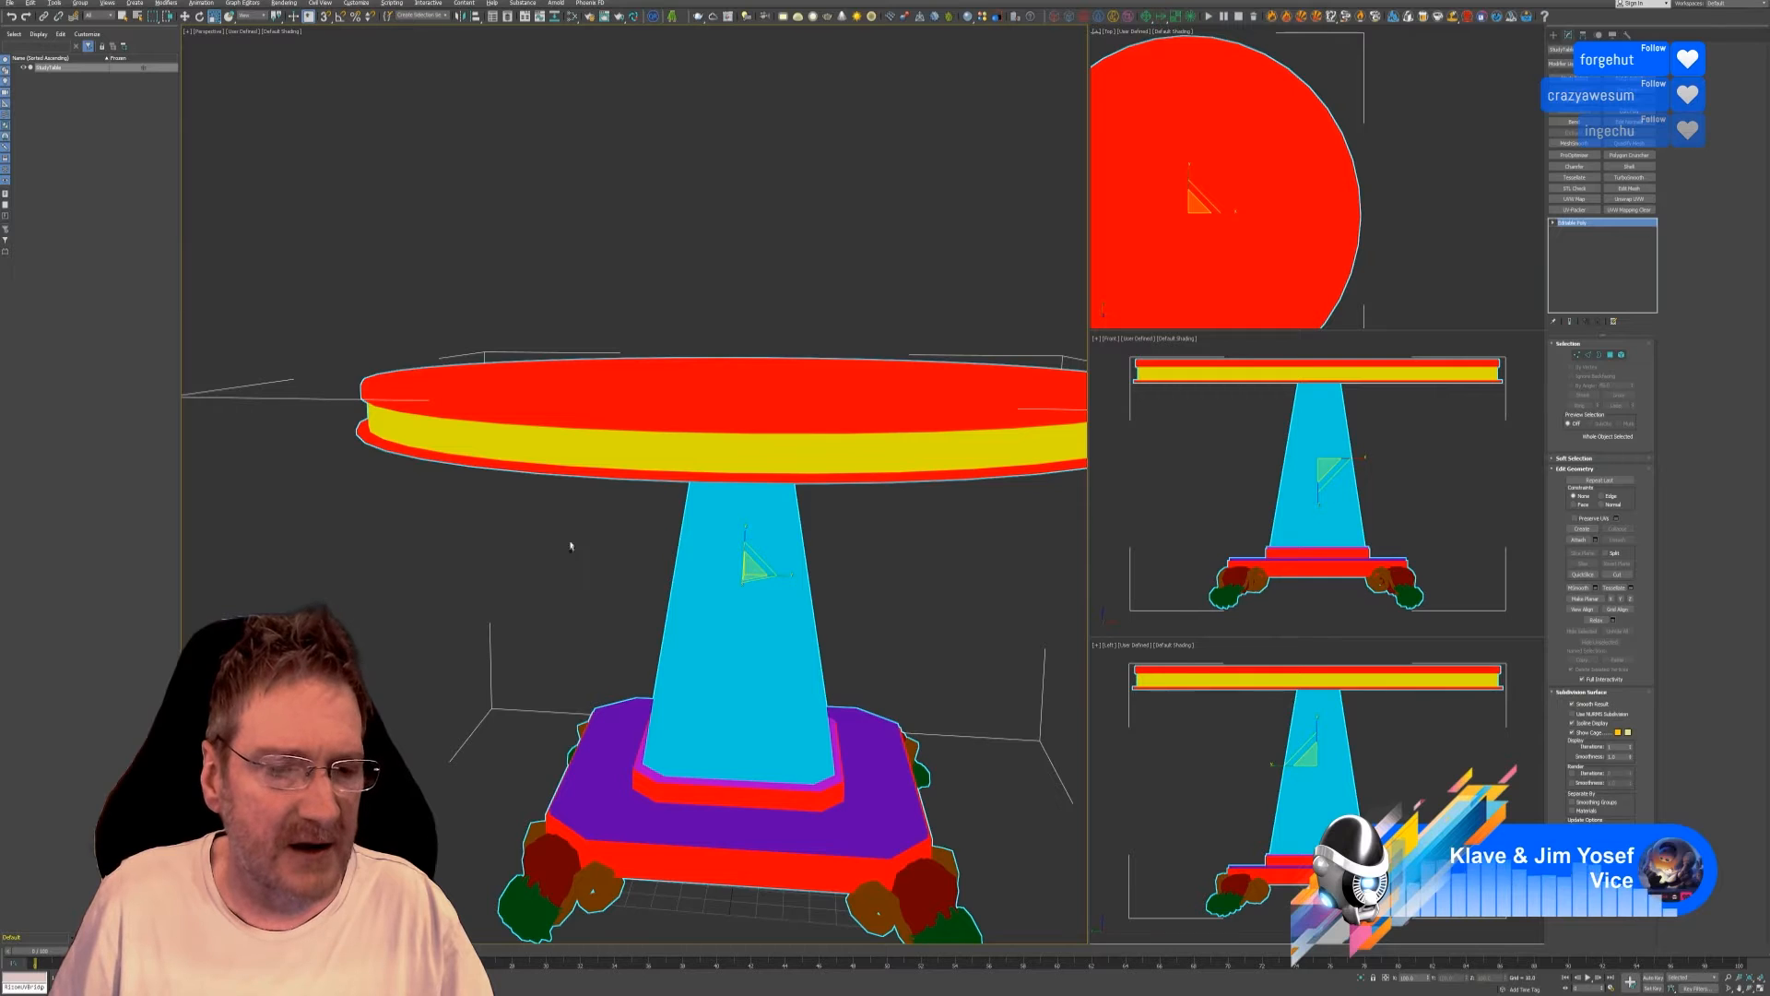
pyautogui.moveTo(569, 545)
pyautogui.keyDown('alt'); pyautogui.mouseDown(button='middle')
pyautogui.moveTo(649, 539)
pyautogui.moveTo(648, 522)
pyautogui.moveTo(617, 544)
pyautogui.moveTo(564, 535)
pyautogui.mouseUp(button='middle'); pyautogui.keyUp('alt')
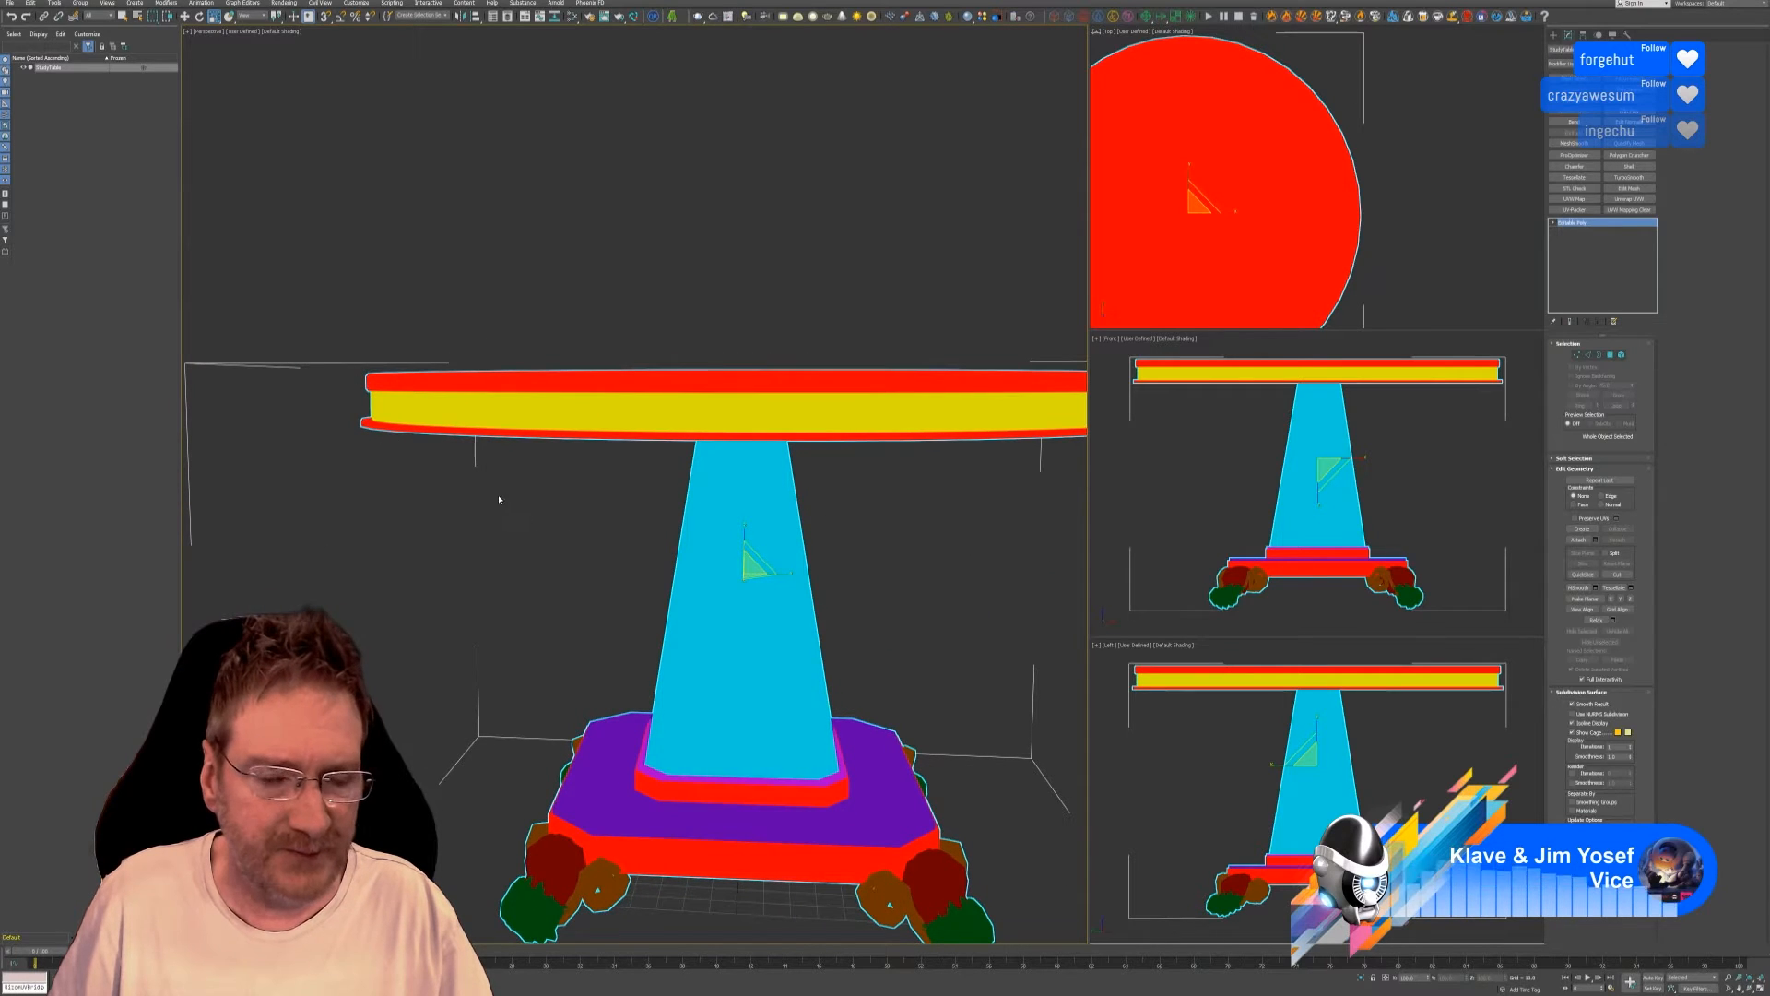
pyautogui.scroll(-5, 499, 499)
pyautogui.keyDown('alt'); pyautogui.moveTo(498, 498); pyautogui.dragTo(622, 590, button='middle'); pyautogui.keyUp('alt')
pyautogui.scroll(3, 612, 516)
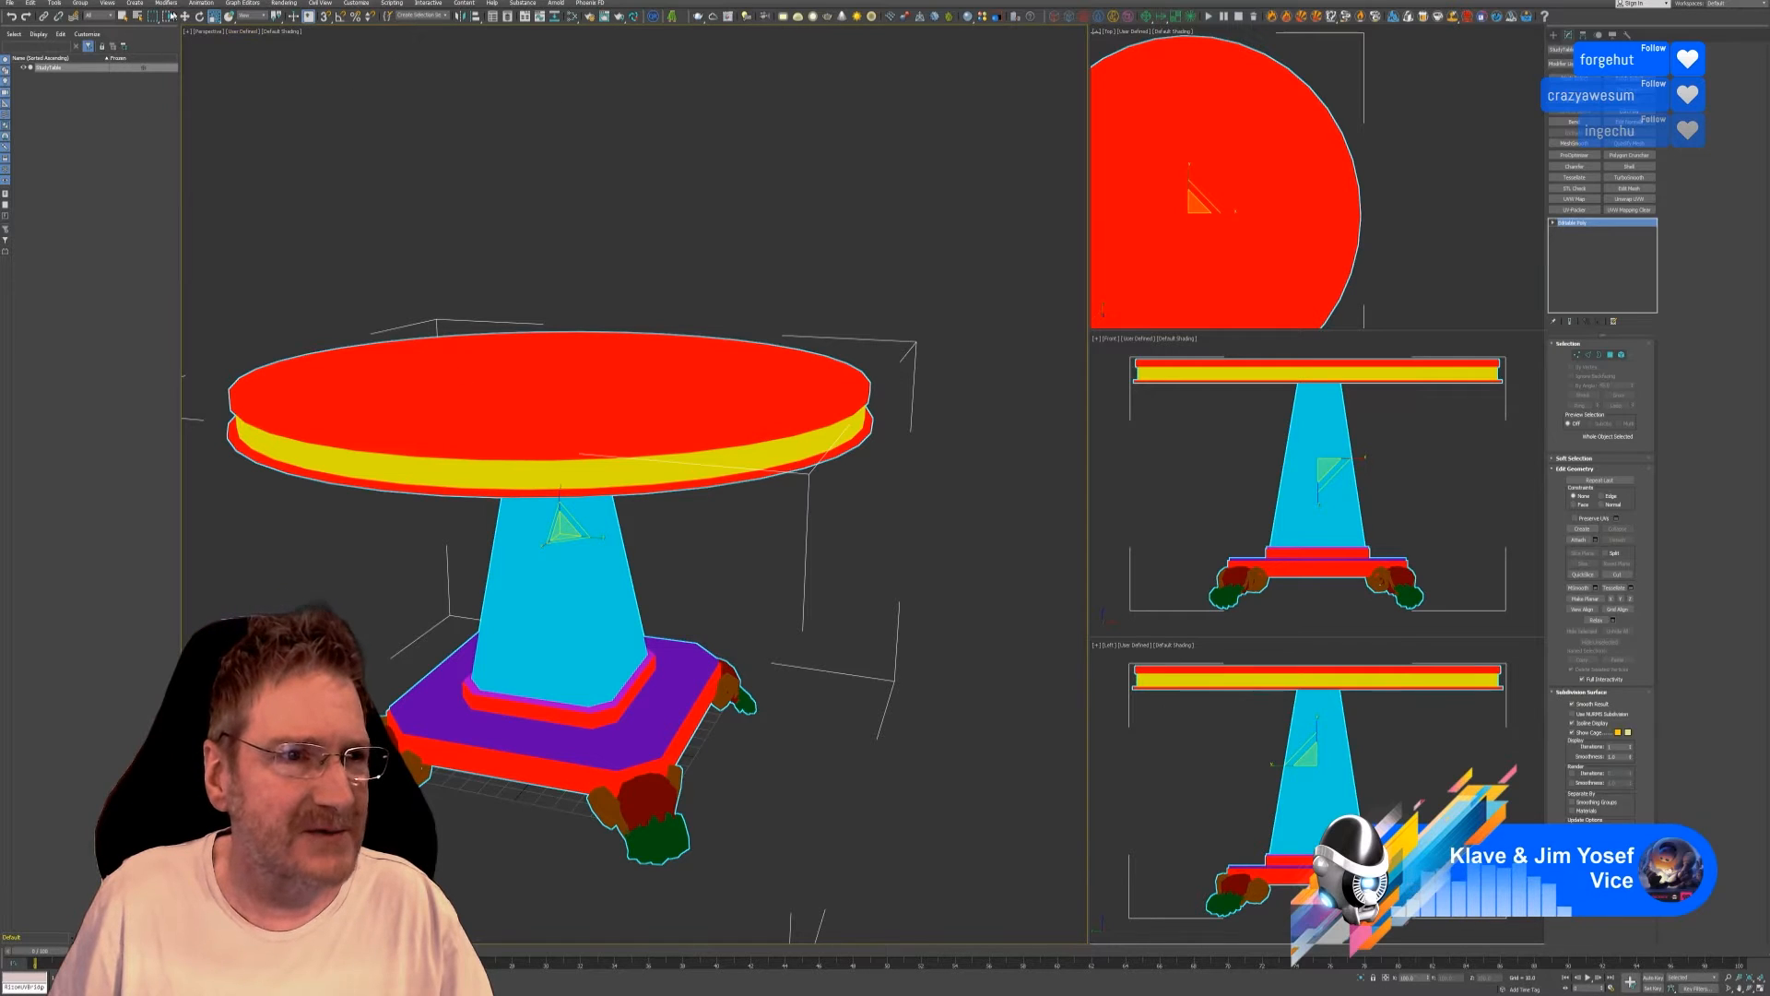
pyautogui.click(123, 19)
pyautogui.rightClick(592, 390)
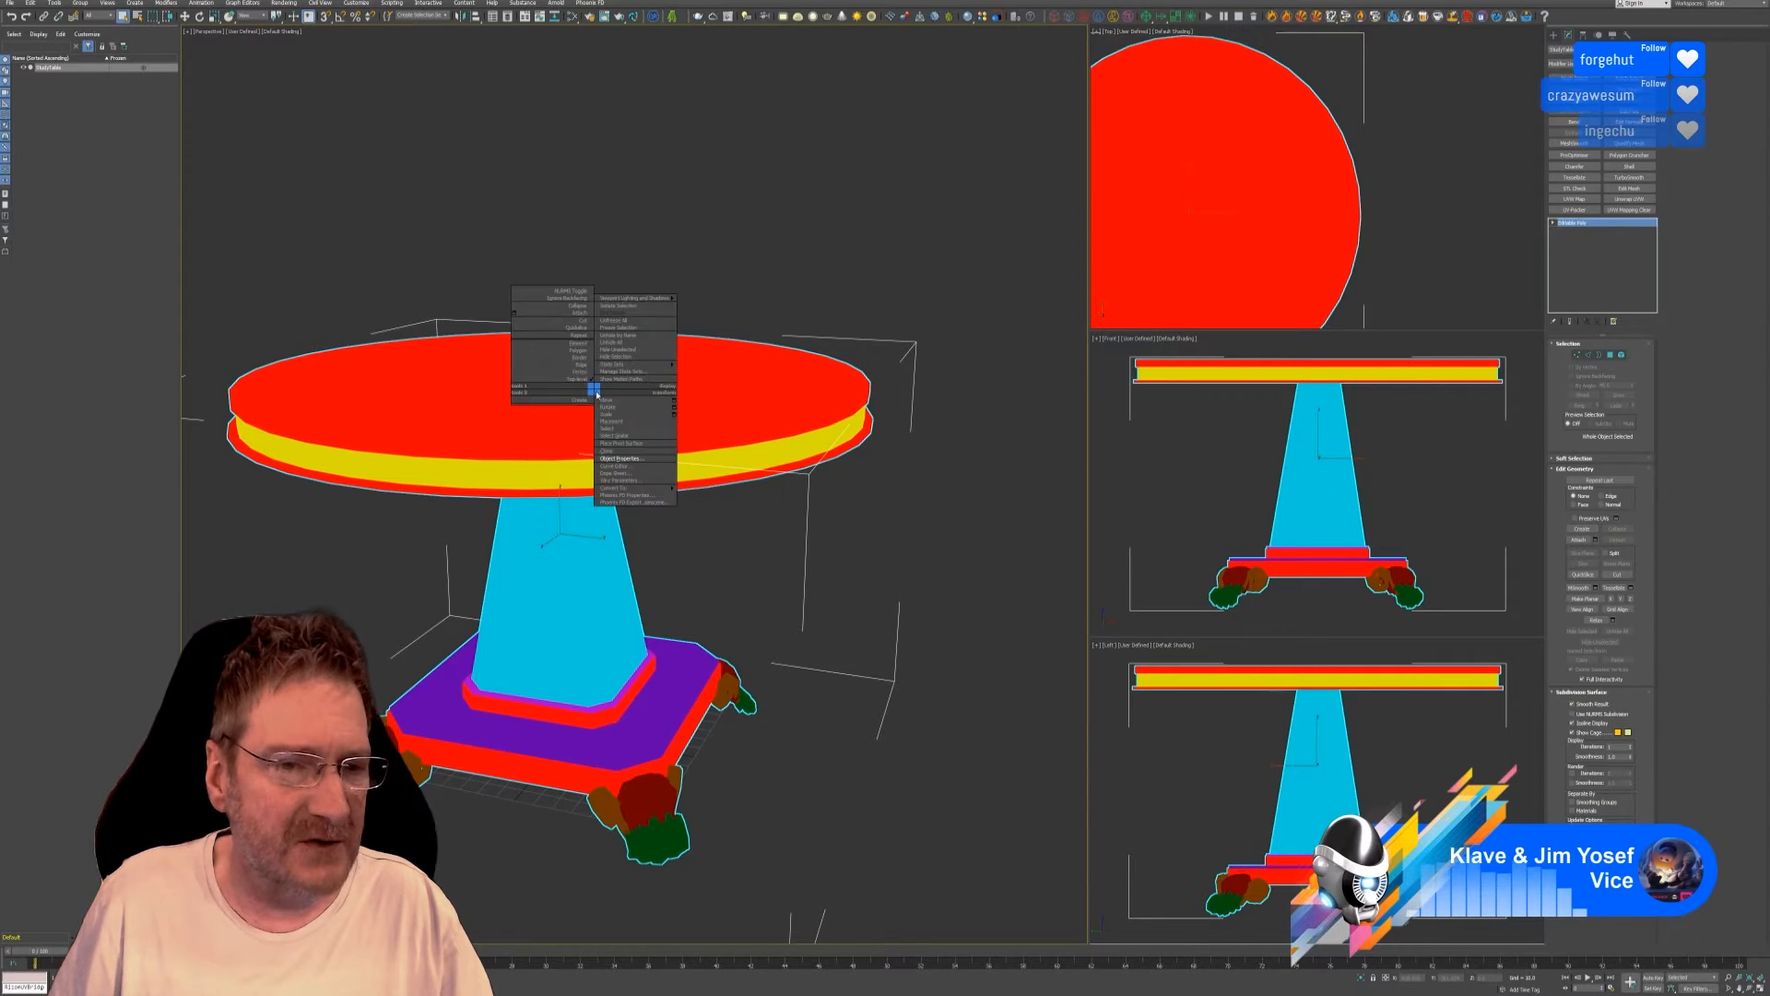
pyautogui.click(631, 462)
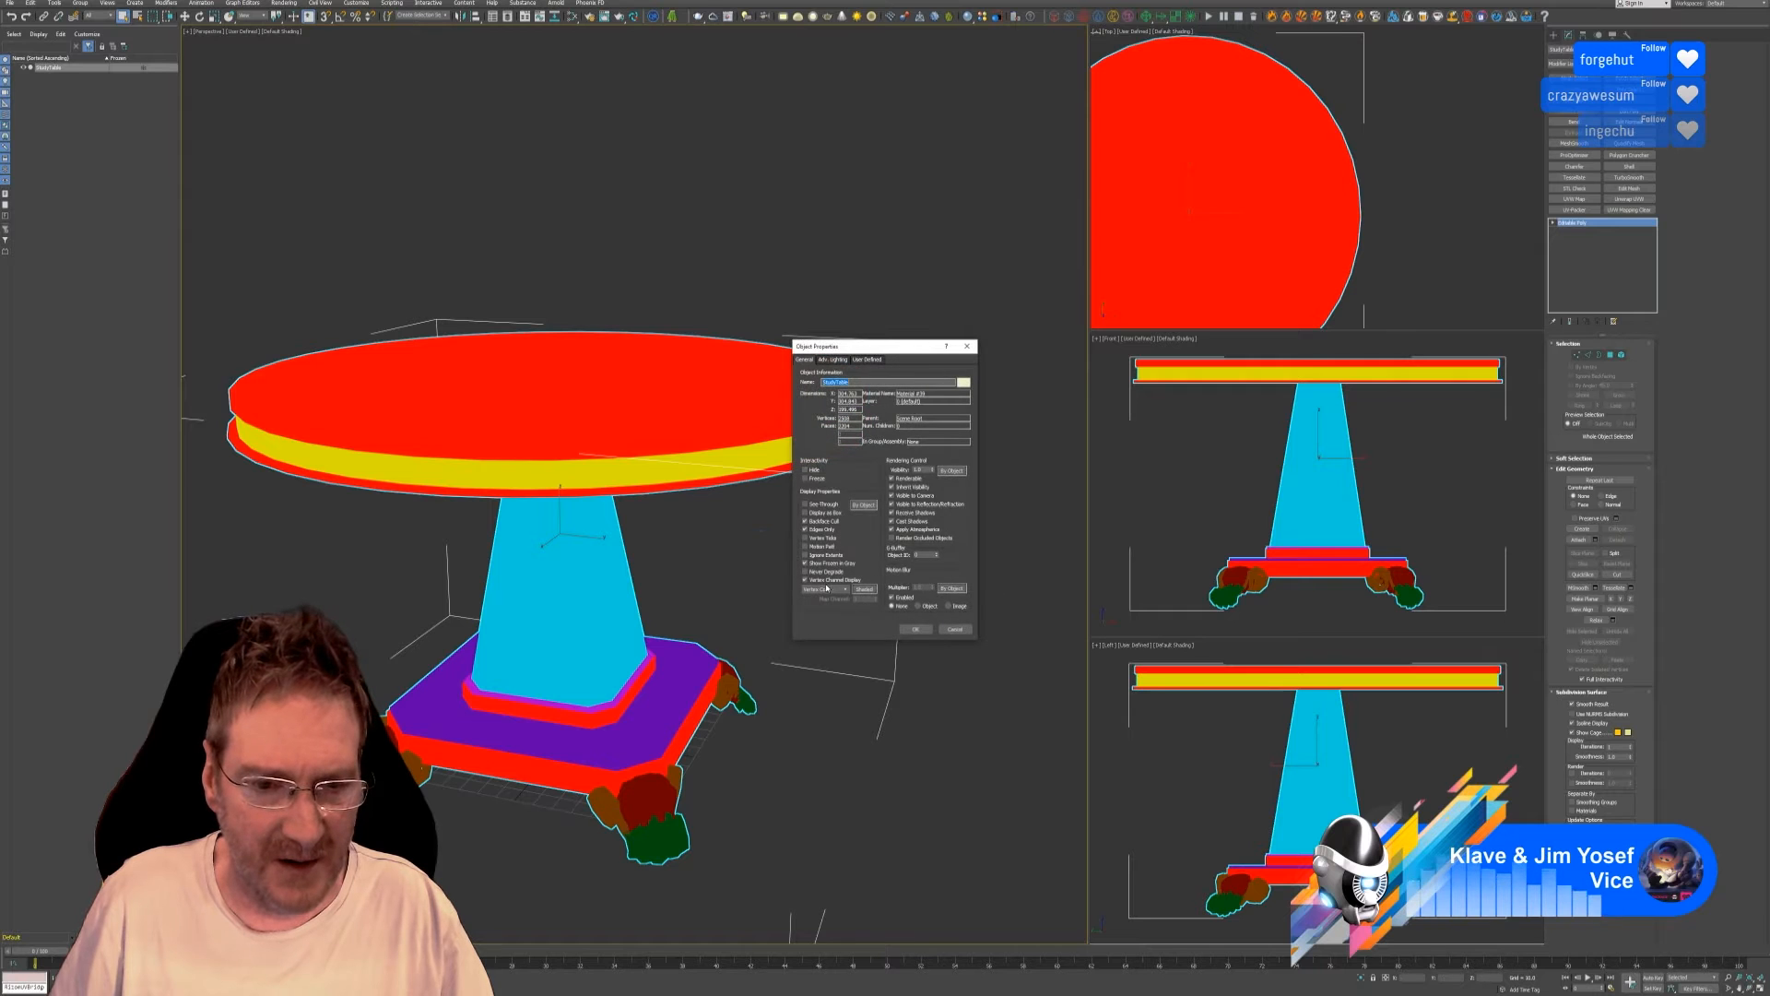
pyautogui.click(805, 579)
pyautogui.click(915, 629)
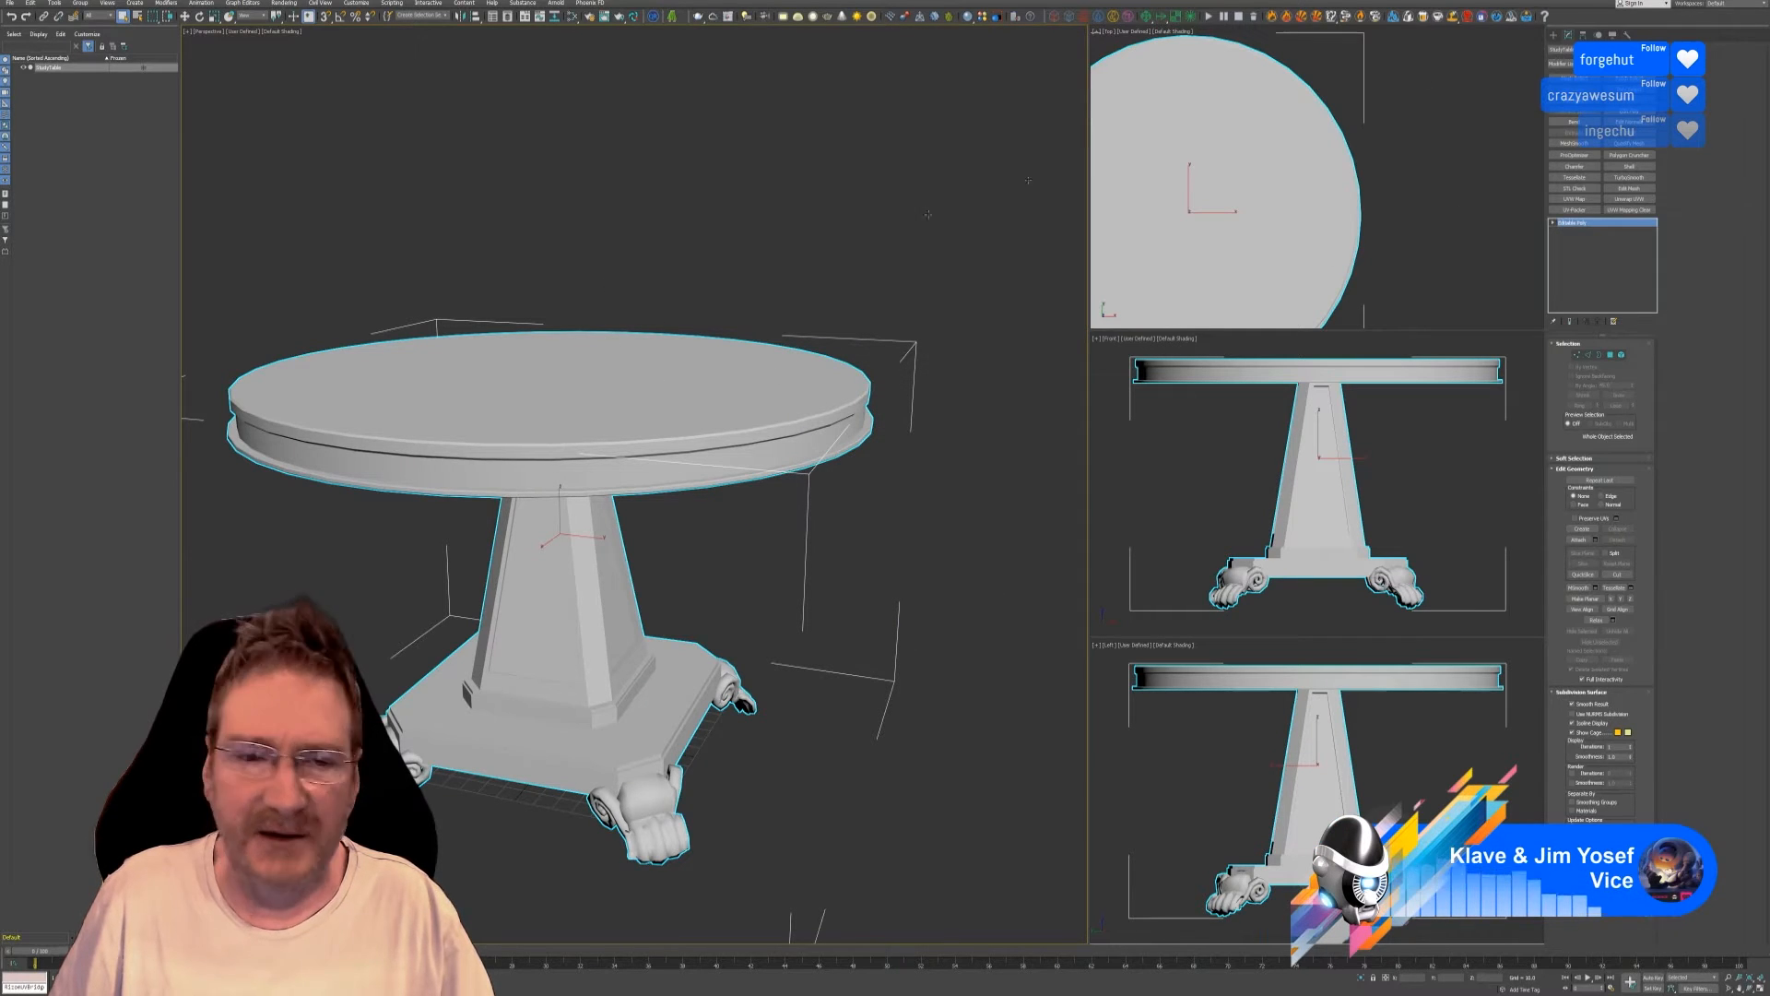
# Save the scene through Save As in the Antique Study Round Table folder.
pyautogui.click(9, 3)
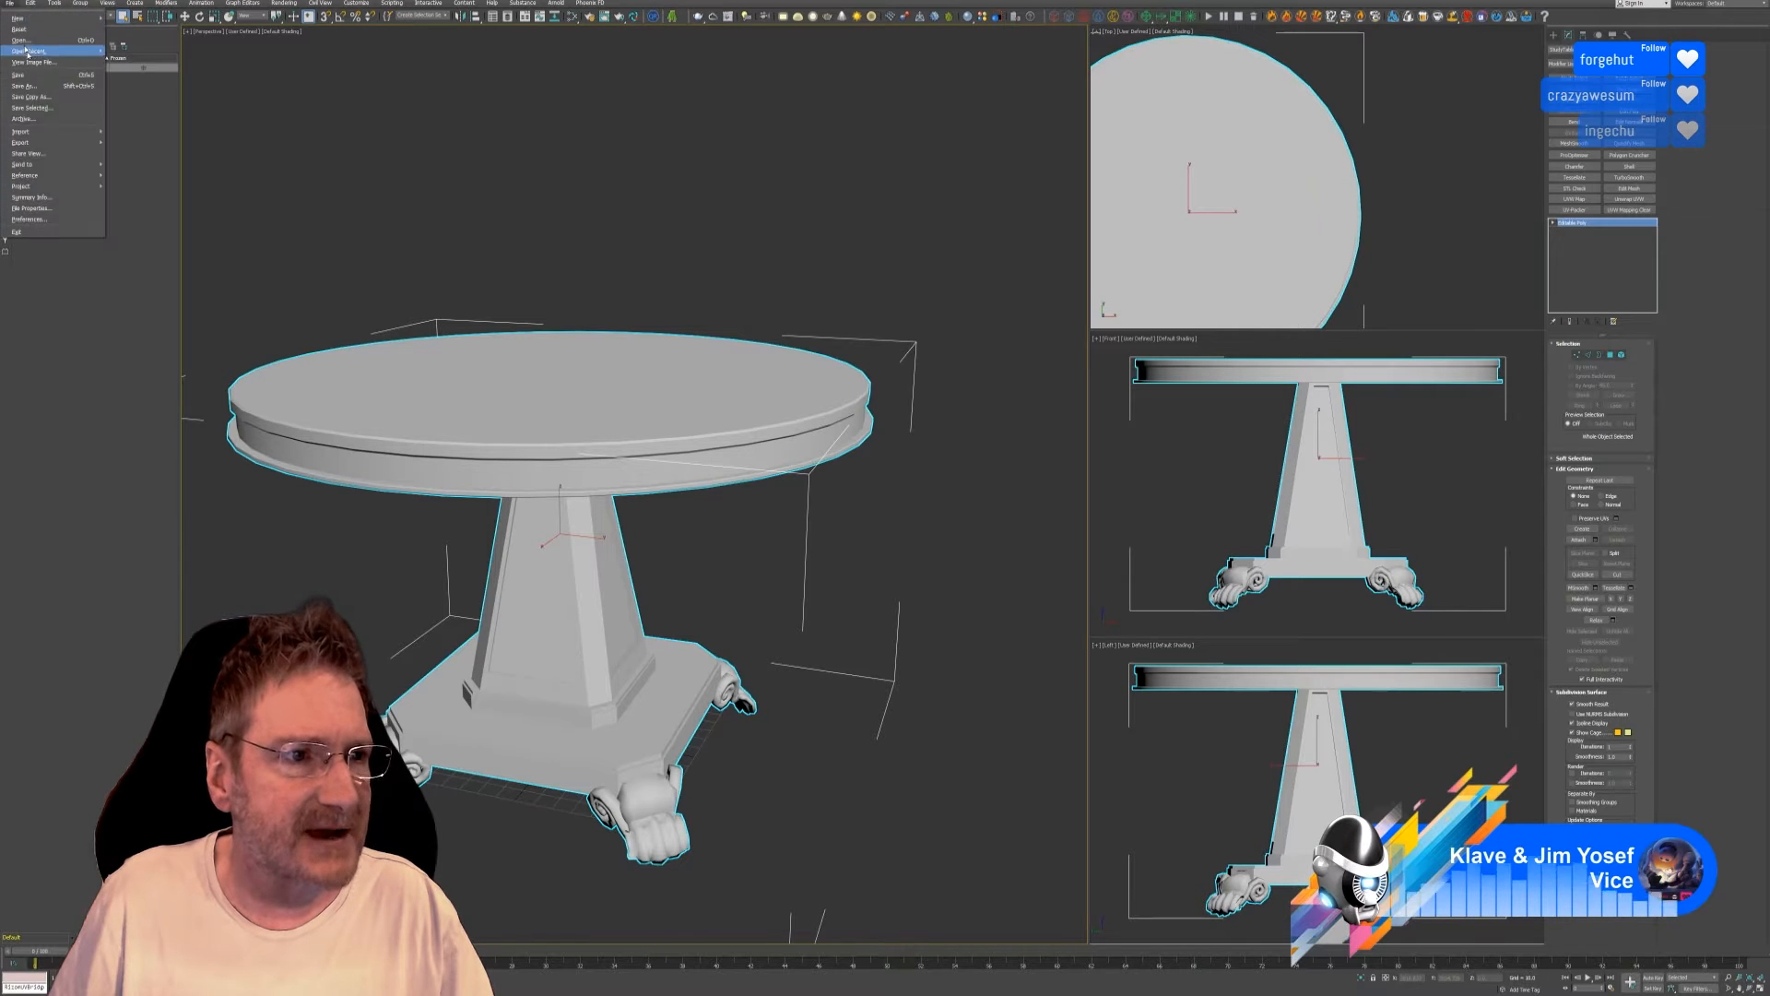
pyautogui.click(30, 87)
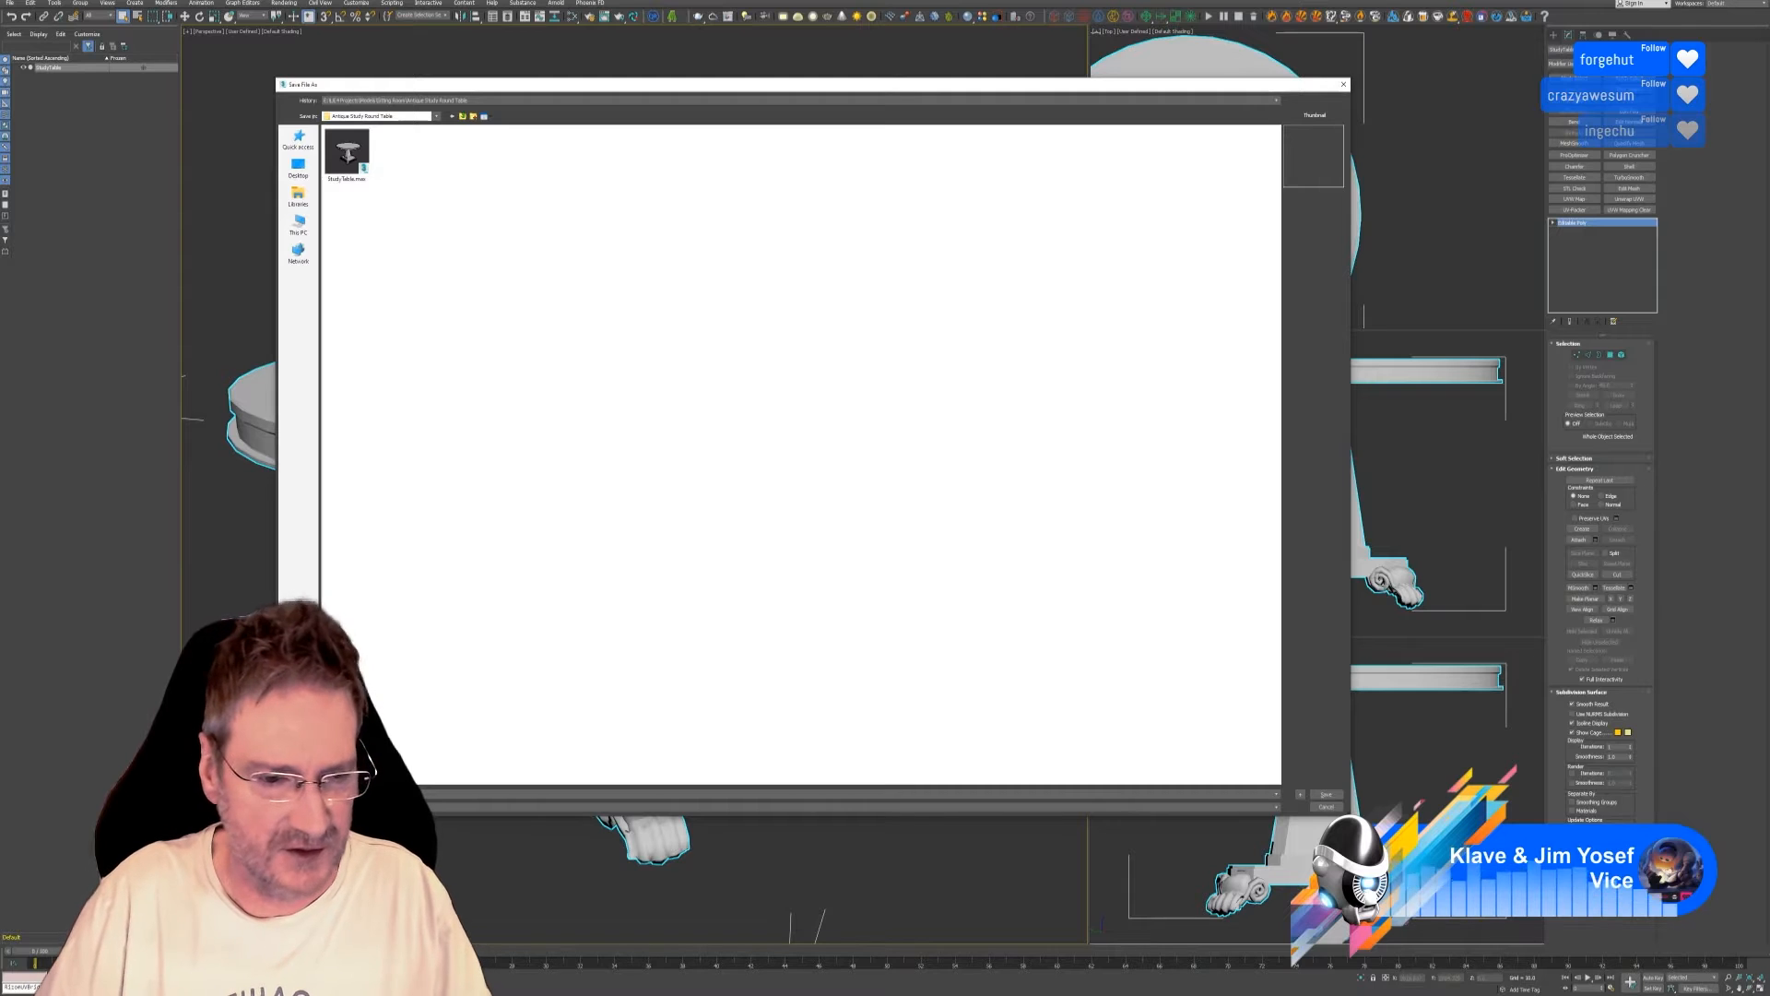
pyautogui.press('Return')
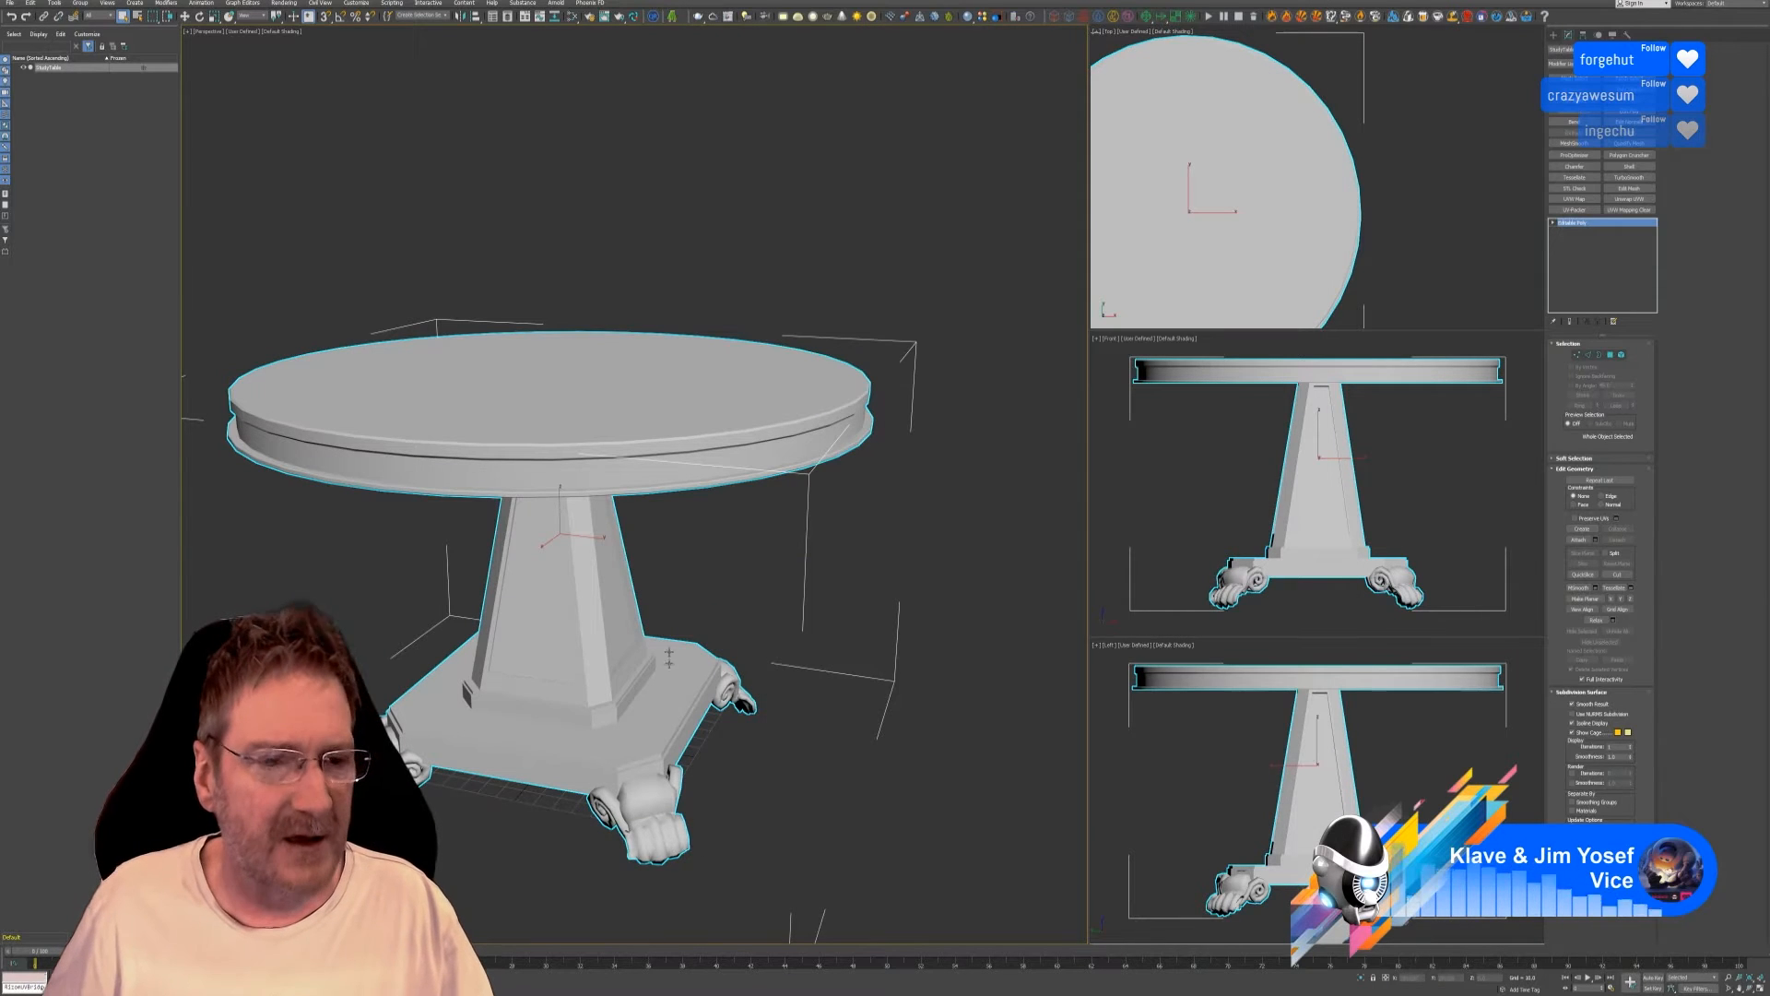
# Start exporting the table and set the destination to the Sitting Room folder inside UE4 Projects on the Work drive.
pyautogui.click(10, 2)
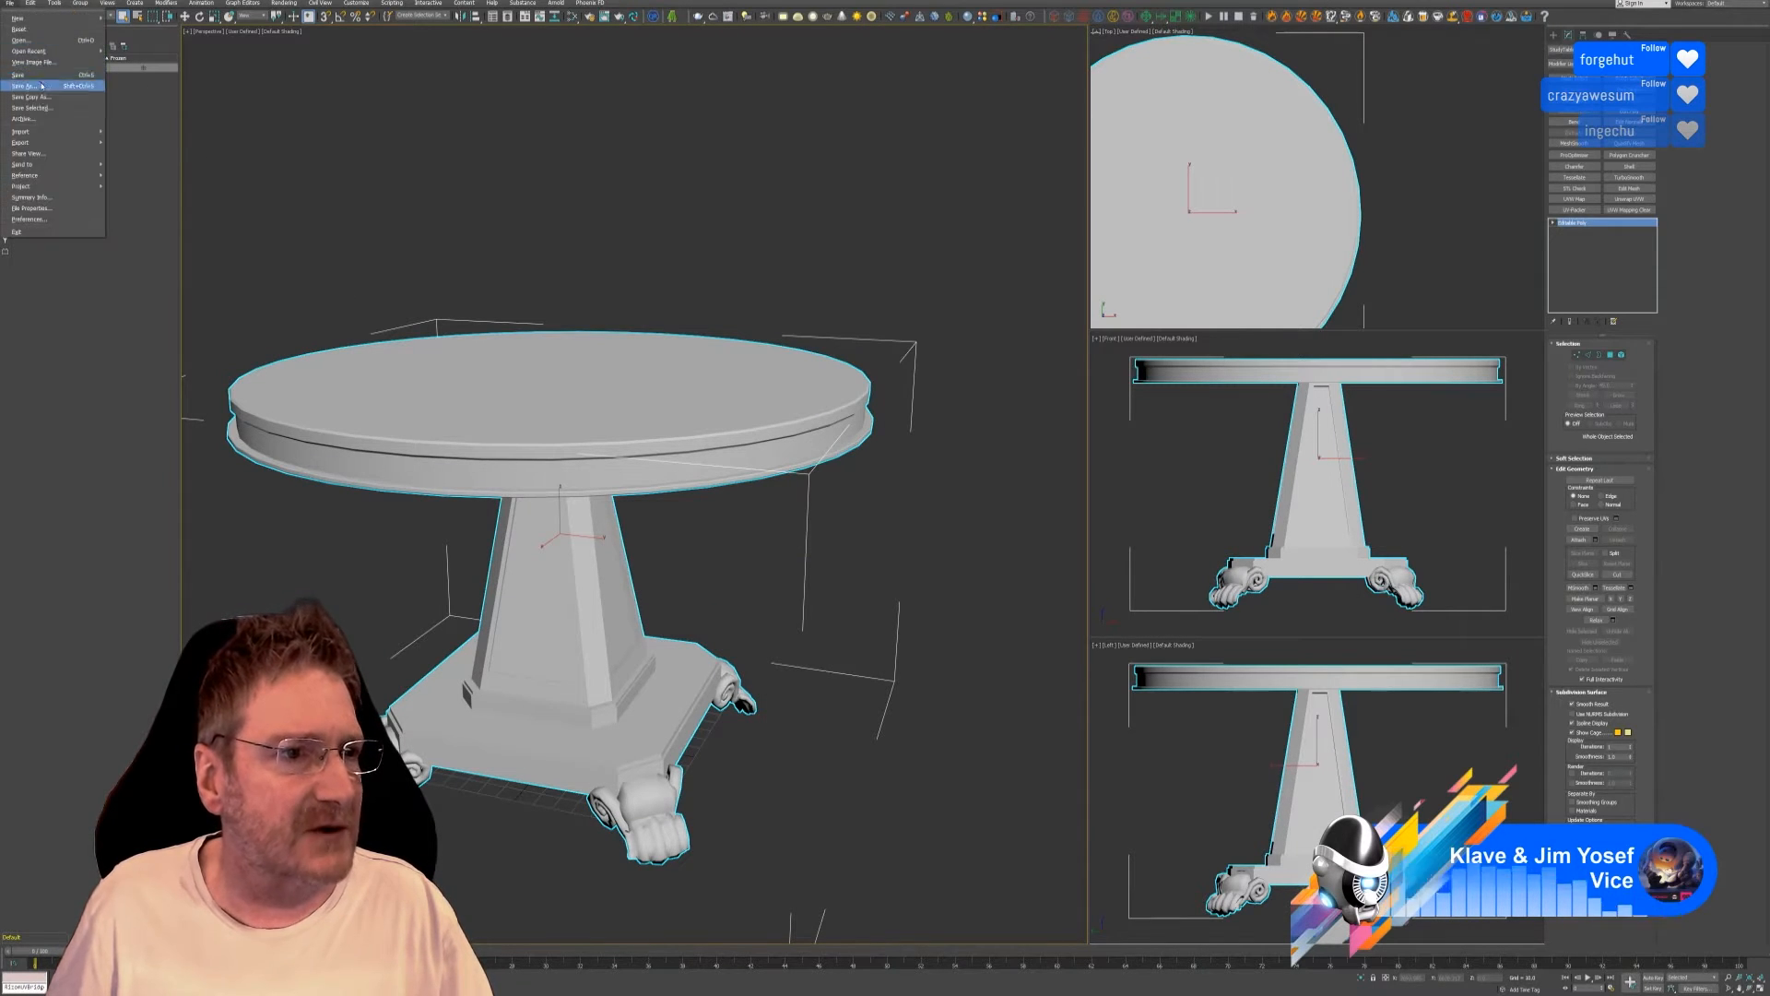
pyautogui.moveTo(55, 142)
pyautogui.click(131, 145)
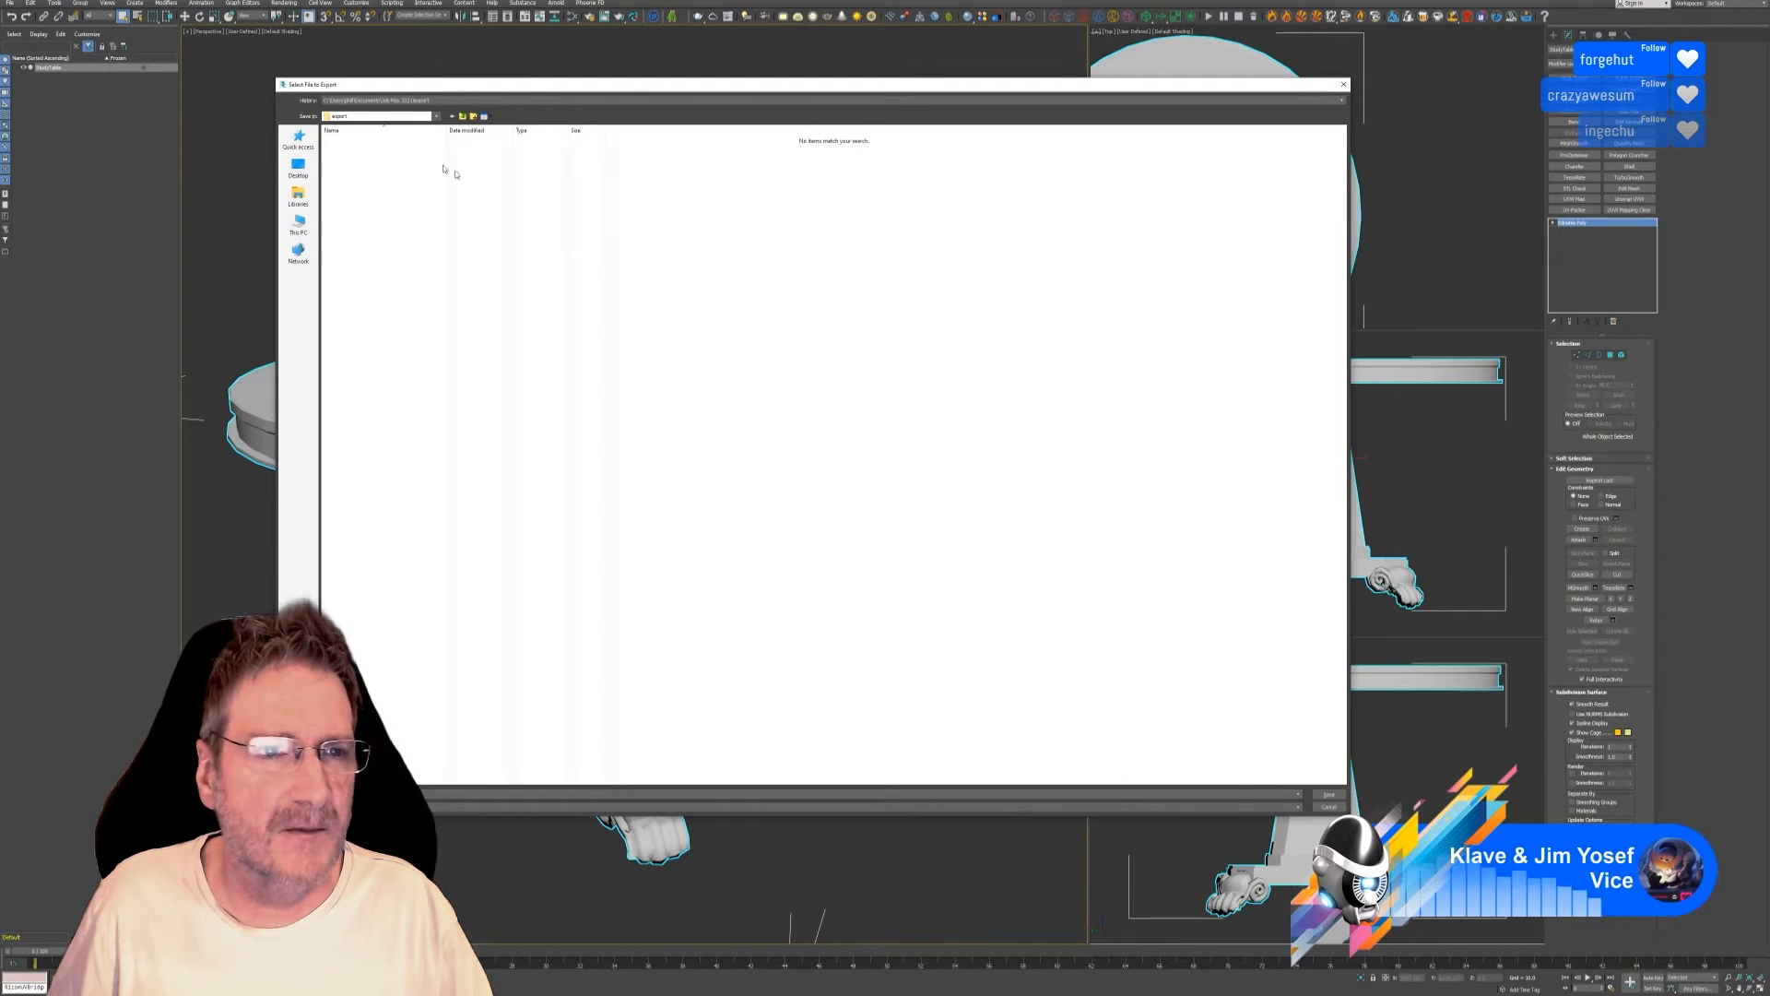
pyautogui.click(297, 224)
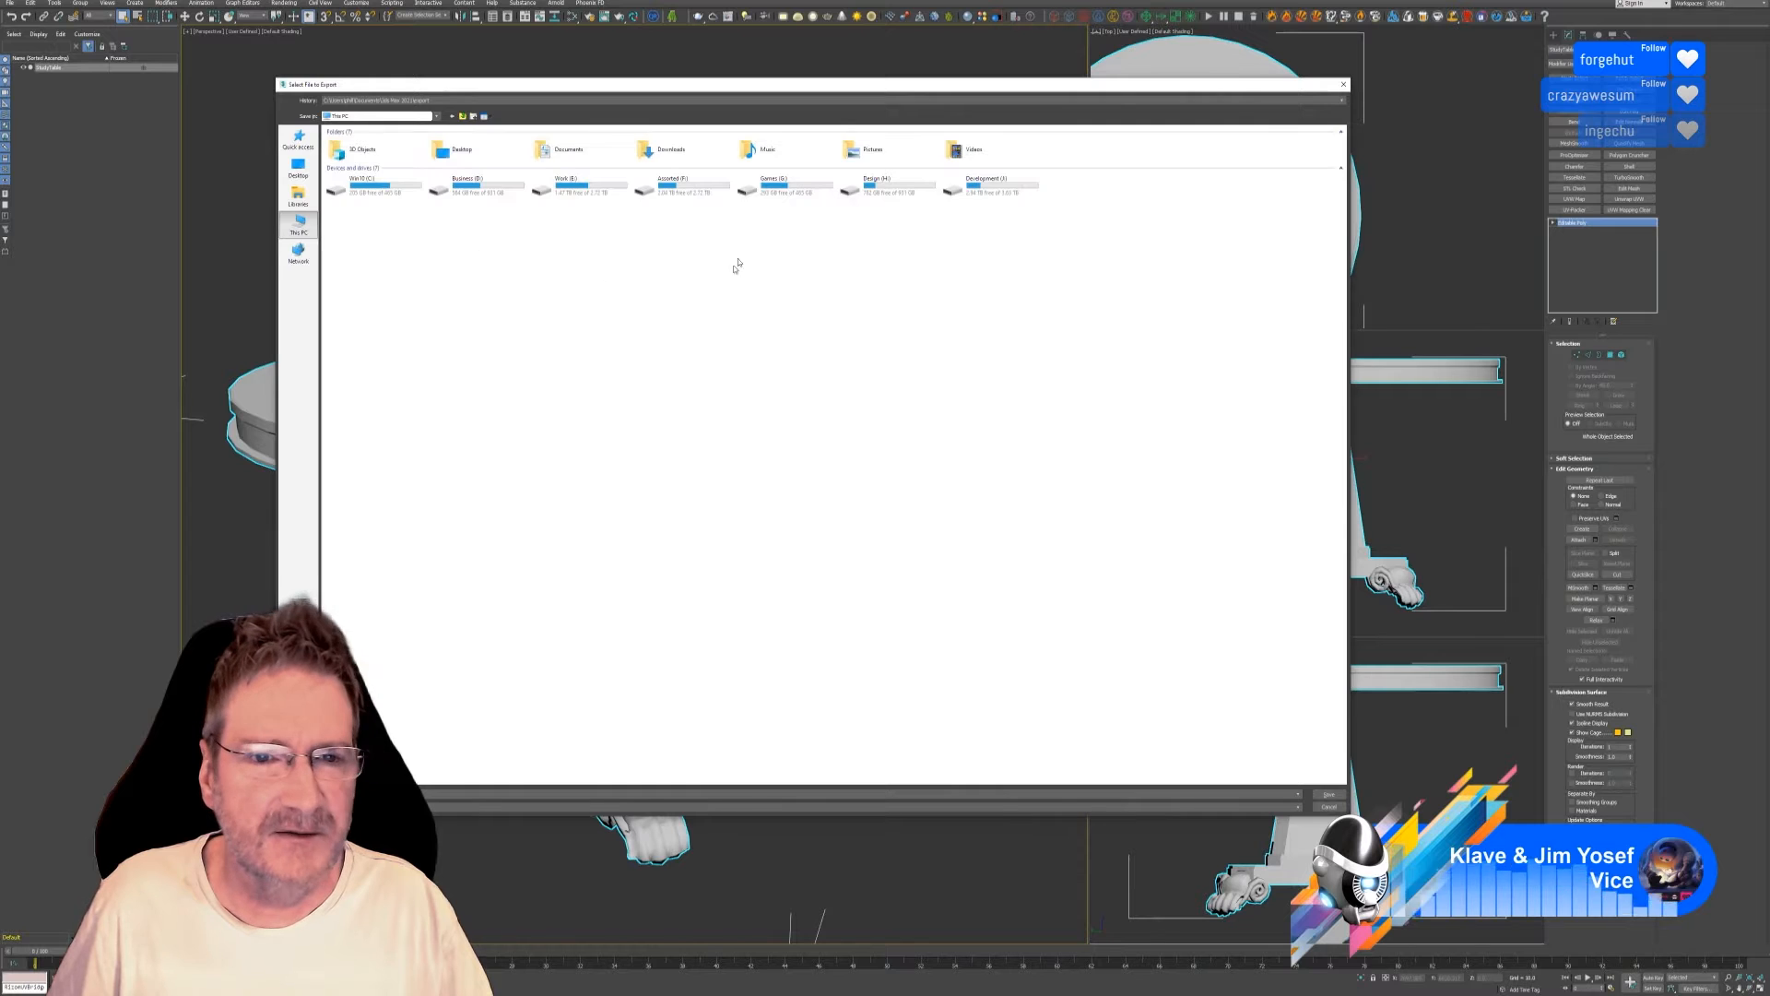
pyautogui.doubleClick(571, 184)
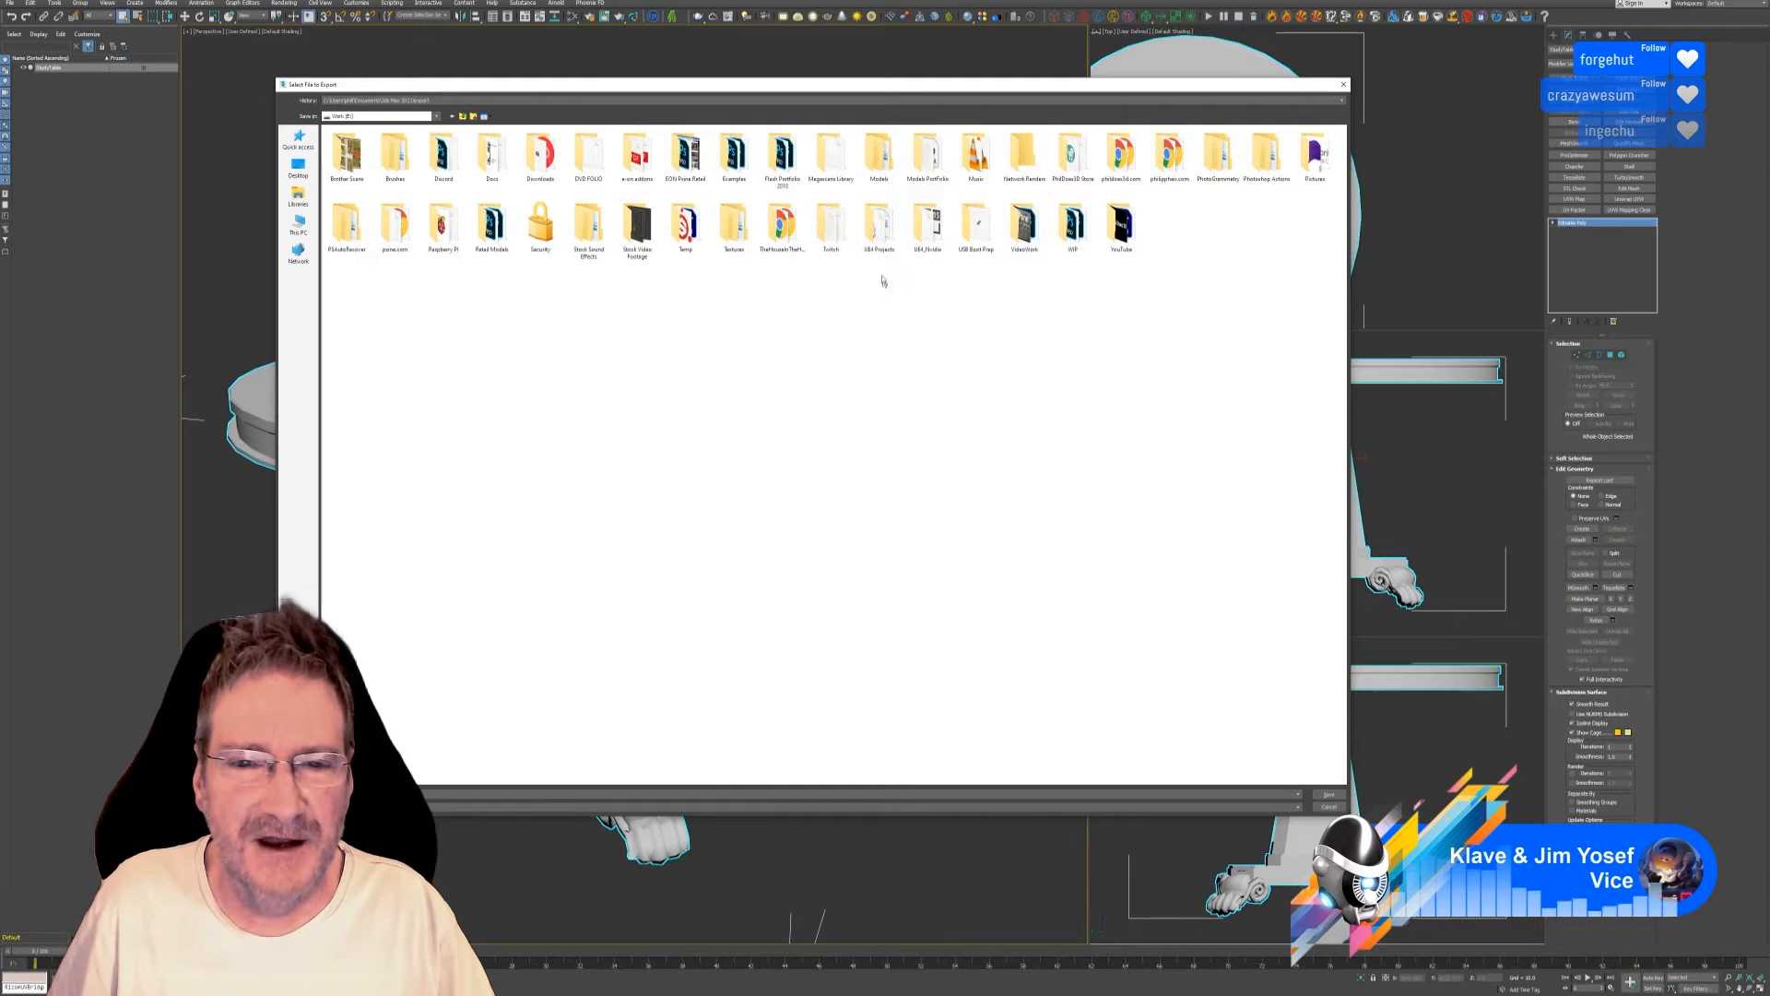
pyautogui.click(881, 229)
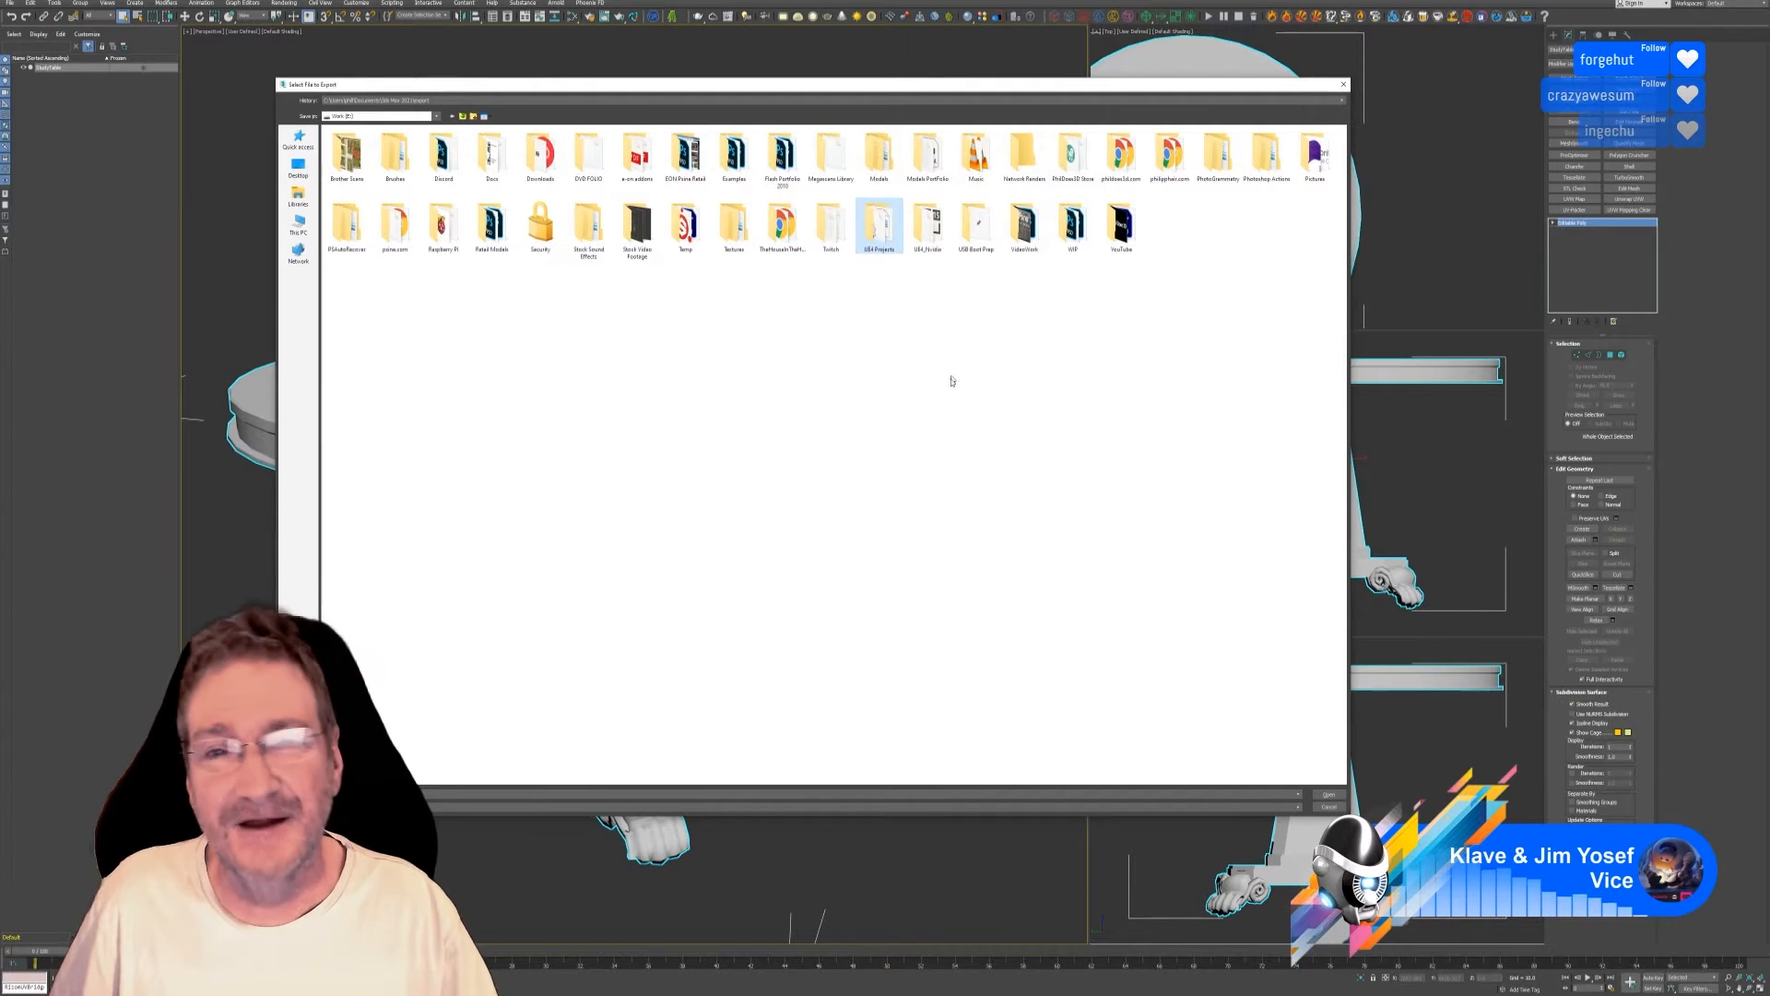
pyautogui.press('Return')
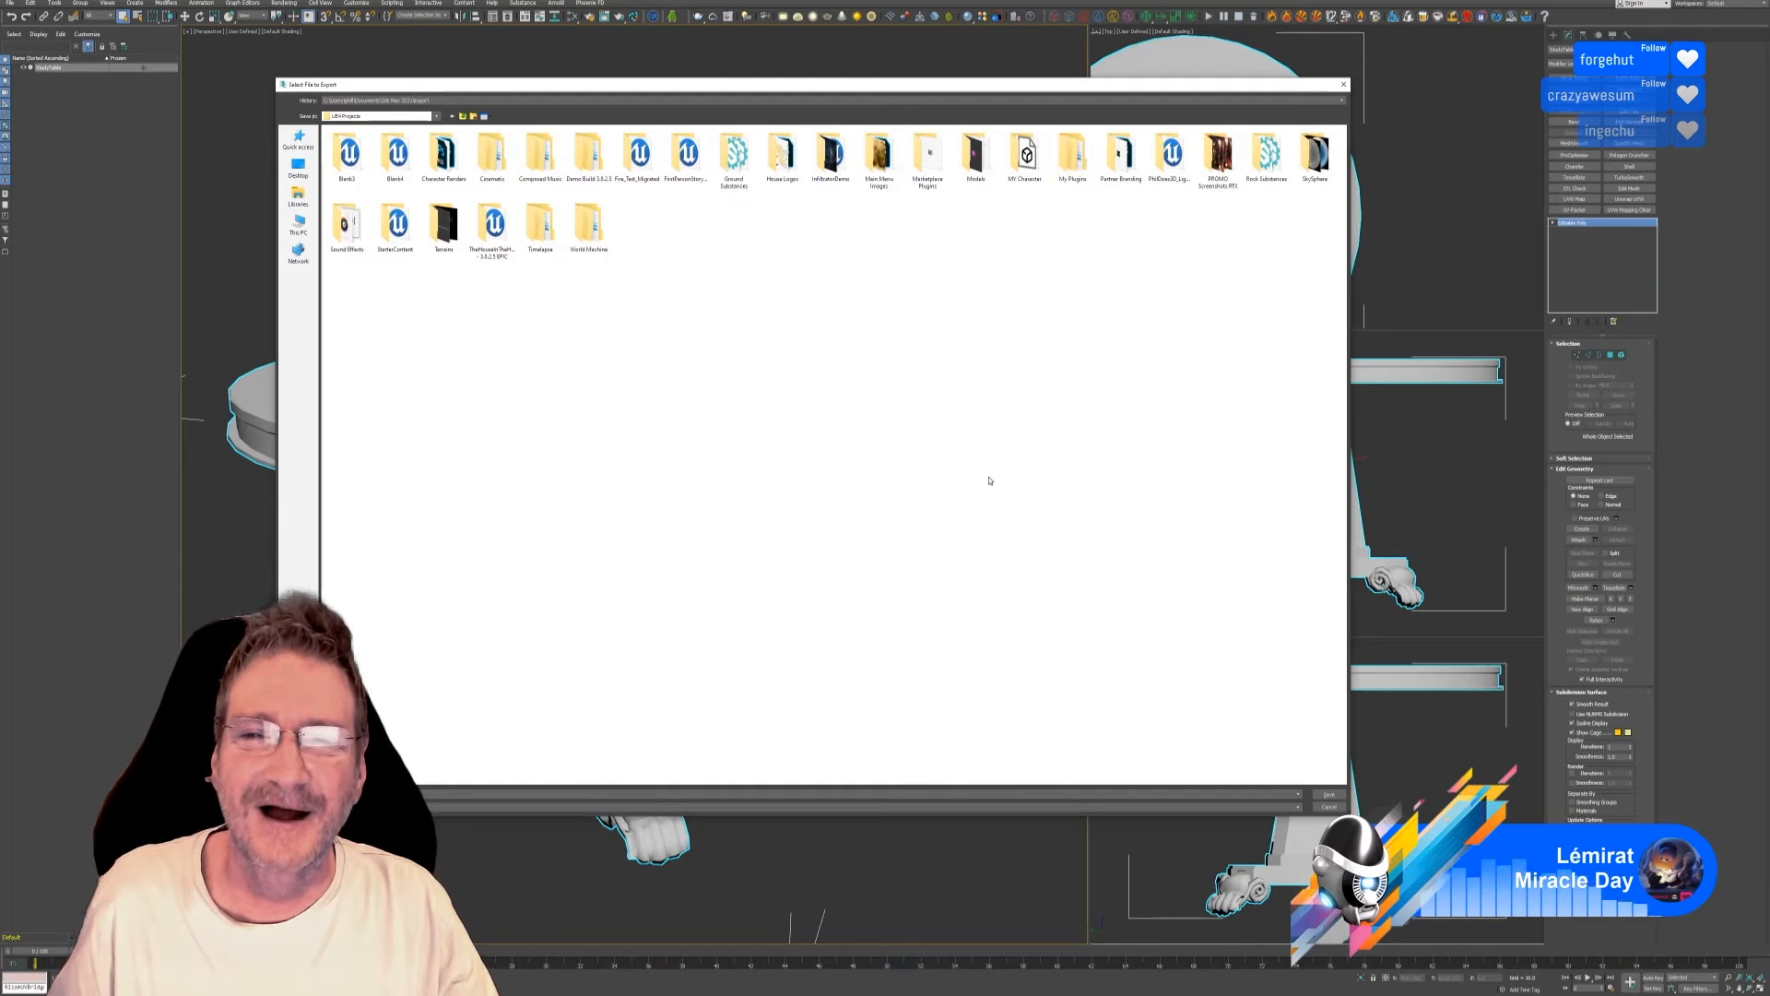
pyautogui.click(981, 157)
pyautogui.press('Return')
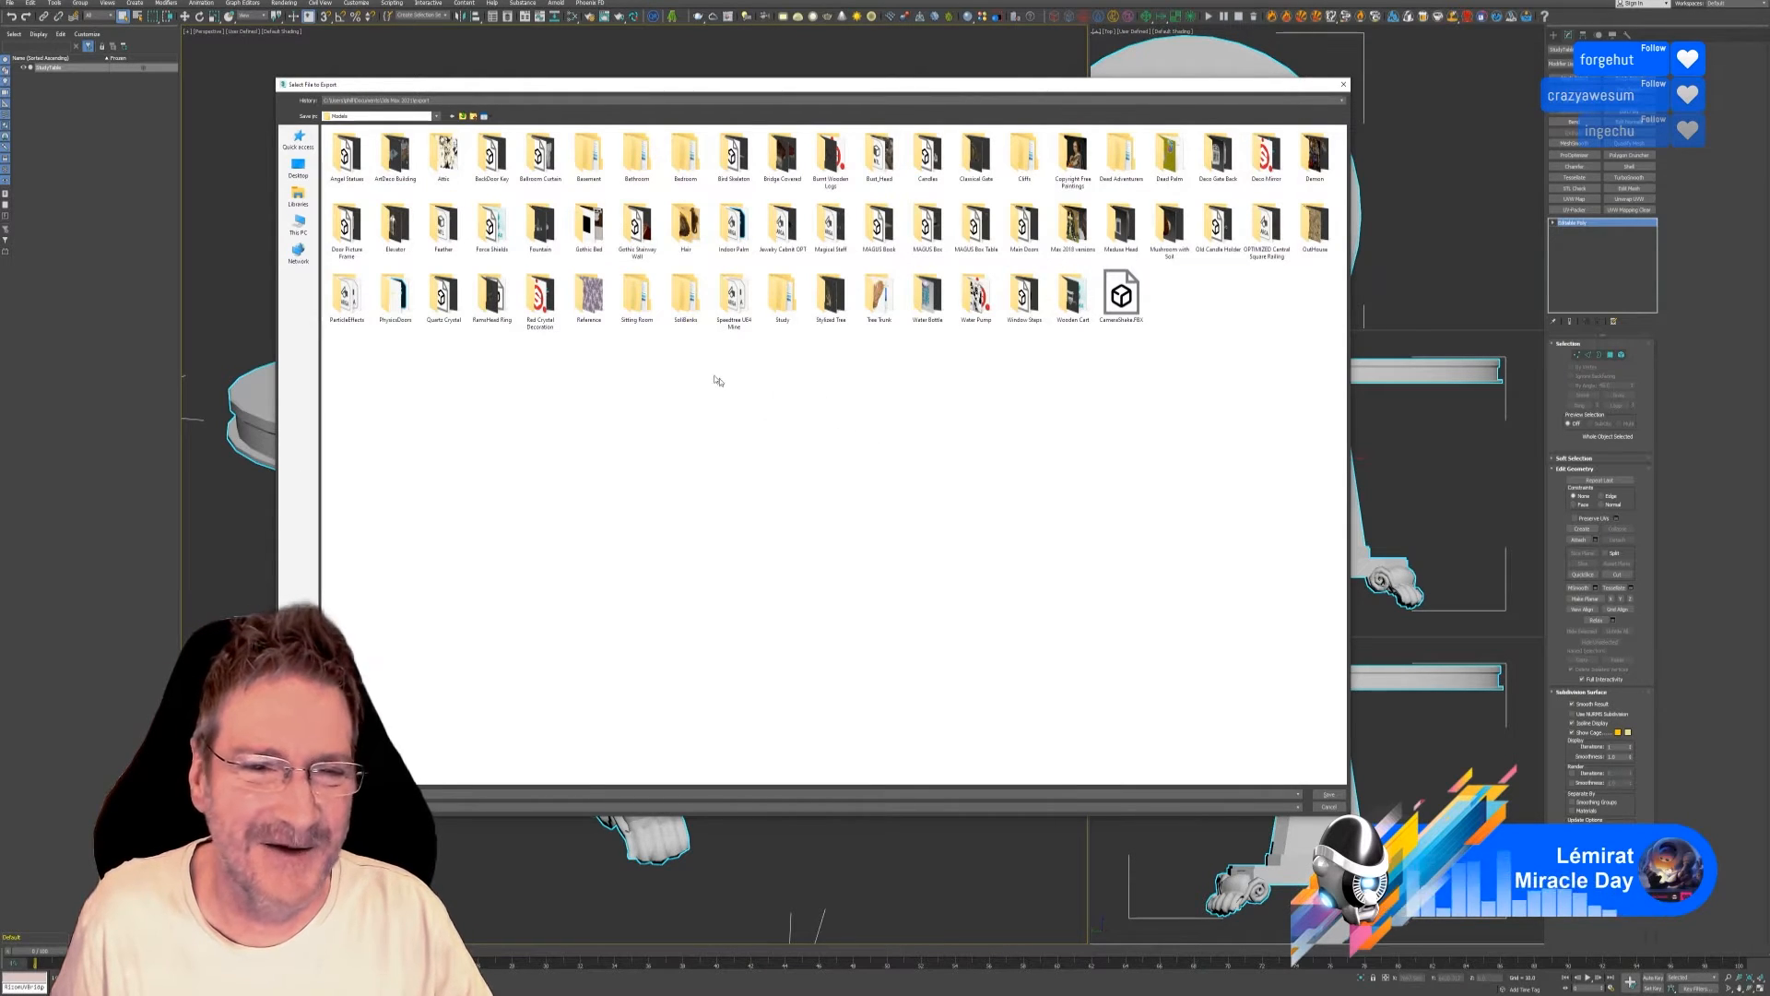
pyautogui.doubleClick(634, 298)
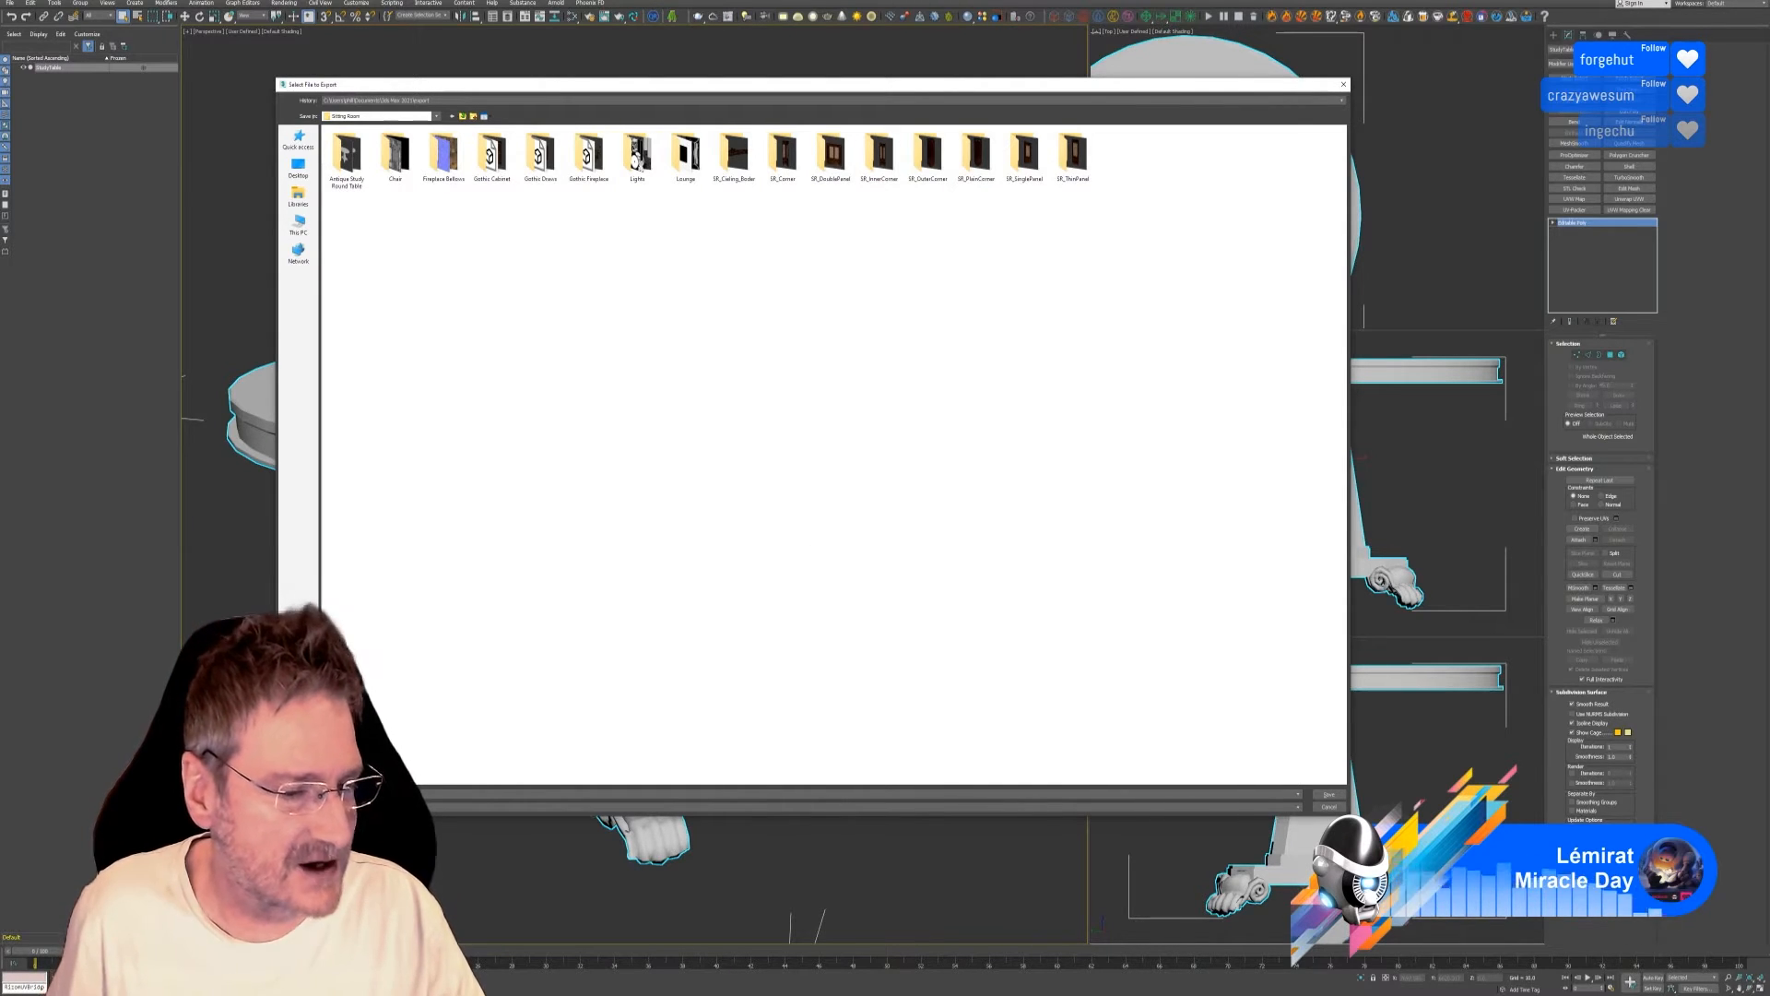
pyautogui.press('super')
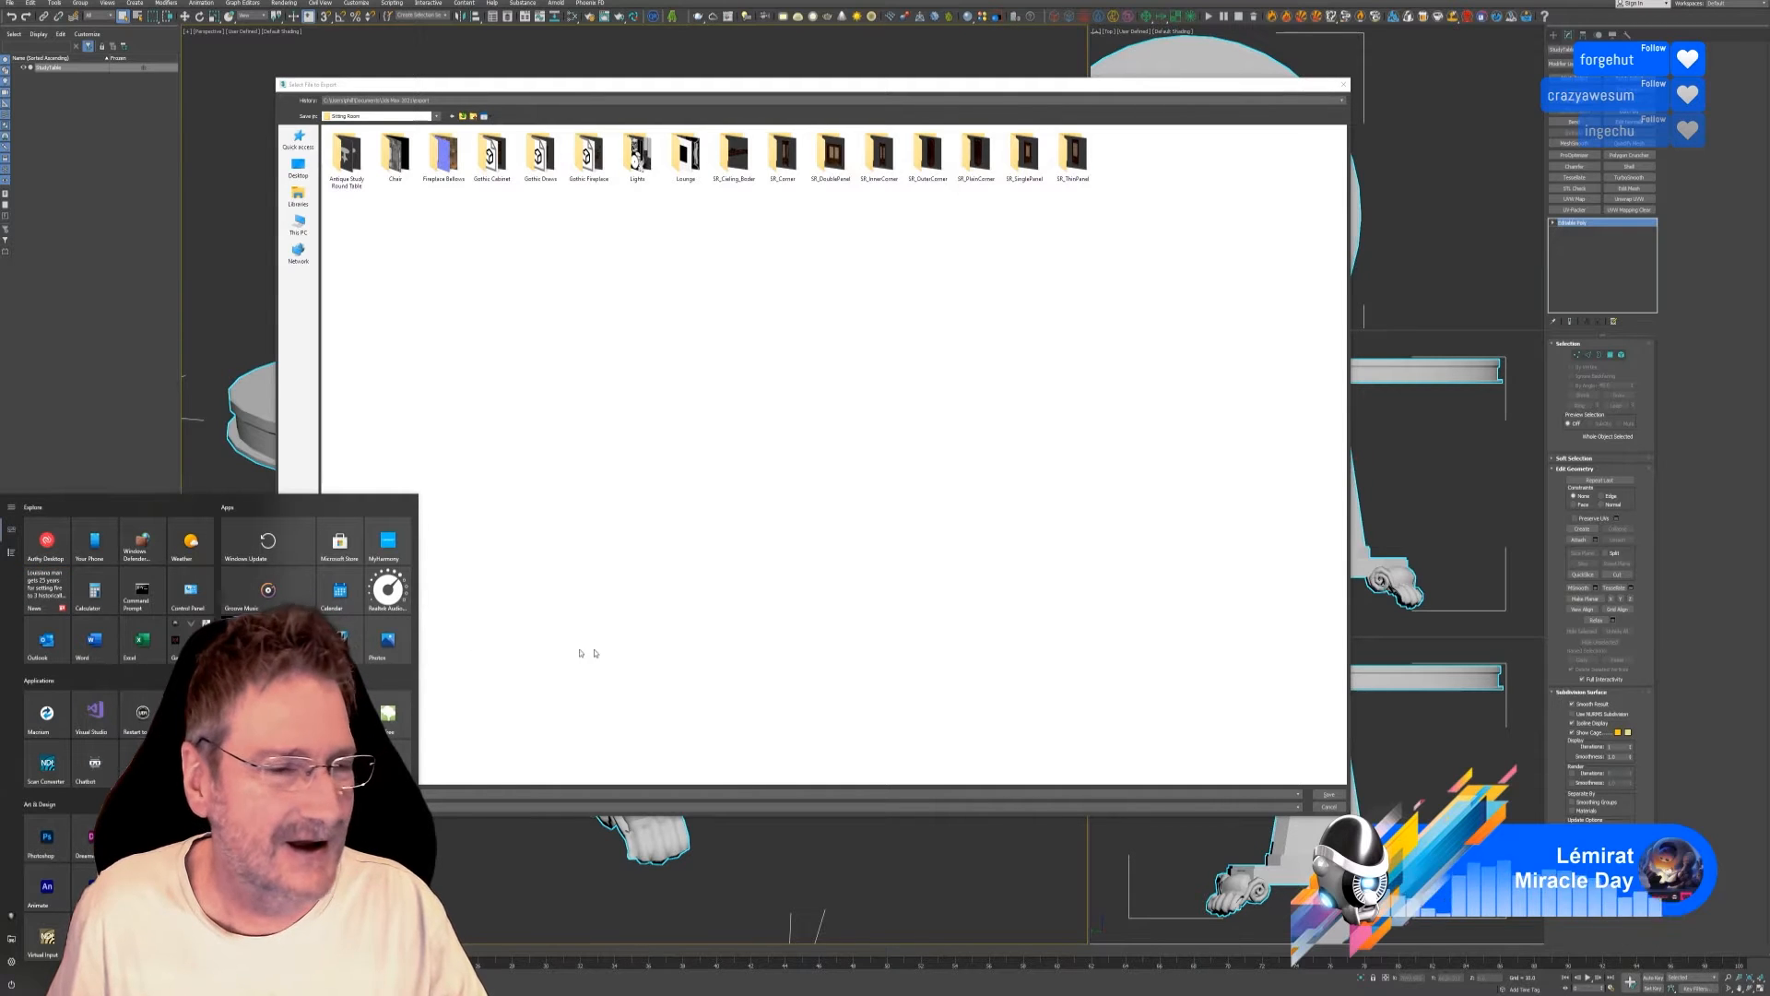
pyautogui.click(665, 576)
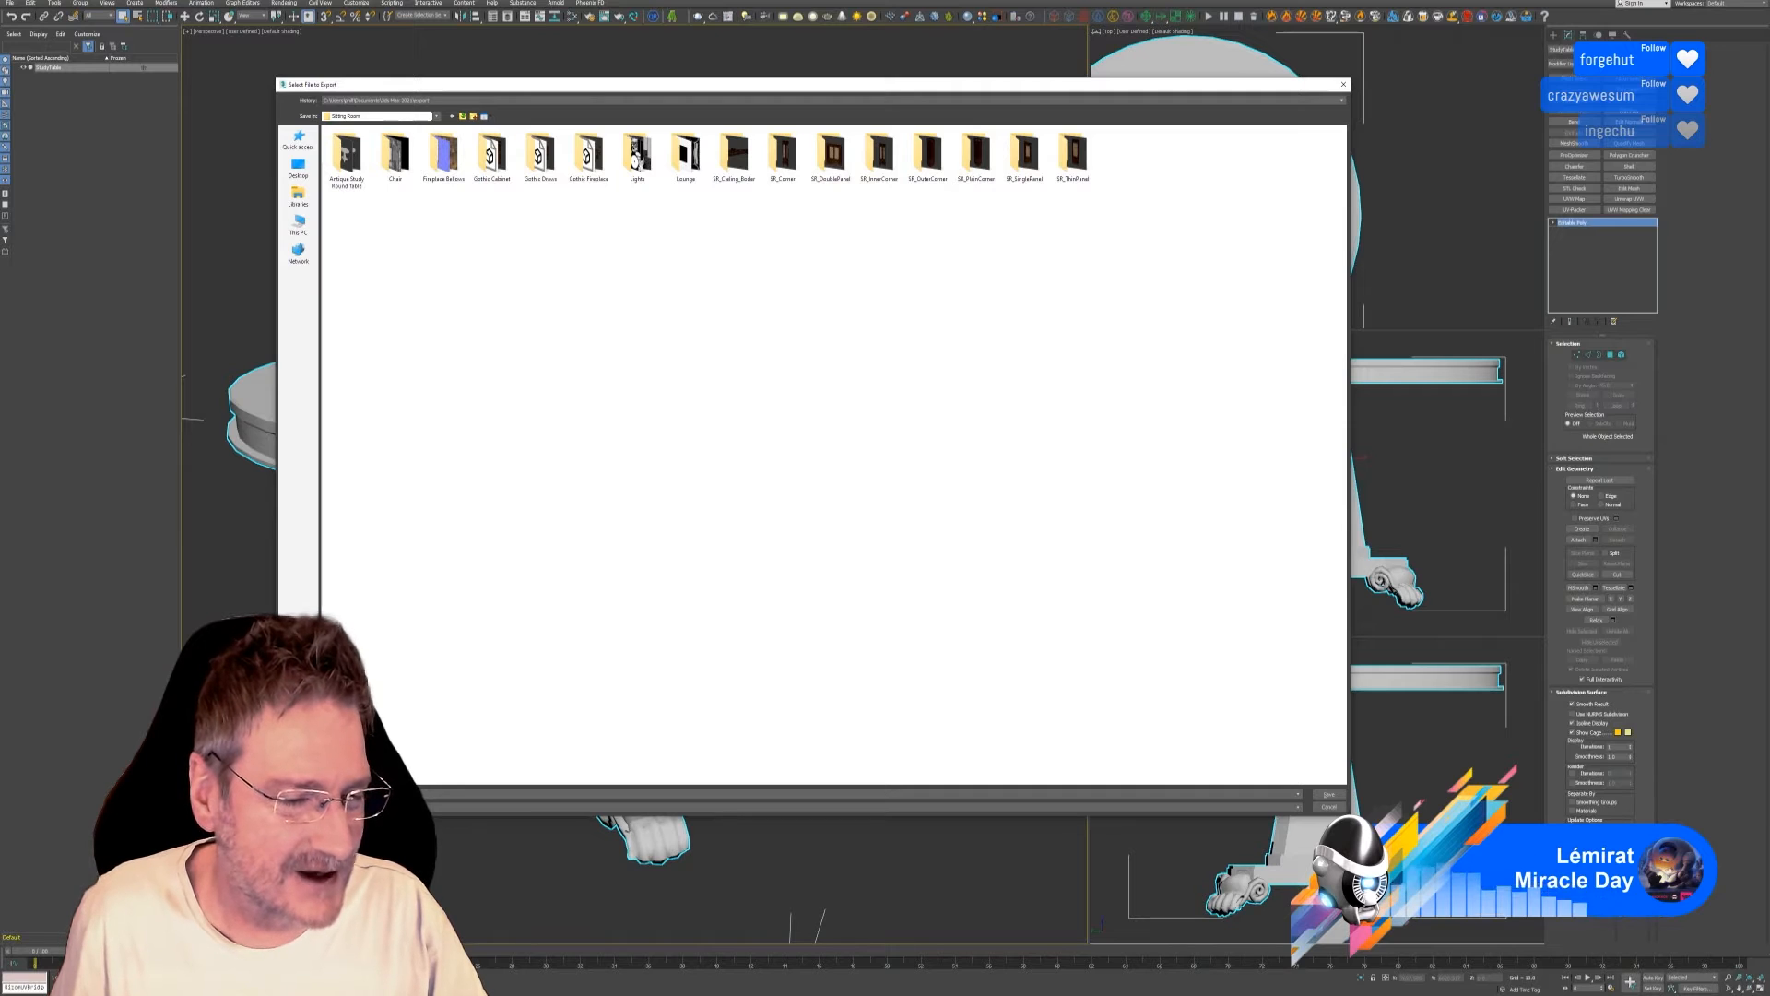
pyautogui.press('super')
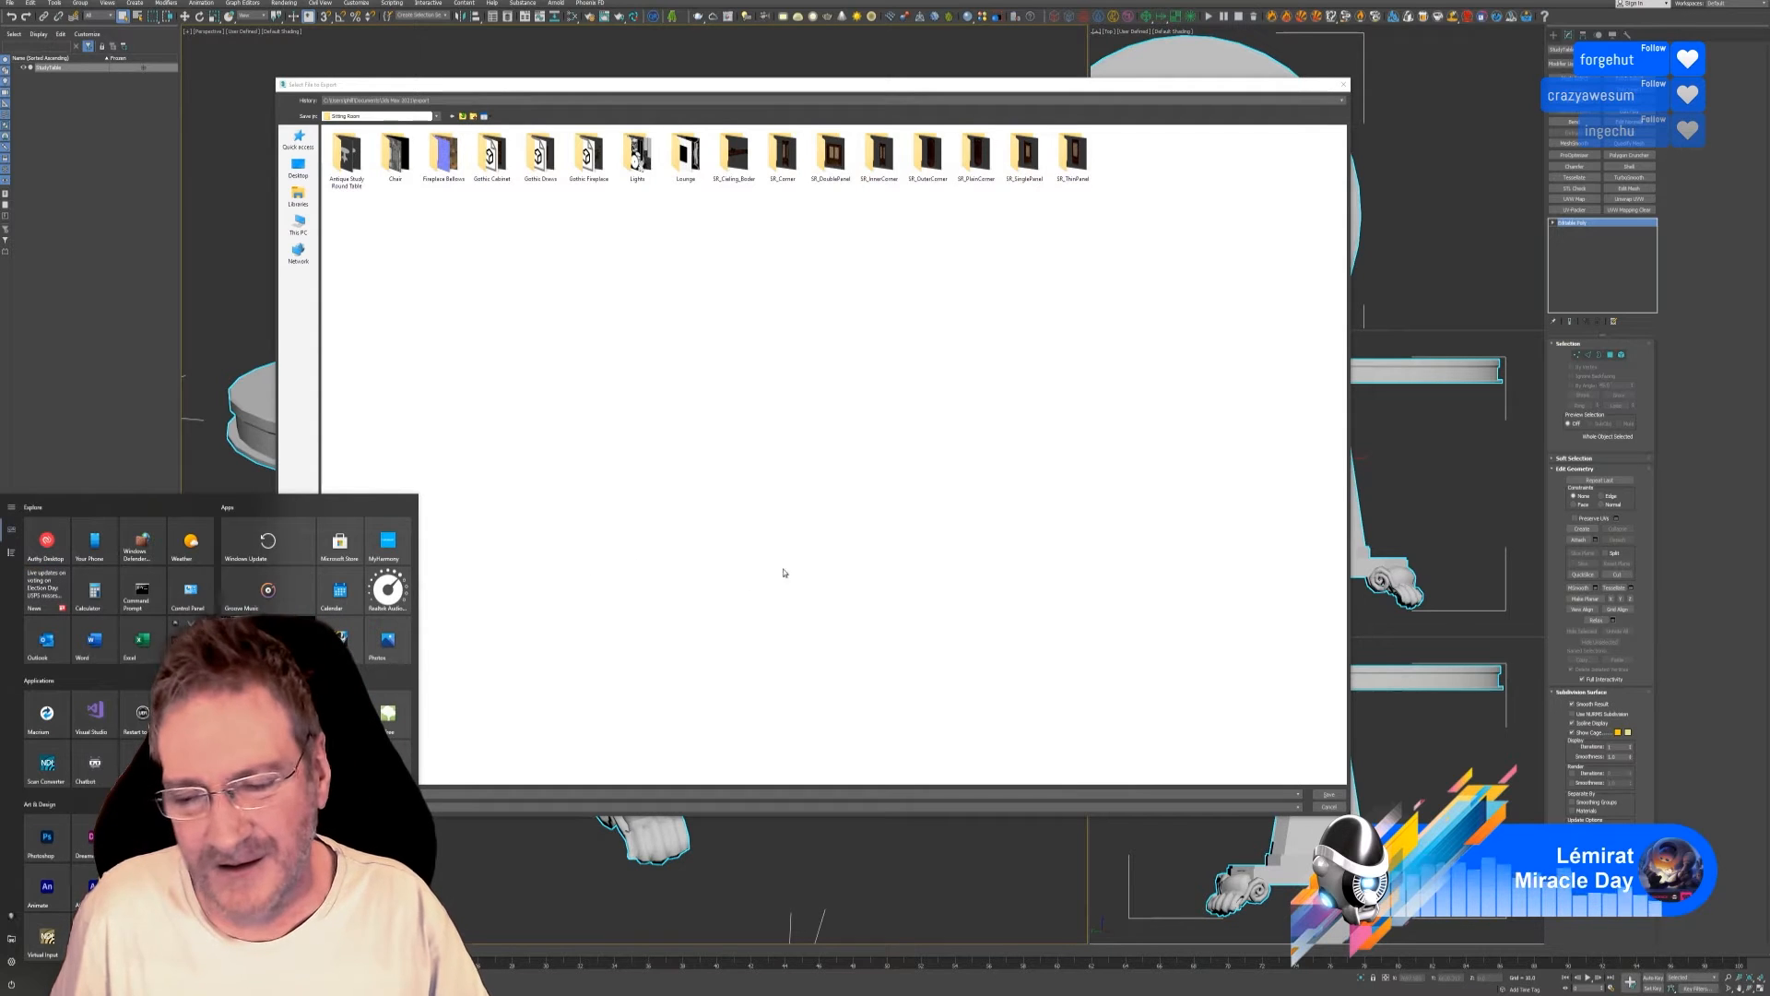
# Export the table as FBX into the Antique Study Round Table folder with the current export options.
pyautogui.click(761, 378)
pyautogui.click(347, 159)
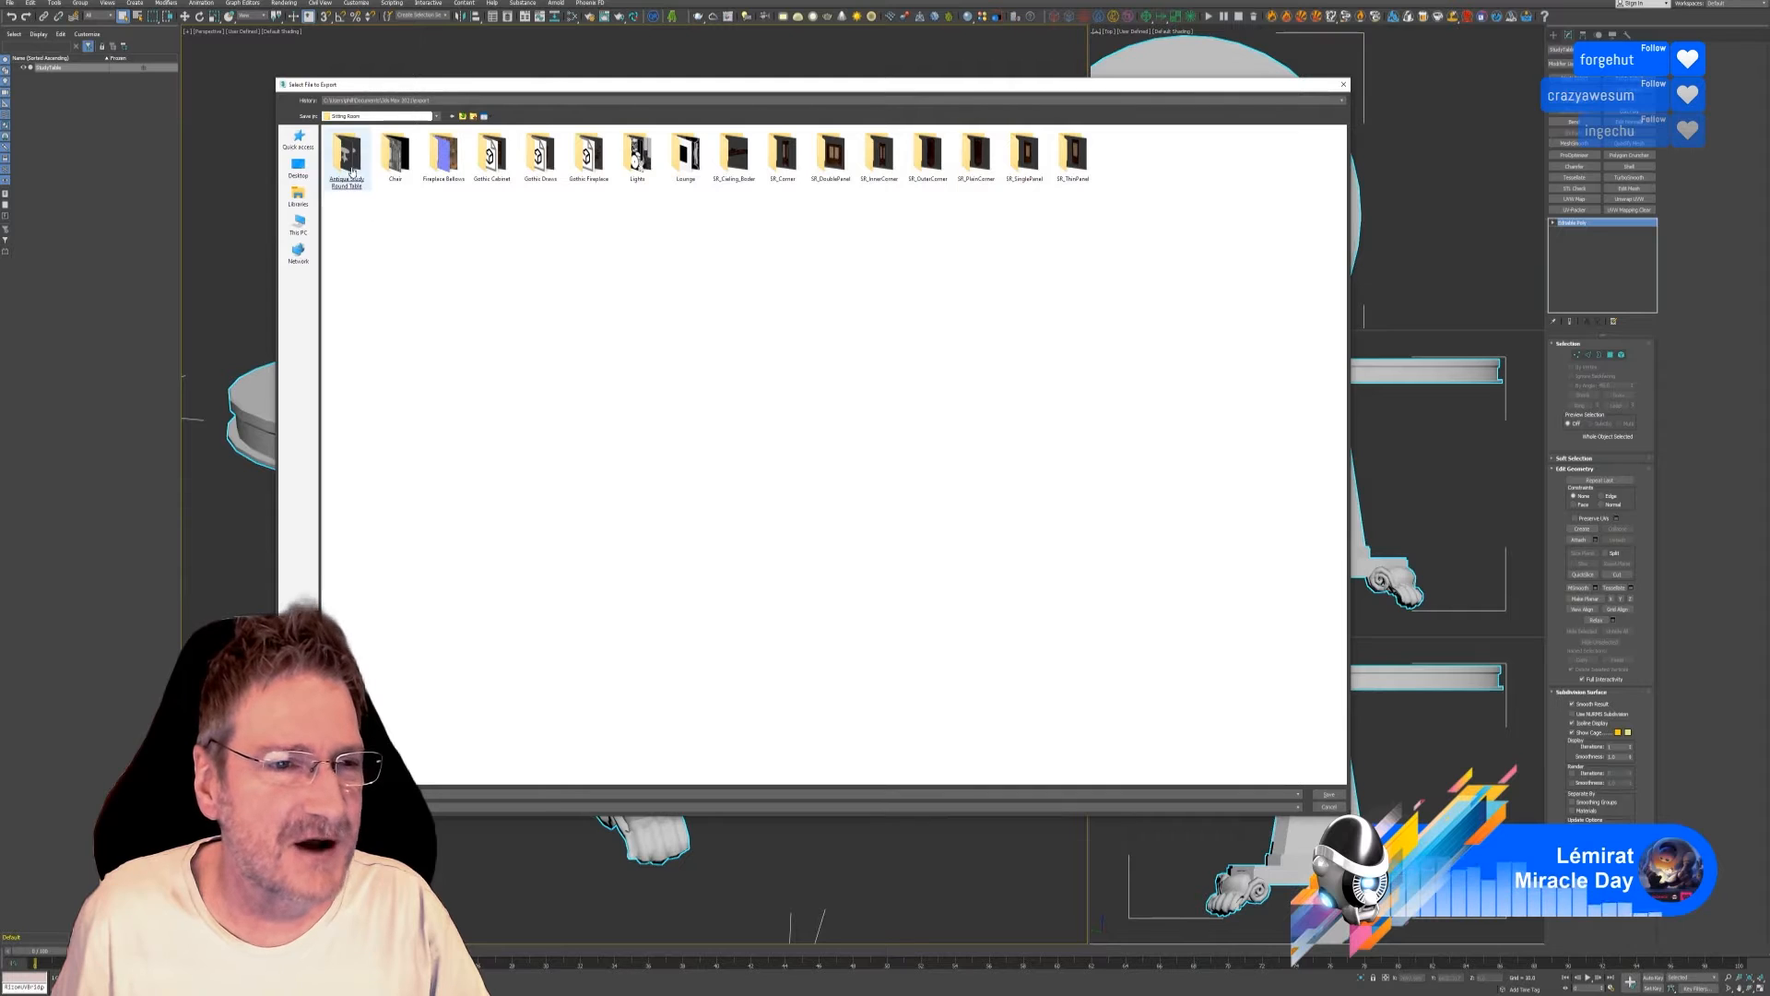
pyautogui.press('Return')
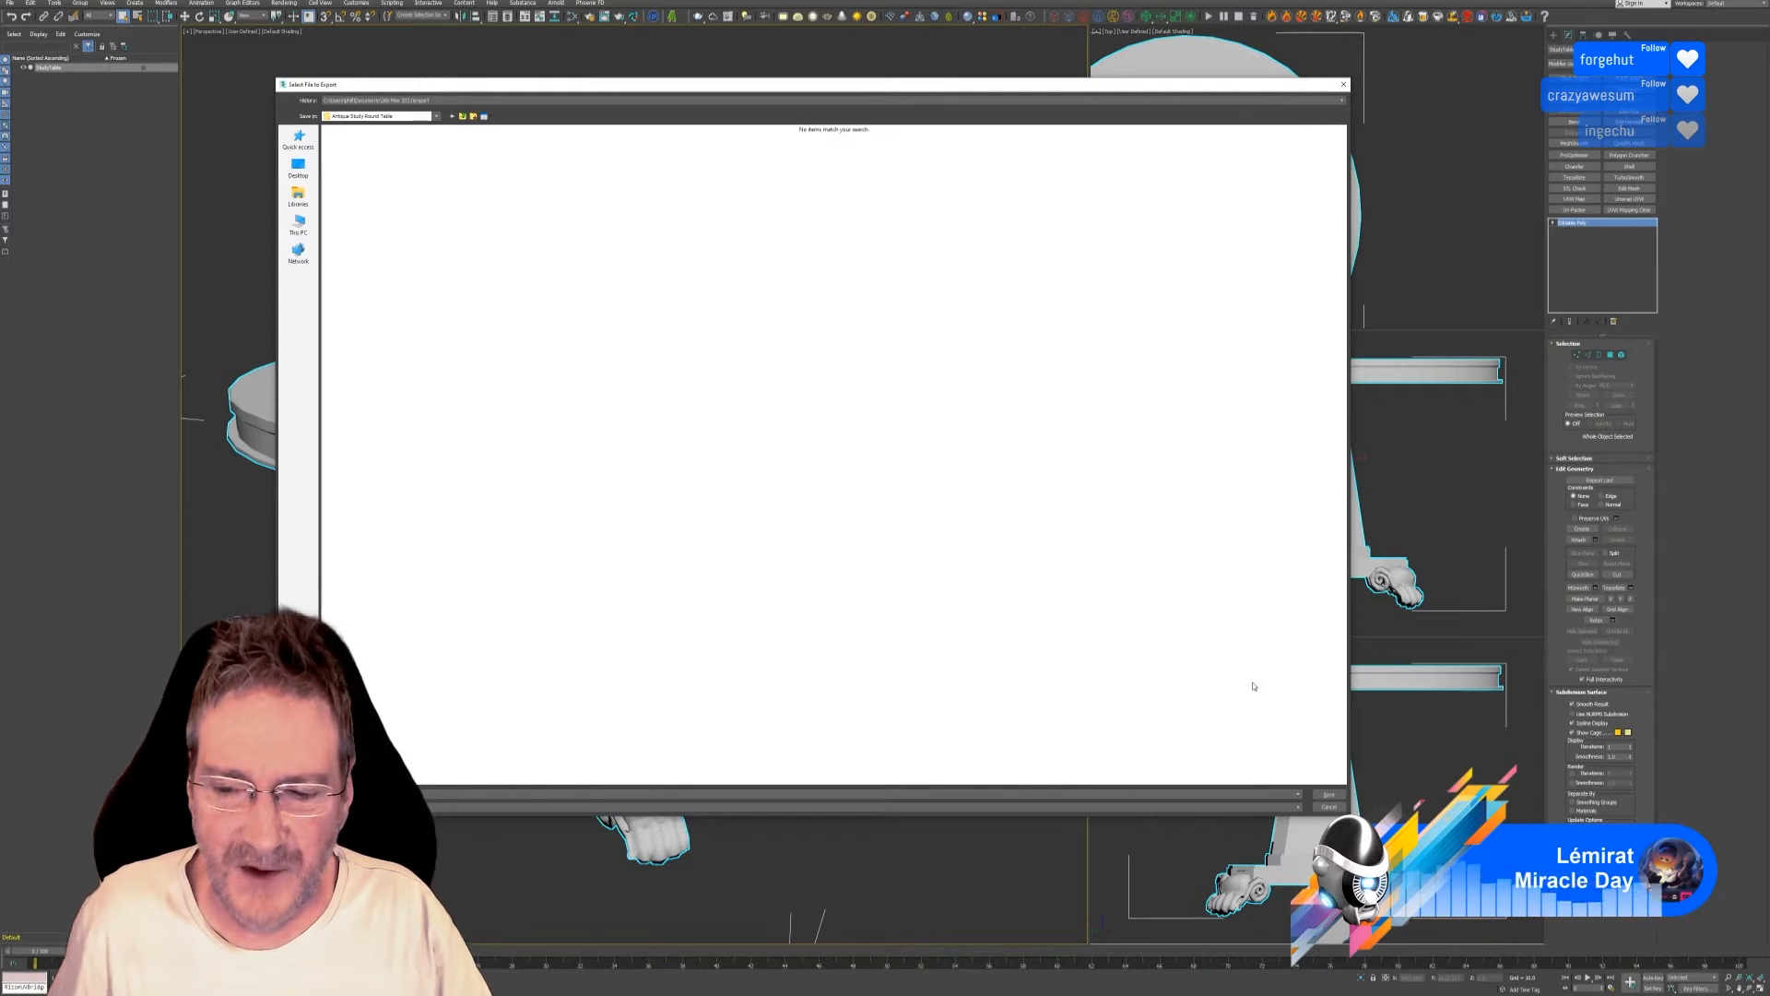
pyautogui.click(1329, 796)
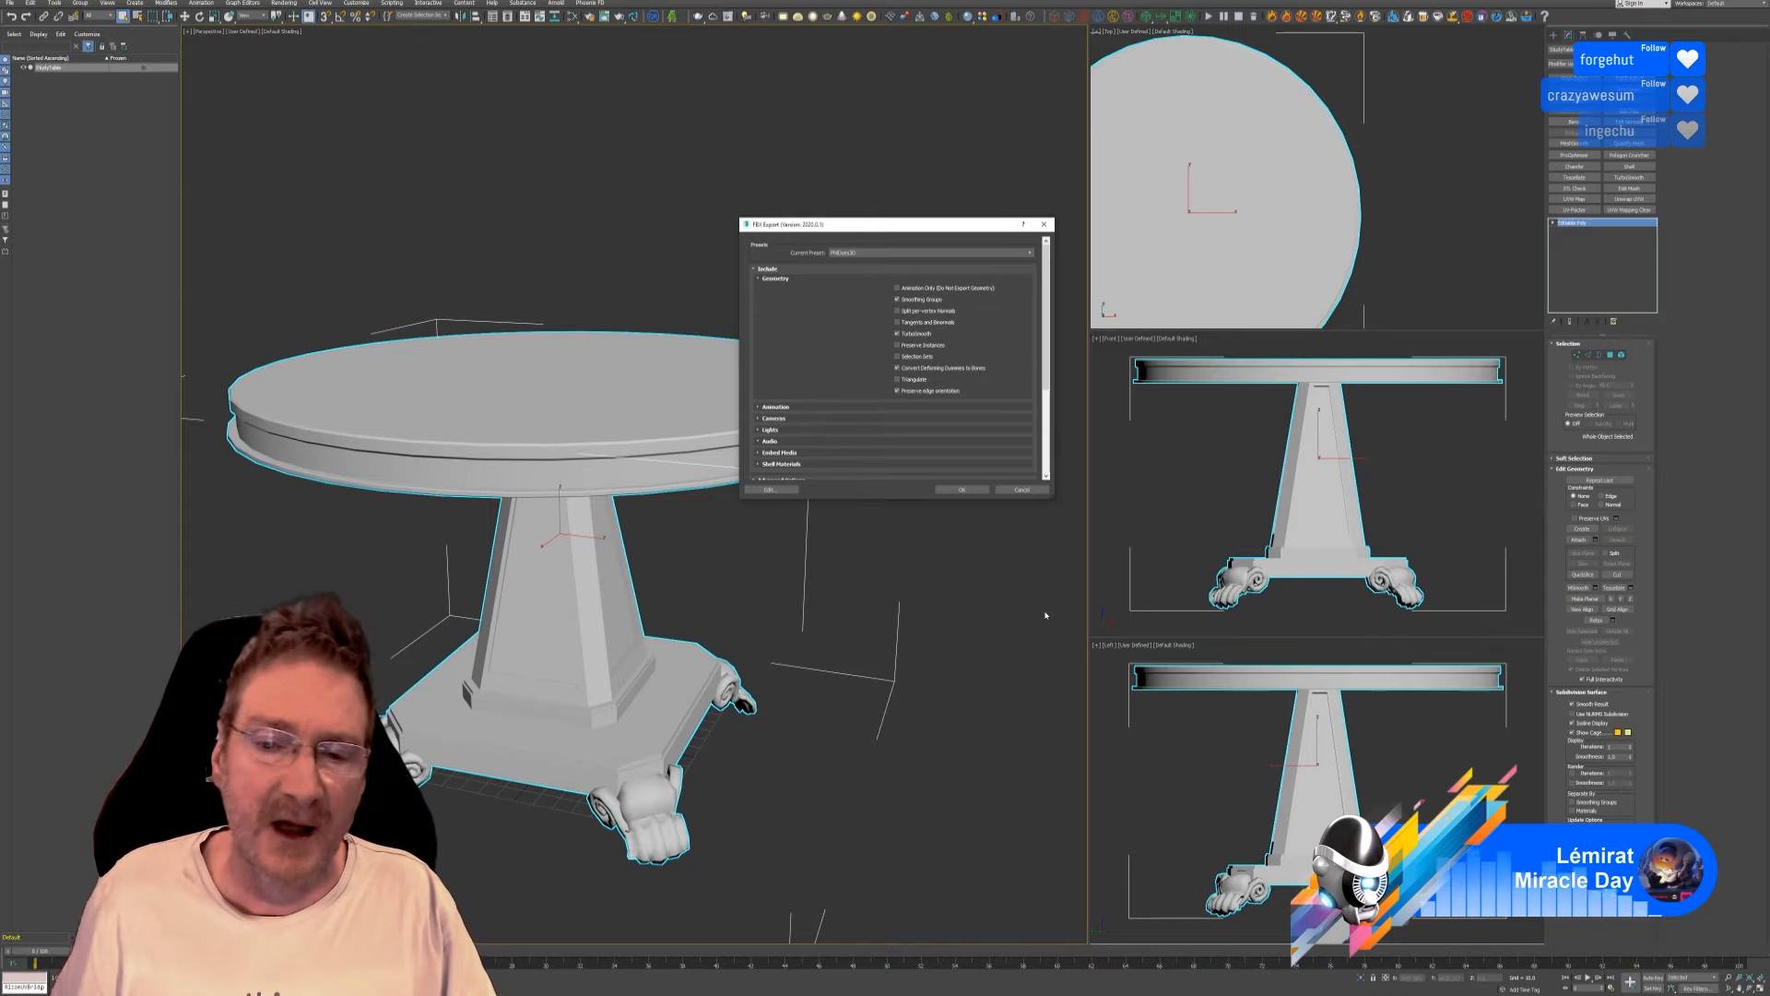
pyautogui.click(962, 490)
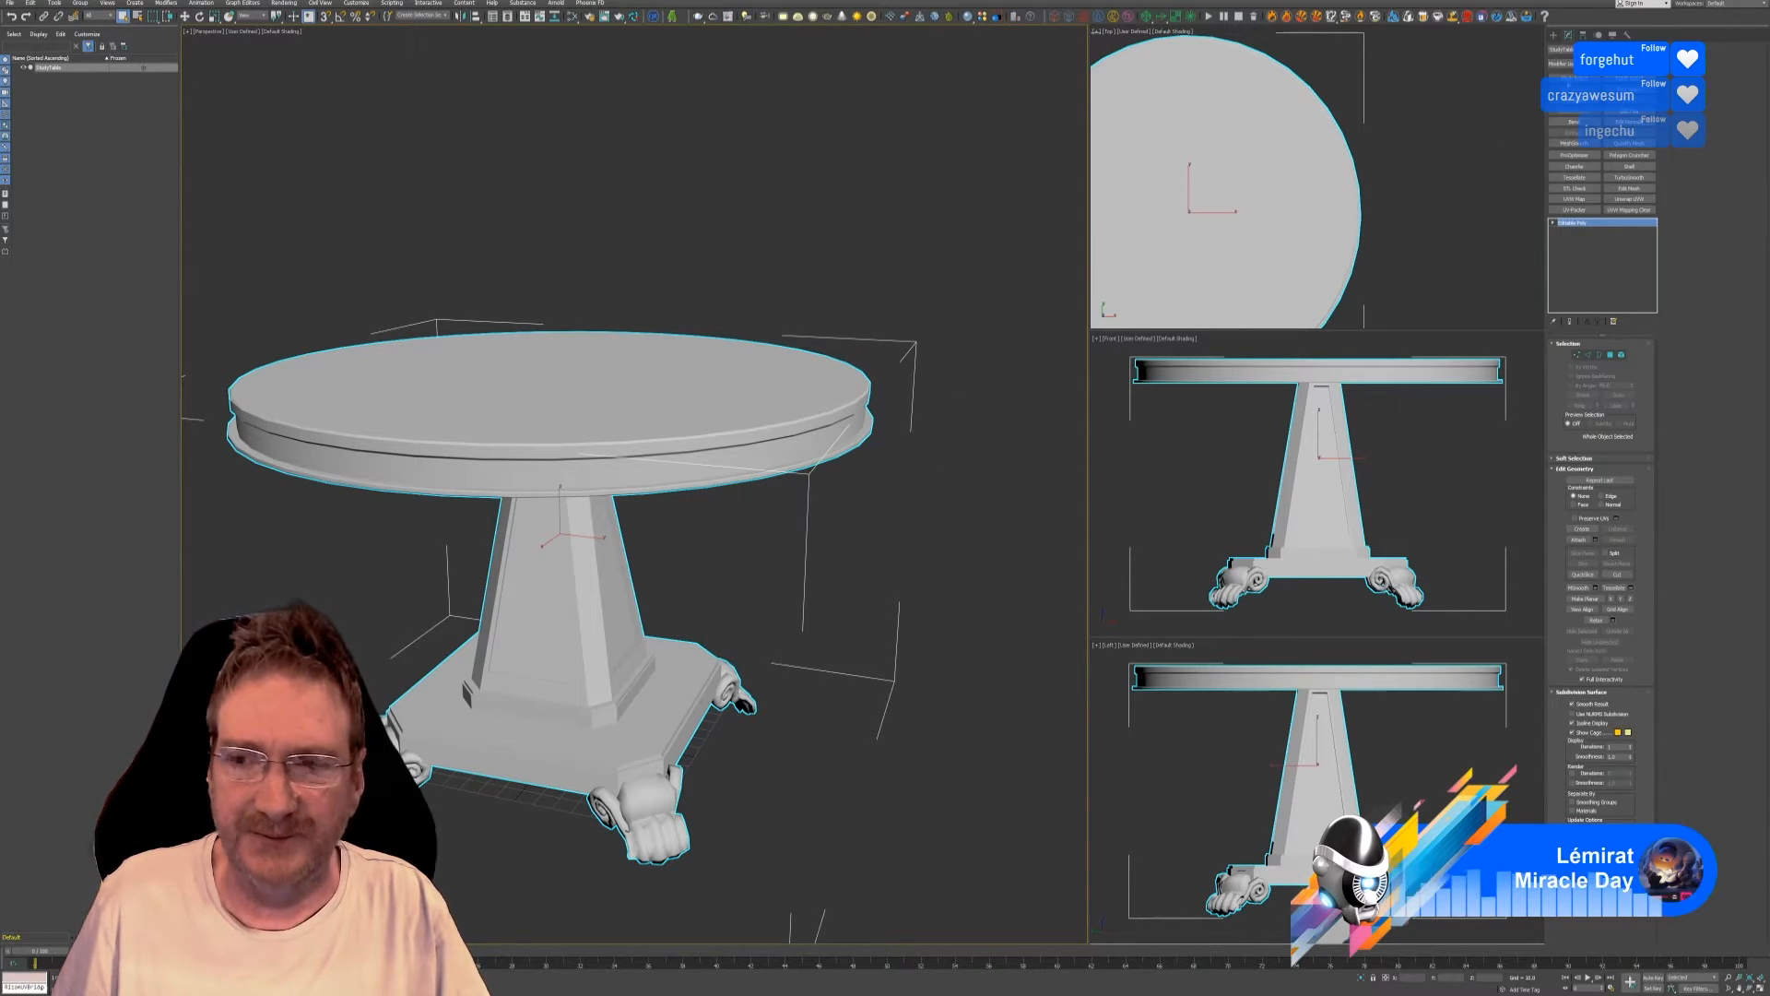
# Switch to Substance Painter and start a new project using the table's FBX from the Antique Study Round Table folder under Sitting Room.
pyautogui.press('super+d')
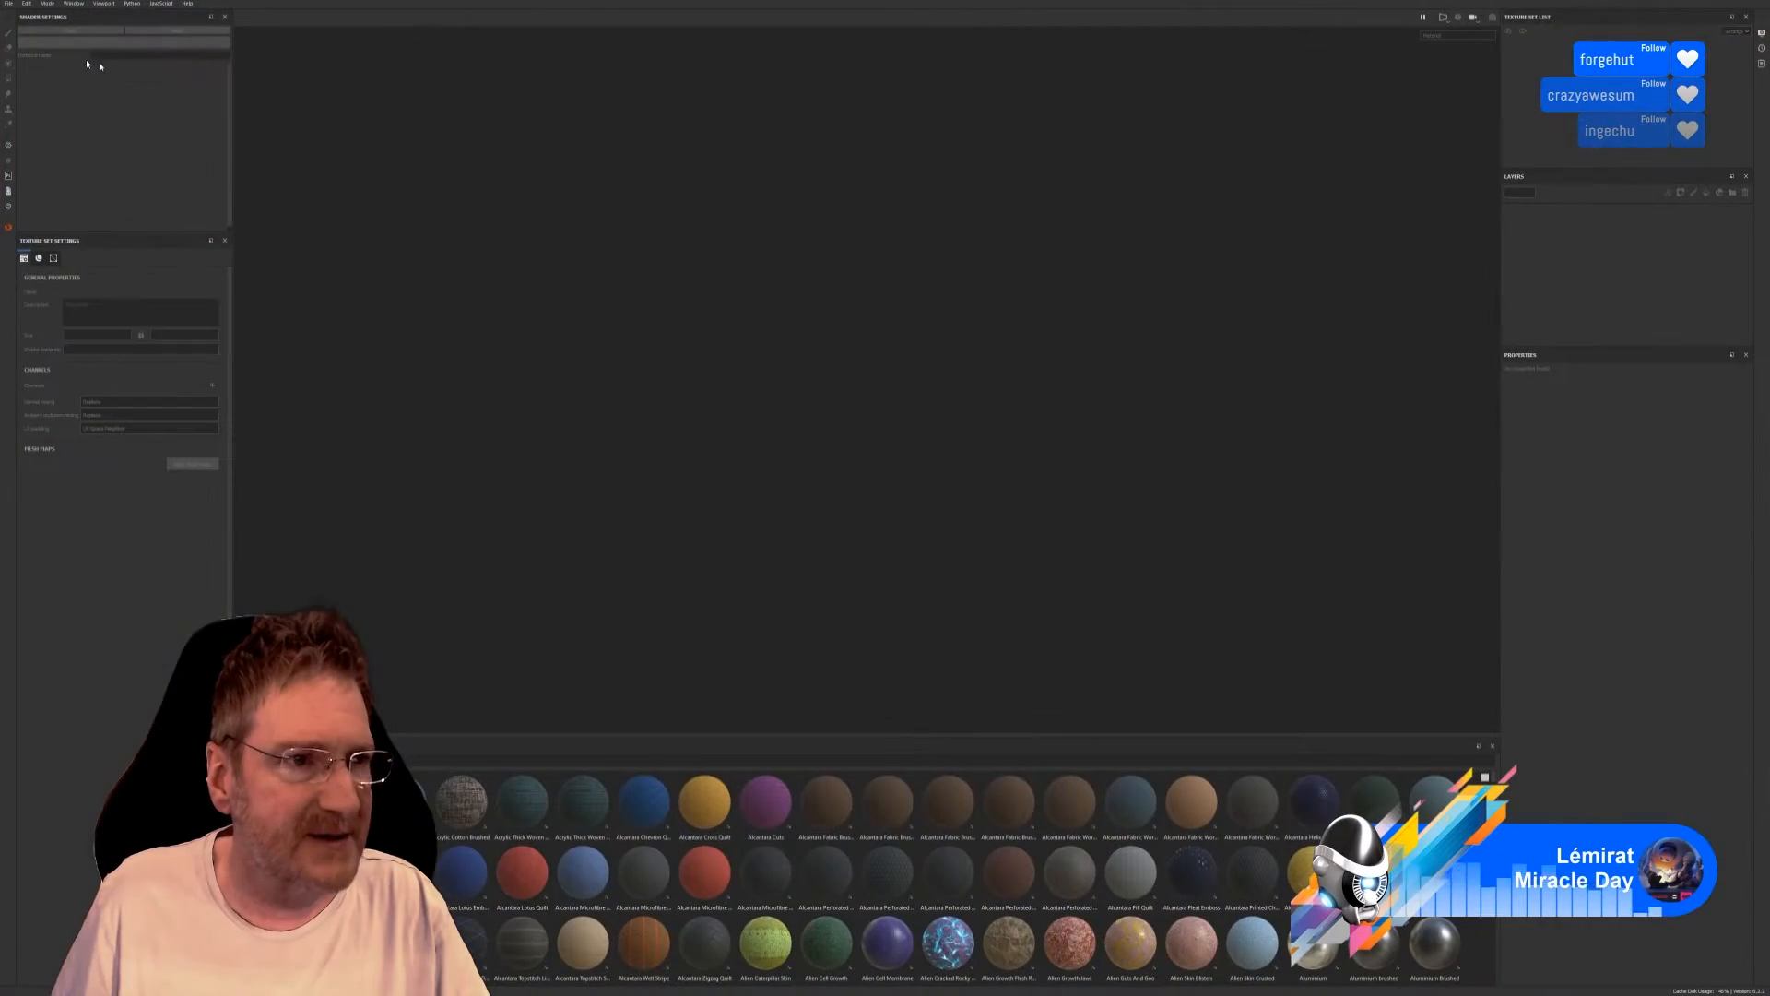
pyautogui.click(10, 5)
pyautogui.click(17, 13)
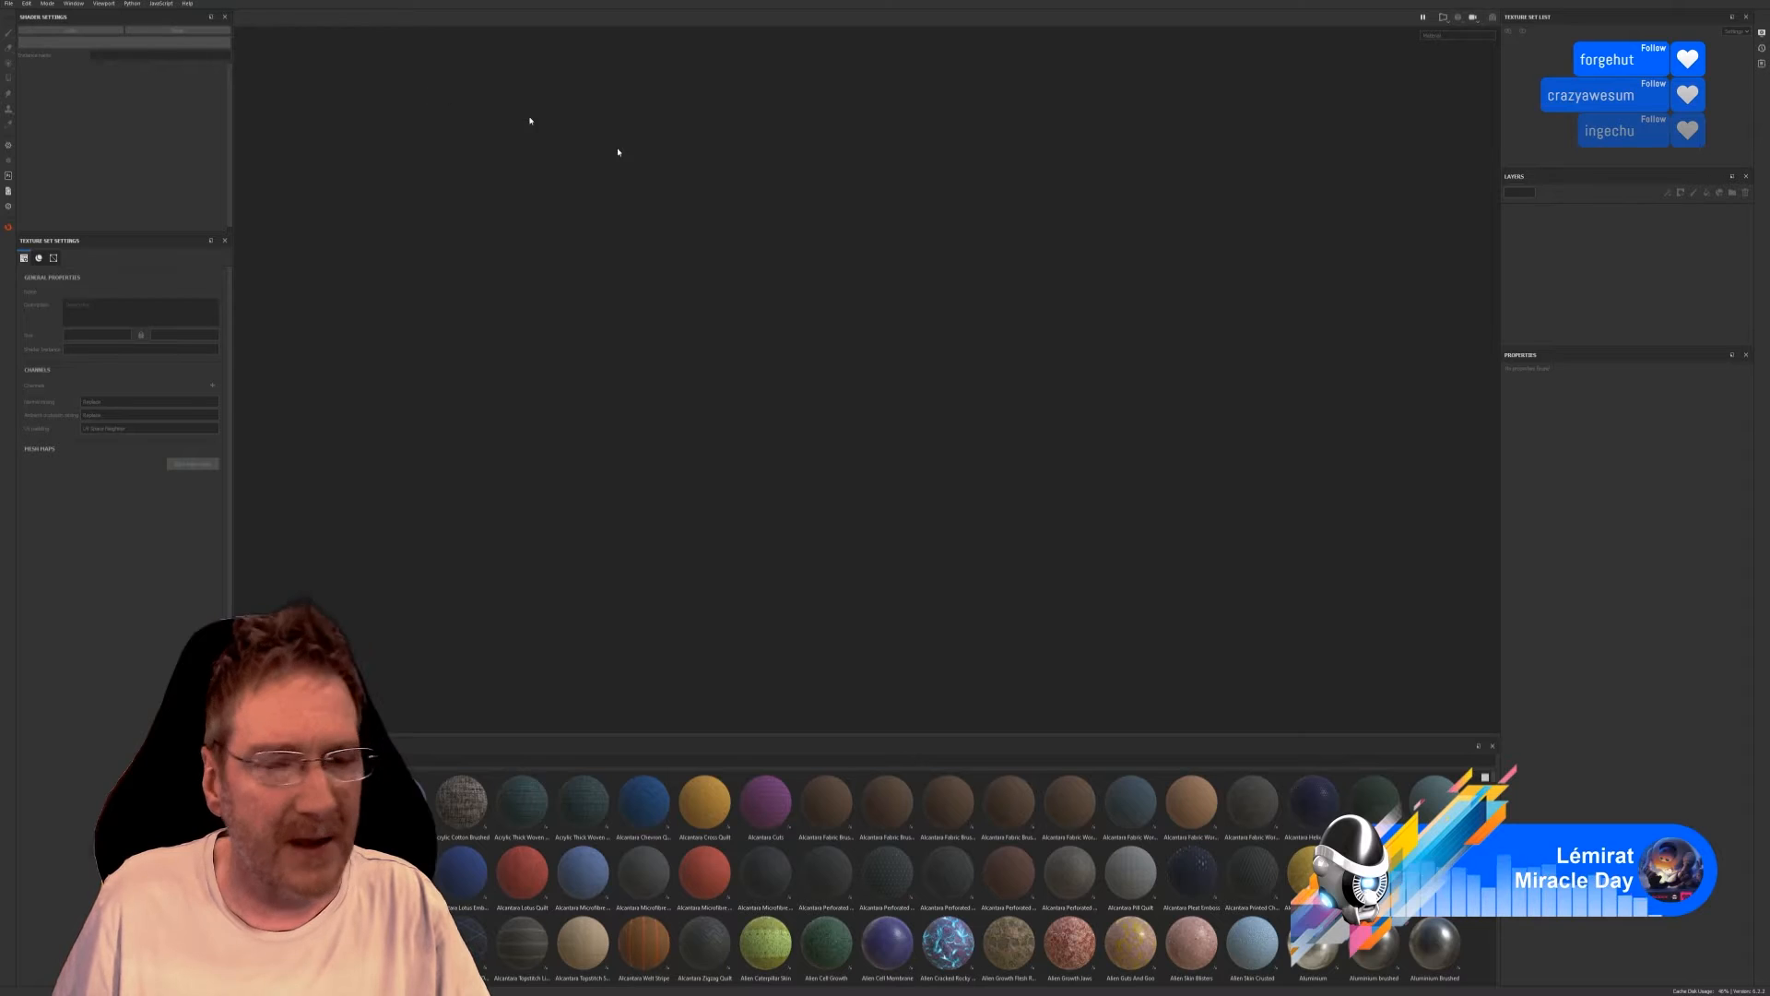
pyautogui.click(979, 361)
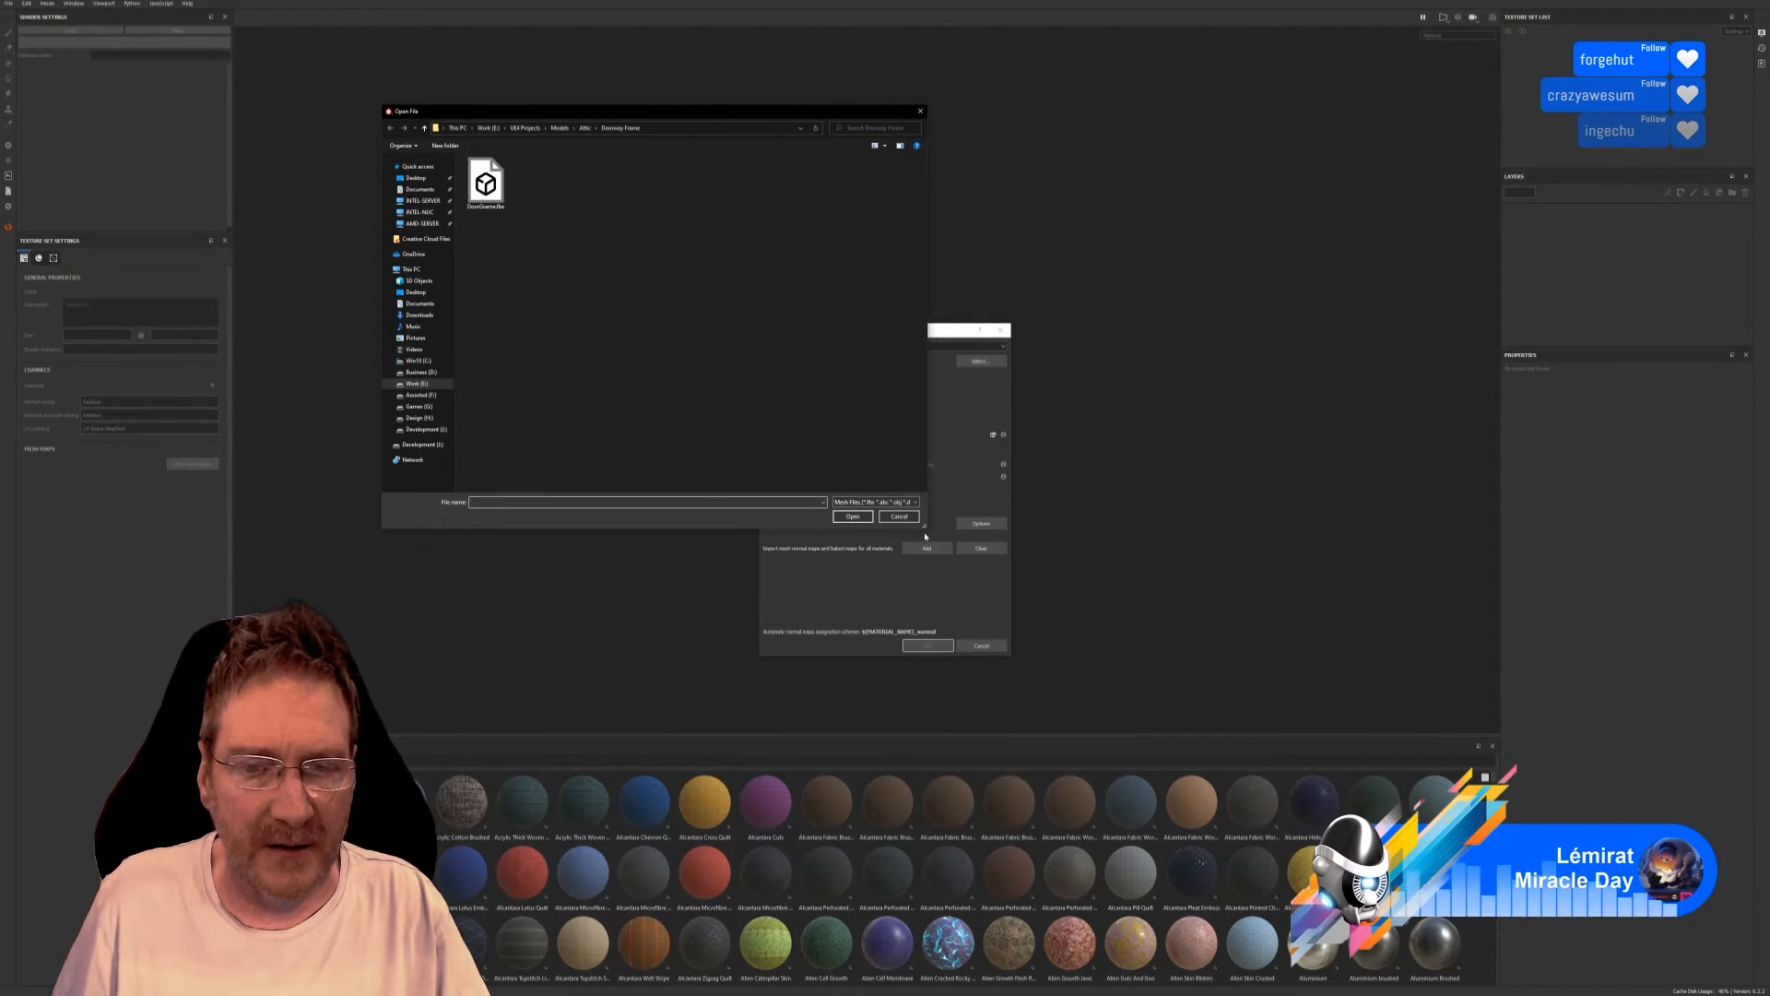
pyautogui.moveTo(1291, 691); pyautogui.dragTo(1485, 815)
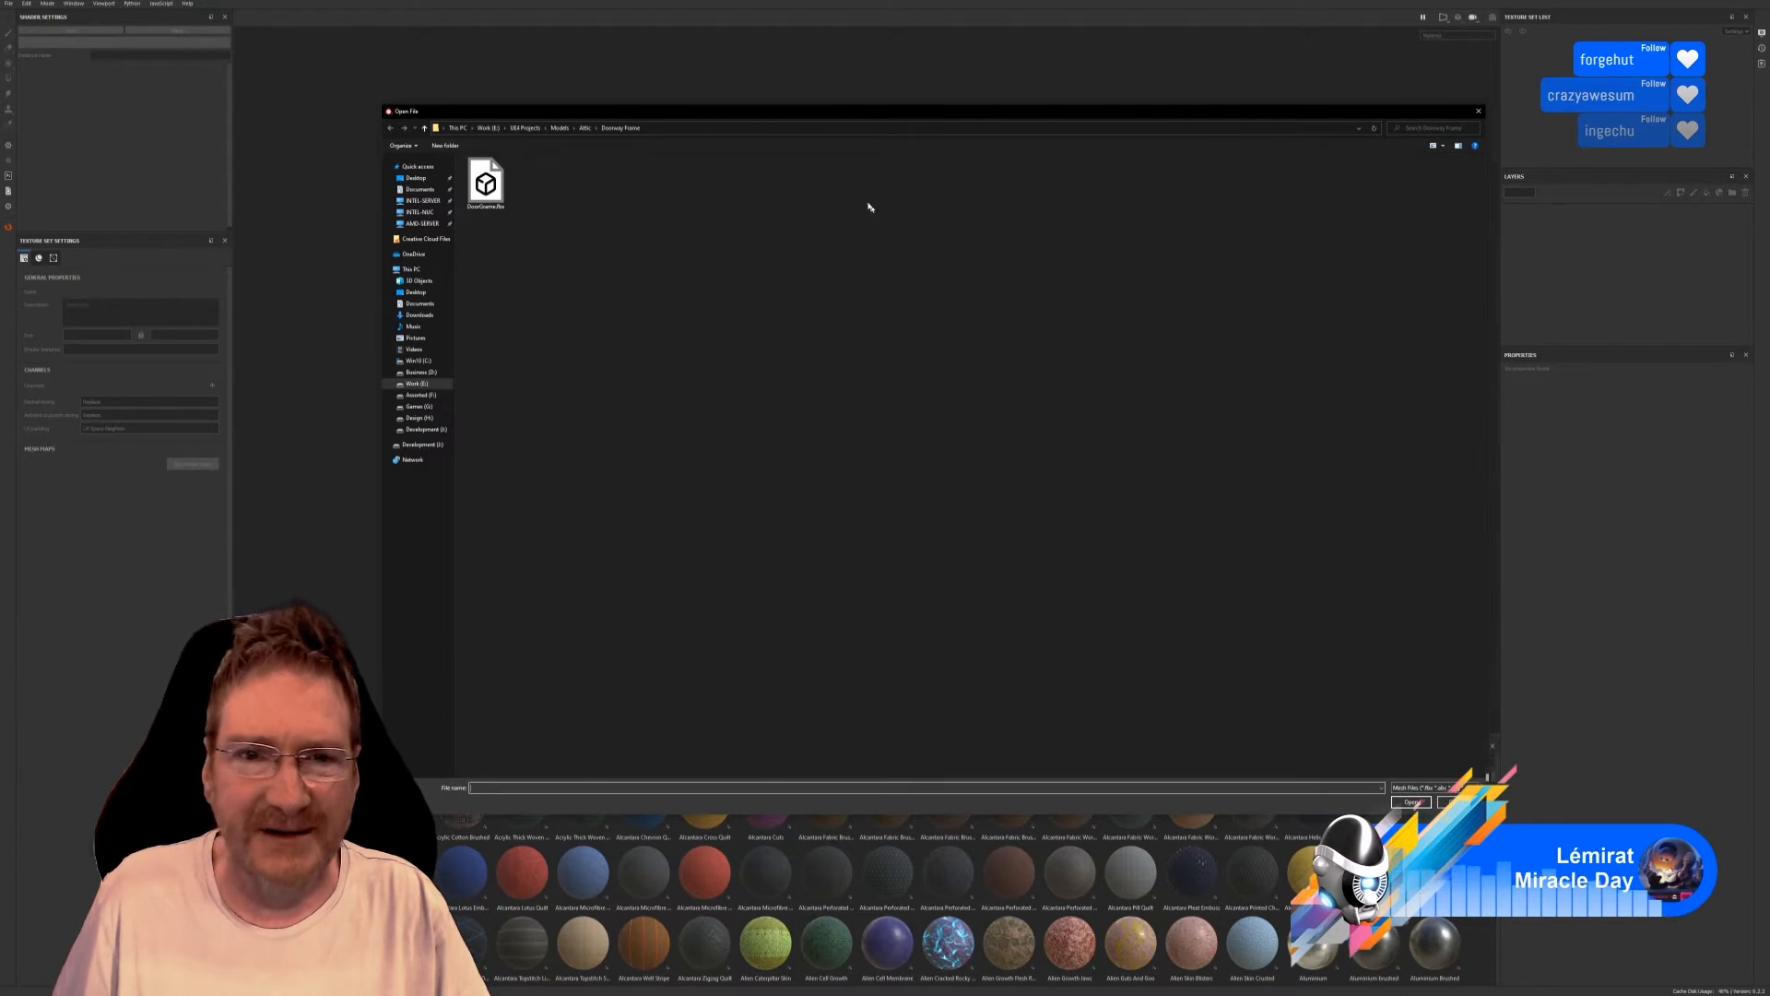
pyautogui.moveTo(833, 118); pyautogui.dragTo(784, 116)
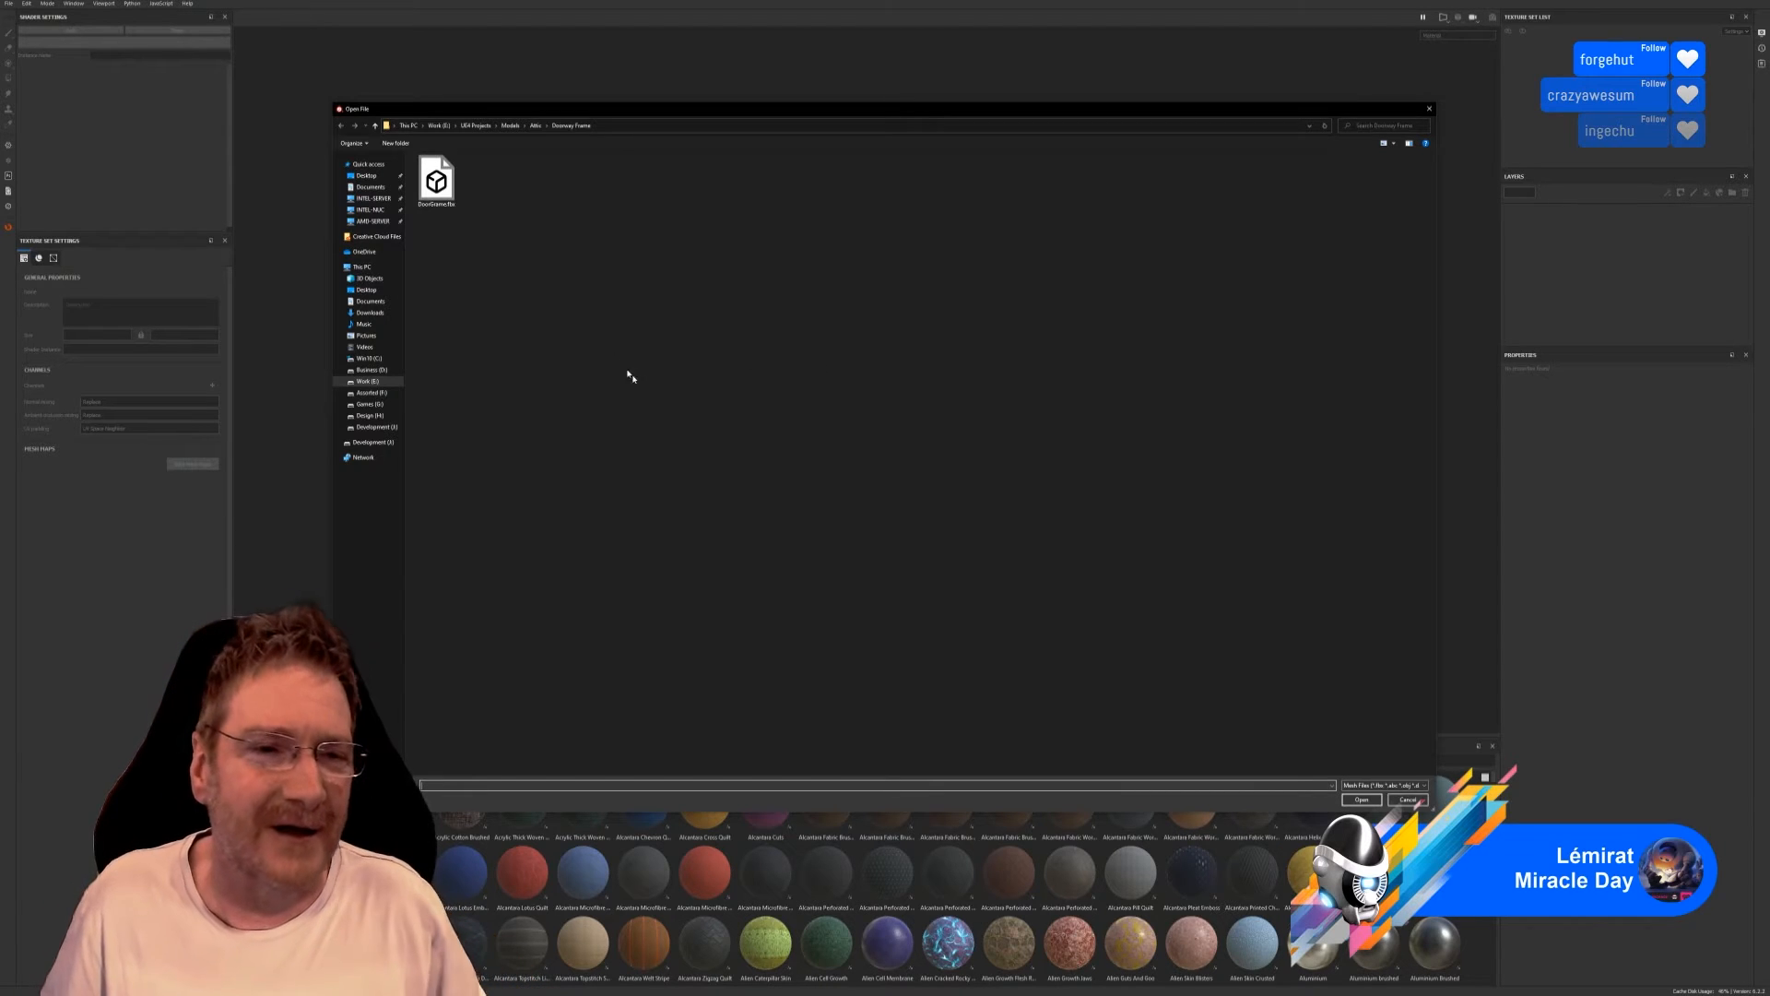
pyautogui.click(510, 125)
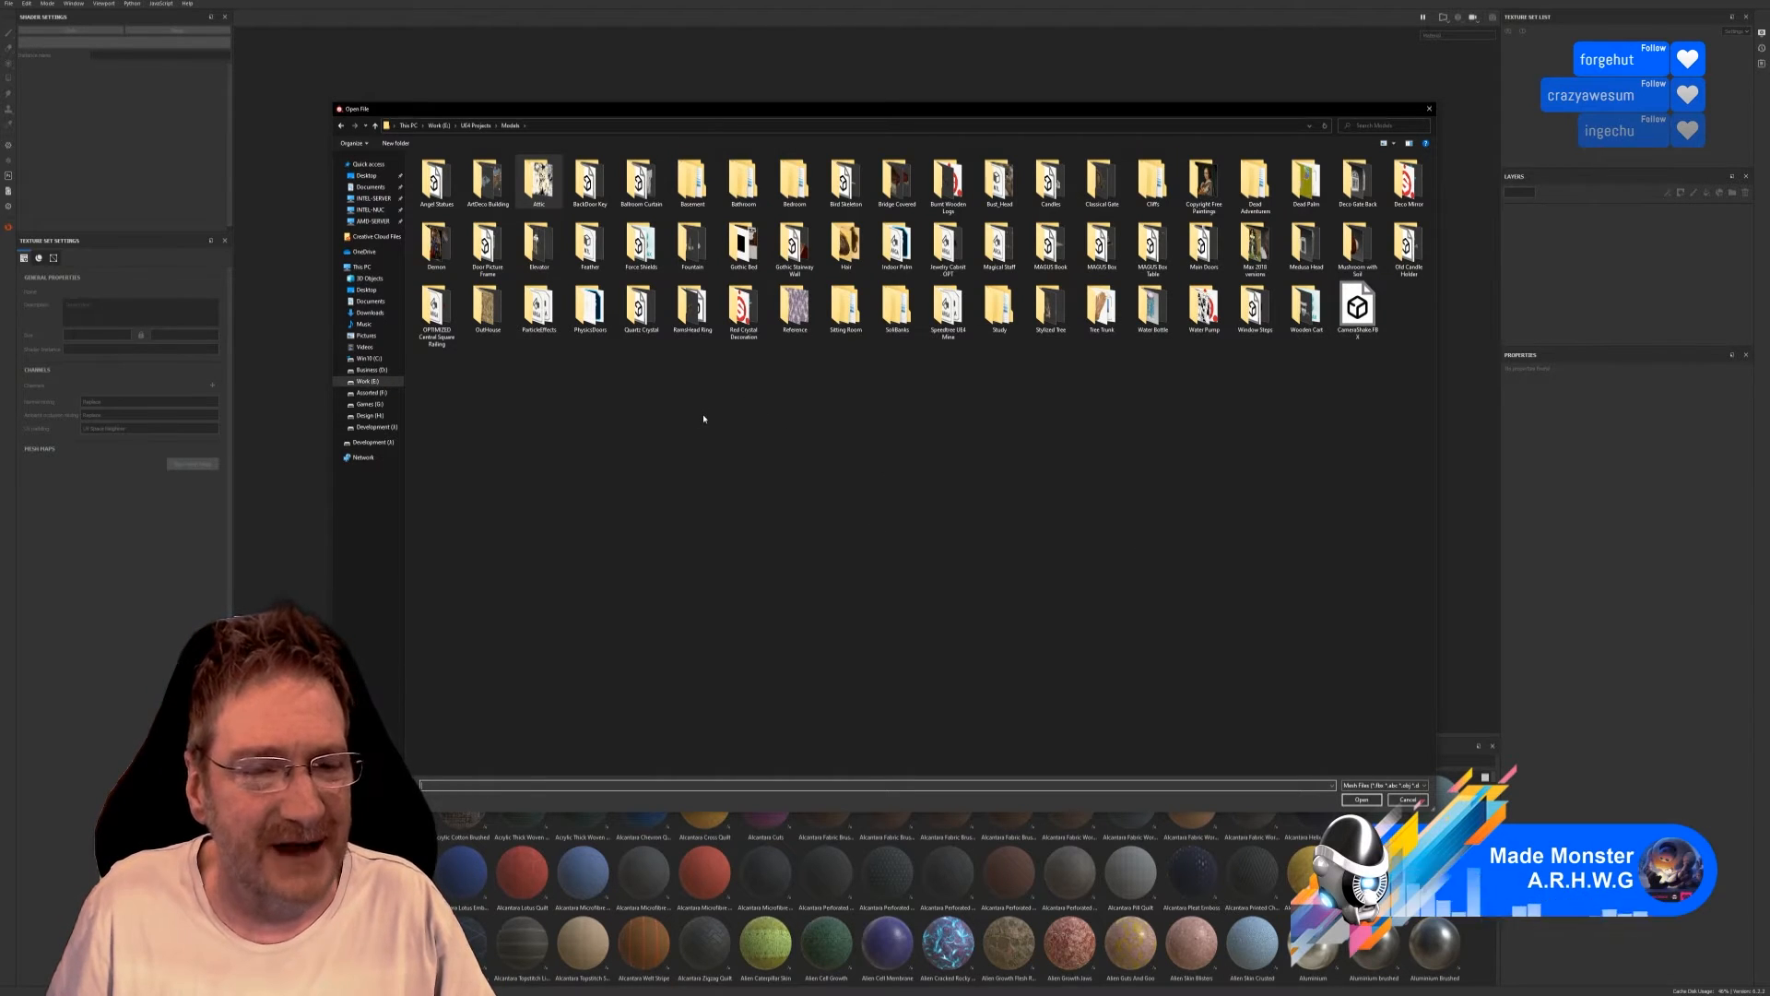
pyautogui.doubleClick(847, 308)
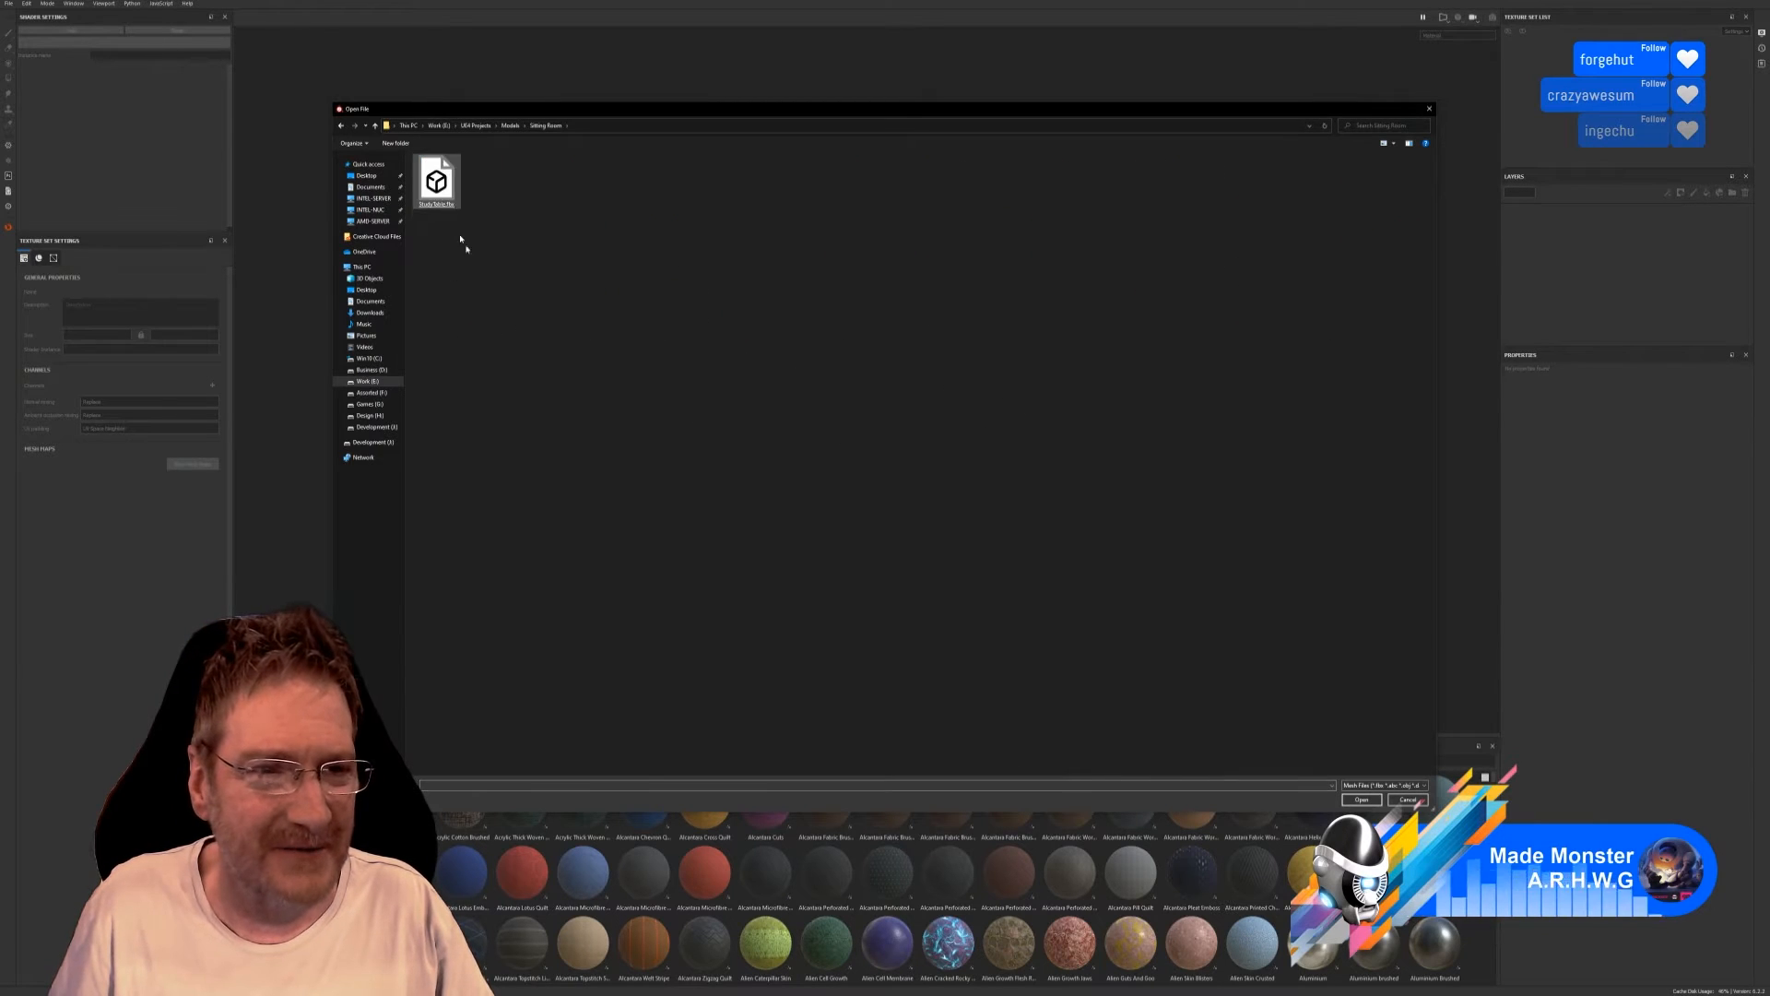
pyautogui.doubleClick(450, 201)
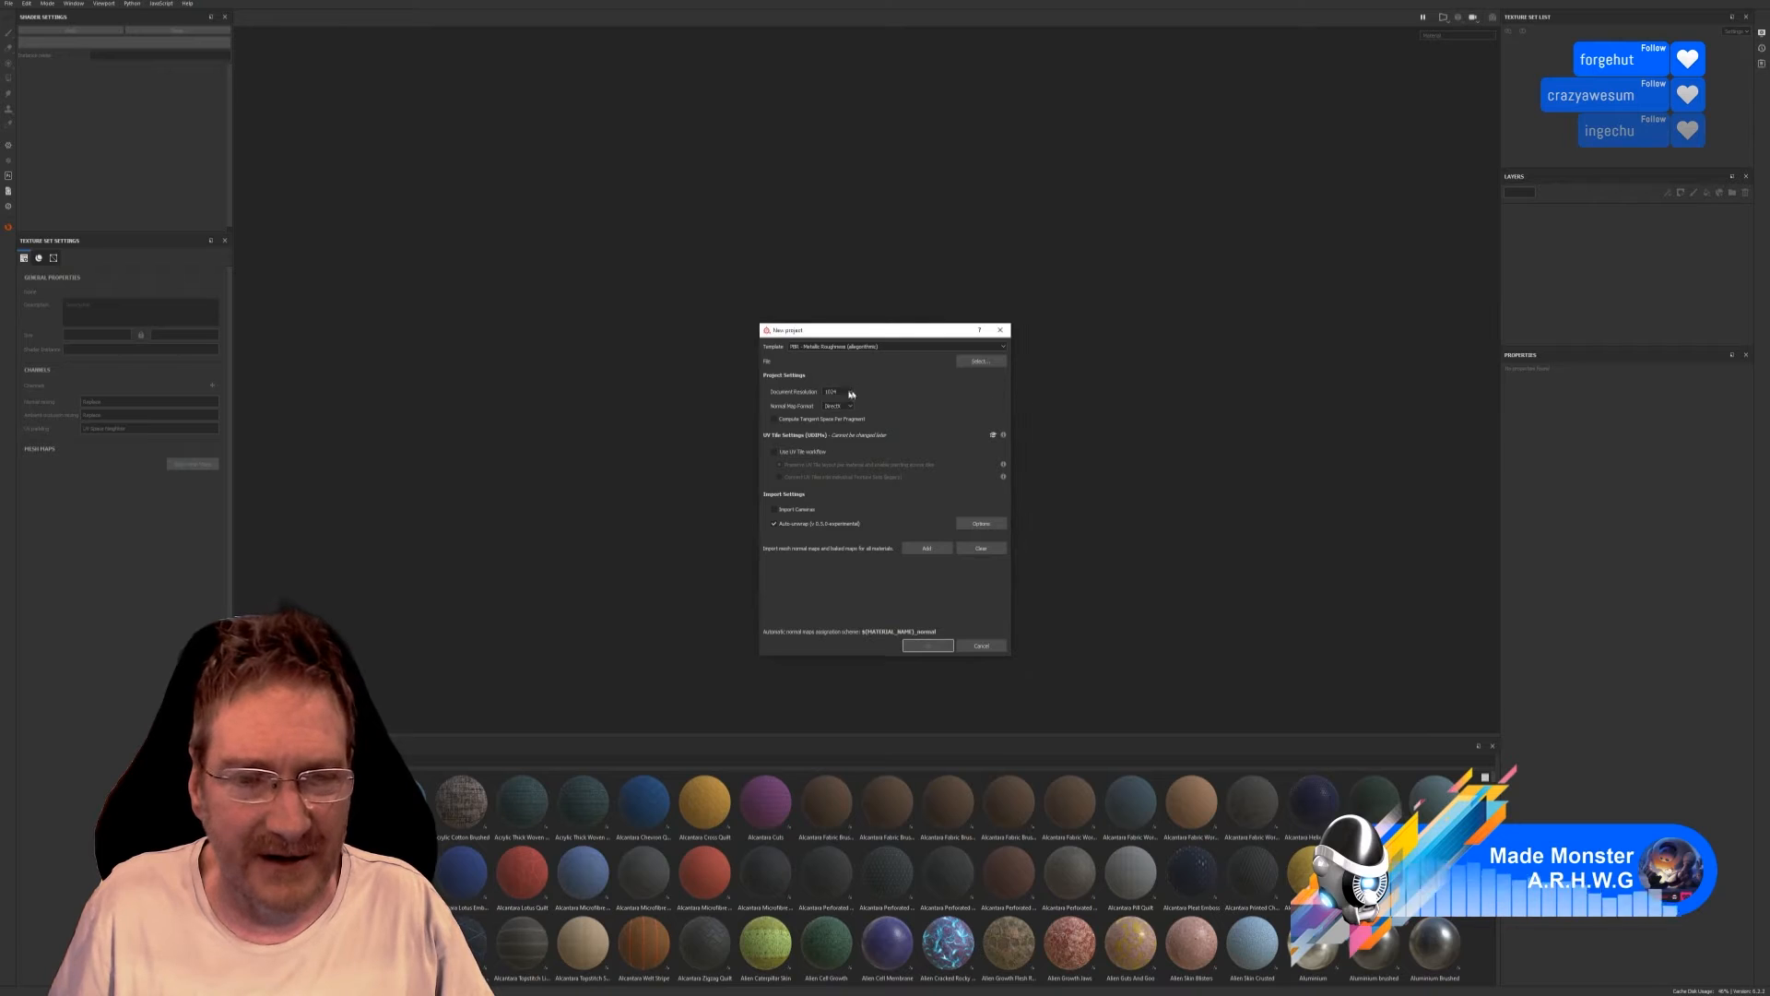
# Raise the document resolution, enable Compute Tangent Space Per Fragment, and create the project.
pyautogui.click(851, 394)
pyautogui.click(835, 427)
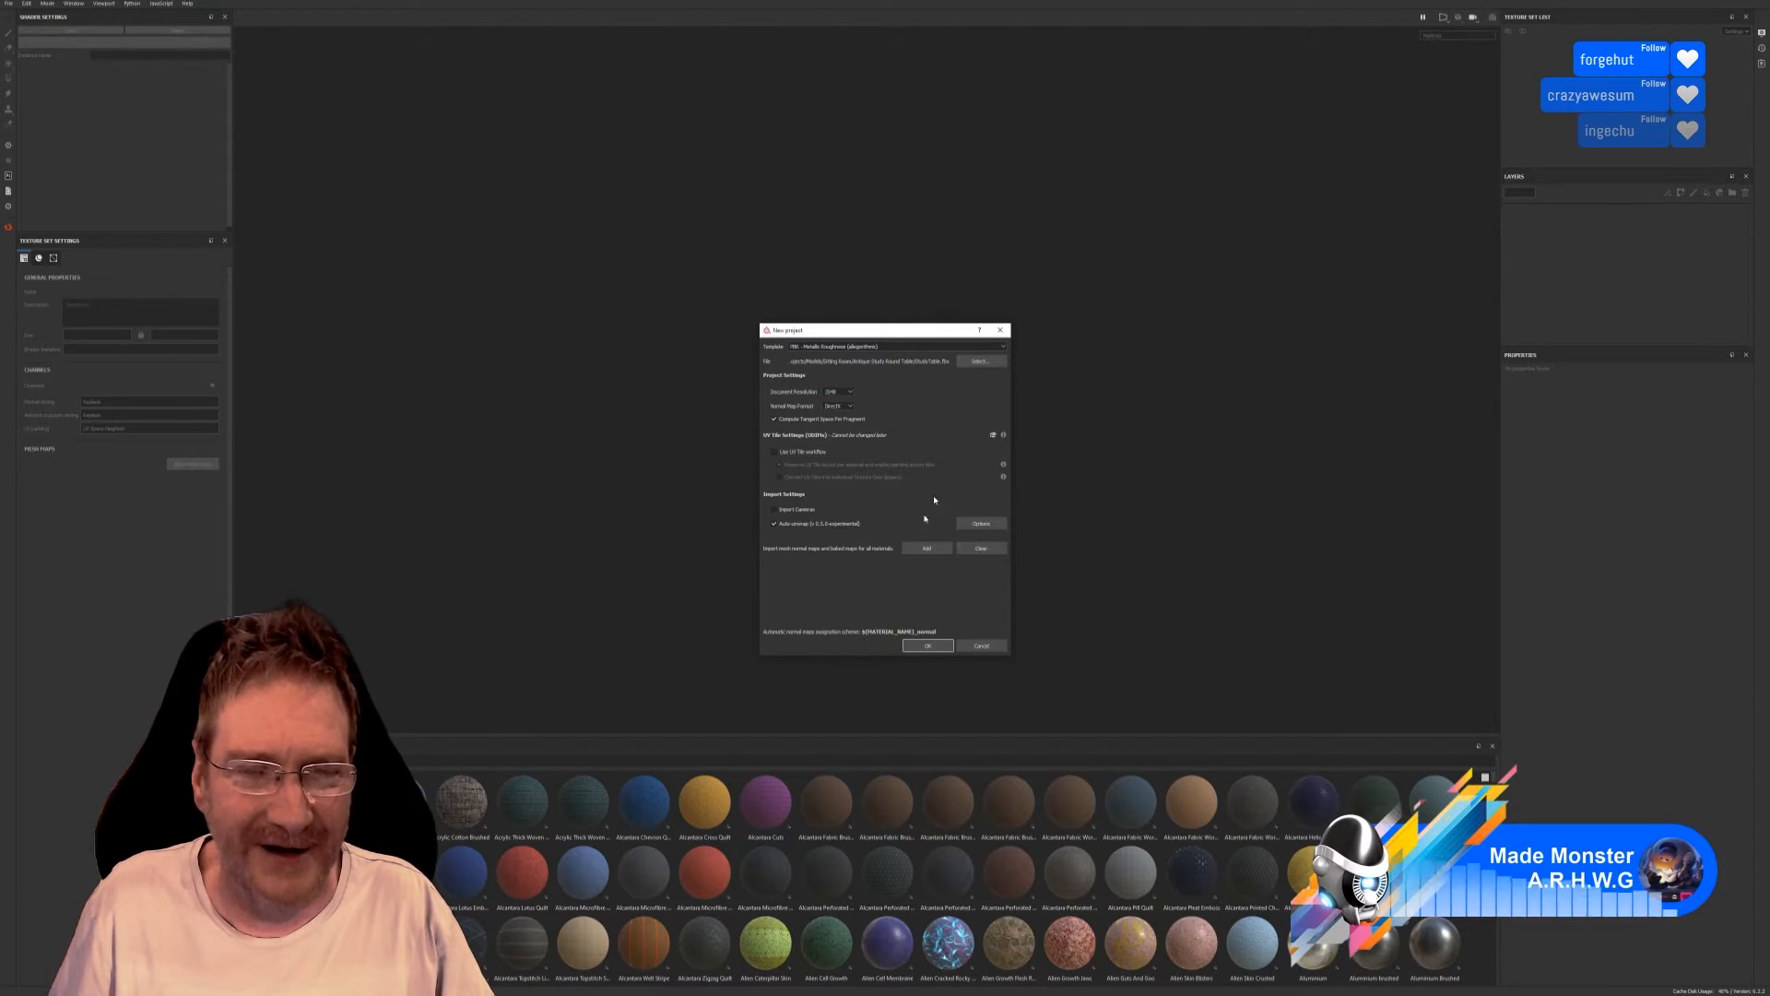
pyautogui.click(927, 644)
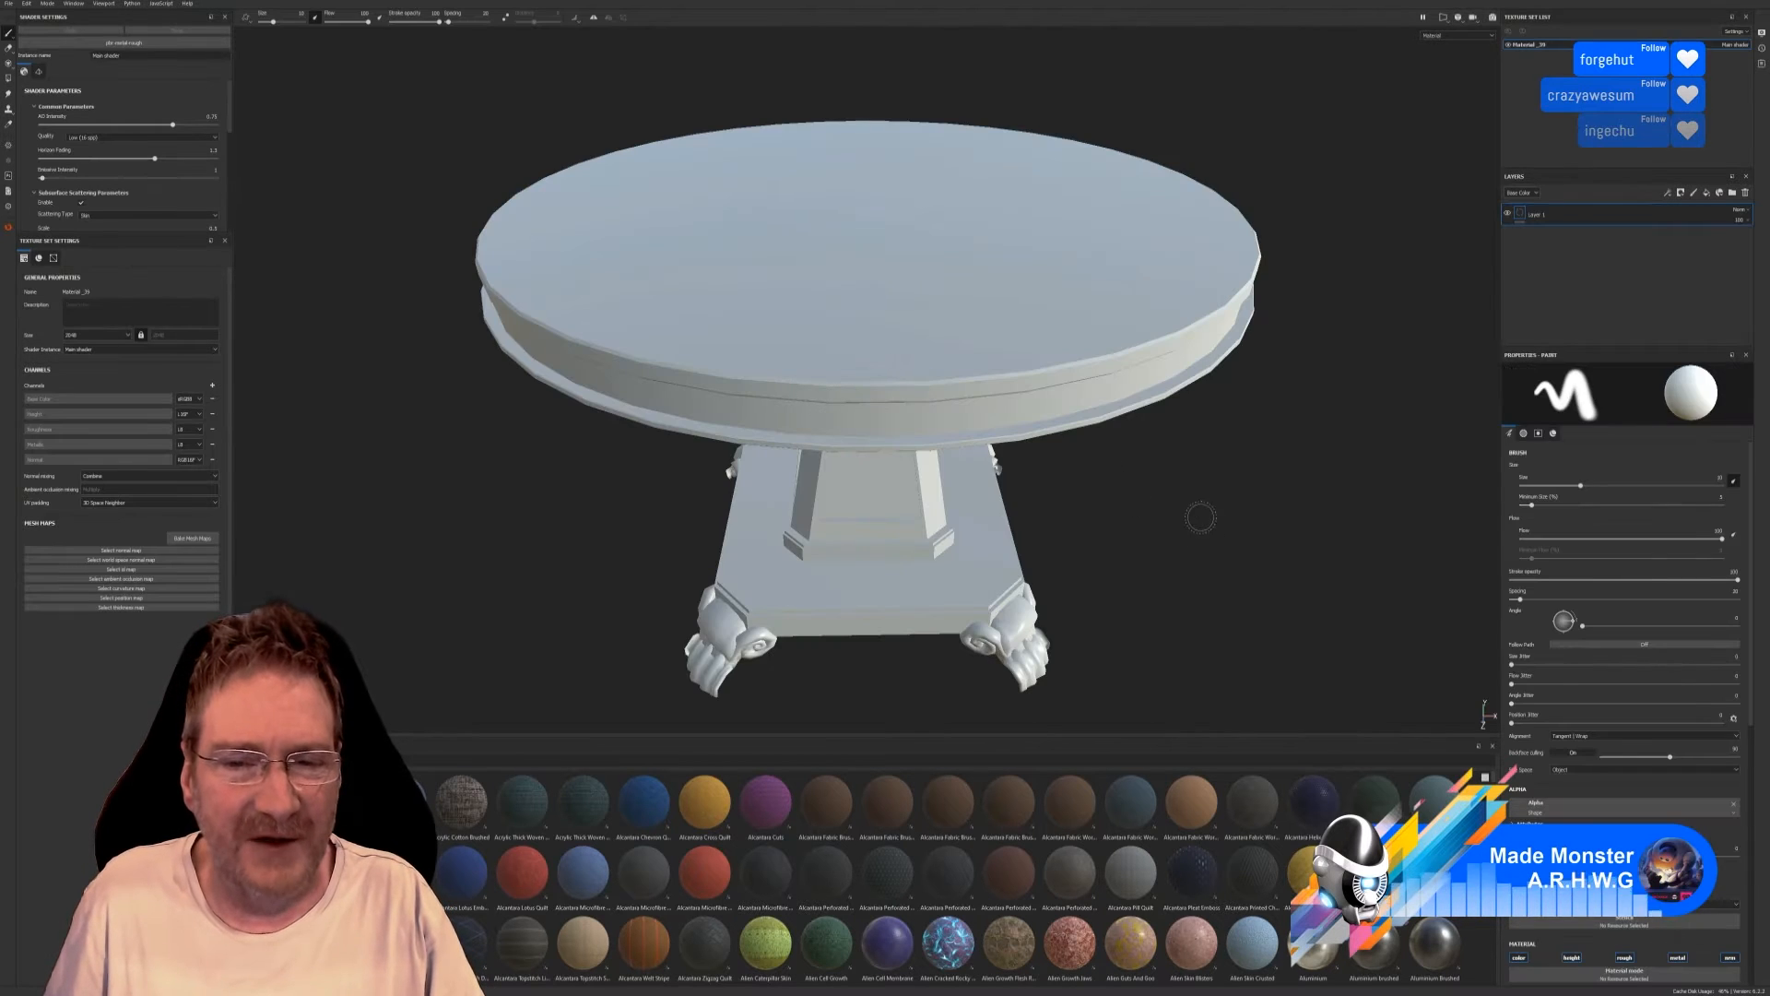
# Rename the table's texture set as SittingRoomMat.
pyautogui.moveTo(1201, 518)
pyautogui.keyDown('alt'); pyautogui.mouseDown()
pyautogui.moveTo(1115, 447)
pyautogui.moveTo(742, 441)
pyautogui.moveTo(918, 470)
pyautogui.moveTo(1030, 441)
pyautogui.mouseUp(); pyautogui.keyUp('alt')
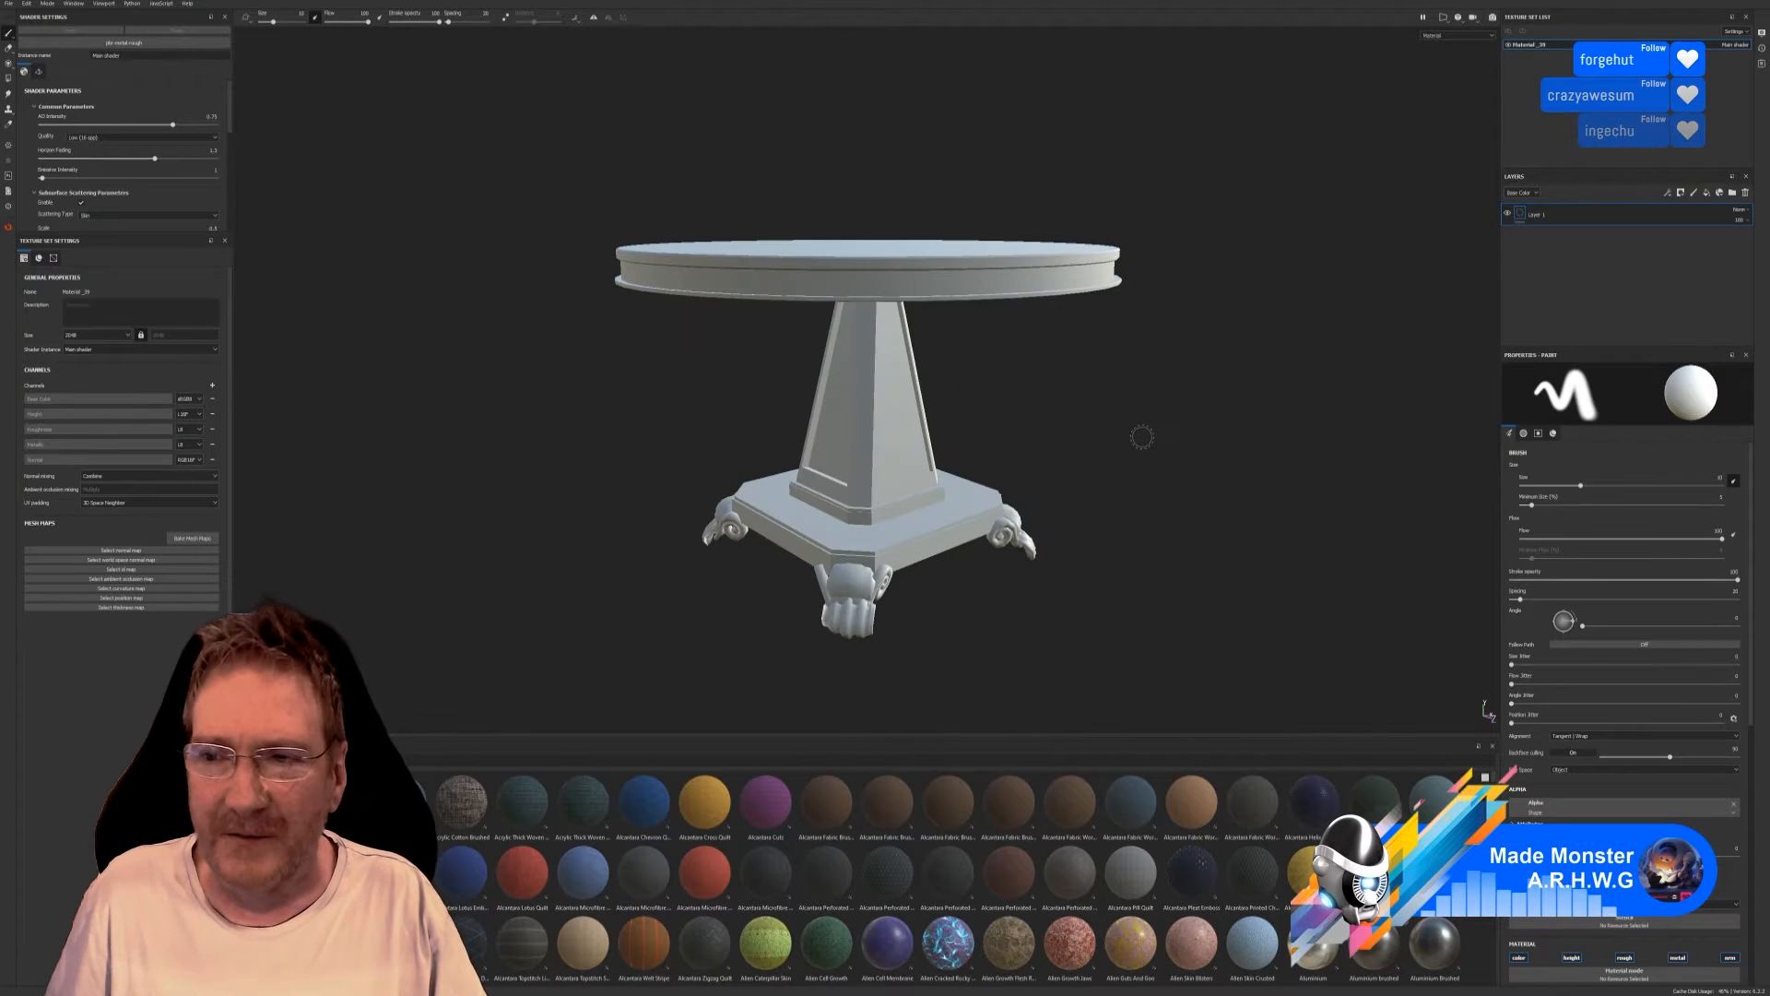
pyautogui.doubleClick(1535, 46)
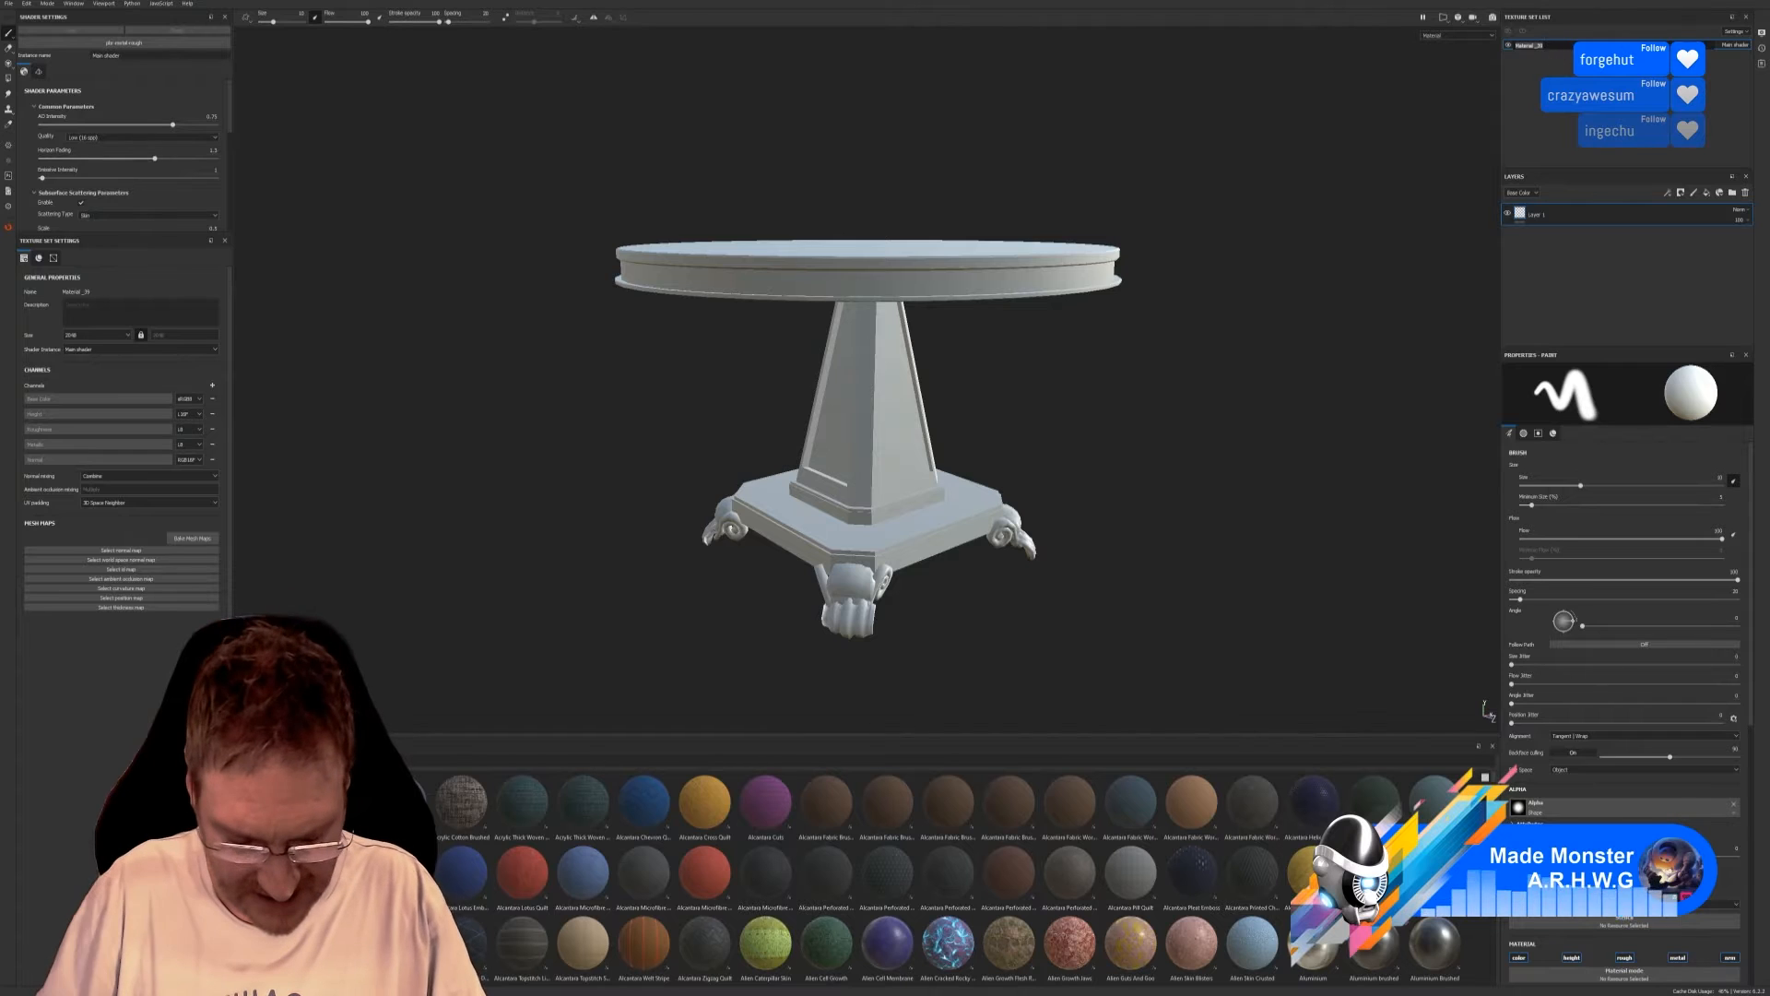
pyautogui.write('Sittin')
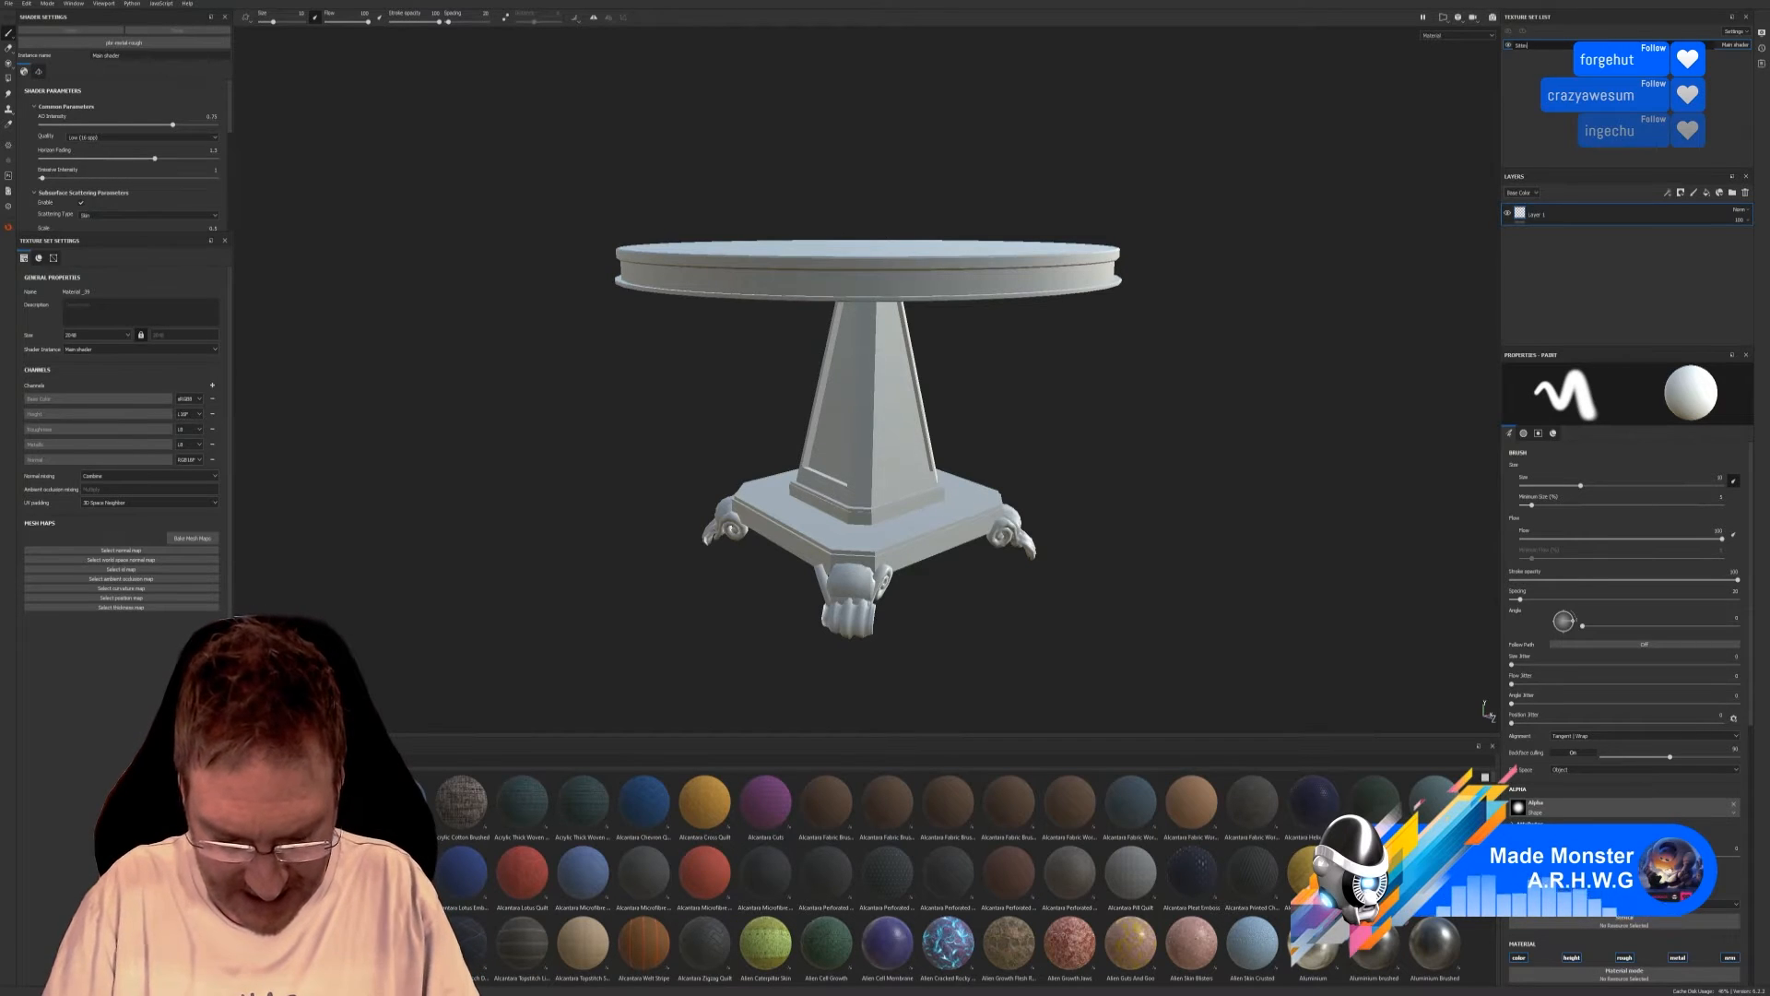
pyautogui.write('gRoom')
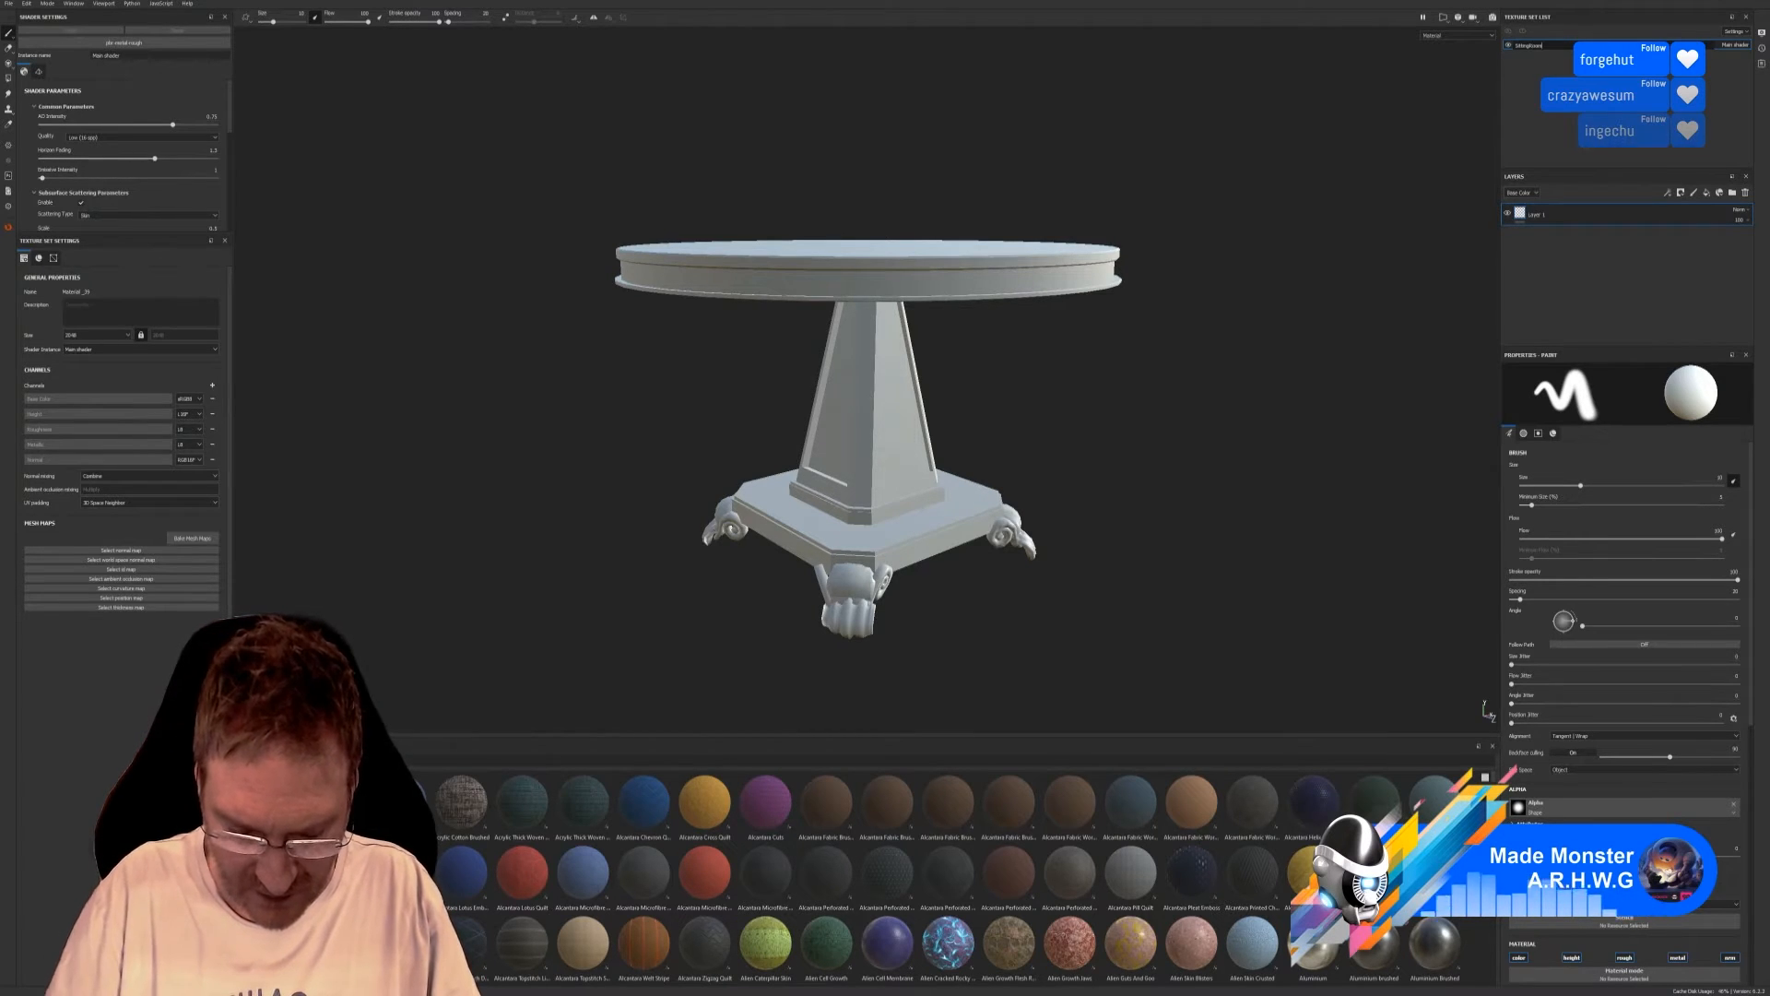
pyautogui.write('Mat')
pyautogui.press('Return')
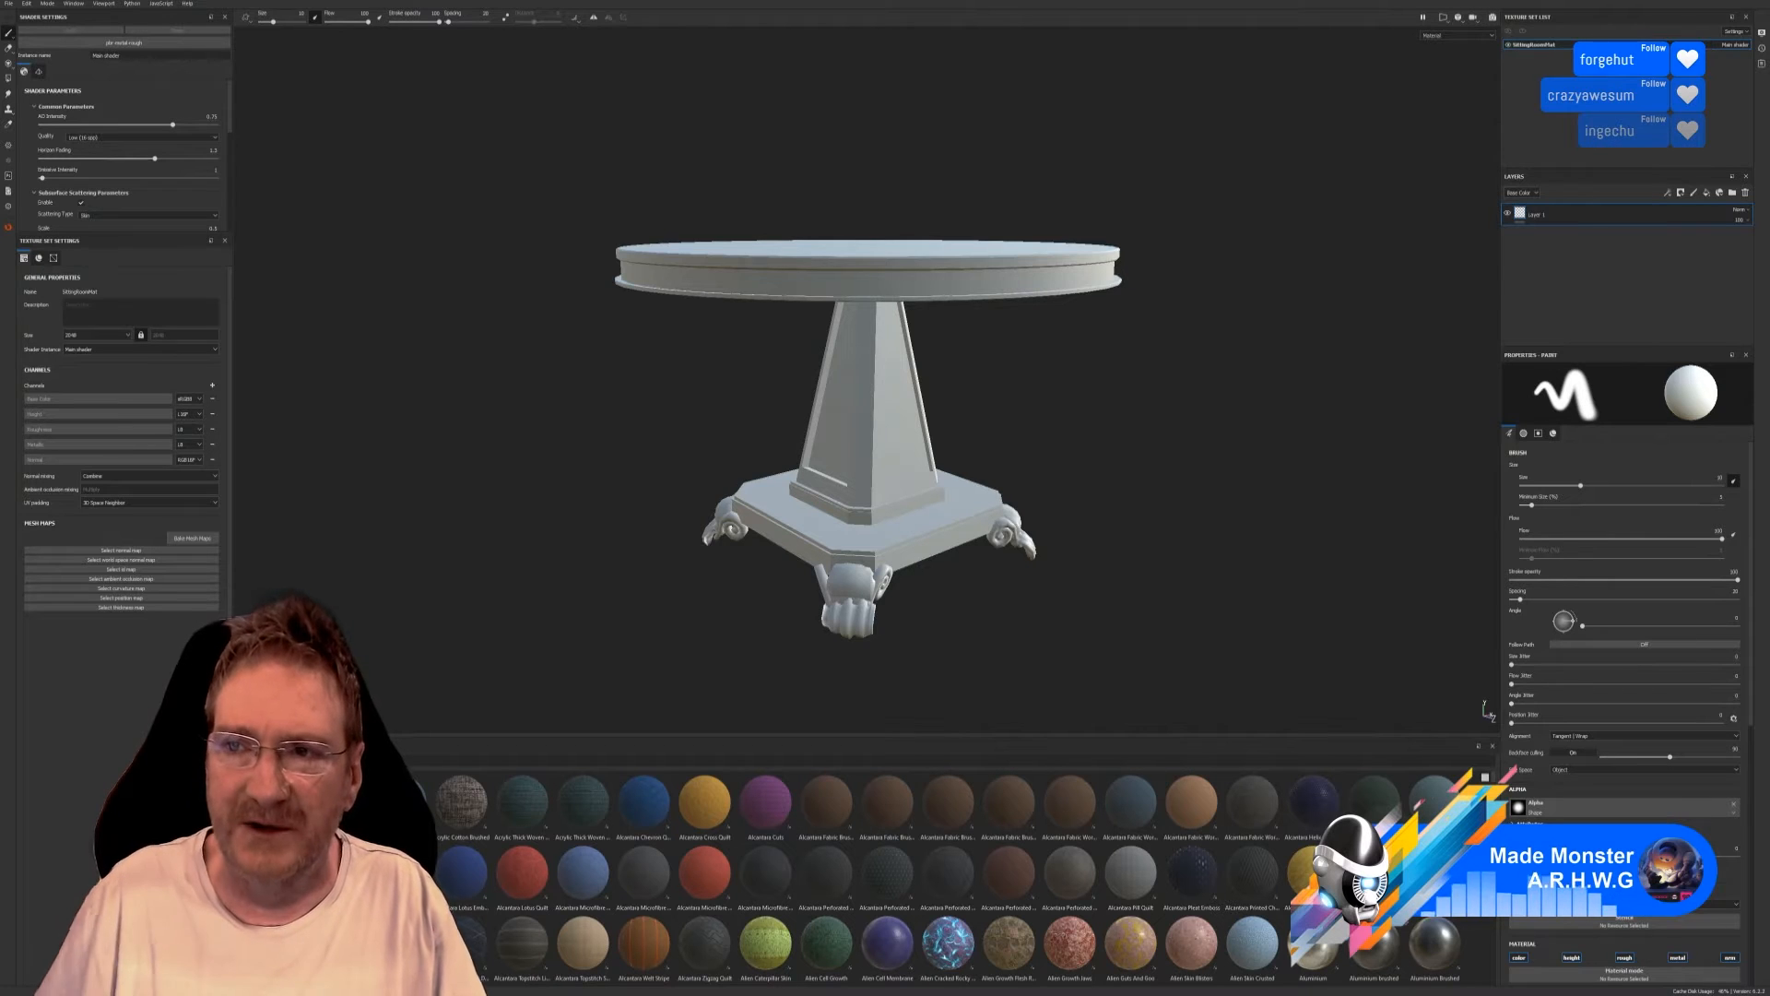
# Start baking the mesh maps, raise the output size and use the low poly mesh as the high poly mesh.
pyautogui.click(196, 539)
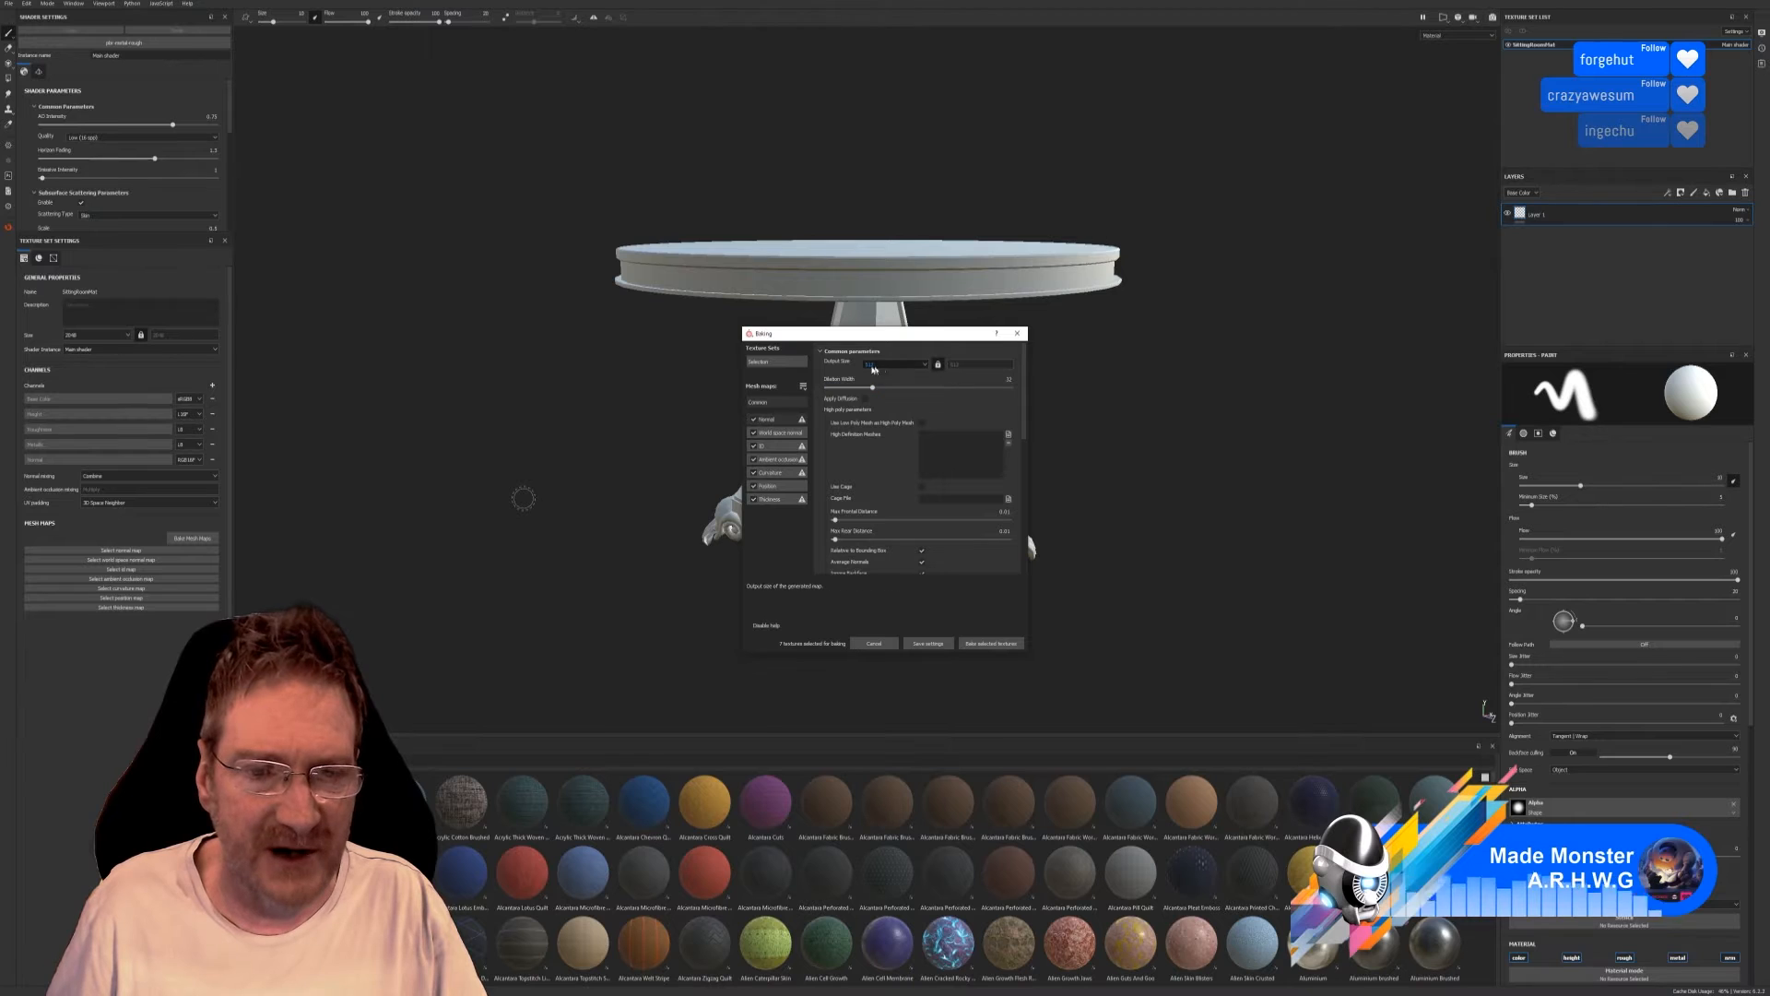
pyautogui.click(873, 369)
pyautogui.click(904, 414)
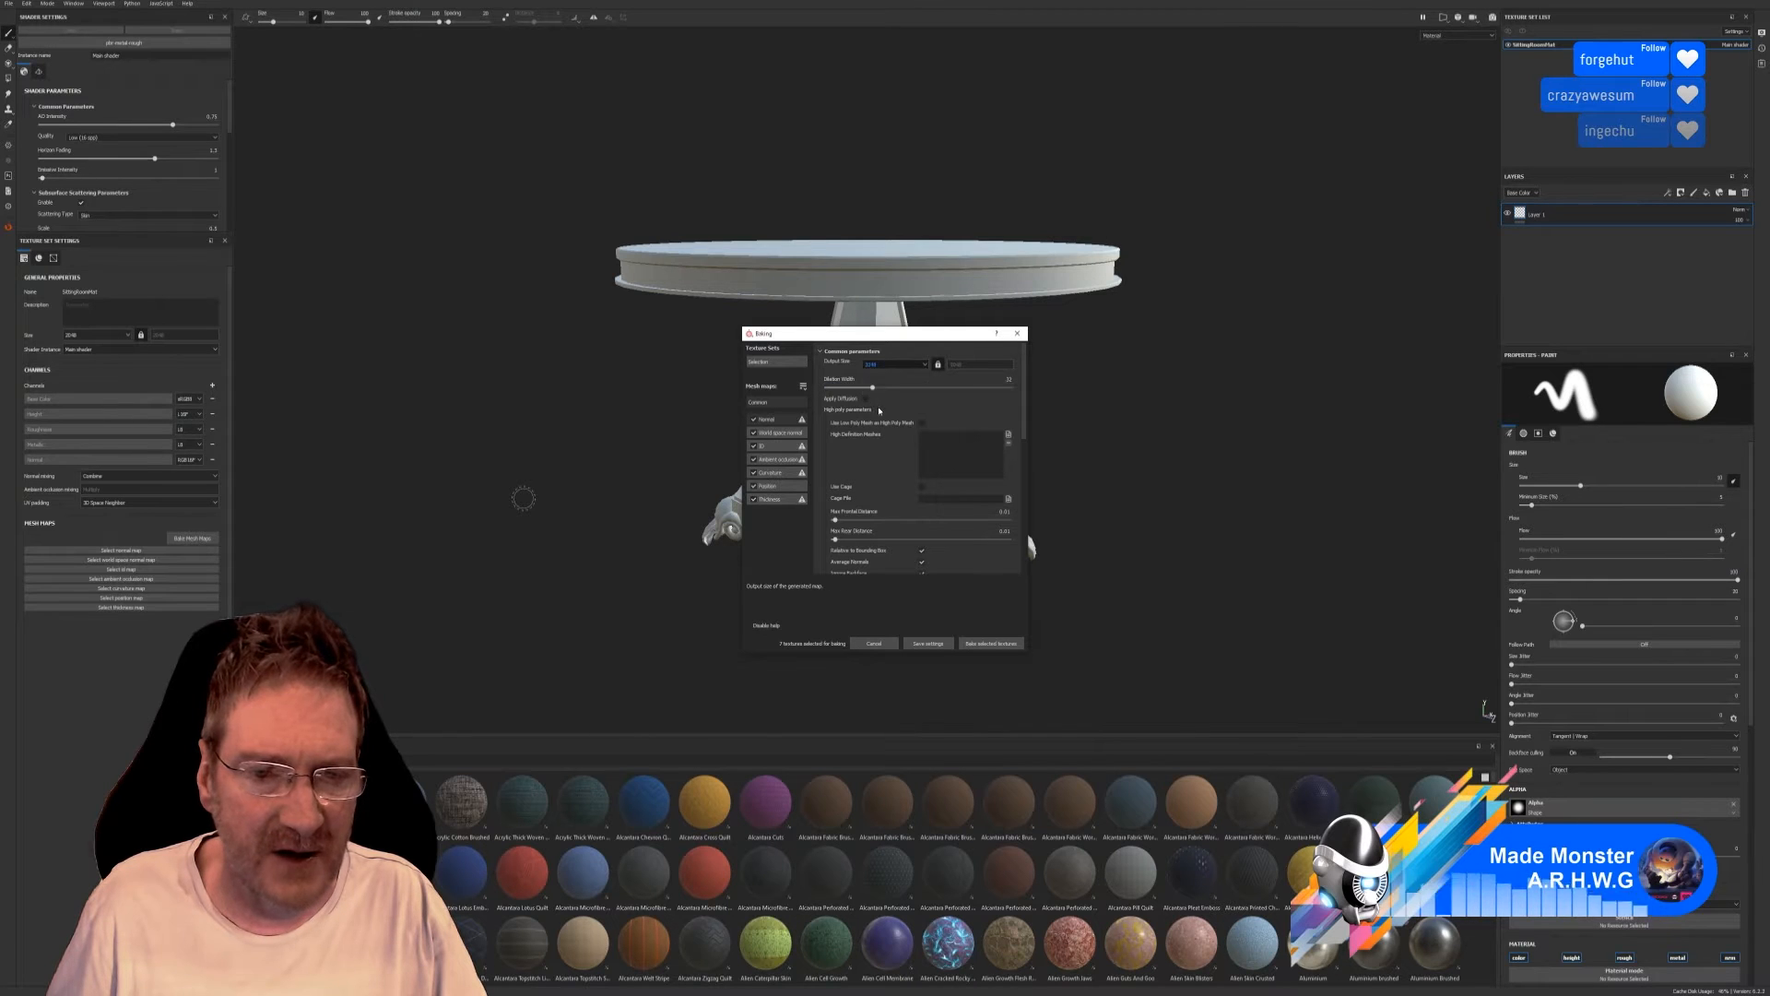
pyautogui.click(922, 423)
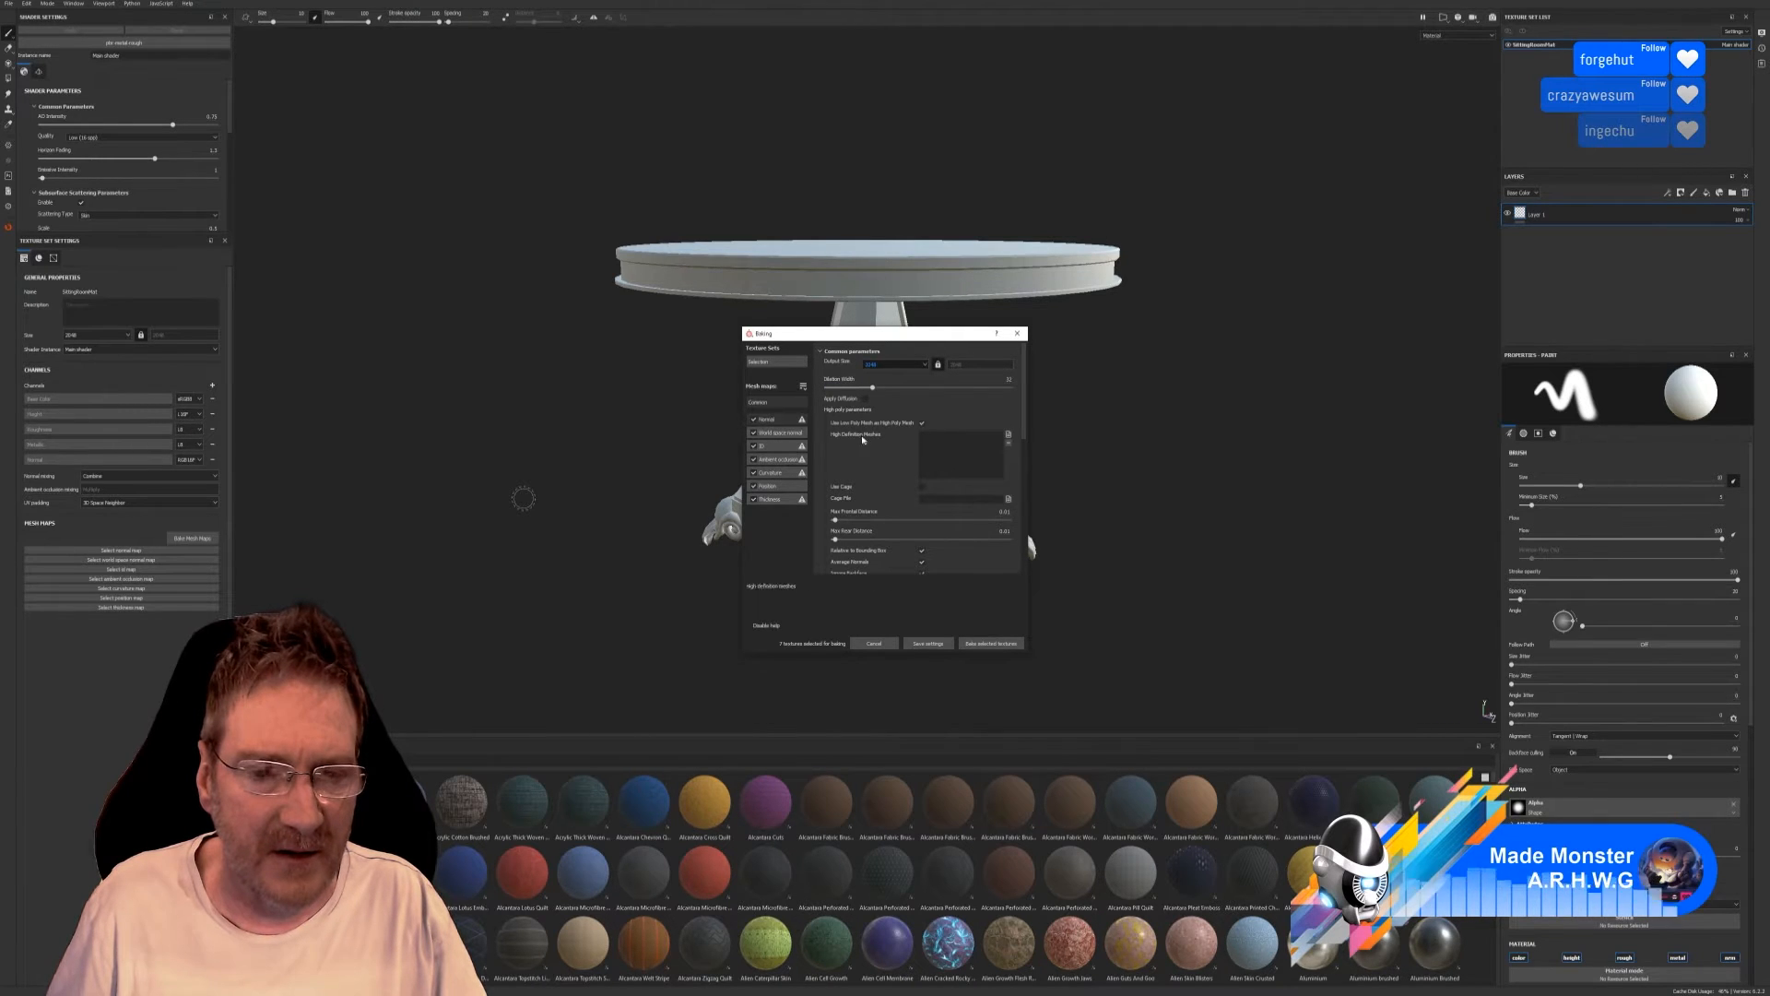
pyautogui.click(774, 446)
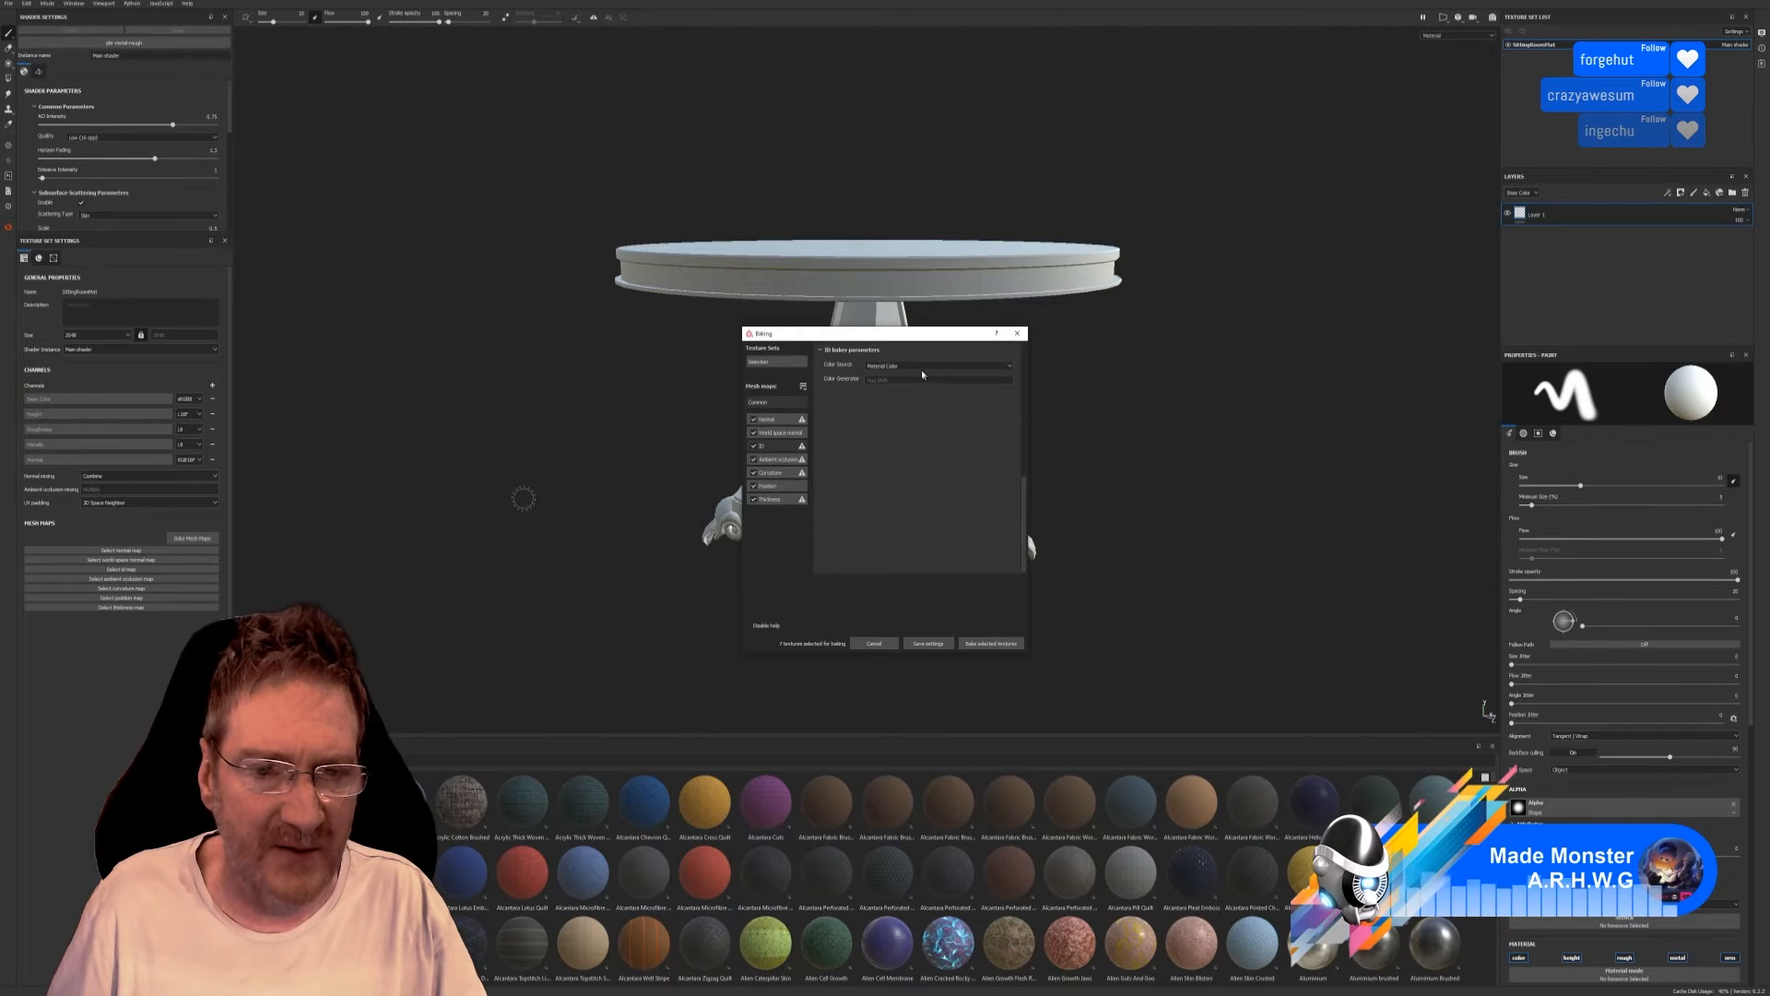
pyautogui.click(1009, 367)
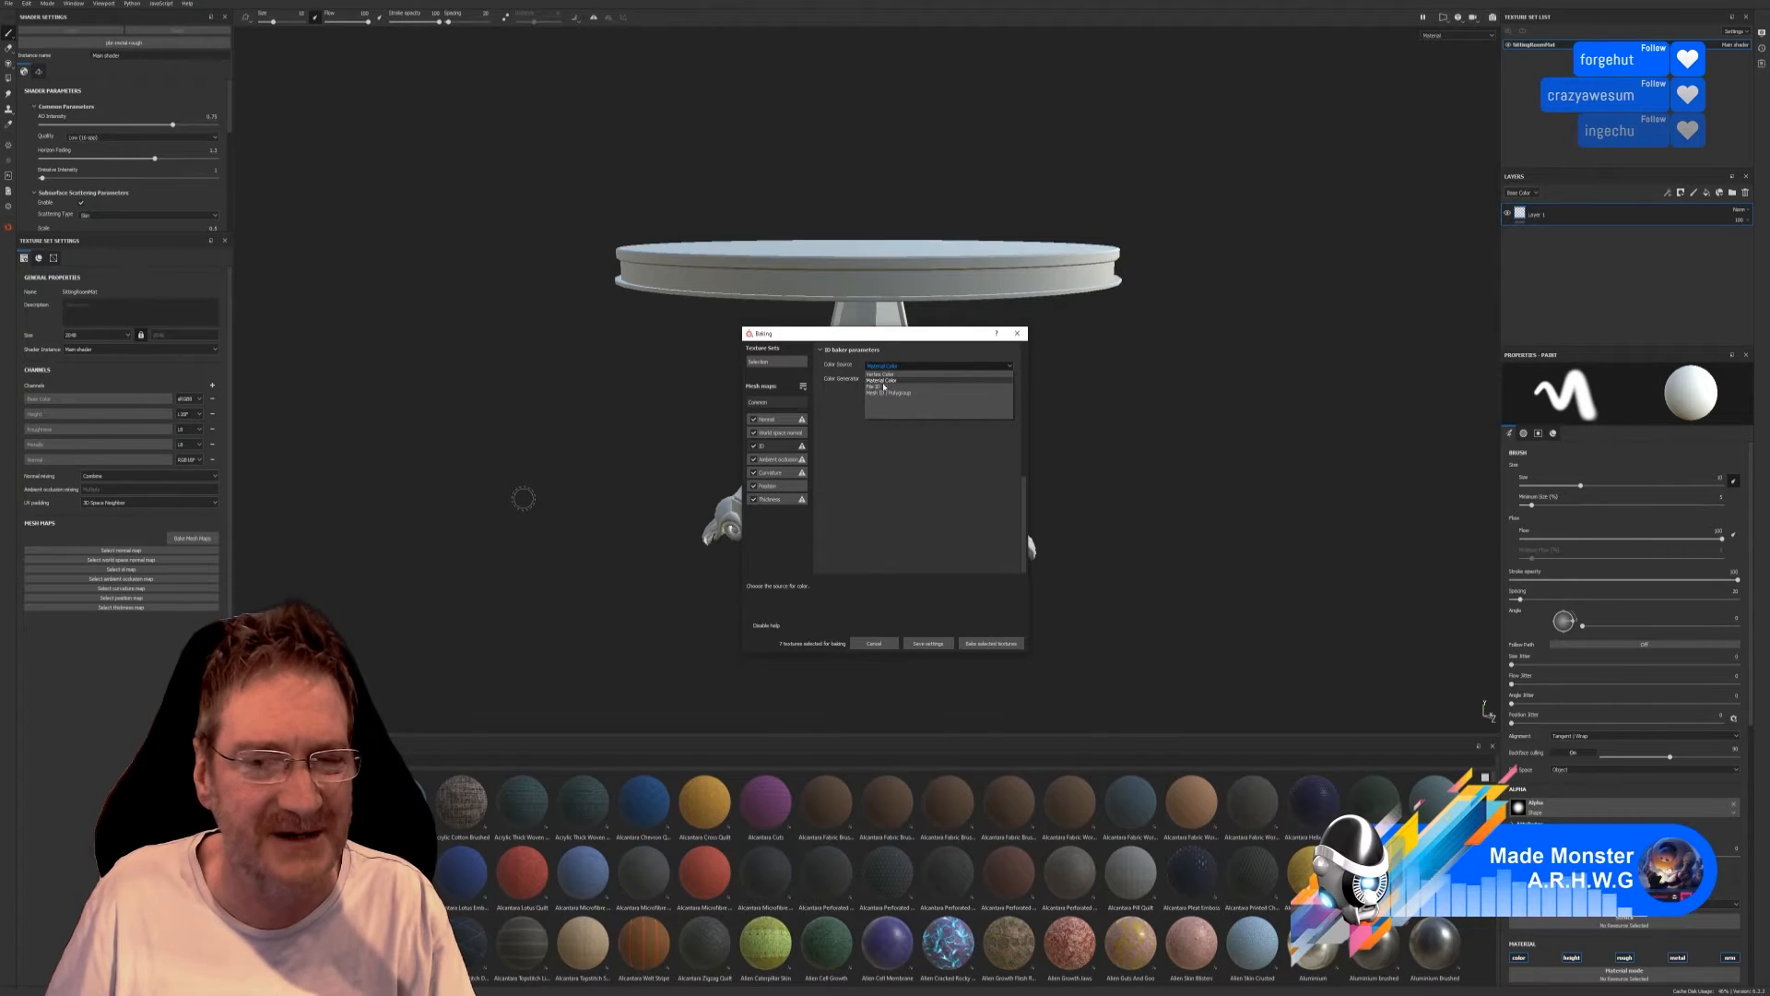
pyautogui.click(900, 487)
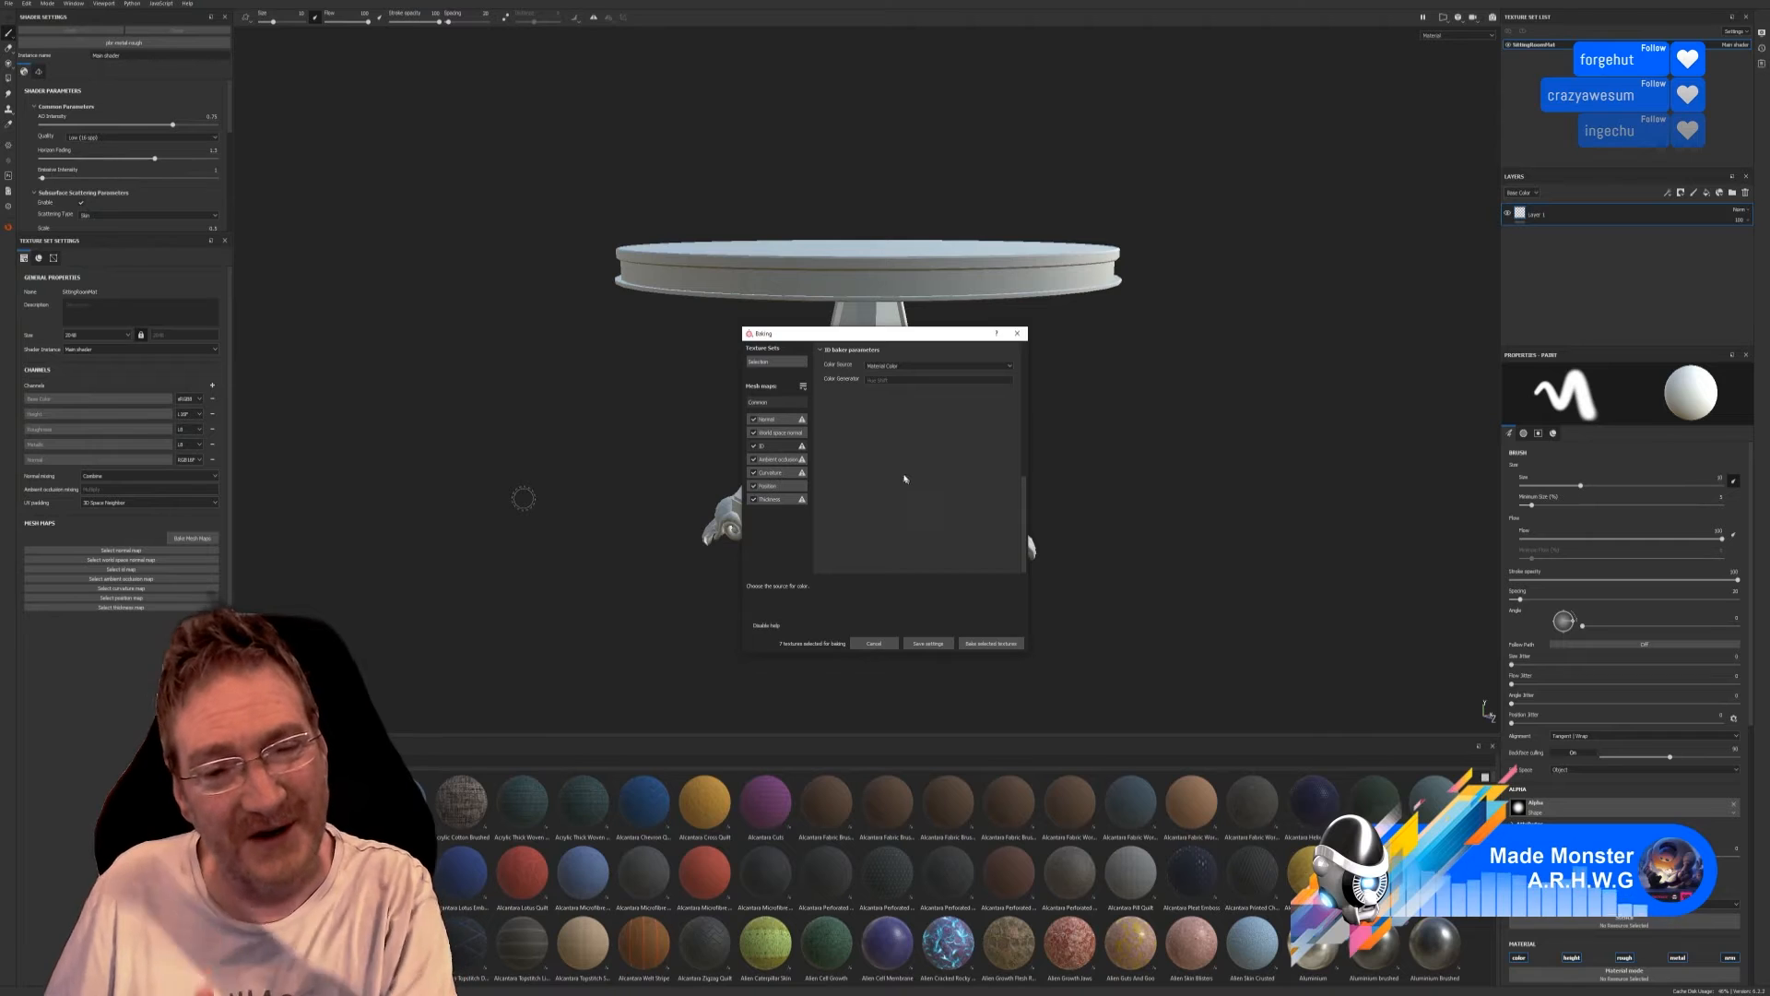
# Return to the common baking parameters and bake all selected mesh maps for the table.
pyautogui.click(769, 404)
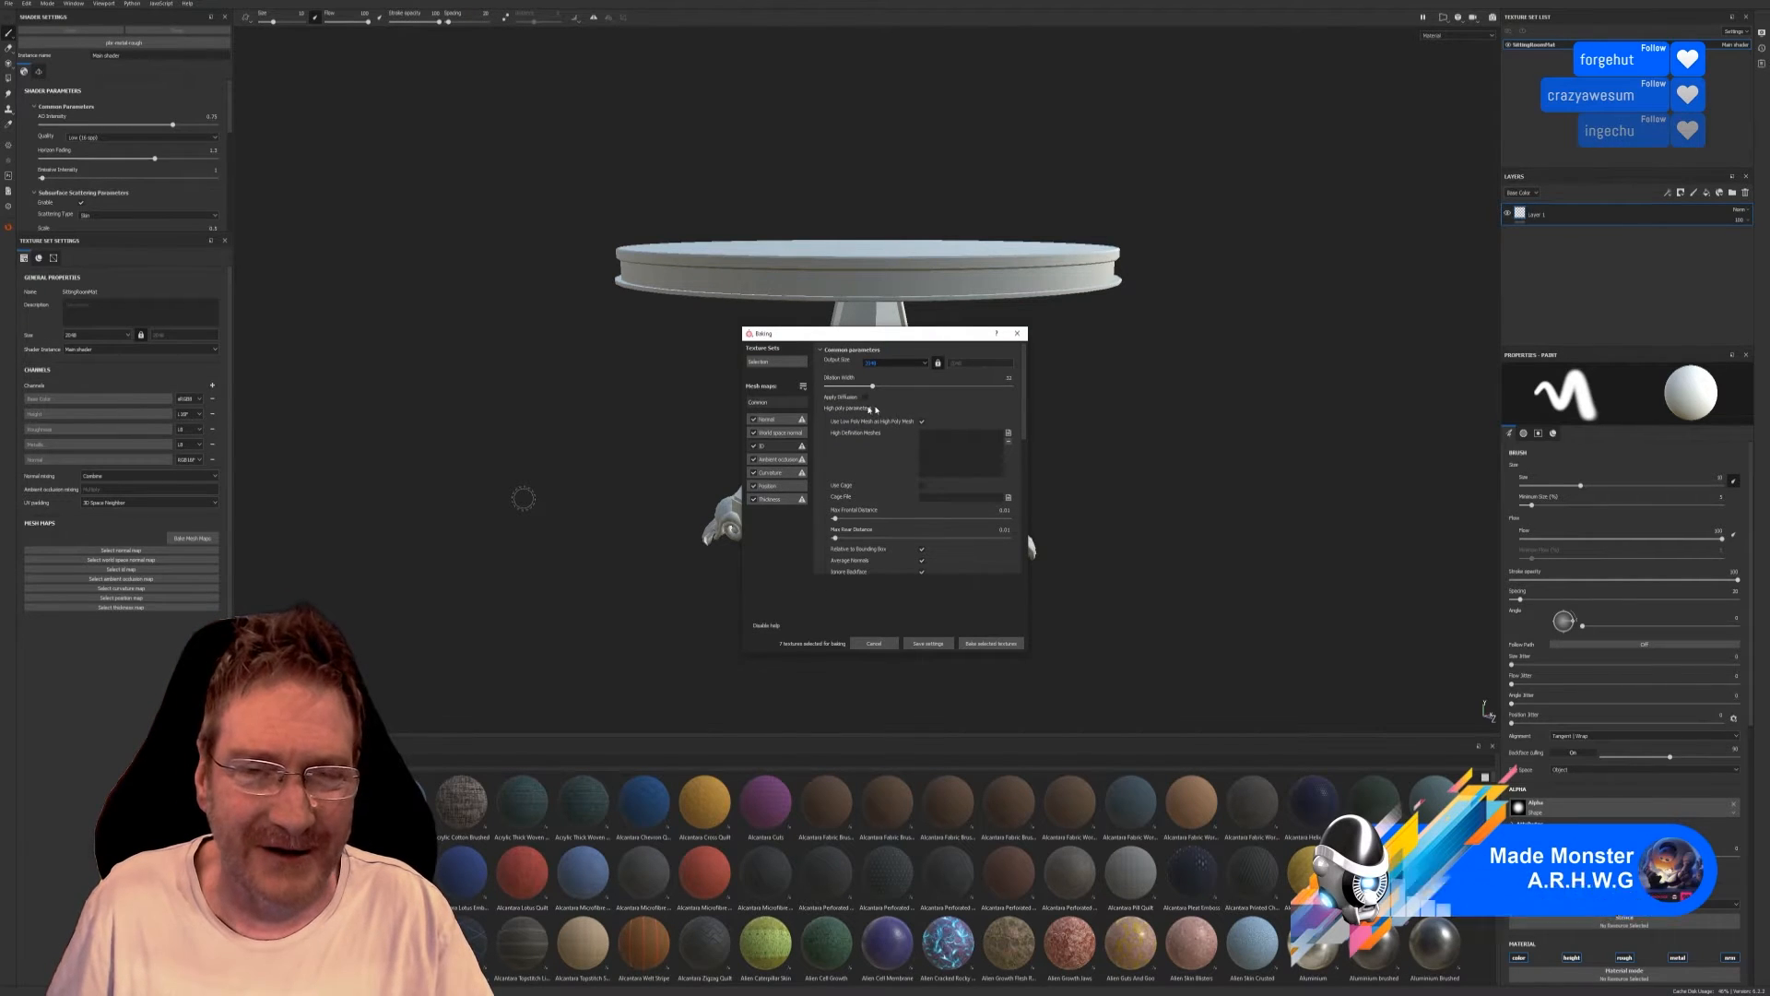
pyautogui.click(991, 646)
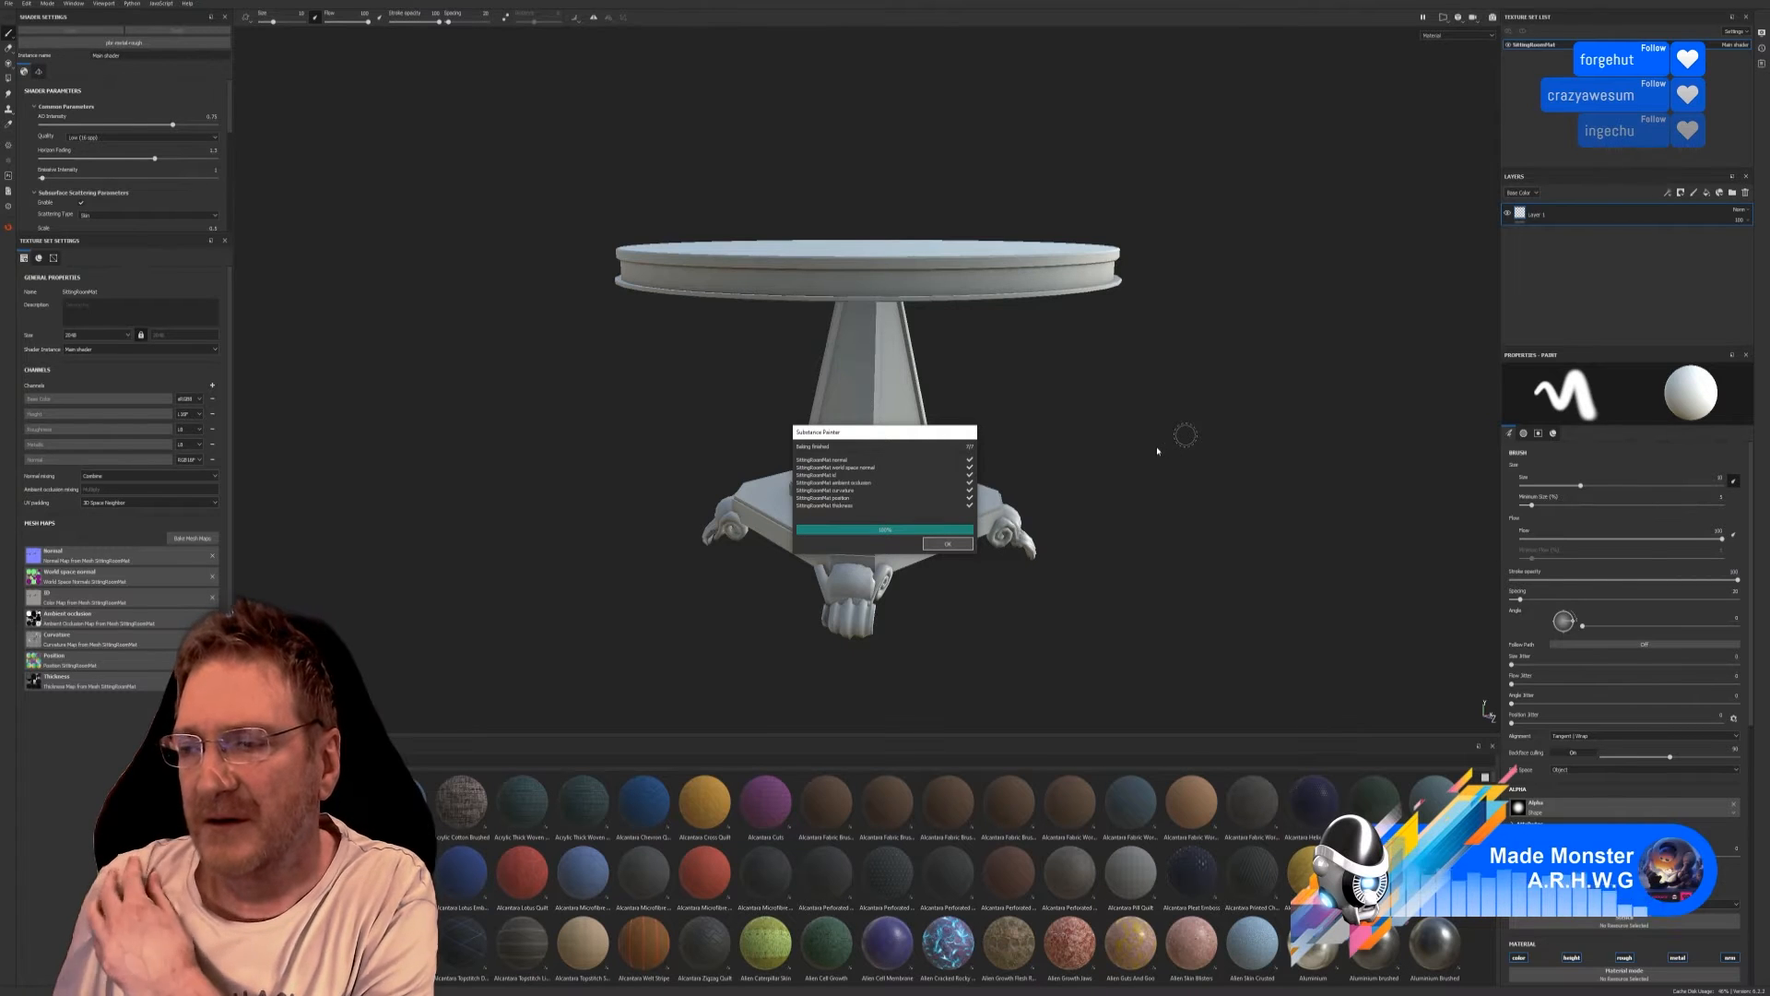
pyautogui.click(947, 543)
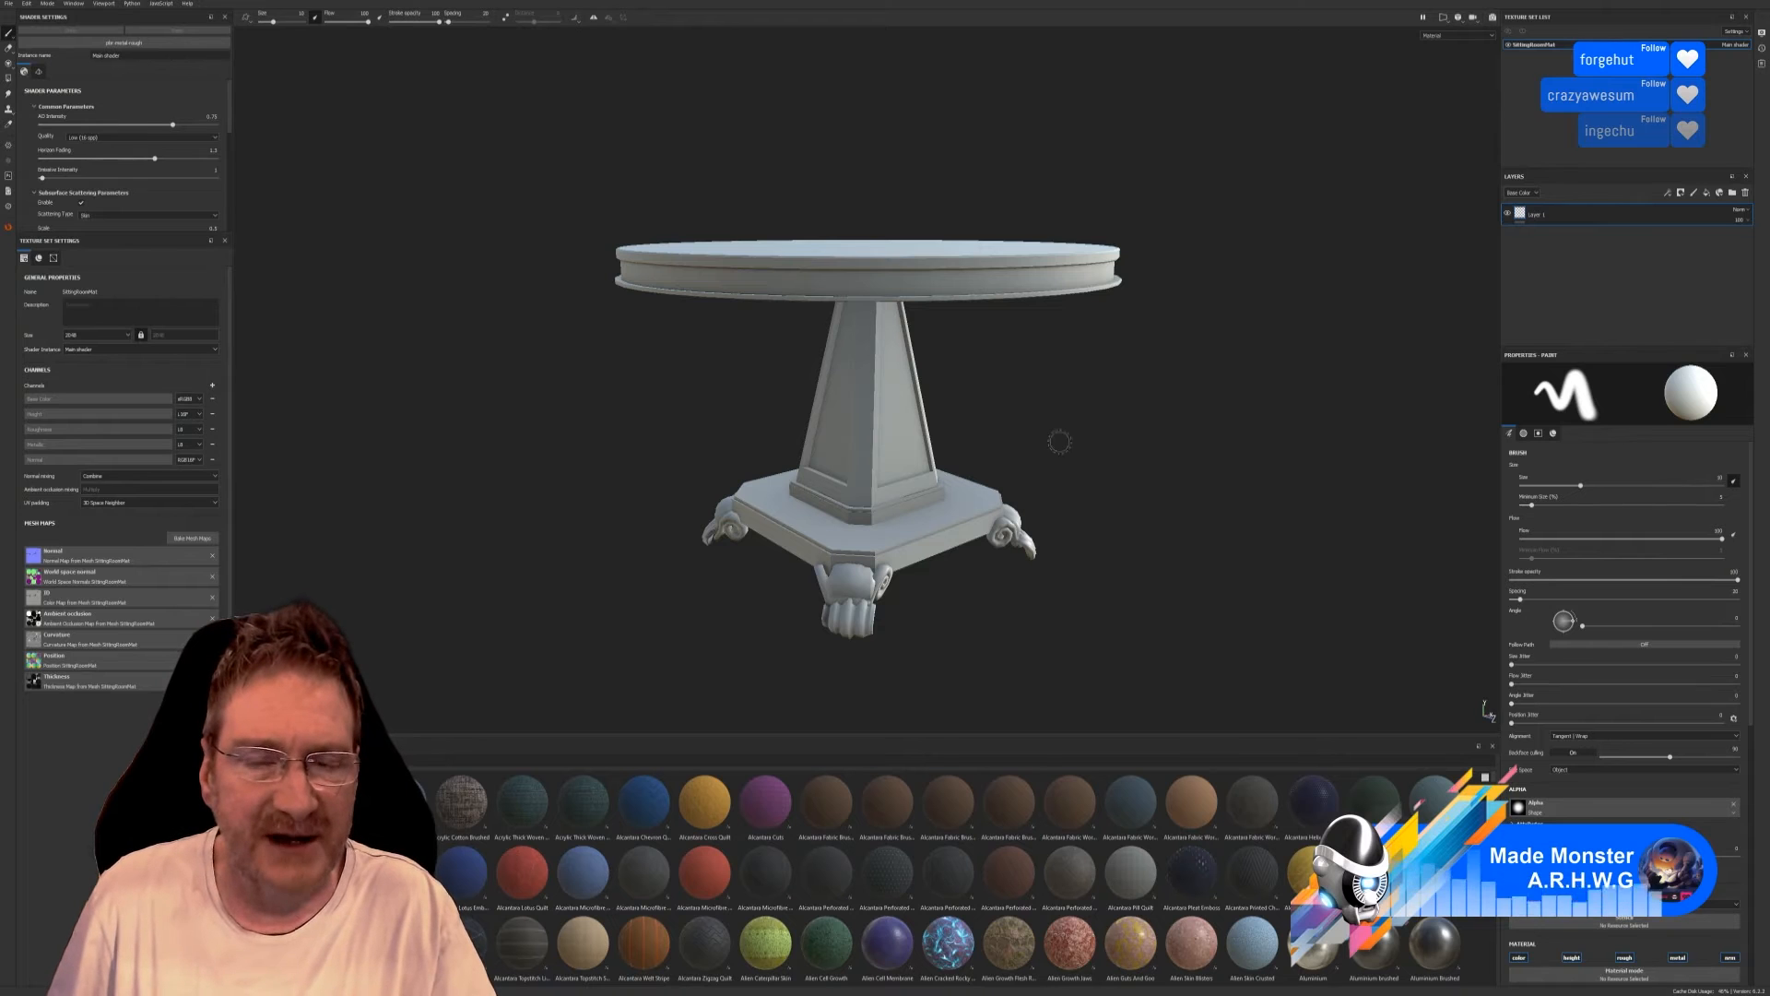
# Show the smart materials in the asset library.
pyautogui.moveTo(1189, 418)
pyautogui.keyDown('alt'); pyautogui.mouseDown()
pyautogui.moveTo(1054, 324)
pyautogui.moveTo(981, 423)
pyautogui.moveTo(1134, 439)
pyautogui.mouseUp(); pyautogui.keyUp('alt')
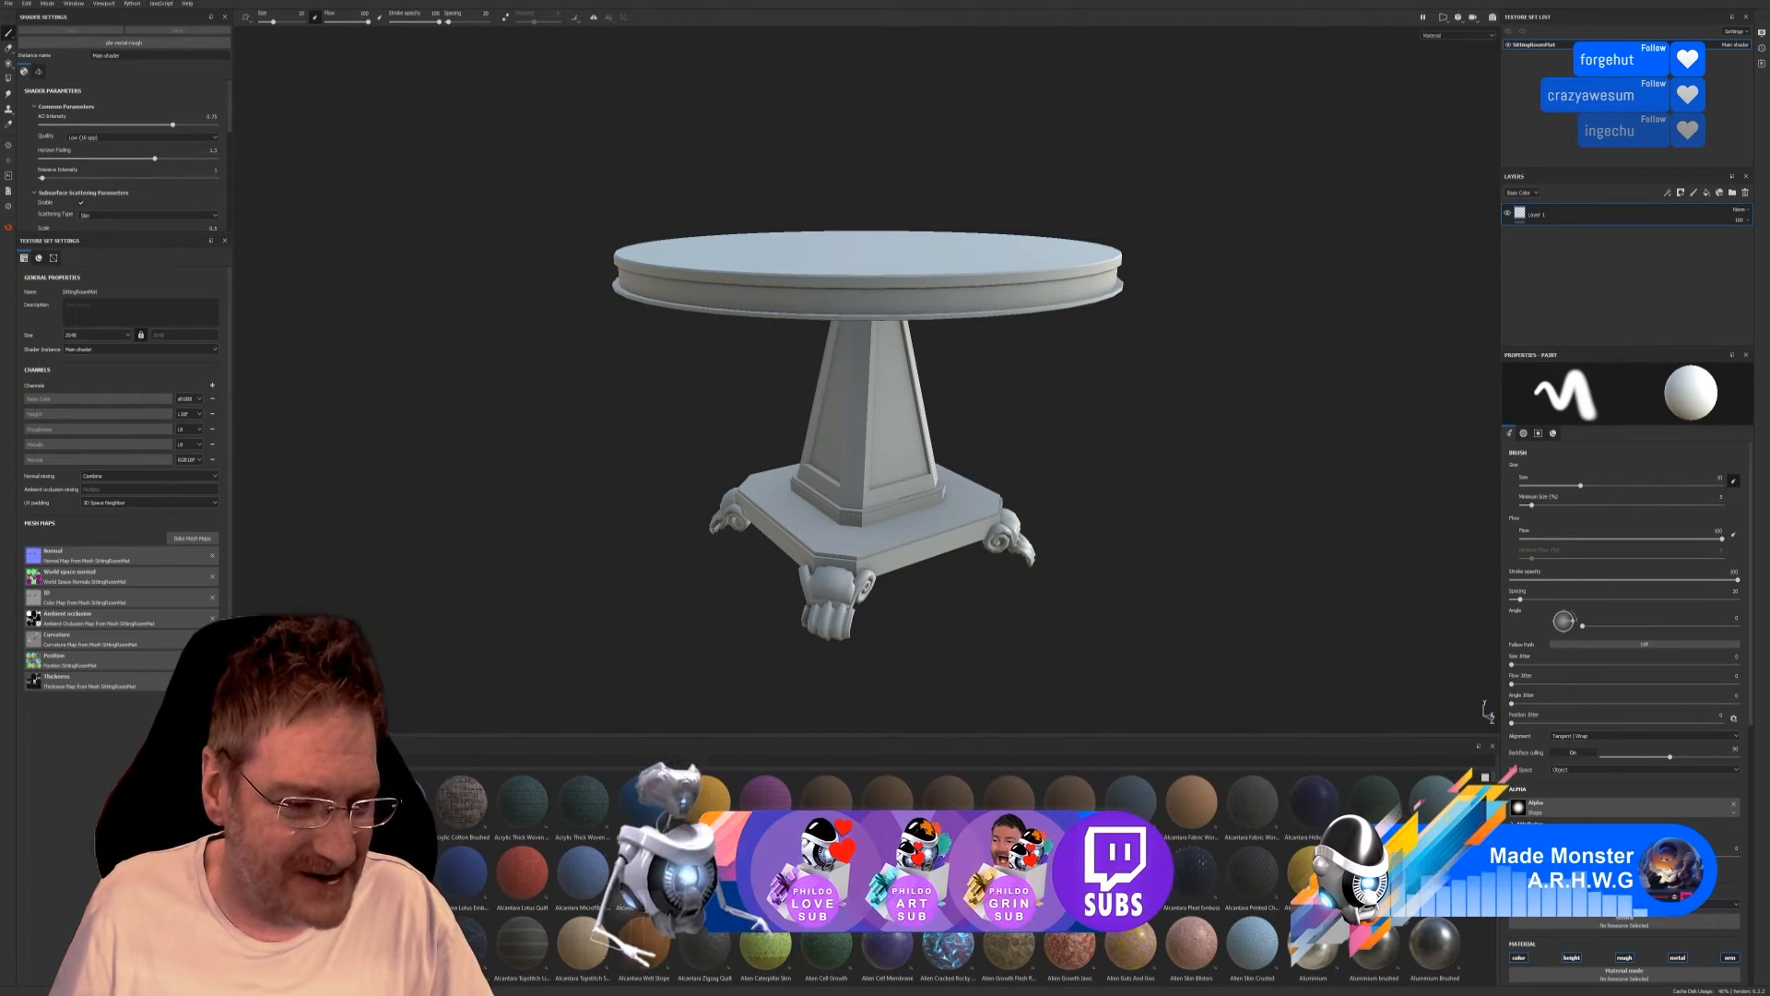
pyautogui.click(267, 932)
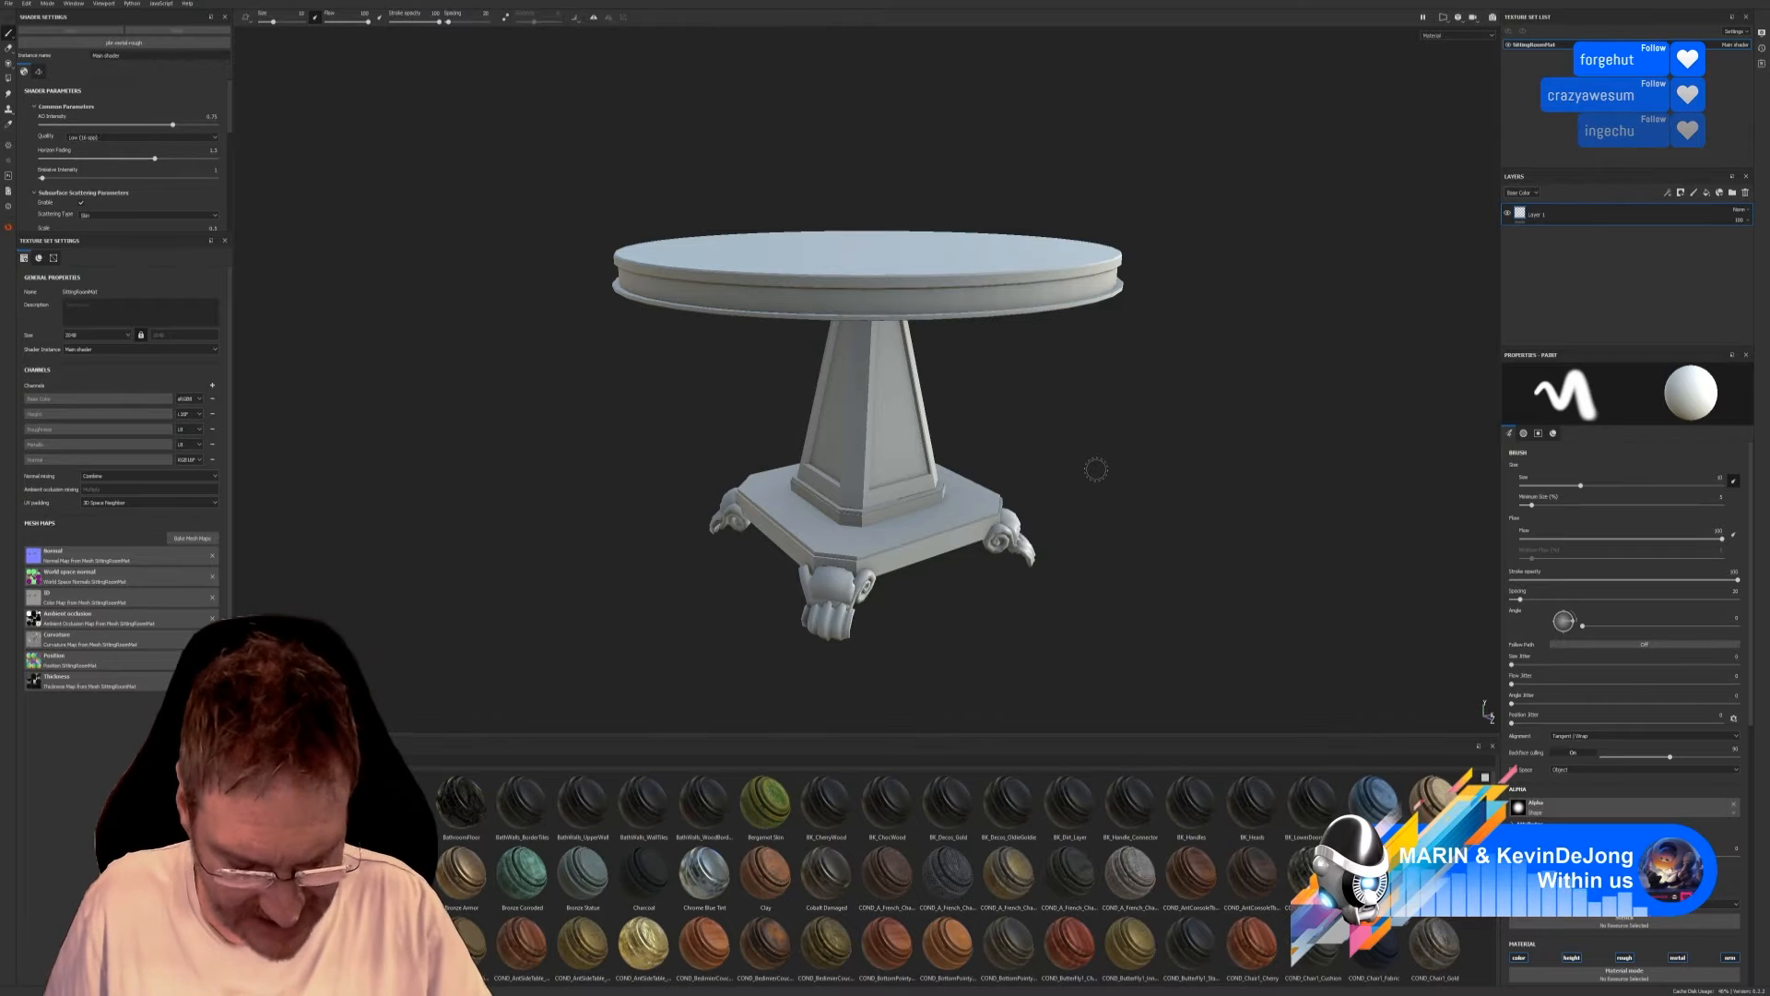
pyautogui.moveTo(1051, 399)
pyautogui.keyDown('alt'); pyautogui.mouseDown()
pyautogui.moveTo(1075, 331)
pyautogui.moveTo(1143, 348)
pyautogui.moveTo(1107, 395)
pyautogui.moveTo(1050, 402)
pyautogui.mouseUp(); pyautogui.keyUp('alt')
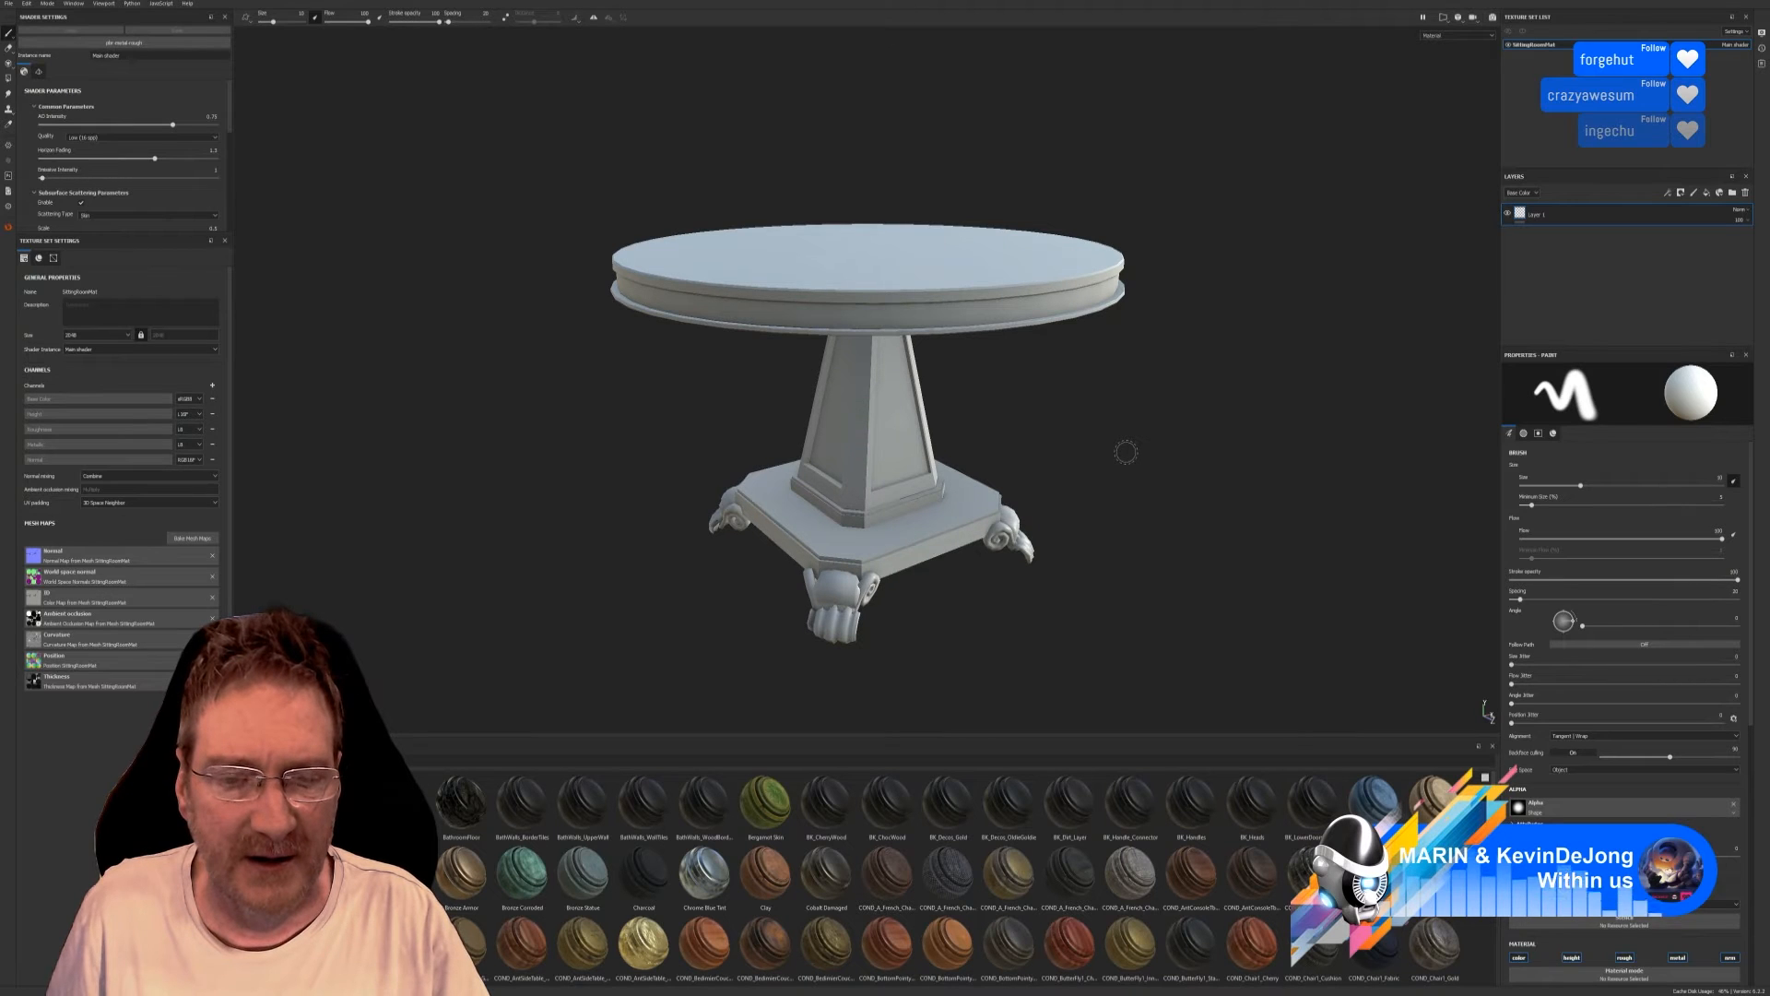
pyautogui.moveTo(1063, 446)
pyautogui.keyDown('alt'); pyautogui.mouseDown()
pyautogui.moveTo(1131, 439)
pyautogui.moveTo(1097, 446)
pyautogui.moveTo(1126, 458)
pyautogui.mouseUp(); pyautogui.keyUp('alt')
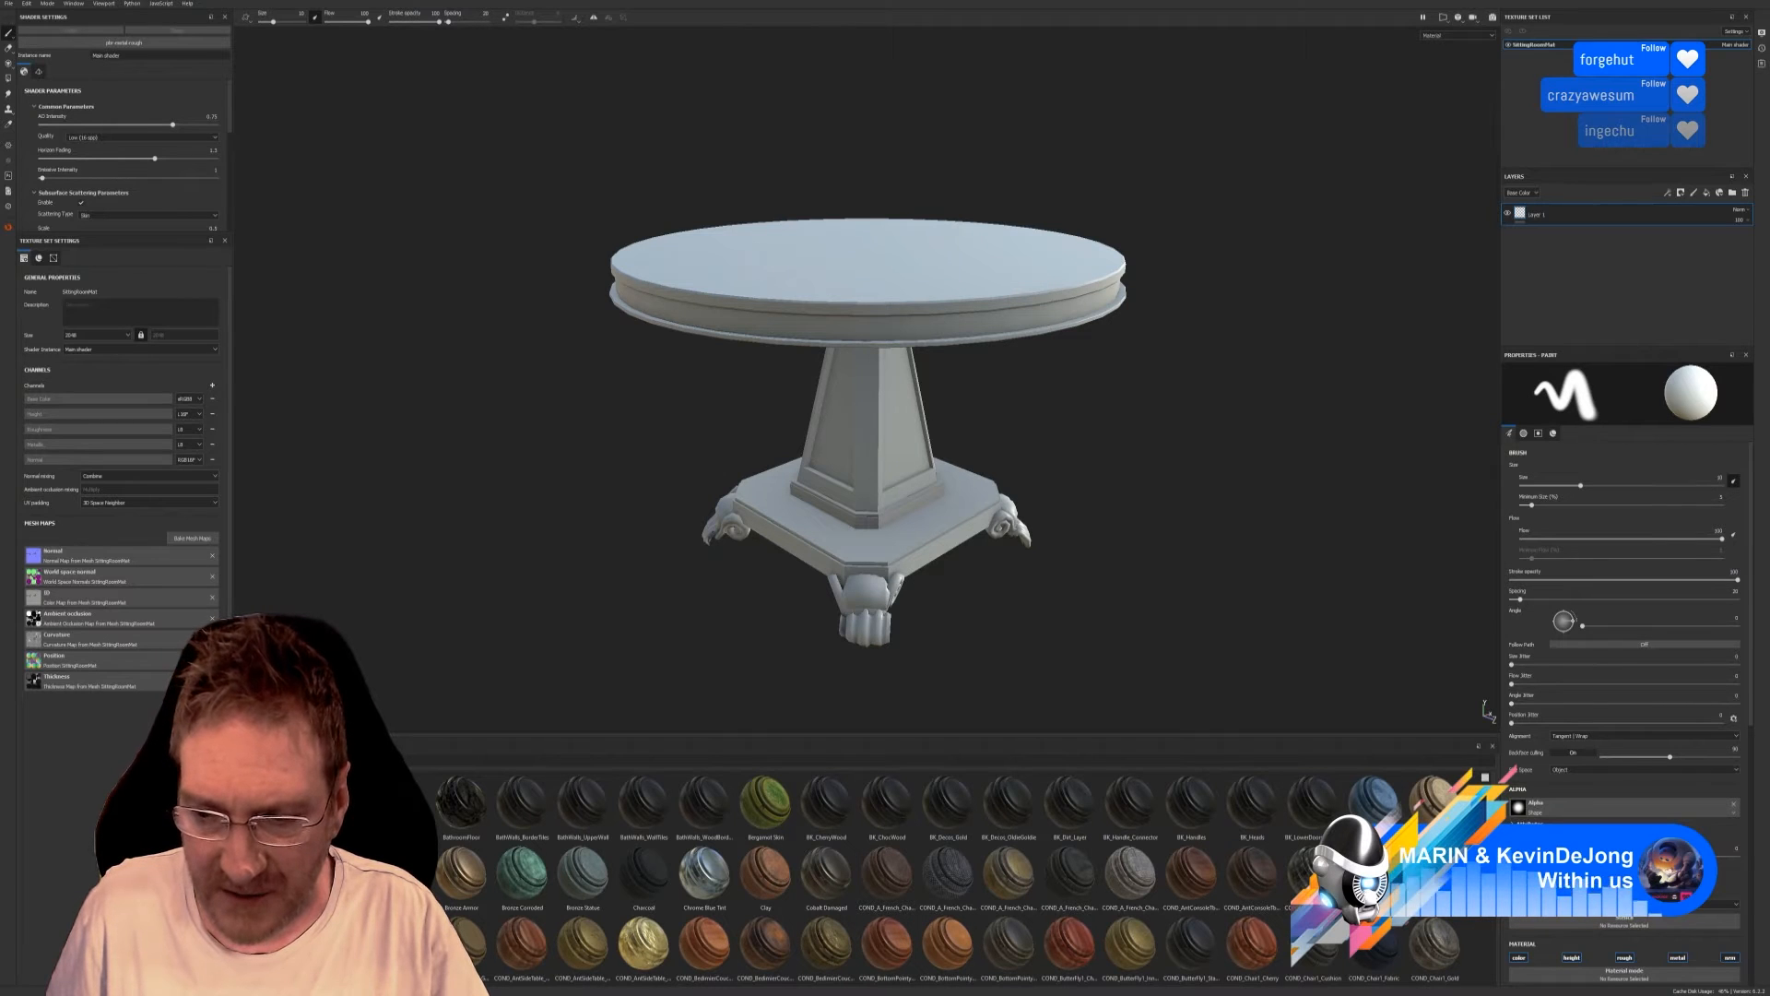
# Try the COND_TopPointy_Frame_Cherry smart material on the whole table, view the tabletop and undo the application.
pyautogui.scroll(-3, 922, 876)
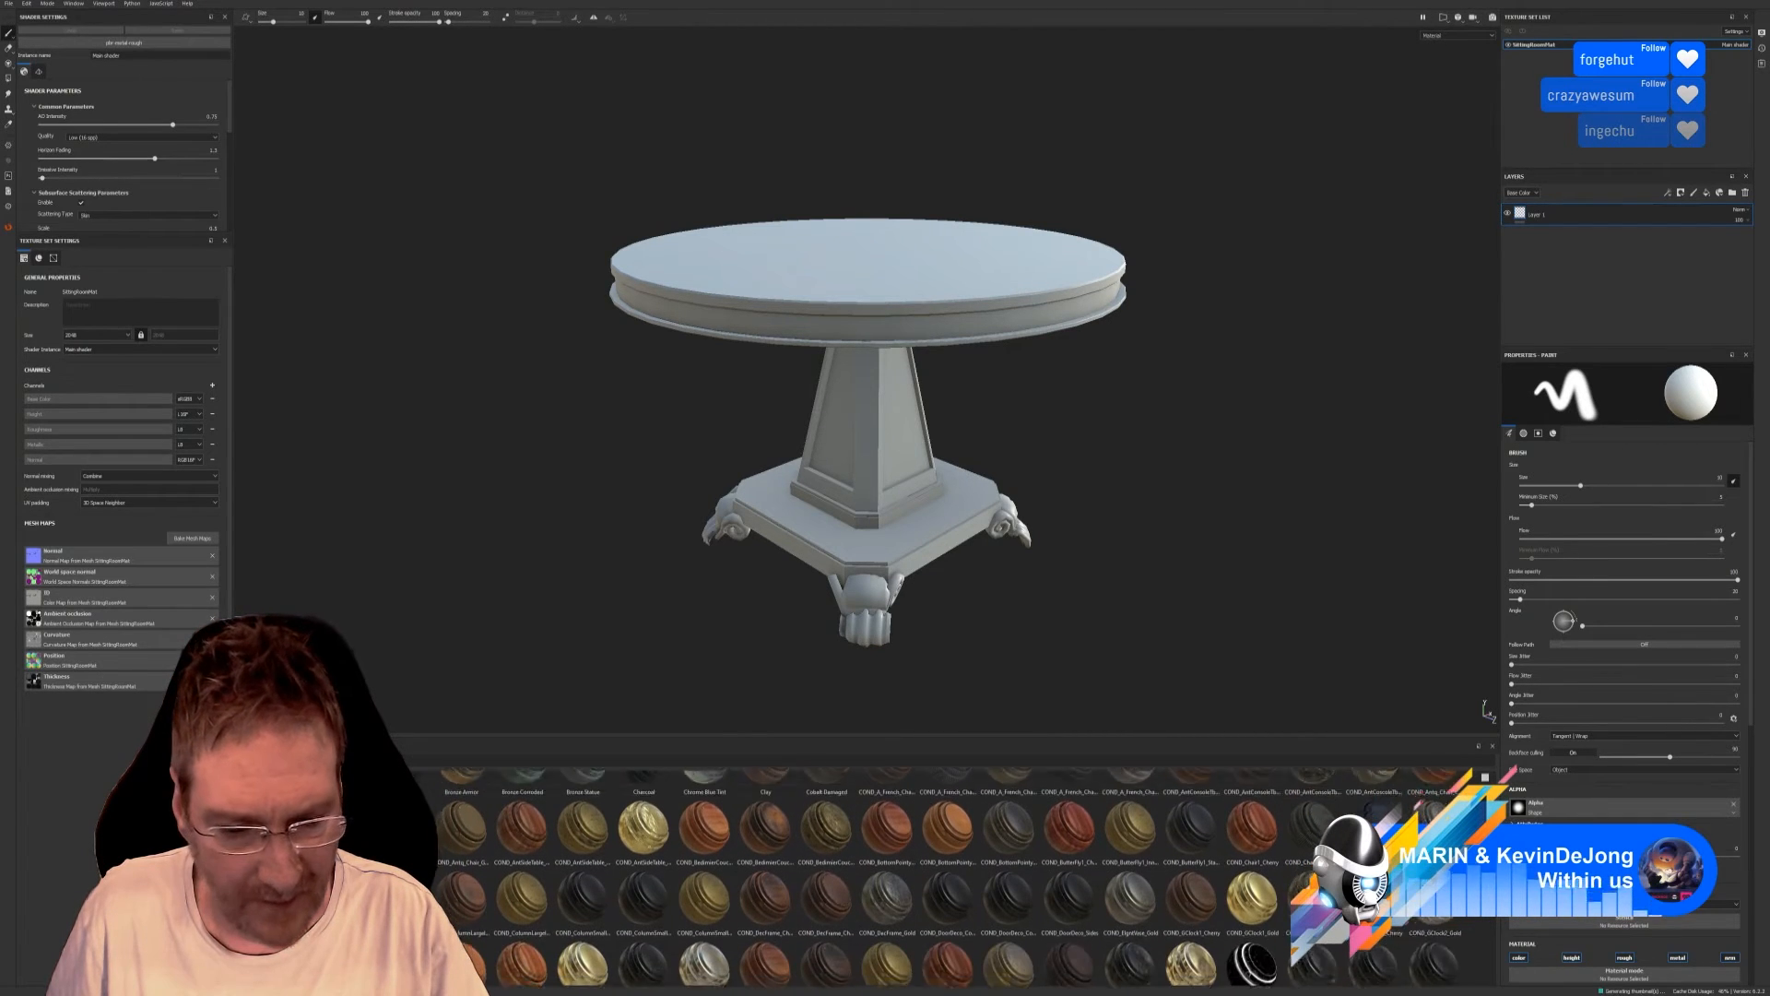
pyautogui.scroll(-1, 923, 876)
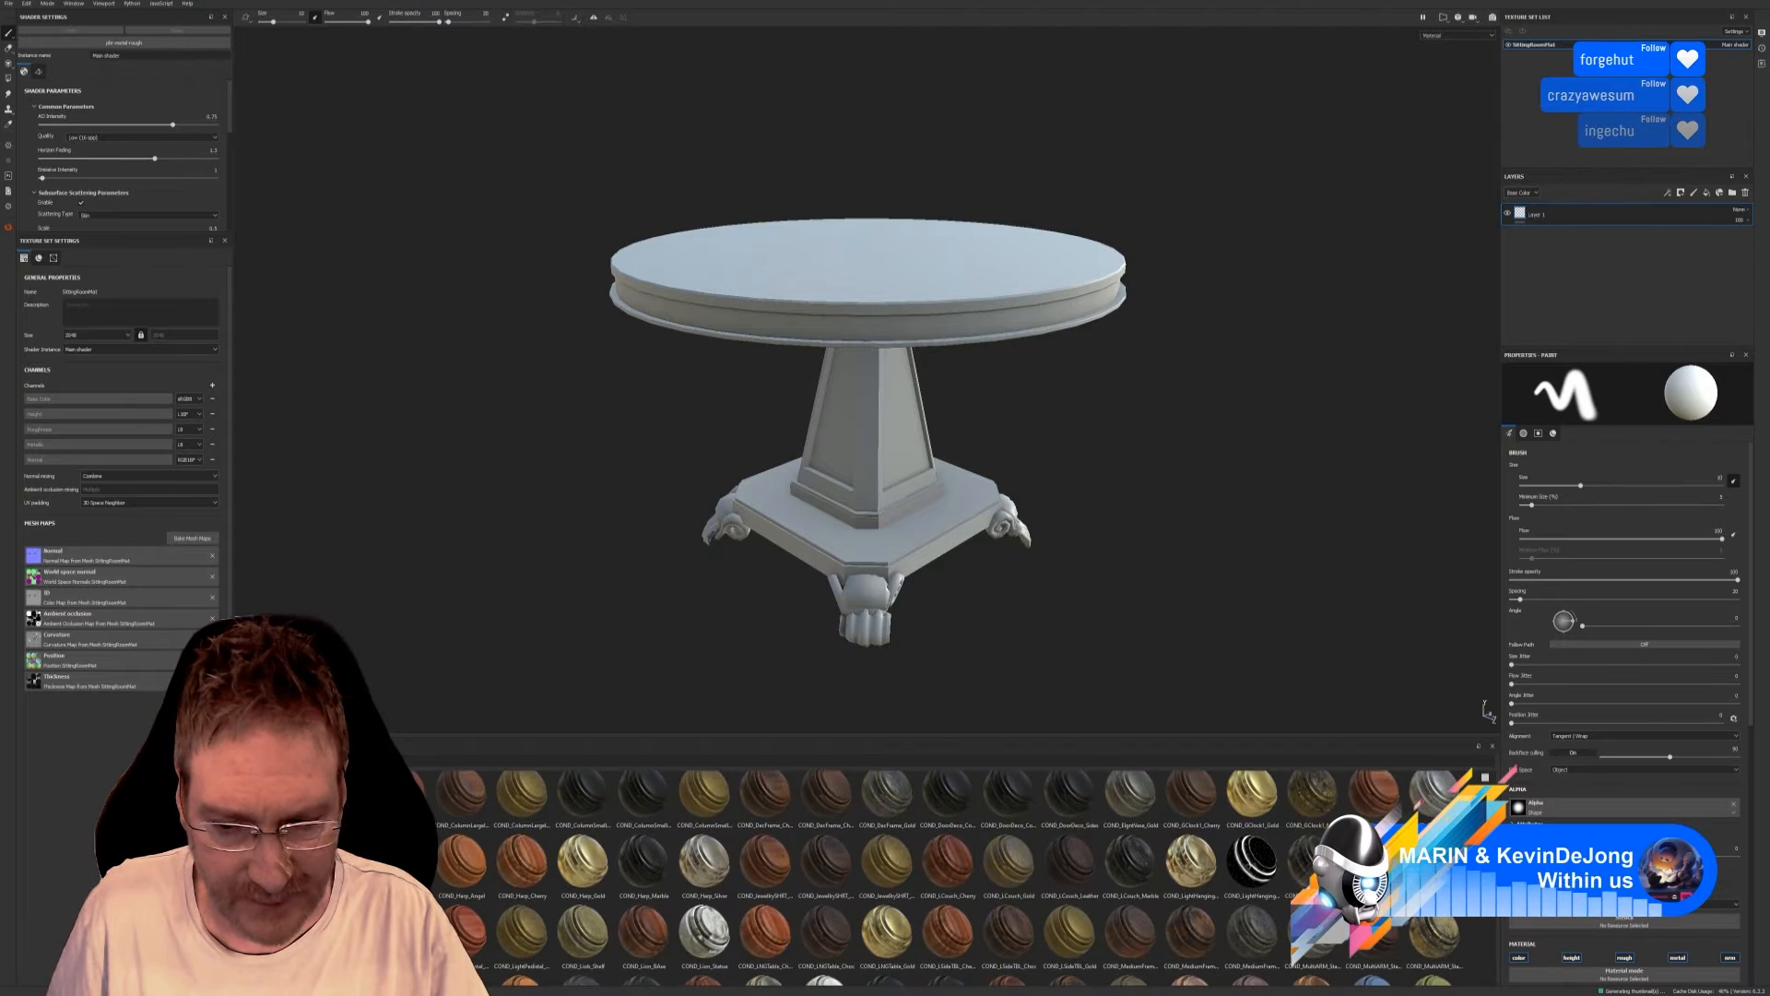
pyautogui.scroll(-1, 922, 876)
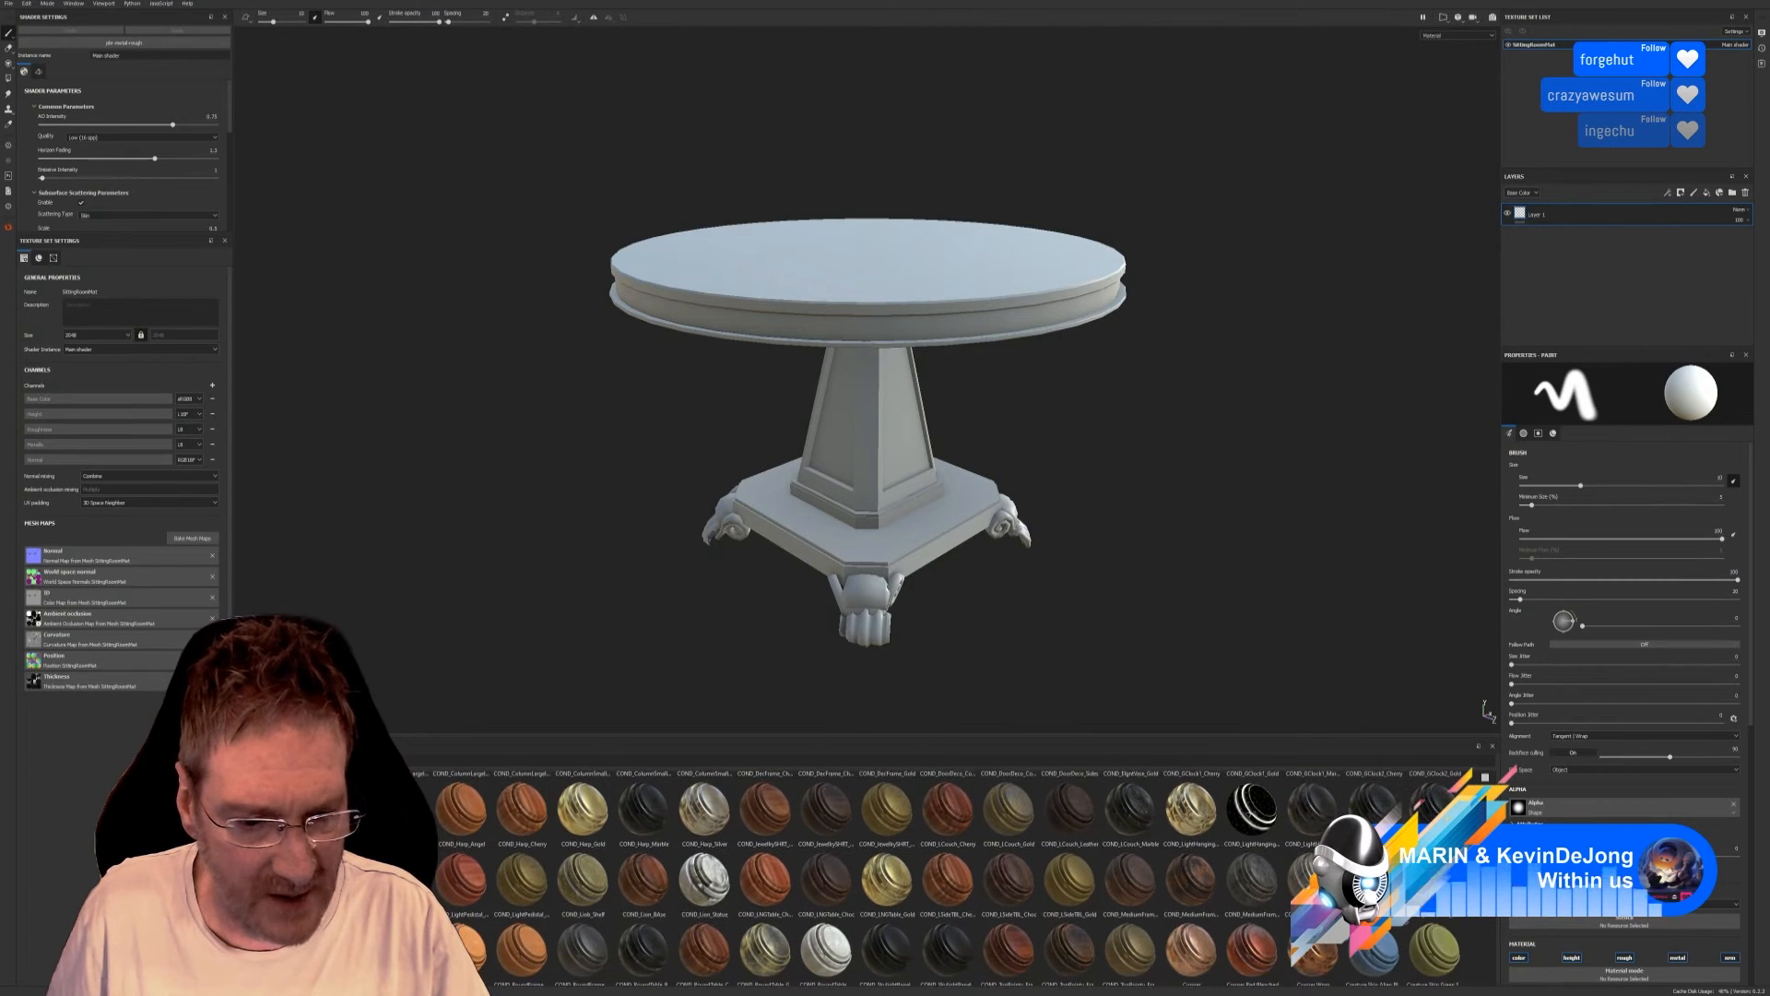
pyautogui.scroll(-1, 936, 876)
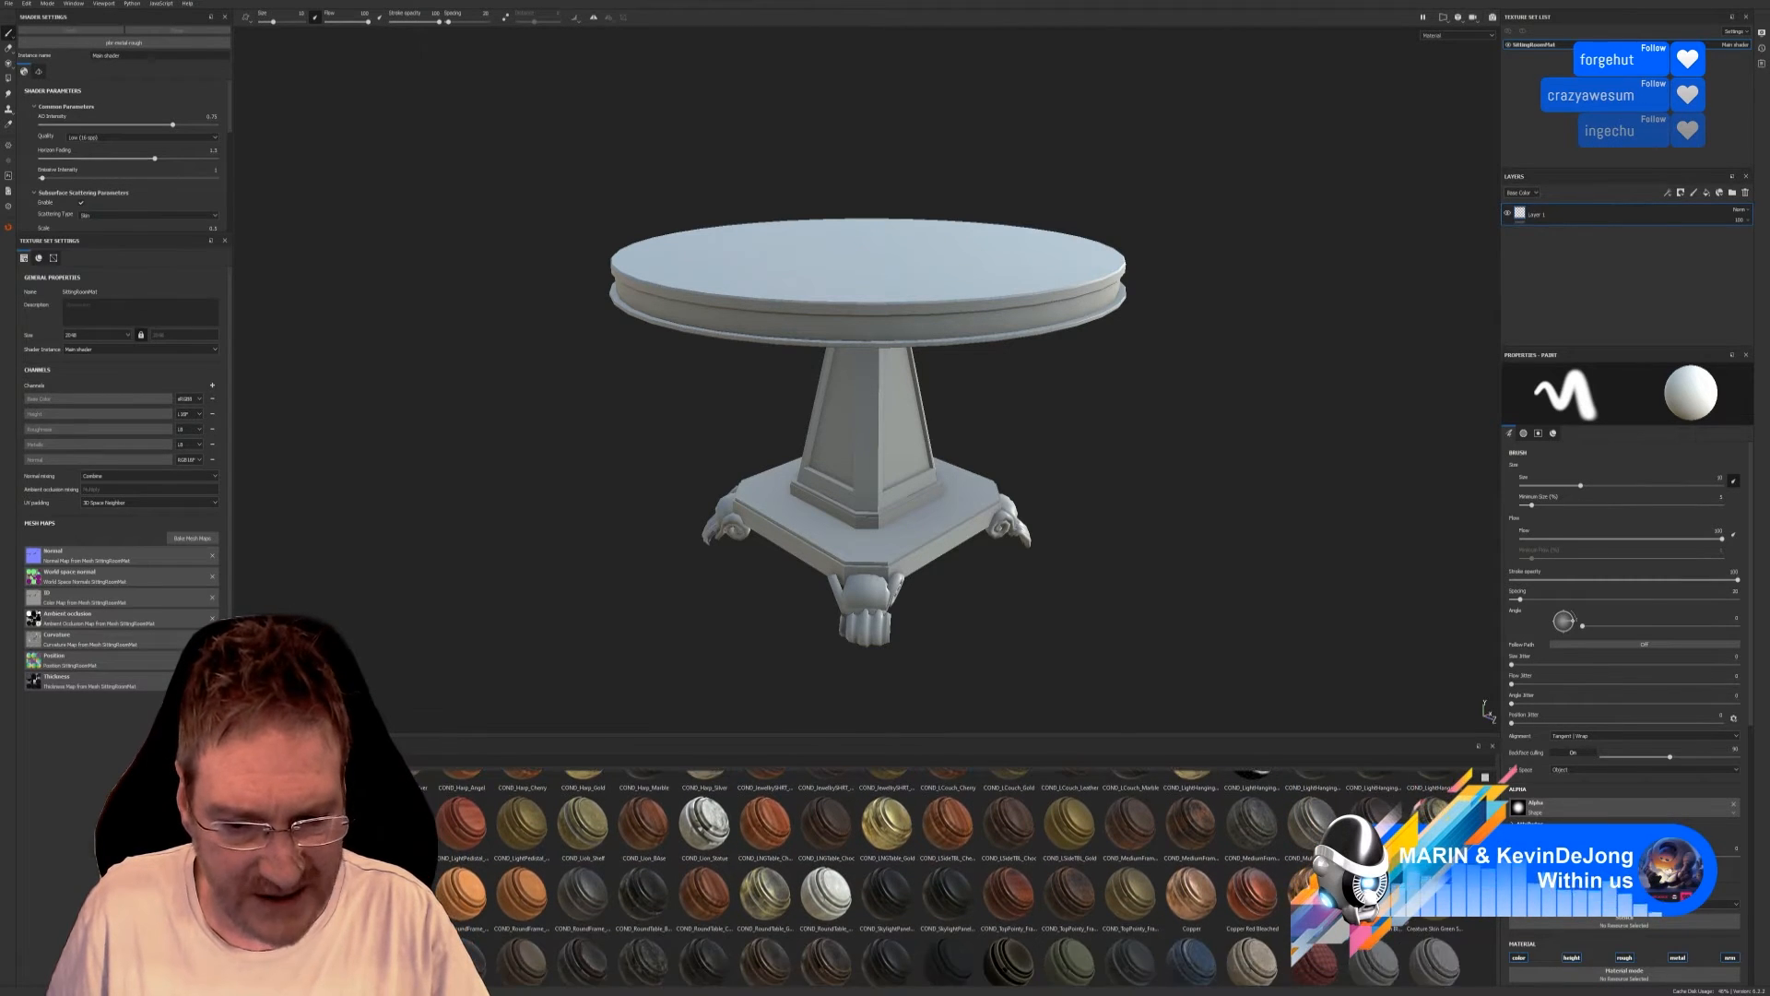
pyautogui.moveTo(1009, 892); pyautogui.dragTo(965, 302)
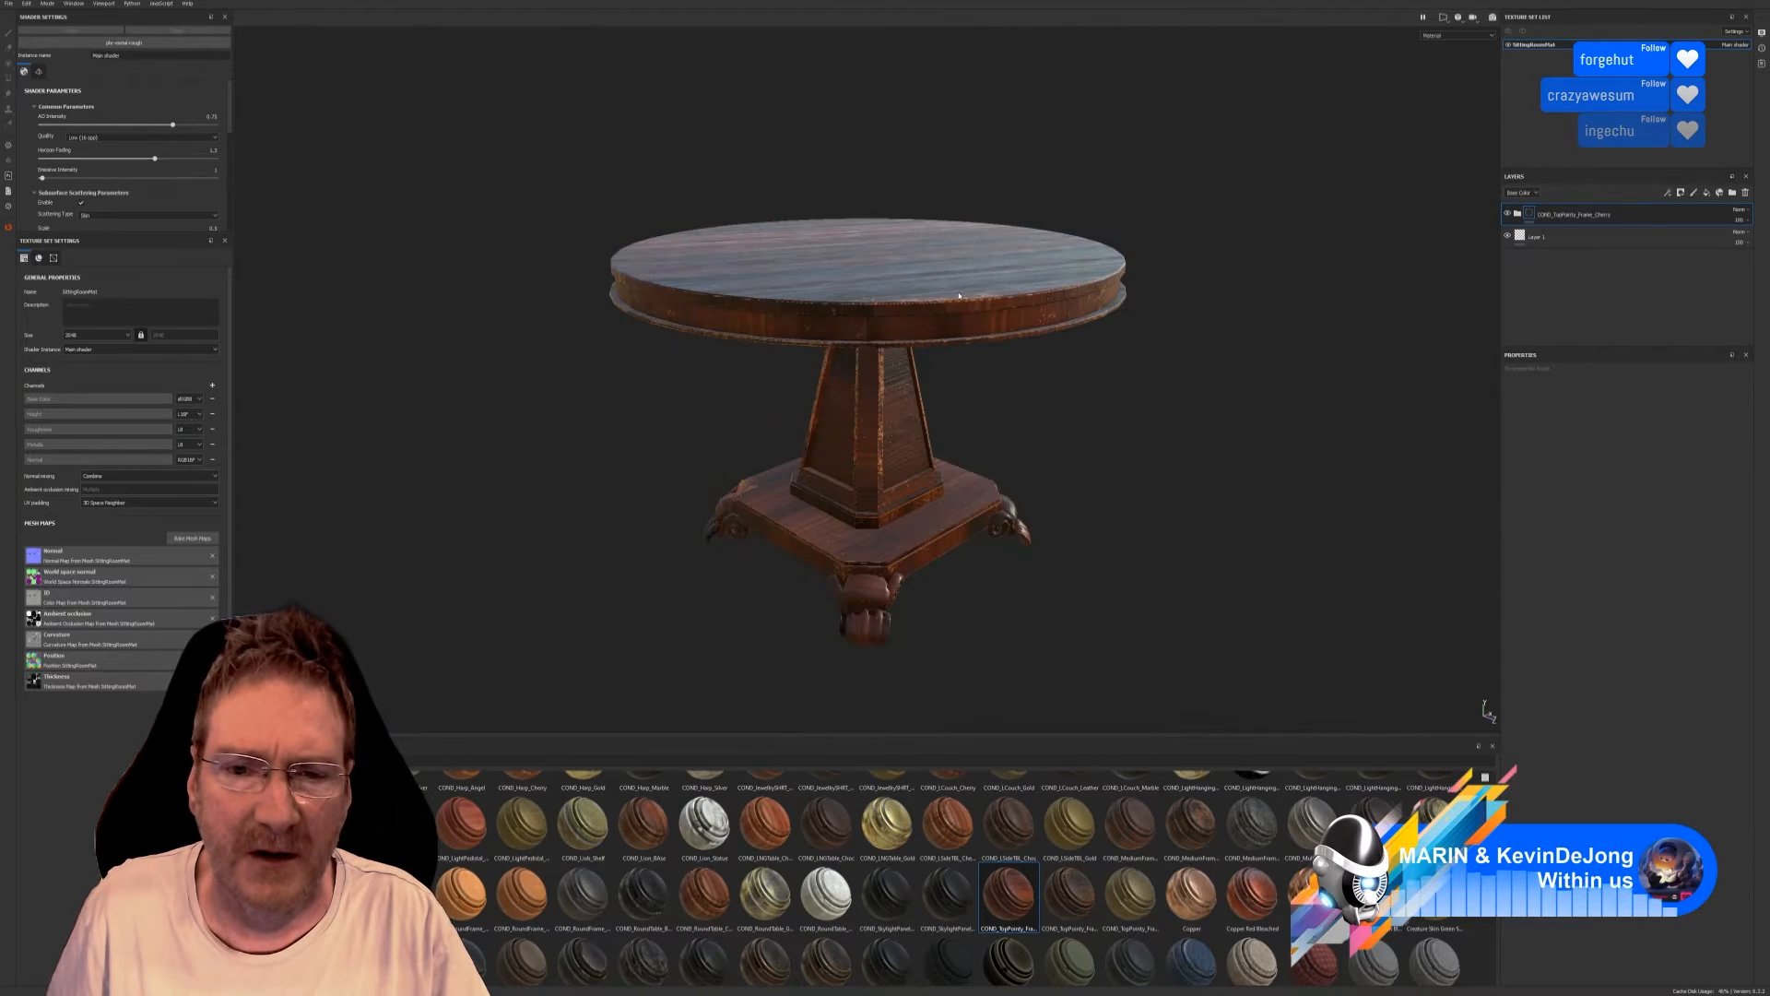
pyautogui.keyDown('alt'); pyautogui.moveTo(1037, 434); pyautogui.dragTo(1040, 498); pyautogui.keyUp('alt')
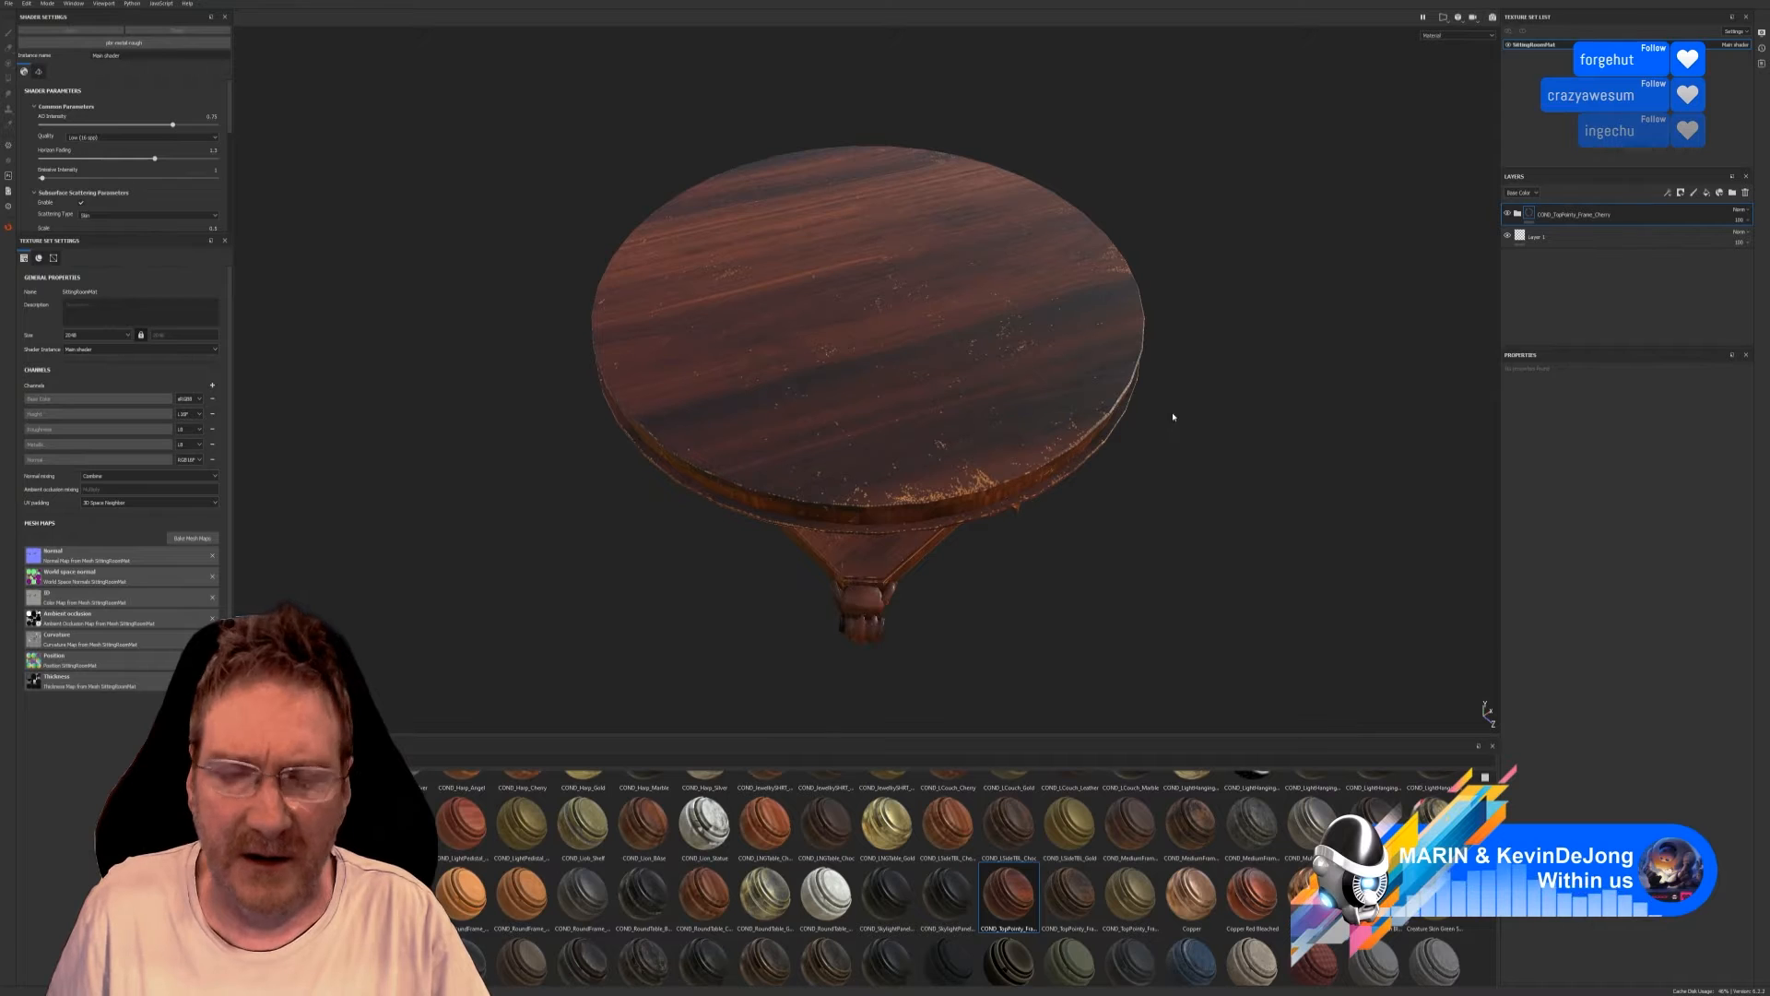
pyautogui.hotkey('ctrl', 'z')
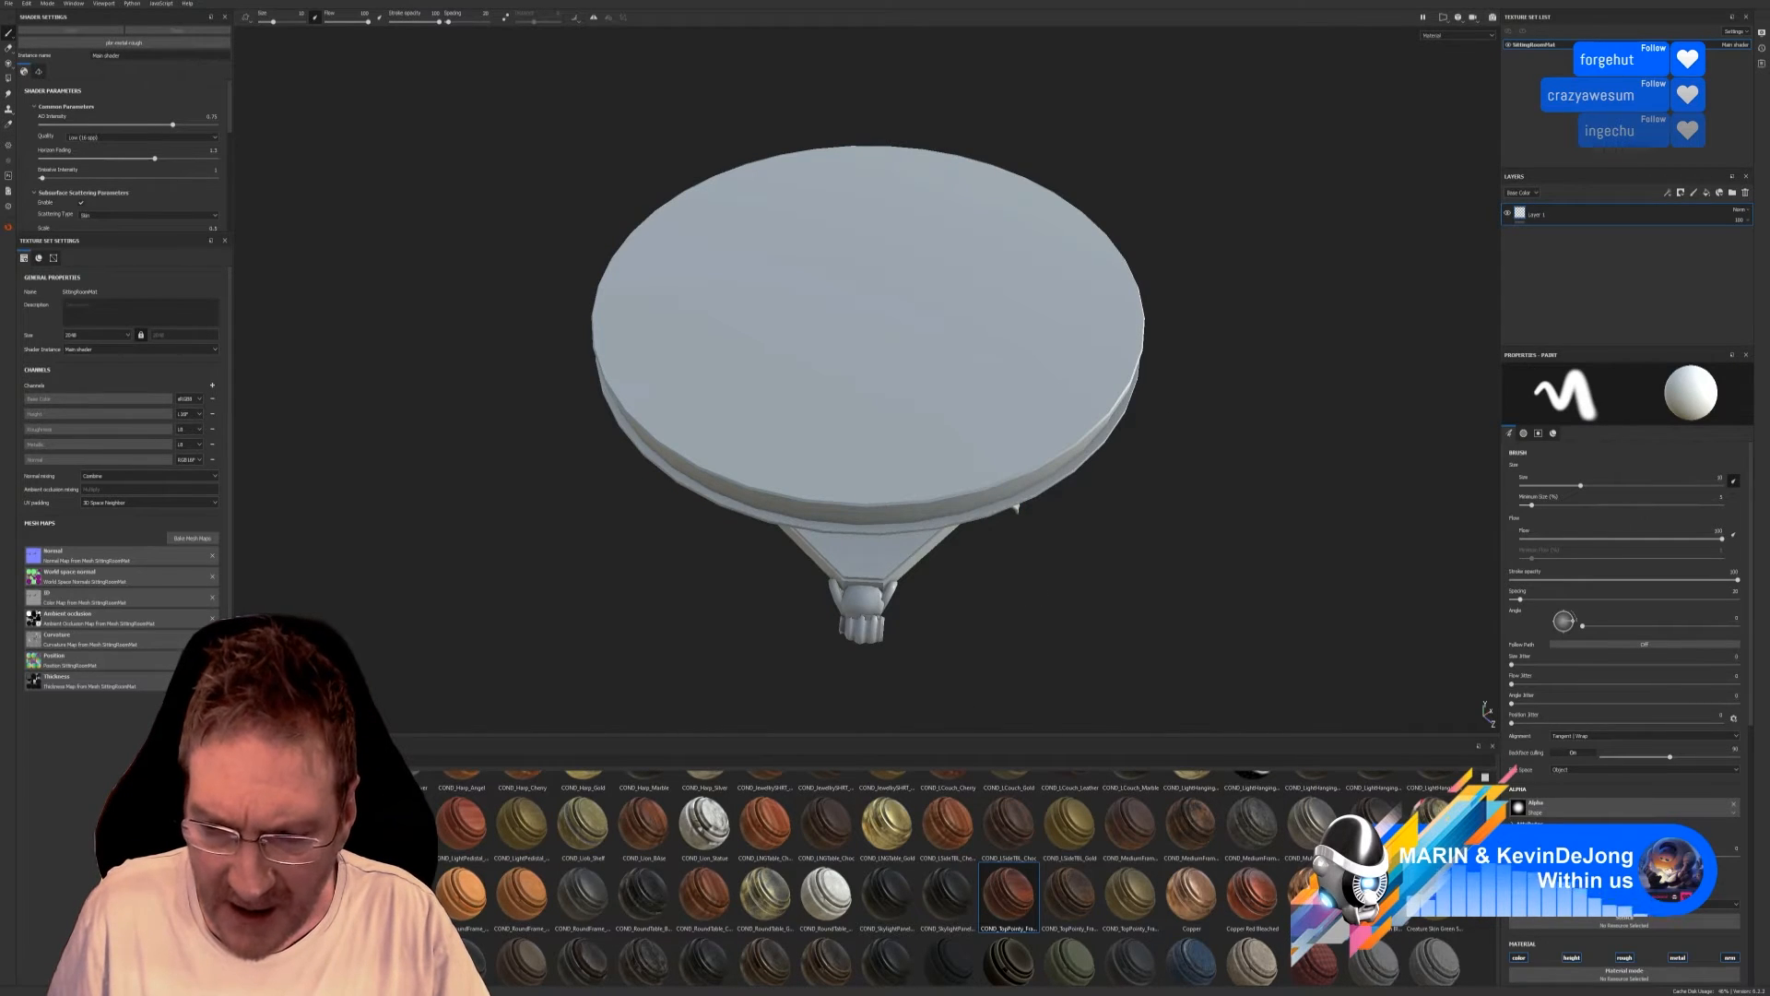
# Look through the smart material library for another wood finish suited to the table.
pyautogui.scroll(-2, 935, 878)
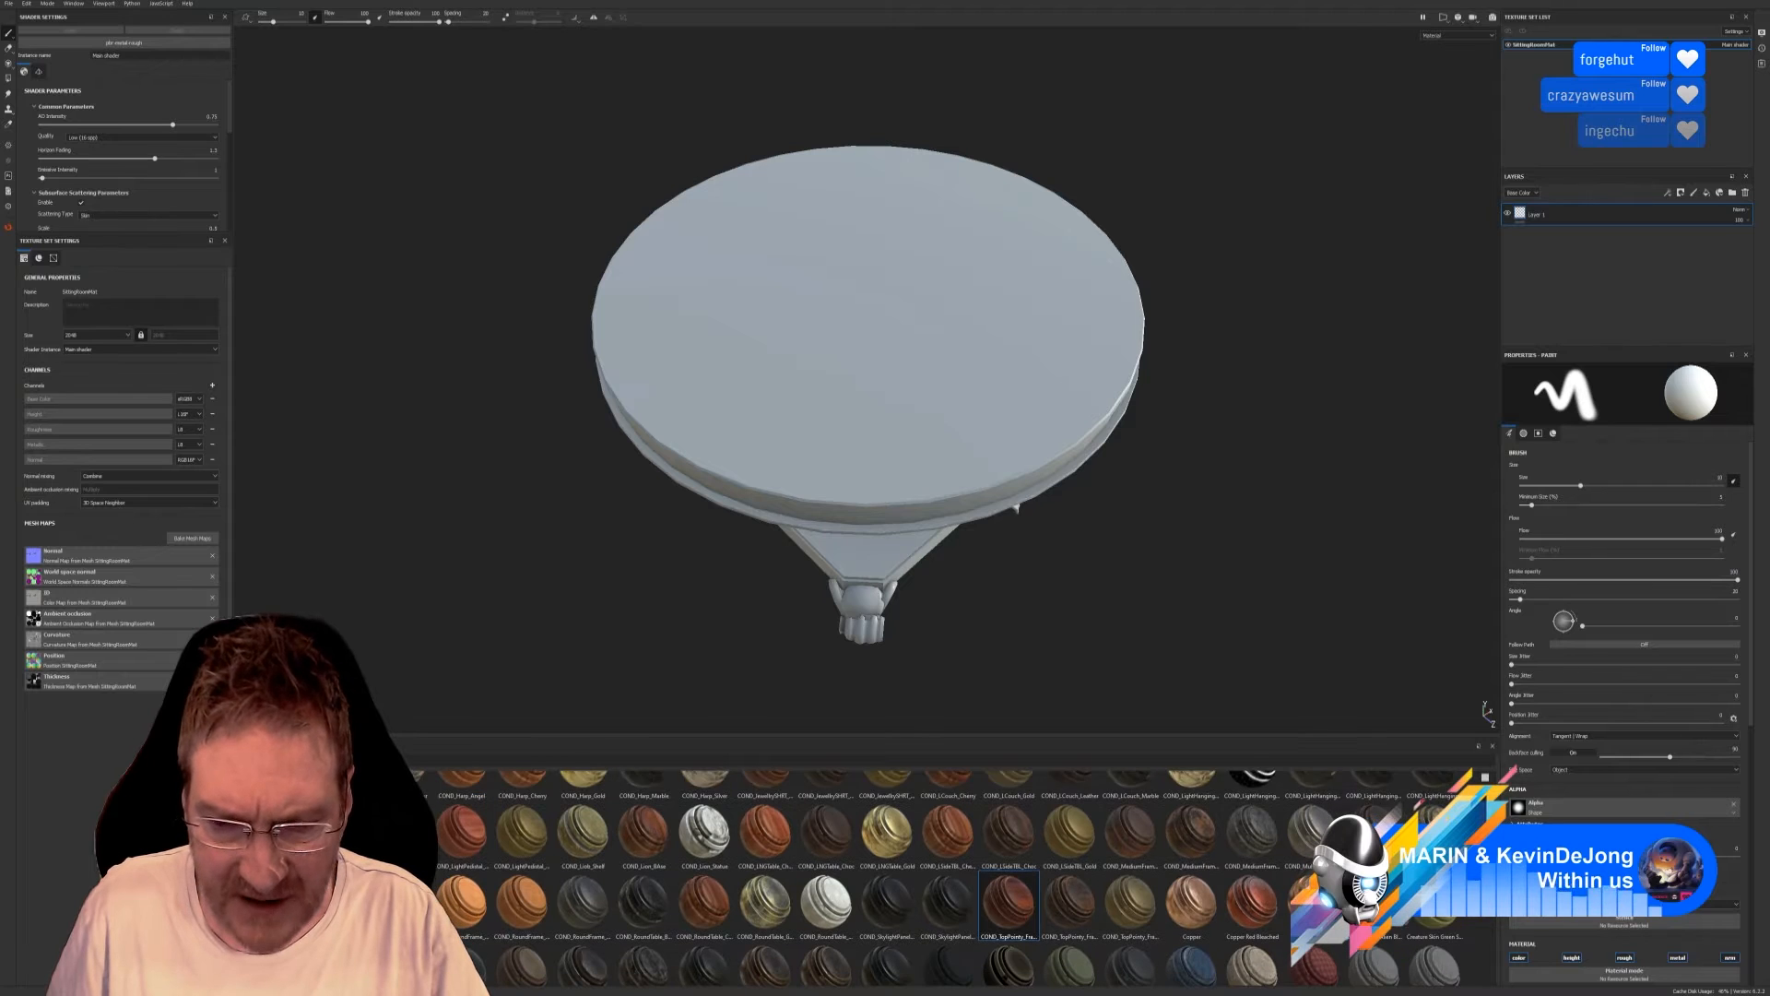
pyautogui.scroll(-5, 935, 877)
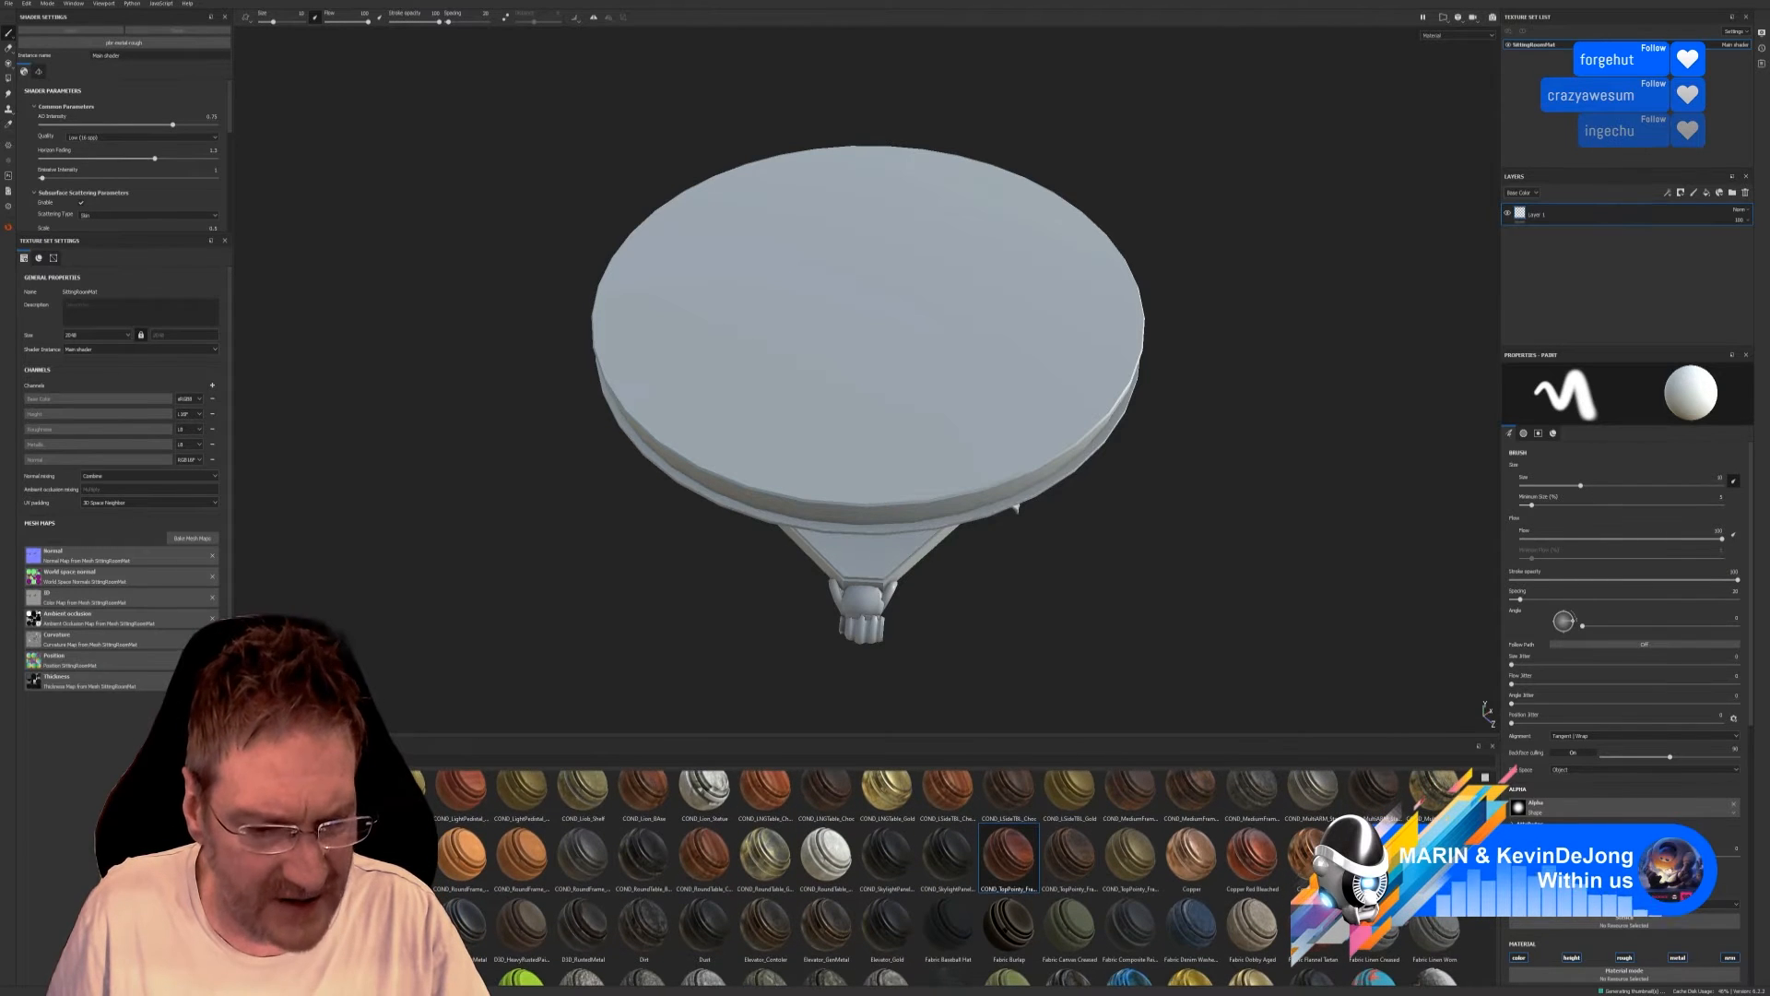
pyautogui.scroll(-4, 935, 878)
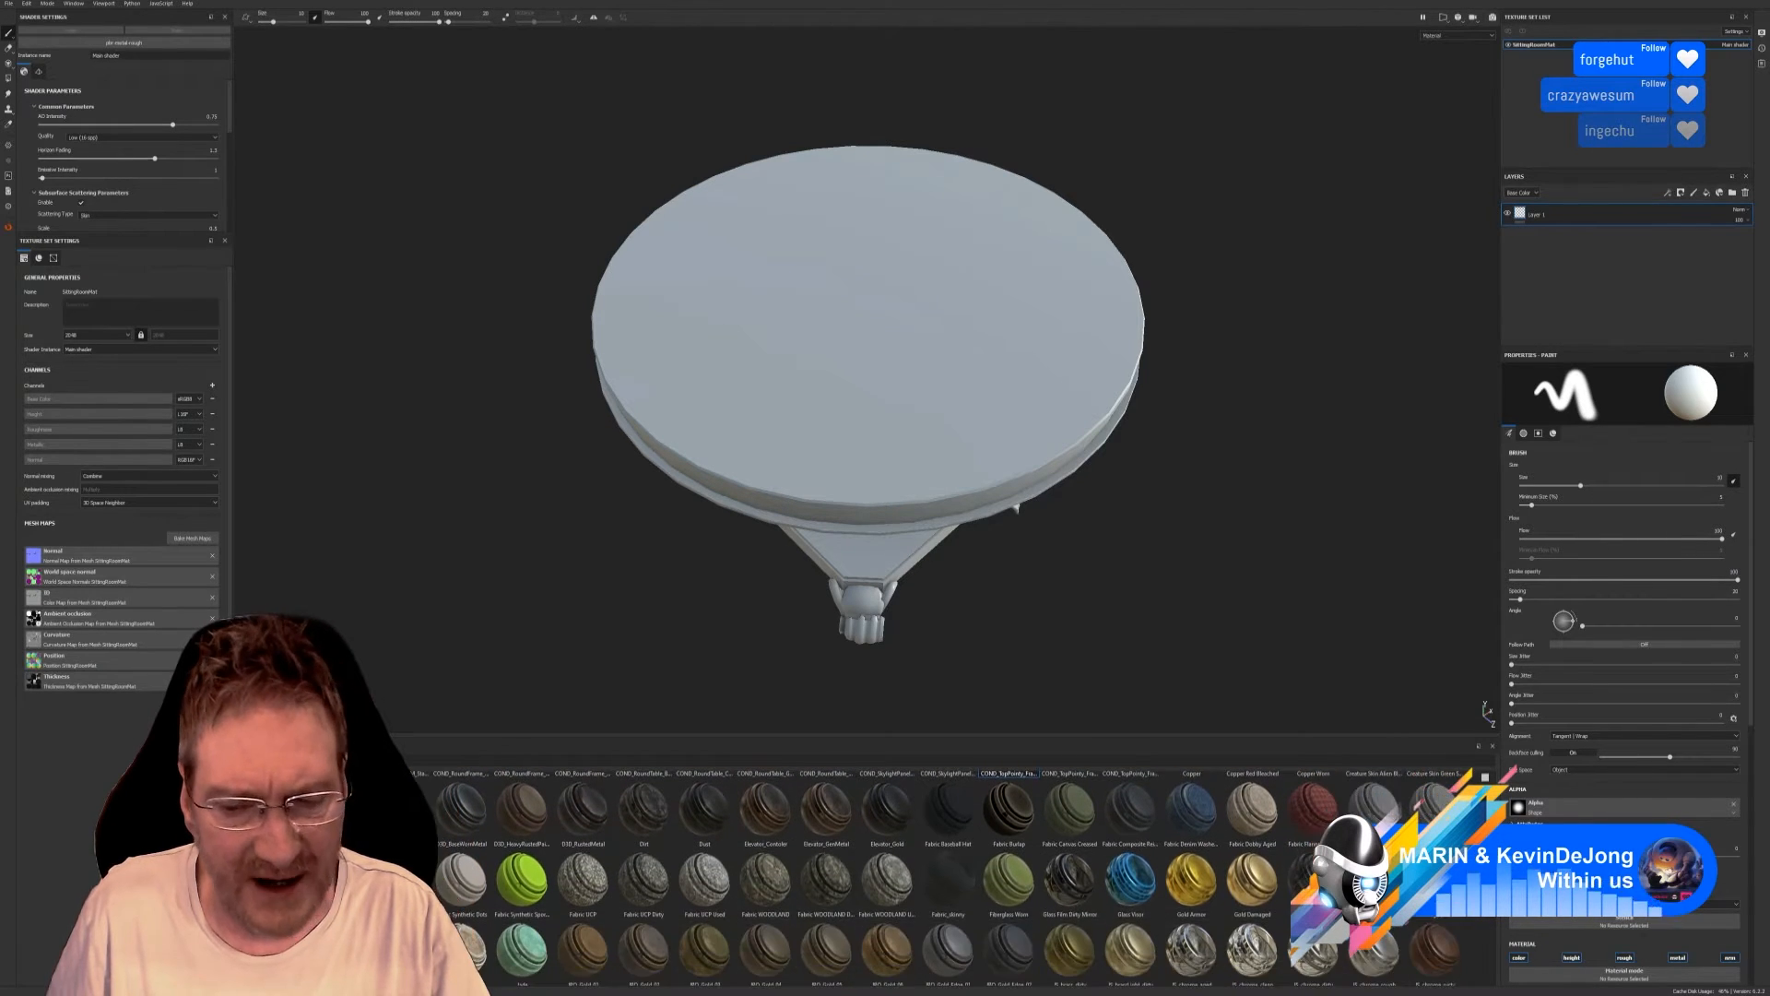
pyautogui.scroll(-1, 935, 878)
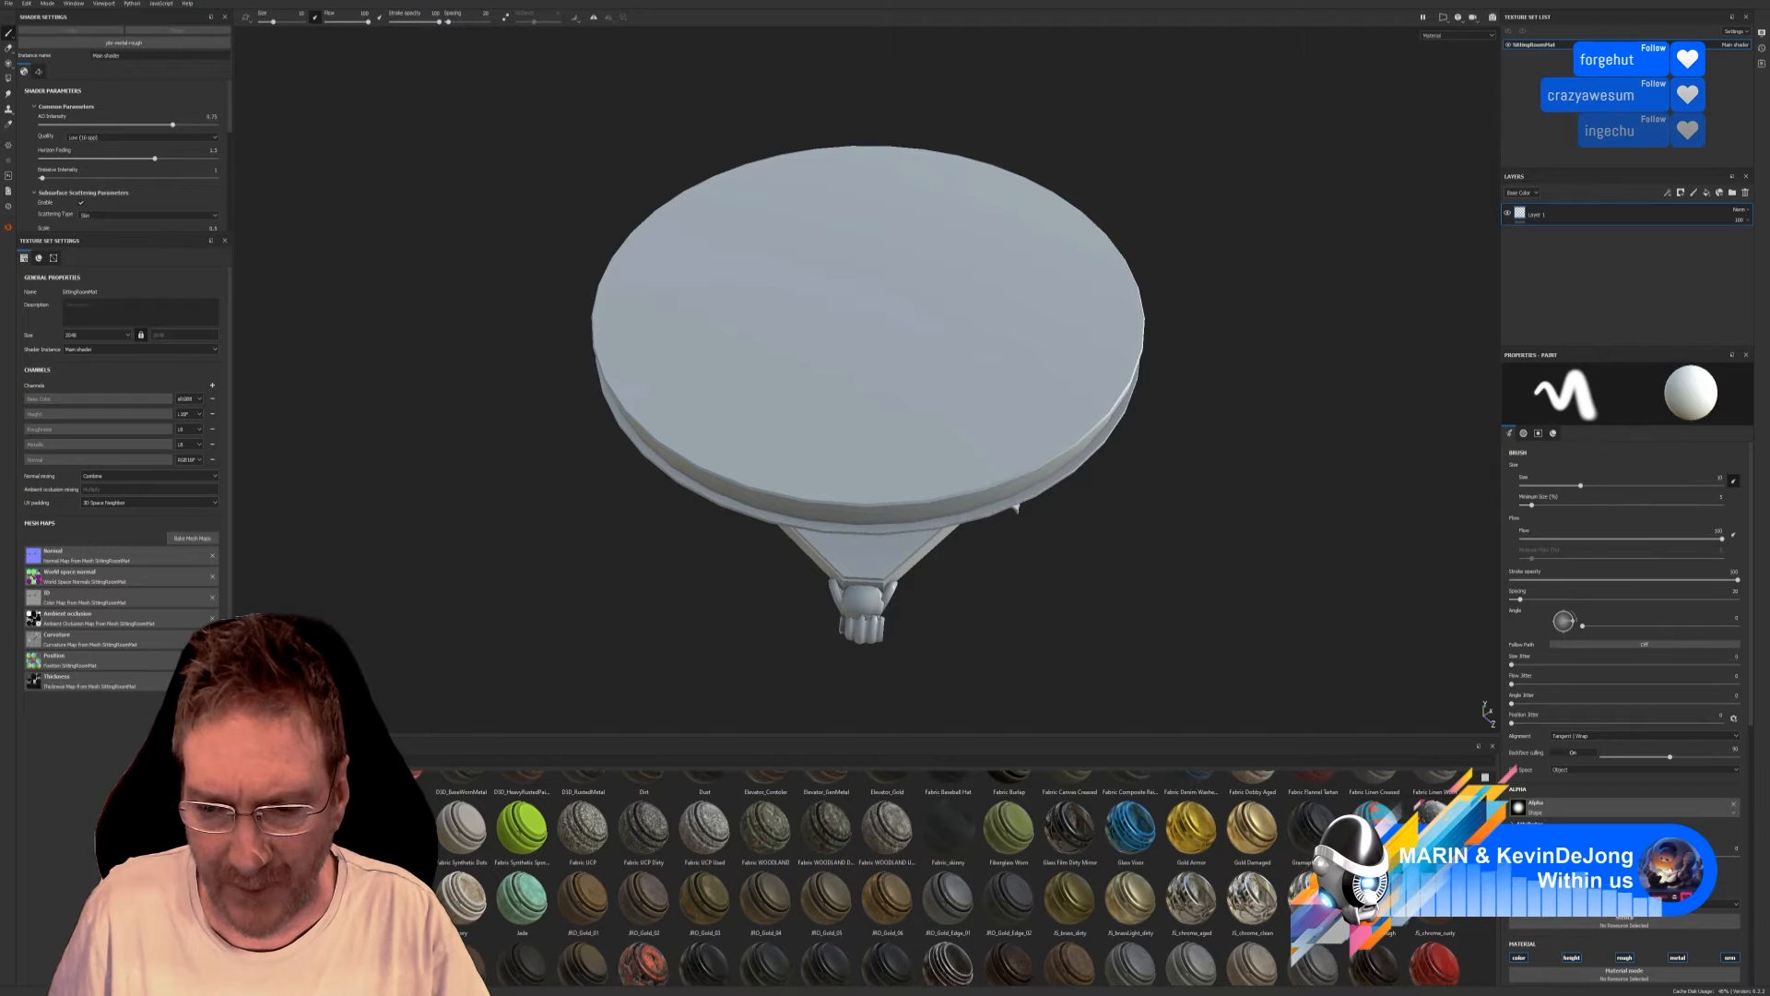
pyautogui.scroll(-3, 935, 878)
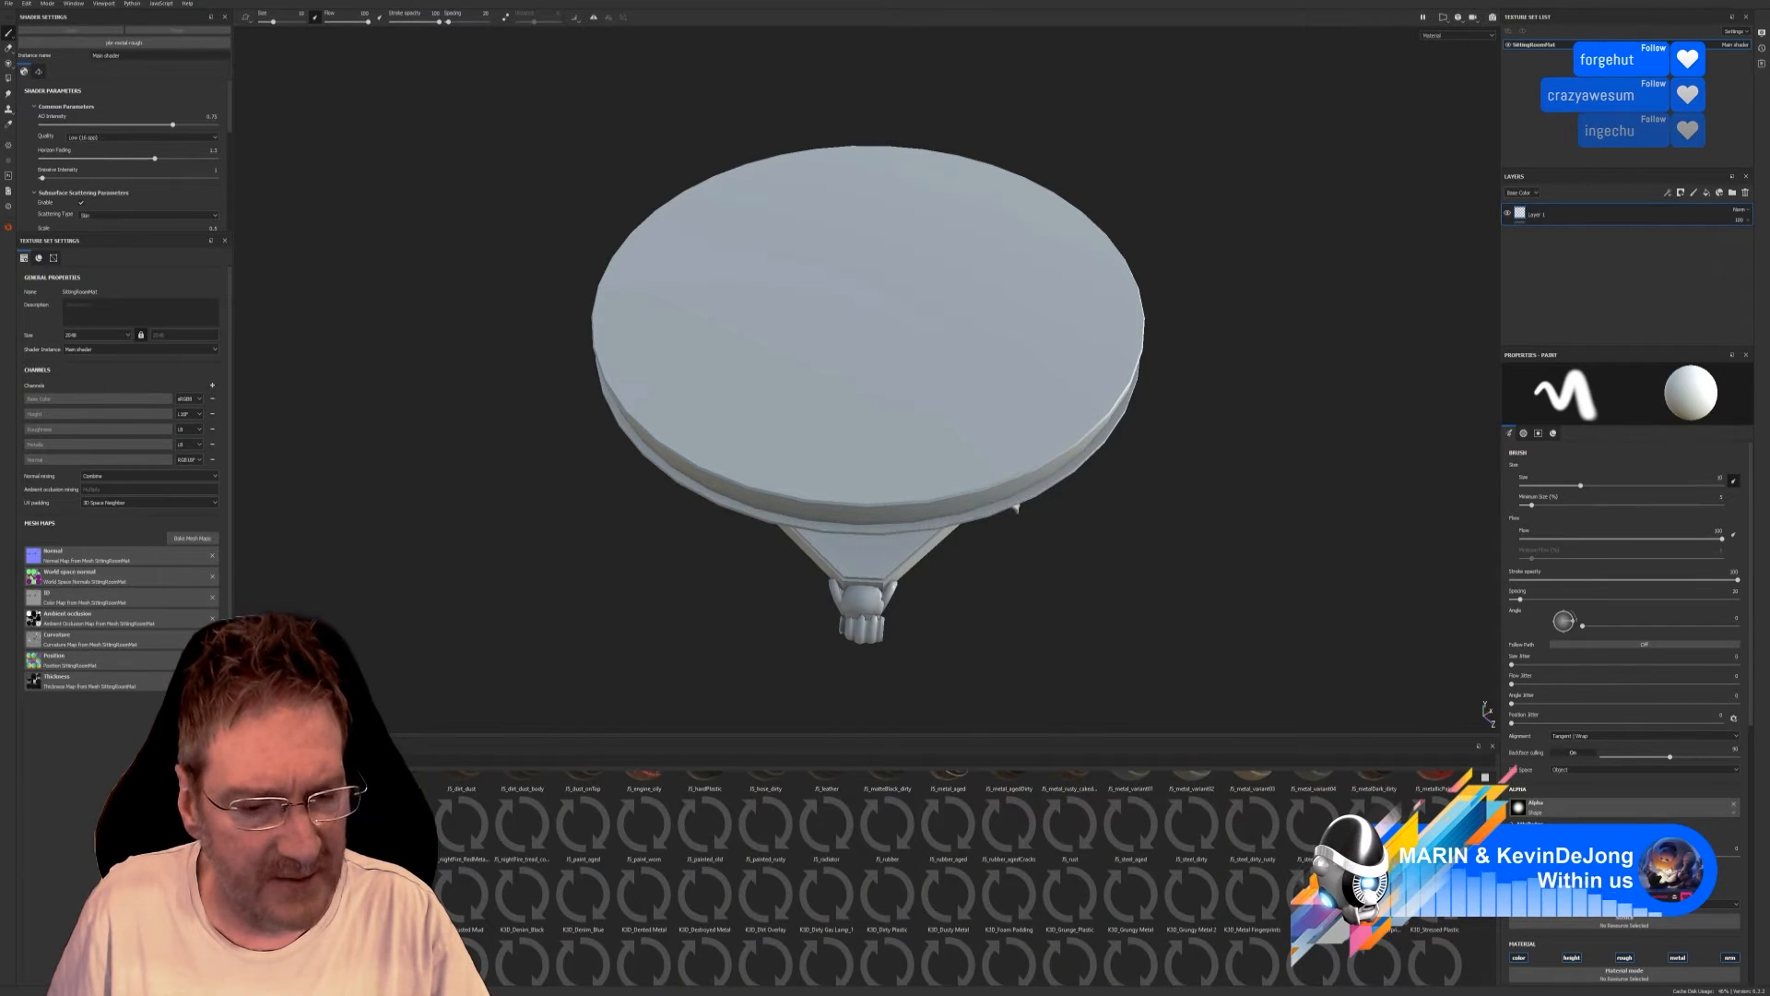
pyautogui.scroll(-3, 1256, 839)
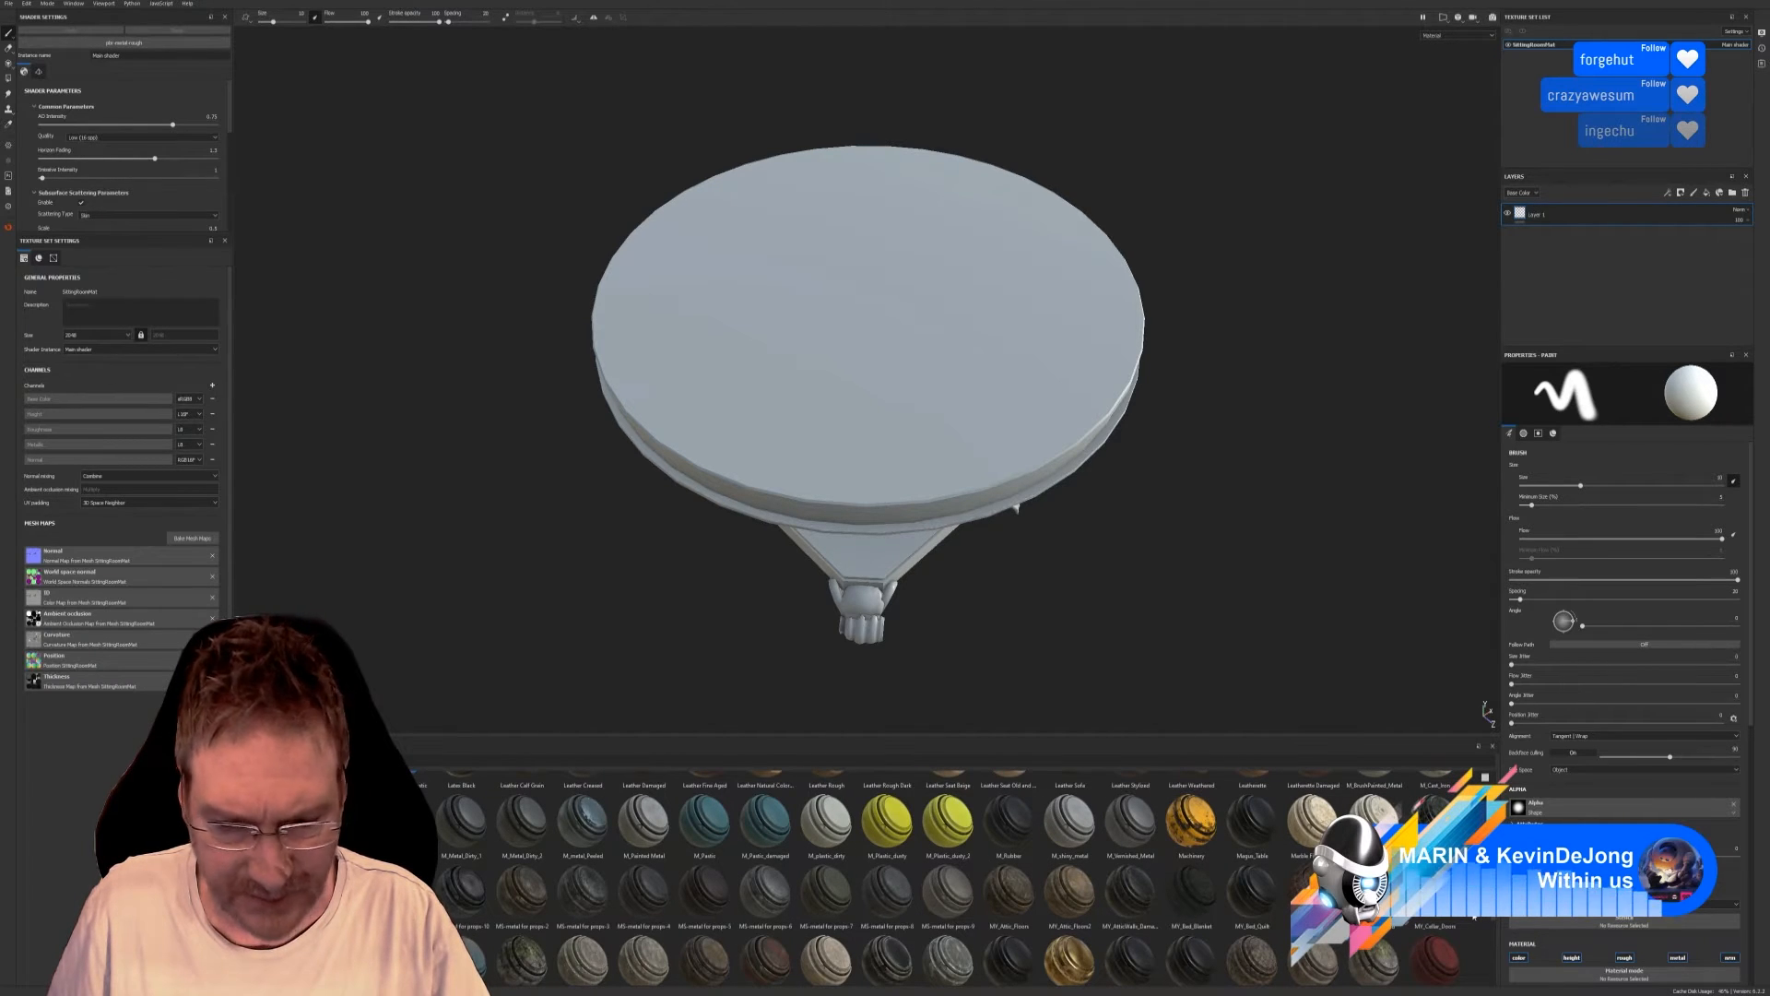
pyautogui.scroll(-3, 1476, 916)
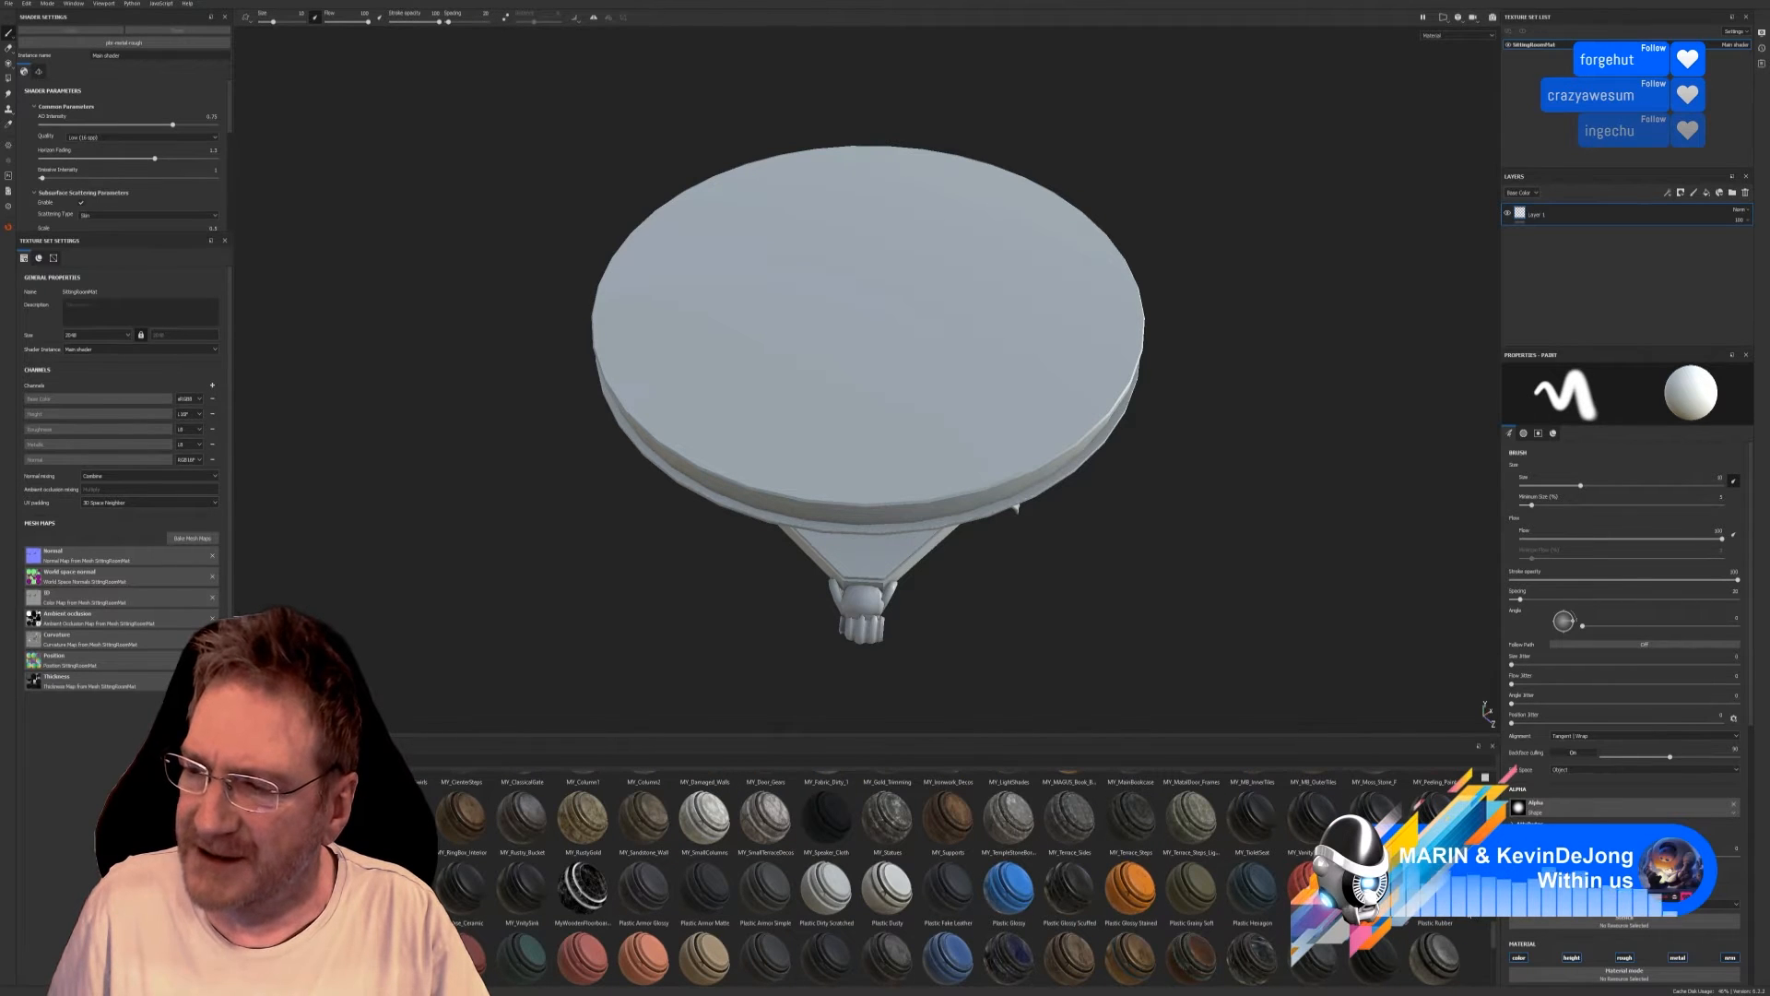
pyautogui.moveTo(1467, 916)
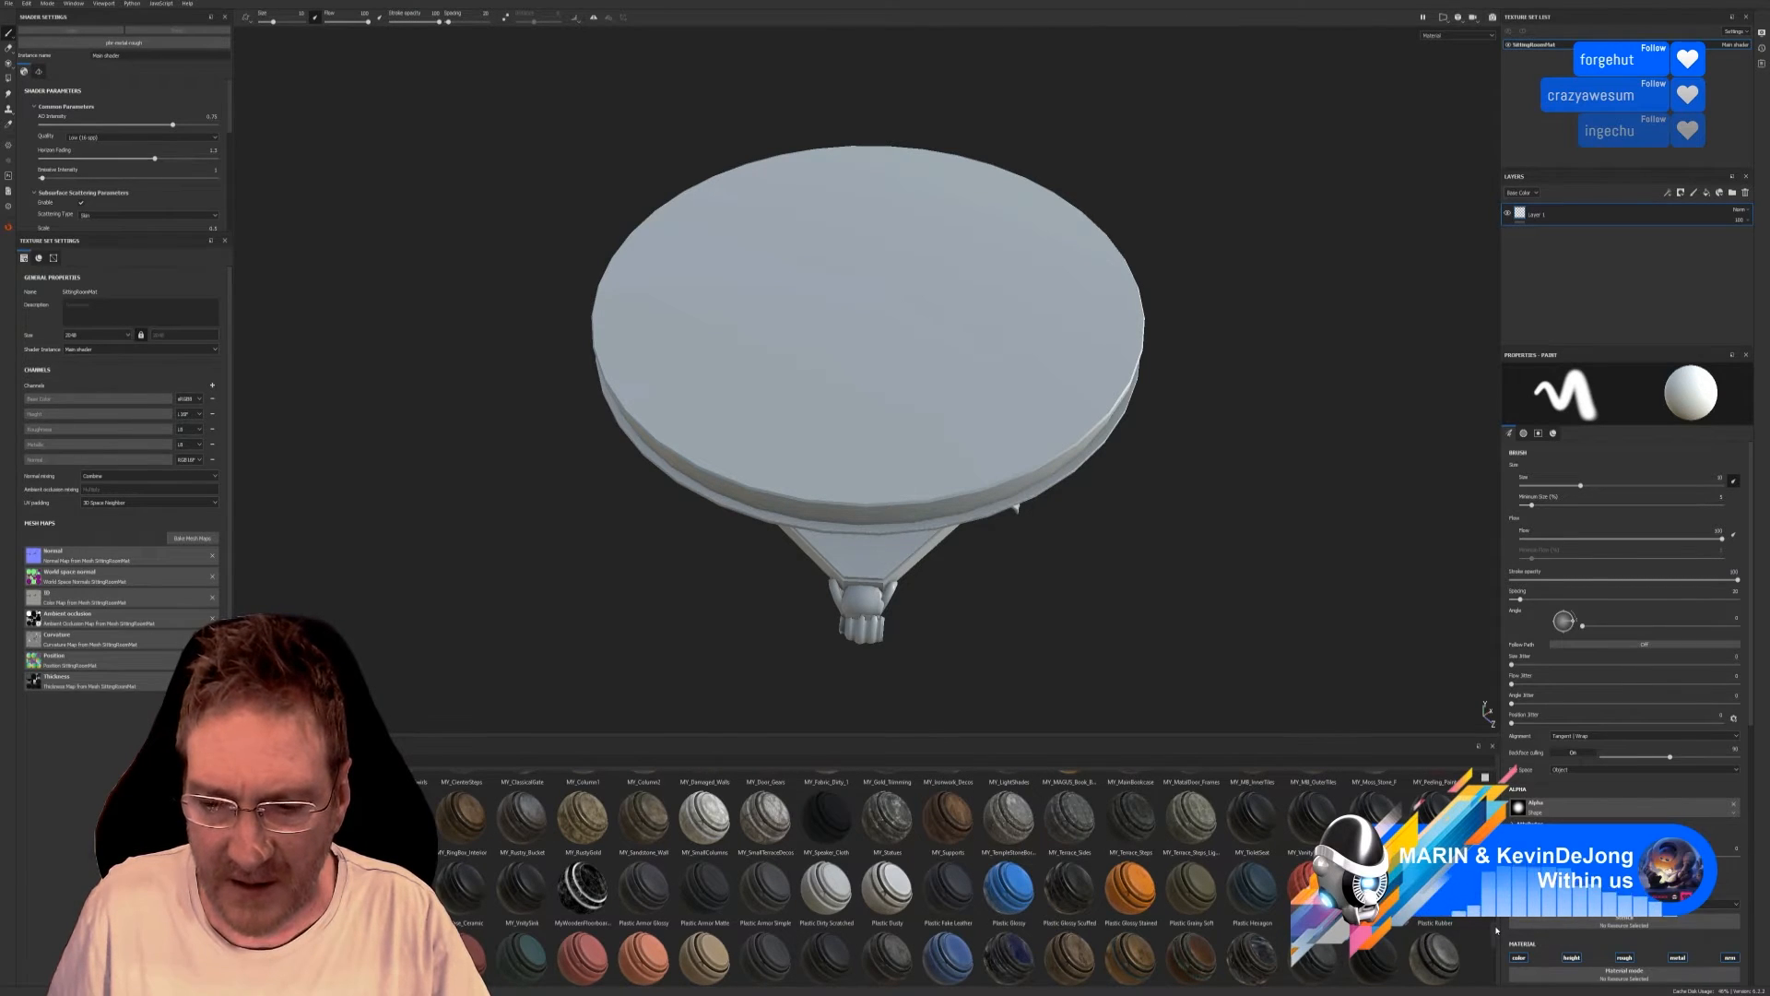
pyautogui.scroll(5, 1496, 931)
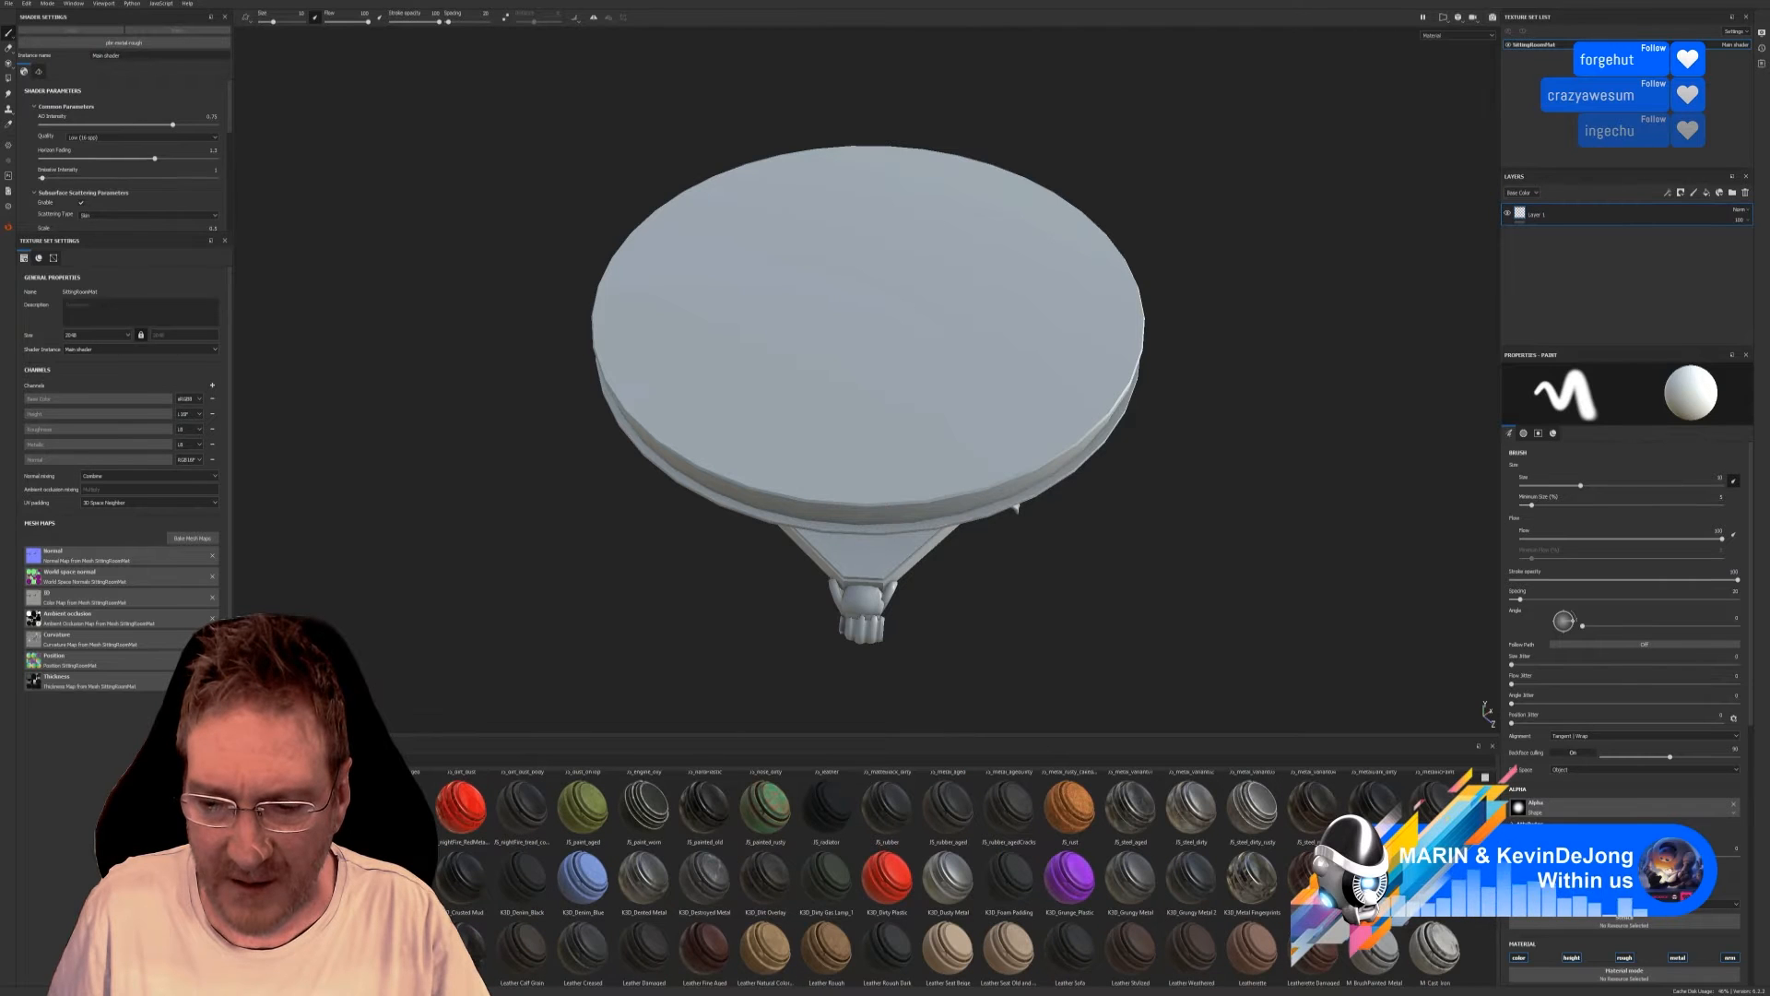
pyautogui.scroll(3, 1457, 922)
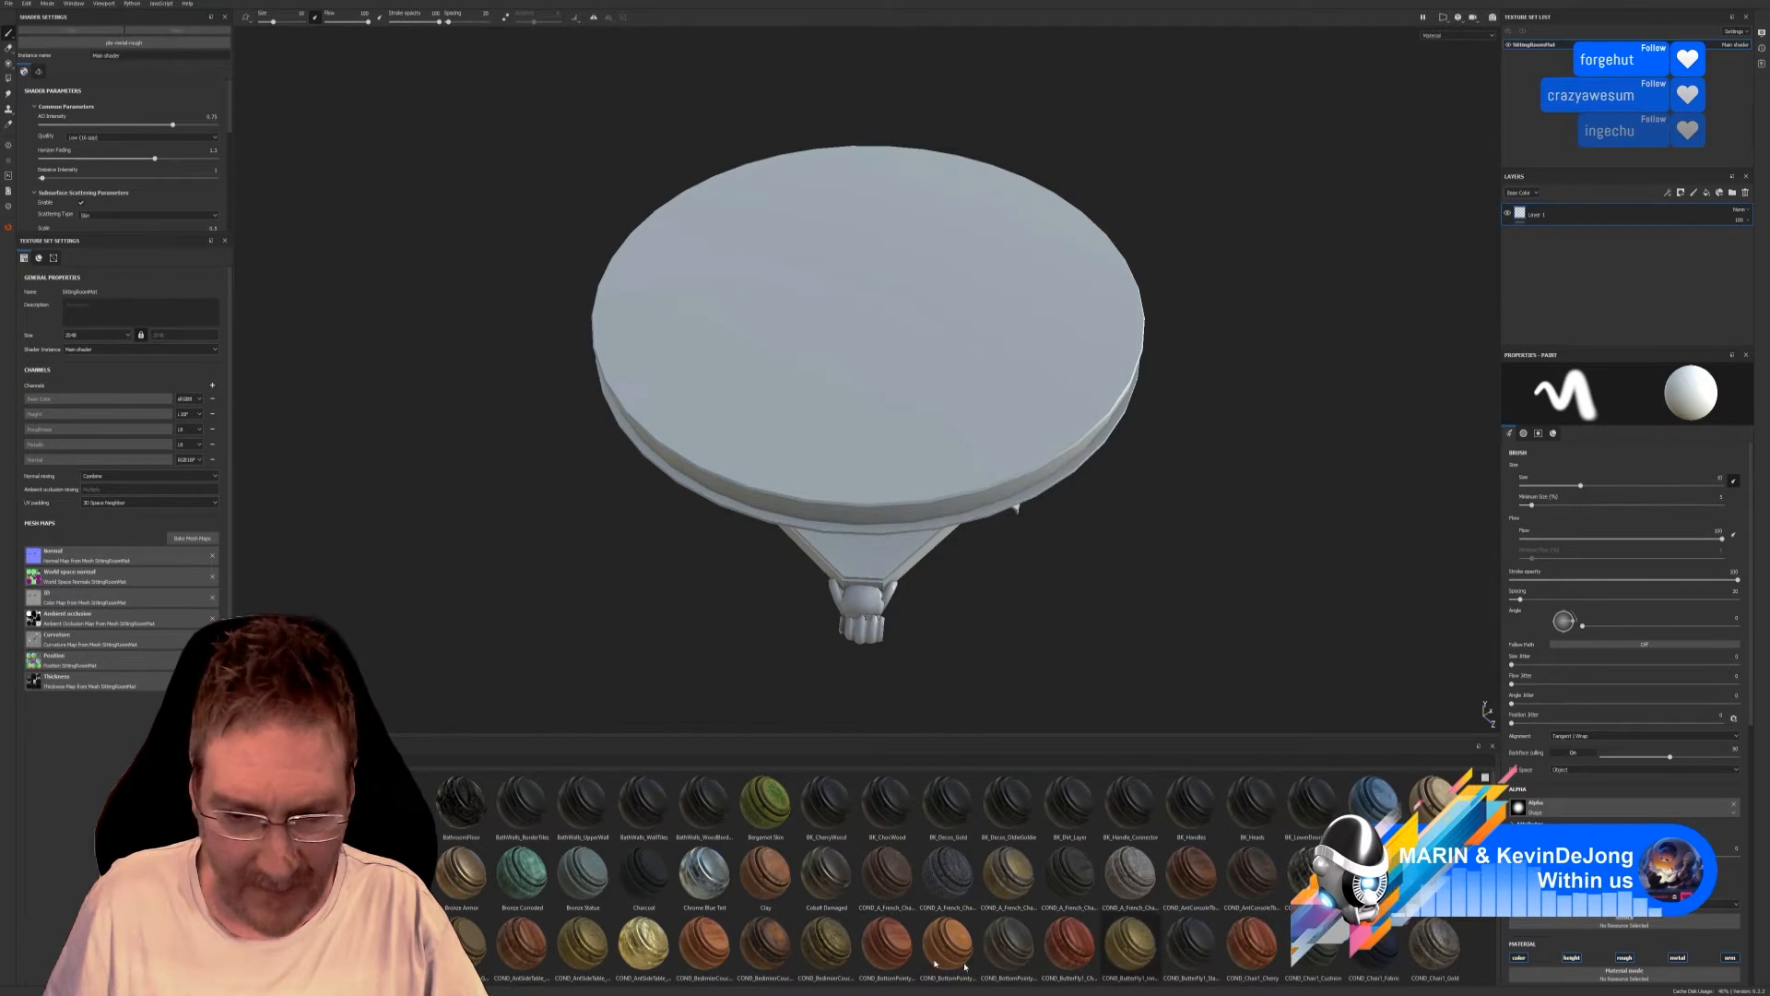
# Apply the COND couch smart material in chocolate to the table and check its finish on the tabletop.
pyautogui.moveTo(771, 952); pyautogui.dragTo(874, 445)
pyautogui.keyDown('alt'); pyautogui.moveTo(1098, 600); pyautogui.dragTo(1081, 634); pyautogui.keyUp('alt')
pyautogui.scroll(2, 950, 473)
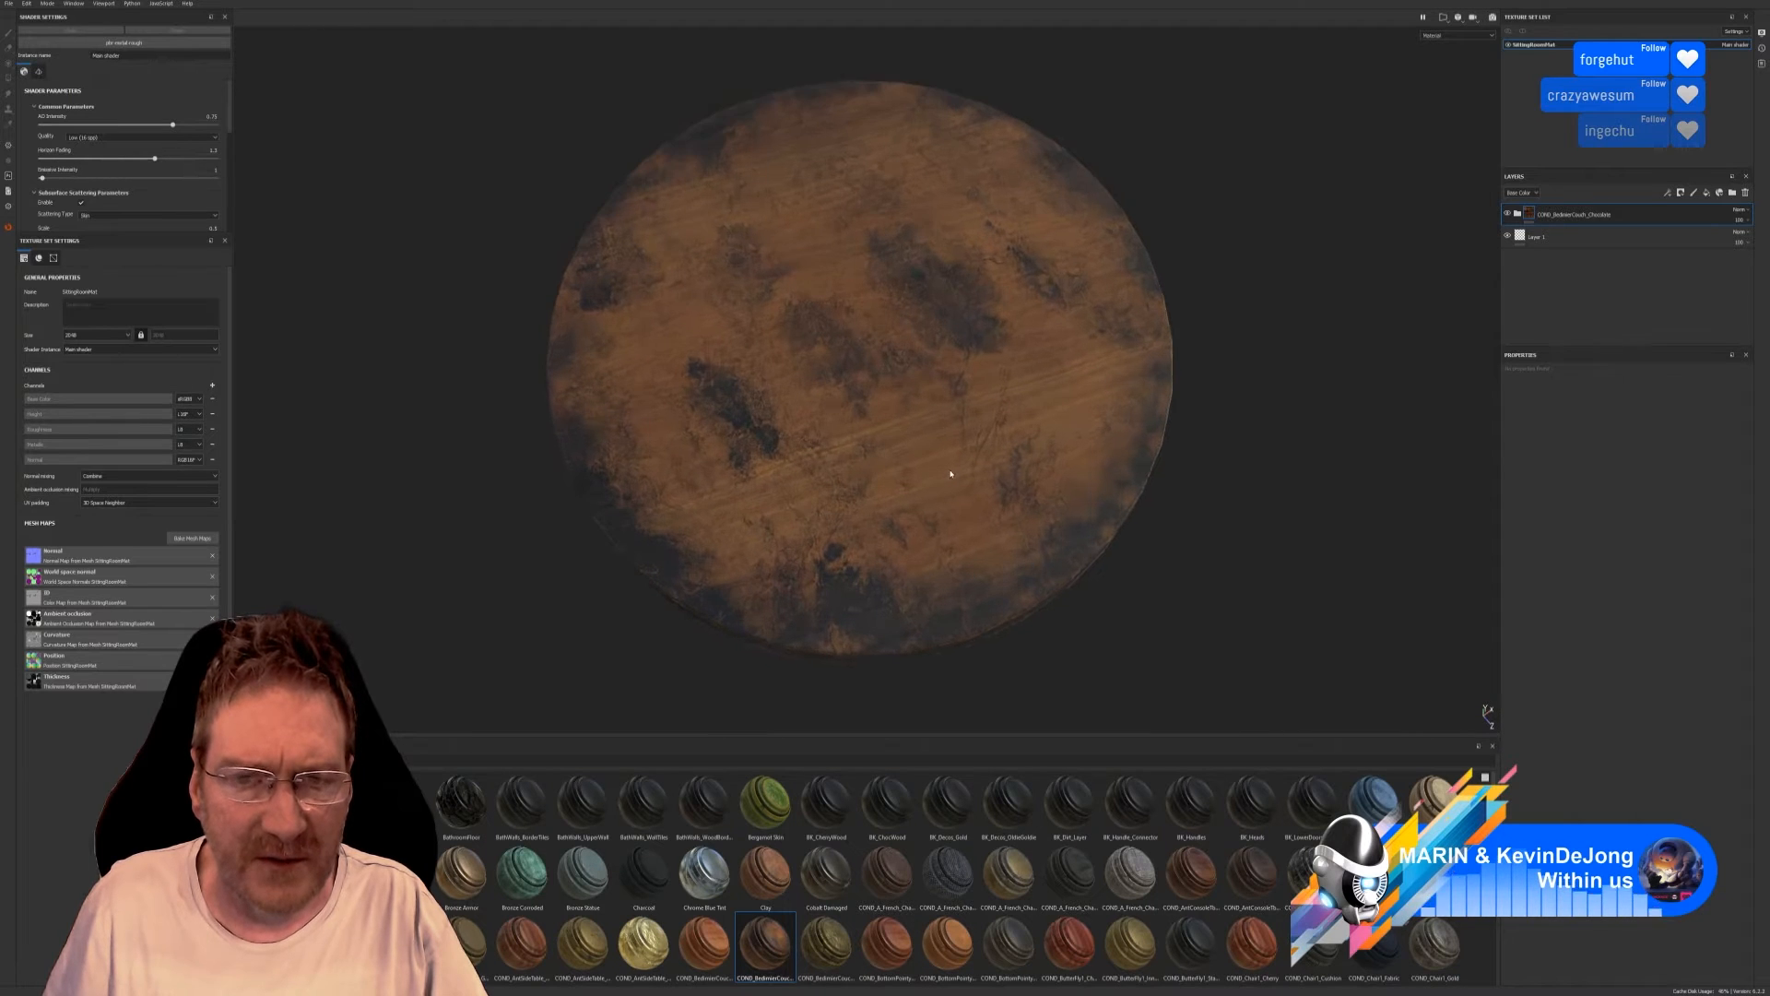
pyautogui.keyDown('alt'); pyautogui.moveTo(908, 479); pyautogui.dragTo(913, 443); pyautogui.keyUp('alt')
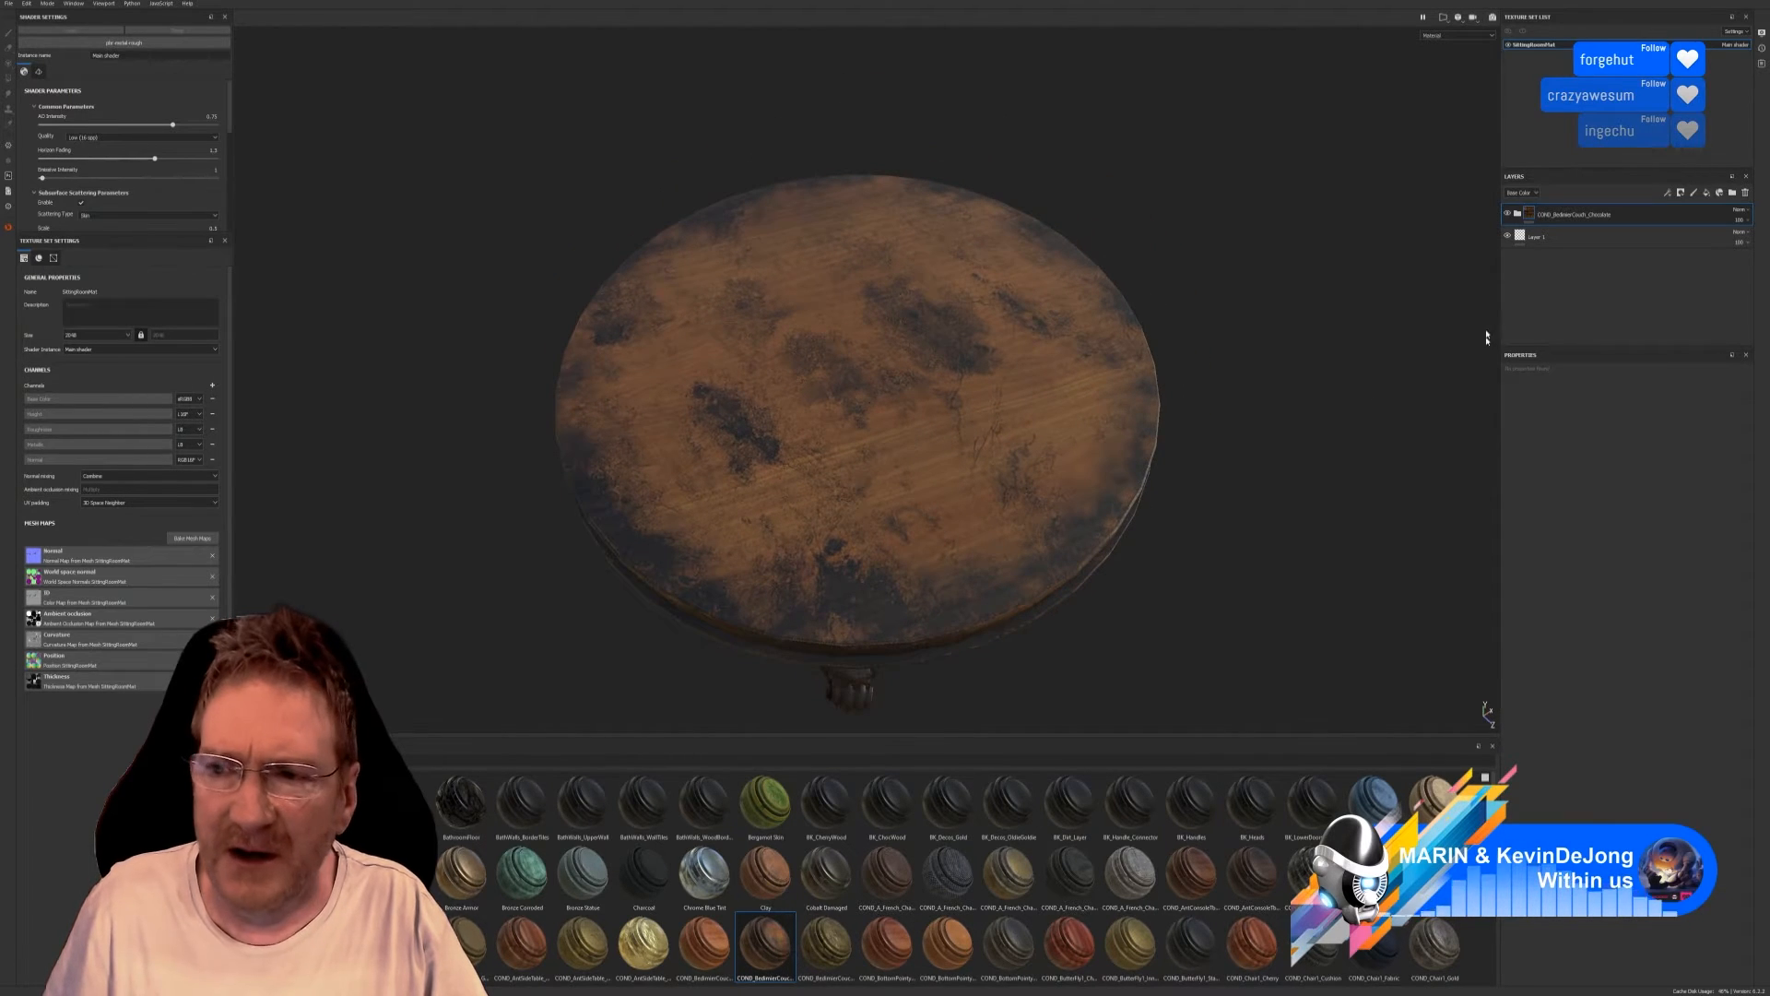
# Delete the empty Layer 1, expand the chocolate material's folder and select the mask of its Wood Beech Chocolate Brown layer.
pyautogui.click(1581, 242)
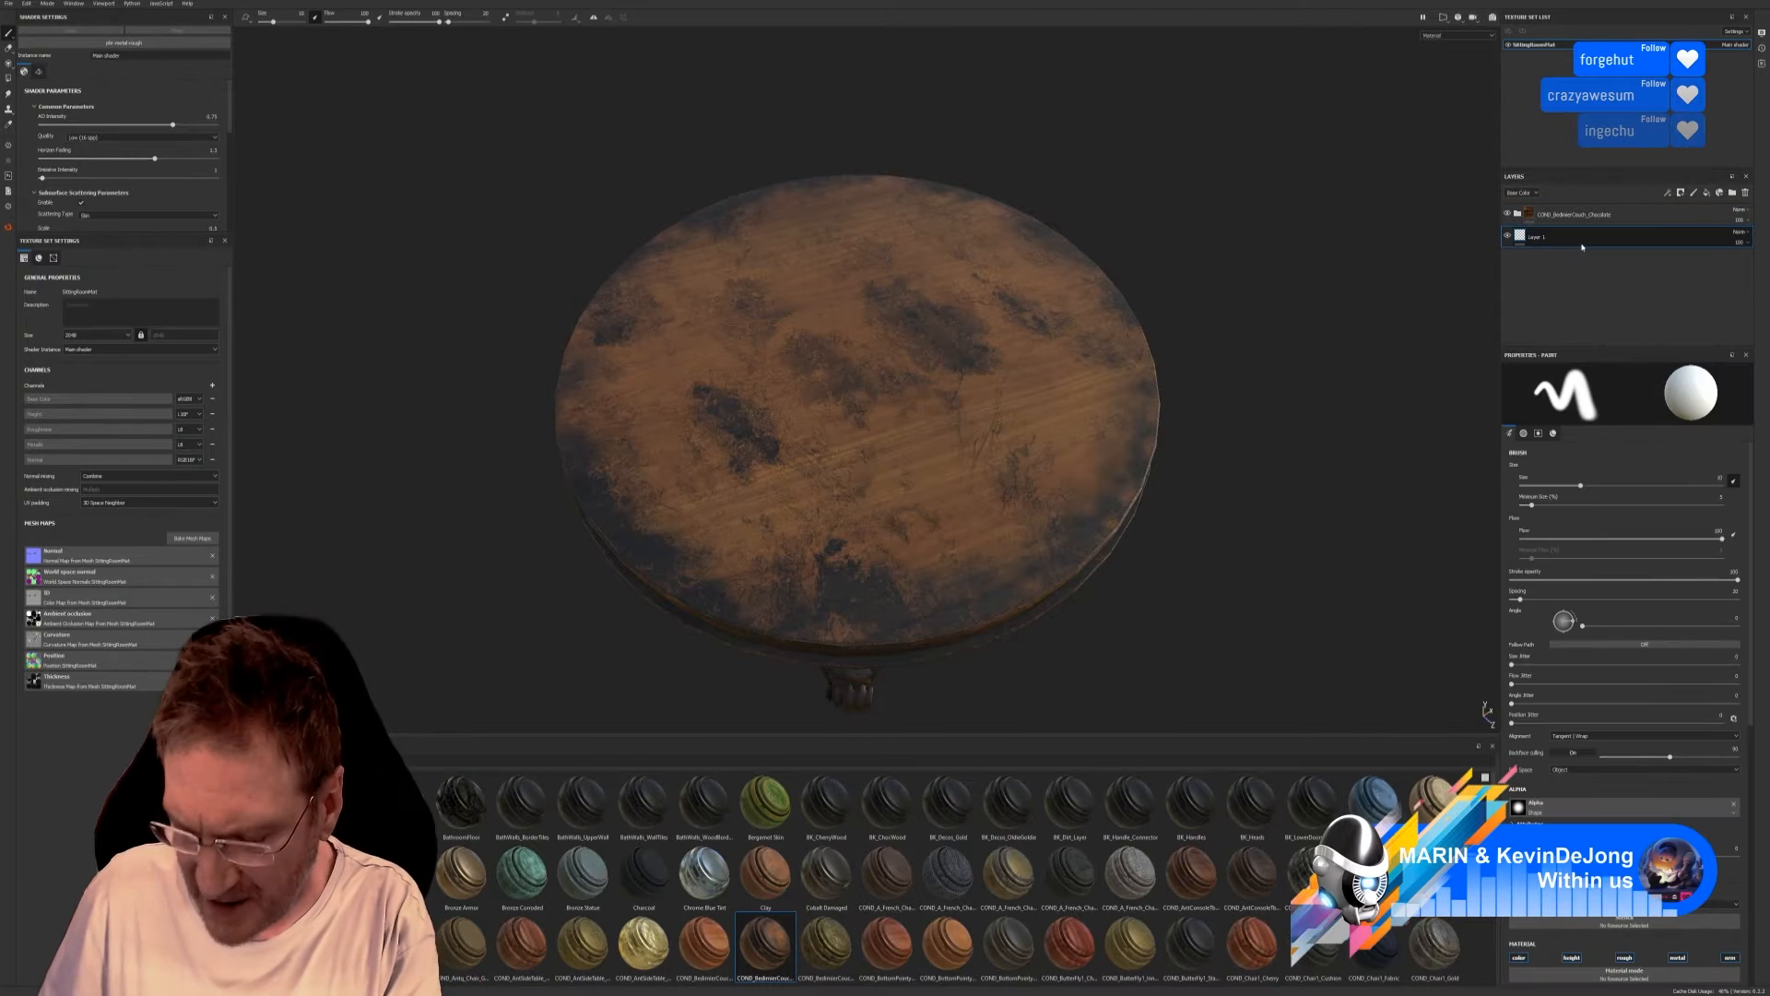
pyautogui.press('Delete')
pyautogui.click(1518, 214)
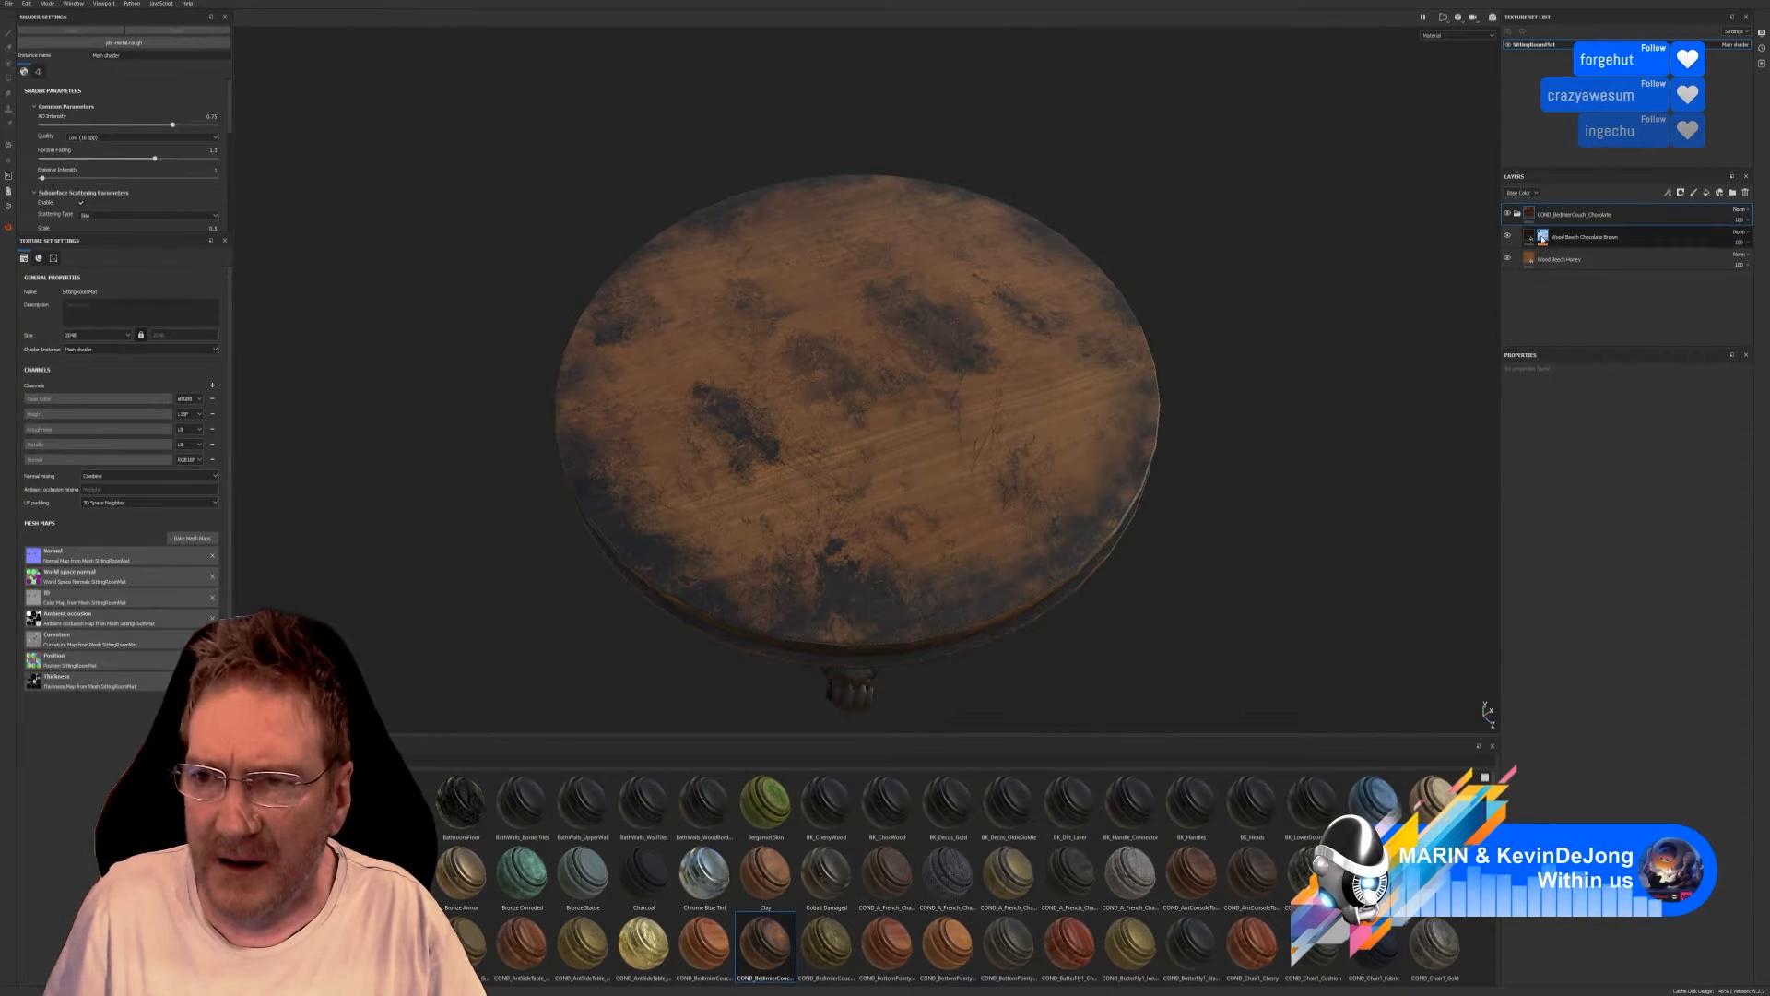
pyautogui.click(1582, 237)
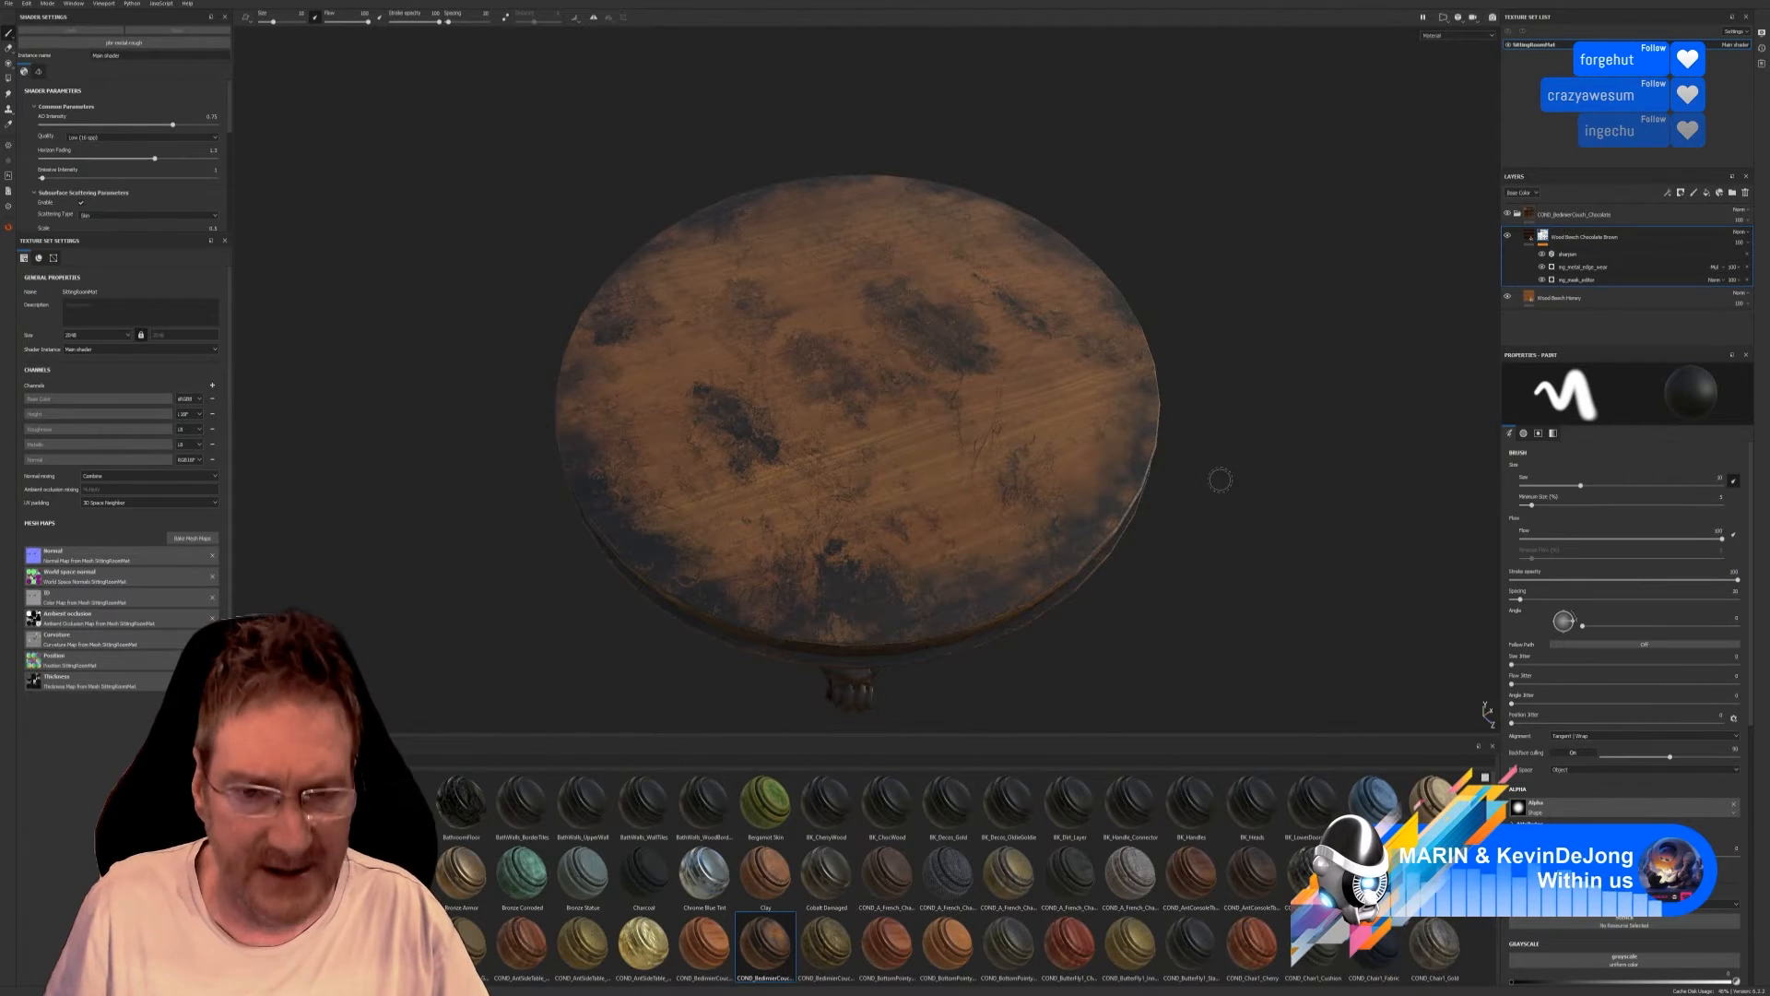
# Inspect the chocolate finish on the table and apply the COND_TopPointy_Frame_Cherry smart material above it.
pyautogui.keyDown('alt'); pyautogui.moveTo(1219, 480); pyautogui.dragTo(1013, 523); pyautogui.keyUp('alt')
pyautogui.keyDown('alt'); pyautogui.moveTo(1013, 523); pyautogui.dragTo(985, 338, button='middle'); pyautogui.keyUp('alt')
pyautogui.keyDown('alt'); pyautogui.moveTo(984, 338); pyautogui.dragTo(947, 439); pyautogui.keyUp('alt')
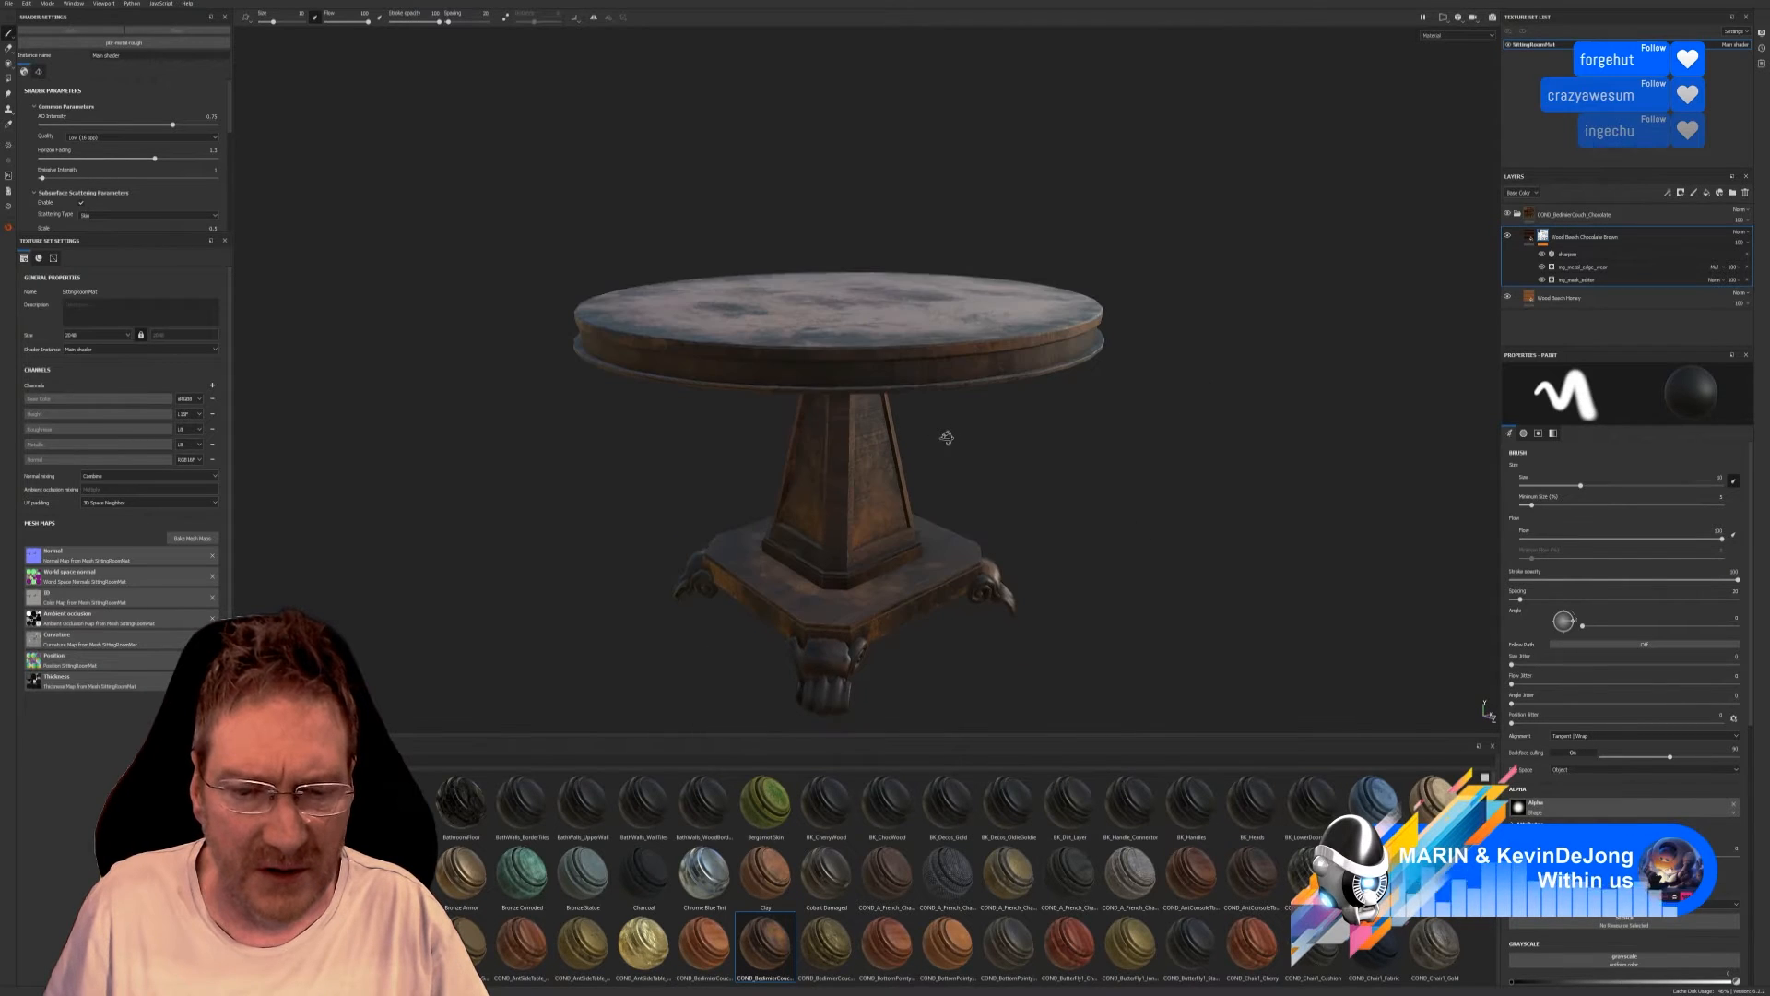
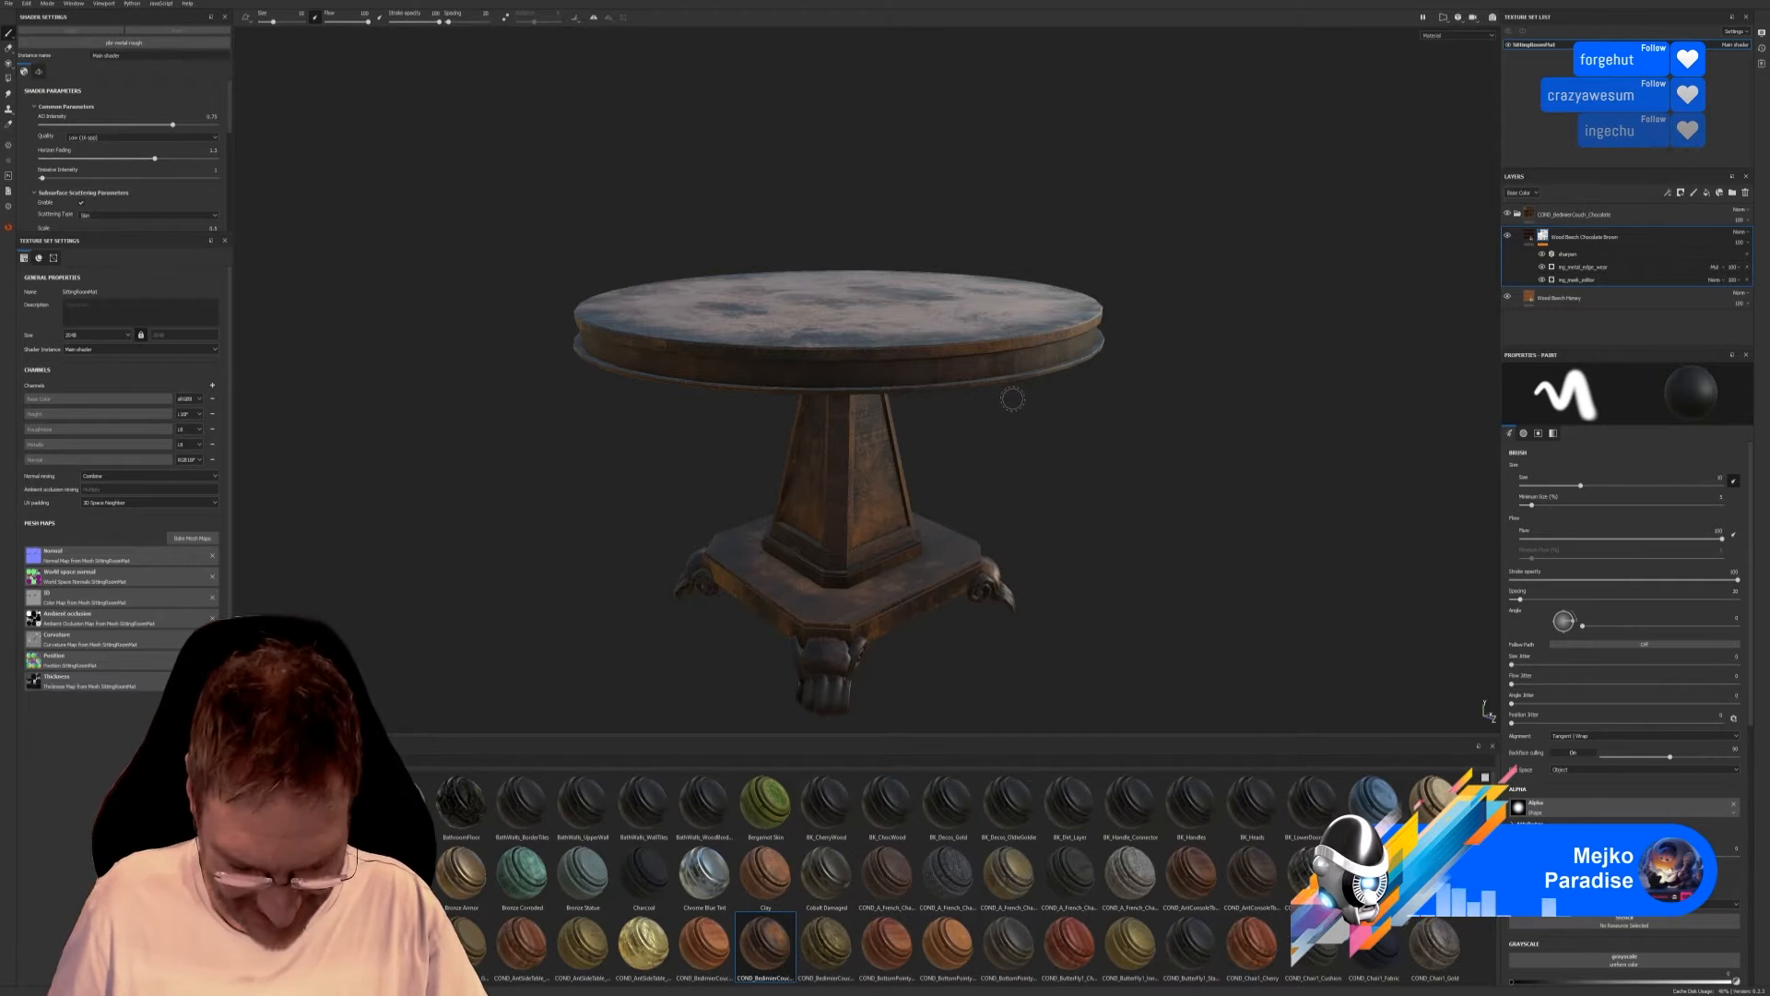
pyautogui.keyDown('alt'); pyautogui.moveTo(1033, 436); pyautogui.dragTo(1079, 517); pyautogui.keyUp('alt')
pyautogui.moveTo(1048, 418)
pyautogui.keyDown('alt'); pyautogui.mouseDown()
pyautogui.moveTo(1057, 513)
pyautogui.moveTo(1039, 379)
pyautogui.moveTo(1052, 541)
pyautogui.mouseUp(); pyautogui.keyUp('alt')
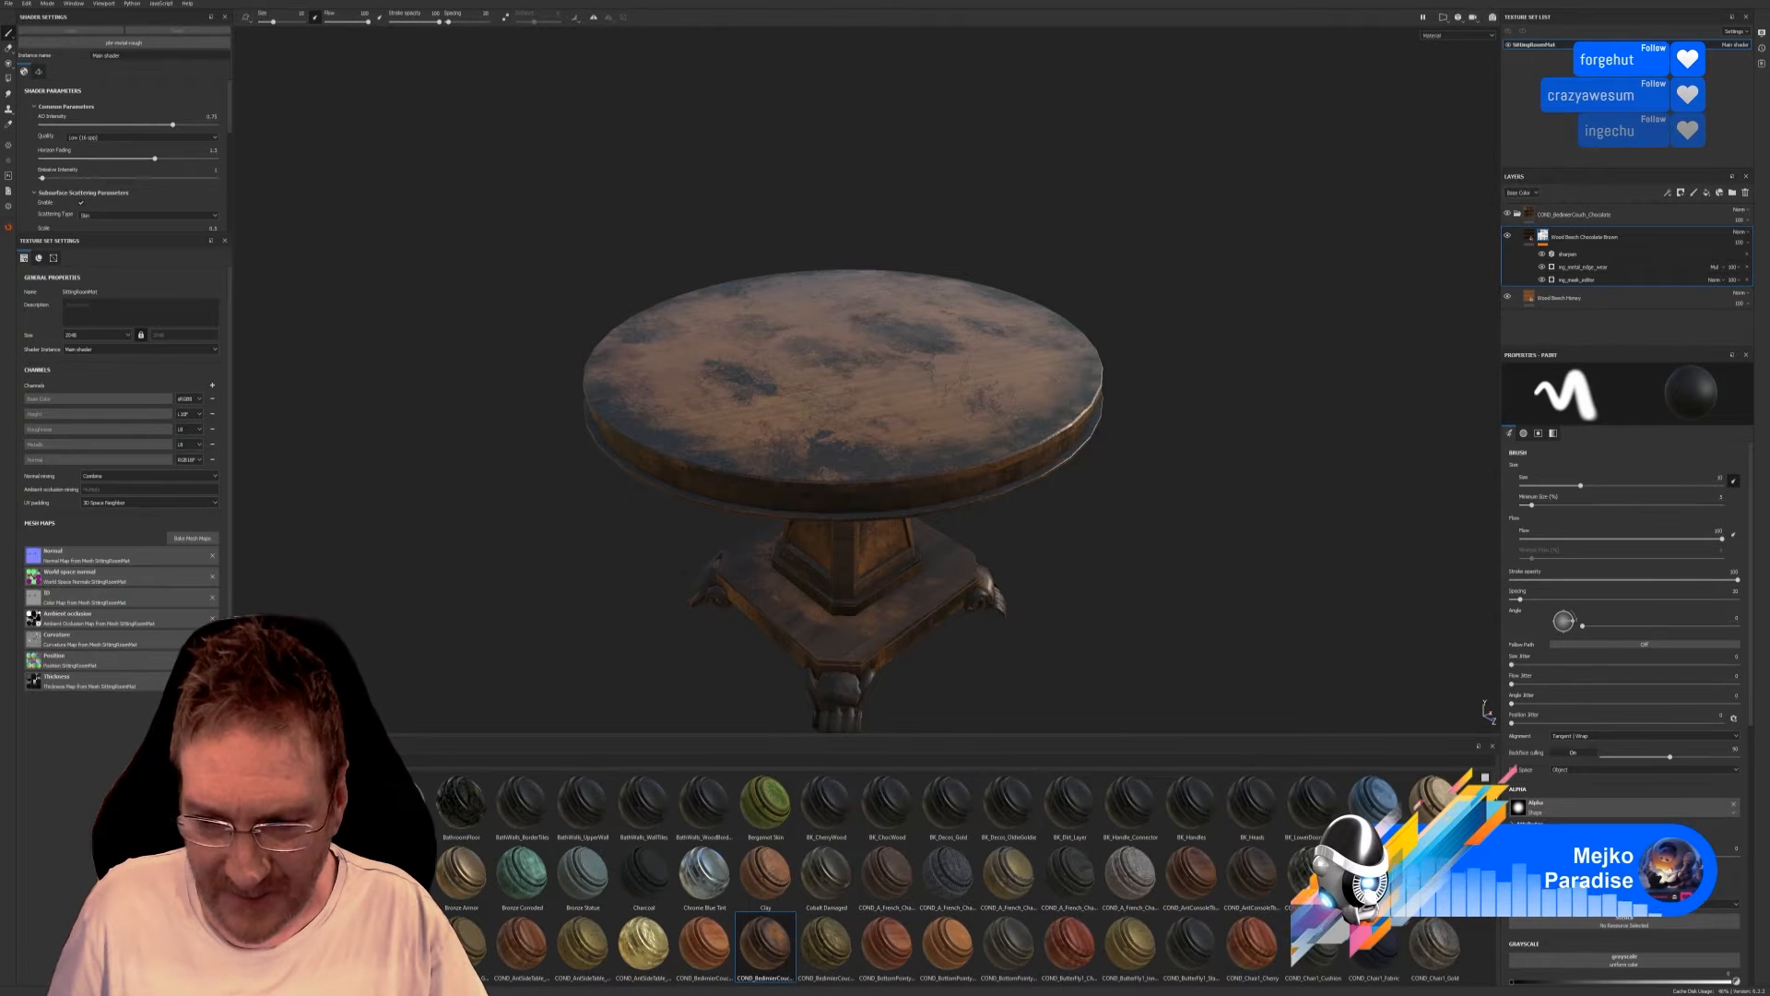
pyautogui.scroll(-1, 933, 877)
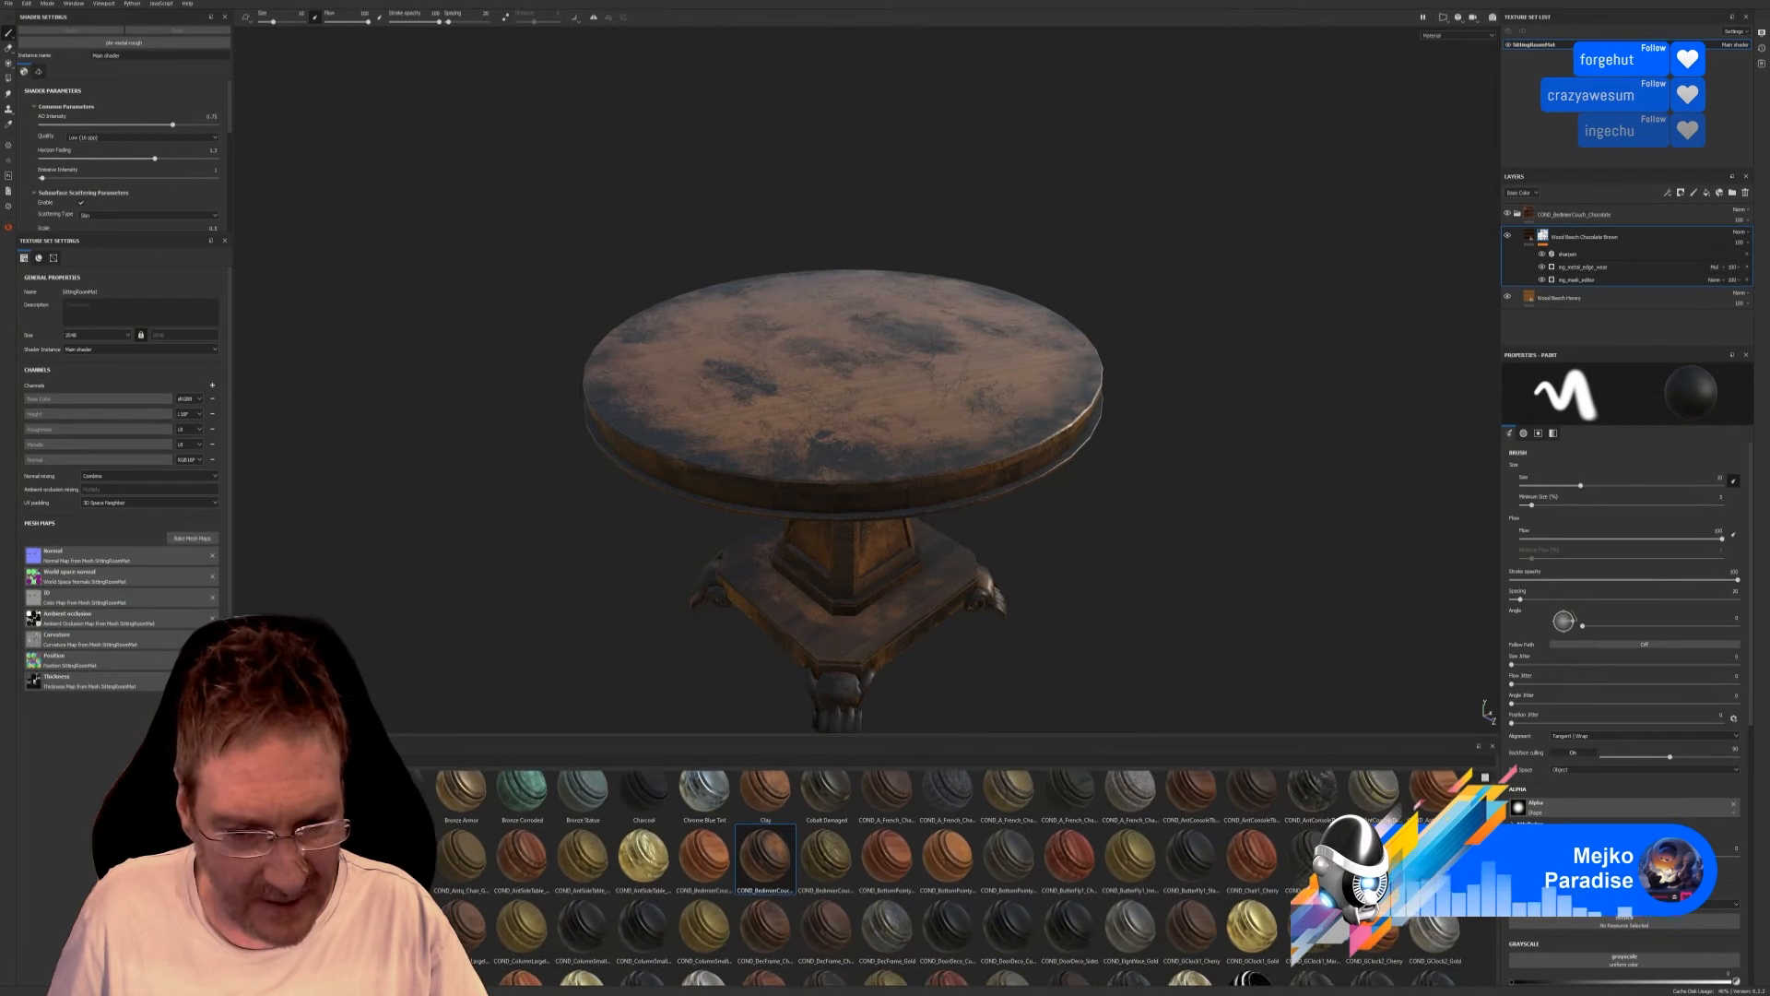
pyautogui.scroll(-1, 933, 877)
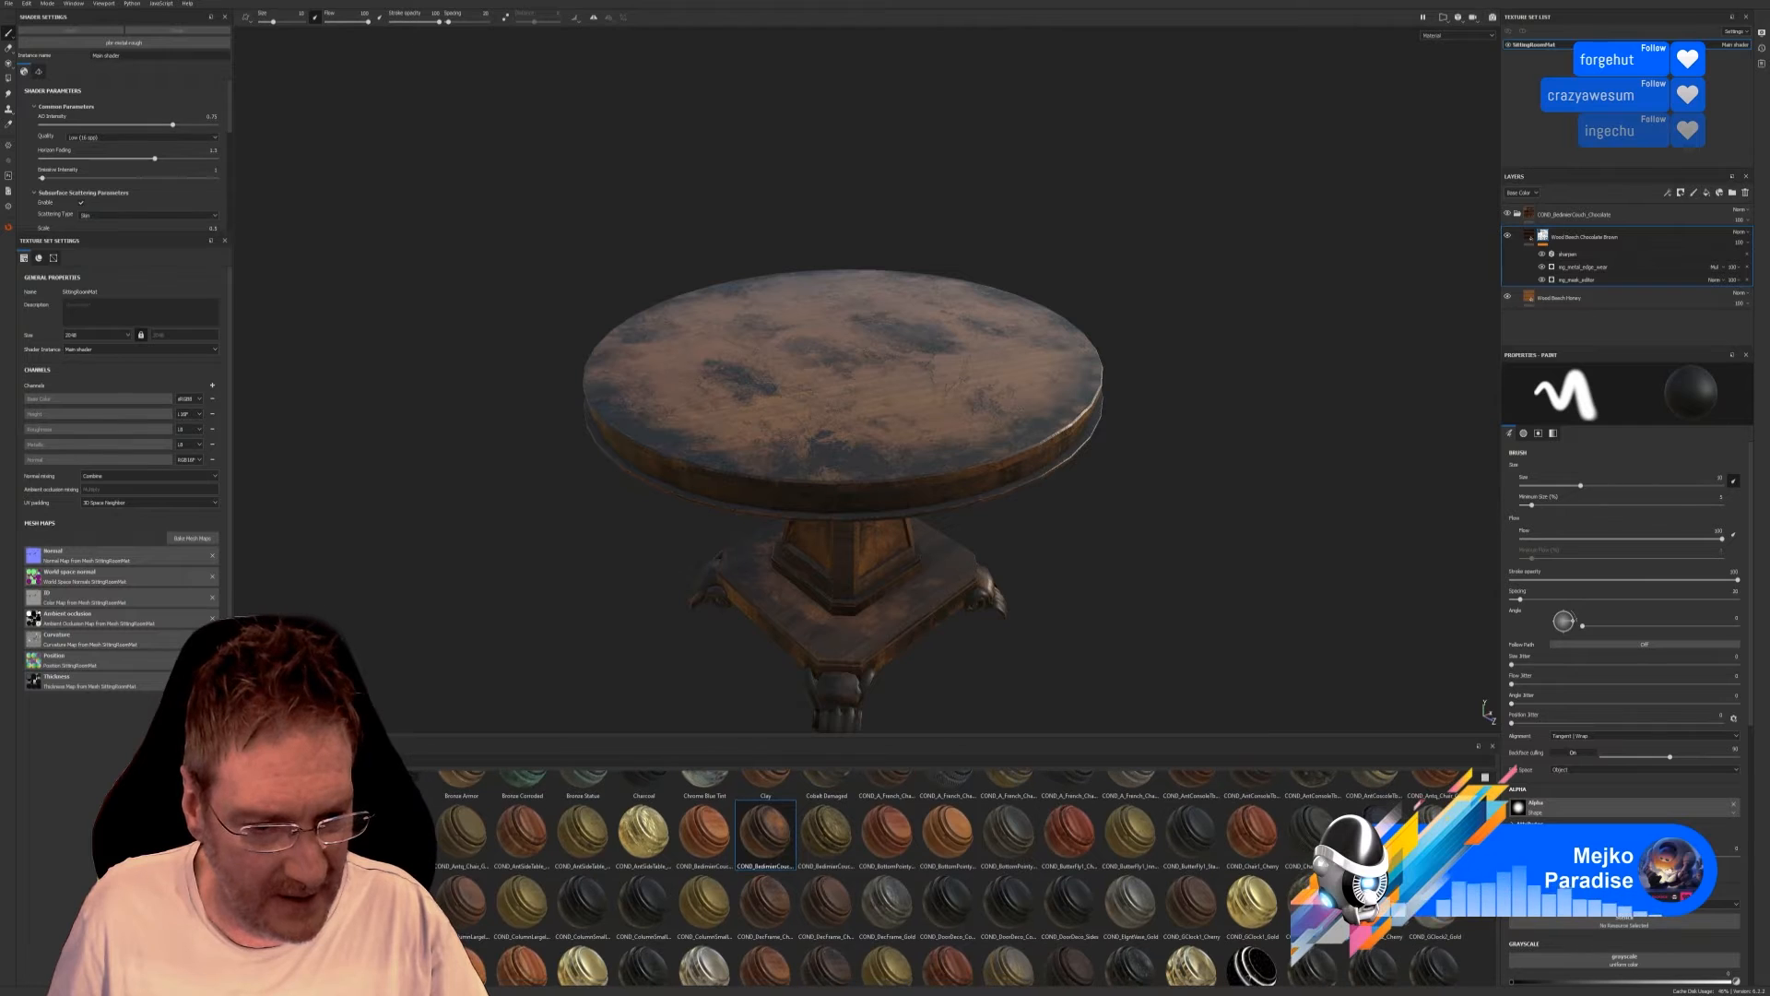
pyautogui.scroll(-1, 934, 877)
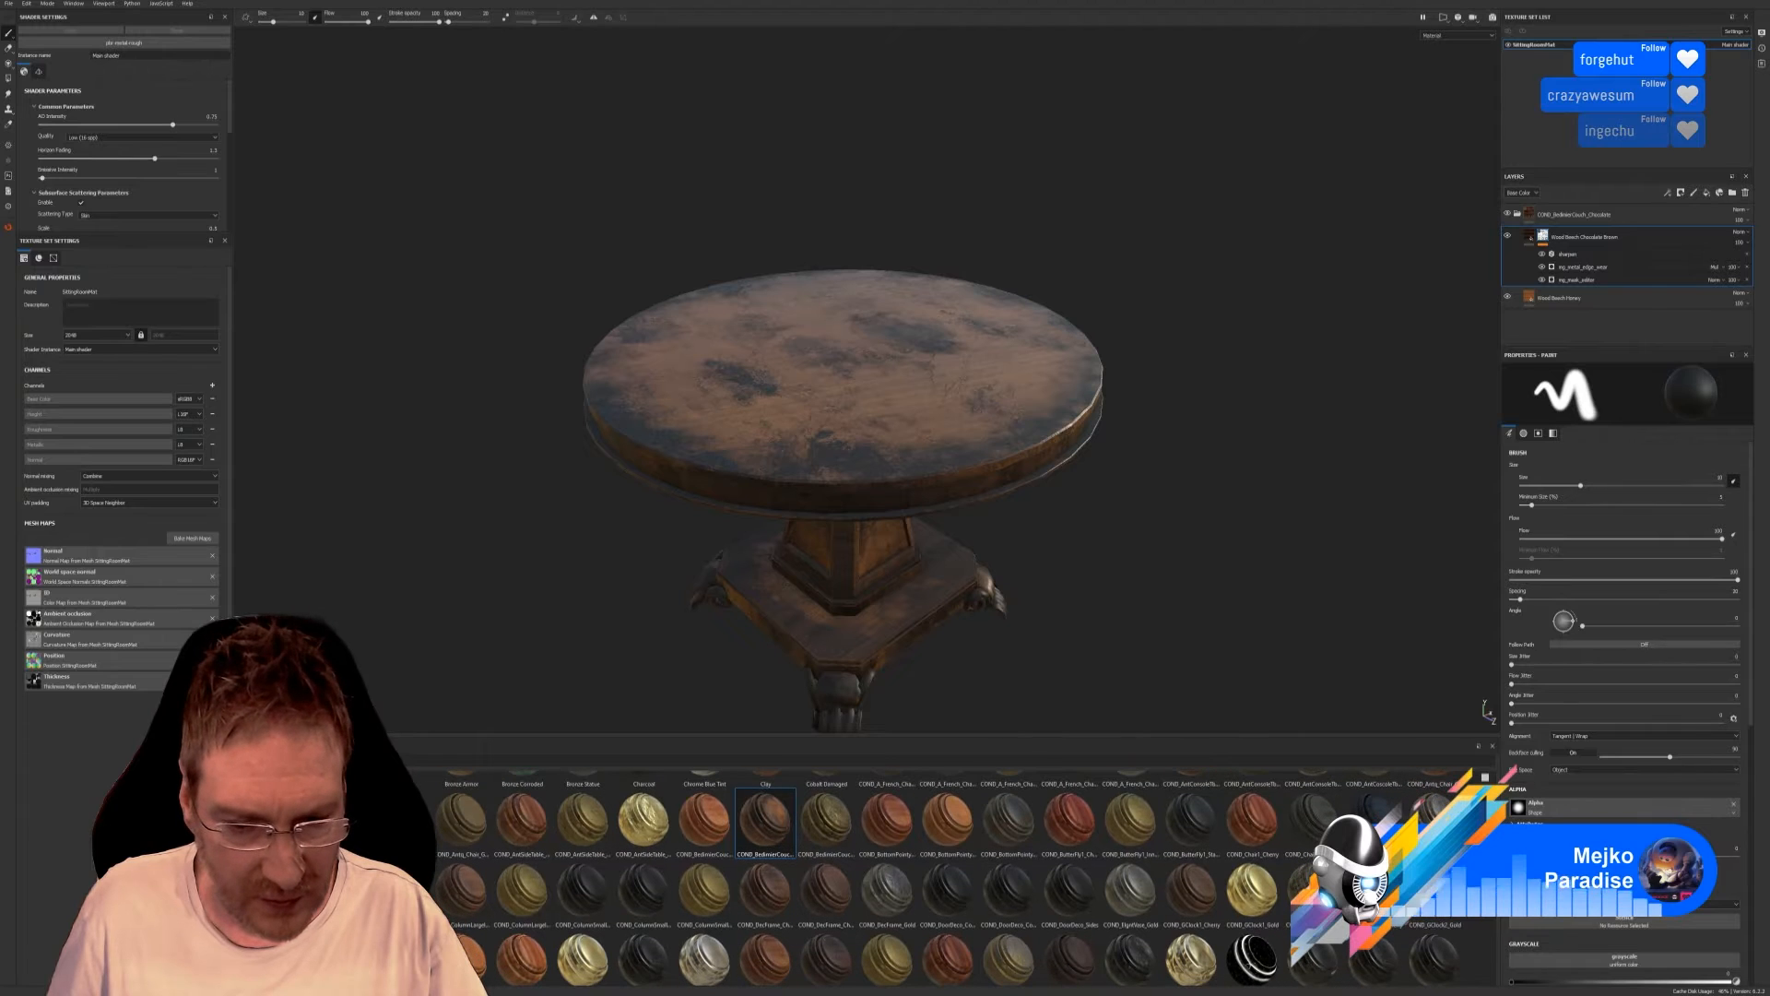
pyautogui.scroll(-3, 1199, 890)
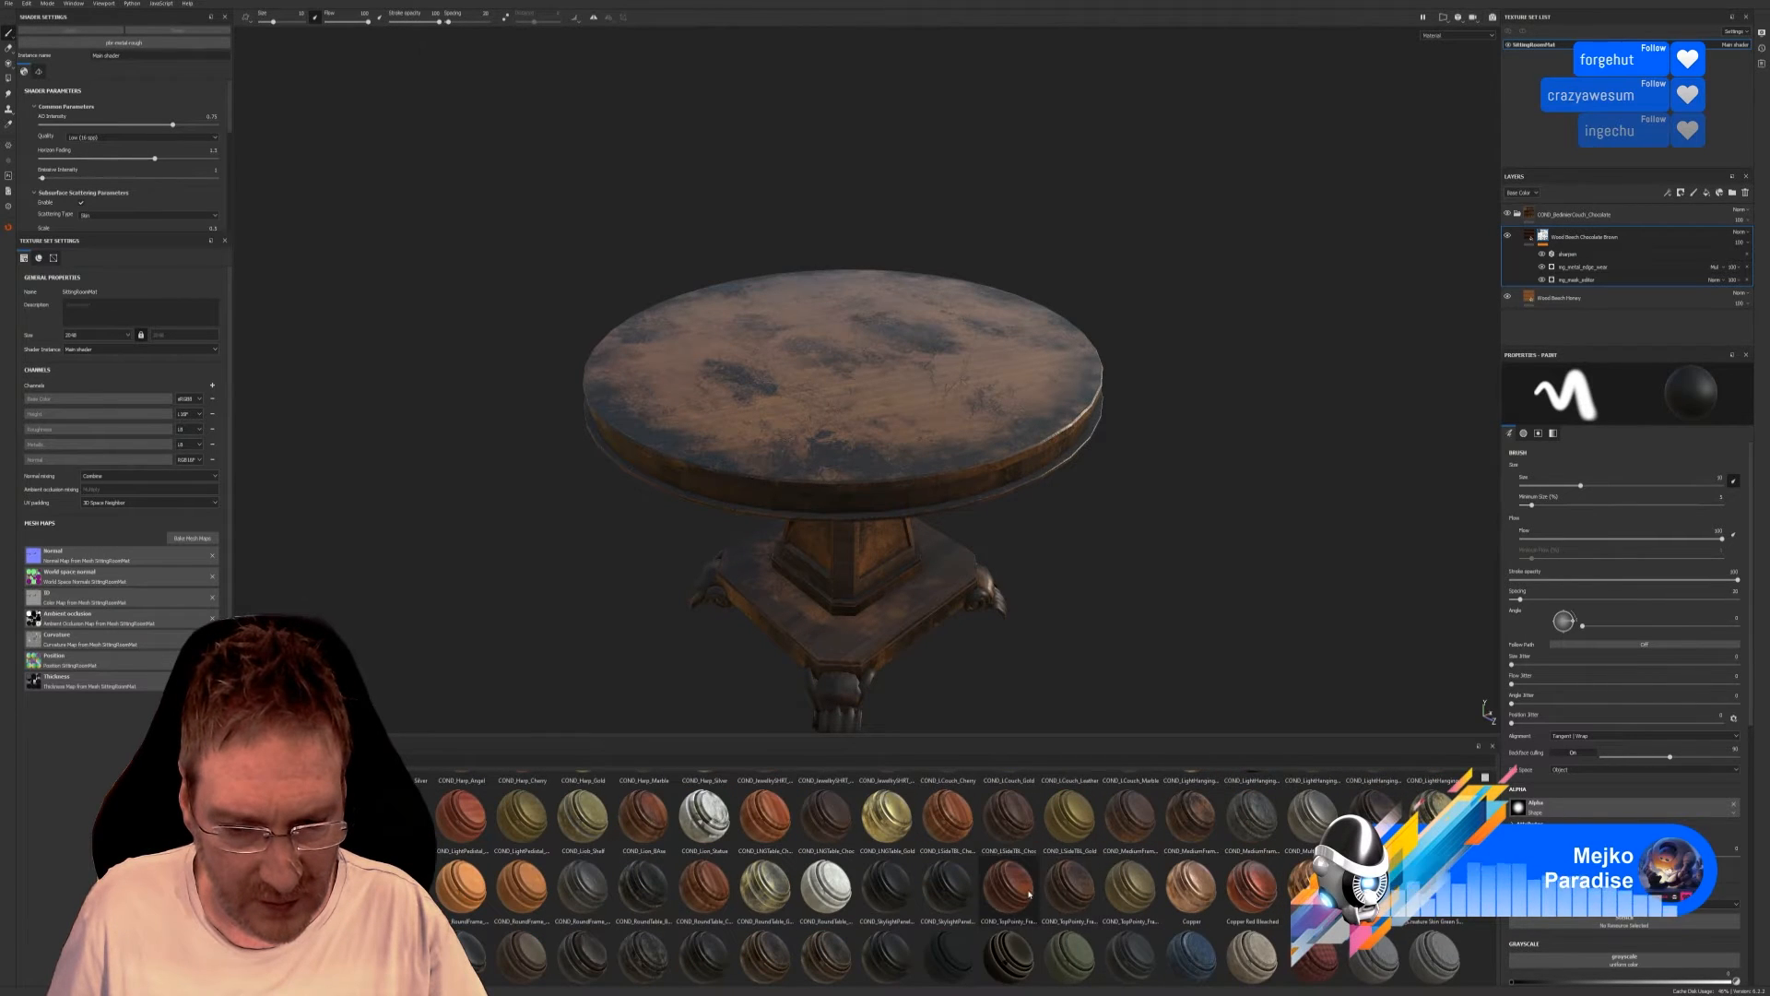
pyautogui.moveTo(1032, 893)
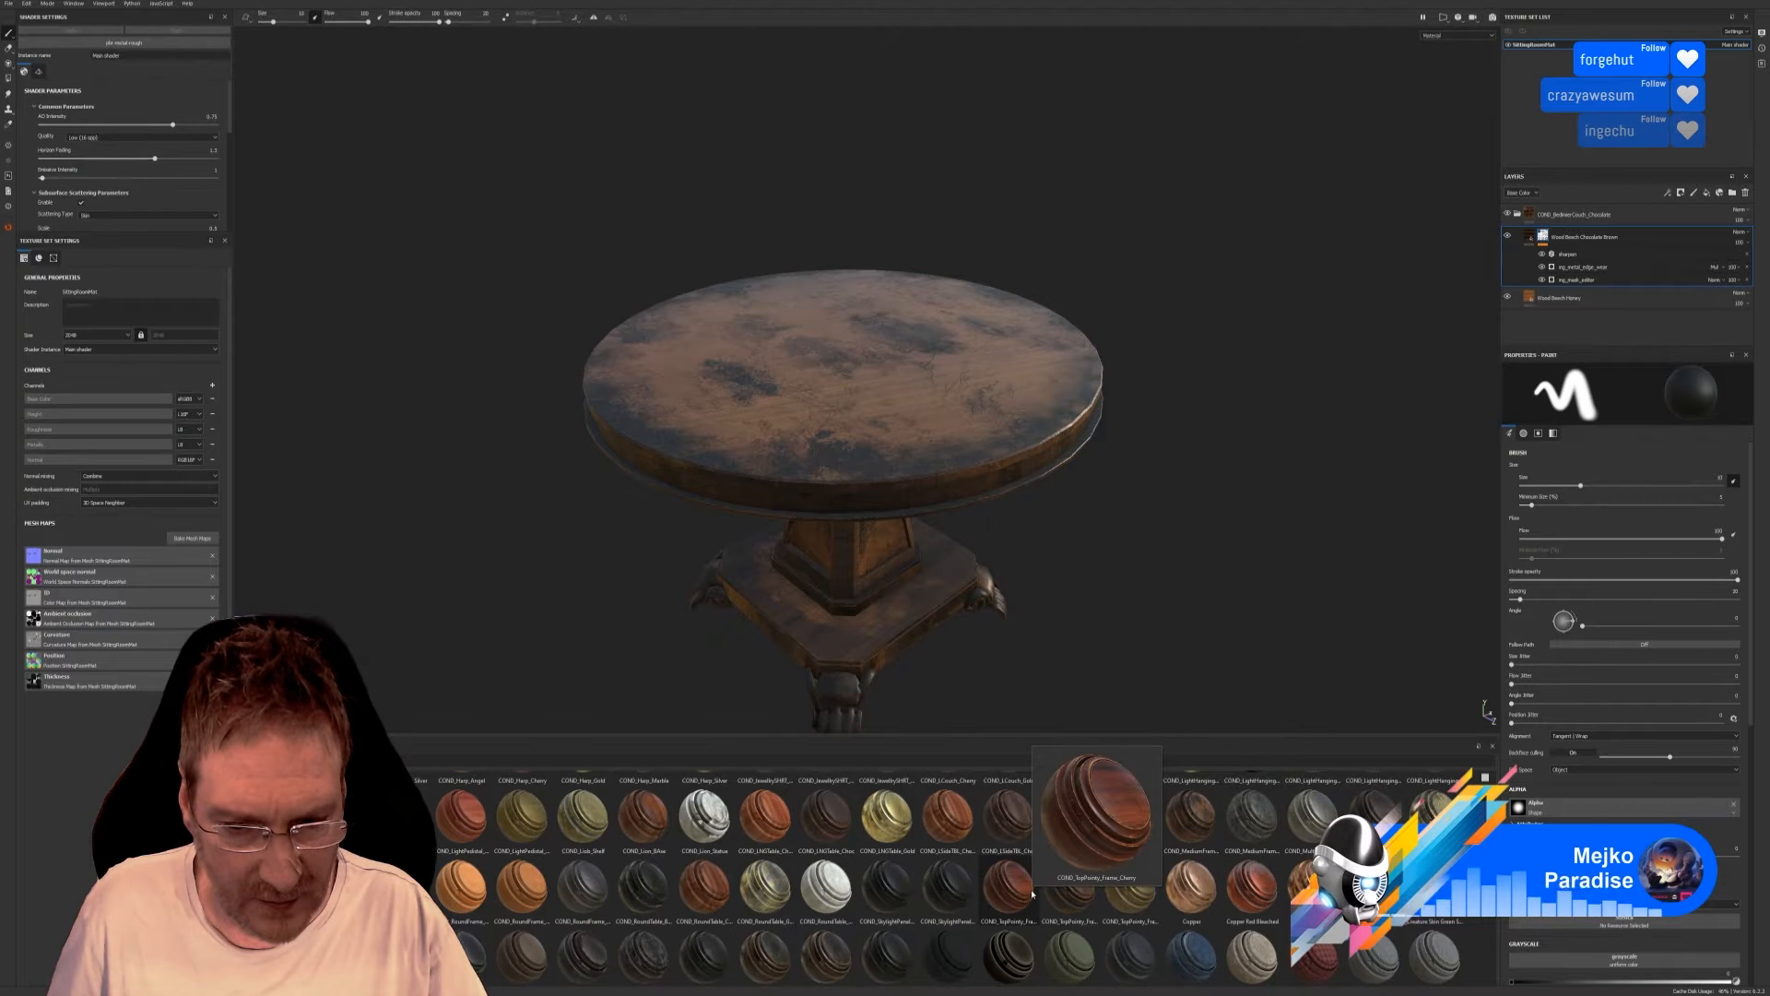
pyautogui.moveTo(1026, 893); pyautogui.dragTo(994, 444)
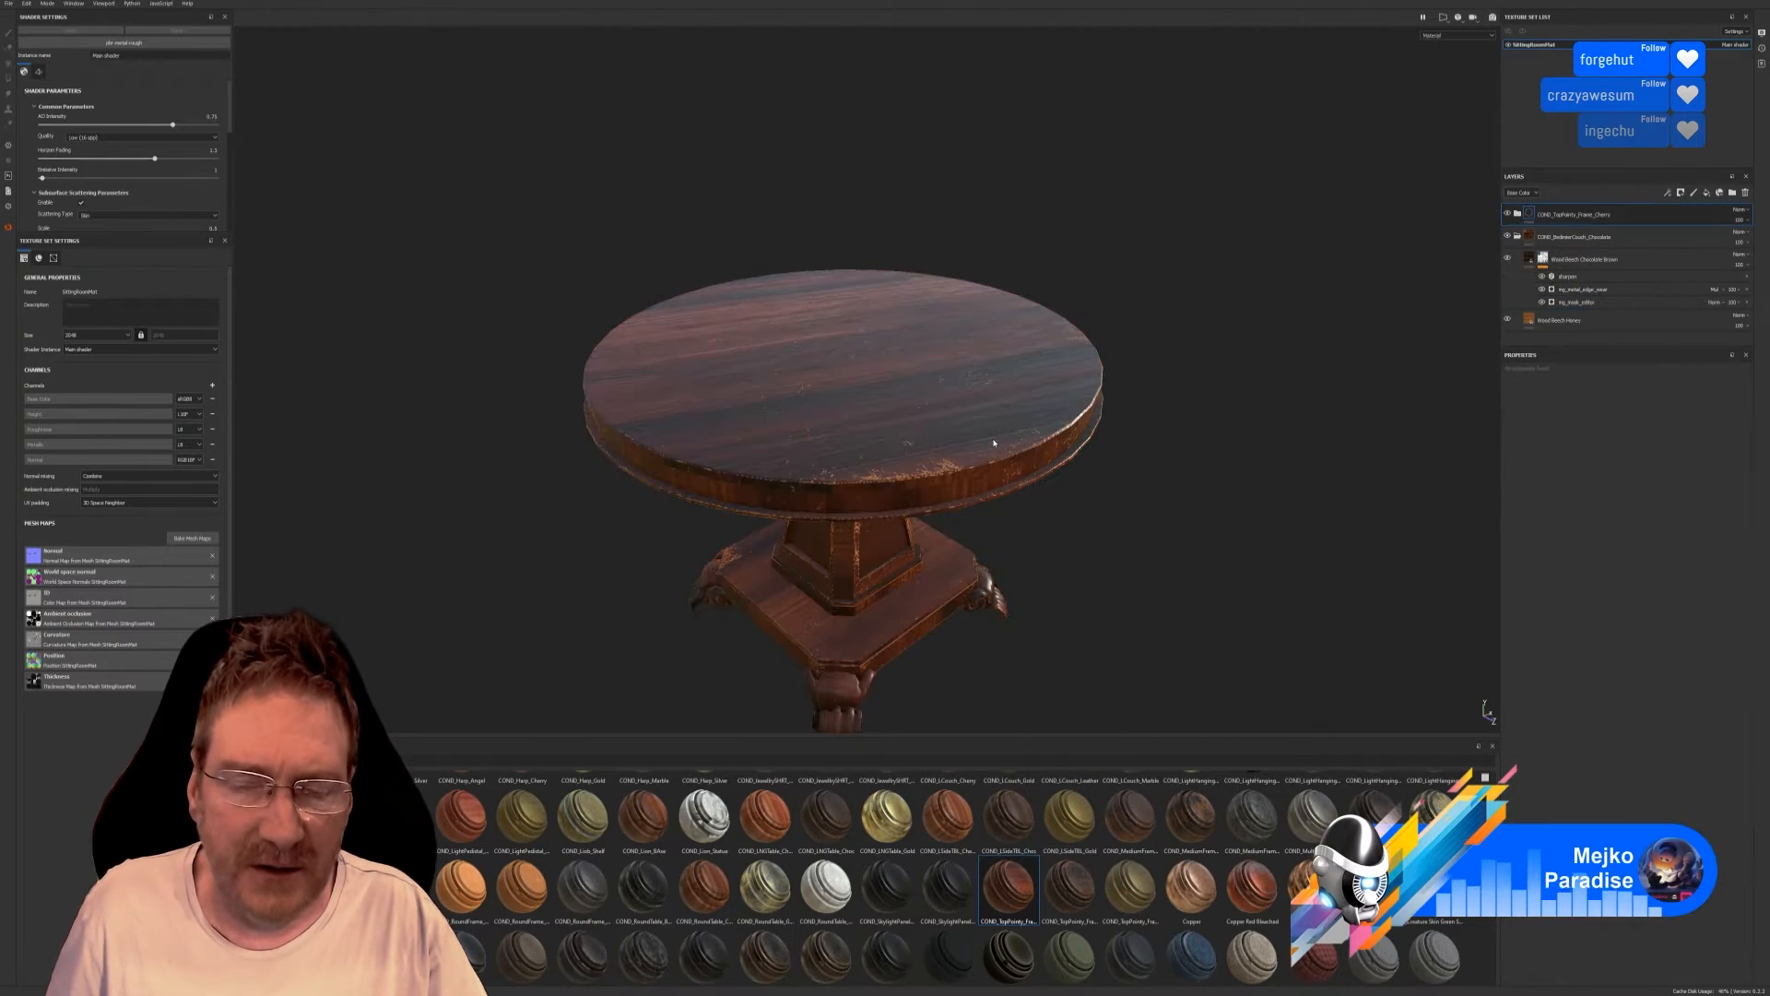
# Undo the COND_TopPointy_Frame_Cherry material, then try the COND_RoundTable_Cherry smart material on the table and undo it.
pyautogui.hotkey('ctrl', 'z')
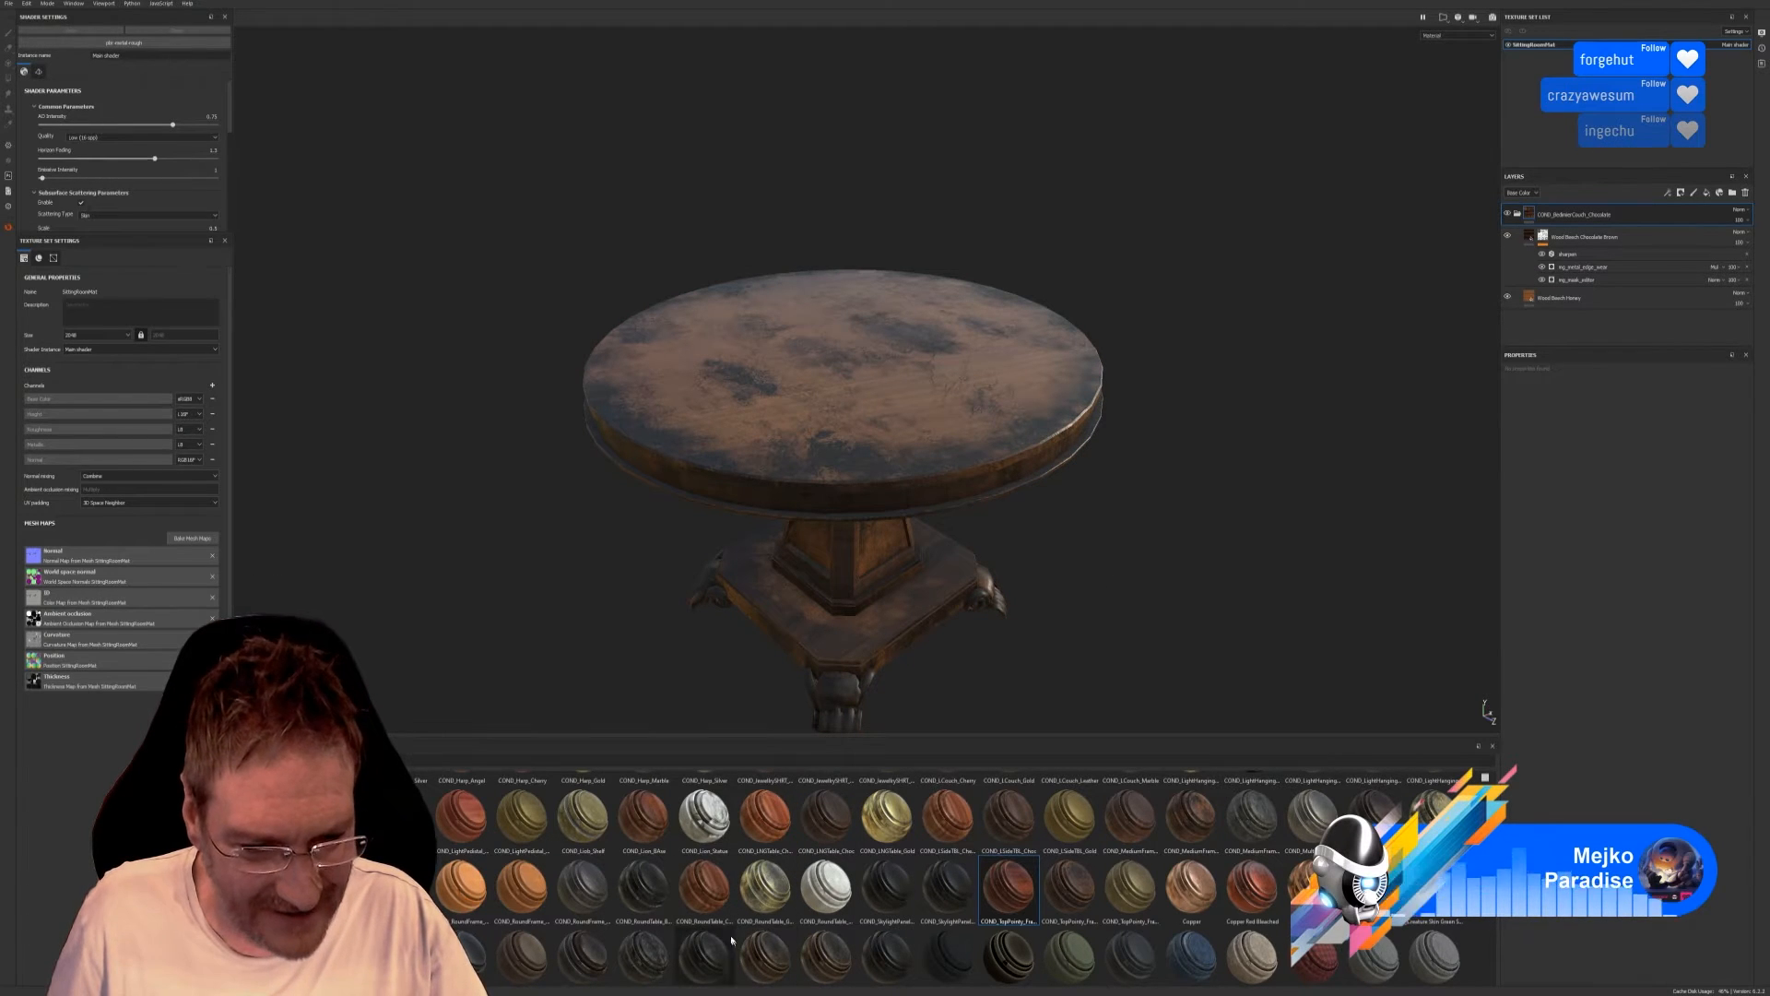
pyautogui.moveTo(711, 902); pyautogui.dragTo(894, 453)
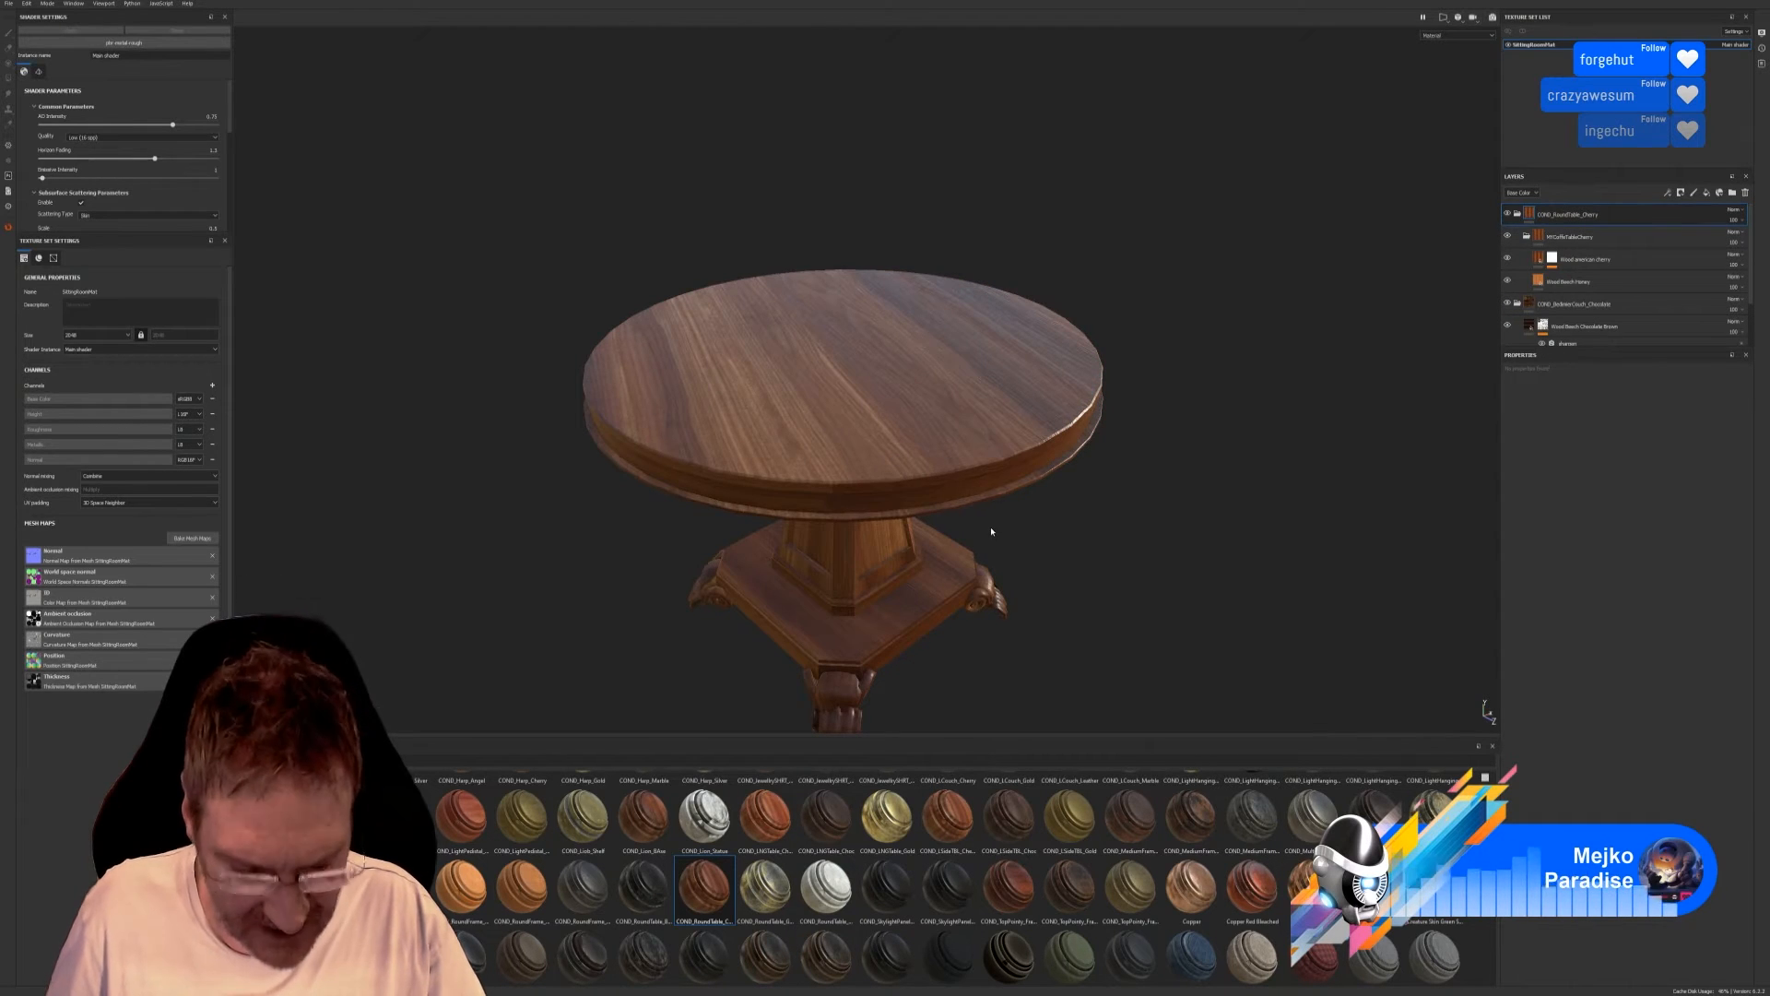
pyautogui.hotkey('ctrl', 'z')
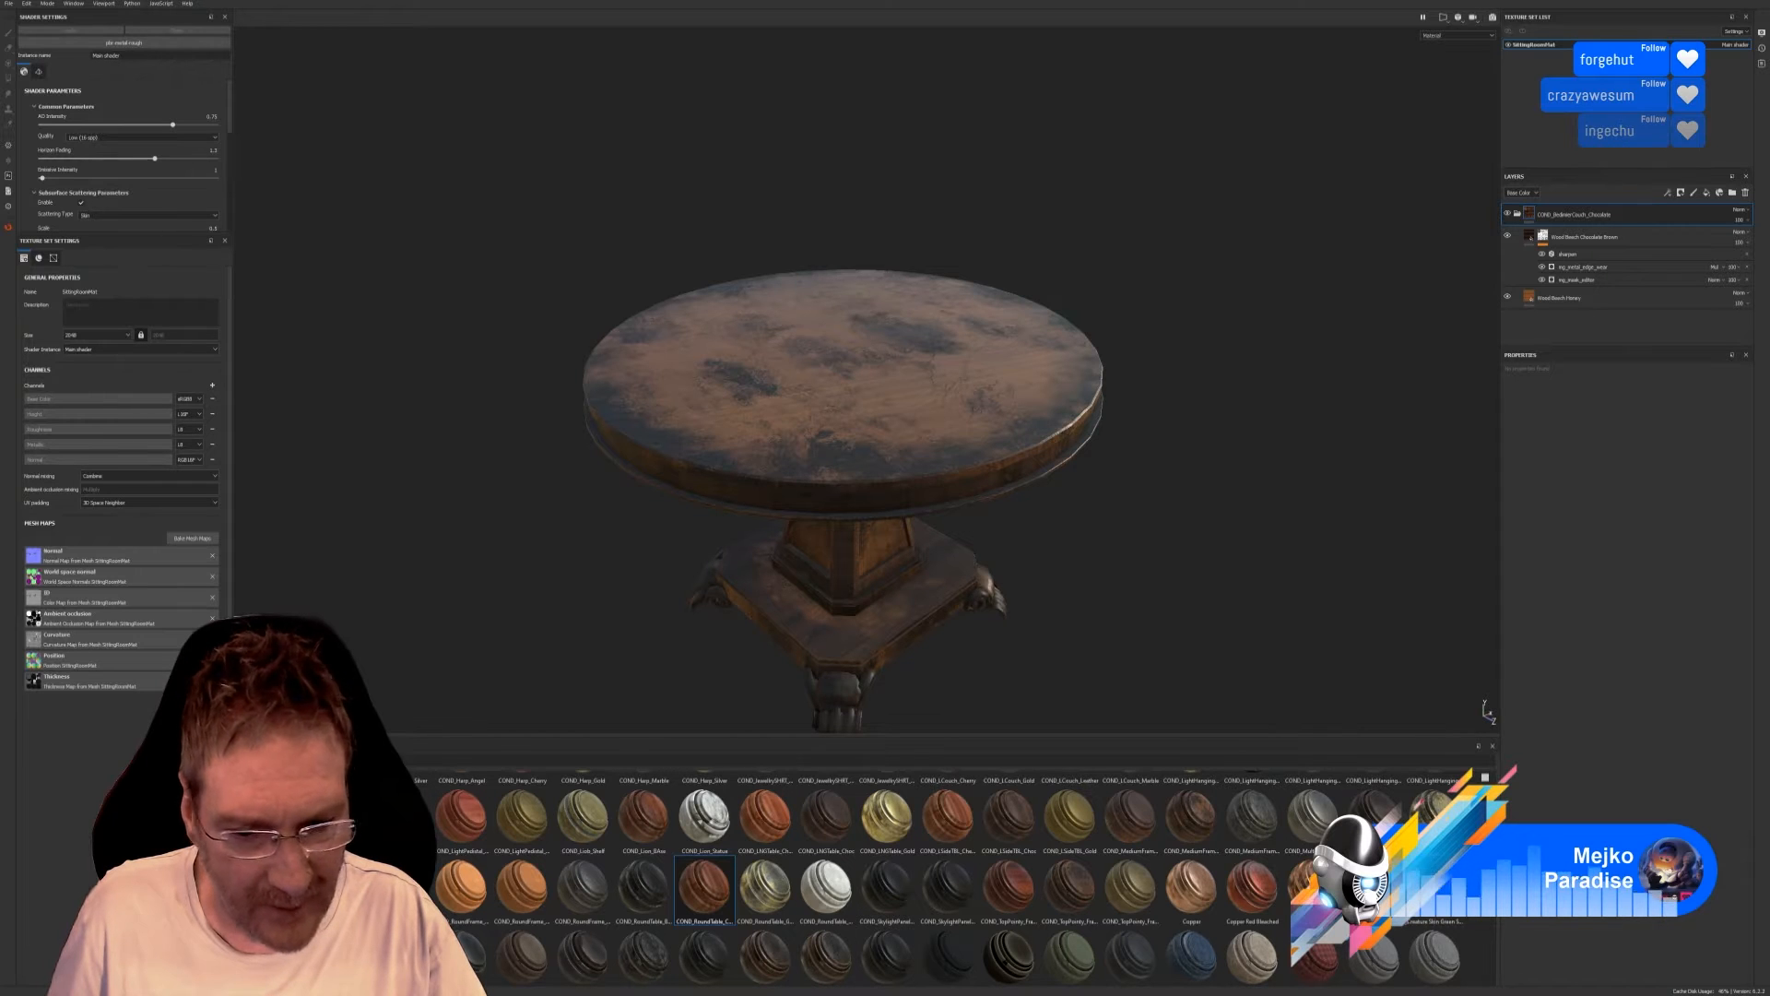
# Find the COND_AntConsoleTble_Cherry smart material in the library and apply it to the table above the chocolate material.
pyautogui.scroll(5, 950, 867)
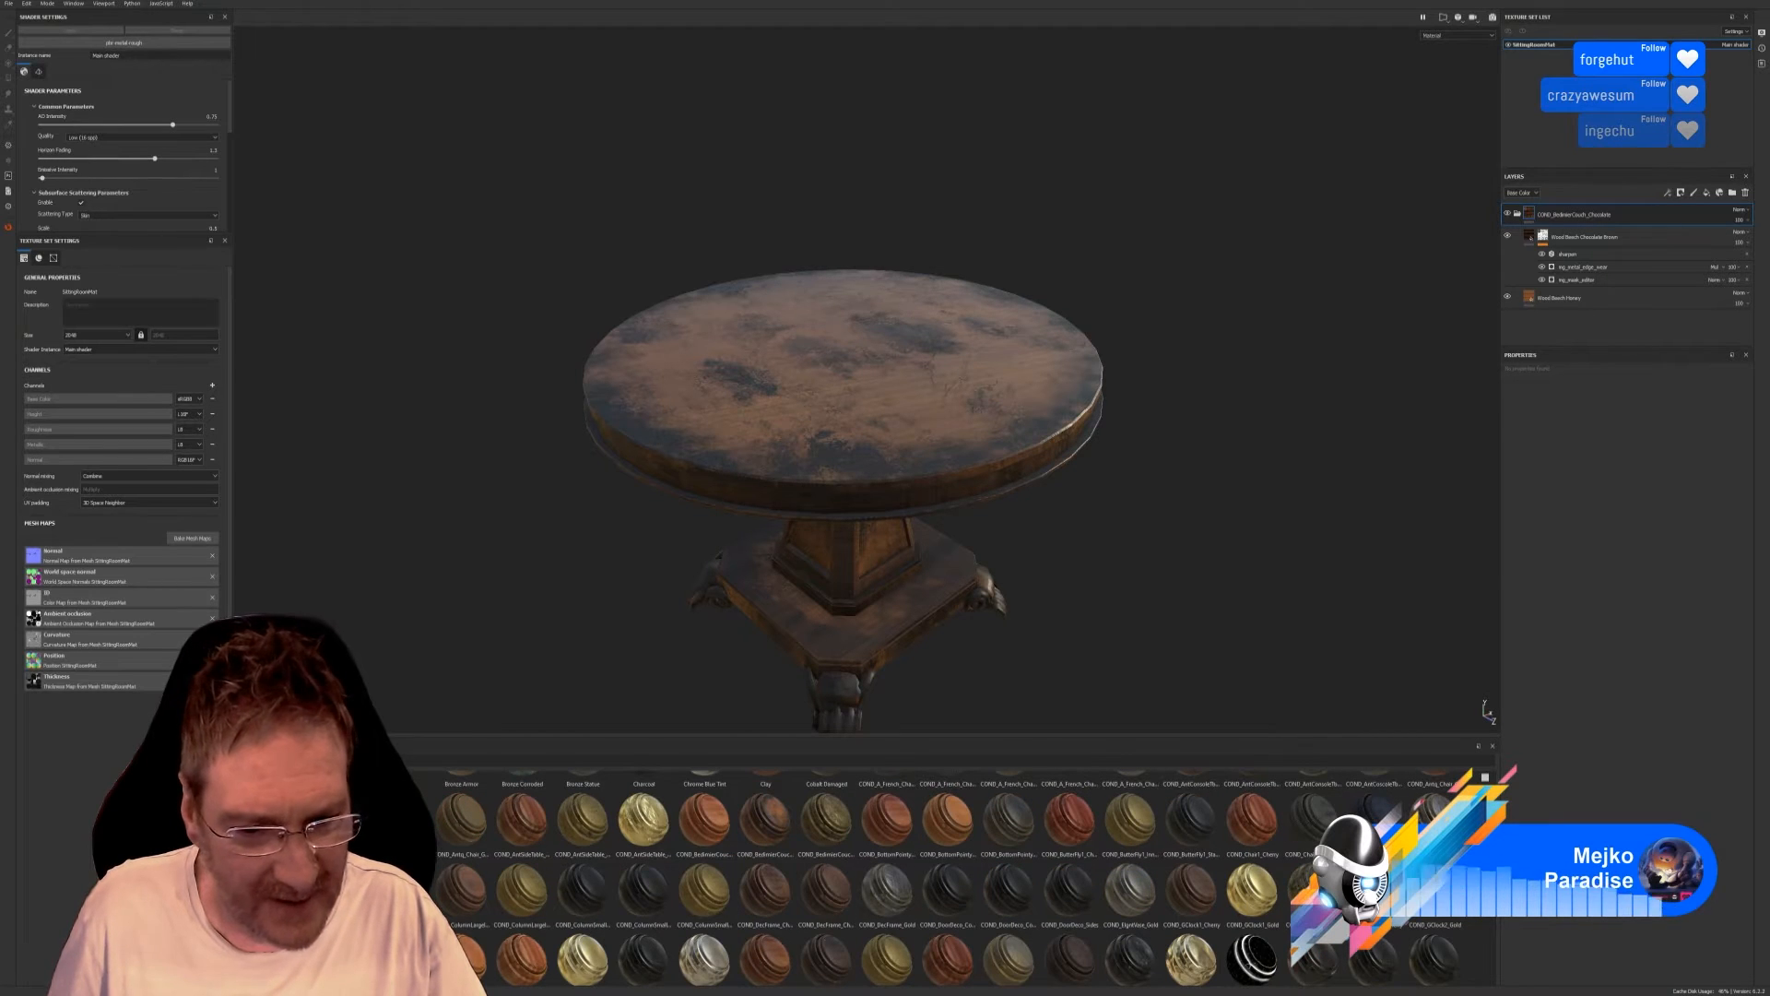
pyautogui.scroll(1, 950, 867)
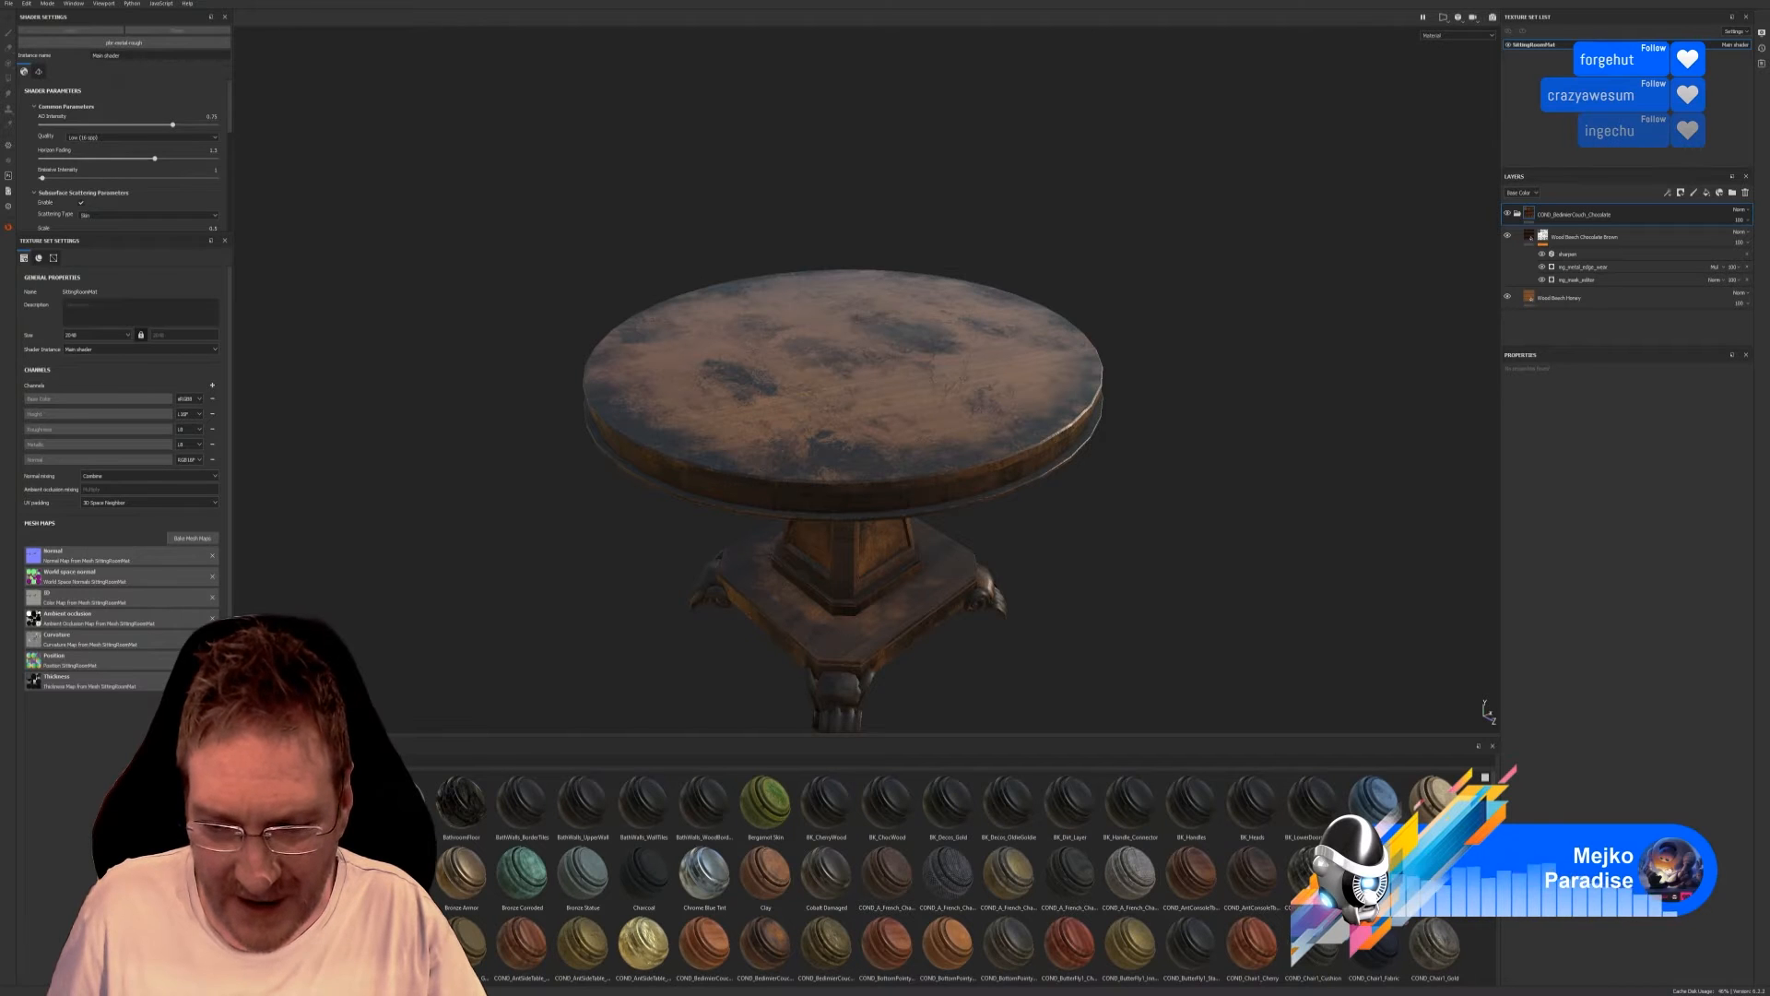
pyautogui.moveTo(1191, 874); pyautogui.dragTo(1233, 447)
# Try to mask the COND_AntConsoleTble_Cherry folder by color selection, then delete the selection effect and remove the mask.
pyautogui.rightClick(1601, 214)
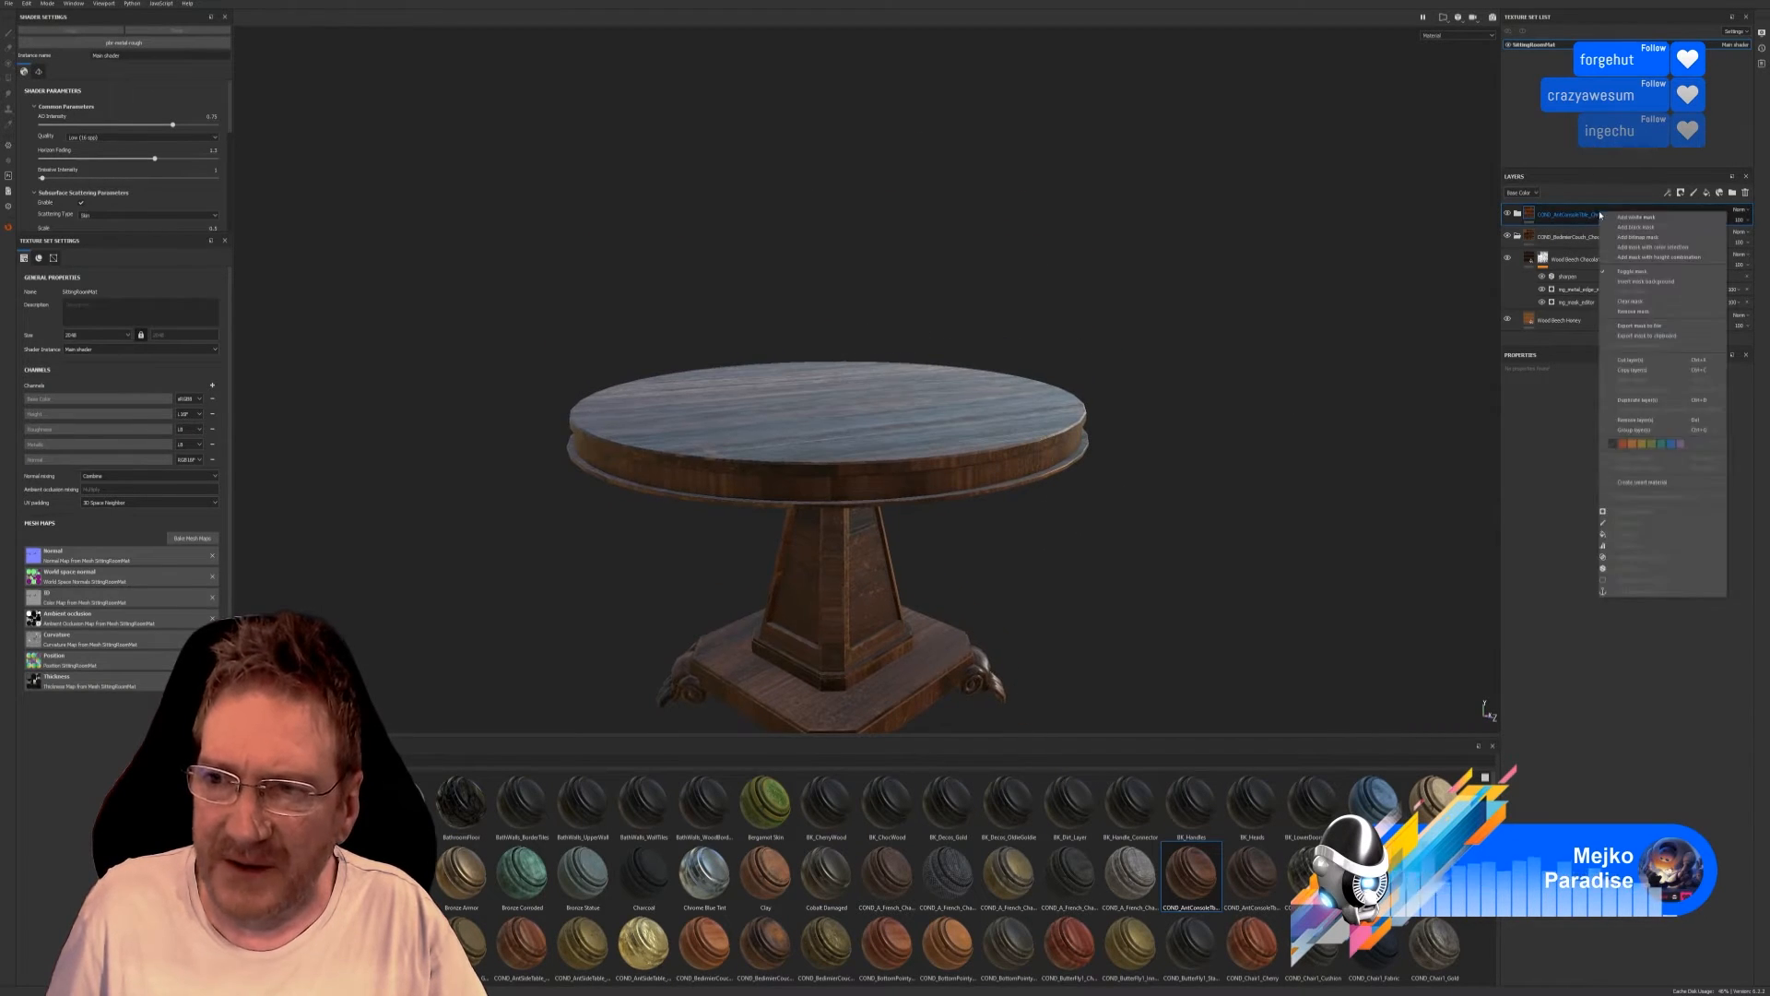
pyautogui.click(1670, 248)
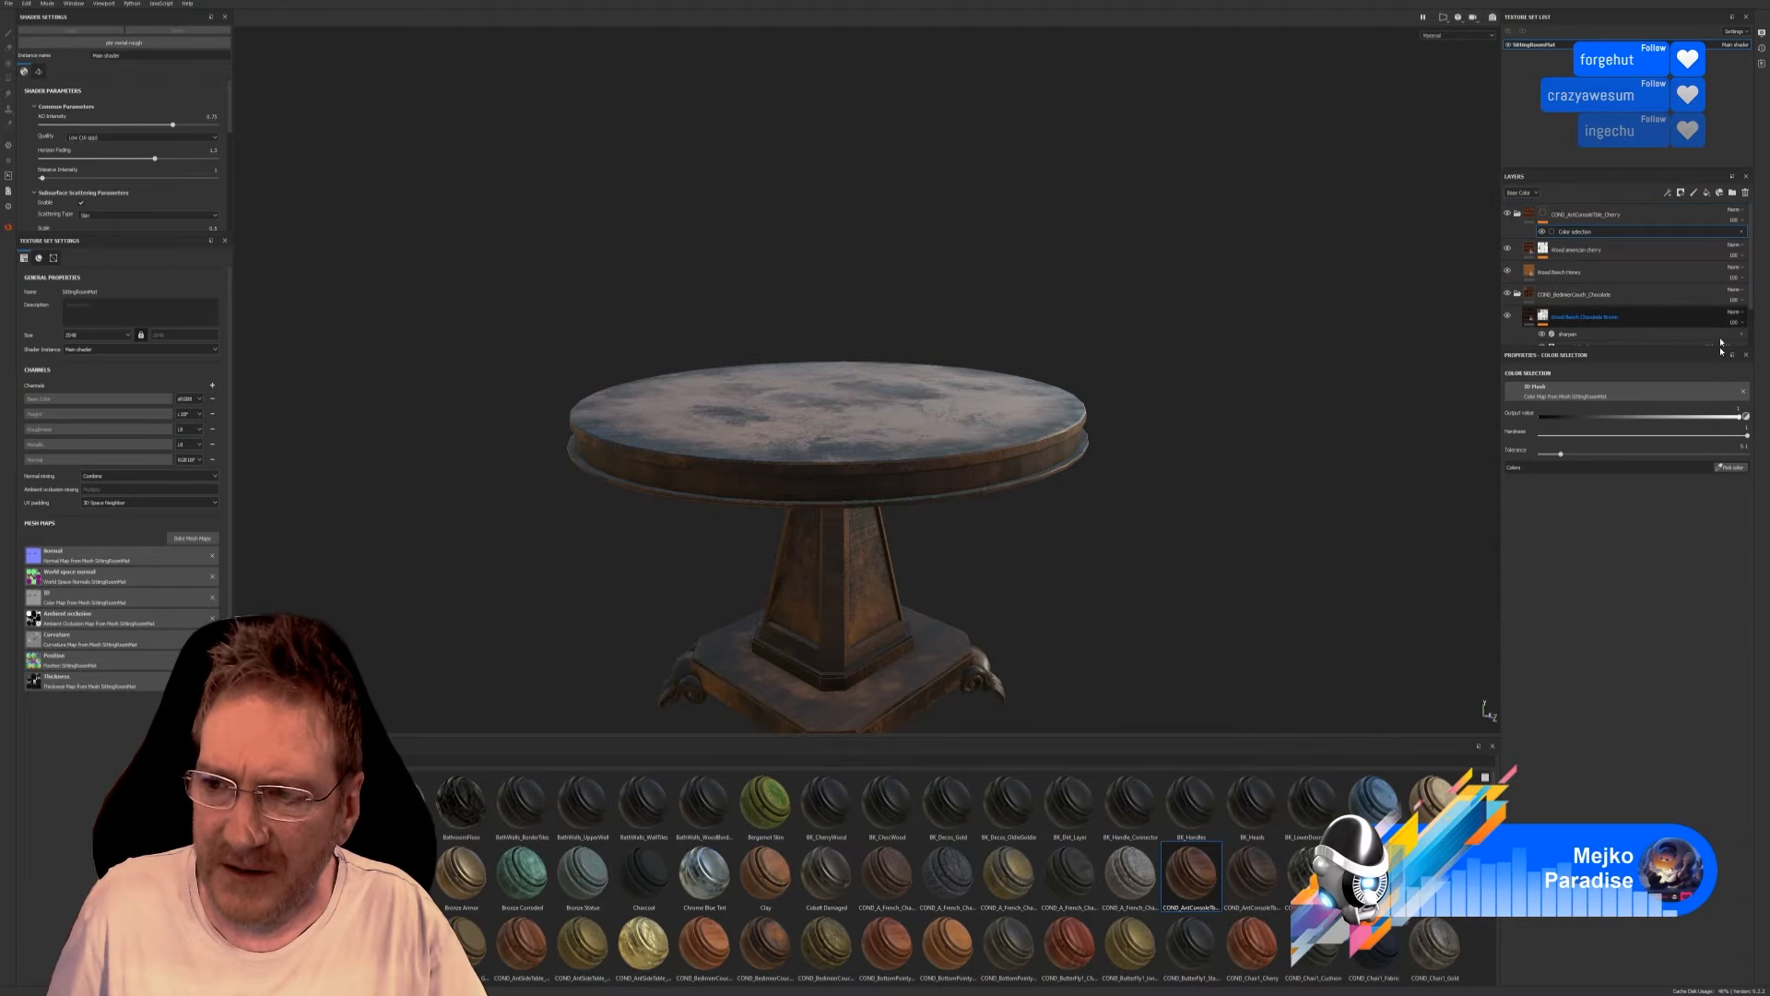
pyautogui.click(1731, 467)
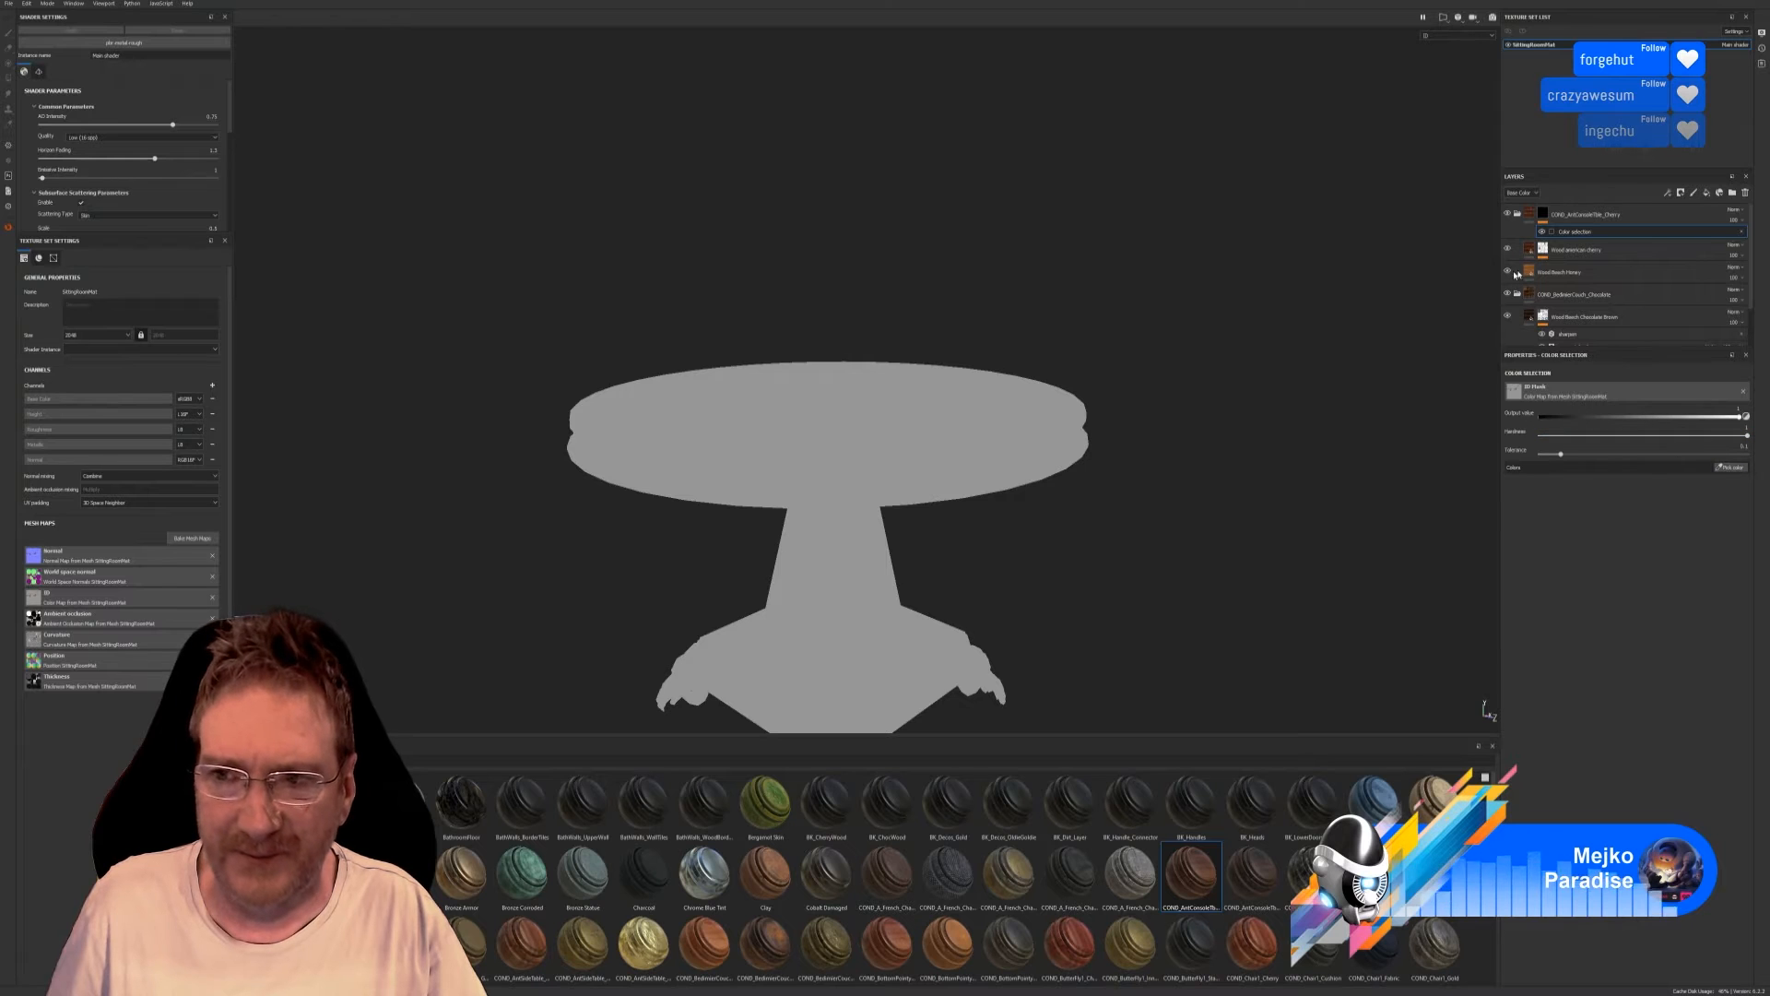
pyautogui.click(1742, 233)
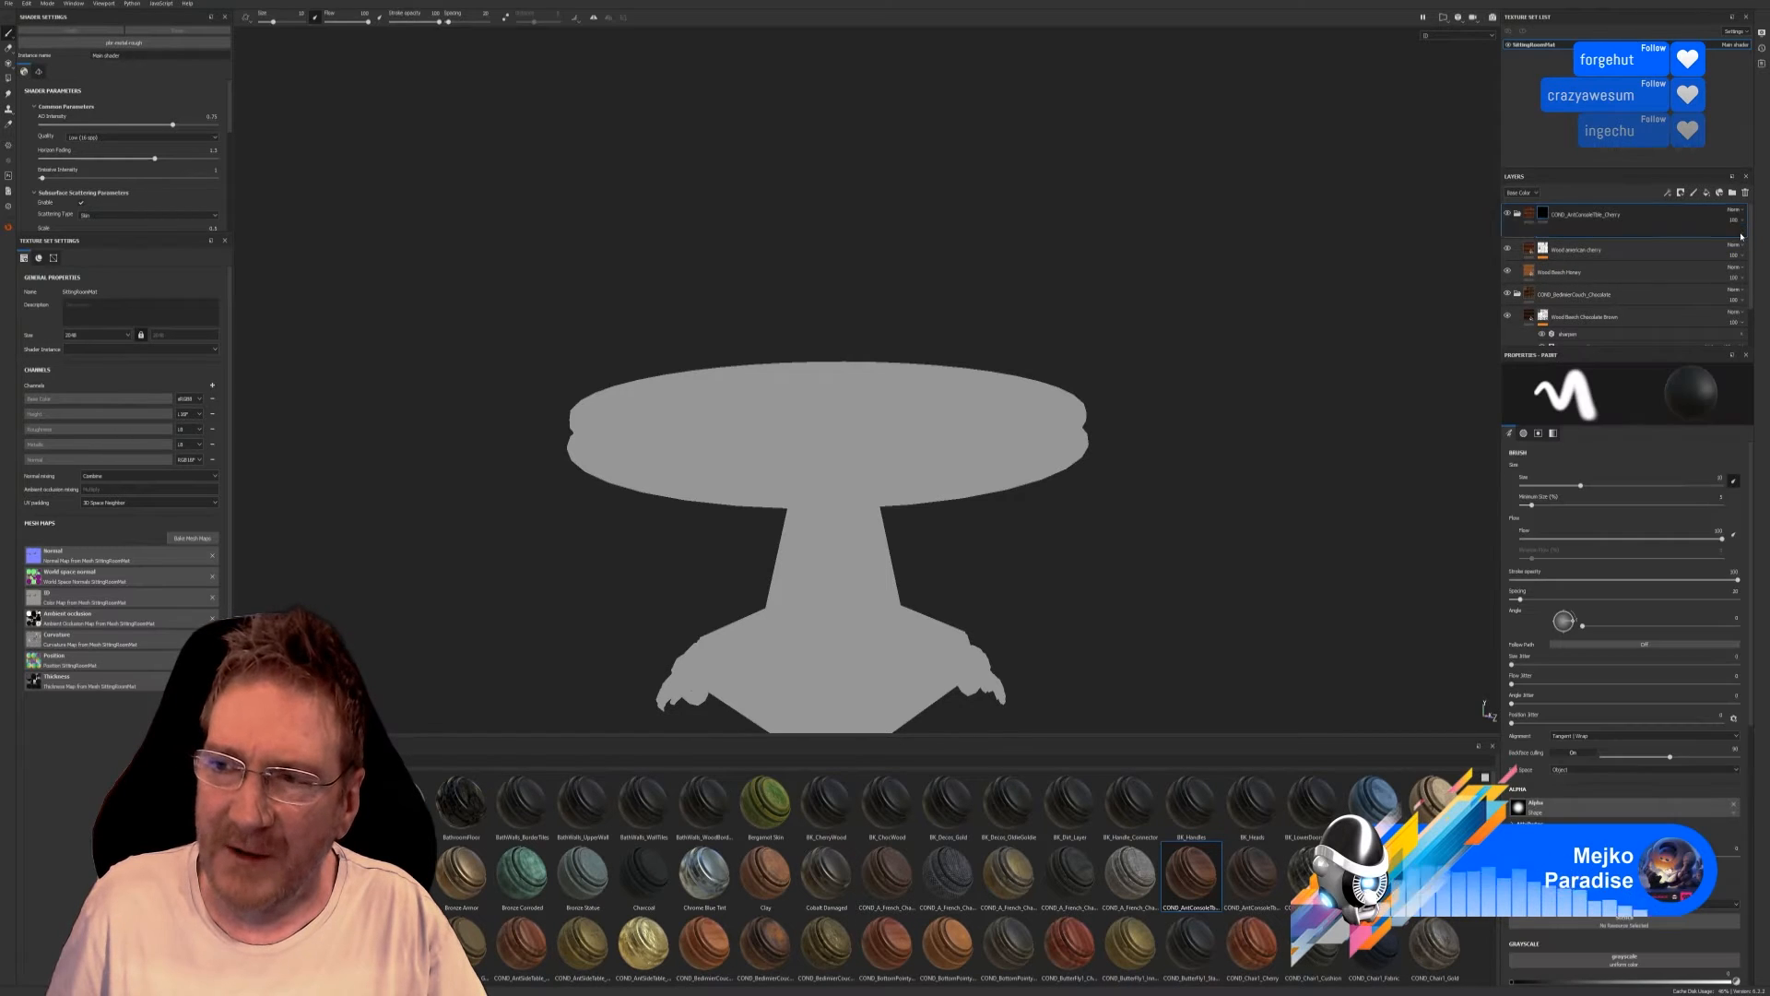
pyautogui.rightClick(1543, 213)
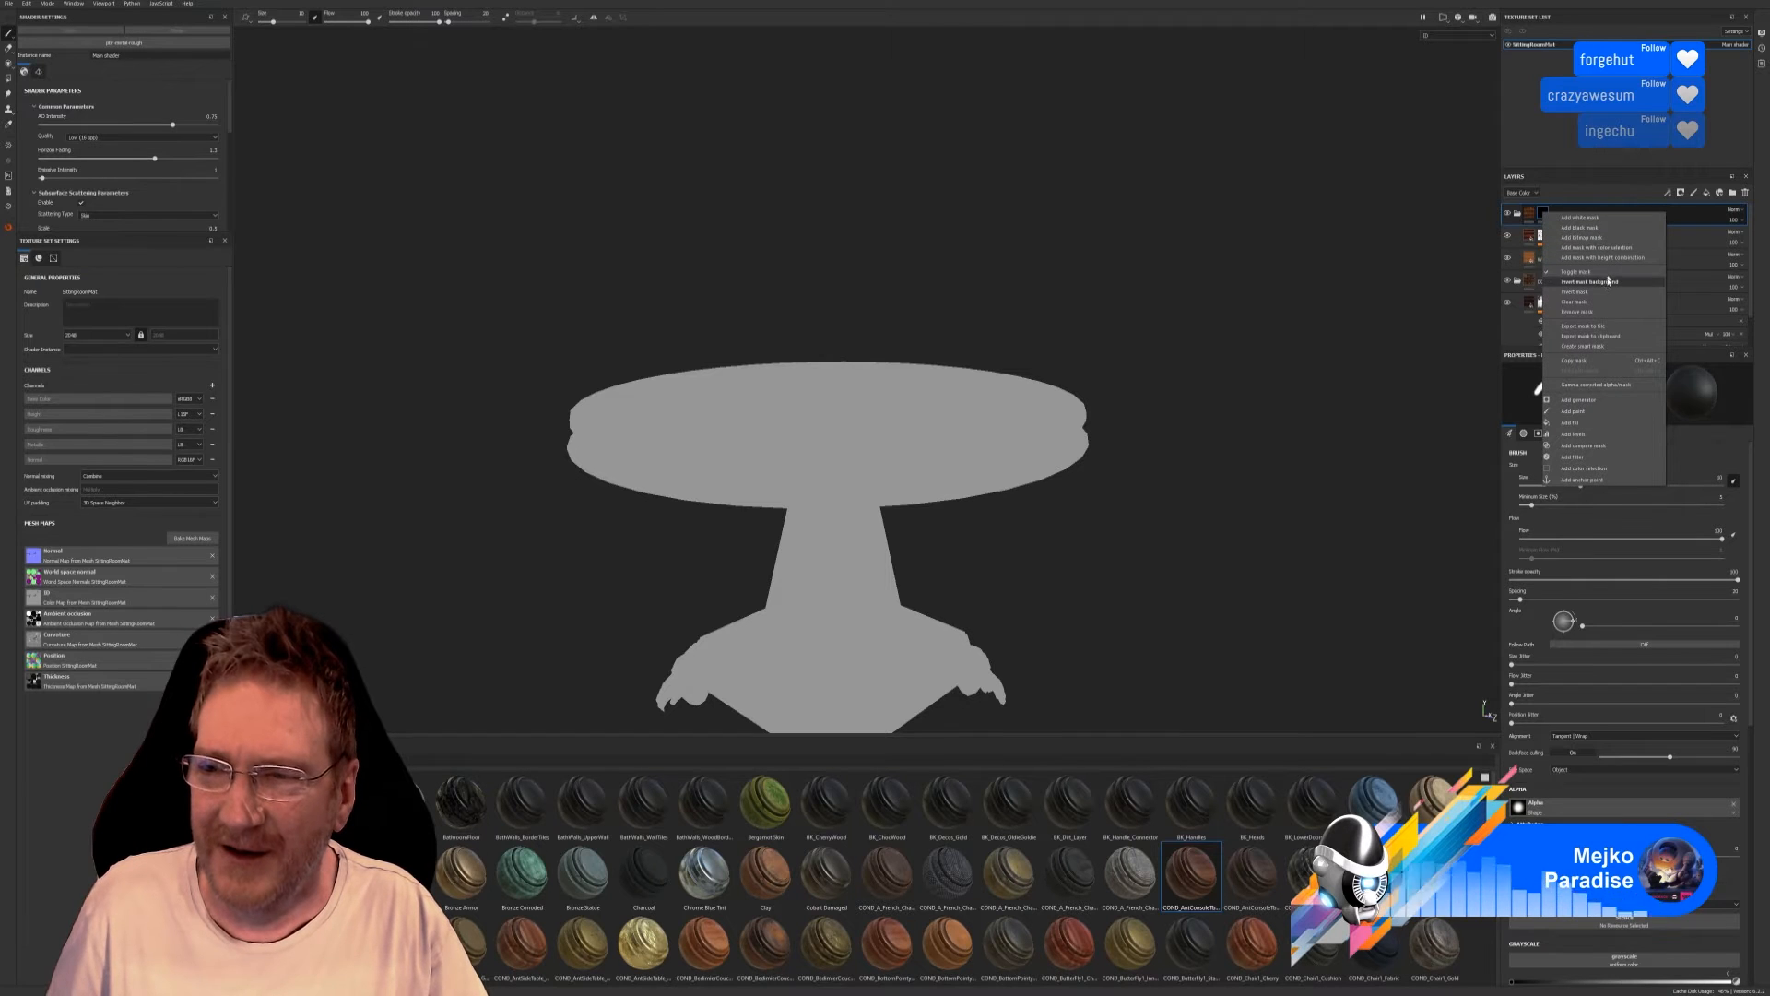
pyautogui.click(1588, 313)
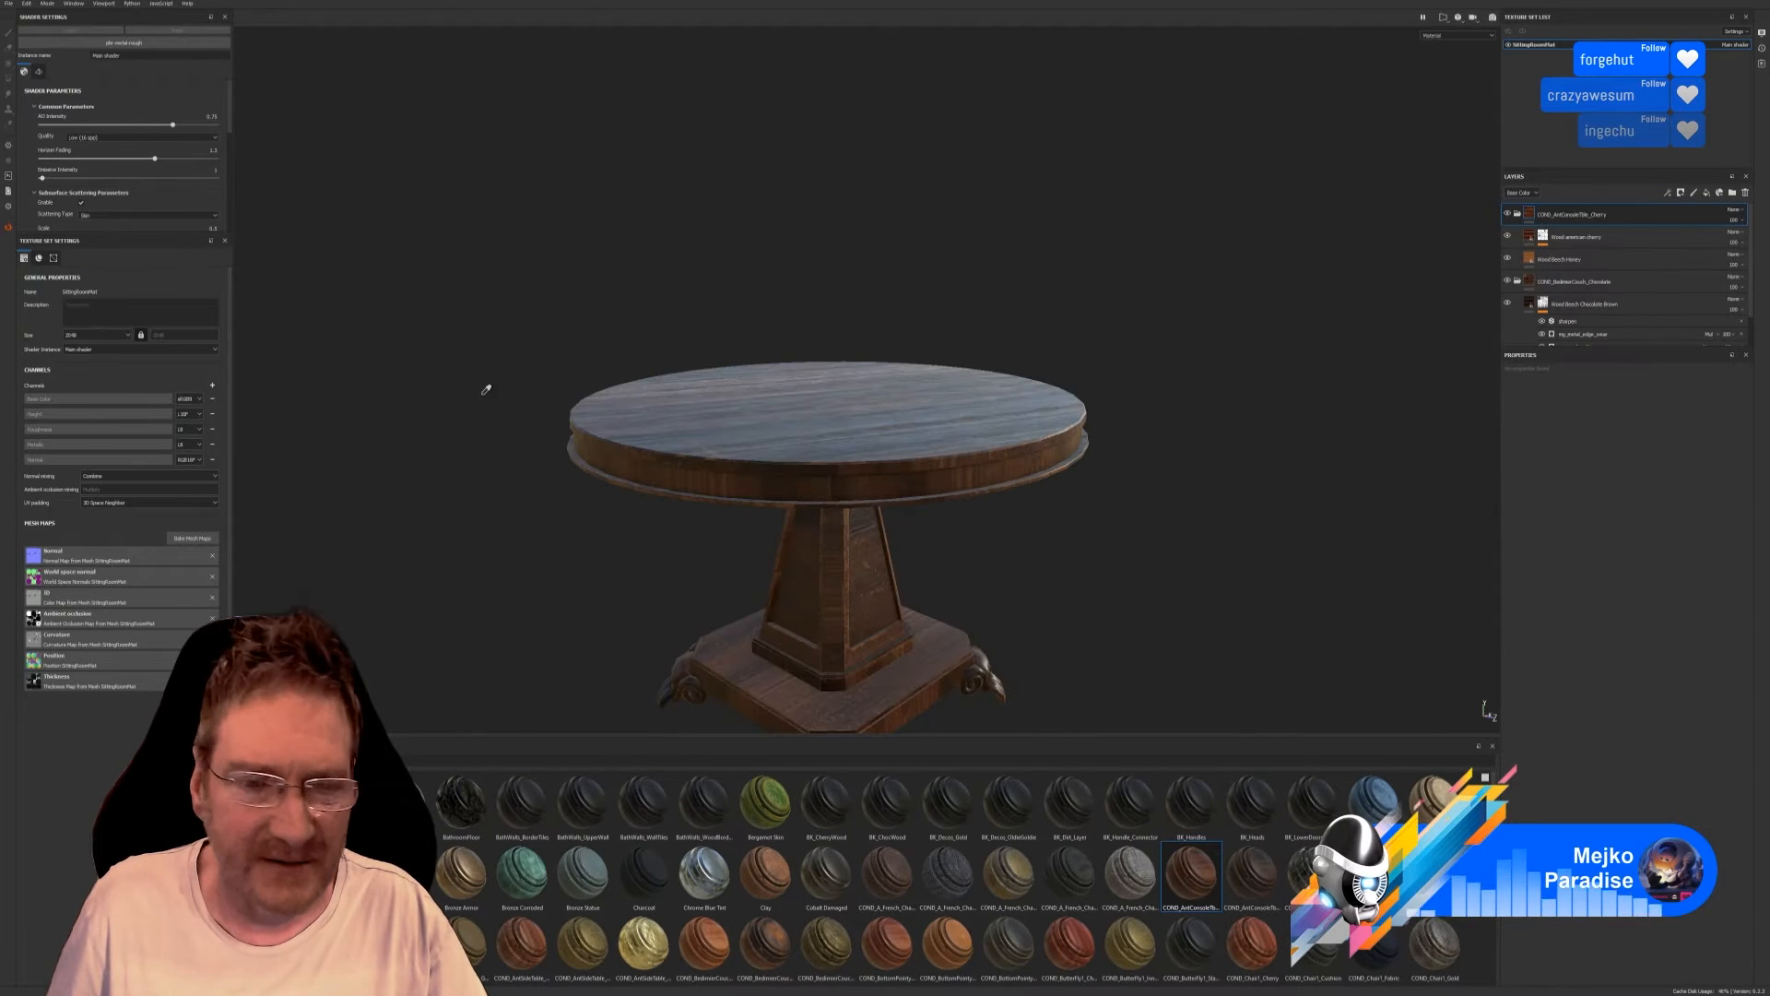
# Open the mesh map baking settings and review the ID map's color source options and the common parameters.
pyautogui.click(194, 539)
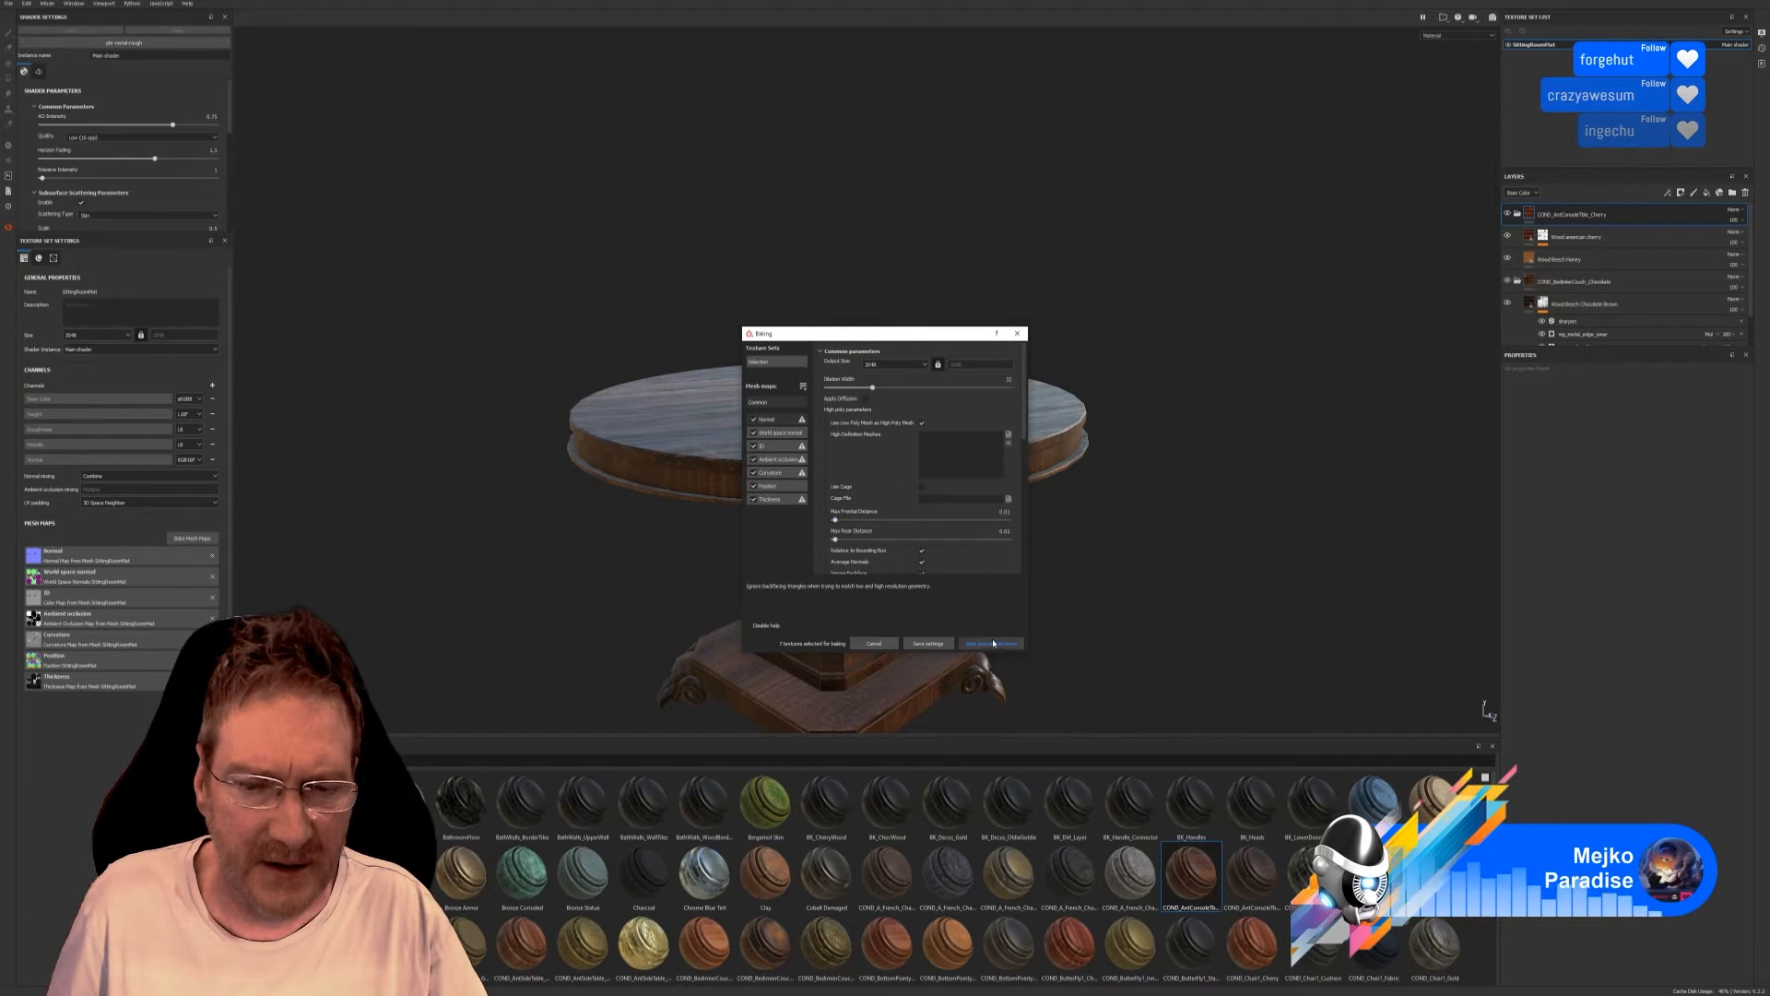
pyautogui.click(777, 448)
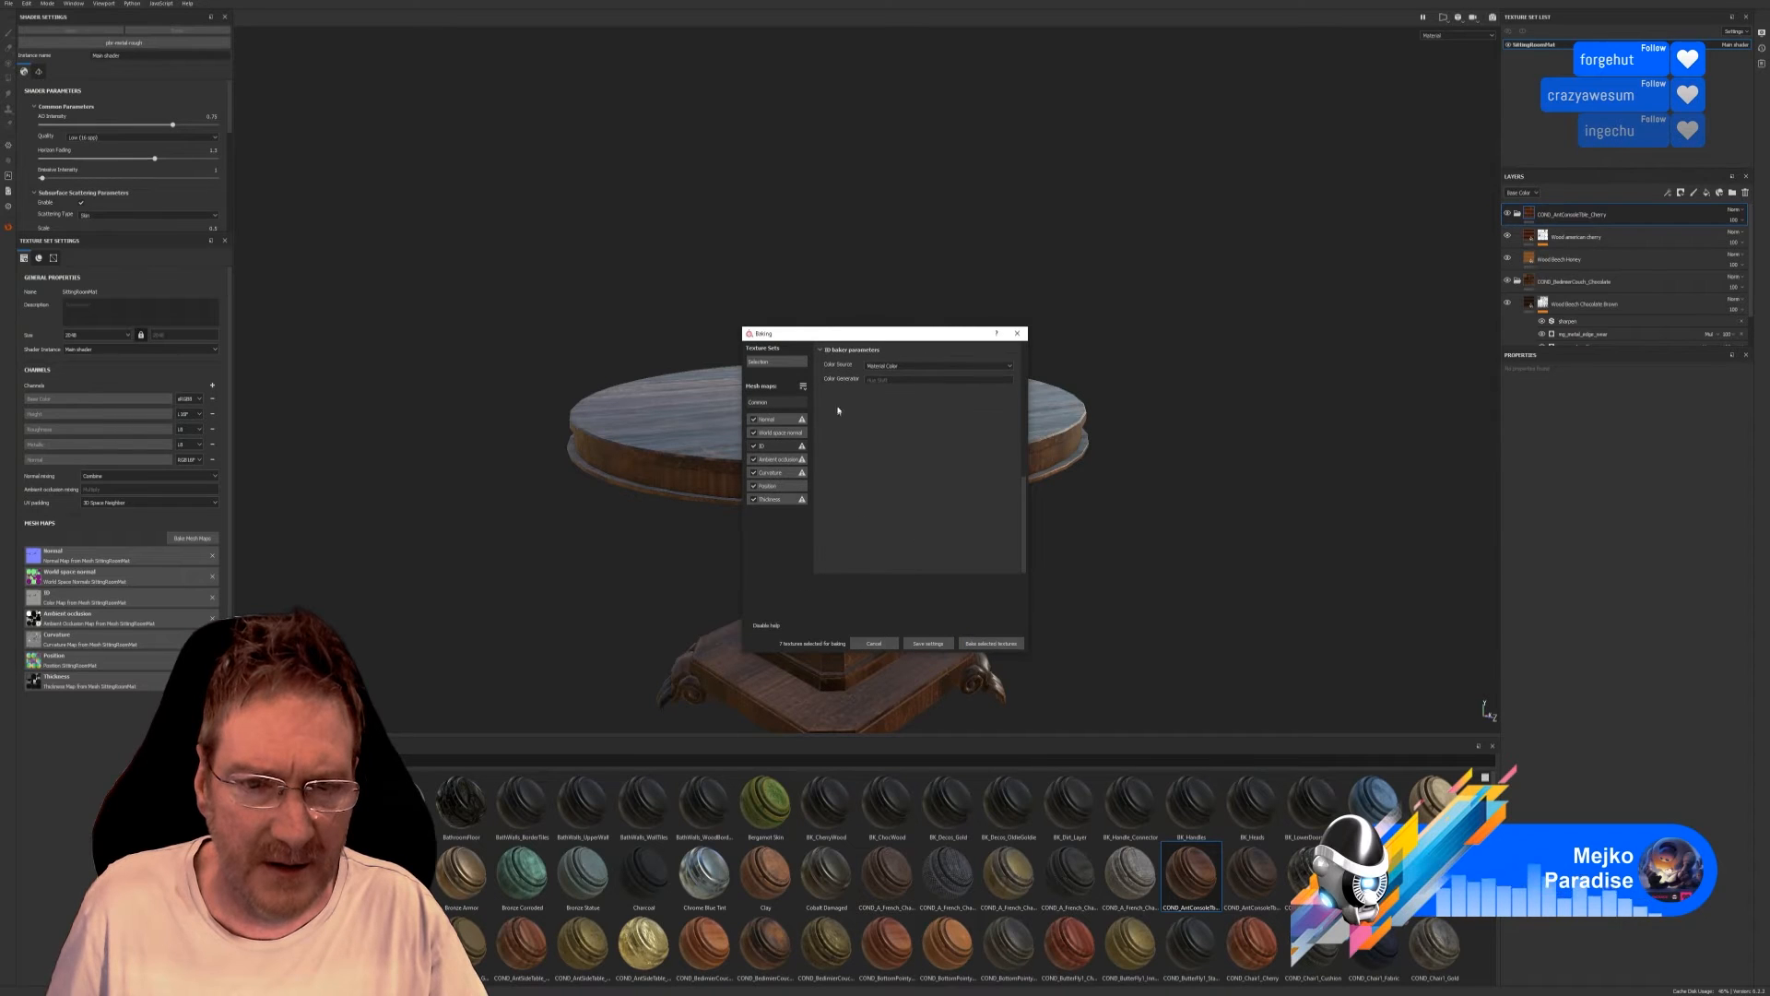
pyautogui.click(1011, 368)
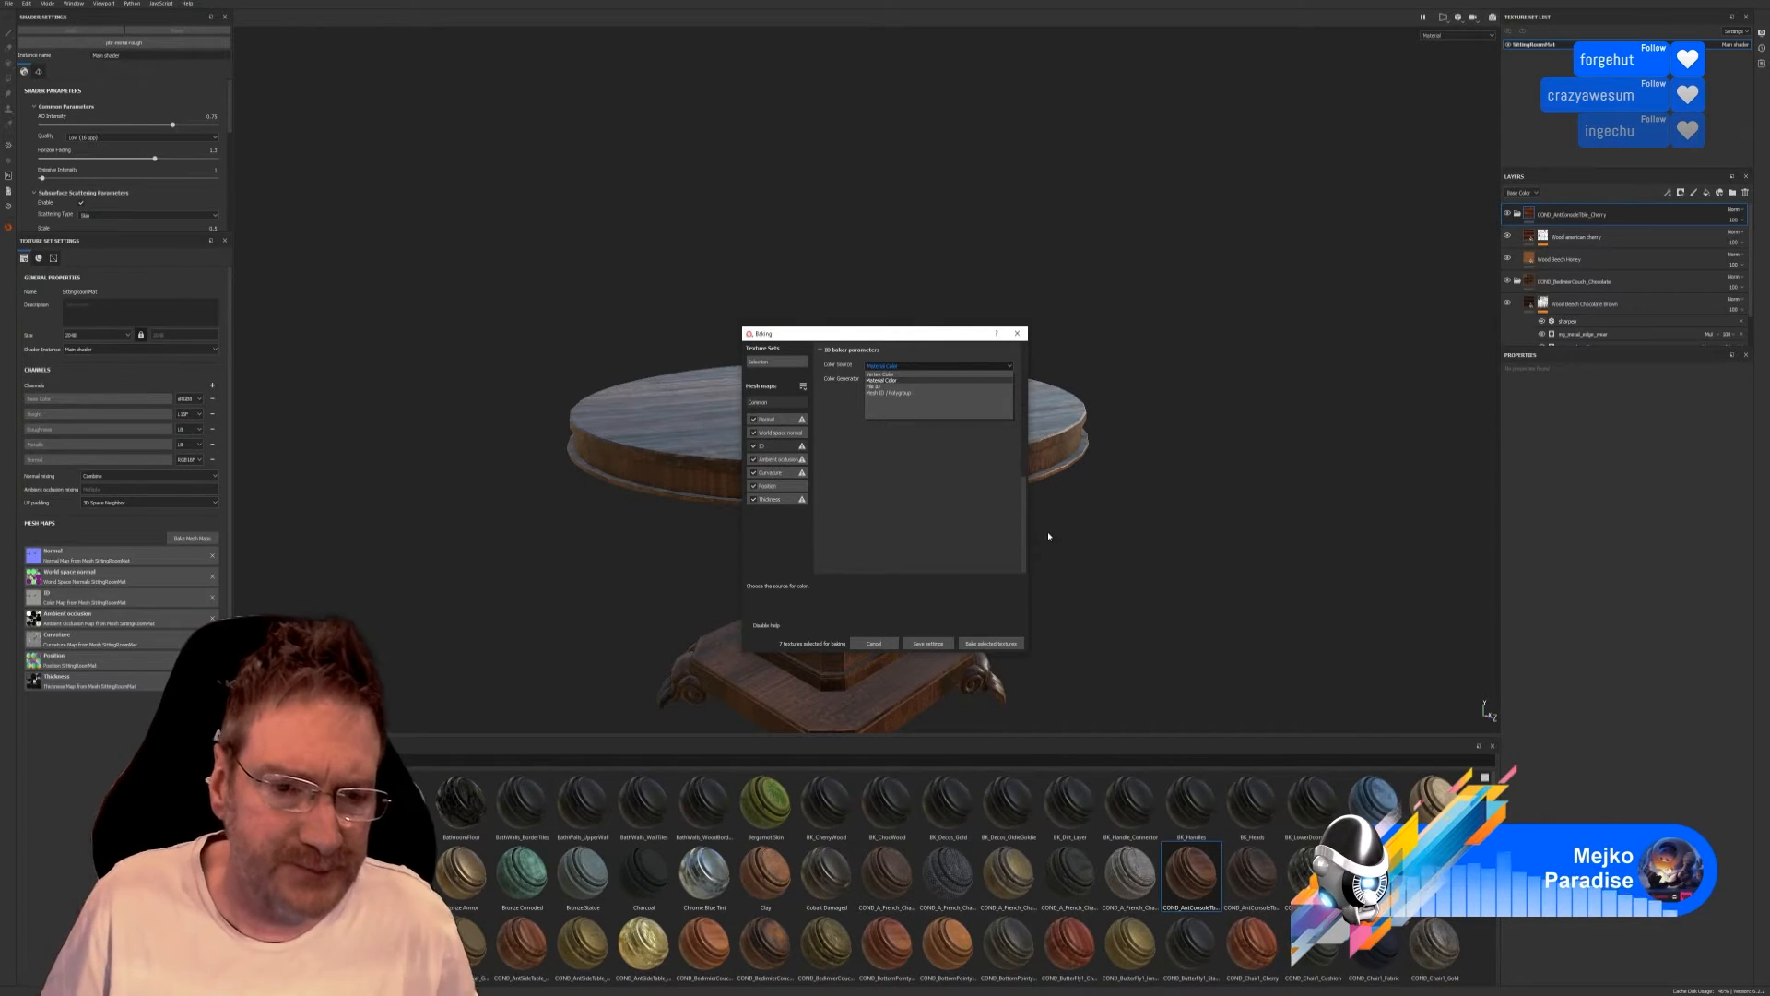
pyautogui.click(913, 490)
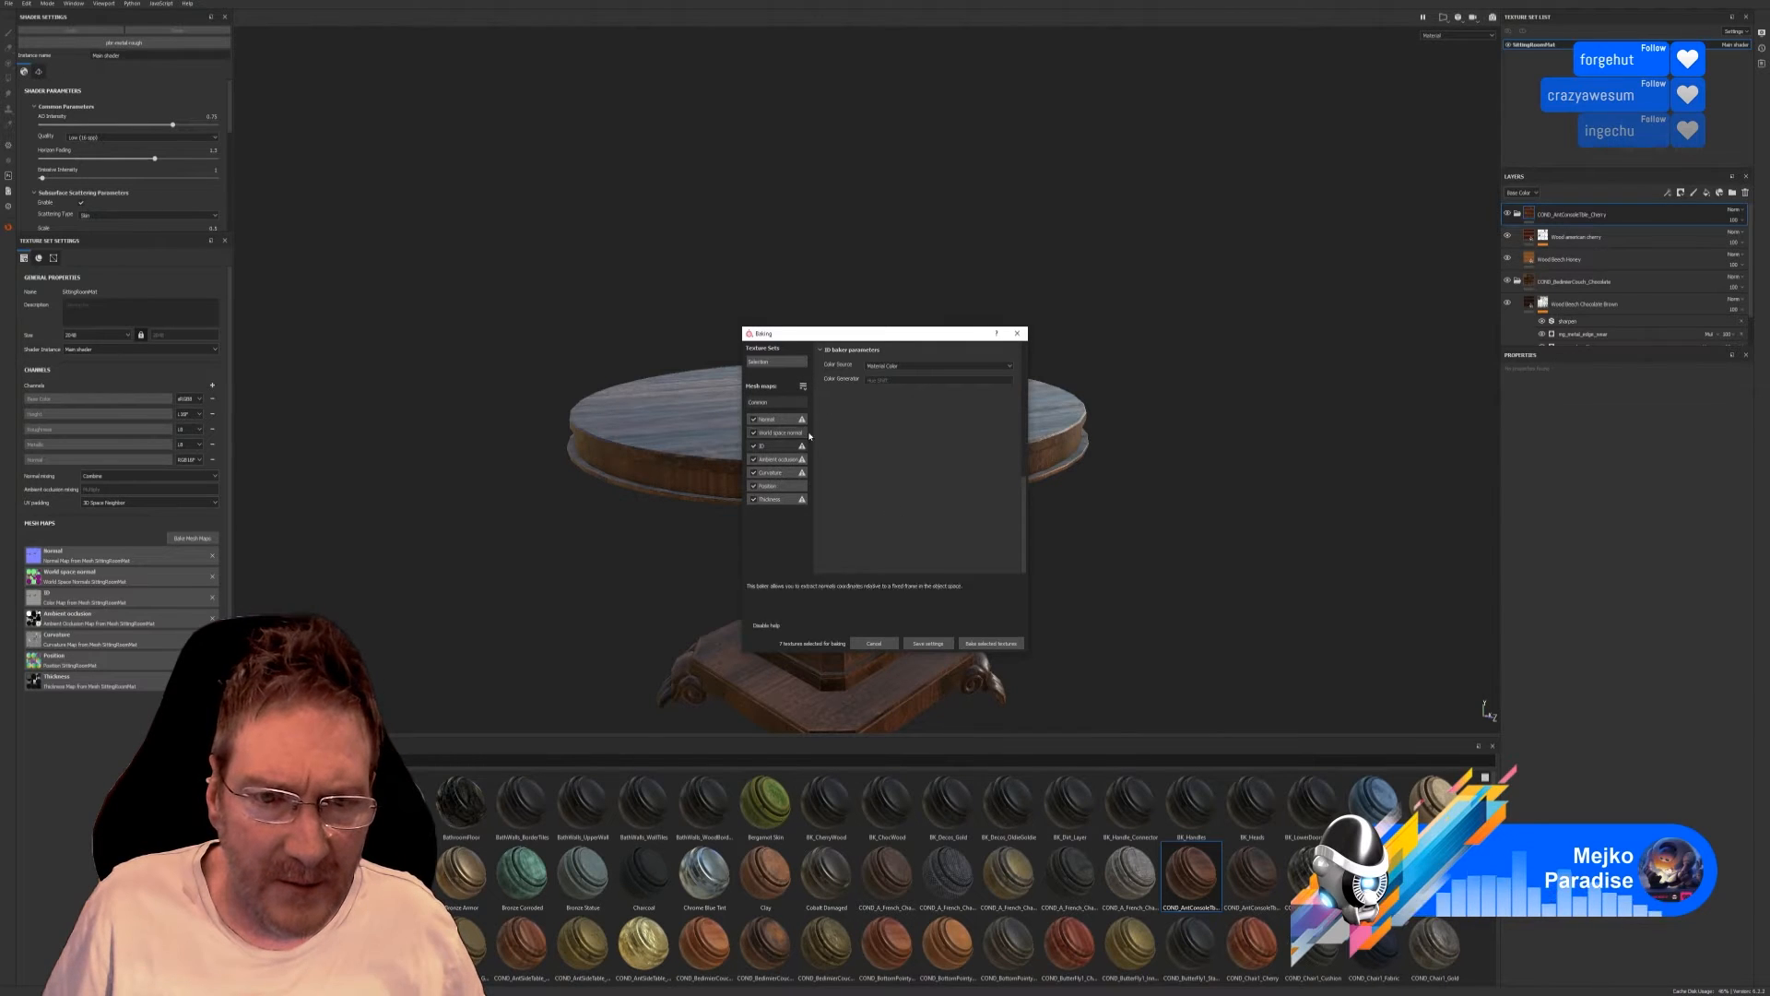
pyautogui.click(760, 402)
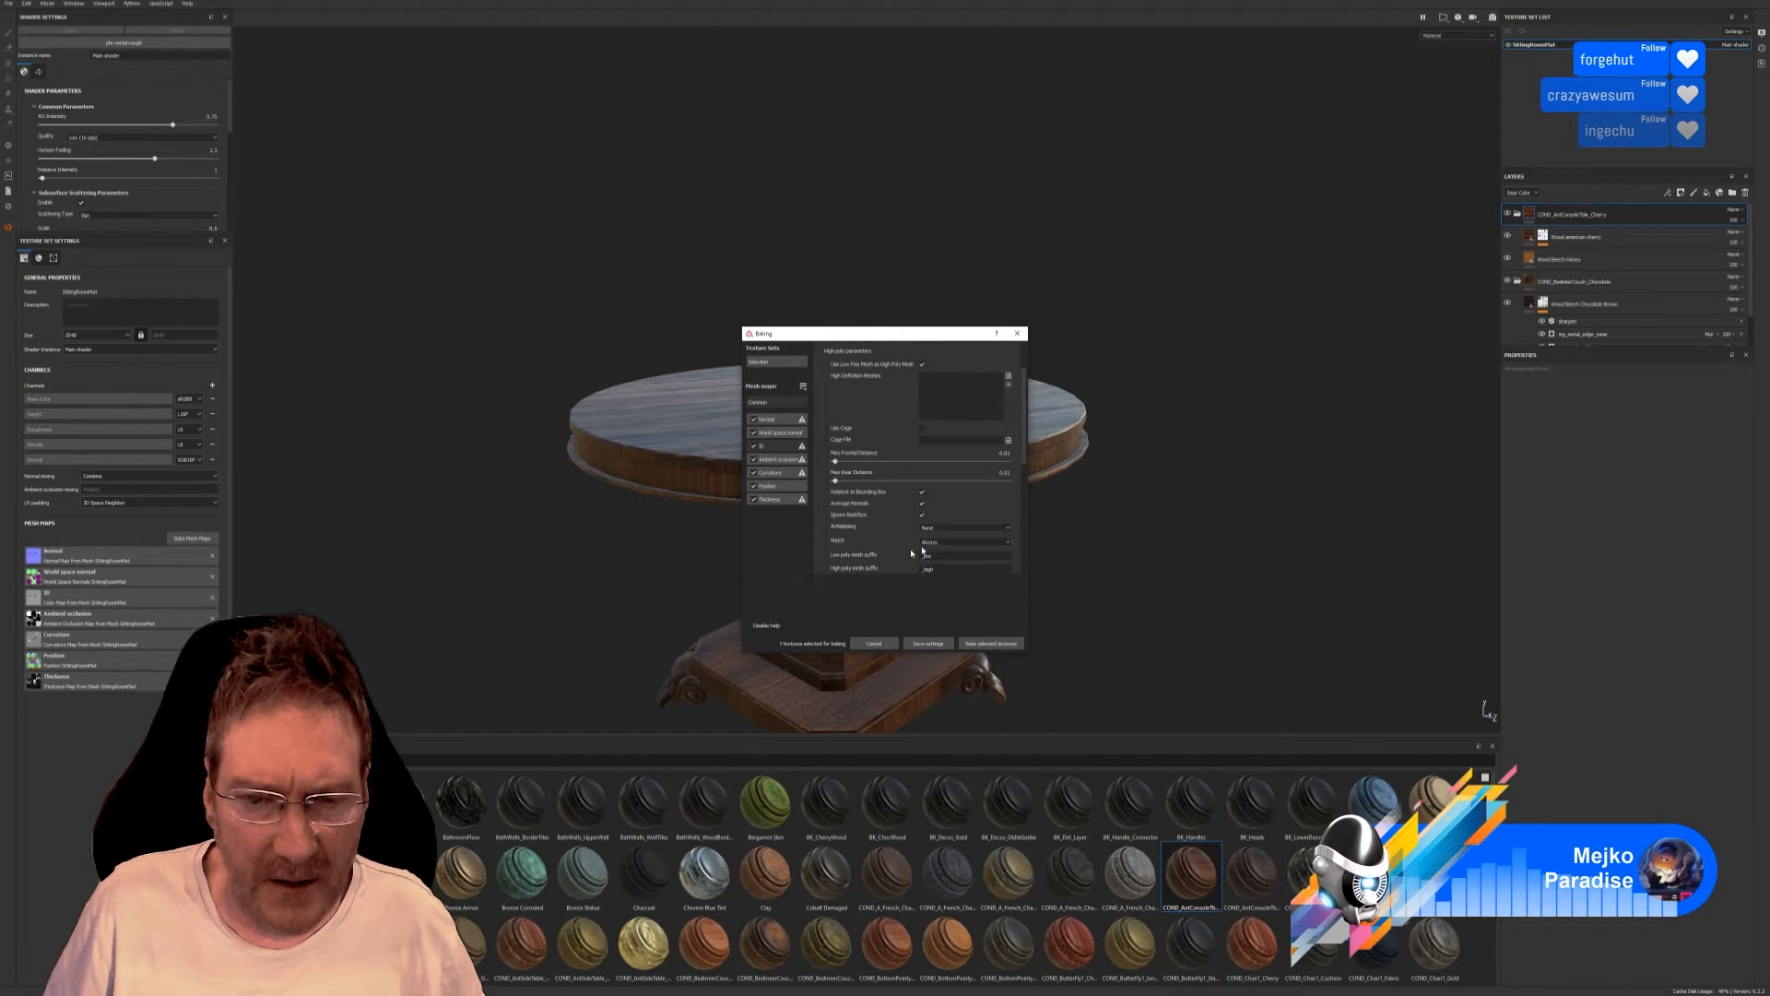
pyautogui.scroll(-3, 870, 541)
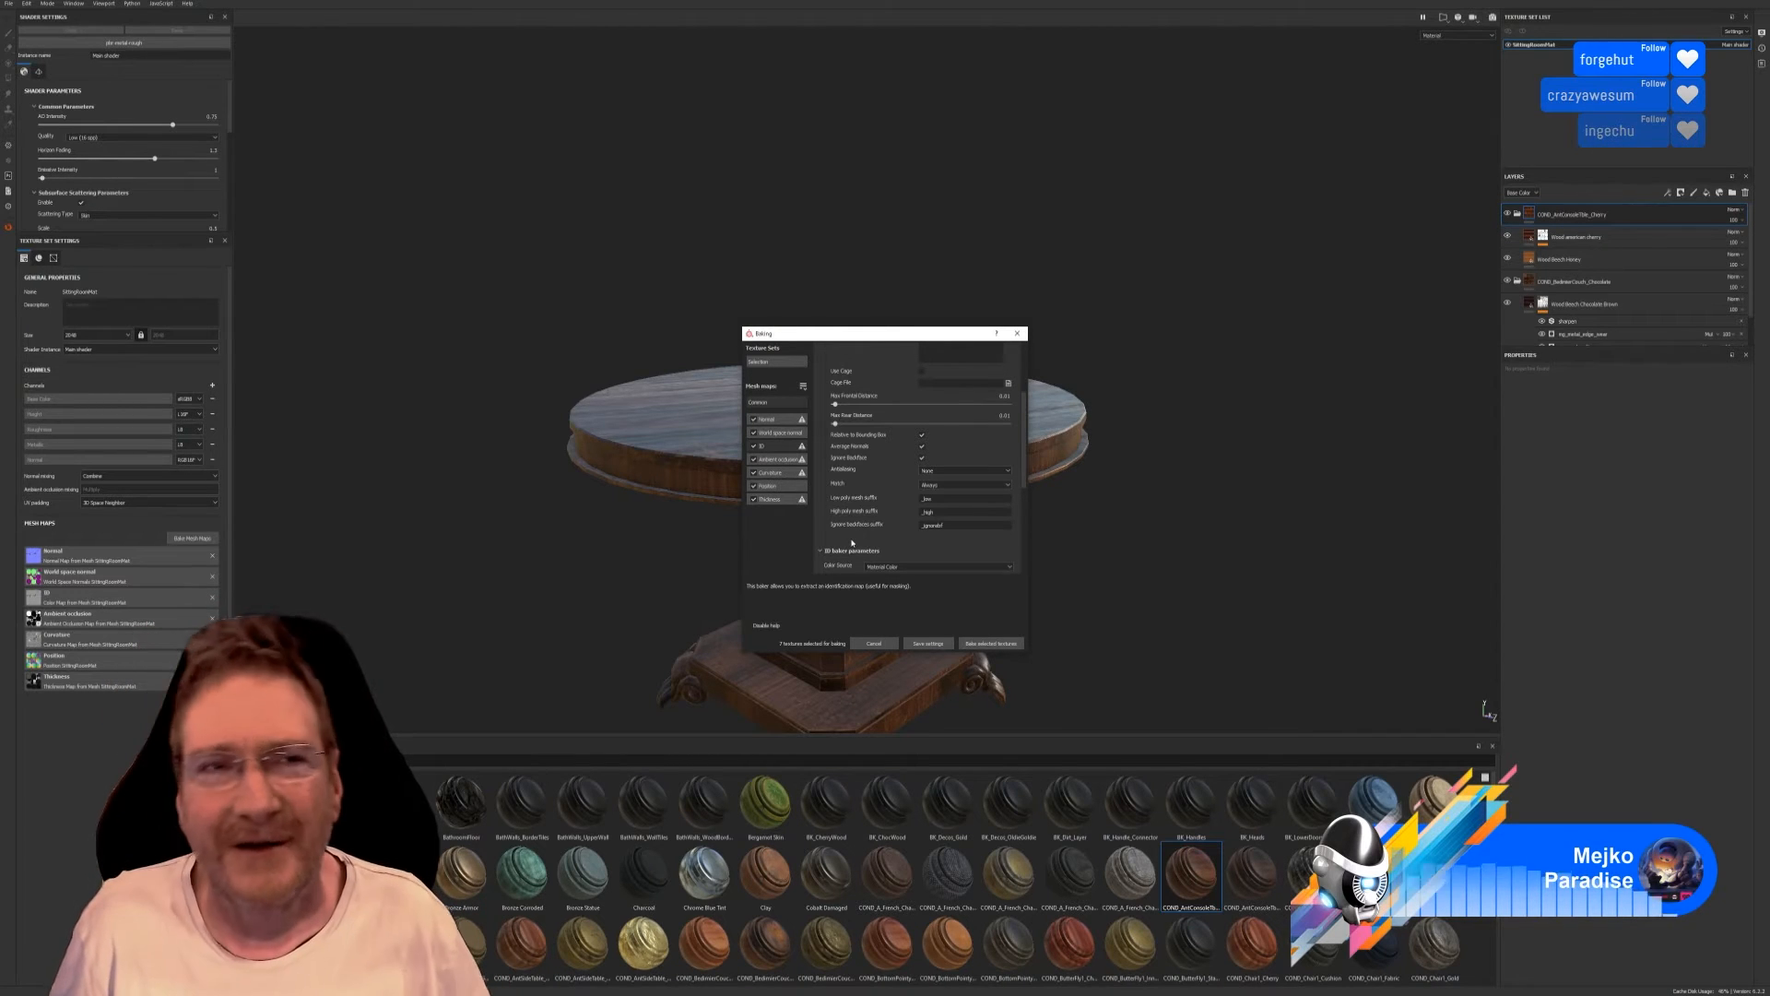
# Set the ID map's color source to Vertex Color, rebake all selected mesh maps and close the bake report.
pyautogui.click(776, 449)
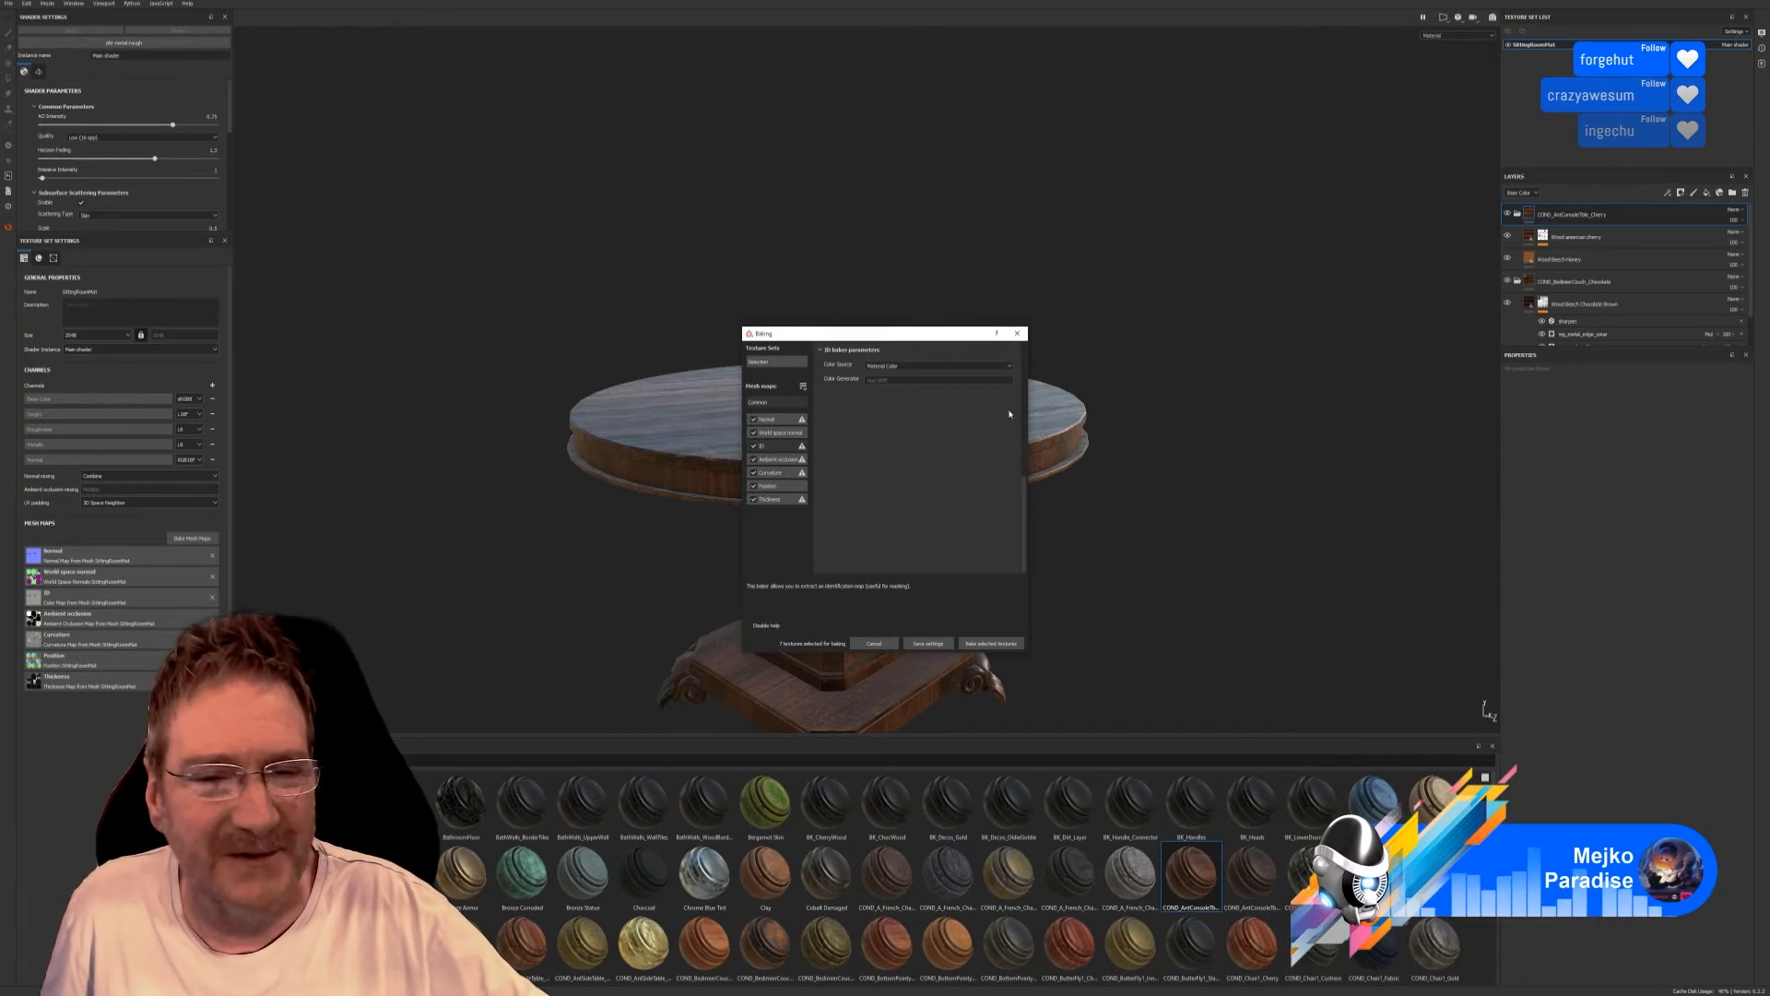
pyautogui.click(1005, 368)
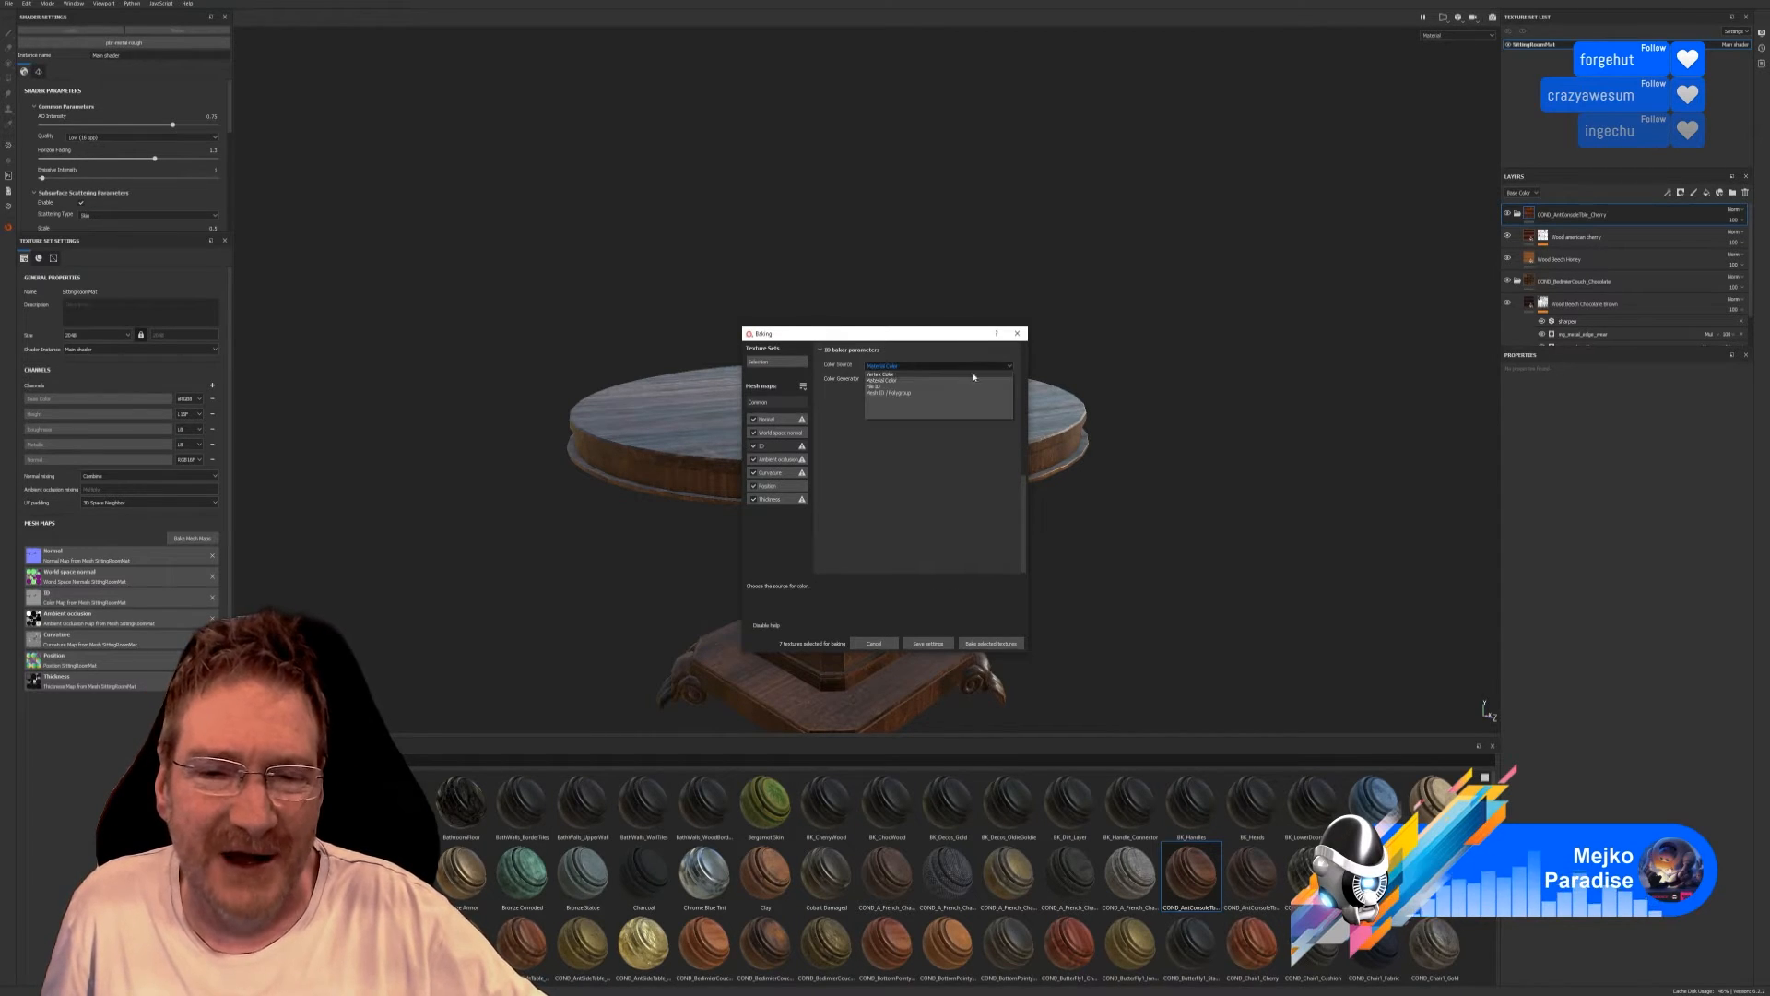
pyautogui.click(891, 373)
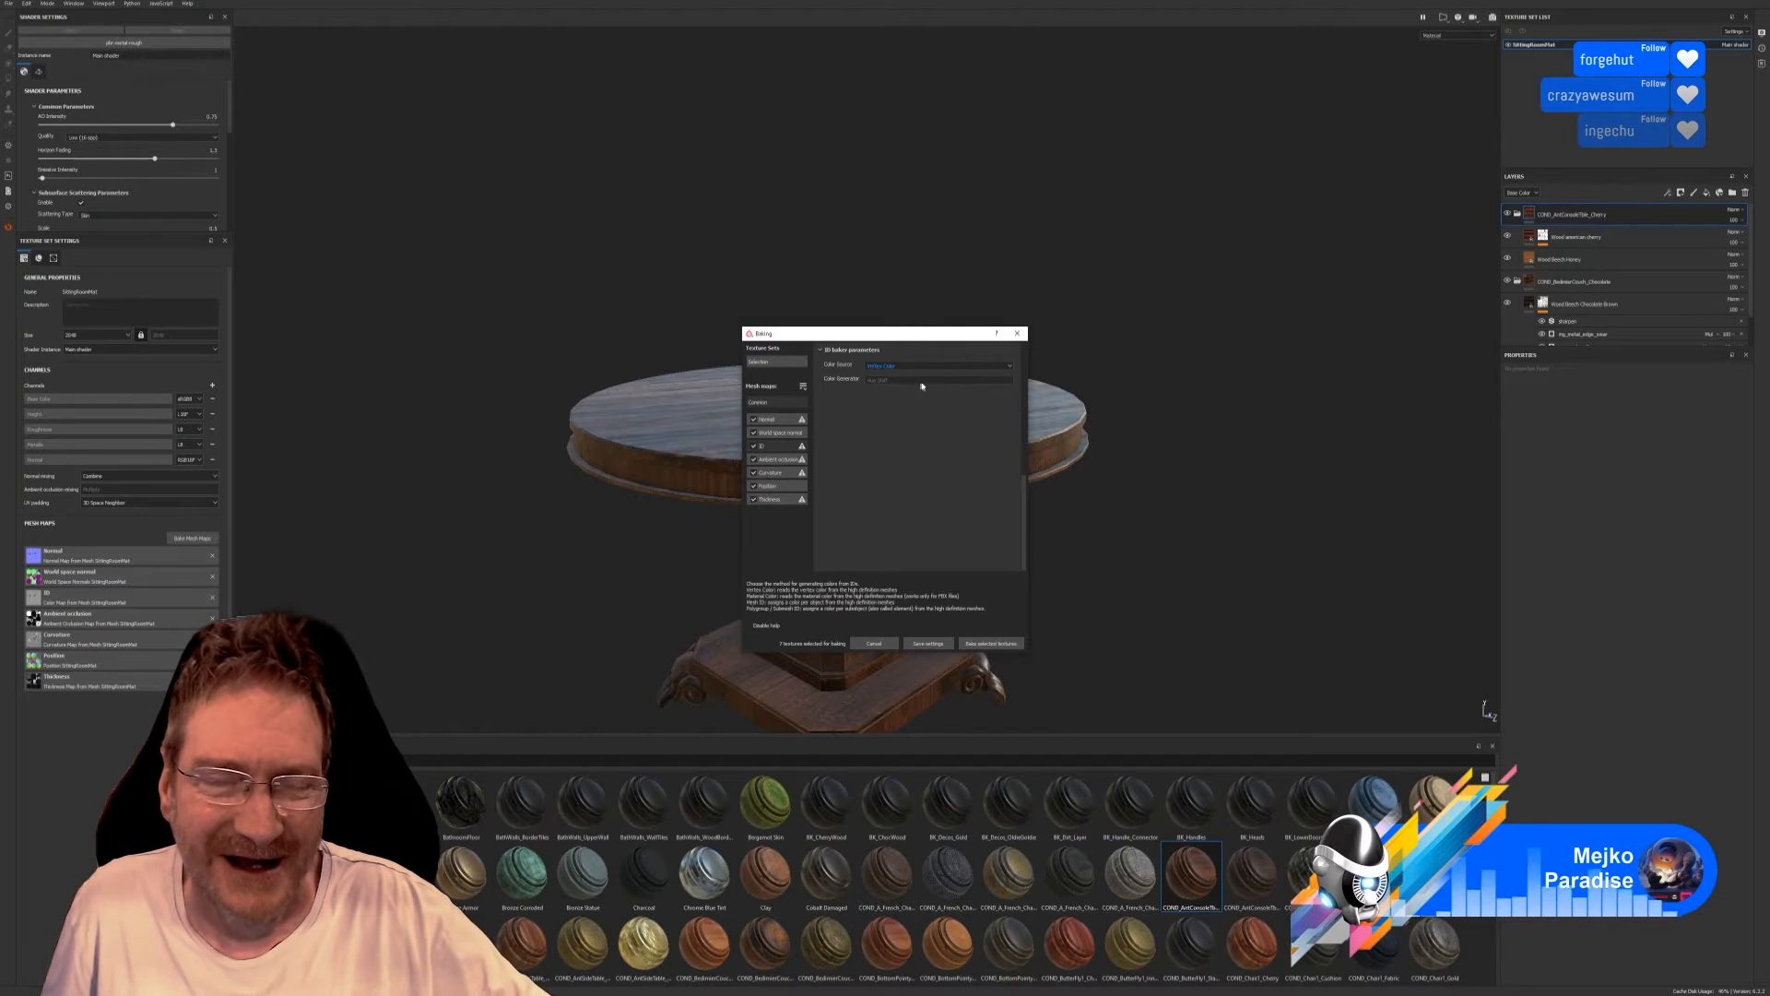
pyautogui.click(1006, 367)
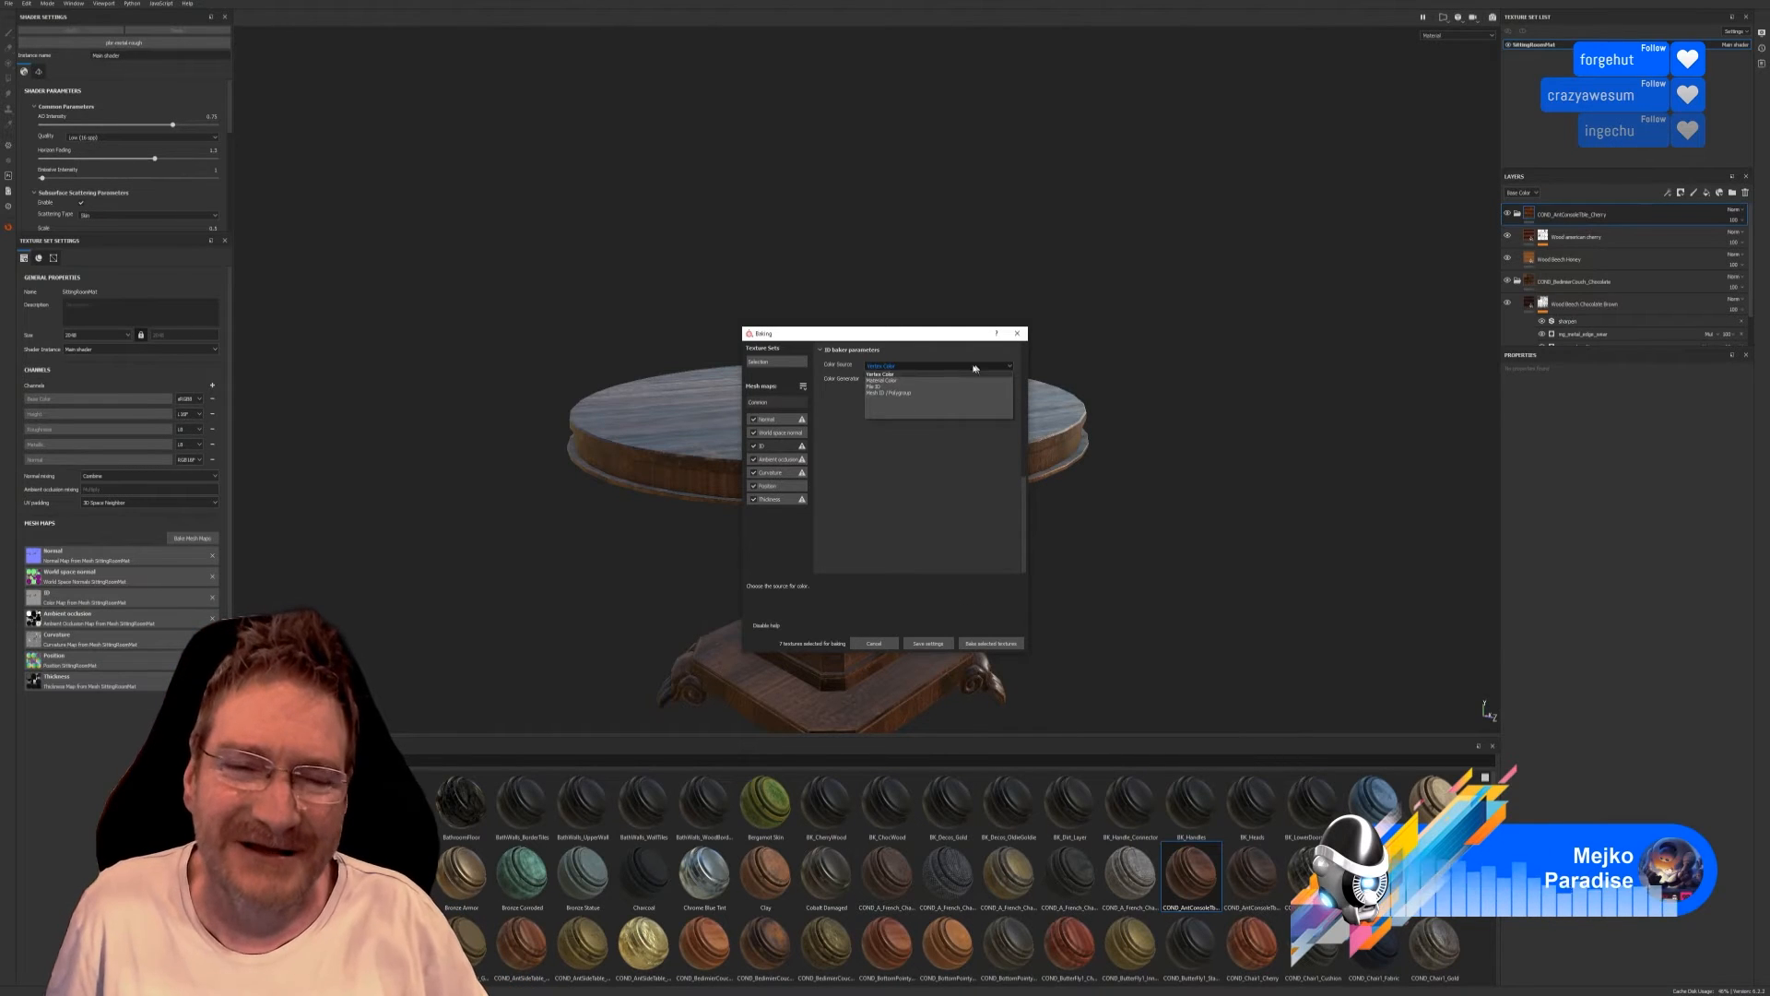
pyautogui.click(895, 374)
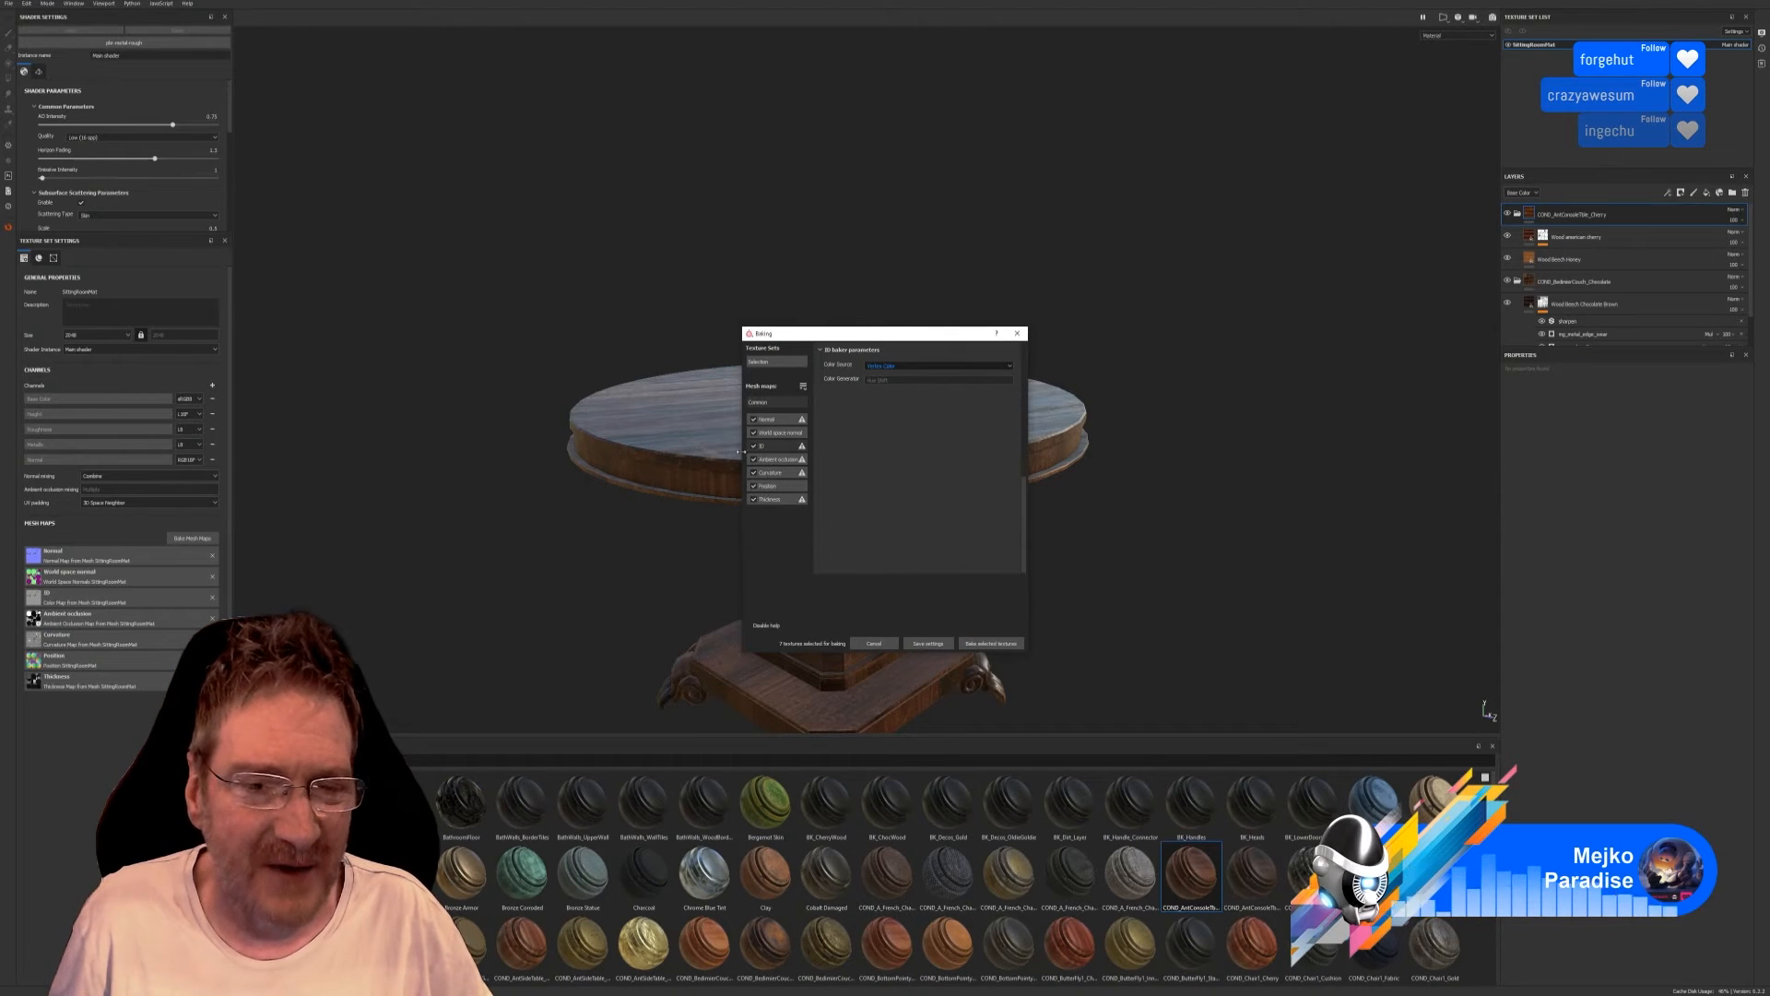
pyautogui.click(991, 643)
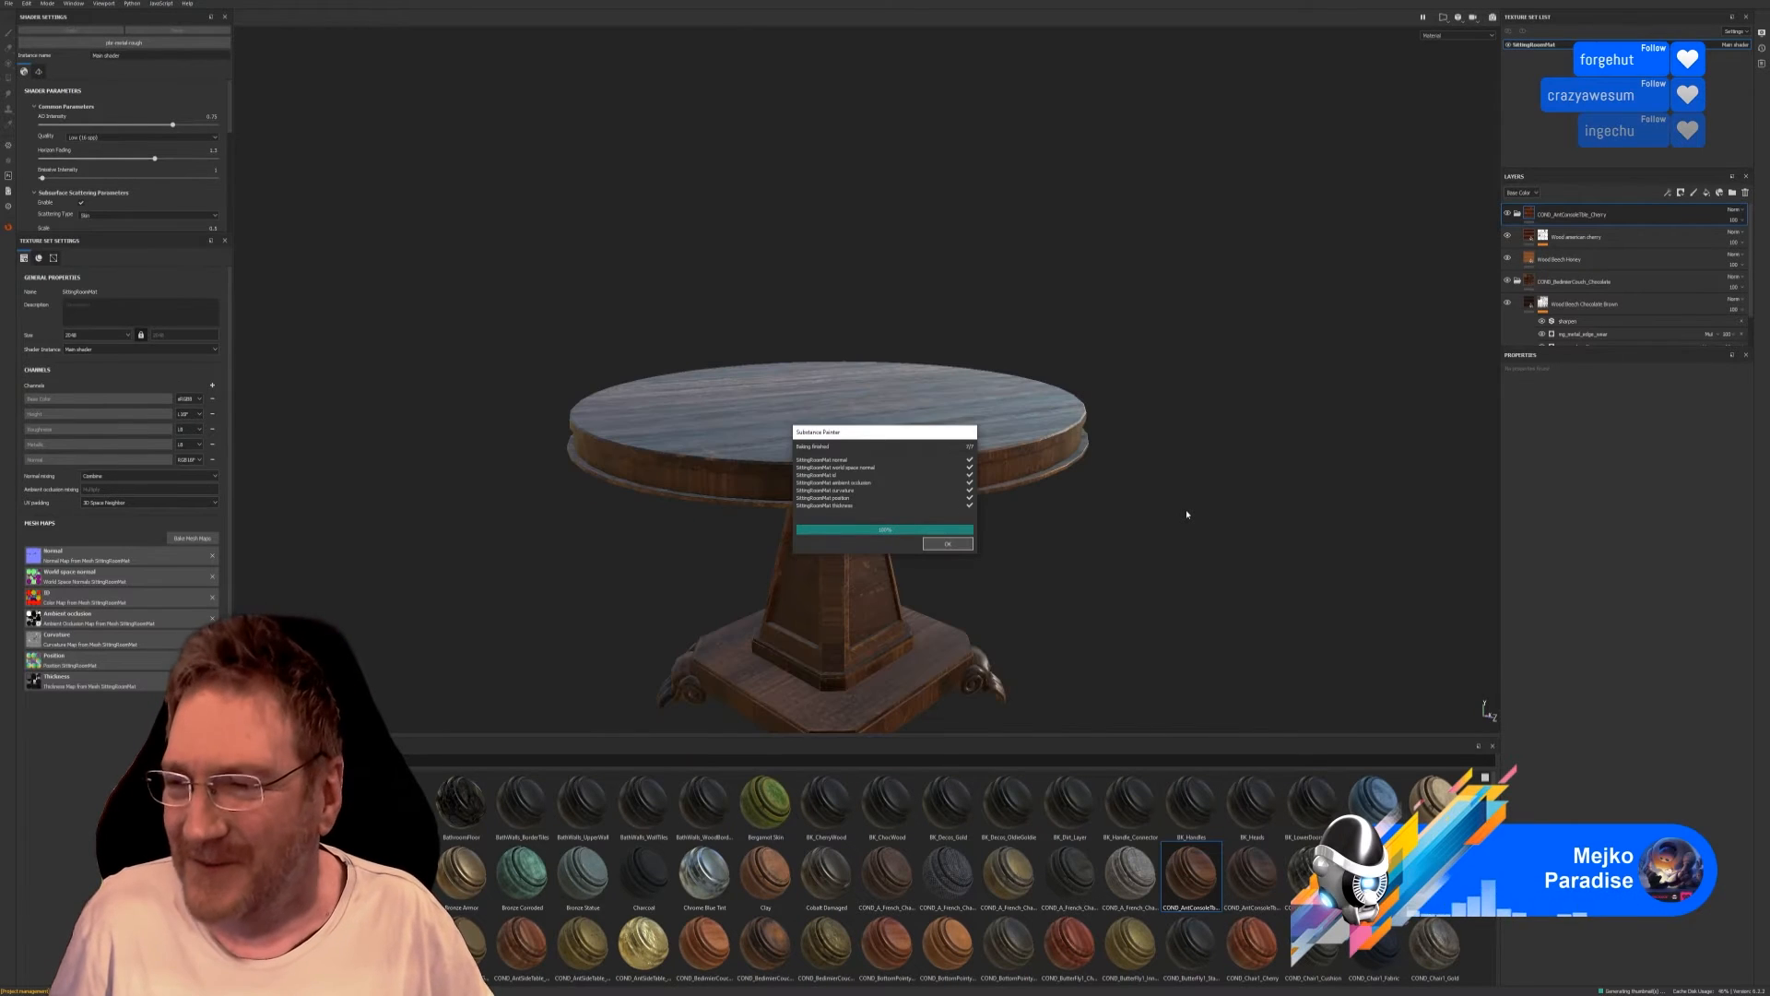
pyautogui.click(939, 546)
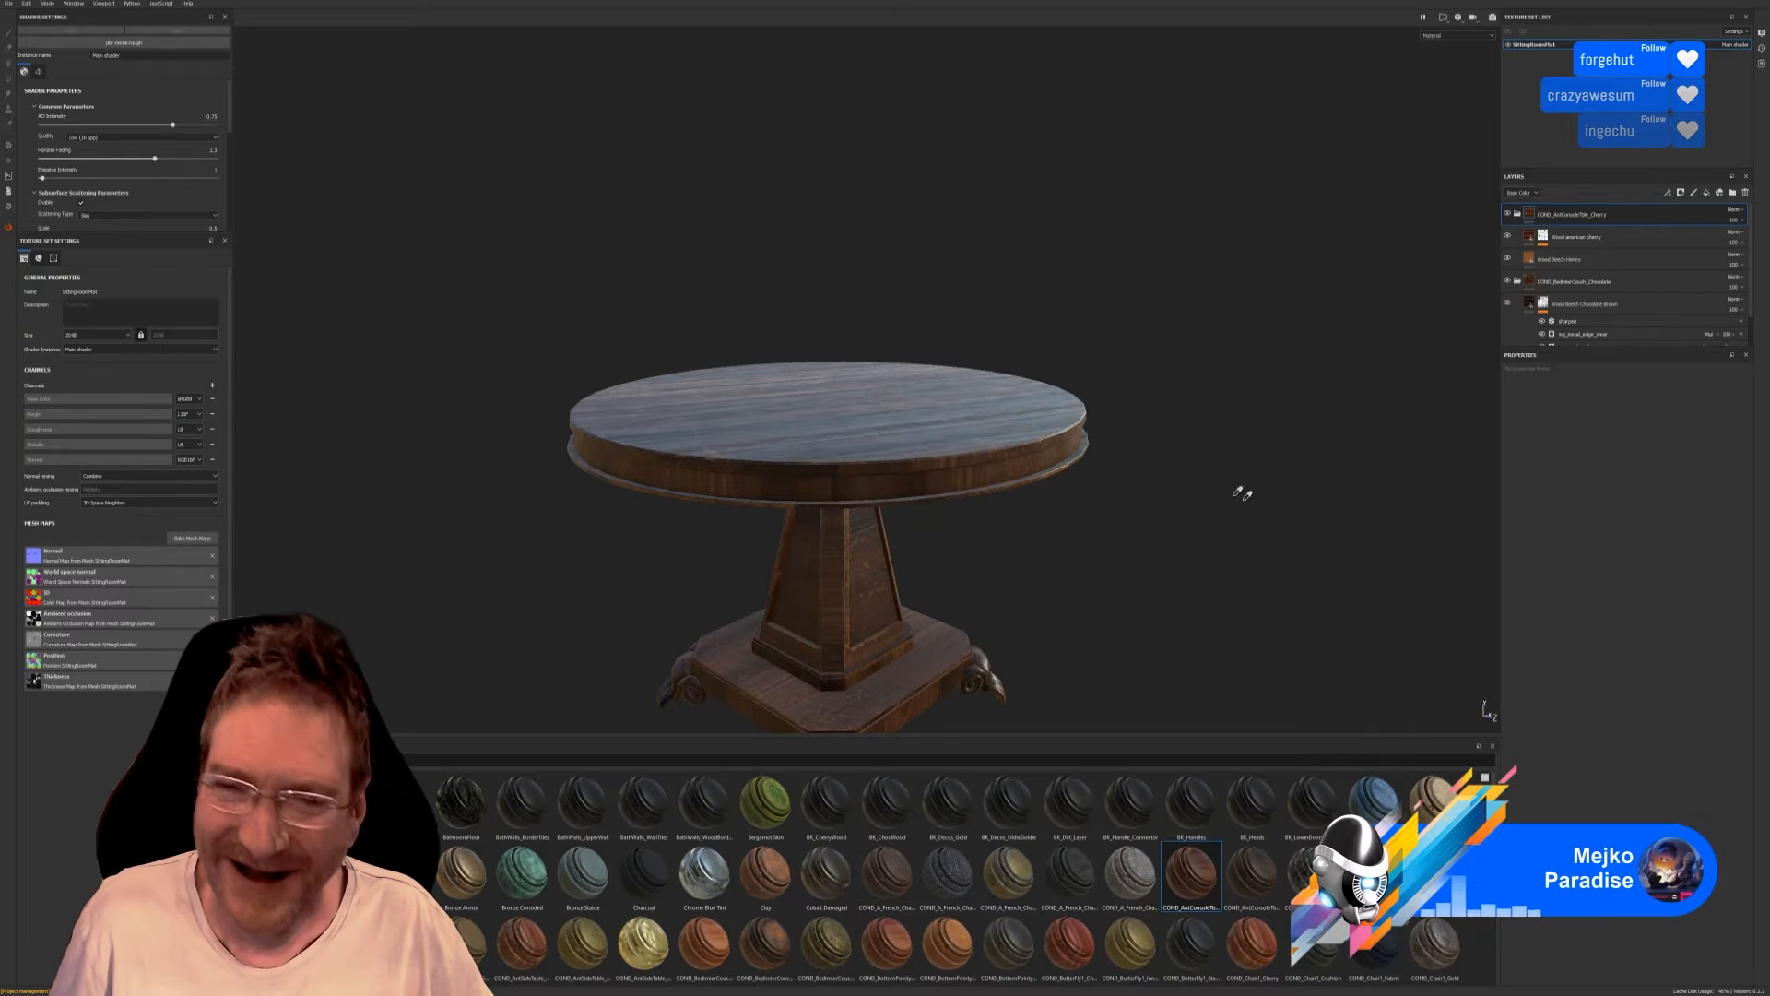
# Add a color selection mask to the COND_AntConsoleTble_Cherry folder, pick the tabletop's red ID color and inspect the tabletop.
pyautogui.rightClick(1623, 222)
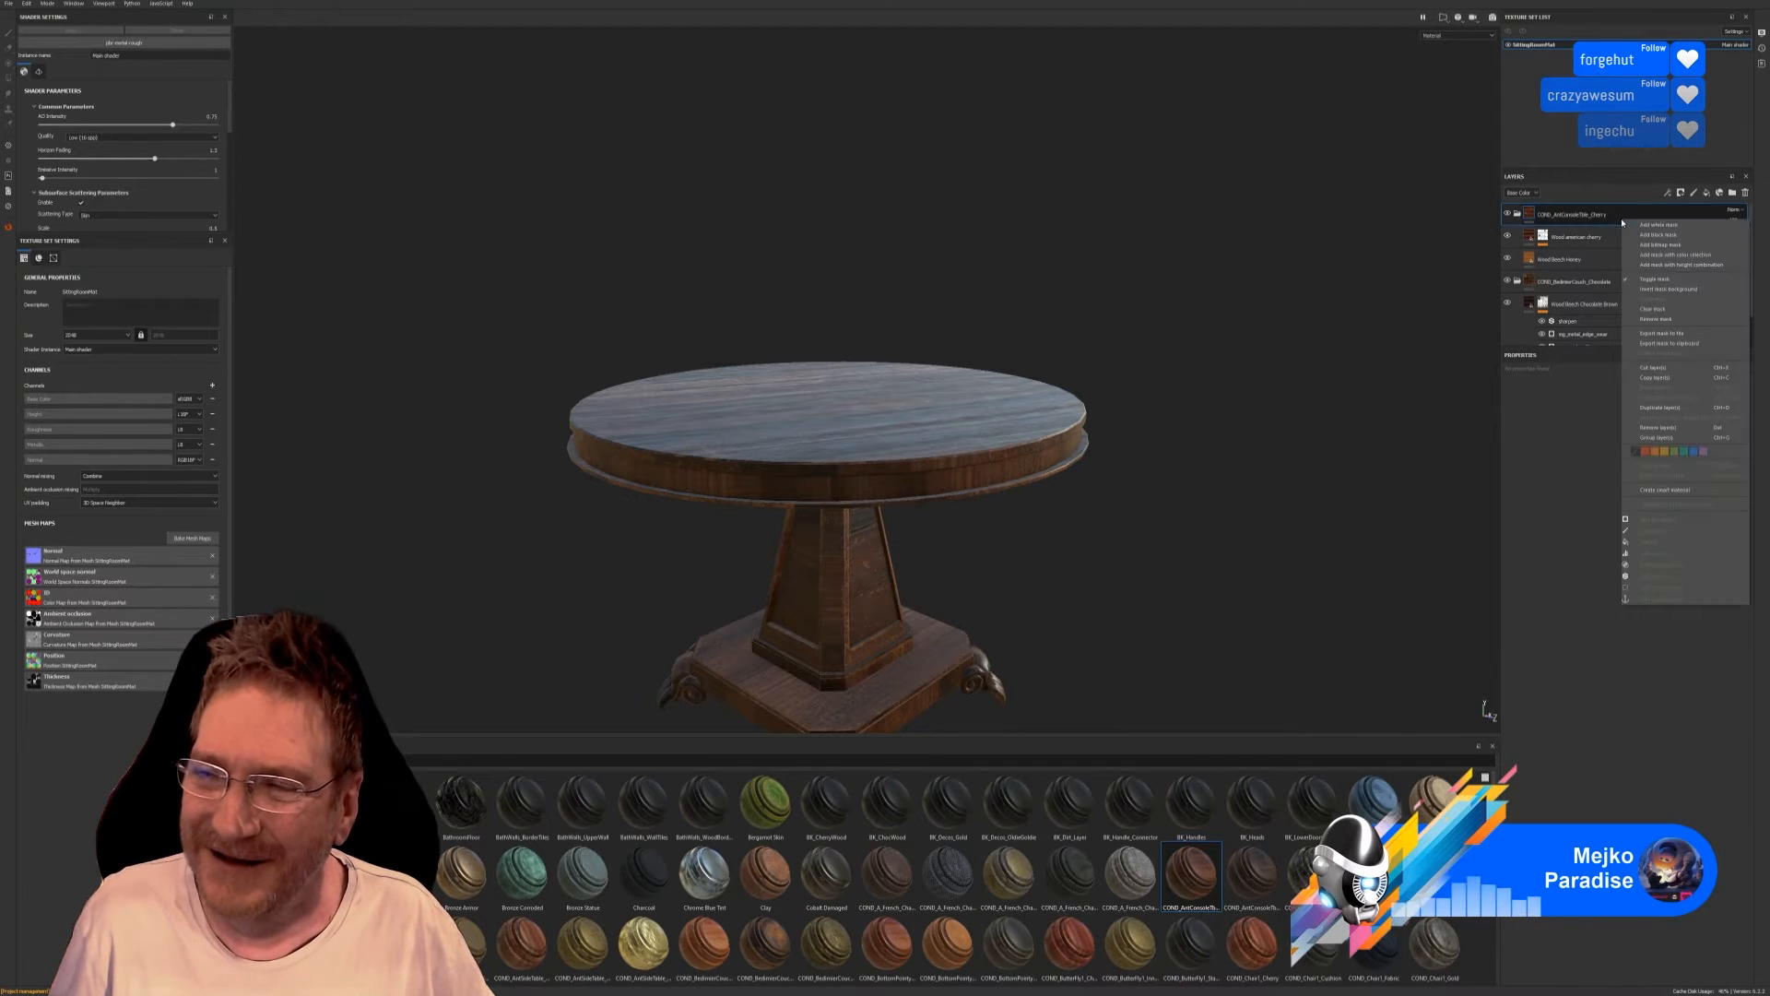
pyautogui.click(1691, 256)
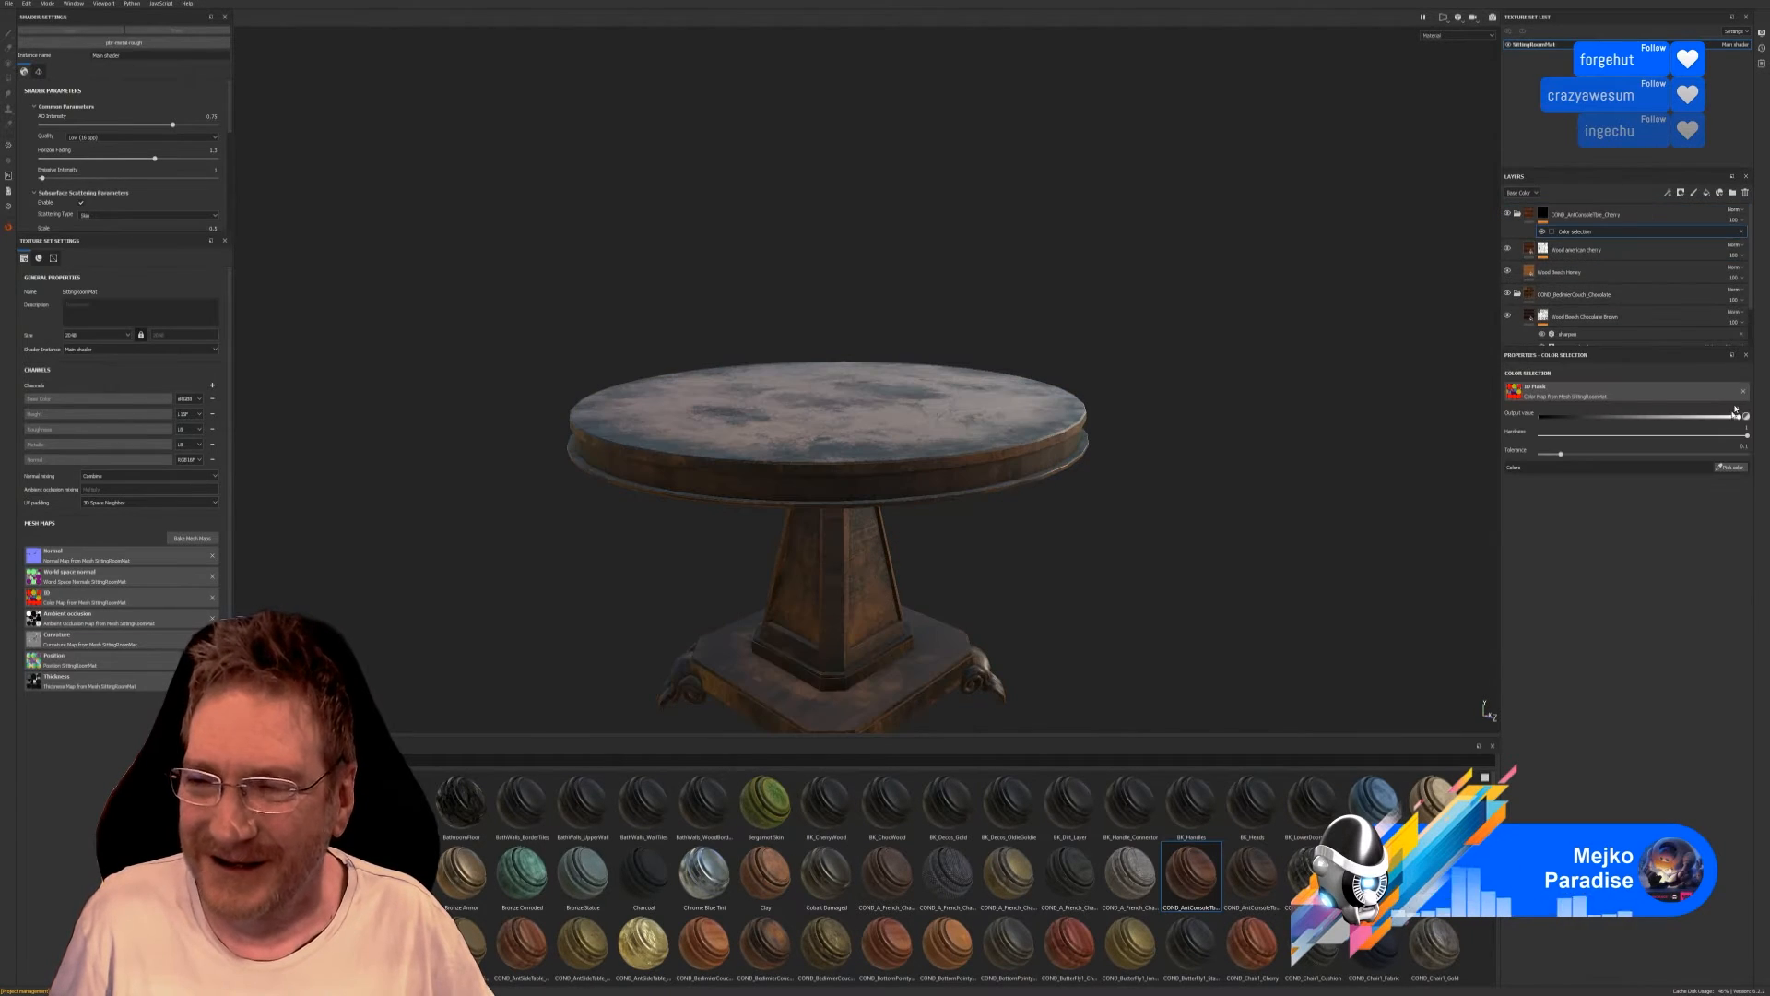
pyautogui.click(1717, 468)
pyautogui.click(972, 402)
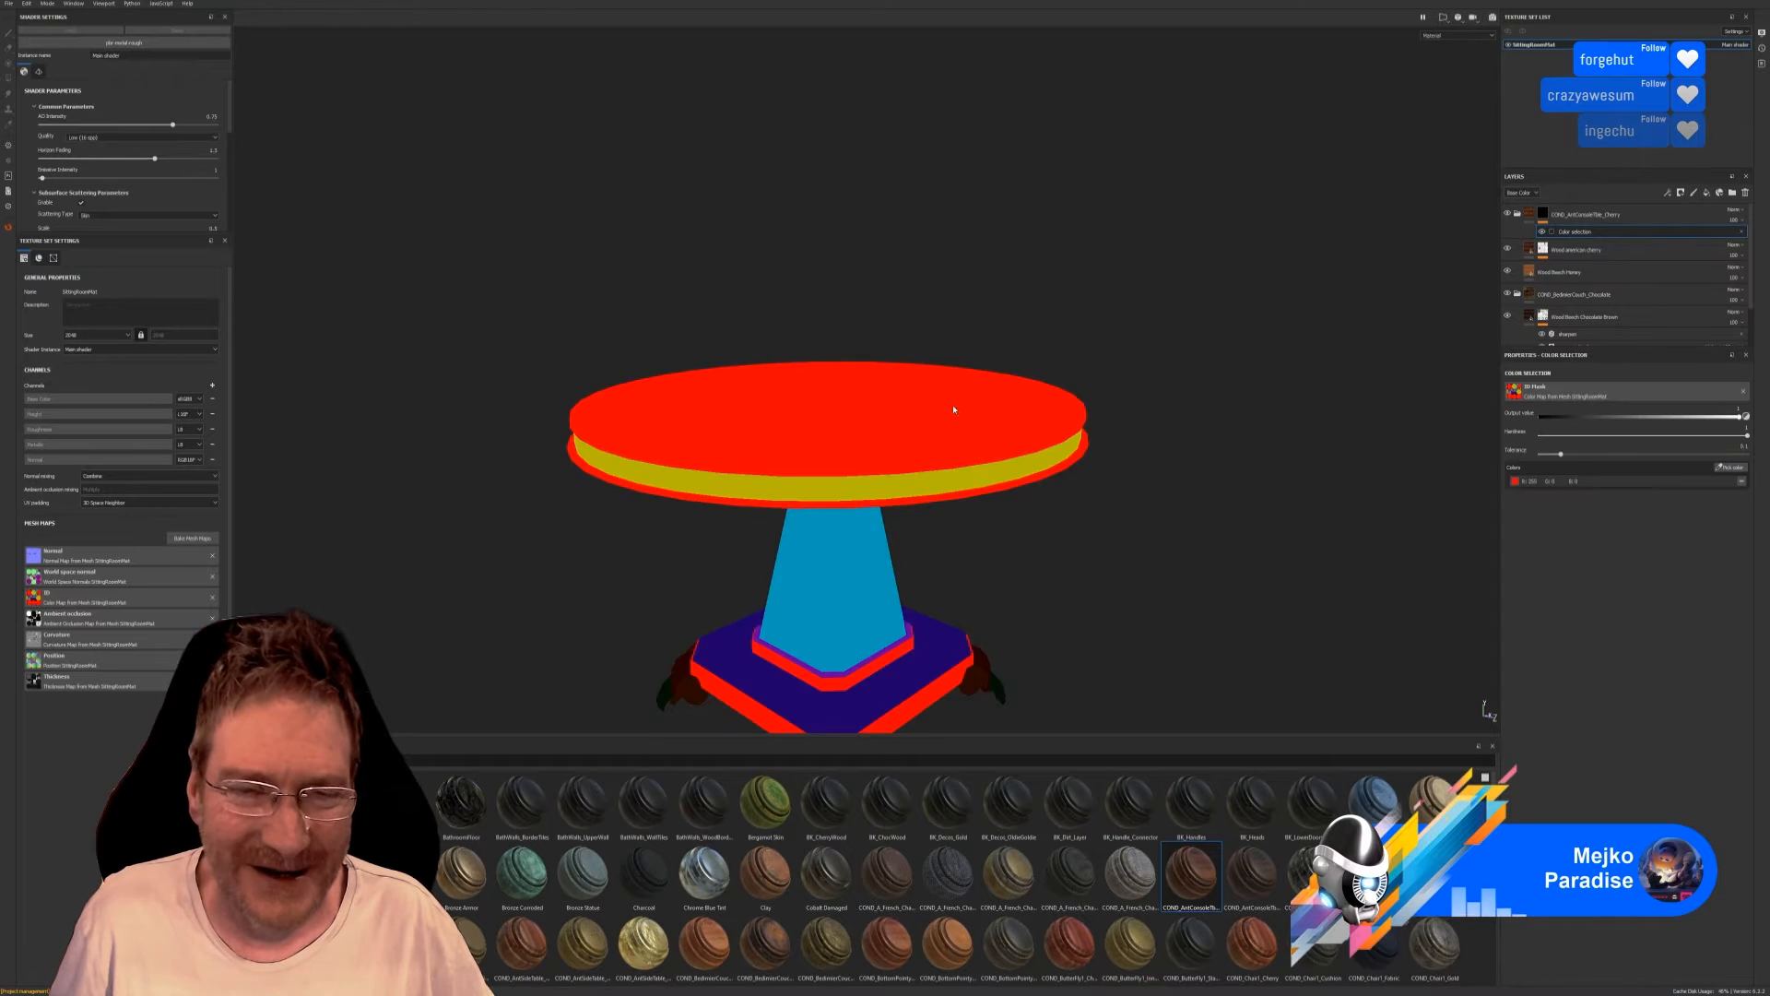
pyautogui.keyDown('alt'); pyautogui.moveTo(1024, 512); pyautogui.dragTo(1066, 426); pyautogui.keyUp('alt')
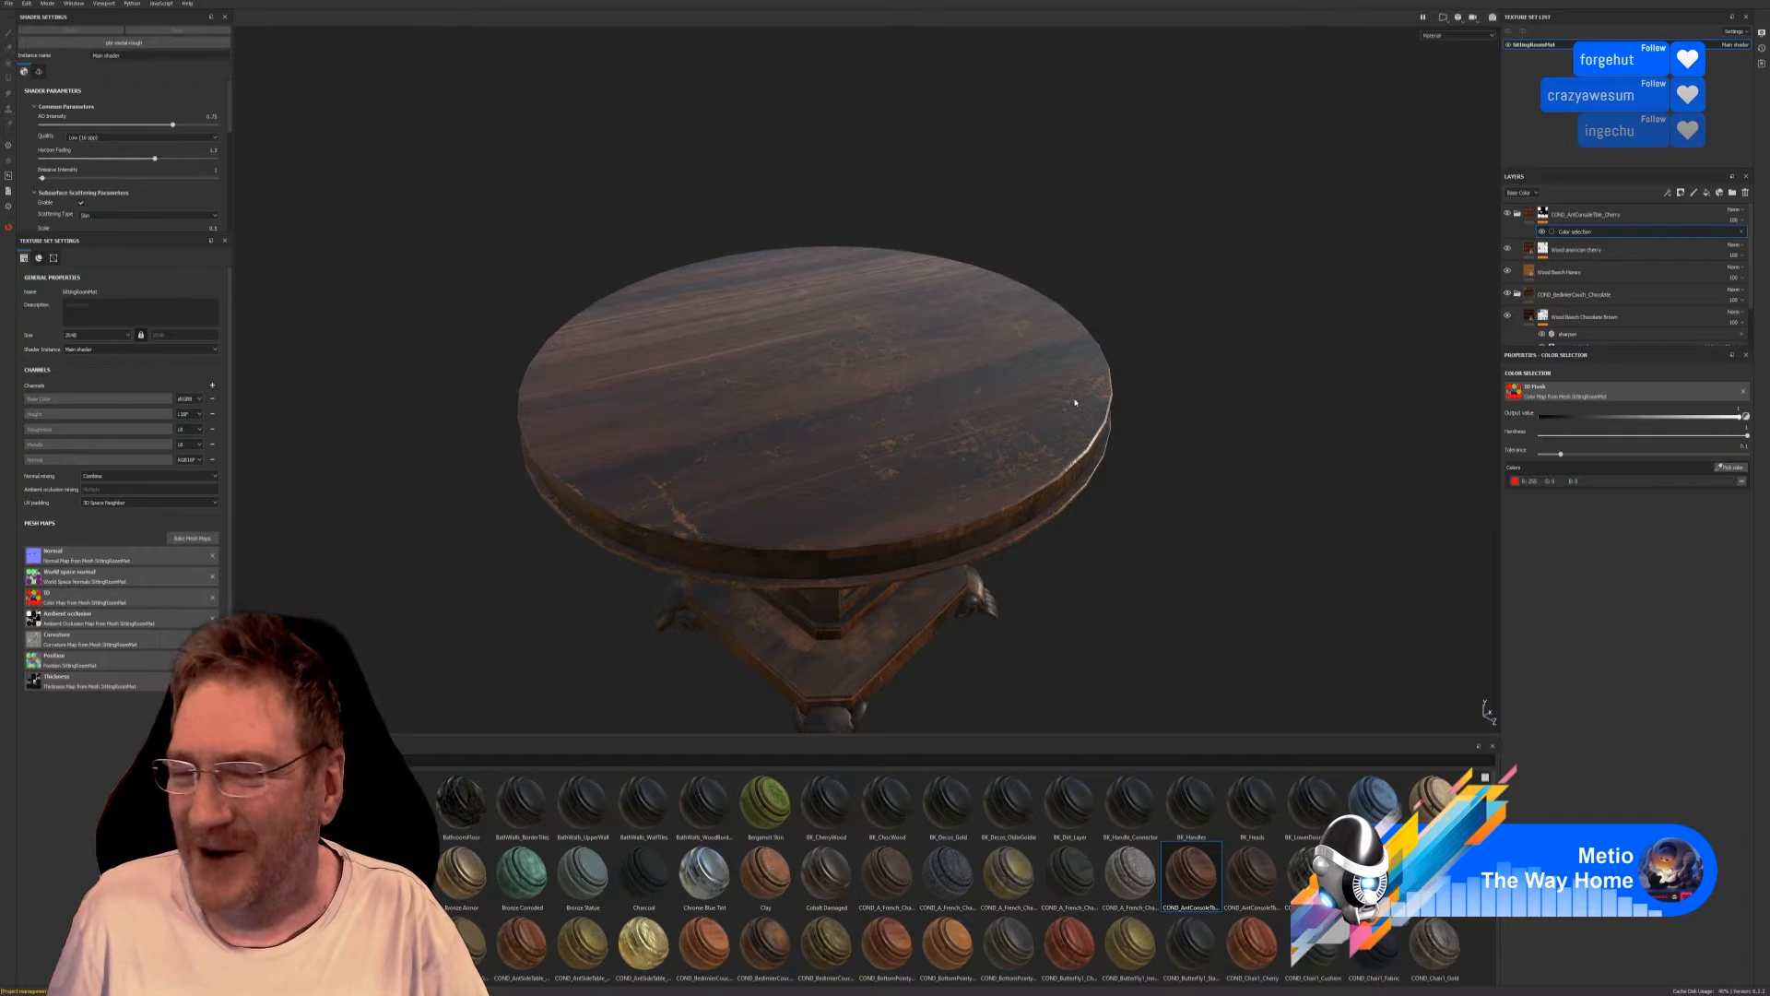
pyautogui.keyDown('alt'); pyautogui.moveTo(1095, 517); pyautogui.dragTo(1135, 541); pyautogui.keyUp('alt')
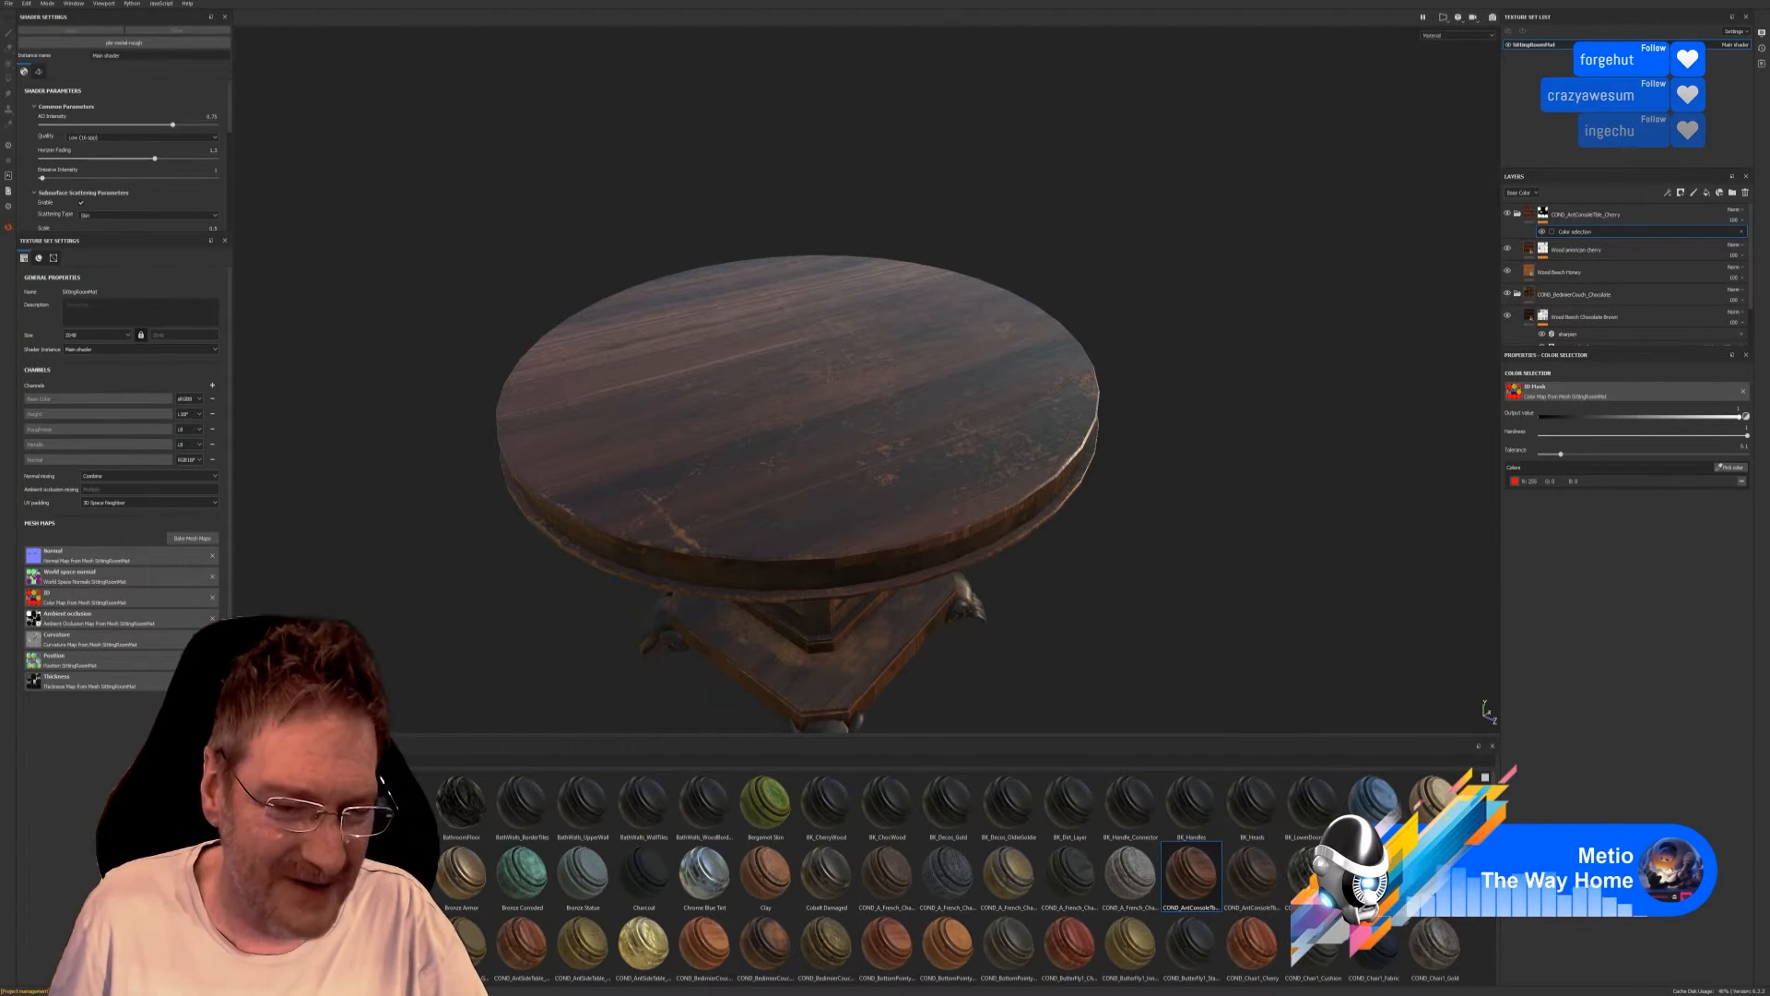
# Find the Surface Worn smart mask and apply it to the COND_AntConsoleTble_Cherry folder, on top of its color selection.
pyautogui.click(263, 950)
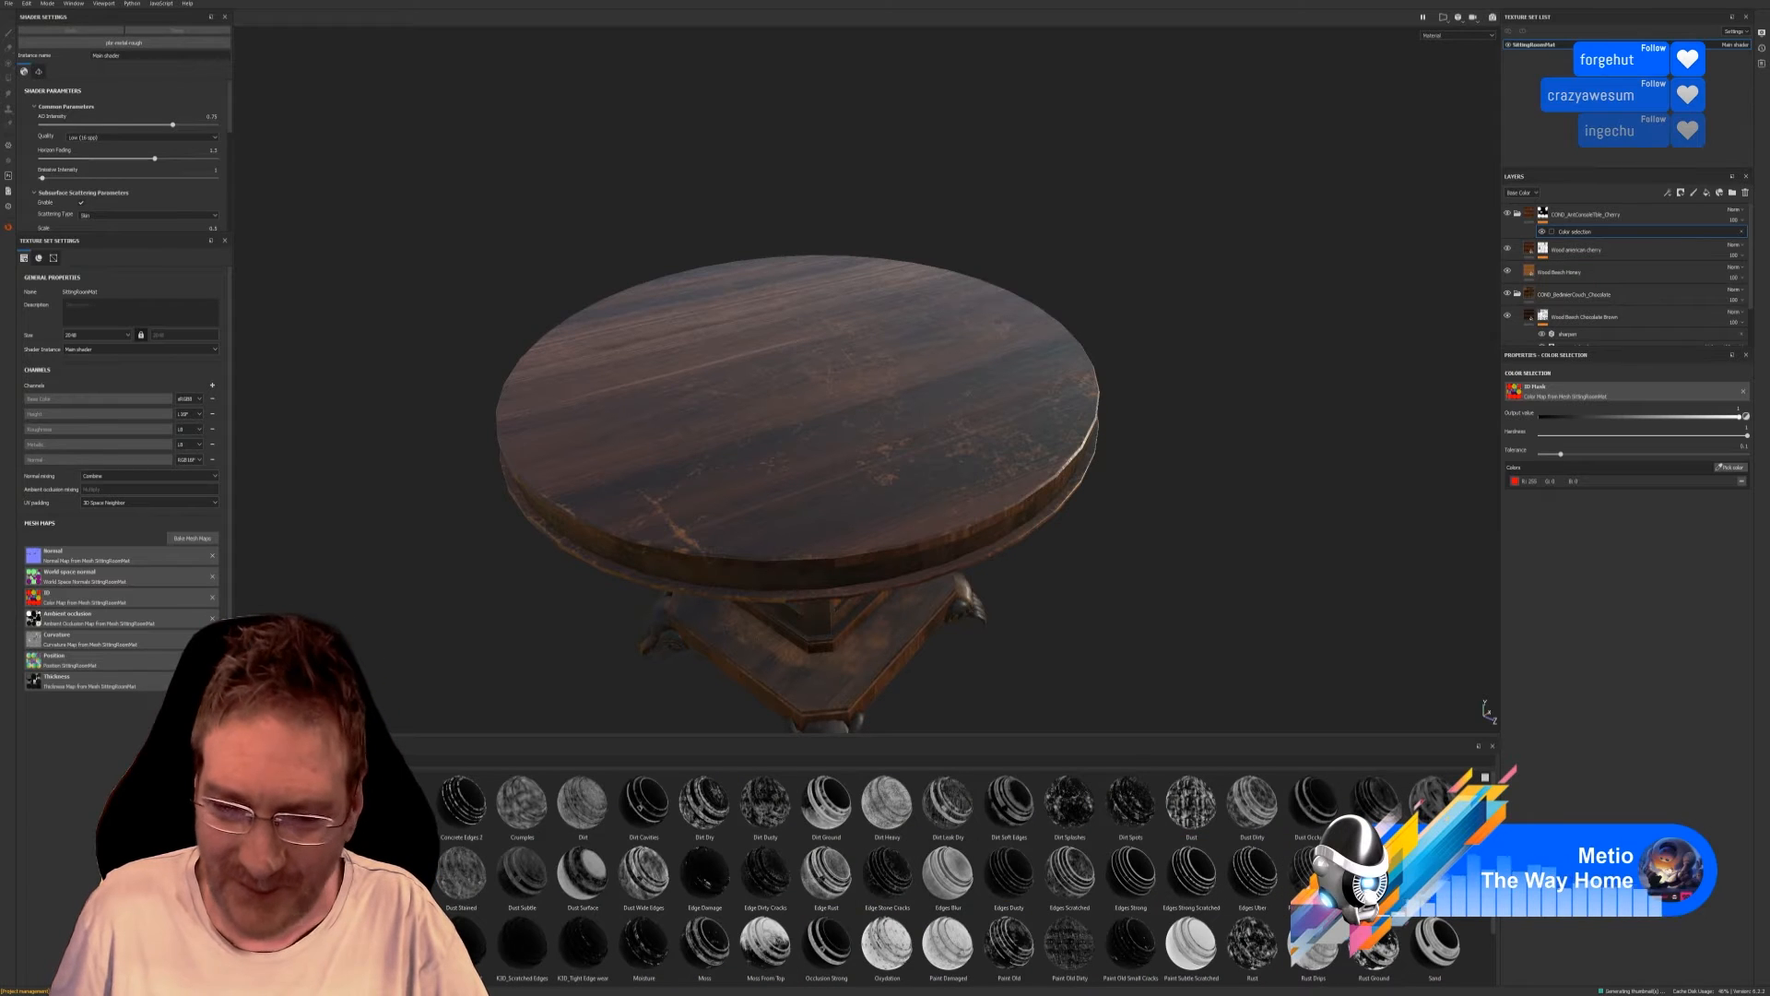
pyautogui.scroll(-1, 949, 878)
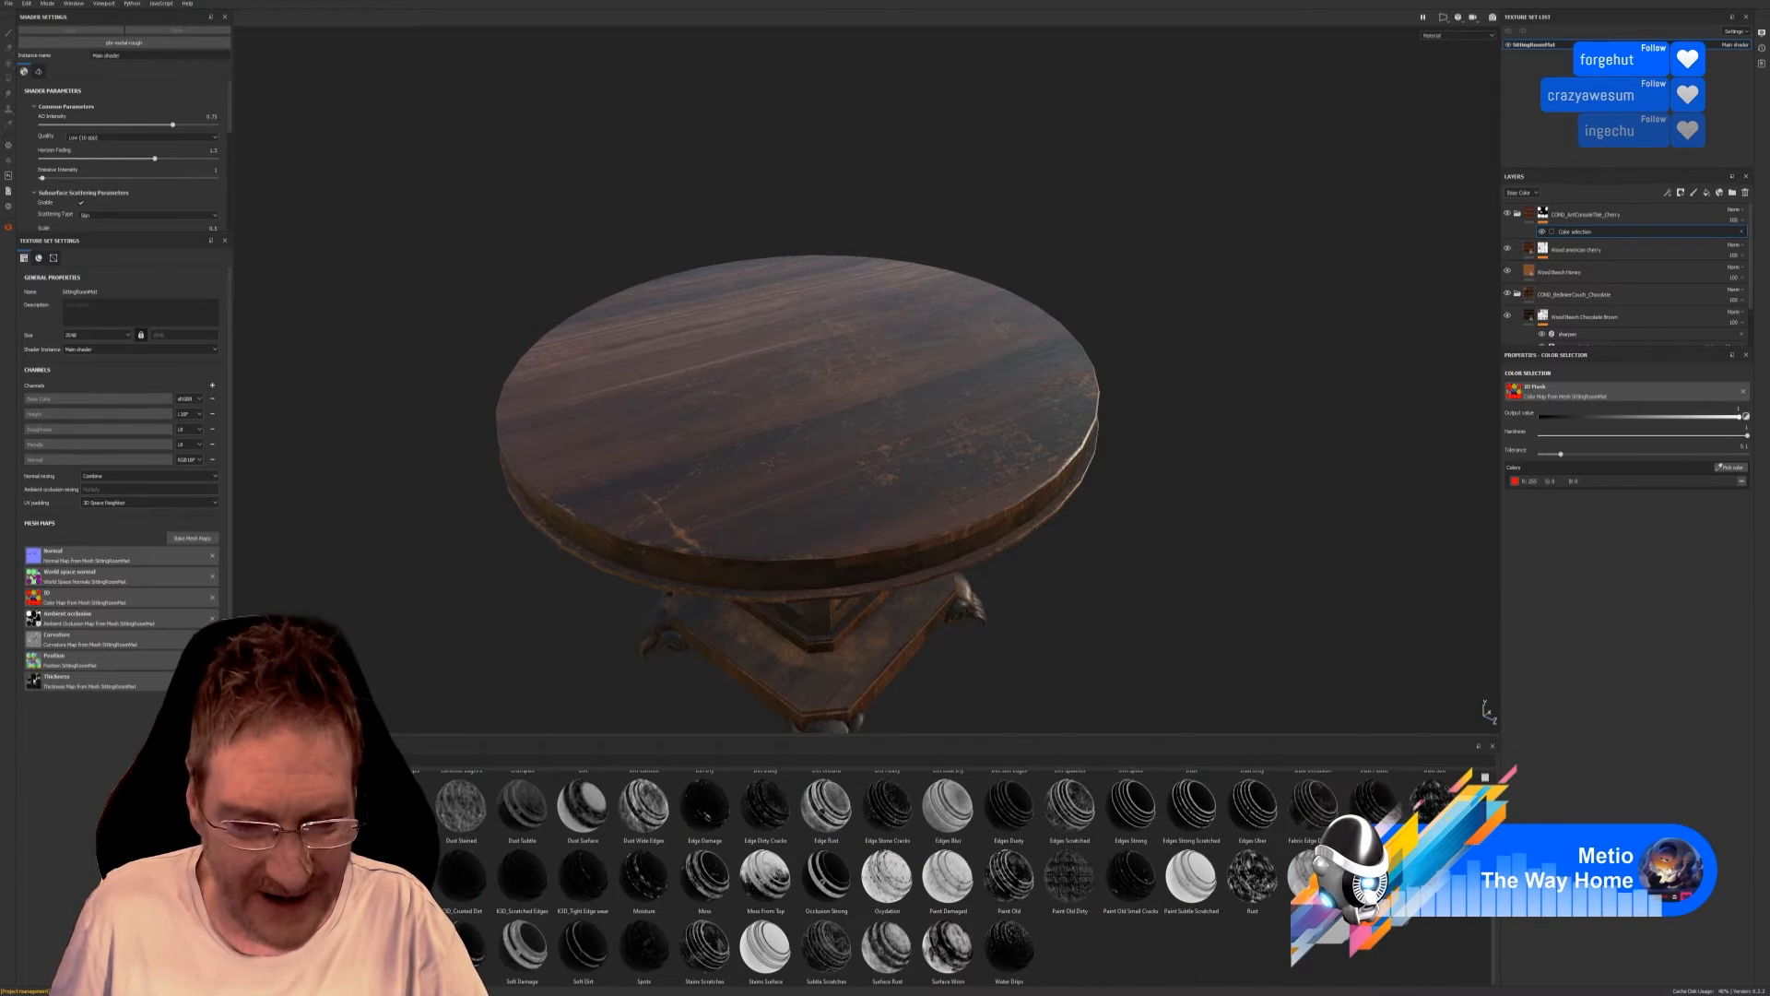
pyautogui.moveTo(948, 950); pyautogui.dragTo(1595, 218)
pyautogui.keyDown('alt'); pyautogui.moveTo(1075, 386); pyautogui.dragTo(1071, 427); pyautogui.keyUp('alt')
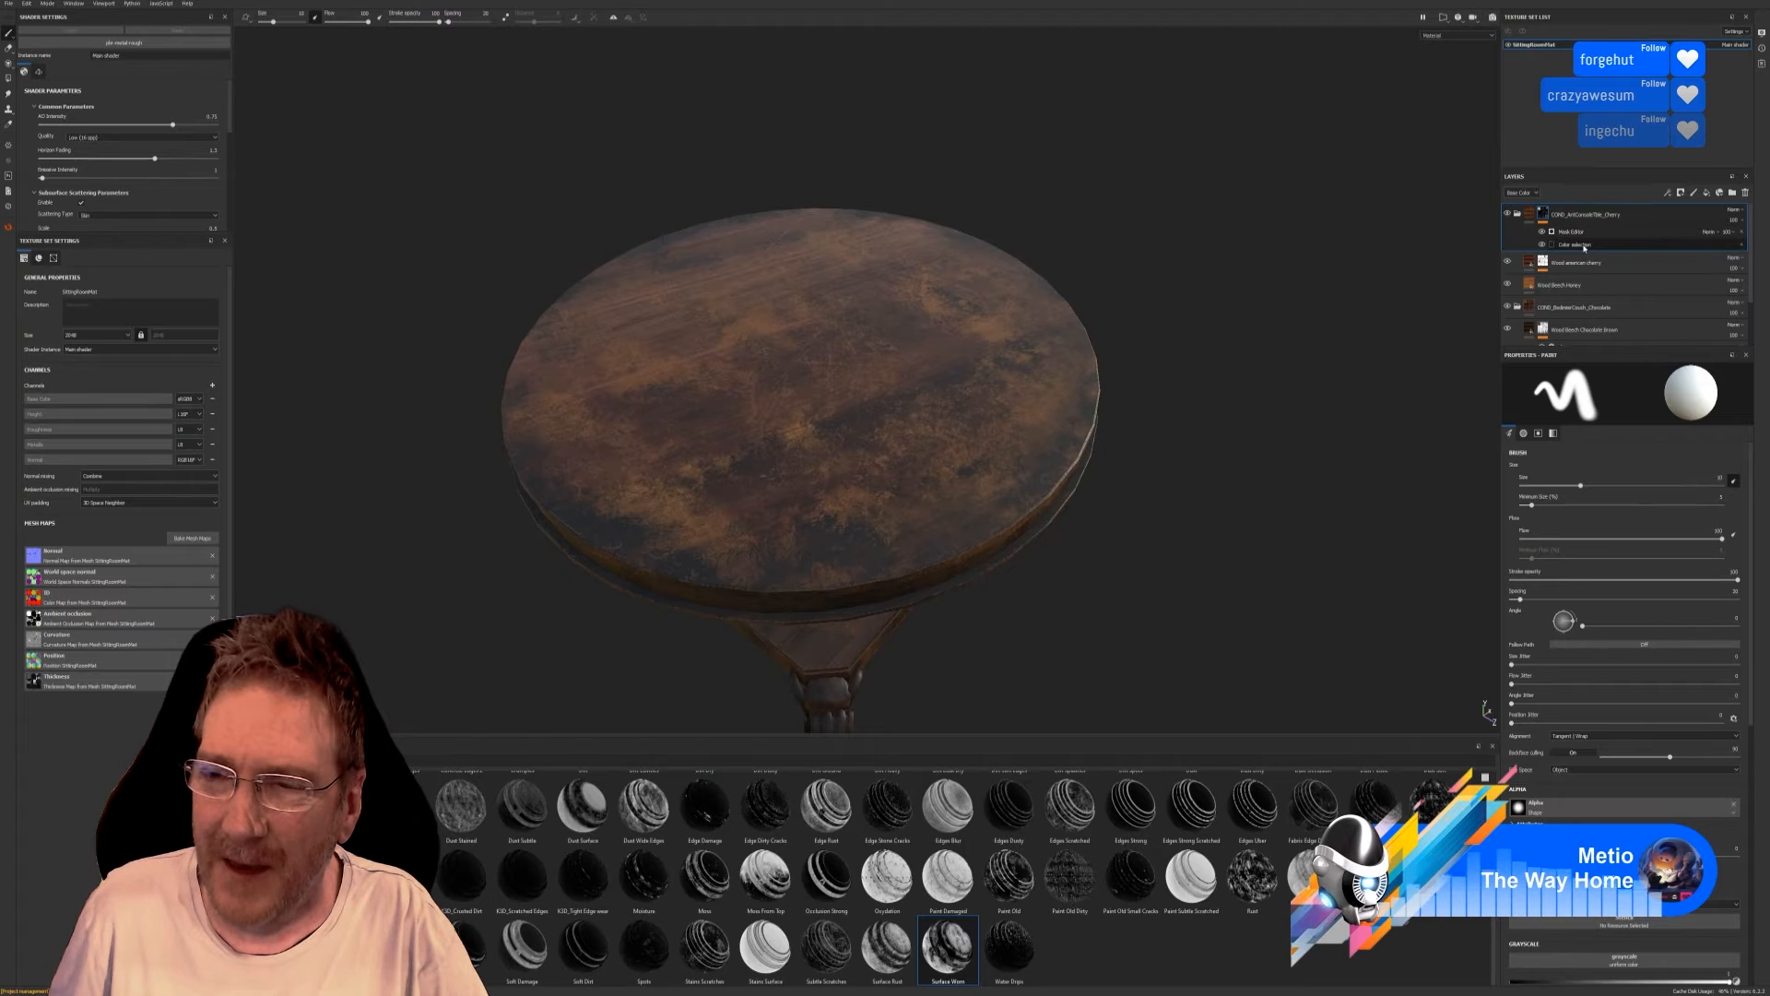
# In the cherry folder's Mask Editor generator, set the global balance to about 0.61 and the global contrast to about 0.03.
pyautogui.click(1583, 245)
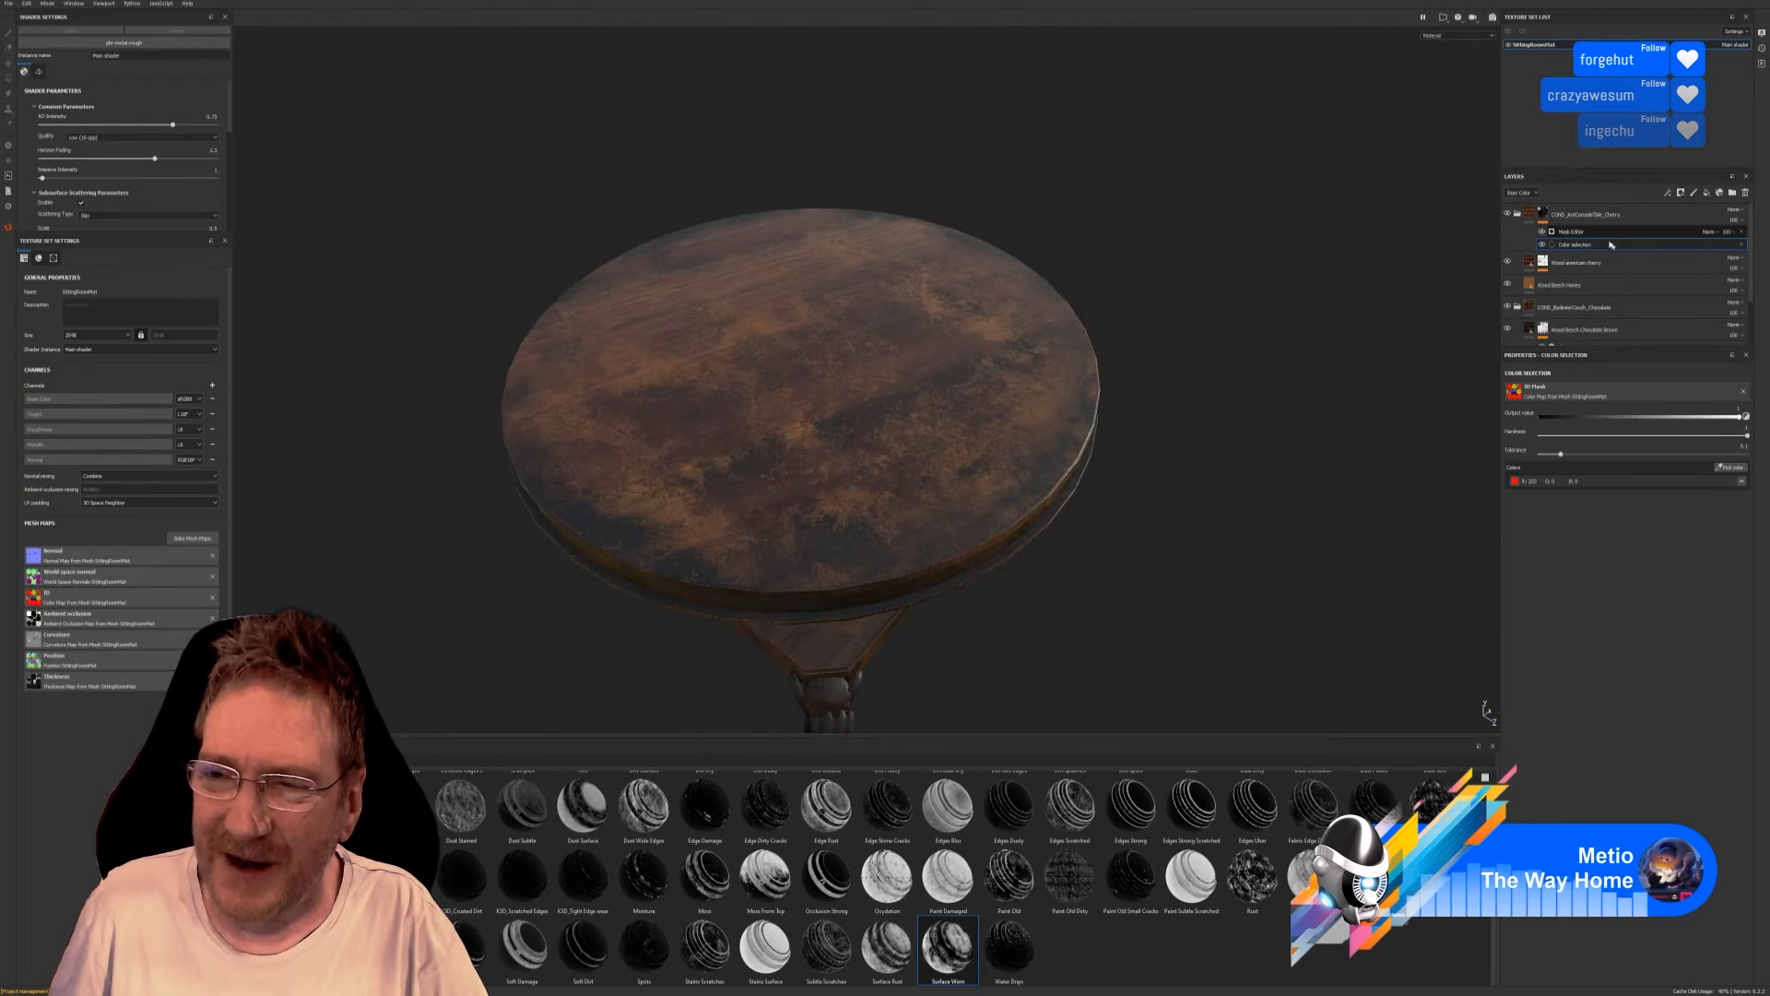
pyautogui.click(1586, 232)
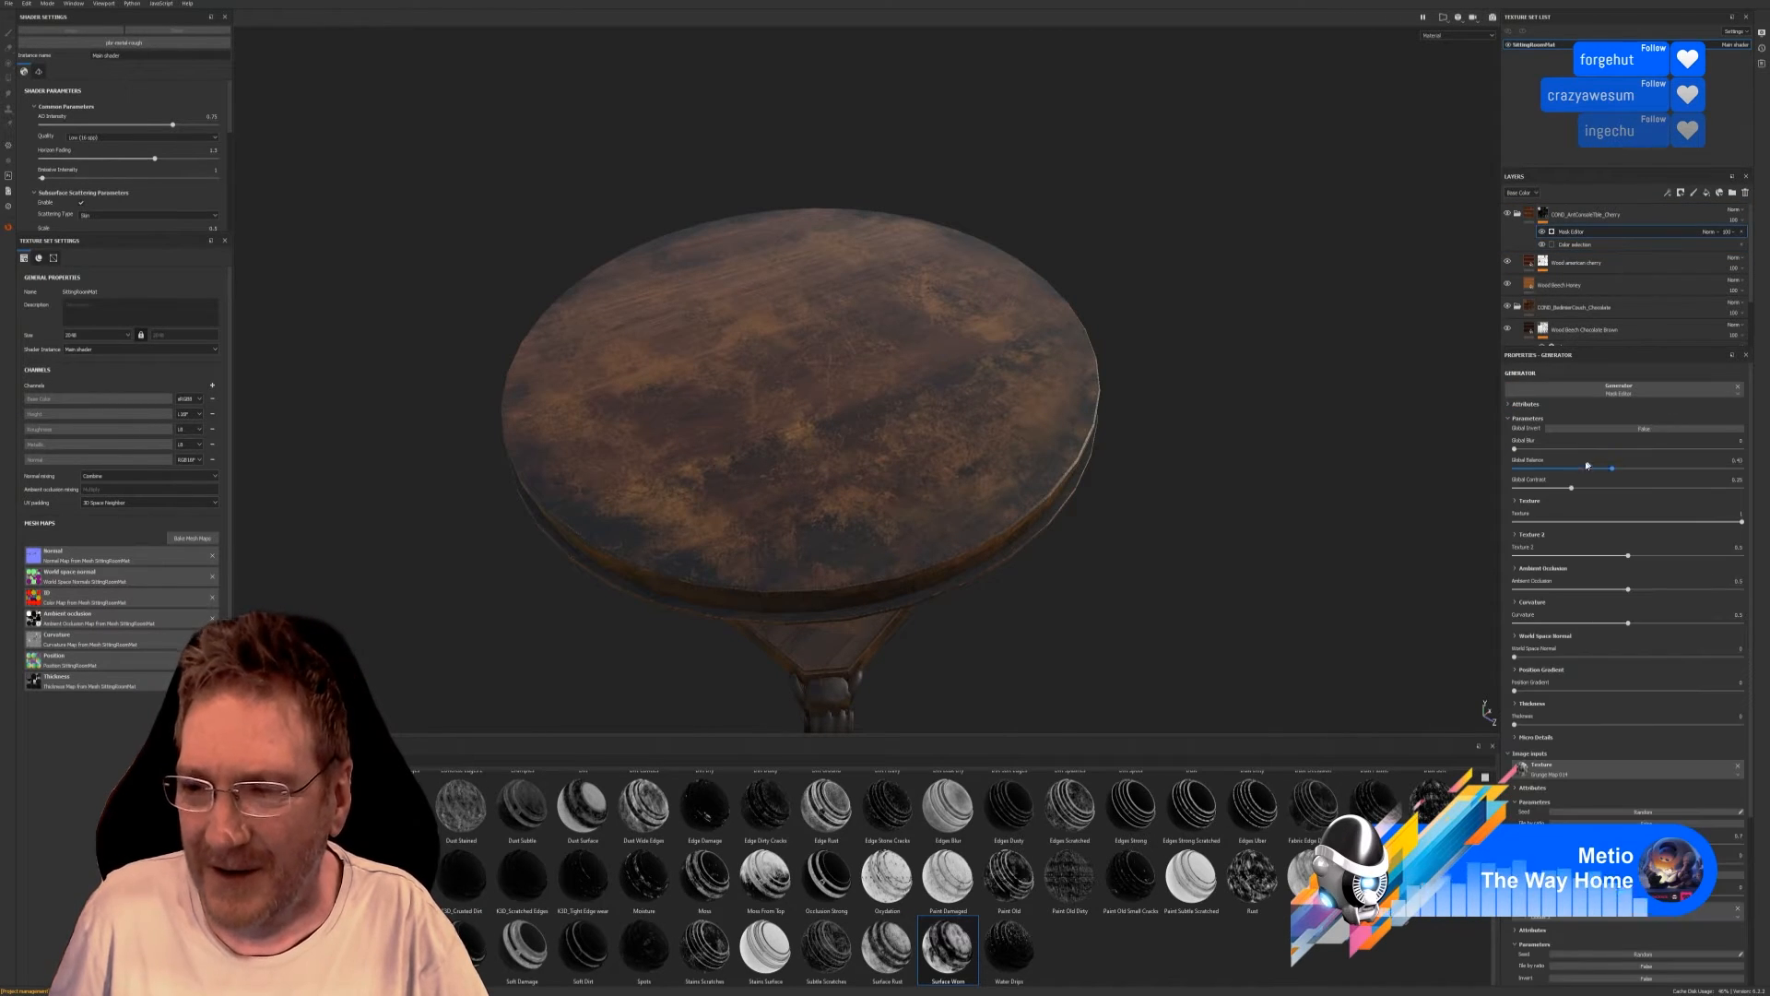
pyautogui.moveTo(1610, 470); pyautogui.dragTo(1513, 489)
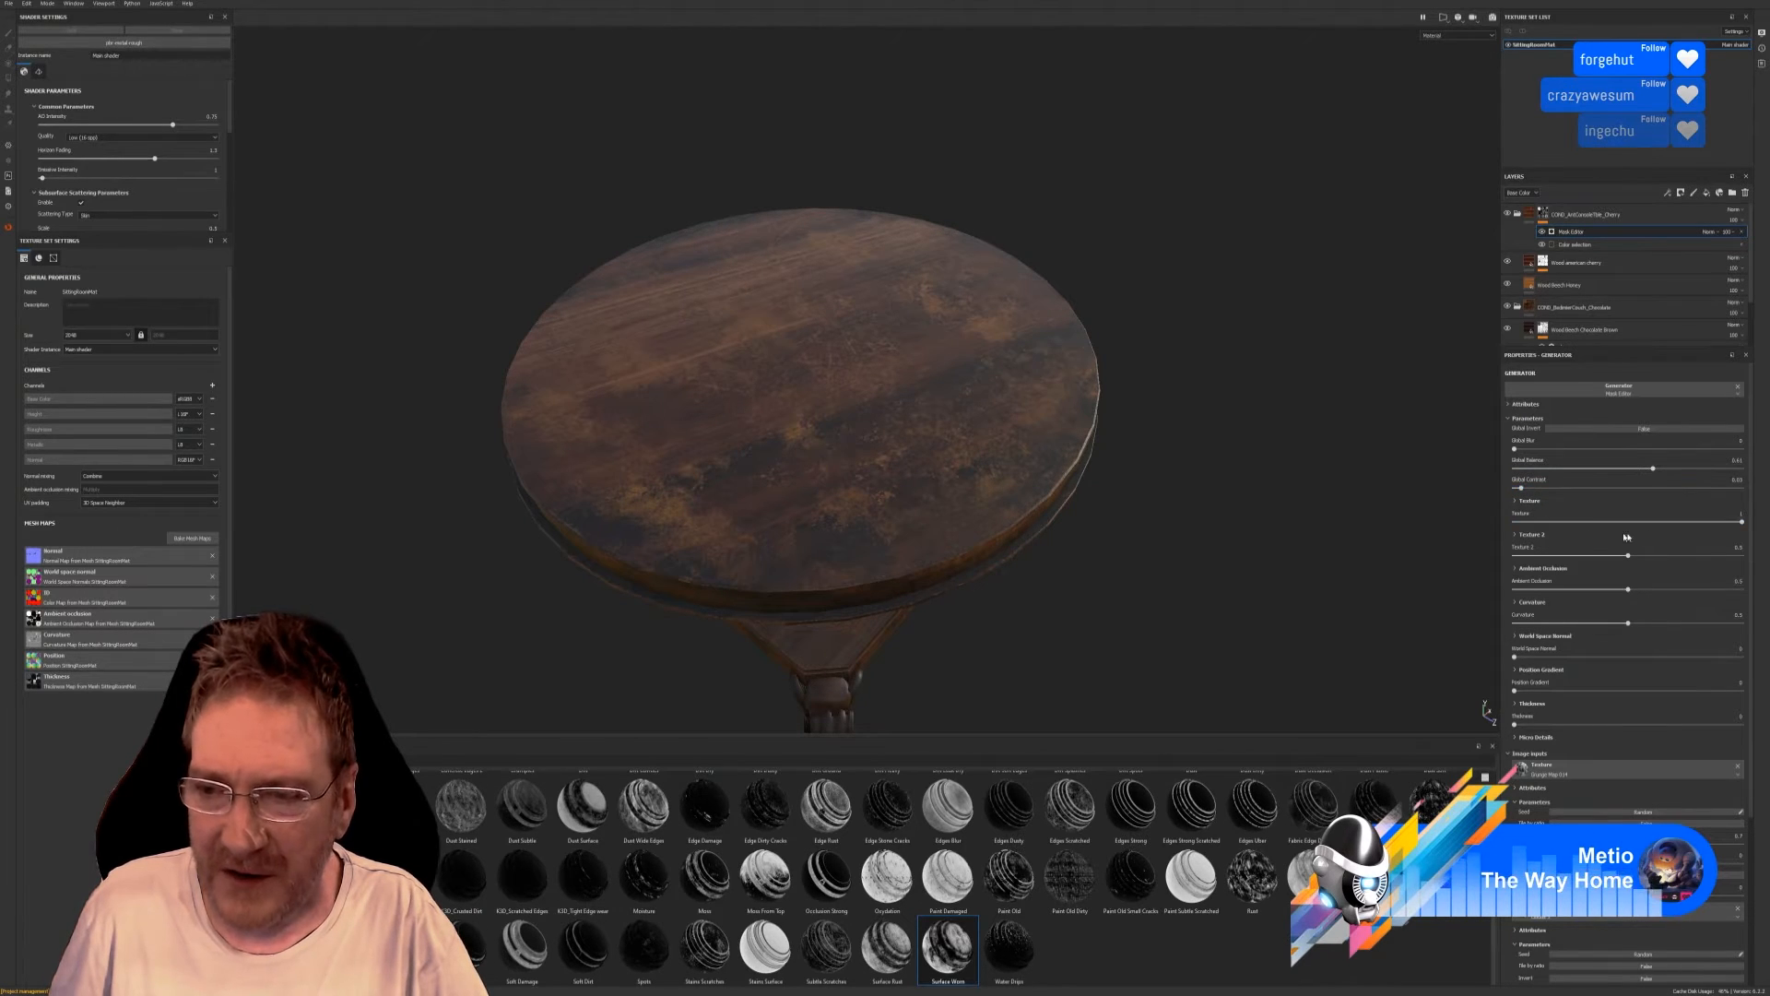
# In the cherry folder's Mask Editor, set Texture 2 to about 0.37, ambient occlusion 0.71, curvature 0.05 and world space normal 0.08.
pyautogui.moveTo(1628, 557); pyautogui.dragTo(1736, 591)
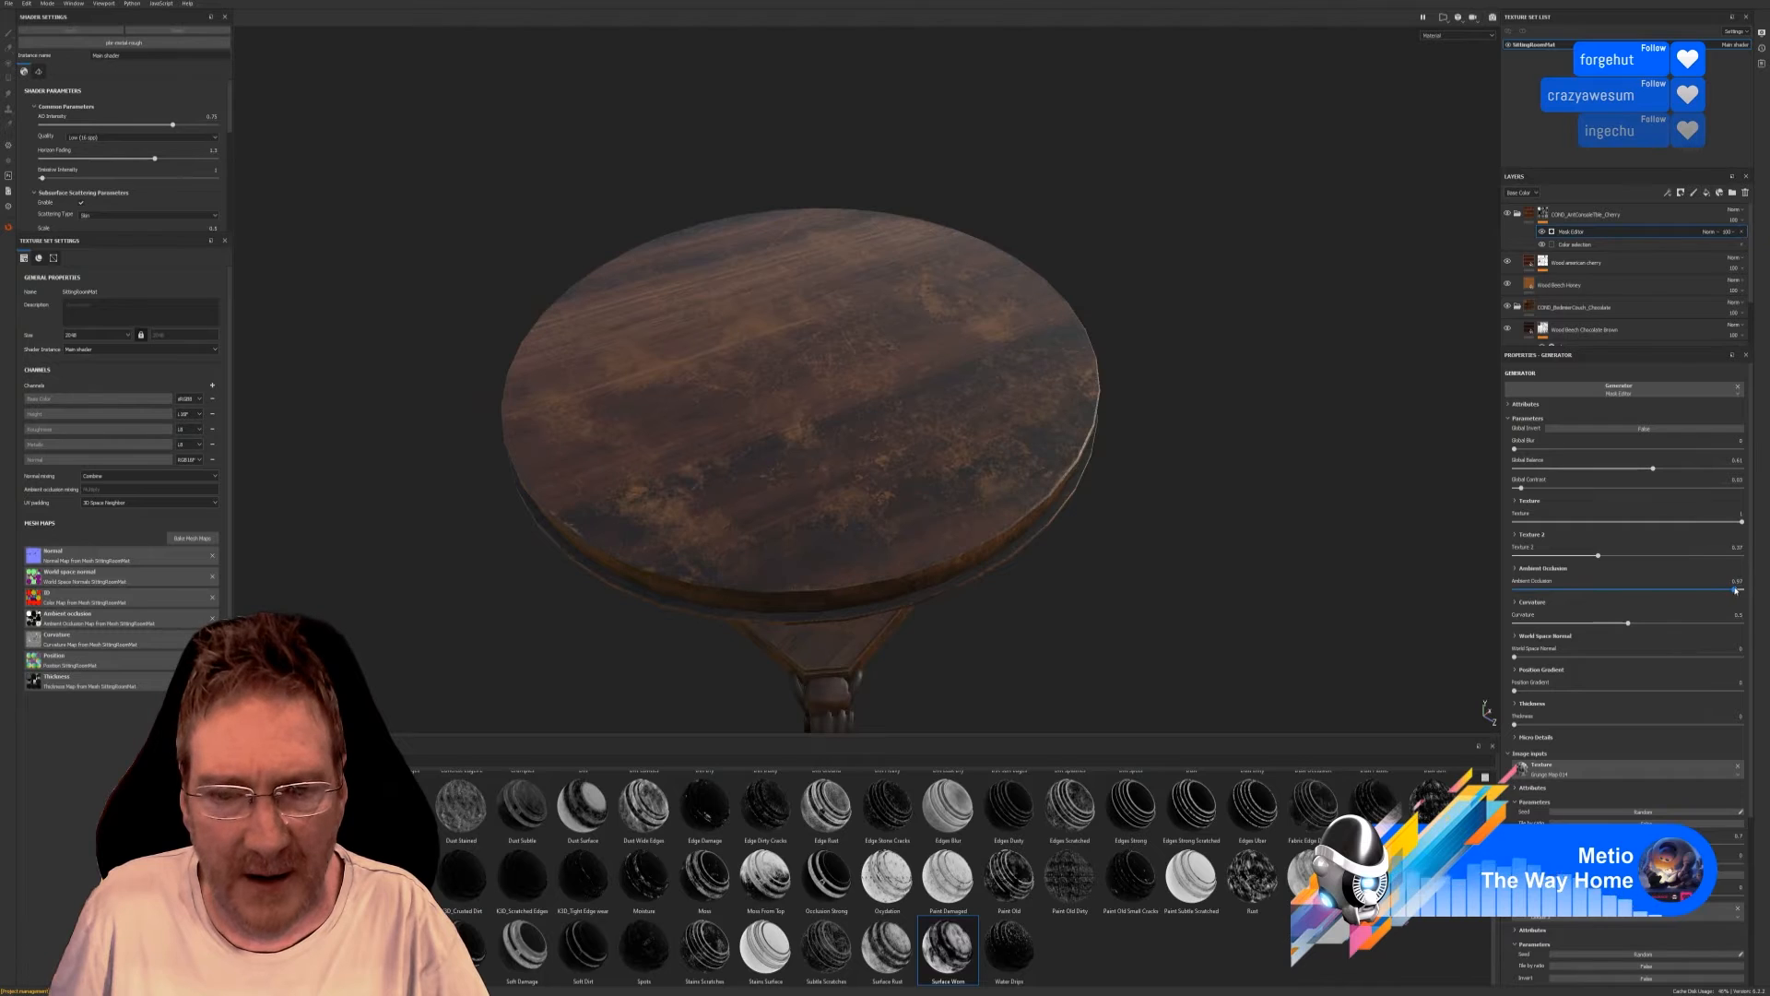
pyautogui.moveTo(1552, 606); pyautogui.dragTo(1525, 686)
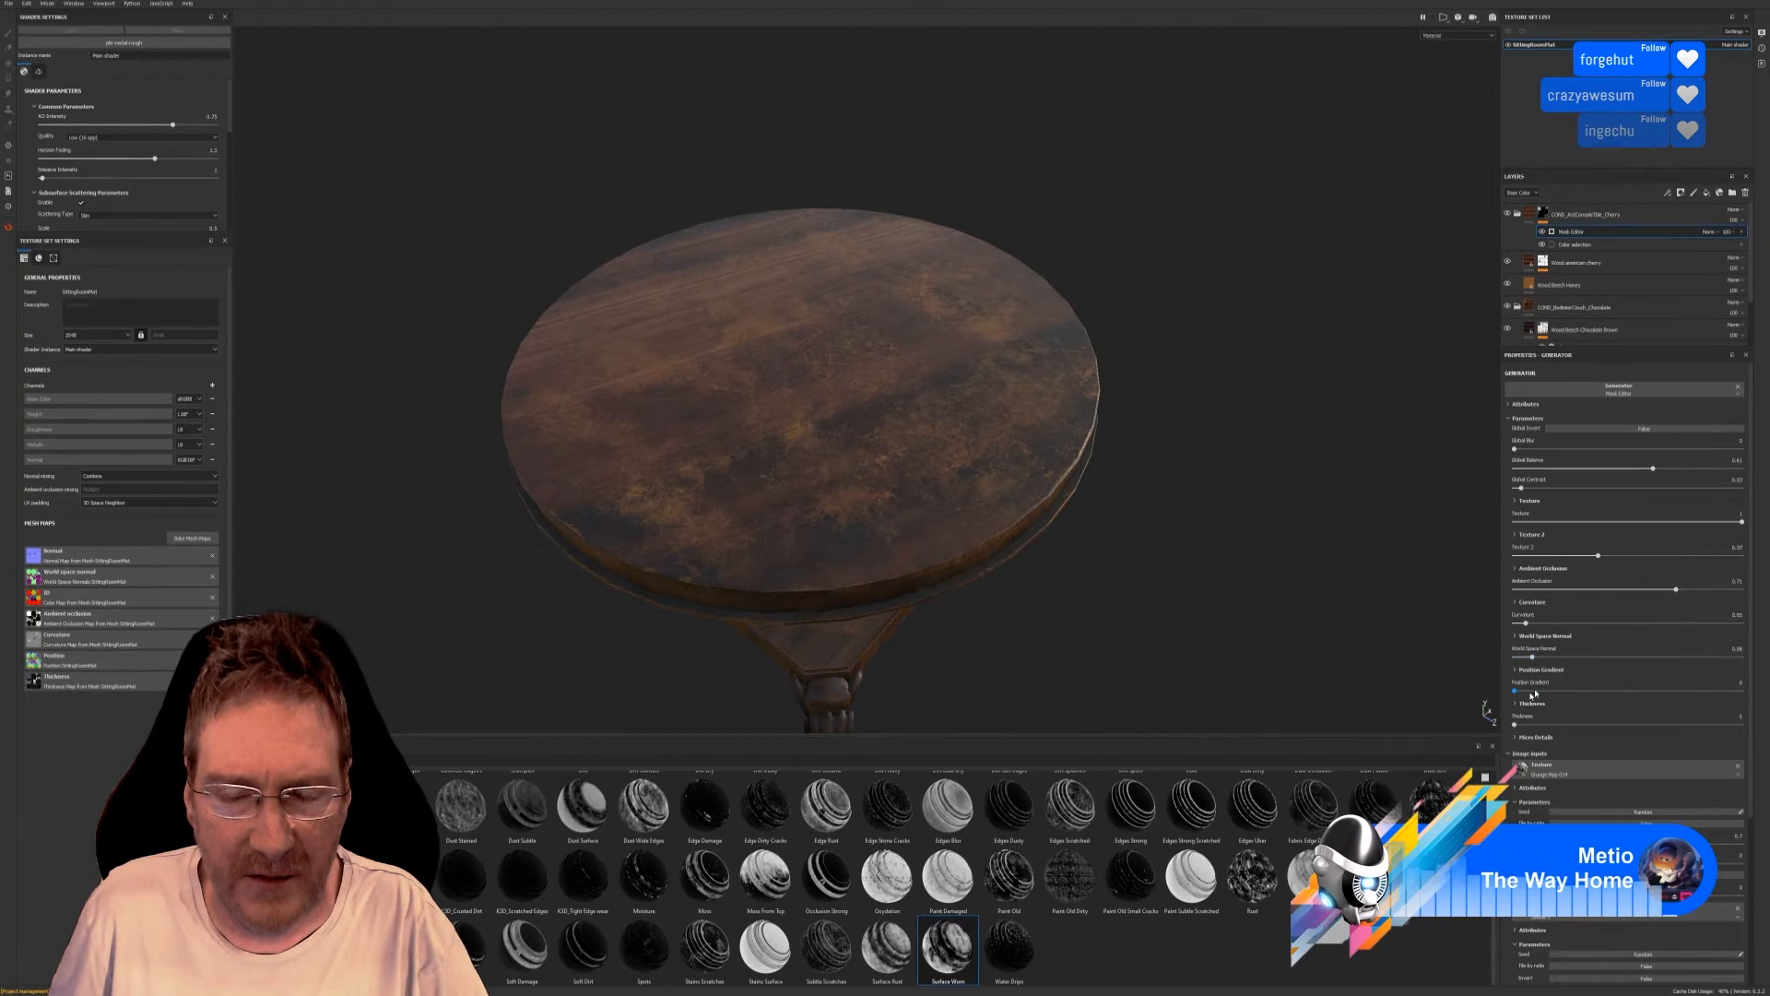
pyautogui.keyDown('alt'); pyautogui.moveTo(1134, 507); pyautogui.dragTo(1101, 538); pyautogui.keyUp('alt')
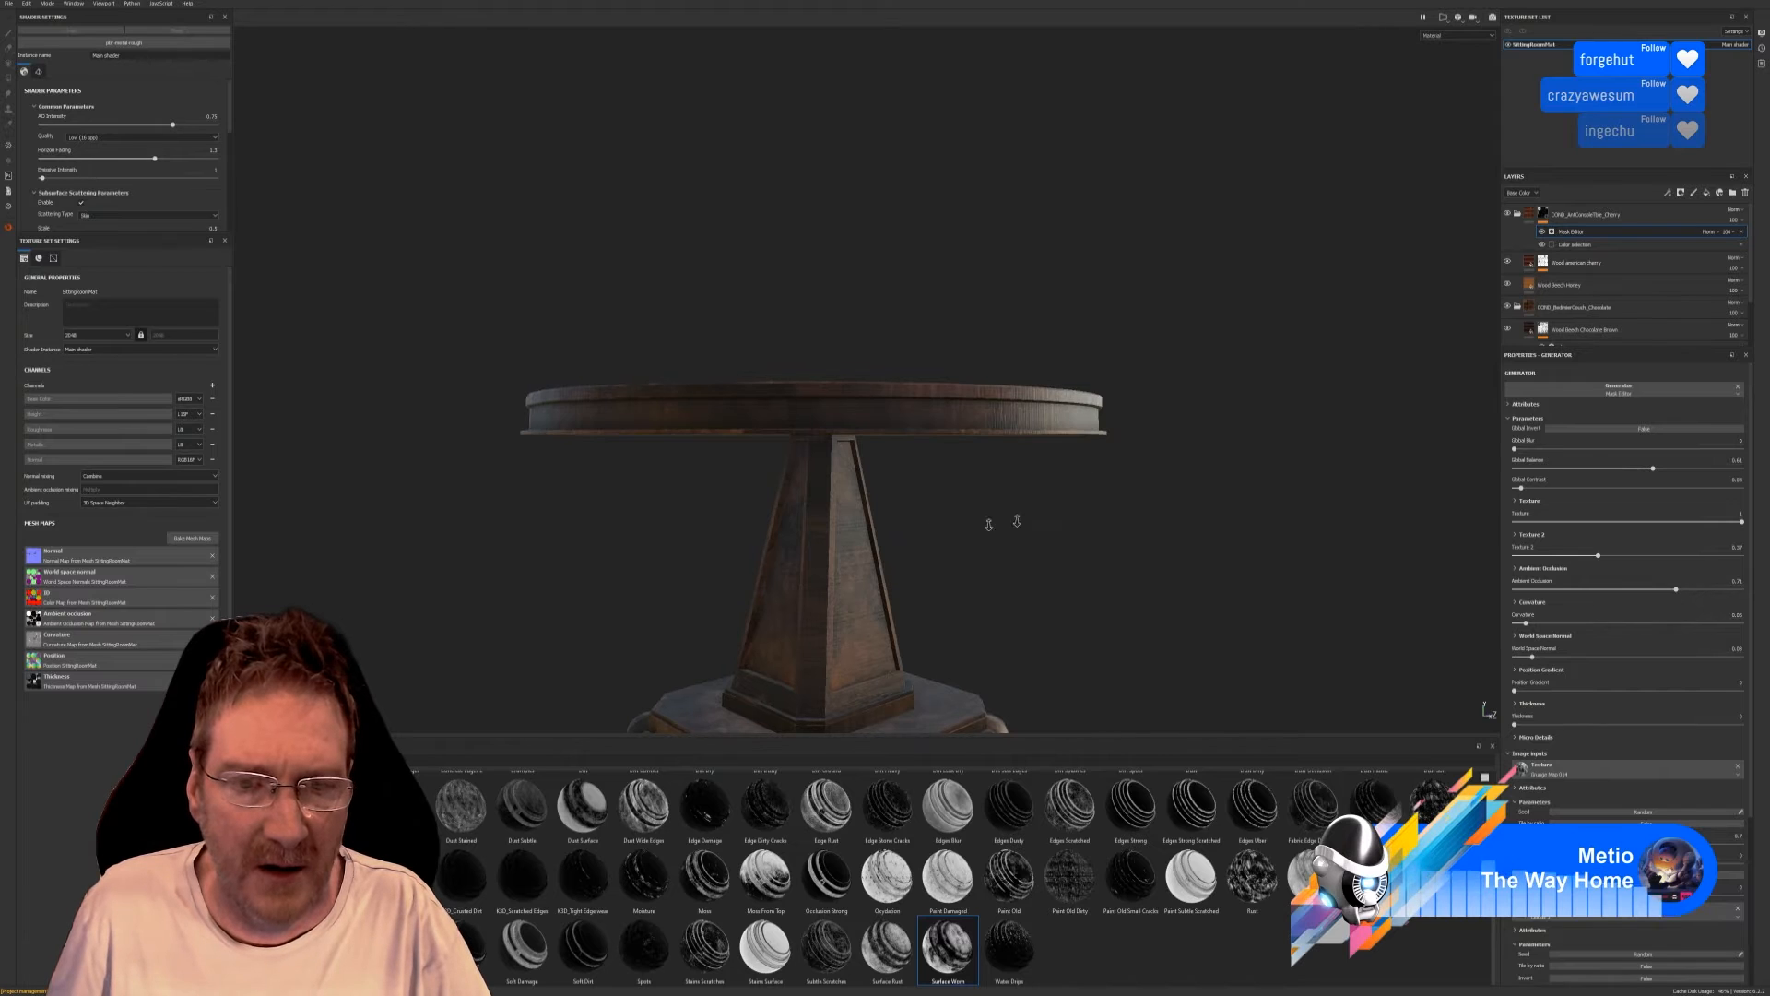
pyautogui.moveTo(999, 513)
pyautogui.keyDown('alt'); pyautogui.mouseDown()
pyautogui.moveTo(1095, 494)
pyautogui.moveTo(1071, 517)
pyautogui.moveTo(1158, 458)
pyautogui.moveTo(941, 632)
pyautogui.moveTo(1000, 664)
pyautogui.moveTo(1017, 707)
pyautogui.moveTo(1075, 264)
pyautogui.moveTo(966, 418)
pyautogui.mouseUp(); pyautogui.keyUp('alt')
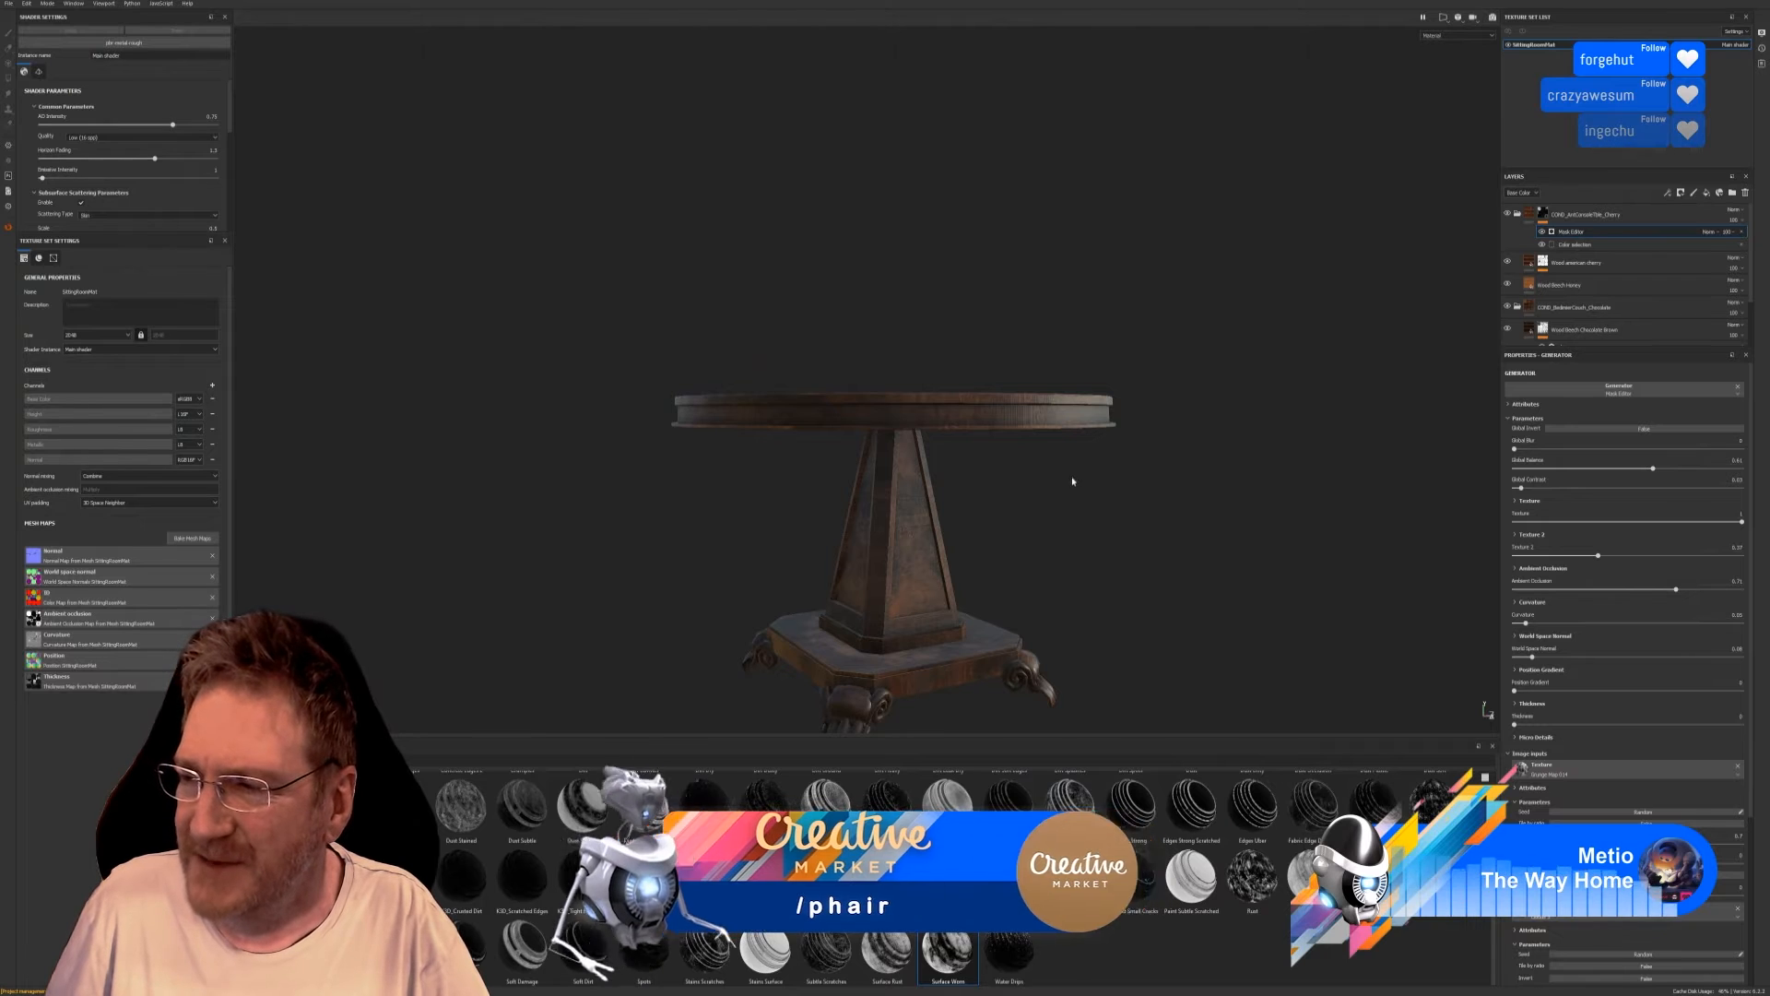
pyautogui.keyDown('alt'); pyautogui.moveTo(1088, 502); pyautogui.dragTo(1079, 664); pyautogui.keyUp('alt')
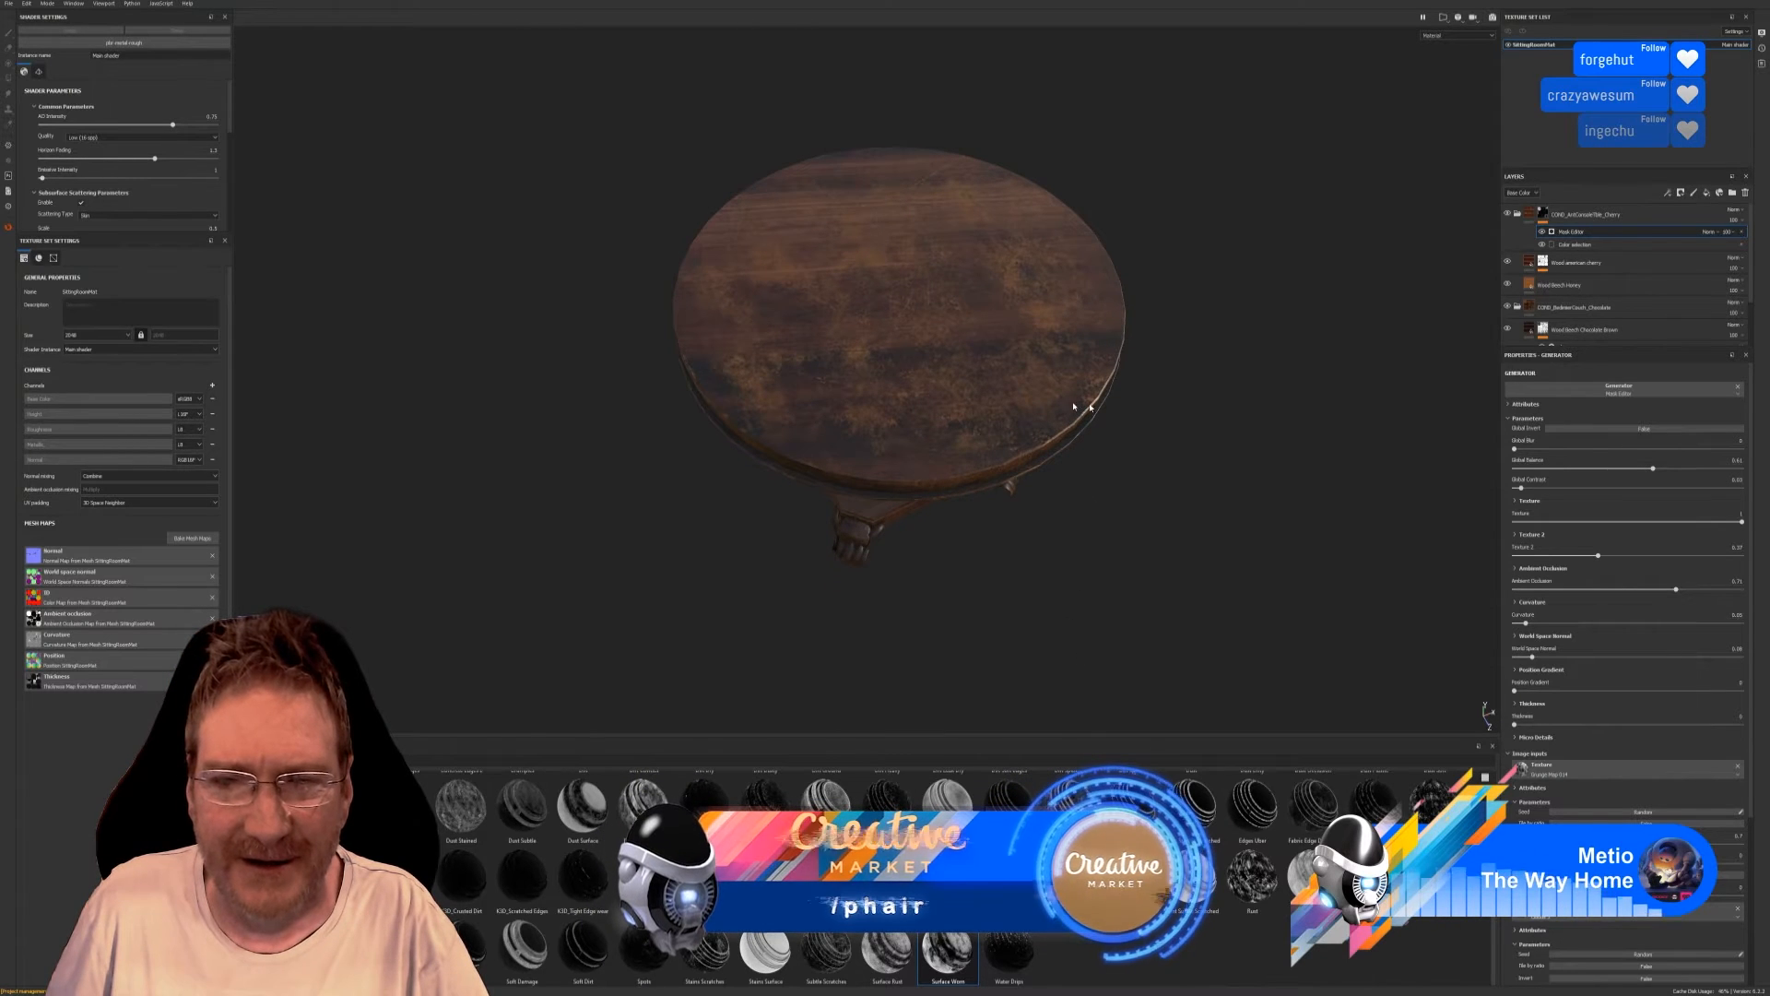
pyautogui.scroll(2, 1119, 374)
pyautogui.scroll(2, 1118, 378)
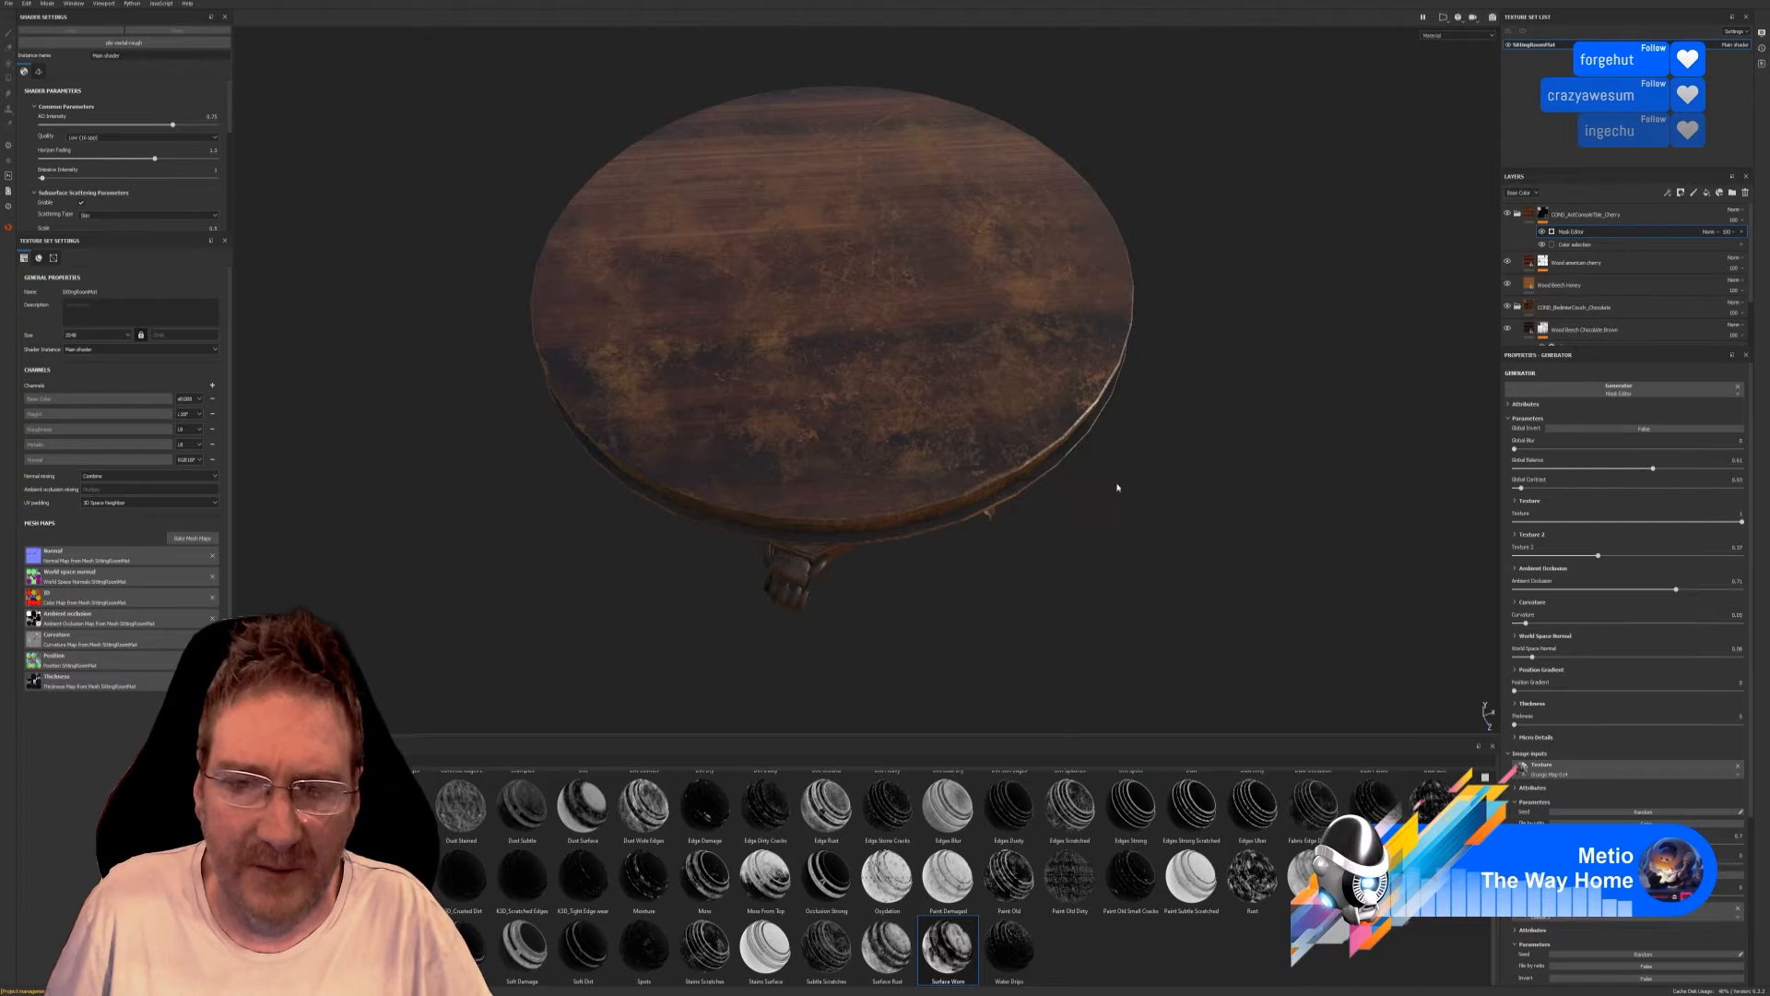
pyautogui.keyDown('alt'); pyautogui.moveTo(1138, 564); pyautogui.dragTo(1187, 531); pyautogui.keyUp('alt')
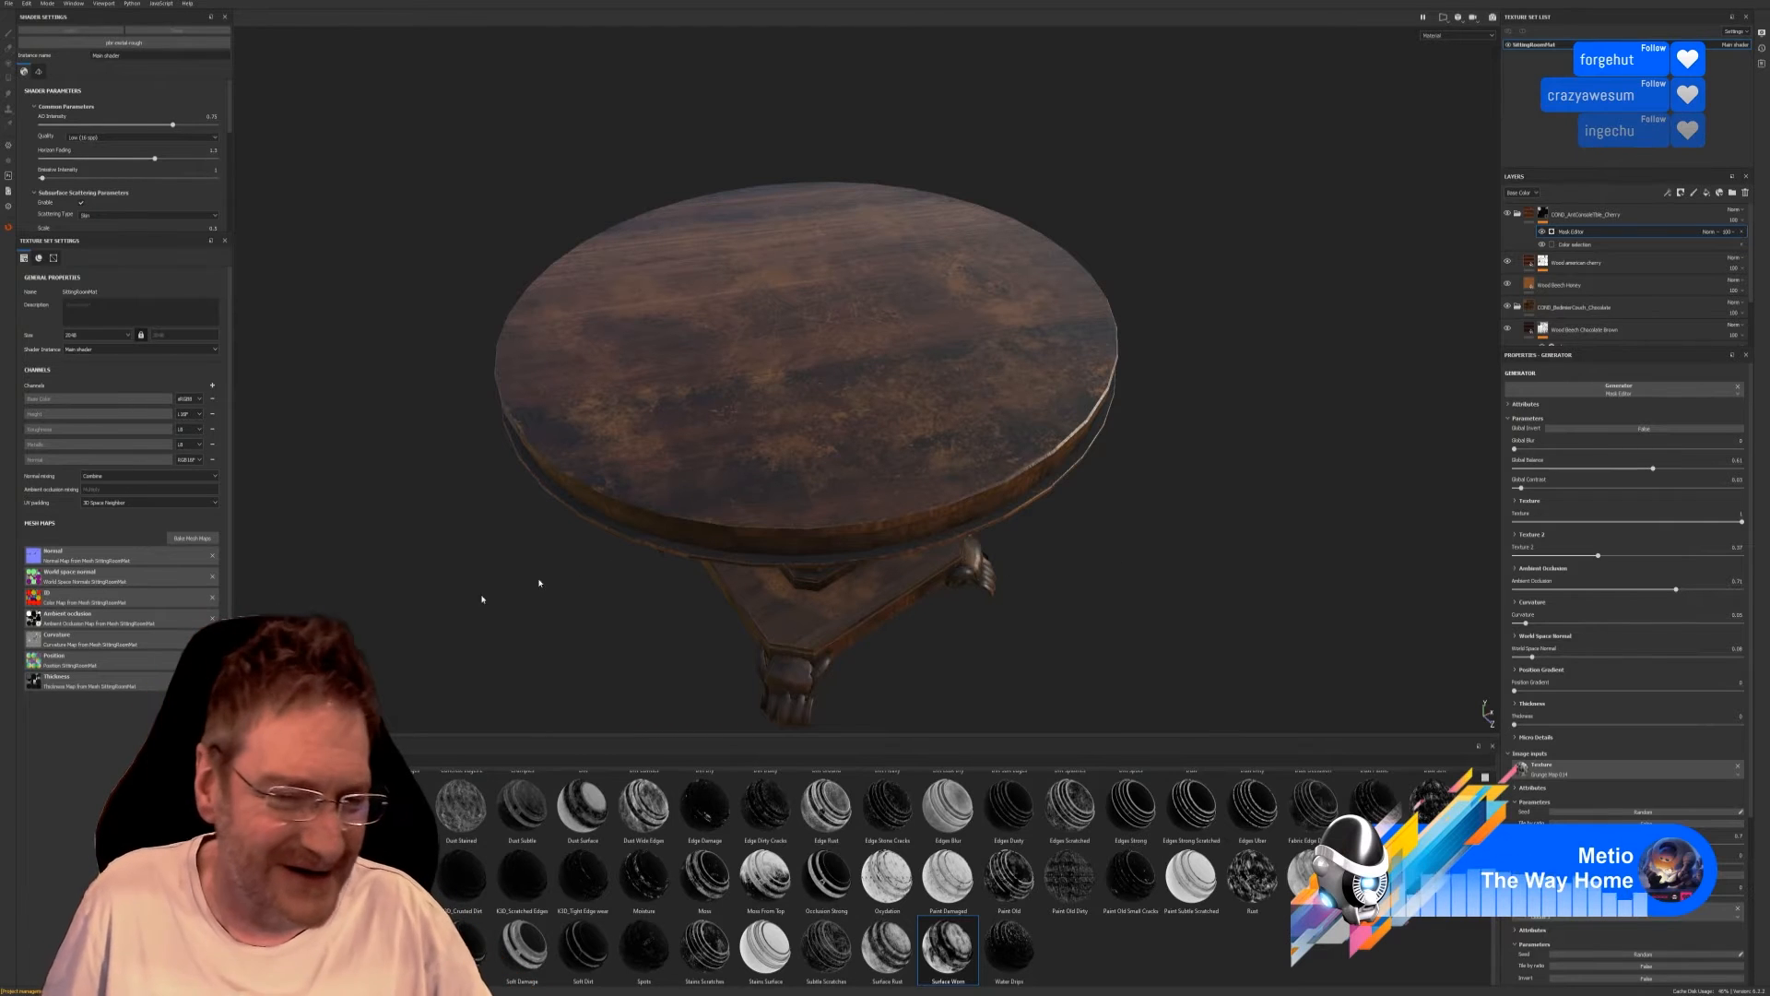
pyautogui.keyDown('alt'); pyautogui.moveTo(1047, 628); pyautogui.dragTo(1065, 474); pyautogui.keyUp('alt')
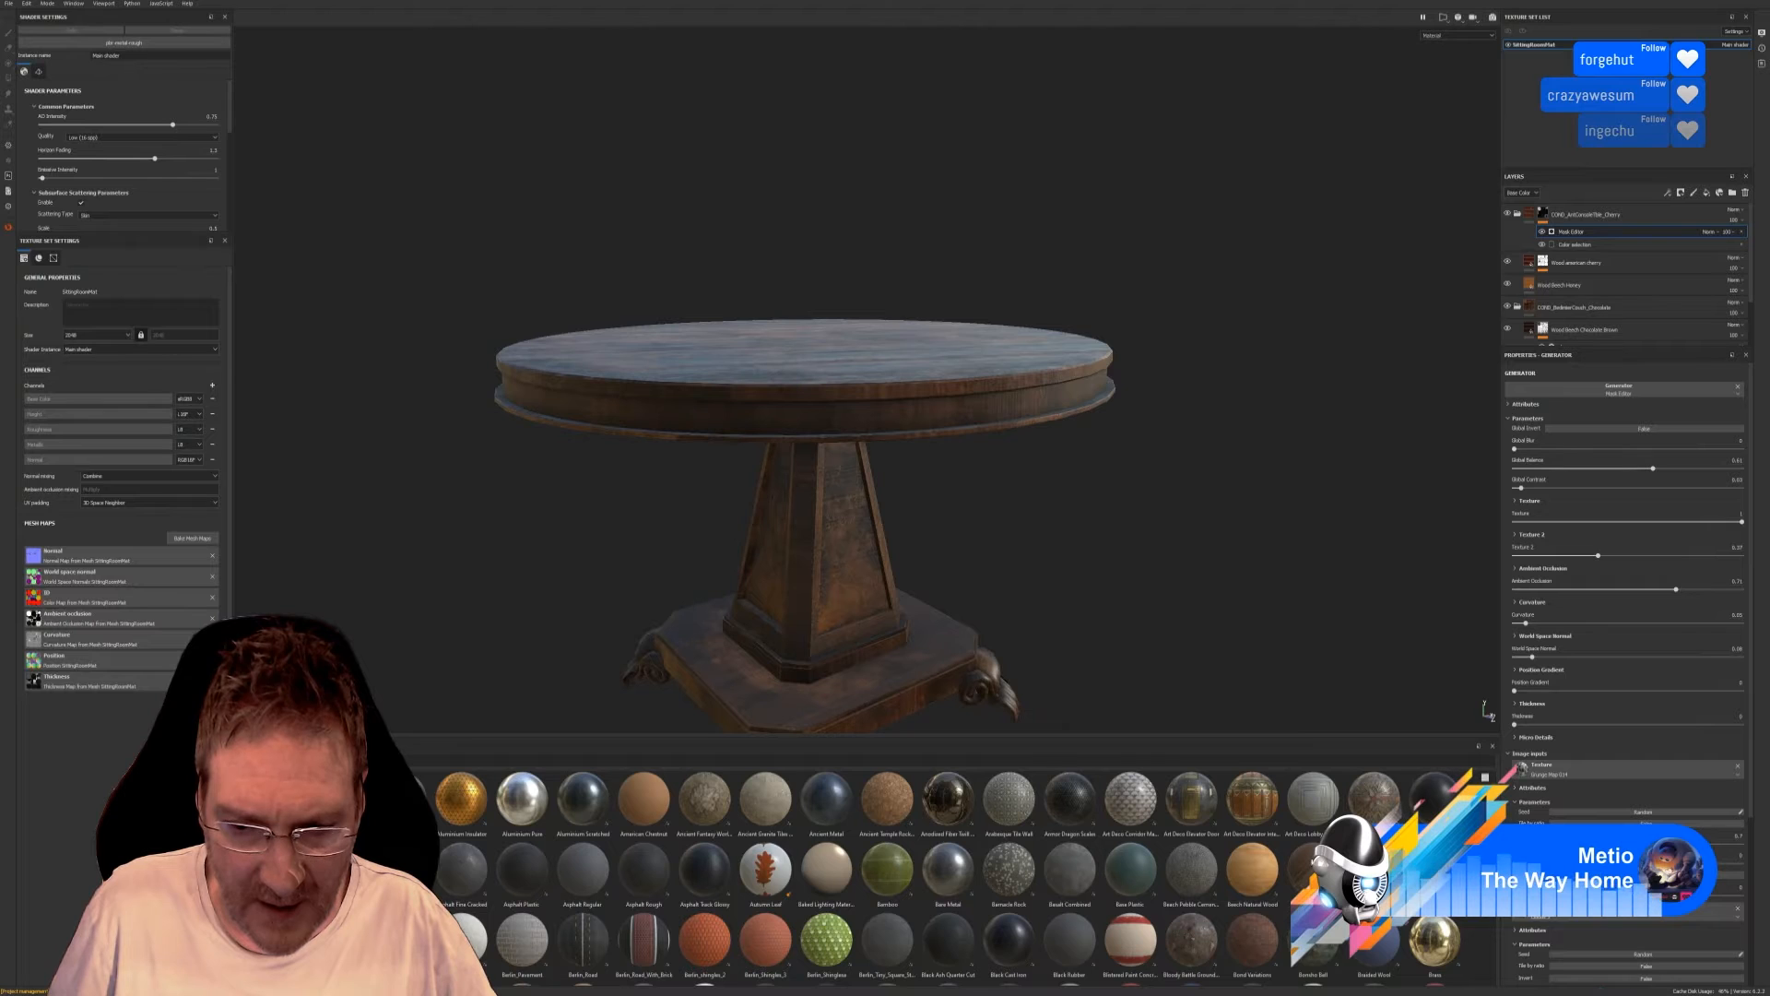
# Collapse the cherry folder and apply the Art Deco Corridor Marble Floor material to the table as a new fill layer.
pyautogui.moveTo(1138, 809)
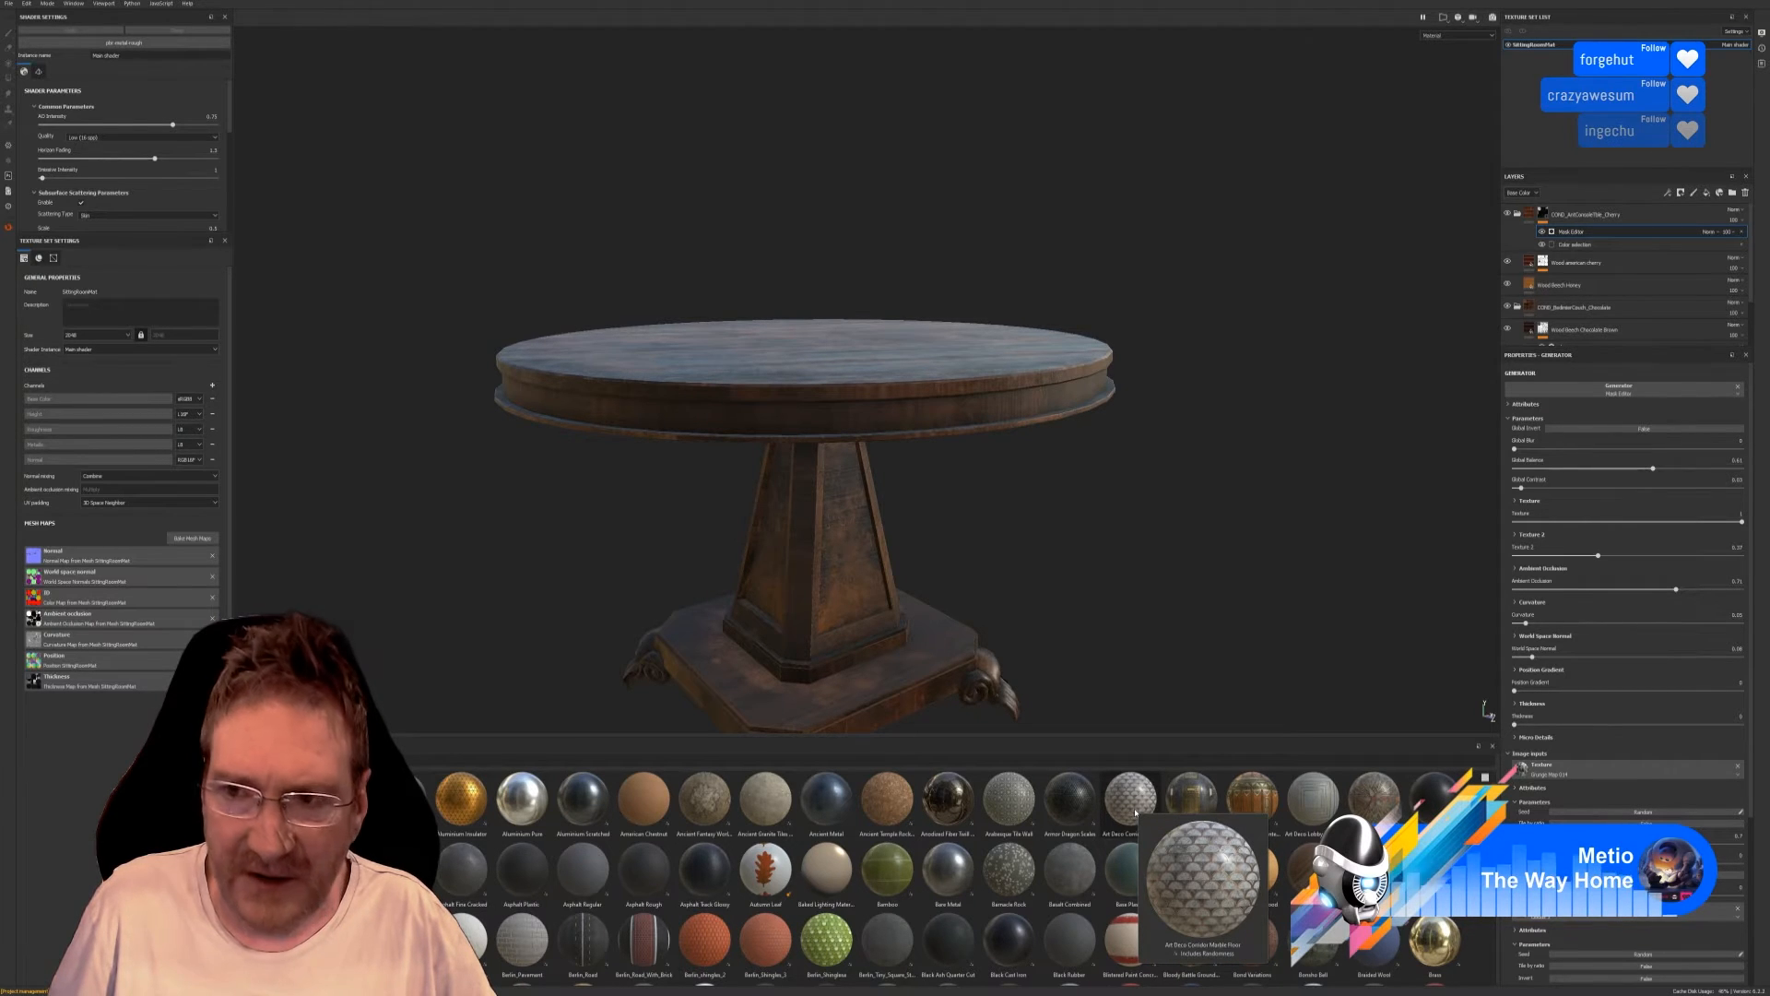
pyautogui.click(1531, 235)
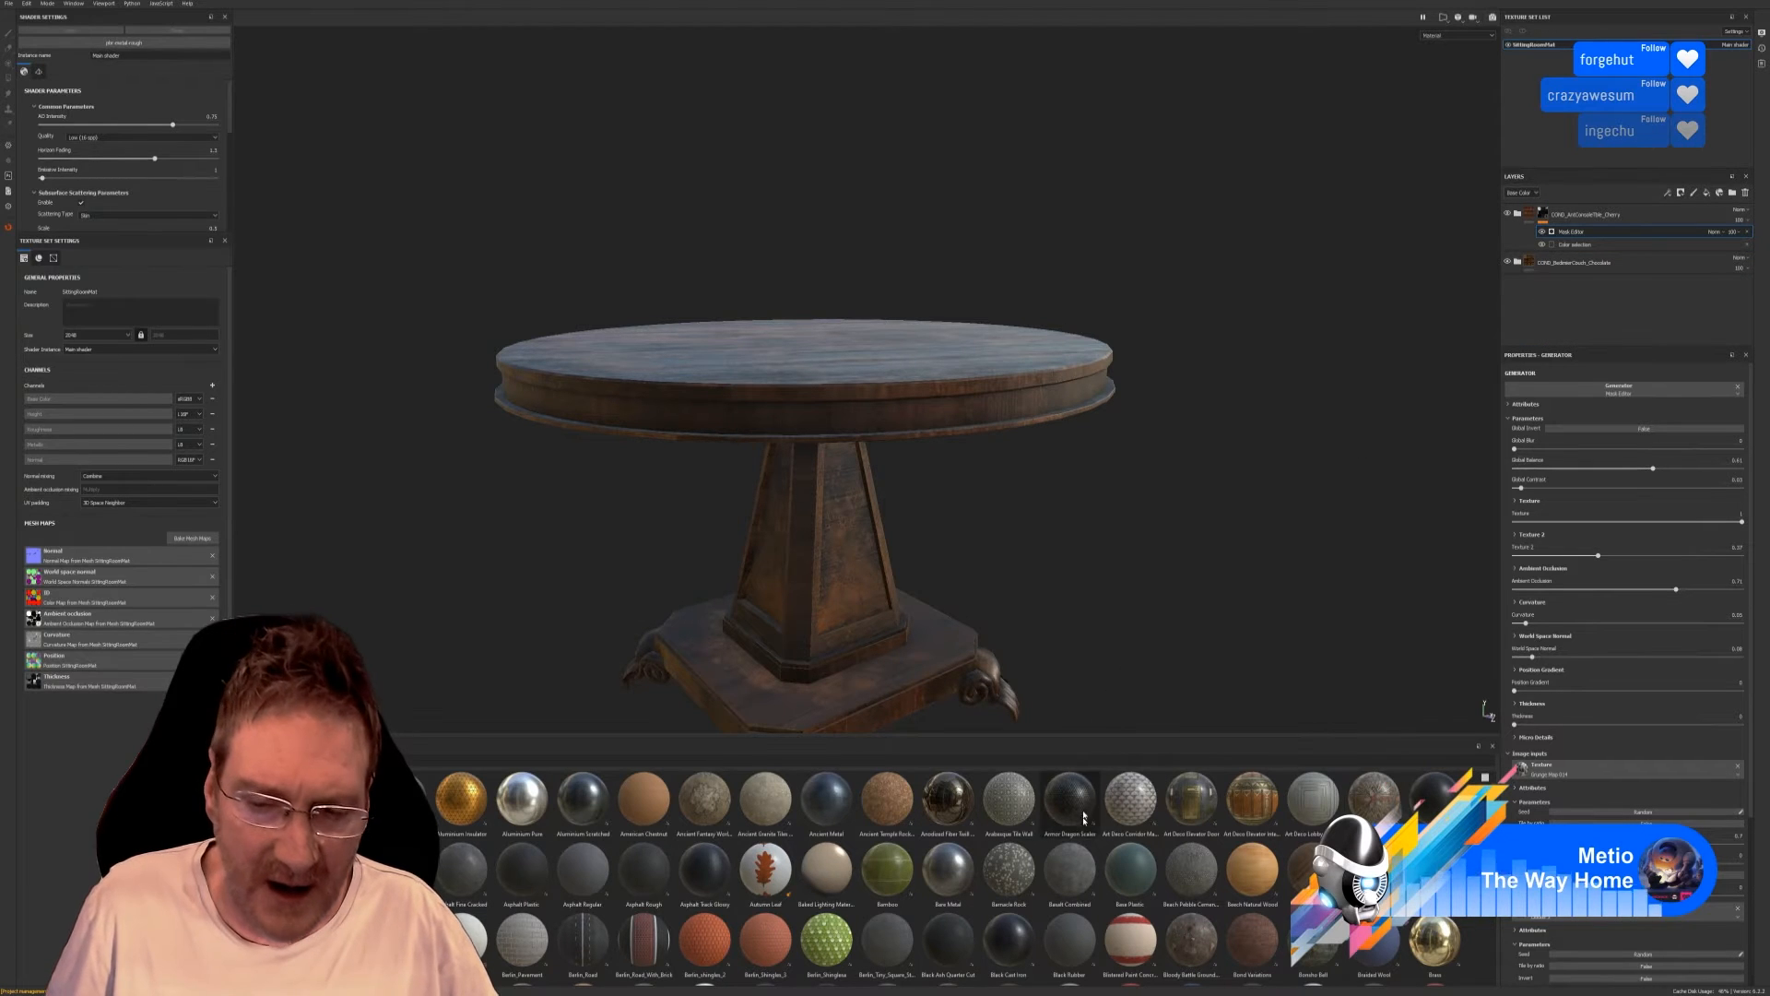
pyautogui.moveTo(1129, 800); pyautogui.dragTo(951, 415)
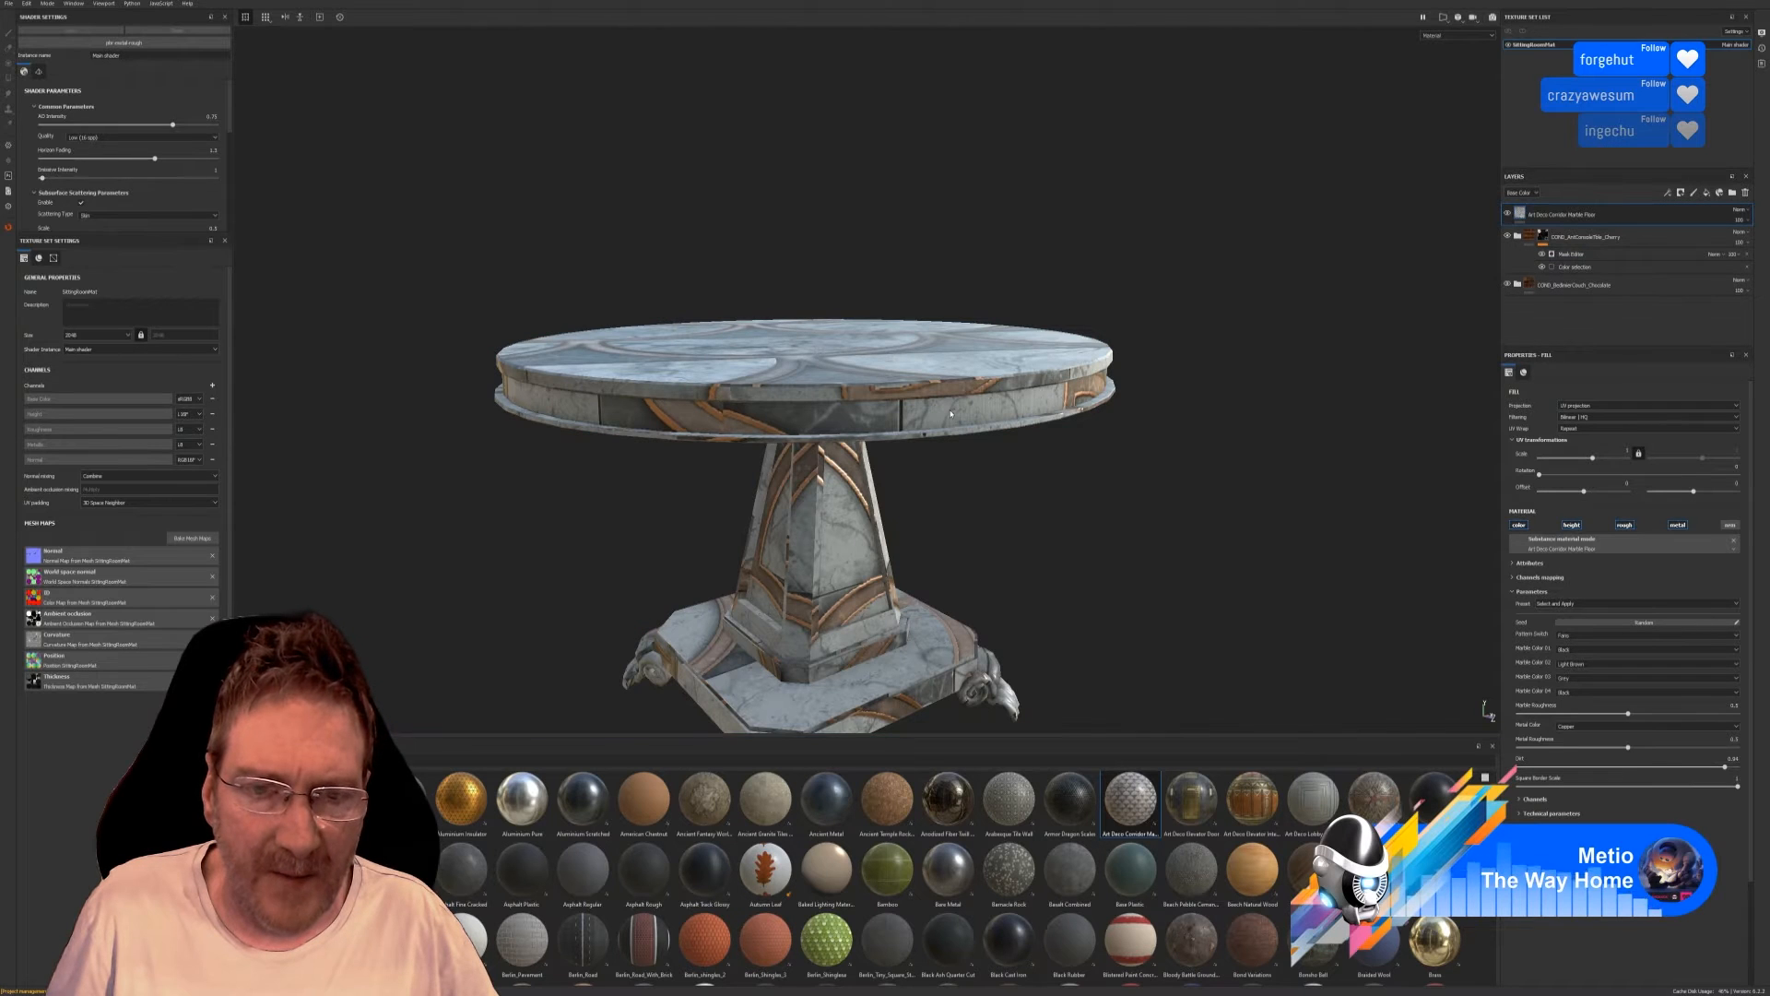
# Add a color selection mask to the Art Deco marble layer and pick the yellow ID color of the band under the tabletop.
pyautogui.rightClick(1588, 217)
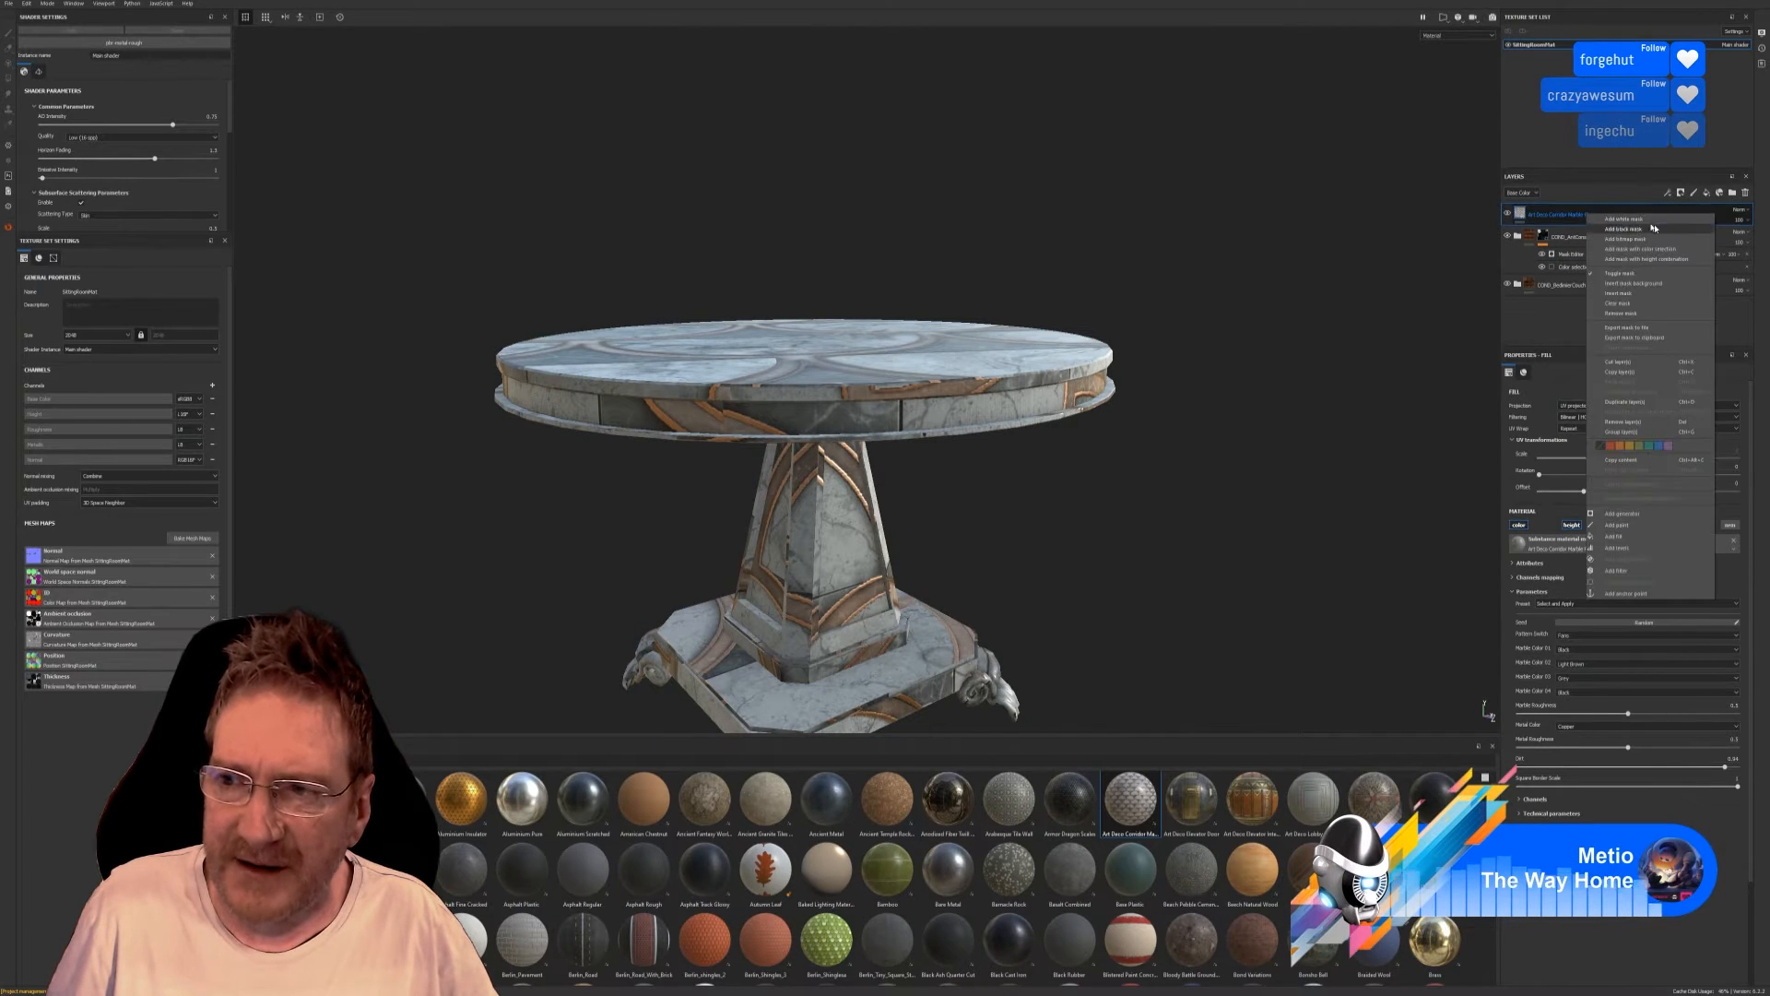
pyautogui.click(1632, 249)
pyautogui.click(1741, 469)
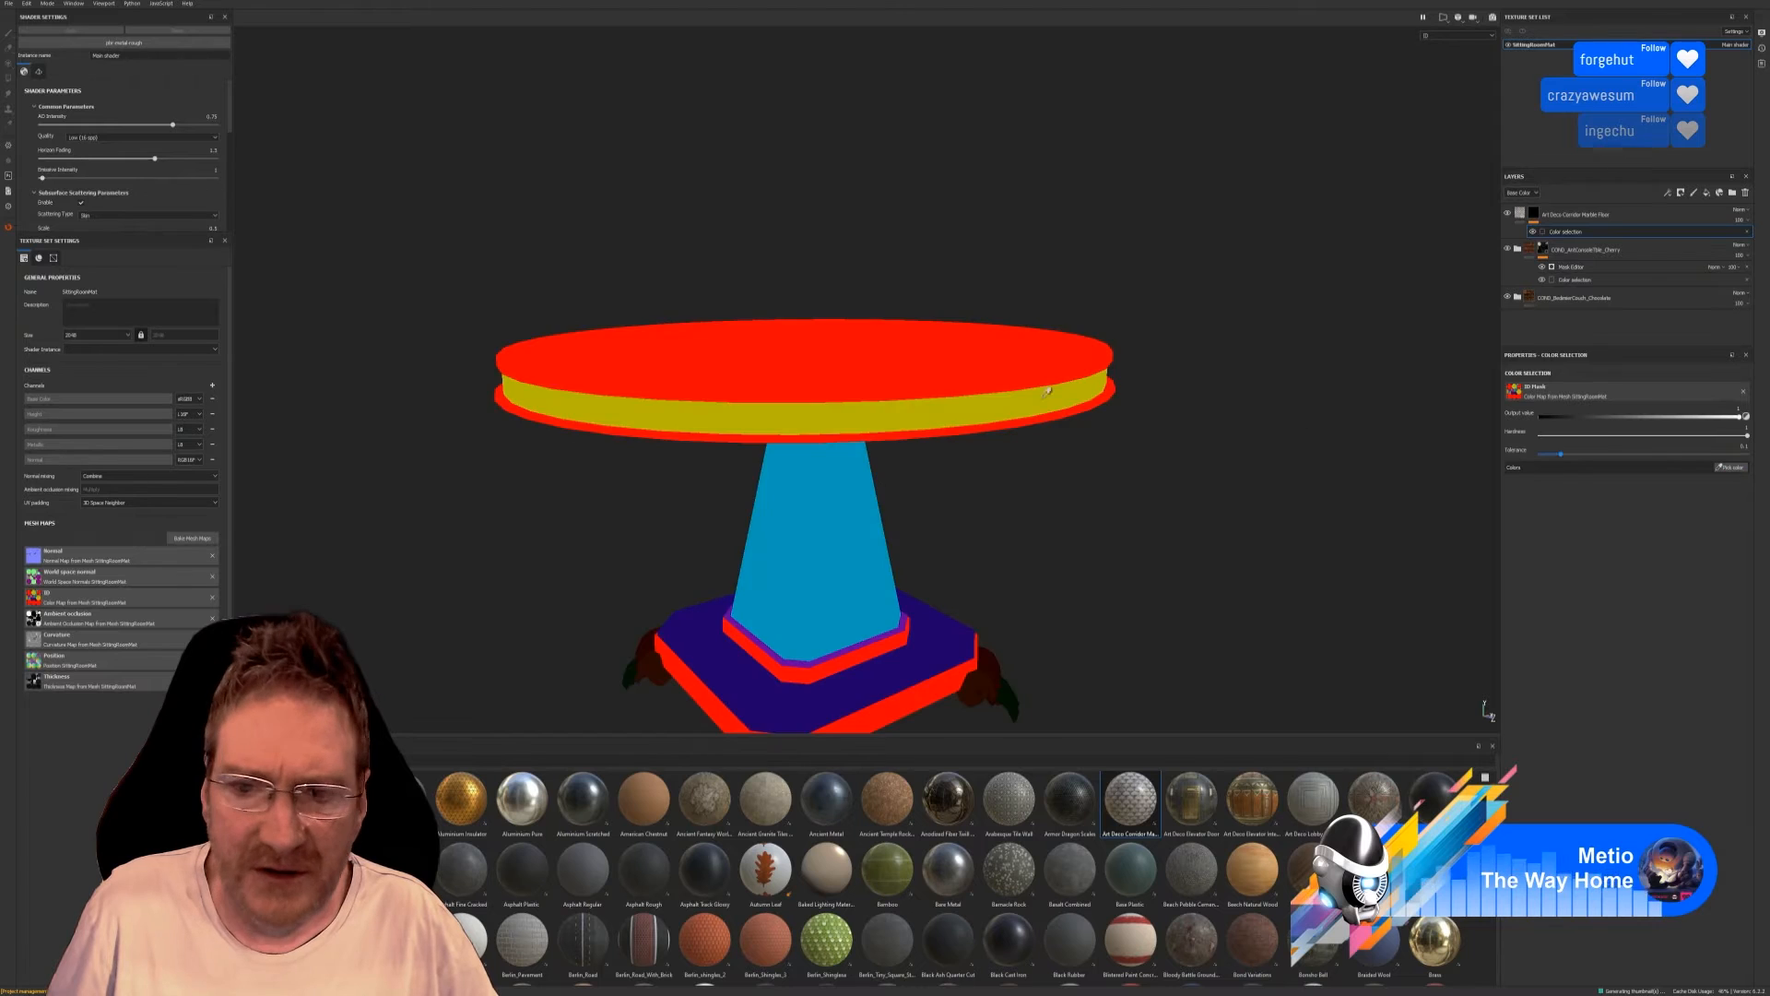
pyautogui.click(979, 395)
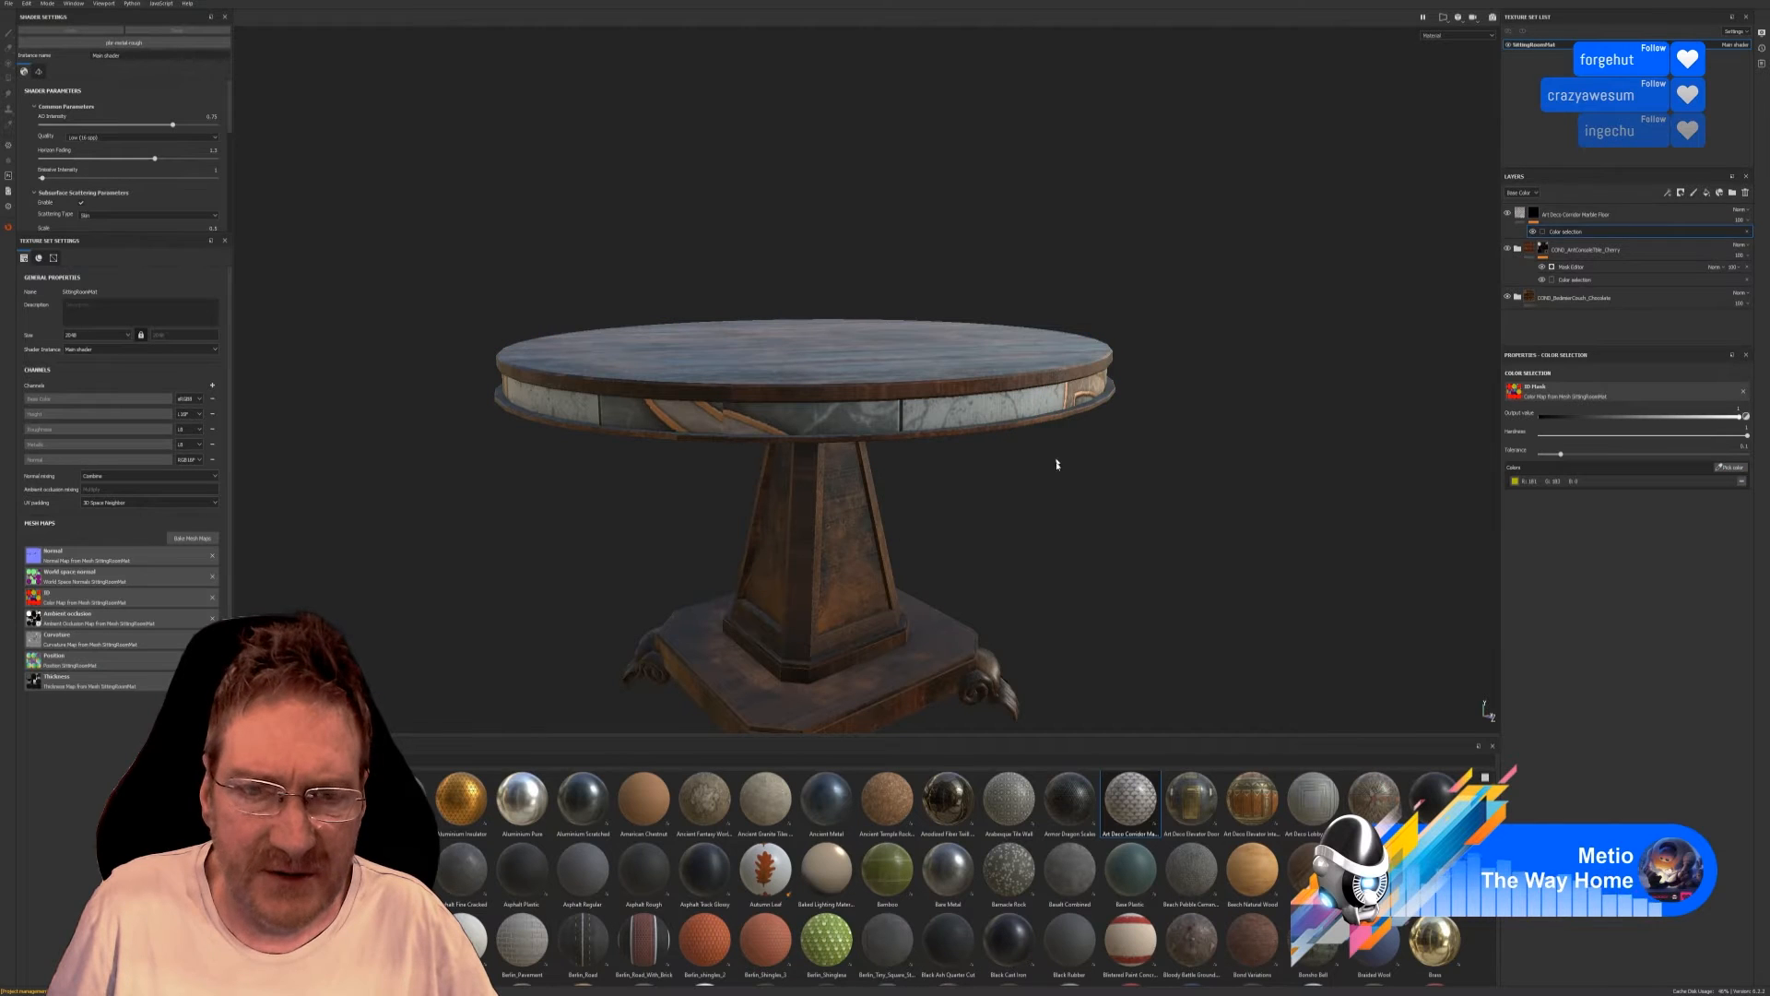
# Rotate the marble fill's UVs by 90 degrees, increase their scale to fit arches along the band, and inspect the band.
pyautogui.click(1523, 219)
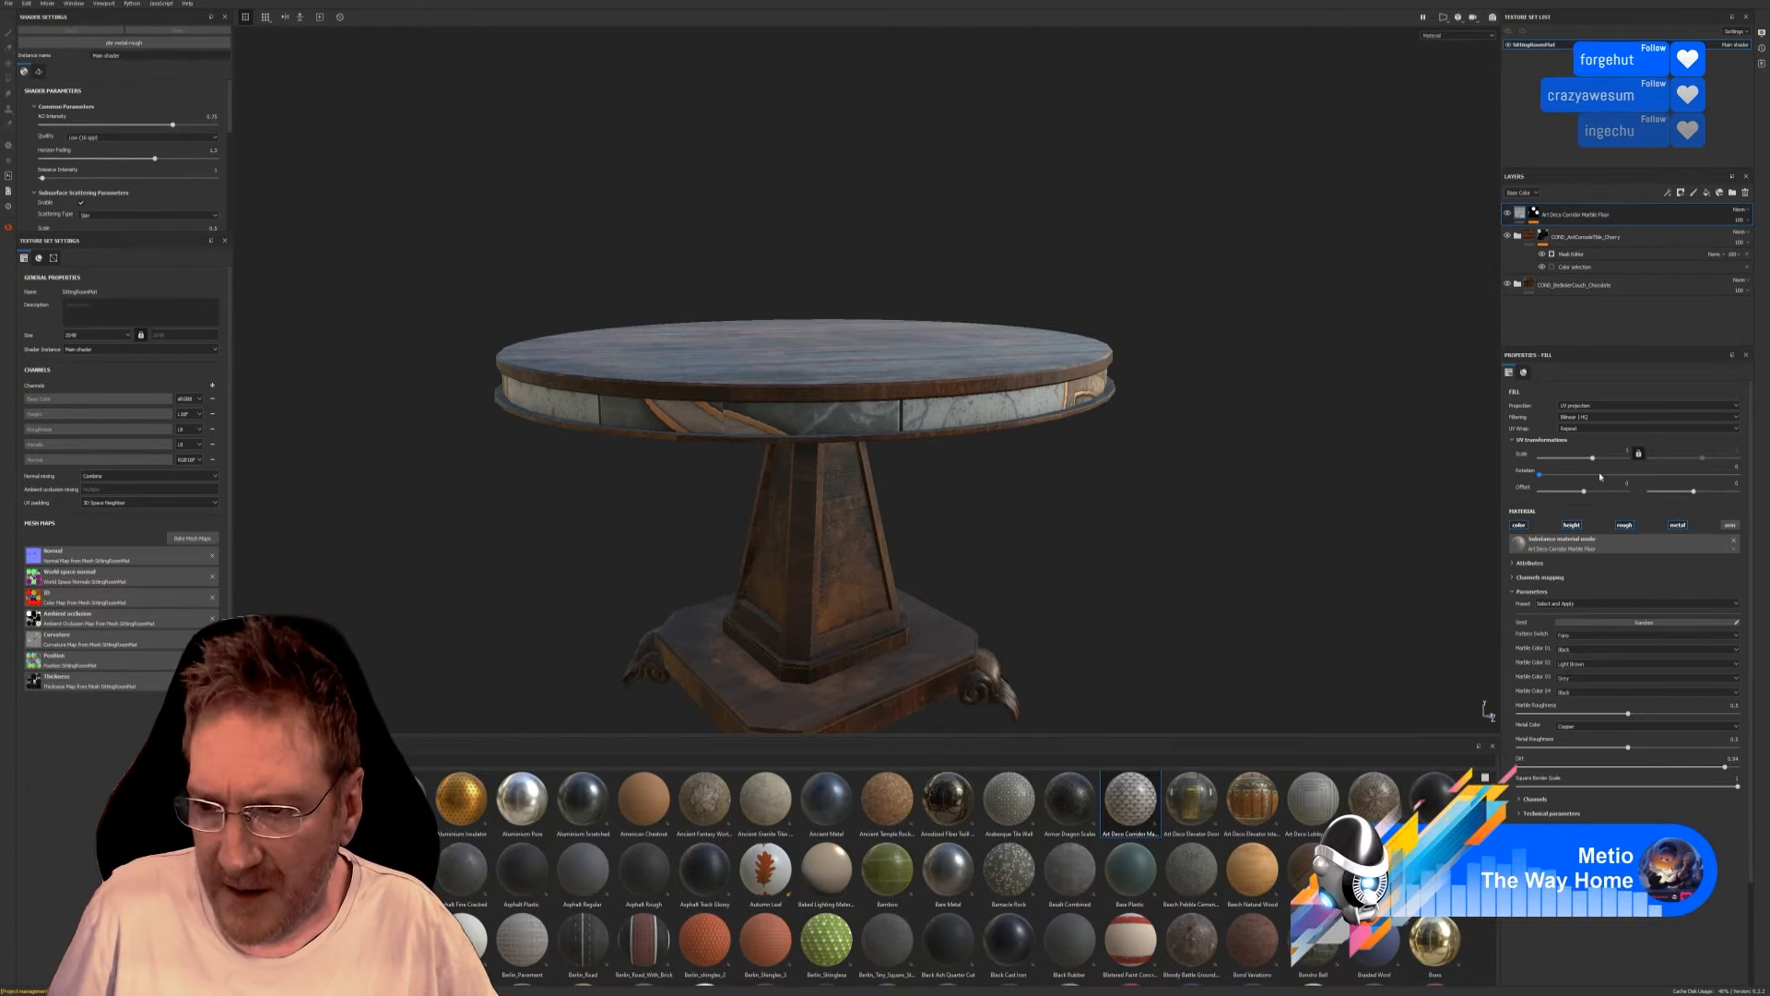
pyautogui.moveTo(1596, 460)
pyautogui.mouseDown()
pyautogui.moveTo(1565, 477)
pyautogui.moveTo(1635, 486)
pyautogui.moveTo(1587, 491)
pyautogui.mouseUp()
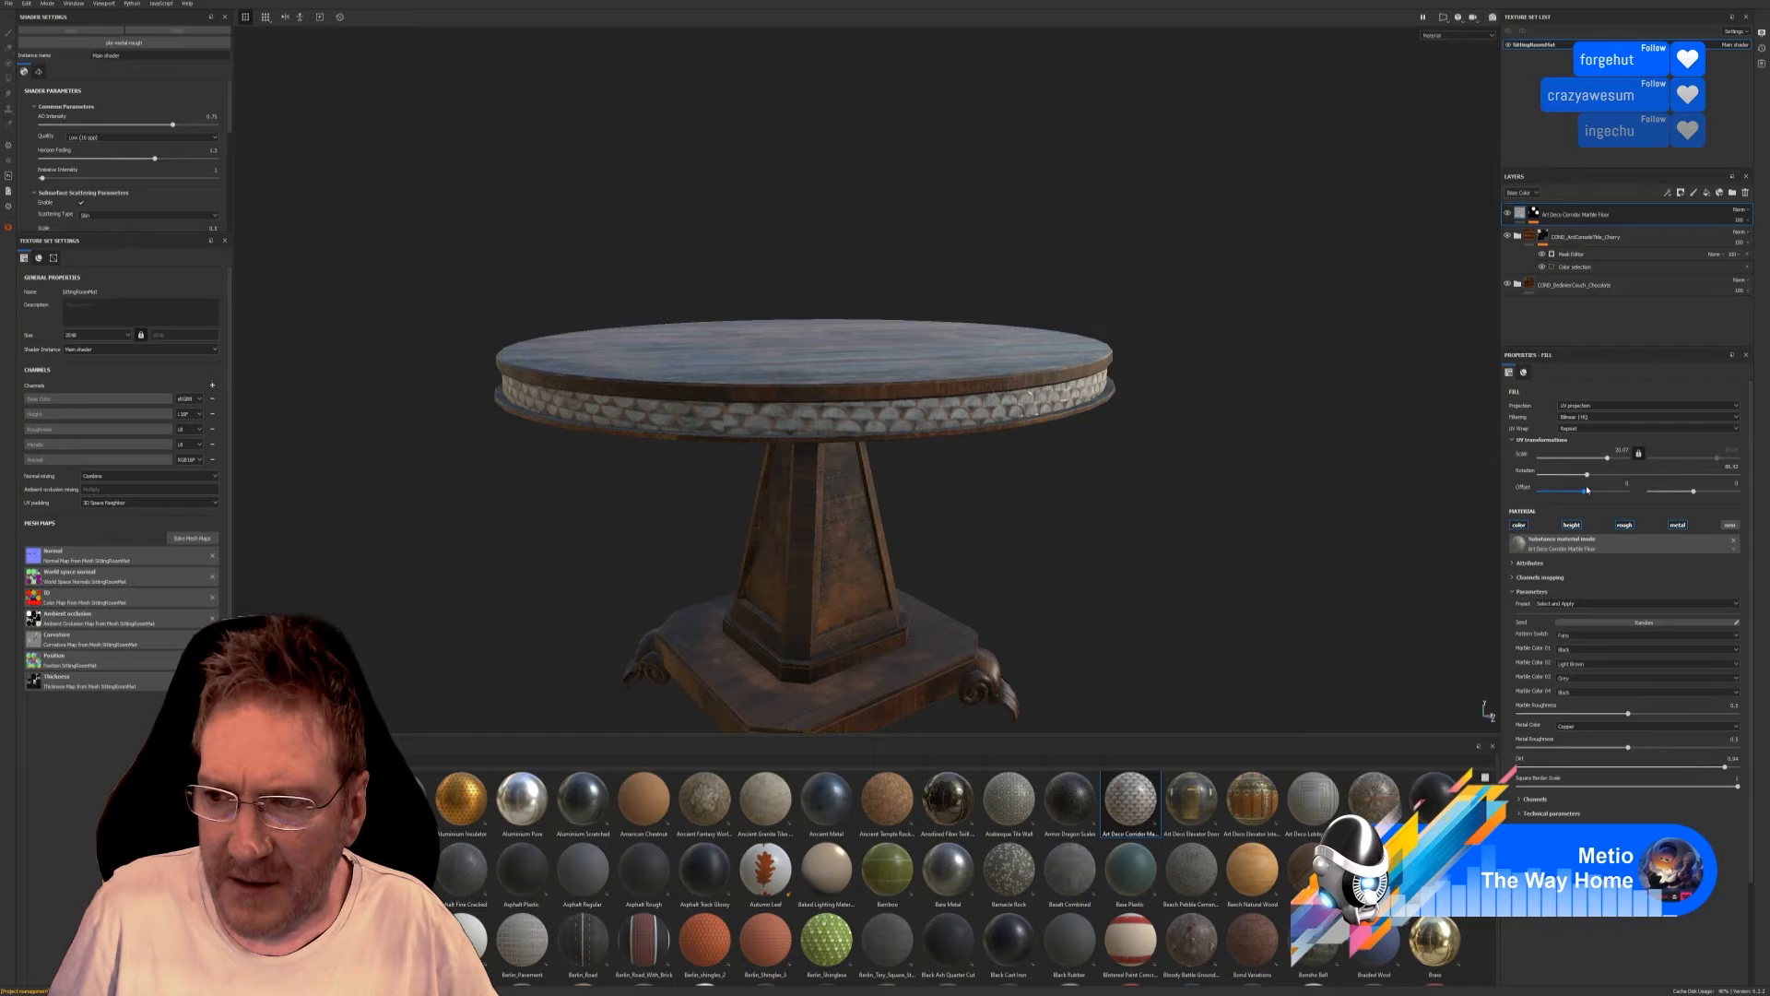
pyautogui.click(1720, 468)
pyautogui.write('90')
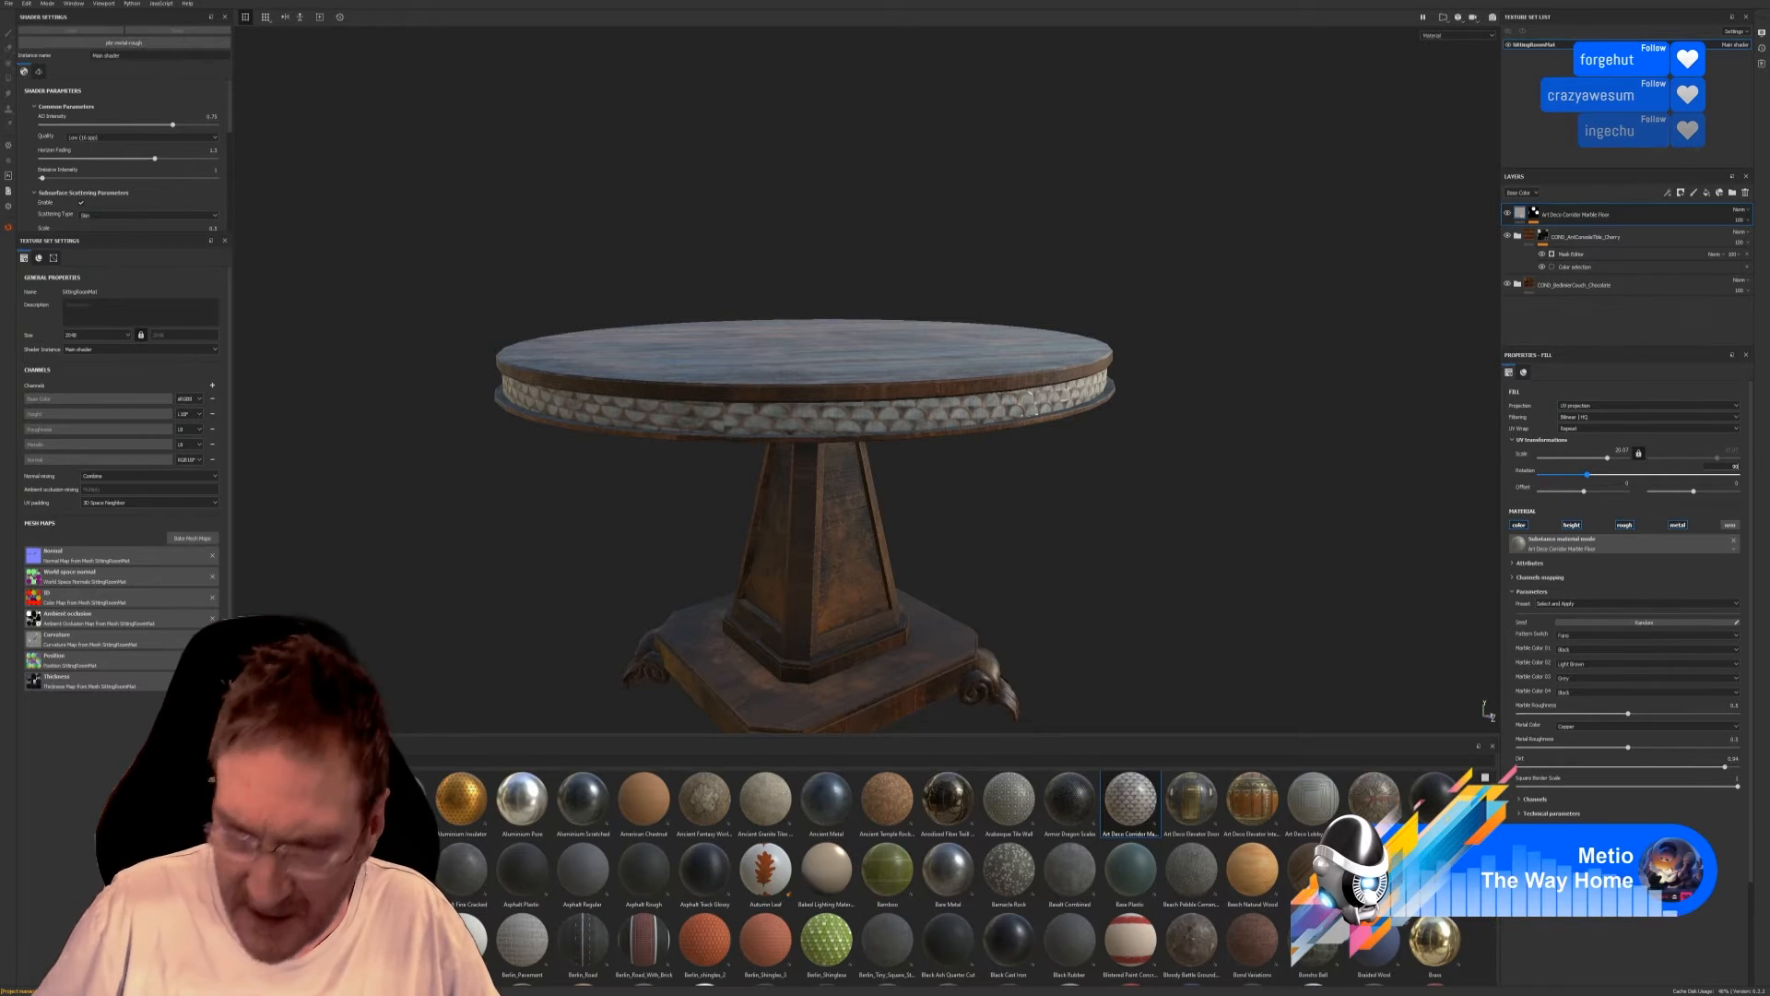
pyautogui.press('Return')
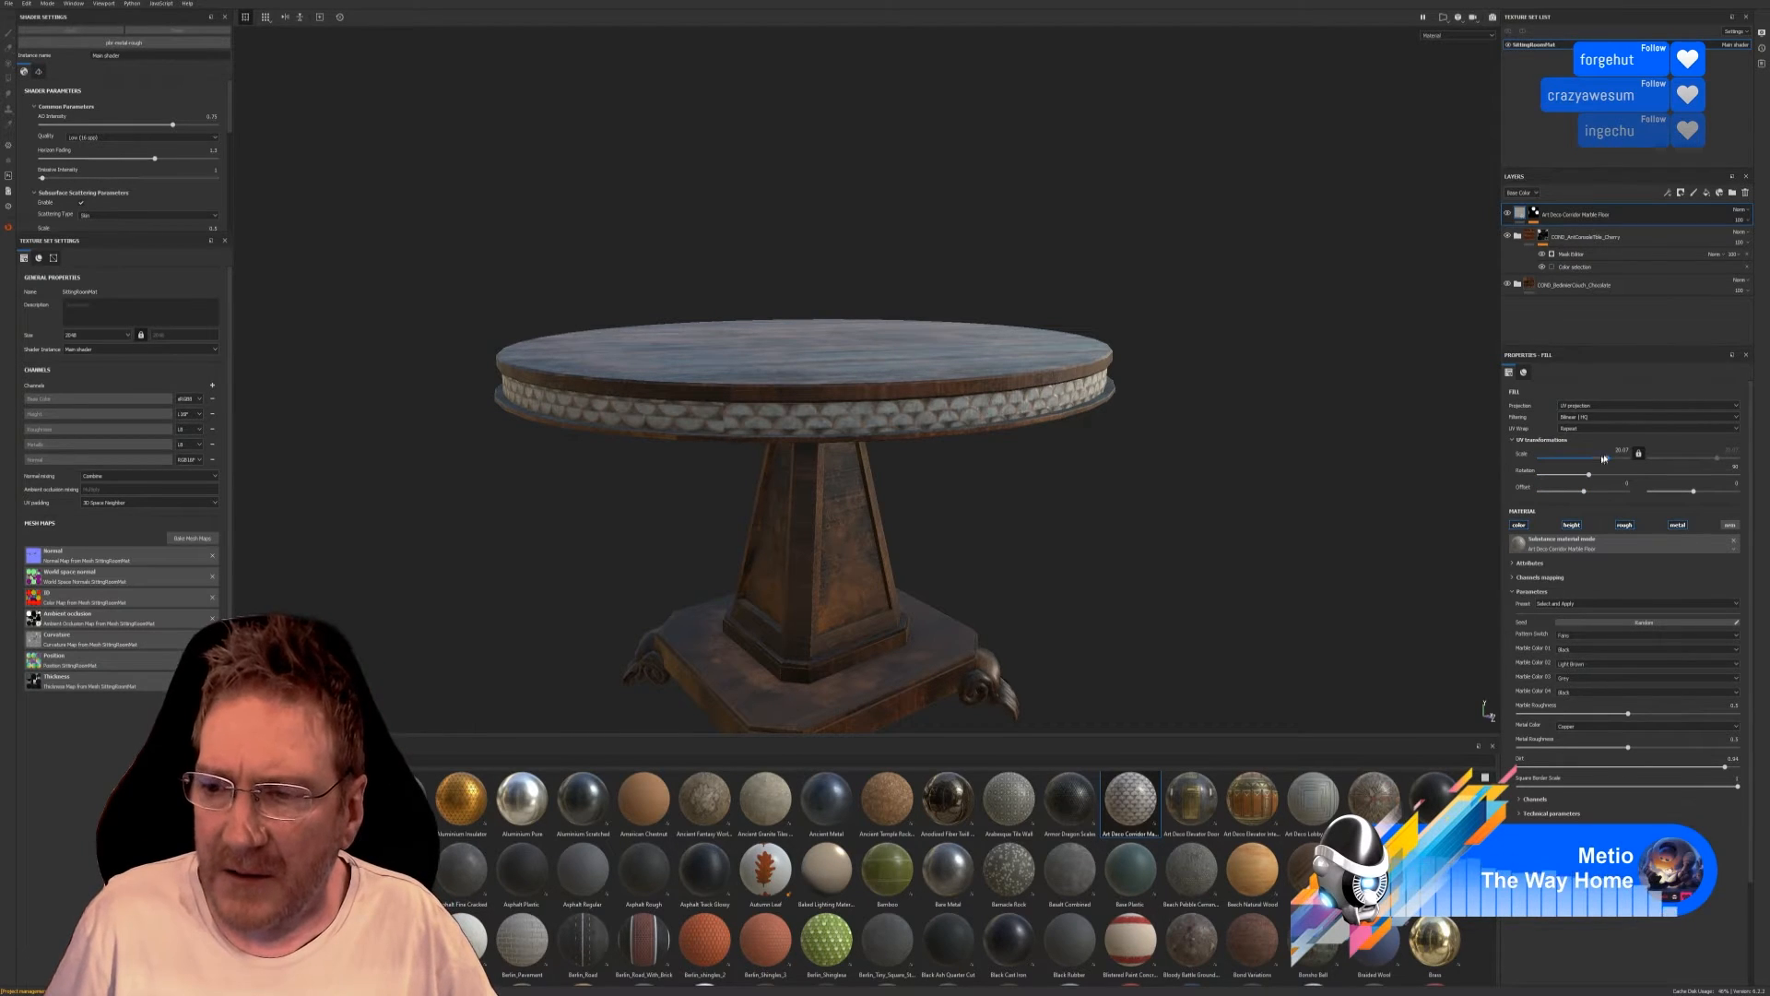
pyautogui.moveTo(1609, 461); pyautogui.dragTo(1599, 461)
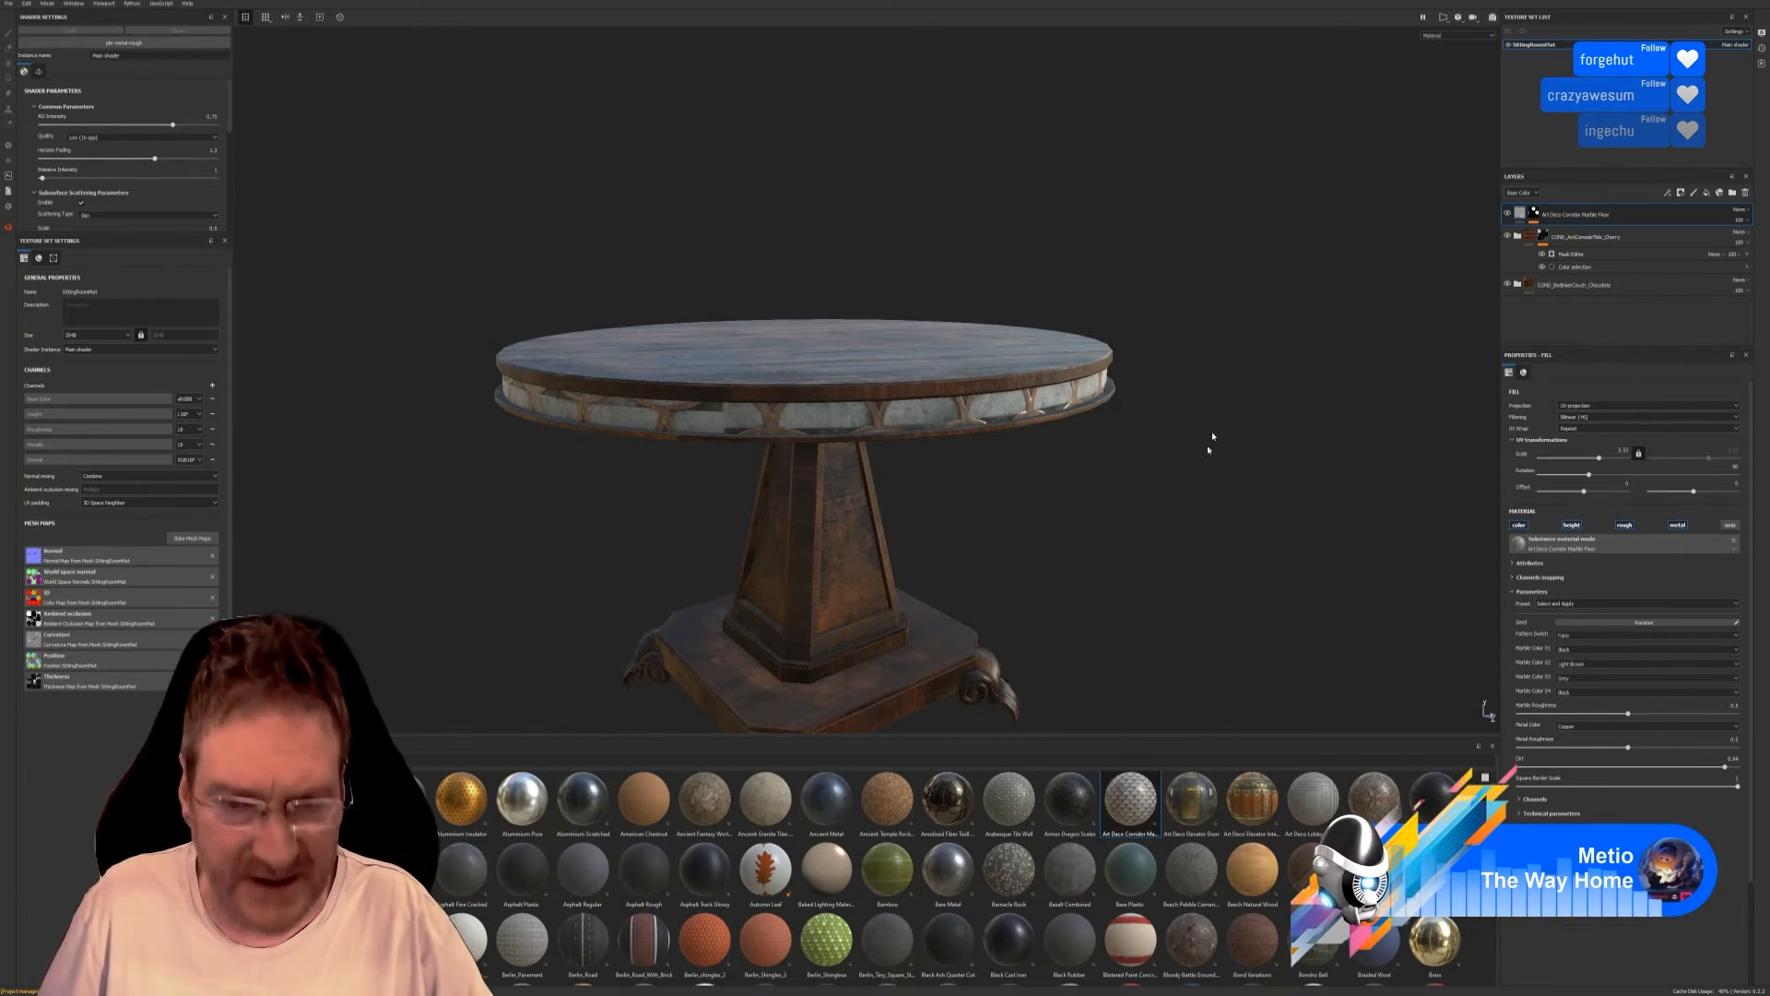
pyautogui.keyDown('alt'); pyautogui.moveTo(1126, 334); pyautogui.dragTo(672, 391); pyautogui.keyUp('alt')
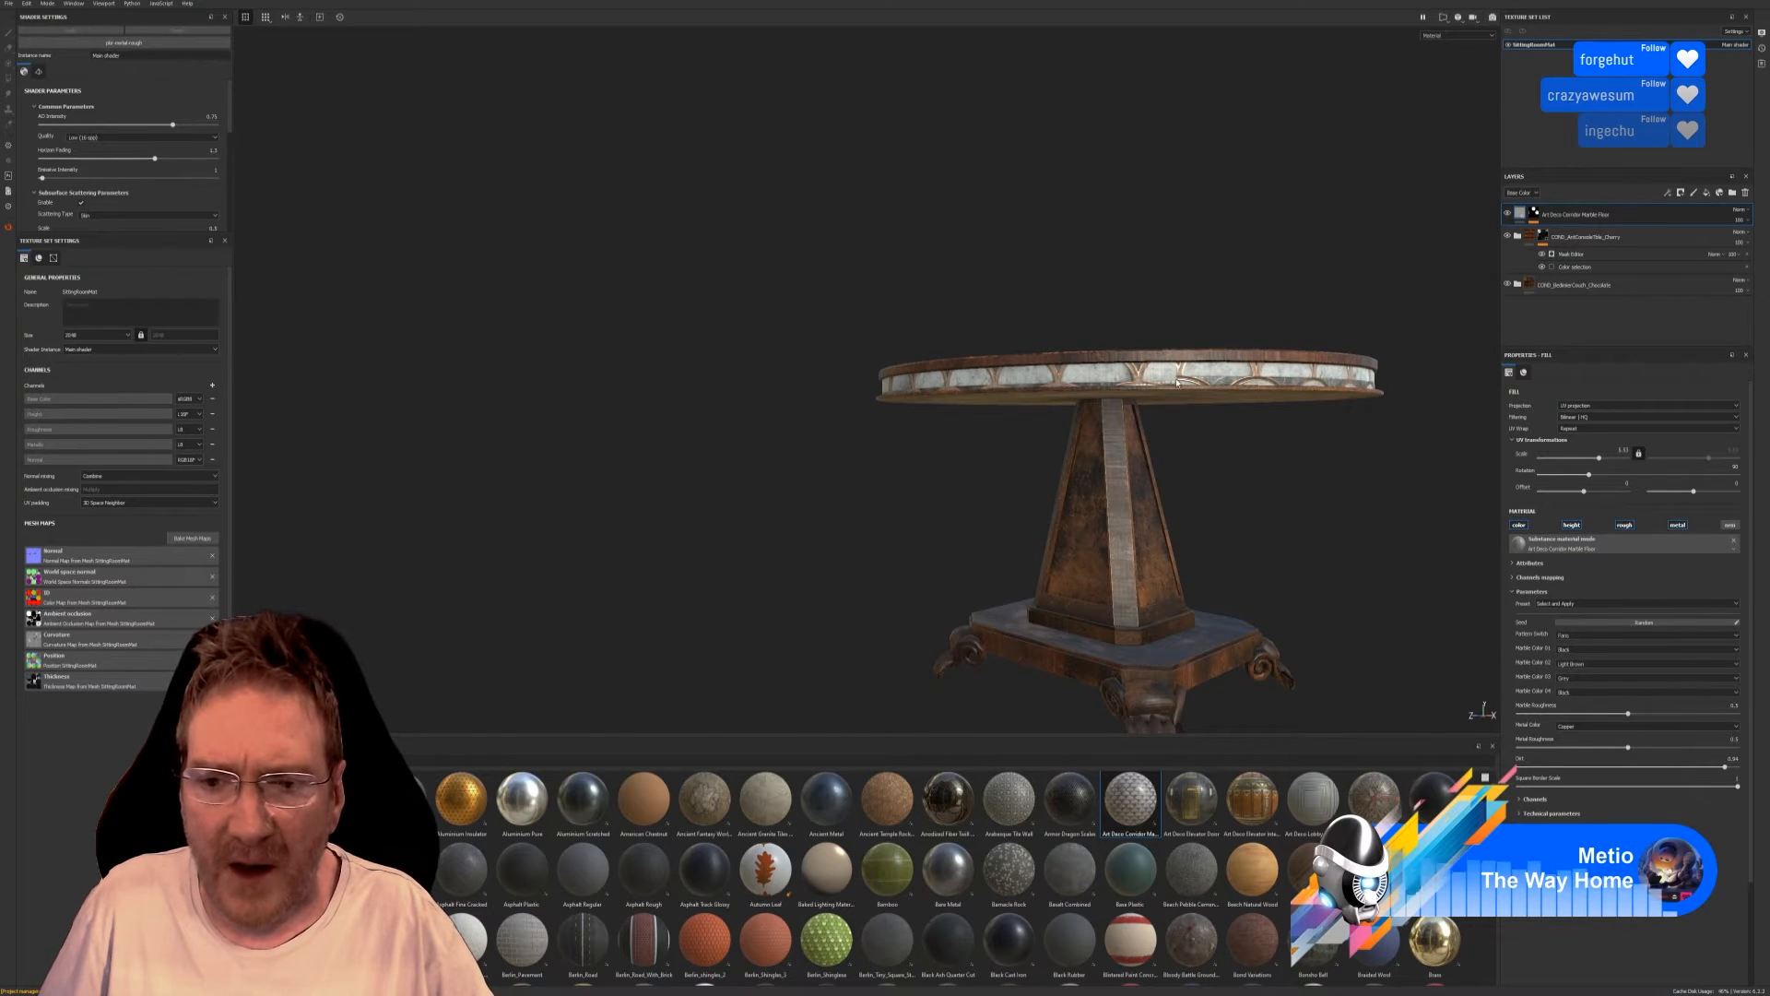
pyautogui.scroll(5, 1253, 384)
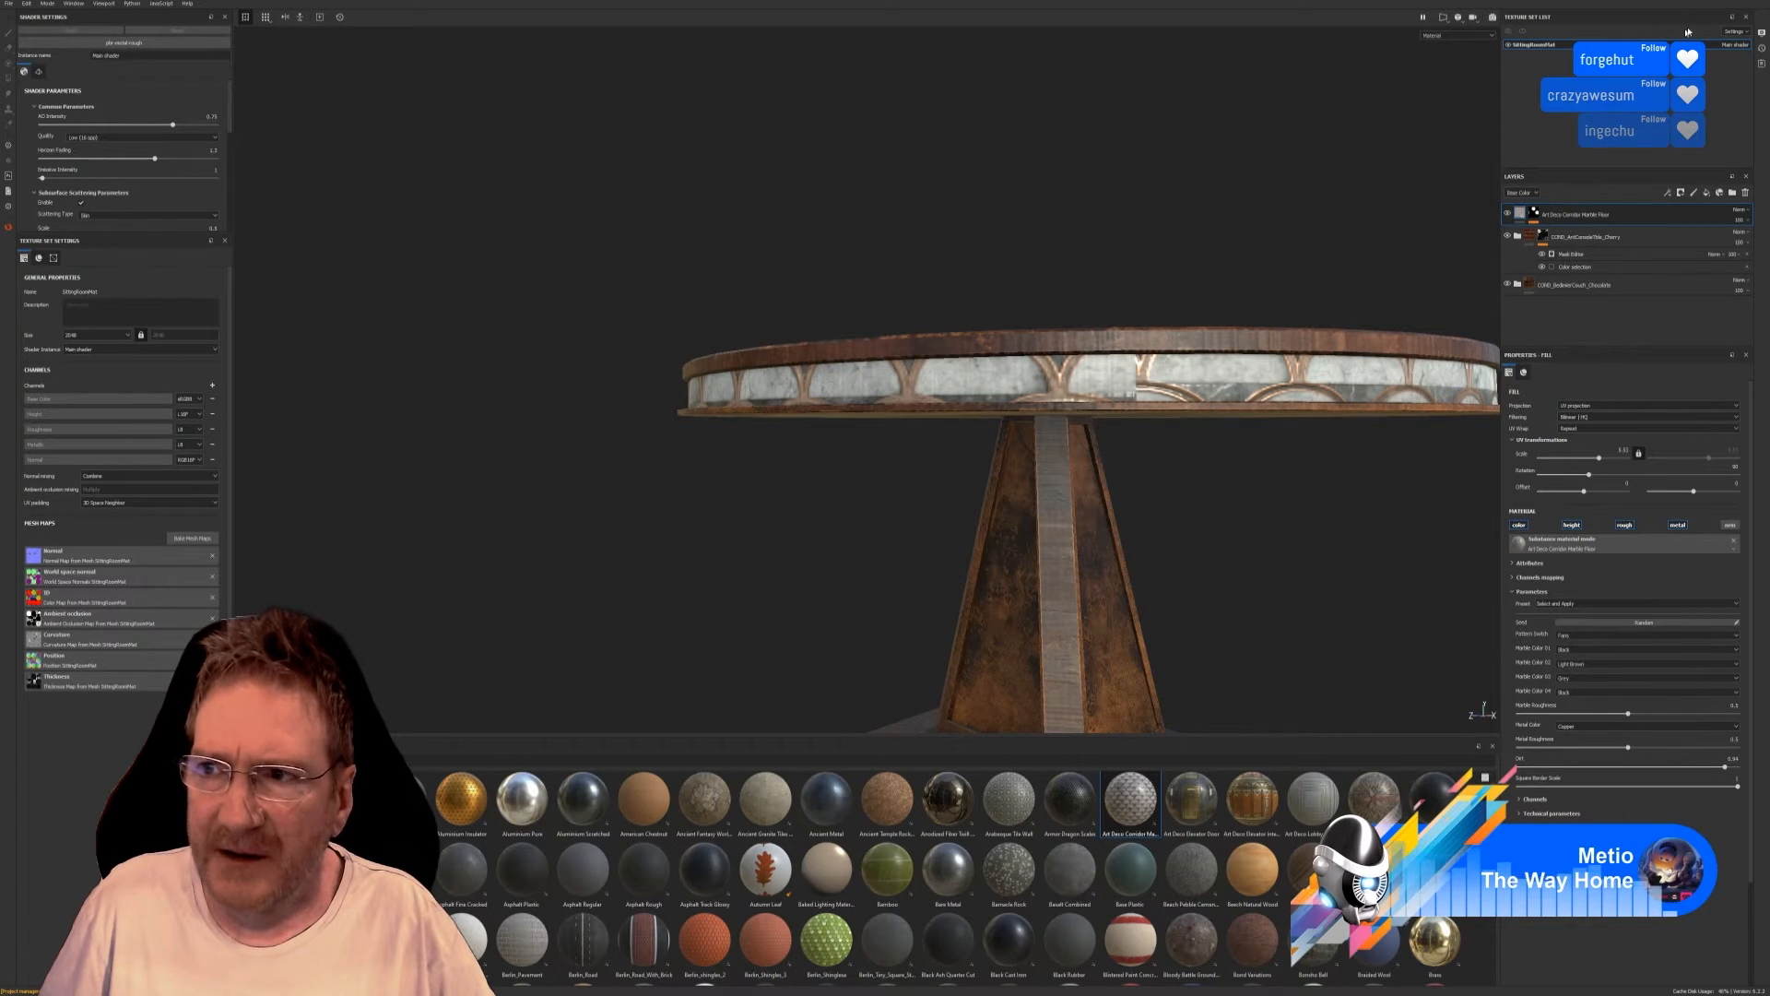
# Save the project as SittingRoomTable in the Antique Study Round Table folder inside Models > Sitting Room.
pyautogui.click(9, 5)
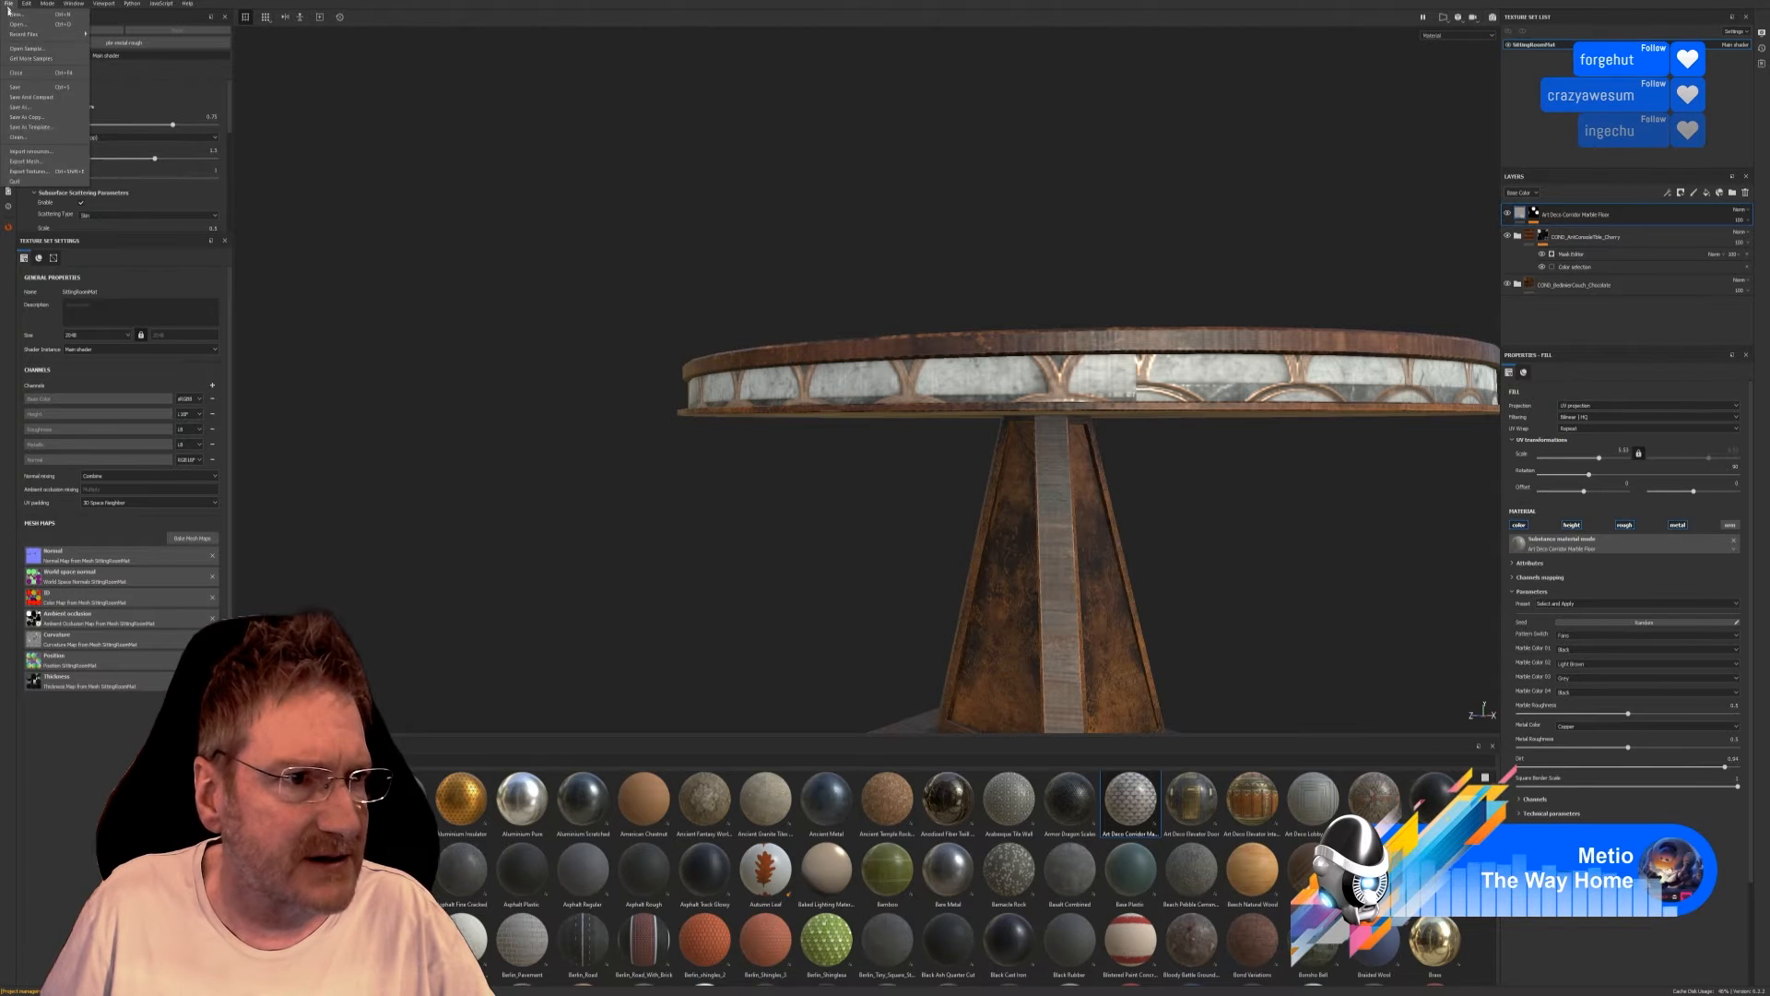
pyautogui.click(19, 109)
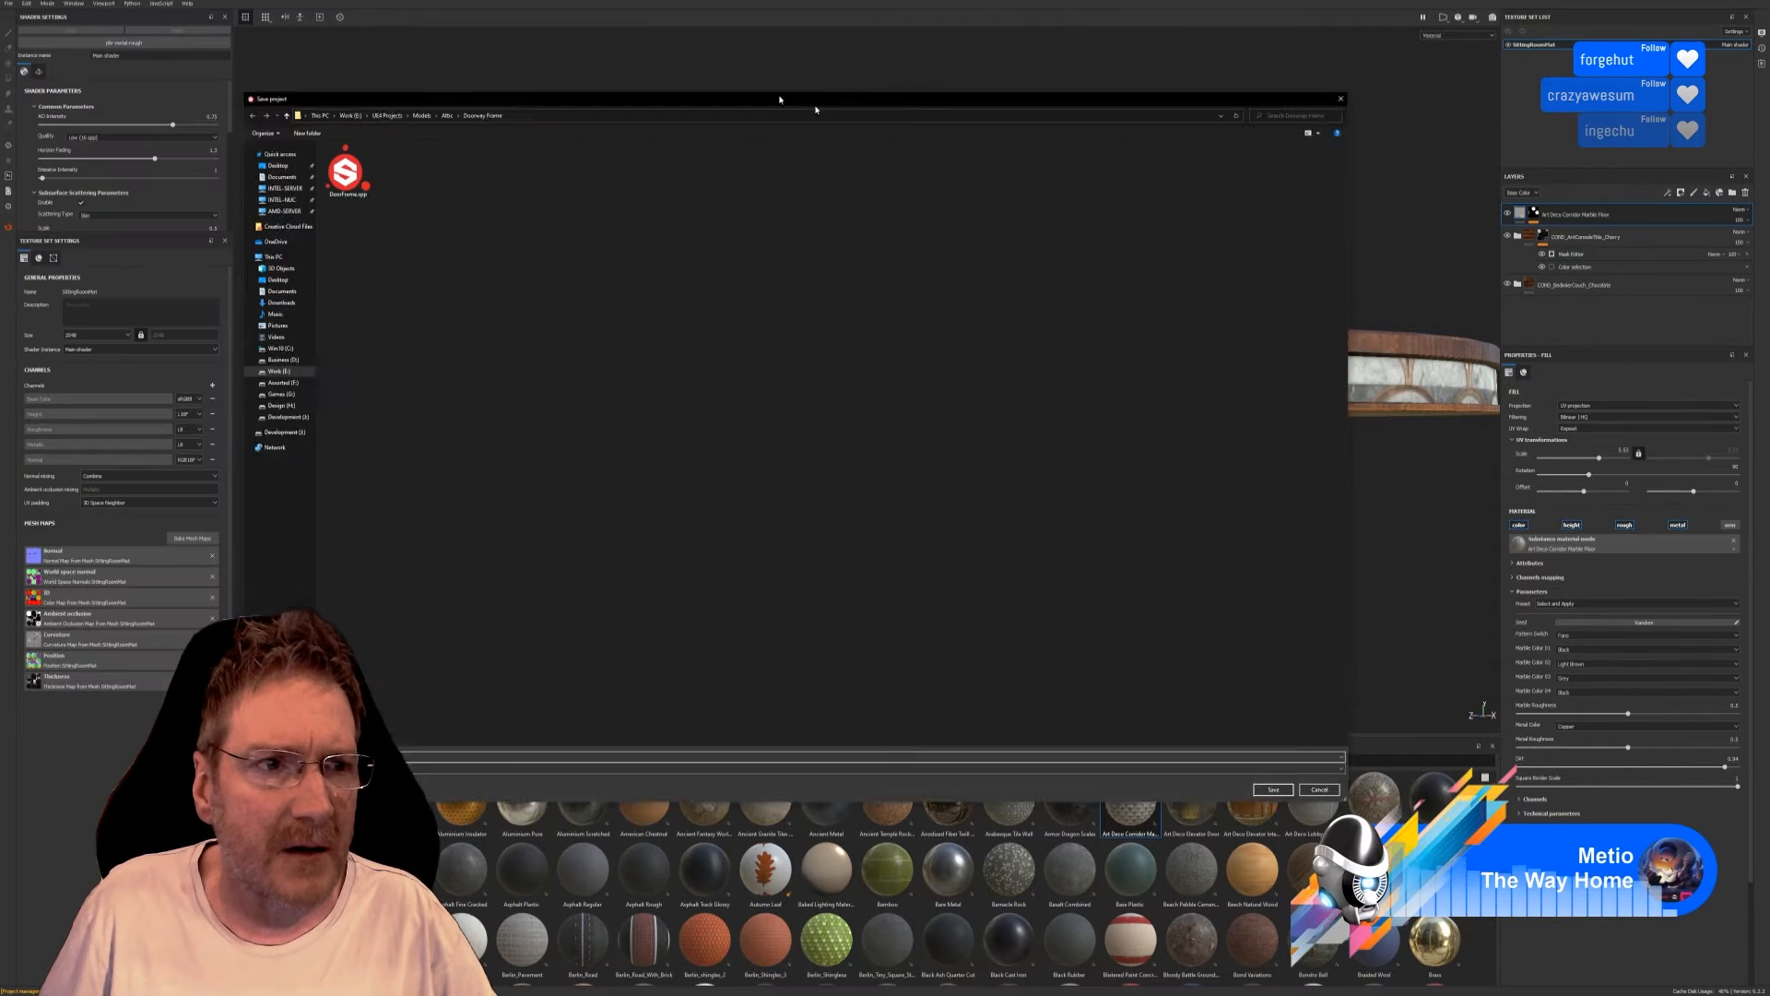
pyautogui.click(553, 146)
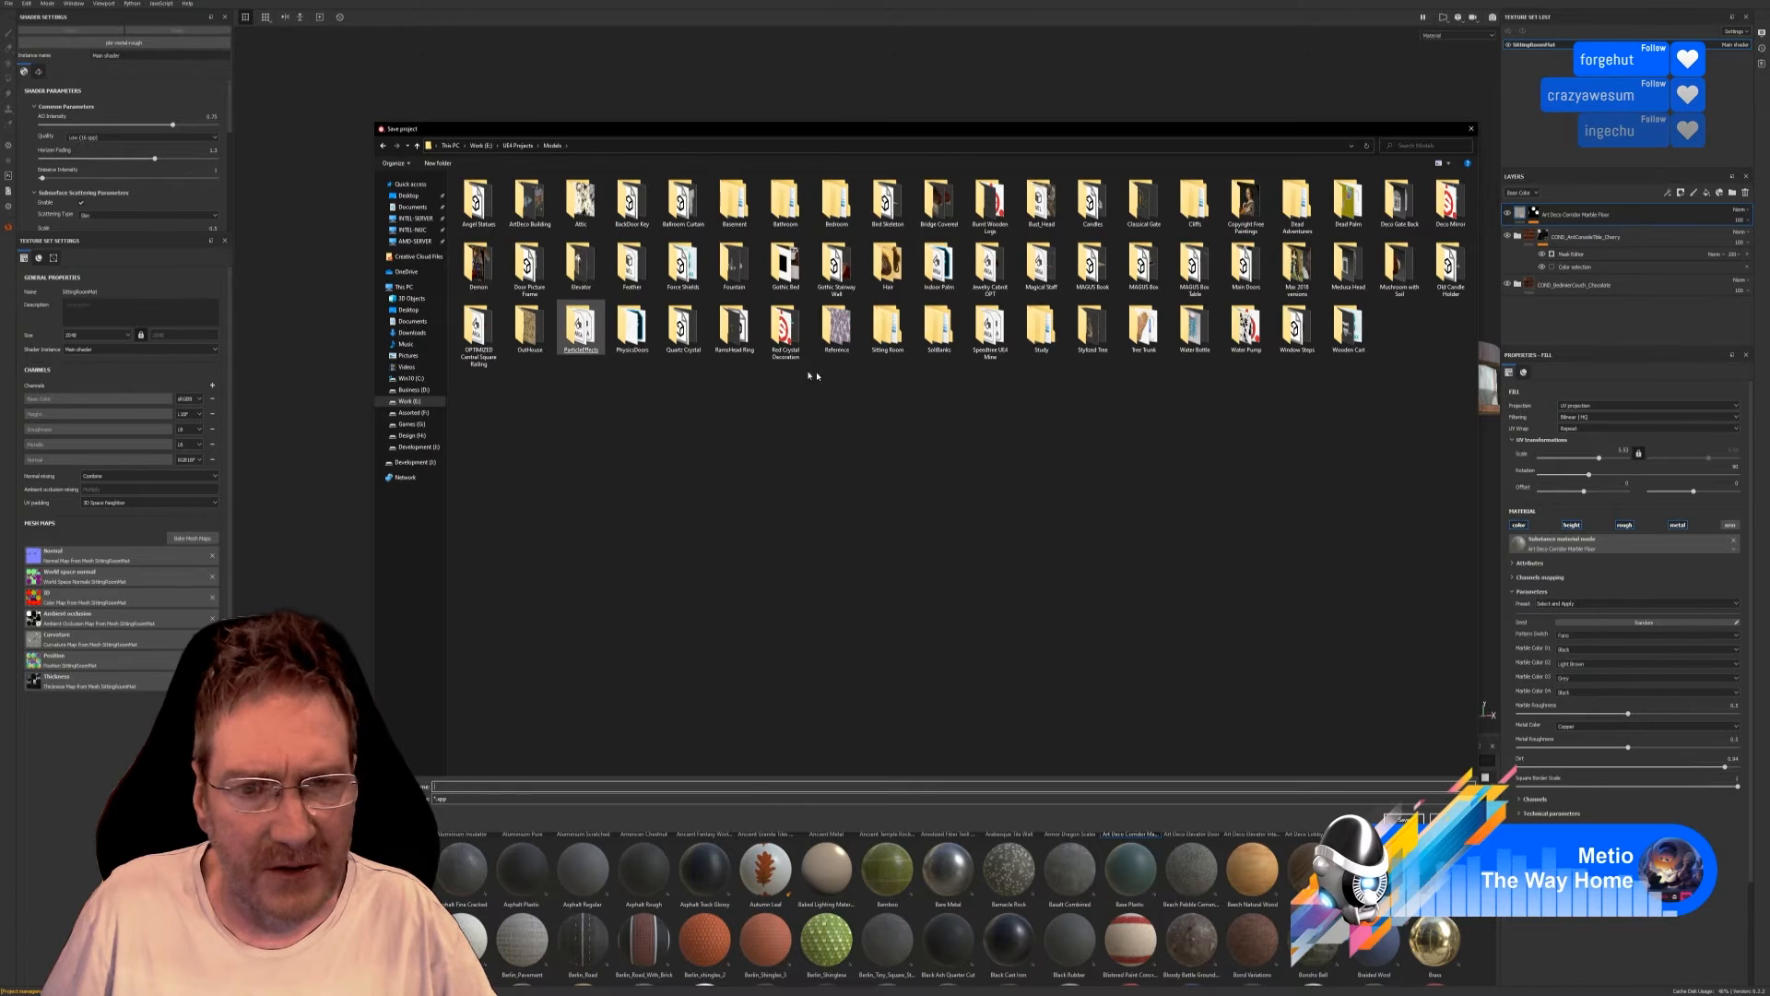
pyautogui.click(901, 330)
pyautogui.press('Return')
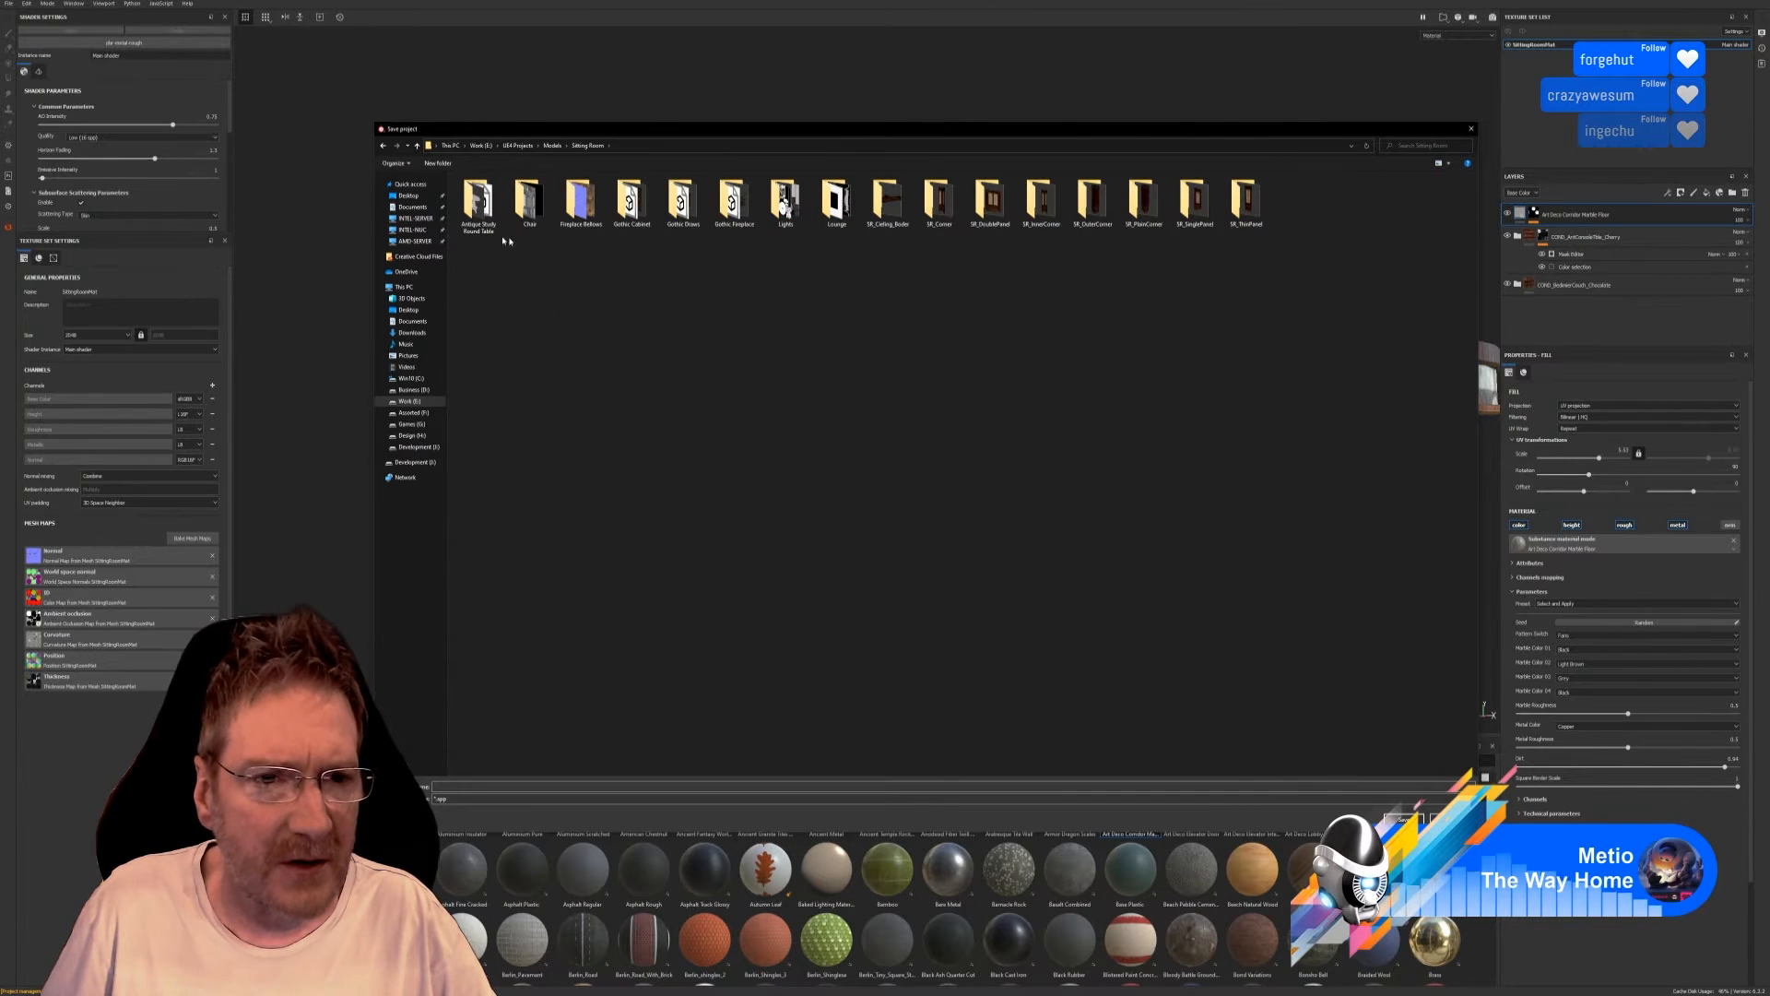
pyautogui.doubleClick(478, 197)
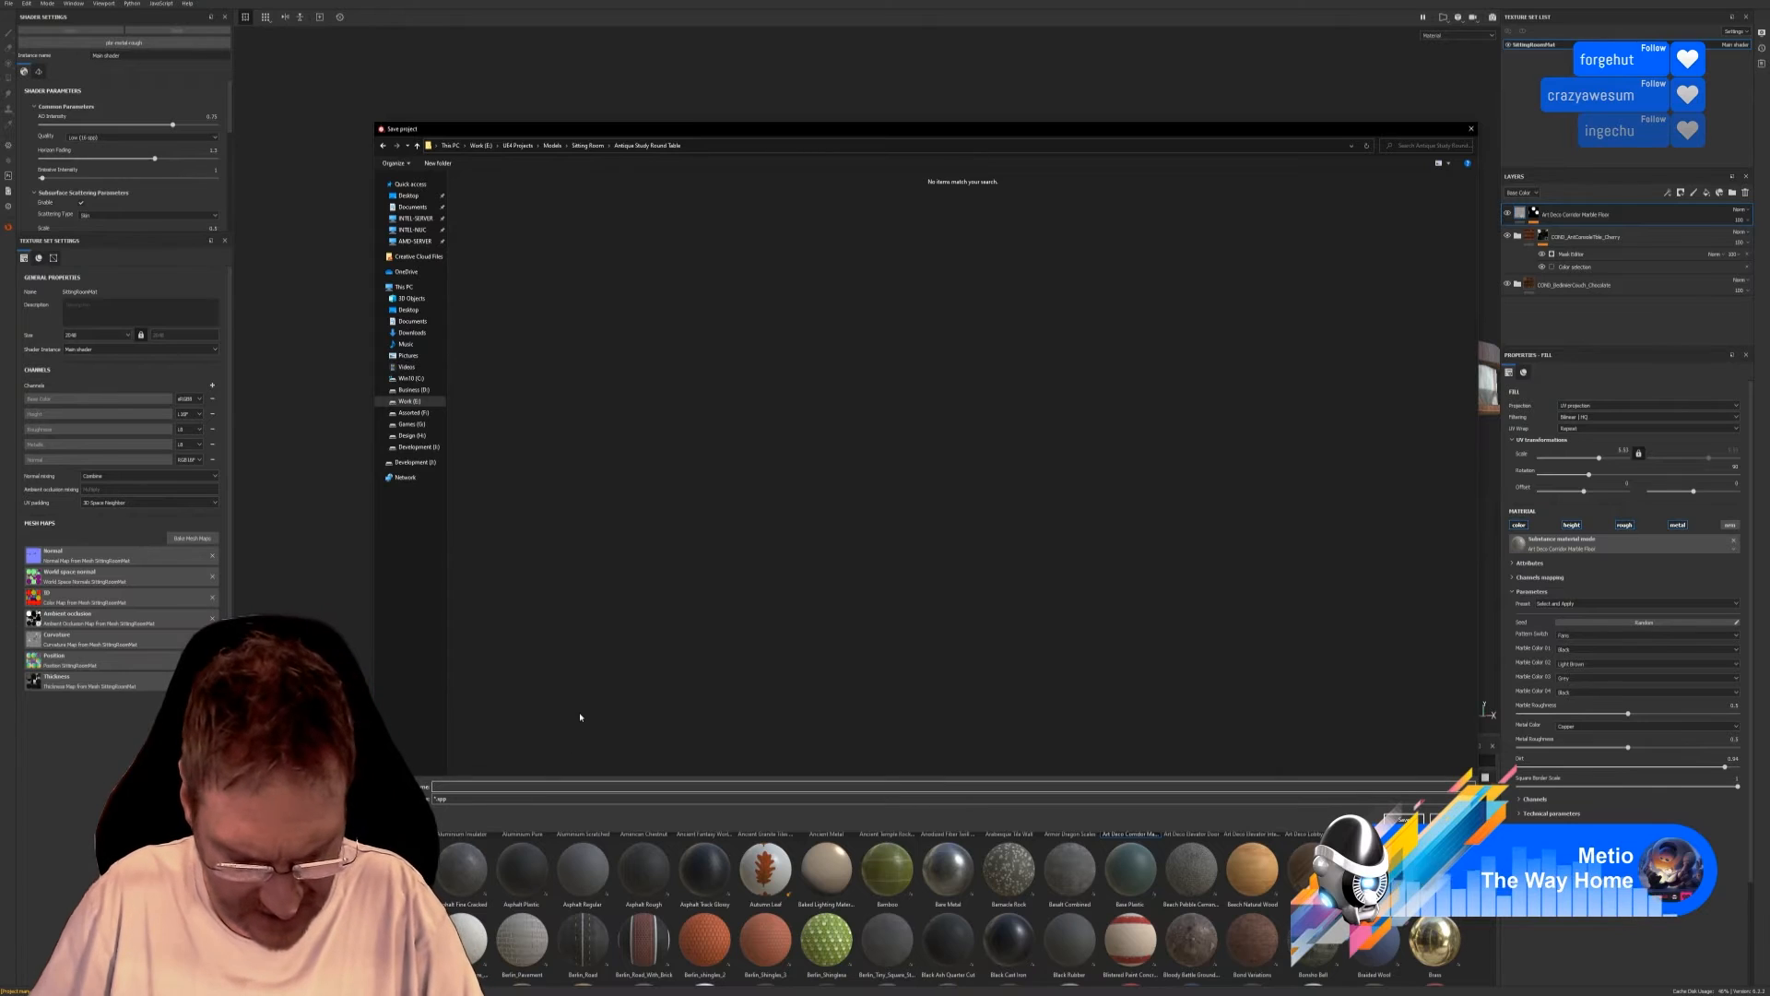
pyautogui.write('Sittin')
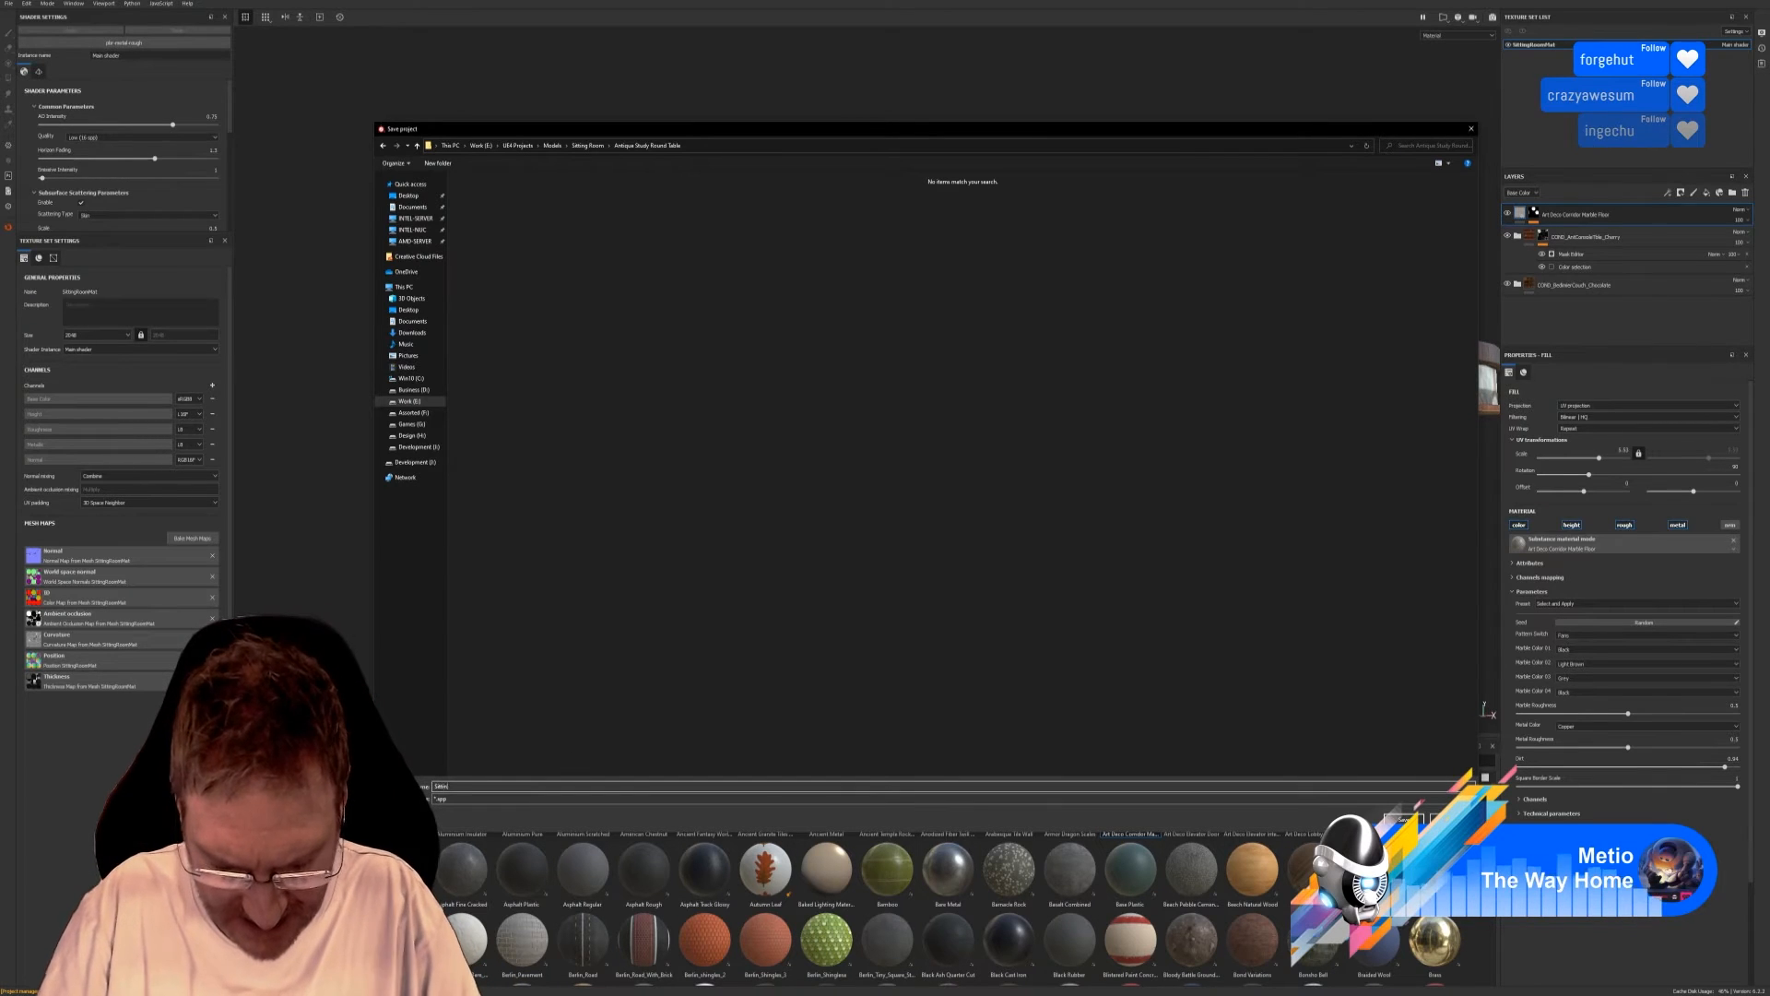
pyautogui.write('gRoomT')
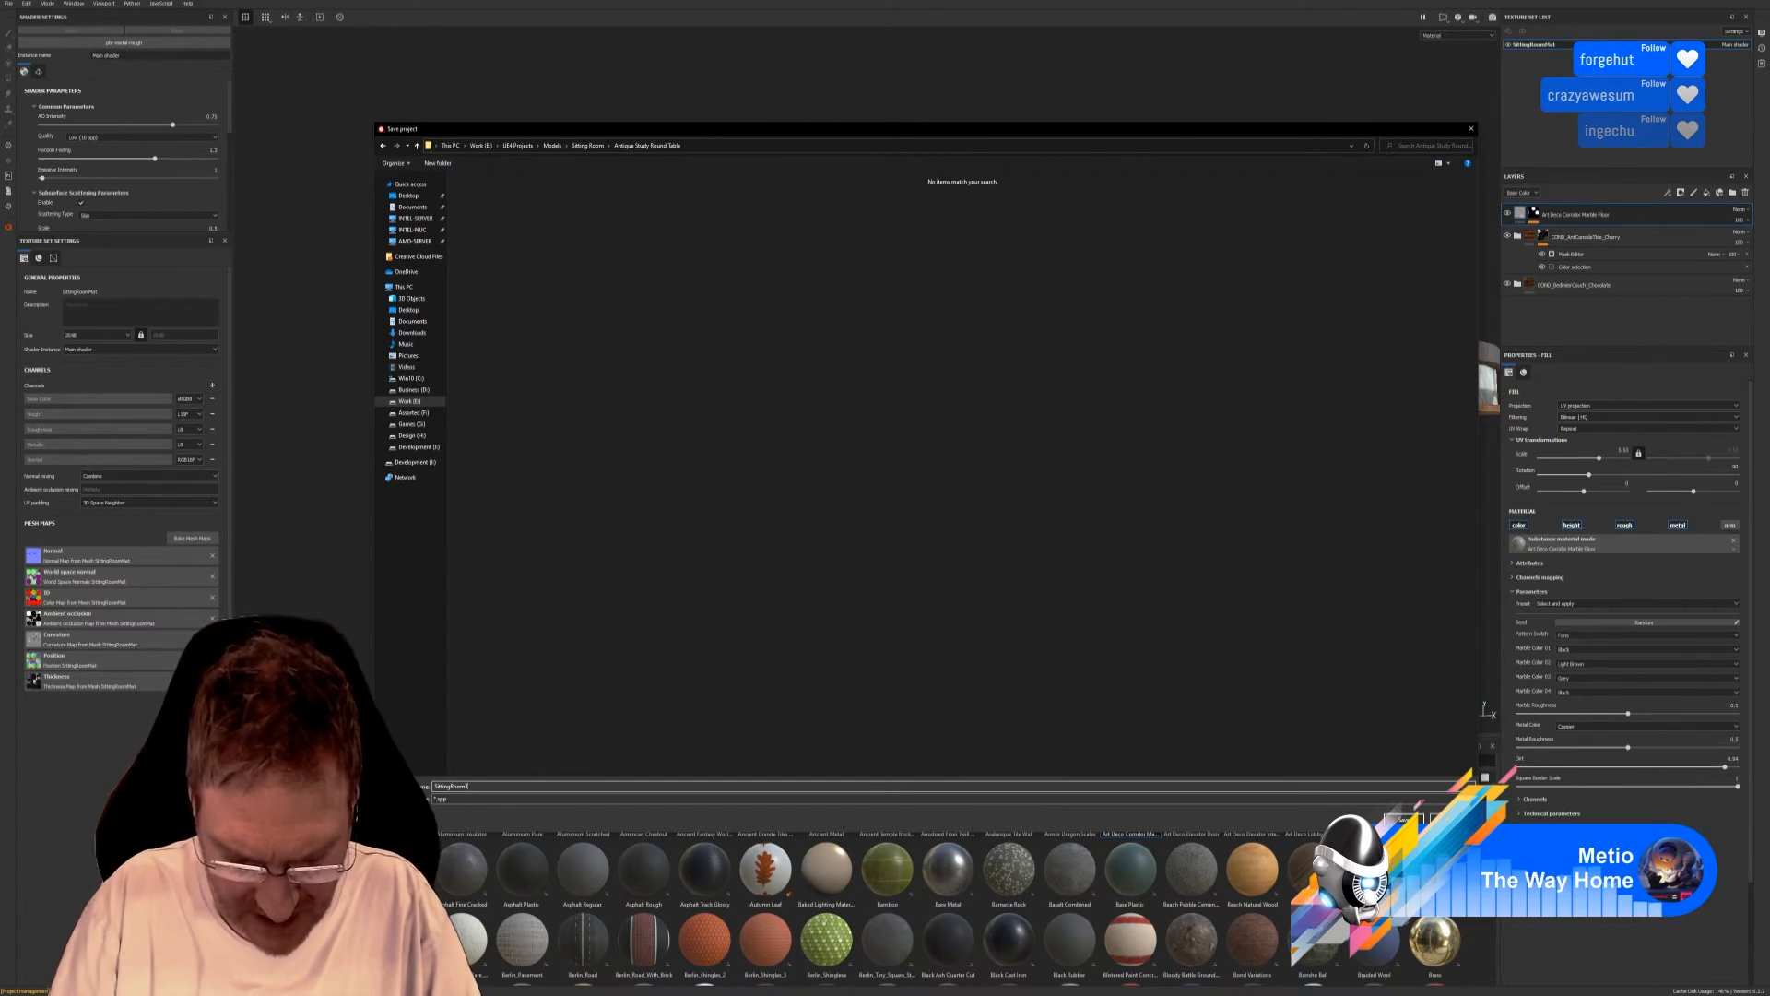
pyautogui.write('able')
pyautogui.press('Return')
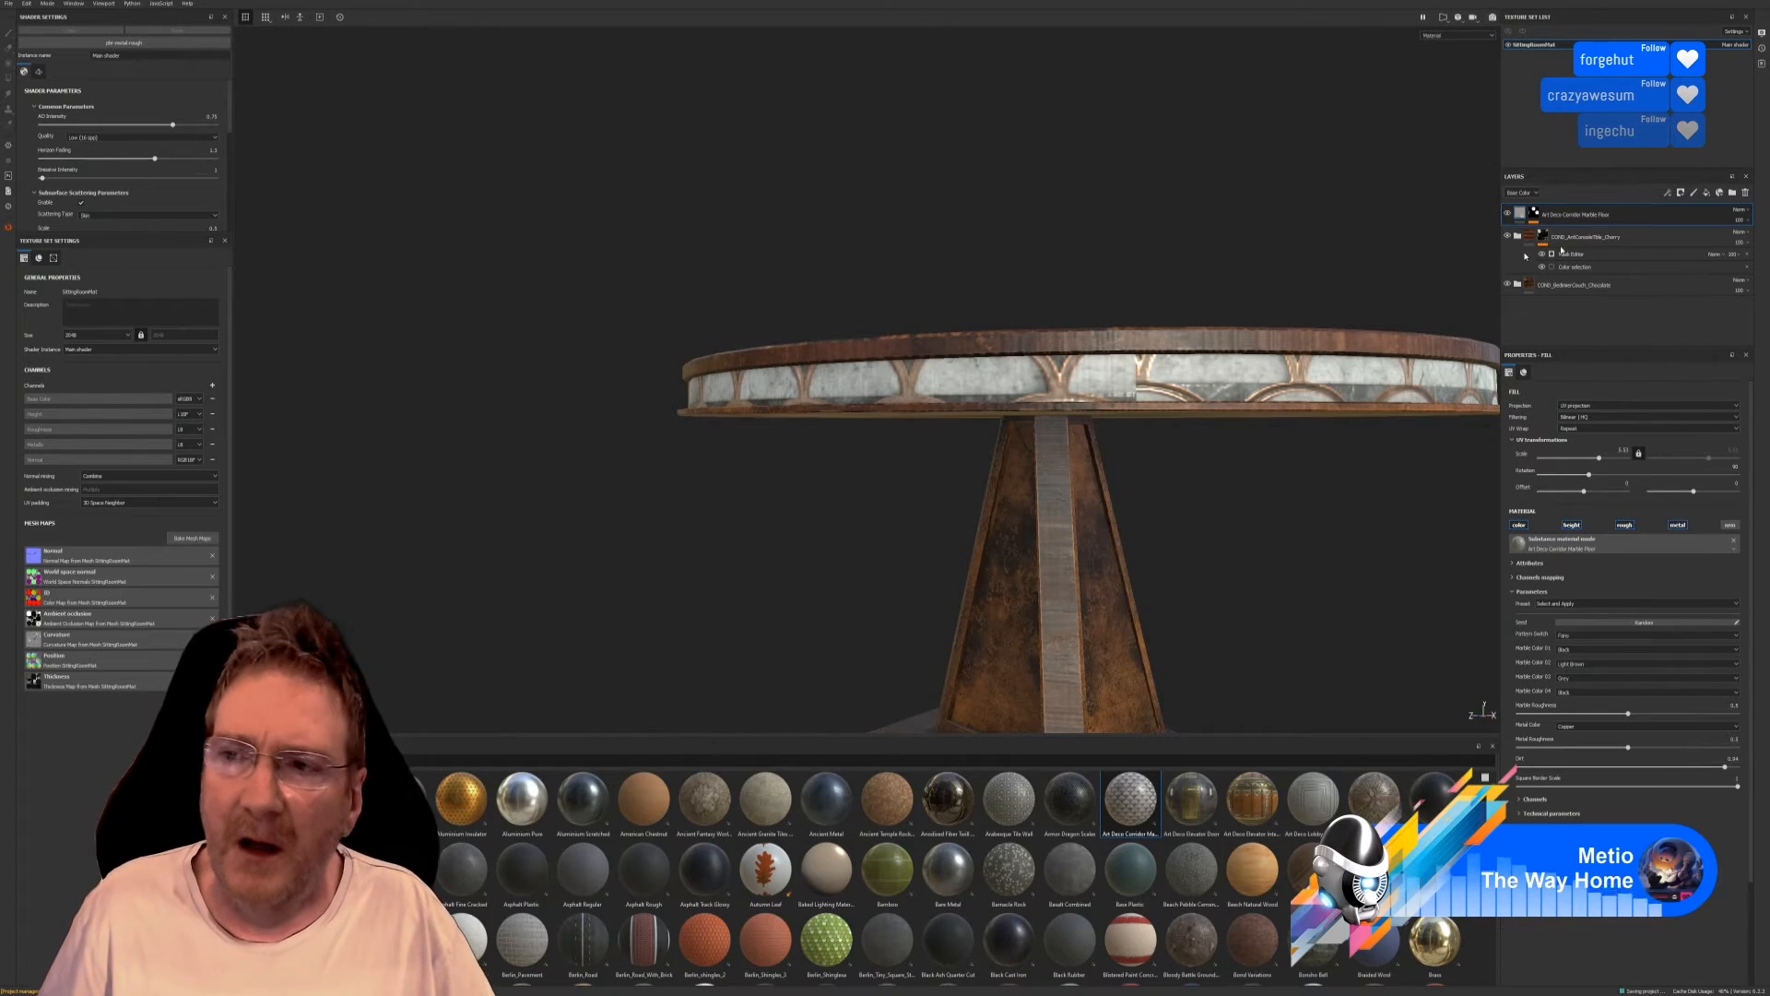
# Switch to 3ds Max and select the band under the tabletop as an element of the table's editable poly.
pyautogui.click(1717, 1)
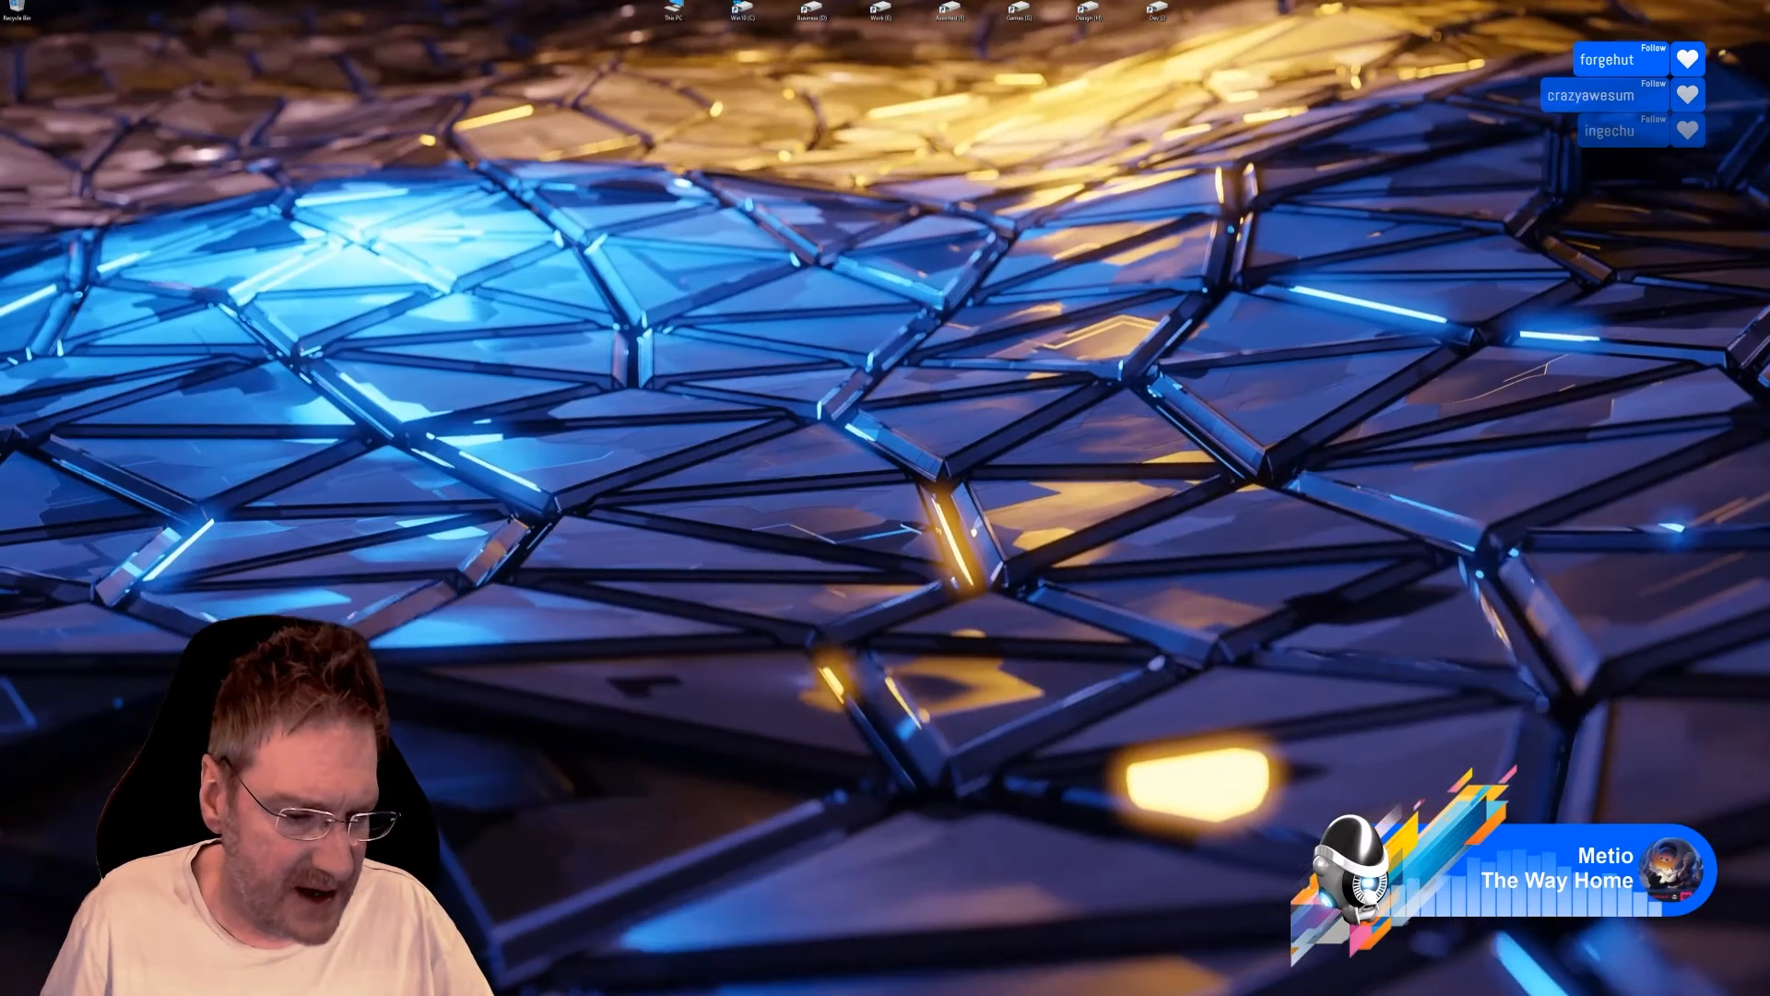
pyautogui.click(664, 994)
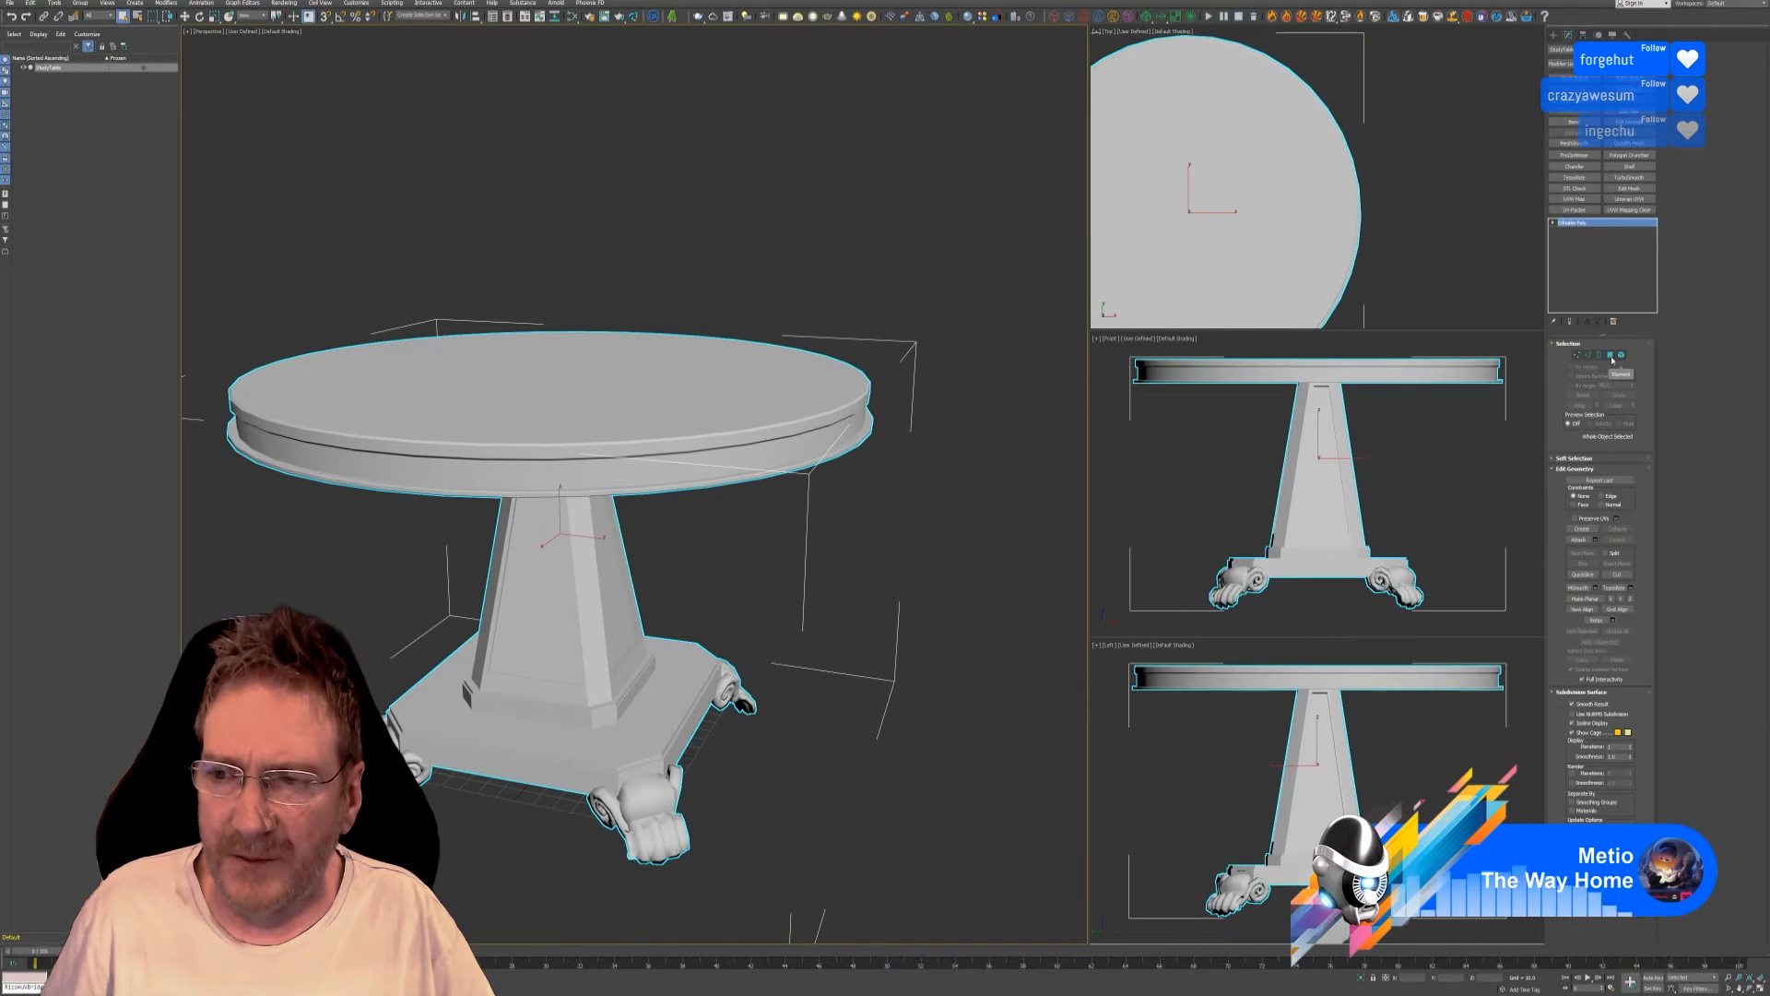
pyautogui.click(1613, 359)
pyautogui.click(731, 466)
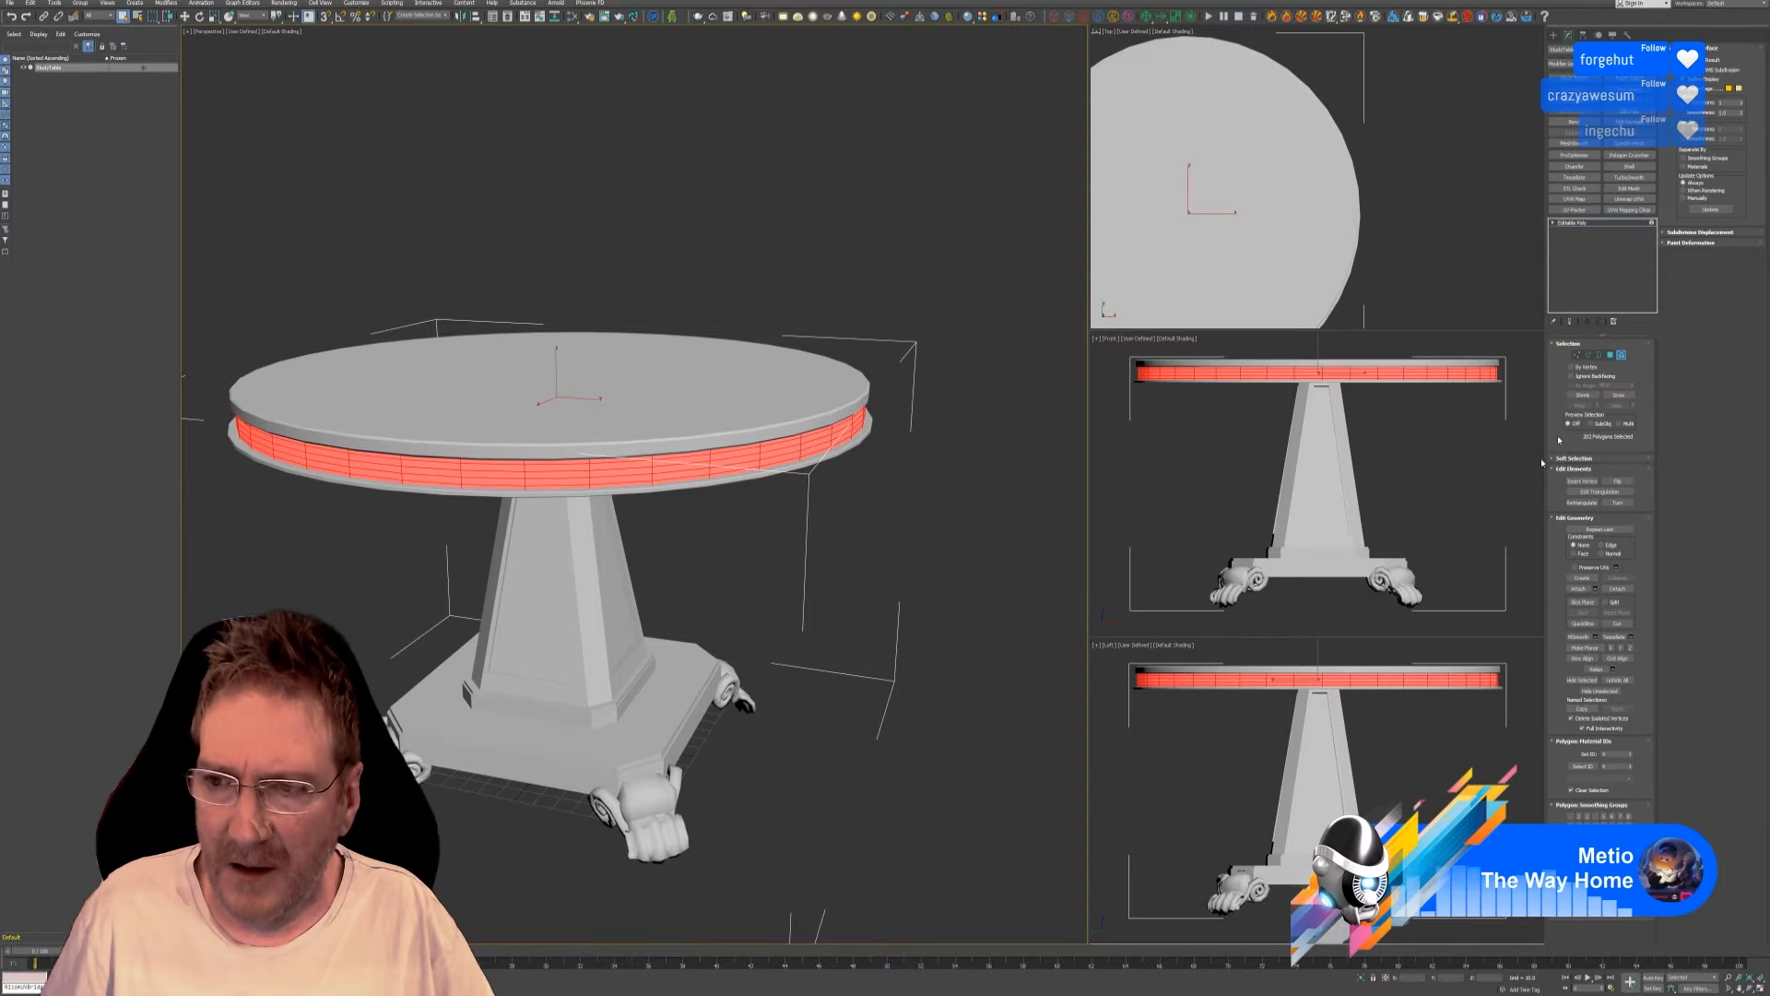
# Add an Unwrap UVW modifier to the selected band and open the UV editor on its narrow UV strips.
pyautogui.click(1629, 199)
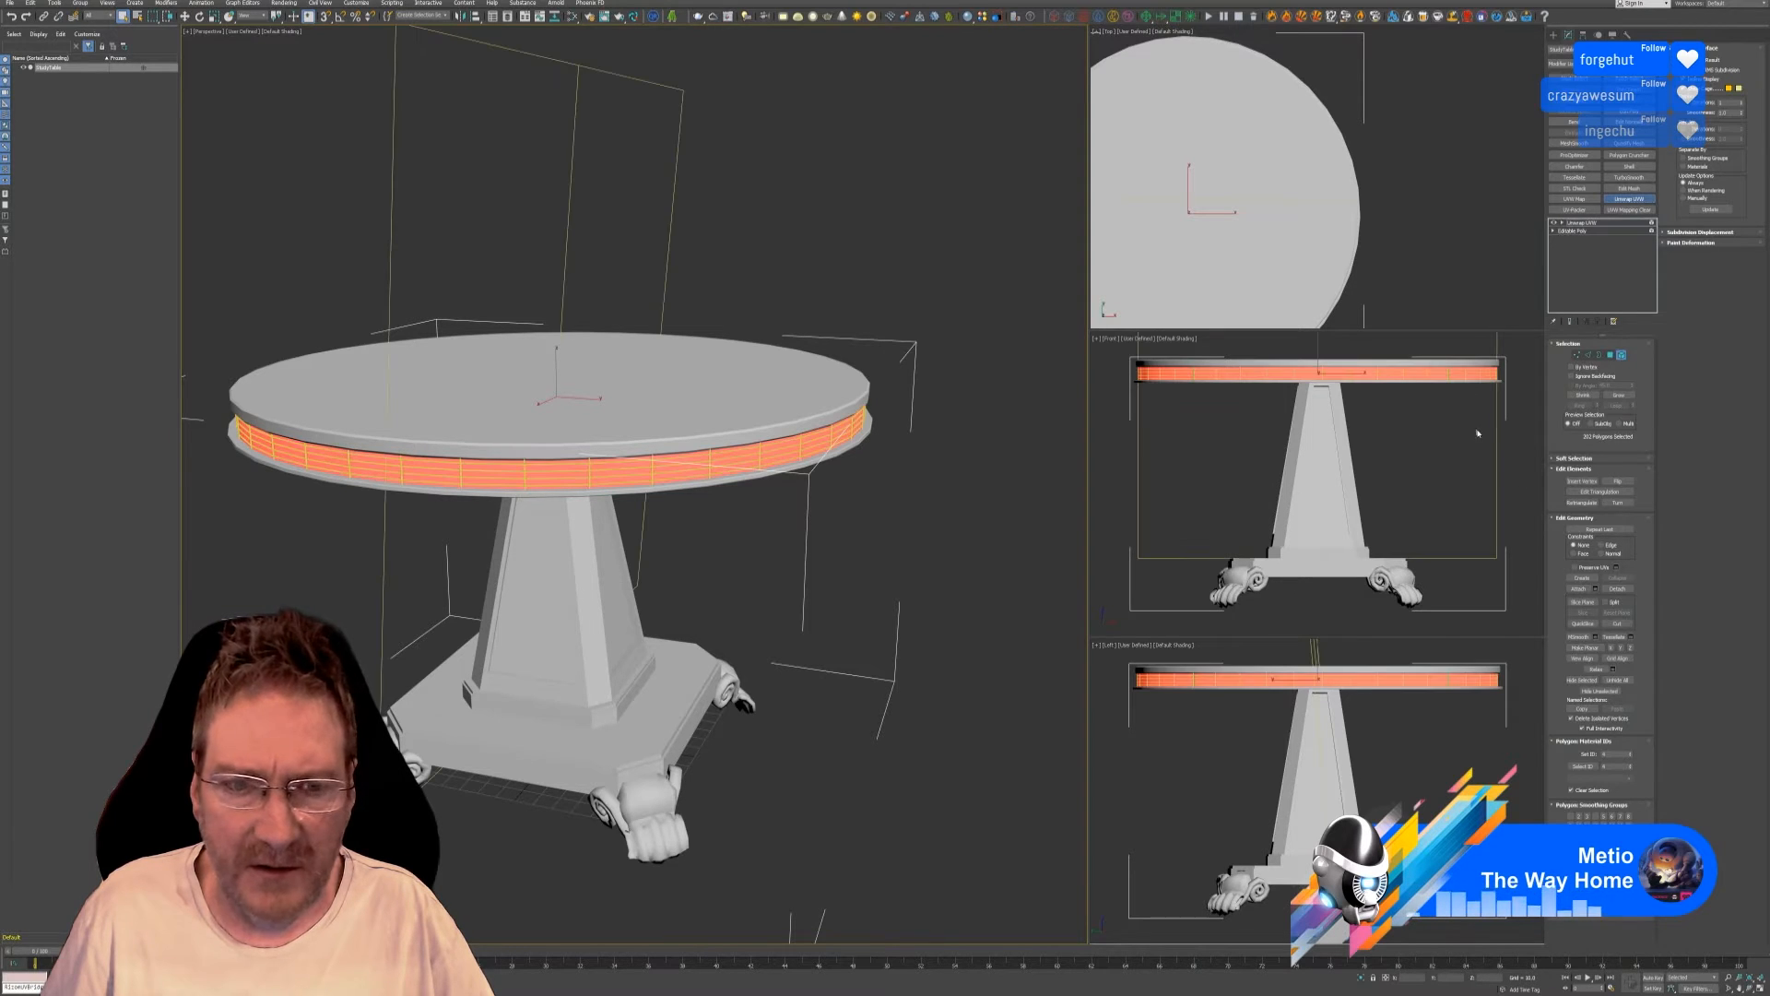
pyautogui.click(1603, 545)
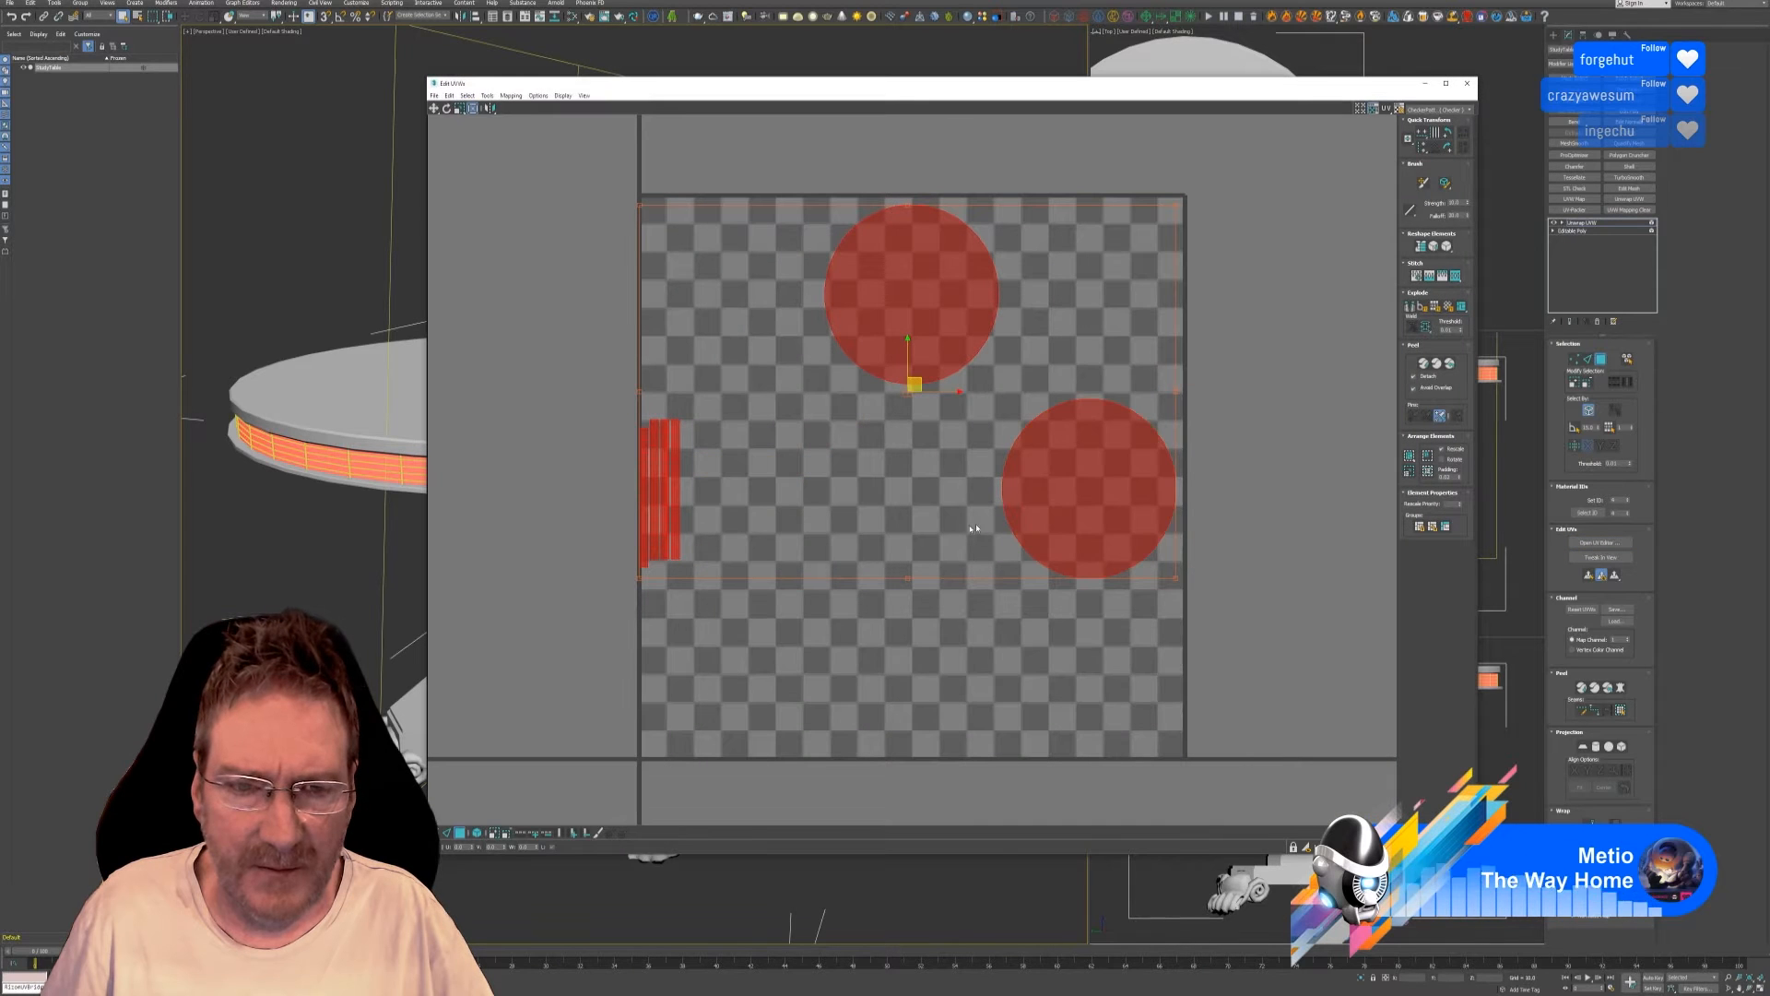
pyautogui.scroll(4, 633, 449)
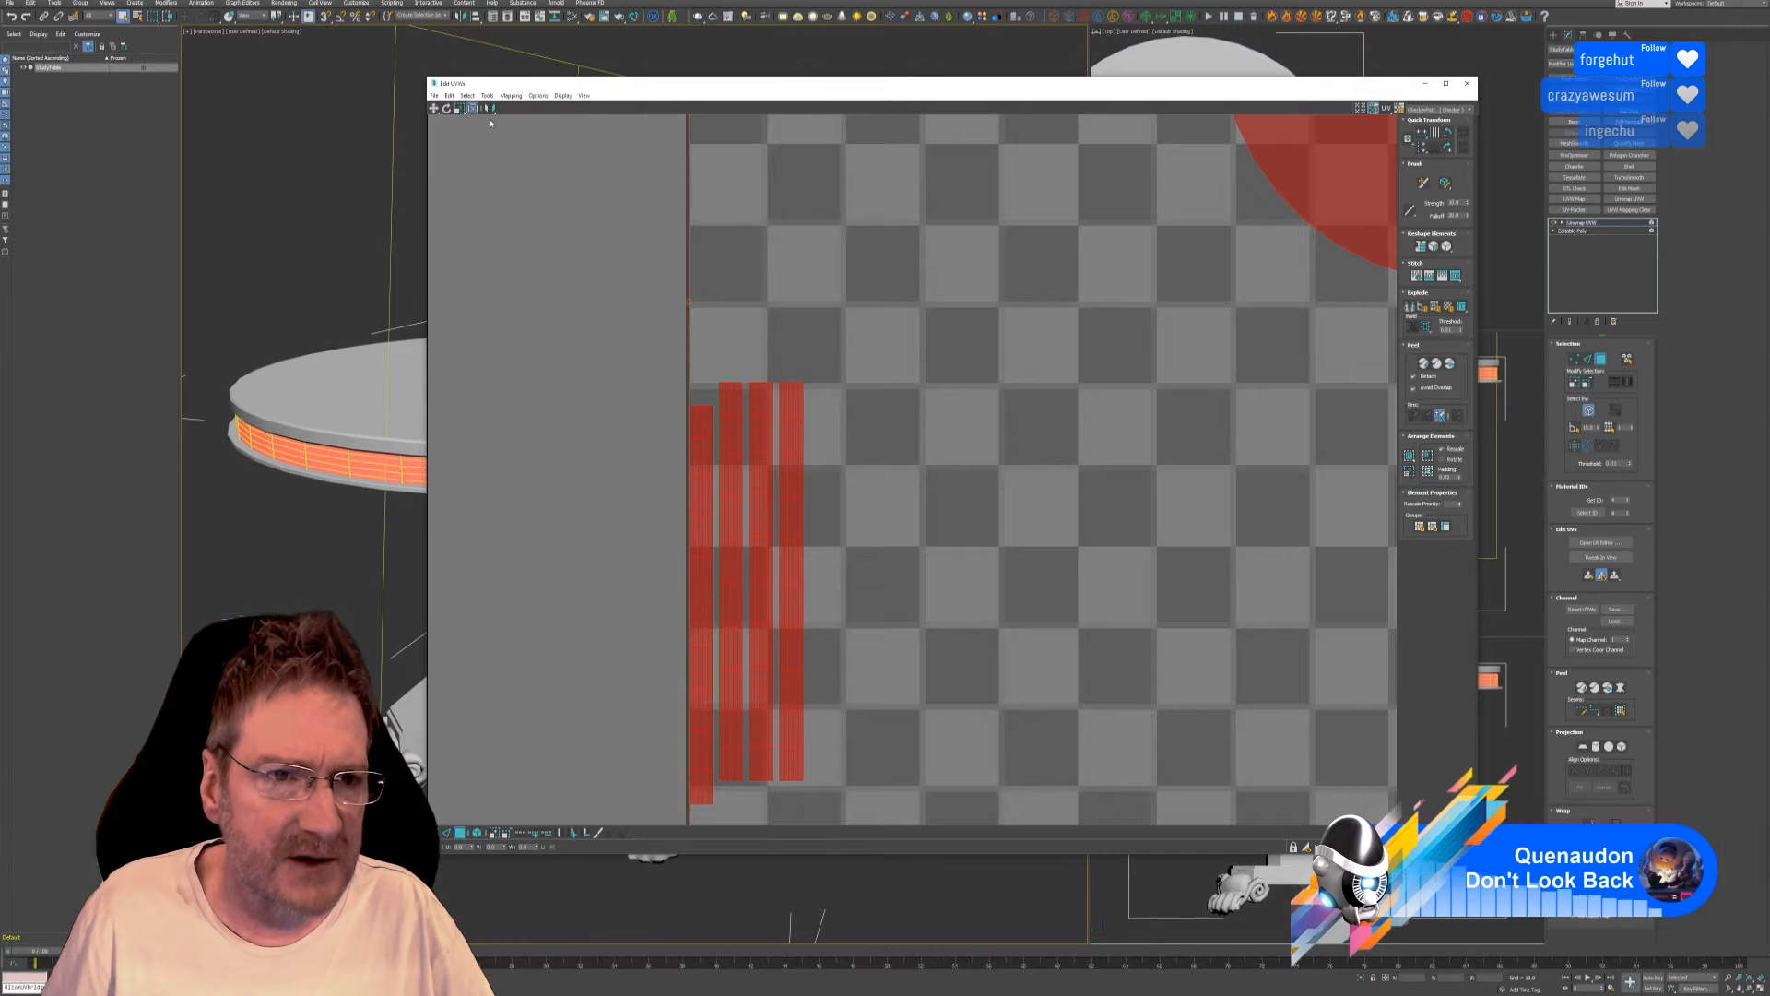
# Switch to edge selection on the band's narrow UV strips in the UV editor.
pyautogui.scroll(-1, 585, 495)
pyautogui.scroll(2, 572, 485)
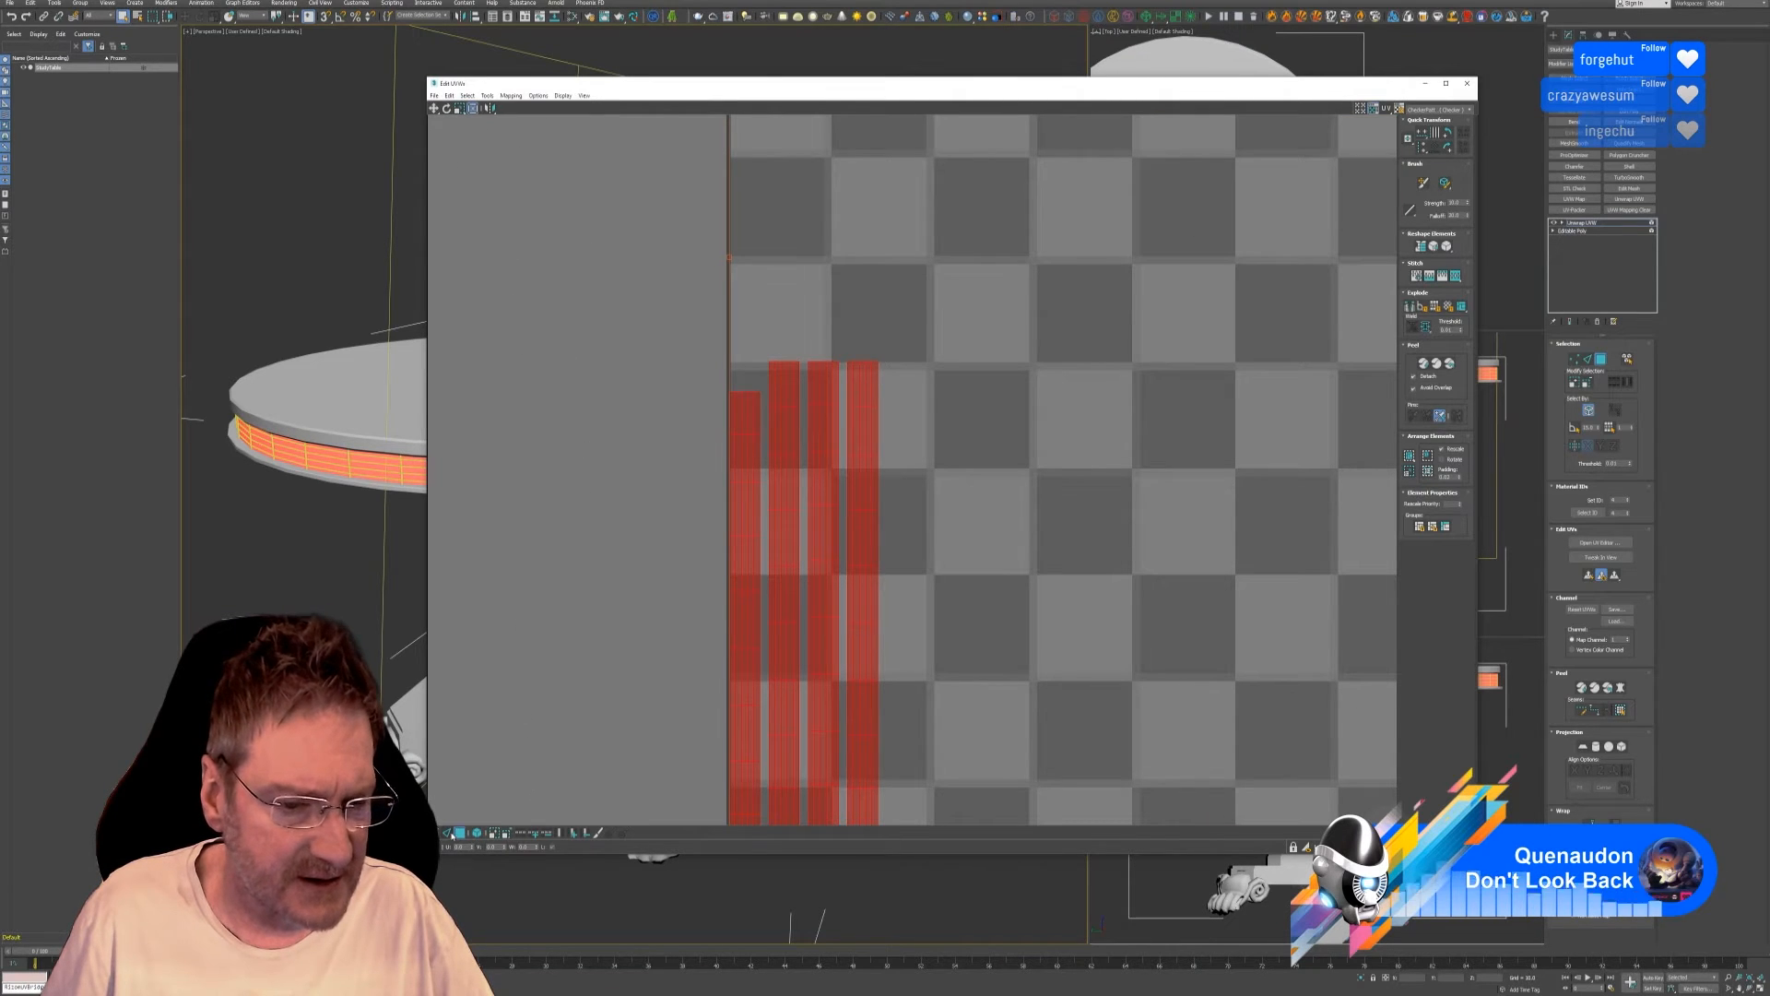
pyautogui.click(721, 387)
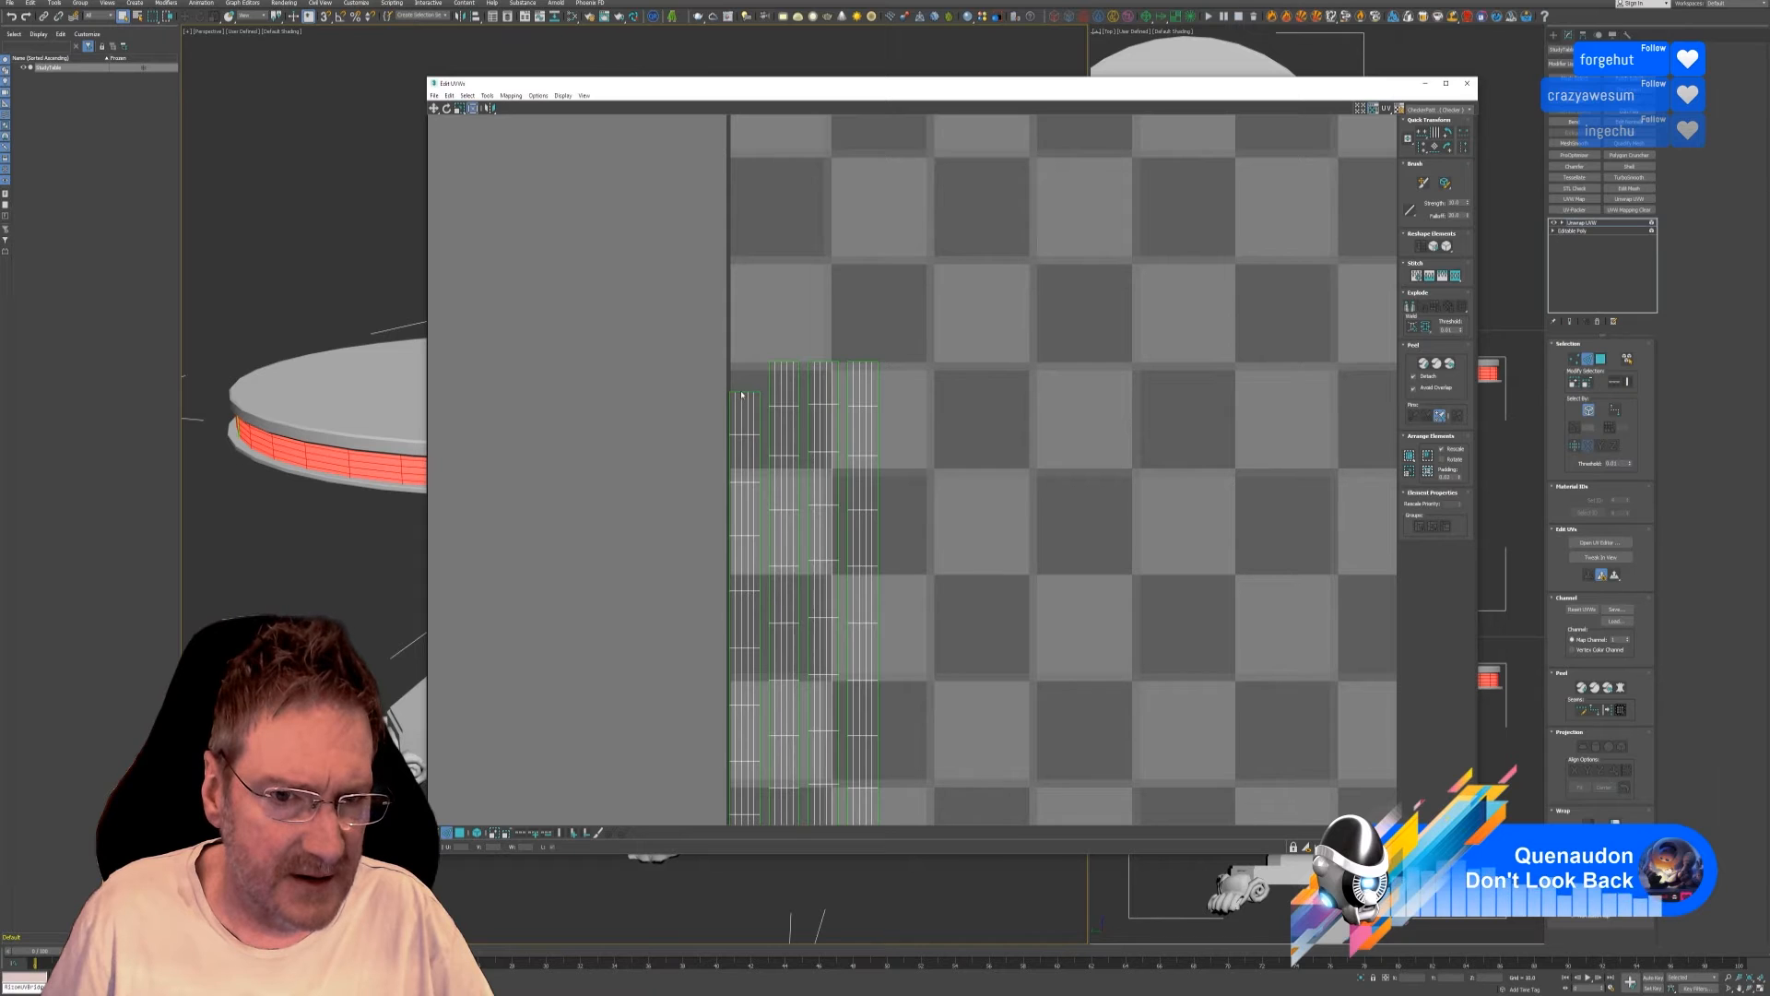
pyautogui.click(743, 392)
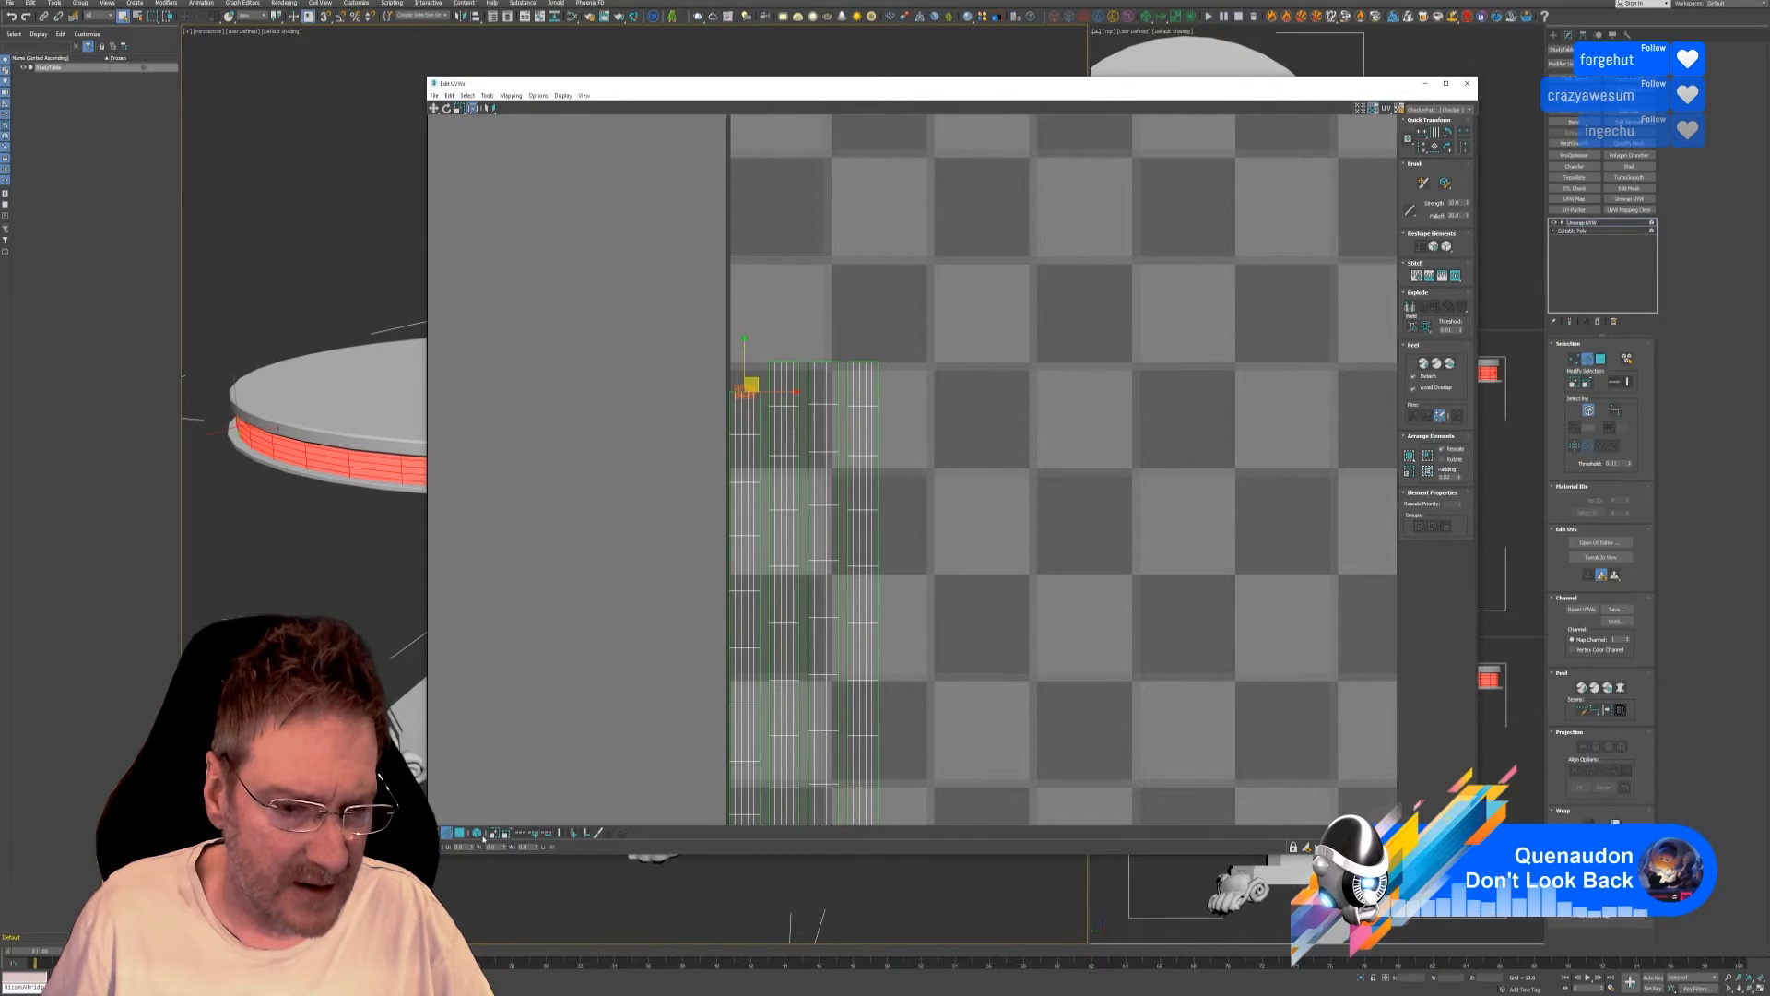
pyautogui.click(735, 382)
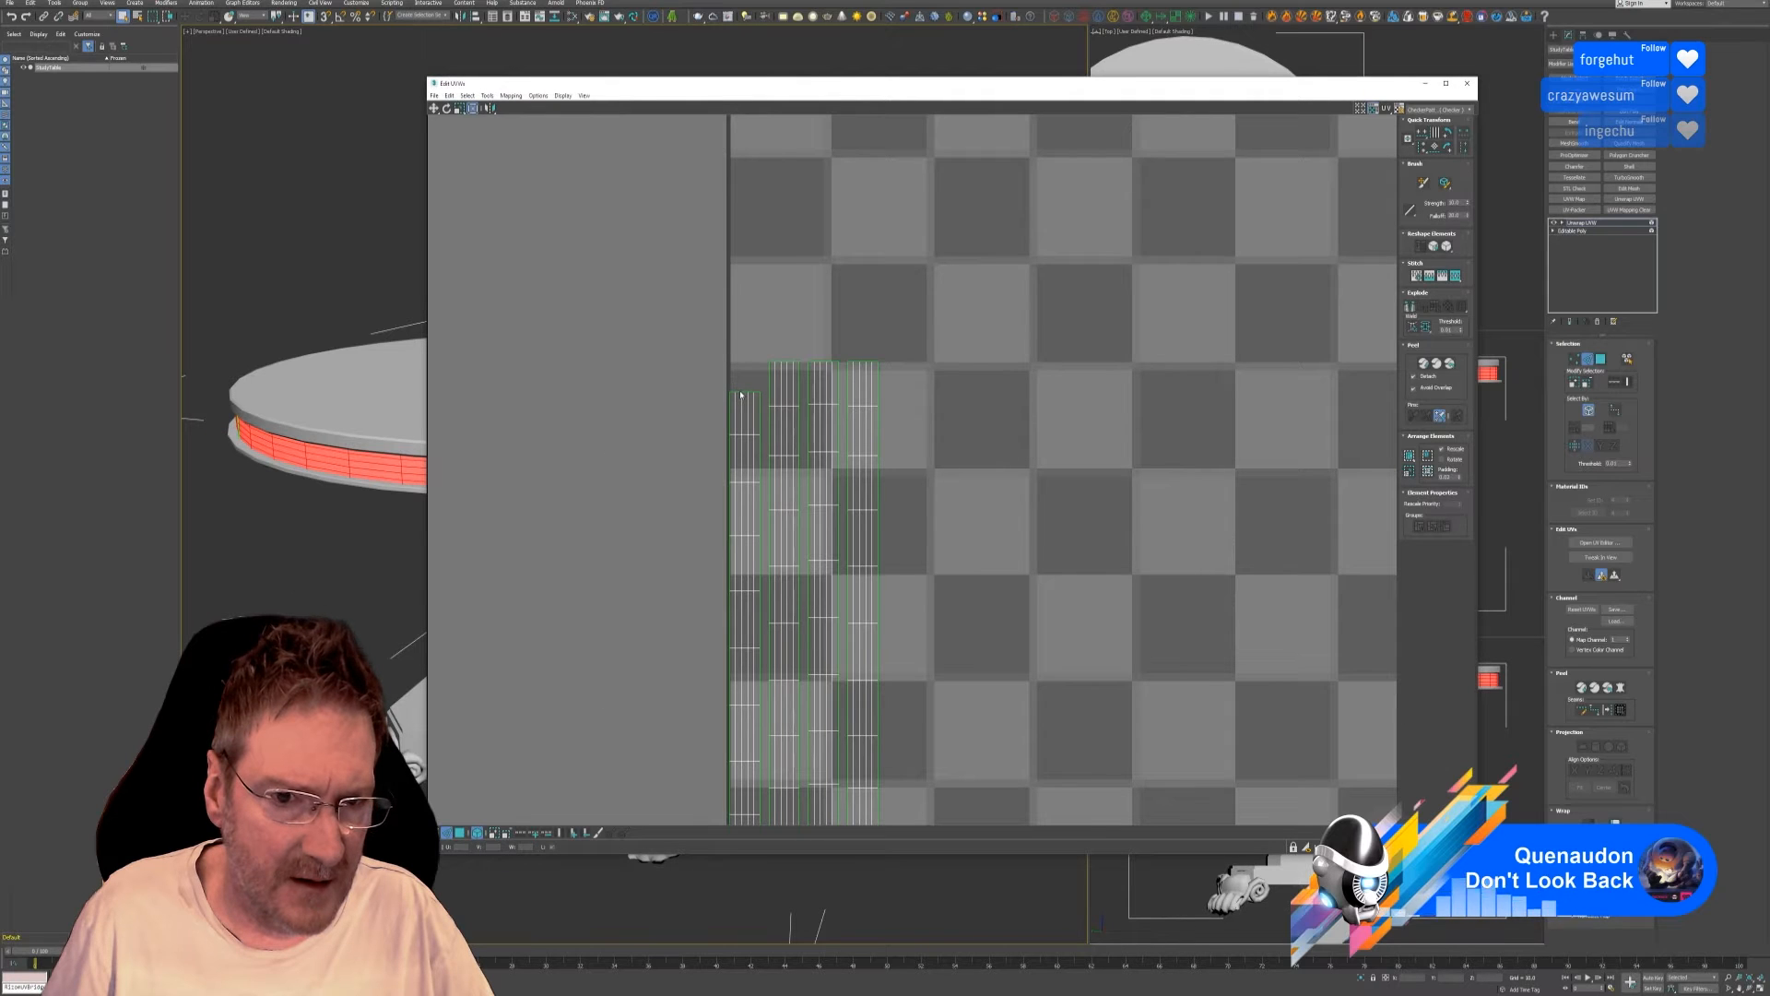
pyautogui.moveTo(738, 392); pyautogui.dragTo(559, 650)
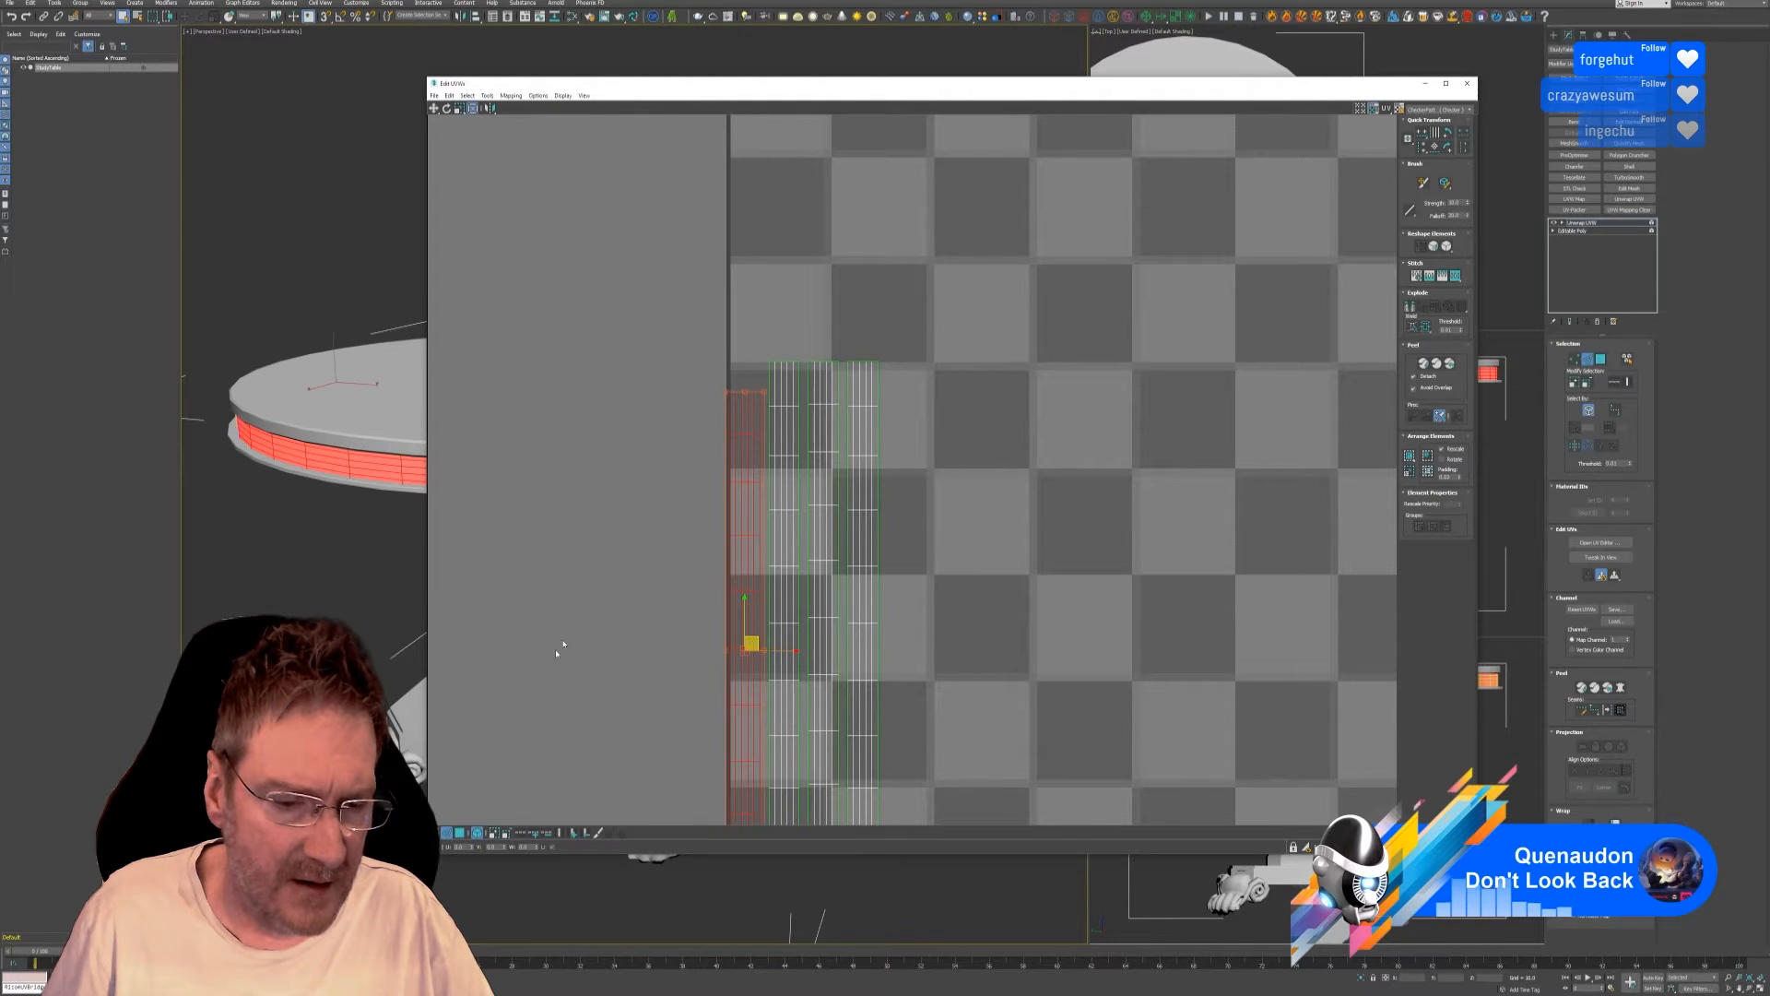
pyautogui.click(476, 834)
pyautogui.click(644, 388)
# Select the short edges at the upper end of the leftmost UV strip and stitch the matching strip onto them.
pyautogui.scroll(8, 736, 393)
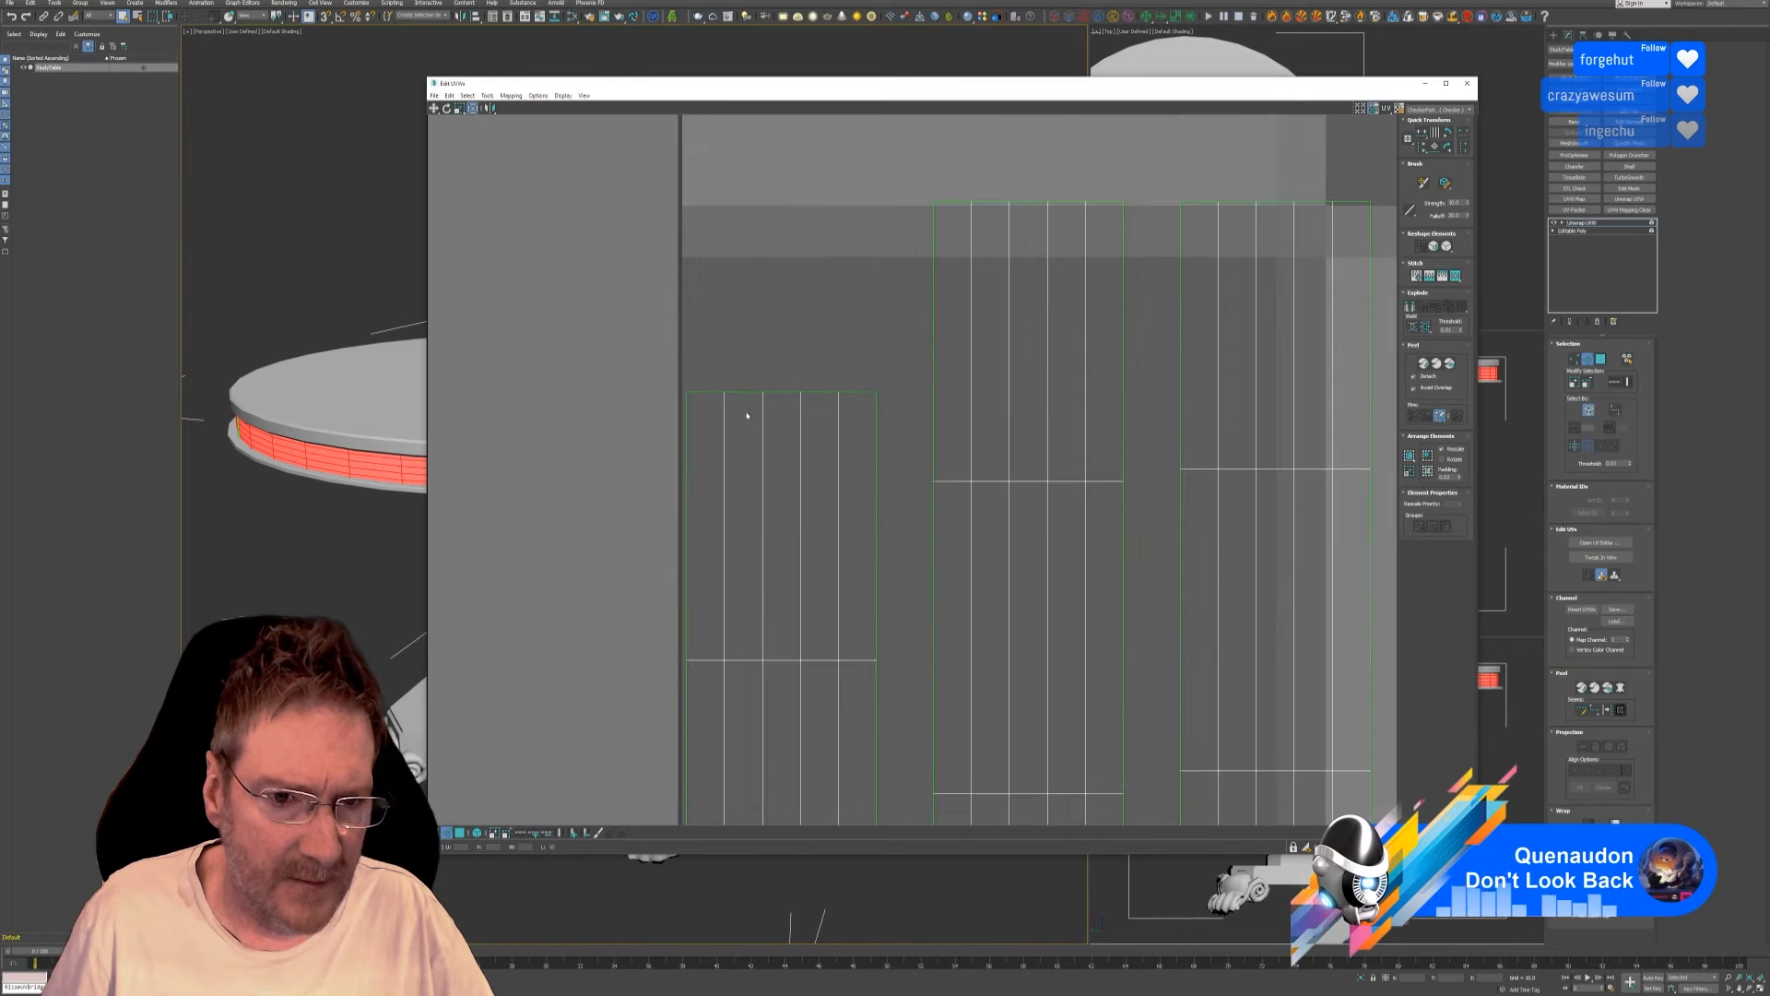
pyautogui.moveTo(895, 396); pyautogui.dragTo(625, 510)
pyautogui.scroll(-7, 736, 562)
pyautogui.moveTo(780, 588); pyautogui.dragTo(960, 323, button='middle')
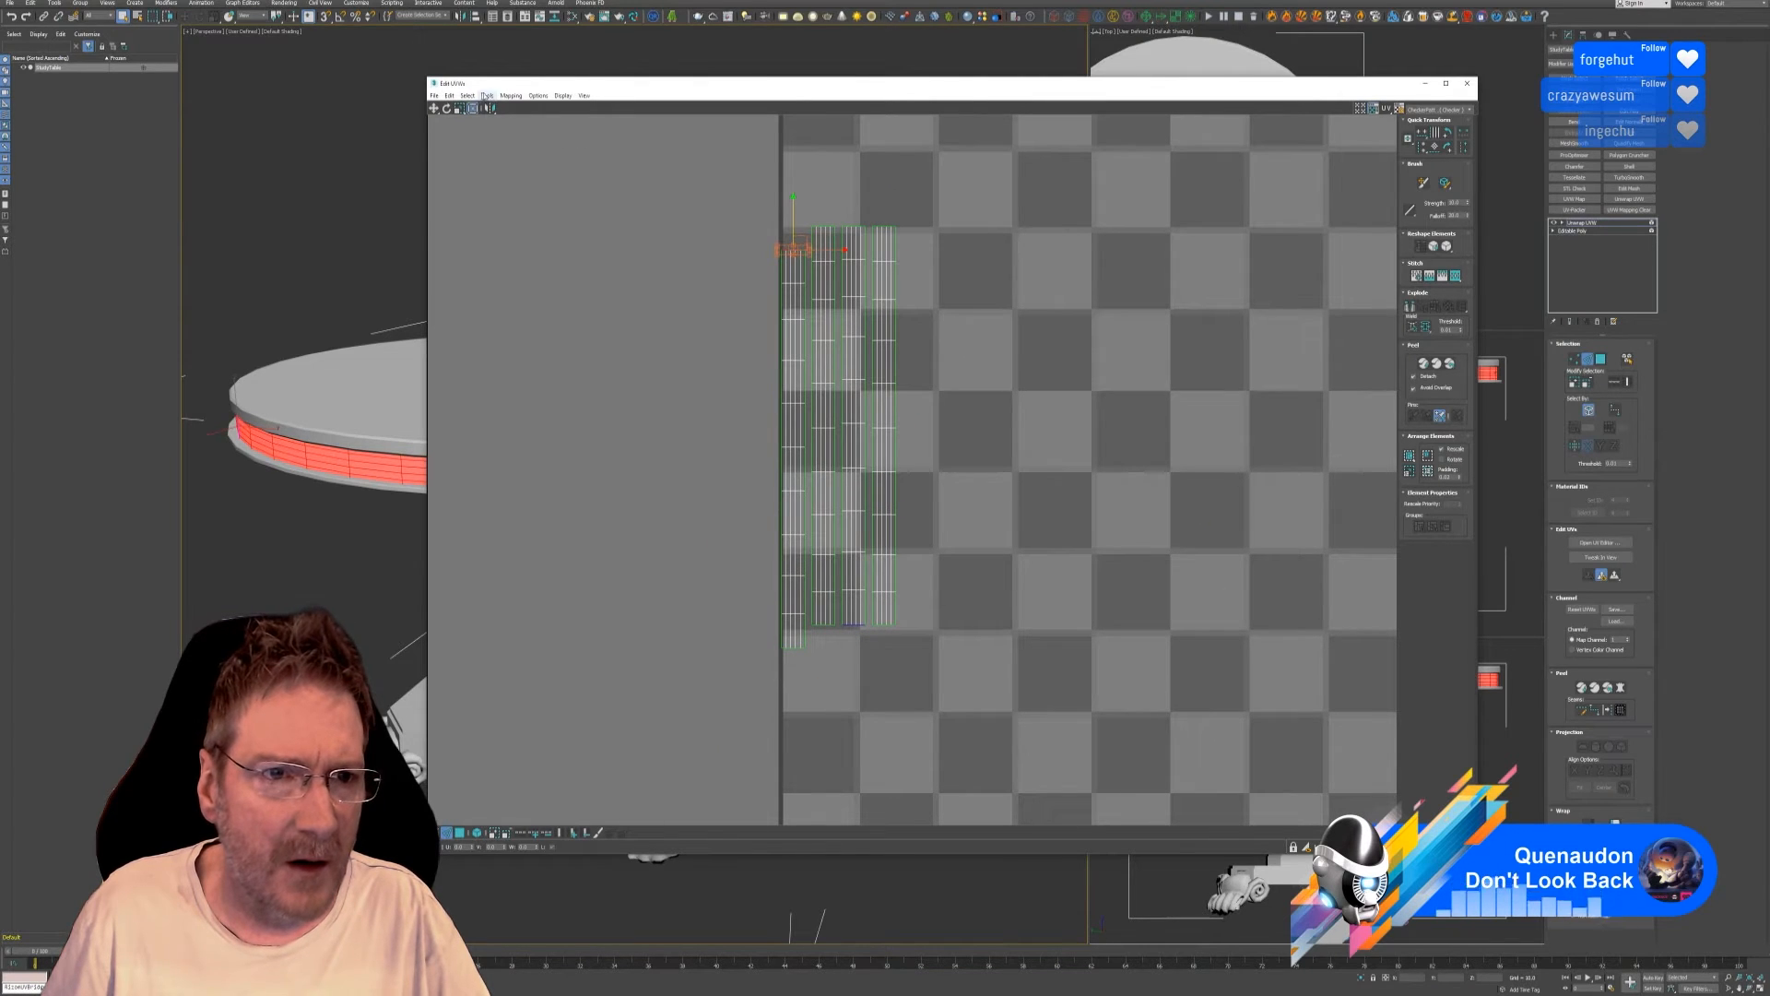
pyautogui.click(486, 96)
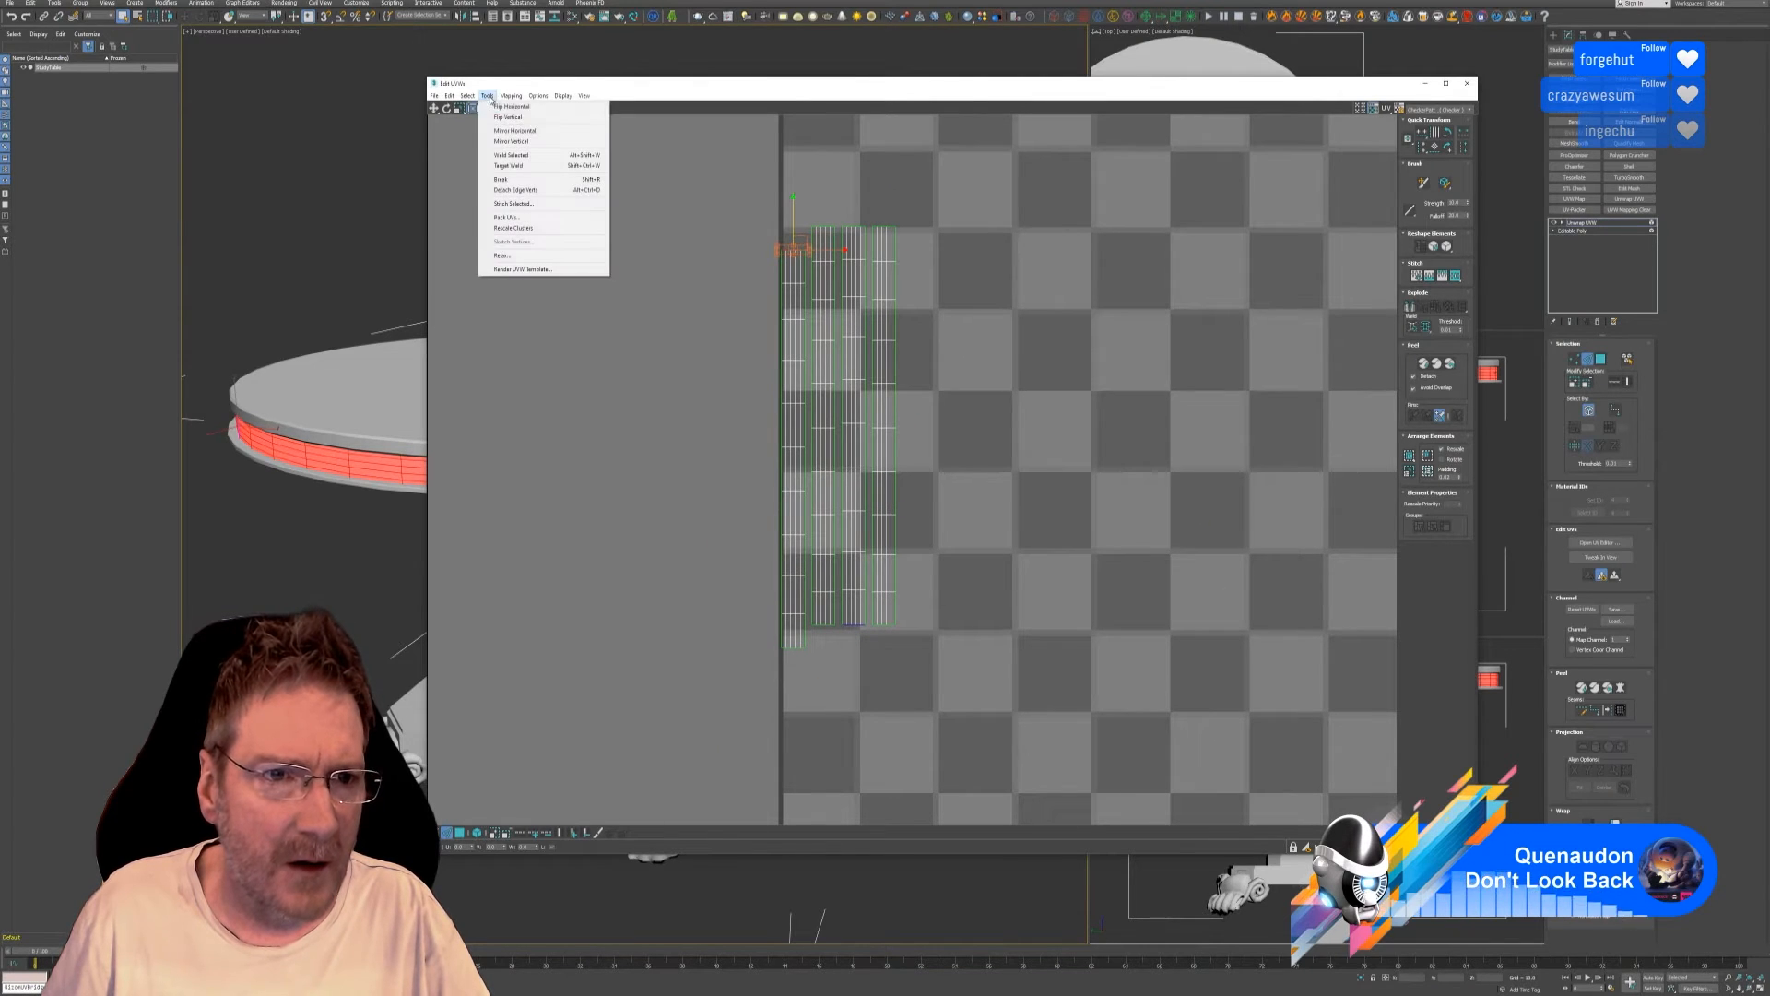
pyautogui.click(533, 203)
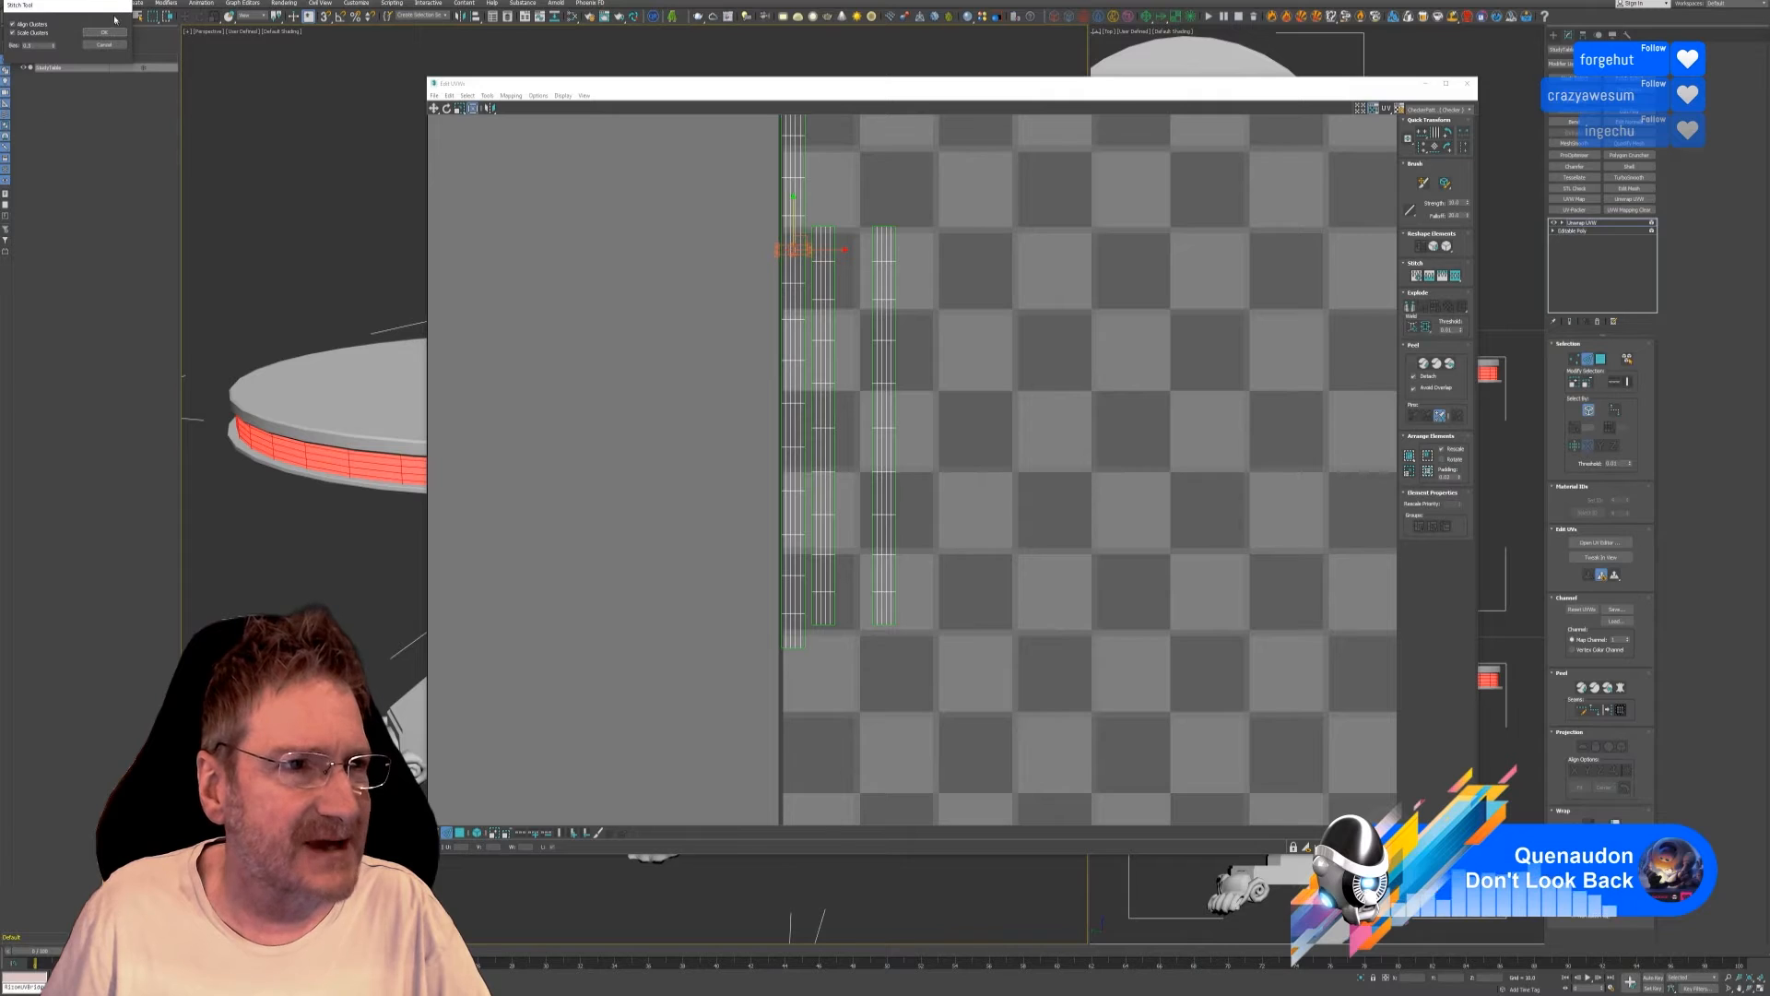
pyautogui.moveTo(89, 9); pyautogui.dragTo(681, 161)
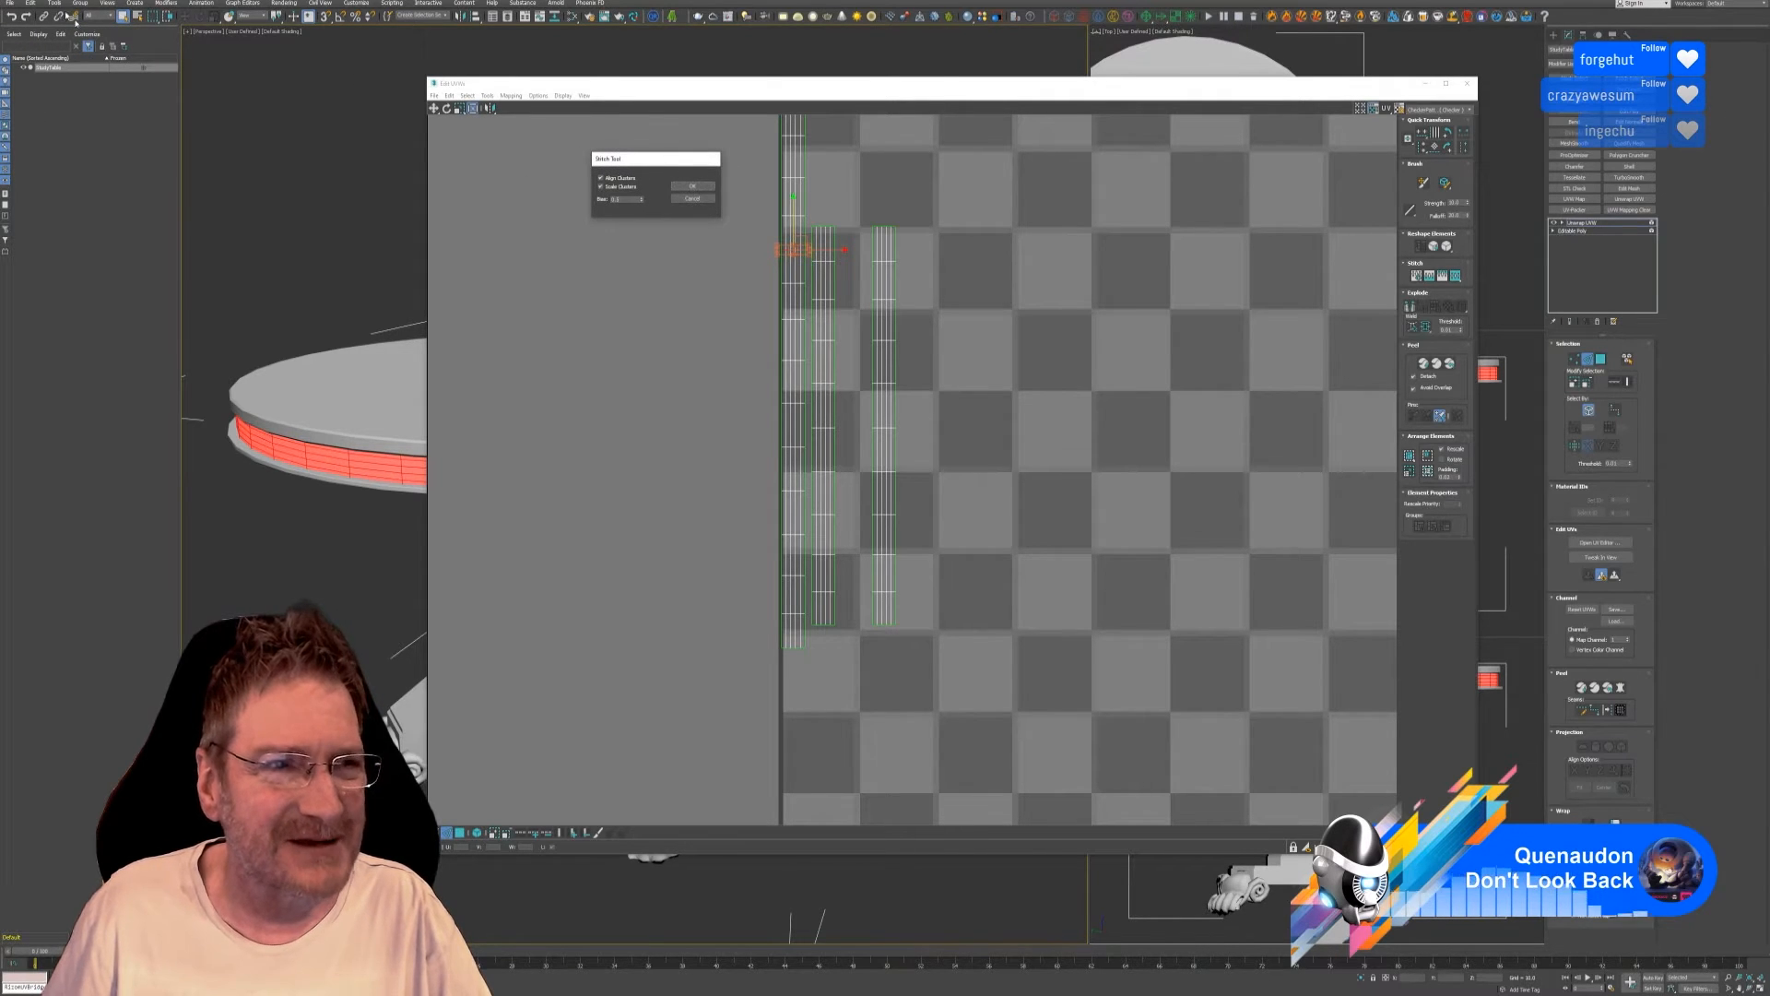
pyautogui.click(698, 189)
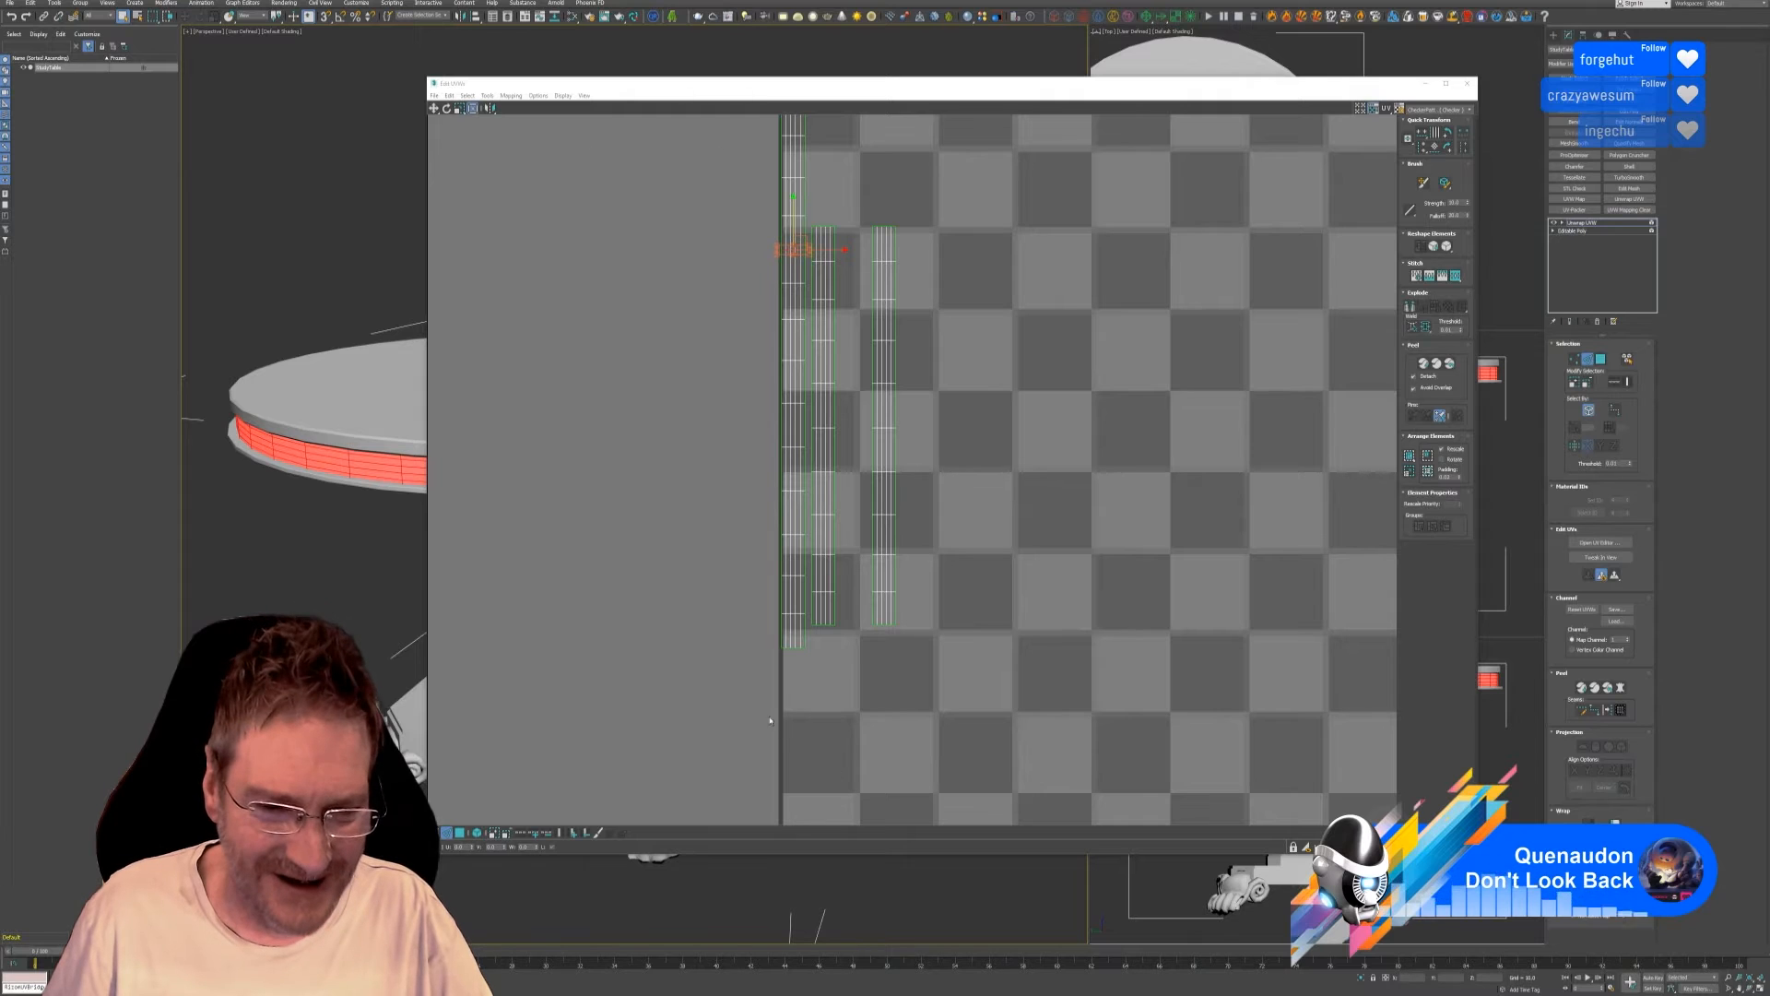
# Stitch the matching strip onto the short edges at the lower end of the leftmost UV strip.
pyautogui.scroll(5, 770, 721)
pyautogui.moveTo(759, 643); pyautogui.dragTo(730, 586)
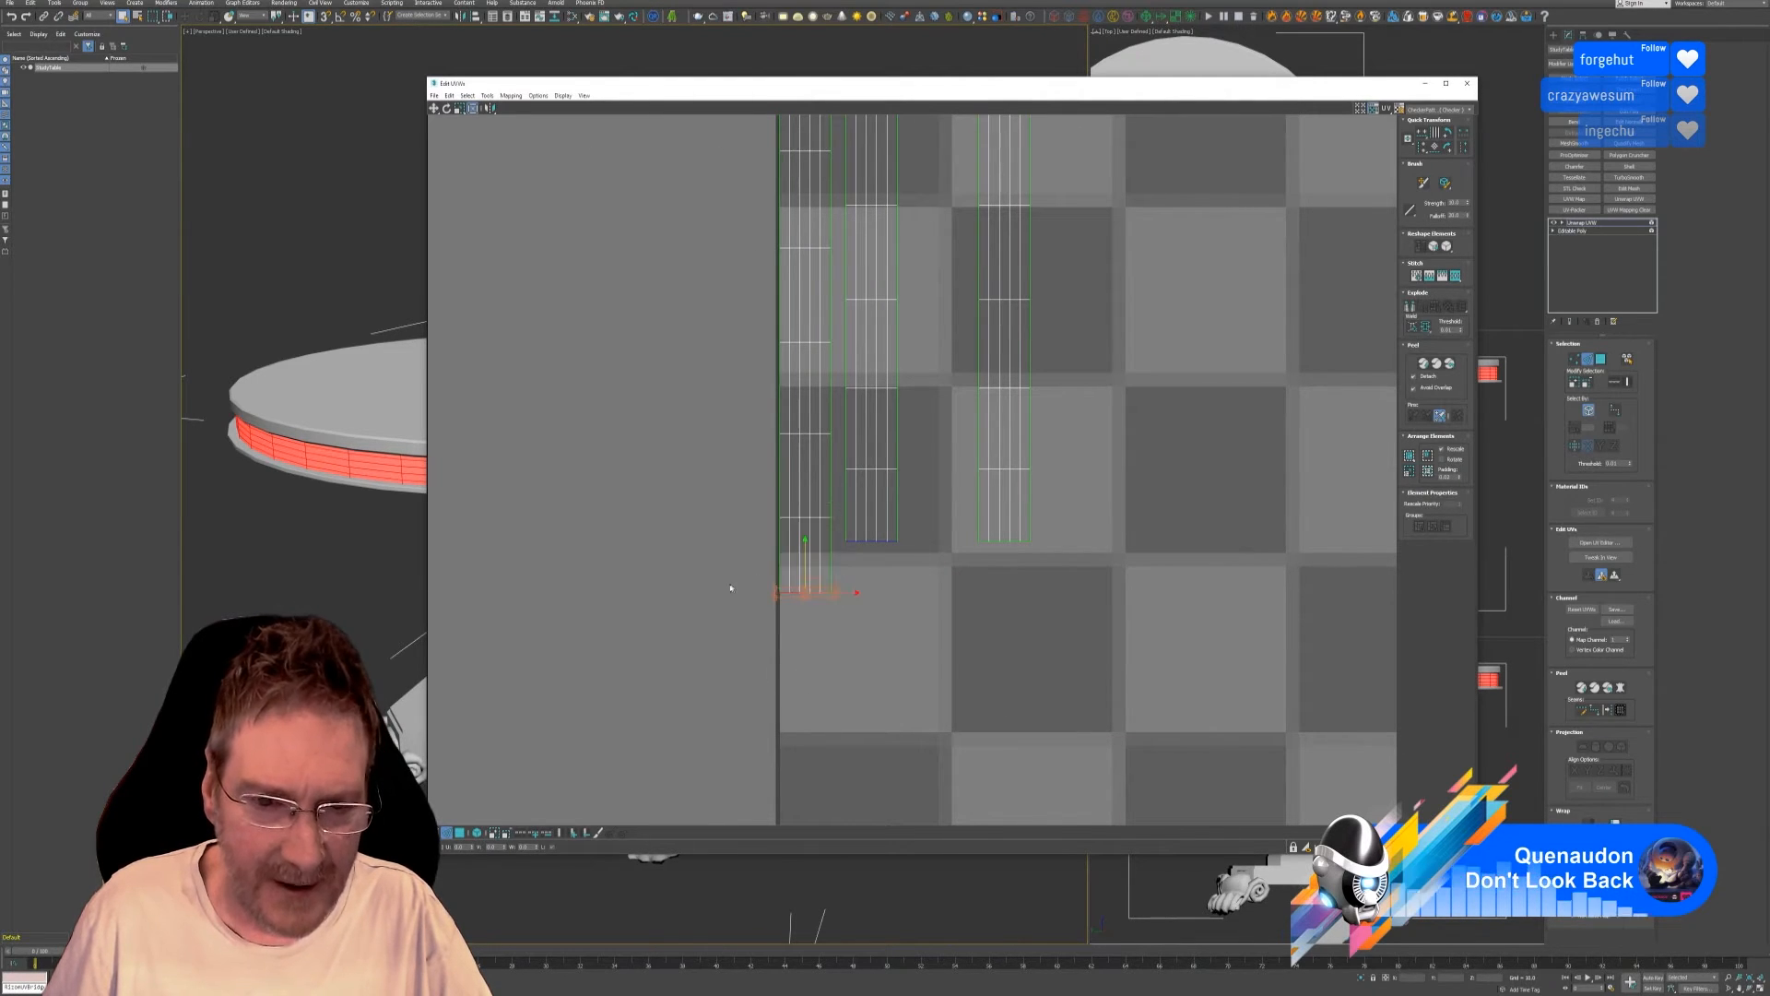
pyautogui.click(496, 96)
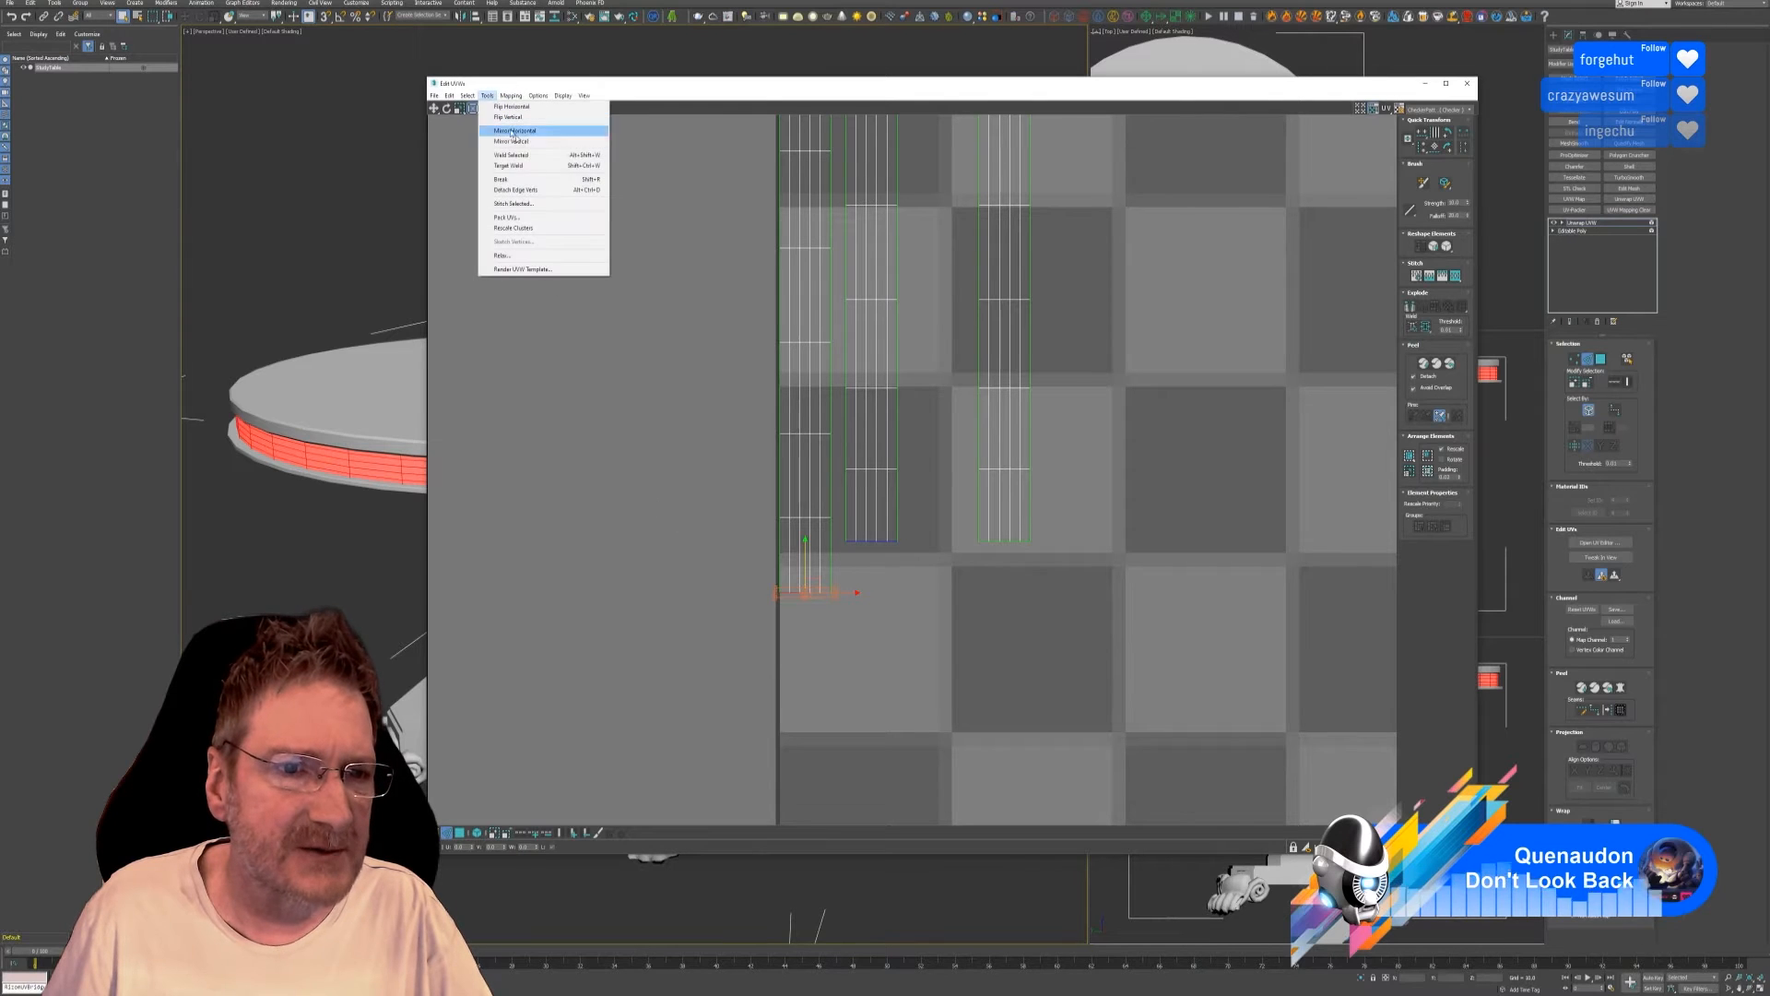
pyautogui.click(521, 202)
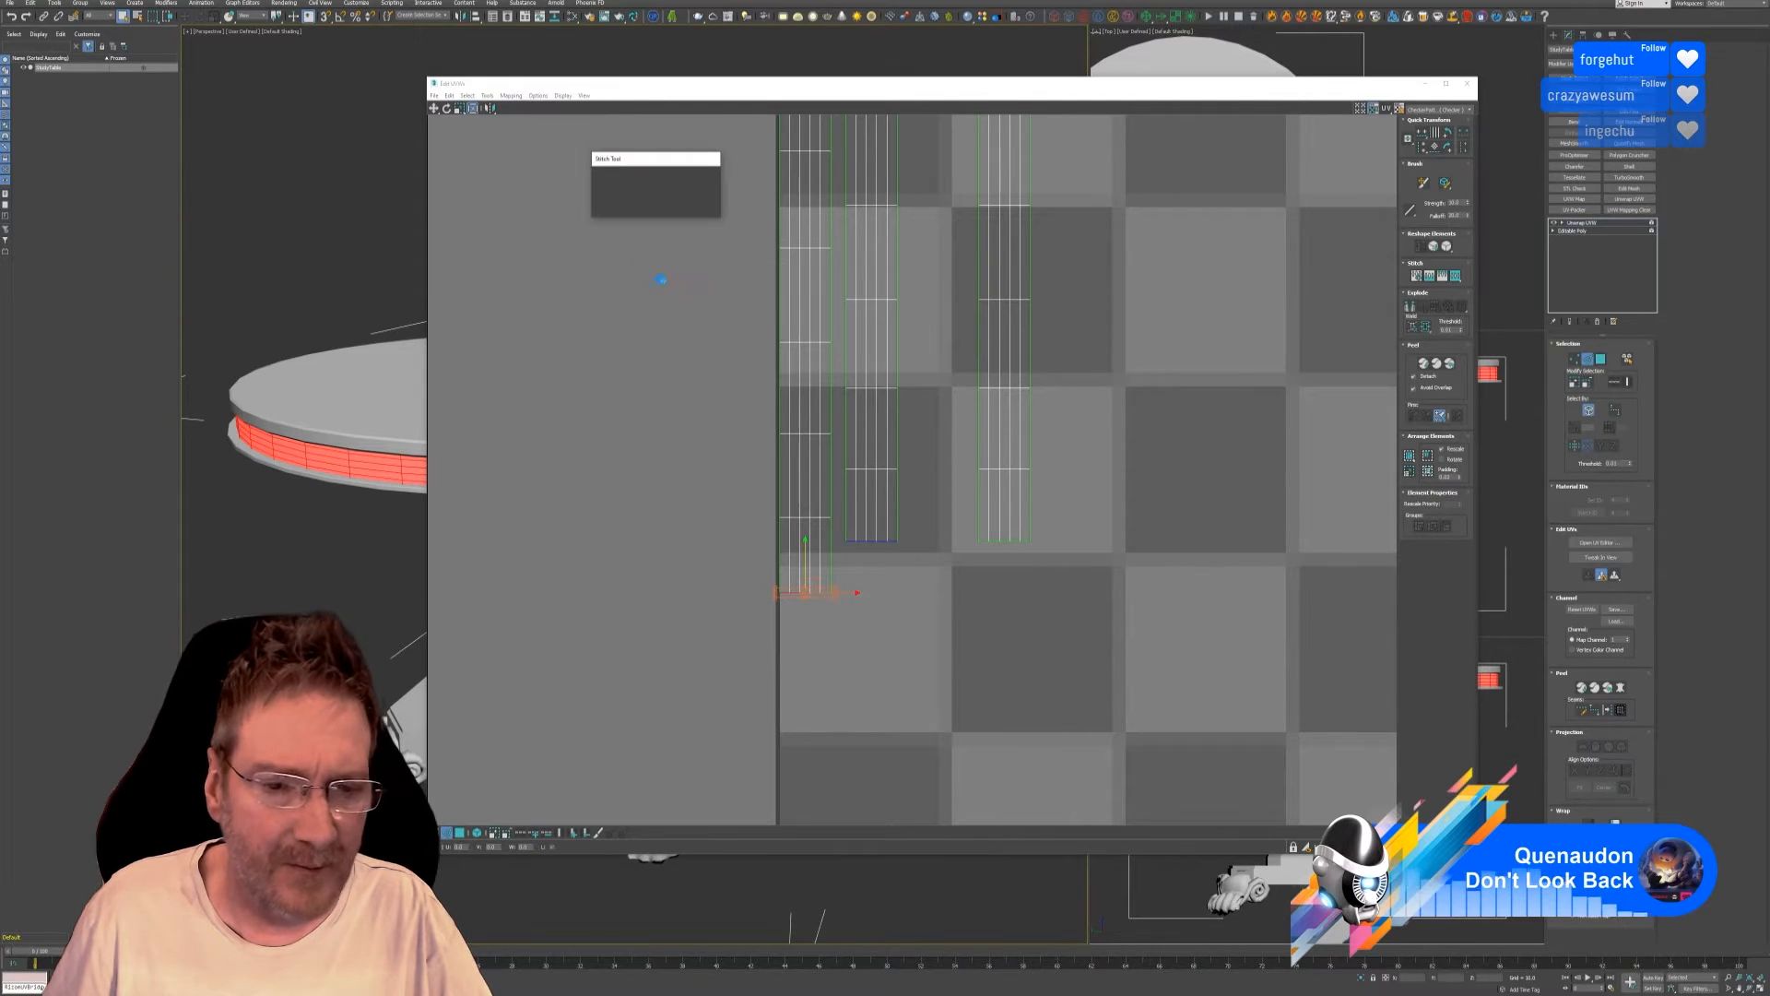
pyautogui.click(693, 194)
pyautogui.scroll(-5, 955, 512)
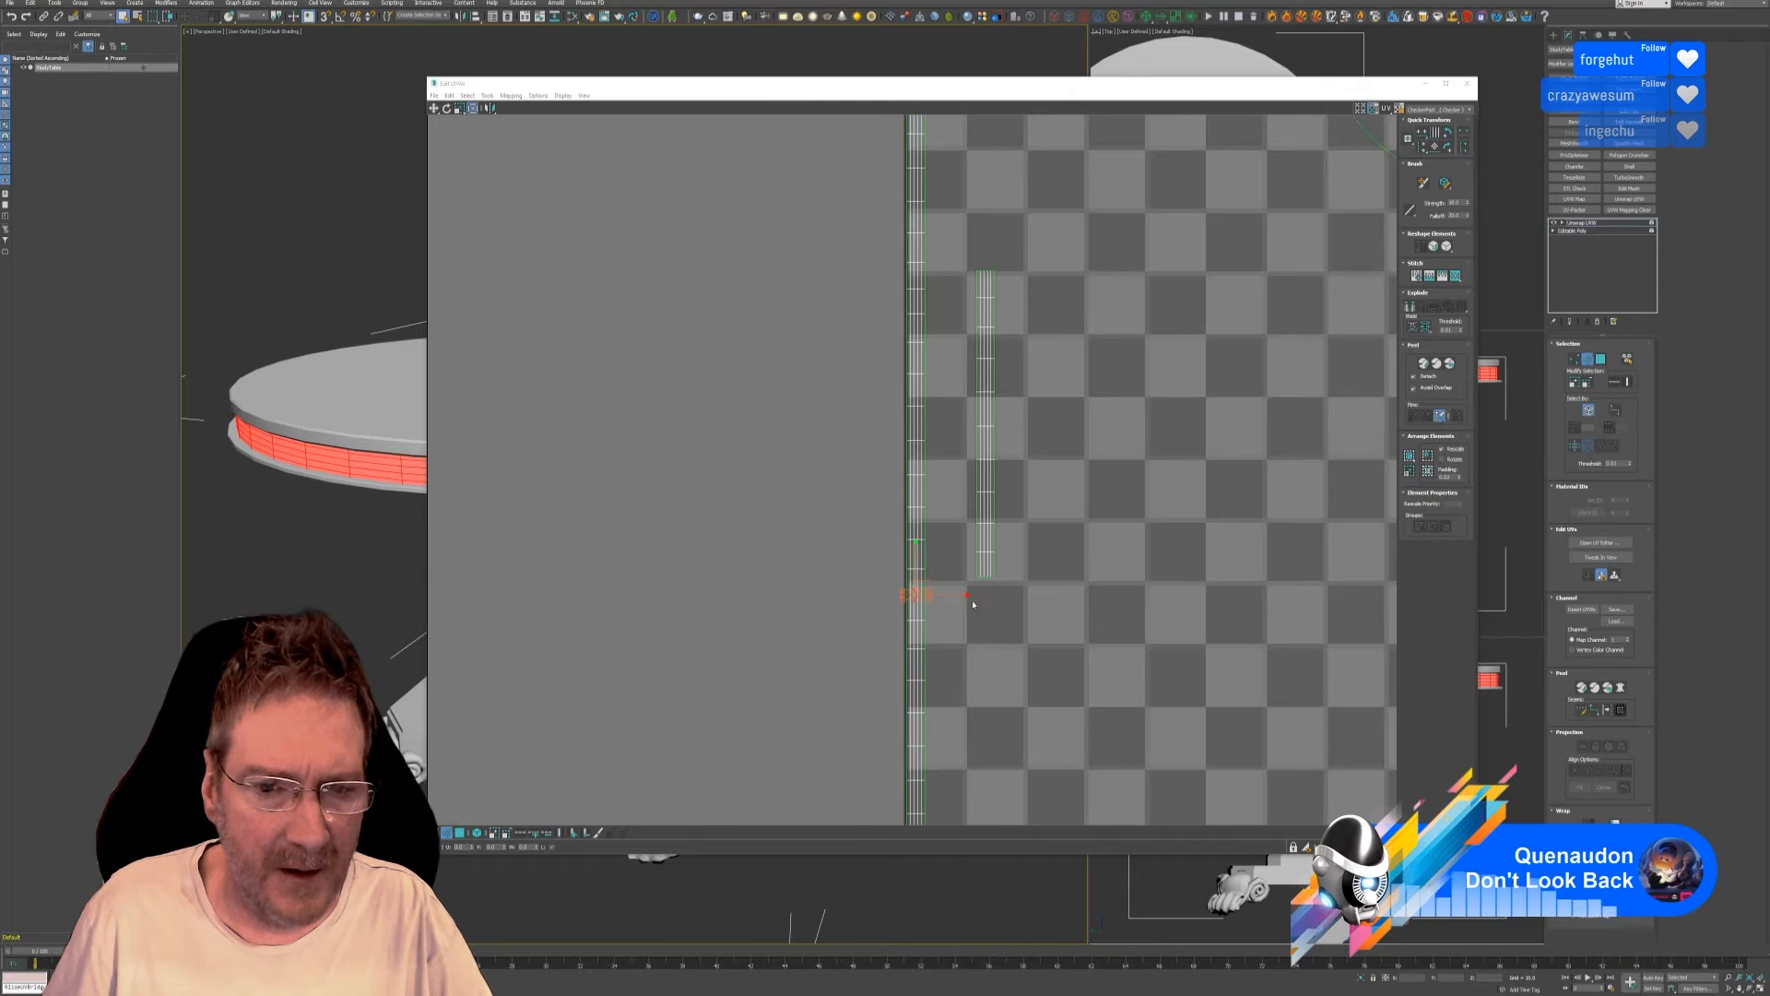
# Stitch the last separate strip onto the top end of the extended strip, forming one continuous UV strip for the band.
pyautogui.scroll(3, 946, 196)
pyautogui.moveTo(894, 268); pyautogui.dragTo(980, 339)
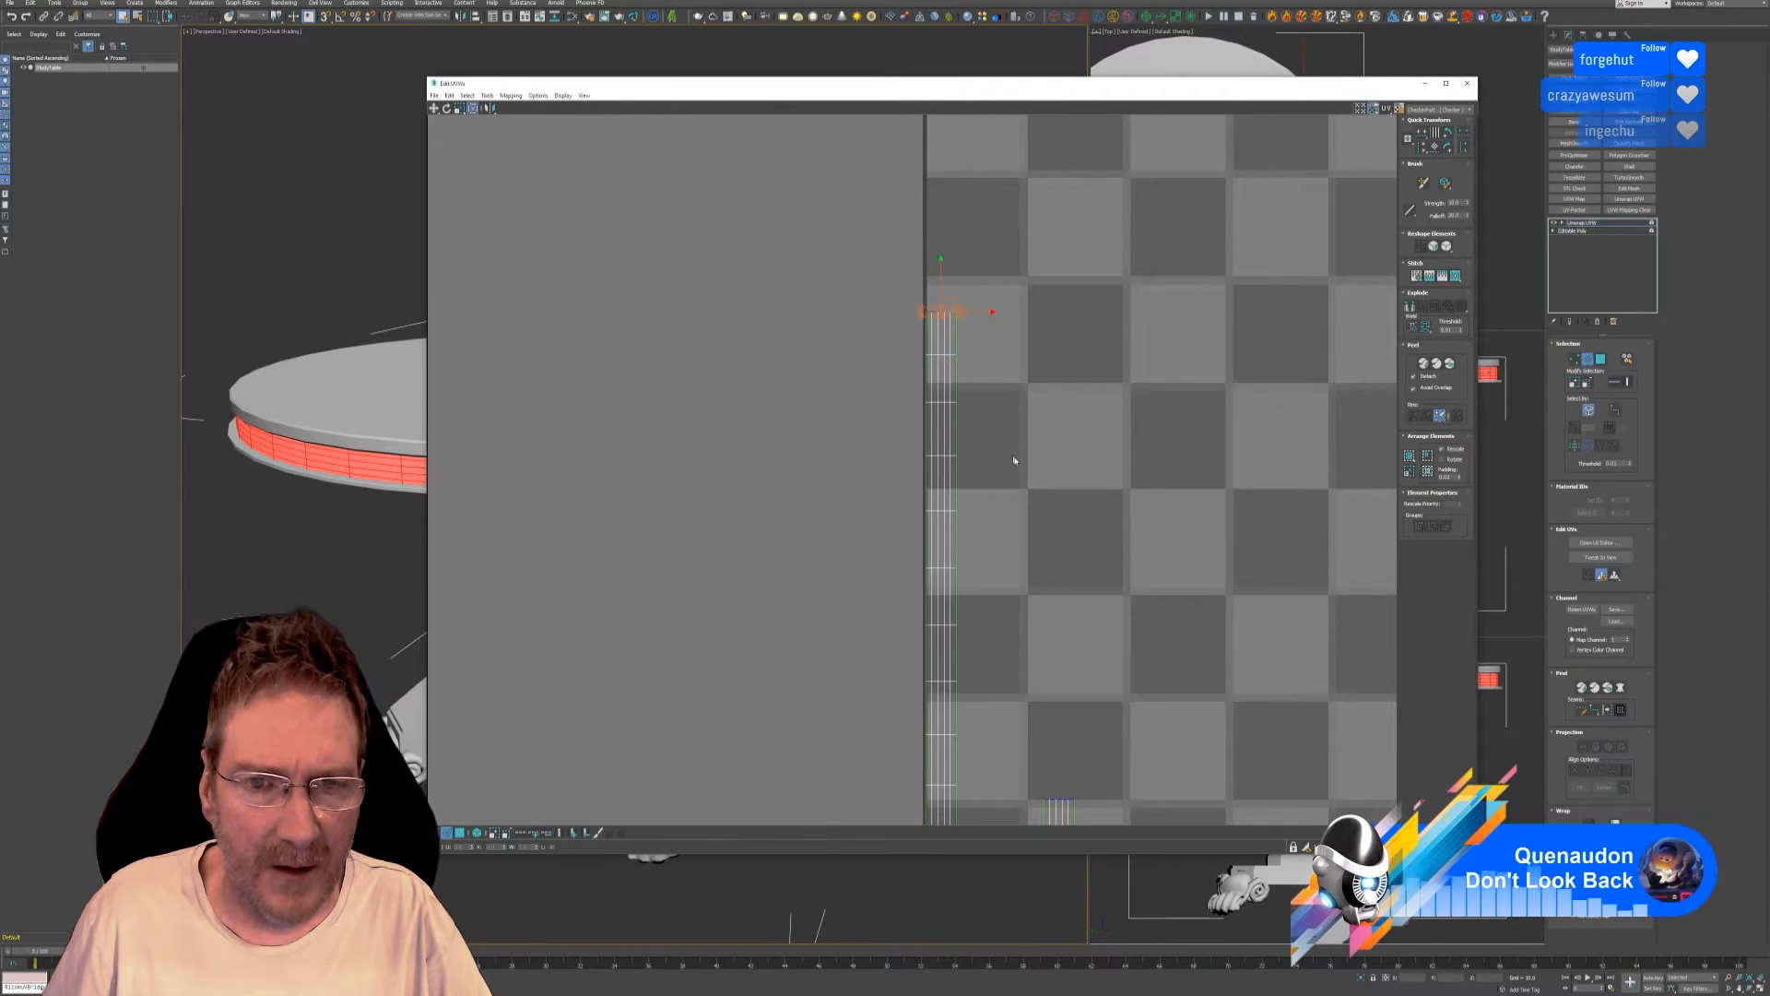
pyautogui.scroll(-2, 1014, 466)
pyautogui.moveTo(1070, 605); pyautogui.dragTo(999, 389, button='middle')
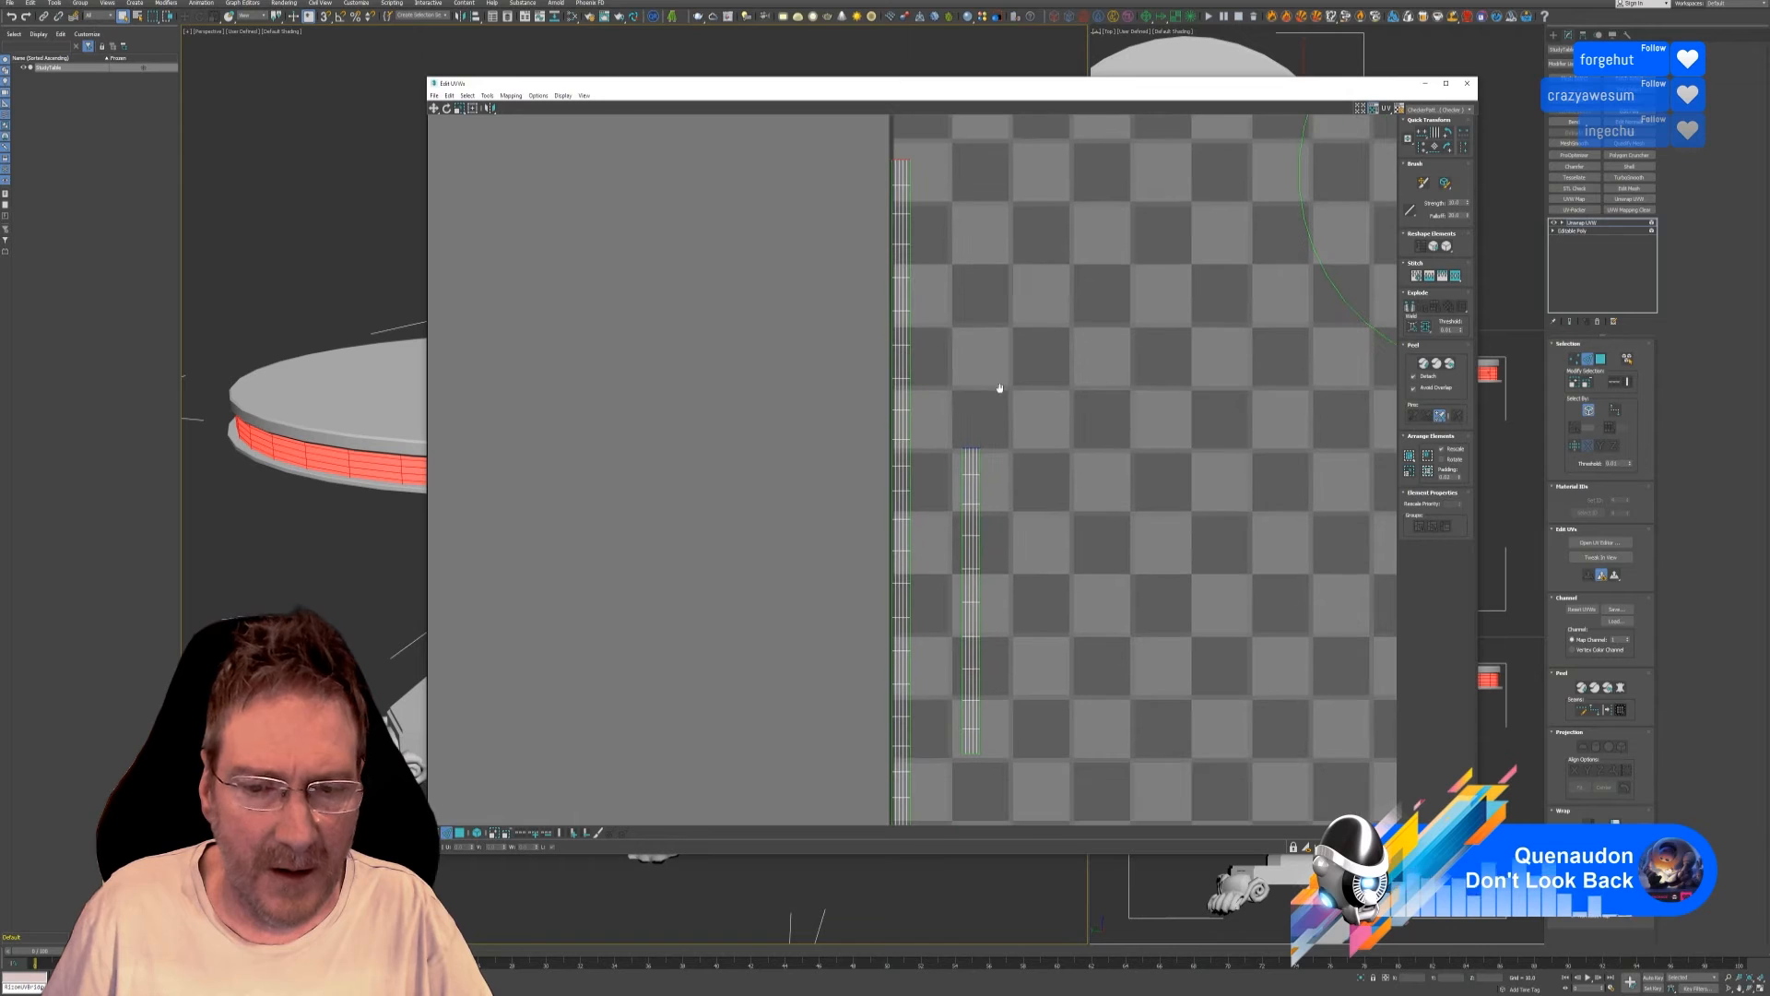
pyautogui.click(488, 95)
pyautogui.click(535, 209)
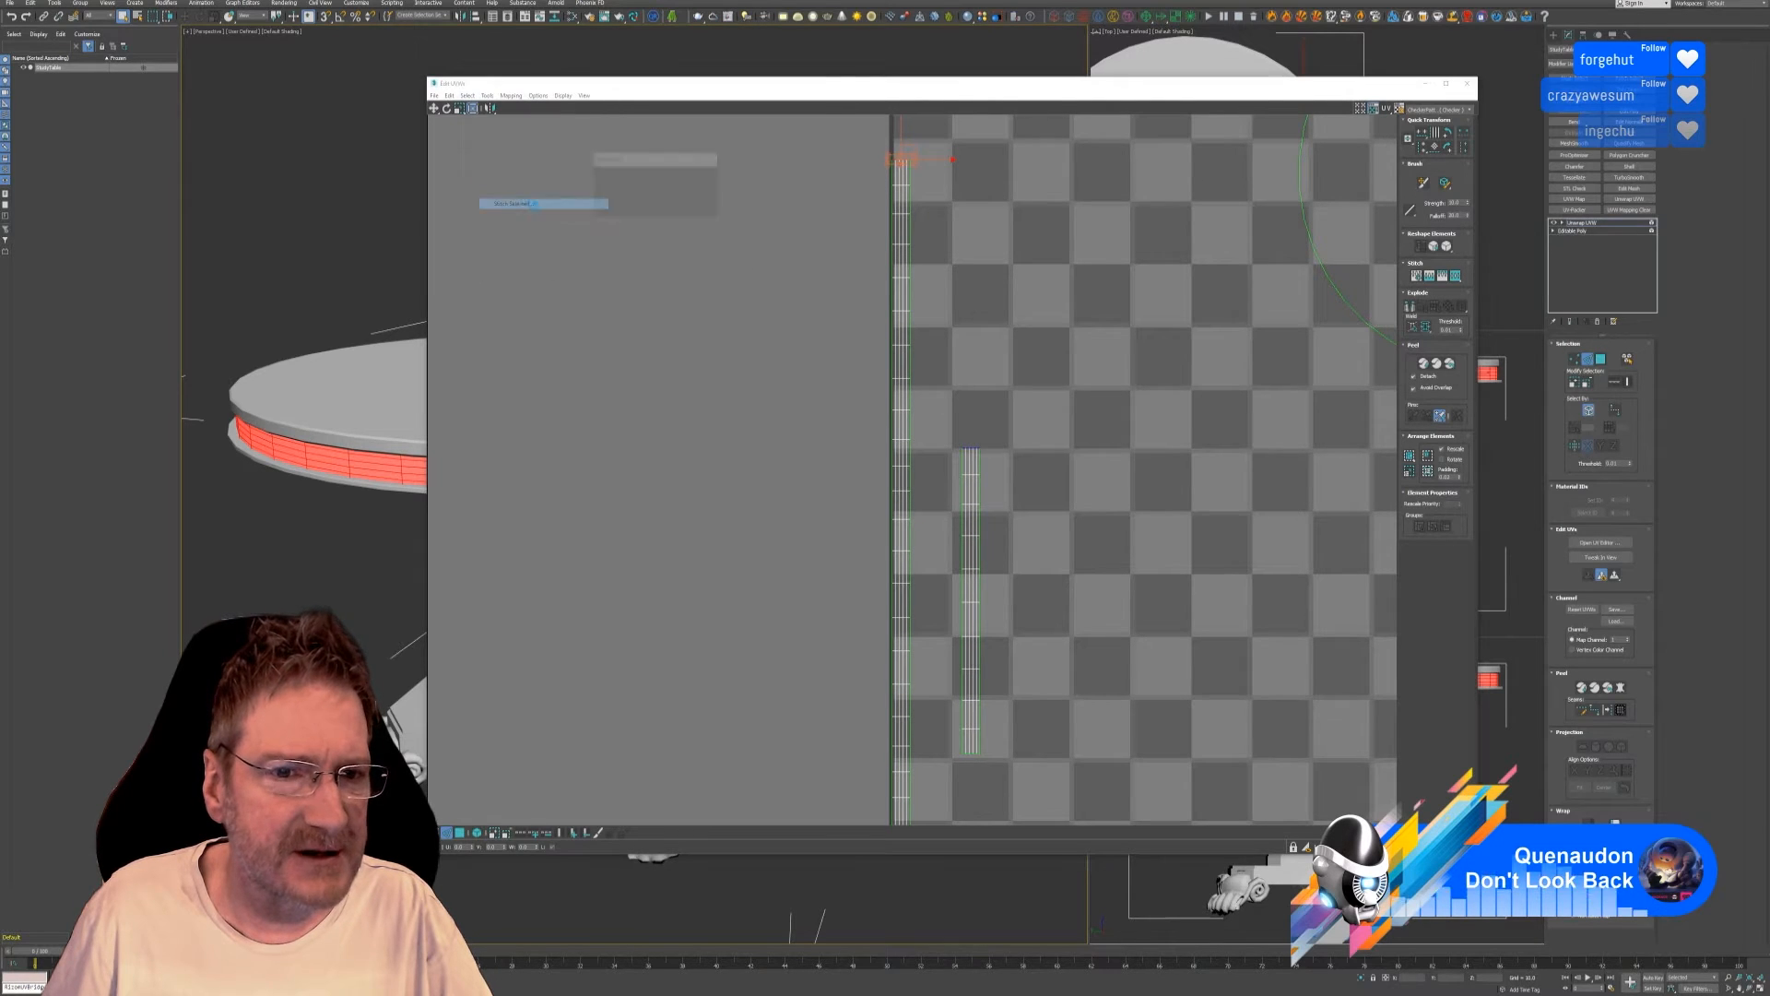
pyautogui.click(696, 186)
pyautogui.scroll(-4, 975, 401)
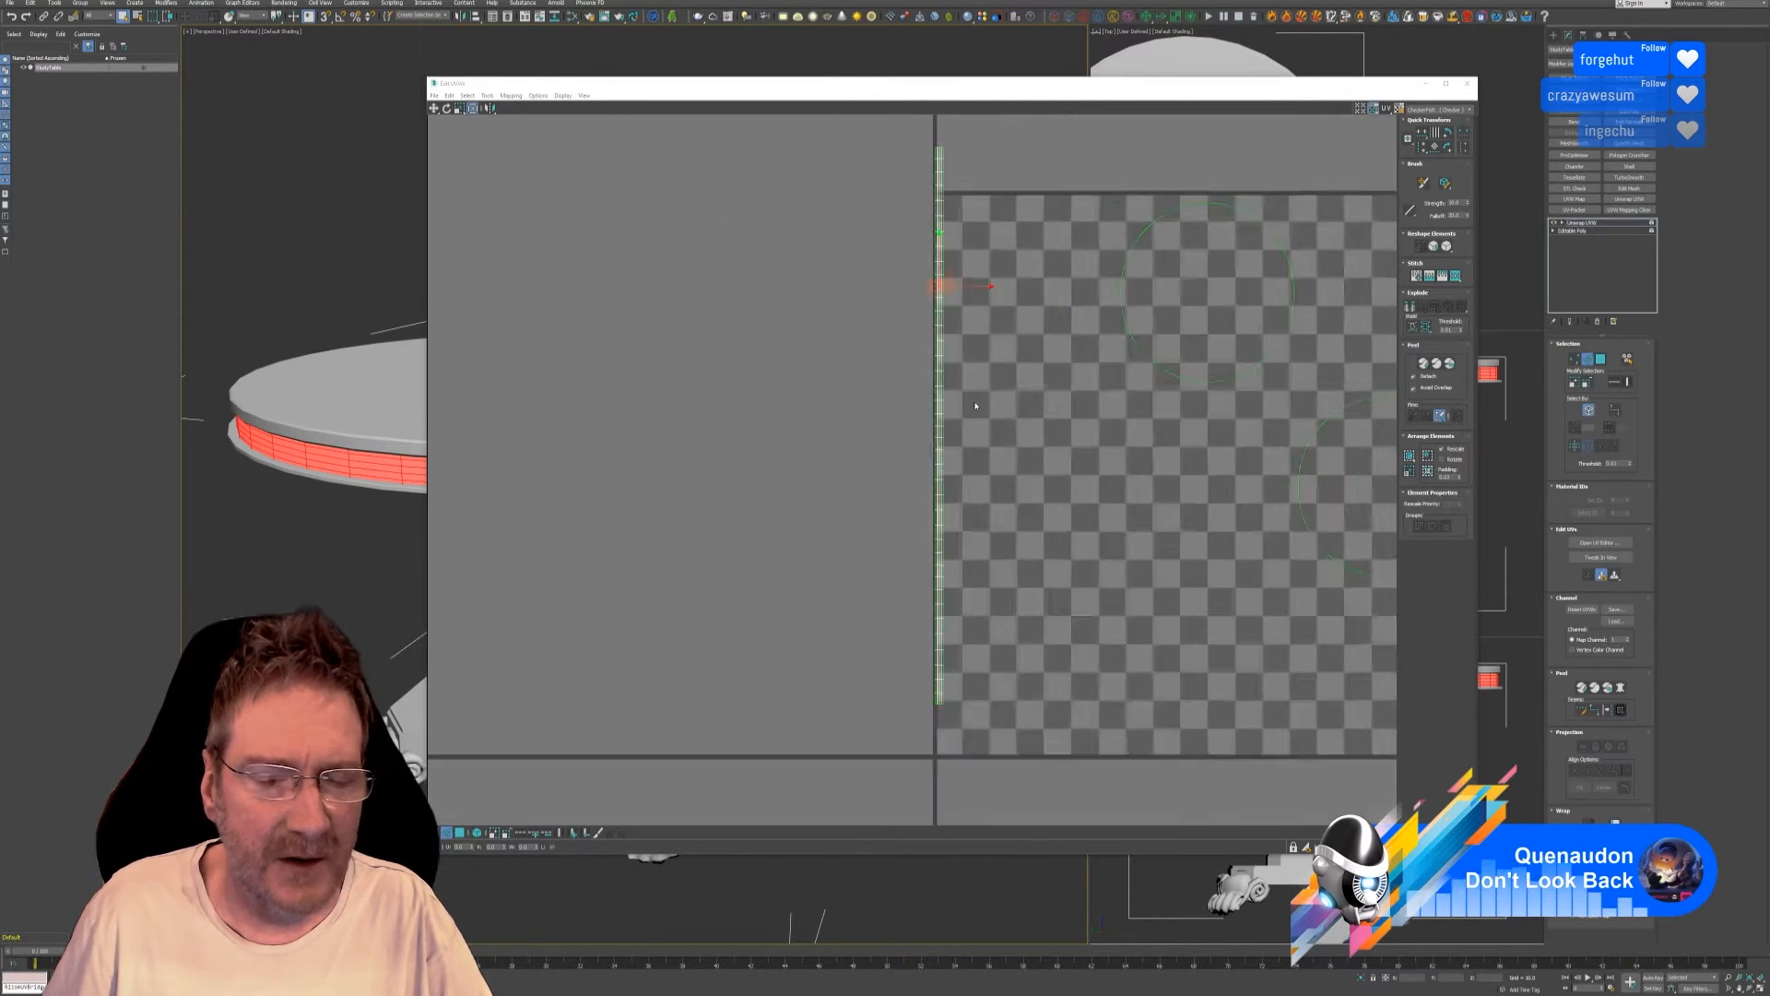
pyautogui.scroll(-3, 989, 408)
pyautogui.moveTo(885, 332); pyautogui.dragTo(818, 349, button='middle')
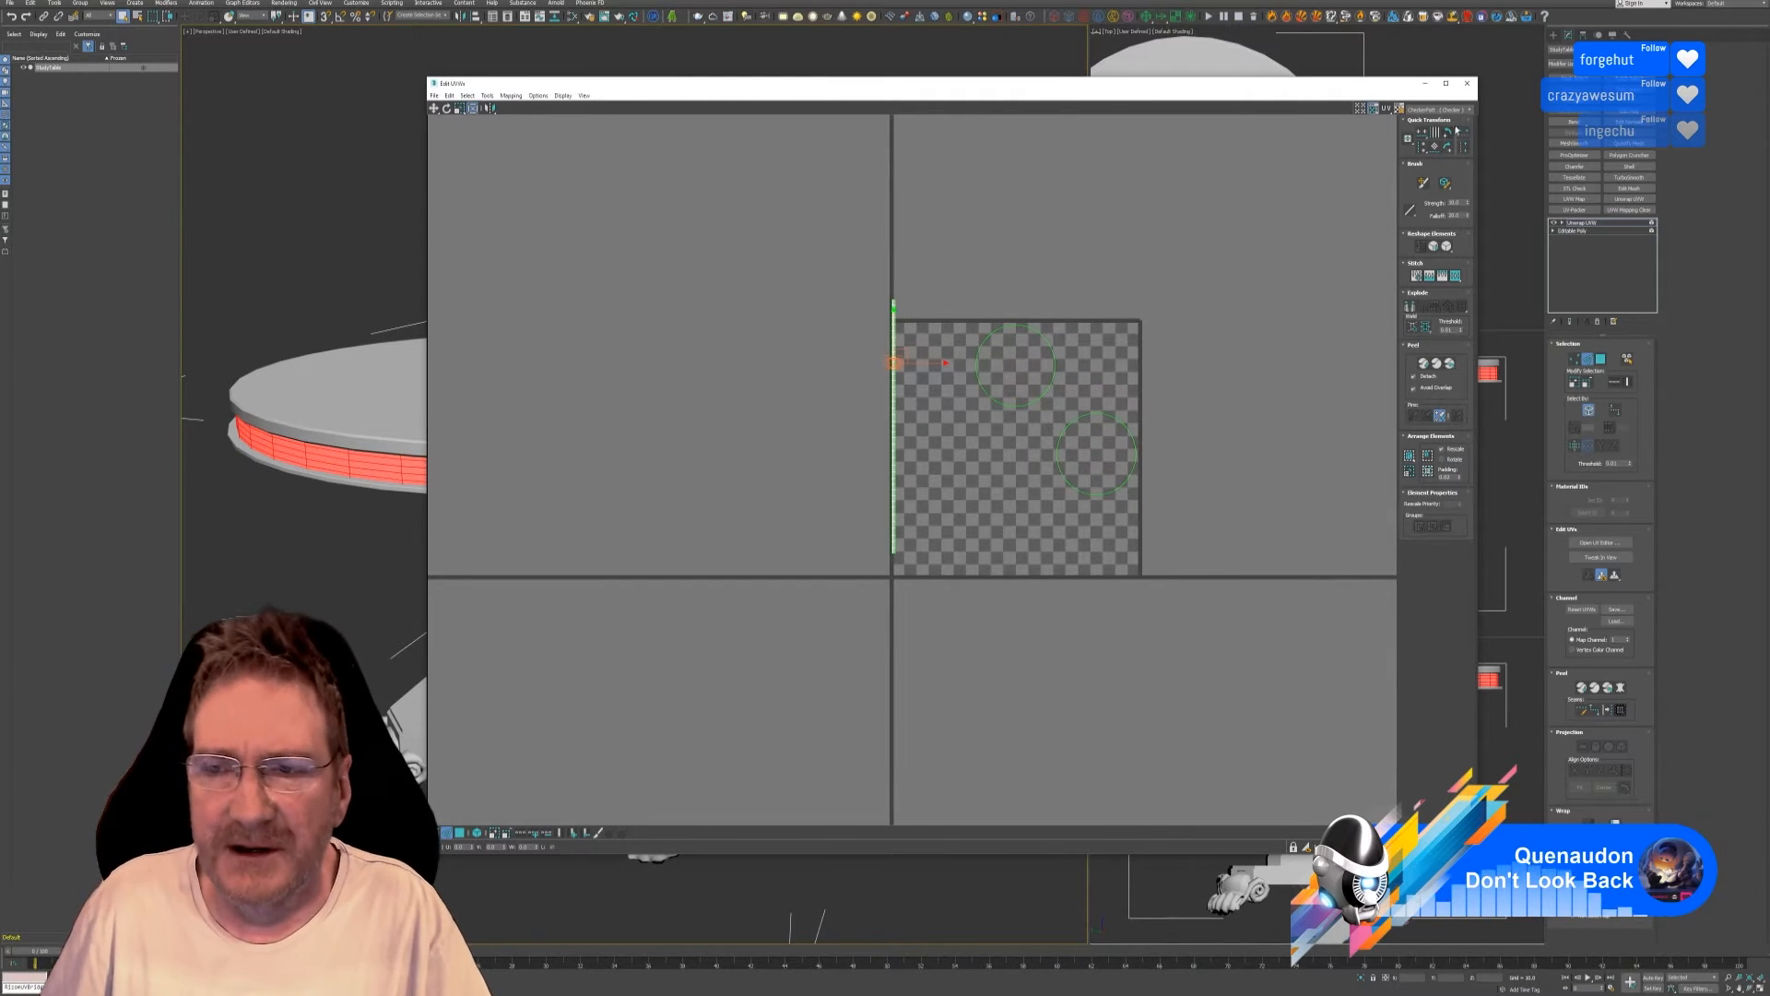
# Close the UV editor and collapse the table's whole modifier stack, accepting the collapse warning.
pyautogui.click(1466, 87)
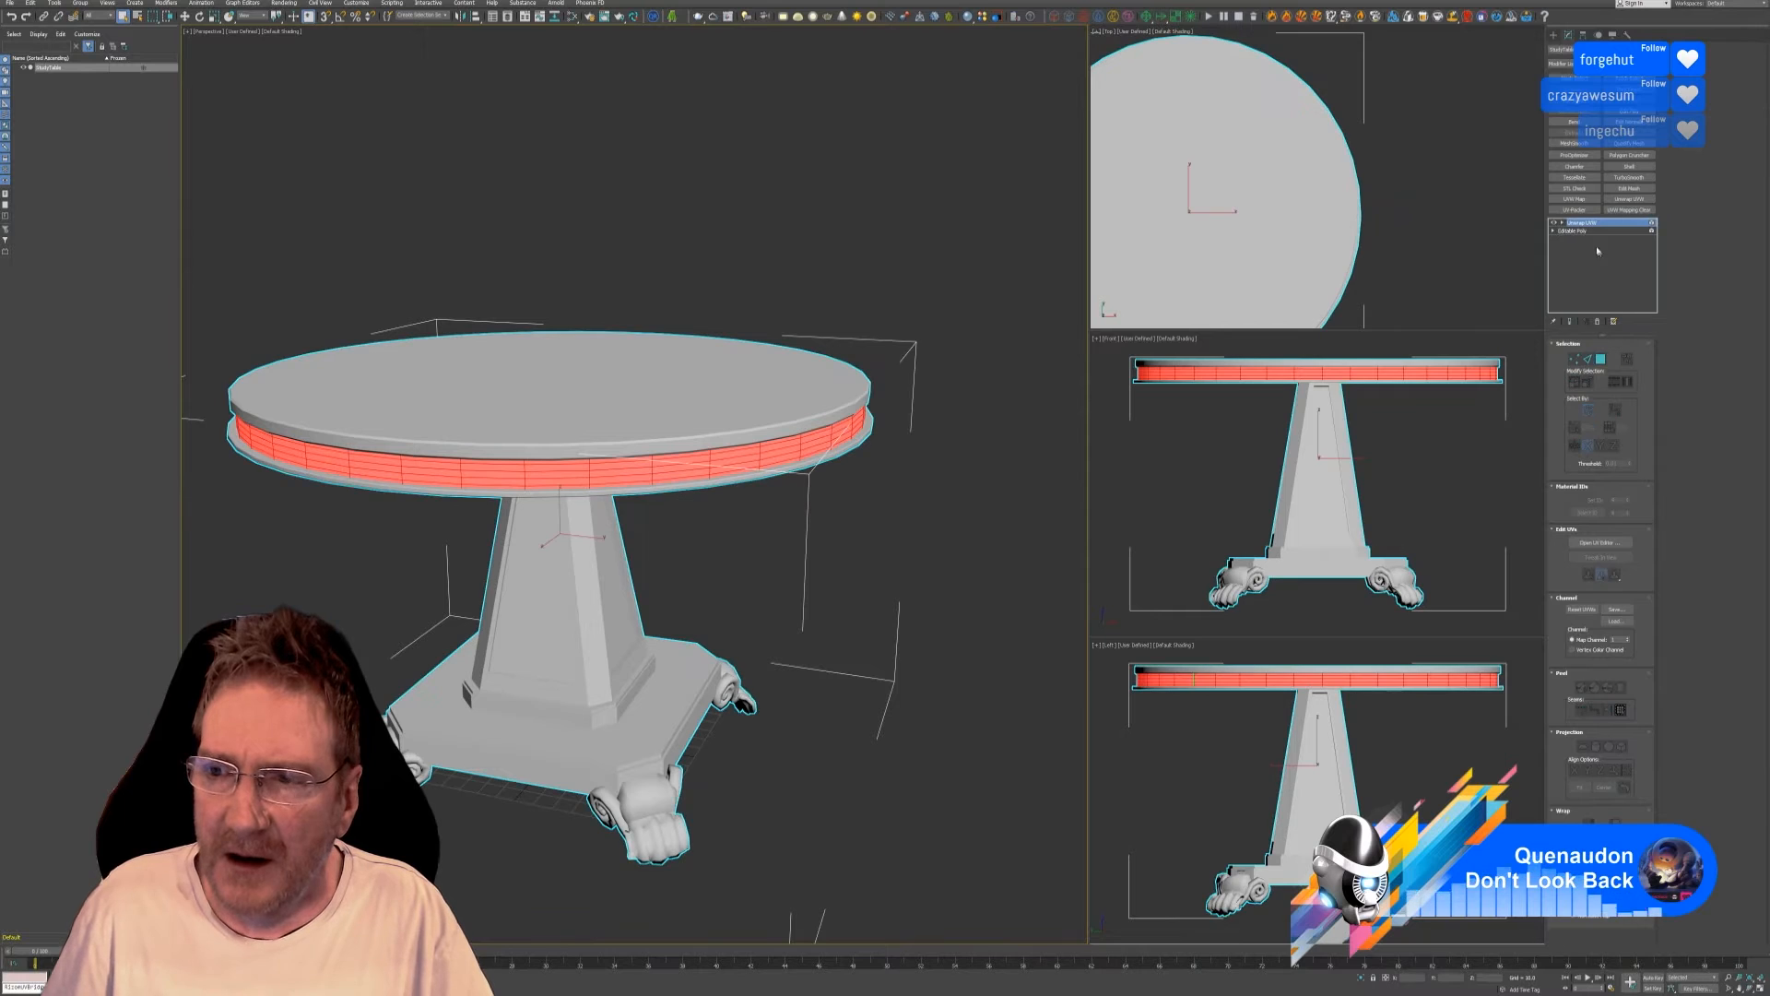
pyautogui.rightClick(1588, 224)
pyautogui.click(1619, 319)
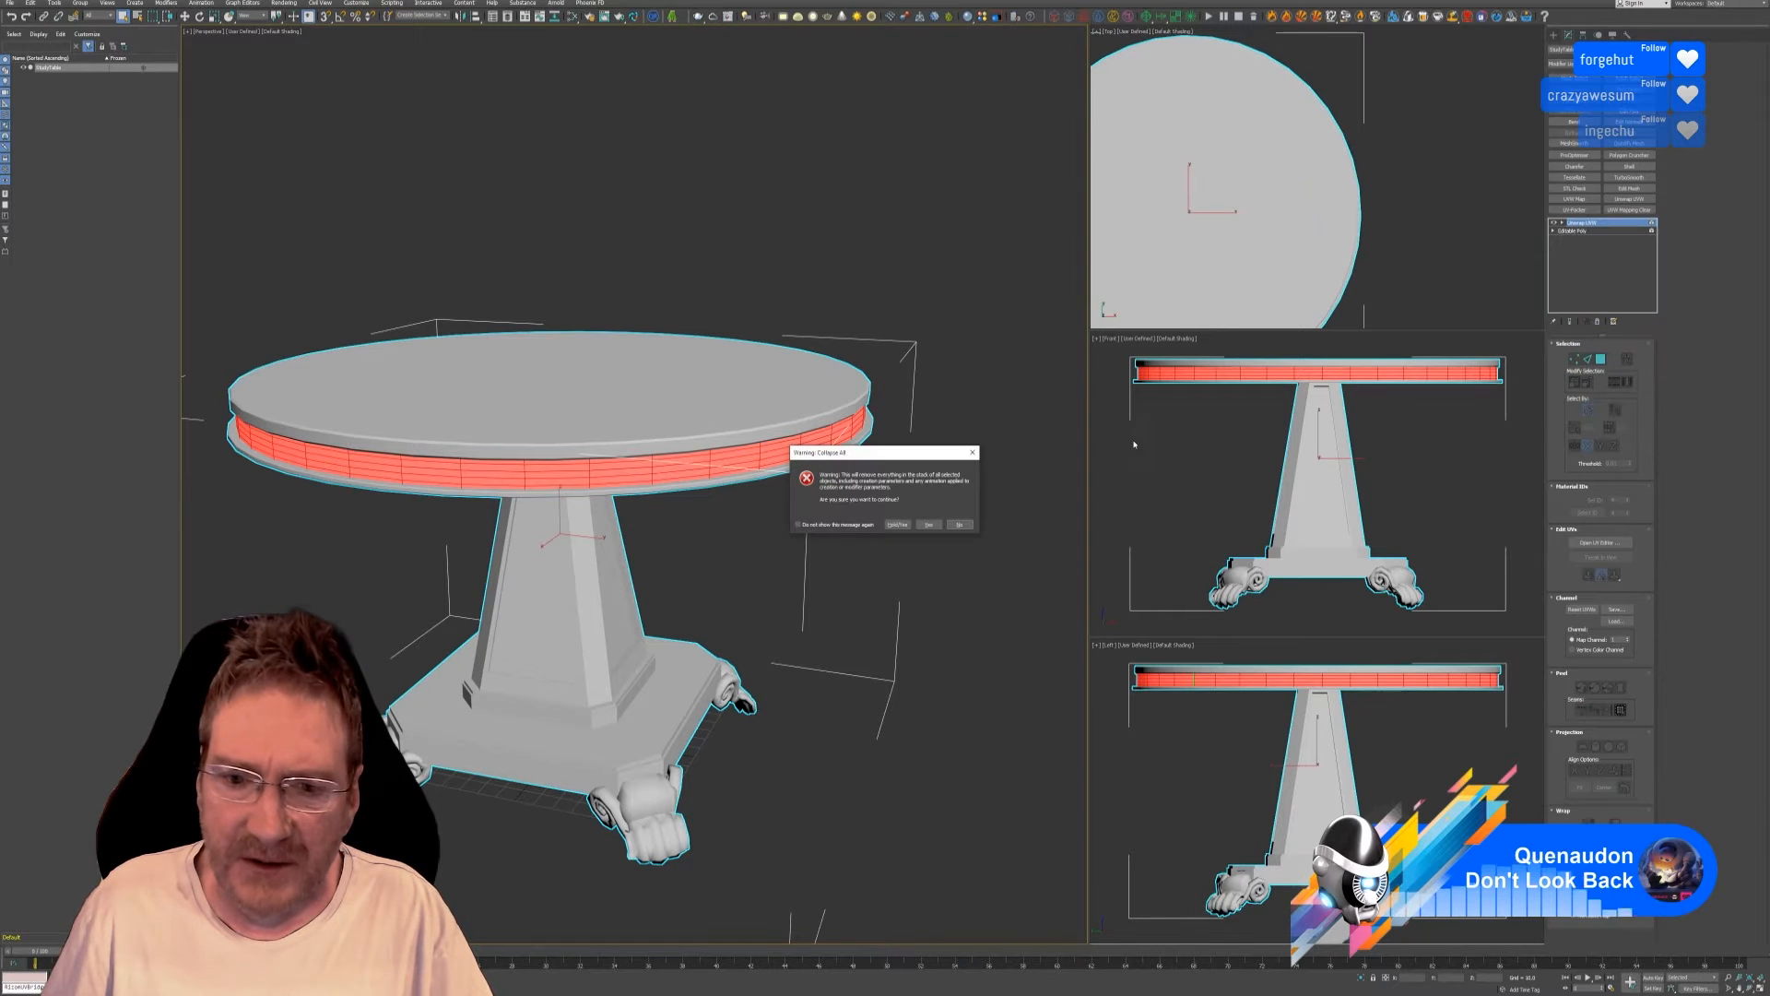
pyautogui.click(934, 524)
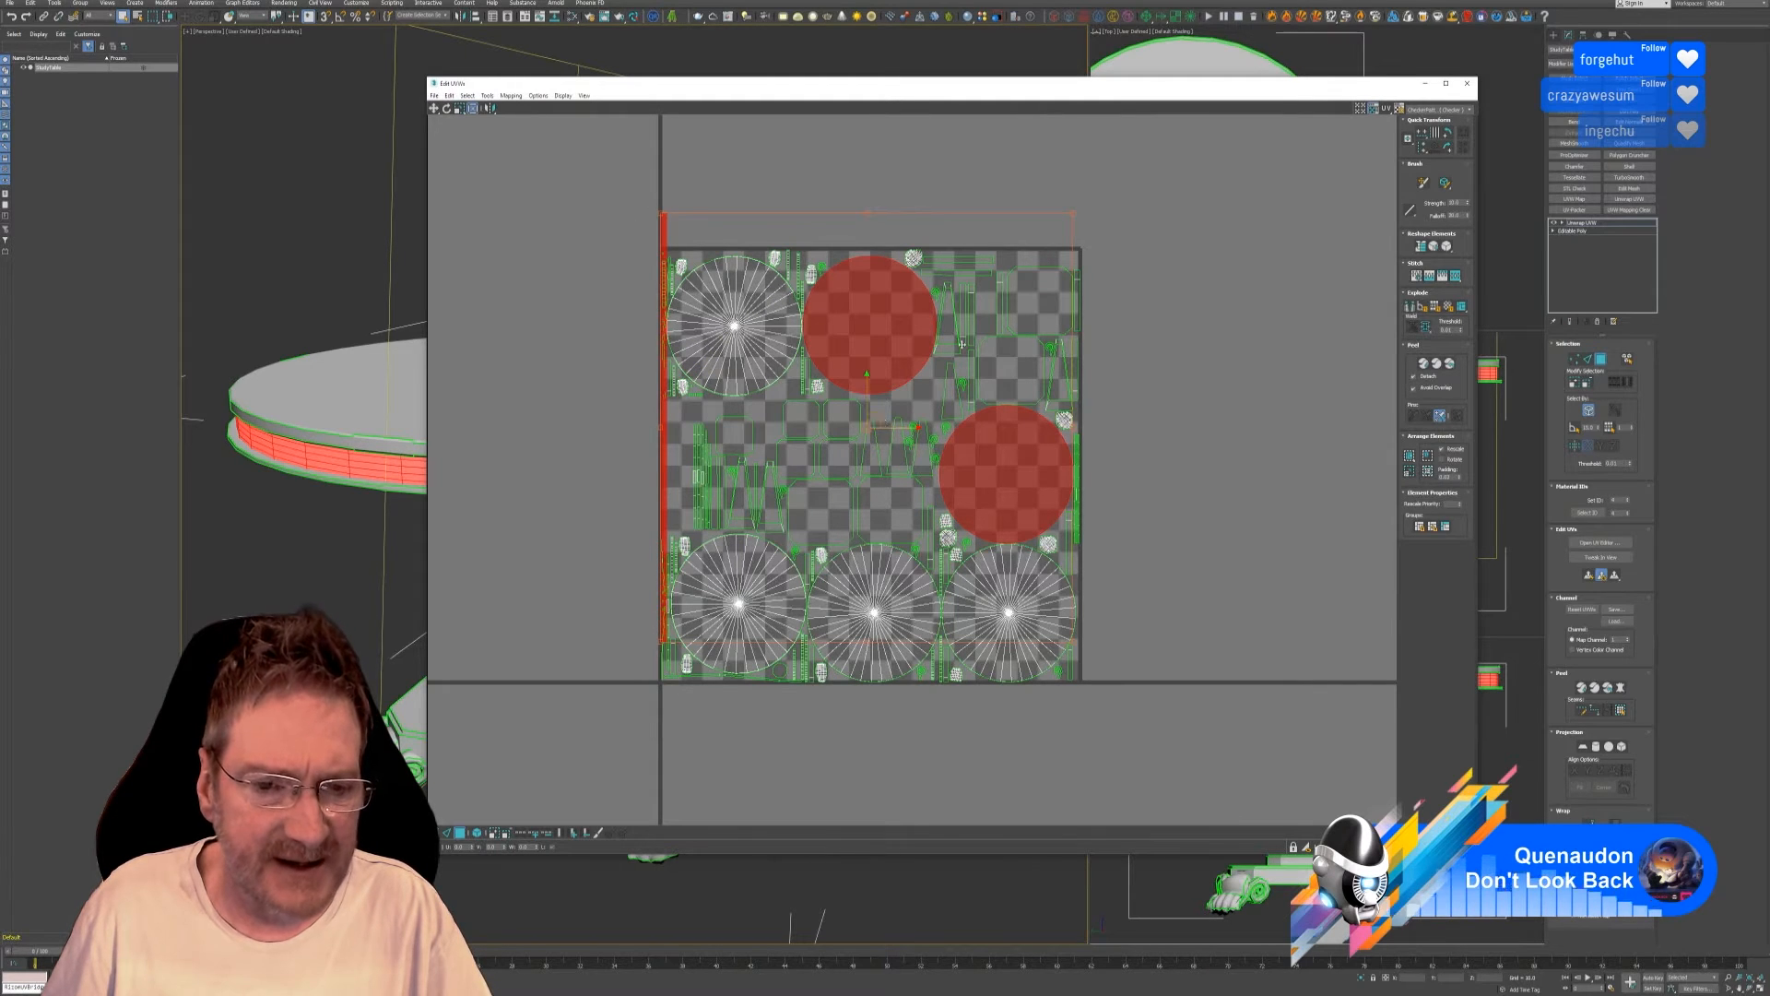
# Select all the table's UV clusters in a fresh Unwrap UVW, pack them into the UV square and close the editor.
pyautogui.scroll(2, 649, 463)
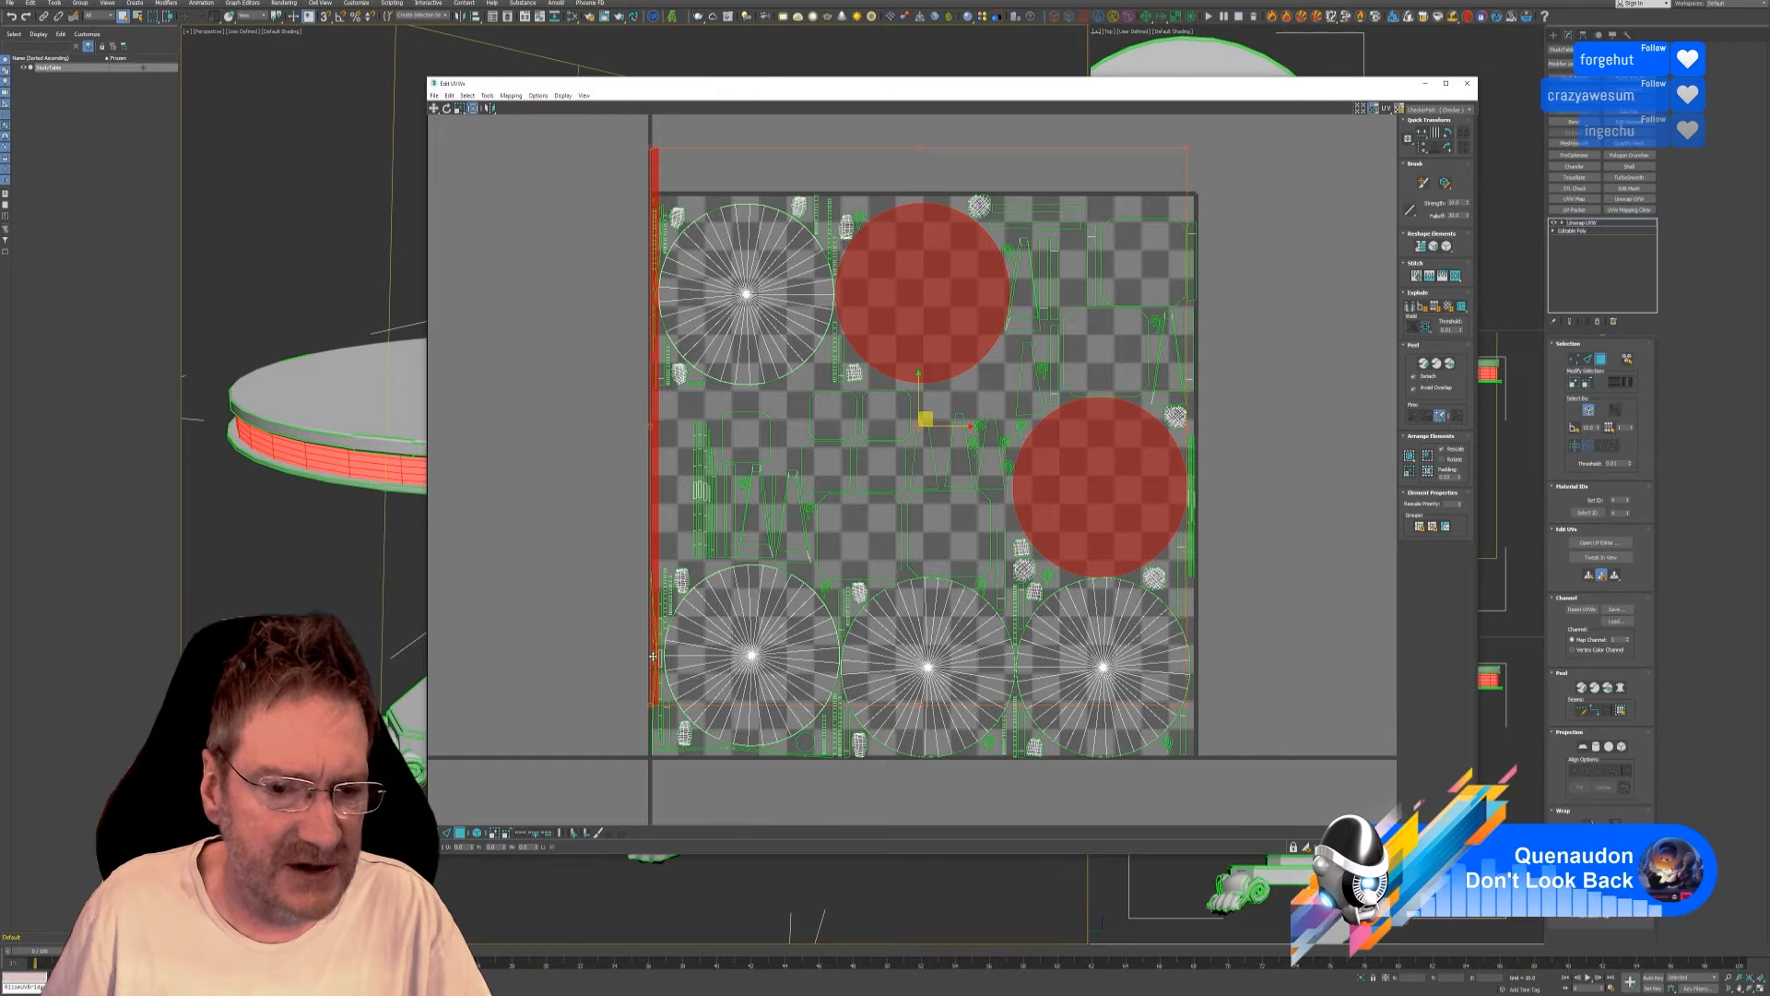
pyautogui.scroll(-2, 686, 299)
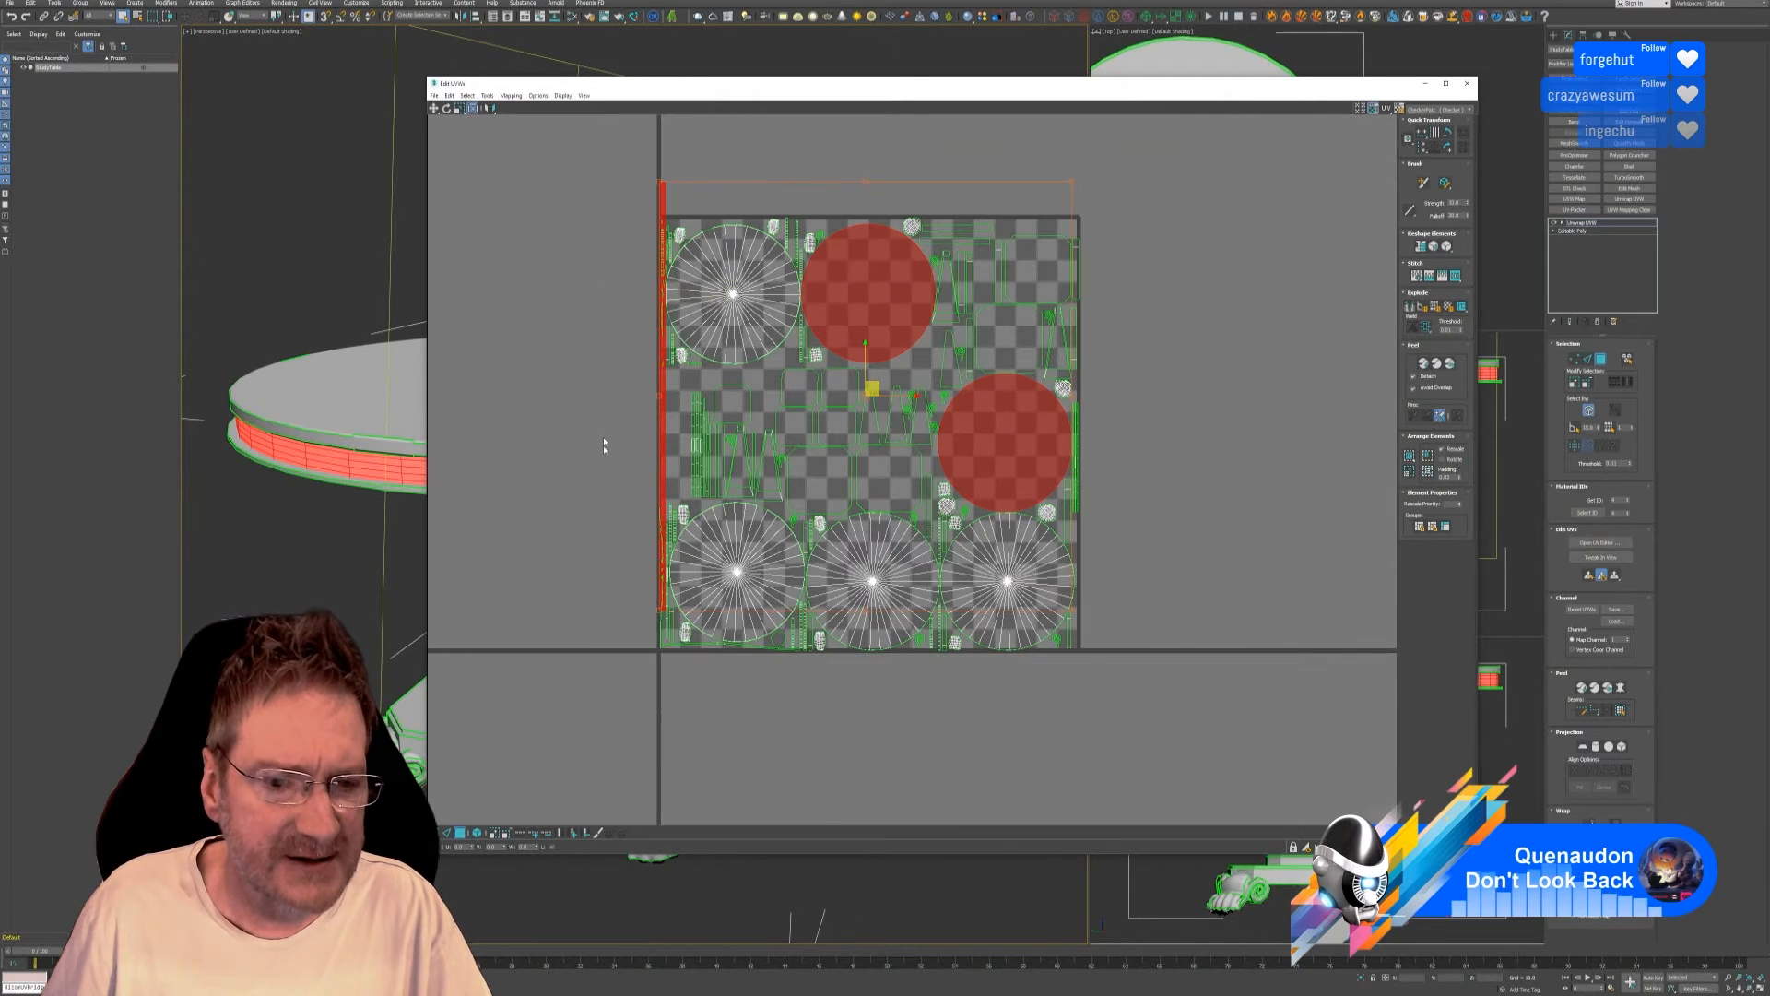
pyautogui.moveTo(601, 156); pyautogui.dragTo(1126, 752)
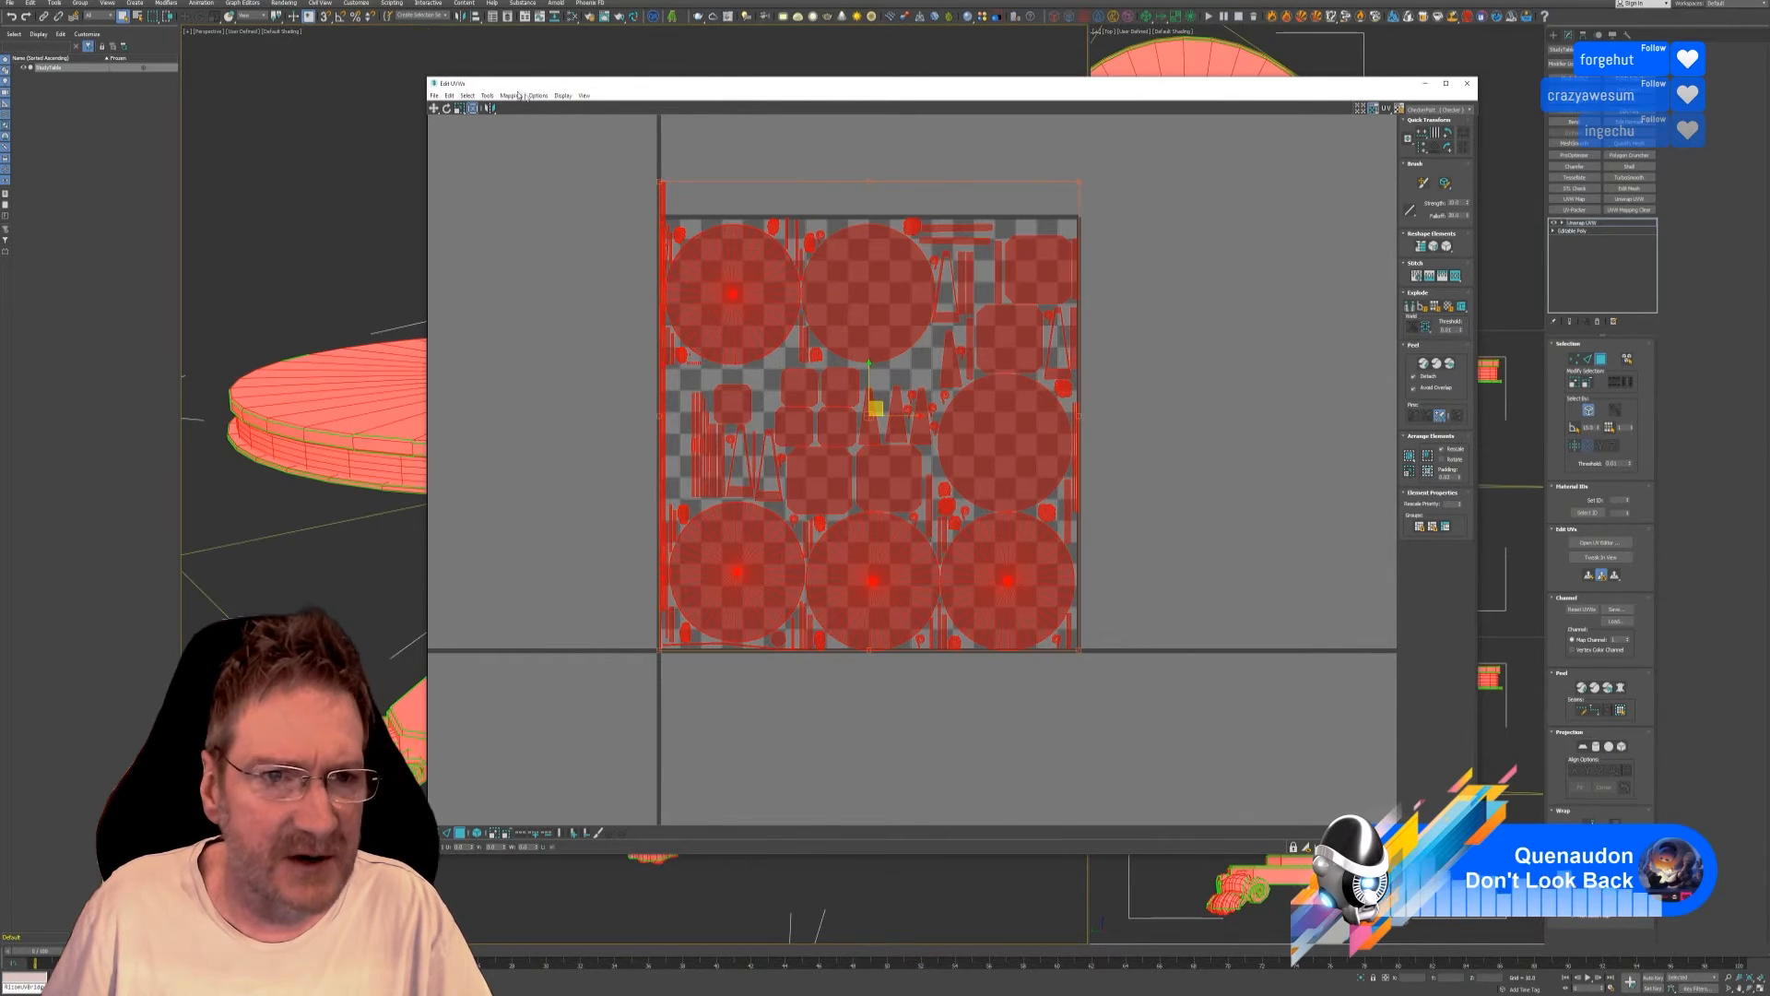
pyautogui.click(487, 95)
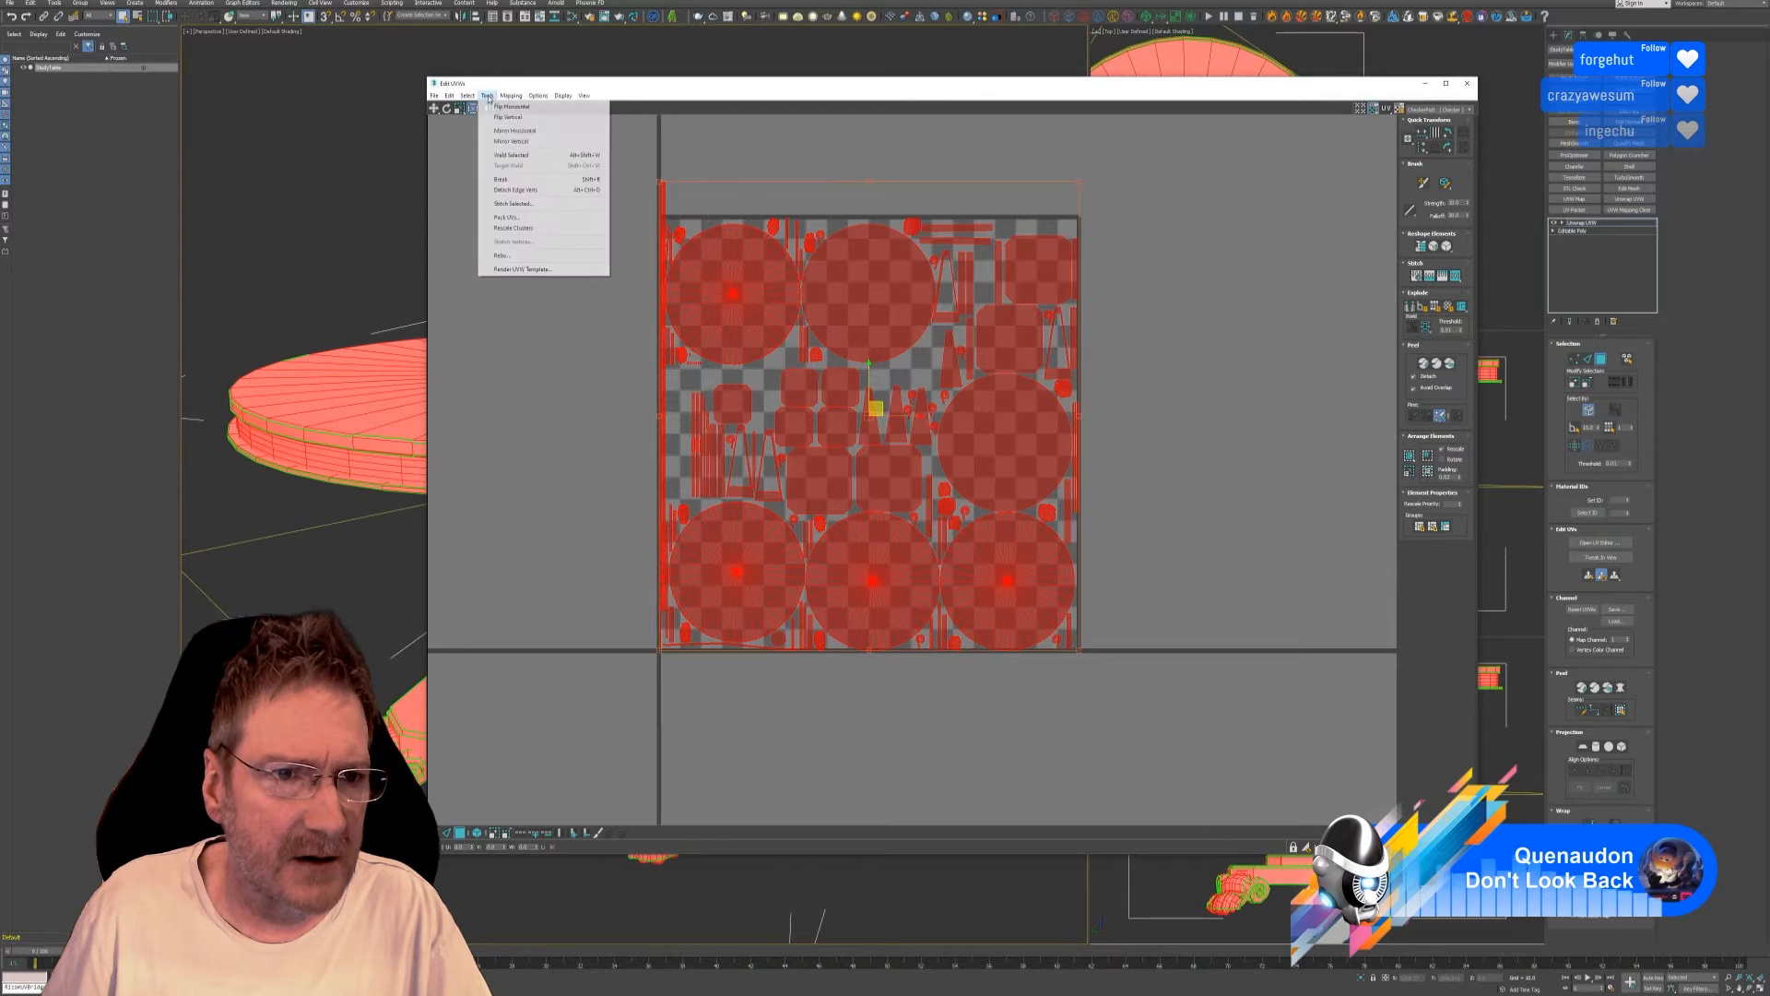
pyautogui.click(510, 216)
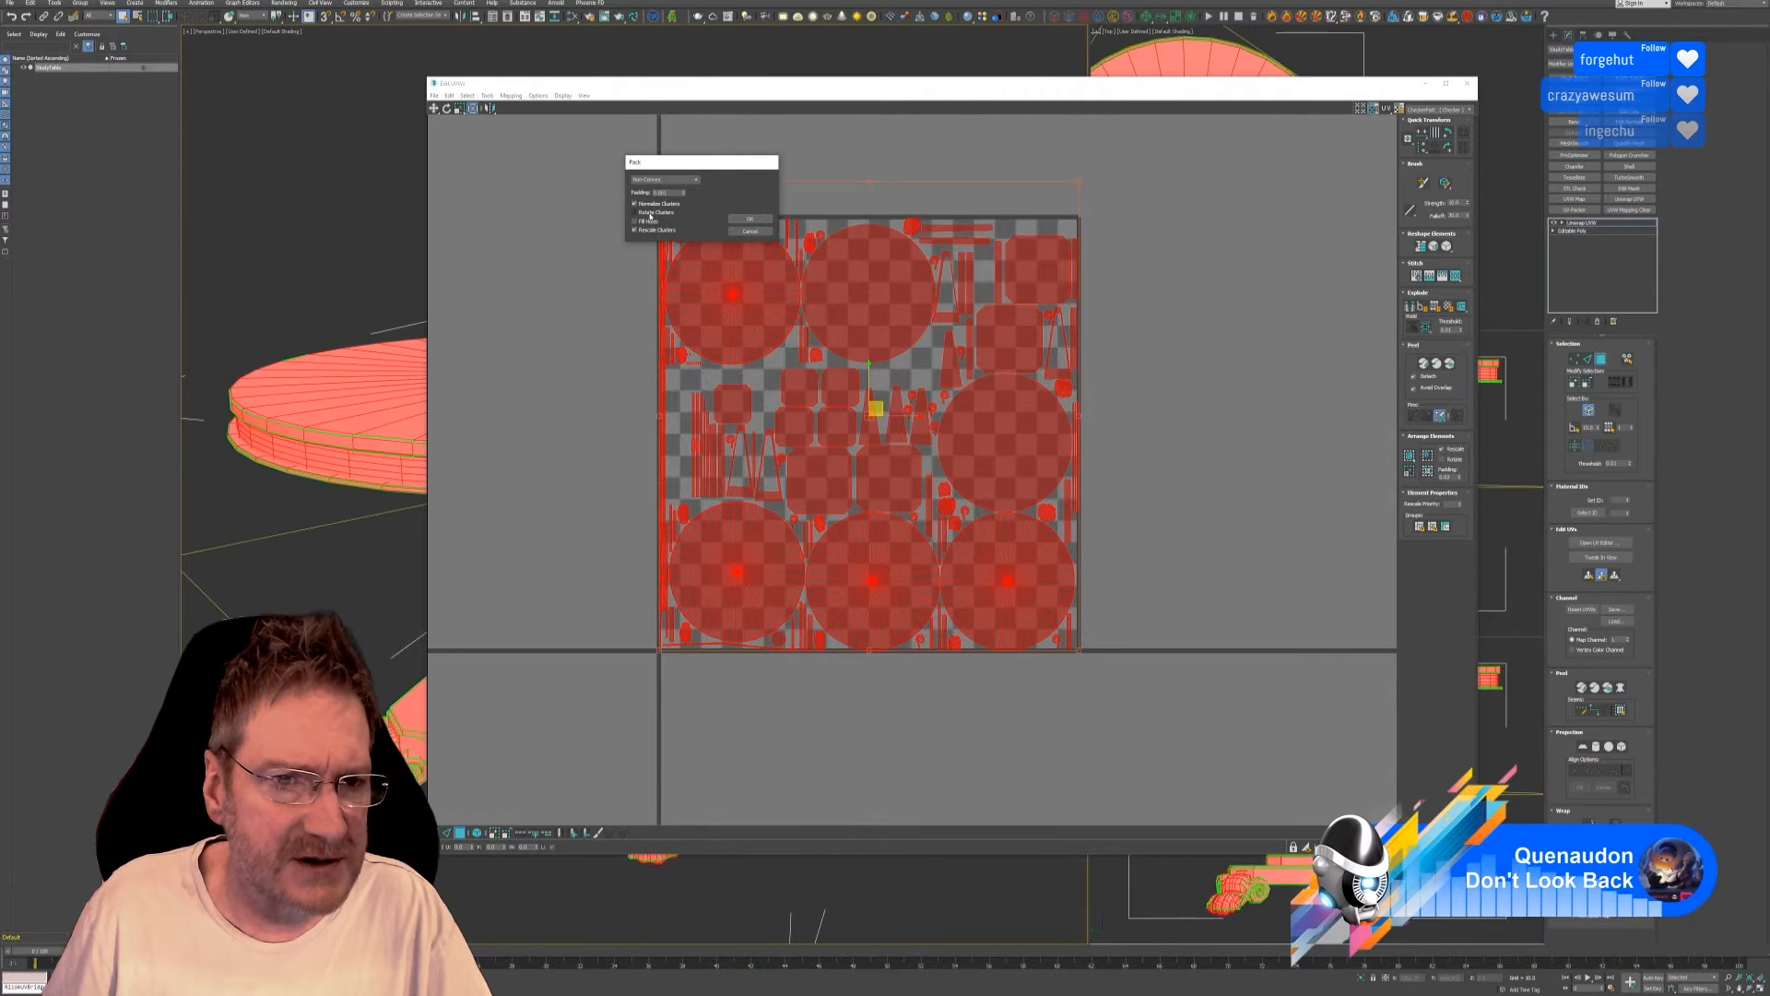
pyautogui.click(750, 219)
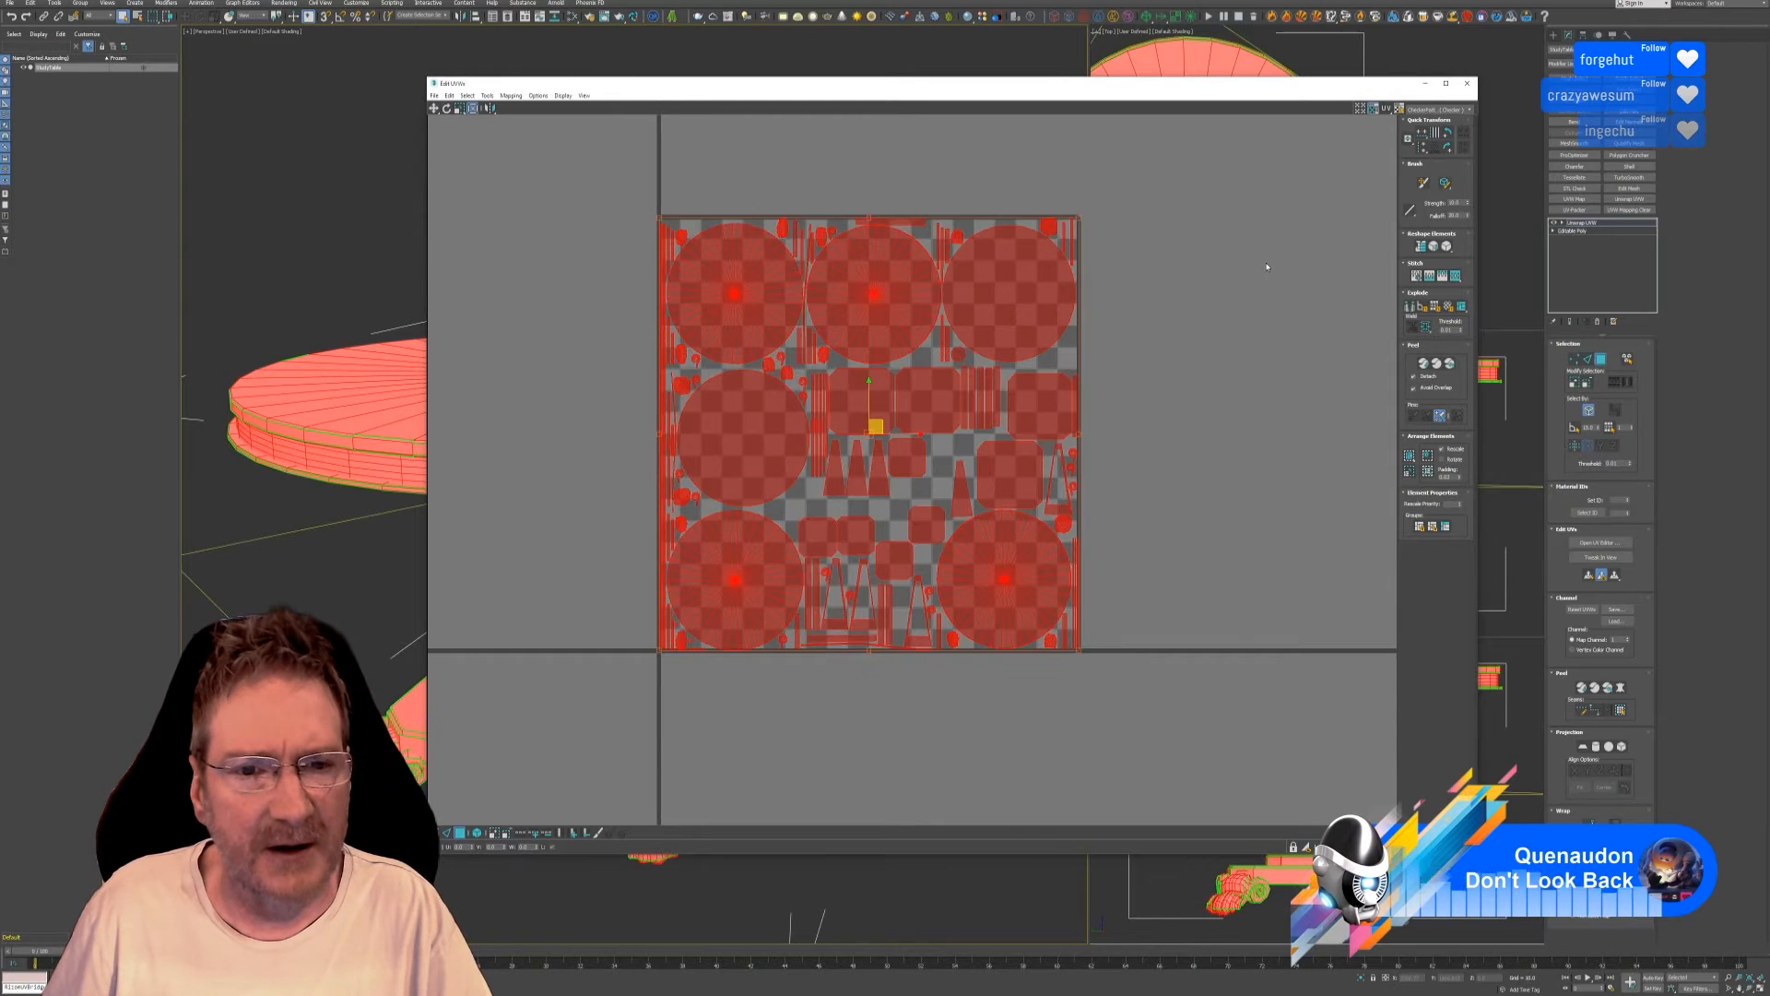
pyautogui.click(1358, 240)
pyautogui.click(1467, 83)
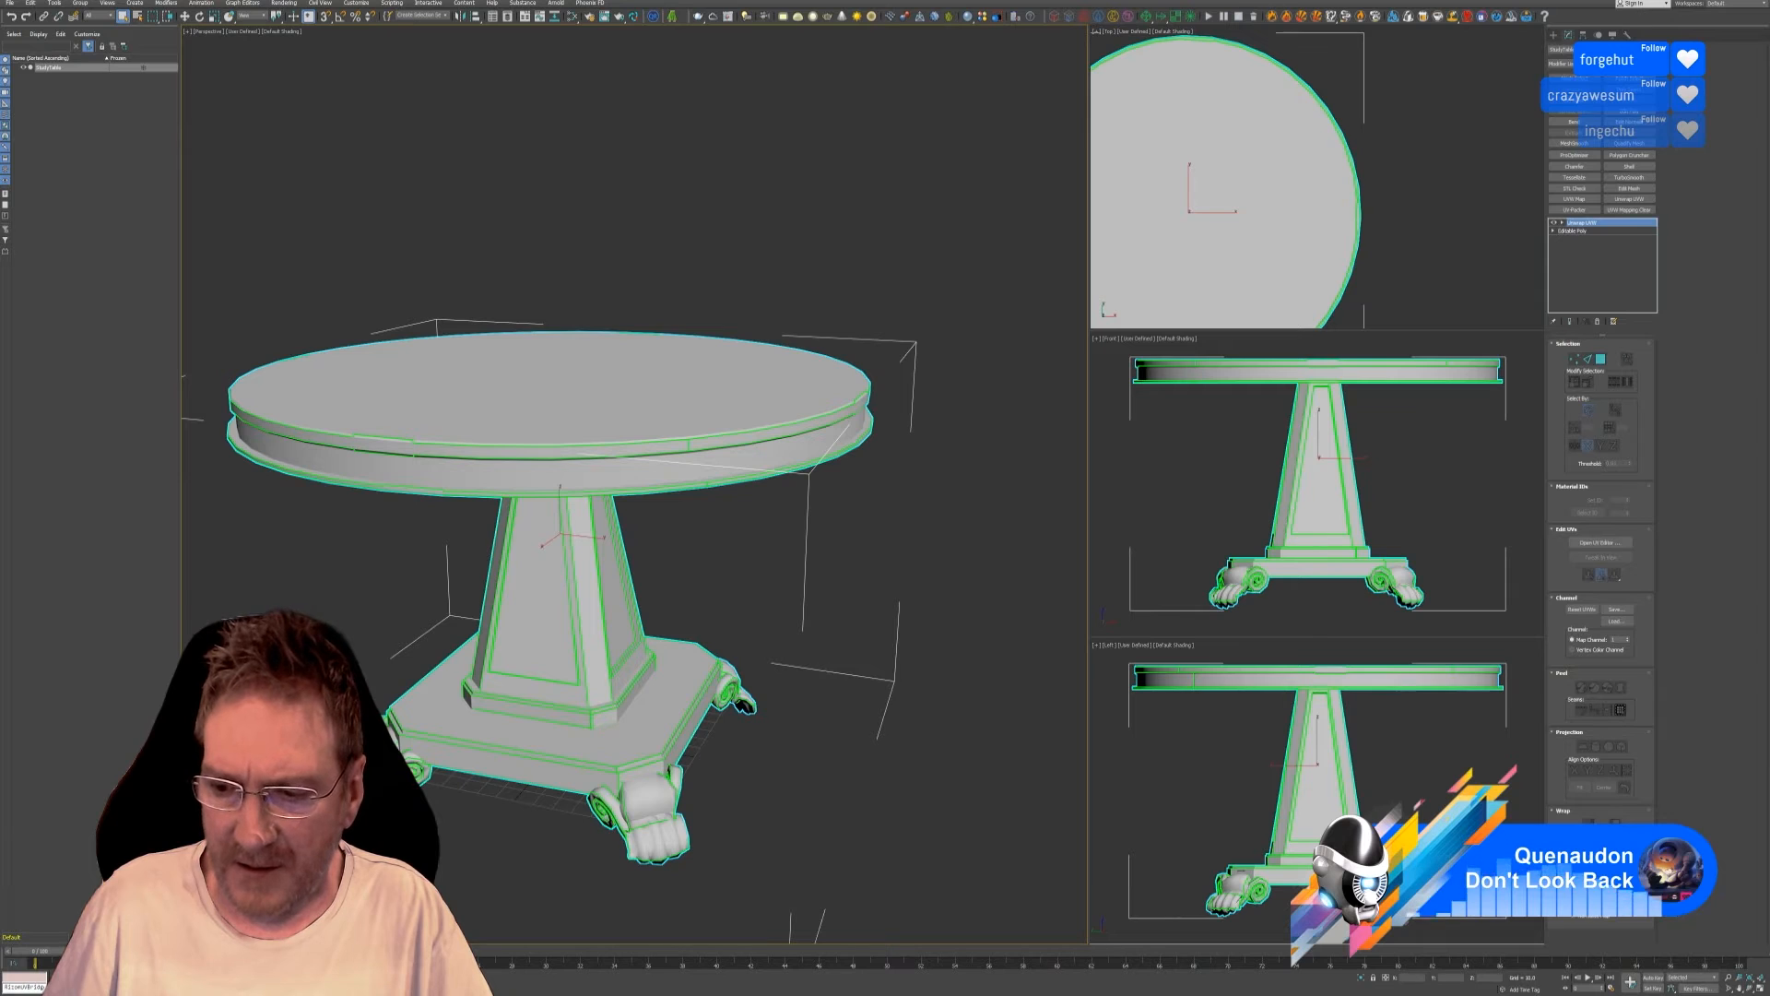
# Export the table as FBX, overwriting the existing file in the Antique Study Round Table folder and keeping the current export settings.
pyautogui.click(9, 3)
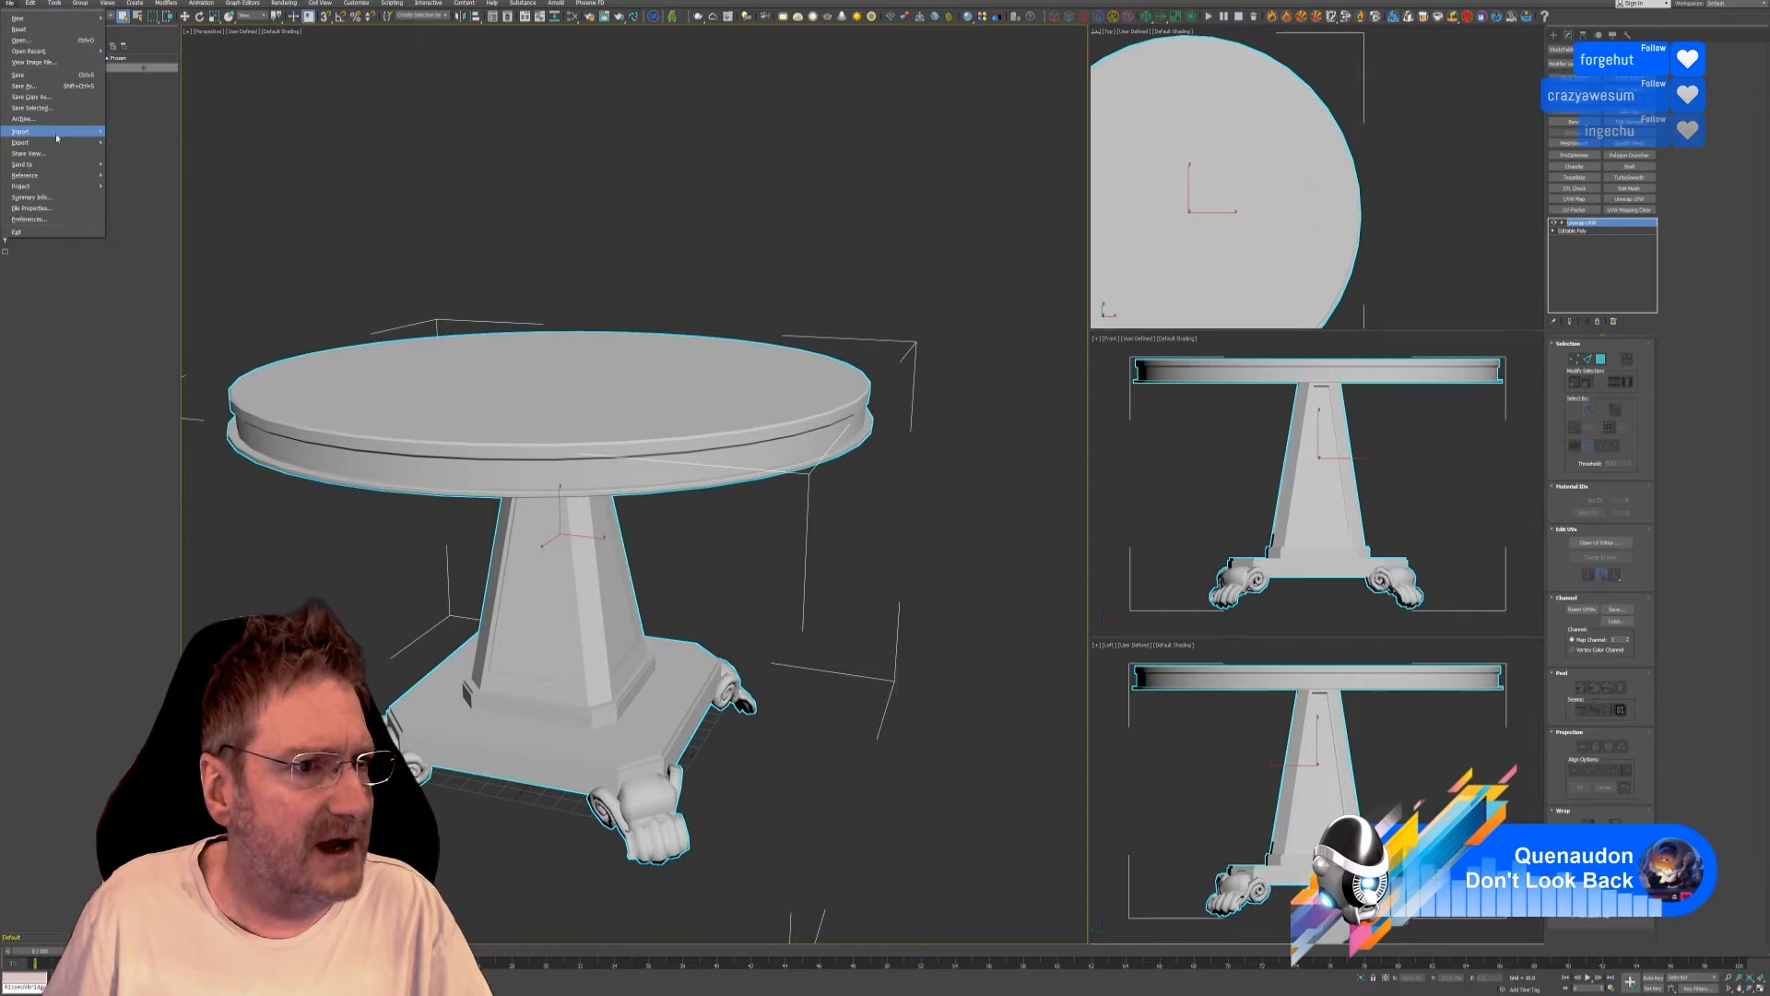
pyautogui.click(145, 158)
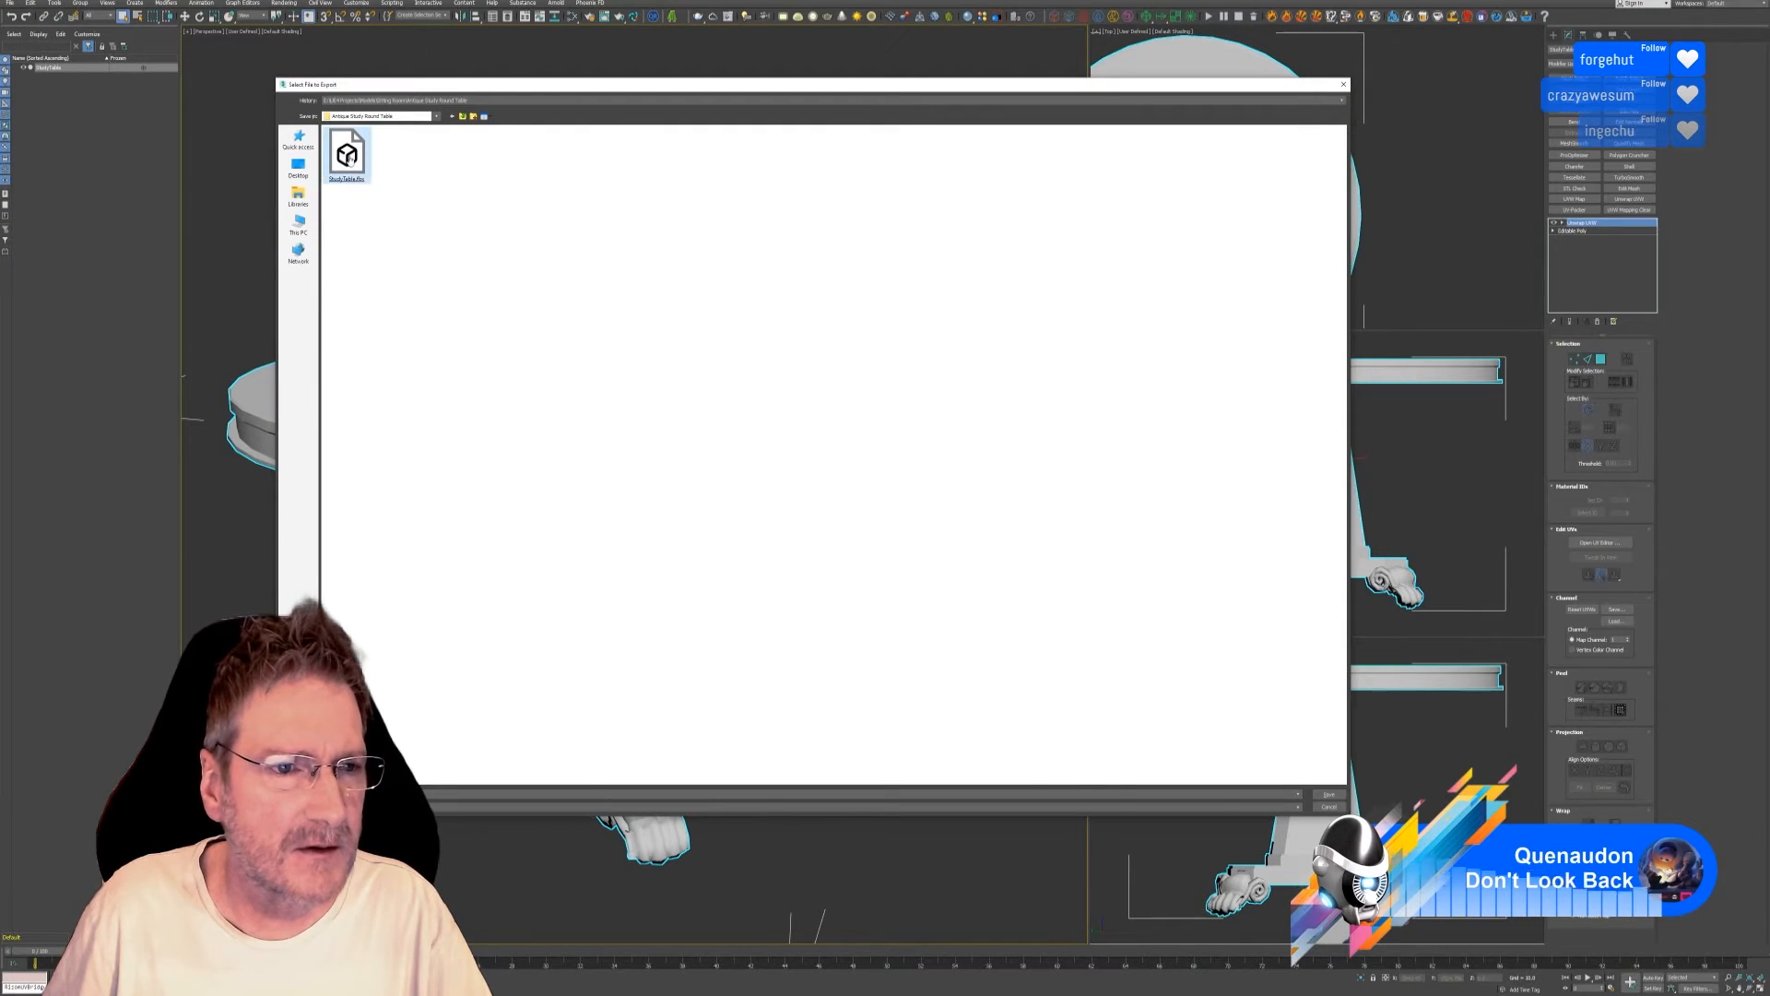
pyautogui.doubleClick(348, 155)
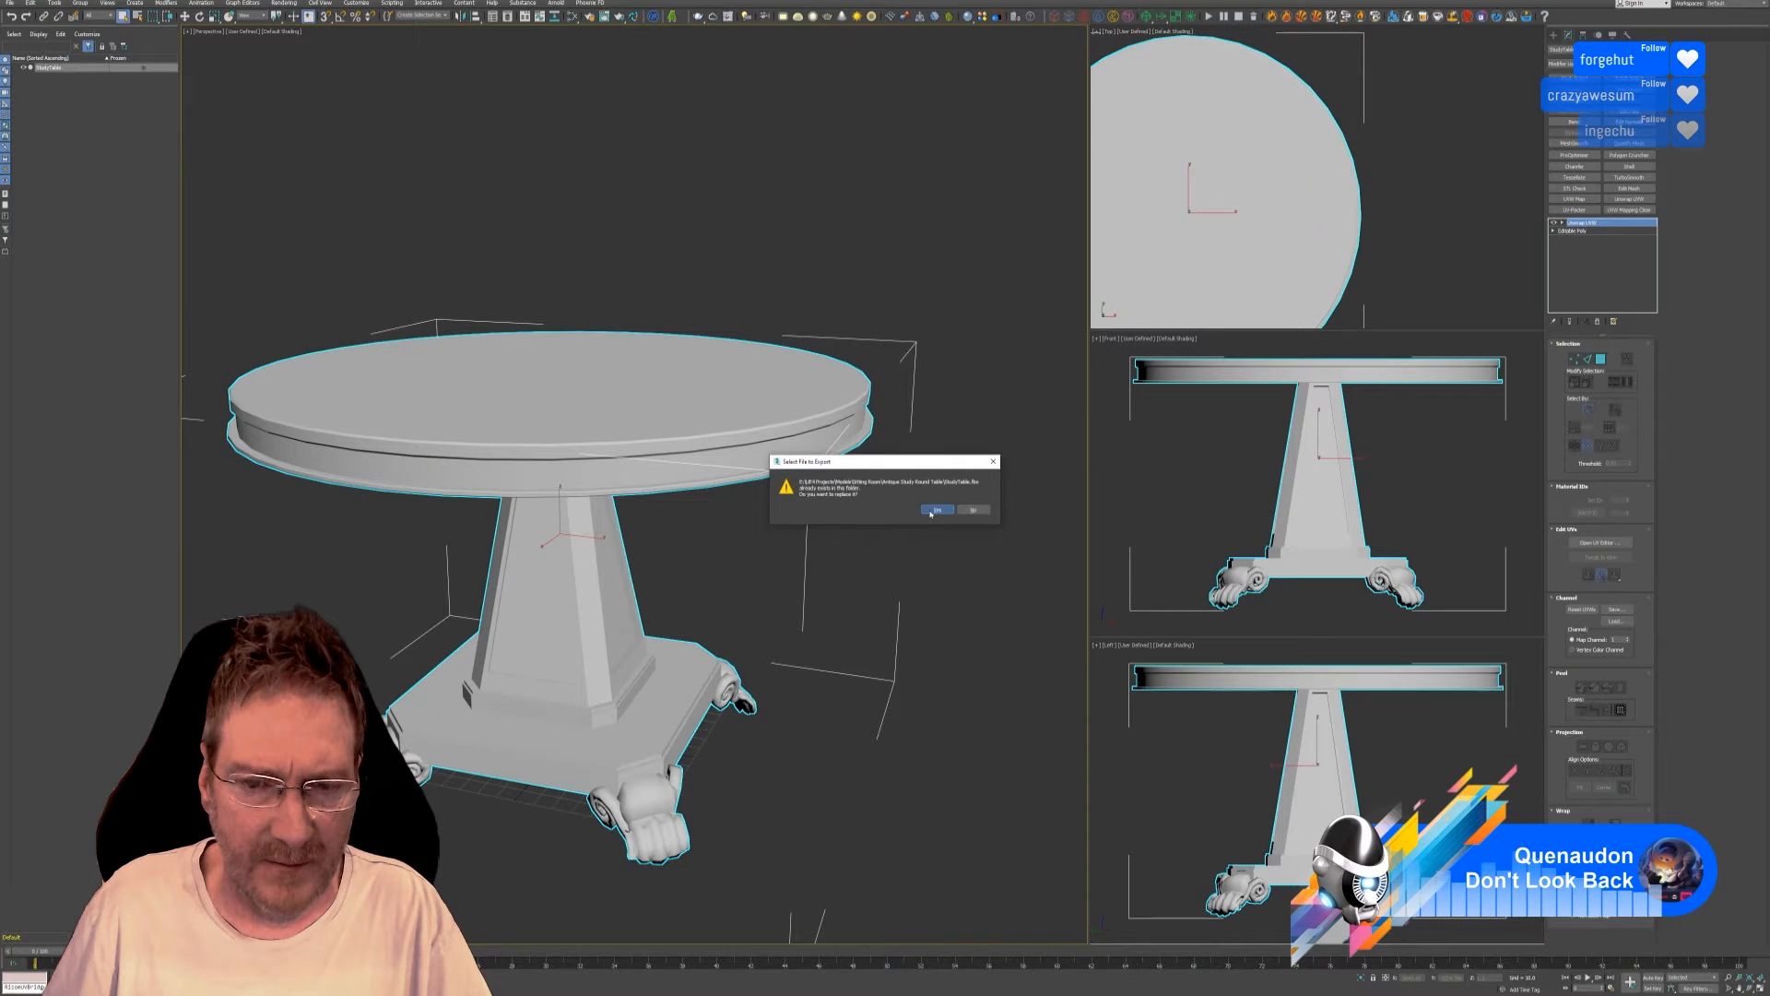
pyautogui.click(931, 513)
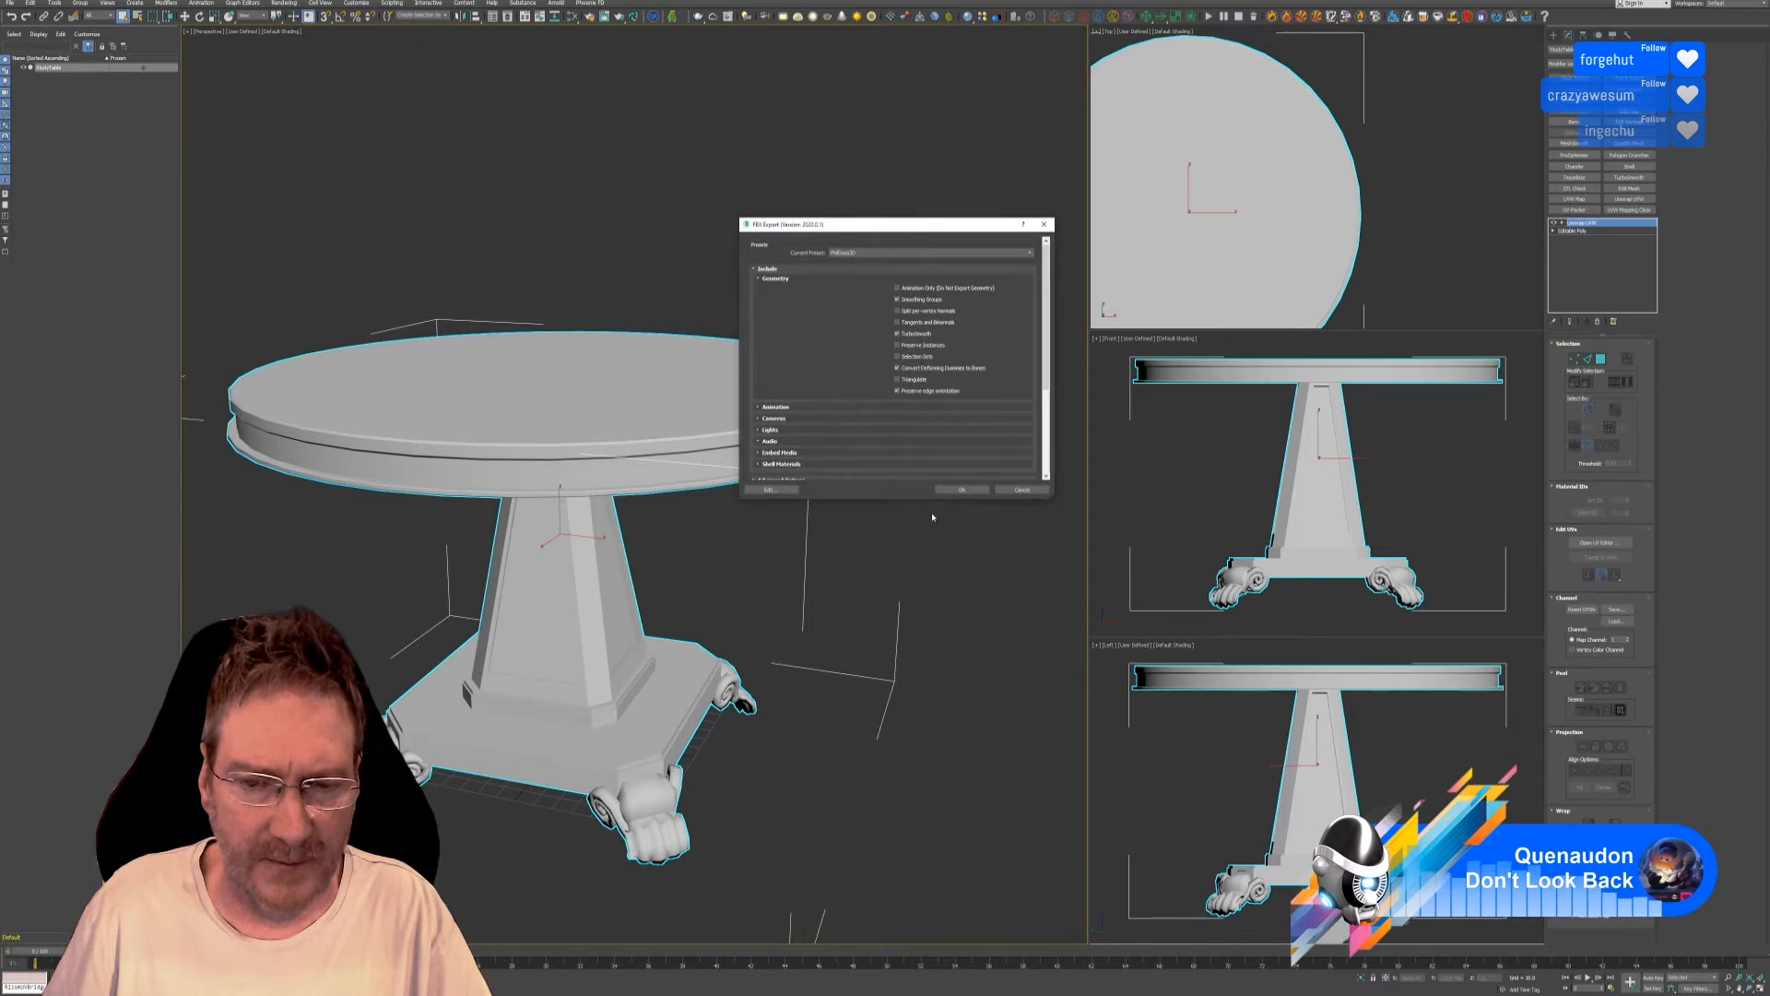
pyautogui.click(960, 491)
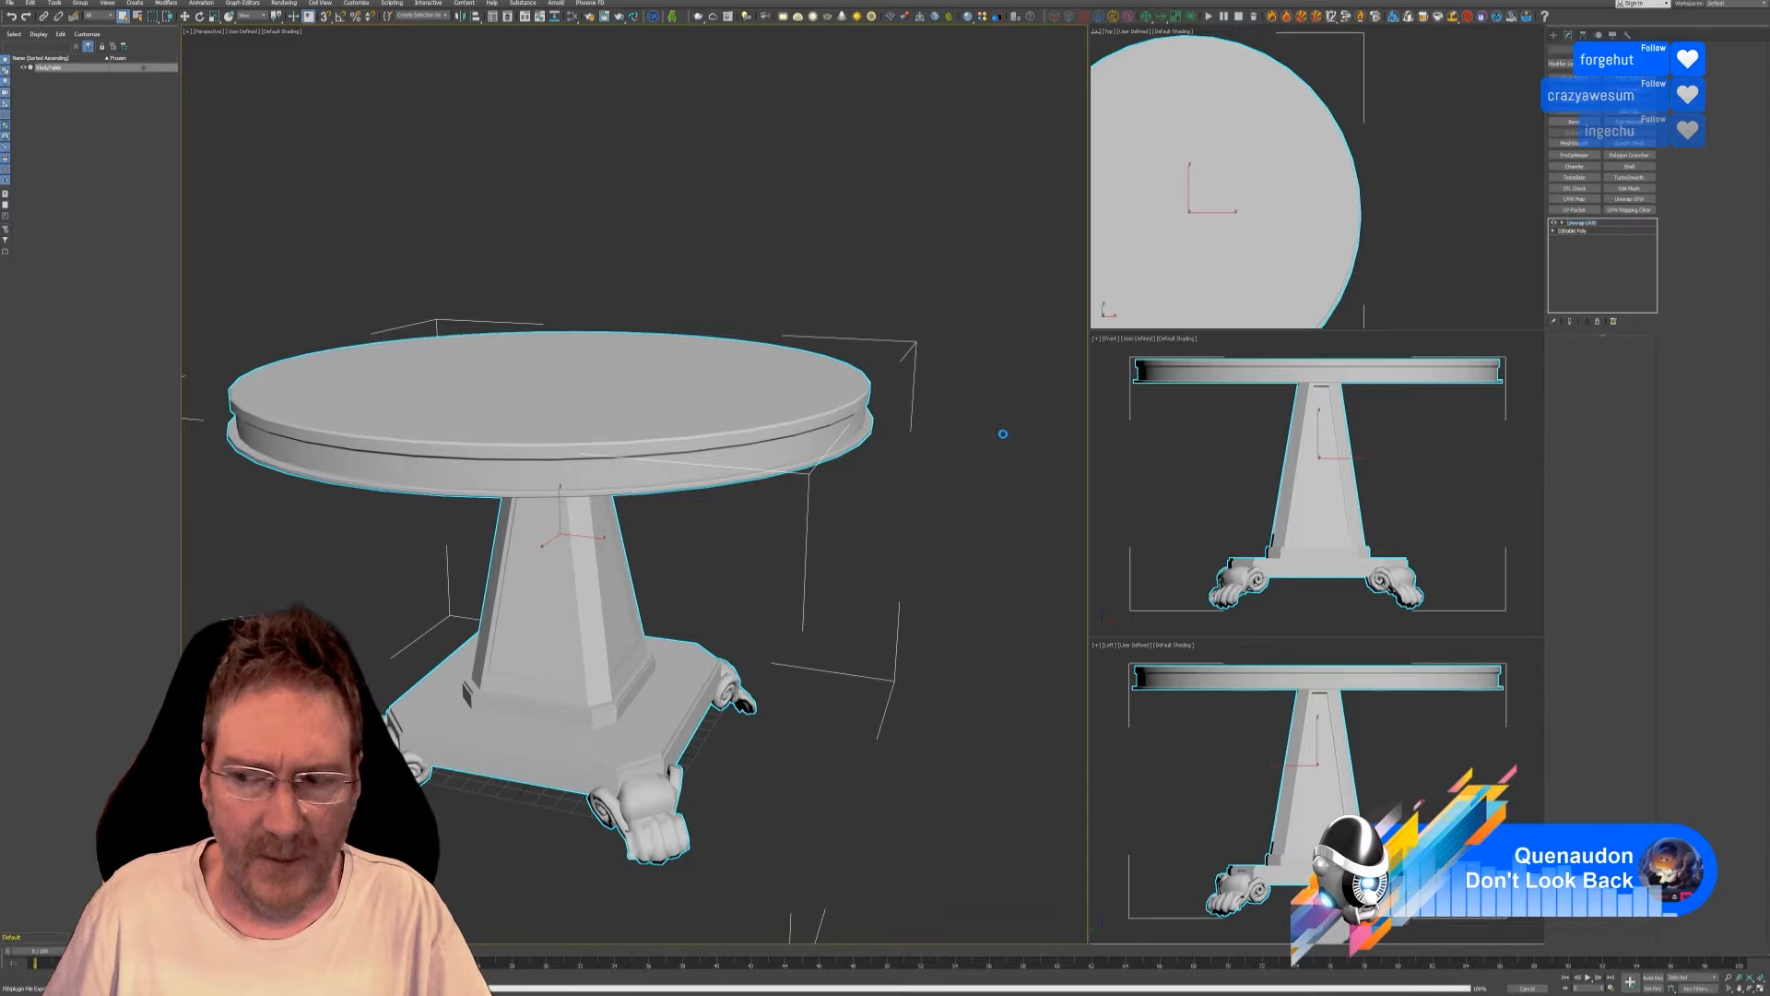
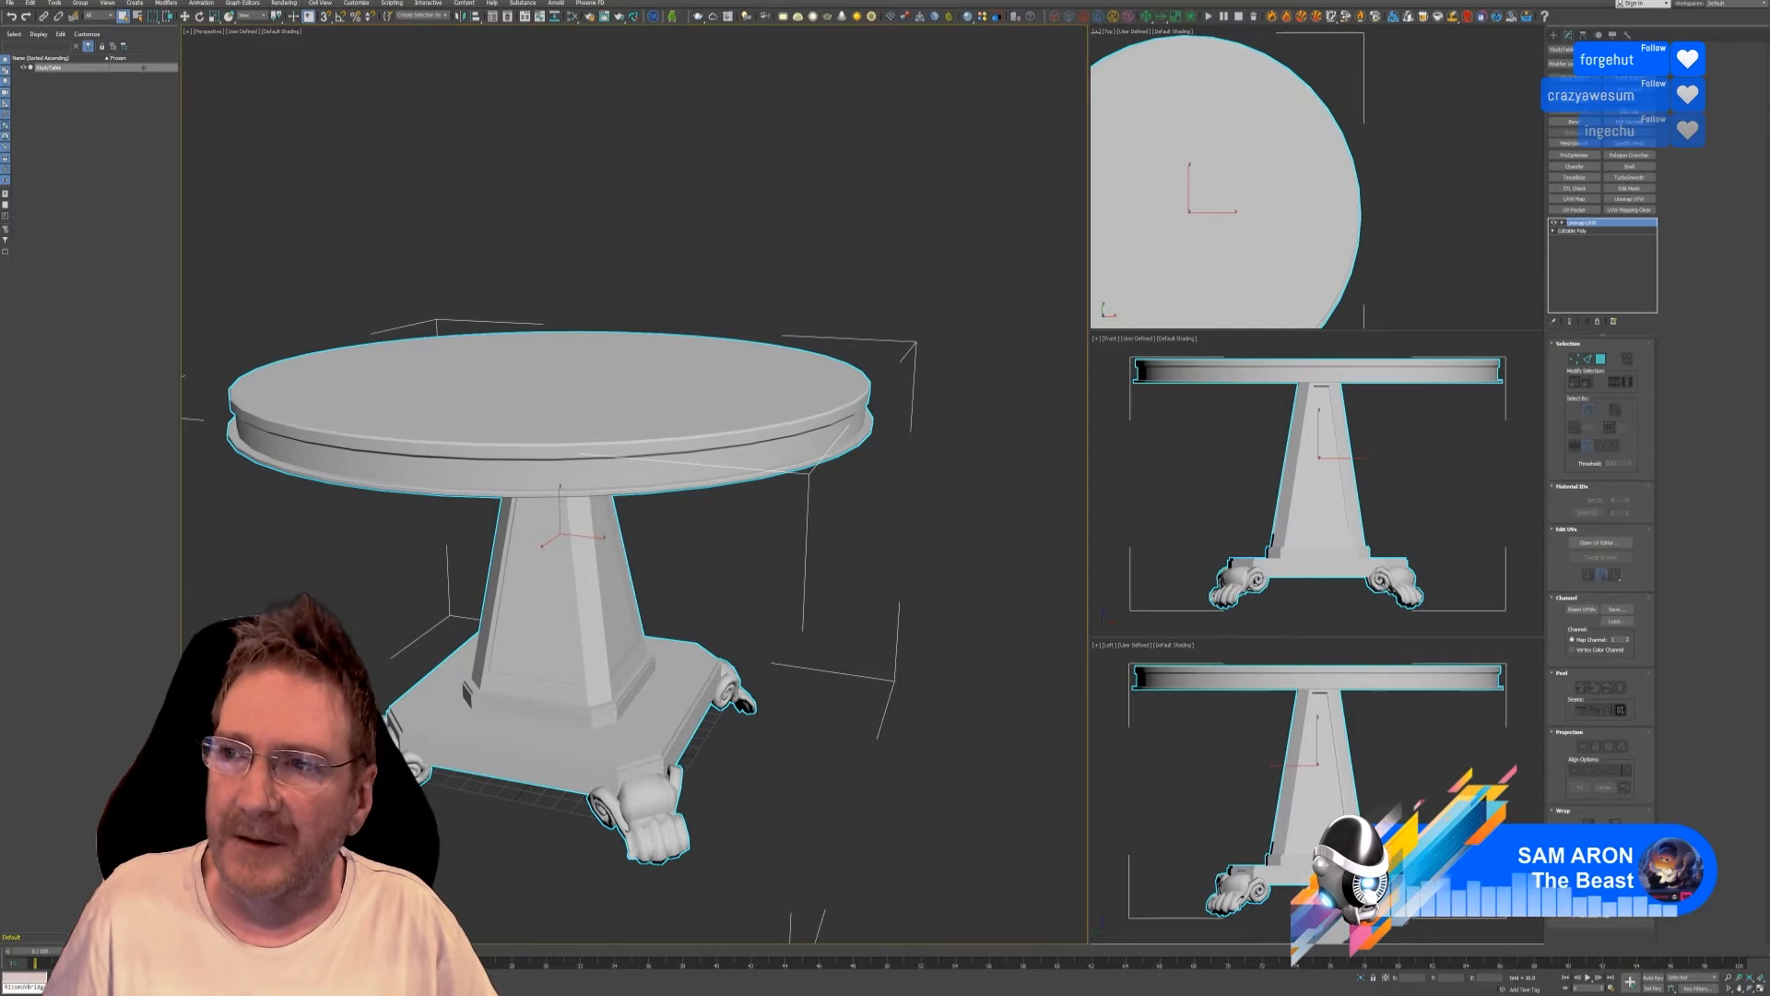
# Switch to Substance Painter and reload the project mesh from the re-exported FBX in the Antique Study Round Table folder, keeping the other project settings.
pyautogui.press('super+d')
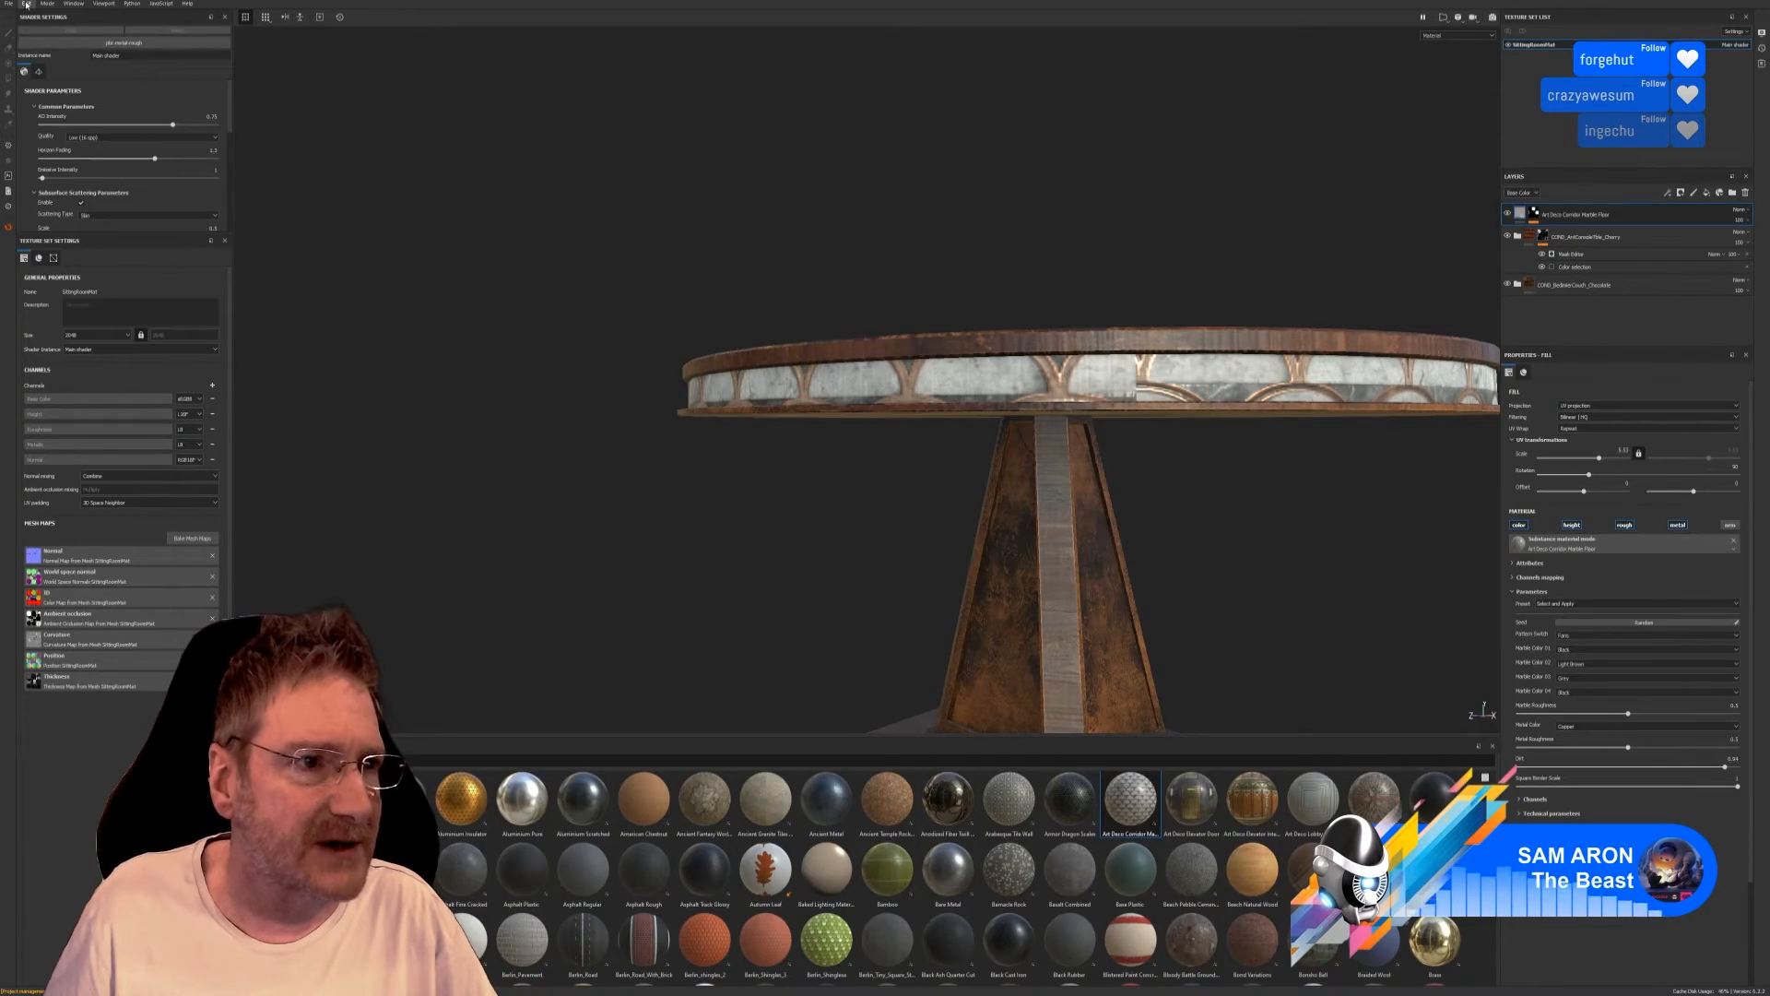
pyautogui.click(28, 5)
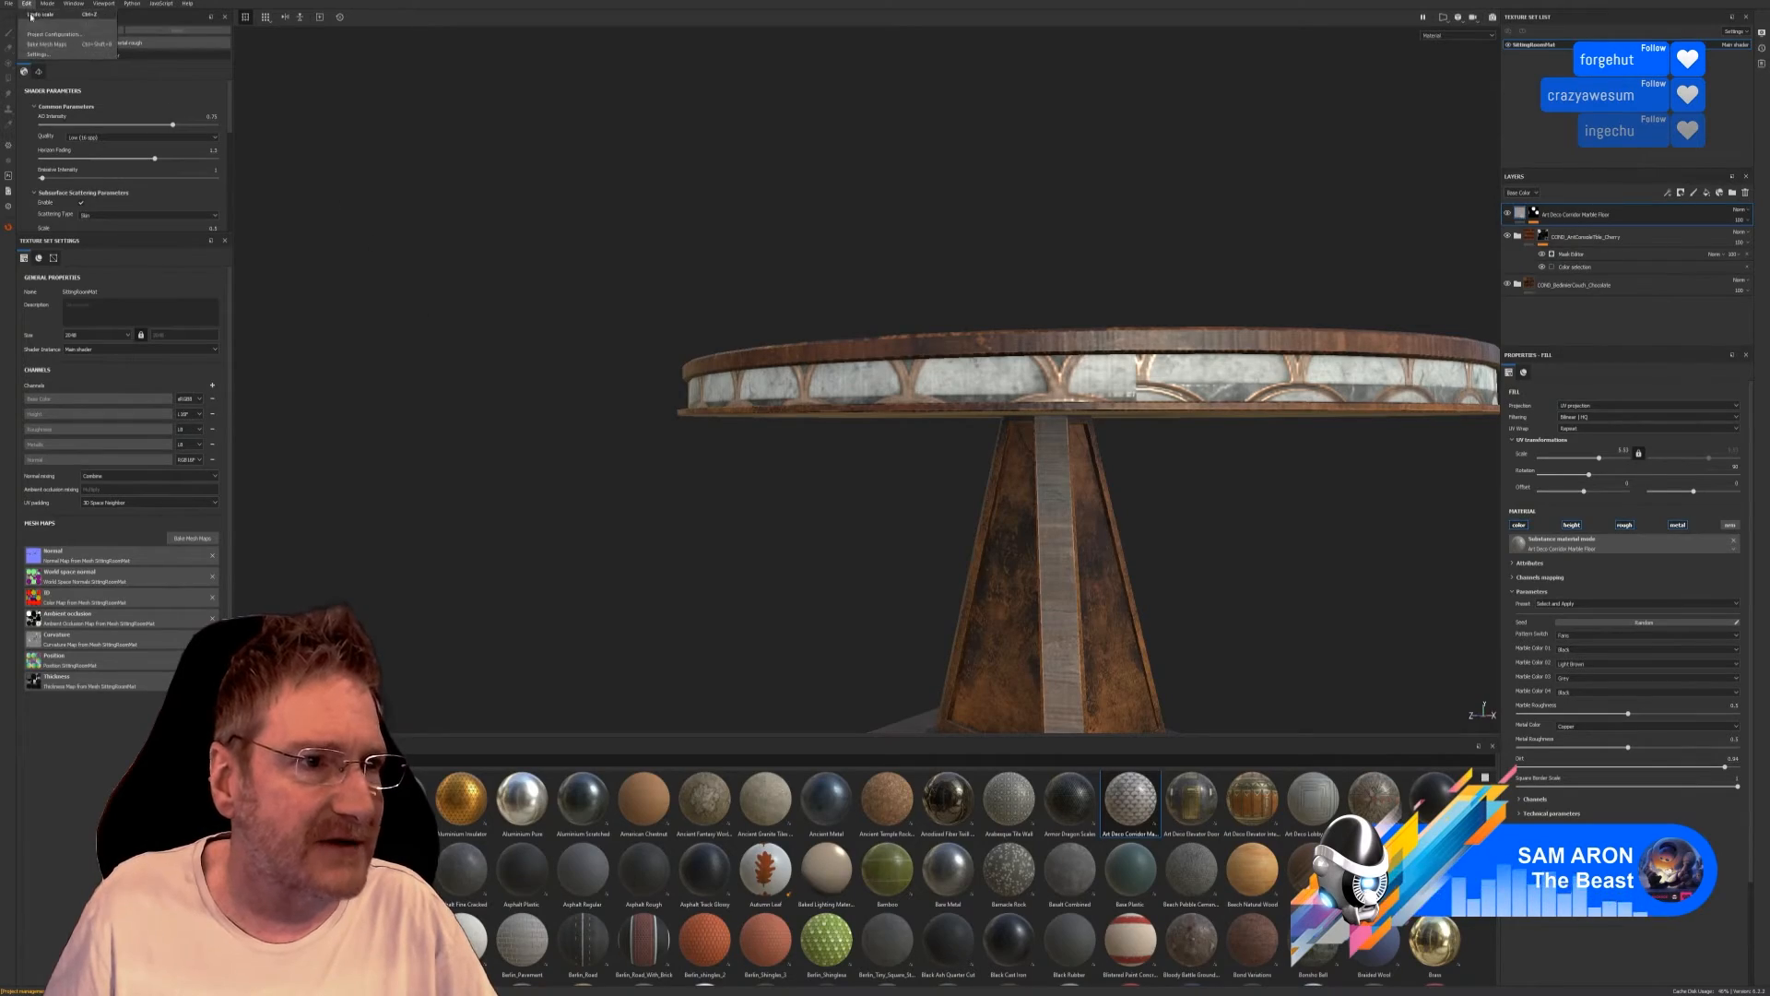
pyautogui.click(53, 35)
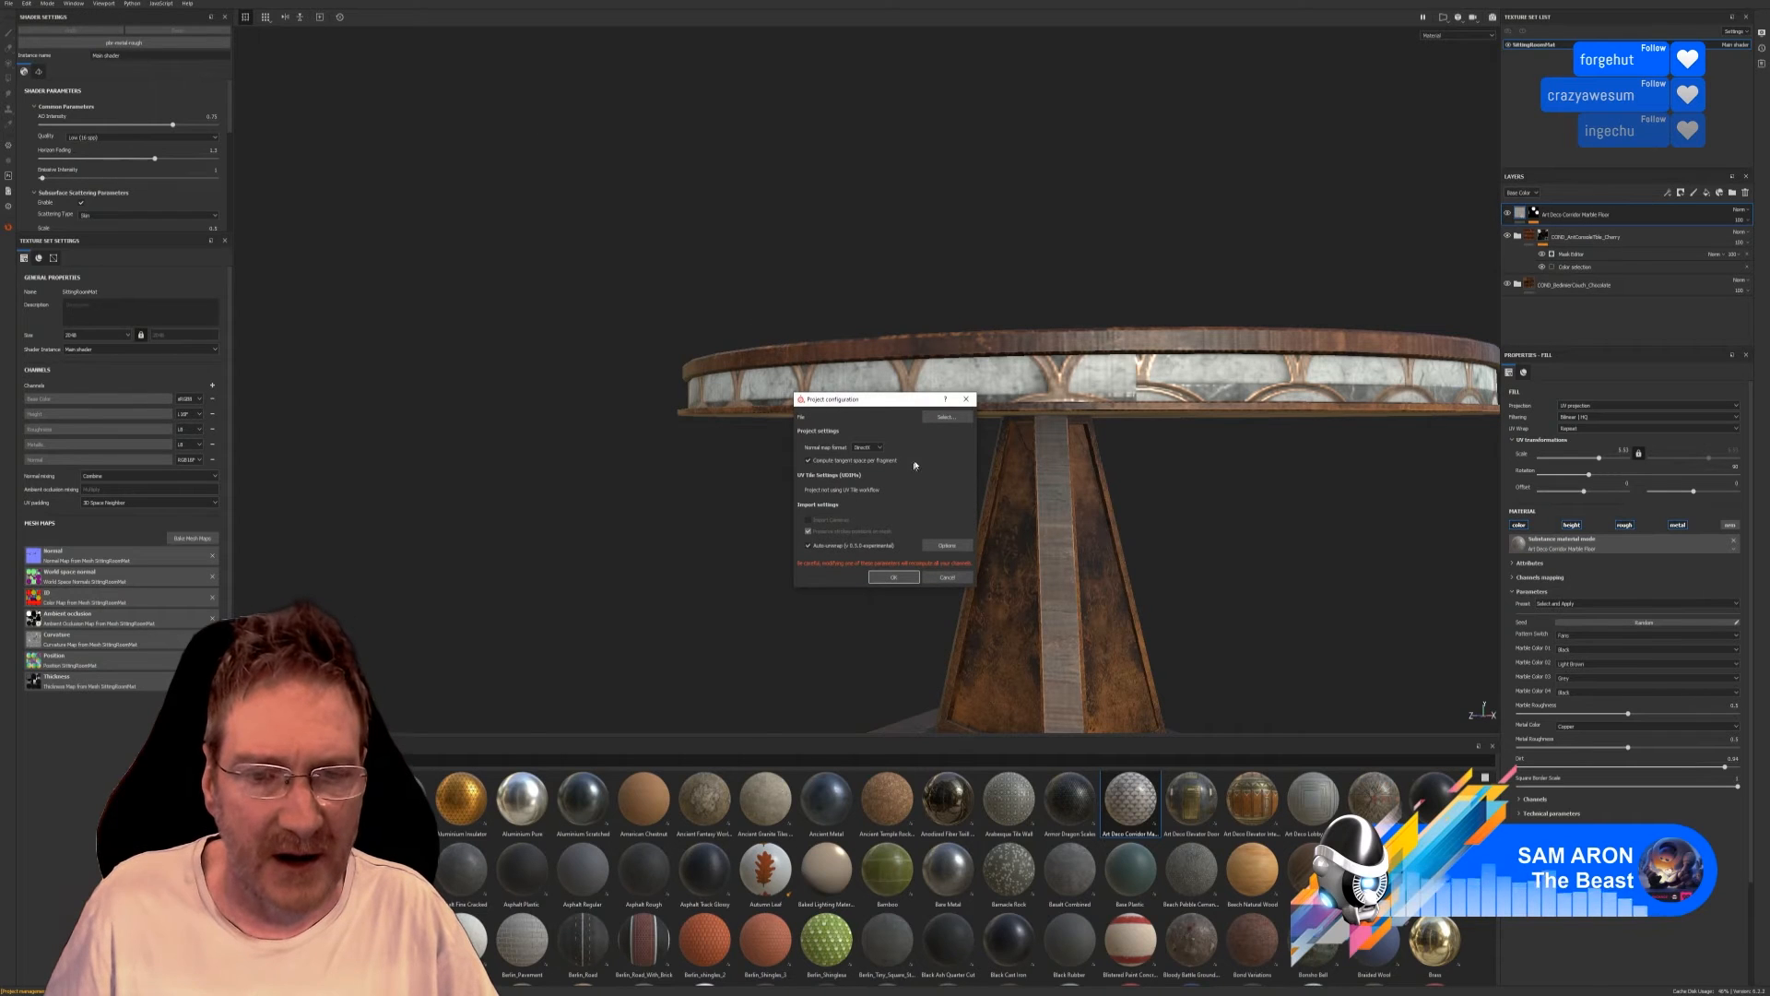
pyautogui.click(941, 417)
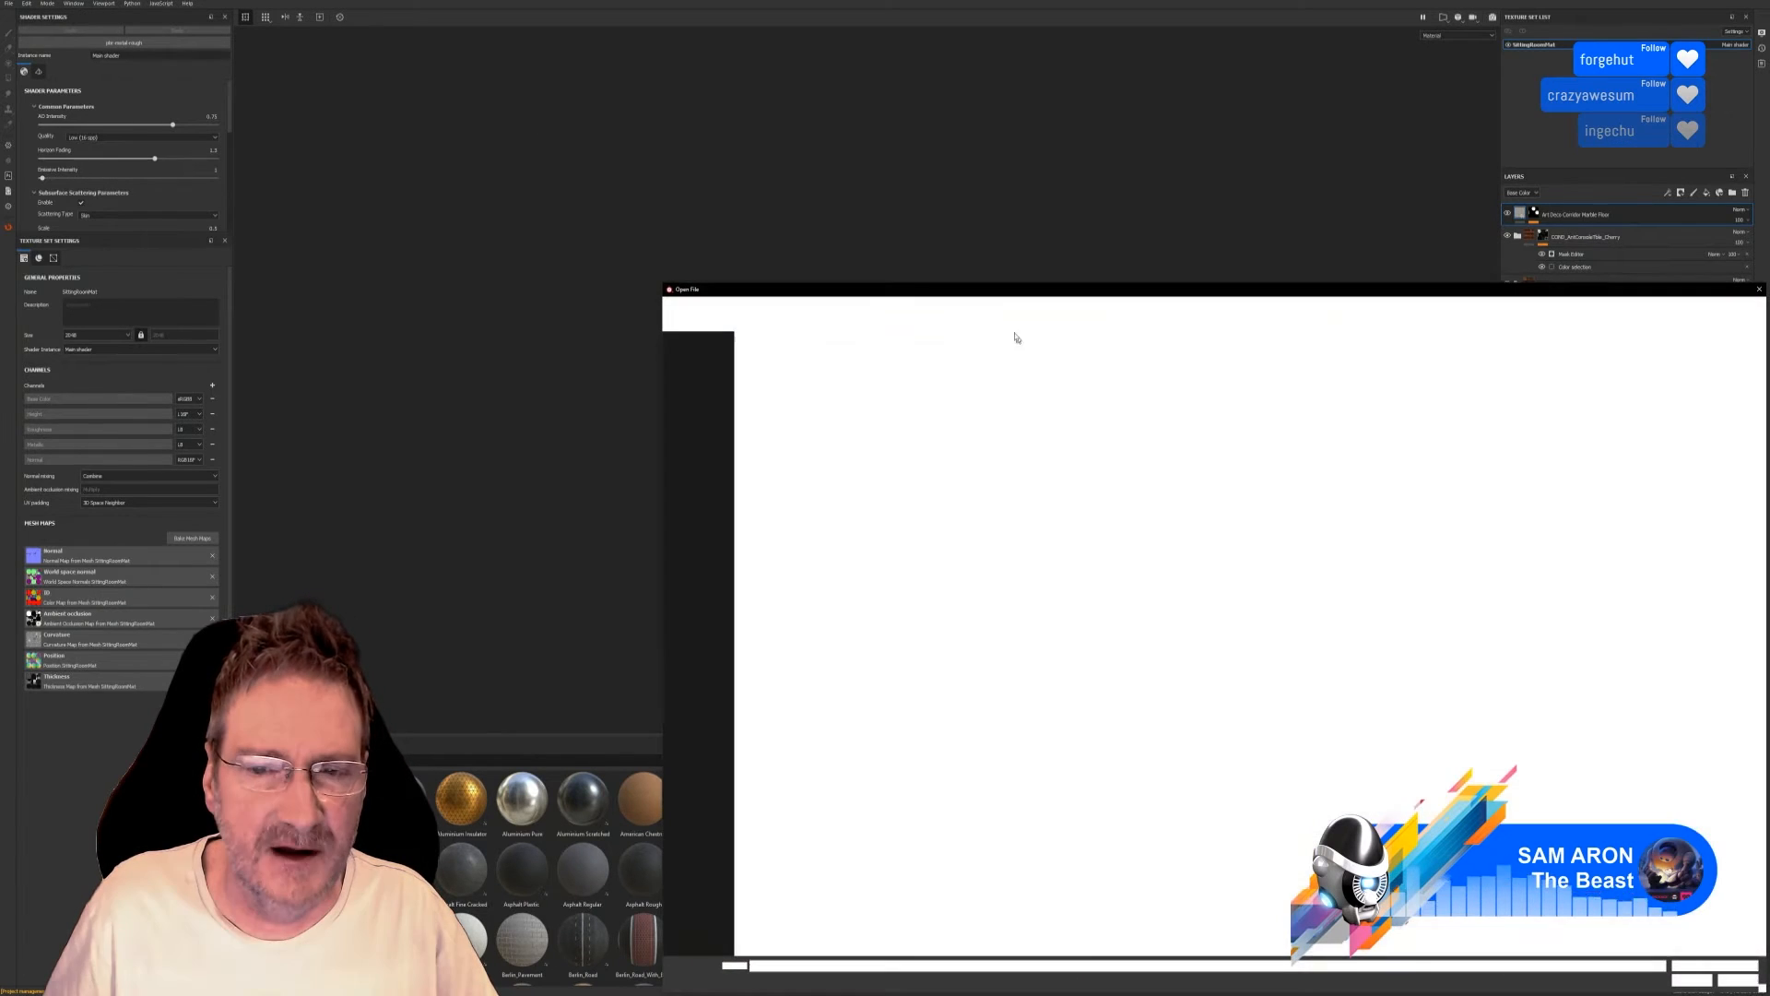
pyautogui.doubleClick(544, 272)
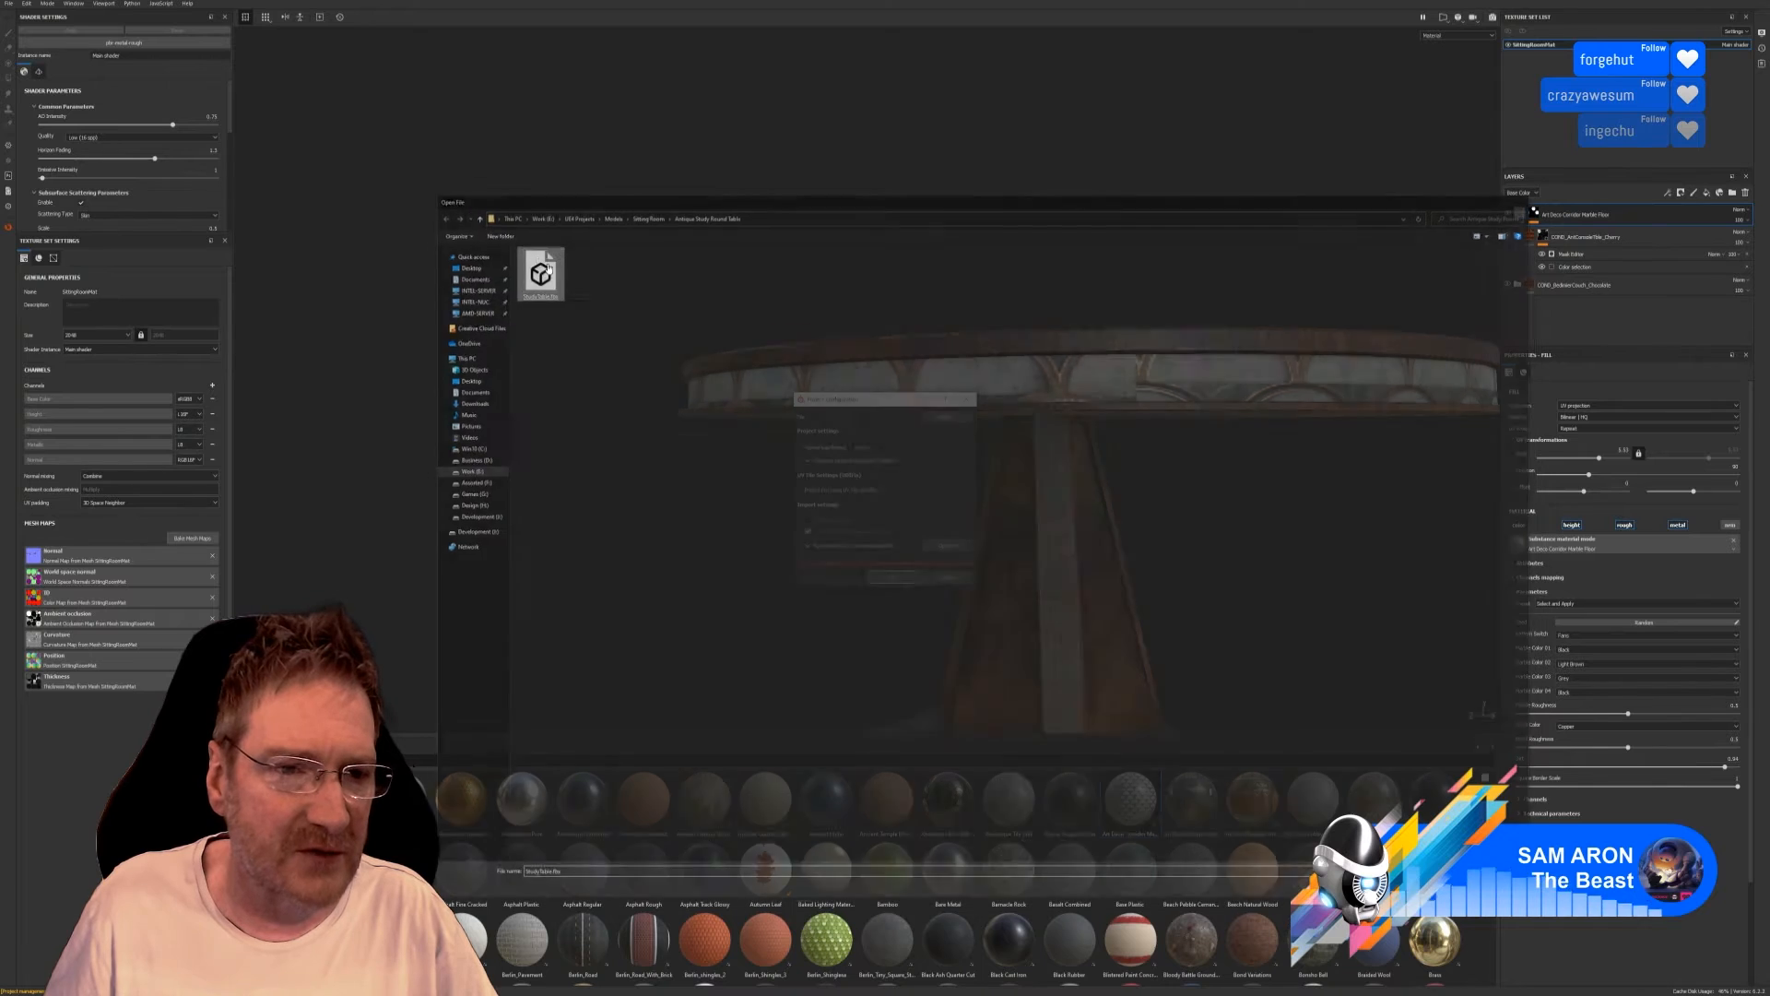
pyautogui.click(887, 578)
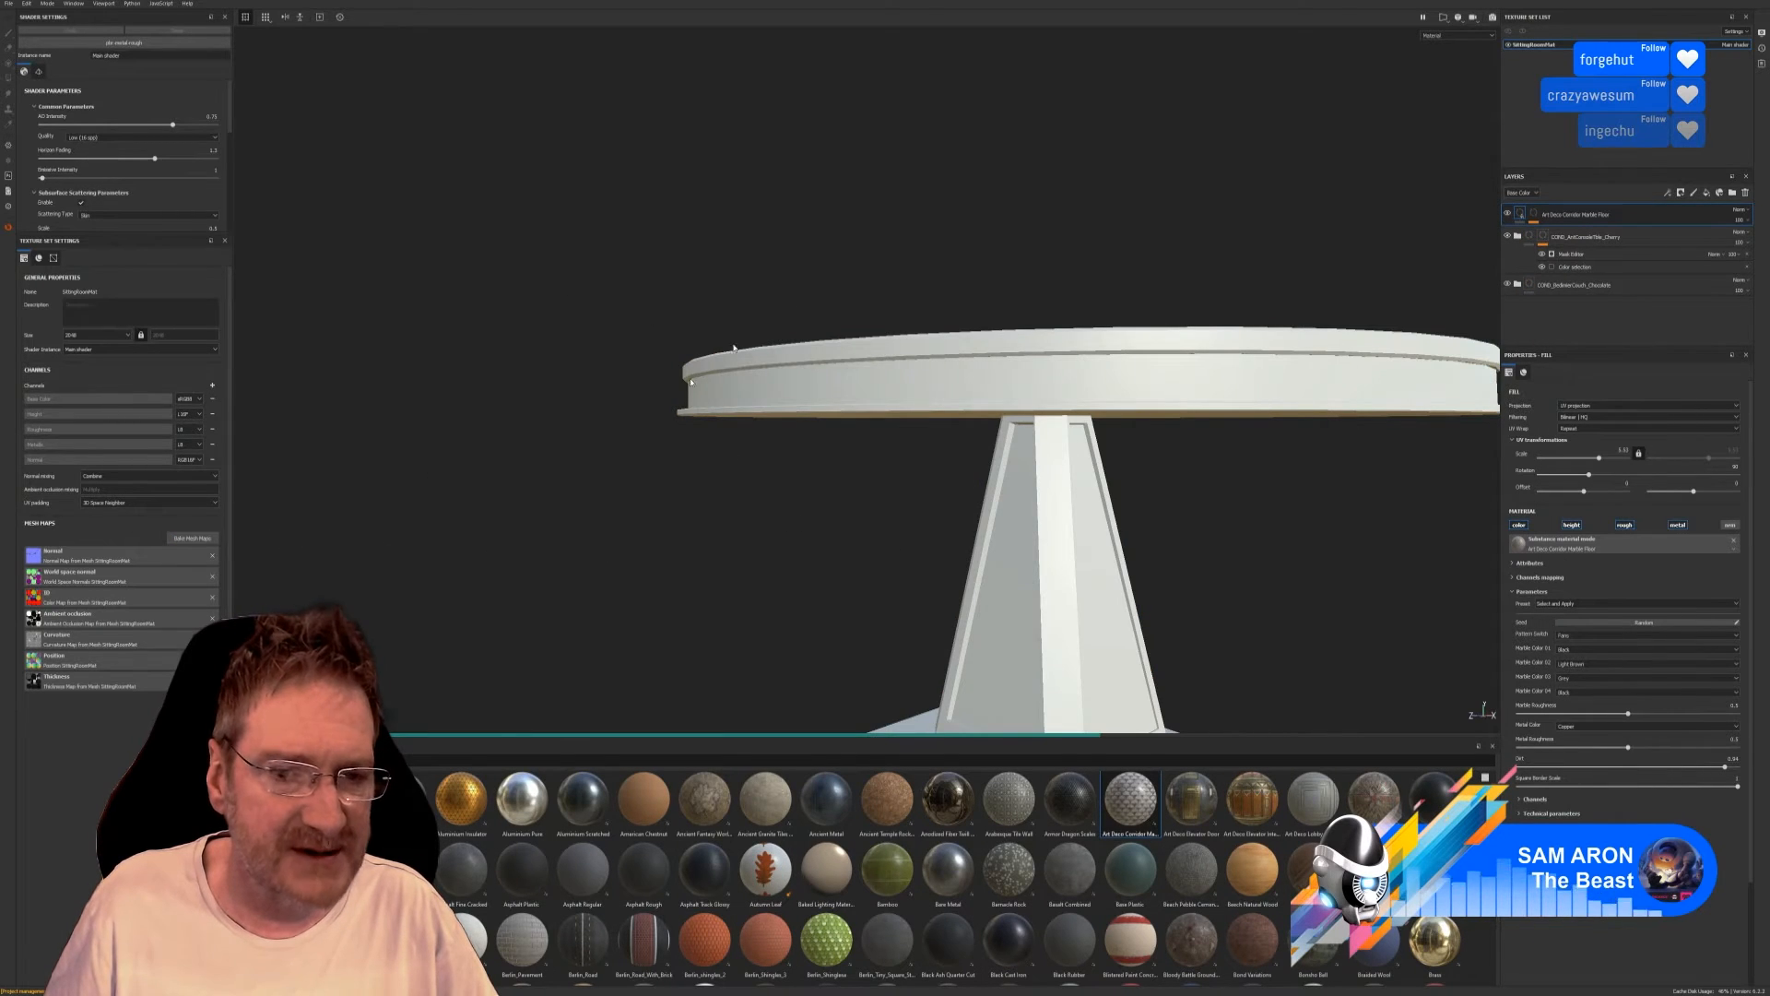
# Rebake all seven selected mesh maps for the updated table mesh, checking the ID and common baking parameters first.
pyautogui.click(192, 537)
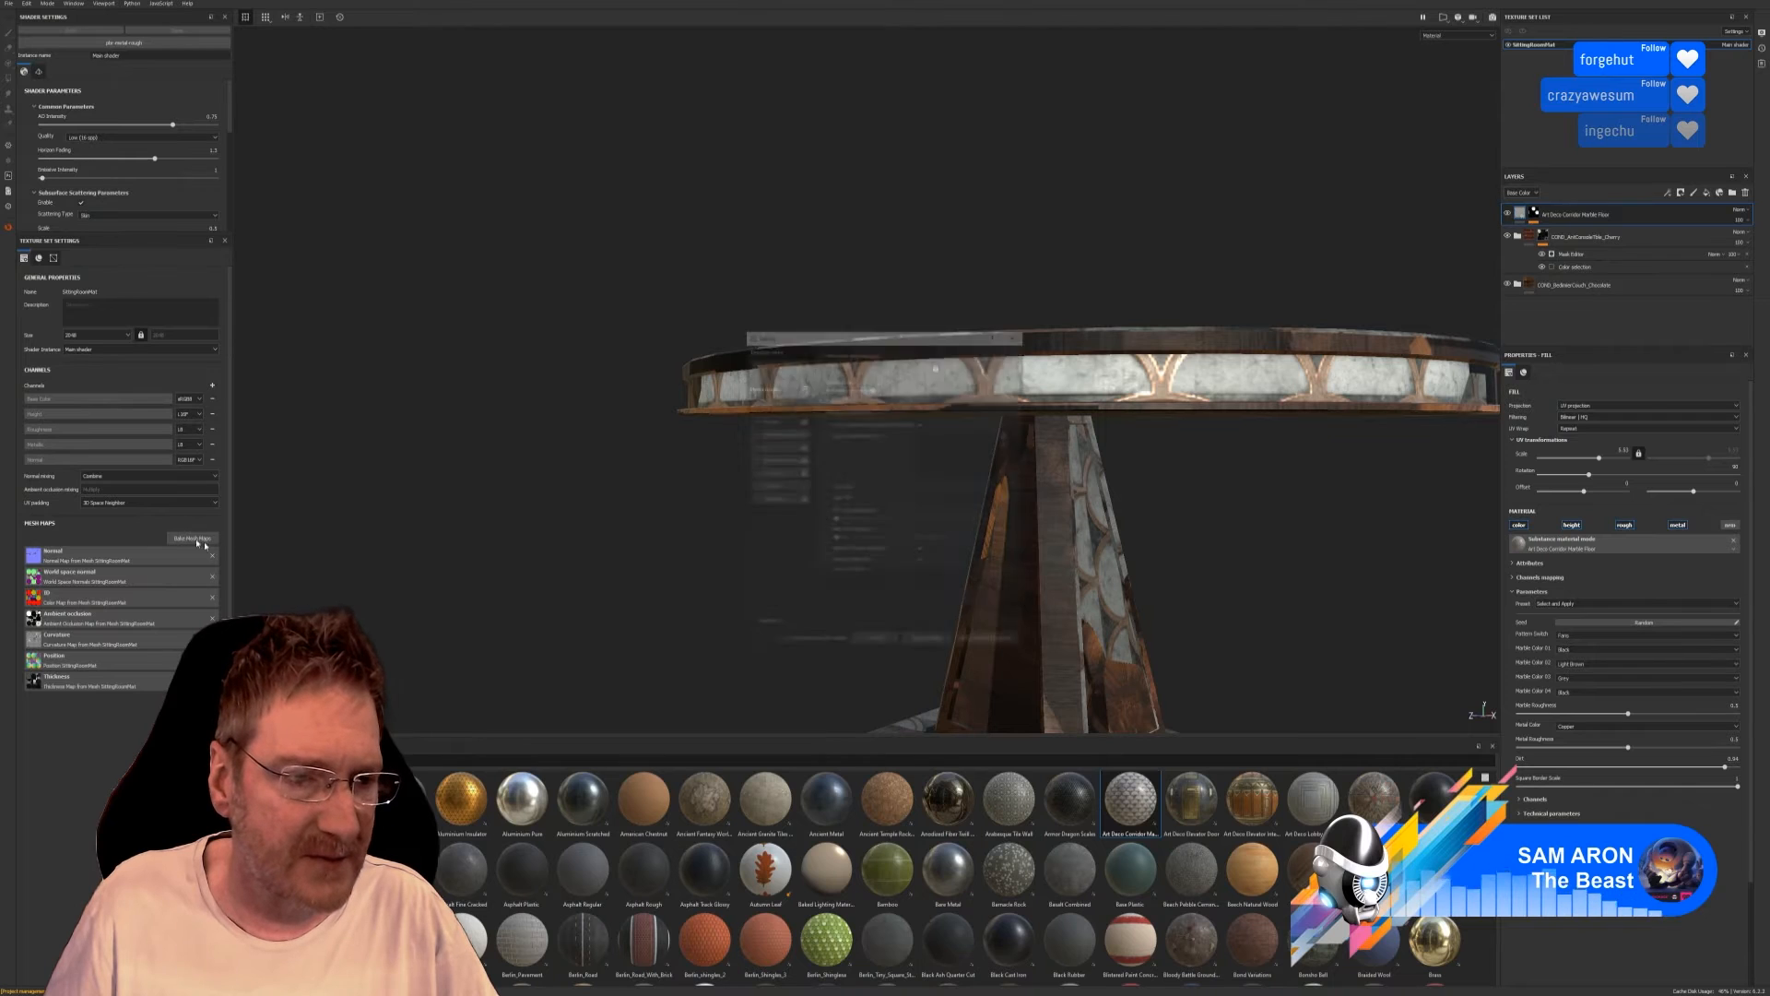
pyautogui.click(762, 446)
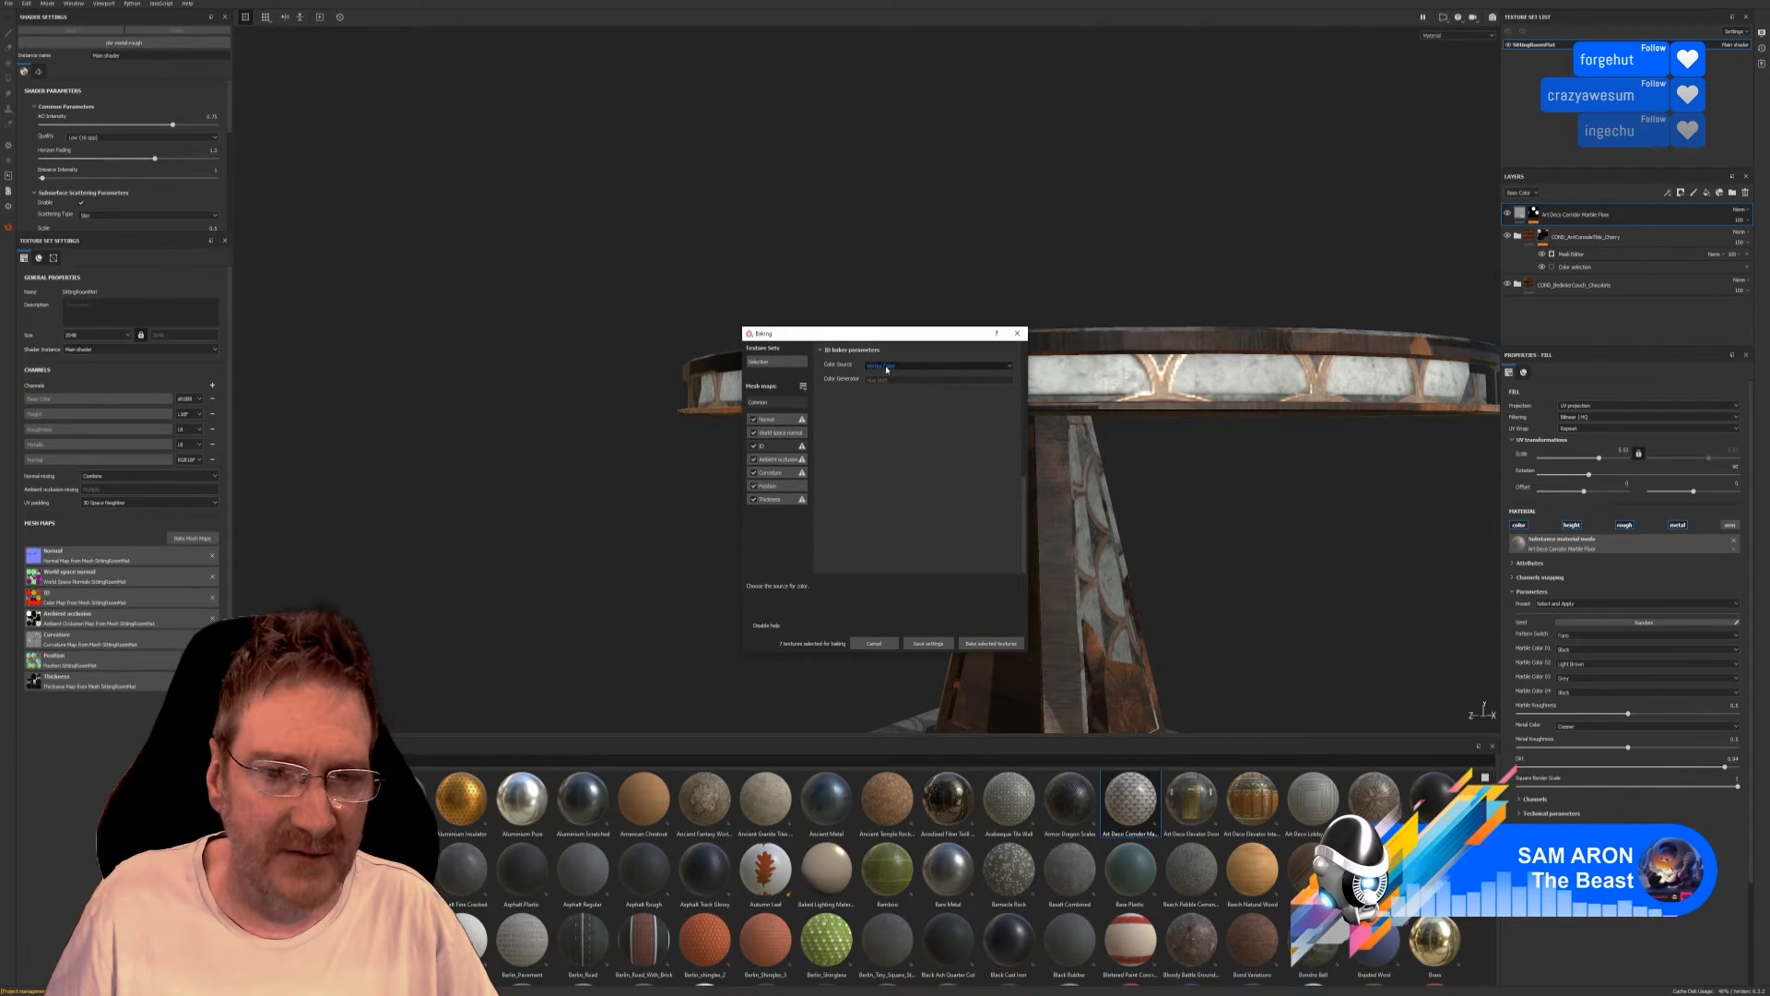
pyautogui.click(785, 404)
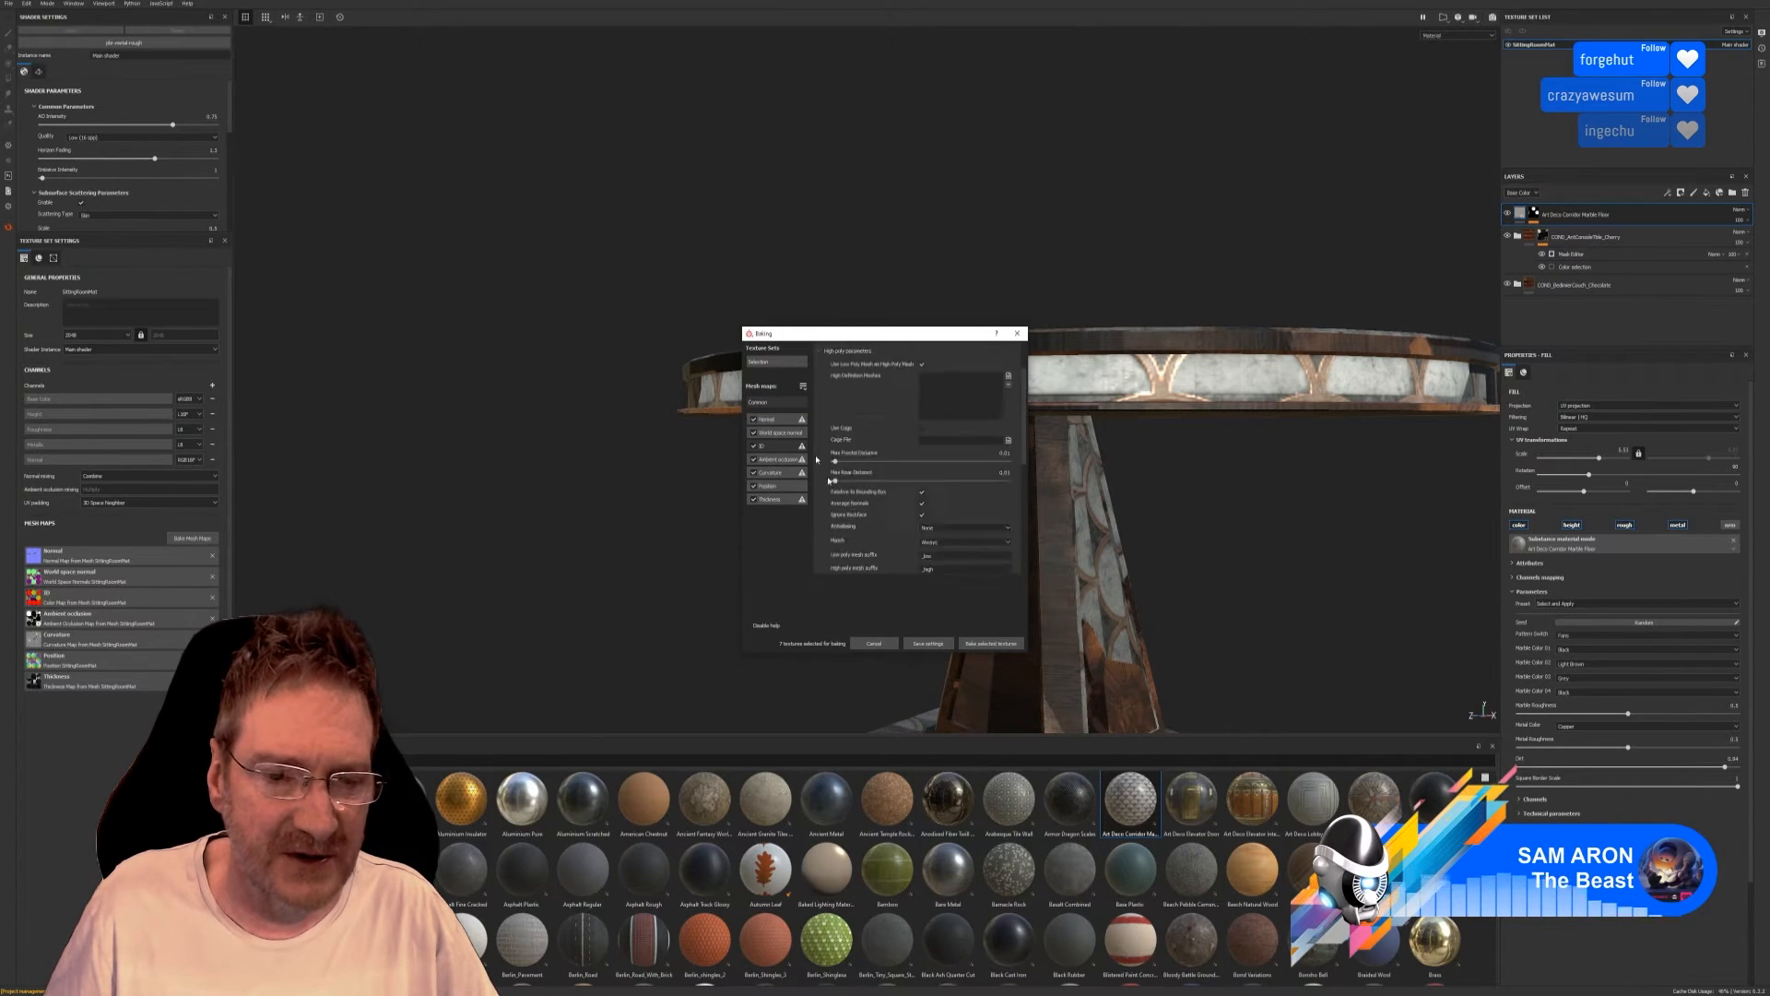
pyautogui.click(992, 644)
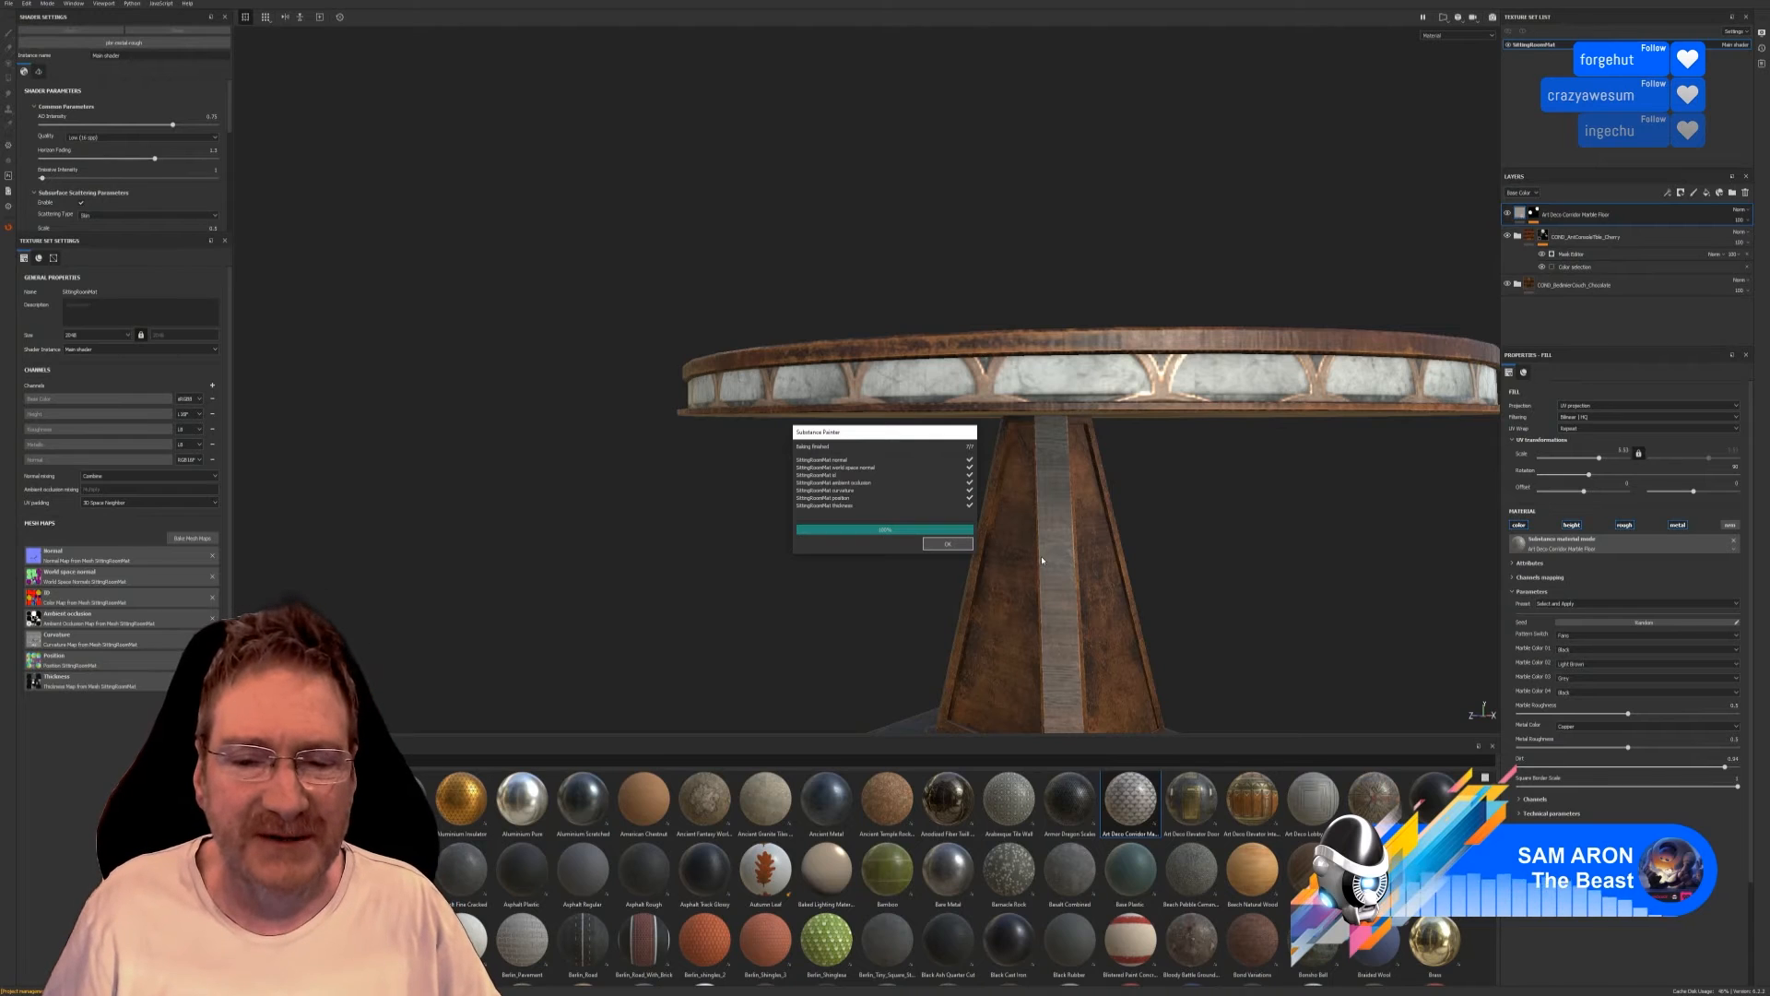
pyautogui.click(955, 546)
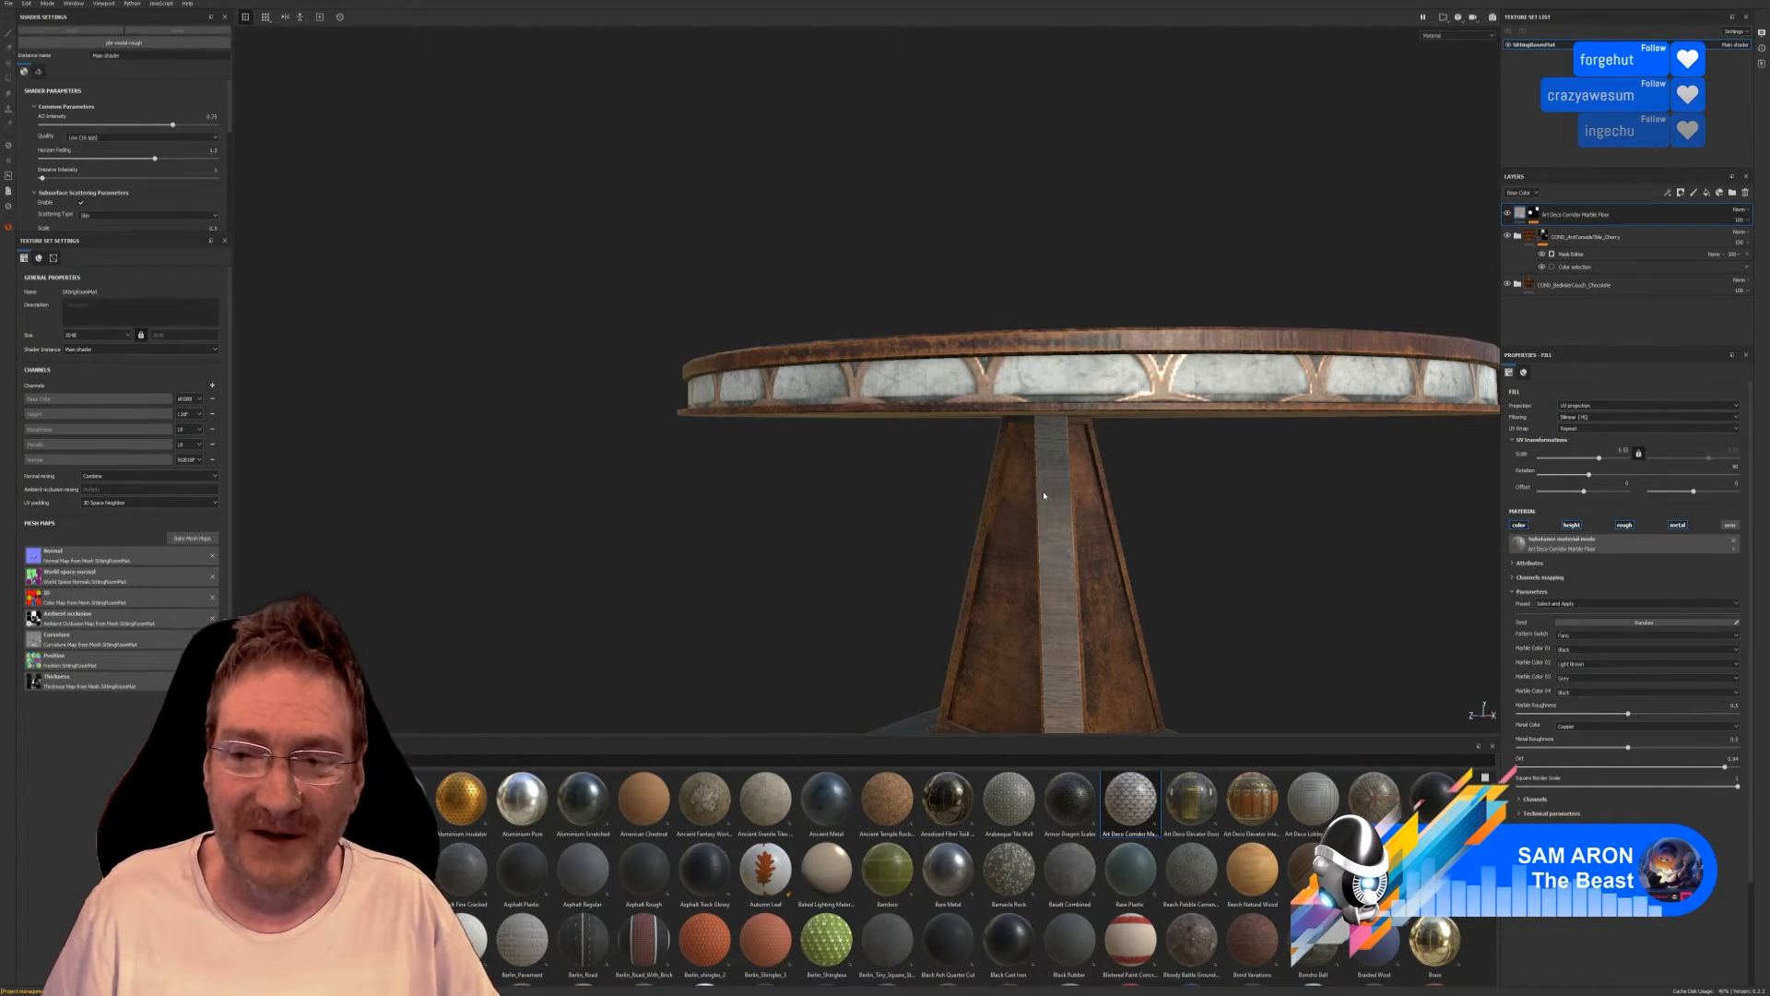
# Examine the rebaked table from several sides, checking how the Art Deco marble pattern runs around the tabletop band.
pyautogui.scroll(-2, 1042, 498)
pyautogui.scroll(-1, 1042, 498)
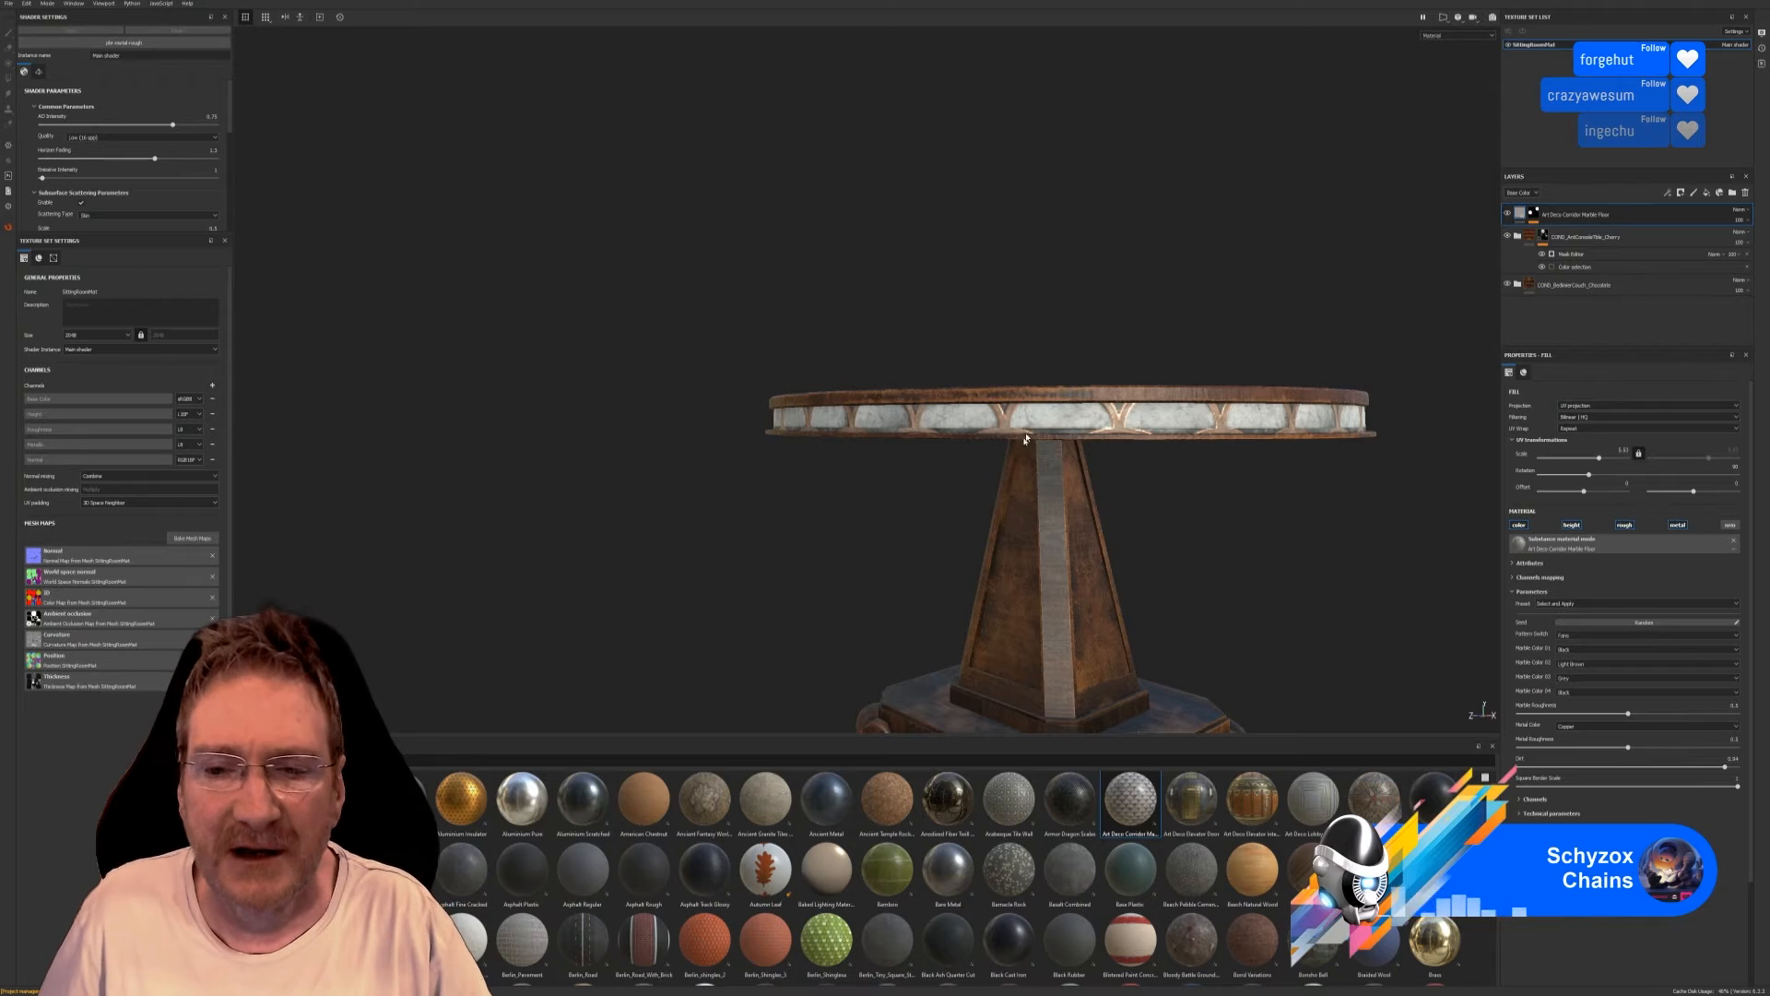
pyautogui.scroll(-3, 1102, 439)
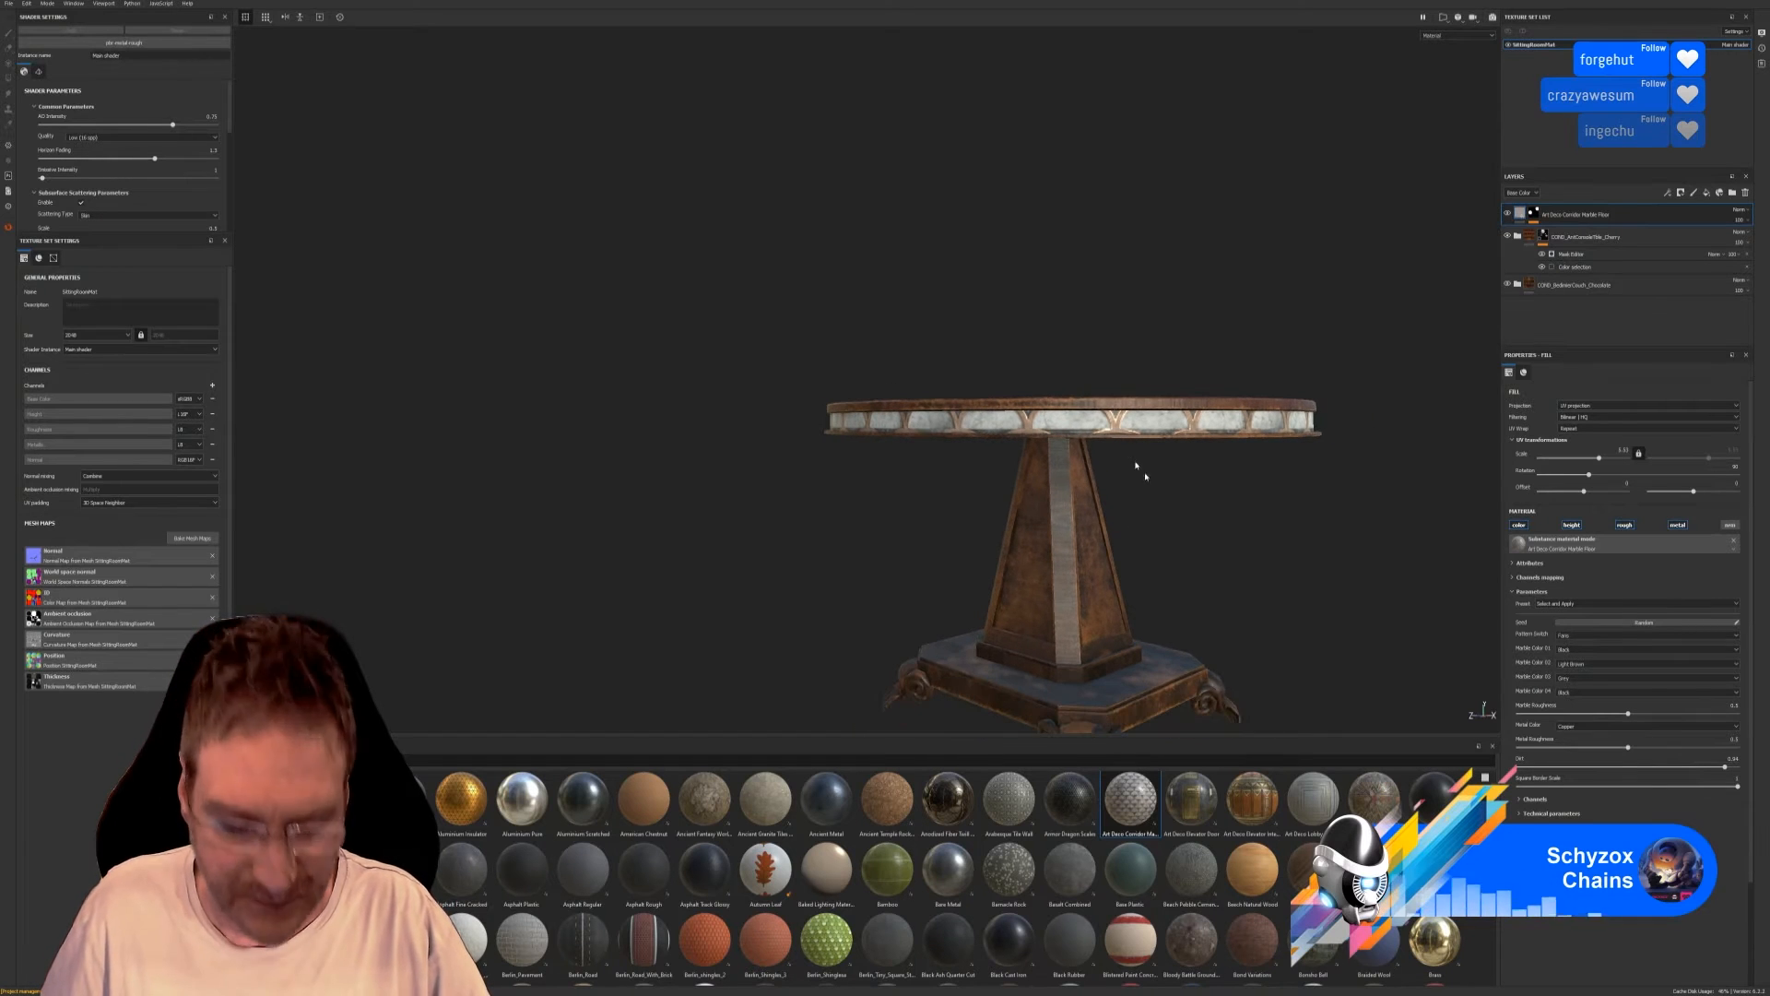
pyautogui.moveTo(1203, 579)
pyautogui.keyDown('alt'); pyautogui.mouseDown()
pyautogui.moveTo(1226, 541)
pyautogui.moveTo(1229, 568)
pyautogui.mouseUp(); pyautogui.keyUp('alt')
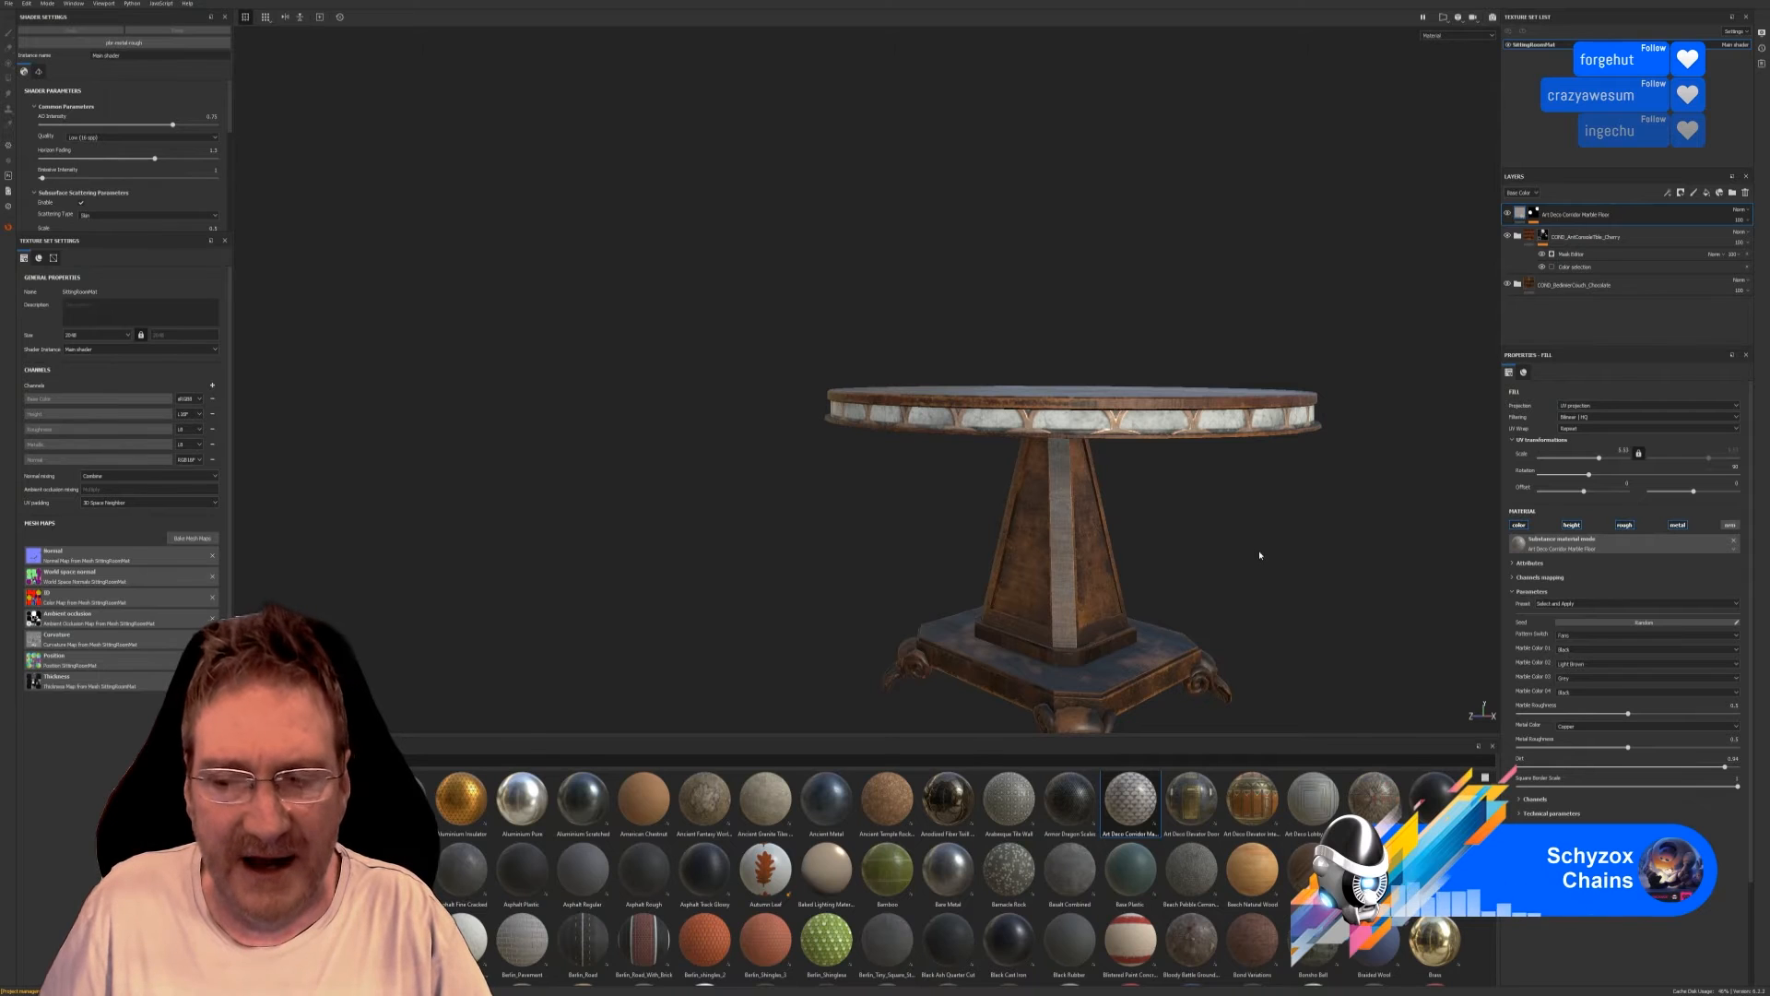
pyautogui.keyDown('alt'); pyautogui.moveTo(1260, 555); pyautogui.dragTo(1074, 409, button='middle'); pyautogui.keyUp('alt')
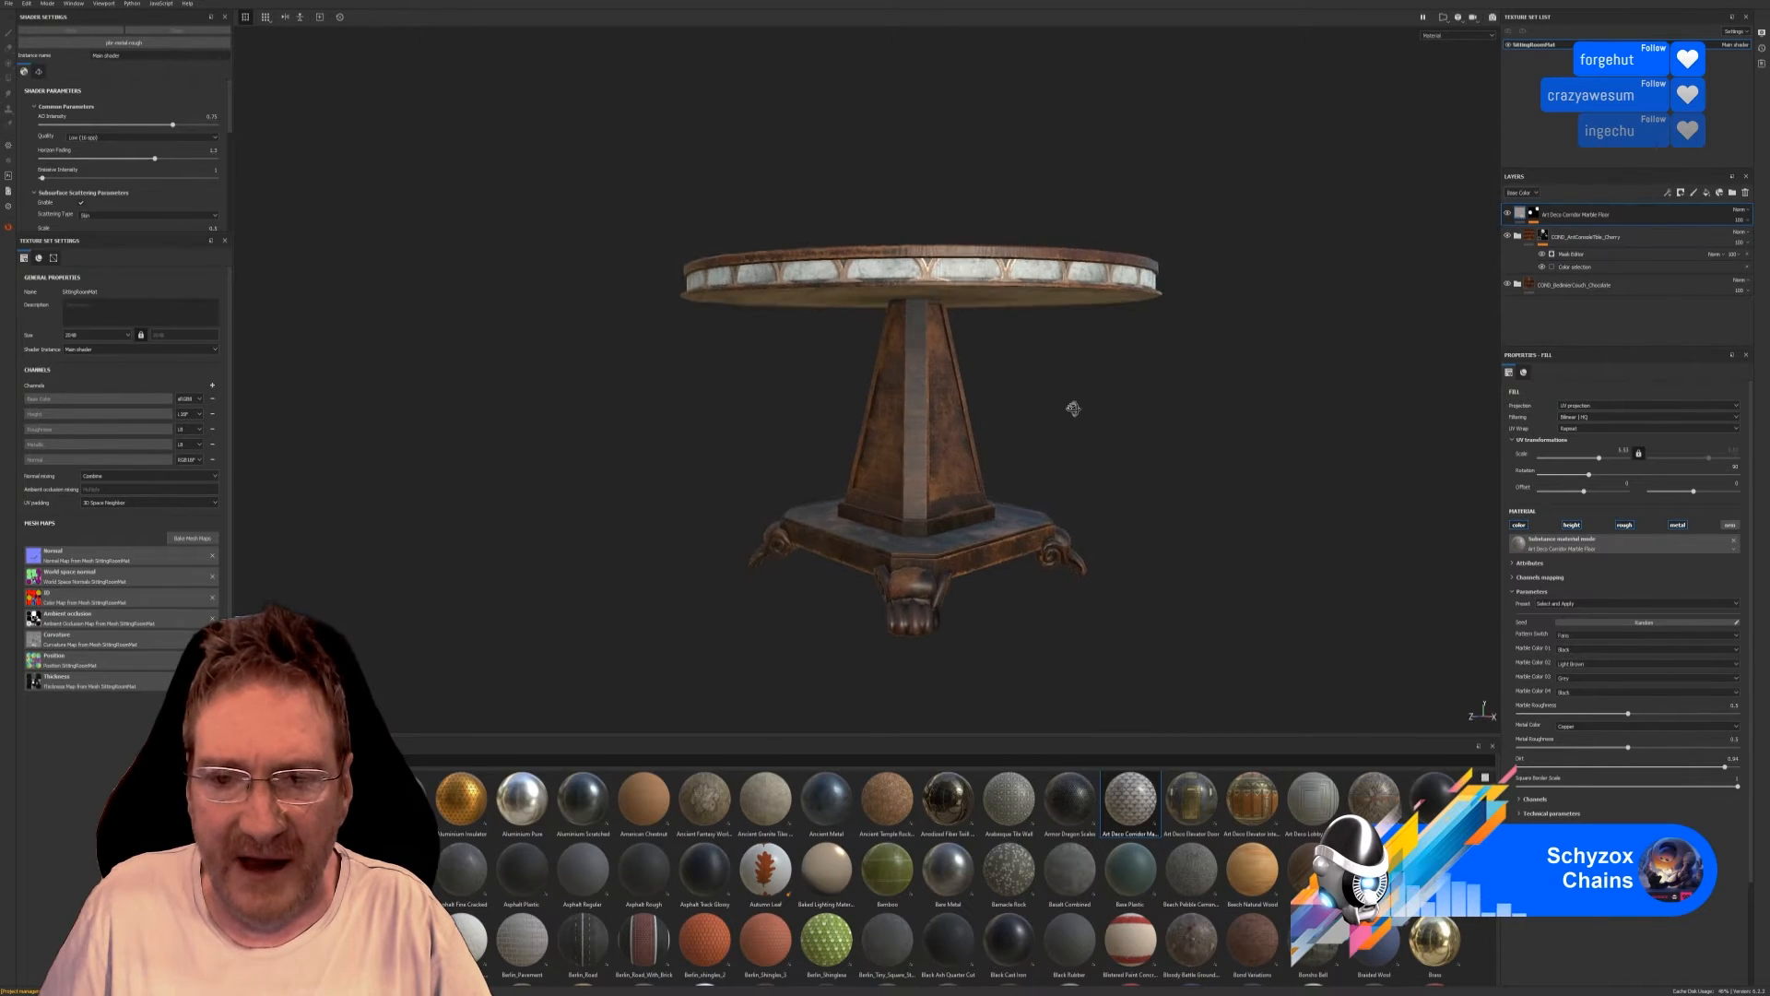
pyautogui.keyDown('alt'); pyautogui.moveTo(1073, 408); pyautogui.dragTo(1102, 461); pyautogui.keyUp('alt')
pyautogui.keyDown('alt'); pyautogui.moveTo(1099, 395); pyautogui.dragTo(1123, 459); pyautogui.keyUp('alt')
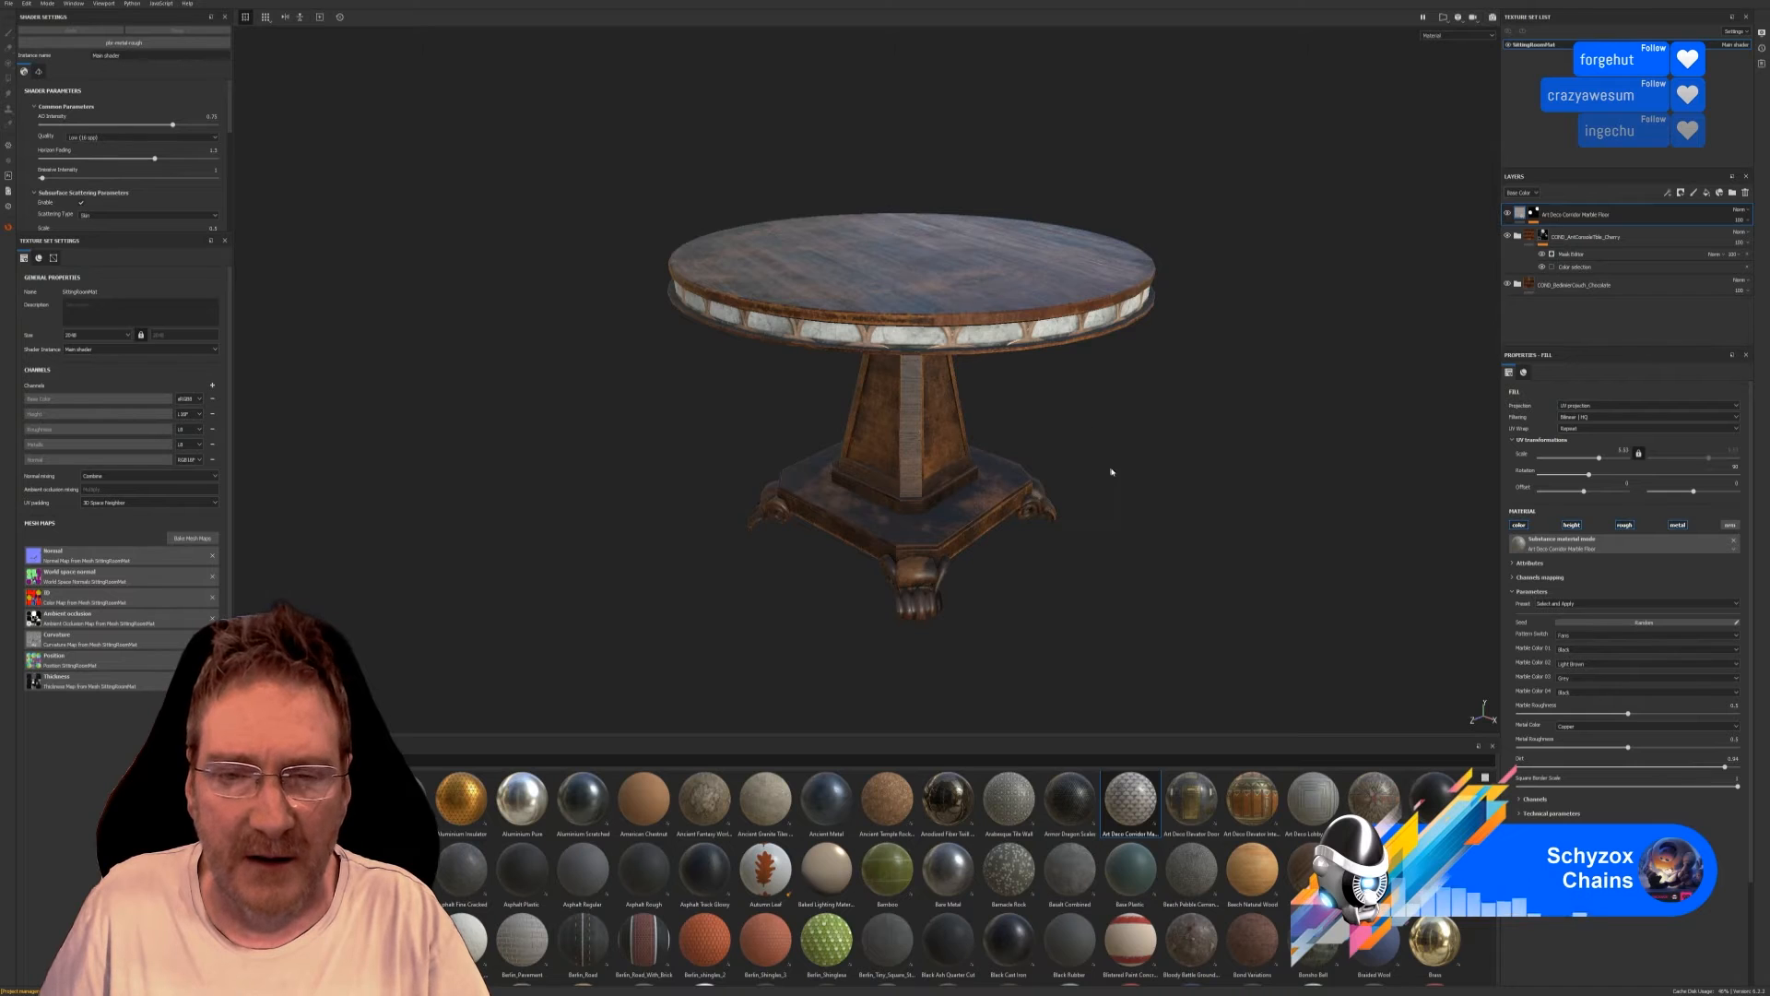
pyautogui.keyDown('alt'); pyautogui.moveTo(1111, 472); pyautogui.dragTo(1046, 381); pyautogui.keyUp('alt')
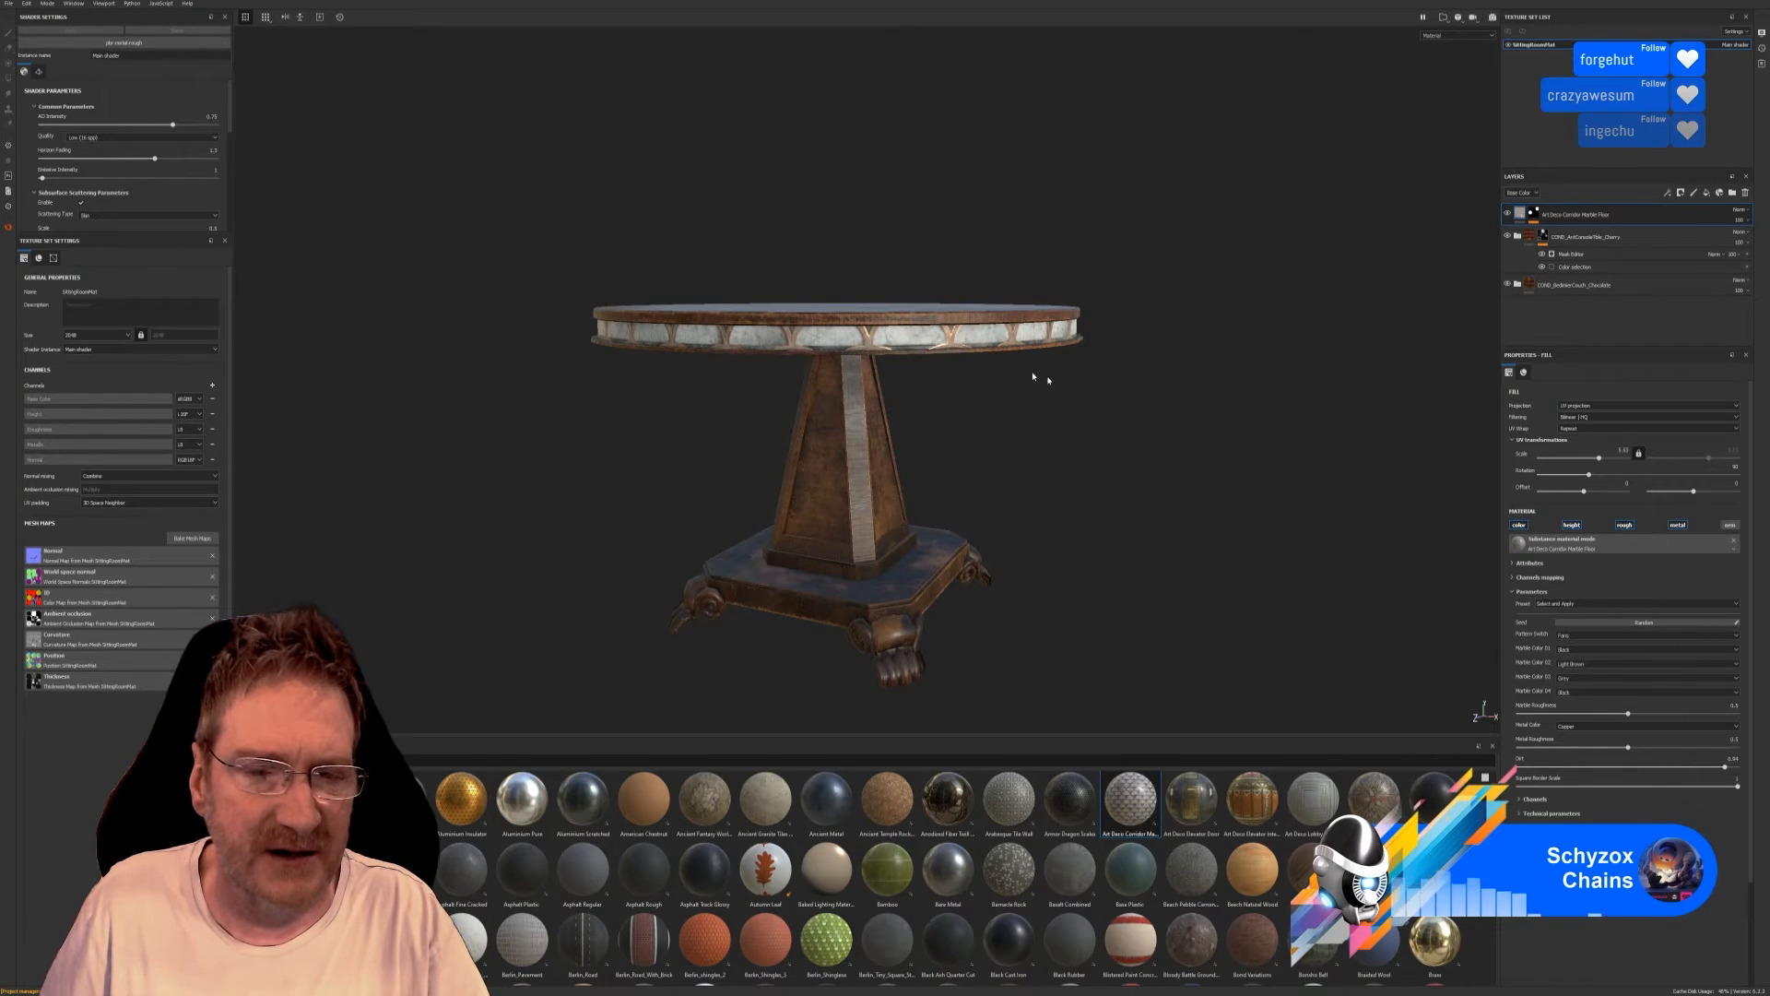
pyautogui.keyDown('alt'); pyautogui.moveTo(1100, 469); pyautogui.dragTo(1206, 454); pyautogui.keyUp('alt')
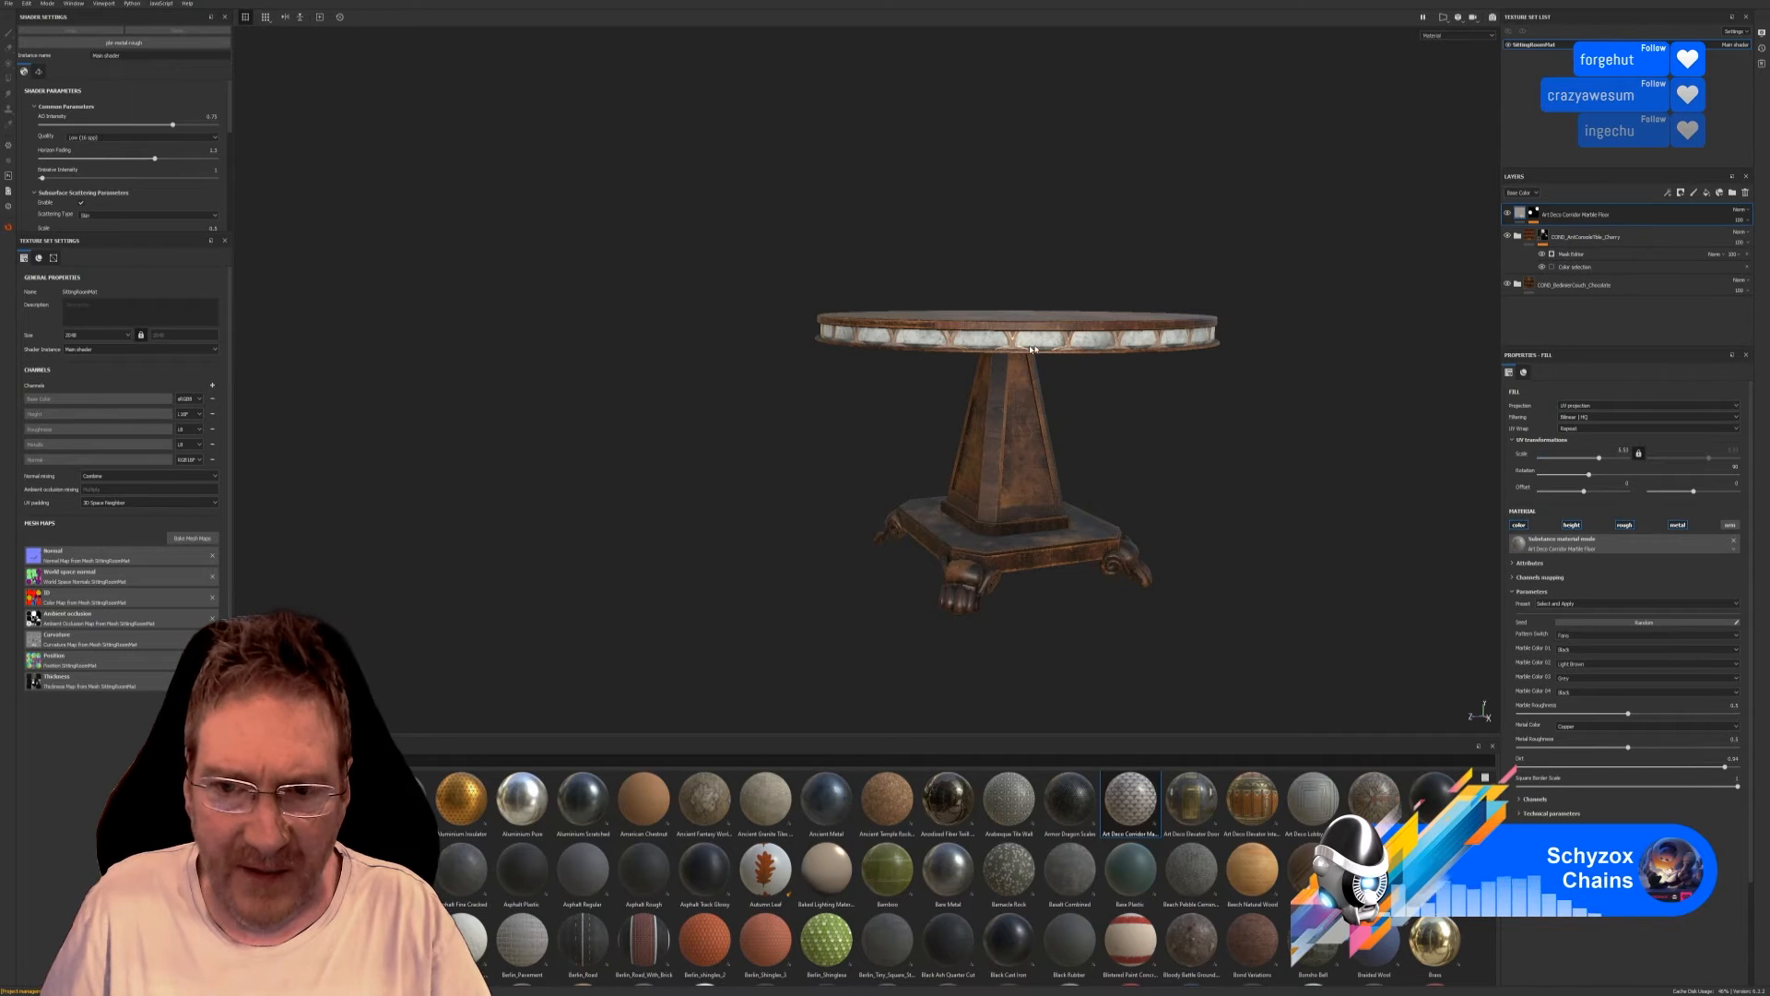
# Try a slightly different UV scale on the Art Deco marble fill and restore the previous scale.
pyautogui.click(1599, 458)
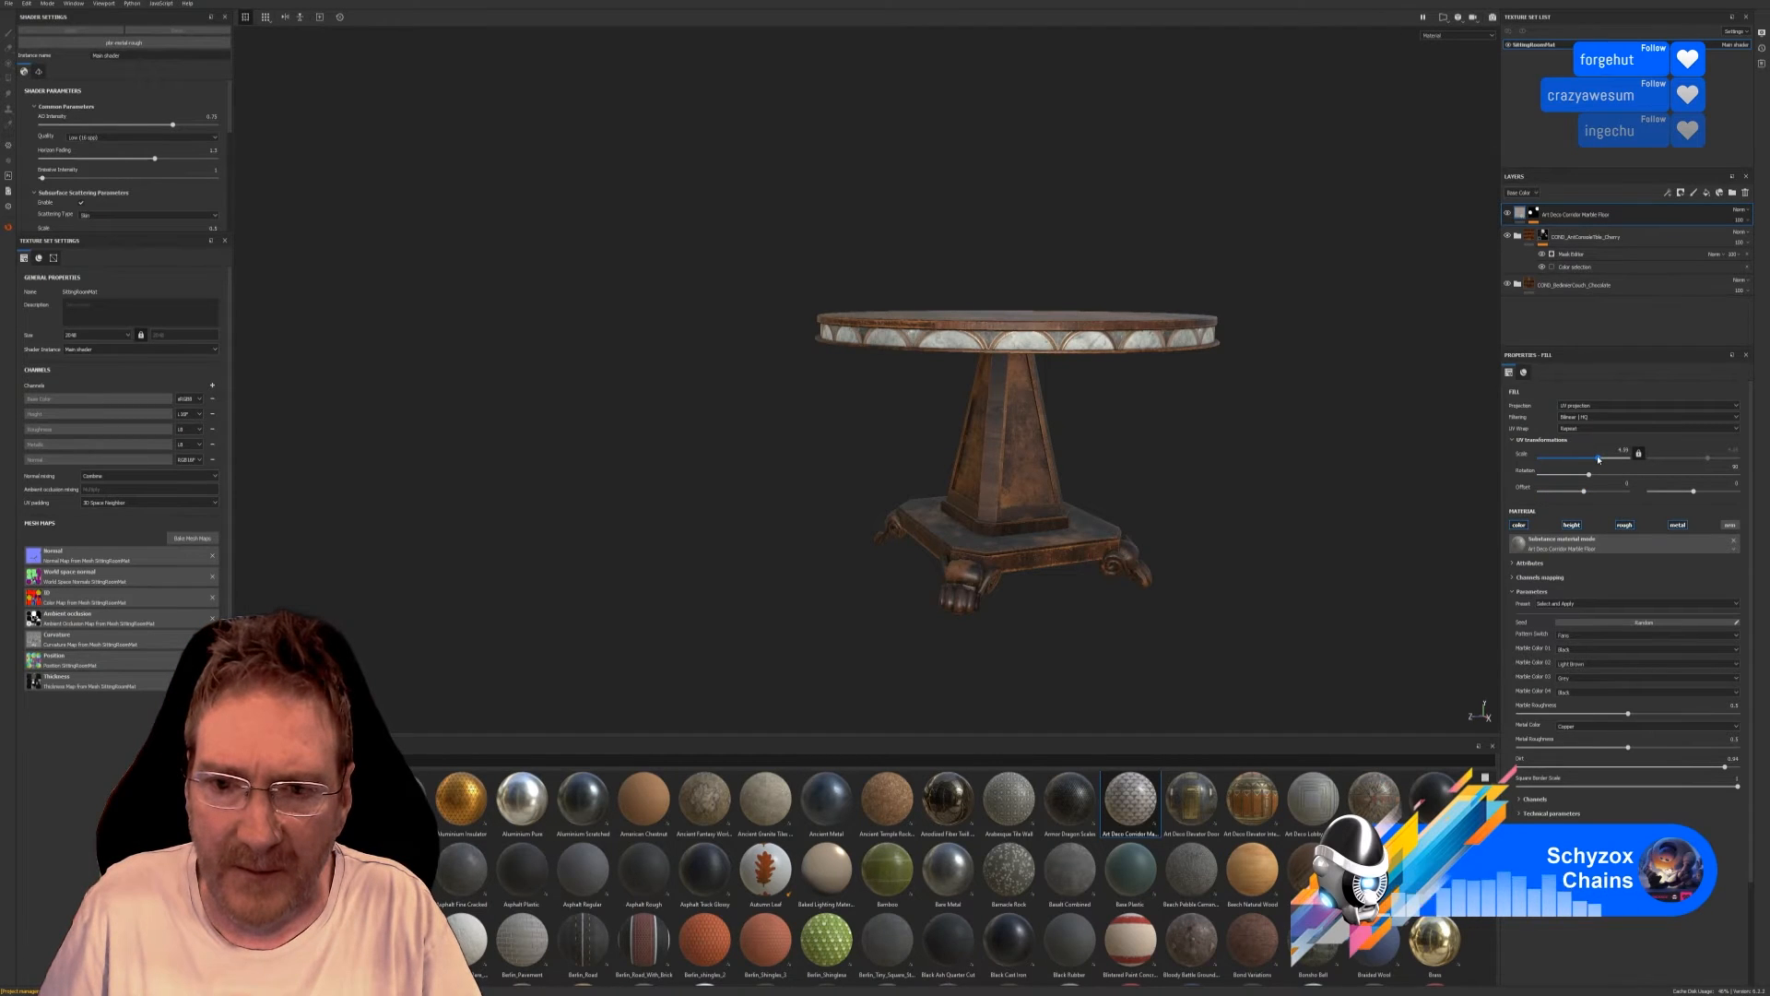
pyautogui.moveTo(1599, 458); pyautogui.dragTo(1599, 459)
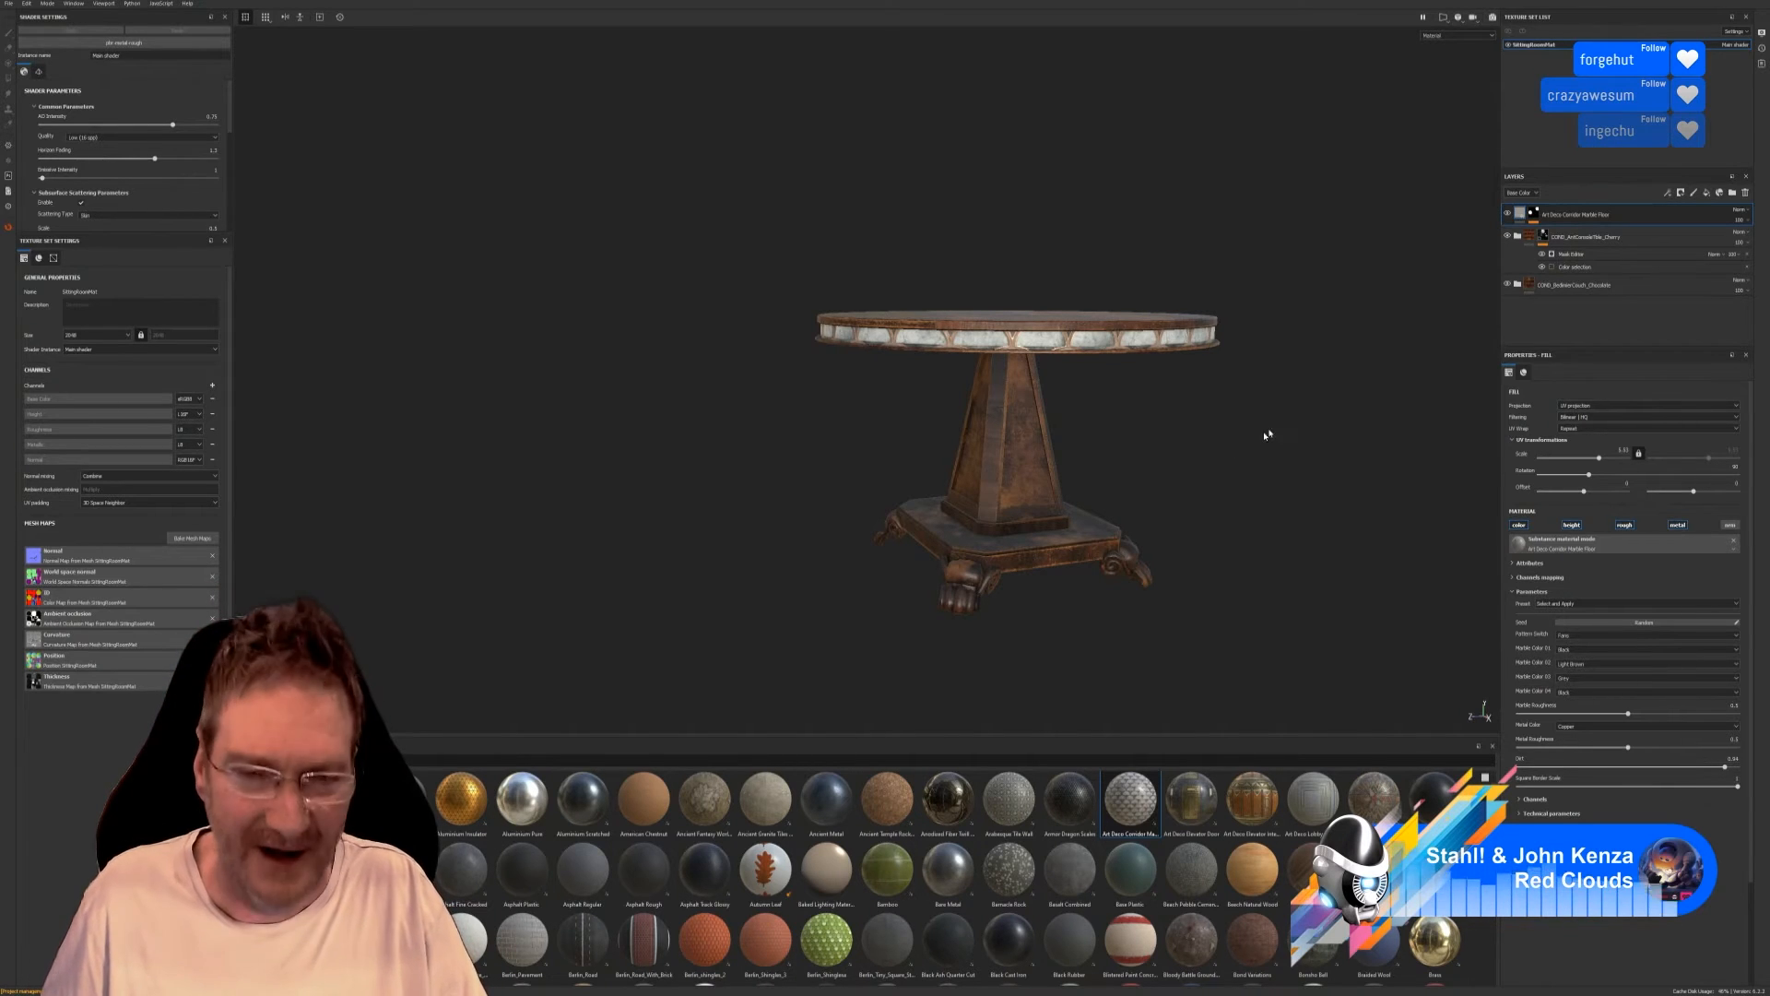
# Inspect the wood on the tabletop and pedestal together with the marble band from above and at eye level.
pyautogui.keyDown('alt'); pyautogui.moveTo(871, 453); pyautogui.dragTo(697, 434); pyautogui.keyUp('alt')
pyautogui.keyDown('alt'); pyautogui.moveTo(1272, 448); pyautogui.dragTo(1387, 400); pyautogui.keyUp('alt')
pyautogui.keyDown('alt'); pyautogui.moveTo(928, 398); pyautogui.dragTo(1061, 460); pyautogui.keyUp('alt')
pyautogui.keyDown('alt'); pyautogui.moveTo(1103, 403); pyautogui.dragTo(1120, 455); pyautogui.keyUp('alt')
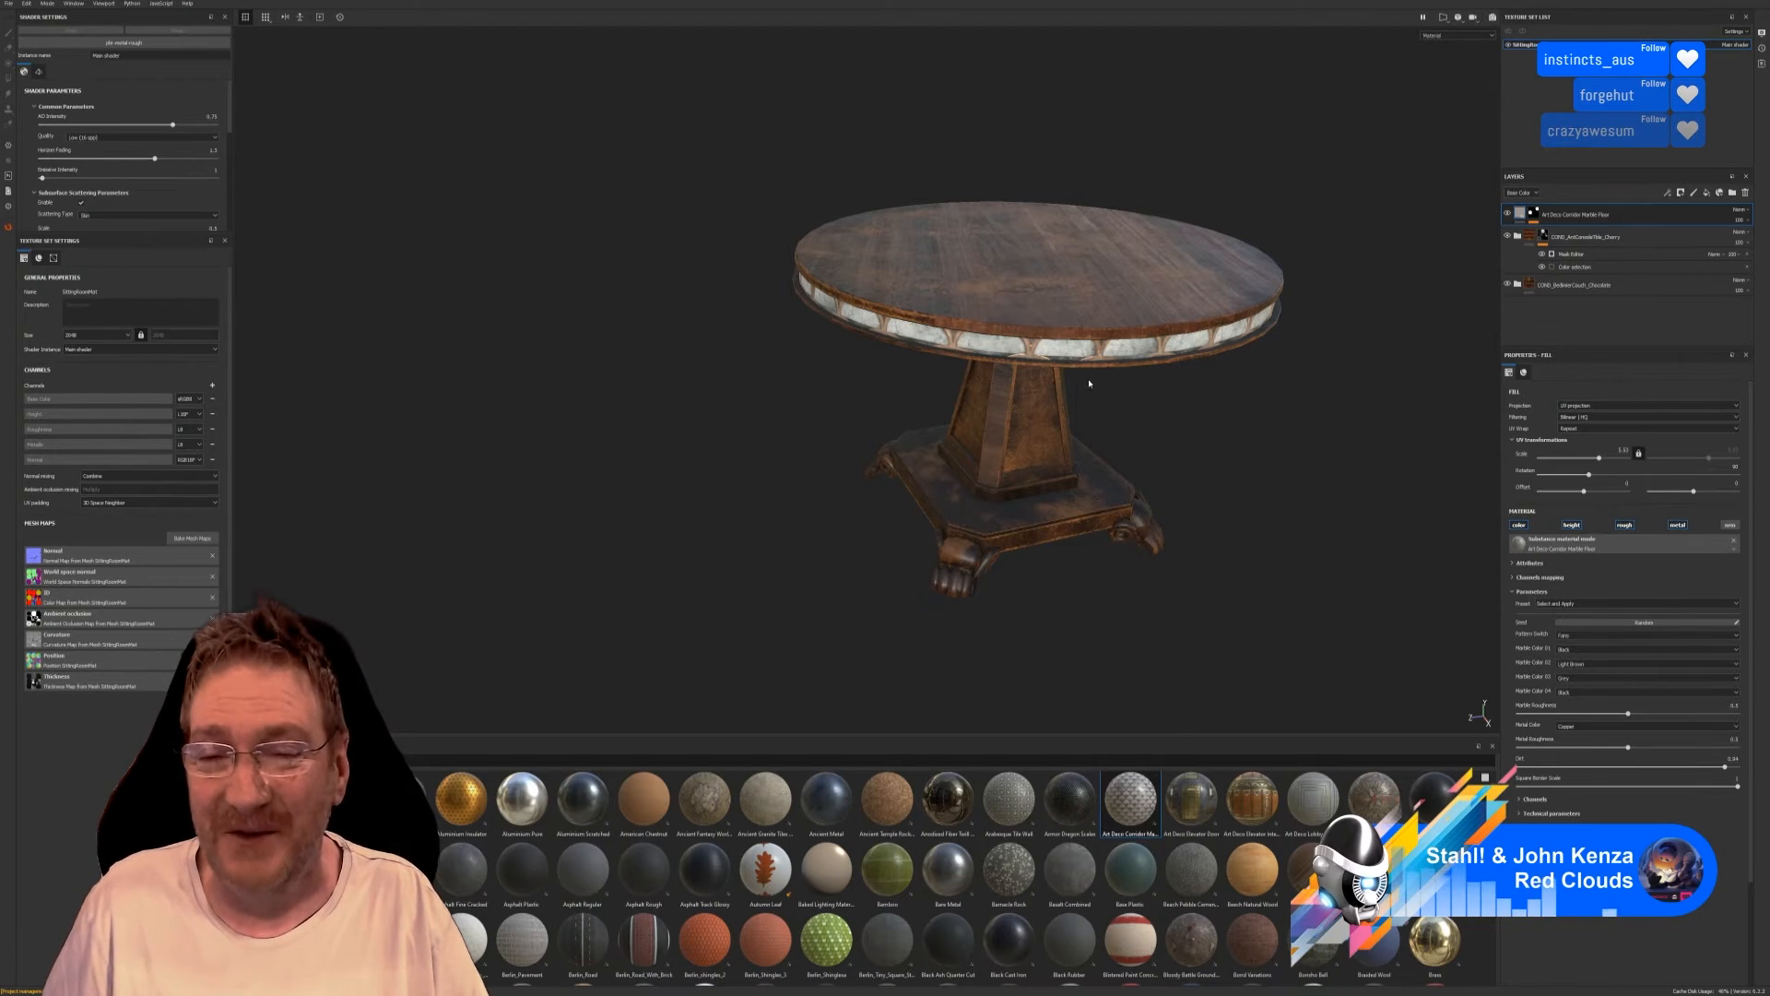
pyautogui.scroll(1, 1087, 381)
pyautogui.keyDown('alt'); pyautogui.moveTo(1160, 403); pyautogui.dragTo(1257, 394); pyautogui.keyUp('alt')
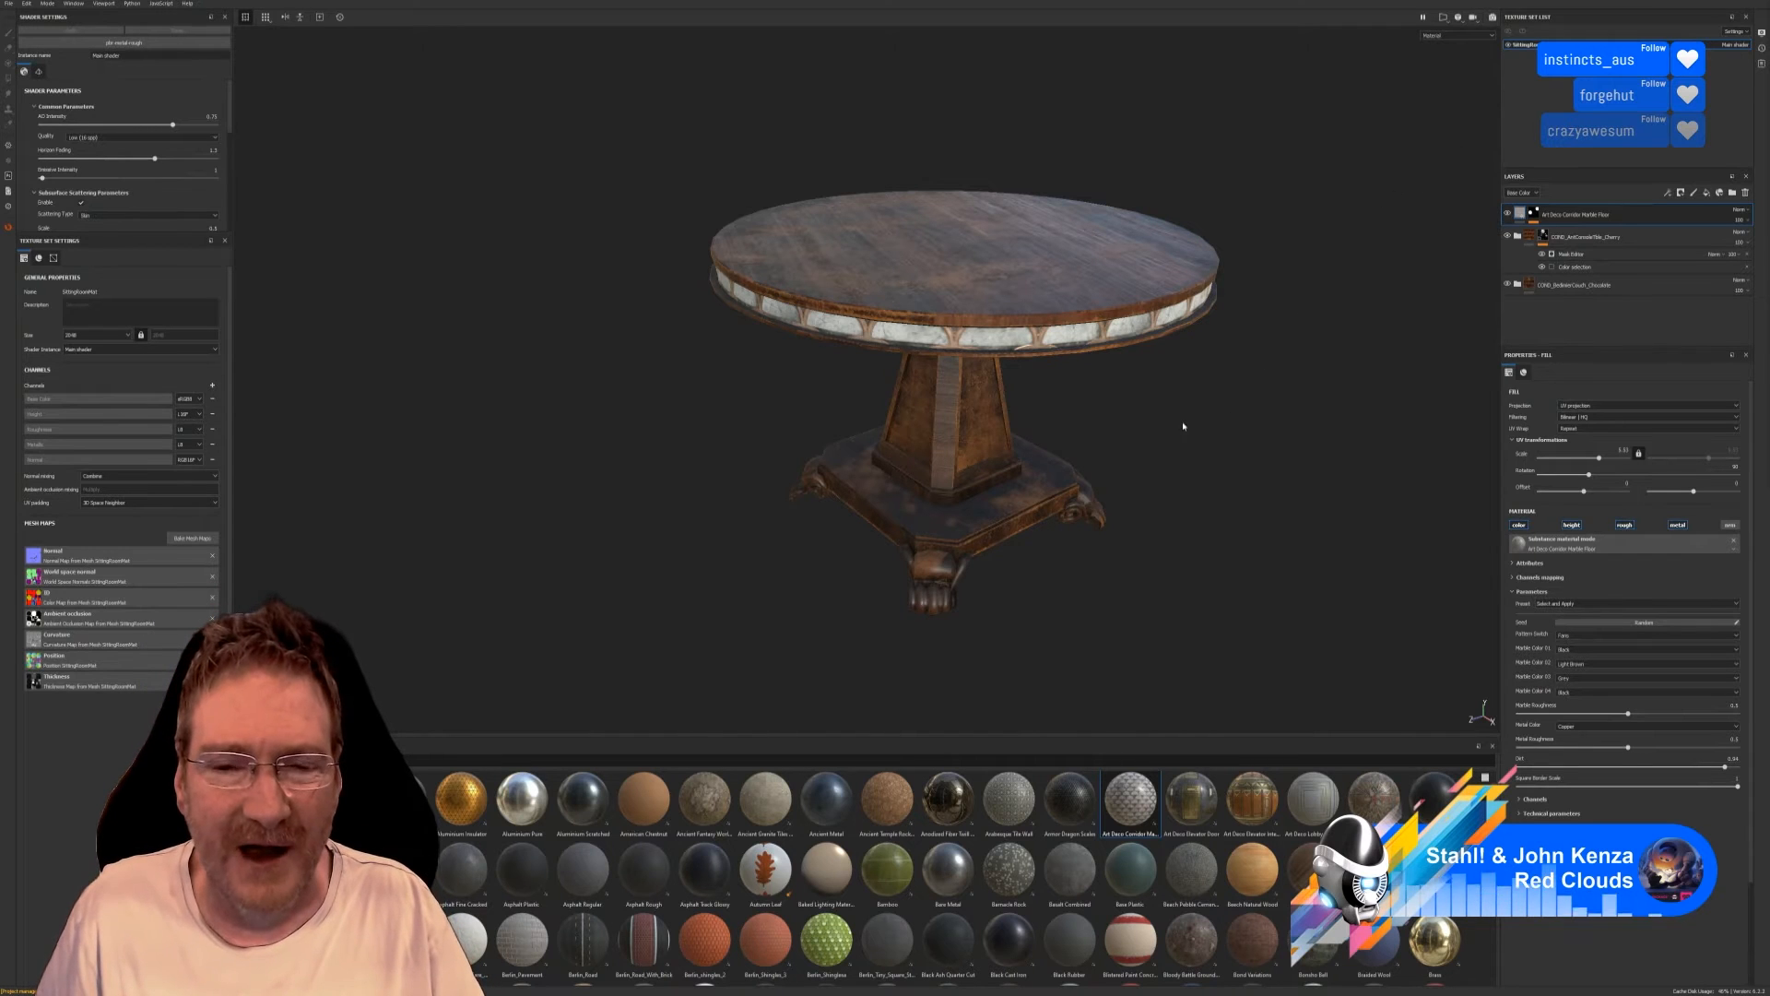
pyautogui.keyDown('alt'); pyautogui.moveTo(1178, 407); pyautogui.dragTo(1144, 420); pyautogui.keyUp('alt')
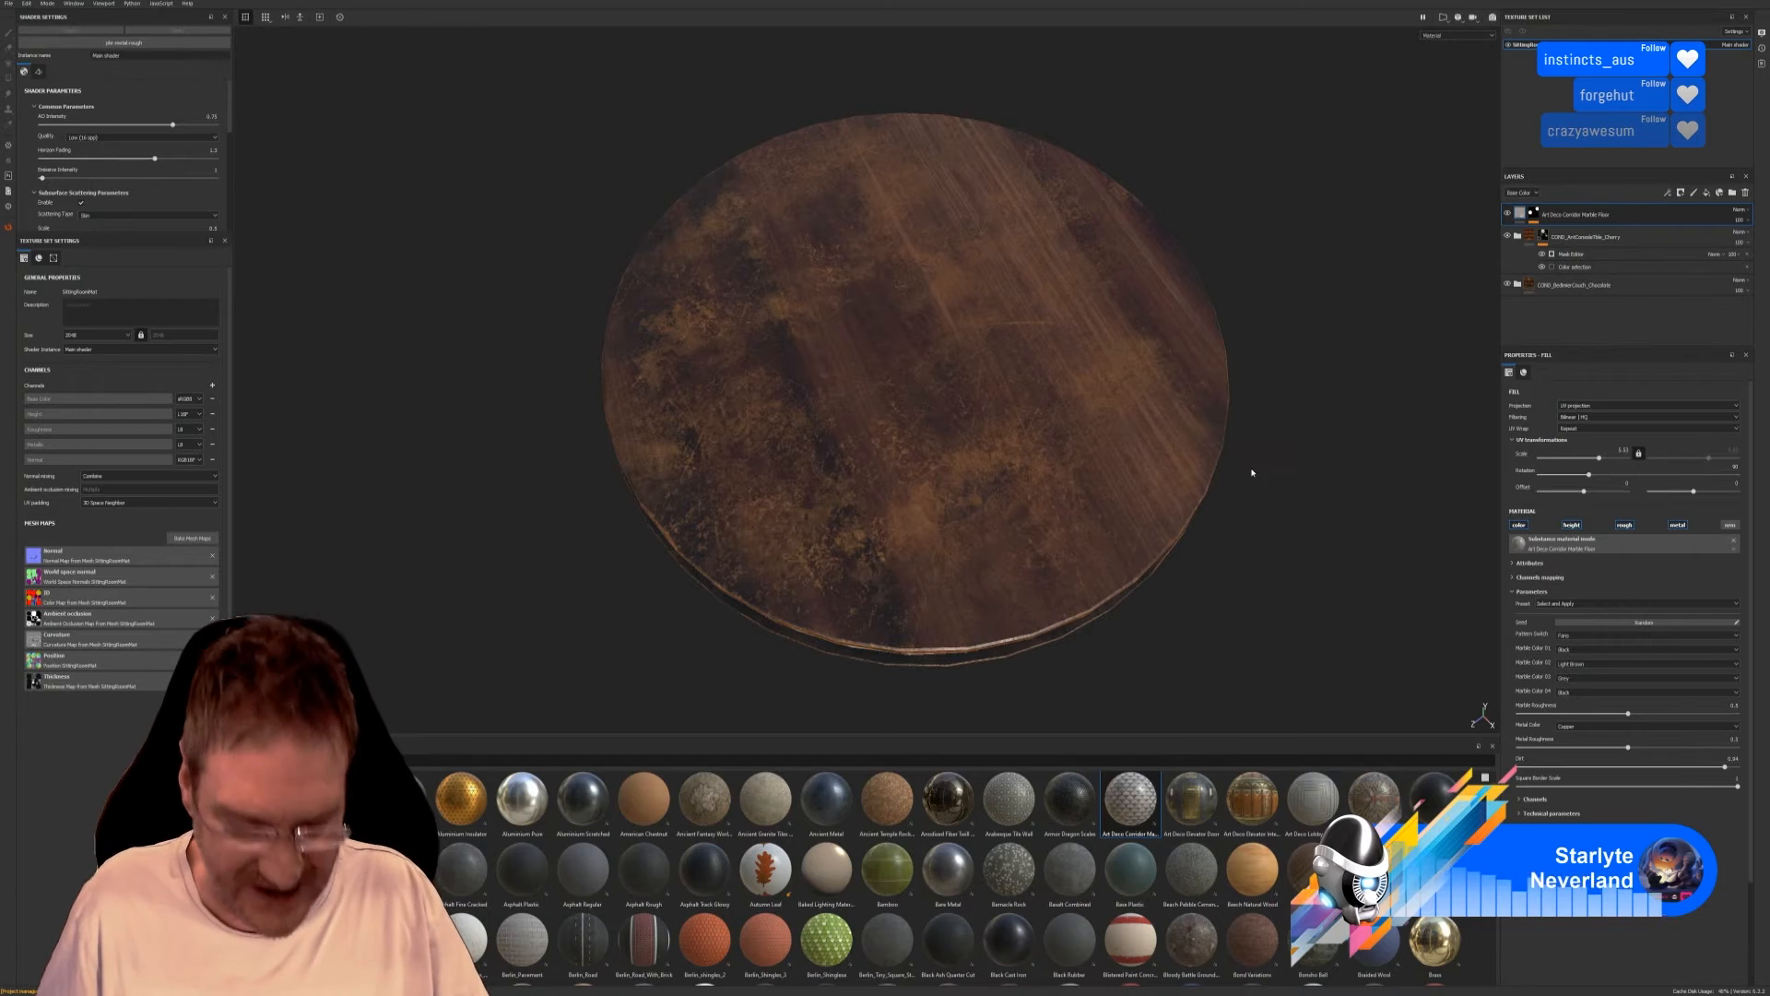
pyautogui.keyDown('alt'); pyautogui.moveTo(1301, 541); pyautogui.dragTo(1164, 417); pyautogui.keyUp('alt')
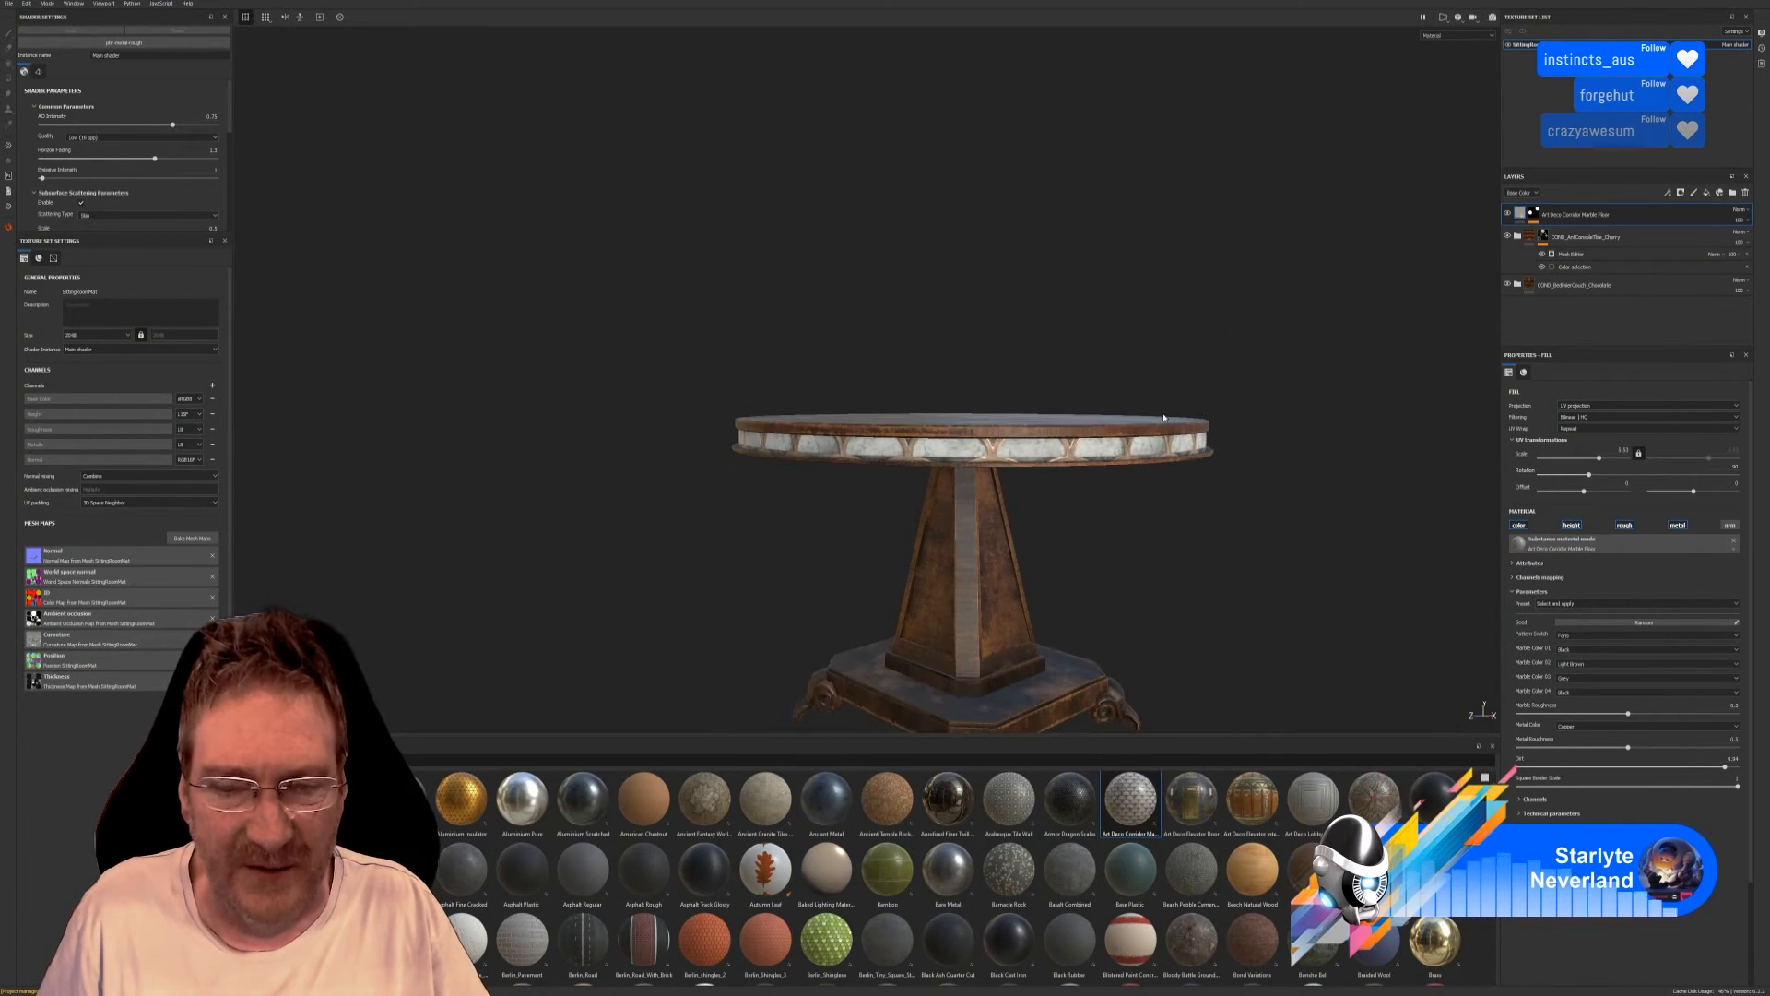
pyautogui.keyDown('alt'); pyautogui.moveTo(1269, 494); pyautogui.dragTo(1153, 458); pyautogui.keyUp('alt')
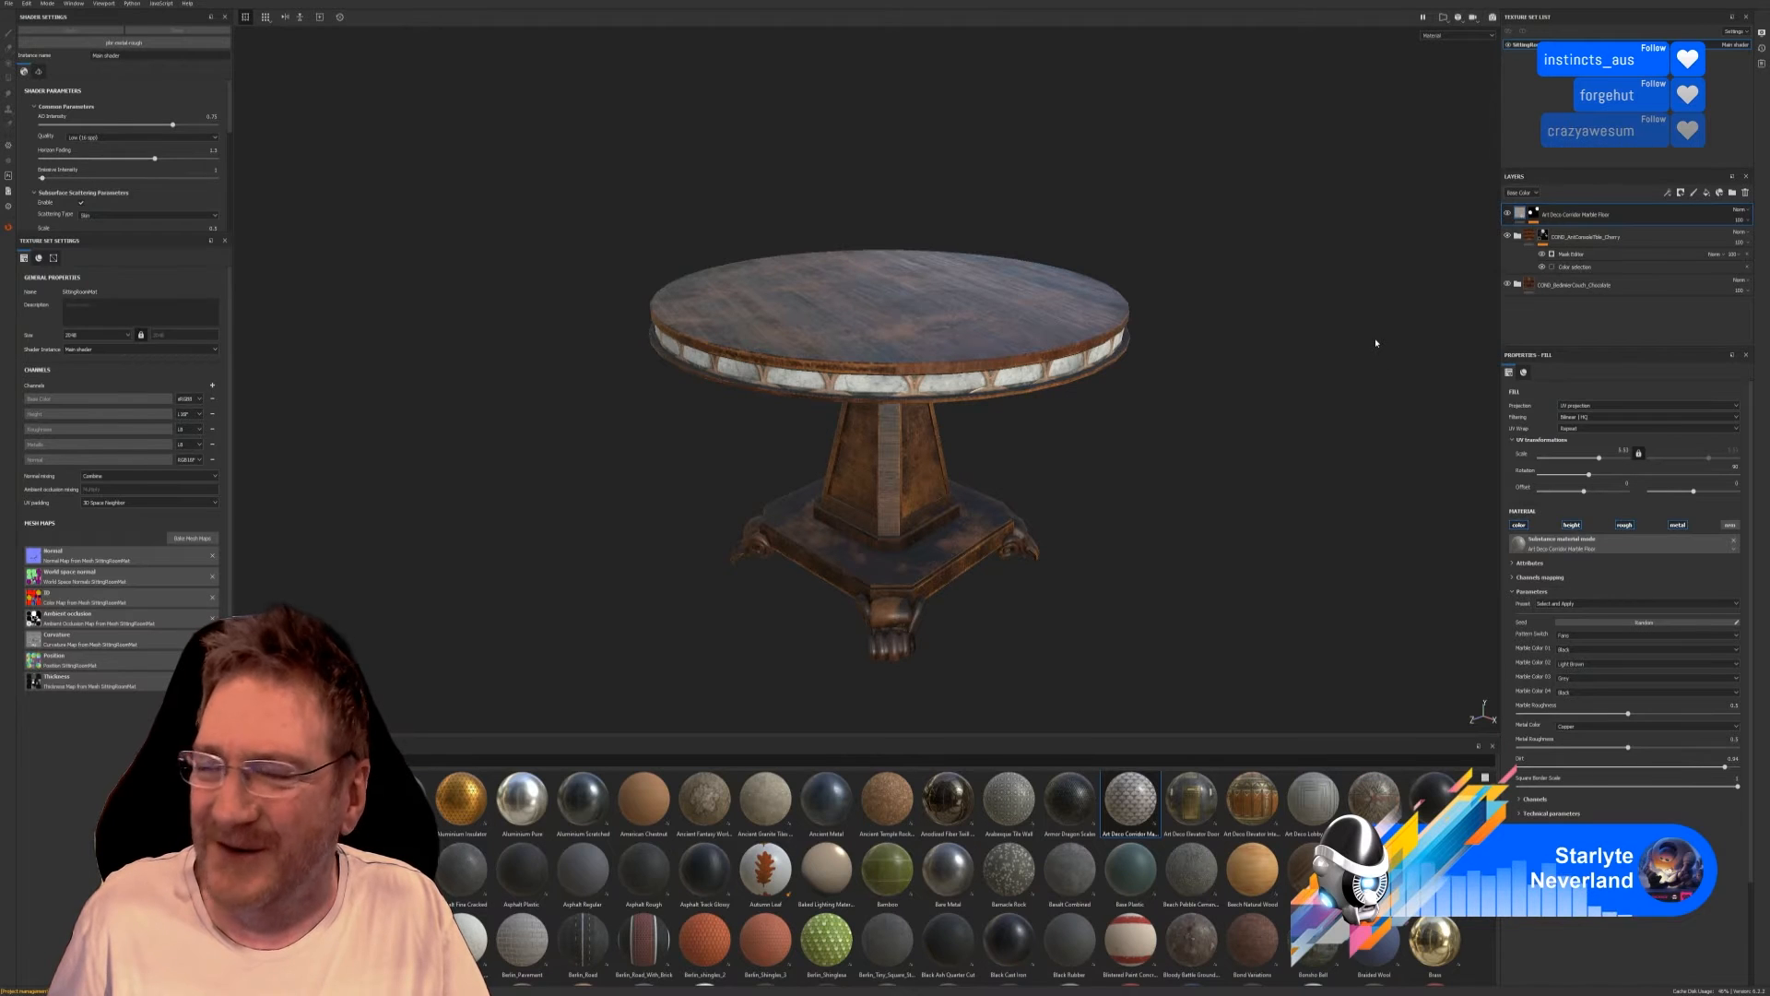
pyautogui.keyDown('alt'); pyautogui.moveTo(1203, 488); pyautogui.dragTo(1064, 508); pyautogui.keyUp('alt')
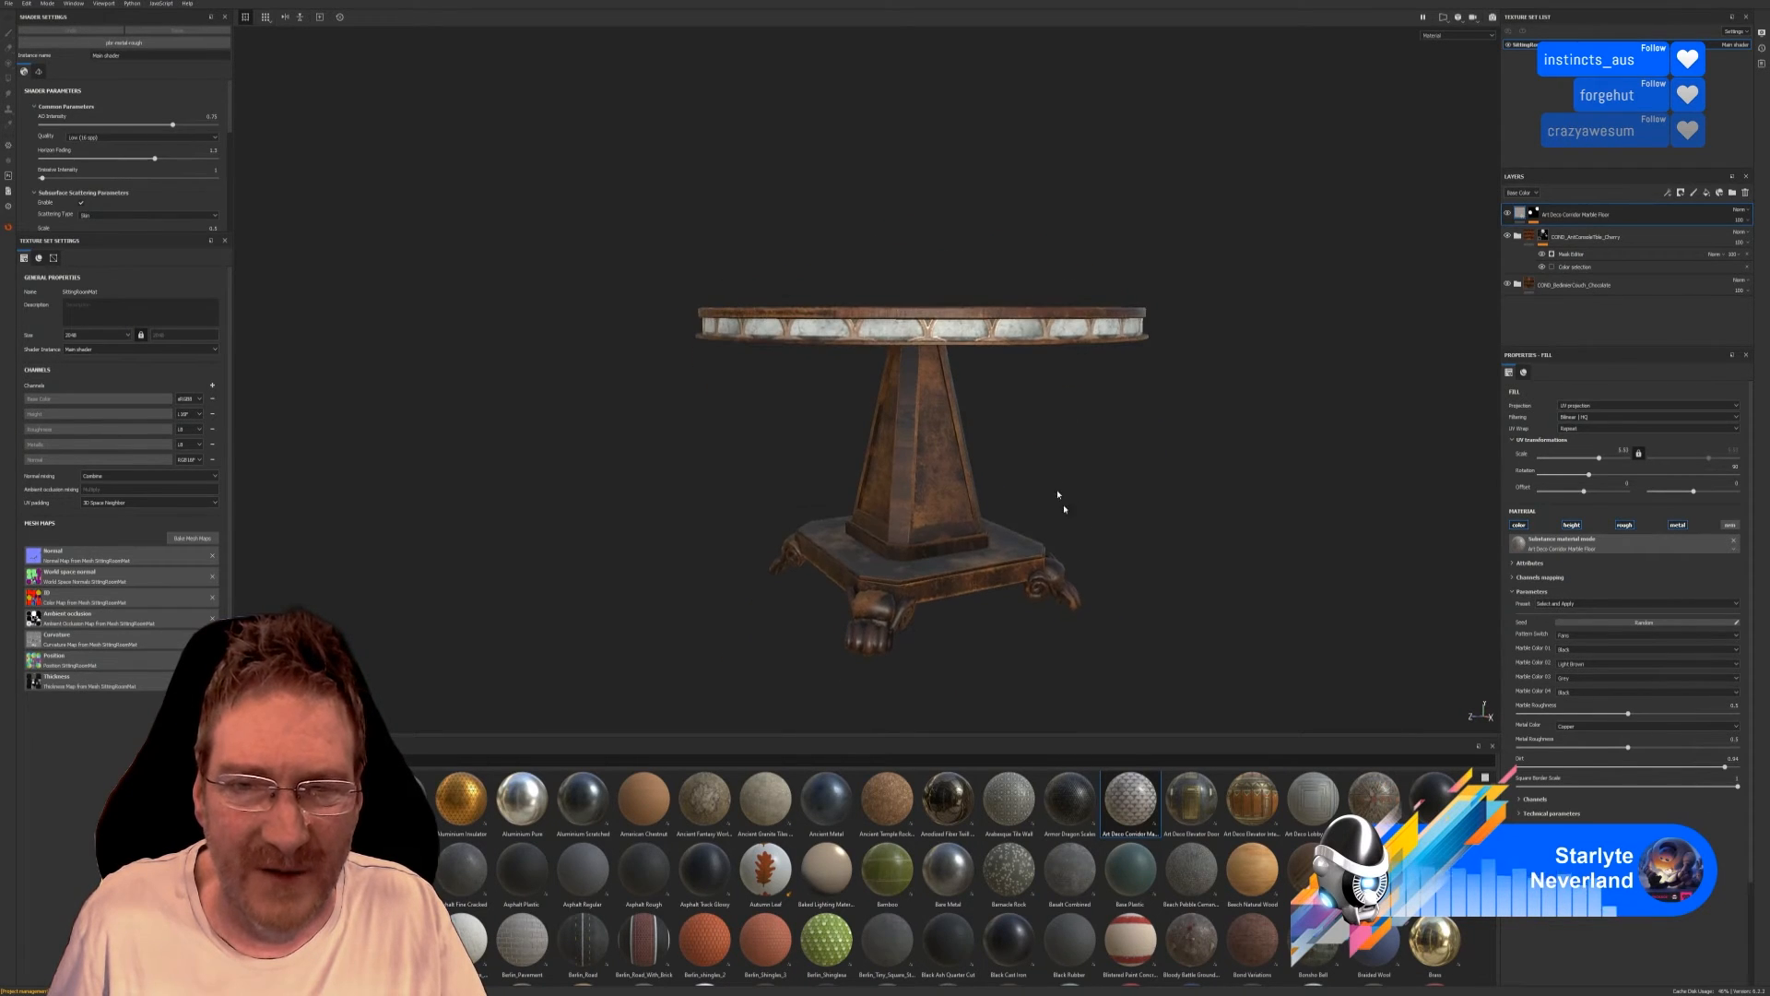
# Duplicate the Art Deco Corridor Marble Floor layer and set the copy's parameter directly below Metal Roughness to 1.
pyautogui.rightClick(1578, 214)
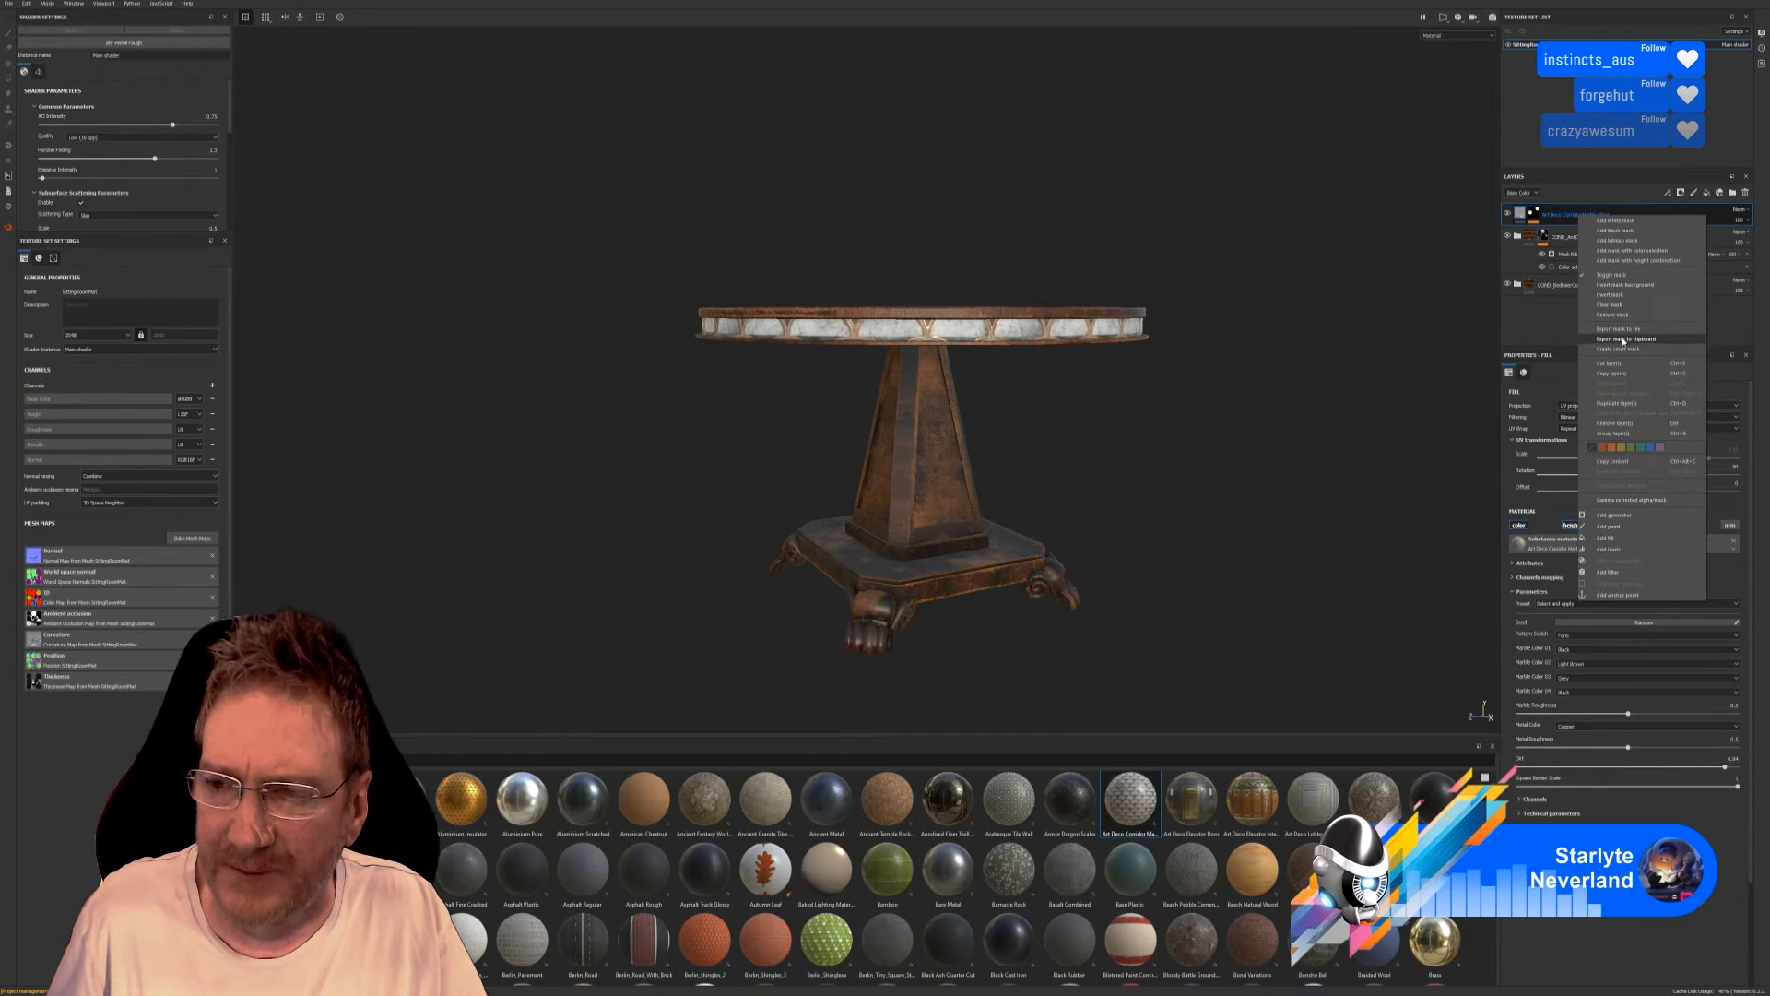
pyautogui.click(1618, 405)
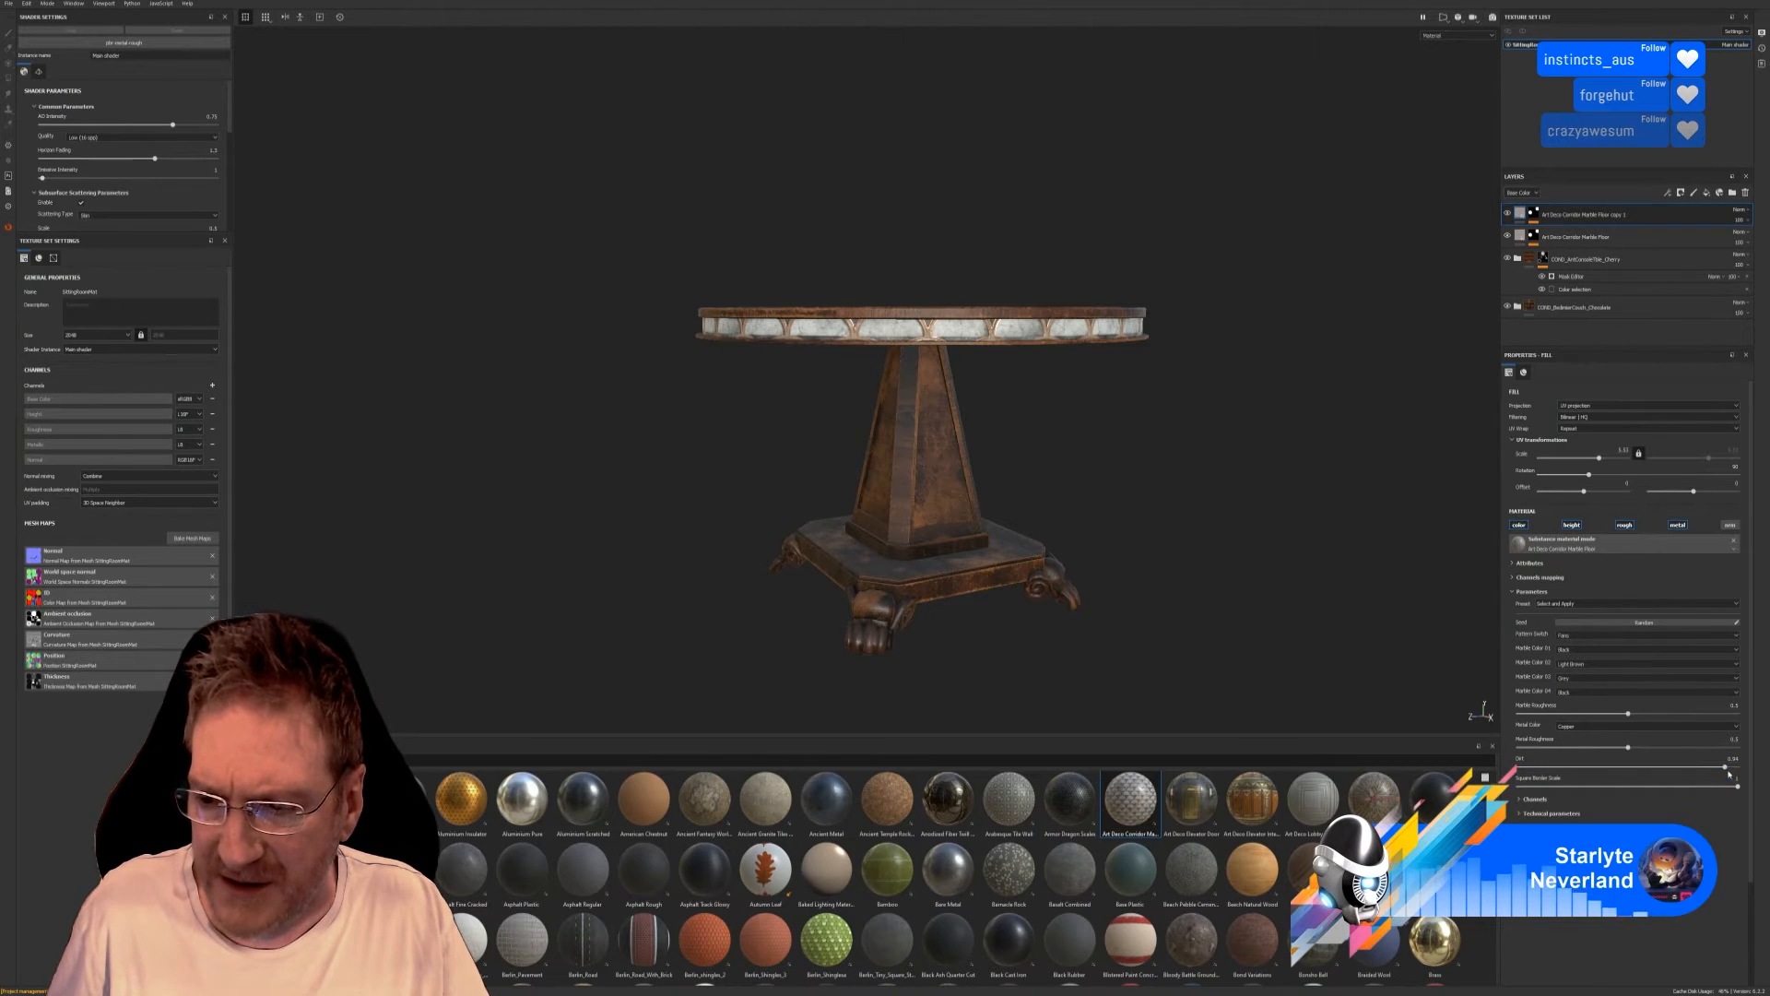
pyautogui.moveTo(1723, 767); pyautogui.dragTo(1597, 770)
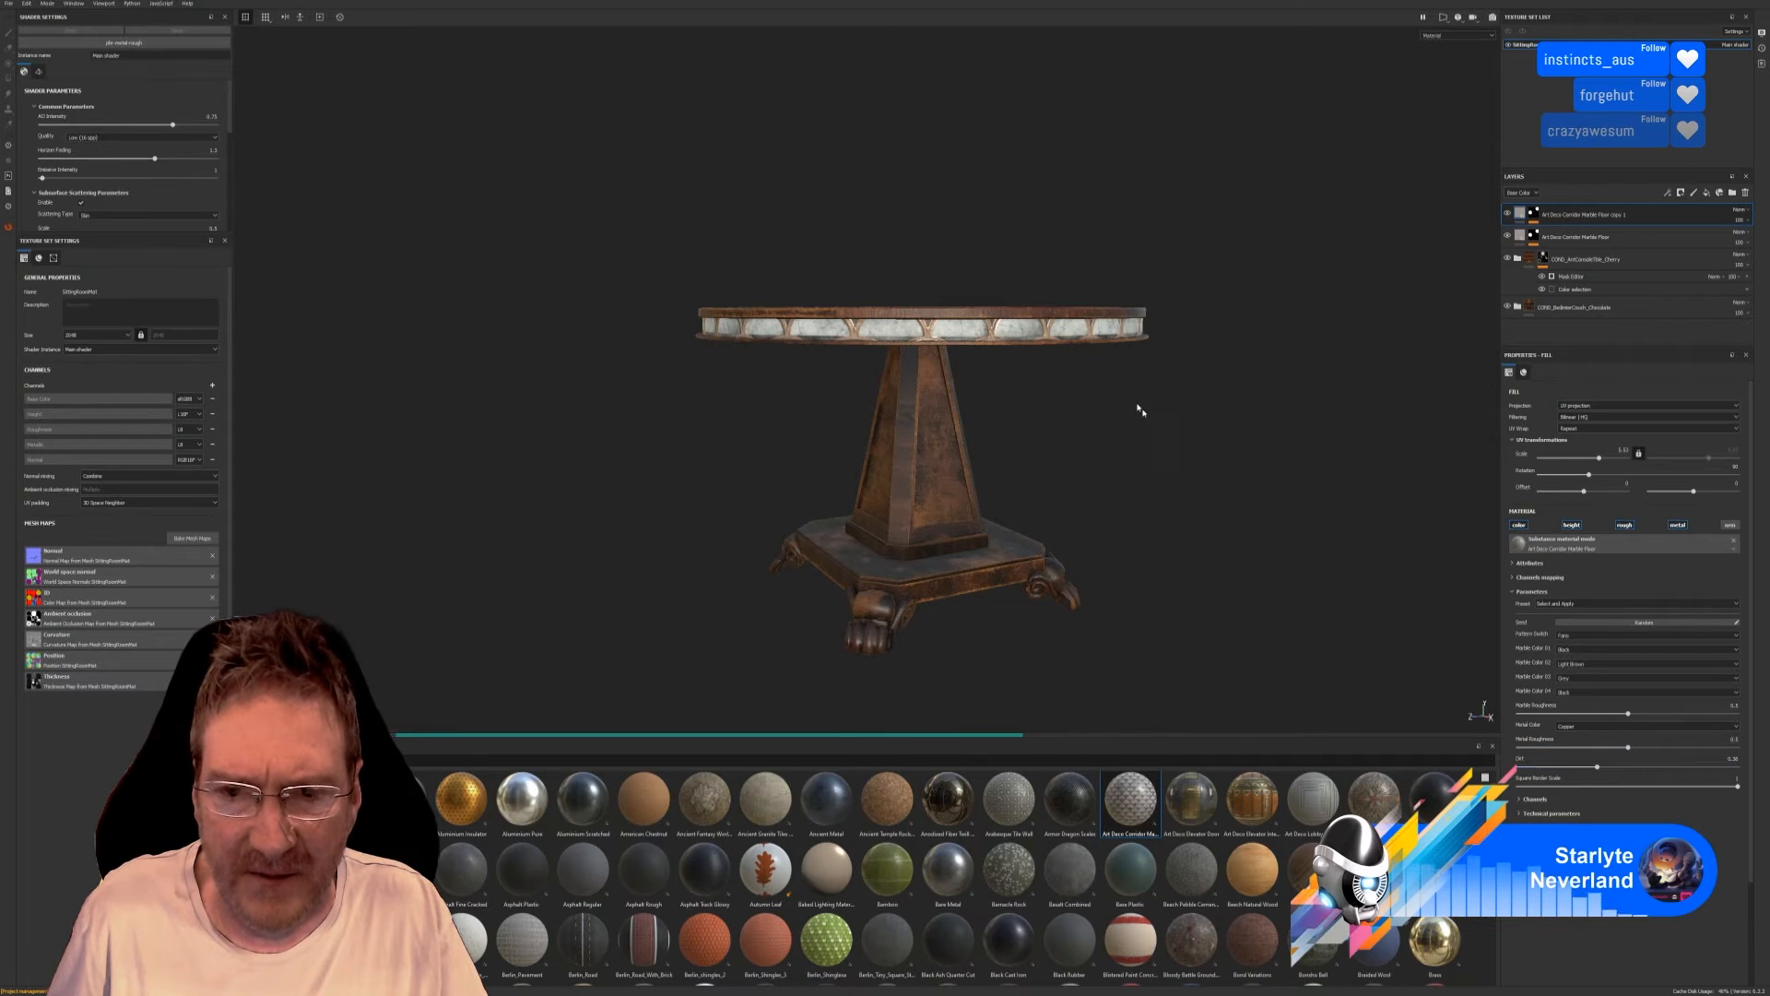
pyautogui.scroll(2, 971, 337)
pyautogui.scroll(3, 971, 338)
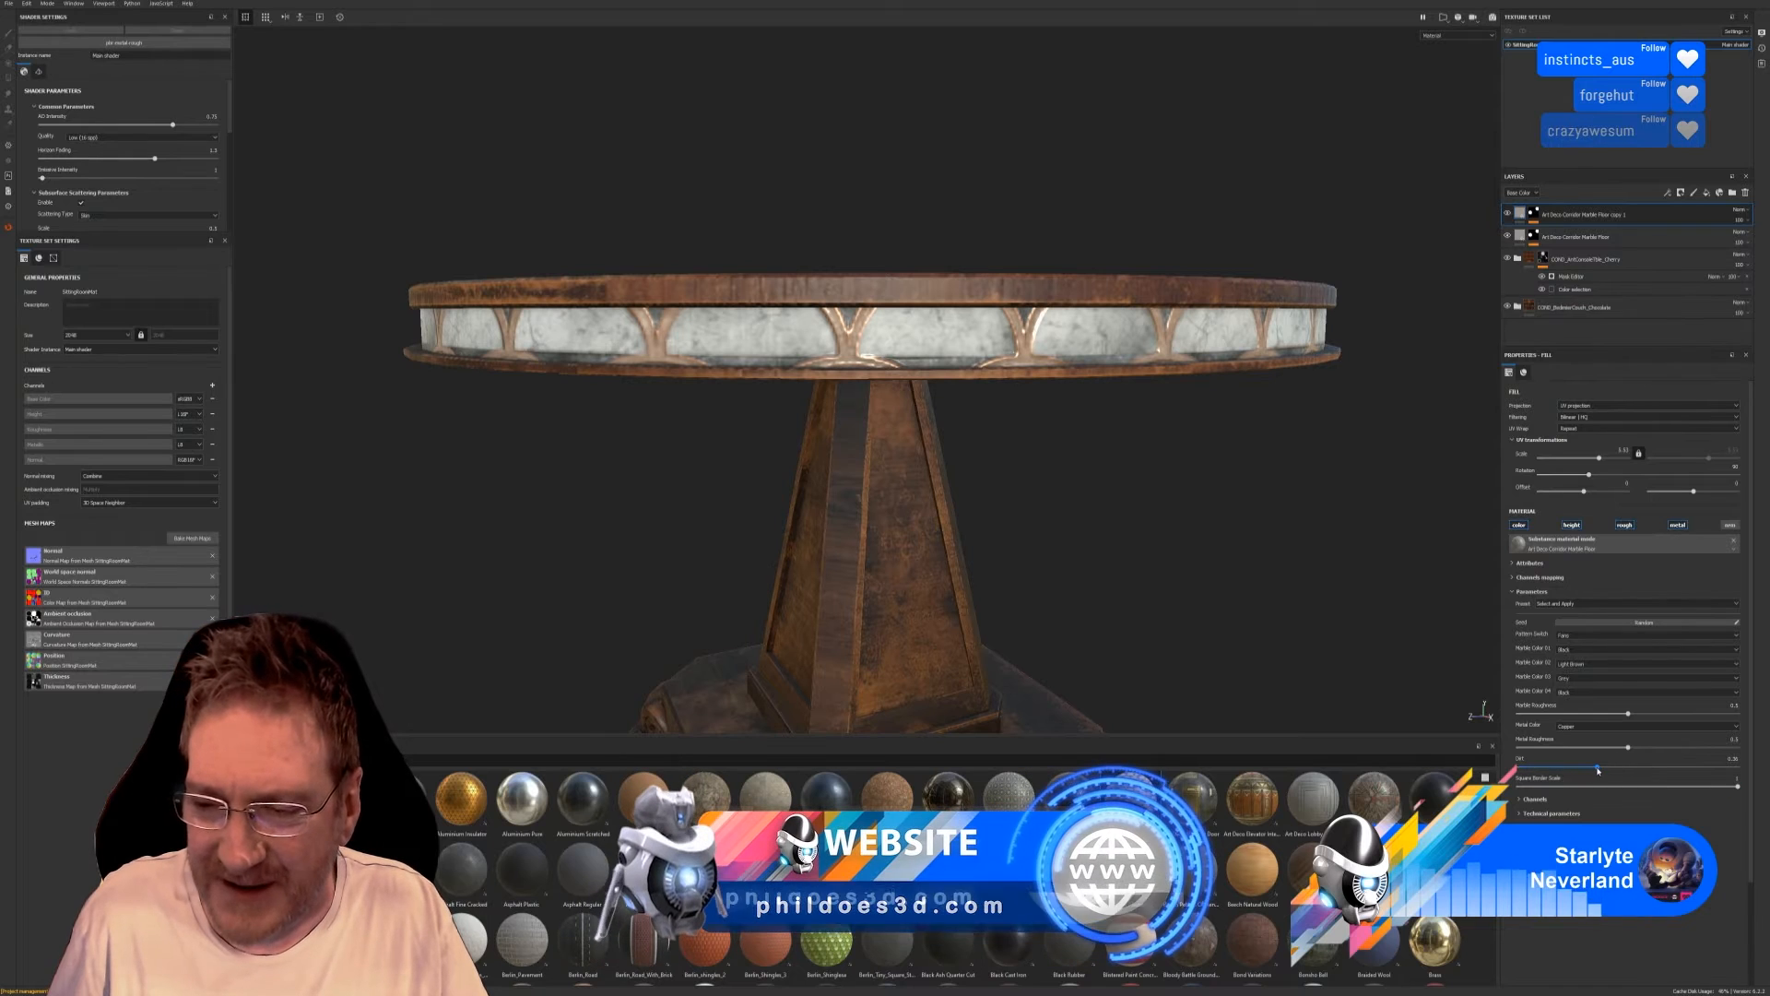
pyautogui.moveTo(1597, 768); pyautogui.dragTo(1745, 789)
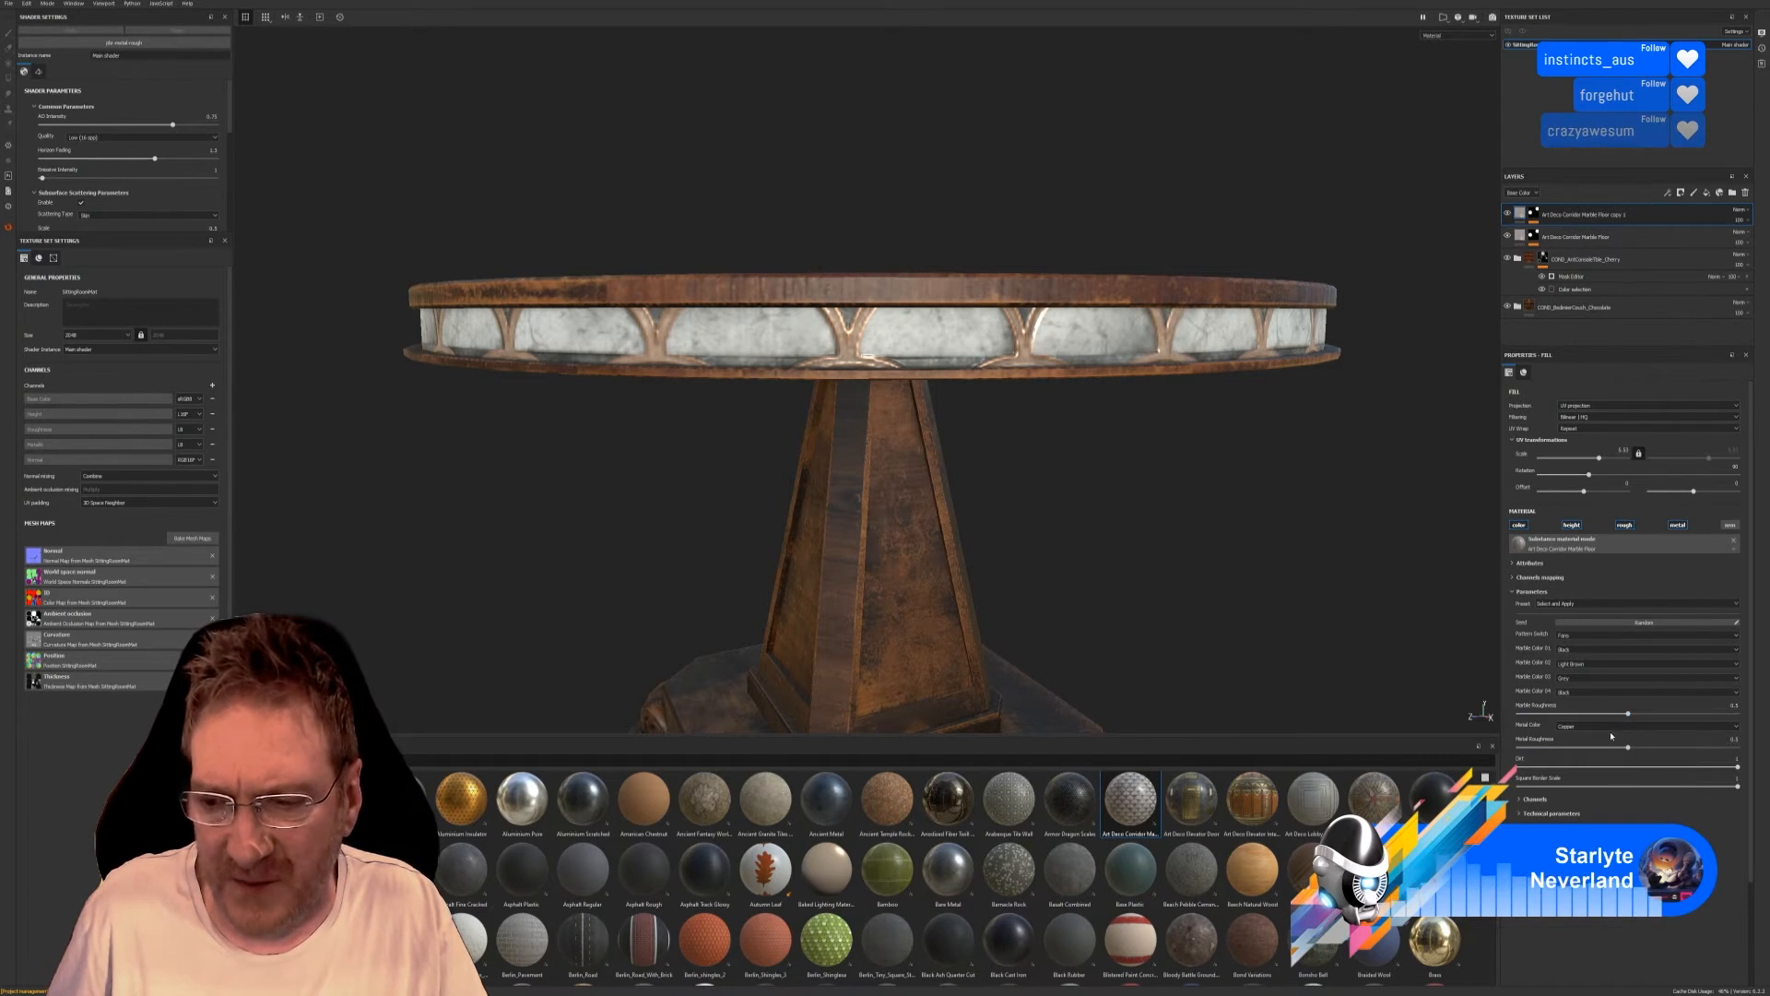
# Set the Metal Color of the duplicated Art Deco marble layer to Silver and check the whole table.
pyautogui.click(1737, 728)
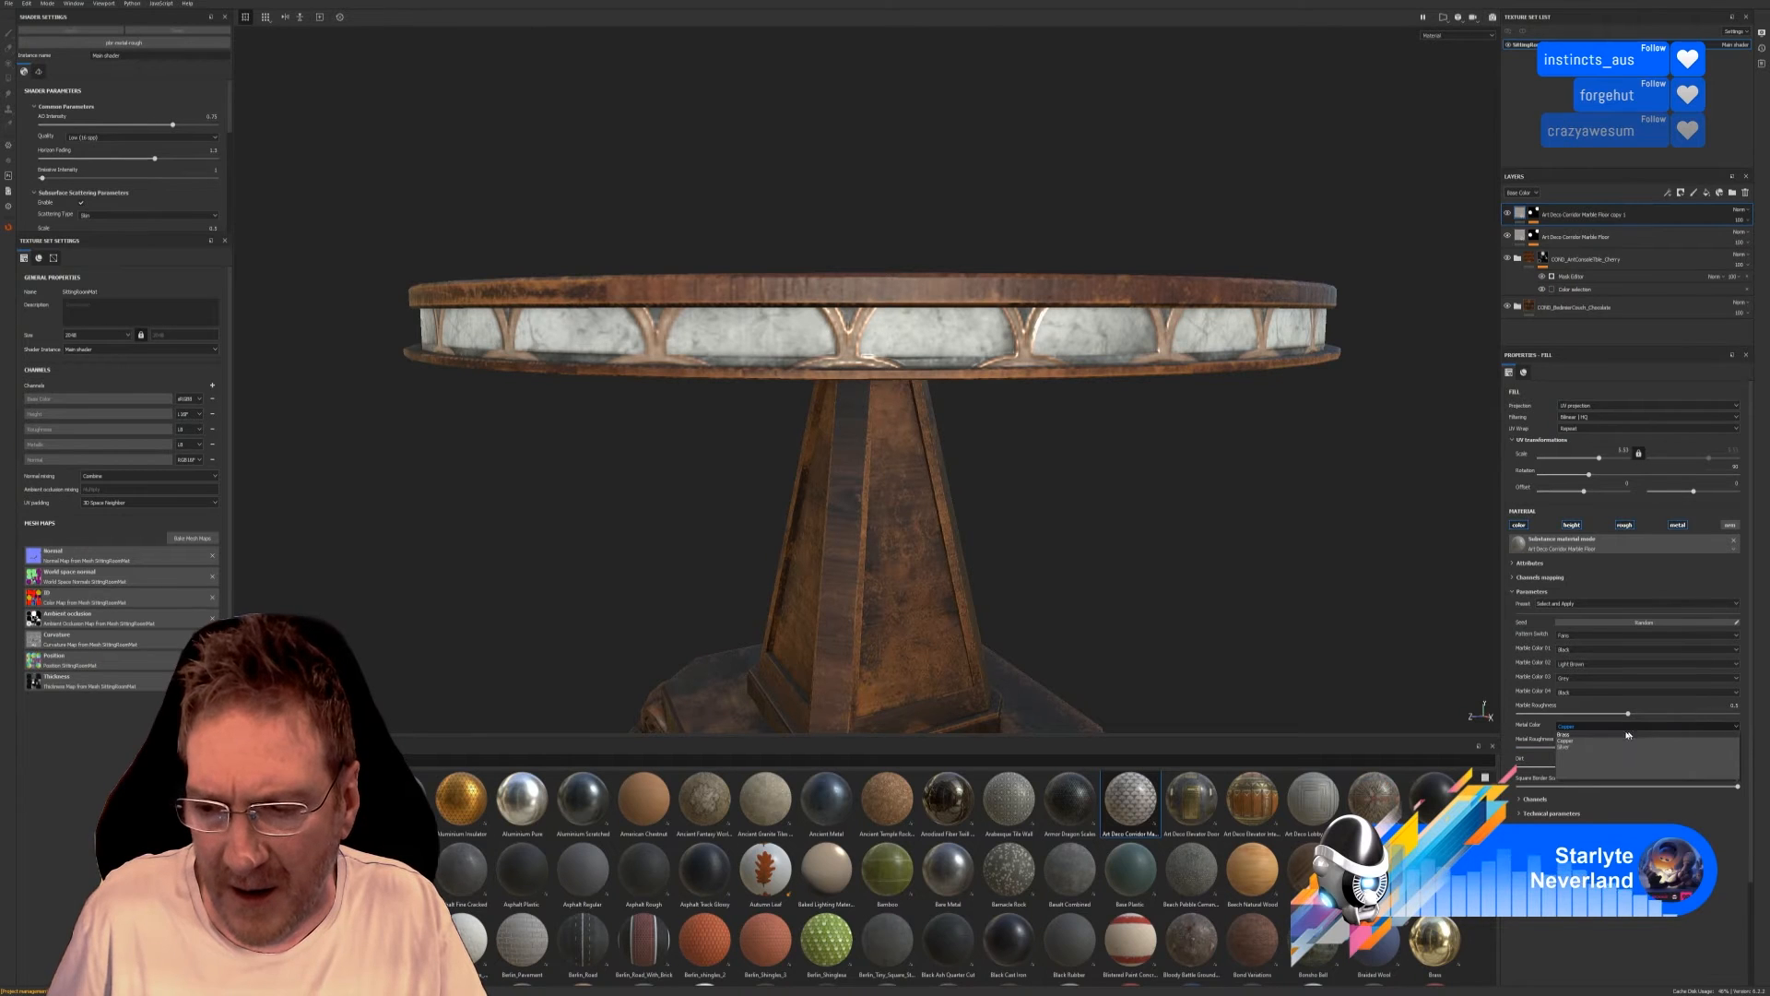
pyautogui.click(1583, 746)
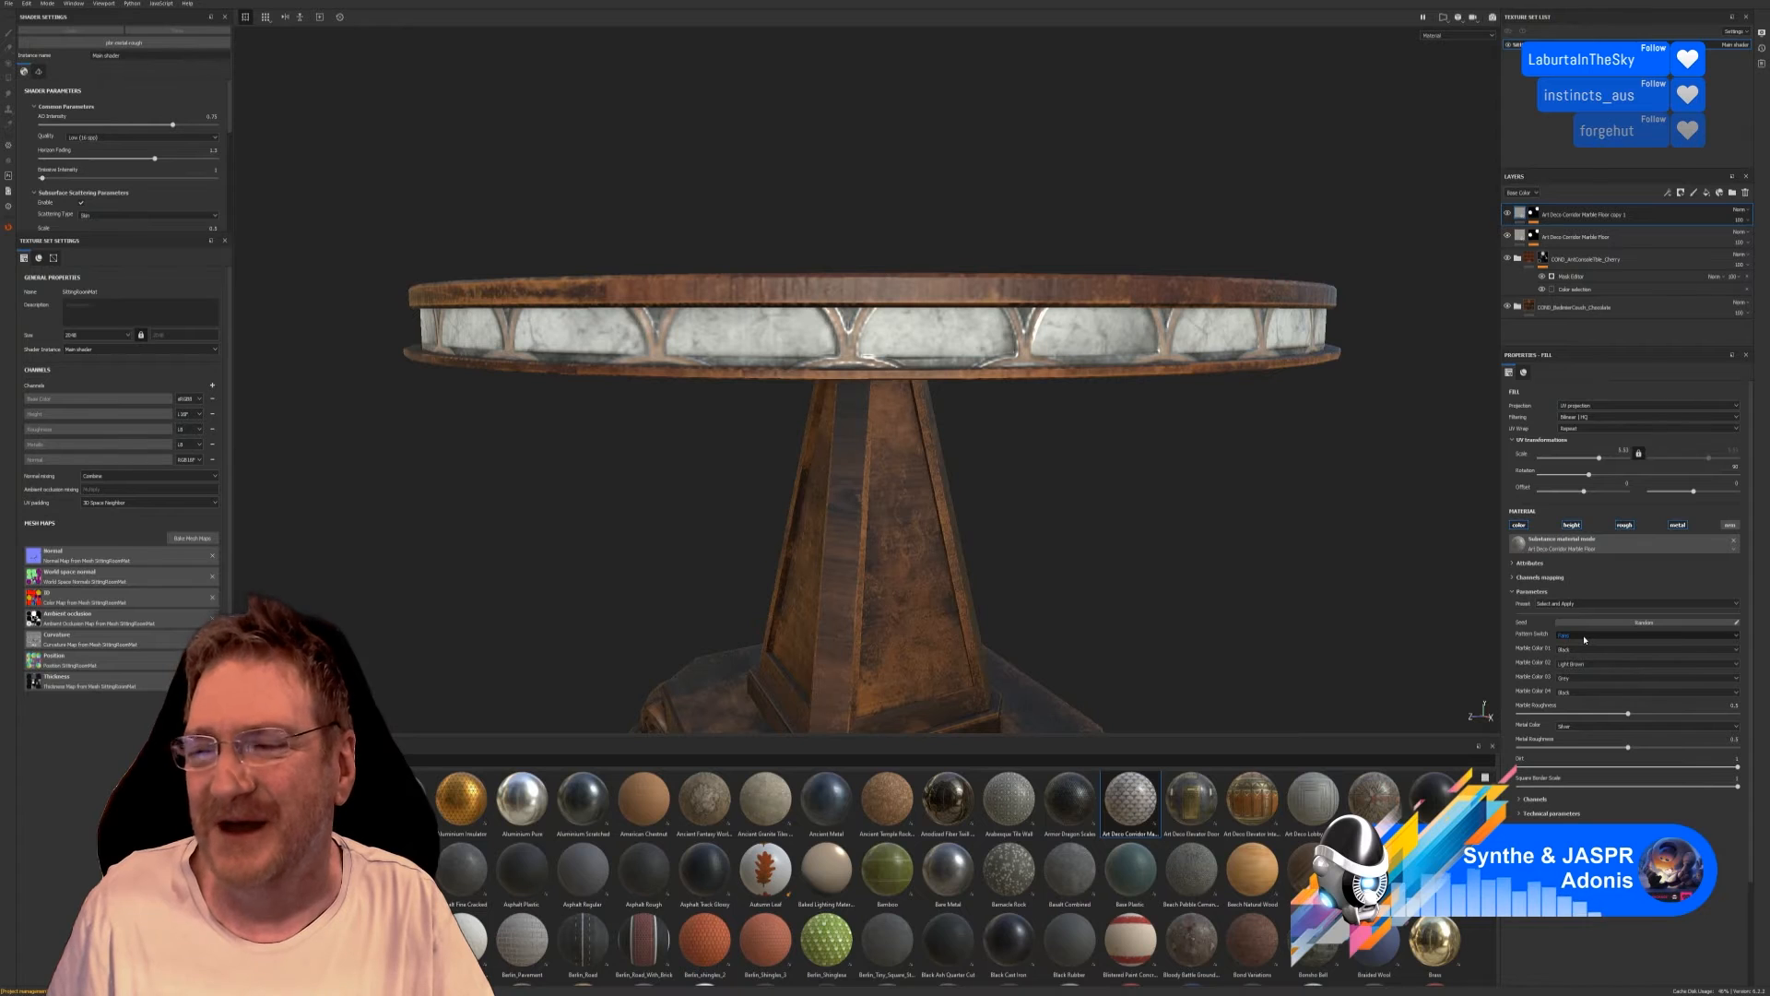
pyautogui.scroll(-5, 1201, 516)
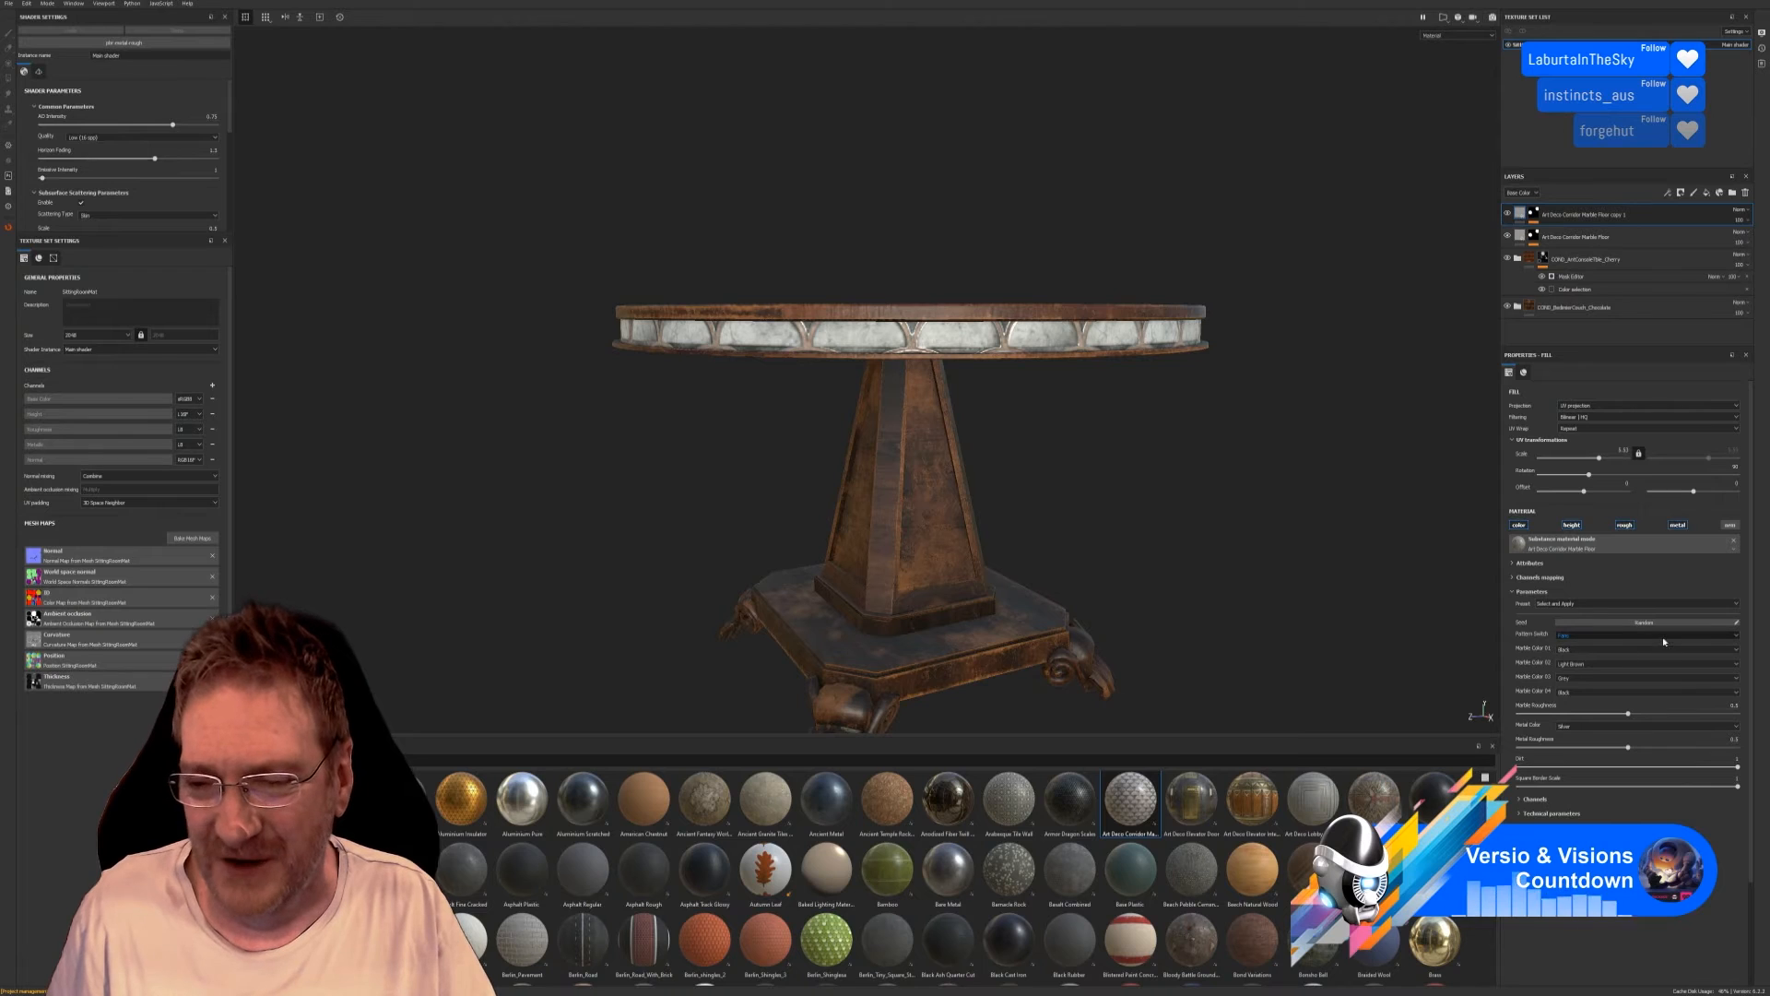
# Try the Triangles pattern on the copied Art Deco marble layer, set it to Cubes, and inspect the tabletop band.
pyautogui.click(1722, 636)
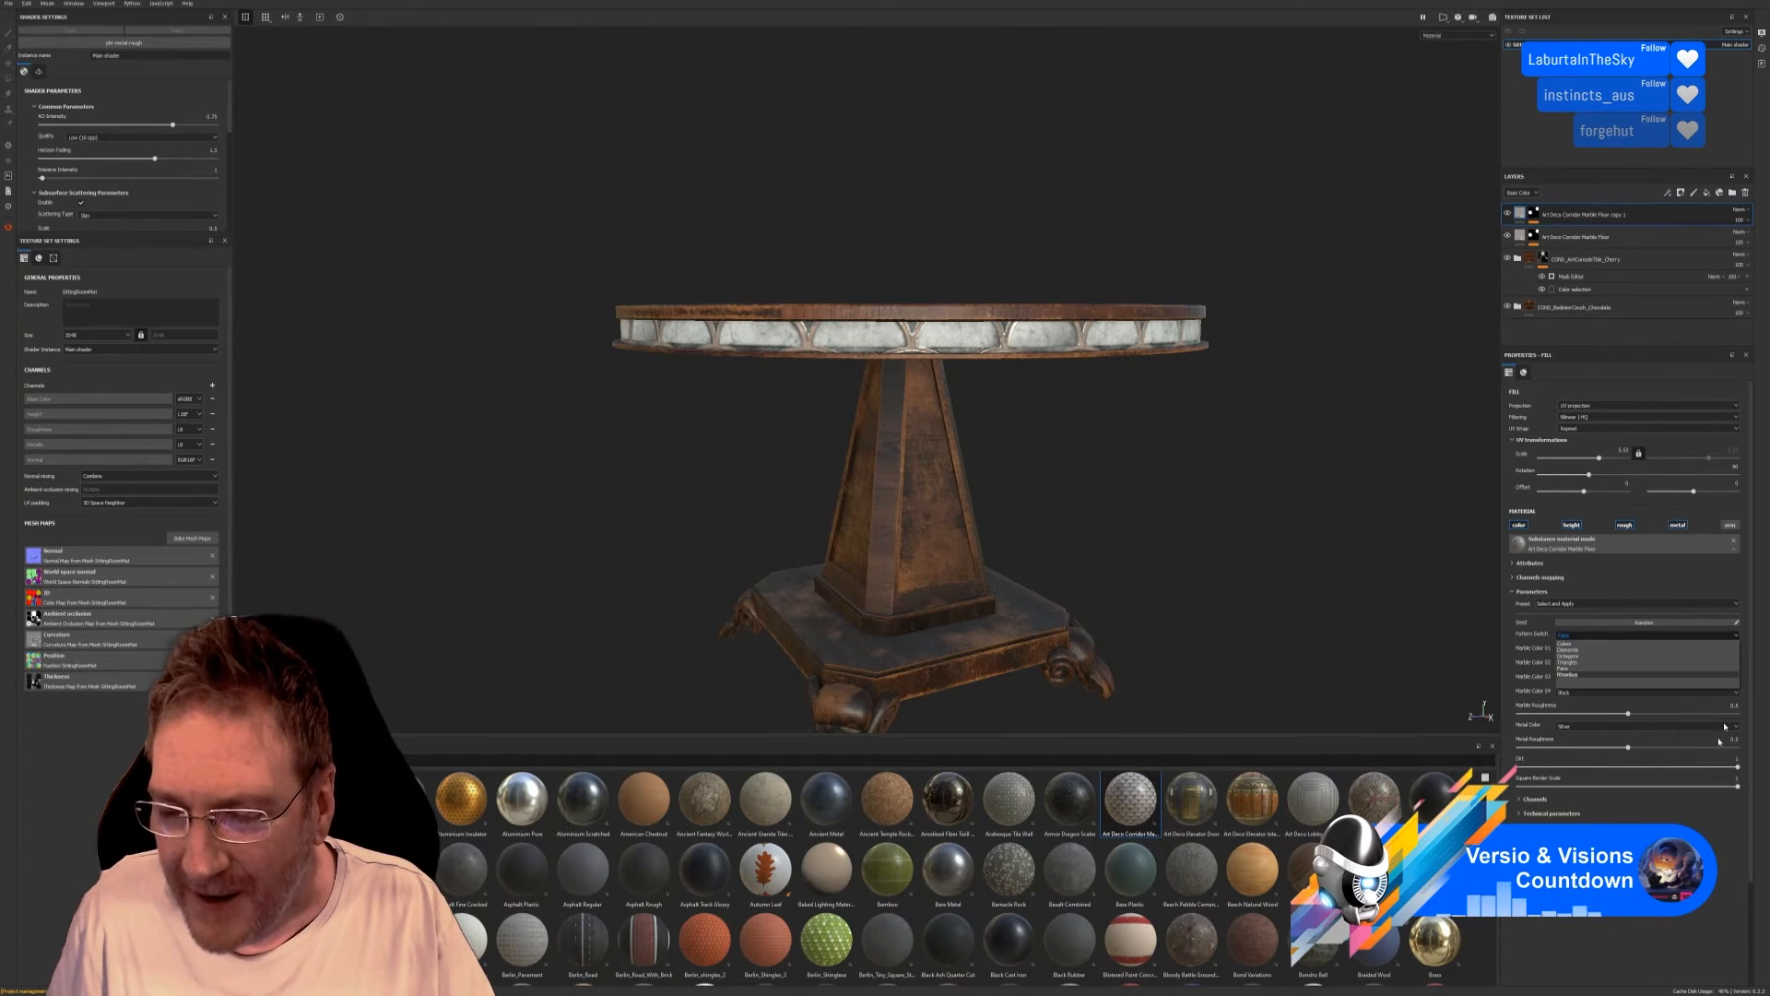
pyautogui.click(1569, 663)
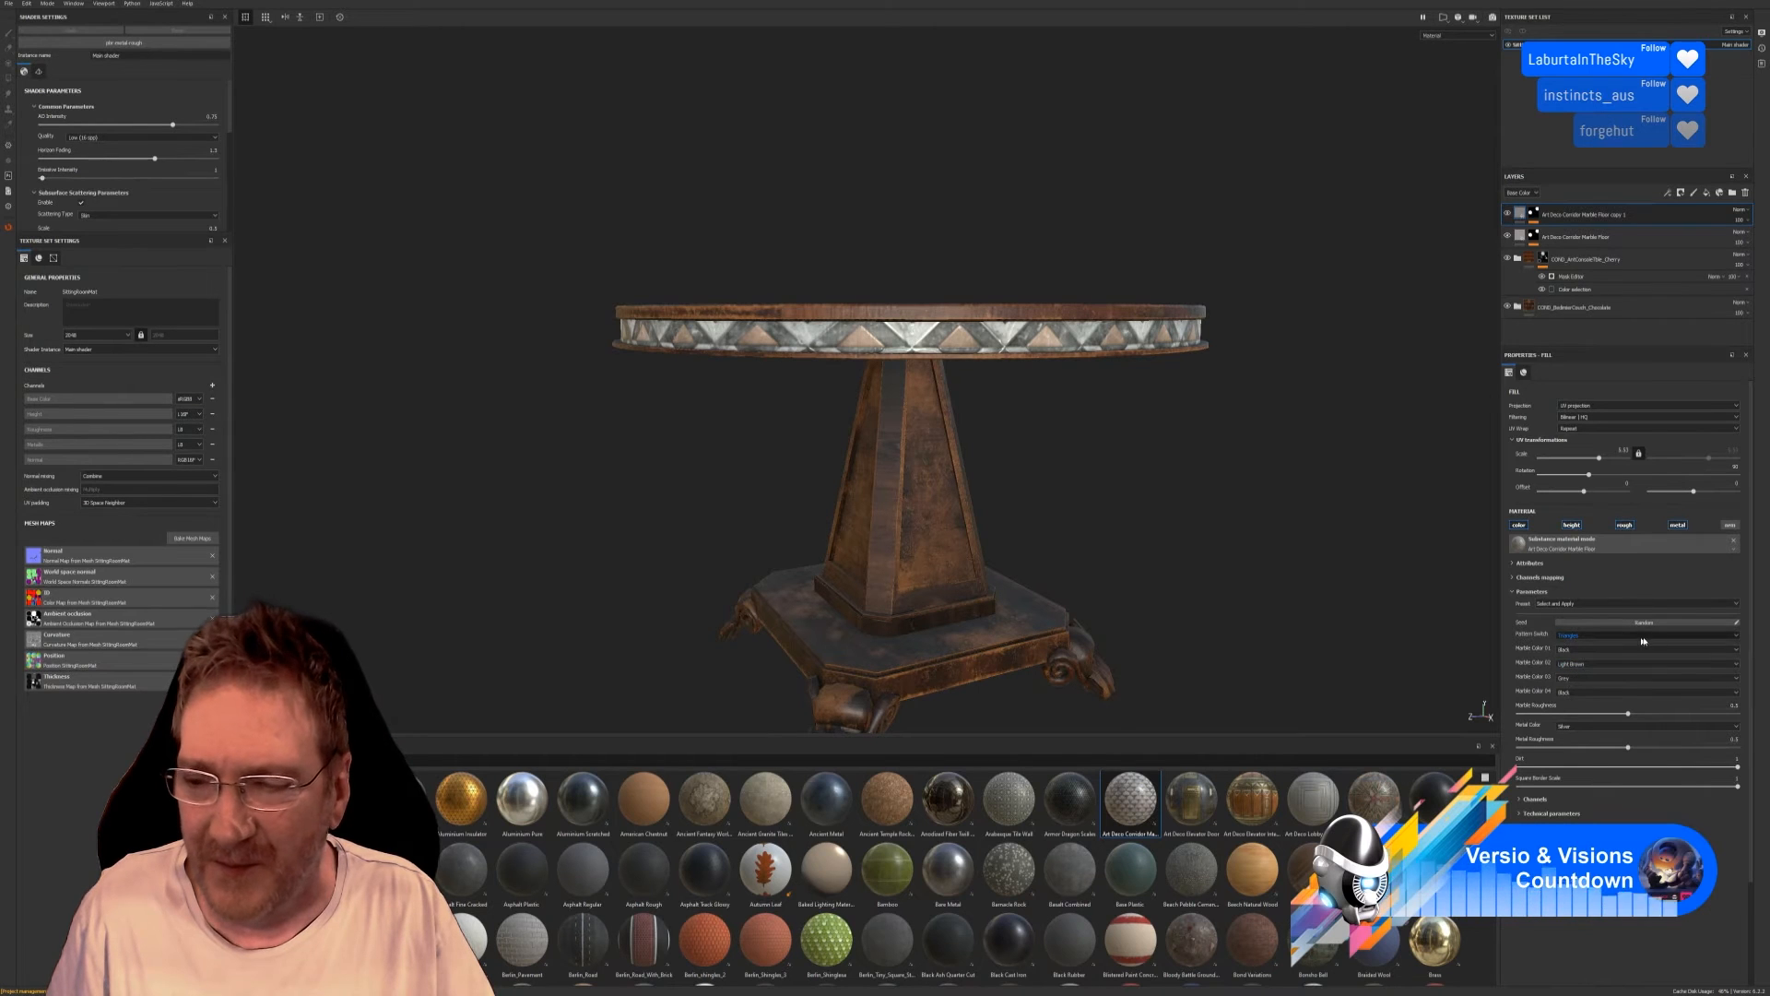
pyautogui.click(1632, 635)
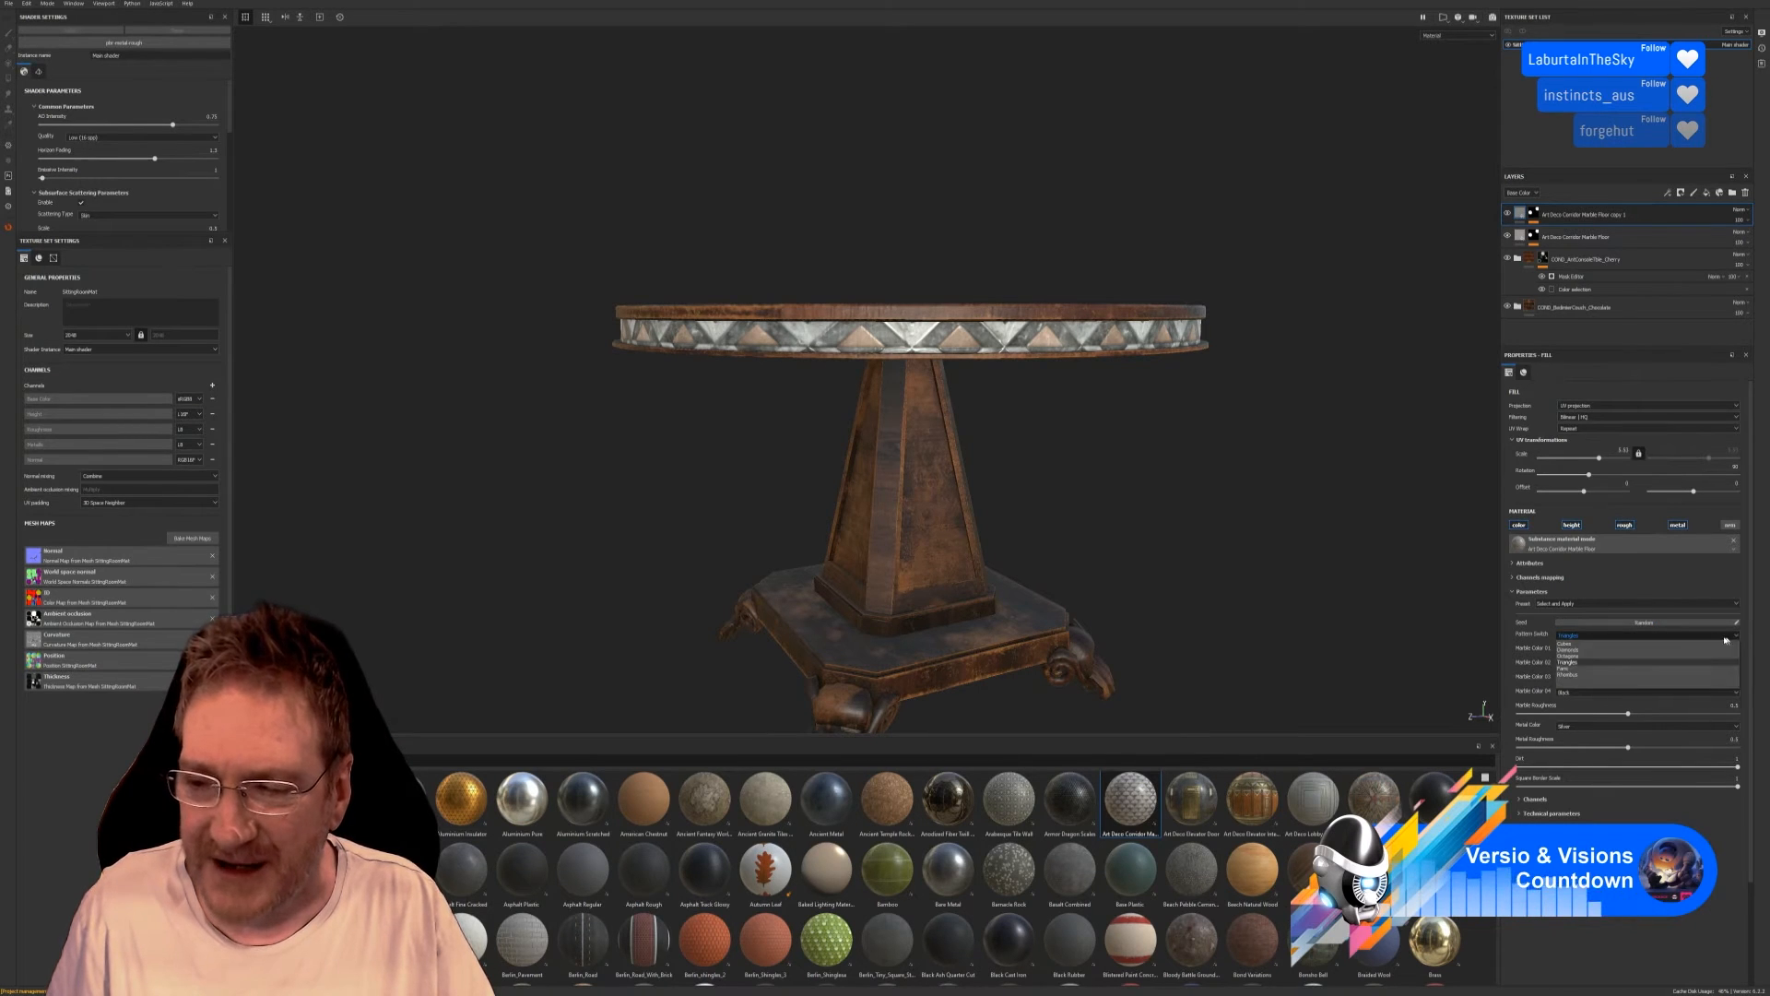
pyautogui.click(1586, 644)
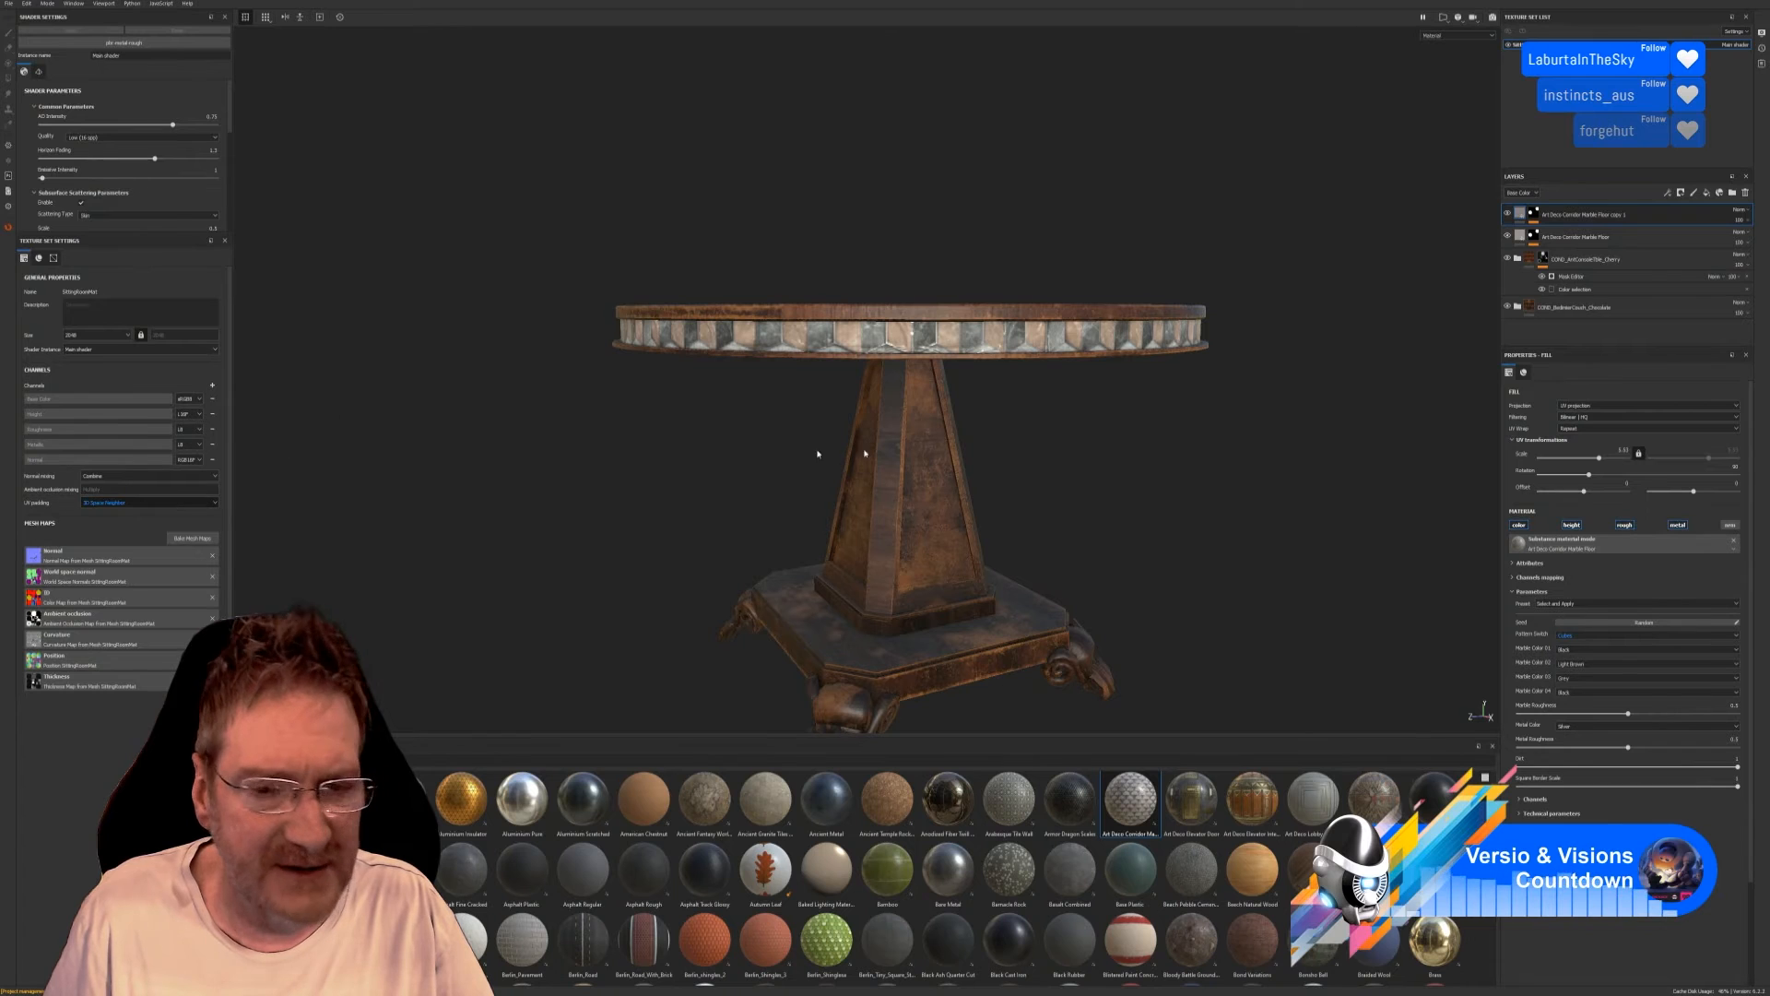
pyautogui.moveTo(1141, 495)
pyautogui.keyDown('alt'); pyautogui.mouseDown()
pyautogui.moveTo(828, 502)
pyautogui.moveTo(1131, 518)
pyautogui.mouseUp(); pyautogui.keyUp('alt')
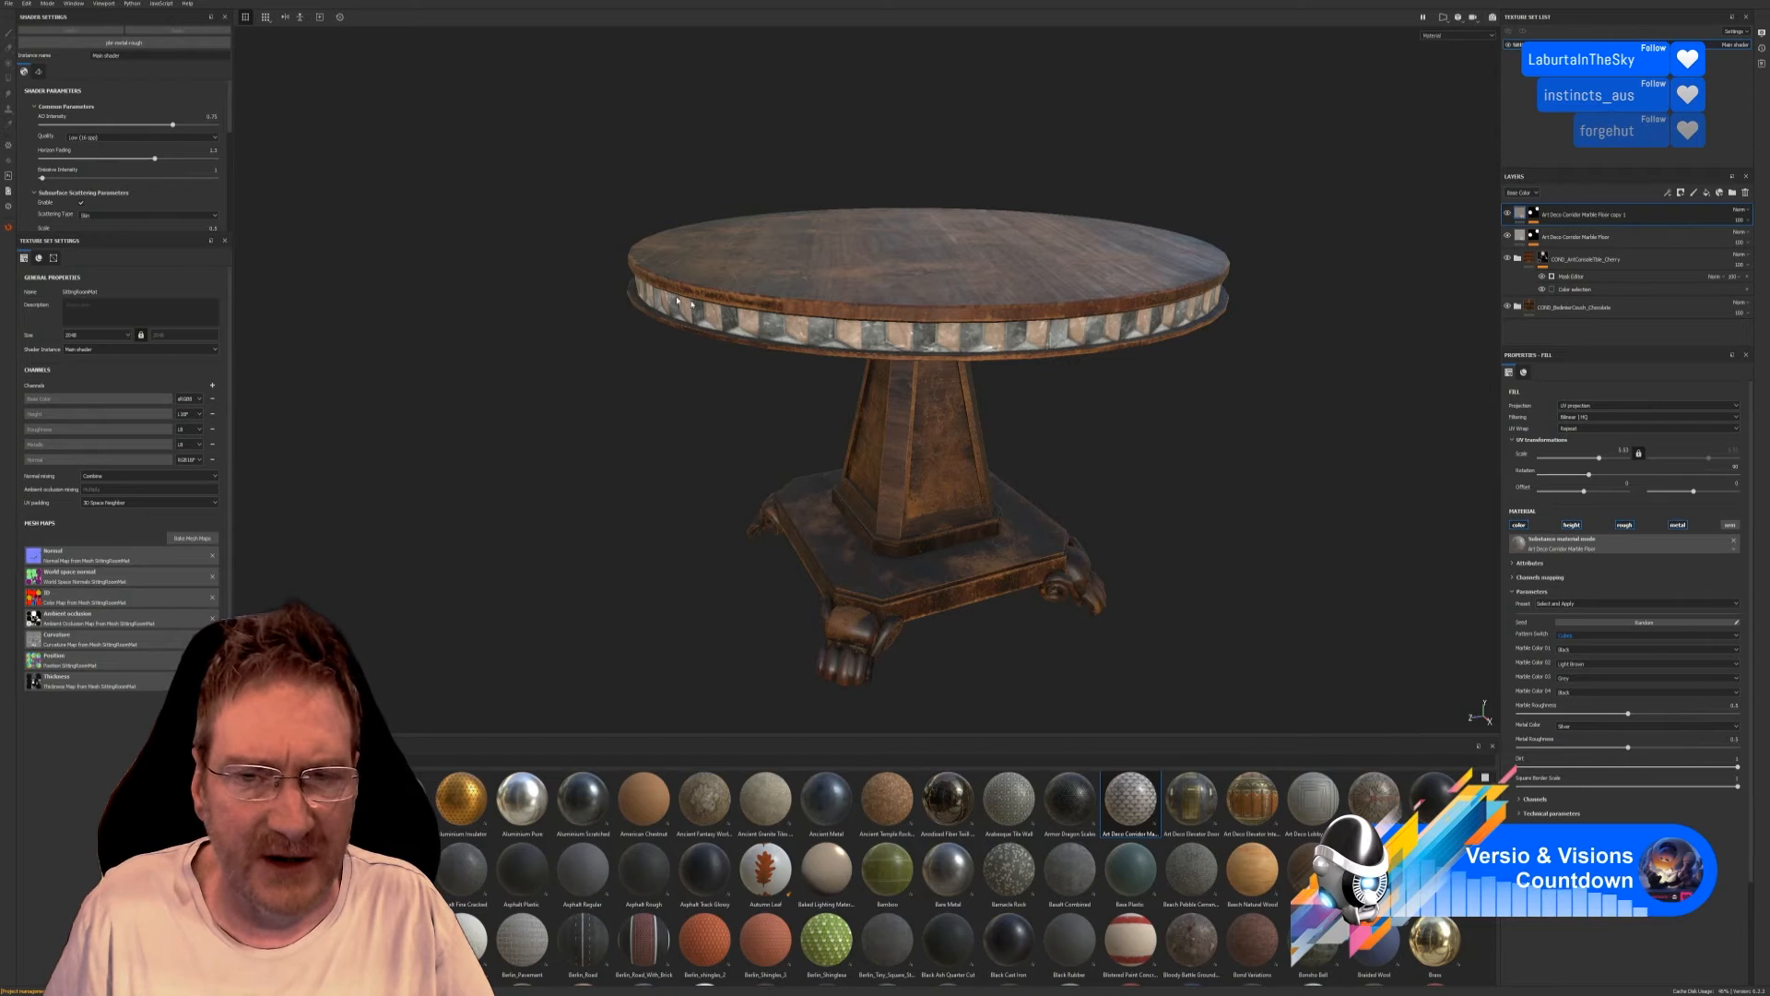
pyautogui.keyDown('alt'); pyautogui.moveTo(1150, 518); pyautogui.dragTo(1091, 346); pyautogui.keyUp('alt')
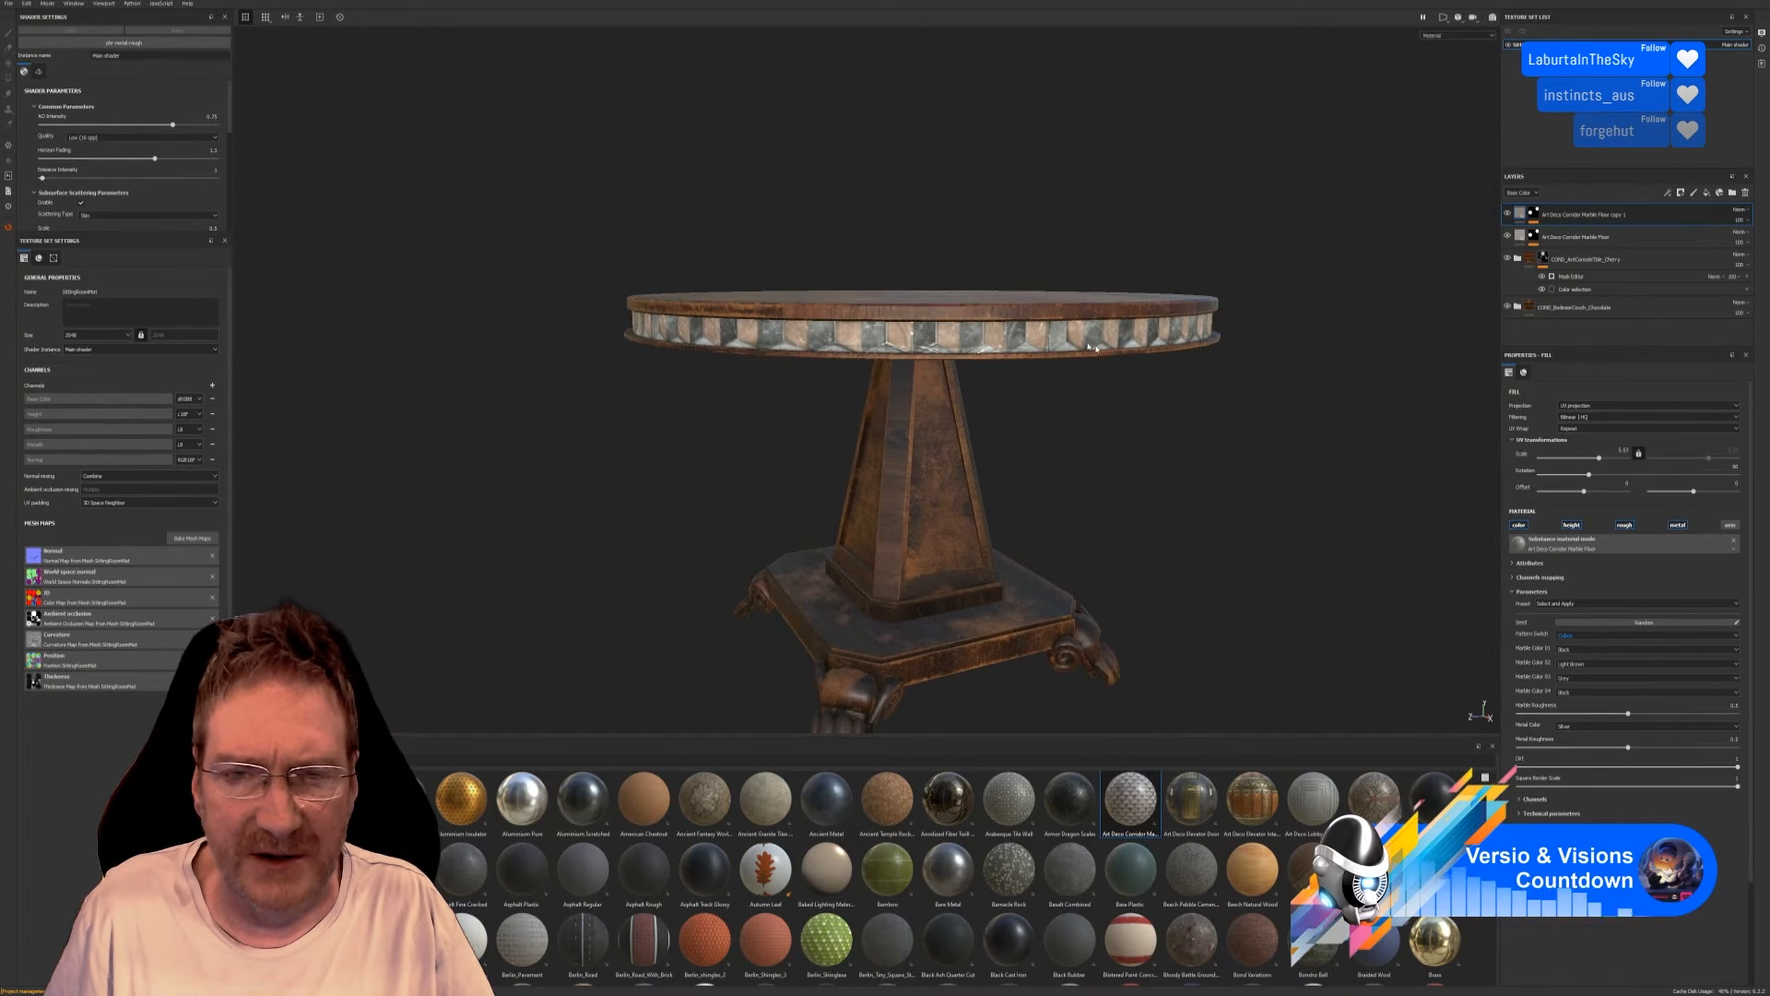
# Set the original Art Deco marble layer's pattern to Cubes with the copy hidden, and return to the copied layer.
pyautogui.click(1509, 215)
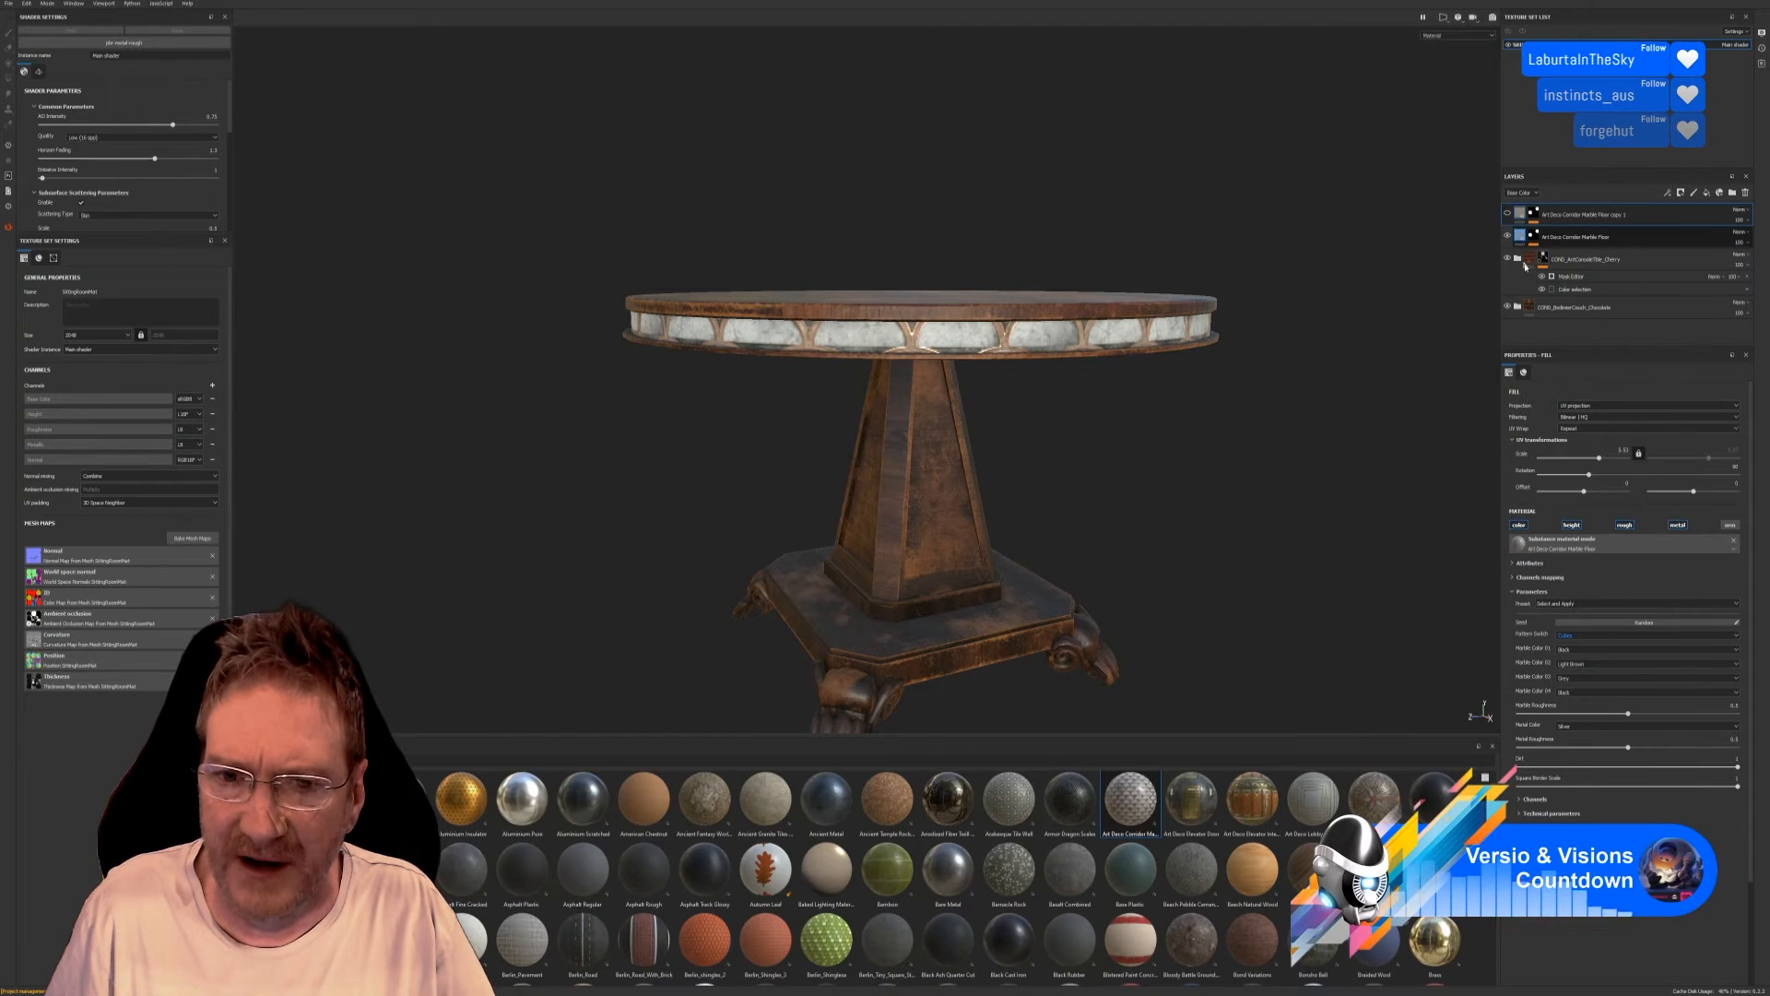
pyautogui.click(1586, 237)
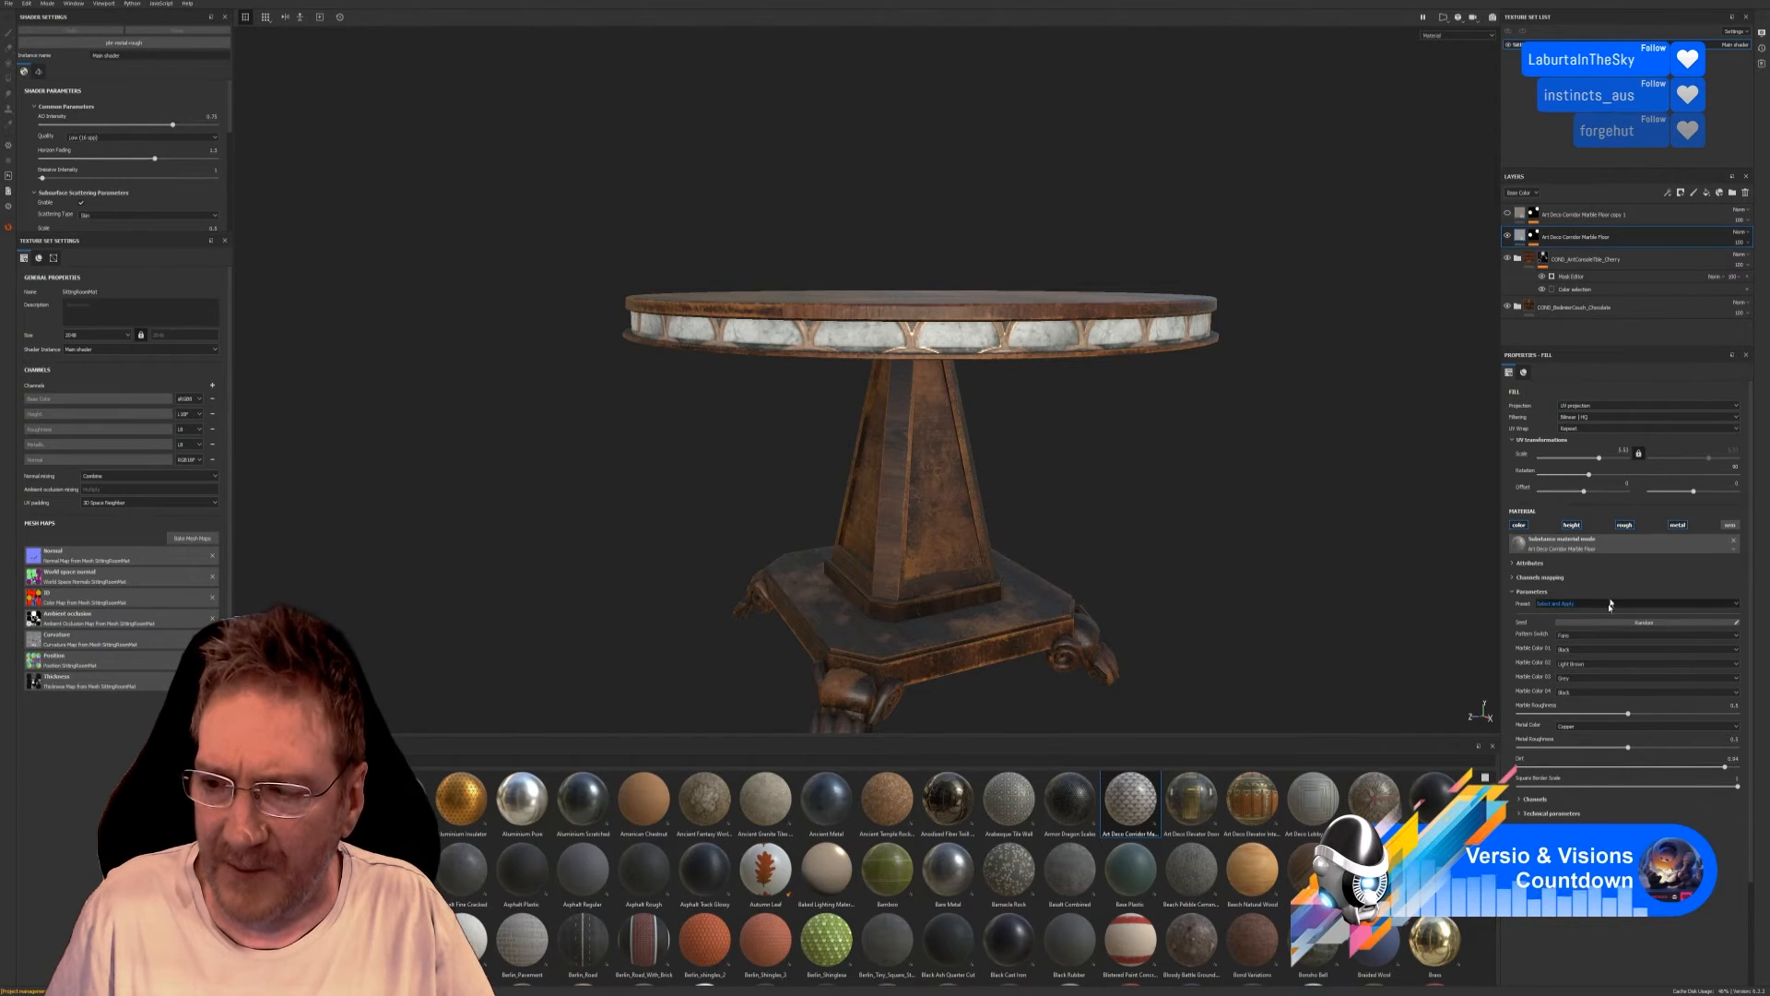
pyautogui.click(1584, 635)
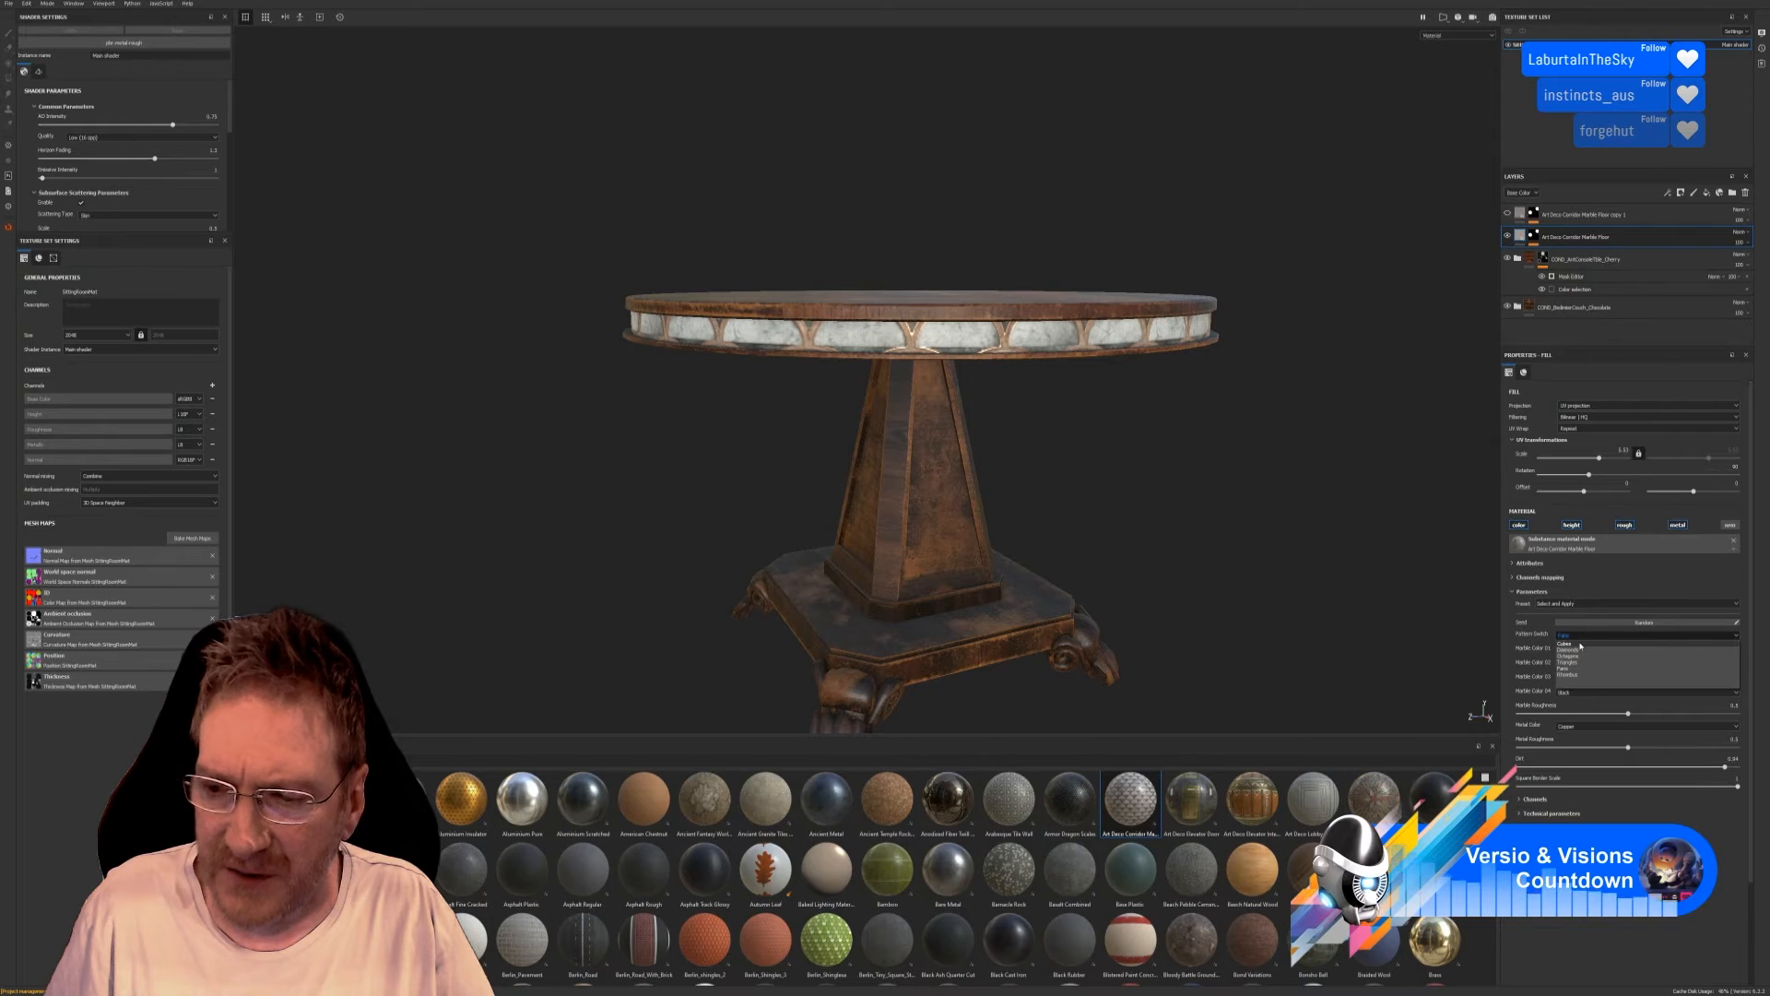
pyautogui.click(1570, 643)
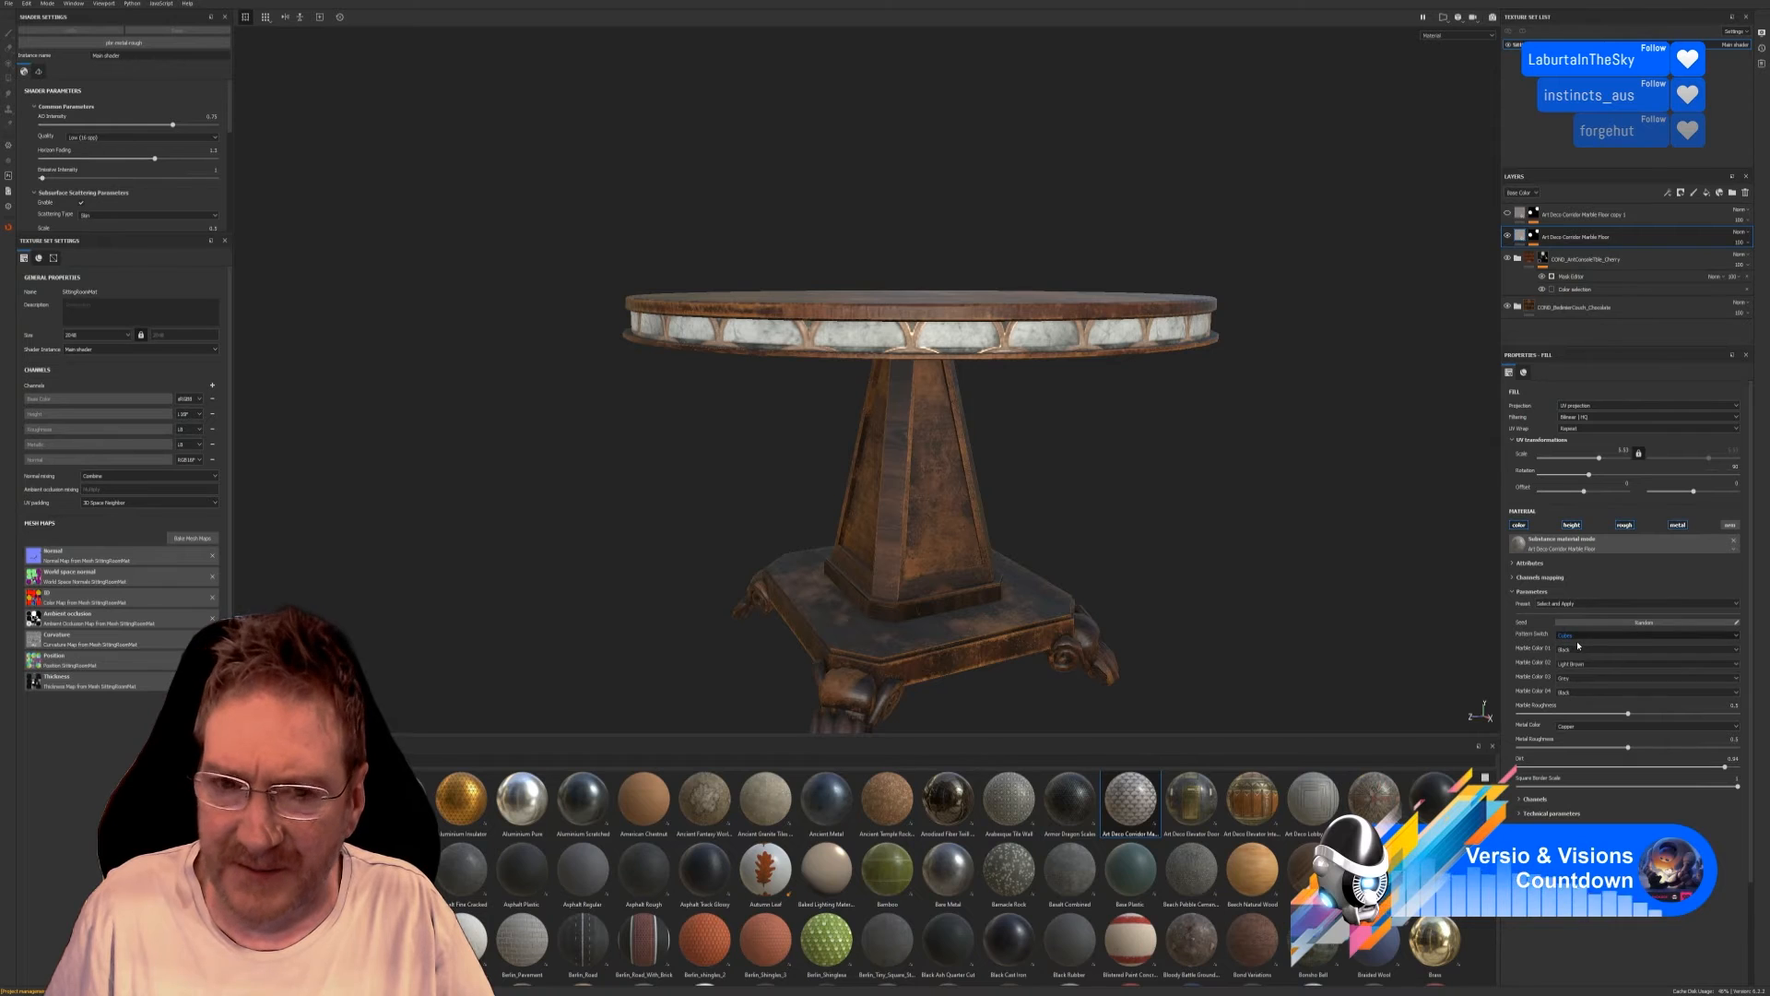
pyautogui.click(1567, 214)
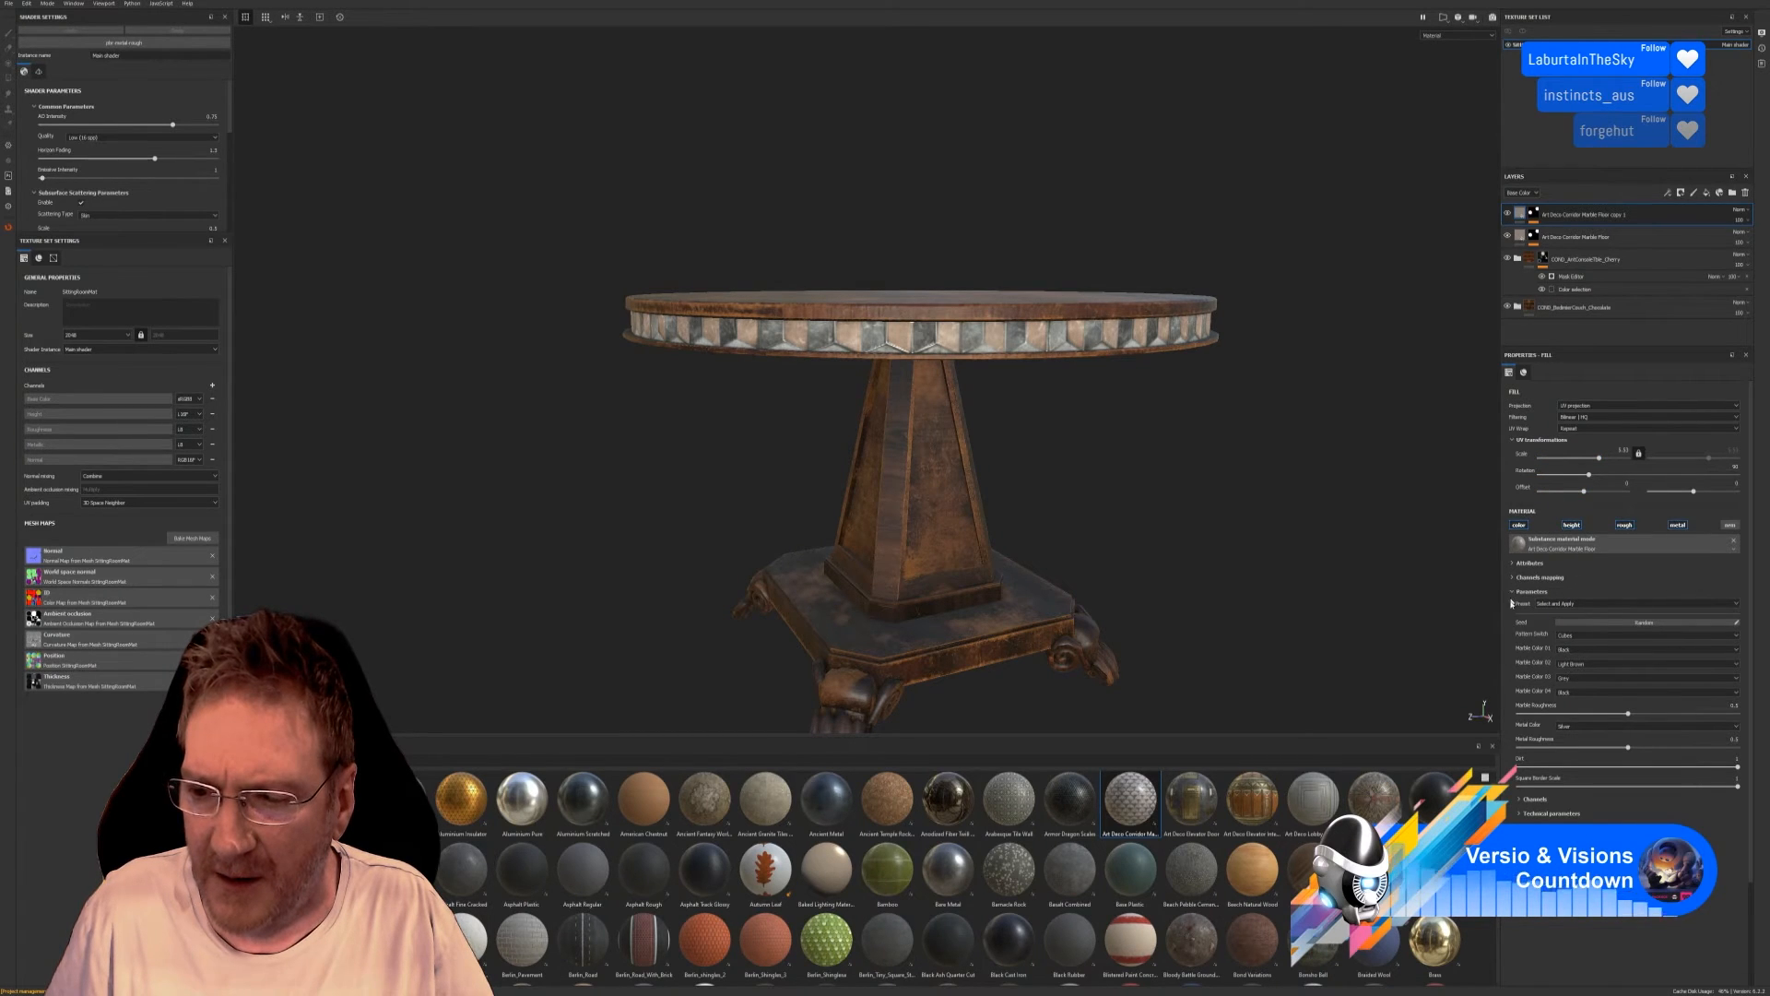
# Lower the first technical parameter of the copied Art Deco marble layer slightly to darken the band.
pyautogui.click(1521, 800)
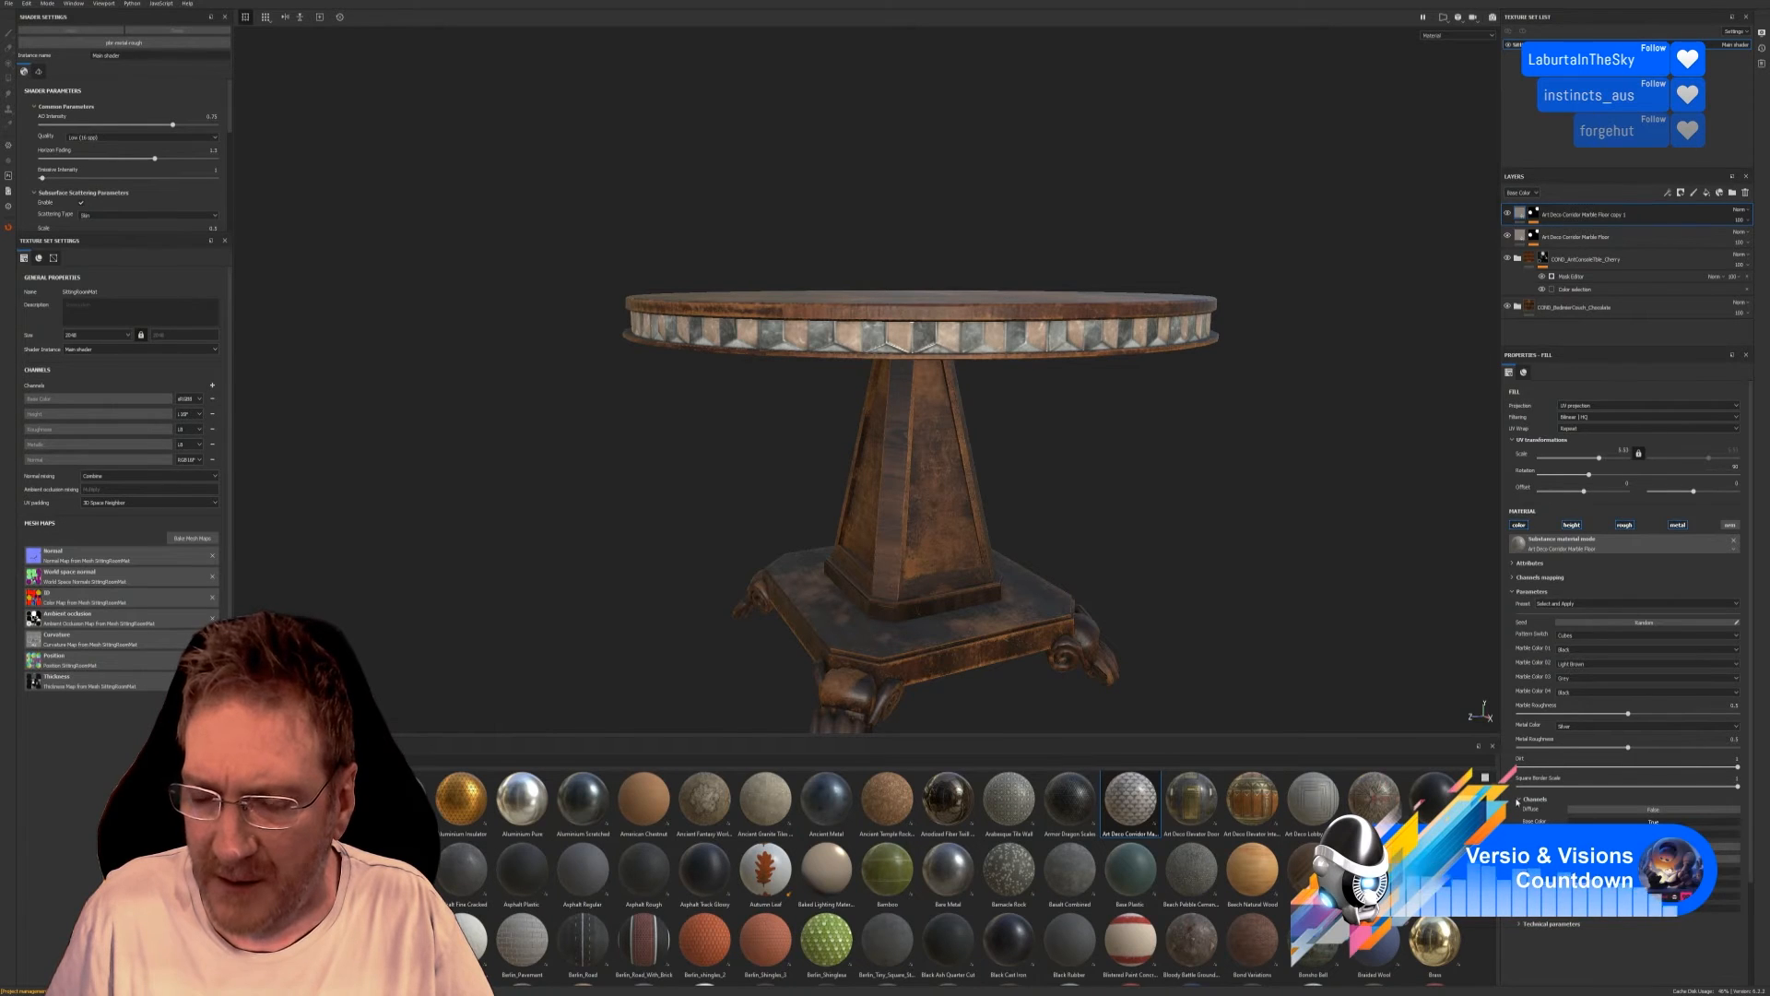
pyautogui.click(1519, 800)
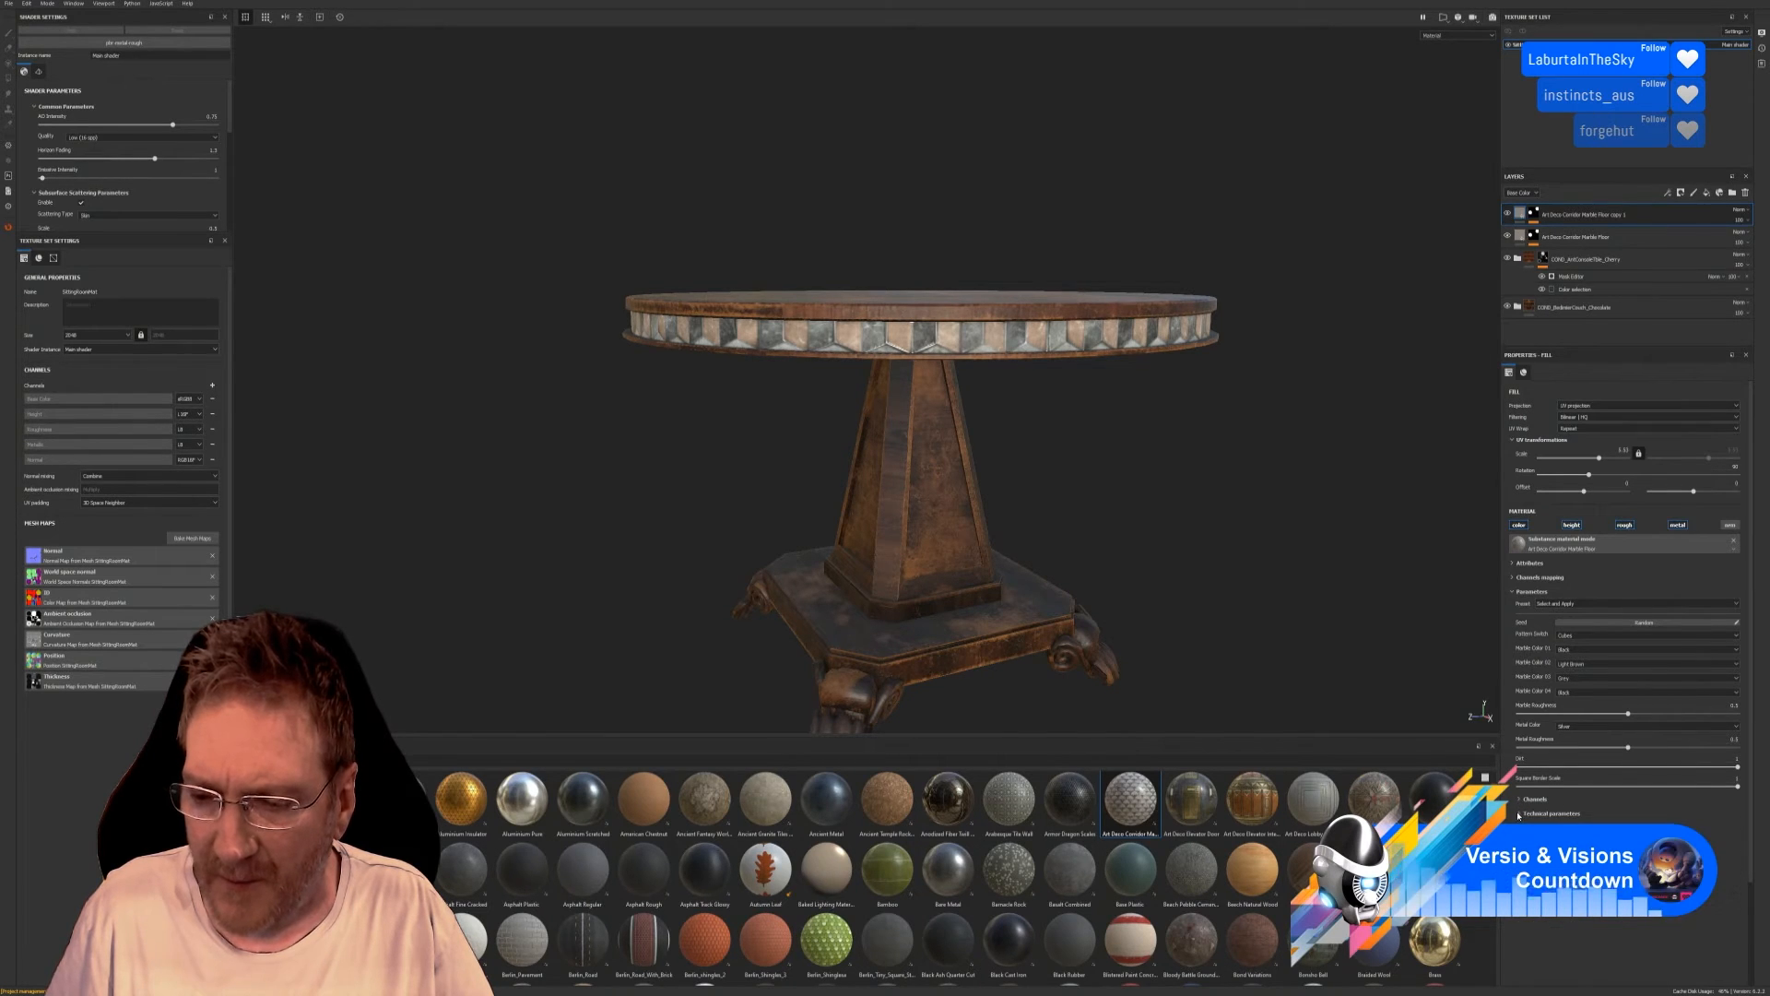
pyautogui.click(1520, 812)
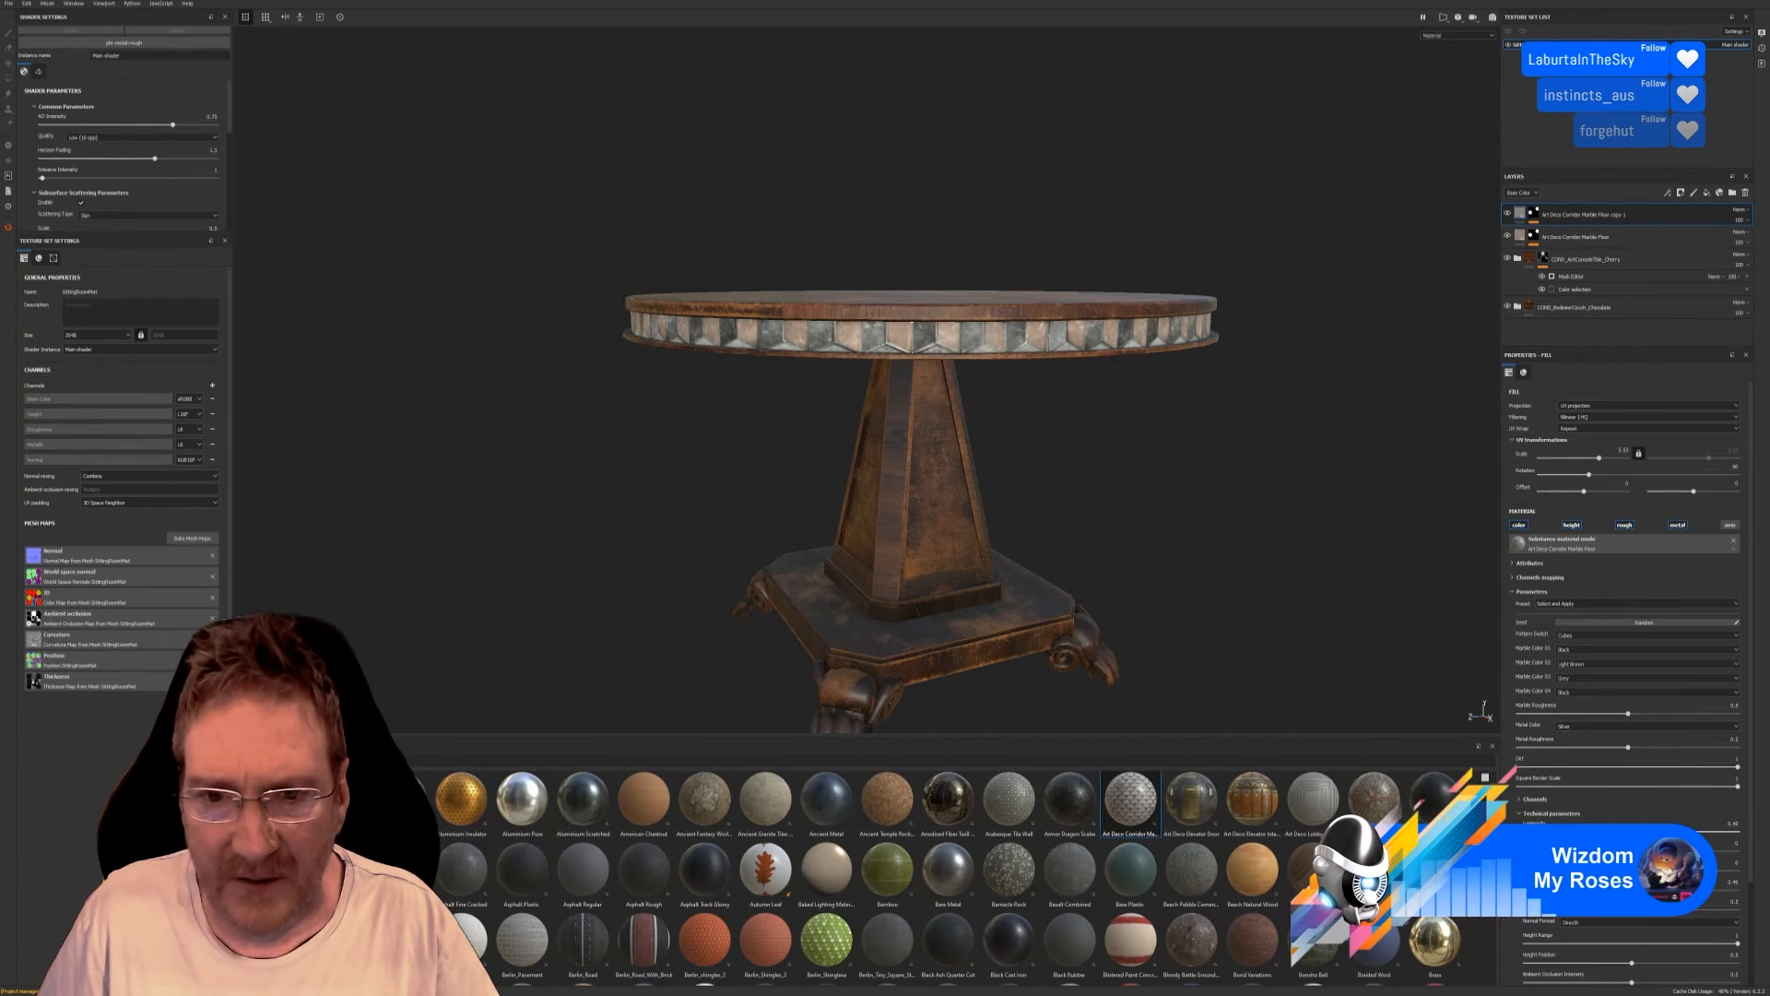
pyautogui.moveTo(1628, 832); pyautogui.dragTo(1602, 831)
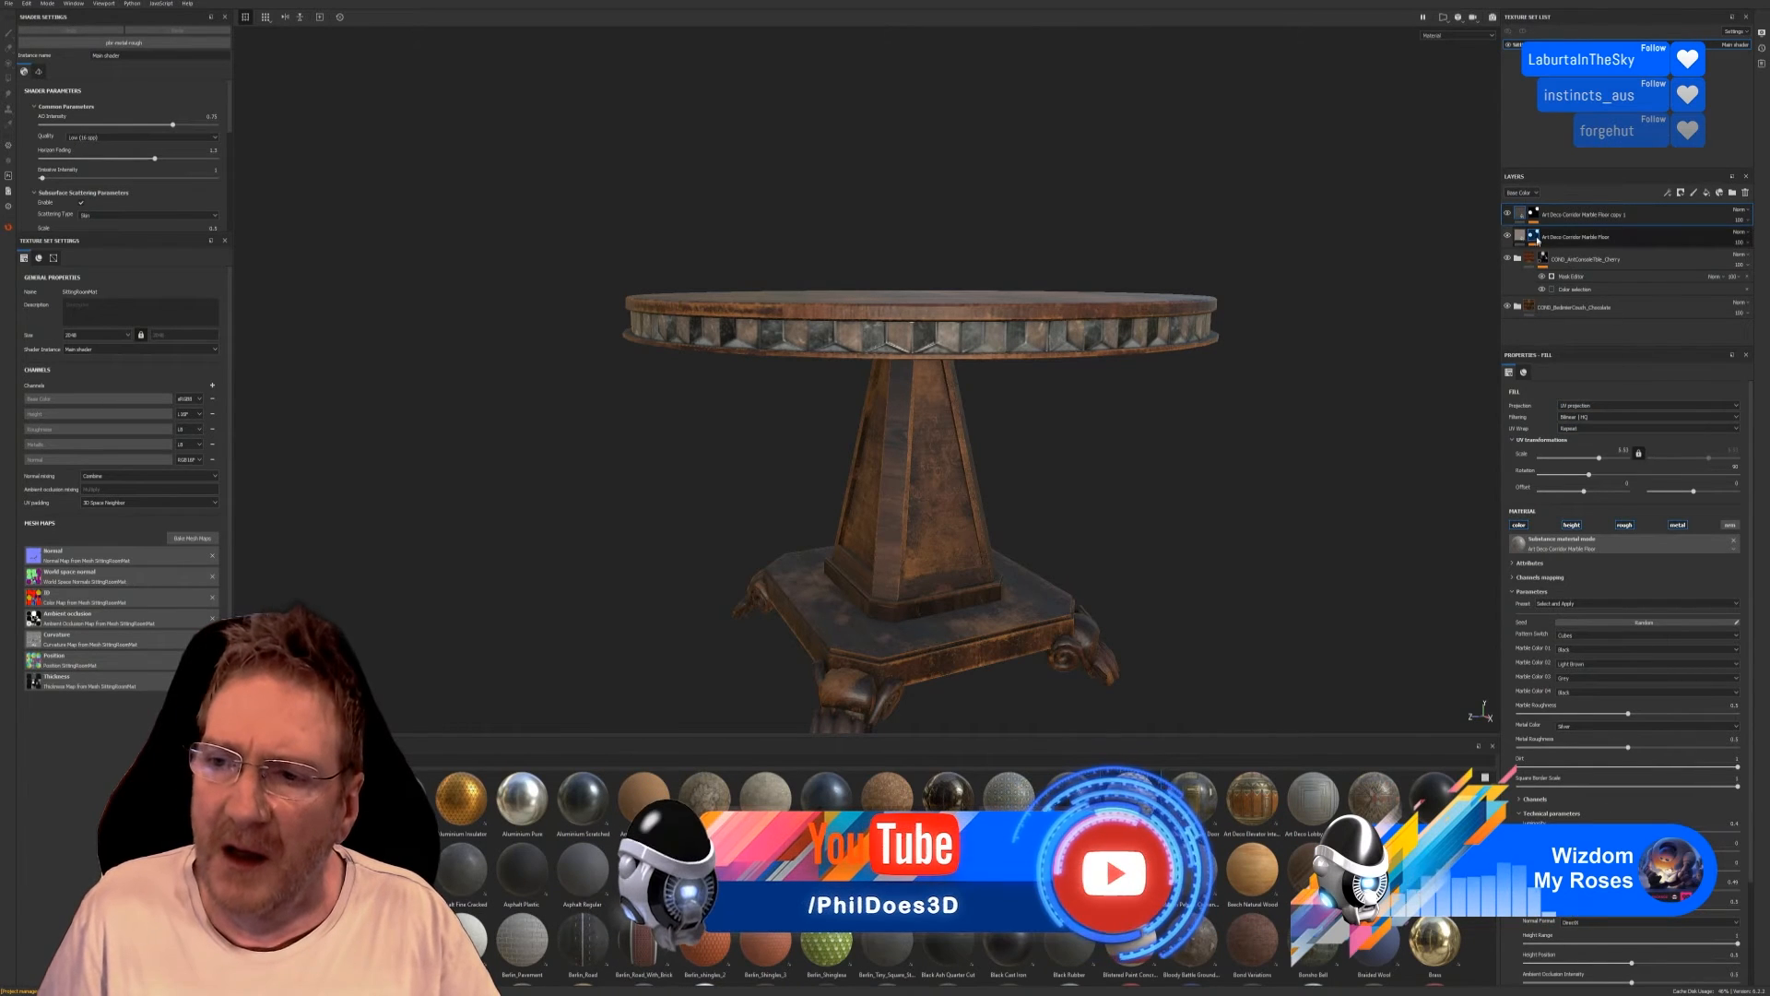
# Group both Art Deco marble layers into a folder named InnerRing.
pyautogui.keyDown('shift'); pyautogui.click(1590, 237); pyautogui.keyUp('shift')
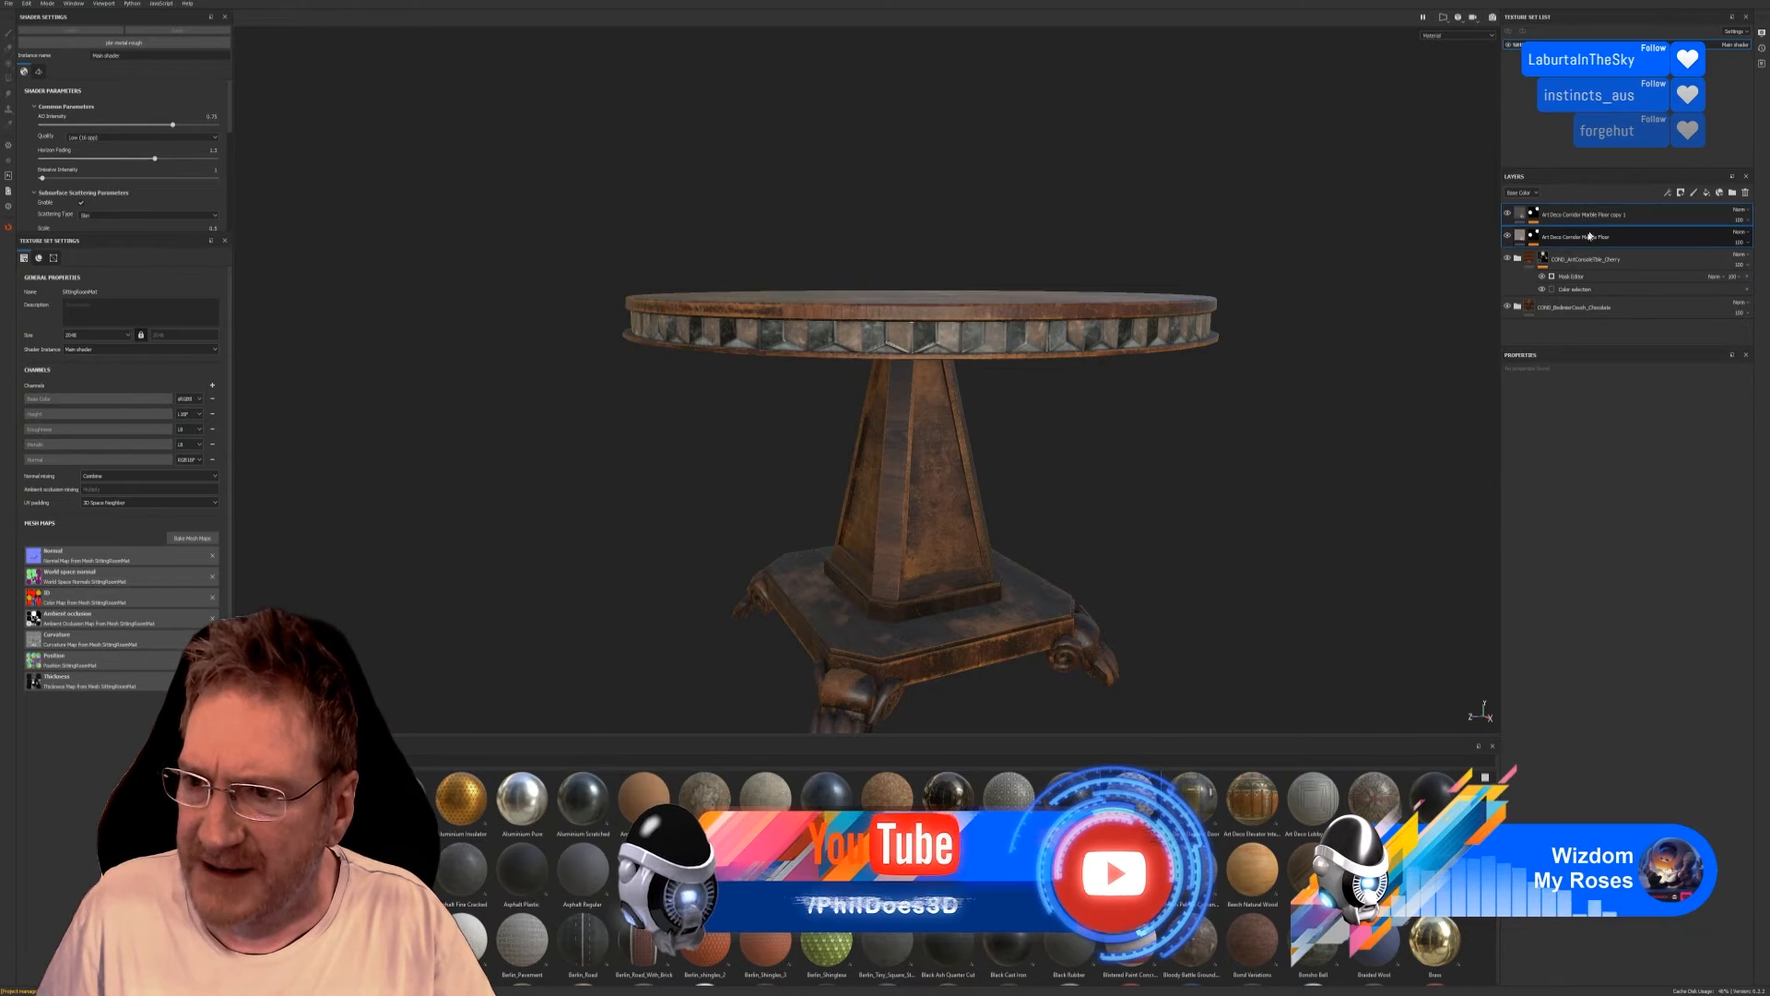
pyautogui.rightClick(1589, 237)
pyautogui.click(1607, 317)
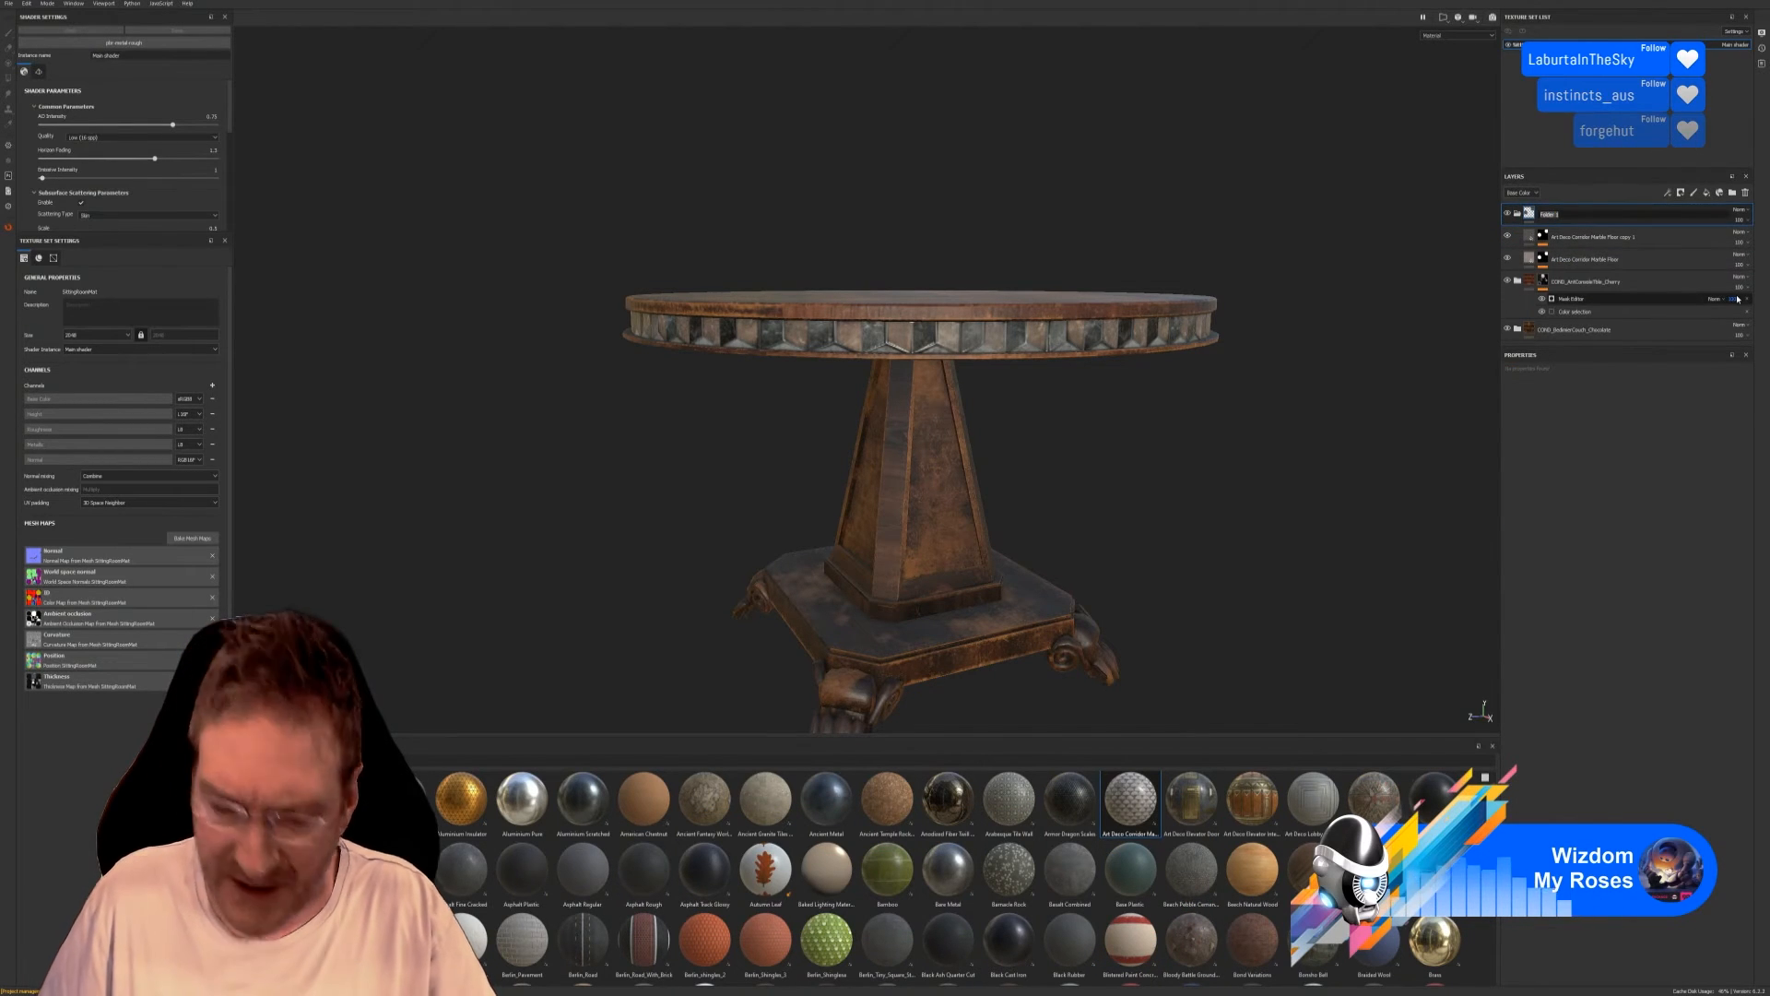
pyautogui.write('InnerR')
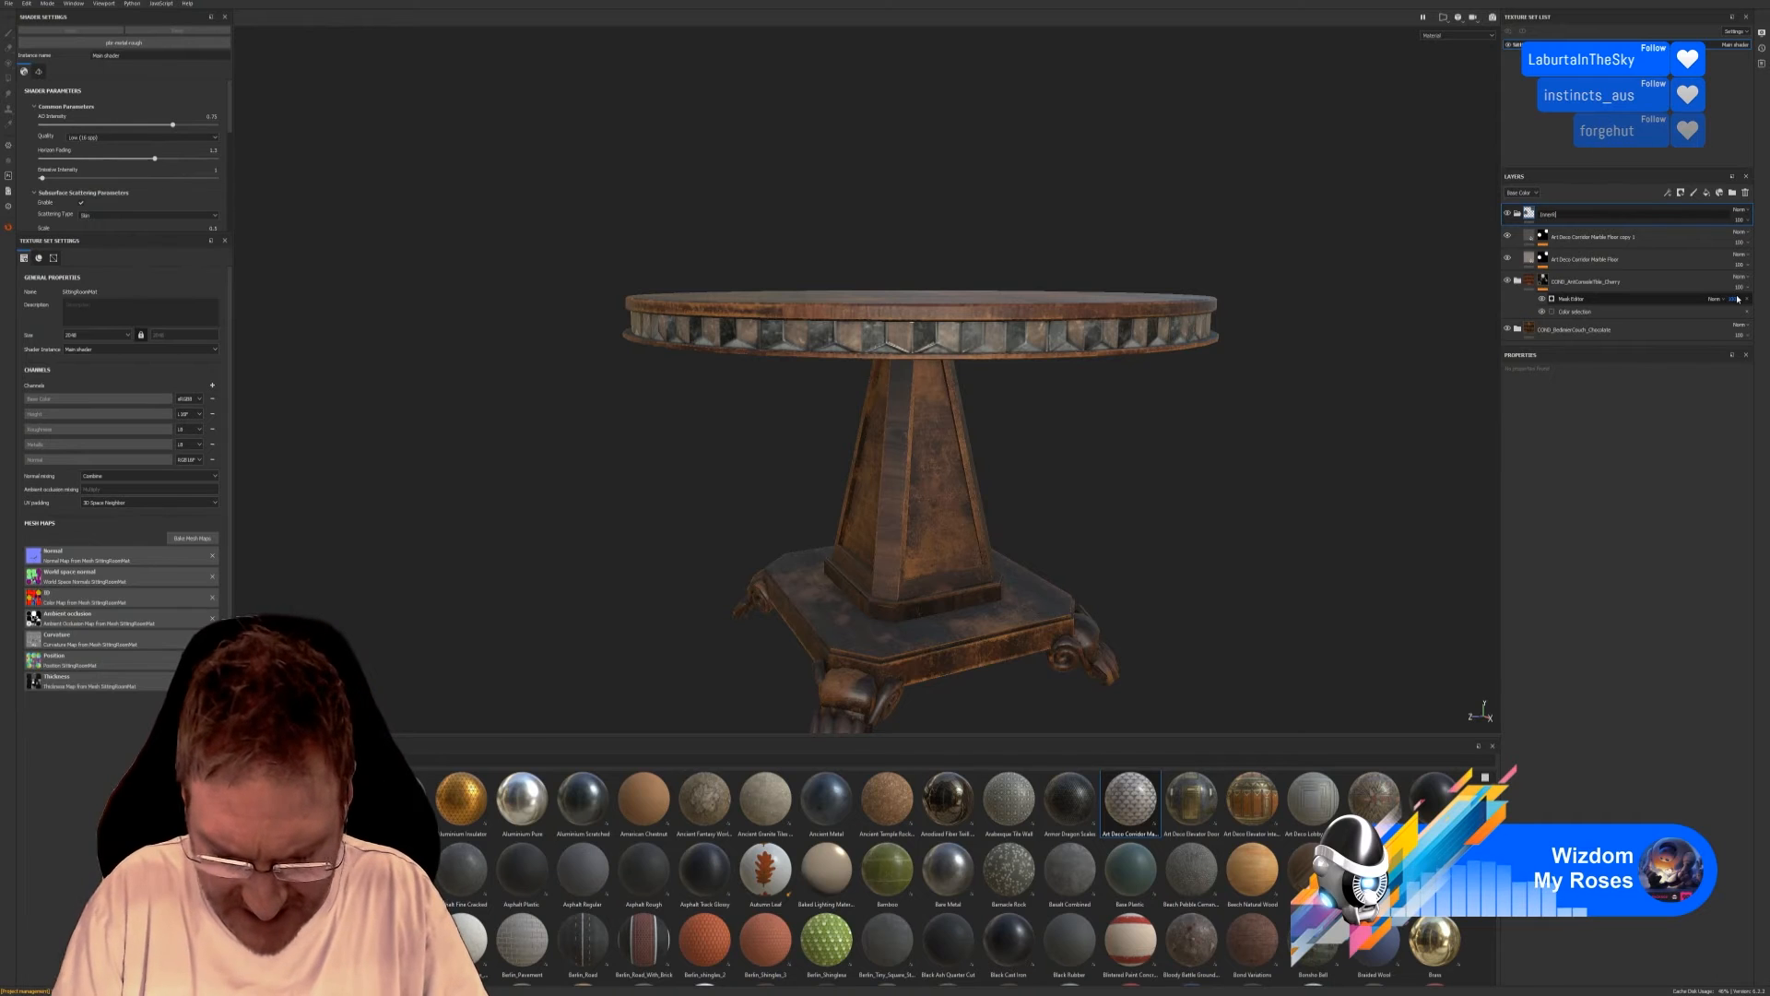
pyautogui.write('ing')
pyautogui.press('Return')
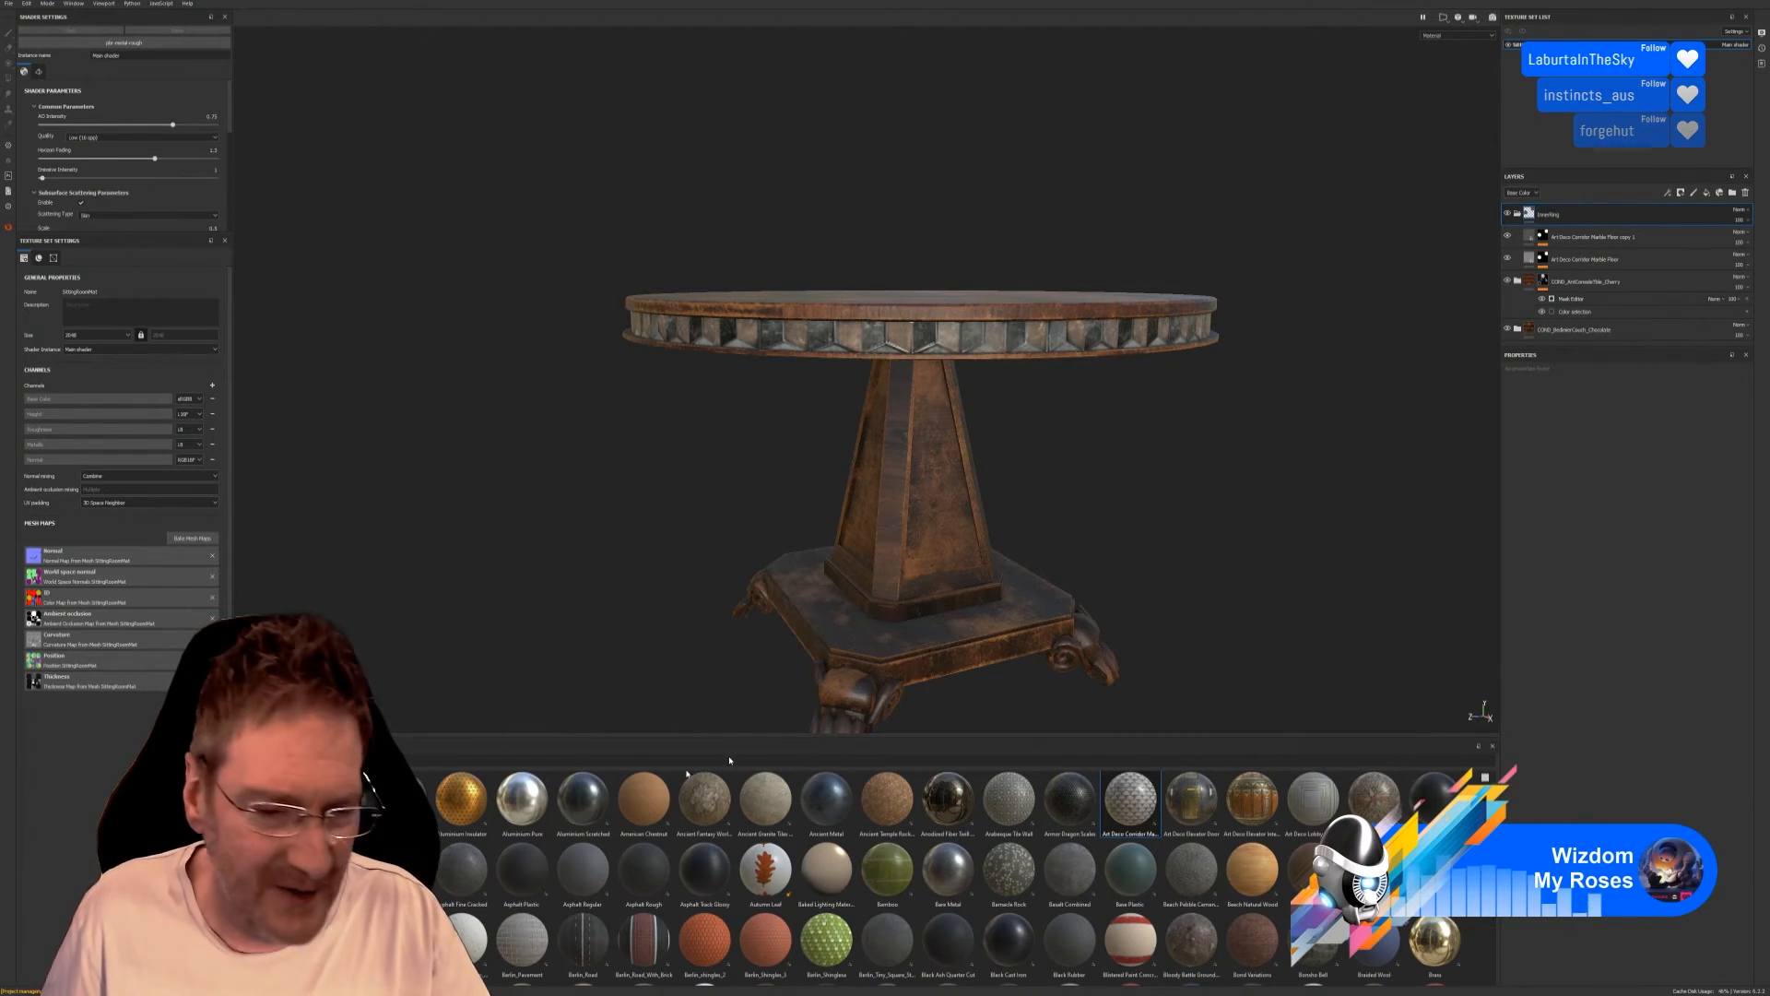
# Apply the Surface Worn smart mask to the copied Art Deco marble layer.
pyautogui.click(268, 925)
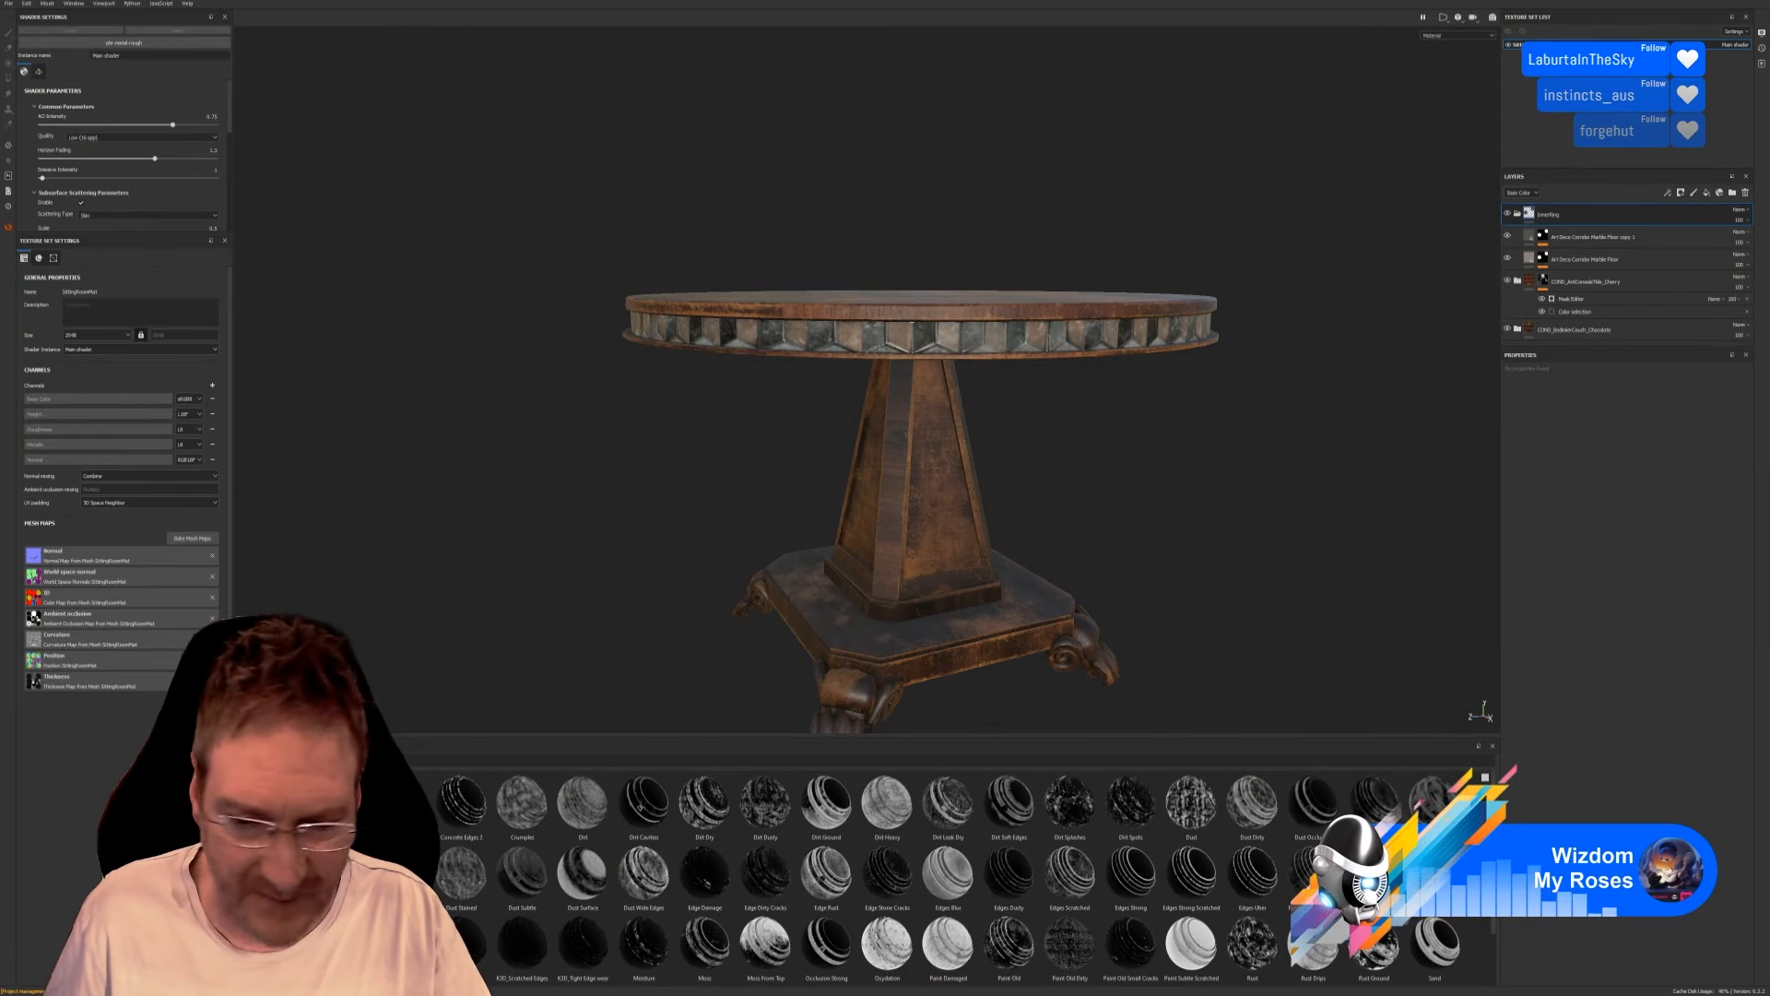
pyautogui.scroll(-3, 1190, 923)
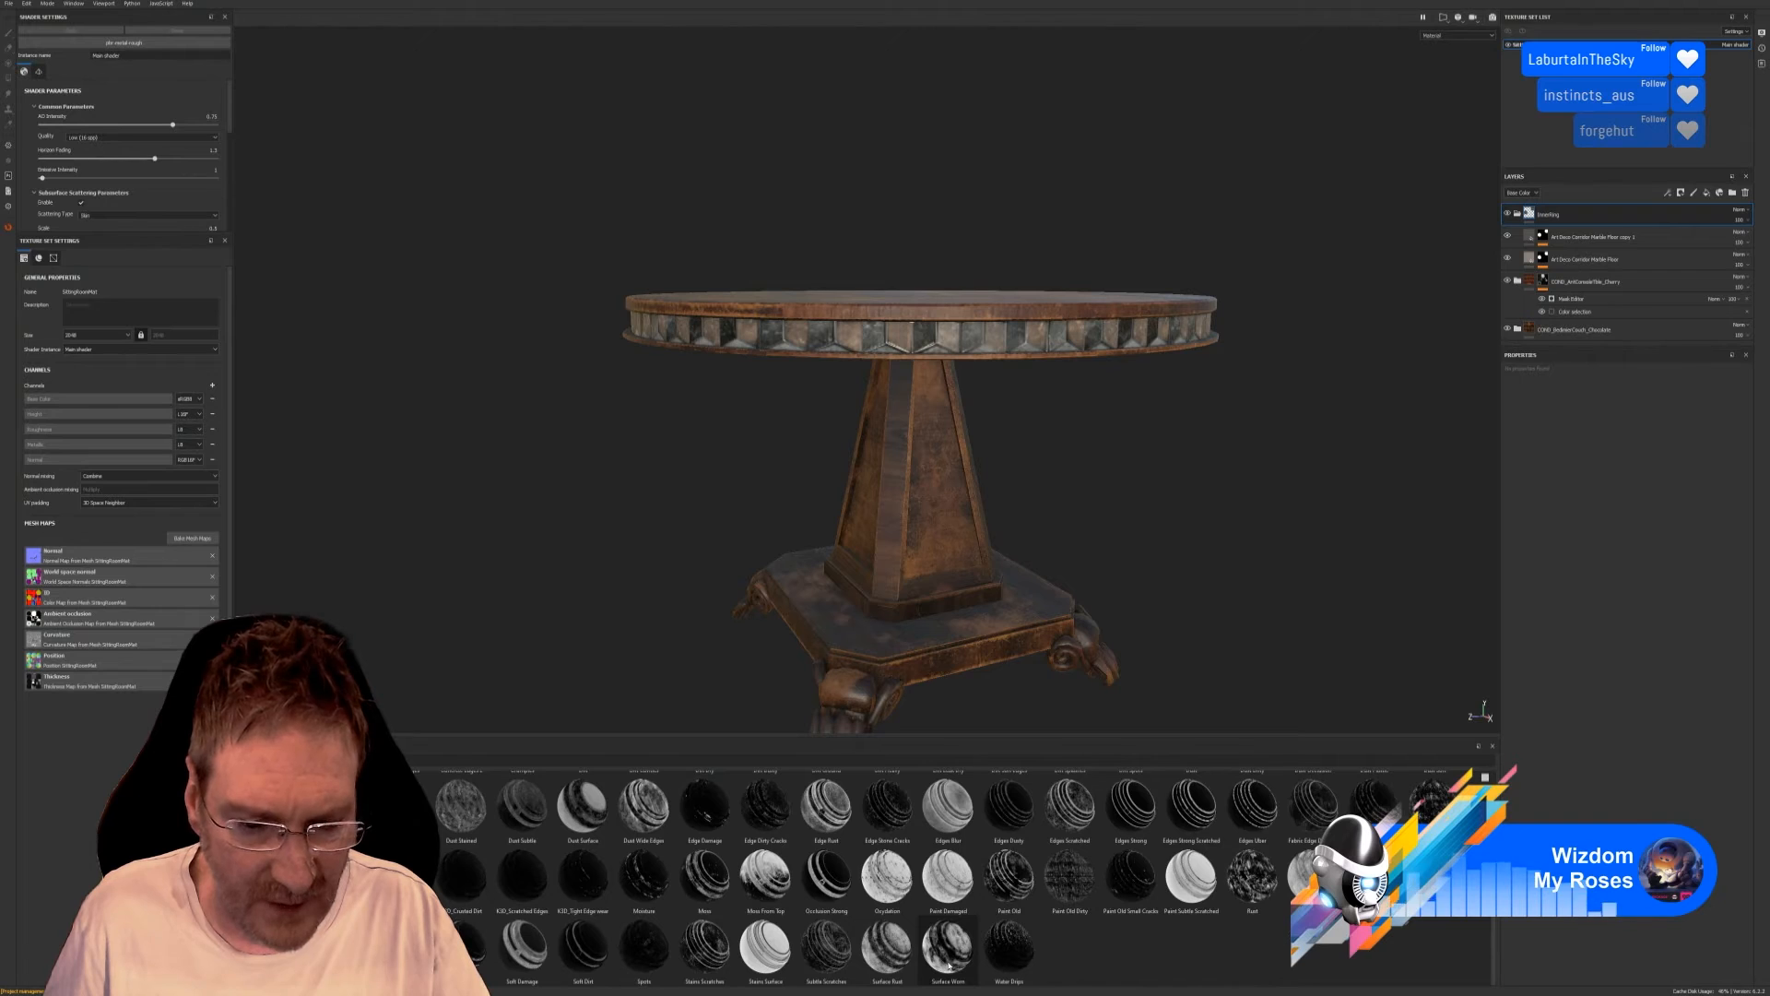
pyautogui.moveTo(950, 965)
pyautogui.mouseDown()
pyautogui.moveTo(1592, 221)
pyautogui.moveTo(1640, 239)
pyautogui.mouseUp()
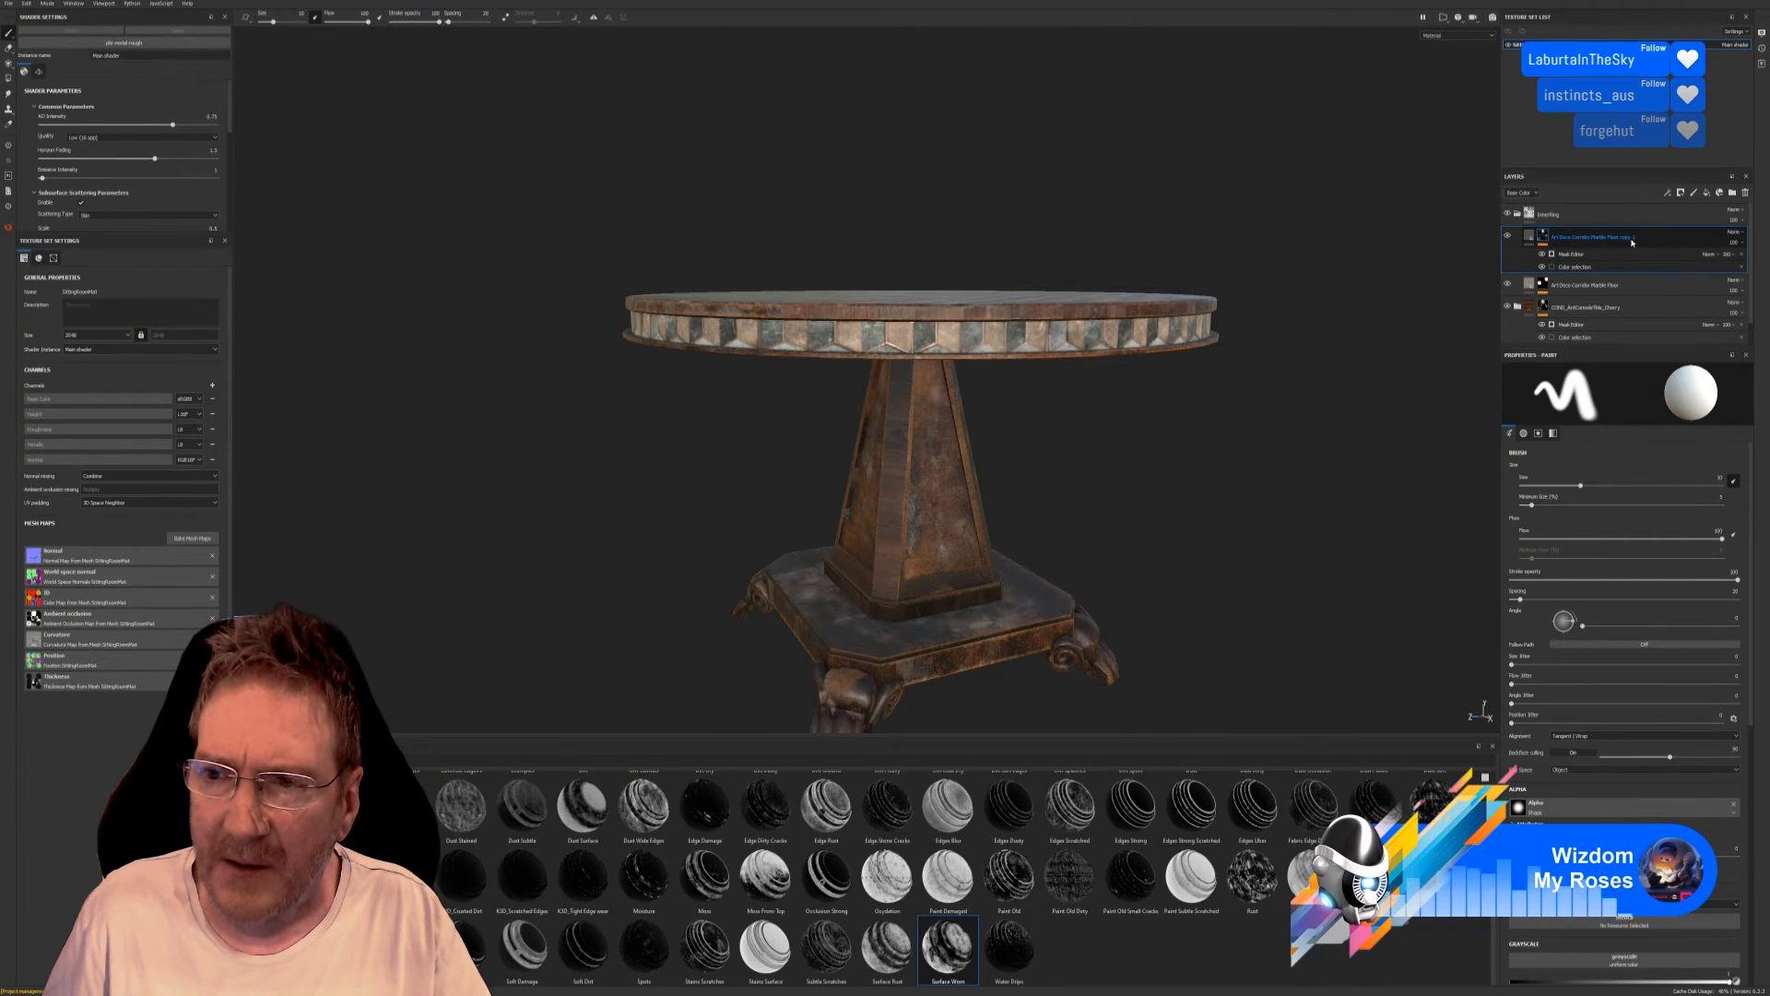
# Mask the InnerRing folder with a color selection that picks the yellow ID color of the tabletop band.
pyautogui.click(1614, 214)
pyautogui.rightClick(1611, 214)
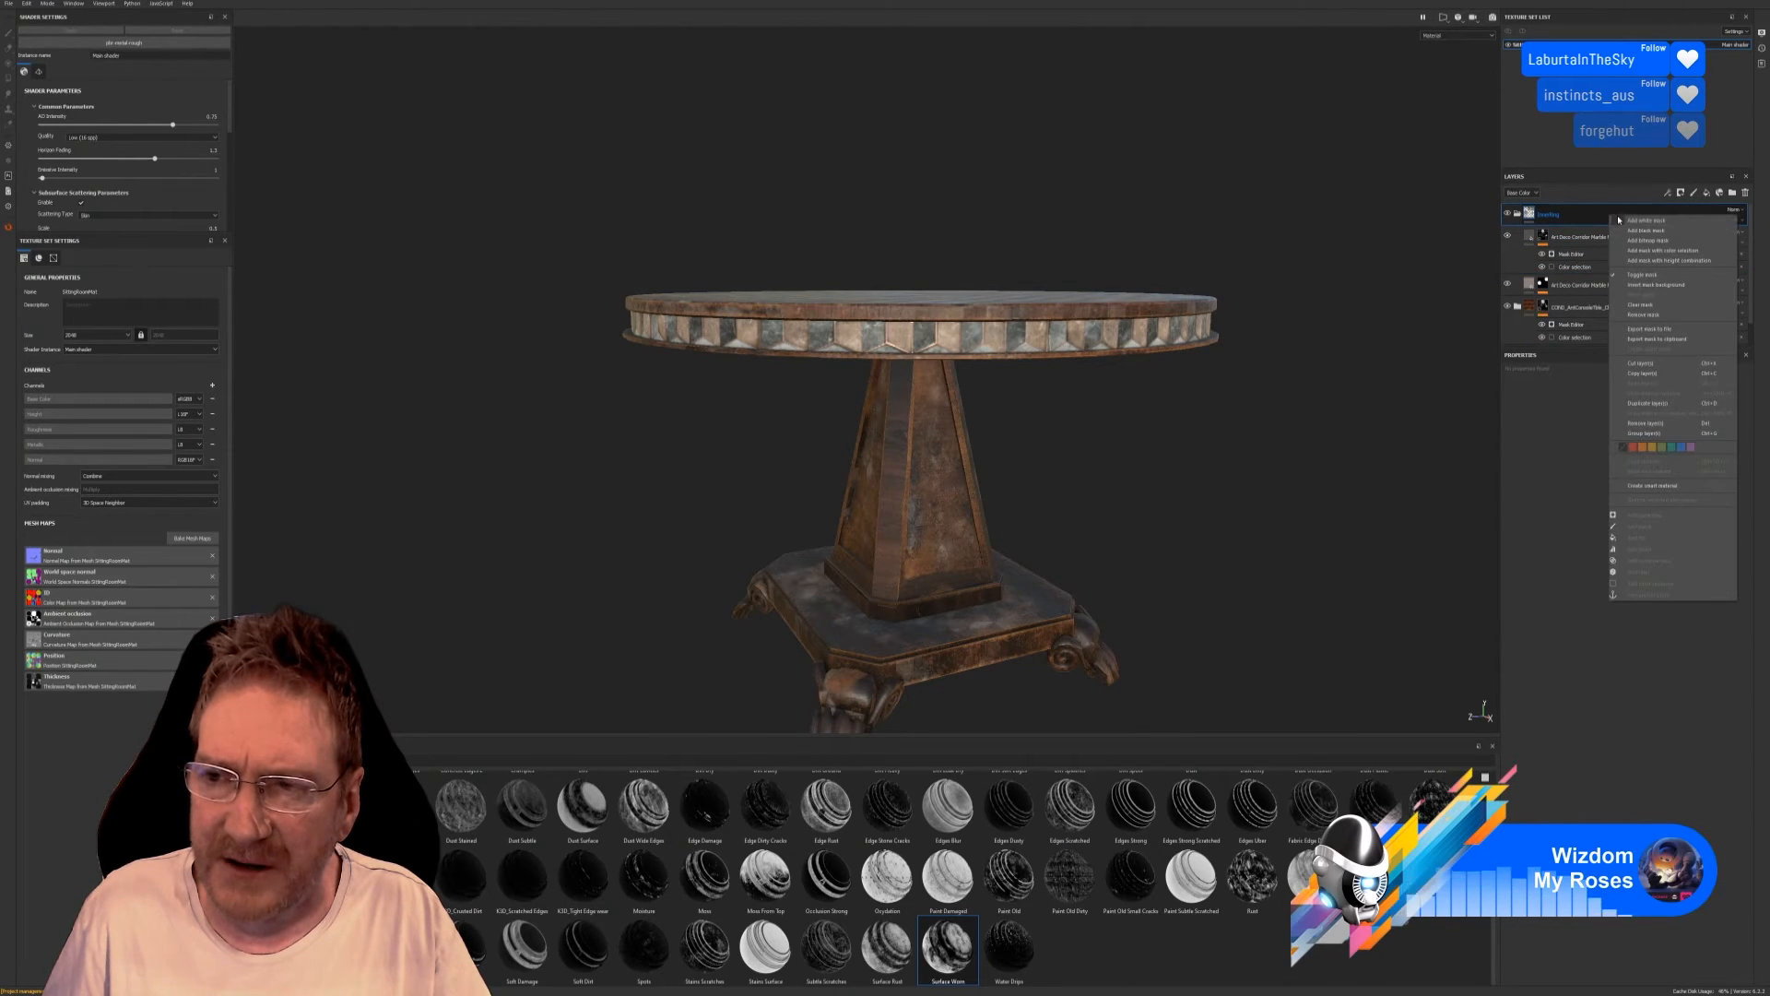
pyautogui.click(1665, 251)
pyautogui.click(1730, 468)
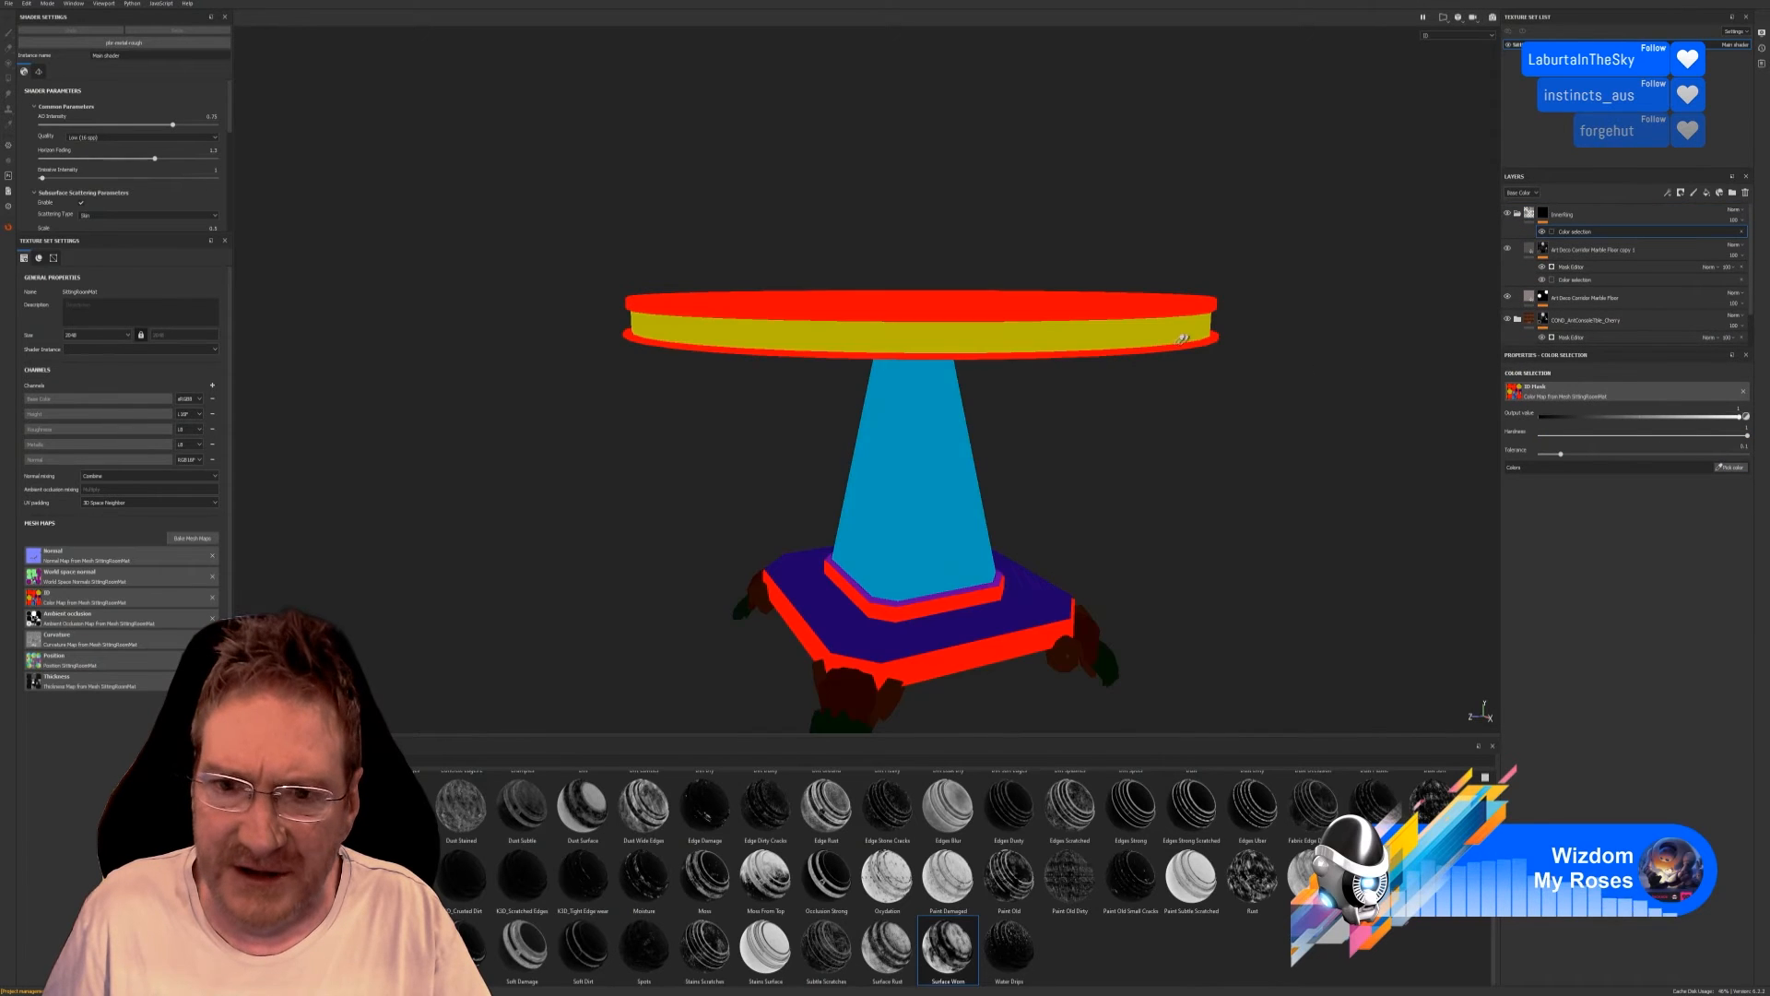
pyautogui.click(1111, 343)
# In the copied marble's Mask Editor, set Global Balance to 0.74, Global Contrast to about 0.58, Texture 2 to 0.72, Ambient Occlusion to 0.61 and Curvature to 0.33.
pyautogui.scroll(3, 953, 398)
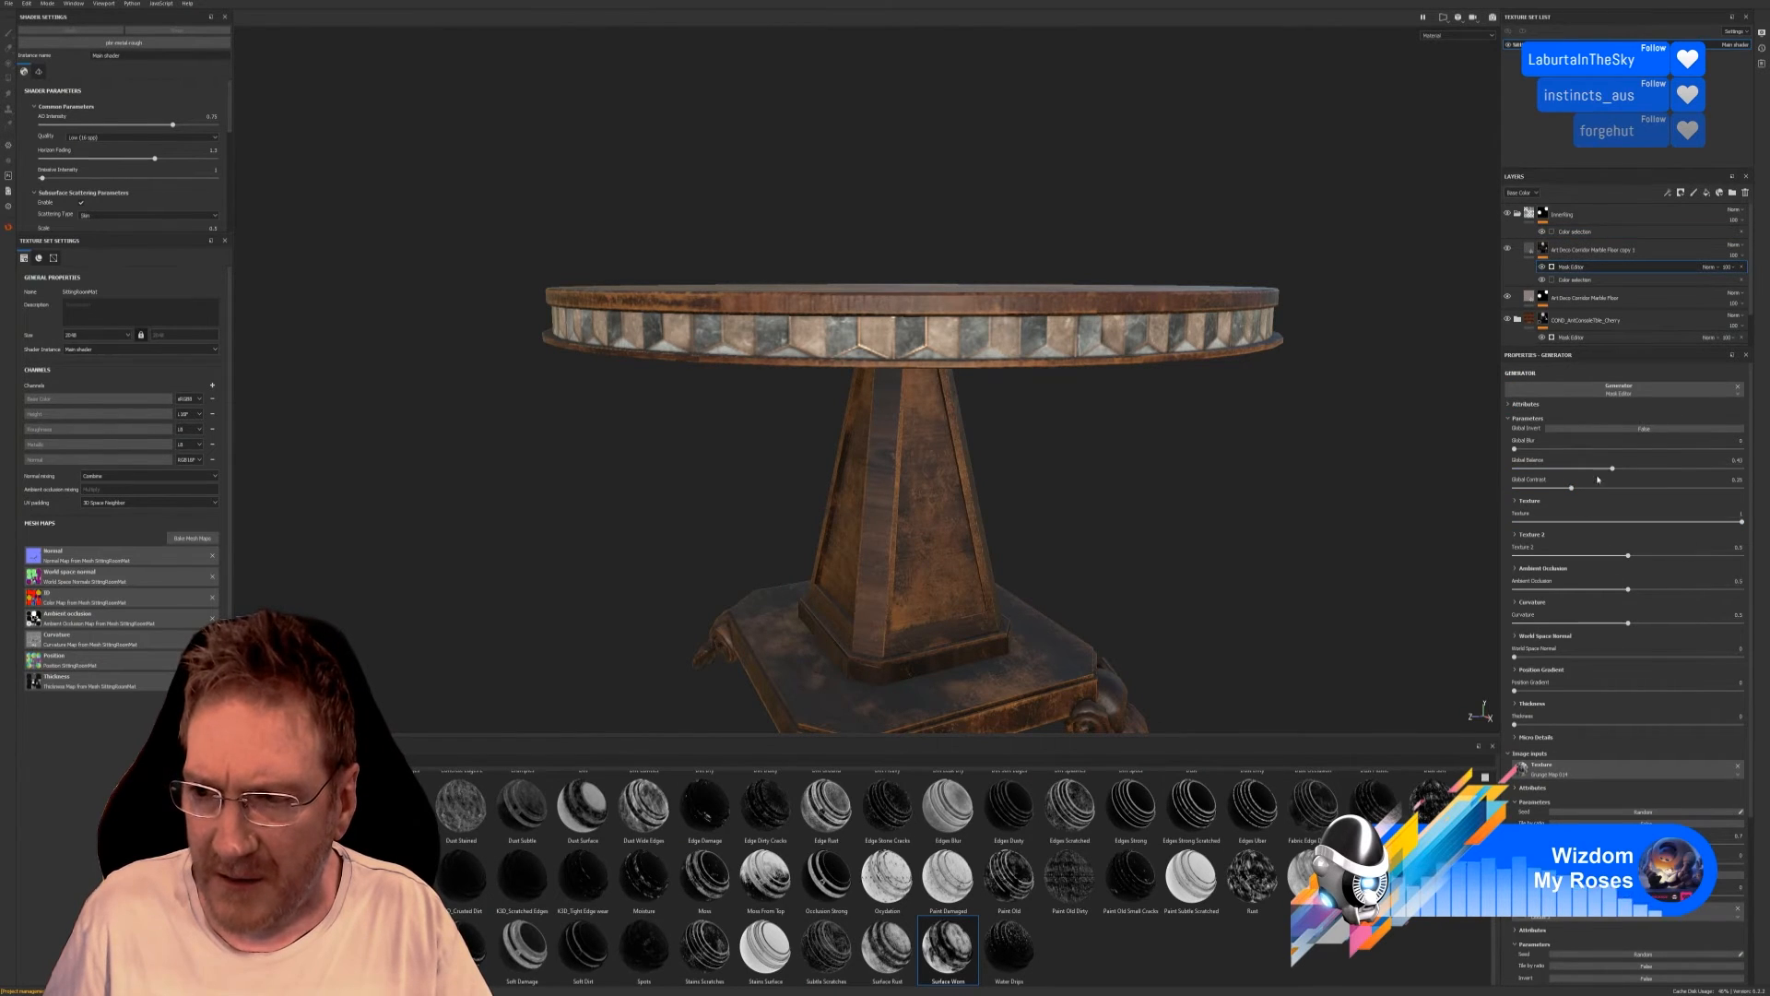
pyautogui.moveTo(1598, 479); pyautogui.dragTo(1688, 480)
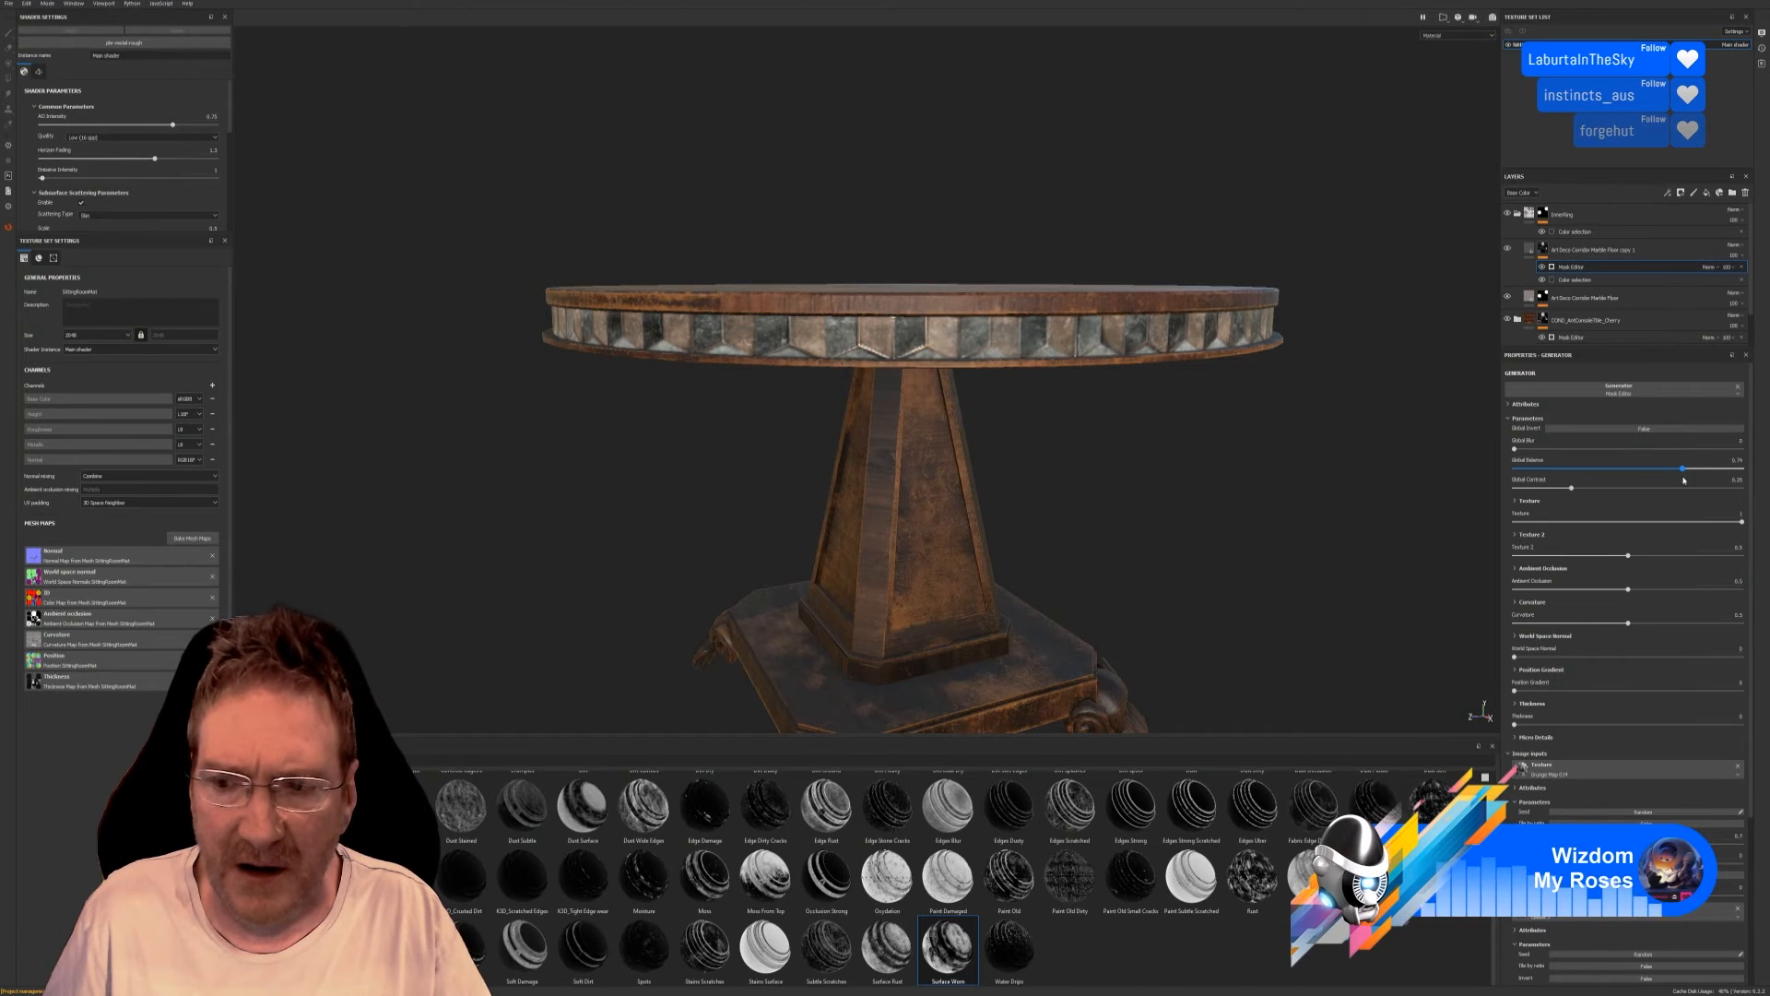
pyautogui.click(1651, 497)
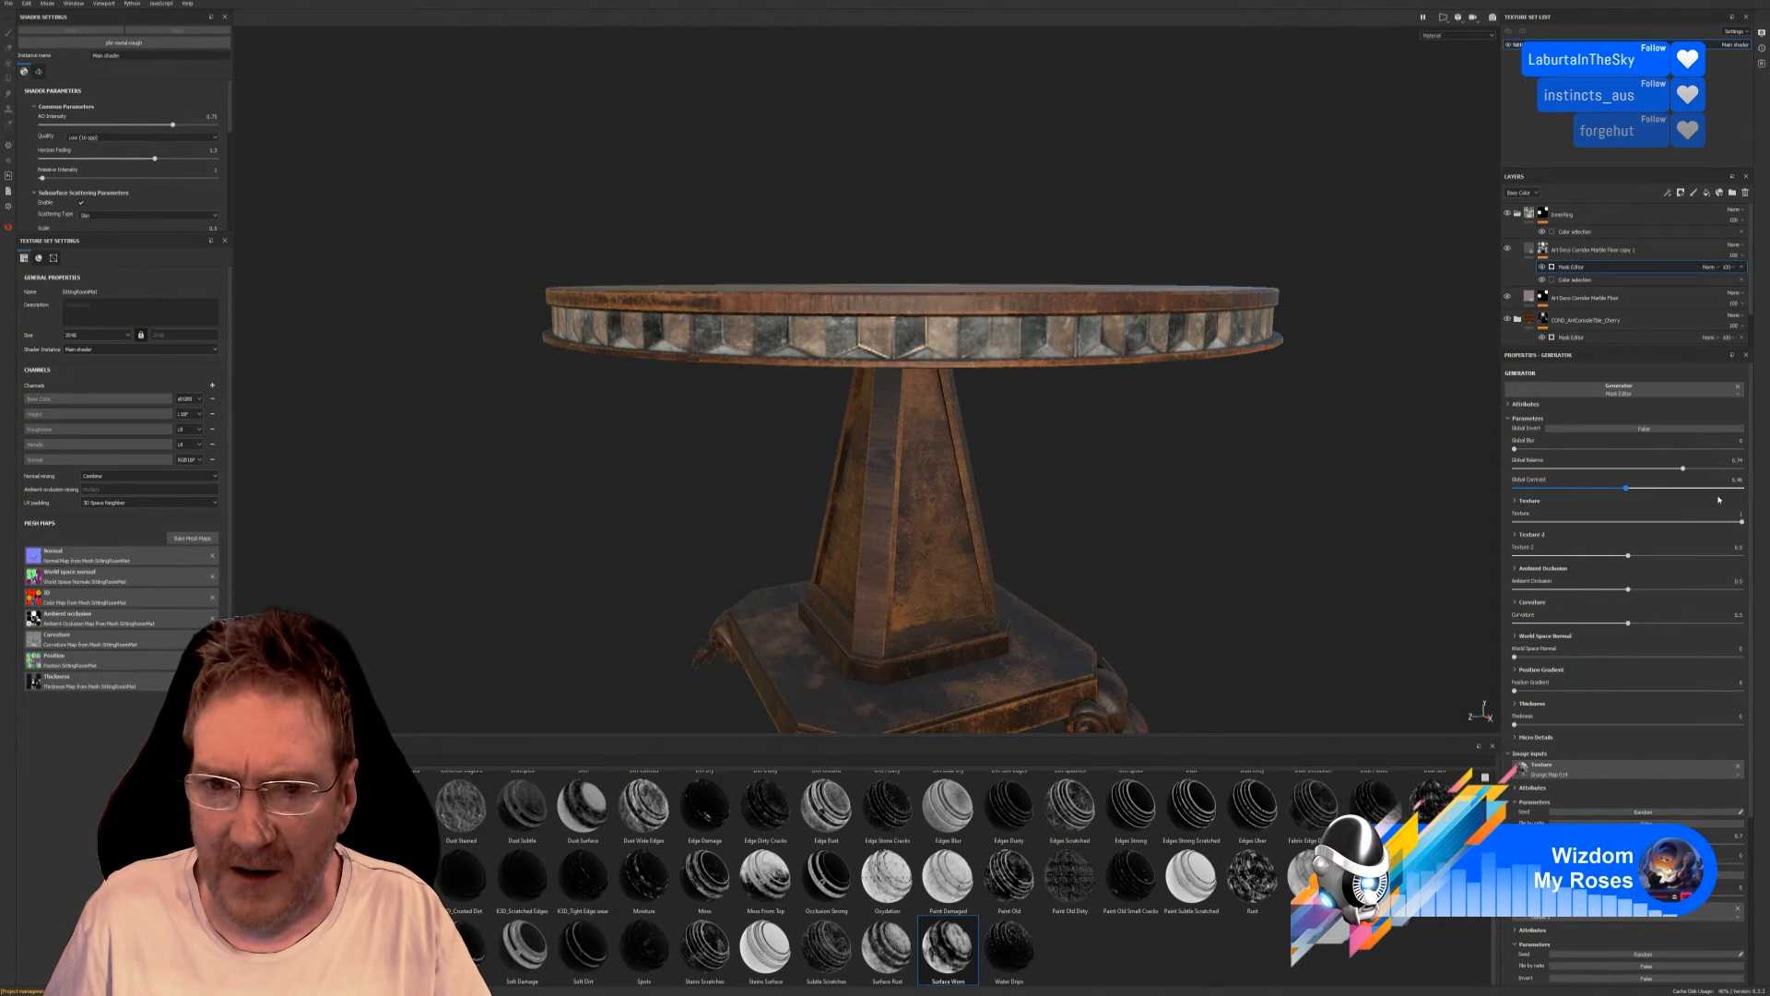
pyautogui.moveTo(1530, 503); pyautogui.dragTo(1648, 510)
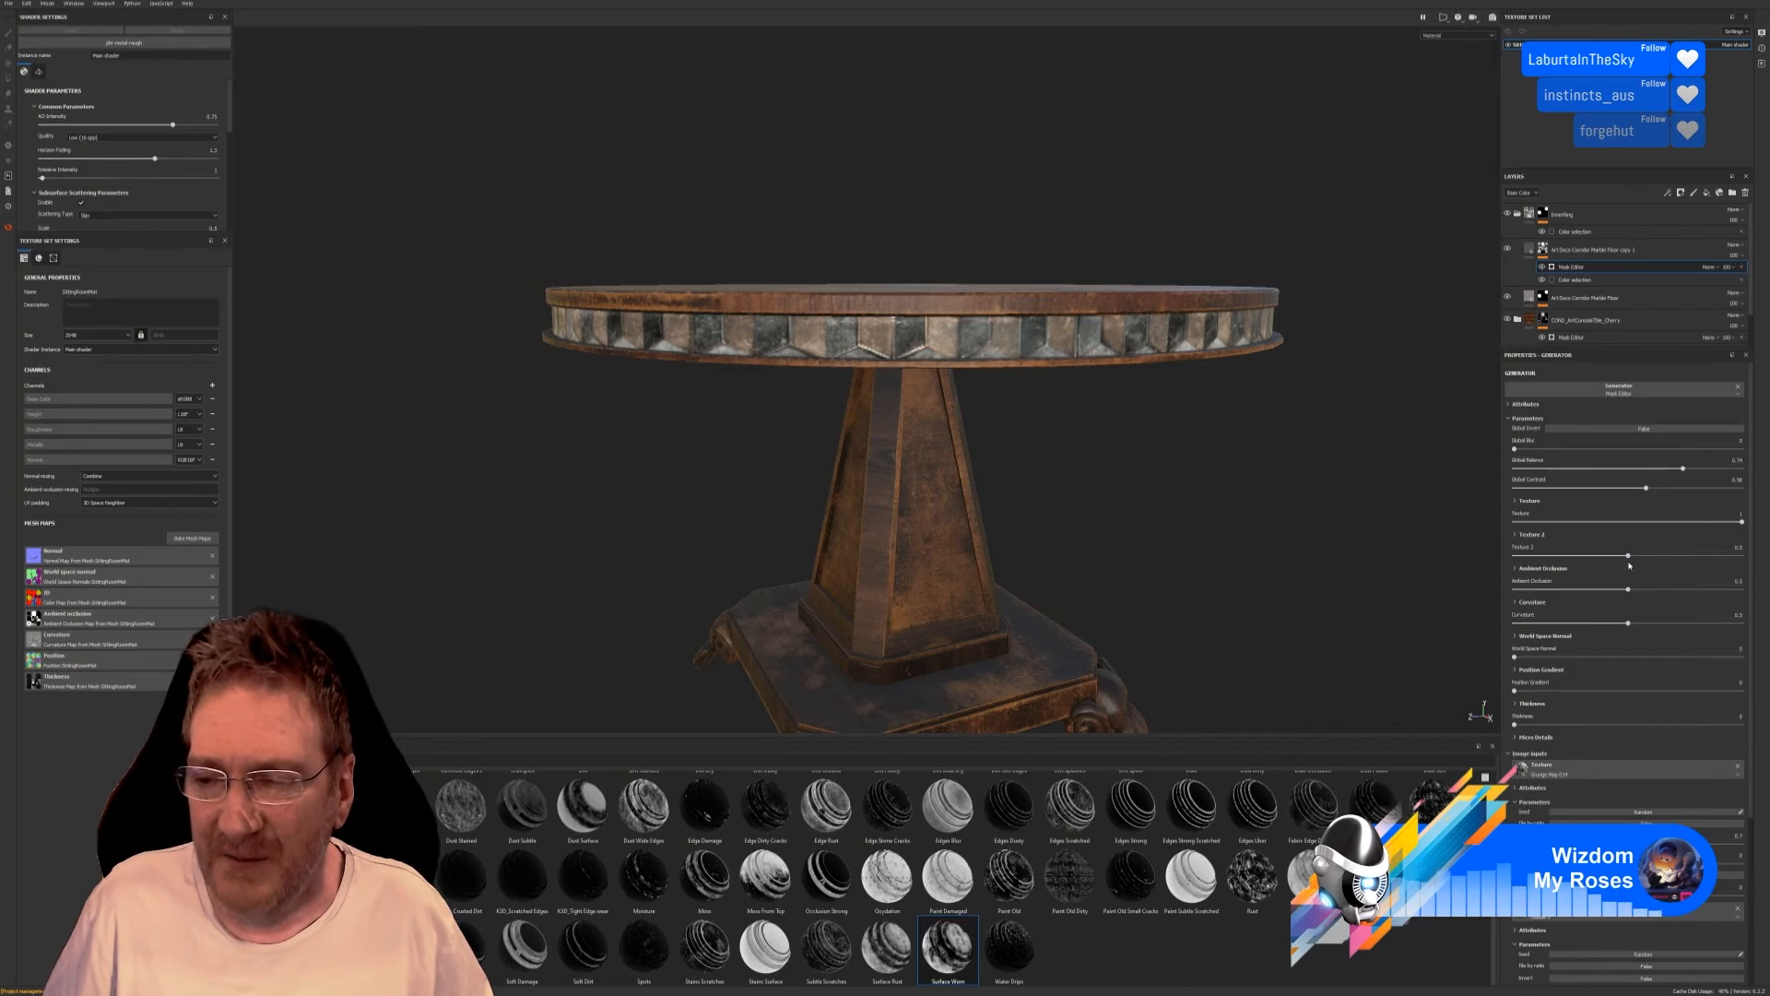
pyautogui.moveTo(1628, 555); pyautogui.dragTo(1589, 636)
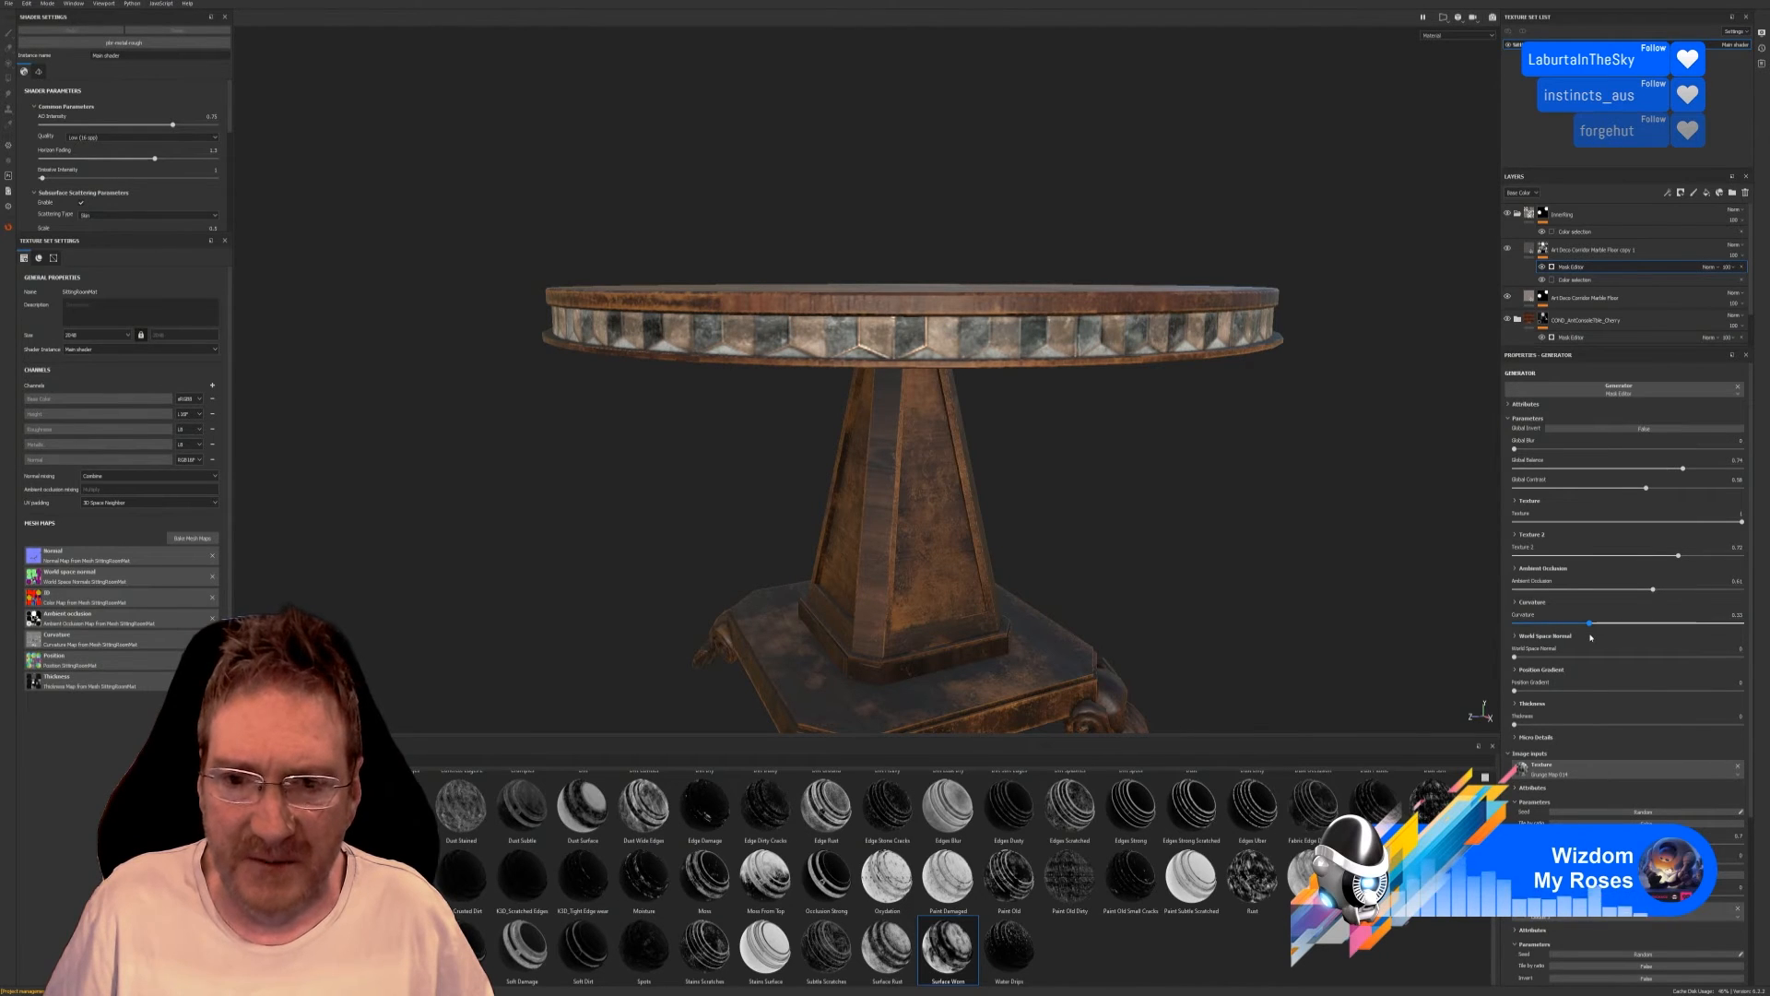
# Turn on Global Invert for the copied marble's mask, and set Ambient Occlusion to 0.95 and Curvature to 0.56.
pyautogui.click(1641, 428)
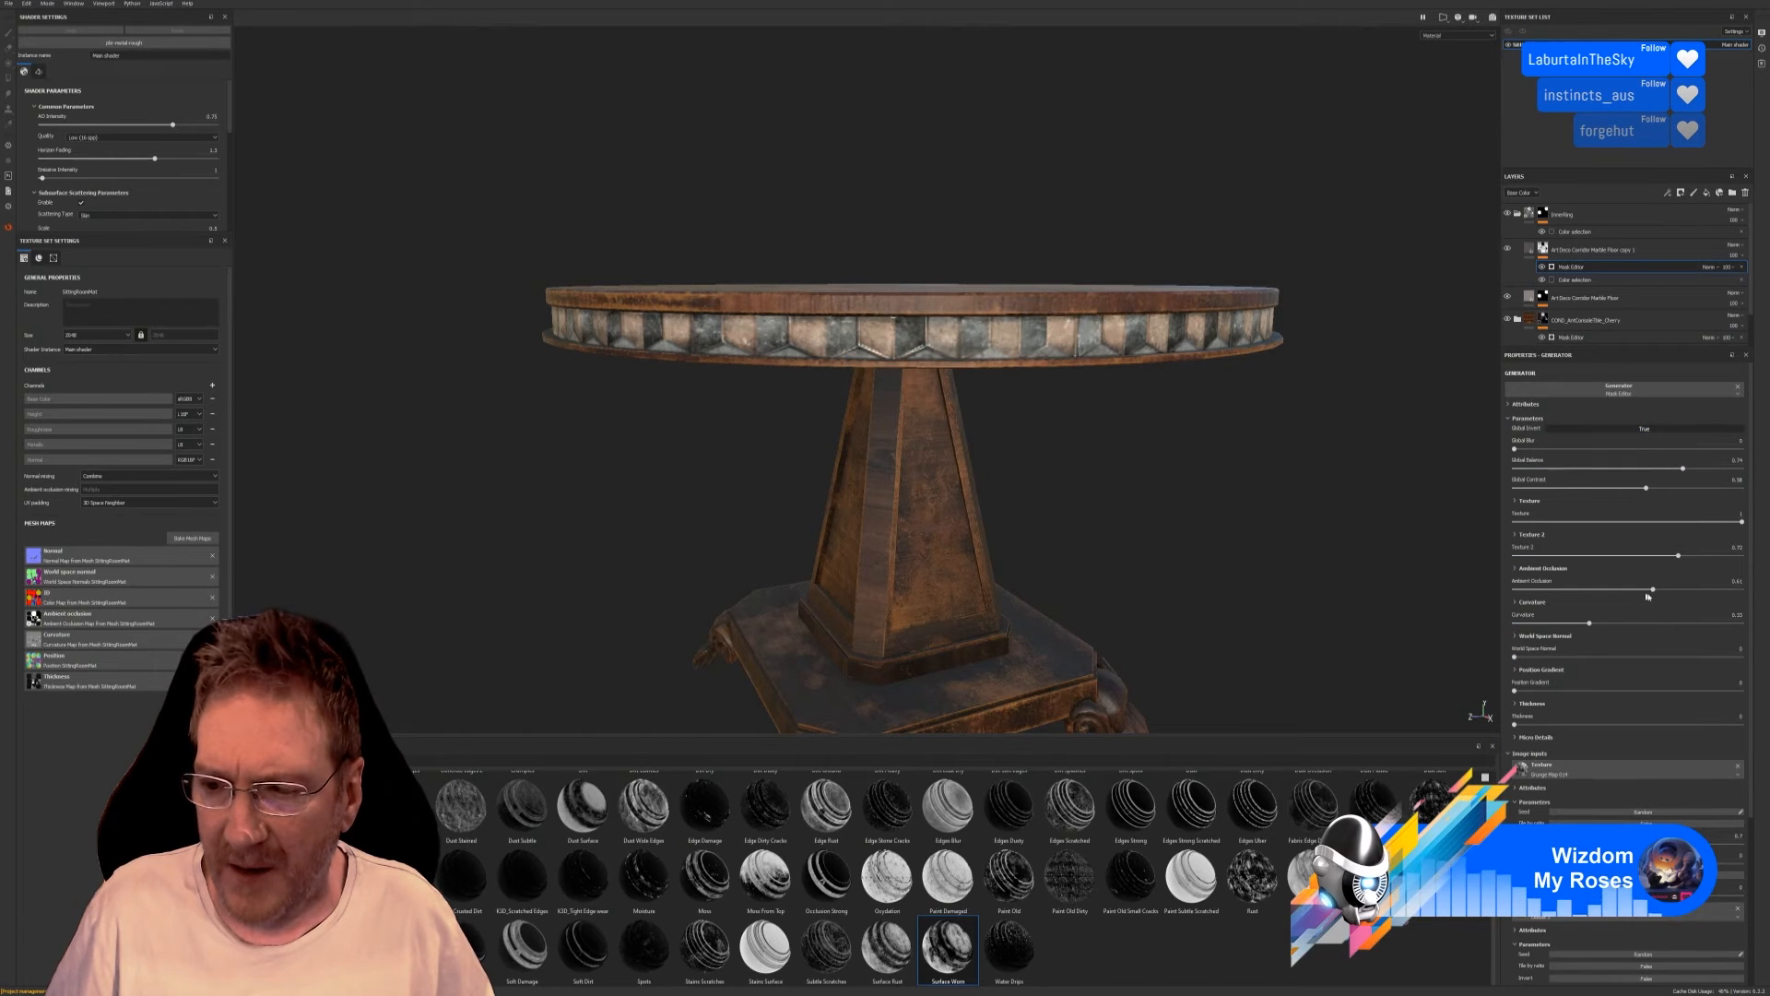
pyautogui.moveTo(1648, 595); pyautogui.dragTo(1730, 623)
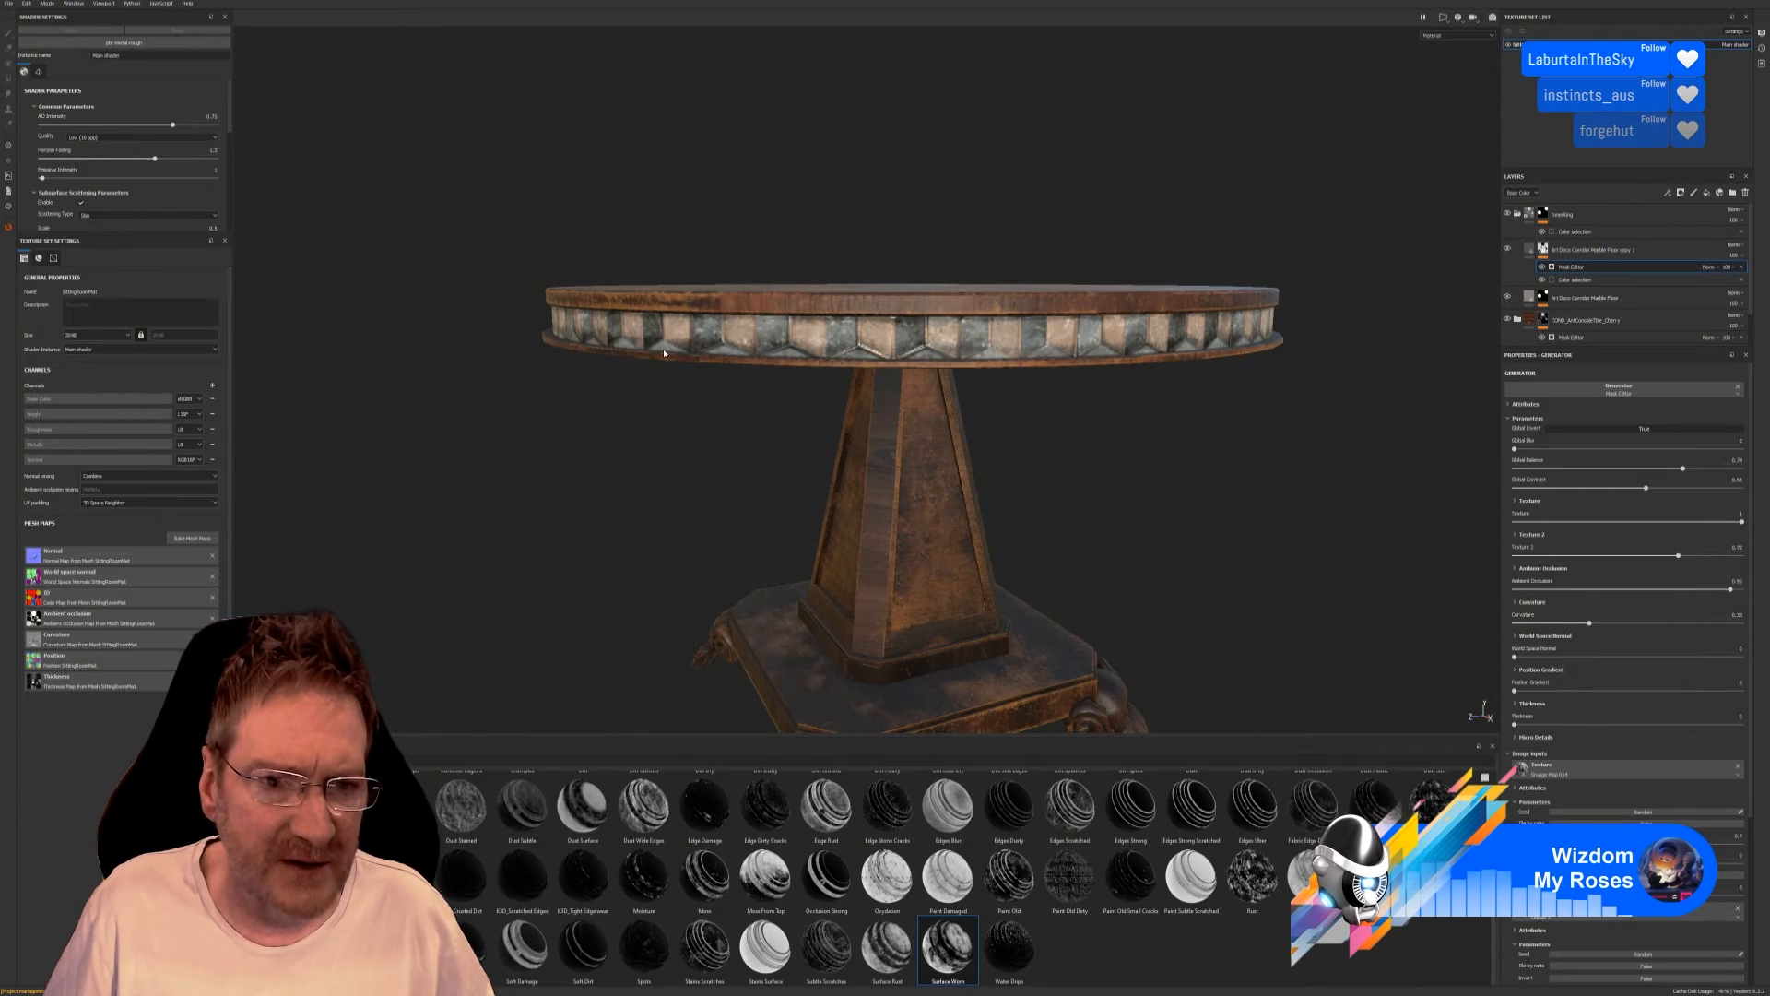
pyautogui.moveTo(1590, 624); pyautogui.dragTo(1643, 644)
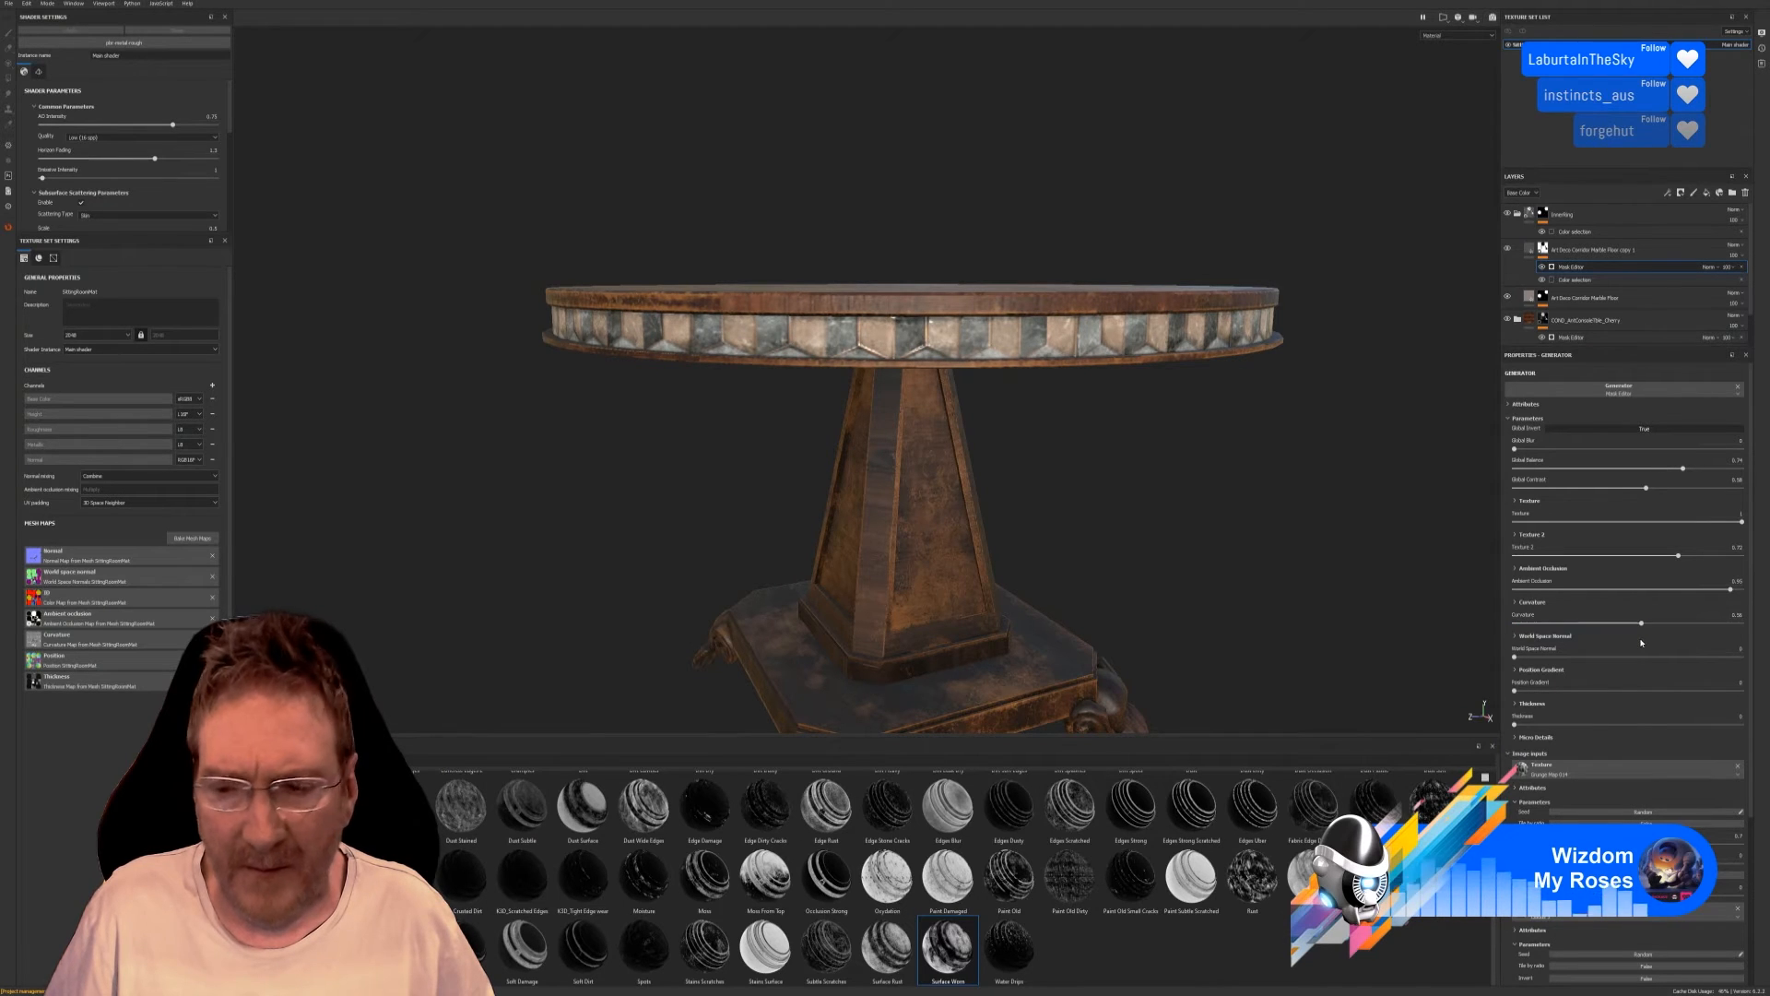
# Test World Space Normal and Position Gradient in the copied marble's mask, keep both at 0, and set Texture 2 to about 0.63.
pyautogui.moveTo(1517, 656)
pyautogui.mouseDown()
pyautogui.moveTo(1710, 659)
pyautogui.moveTo(1505, 664)
pyautogui.mouseUp()
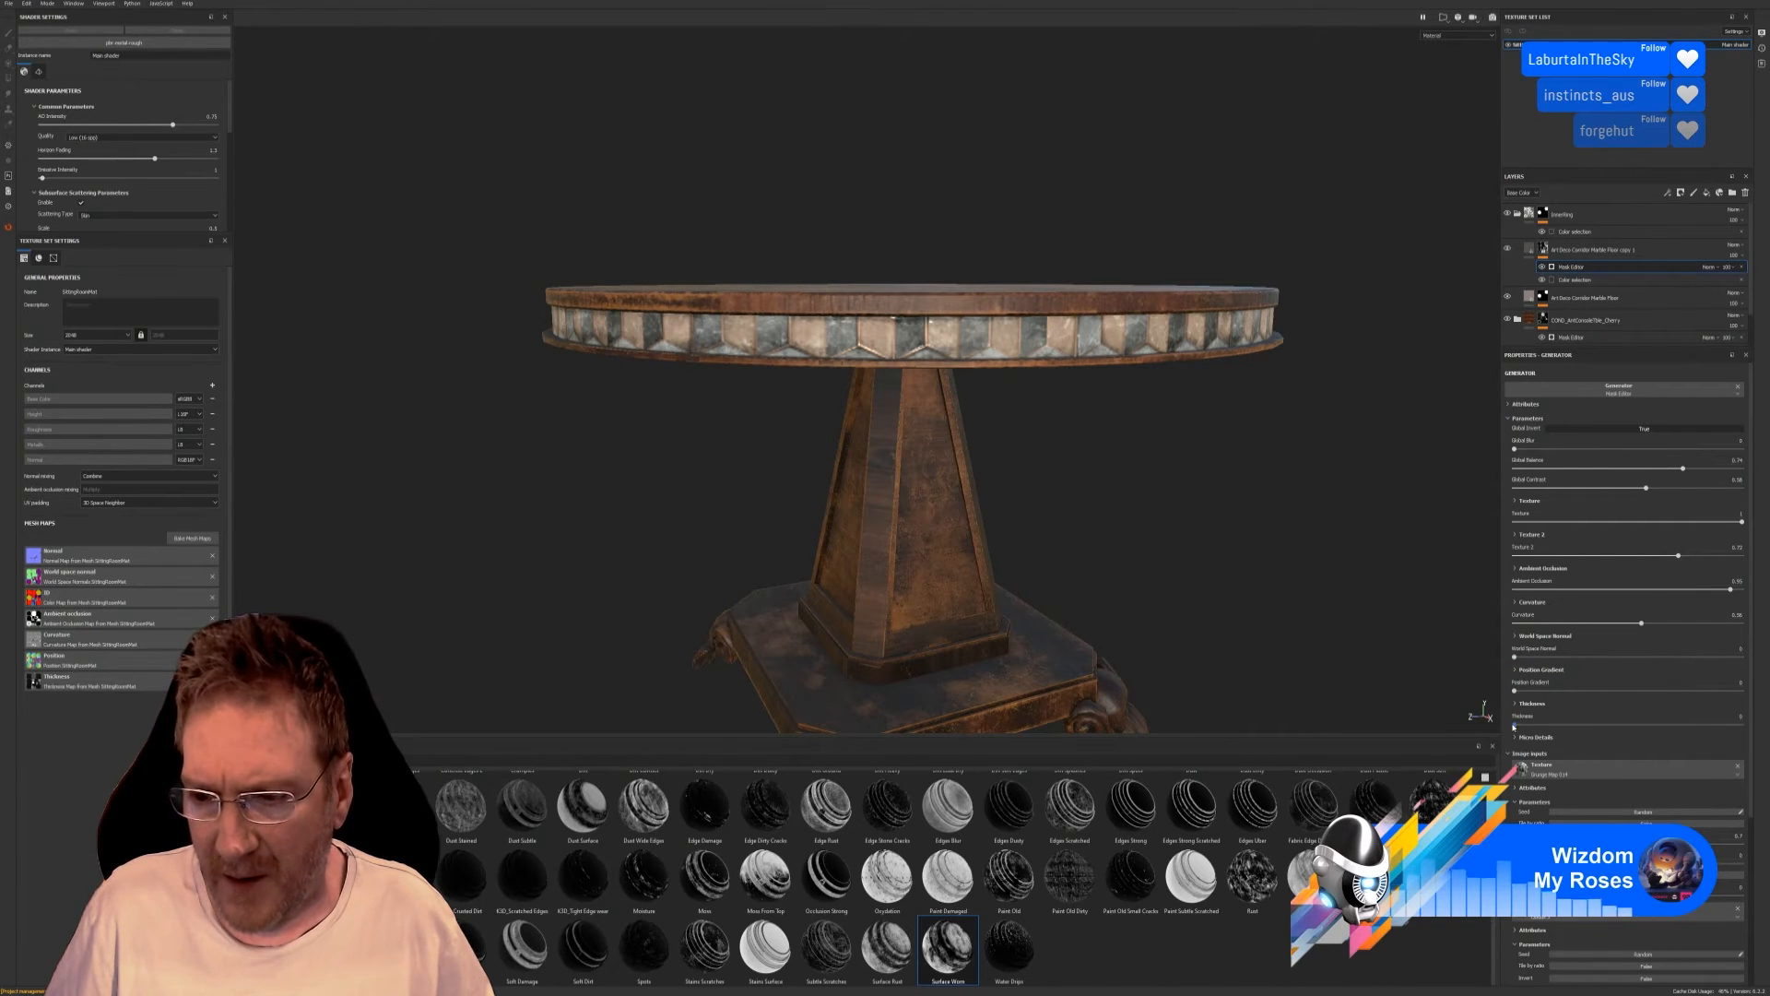
pyautogui.moveTo(1514, 692)
pyautogui.mouseDown()
pyautogui.moveTo(1630, 694)
pyautogui.moveTo(1493, 701)
pyautogui.mouseUp()
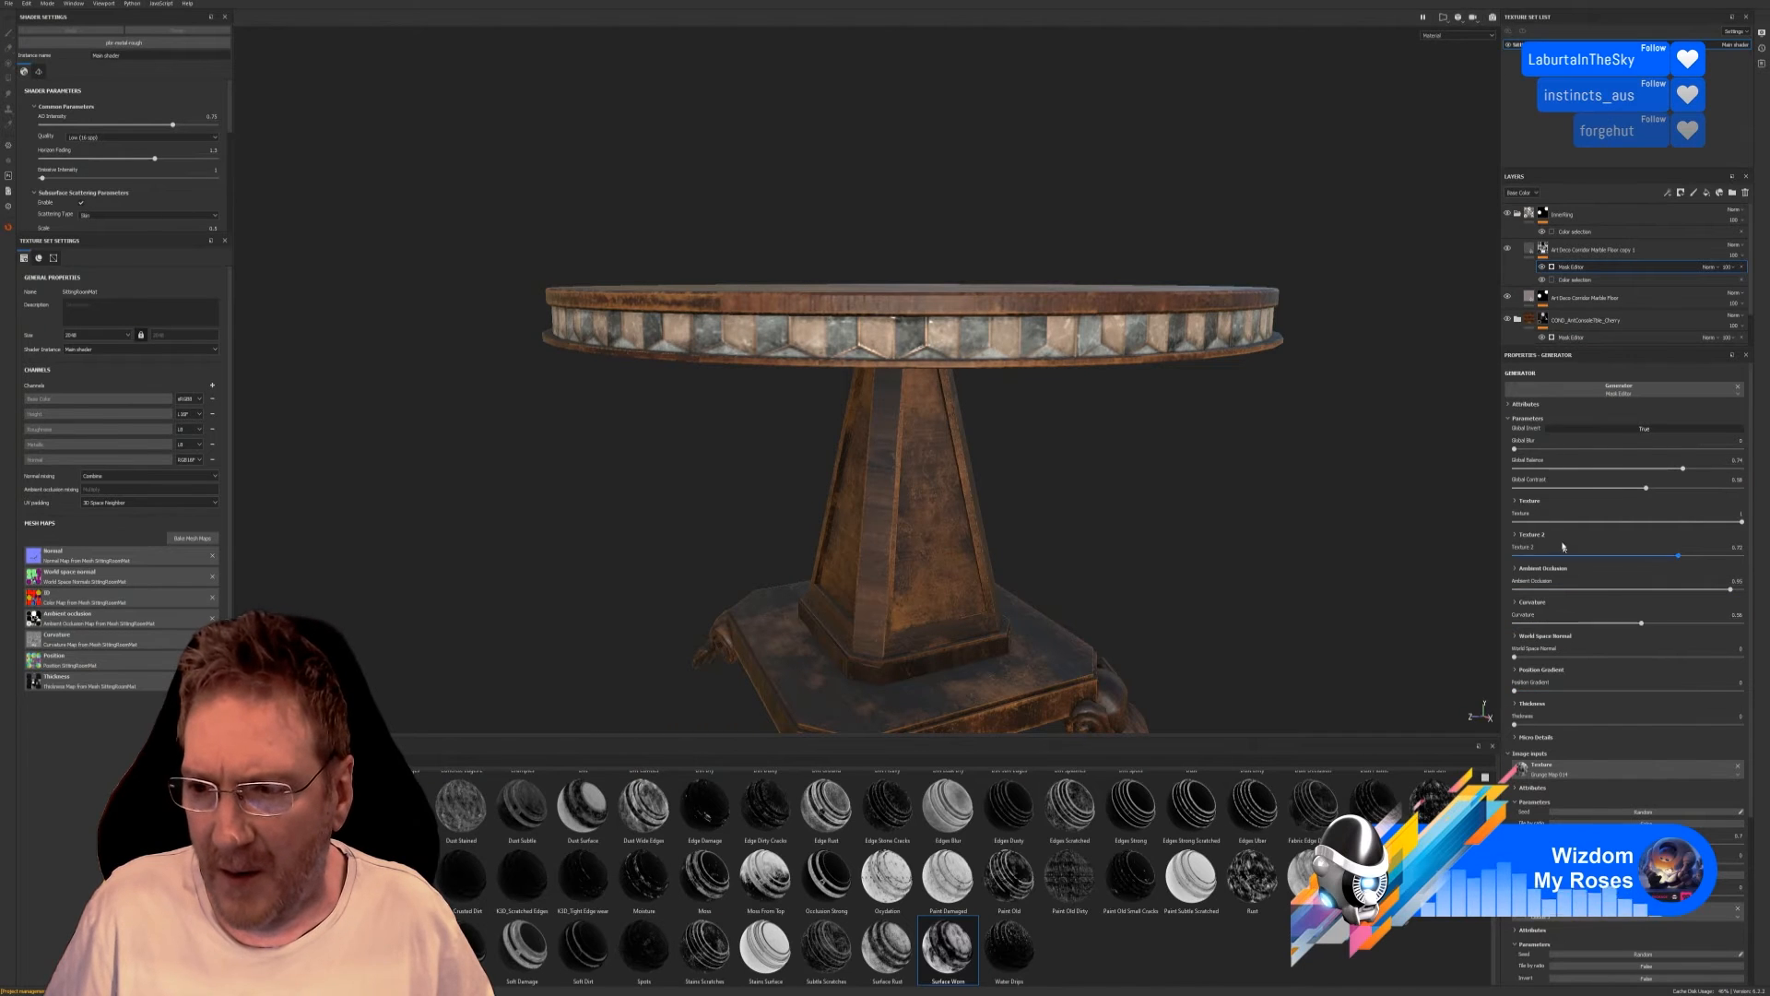
pyautogui.moveTo(1637, 555); pyautogui.dragTo(1758, 569)
pyautogui.moveTo(1569, 571); pyautogui.dragTo(1564, 572)
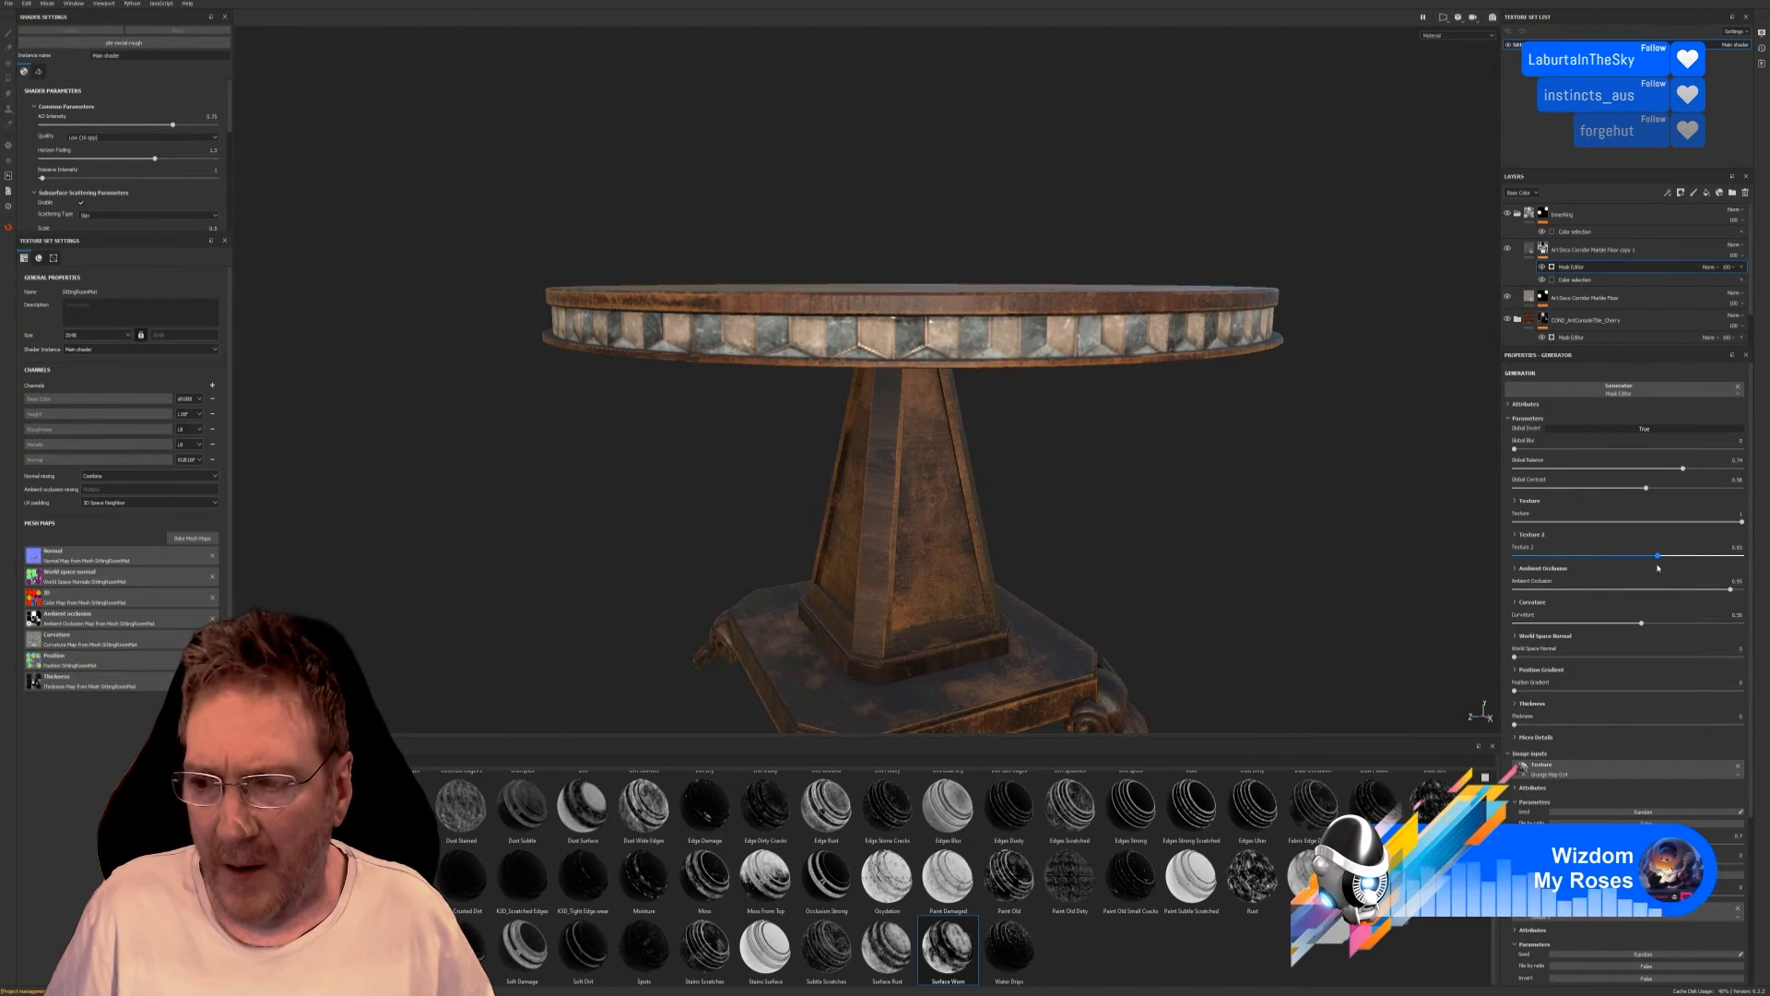
# In the copied marble's Mask Editor, set Texture 2 to about 0.88, Global Balance to about 0.62 and Global Contrast to about 0.5.
pyautogui.click(1713, 567)
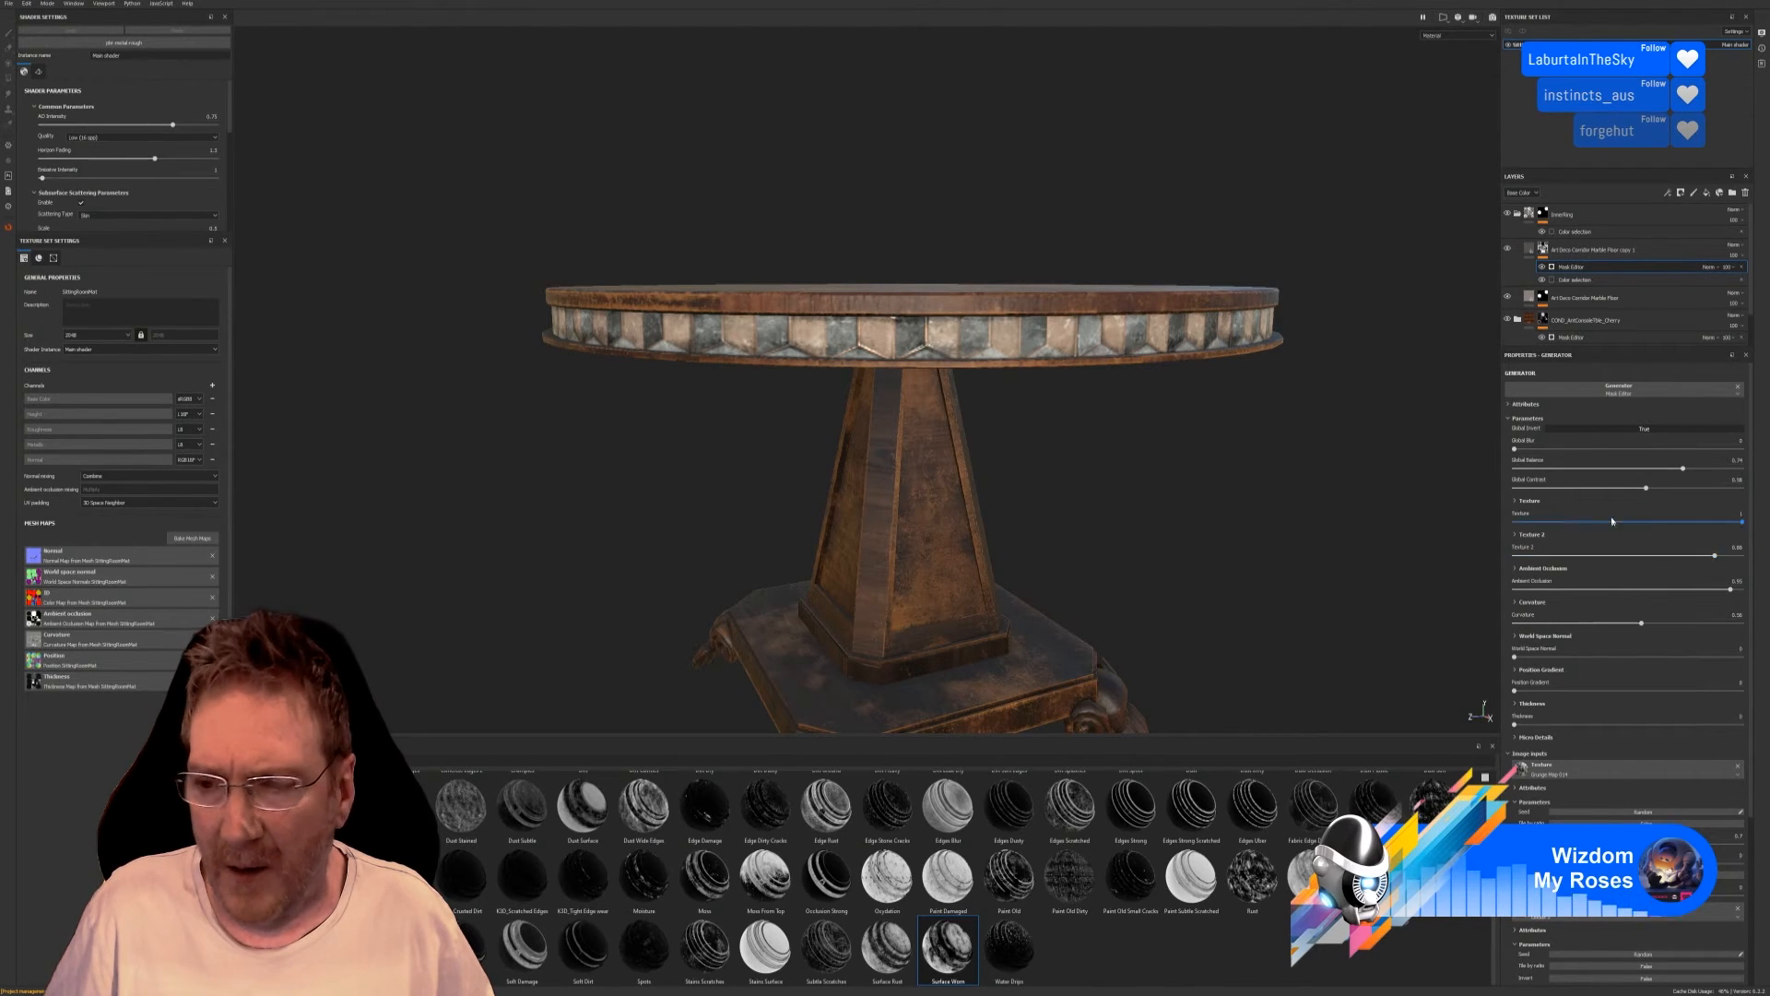
pyautogui.moveTo(1683, 468); pyautogui.dragTo(1653, 491)
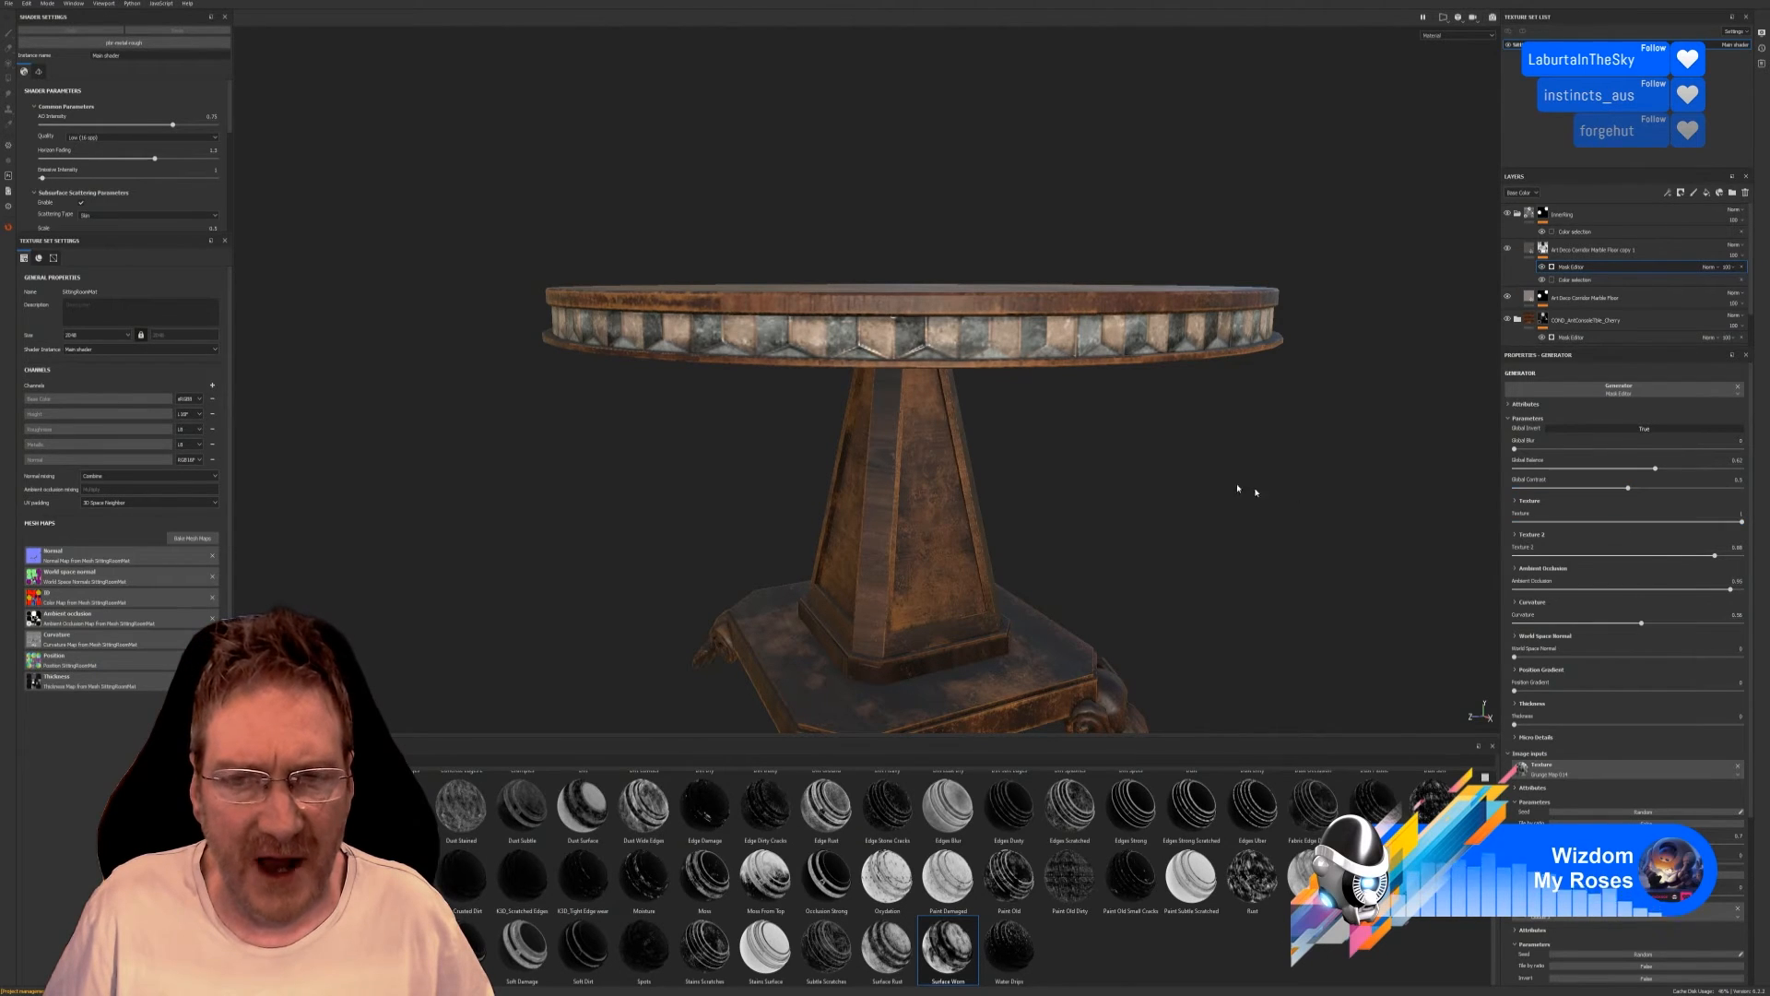
# Examine the marble band and the whole table from several angles and distances to judge the worn look.
pyautogui.keyDown('alt'); pyautogui.moveTo(1222, 473); pyautogui.dragTo(1060, 403, button='right'); pyautogui.keyUp('alt')
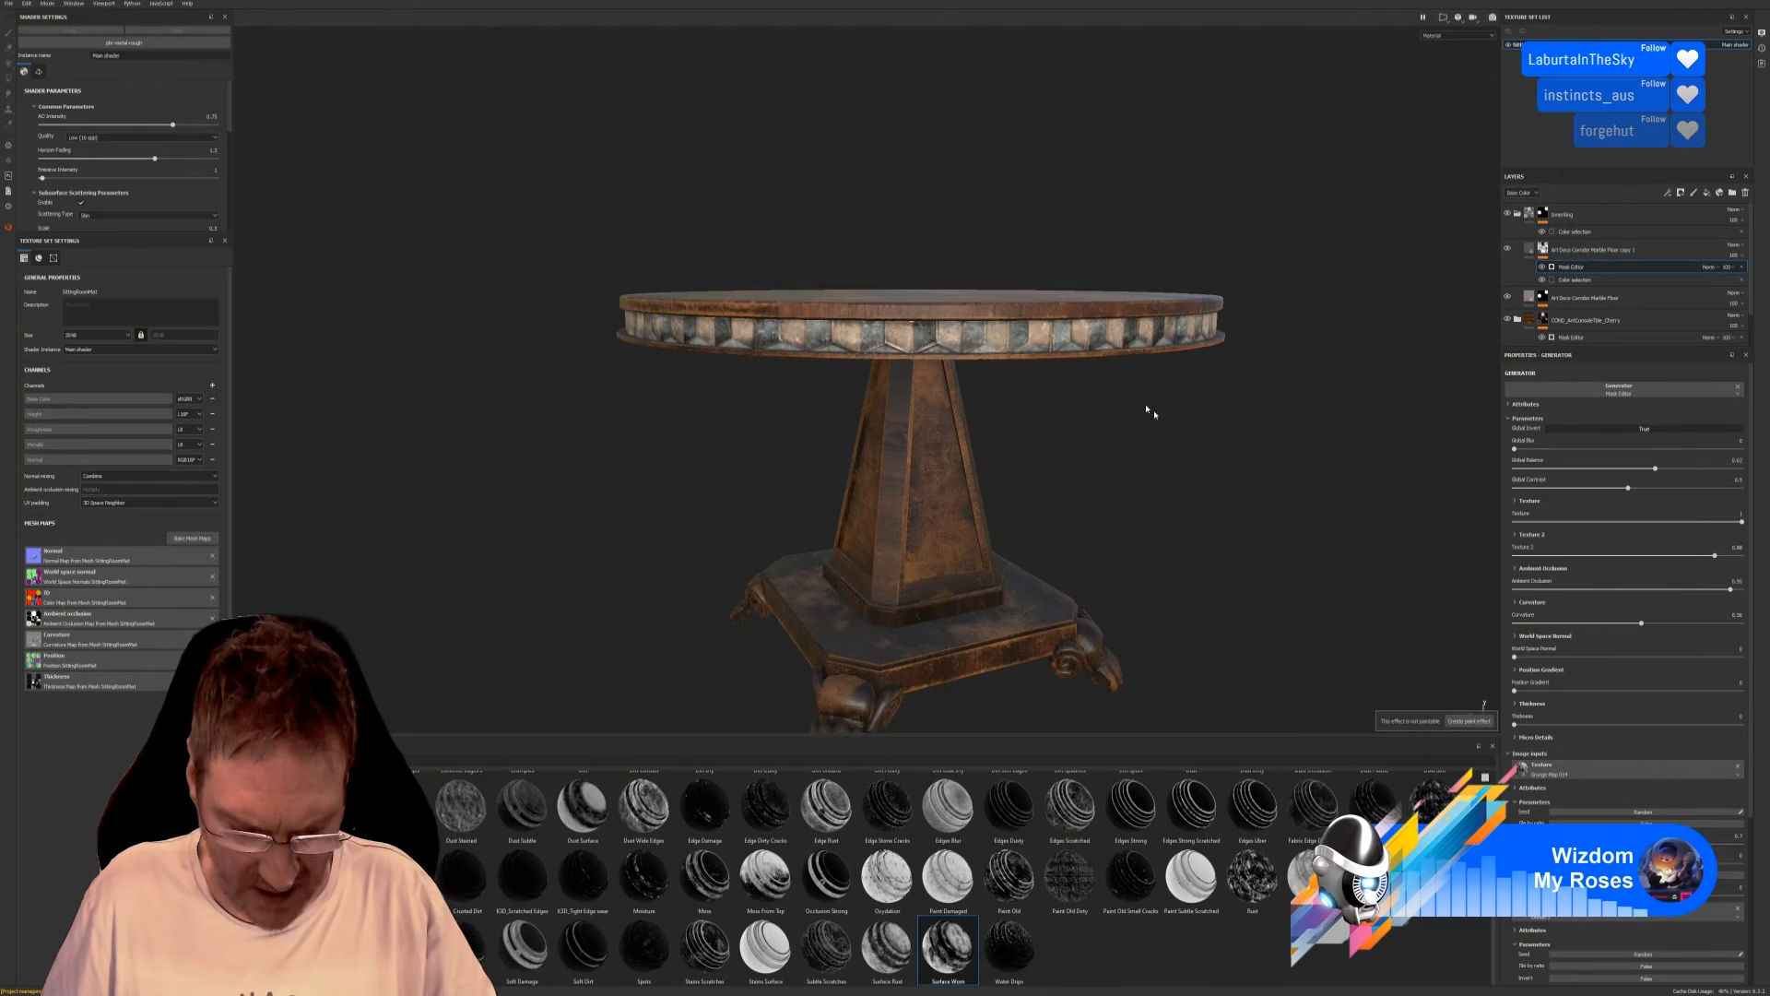
pyautogui.keyDown('alt'); pyautogui.moveTo(1170, 432); pyautogui.dragTo(1158, 513); pyautogui.keyUp('alt')
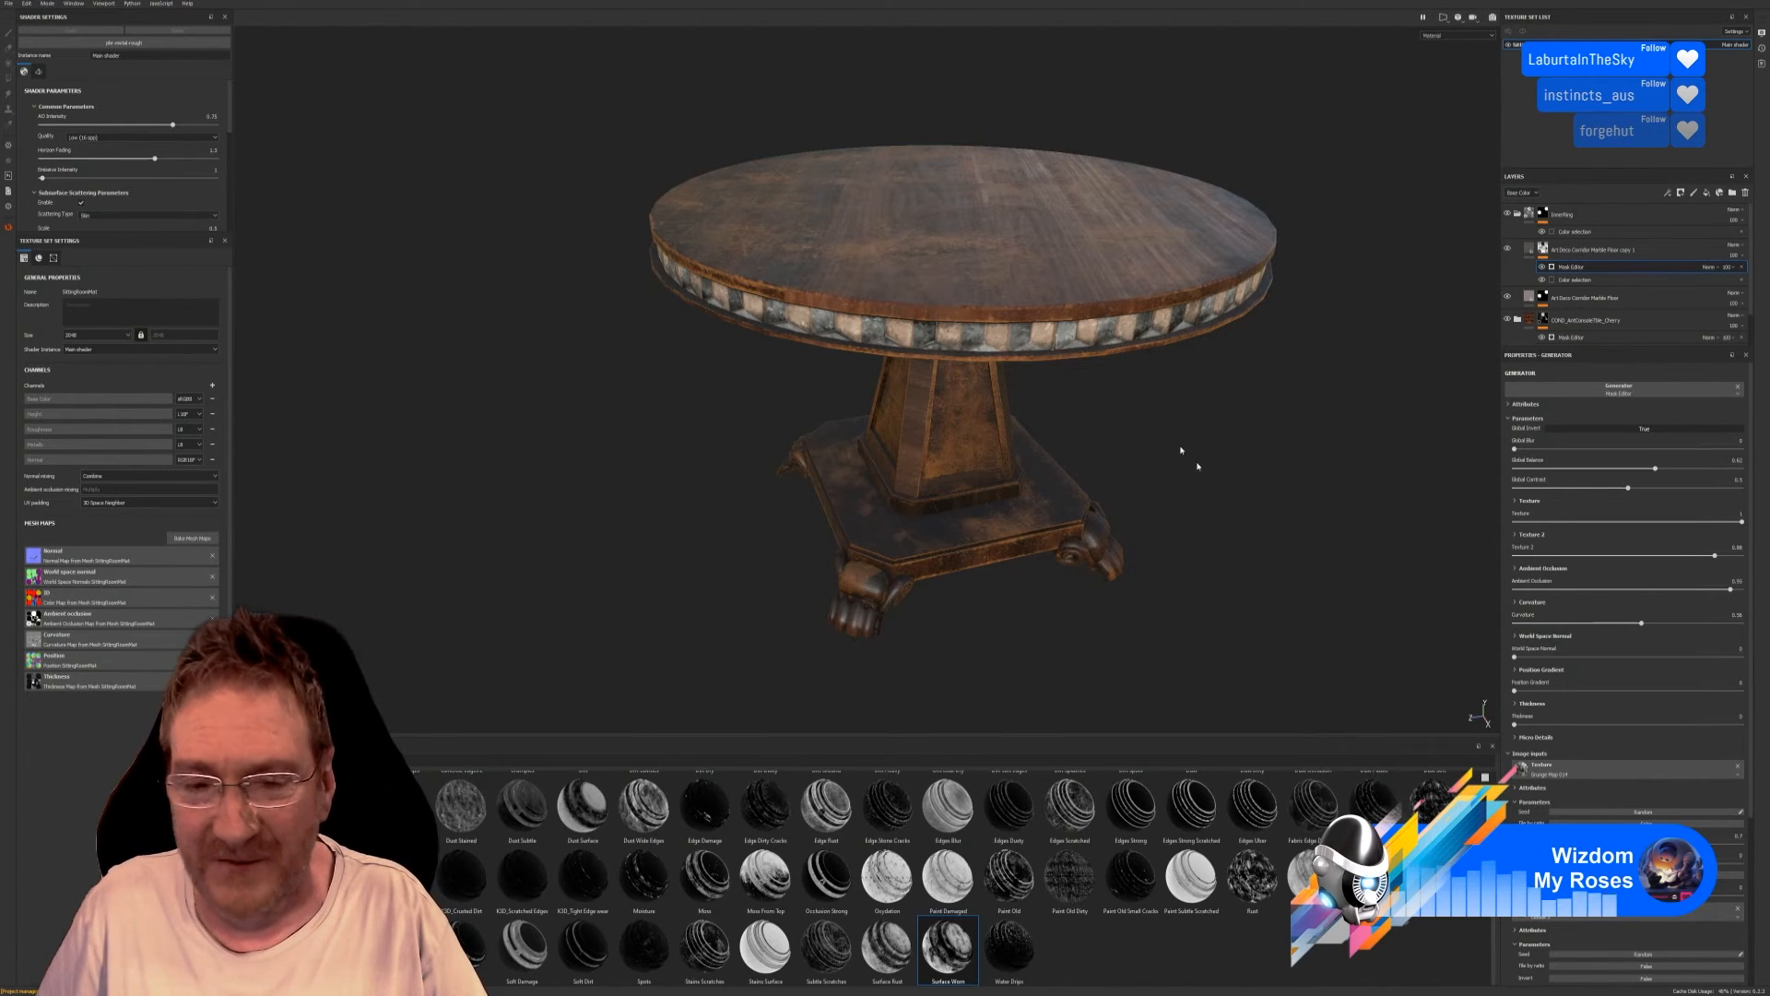
pyautogui.keyDown('alt'); pyautogui.moveTo(1234, 402); pyautogui.dragTo(1205, 431); pyautogui.keyUp('alt')
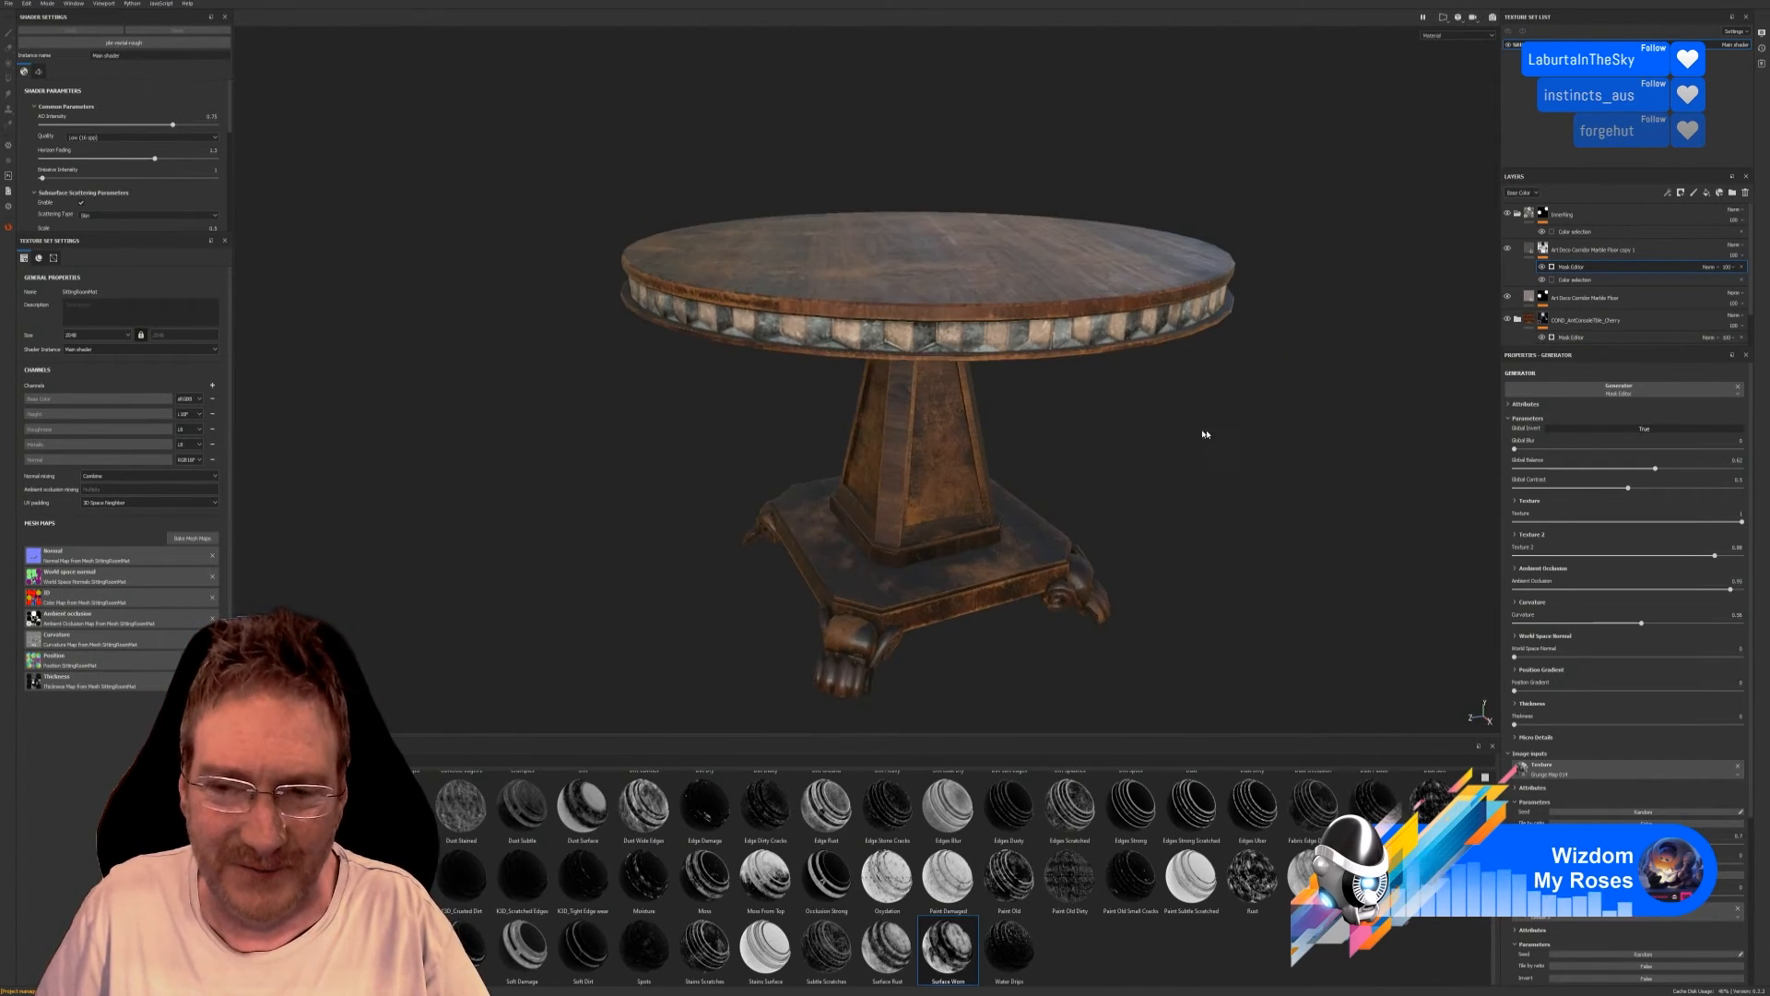
pyautogui.keyDown('alt'); pyautogui.moveTo(1193, 457); pyautogui.dragTo(1172, 434, button='right'); pyautogui.keyUp('alt')
pyautogui.keyDown('alt'); pyautogui.moveTo(1157, 519); pyautogui.dragTo(1243, 571); pyautogui.keyUp('alt')
pyautogui.rightClick(1255, 519)
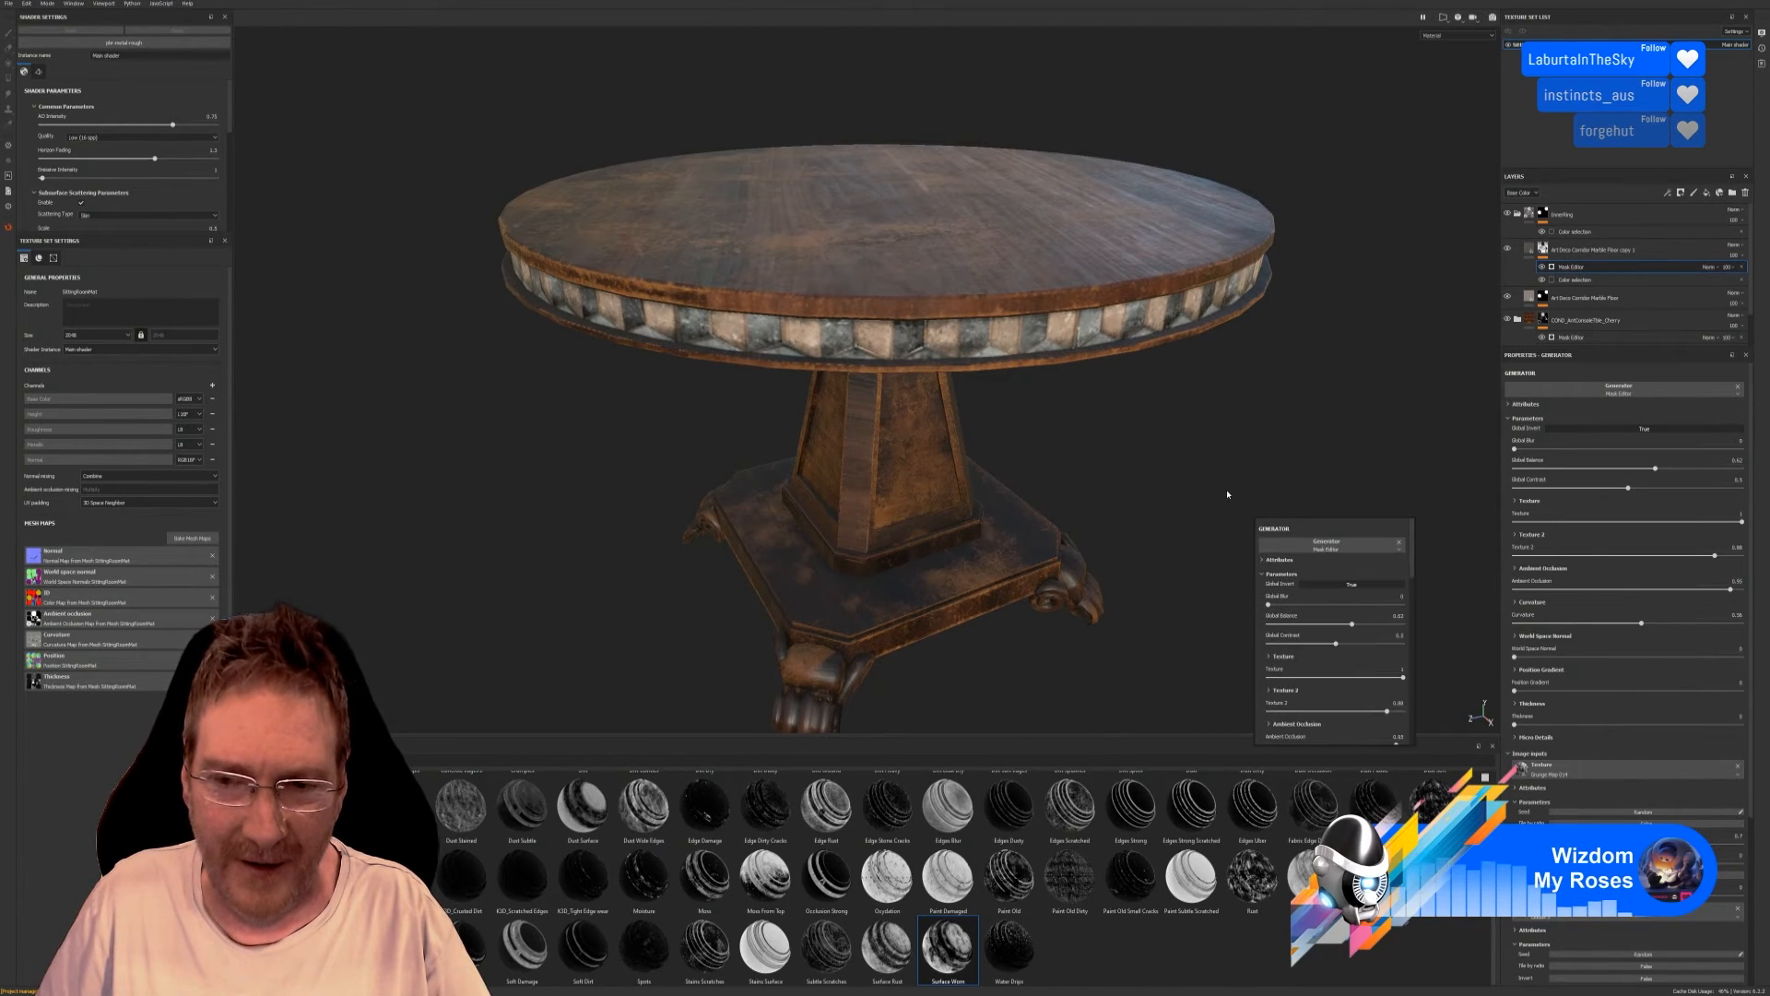
pyautogui.keyDown('alt'); pyautogui.moveTo(1254, 513); pyautogui.dragTo(1118, 357, button='right'); pyautogui.keyUp('alt')
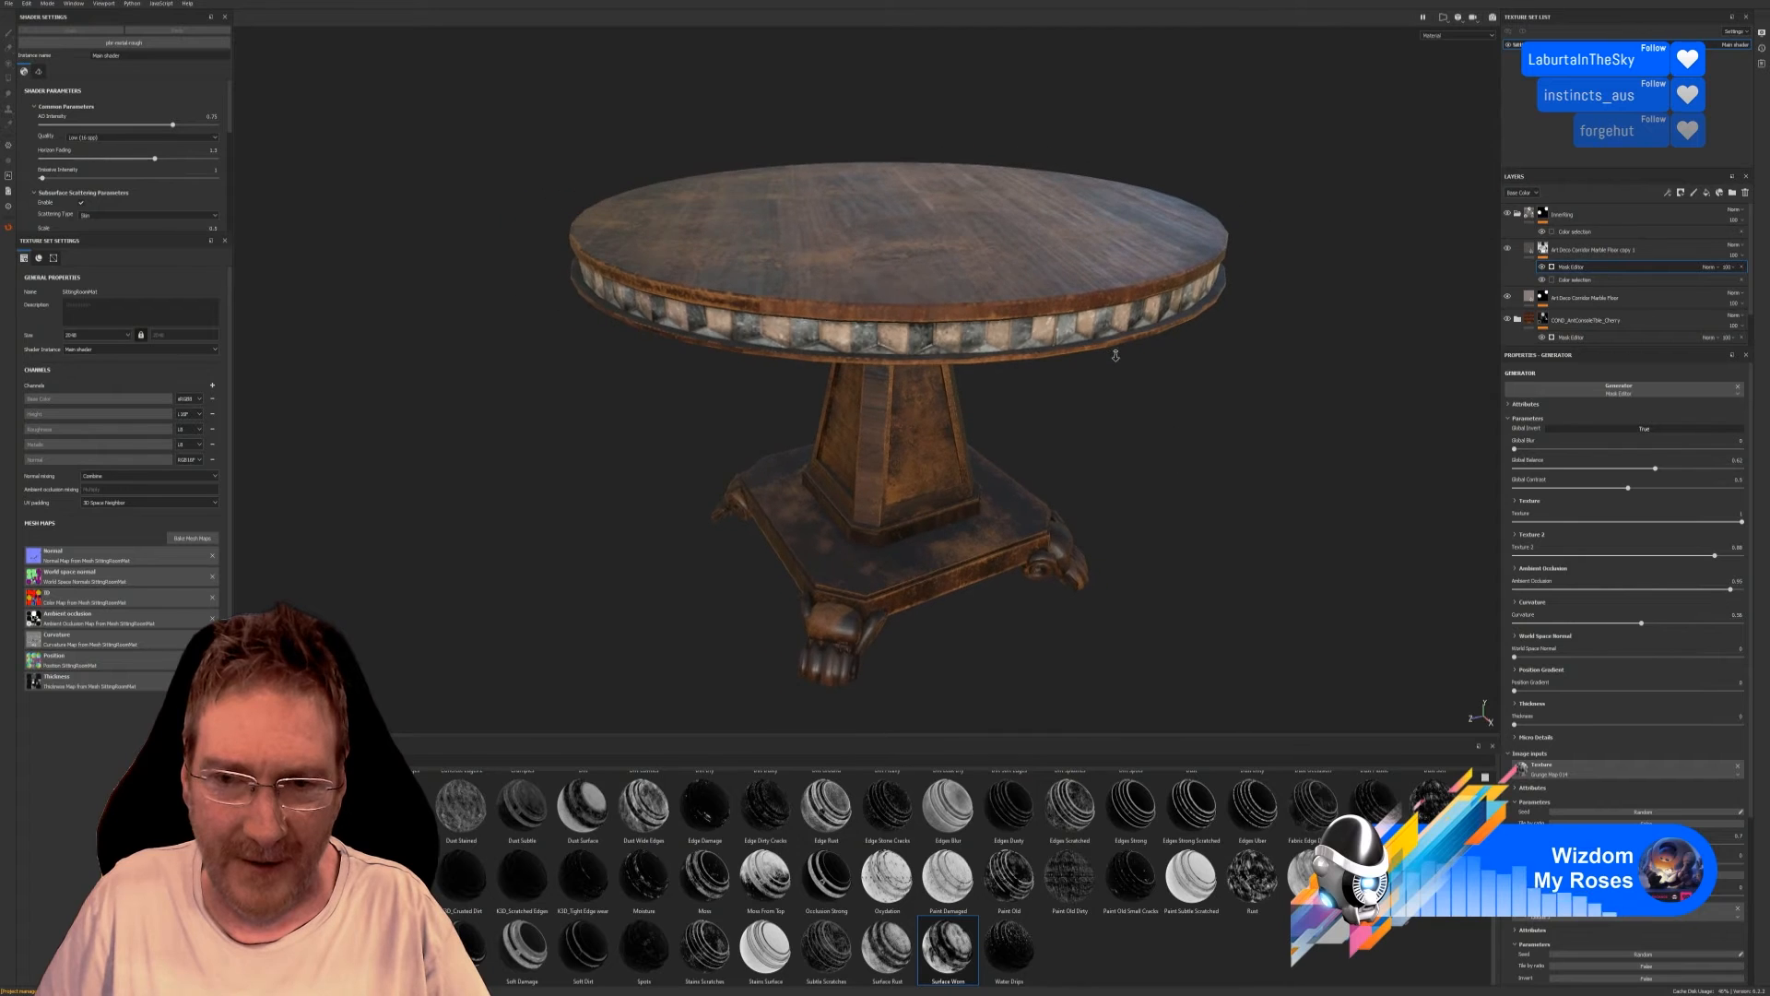
pyautogui.keyDown('alt'); pyautogui.moveTo(1198, 415); pyautogui.dragTo(1130, 353, button='middle'); pyautogui.keyUp('alt')
pyautogui.keyDown('alt'); pyautogui.moveTo(1129, 353); pyautogui.dragTo(1100, 429); pyautogui.keyUp('alt')
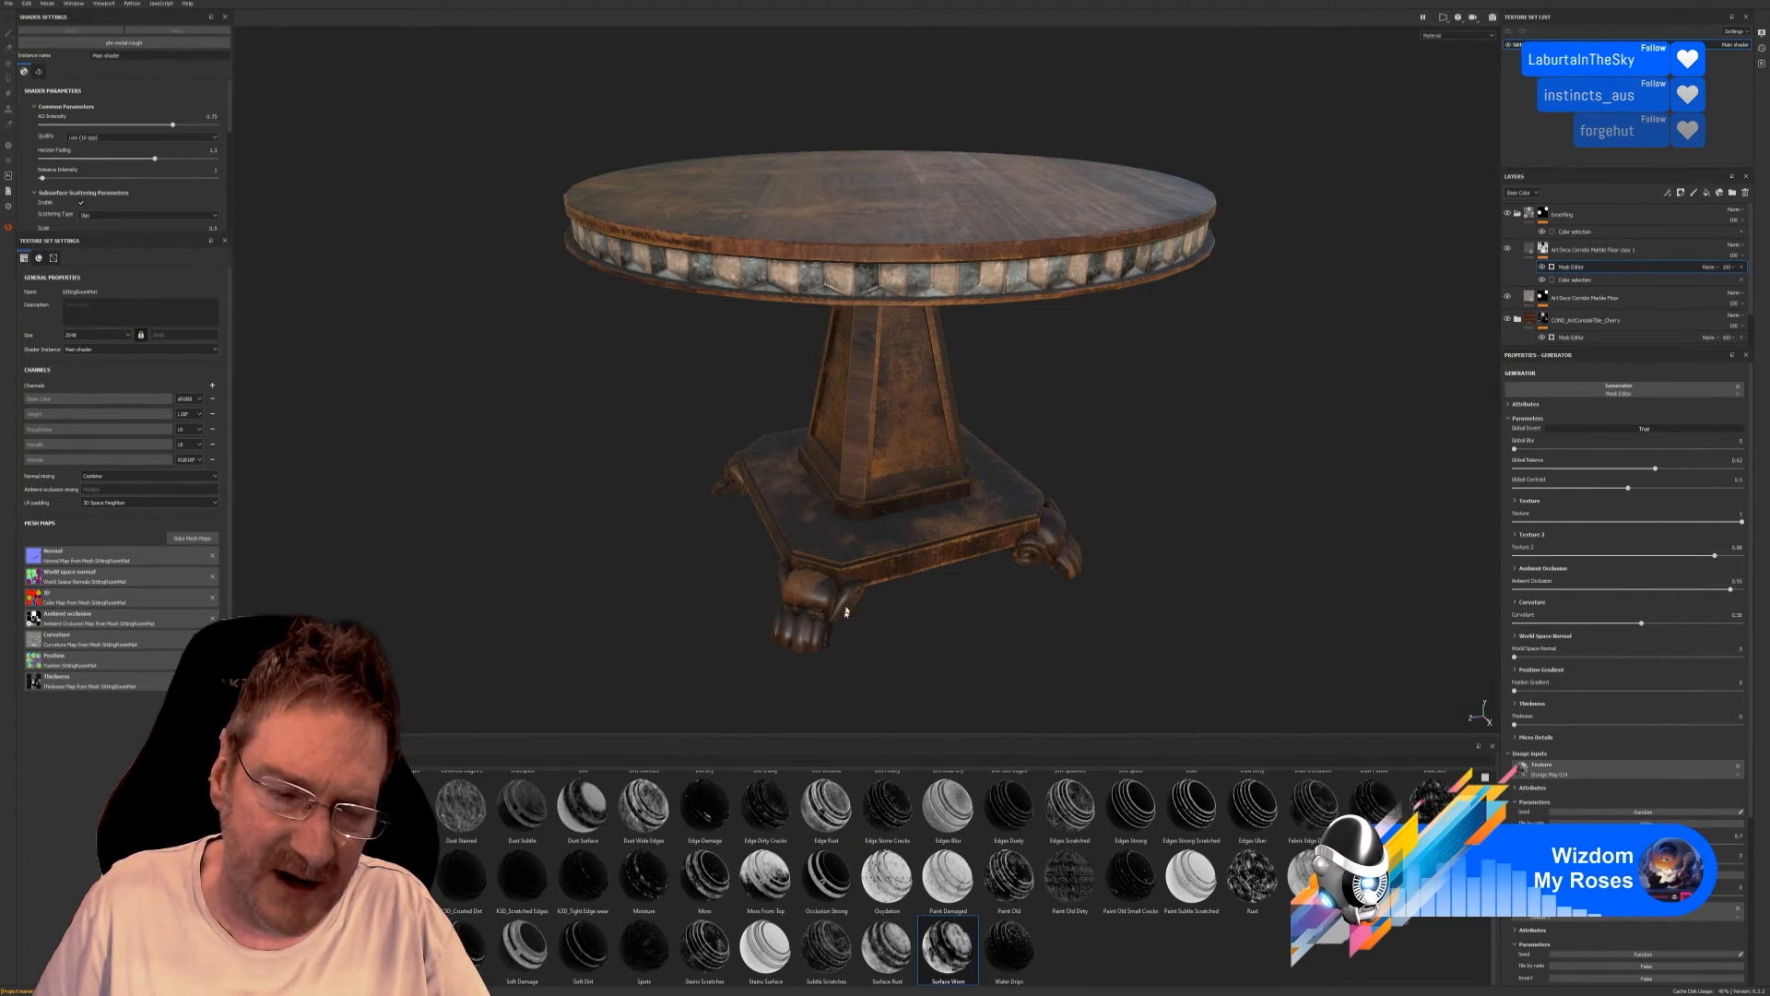
# Apply the JRO_Gold_03 smart material to the table as the topmost layer folder.
pyautogui.click(267, 939)
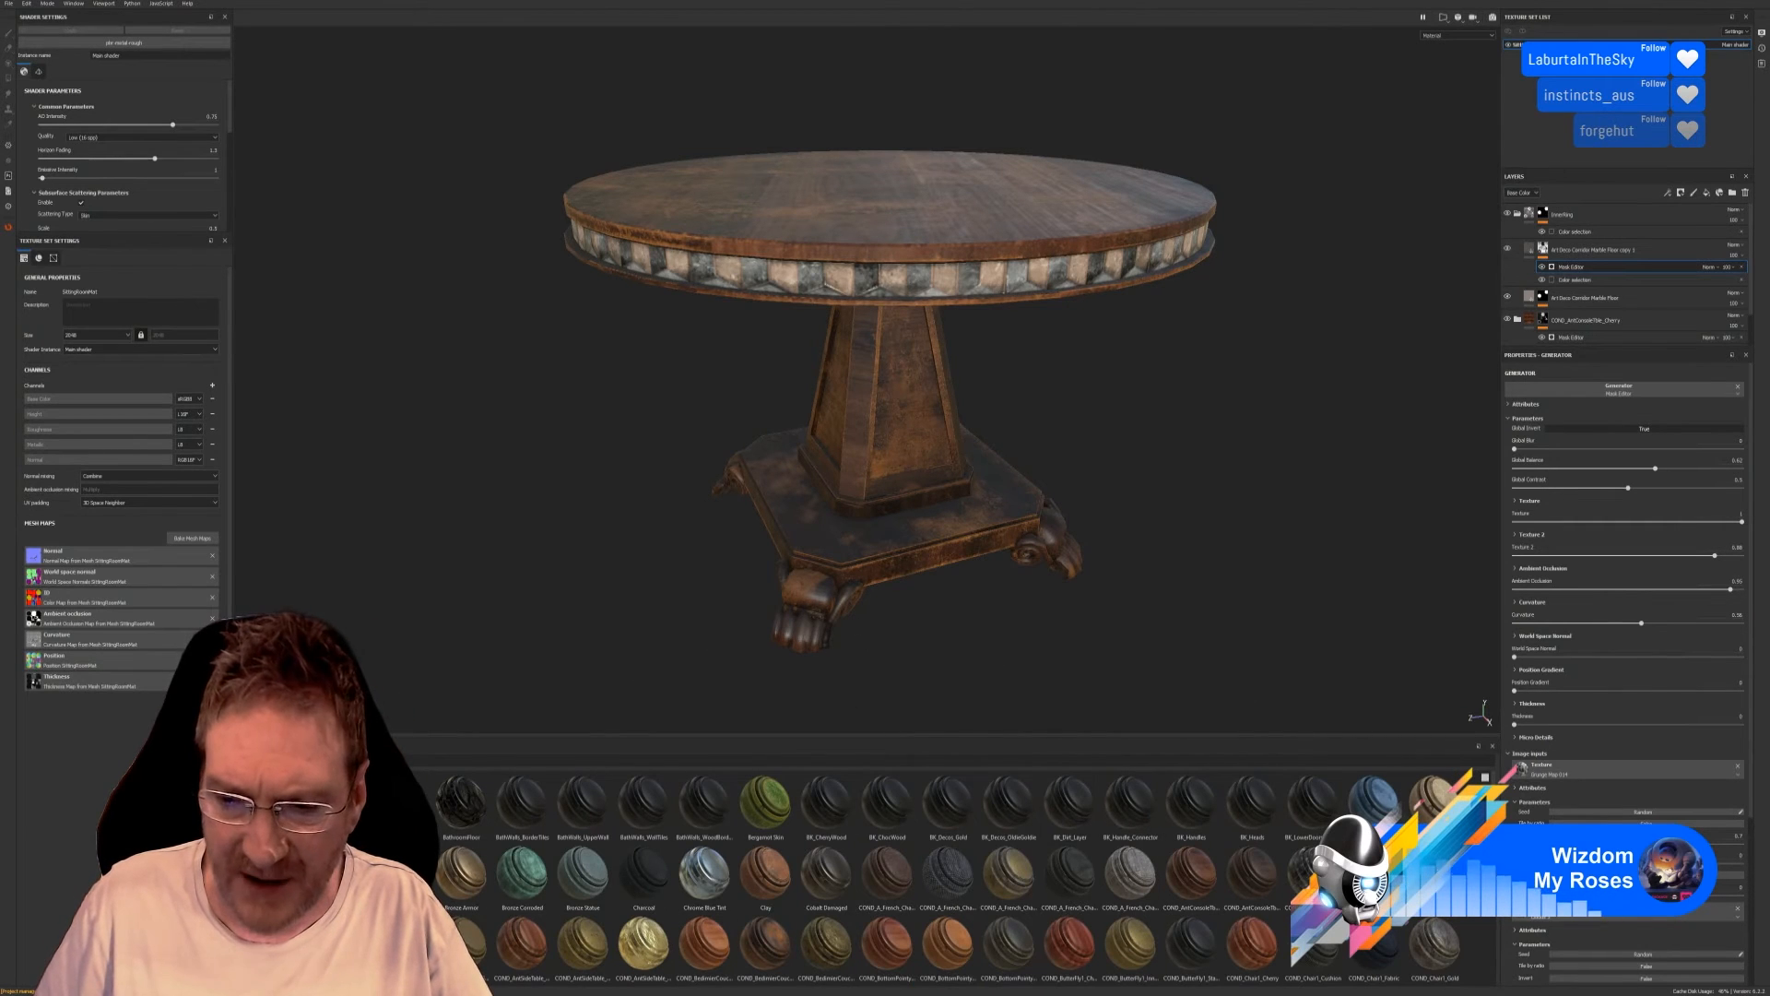
pyautogui.scroll(-3, 950, 876)
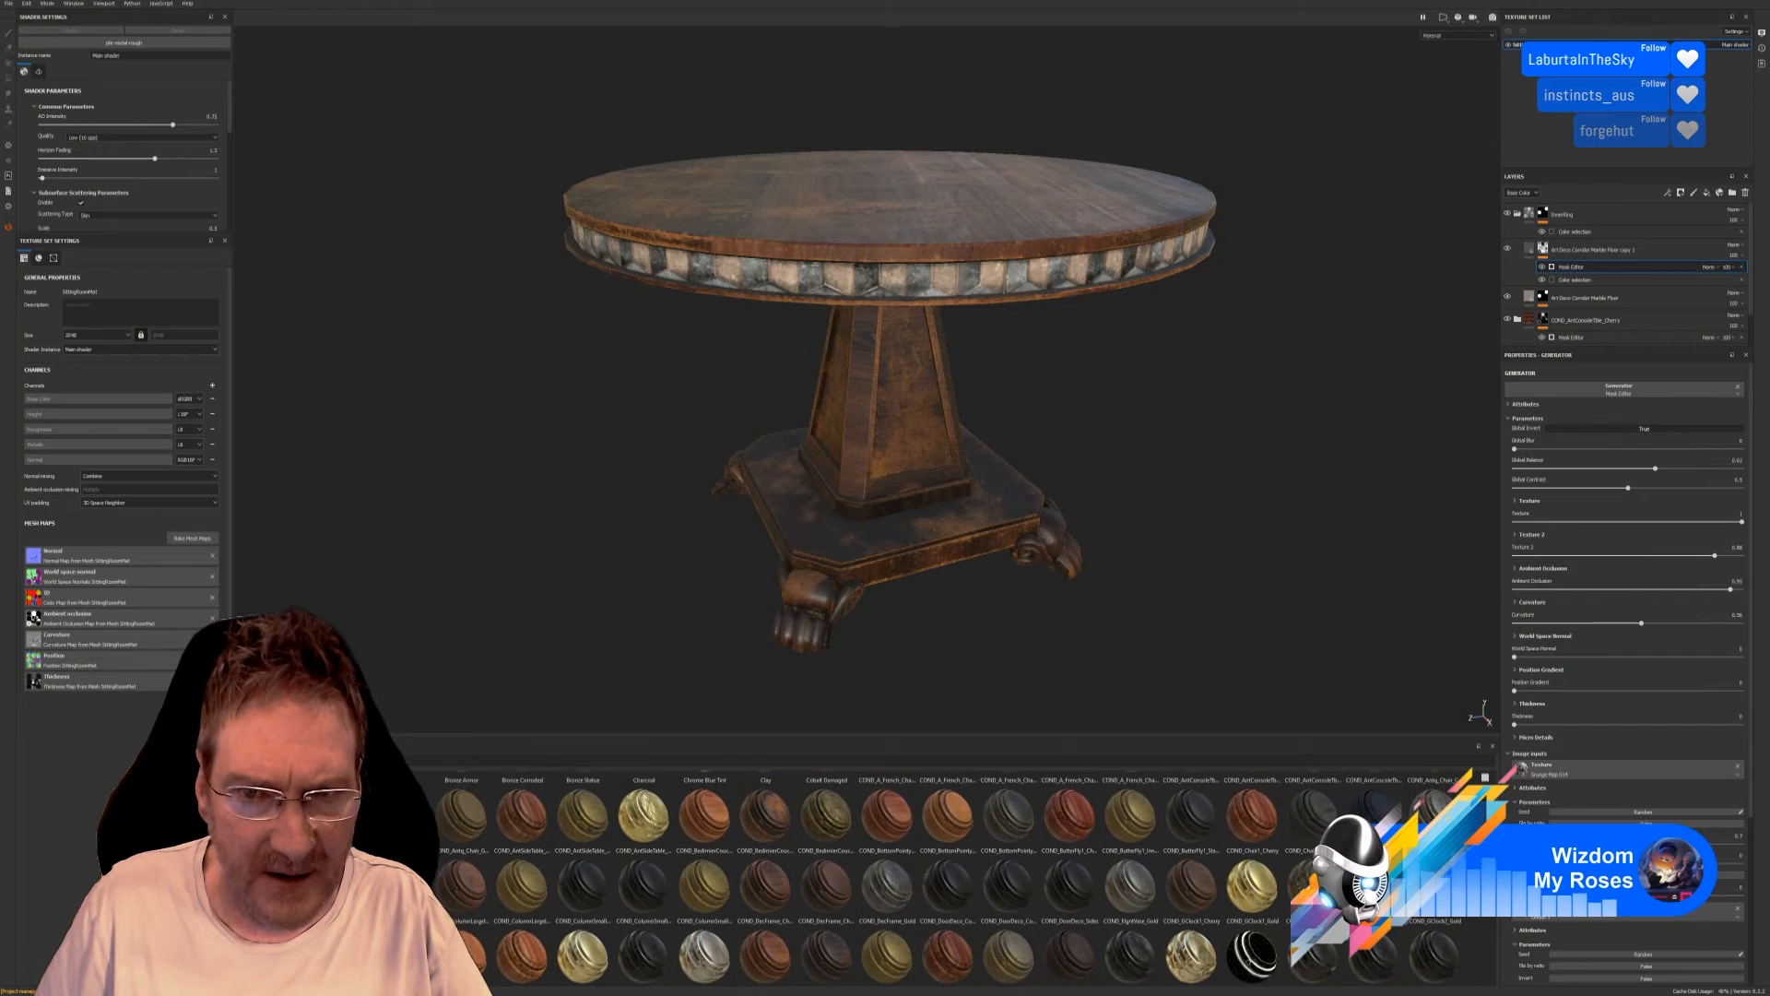
pyautogui.scroll(-3, 950, 876)
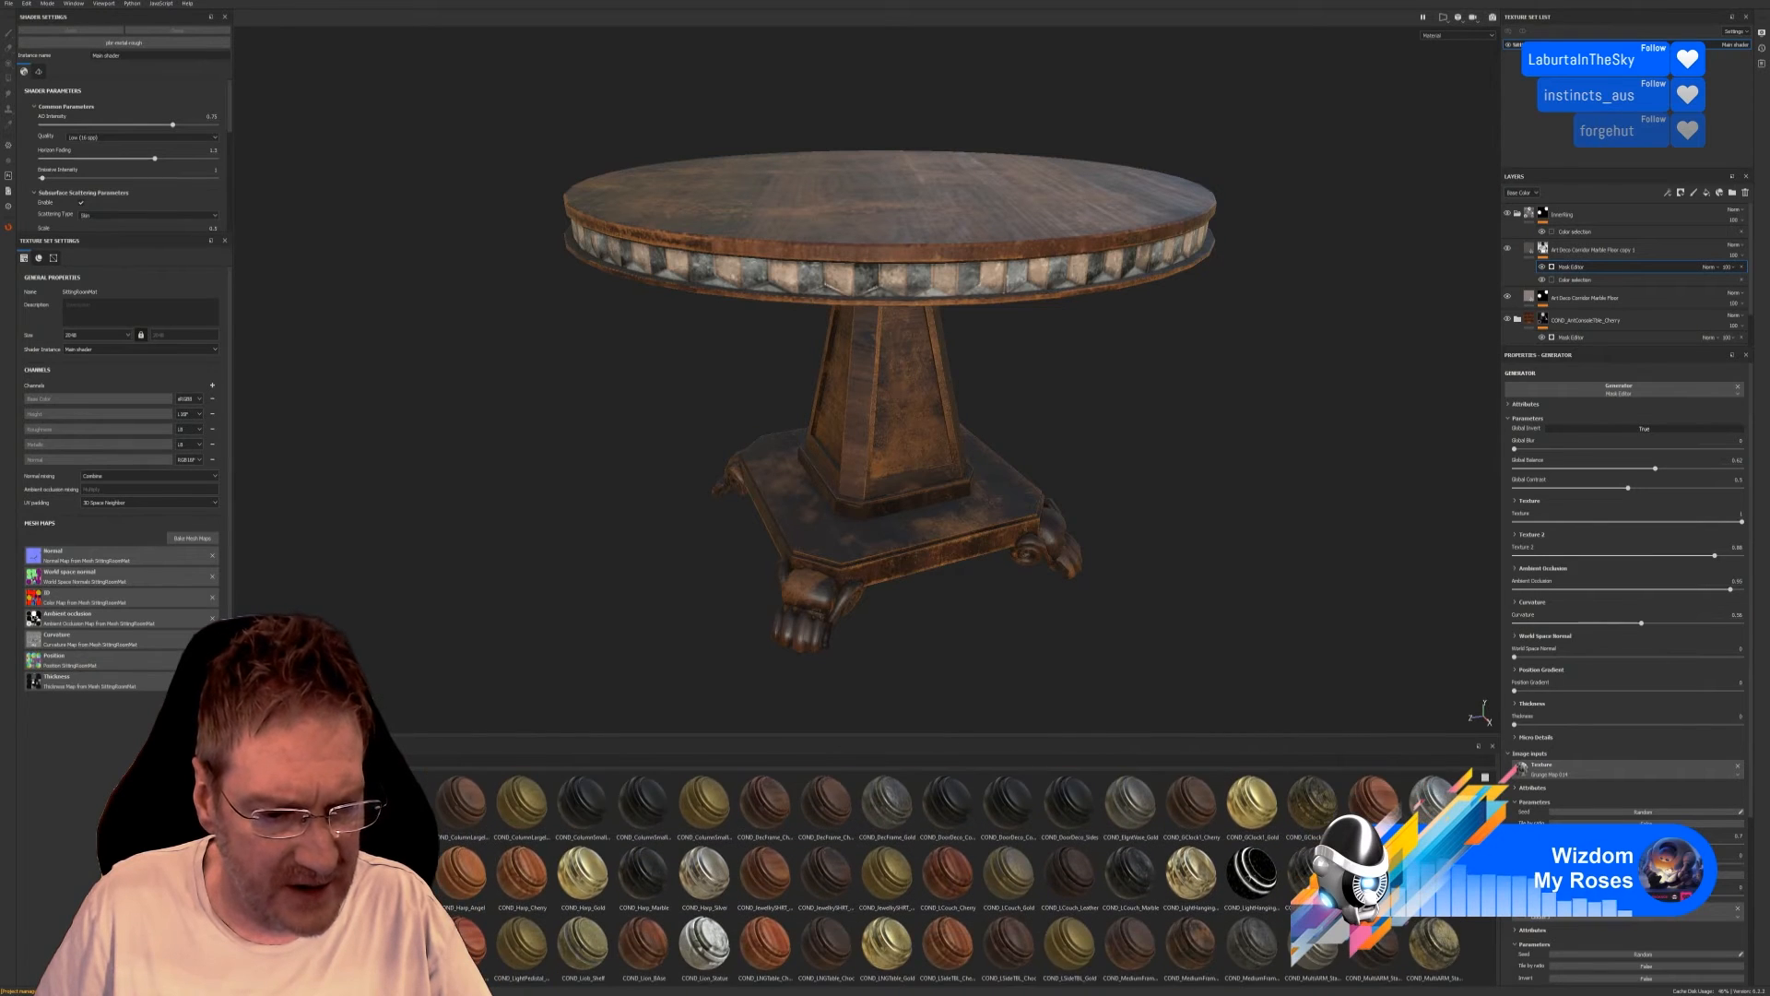
pyautogui.scroll(-10, 950, 876)
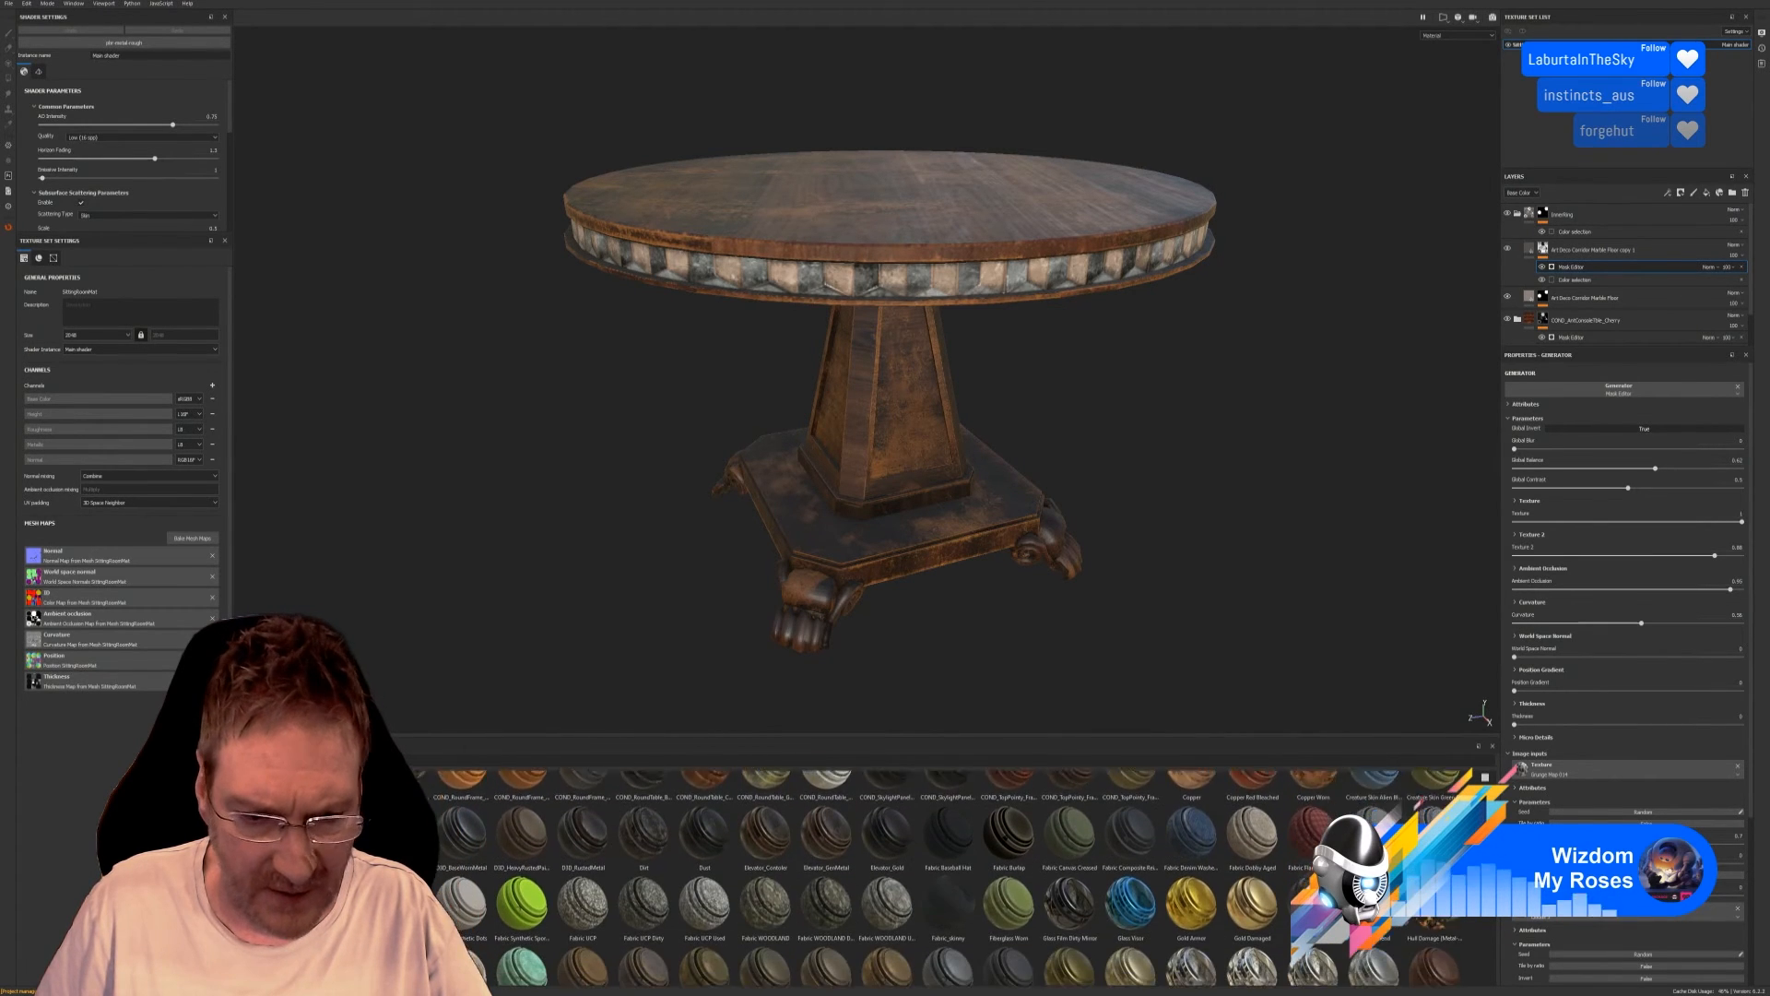
pyautogui.scroll(-1, 950, 876)
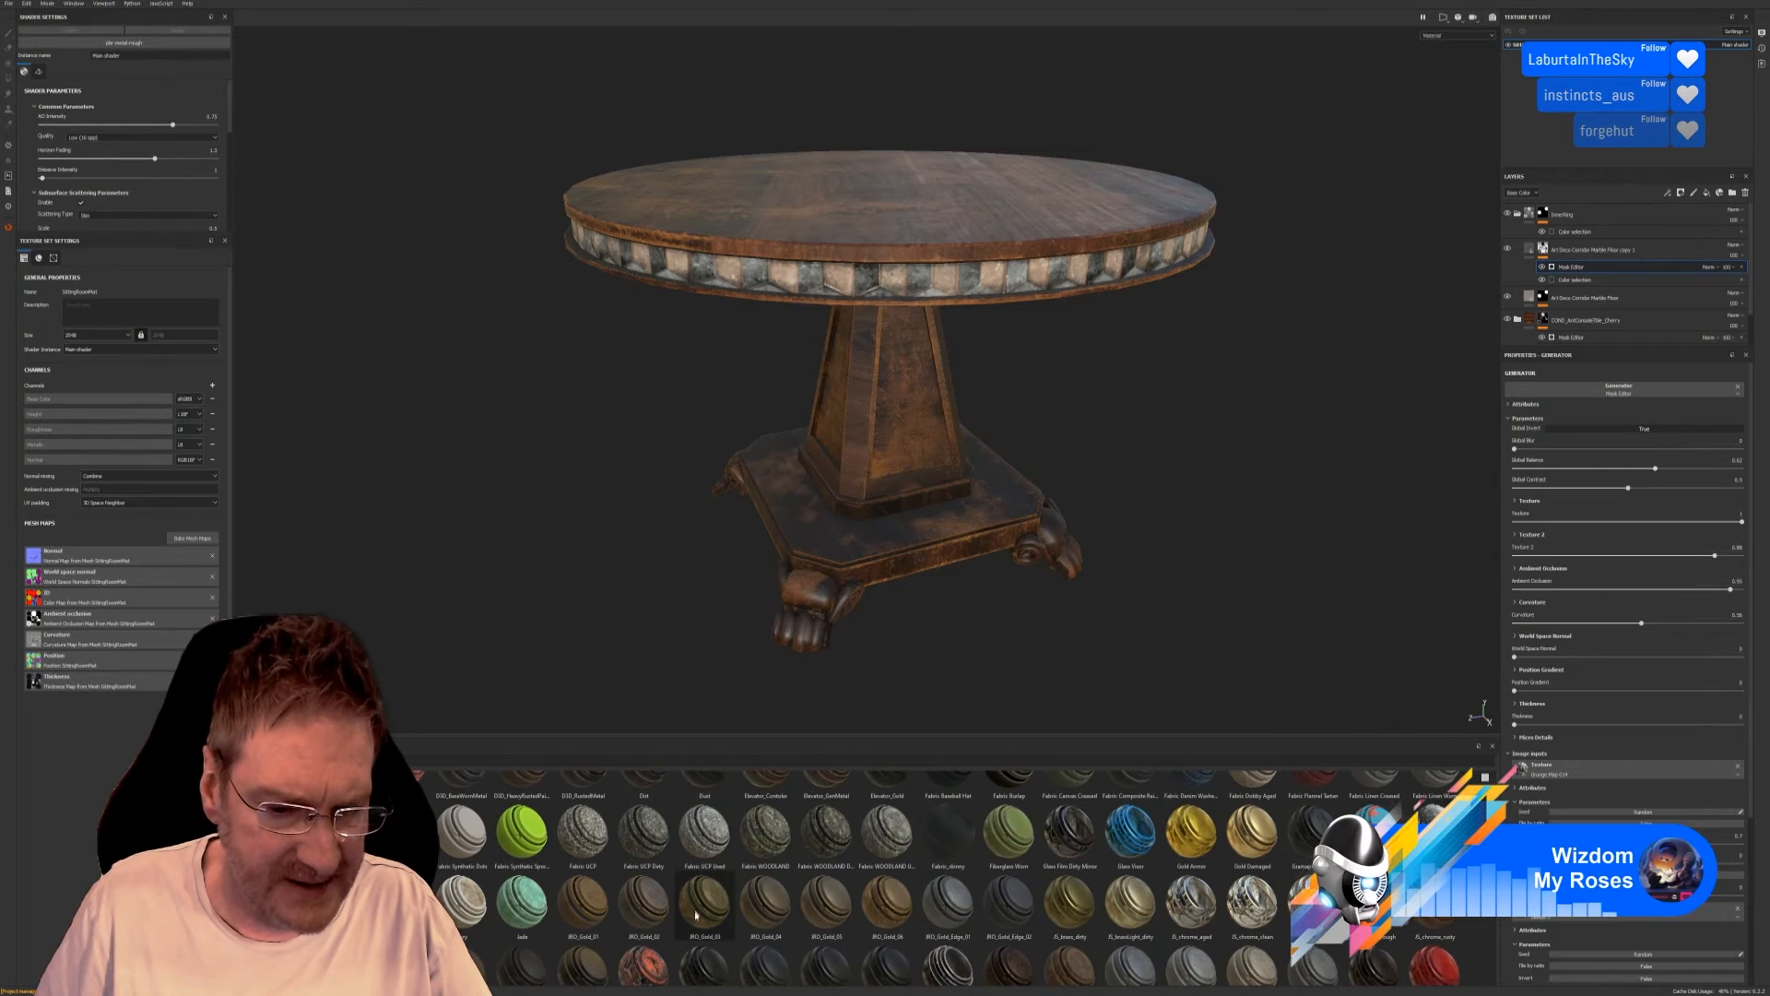
pyautogui.moveTo(699, 912); pyautogui.dragTo(786, 625)
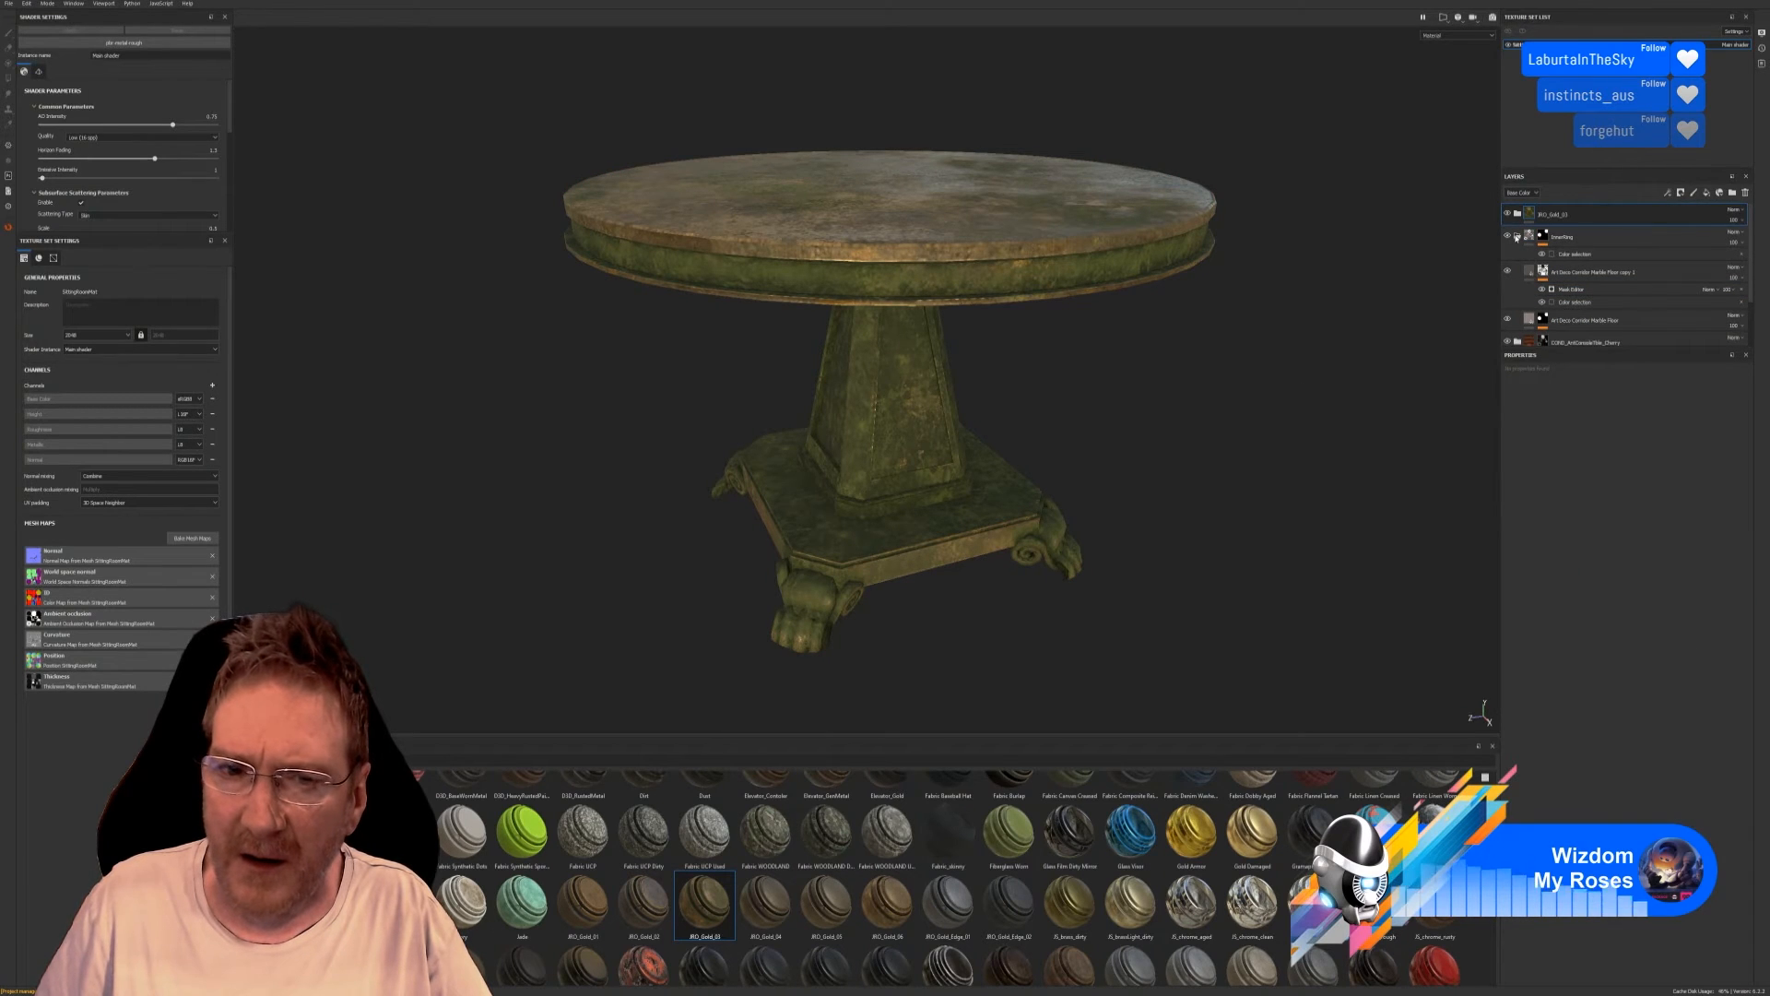
# Mask the JRO_Gold_03 folder with a color selection that picks the dark green ID color of the claw toes.
pyautogui.rightClick(1584, 215)
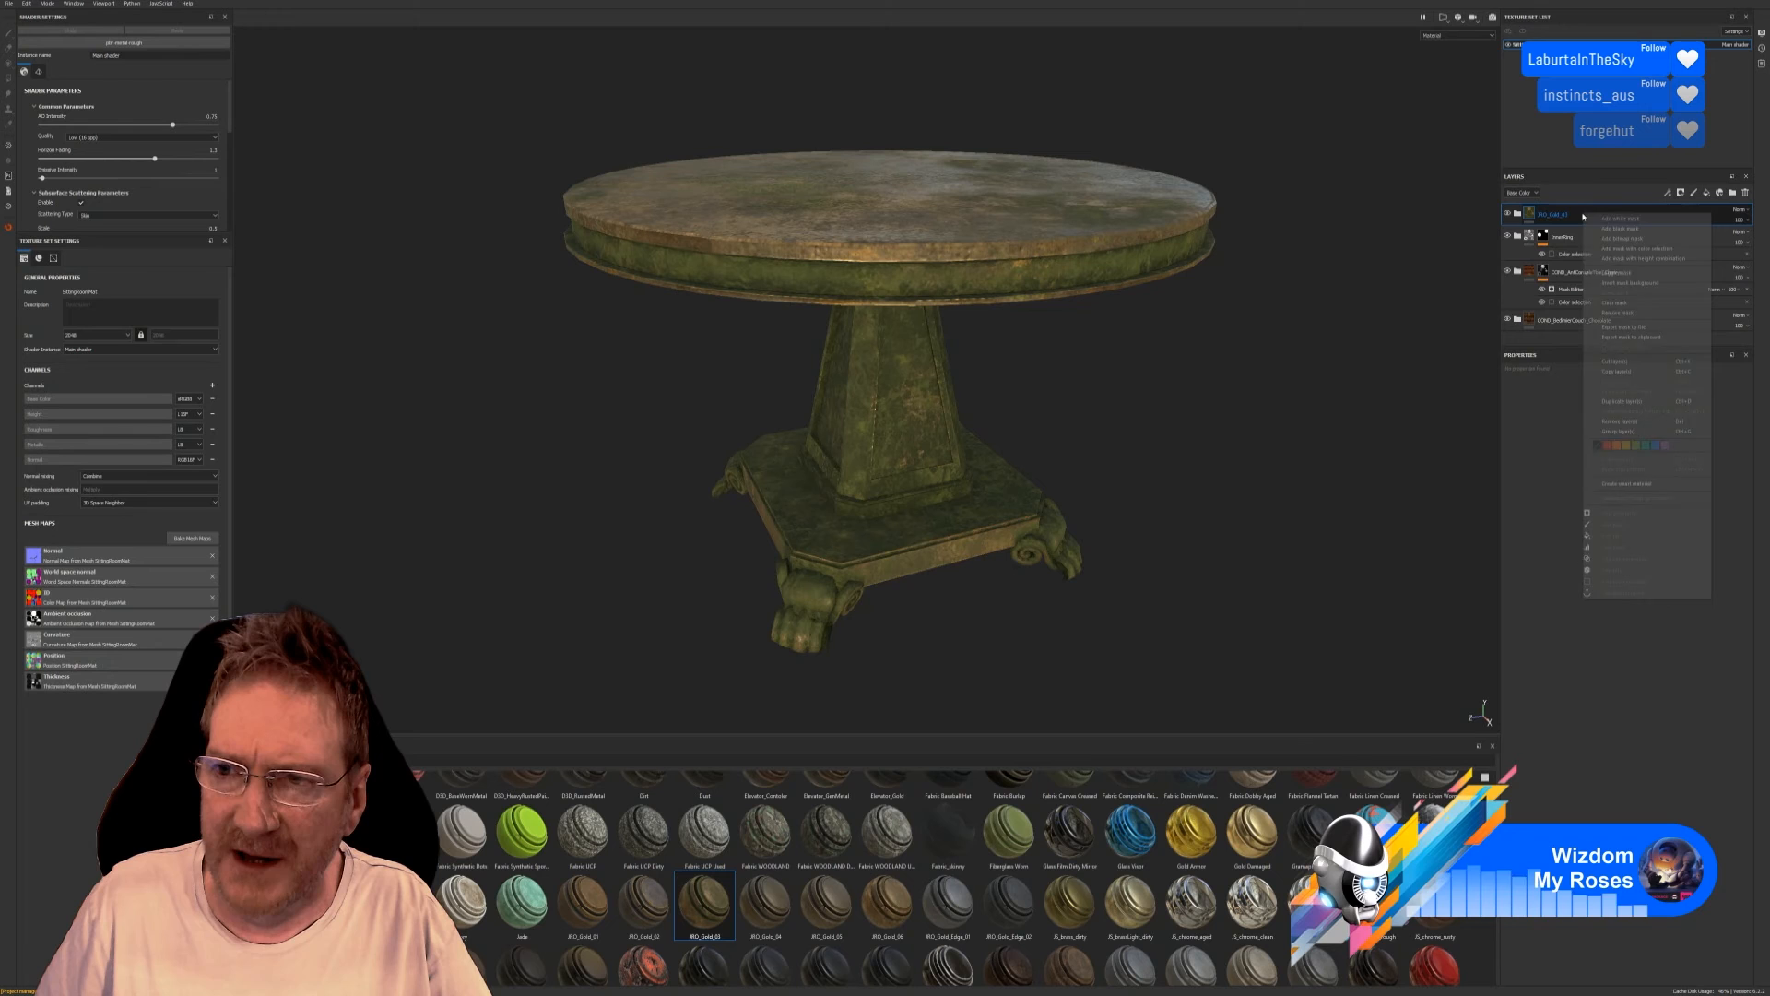
pyautogui.click(1637, 249)
pyautogui.click(1731, 467)
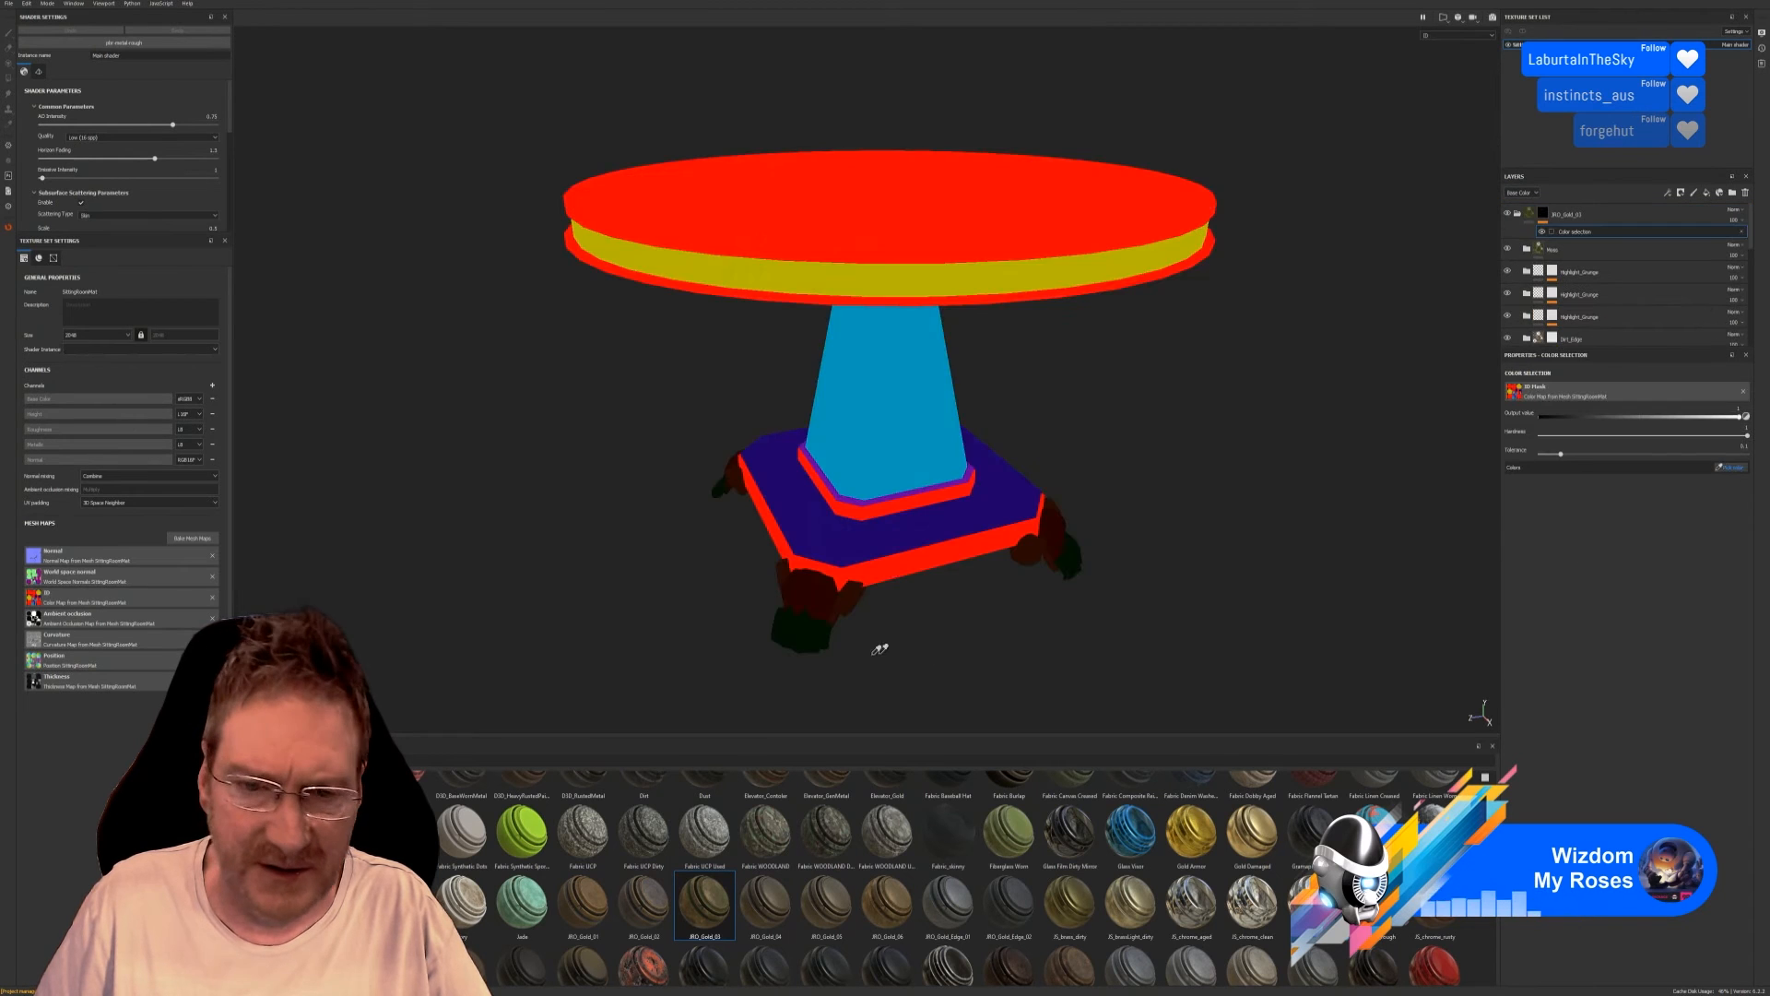
pyautogui.click(855, 657)
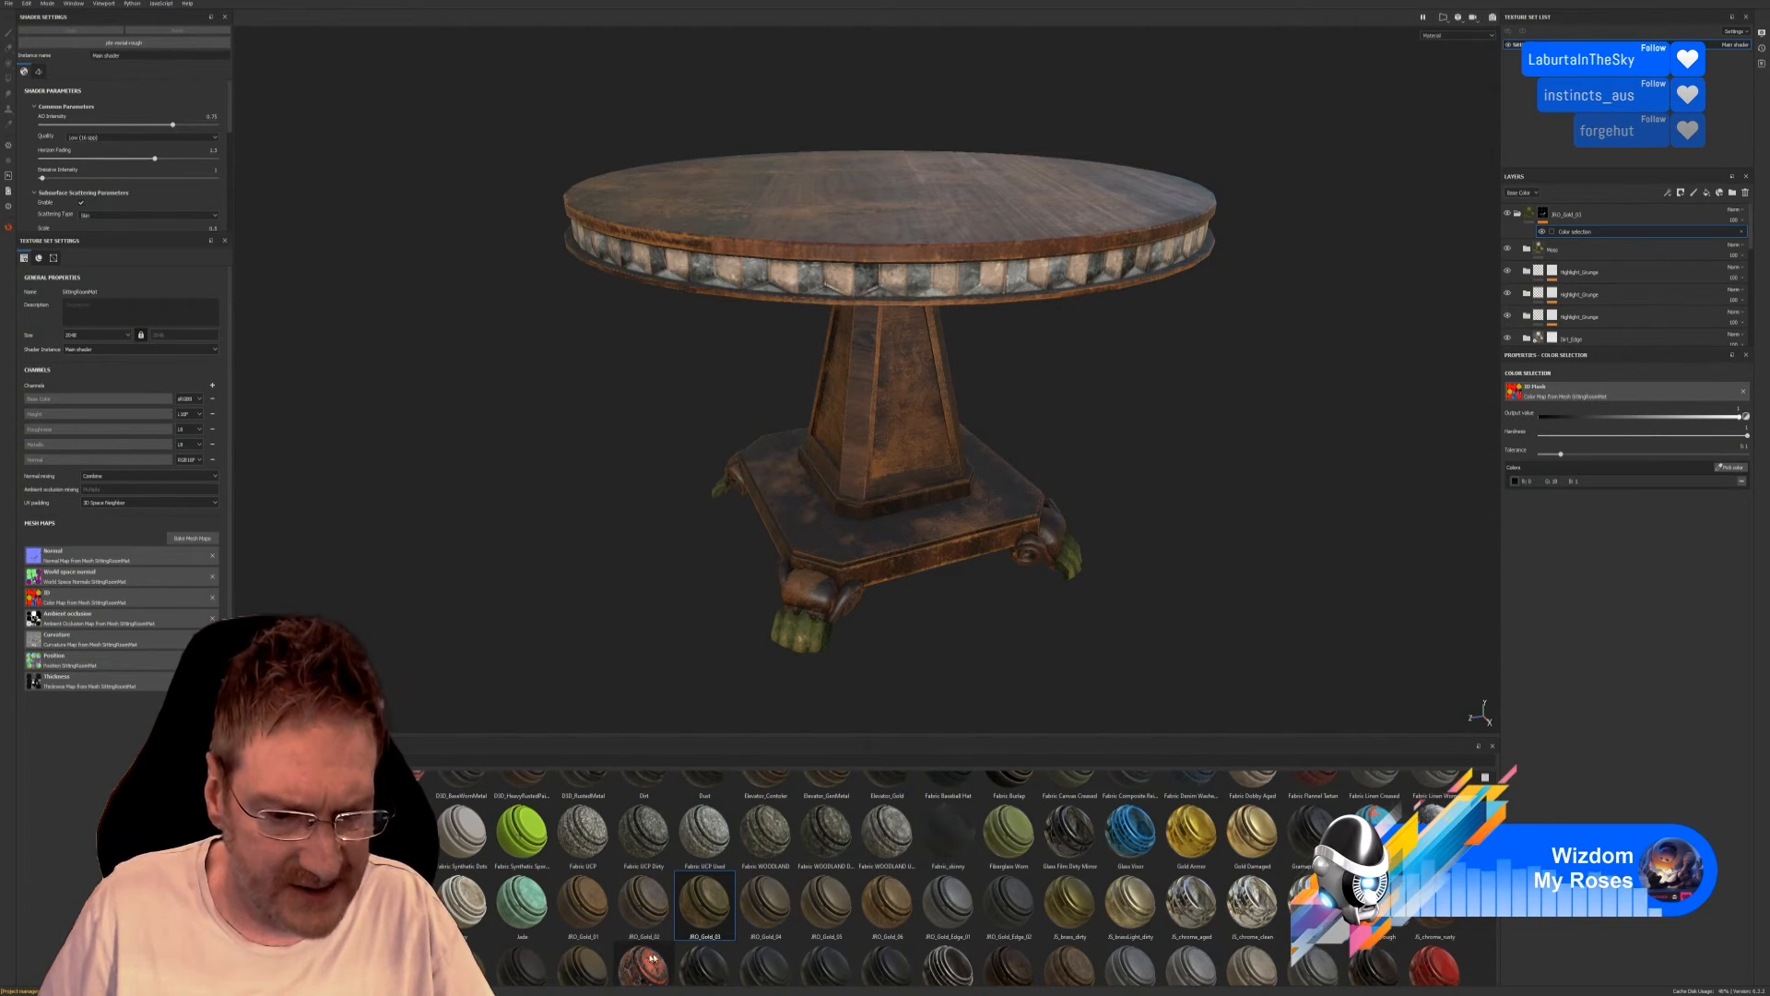
# Add the JRO_Gold_02 smart material and mask it with a color selection of the feet's dark red and dark green ID colors.
pyautogui.moveTo(650, 917); pyautogui.dragTo(813, 590)
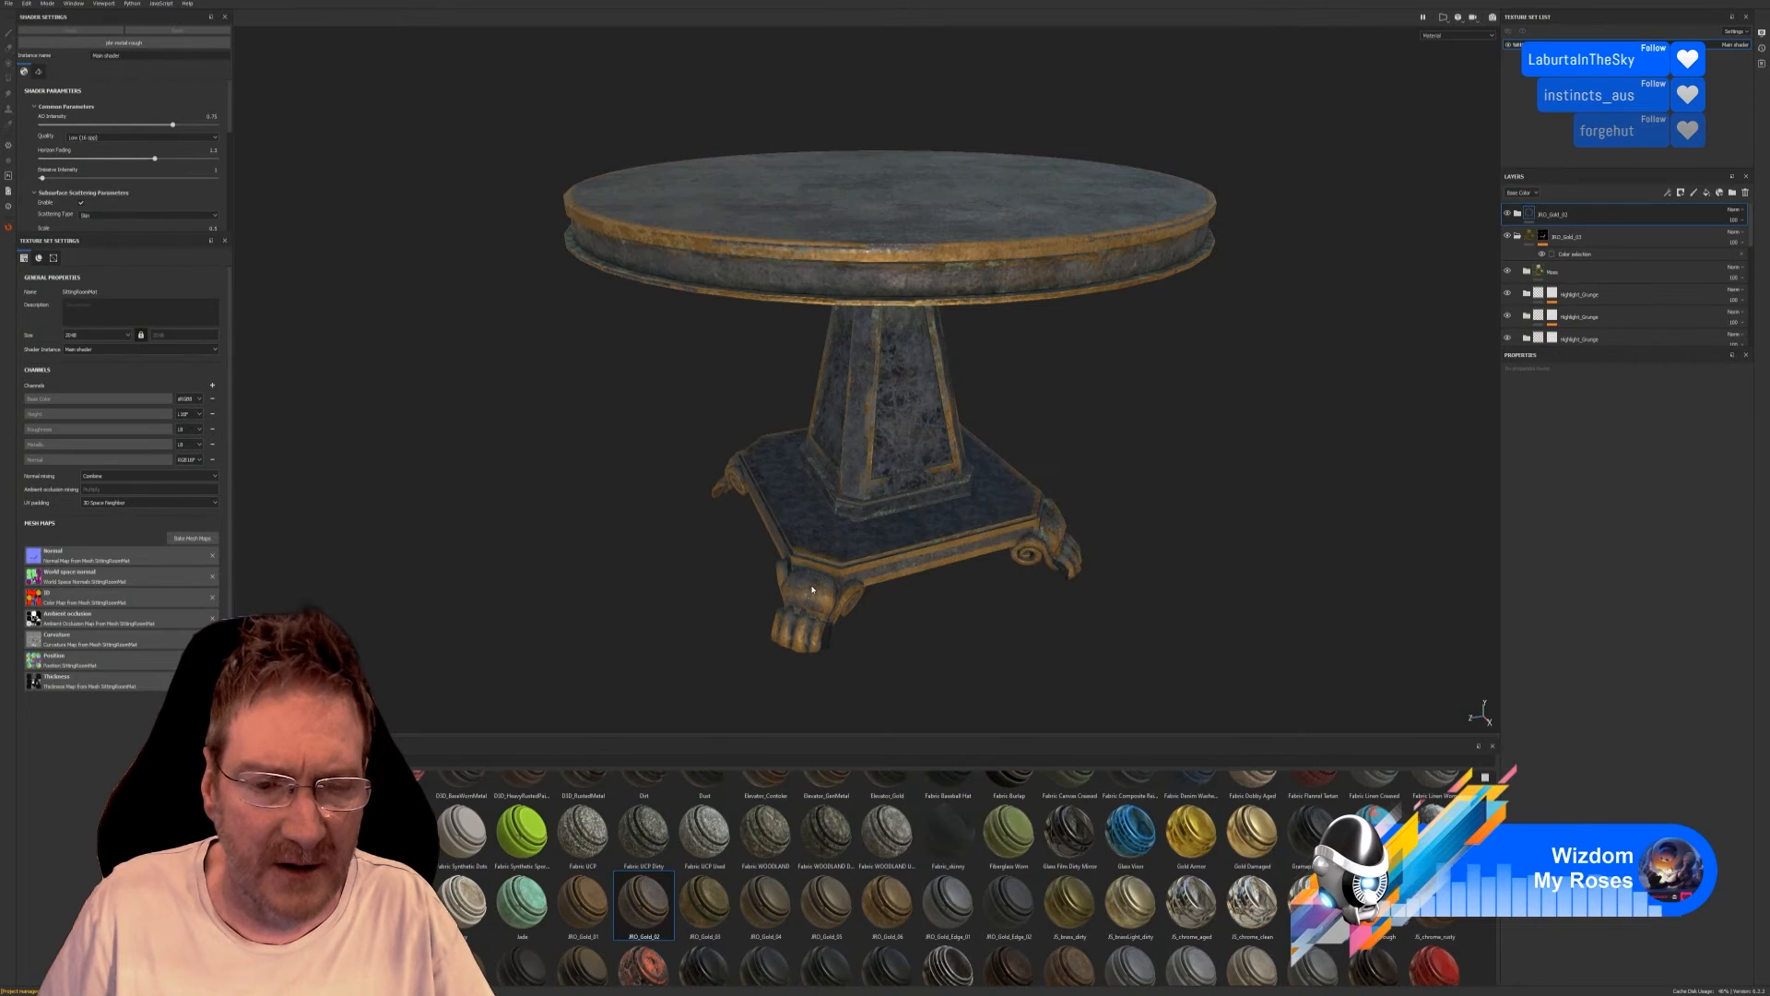
pyautogui.rightClick(1603, 219)
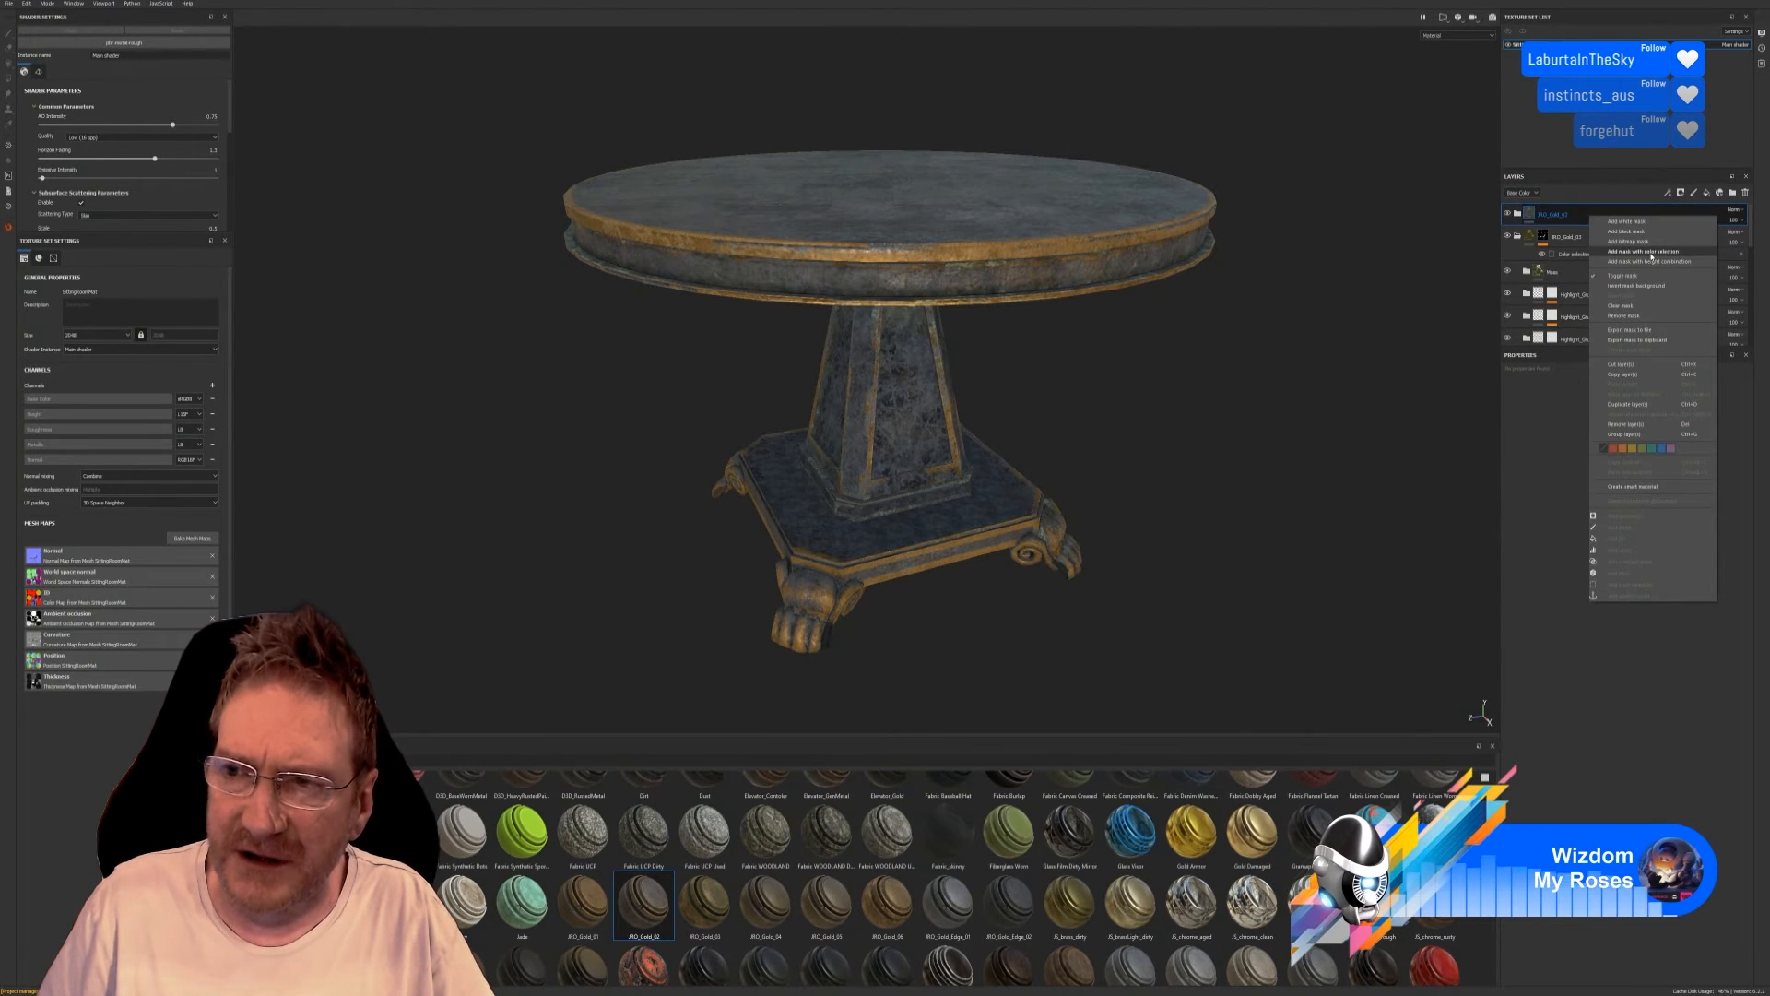
pyautogui.click(1623, 254)
pyautogui.click(1732, 467)
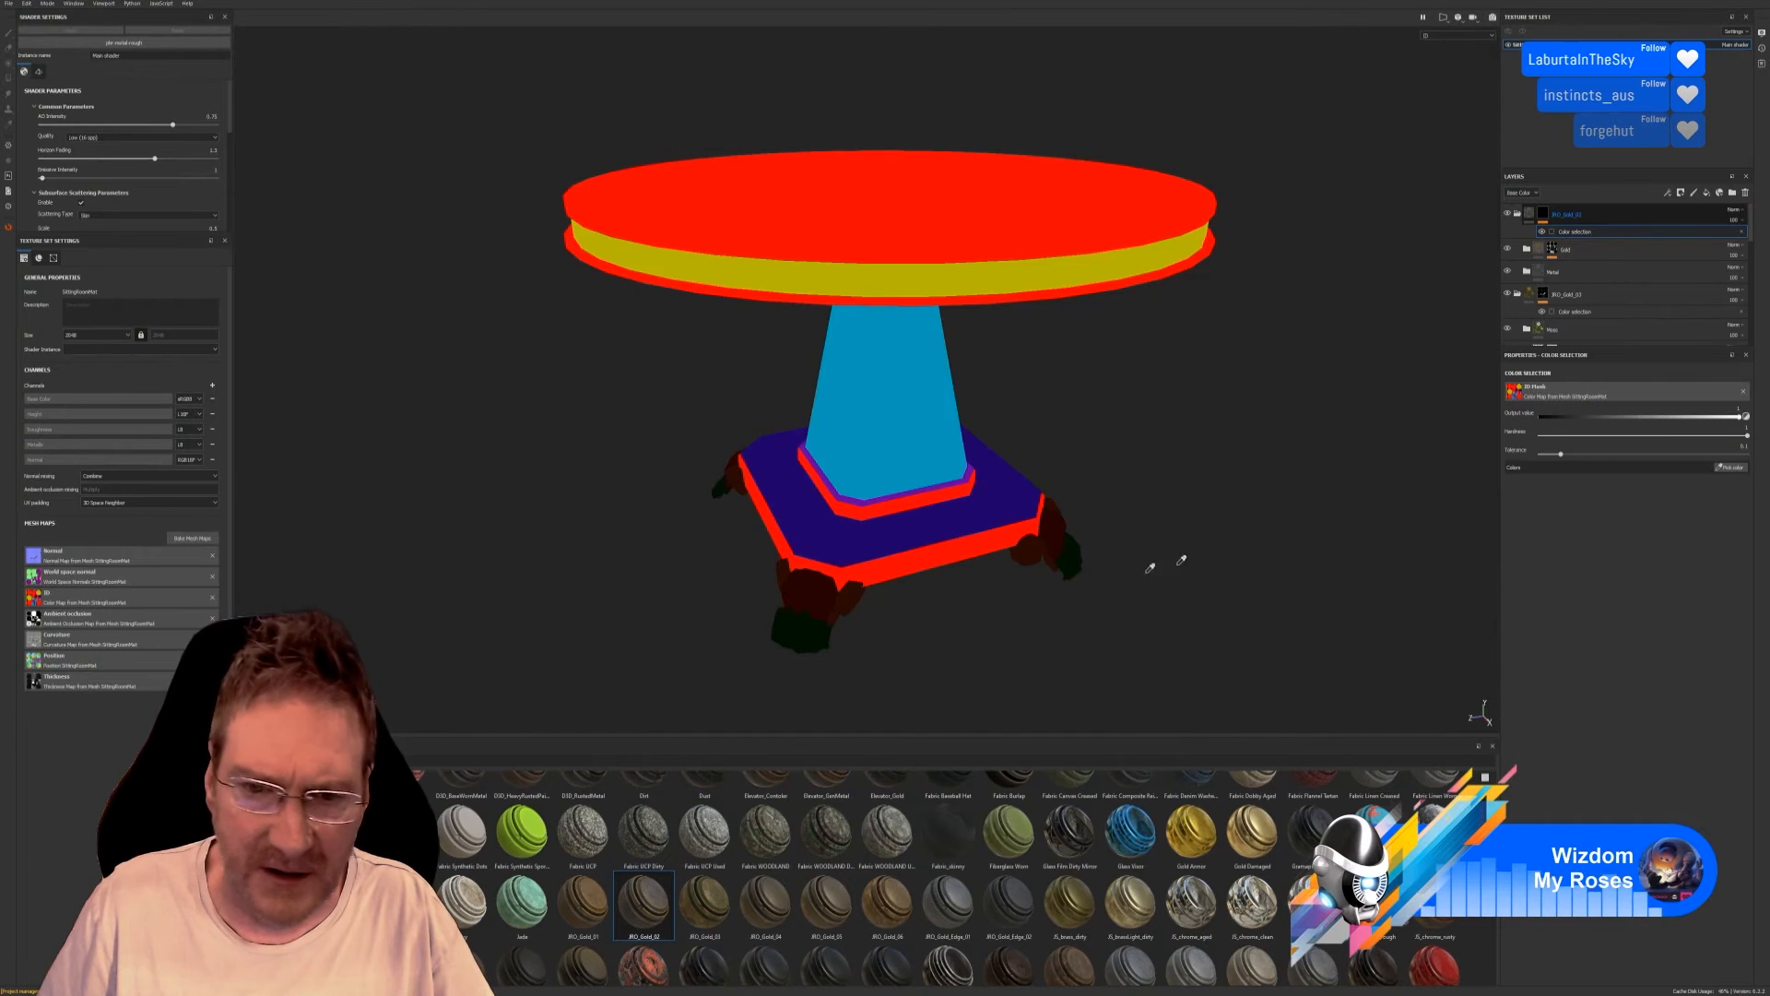
pyautogui.click(832, 599)
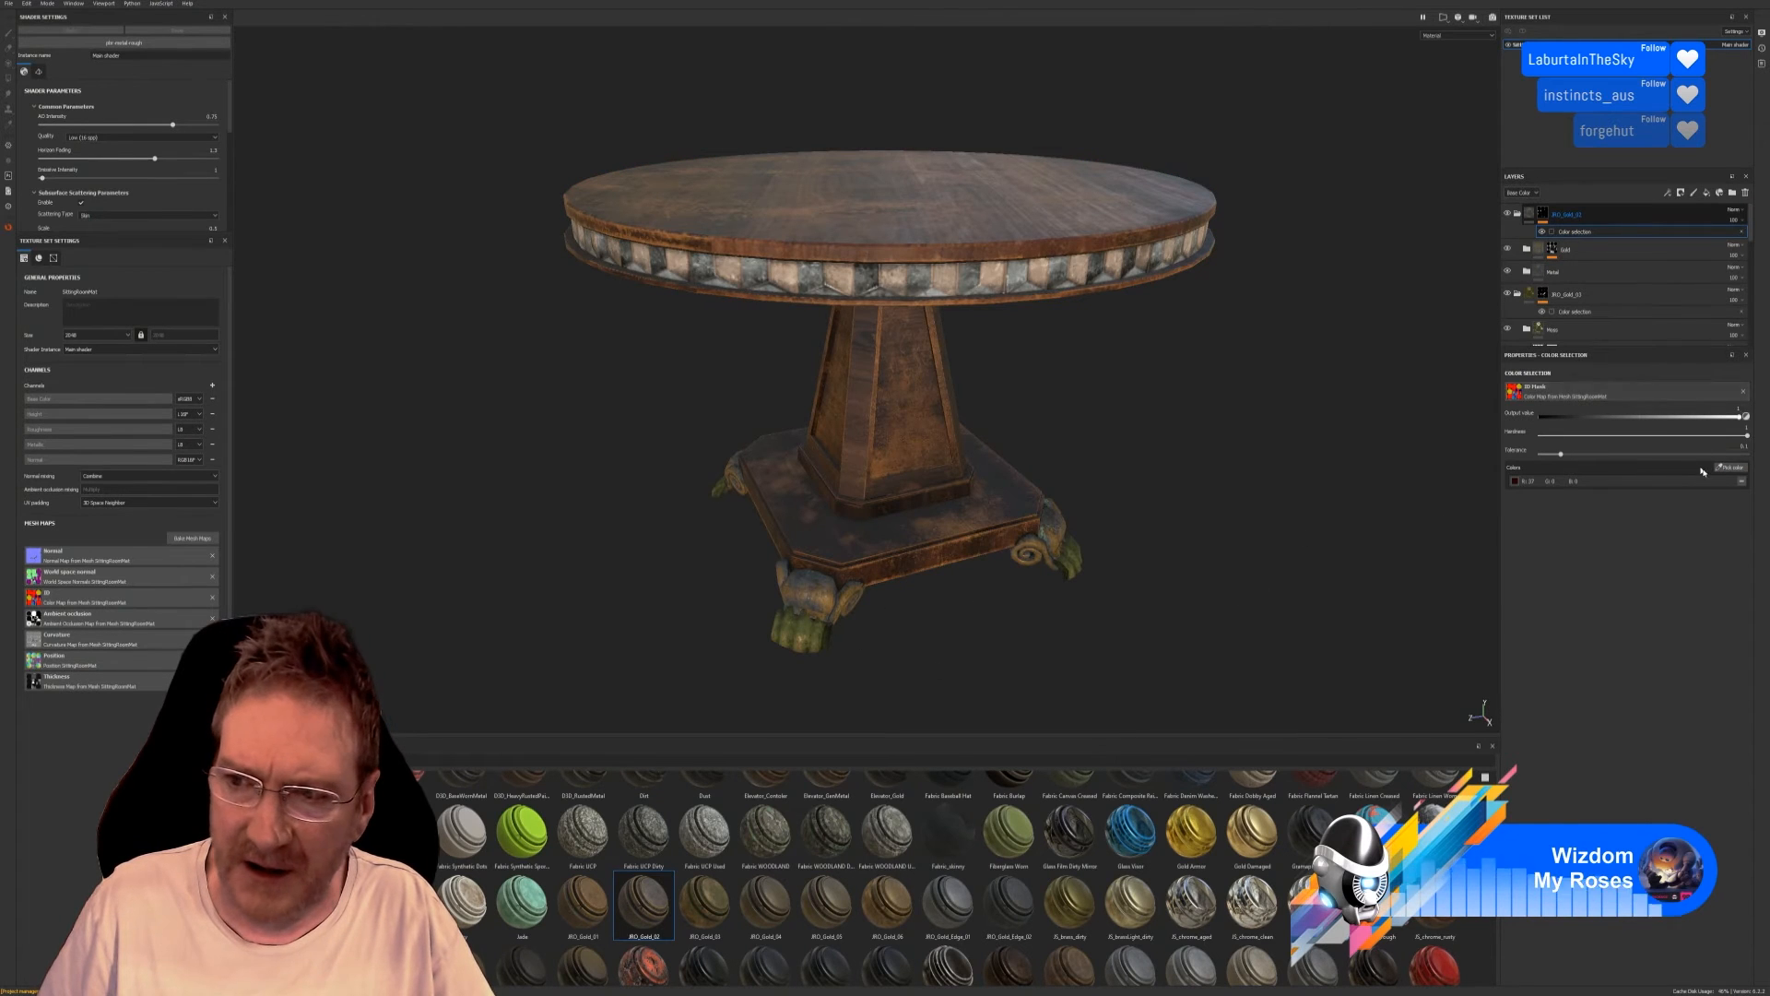
pyautogui.click(1731, 467)
pyautogui.click(795, 627)
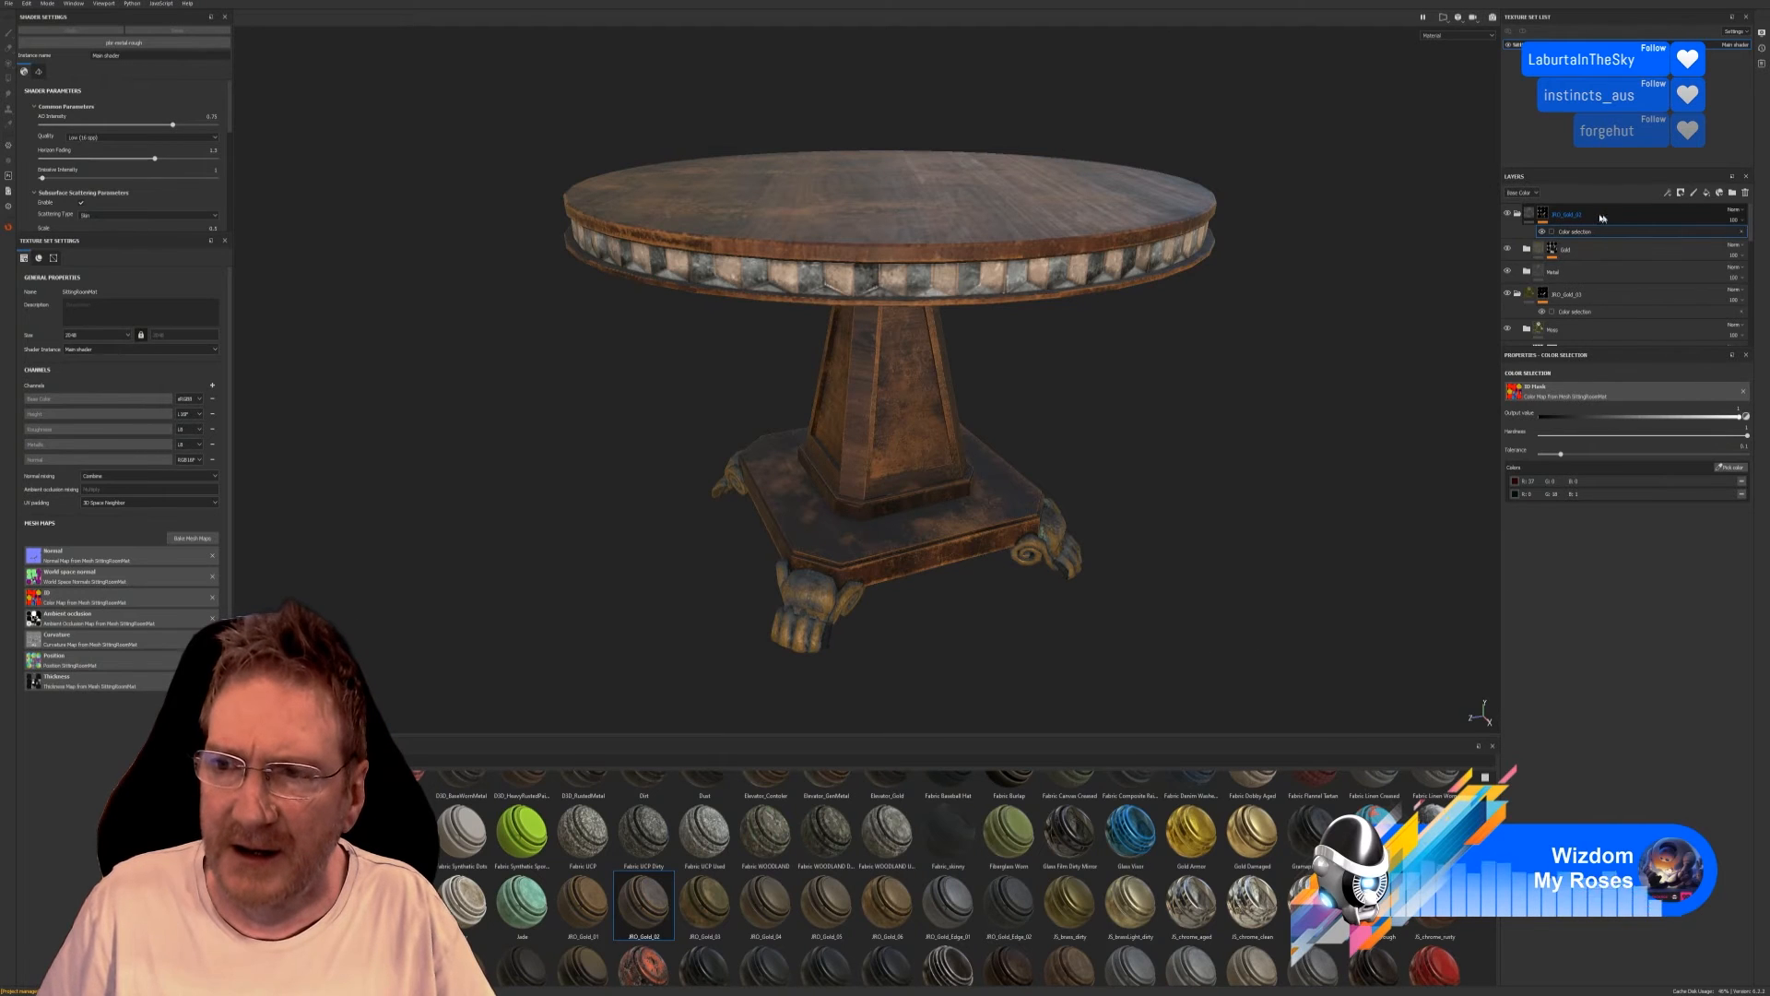
# Add the dark red ID colour of the feet's upper parts to the lower gold material's Color Selection mask.
pyautogui.click(1606, 251)
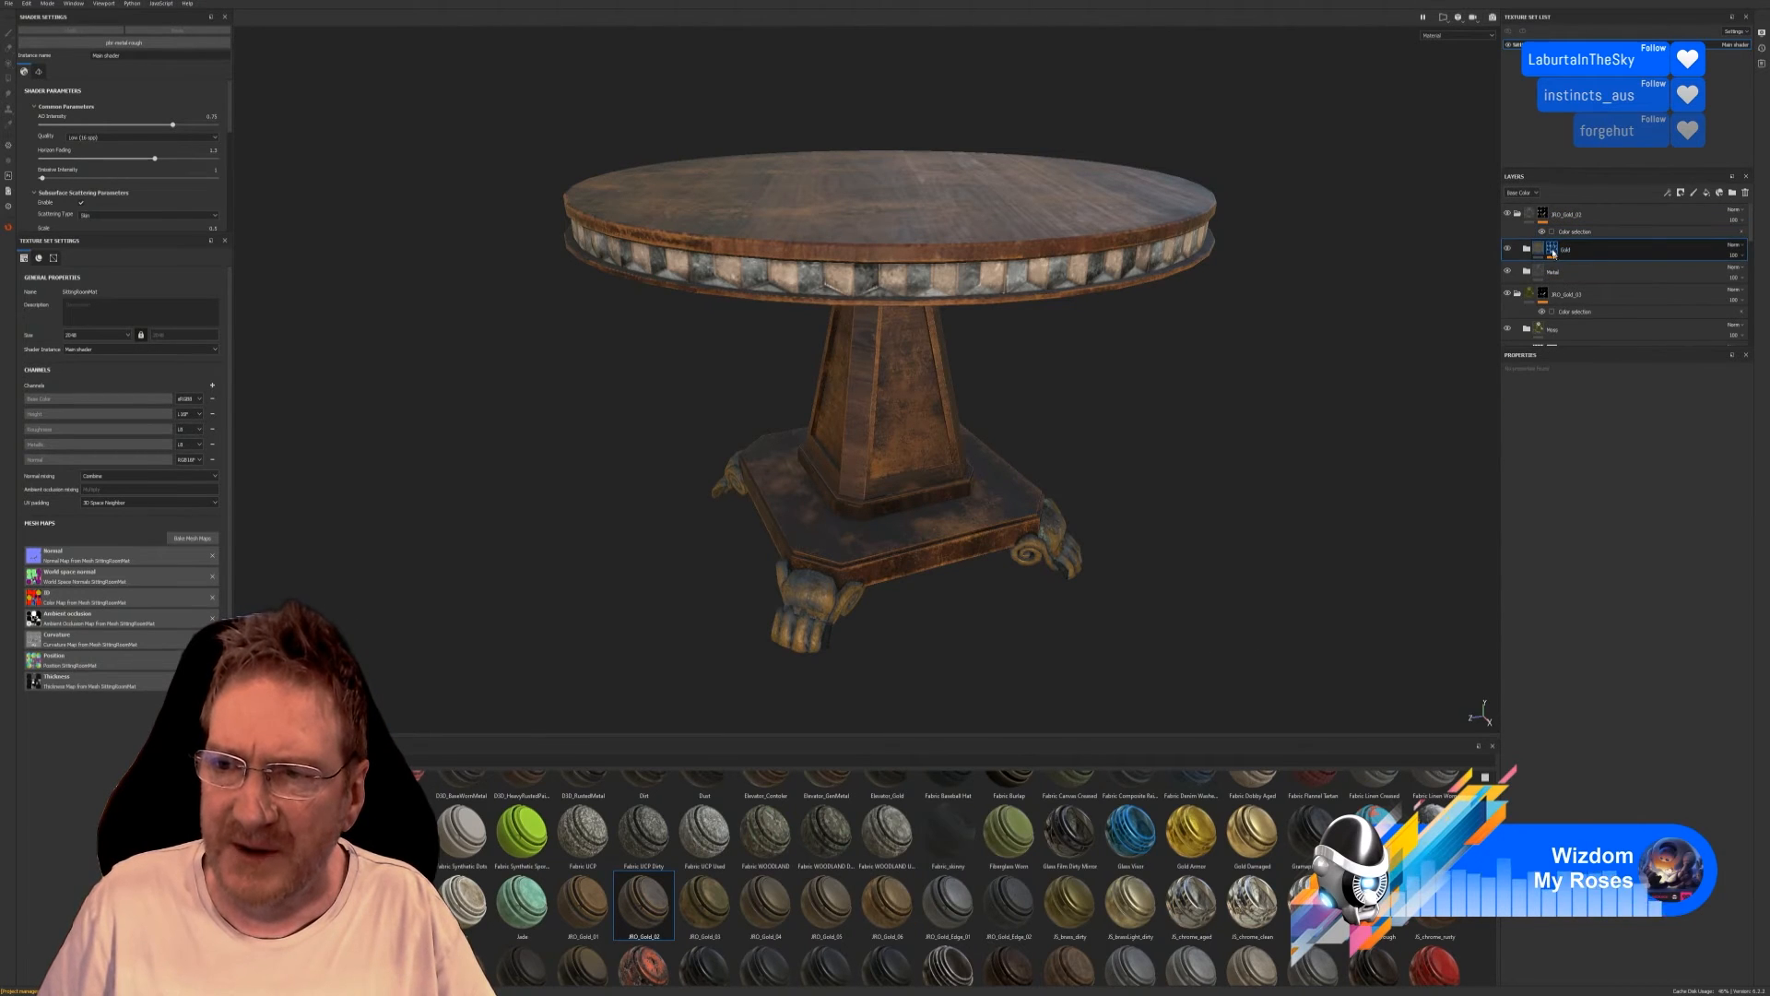
pyautogui.click(1553, 249)
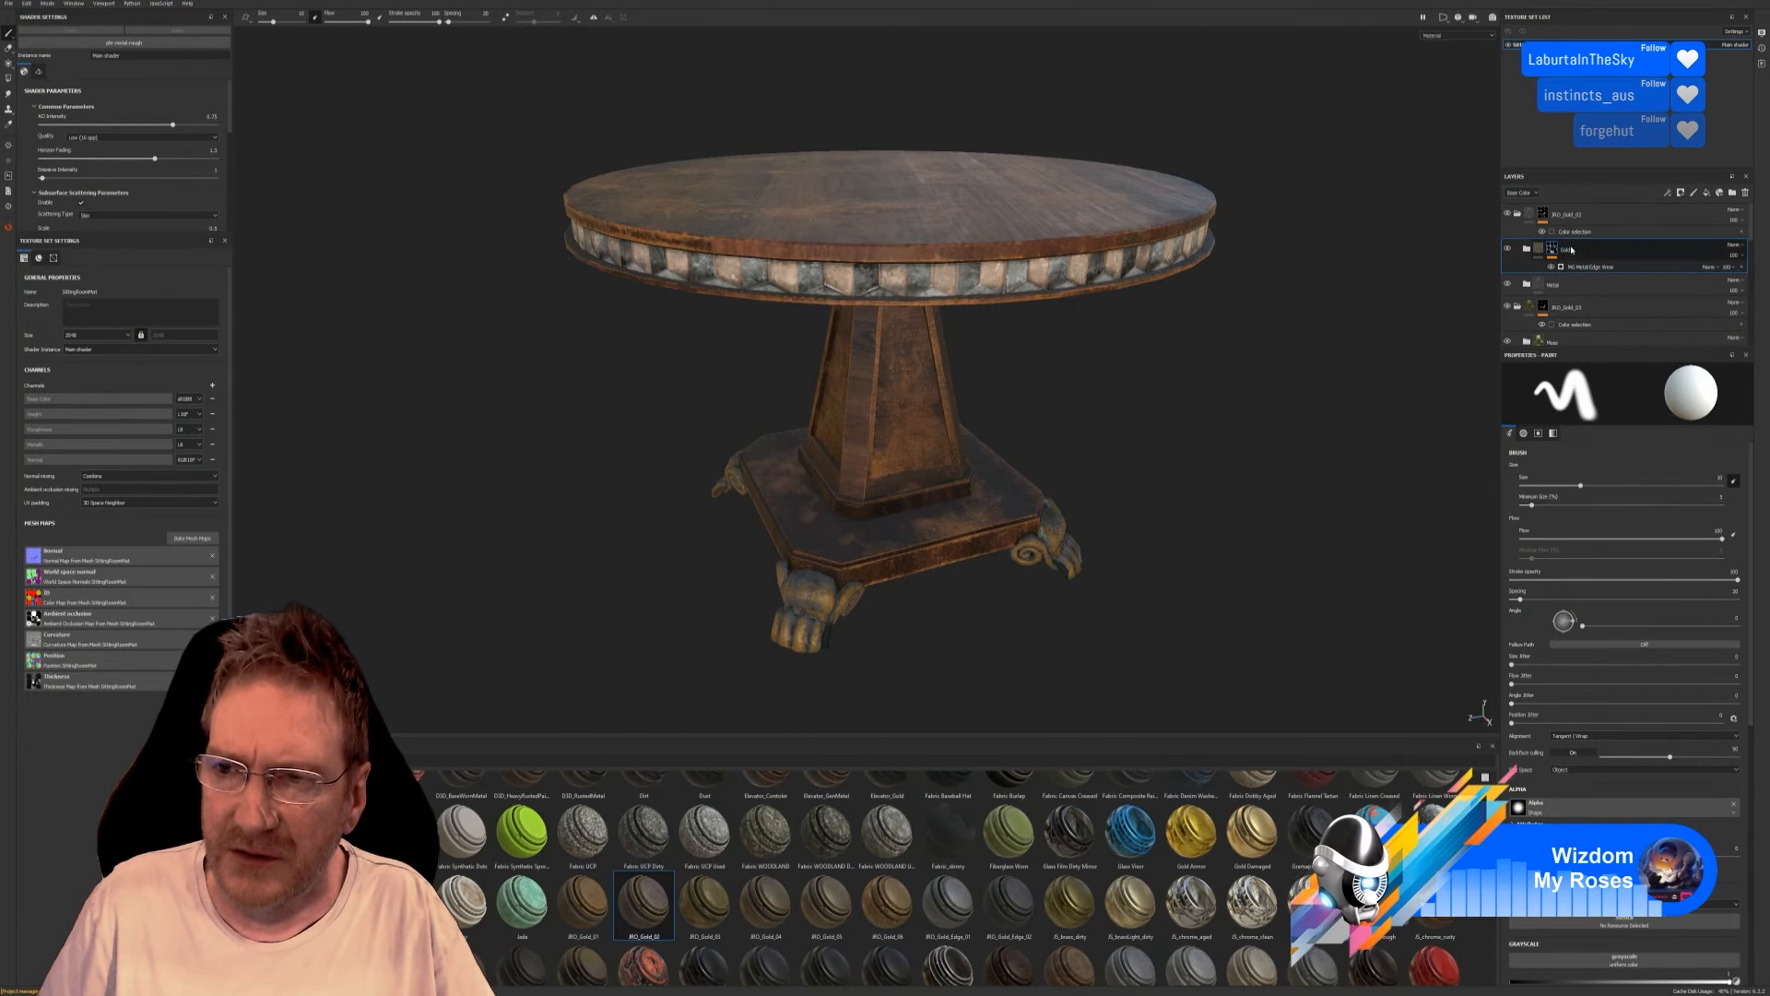
pyautogui.click(1577, 324)
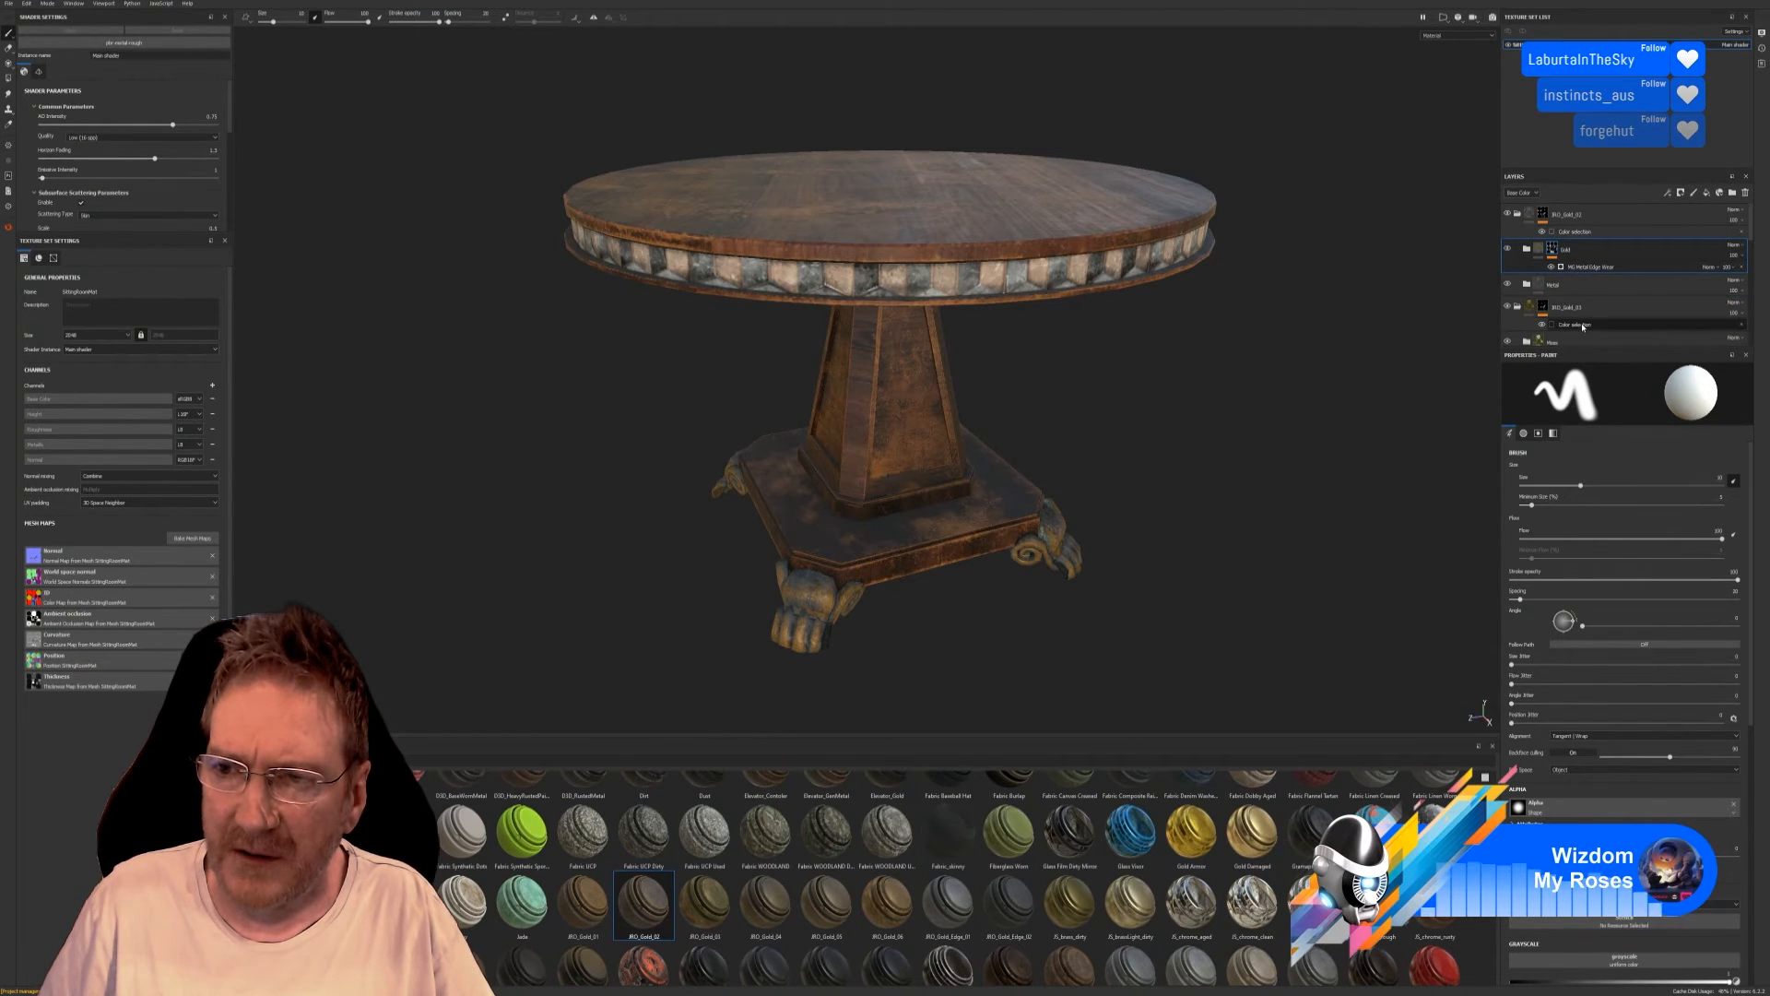
pyautogui.click(1730, 479)
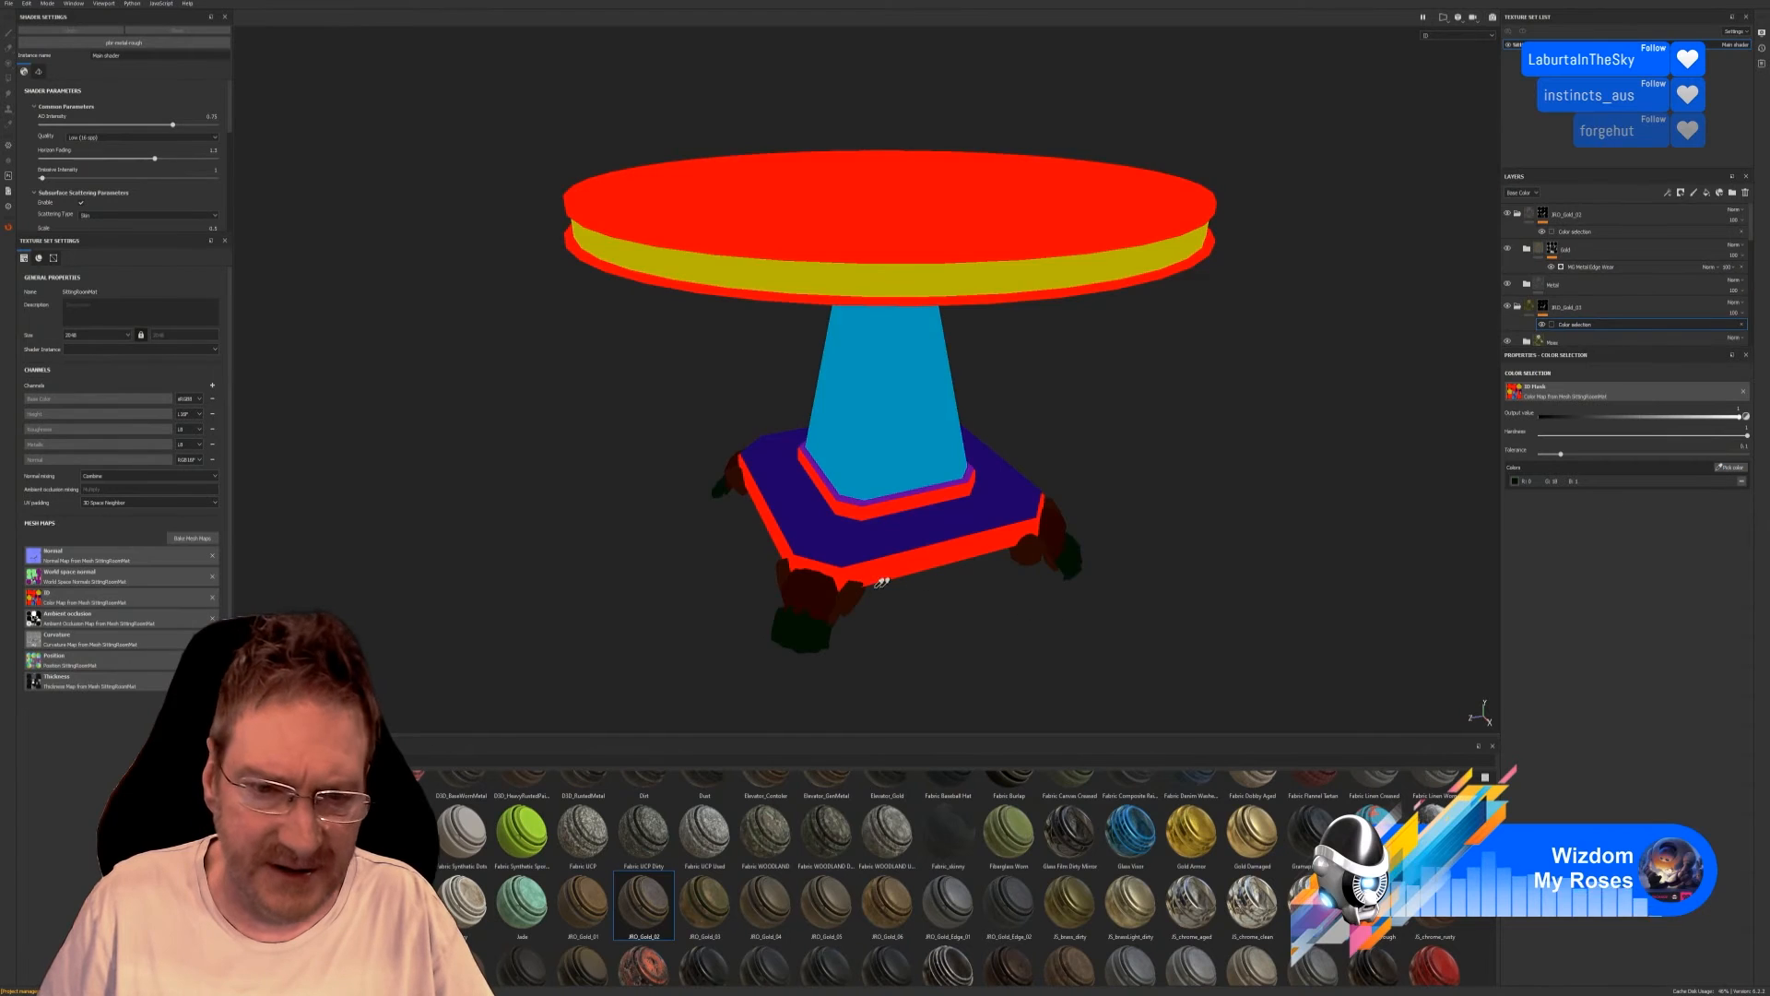
pyautogui.click(818, 583)
pyautogui.scroll(-2, 1517, 218)
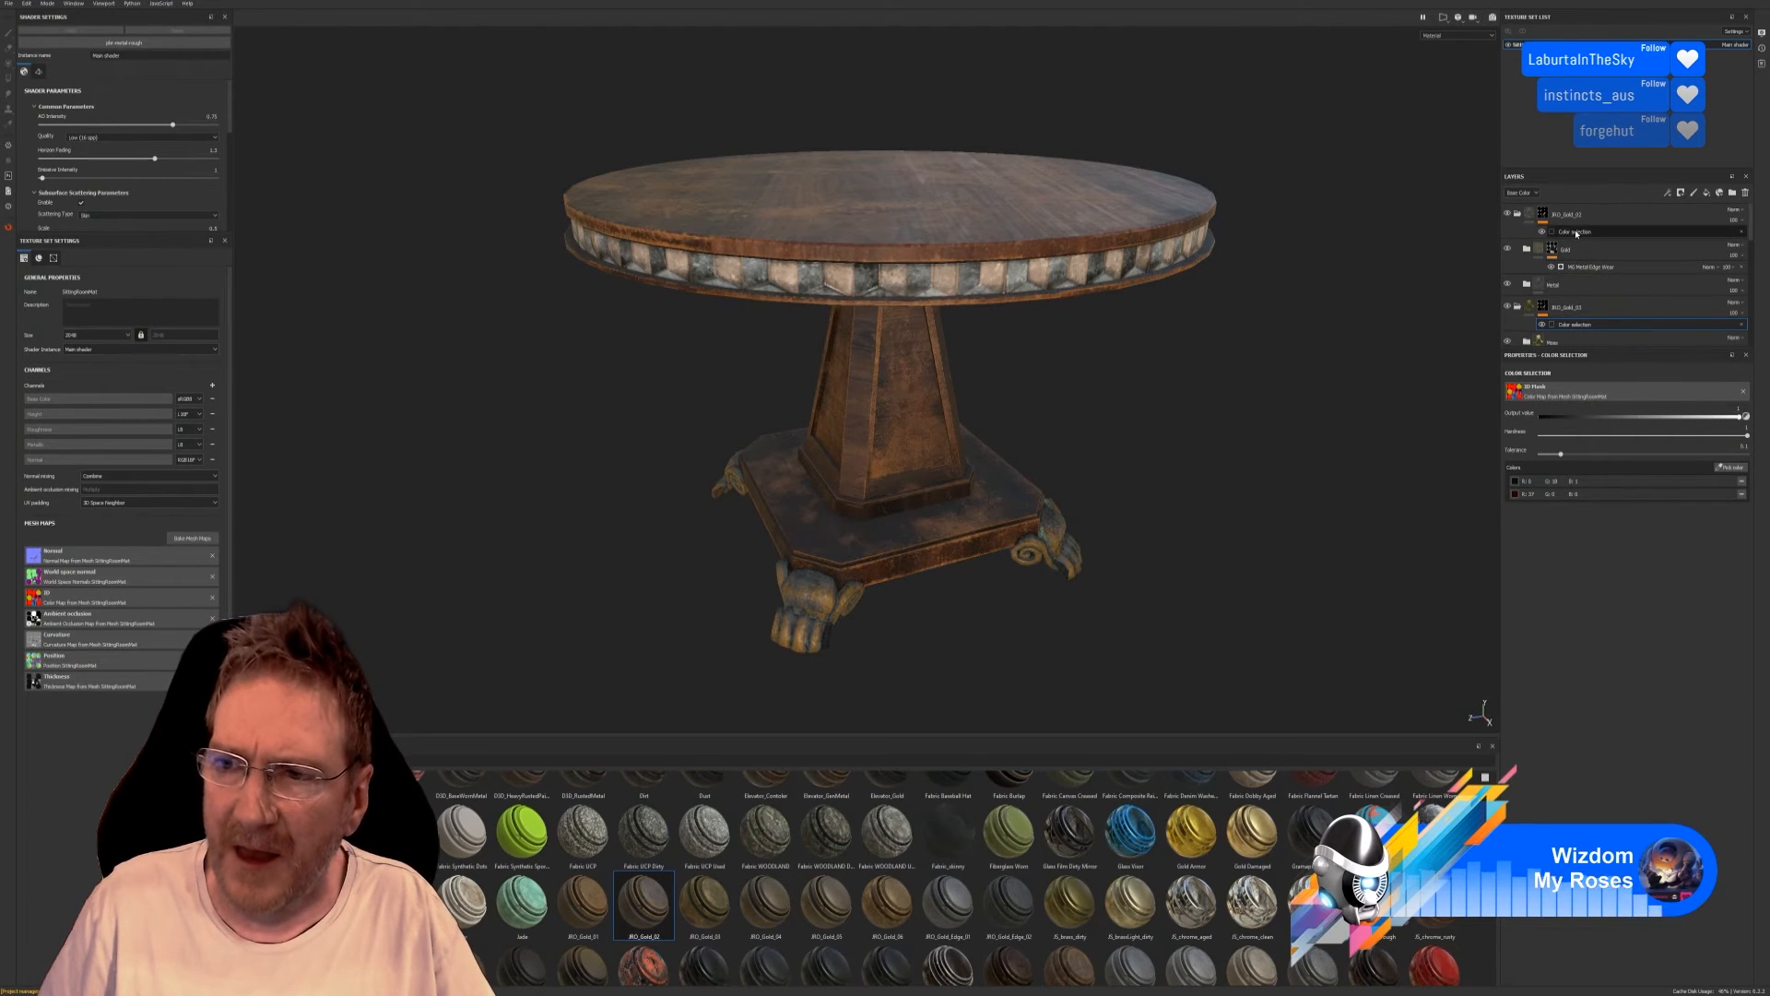
# Group the two gold material folders together and rename the new group Feet.
pyautogui.click(1518, 249)
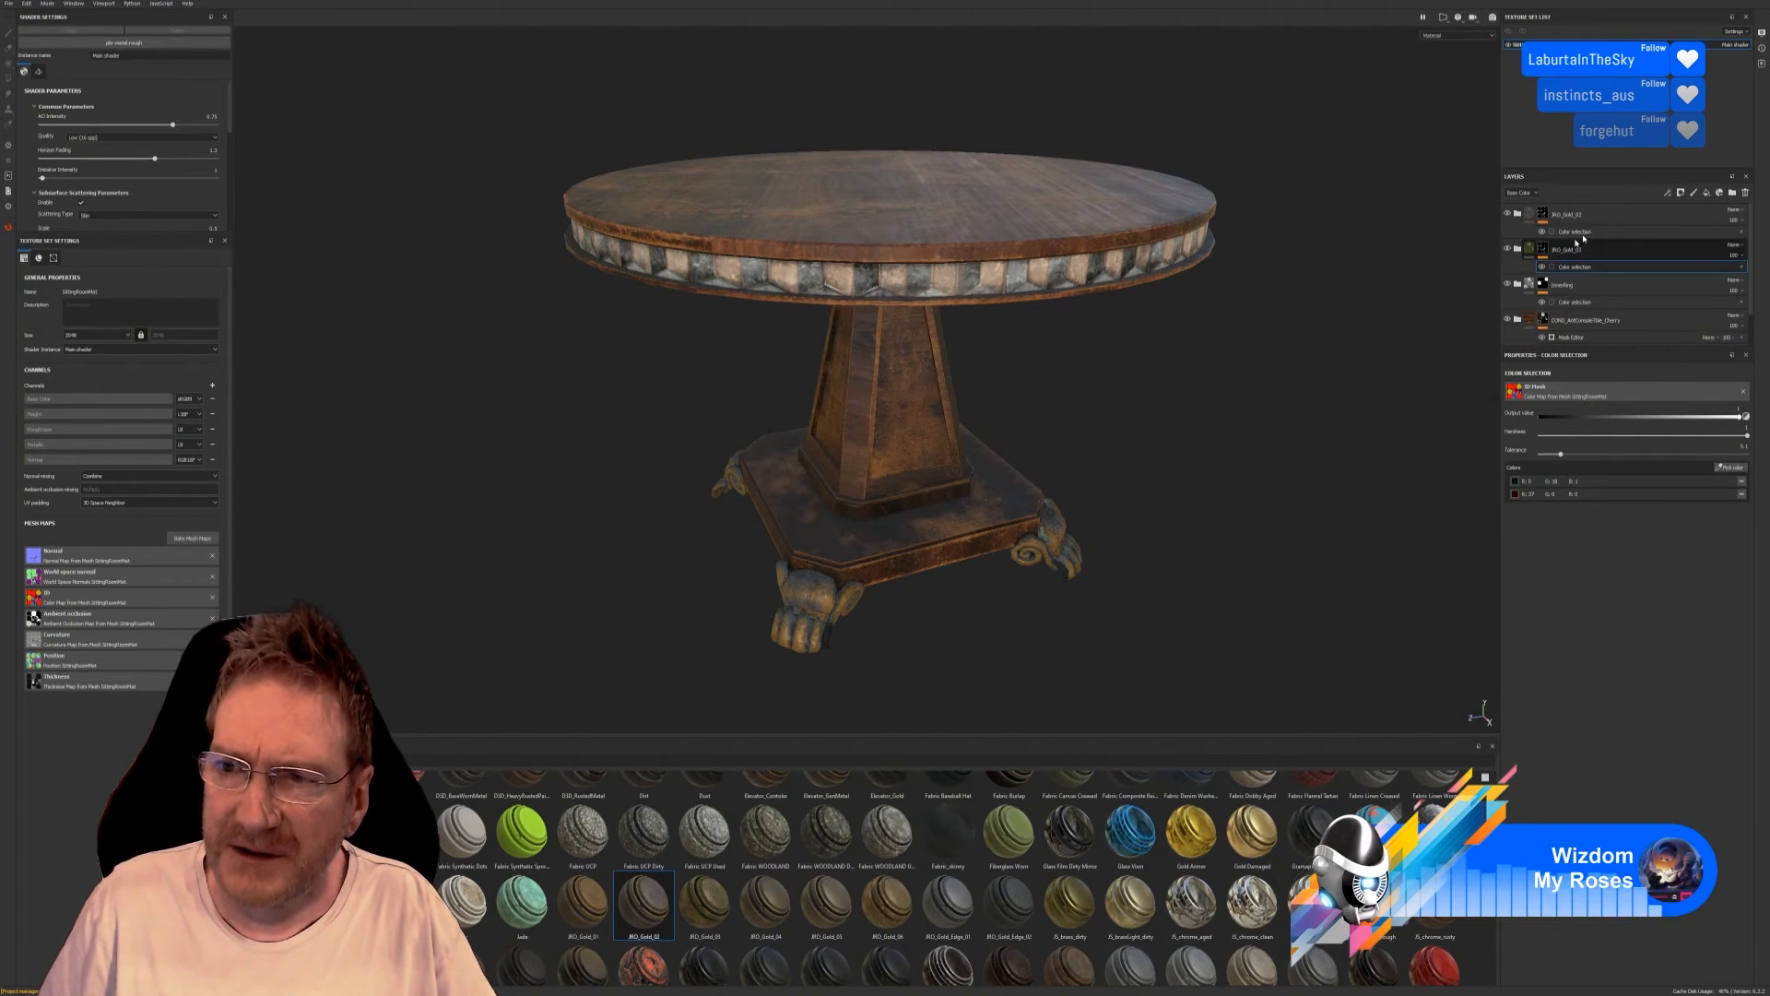
pyautogui.click(1586, 225)
pyautogui.keyDown('ctrl'); pyautogui.click(1592, 249); pyautogui.keyUp('ctrl')
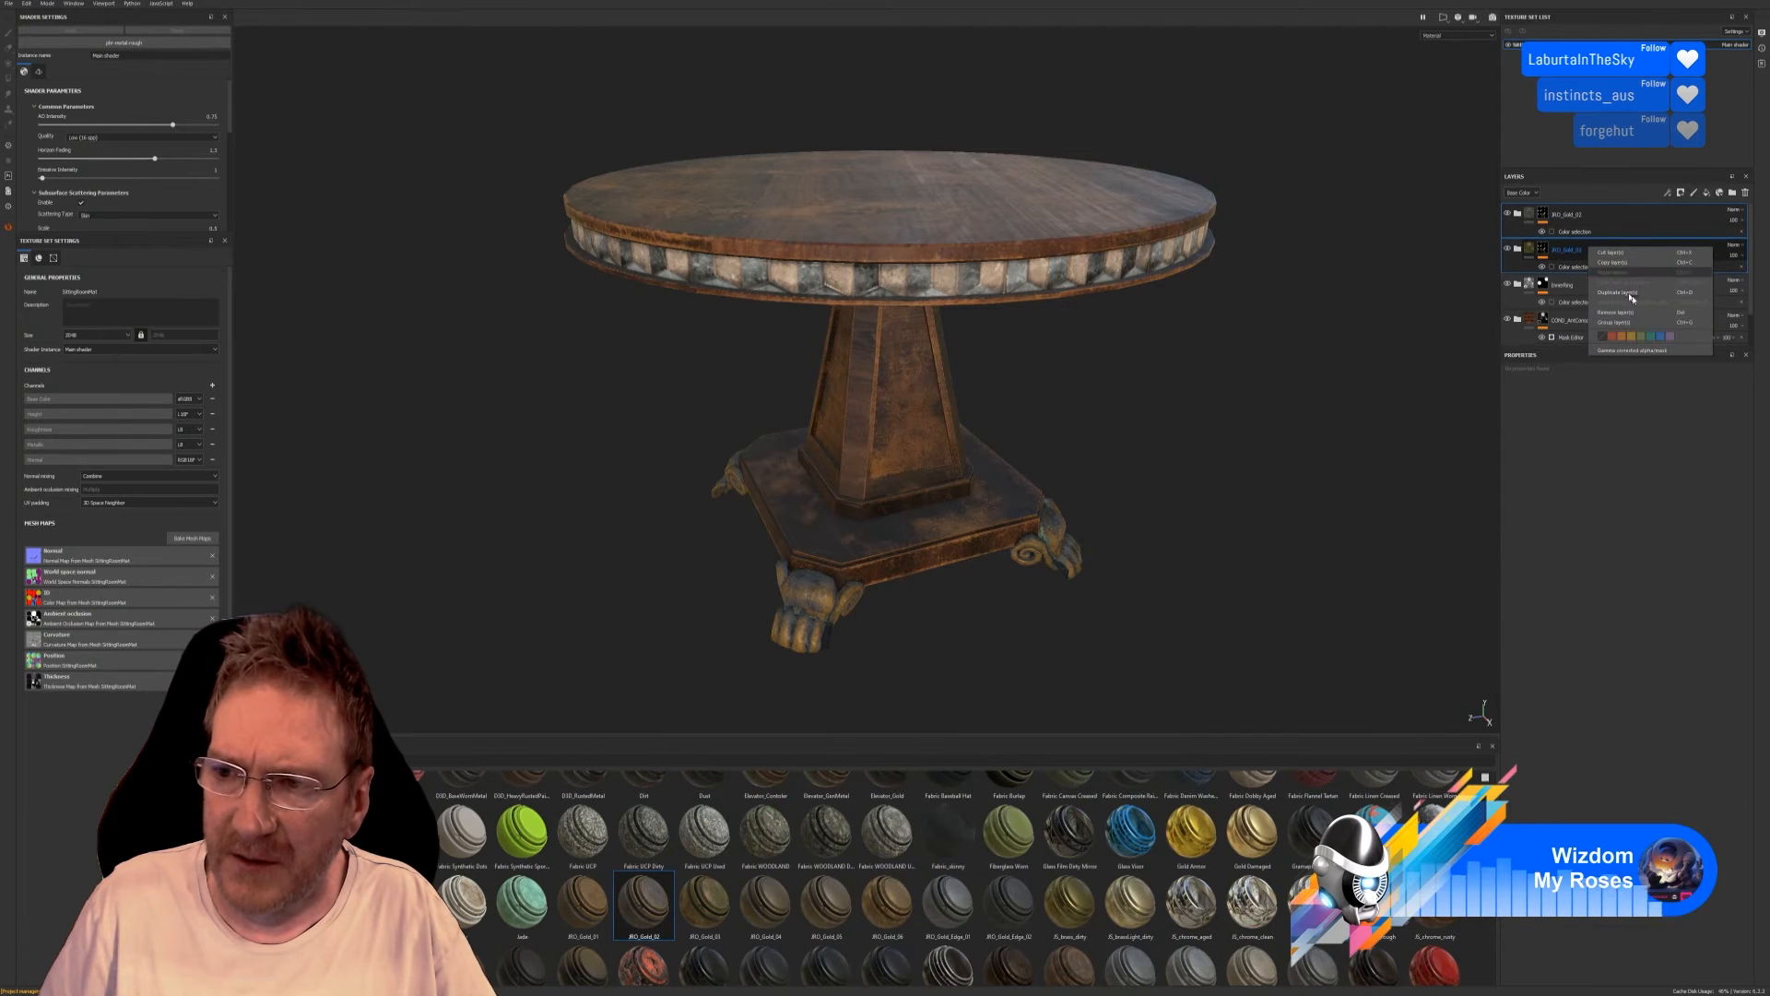
pyautogui.hotkey('ctrl', 'g')
pyautogui.rightClick(1609, 218)
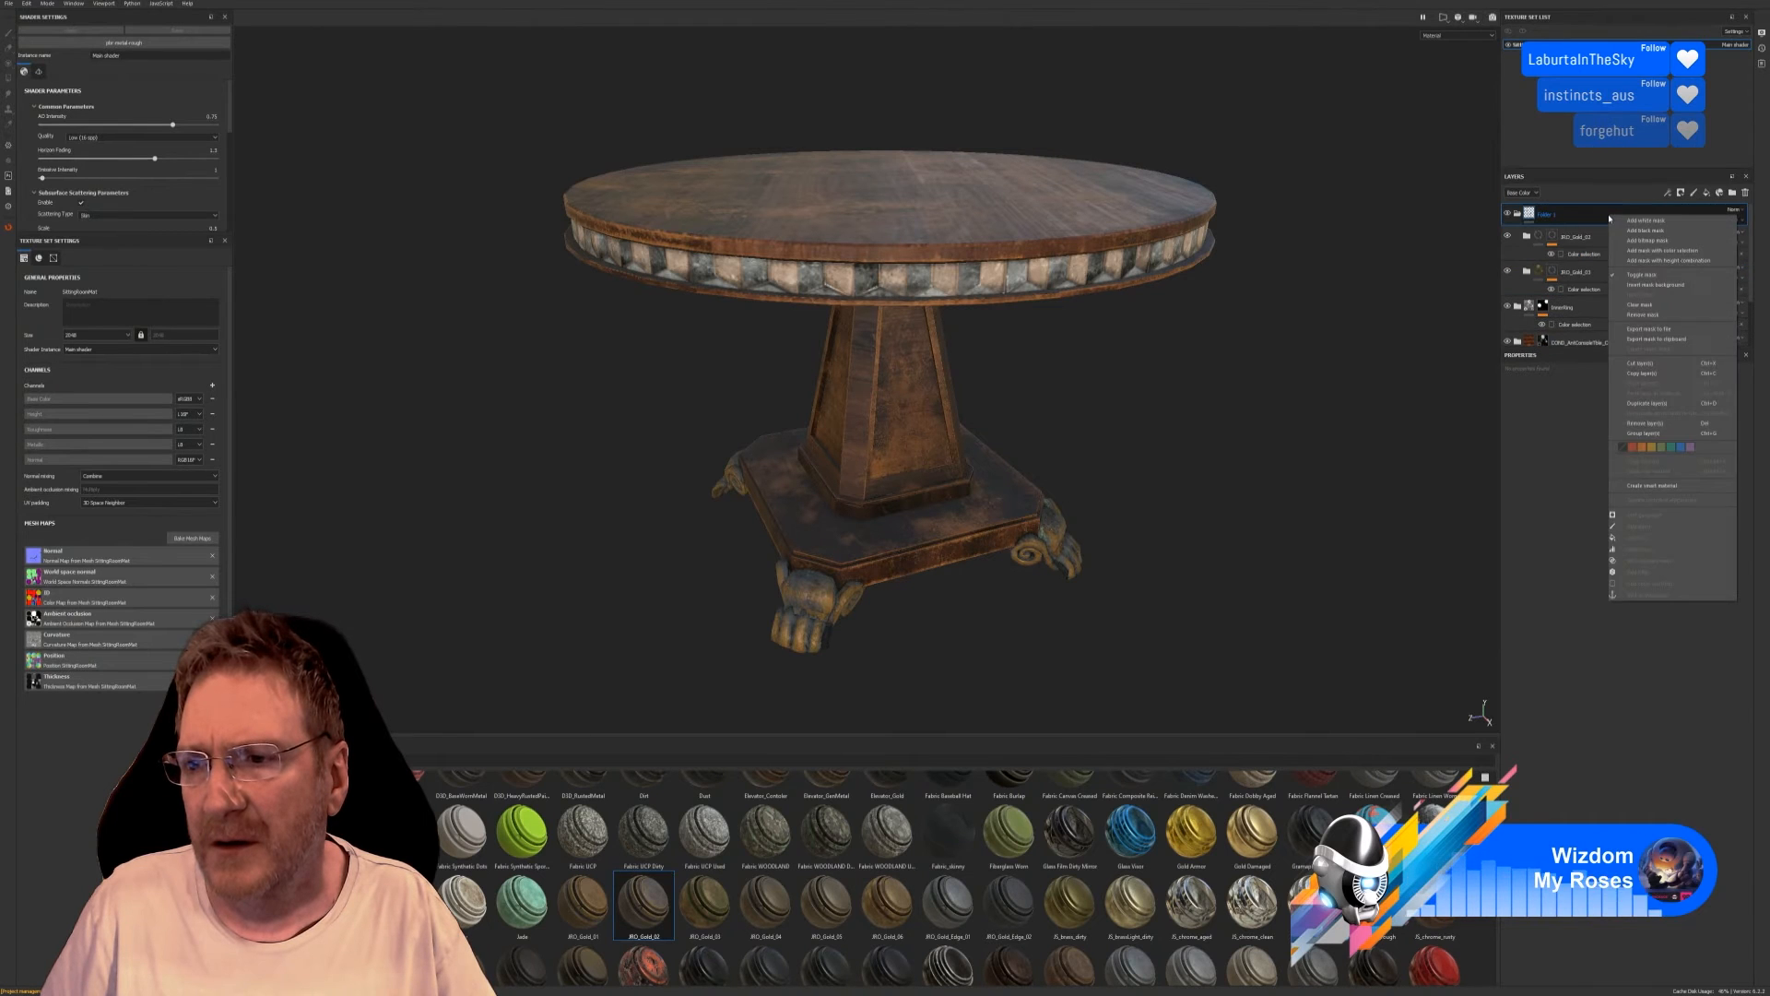
pyautogui.click(1571, 219)
pyautogui.doubleClick(1569, 218)
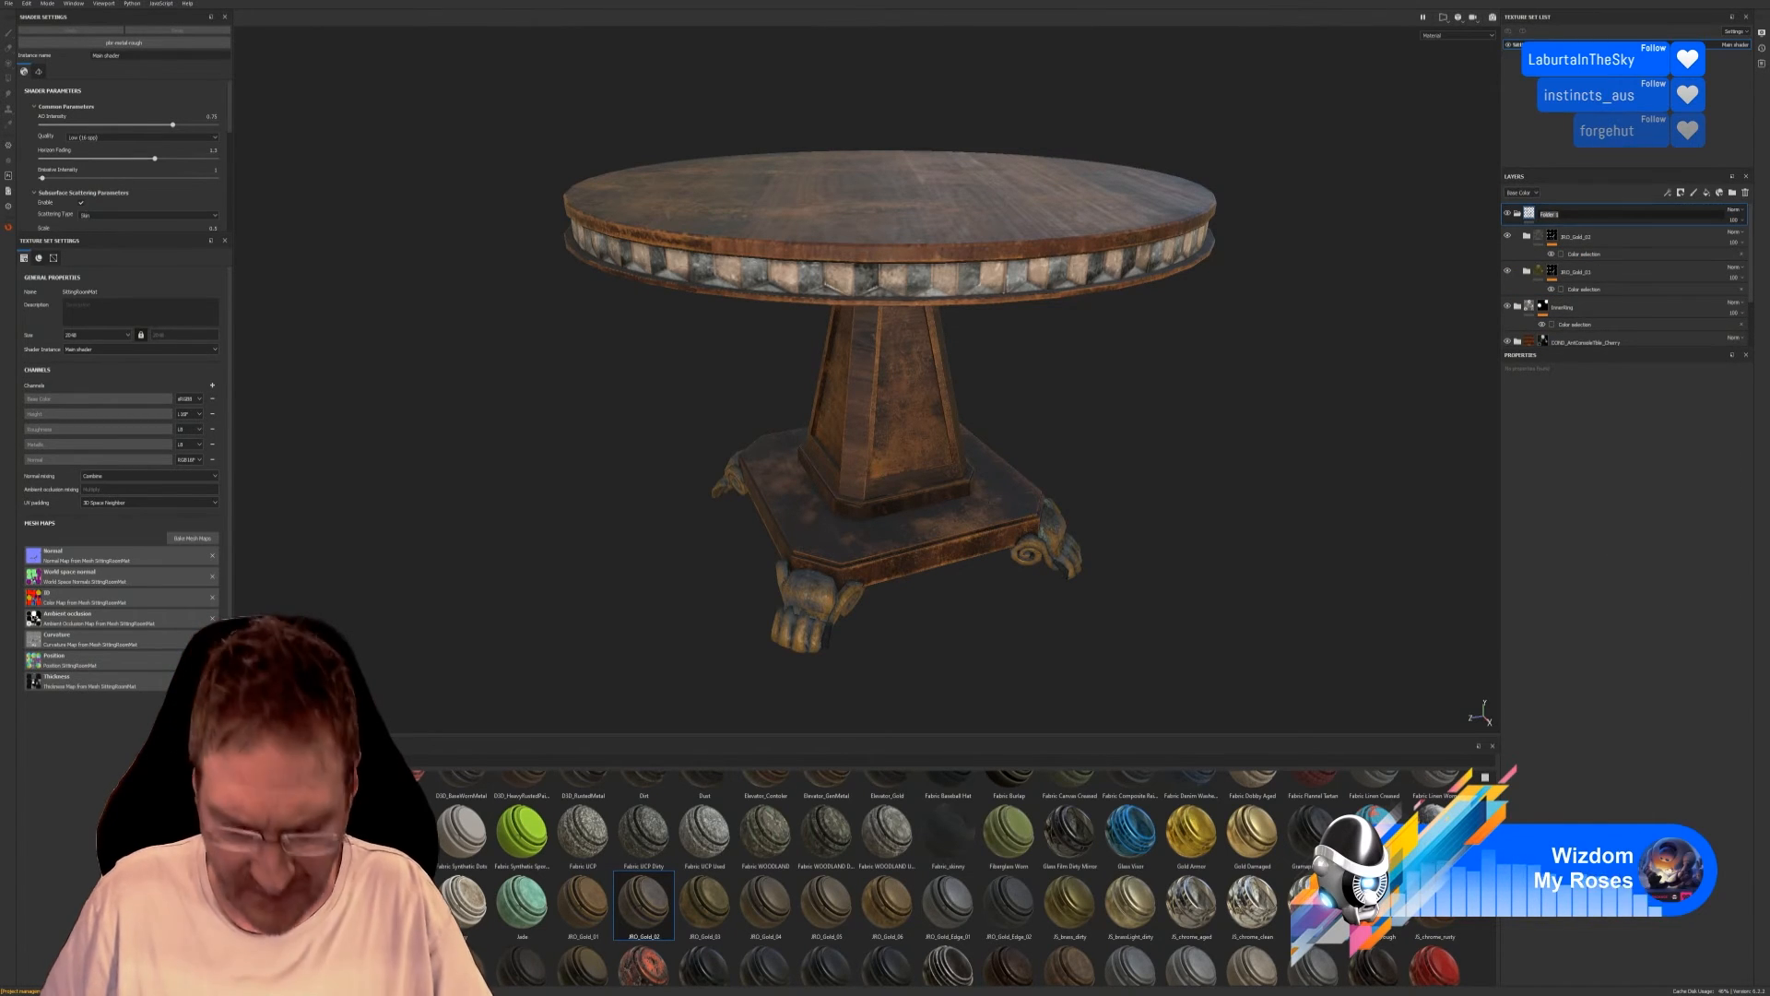
pyautogui.write('Feet')
pyautogui.press('Return')
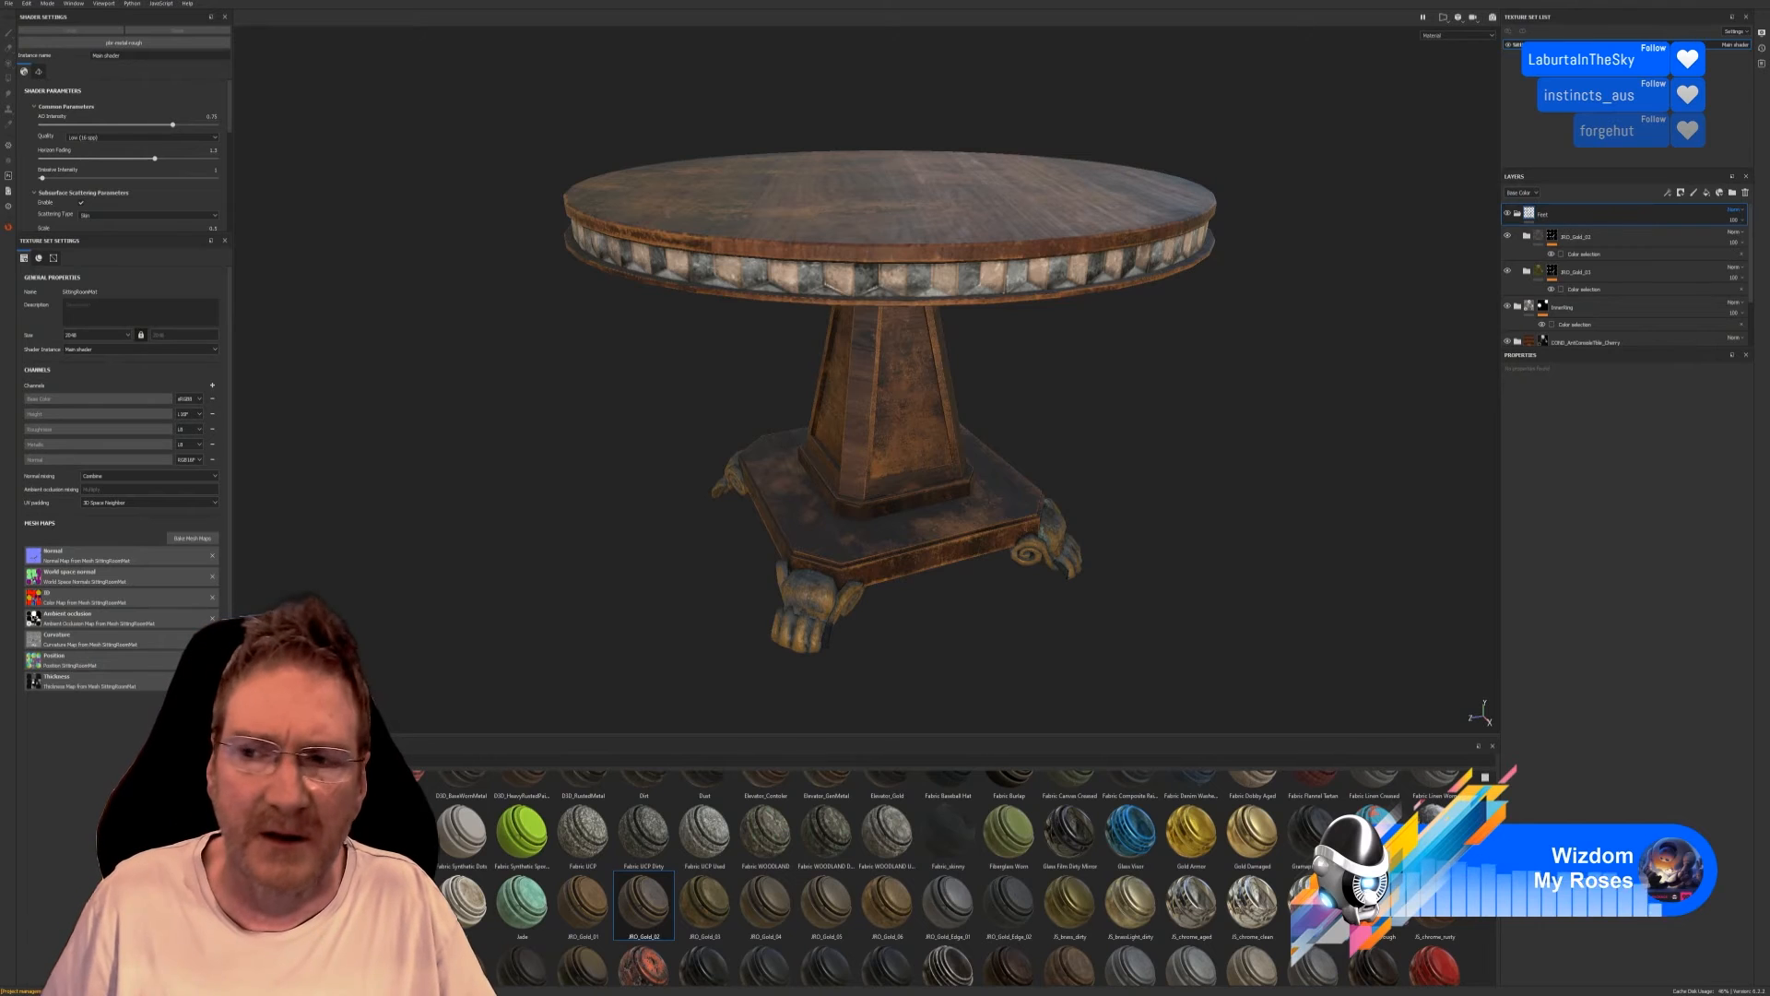
# Save the project.
pyautogui.click(9, 3)
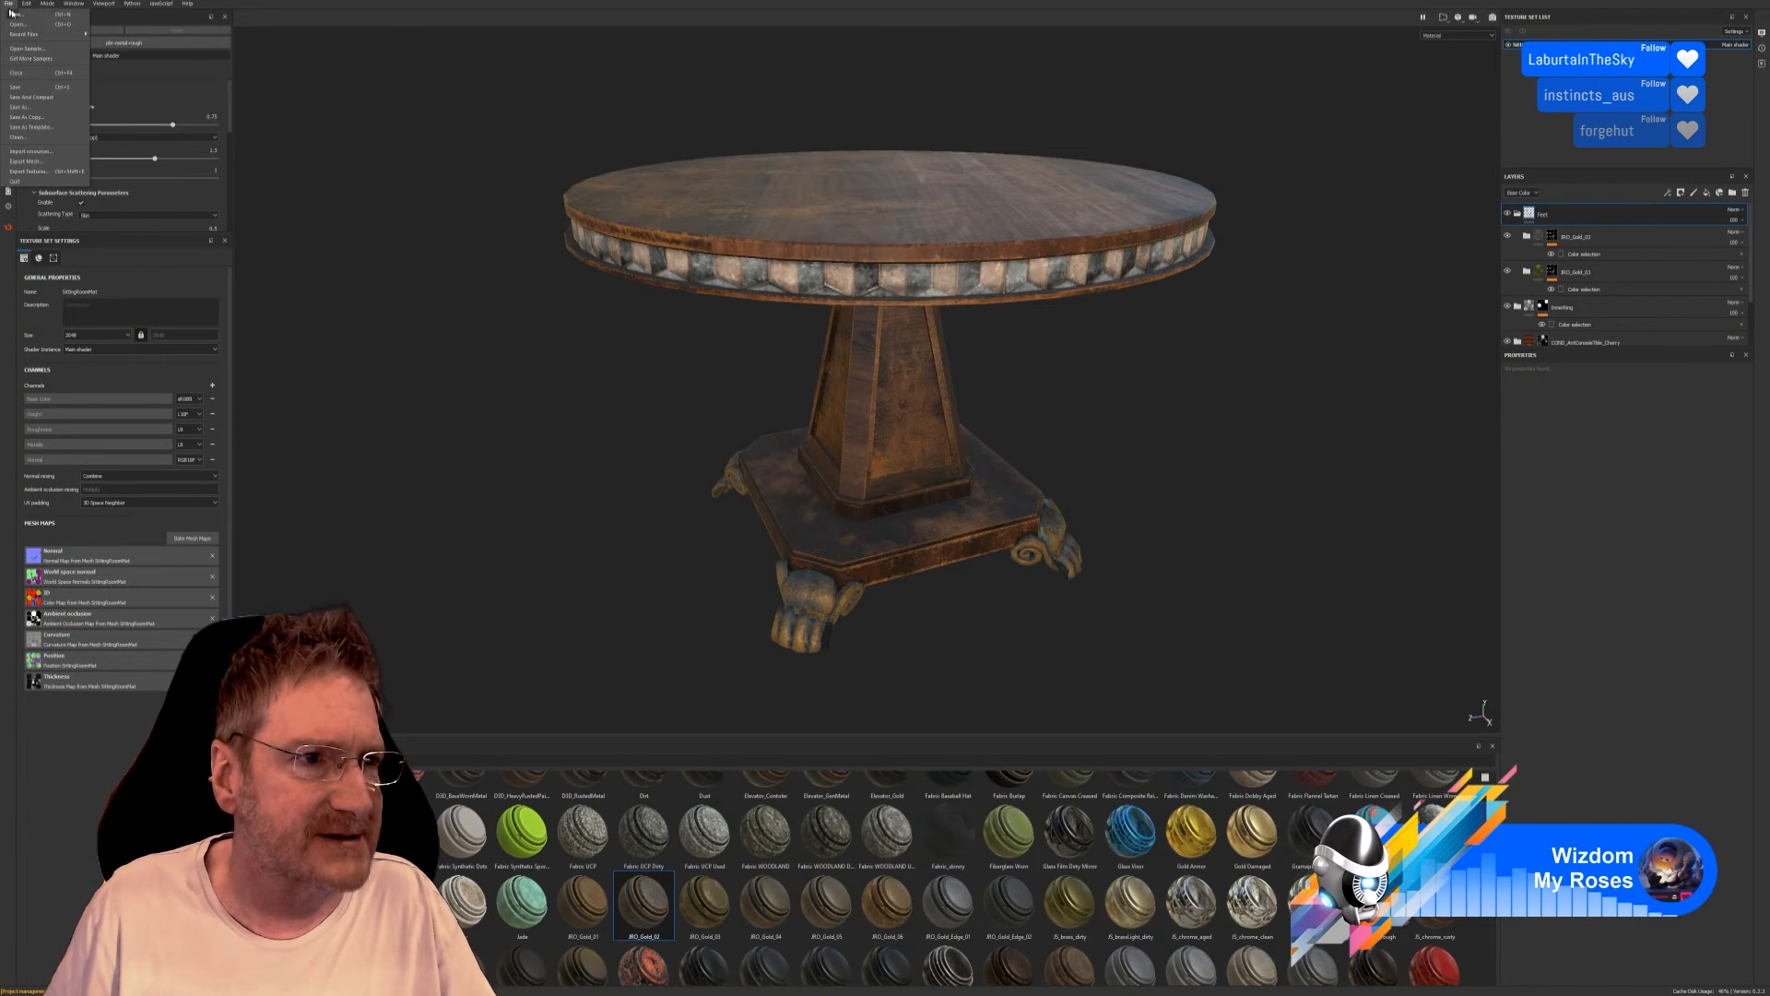
pyautogui.click(15, 87)
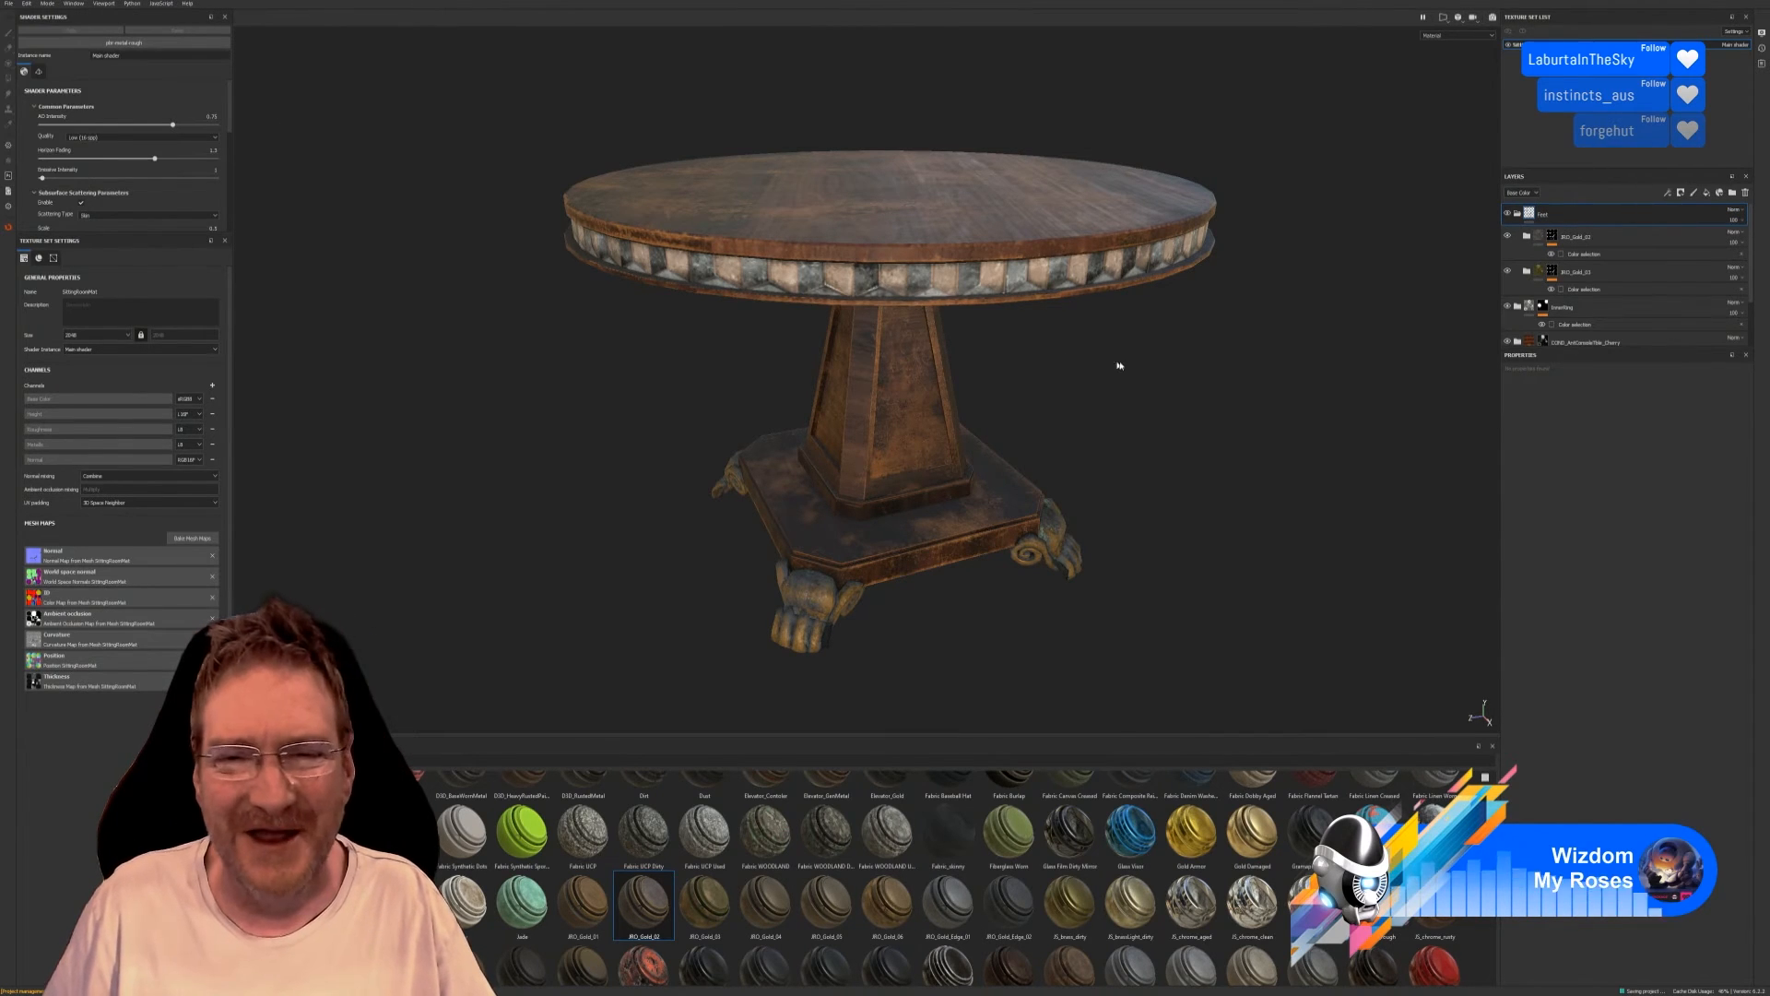
pyautogui.scroll(-2, 1095, 363)
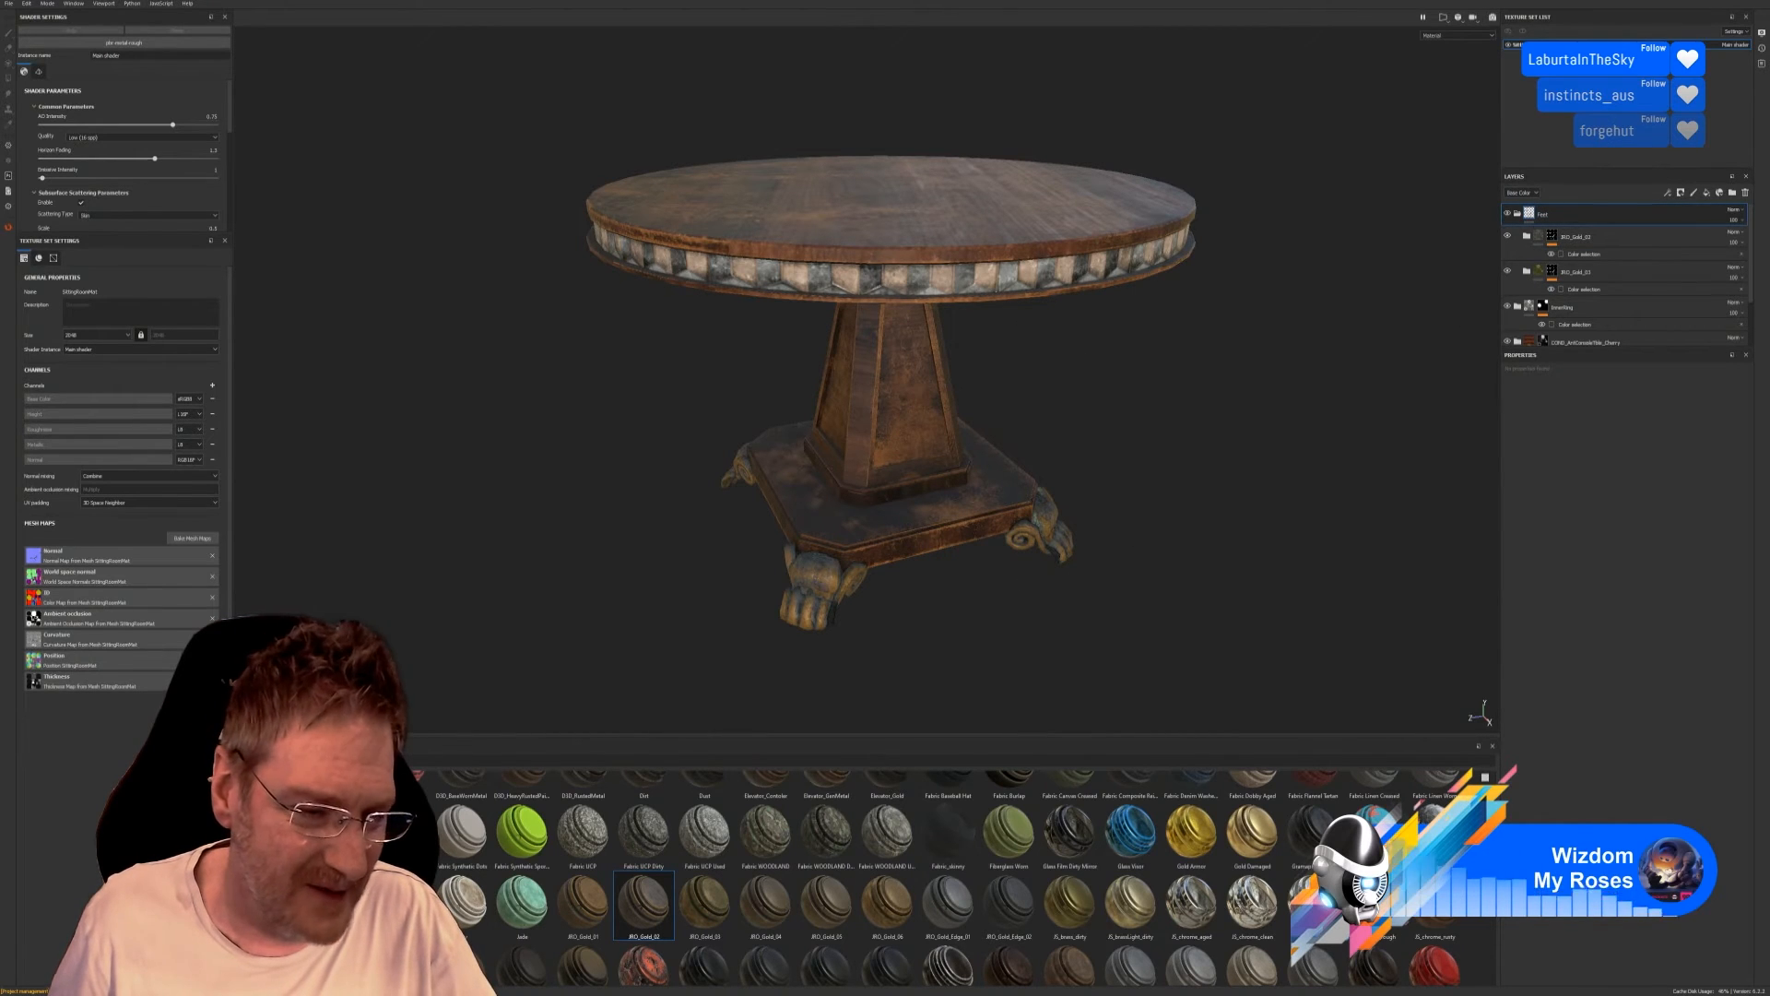
# Apply a curvature-based smart mask from the library to the upper gold material in the Feet group.
pyautogui.click(261, 967)
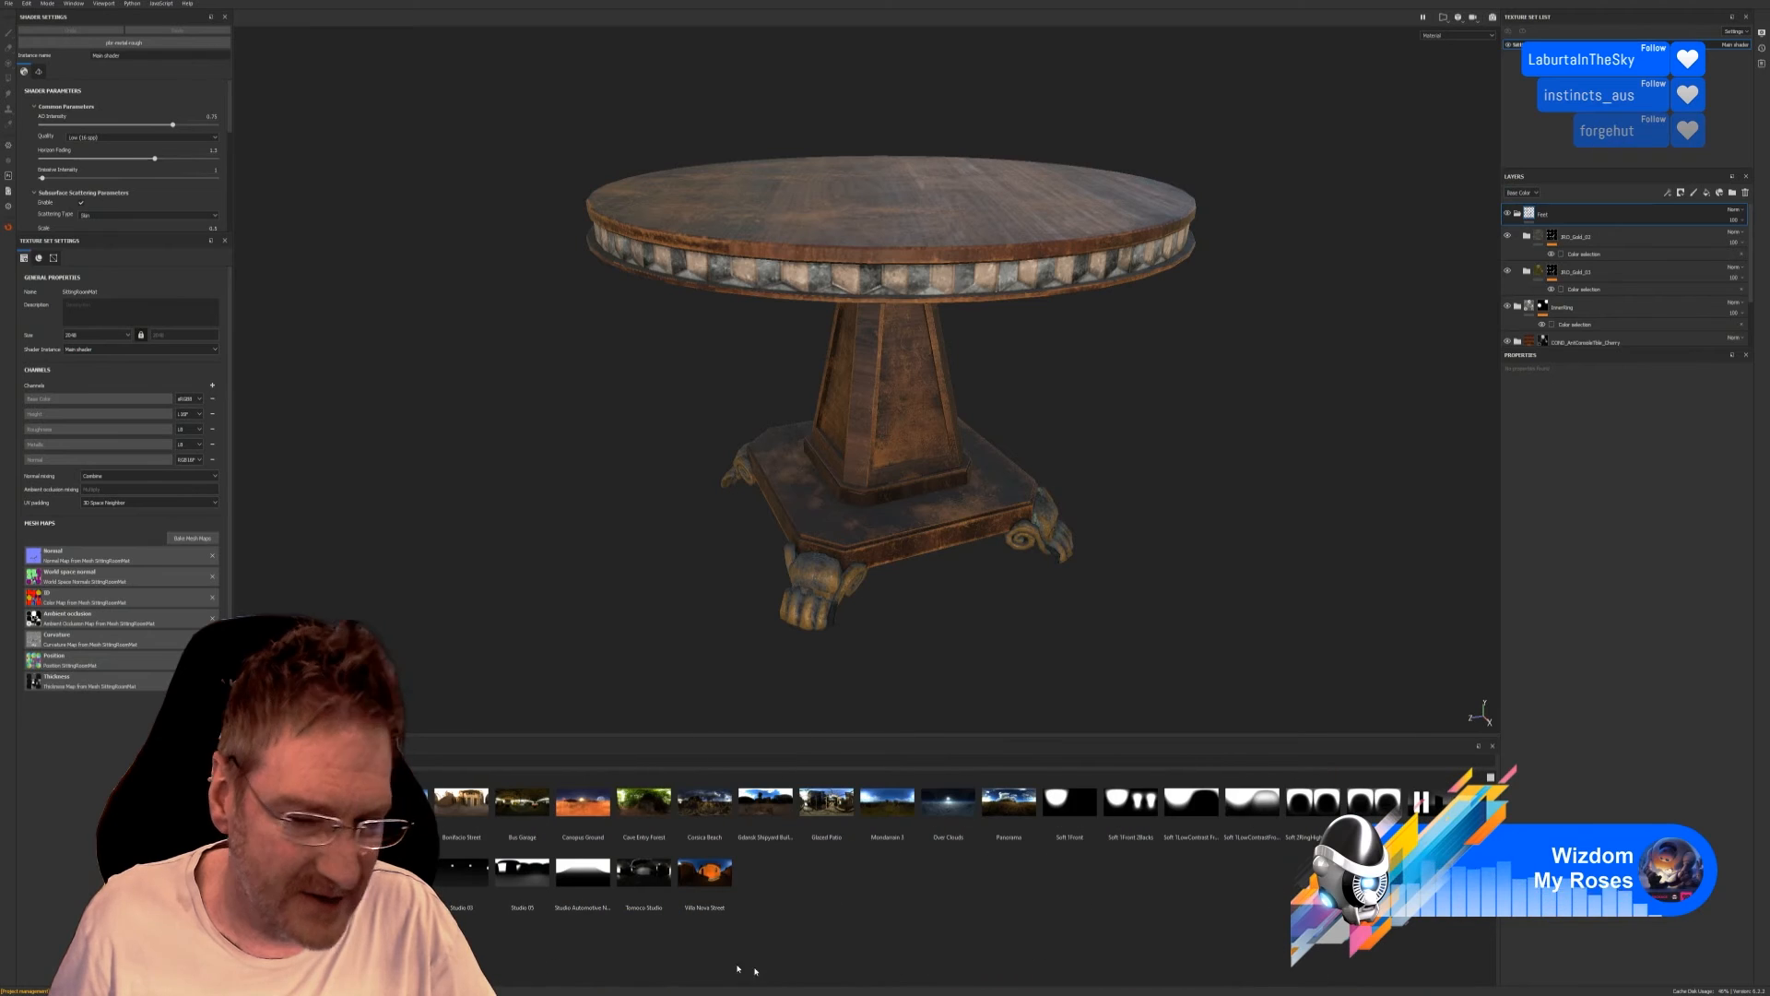
pyautogui.click(262, 954)
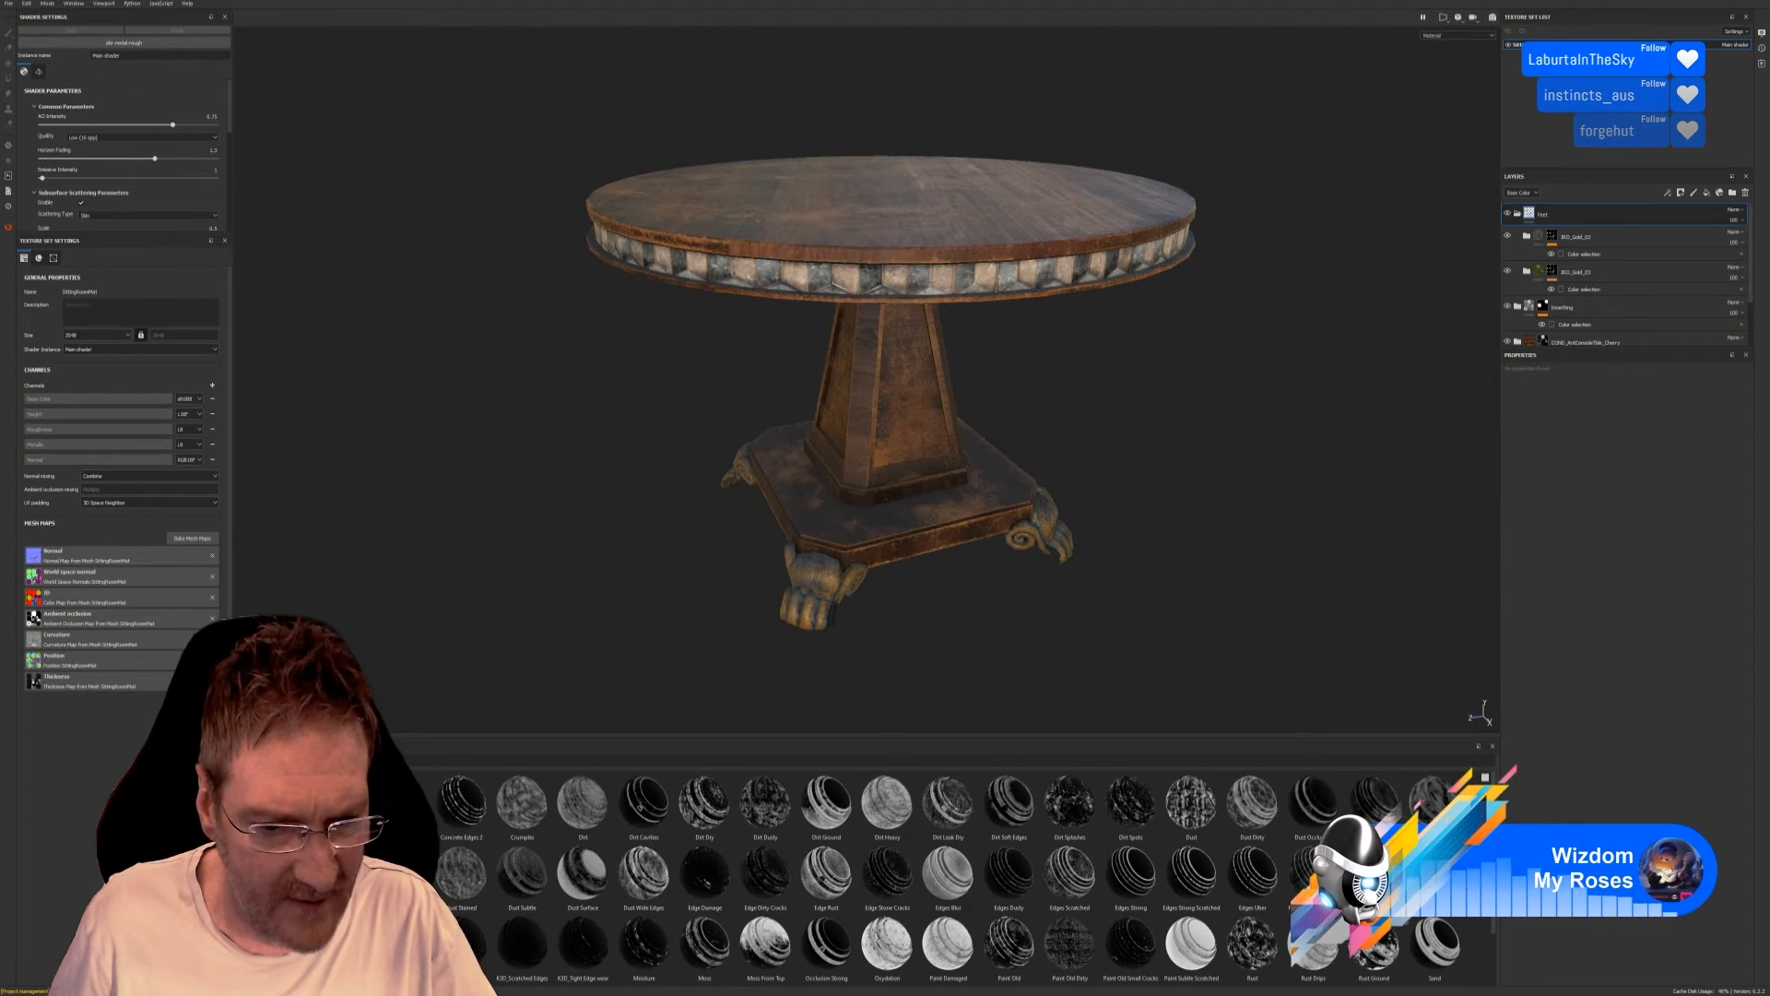
pyautogui.scroll(-2, 1484, 933)
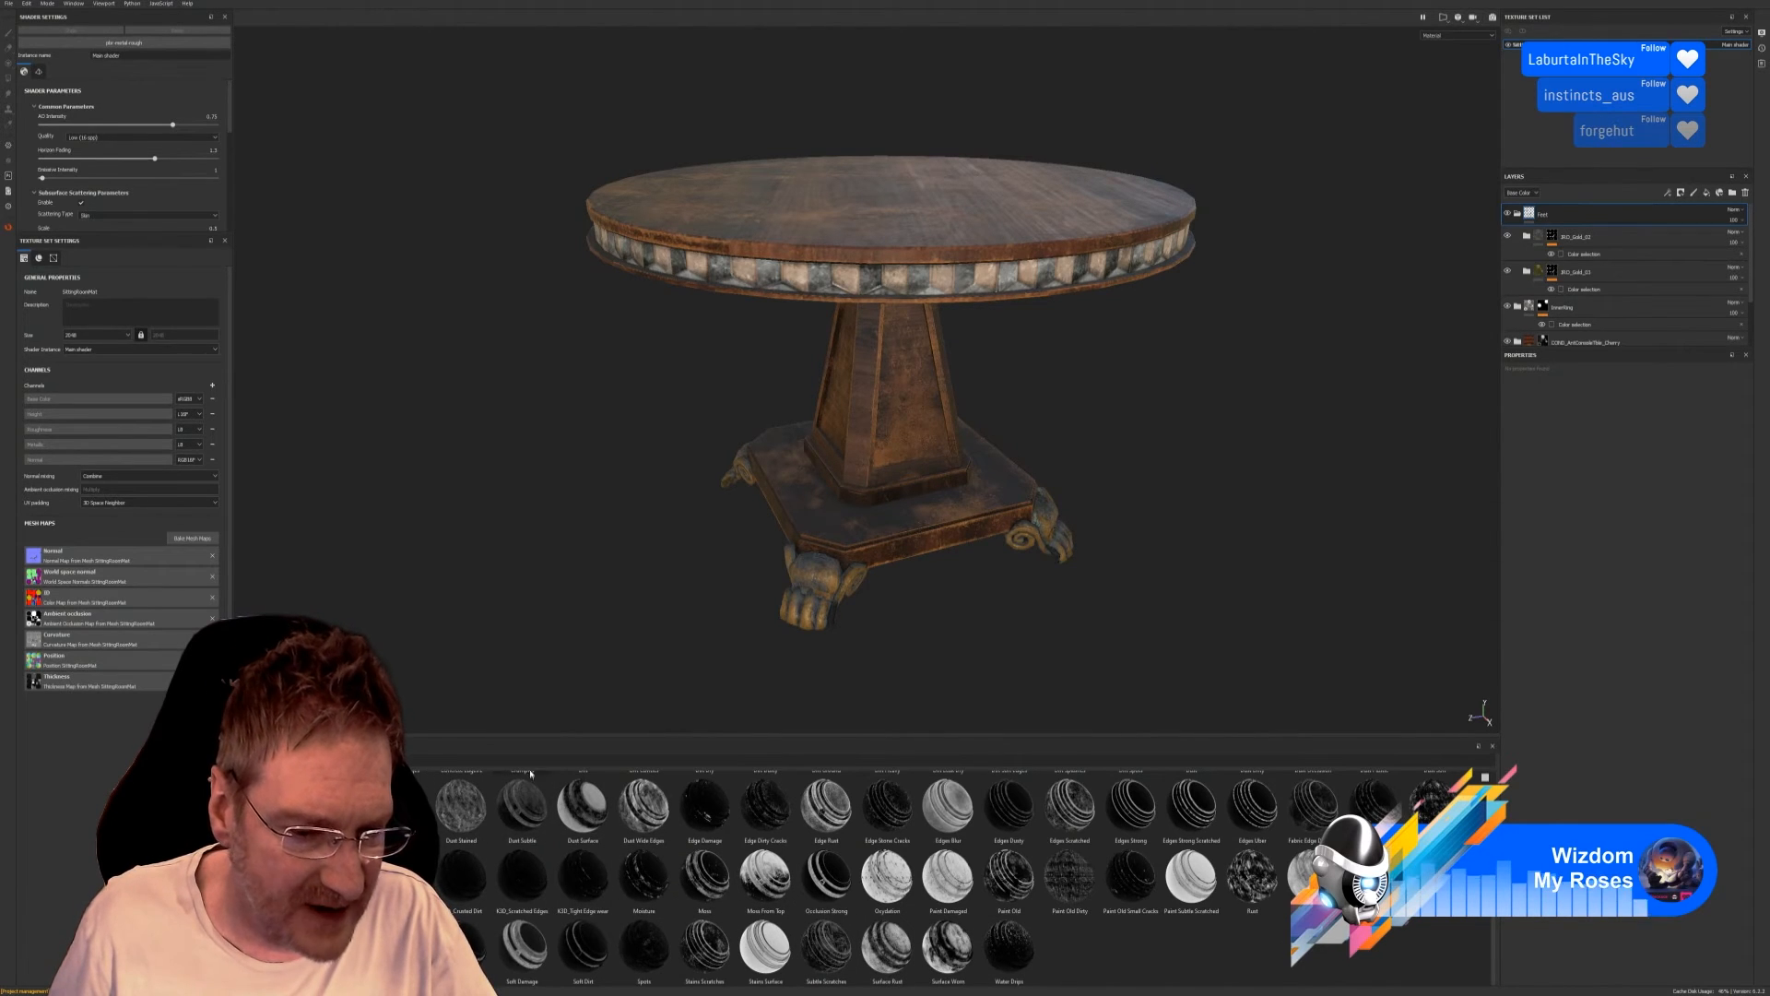
pyautogui.moveTo(423, 798)
pyautogui.mouseDown()
pyautogui.moveTo(1178, 553)
pyautogui.moveTo(1590, 253)
pyautogui.mouseUp()
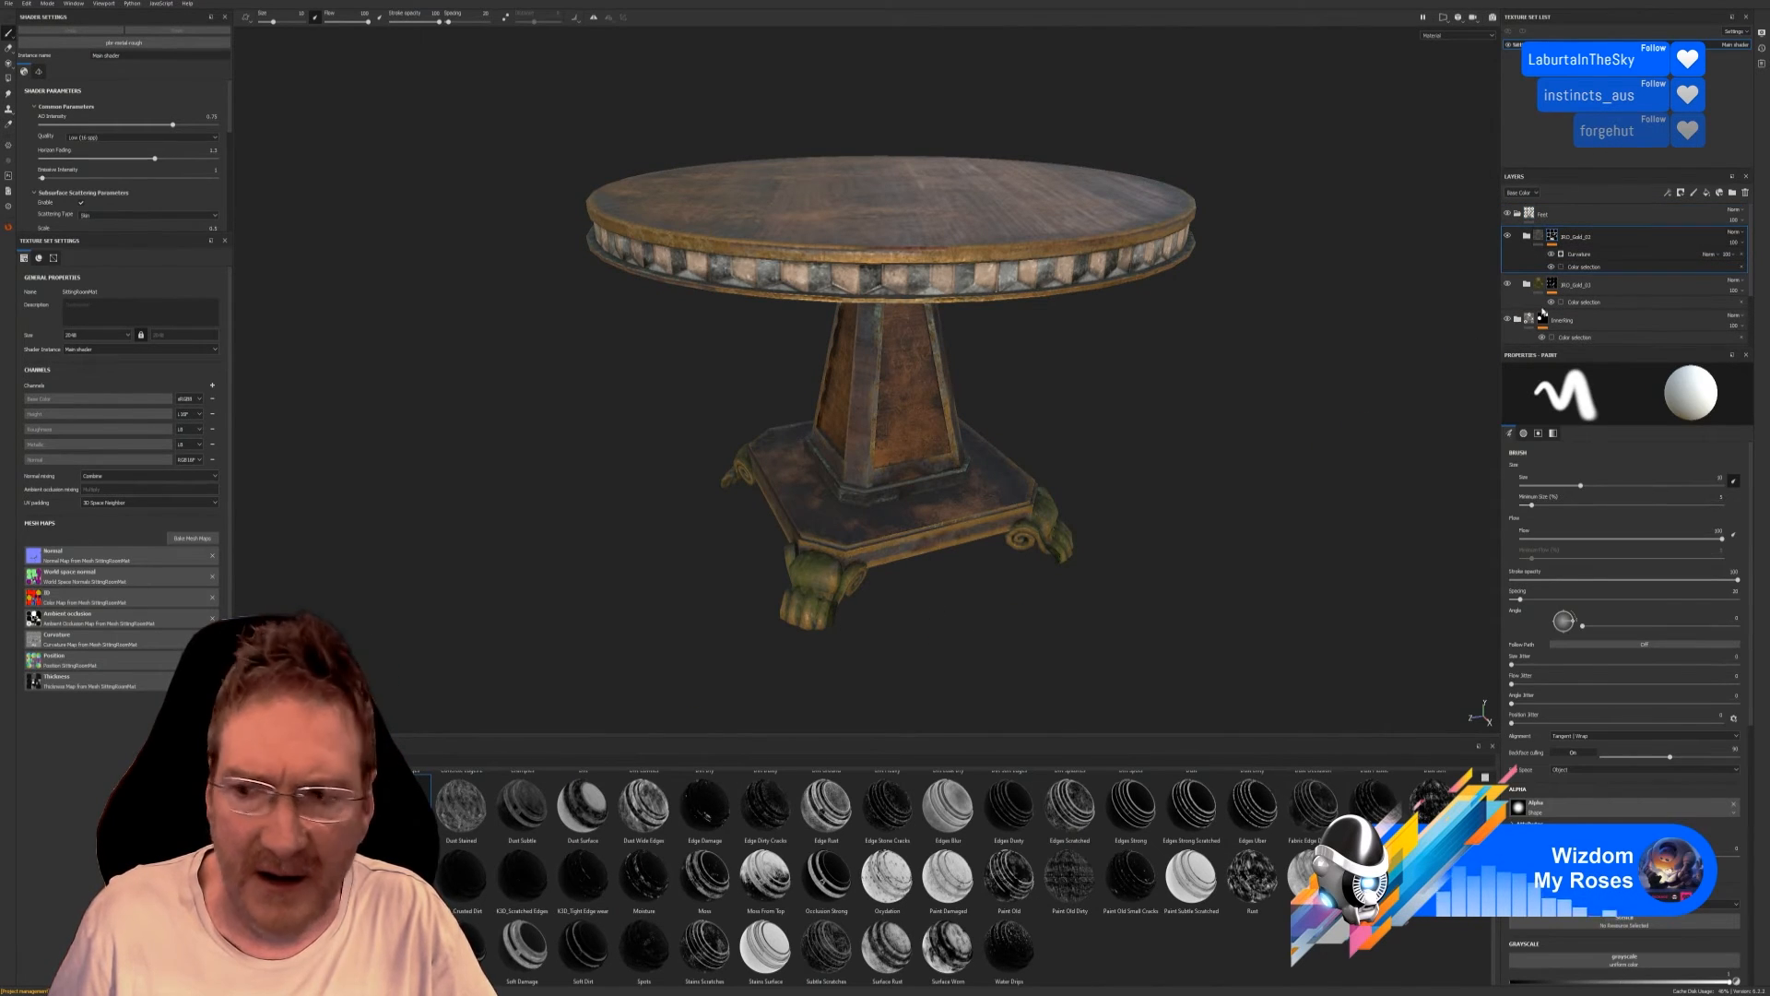
# Mask the Feet group with a Color Selection that uses the dark red and dark green ID colours of the feet.
pyautogui.click(1582, 219)
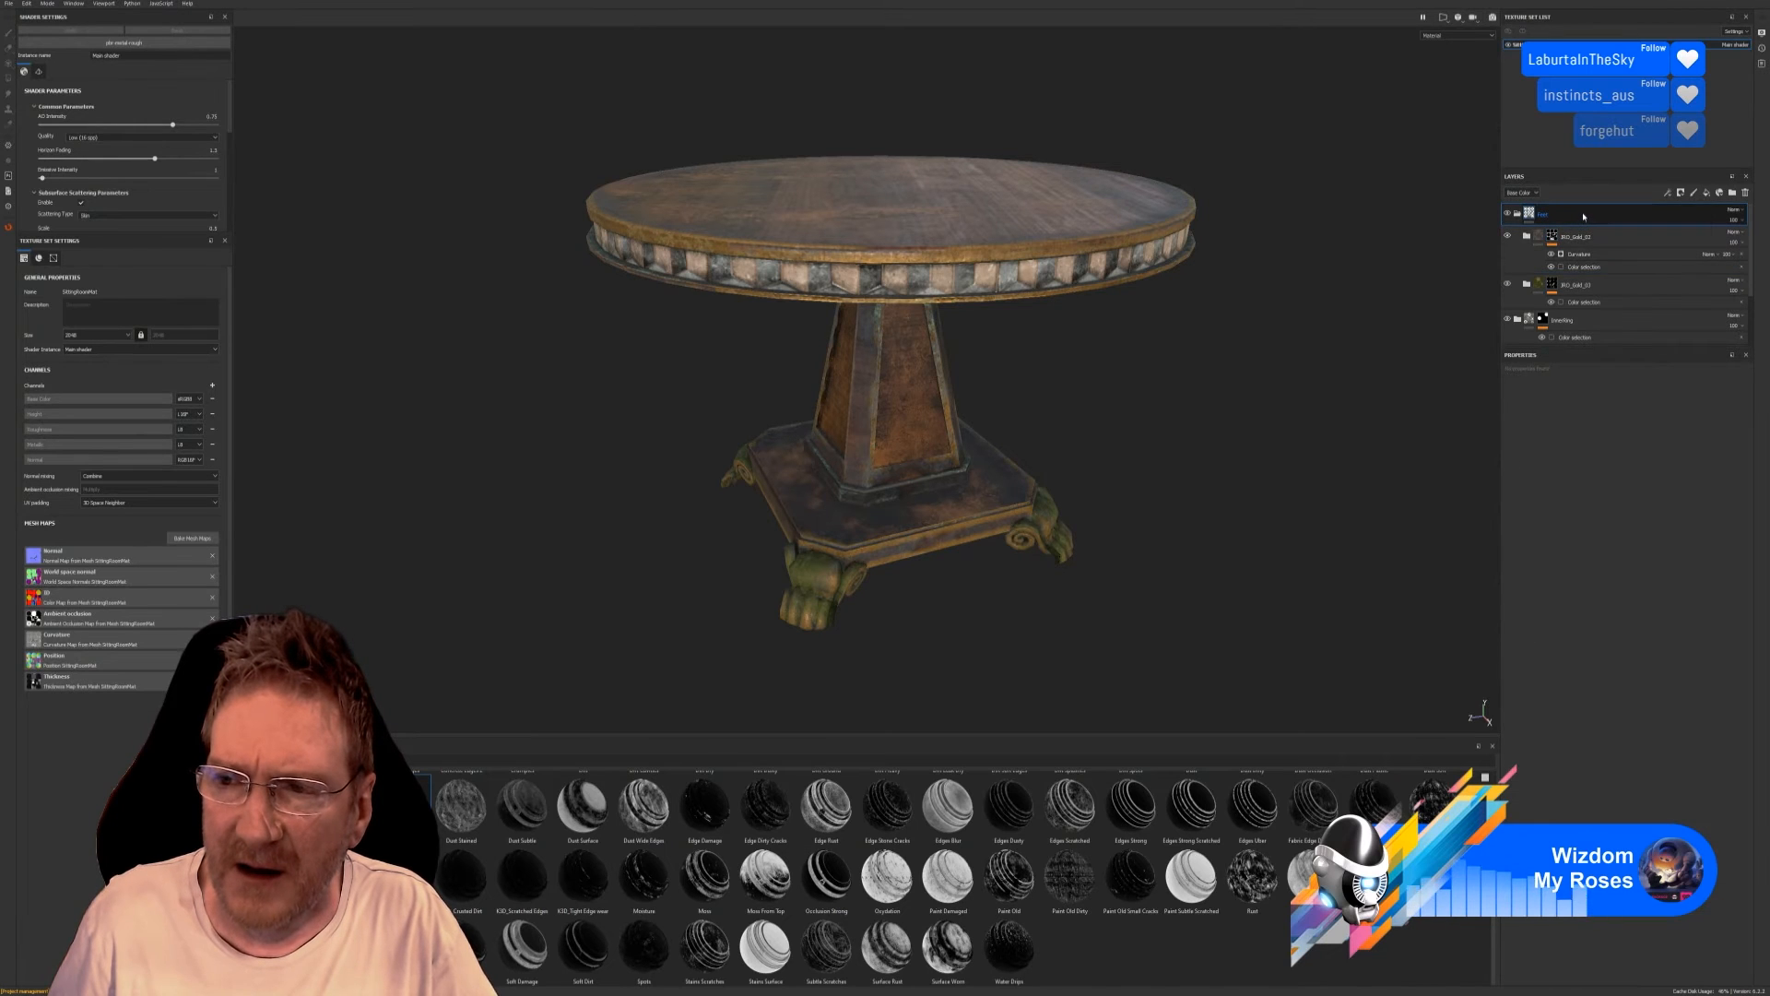
pyautogui.rightClick(1583, 214)
pyautogui.click(1636, 249)
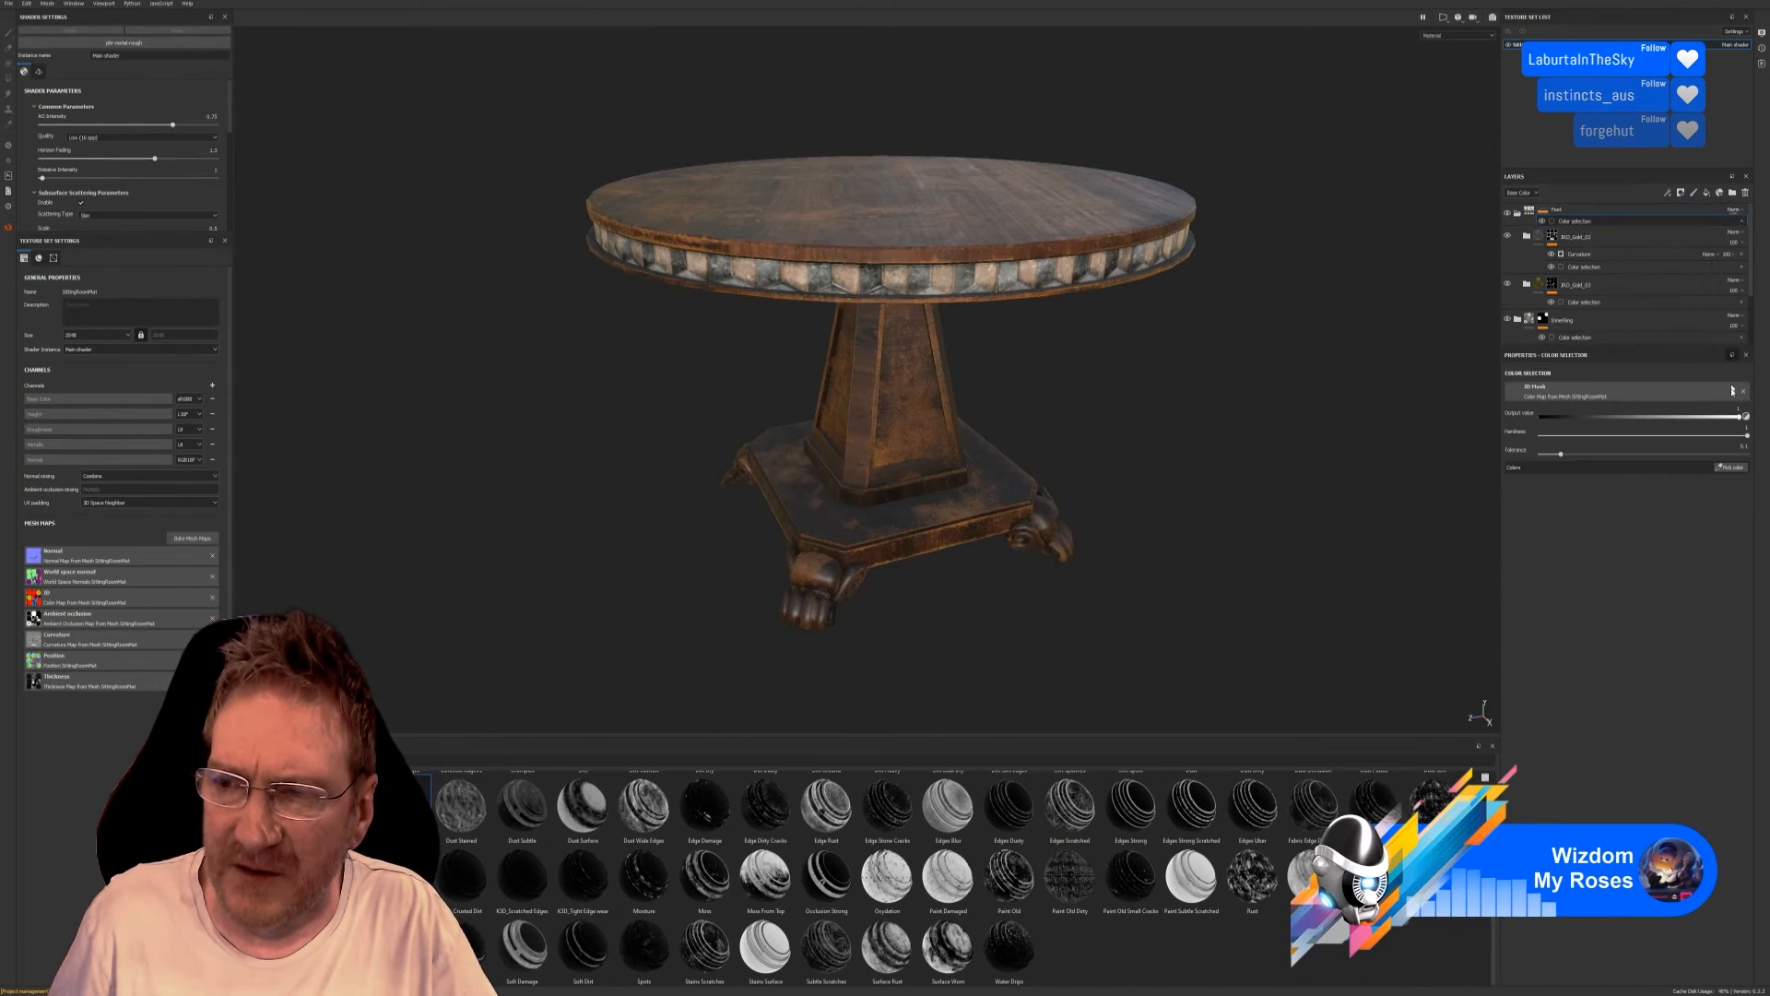
pyautogui.click(1732, 468)
pyautogui.click(807, 558)
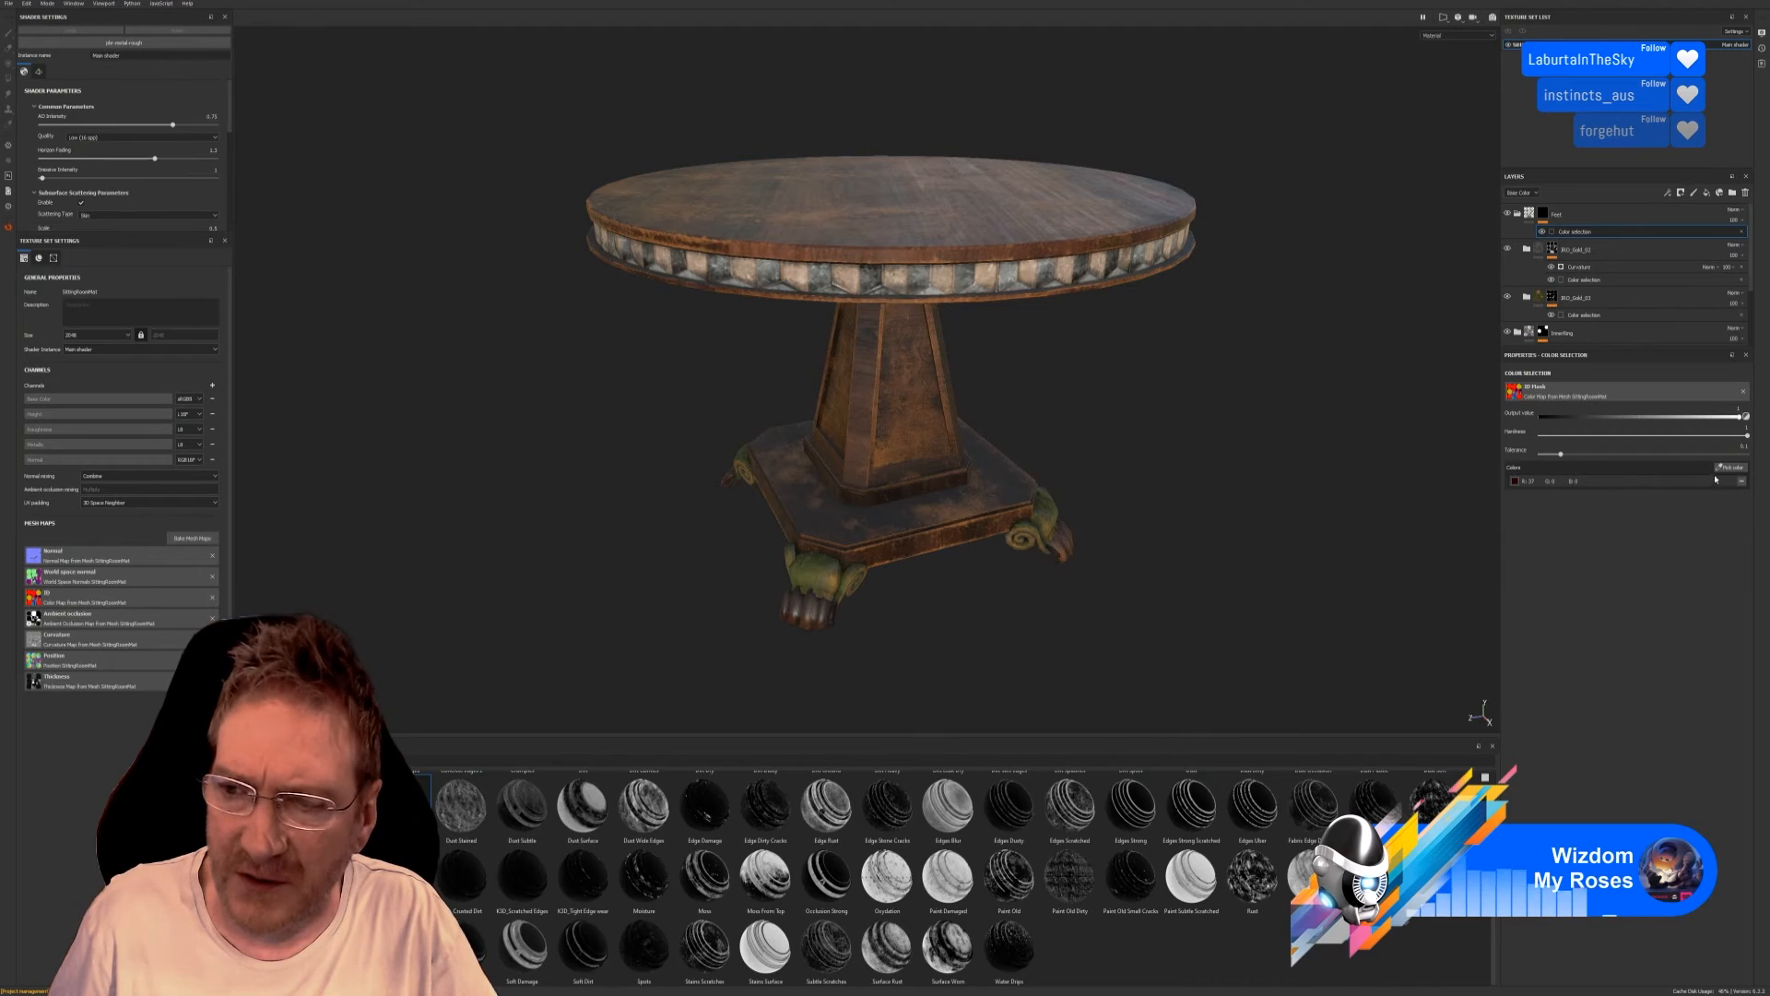
pyautogui.click(805, 603)
pyautogui.scroll(3, 860, 627)
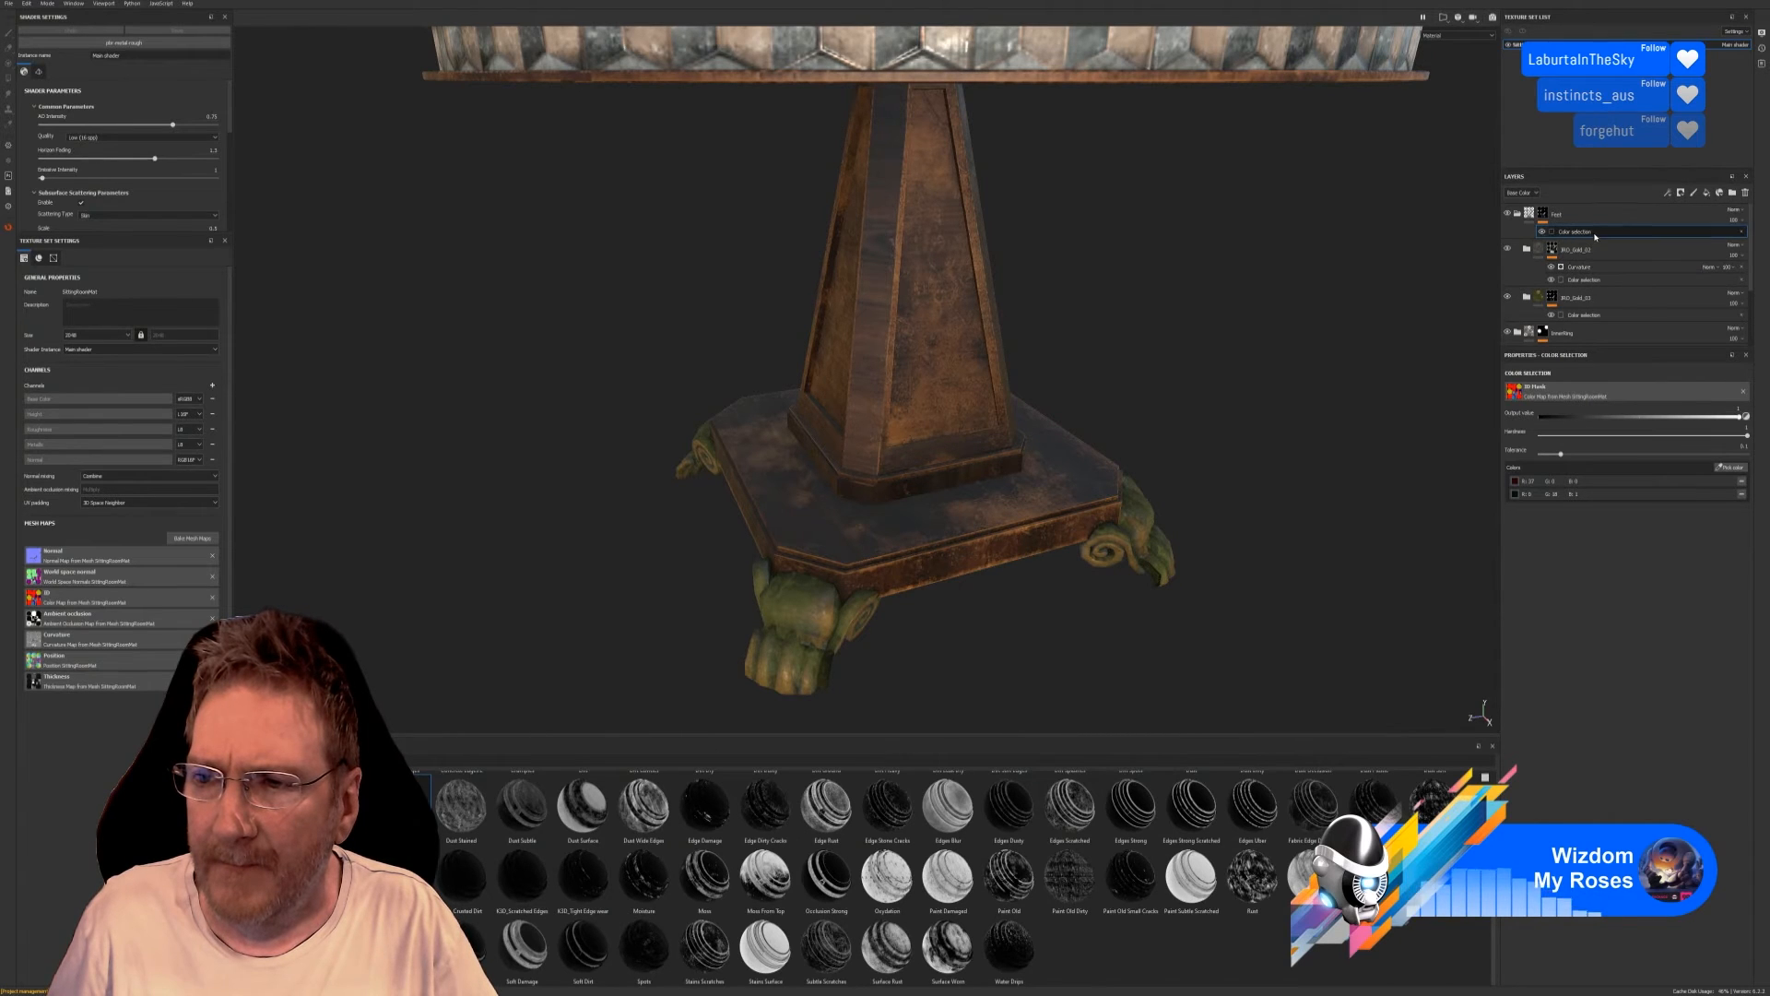
# Invert the upper gold material's Curvature generator and set Global Balance to about 0.68 and Global Contrast to about 0.27.
pyautogui.click(1589, 266)
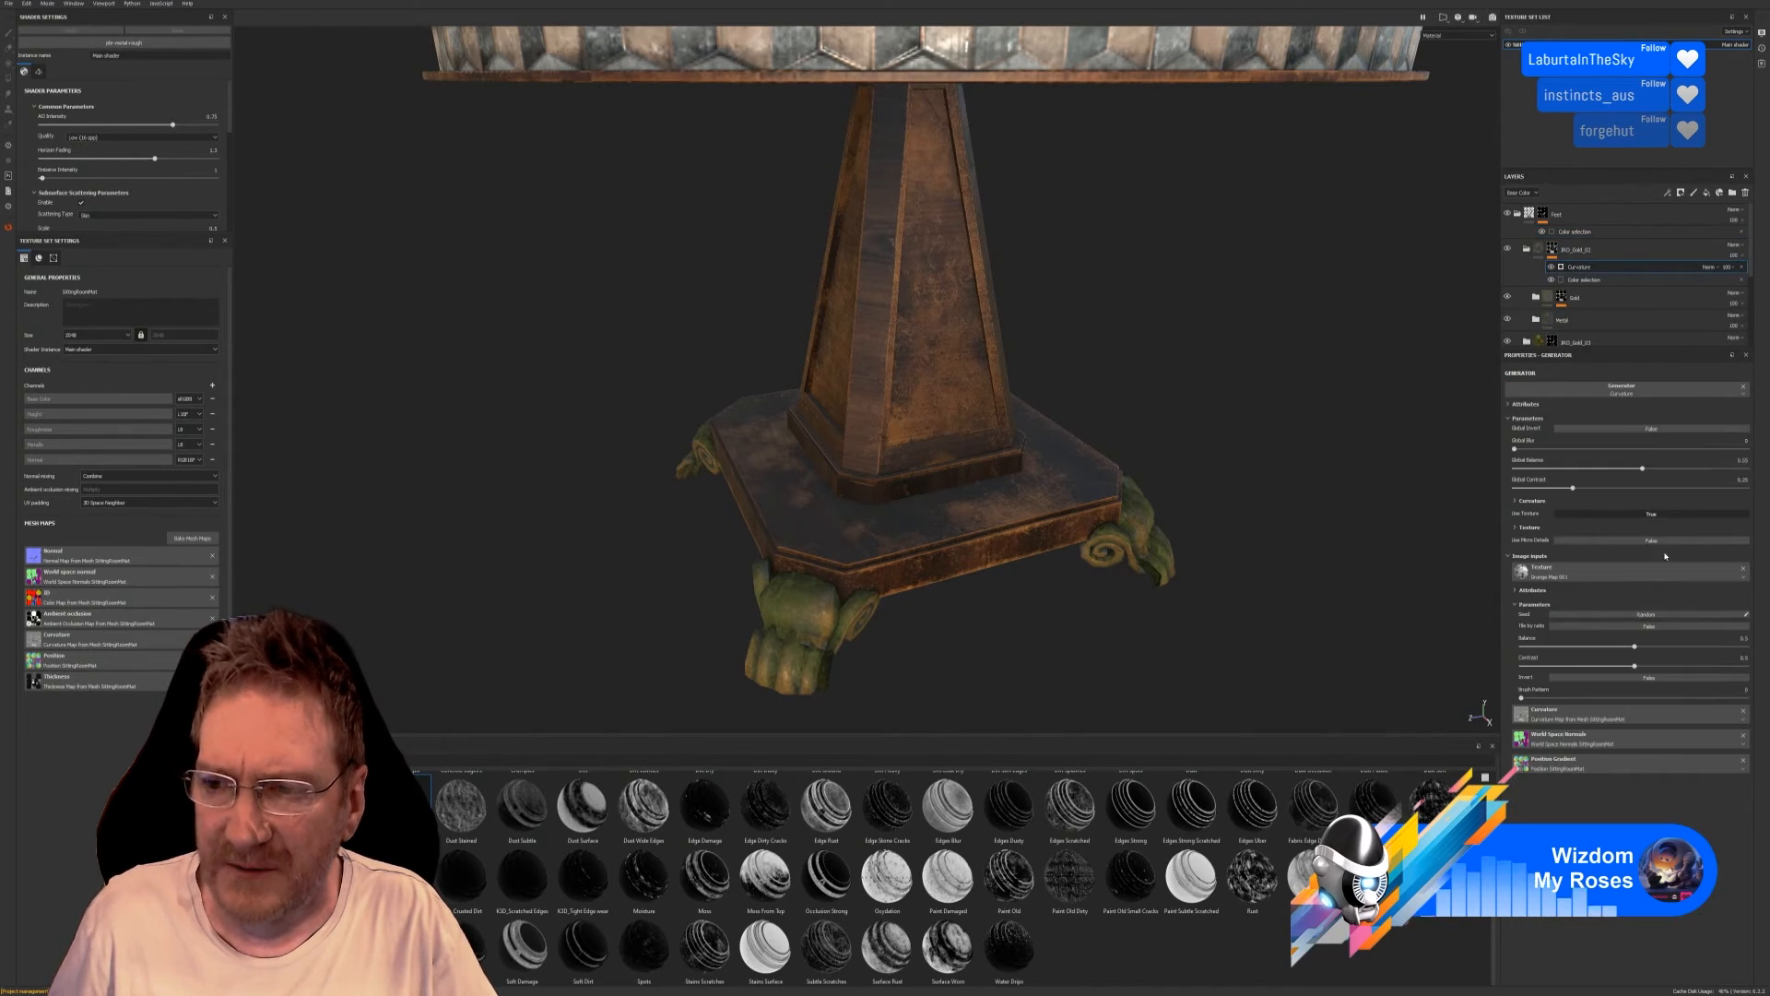
pyautogui.moveTo(1644, 472); pyautogui.dragTo(1680, 488)
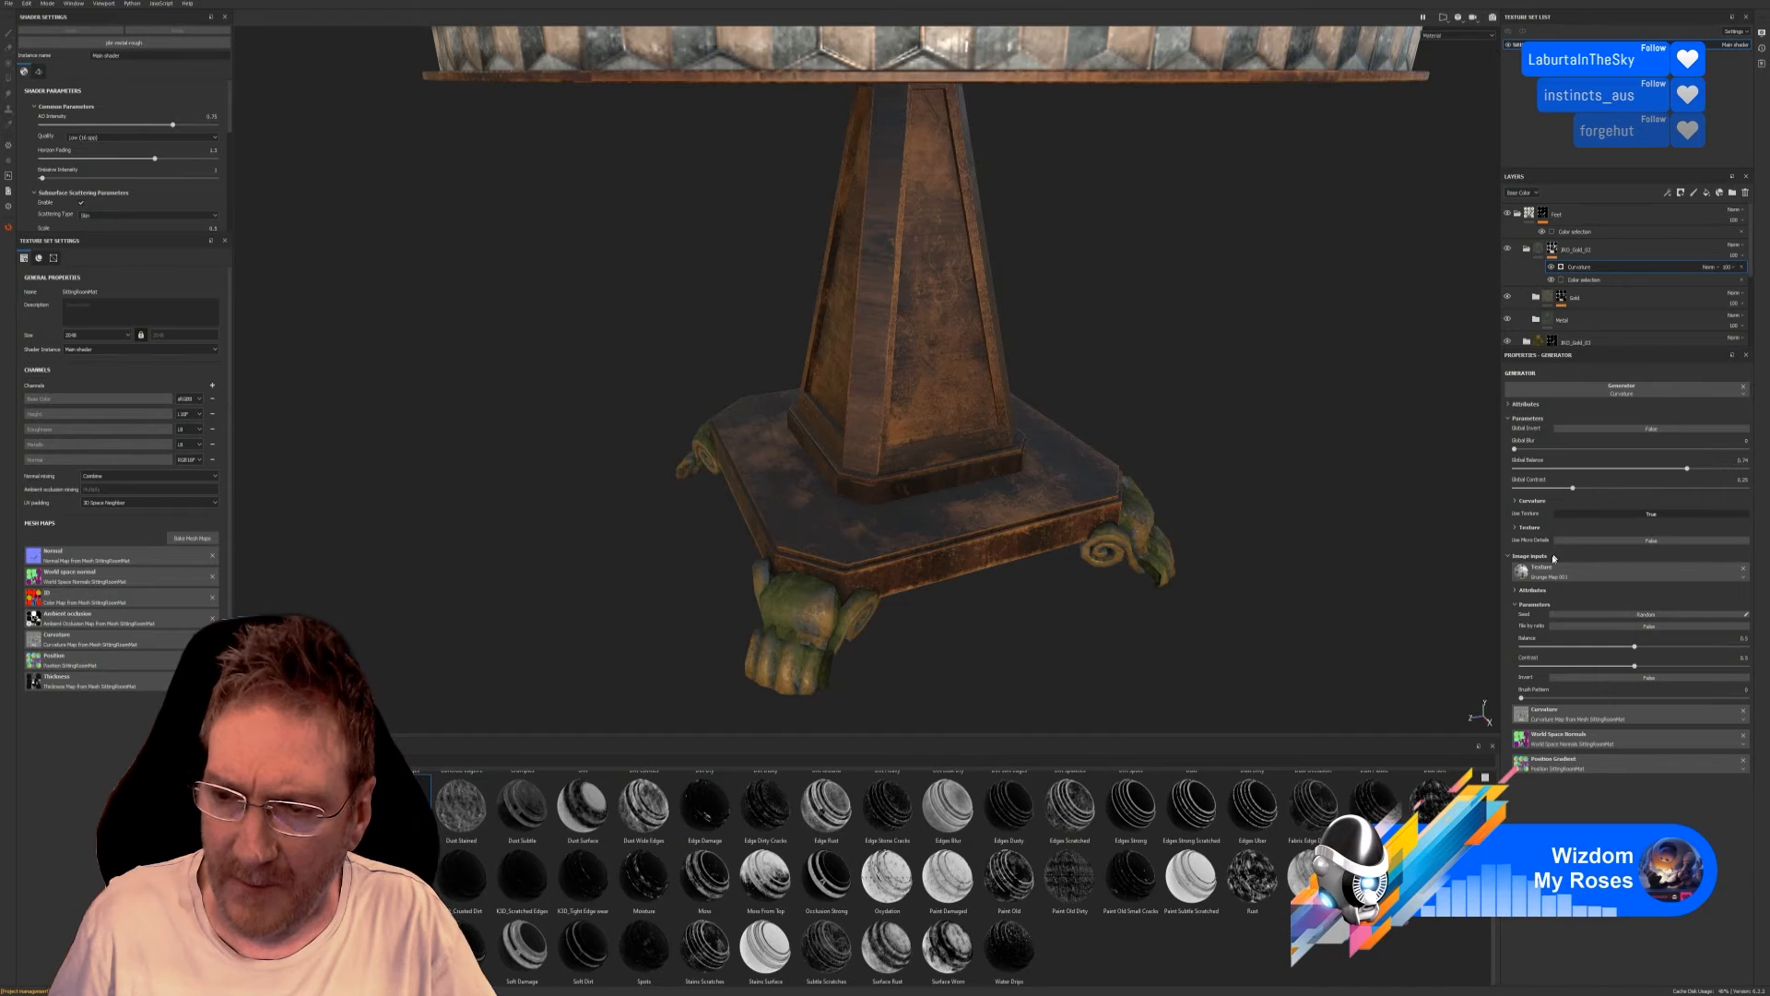
pyautogui.click(1651, 428)
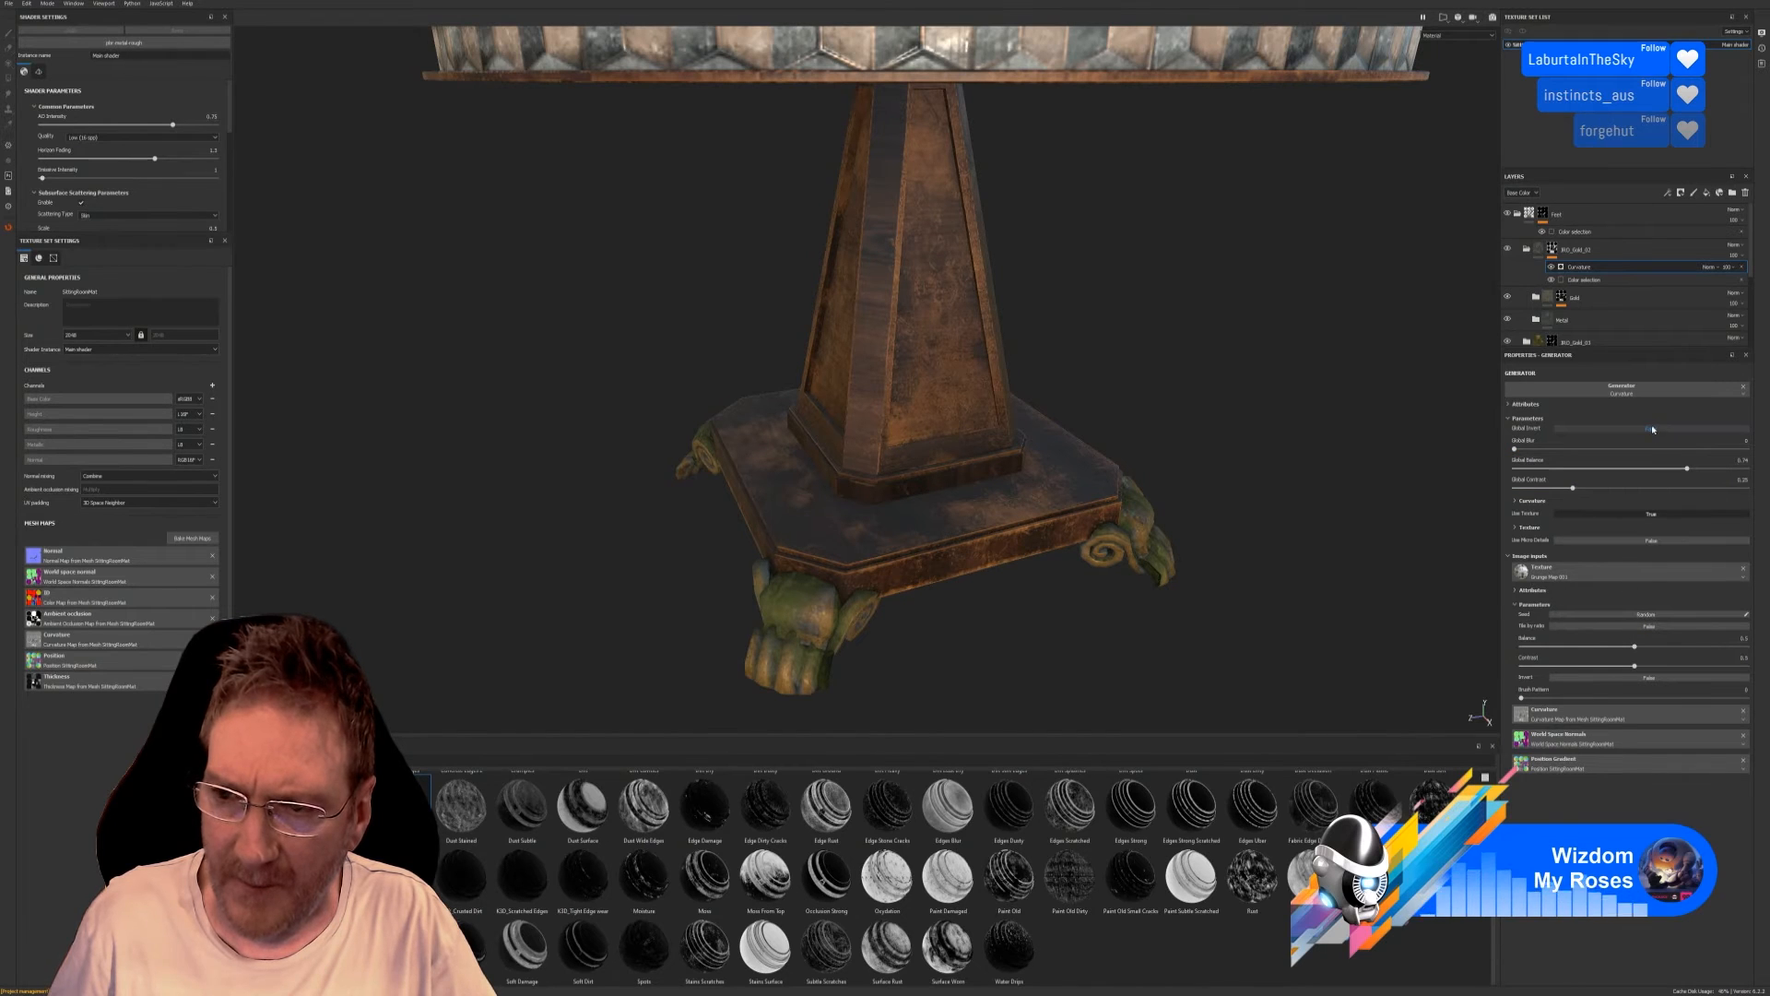
pyautogui.moveTo(1686, 468)
pyautogui.mouseDown()
pyautogui.moveTo(1719, 472)
pyautogui.moveTo(1600, 478)
pyautogui.moveTo(1674, 477)
pyautogui.mouseUp()
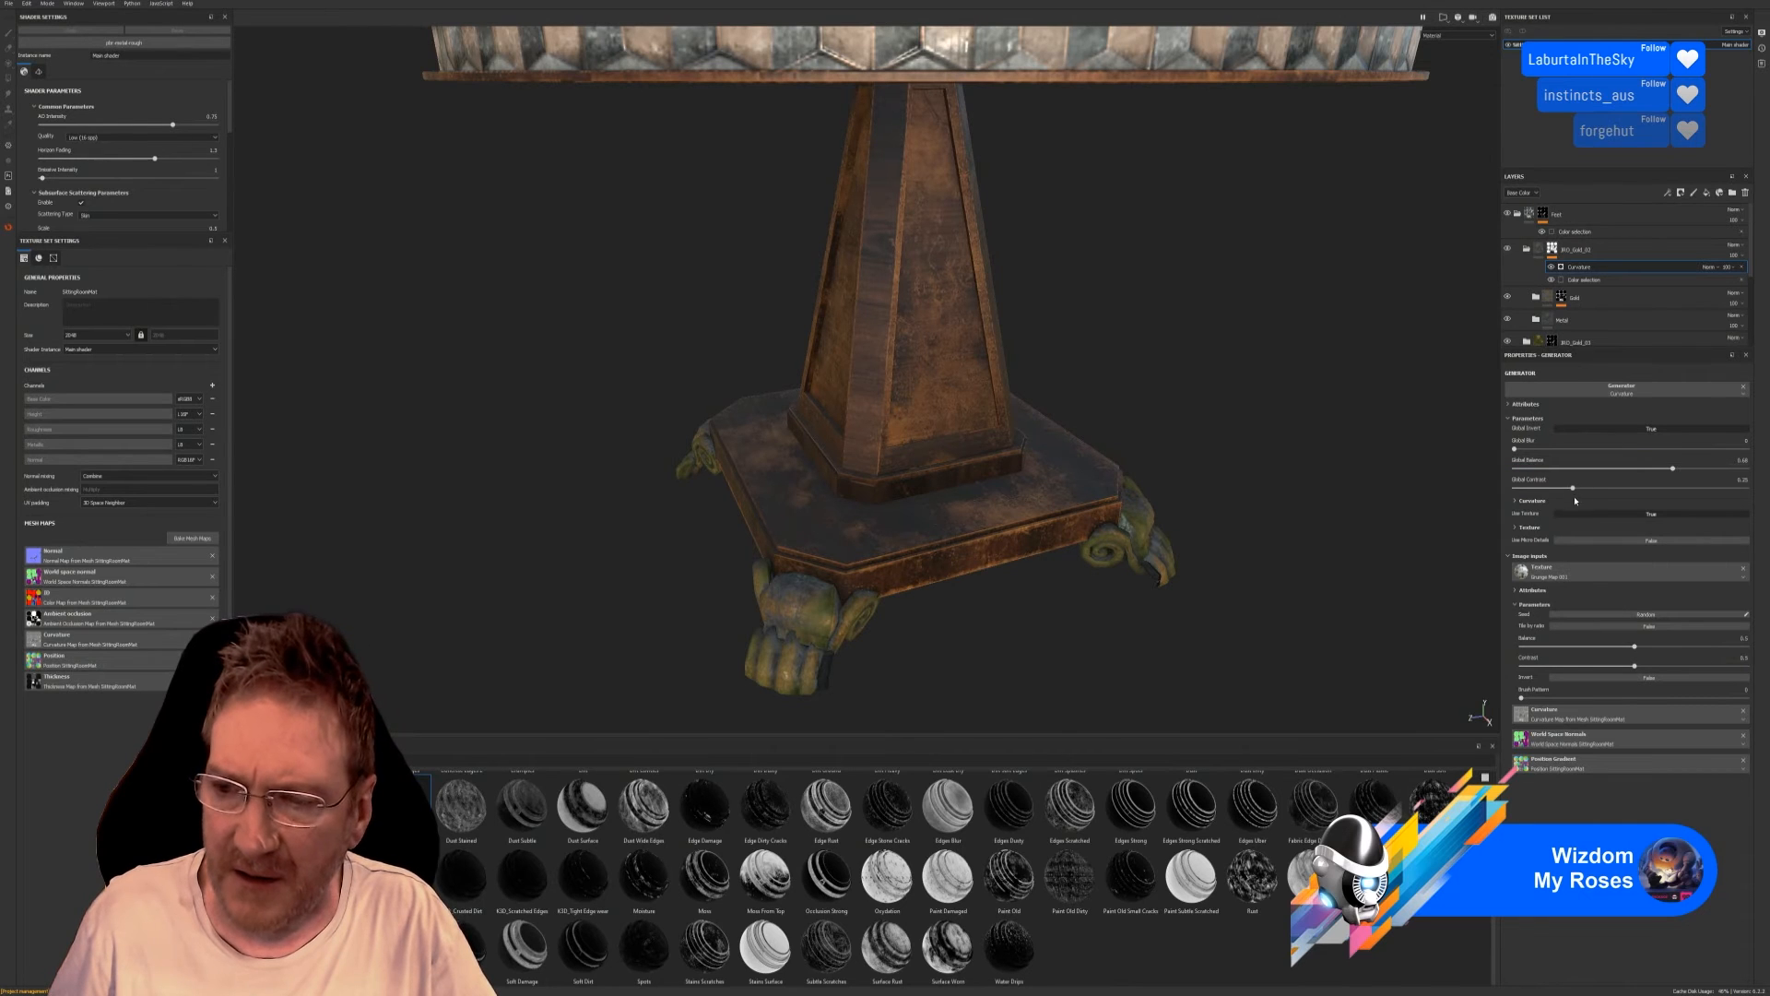
pyautogui.moveTo(1573, 488)
pyautogui.mouseDown()
pyautogui.moveTo(1617, 494)
pyautogui.moveTo(1576, 497)
pyautogui.mouseUp()
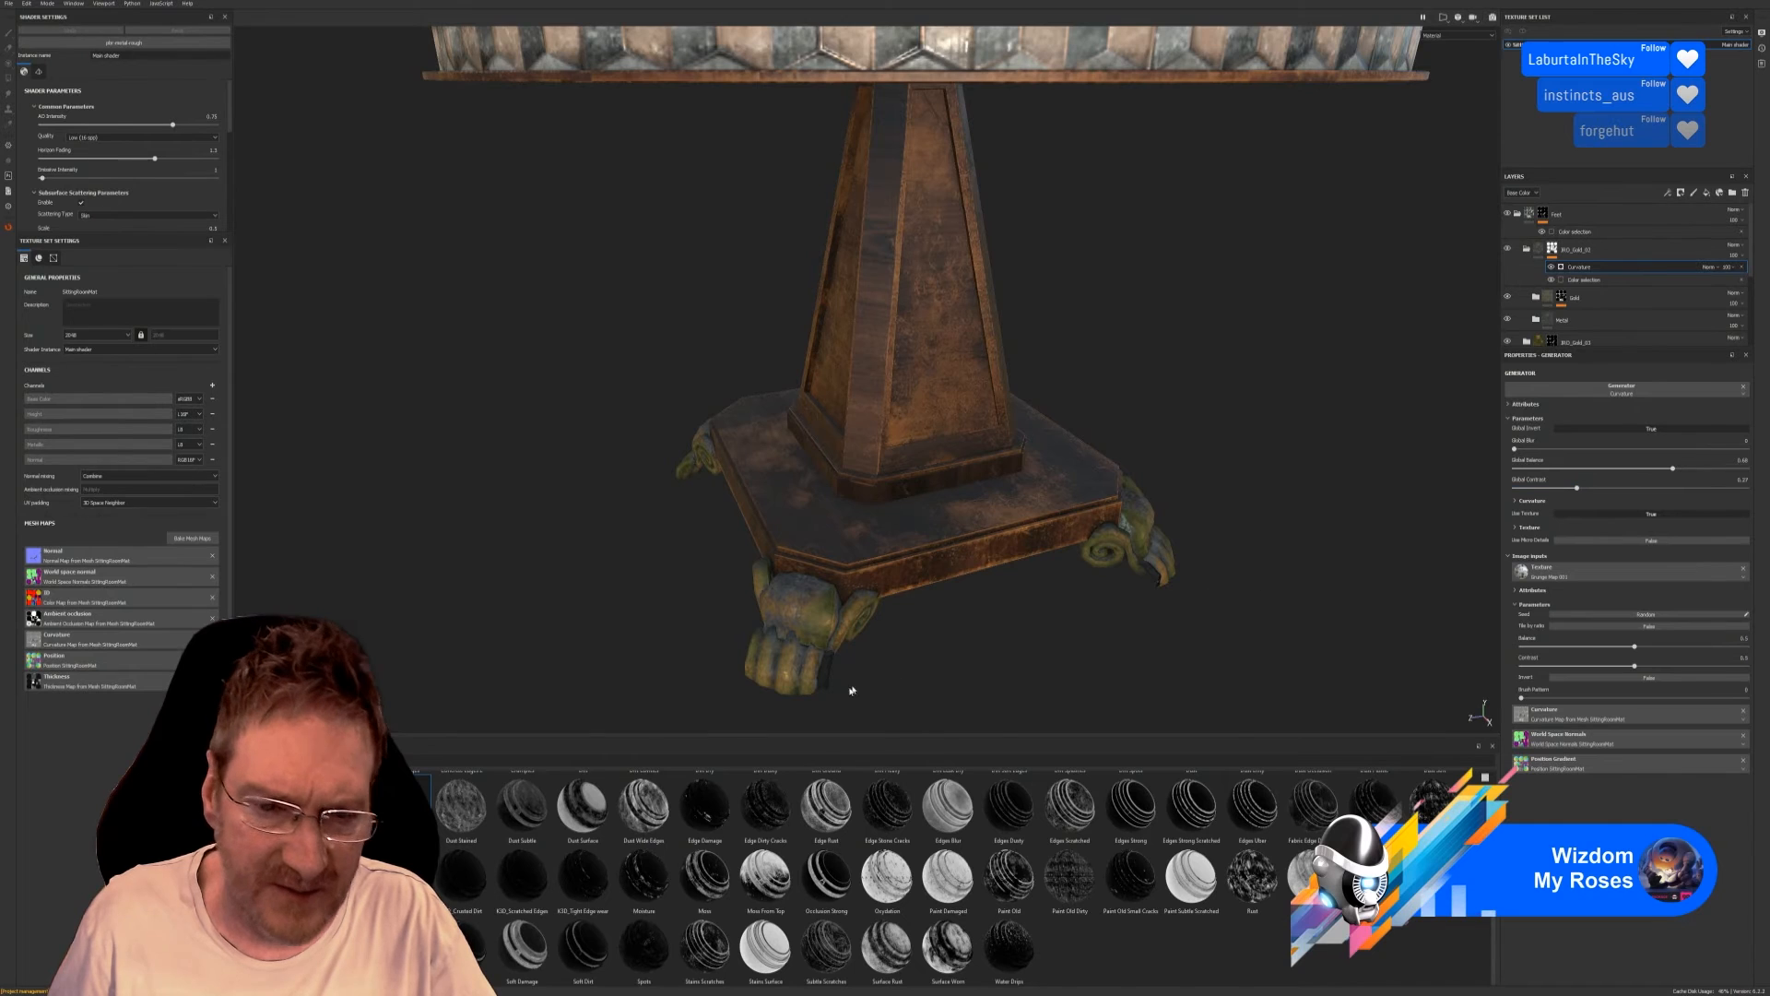
# Examine the layered gold on the claw feet from close up, from below and with the whole table in view.
pyautogui.scroll(5, 809, 672)
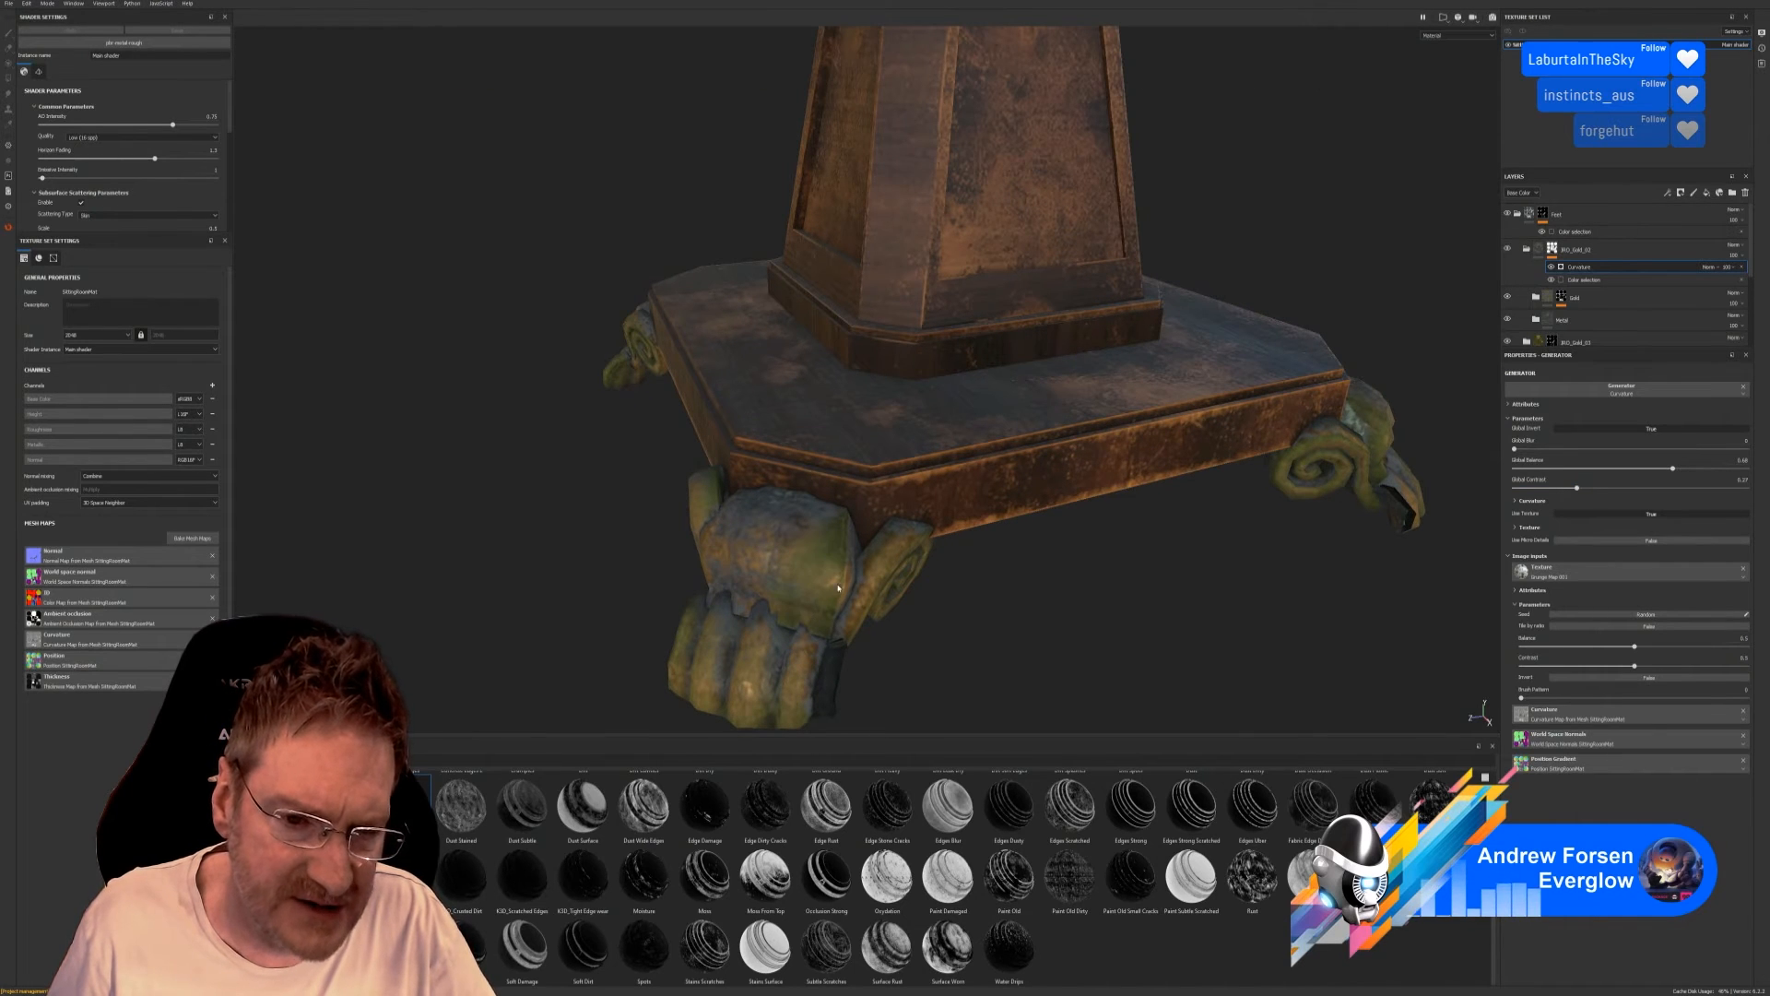
pyautogui.scroll(-5, 838, 587)
pyautogui.scroll(5, 1188, 553)
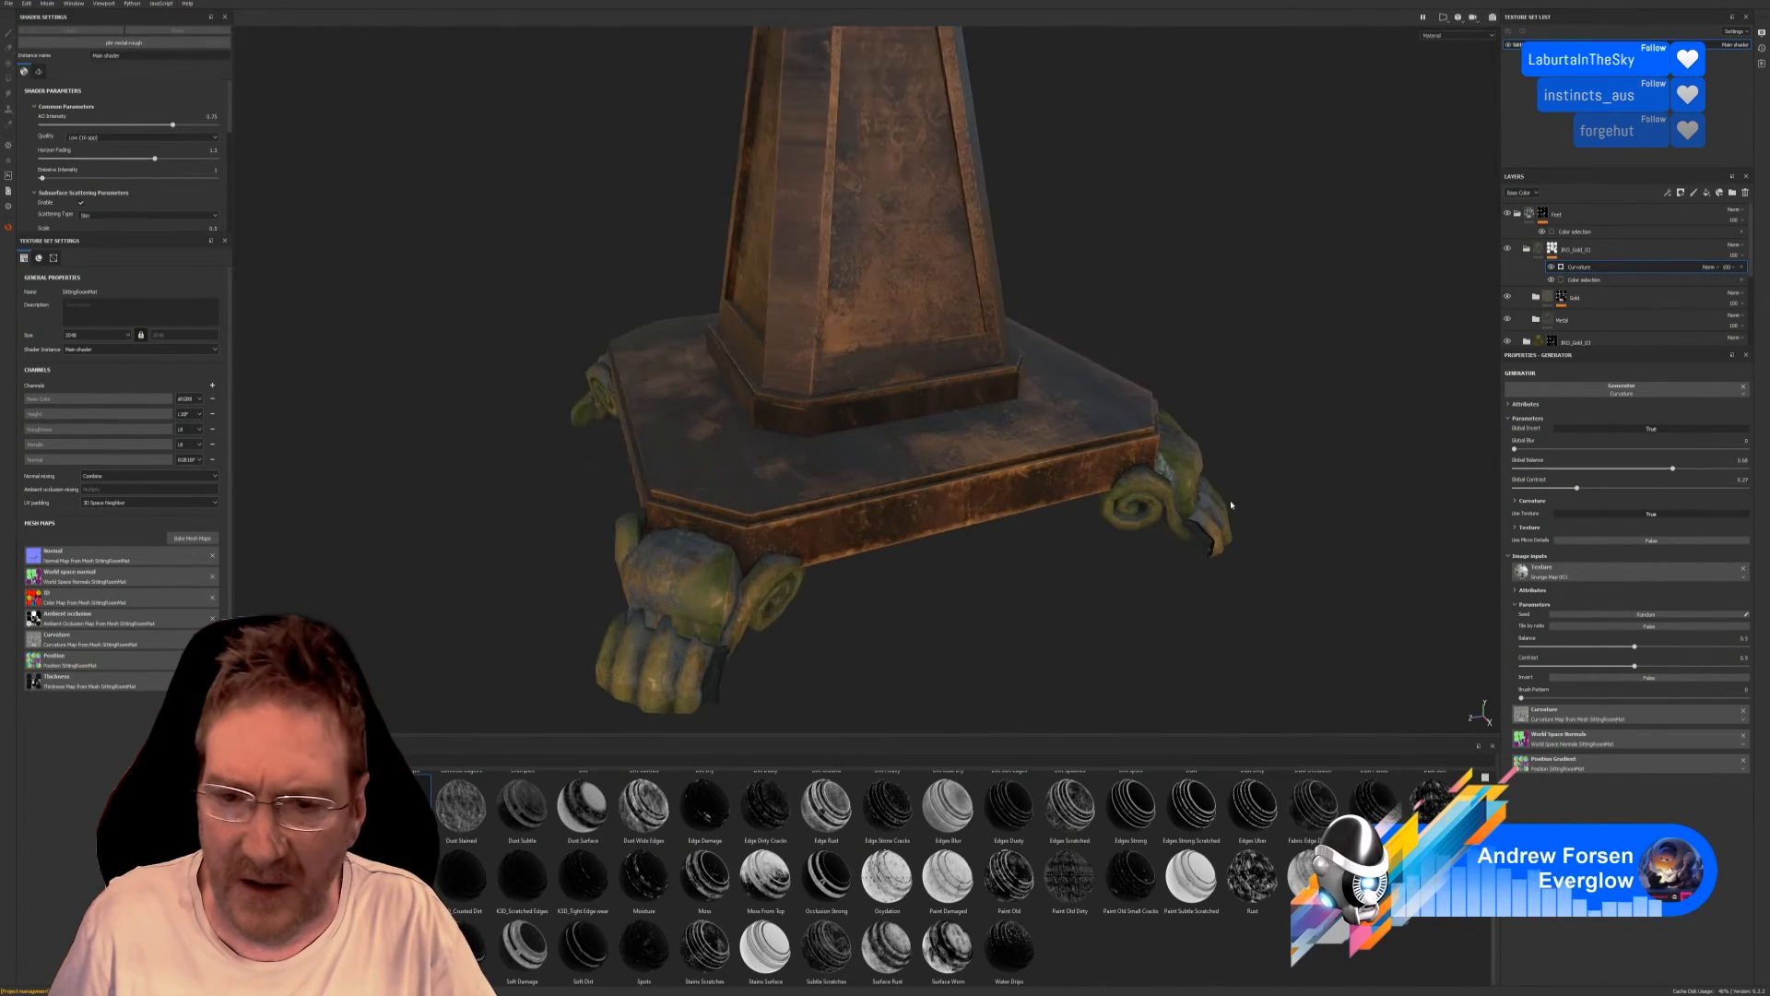
pyautogui.scroll(-5, 1154, 537)
pyautogui.scroll(-2, 1132, 532)
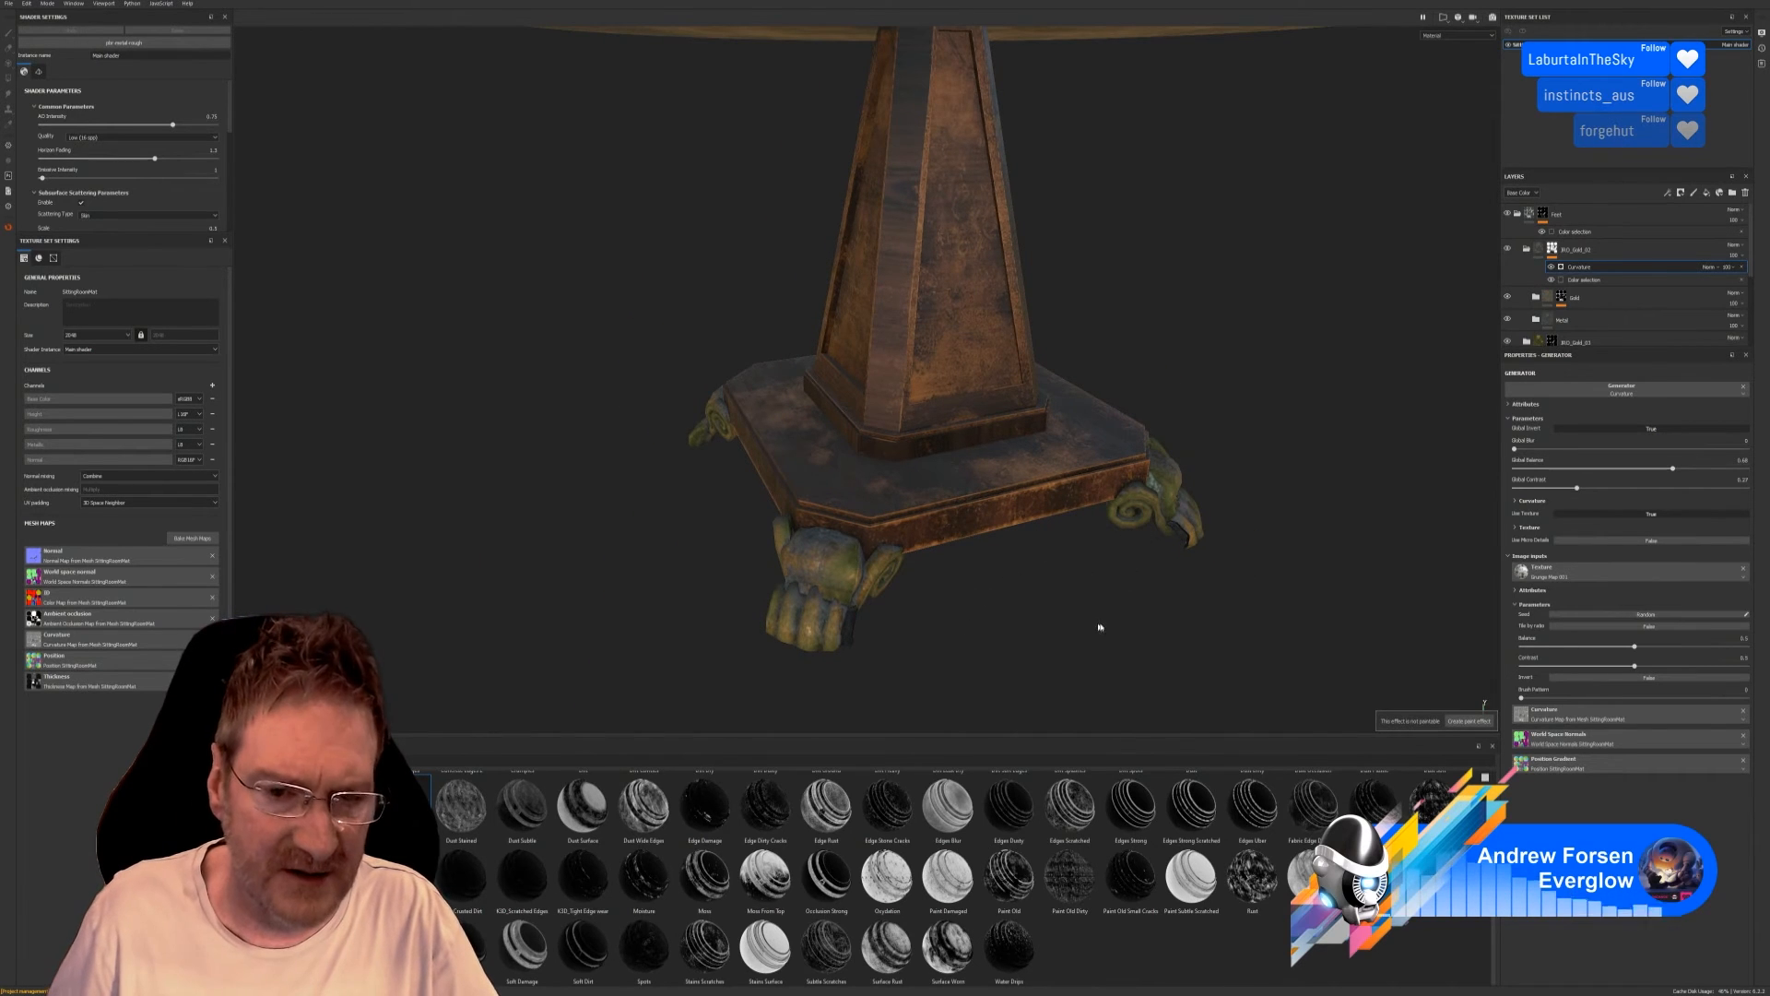
pyautogui.moveTo(1098, 621)
pyautogui.keyDown('alt'); pyautogui.mouseDown()
pyautogui.moveTo(1071, 609)
pyautogui.moveTo(1256, 605)
pyautogui.moveTo(1165, 612)
pyautogui.mouseUp(); pyautogui.keyUp('alt')
pyautogui.scroll(-5, 1075, 553)
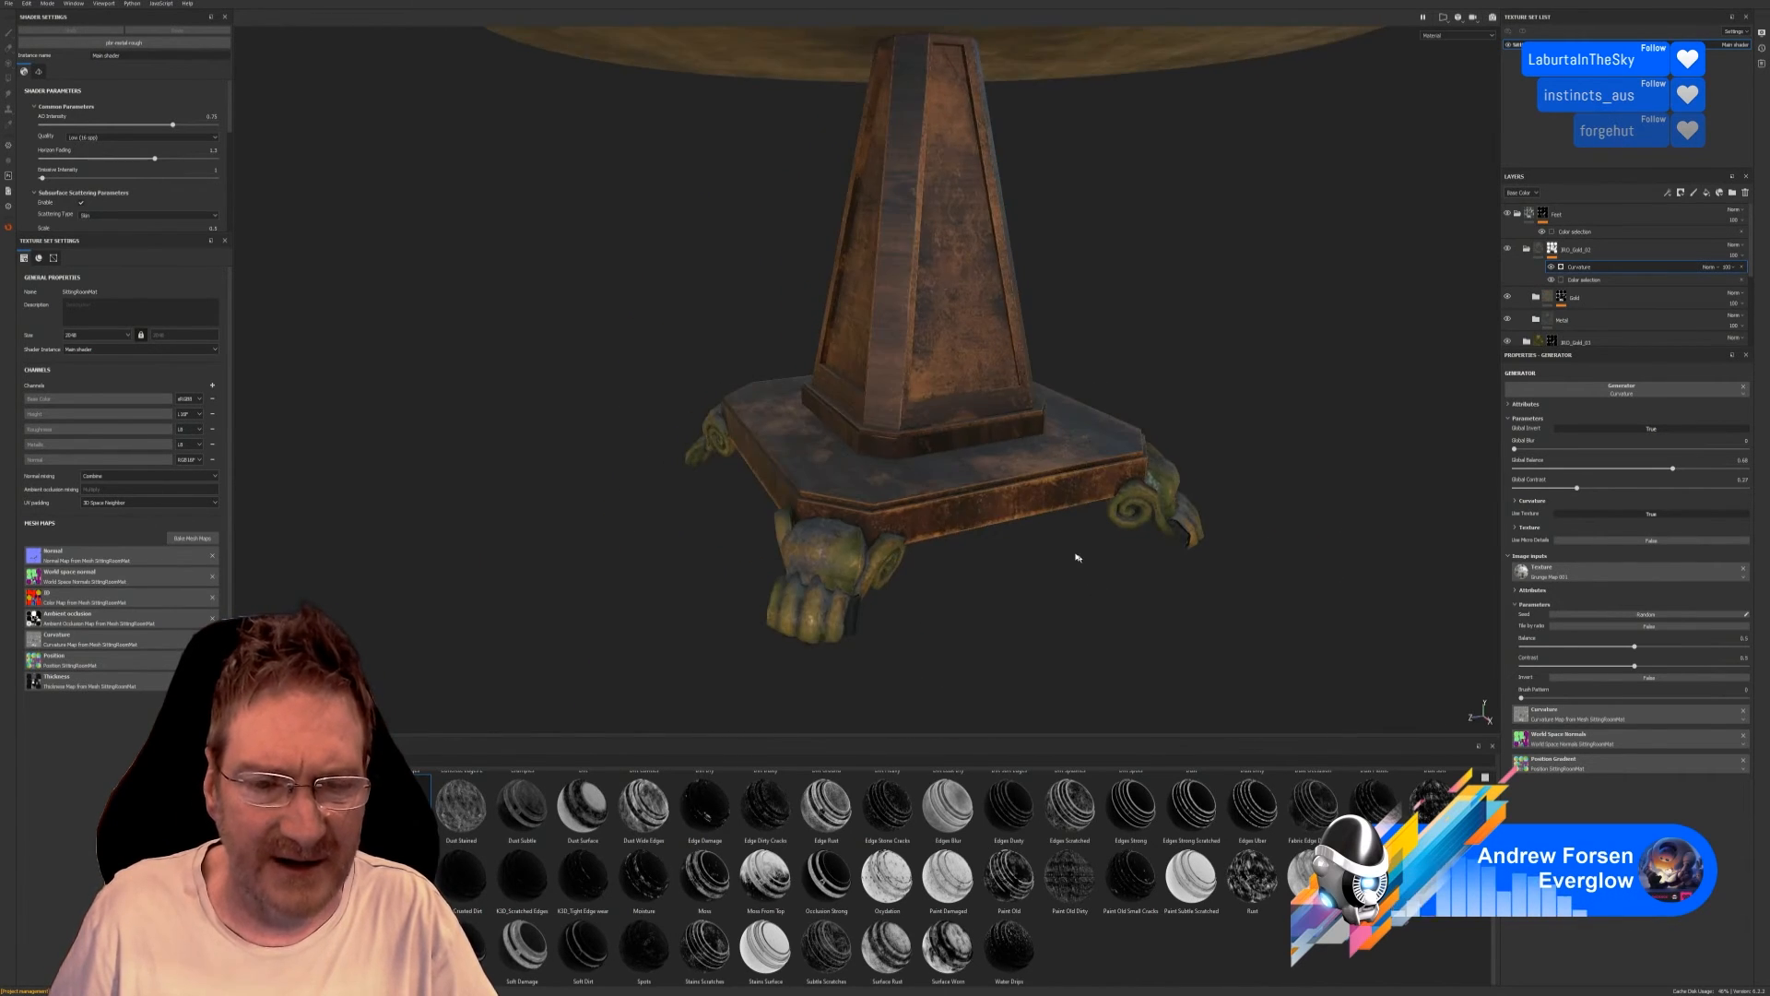
pyautogui.keyDown('alt'); pyautogui.moveTo(1089, 528); pyautogui.dragTo(986, 582); pyautogui.keyUp('alt')
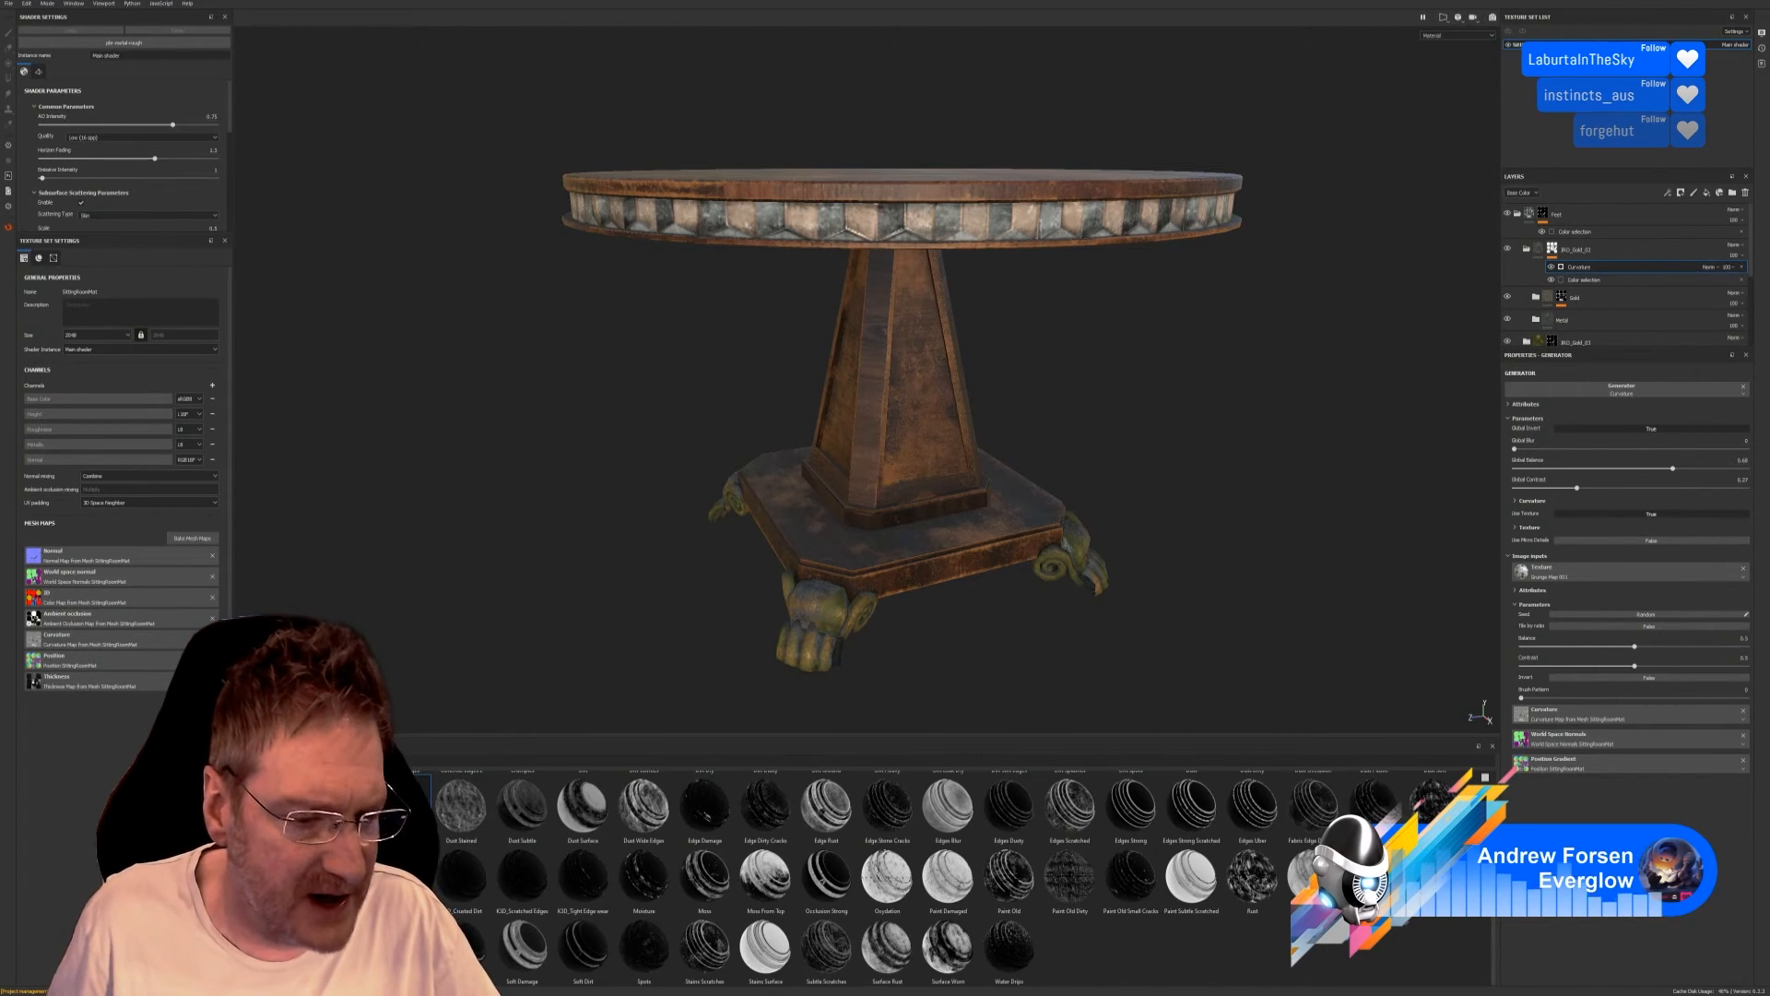
# Browse the smart material library, comparing its gold, metal and furniture finishes for another layer on the claw feet.
pyautogui.click(263, 913)
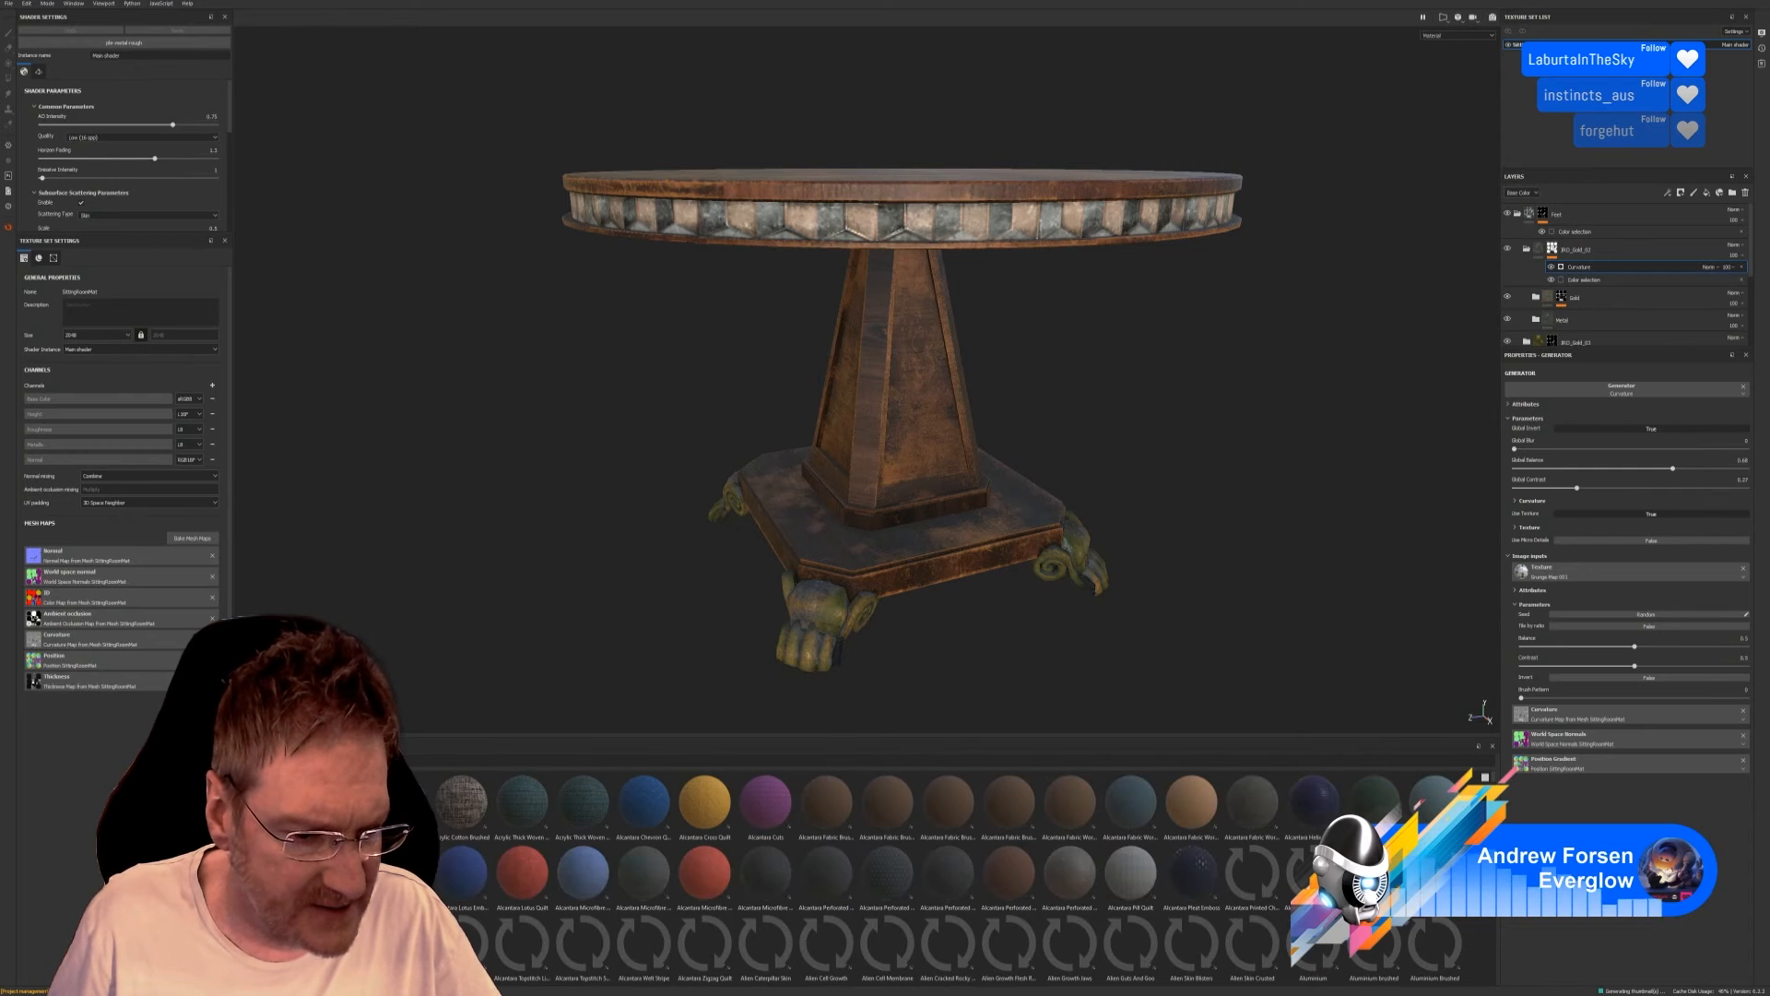
pyautogui.click(263, 926)
pyautogui.scroll(-5, 789, 899)
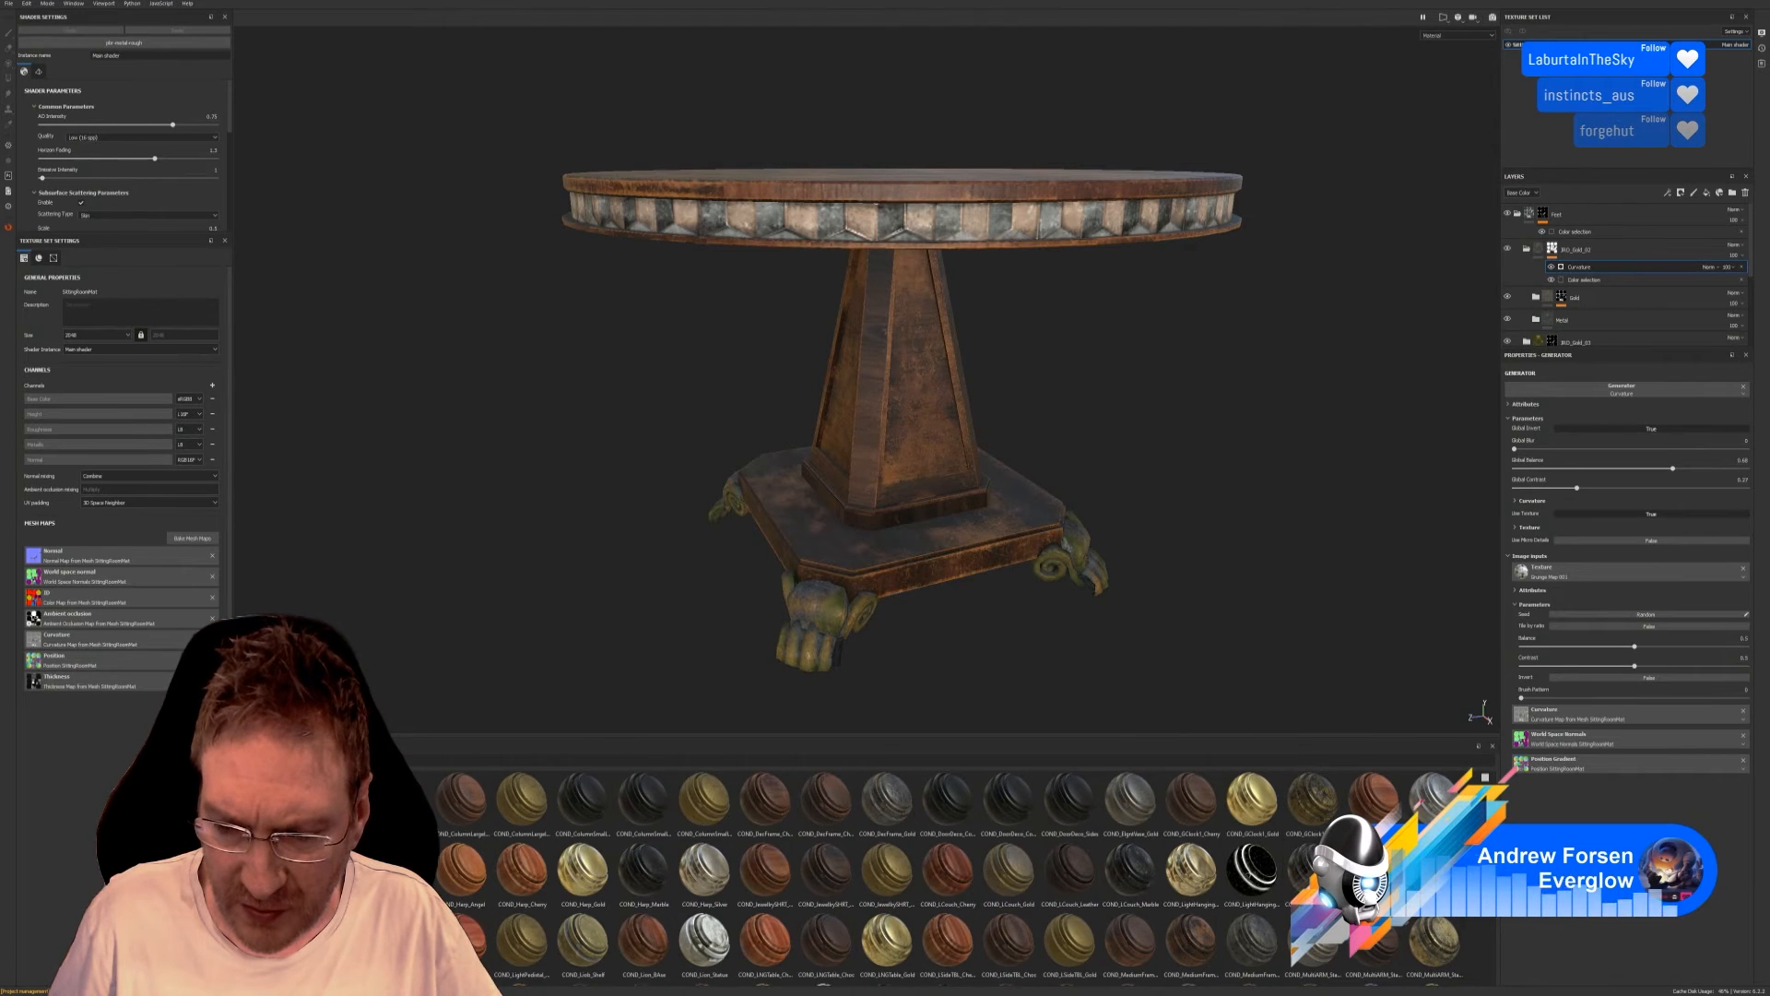
pyautogui.scroll(-5, 1441, 938)
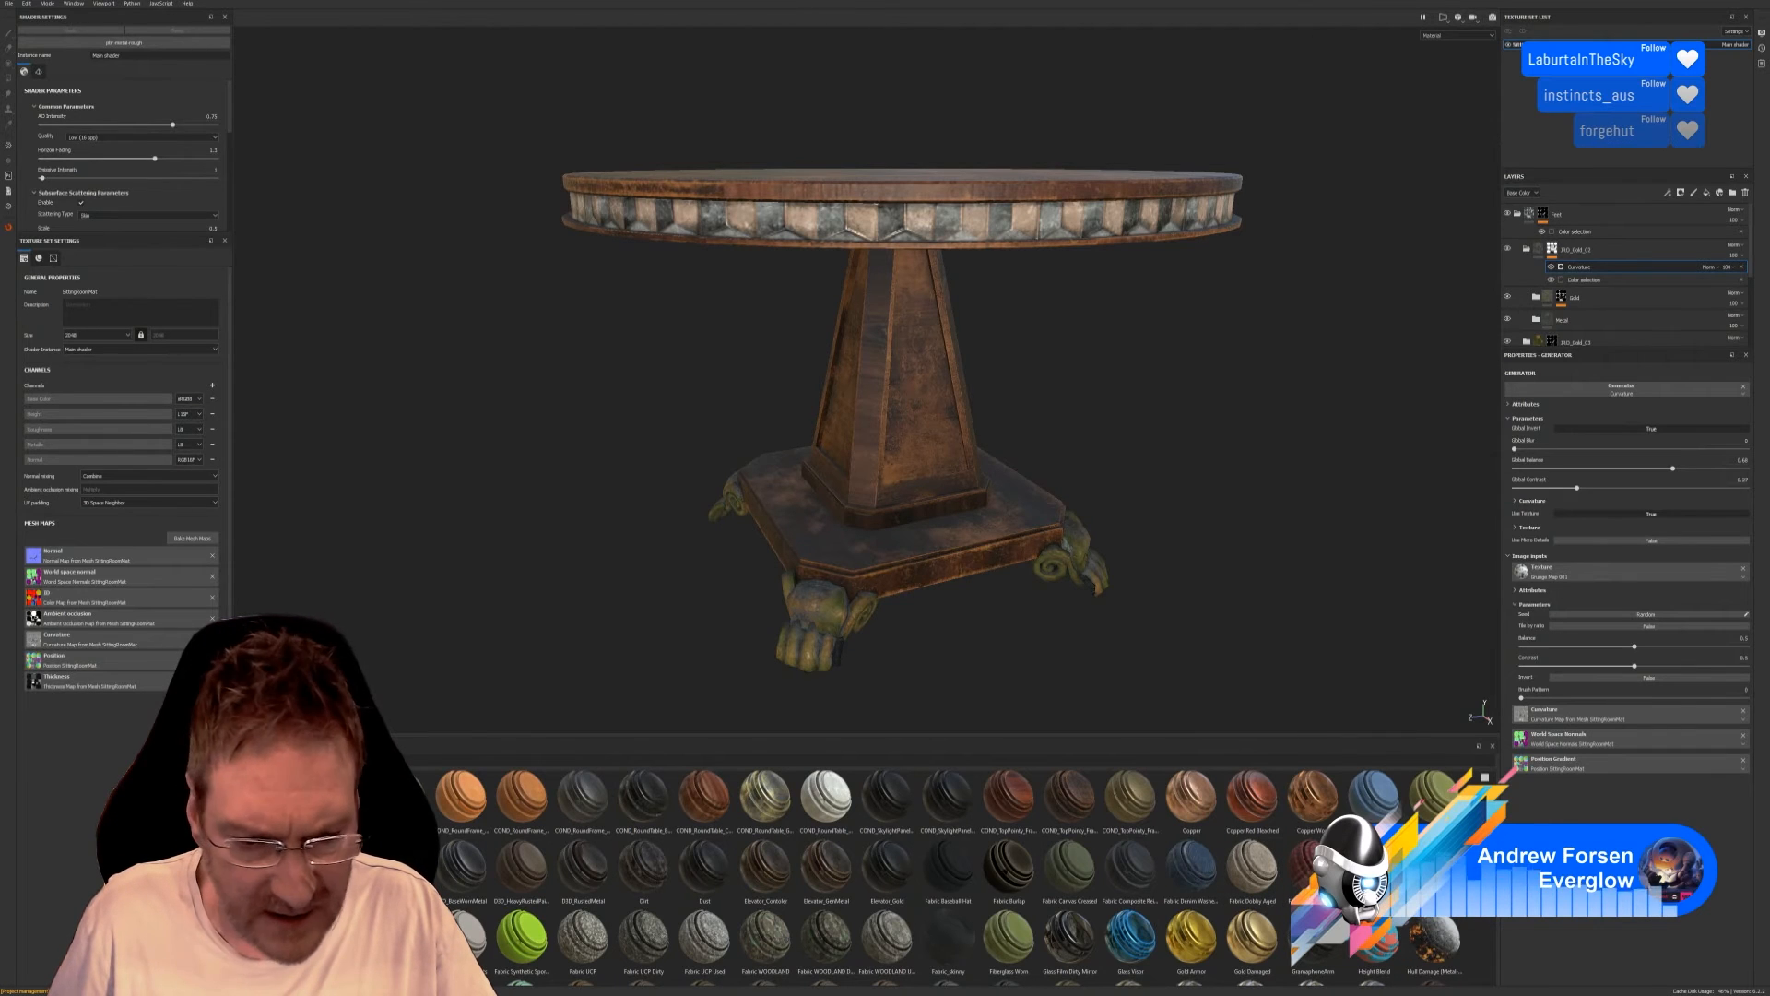
pyautogui.scroll(-2, 952, 878)
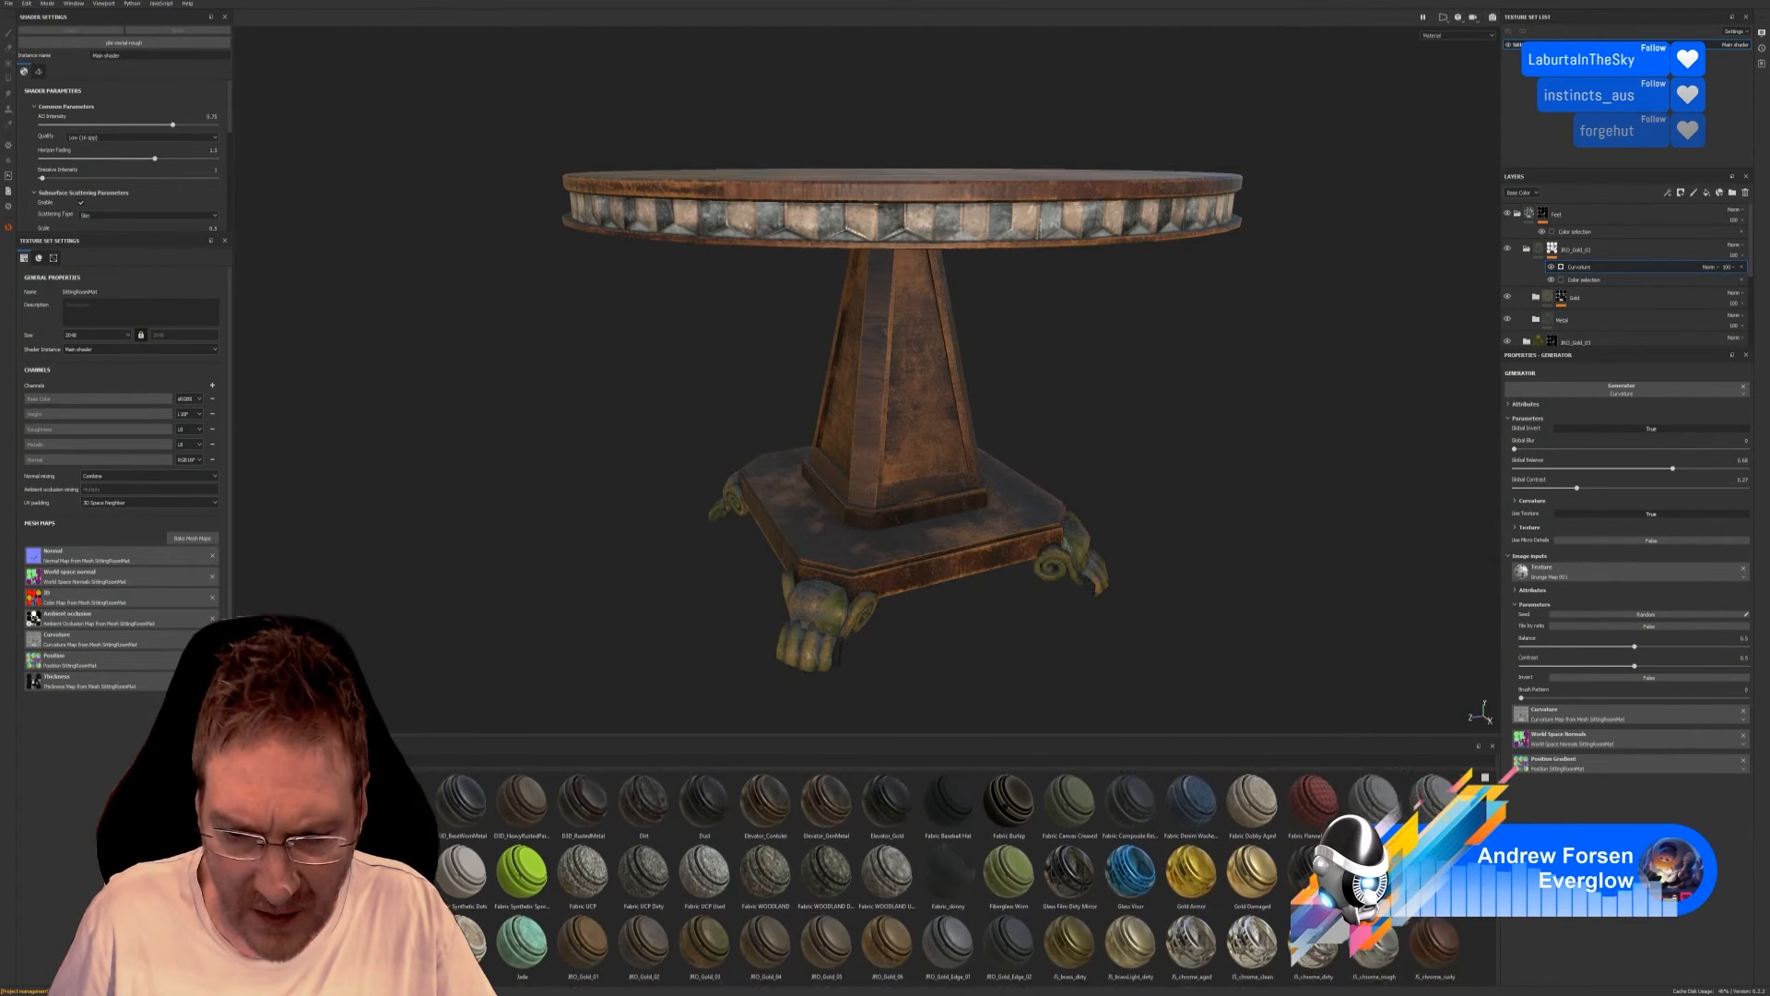
pyautogui.scroll(-1, 950, 878)
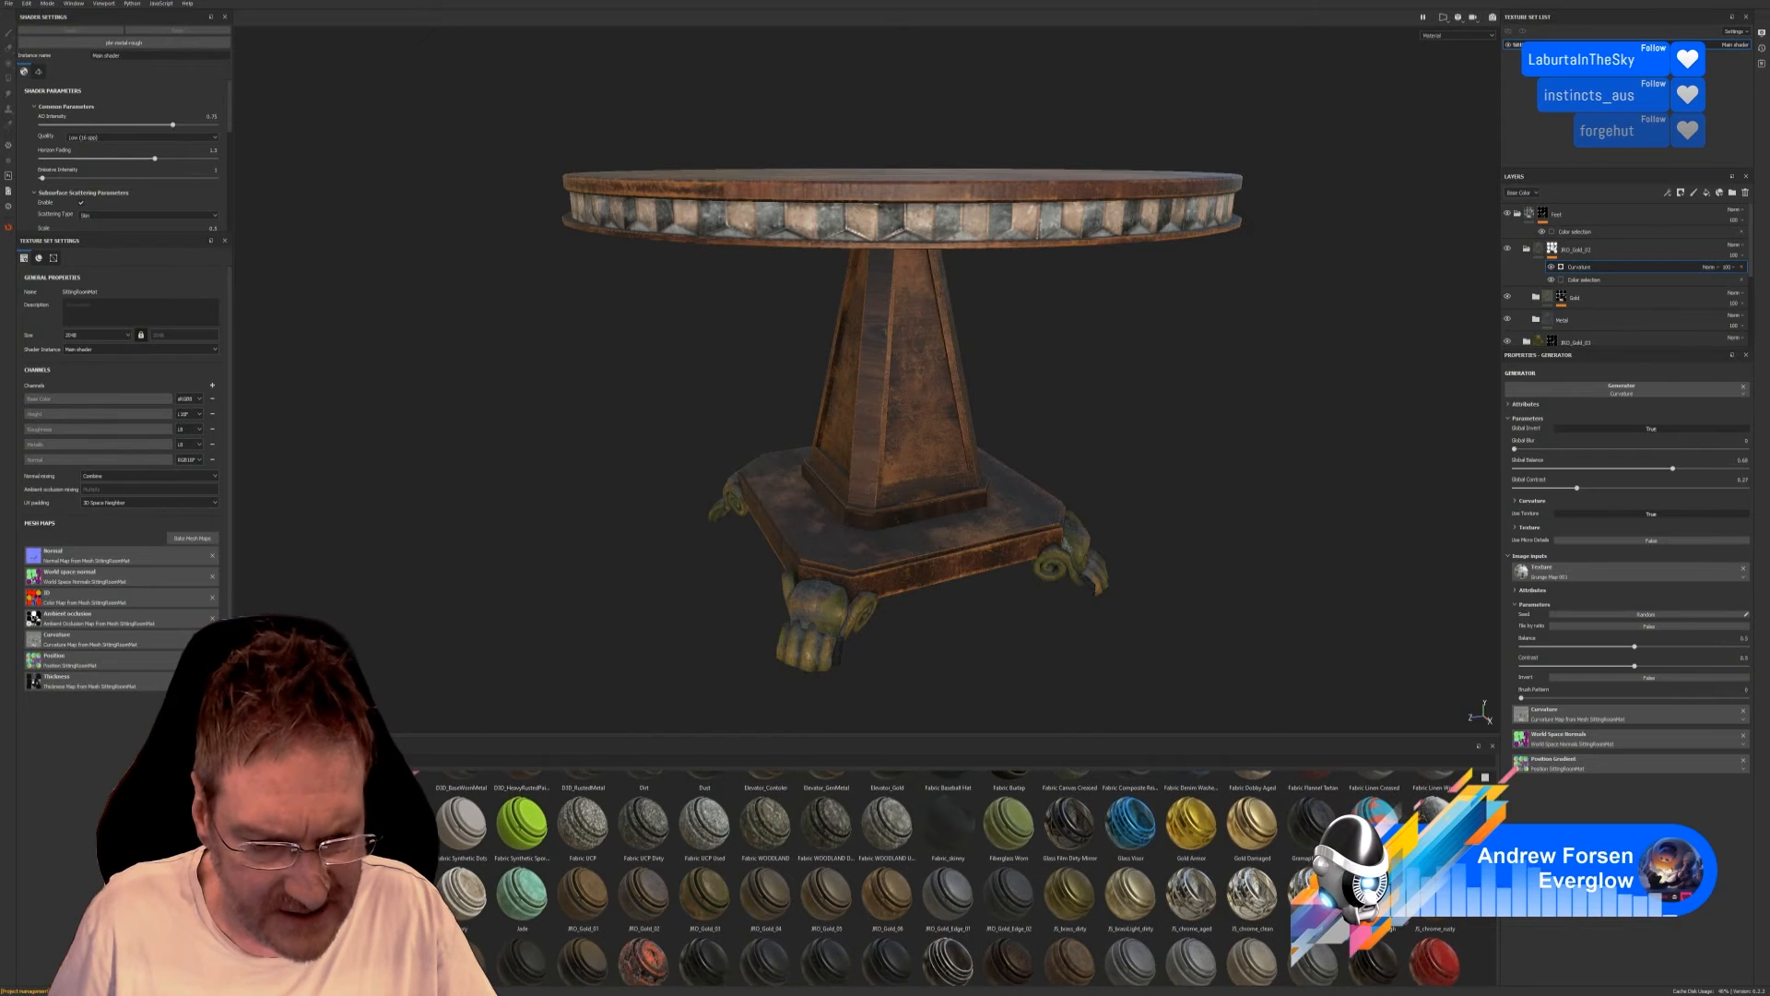
pyautogui.scroll(-2, 950, 878)
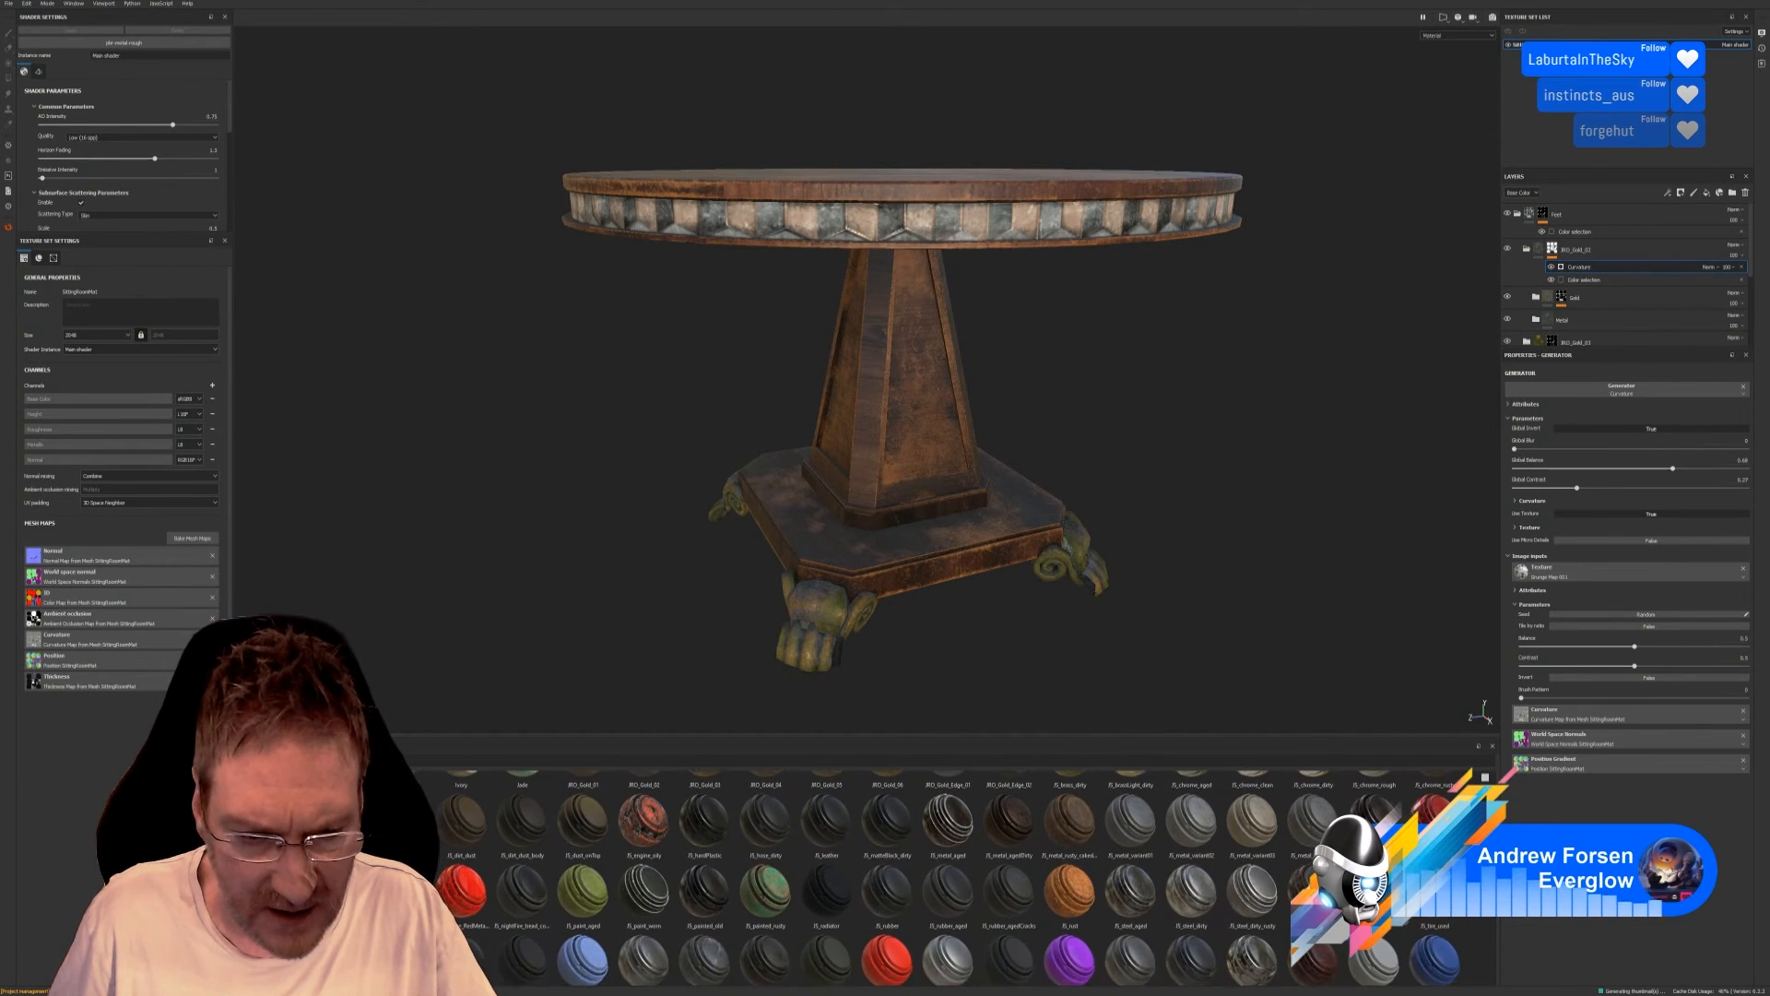
pyautogui.scroll(-4, 950, 878)
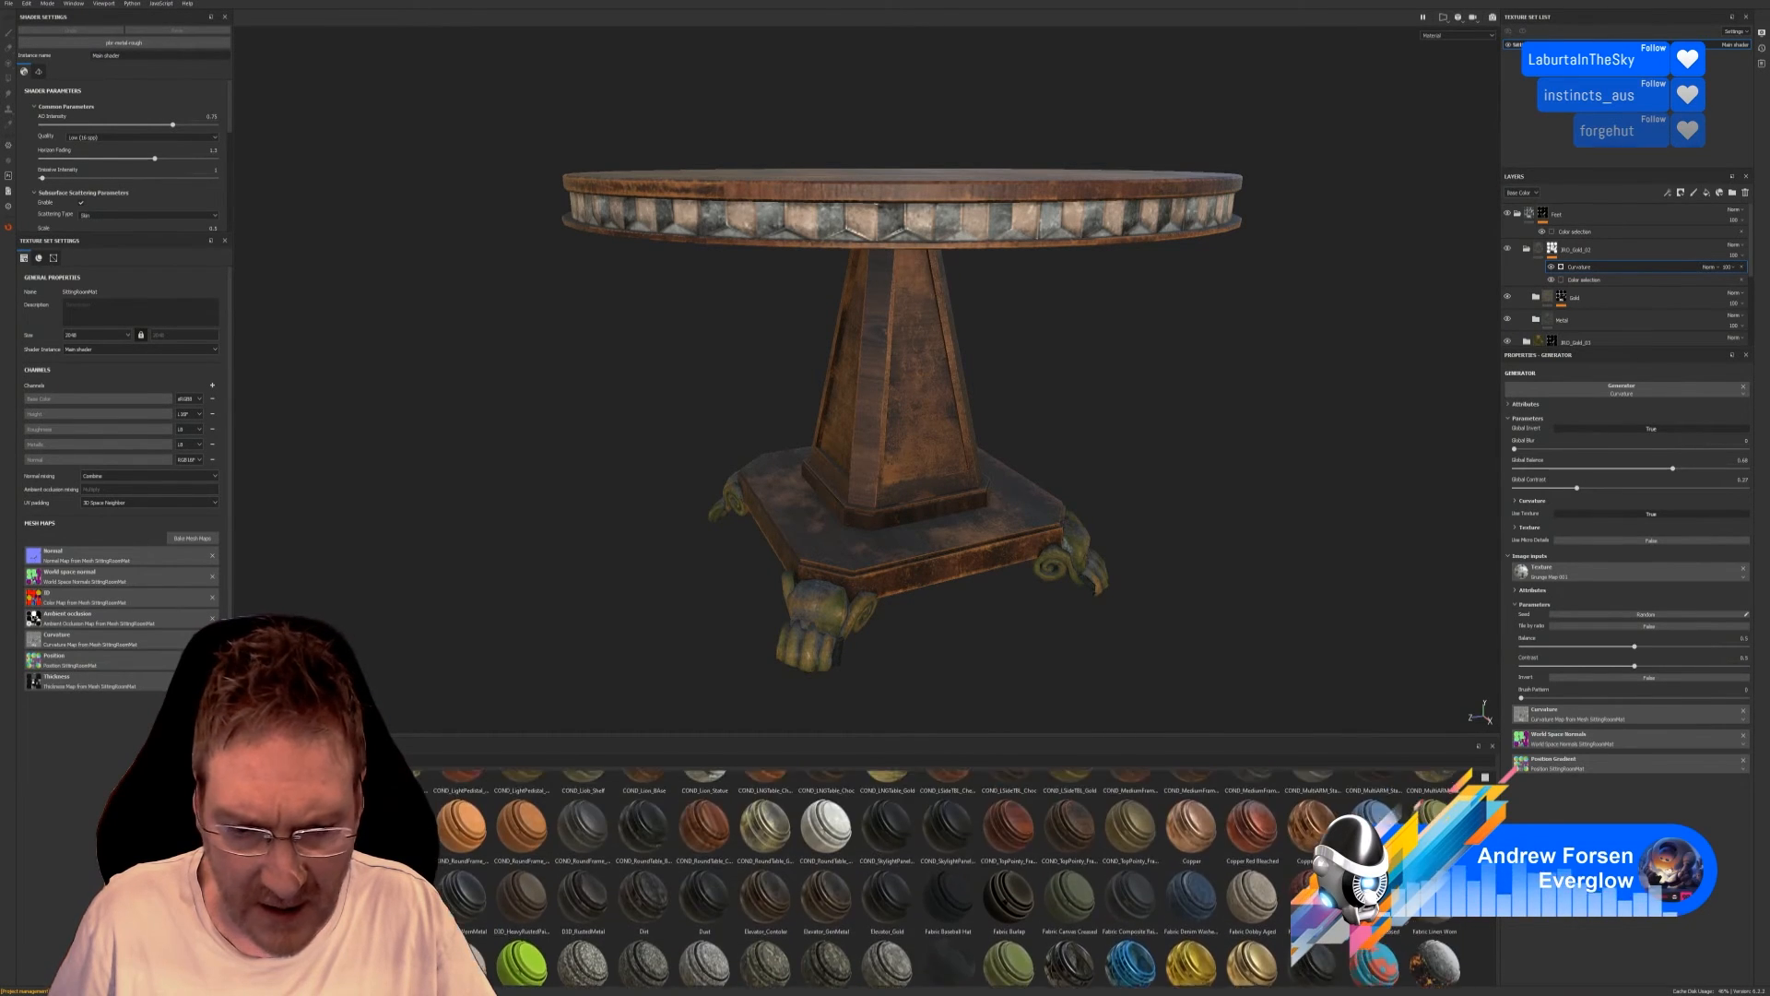
pyautogui.scroll(1, 950, 878)
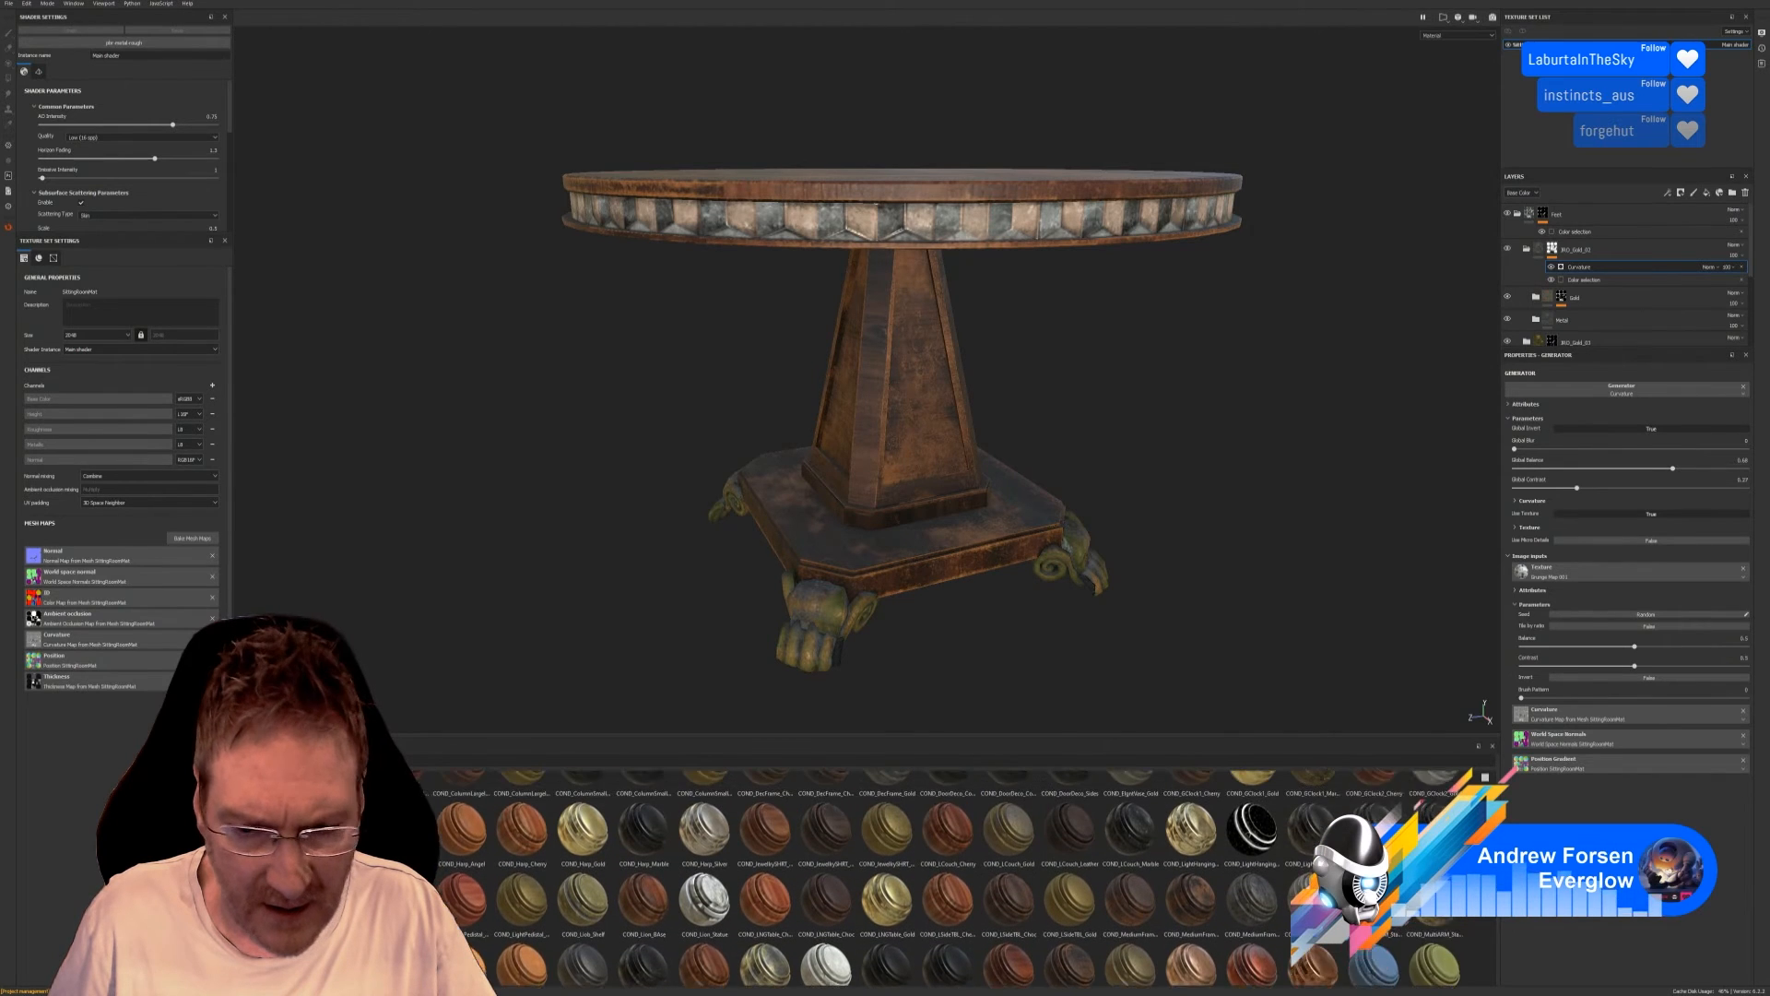
pyautogui.scroll(1, 950, 878)
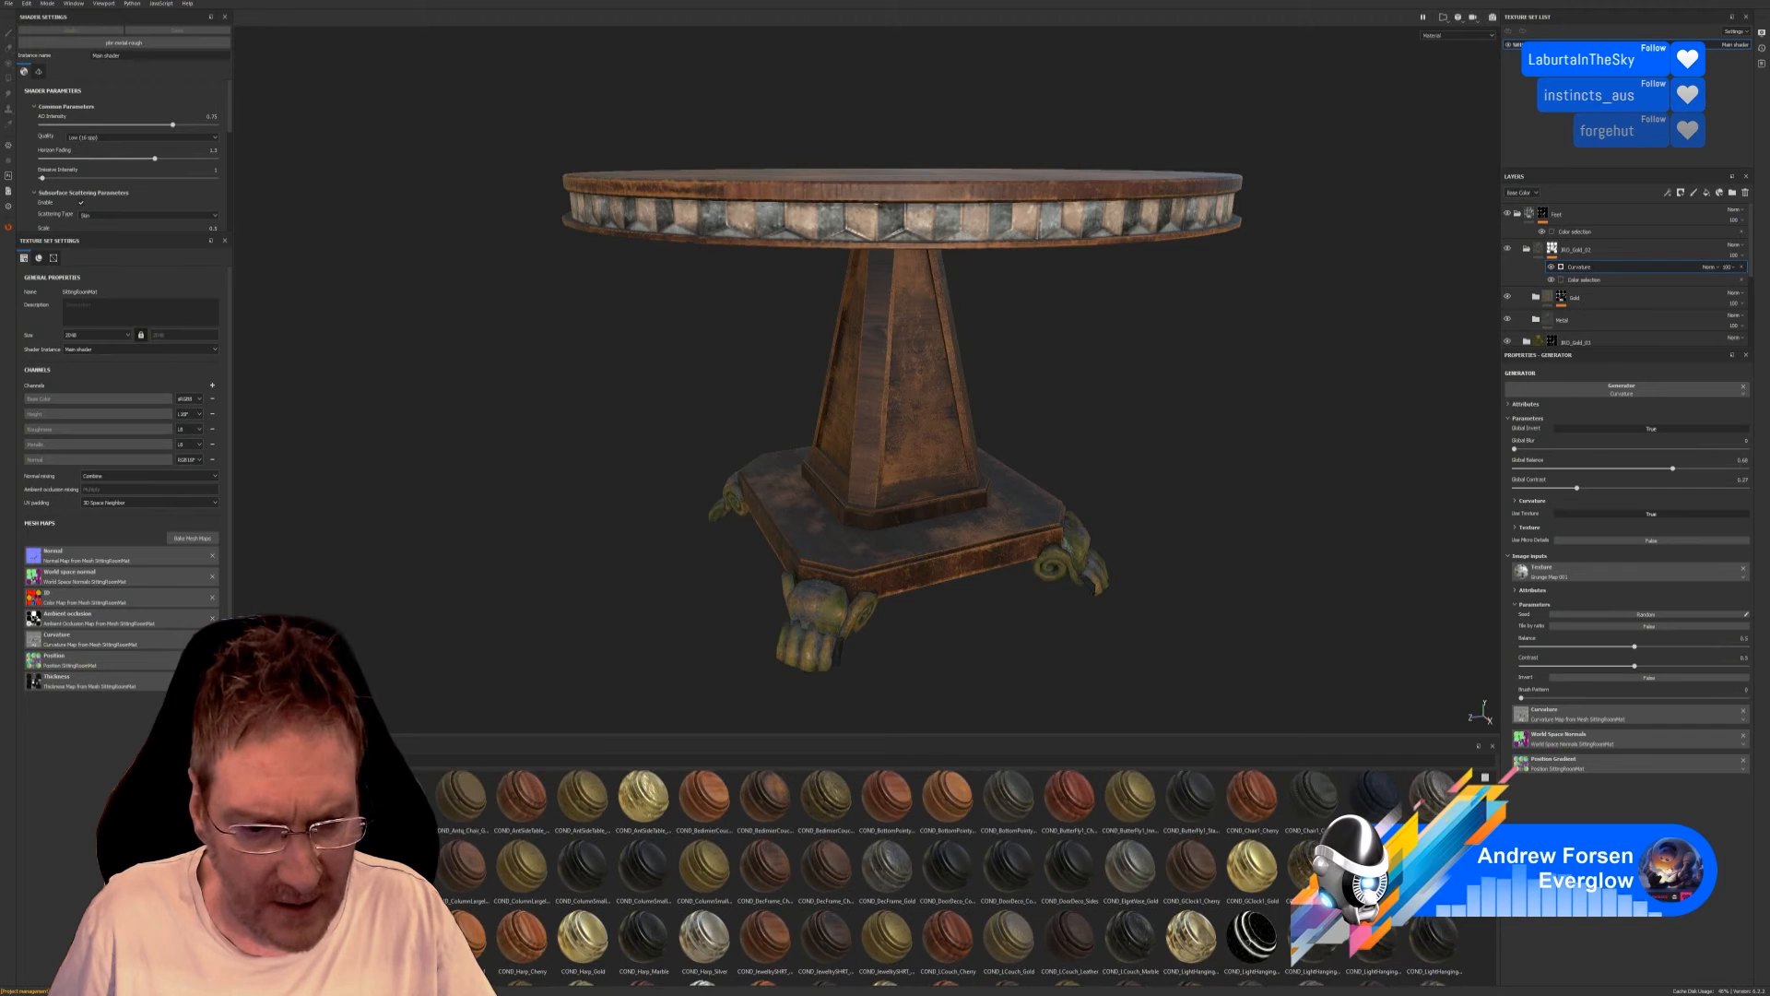
pyautogui.scroll(1, 953, 878)
pyautogui.scroll(3, 952, 877)
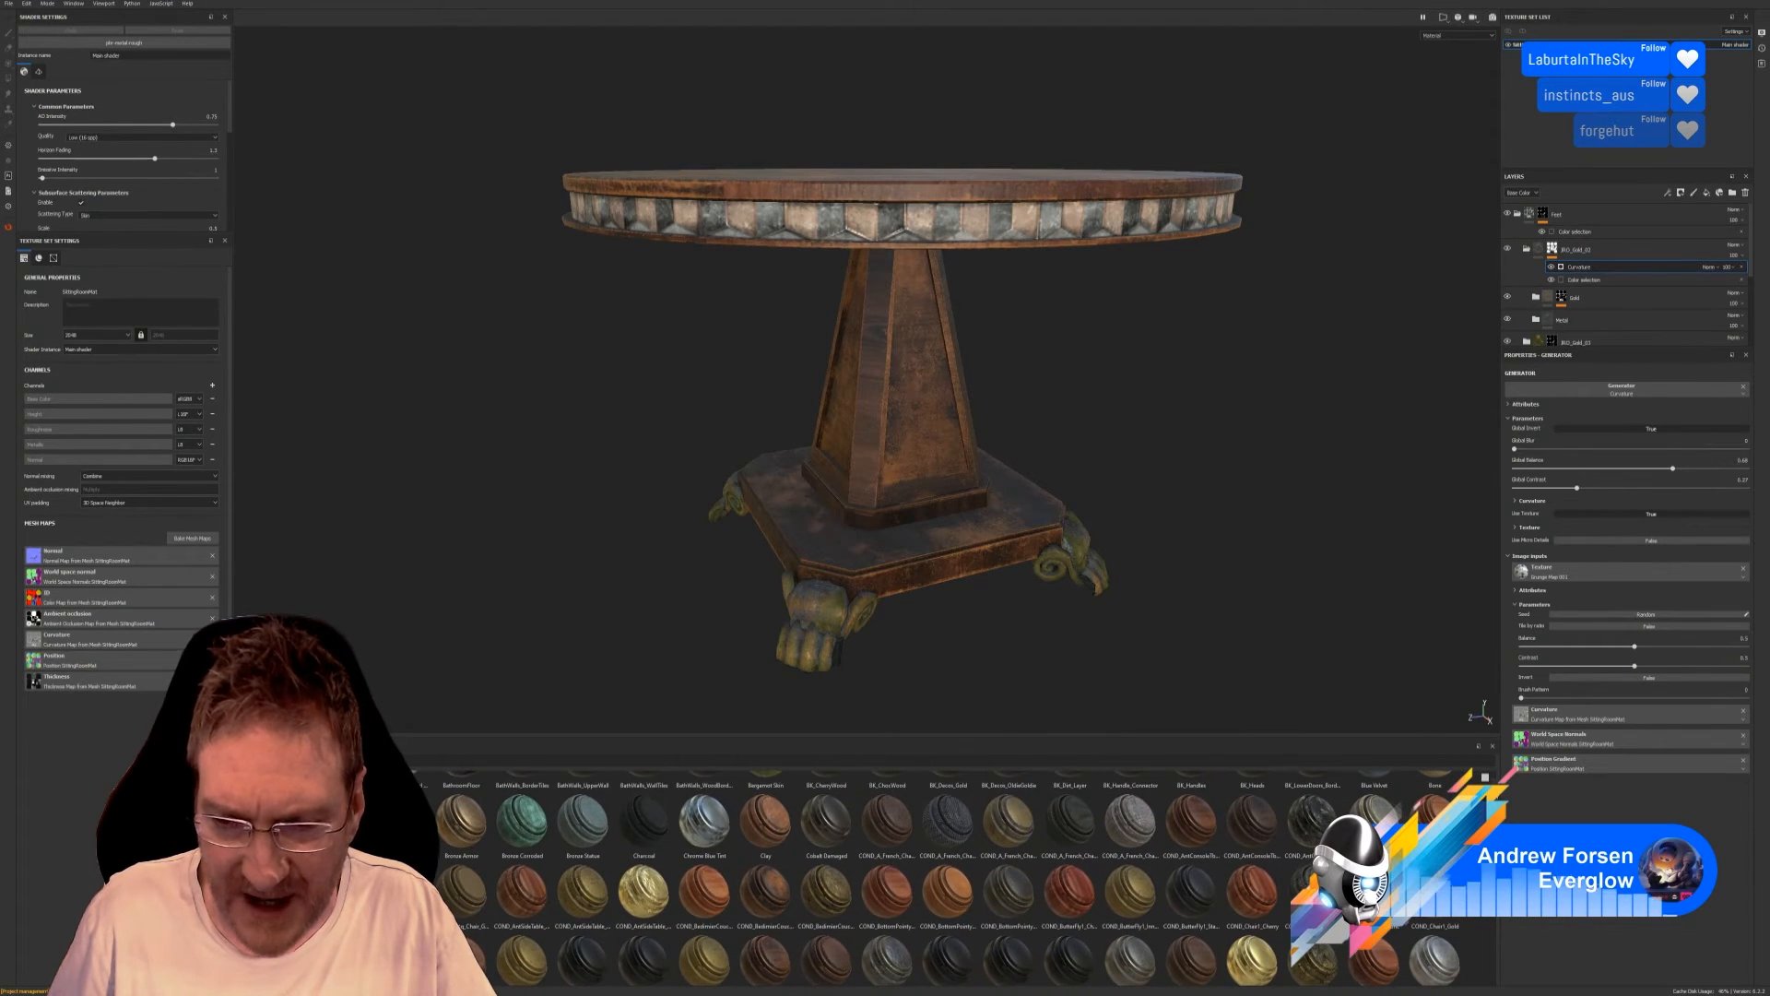
pyautogui.scroll(2, 951, 878)
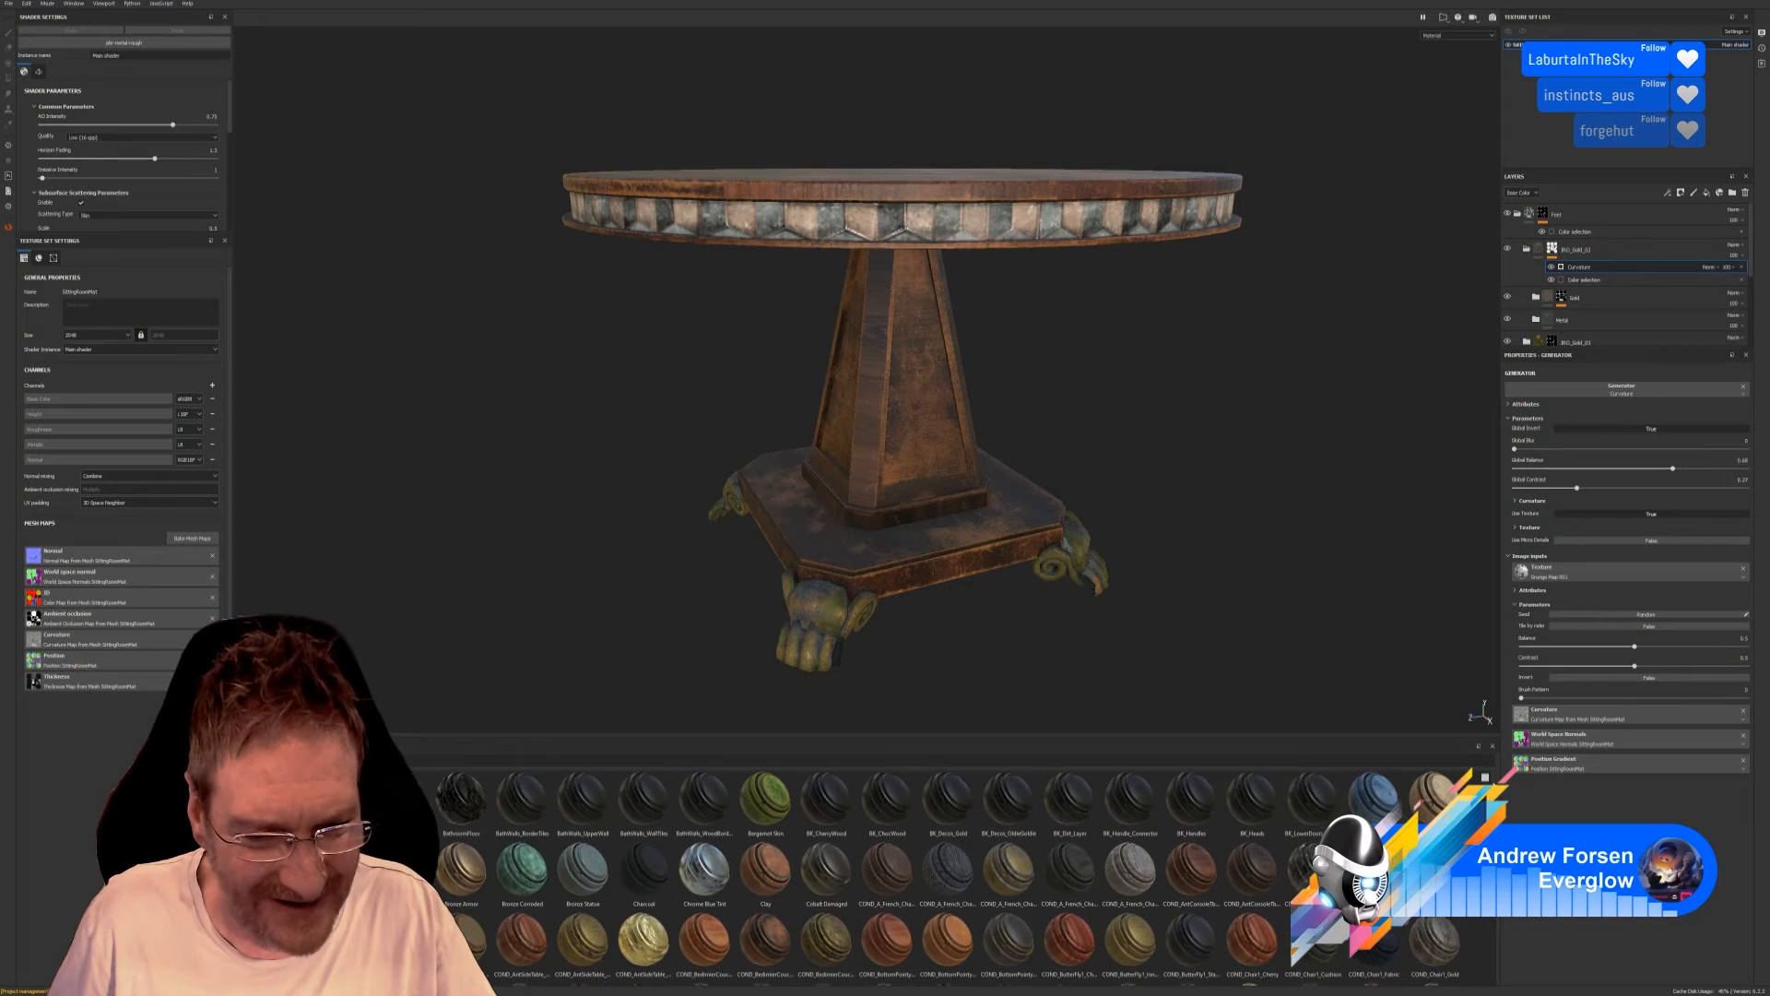
pyautogui.scroll(-4, 951, 878)
pyautogui.scroll(-2, 951, 878)
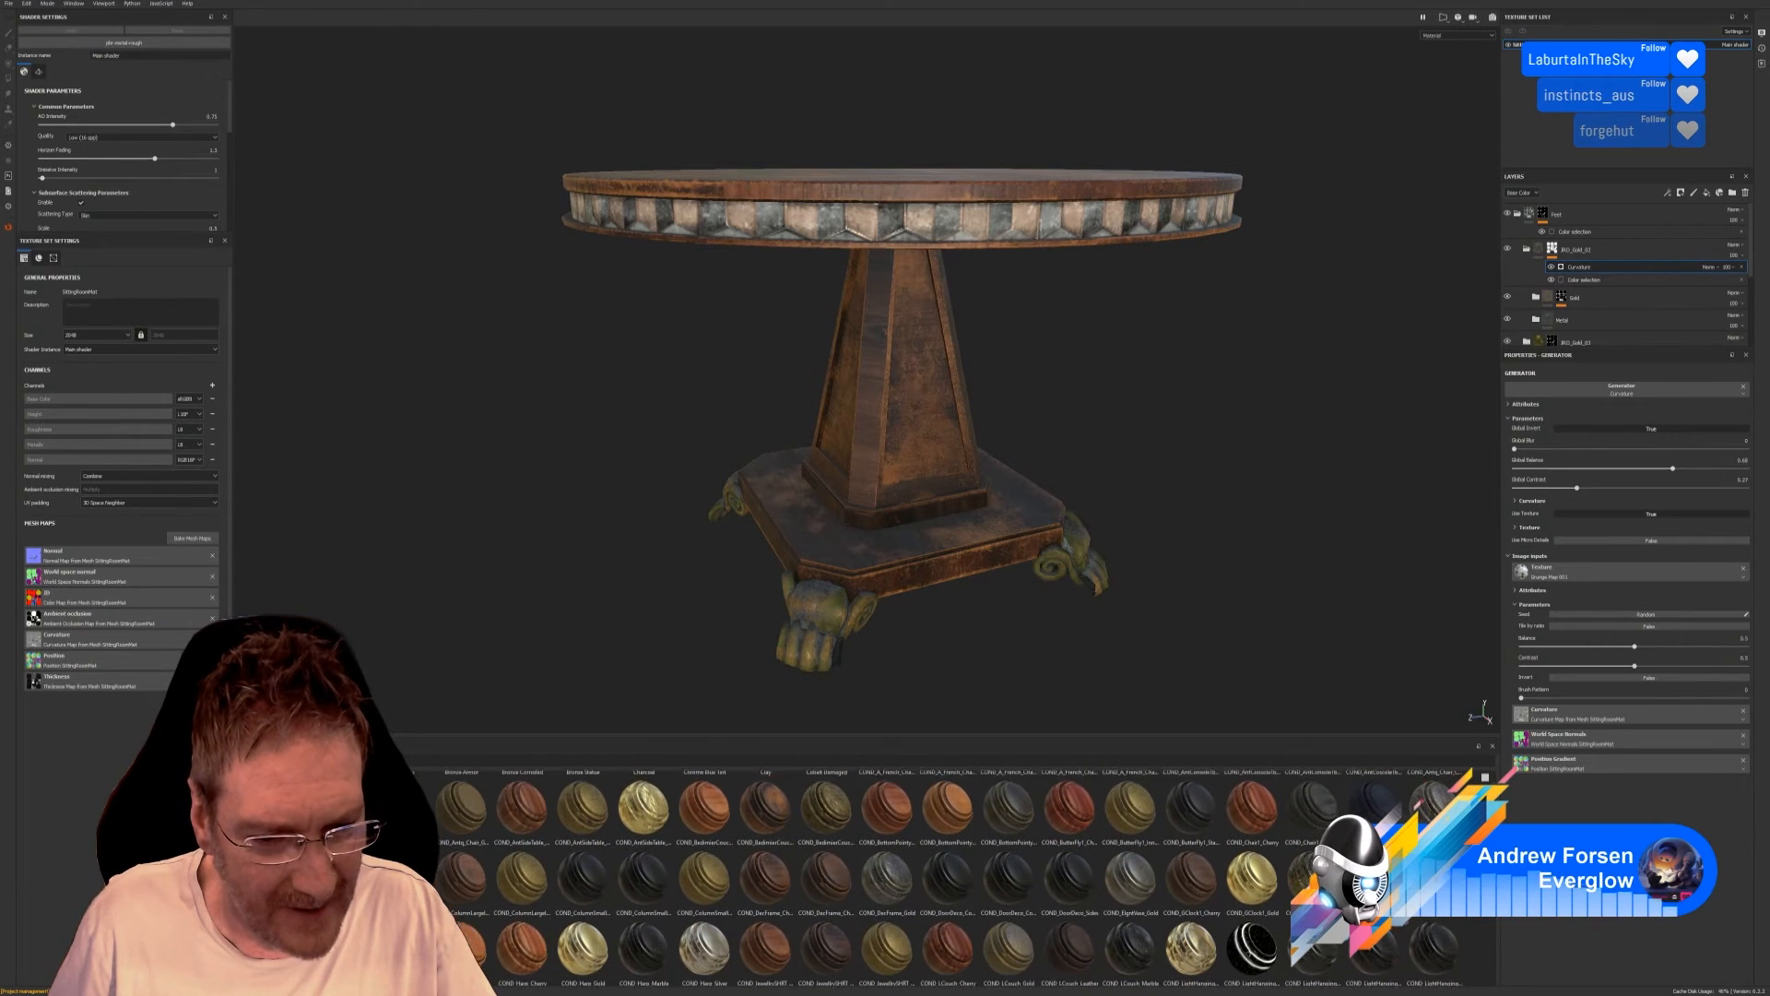
pyautogui.scroll(-4, 952, 878)
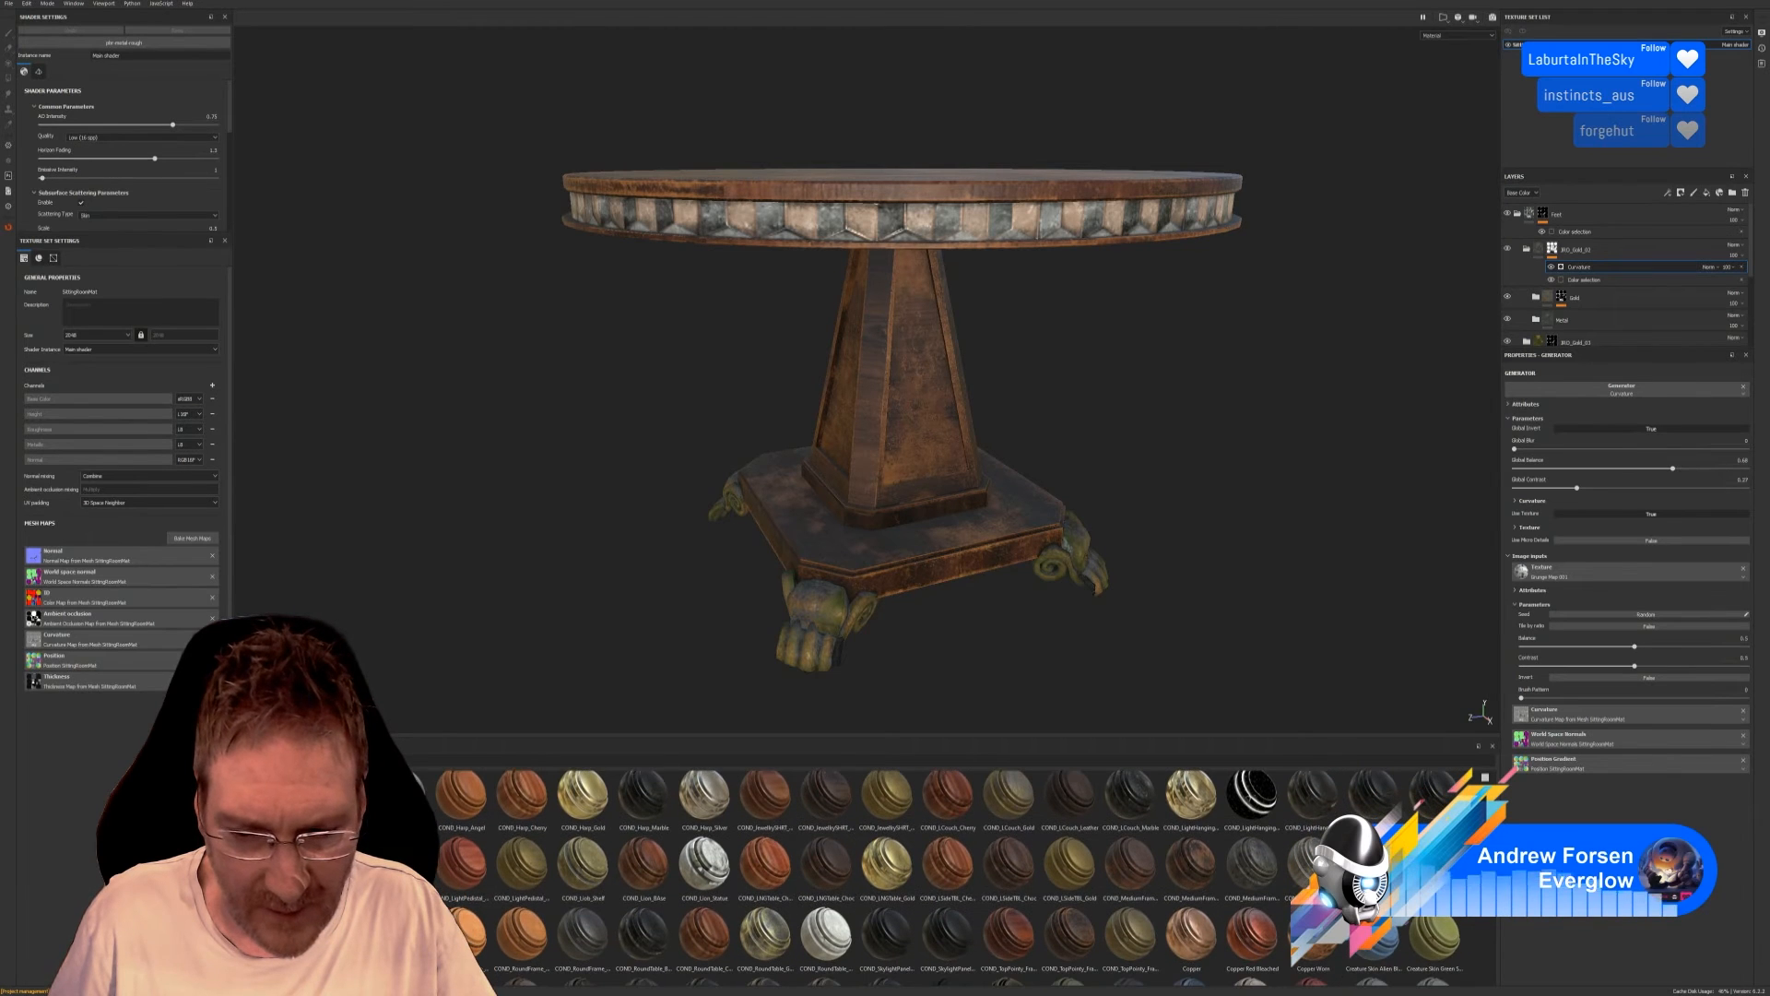
pyautogui.scroll(-2, 952, 878)
pyautogui.scroll(-3, 952, 878)
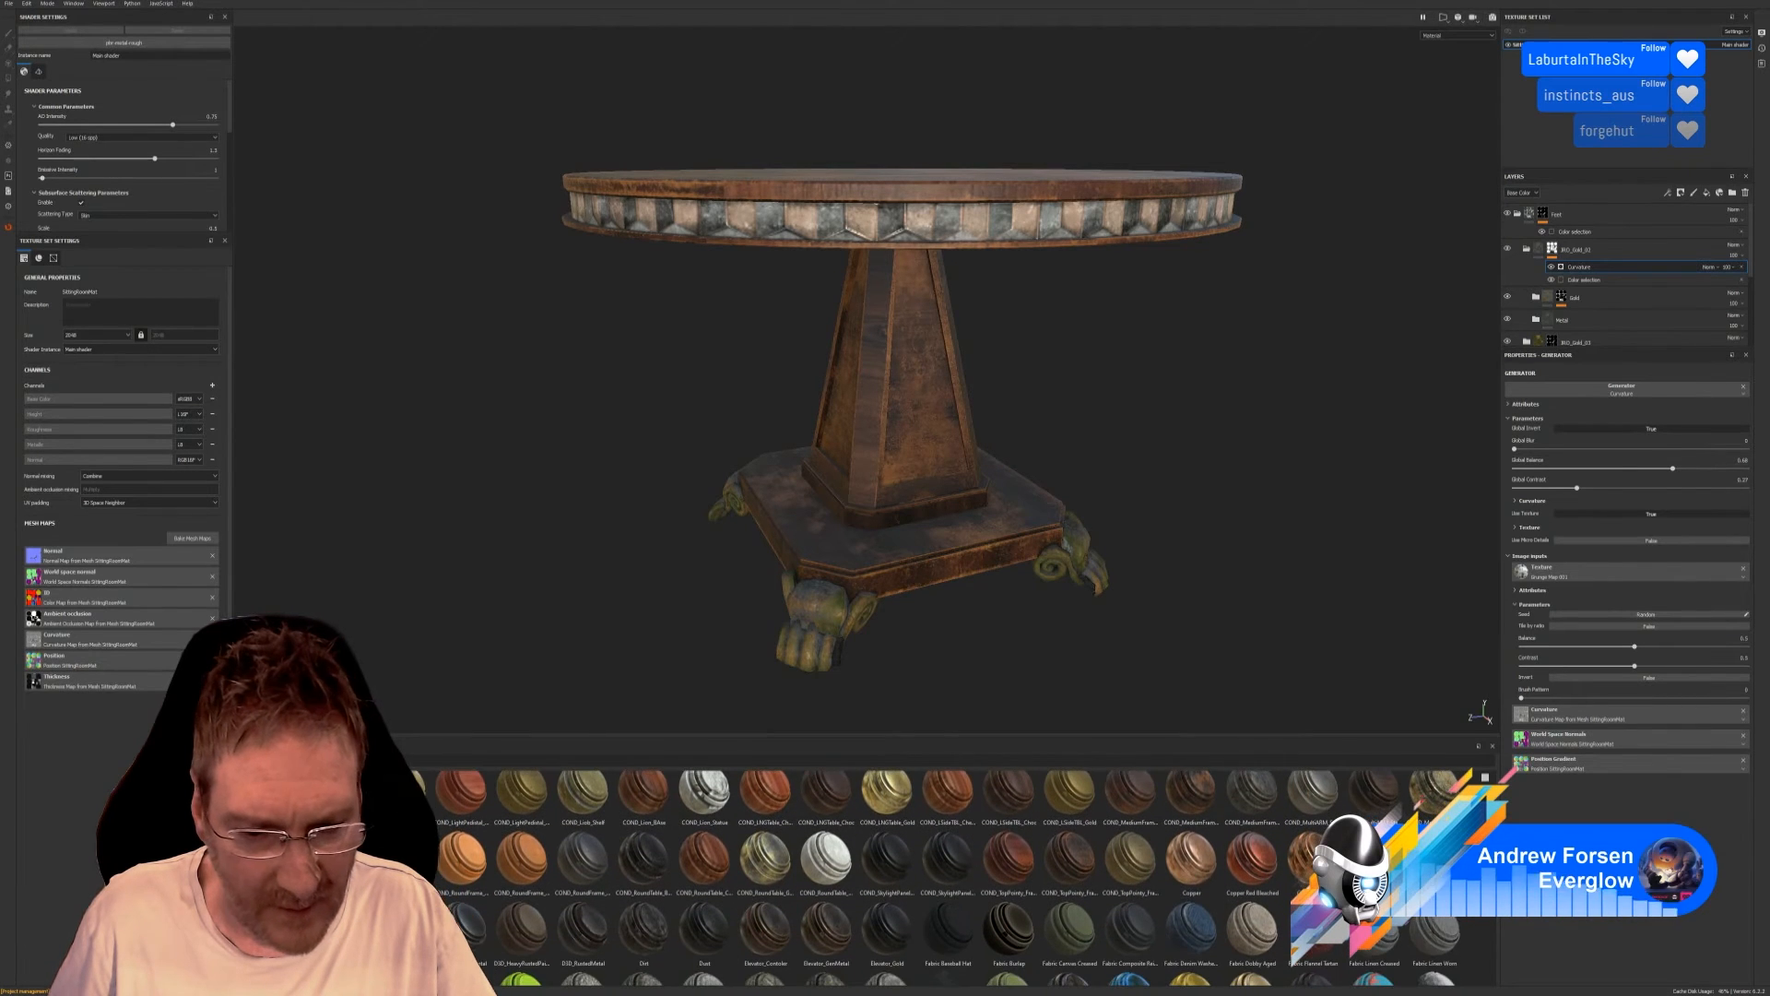
pyautogui.scroll(-2, 952, 877)
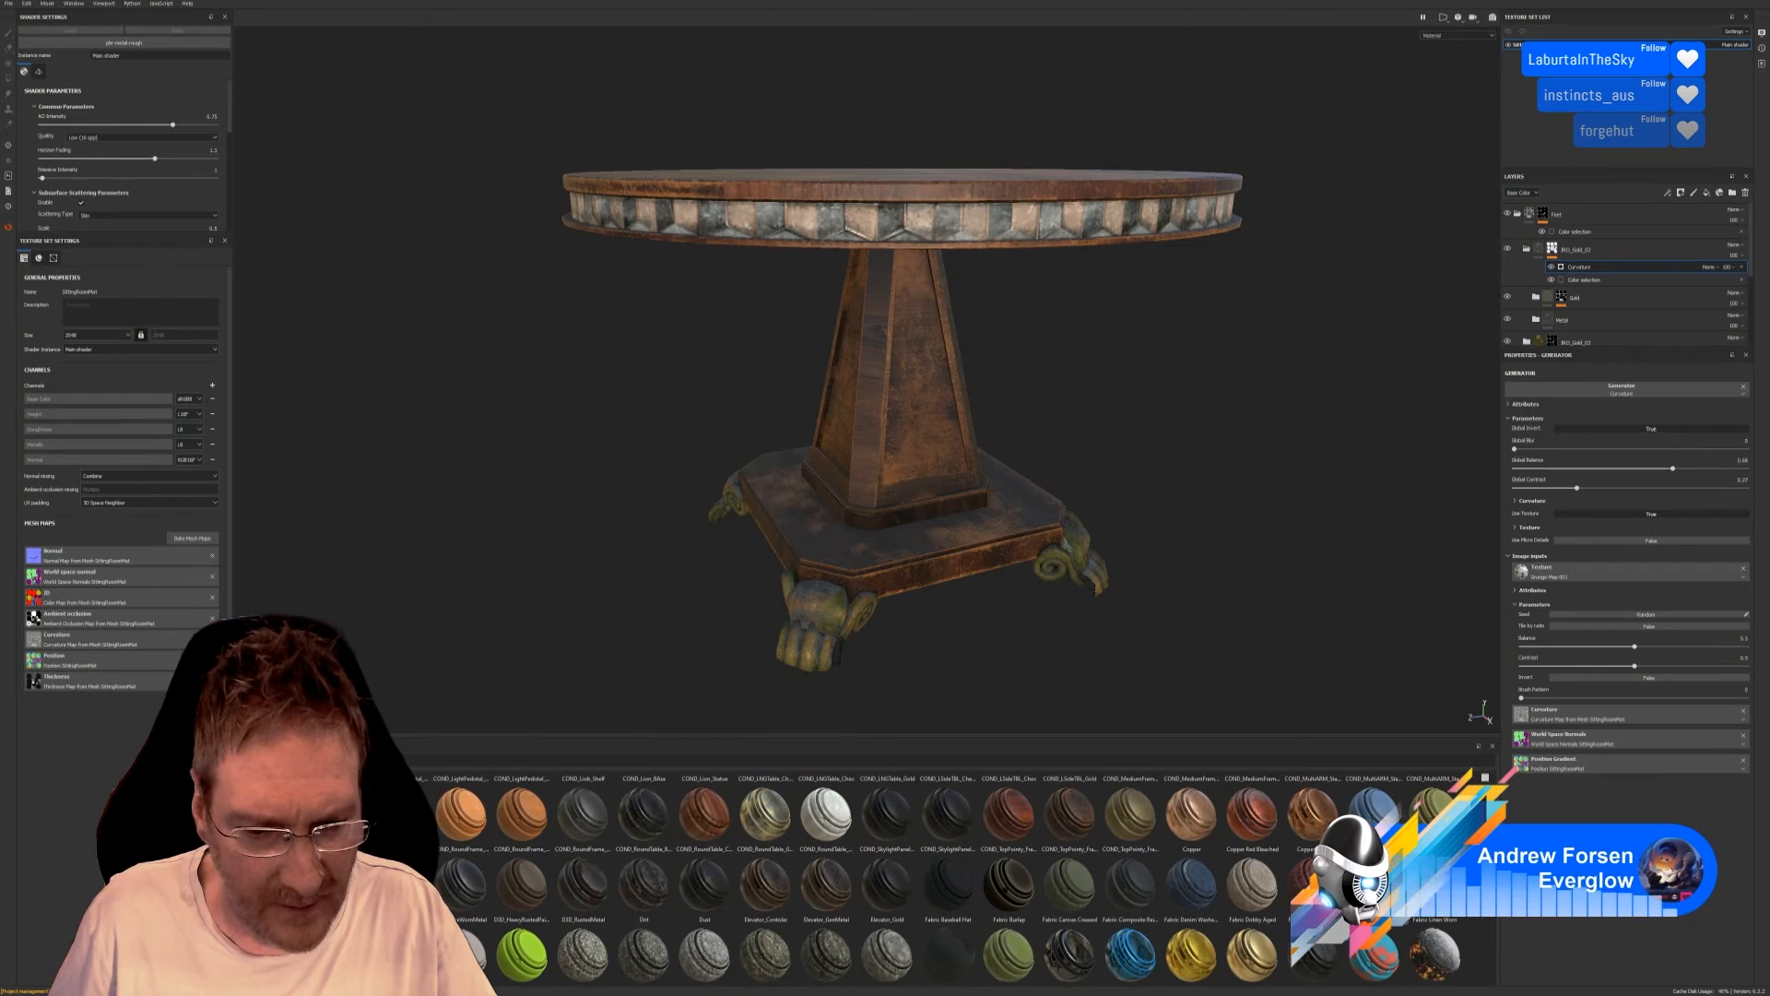
pyautogui.scroll(-5, 953, 878)
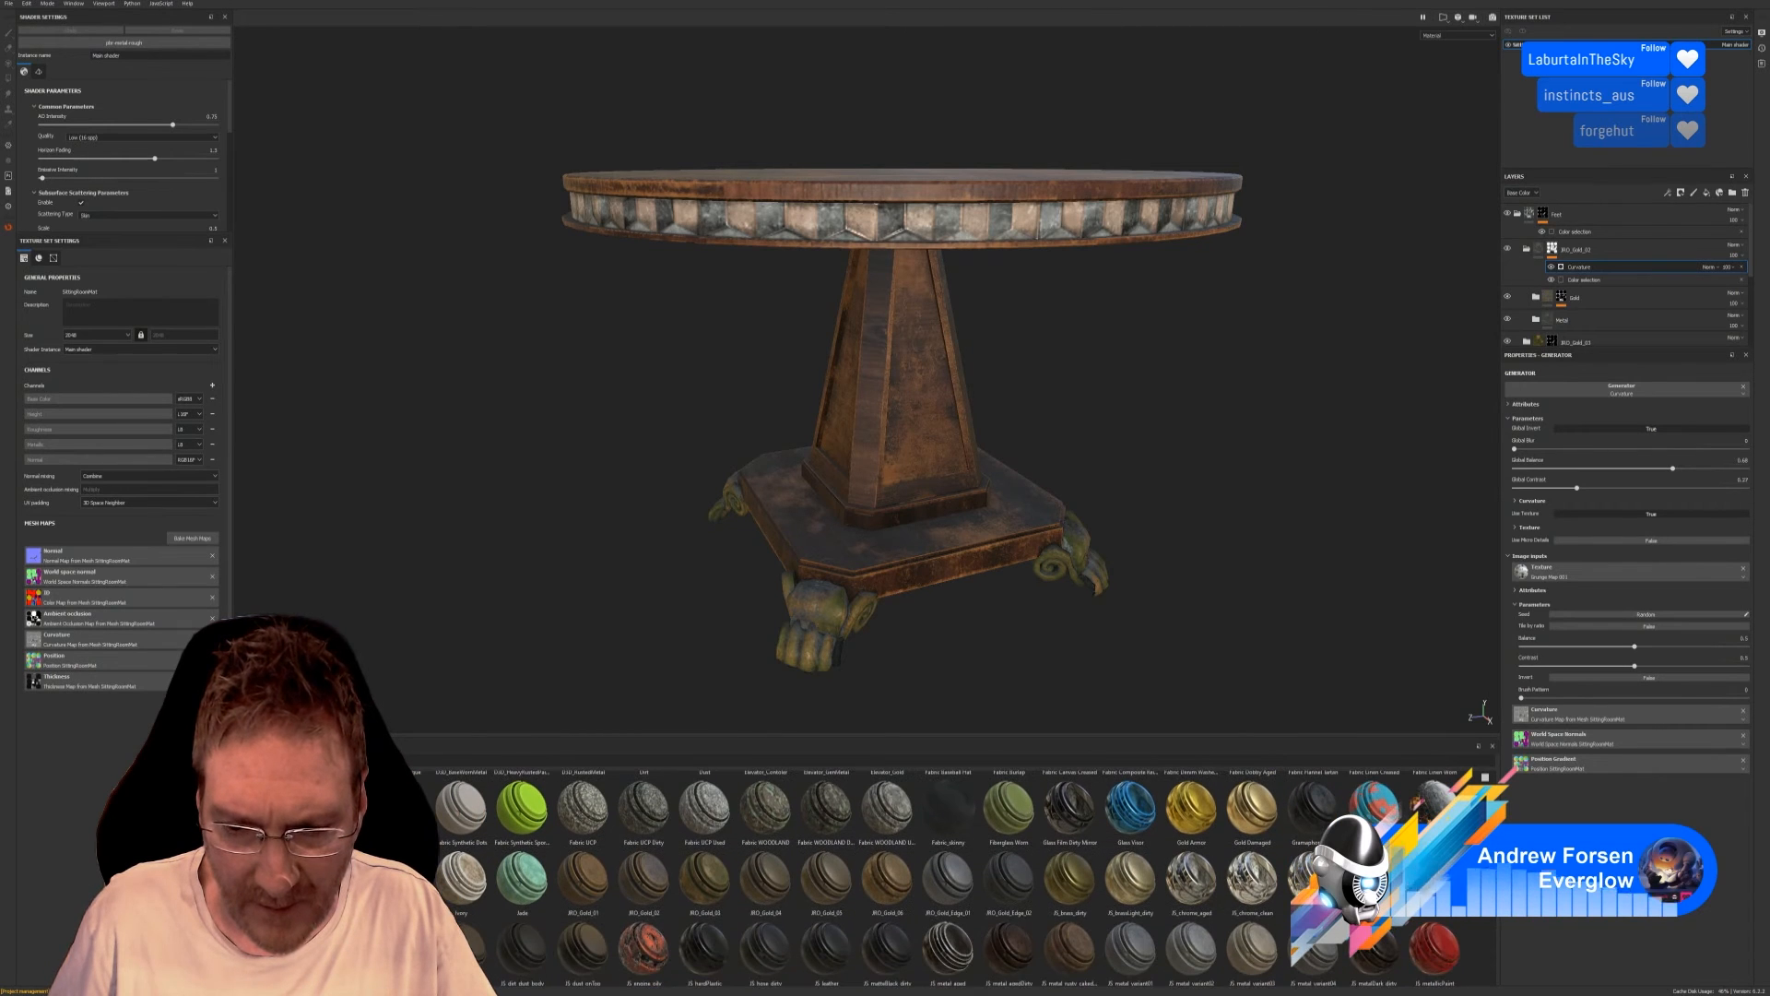
pyautogui.scroll(-8, 951, 878)
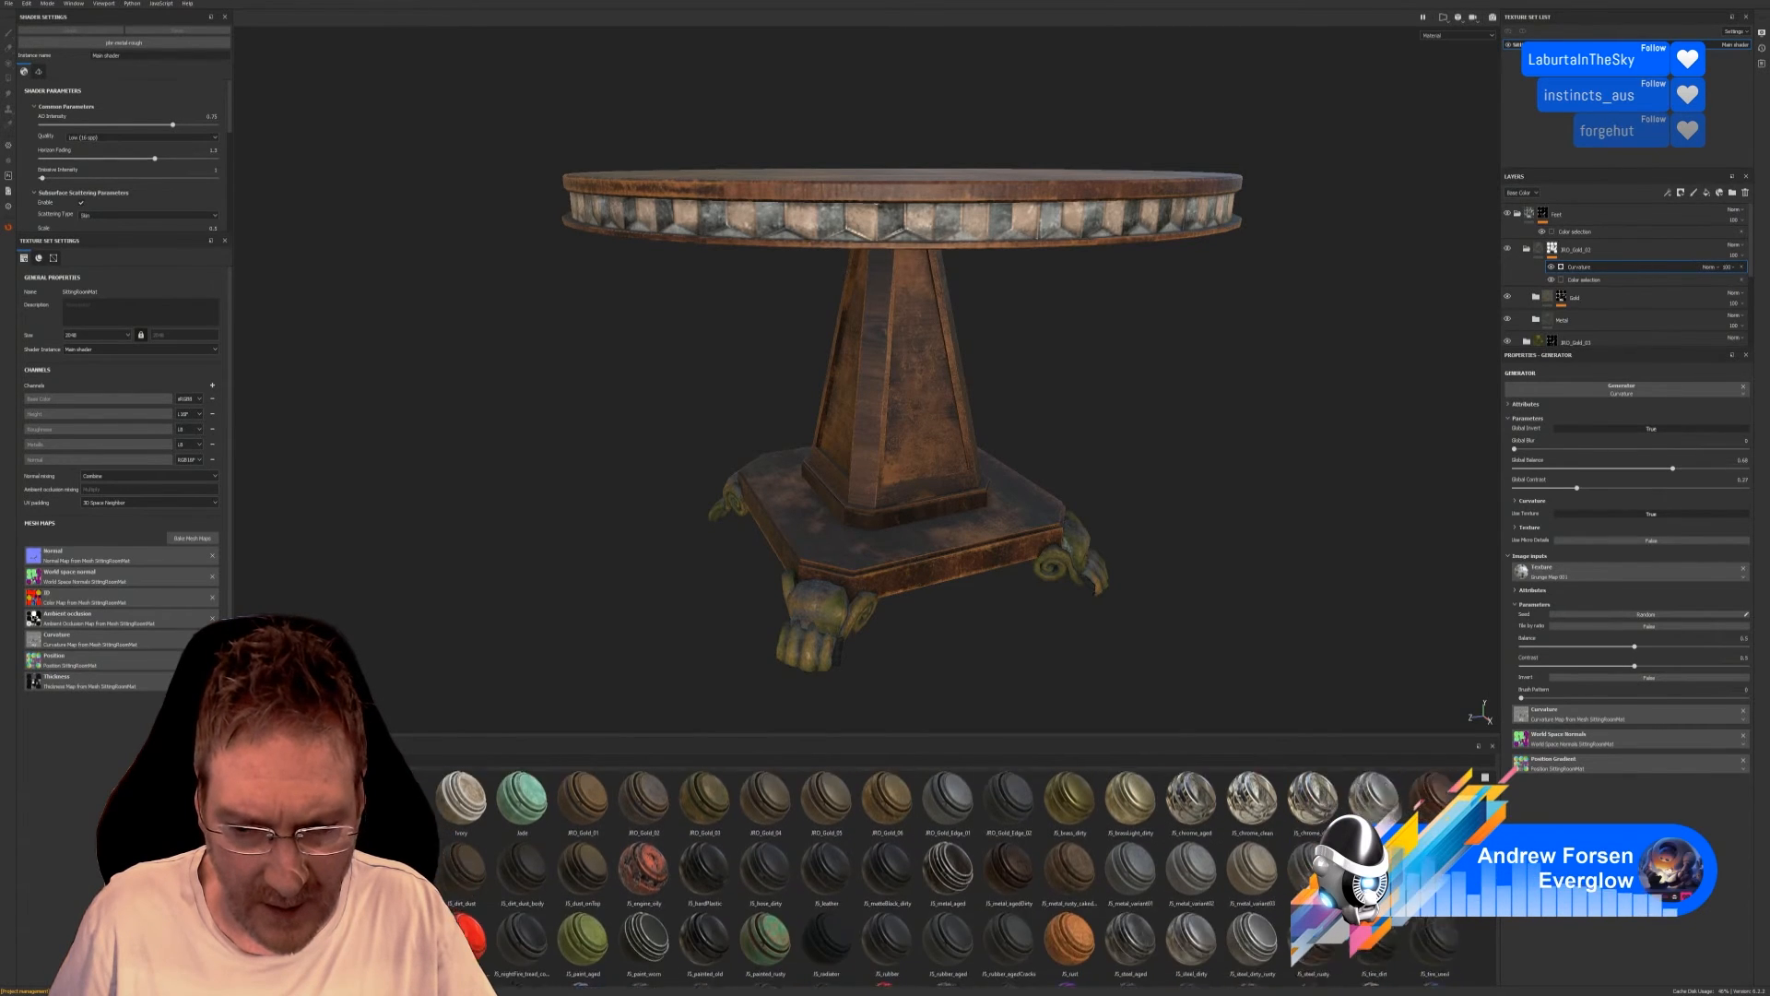
pyautogui.scroll(-7, 951, 878)
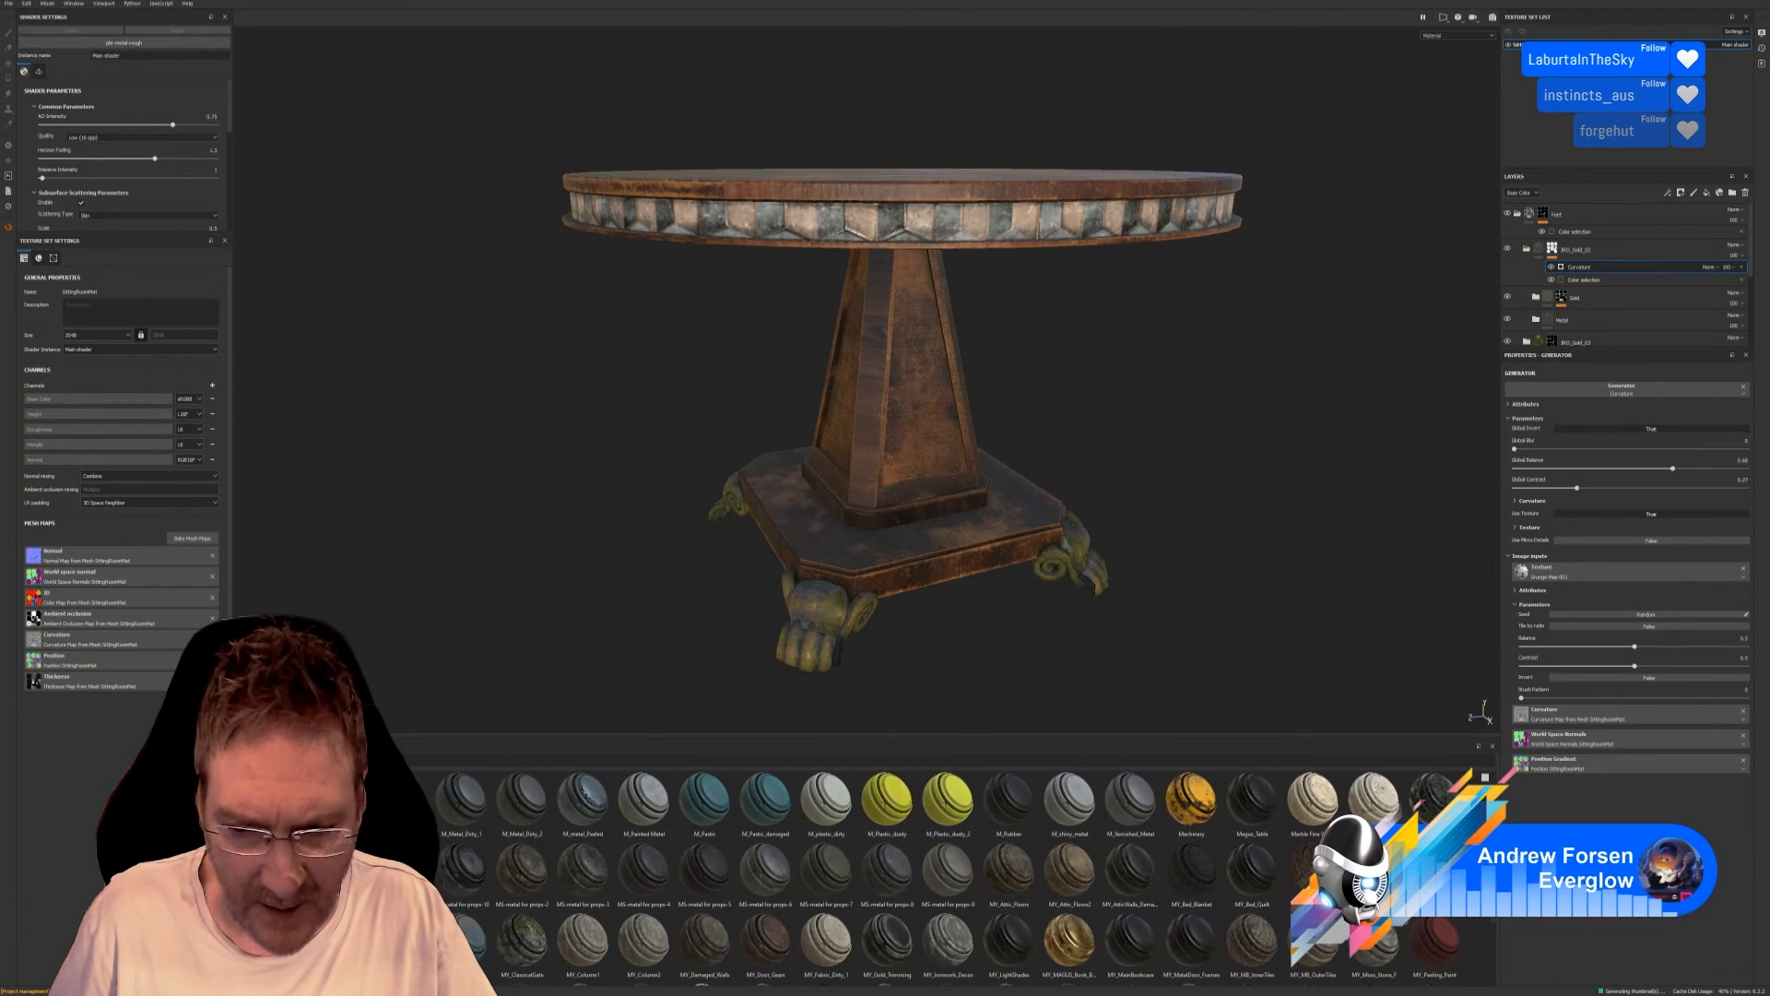
pyautogui.scroll(15, 951, 878)
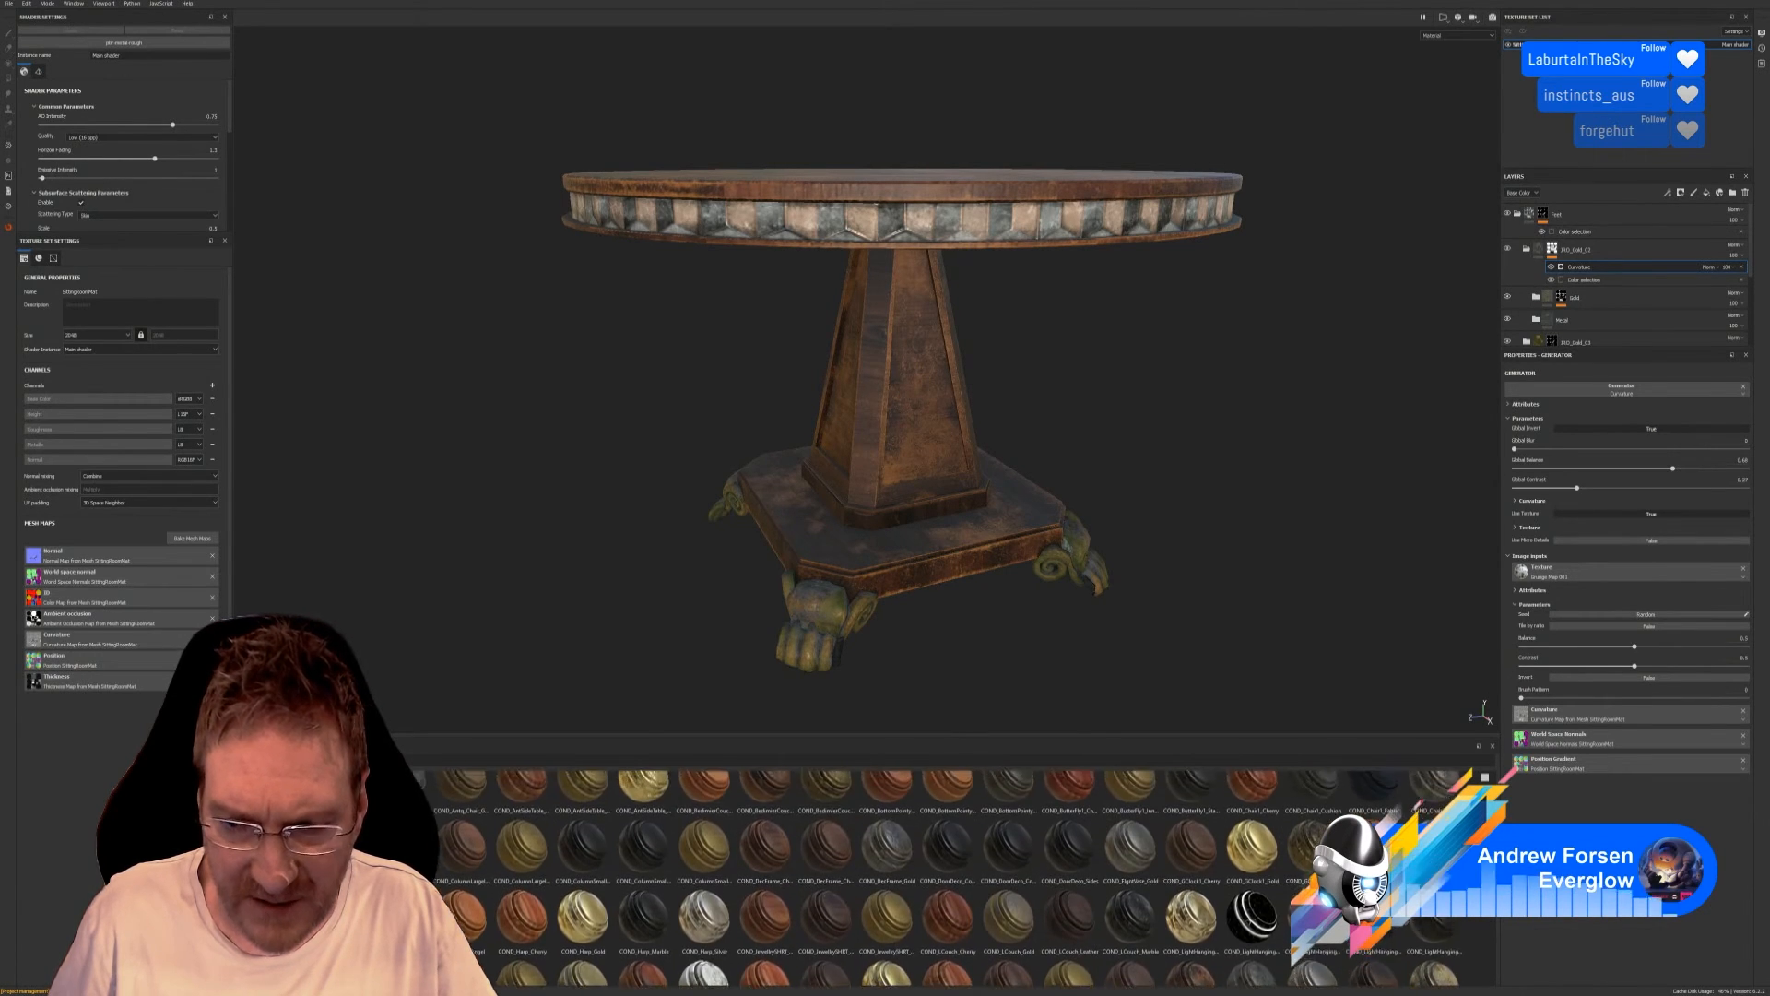
pyautogui.scroll(2, 952, 877)
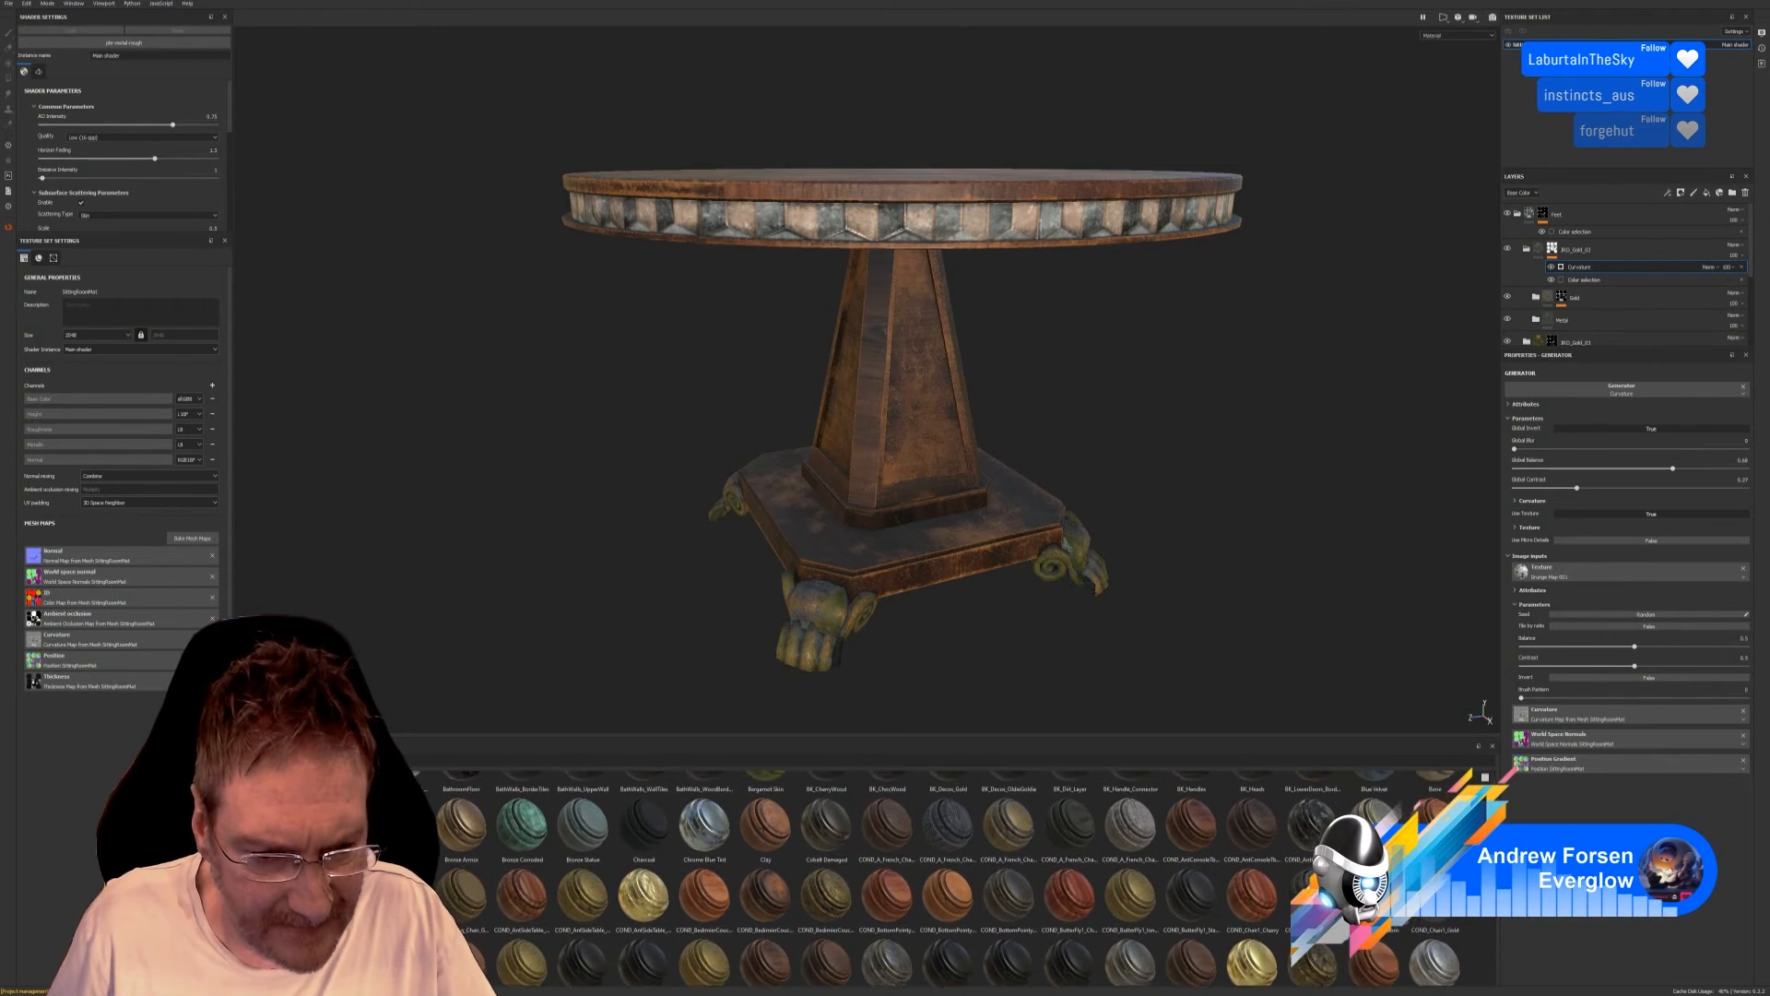
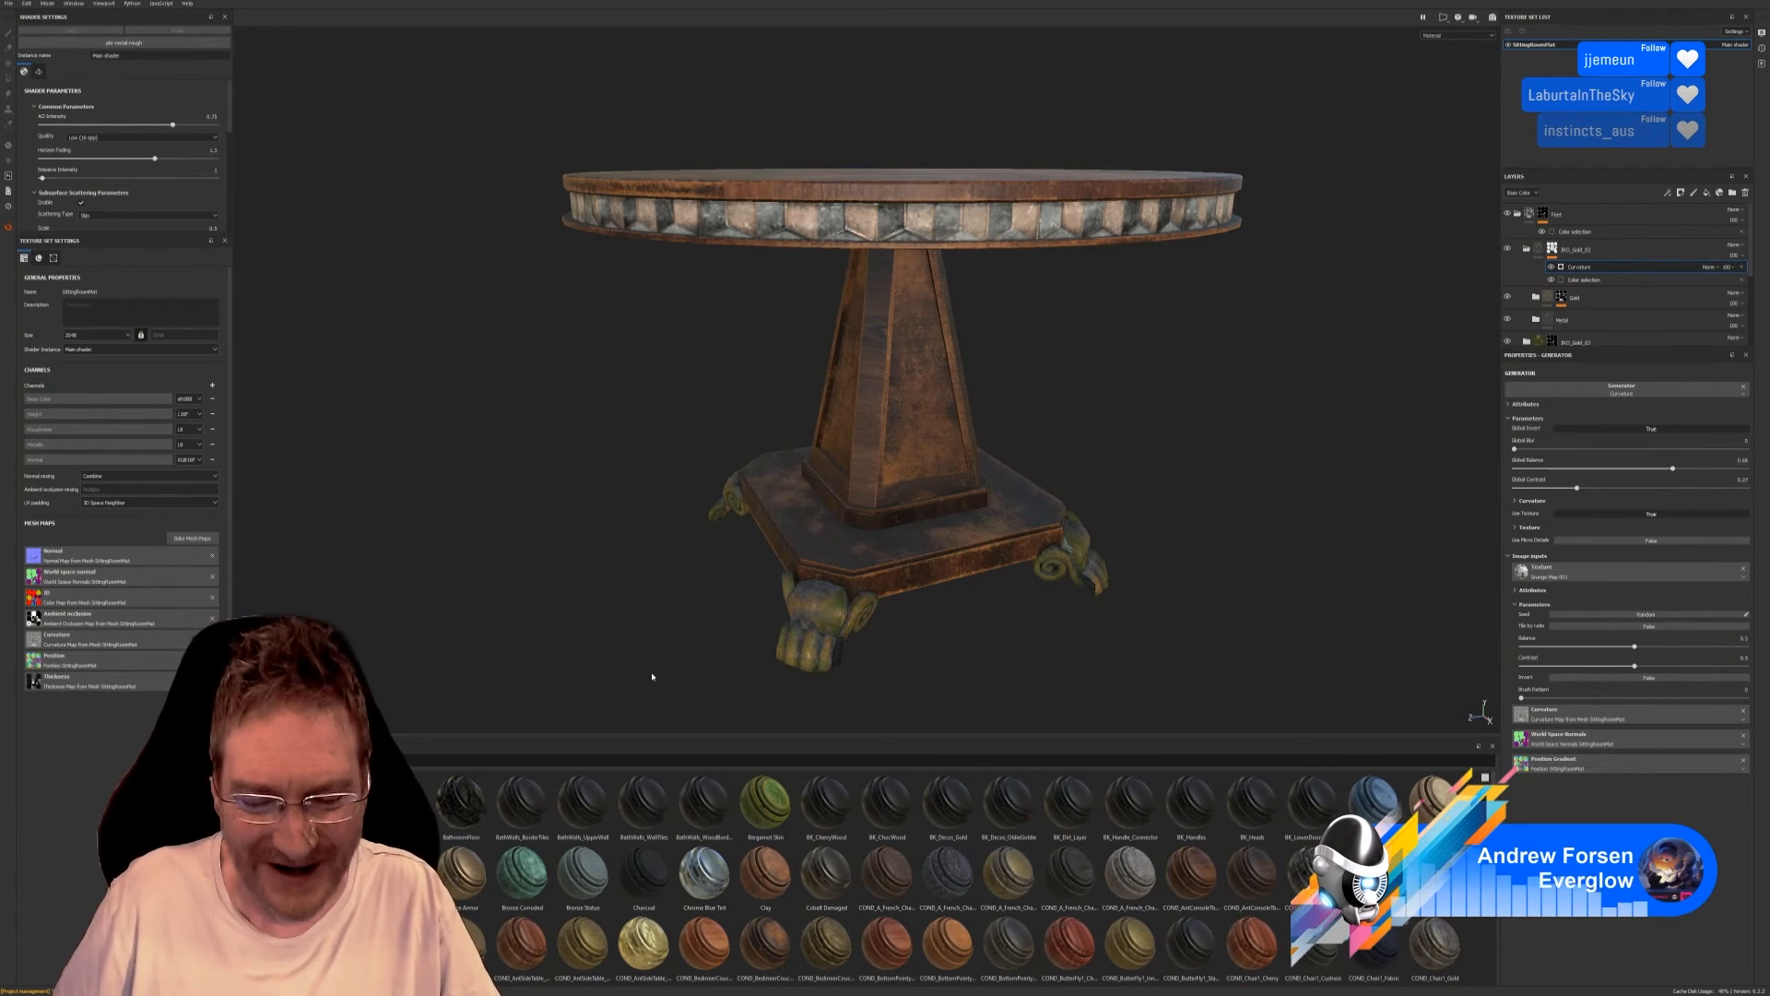
# Search the smart materials for "mag" and add the gold MAGUS Book material above the Feet group.
pyautogui.write('mag')
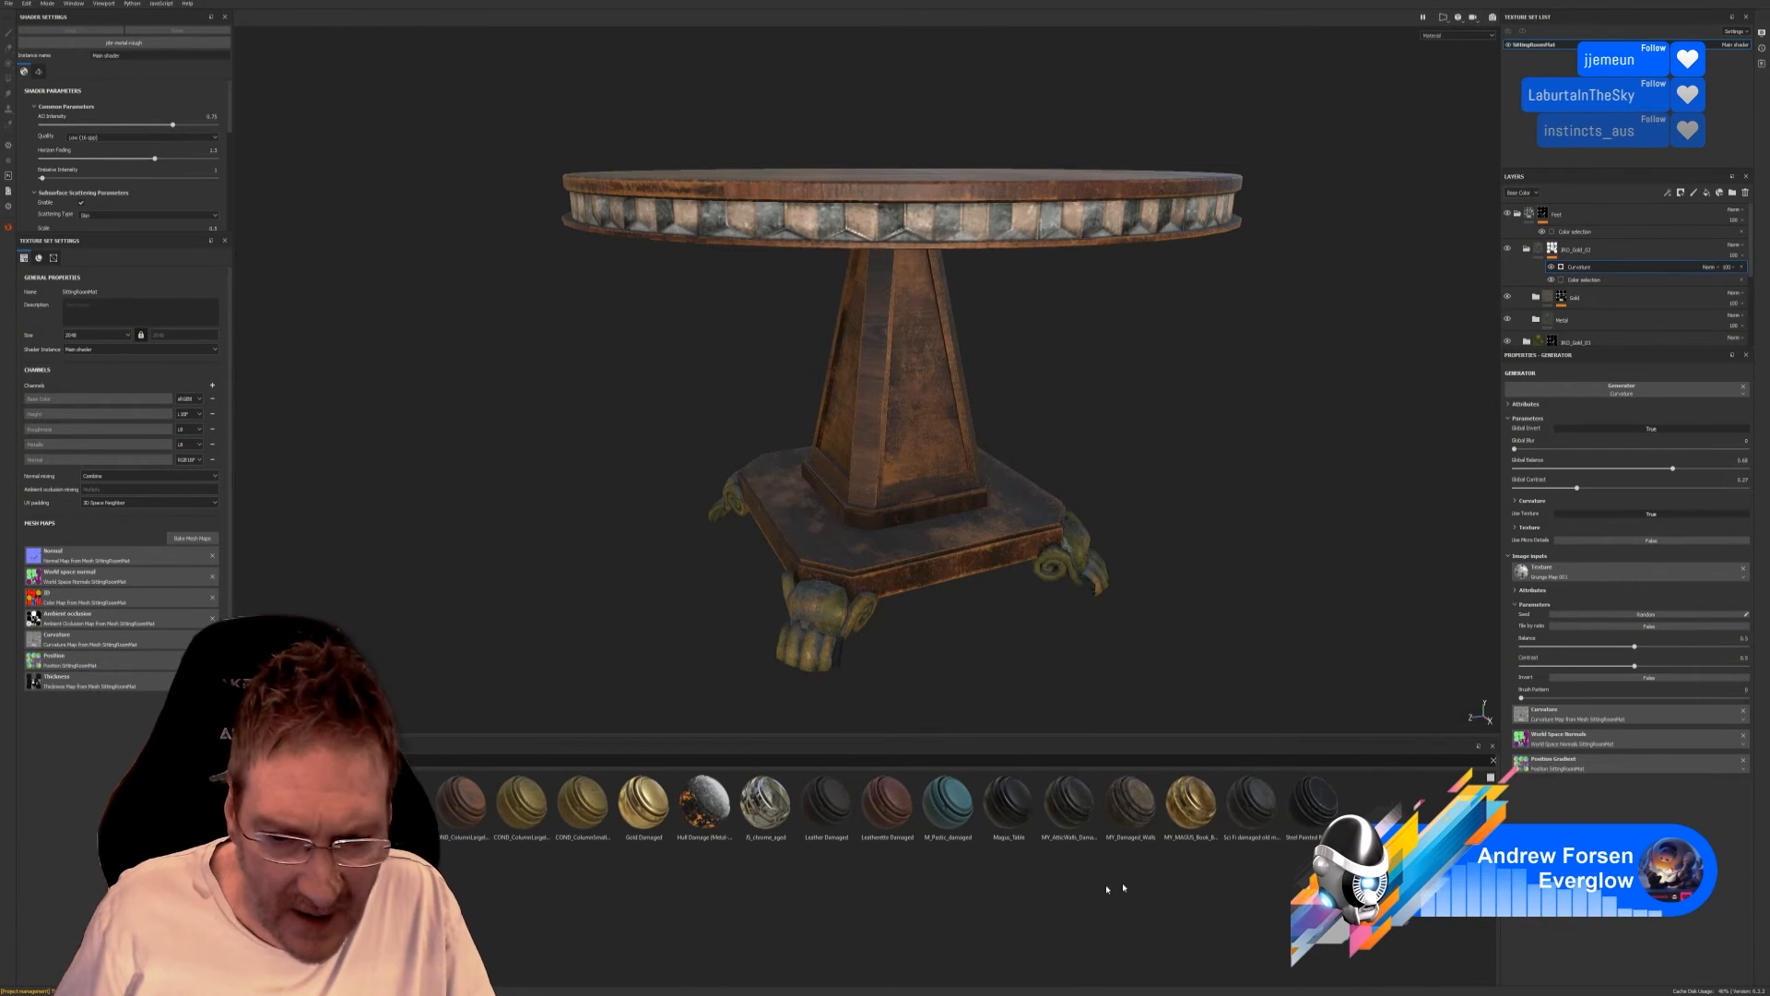
pyautogui.moveTo(1195, 805); pyautogui.dragTo(1099, 566)
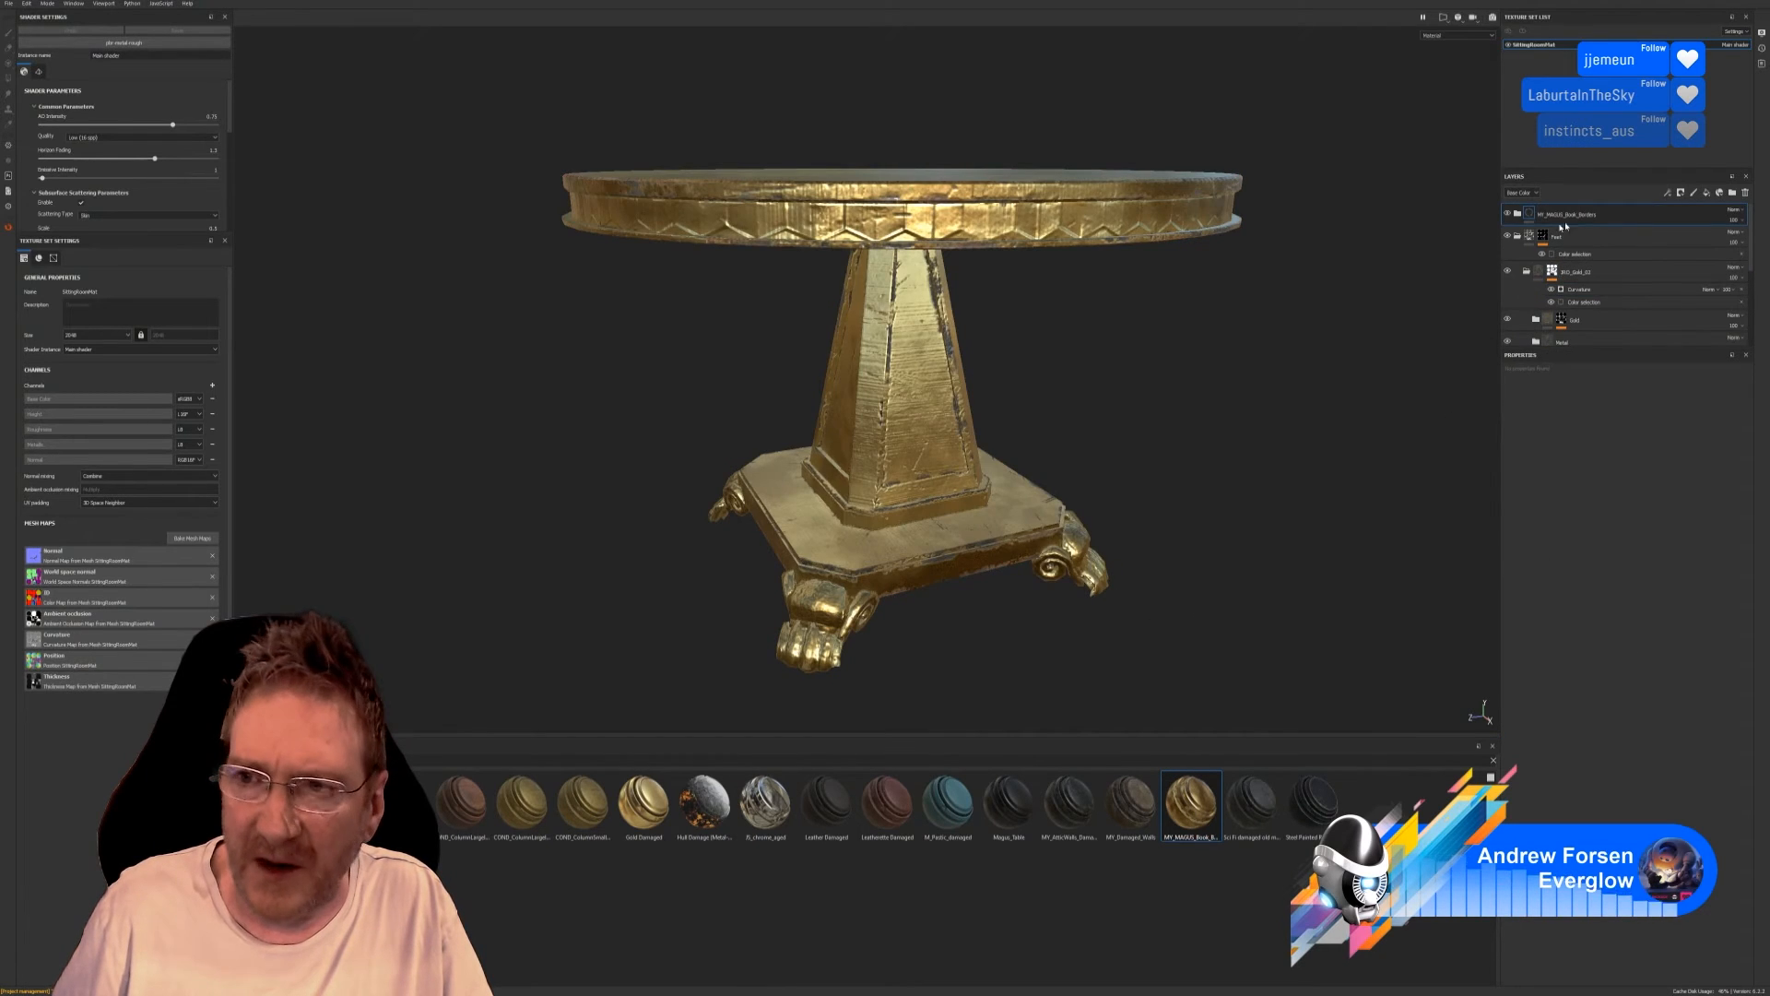
# Mask the MAGUS Book material with a Color Selection that uses the dark red ID colour of the feet.
pyautogui.rightClick(1609, 210)
pyautogui.click(1664, 244)
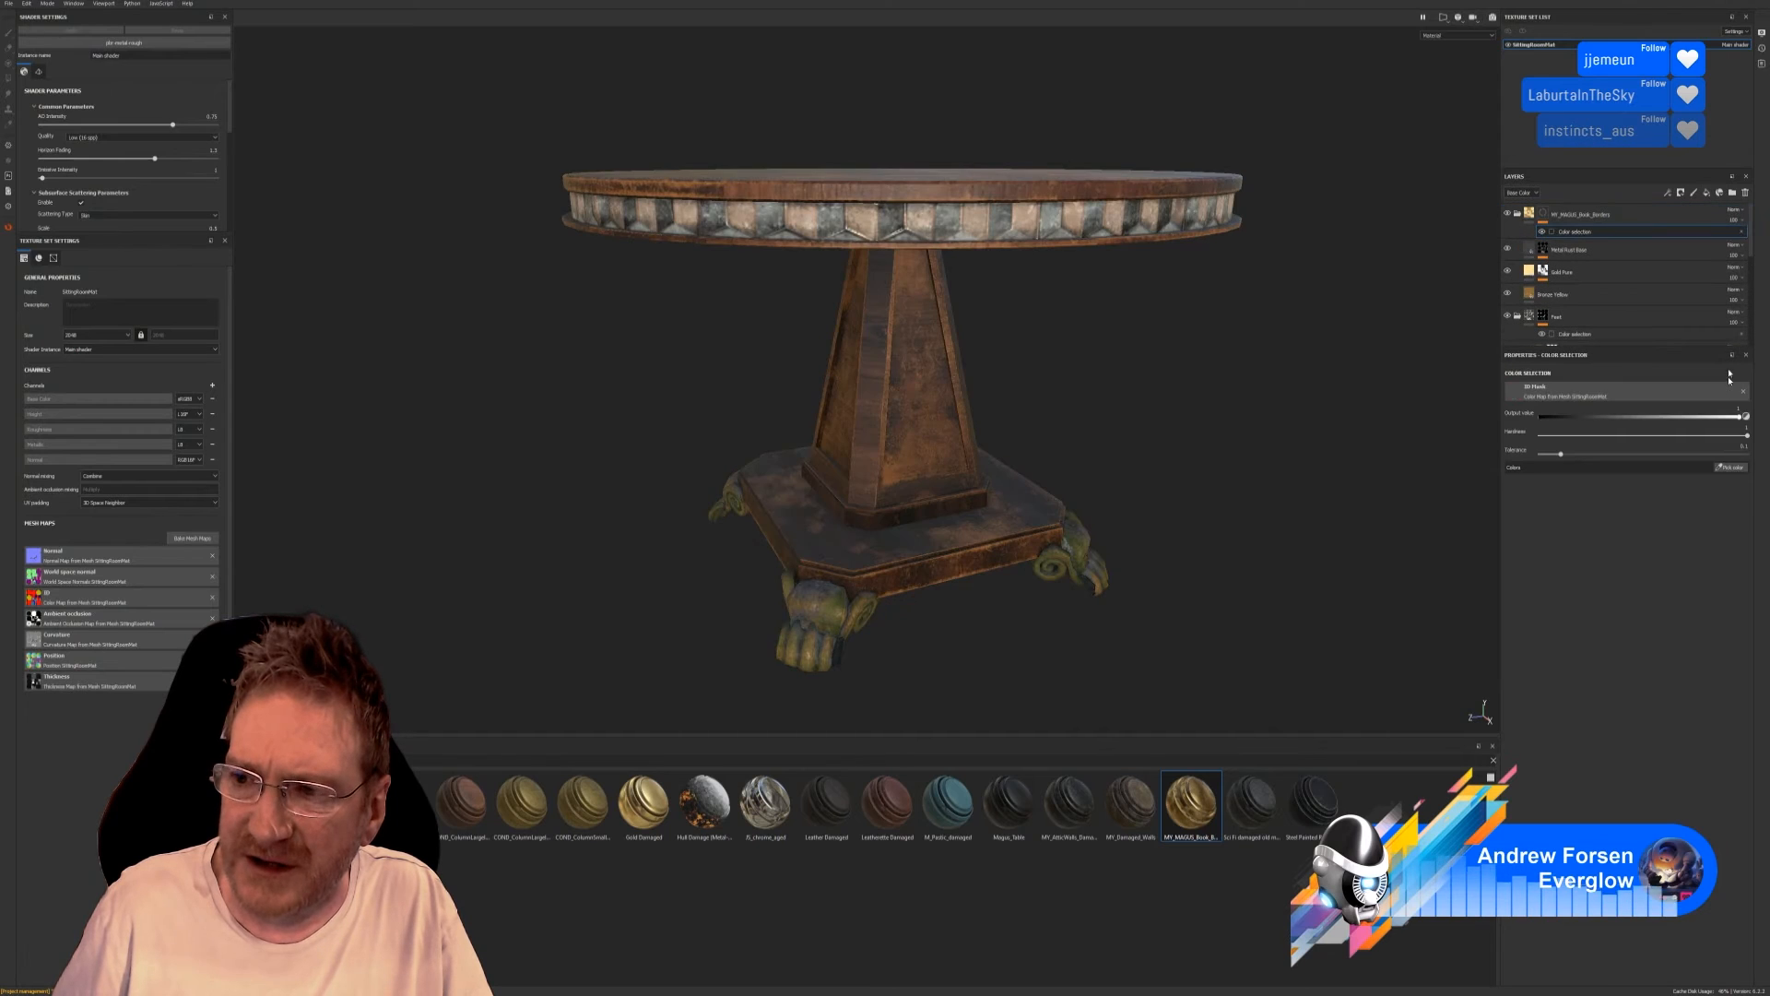
pyautogui.click(1730, 468)
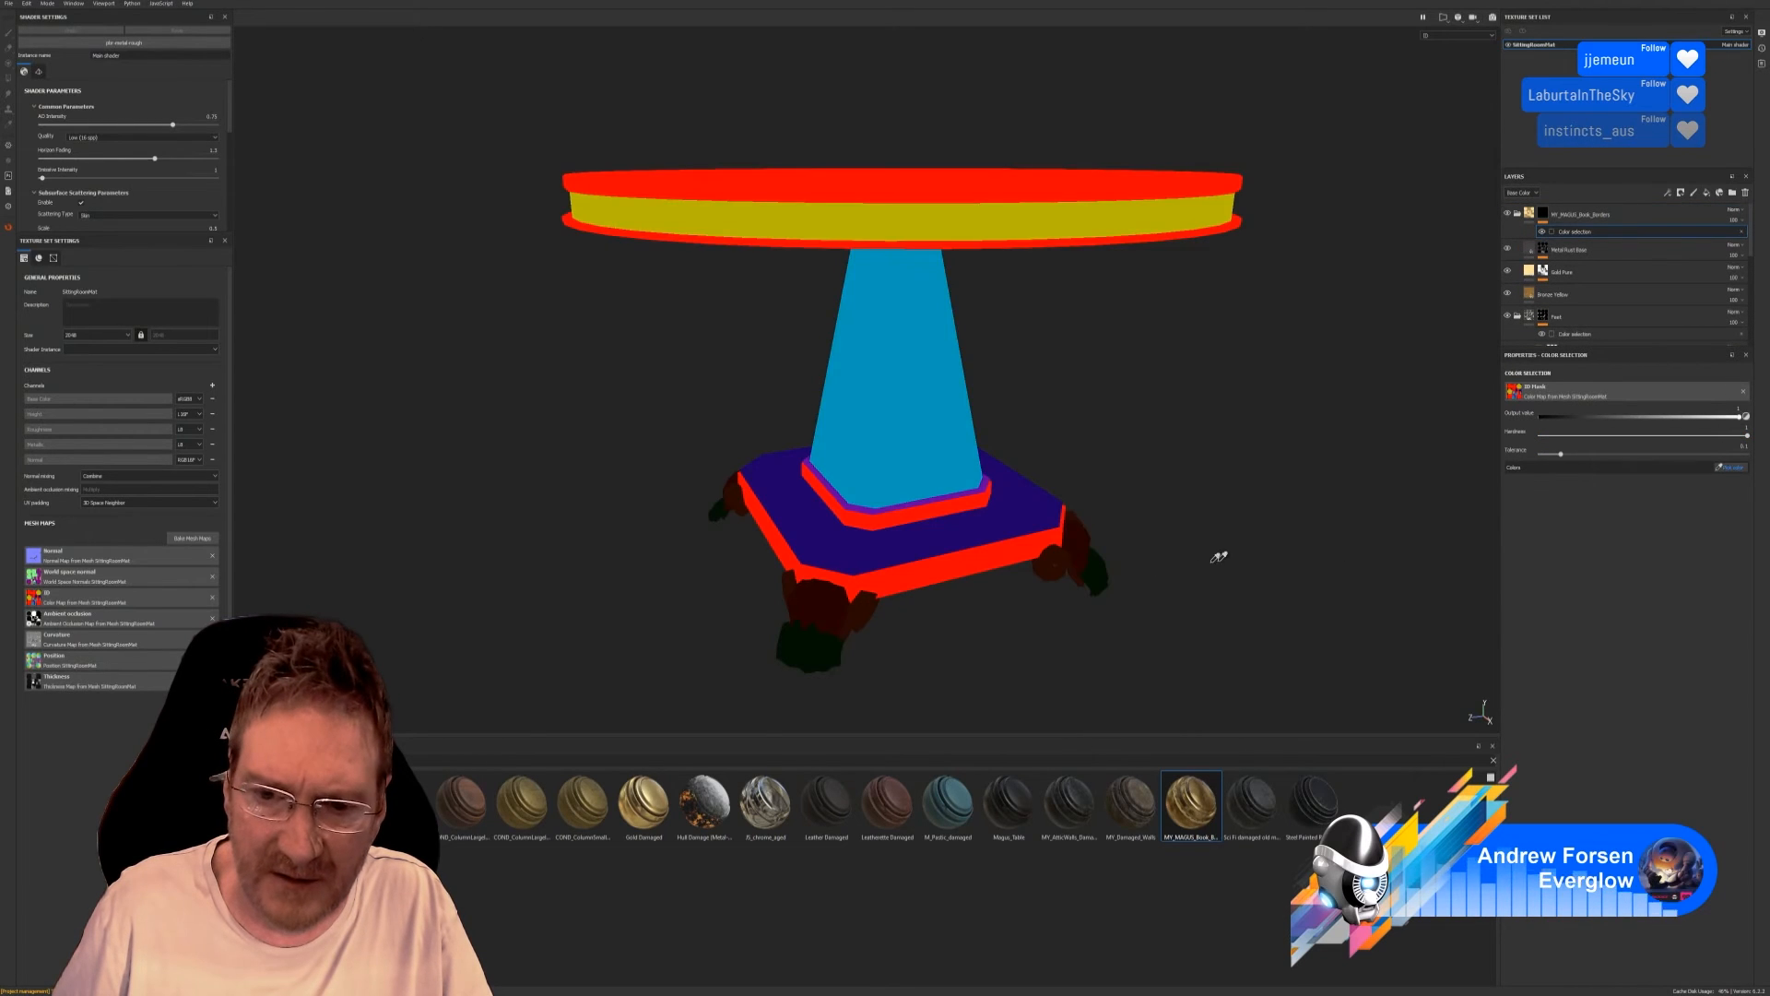
pyautogui.click(1060, 551)
pyautogui.scroll(5, 848, 623)
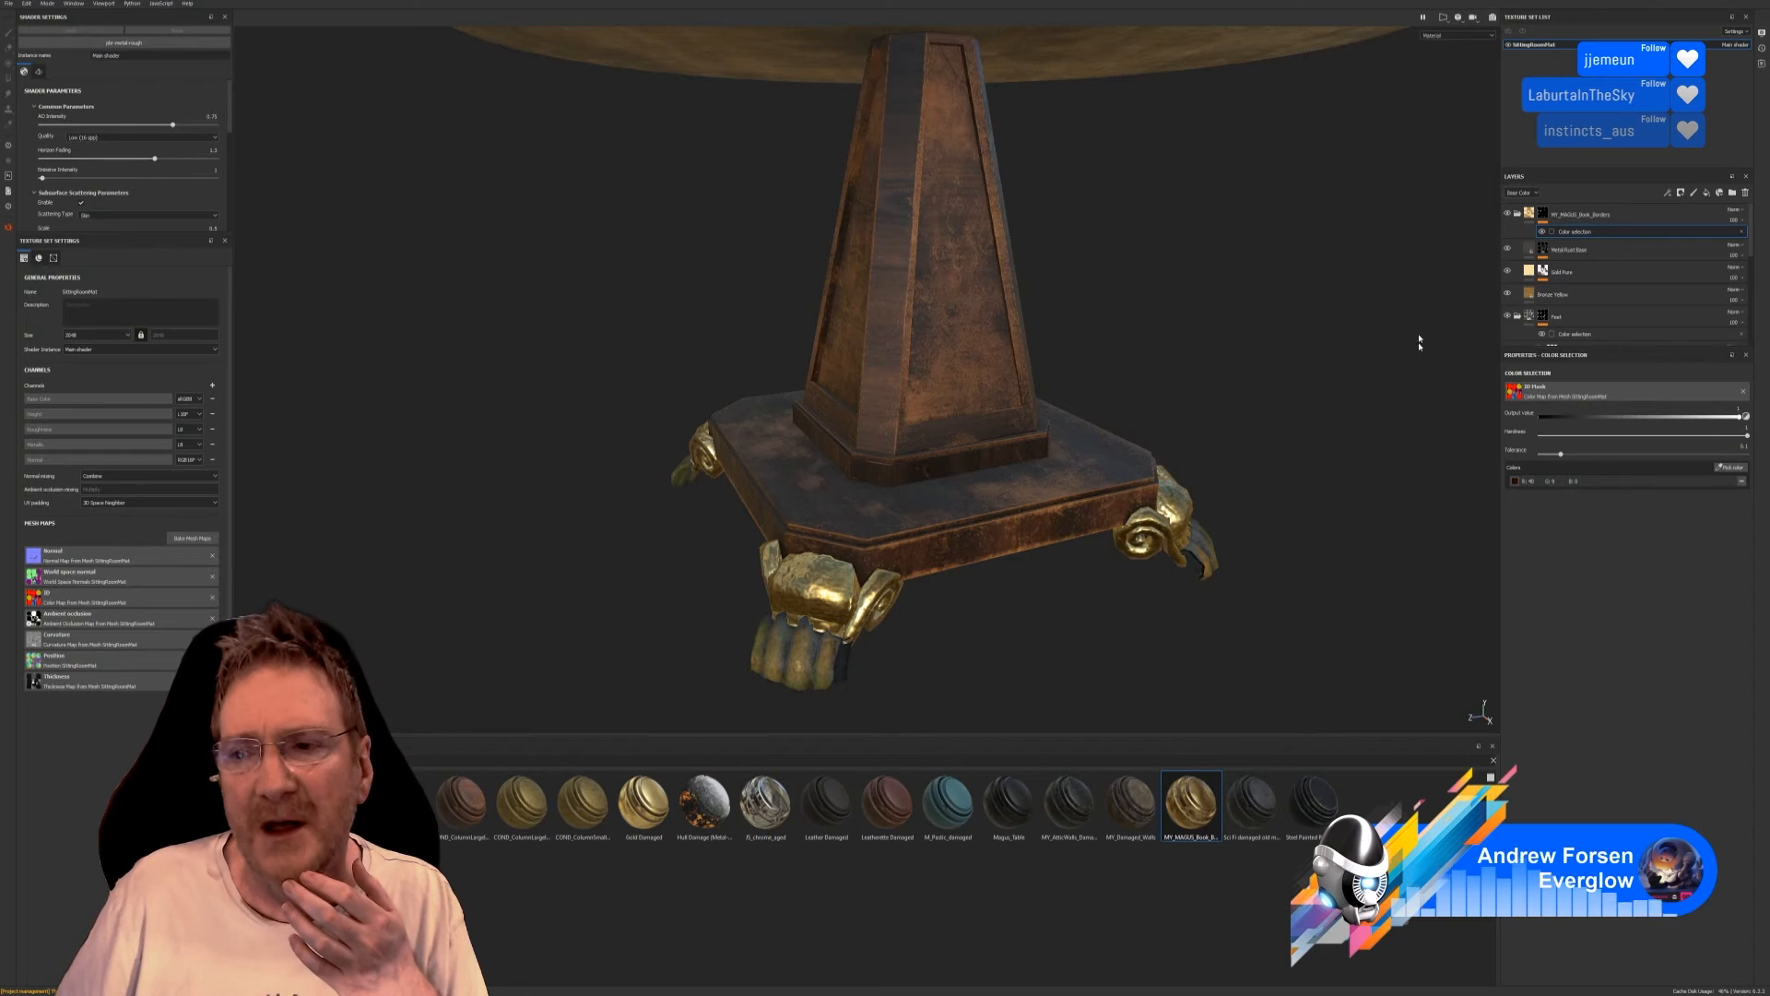
# Collapse the MAGUS Book material's folder and move it into the Feet group, directly above the upper gold material.
pyautogui.click(1582, 251)
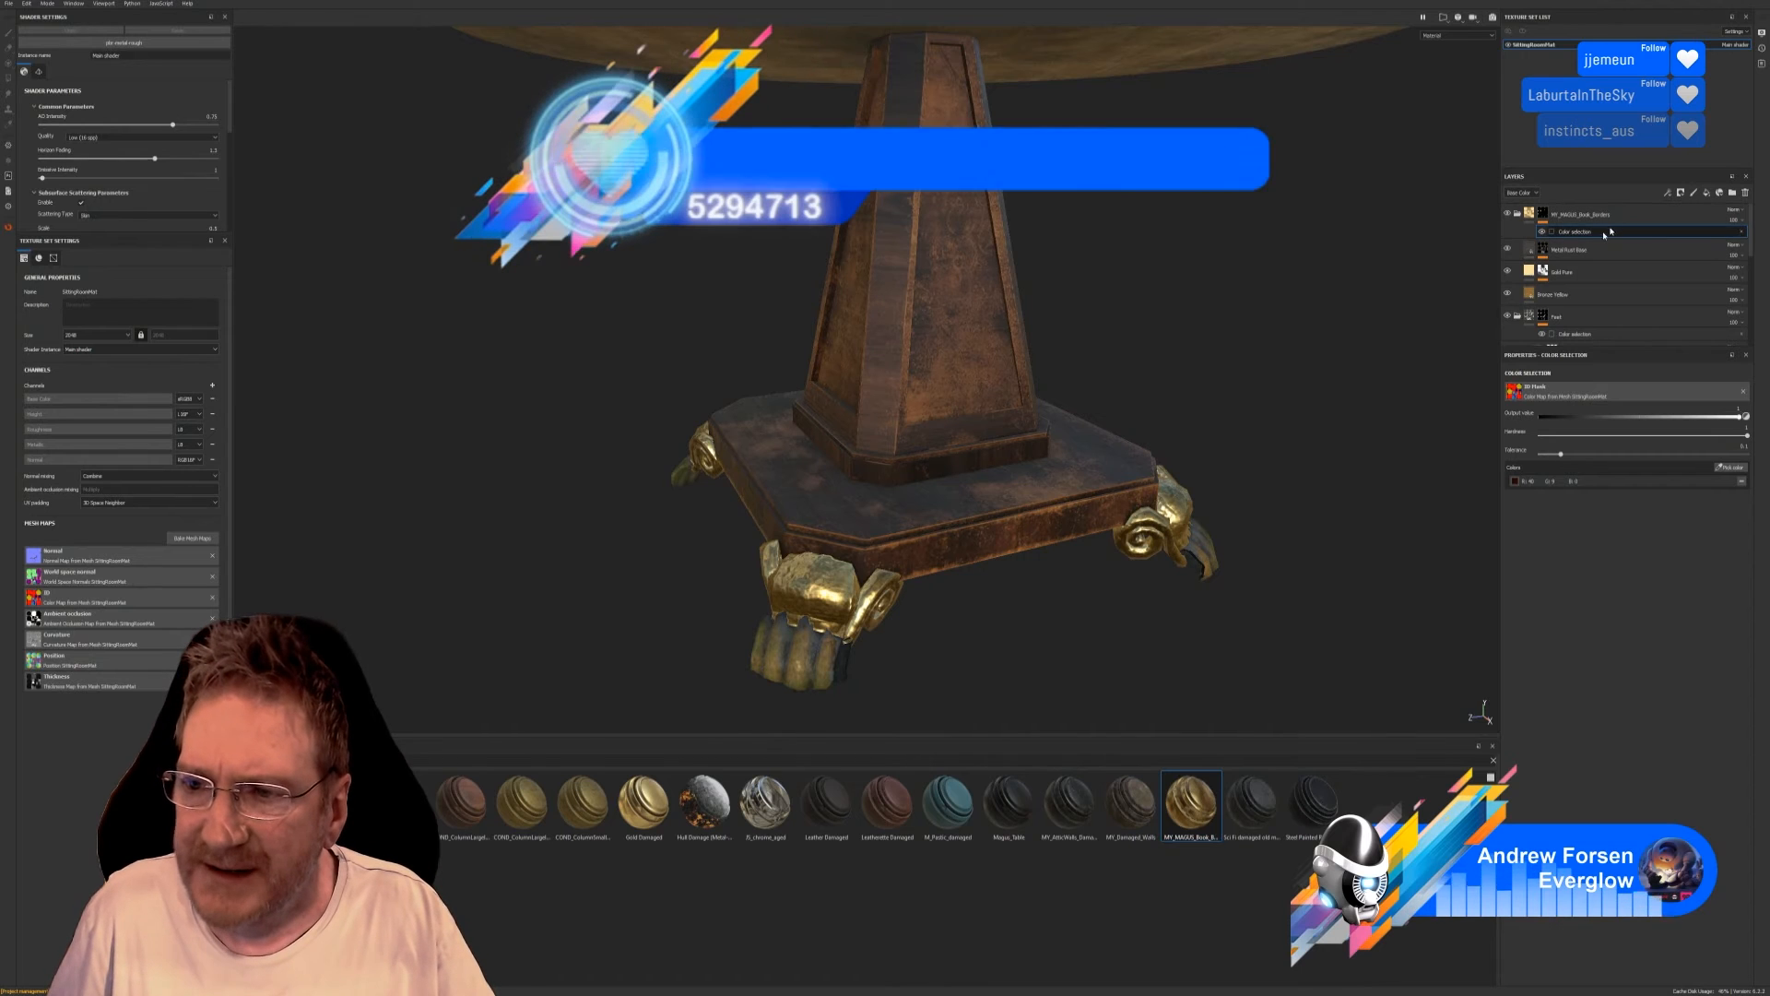
pyautogui.scroll(-1, 1522, 314)
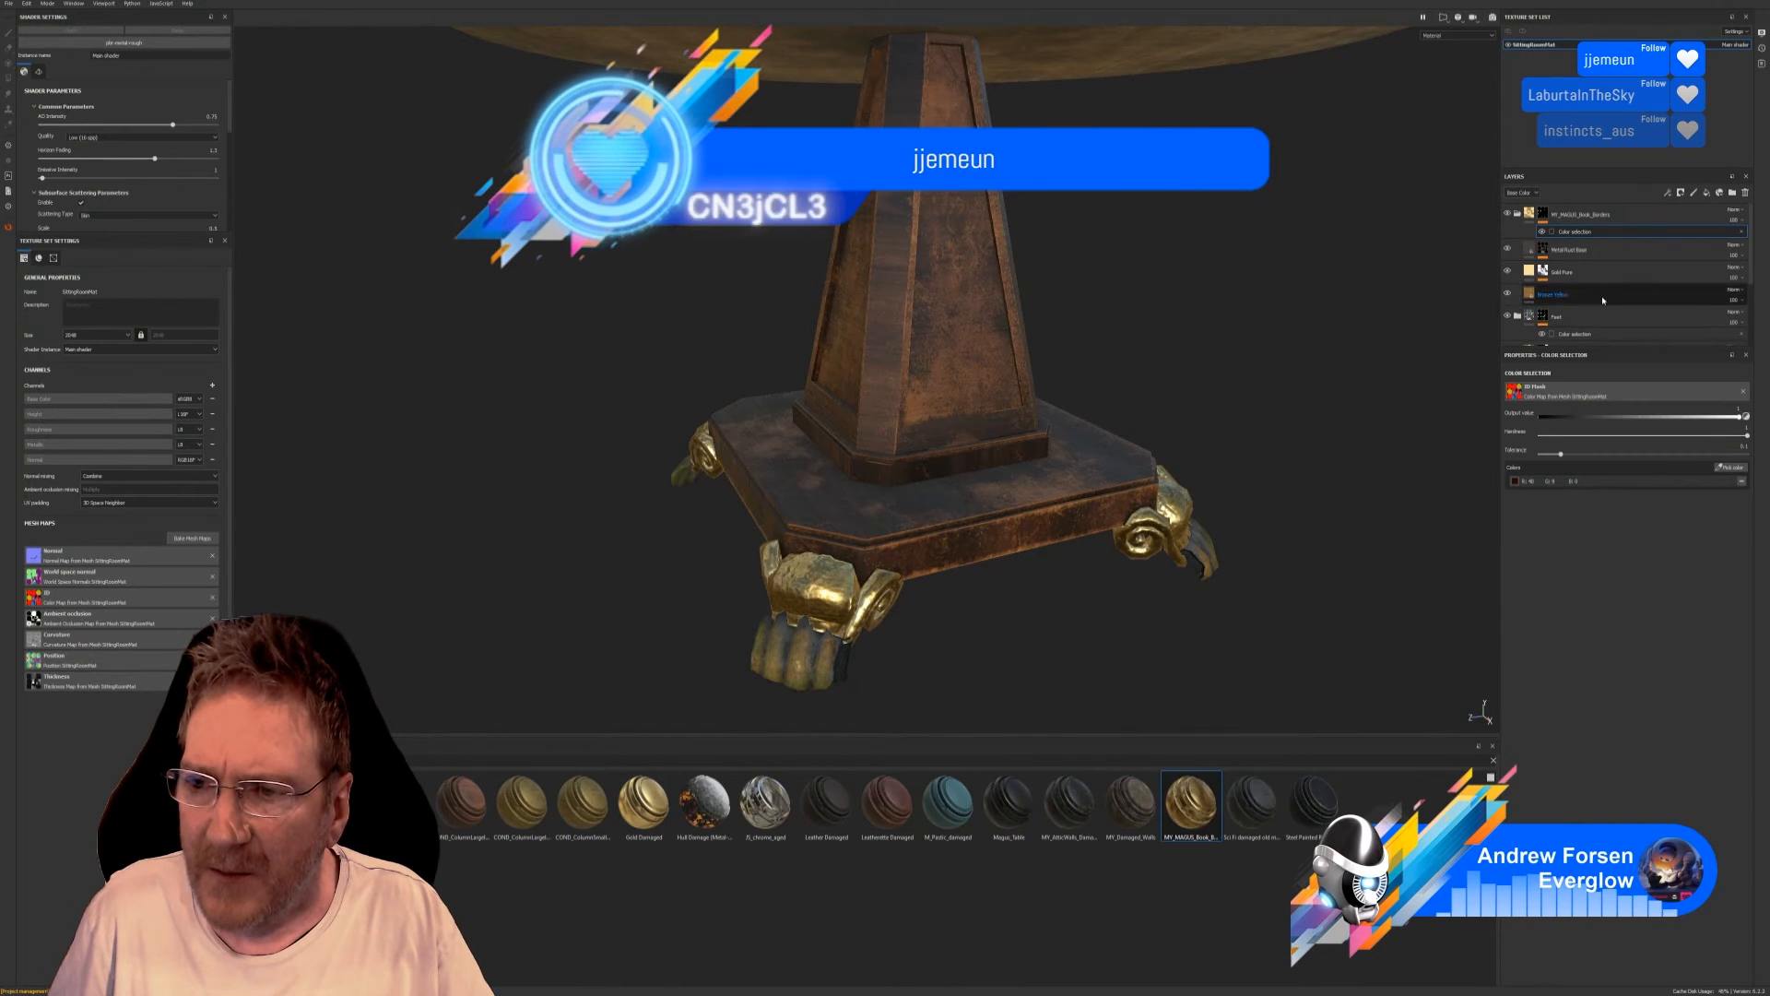
pyautogui.scroll(1, 1565, 278)
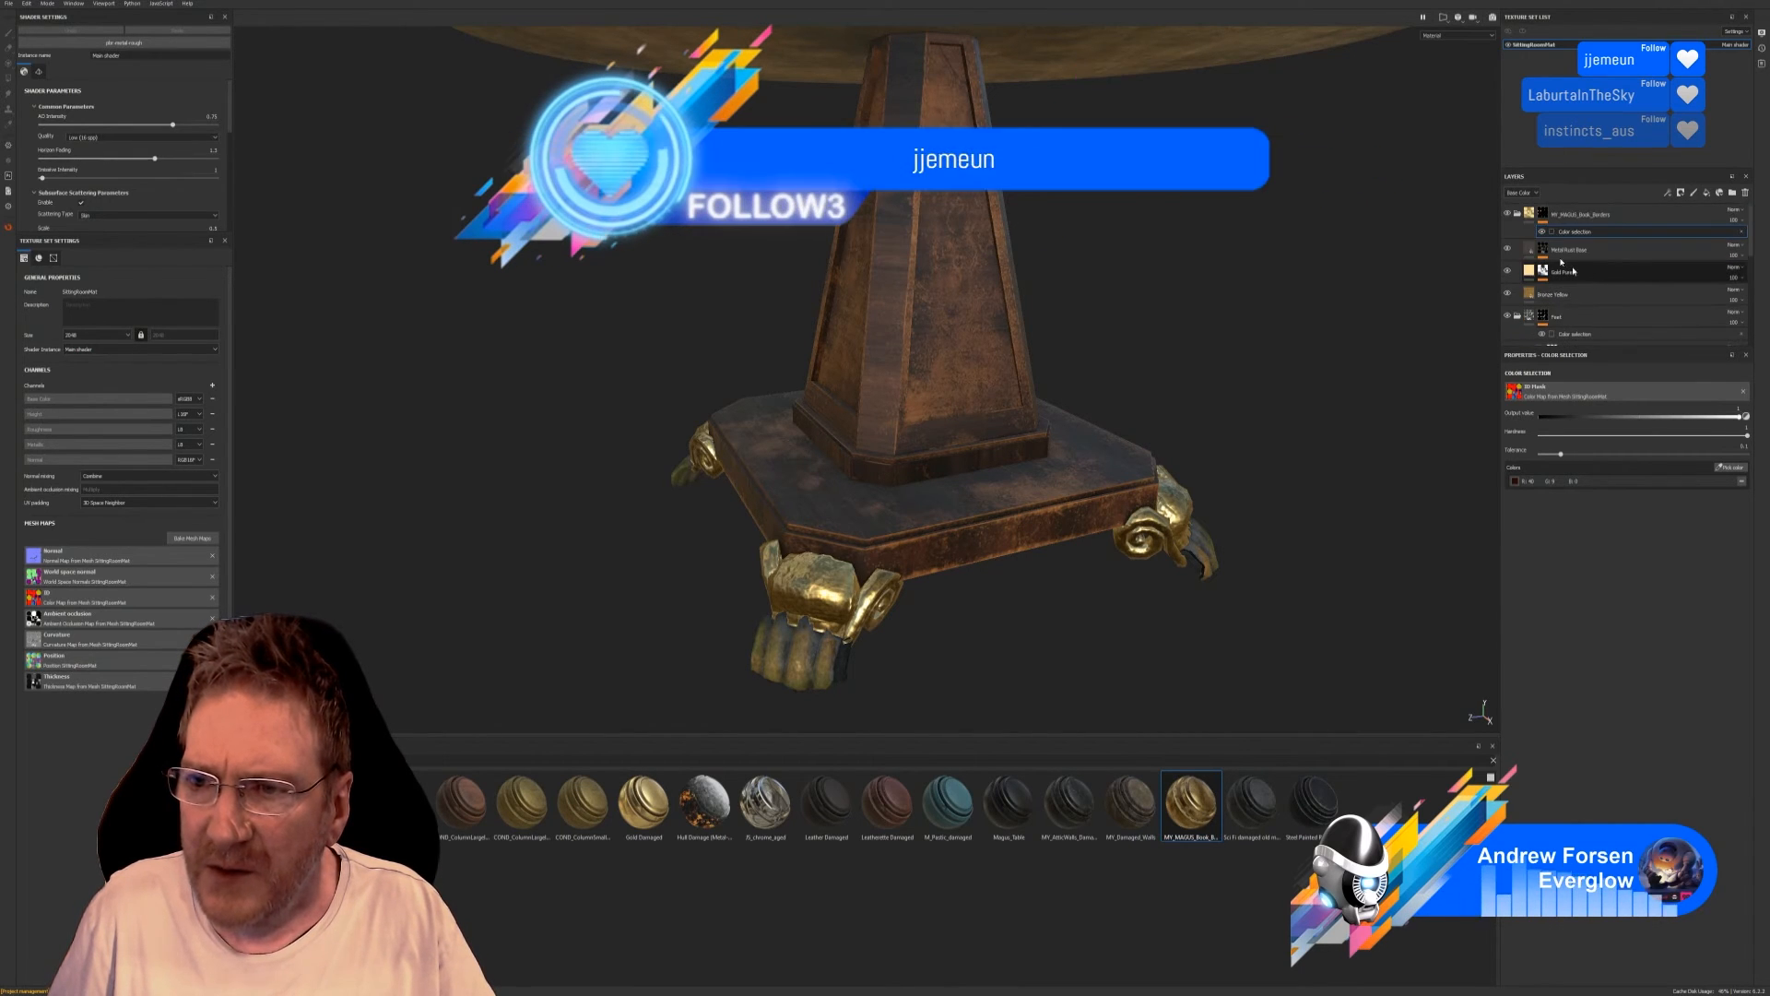
pyautogui.click(1517, 214)
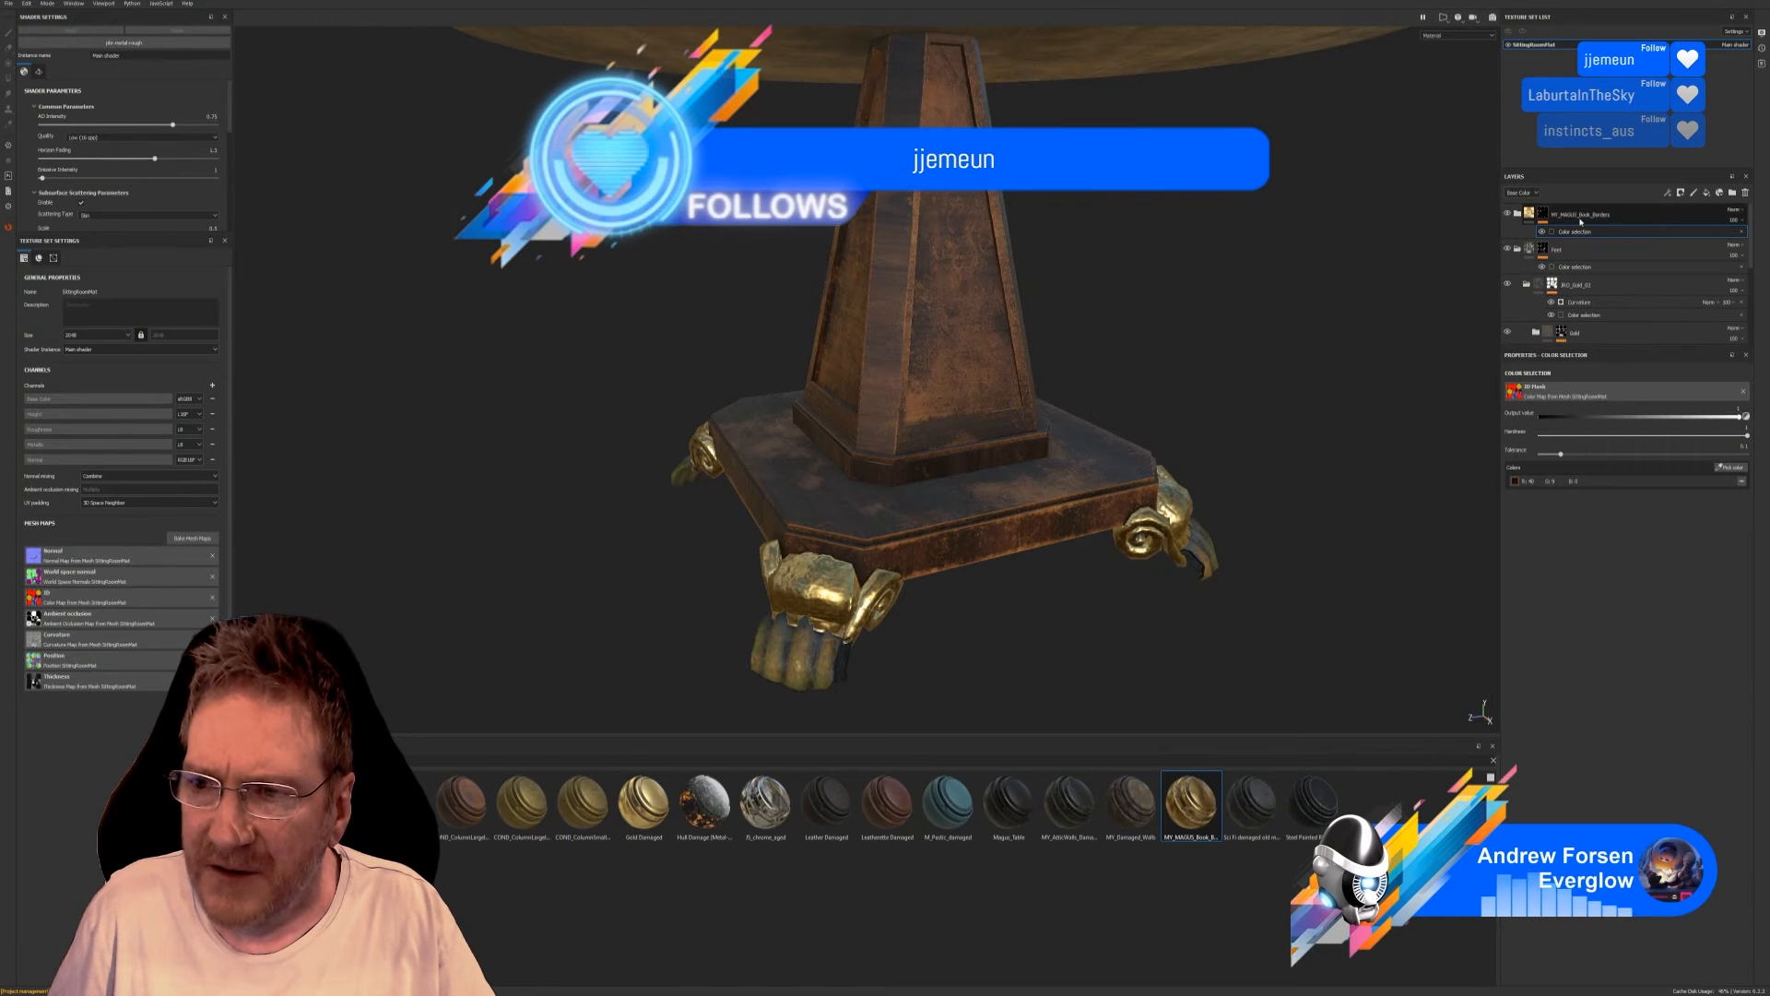
pyautogui.moveTo(1579, 222); pyautogui.dragTo(1582, 276)
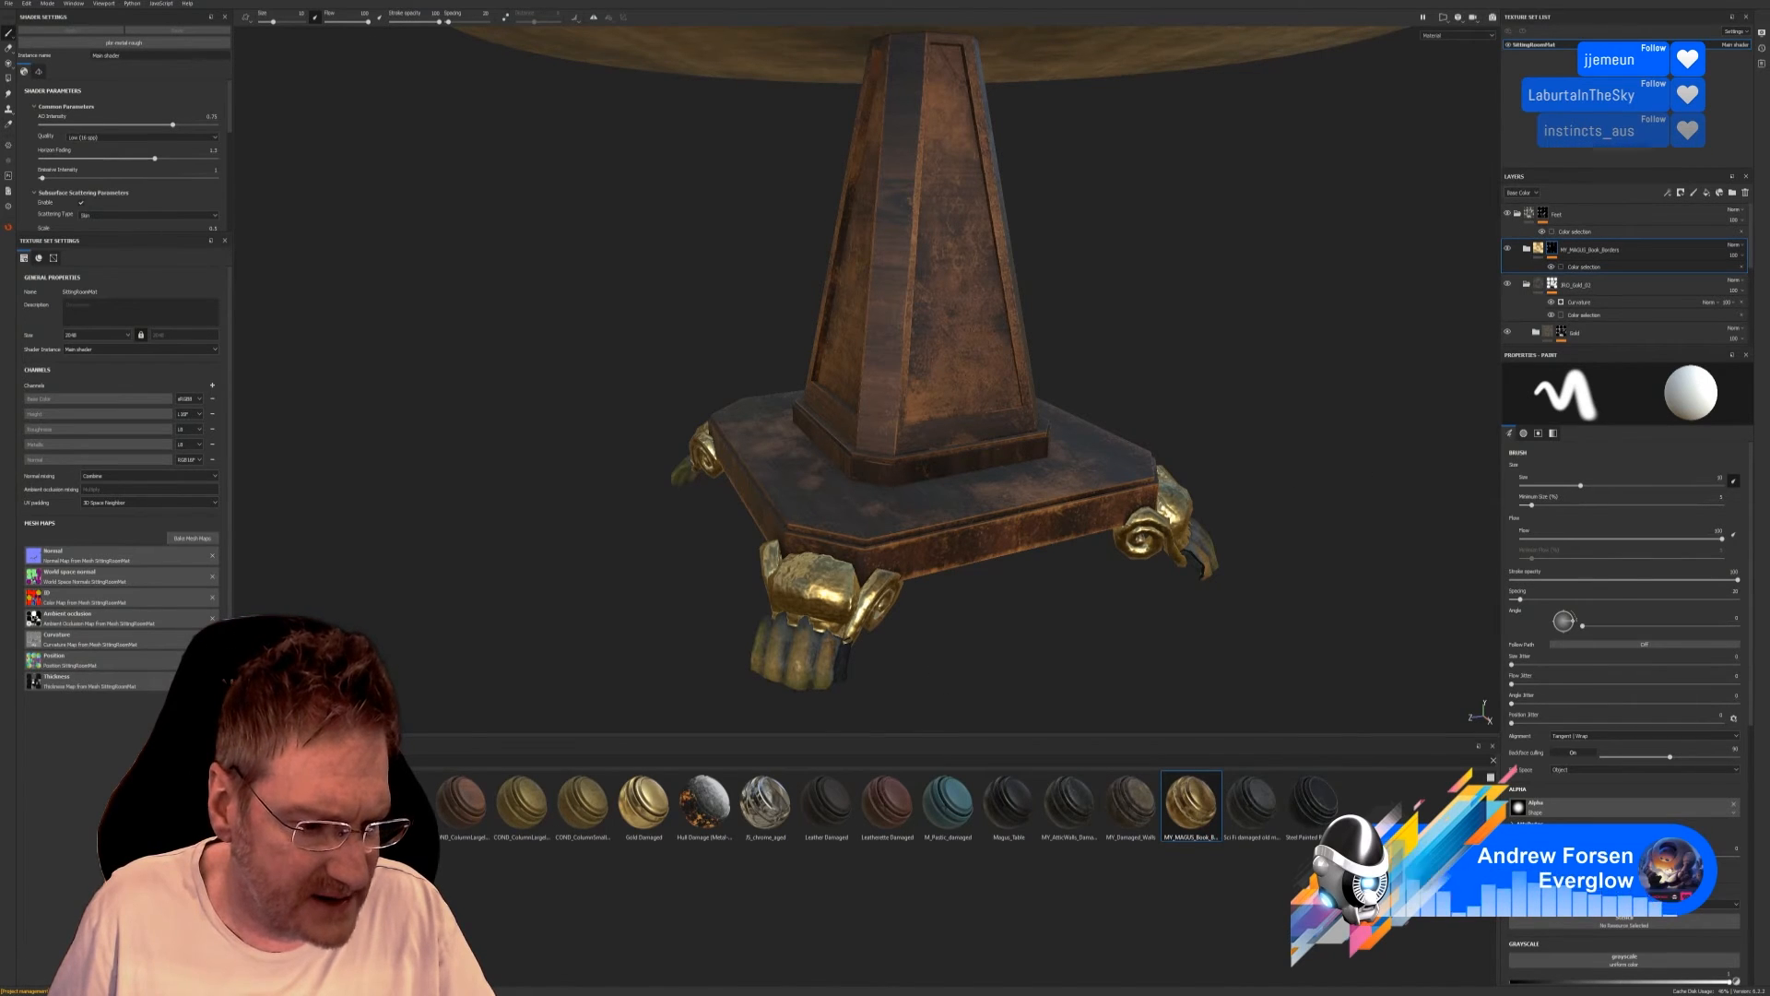
# Apply the Surface Worn smart mask to the MAGUS Book material and invert its Mask Editor generator.
pyautogui.click(260, 926)
pyautogui.scroll(-2, 1488, 983)
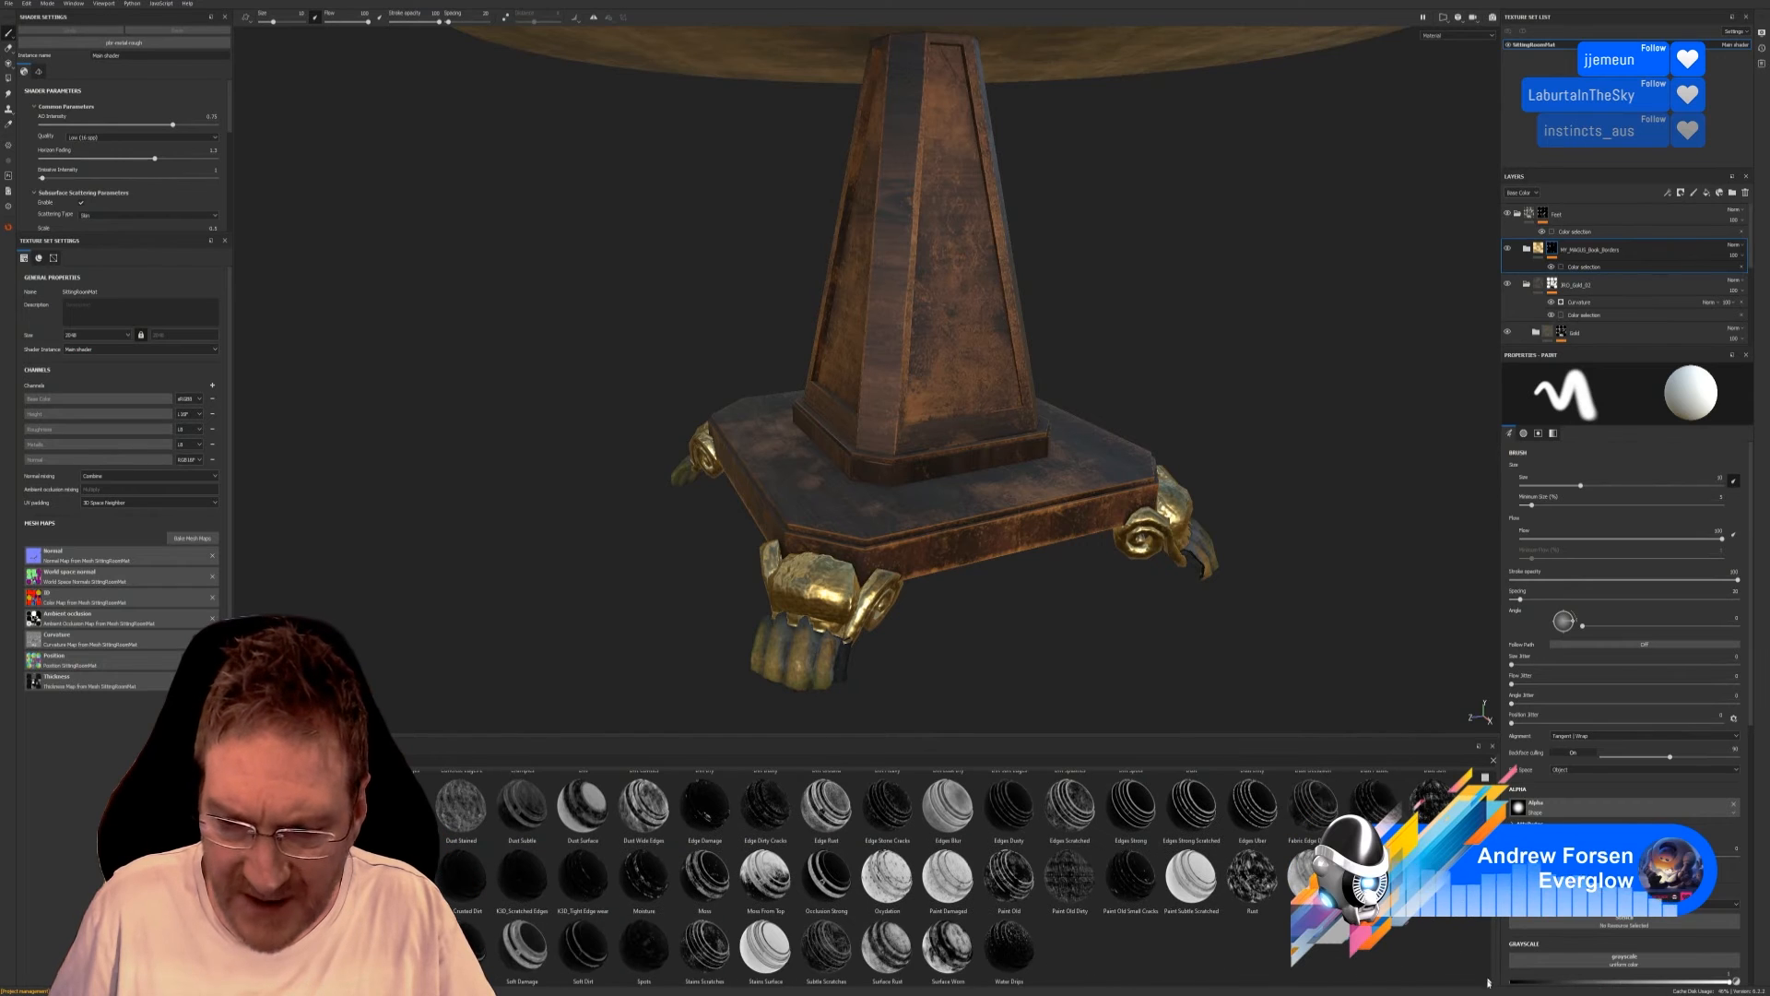
pyautogui.moveTo(947, 947); pyautogui.dragTo(1606, 248)
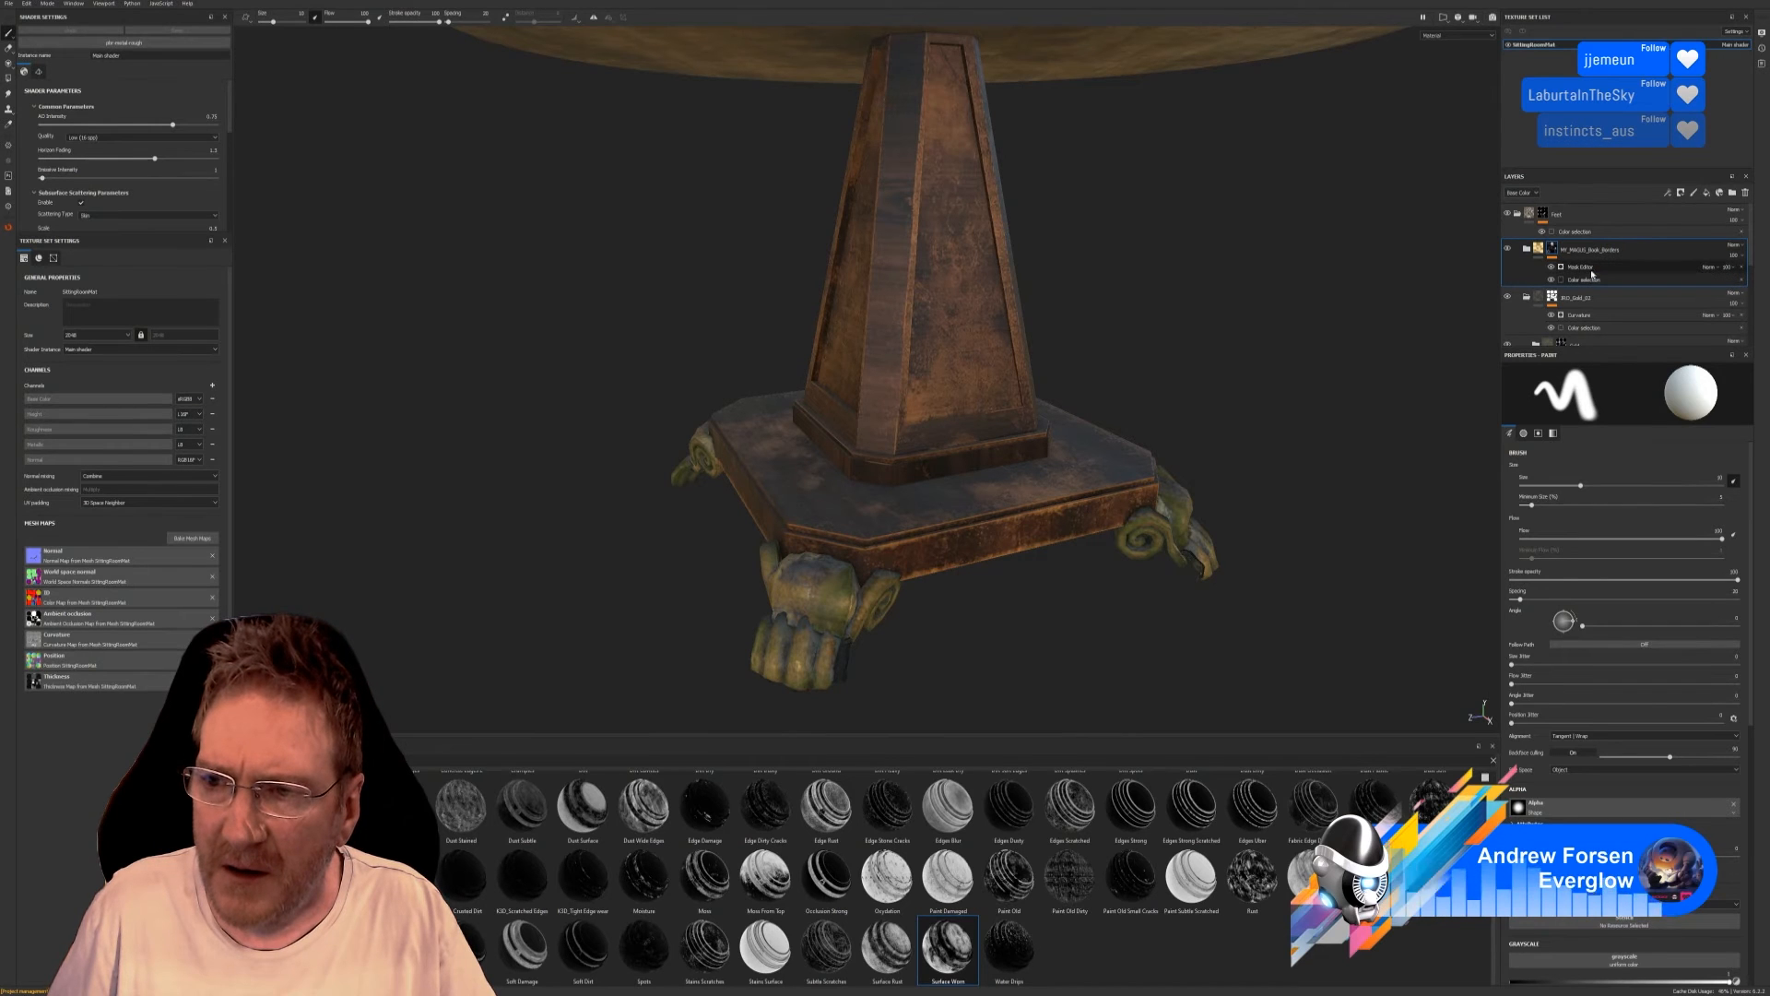
pyautogui.click(1591, 268)
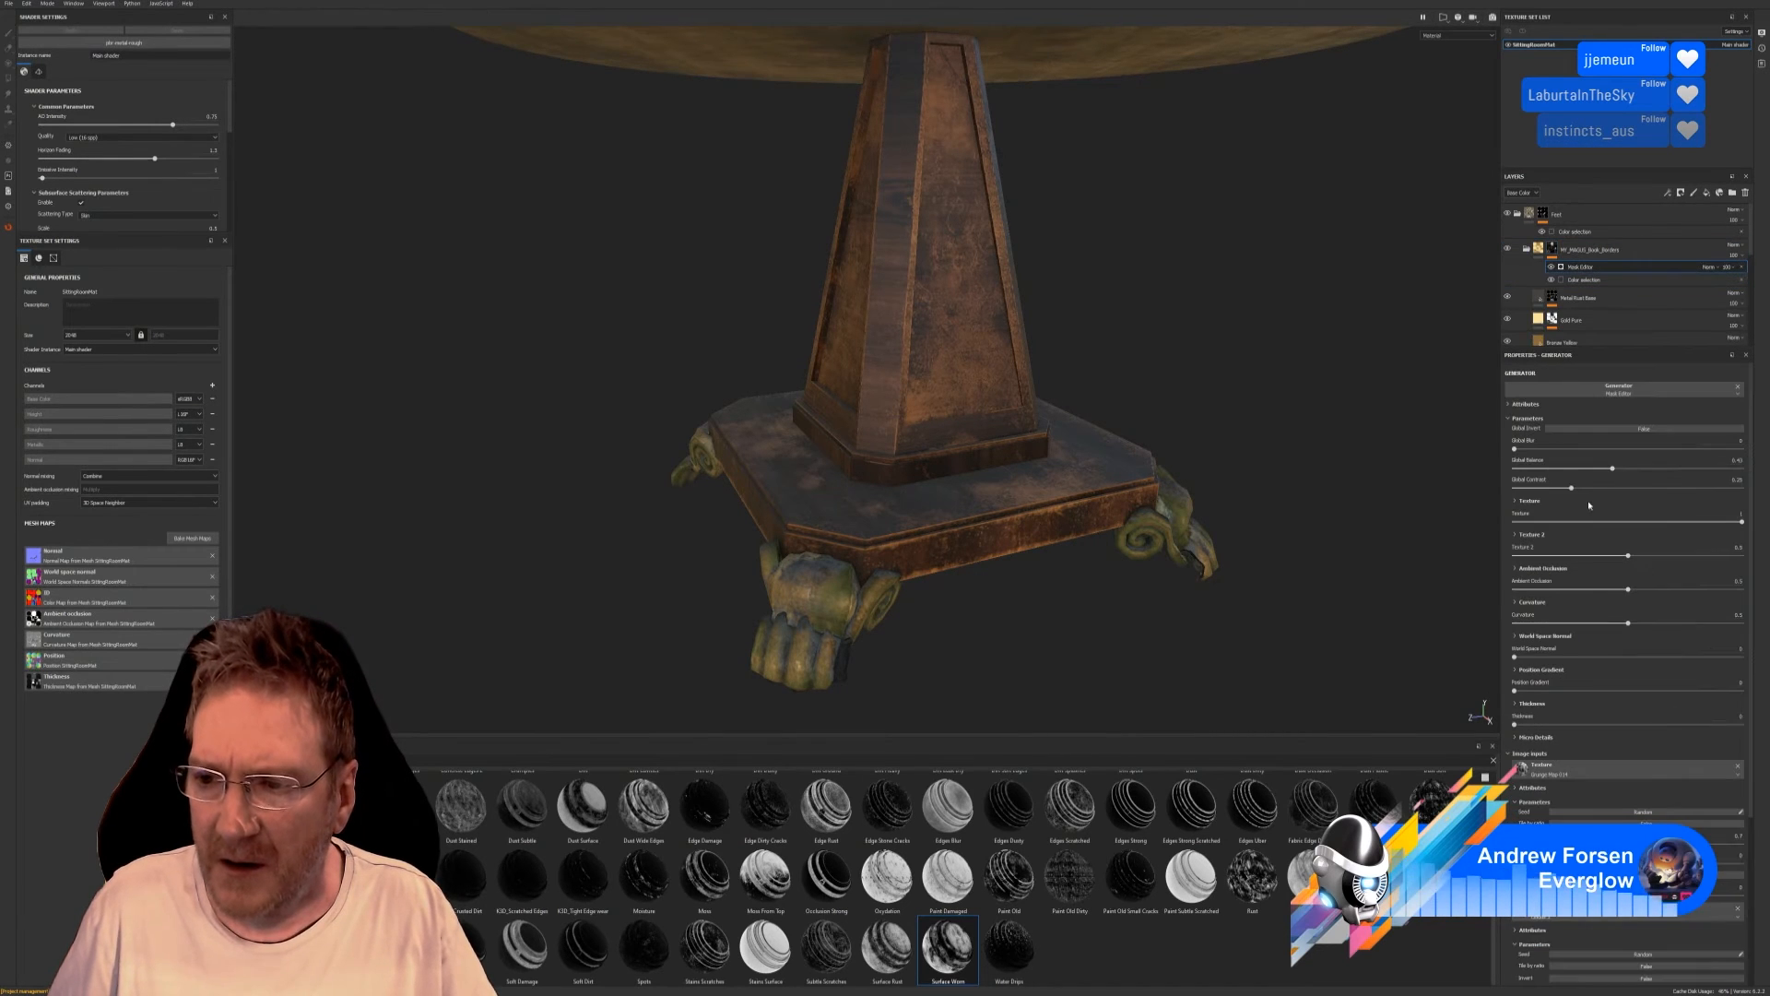
pyautogui.click(1643, 430)
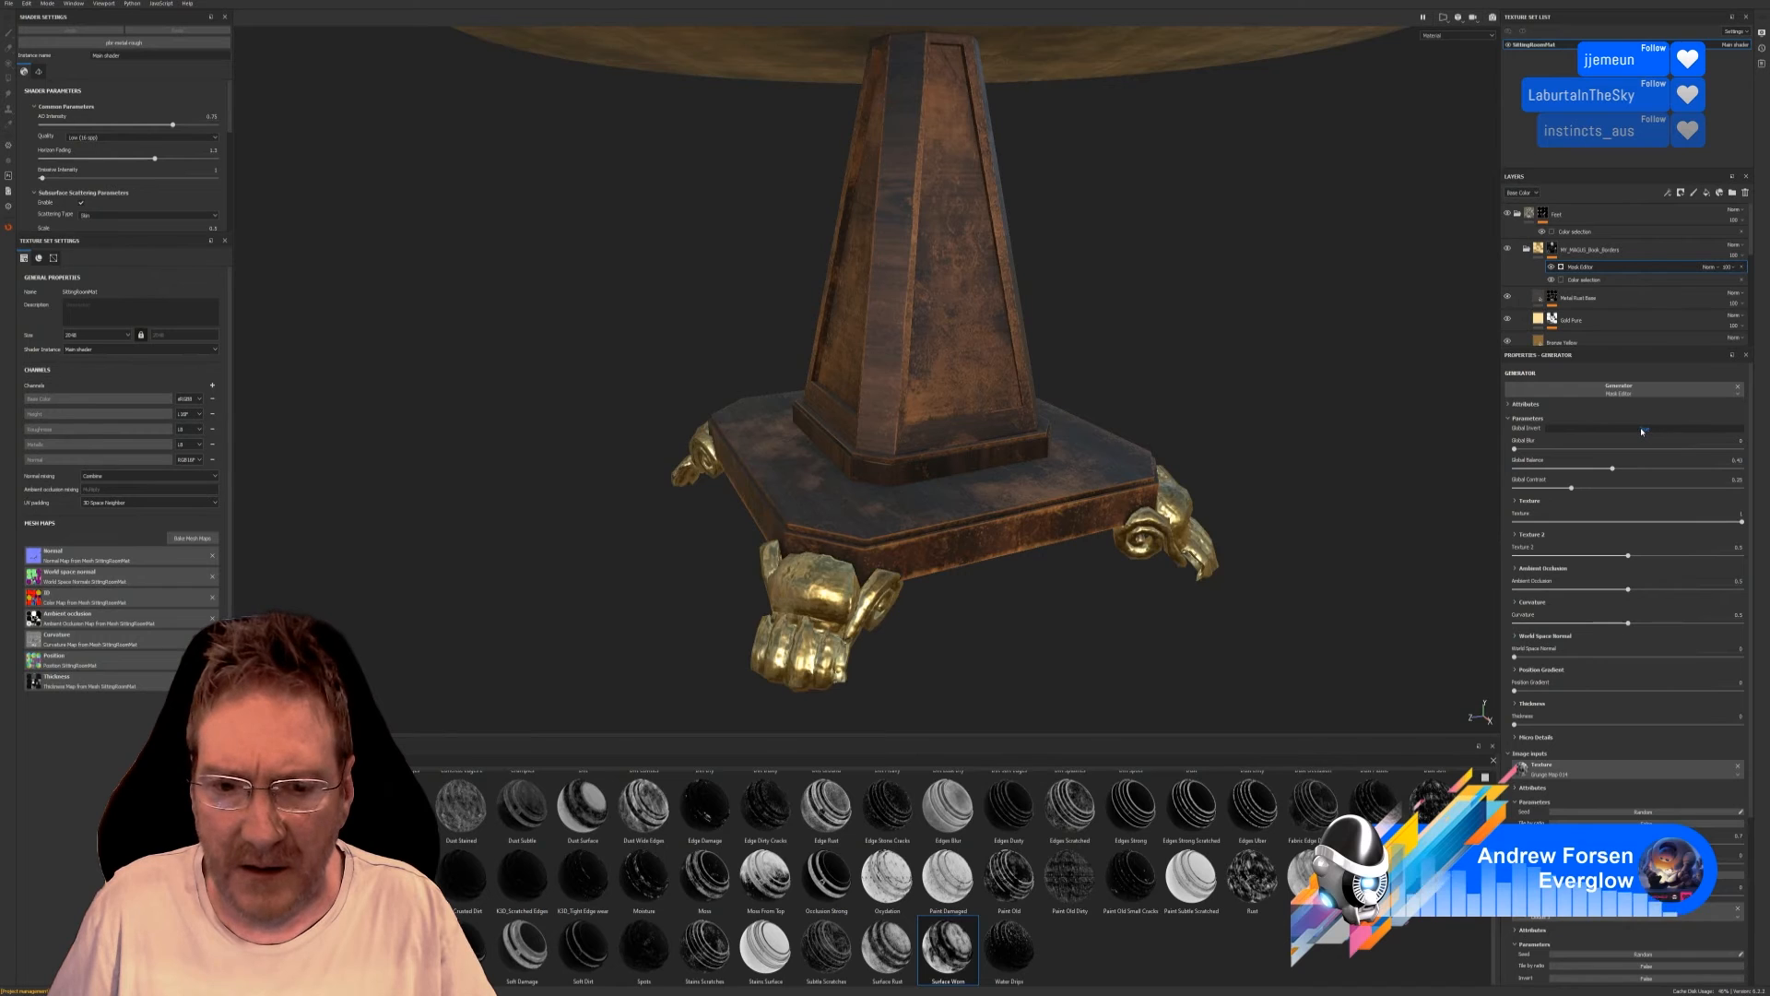
# Turn off the Mask Editor's Global Invert and set Global Balance about 0.65, Global Contrast 0.74, Texture 2 0.41, Ambient Occlusion 0.63 and Curvature 0.54.
pyautogui.click(1644, 430)
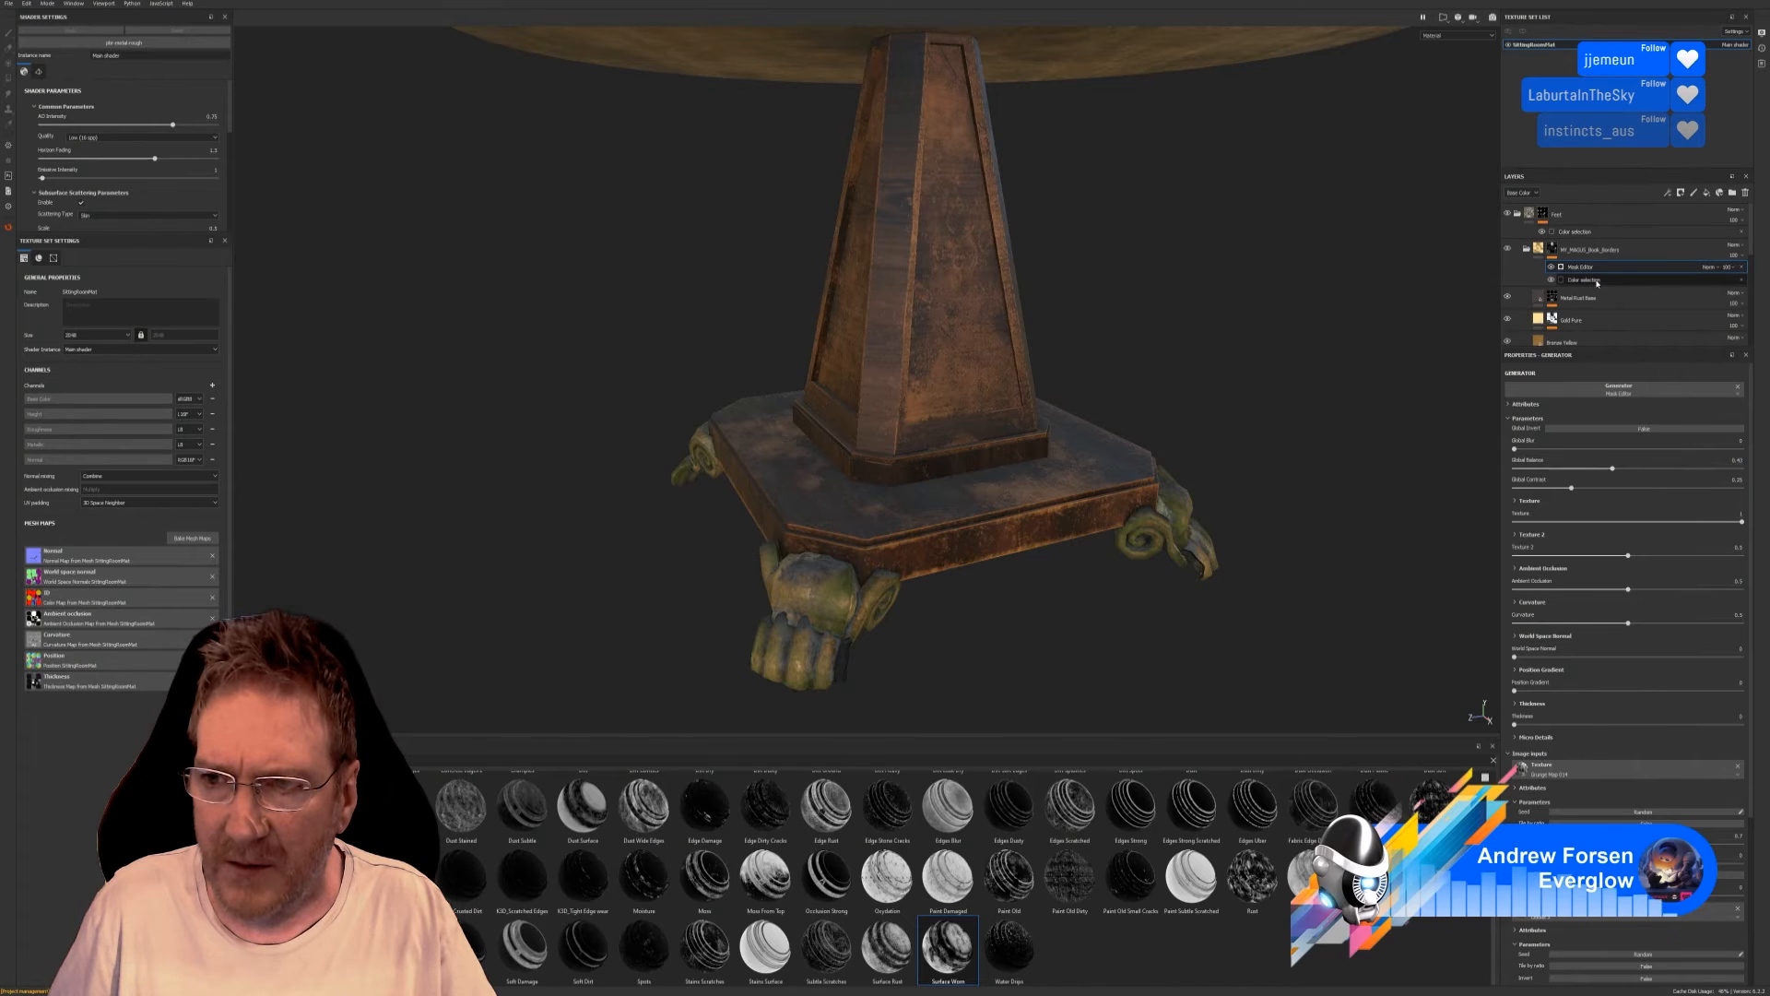
pyautogui.moveTo(1612, 468); pyautogui.dragTo(1709, 495)
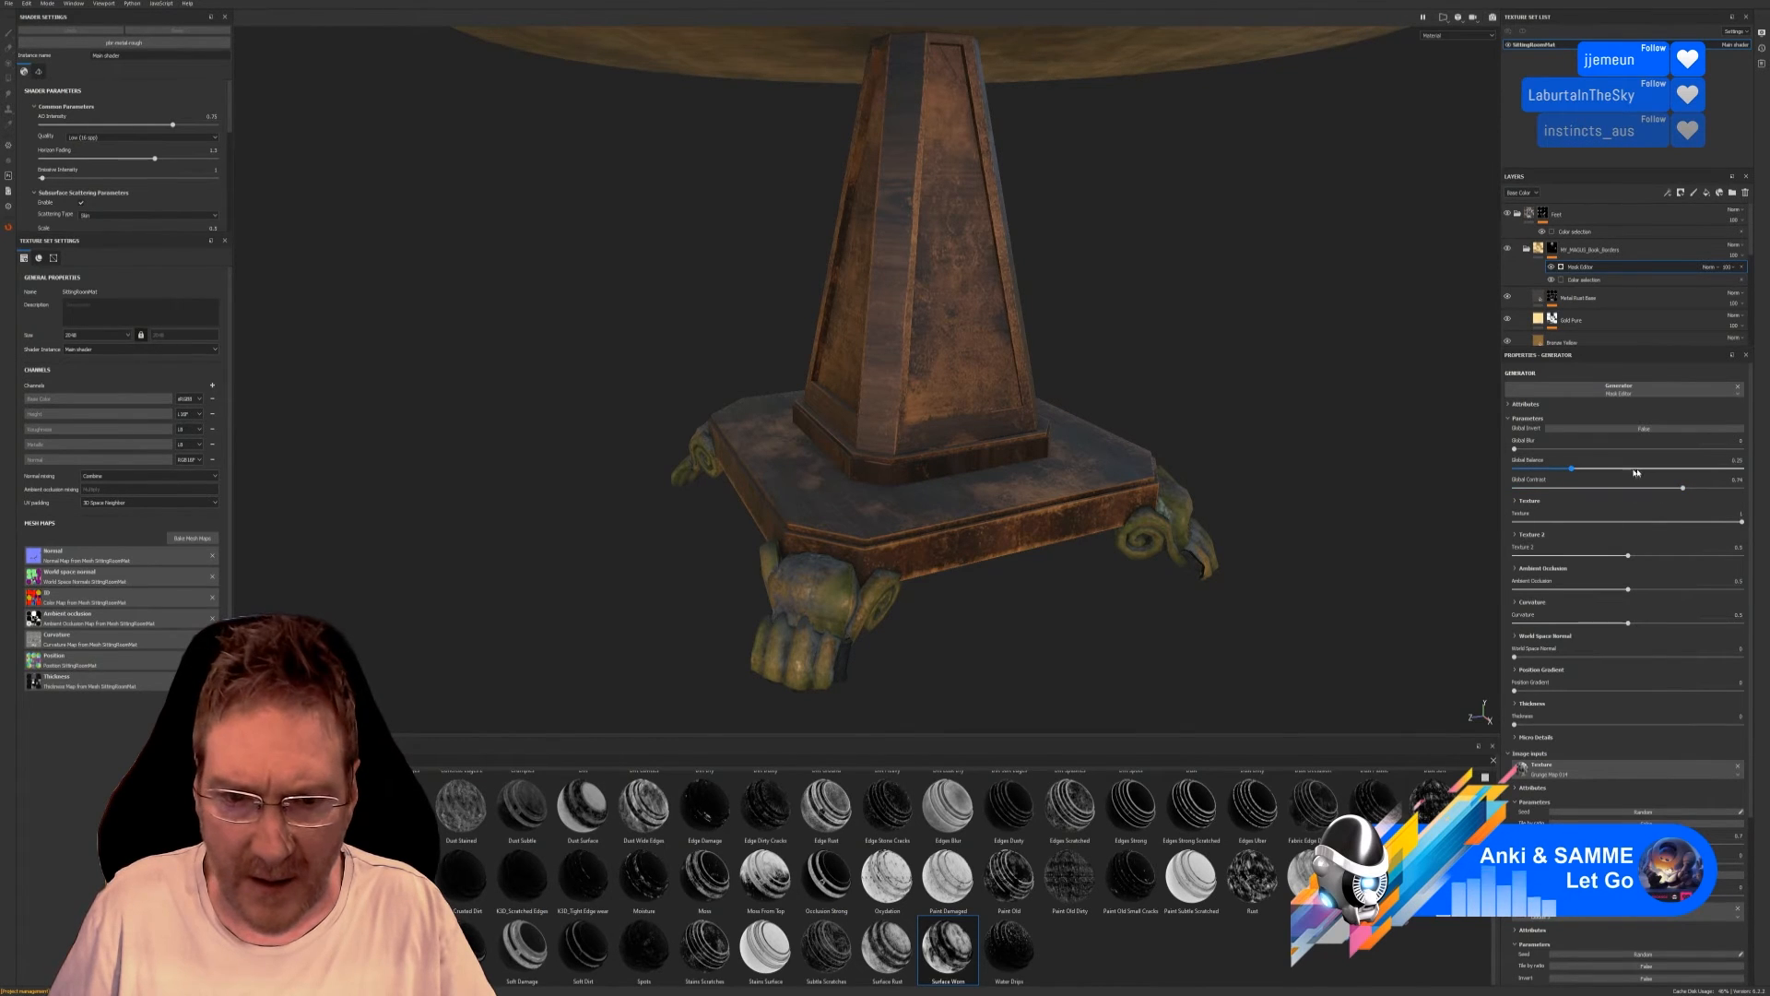
pyautogui.moveTo(1637, 473)
pyautogui.mouseDown()
pyautogui.moveTo(1682, 469)
pyautogui.moveTo(1663, 470)
pyautogui.mouseUp()
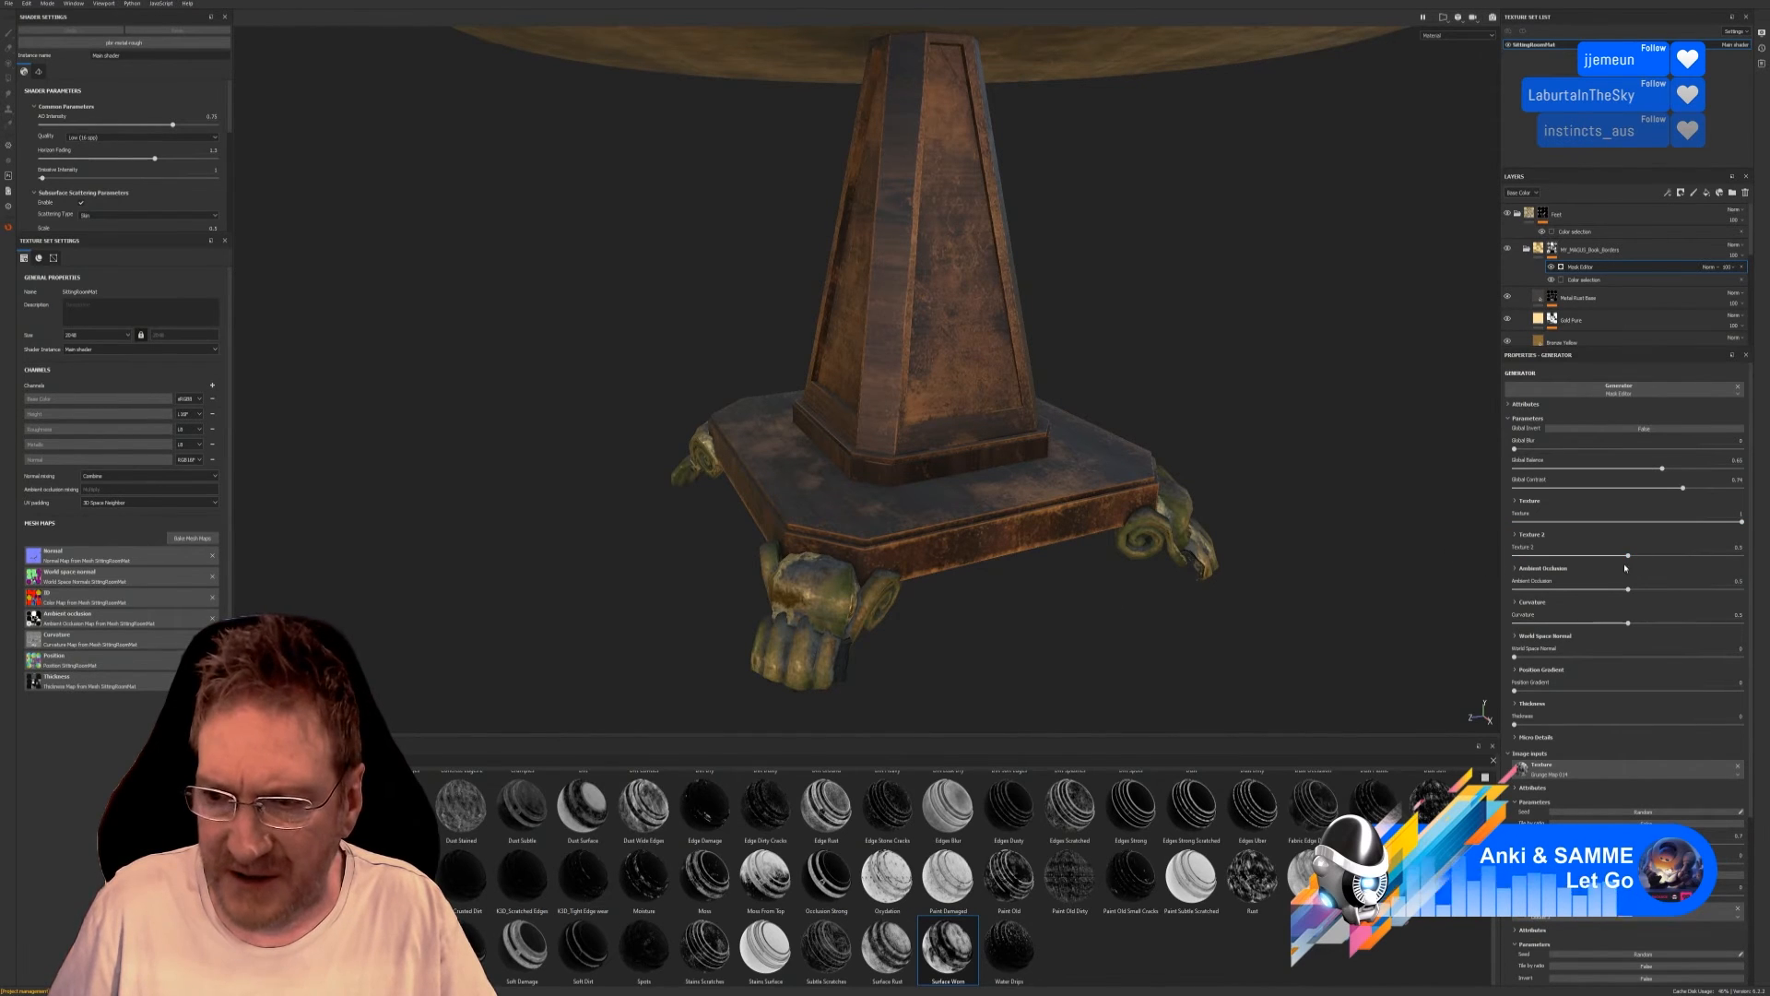
pyautogui.moveTo(1733, 558)
pyautogui.mouseDown()
pyautogui.moveTo(1587, 557)
pyautogui.moveTo(1610, 577)
pyautogui.moveTo(1739, 588)
pyautogui.moveTo(1561, 601)
pyautogui.moveTo(1722, 624)
pyautogui.mouseUp()
pyautogui.moveTo(1601, 632); pyautogui.dragTo(1646, 632)
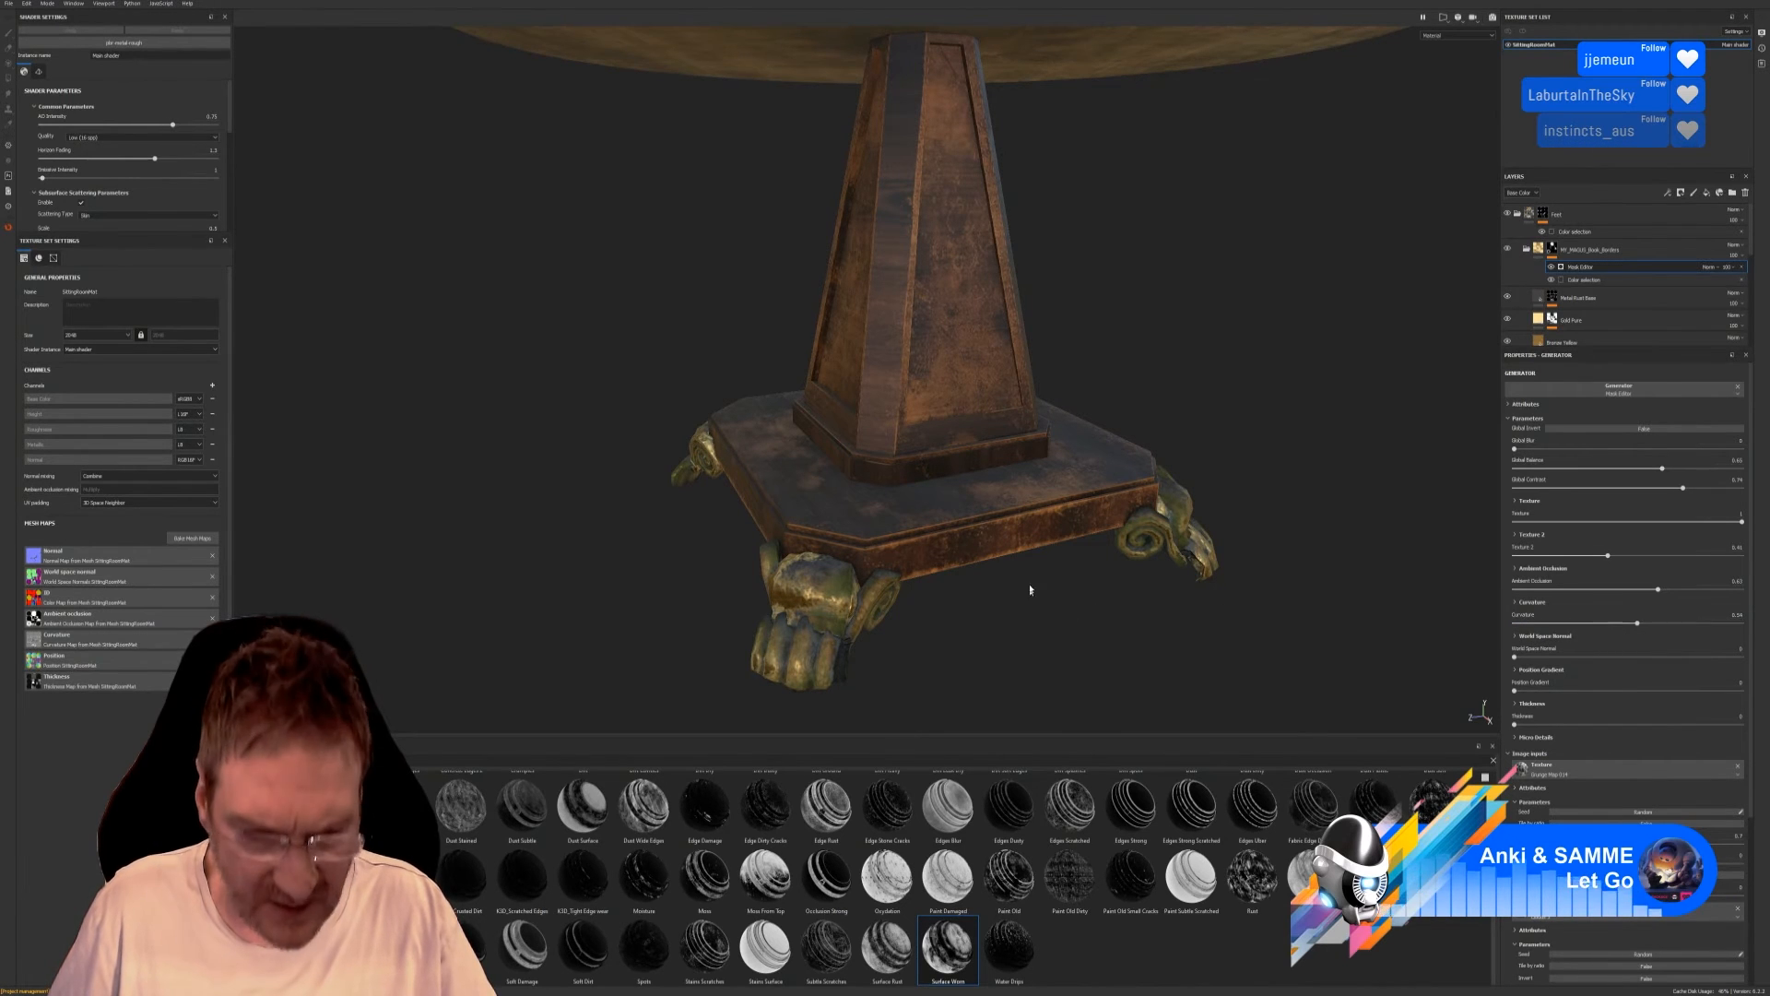
# Examine the worn gold on the claw feet from several sides and compare it with the whole table.
pyautogui.keyDown('alt'); pyautogui.moveTo(952, 567); pyautogui.dragTo(1171, 546); pyautogui.keyUp('alt')
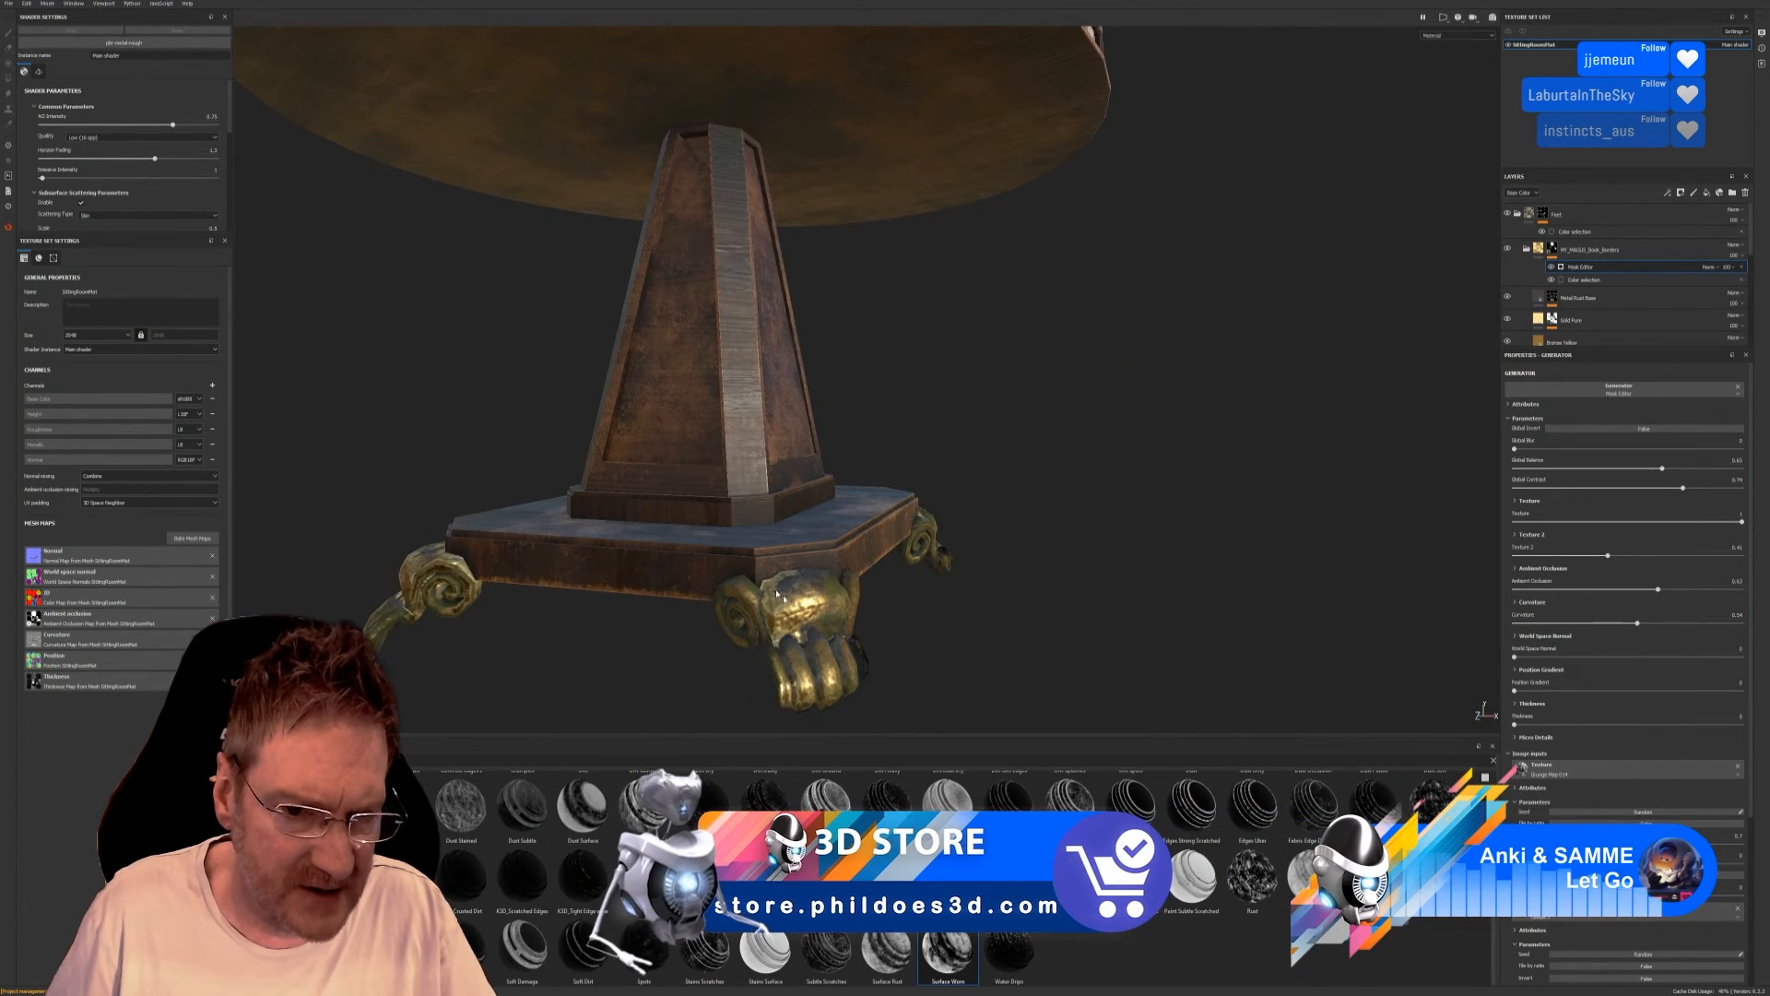
pyautogui.click(960, 645)
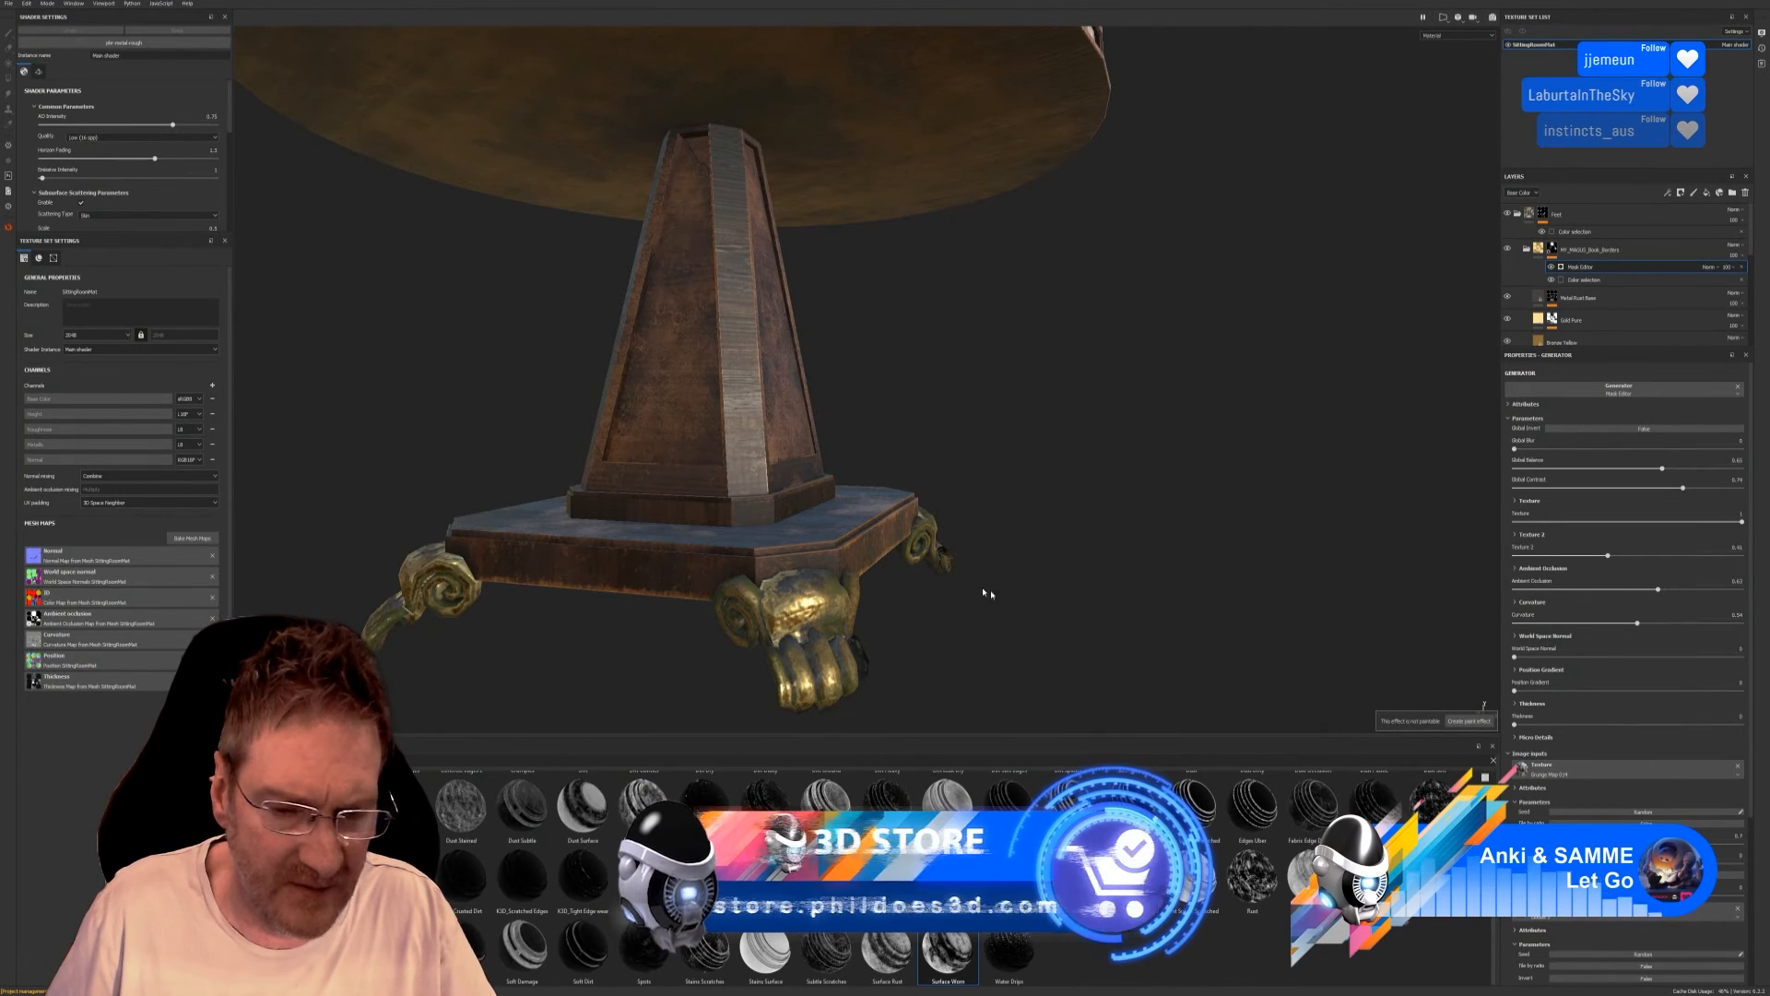
pyautogui.keyDown('alt'); pyautogui.moveTo(1052, 621); pyautogui.dragTo(716, 616); pyautogui.keyUp('alt')
pyautogui.scroll(-2, 1043, 561)
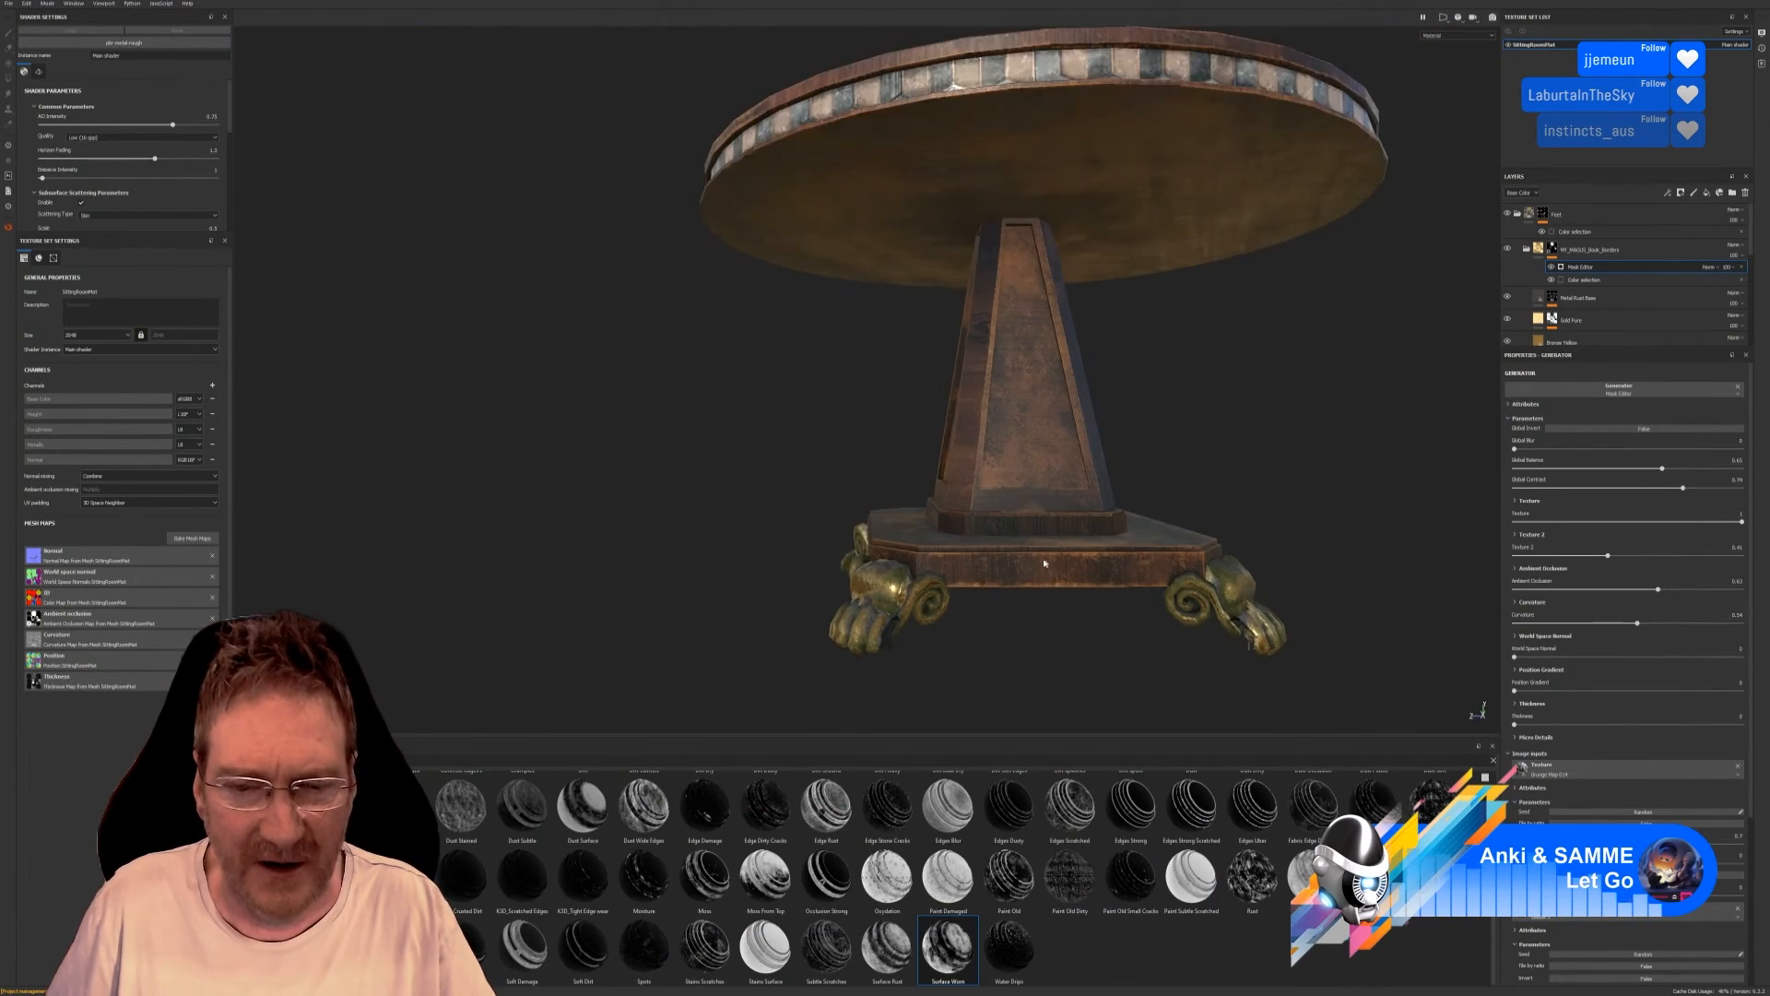
pyautogui.keyDown('alt'); pyautogui.moveTo(1112, 631); pyautogui.dragTo(784, 645); pyautogui.keyUp('alt')
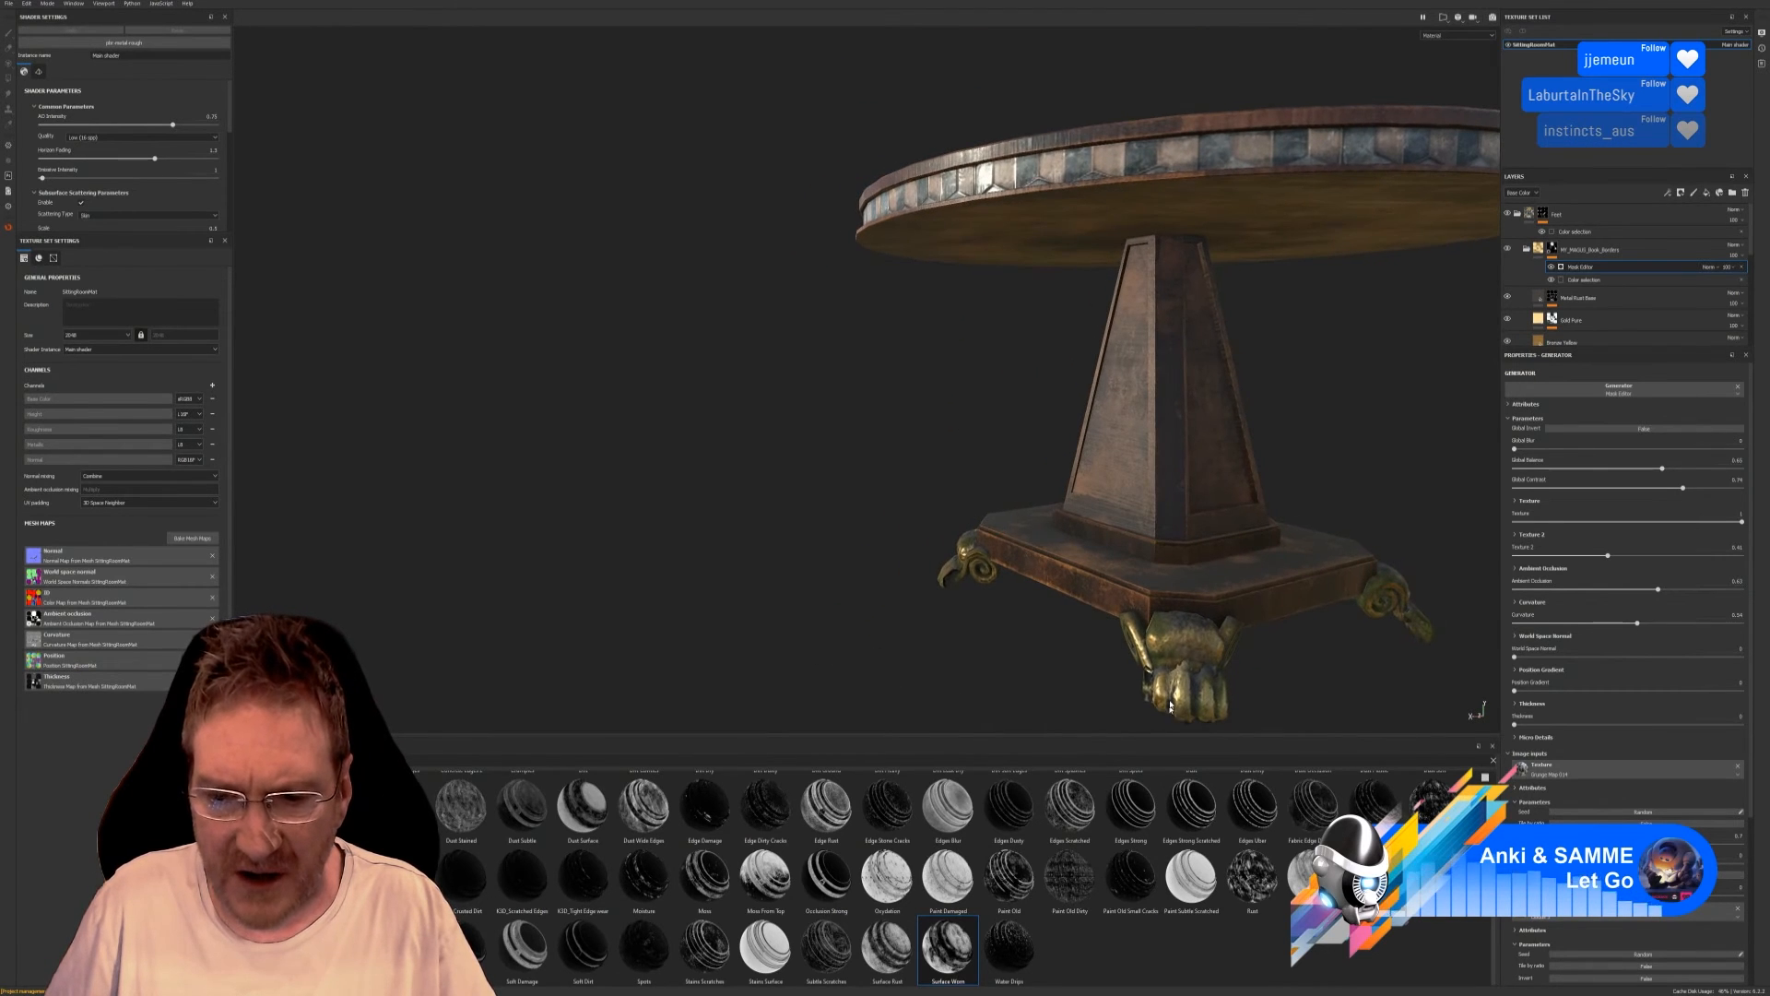
pyautogui.scroll(2, 1252, 710)
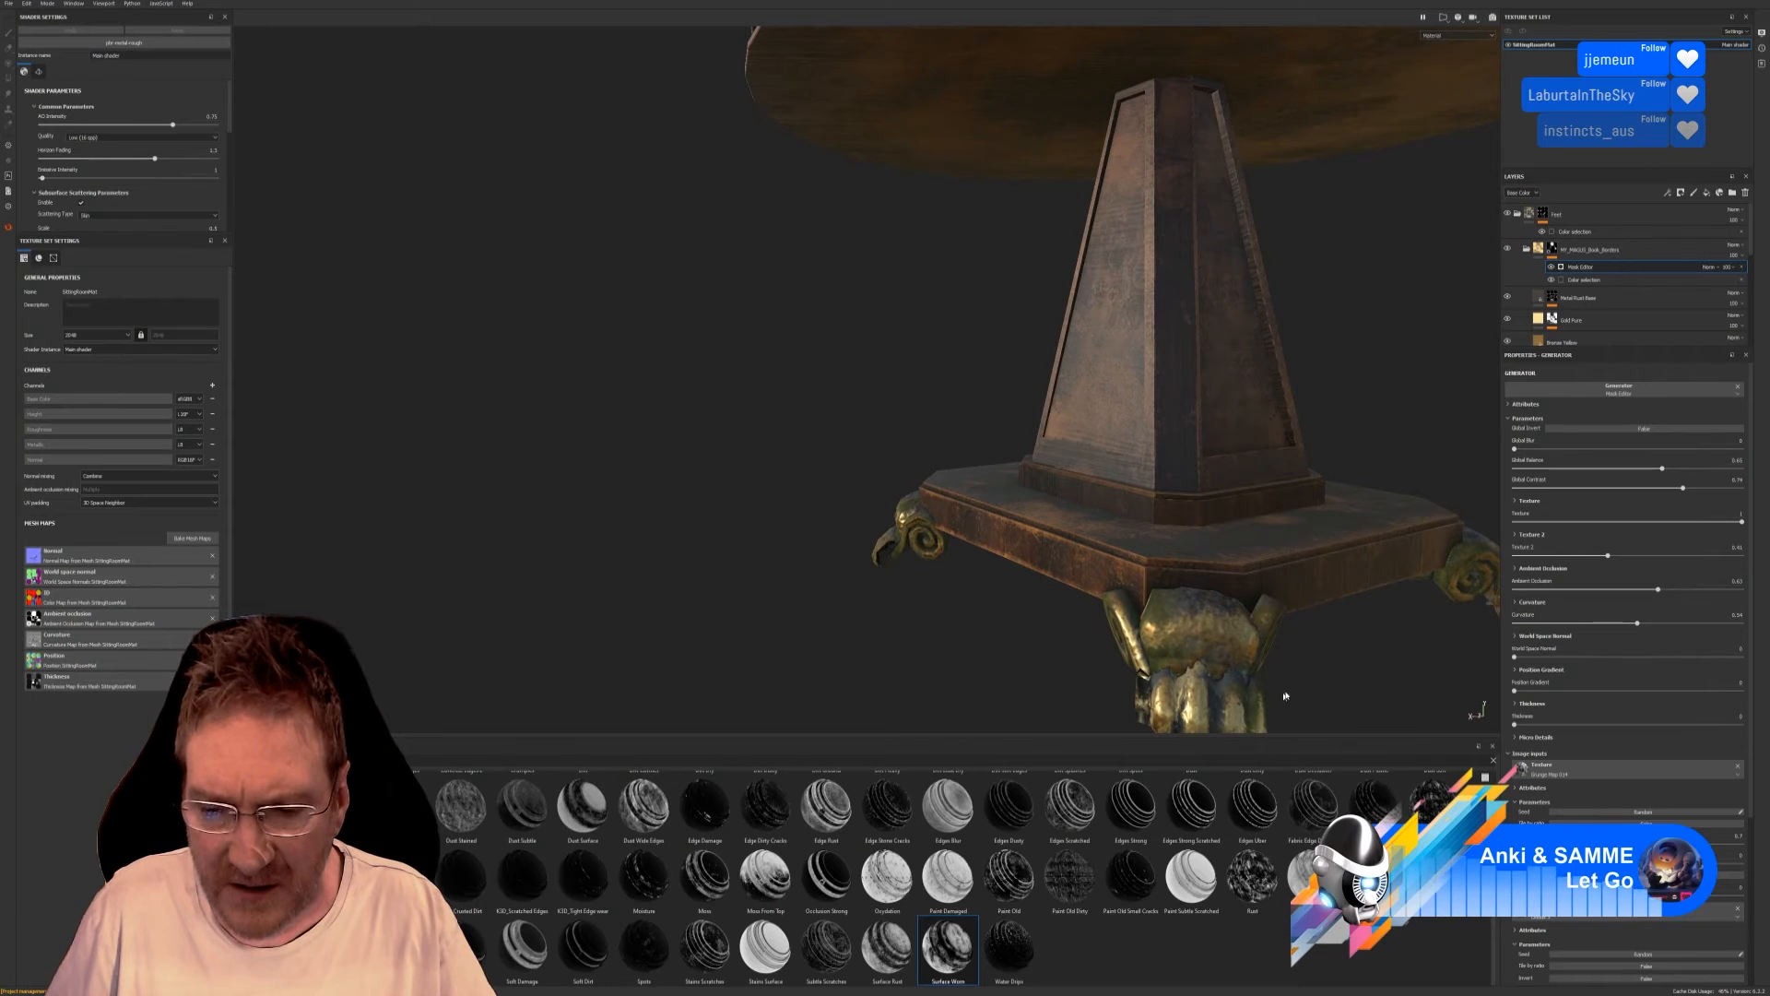
pyautogui.keyDown('alt'); pyautogui.moveTo(1304, 664); pyautogui.dragTo(980, 532); pyautogui.keyUp('alt')
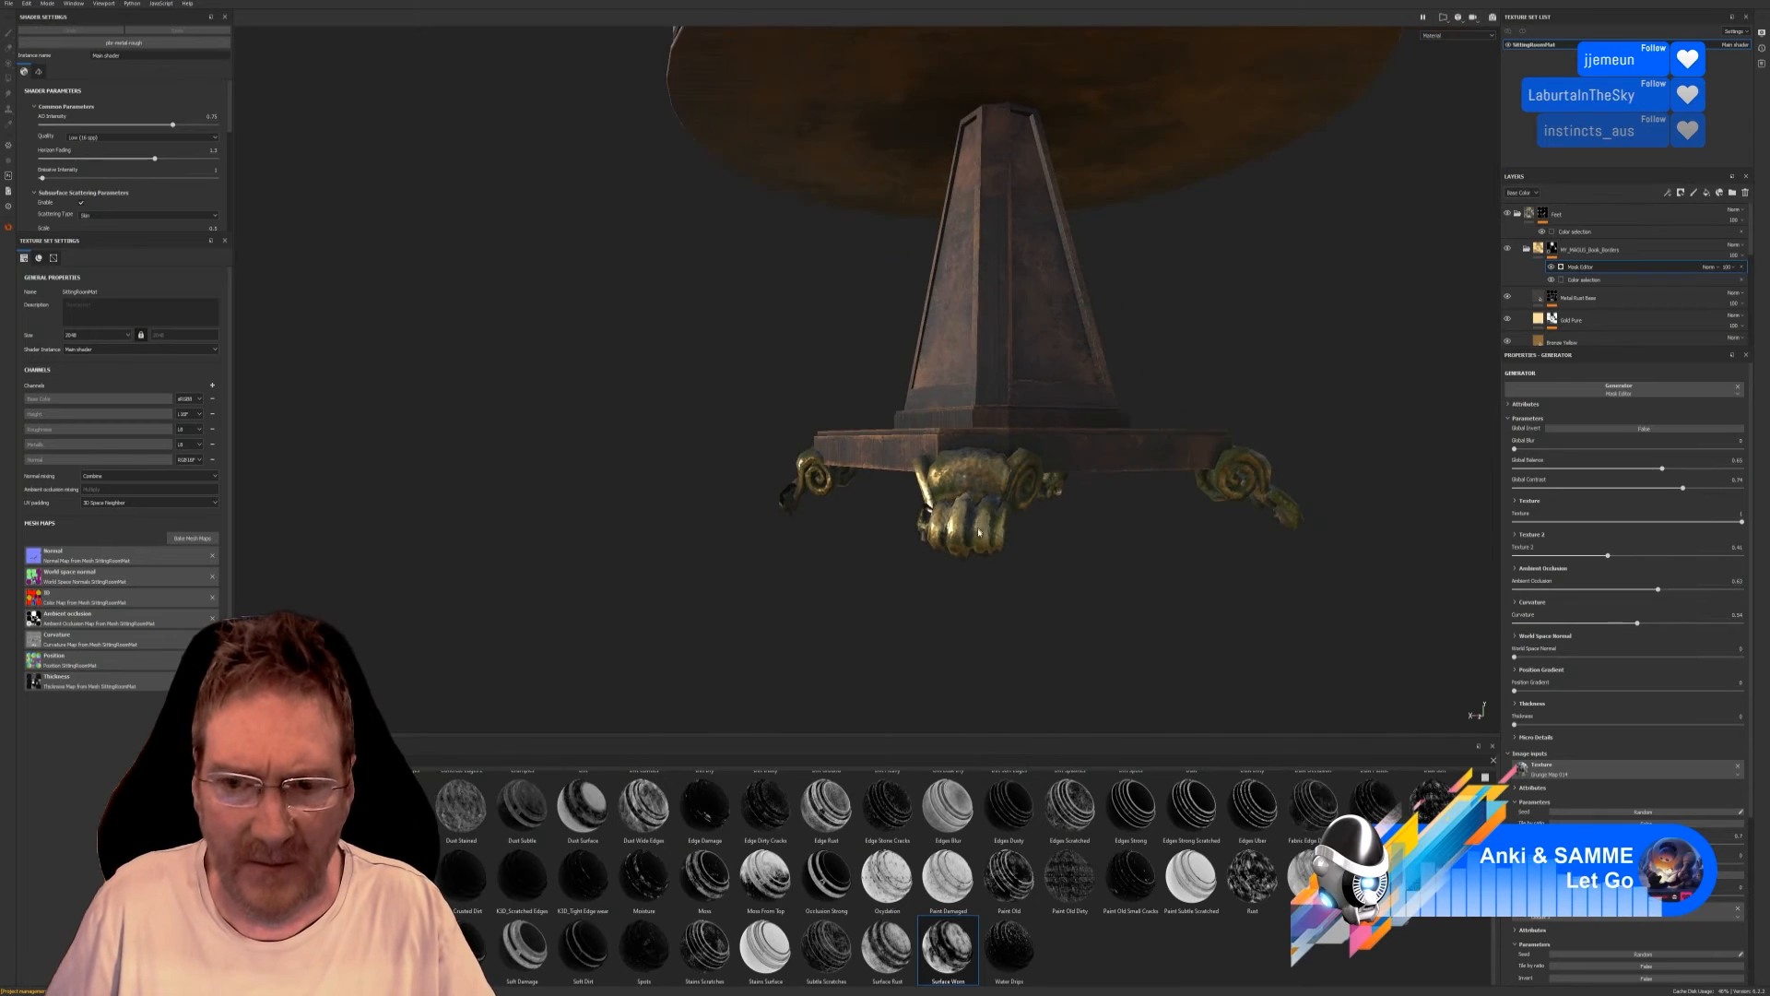
pyautogui.scroll(-6, 980, 532)
pyautogui.keyDown('alt'); pyautogui.moveTo(824, 546); pyautogui.dragTo(1101, 613); pyautogui.keyUp('alt')
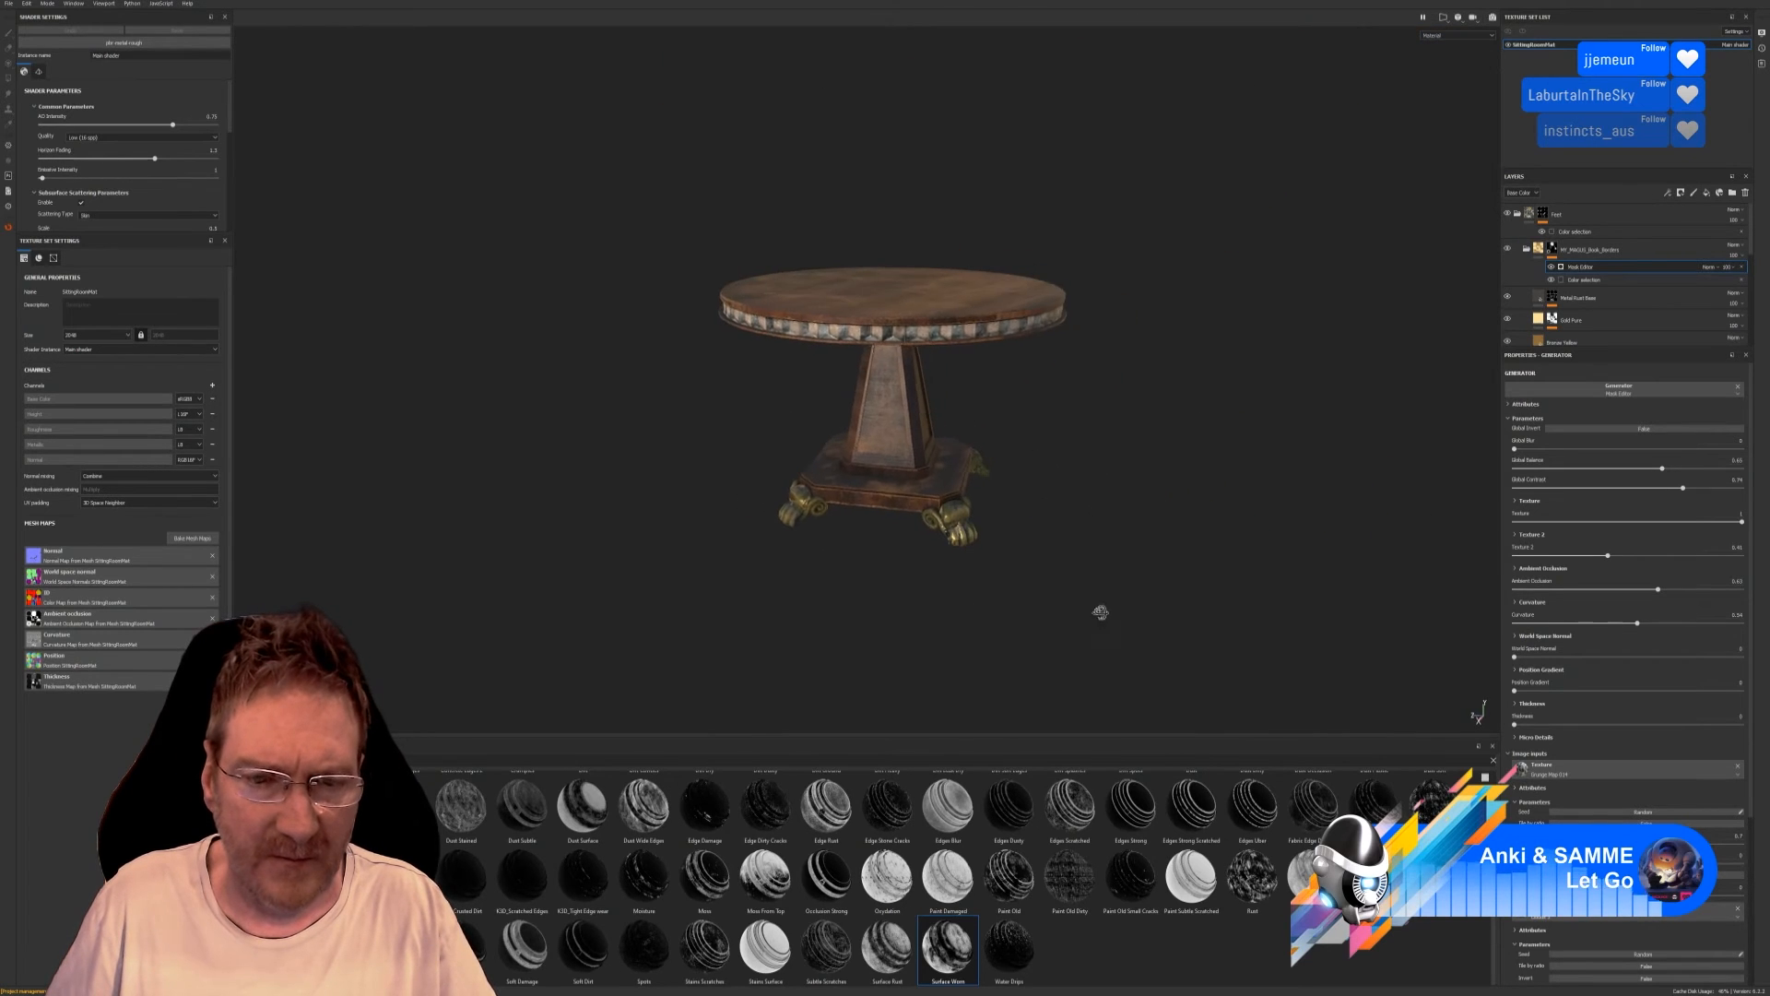
pyautogui.keyDown('alt'); pyautogui.moveTo(1052, 479); pyautogui.dragTo(1199, 596, button='right'); pyautogui.keyUp('alt')
pyautogui.moveTo(987, 399)
pyautogui.keyDown('alt'); pyautogui.mouseDown(button='right')
pyautogui.moveTo(1043, 412)
pyautogui.moveTo(974, 414)
pyautogui.mouseUp(button='right'); pyautogui.keyUp('alt')
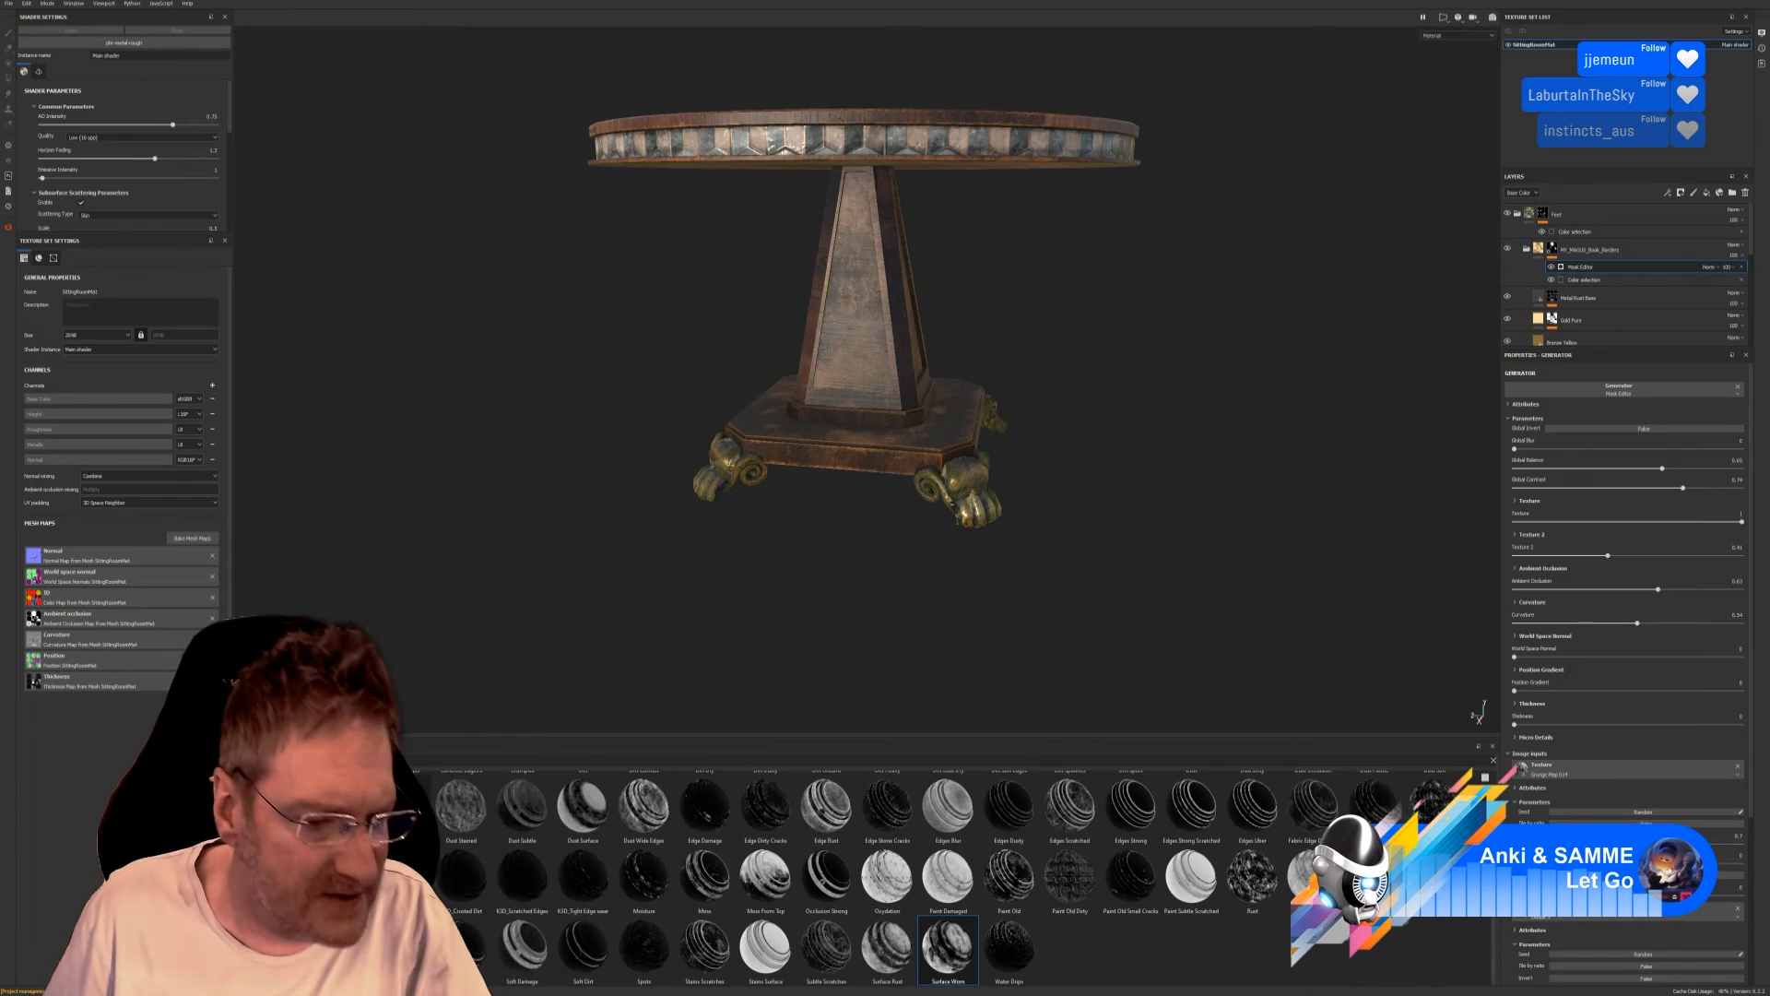
# Switch to the web browser, look through the phildoes3d.com home page, and return to the table in Substance 3D Painter.
pyautogui.click(262, 908)
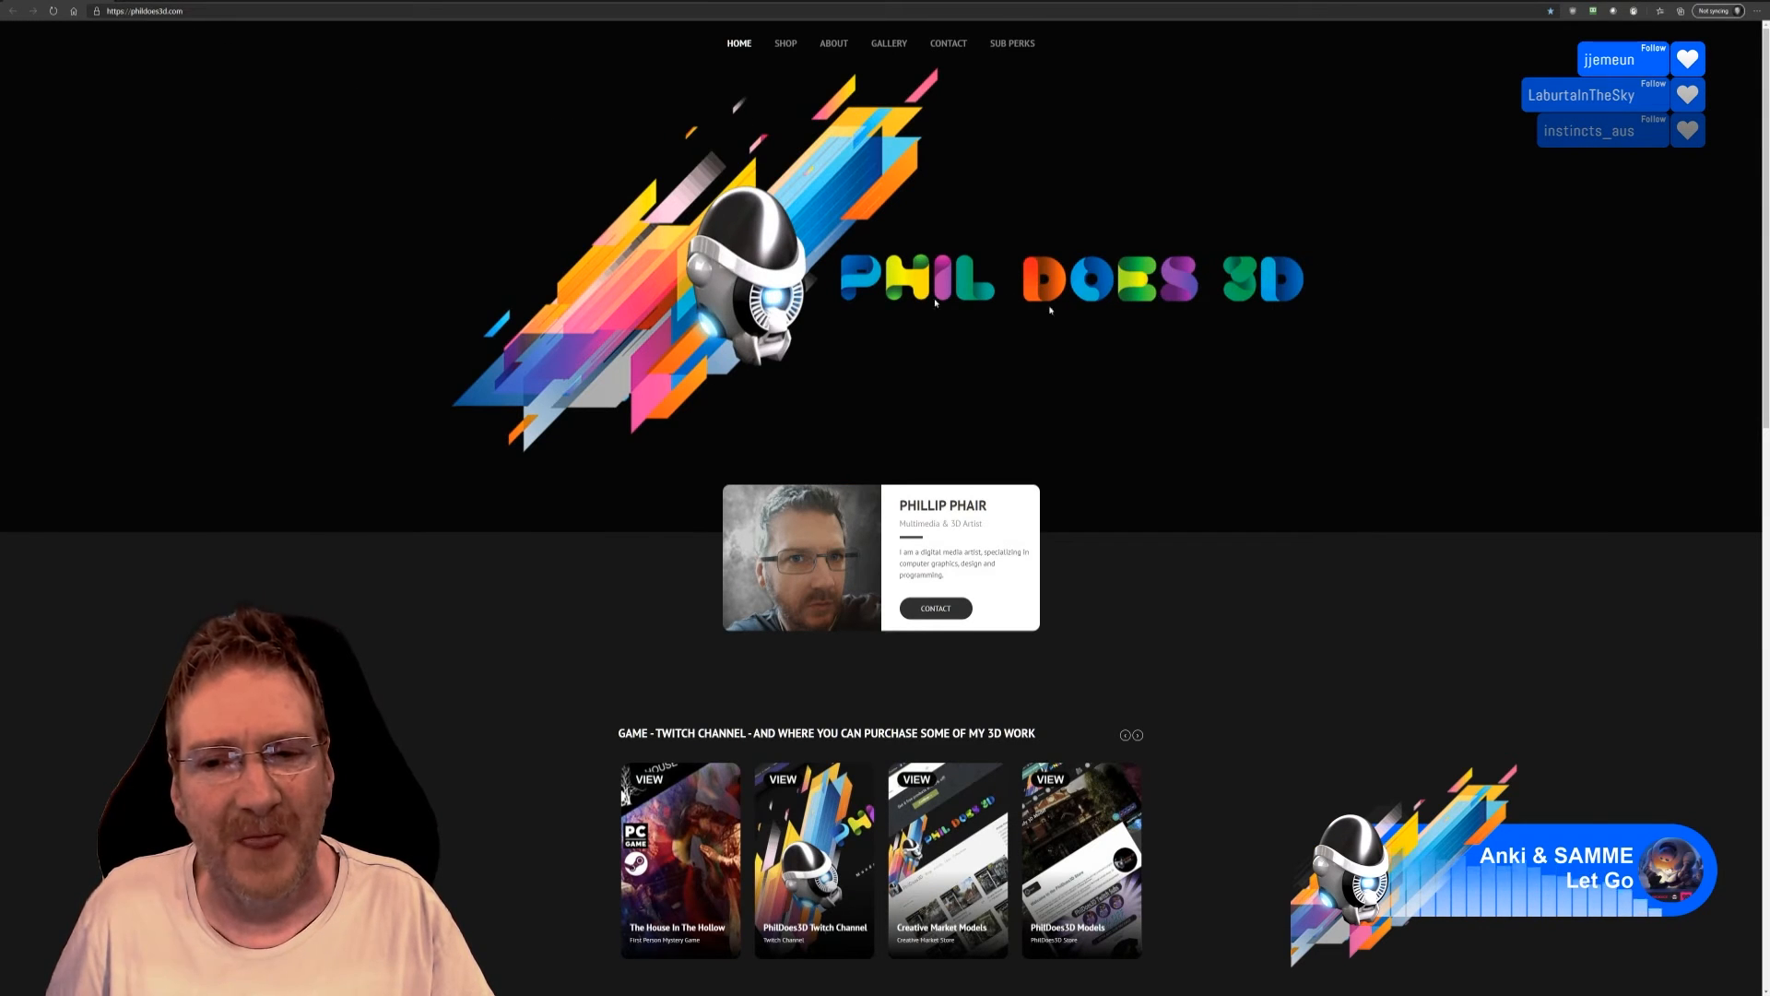
pyautogui.scroll(-9, 1261, 446)
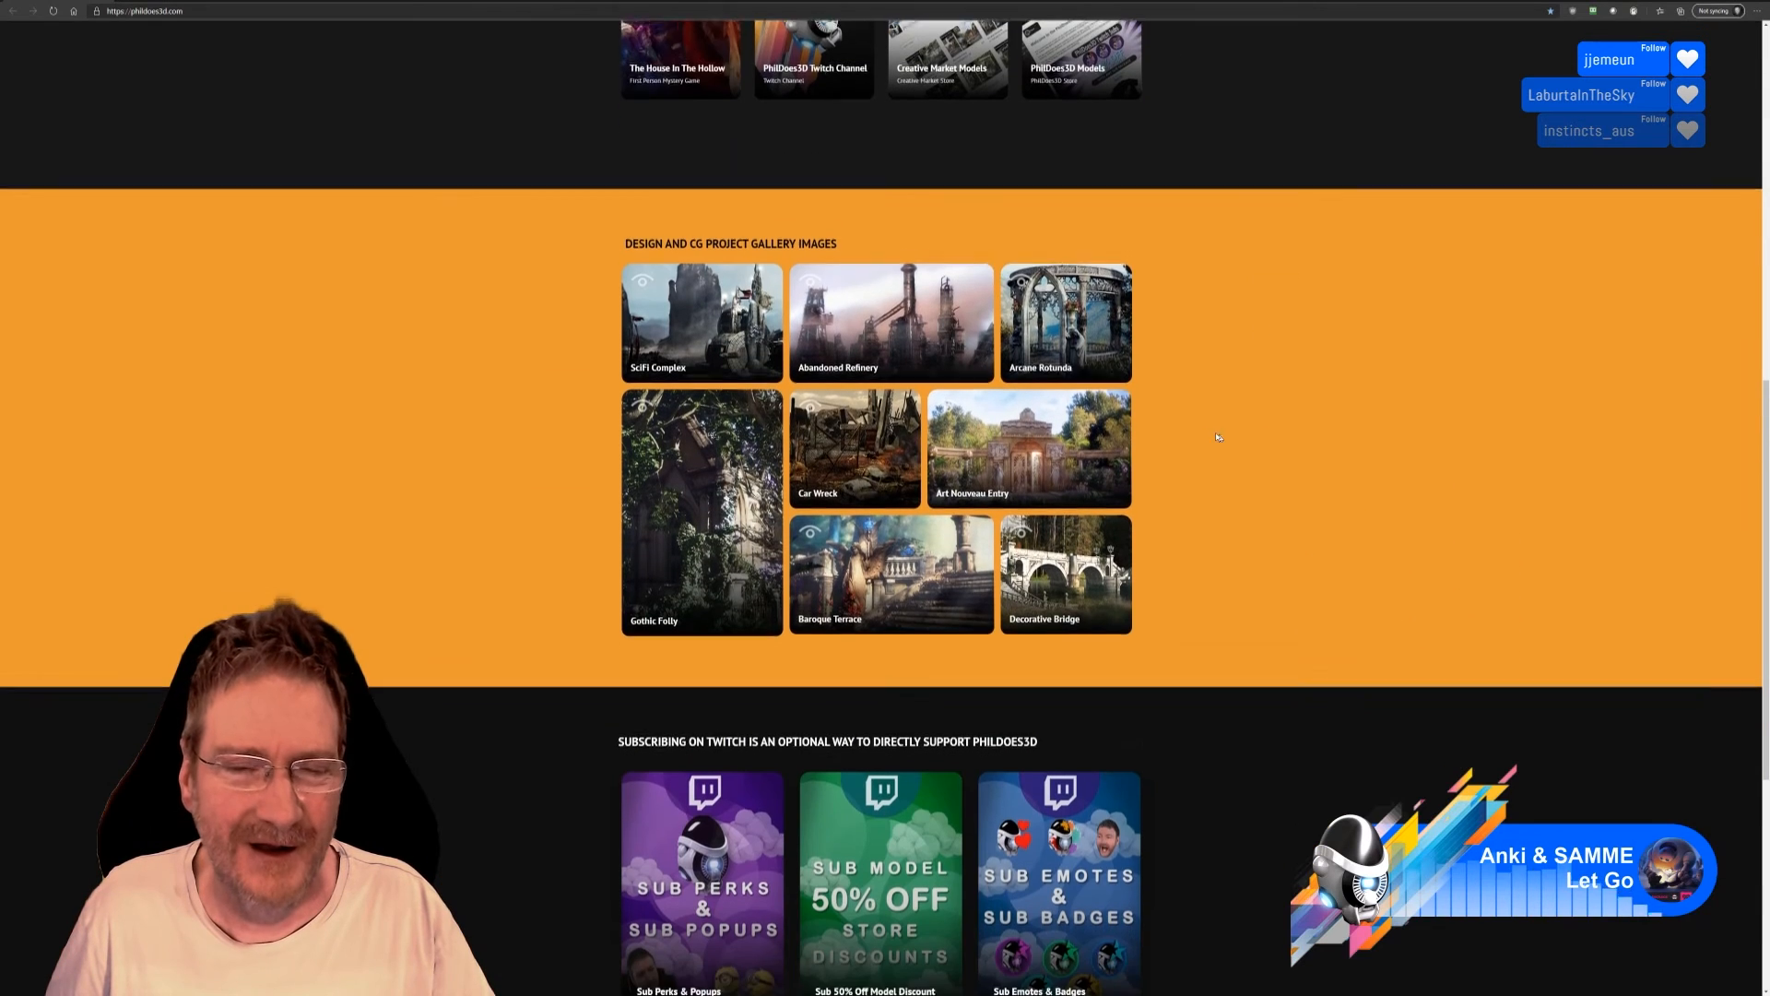
pyautogui.scroll(-4, 1270, 560)
pyautogui.scroll(-2, 1271, 561)
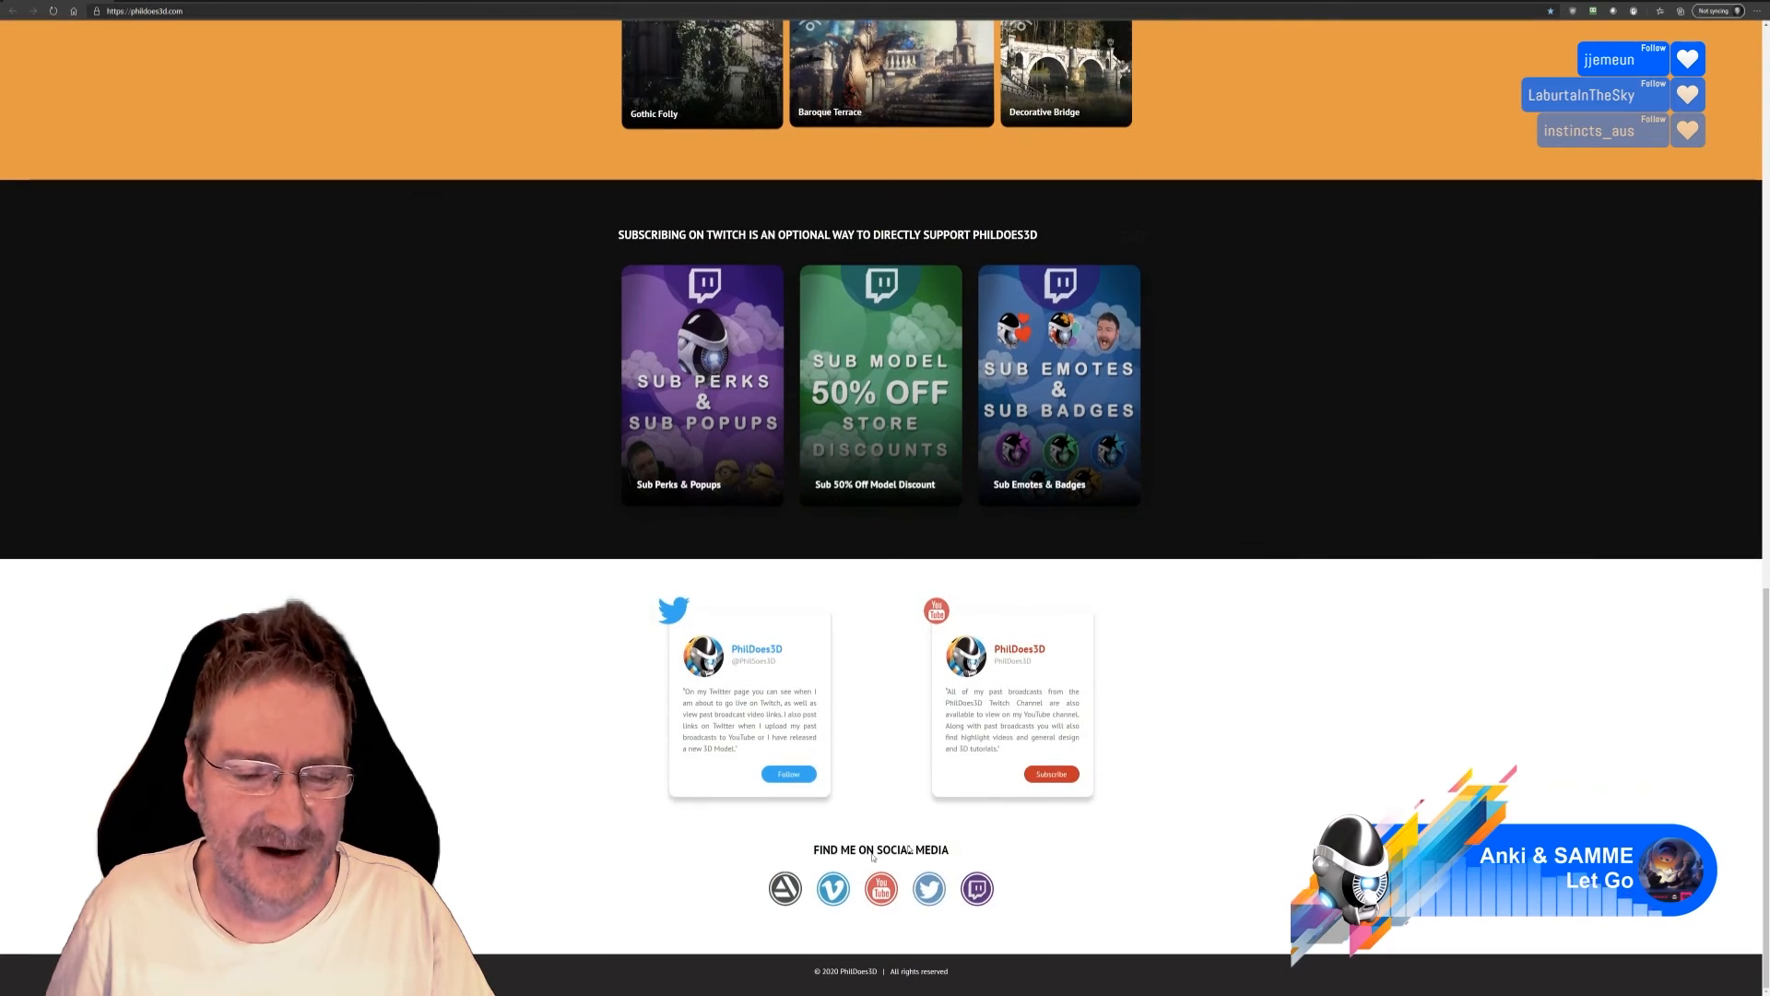
pyautogui.scroll(15, 1277, 673)
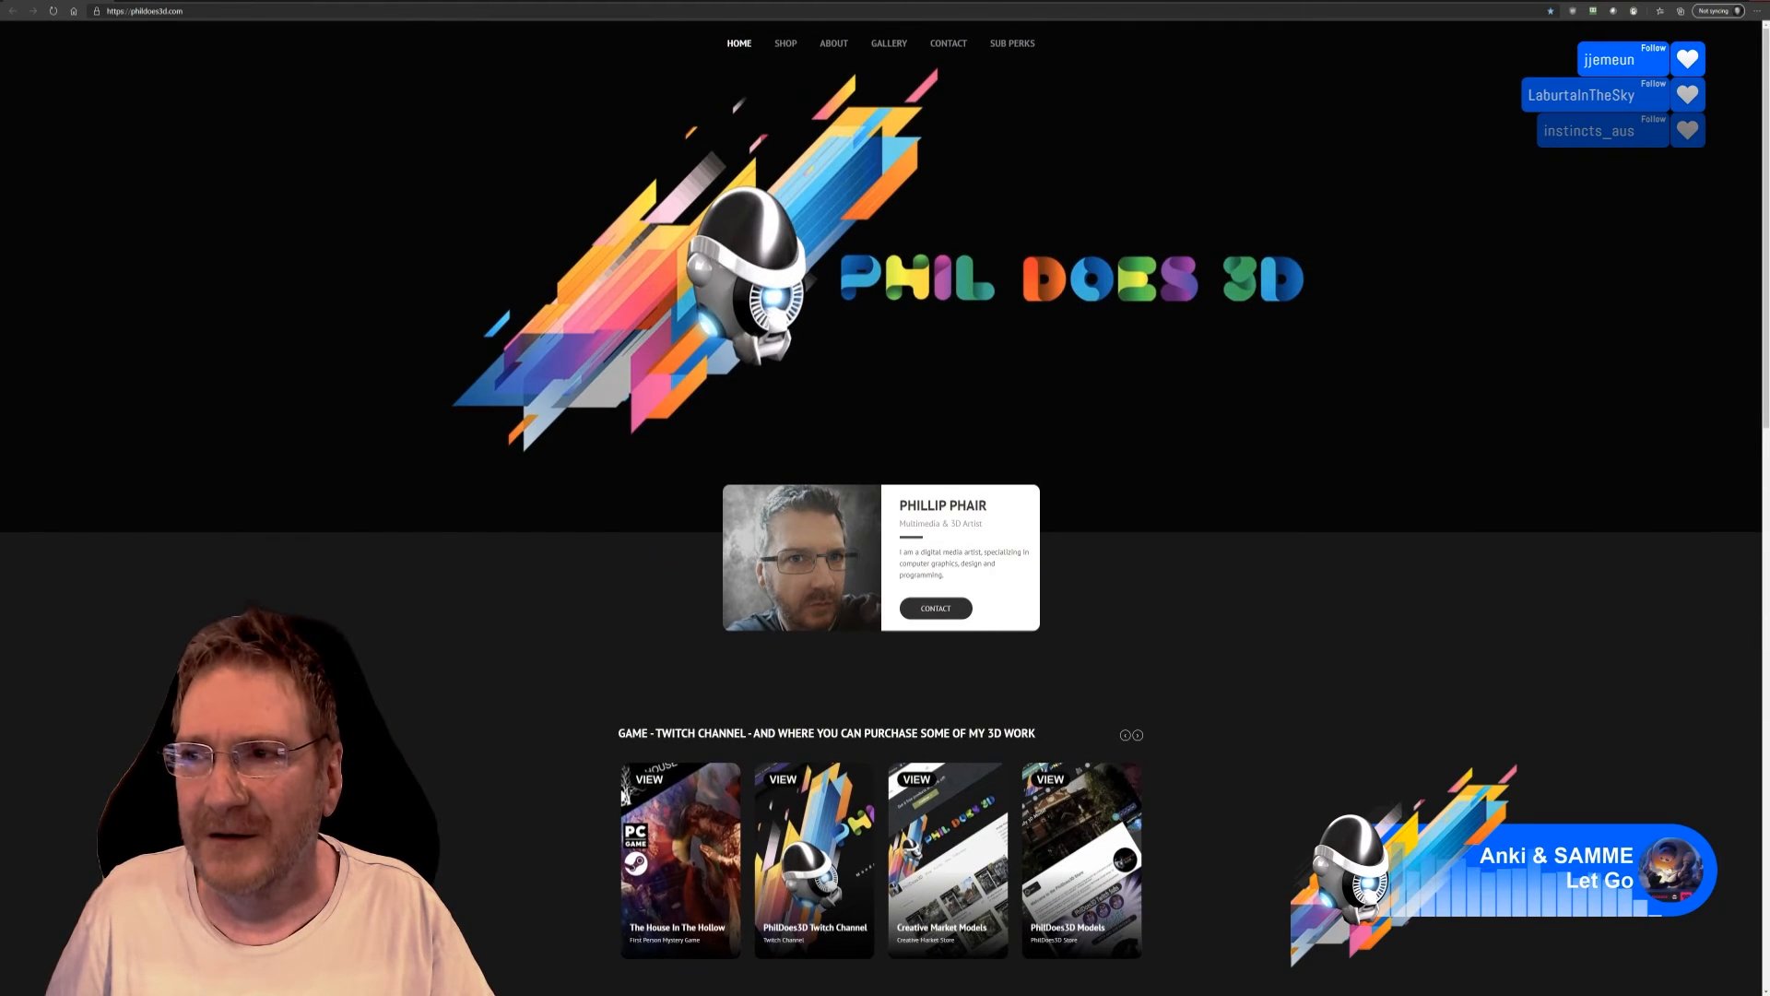
pyautogui.click(1759, 2)
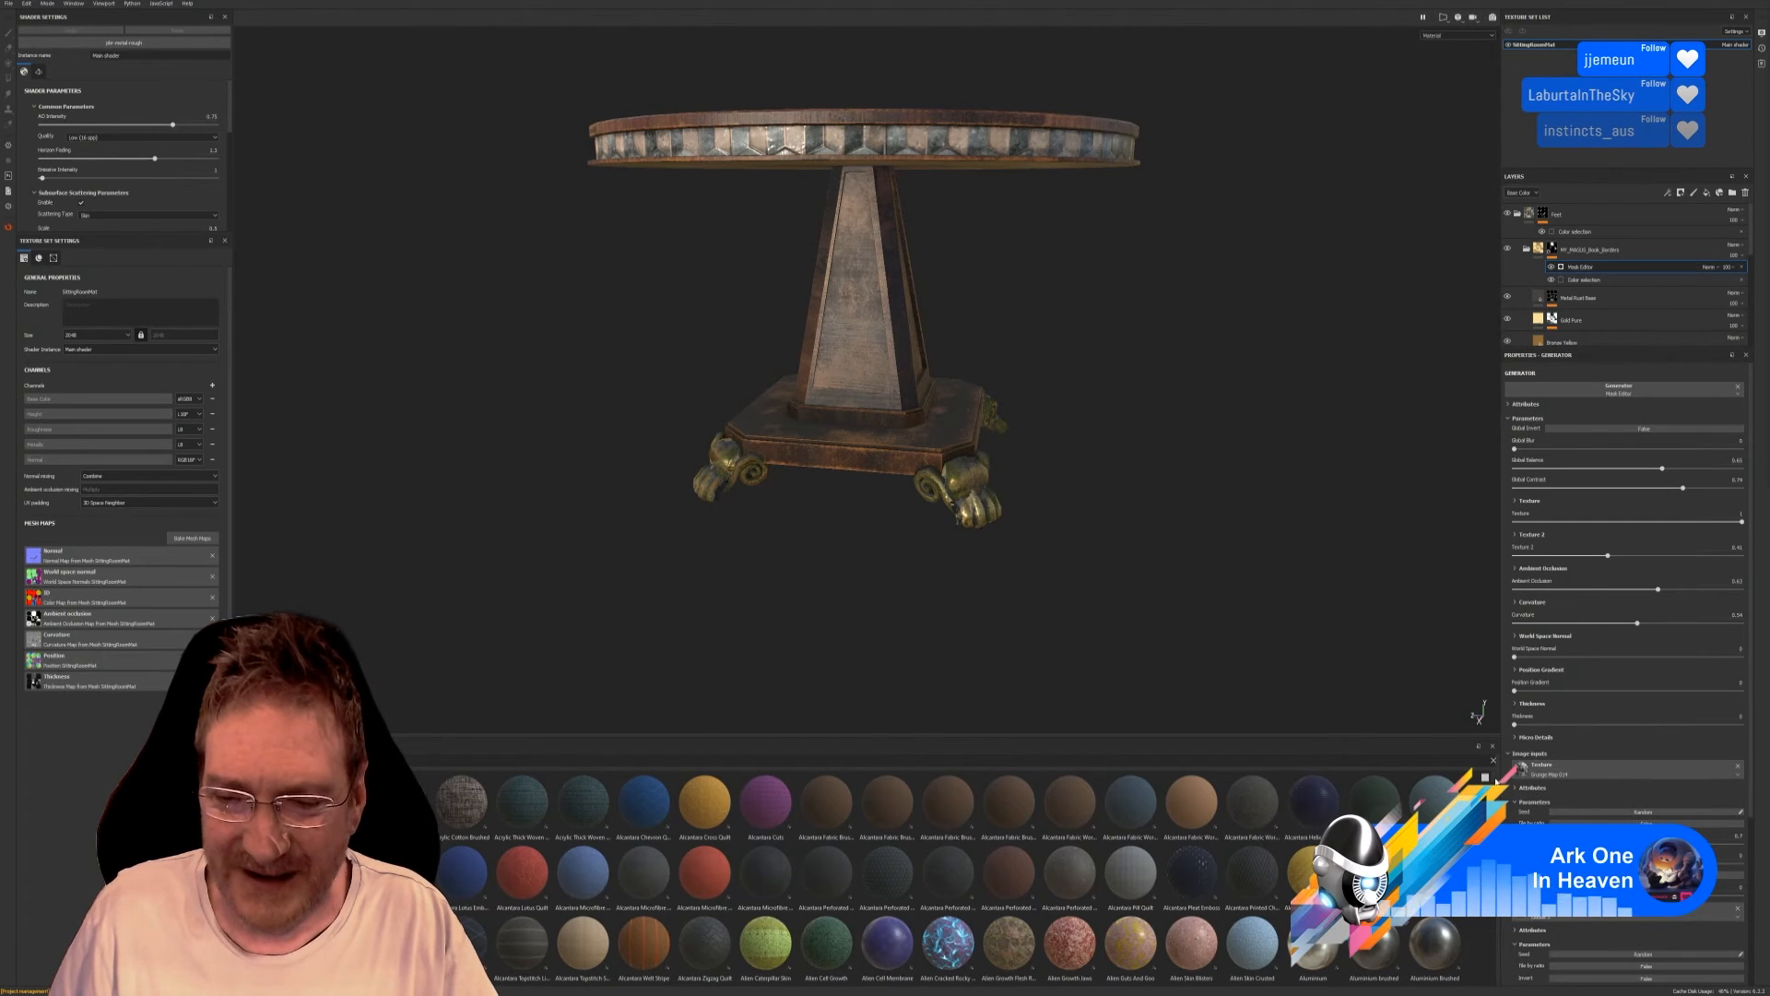
# Look through the material library from the Alcantara fabrics to the silk materials for further materials suited to the table.
pyautogui.scroll(-3, 947, 876)
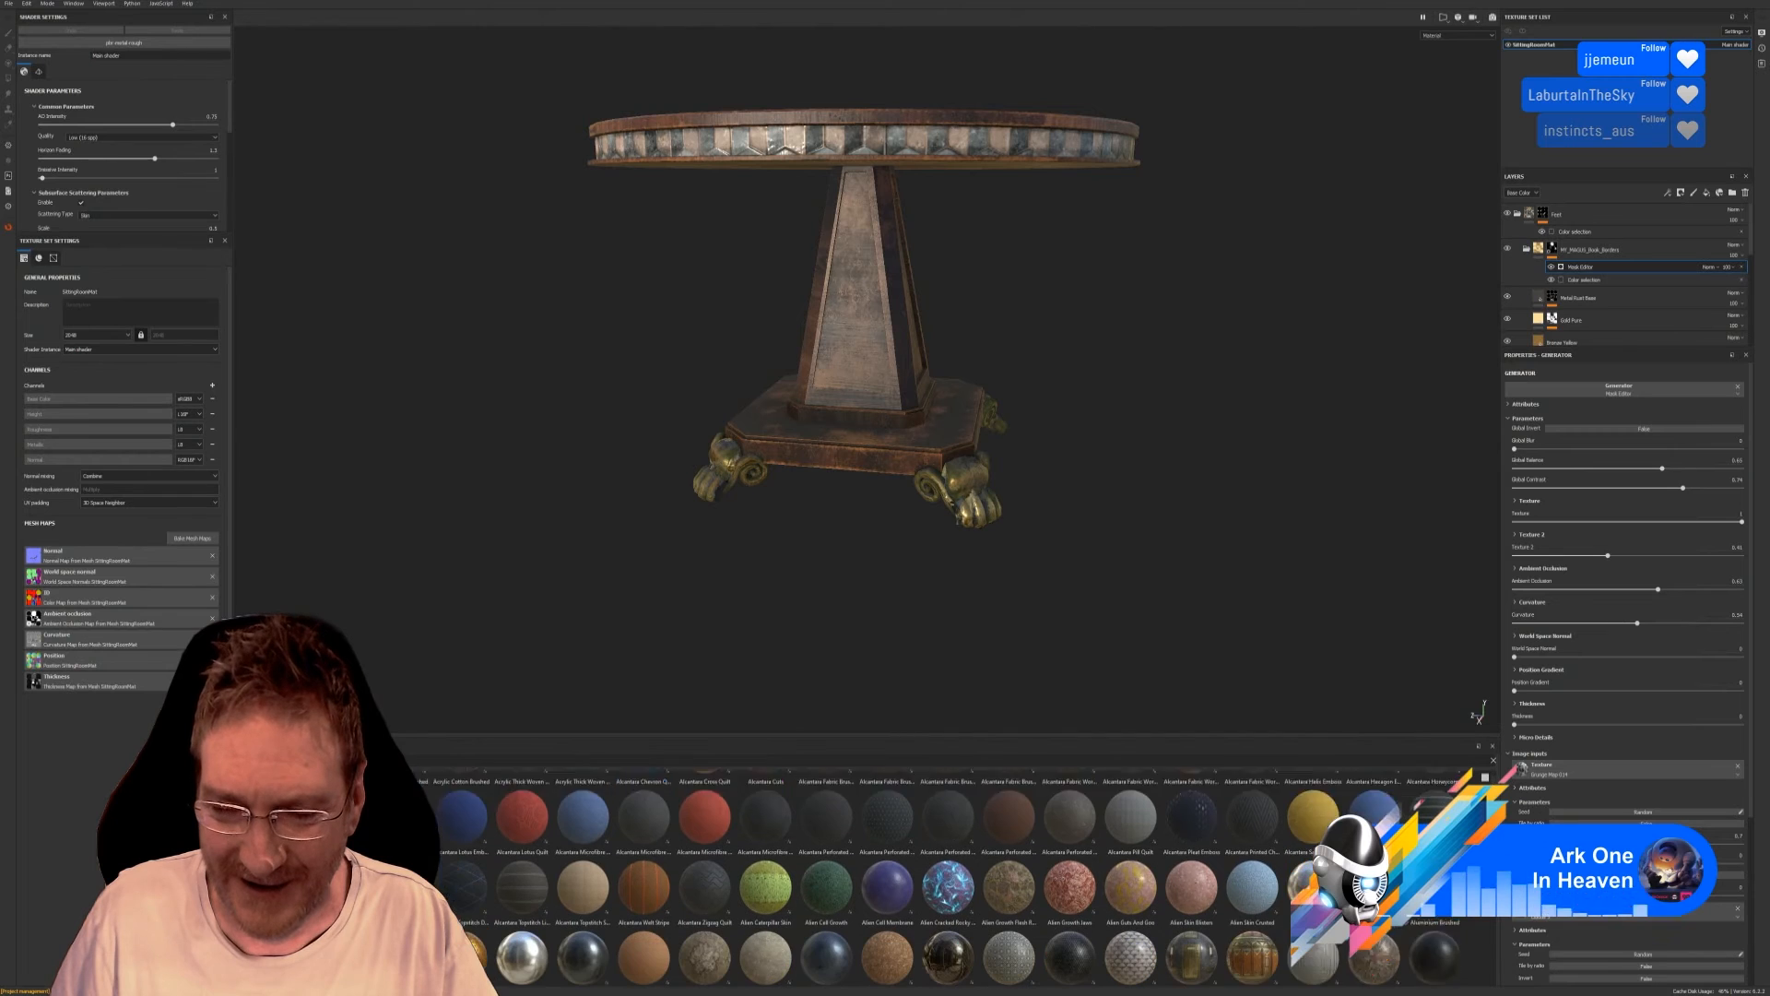
pyautogui.scroll(-3, 938, 876)
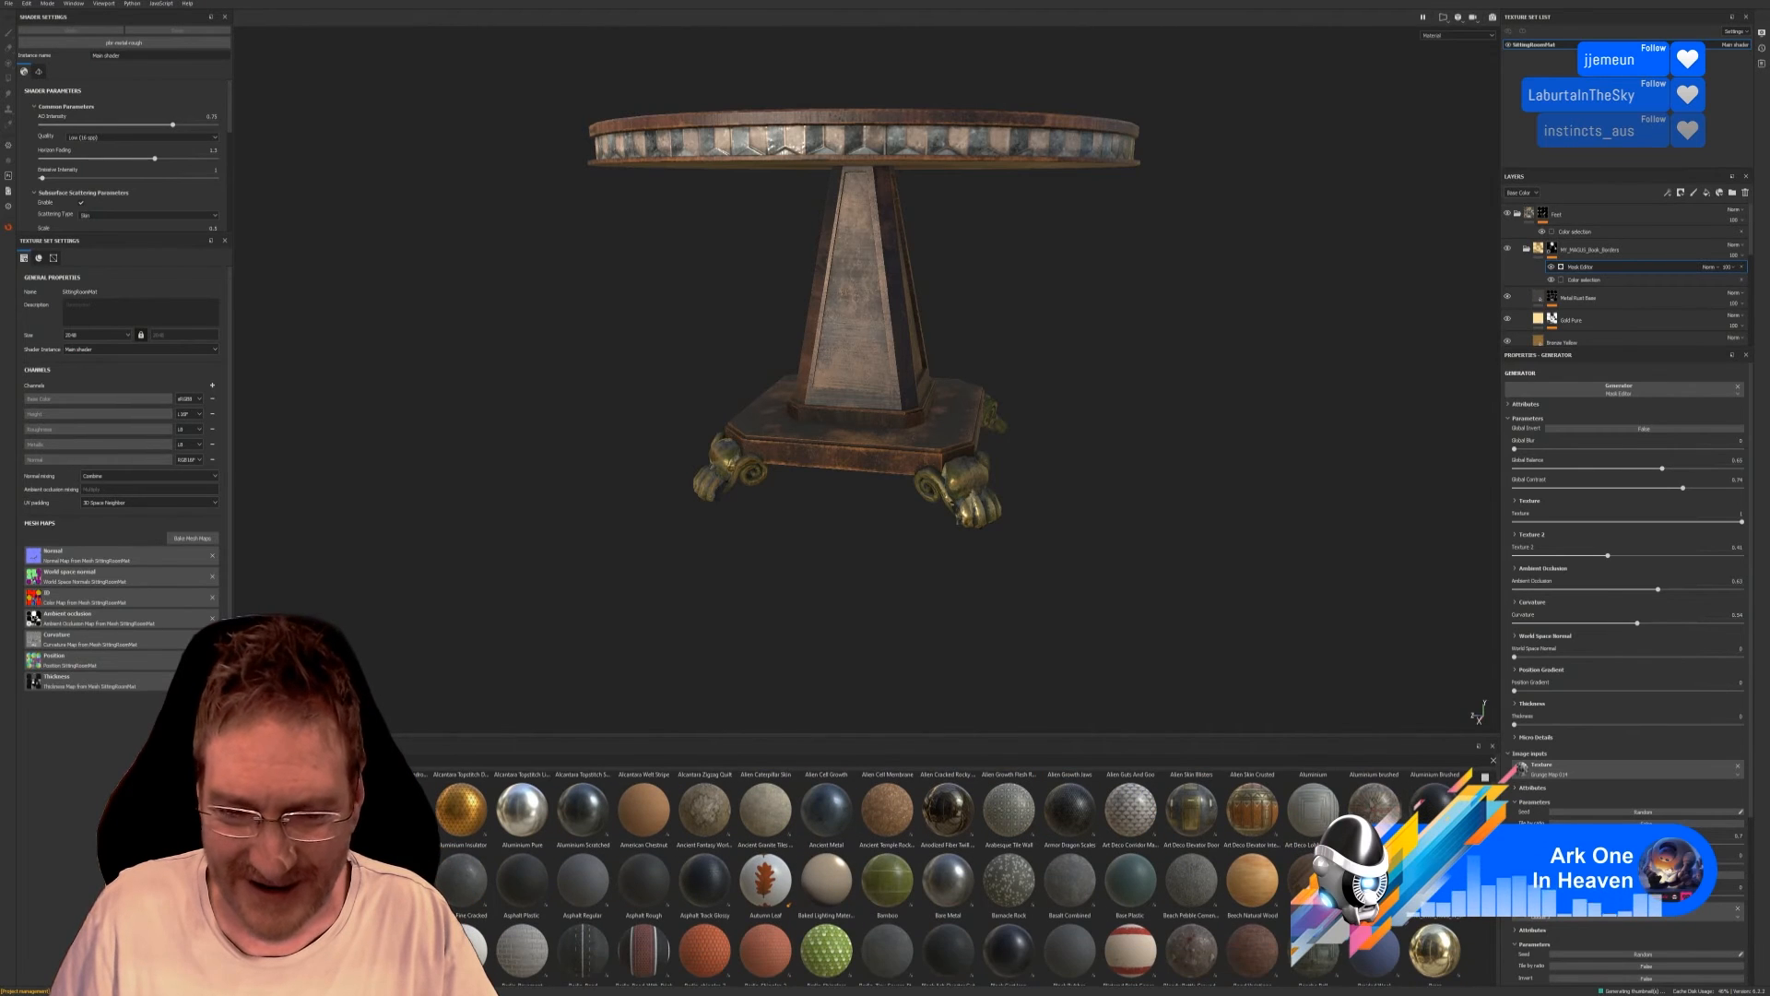
pyautogui.scroll(-3, 936, 876)
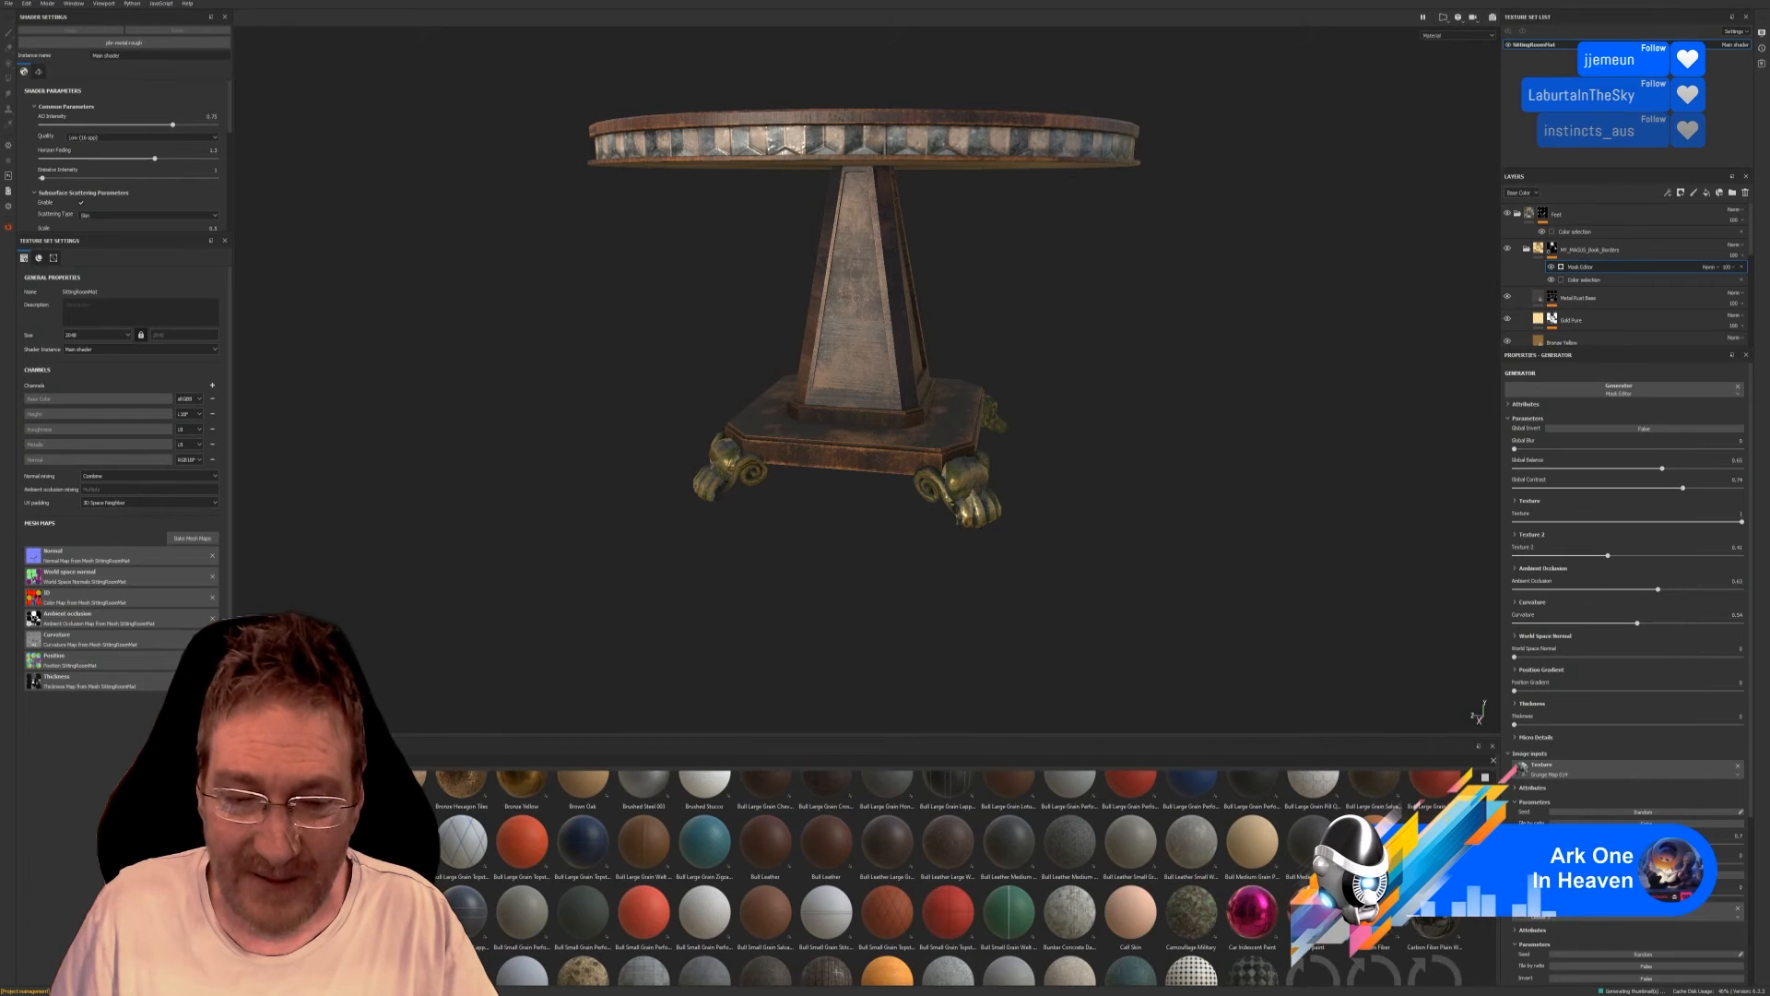
pyautogui.scroll(-2, 936, 876)
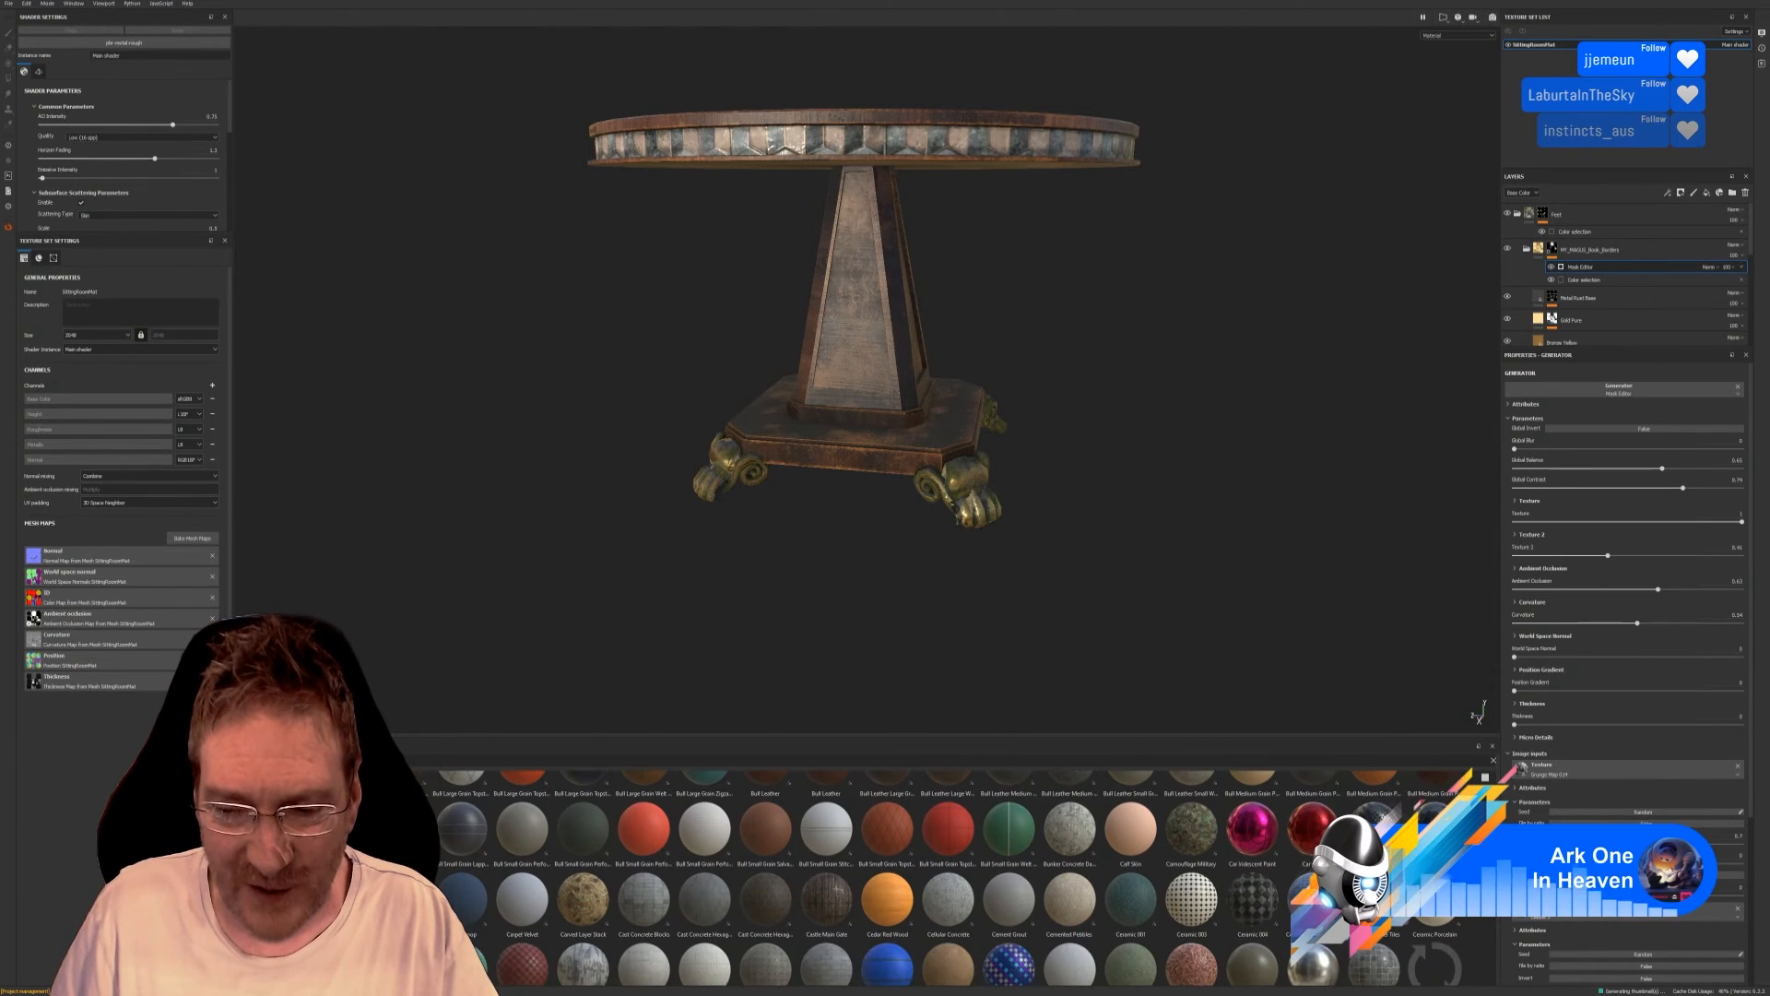
pyautogui.scroll(-2, 936, 876)
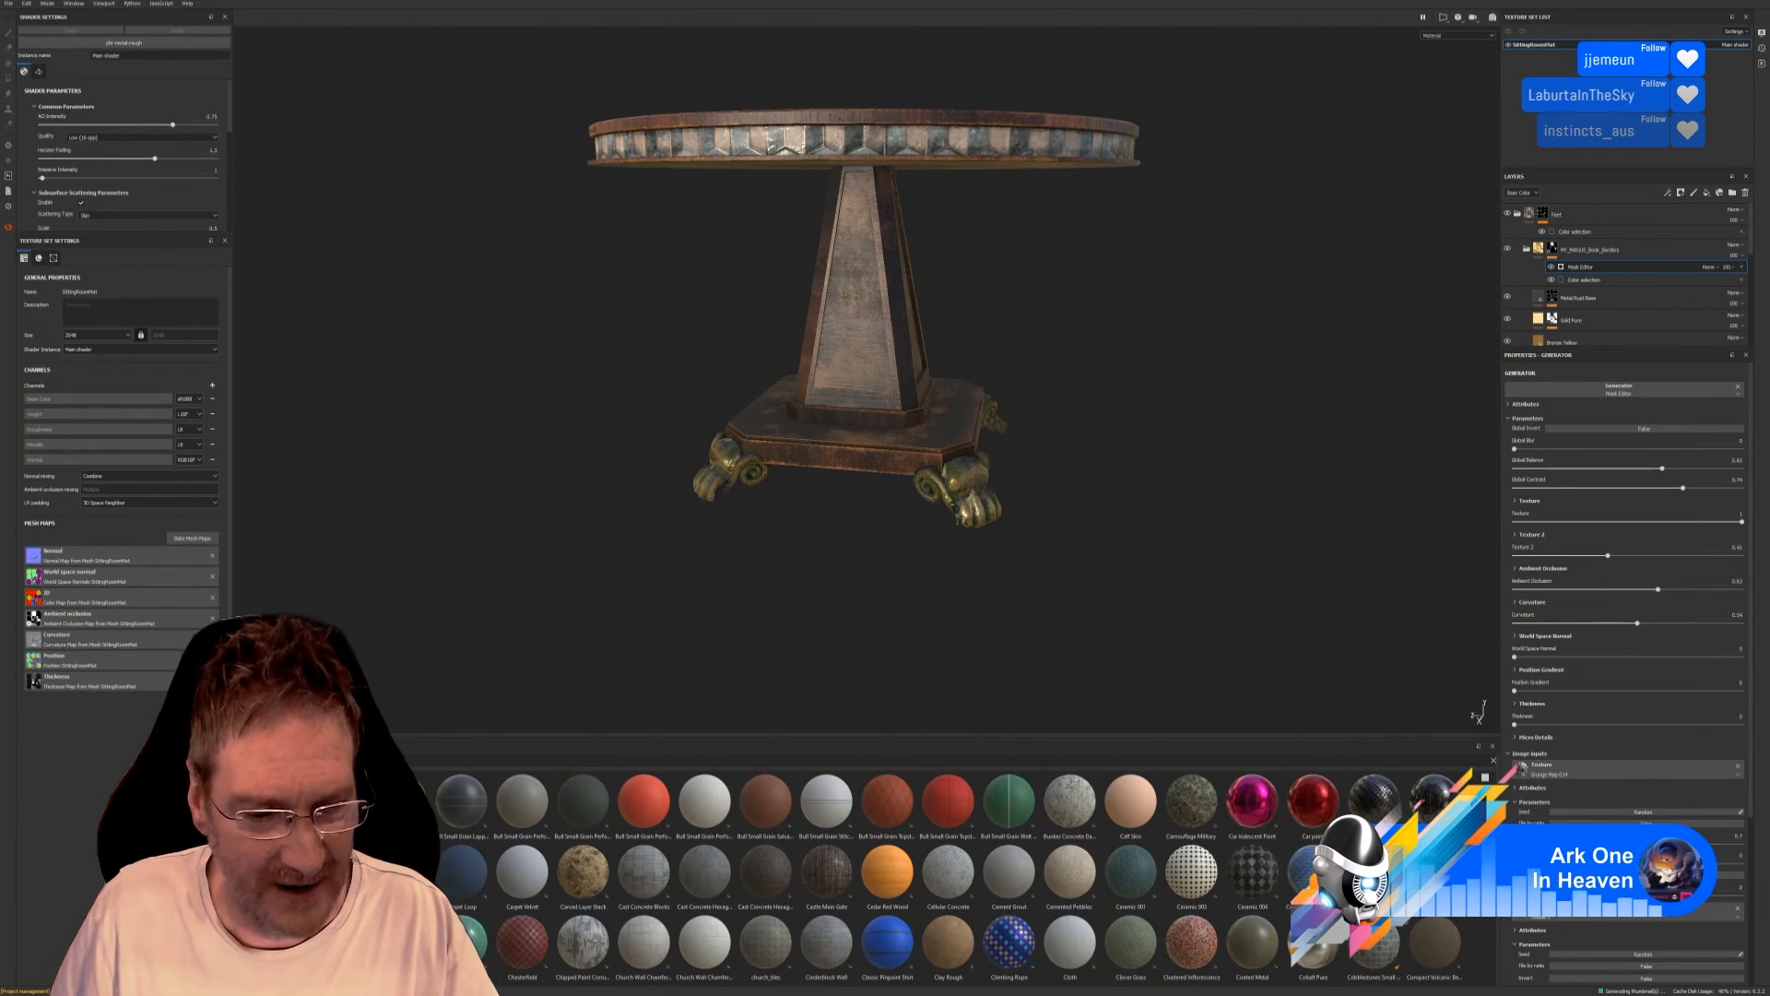
pyautogui.scroll(-2, 936, 876)
pyautogui.scroll(-3, 936, 876)
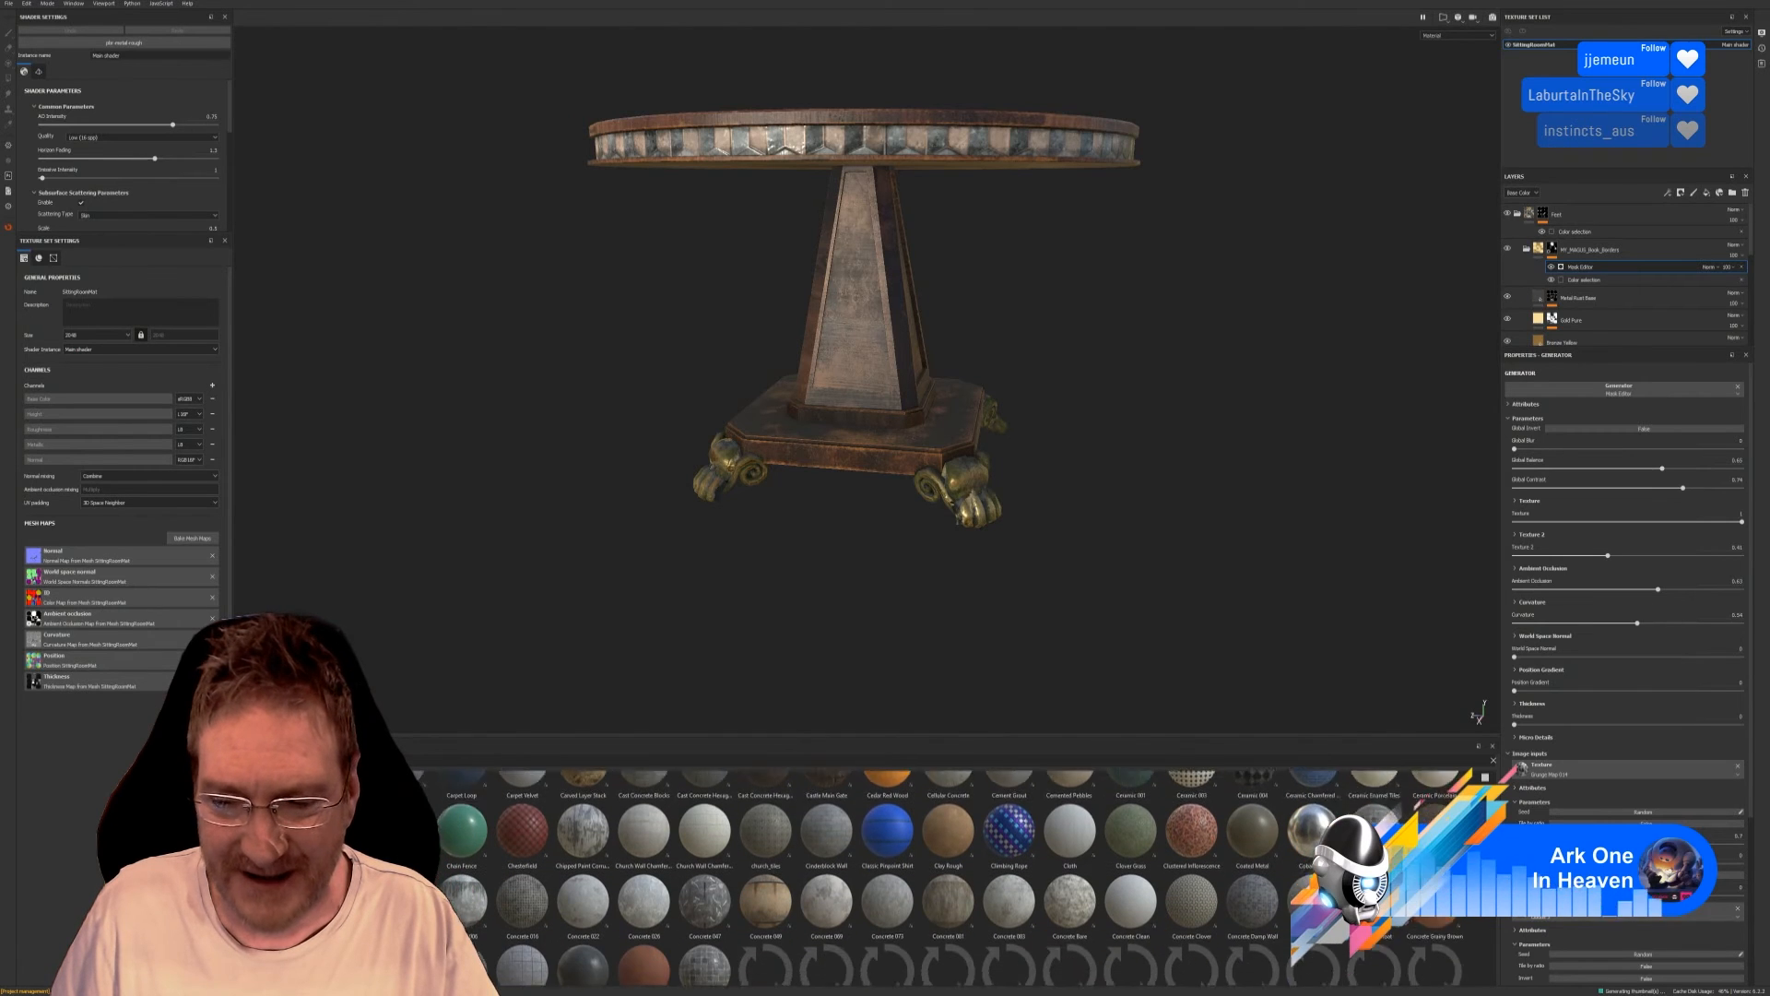
pyautogui.scroll(-1, 936, 876)
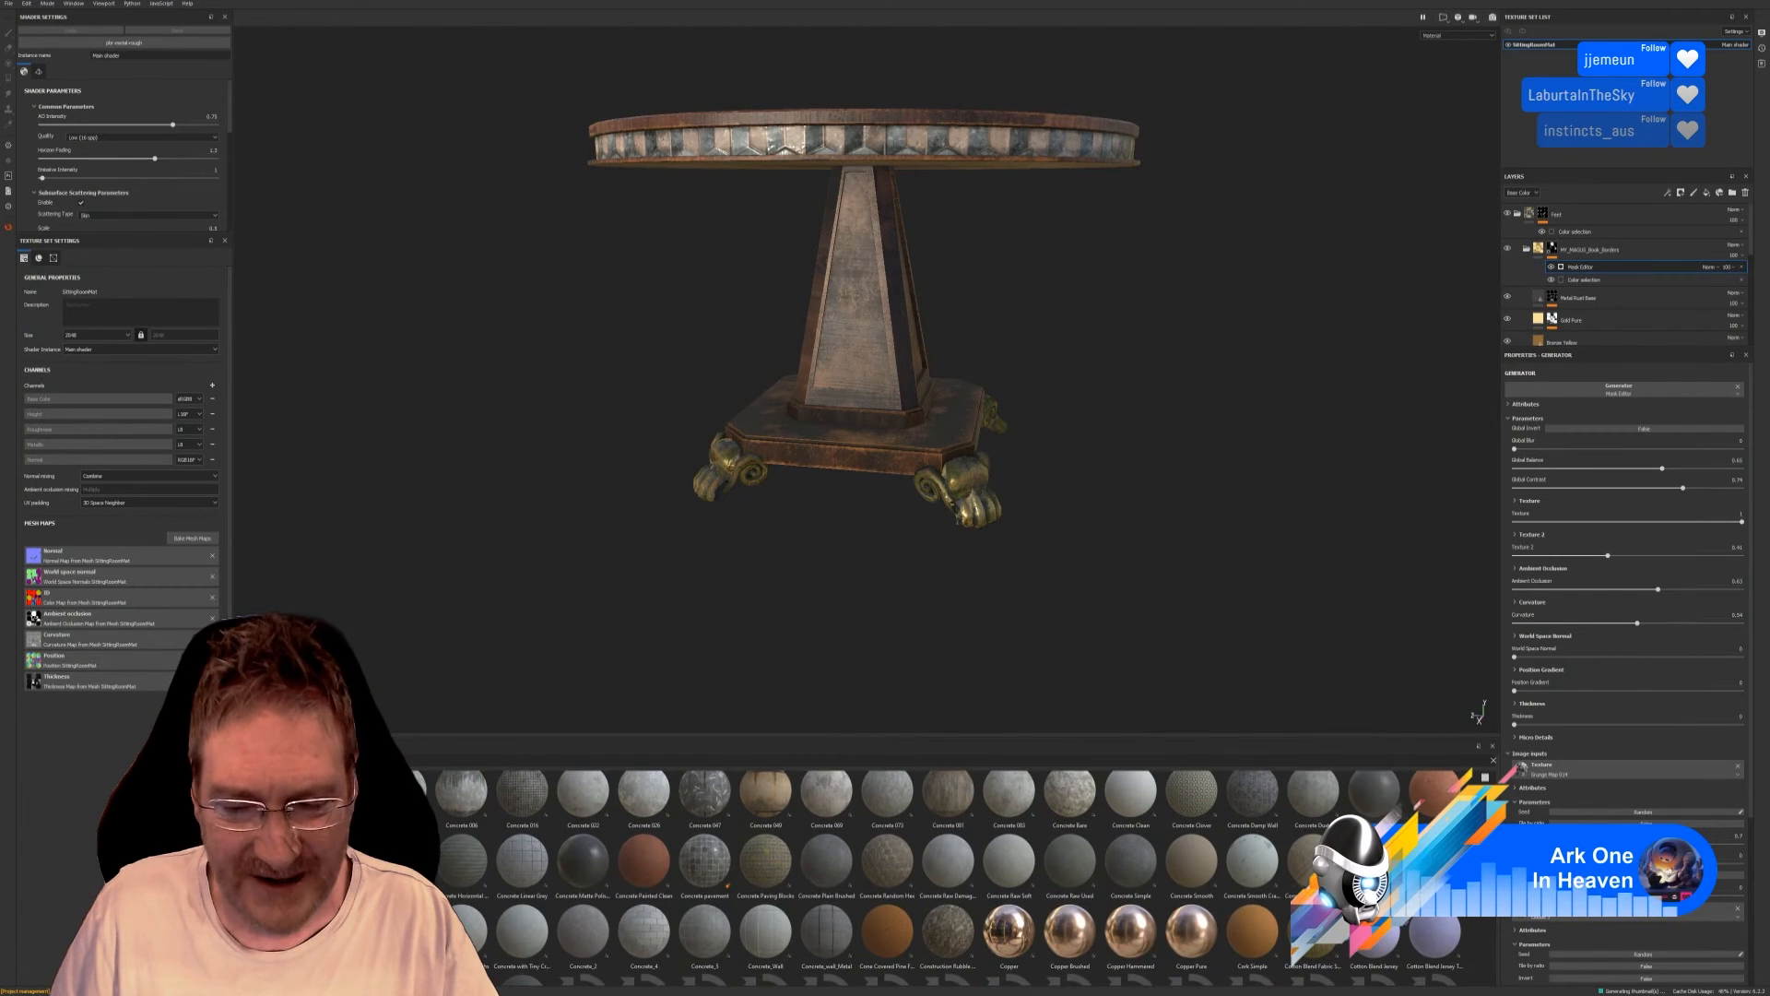
pyautogui.scroll(-2, 922, 876)
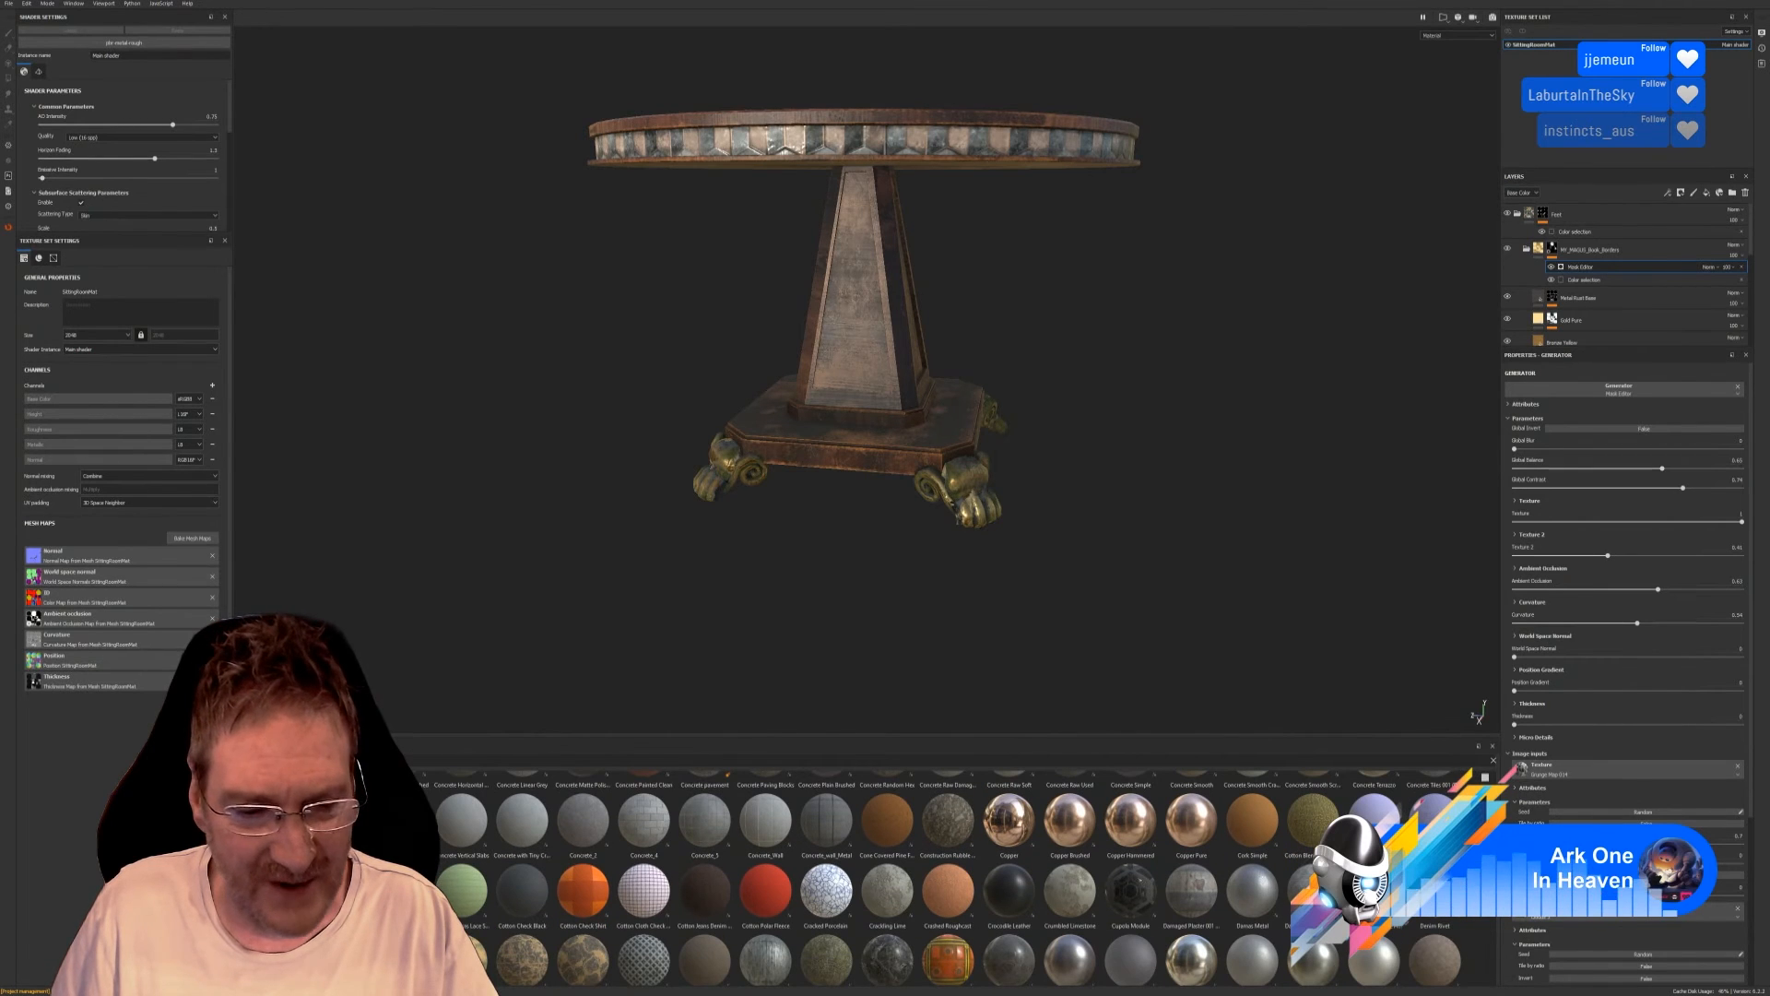
pyautogui.scroll(-5, 949, 876)
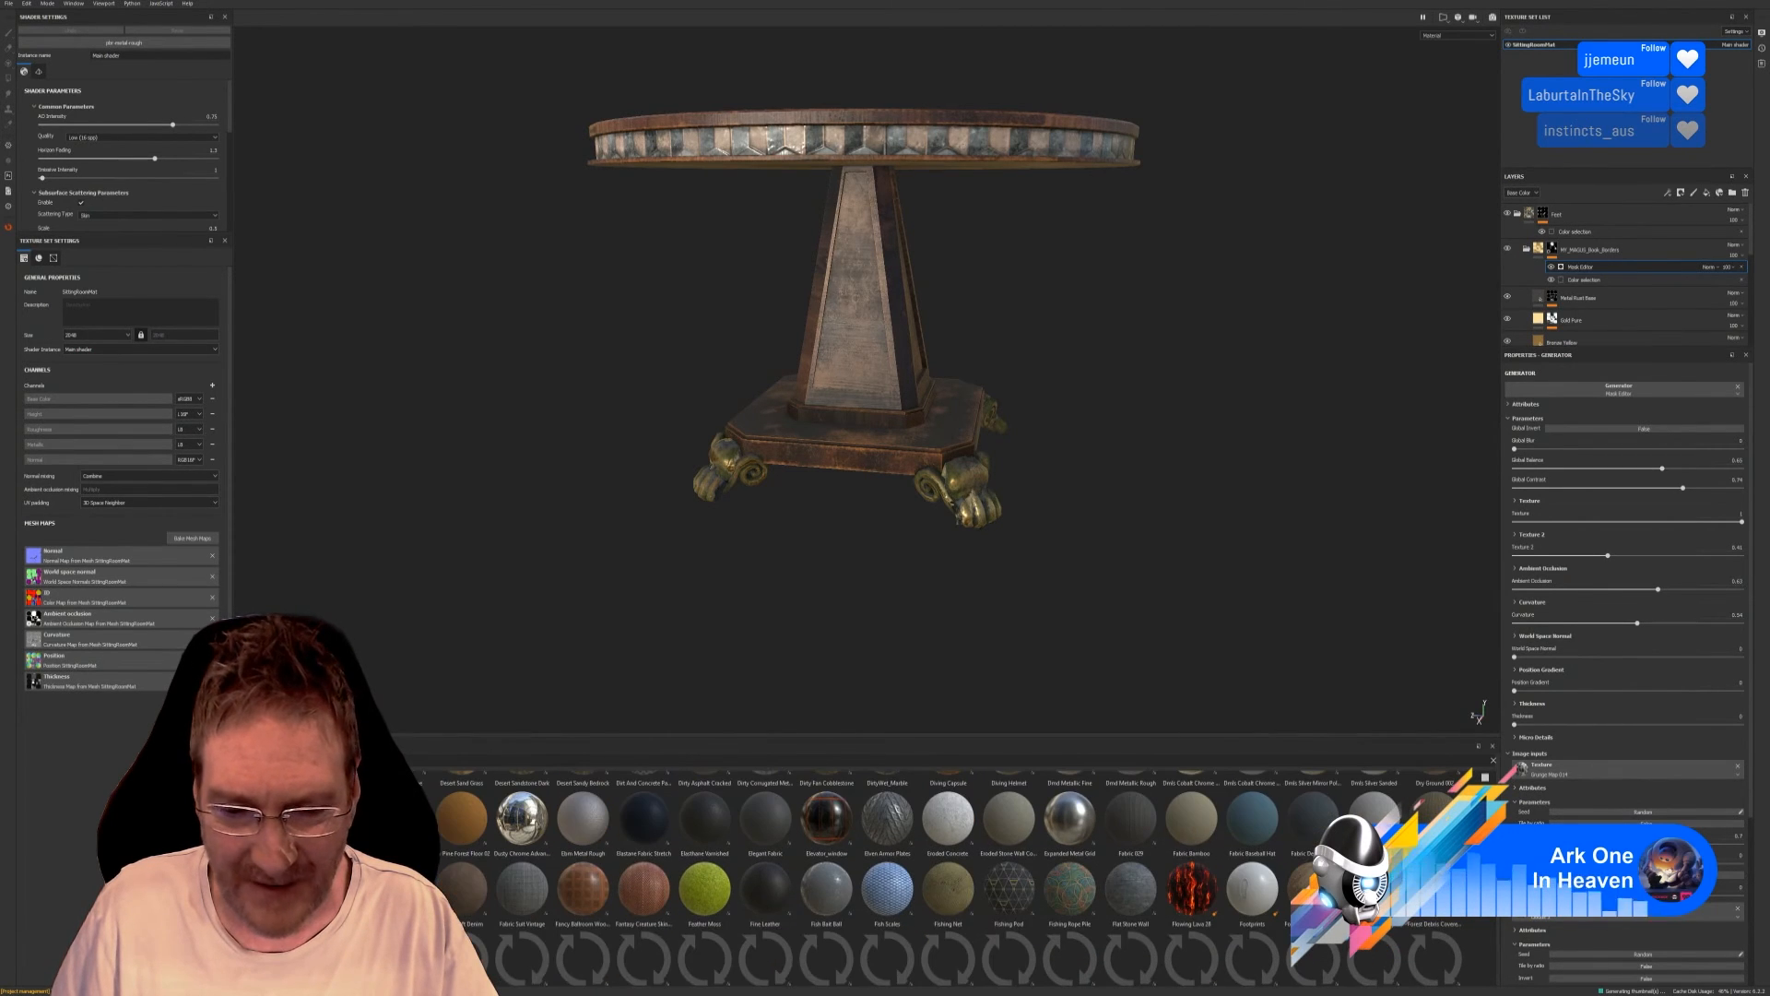
pyautogui.scroll(-3, 950, 876)
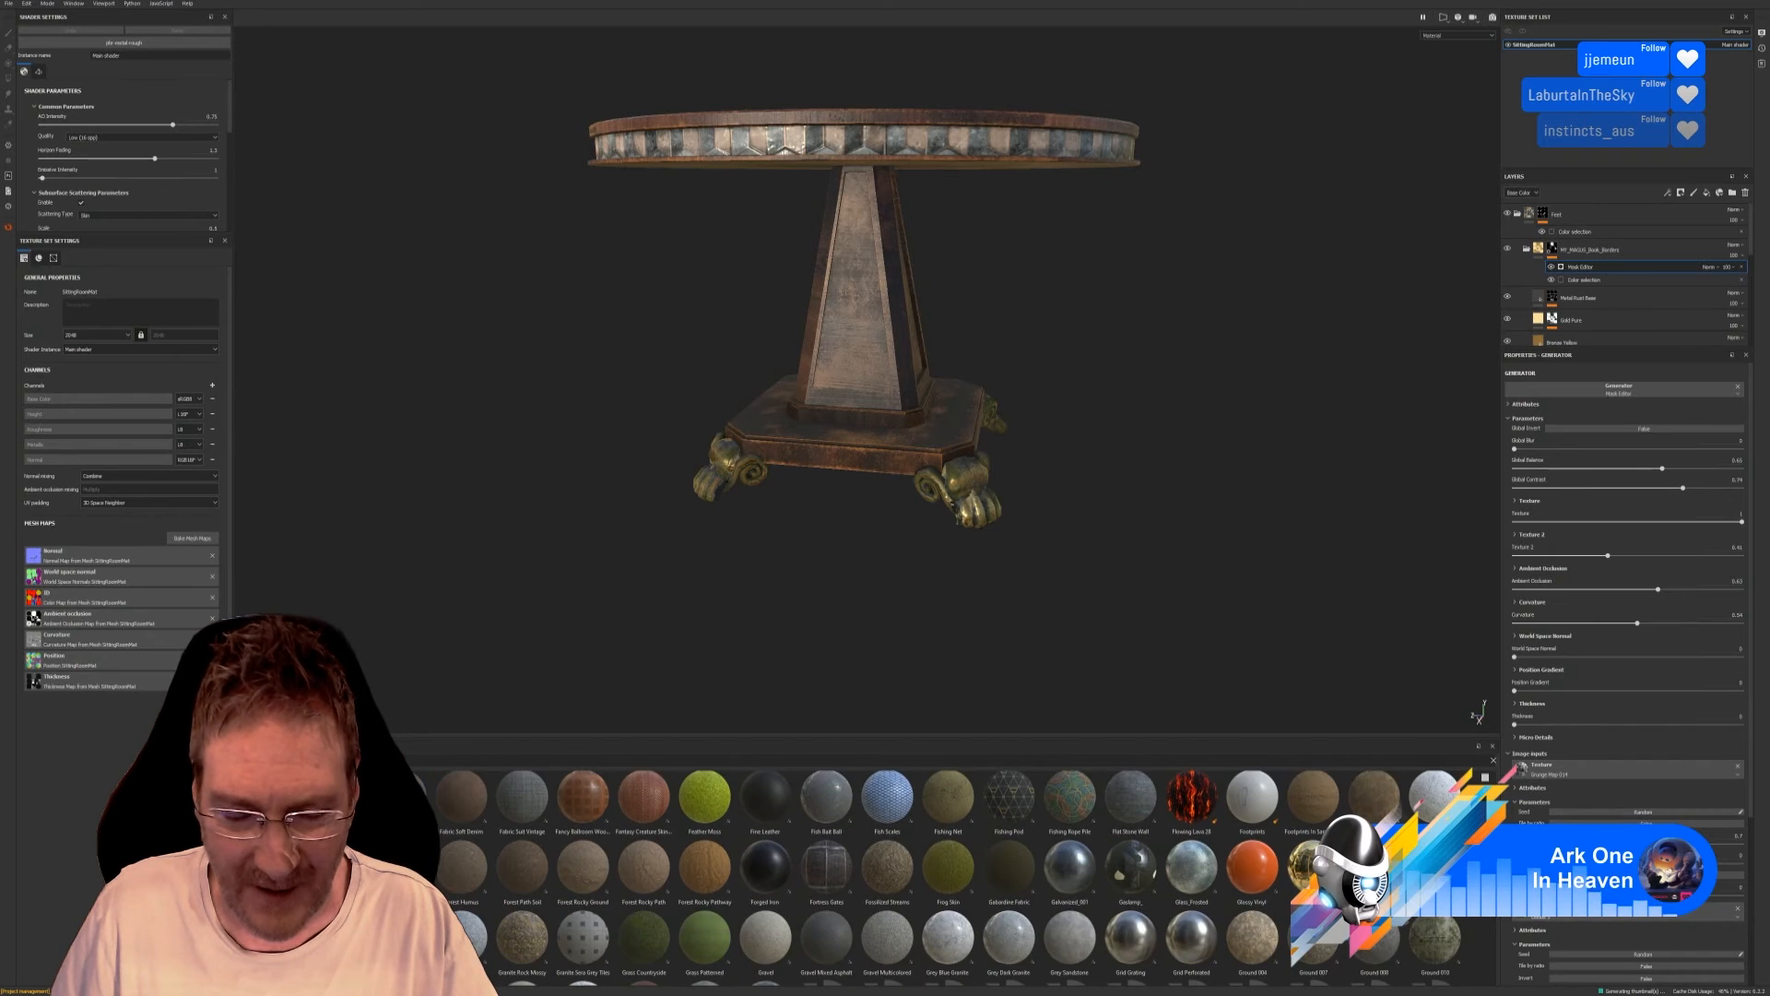
pyautogui.scroll(-3, 950, 876)
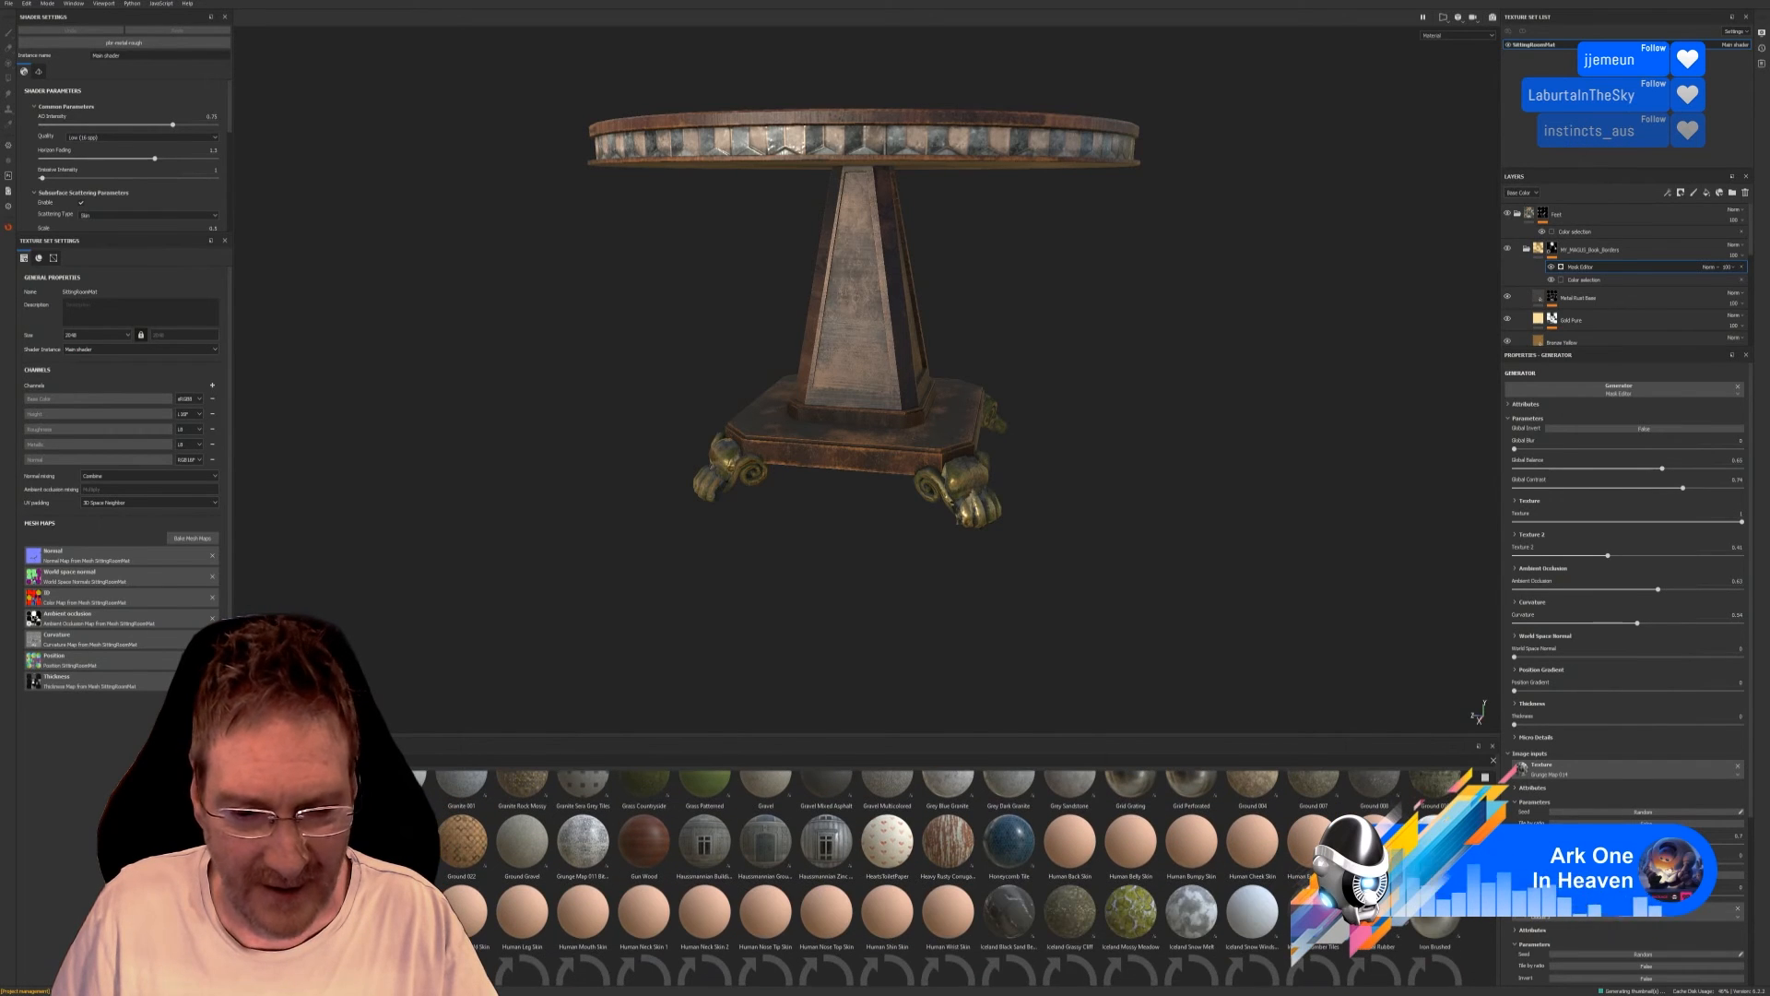
pyautogui.scroll(-2, 950, 876)
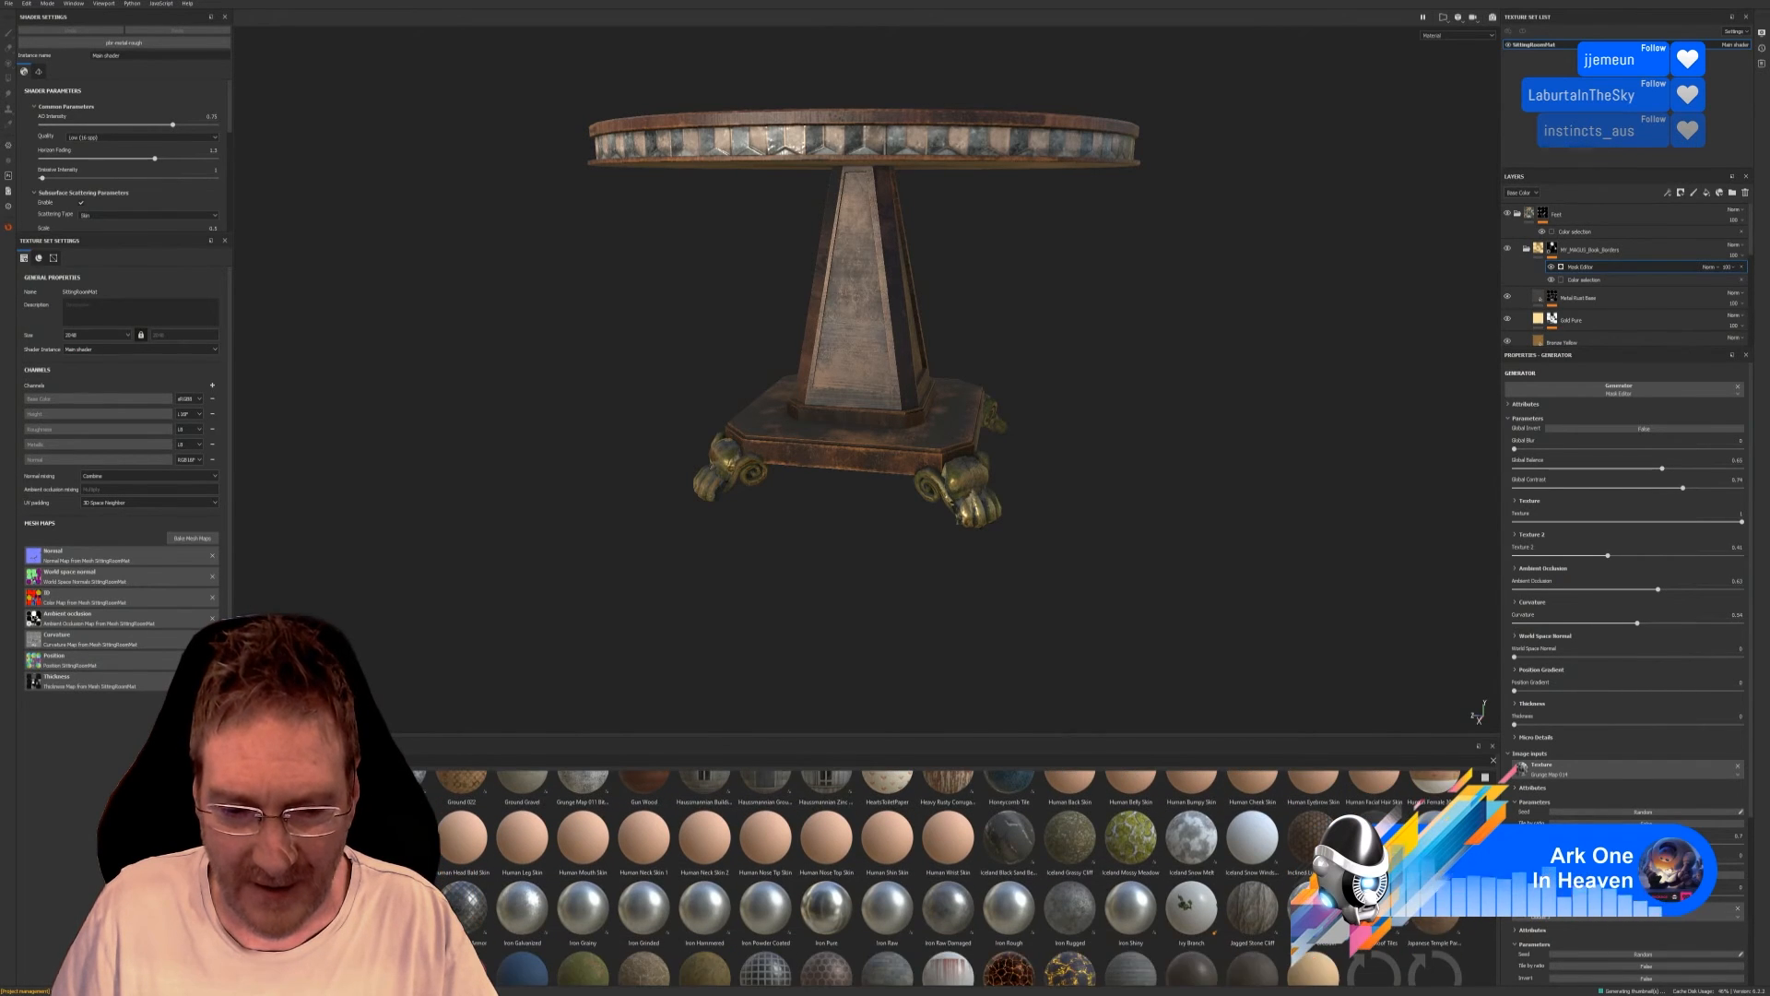
pyautogui.scroll(-3, 949, 876)
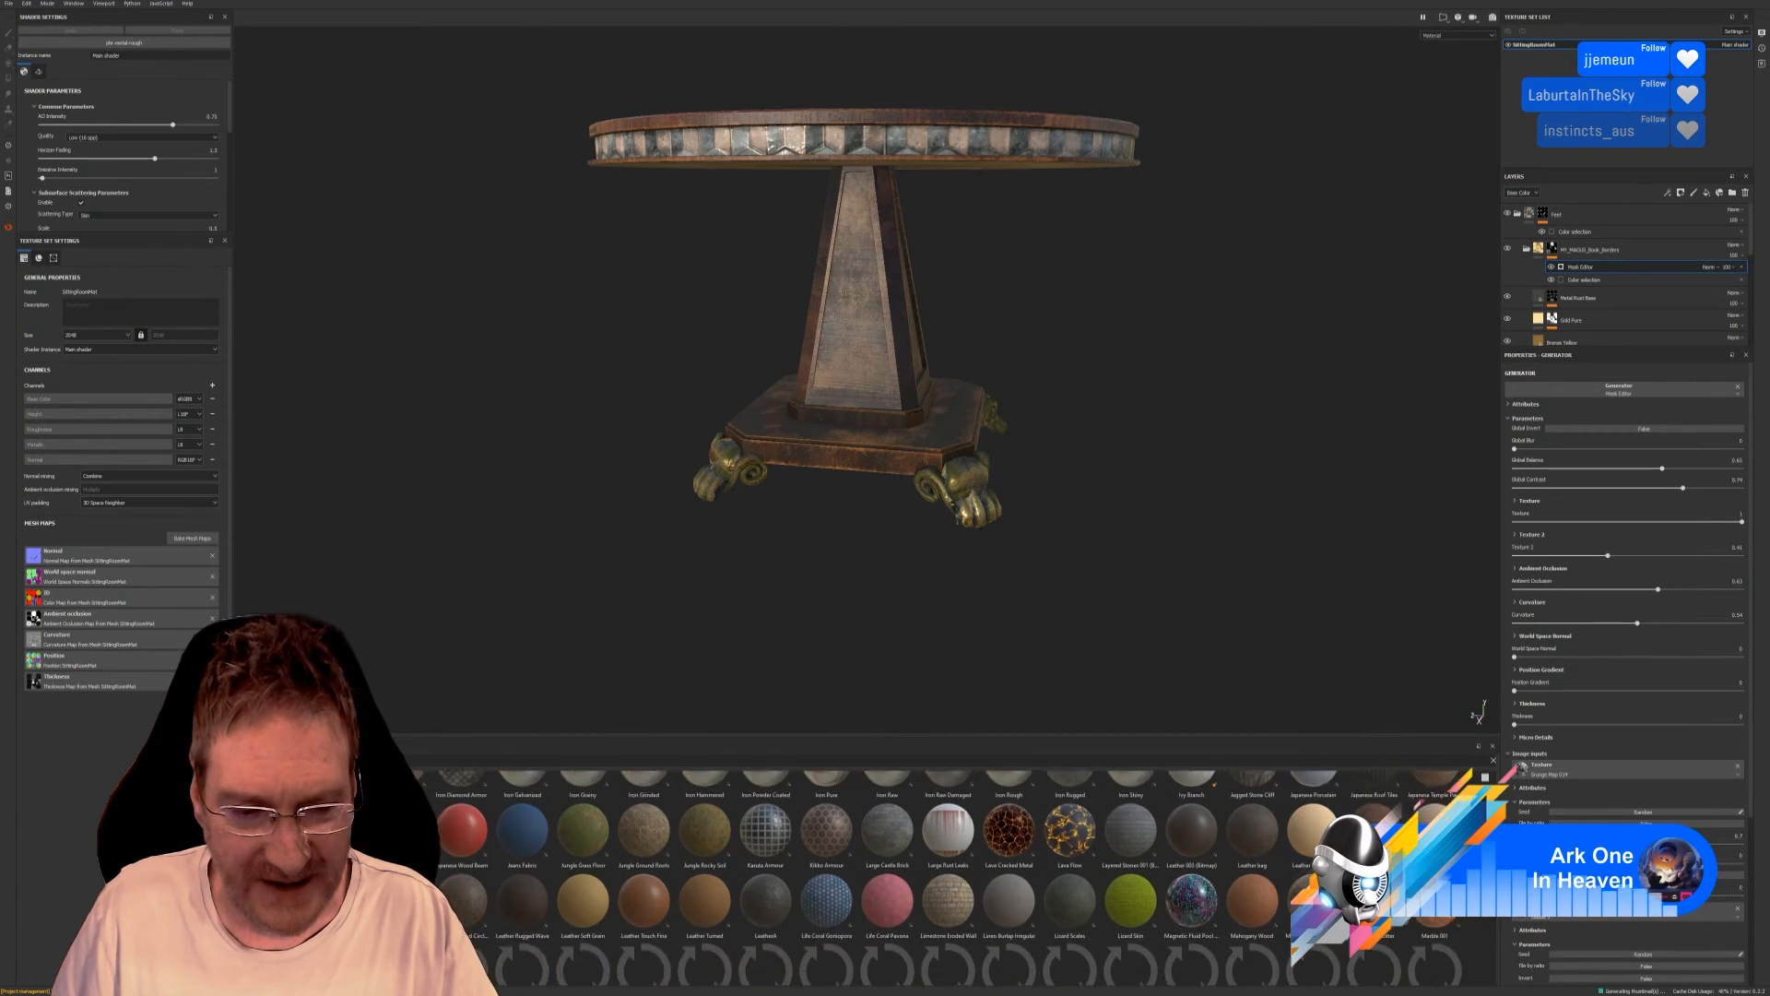
pyautogui.scroll(-2, 950, 876)
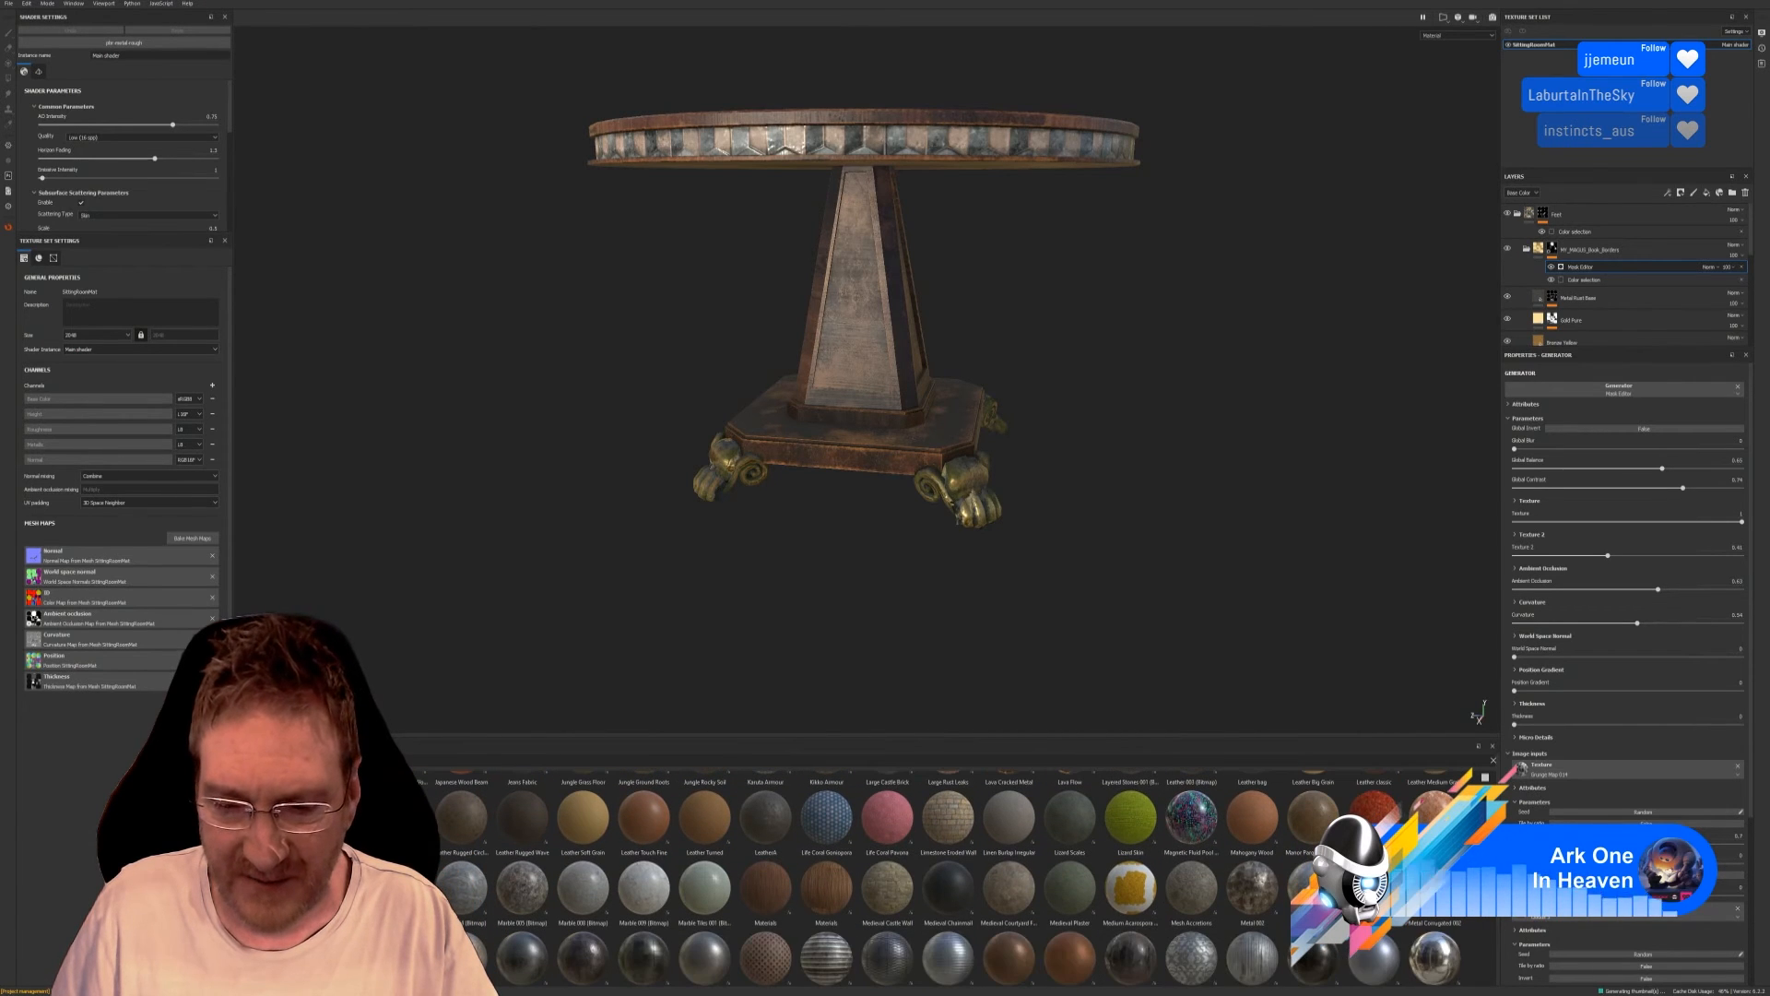
pyautogui.scroll(-2, 950, 876)
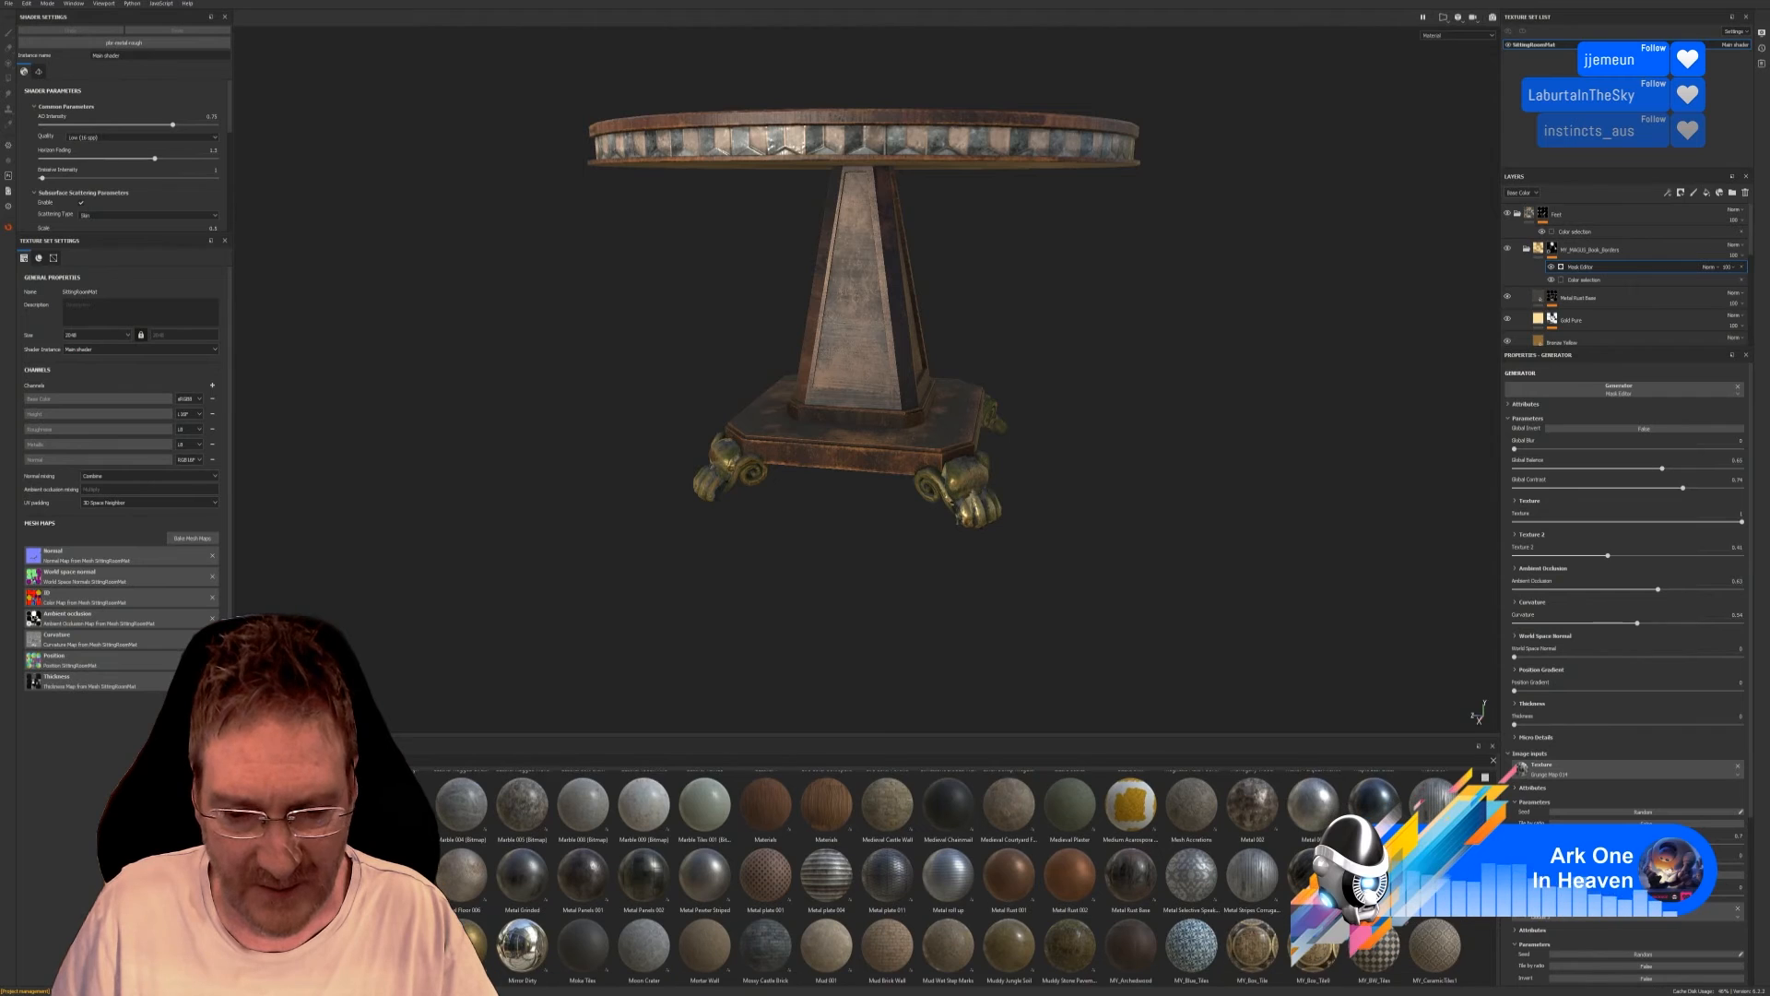
pyautogui.scroll(-1, 950, 876)
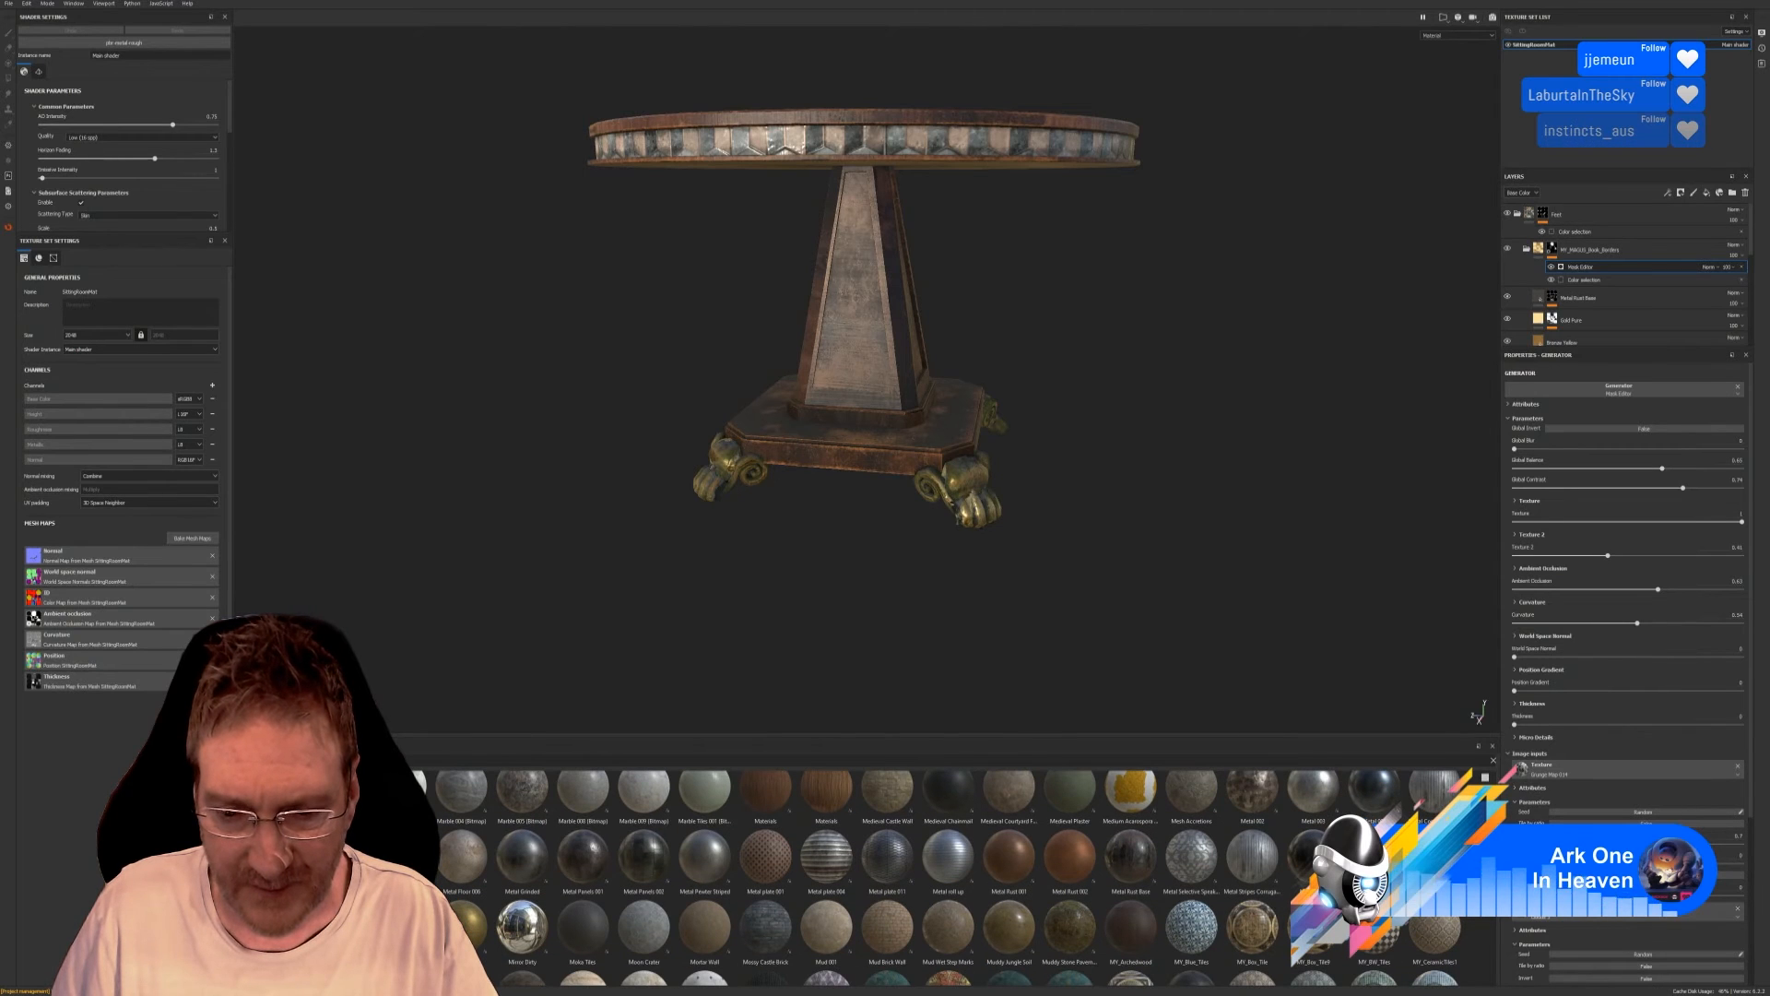
pyautogui.scroll(-1, 949, 876)
pyautogui.scroll(-1, 950, 876)
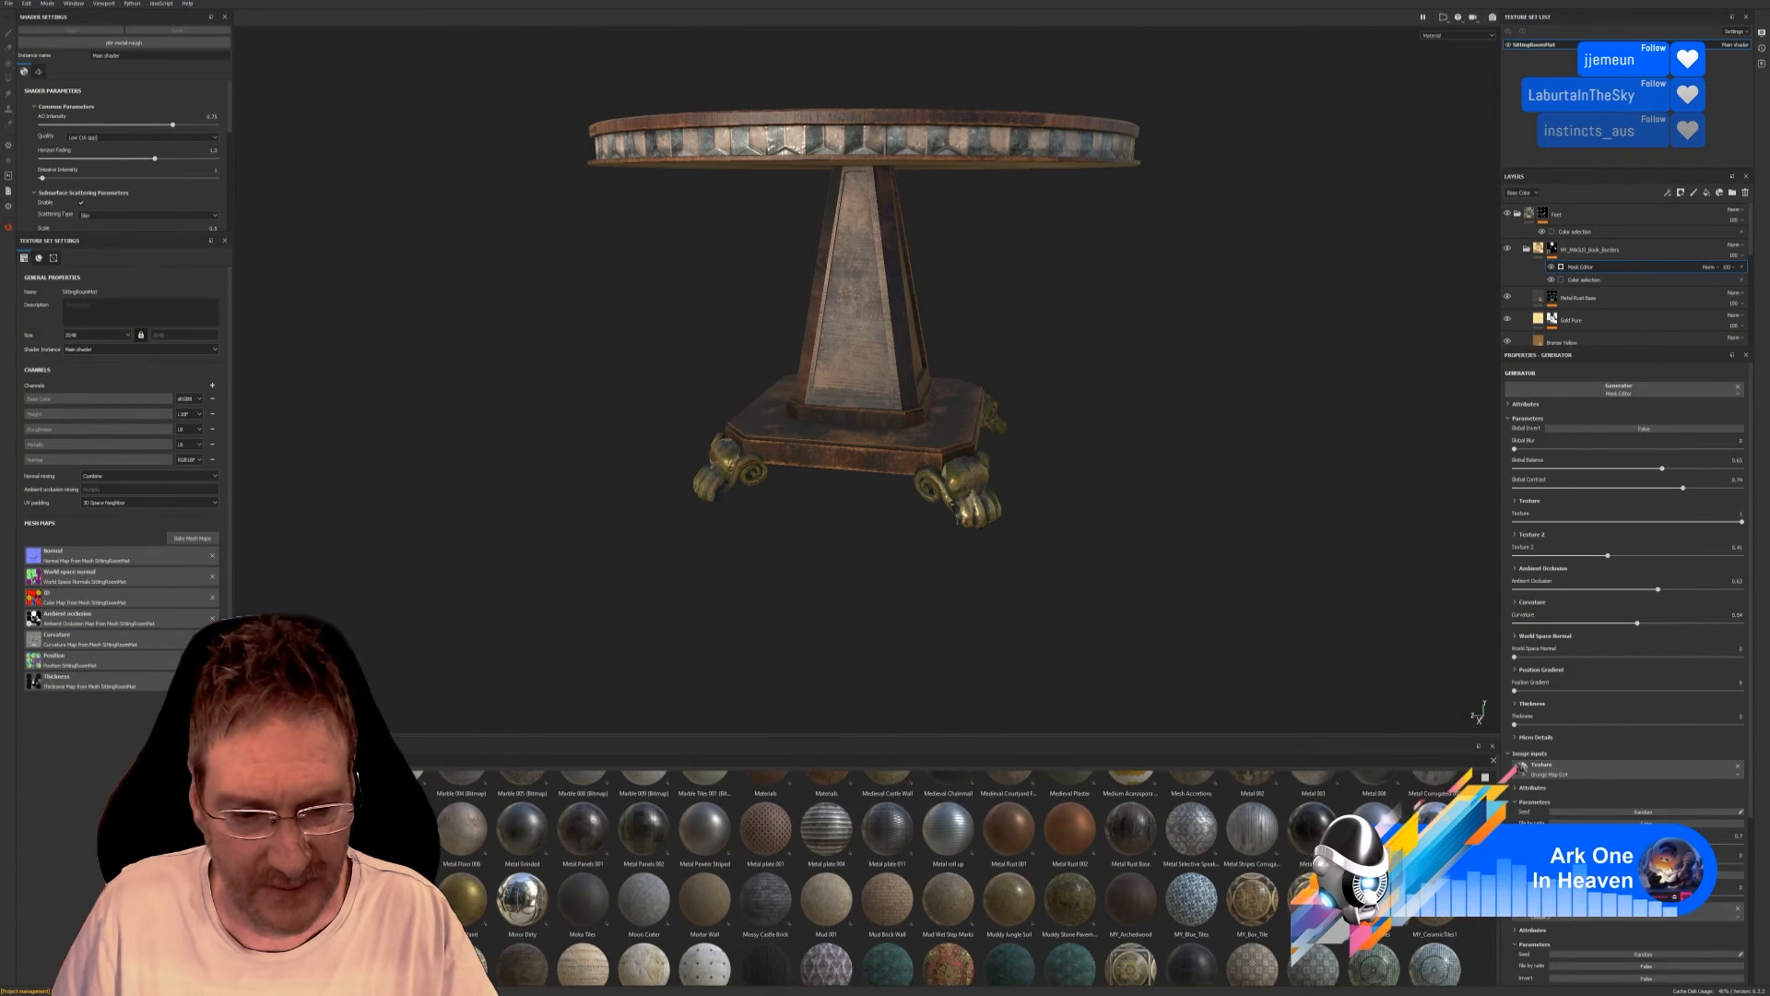
pyautogui.scroll(-1, 950, 876)
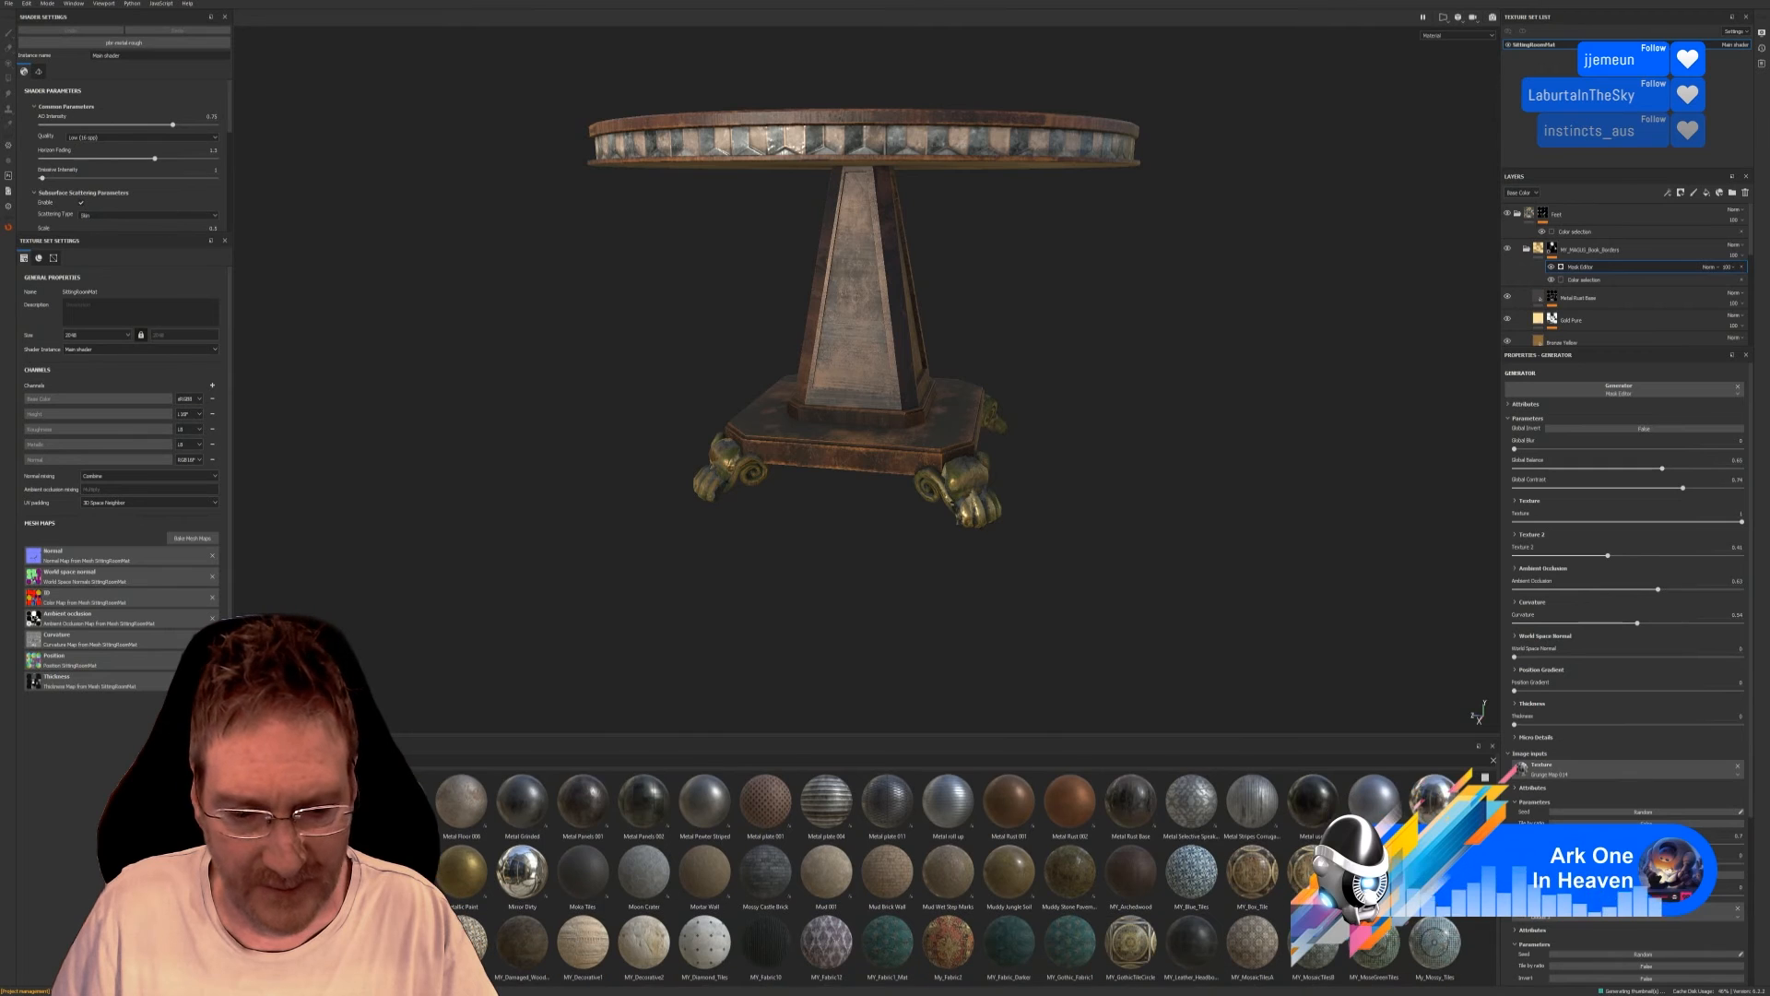
pyautogui.scroll(-1, 950, 876)
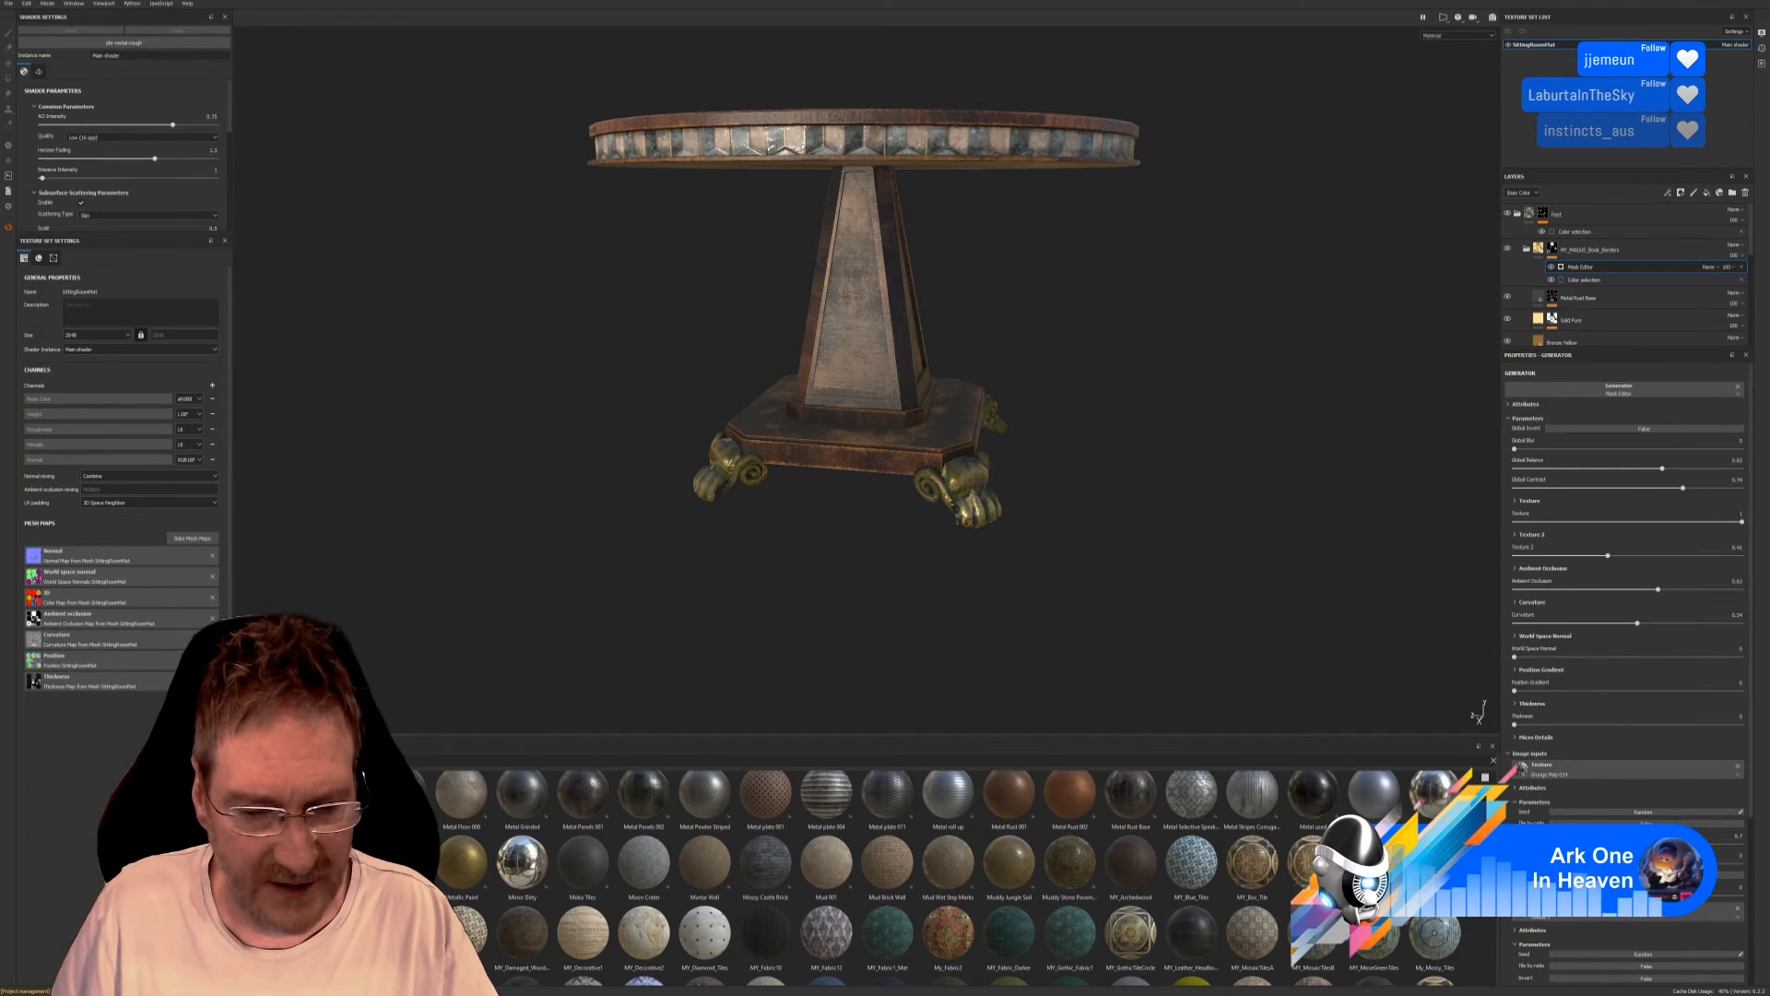
pyautogui.scroll(-5, 949, 876)
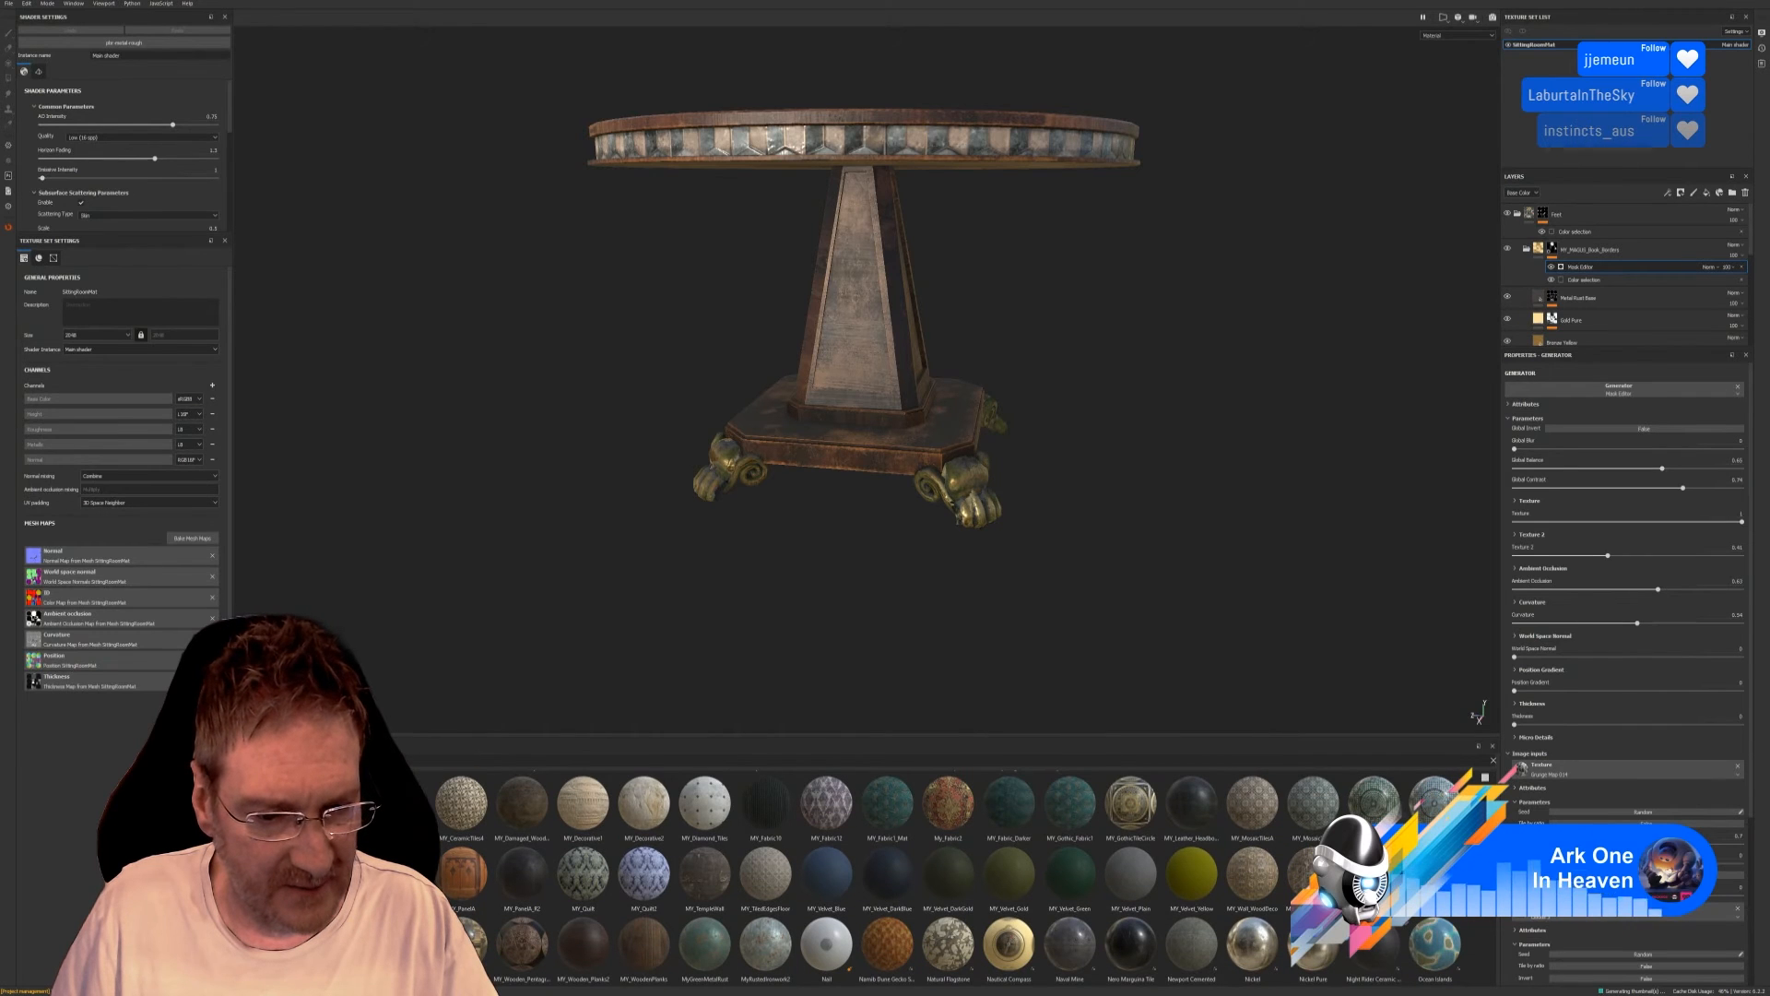
pyautogui.scroll(-3, 949, 876)
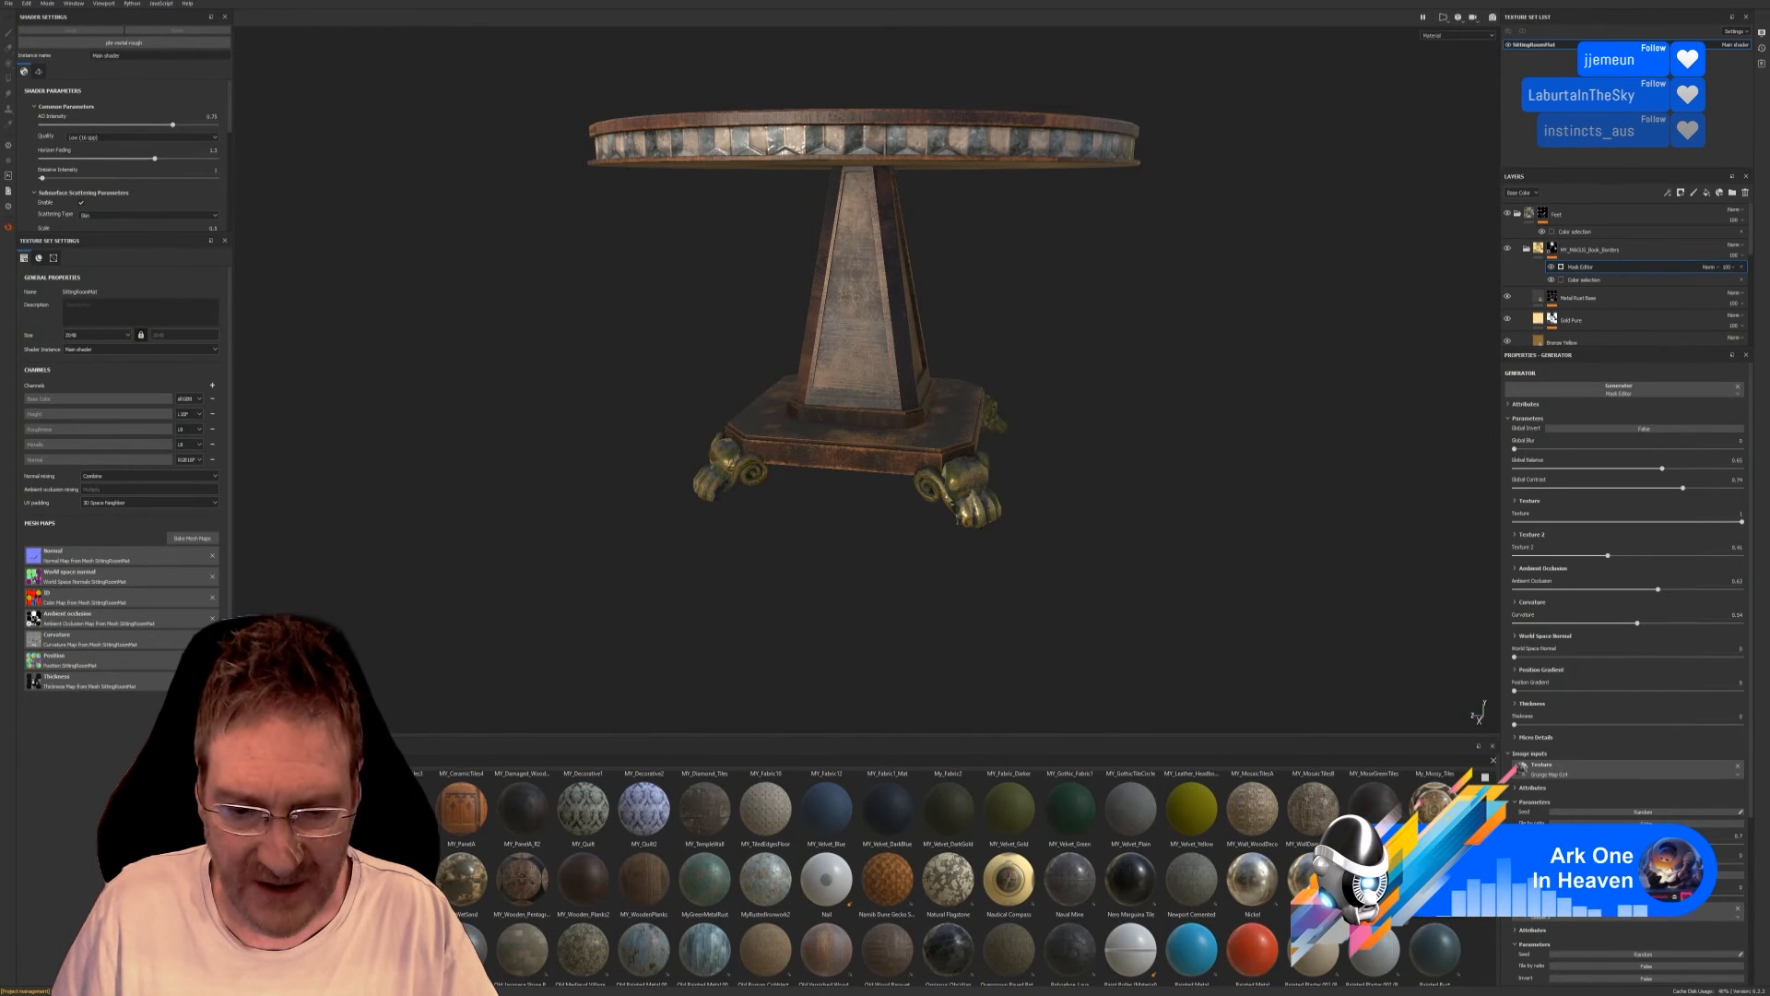
pyautogui.scroll(-1, 950, 876)
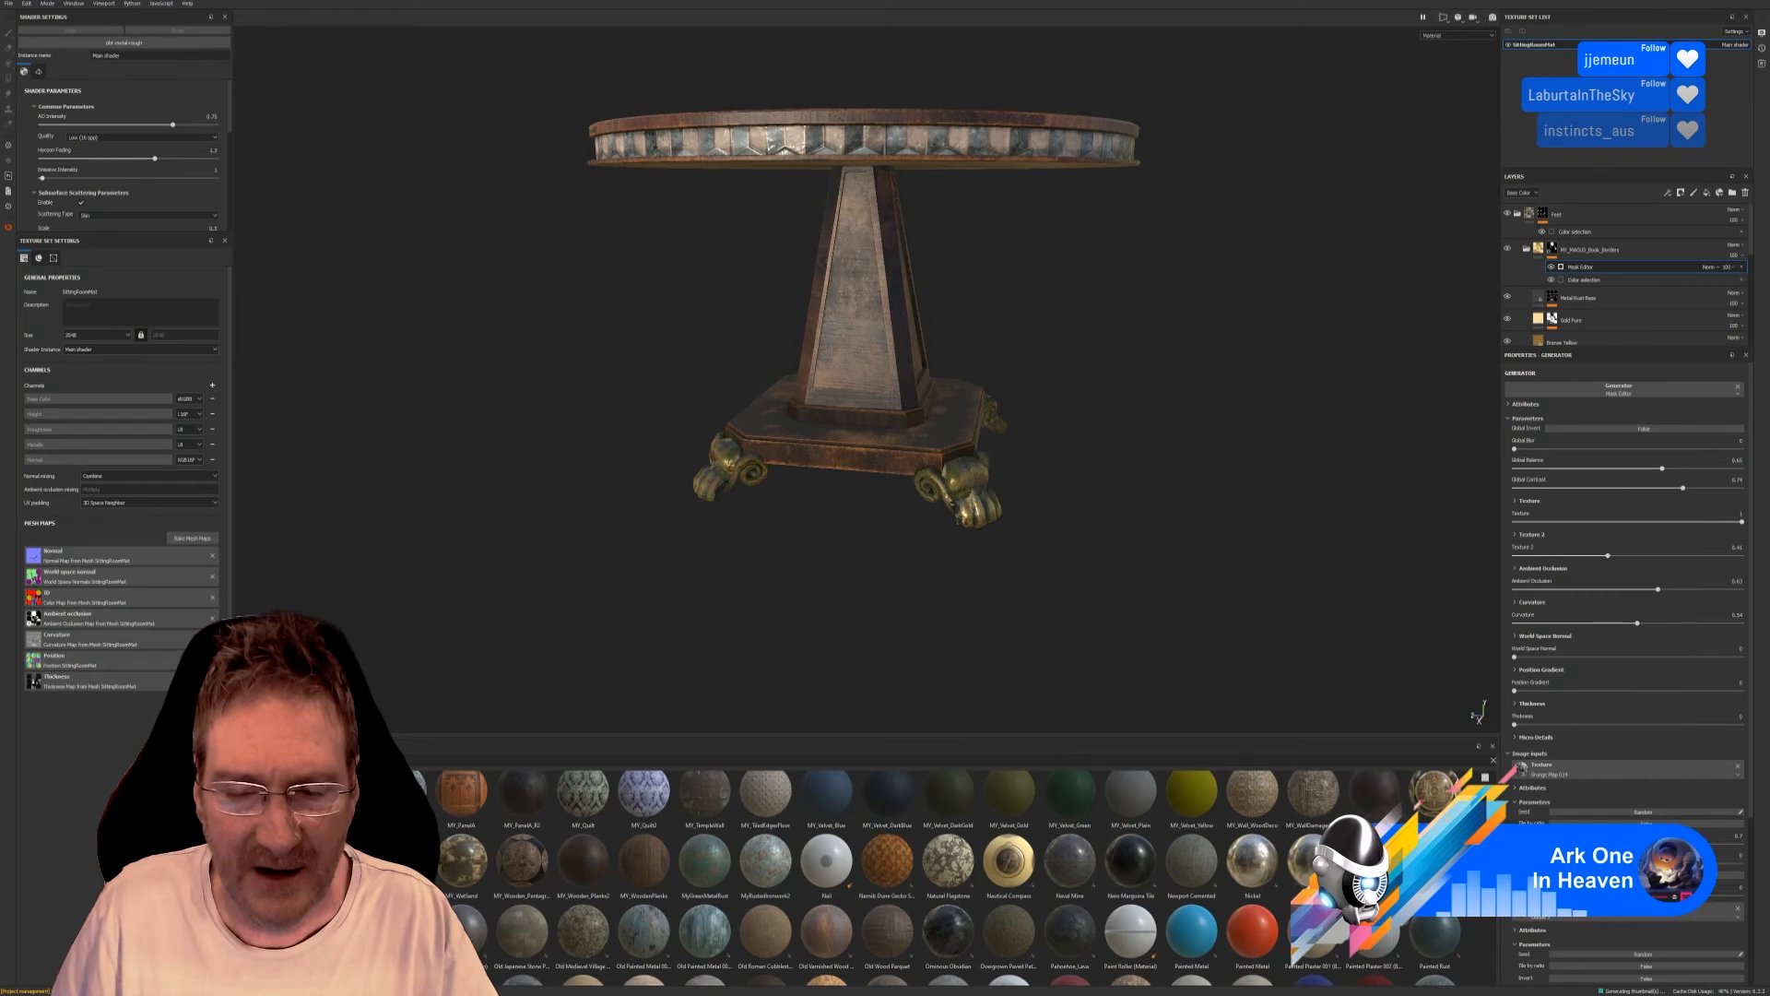
pyautogui.scroll(3, 950, 876)
pyautogui.scroll(-3, 950, 876)
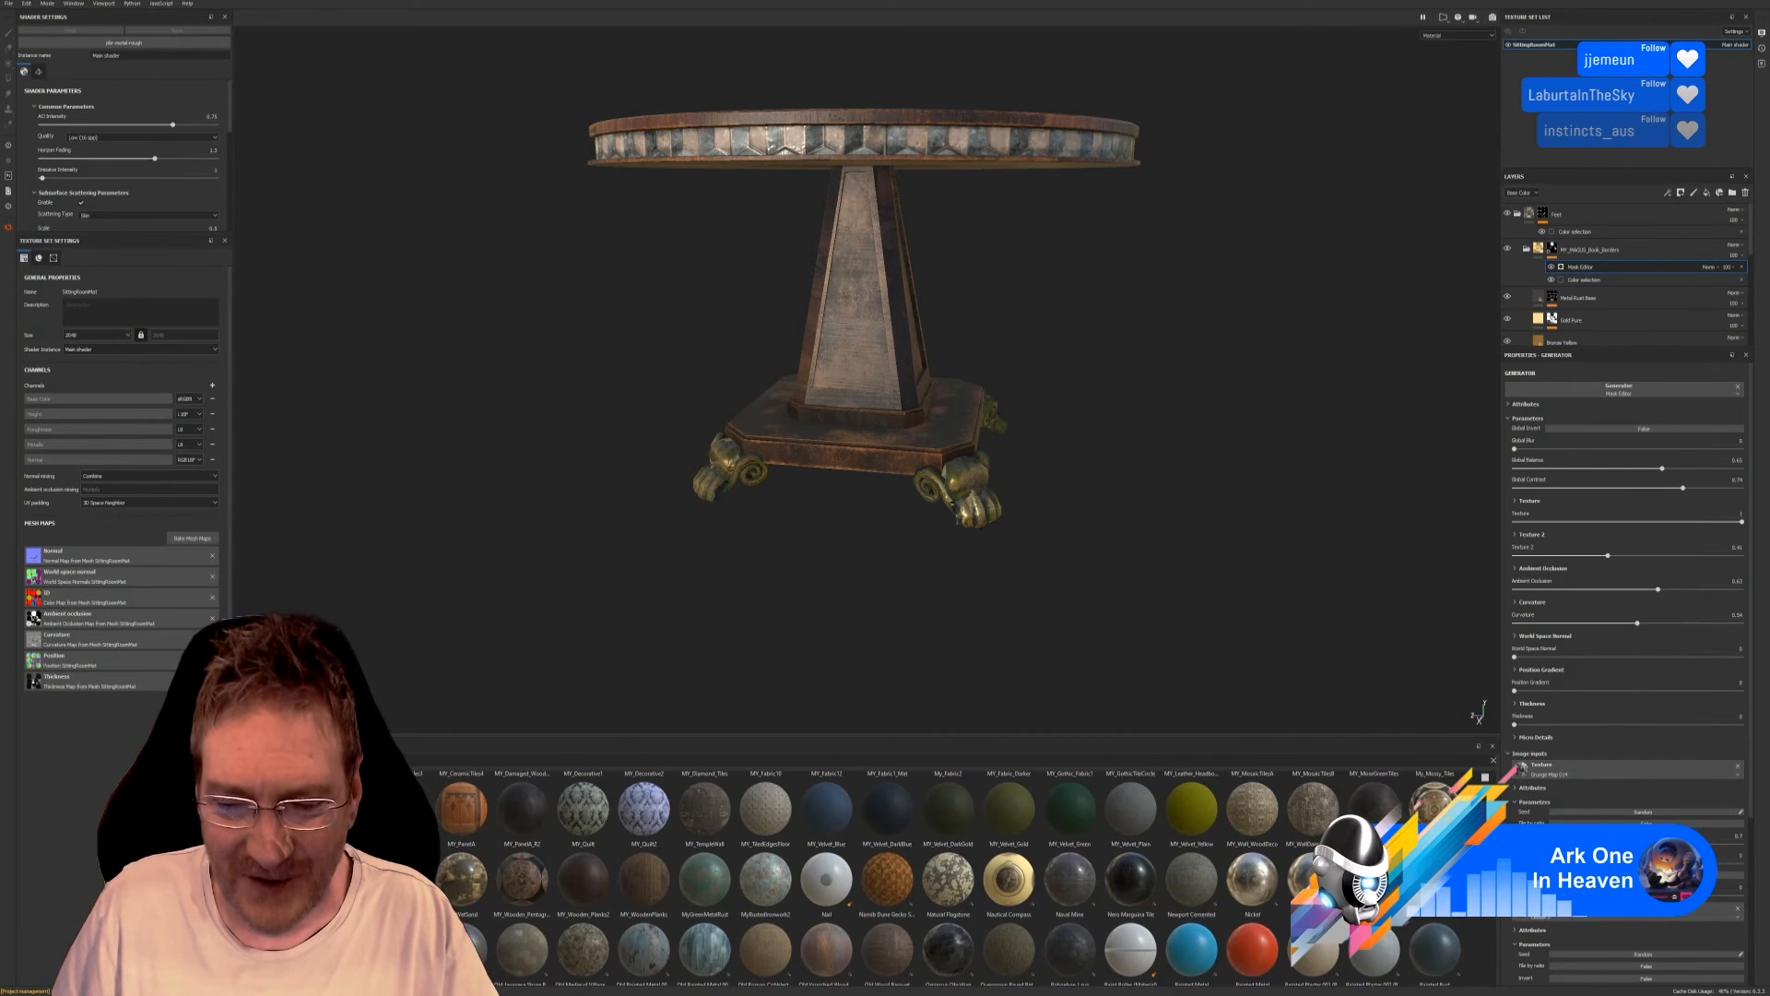
pyautogui.scroll(-1, 950, 876)
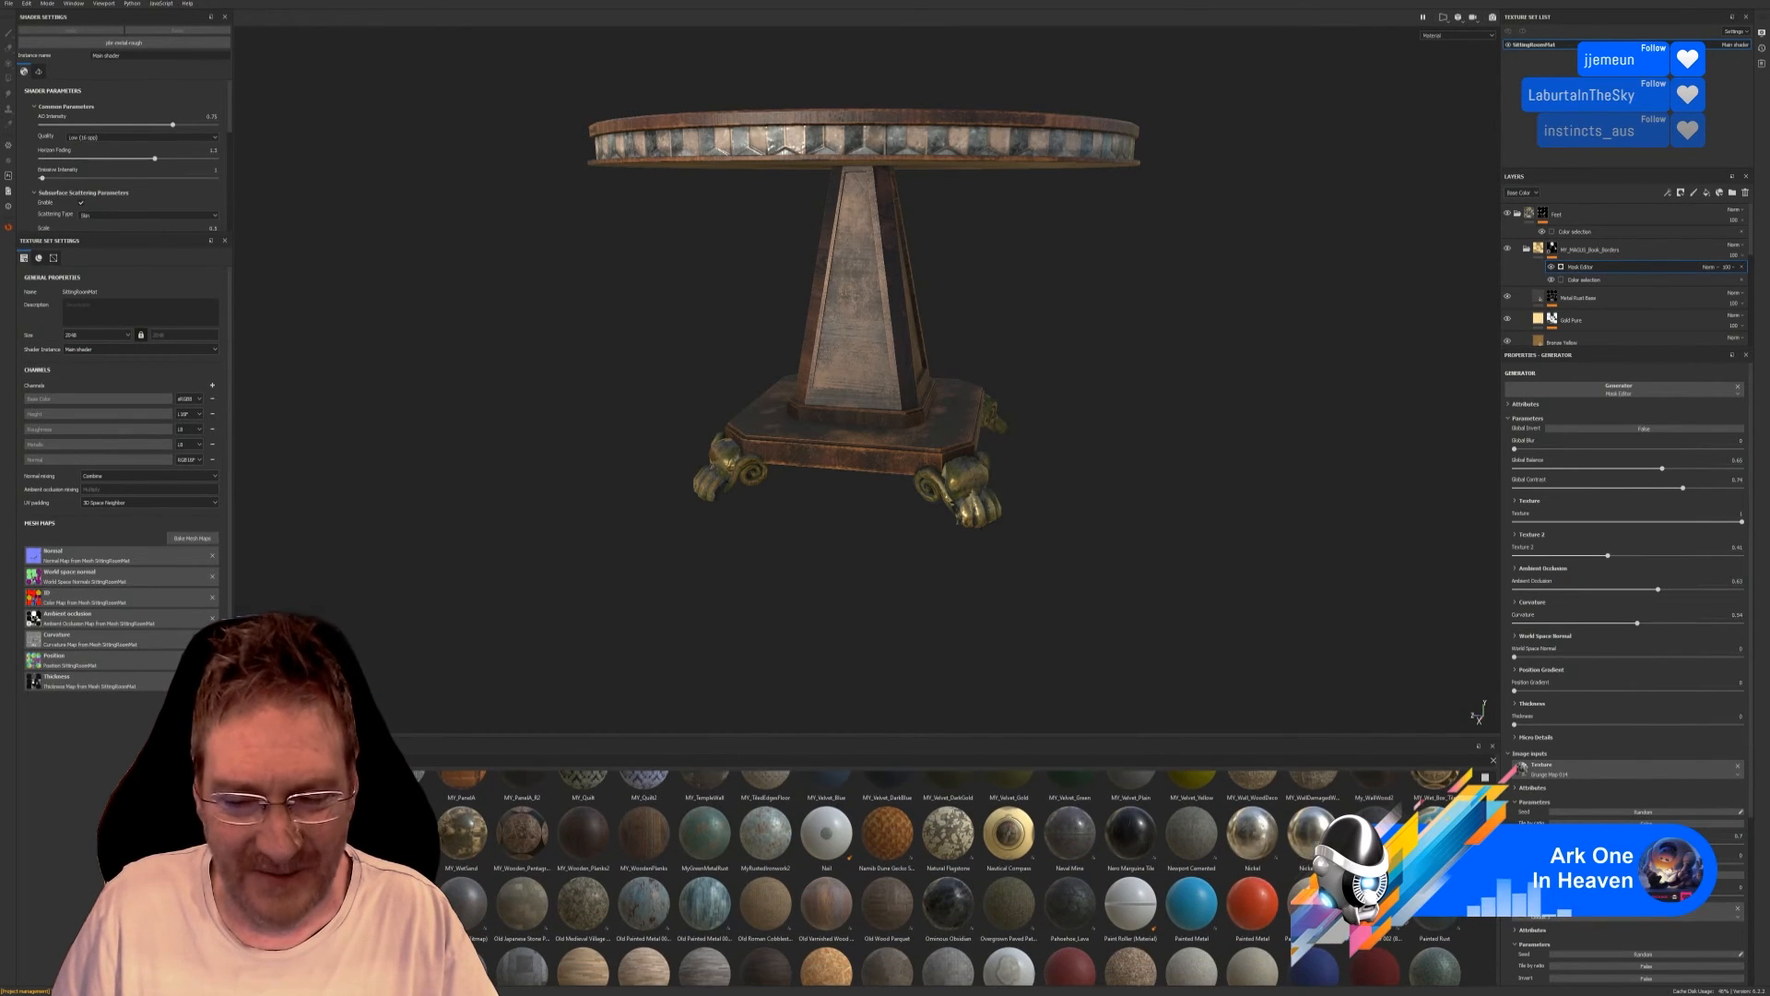
pyautogui.scroll(-4, 950, 876)
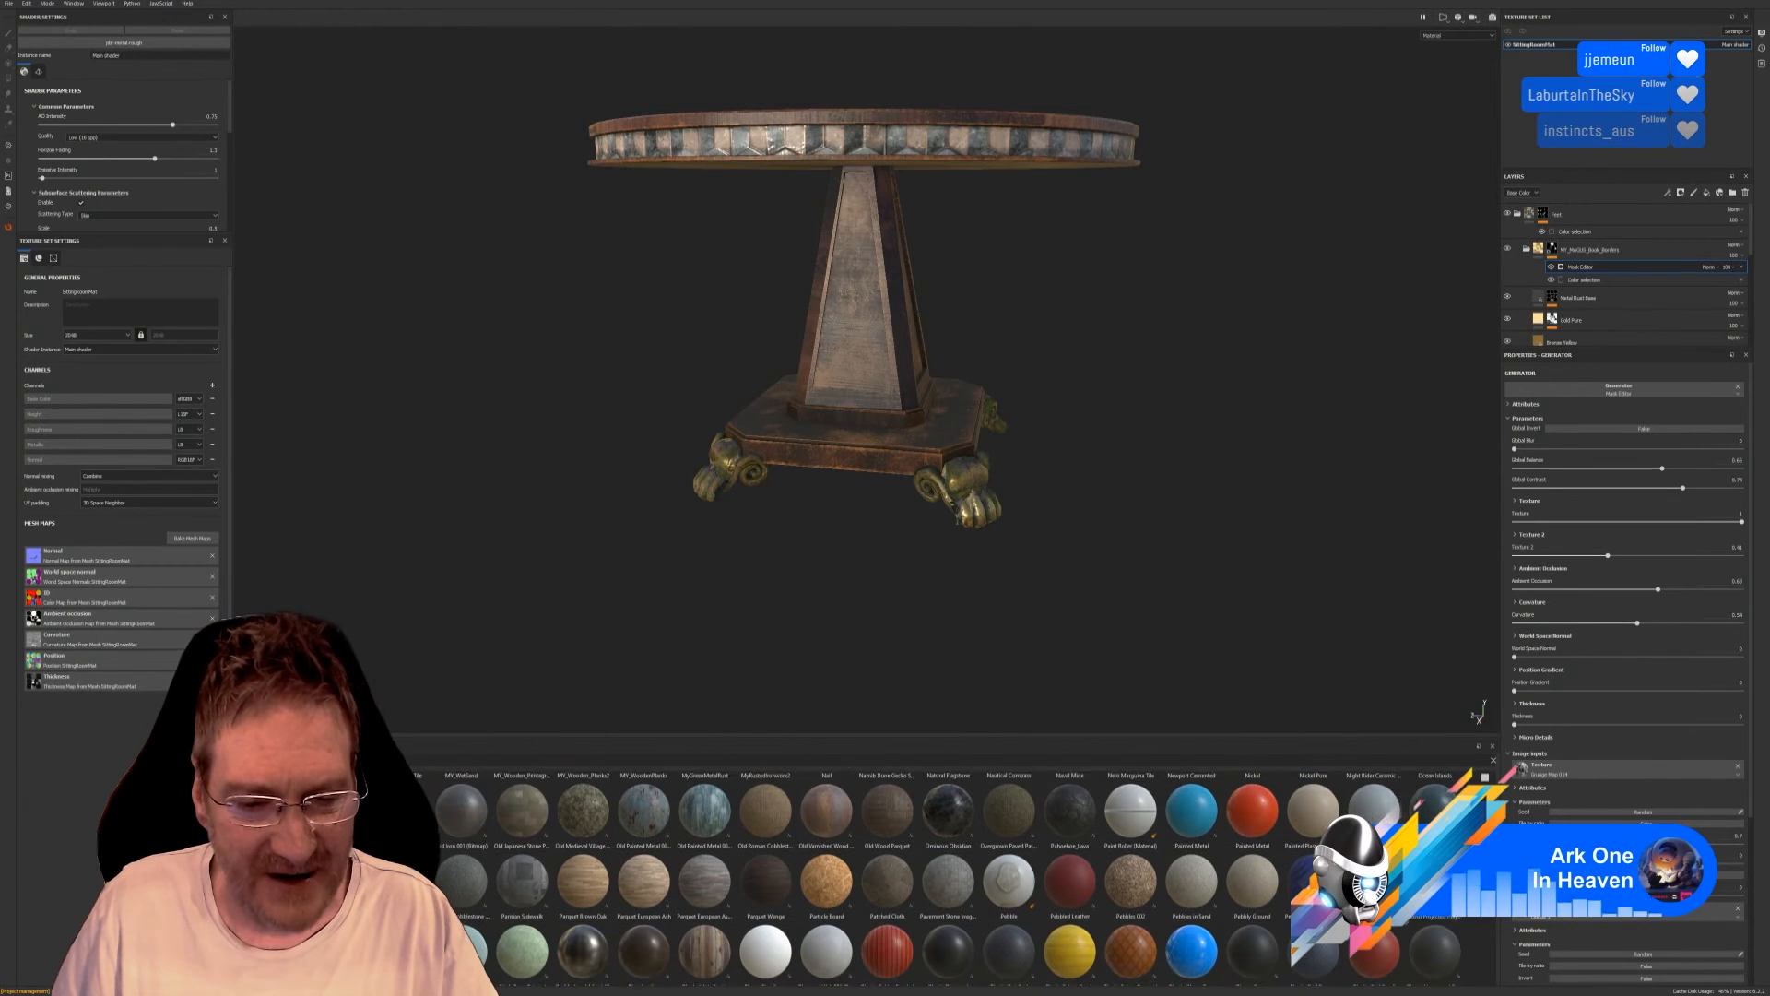
pyautogui.scroll(-3, 949, 876)
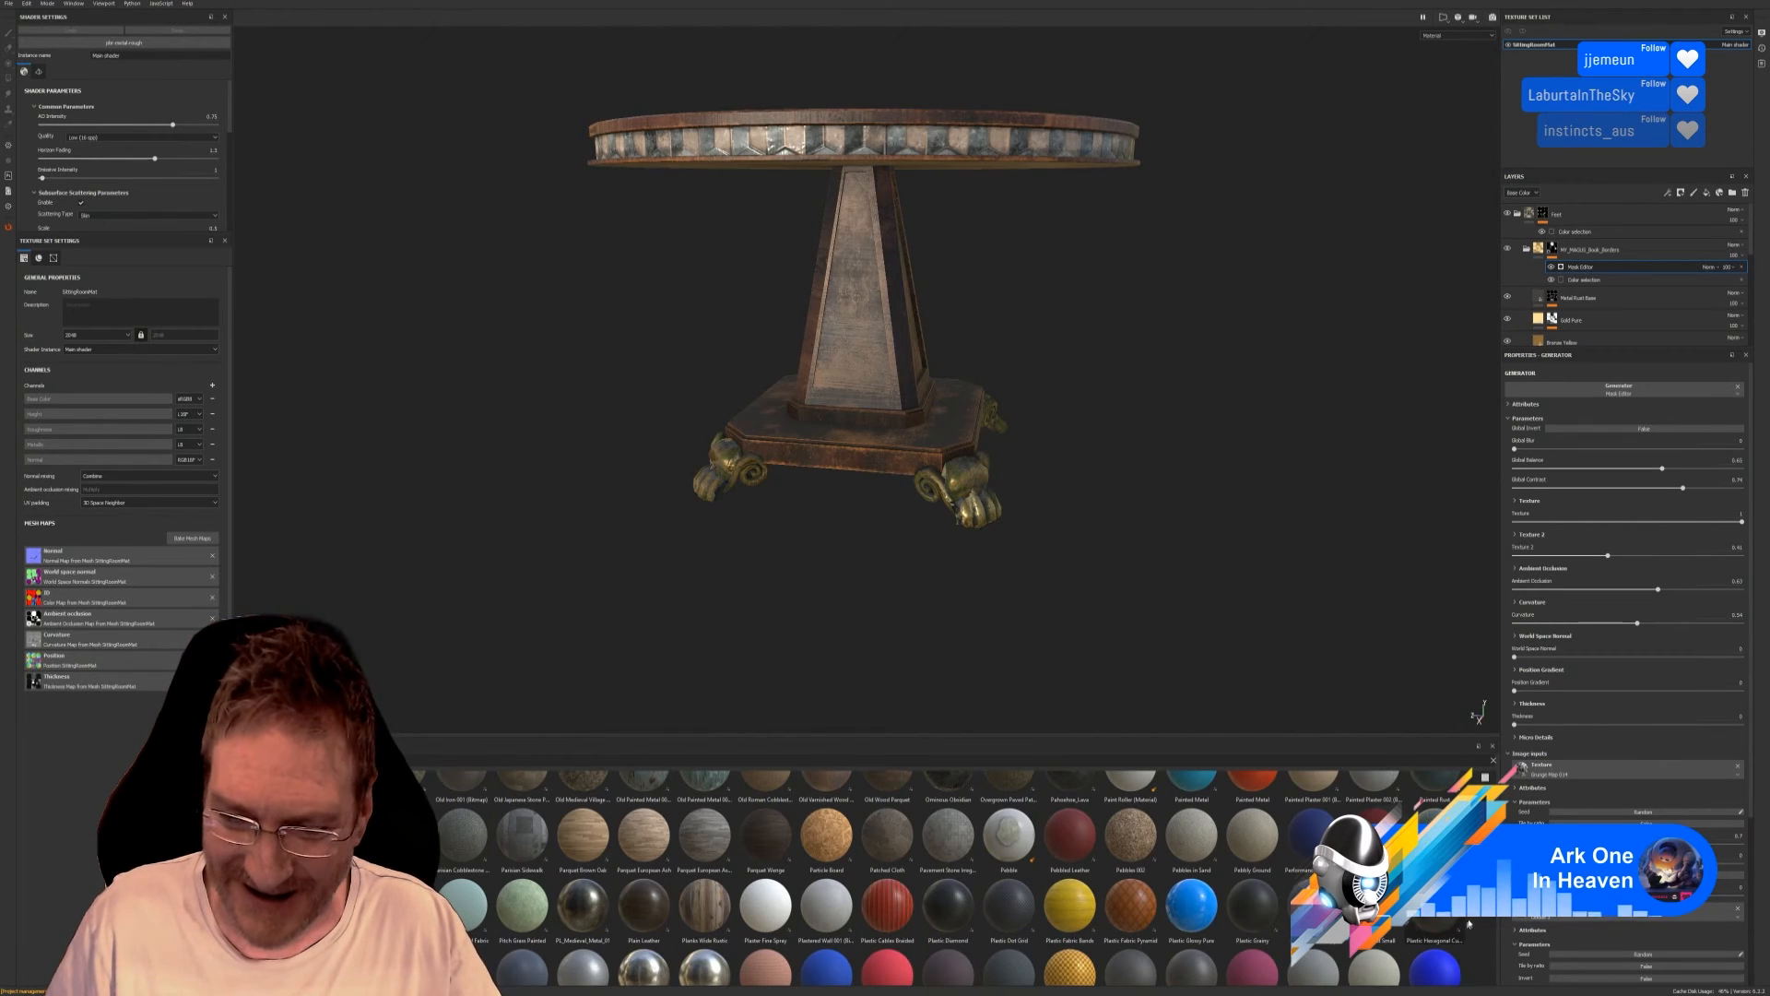
pyautogui.scroll(-1, 936, 878)
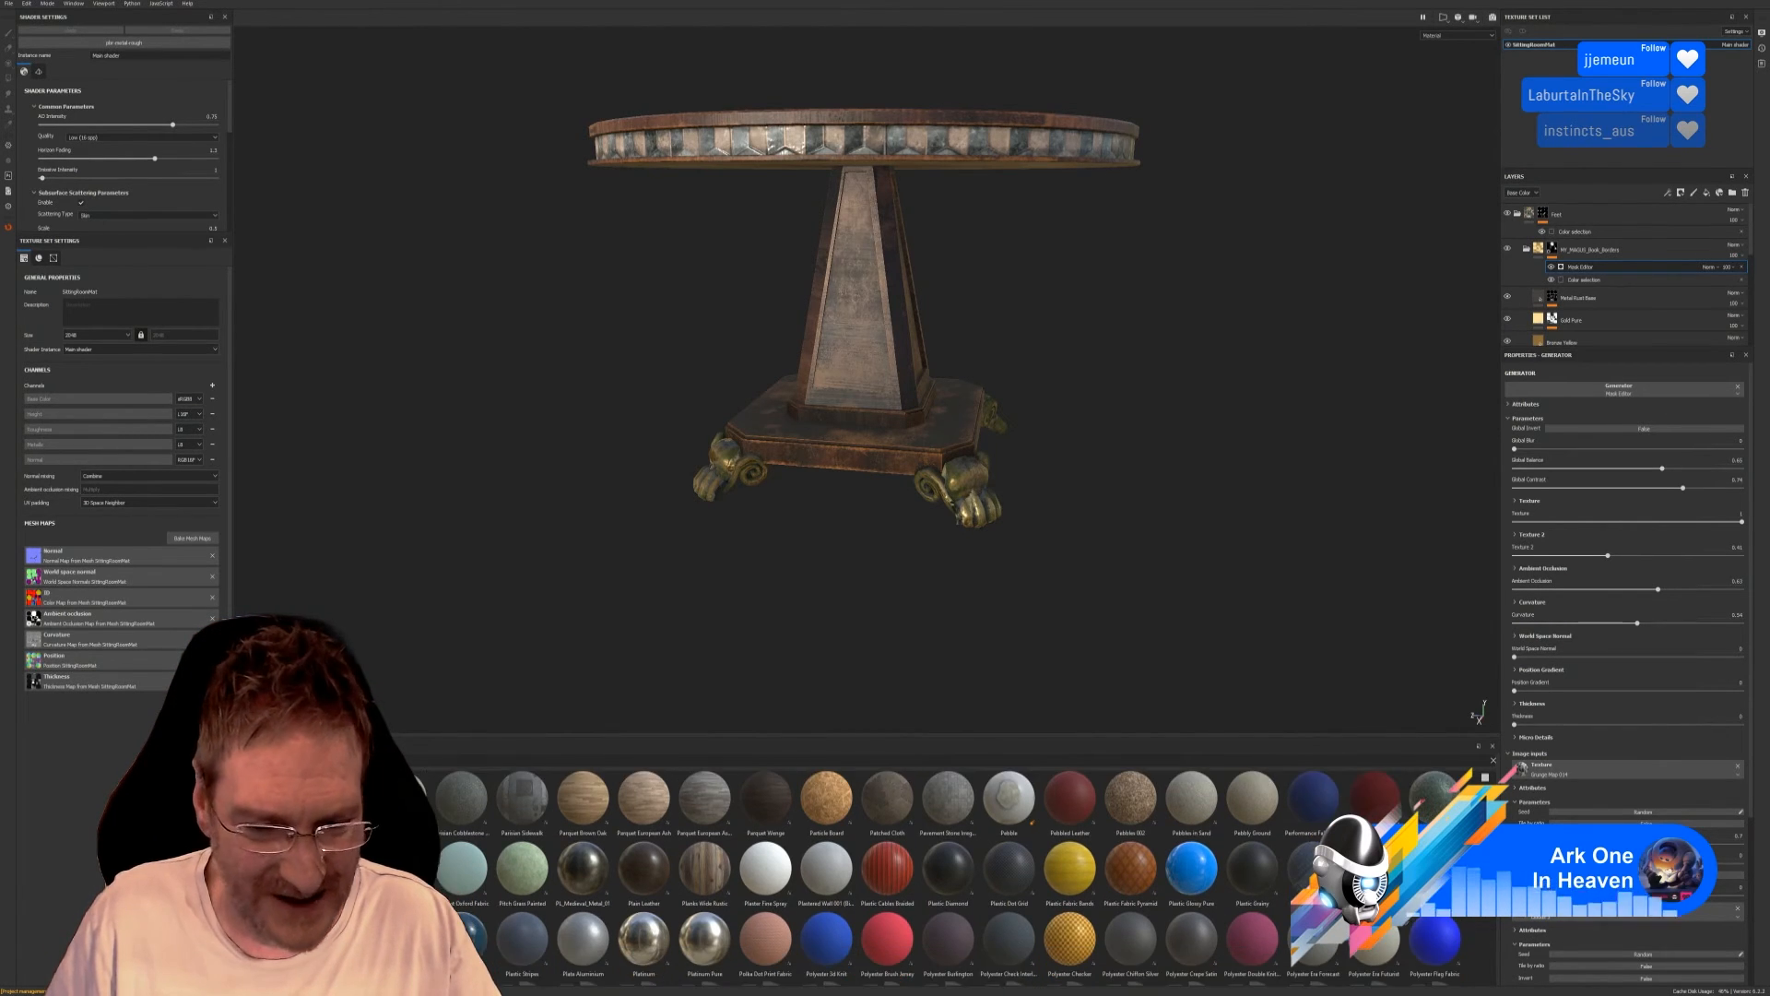
pyautogui.scroll(-3, 936, 878)
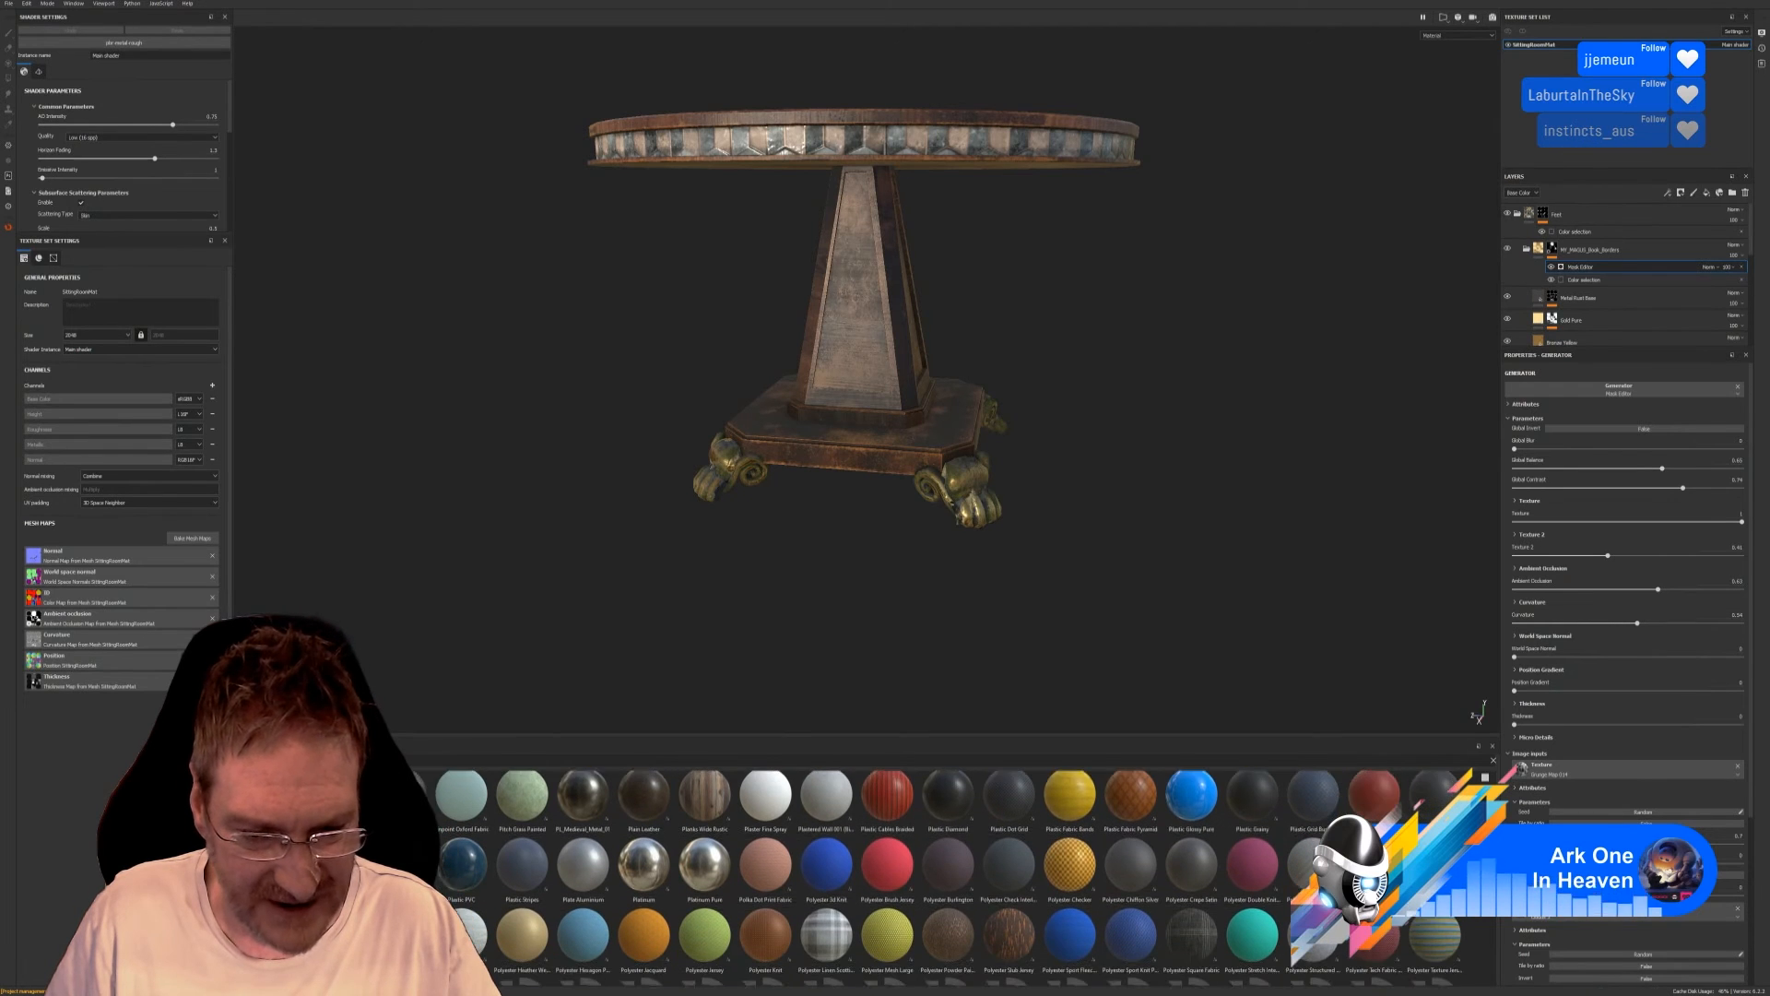
pyautogui.scroll(-1, 935, 878)
pyautogui.scroll(-1, 936, 878)
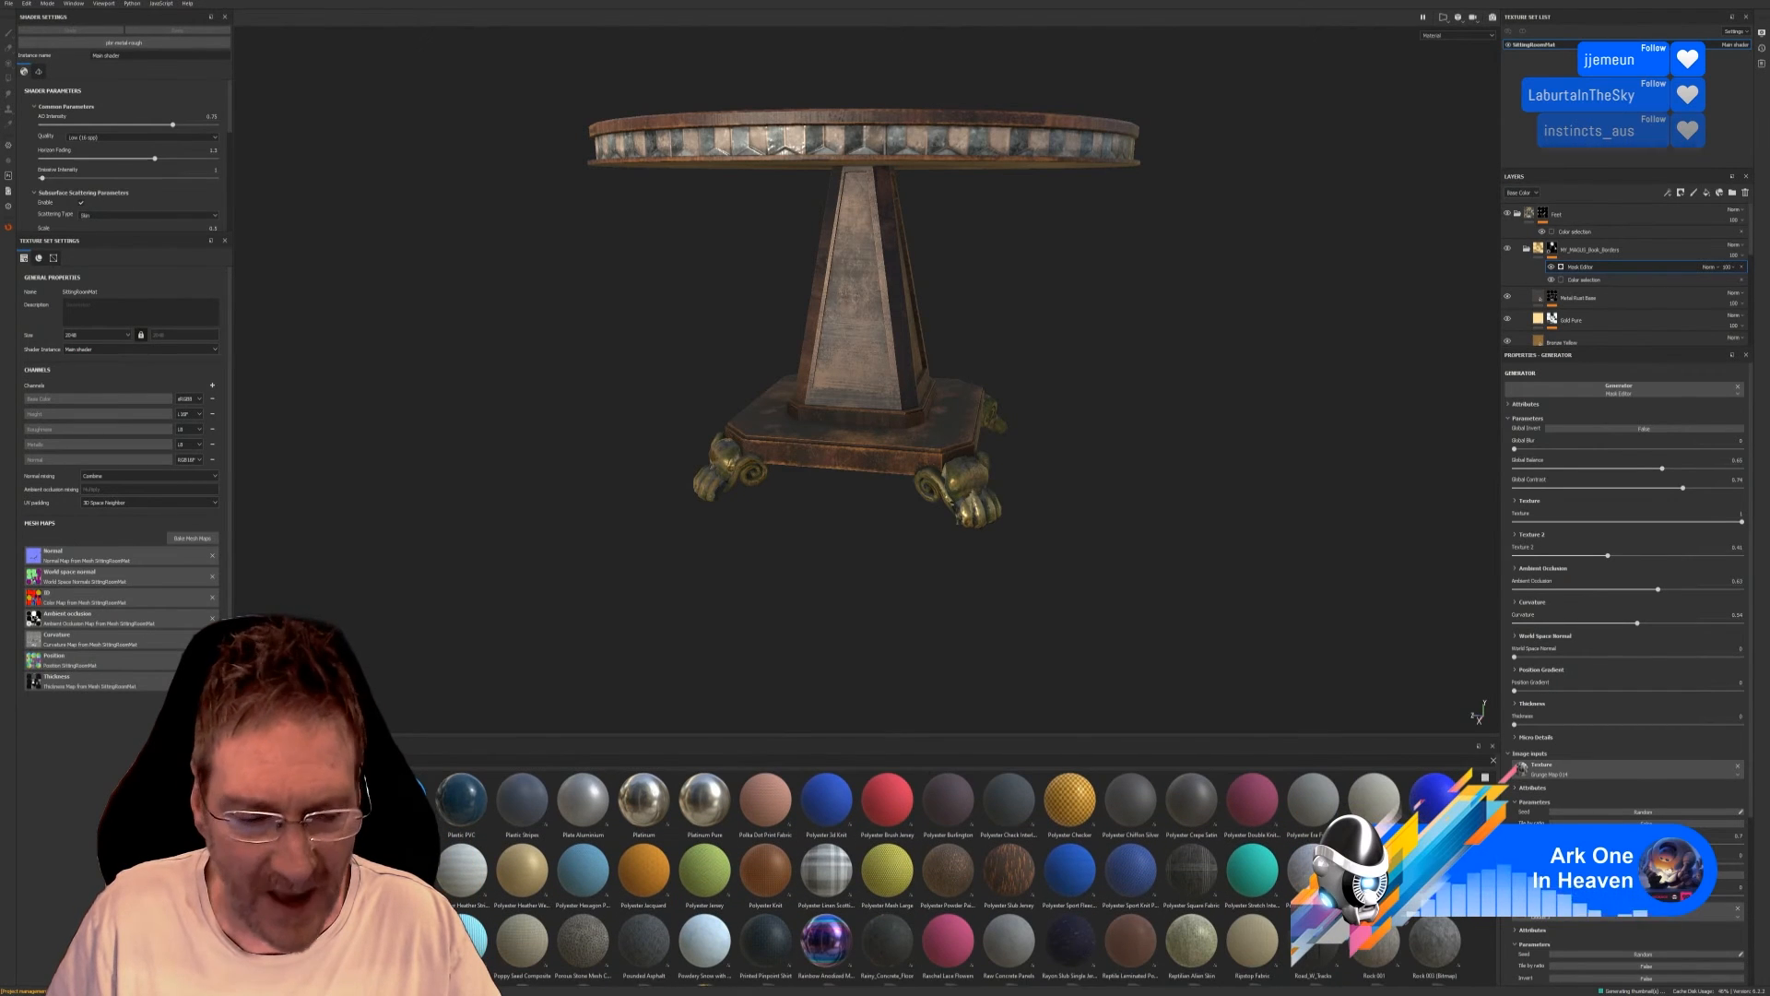
pyautogui.scroll(-2, 936, 878)
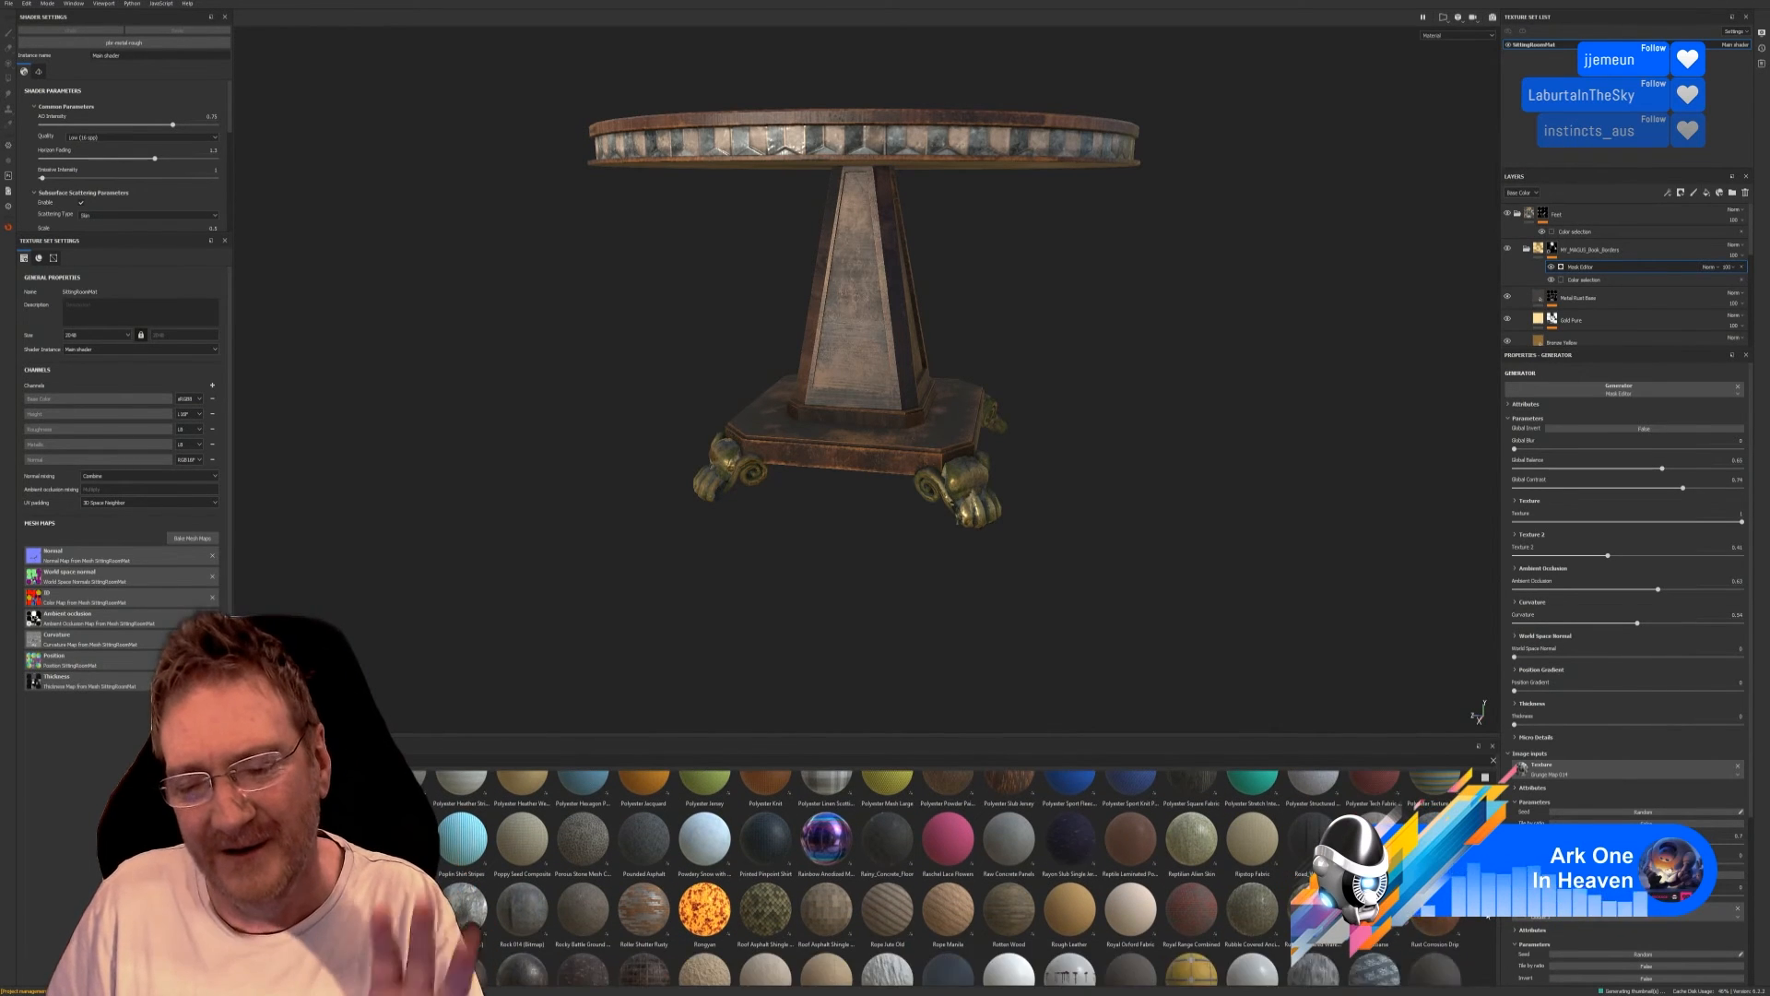
pyautogui.scroll(-1, 936, 877)
pyautogui.scroll(1, 936, 878)
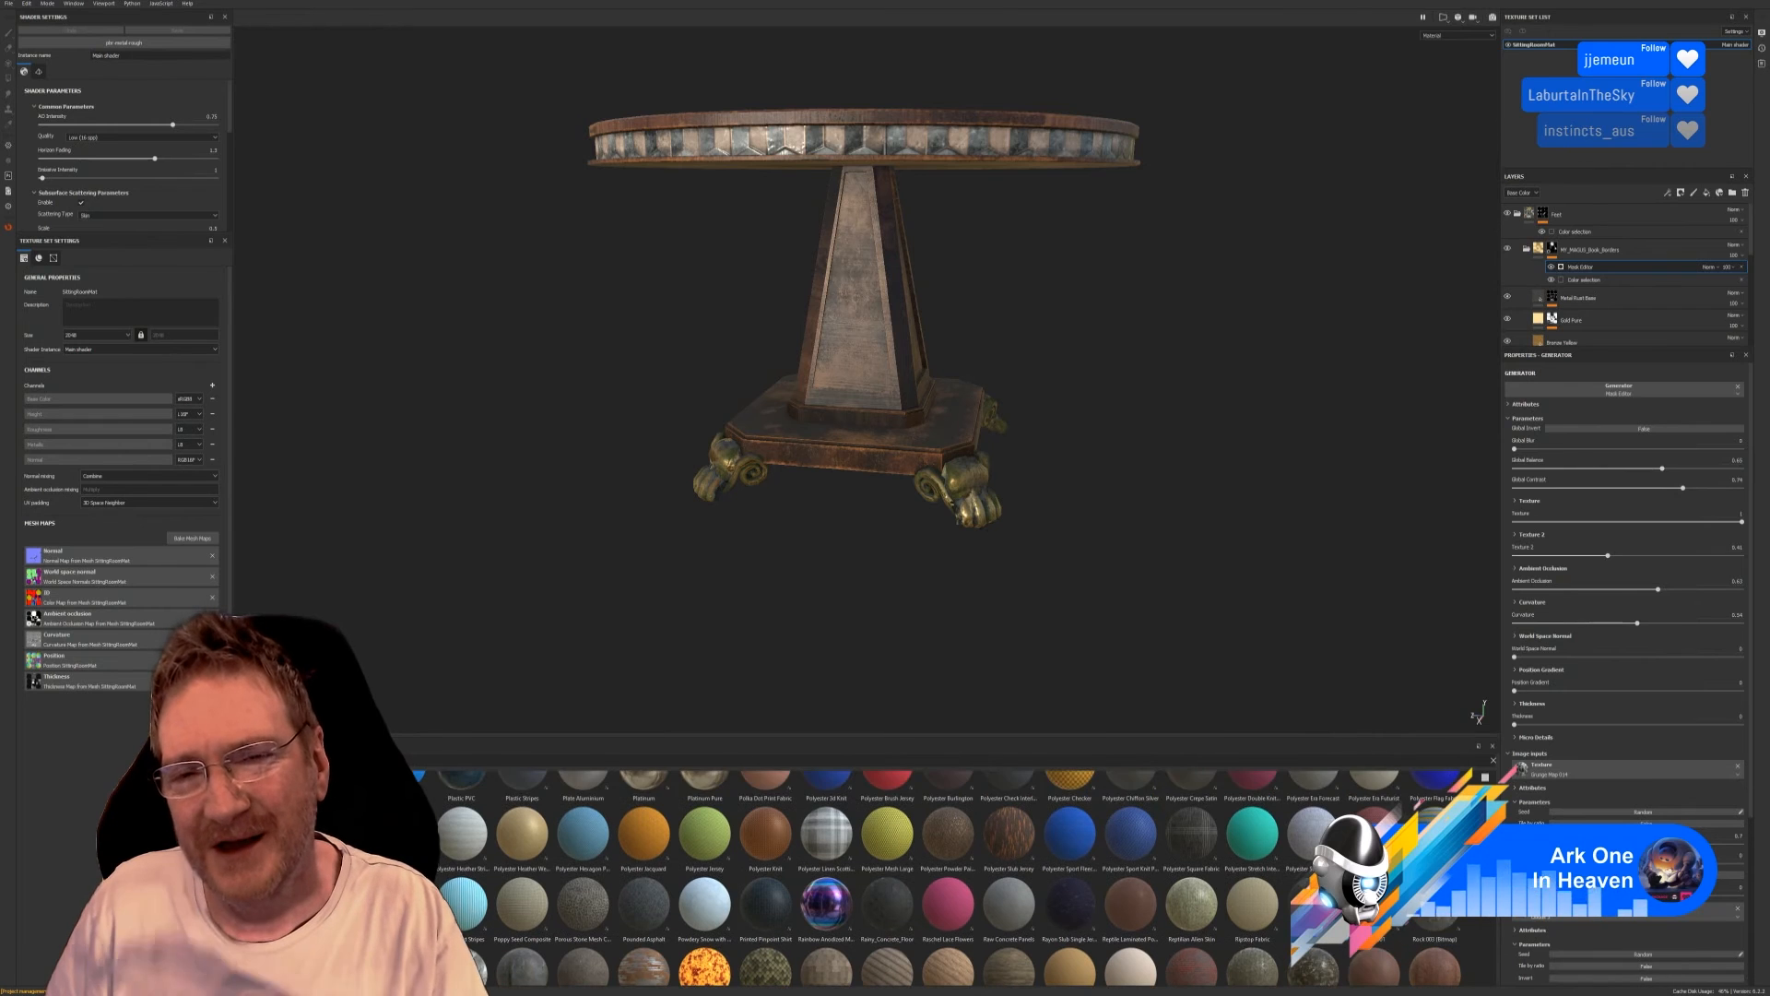
pyautogui.scroll(-4, 936, 877)
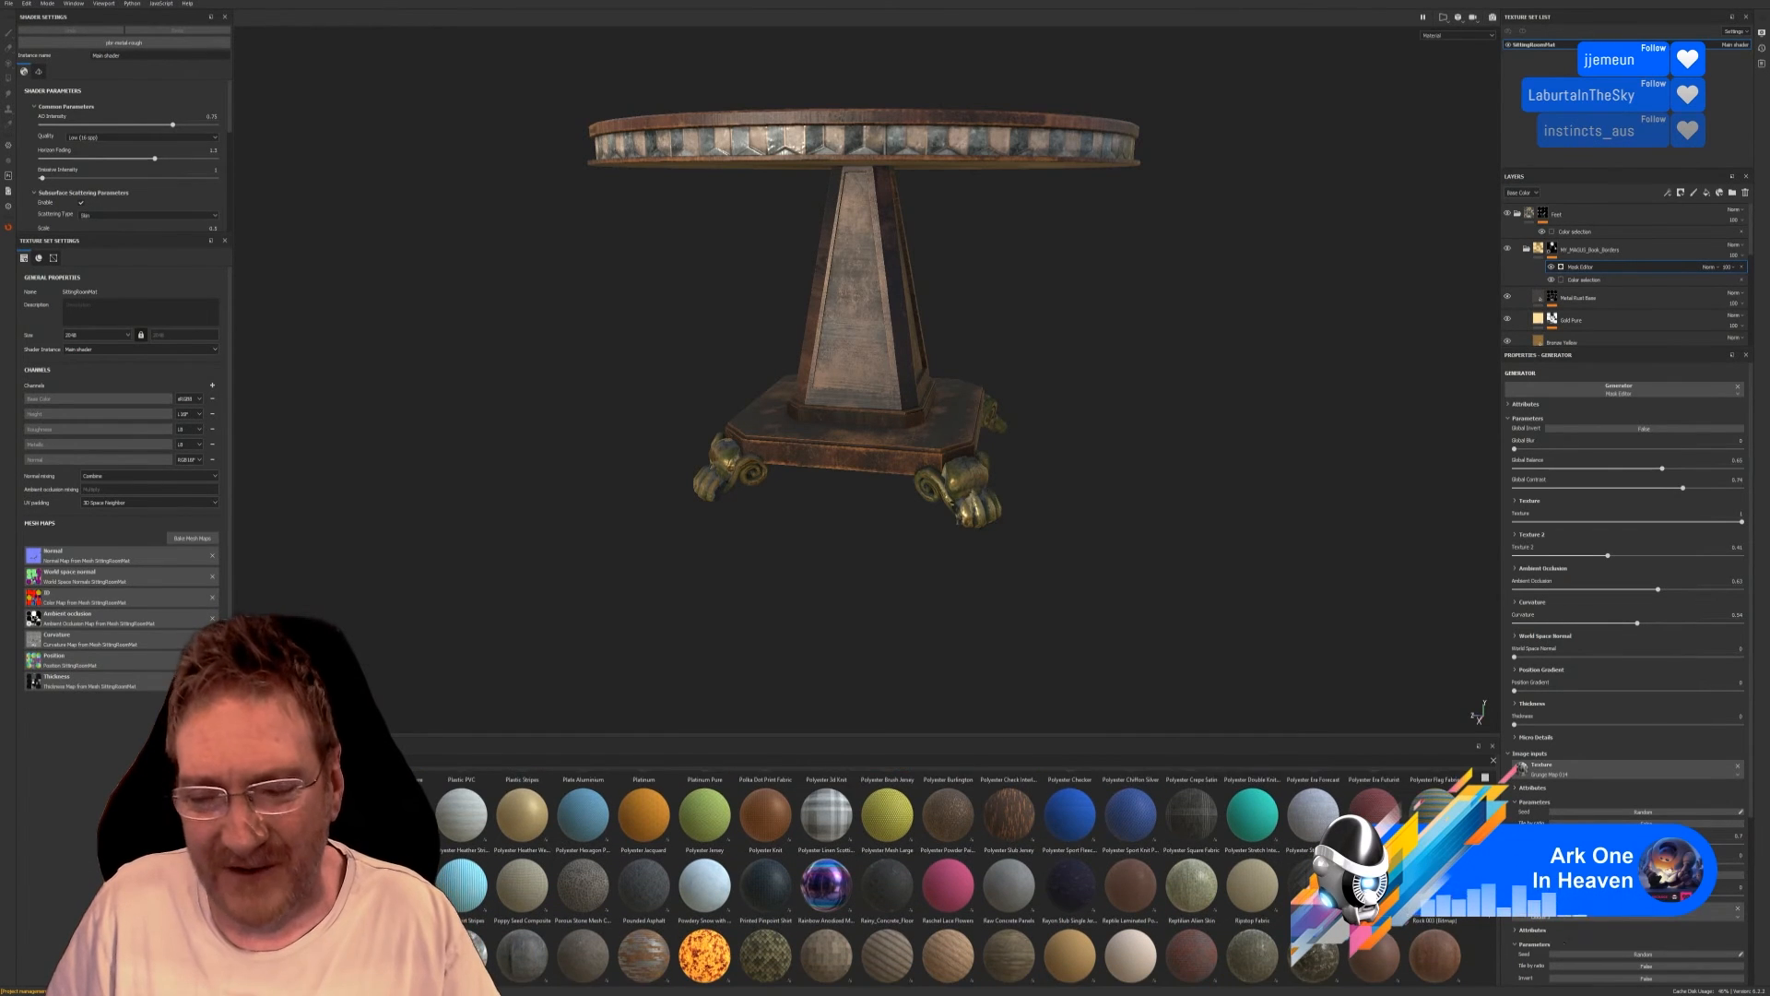
pyautogui.scroll(1, 936, 877)
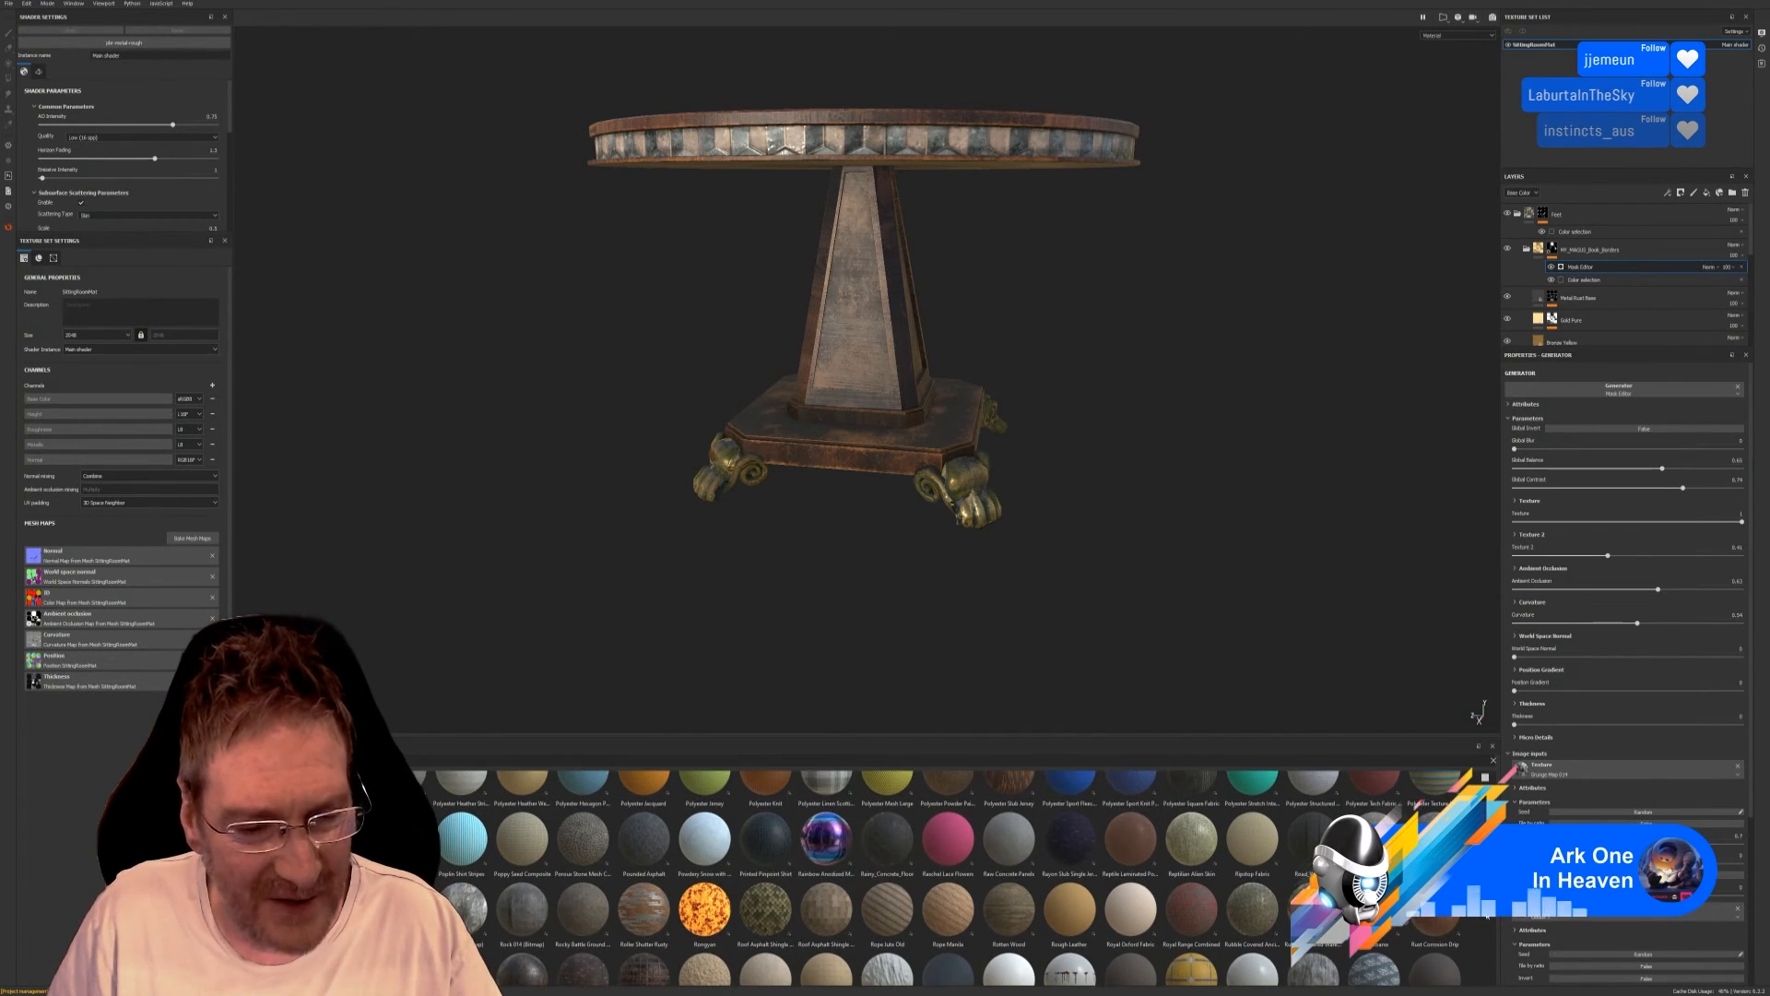
pyautogui.scroll(-4, 1486, 916)
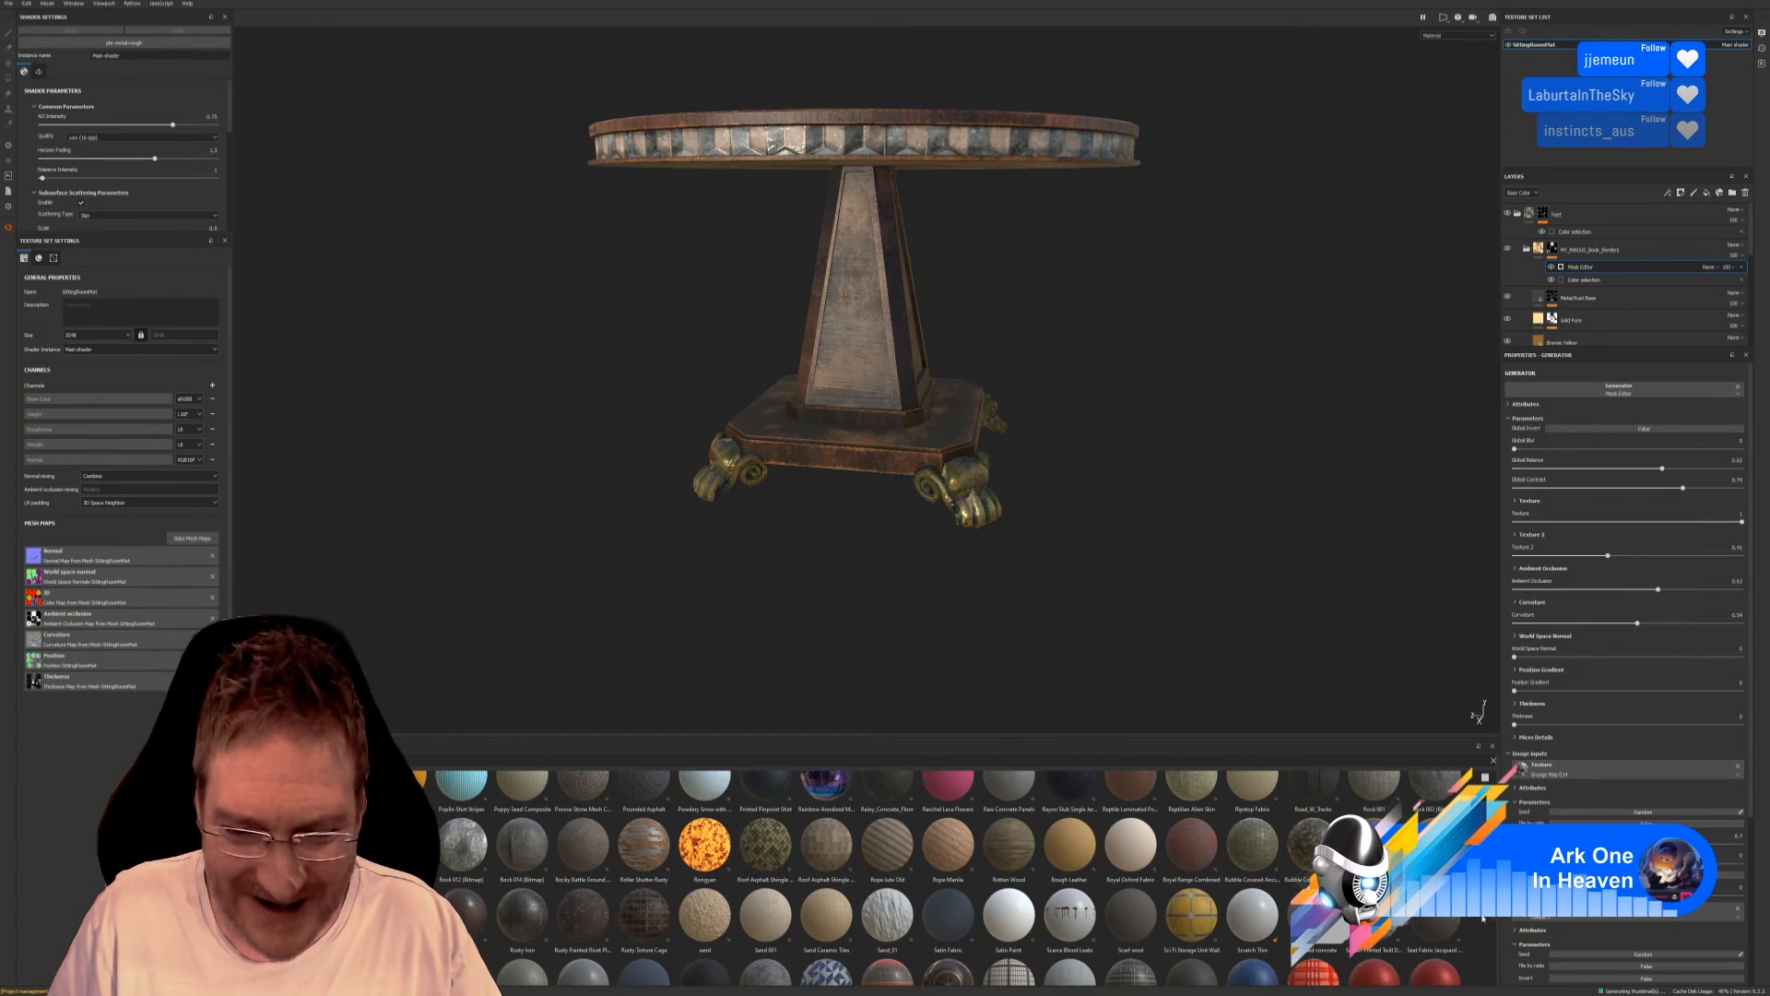
pyautogui.scroll(-4, 1485, 919)
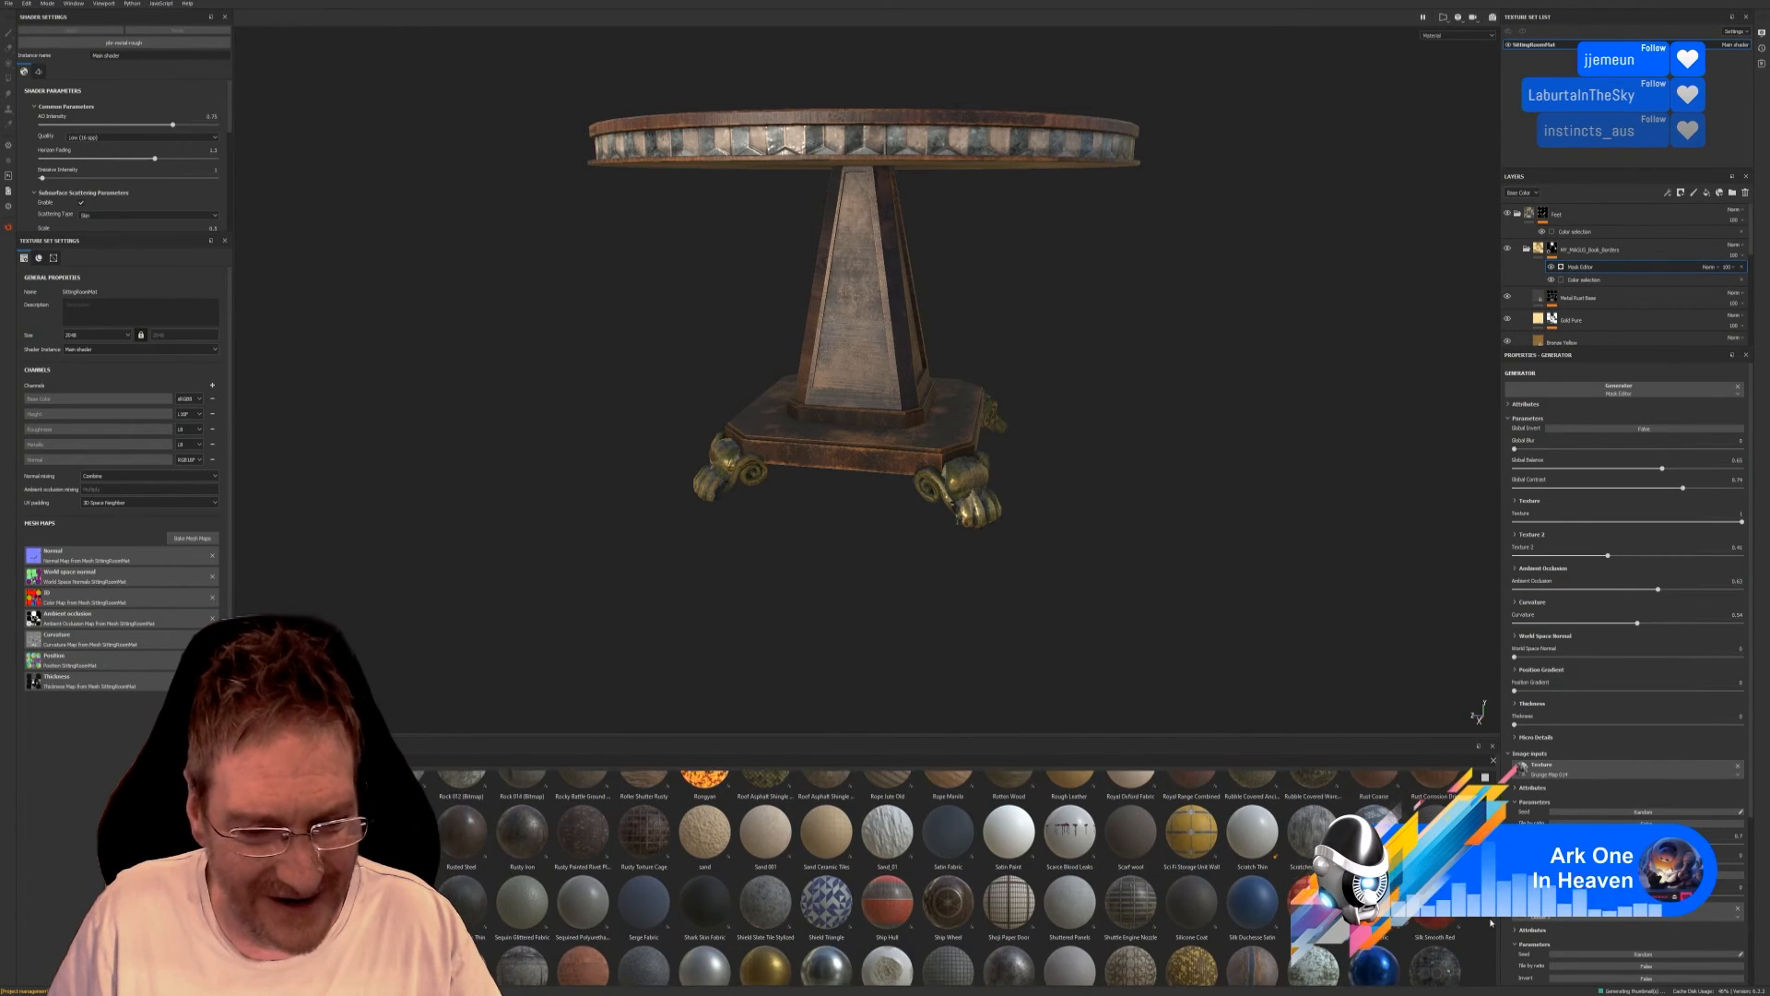
# Look through the material library from the silk materials to the zombie skins, then return to the stylized marble materials.
pyautogui.scroll(-2, 1492, 921)
pyautogui.scroll(-1, 1491, 922)
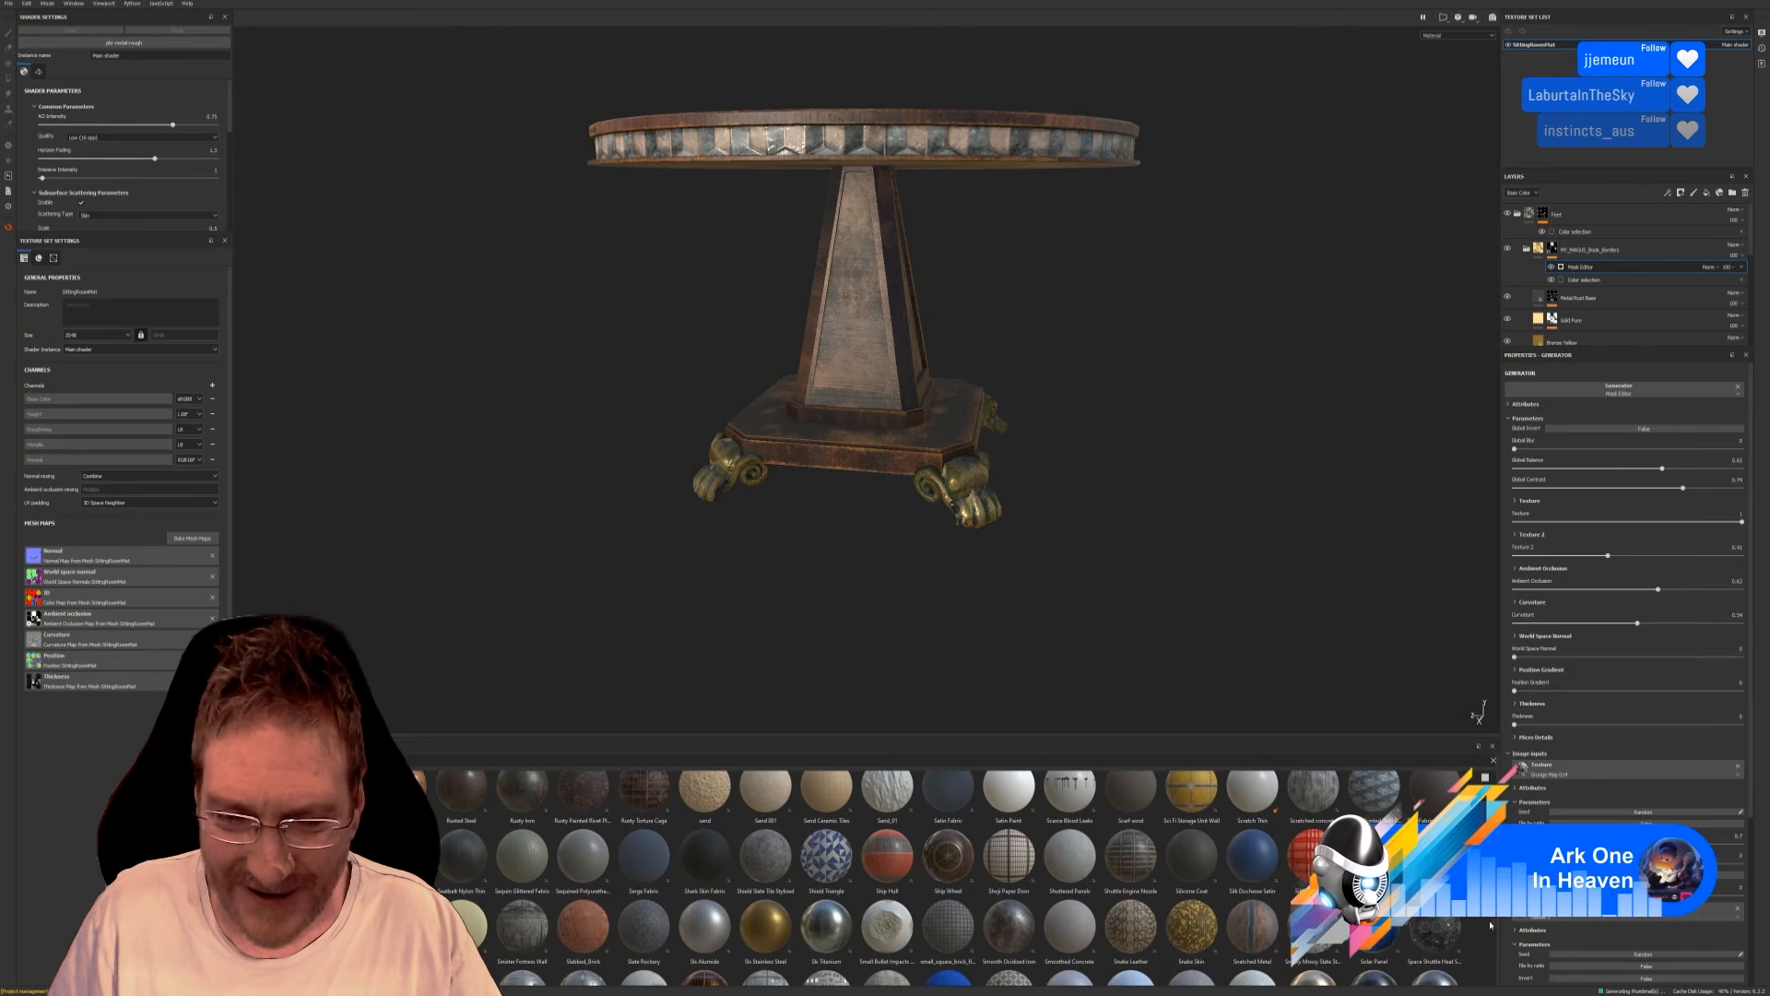
pyautogui.scroll(-1, 1490, 921)
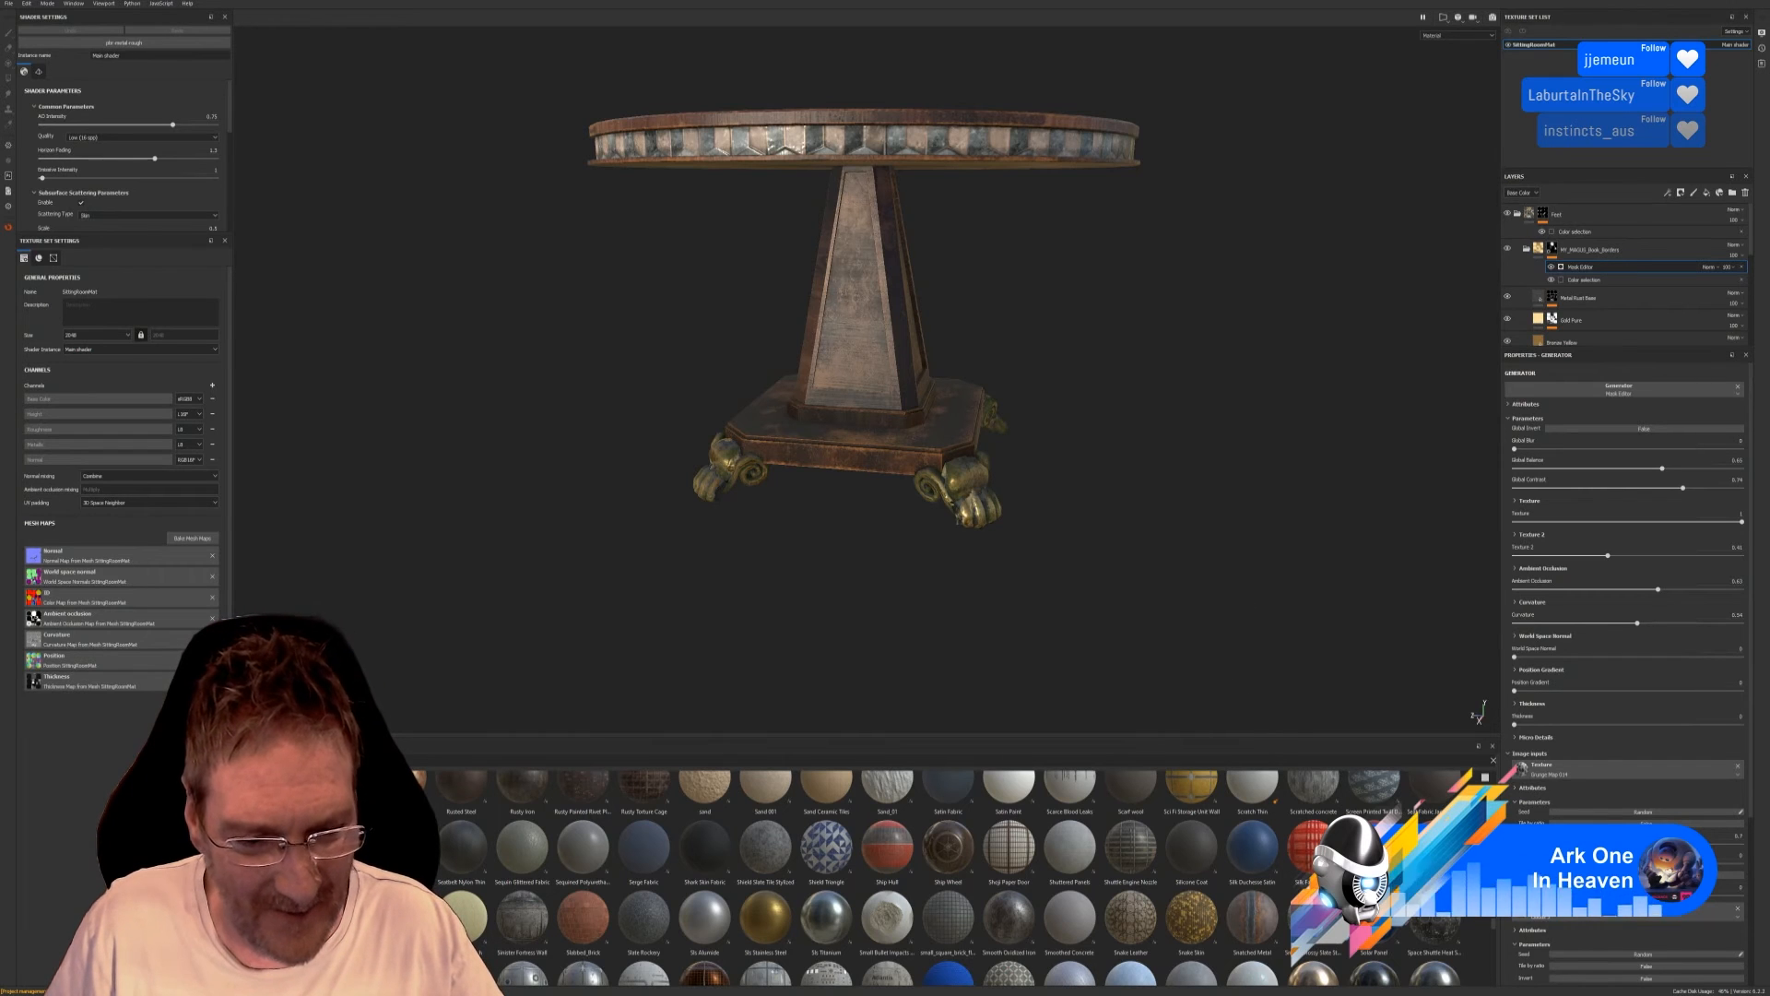
pyautogui.scroll(-2, 1497, 927)
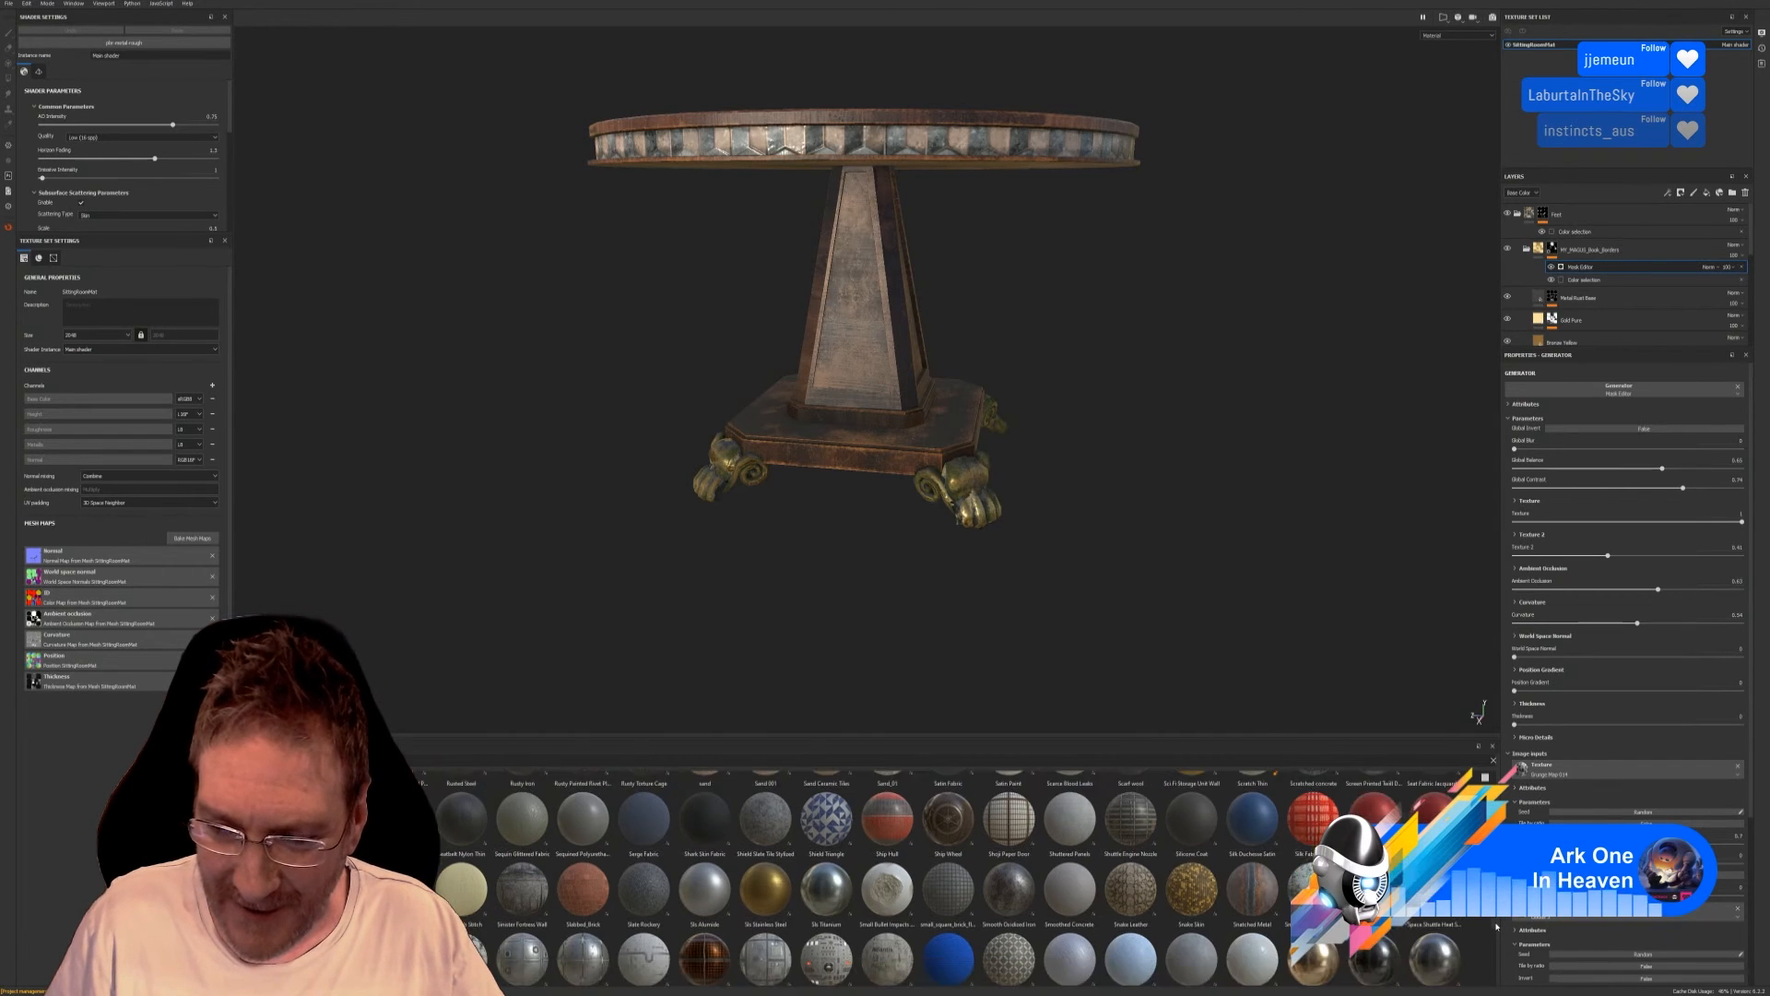
pyautogui.scroll(-3, 1493, 925)
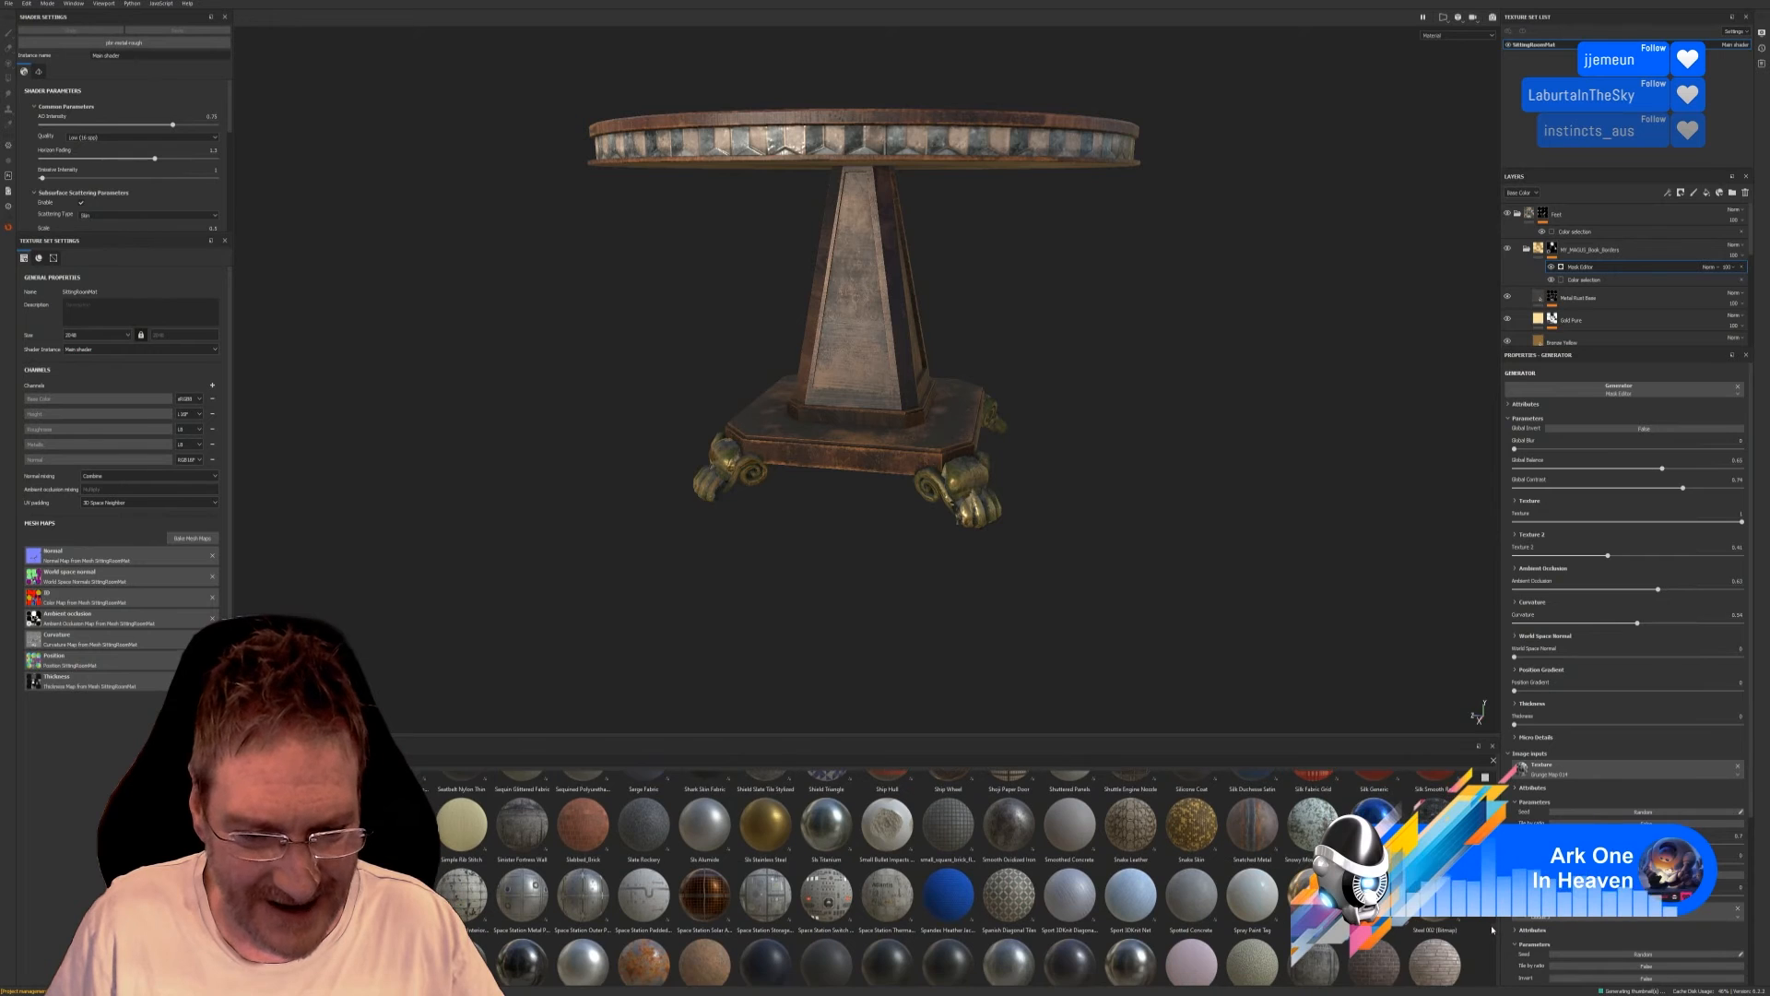
pyautogui.scroll(-4, 1488, 926)
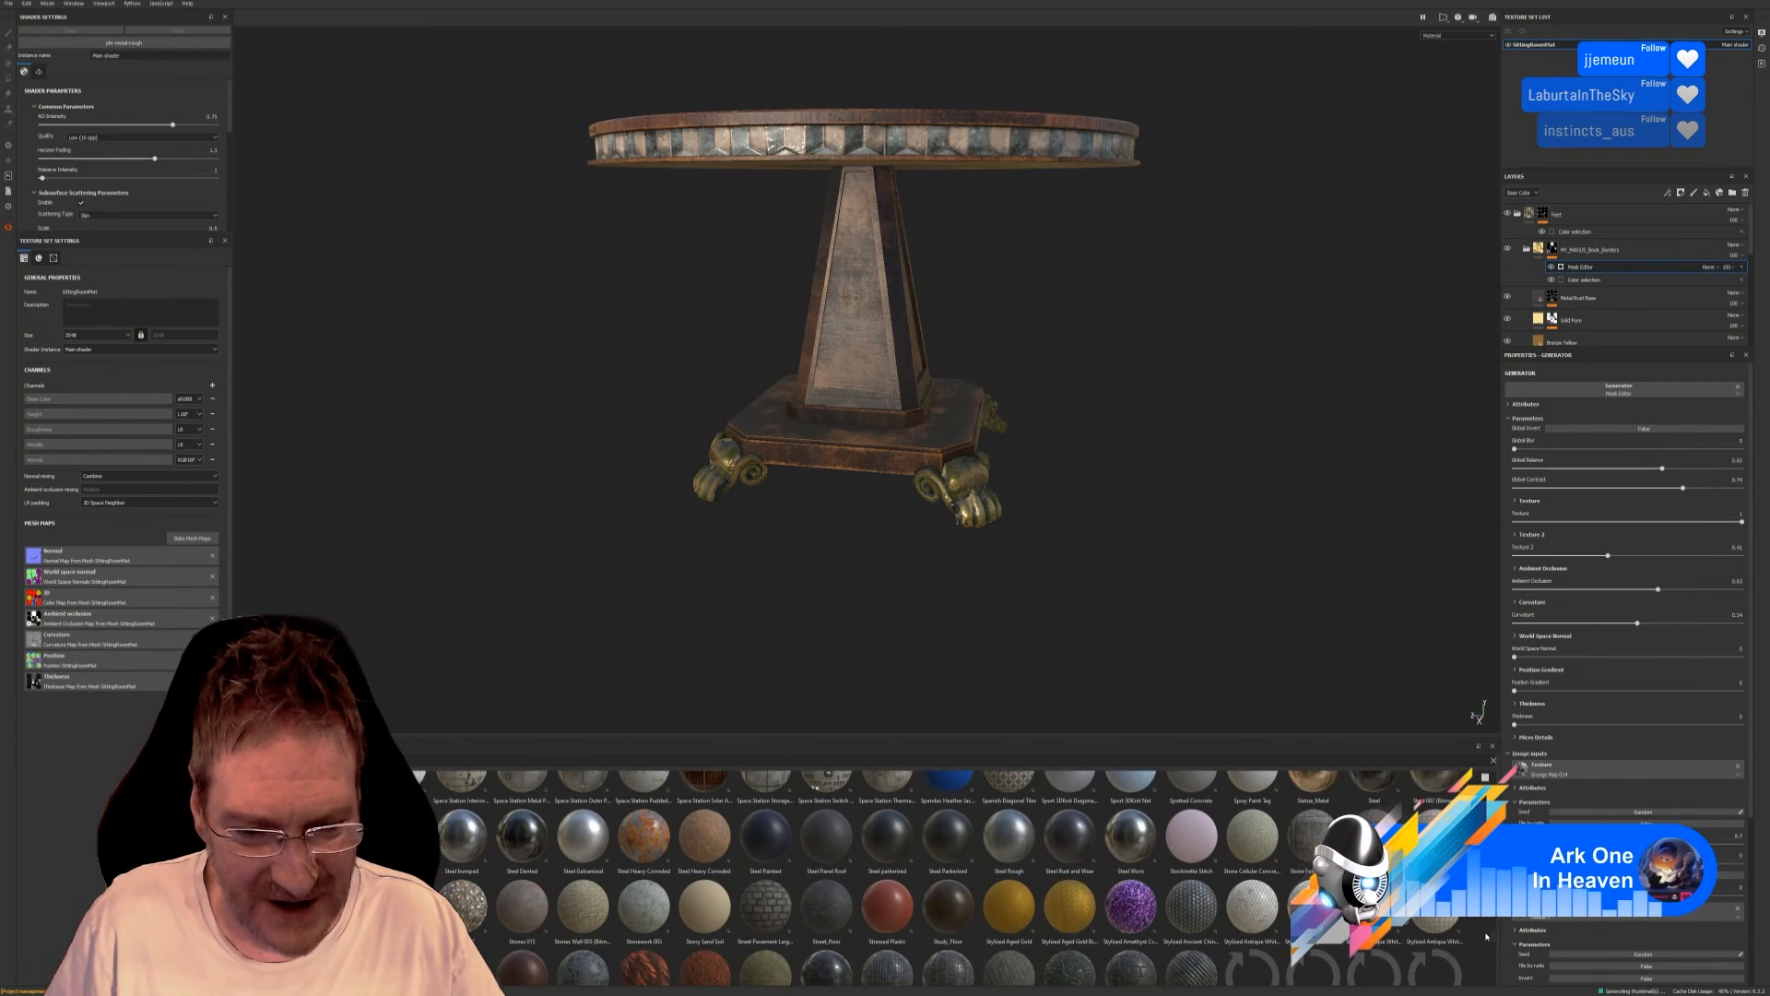
pyautogui.scroll(-2, 1485, 938)
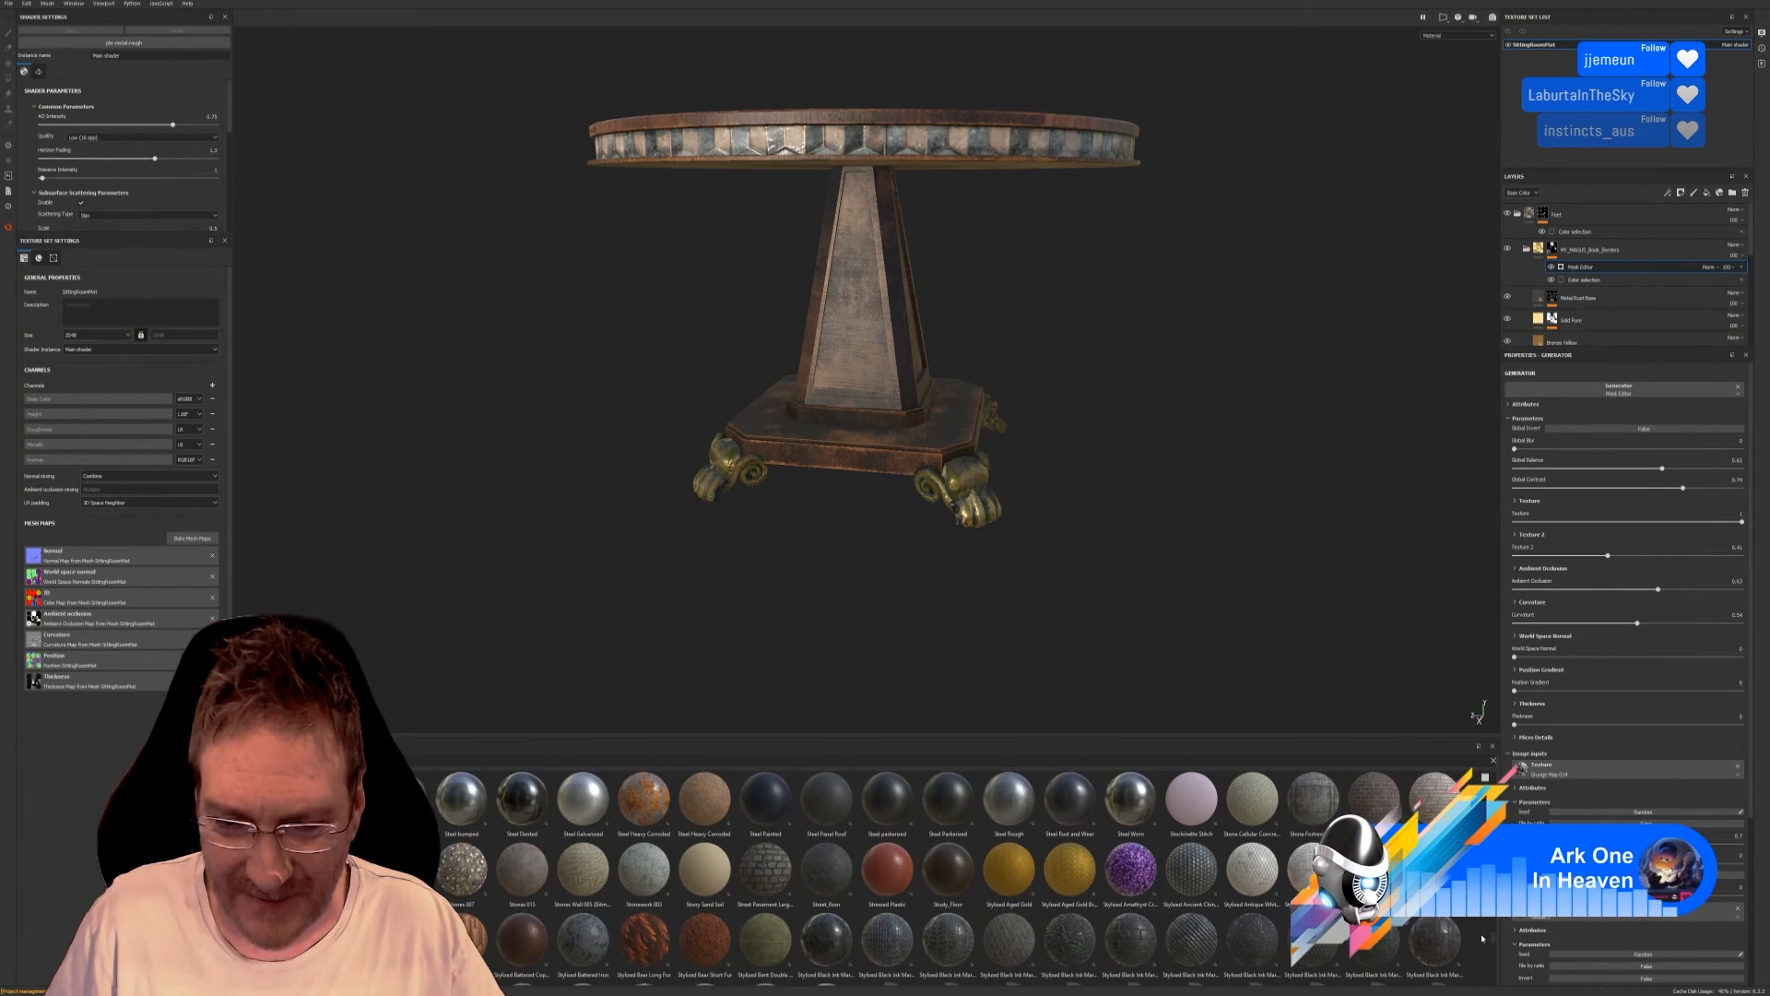
pyautogui.scroll(-1, 1480, 939)
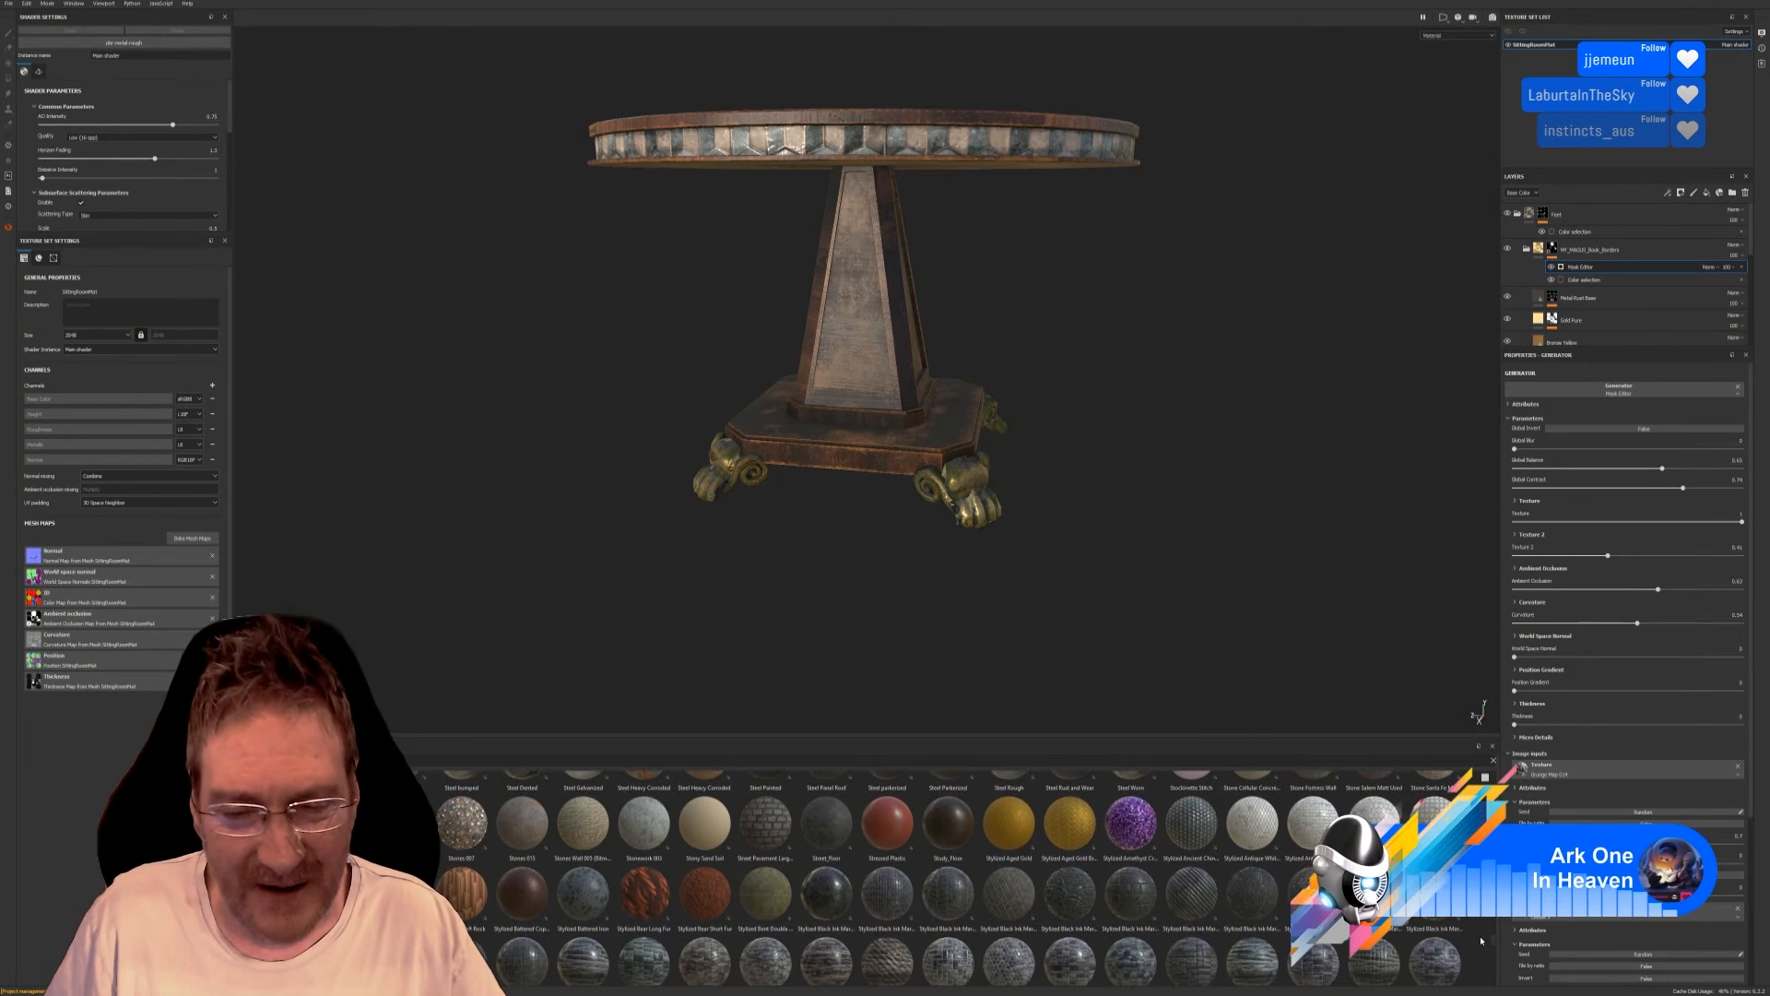
pyautogui.scroll(-2, 1483, 943)
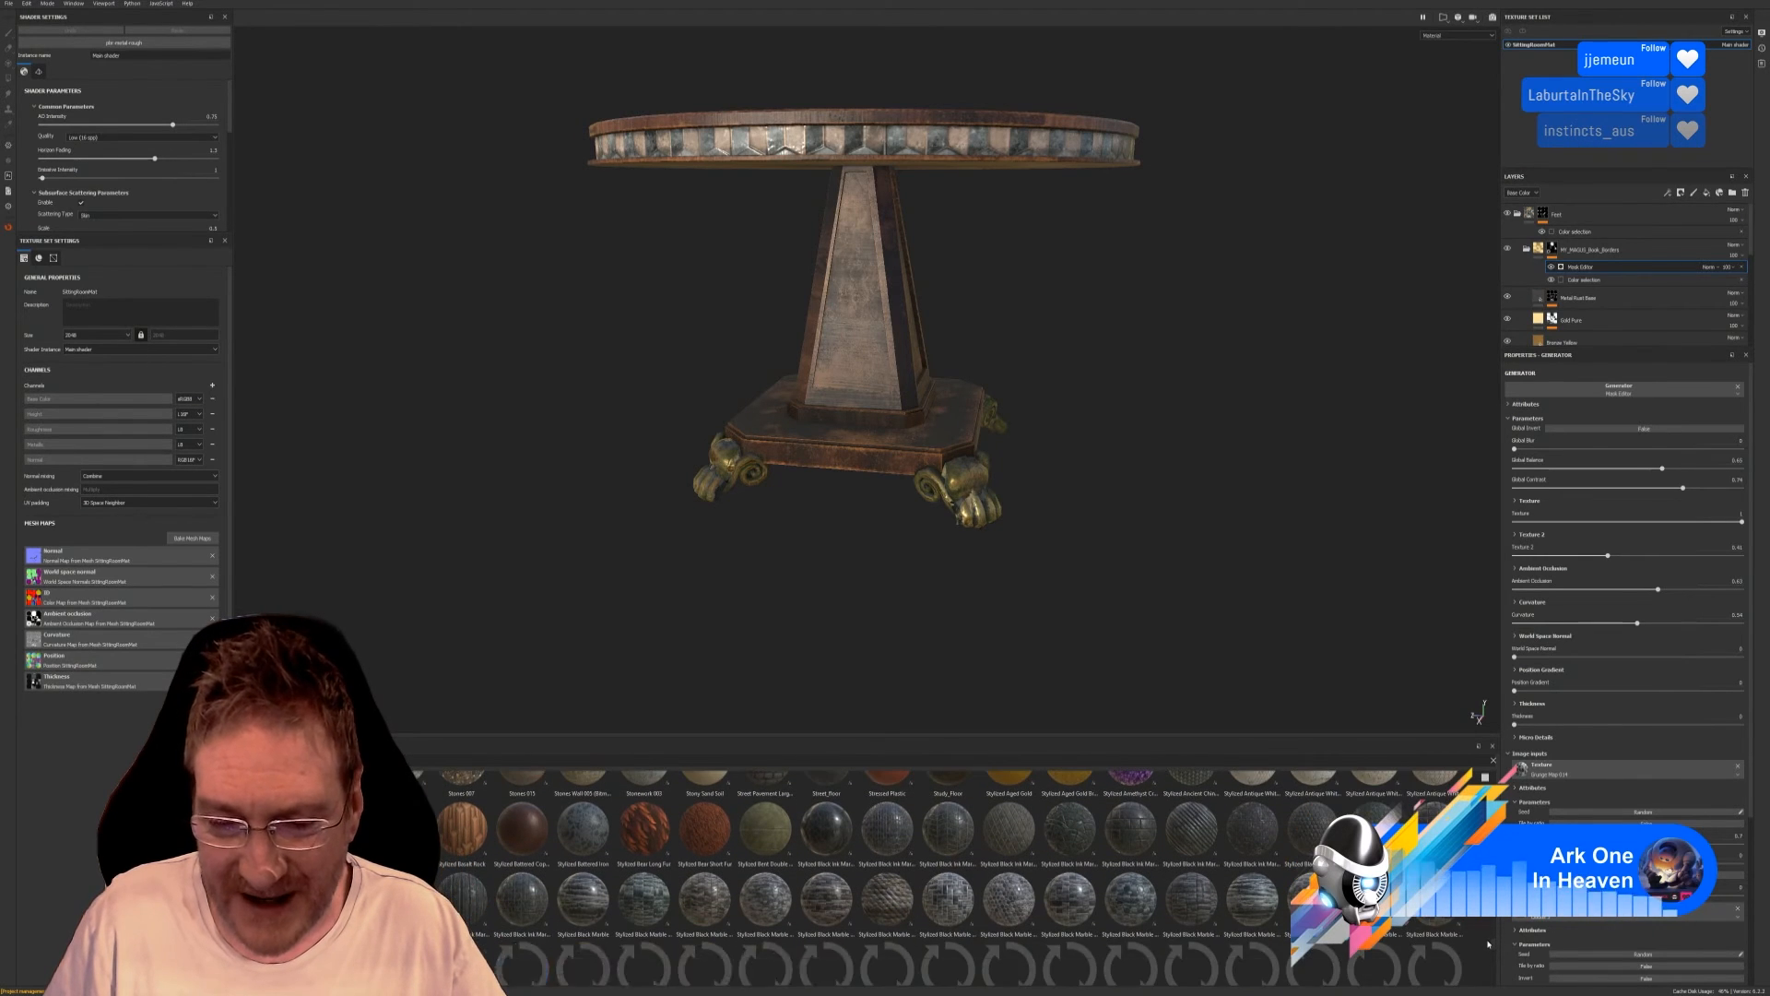
pyautogui.scroll(-3, 1486, 944)
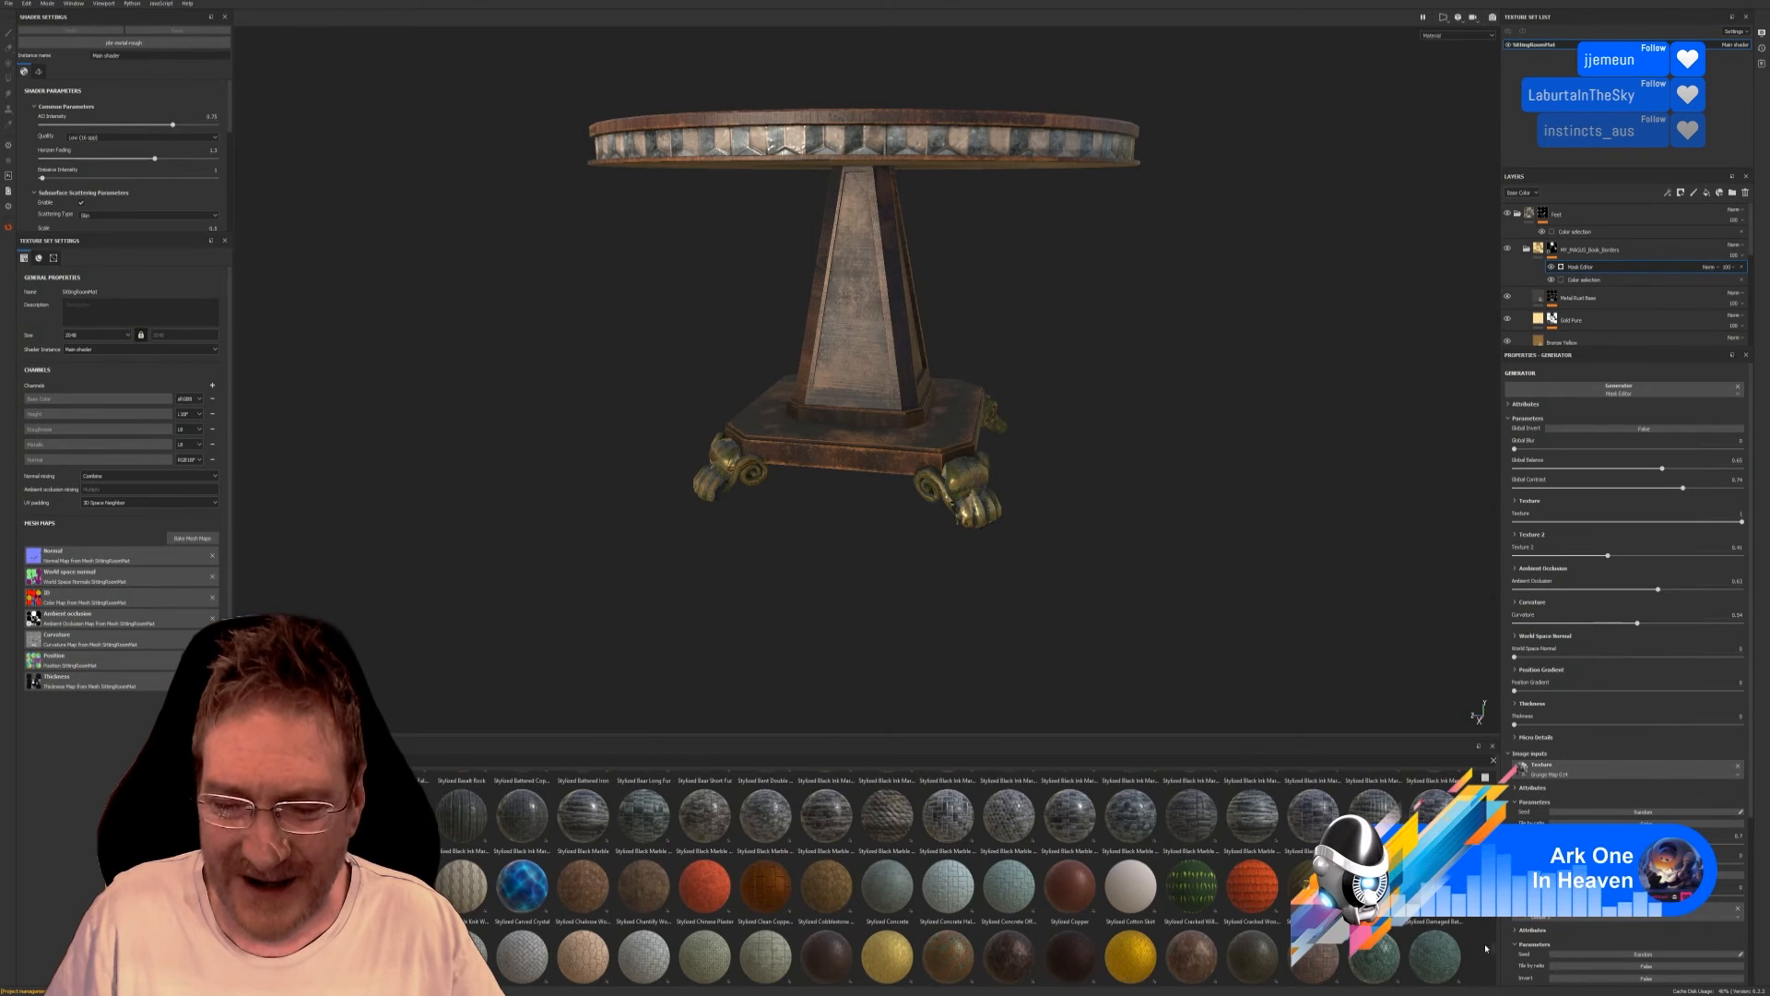
pyautogui.scroll(3, 1486, 948)
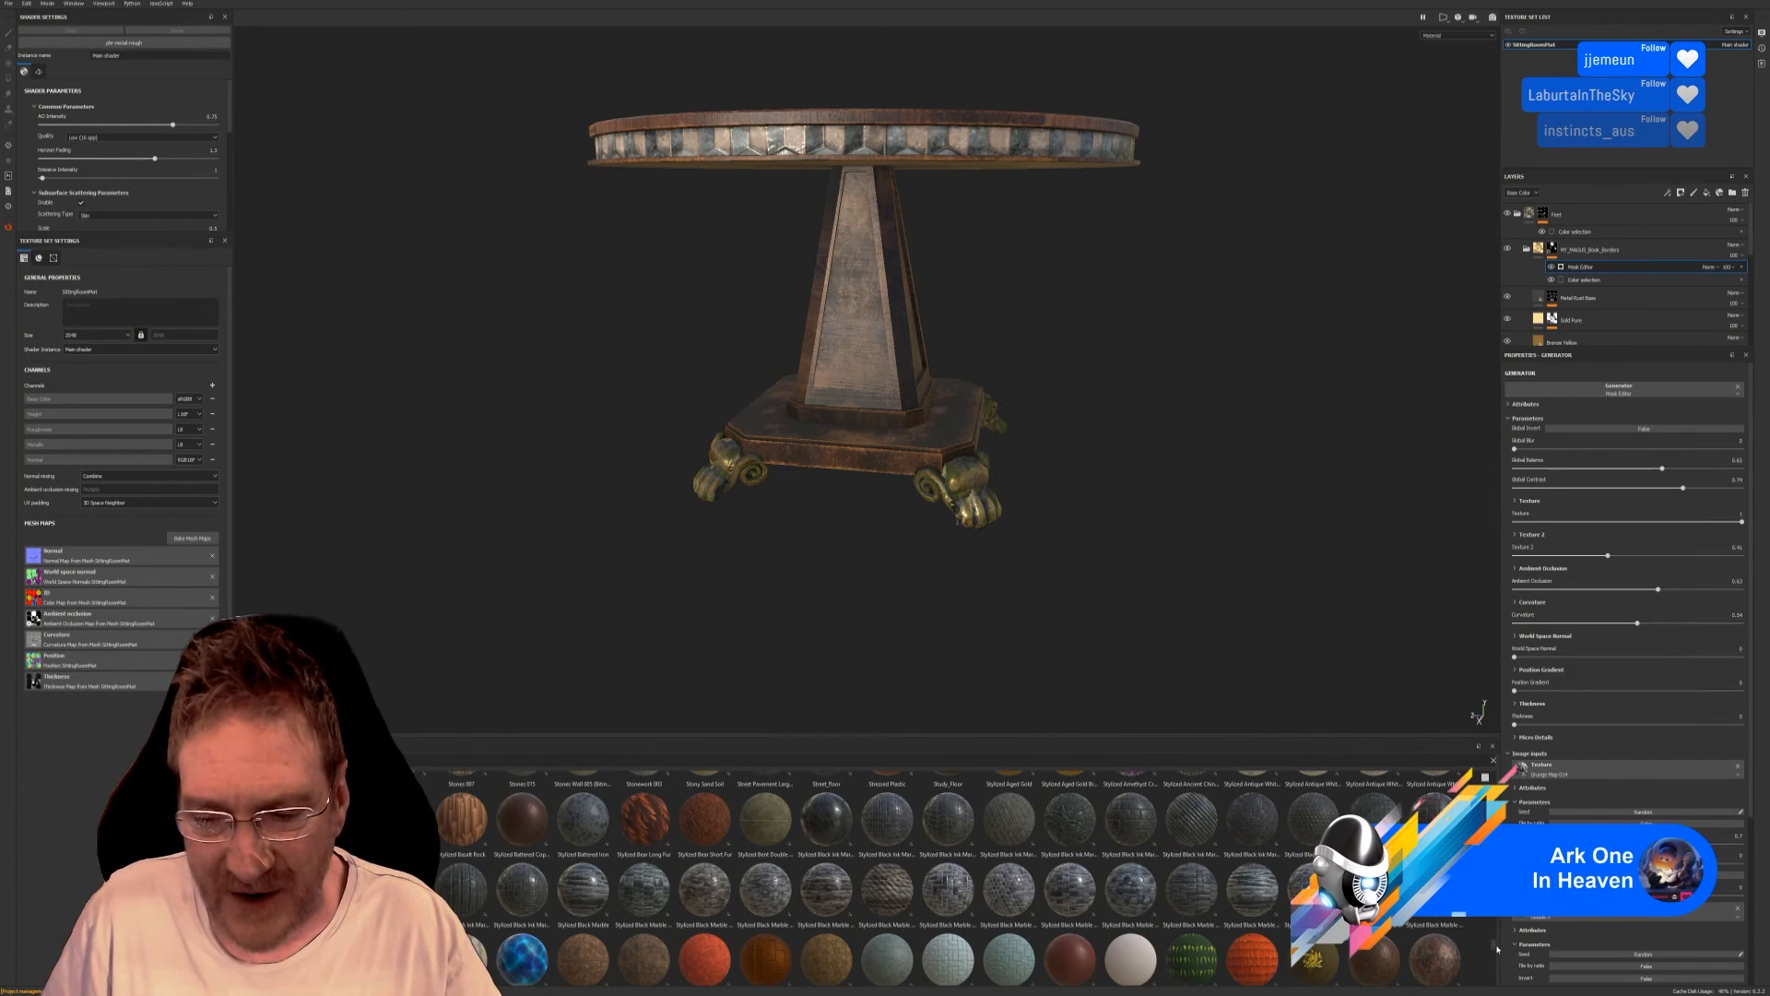
pyautogui.scroll(-5, 1496, 947)
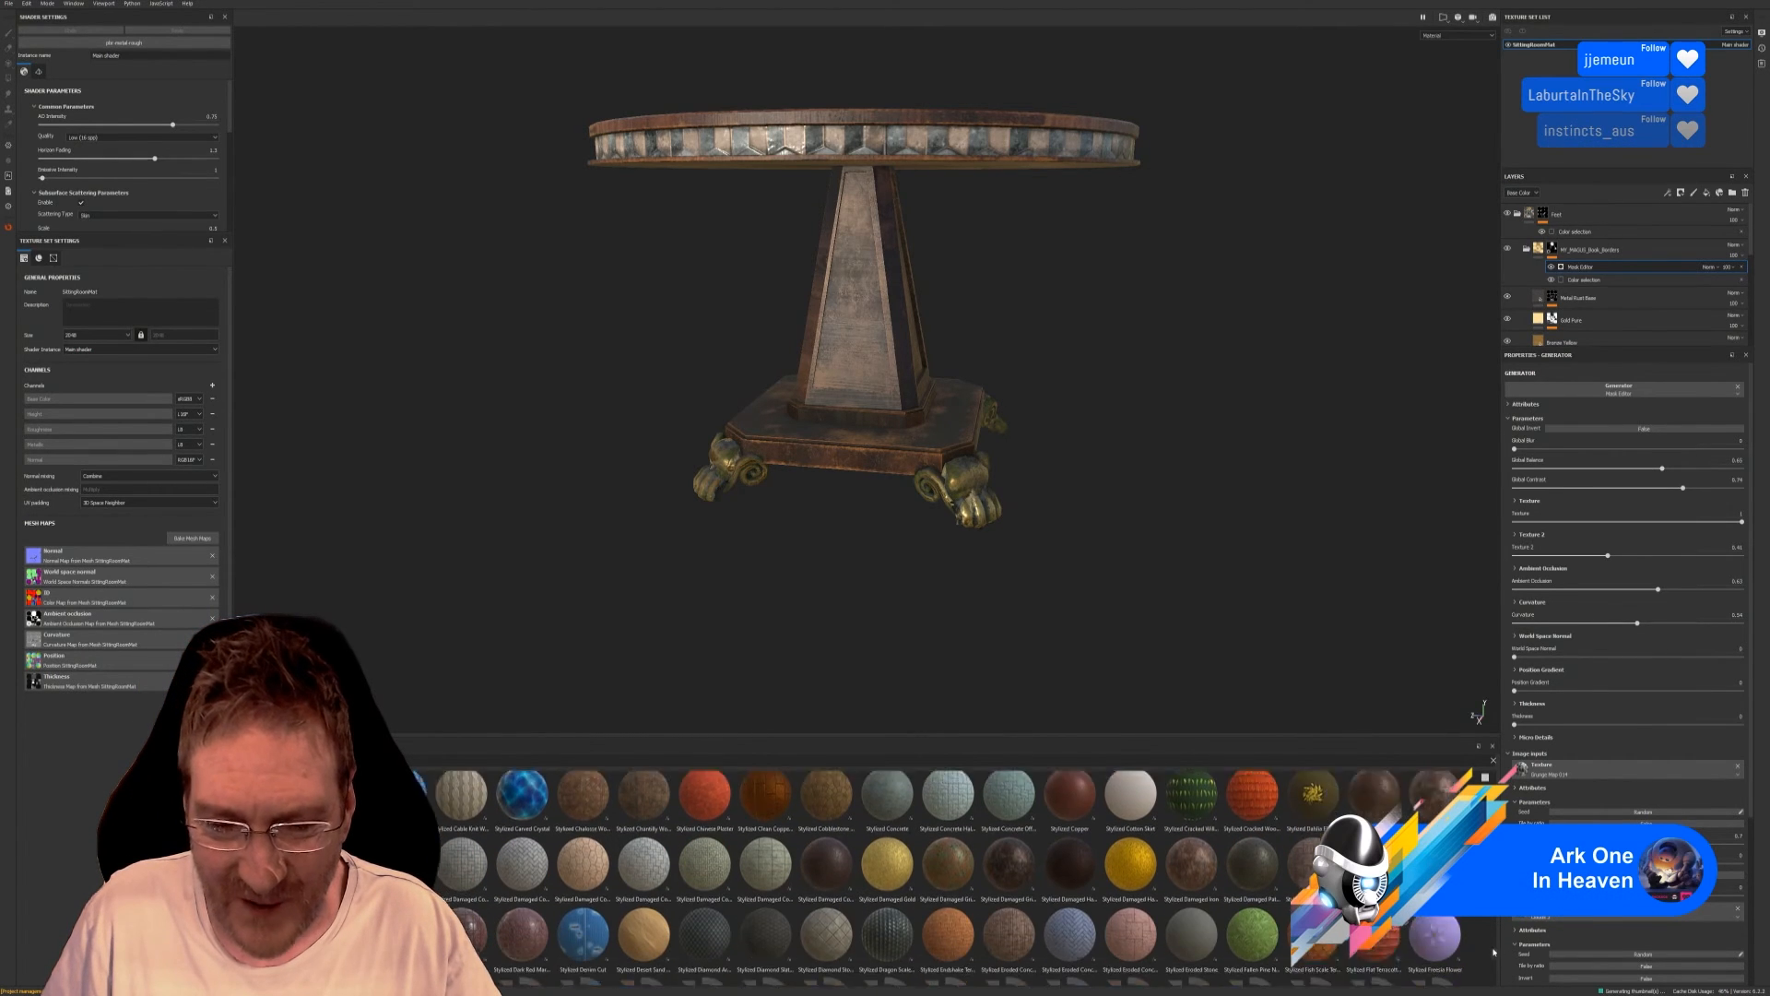
pyautogui.scroll(-1, 1496, 954)
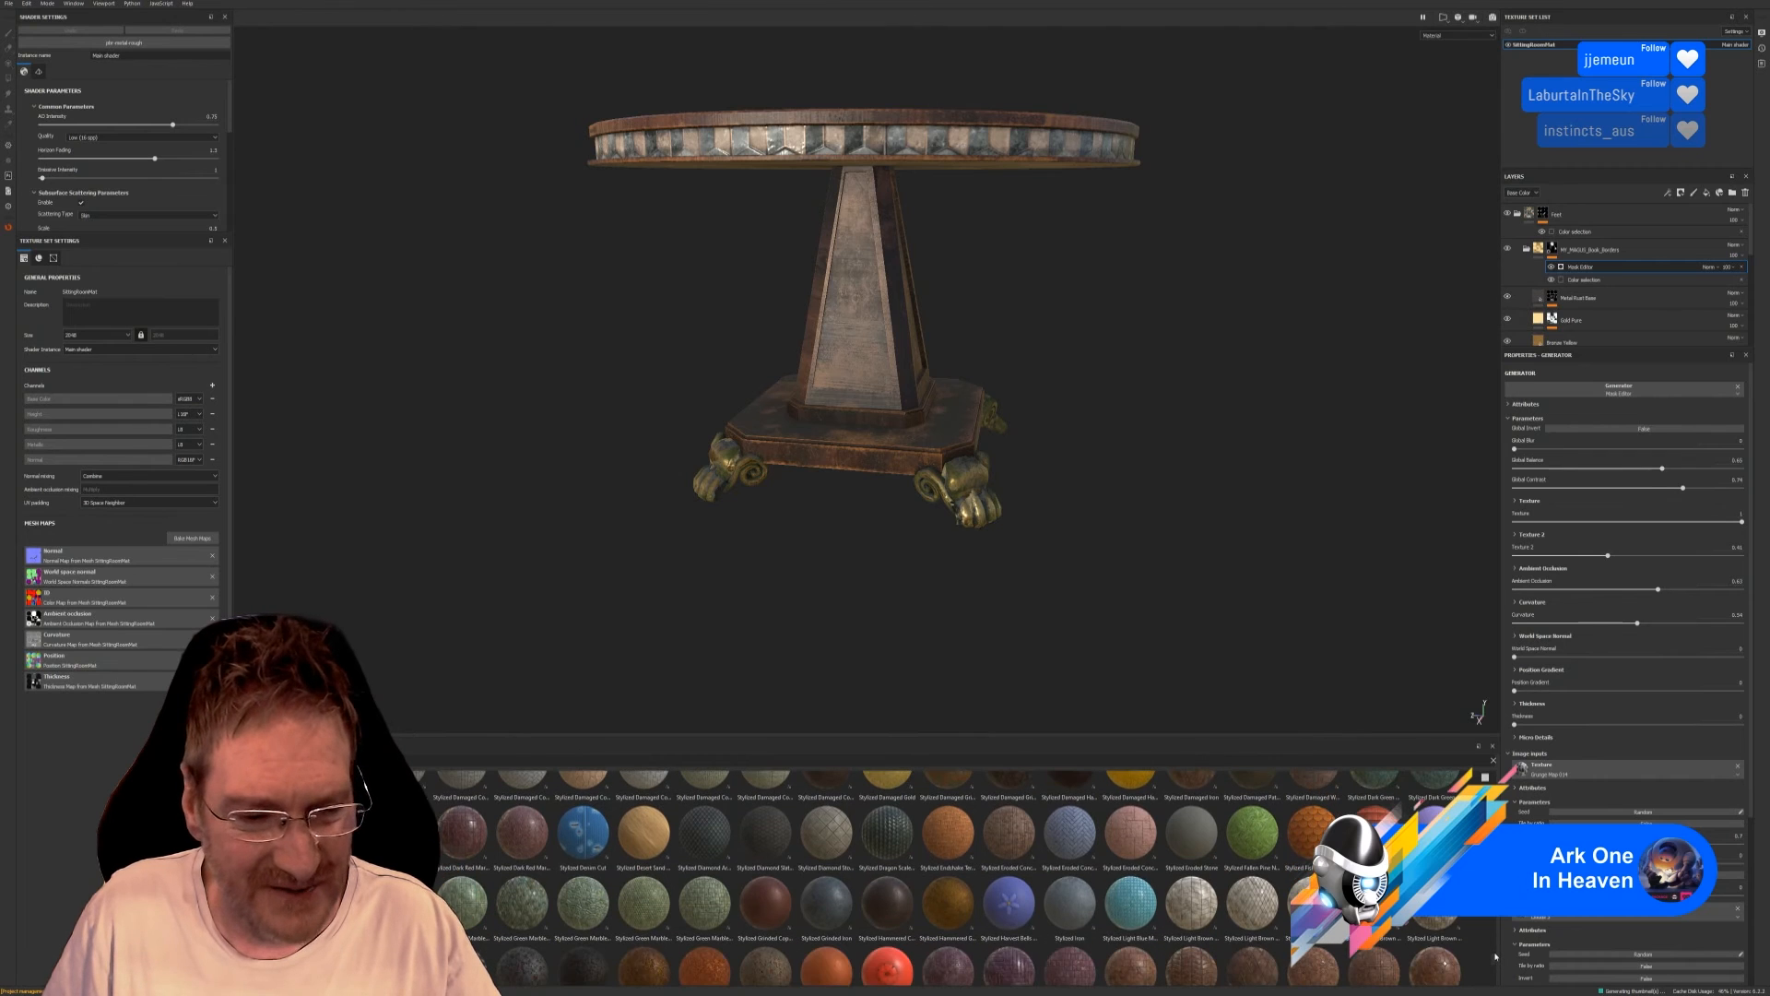
pyautogui.scroll(-2, 1496, 957)
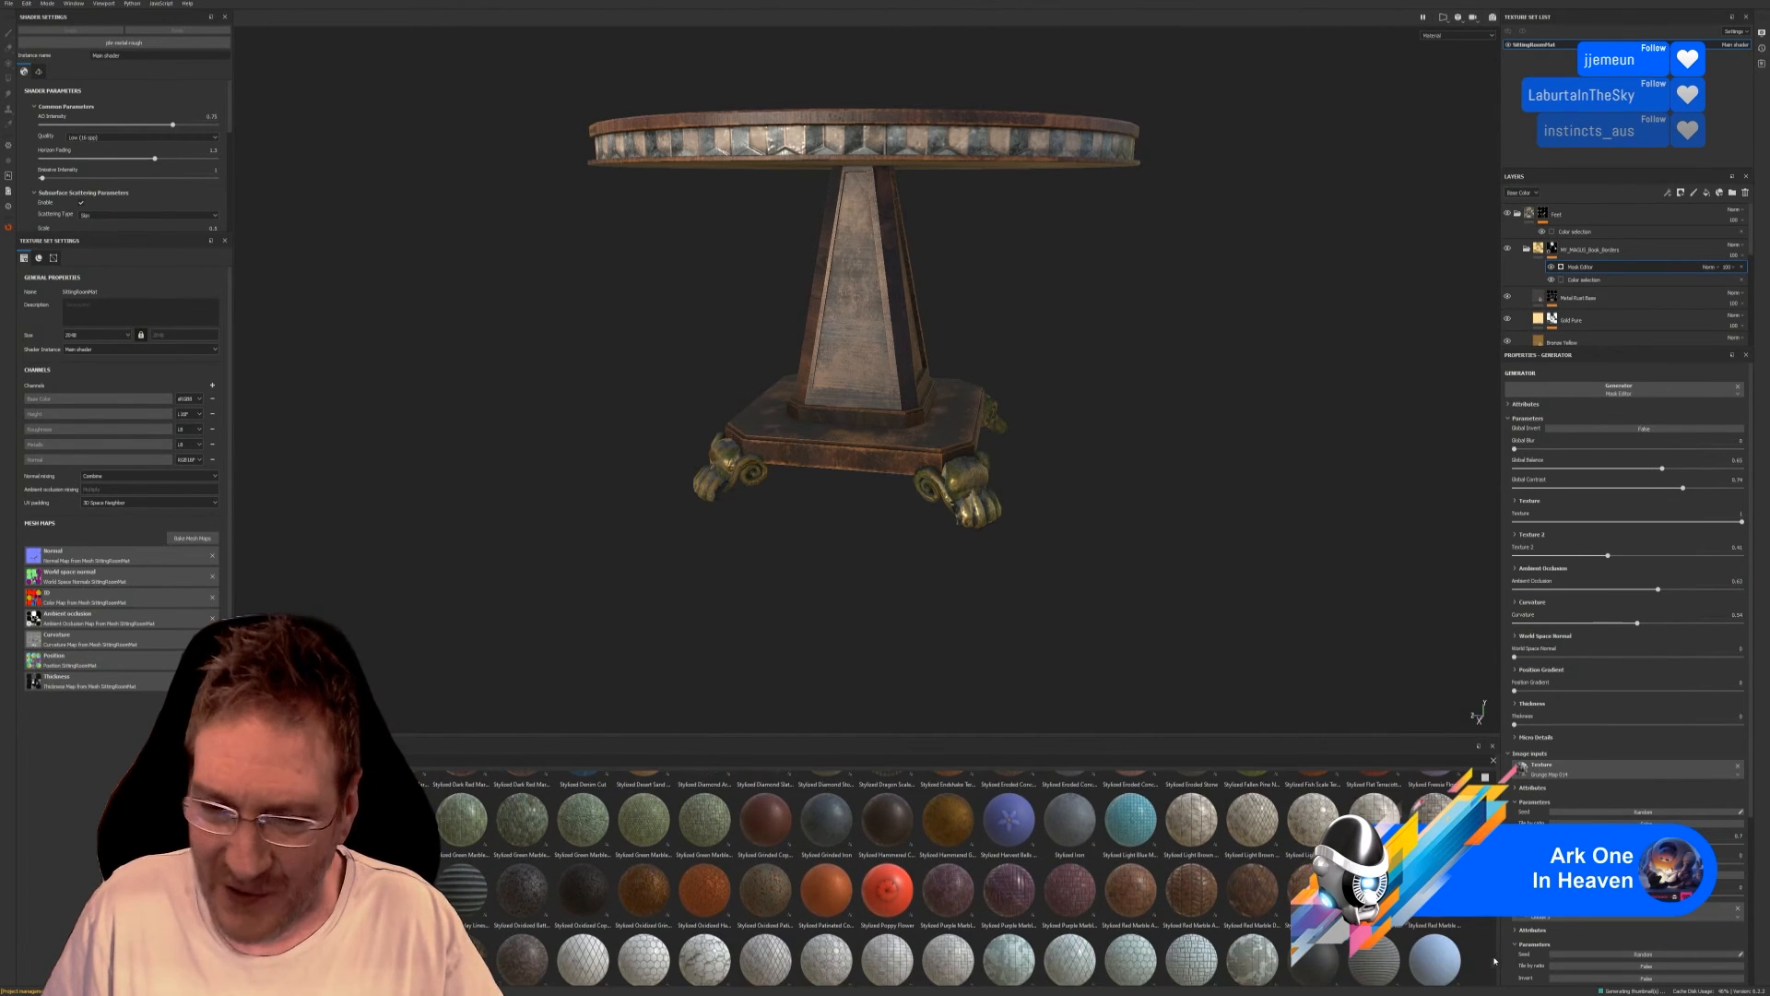
pyautogui.scroll(-1, 1495, 962)
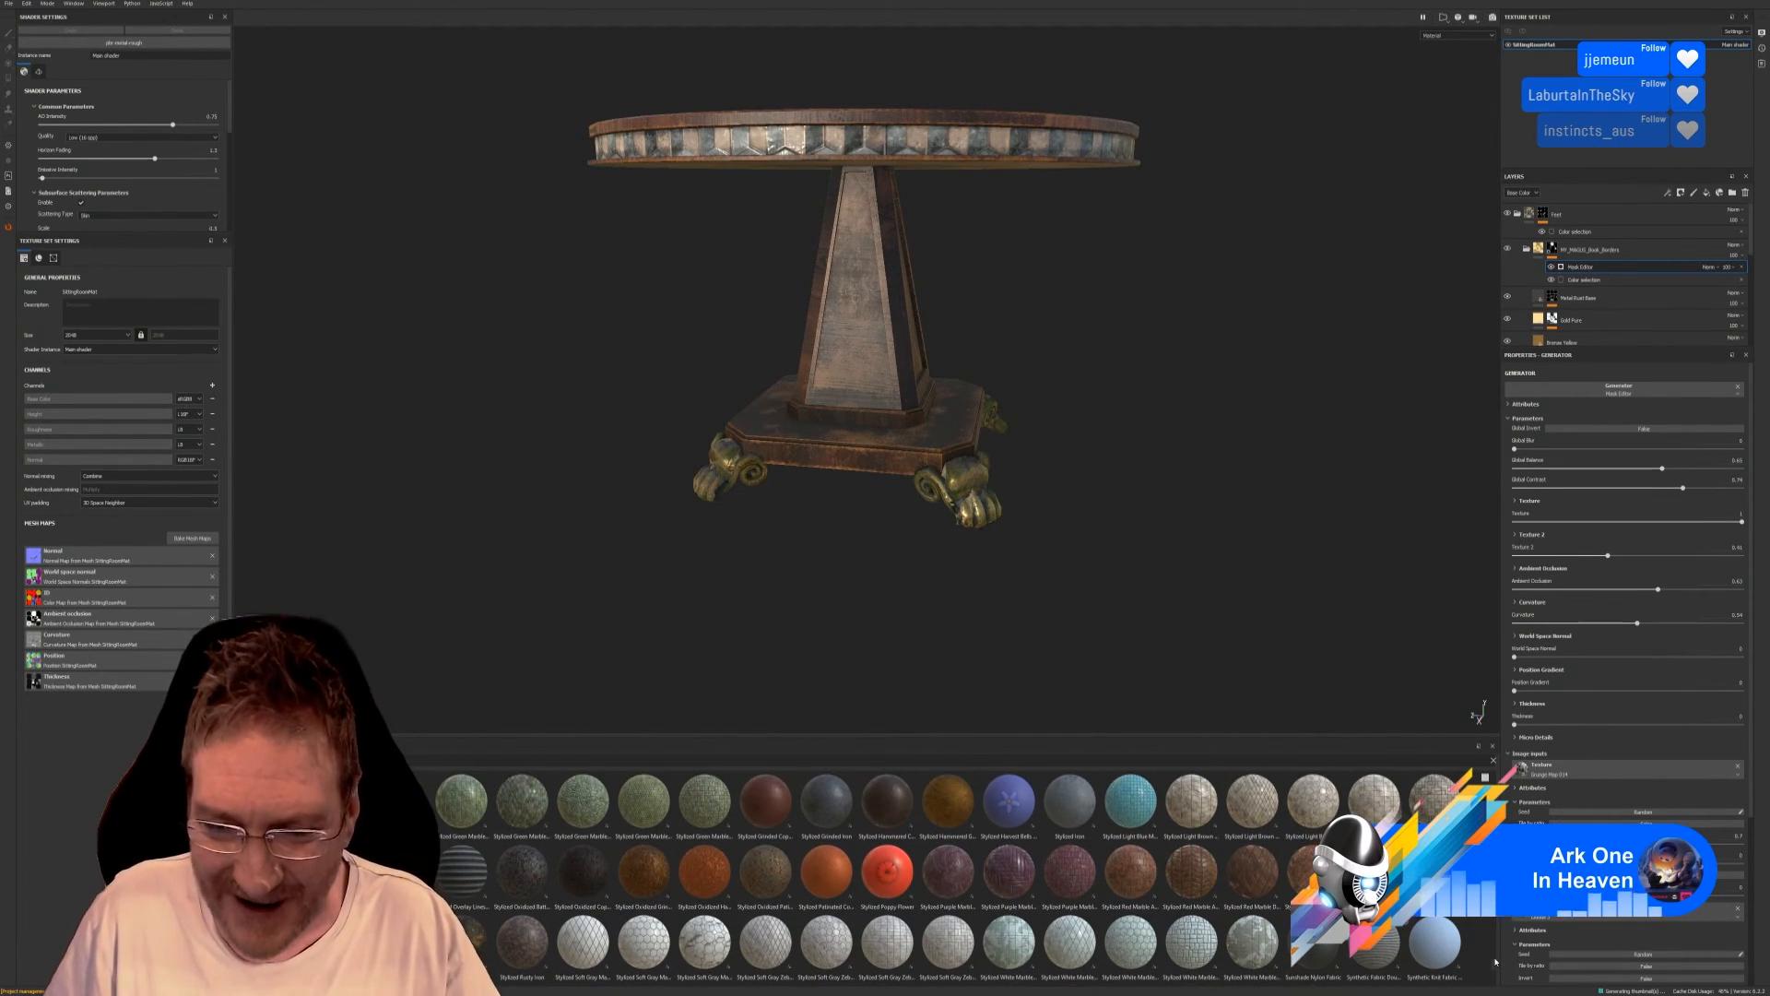
pyautogui.scroll(-1, 1495, 961)
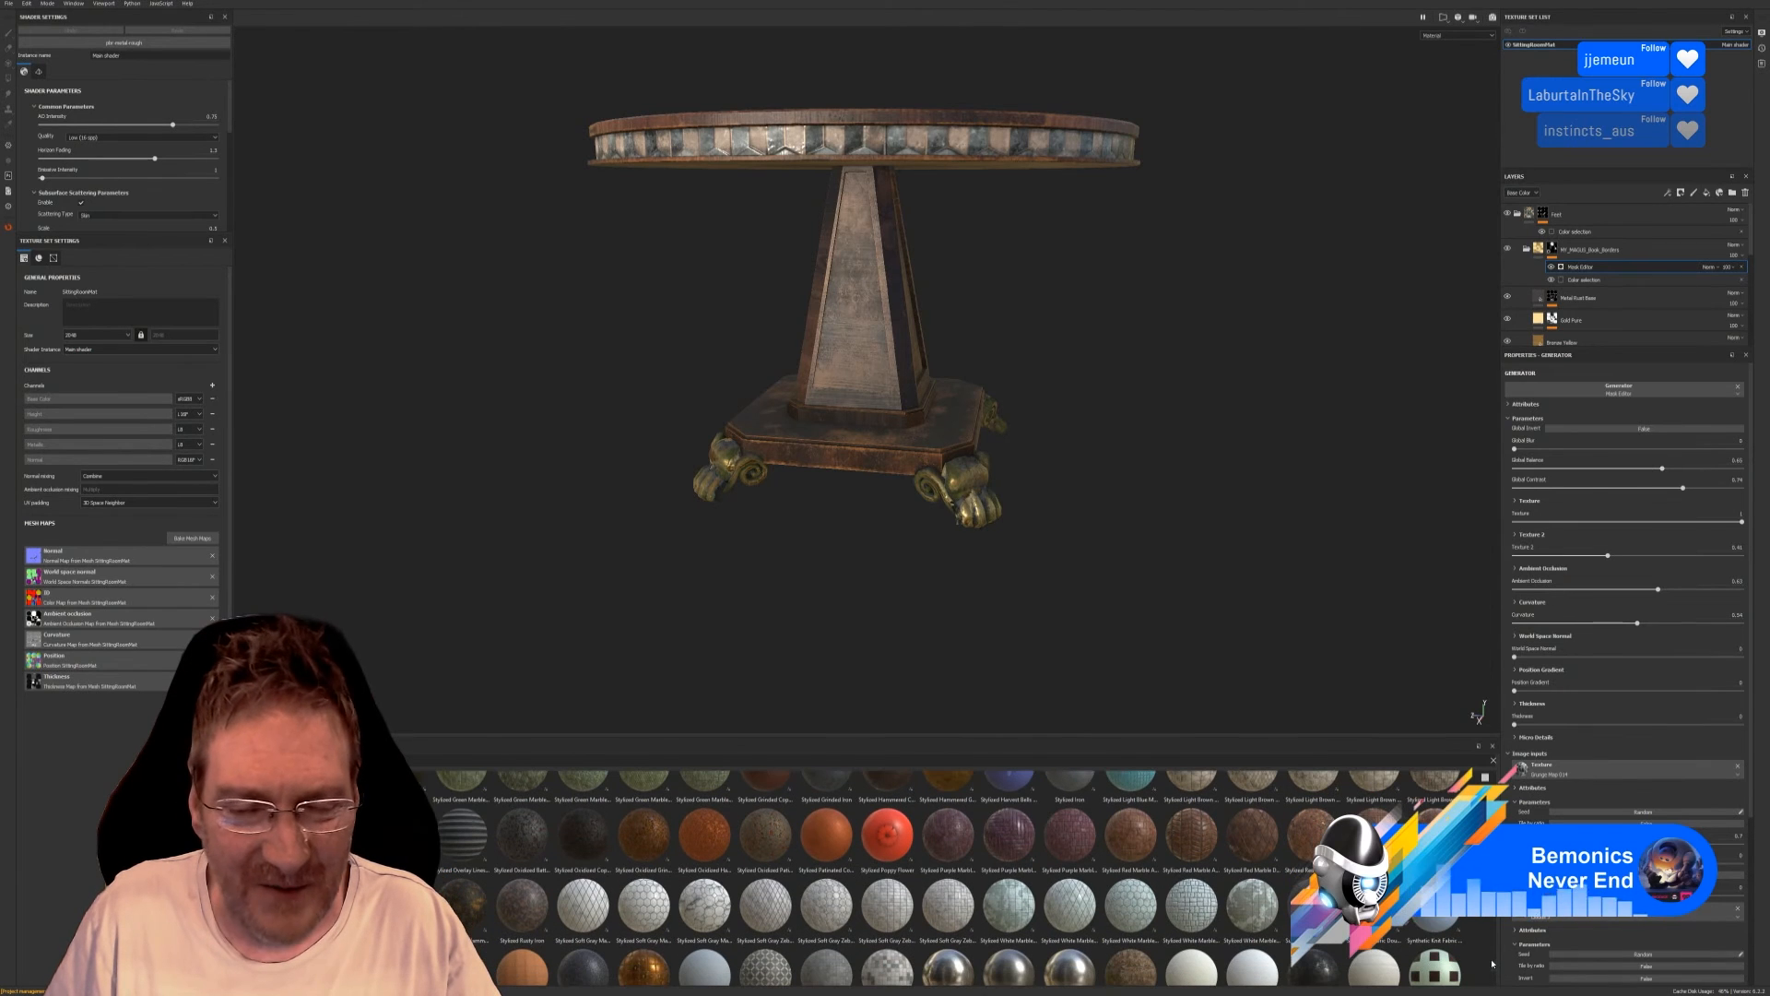
pyautogui.scroll(-1, 1495, 962)
pyautogui.scroll(-6, 1493, 963)
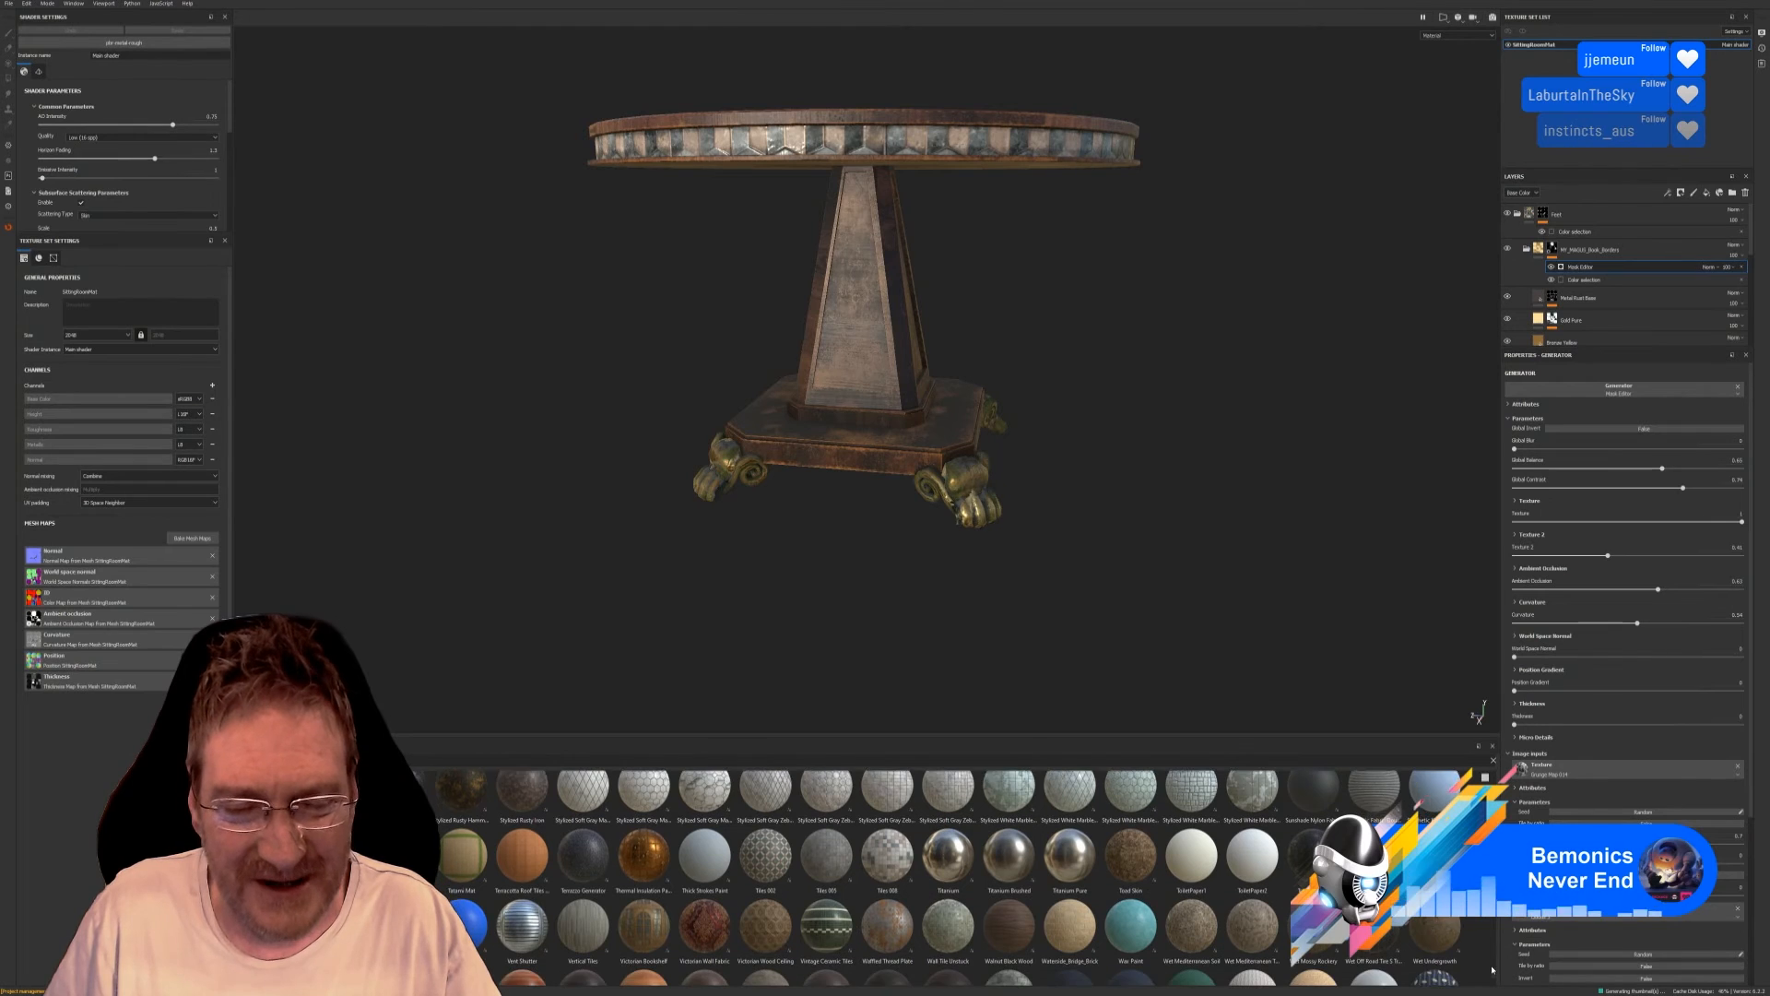
pyautogui.scroll(-1, 1492, 968)
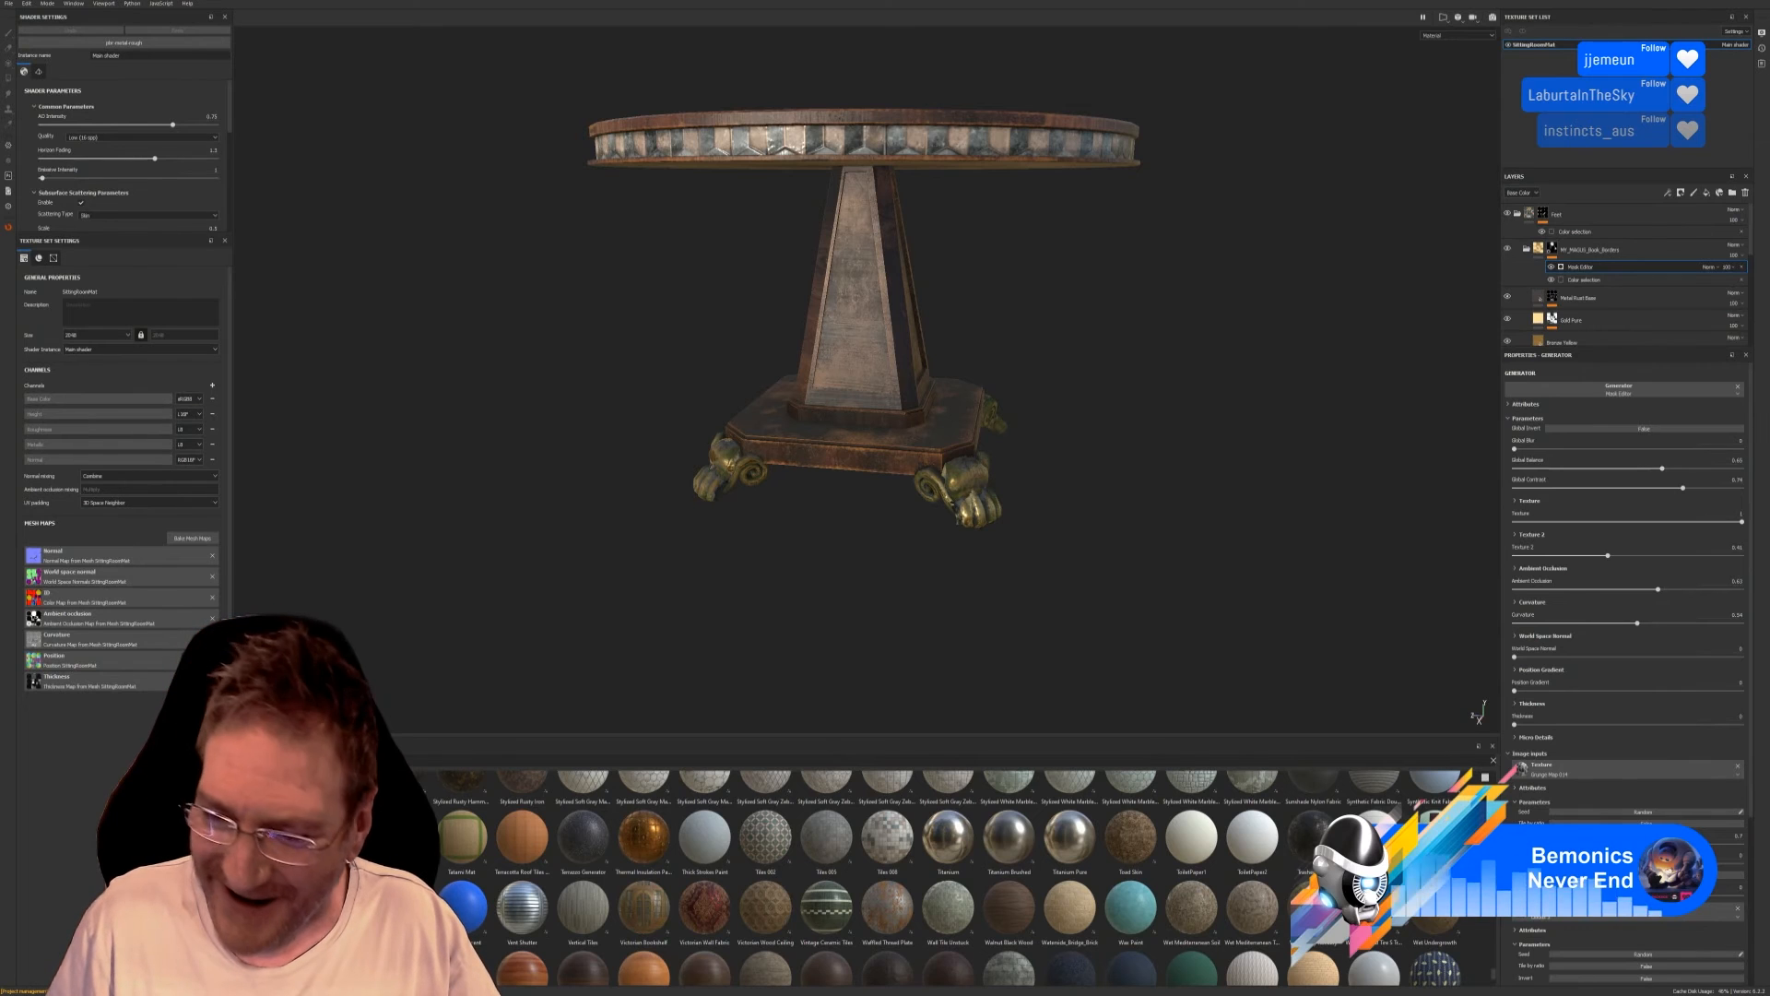
pyautogui.scroll(-2, 1494, 975)
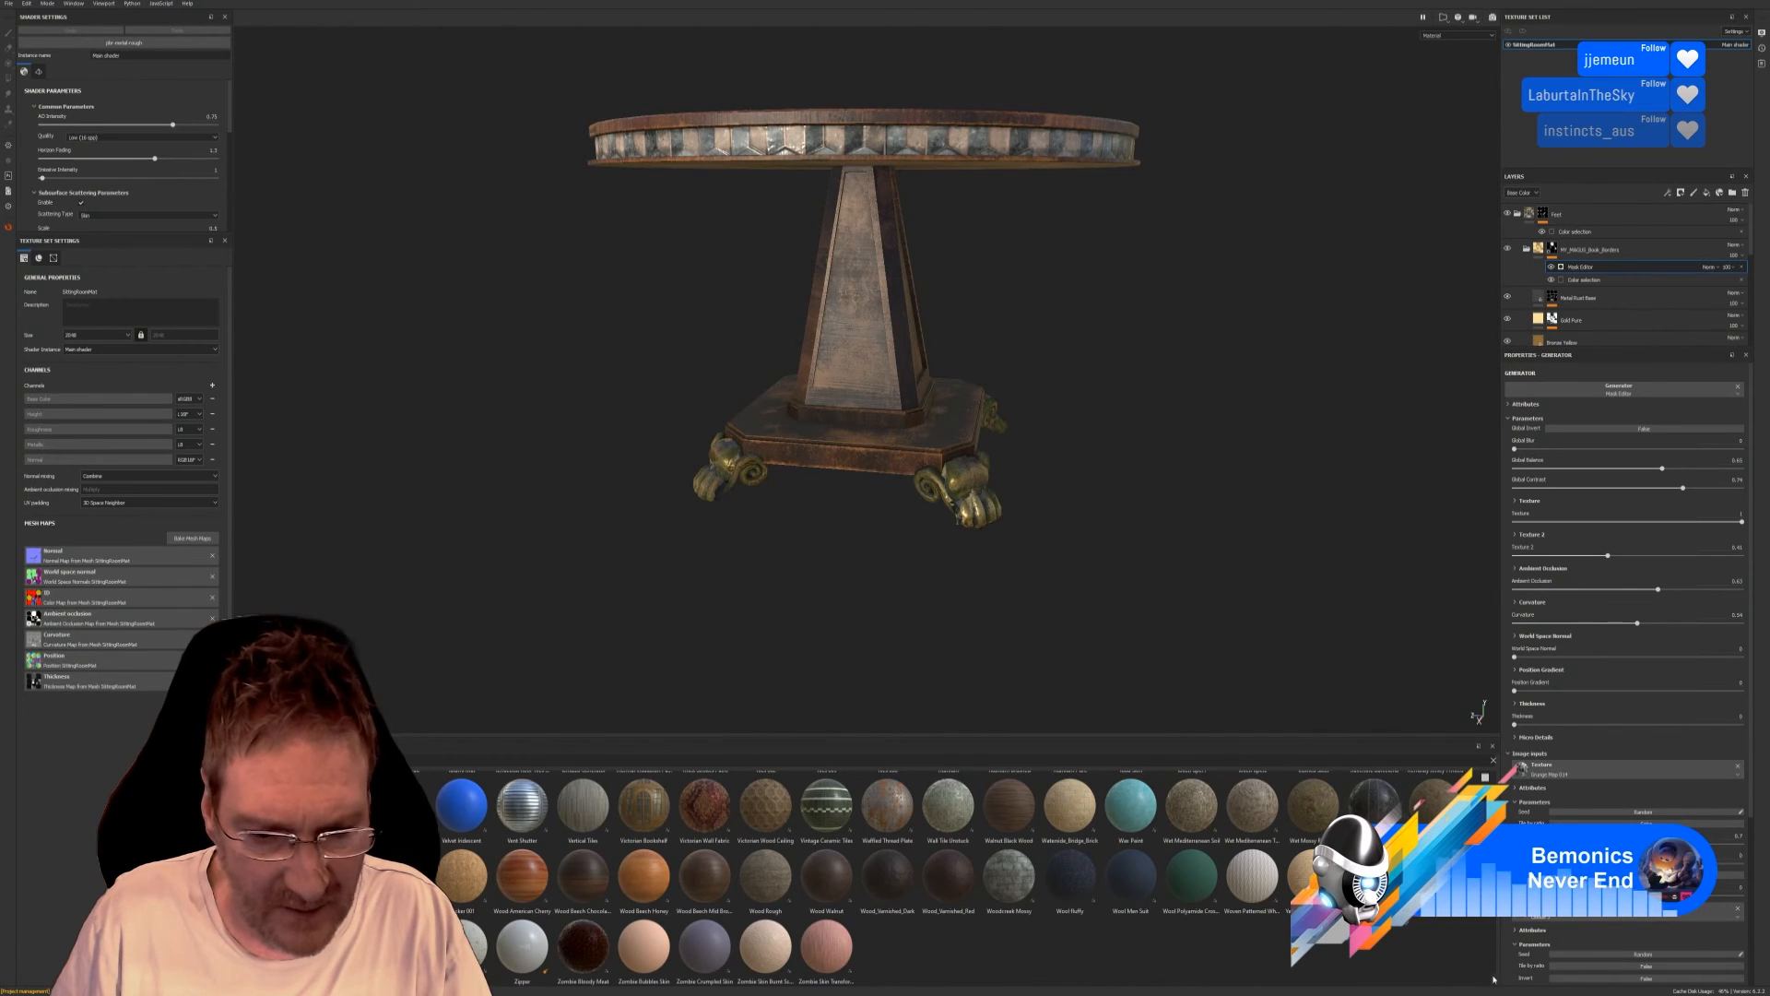
pyautogui.scroll(5, 1490, 970)
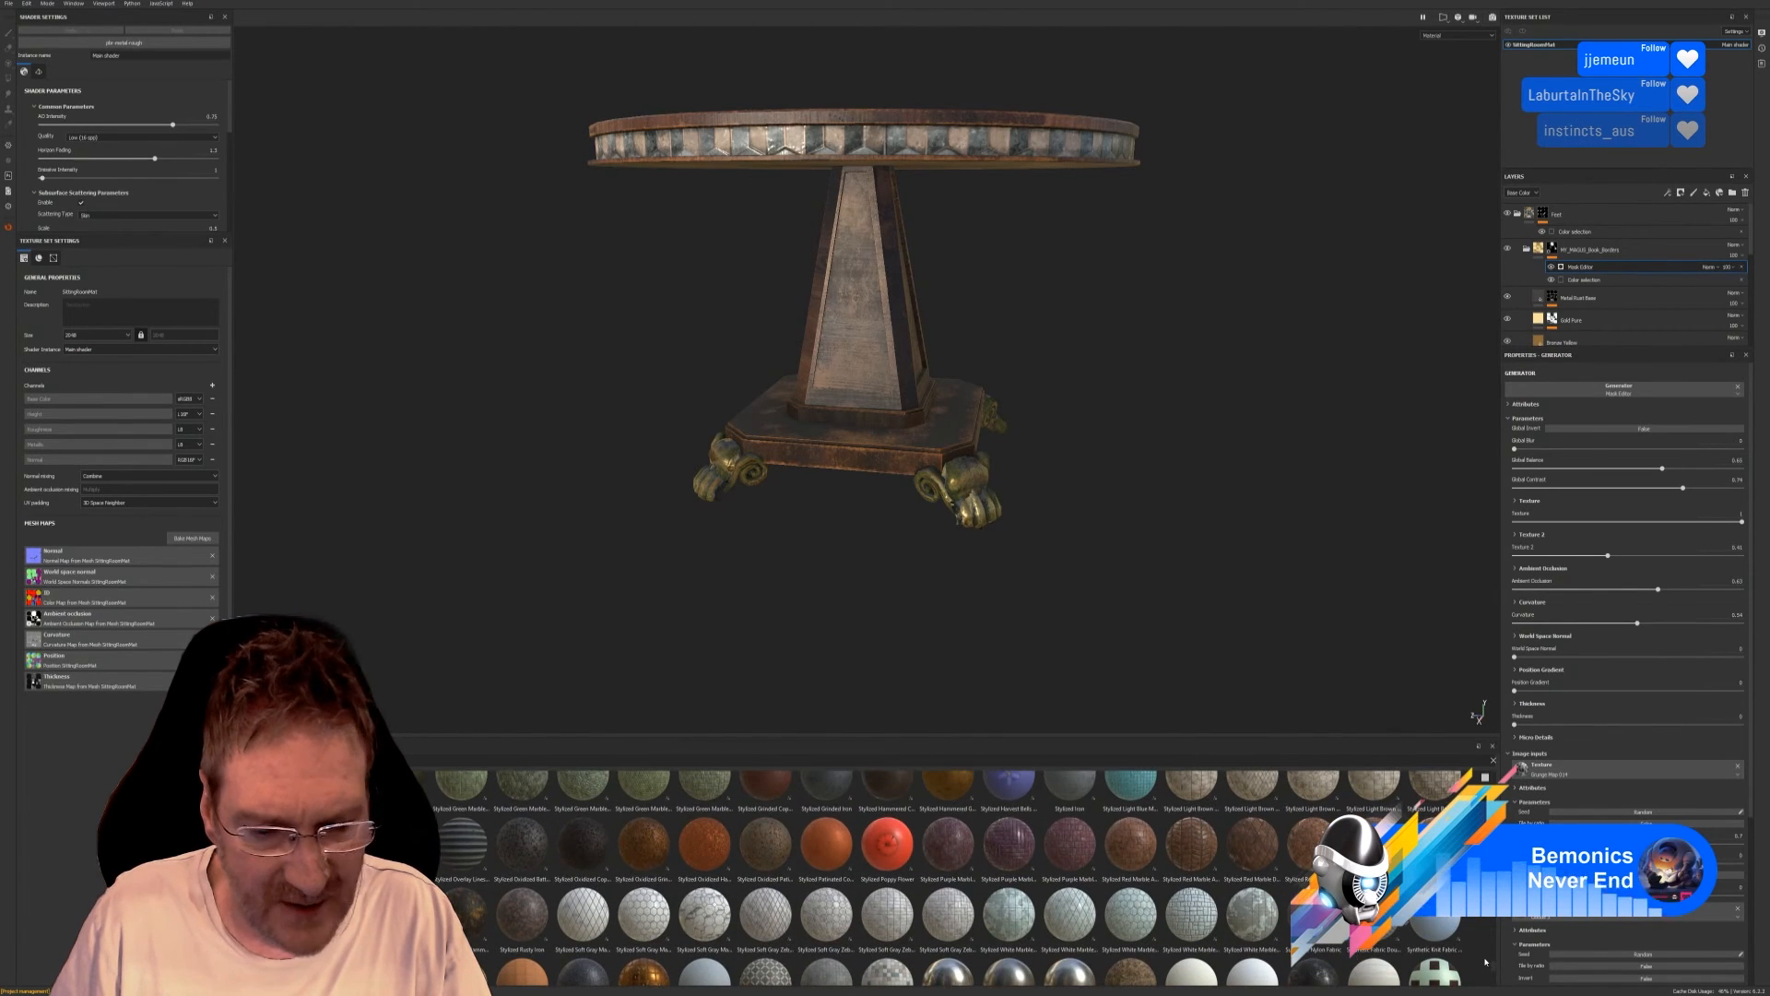
pyautogui.scroll(1, 1487, 961)
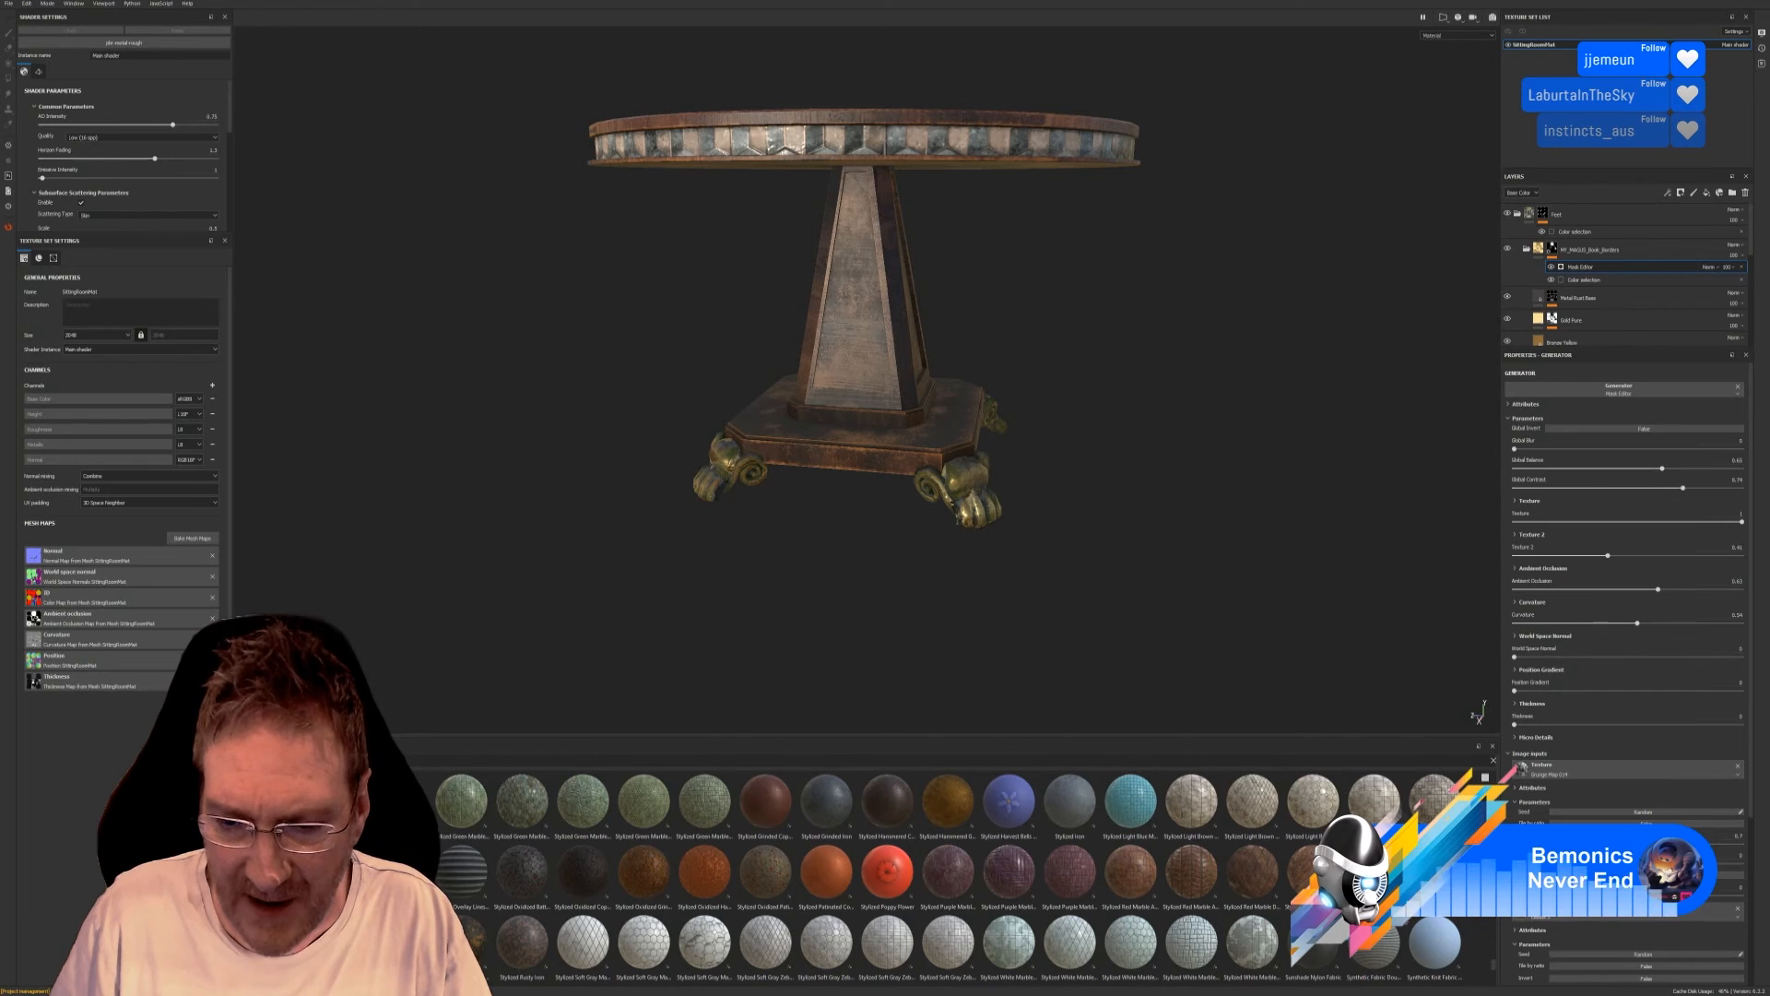
# Collapse the feet layer folder and add the Stylized Red Marble Fan Tiles material as a fill layer on the table.
pyautogui.moveTo(1379, 874)
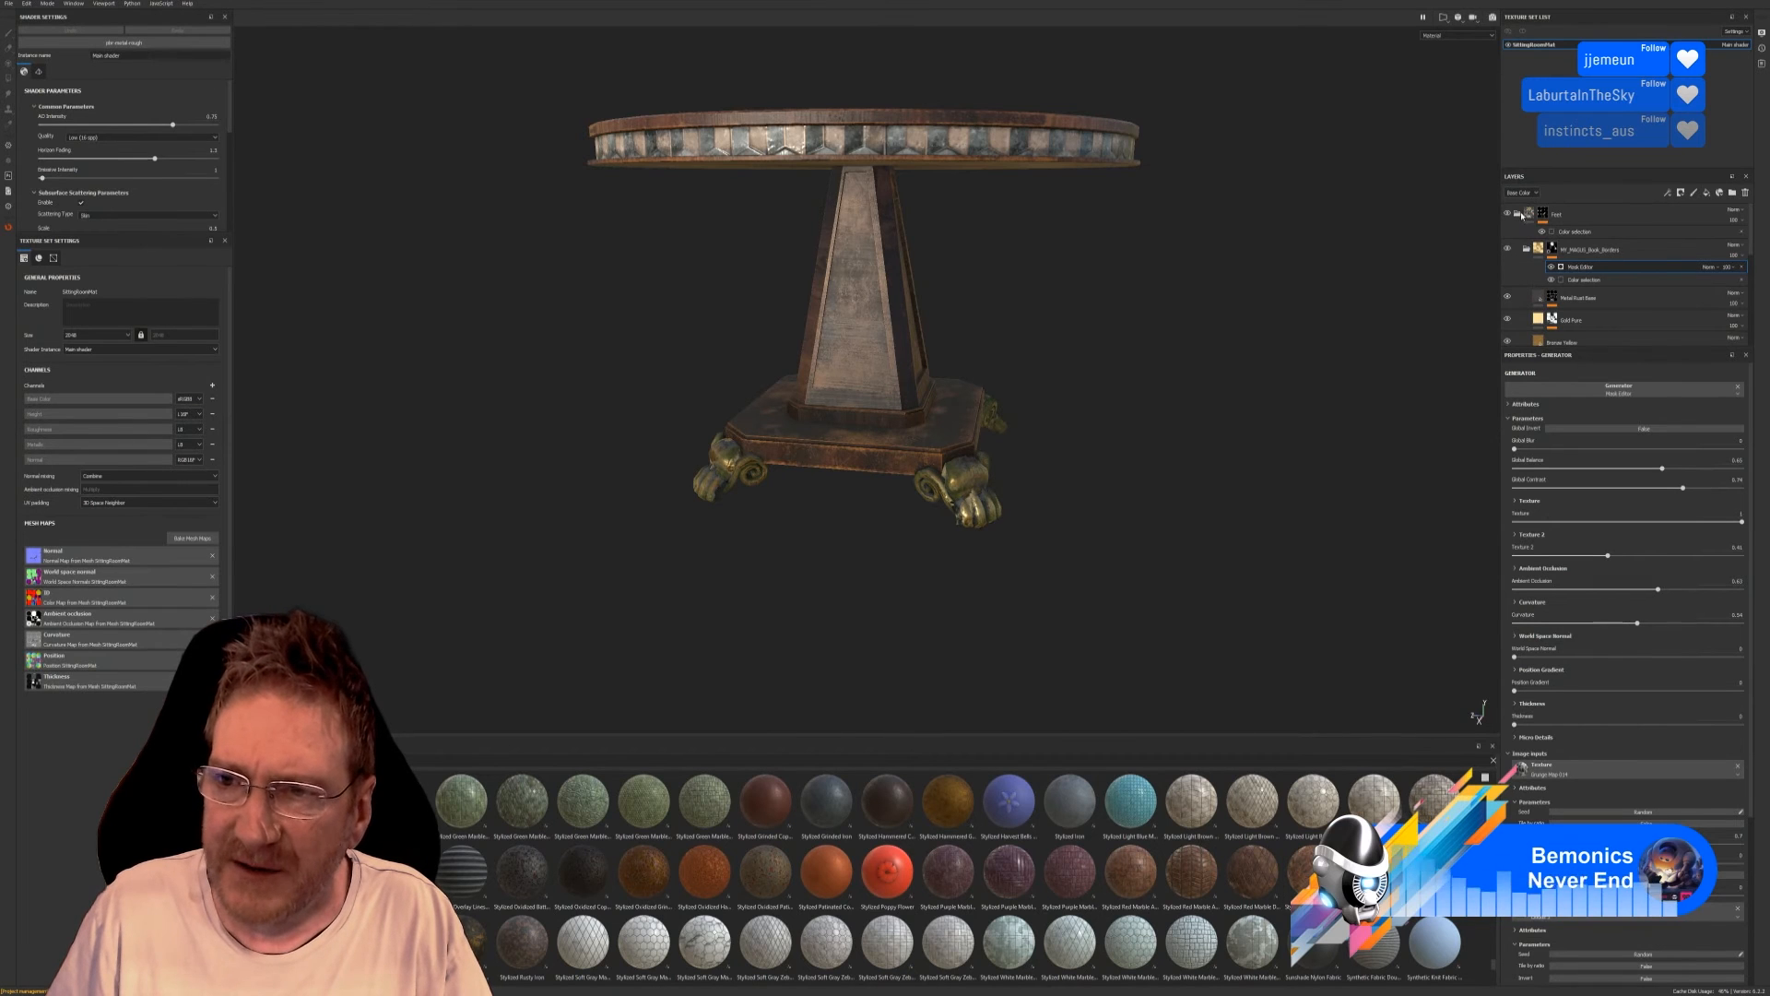
pyautogui.click(1518, 214)
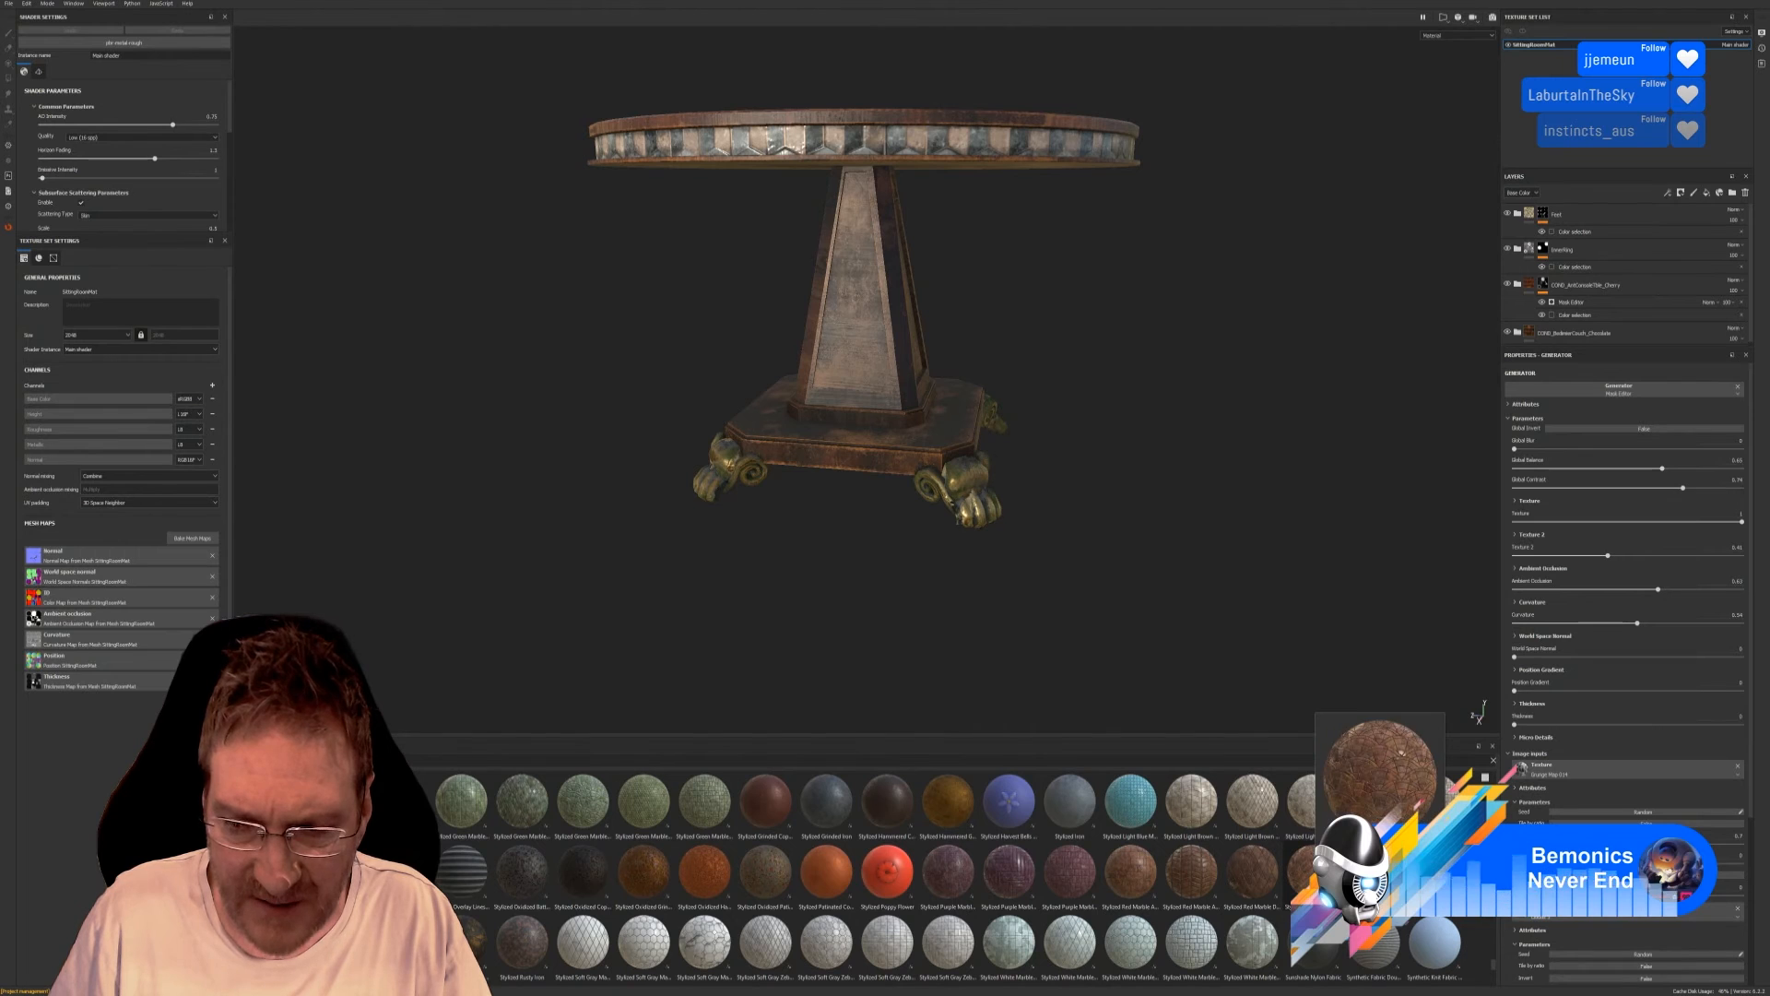
pyautogui.moveTo(1310, 868); pyautogui.dragTo(956, 439)
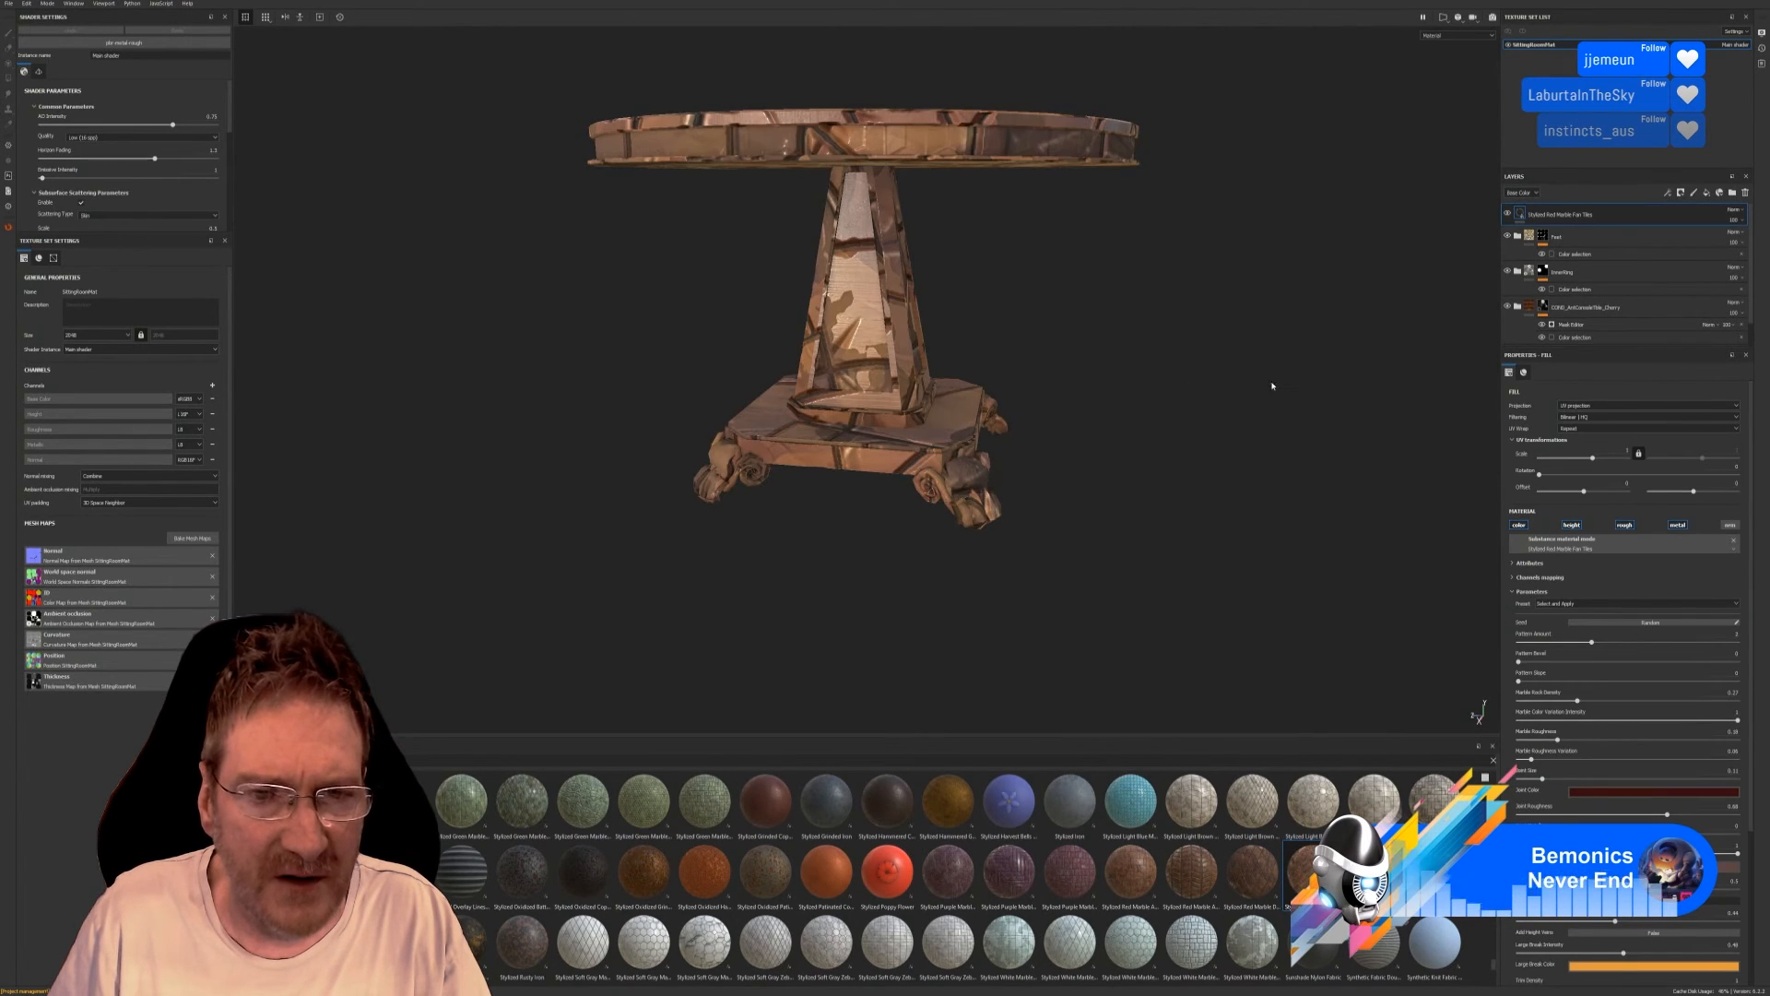
# Mask the red marble layer with a color selection, picking the ID color of the pedestal base's top surface.
pyautogui.rightClick(1607, 214)
pyautogui.click(1674, 249)
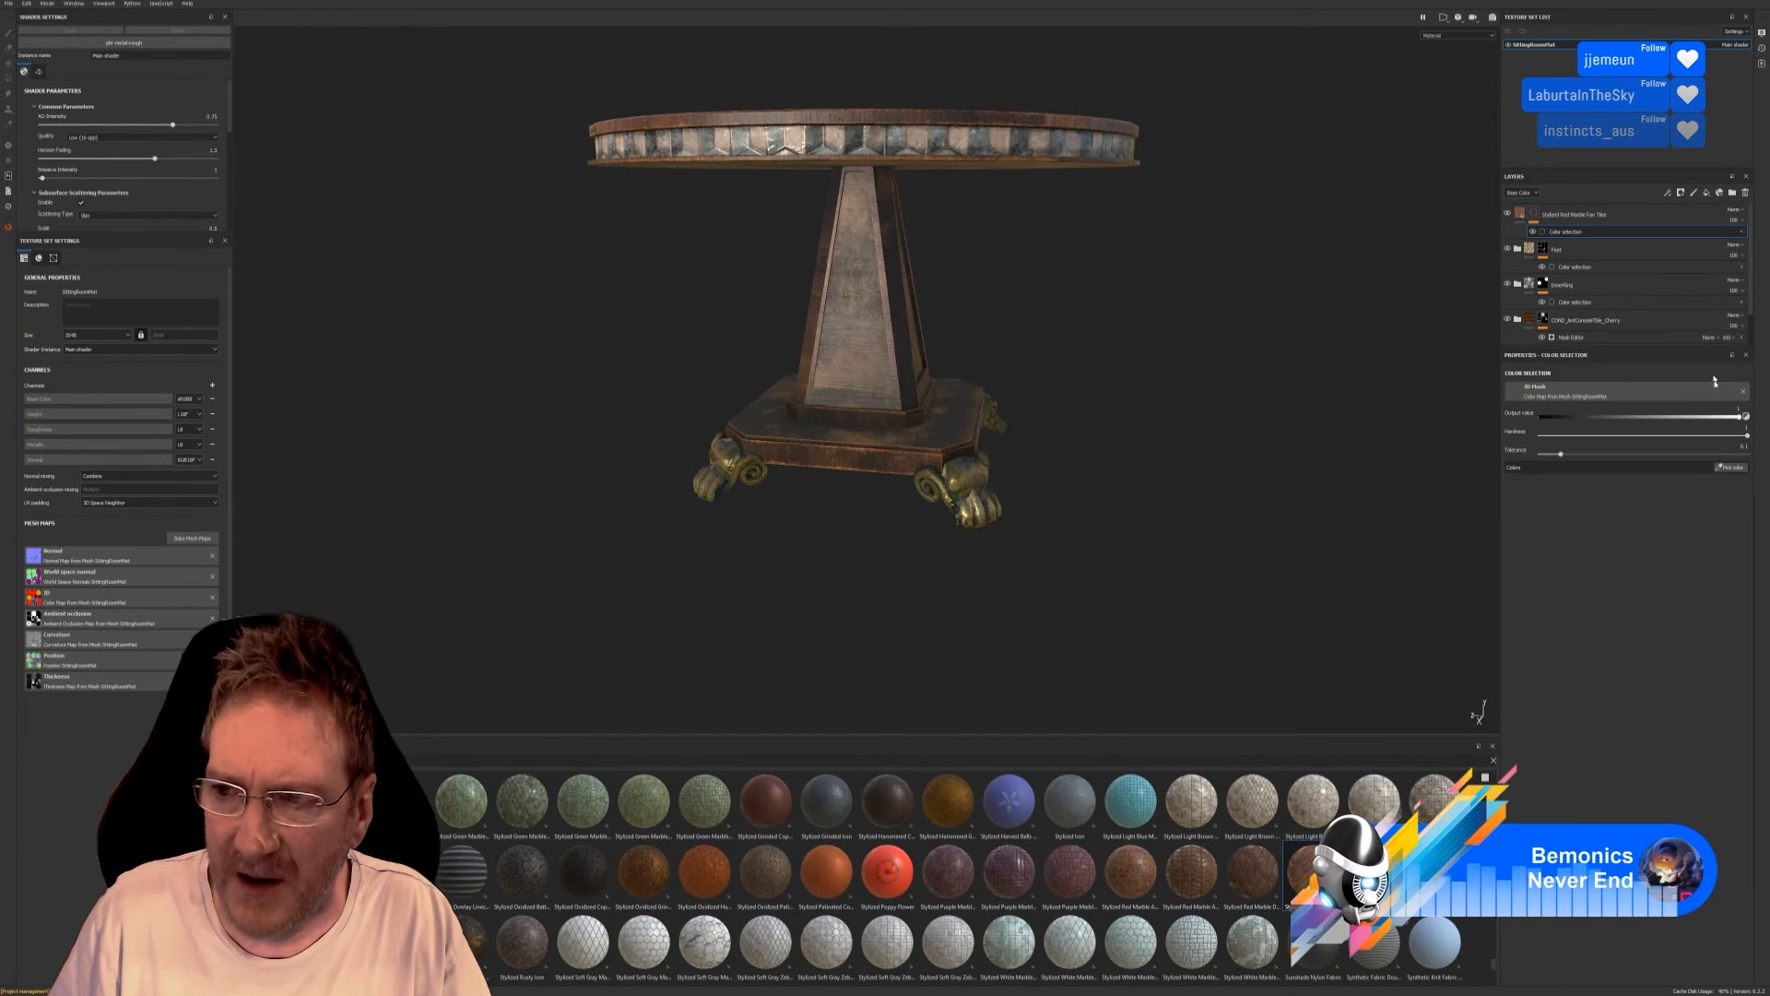
pyautogui.click(1731, 470)
pyautogui.click(949, 421)
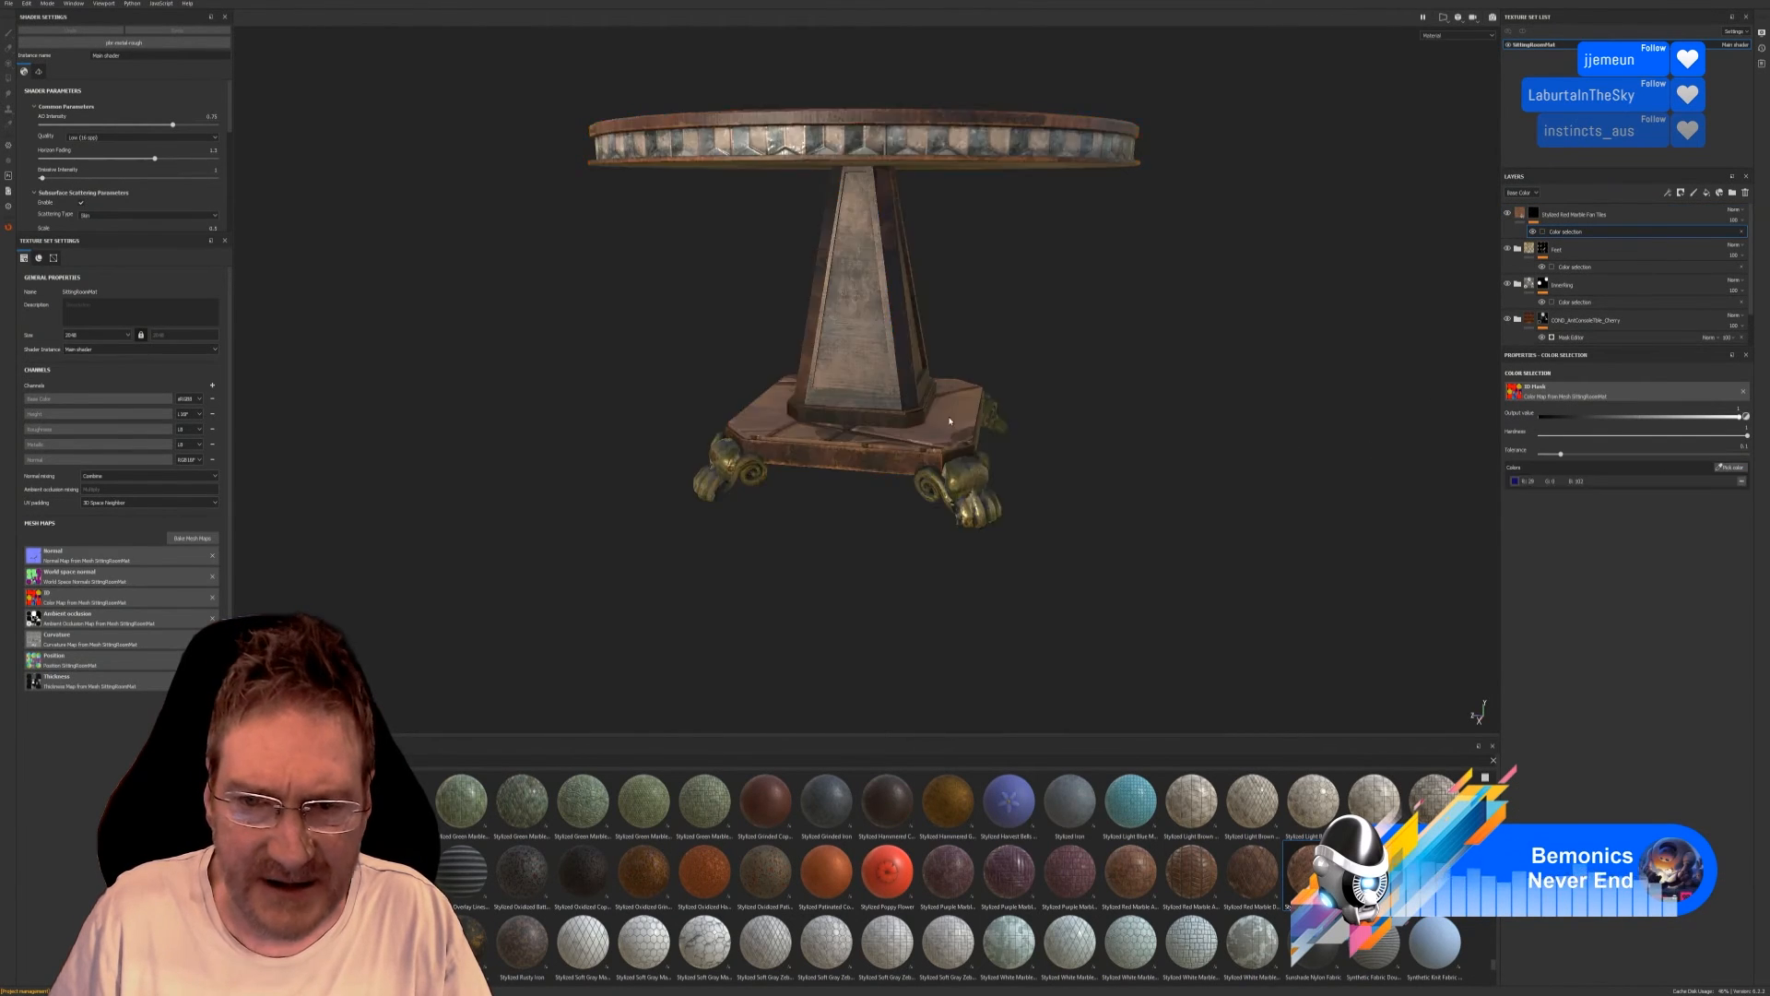
# Increase the red marble layer's UV scale so its tiles are smaller, and turn off its height channel.
pyautogui.scroll(3, 922, 417)
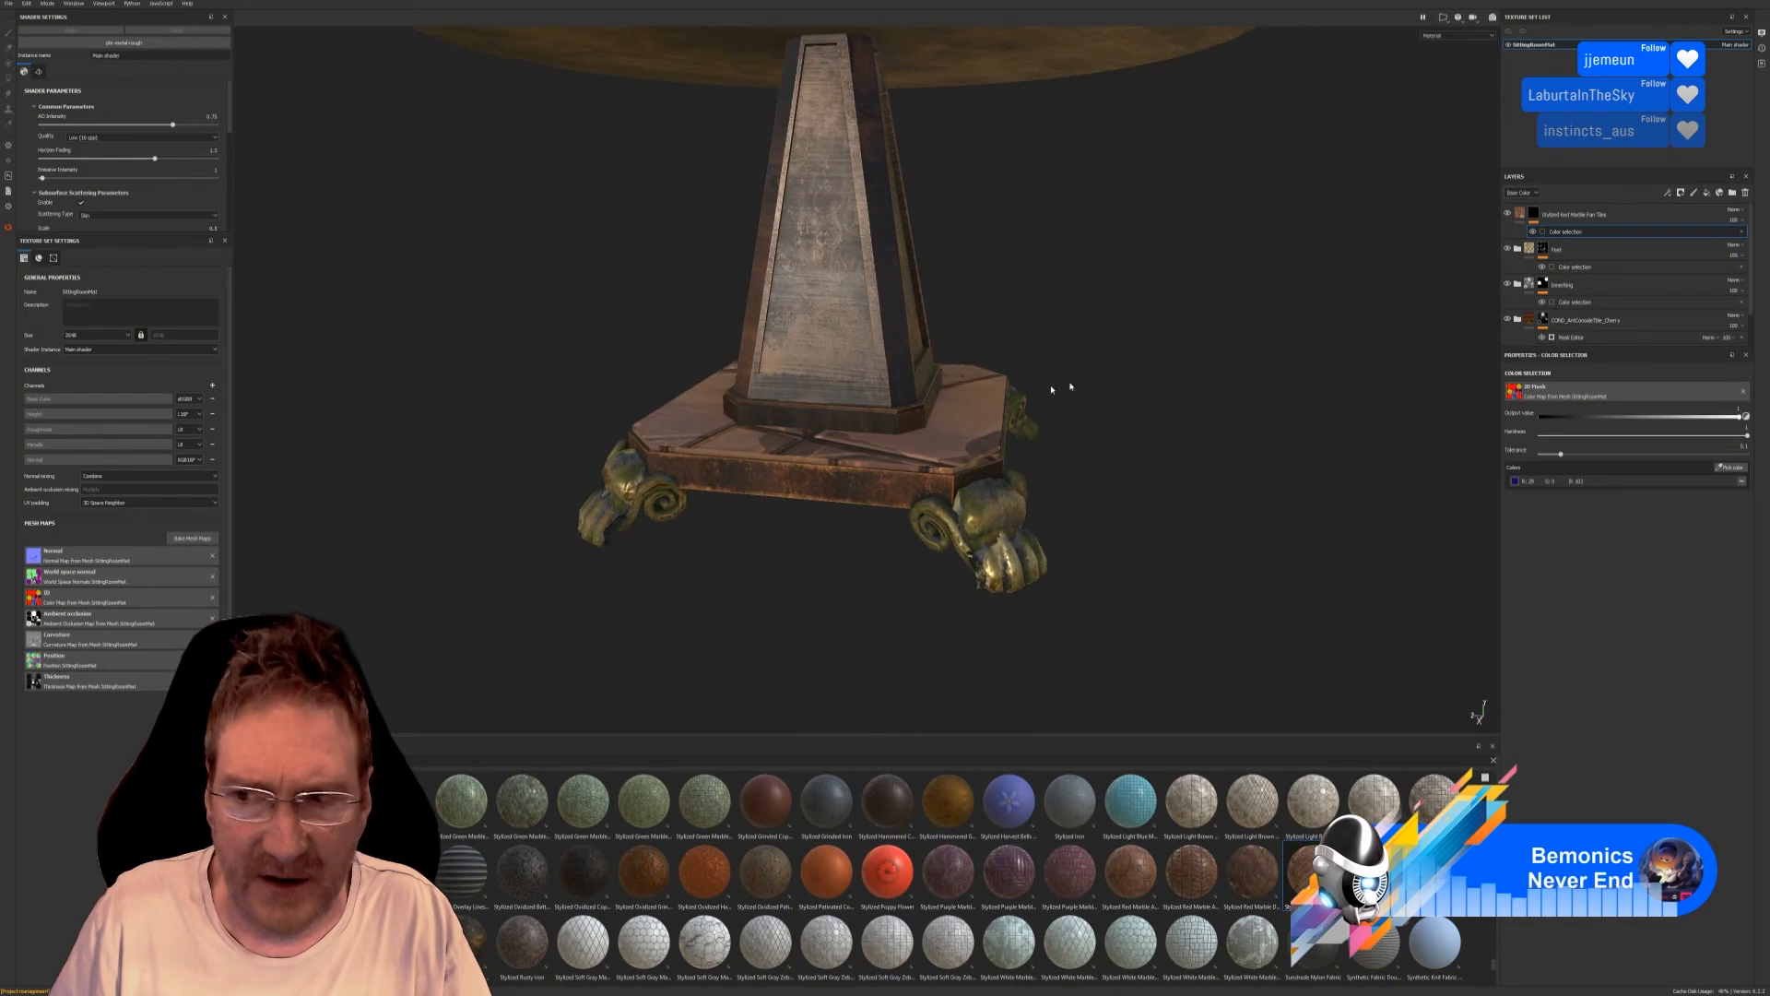
pyautogui.click(1520, 213)
pyautogui.moveTo(1592, 463); pyautogui.dragTo(1602, 462)
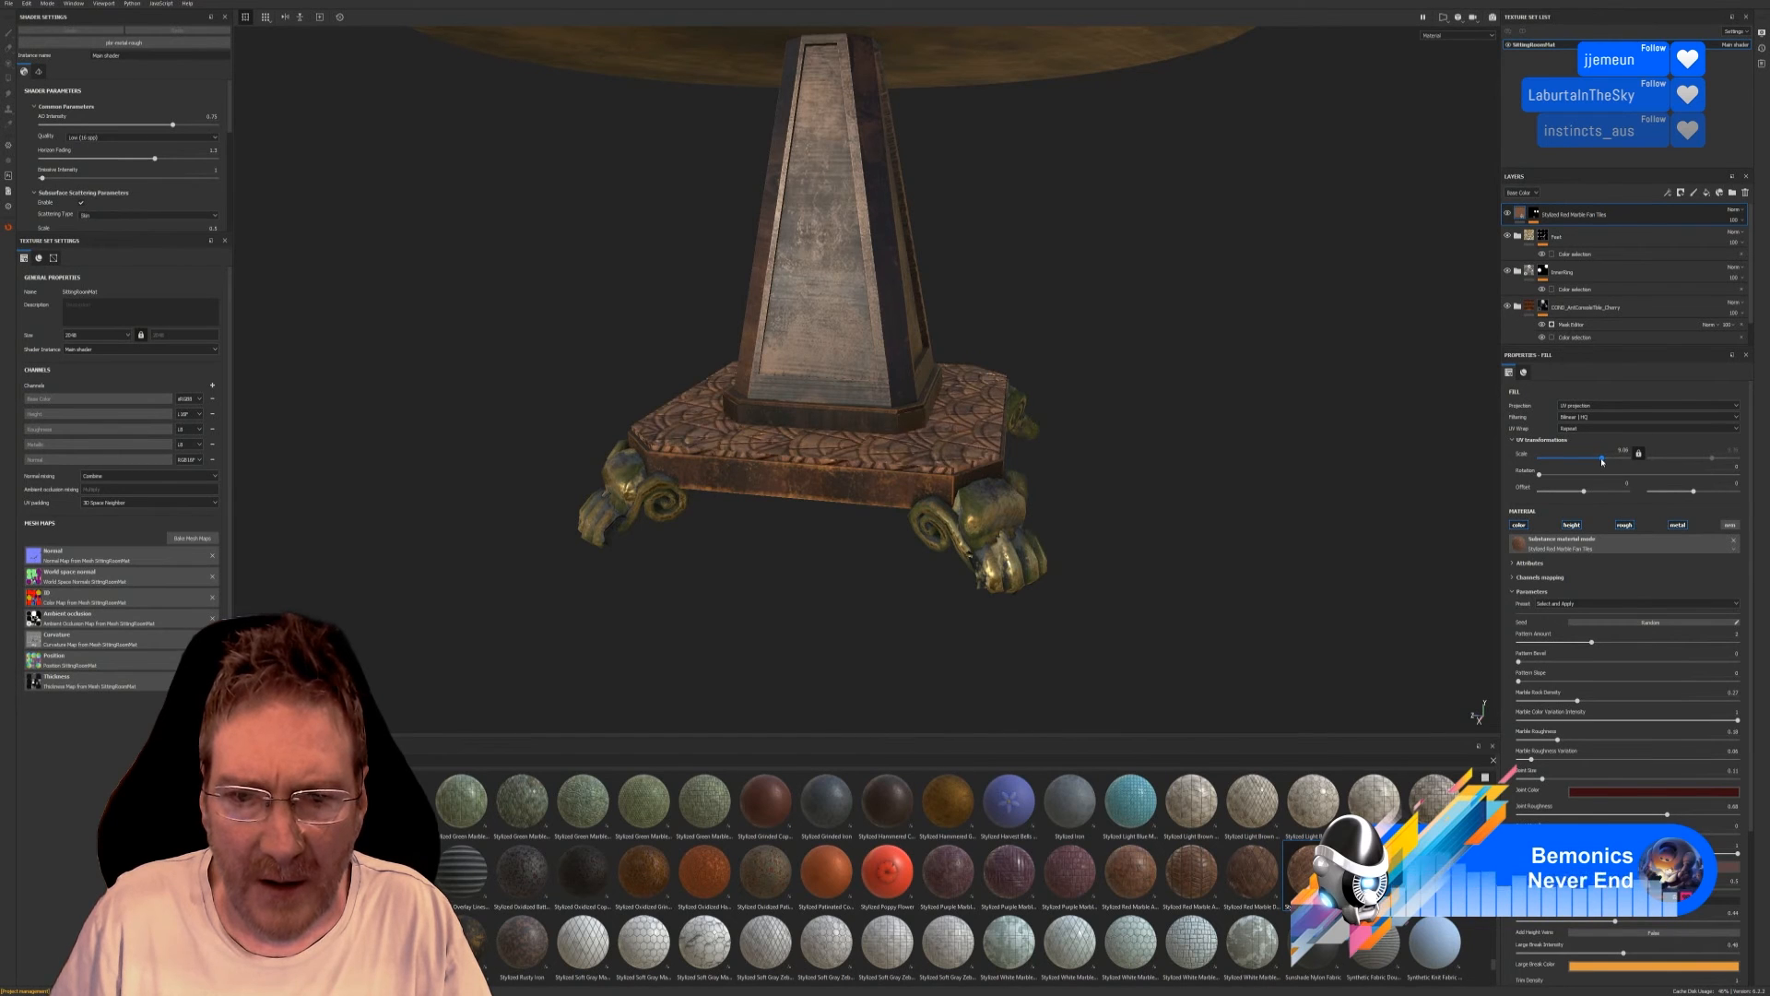
pyautogui.click(1575, 526)
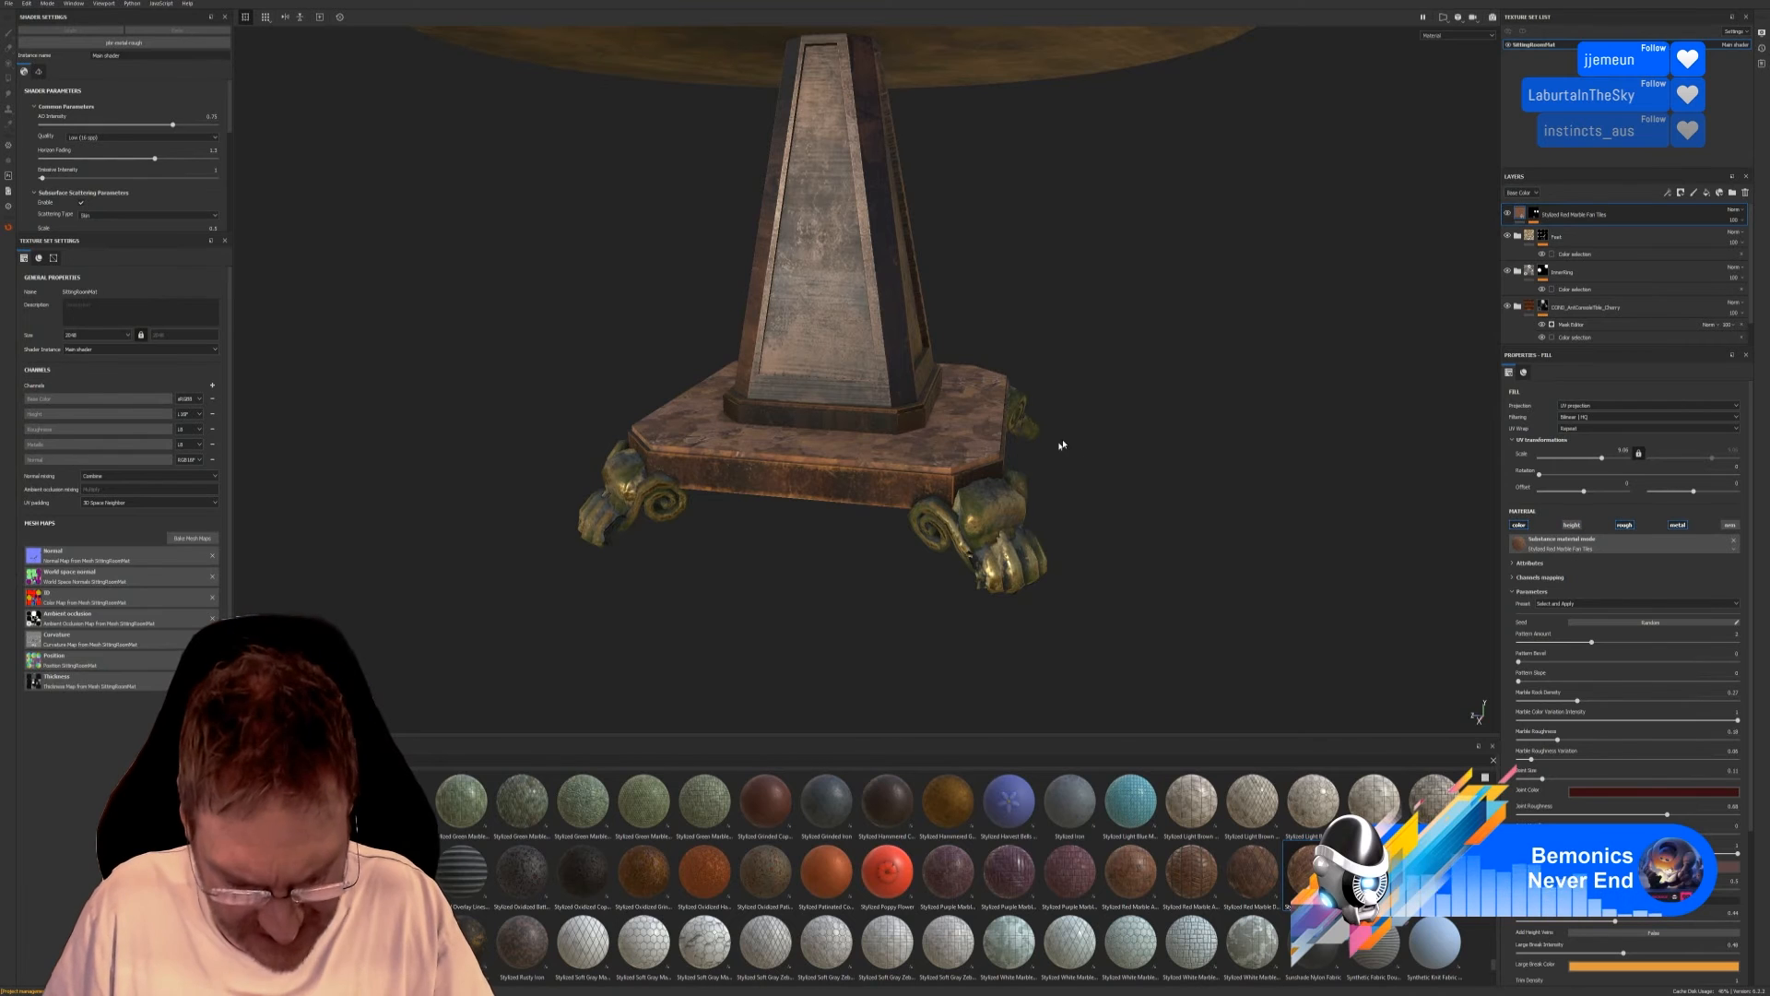
# Reduce the red marble's UV scale slightly so the pattern on the base is a little larger.
pyautogui.keyDown('alt'); pyautogui.moveTo(1115, 469); pyautogui.dragTo(950, 451); pyautogui.keyUp('alt')
pyautogui.scroll(5, 950, 451)
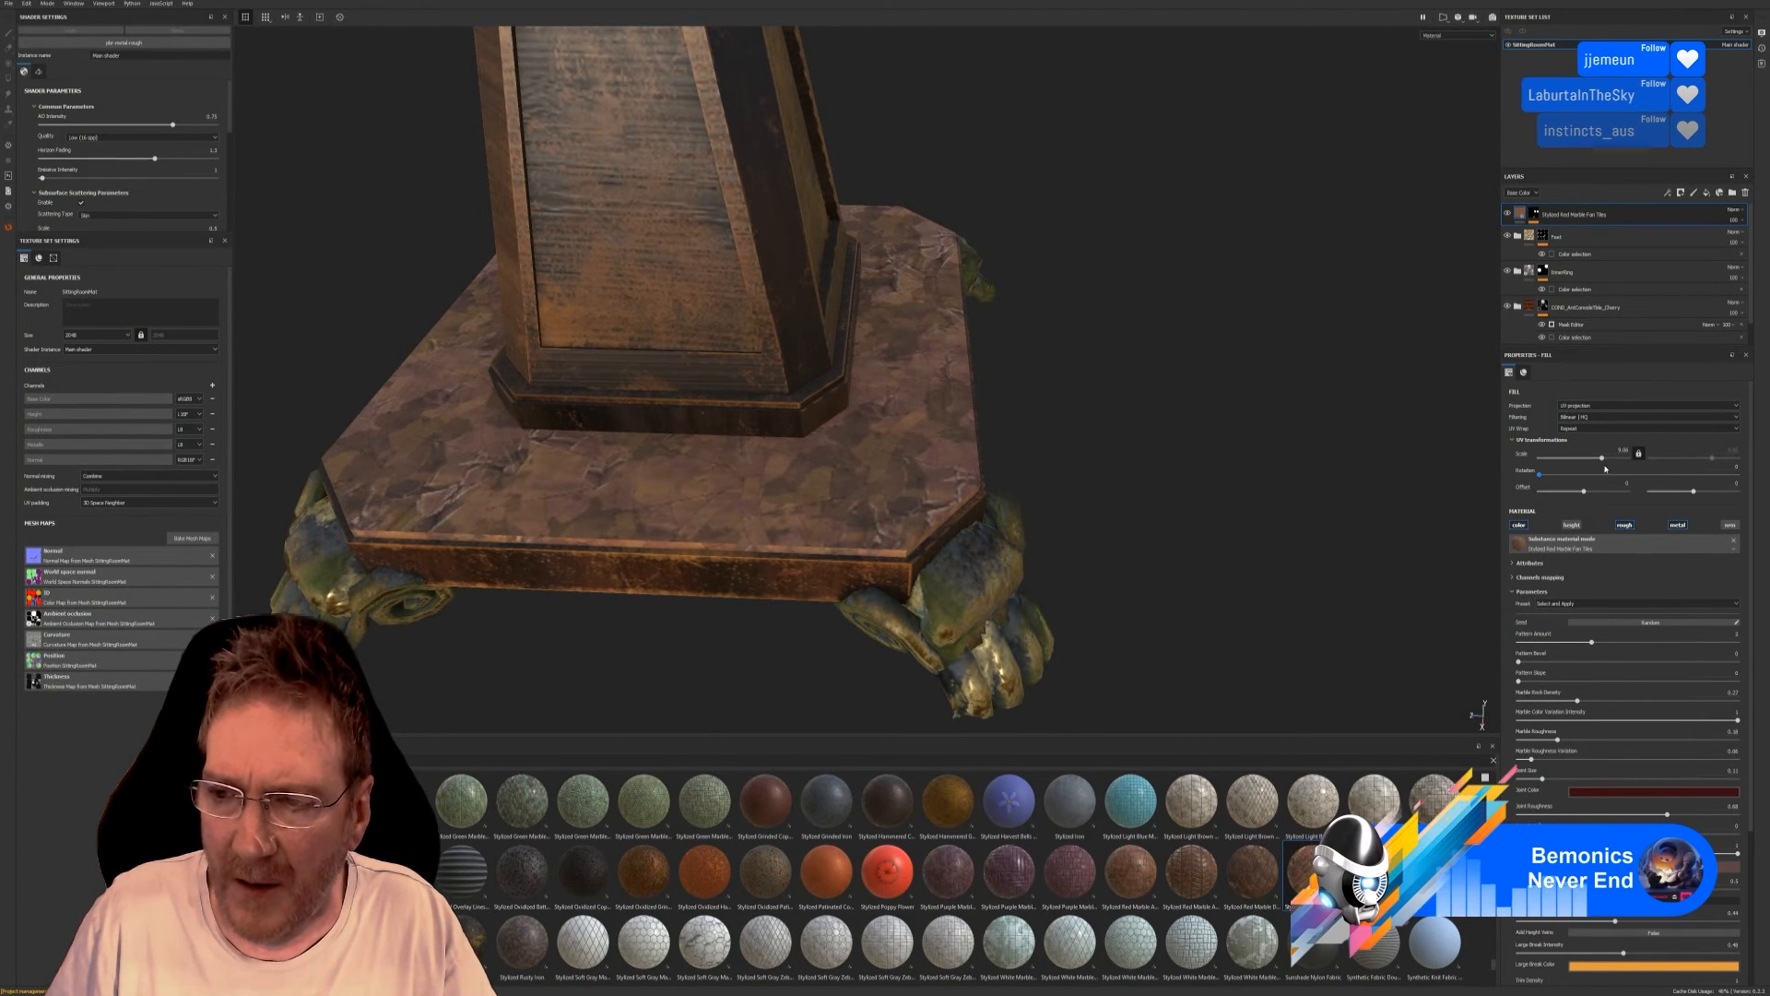
pyautogui.moveTo(1604, 461); pyautogui.dragTo(1601, 461)
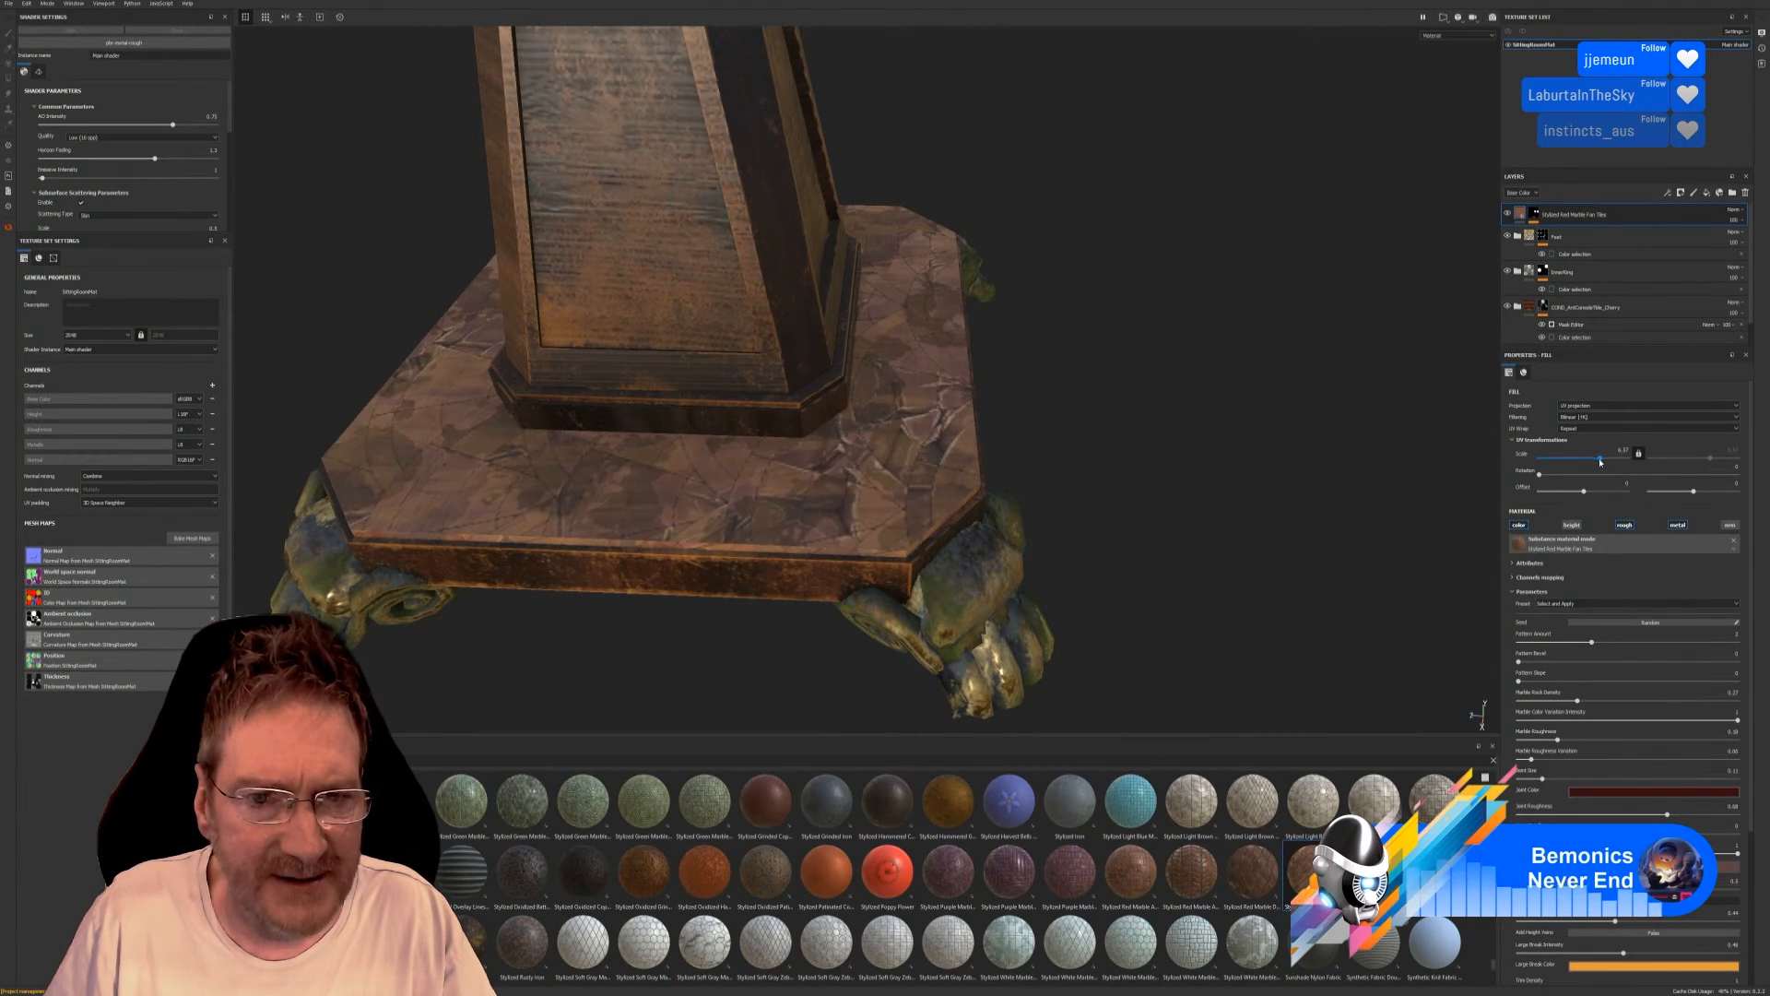
# Check the marble against the whole table and lower its Marble Rock Density to about 0.17.
pyautogui.scroll(-6, 1067, 446)
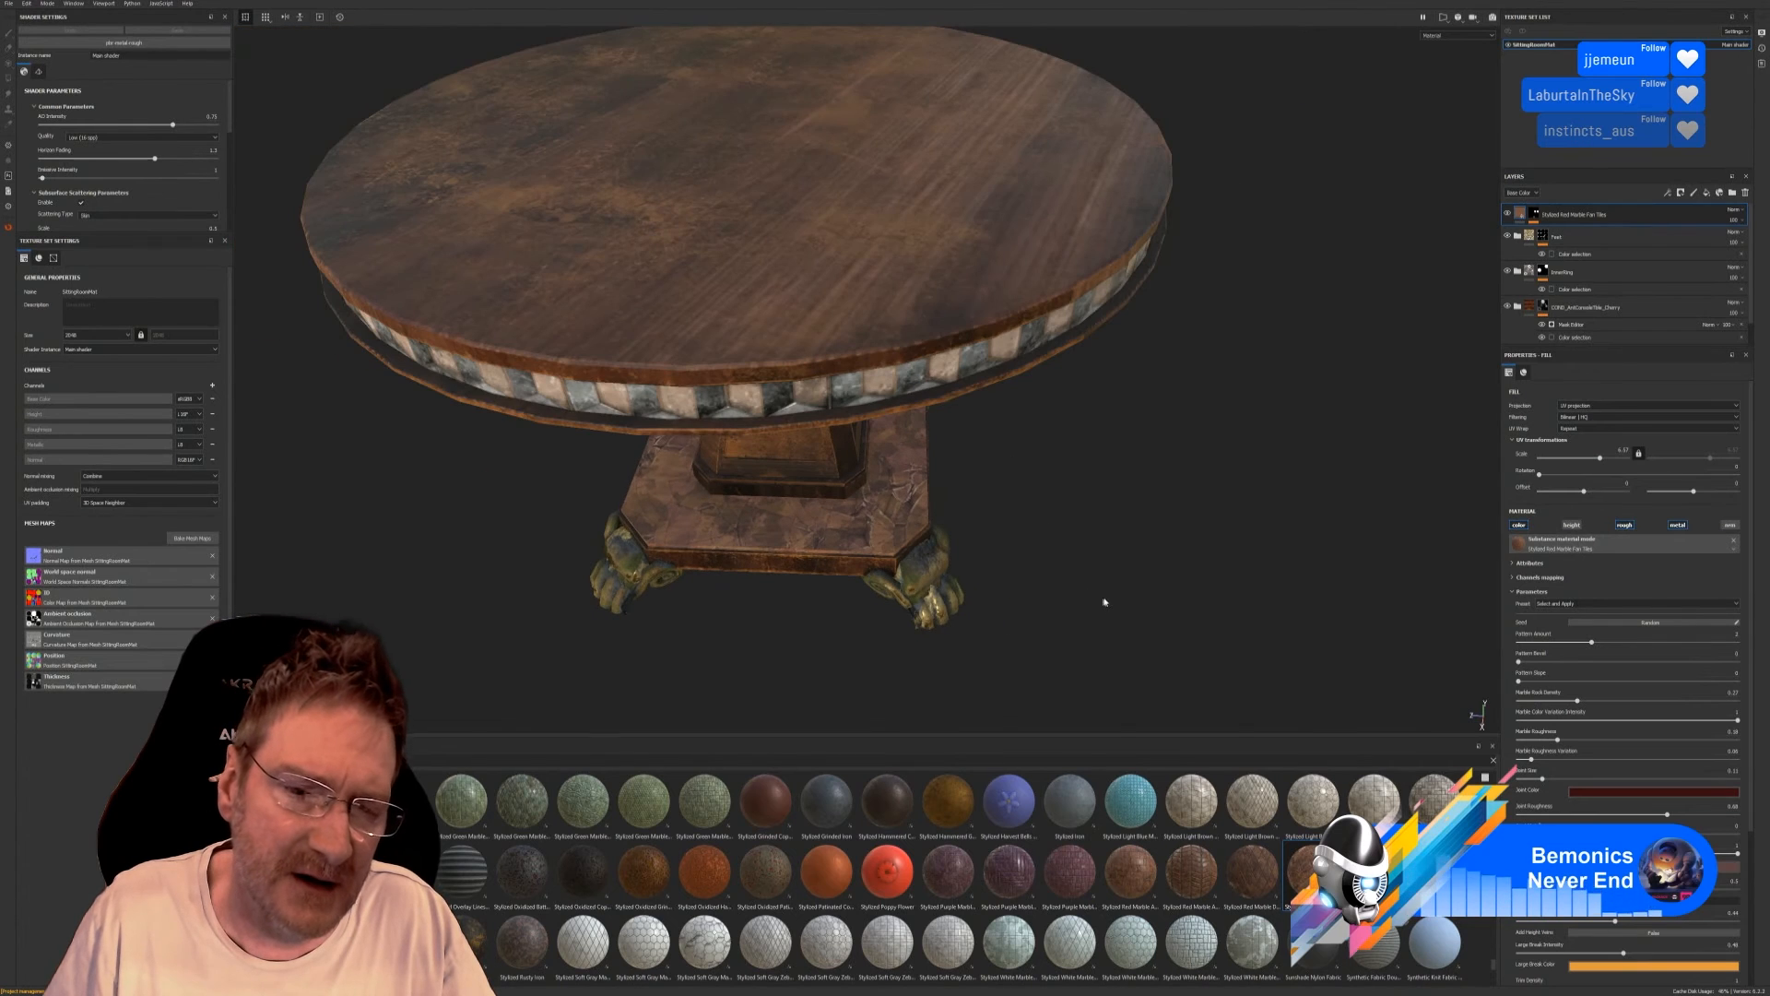
pyautogui.keyDown('alt'); pyautogui.moveTo(1105, 603); pyautogui.dragTo(1014, 553); pyautogui.keyUp('alt')
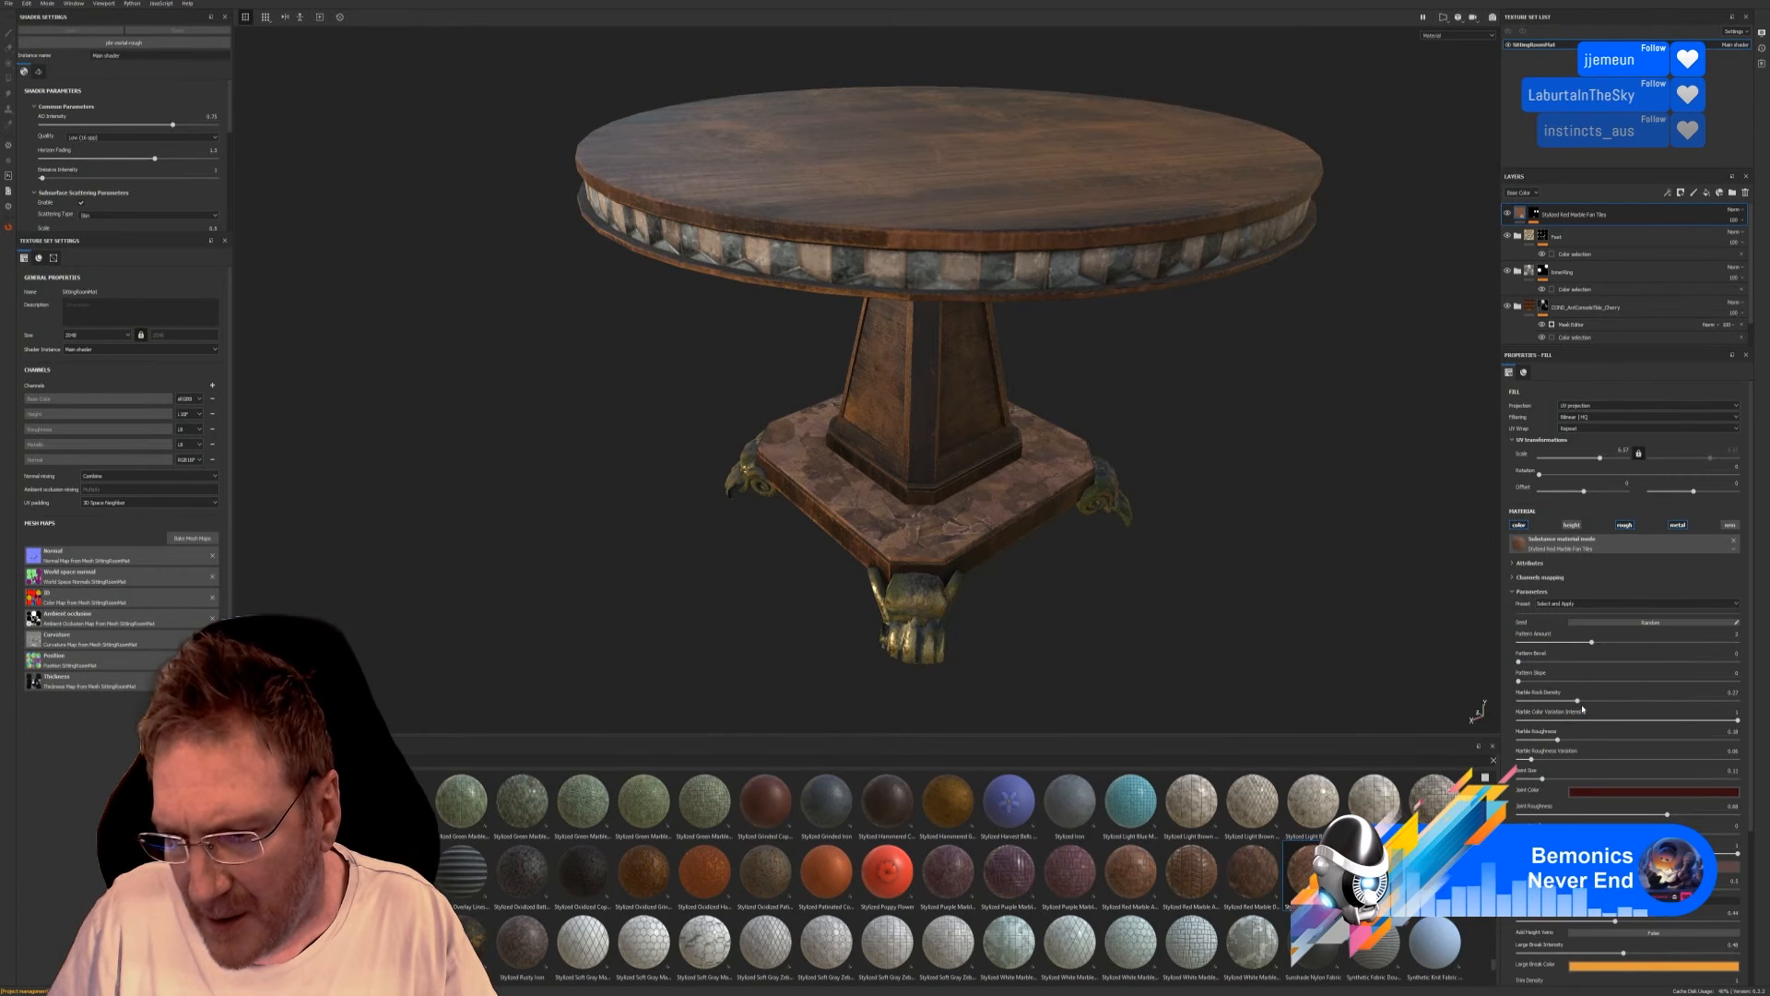
pyautogui.moveTo(1581, 703)
pyautogui.mouseDown()
pyautogui.moveTo(1602, 703)
pyautogui.moveTo(1557, 703)
pyautogui.mouseUp()
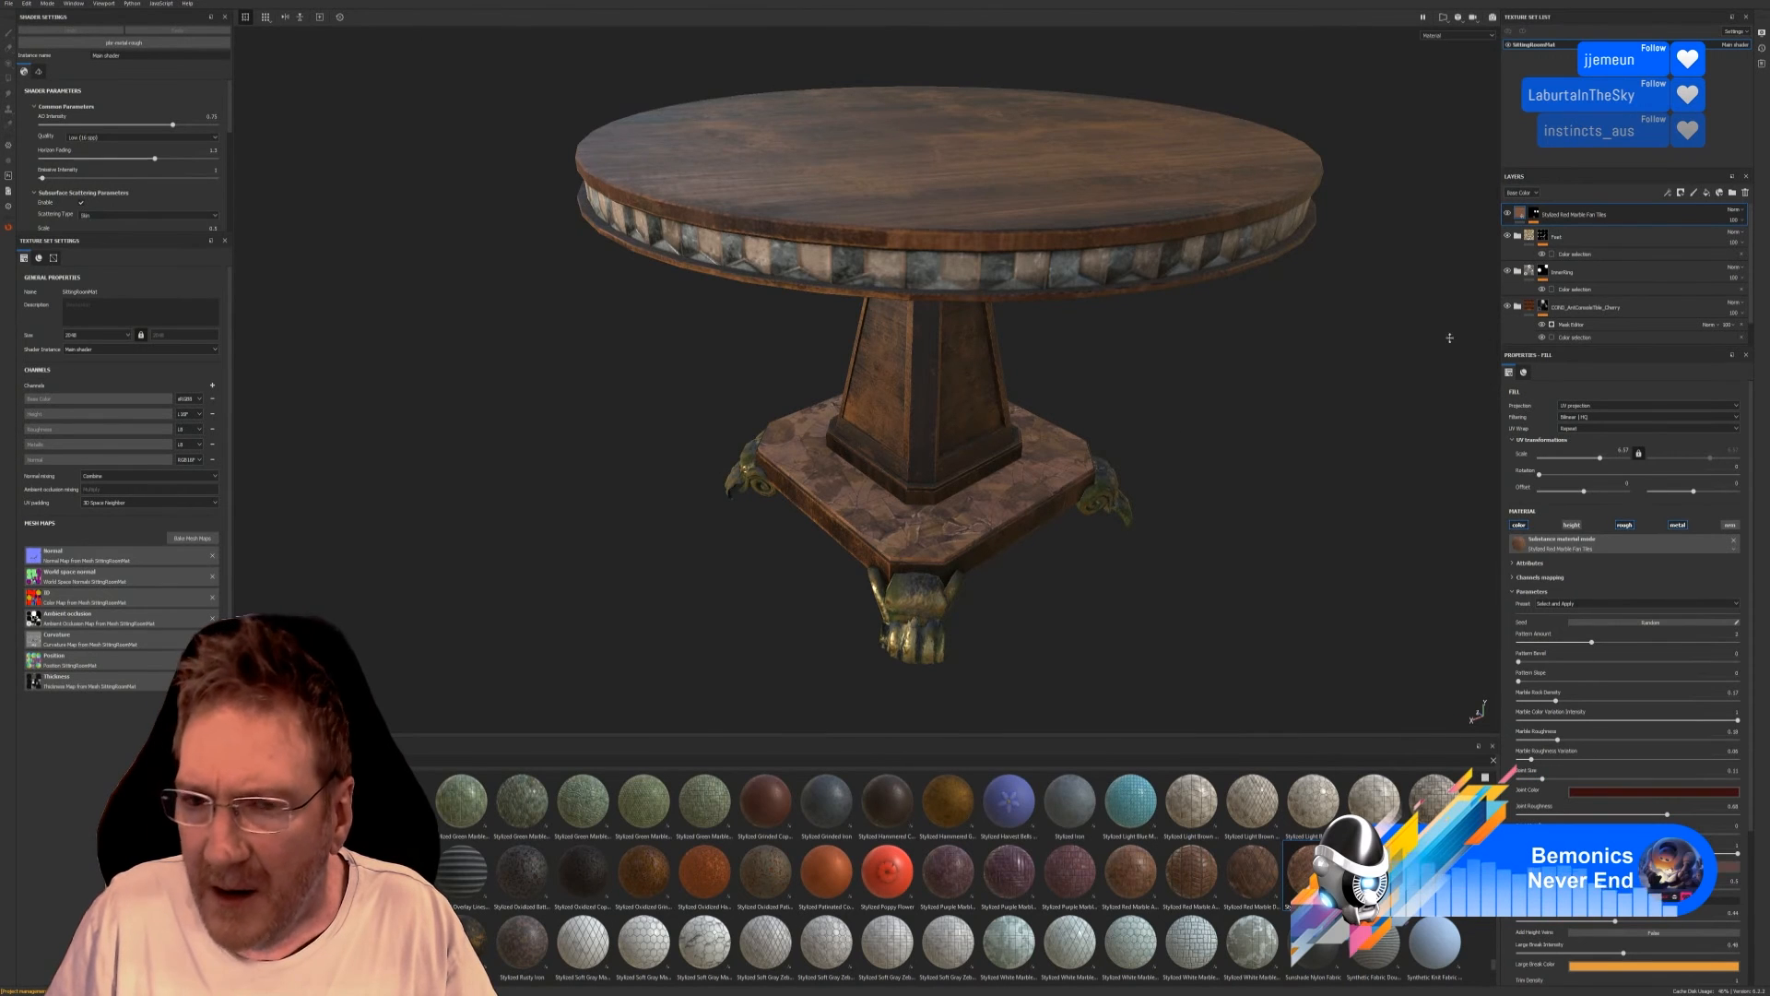
# Try the multiply and divide blend modes on the red marble layer covering the pedestal base.
pyautogui.scroll(3, 1491, 303)
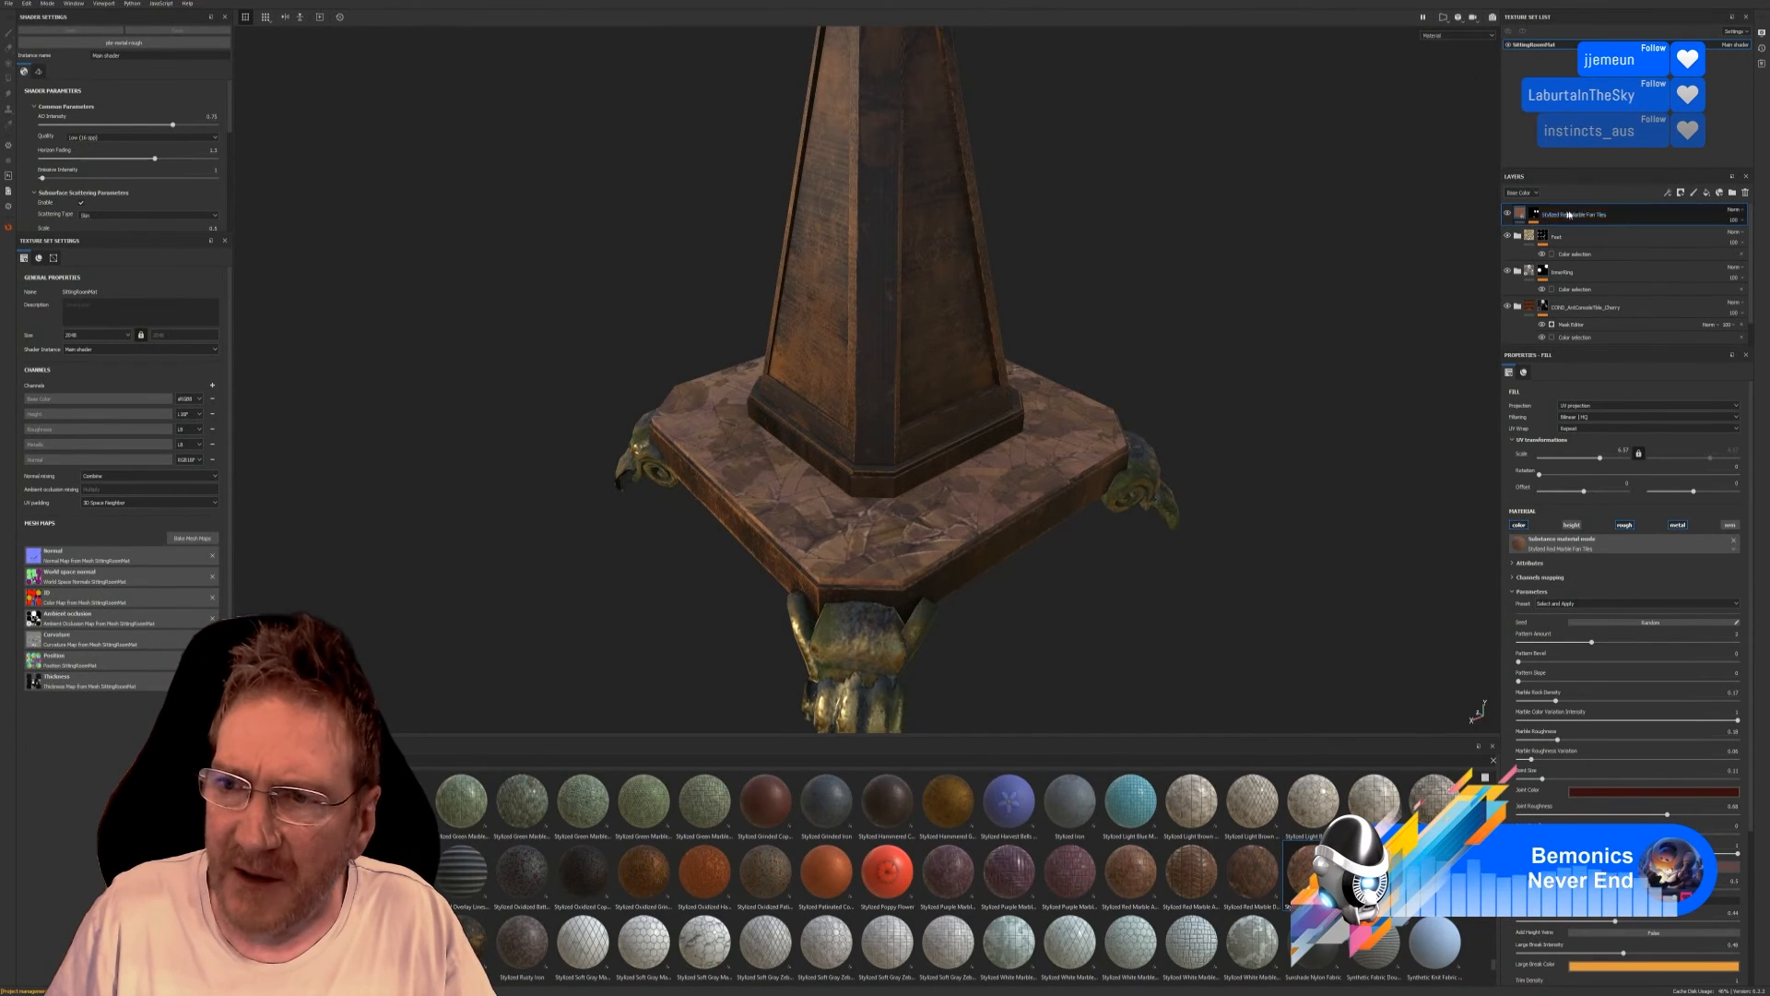
pyautogui.click(1742, 214)
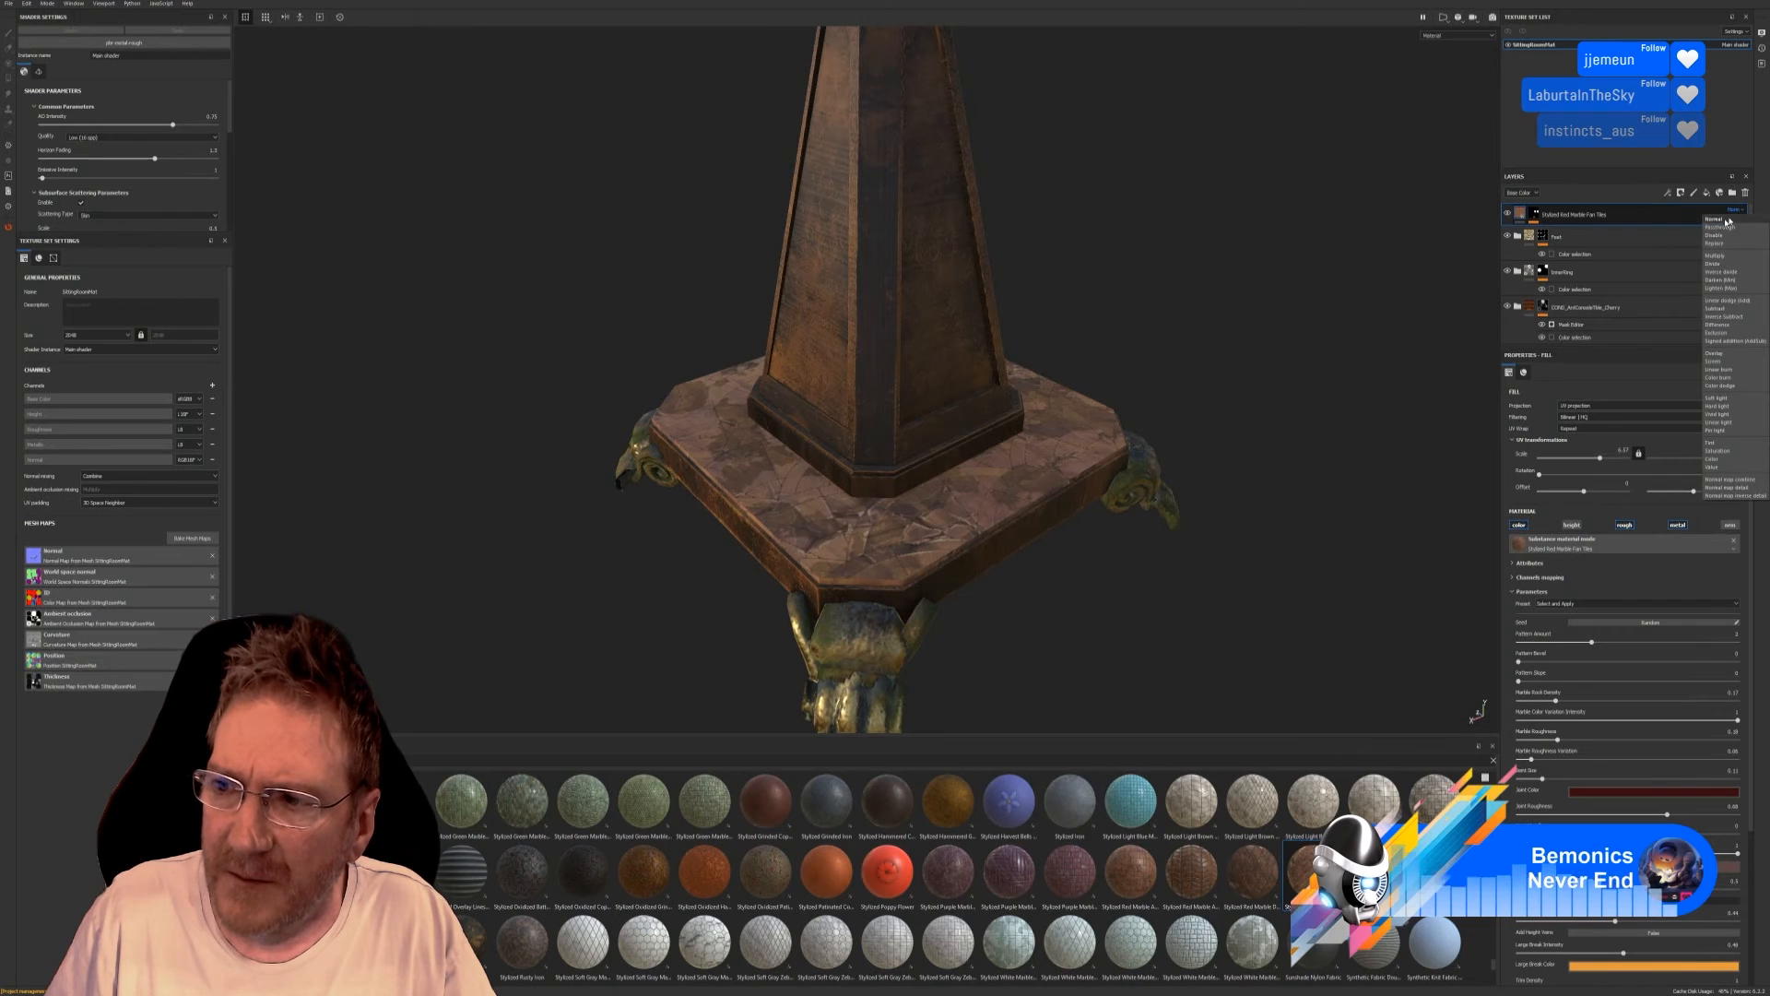
pyautogui.click(1717, 256)
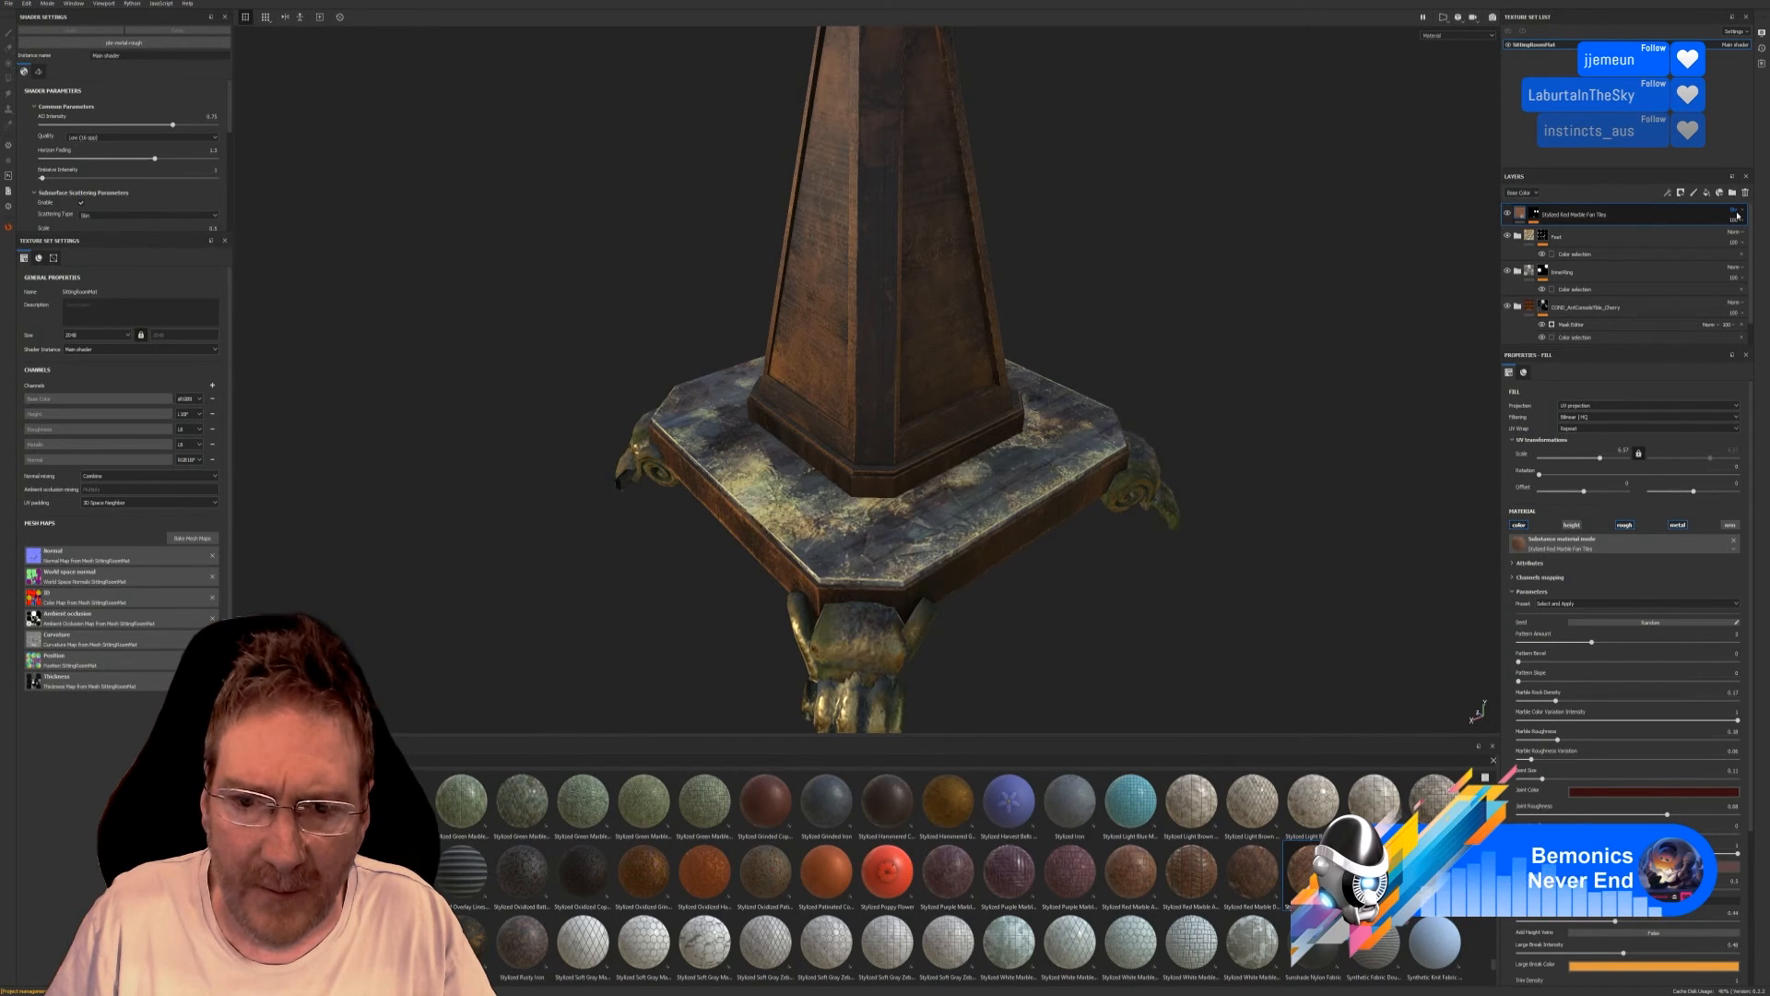
pyautogui.hotkey('ctrl', 'z')
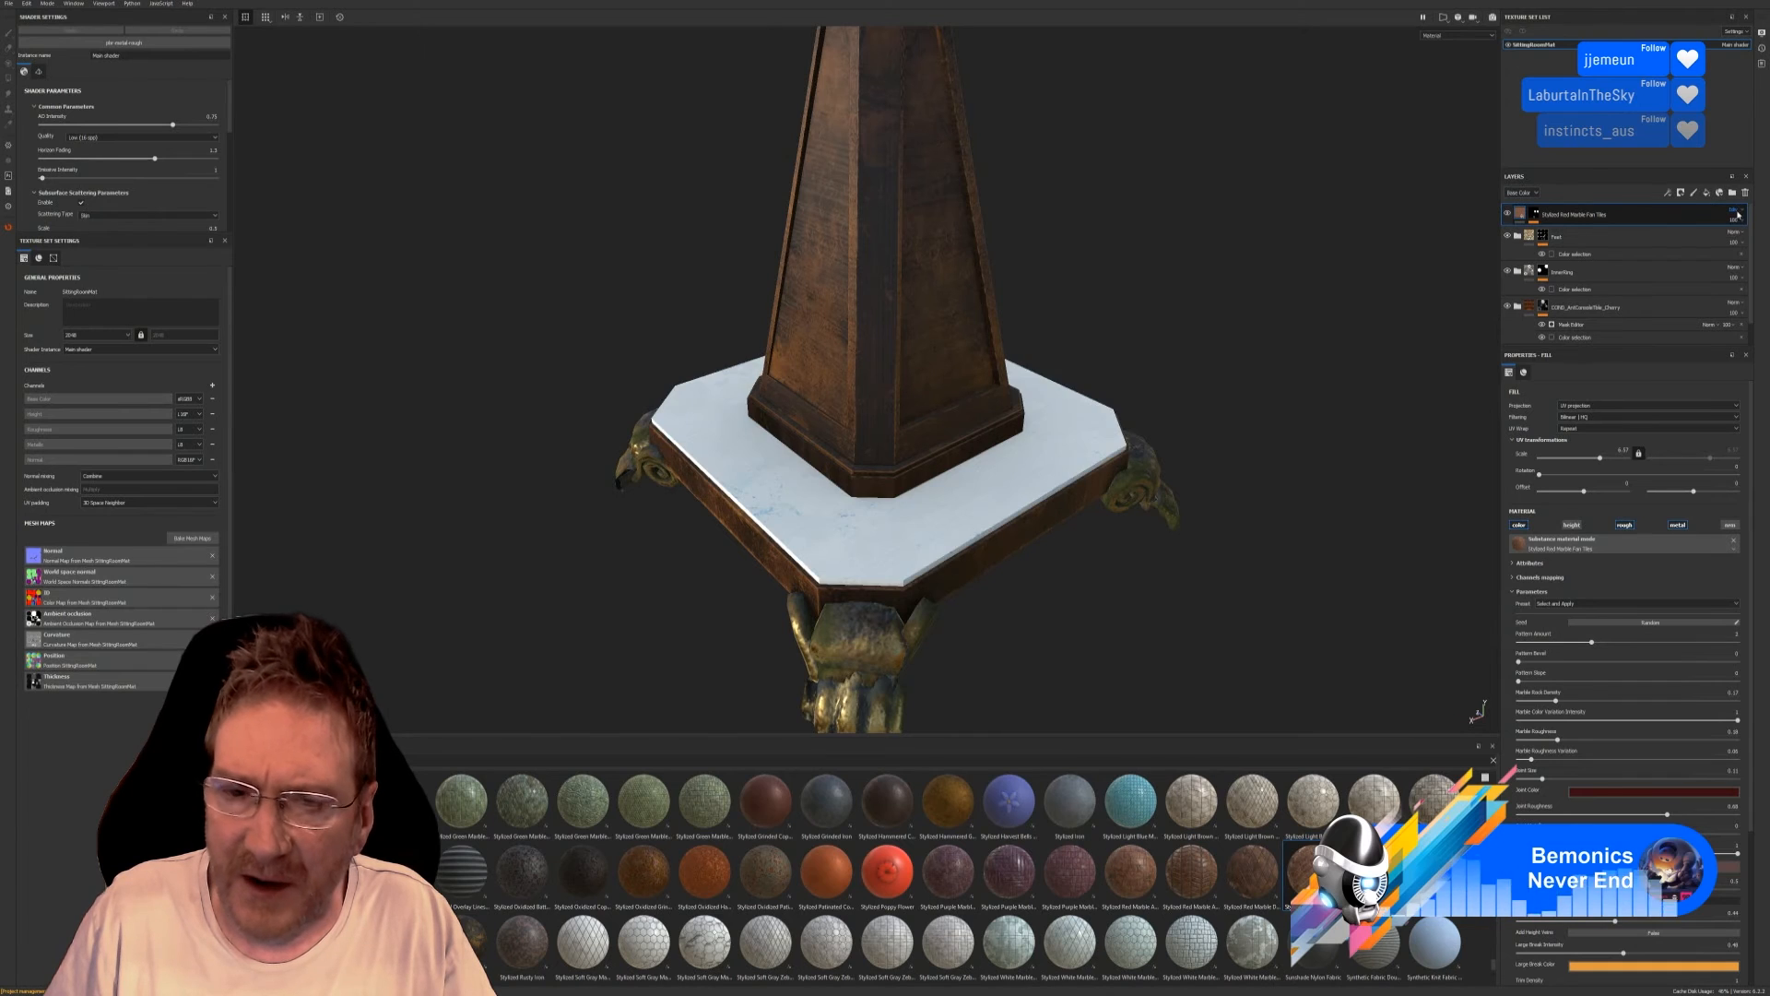
pyautogui.hotkey('ctrl', 'y')
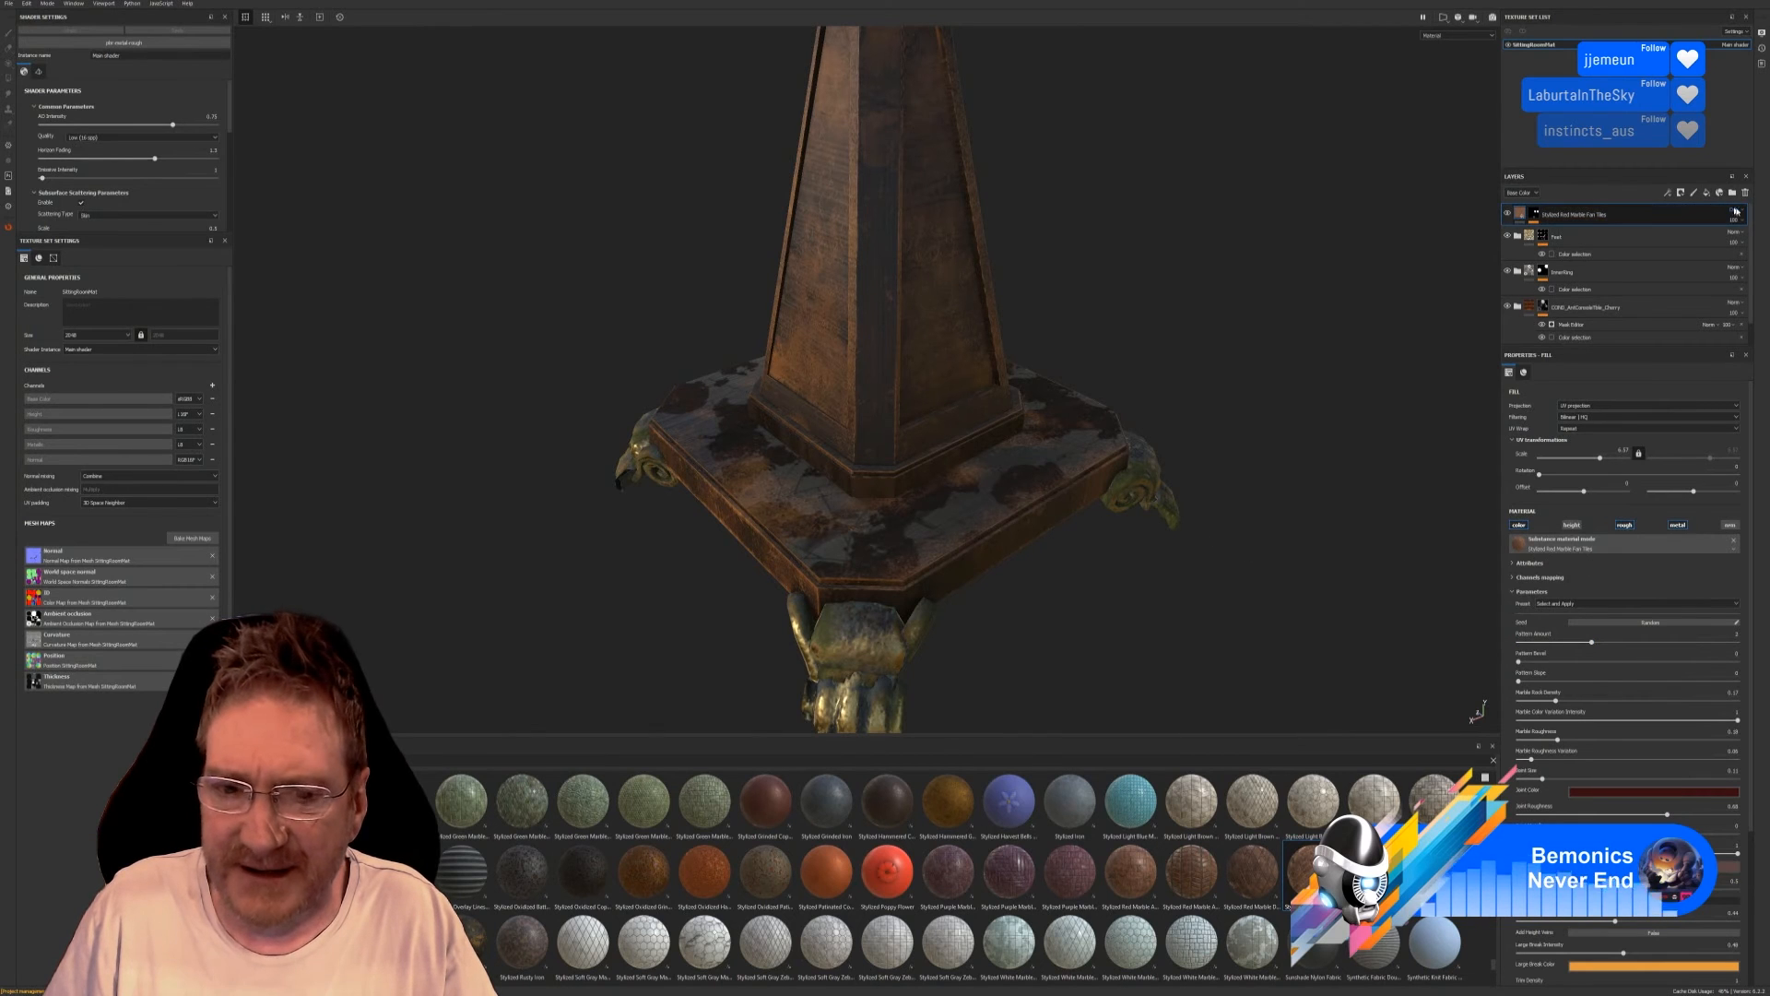
pyautogui.scroll(-1, 1735, 212)
pyautogui.scroll(1, 1738, 218)
pyautogui.click(1742, 216)
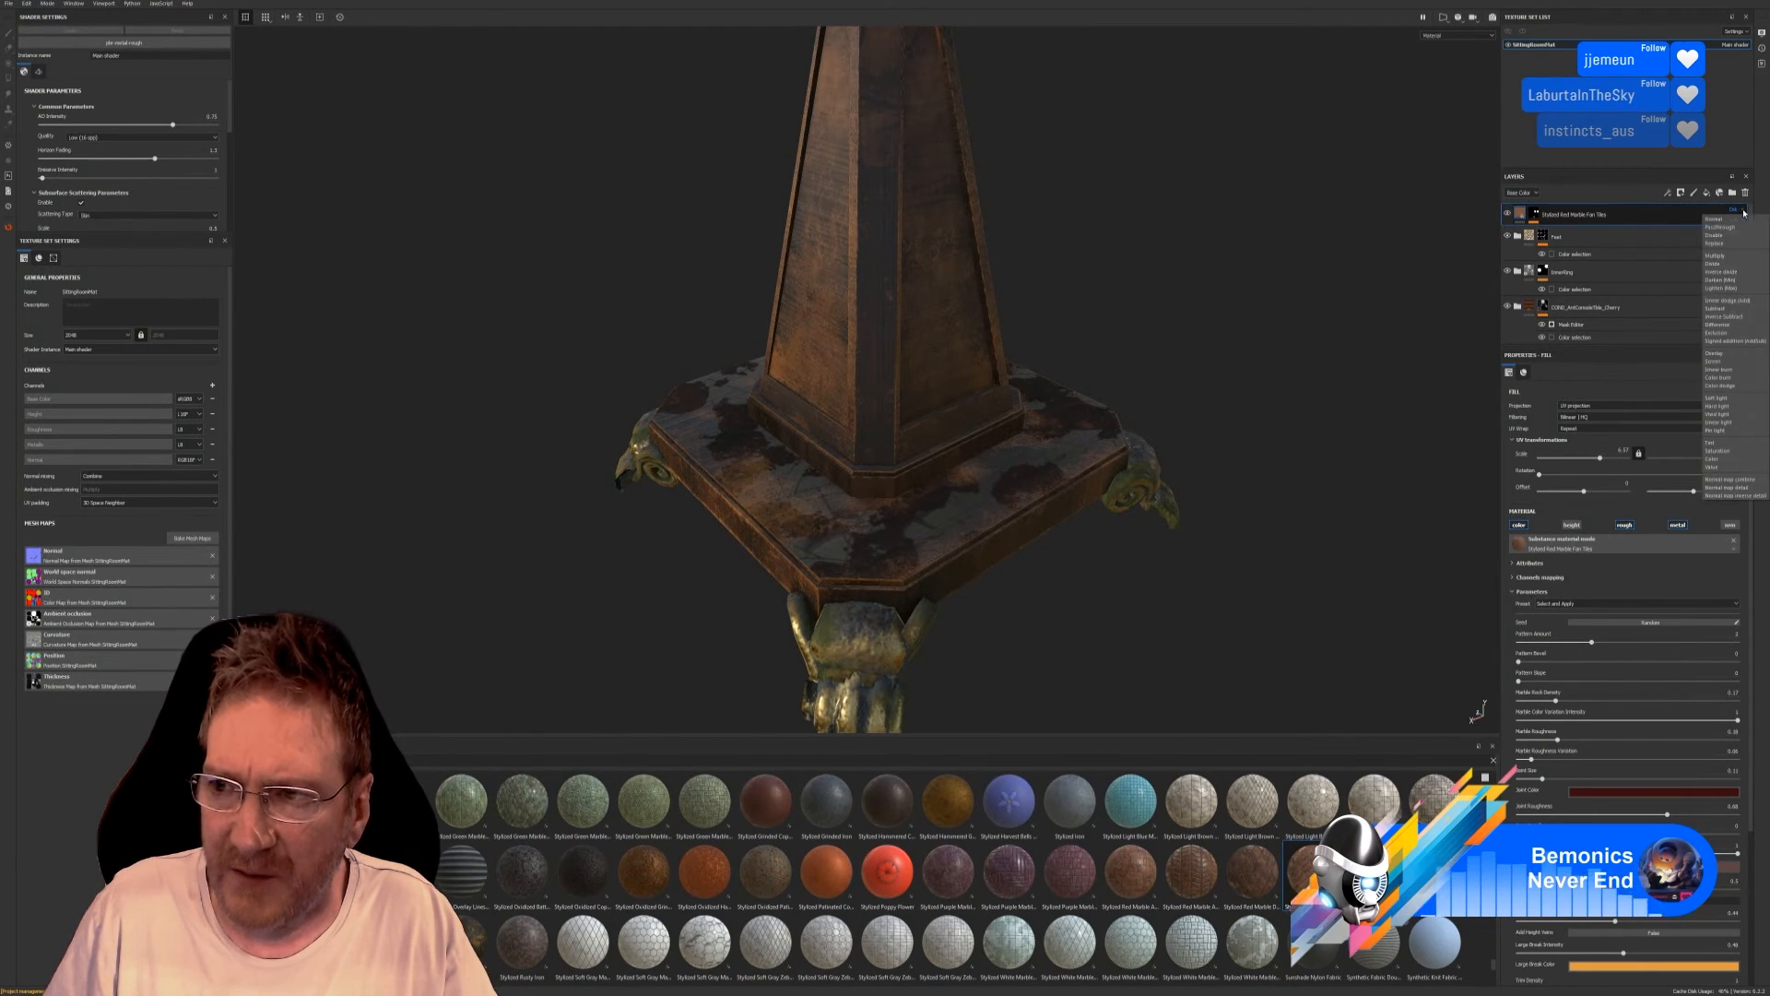
pyautogui.click(1738, 268)
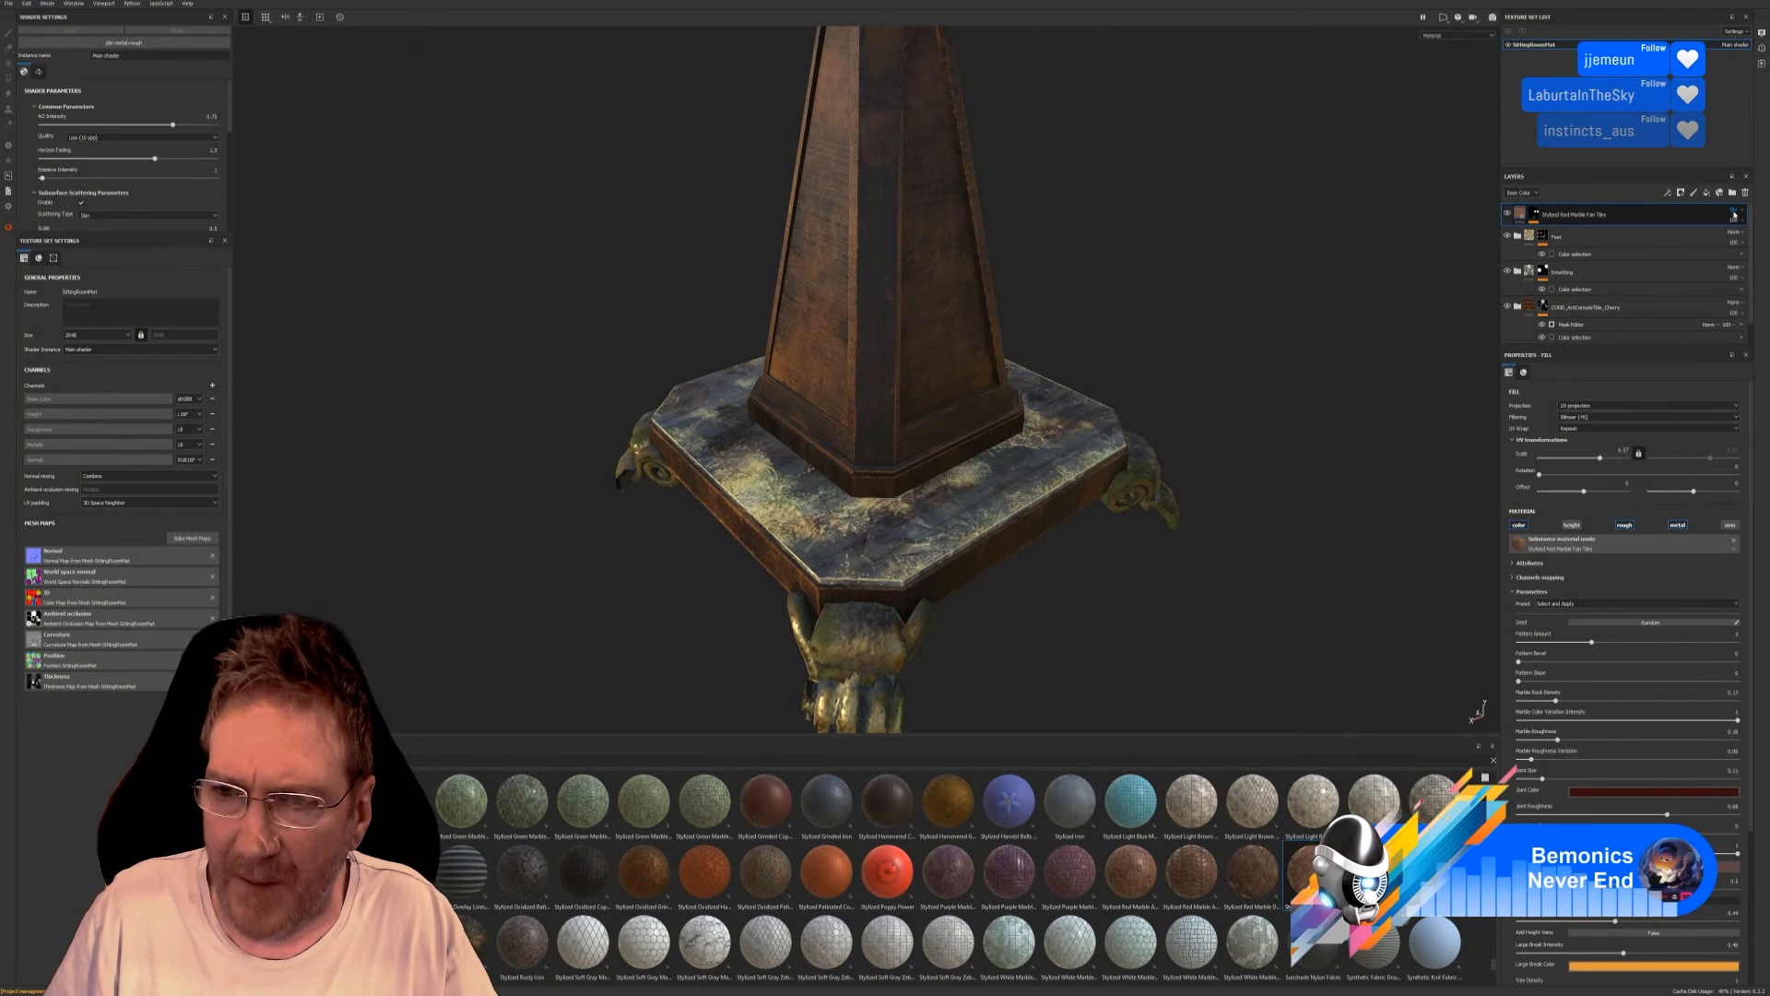
# Compare the remaining blend modes on the red marble layer and keep one that preserves its natural red-brown pattern.
pyautogui.scroll(-1, 1735, 215)
pyautogui.scroll(-1, 1735, 216)
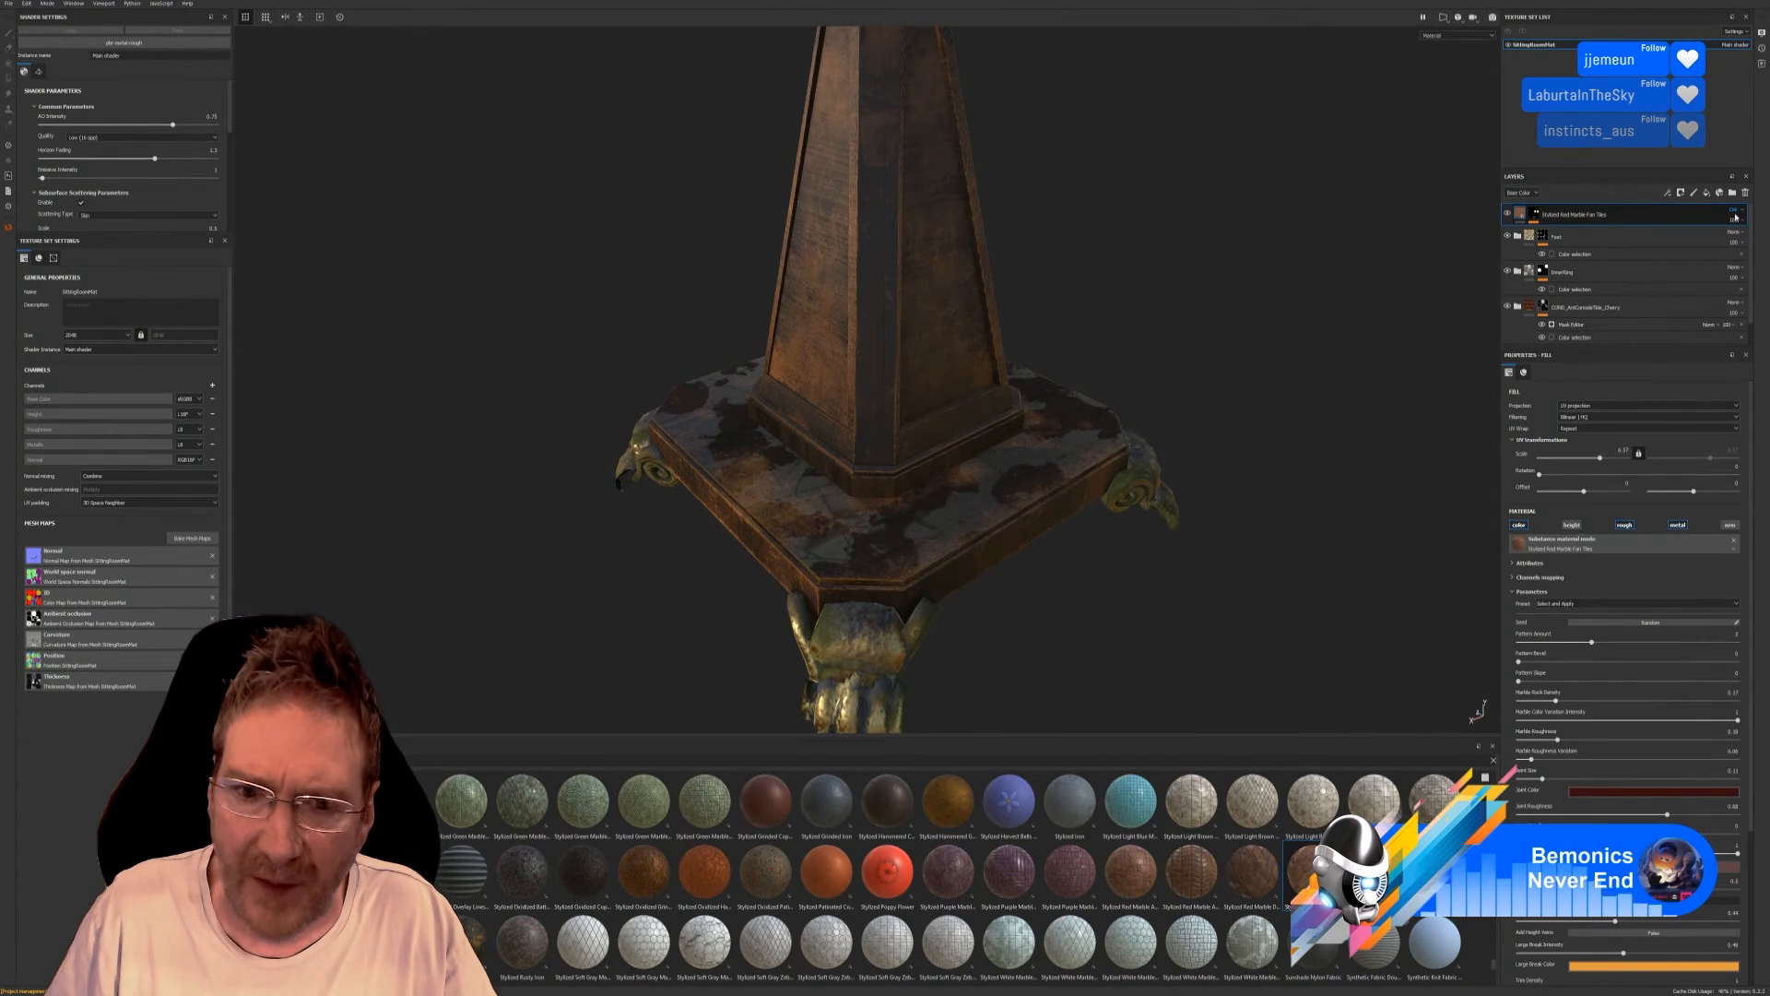
pyautogui.scroll(-1, 1735, 216)
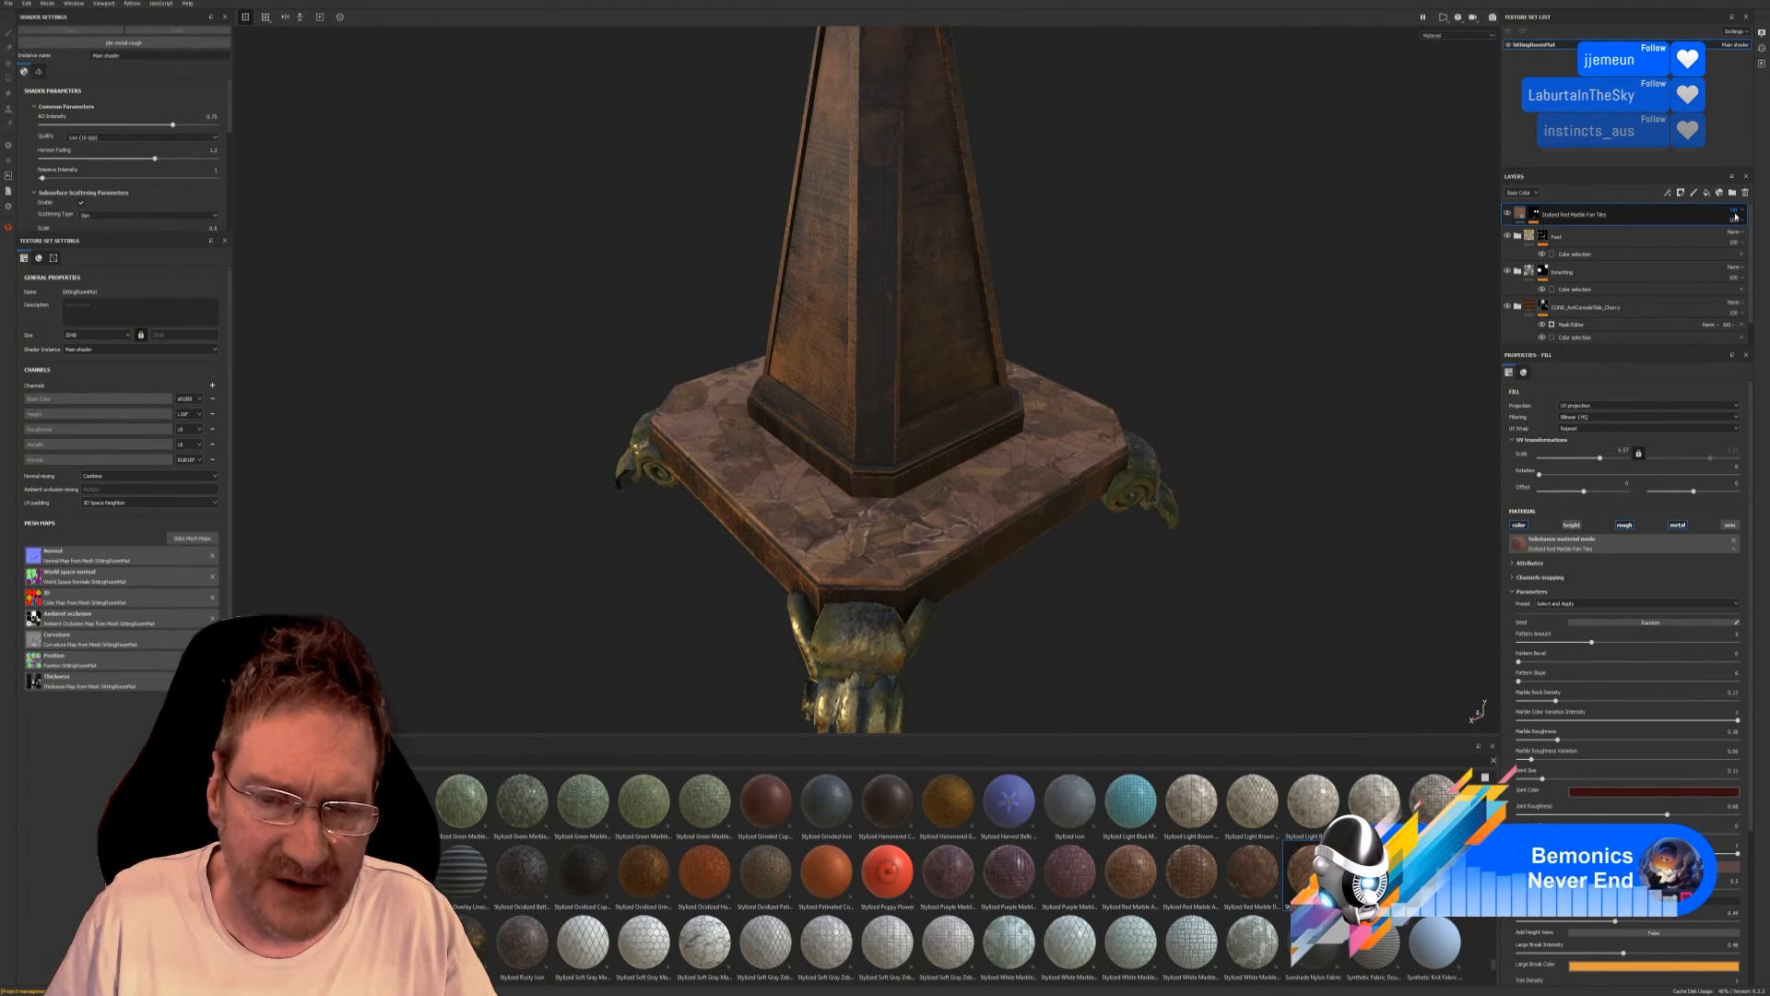
pyautogui.scroll(-1, 1737, 216)
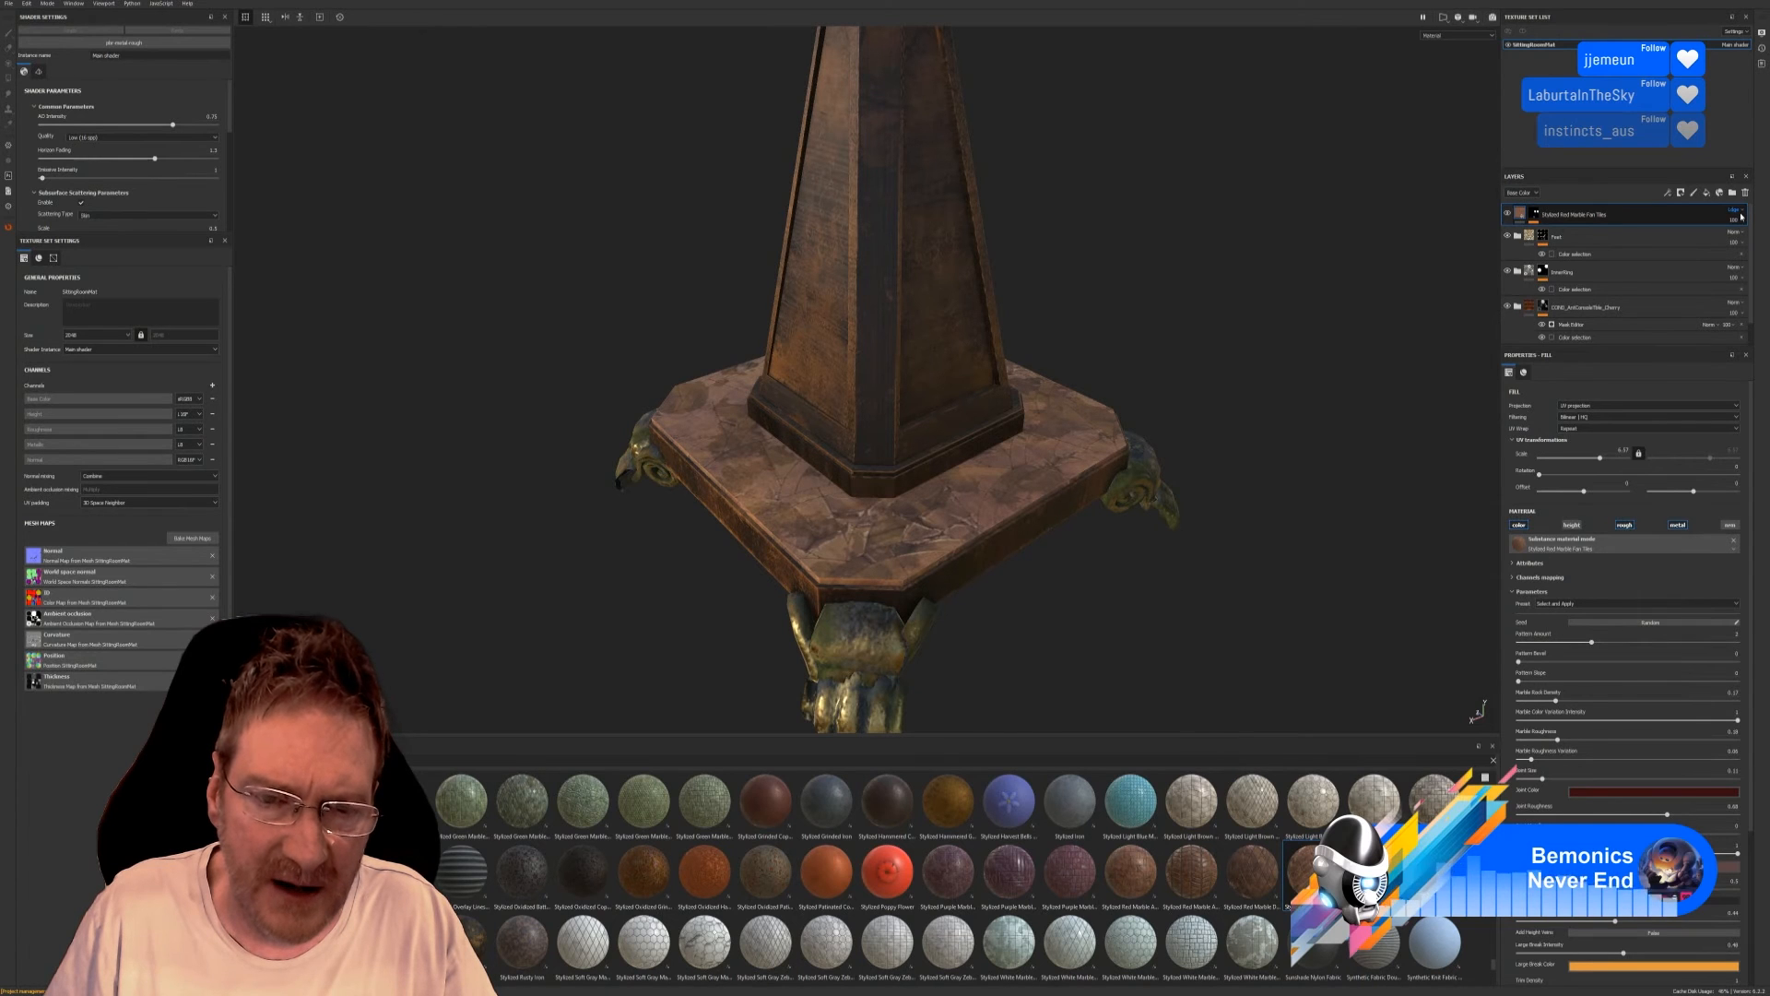
pyautogui.scroll(-2, 1743, 216)
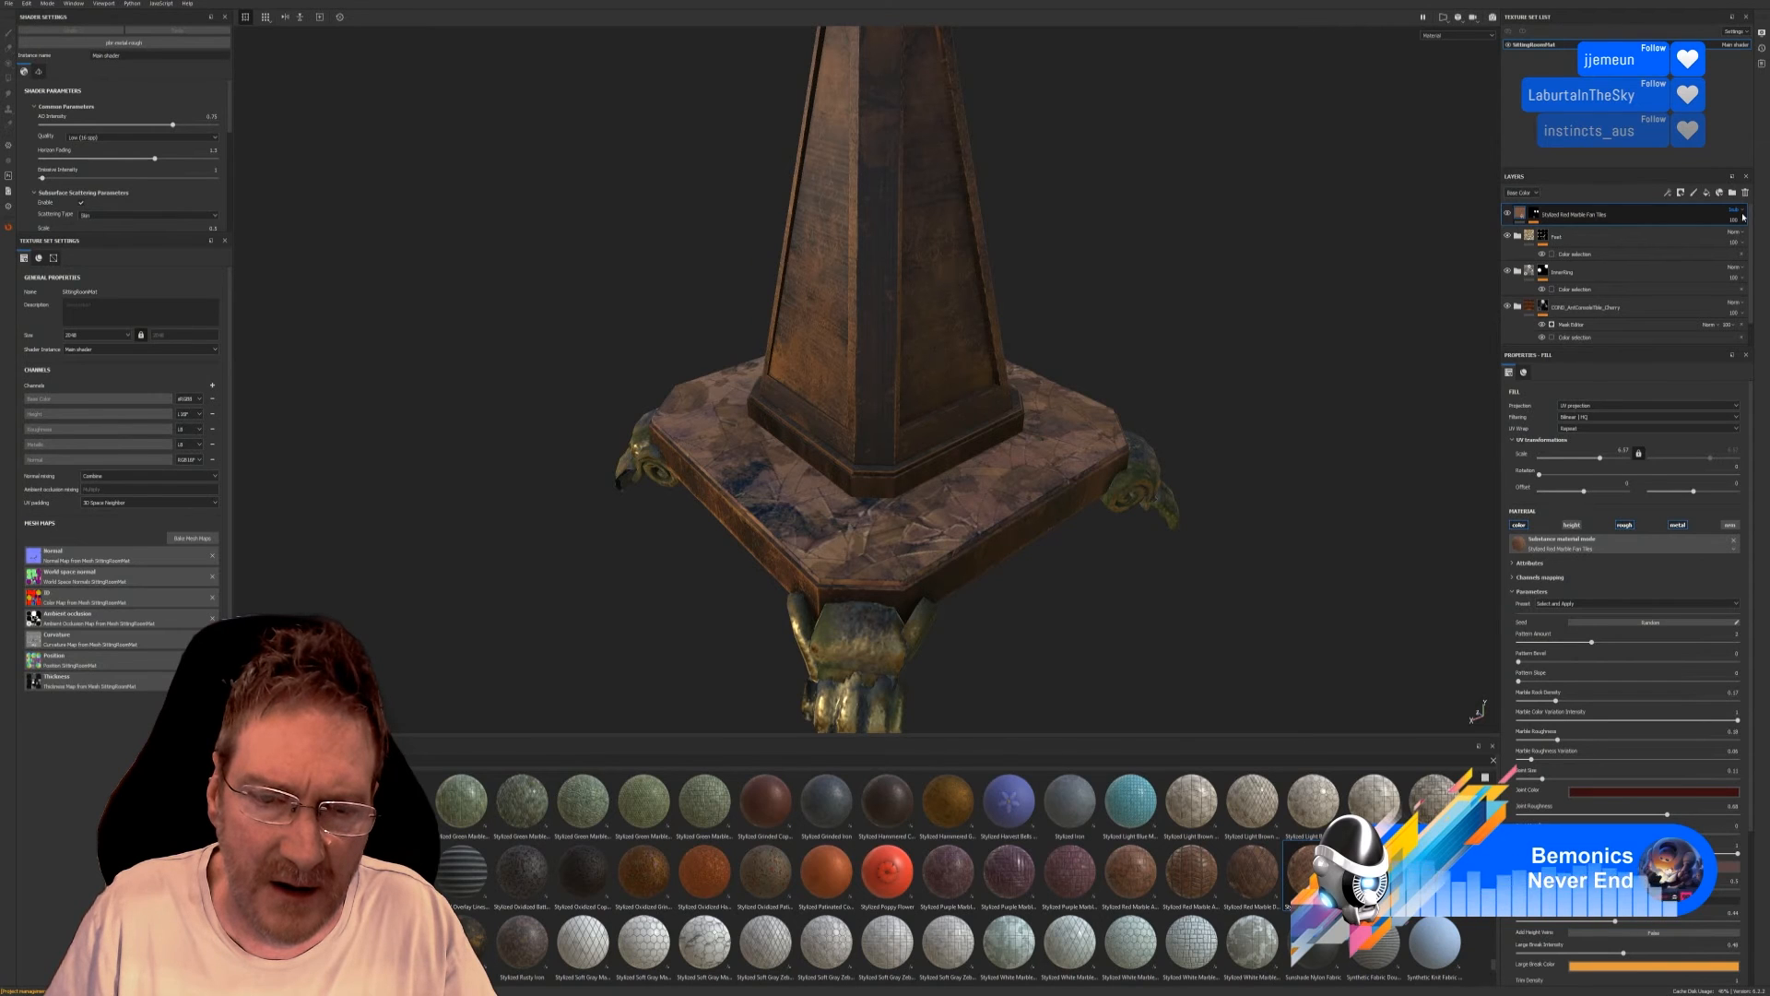
pyautogui.scroll(-1, 1741, 215)
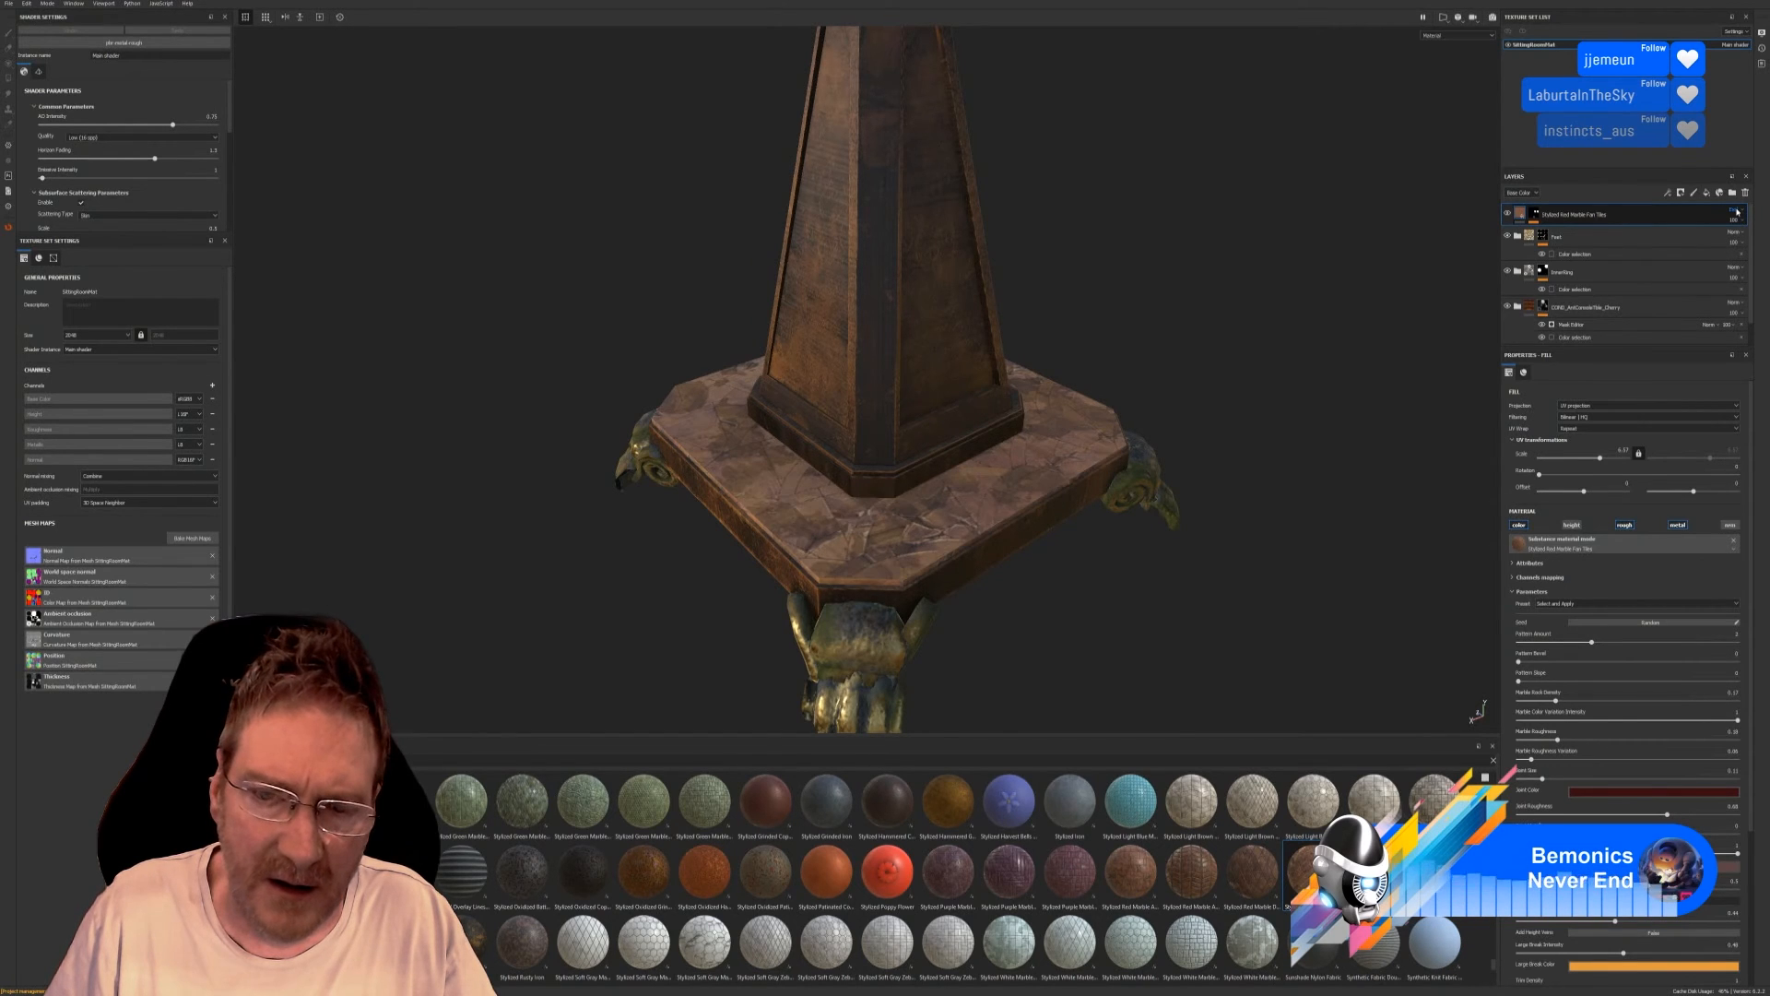
pyautogui.scroll(-1, 1739, 212)
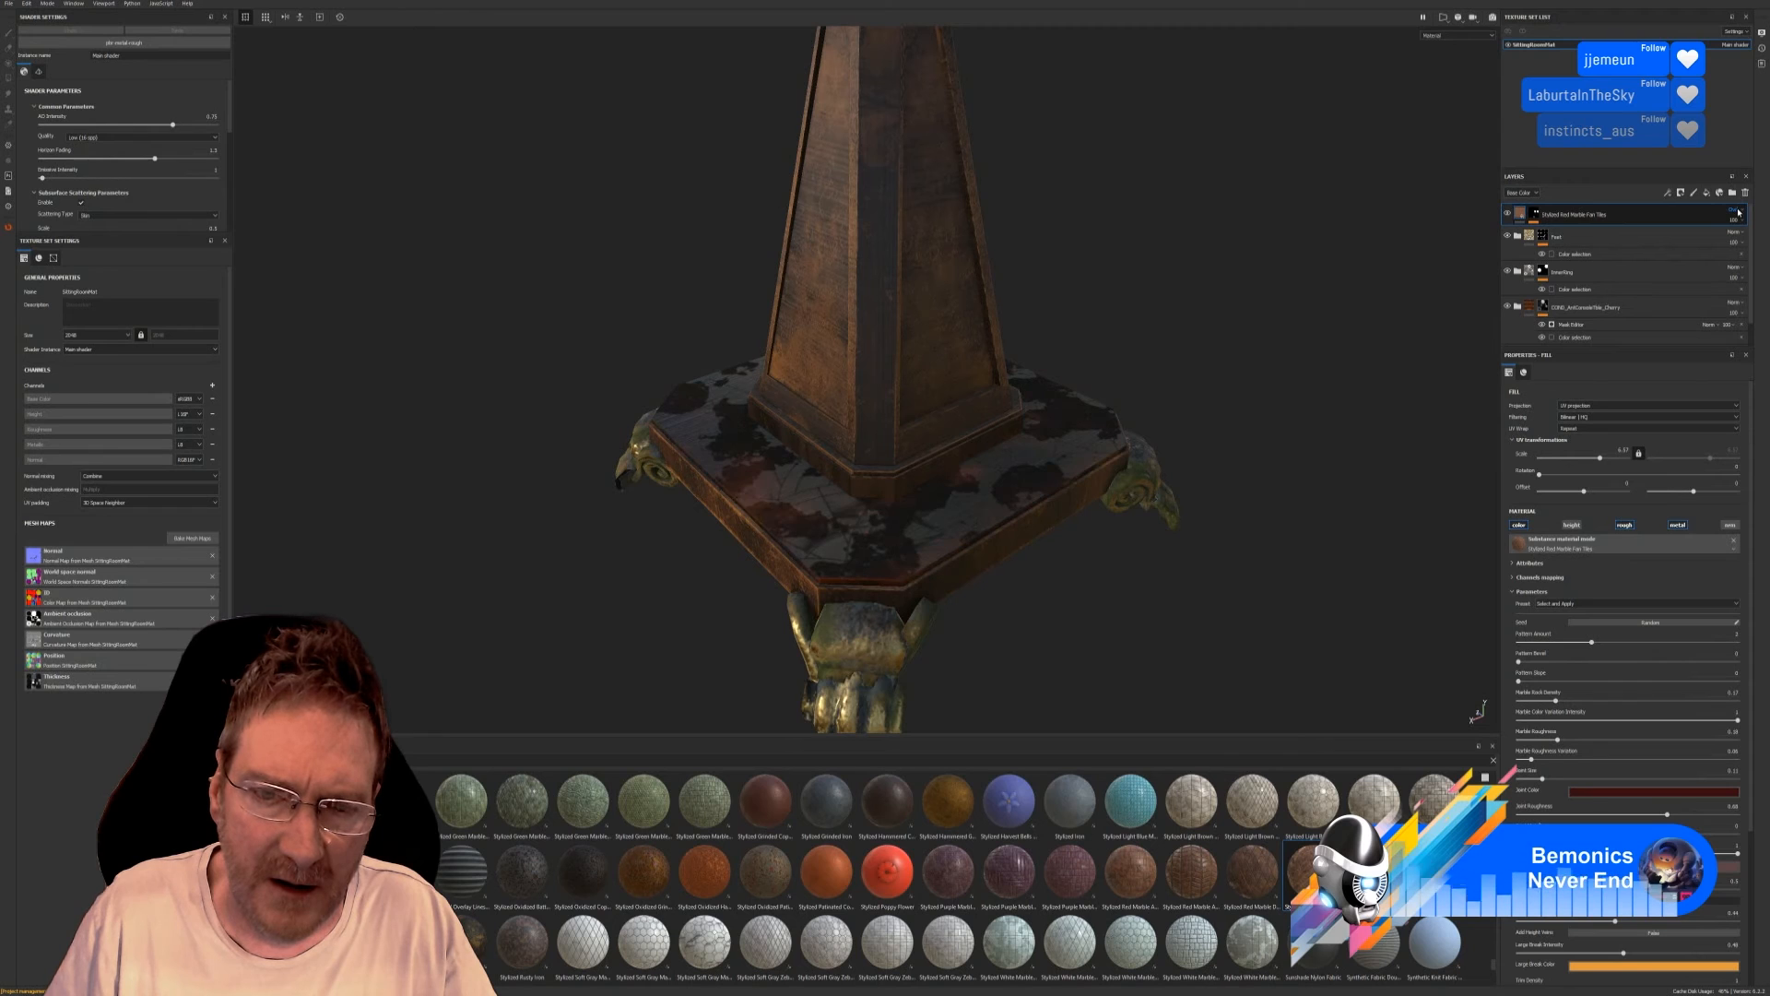
pyautogui.scroll(-2, 1741, 212)
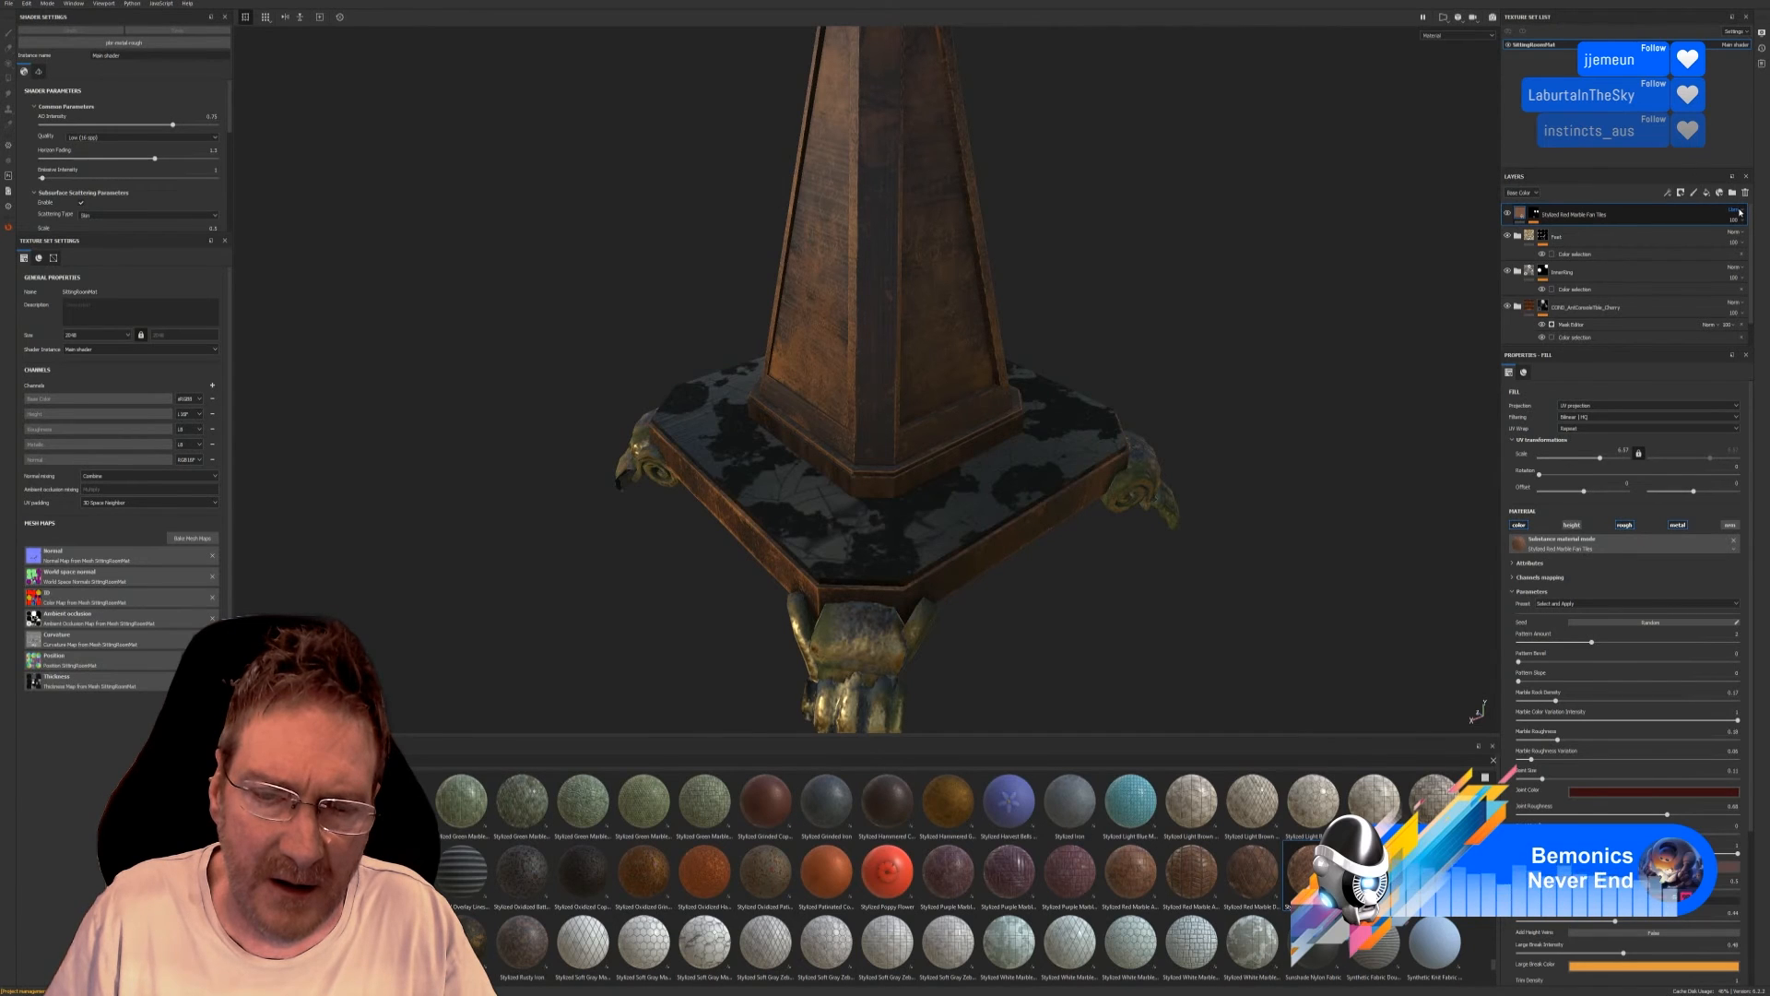
pyautogui.scroll(-1, 1741, 213)
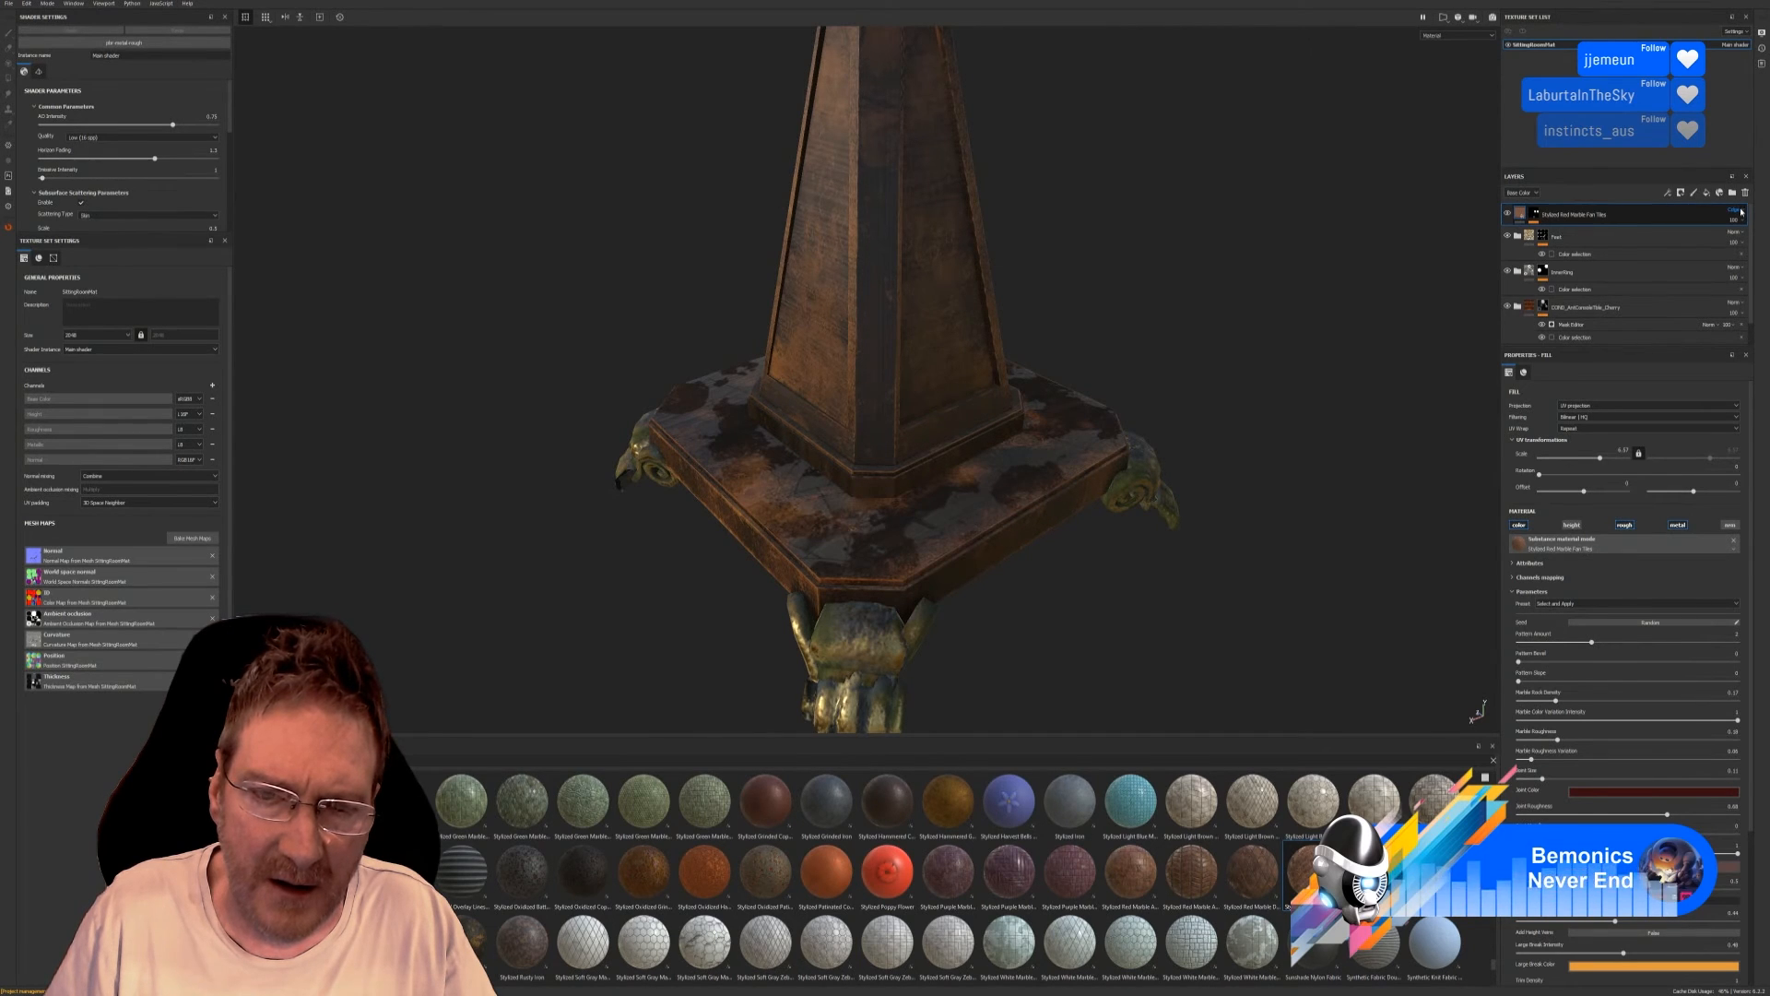
pyautogui.scroll(-1, 1741, 212)
pyautogui.scroll(-1, 1741, 212)
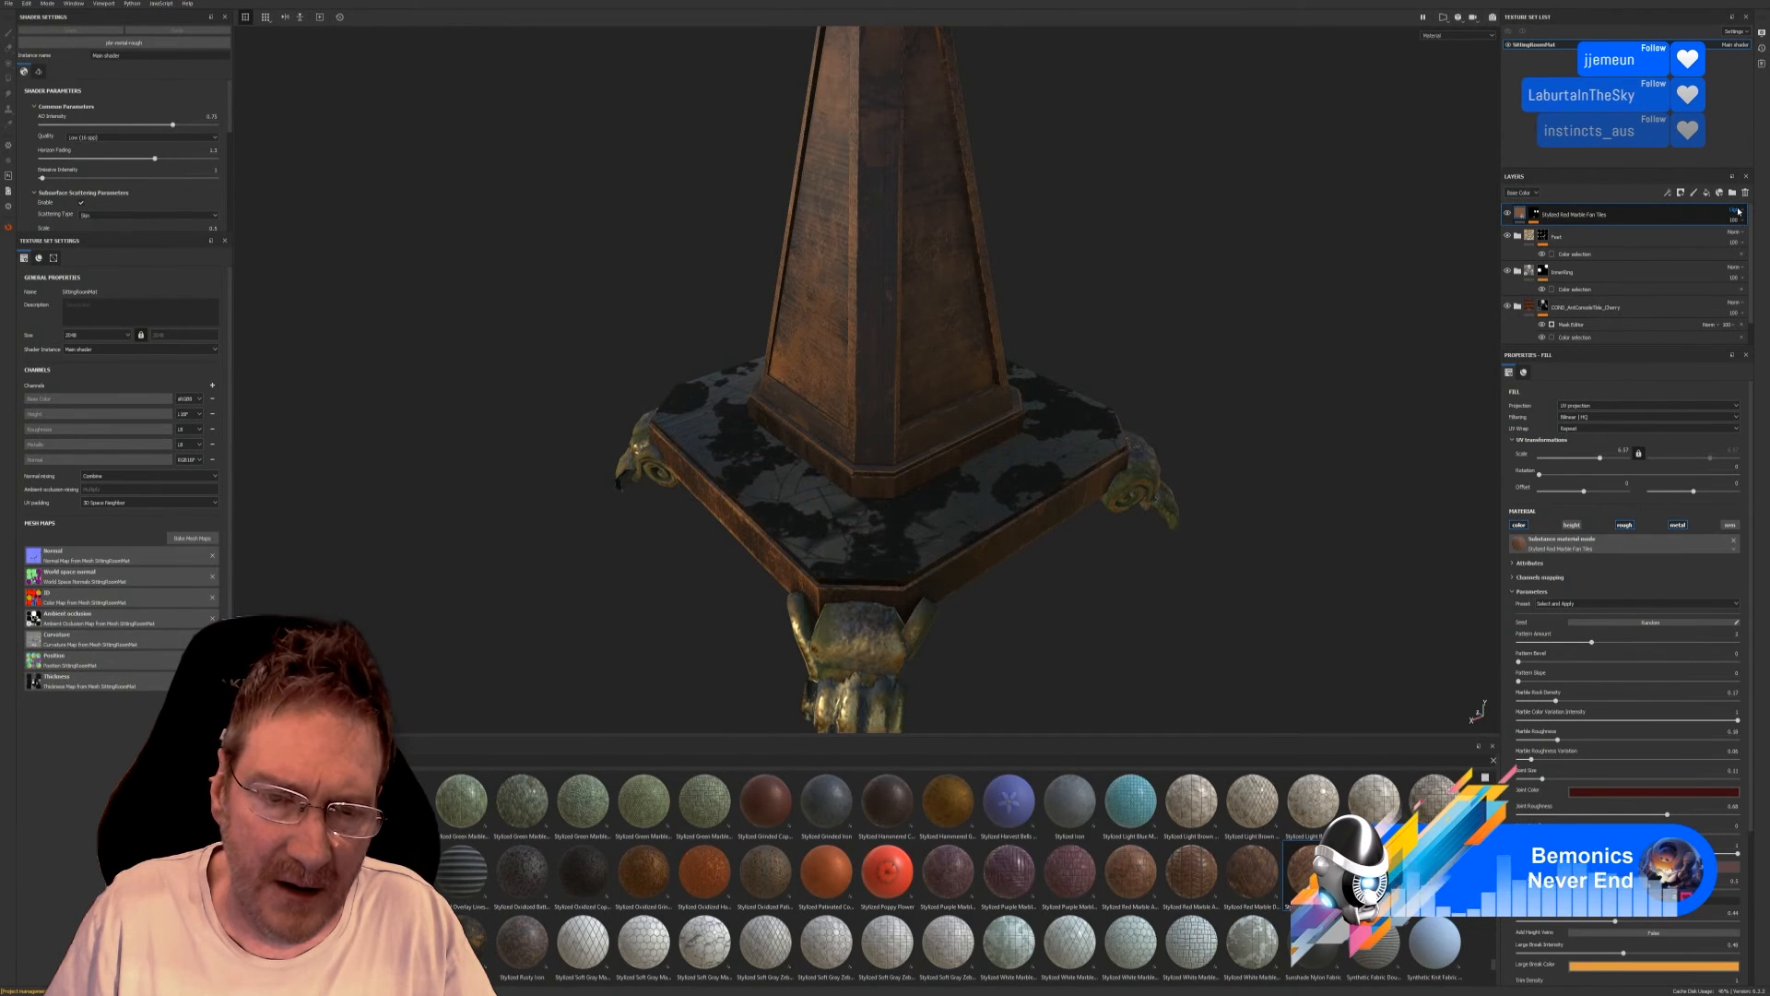
pyautogui.scroll(-1, 1740, 212)
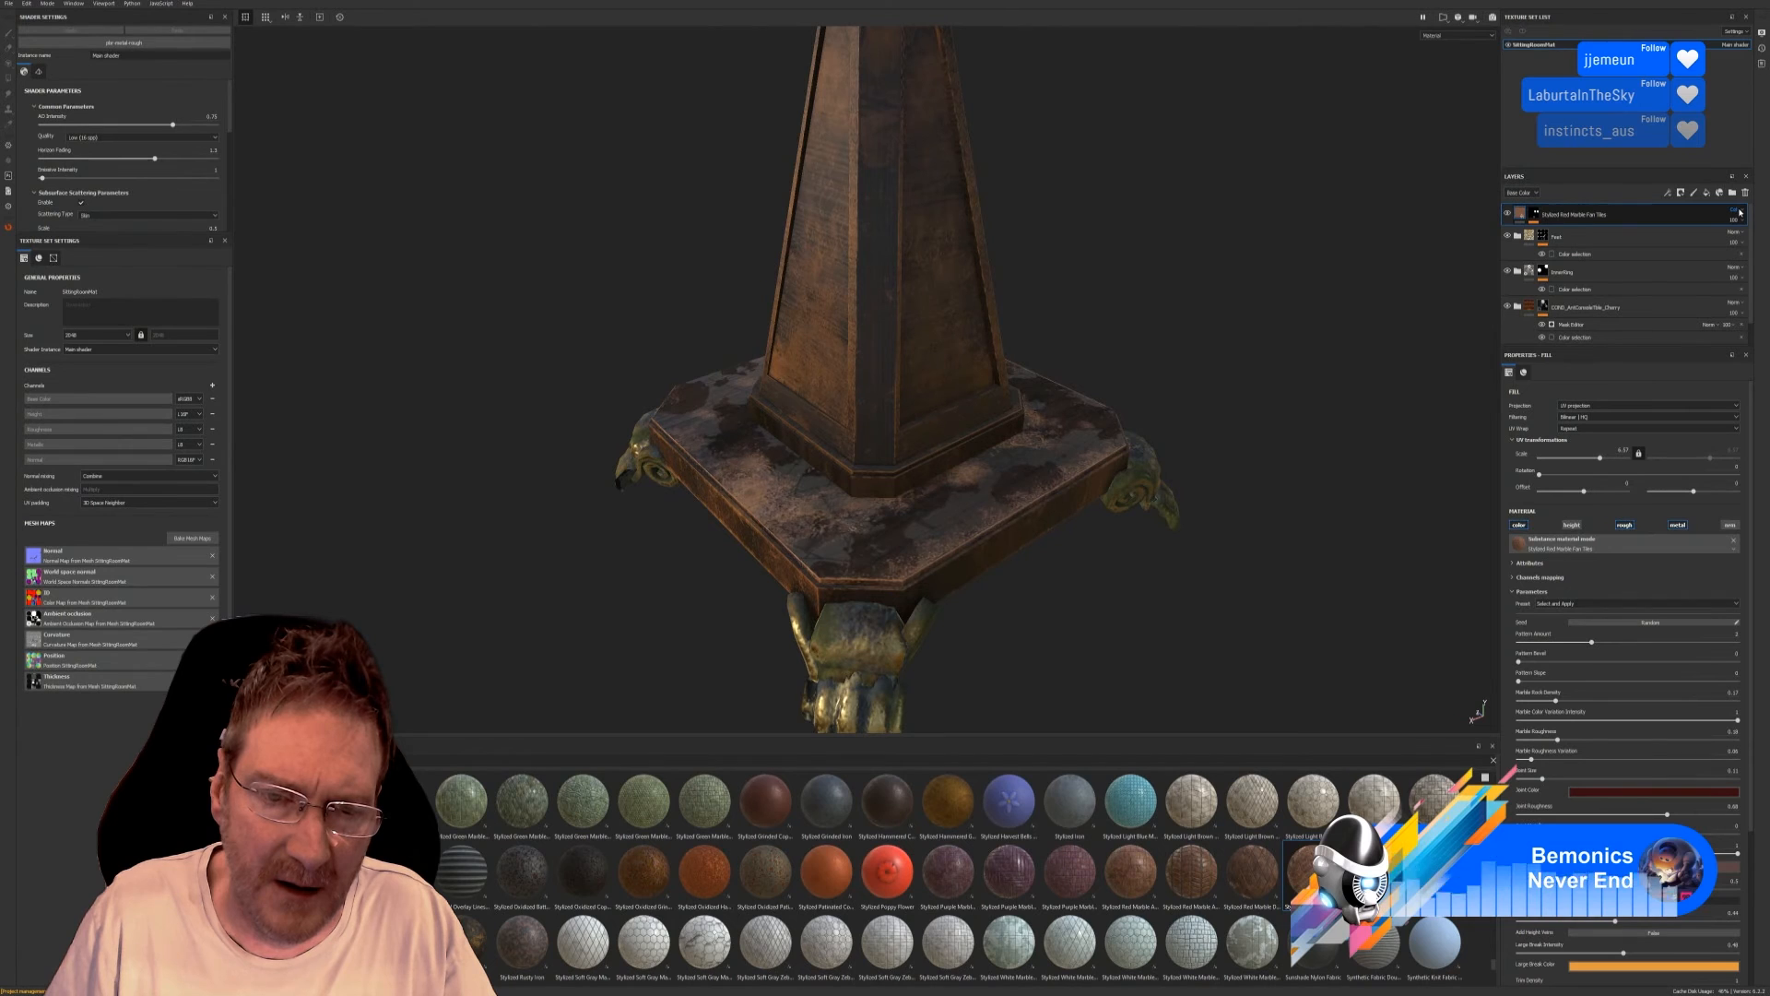
pyautogui.scroll(-1, 1741, 212)
pyautogui.scroll(-1, 1741, 212)
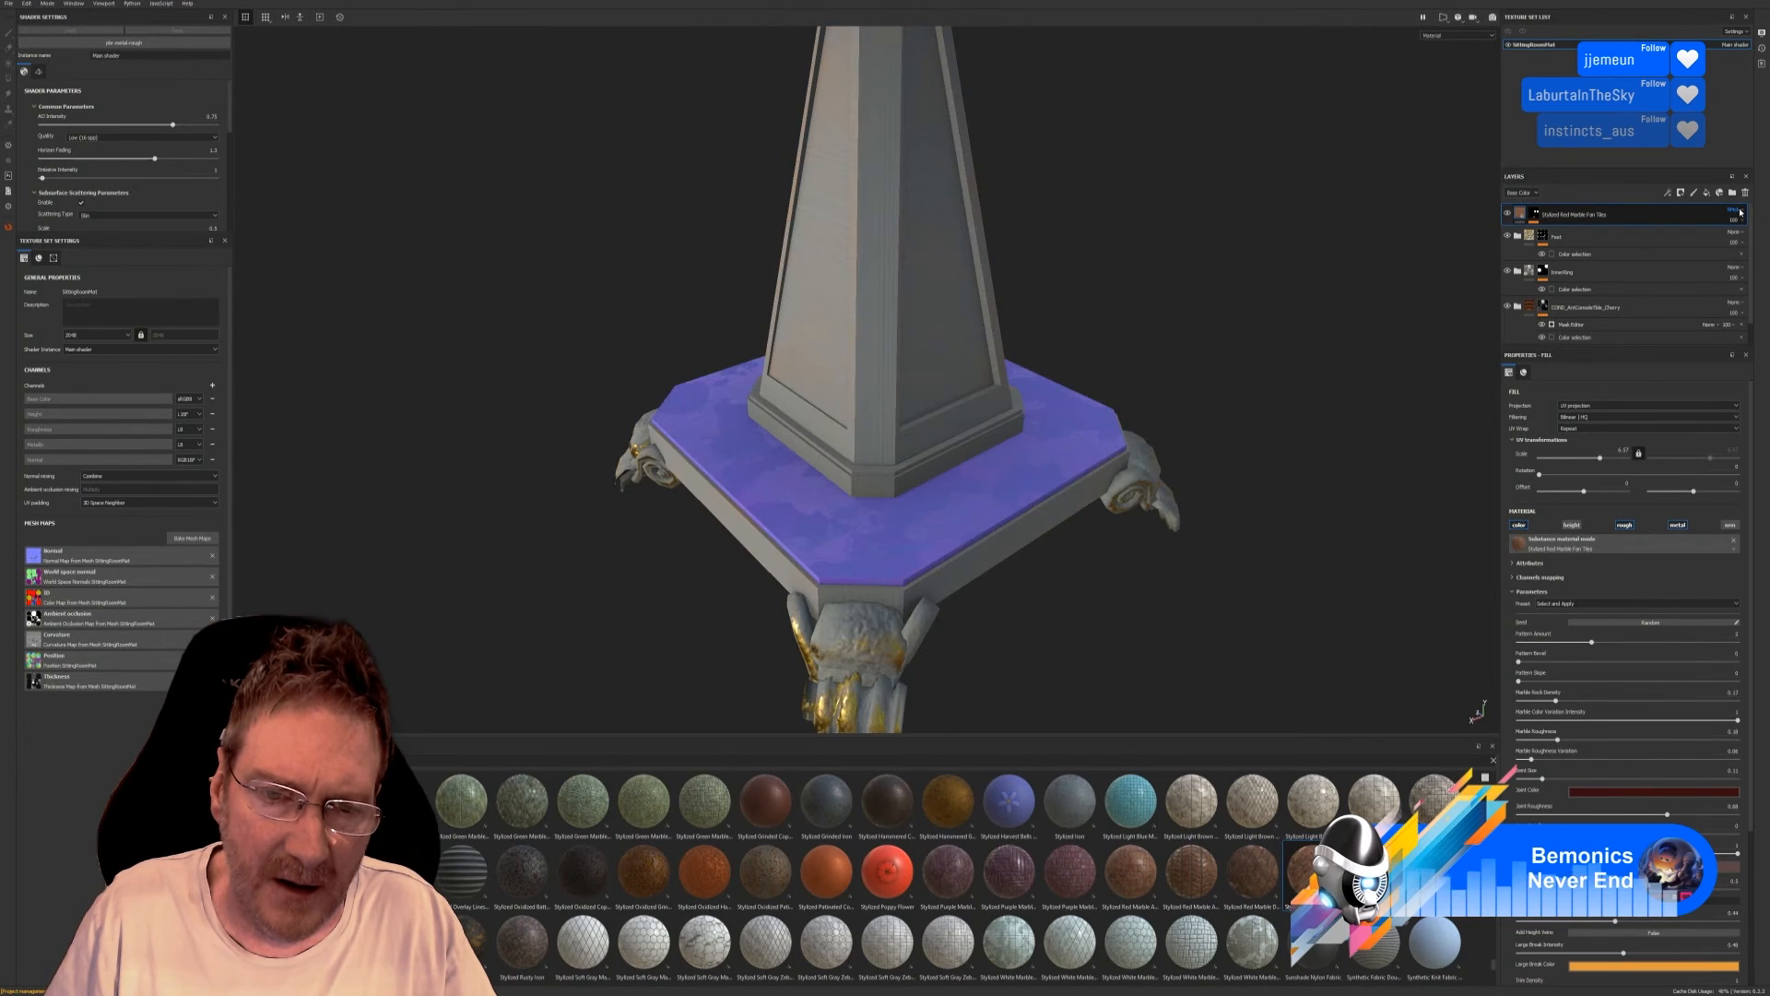
pyautogui.scroll(-1, 1740, 212)
pyautogui.scroll(-3, 1740, 212)
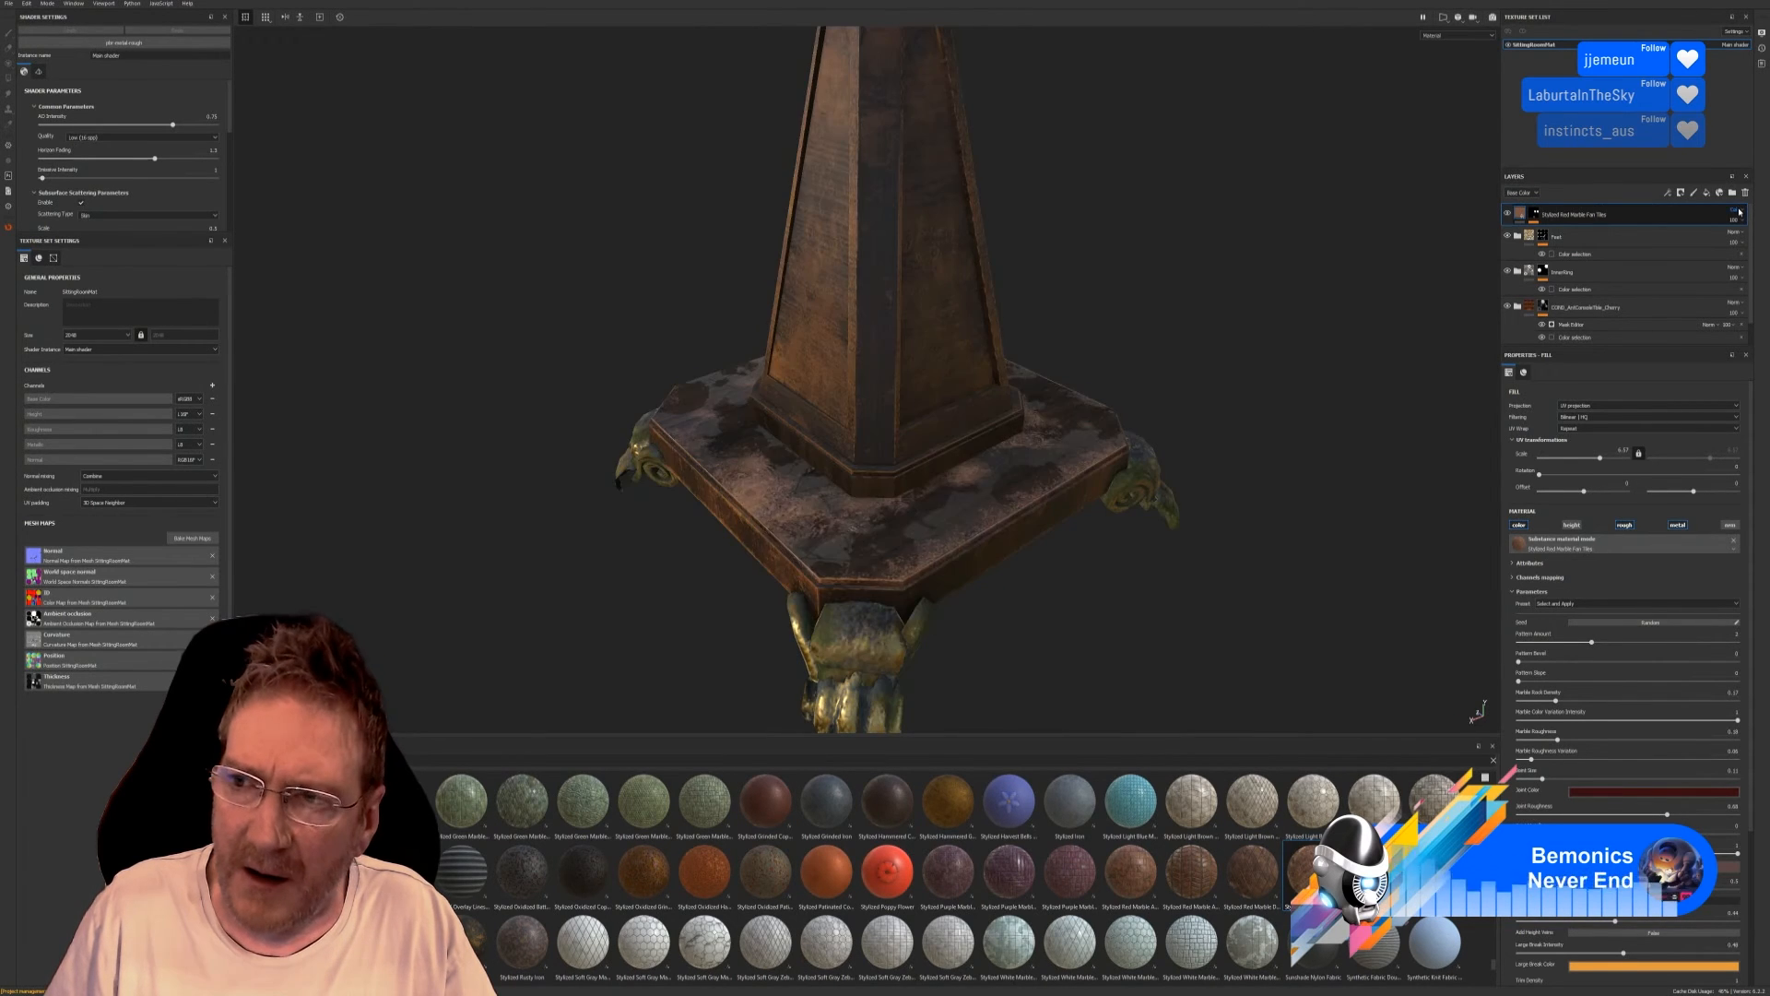
pyautogui.scroll(-3, 1732, 214)
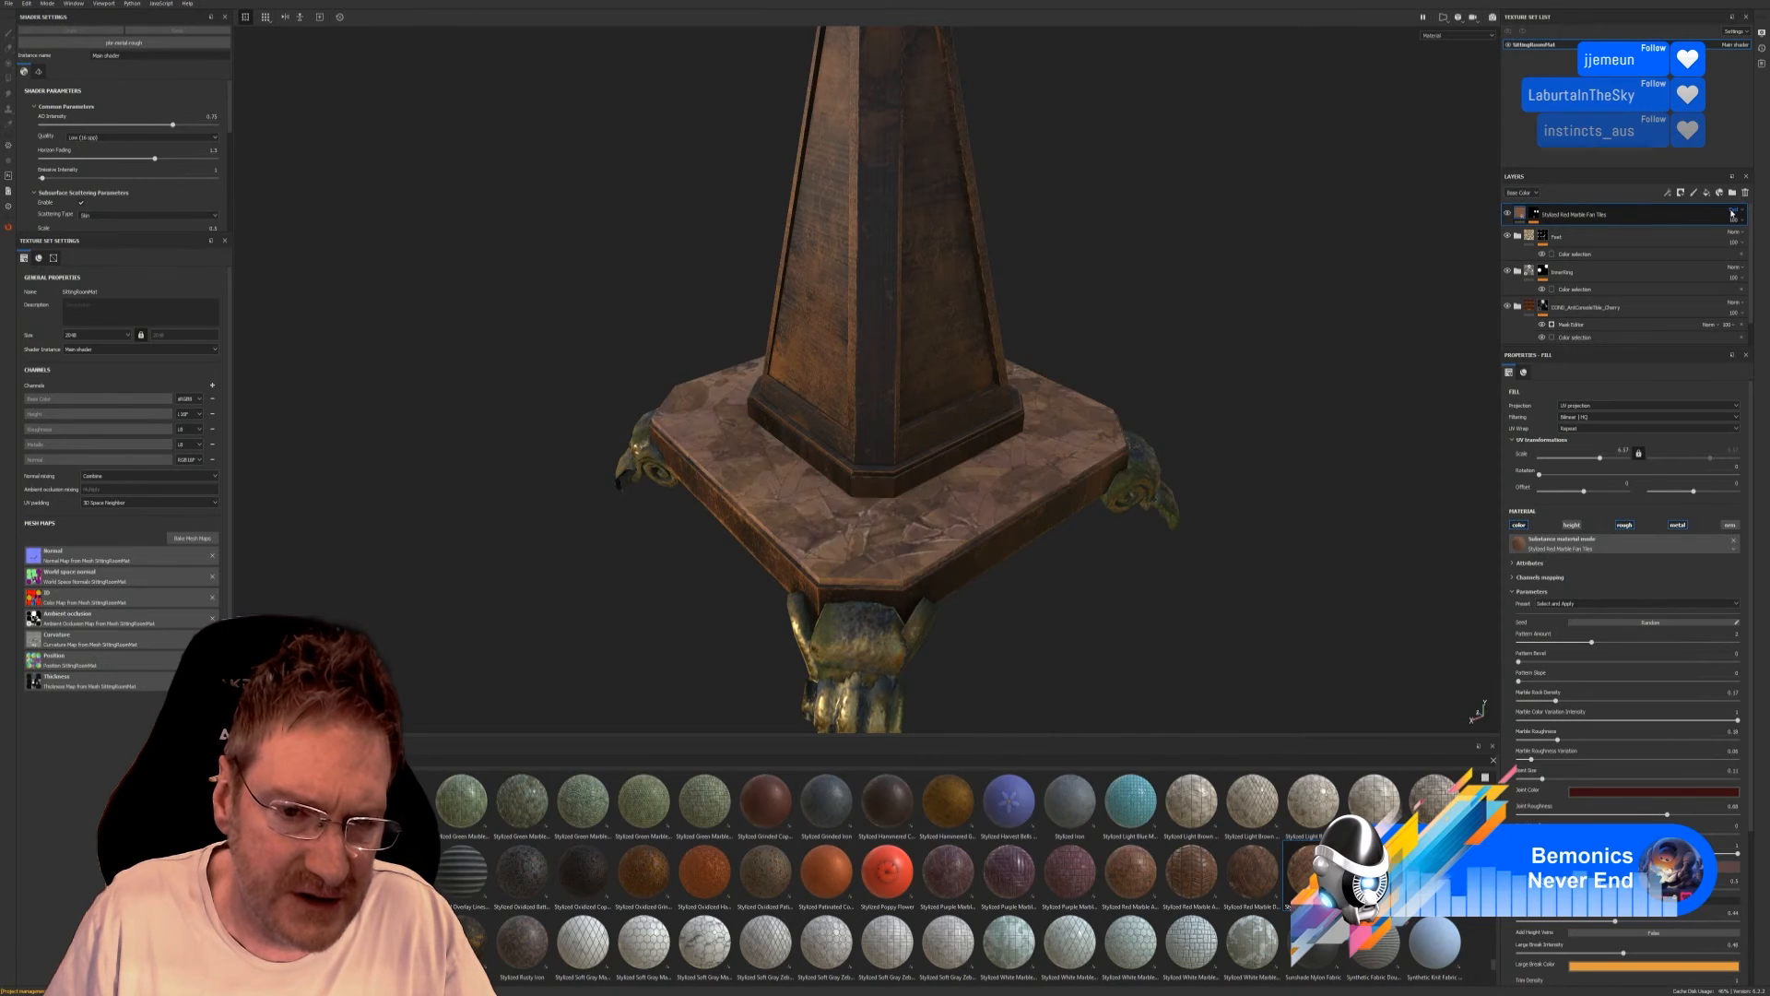
pyautogui.scroll(-2, 1733, 214)
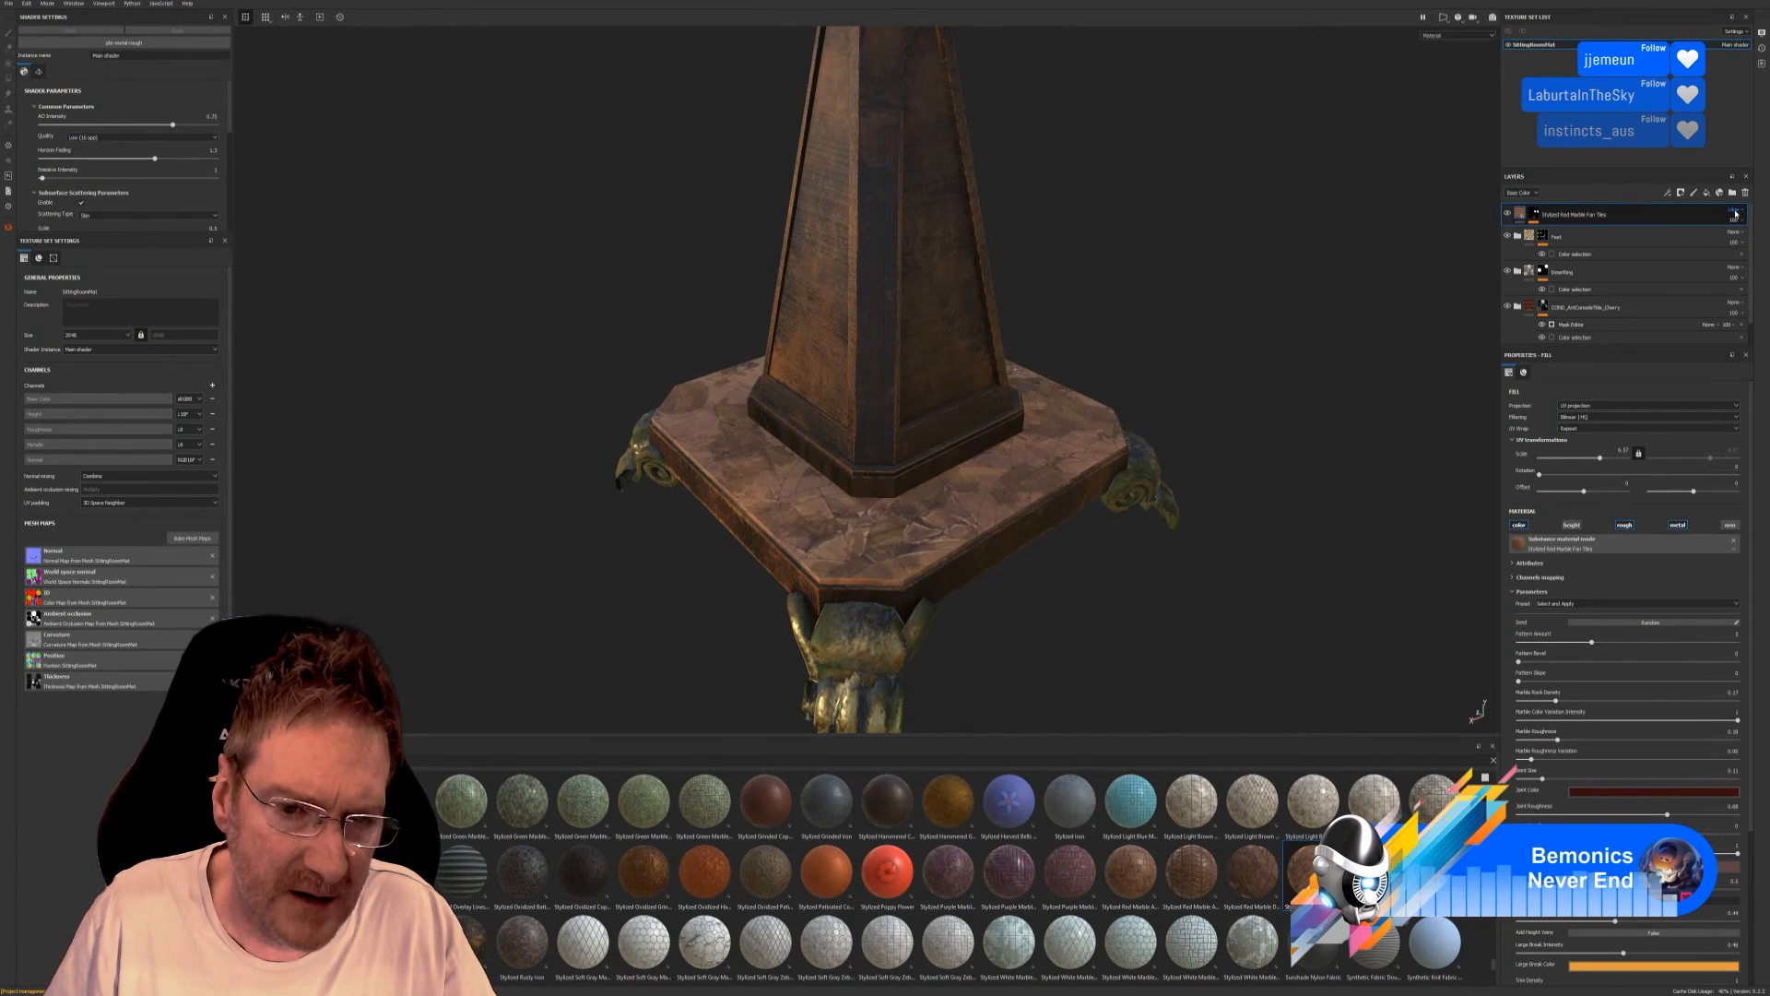
pyautogui.scroll(-2, 1735, 214)
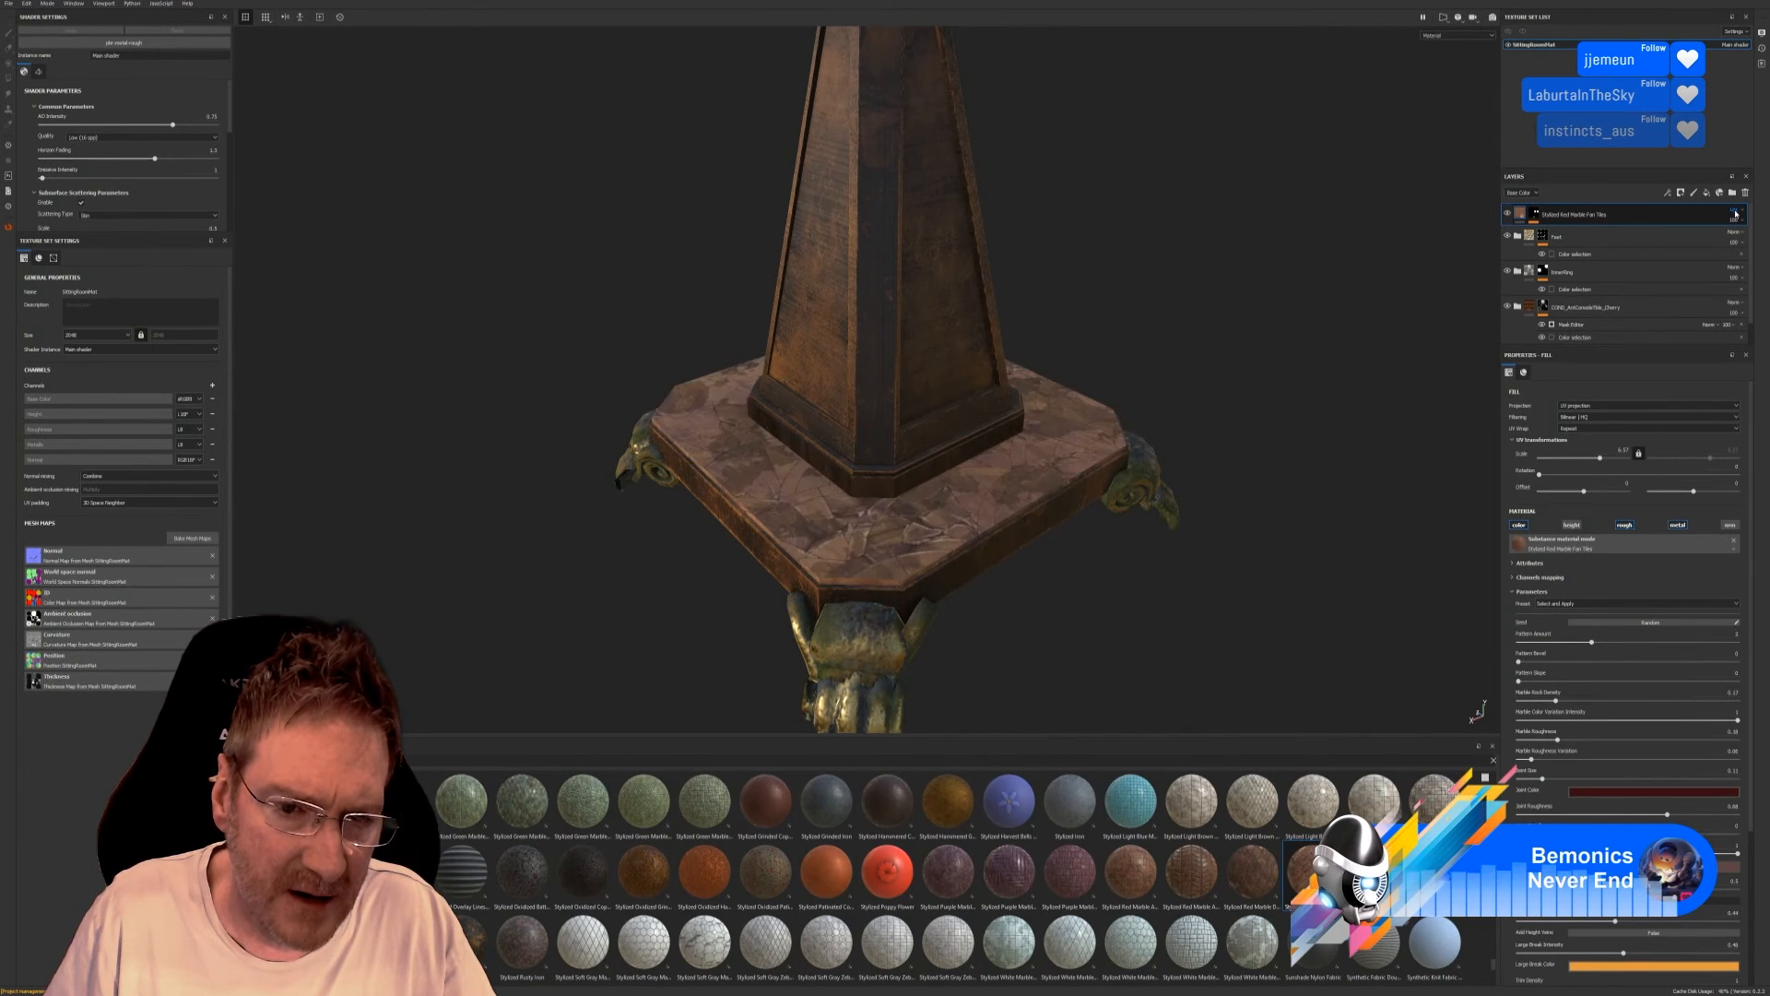
pyautogui.scroll(-4, 1735, 214)
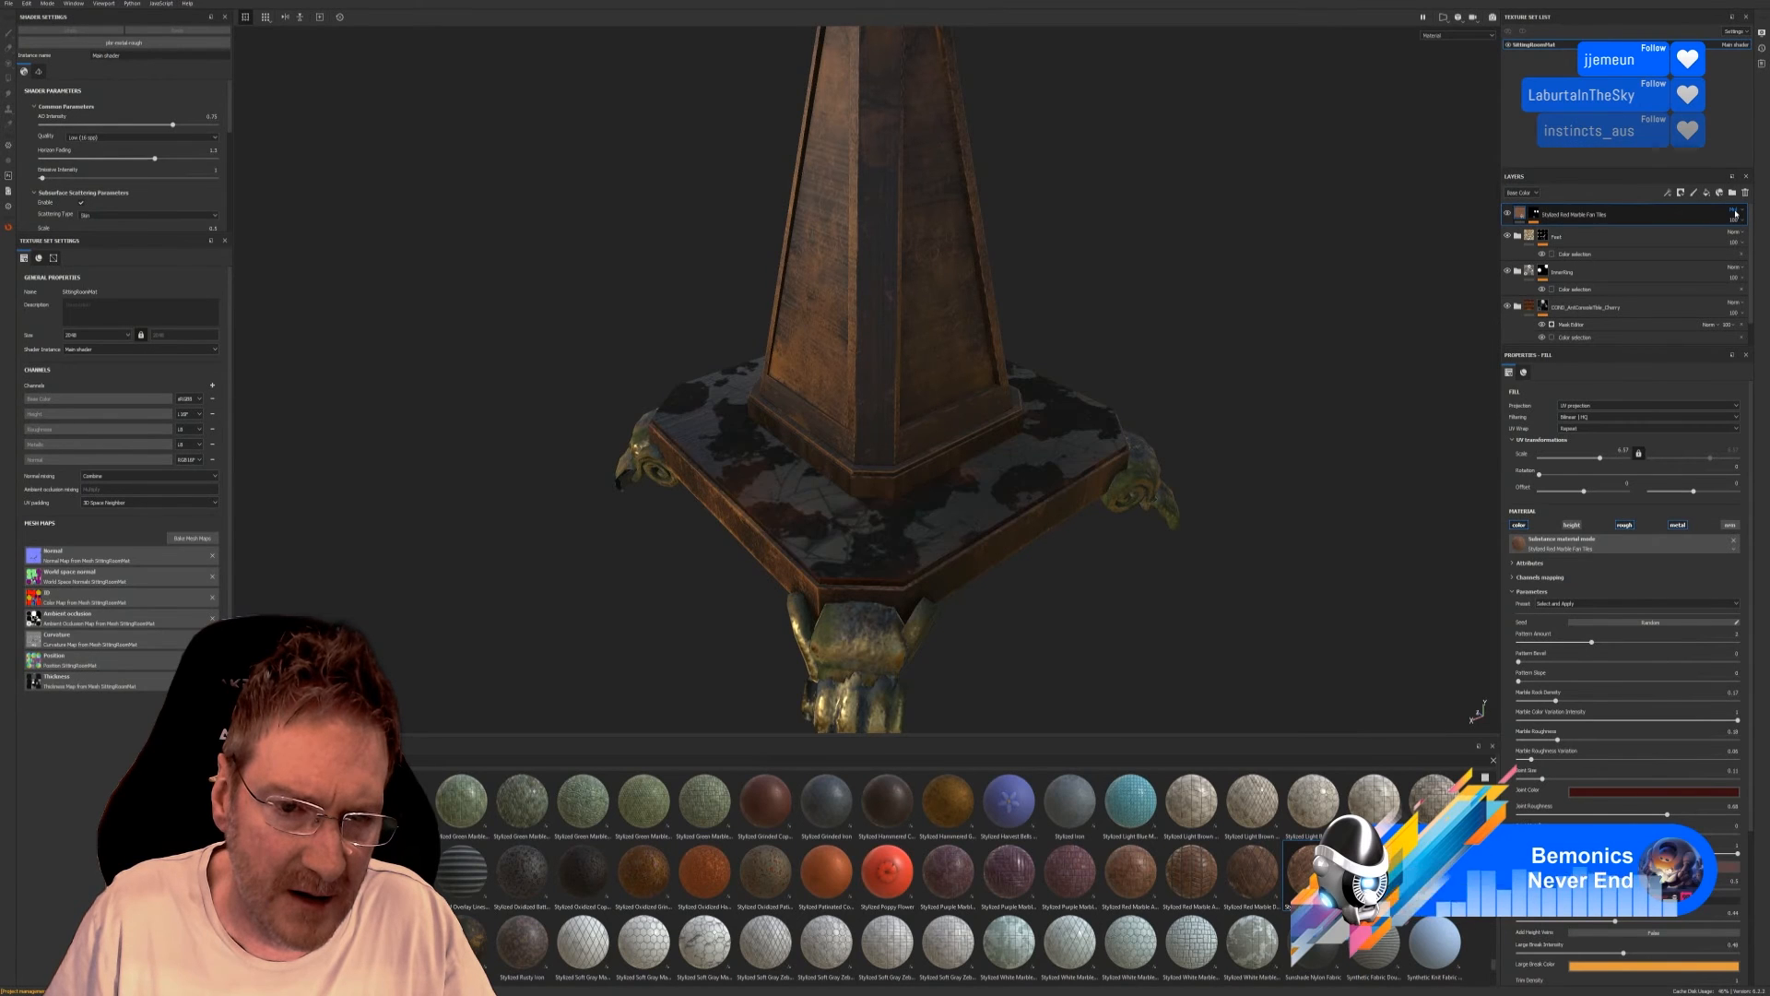
pyautogui.scroll(-3, 1736, 214)
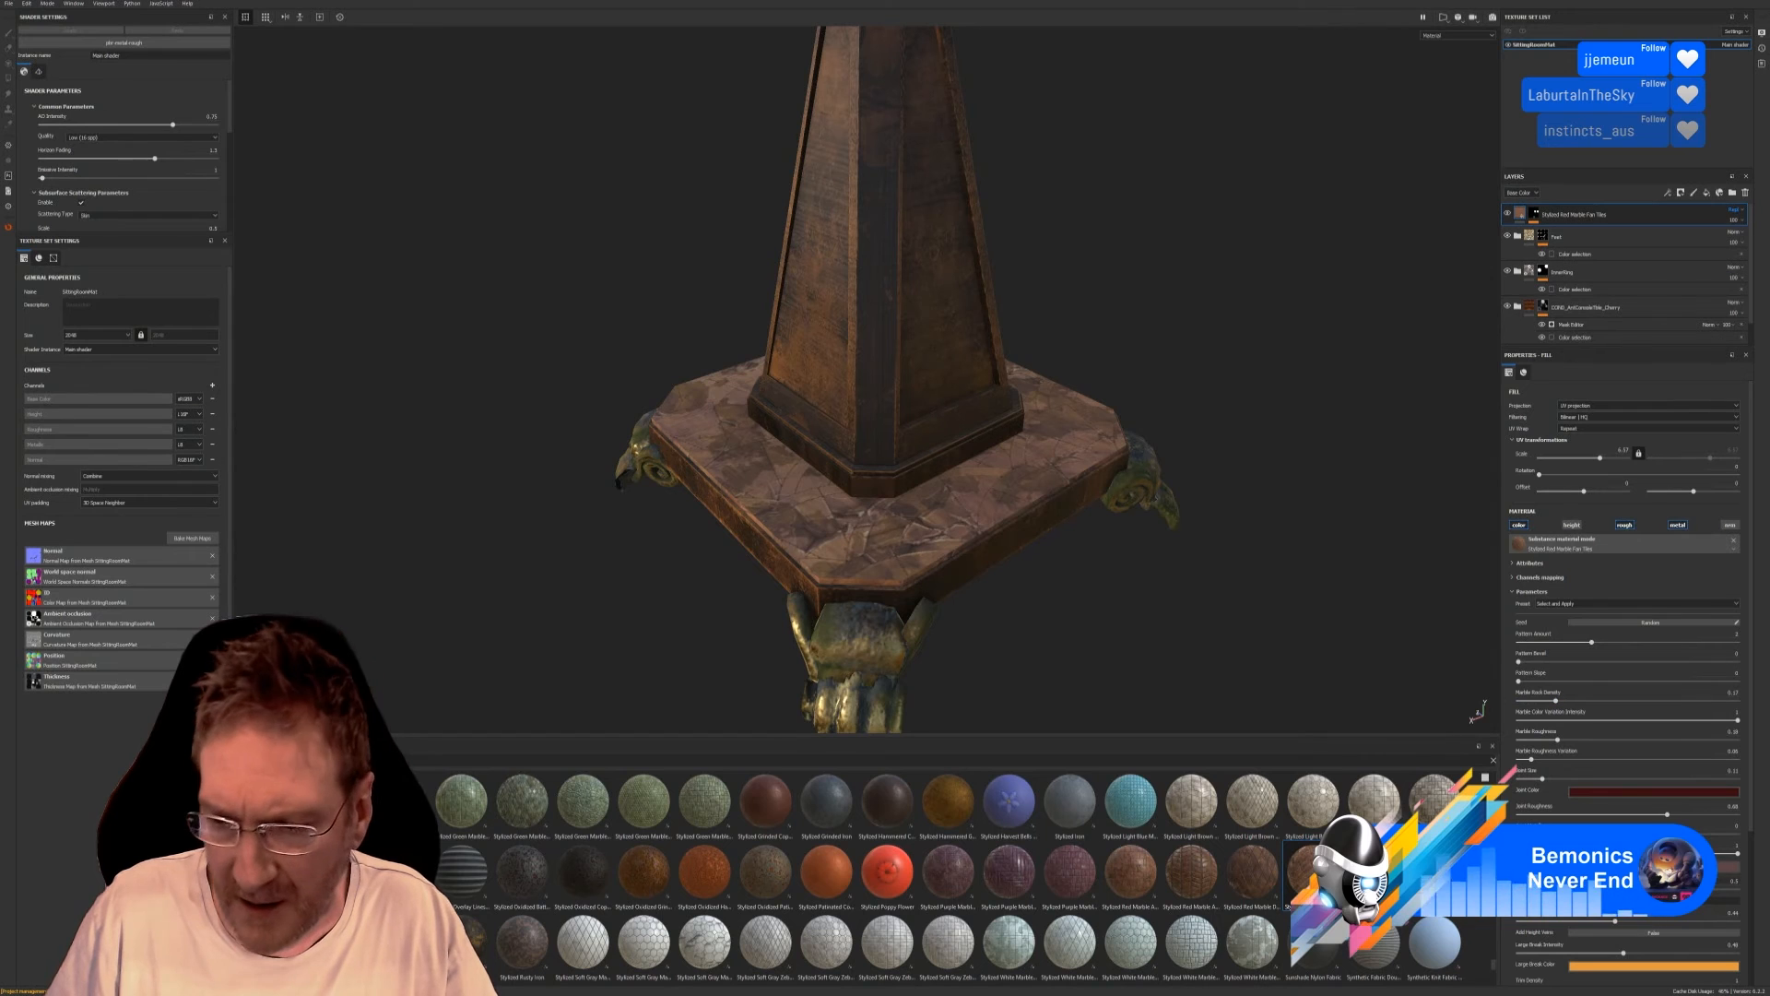
# Slightly adjust the brightness of the red marble material's Veins Color.
pyautogui.click(1704, 868)
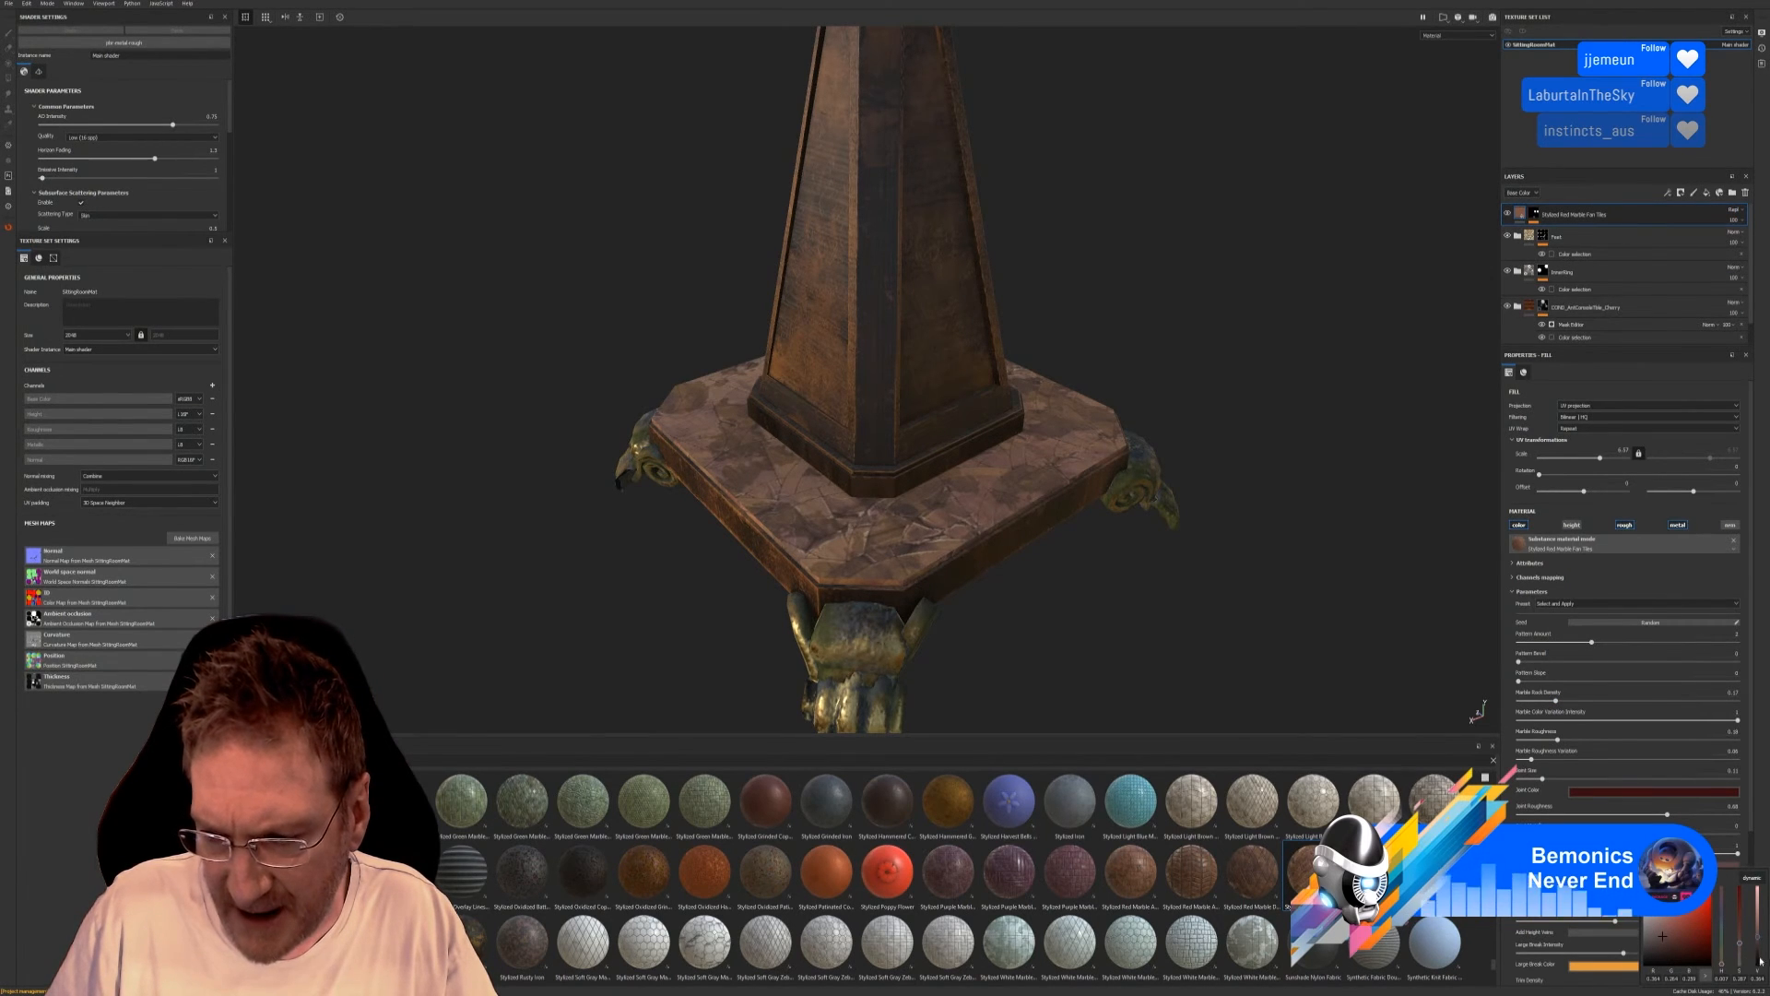
pyautogui.moveTo(1760, 960); pyautogui.dragTo(1758, 950)
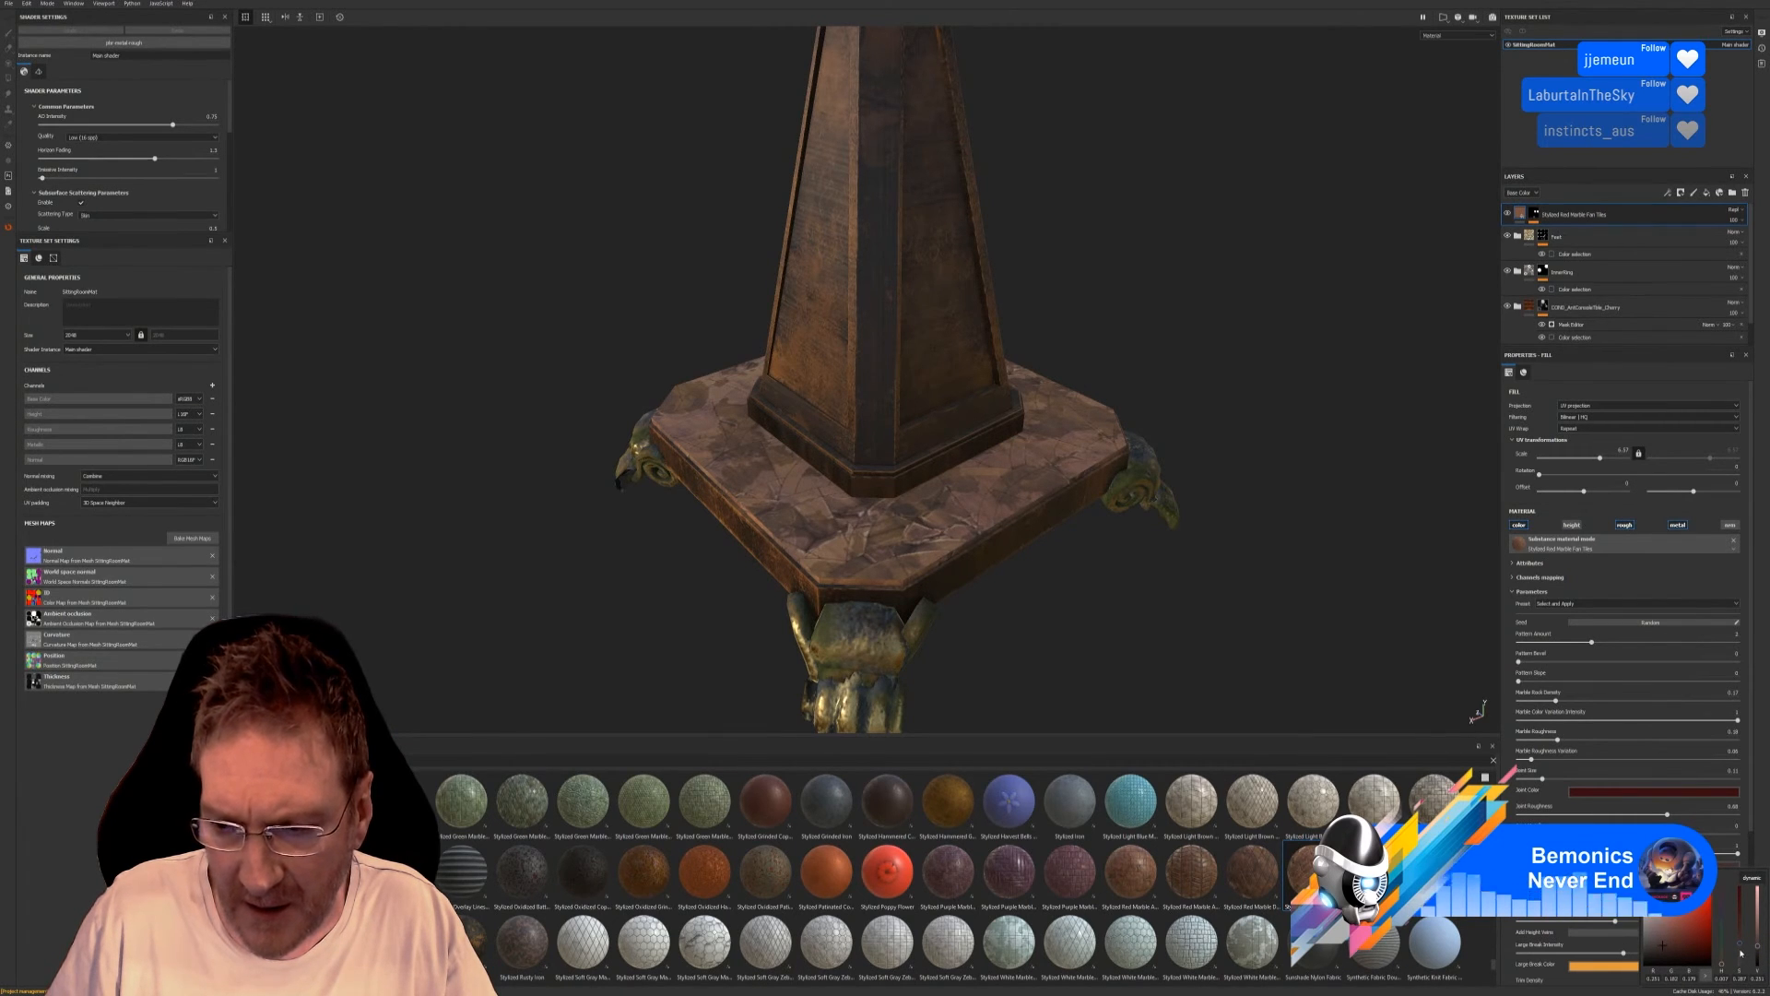
pyautogui.click(1764, 804)
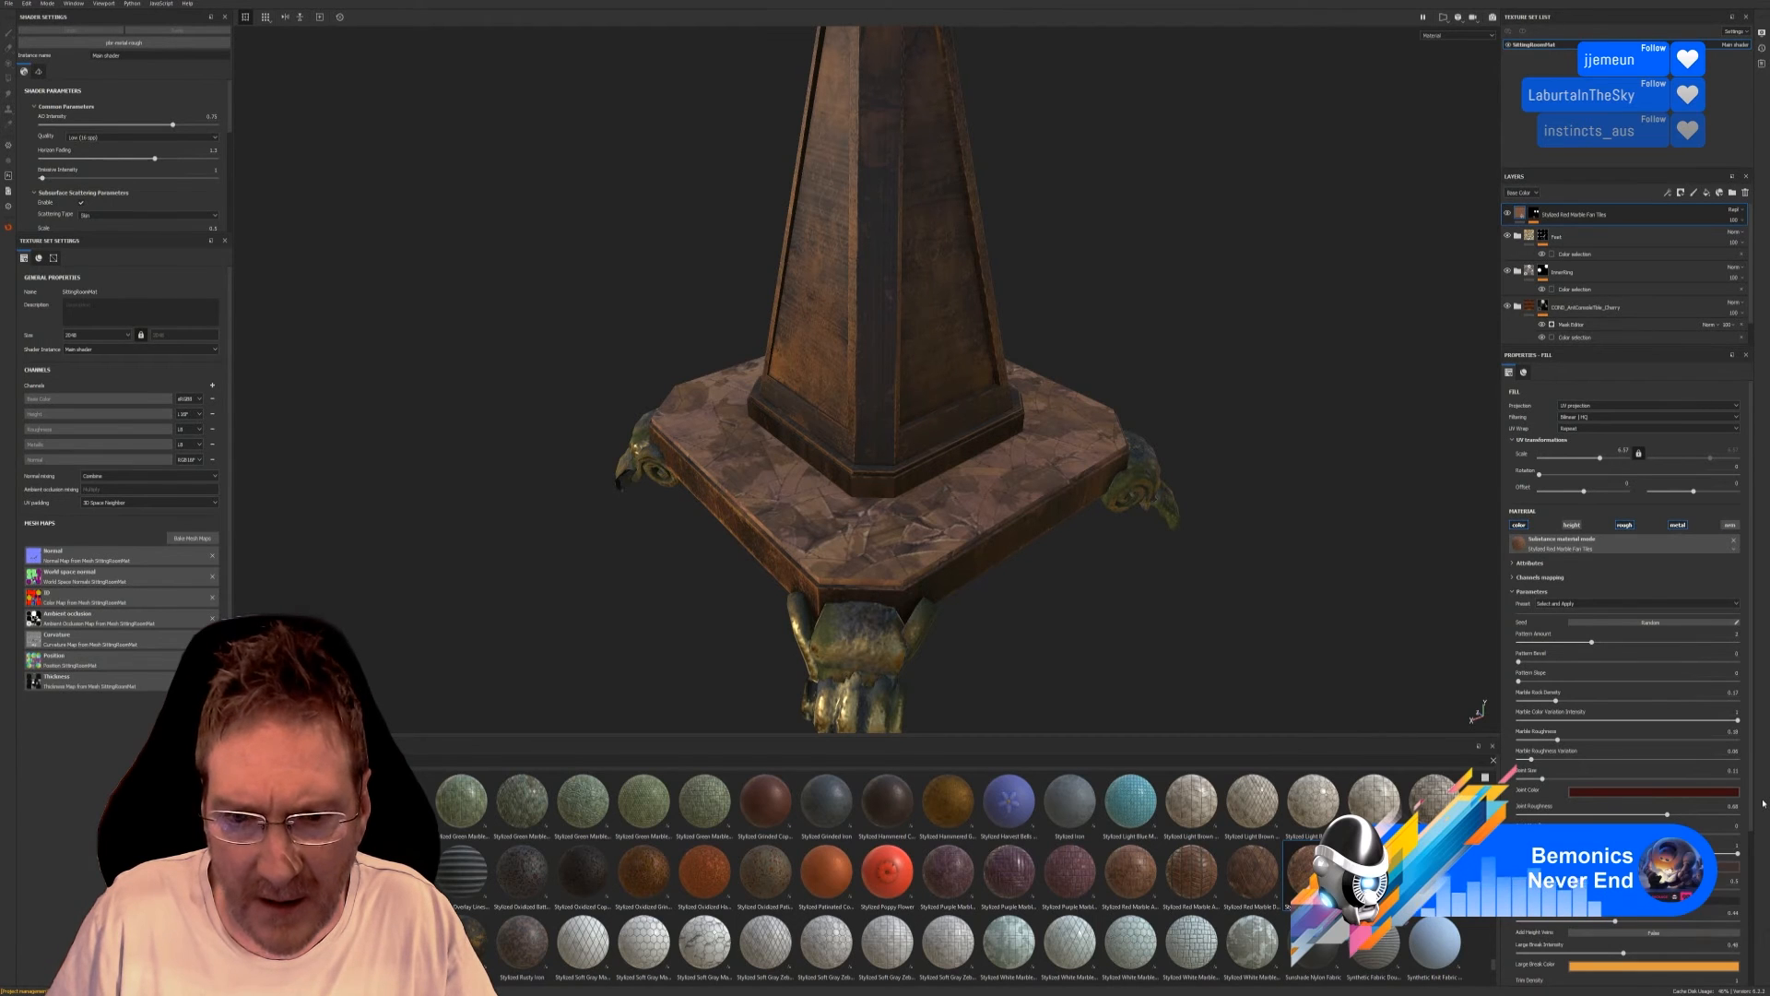
pyautogui.scroll(-5, 1622, 673)
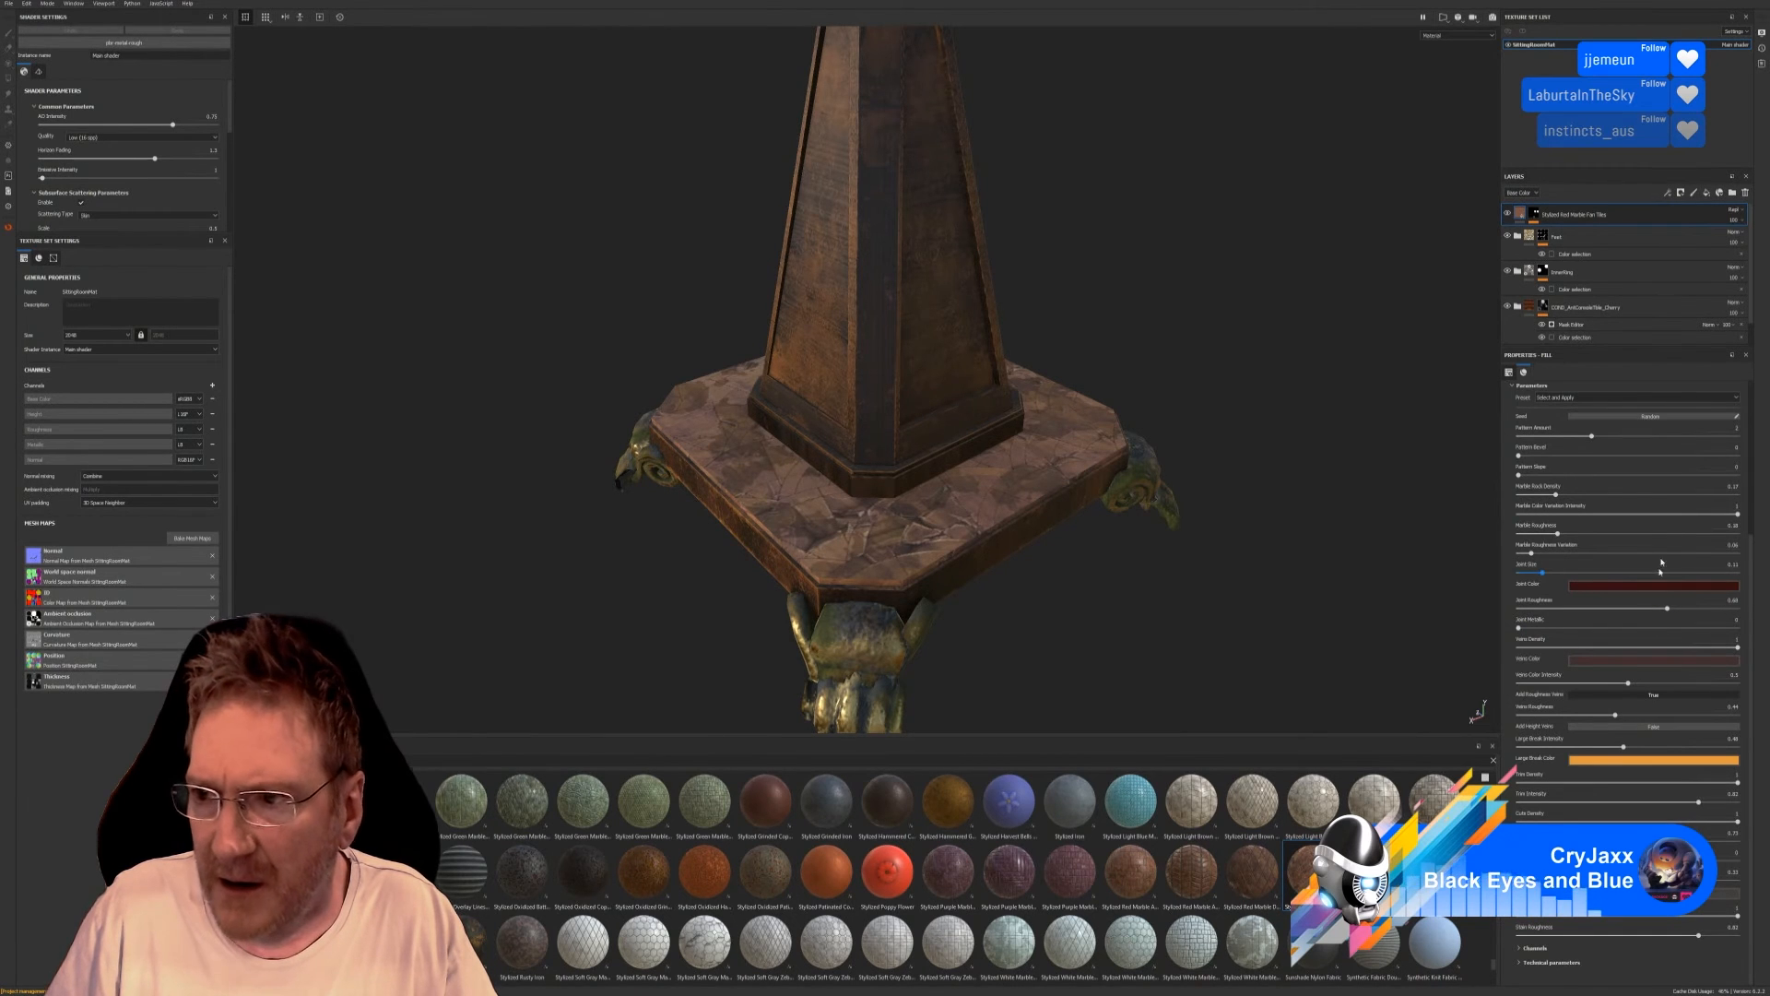
# Lower the red marble layer's opacity to roughly half and check the base against the whole table.
pyautogui.click(1742, 223)
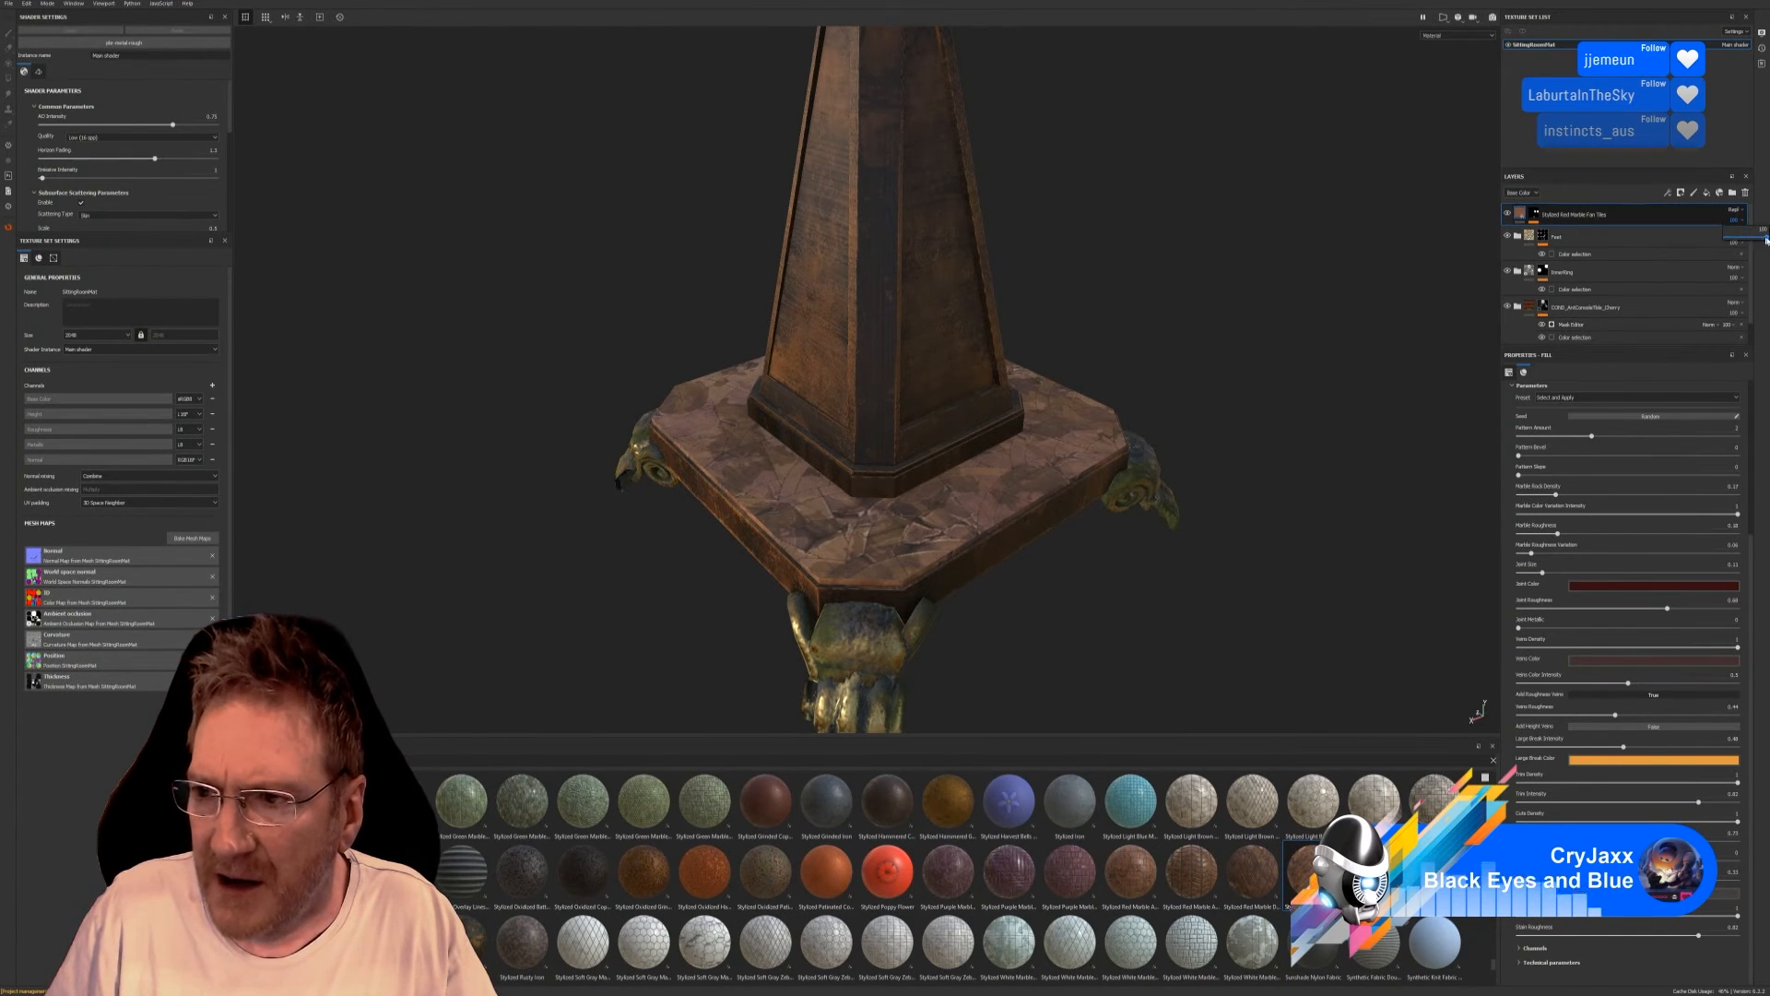
pyautogui.moveTo(1766, 238); pyautogui.dragTo(1759, 241)
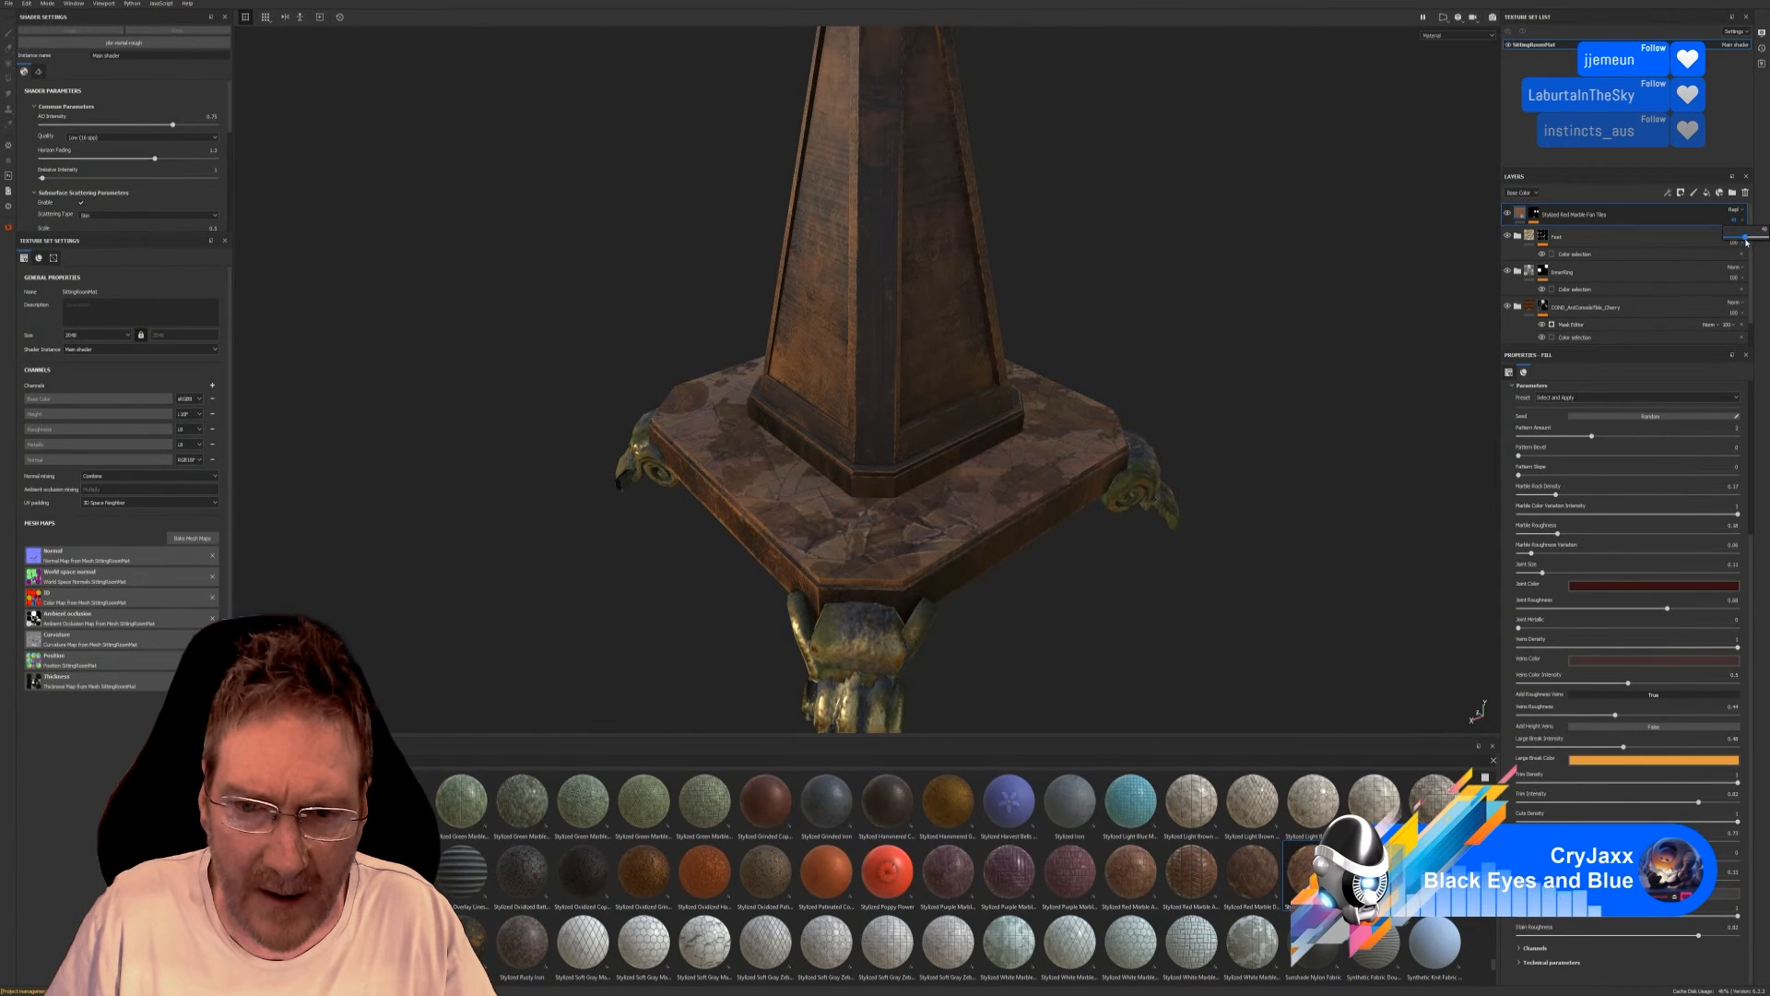
pyautogui.moveTo(1740, 245); pyautogui.dragTo(1748, 244)
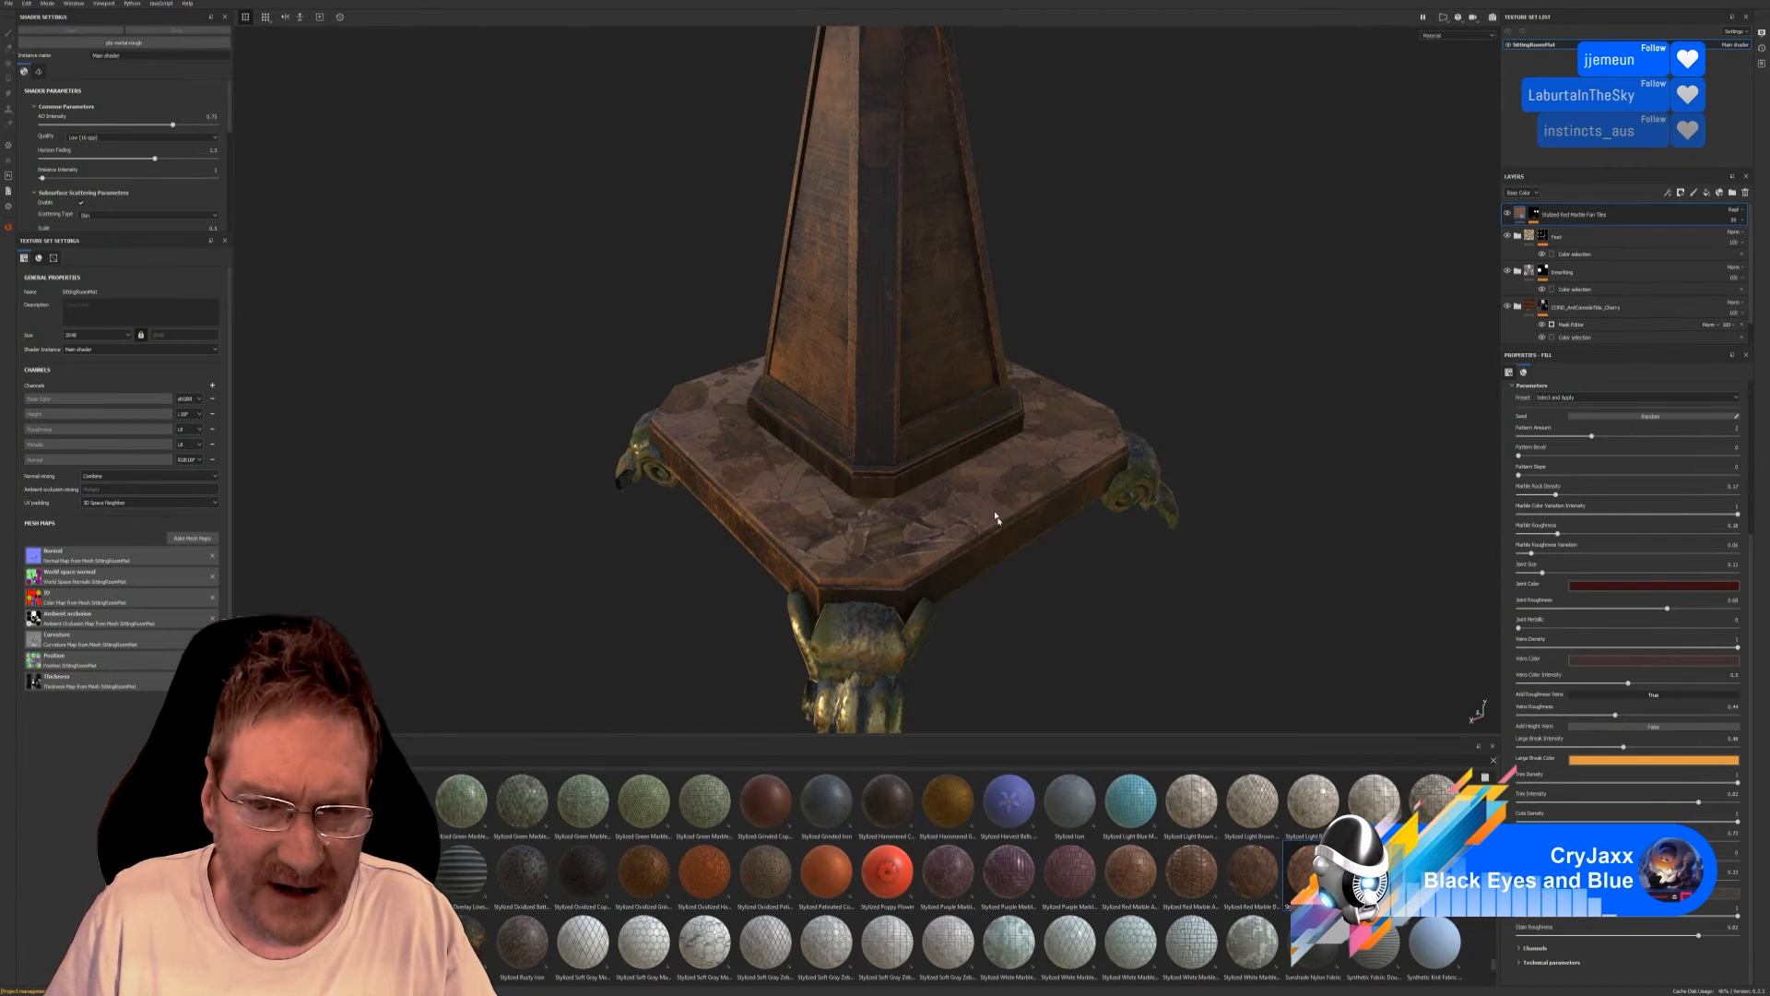
pyautogui.scroll(-4, 1024, 576)
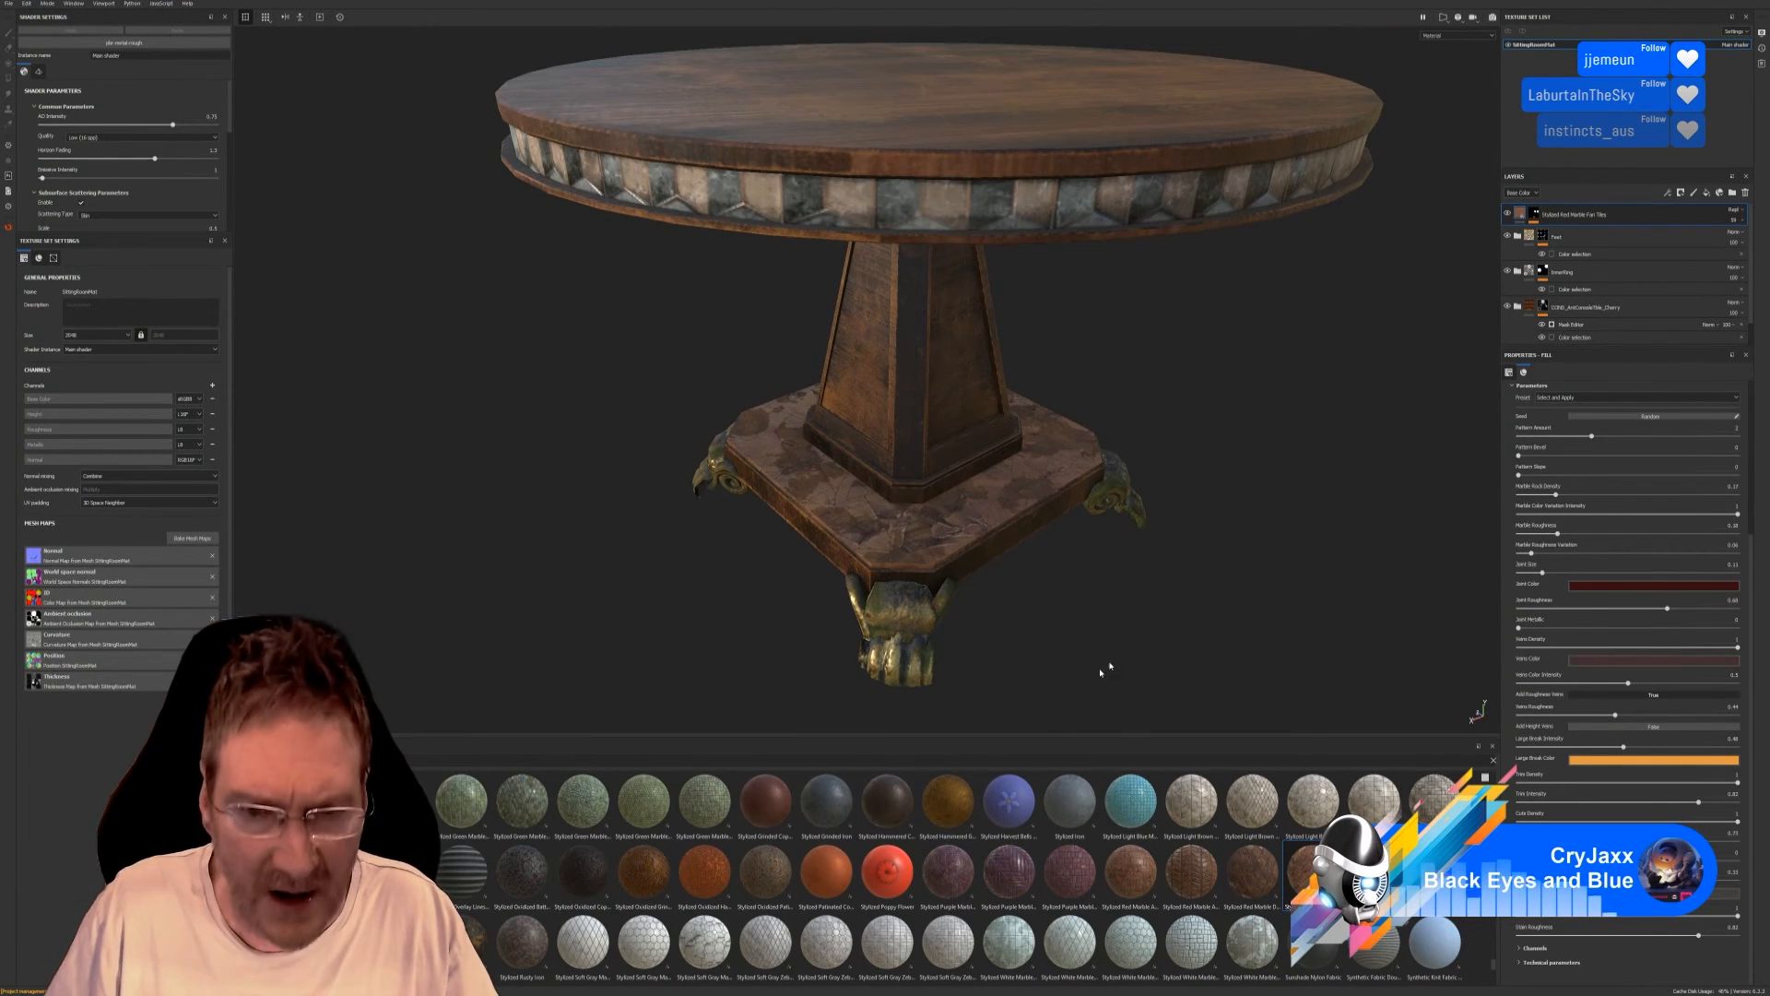
pyautogui.keyDown('alt'); pyautogui.moveTo(1183, 617); pyautogui.dragTo(724, 633); pyautogui.keyUp('alt')
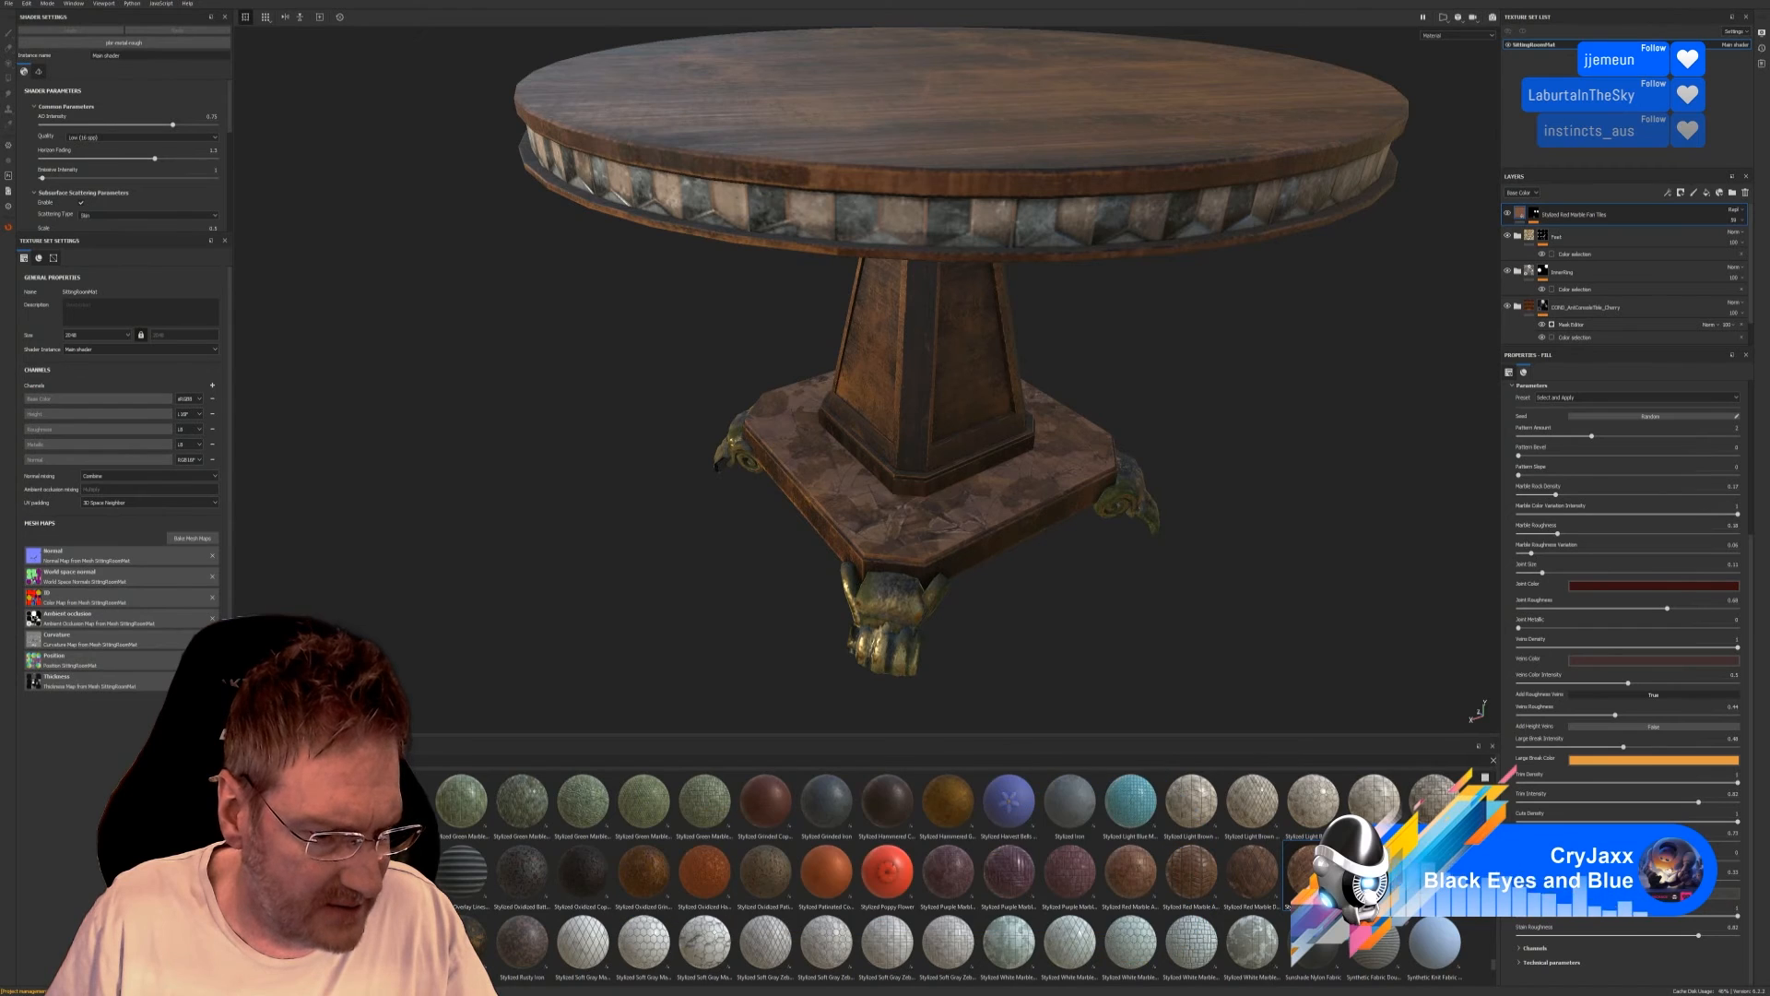
# Browse the smart materials in the asset library and narrow them down to the dirt materials.
pyautogui.click(268, 927)
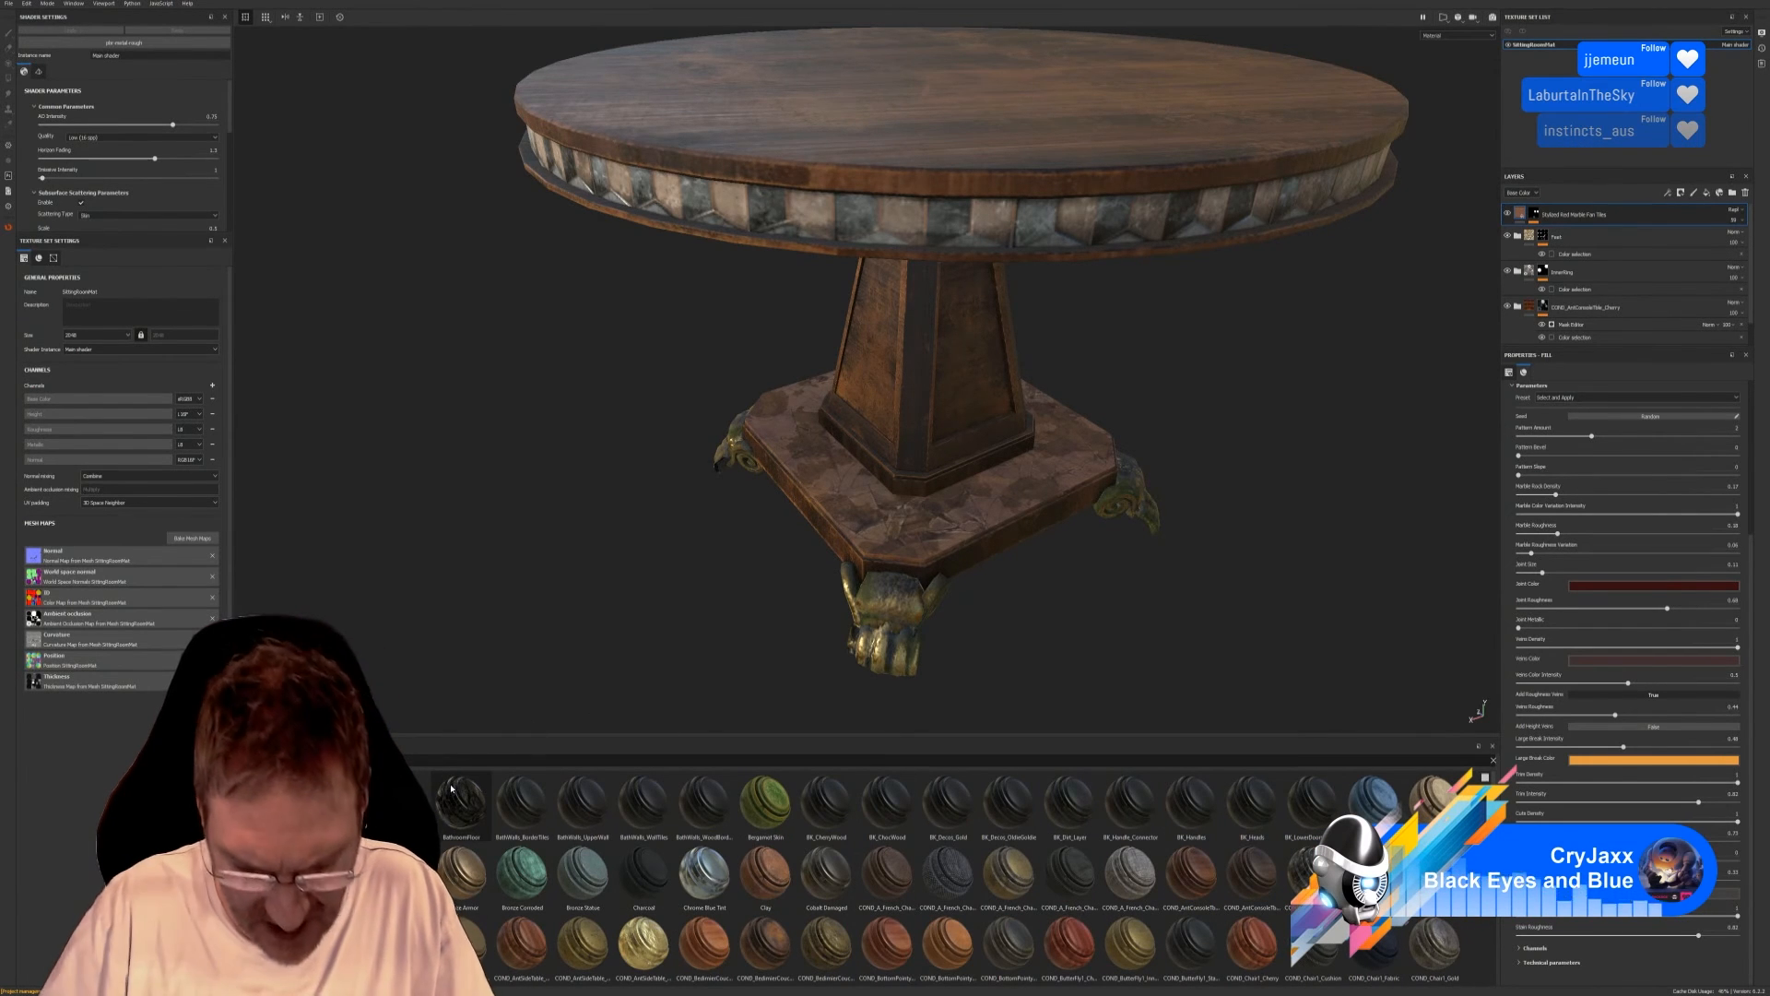
pyautogui.scroll(-2, 451, 788)
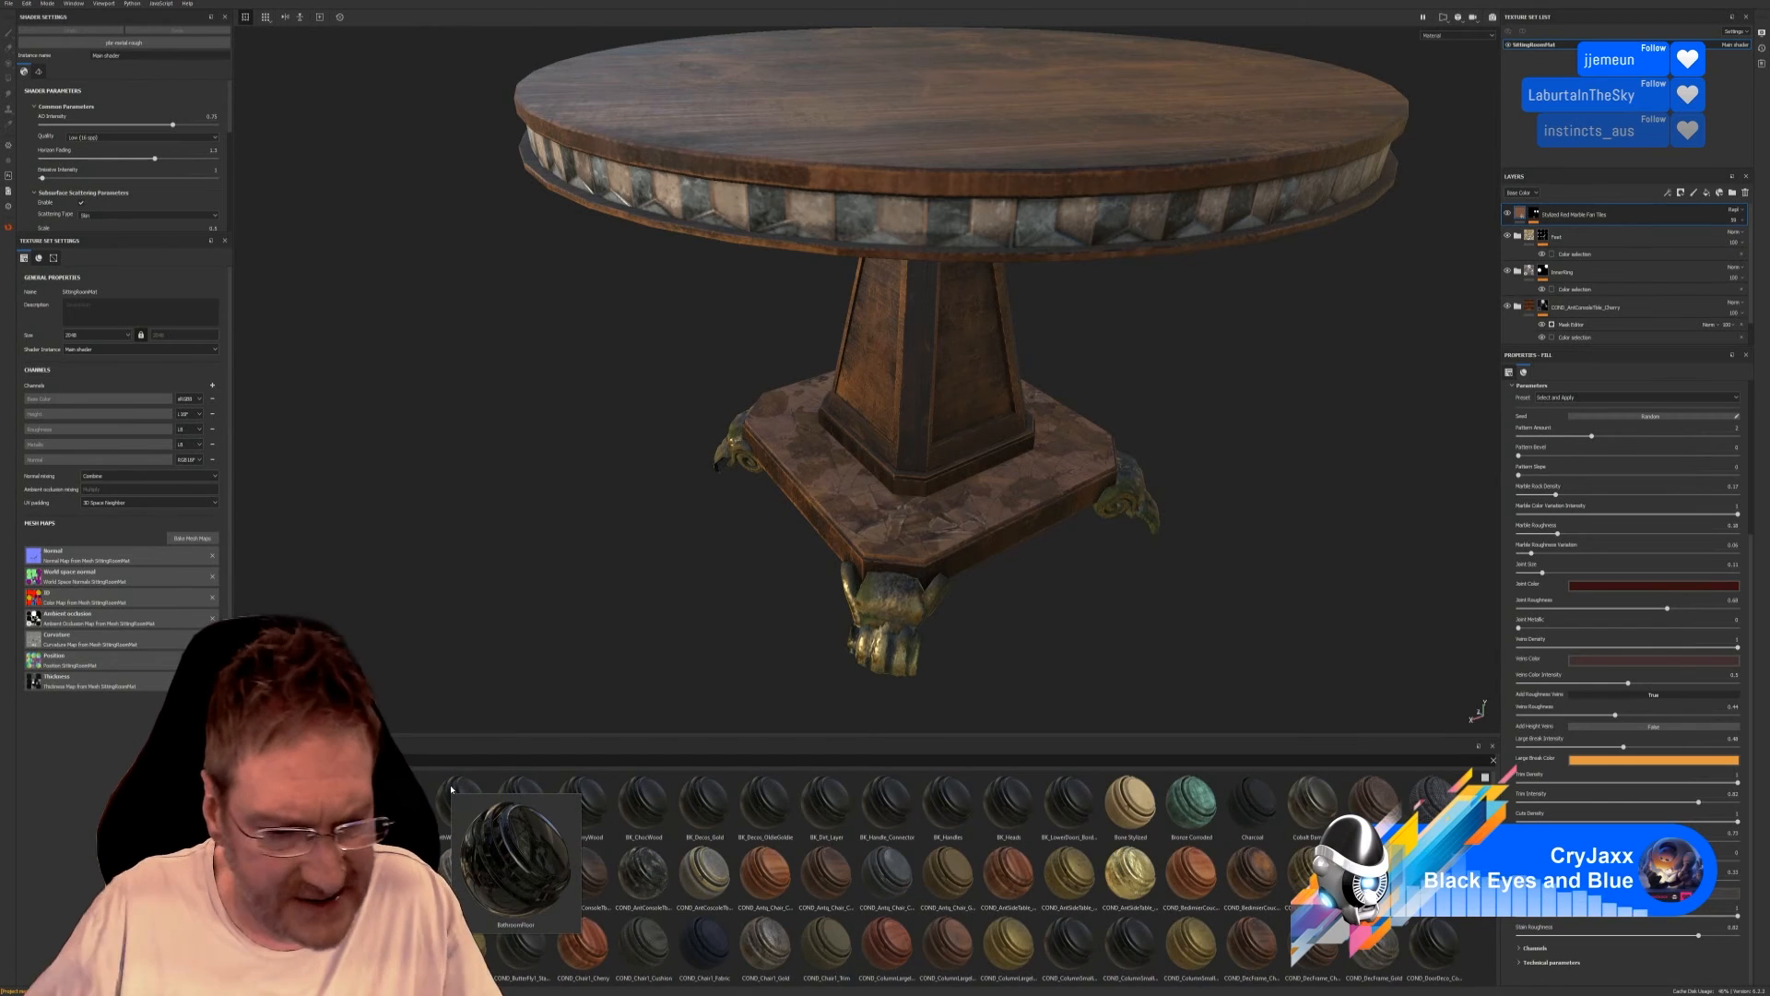
pyautogui.scroll(-2, 451, 789)
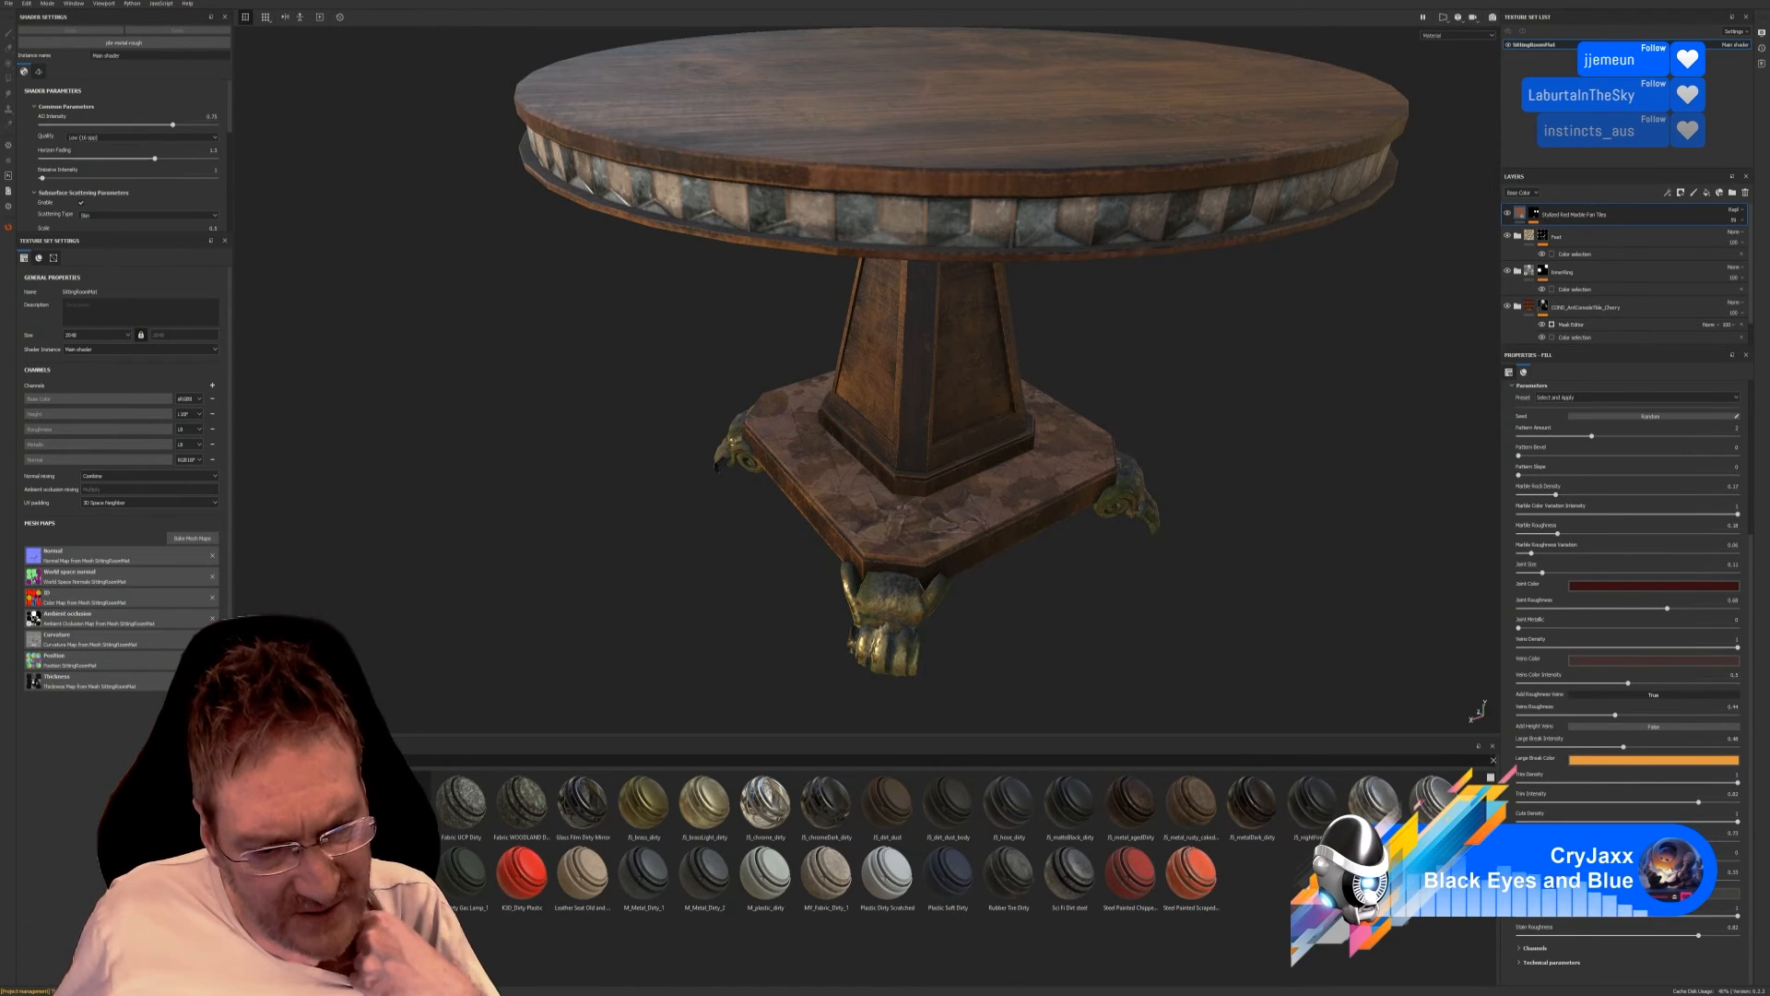
pyautogui.moveTo(404, 805)
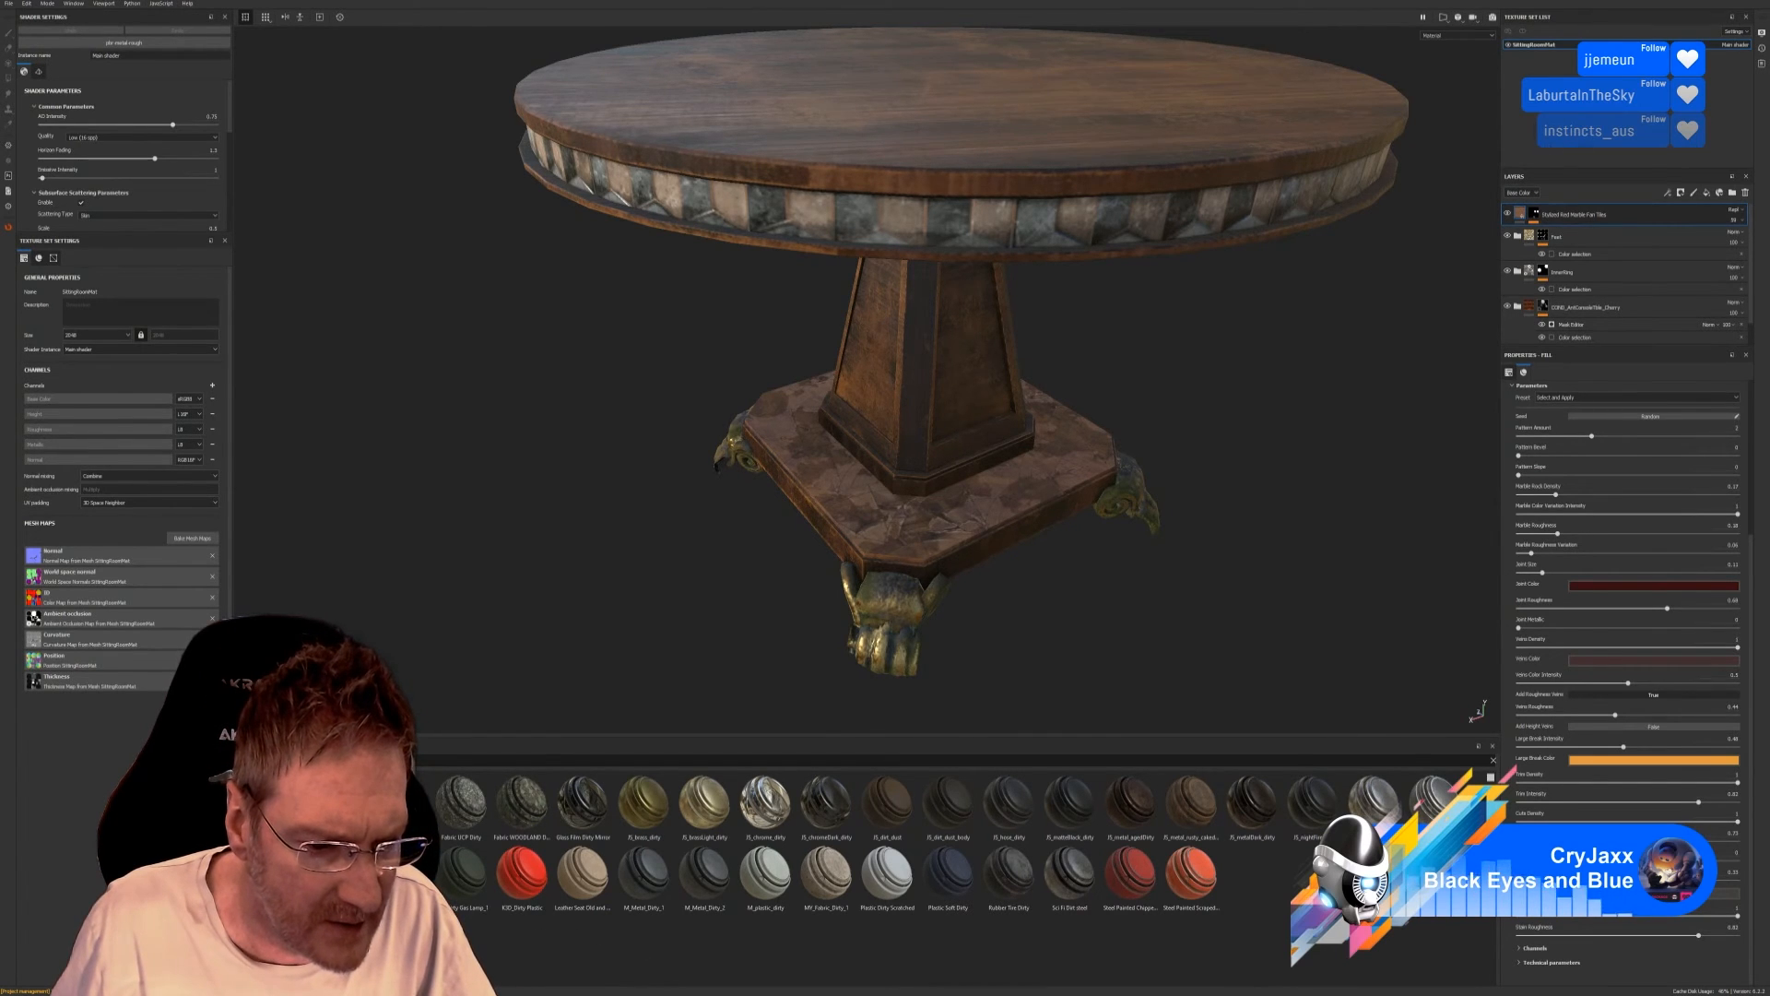
pyautogui.moveTo(402, 869)
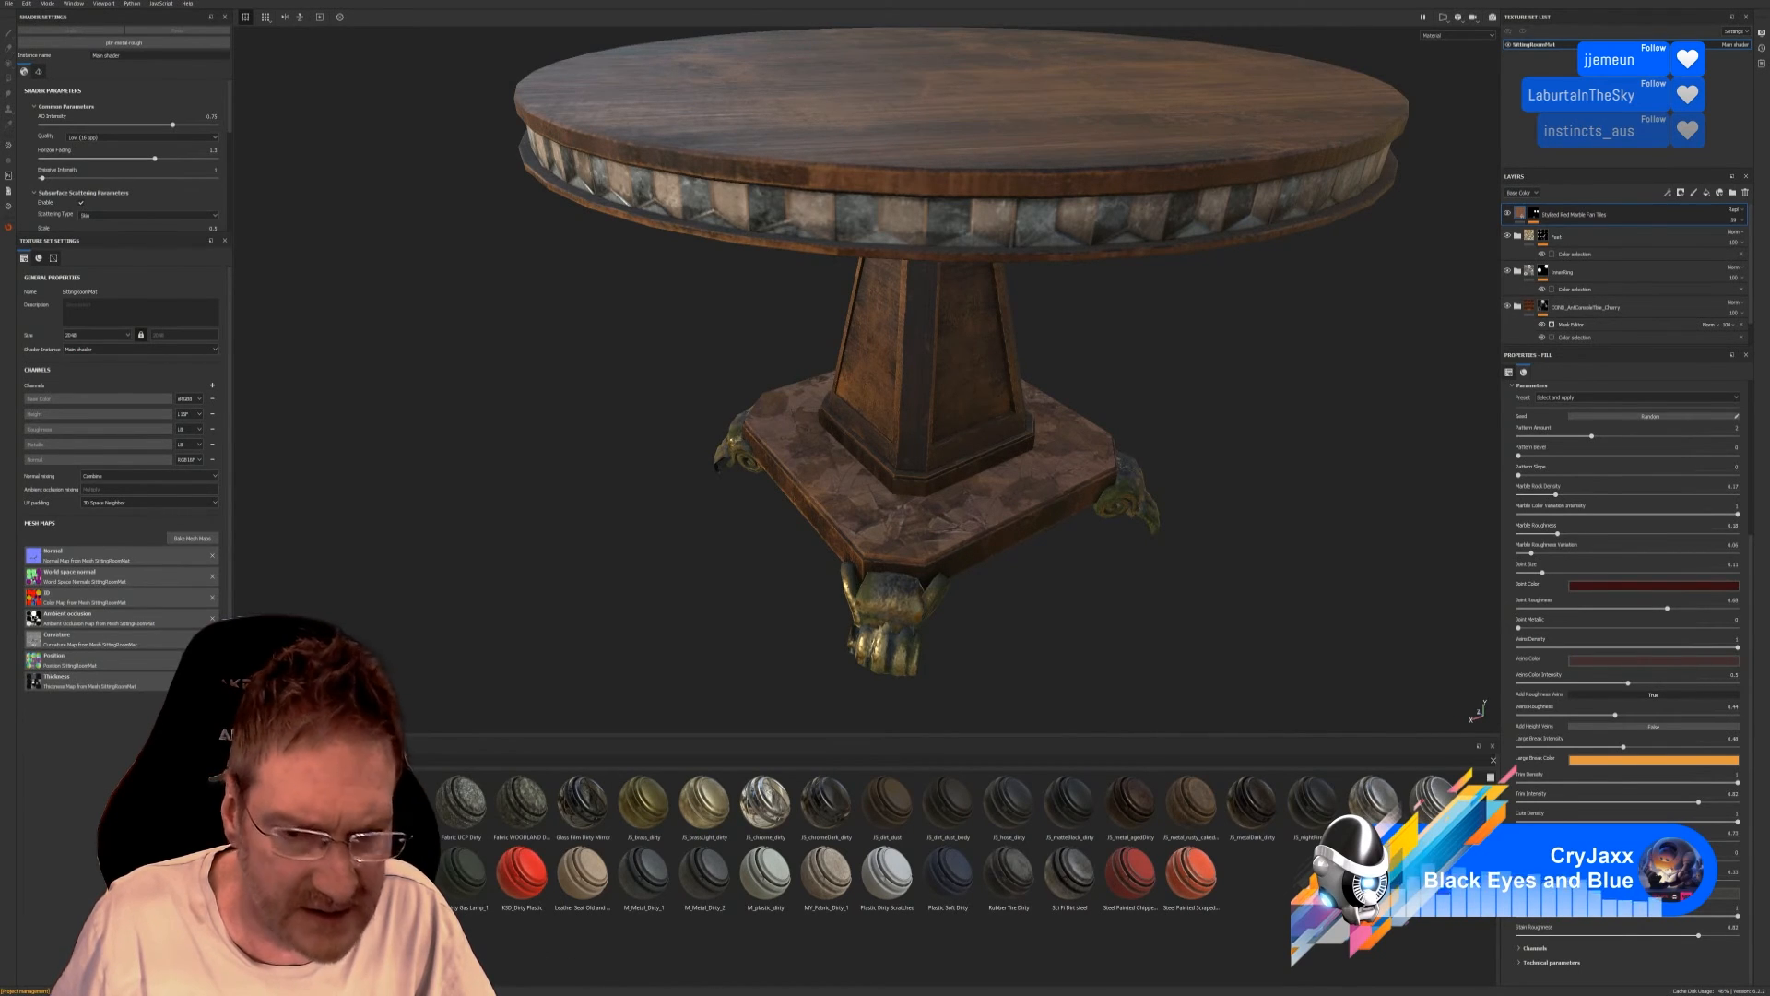
# Try the dirt overlay smart material on the table, and delete its layer.
pyautogui.moveTo(982, 523); pyautogui.dragTo(981, 515)
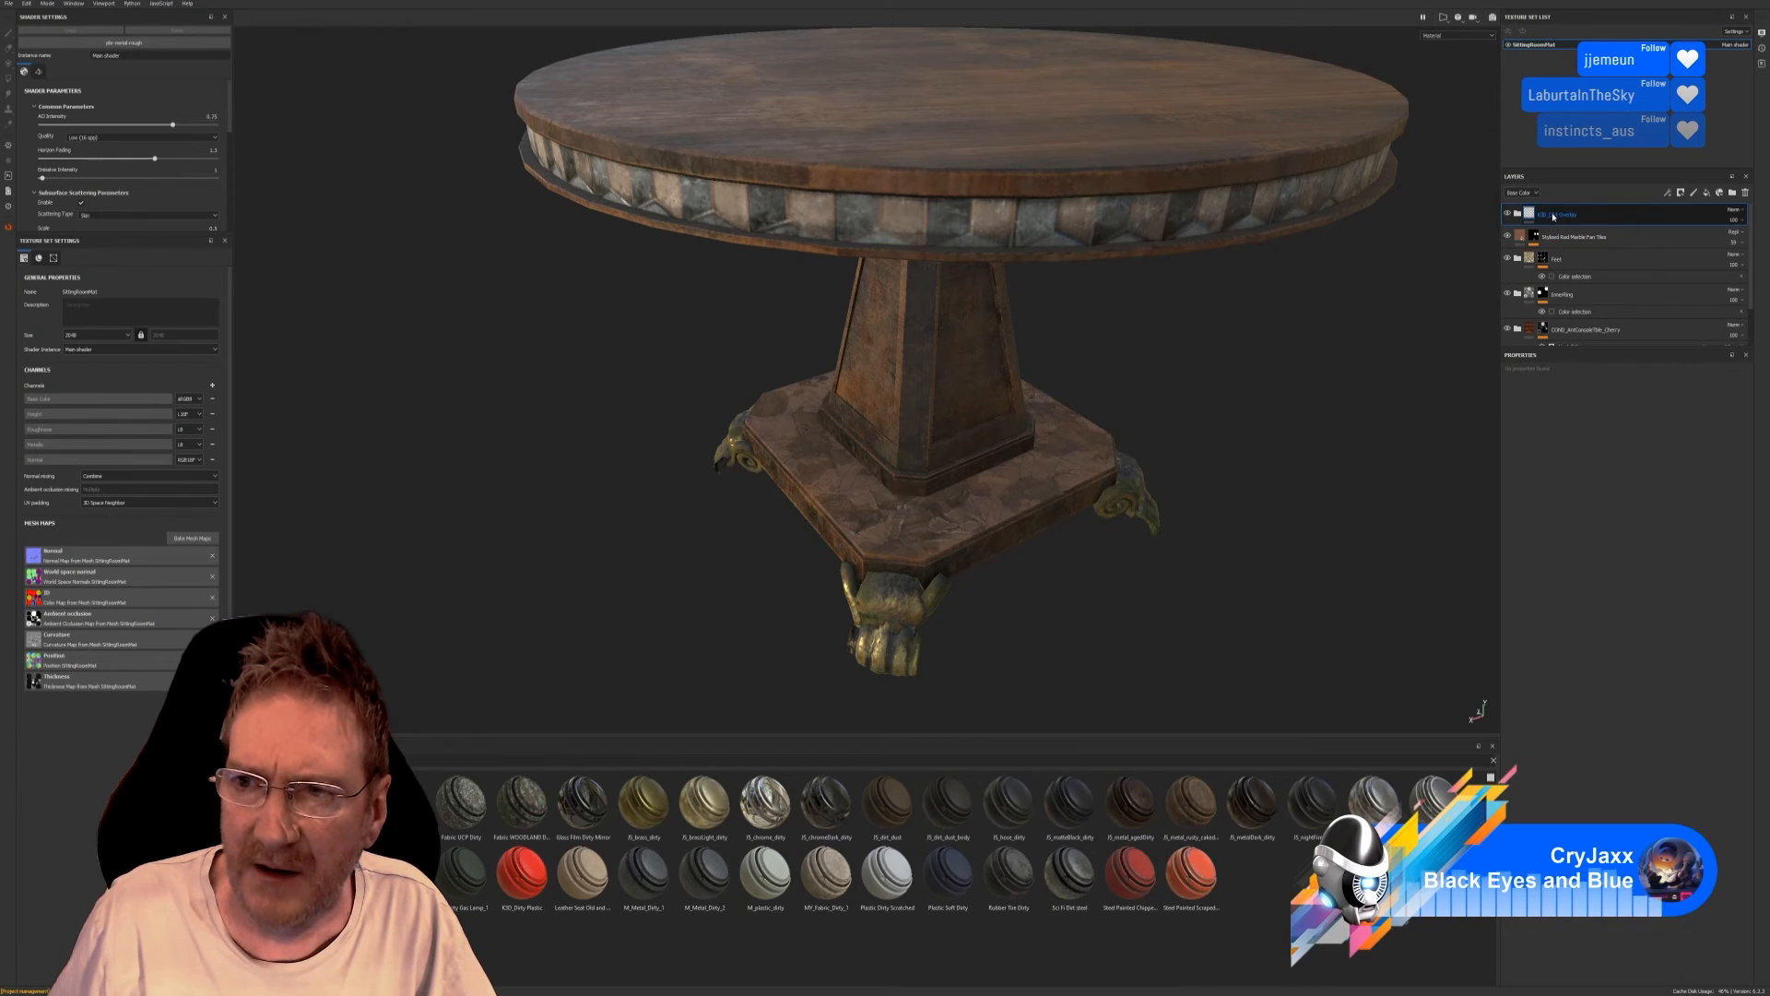
pyautogui.click(1674, 233)
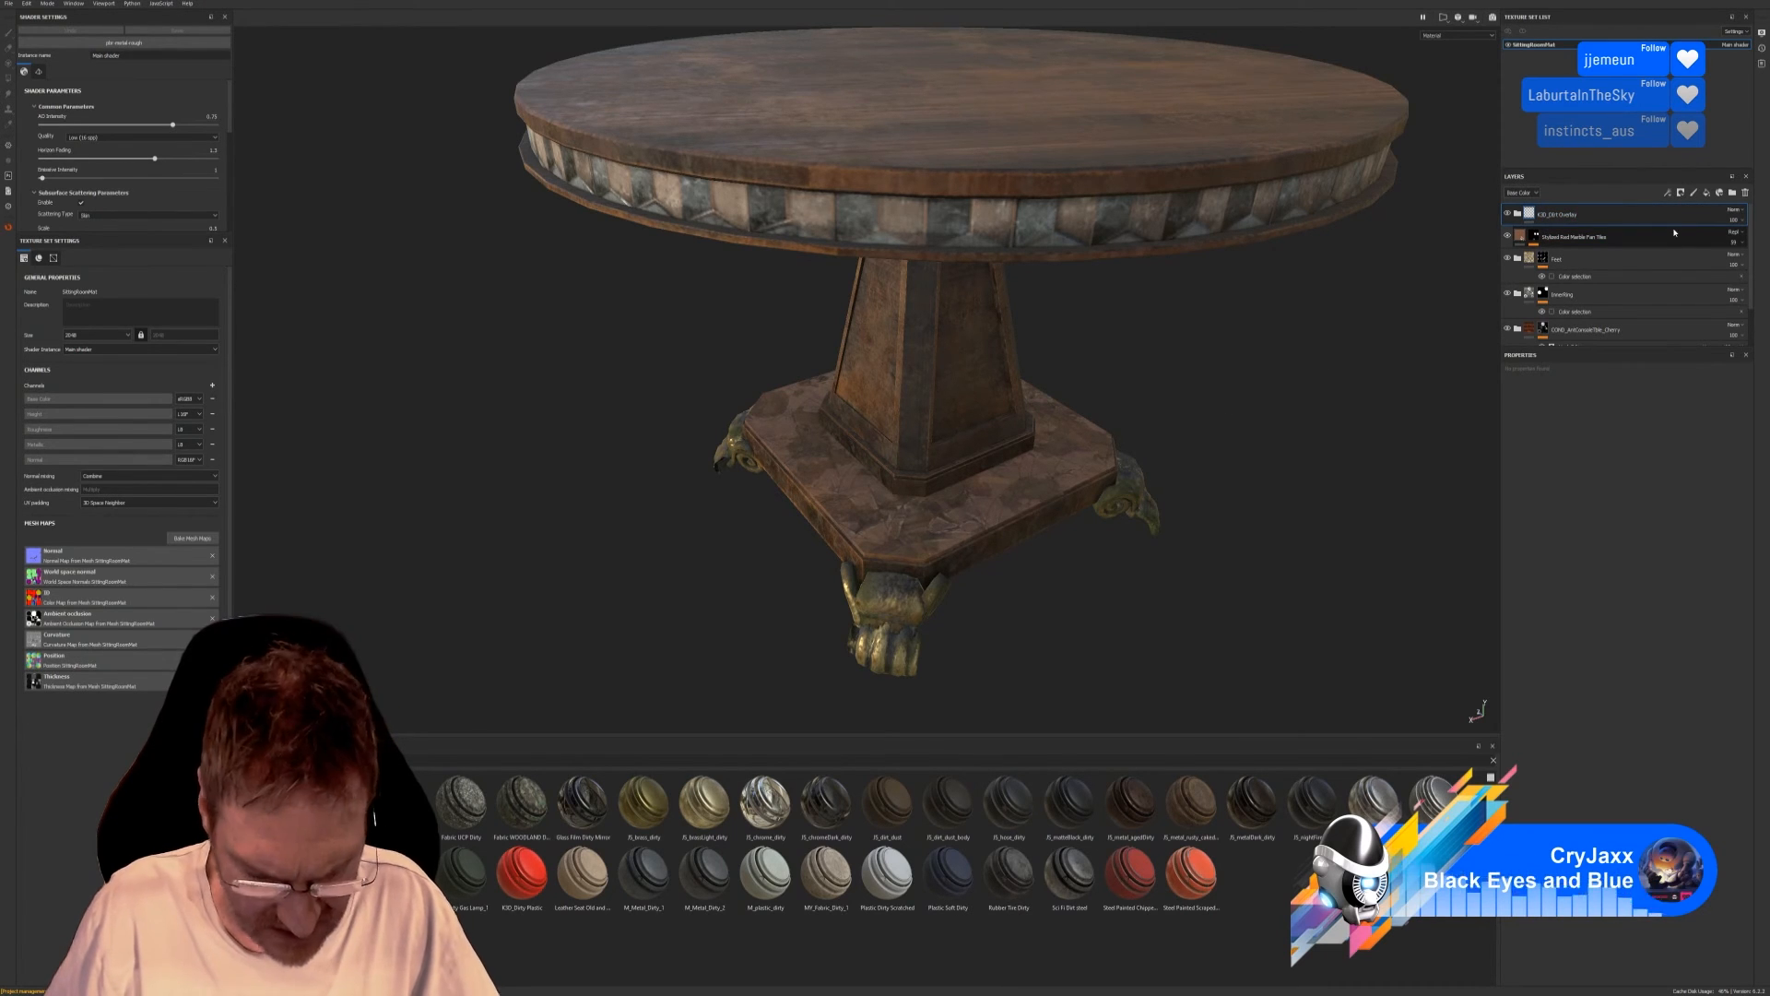
pyautogui.press('Delete')
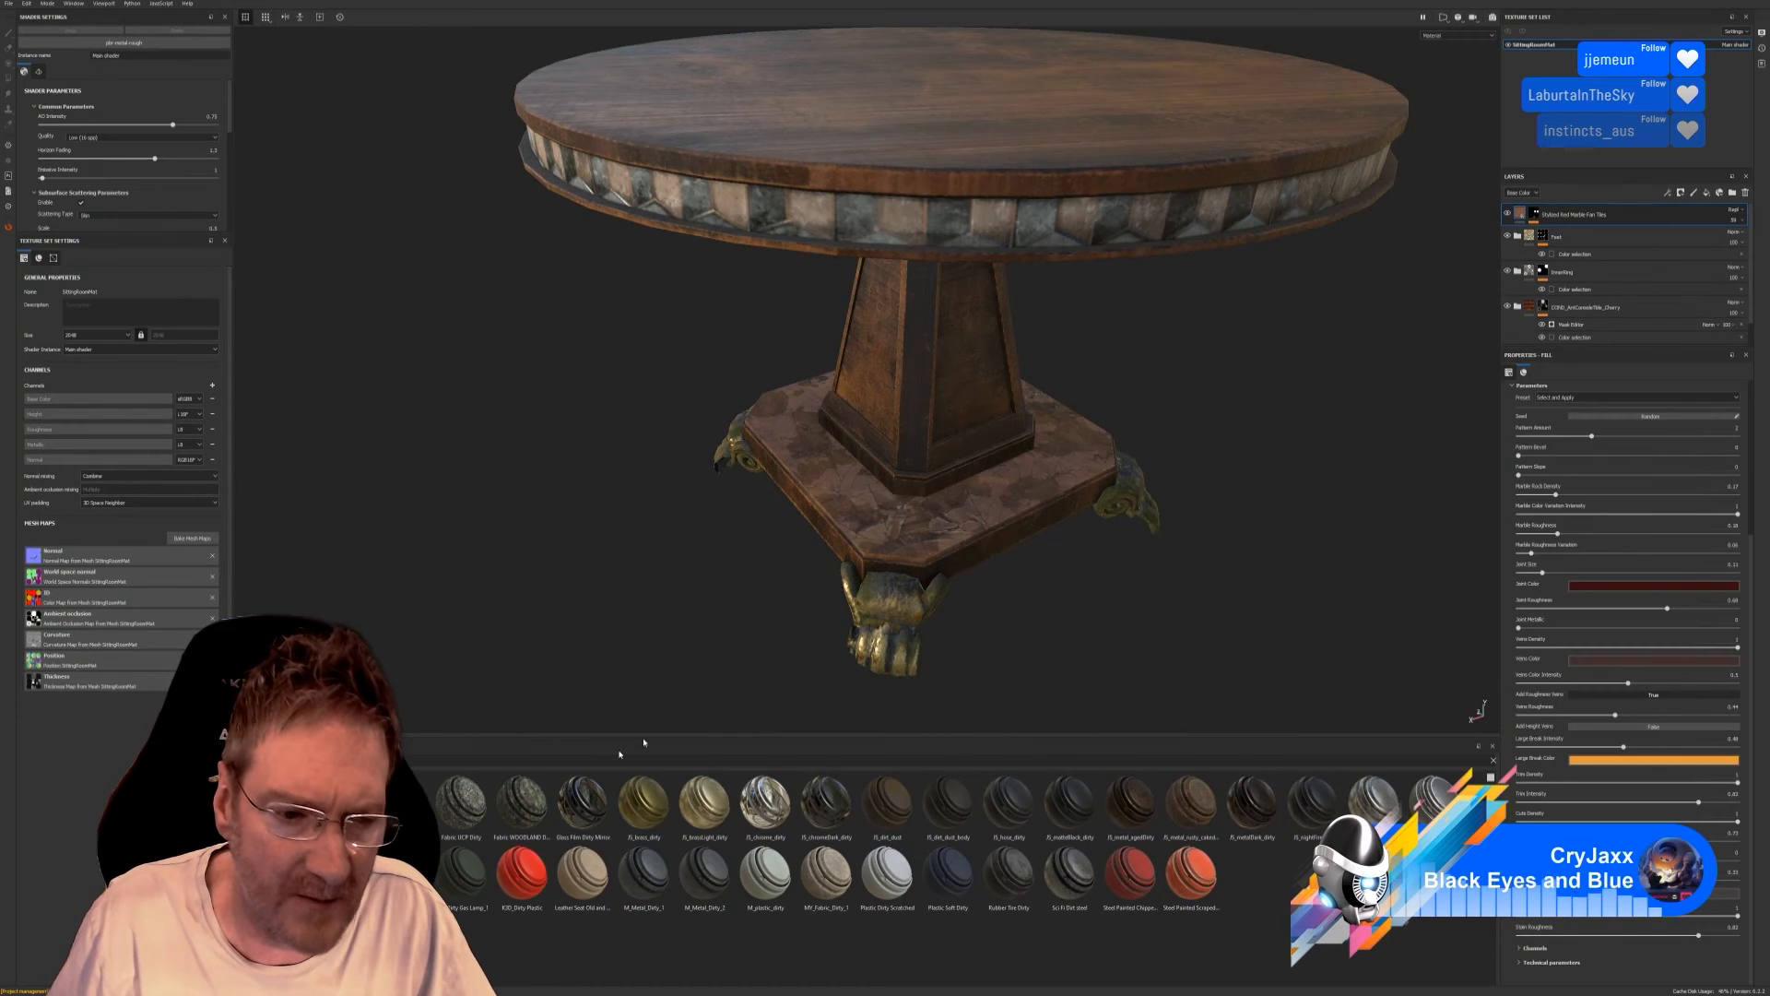
# Apply the heavier dirt smart material to the table and select the base fill layer inside its folder.
pyautogui.moveTo(520, 790); pyautogui.dragTo(922, 549)
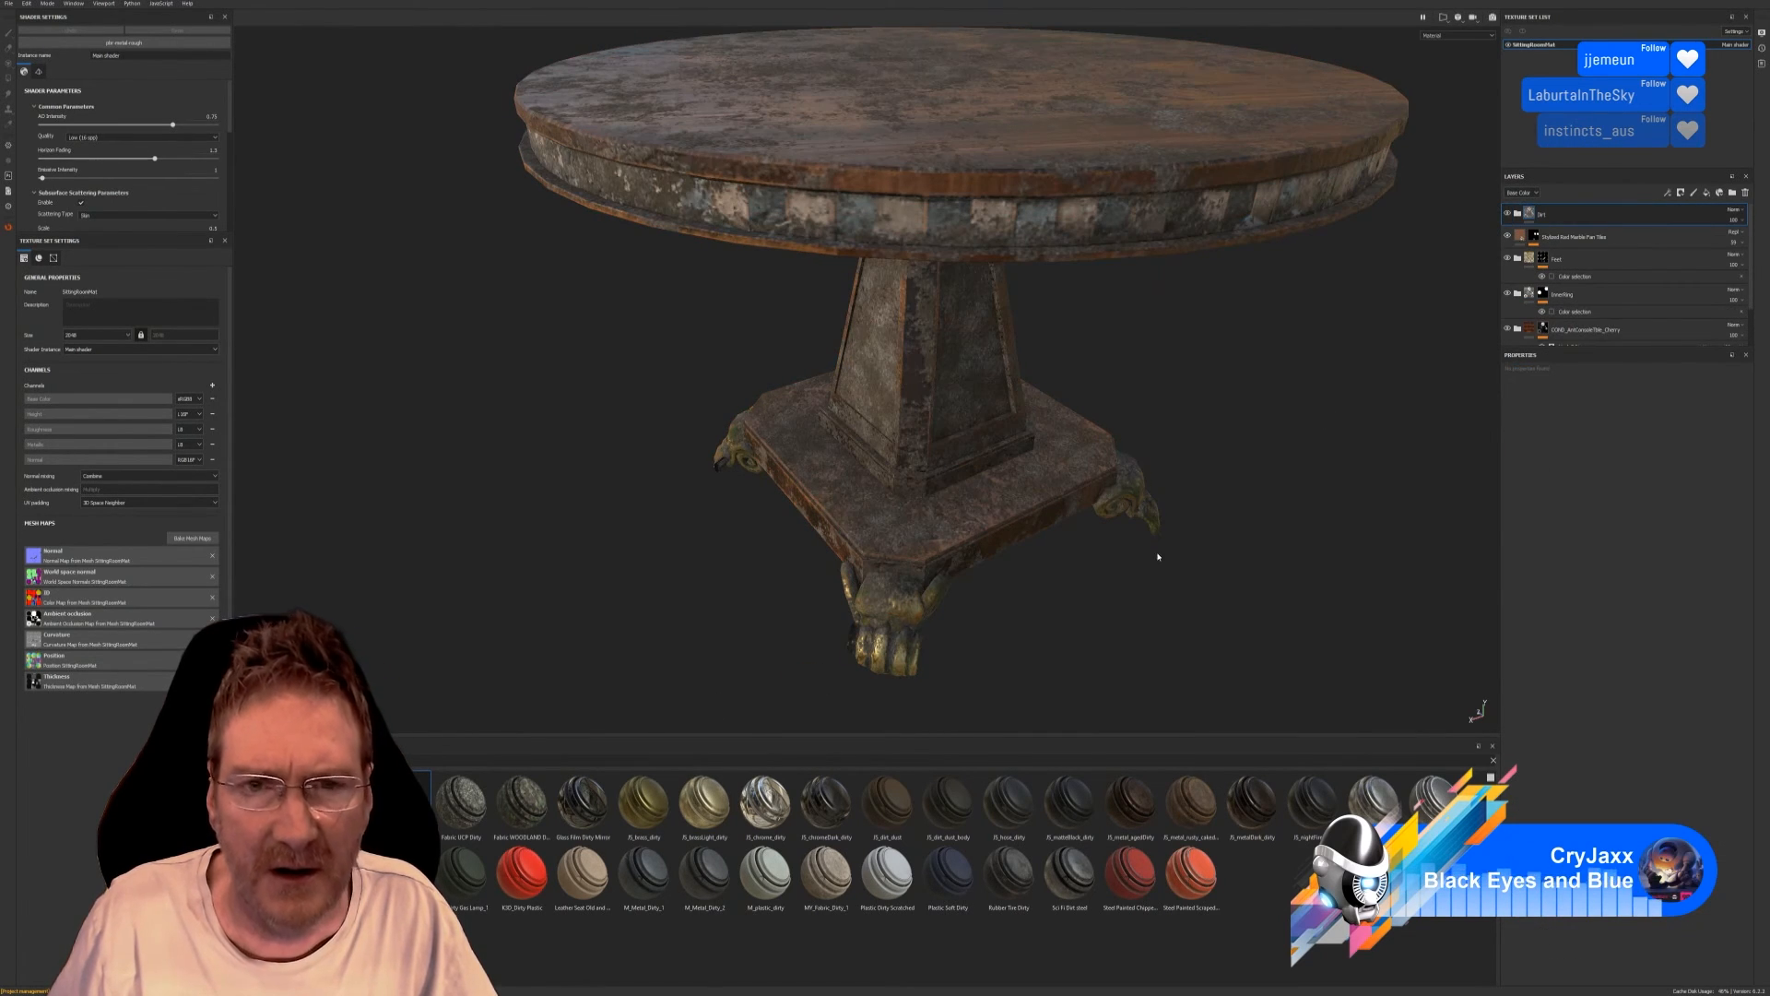
pyautogui.click(1518, 214)
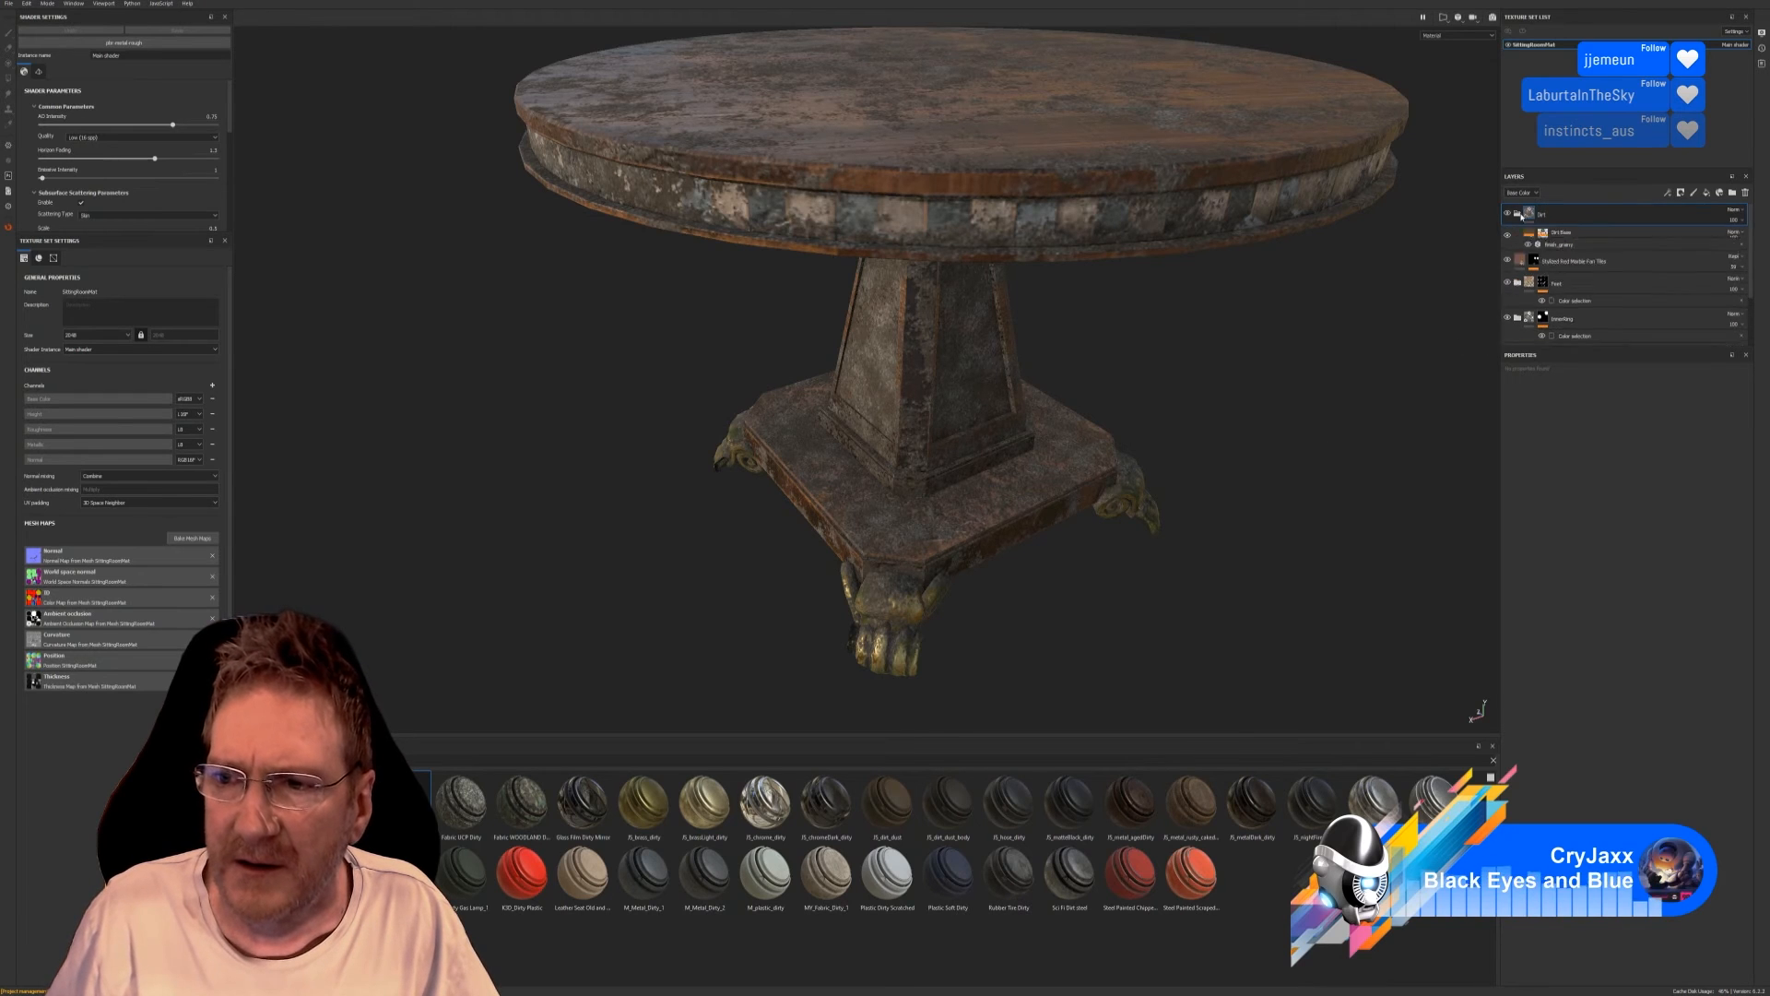
pyautogui.click(1534, 240)
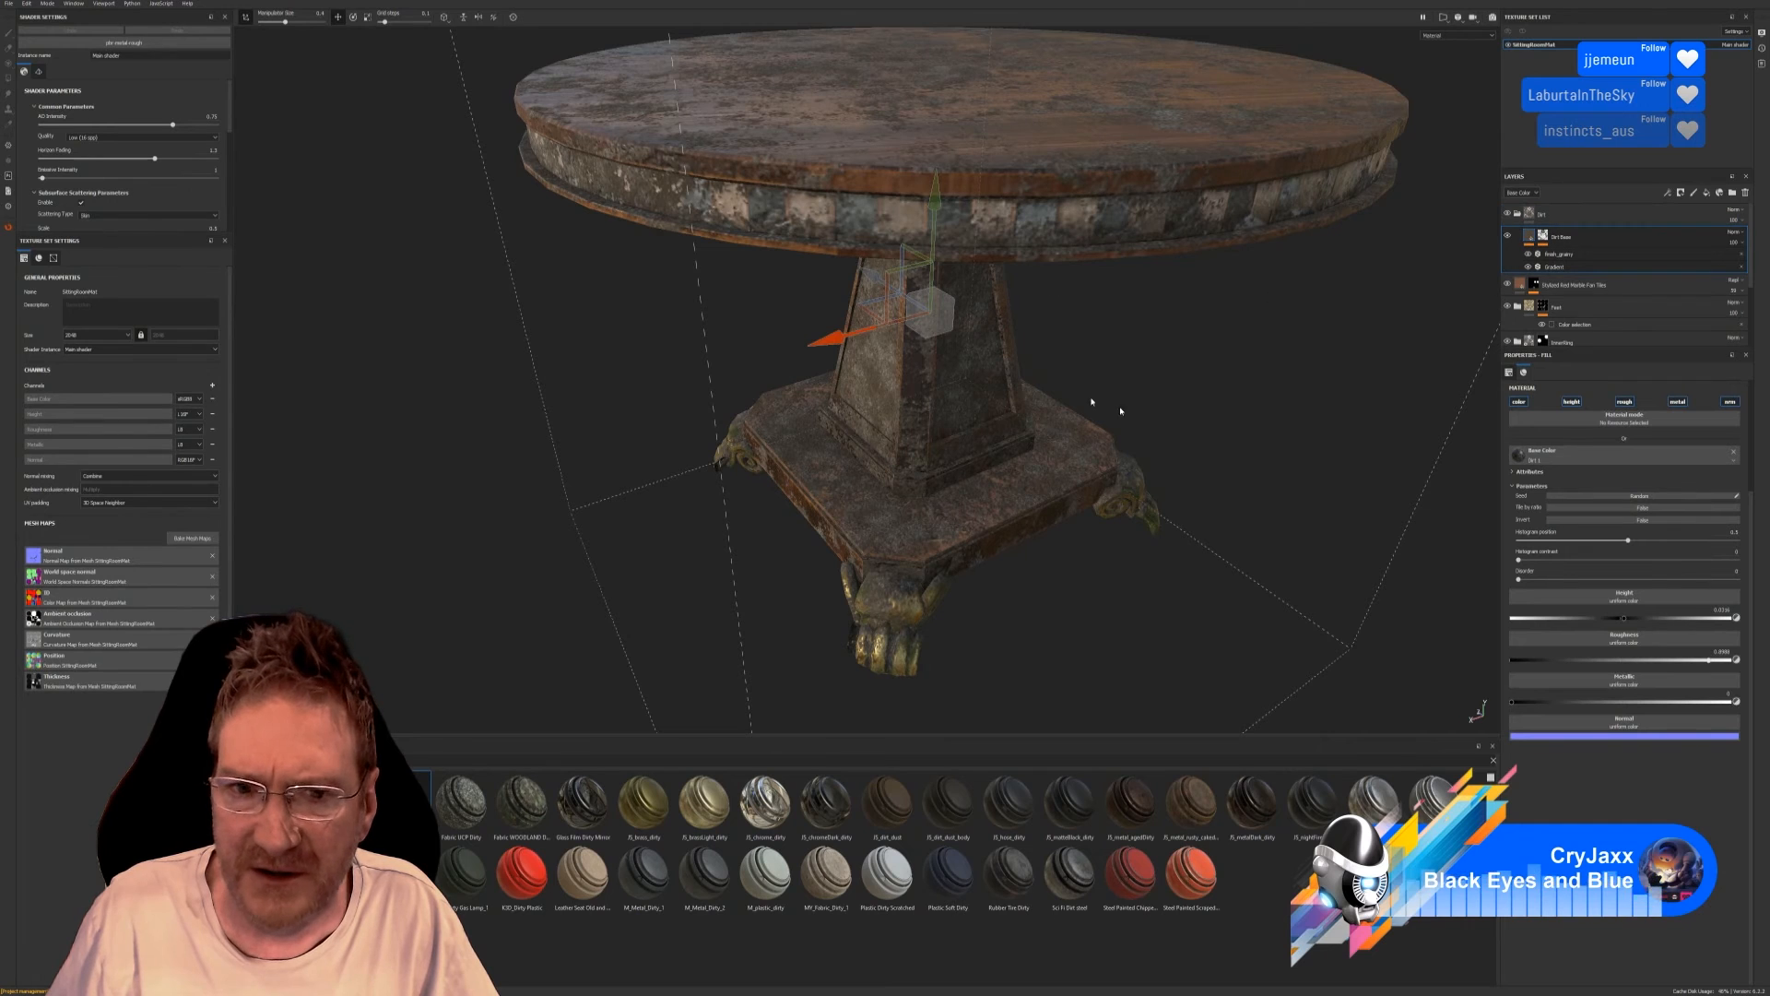
# Disable the height, normal and metallic channels on the dirt fill layer, keeping only color and roughness.
pyautogui.click(1572, 402)
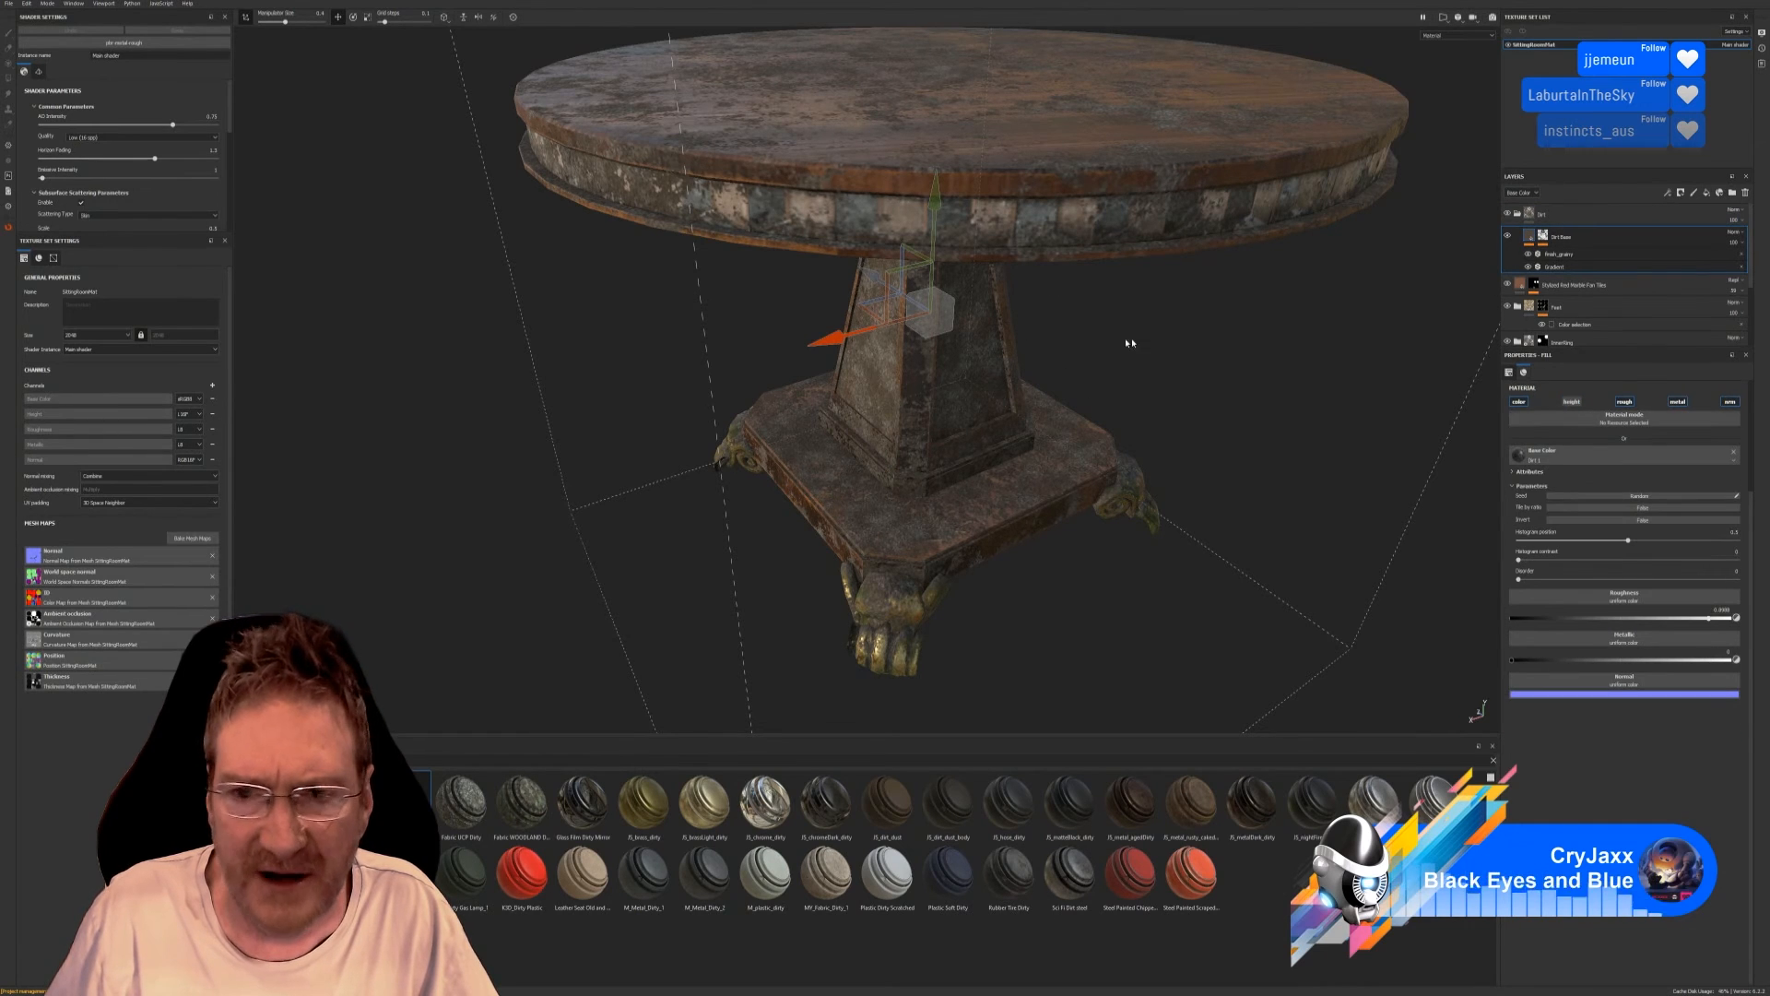
pyautogui.click(1731, 403)
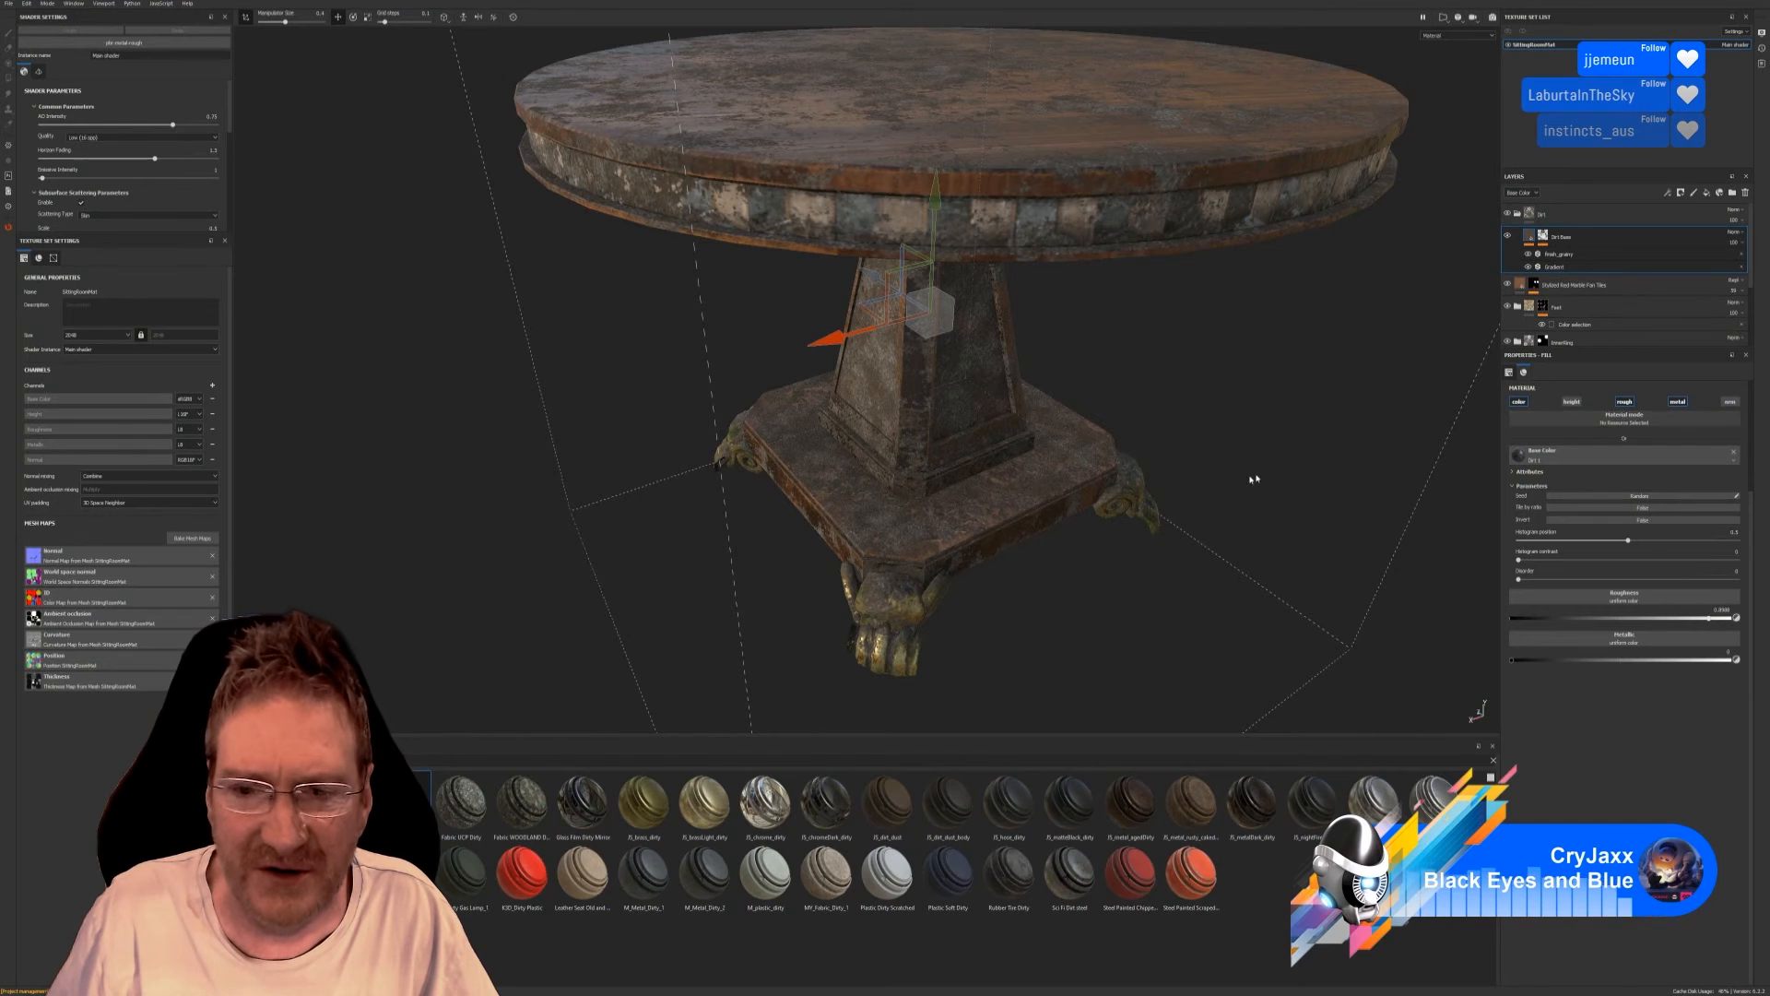
pyautogui.click(1625, 402)
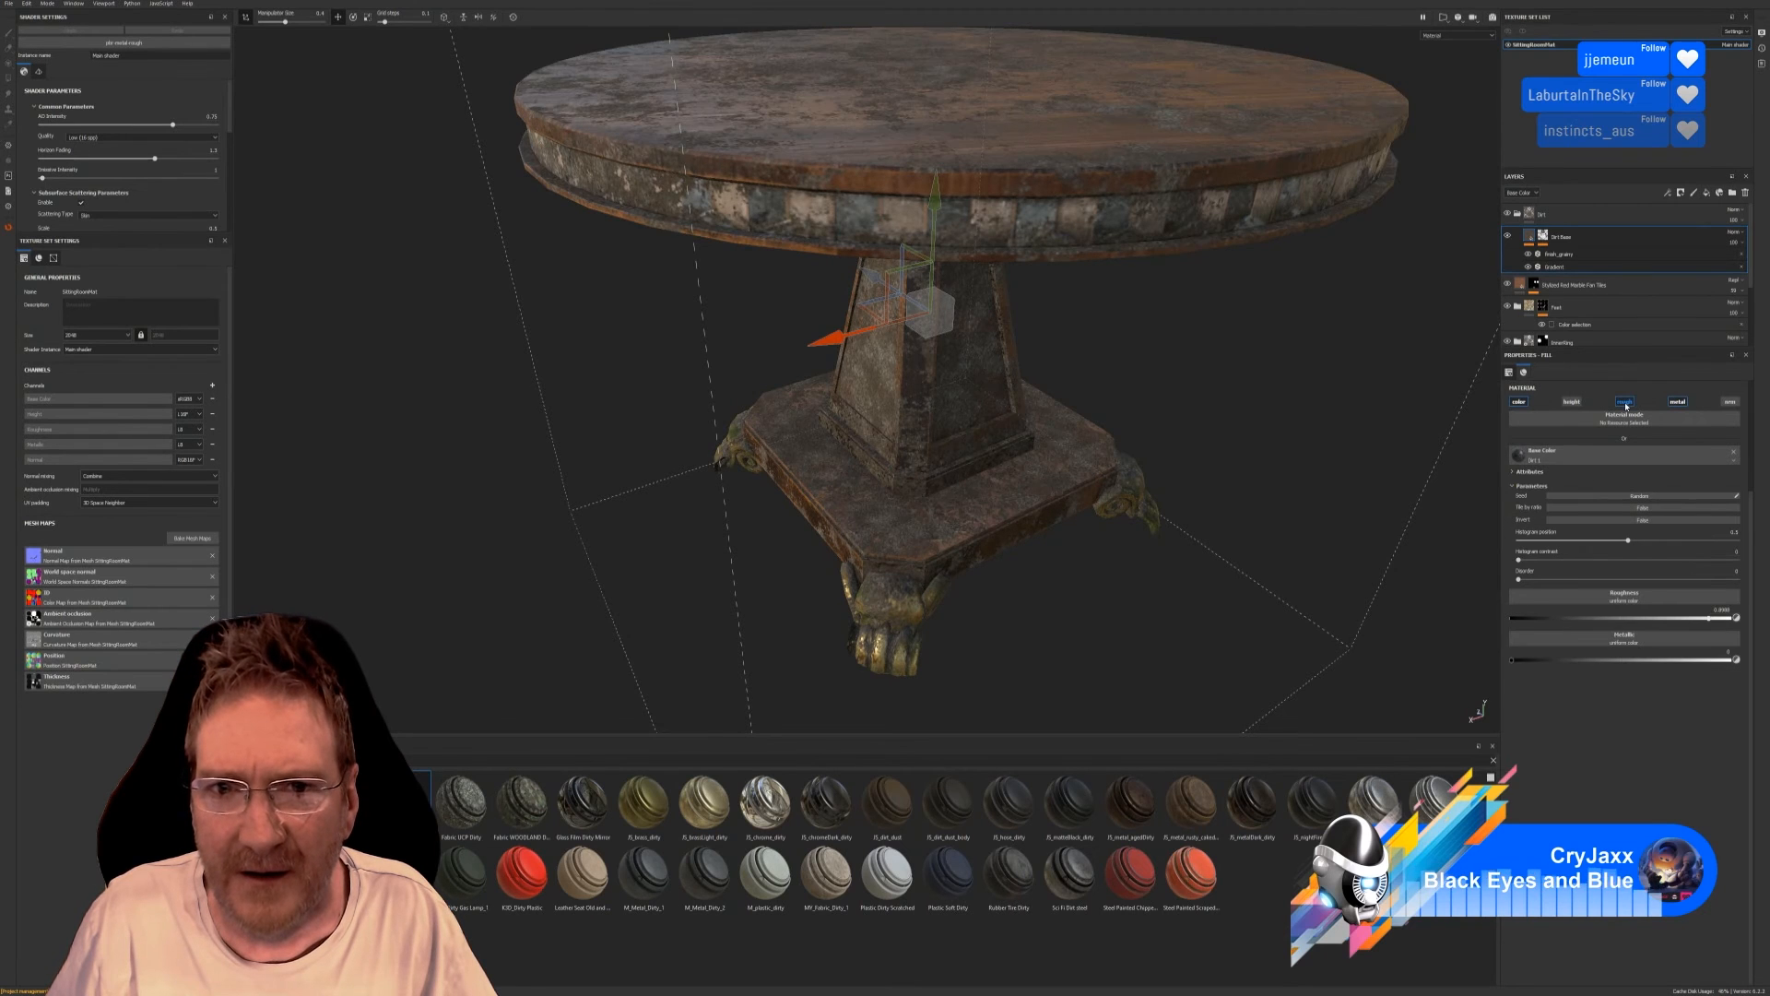
pyautogui.click(1625, 402)
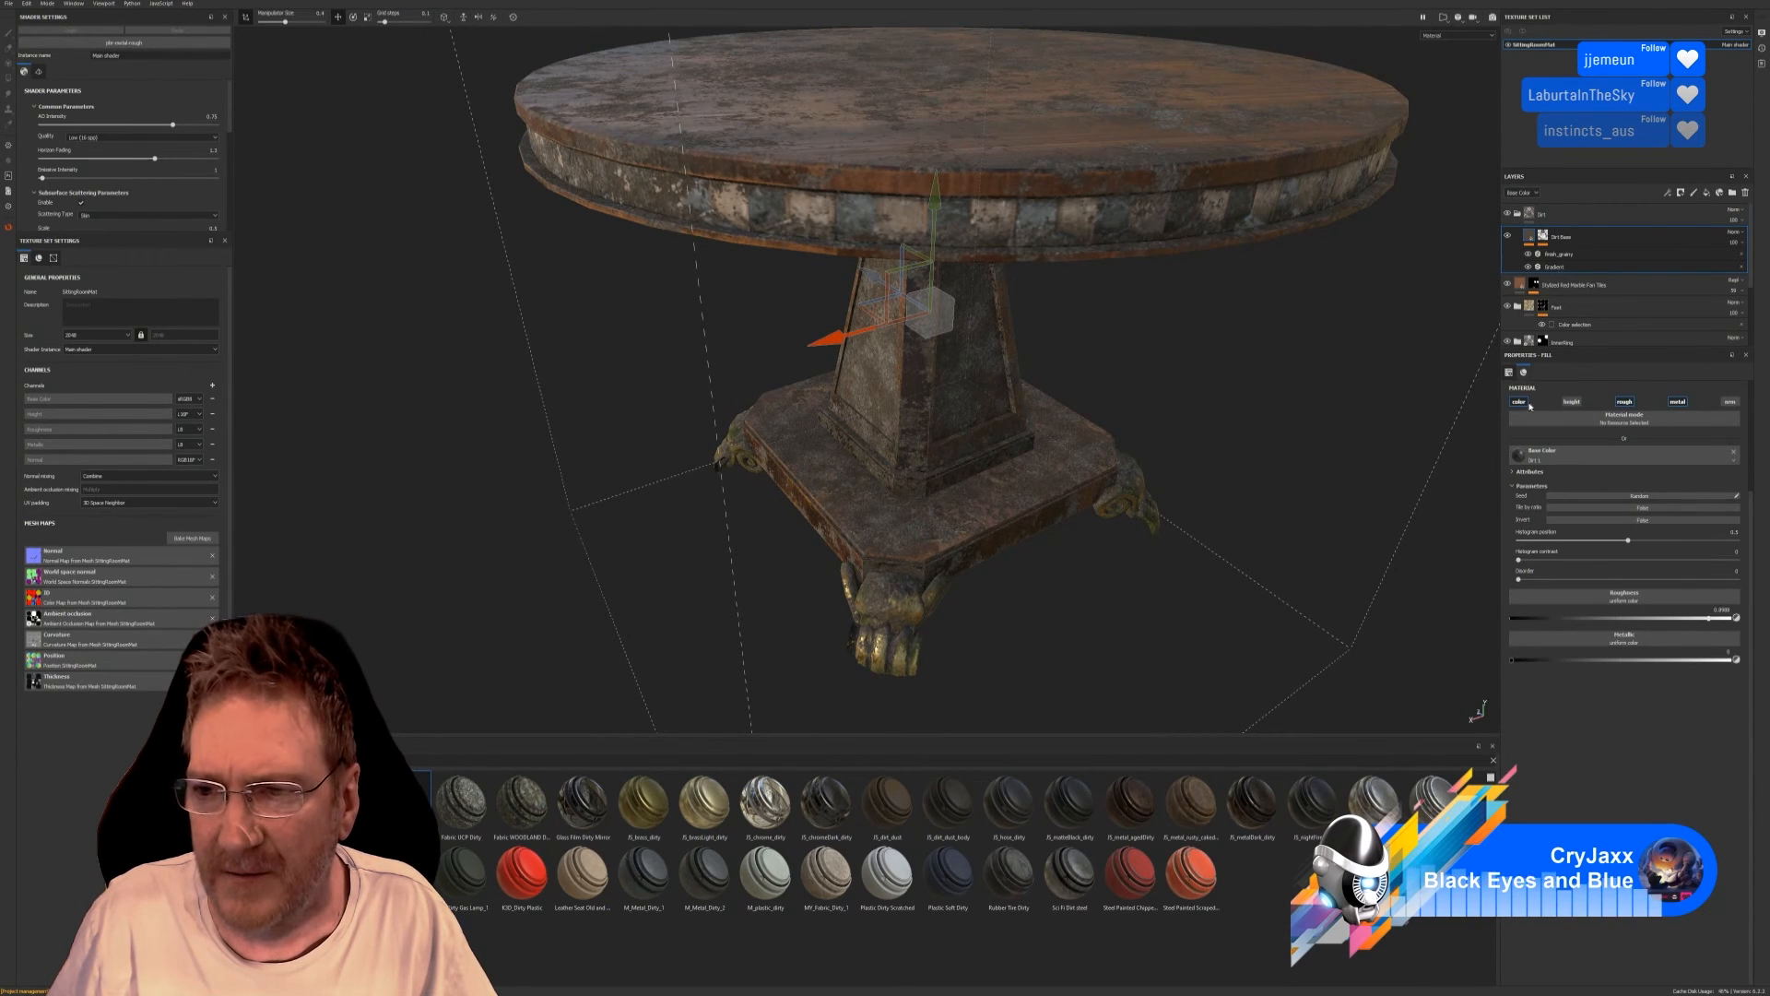
pyautogui.click(1678, 403)
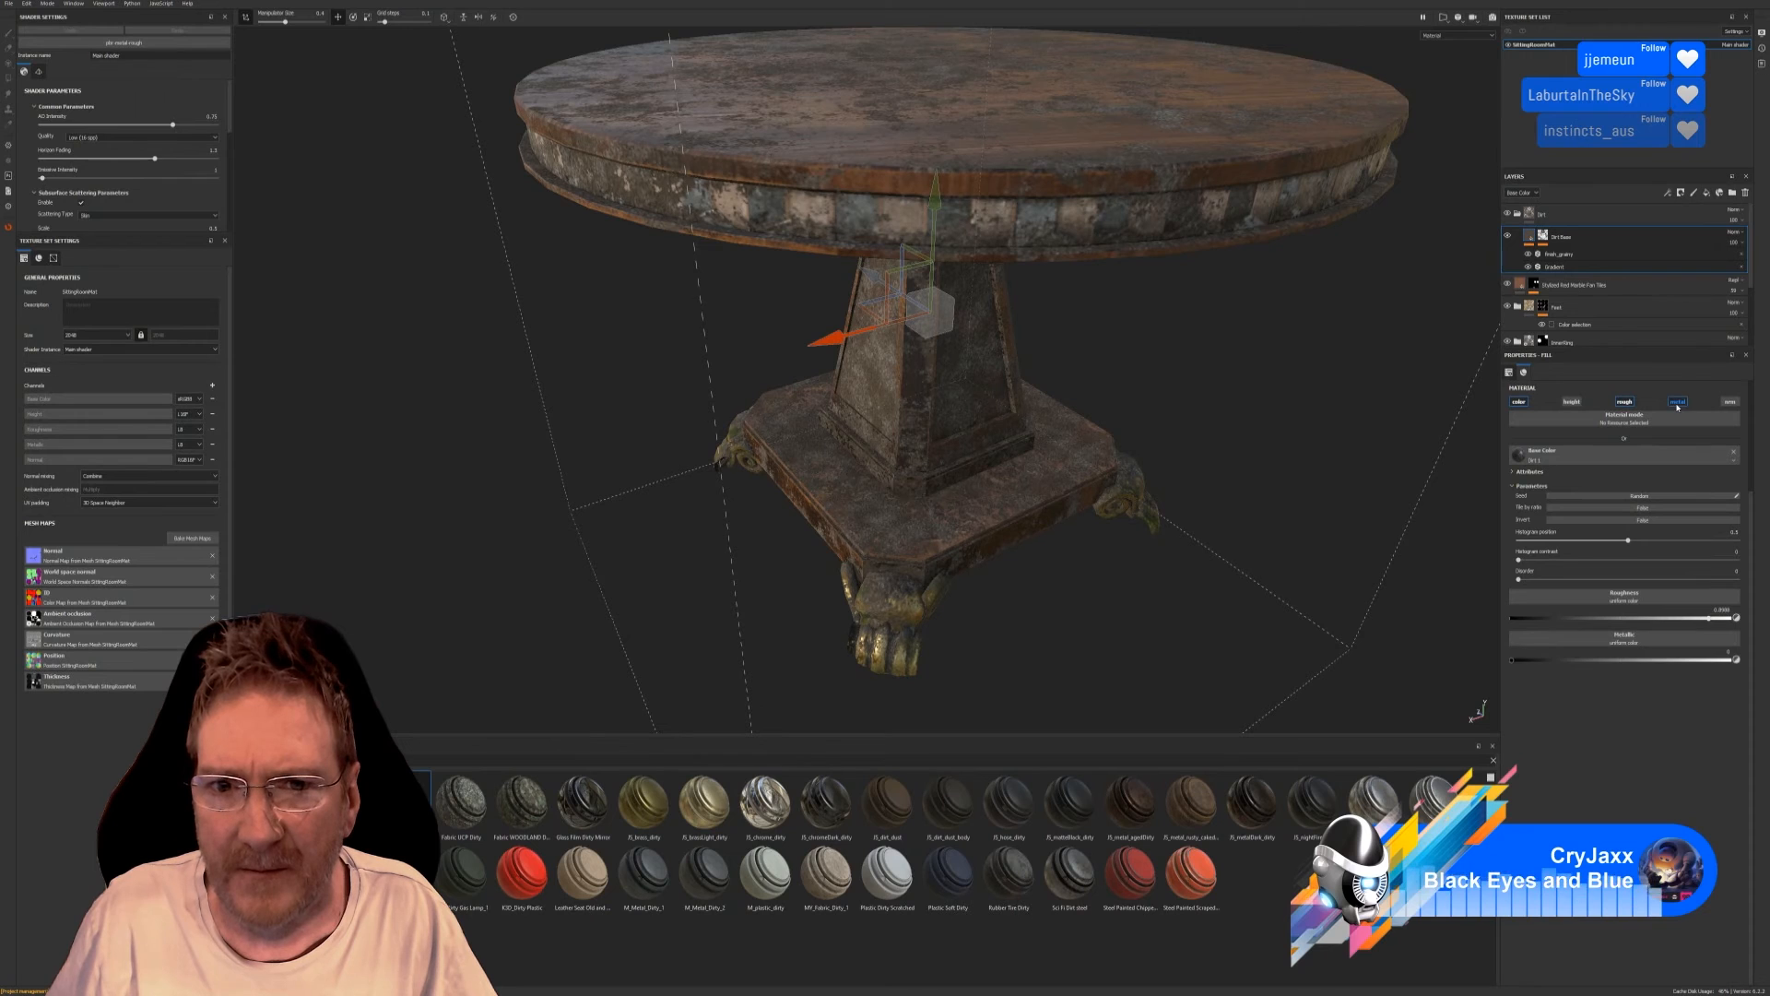
pyautogui.click(1678, 403)
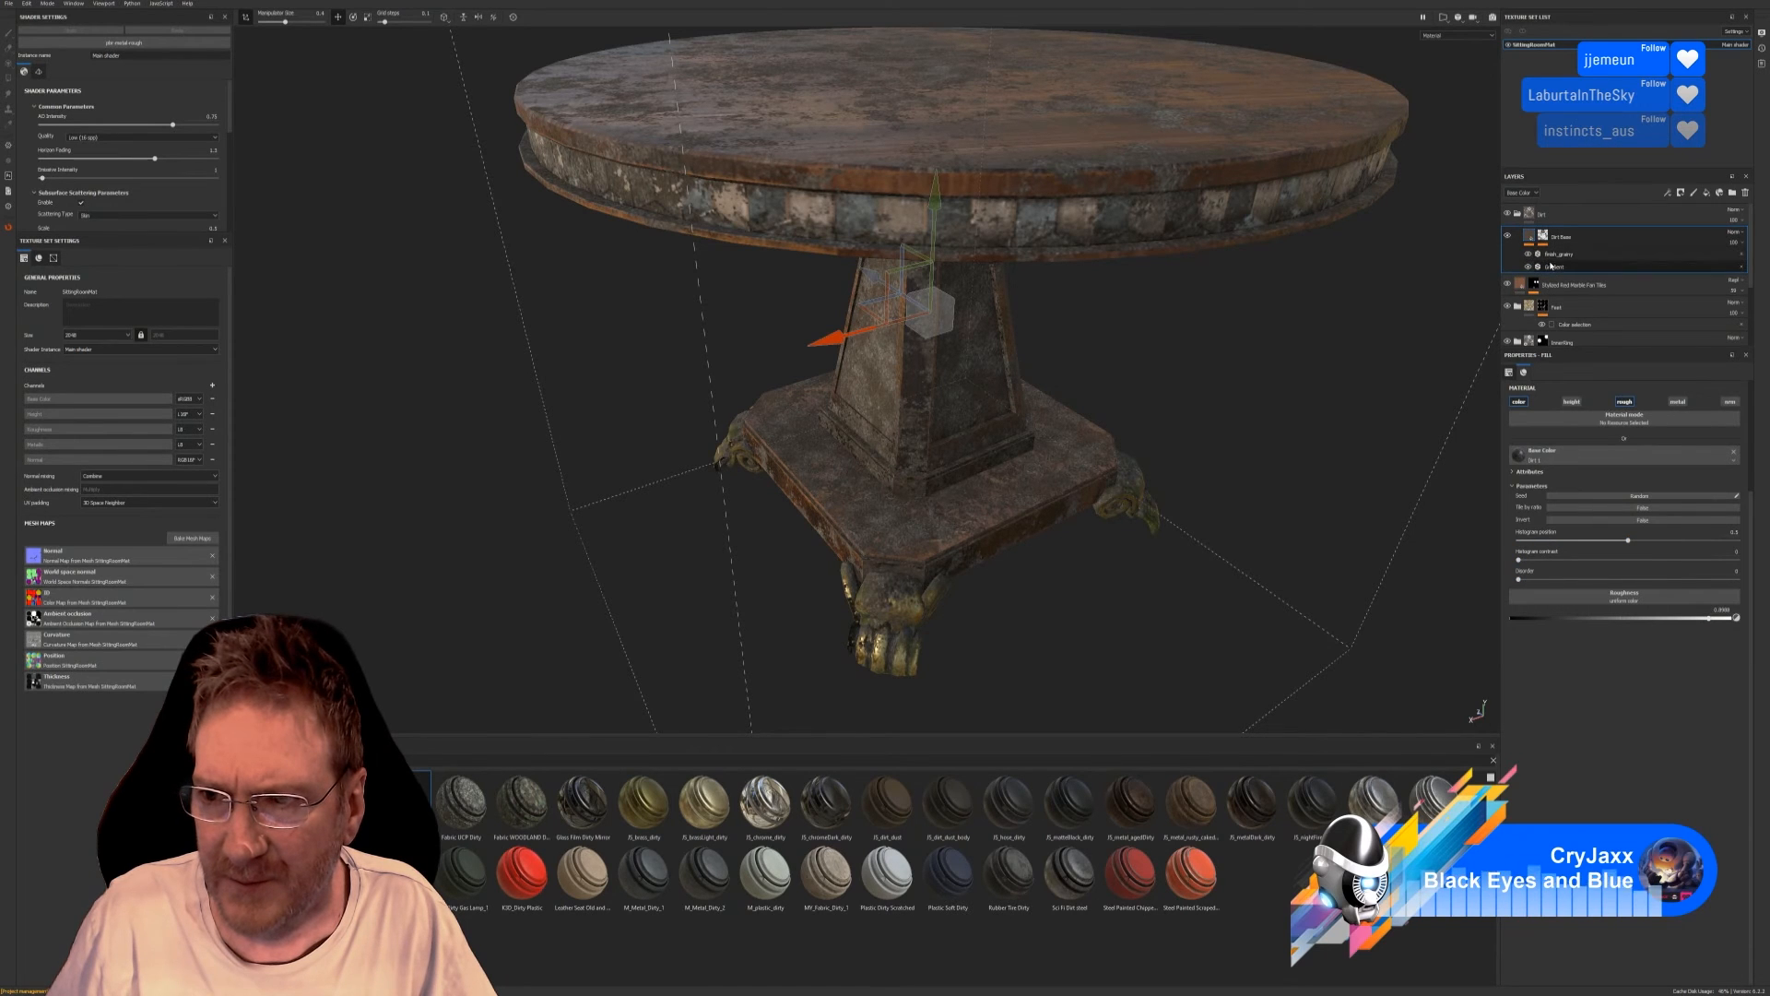
# Set the dirt folder's blend mode to Multiply and compare the modes that follow it against the whole table.
pyautogui.scroll(-3, 1185, 314)
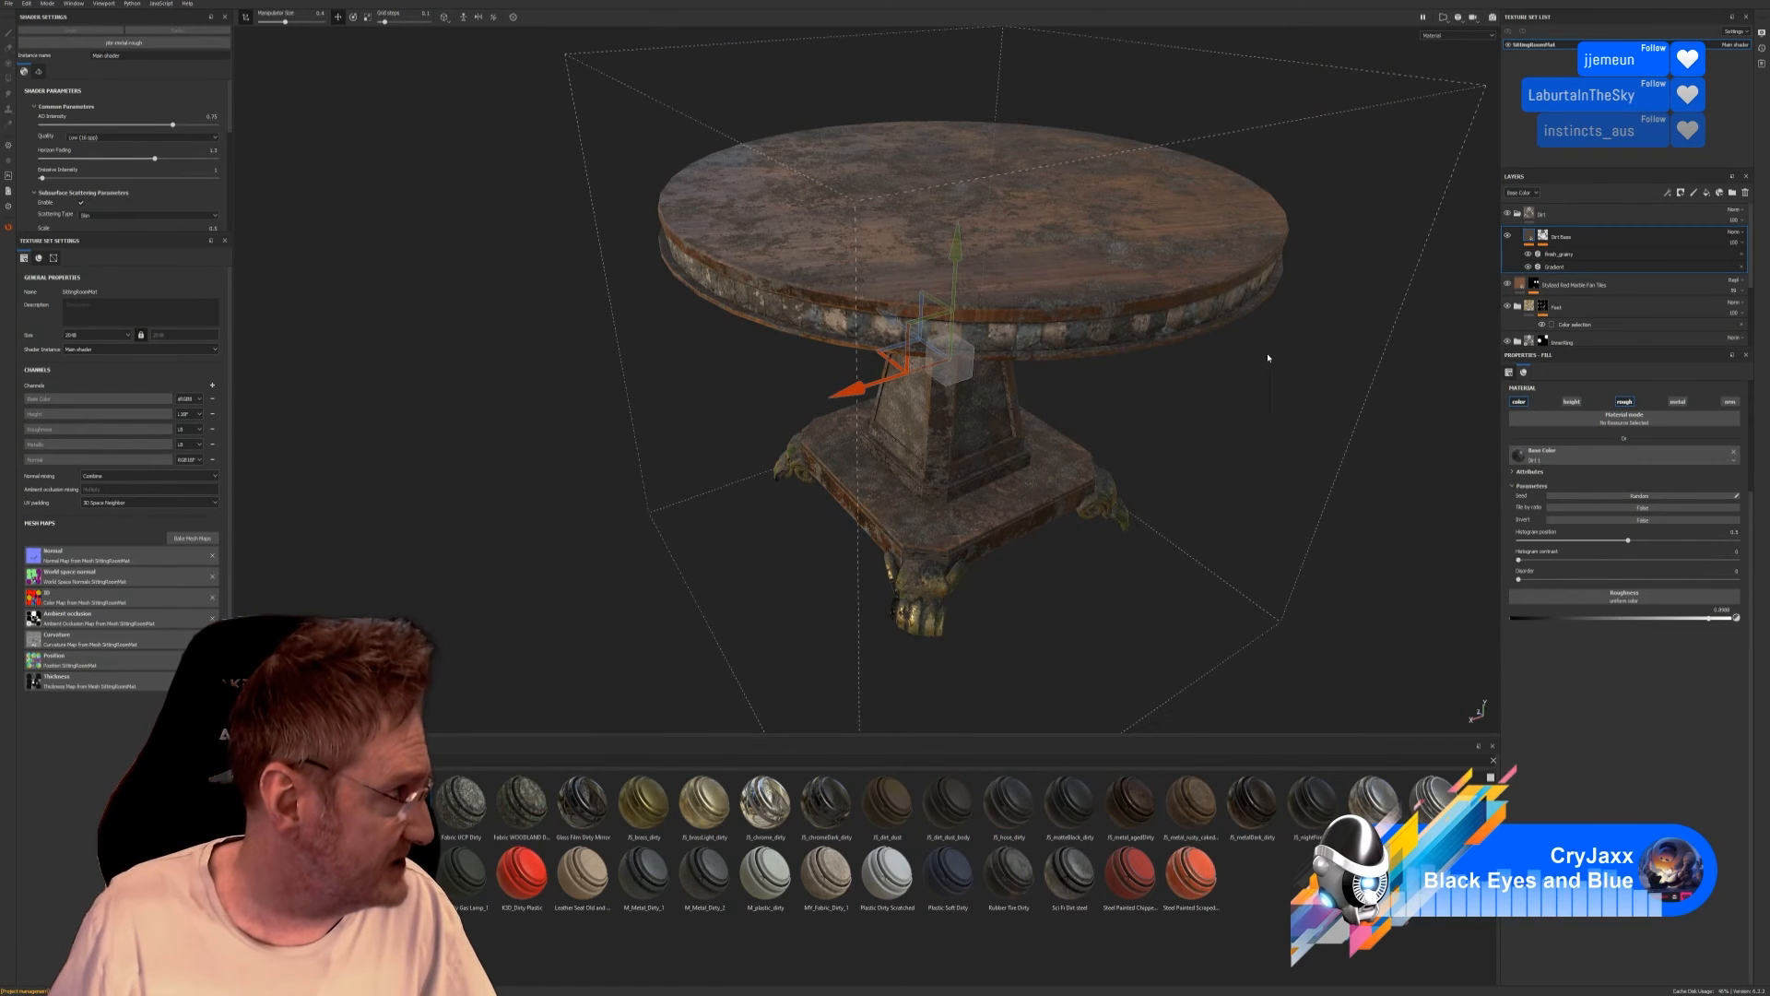
pyautogui.keyDown('alt'); pyautogui.moveTo(1270, 382); pyautogui.dragTo(1036, 308); pyautogui.keyUp('alt')
pyautogui.keyDown('alt'); pyautogui.moveTo(1148, 523); pyautogui.dragTo(1174, 466); pyautogui.keyUp('alt')
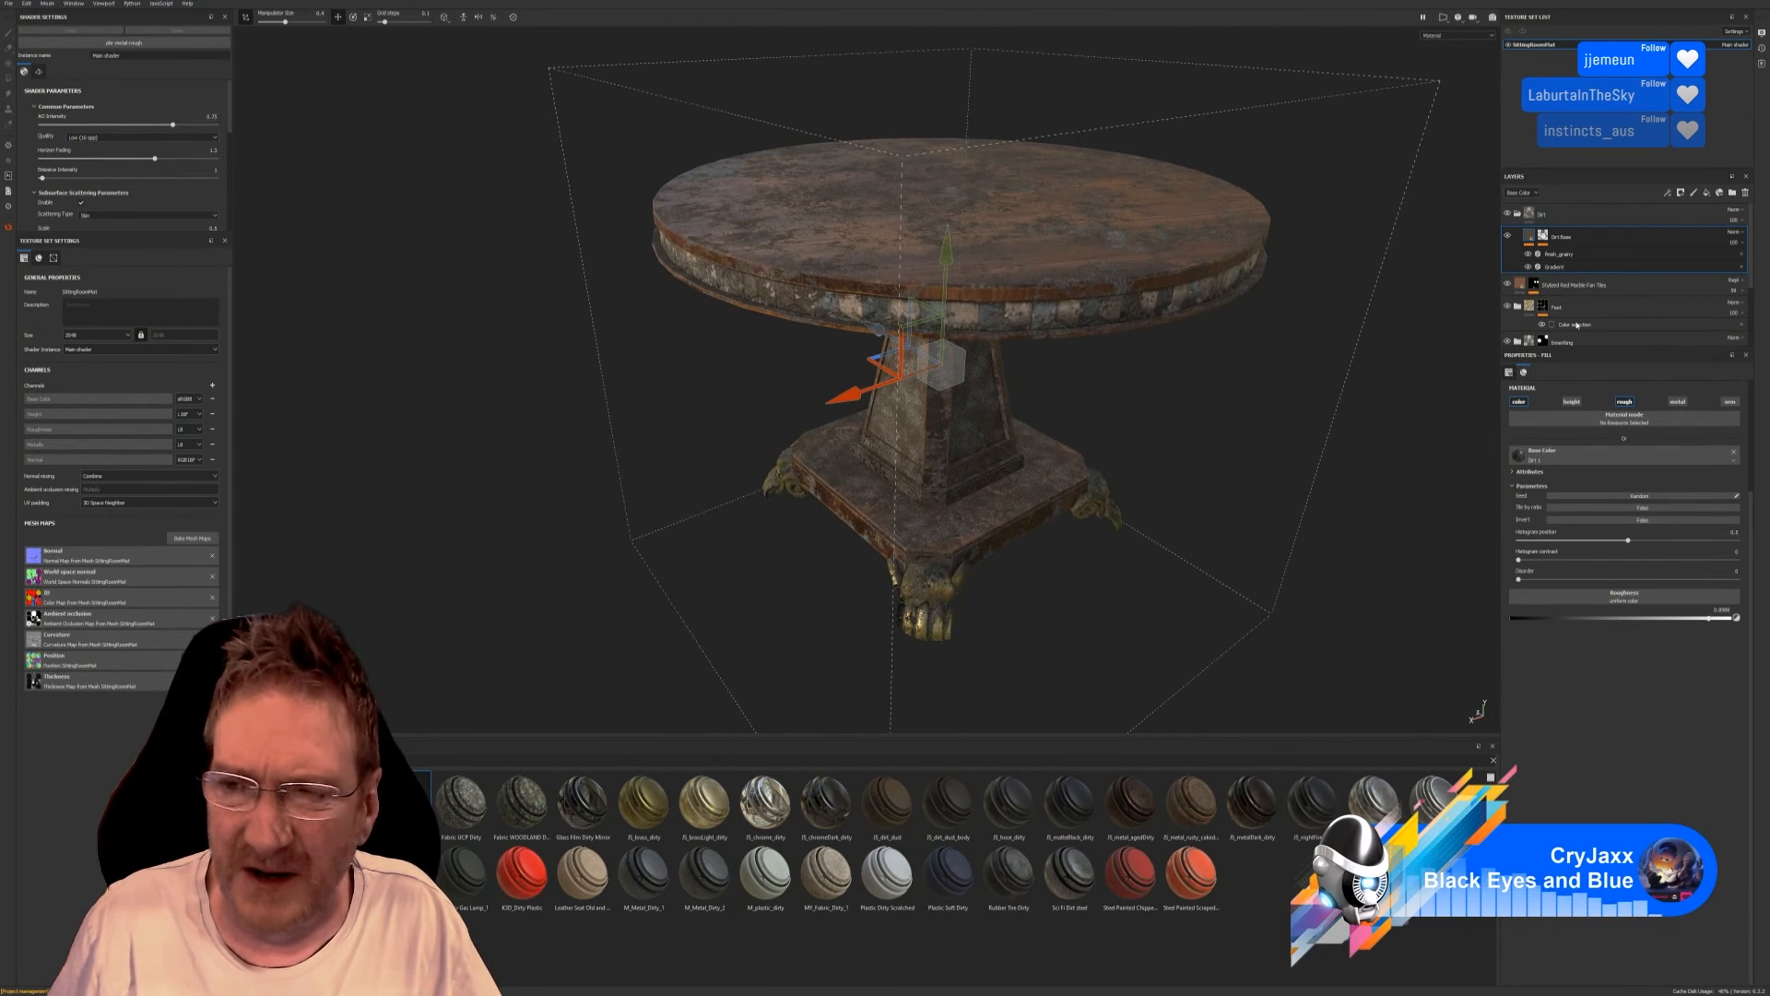
pyautogui.click(1739, 233)
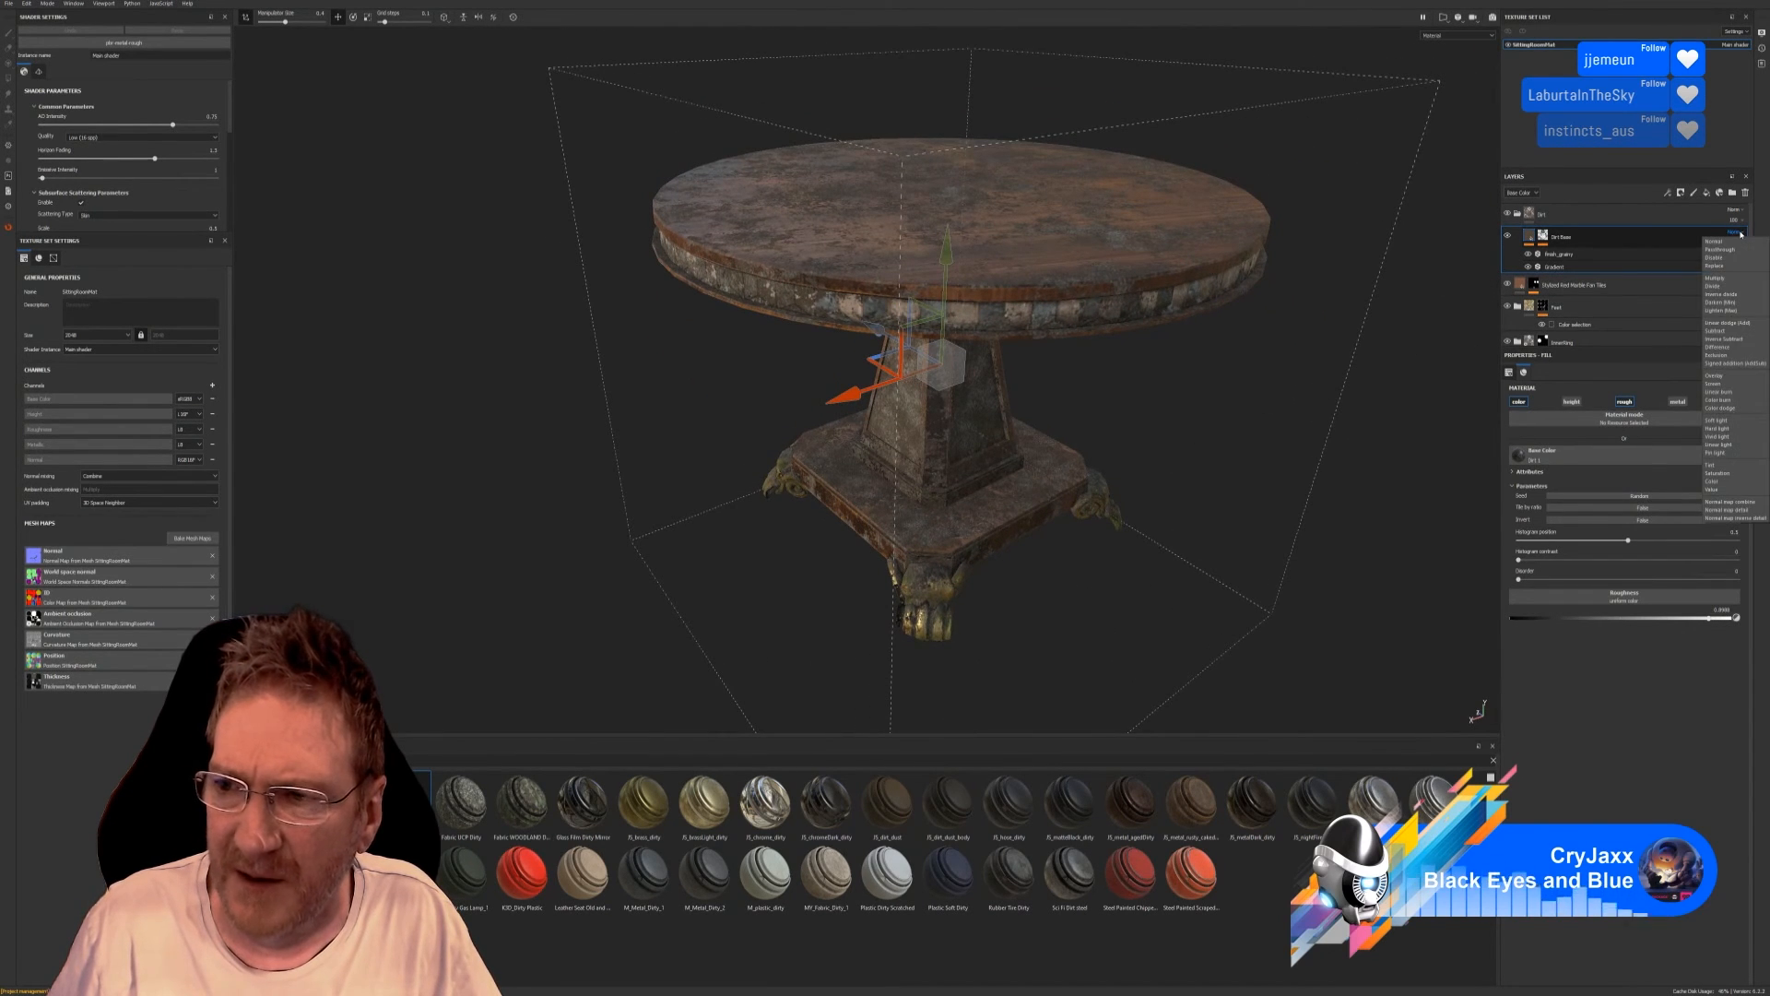
pyautogui.click(1738, 211)
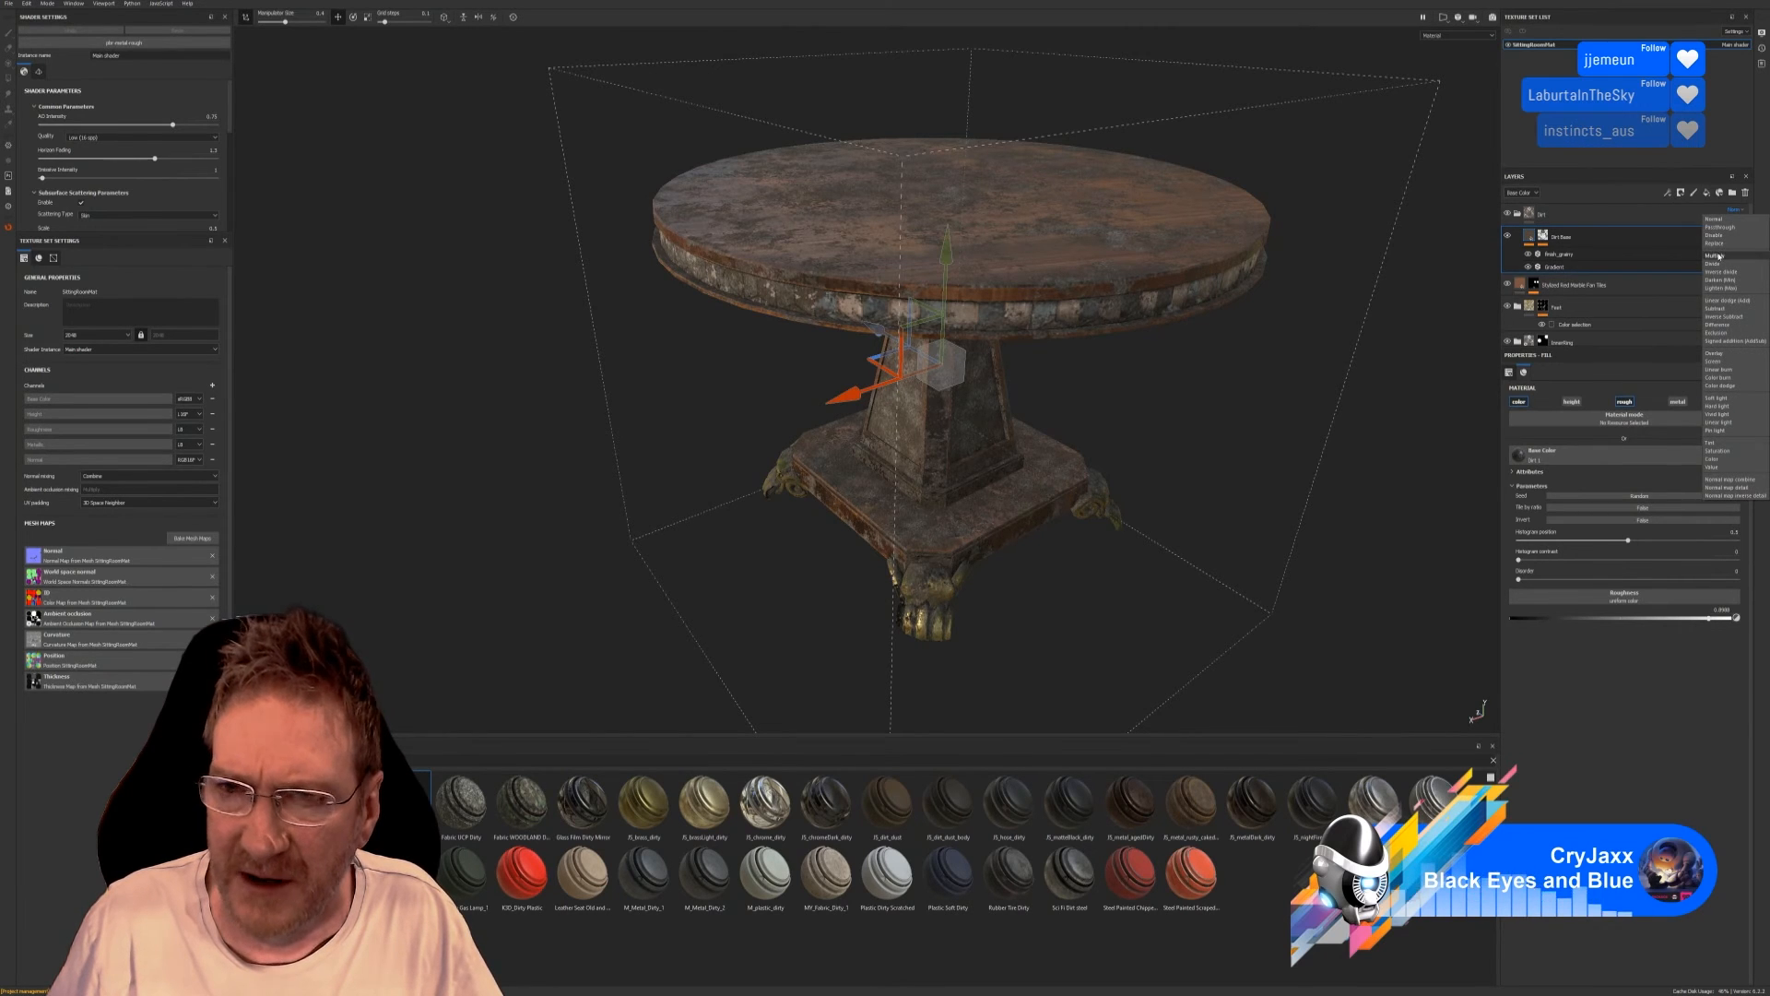
pyautogui.click(1721, 255)
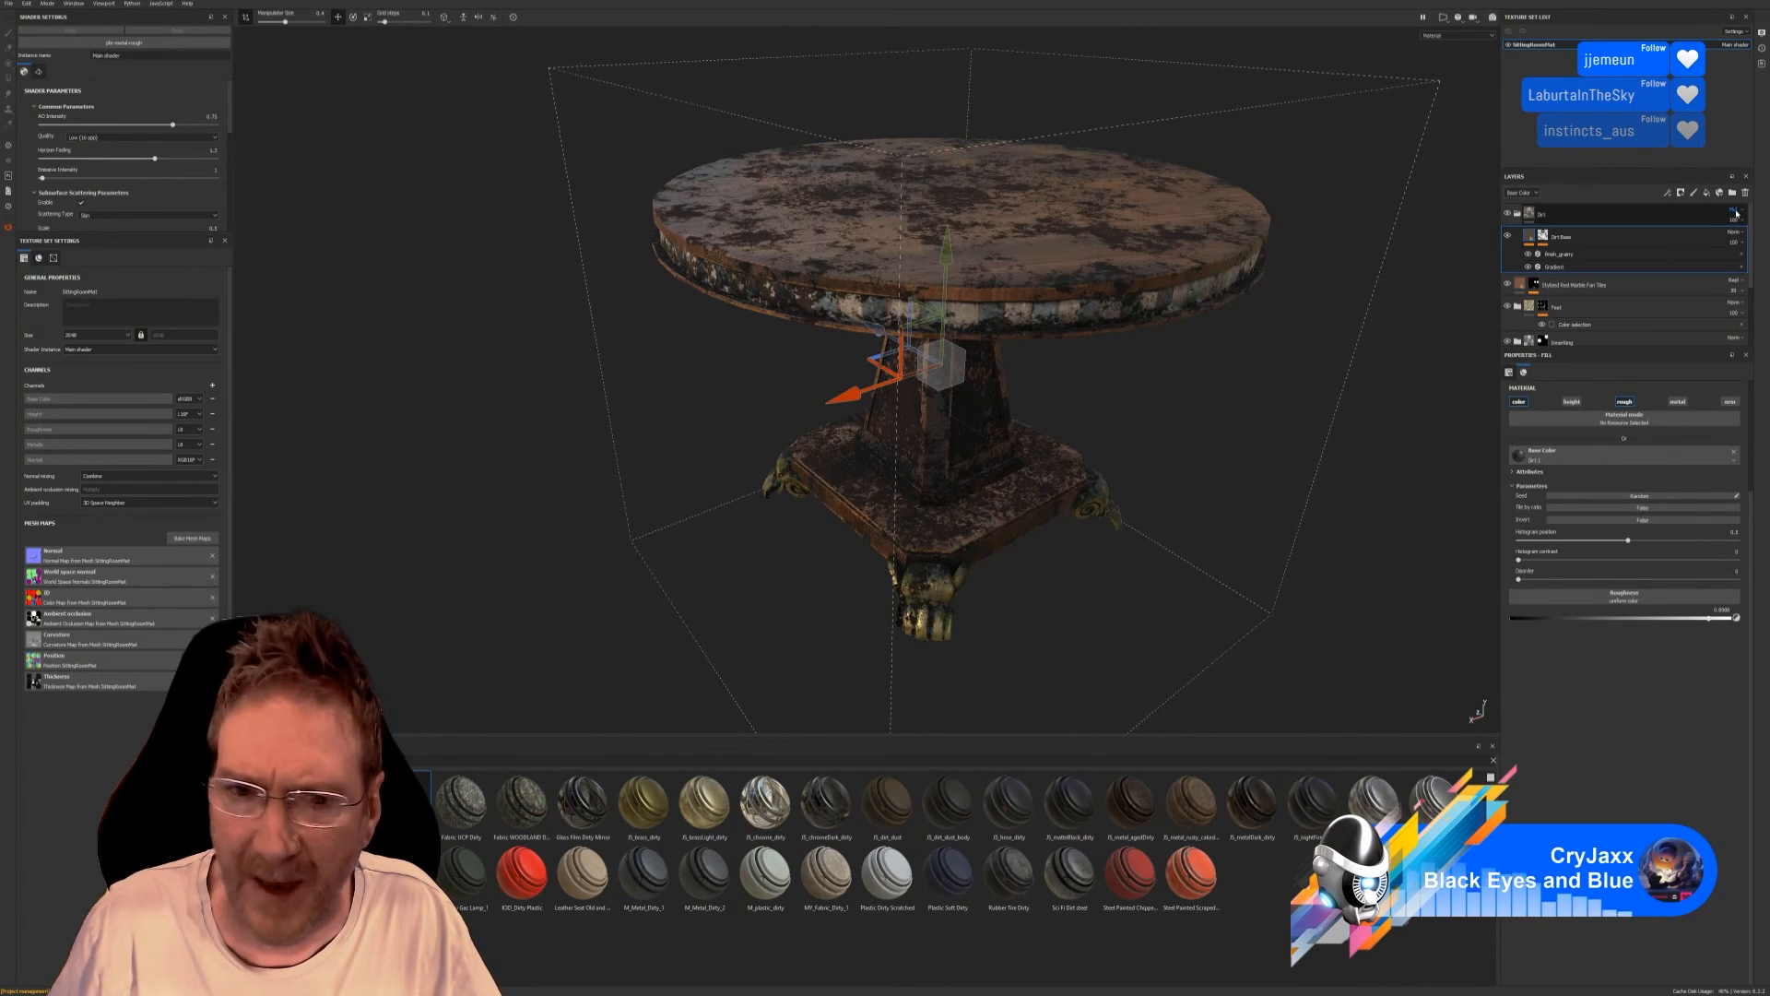
pyautogui.press('Down')
pyautogui.press('Down')
pyautogui.press('Down')
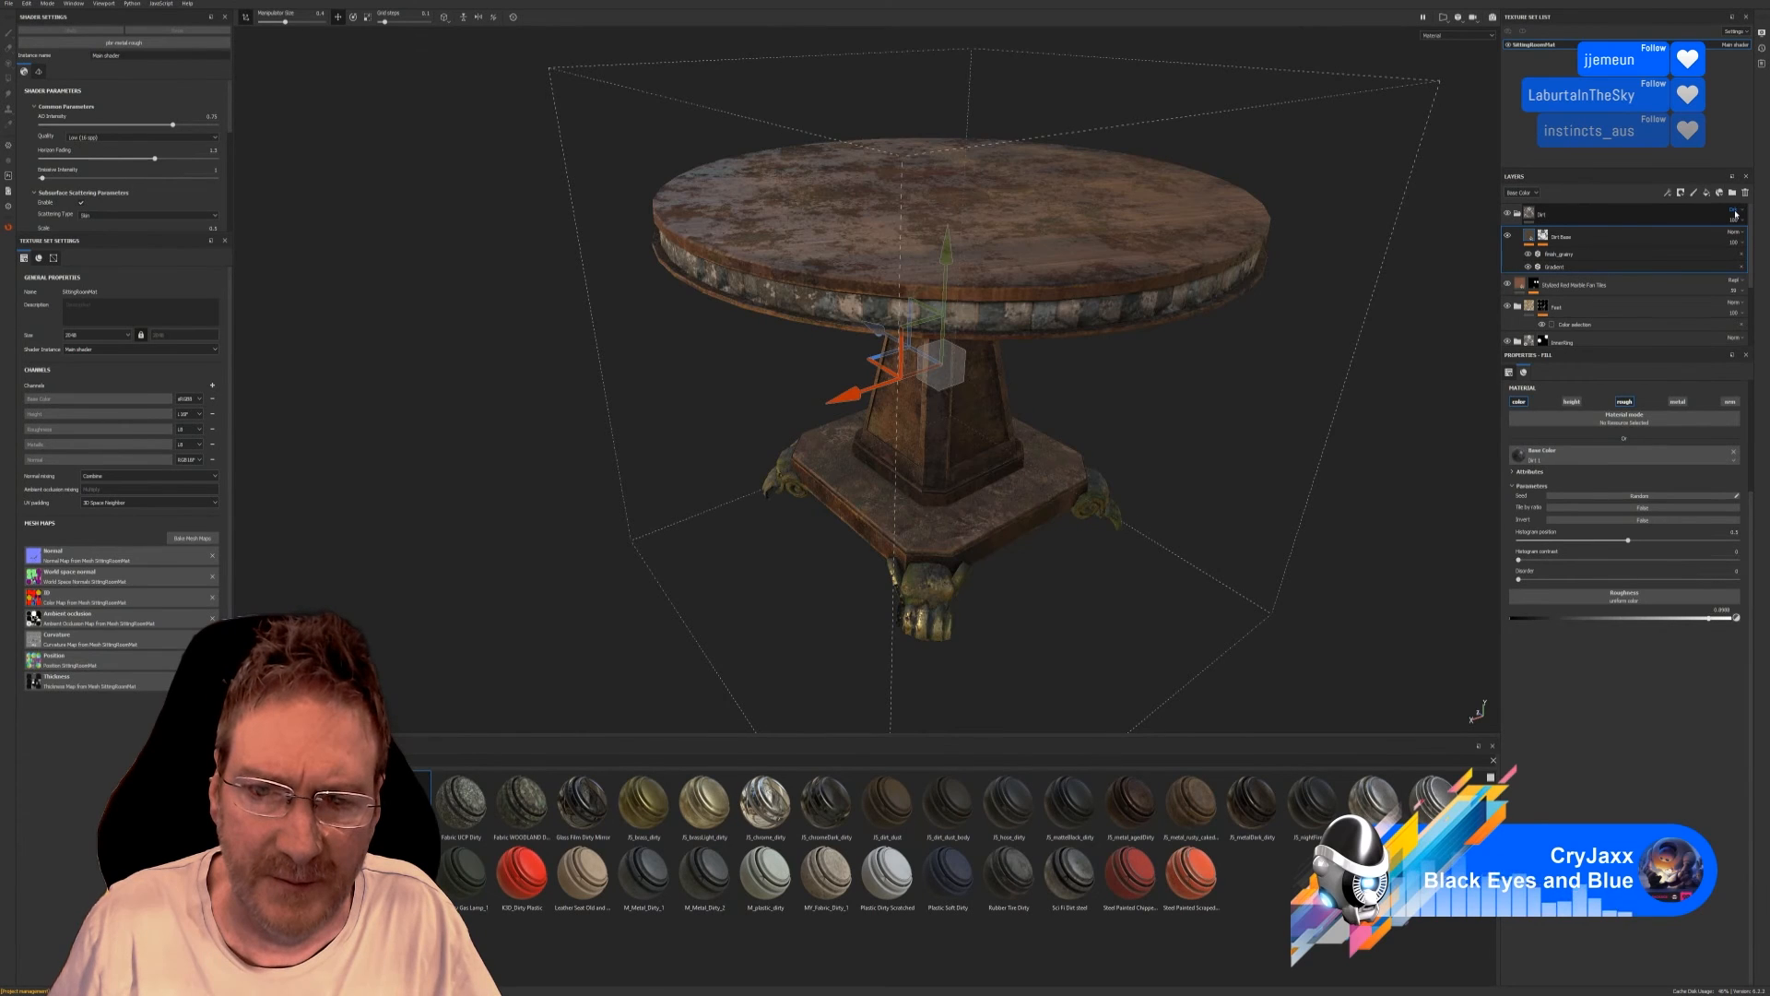
pyautogui.press('Down')
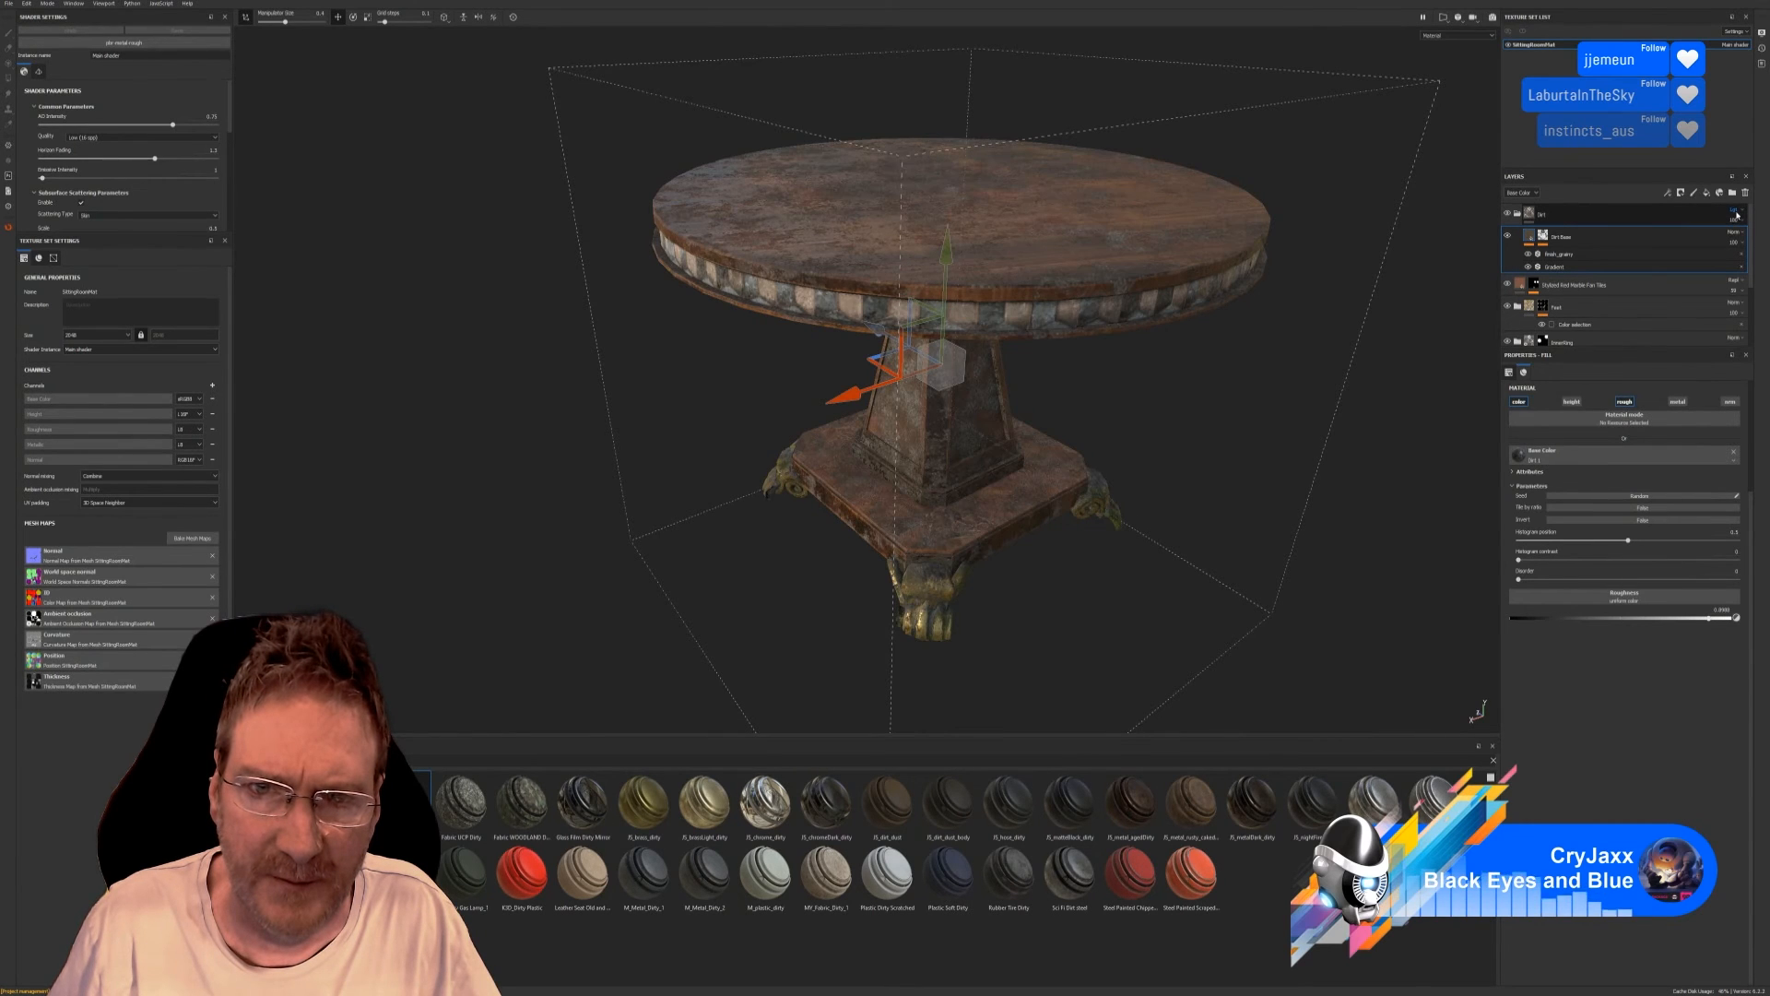
pyautogui.press('Down')
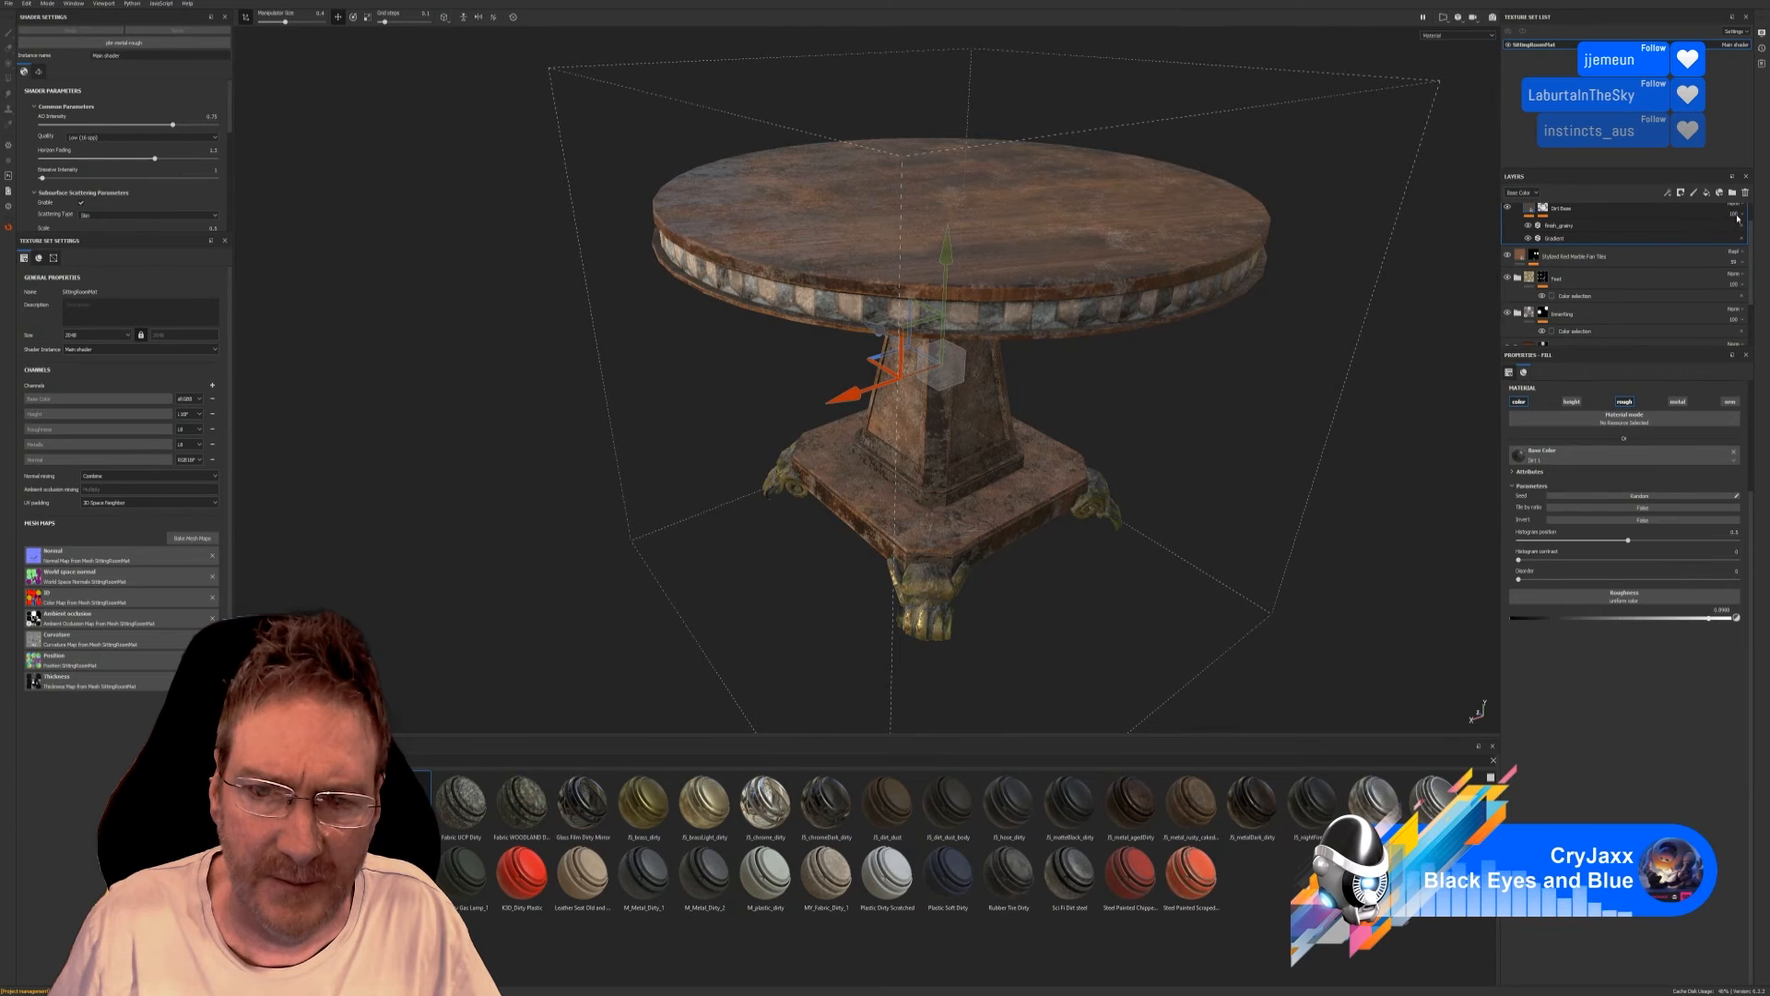
# Settle on a blend mode for the dirt folder that keeps the wood grain clear, and lower the folder's opacity.
pyautogui.click(1736, 213)
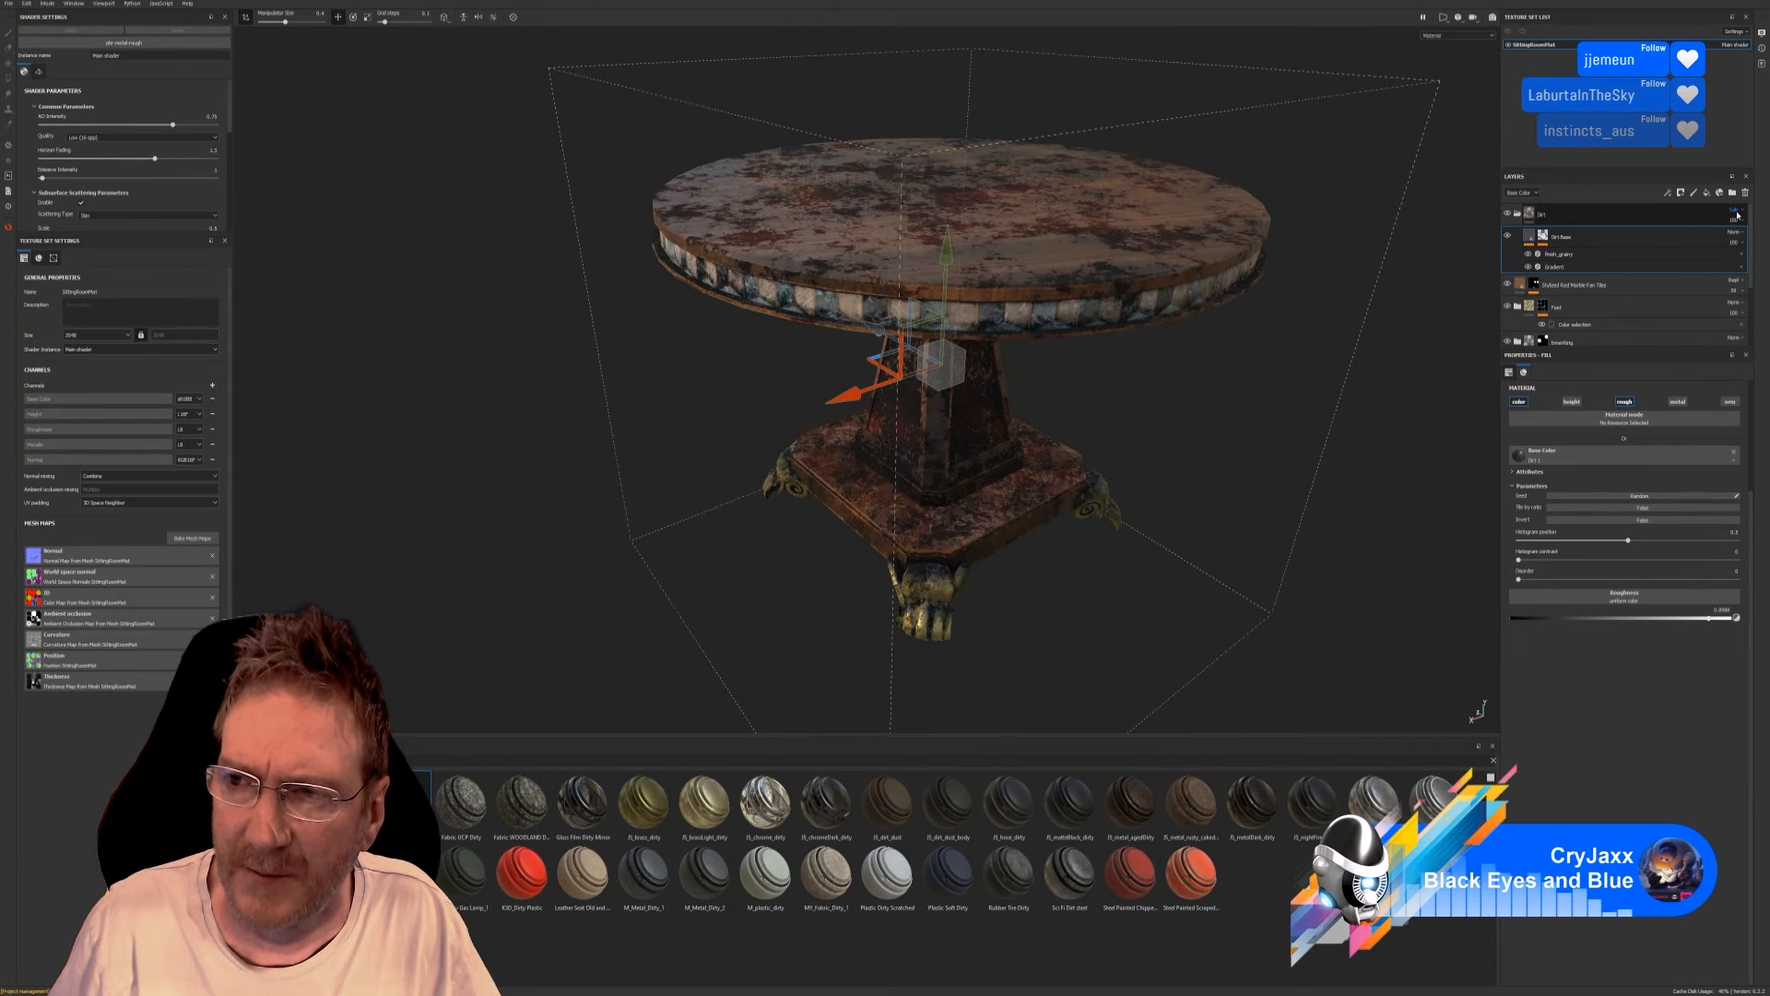
pyautogui.press('Down')
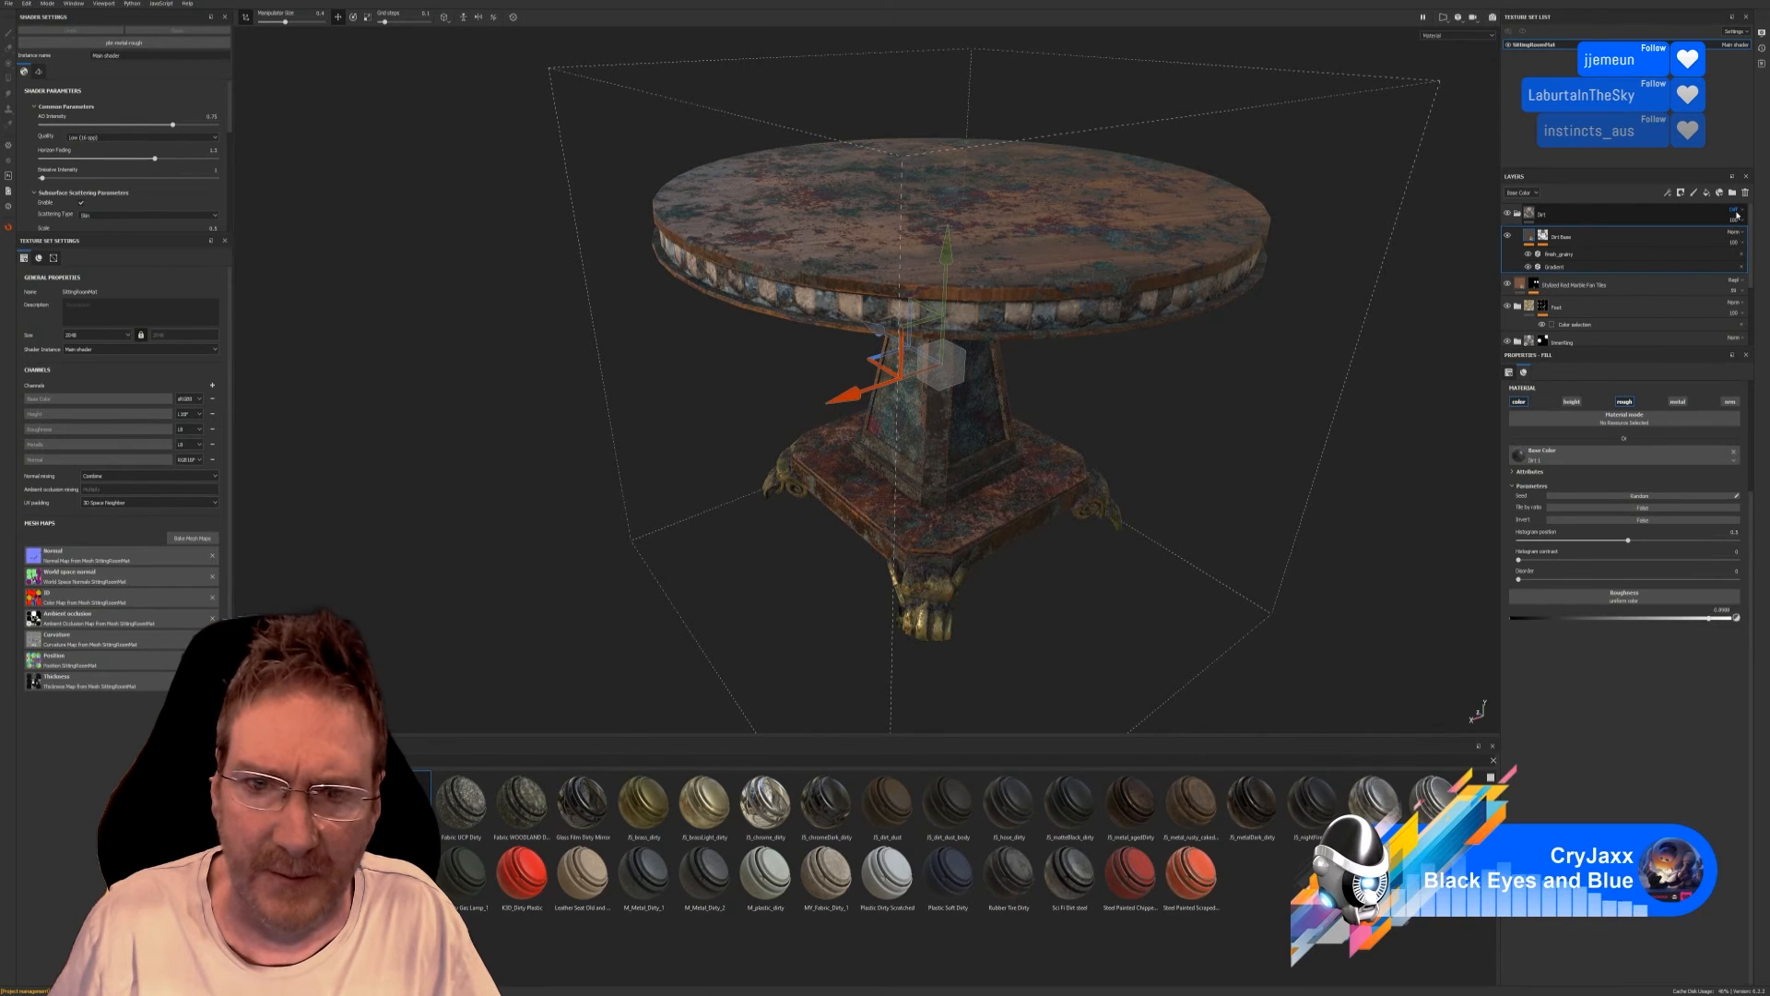
pyautogui.press('Down')
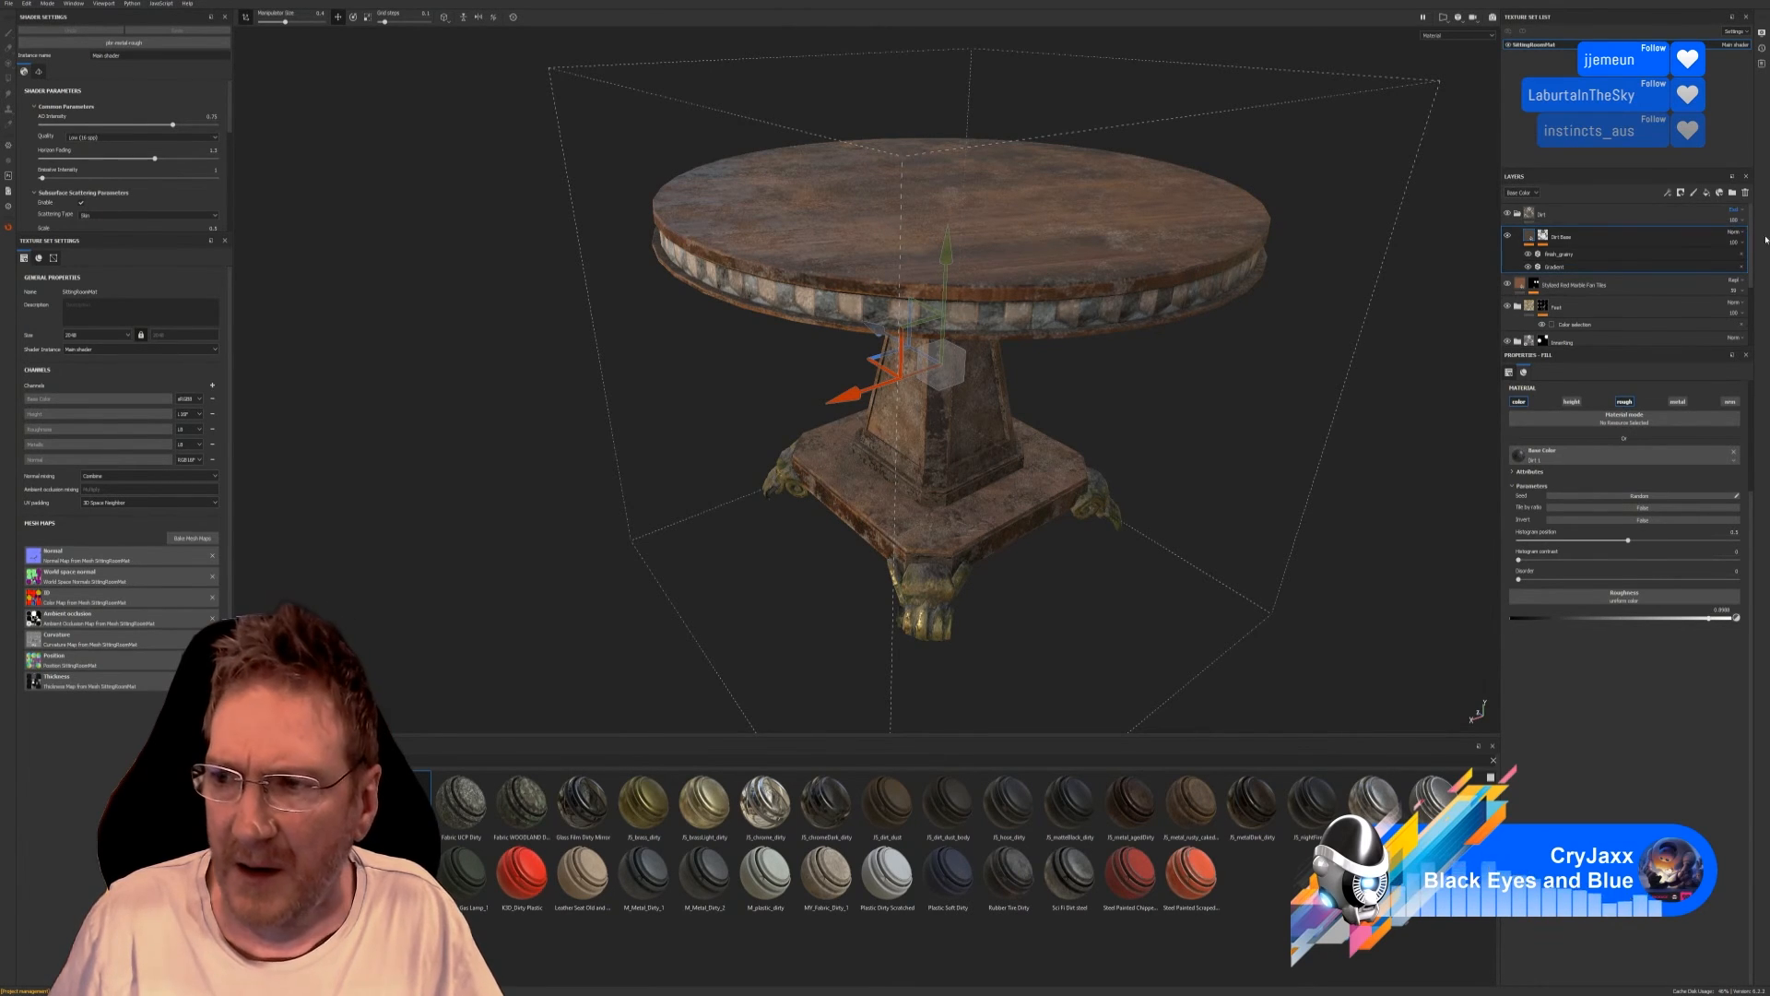
pyautogui.click(1743, 222)
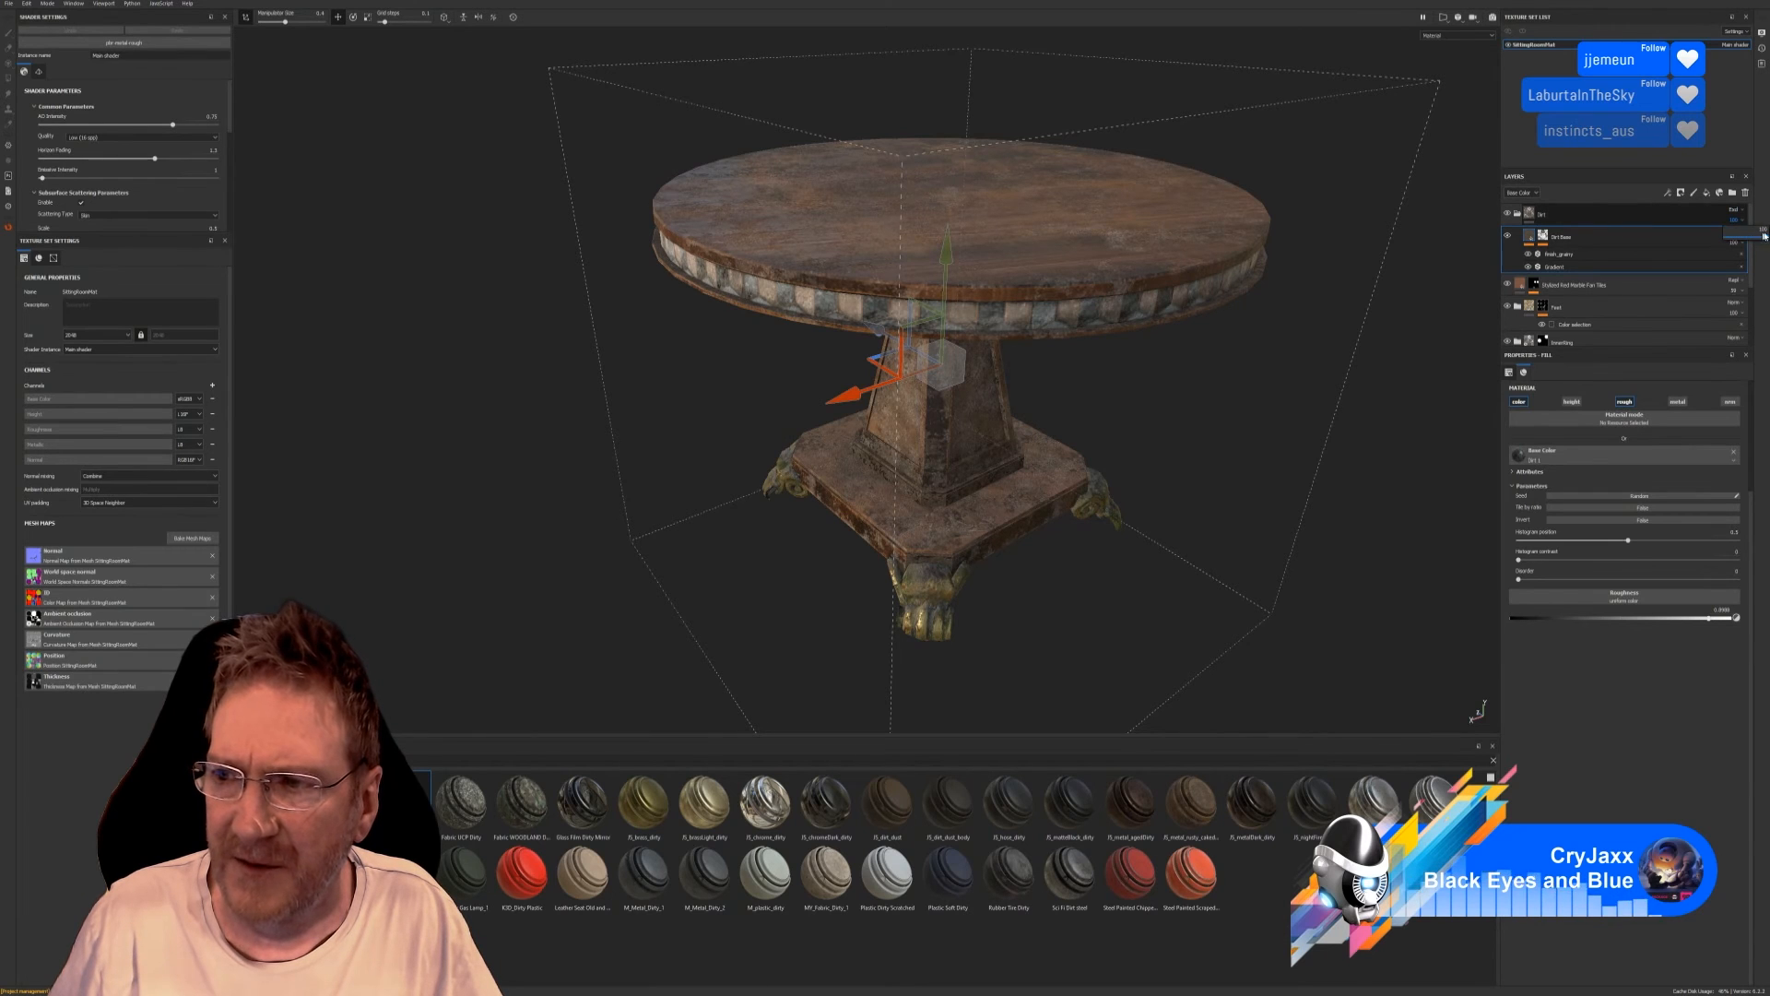
pyautogui.moveTo(1768, 242)
pyautogui.mouseDown()
pyautogui.moveTo(1680, 245)
pyautogui.moveTo(1744, 238)
pyautogui.mouseUp()
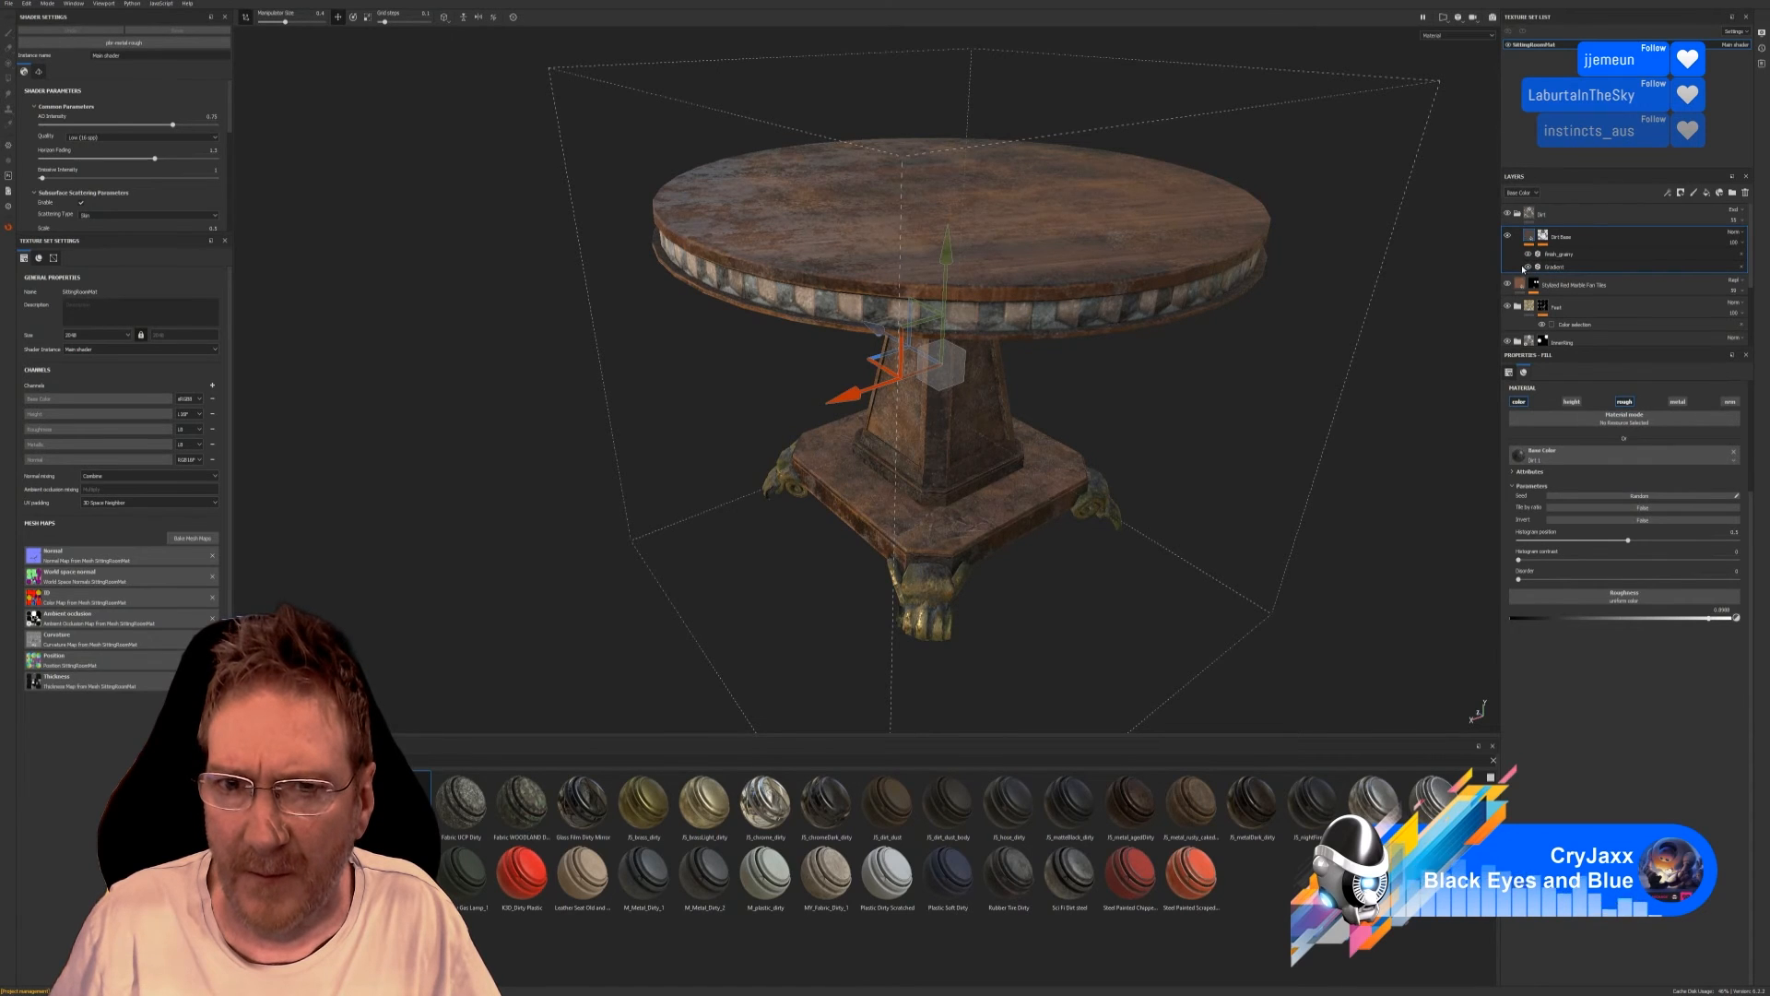
# Darken both Color 1 and Color 2 of the Gradient filter on the dirt folder's fill layer.
pyautogui.click(1545, 268)
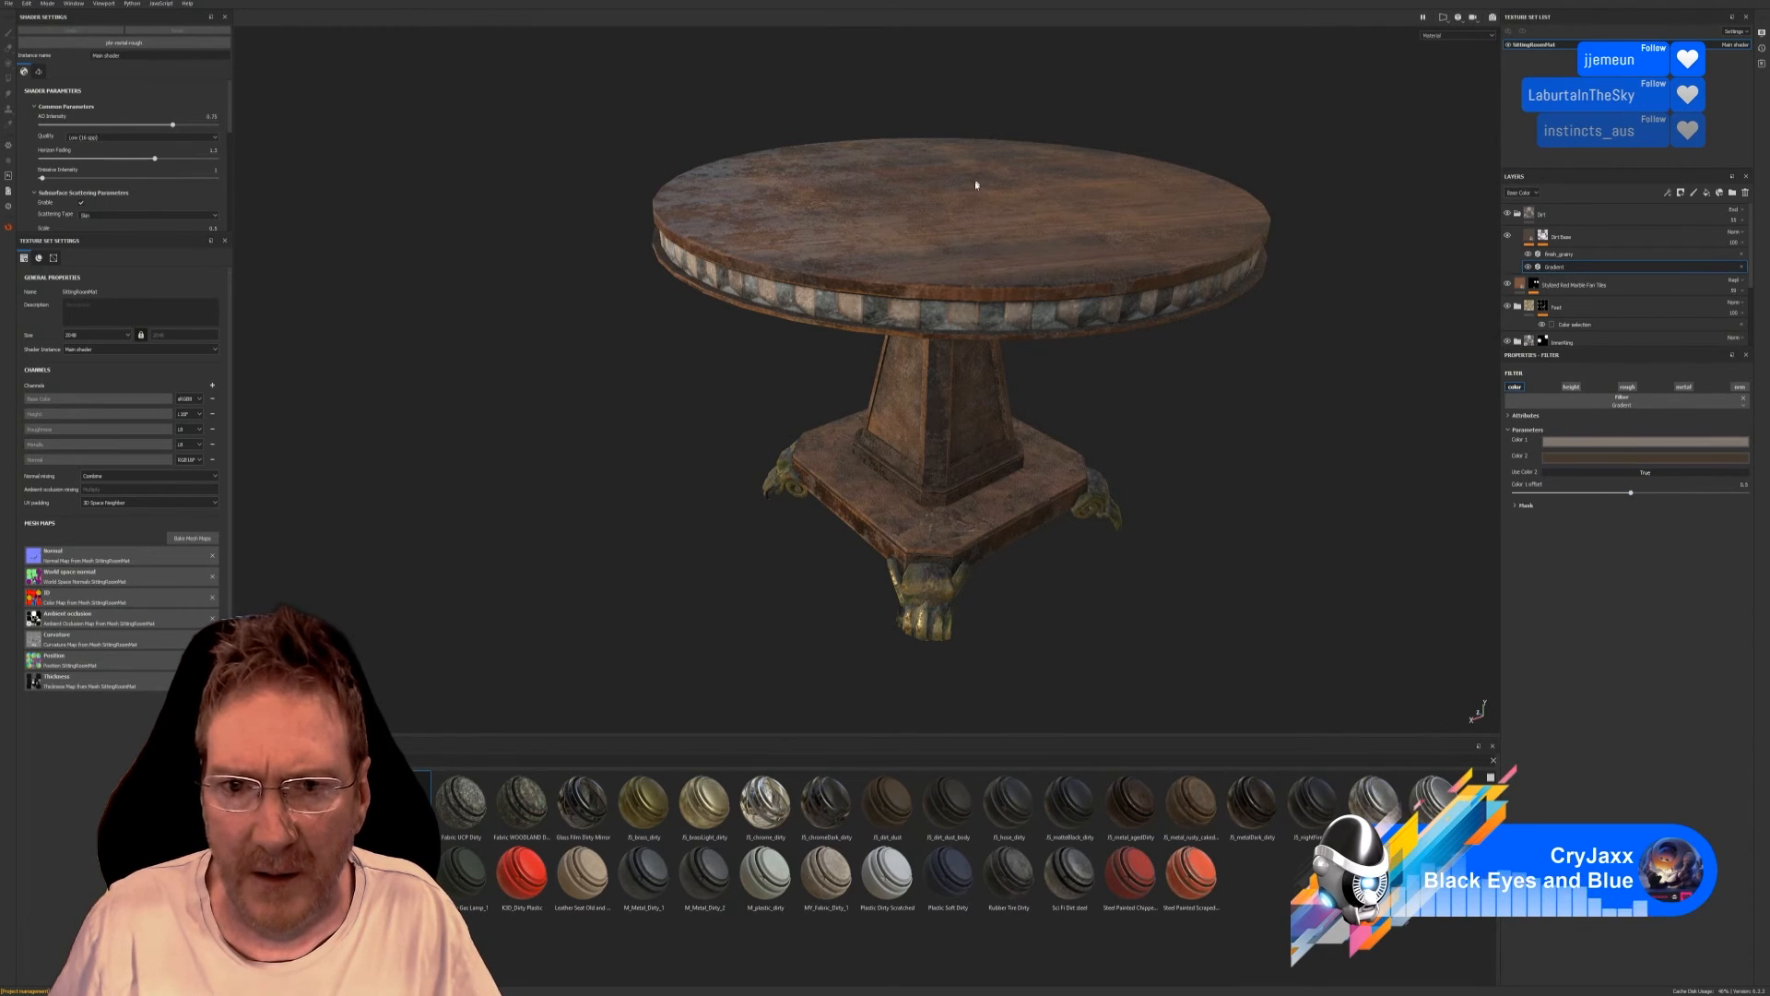
pyautogui.keyDown('alt'); pyautogui.moveTo(1189, 482); pyautogui.dragTo(1189, 407); pyautogui.keyUp('alt')
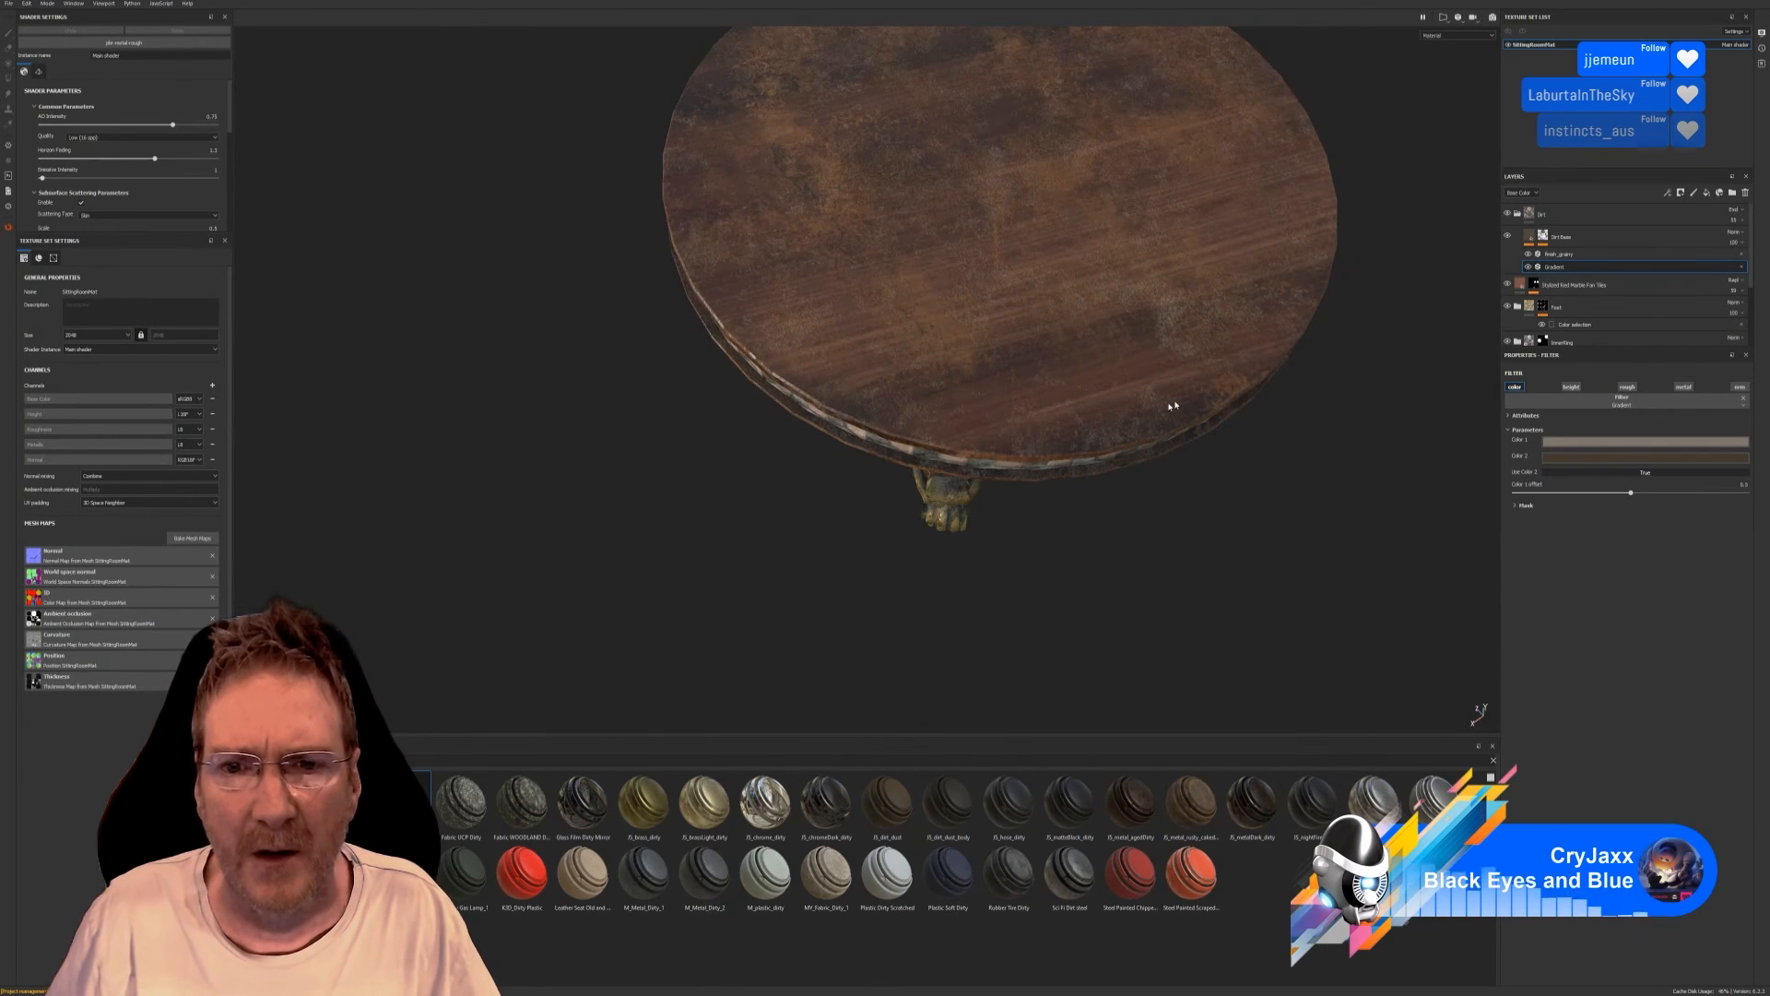
pyautogui.click(1646, 456)
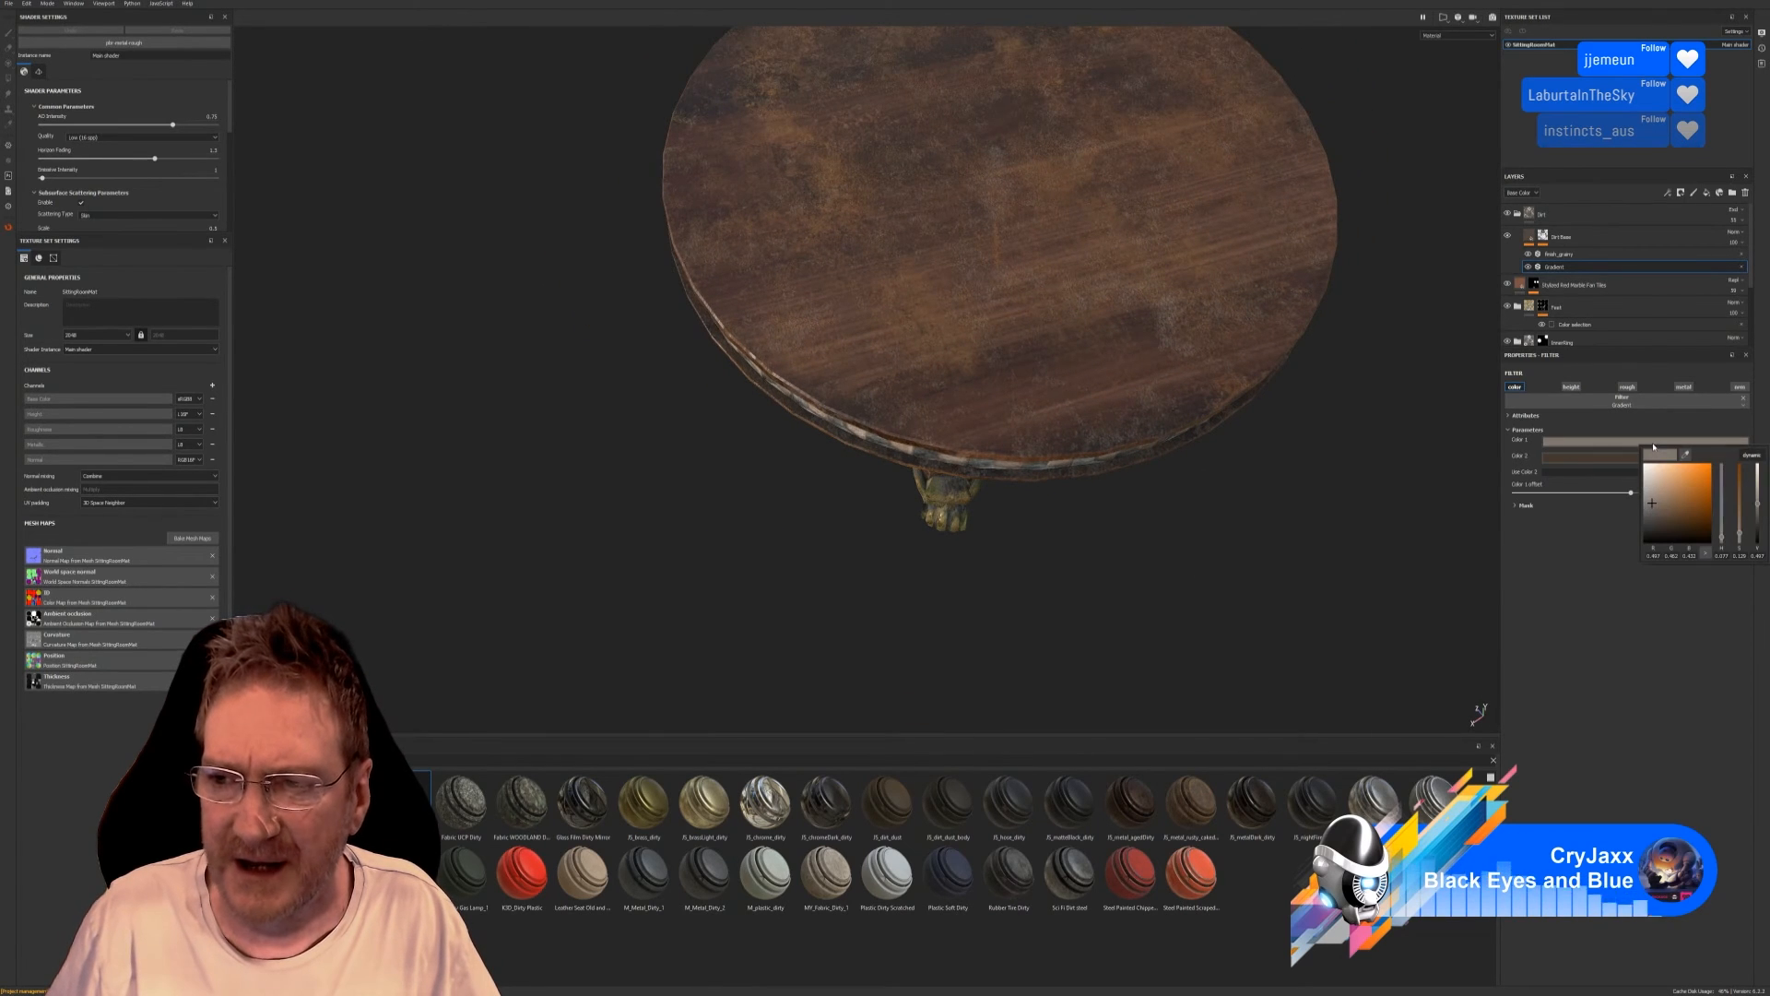
pyautogui.click(1759, 523)
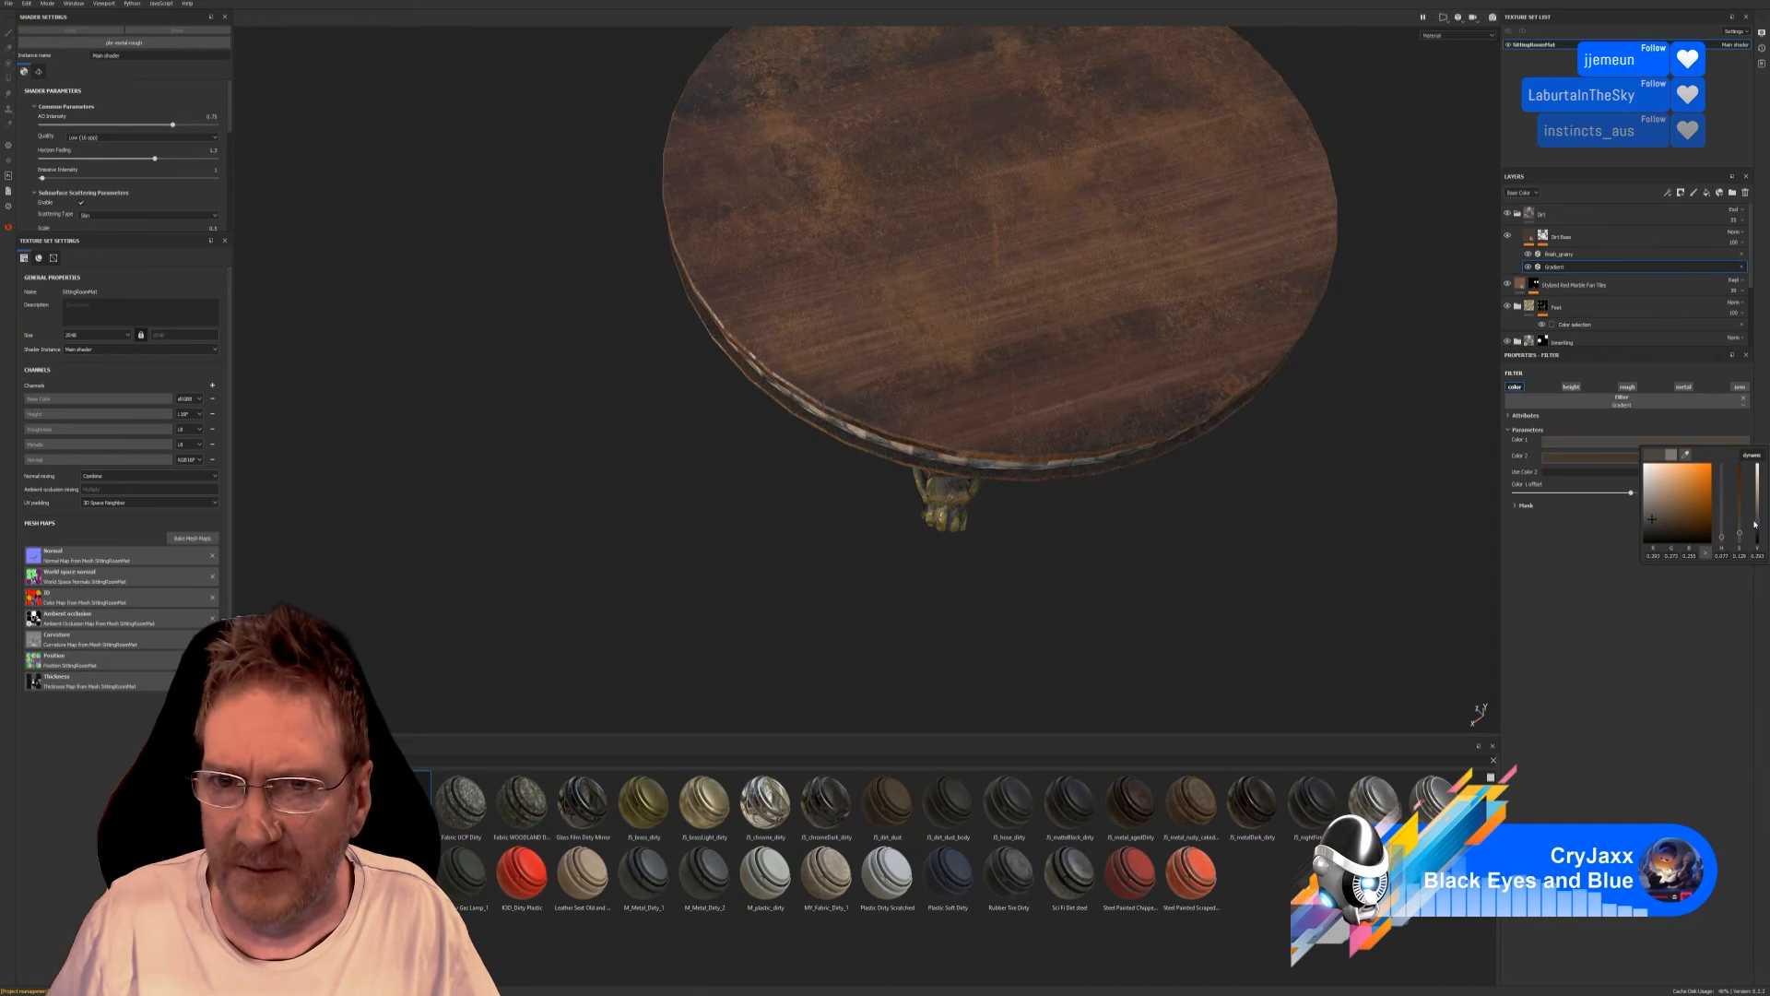
pyautogui.click(1678, 574)
pyautogui.click(1646, 459)
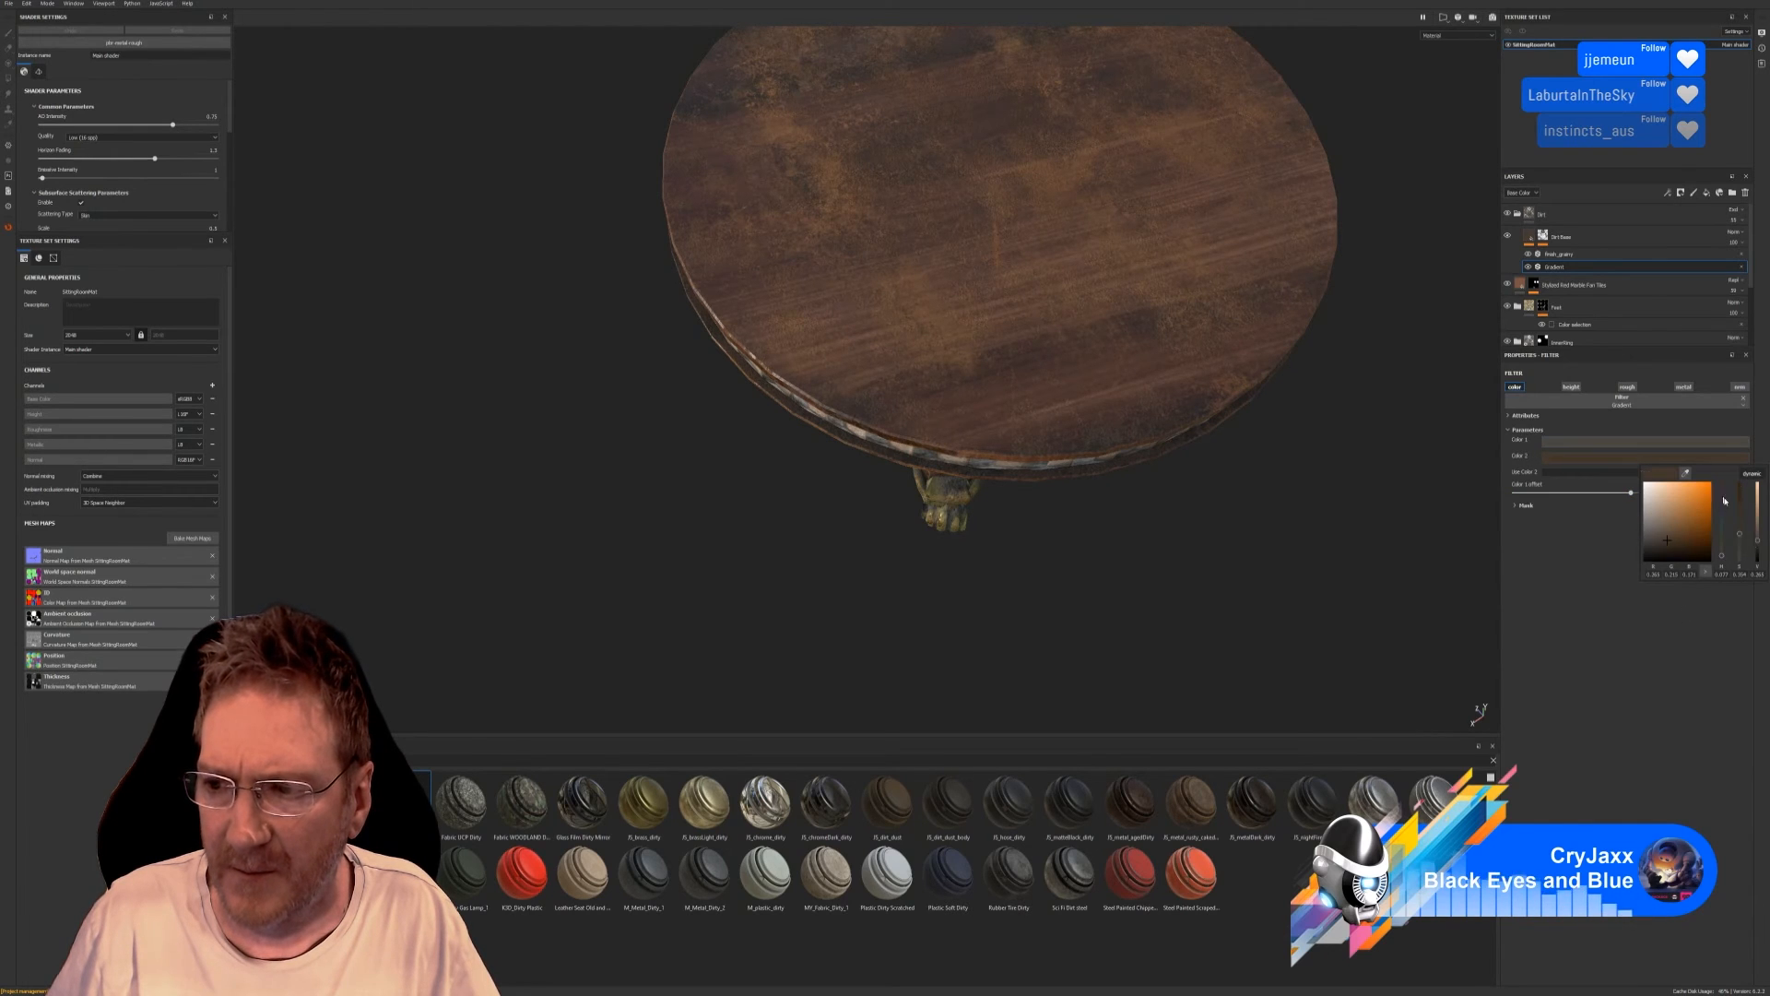
pyautogui.click(1756, 550)
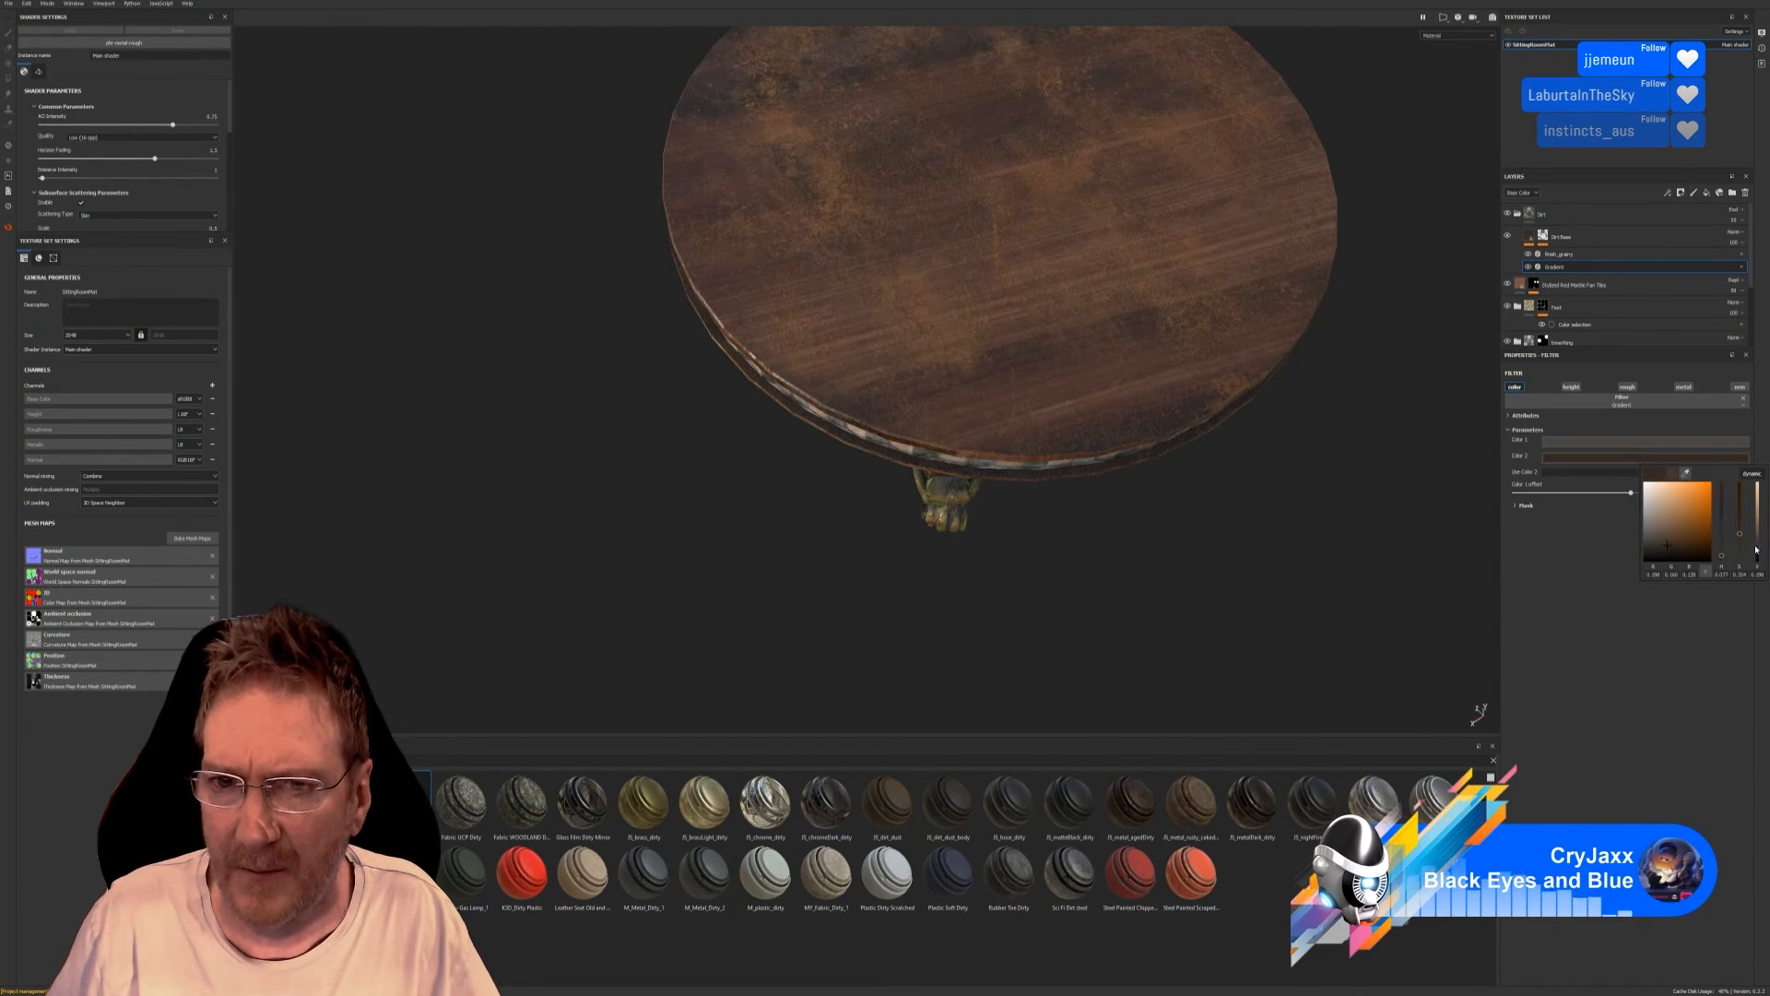
# Inspect the tabletop from above and compare its surface with the dirt folder hidden and shown.
pyautogui.keyDown('alt'); pyautogui.moveTo(1169, 508); pyautogui.dragTo(1126, 409); pyautogui.keyUp('alt')
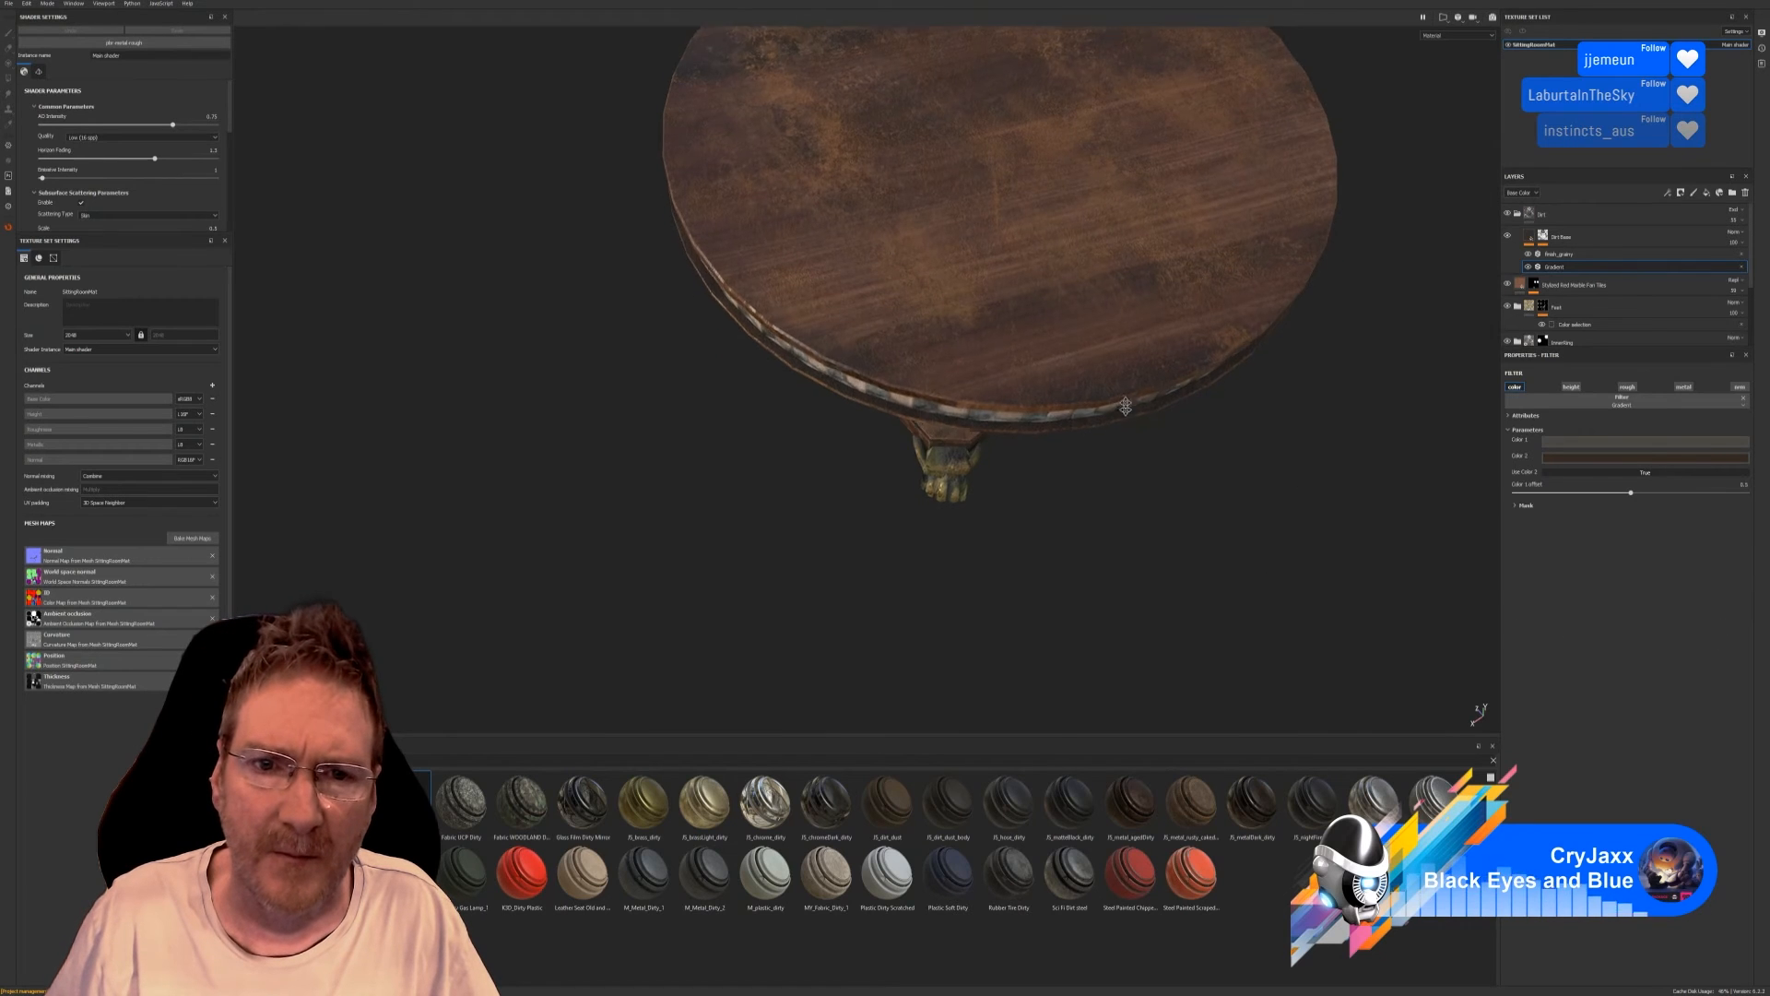
pyautogui.keyDown('alt'); pyautogui.moveTo(1126, 409); pyautogui.dragTo(1064, 498, button='middle'); pyautogui.keyUp('alt')
pyautogui.keyDown('alt'); pyautogui.moveTo(1164, 590); pyautogui.dragTo(1115, 488); pyautogui.keyUp('alt')
pyautogui.keyDown('alt'); pyautogui.moveTo(1115, 489); pyautogui.dragTo(1097, 478, button='middle'); pyautogui.keyUp('alt')
pyautogui.scroll(-3, 1026, 396)
pyautogui.keyDown('alt'); pyautogui.moveTo(1007, 397); pyautogui.dragTo(1459, 581); pyautogui.keyUp('alt')
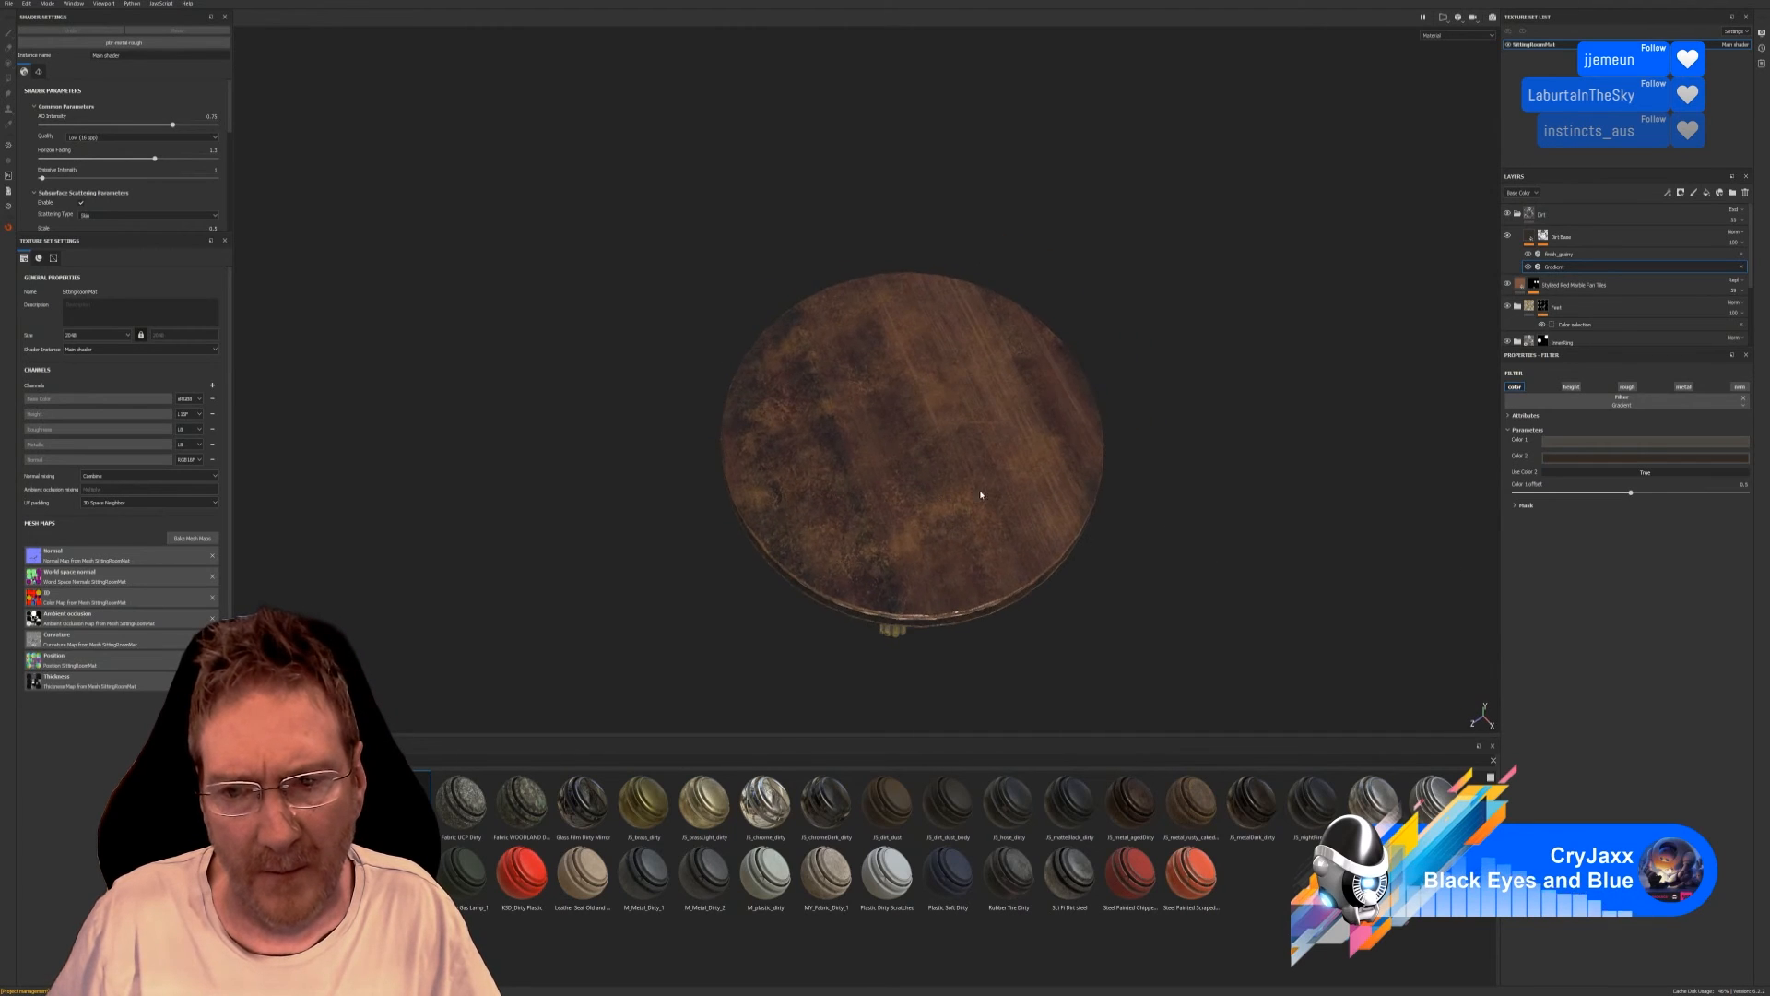
pyautogui.keyDown('alt'); pyautogui.moveTo(980, 494); pyautogui.dragTo(908, 599); pyautogui.keyUp('alt')
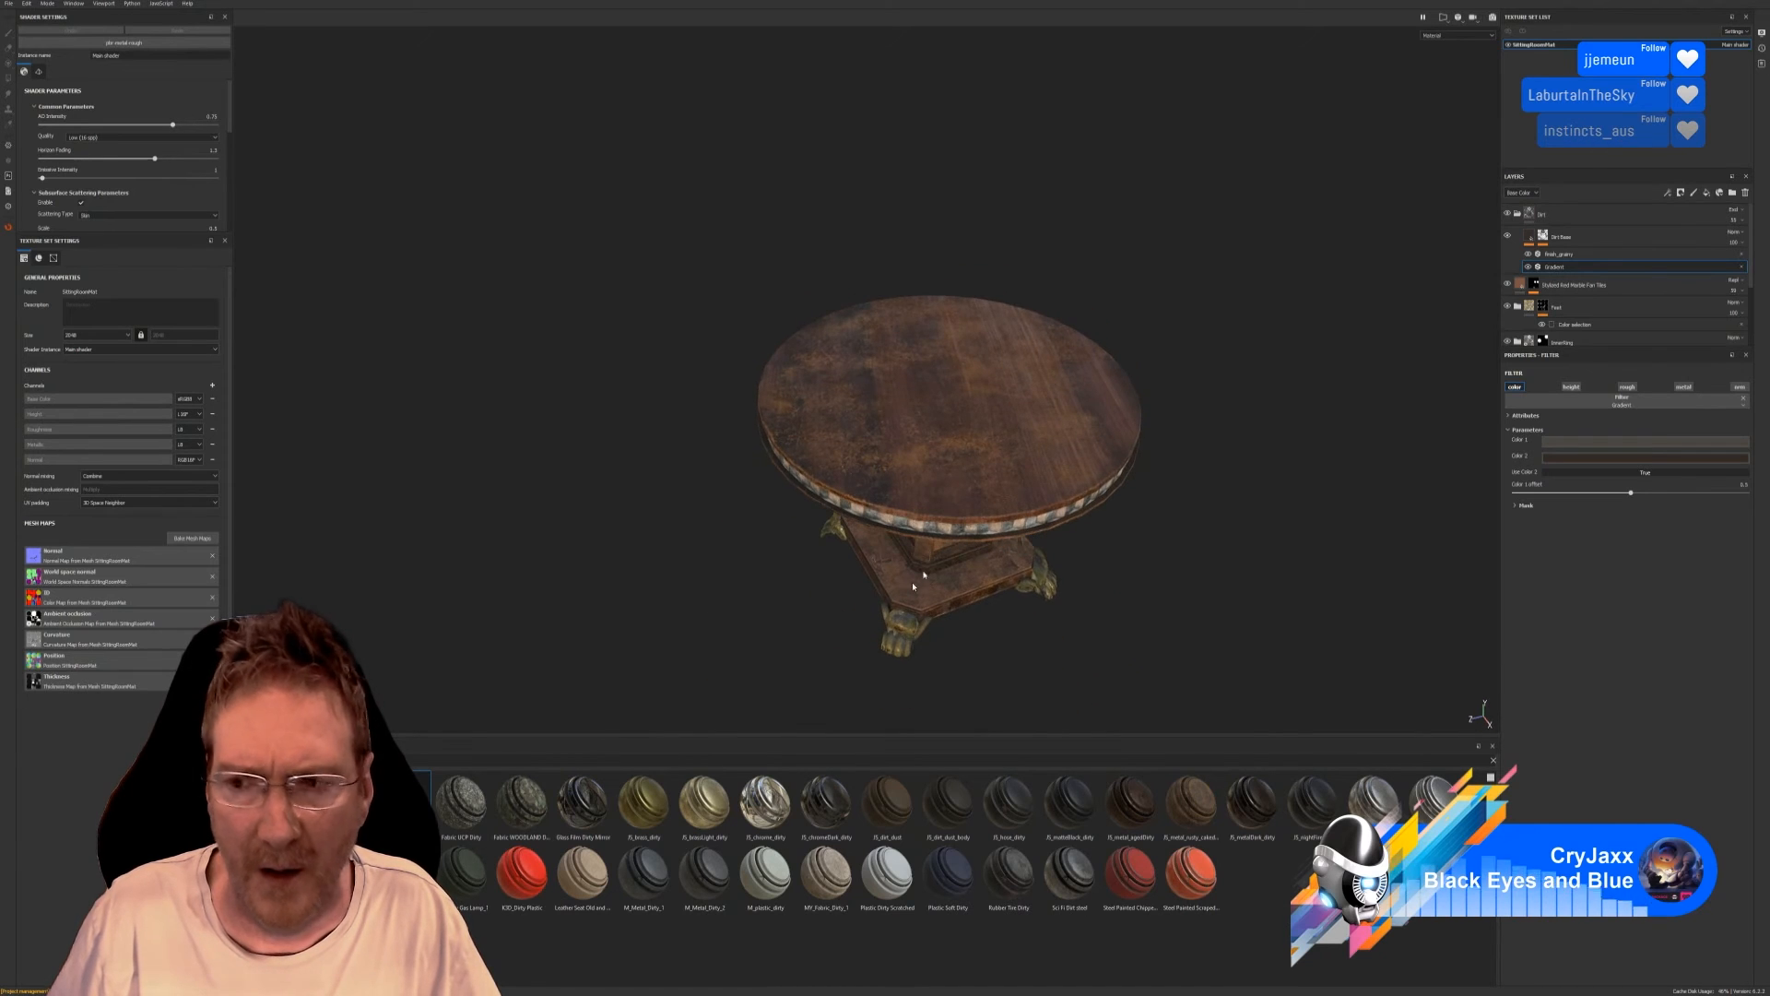
pyautogui.click(1526, 217)
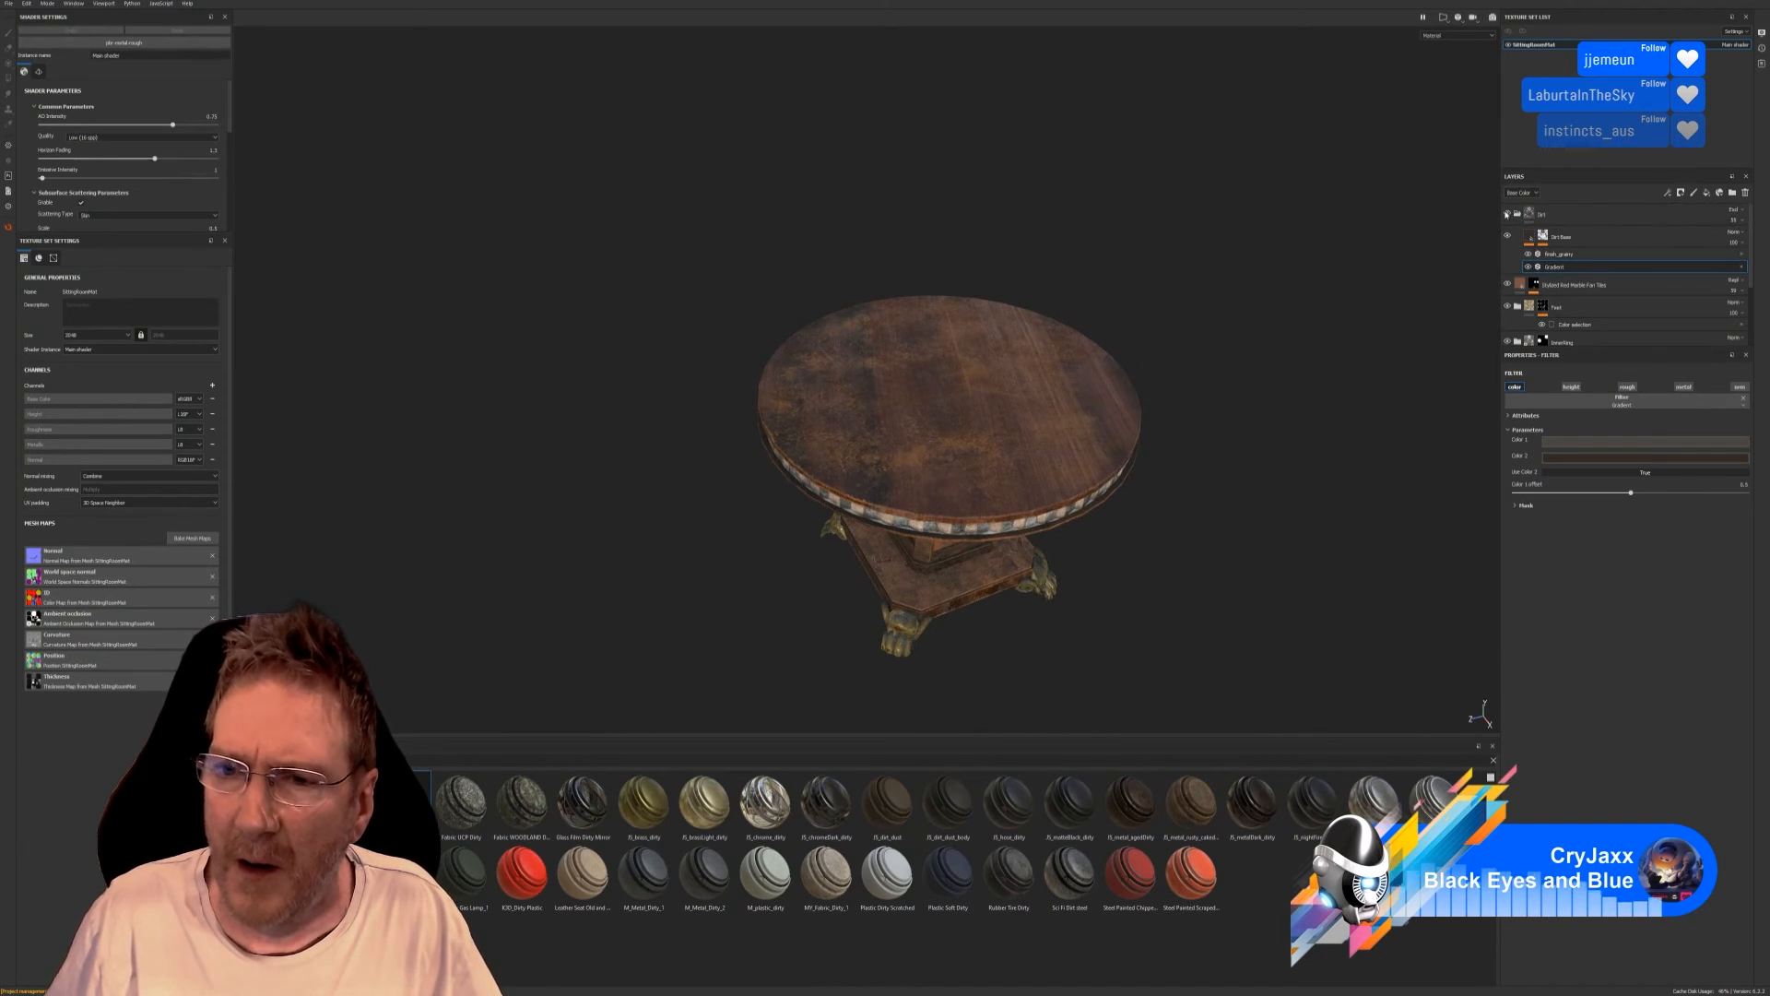
pyautogui.click(1508, 213)
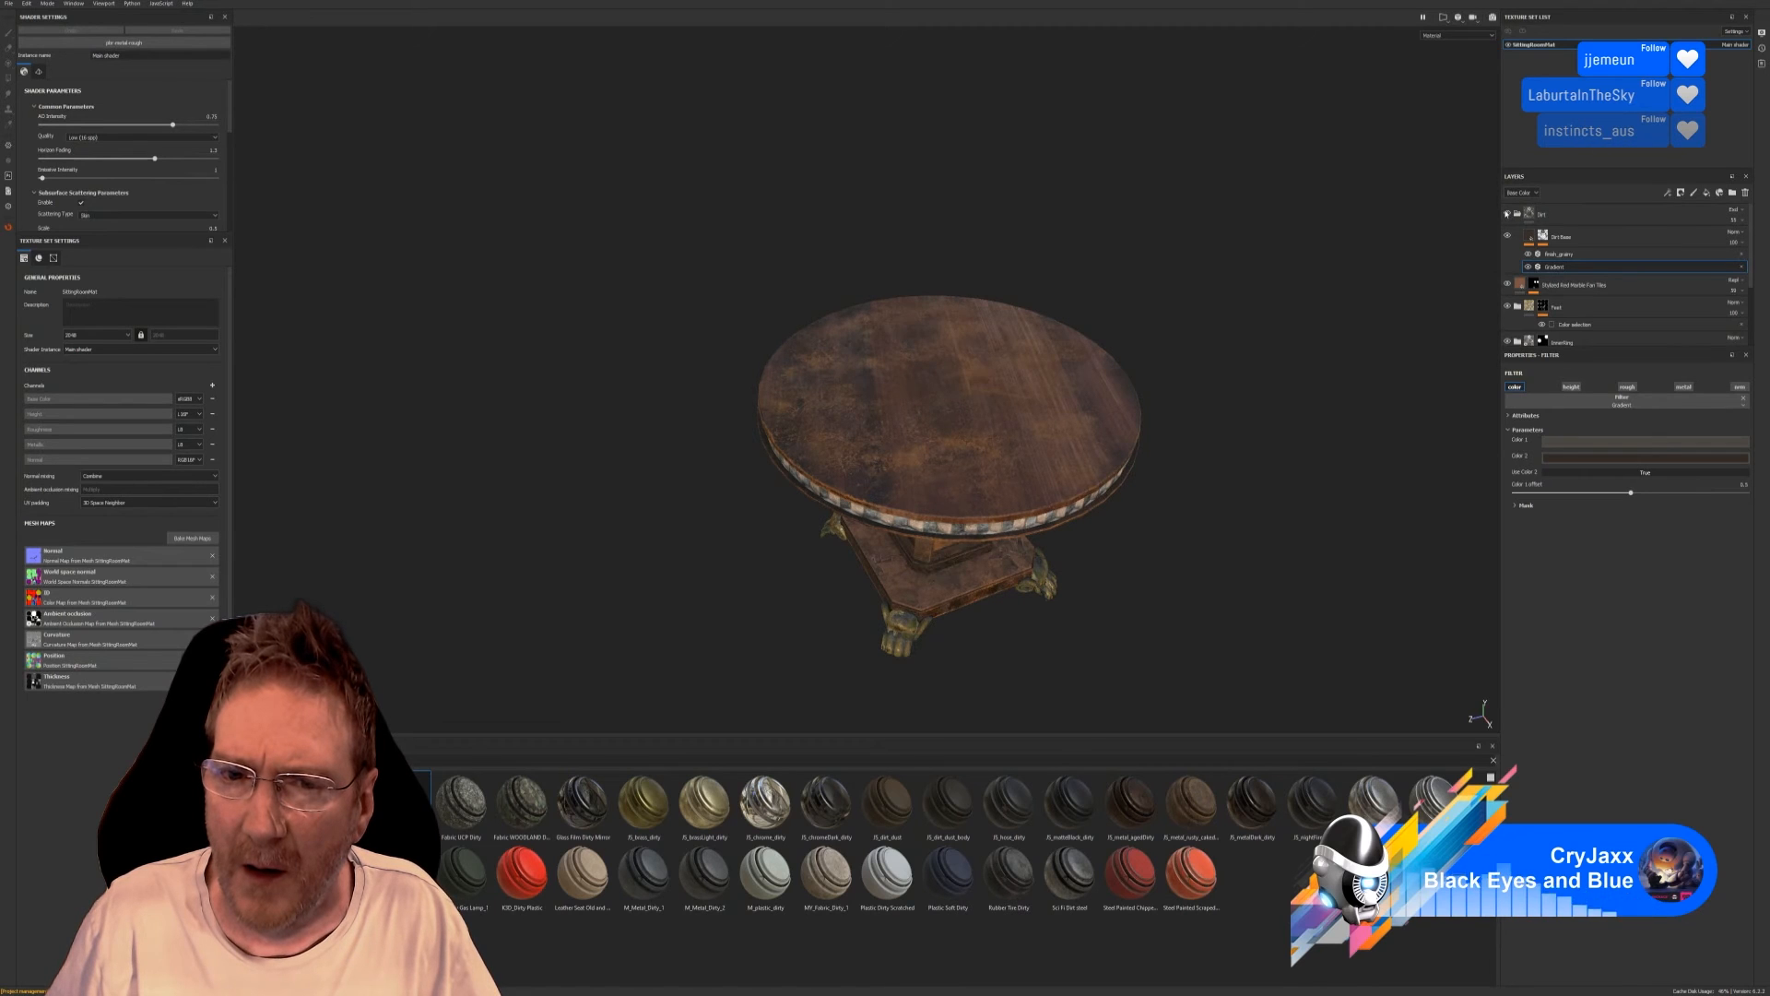
# Examine the table's rim, pedestal and claw feet from the side, toggling the dirt folder's visibility to compare.
pyautogui.keyDown('alt'); pyautogui.moveTo(1189, 439); pyautogui.dragTo(723, 541); pyautogui.keyUp('alt')
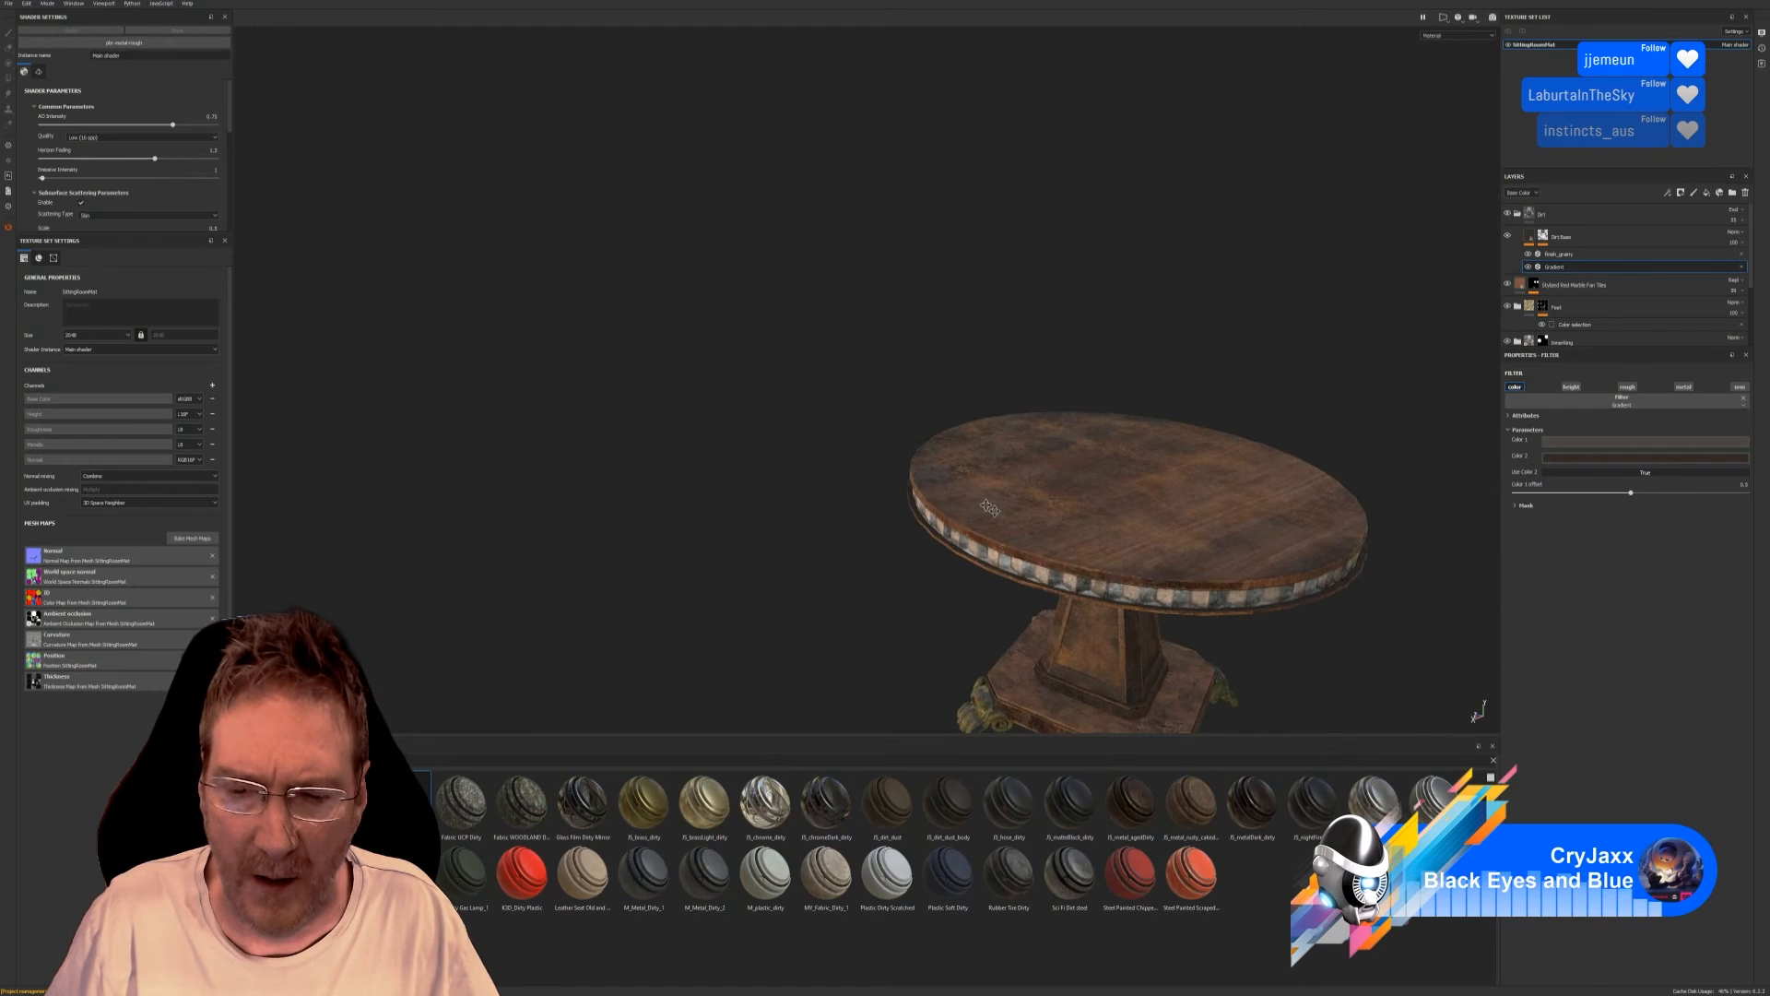
pyautogui.keyDown('alt'); pyautogui.moveTo(996, 535); pyautogui.dragTo(792, 393, button='middle'); pyautogui.keyUp('alt')
pyautogui.keyDown('alt'); pyautogui.moveTo(1015, 494); pyautogui.dragTo(1051, 501); pyautogui.keyUp('alt')
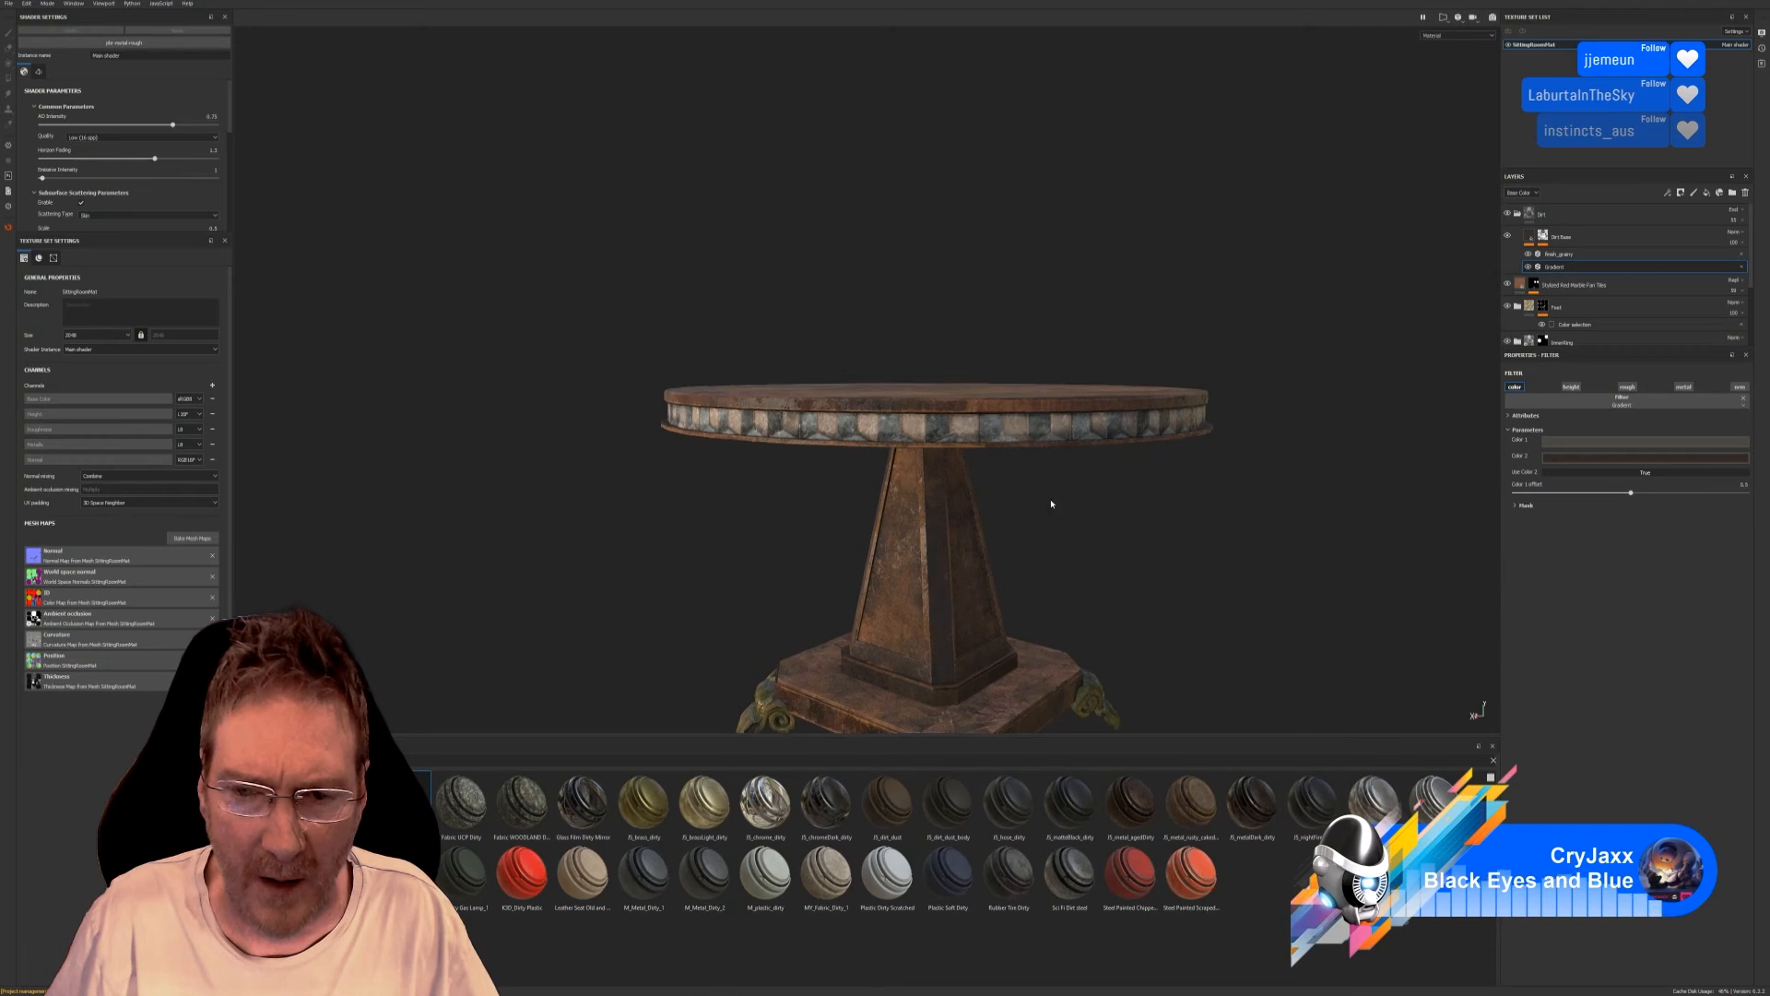
pyautogui.click(1508, 213)
pyautogui.click(1507, 214)
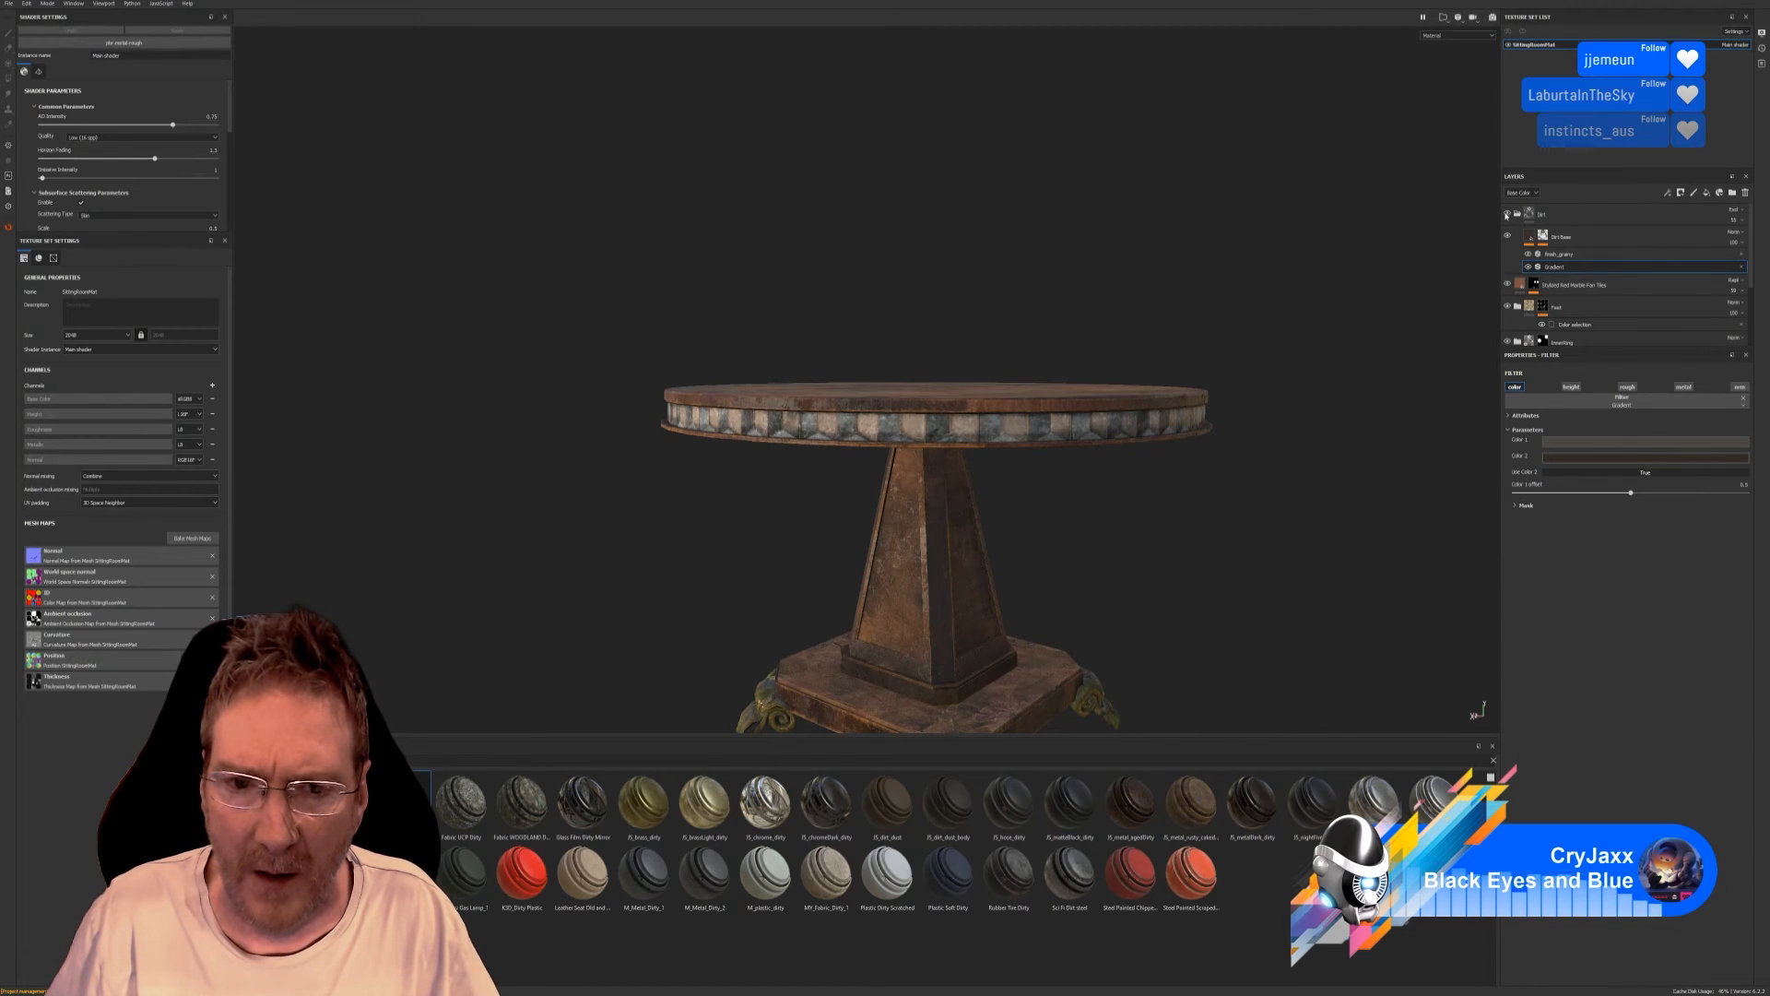
pyautogui.moveTo(1098, 566)
pyautogui.keyDown('alt'); pyautogui.mouseDown()
pyautogui.moveTo(1086, 625)
pyautogui.moveTo(1075, 593)
pyautogui.moveTo(1109, 614)
pyautogui.moveTo(1111, 589)
pyautogui.mouseUp(); pyautogui.keyUp('alt')
pyautogui.keyDown('alt'); pyautogui.moveTo(1111, 590); pyautogui.dragTo(678, 488, button='right'); pyautogui.keyUp('alt')
pyautogui.keyDown('alt'); pyautogui.moveTo(988, 541); pyautogui.dragTo(1032, 524); pyautogui.keyUp('alt')
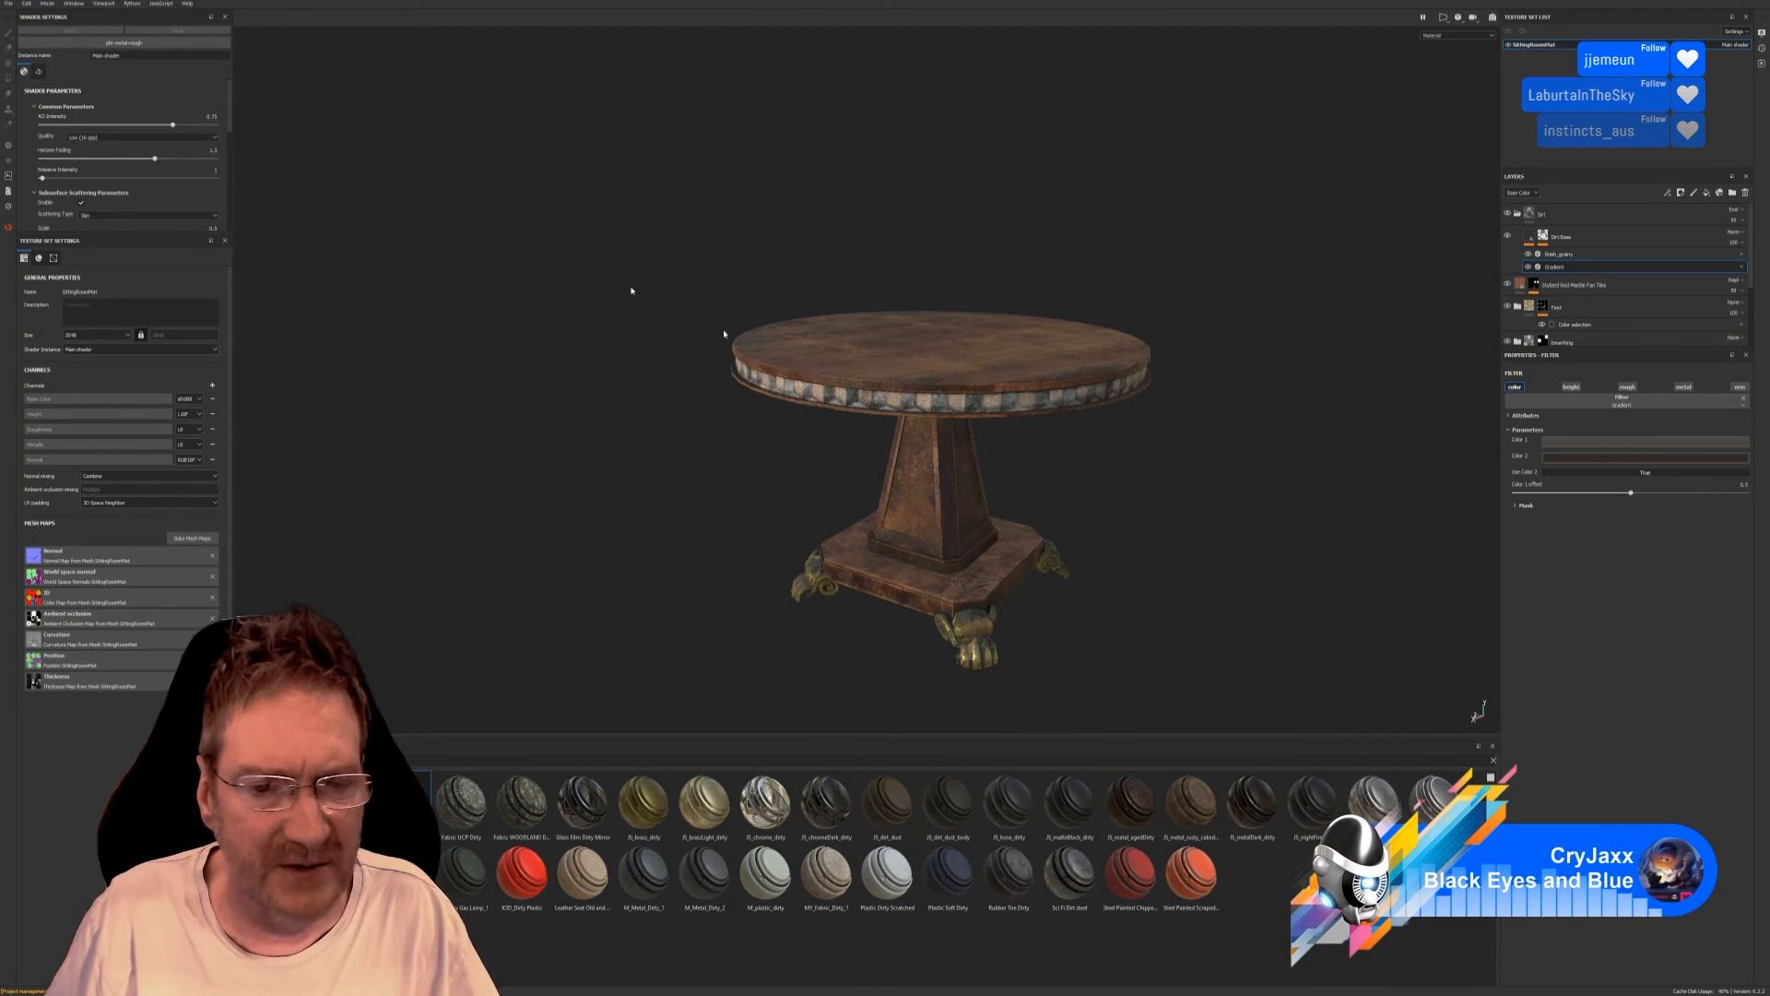
# Save the project and collapse the dirt folder in the layer stack.
pyautogui.click(6, 4)
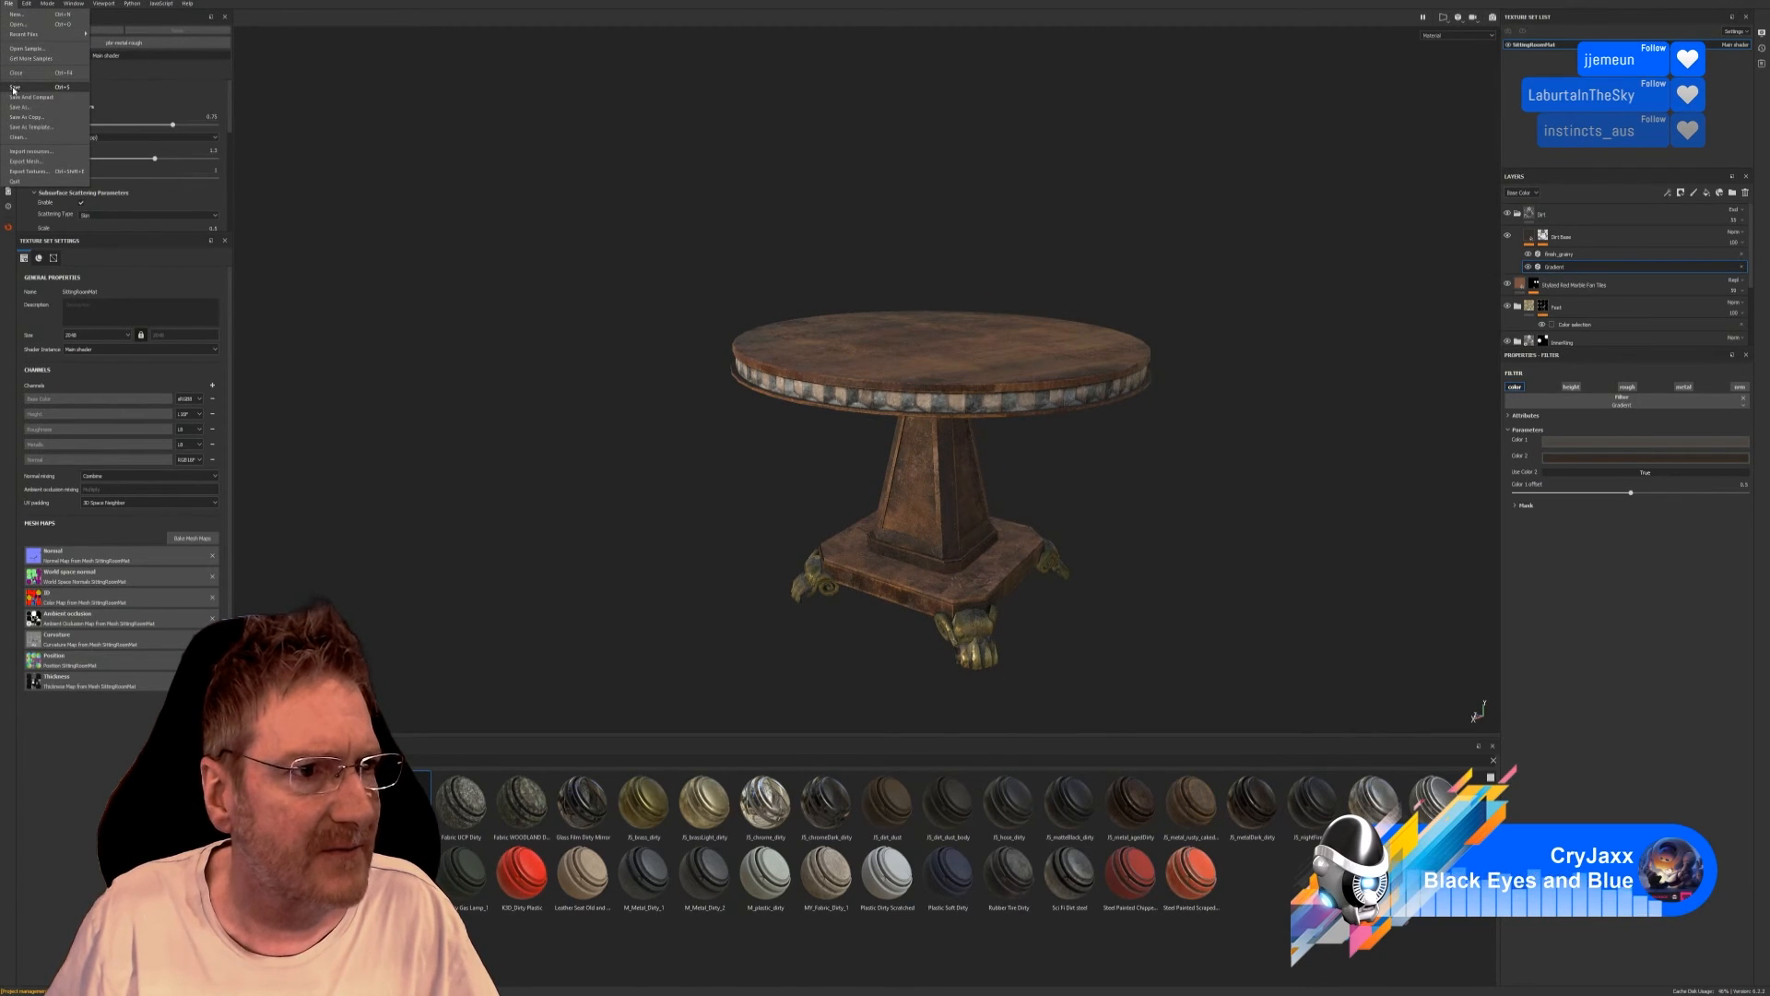
pyautogui.click(14, 87)
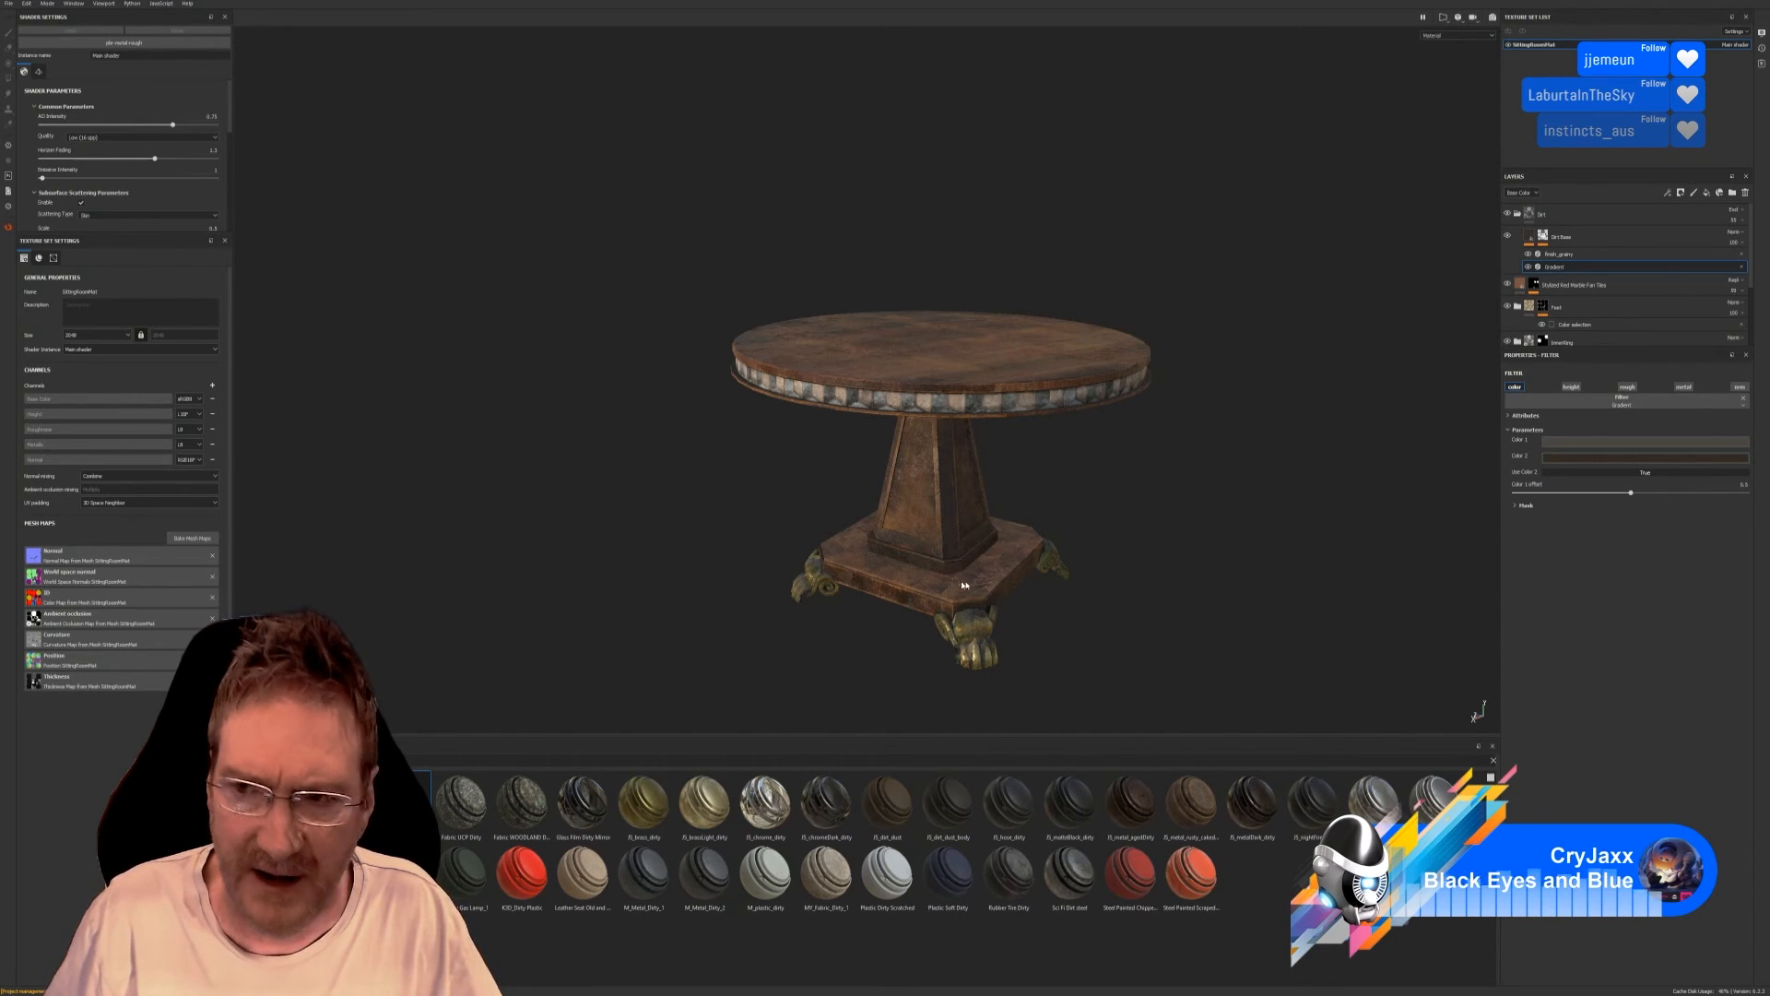
pyautogui.click(1519, 214)
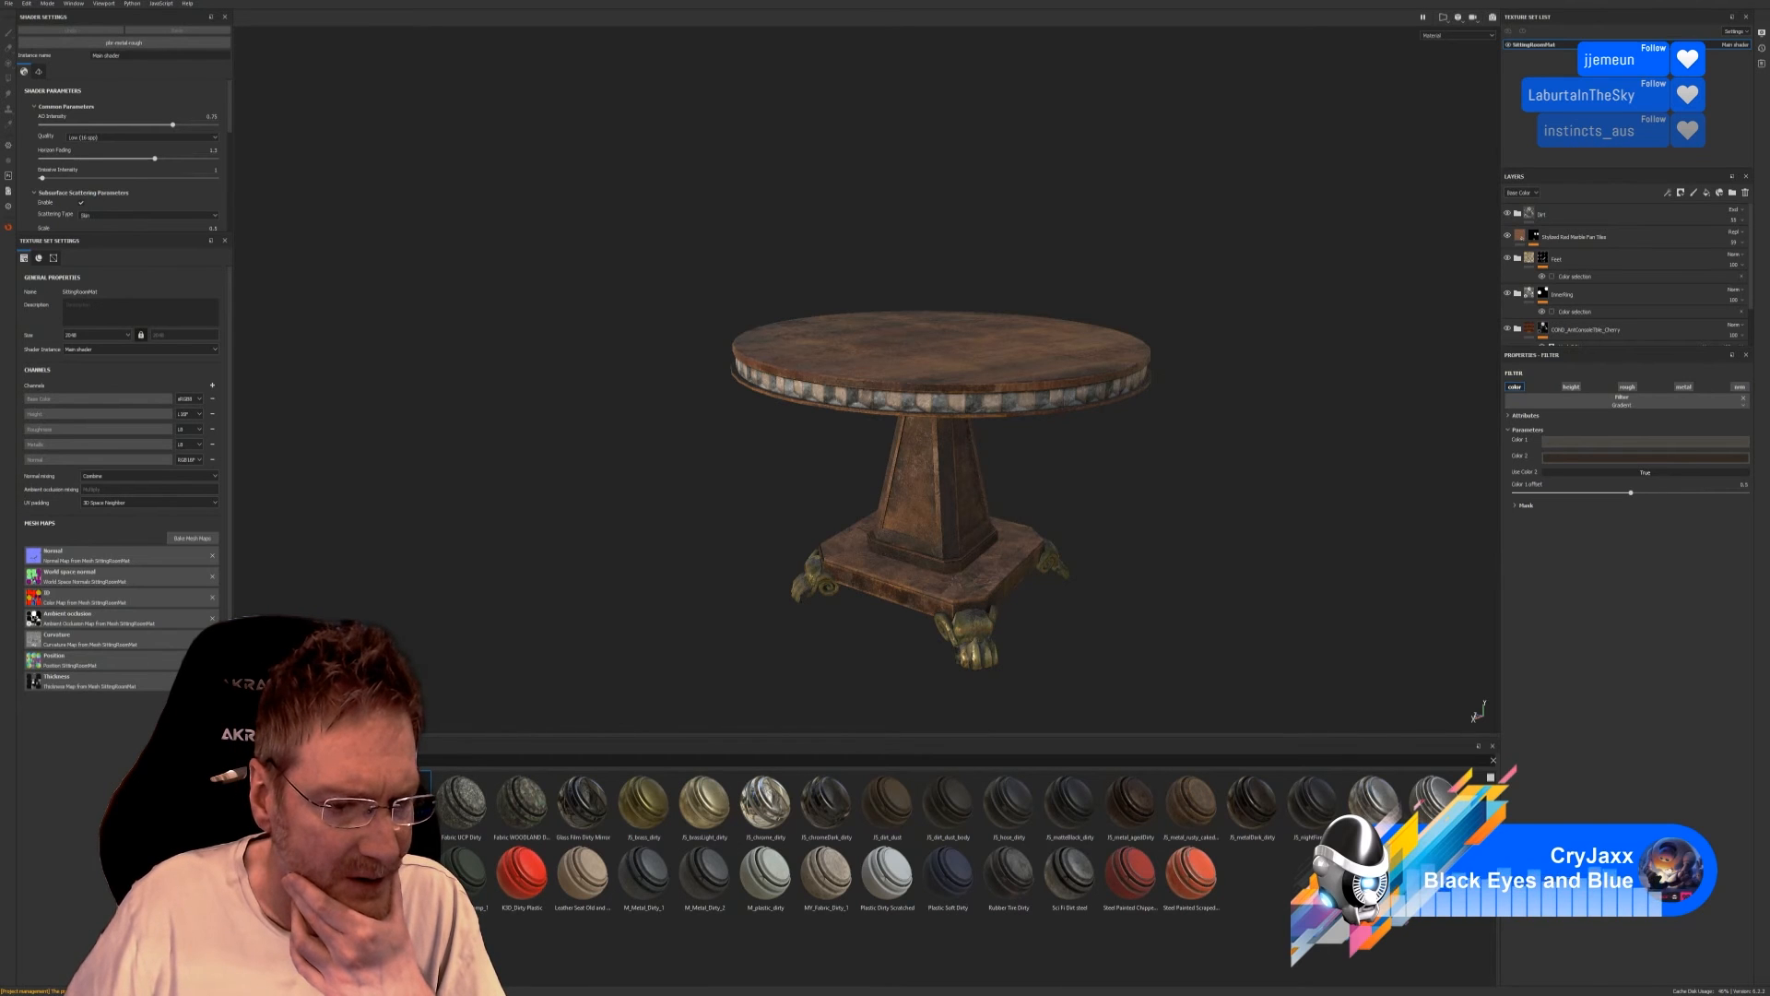
# Look through the smart materials for a dark wood and apply the one built from Wood Beech Chocolate Brown and Wood Beech Honey to the table.
pyautogui.scroll(2, 922, 848)
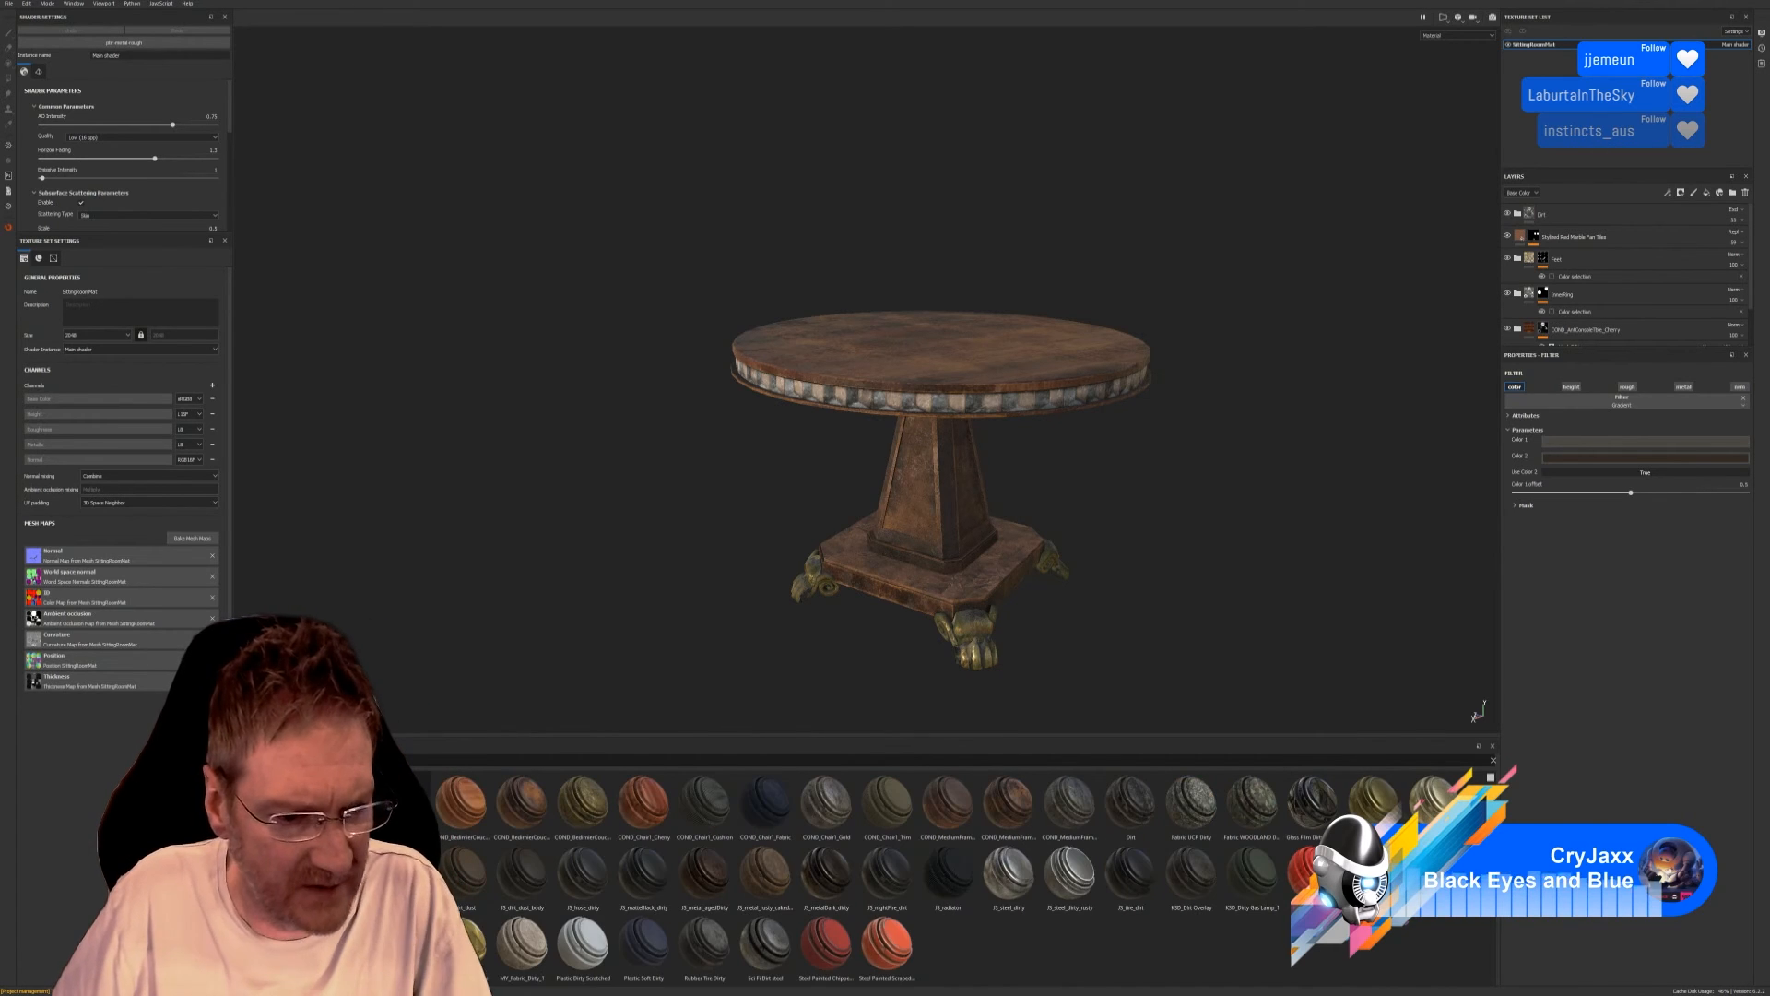
pyautogui.scroll(3, 922, 876)
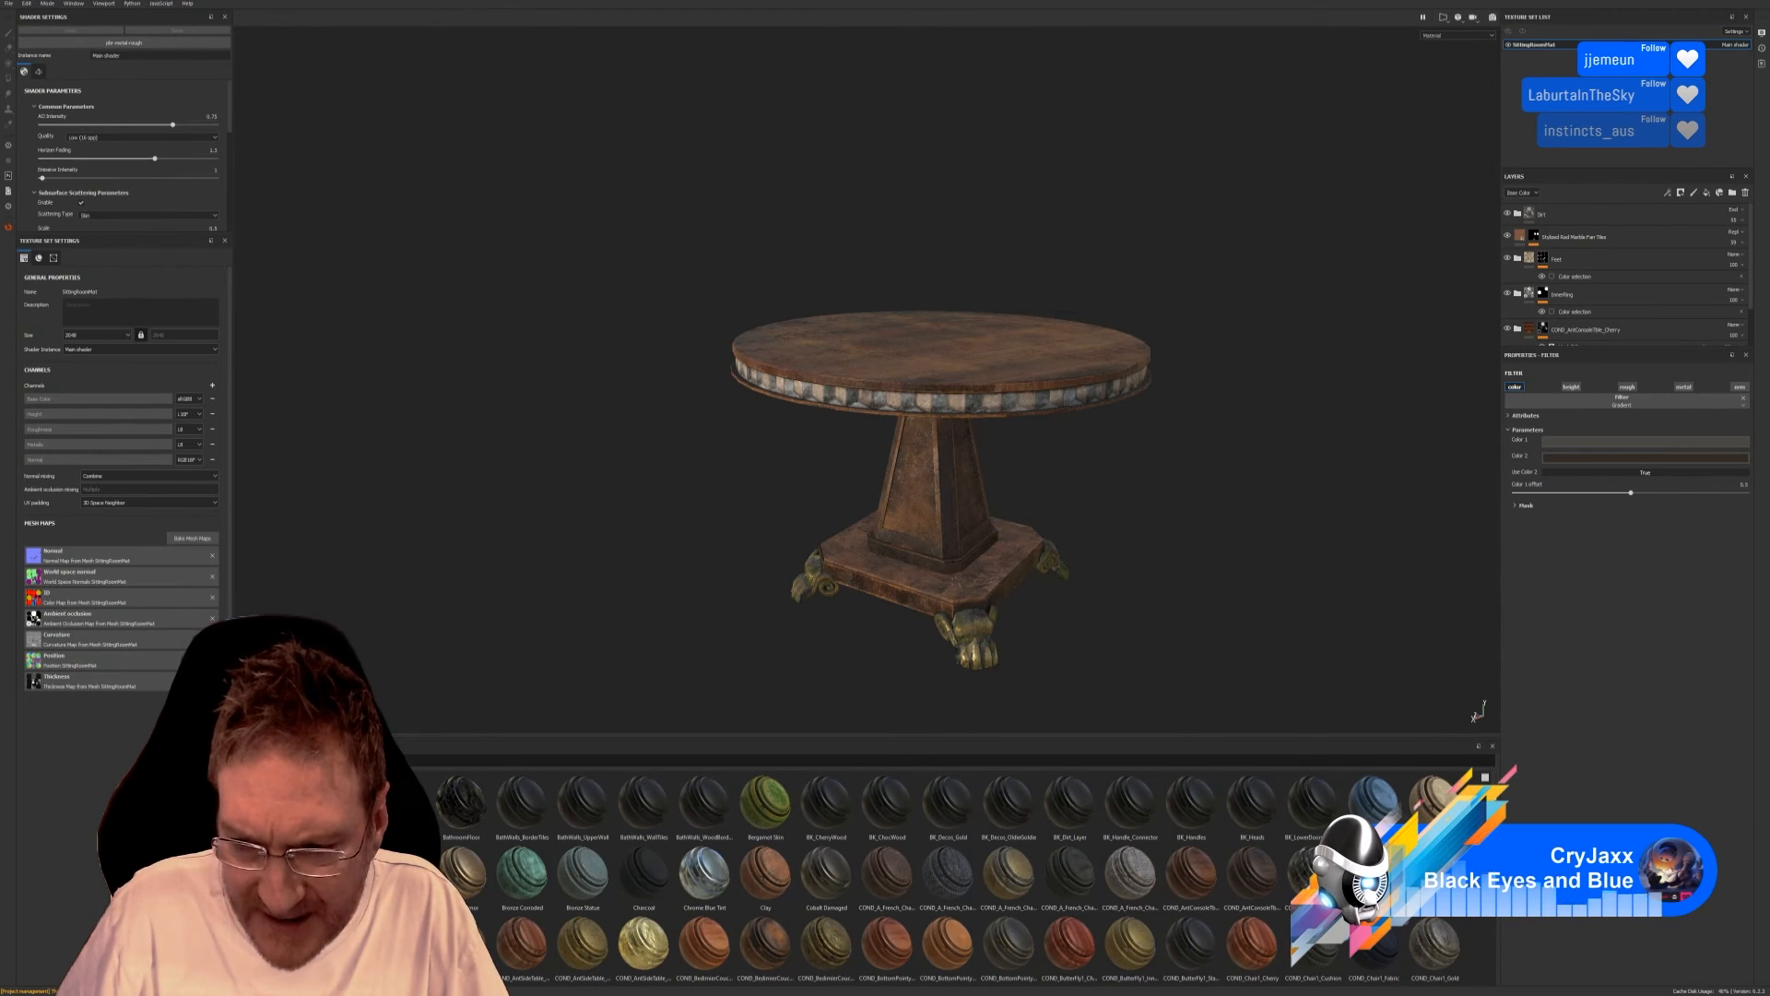
pyautogui.scroll(-4, 922, 876)
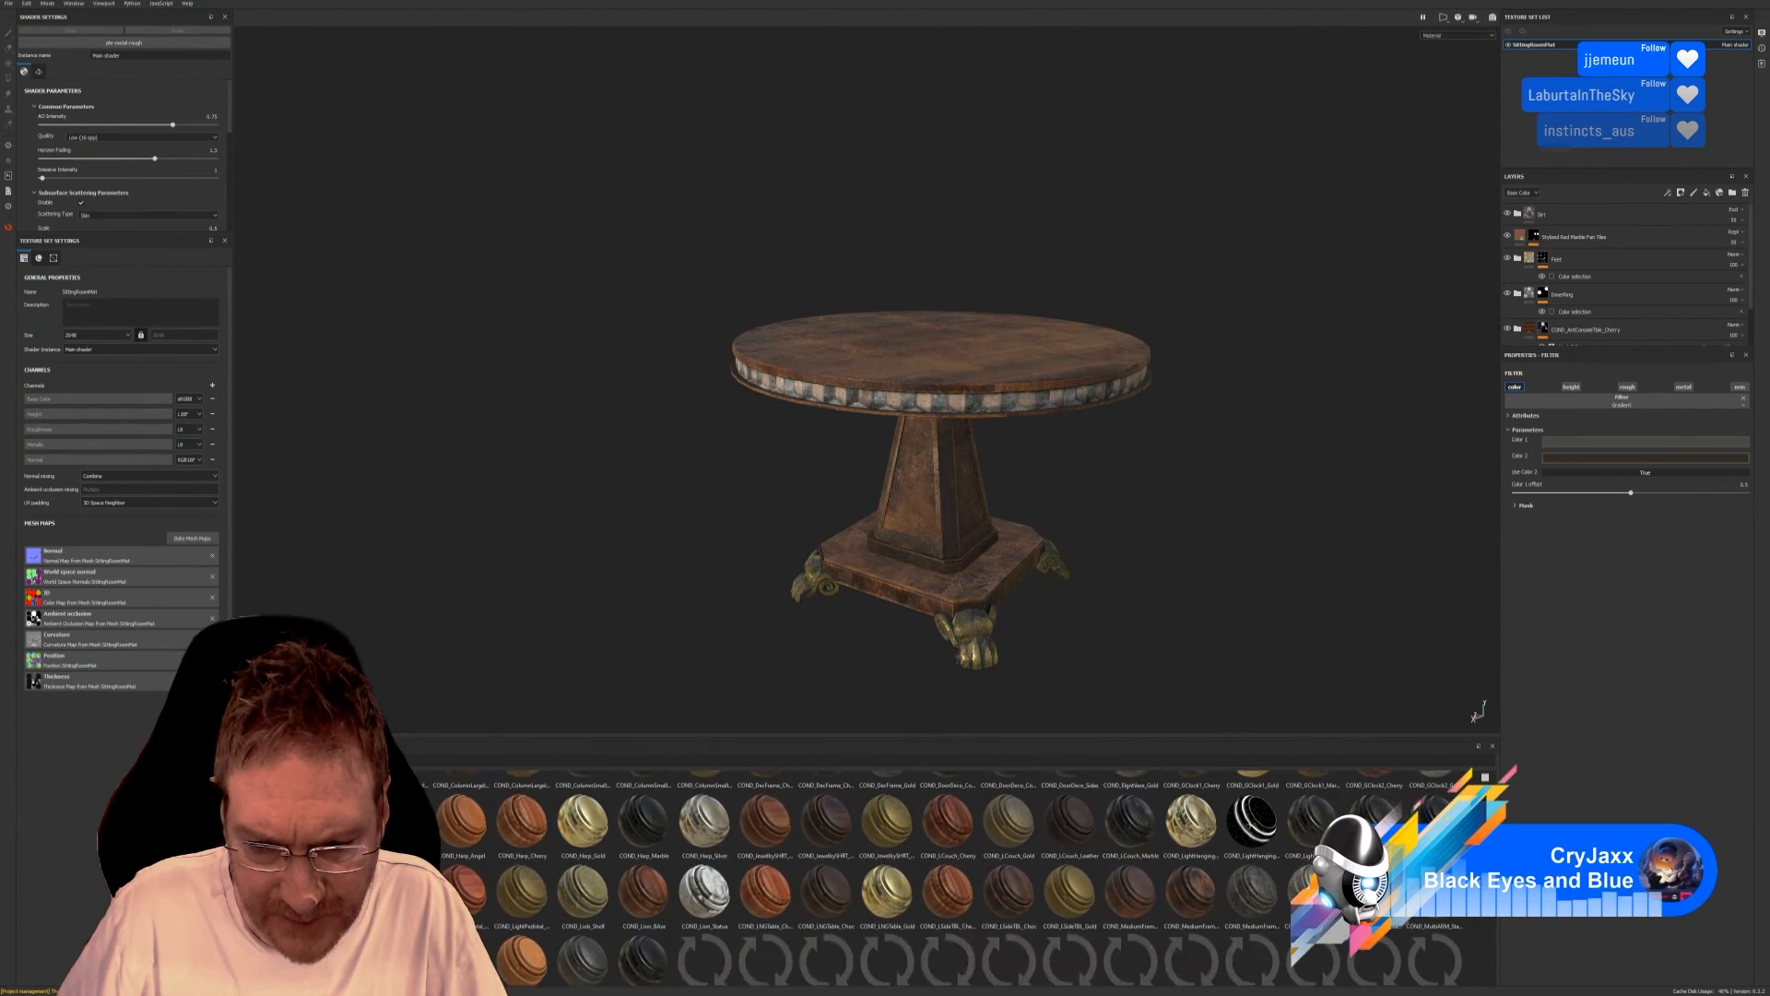
pyautogui.scroll(-2, 922, 876)
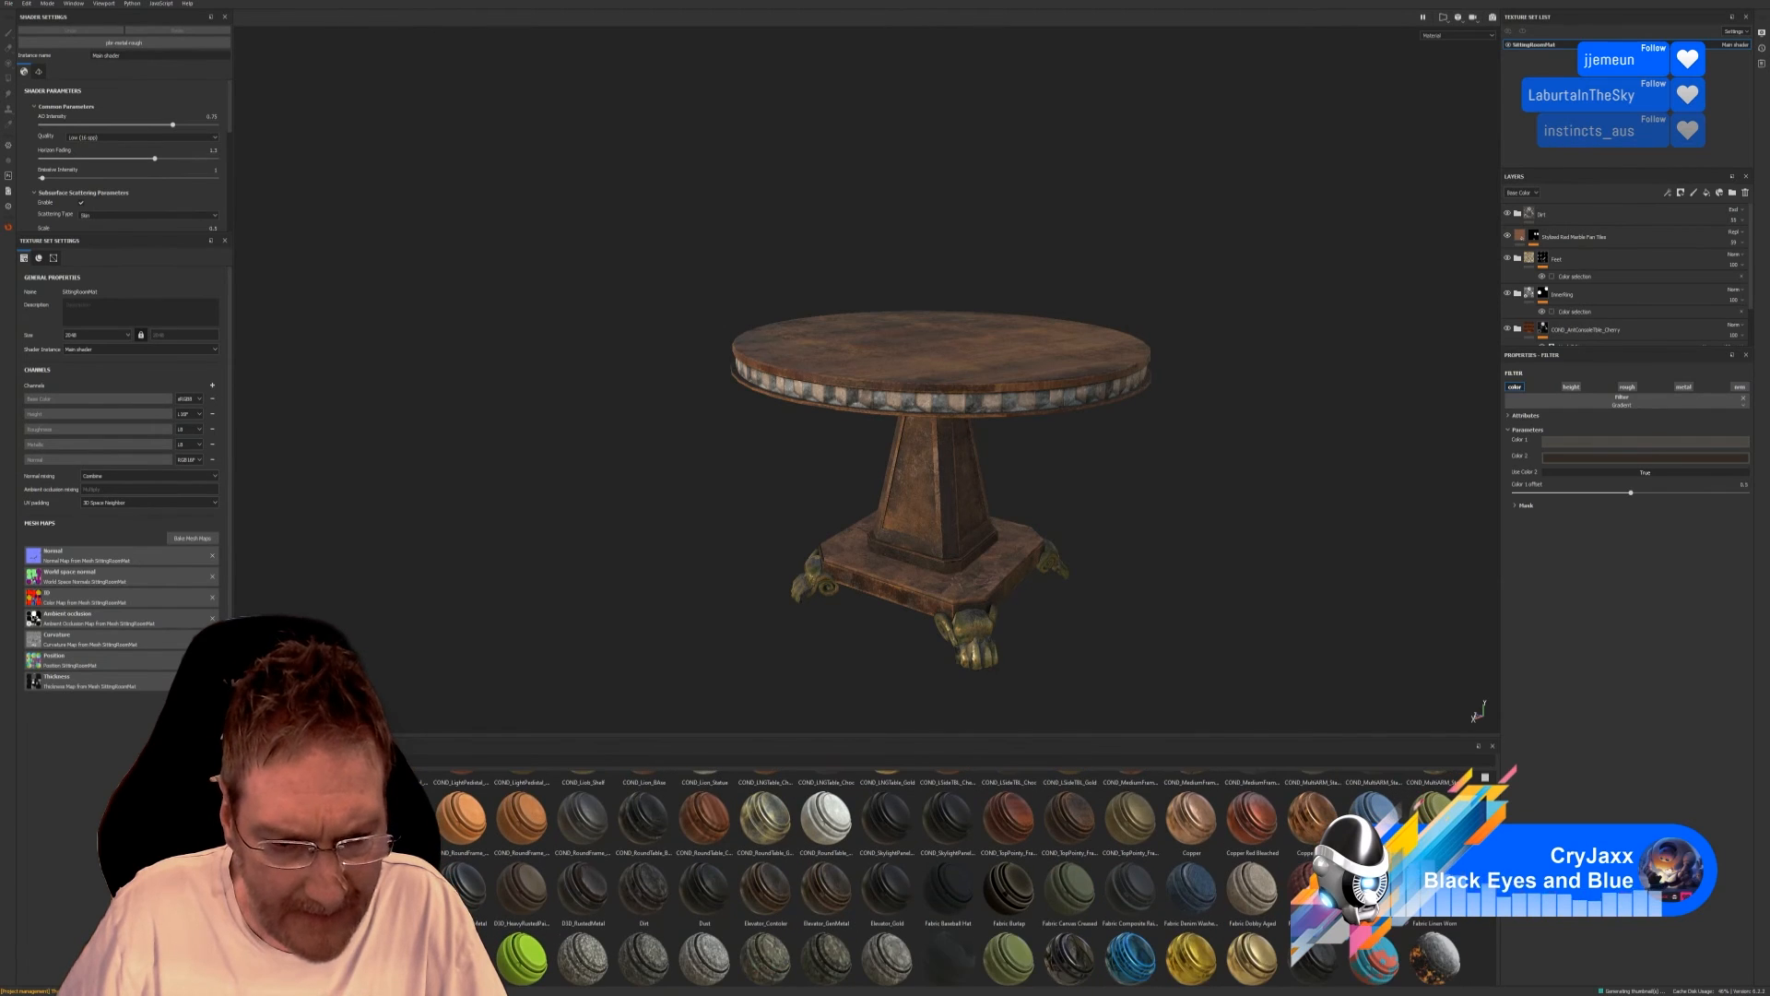
pyautogui.scroll(-1, 922, 876)
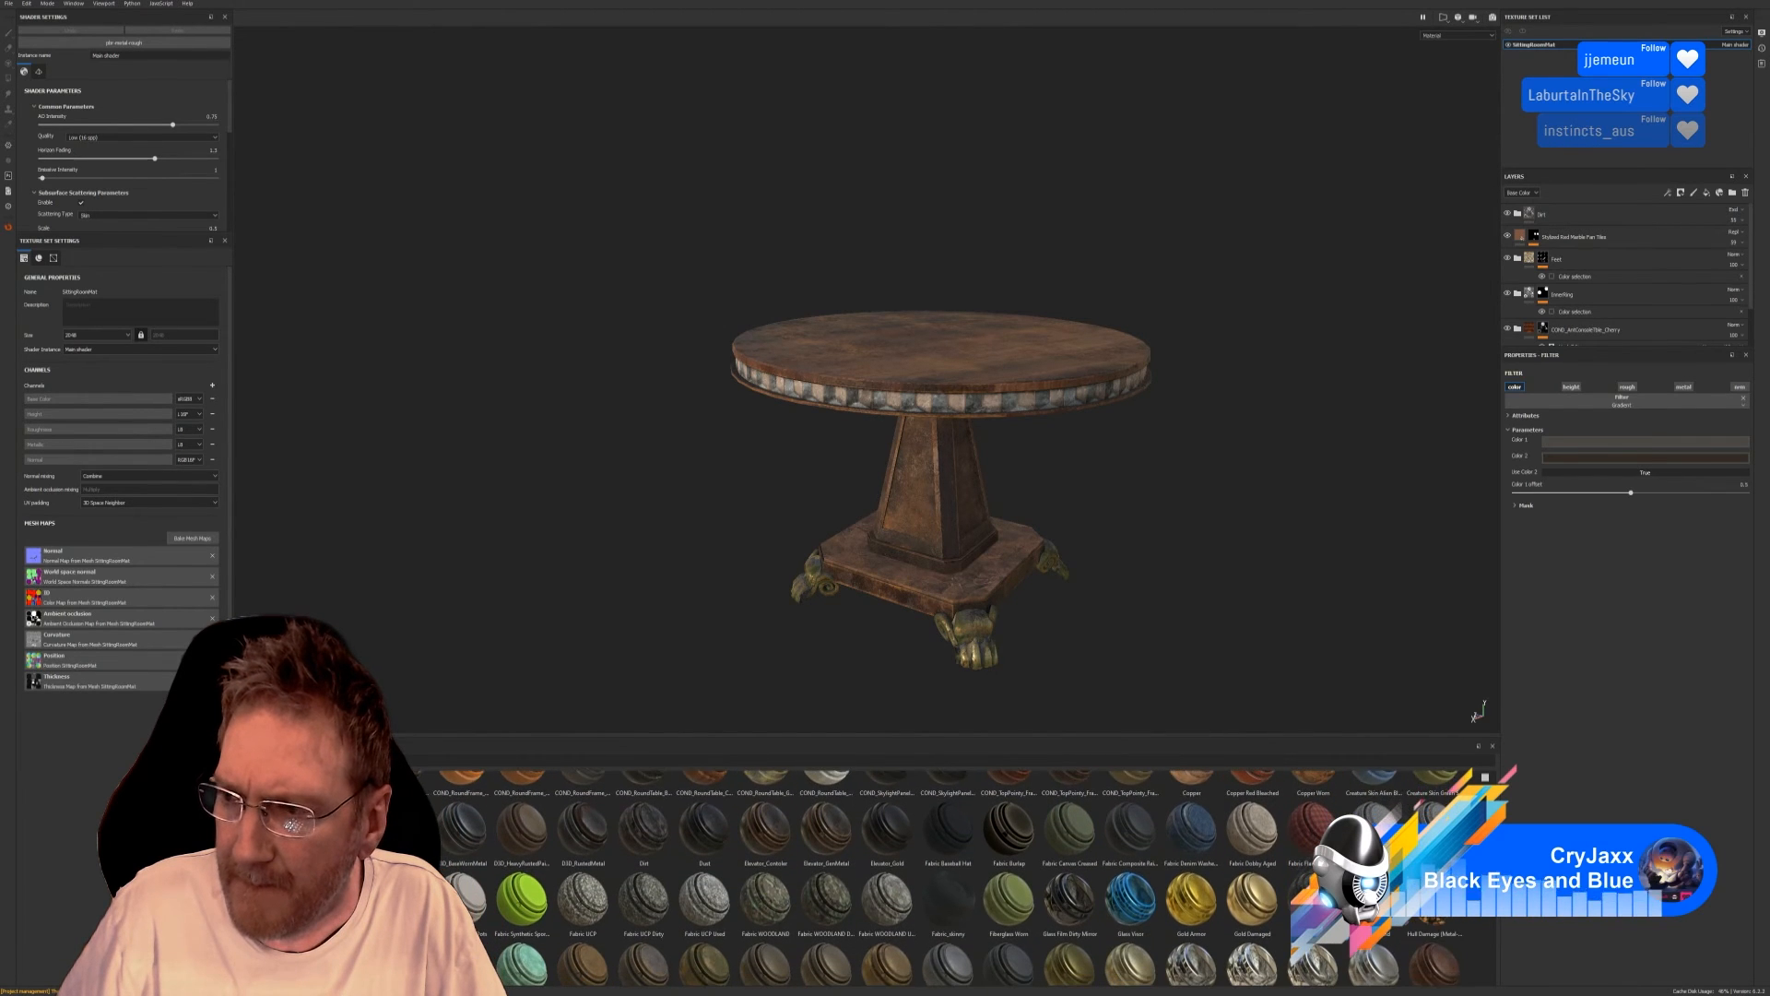
pyautogui.scroll(-1, 949, 876)
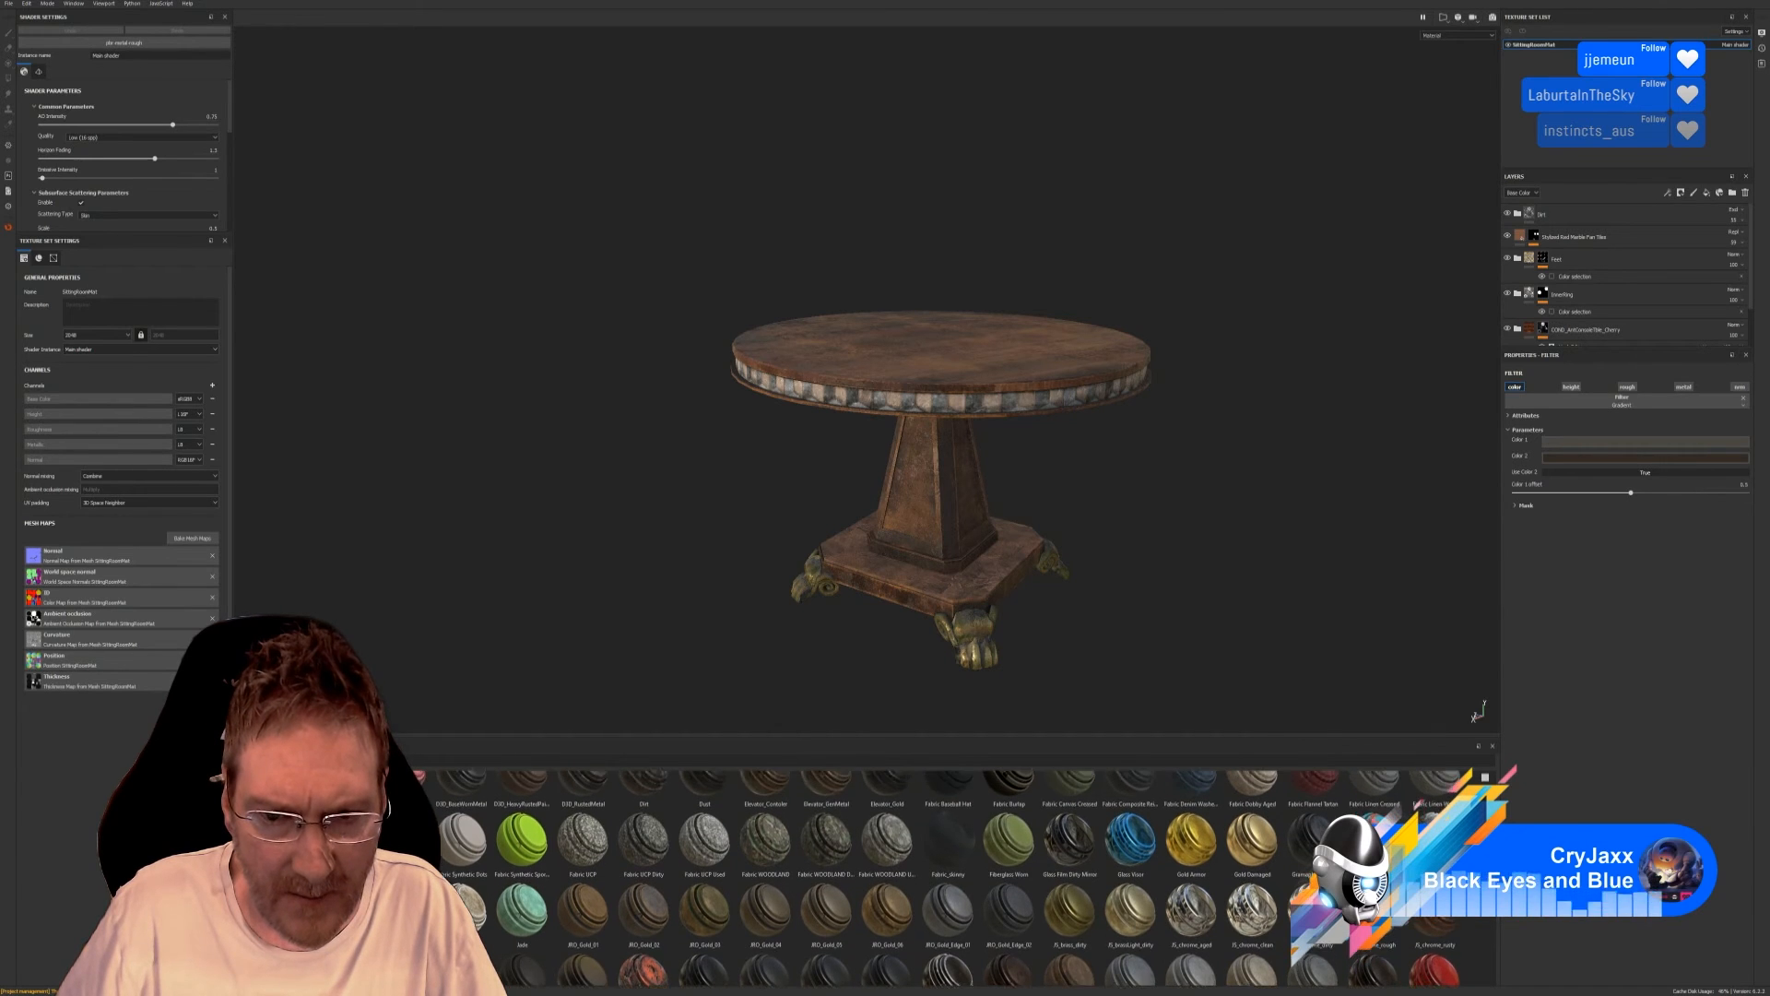
pyautogui.scroll(1, 1180, 830)
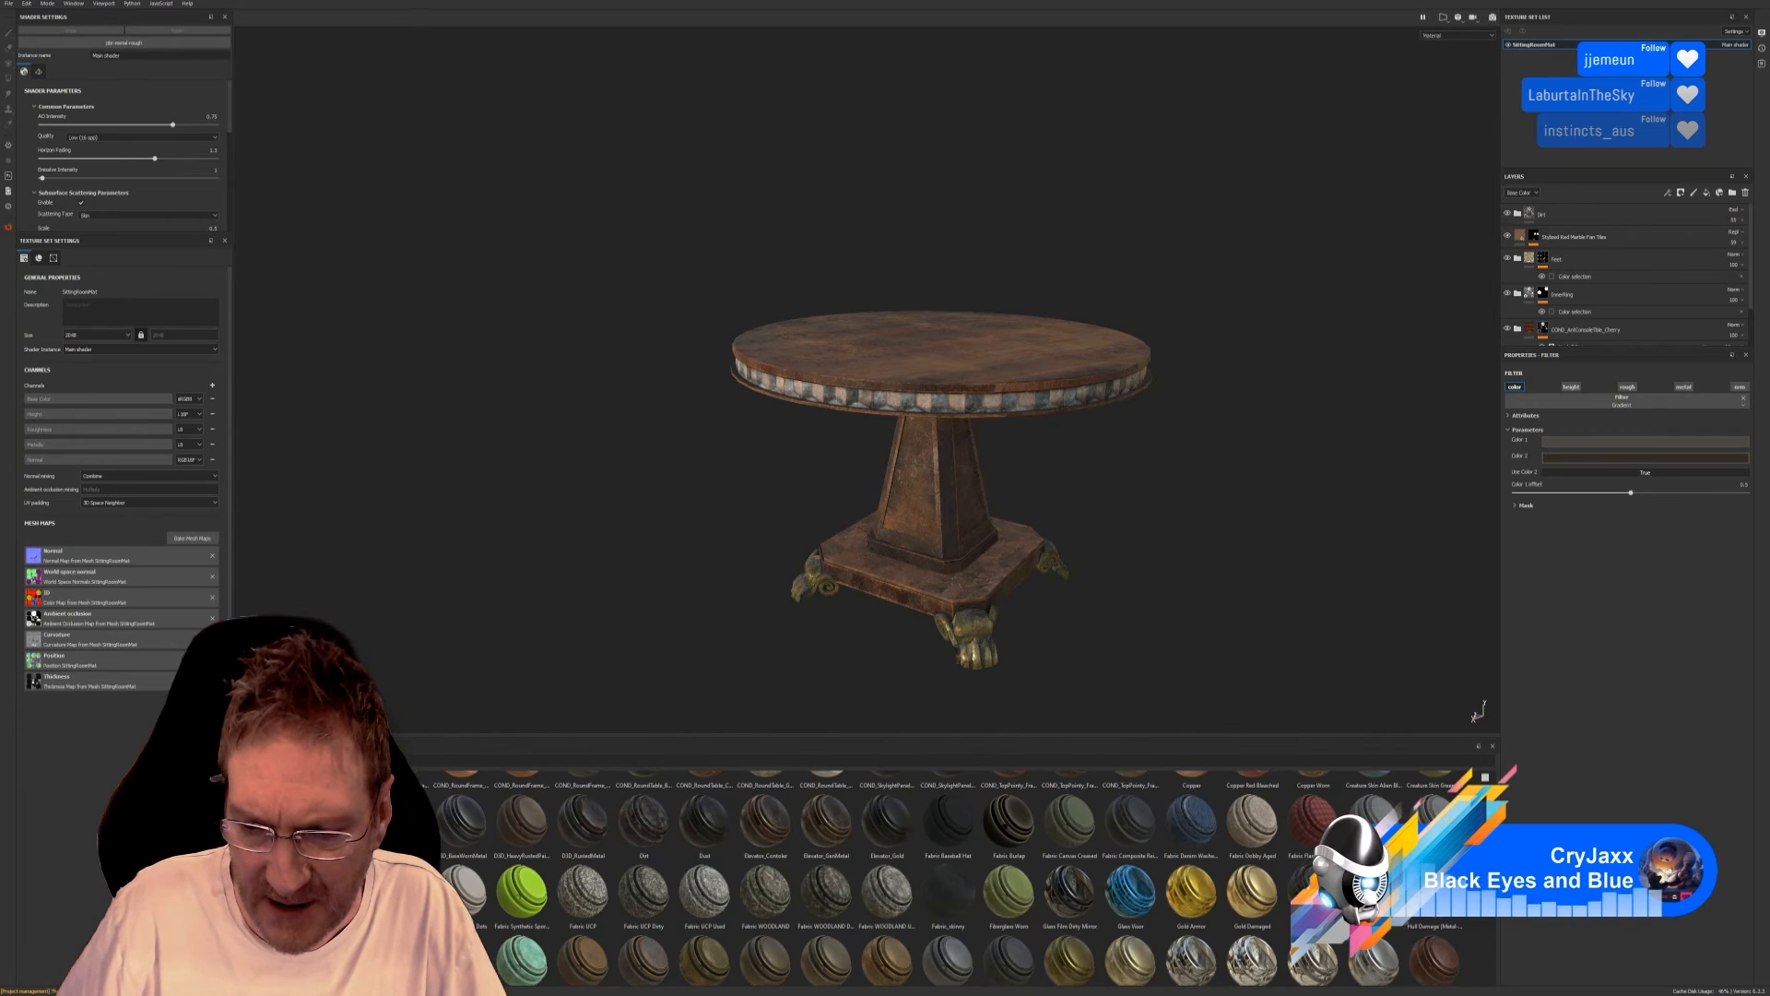
pyautogui.scroll(-3, 959, 876)
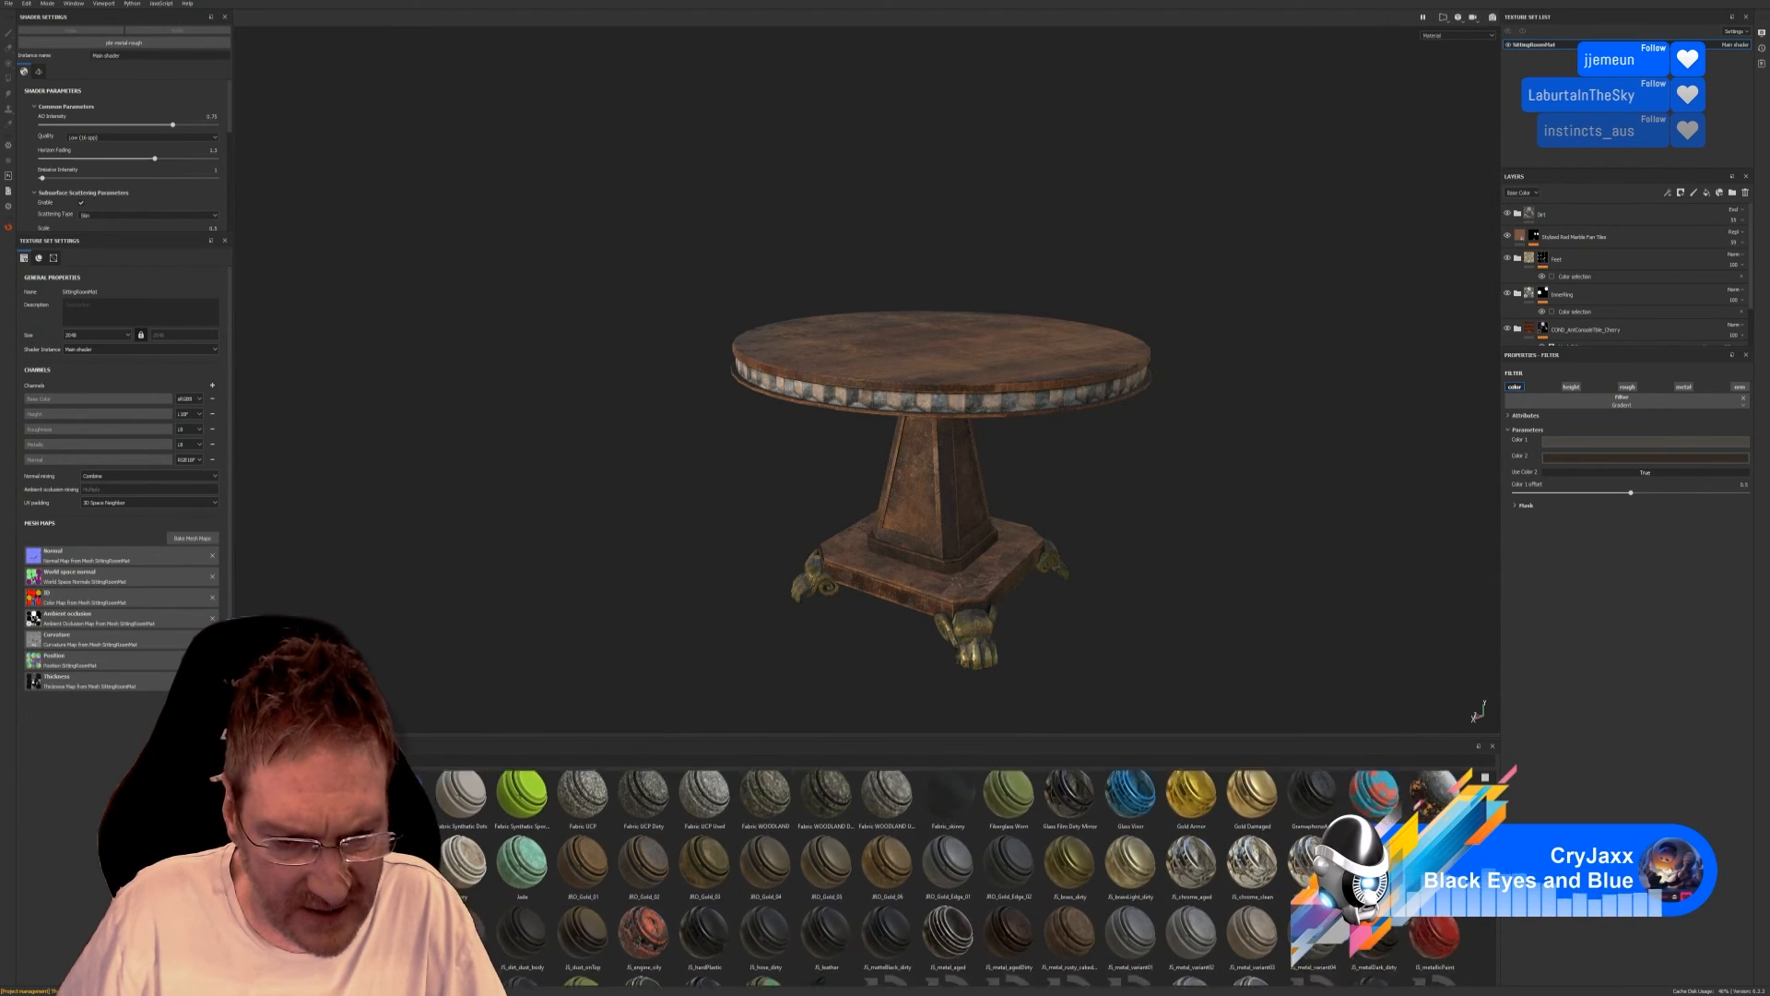
pyautogui.scroll(5, 959, 876)
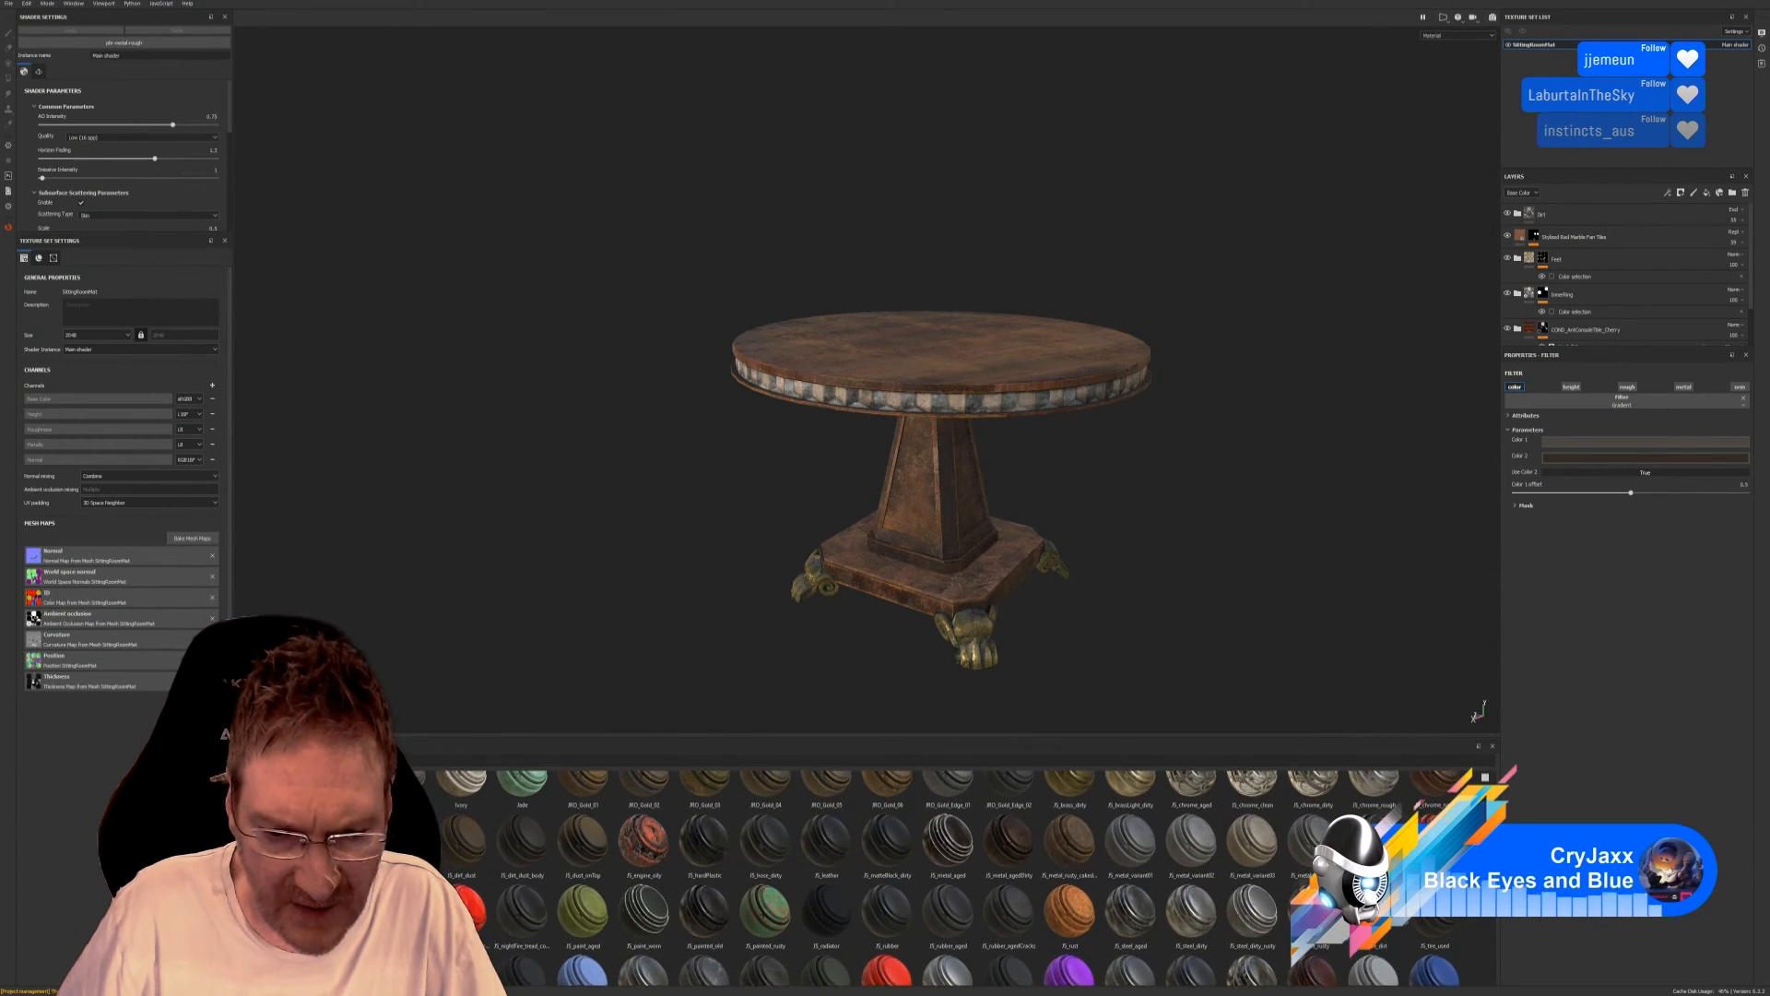
pyautogui.scroll(2, 959, 876)
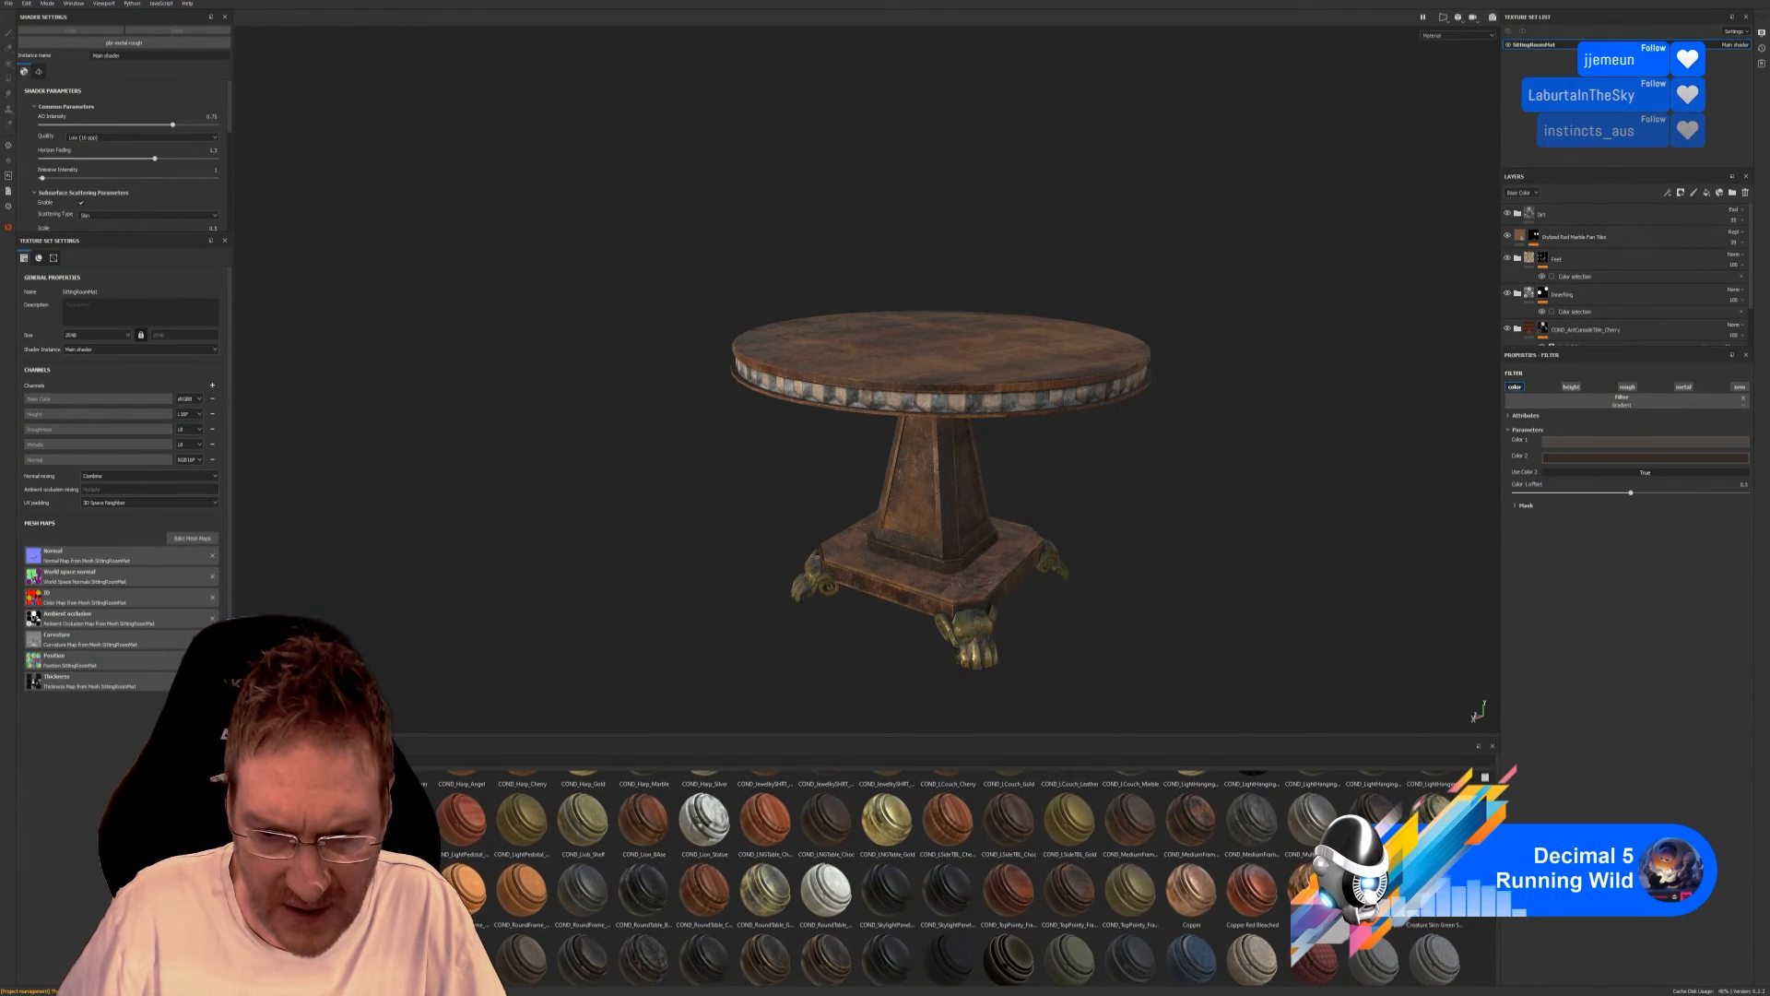
pyautogui.scroll(-1, 959, 876)
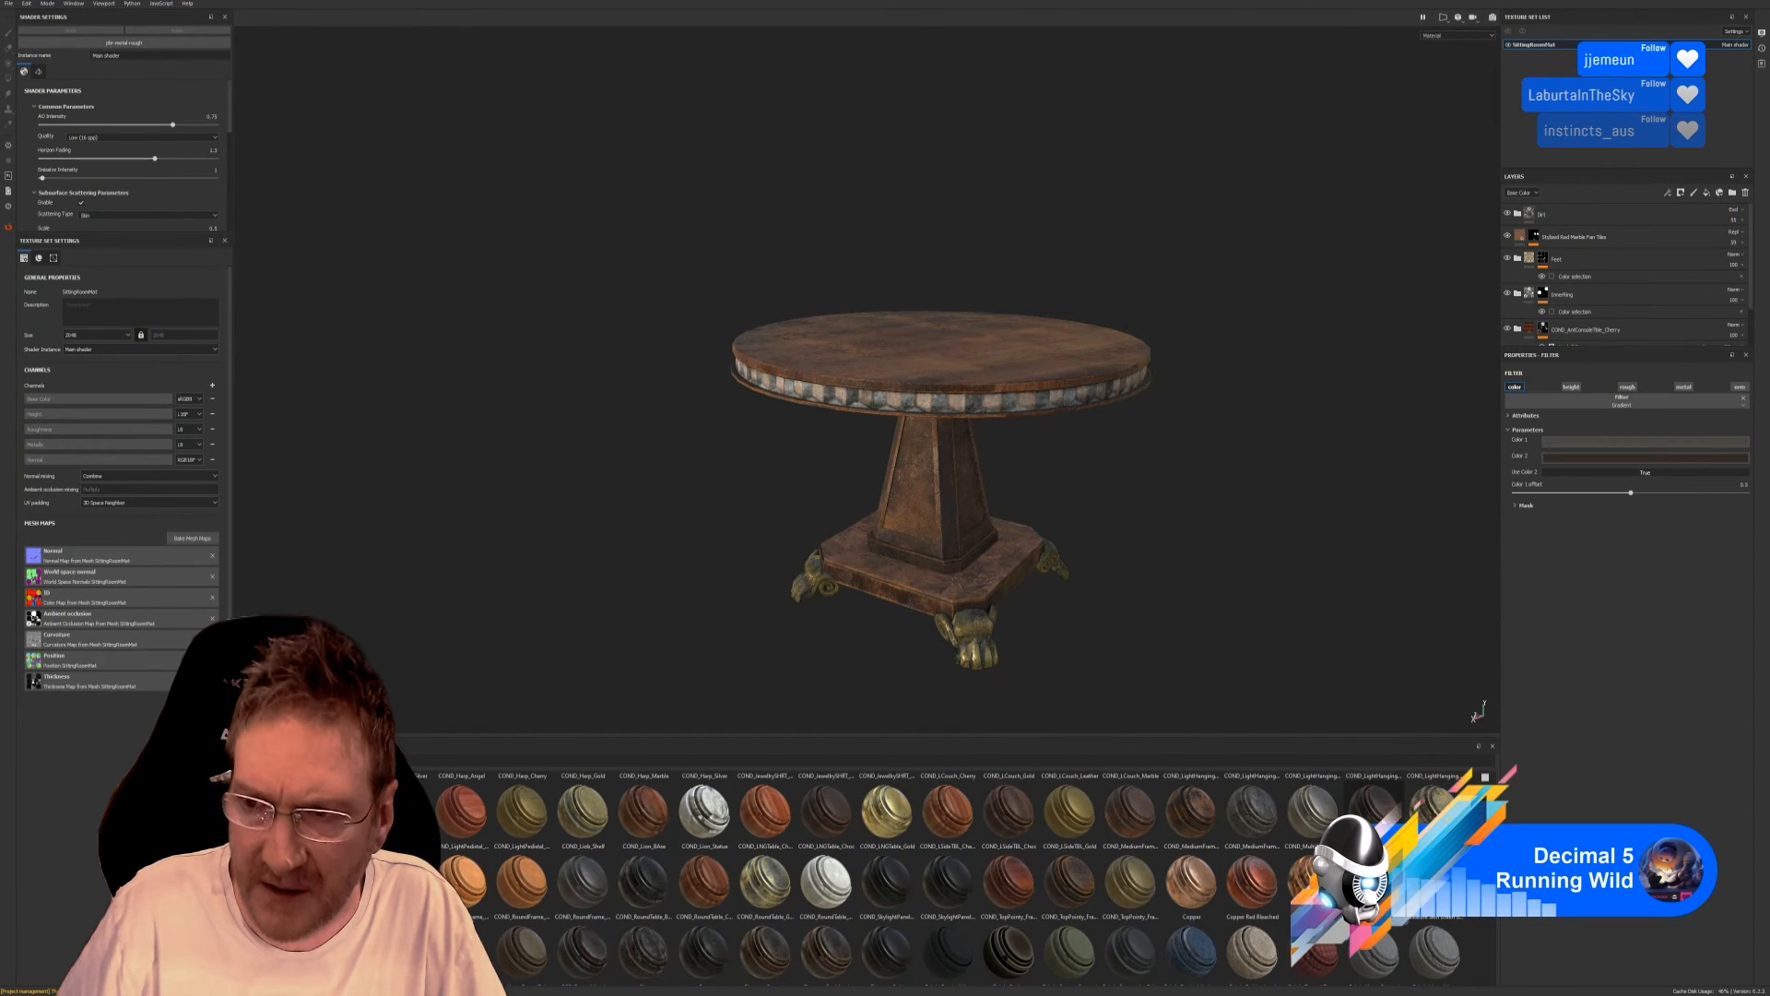
pyautogui.moveTo(1374, 807); pyautogui.dragTo(946, 531)
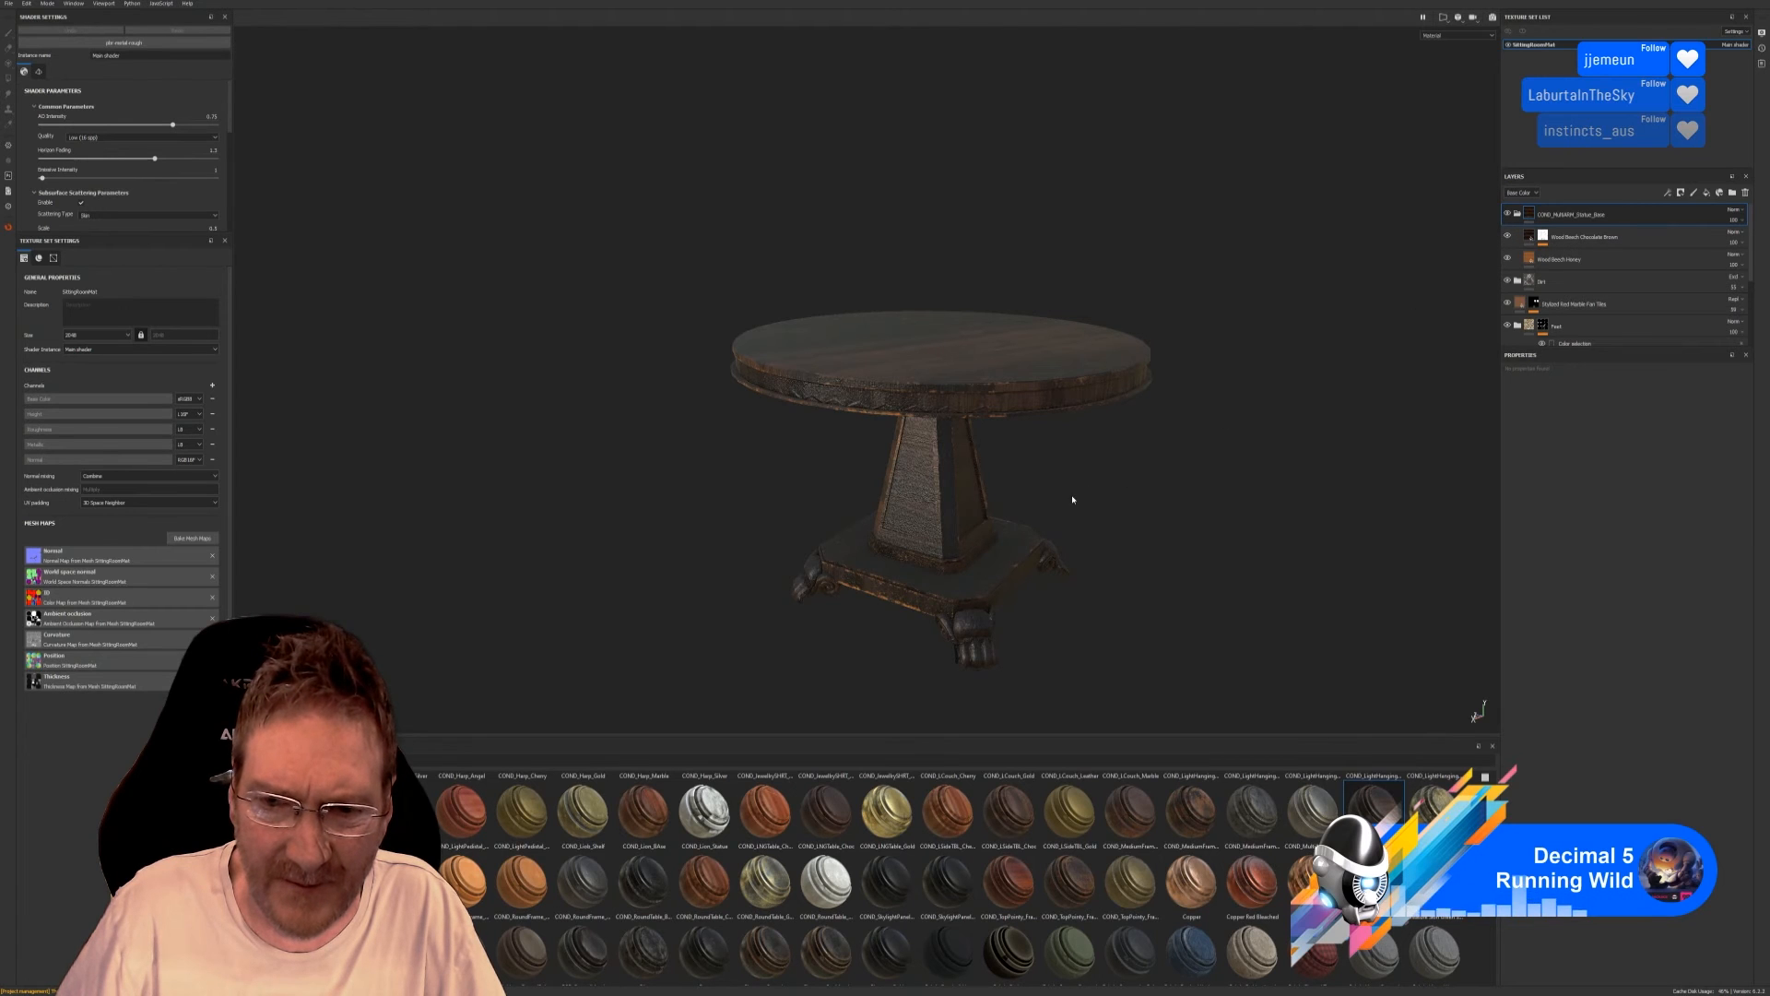
# Mask the dark wood folder with a color selection that picks the light blue ID color of the tapered pedestal column.
pyautogui.rightClick(1615, 214)
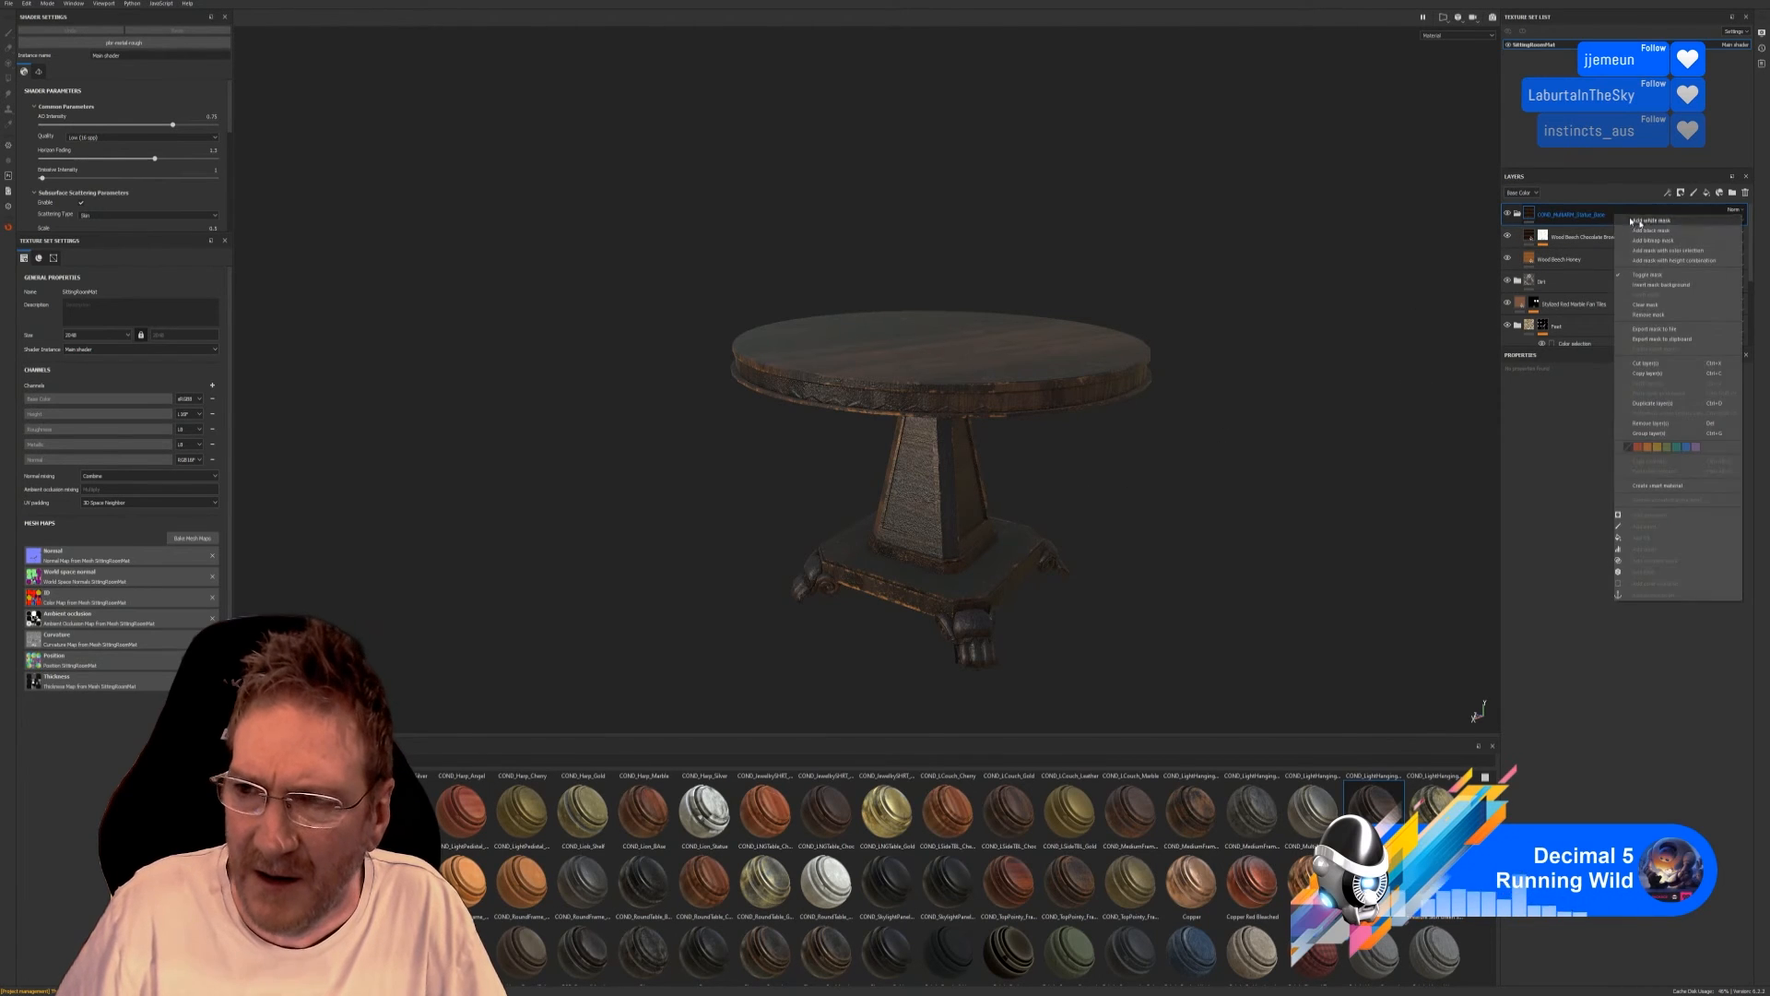
pyautogui.click(1669, 250)
pyautogui.click(1731, 468)
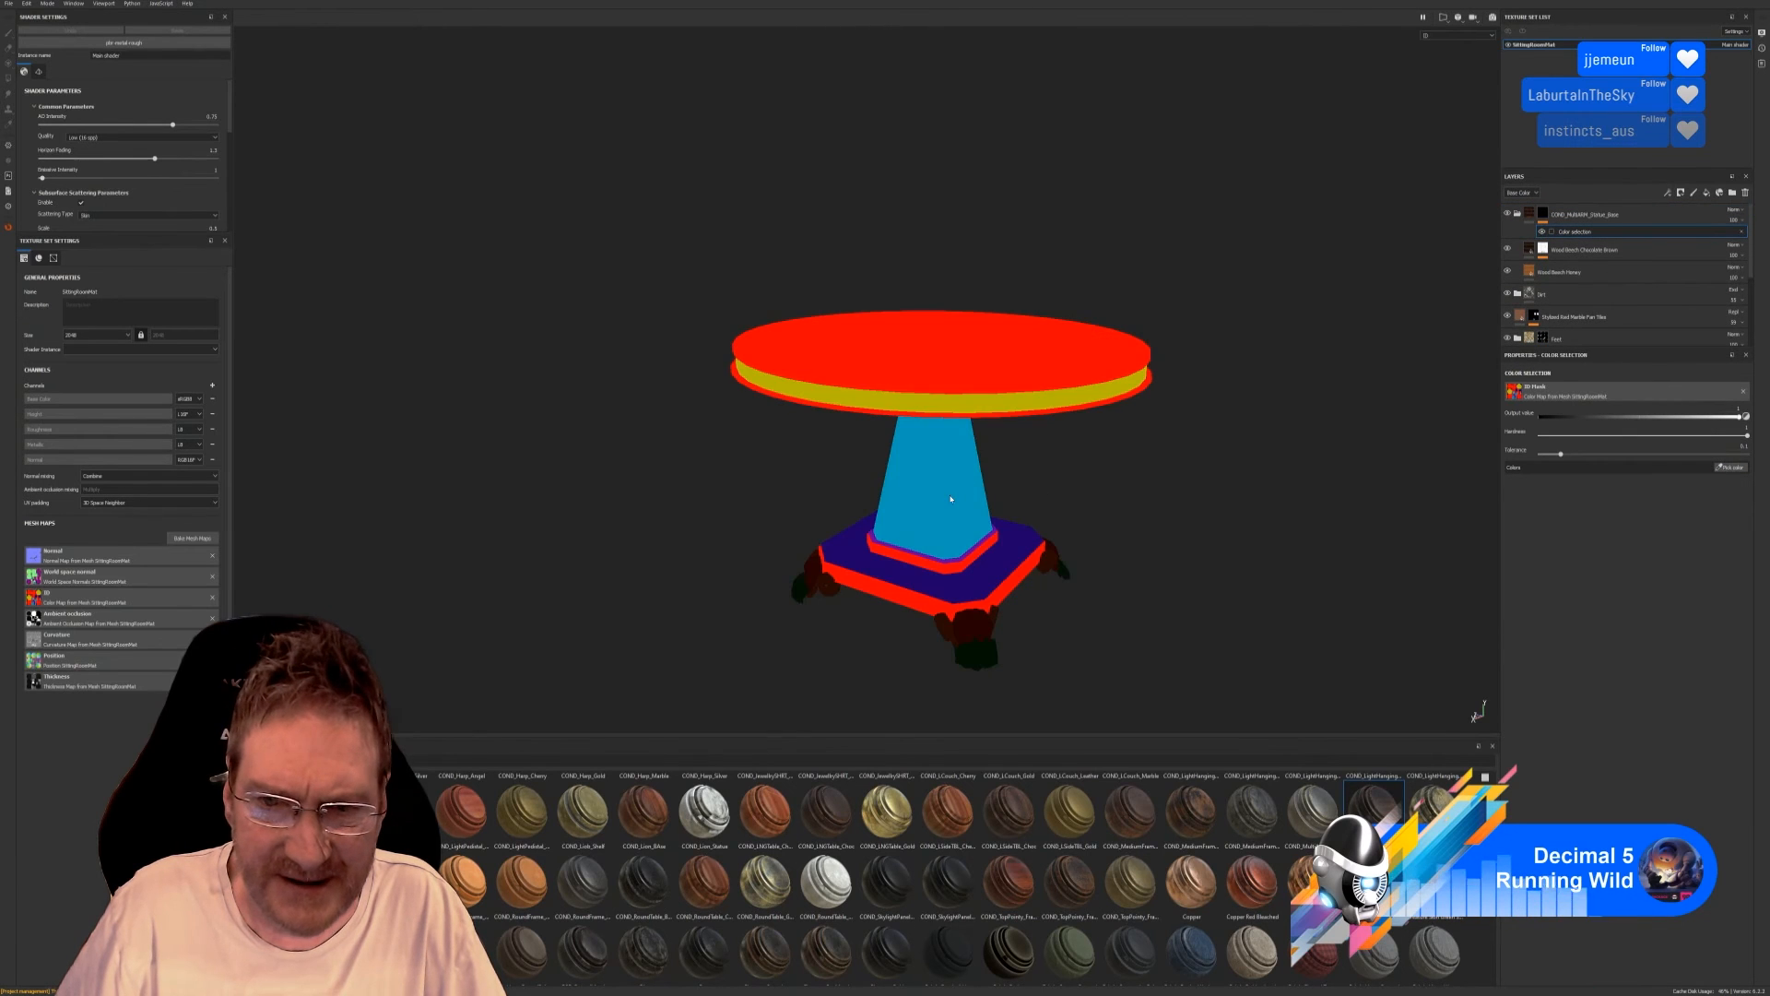
pyautogui.click(1068, 533)
pyautogui.scroll(3, 1068, 533)
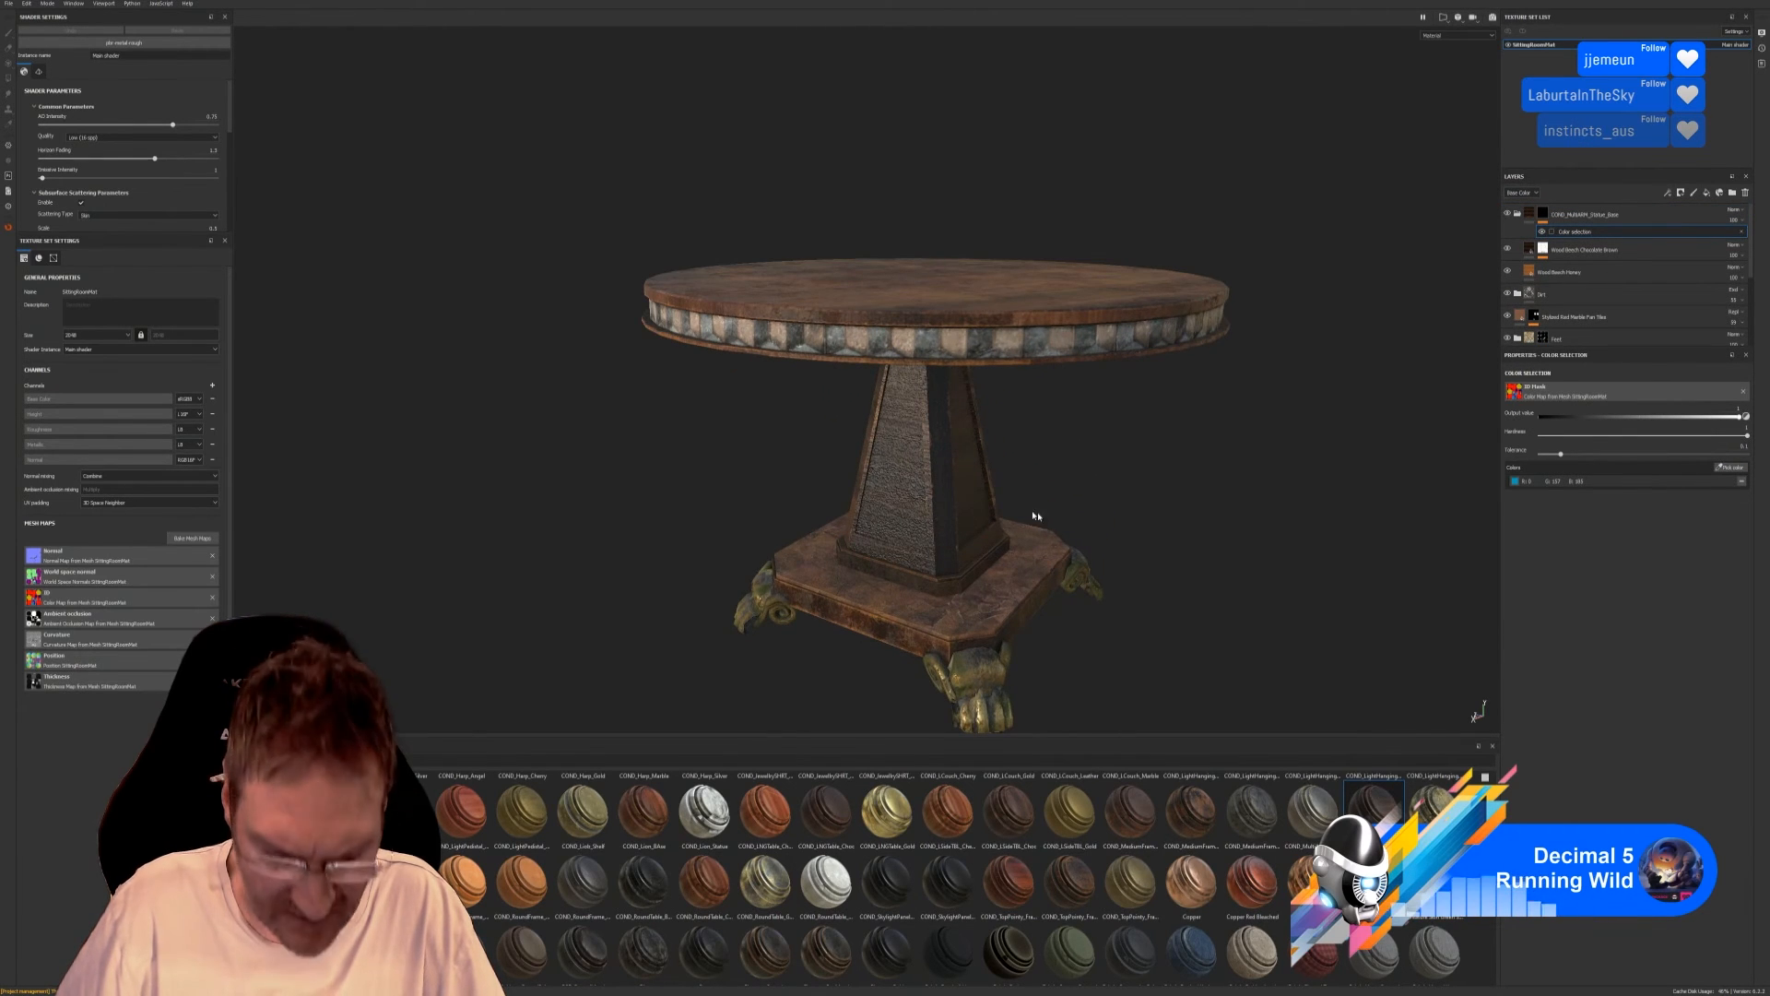
# Switch off the height channel of the Wood Beech Chocolate Brown and Wood Beech Honey layers in the dark wood folder.
pyautogui.click(1530, 215)
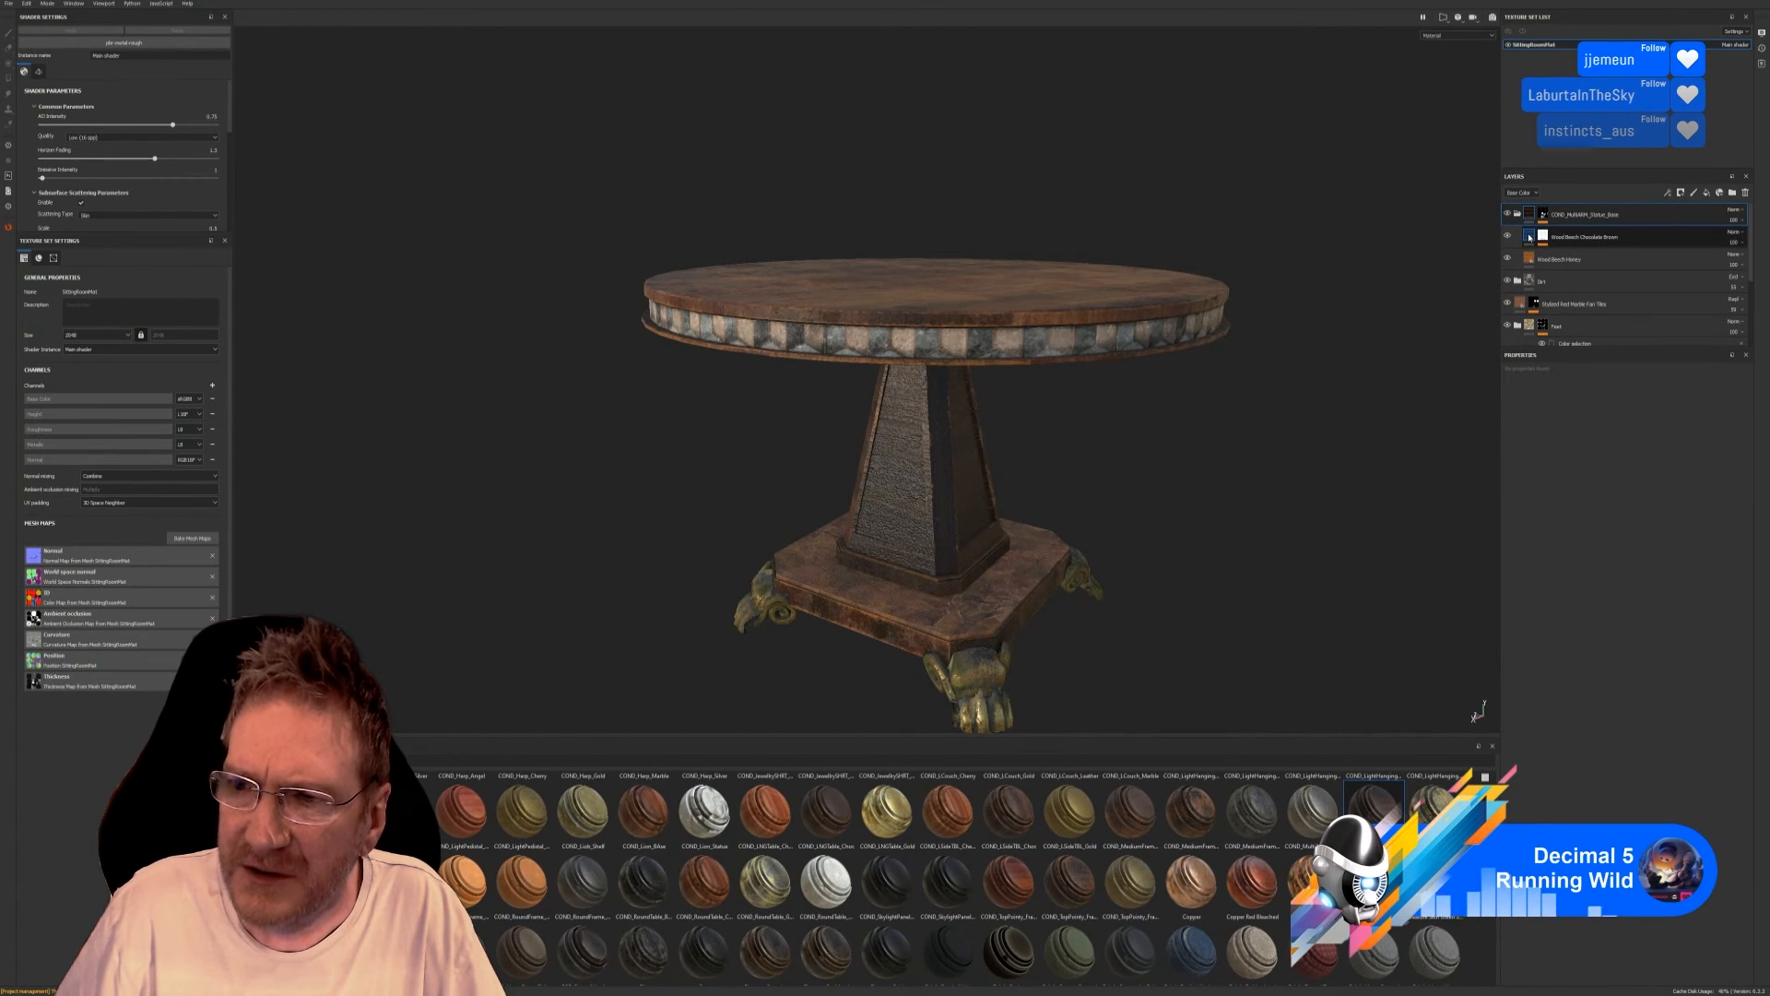
pyautogui.click(1548, 246)
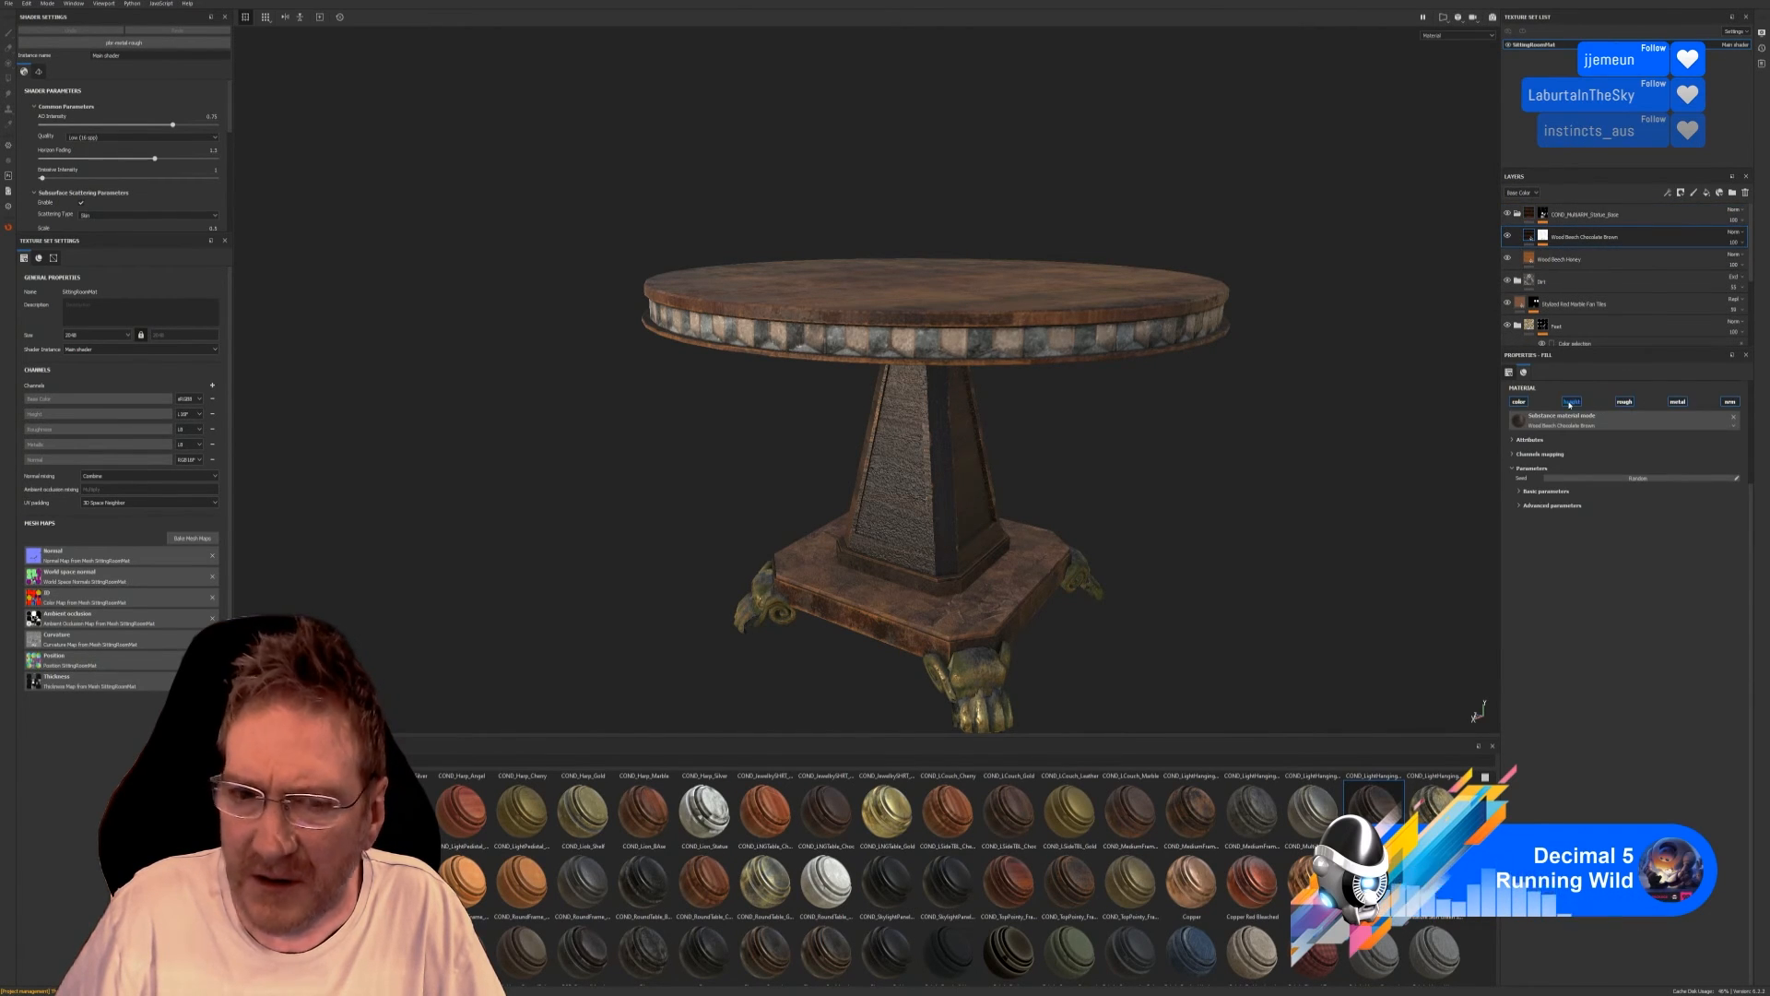
pyautogui.click(1530, 218)
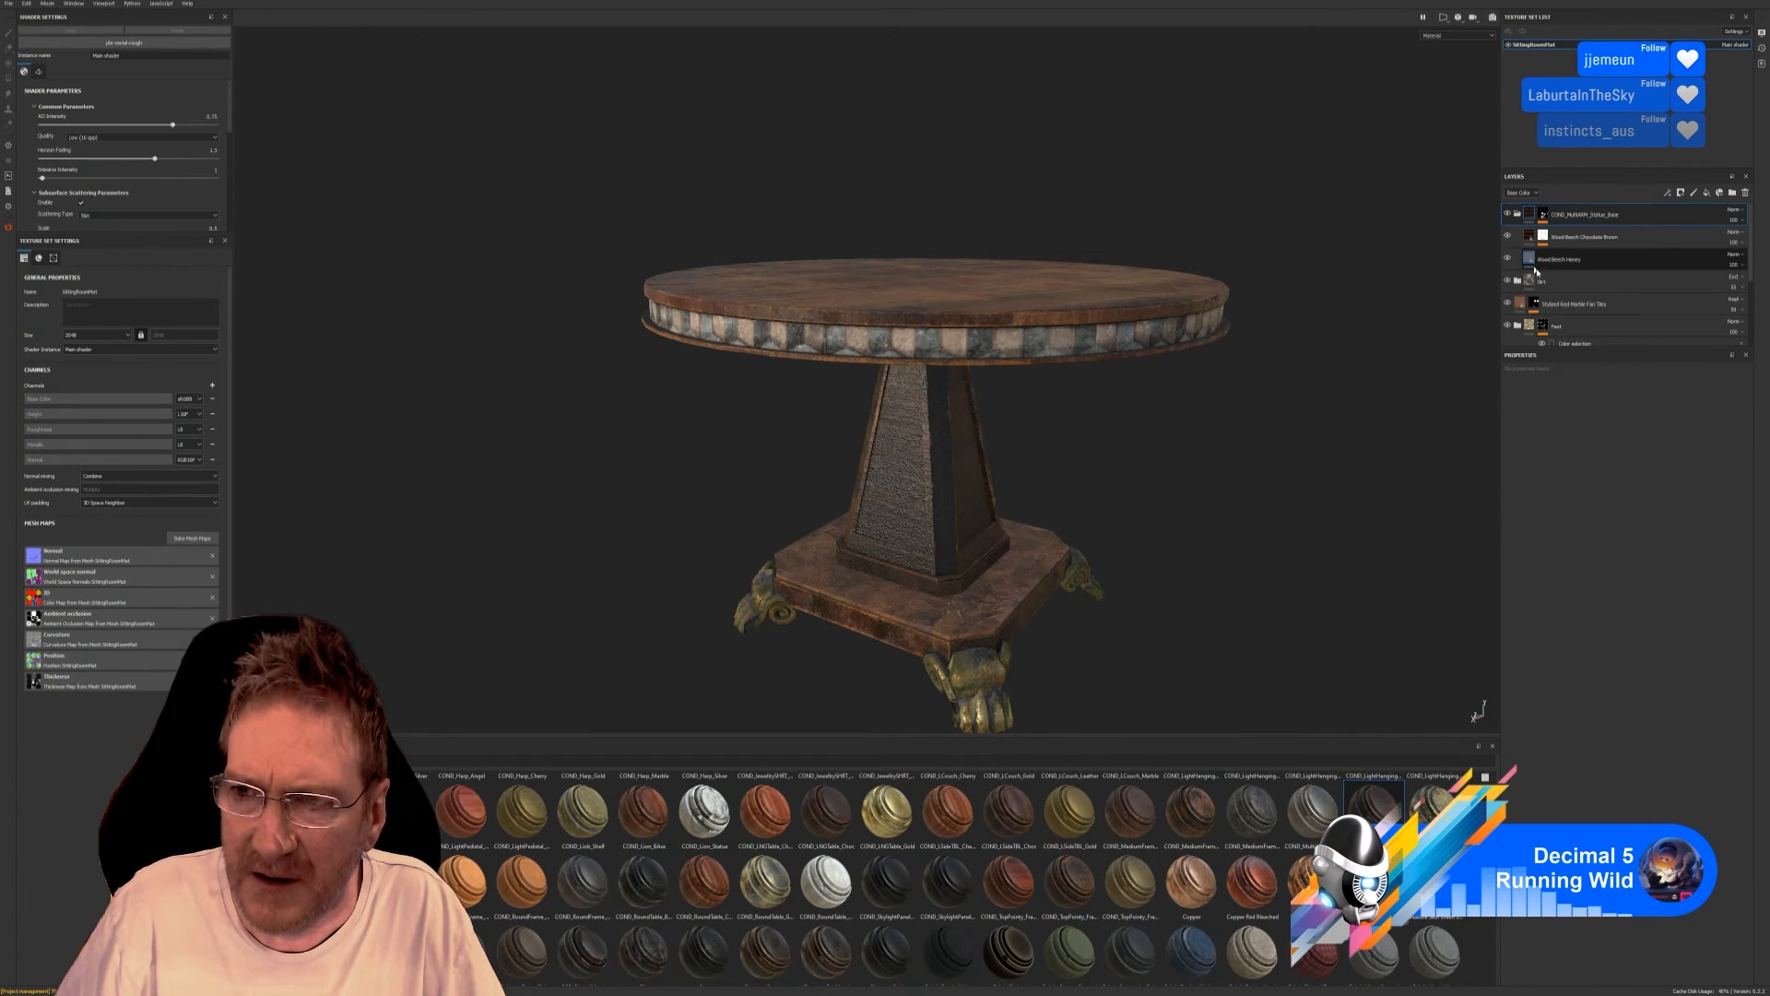
pyautogui.click(1535, 261)
pyautogui.click(1574, 403)
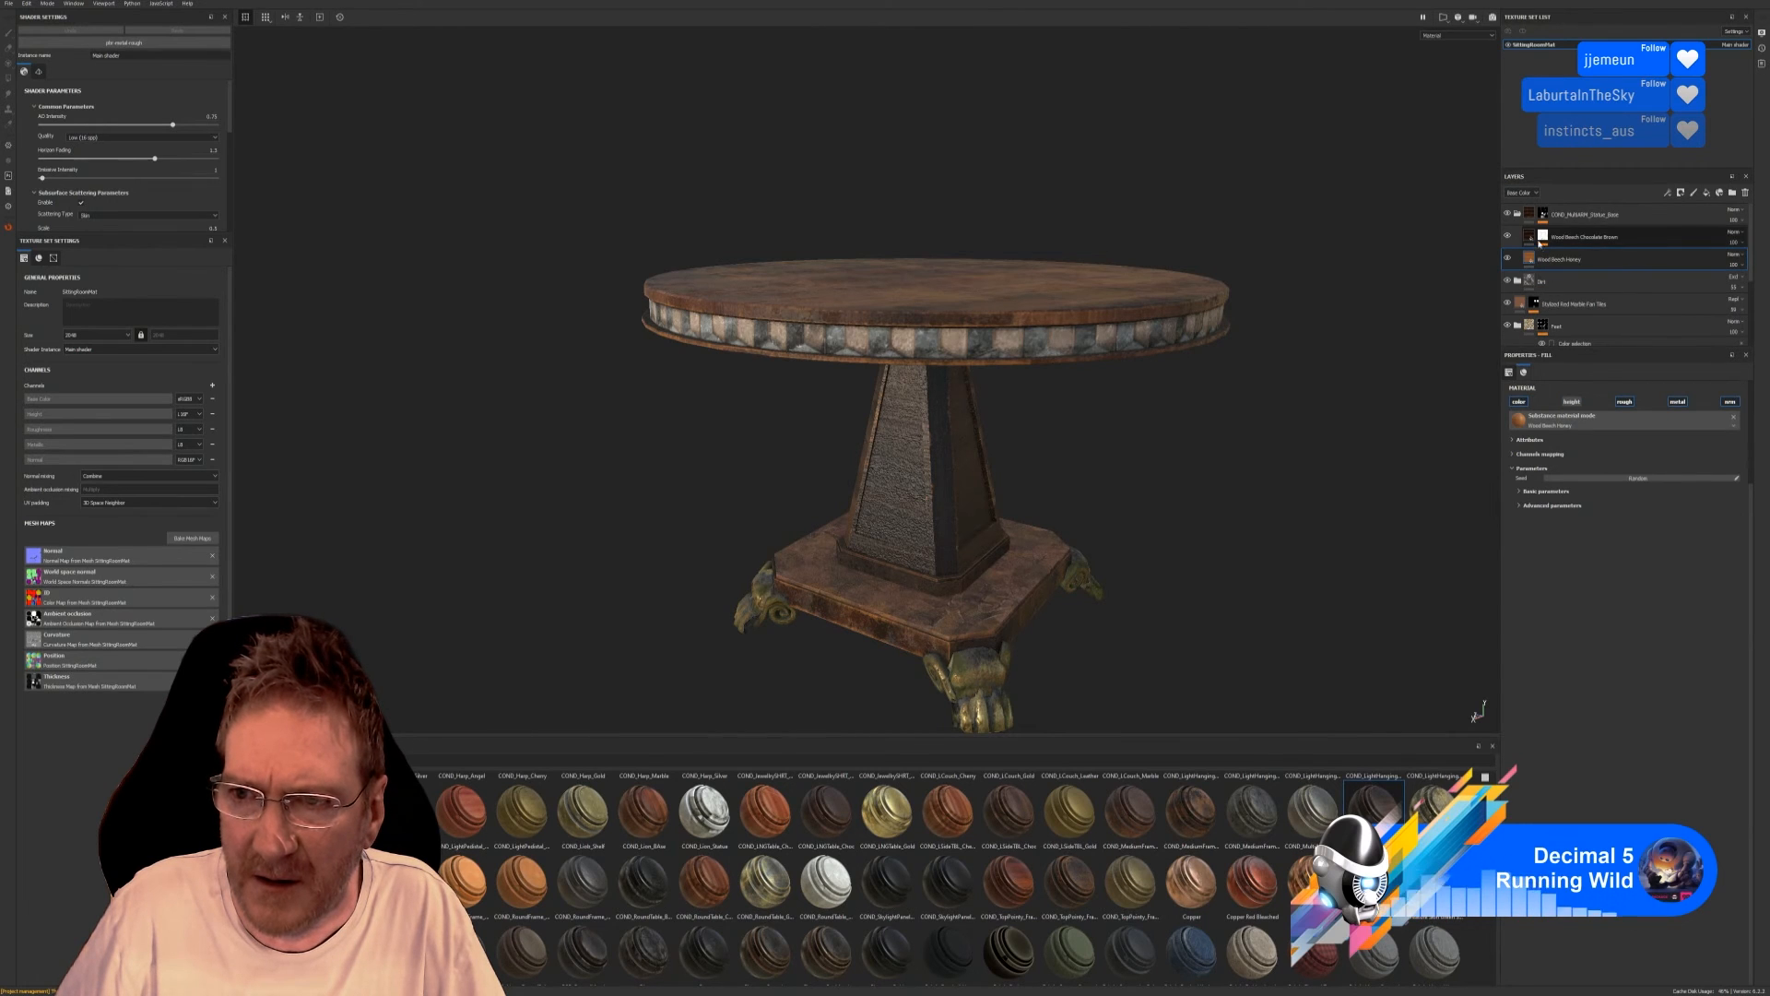
# Compare the column with and without the dark wood, and delete the dark wood folder.
pyautogui.click(1507, 236)
pyautogui.click(1507, 214)
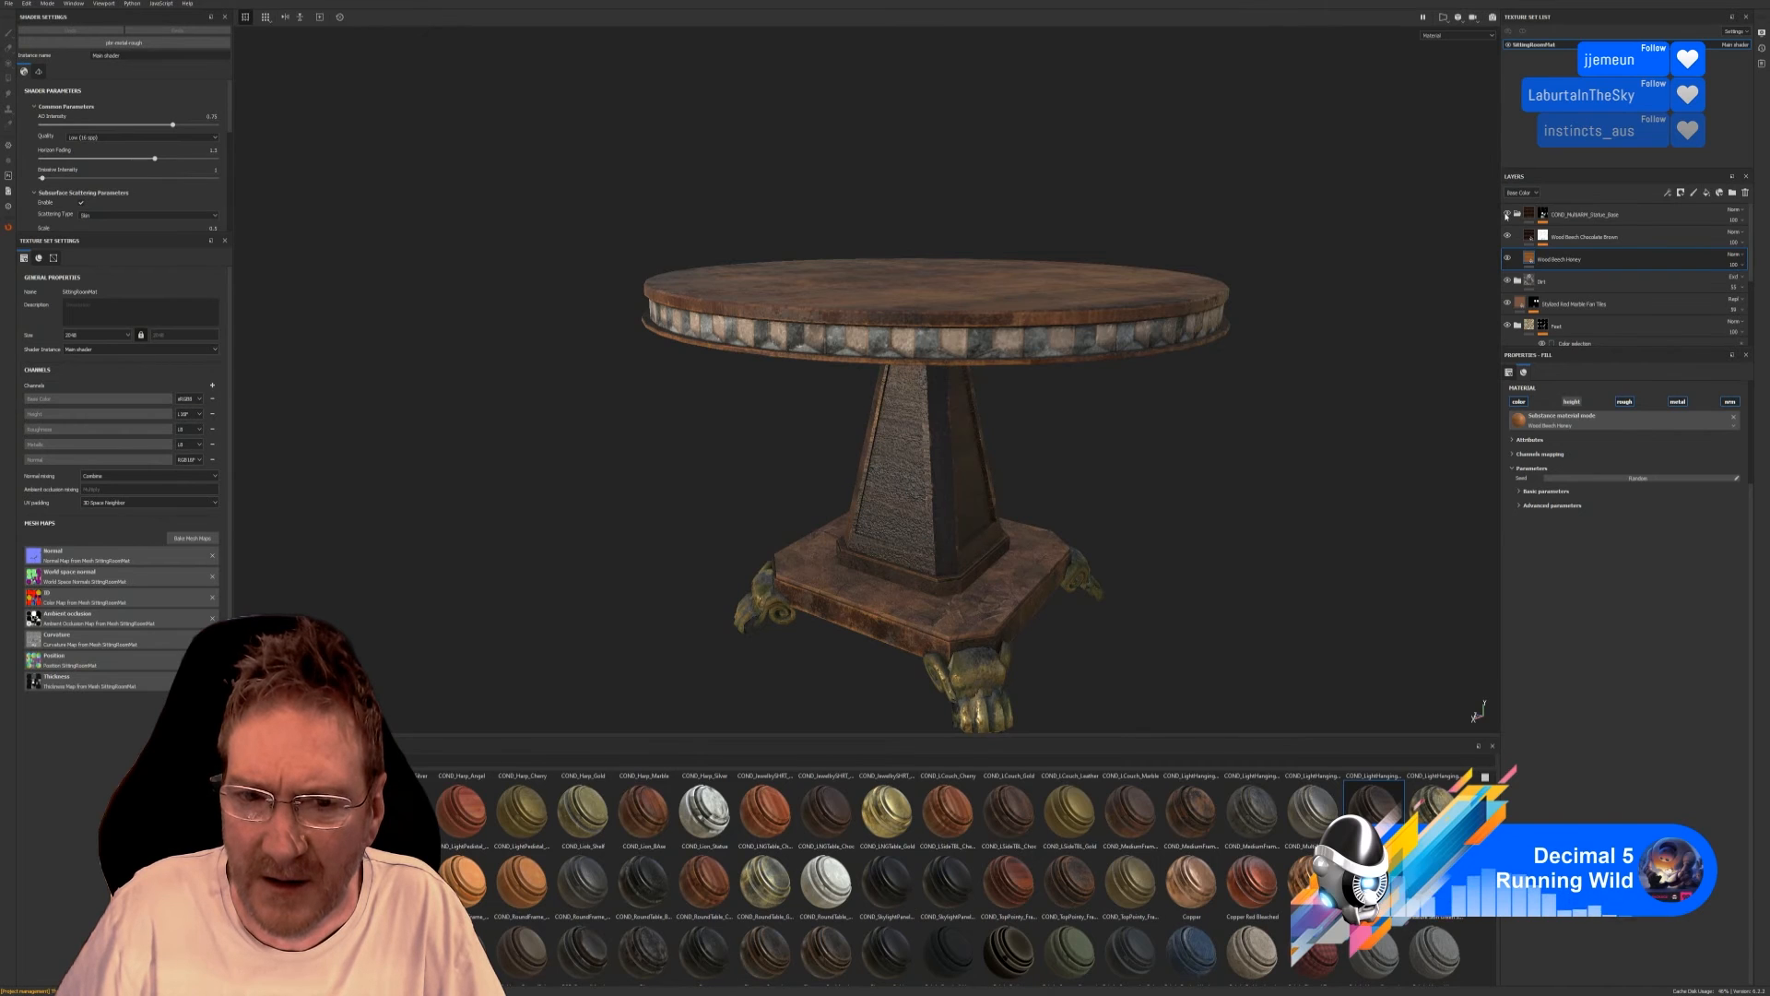
pyautogui.click(1591, 215)
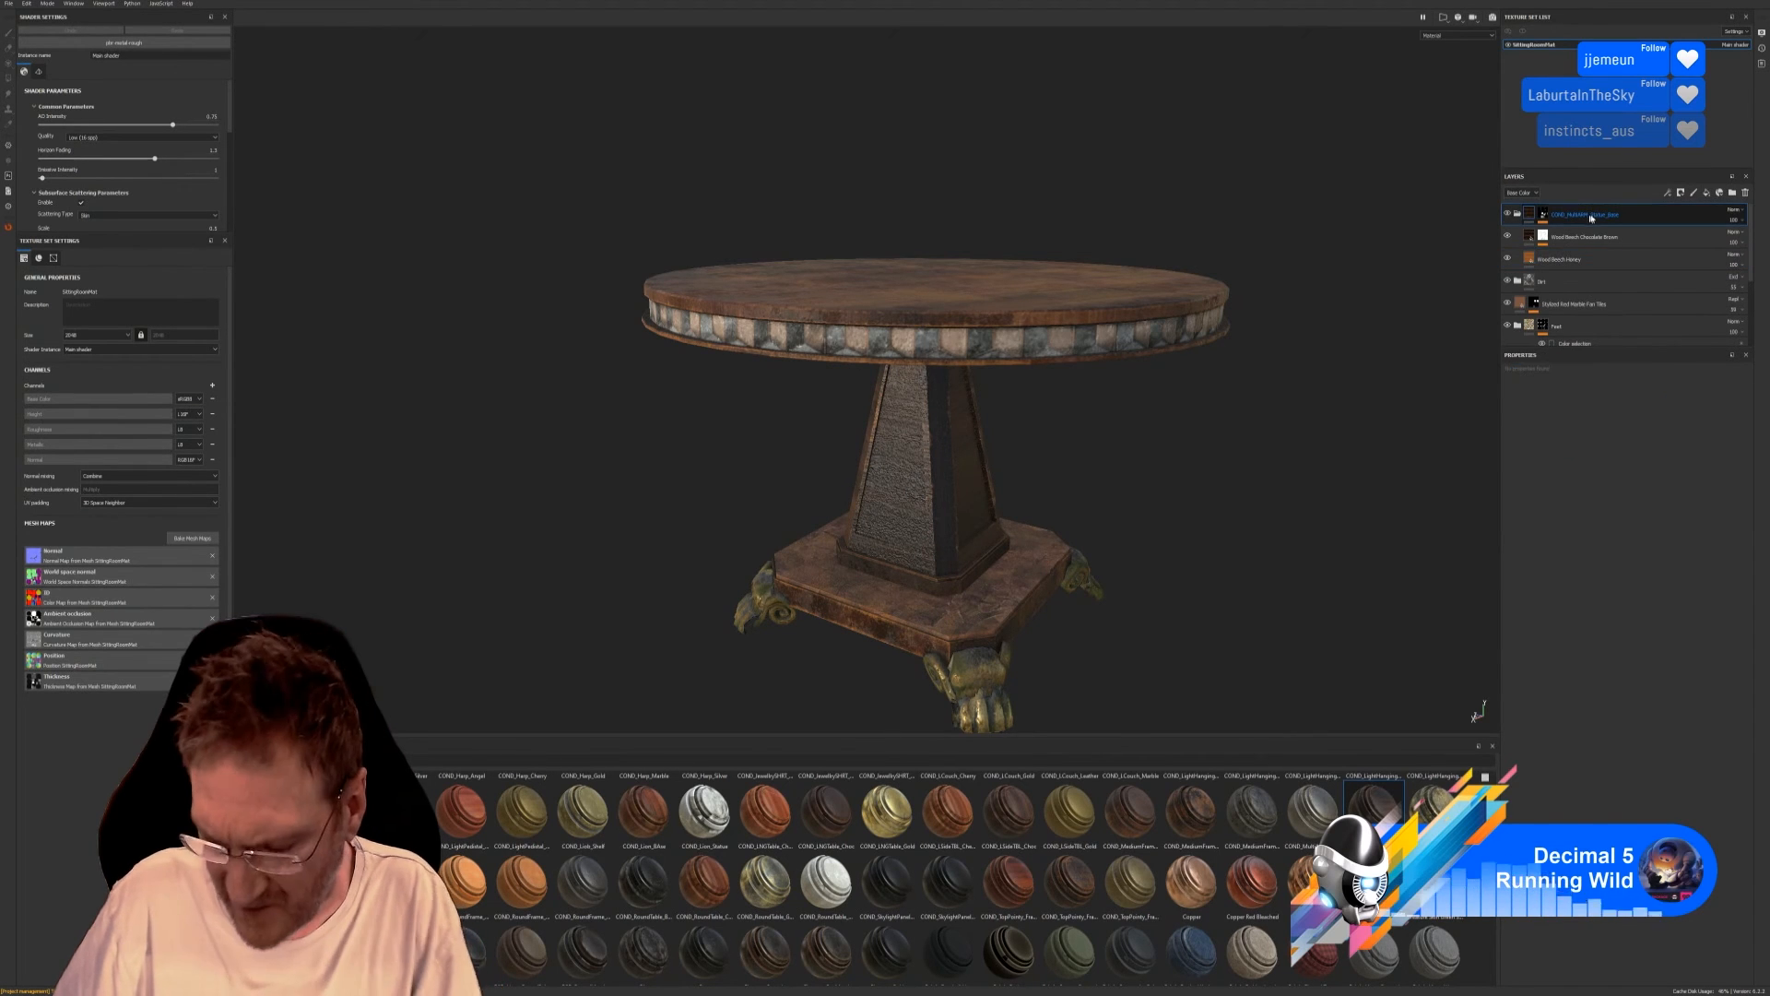
pyautogui.press('Delete')
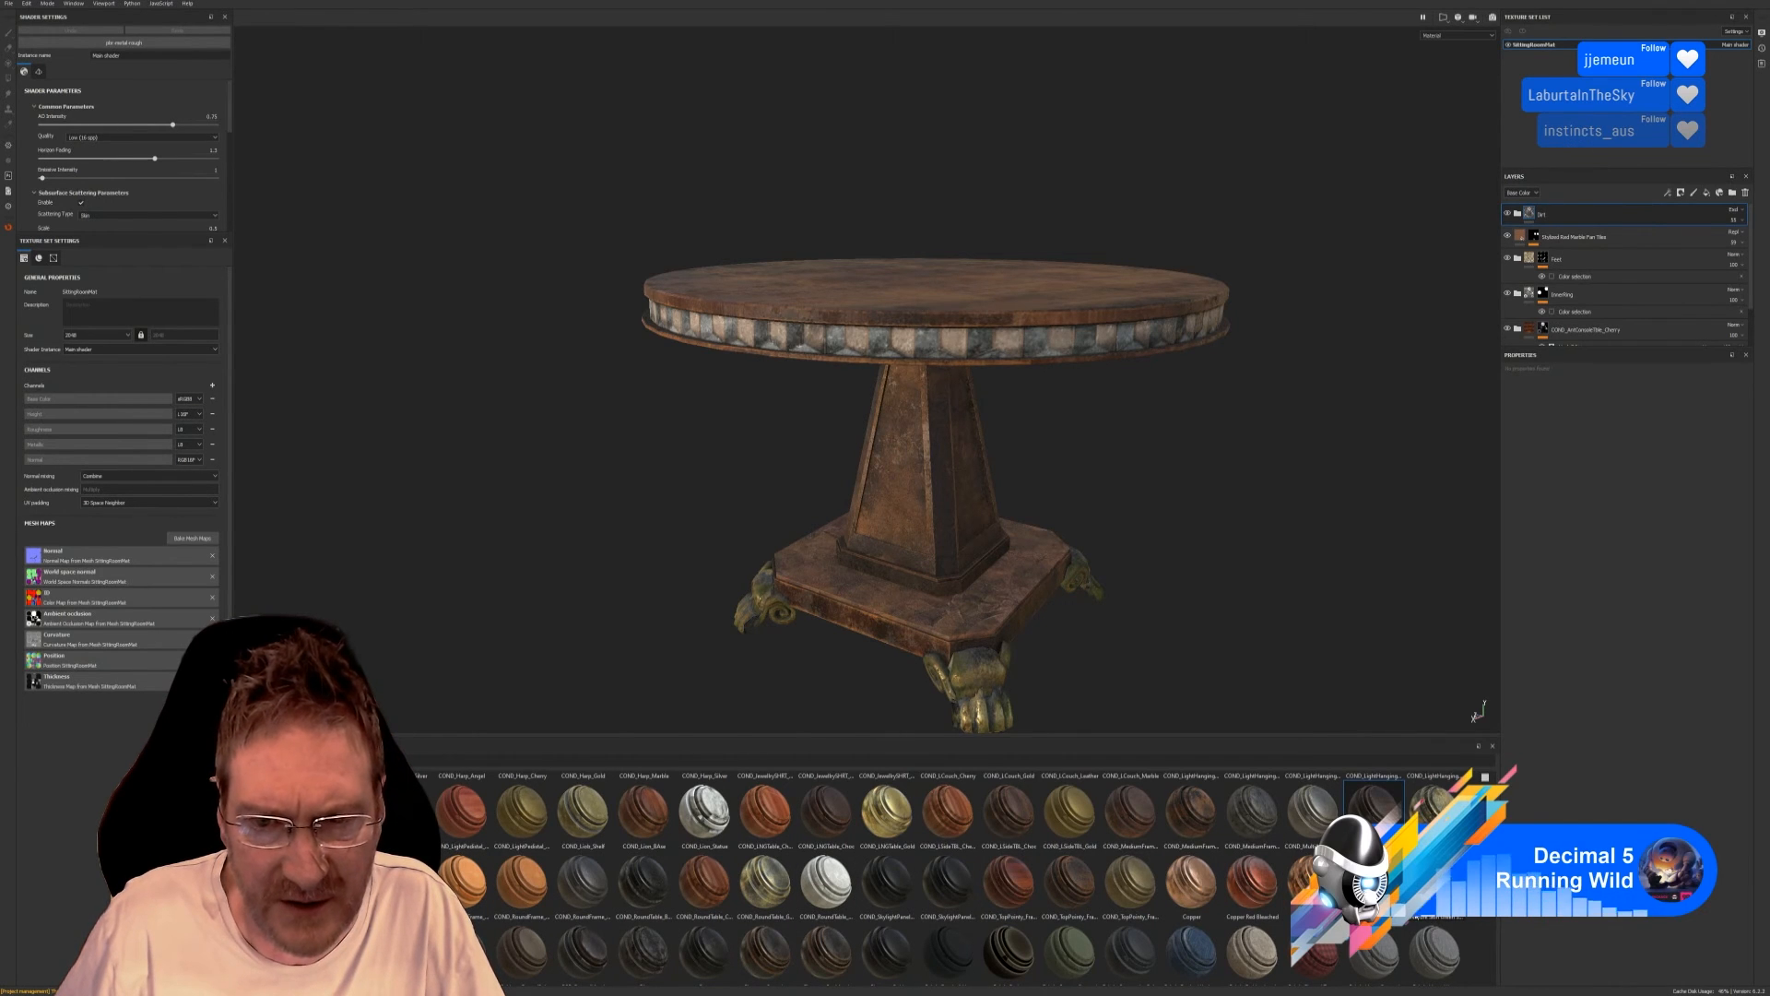
# Browse the smart materials for the column, try the one built from Brass Pure and Copper Pure on the table, and undo it.
pyautogui.scroll(-1, 949, 876)
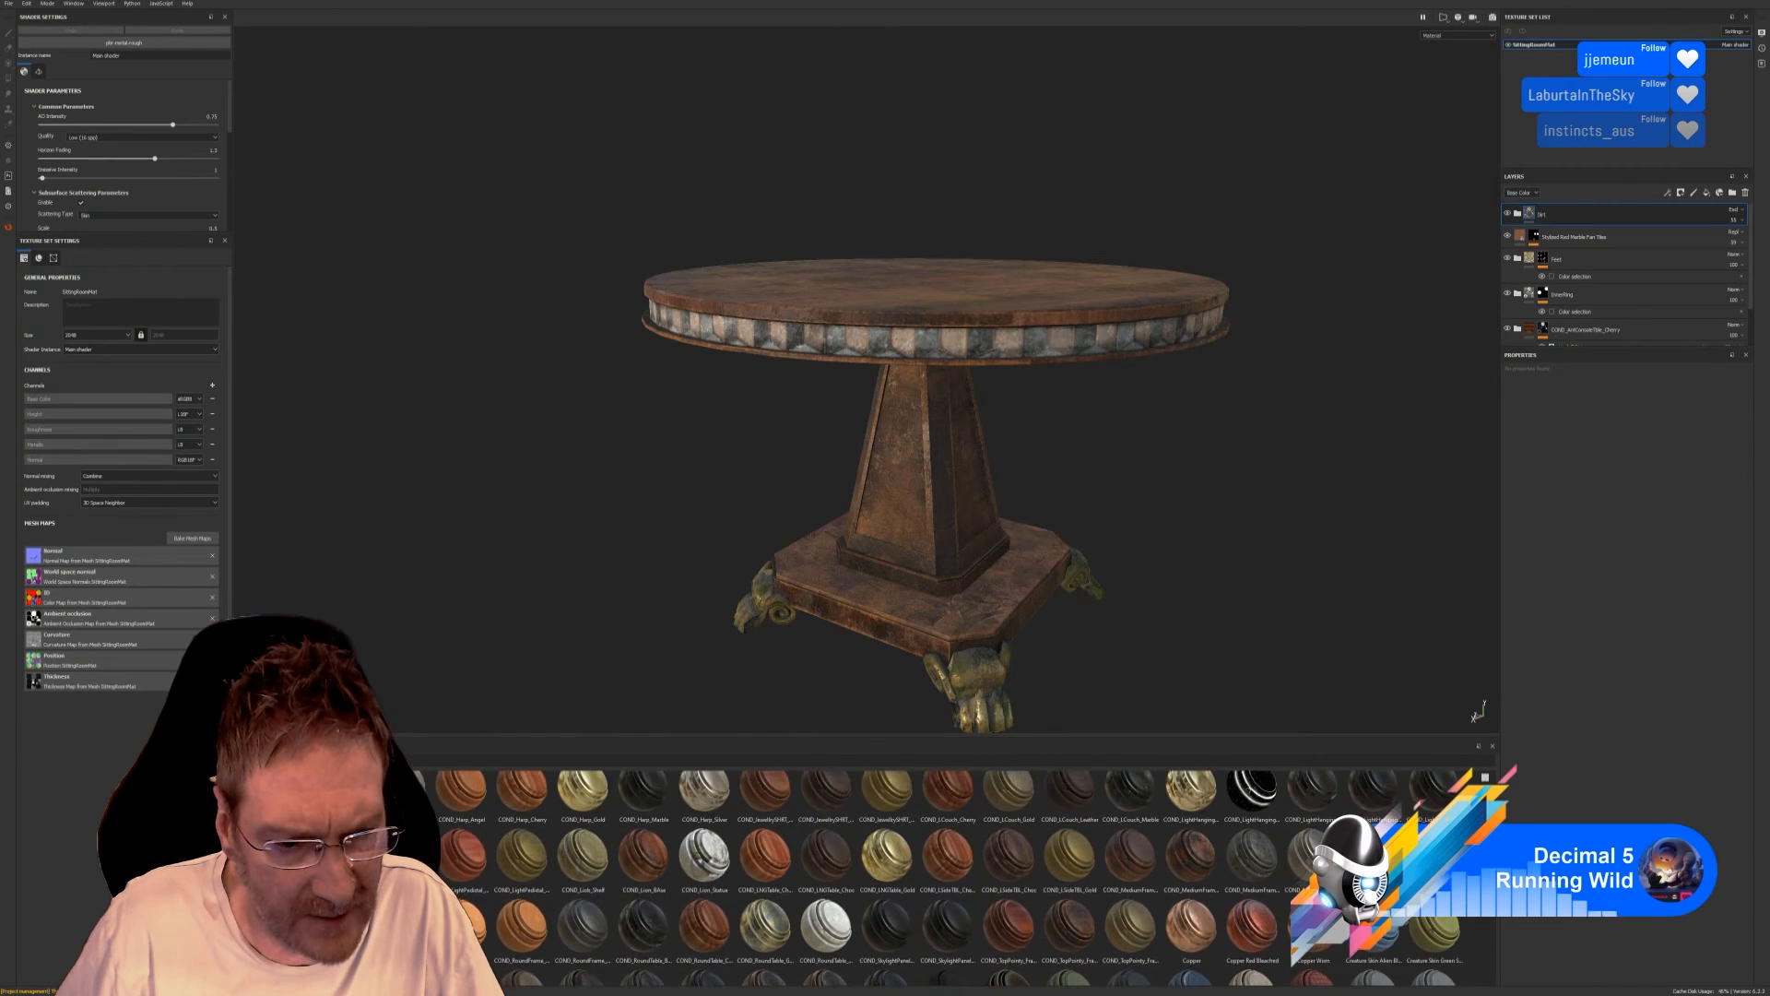
pyautogui.scroll(3, 950, 876)
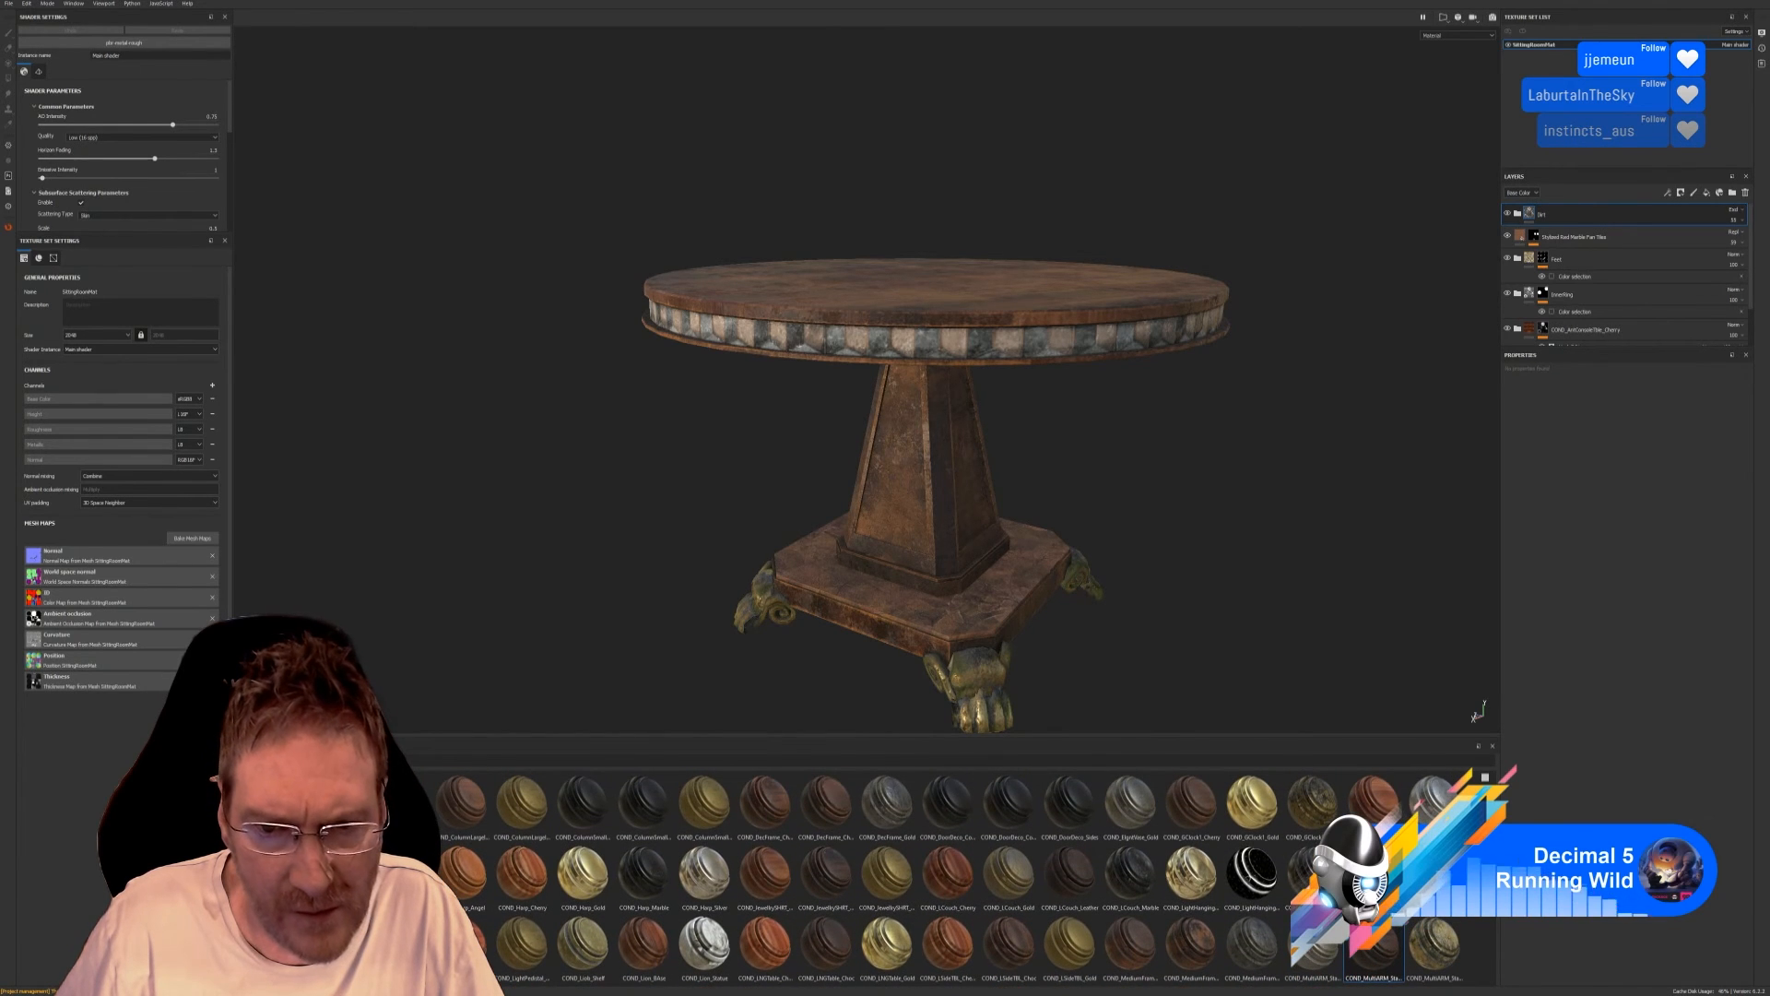
pyautogui.scroll(-1, 950, 876)
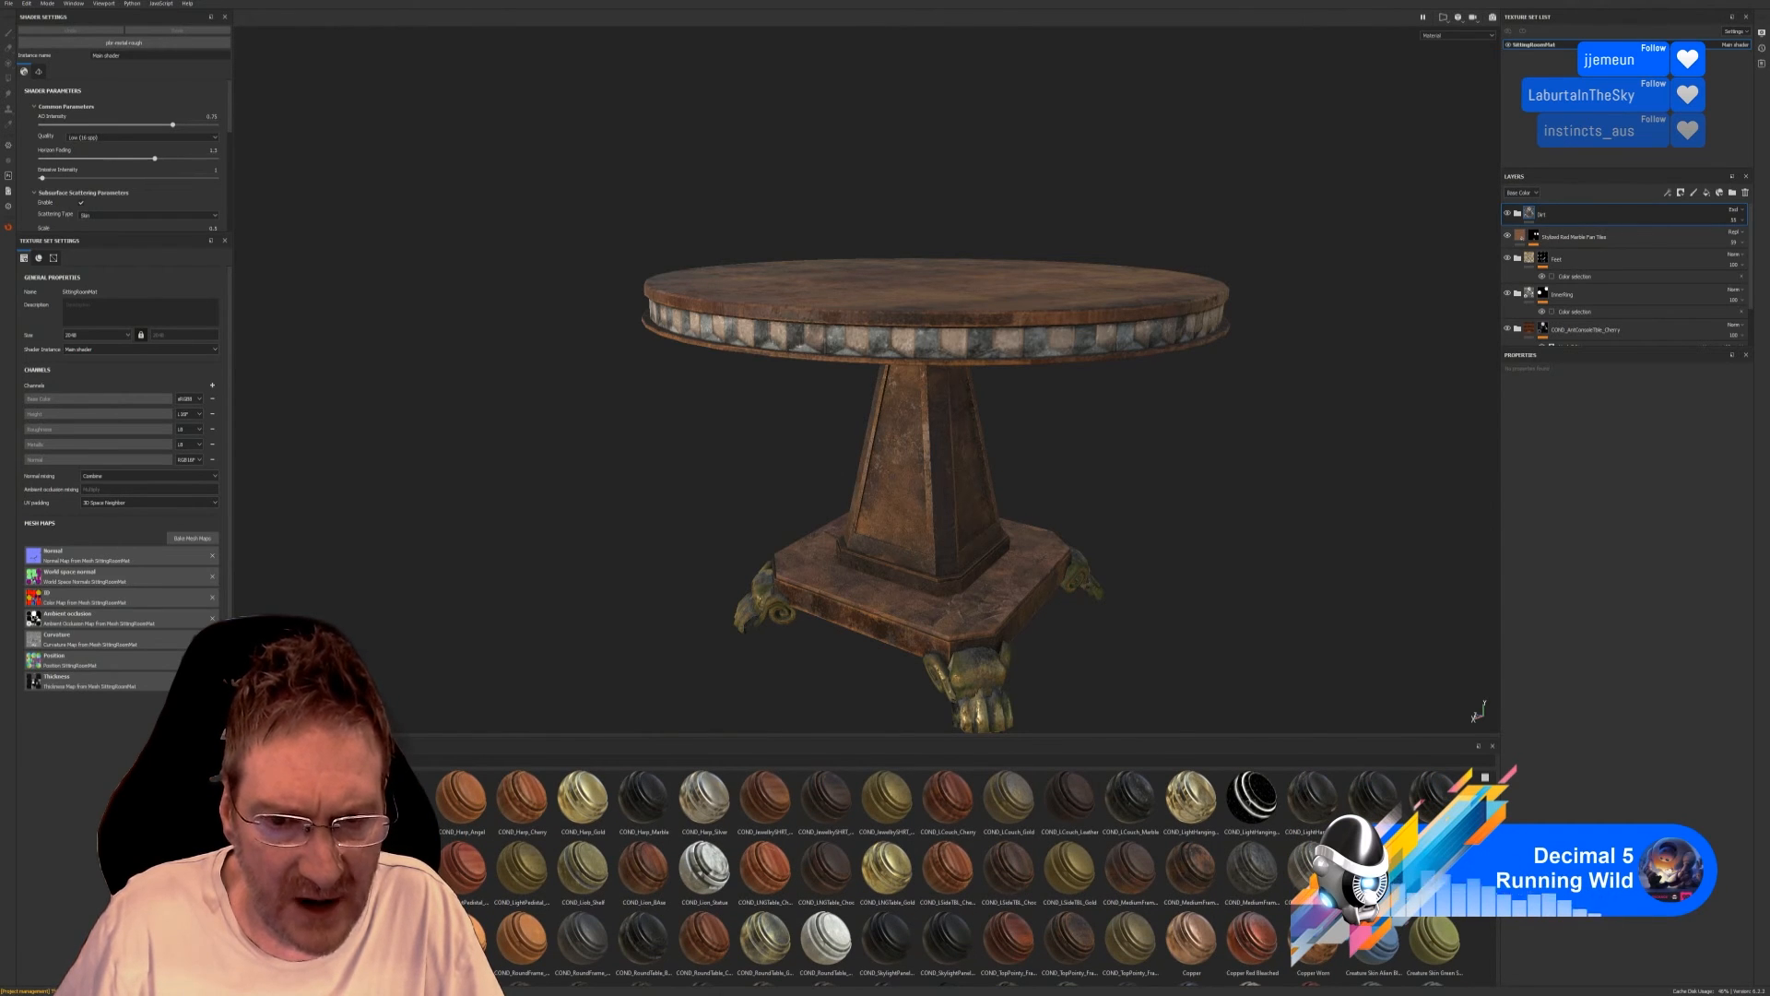
pyautogui.scroll(-2, 950, 876)
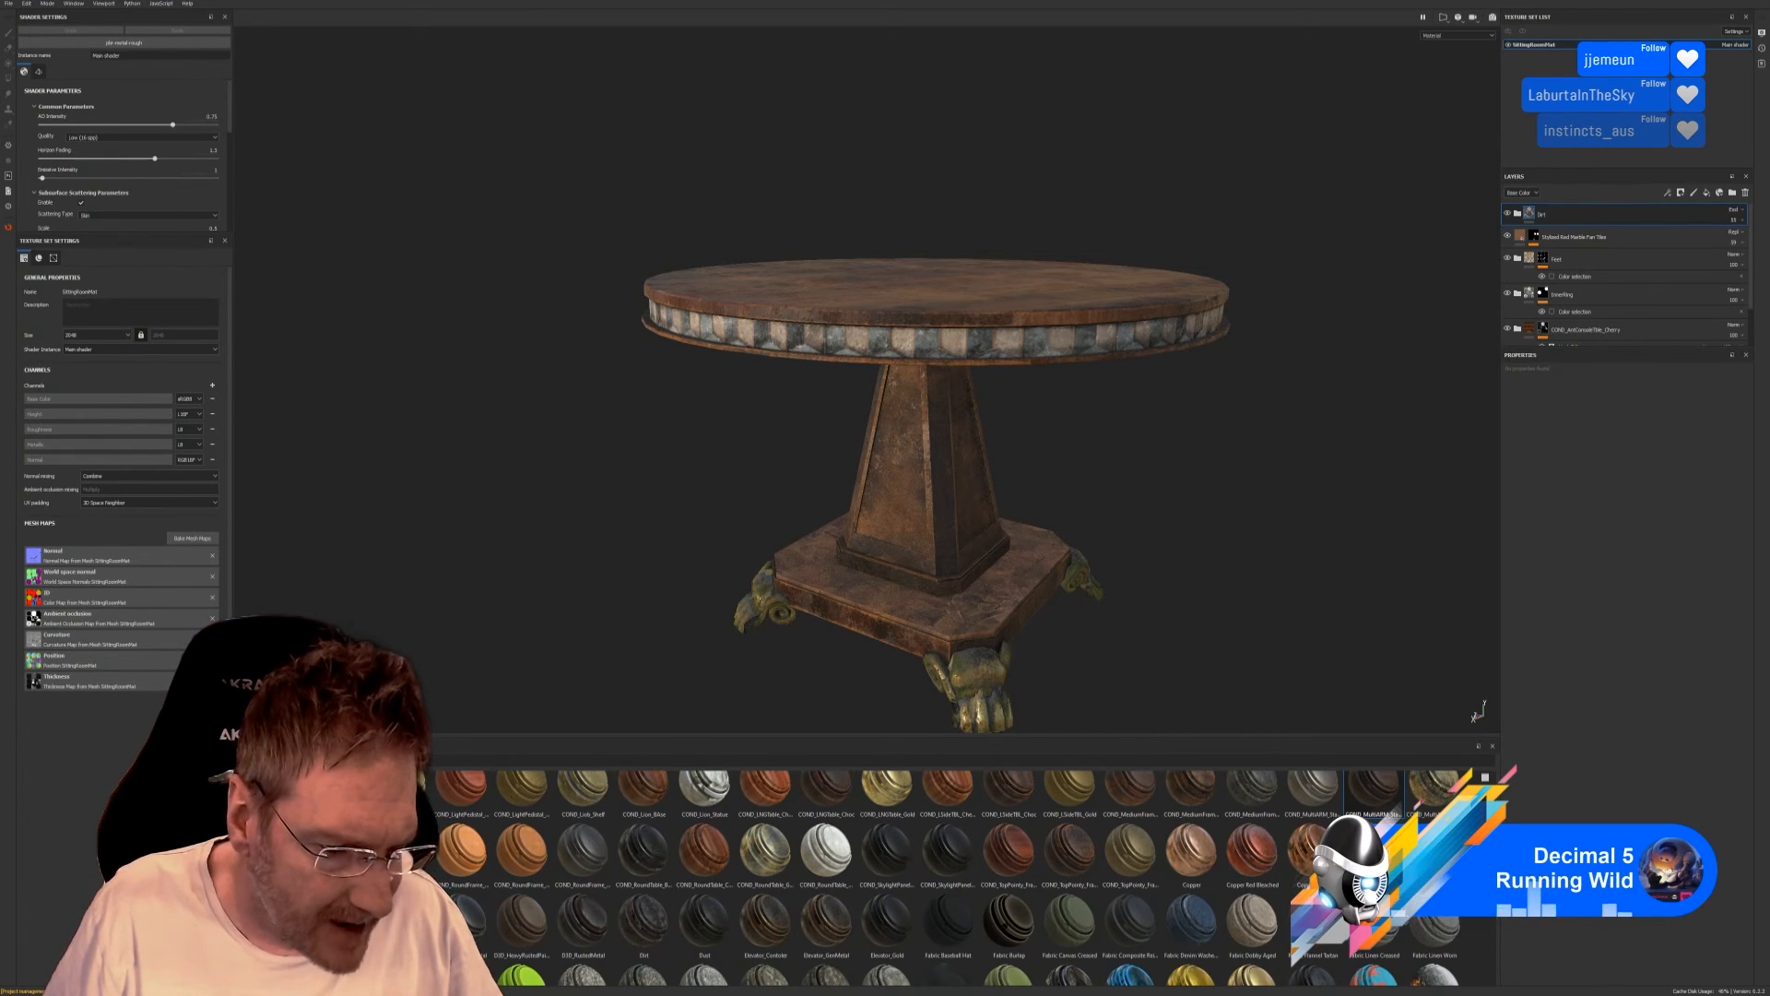
pyautogui.moveTo(1344, 798); pyautogui.dragTo(923, 501)
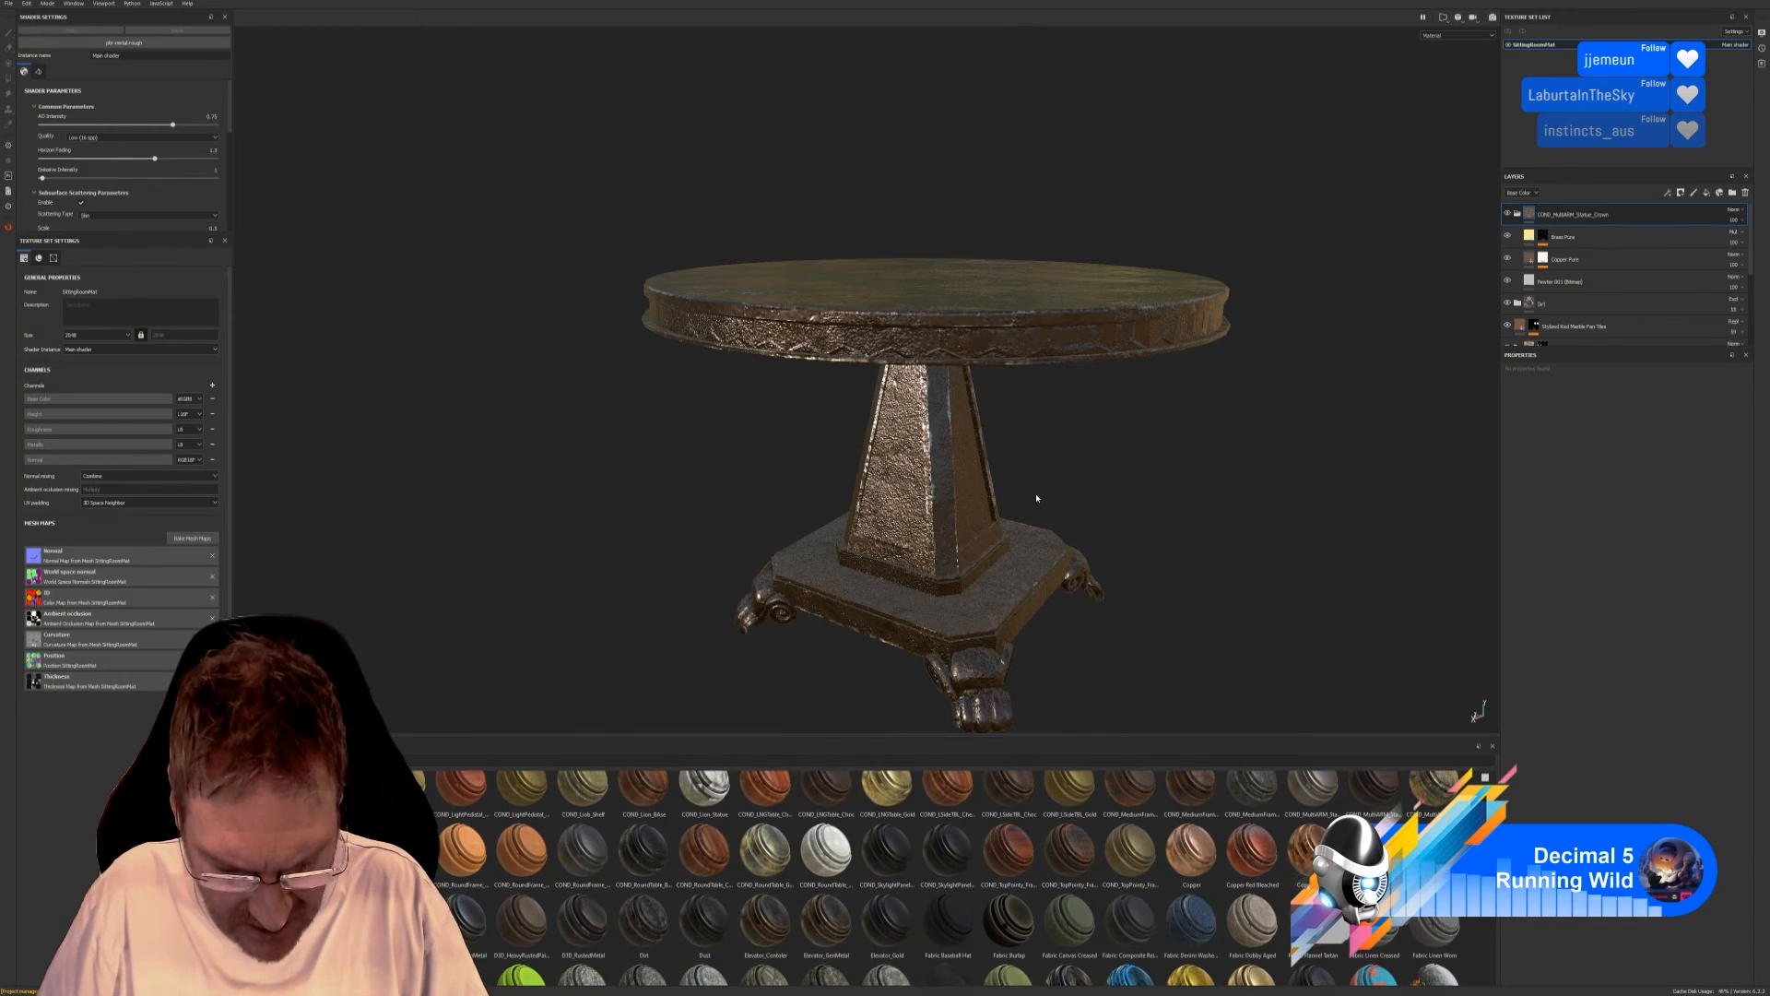
pyautogui.hotkey('ctrl', 'z')
# Look further through the smart materials, try JRO_Gold_06 on the table, and undo it.
pyautogui.scroll(-5, 950, 876)
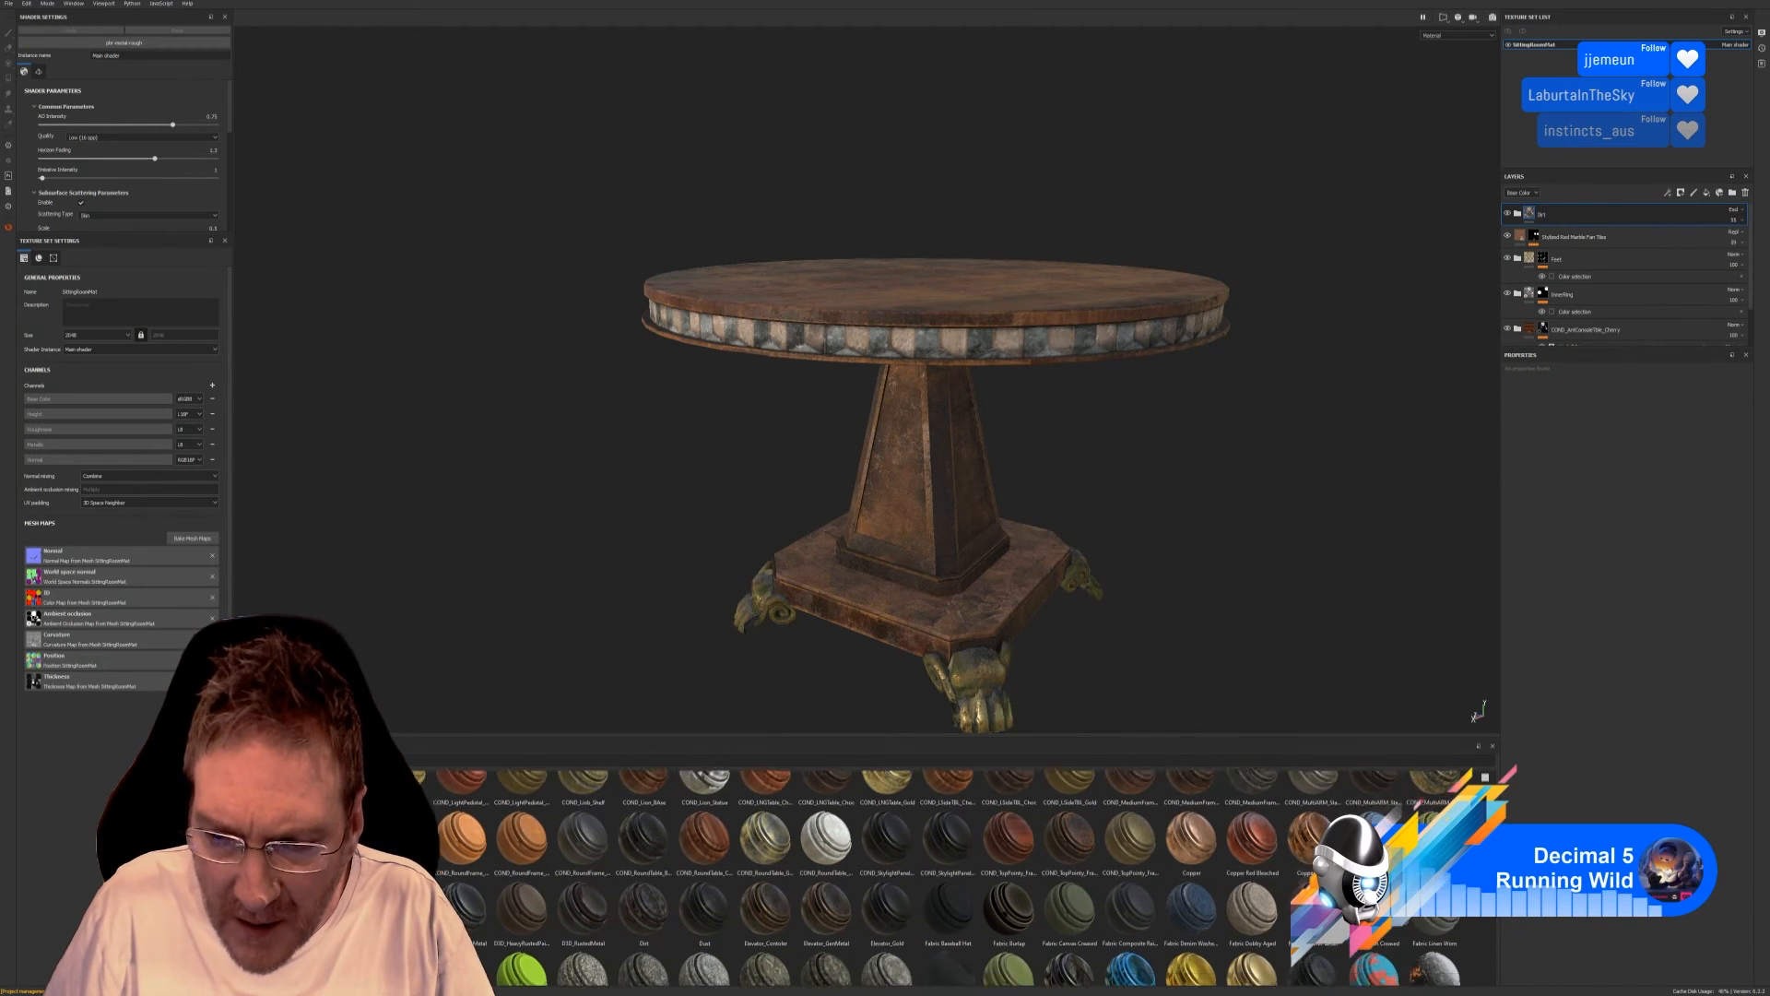
pyautogui.scroll(-1, 950, 876)
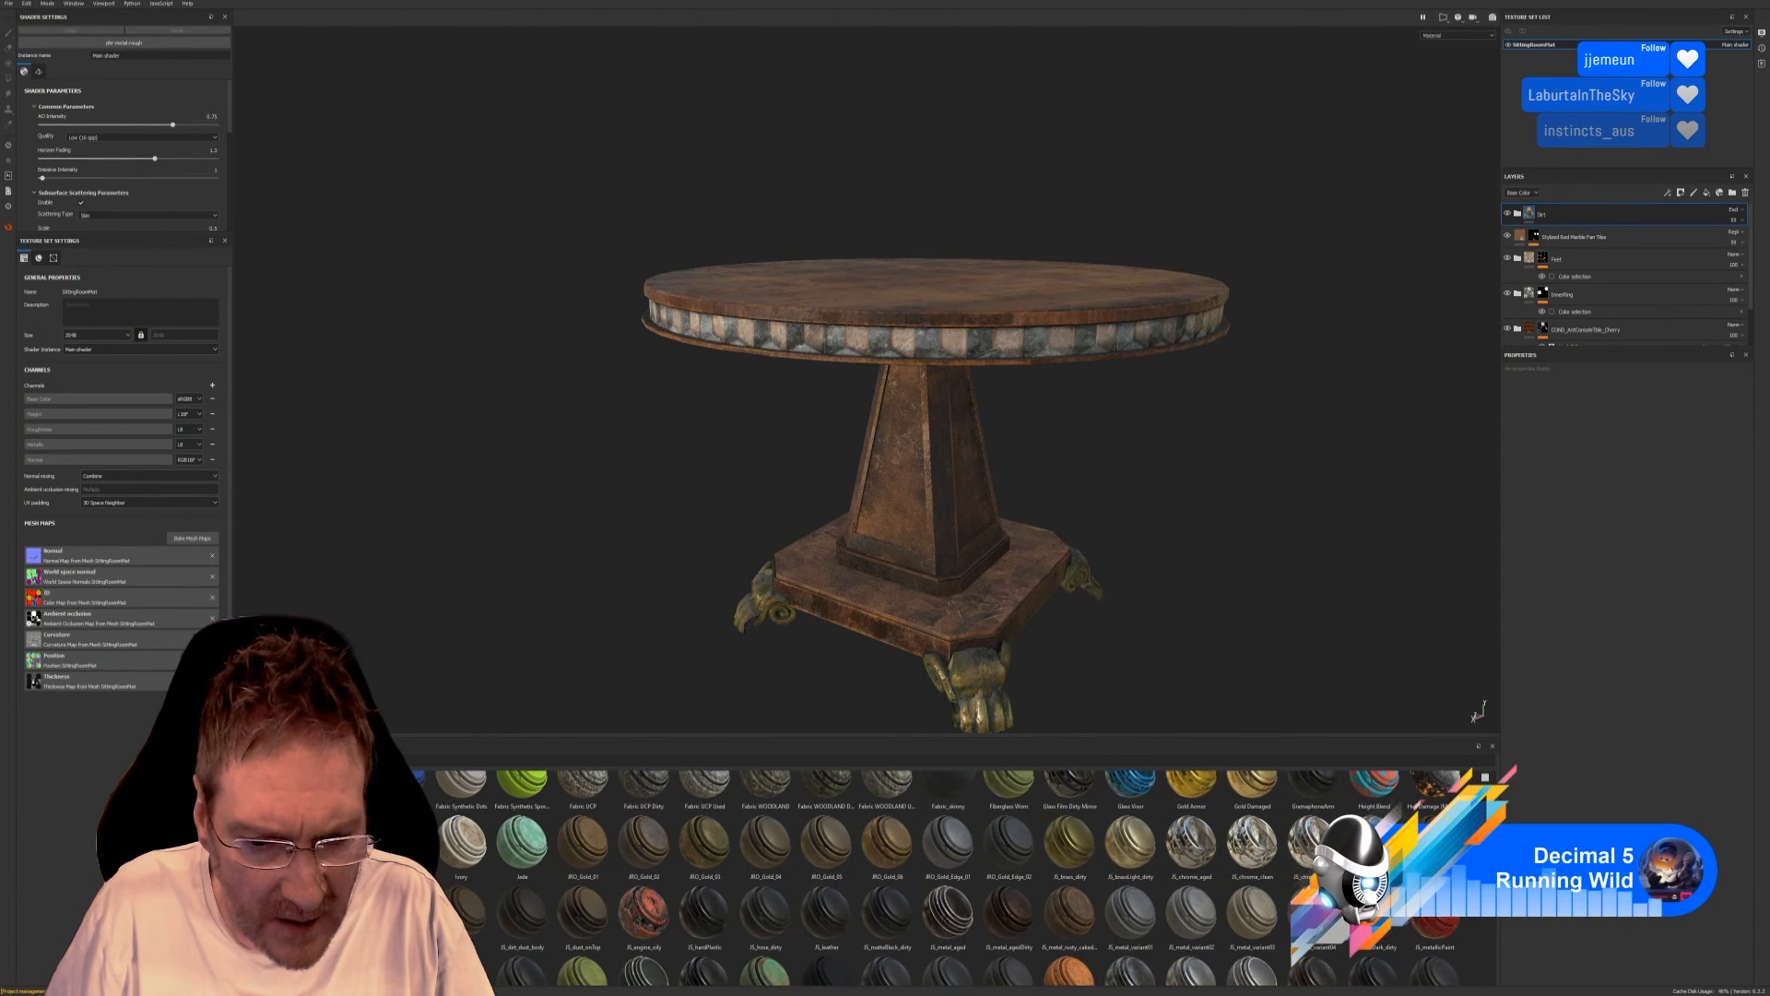
pyautogui.scroll(-1, 949, 876)
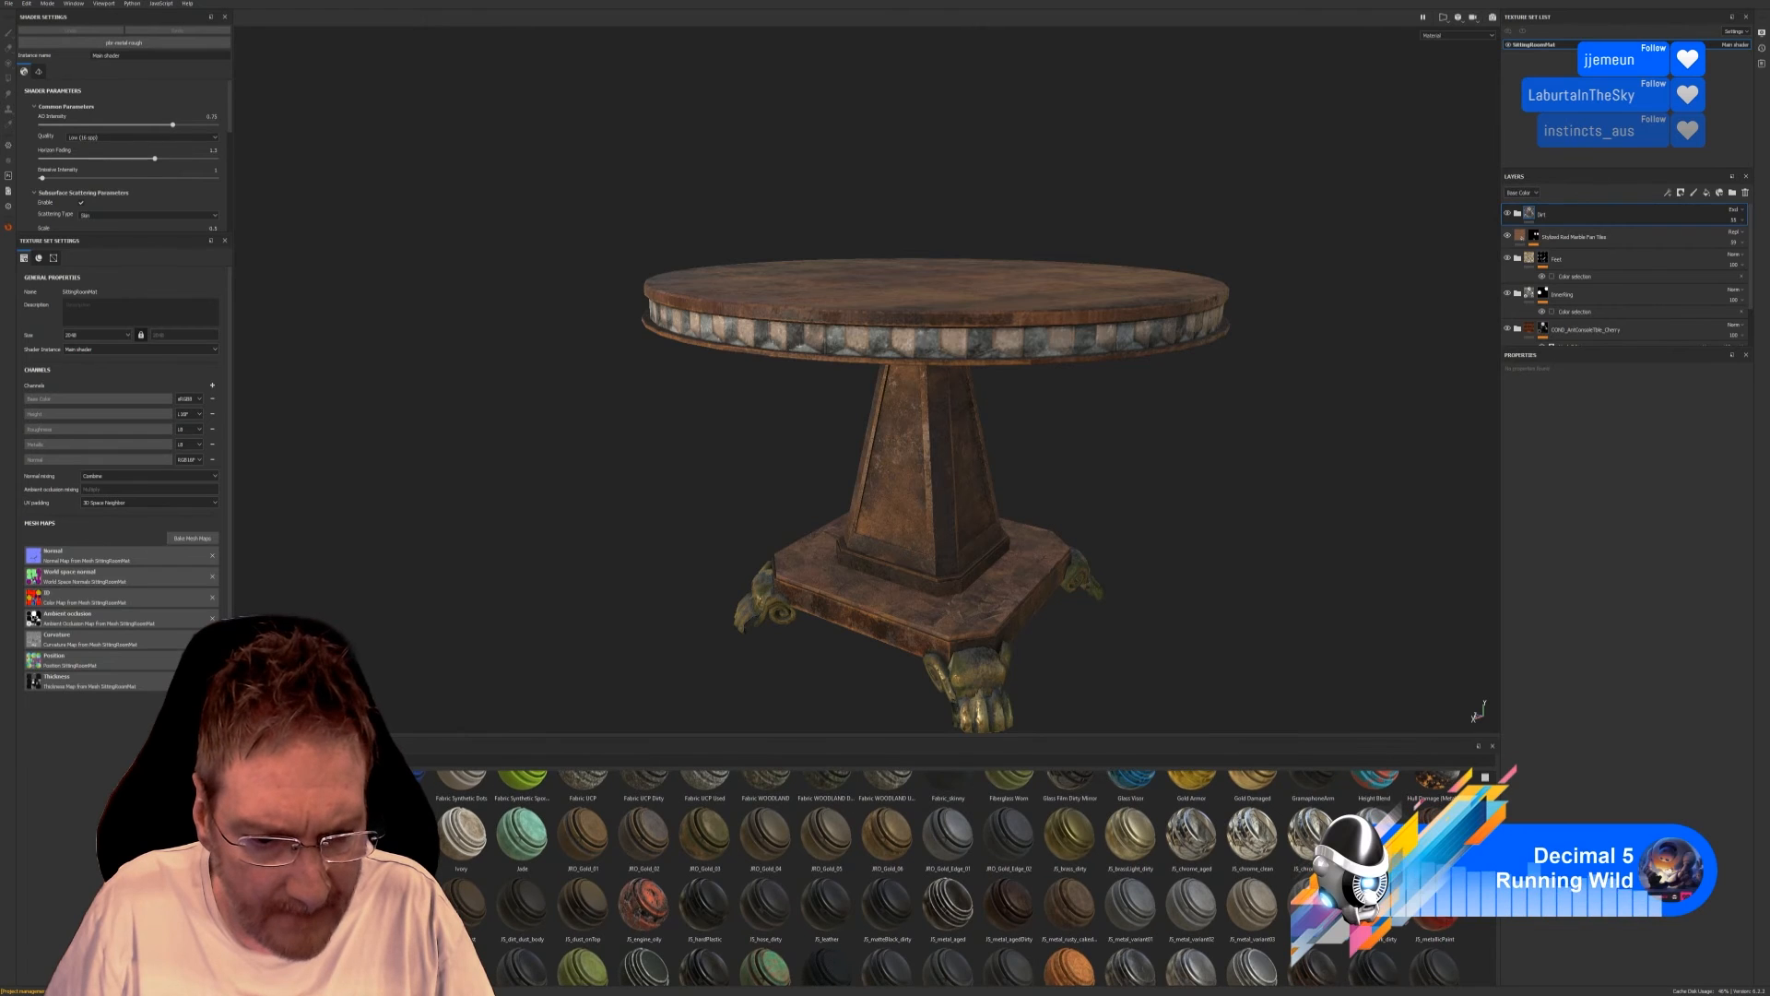
pyautogui.scroll(-1, 751, 834)
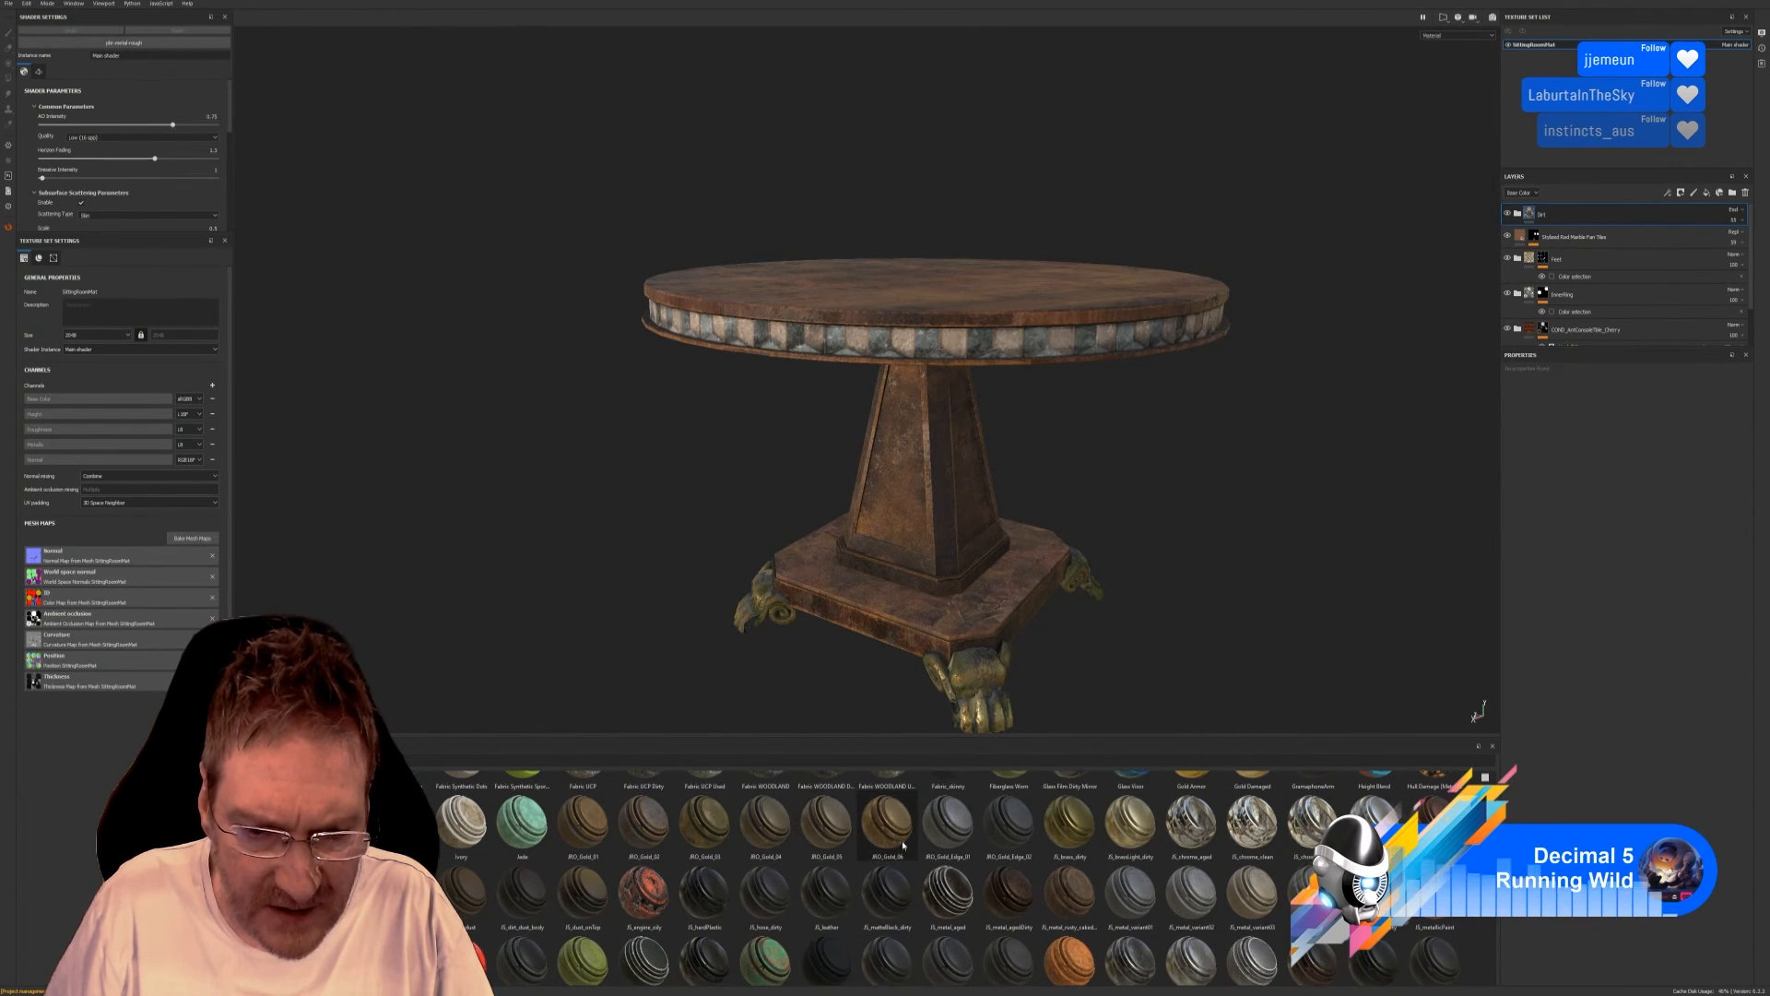
pyautogui.moveTo(903, 844); pyautogui.dragTo(936, 496)
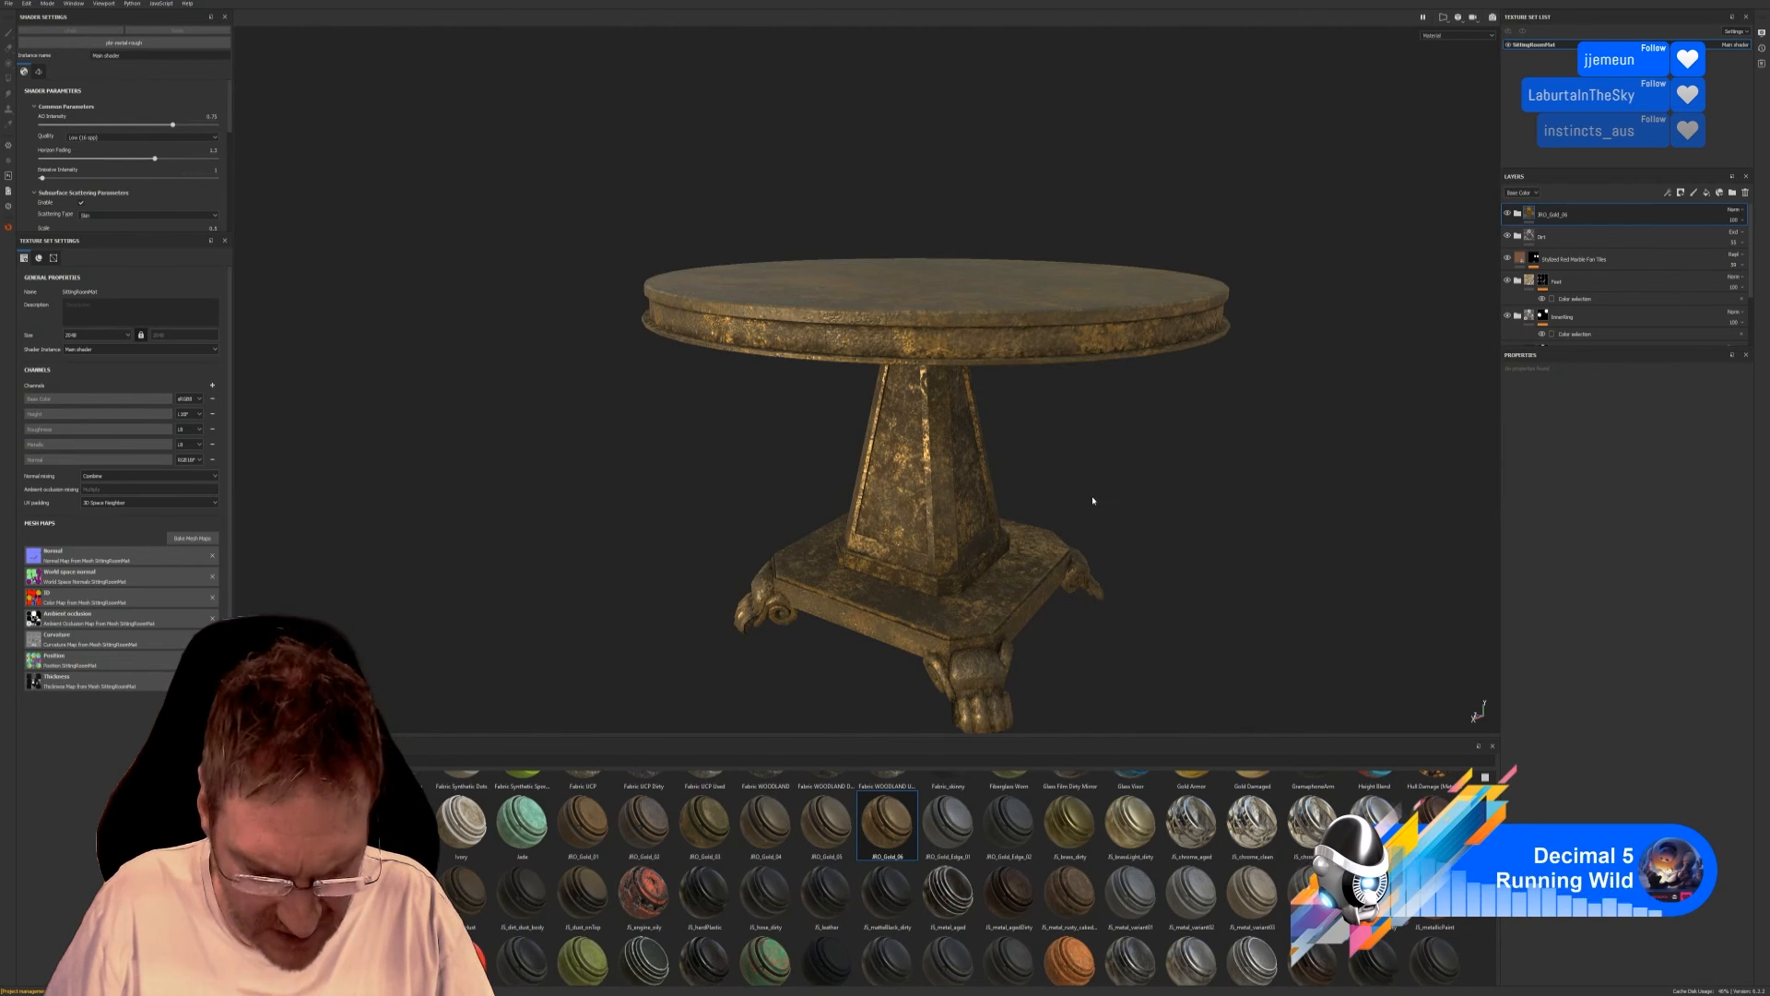
pyautogui.hotkey('ctrl', 'z')
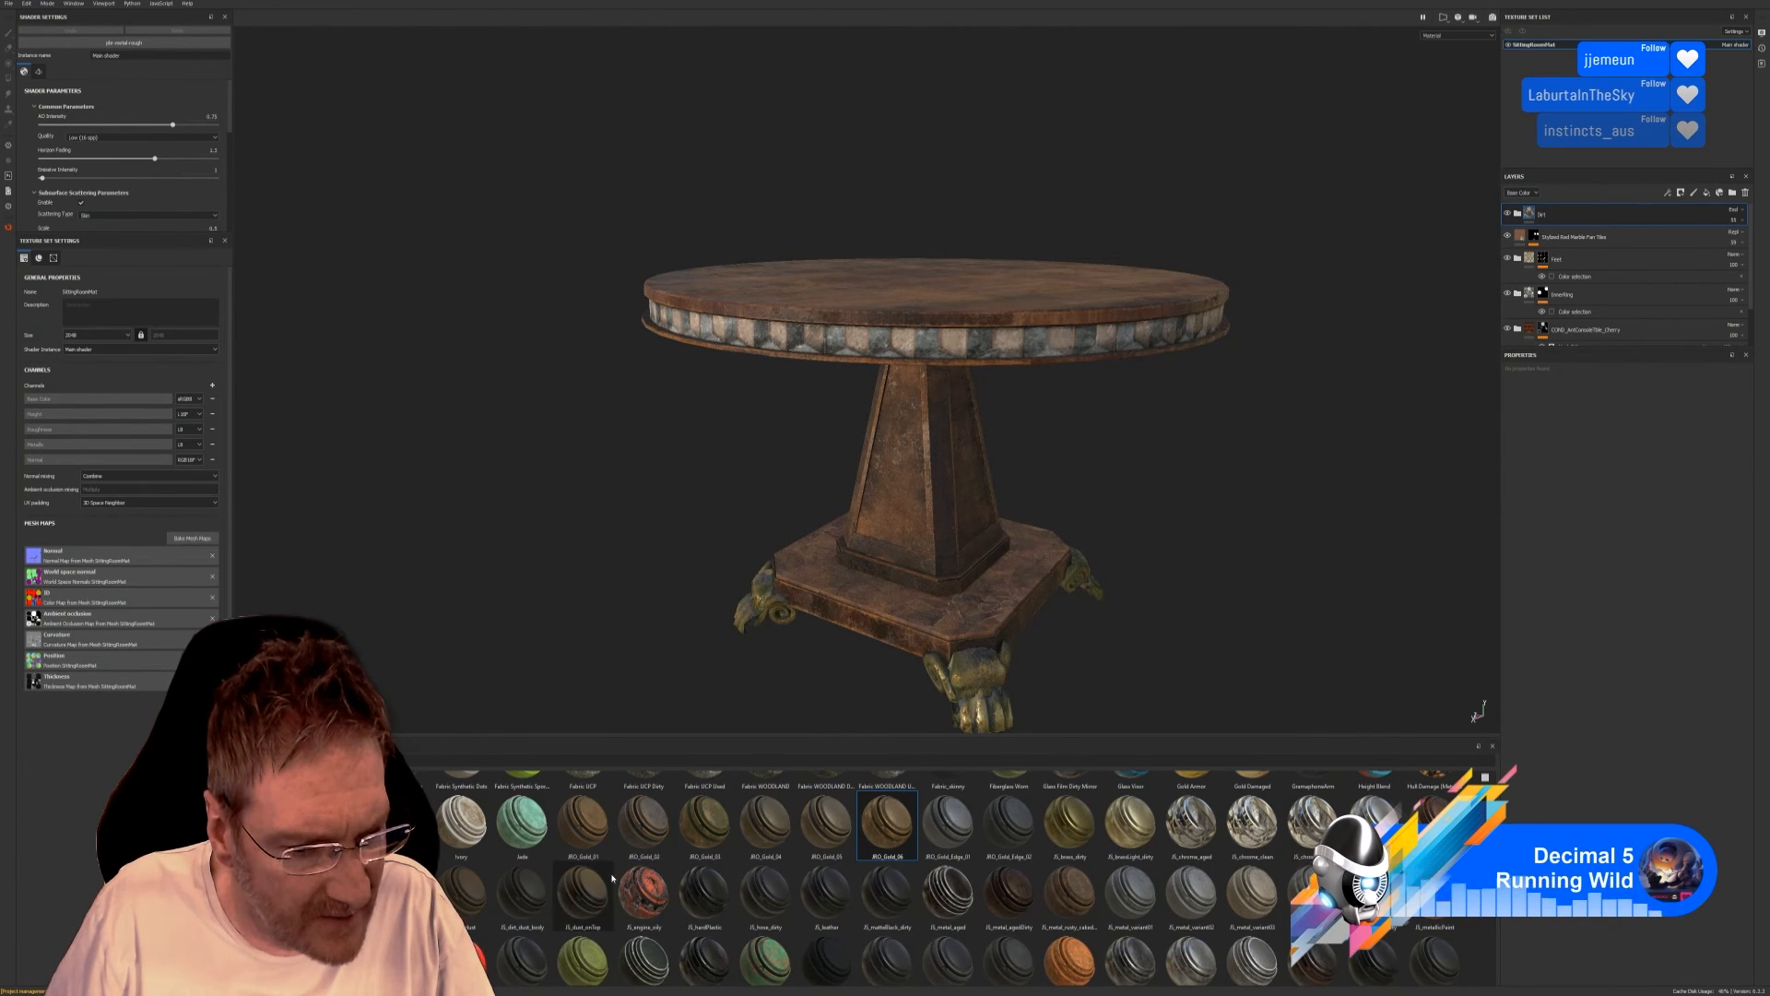
# Apply the JRO_Gold_01 smart material to the table and hide its folder to check the layers beneath.
pyautogui.moveTo(586, 823); pyautogui.dragTo(923, 557)
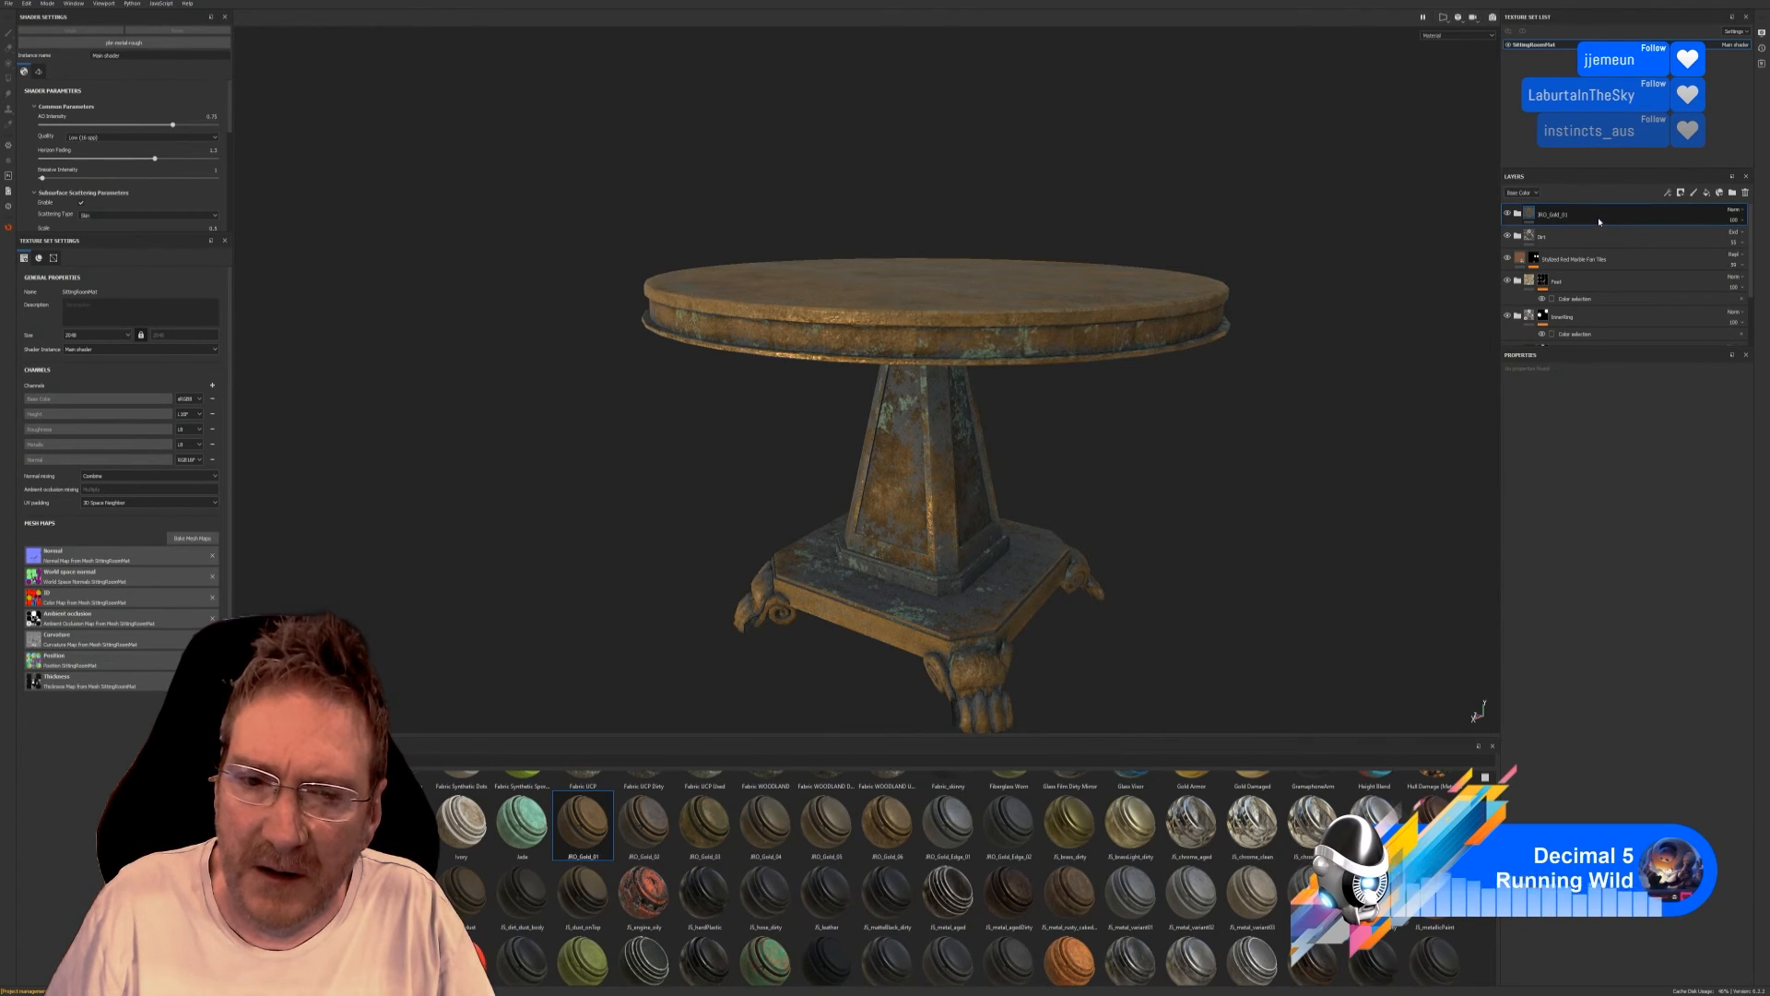
pyautogui.click(1508, 213)
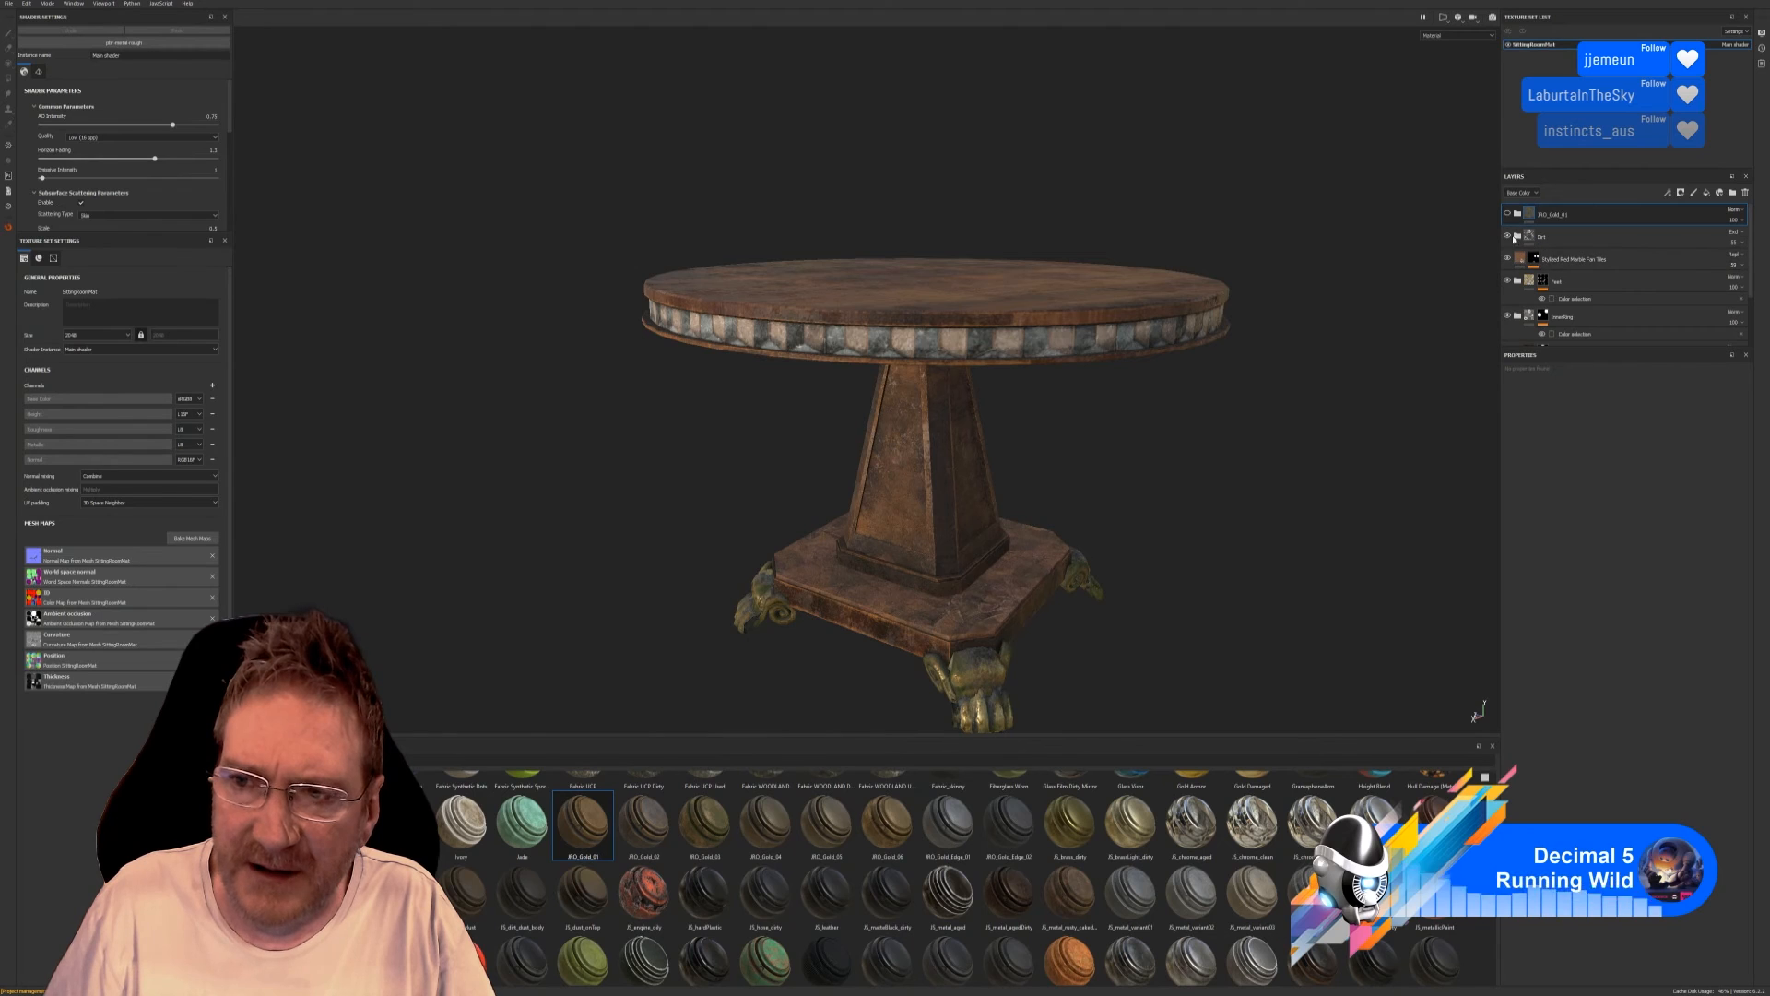
pyautogui.scroll(-2, 1527, 291)
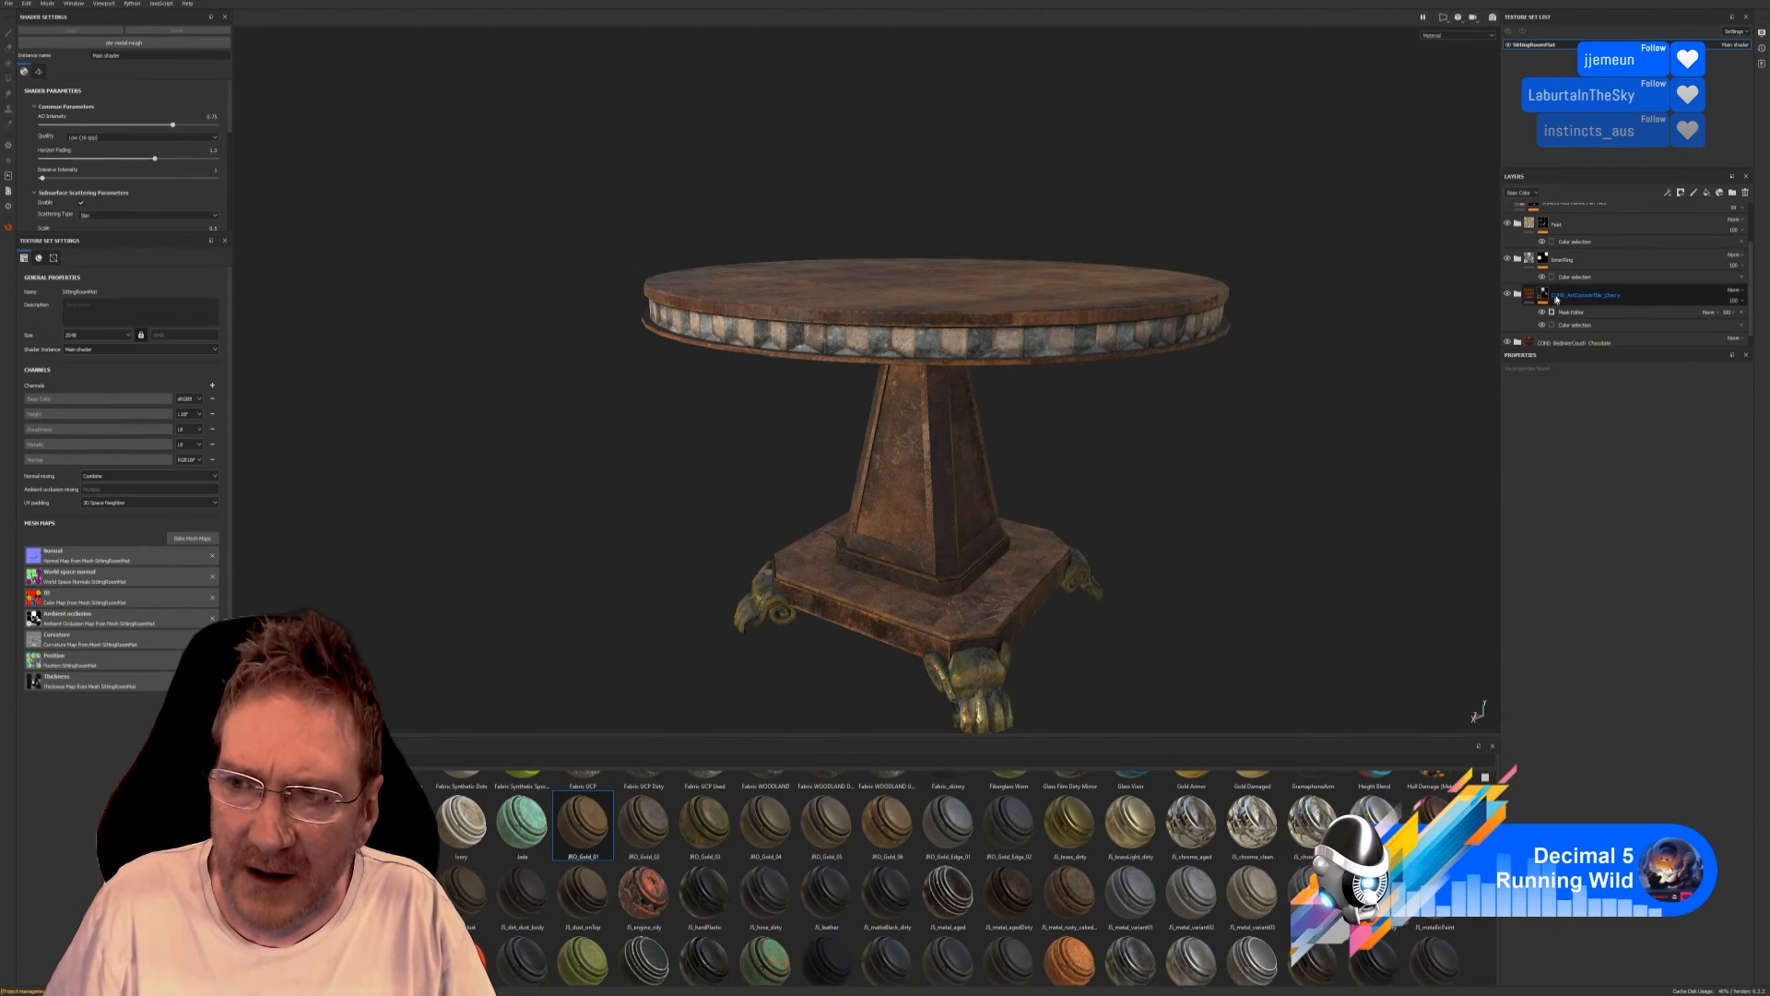
pyautogui.click(1508, 295)
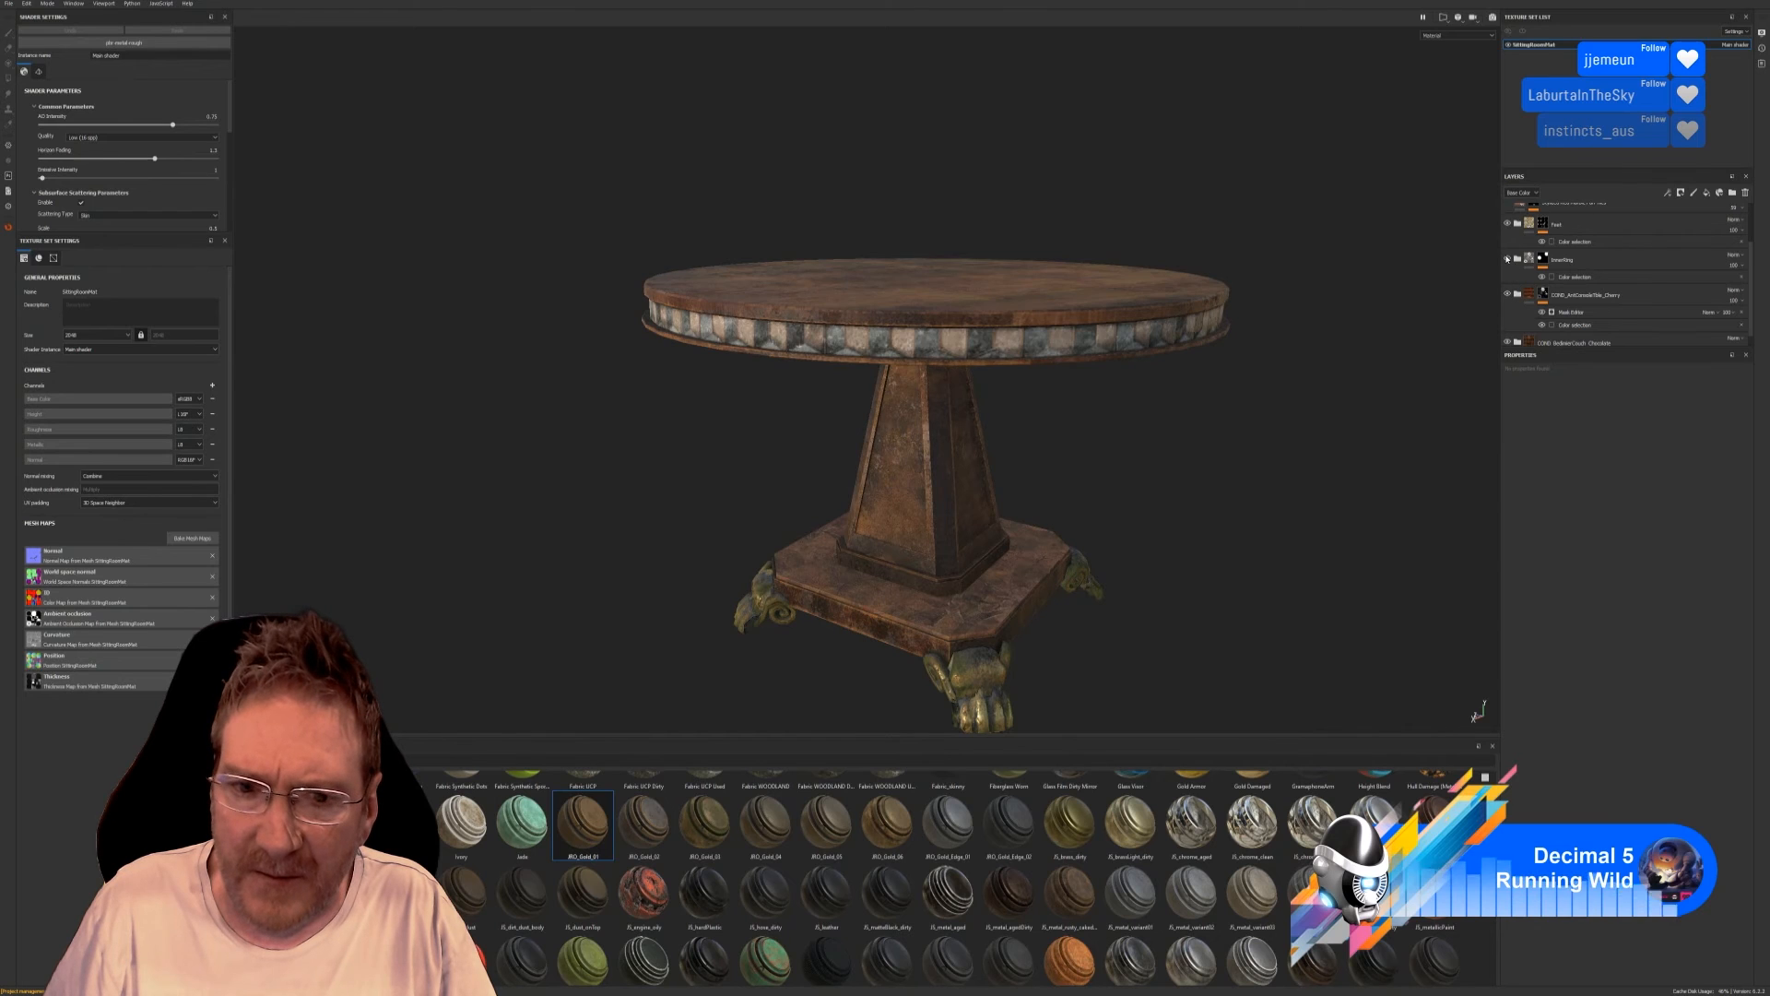
pyautogui.click(1508, 259)
pyautogui.scroll(3, 1568, 267)
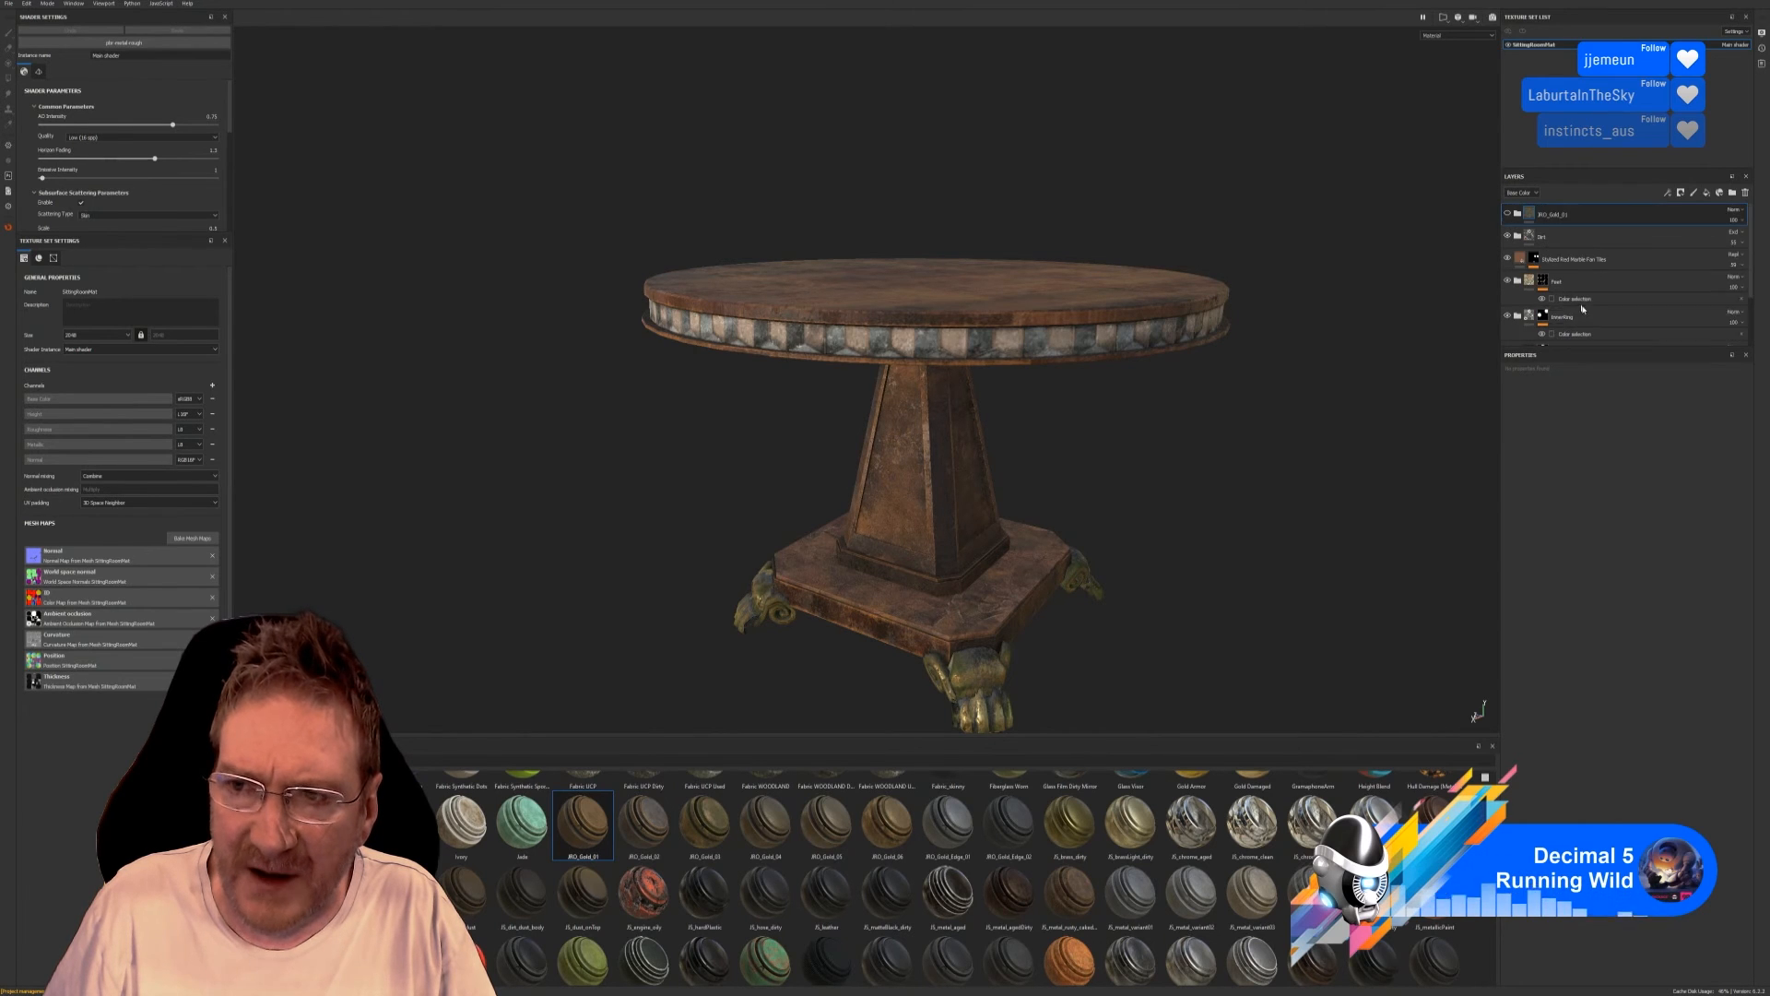
# Mask the JRO_Gold_01 folder with a color selection that picks the tapered column's light blue ID color, and show the folder again.
pyautogui.rightClick(1601, 218)
pyautogui.click(1684, 259)
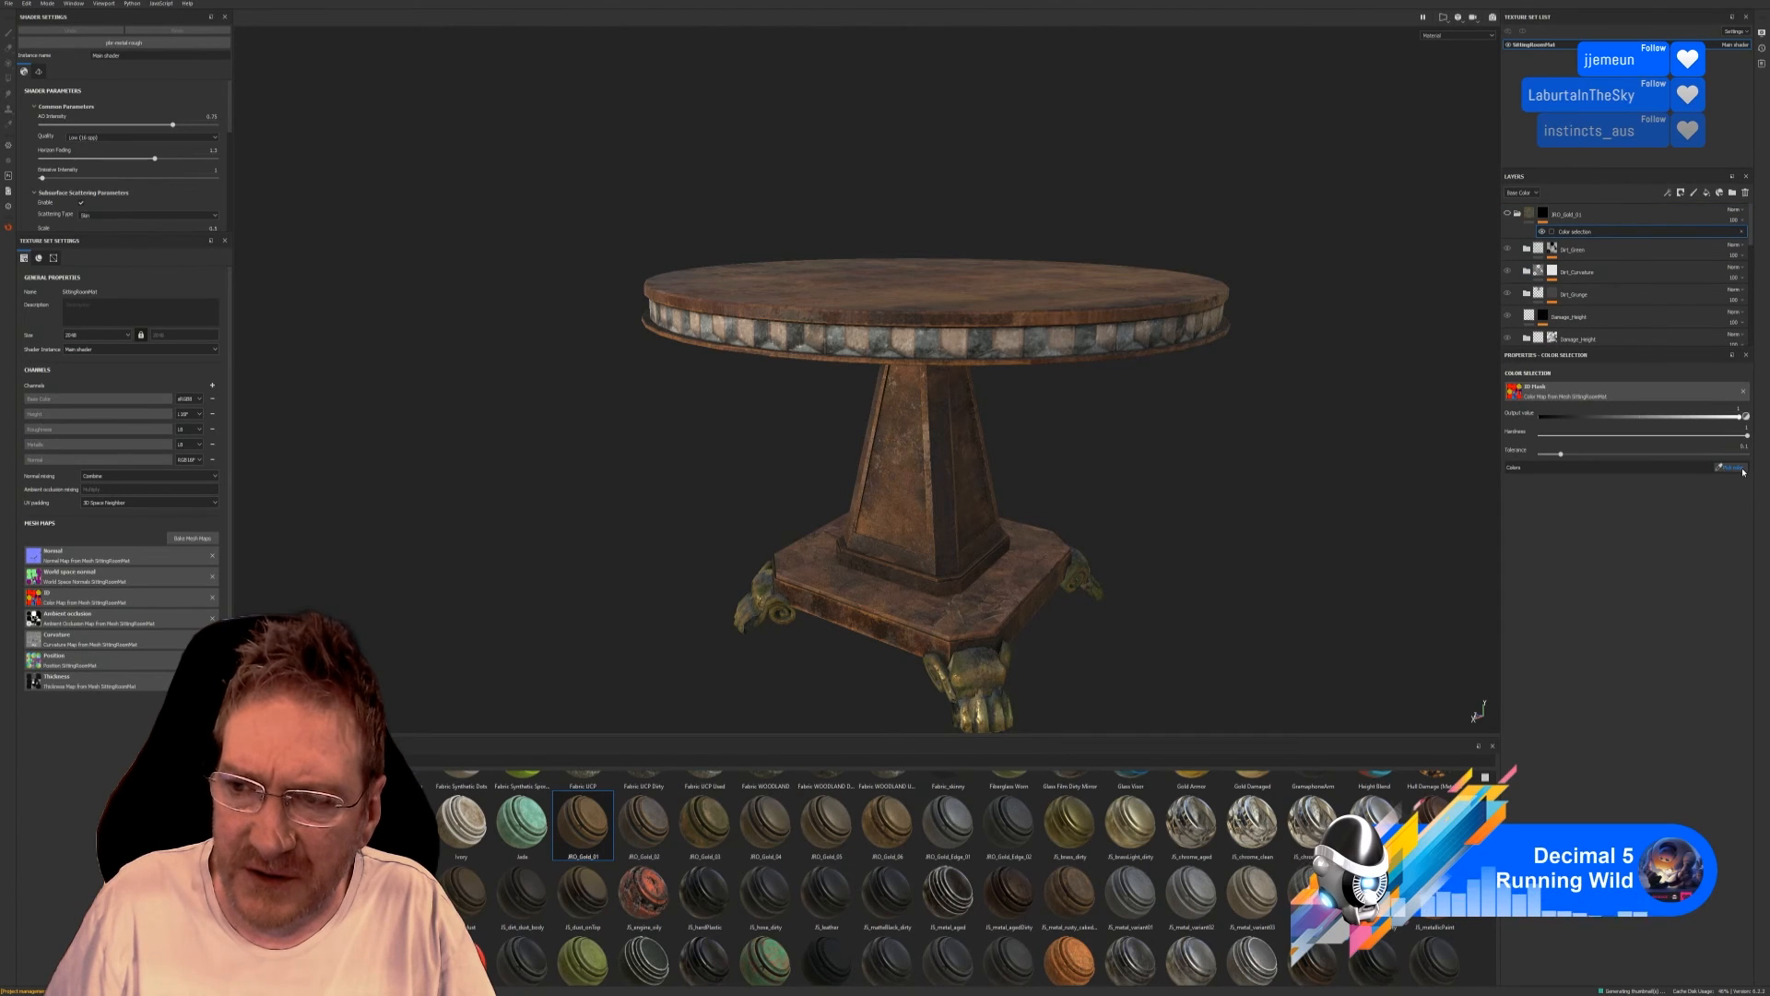
pyautogui.click(1731, 468)
pyautogui.click(966, 458)
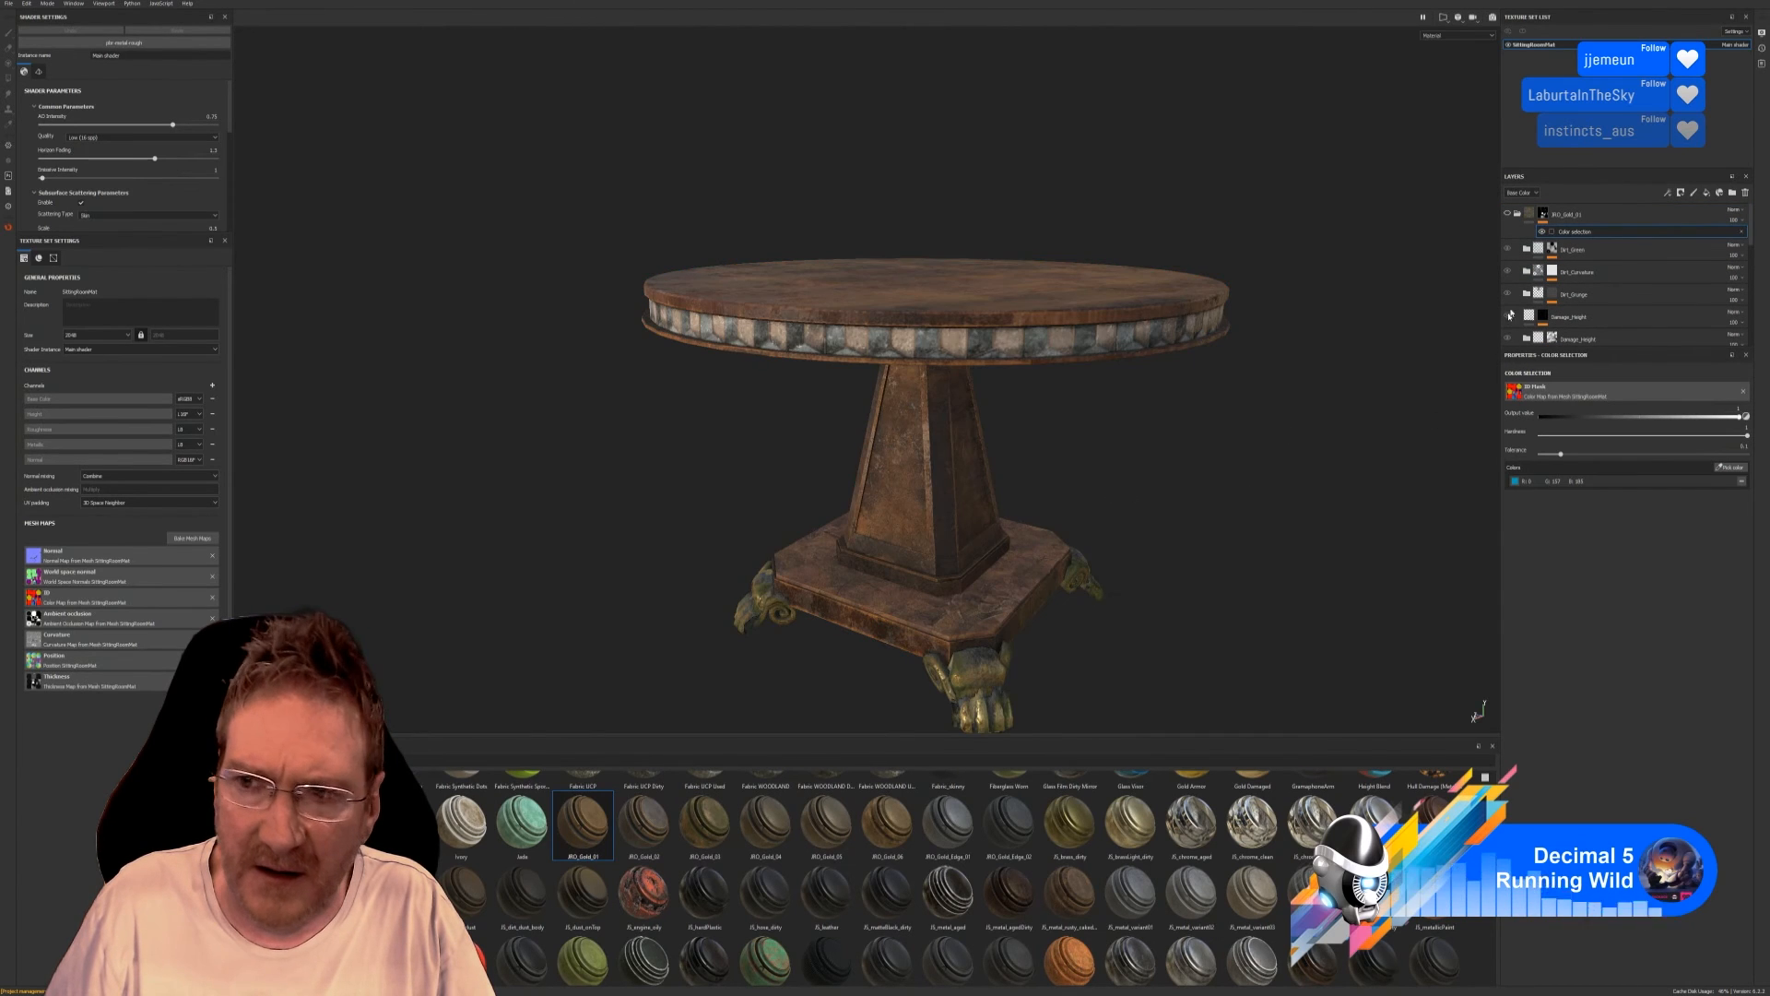
pyautogui.click(1601, 222)
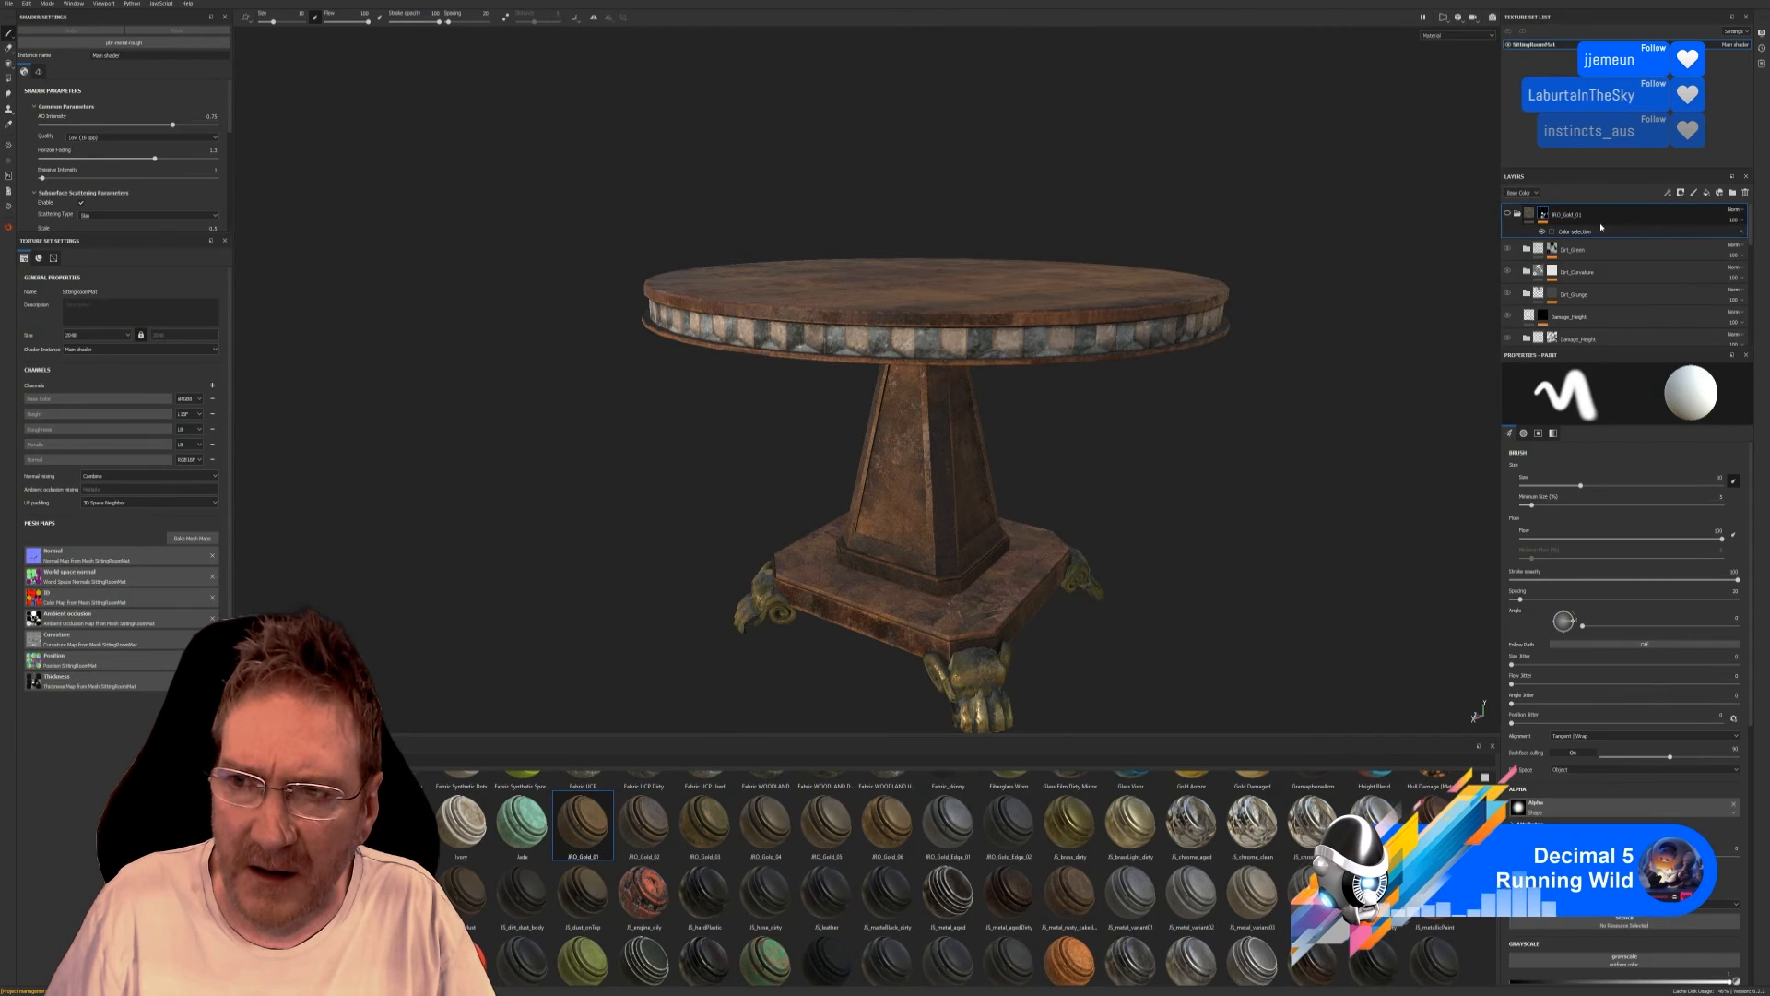
pyautogui.click(1601, 230)
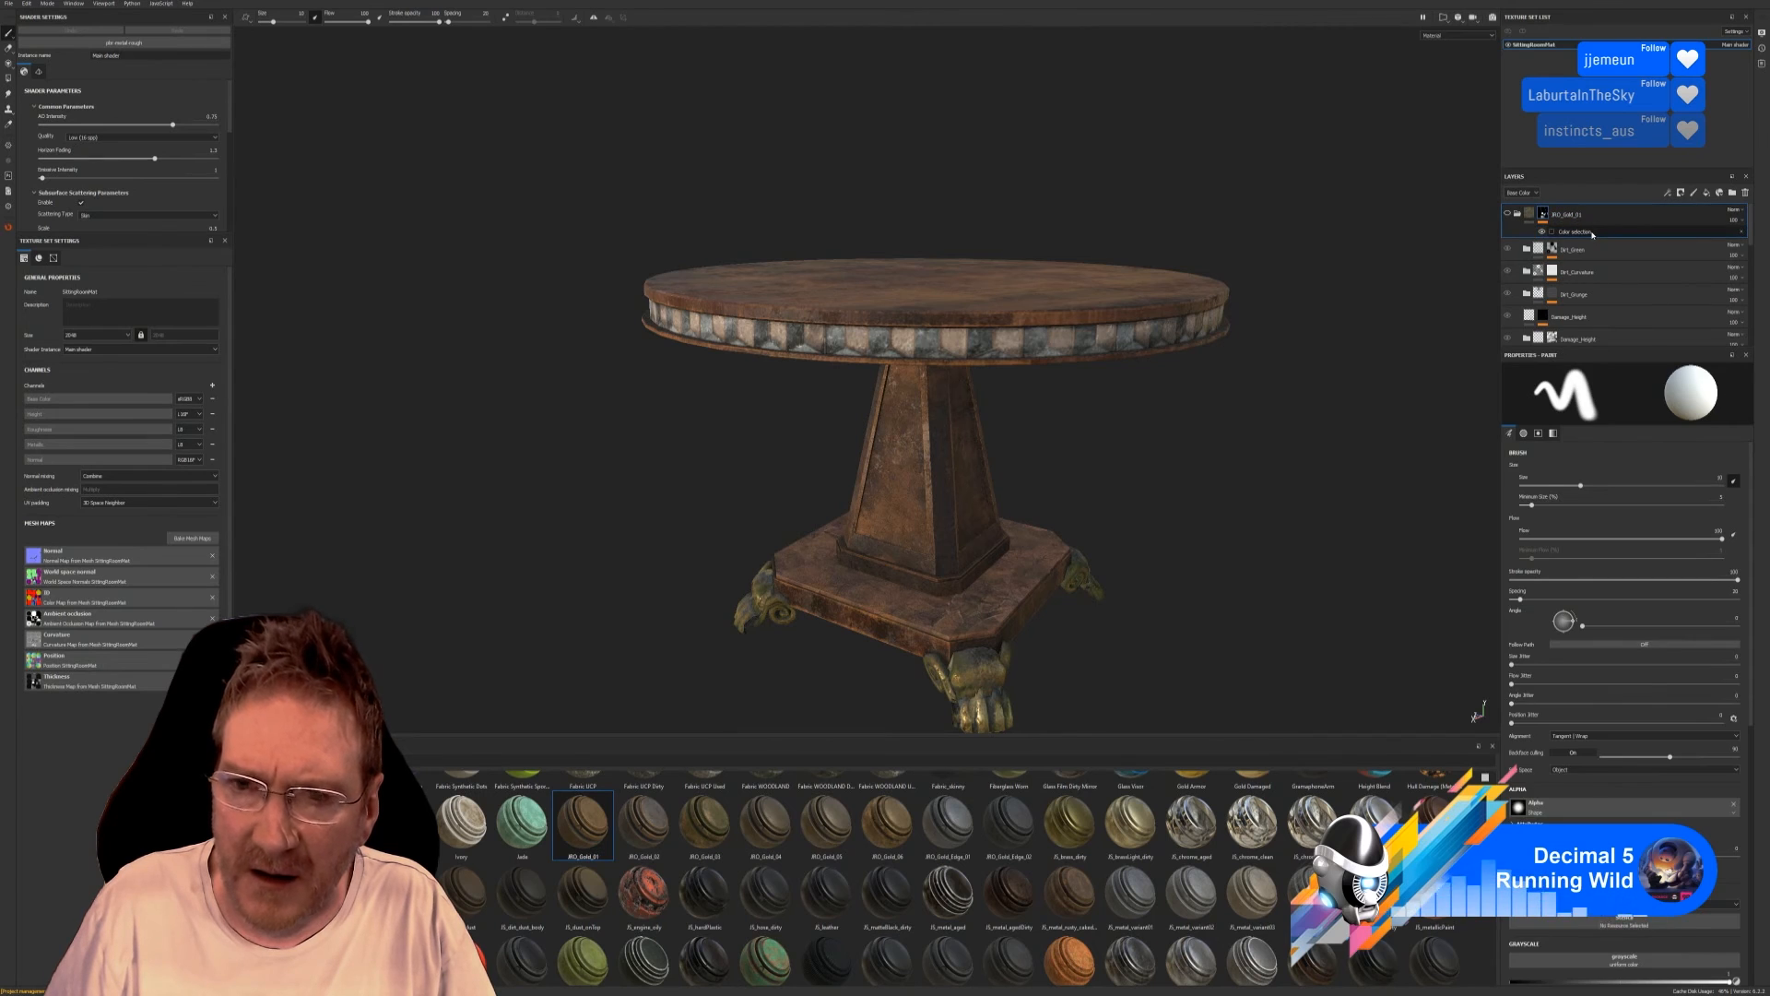
pyautogui.click(1507, 214)
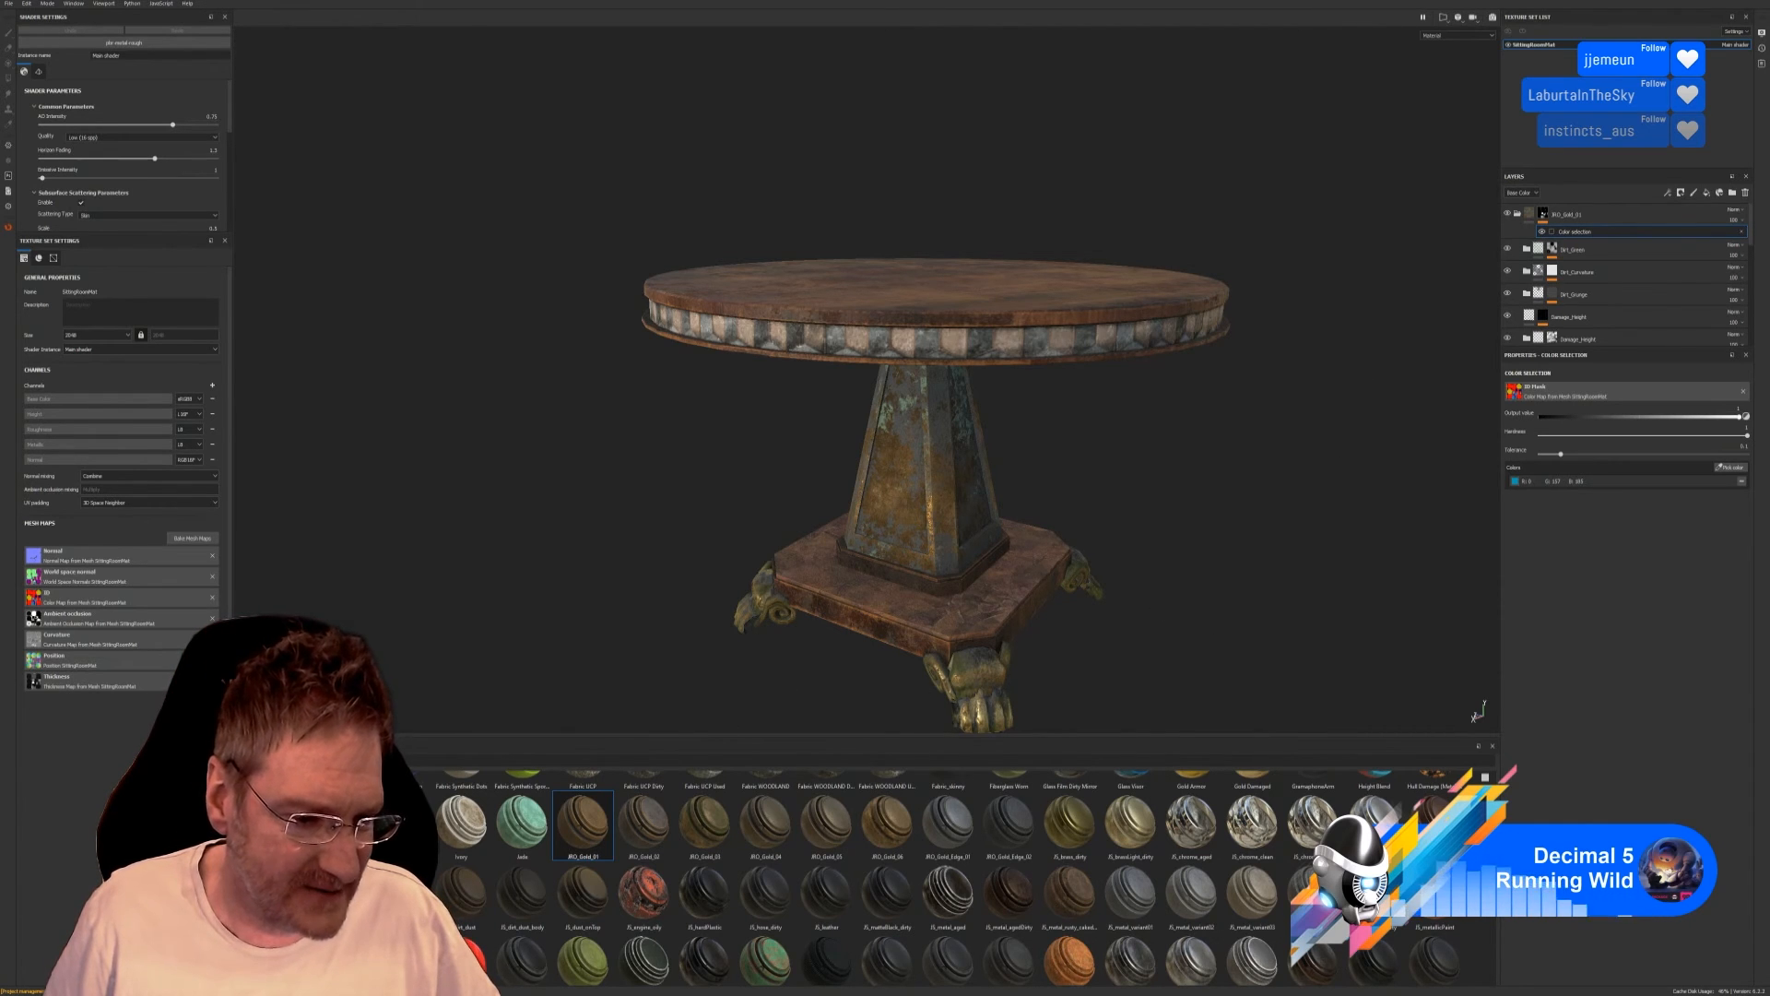
# Display the smart masks in the shelf, and group the JRO_Gold_01 folder into a new folder named CenterTable.
pyautogui.click(263, 931)
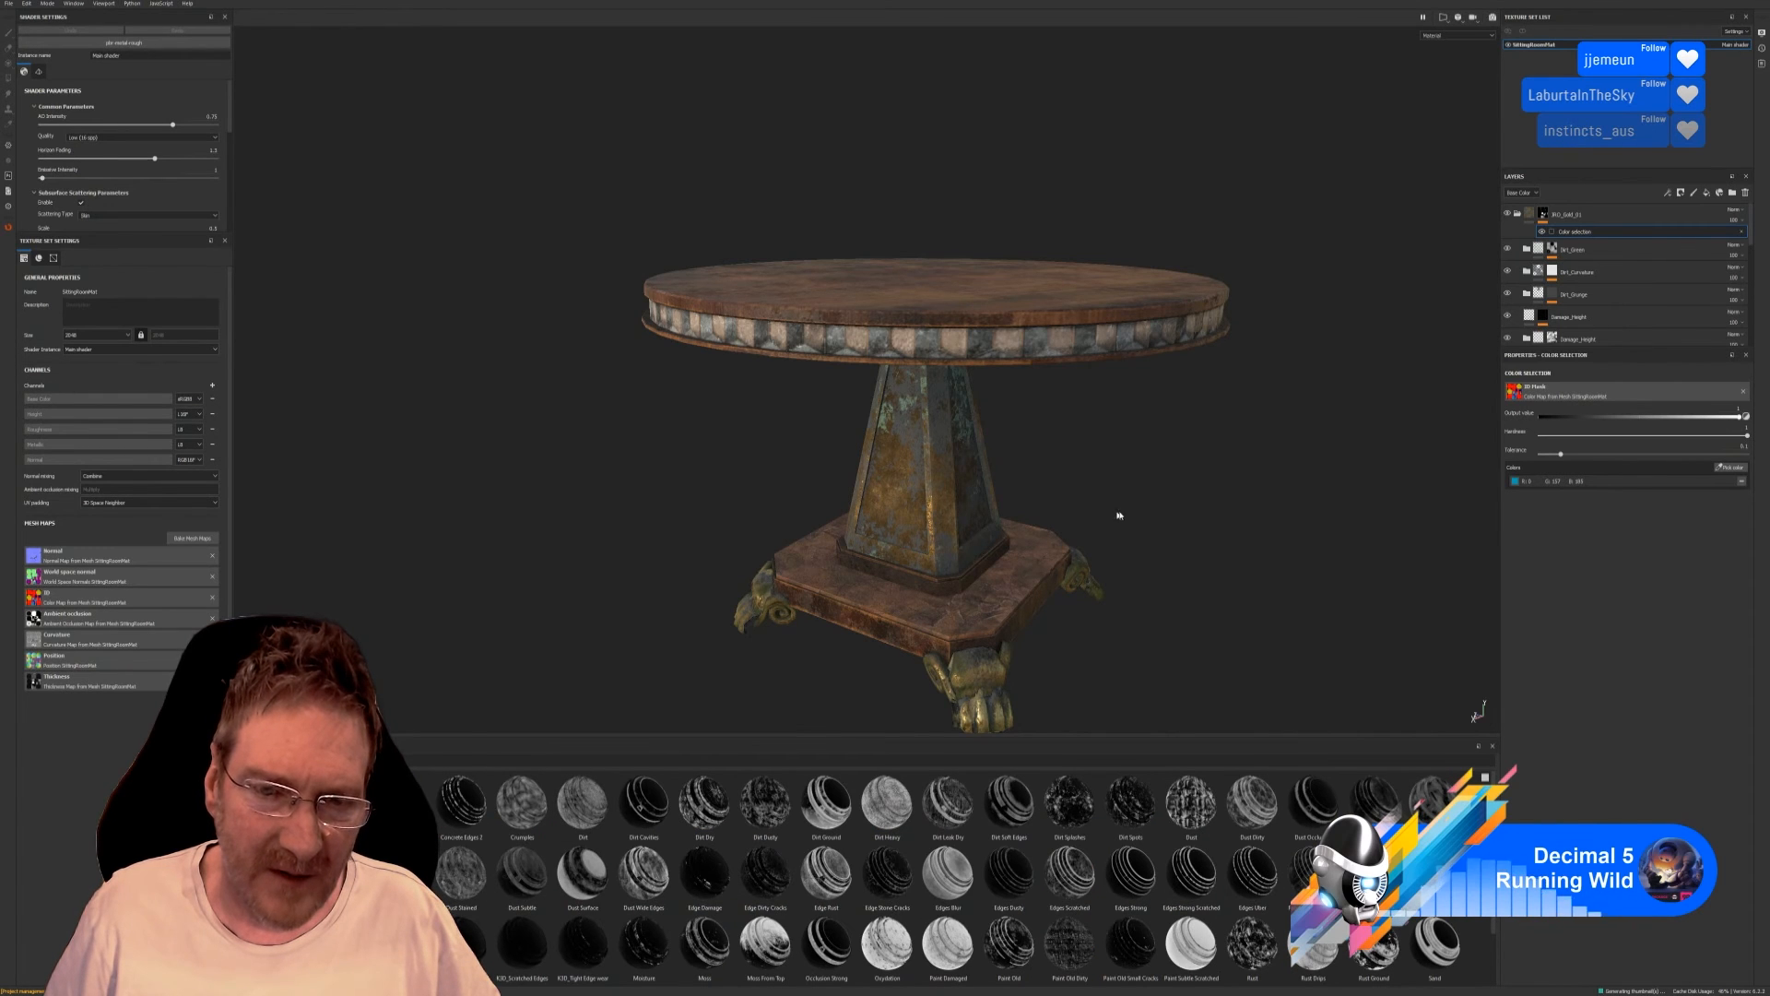
pyautogui.scroll(-1, 1081, 534)
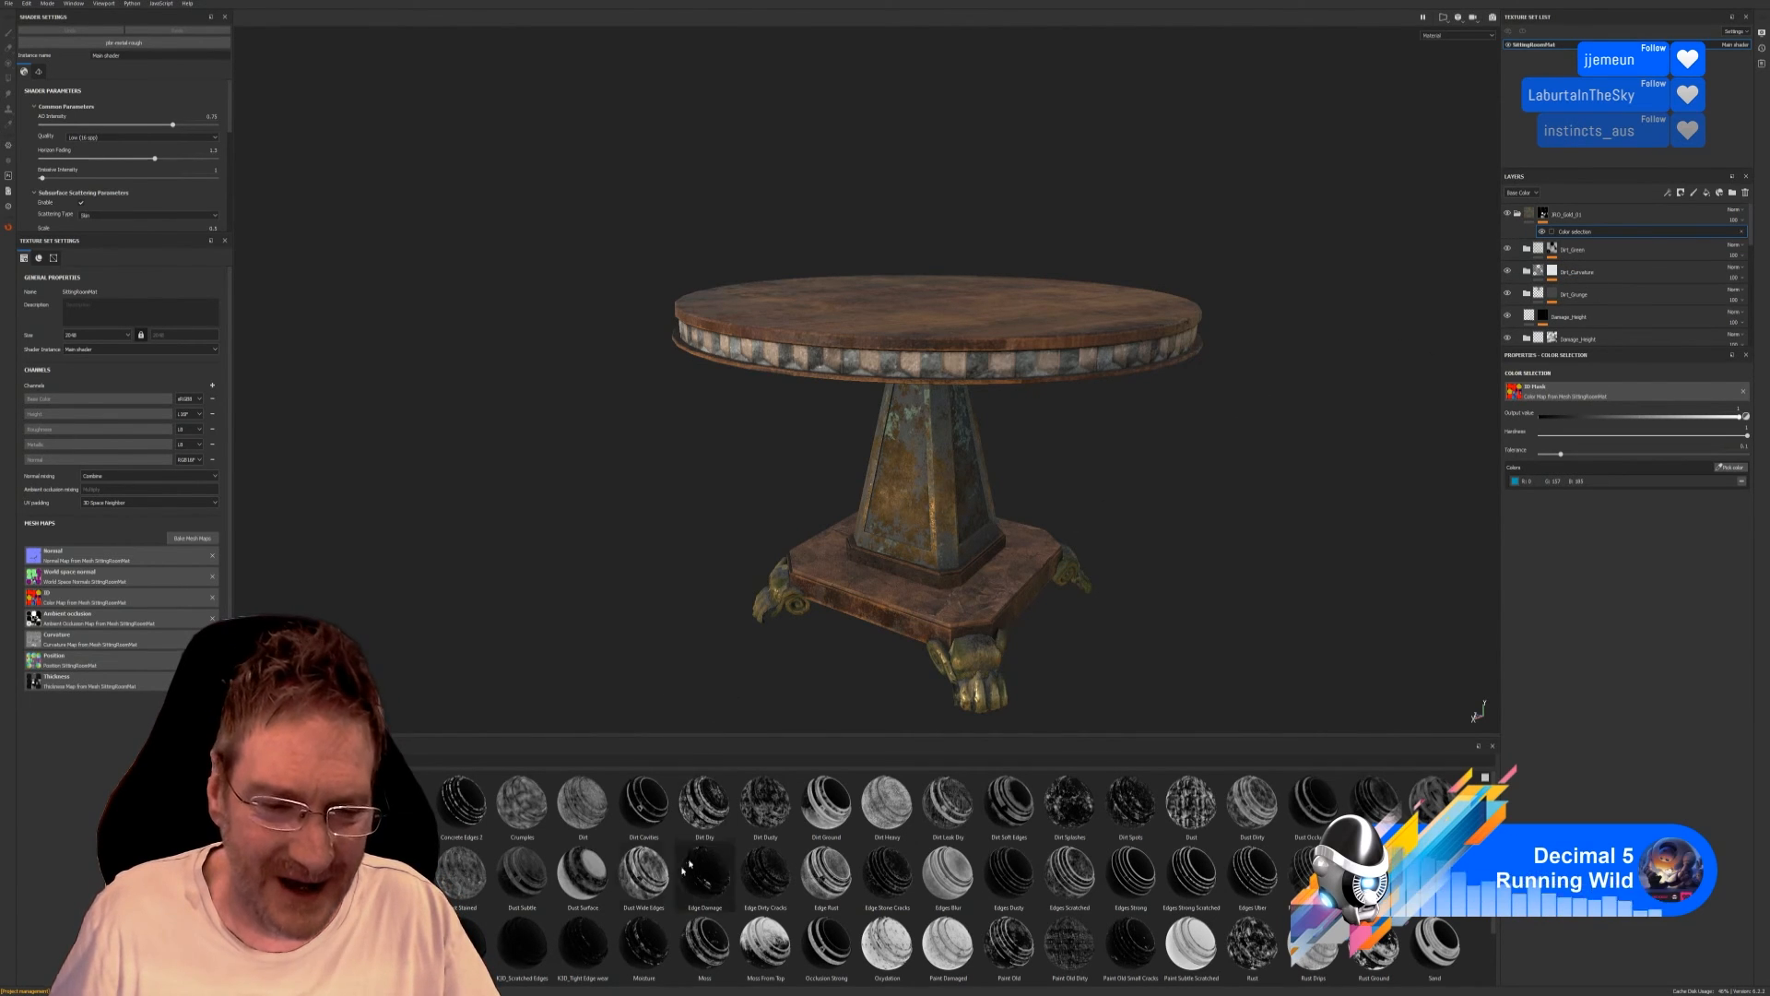
pyautogui.click(1626, 217)
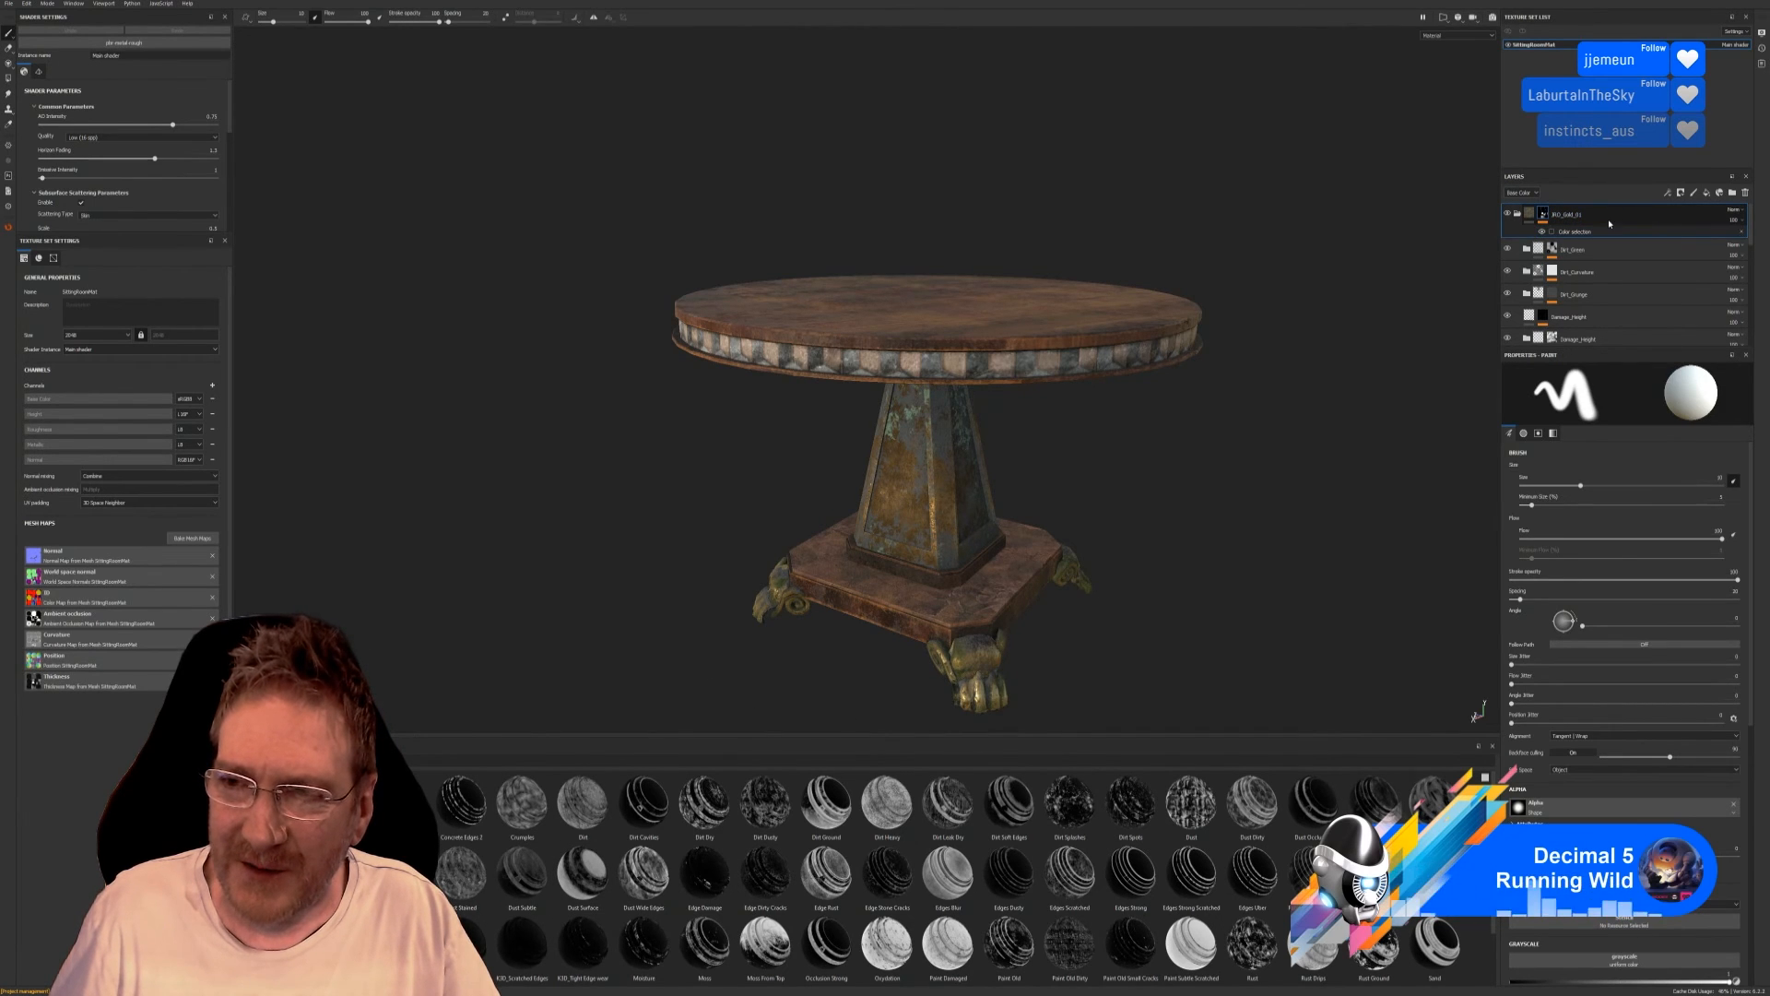
pyautogui.rightClick(1609, 223)
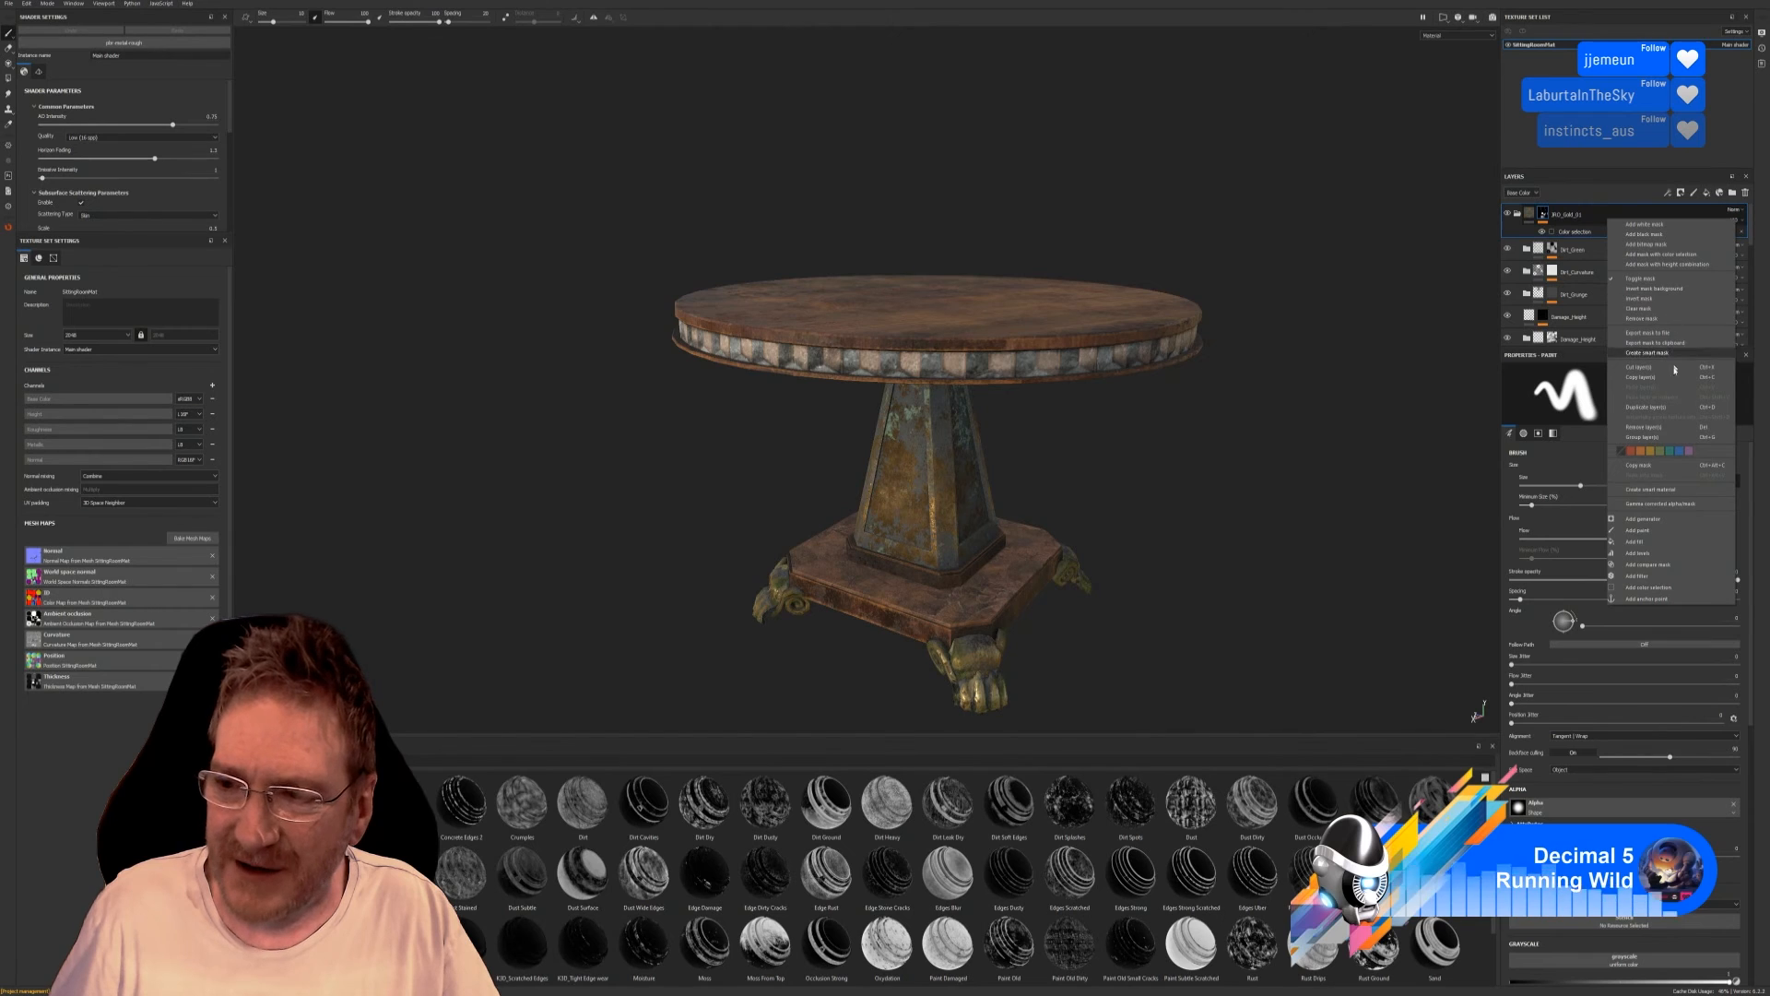
pyautogui.click(1653, 439)
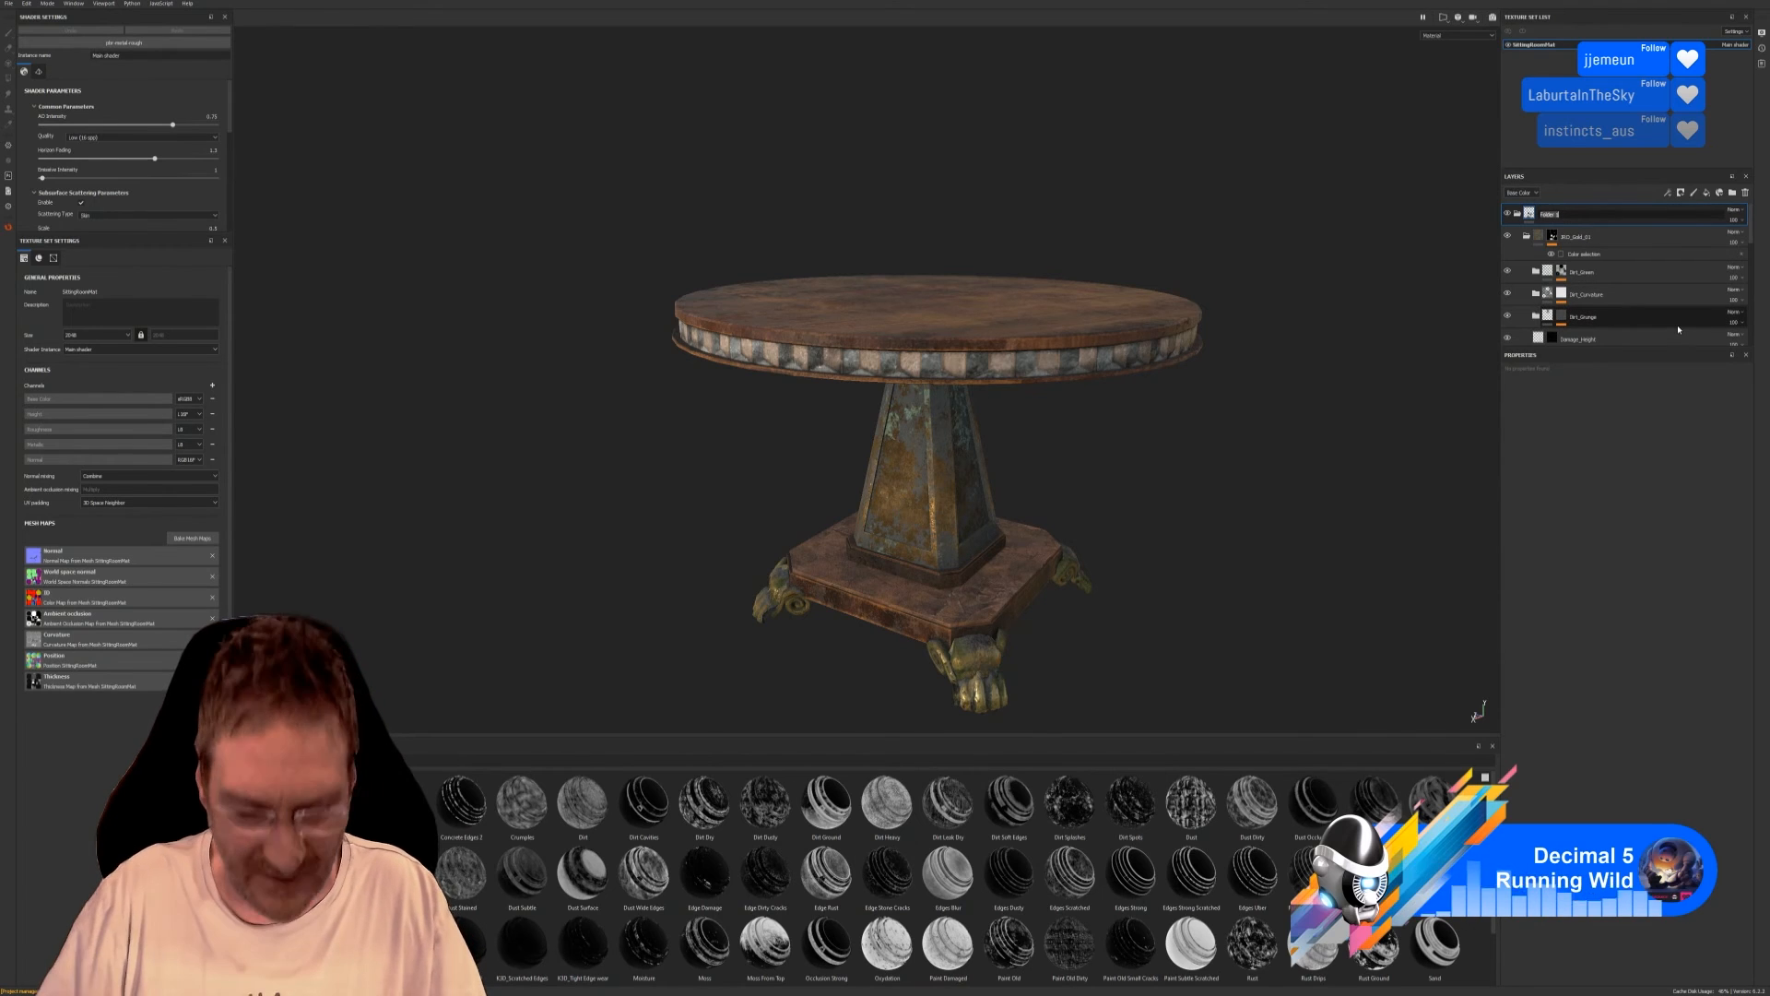
pyautogui.write('Center')
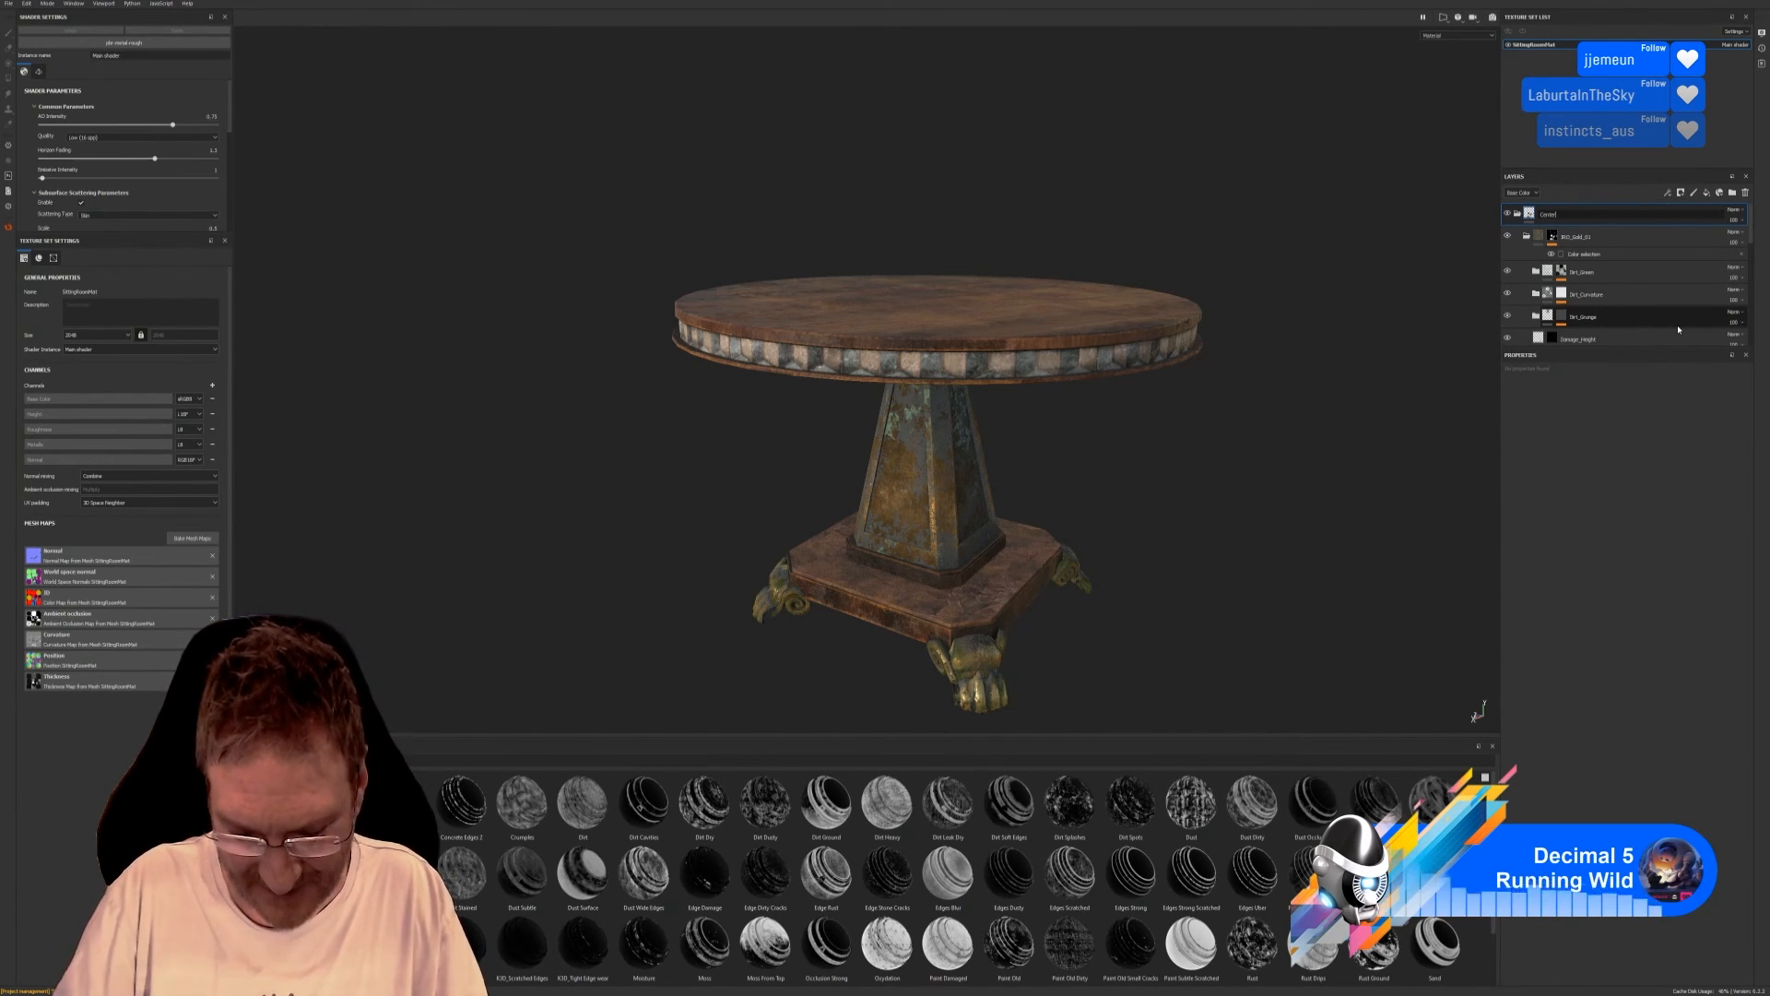
pyautogui.write('Table')
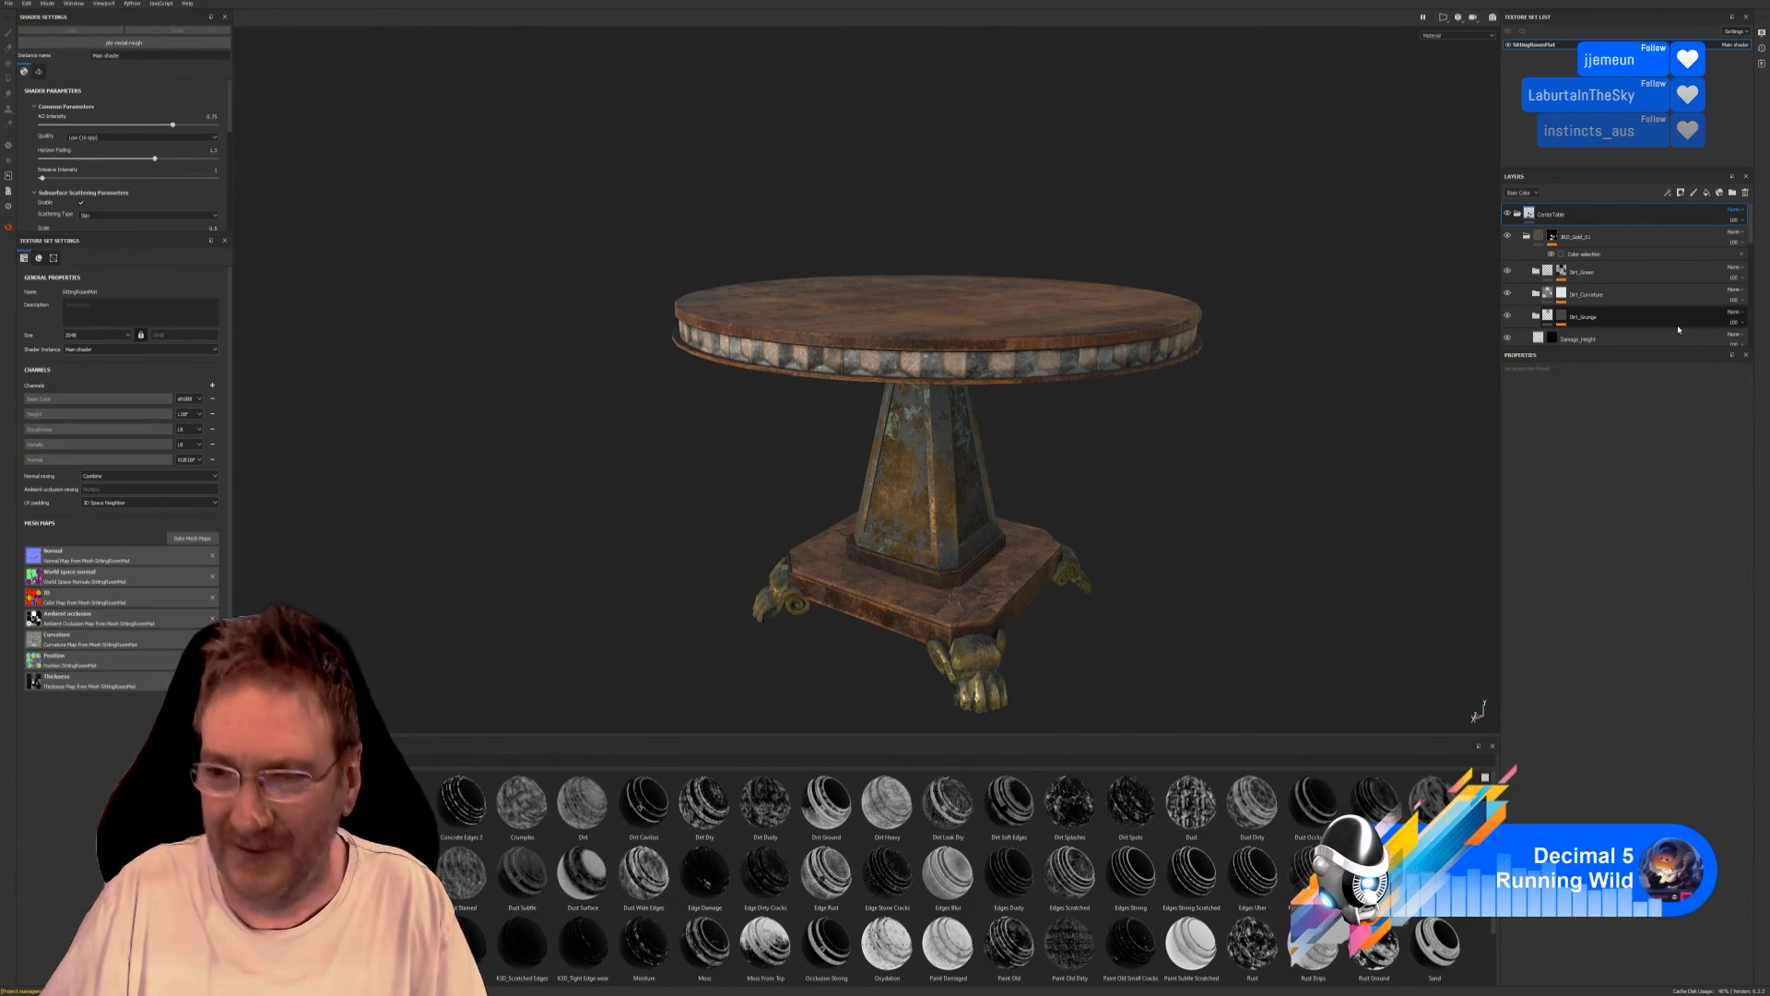
# Confirm the CenterTable folder name, collapse the folder, and apply the Dirt Cavities smart mask to it.
pyautogui.press('Return')
pyautogui.click(1517, 214)
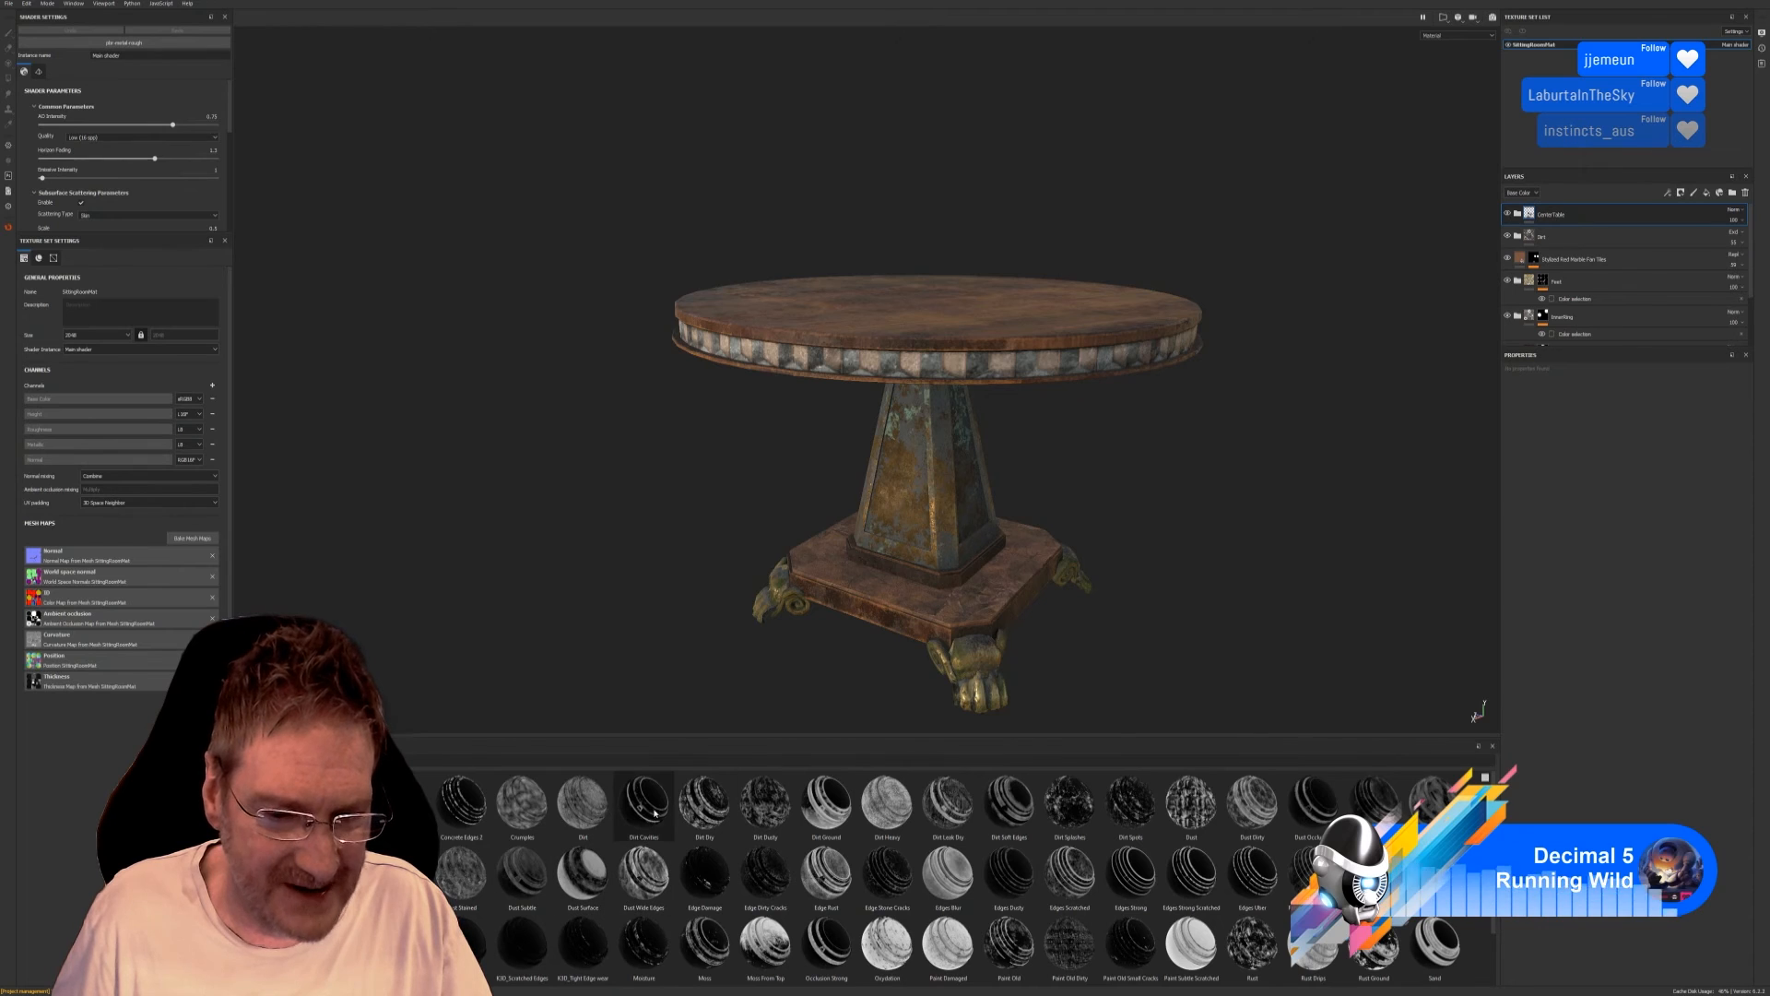
pyautogui.moveTo(644, 802); pyautogui.dragTo(1574, 216)
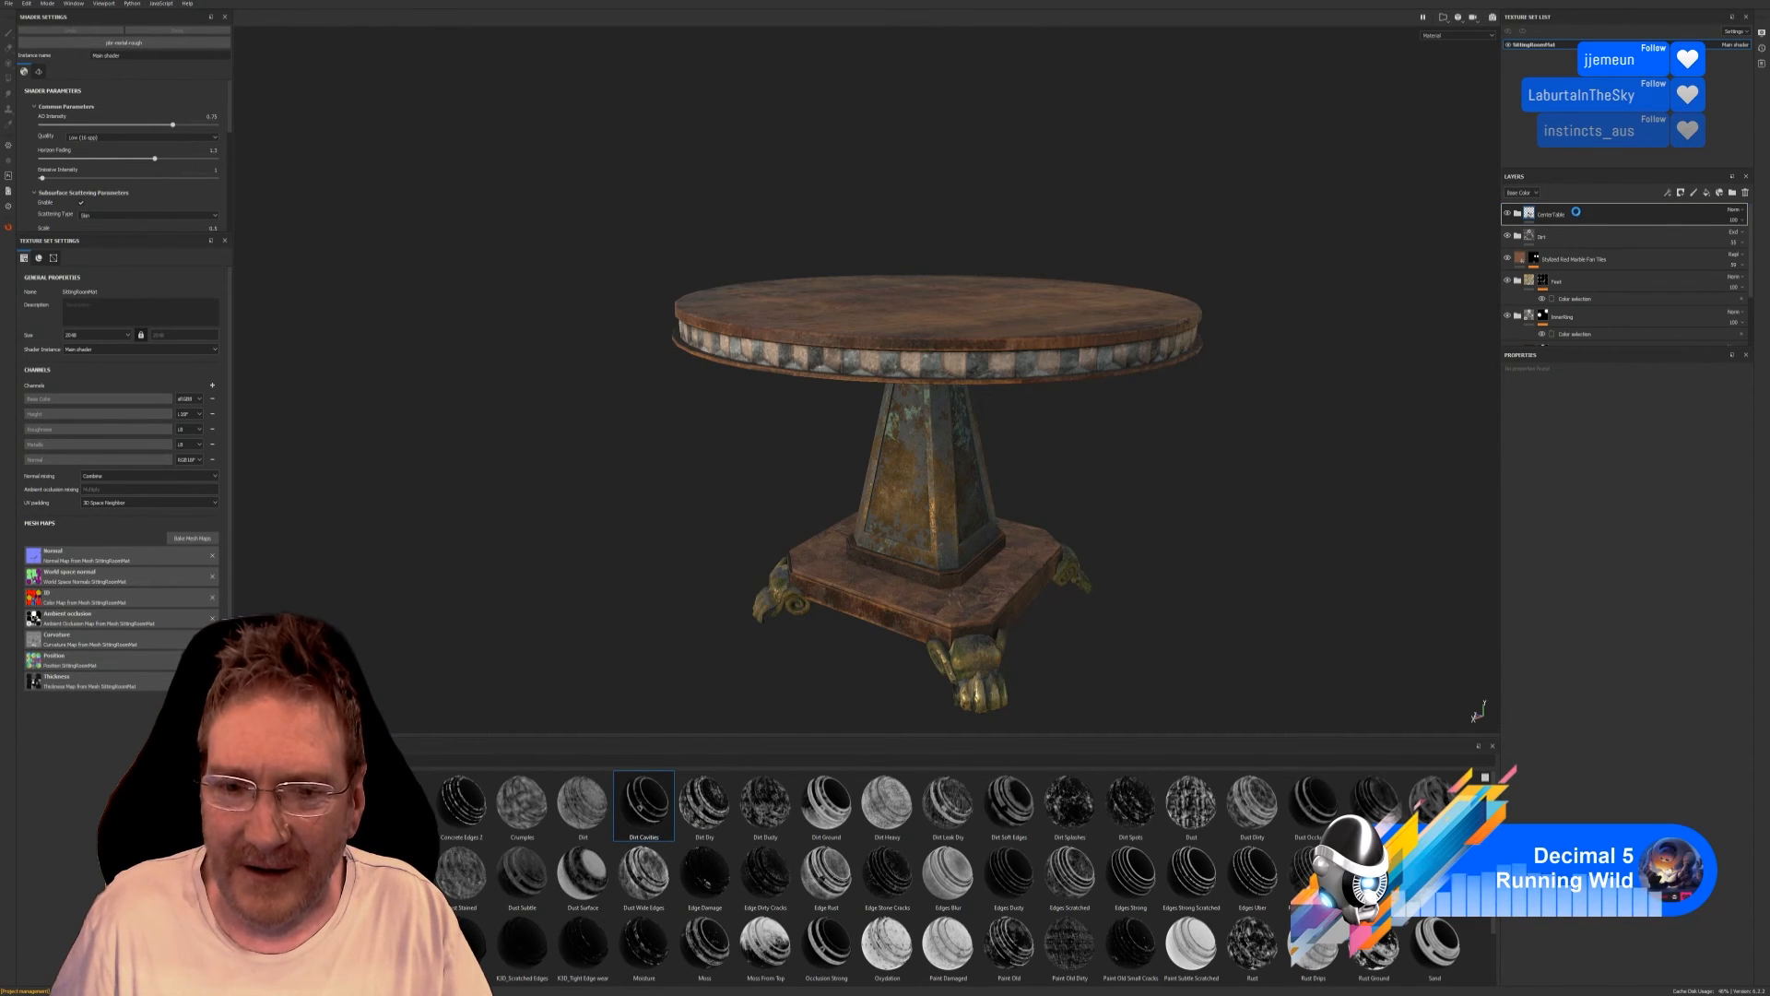
pyautogui.scroll(2, 864, 472)
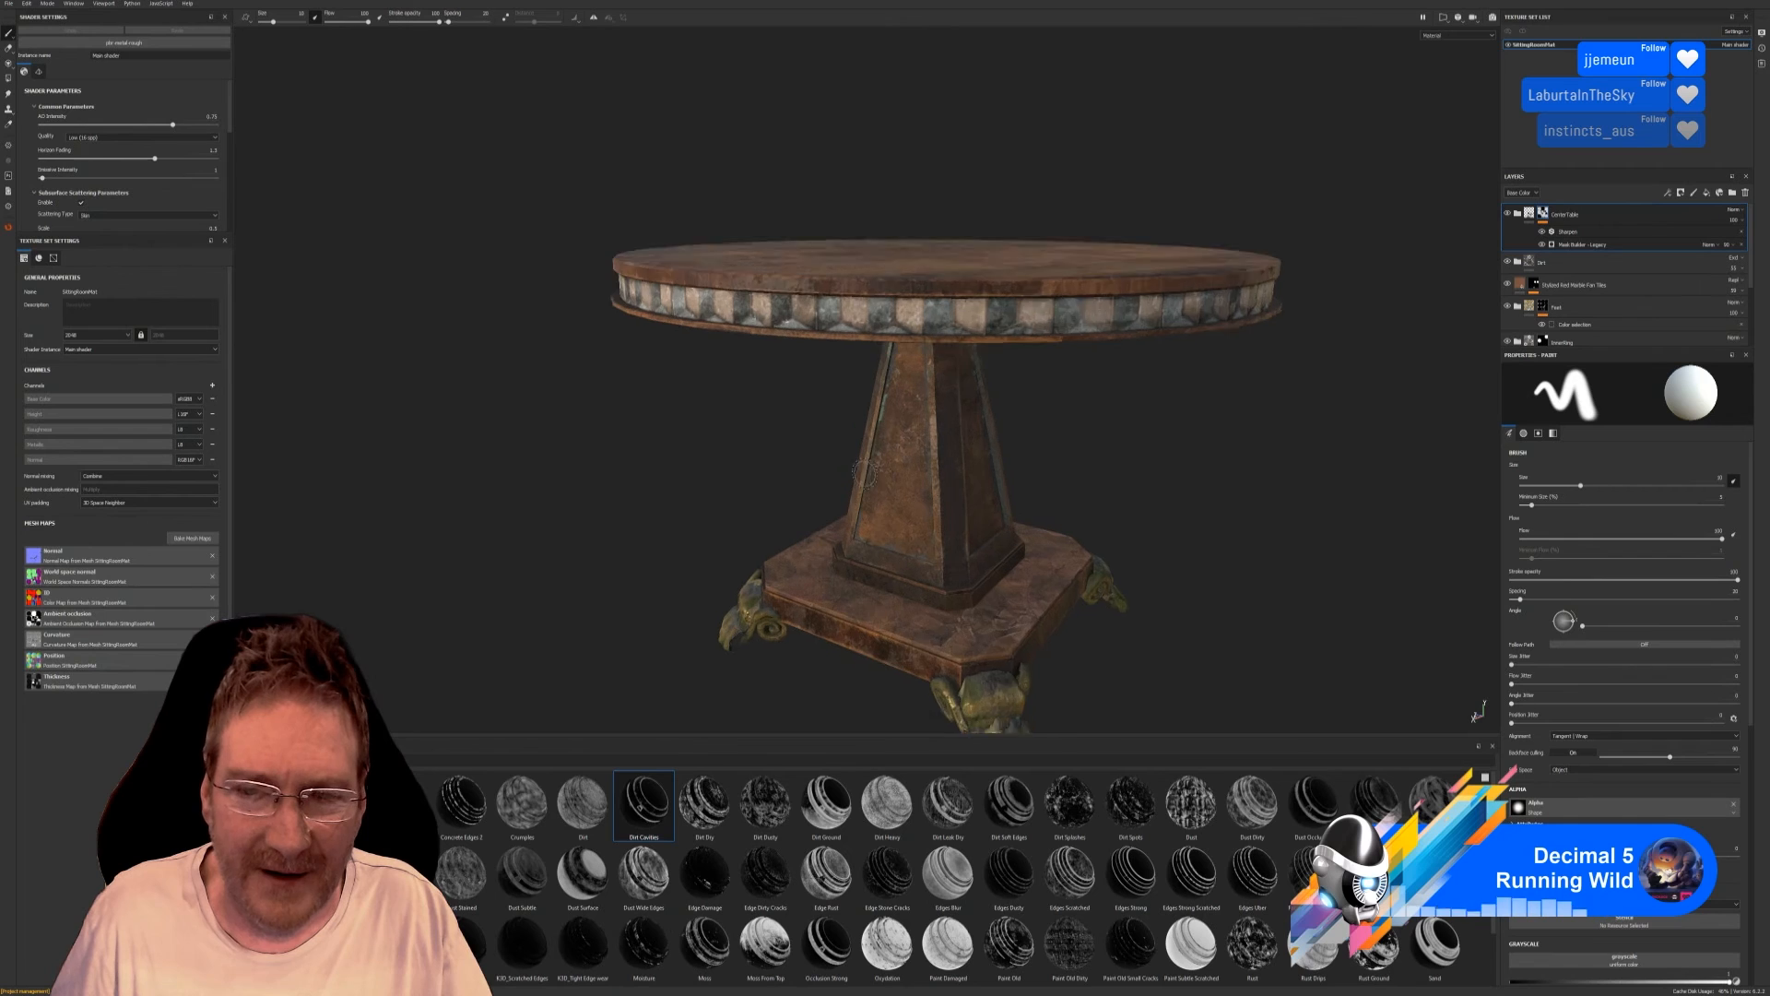
pyautogui.scroll(2, 864, 472)
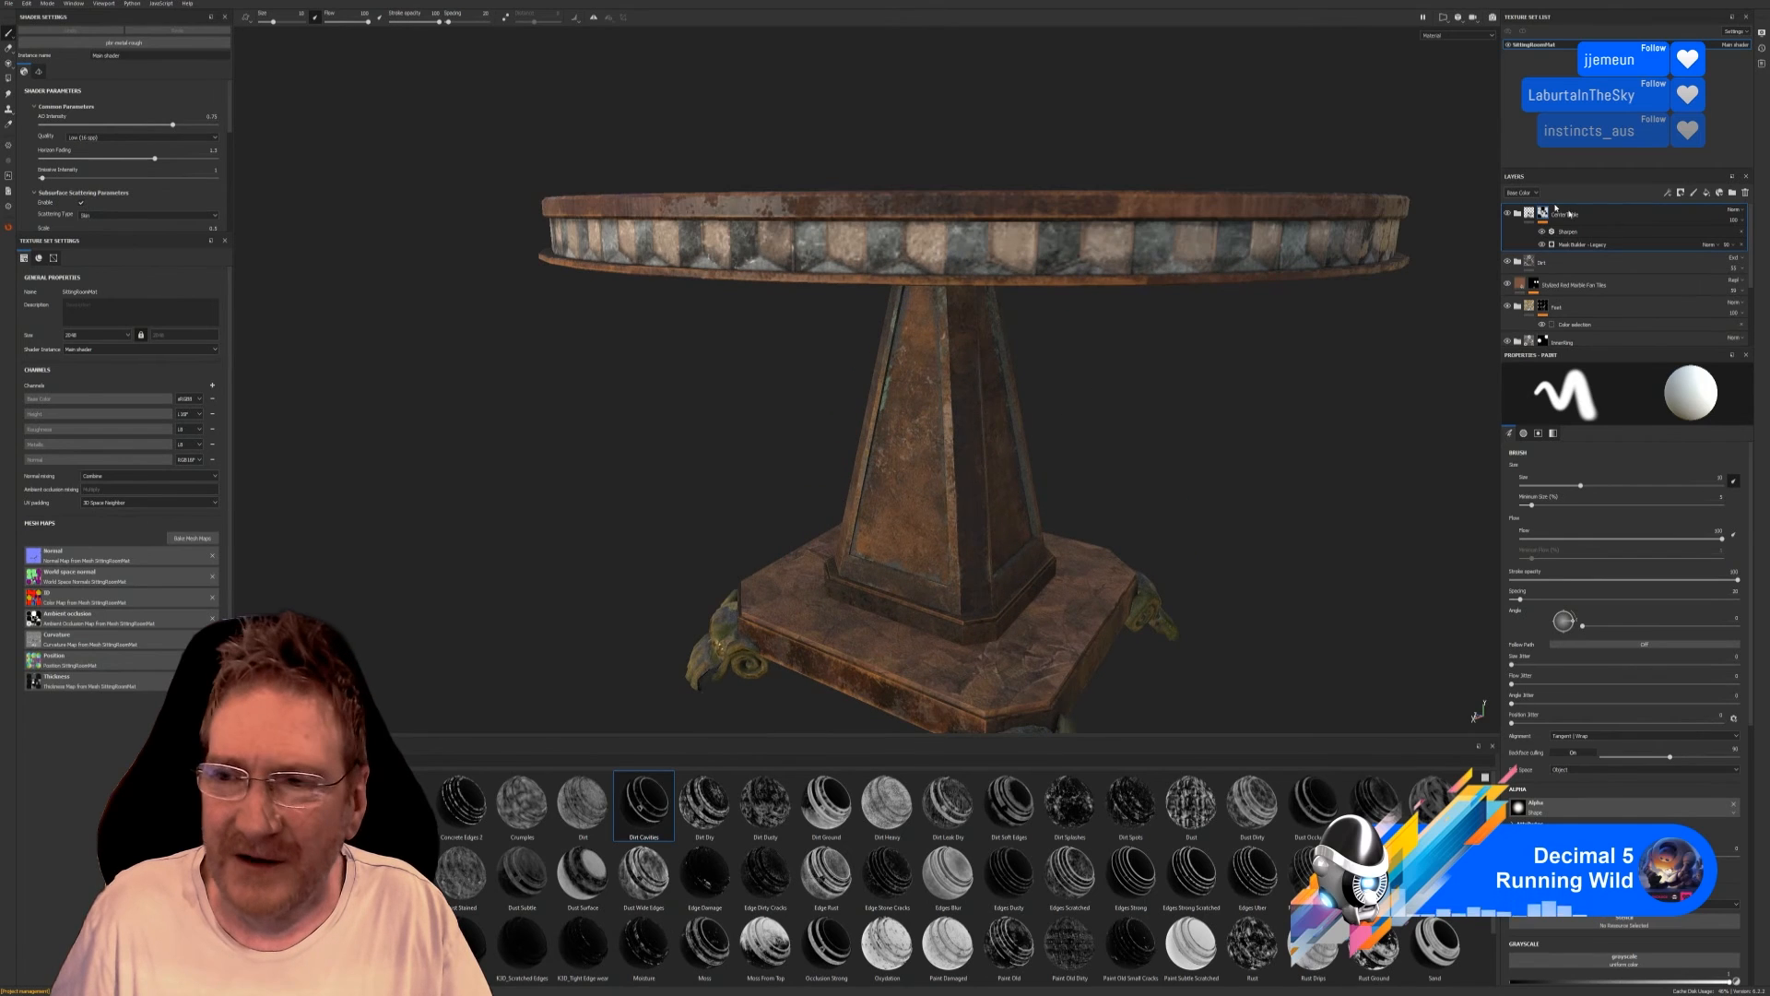
# Invert the CenterTable mask generator with a new random seed, level 0.37, contrast 0.57 and triplanar blending contrast 0.66.
pyautogui.click(1582, 245)
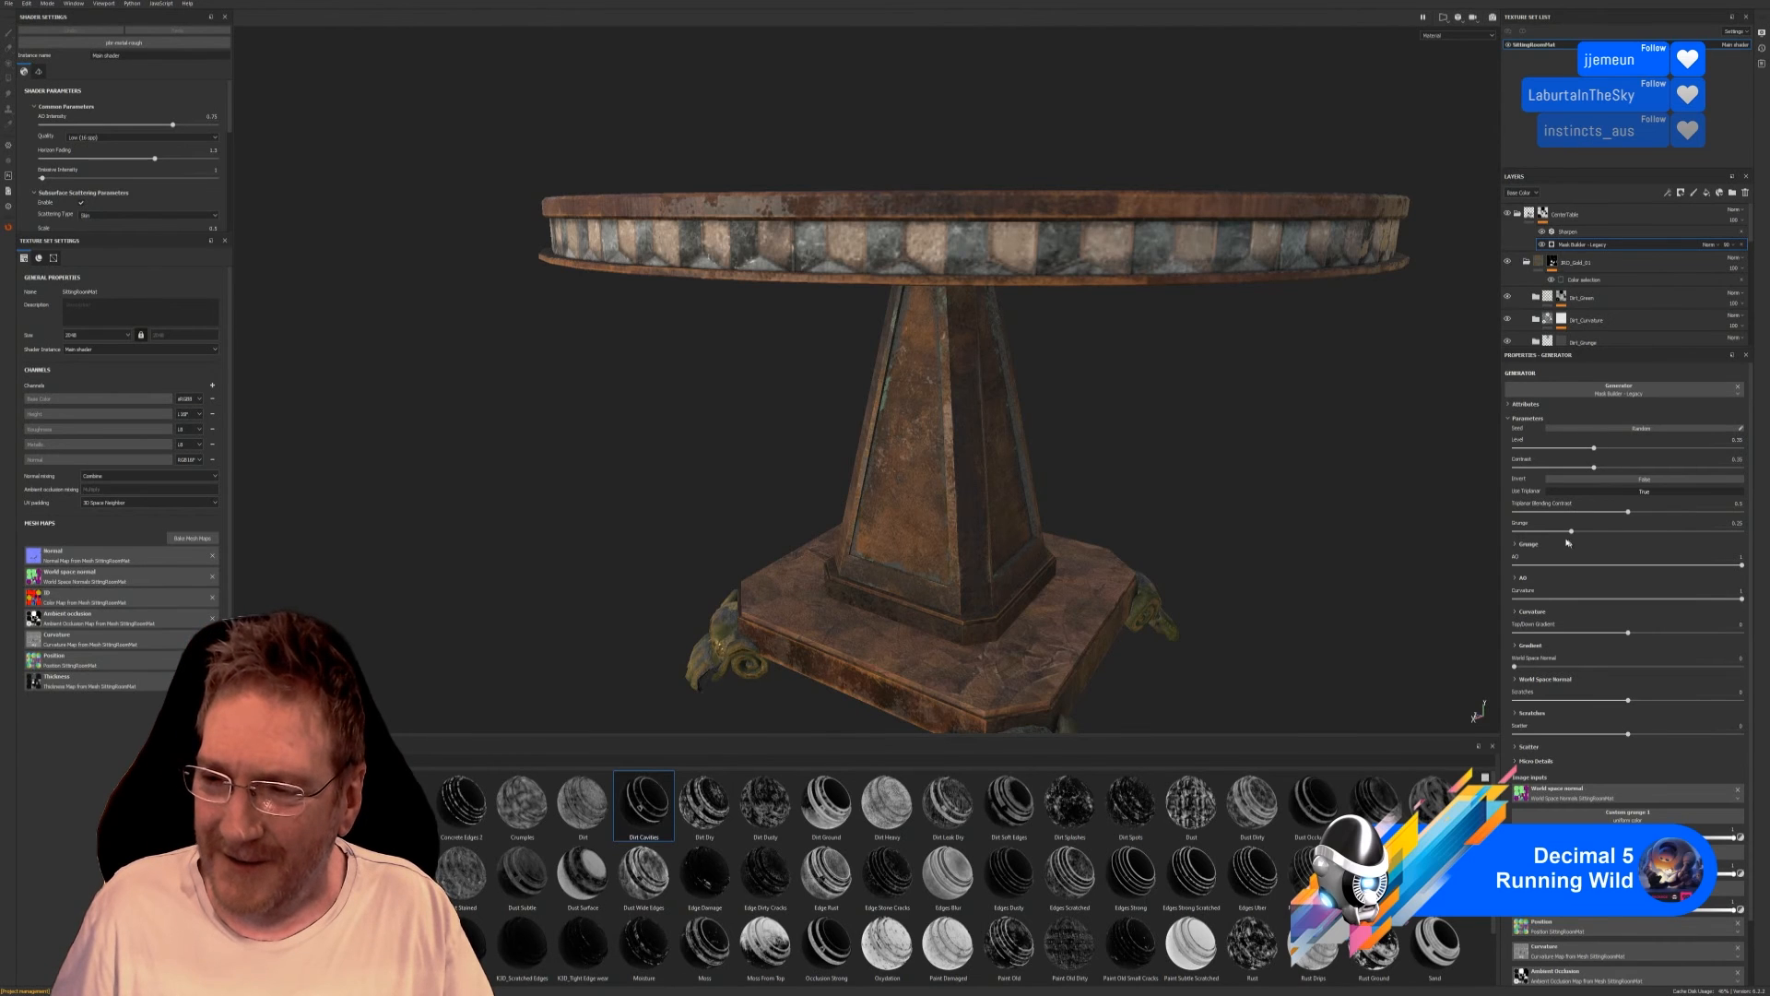
pyautogui.moveTo(1629, 514); pyautogui.dragTo(1665, 513)
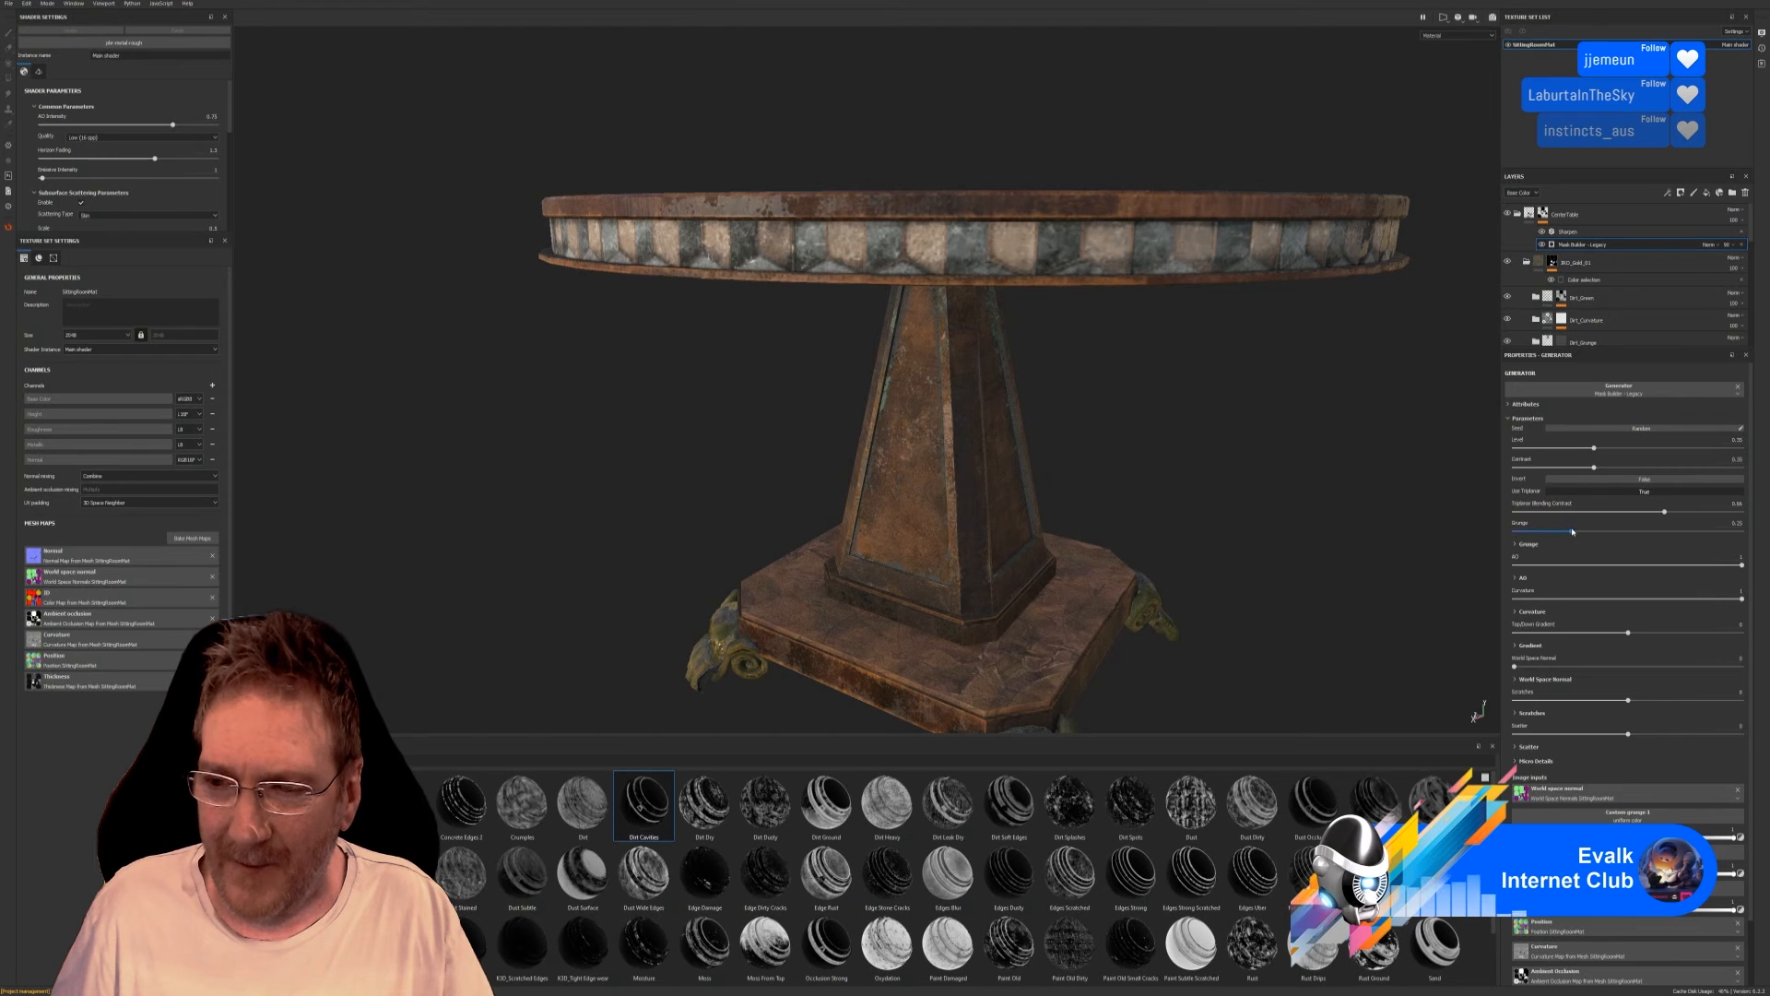
pyautogui.moveTo(1593, 448); pyautogui.dragTo(1643, 449)
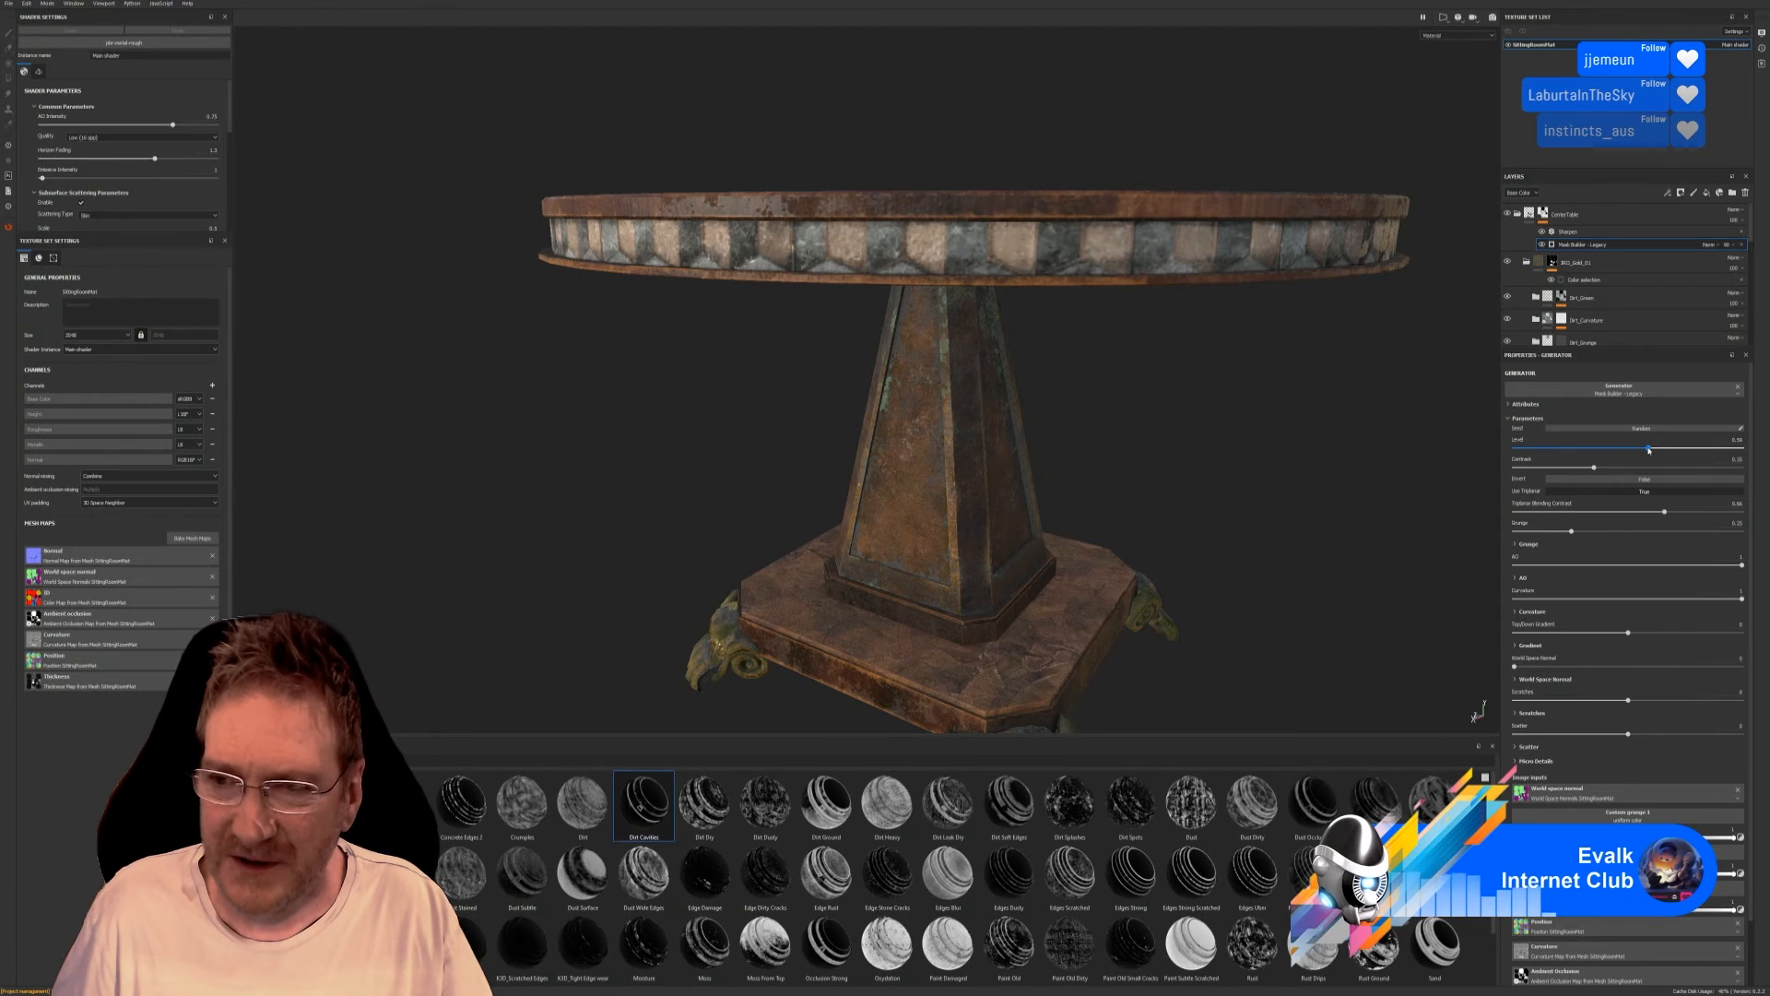
pyautogui.click(1647, 430)
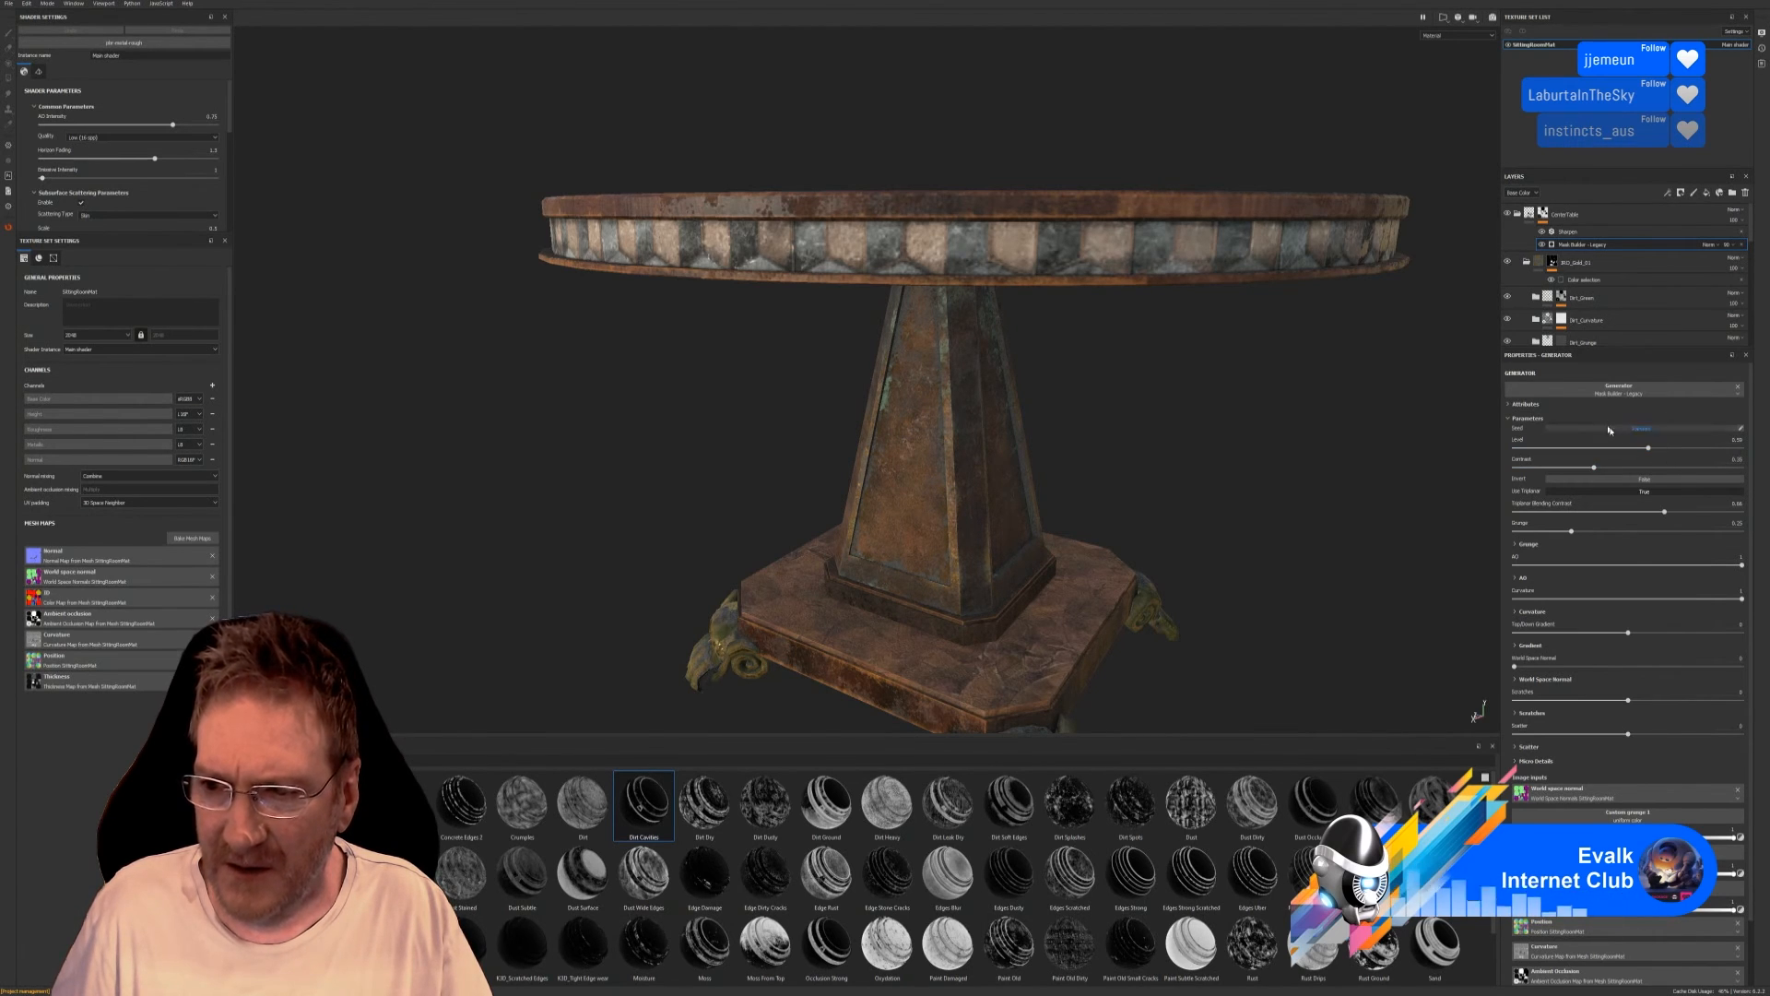
pyautogui.click(1650, 480)
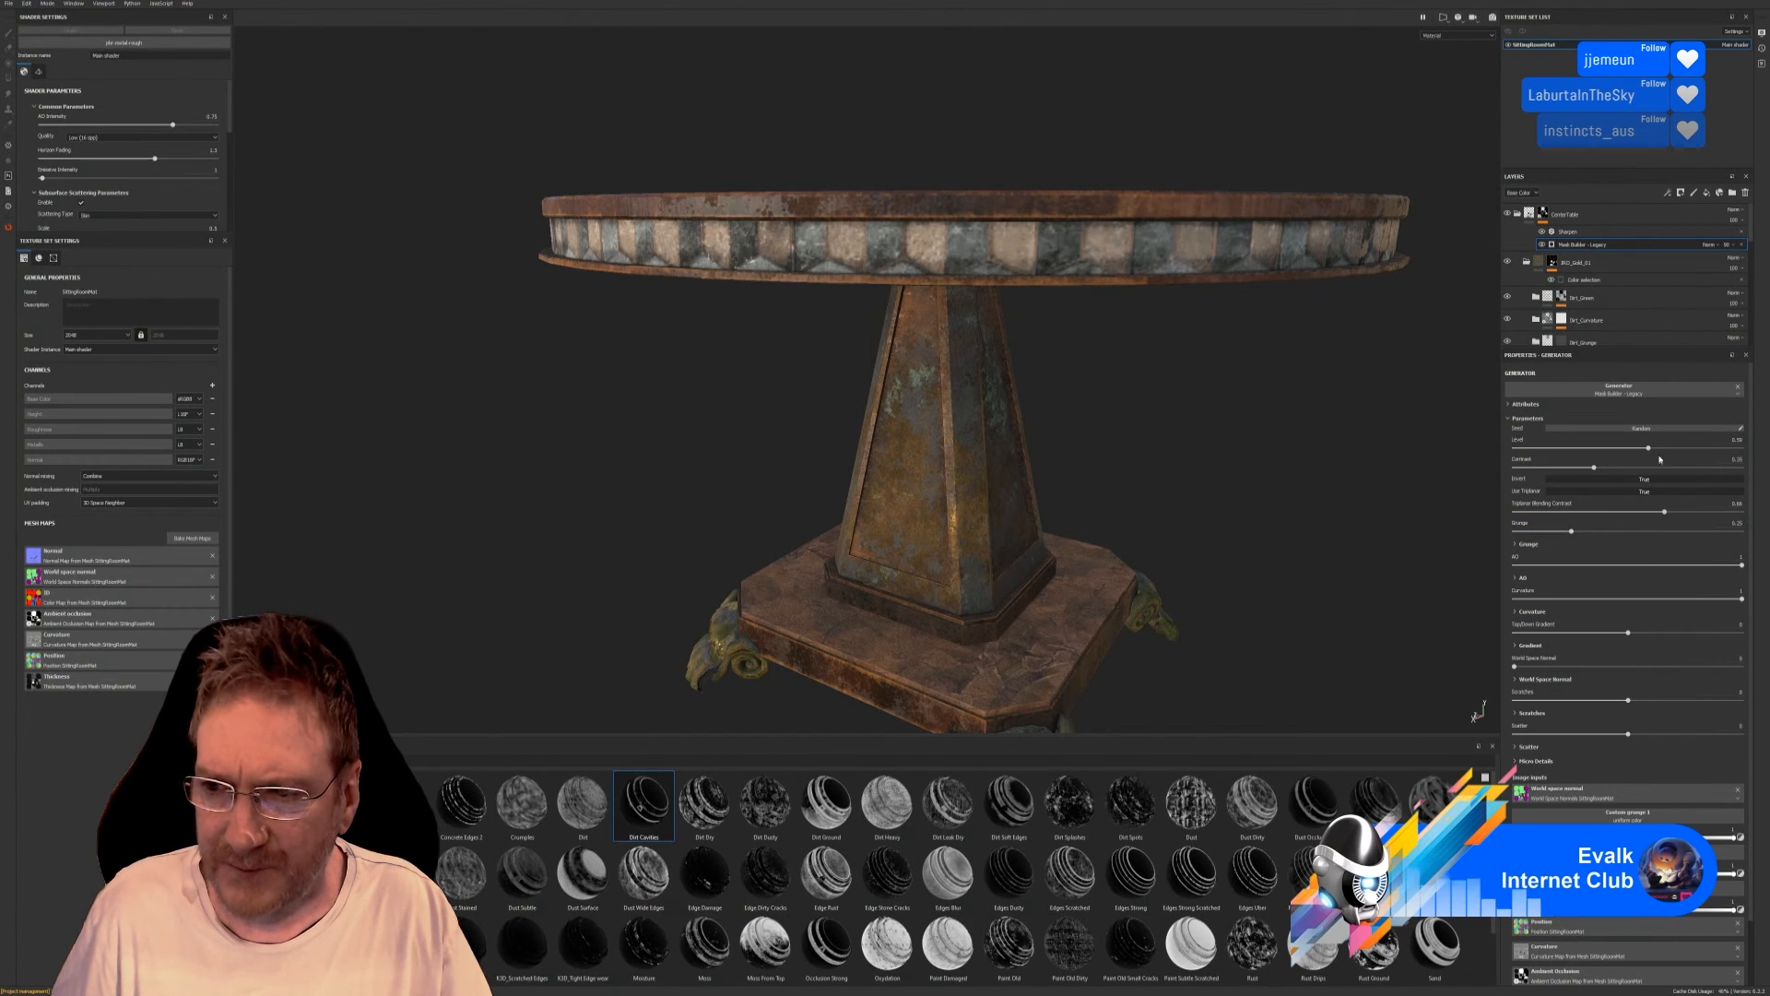
pyautogui.moveTo(1649, 450); pyautogui.dragTo(1594, 480)
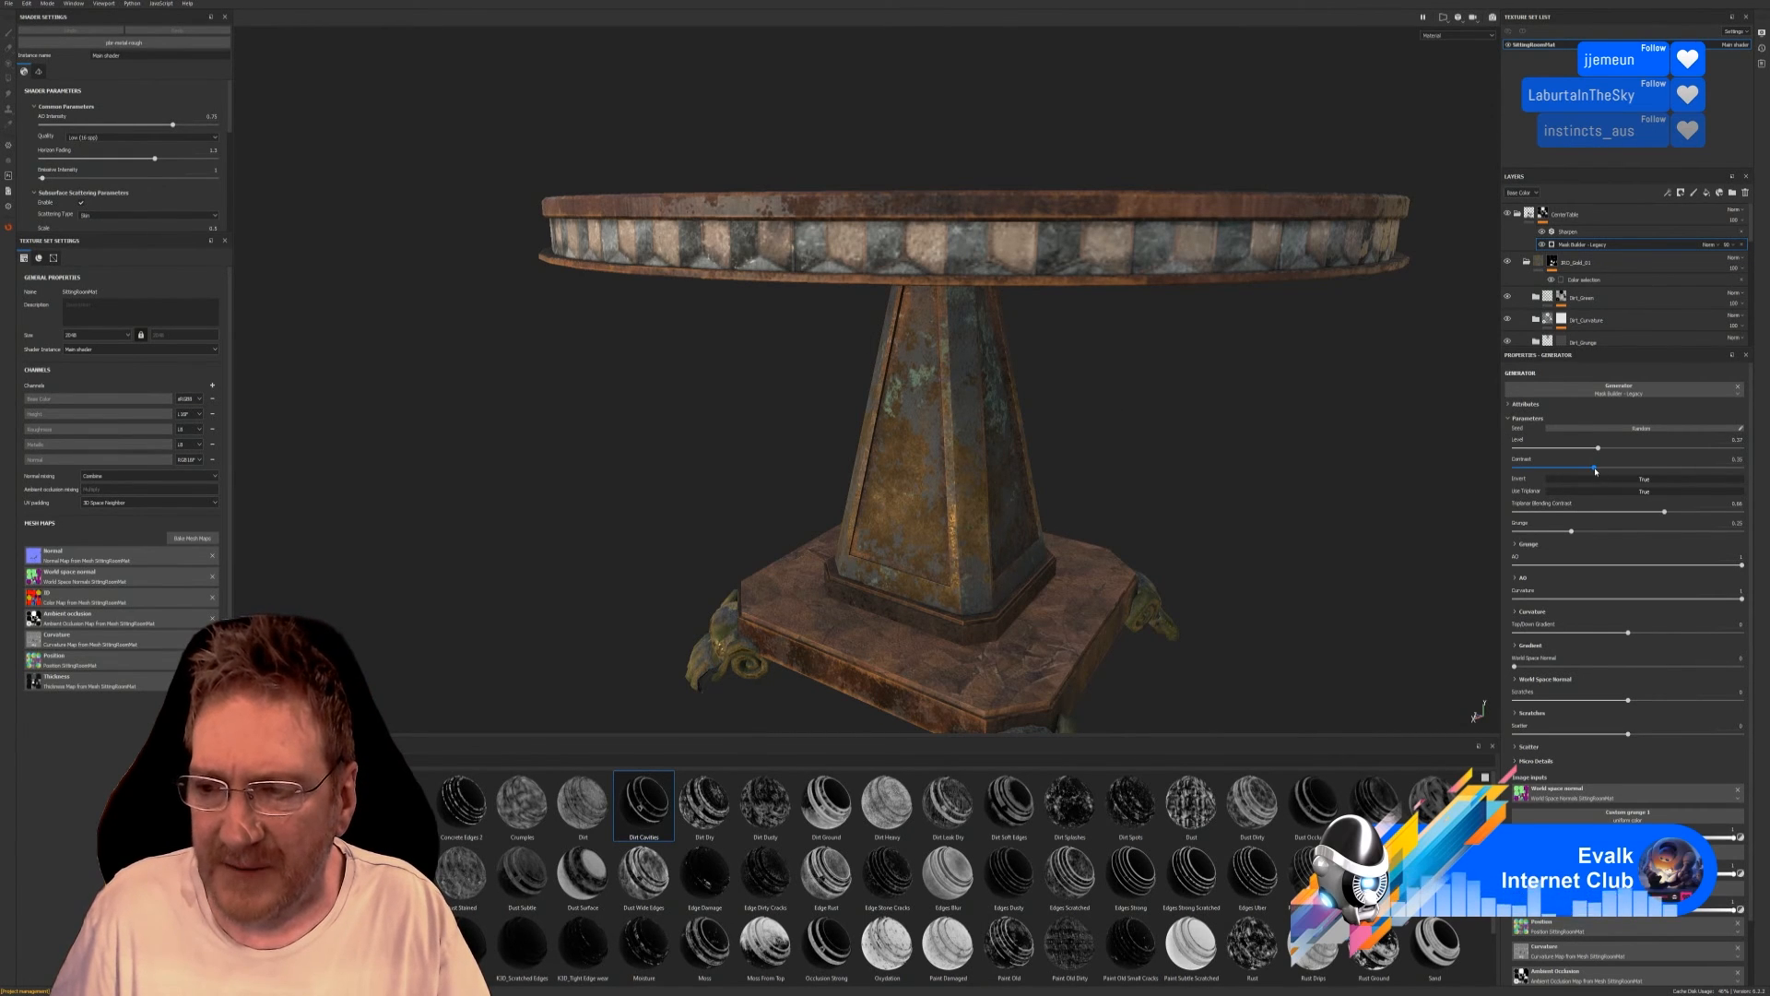
pyautogui.moveTo(1595, 470); pyautogui.dragTo(1644, 471)
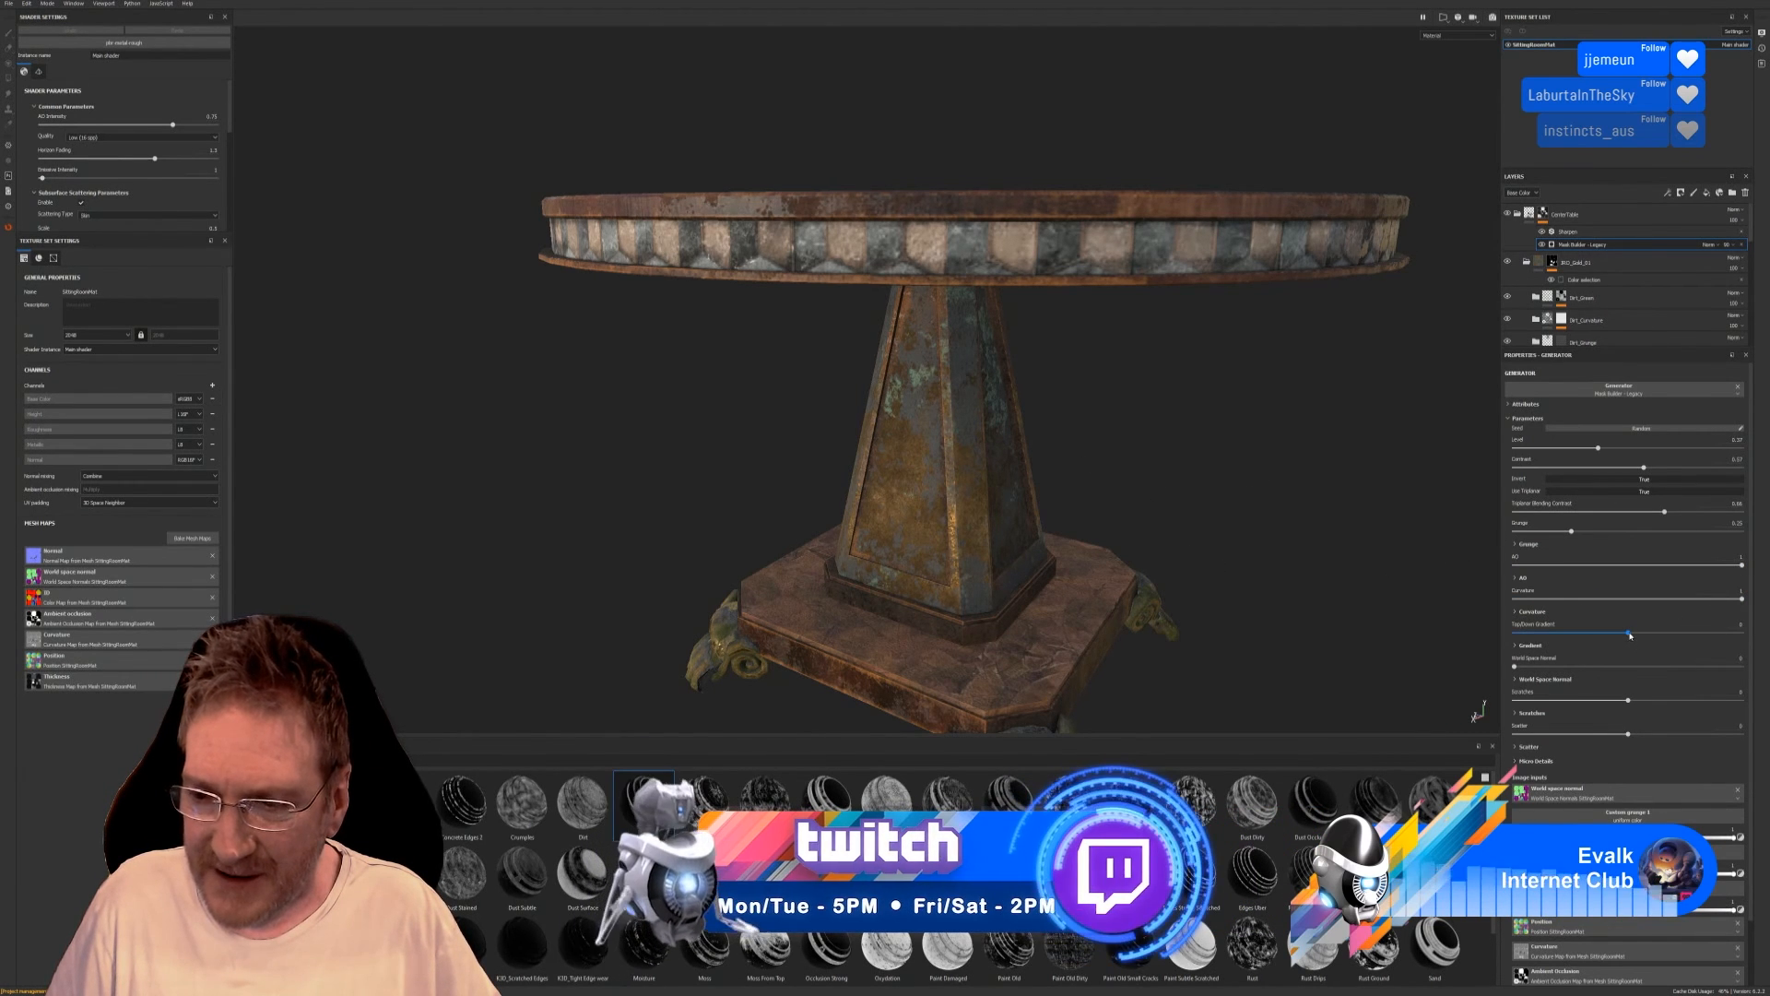
# Set the mask generator's top/bottom gradient to -0.12, scratches to -0.04 and grunge to 0.44.
pyautogui.moveTo(1627, 634); pyautogui.dragTo(1512, 672)
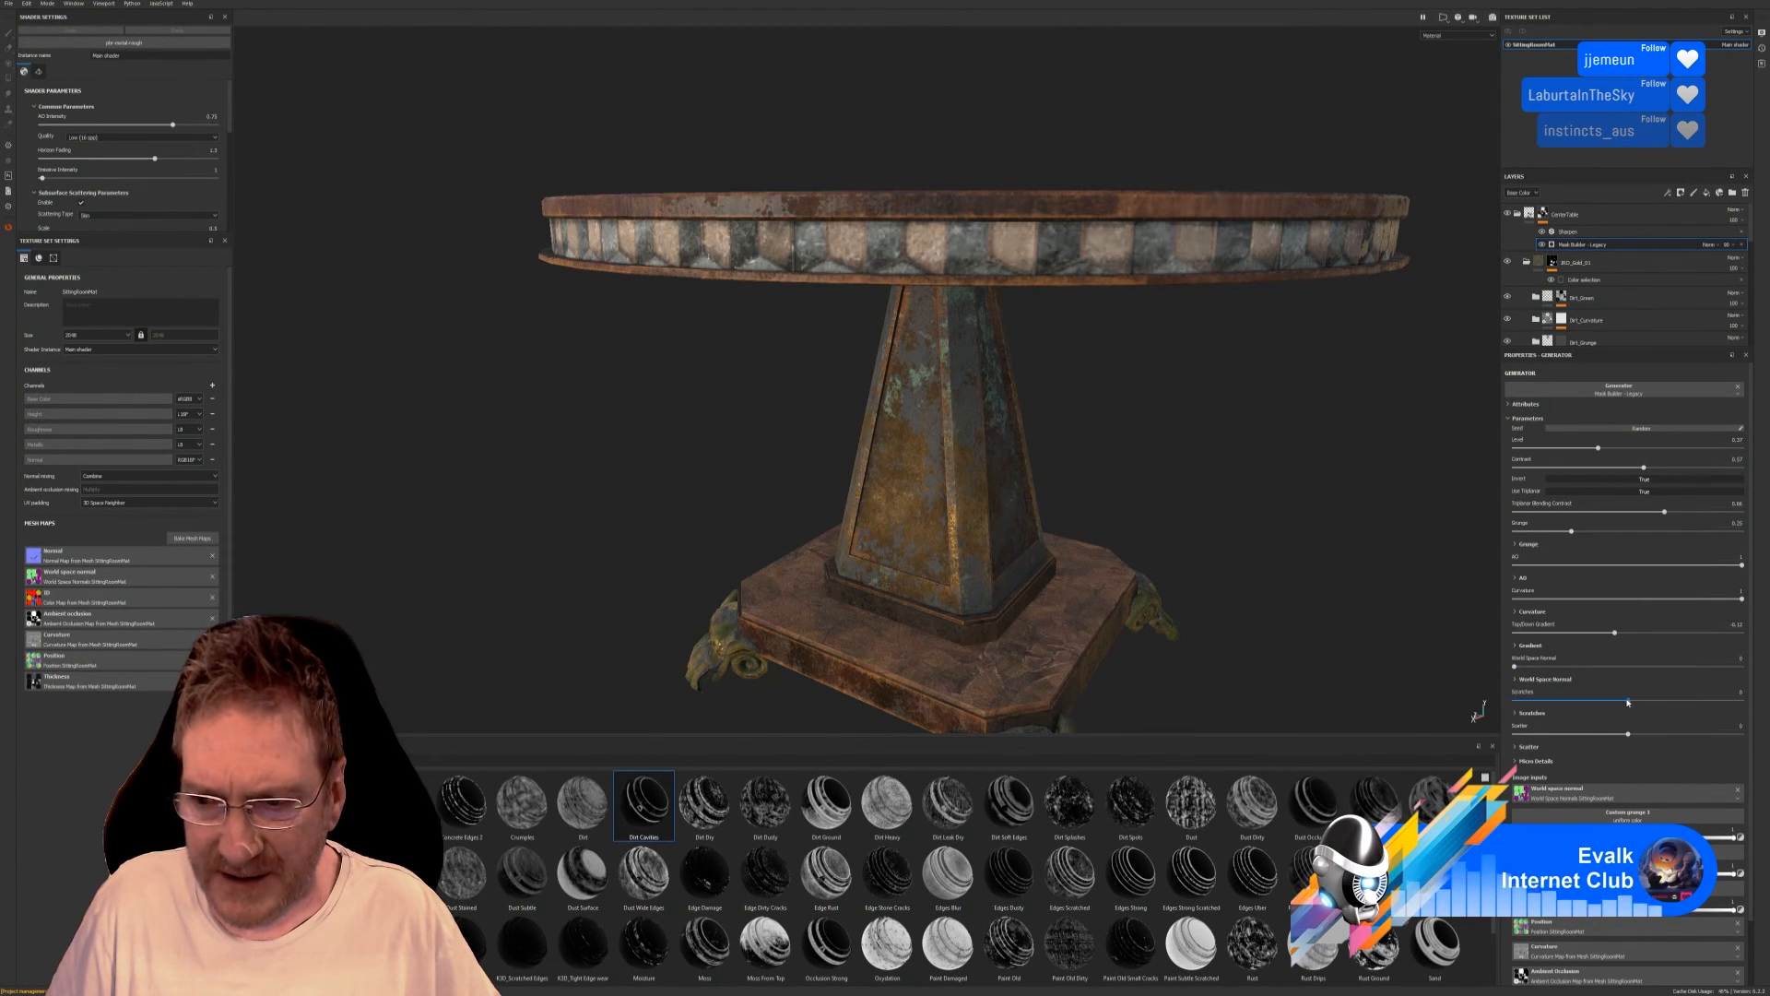
pyautogui.moveTo(1628, 702); pyautogui.dragTo(1721, 705)
pyautogui.moveTo(1598, 701); pyautogui.dragTo(1623, 701)
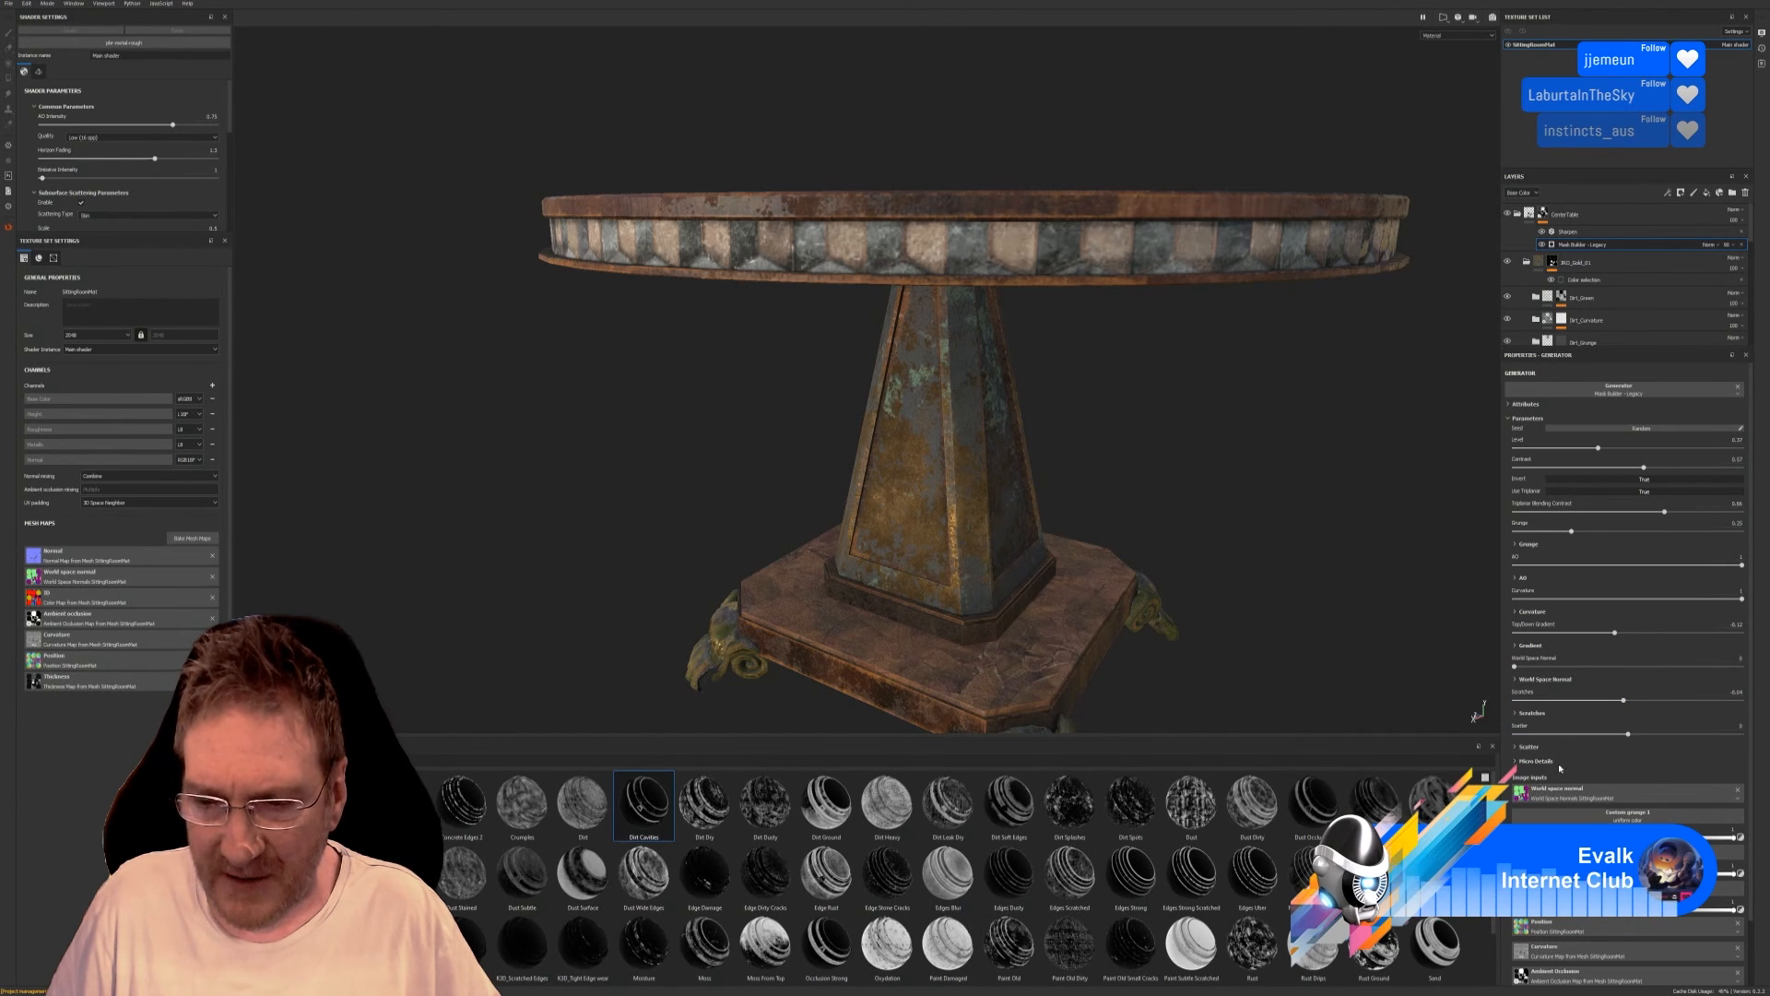
pyautogui.moveTo(1597, 535)
pyautogui.mouseDown()
pyautogui.moveTo(1743, 544)
pyautogui.moveTo(1521, 564)
pyautogui.moveTo(1611, 564)
pyautogui.mouseUp()
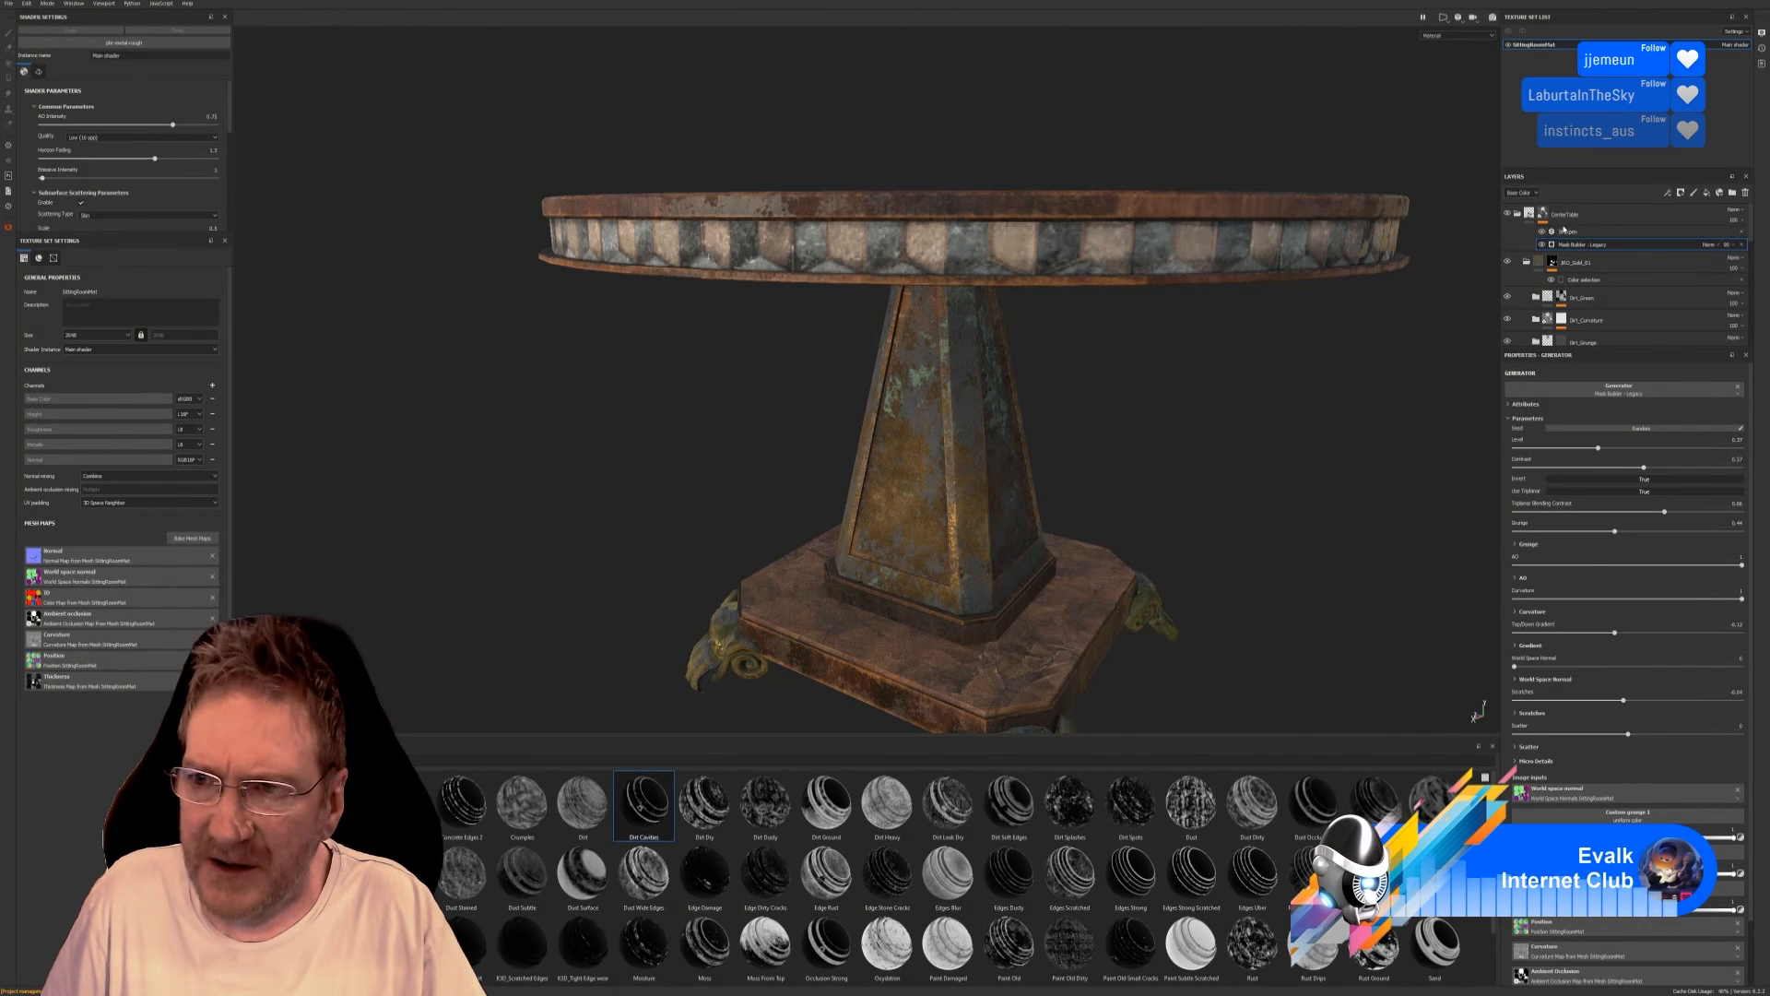
# Try a black mask on the CenterTable folder, undo it, and replace the smart mask with a plain white mask.
pyautogui.click(1601, 224)
pyautogui.rightClick(1600, 222)
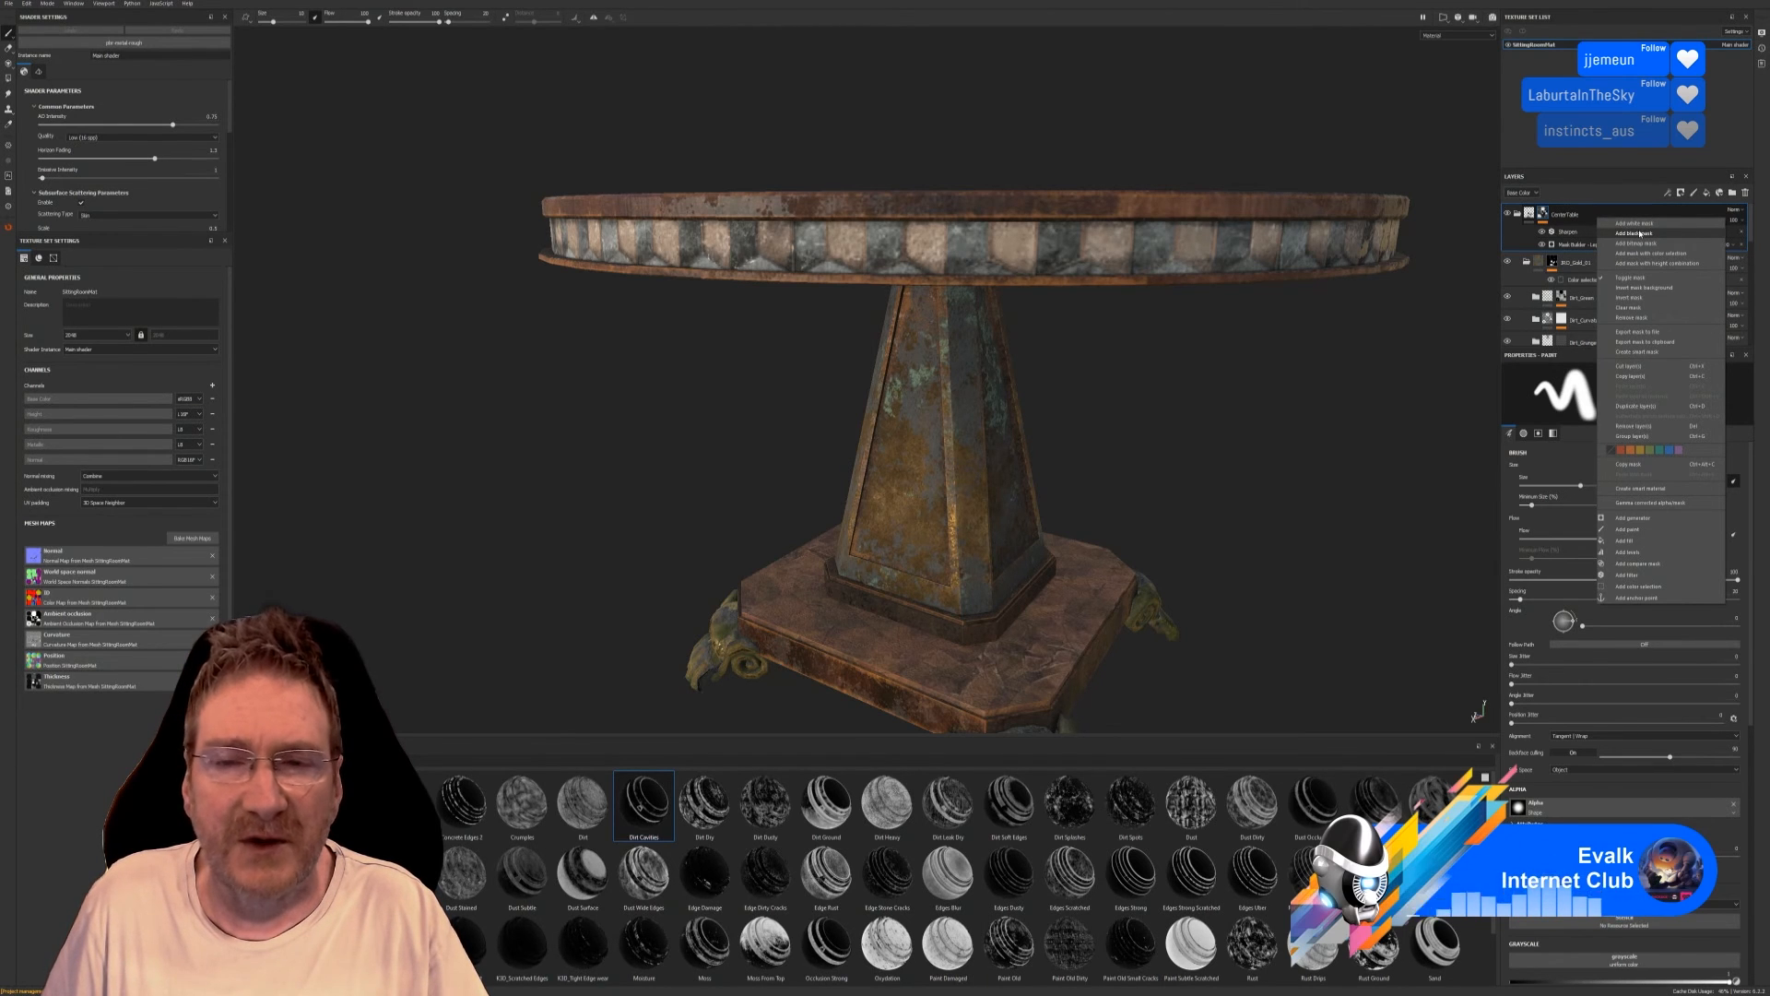
pyautogui.click(1640, 233)
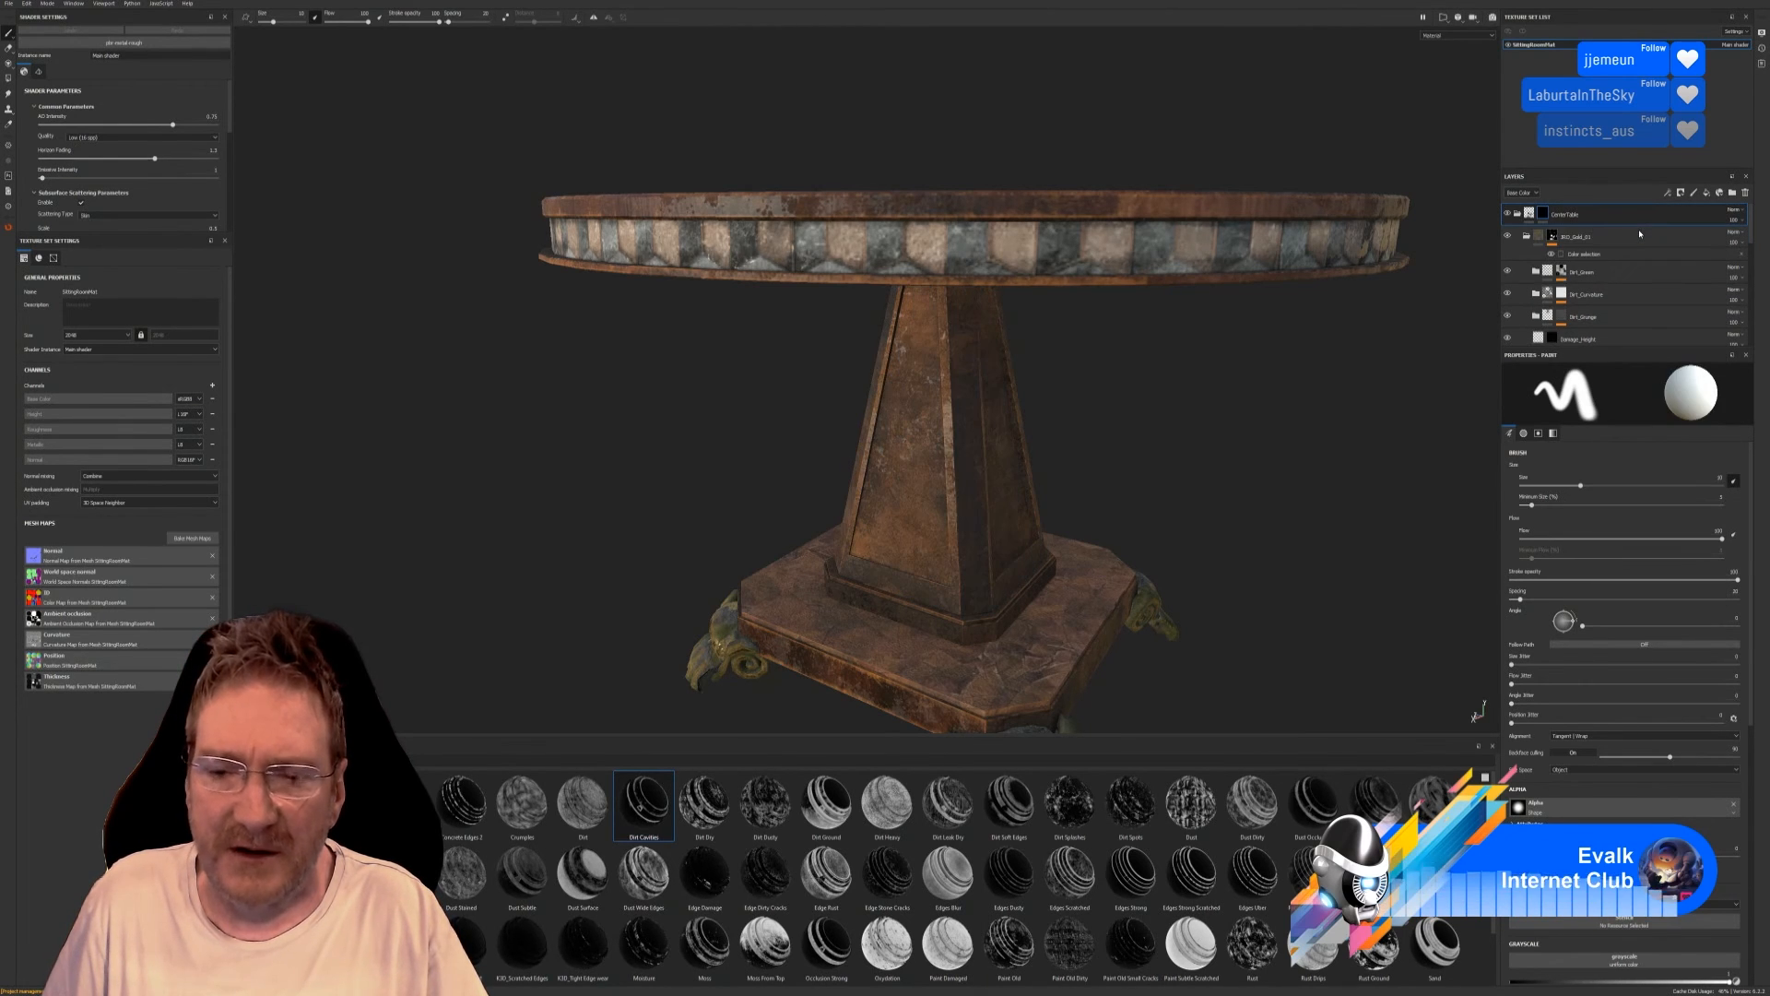
pyautogui.rightClick(1588, 216)
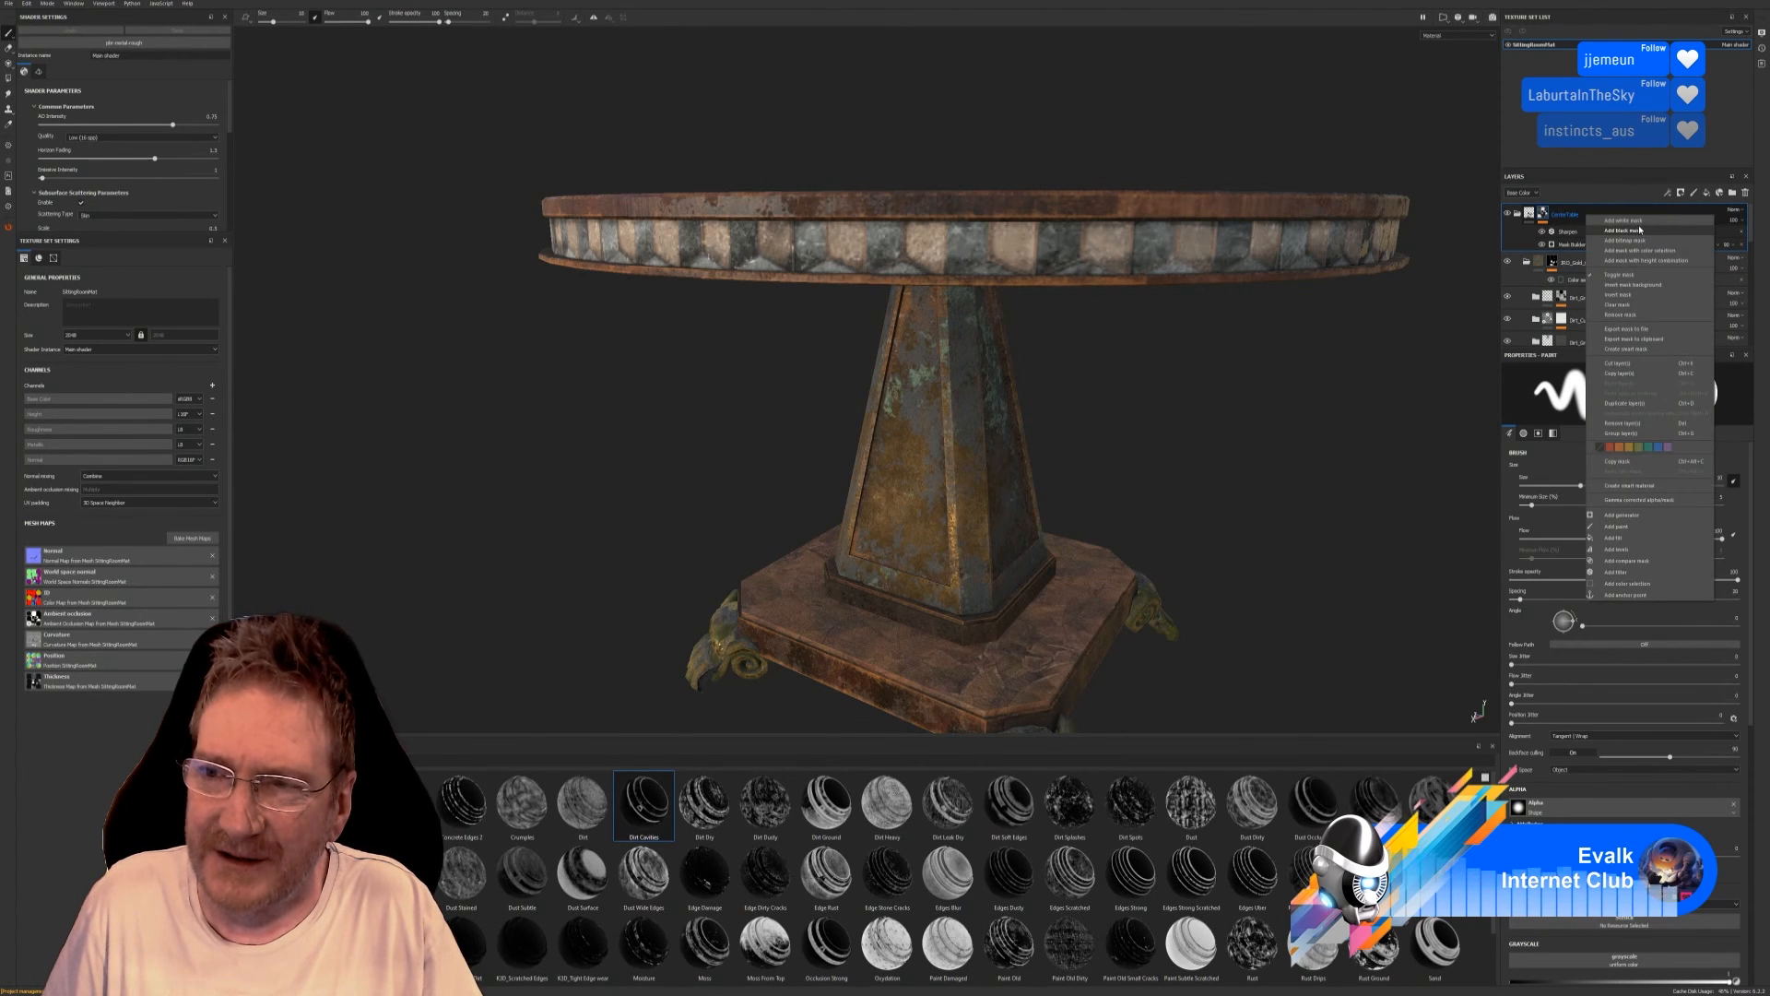
pyautogui.click(1630, 221)
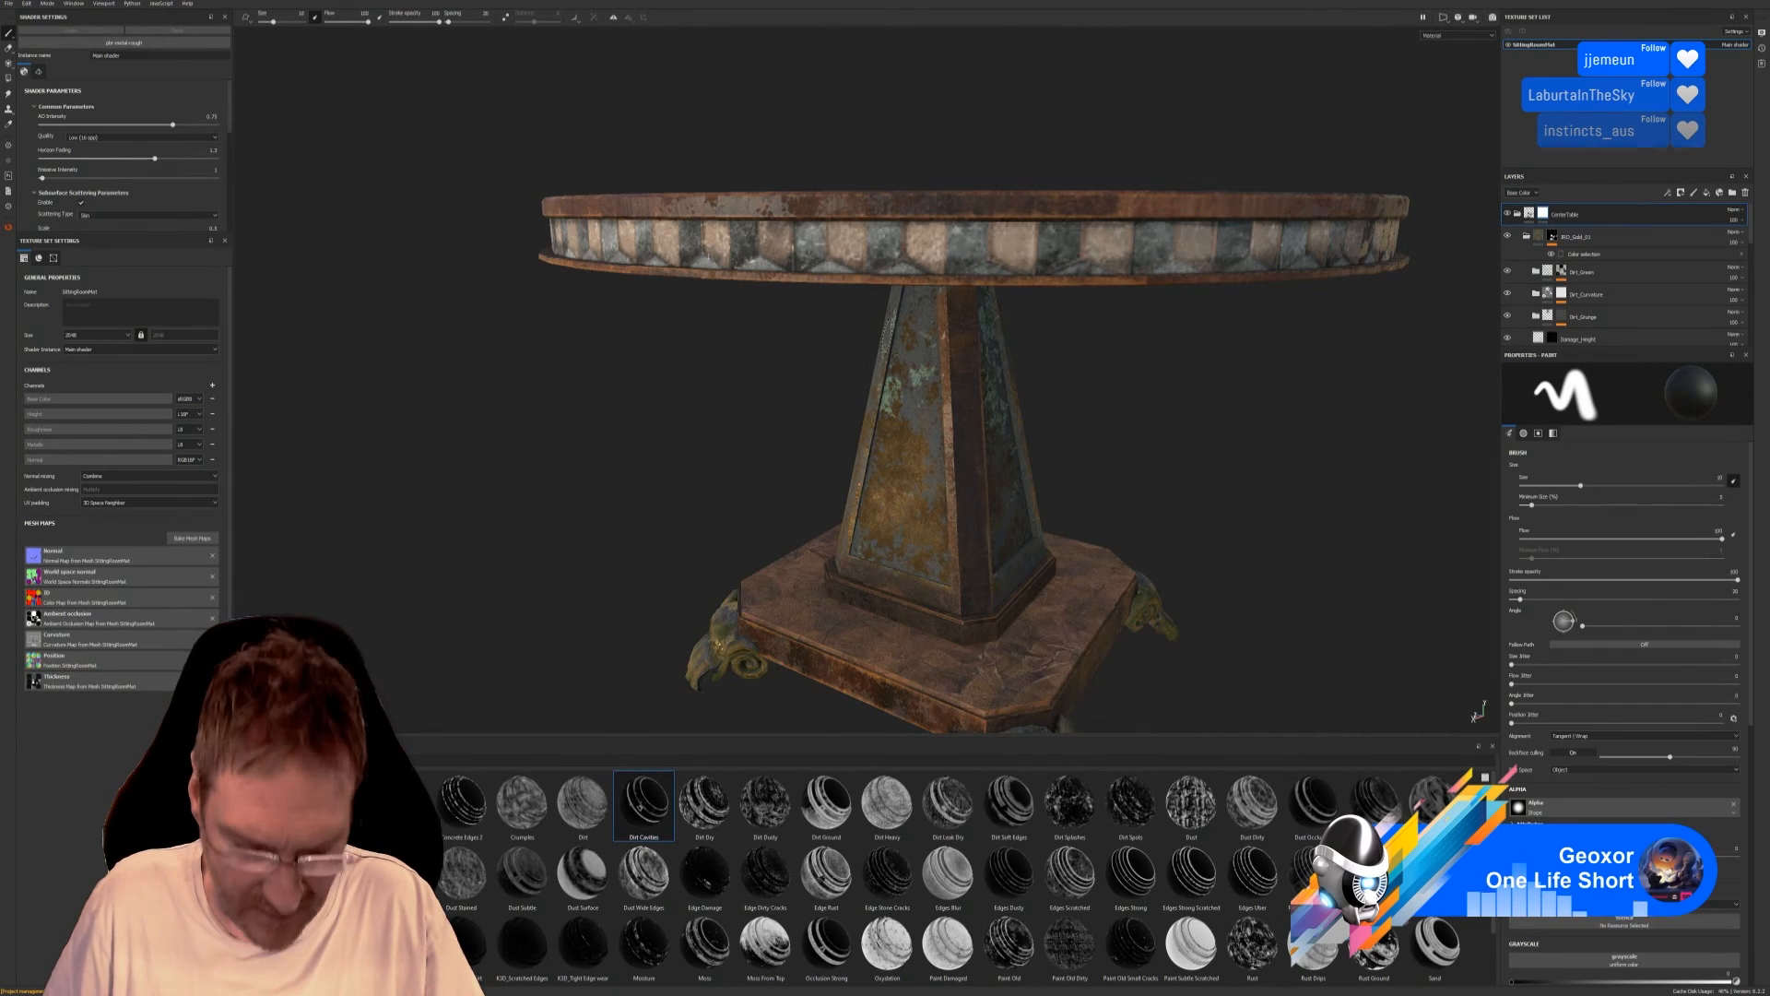
# Paint black in the CenterTable mask along the tapered column's corner edges to expose the red-brown material beneath.
pyautogui.moveTo(648, 439)
pyautogui.keyDown('alt'); pyautogui.mouseDown()
pyautogui.moveTo(761, 420)
pyautogui.moveTo(814, 340)
pyautogui.mouseUp(); pyautogui.keyUp('alt')
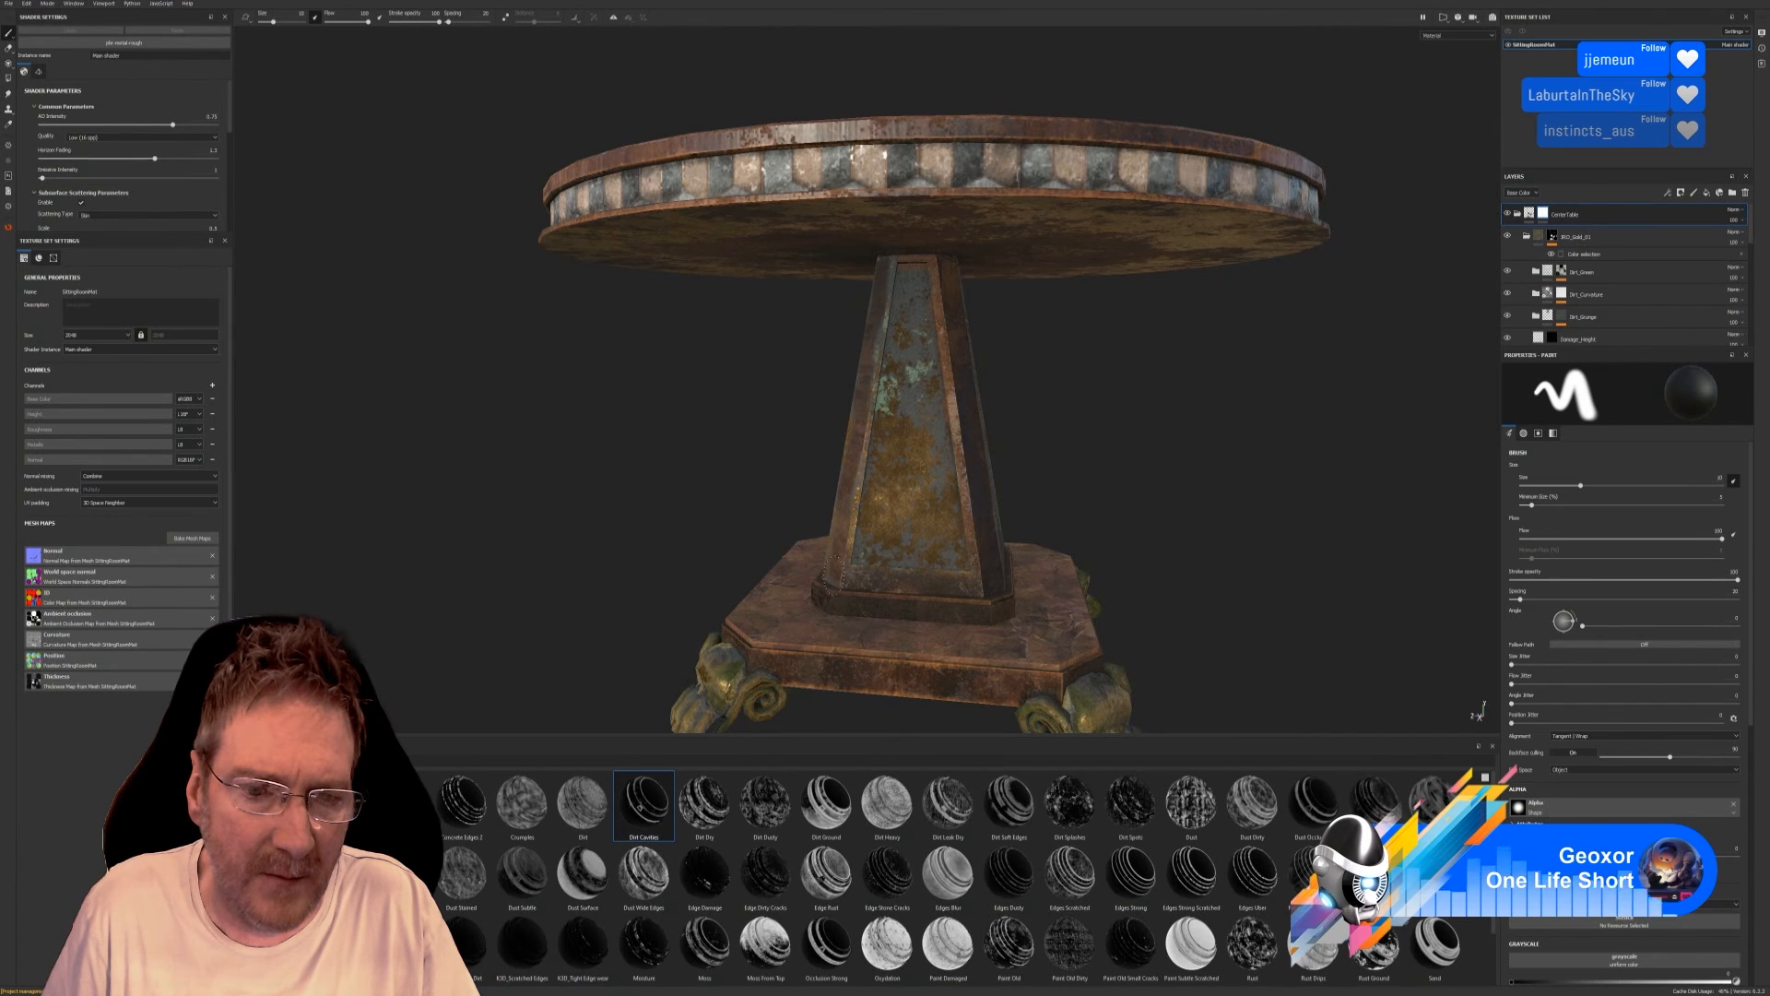
pyautogui.moveTo(1236, 446)
pyautogui.keyDown('alt'); pyautogui.mouseDown()
pyautogui.moveTo(1208, 460)
pyautogui.moveTo(1272, 407)
pyautogui.moveTo(1380, 431)
pyautogui.moveTo(1364, 424)
pyautogui.mouseUp(); pyautogui.keyUp('alt')
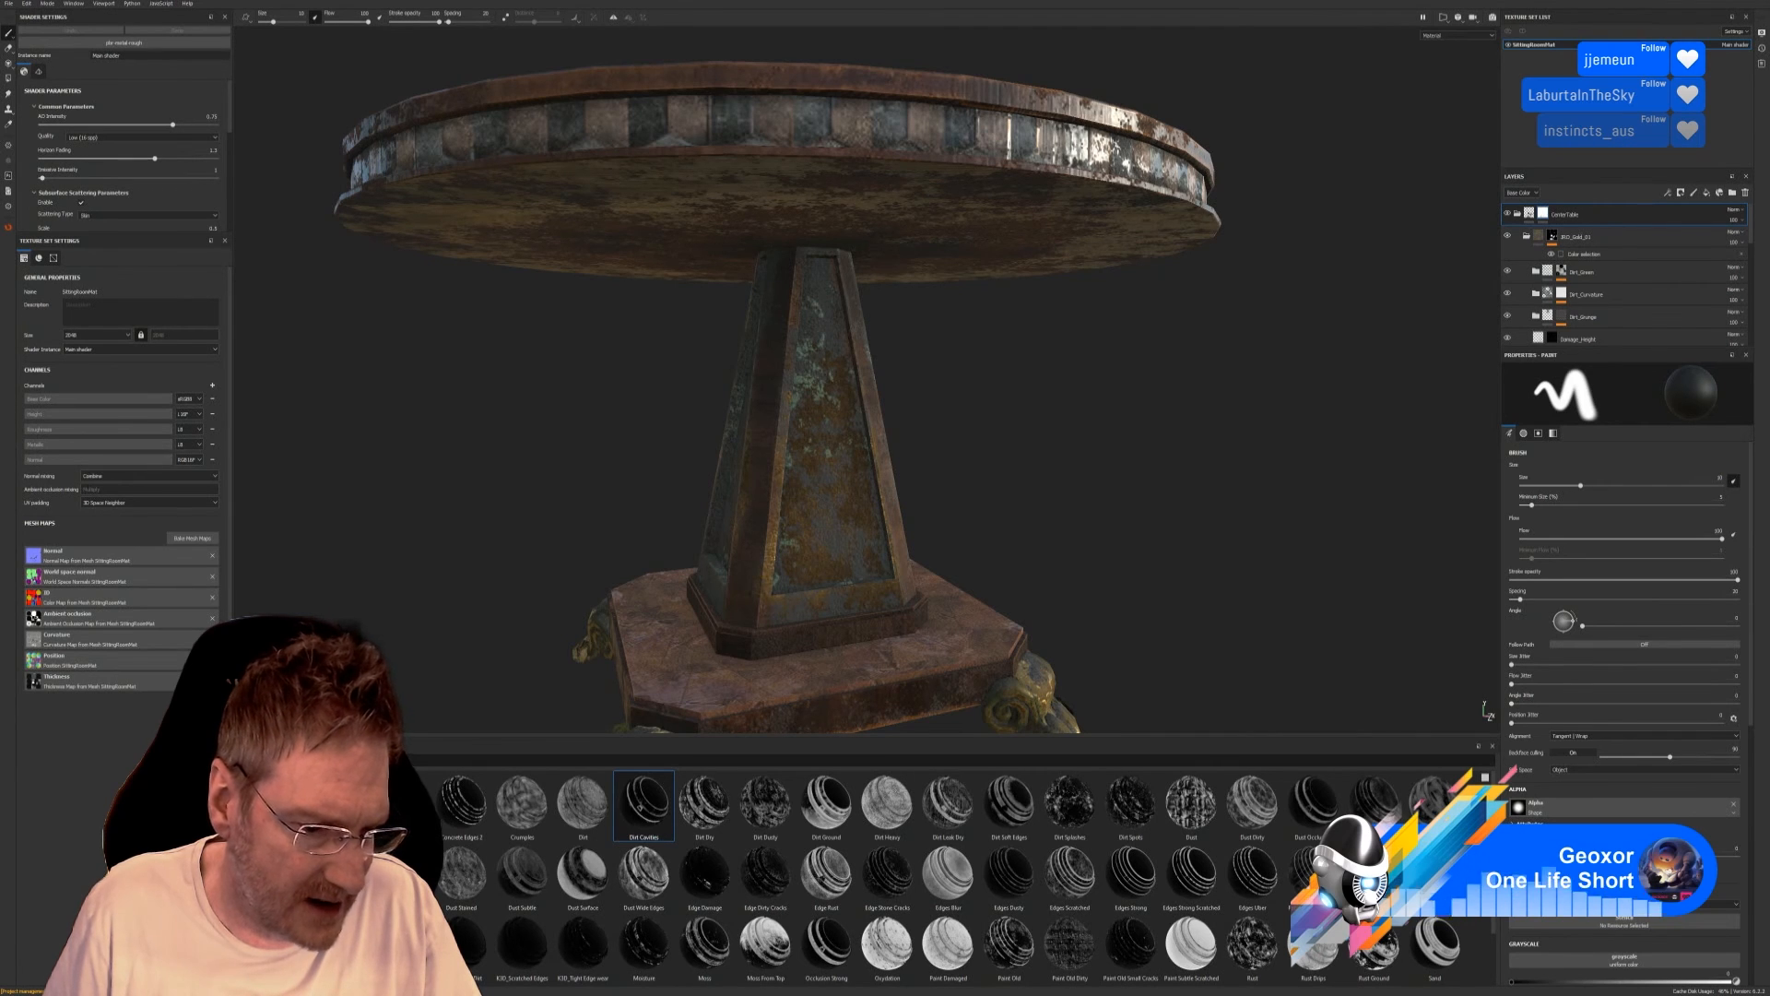
# Choose a textured dirt brush and roughen the CenterTable mask in black around all sides of the column.
pyautogui.click(263, 882)
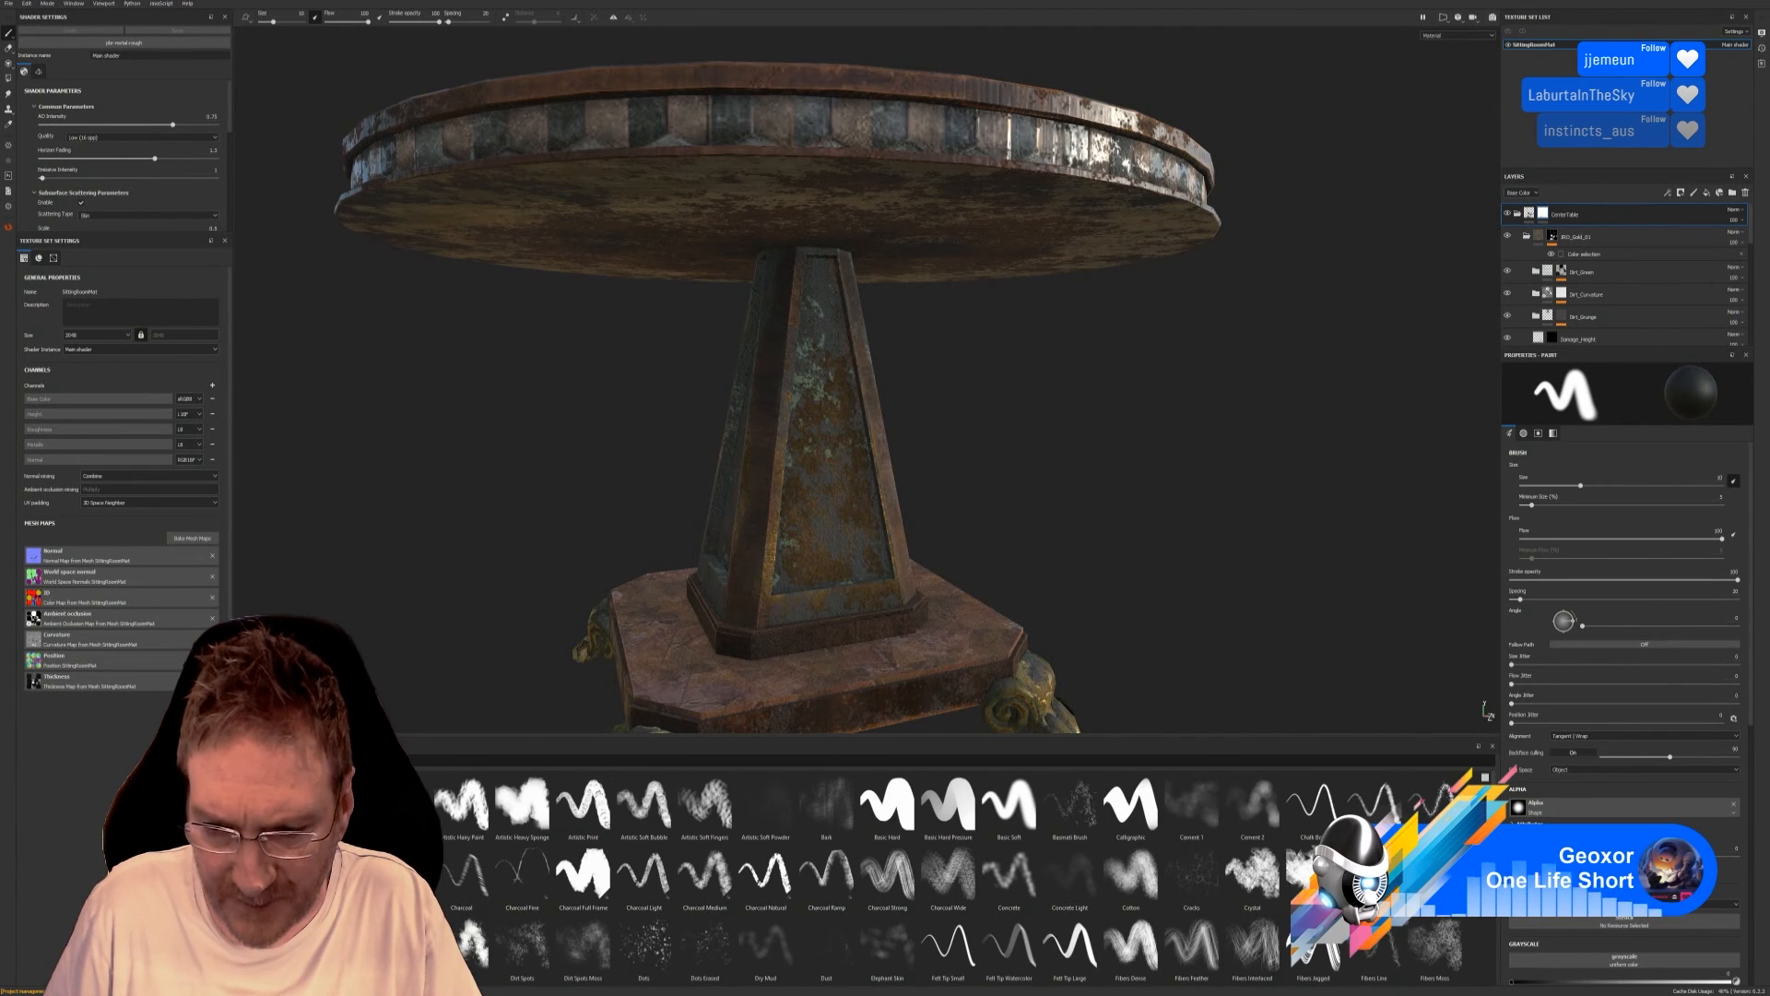
pyautogui.click(400, 945)
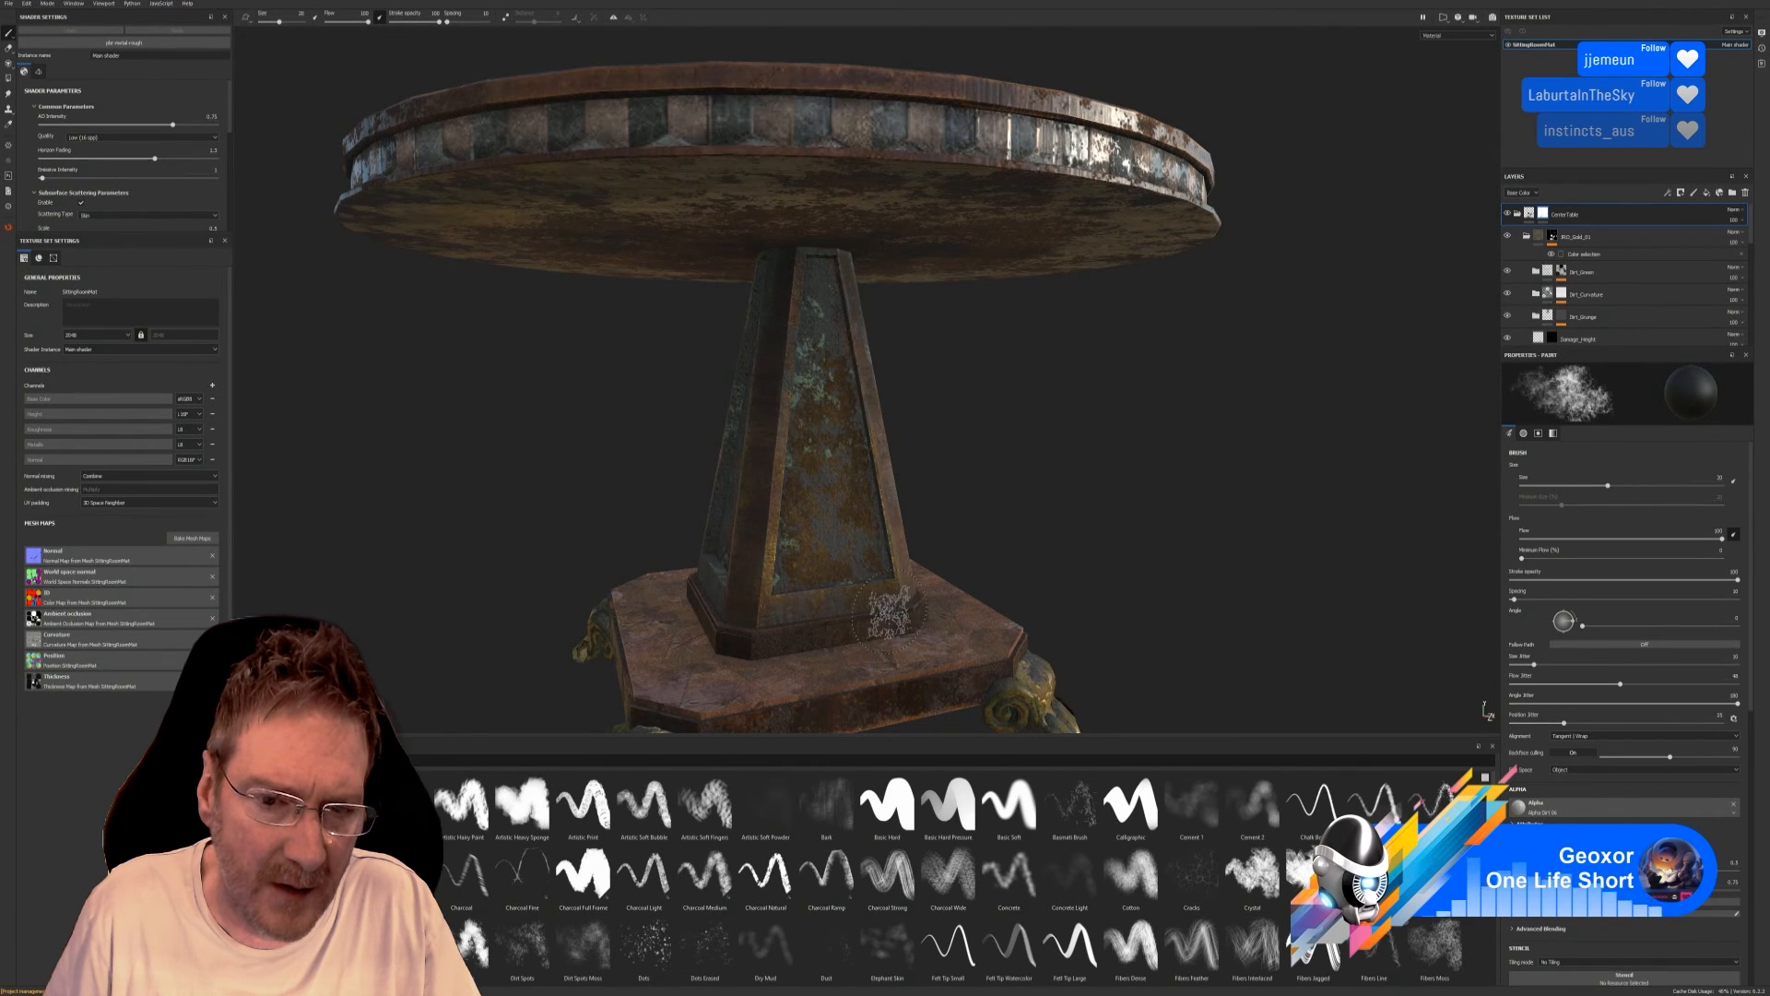
pyautogui.moveTo(1077, 498)
pyautogui.keyDown('alt'); pyautogui.mouseDown()
pyautogui.moveTo(1395, 467)
pyautogui.moveTo(1532, 501)
pyautogui.moveTo(1619, 563)
pyautogui.mouseUp(); pyautogui.keyUp('alt')
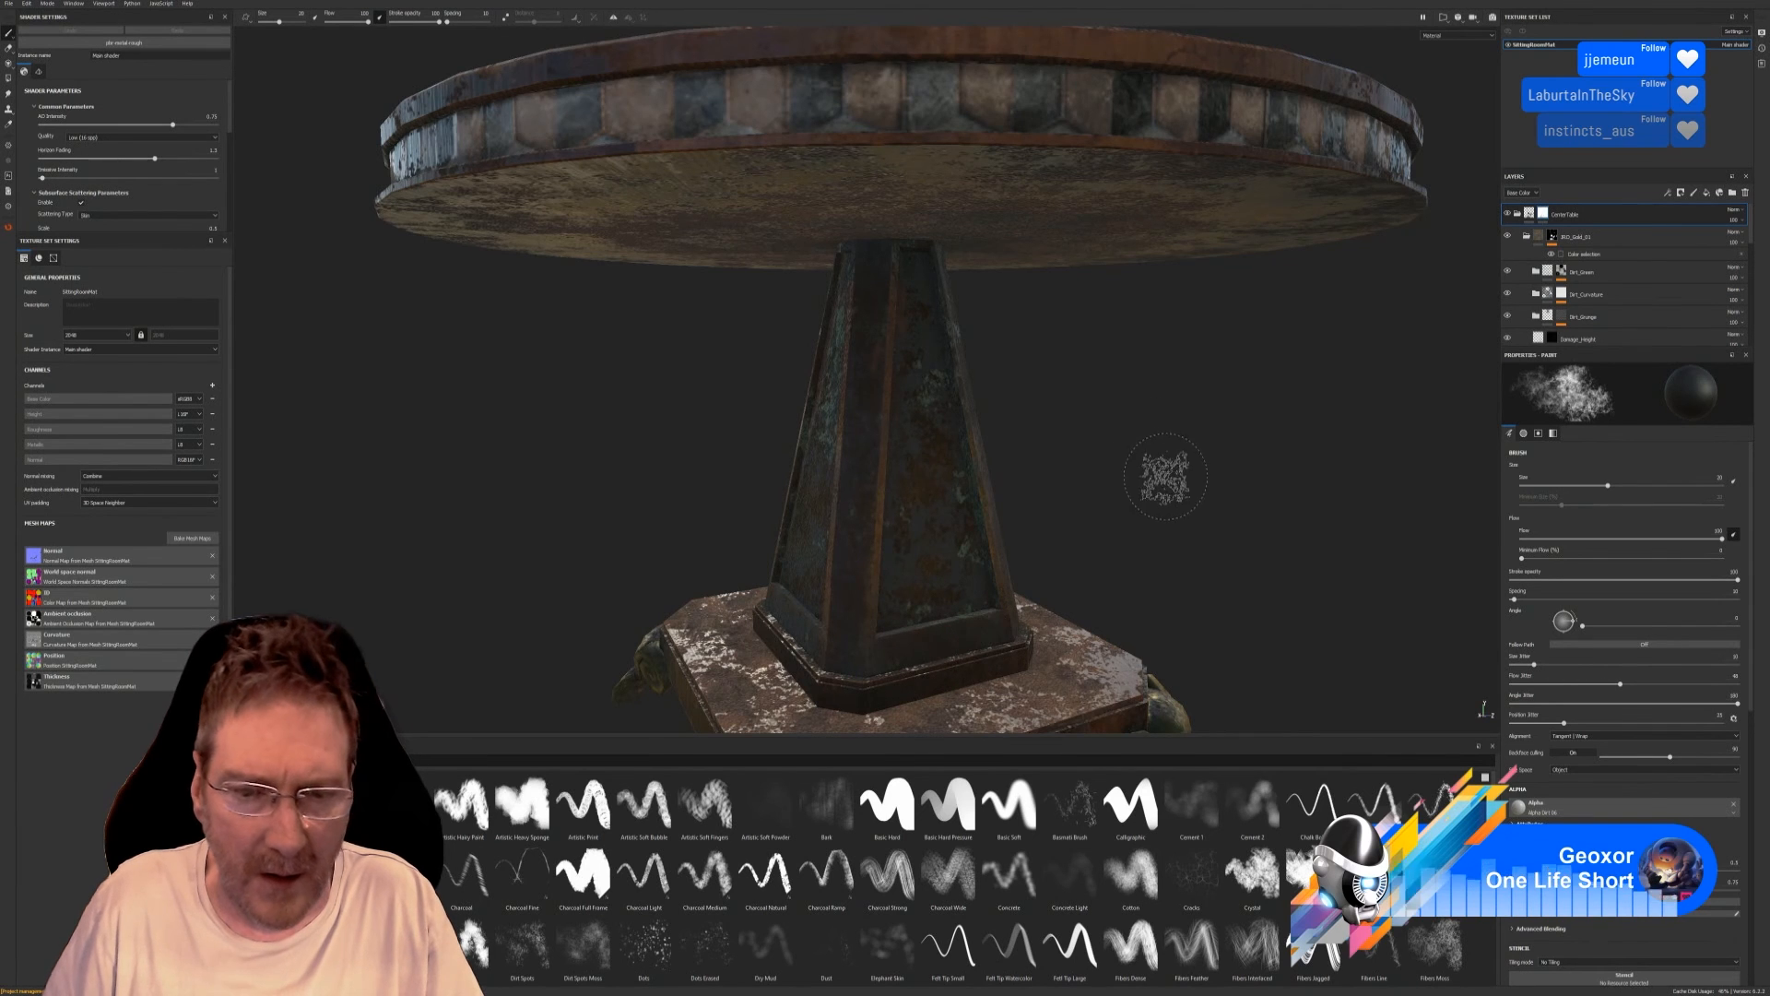
pyautogui.moveTo(1166, 474)
pyautogui.keyDown('alt'); pyautogui.mouseDown()
pyautogui.moveTo(1602, 444)
pyautogui.moveTo(1312, 474)
pyautogui.mouseUp(); pyautogui.keyUp('alt')
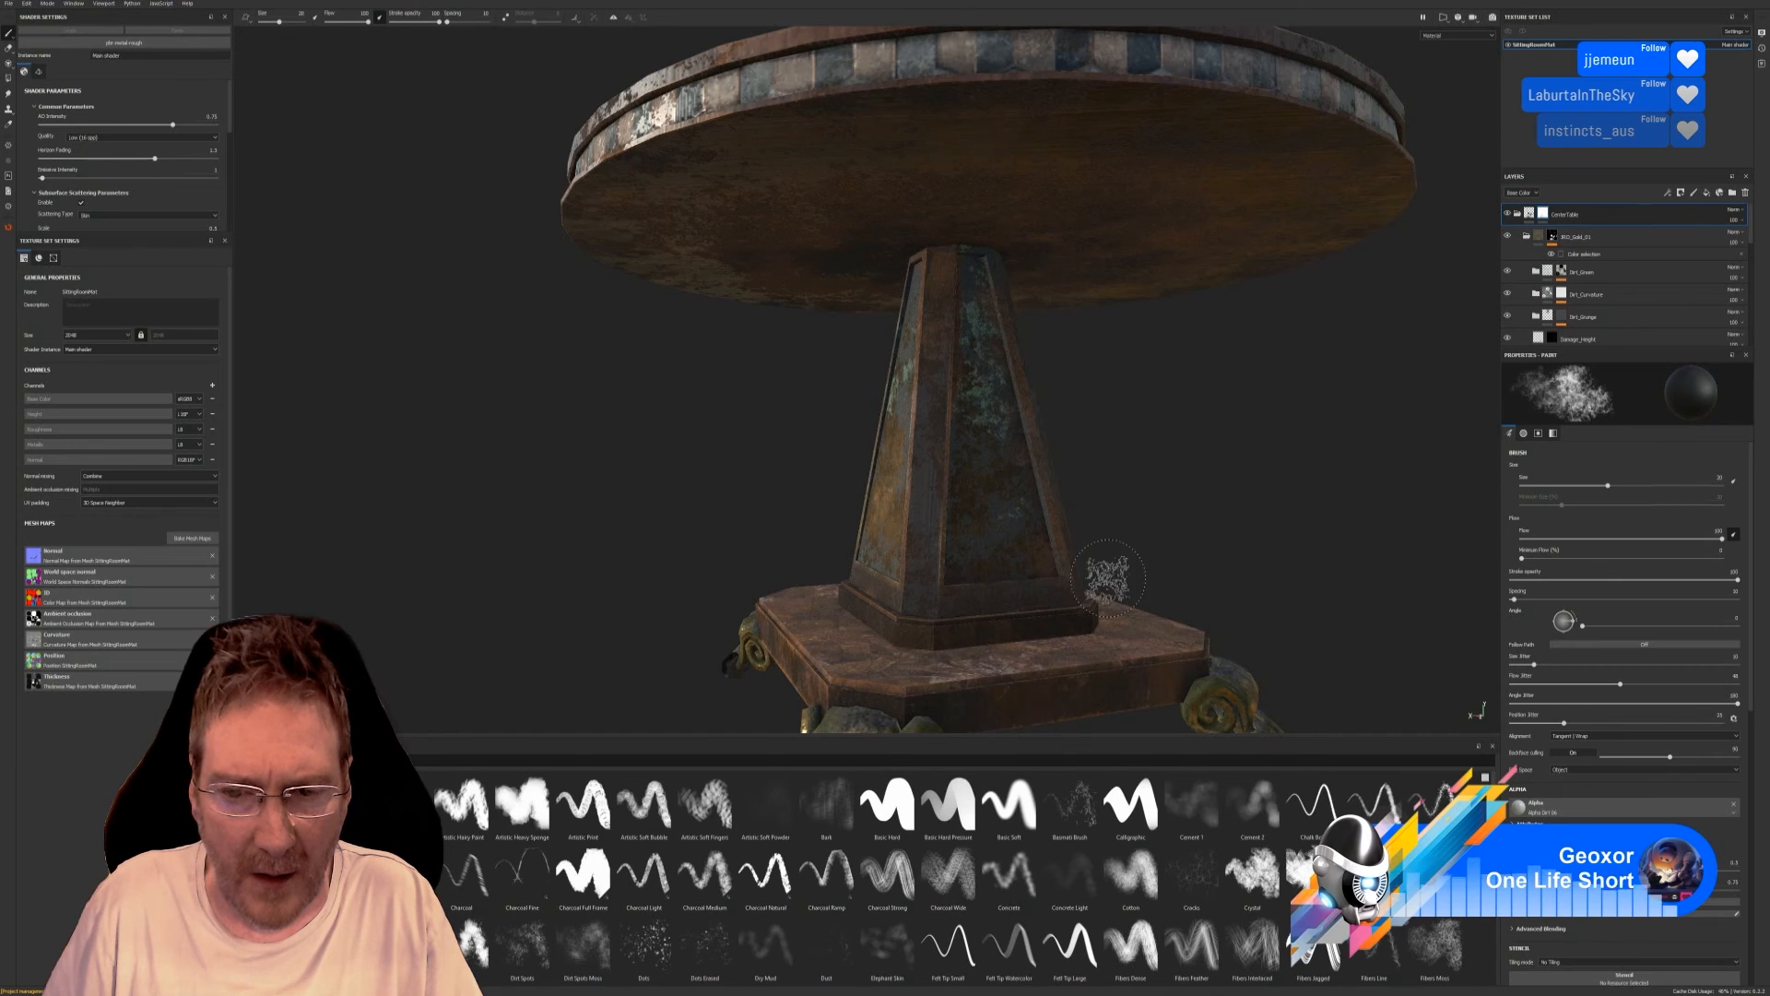
pyautogui.moveTo(1180, 503)
pyautogui.keyDown('alt'); pyautogui.mouseDown()
pyautogui.moveTo(1489, 505)
pyautogui.moveTo(1485, 531)
pyautogui.mouseUp(); pyautogui.keyUp('alt')
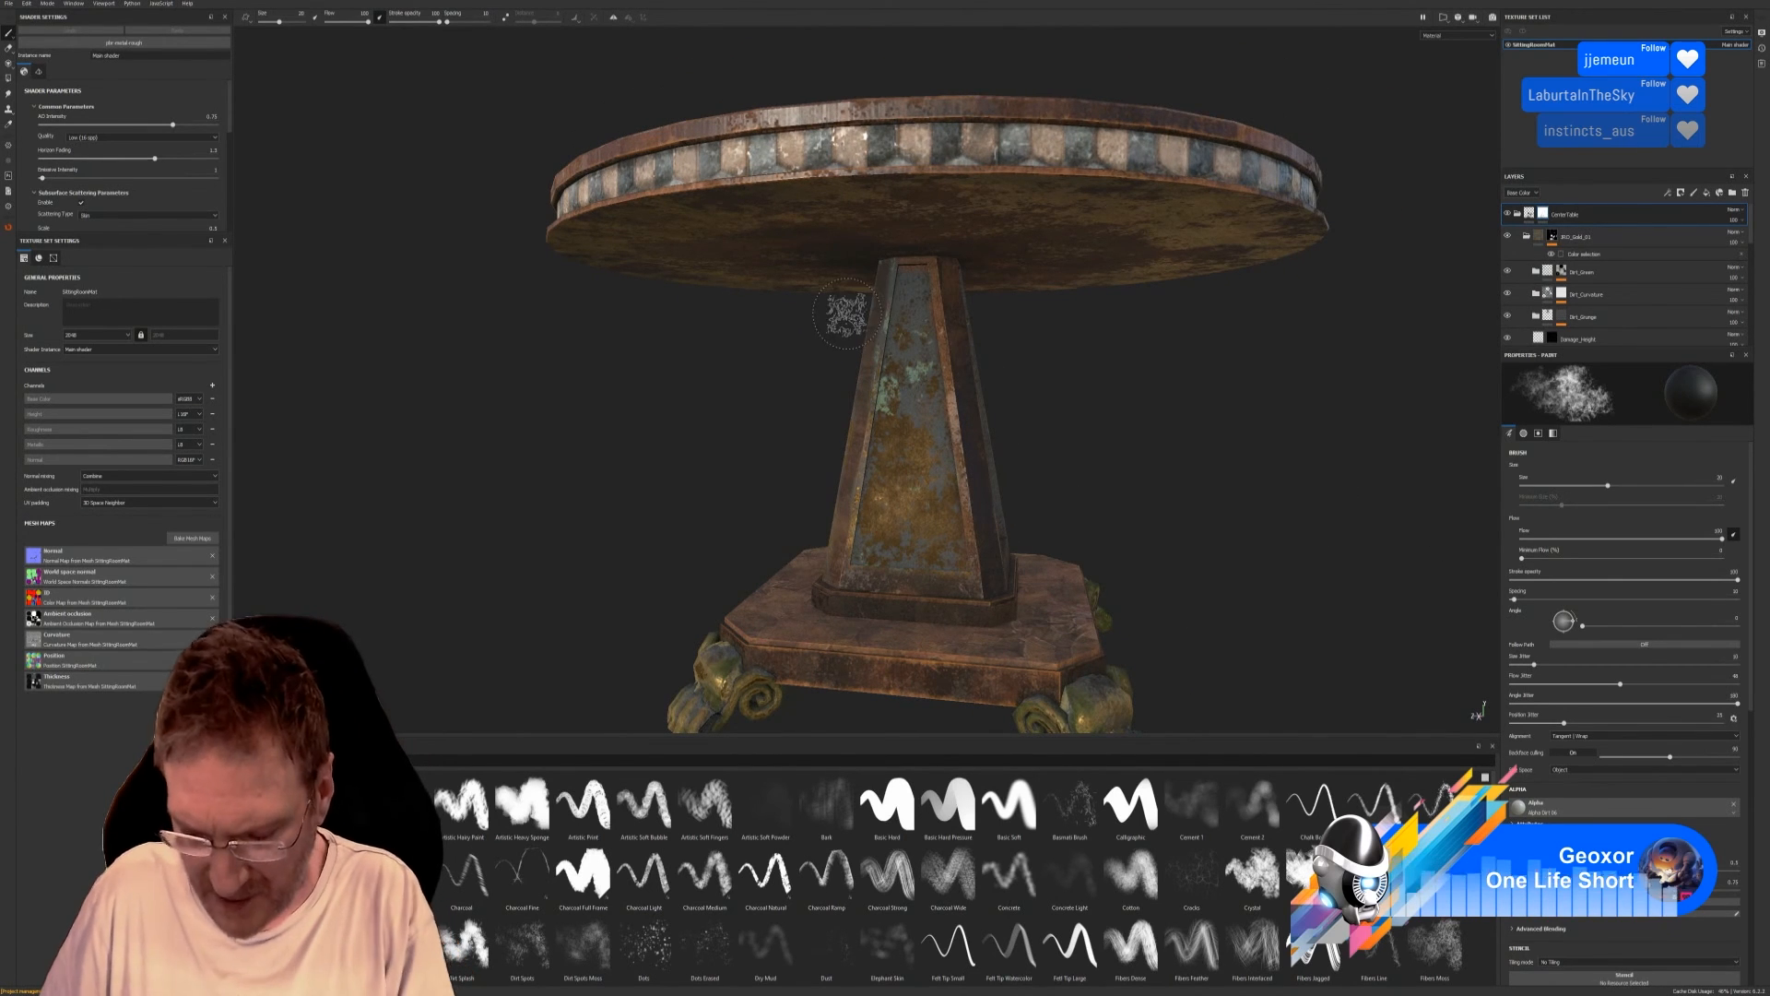
# Enlarge the dirt brush and break up the gold on the column's panels and edges from every side.
pyautogui.keyDown('ctrl'); pyautogui.moveTo(854, 322); pyautogui.dragTo(908, 305, button='right'); pyautogui.keyUp('ctrl')
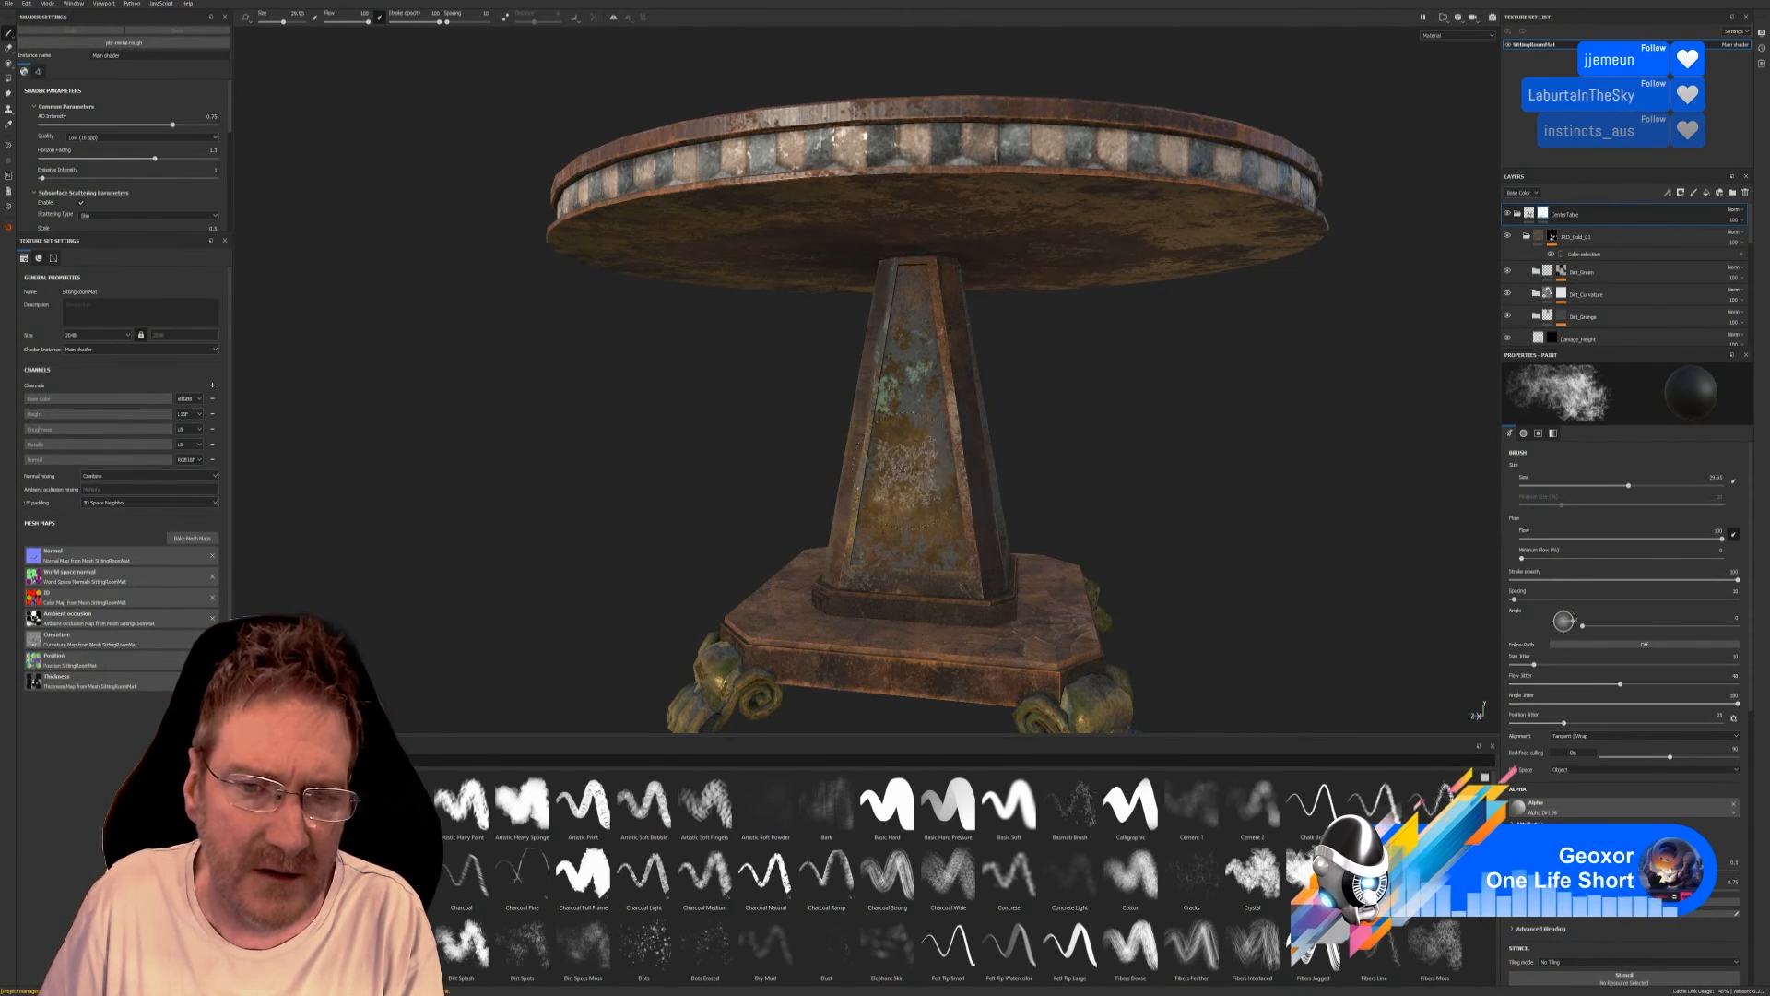
pyautogui.keyDown('alt'); pyautogui.moveTo(1155, 490); pyautogui.dragTo(1707, 467); pyautogui.keyUp('alt')
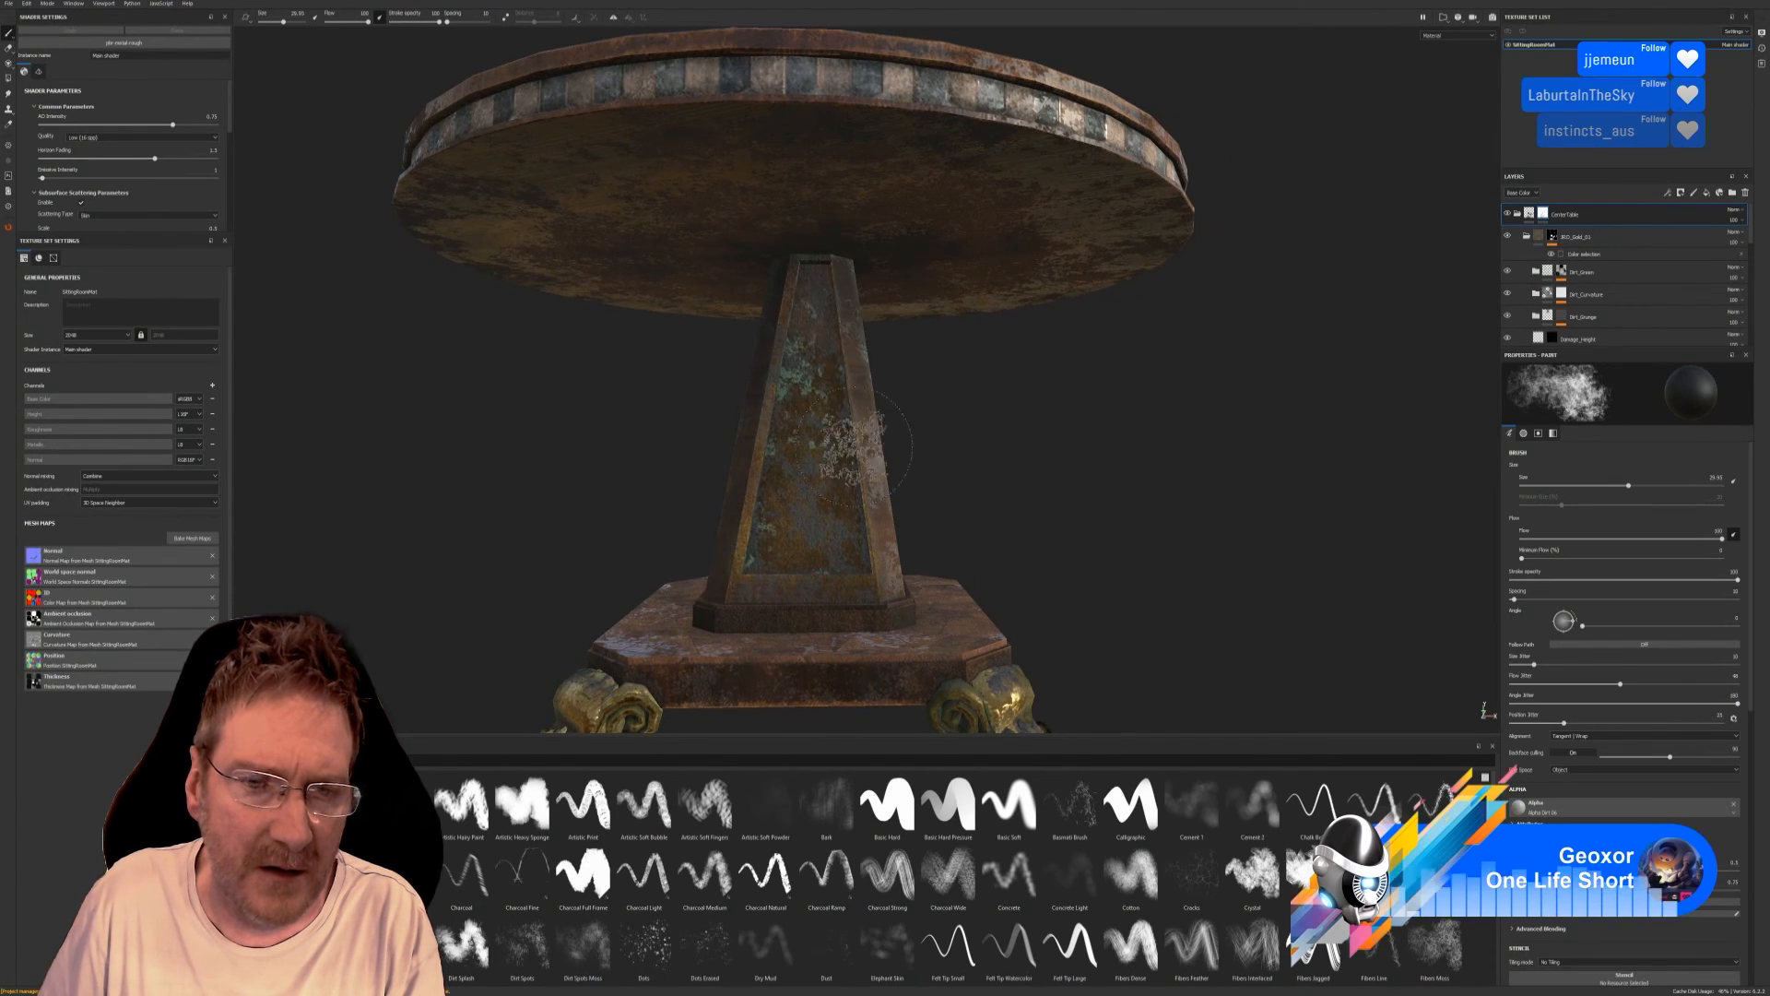
pyautogui.moveTo(1000, 464)
pyautogui.keyDown('alt'); pyautogui.mouseDown()
pyautogui.moveTo(1438, 455)
pyautogui.moveTo(1374, 423)
pyautogui.mouseUp(); pyautogui.keyUp('alt')
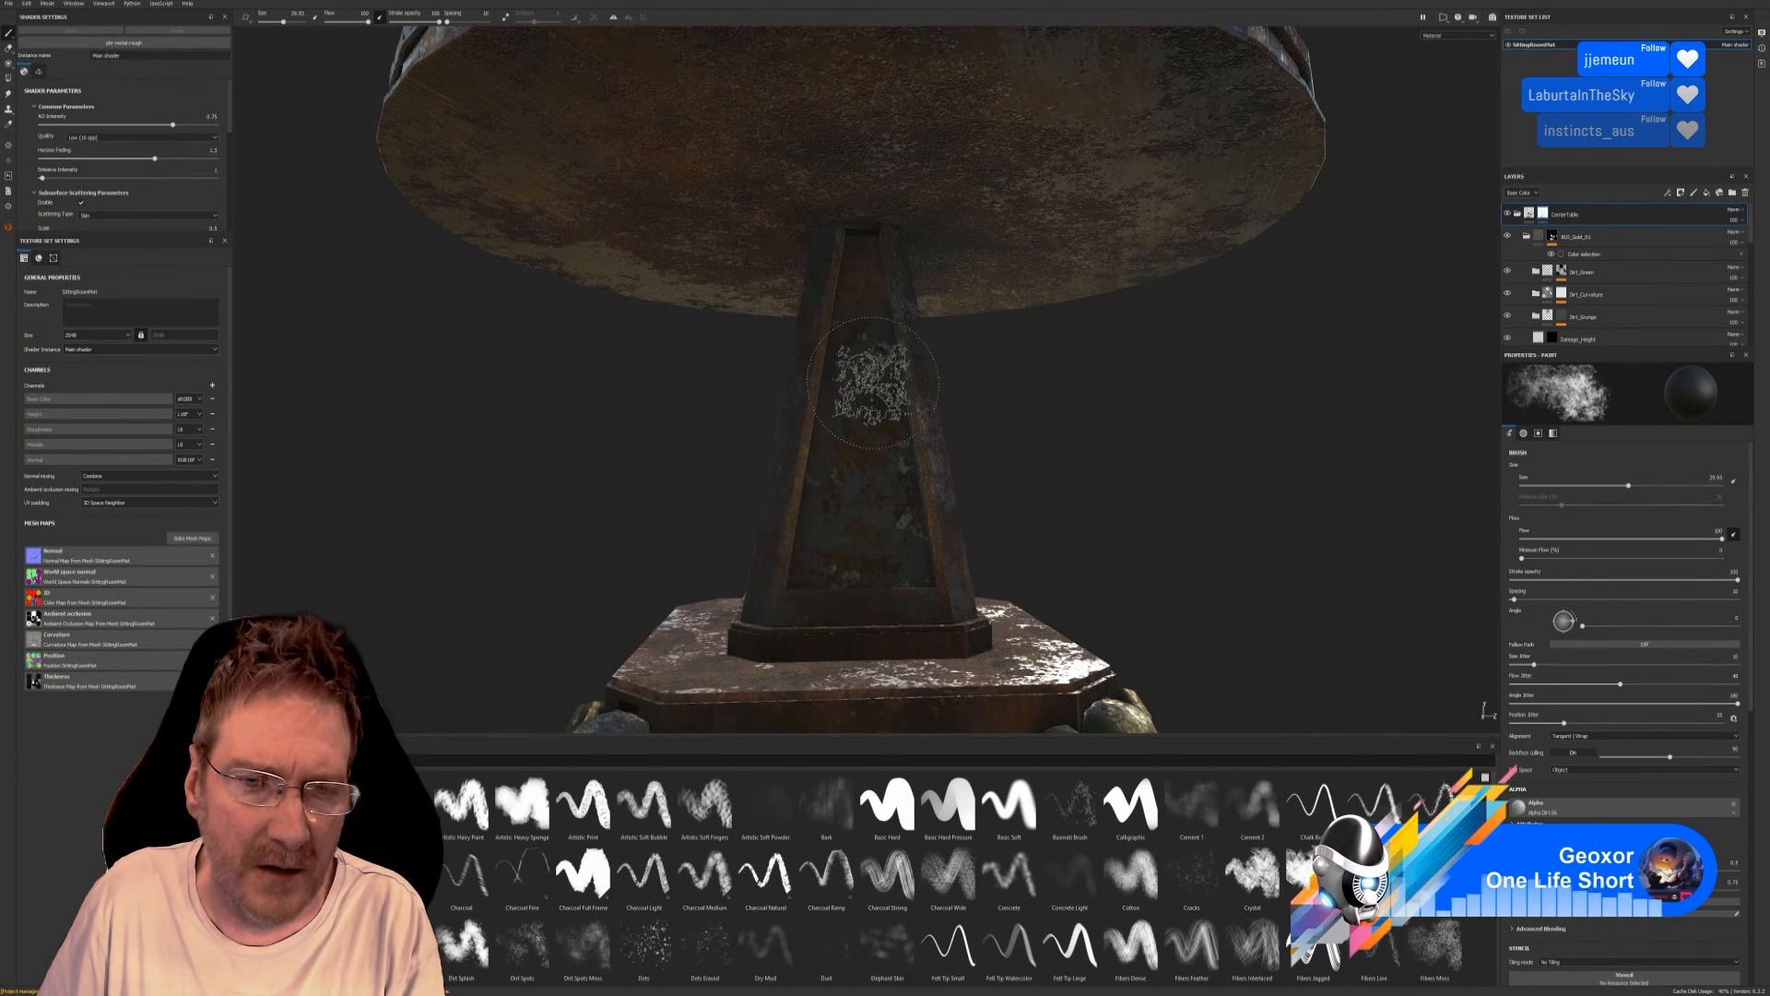
pyautogui.keyDown('alt'); pyautogui.moveTo(1086, 516); pyautogui.dragTo(1481, 479); pyautogui.keyUp('alt')
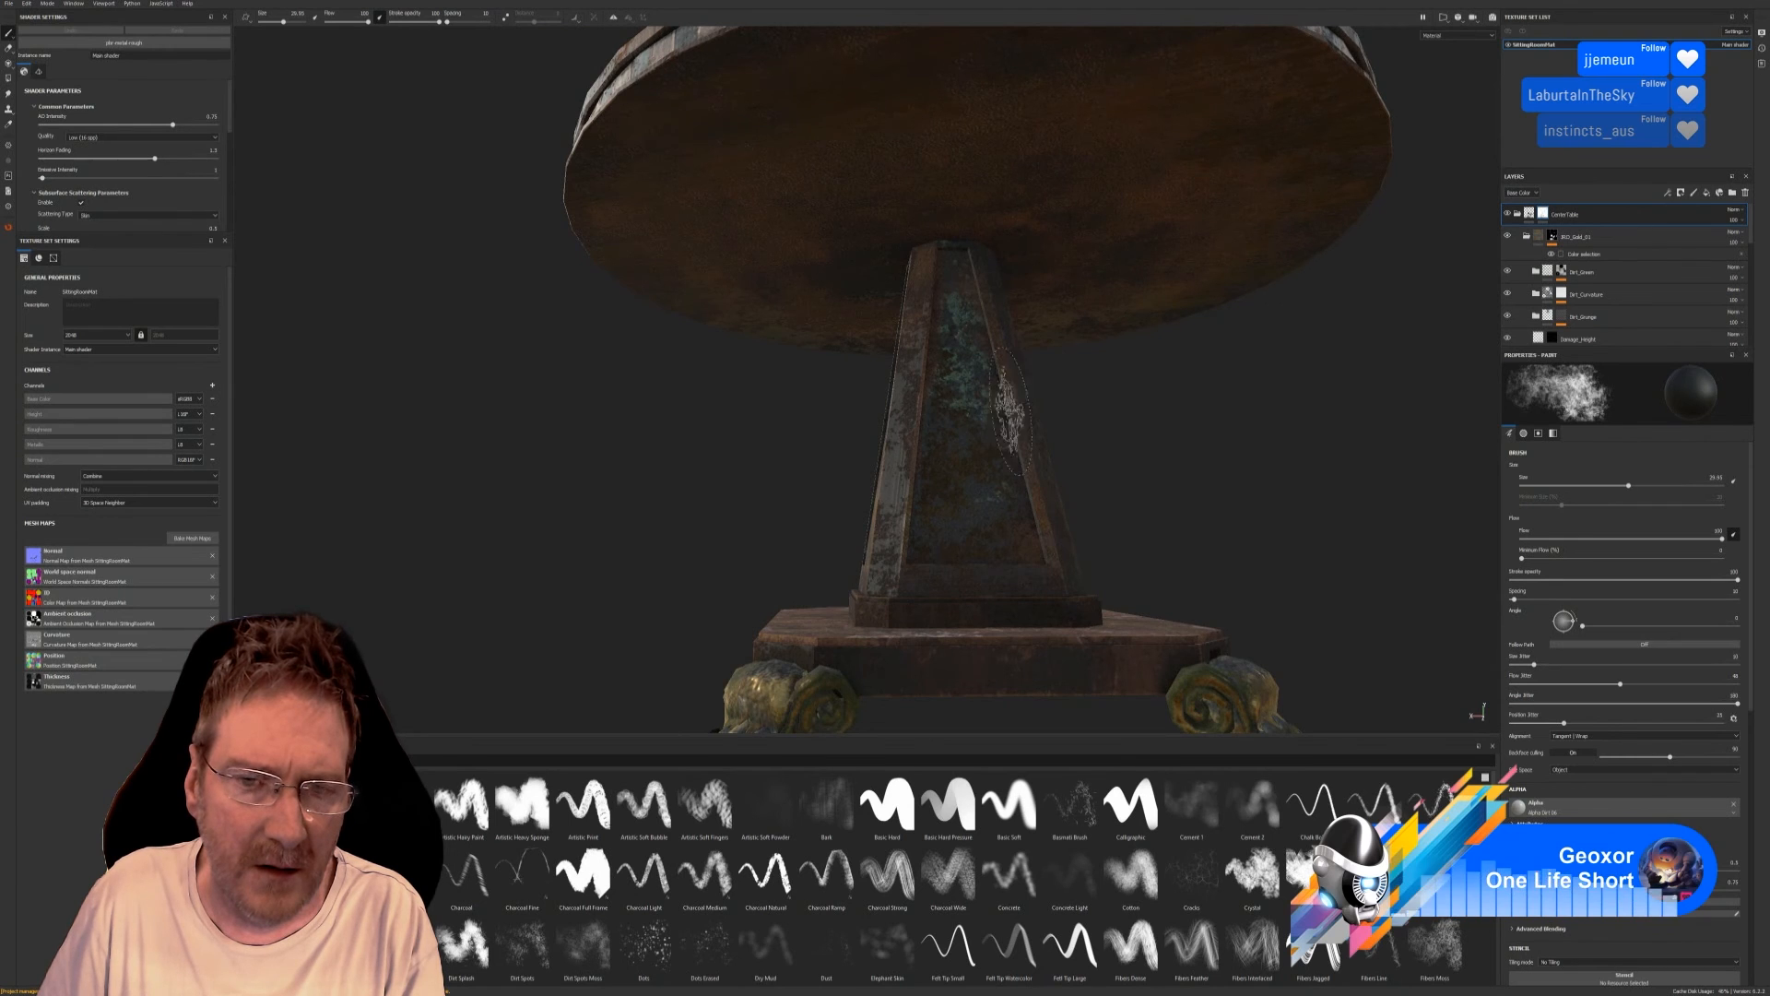
# Inspect the whole table from above and below, and save the project.
pyautogui.press('f')
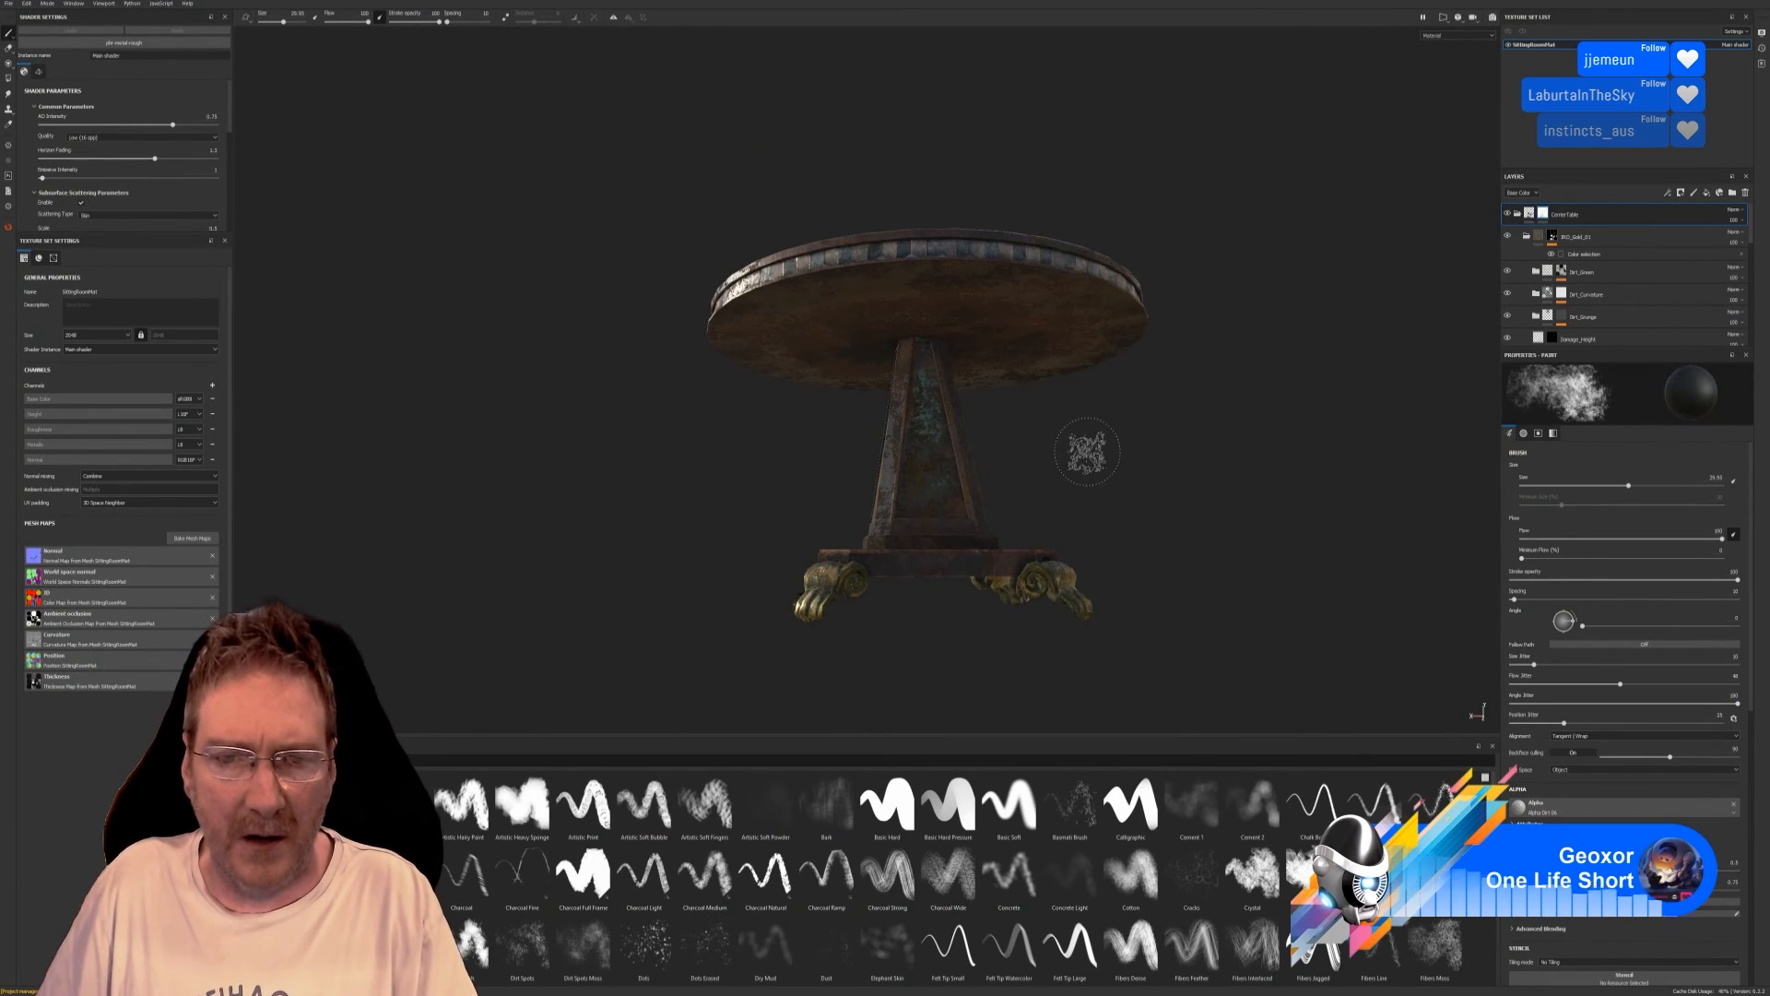
pyautogui.keyDown('alt'); pyautogui.moveTo(1076, 442); pyautogui.dragTo(344, 585); pyautogui.keyUp('alt')
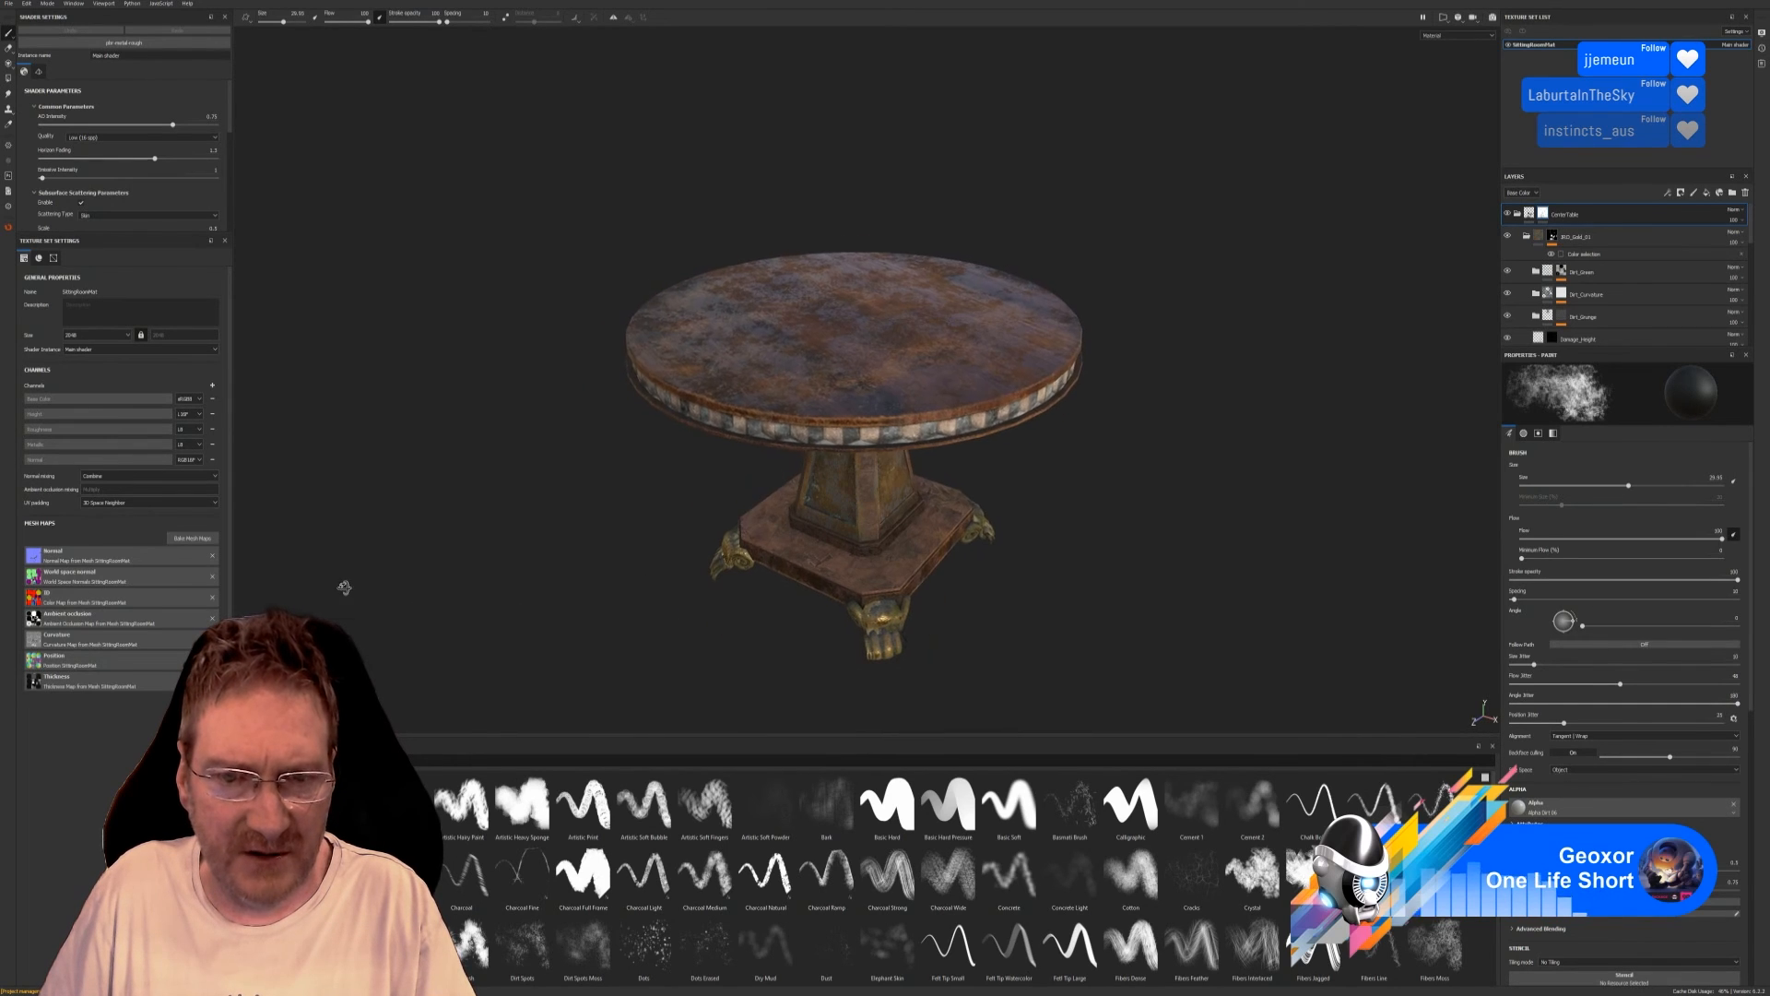
pyautogui.moveTo(625, 577)
pyautogui.keyDown('alt'); pyautogui.mouseDown()
pyautogui.moveTo(881, 554)
pyautogui.moveTo(612, 608)
pyautogui.moveTo(956, 605)
pyautogui.moveTo(1005, 514)
pyautogui.moveTo(970, 401)
pyautogui.moveTo(968, 495)
pyautogui.moveTo(1060, 535)
pyautogui.mouseUp(); pyautogui.keyUp('alt')
pyautogui.scroll(3, 841, 454)
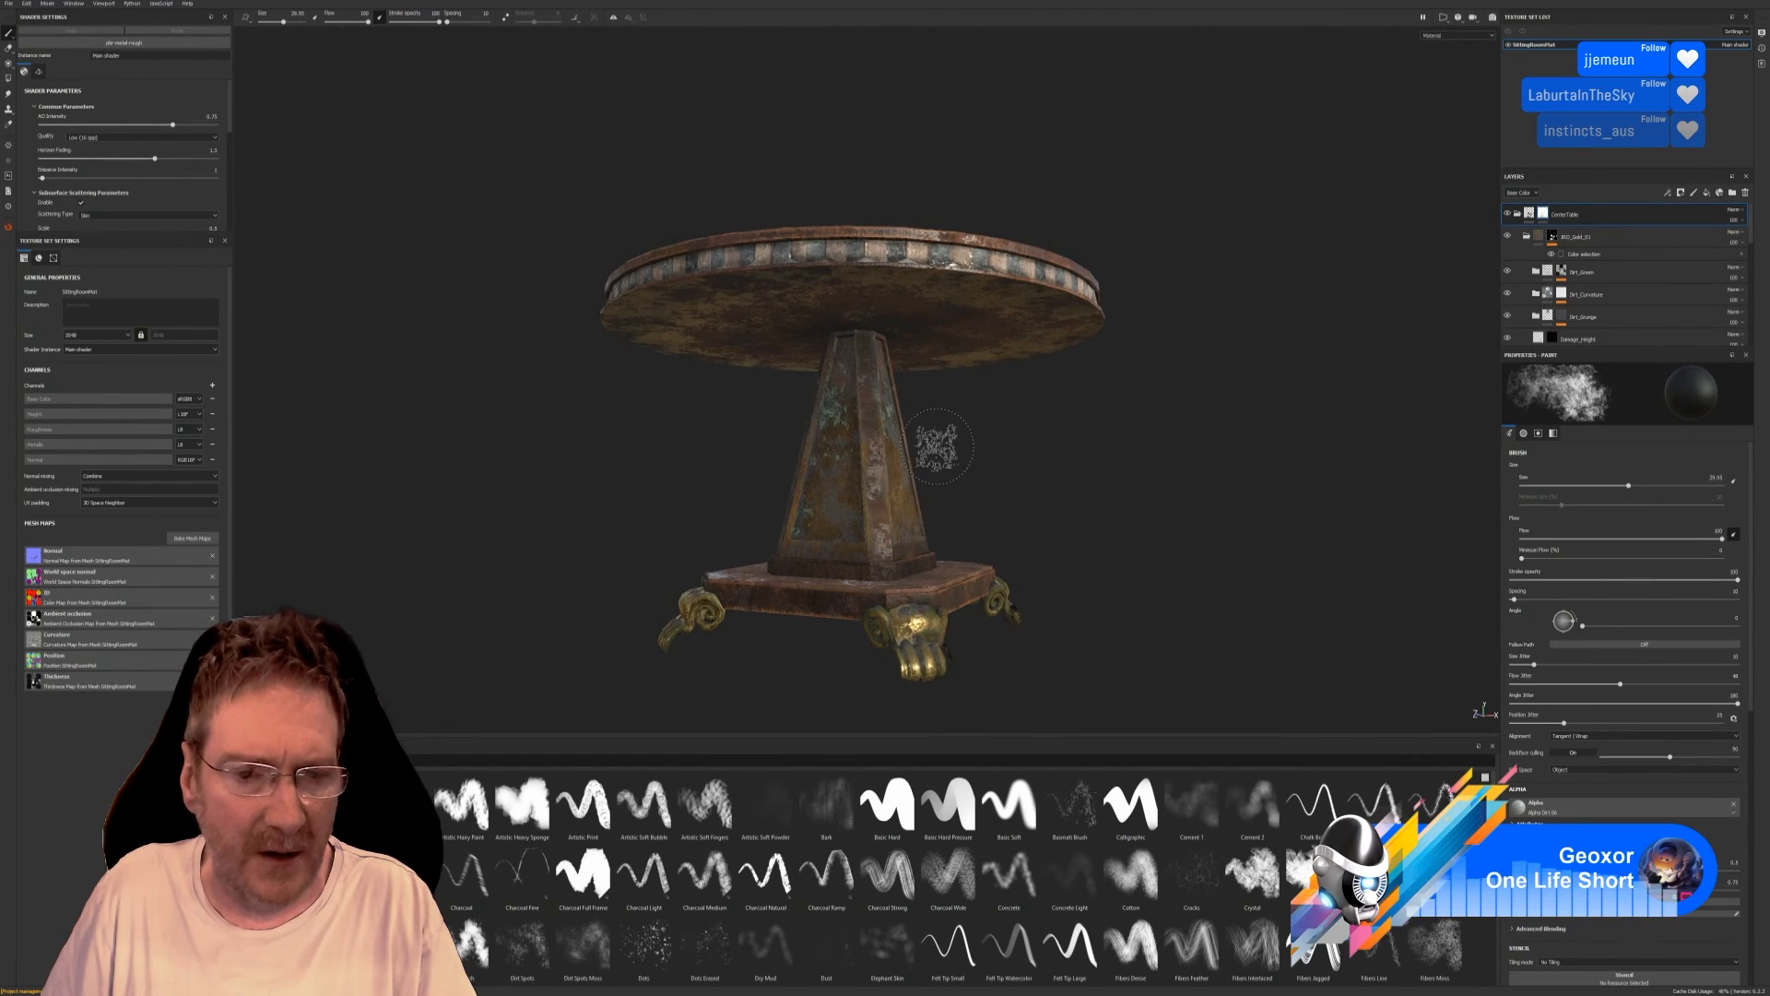
pyautogui.click(6, 13)
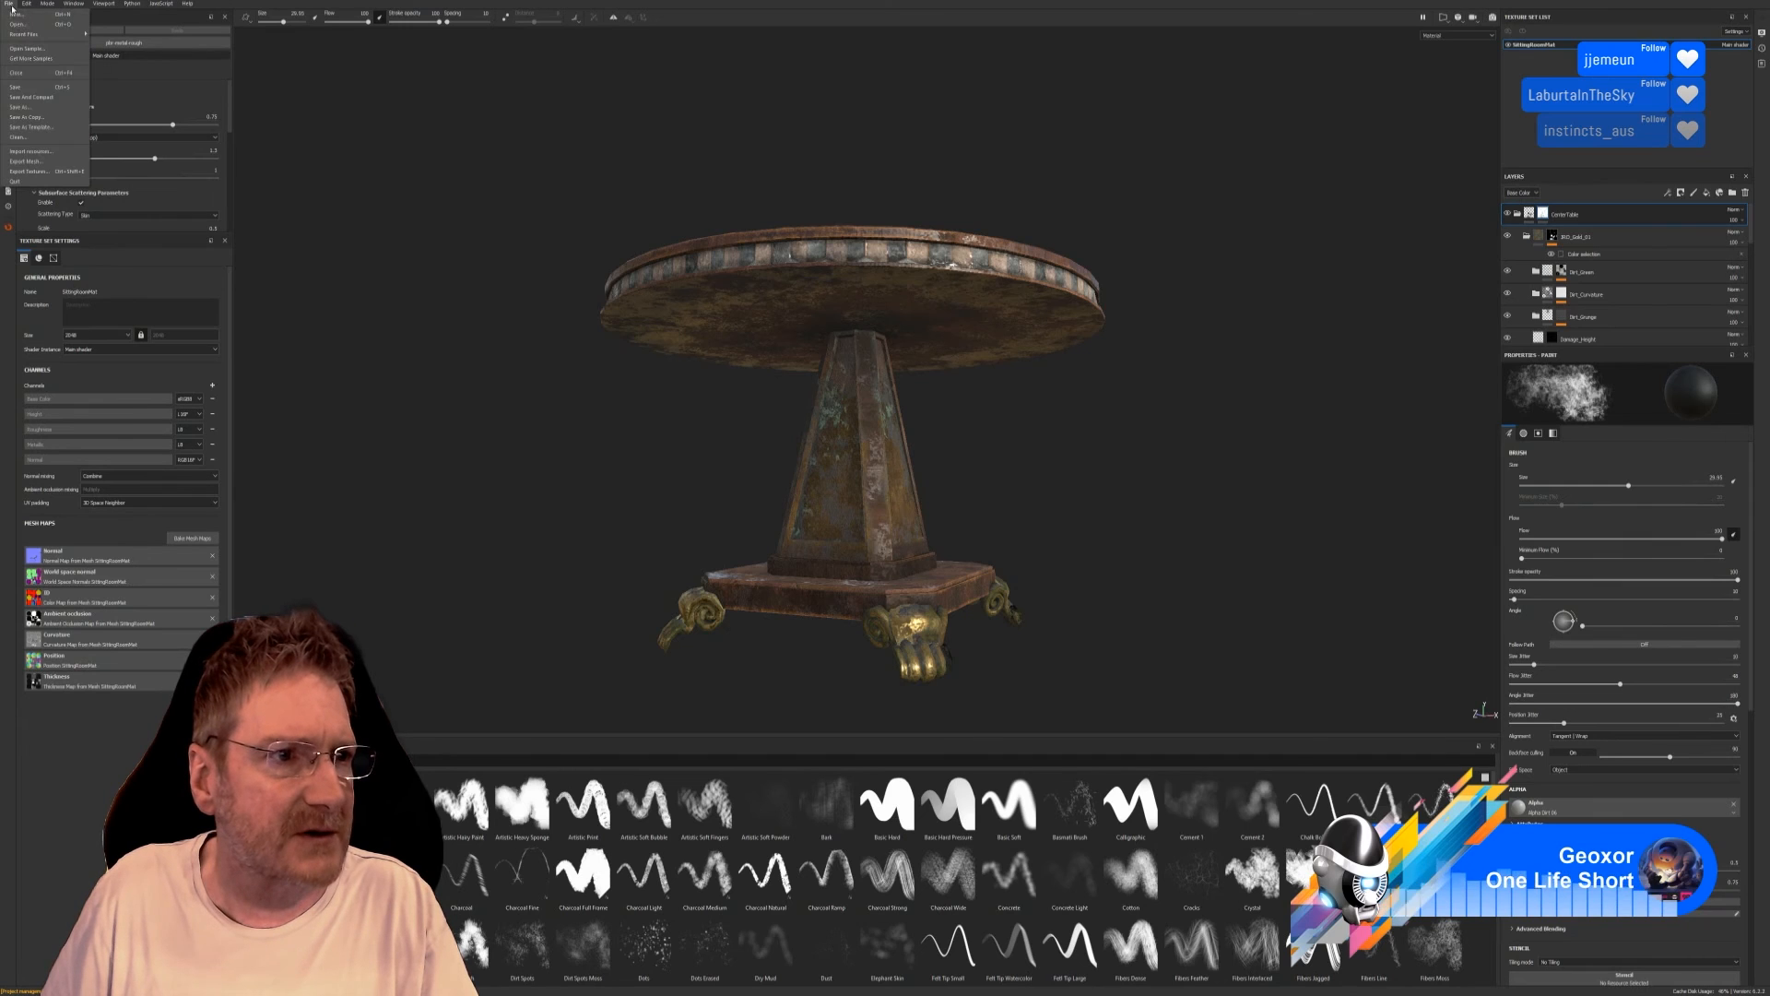
pyautogui.click(50, 92)
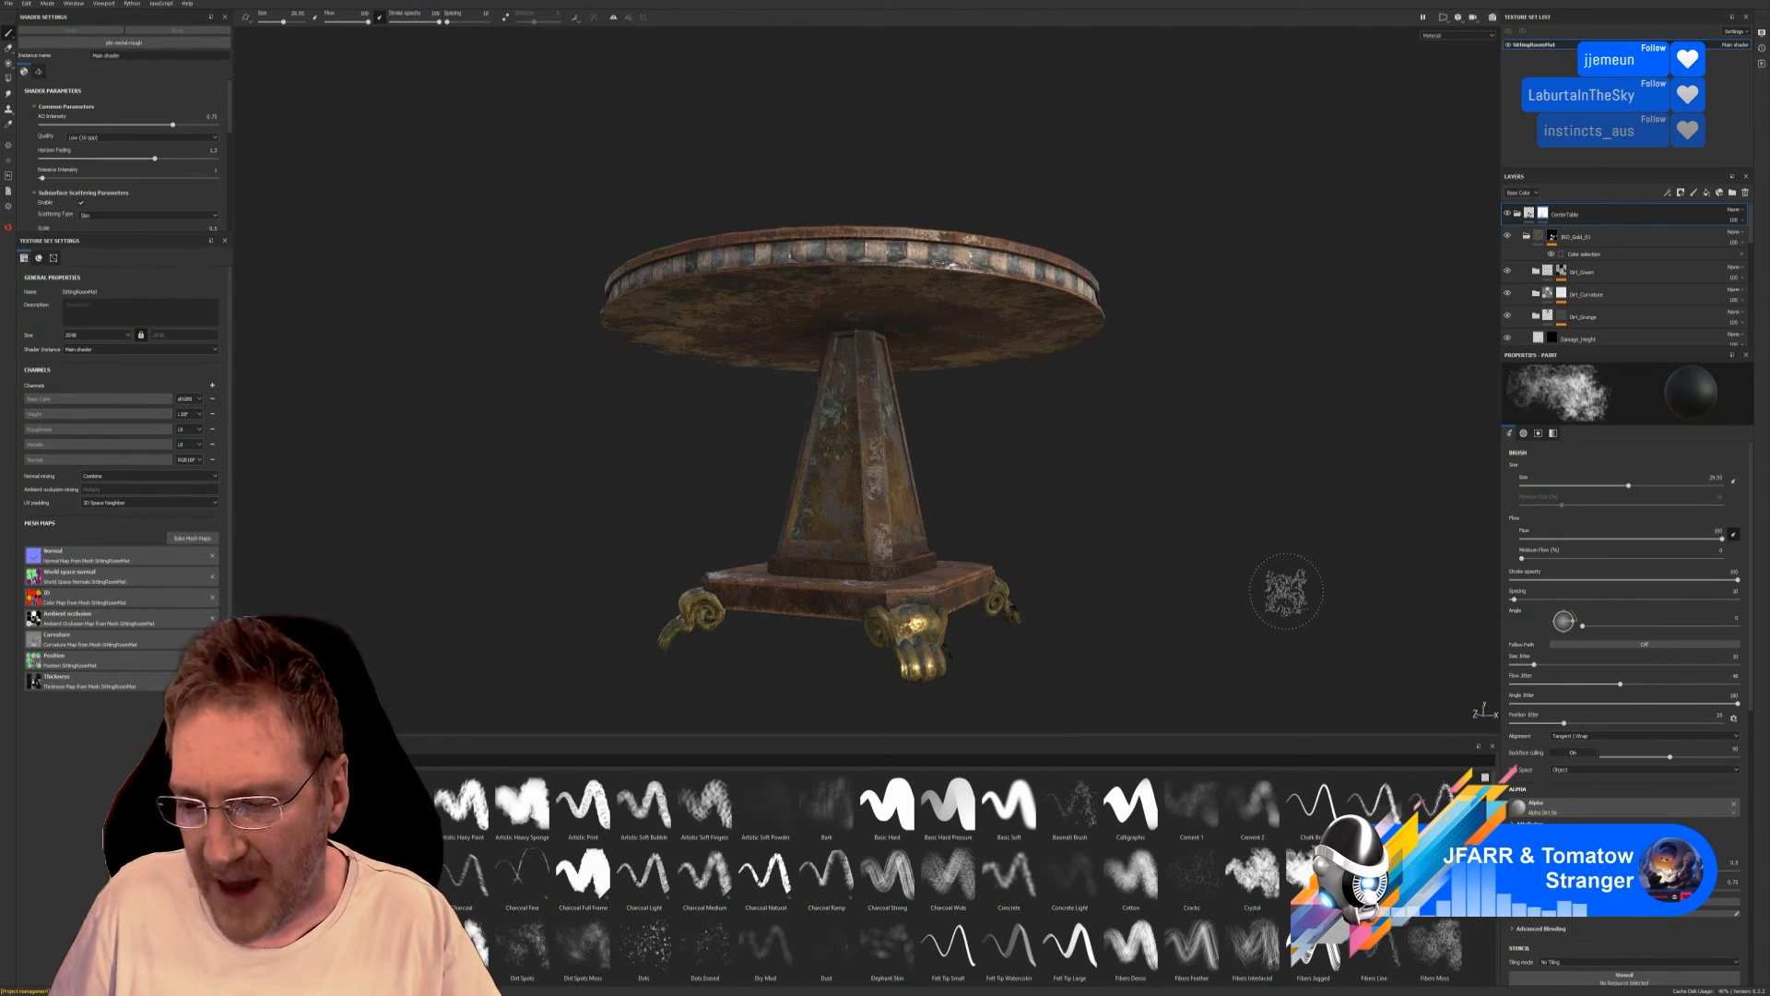
# Start a texture export and choose the Antique Study Round Table folder under UE4 Projects, Models, Sitting Room as the output directory.
pyautogui.click(8, 3)
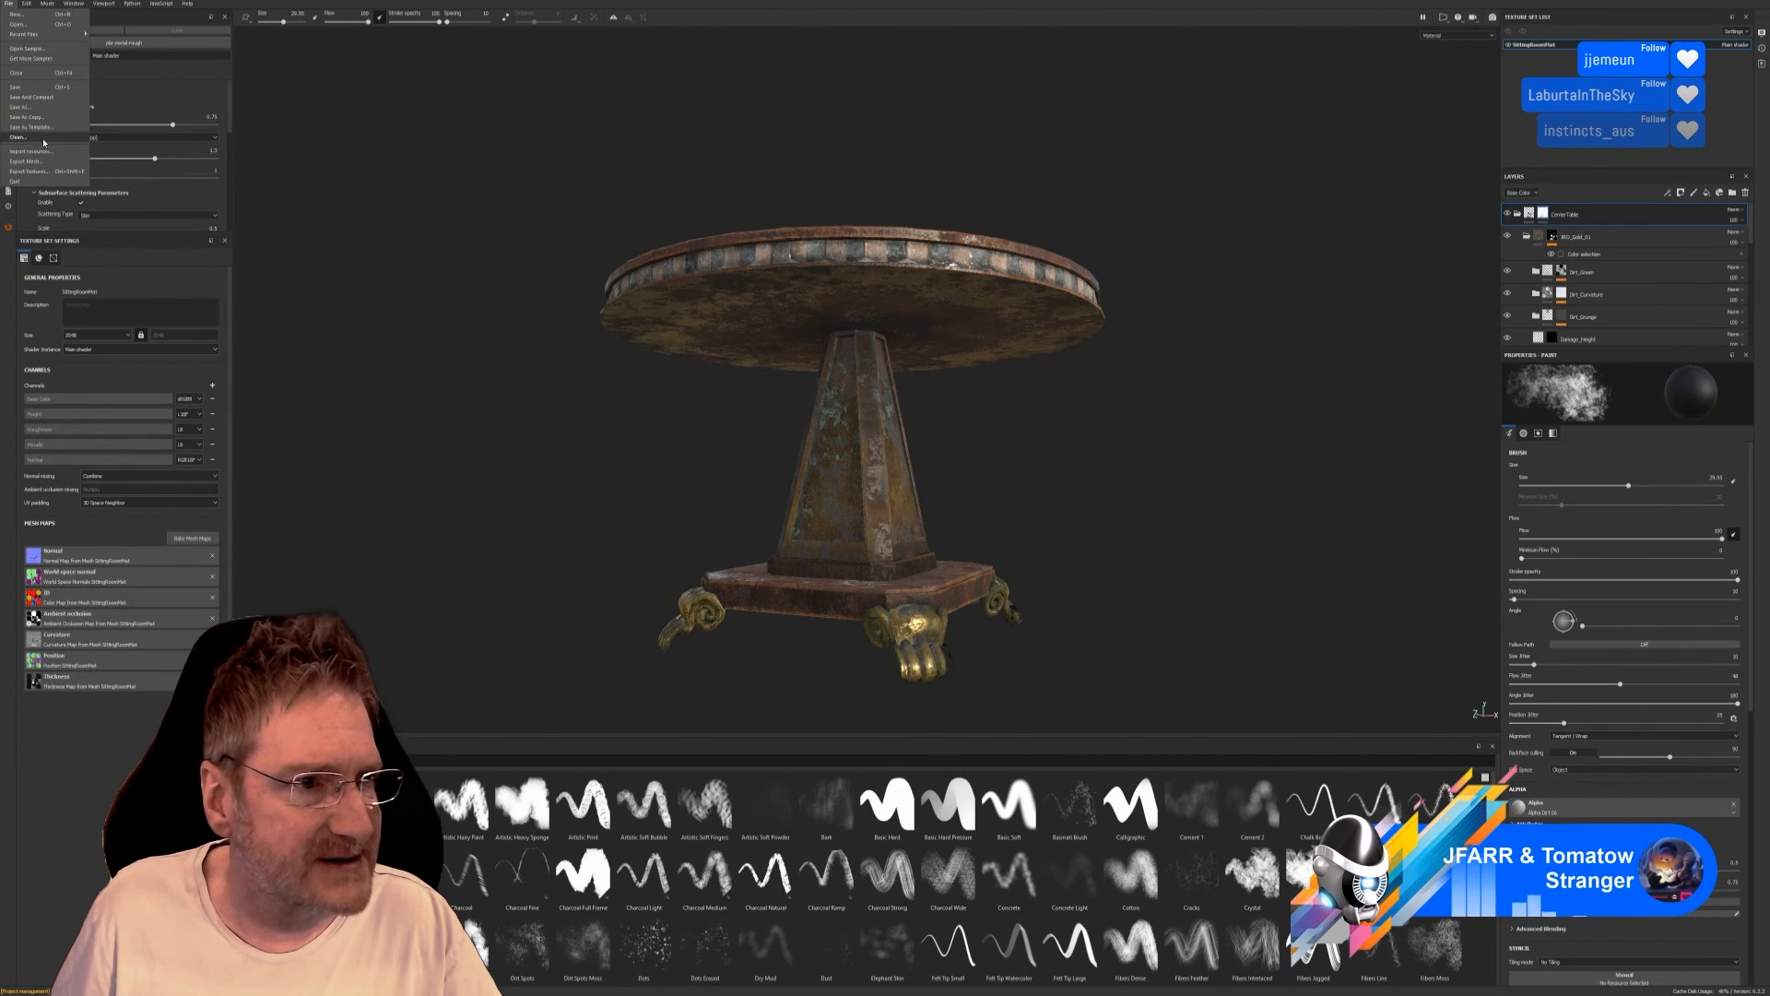
pyautogui.click(42, 172)
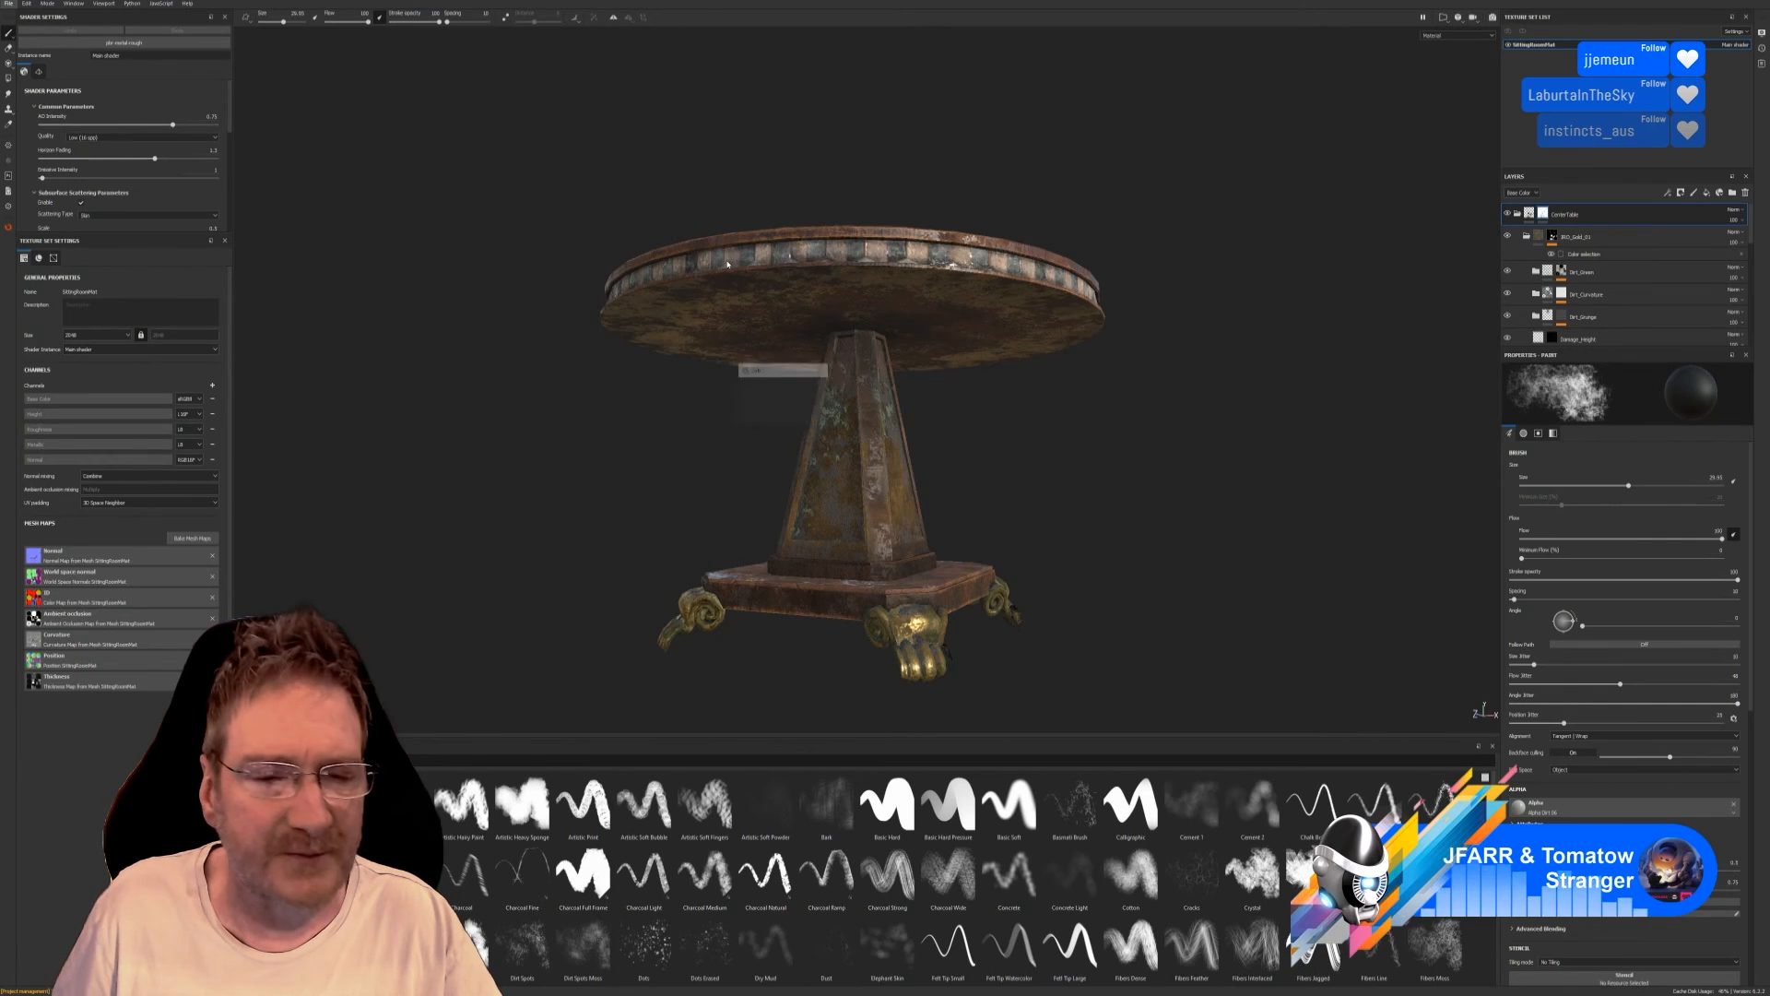
pyautogui.click(962, 375)
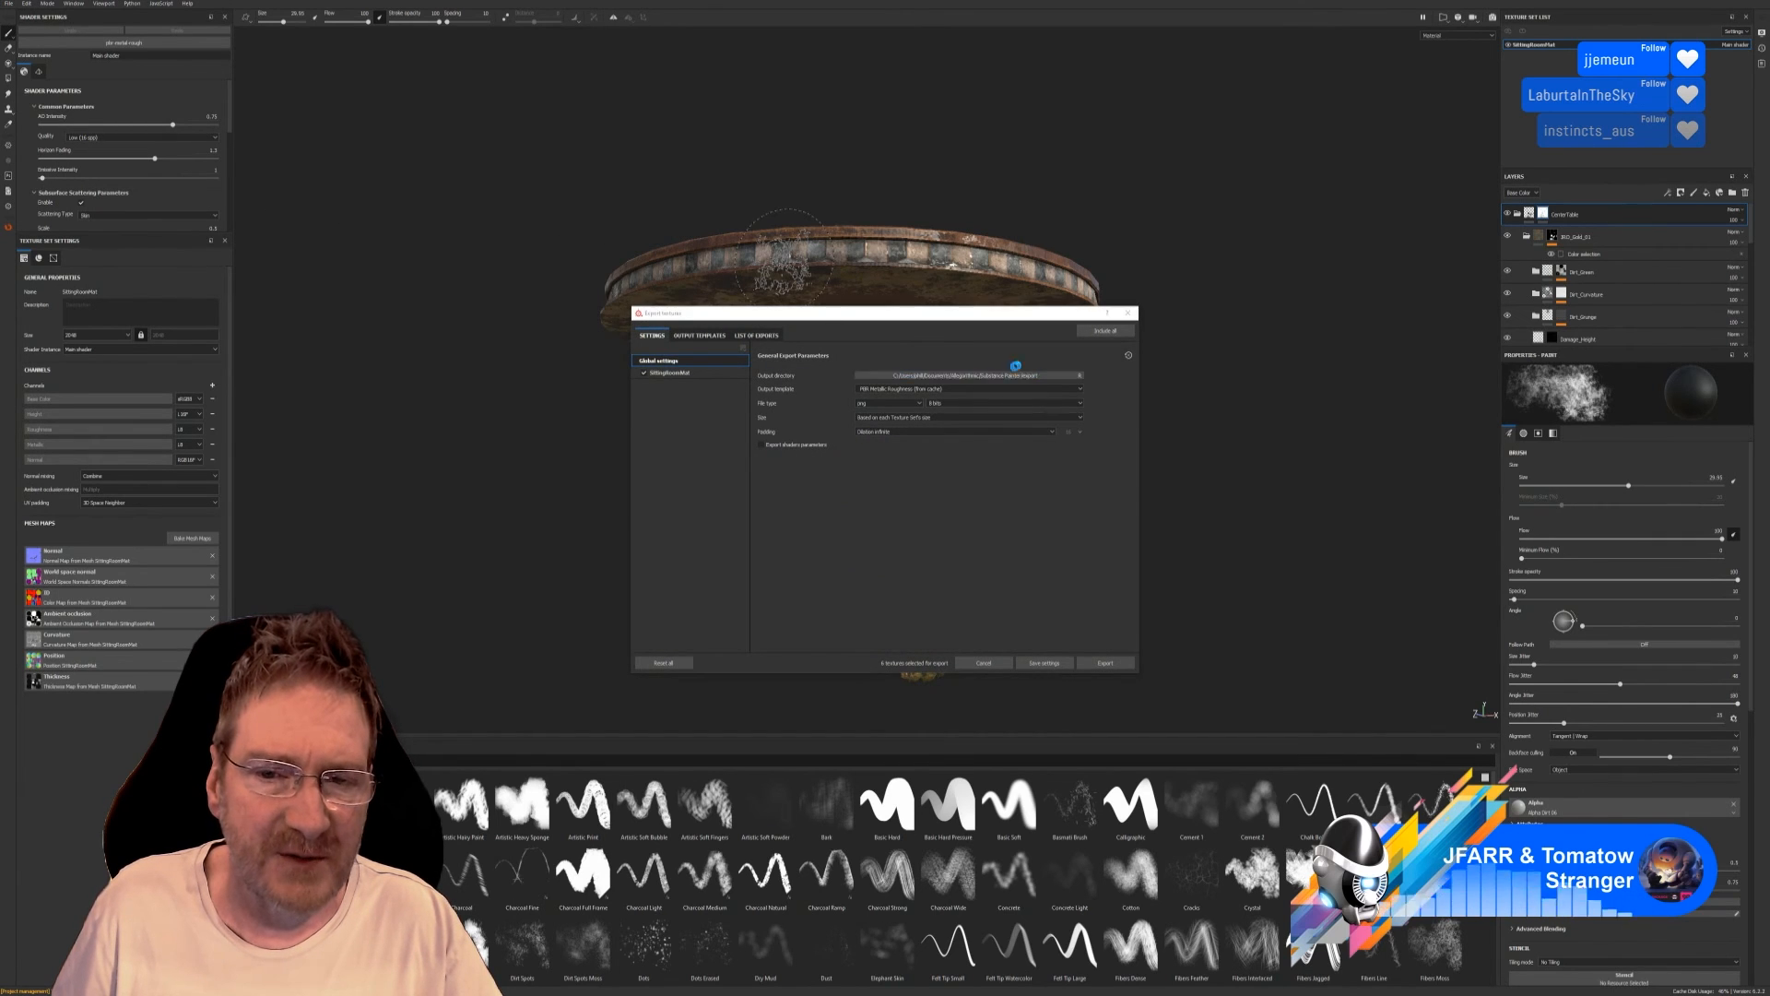
pyautogui.moveTo(989, 292); pyautogui.dragTo(787, 163)
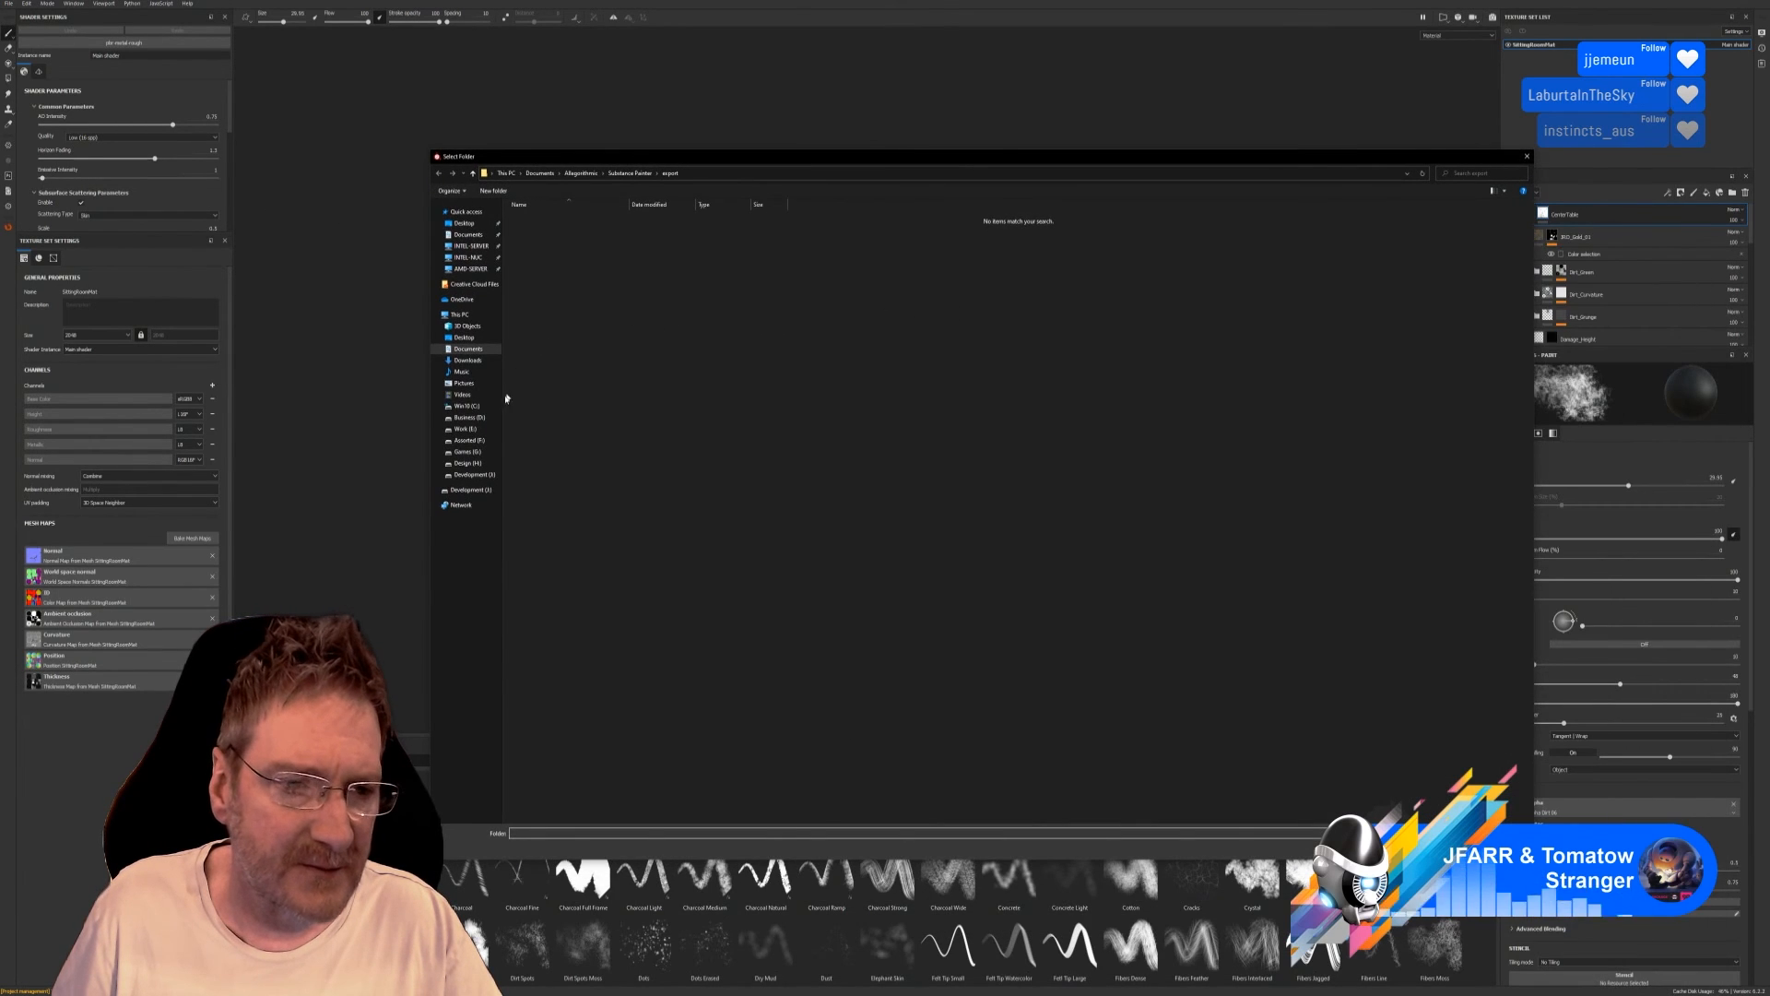
pyautogui.click(461, 428)
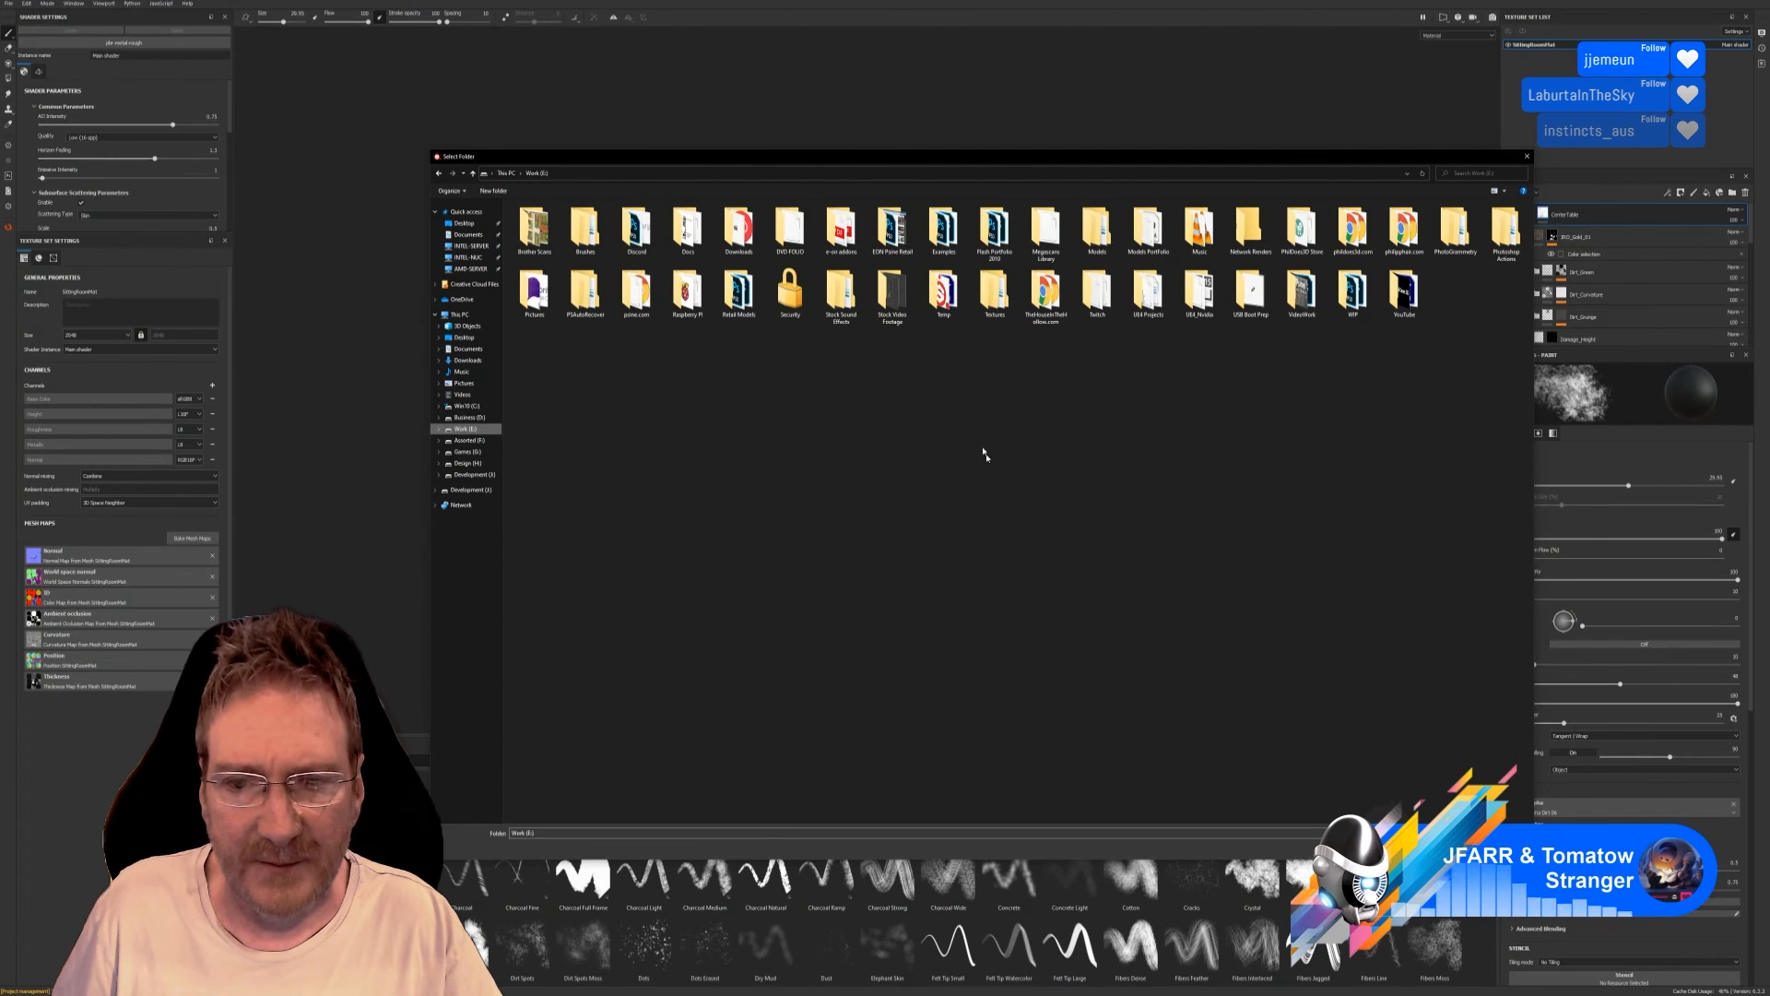
pyautogui.doubleClick(1148, 291)
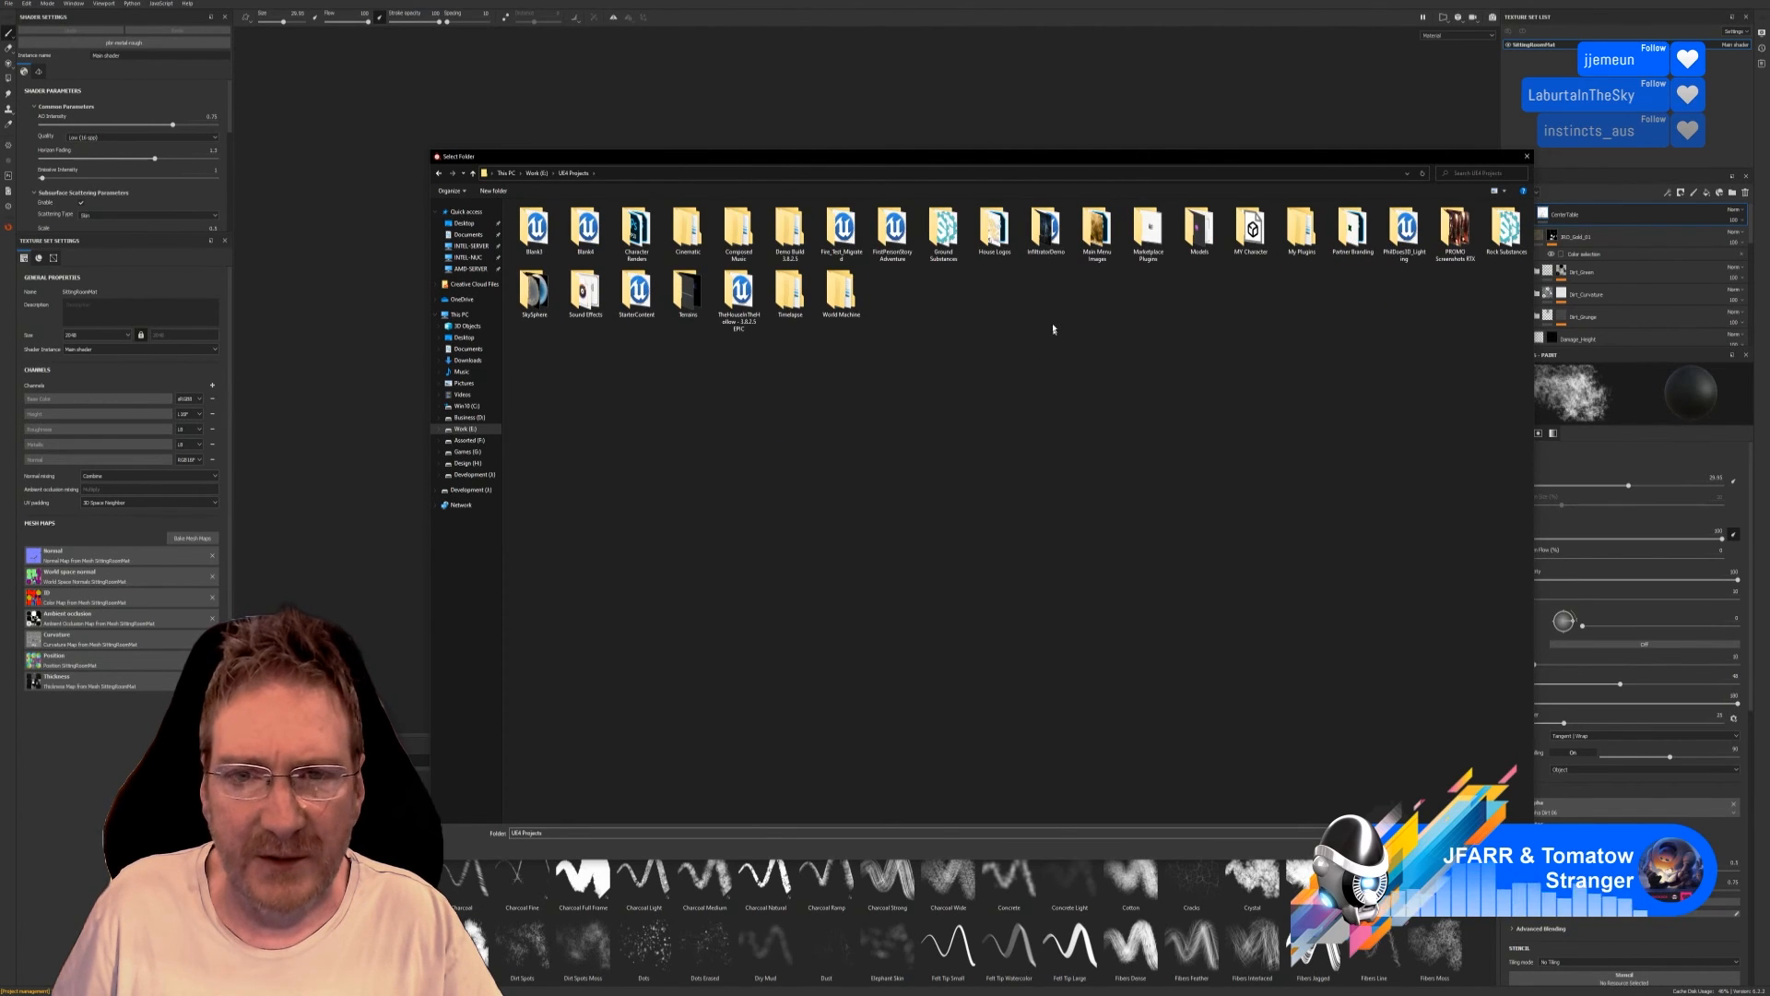
pyautogui.doubleClick(1195, 238)
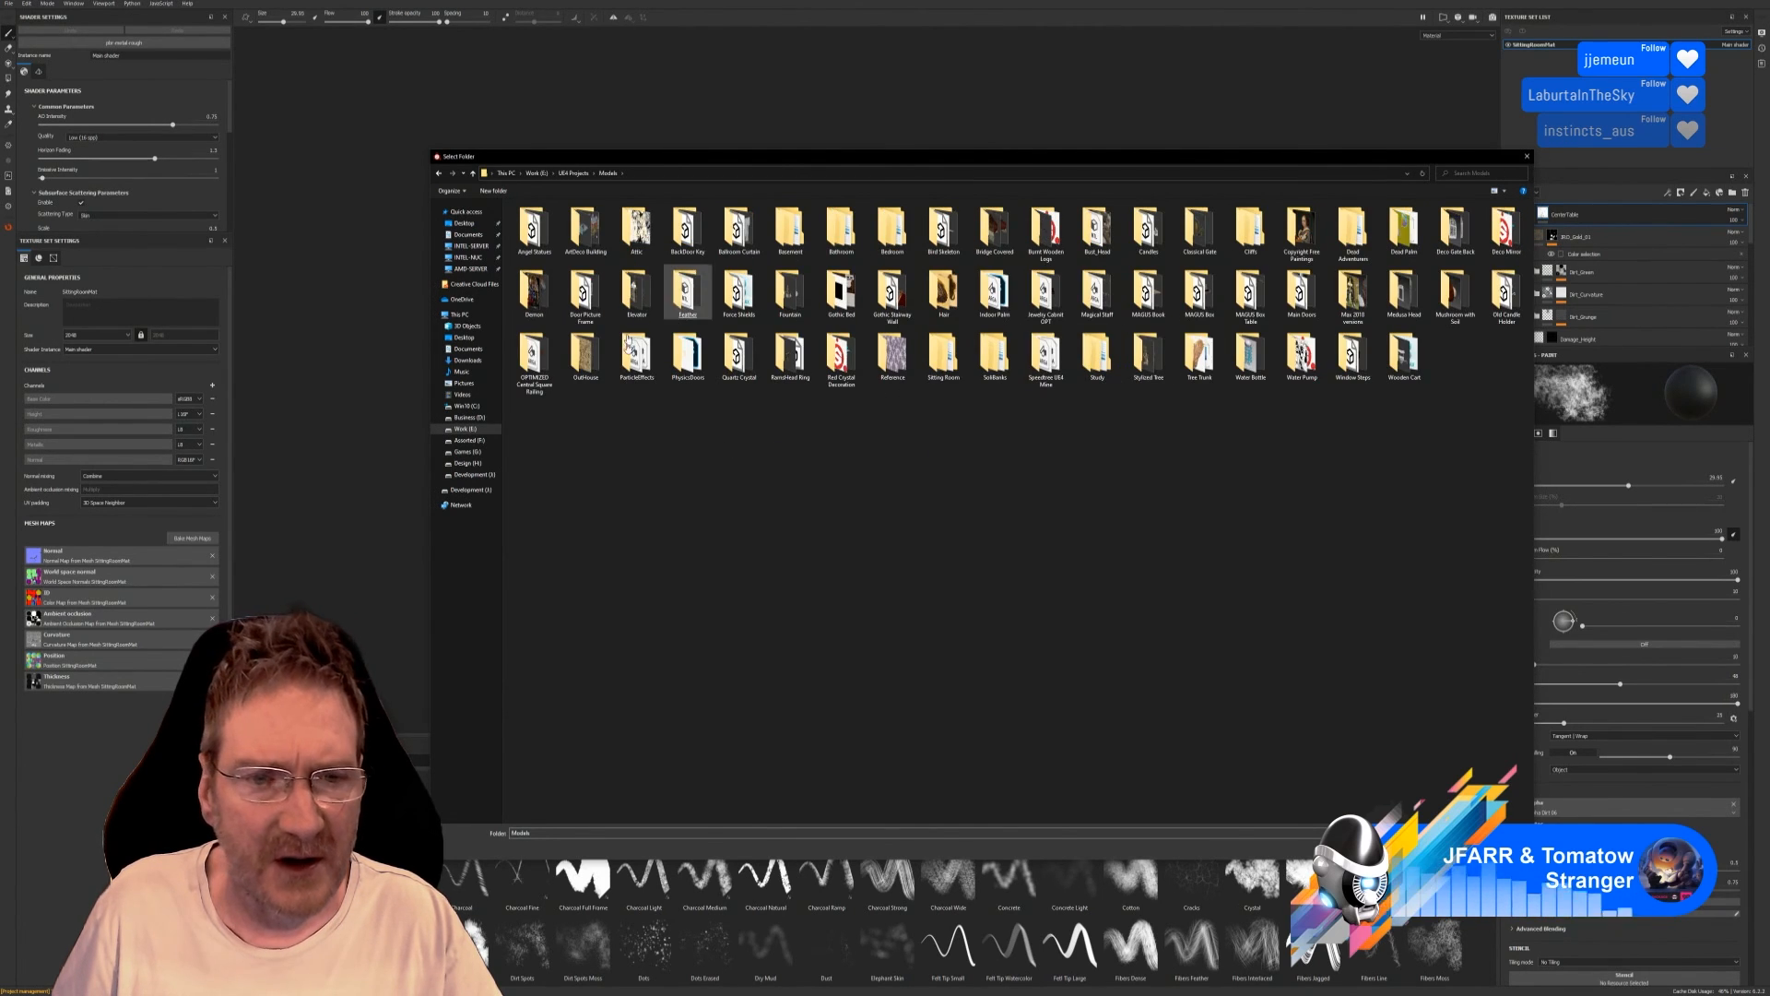
pyautogui.doubleClick(944, 358)
pyautogui.doubleClick(536, 241)
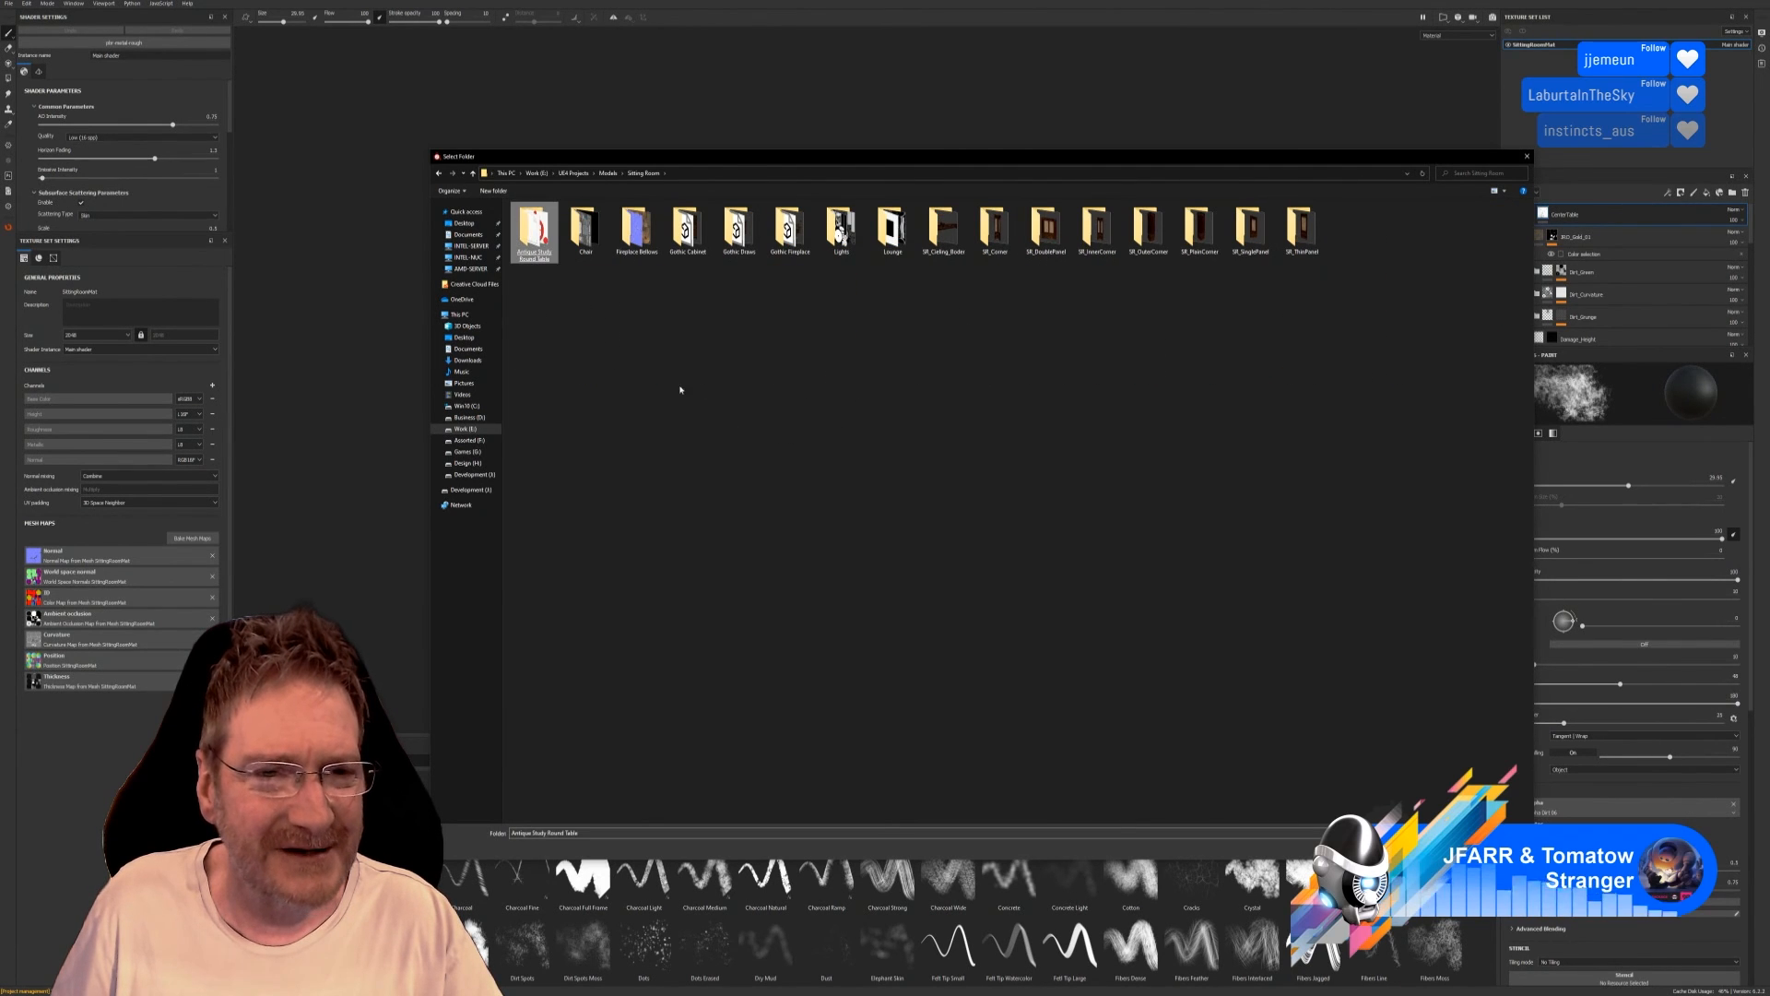
pyautogui.click(1459, 848)
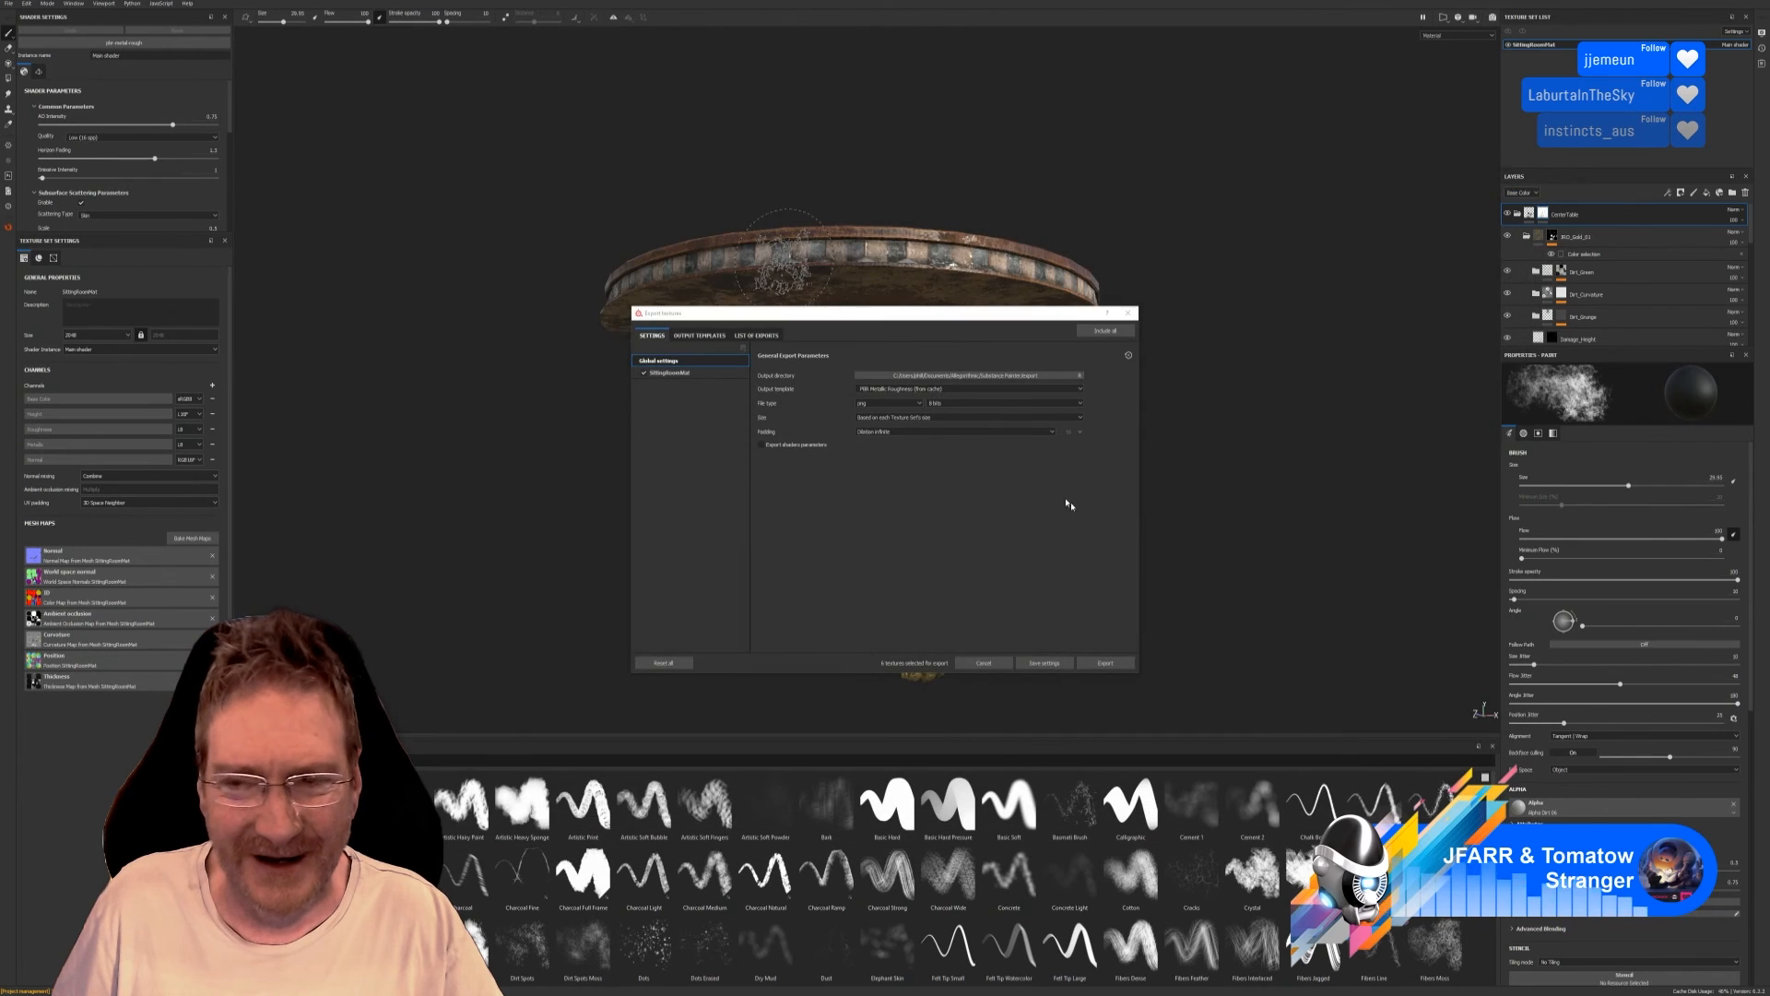
# Export the table's textures, close the export window and save the project.
pyautogui.click(1105, 663)
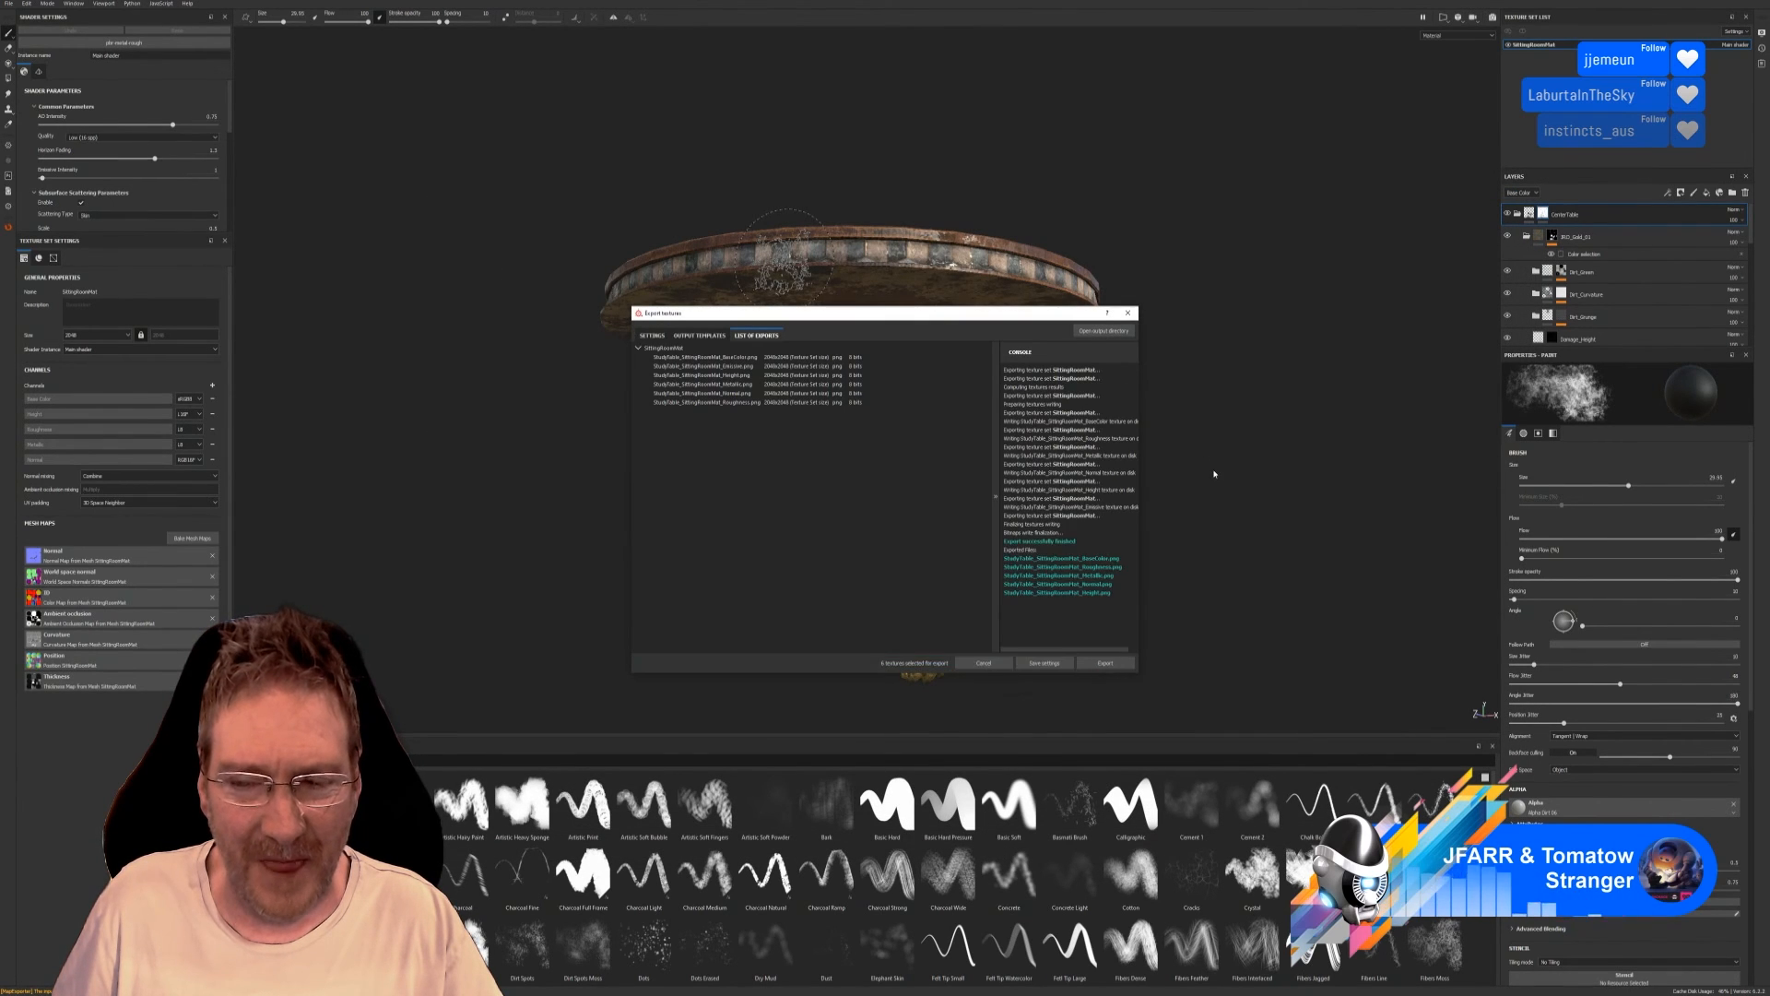
pyautogui.click(1128, 313)
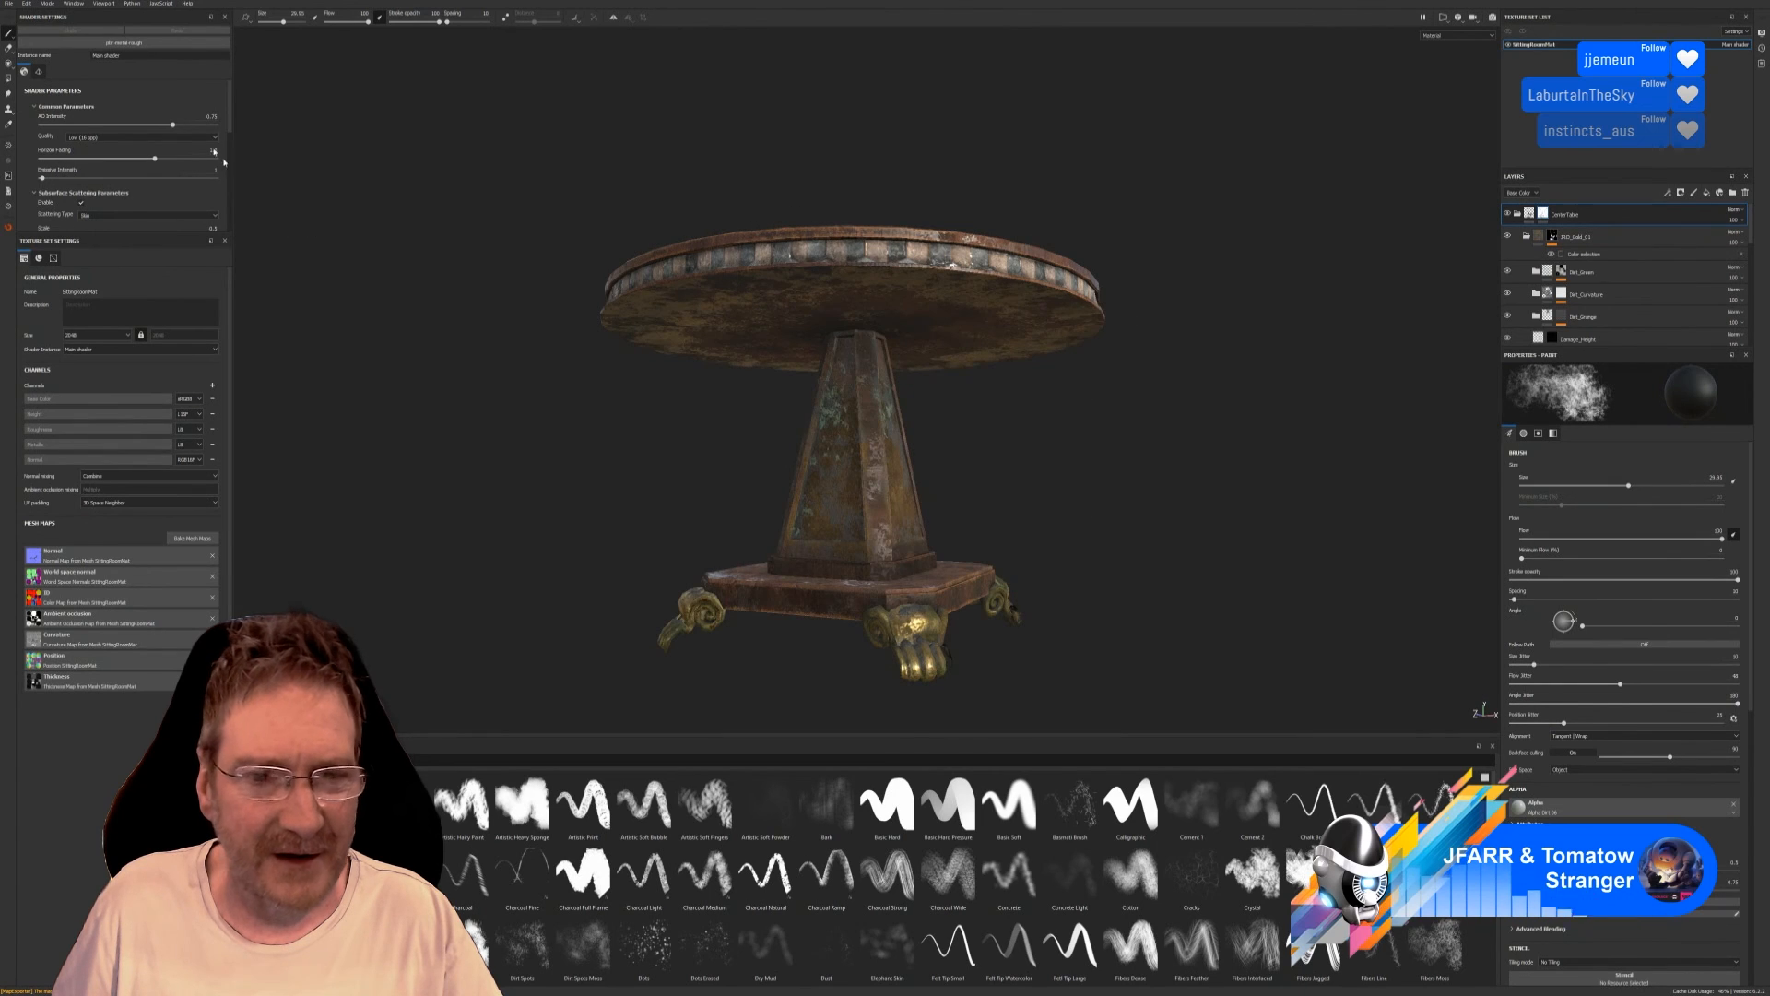
pyautogui.click(9, 3)
pyautogui.click(26, 88)
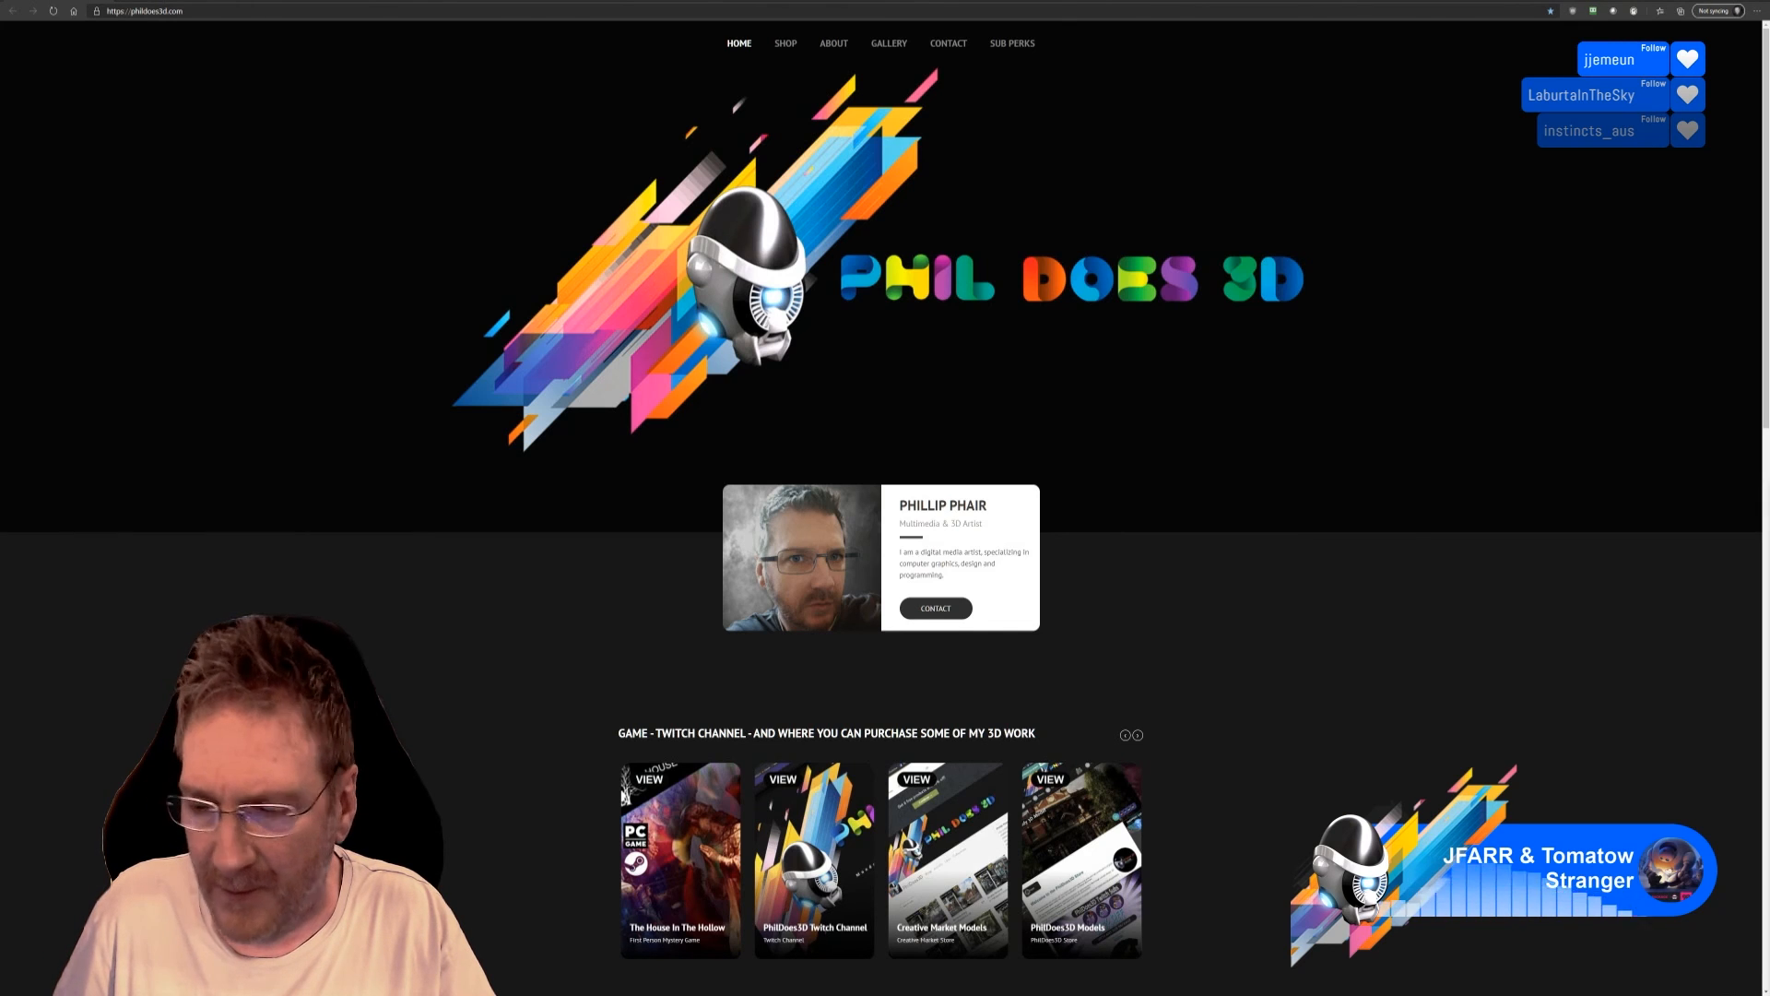
# Switch to the web browser, open the copied Discord image link and enlarge the smoke-goddess sculpture picture.
pyautogui.hotkey('ctrl', 'l')
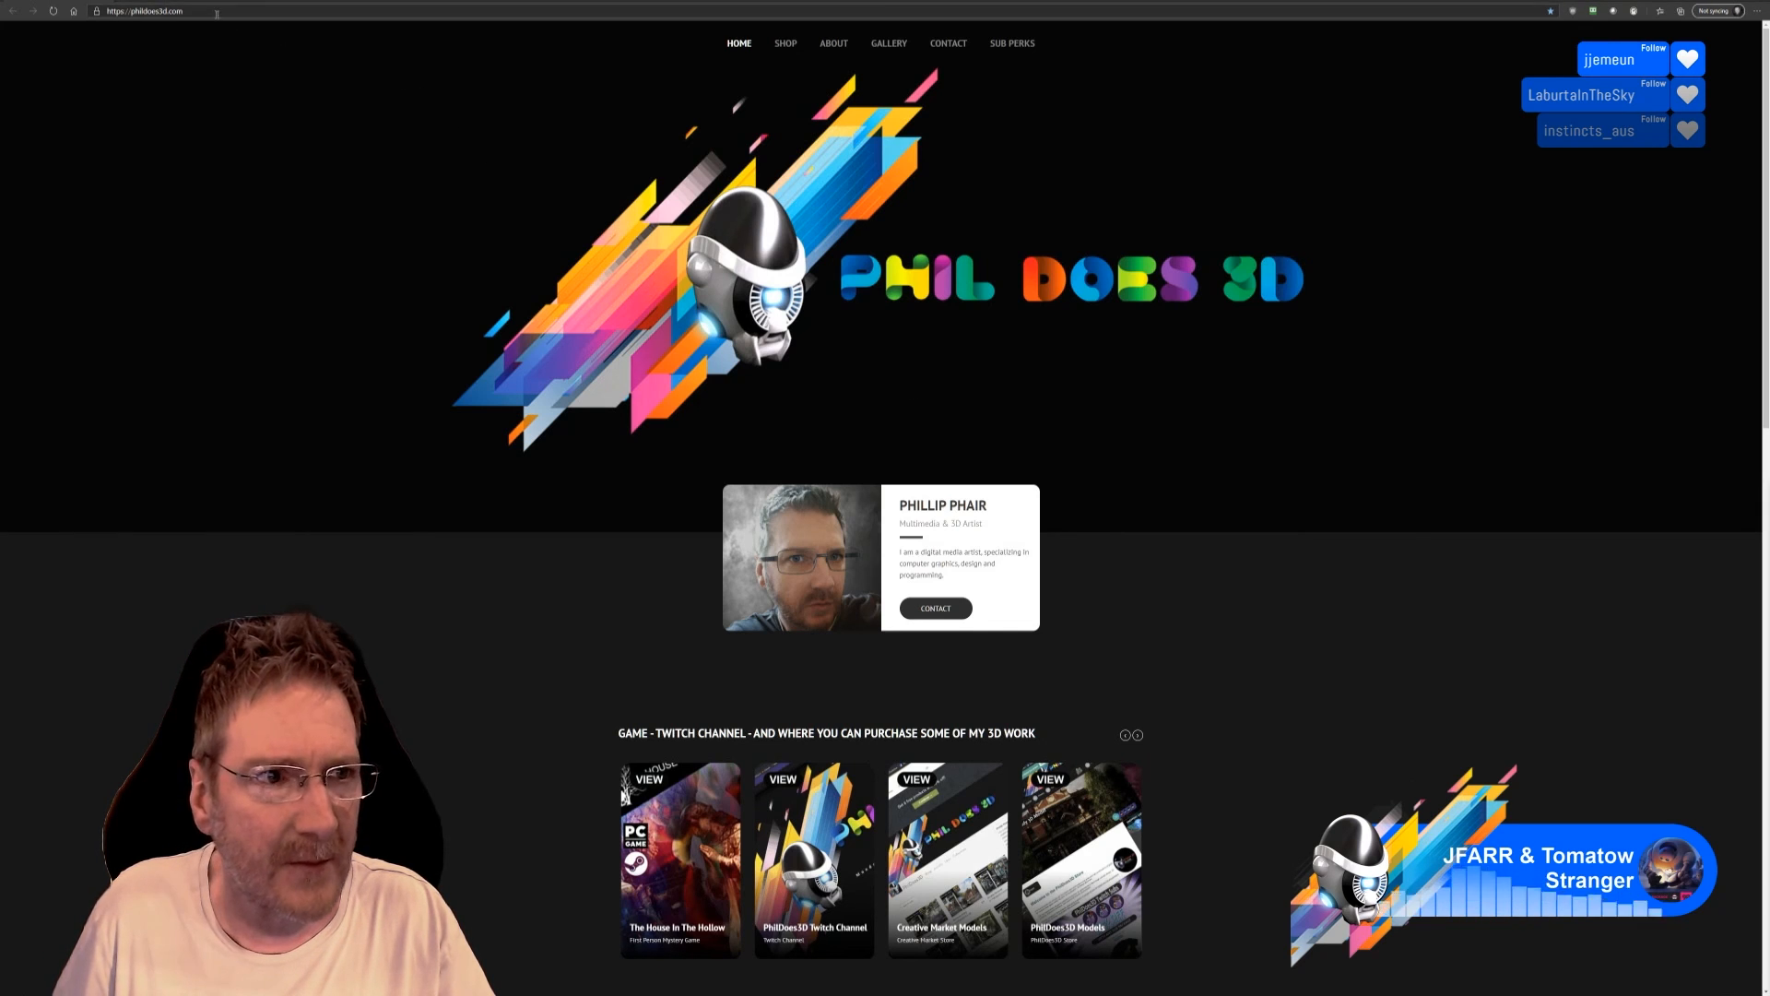
pyautogui.hotkey('ctrl', 'v')
pyautogui.press('Return')
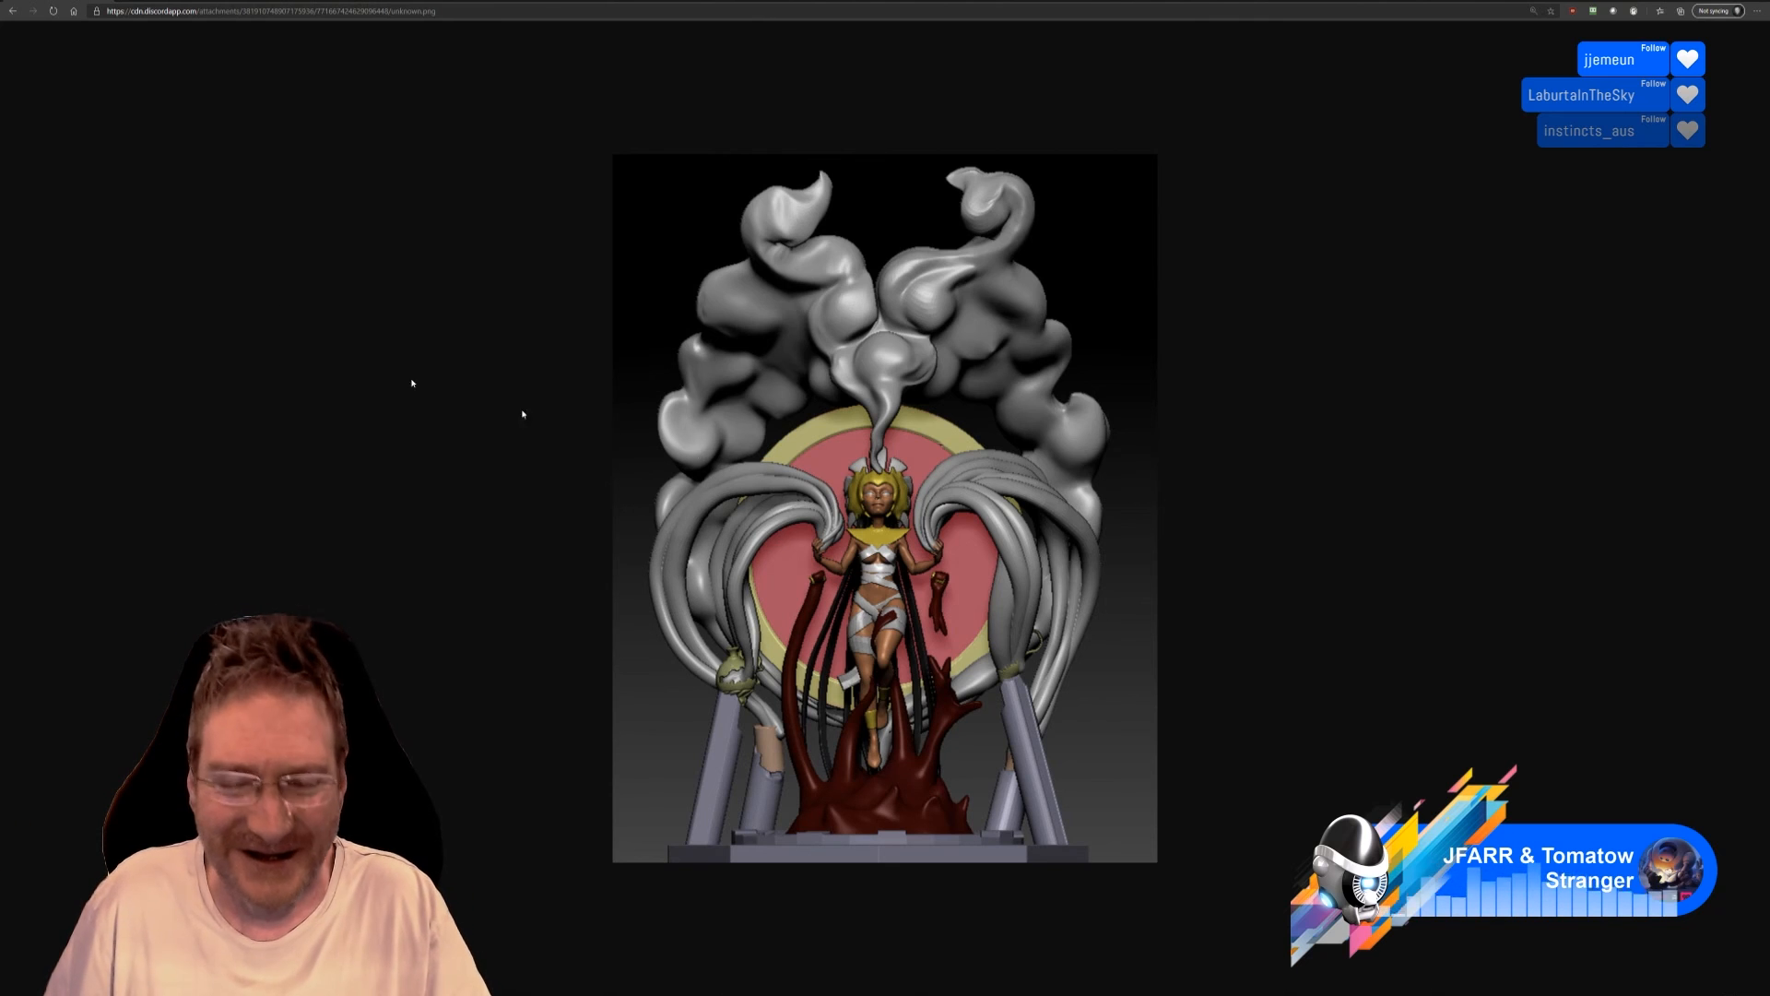
pyautogui.keyDown('ctrl'); pyautogui.scroll(1, 784, 490); pyautogui.keyUp('ctrl')
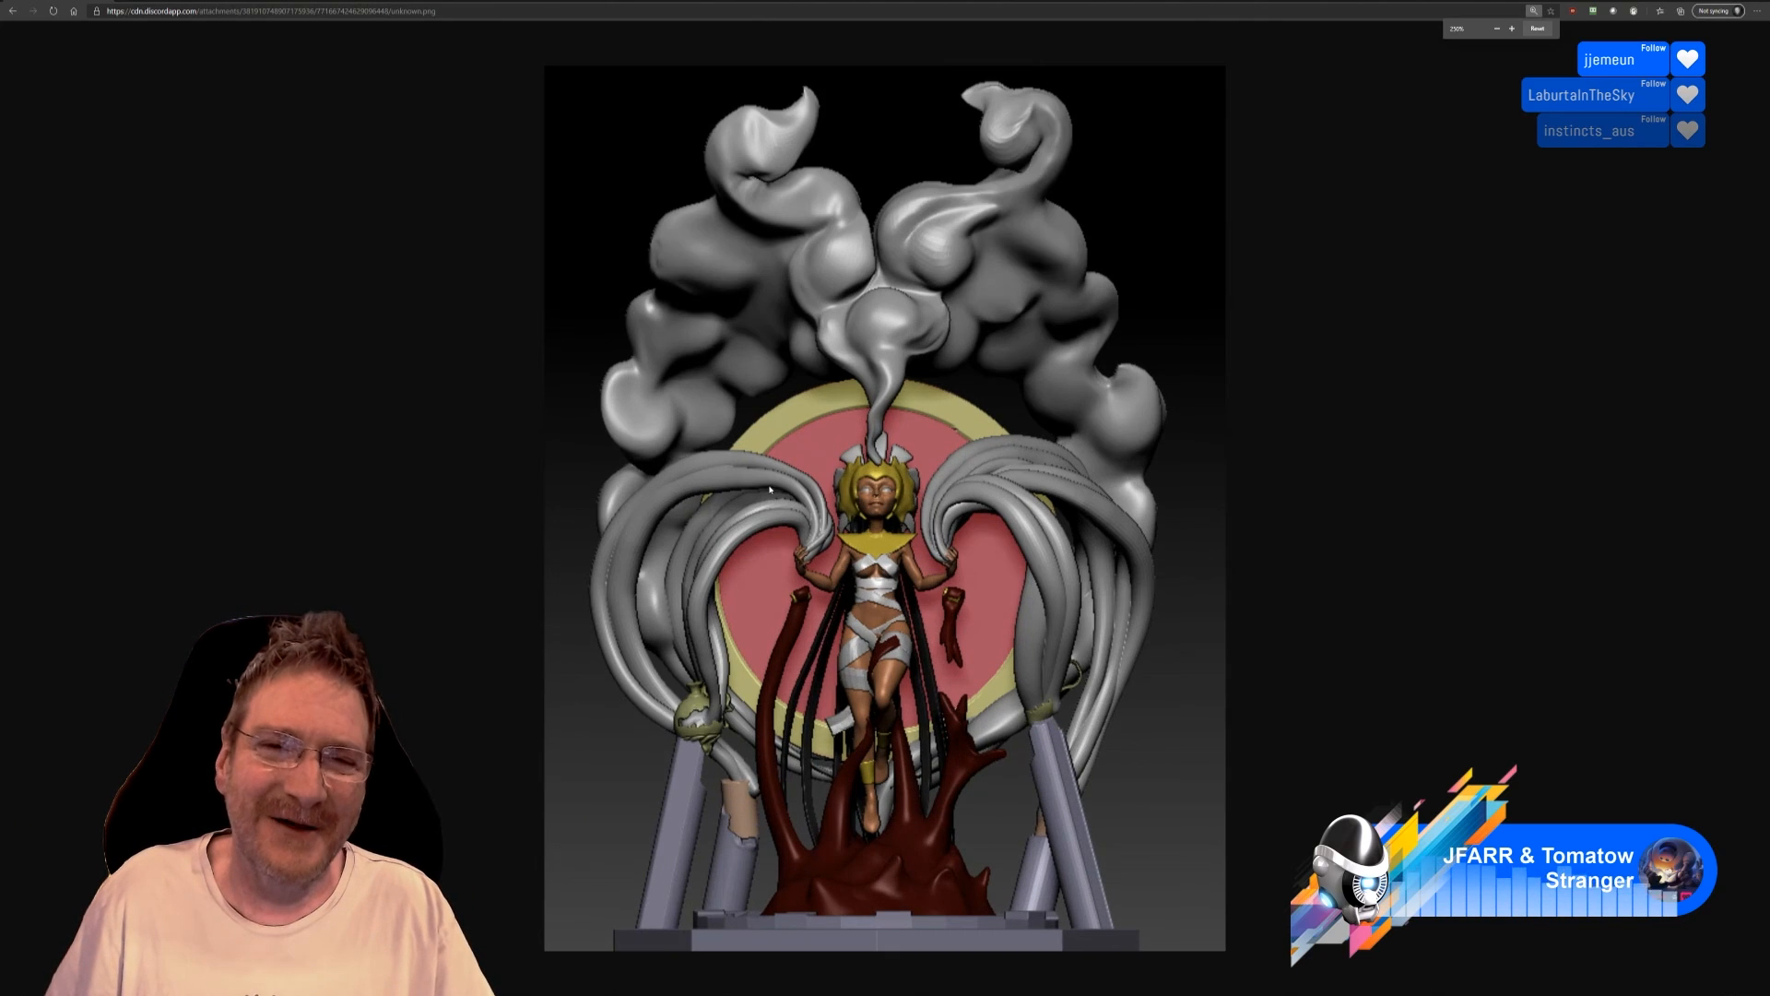
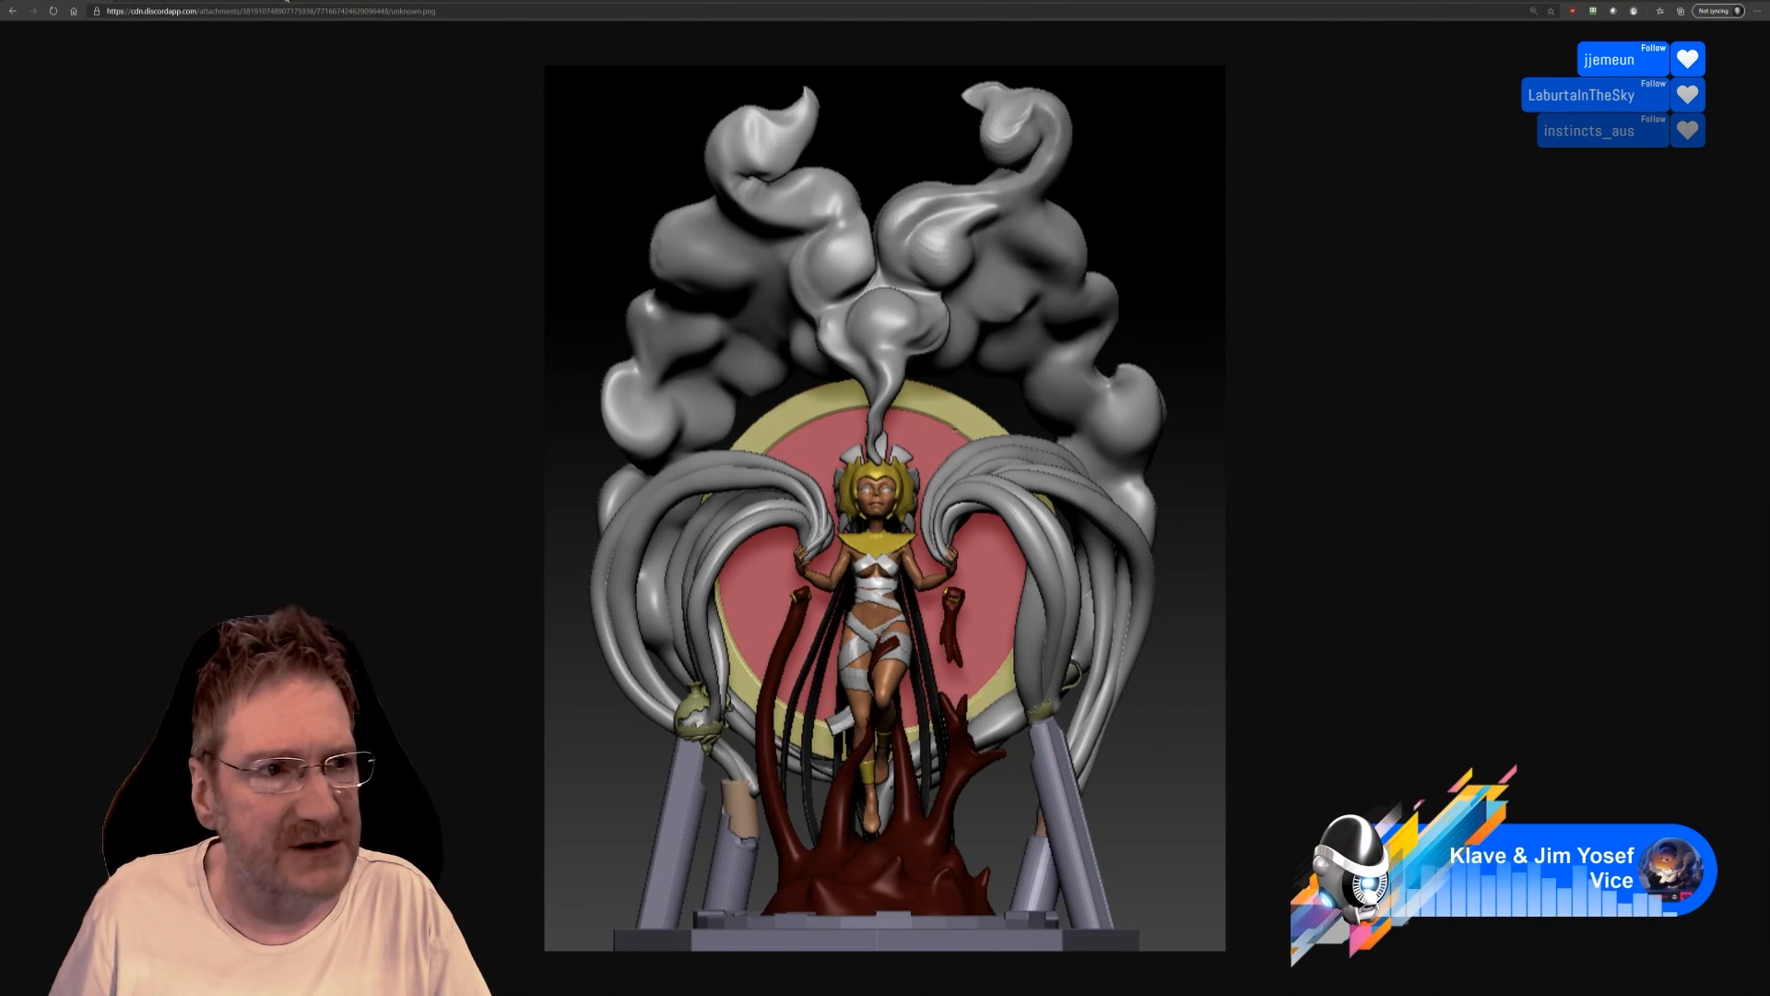
# Open the copied links to the space shuttle renders shuttle_2, shuttle_4 and shuttle_1 in separate browser tabs and view each whole image.
pyautogui.hotkey('ctrl', 't')
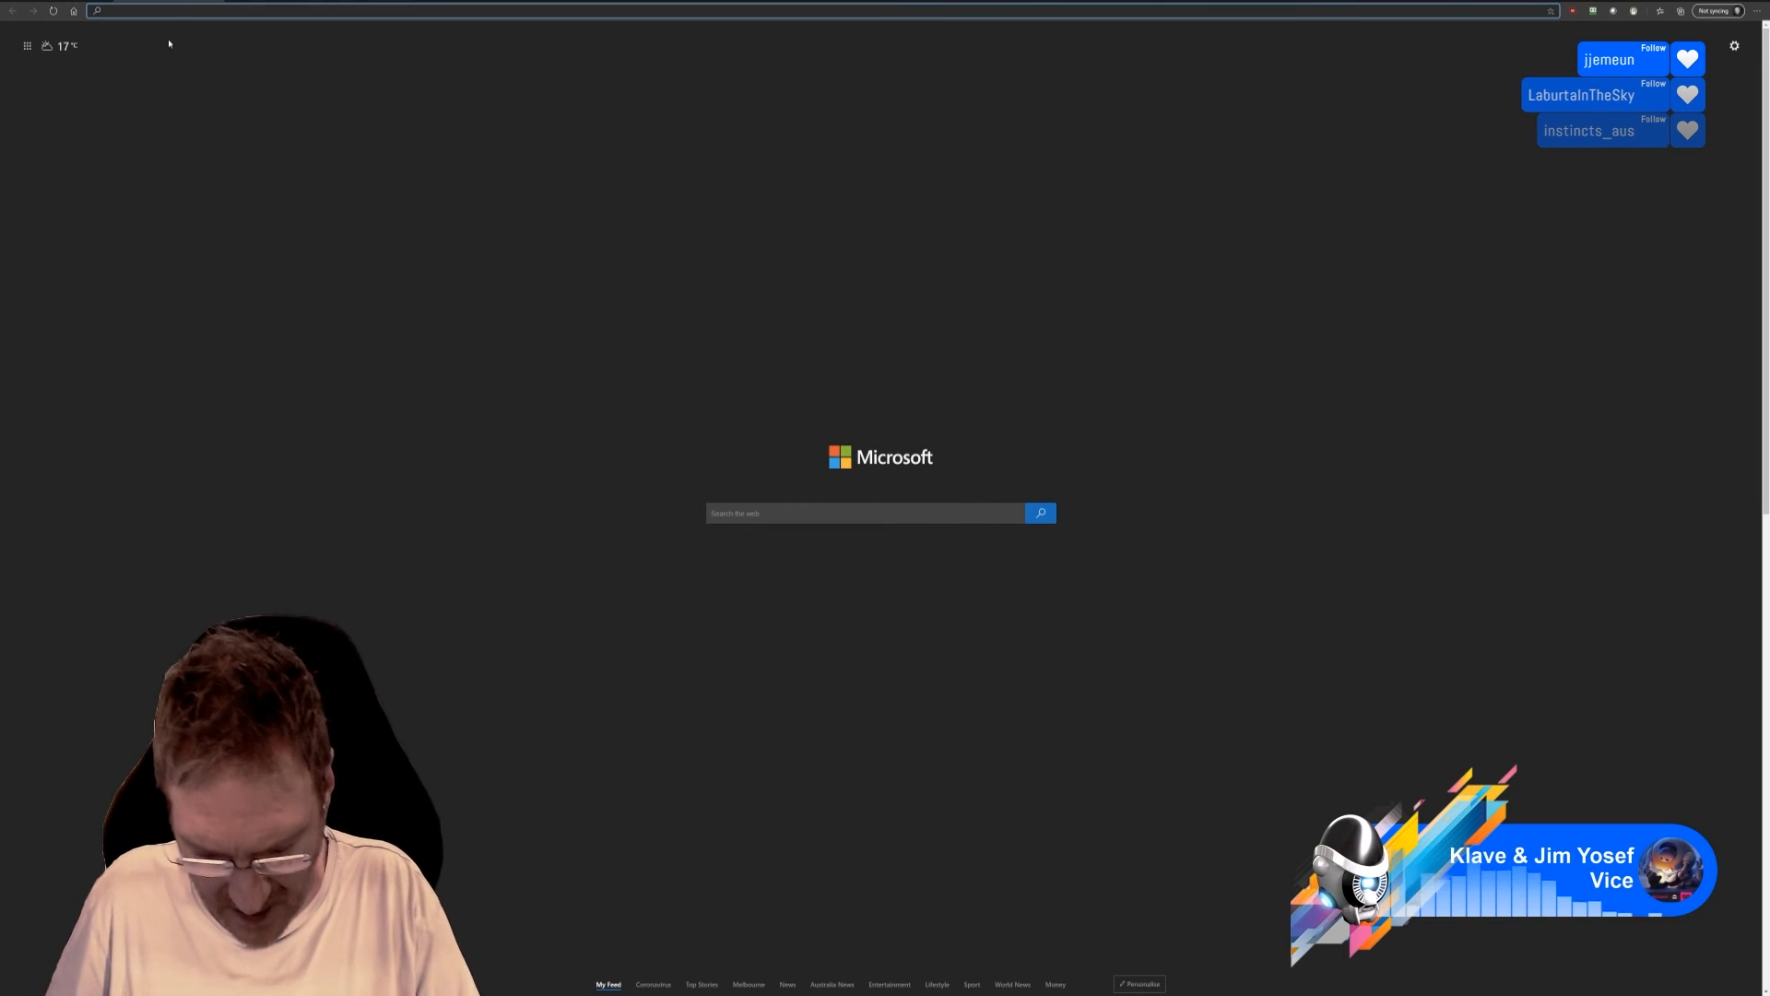
pyautogui.hotkey('ctrl', 'v')
pyautogui.press('Return')
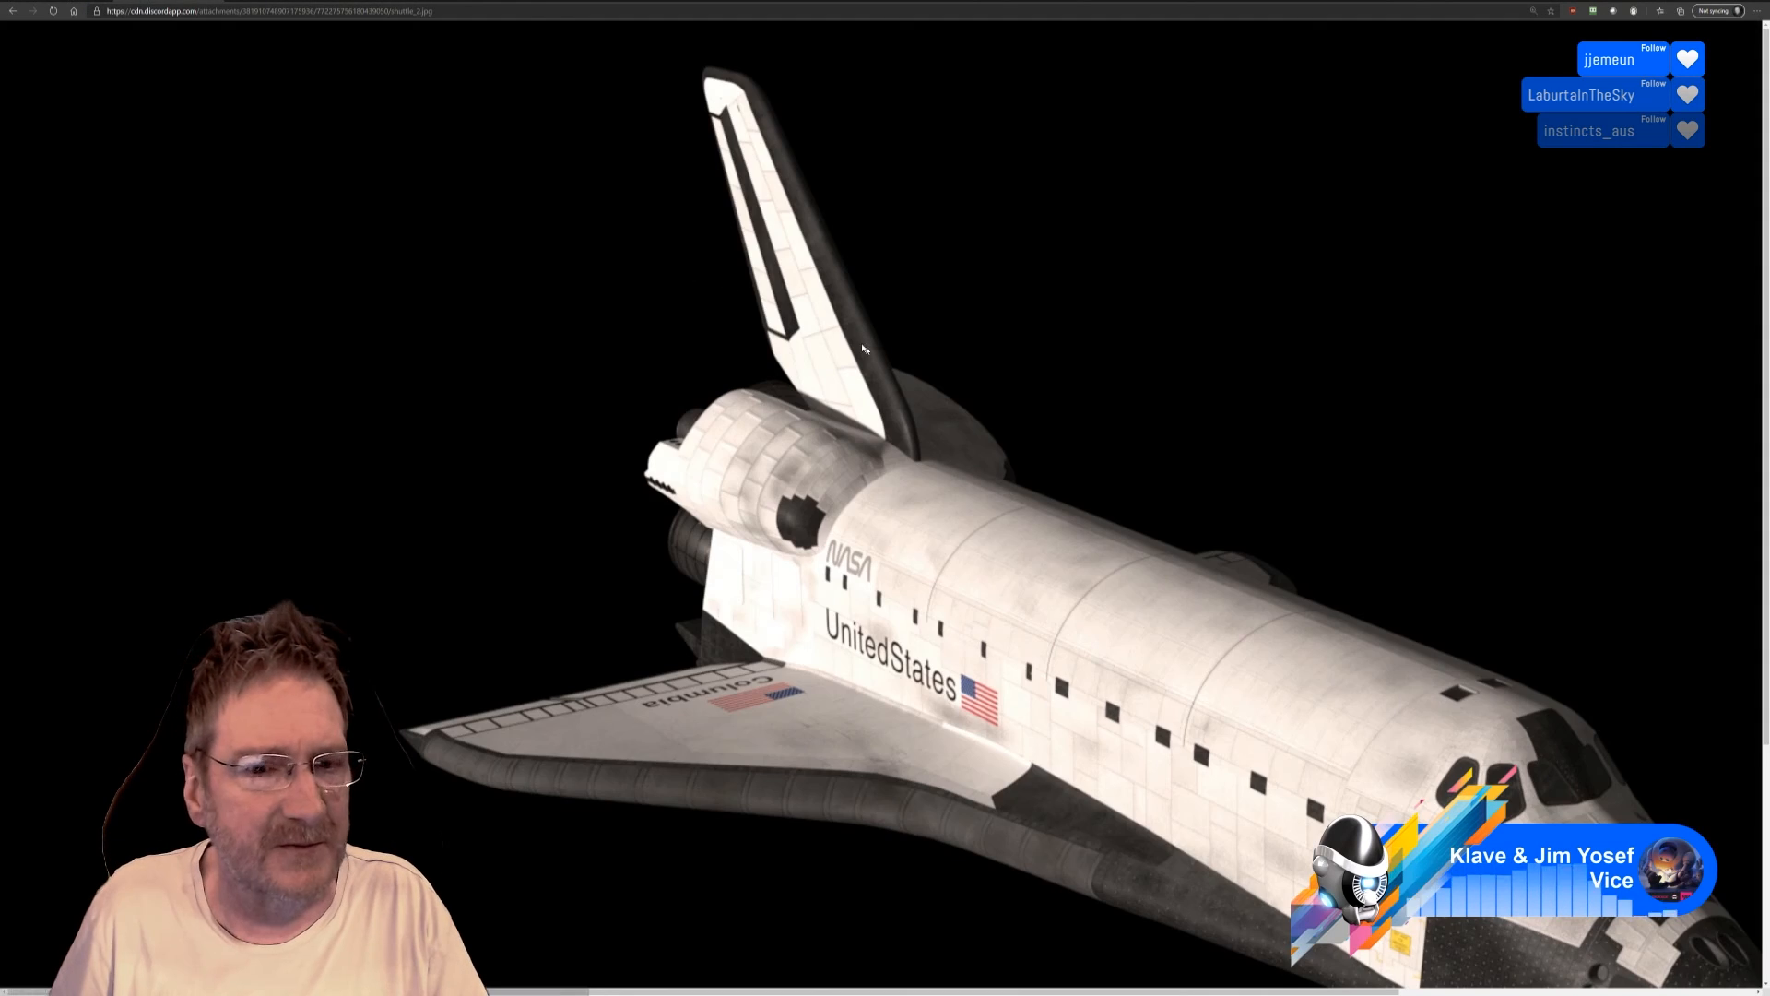
pyautogui.keyDown('ctrl'); pyautogui.scroll(-3, 942, 438); pyautogui.keyUp('ctrl')
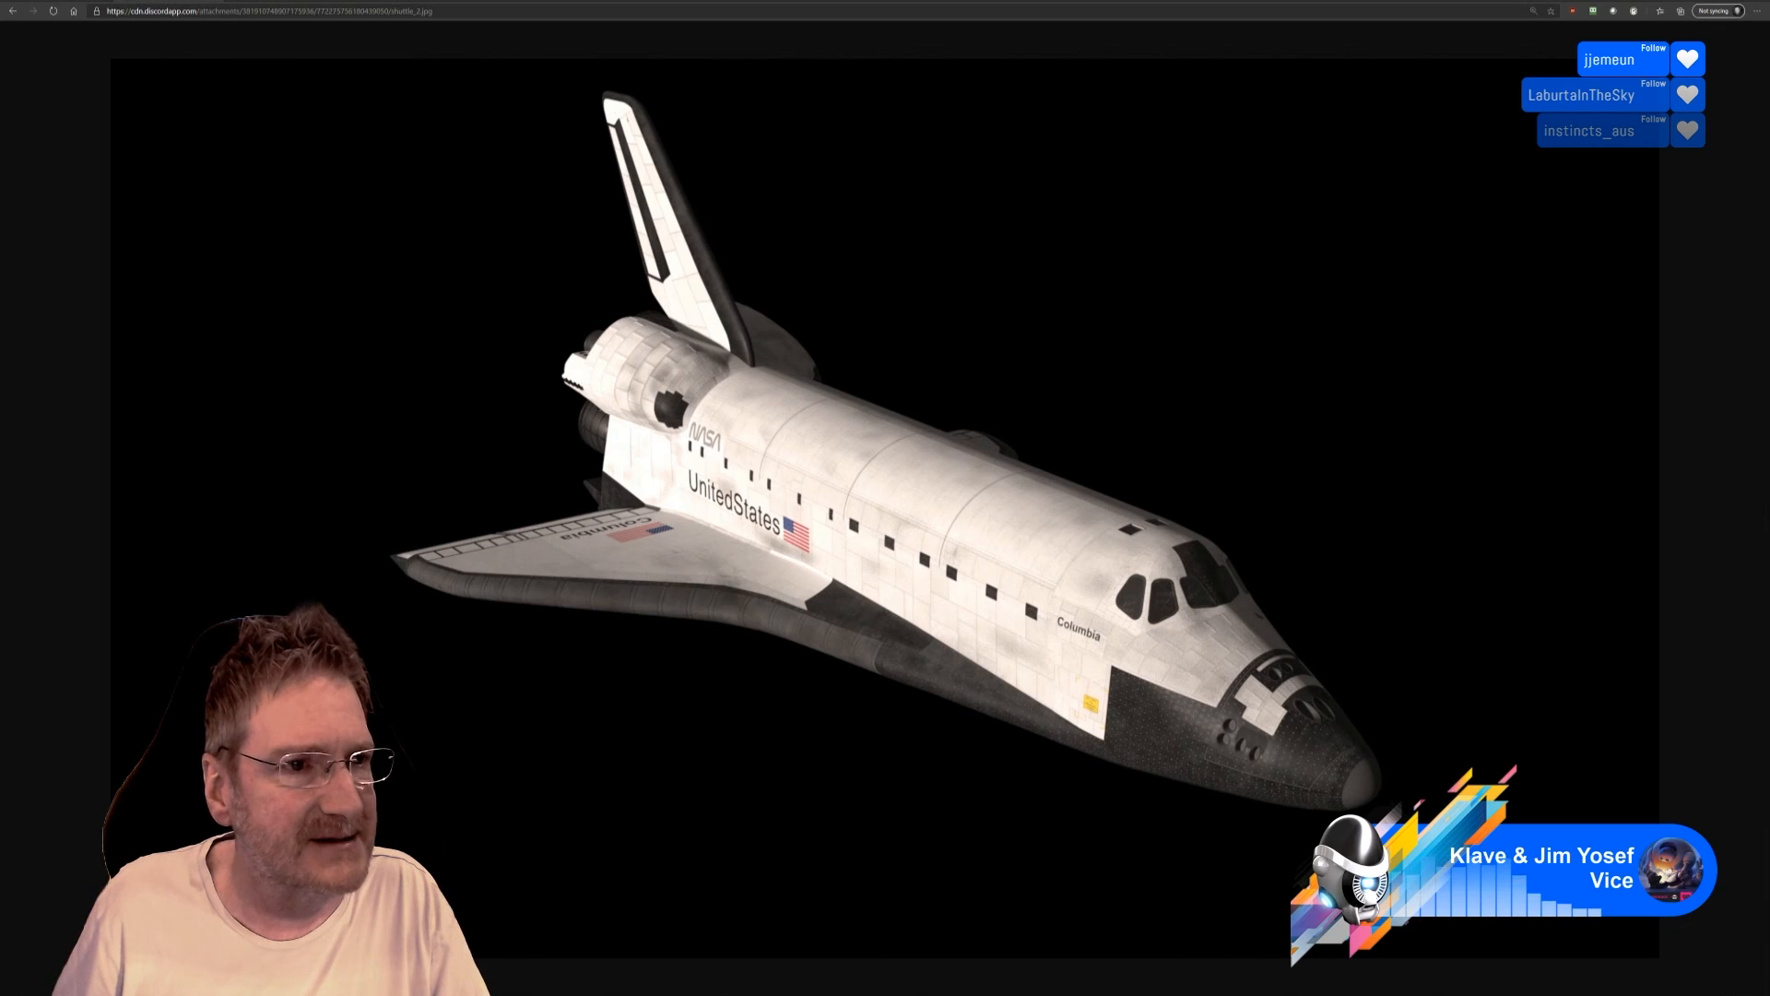
pyautogui.hotkey('ctrl', 't')
pyautogui.hotkey('ctrl', 'v')
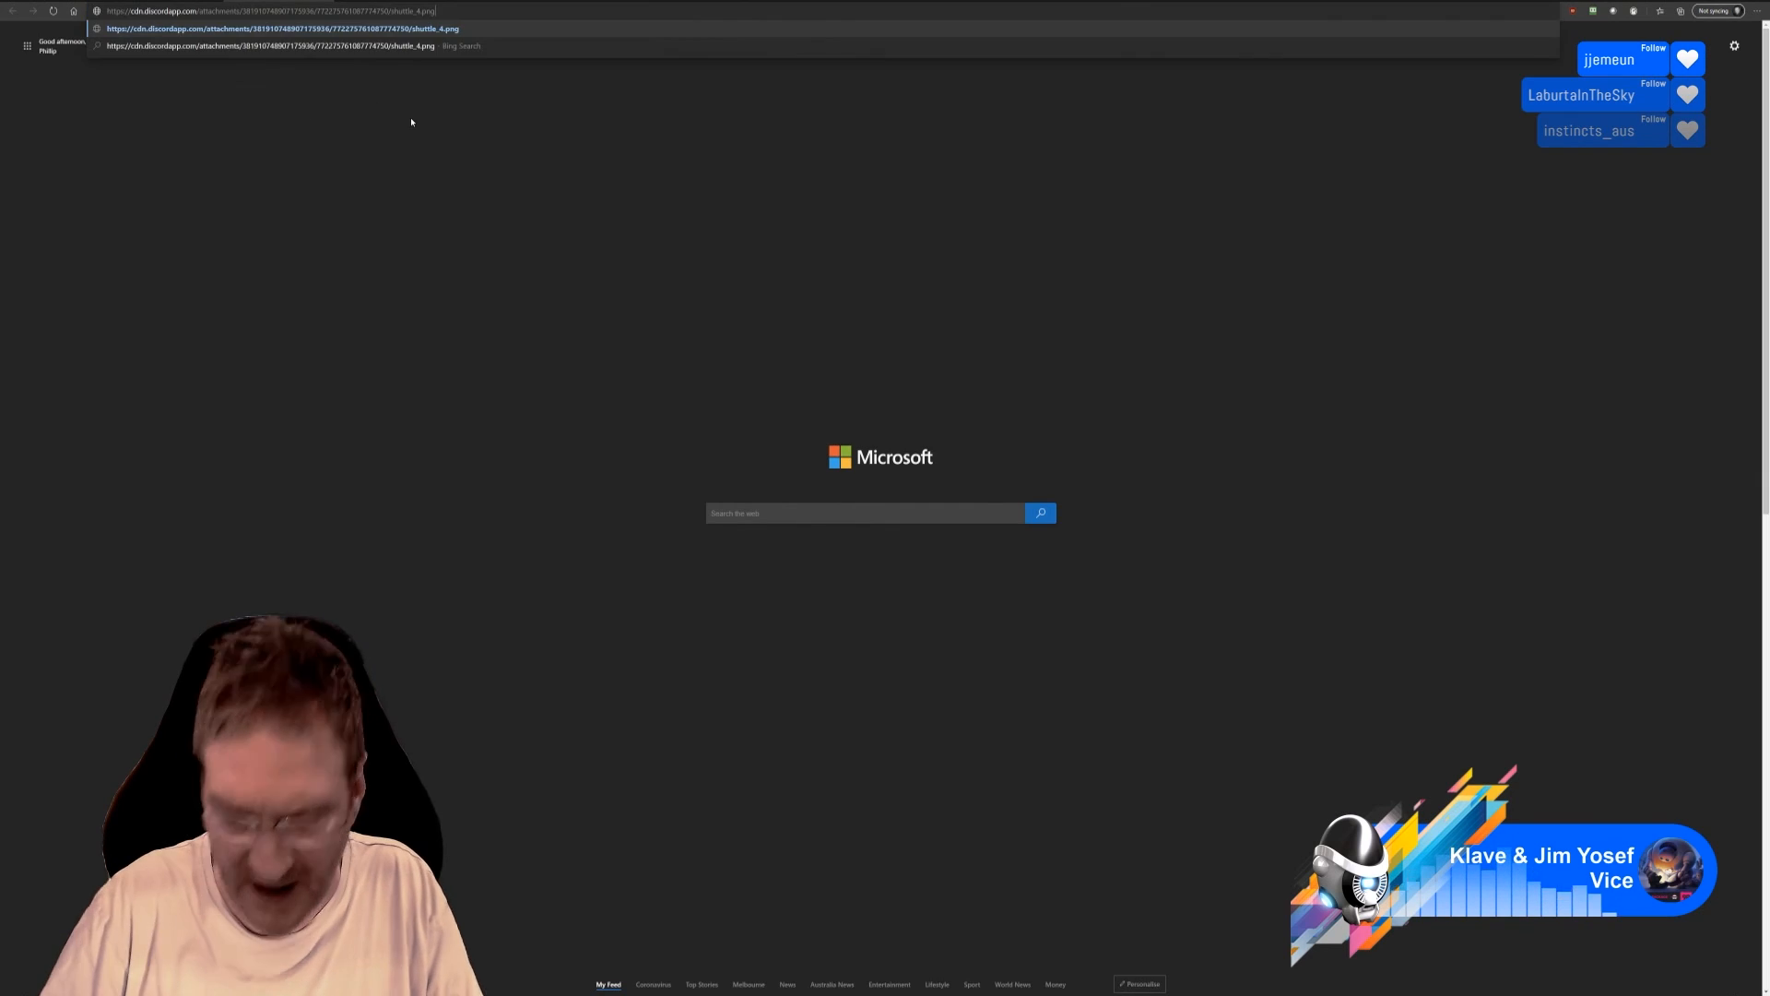
pyautogui.press('Return')
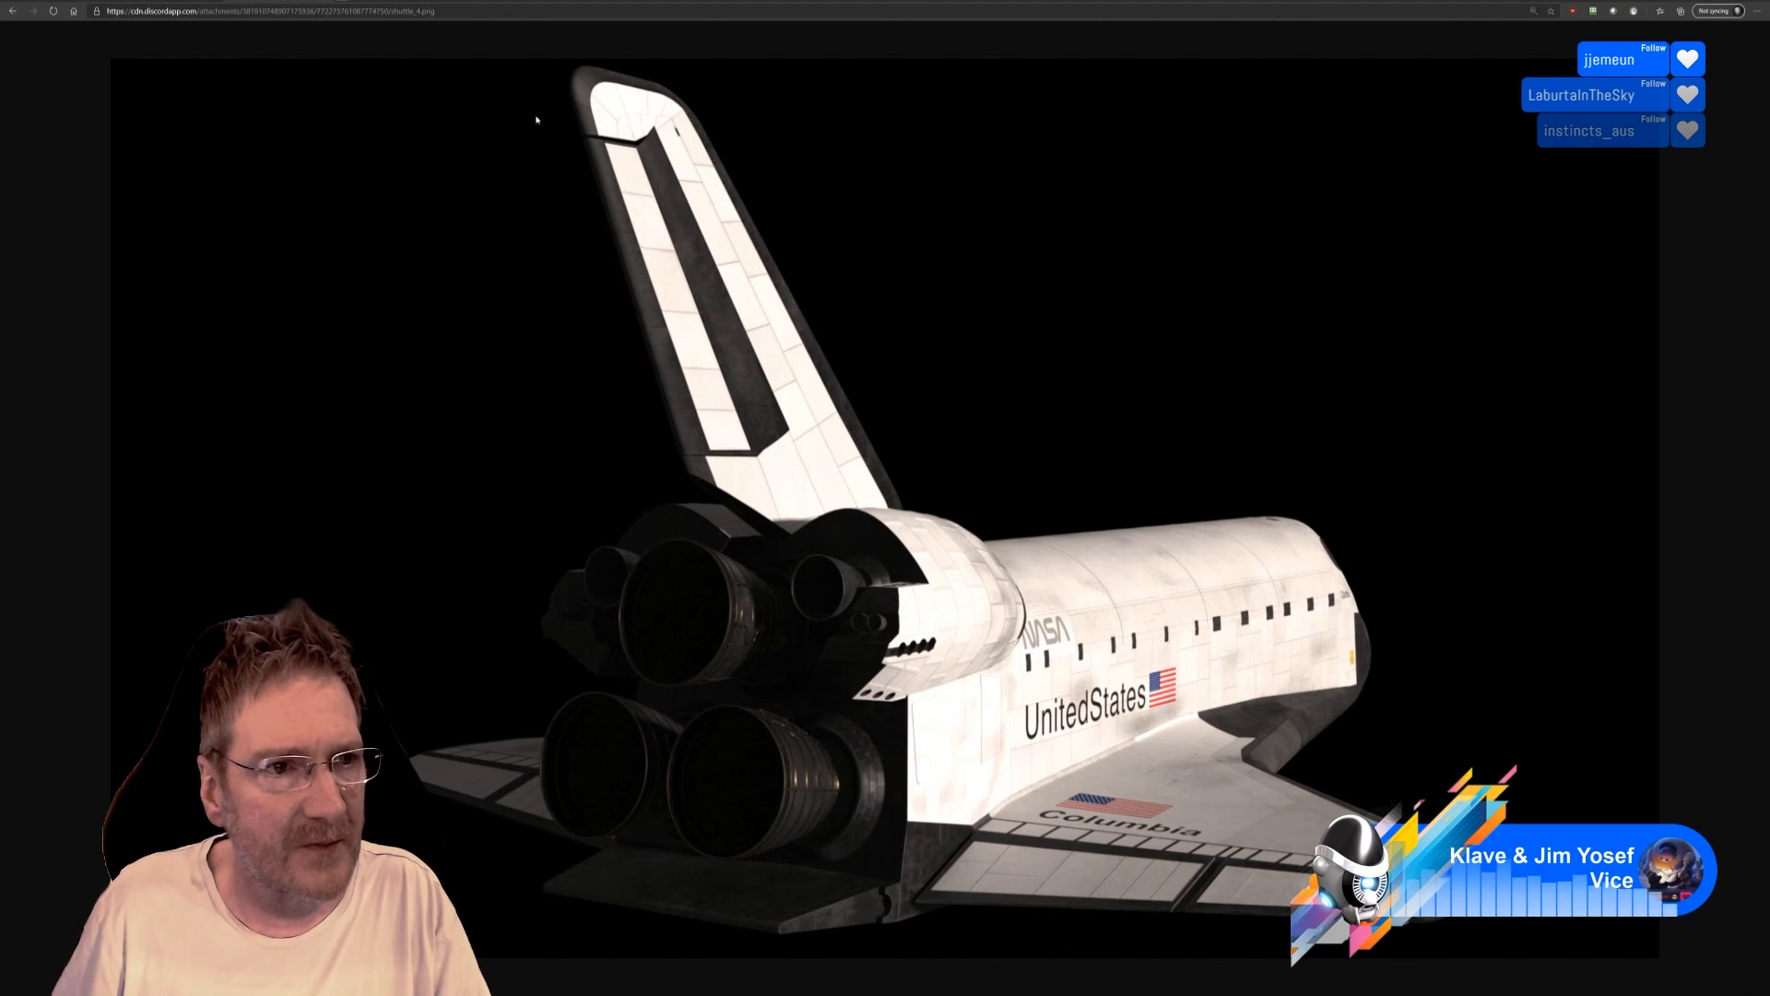
pyautogui.hotkey('ctrl', 't')
pyautogui.hotkey('ctrl', 'v')
pyautogui.press('Return')
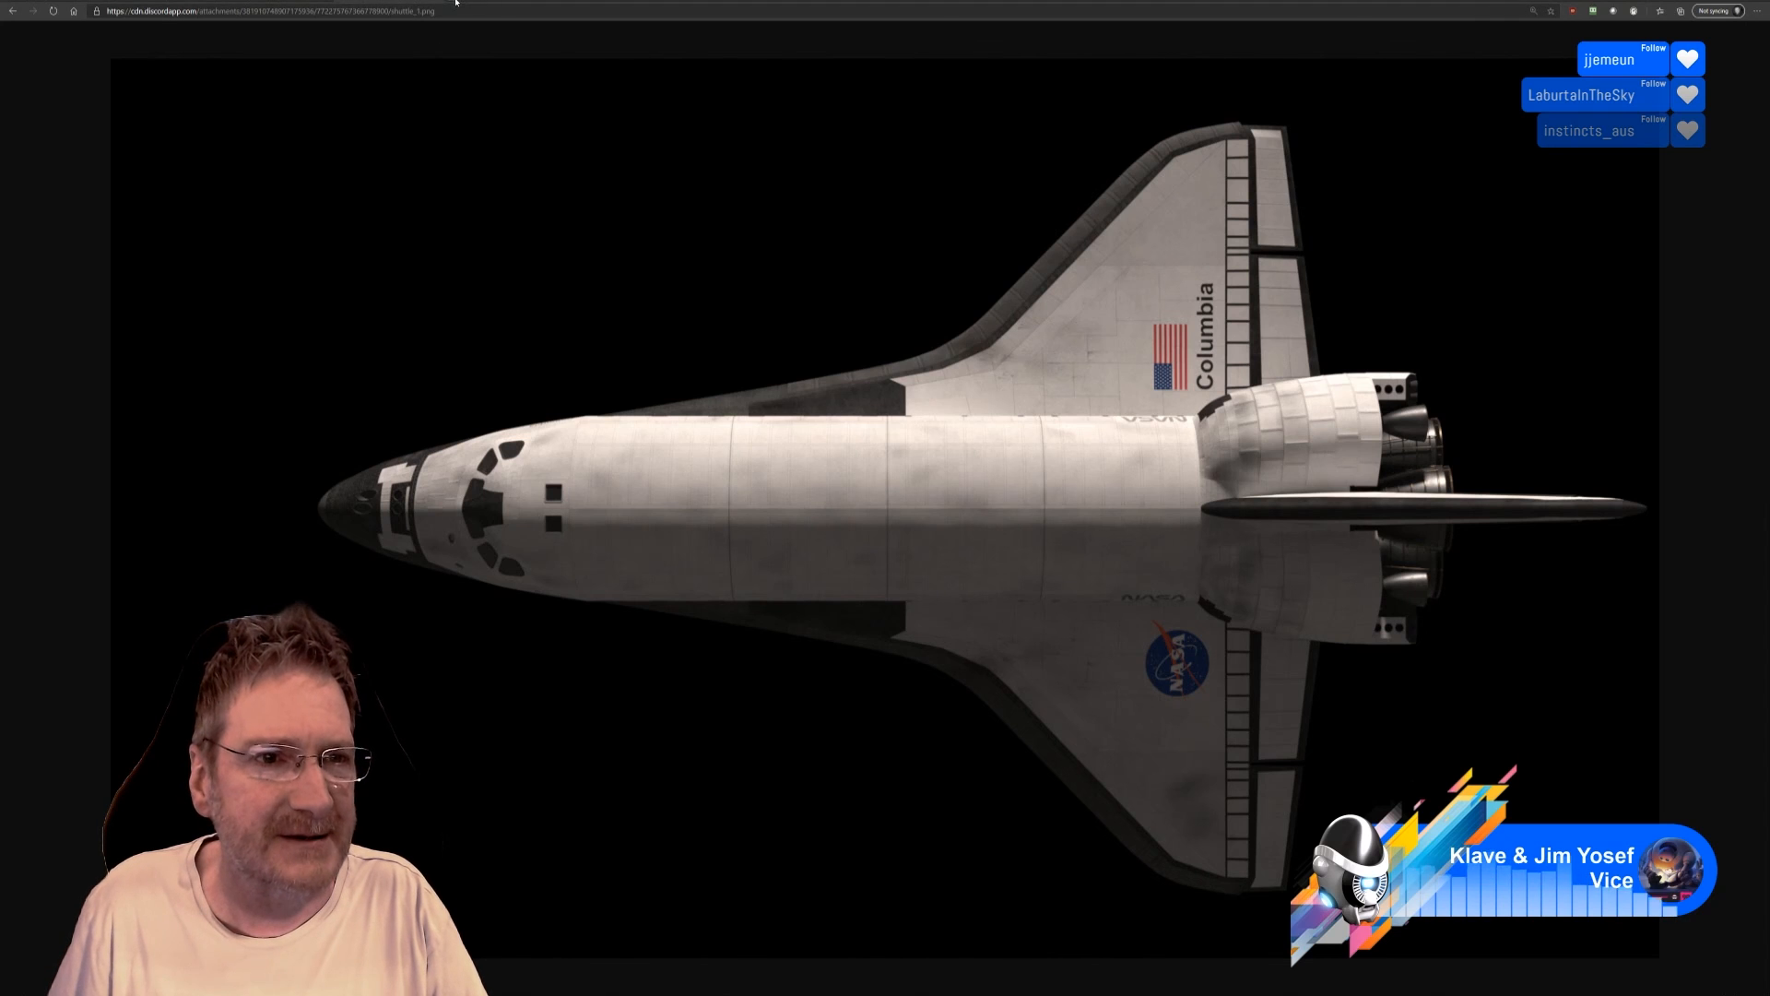
# Open the copied links to the painter's props sheet and the city street artwork in separate new tabs, fitting the props sheet in view.
pyautogui.hotkey('ctrl', 't')
pyautogui.hotkey('ctrl', 'v')
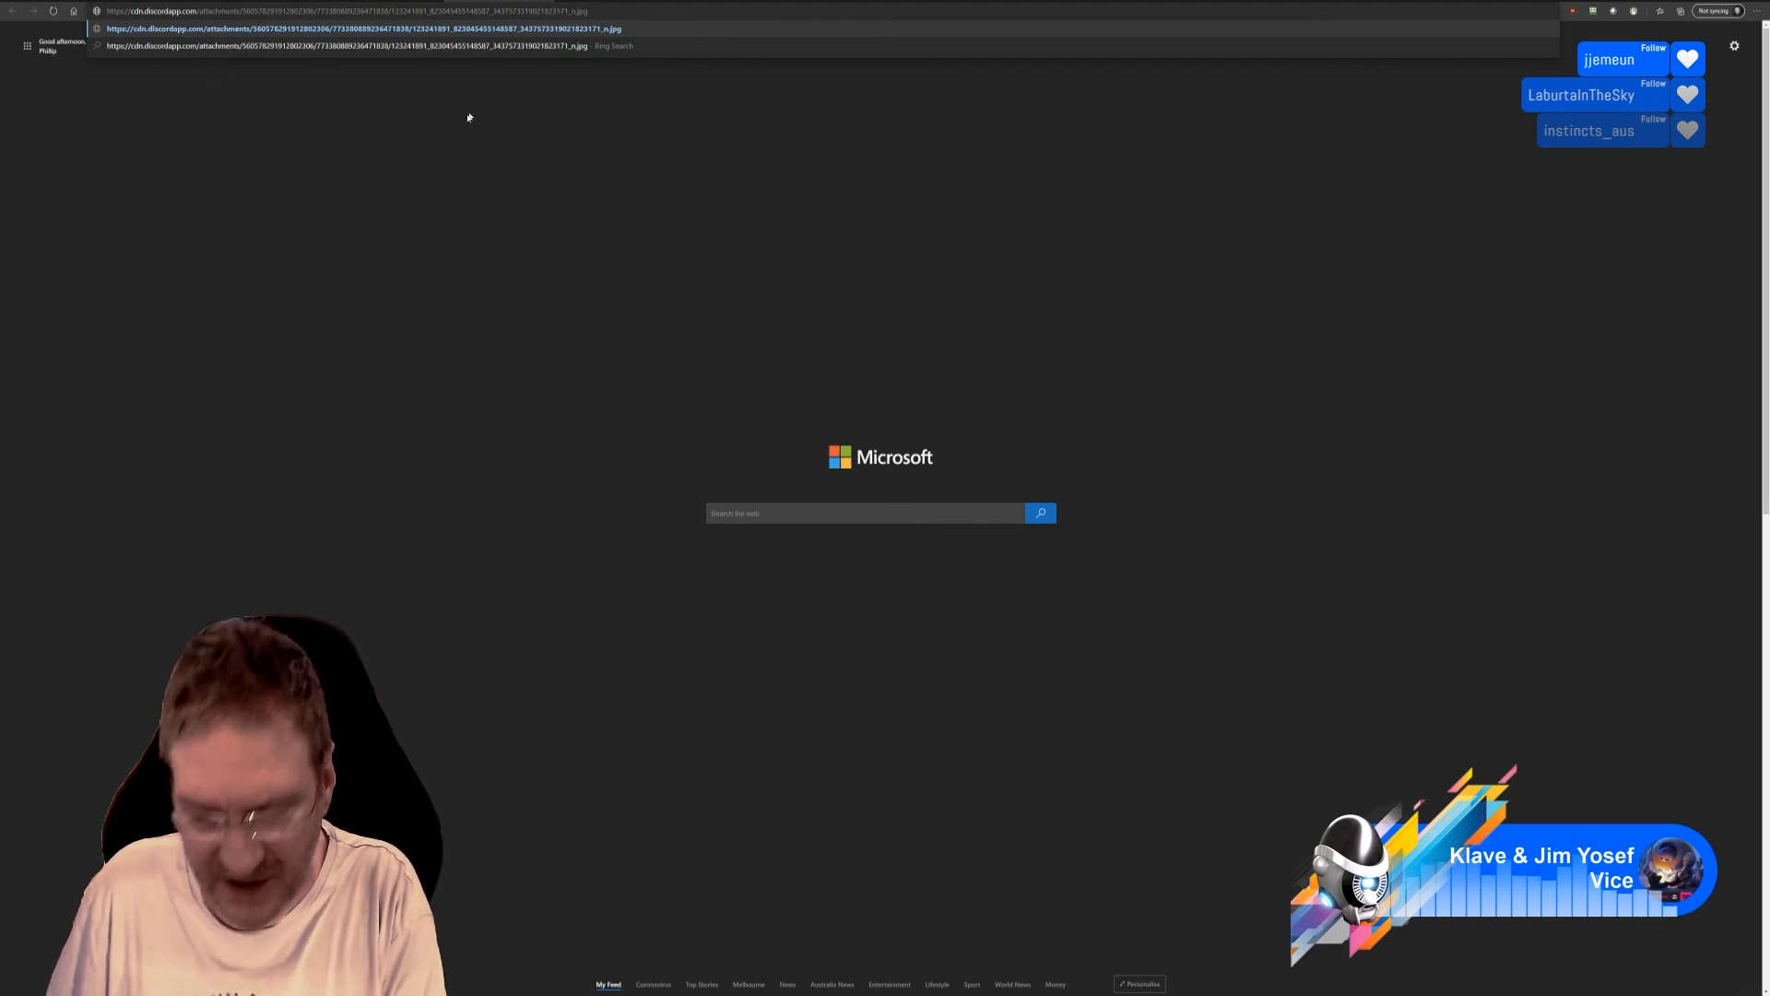
pyautogui.press('Return')
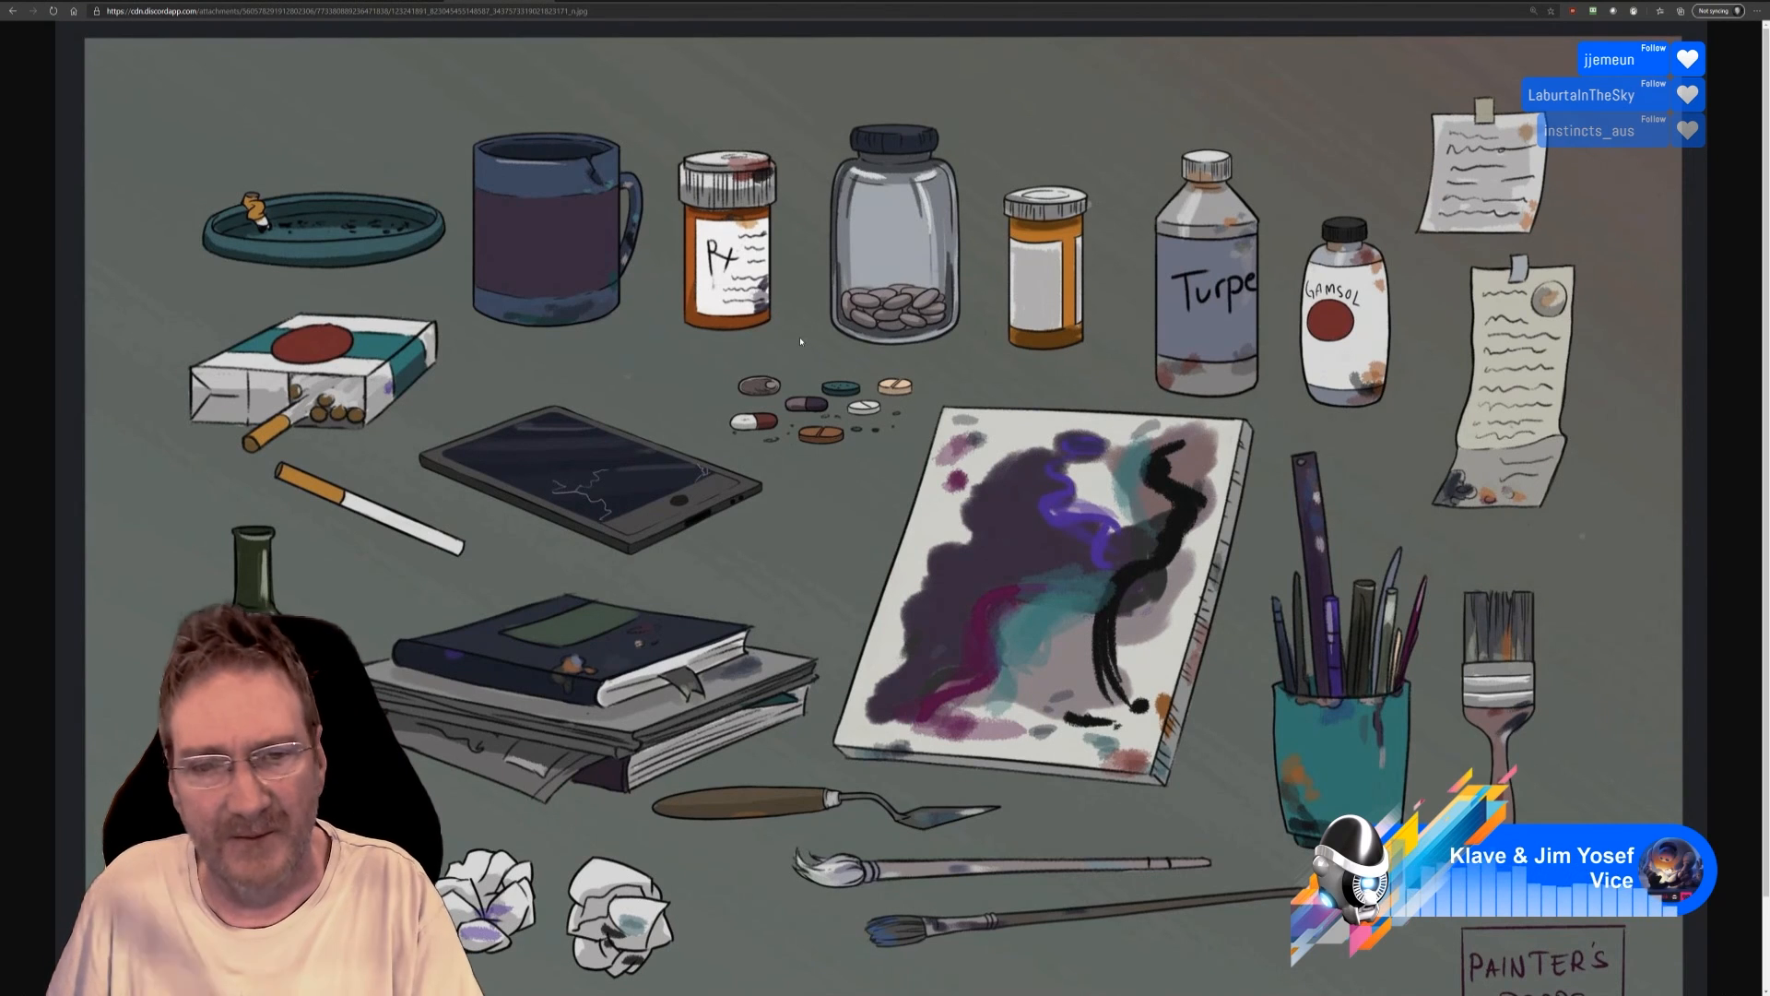
pyautogui.keyDown('ctrl'); pyautogui.scroll(-1, 815, 383); pyautogui.keyUp('ctrl')
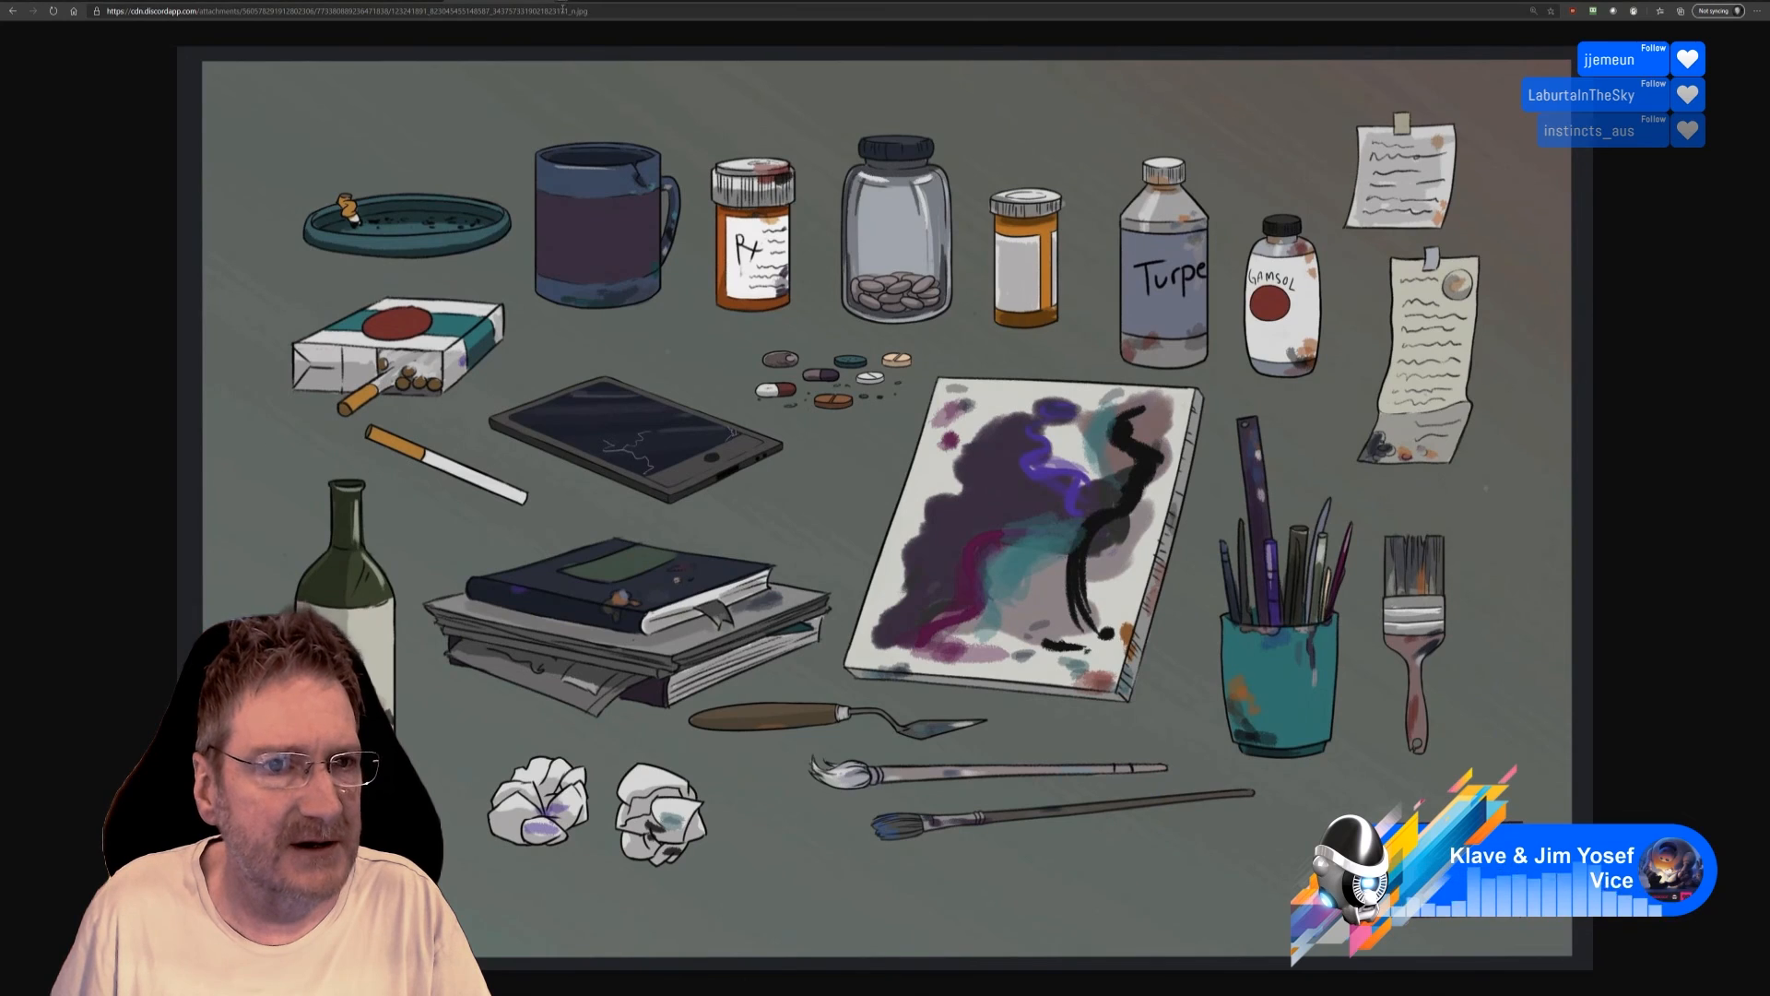
pyautogui.hotkey('ctrl', 't')
pyautogui.hotkey('ctrl', 'v')
pyautogui.press('Return')
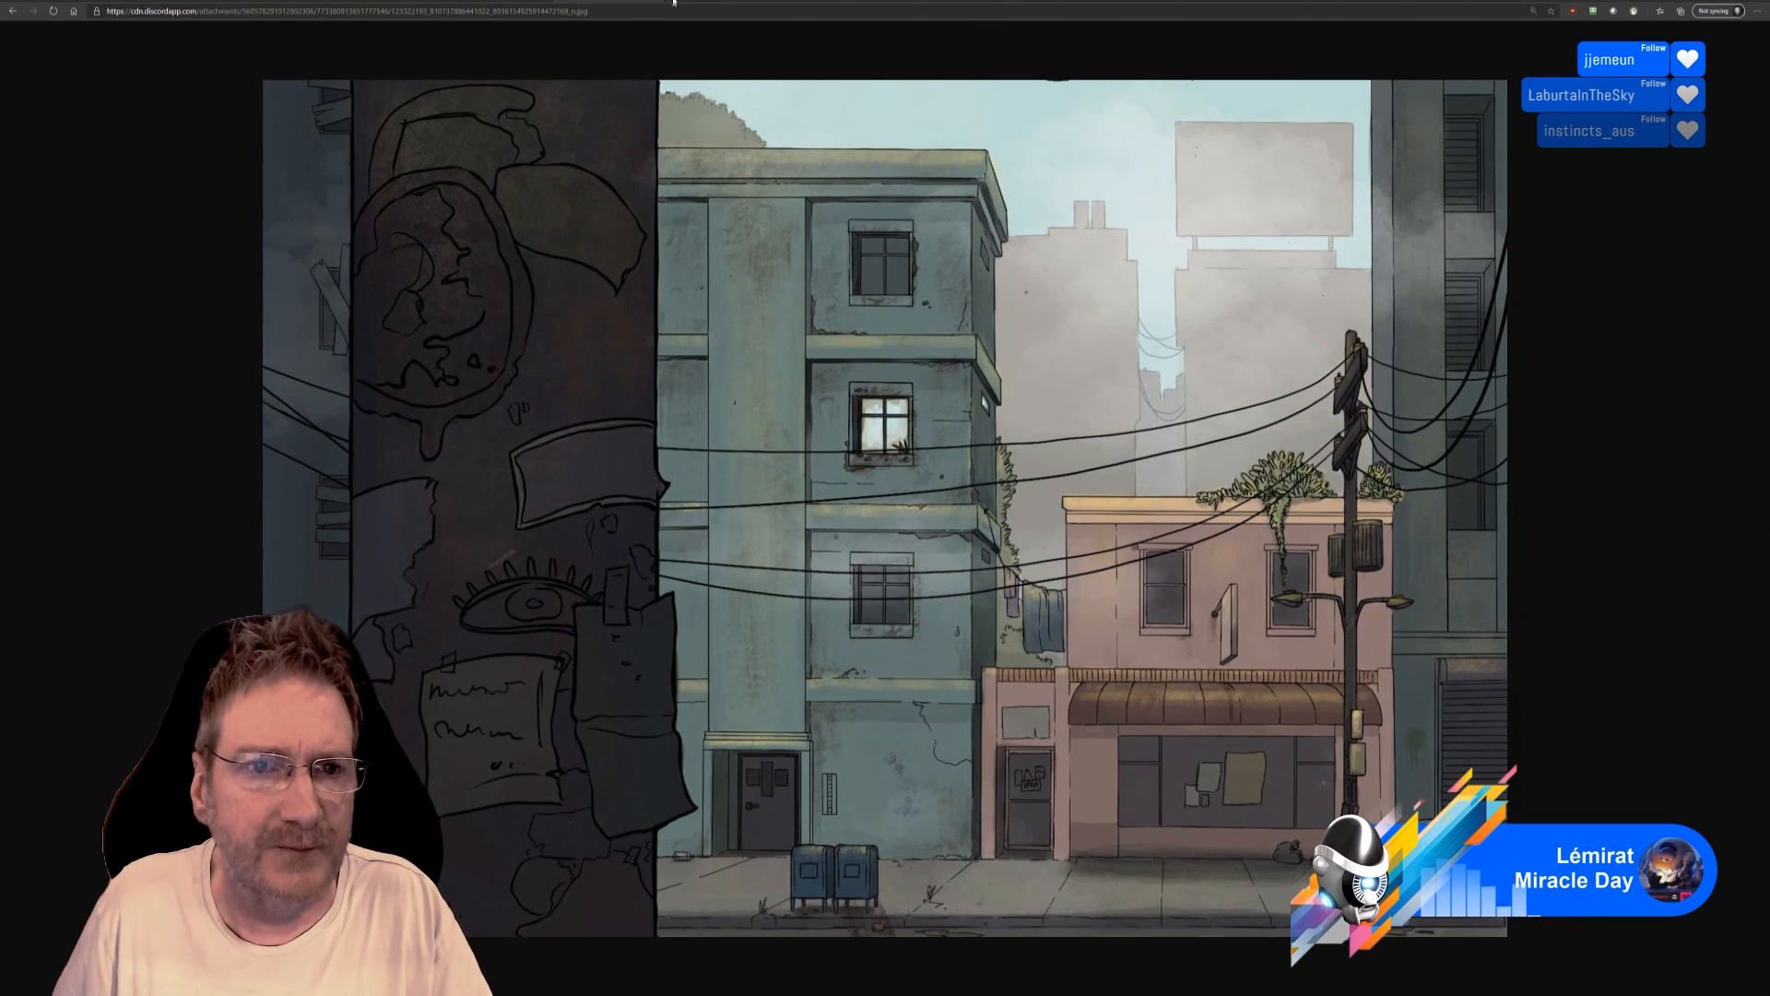
# Open the copied links to the grayscale bedroom and kitchen artworks in new tabs, and return to the top-view shuttle image.
pyautogui.hotkey('ctrl', 't')
pyautogui.hotkey('ctrl', 'v')
pyautogui.press('Return')
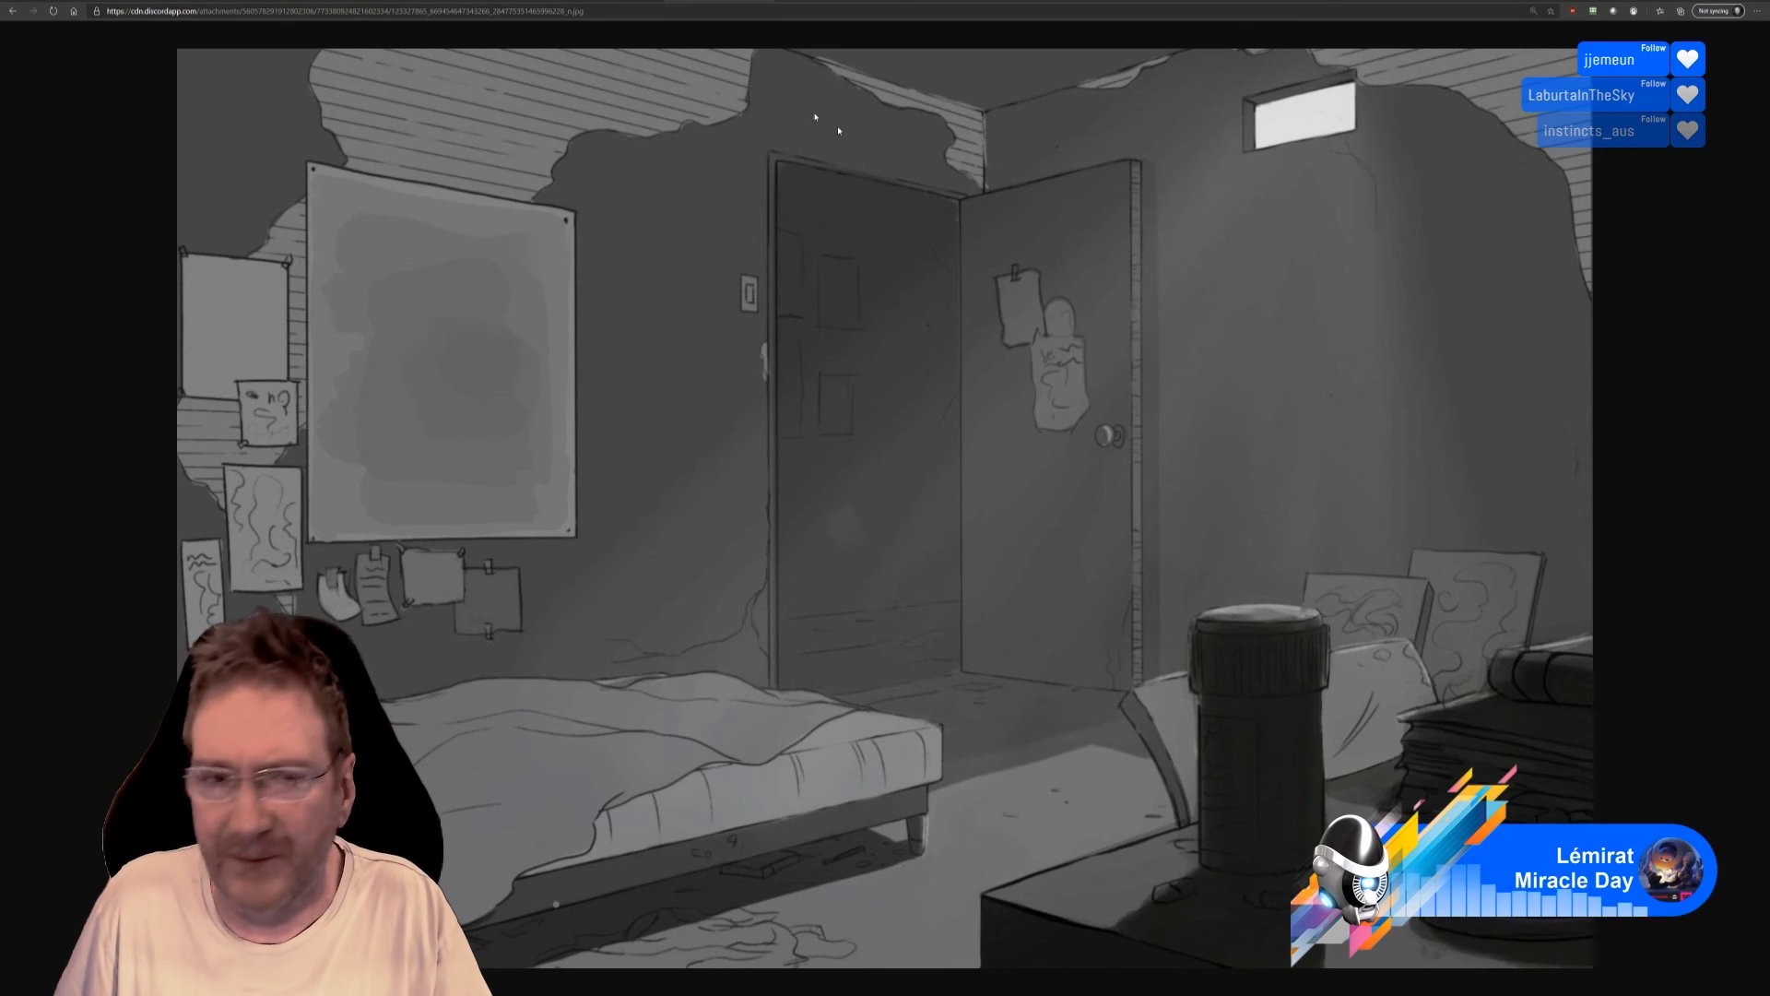
pyautogui.hotkey('ctrl', 't')
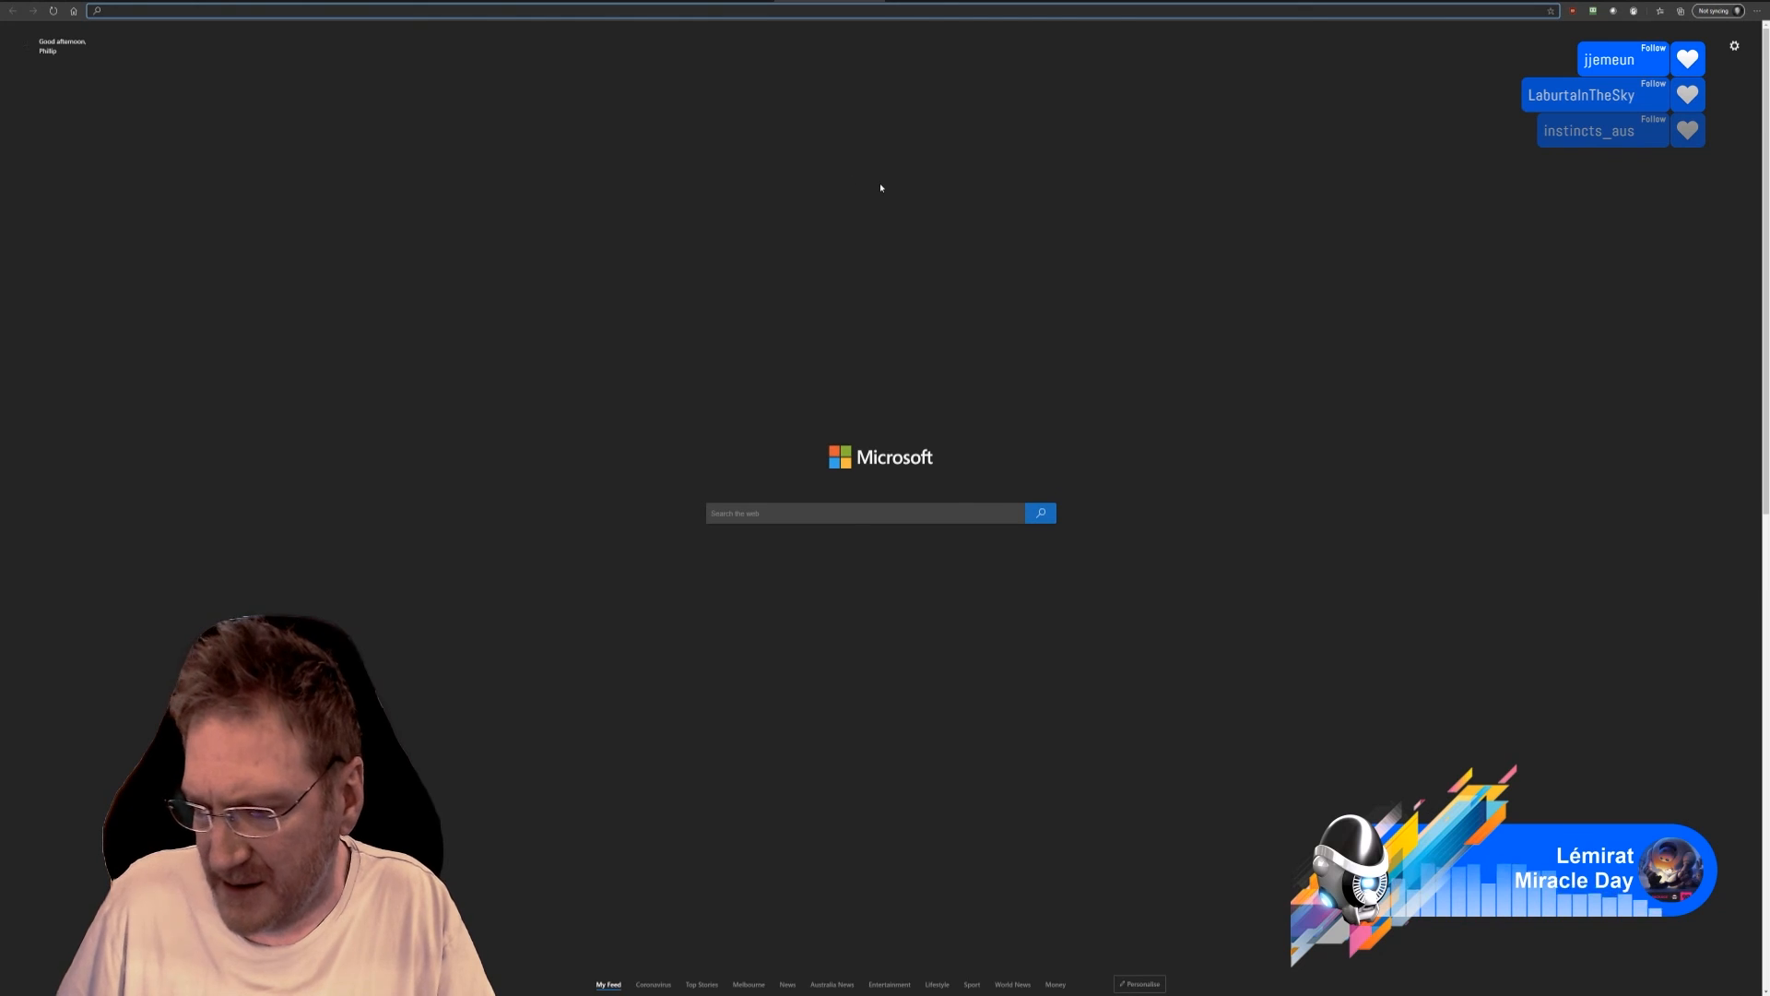
pyautogui.hotkey('ctrl', 'v')
pyautogui.press('Return')
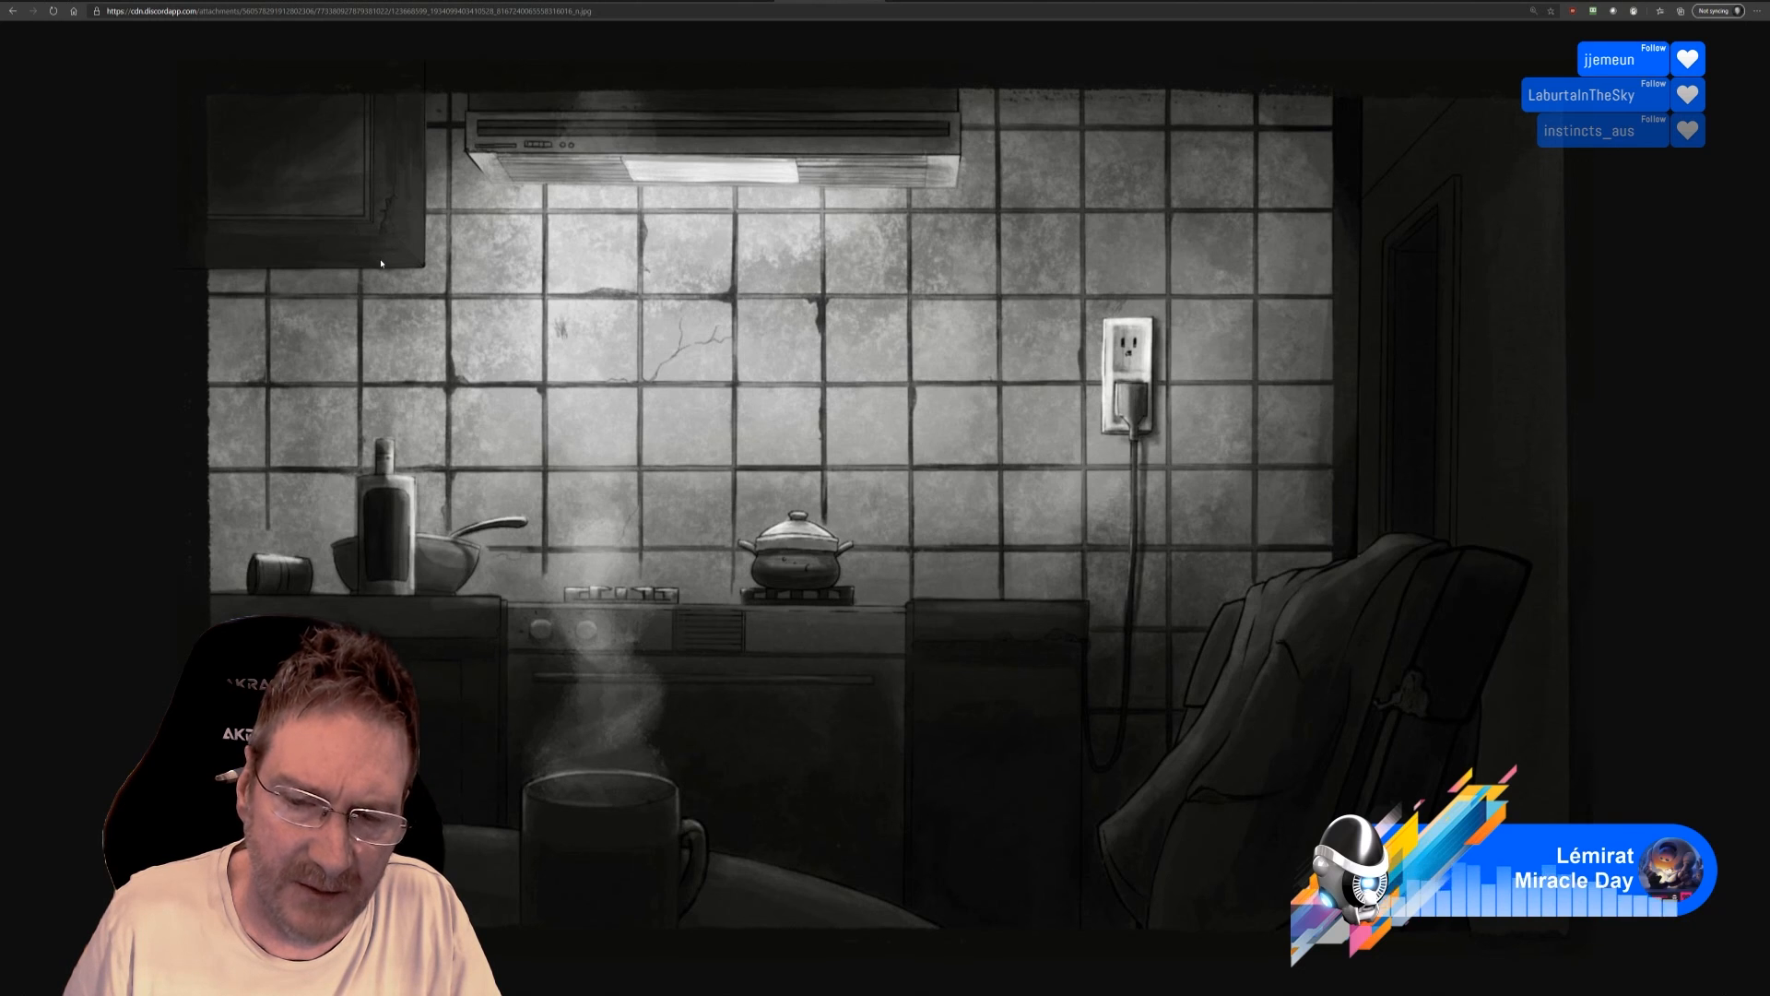
pyautogui.click(381, 3)
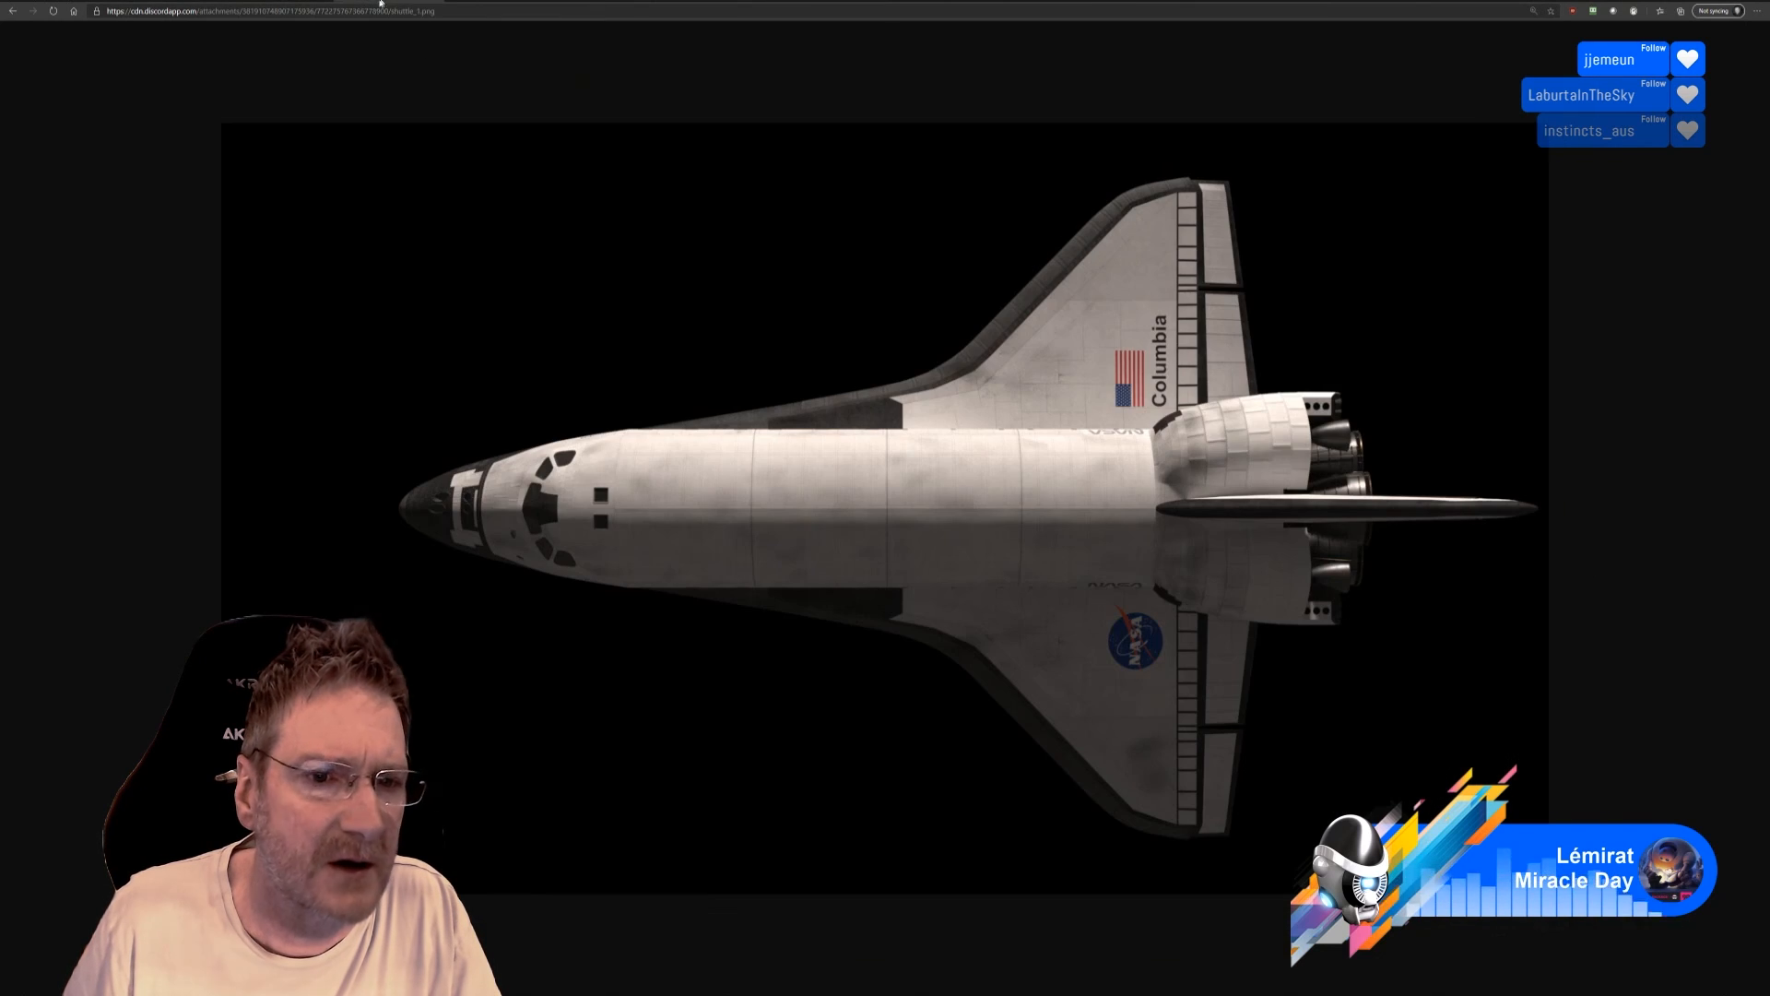
# Review the open painter's props sheet, city street, grayscale bedroom and kitchen artworks in order, and go back through them to the props sheet.
pyautogui.click(452, 3)
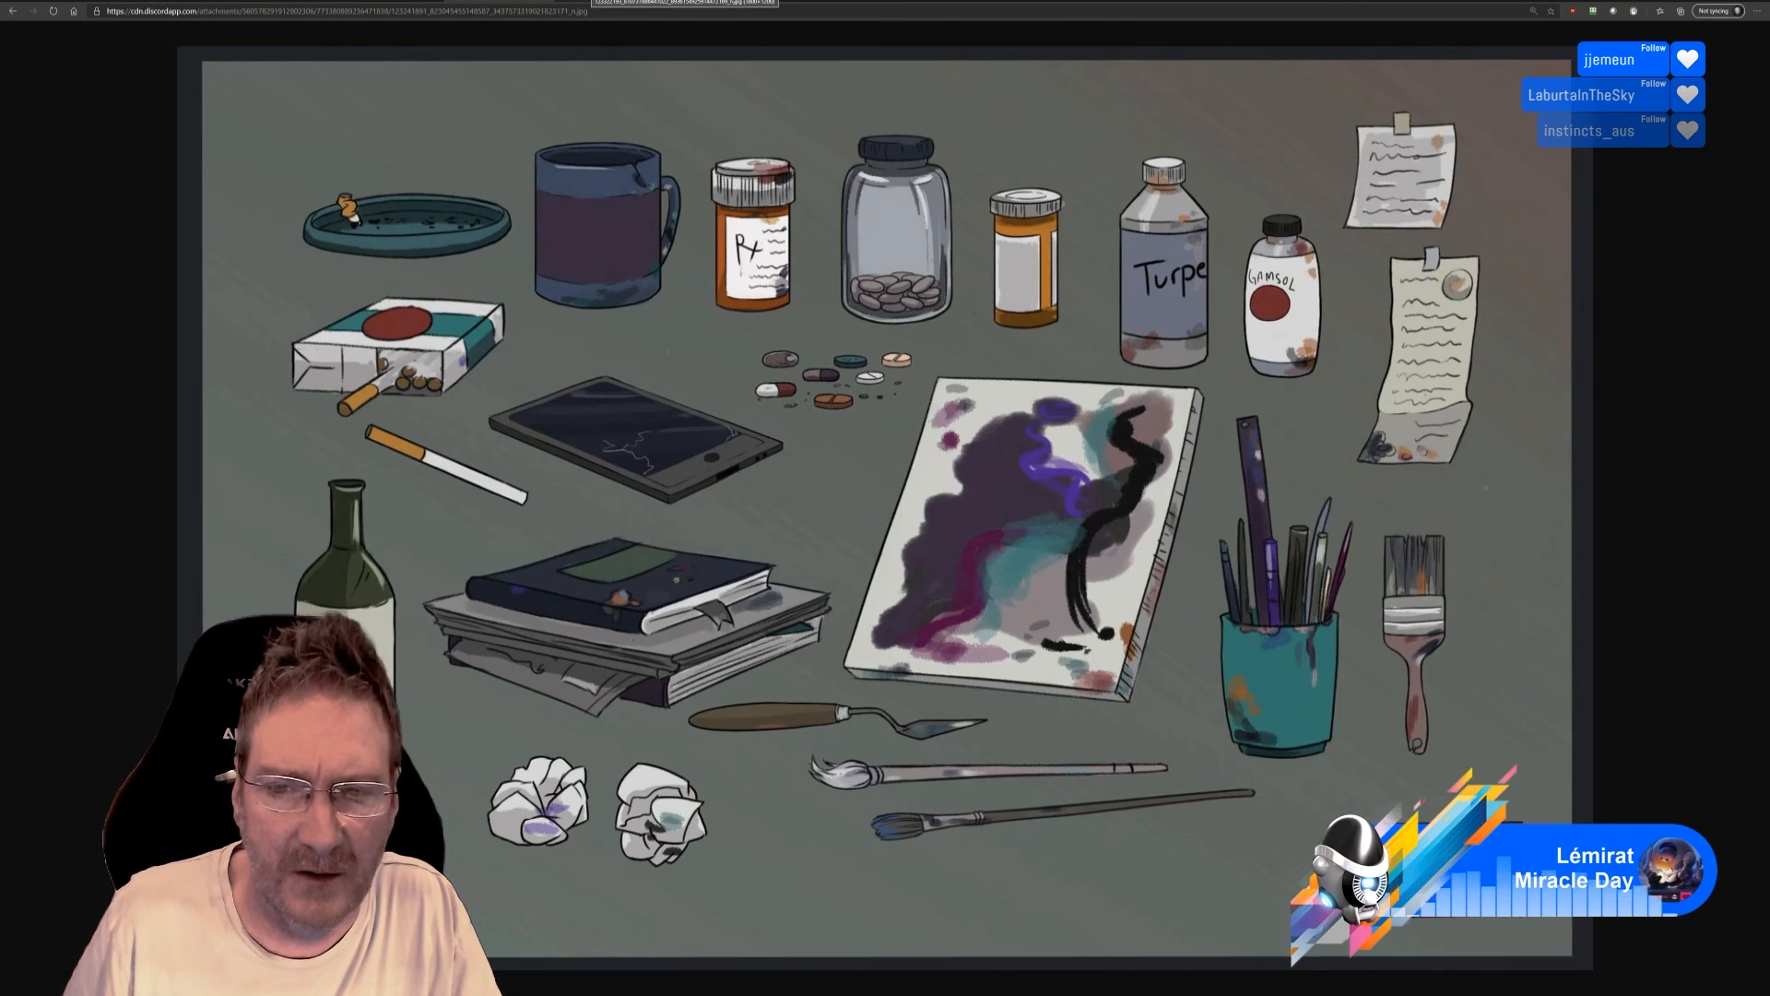
pyautogui.click(599, 3)
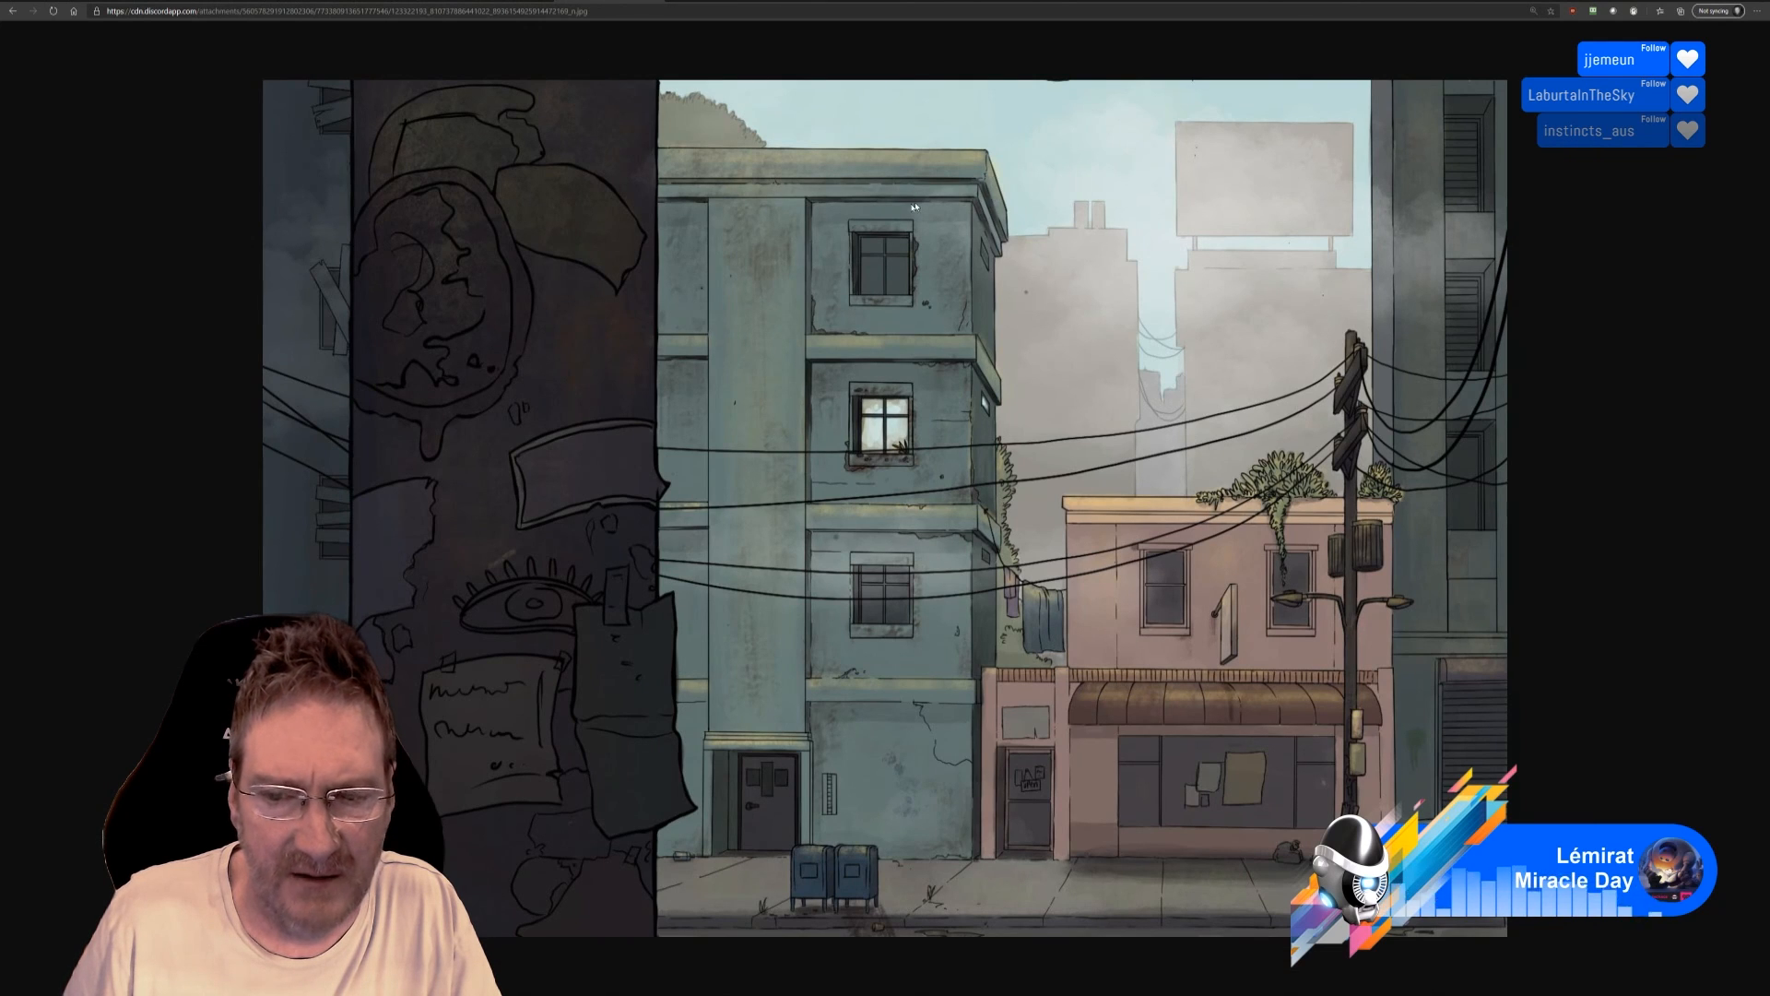
pyautogui.click(721, 2)
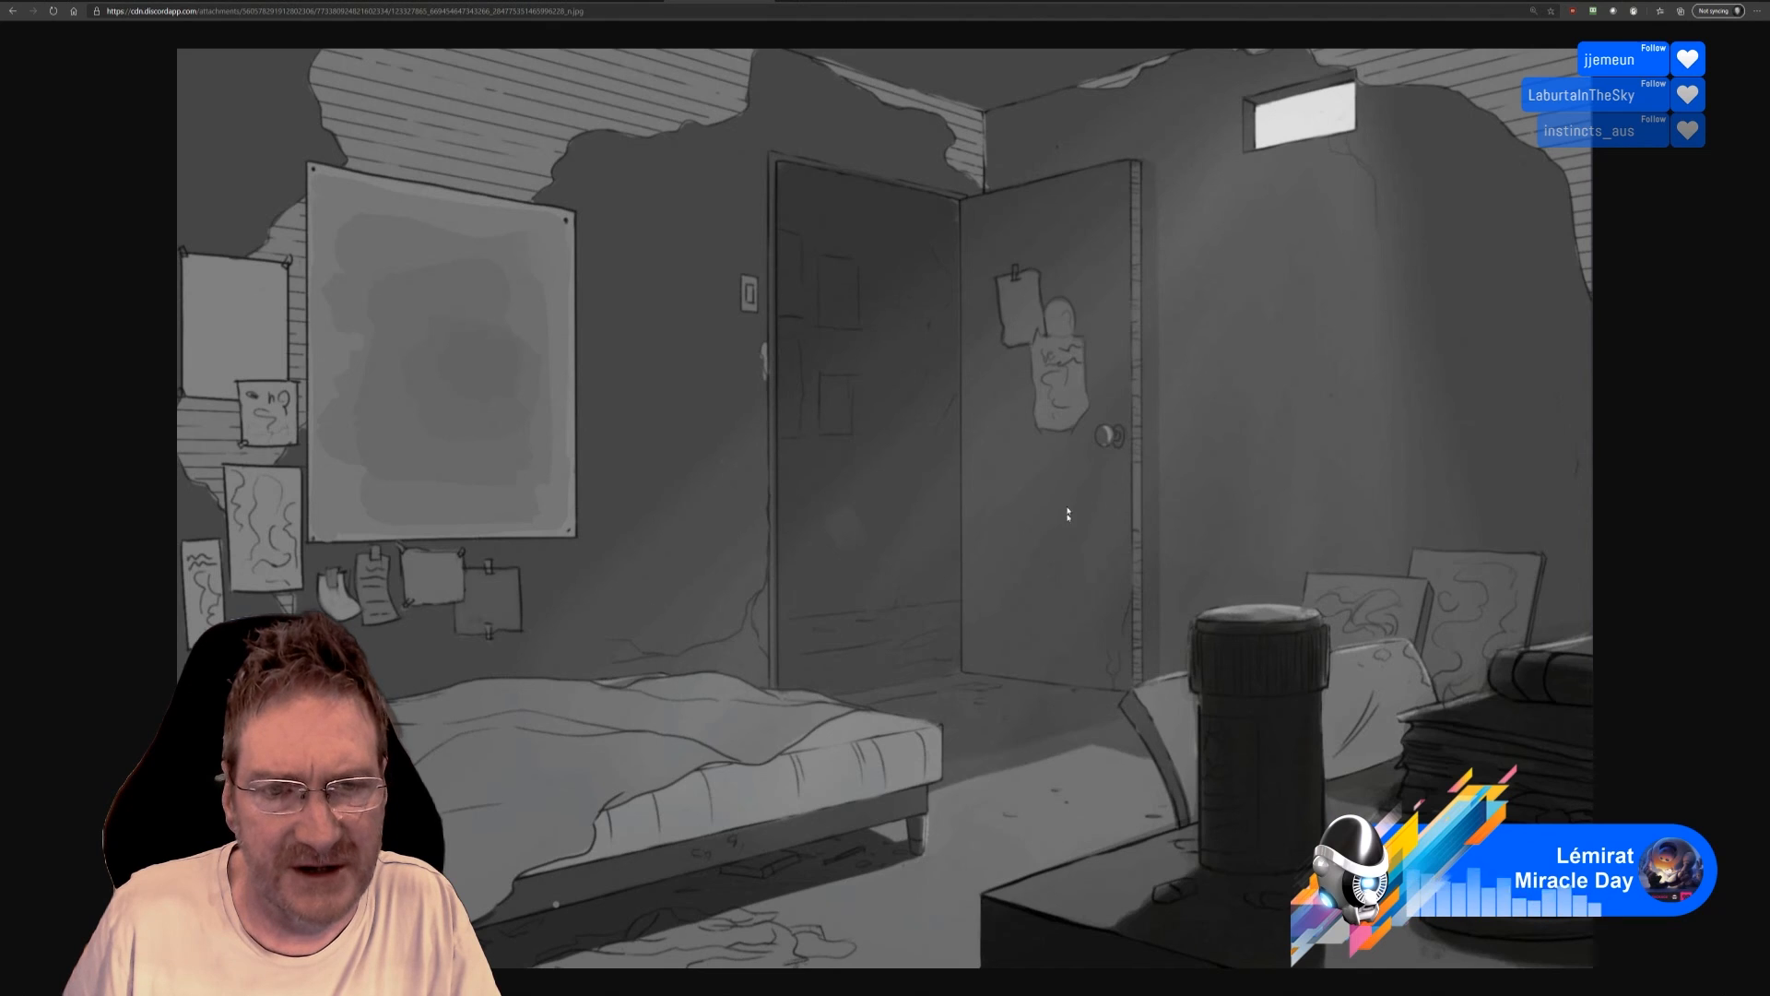
pyautogui.click(830, 2)
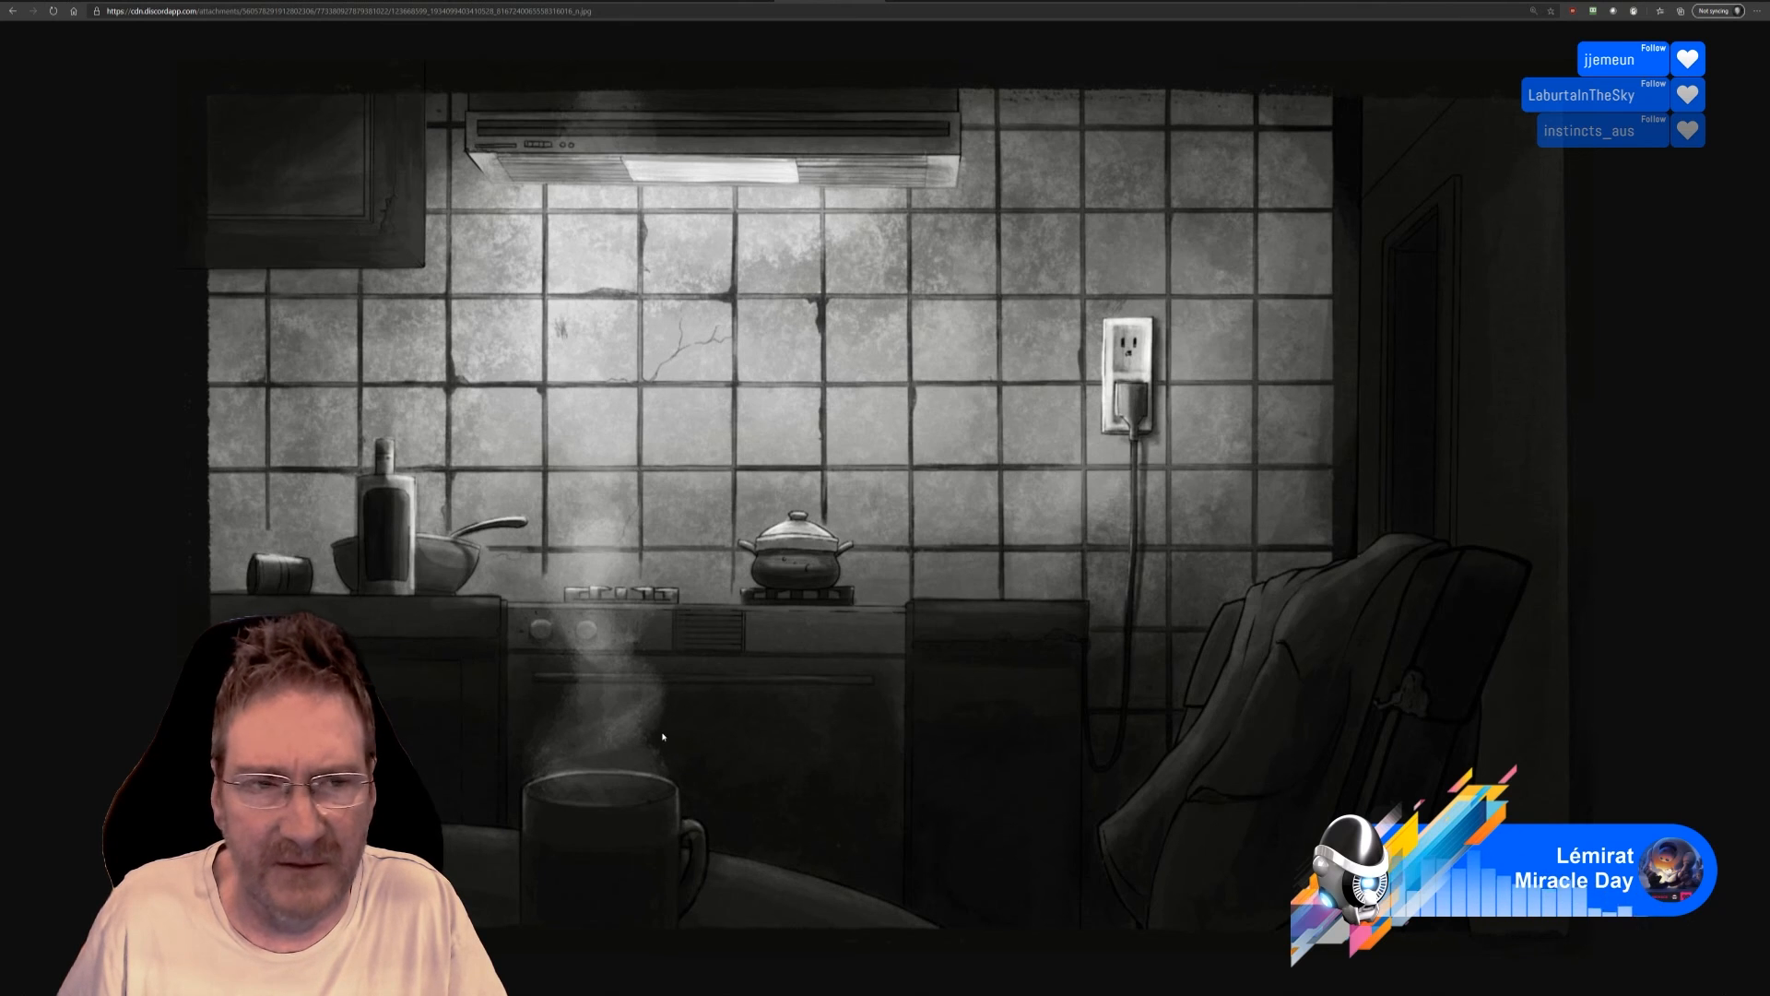
pyautogui.click(728, 2)
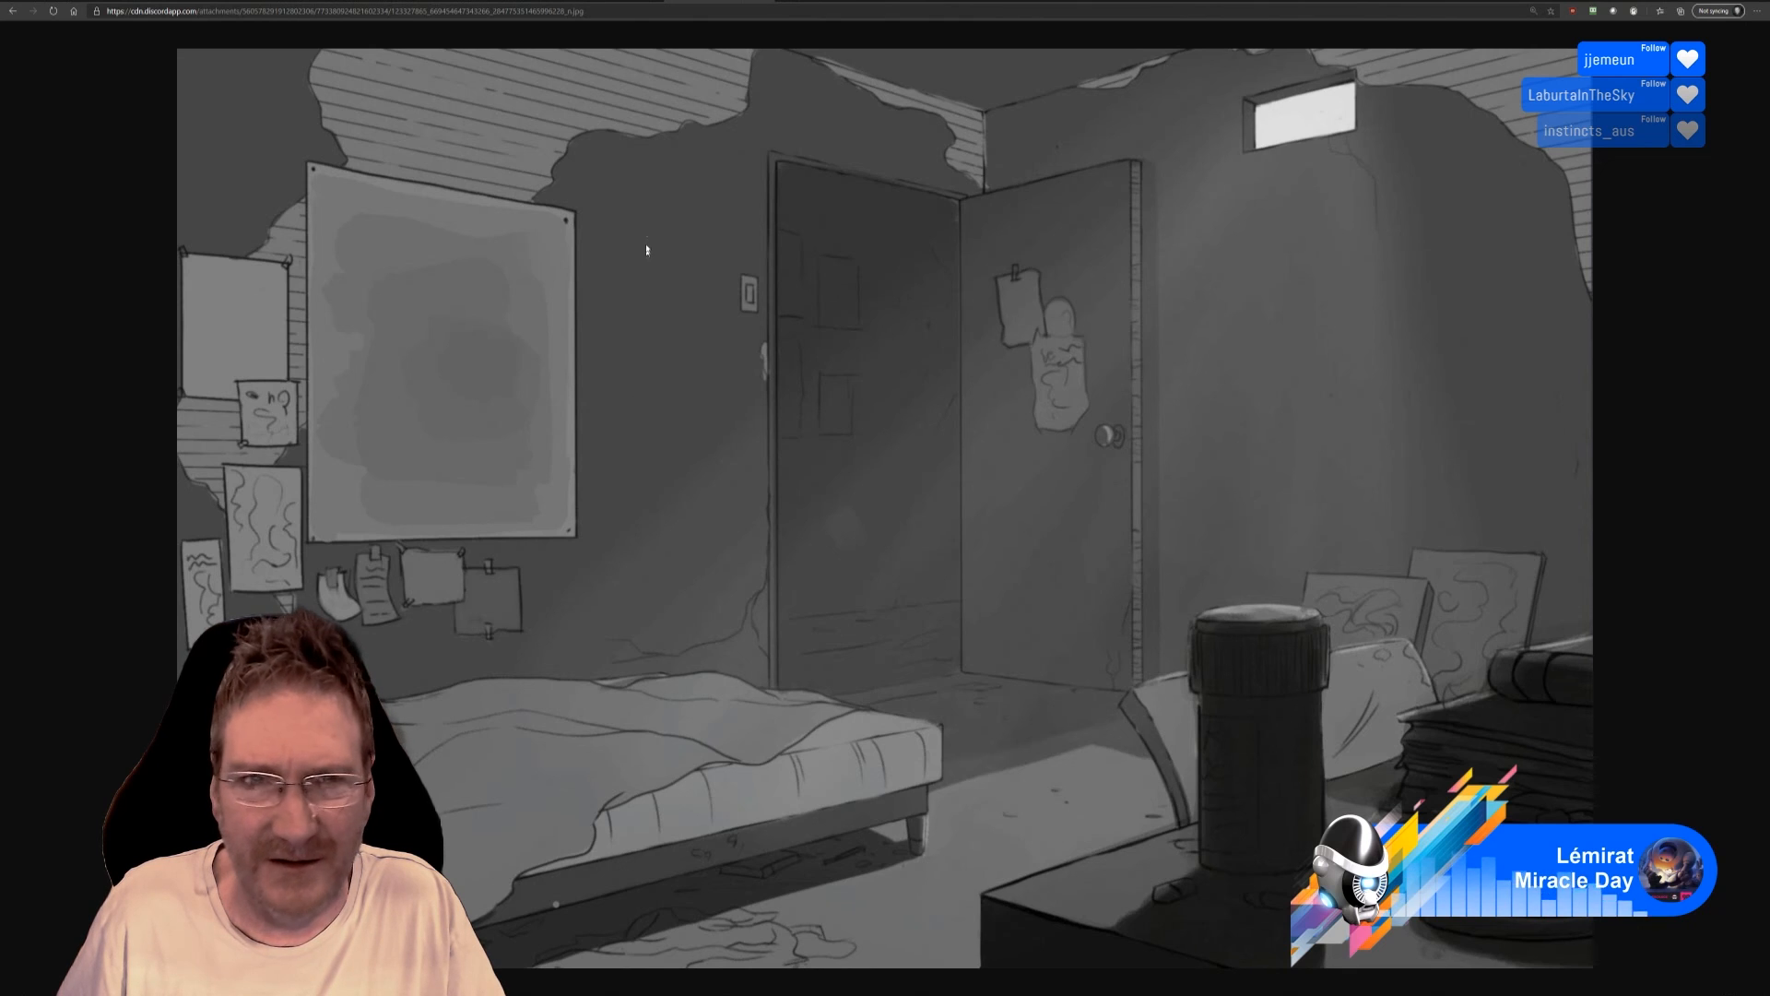
pyautogui.click(614, 2)
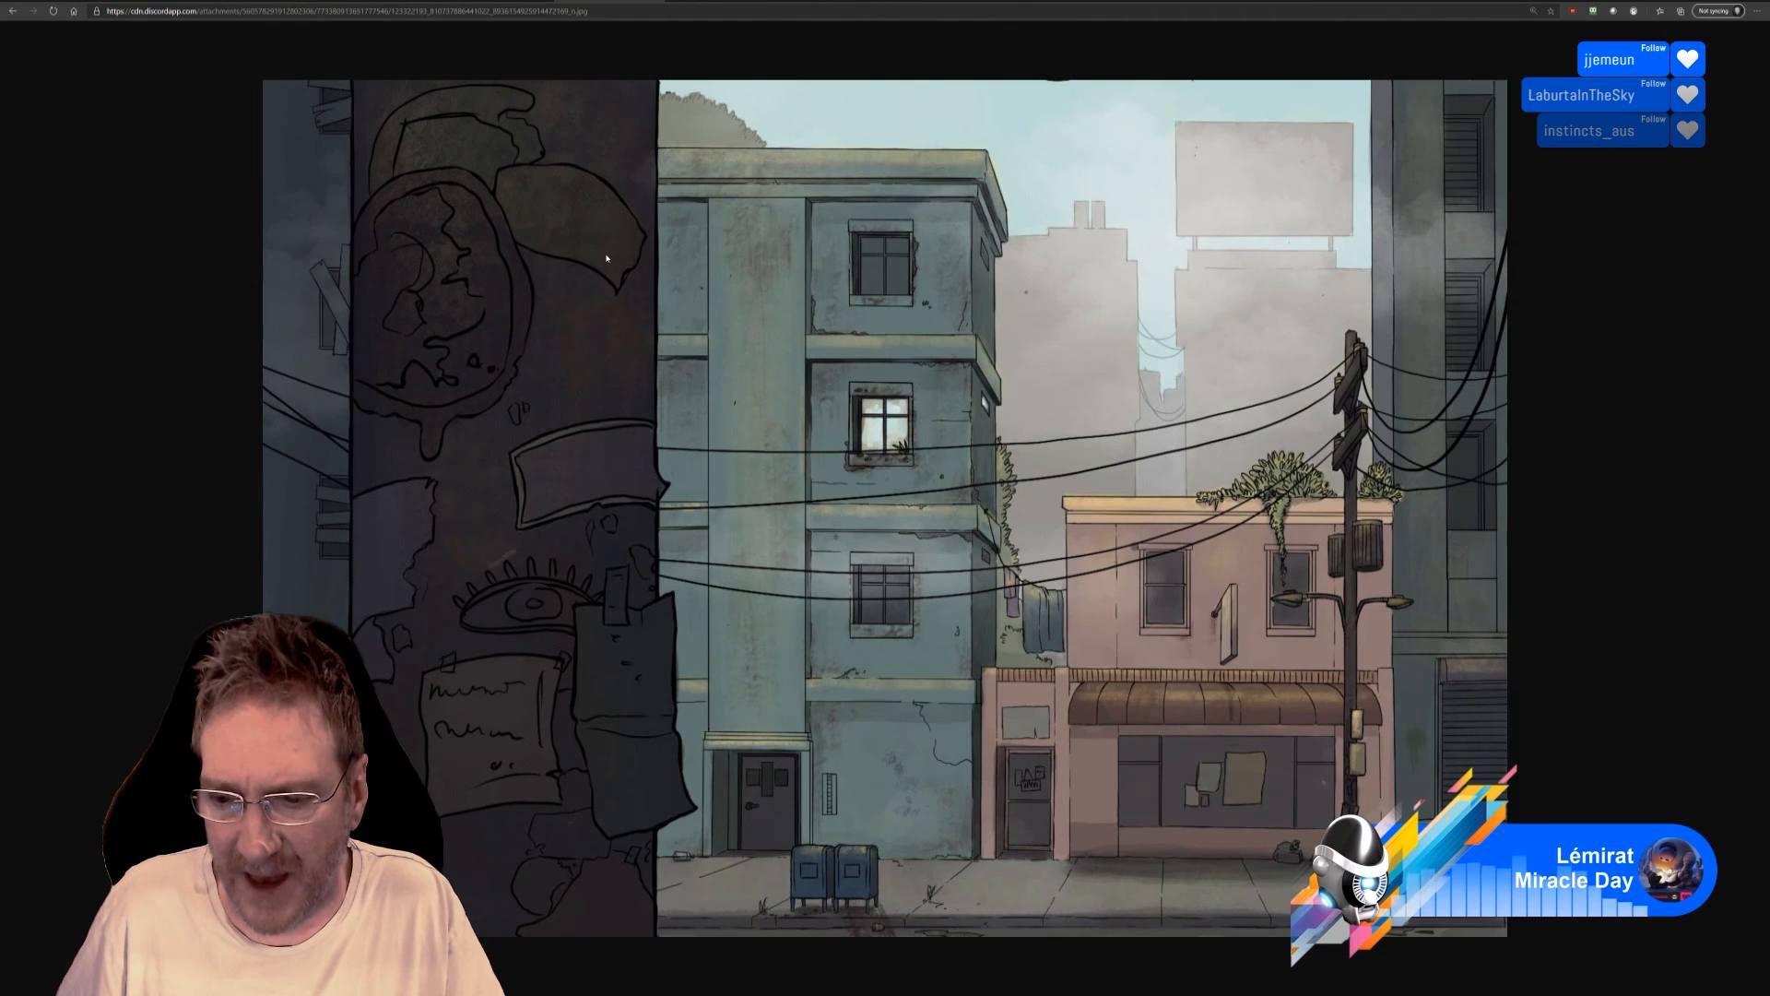
pyautogui.click(505, 5)
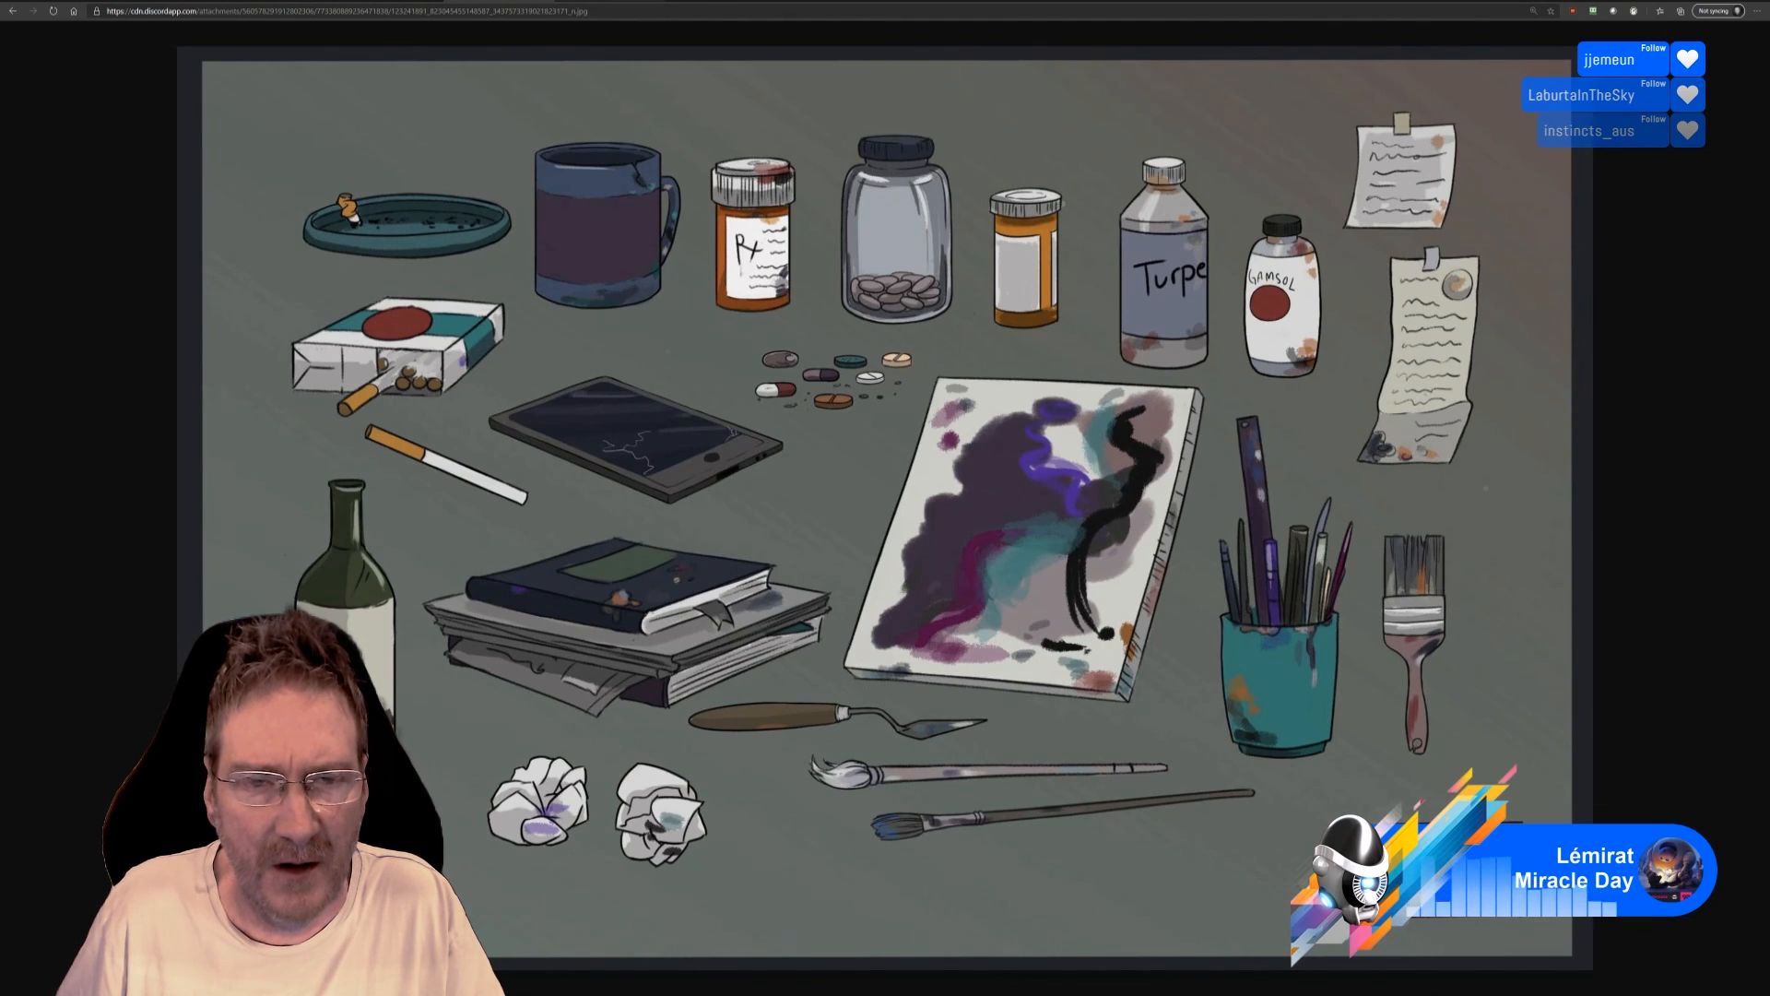
# Compare the colored city street artwork with the grayscale kitchen artwork by alternating between their open pages, ending on the street.
pyautogui.click(604, 2)
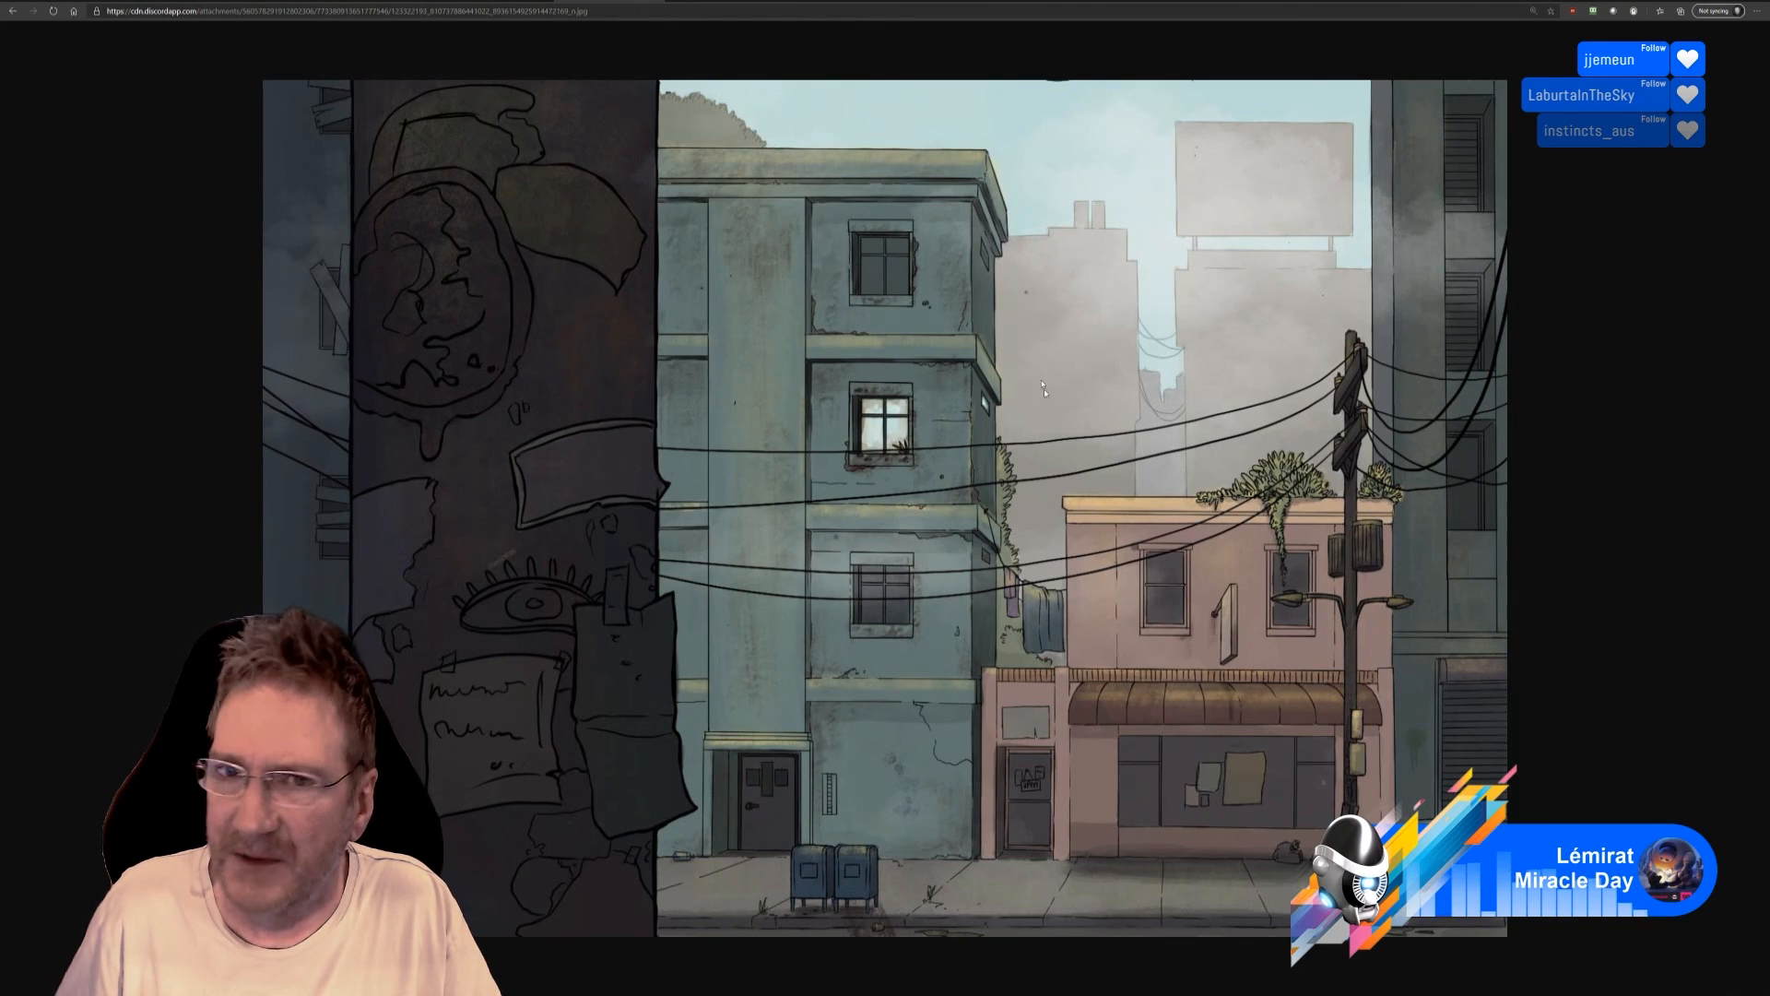
pyautogui.click(828, 1)
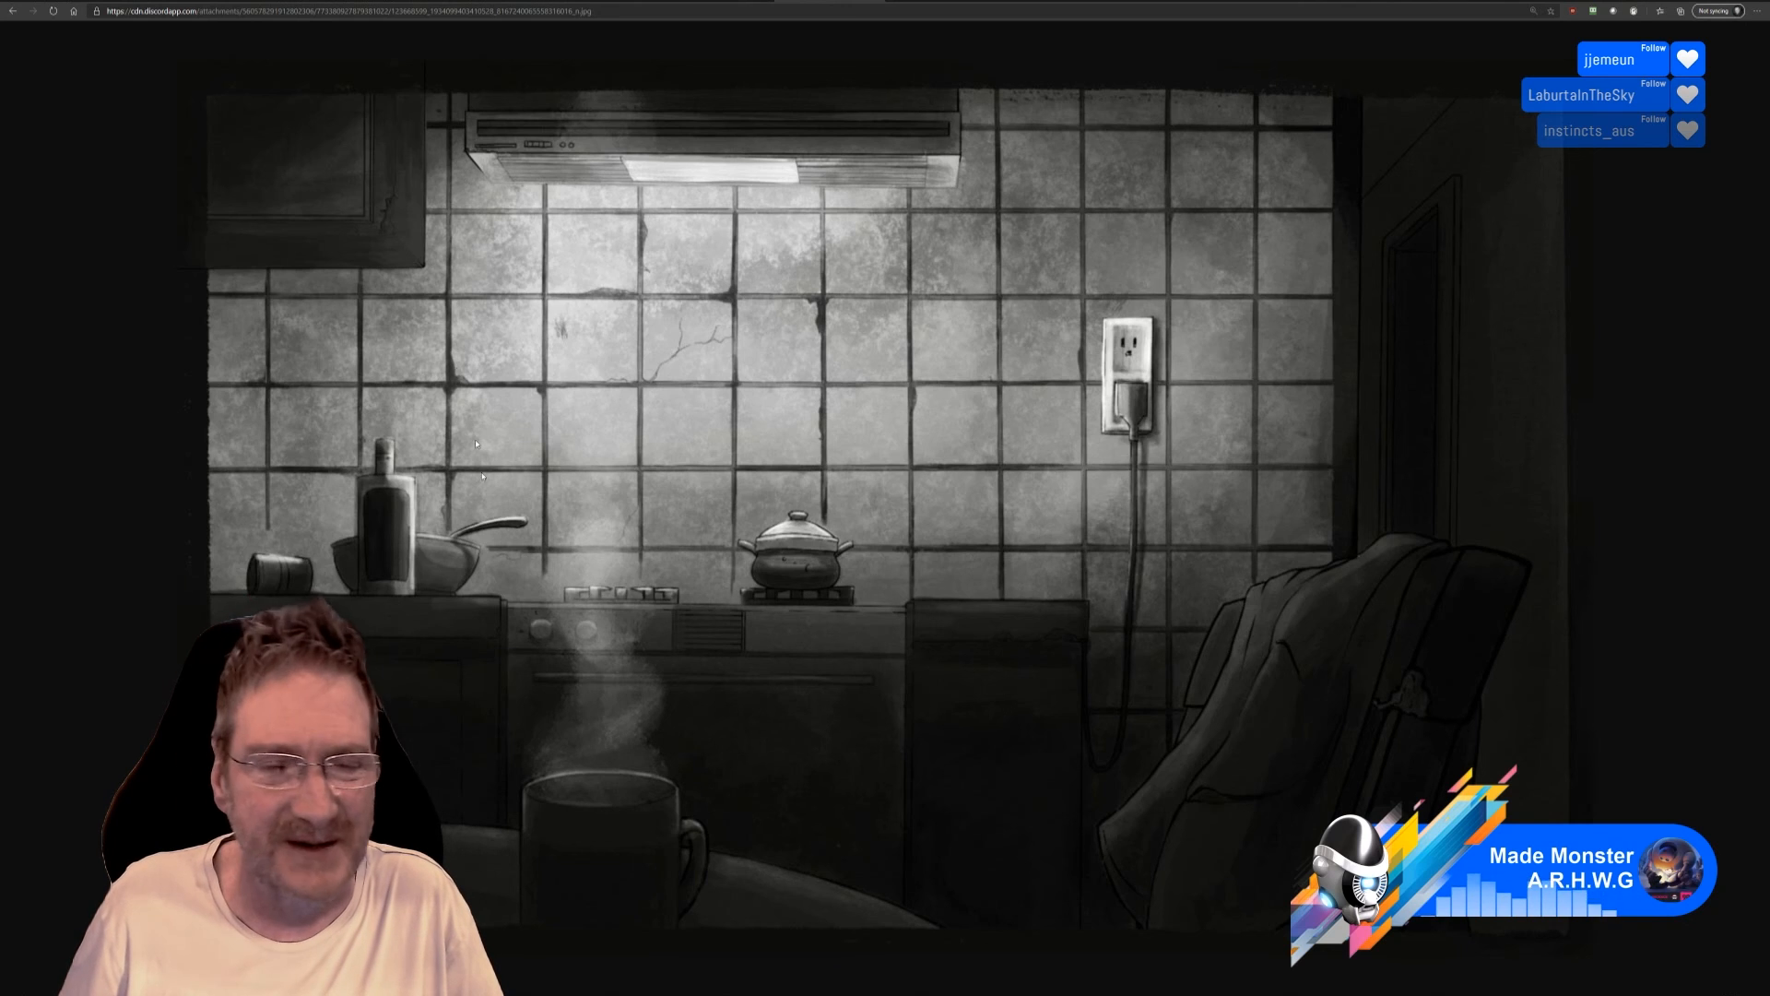
pyautogui.click(609, 1)
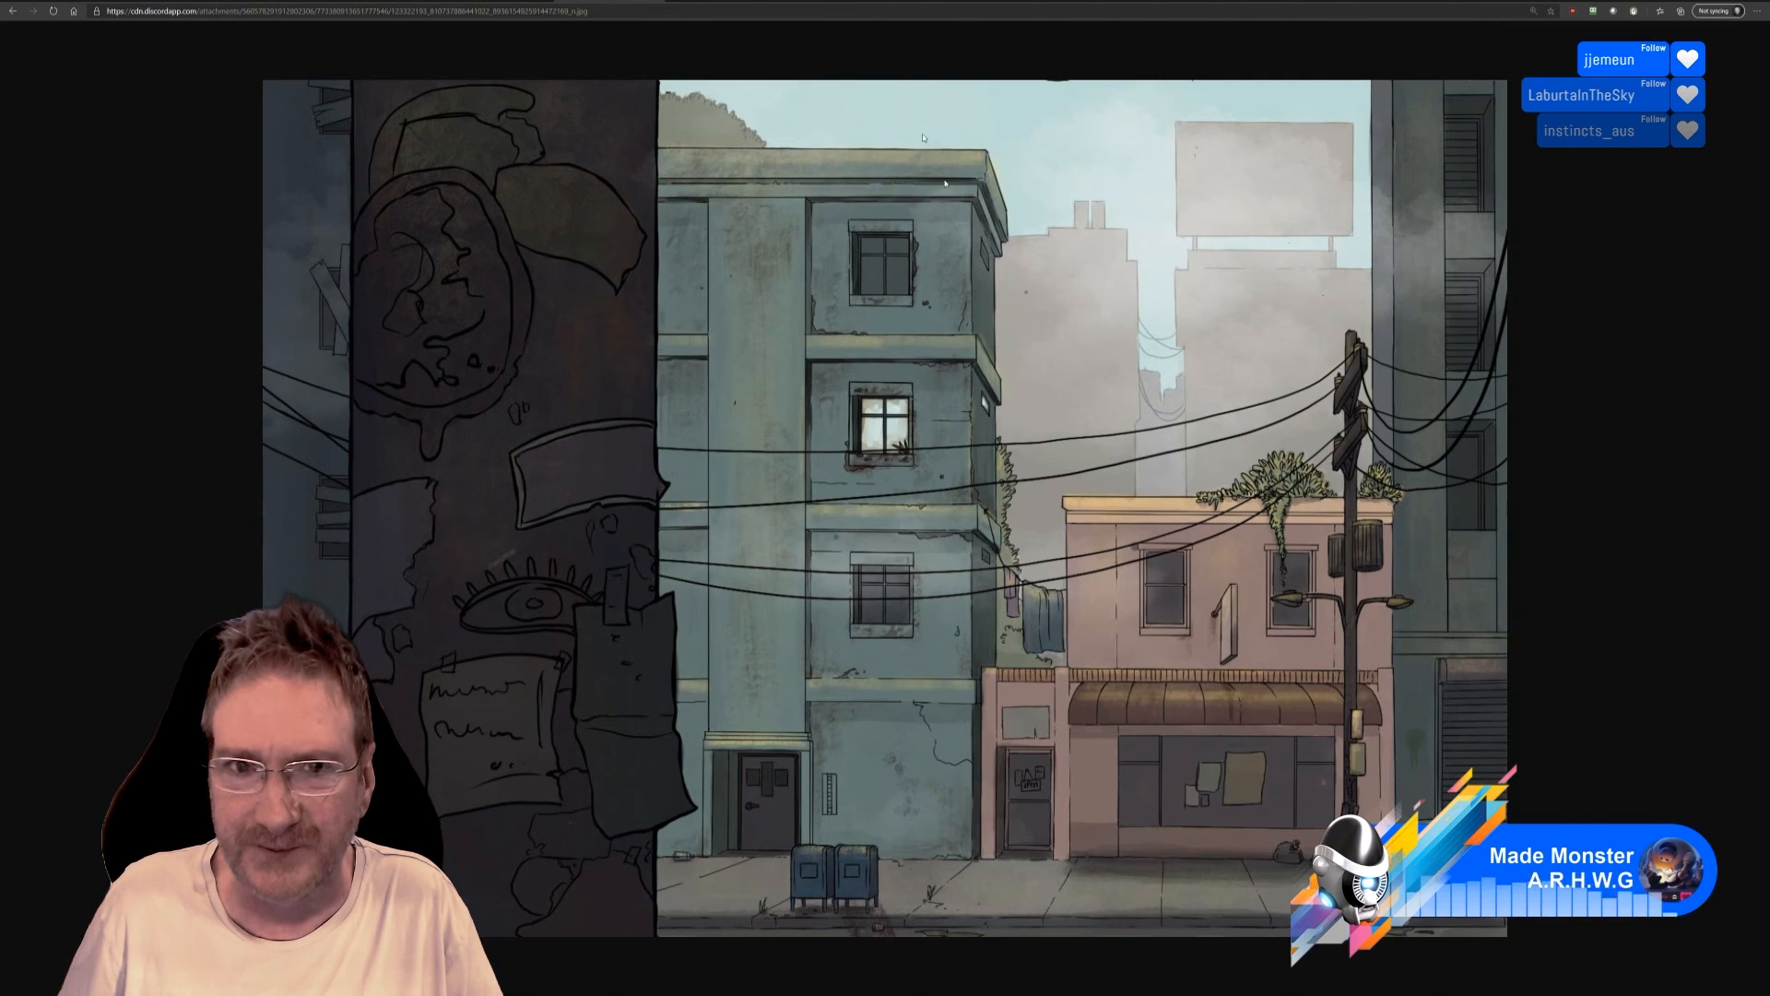
pyautogui.click(841, 2)
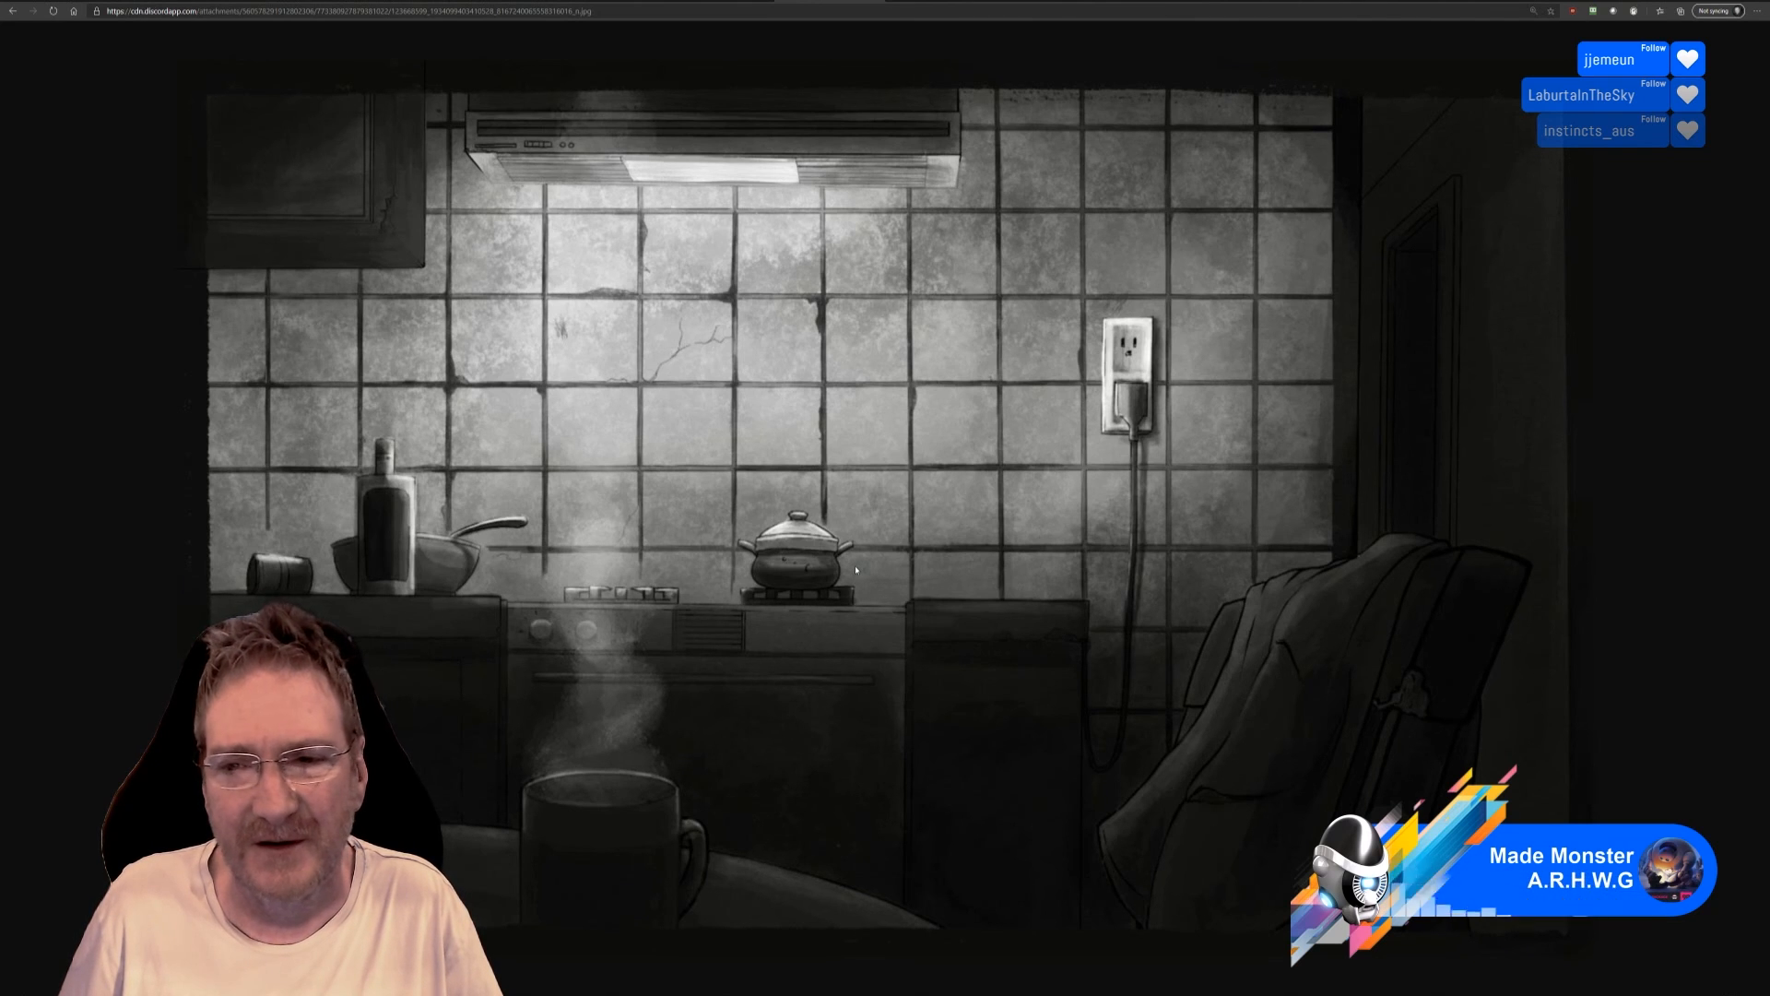
pyautogui.click(610, 1)
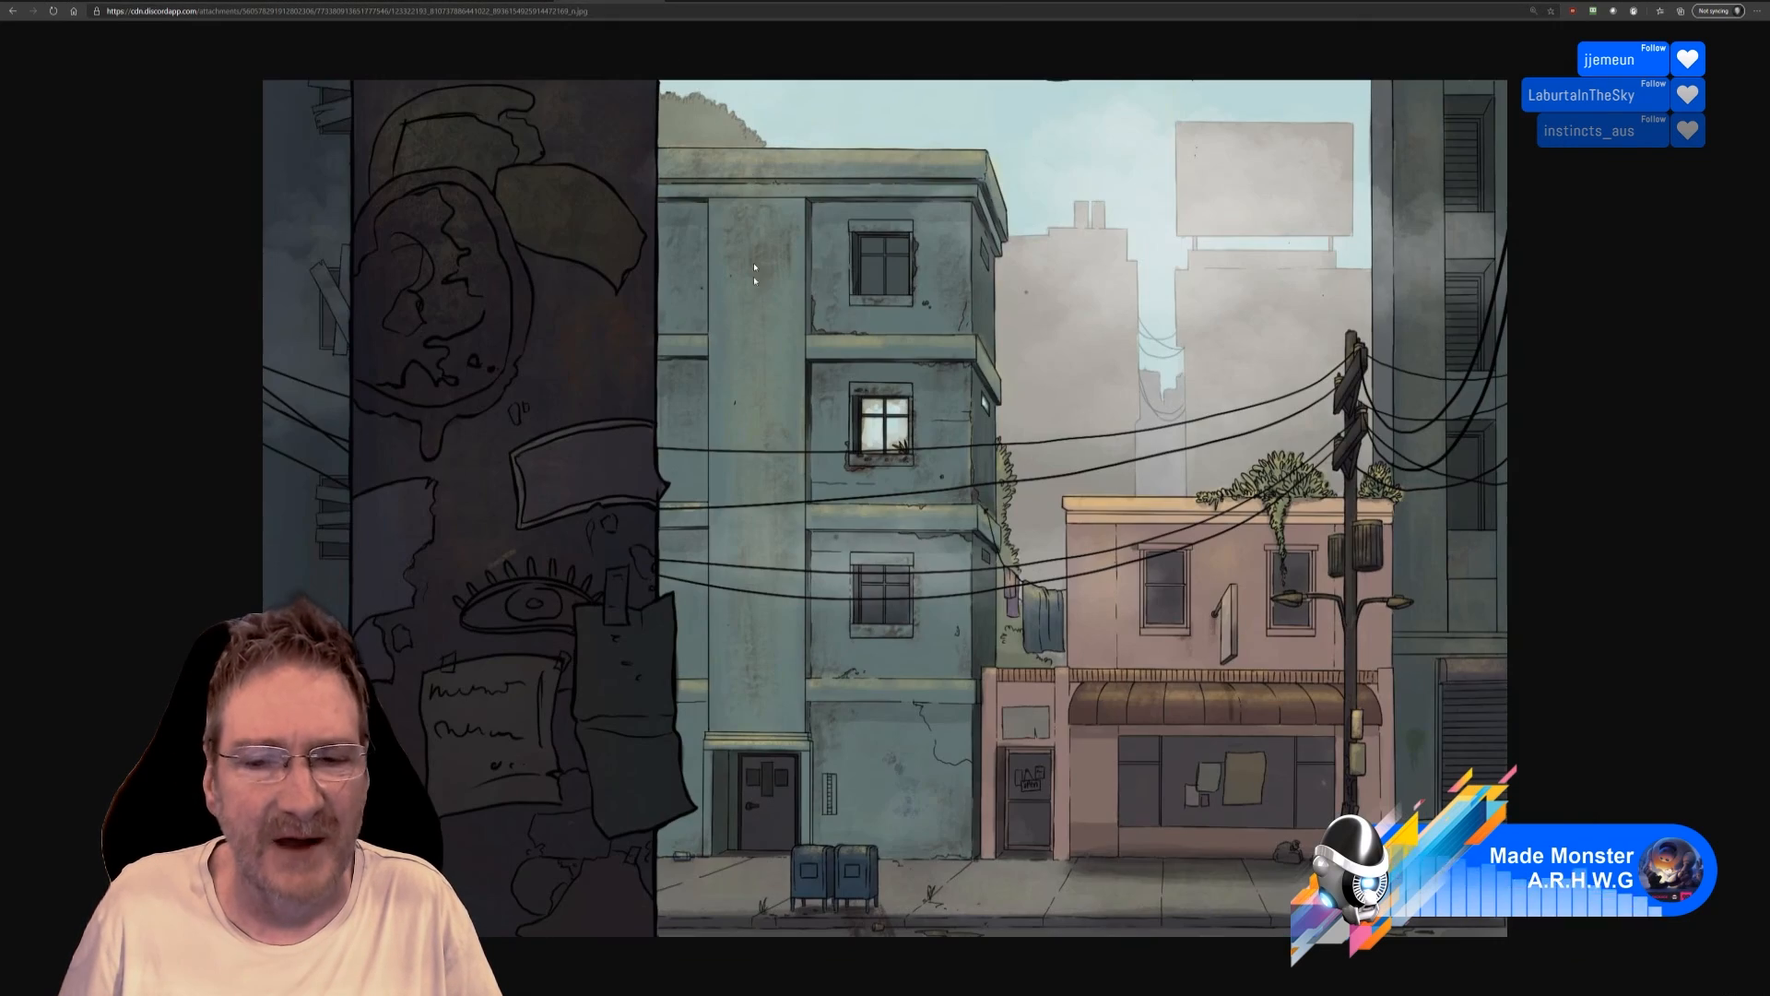